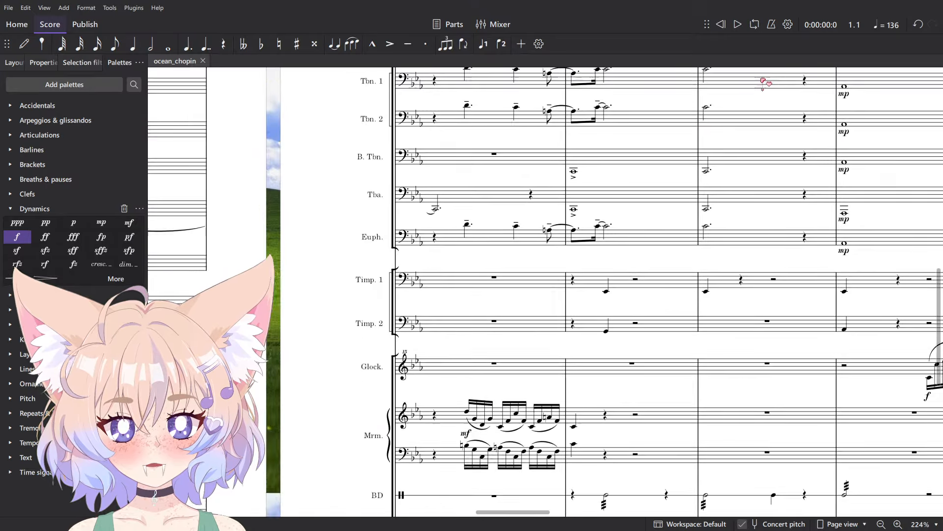
- Examine the percussion and string parts across the pages of the ocean_chopin score
drag(520, 231, 912, 272)
drag(521, 273, 846, 251)
drag(448, 268, 850, 263)
scroll(841, 280, right, 10)
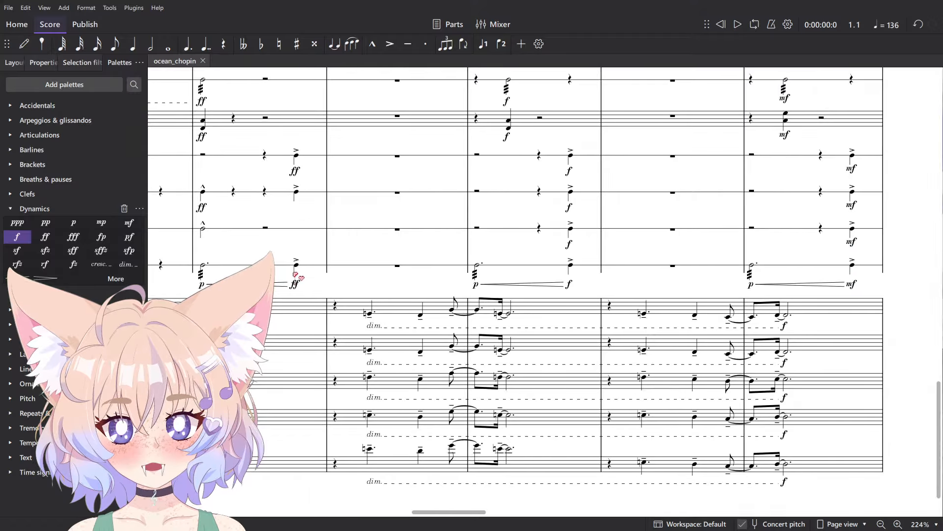
scroll(830, 295, right, 10)
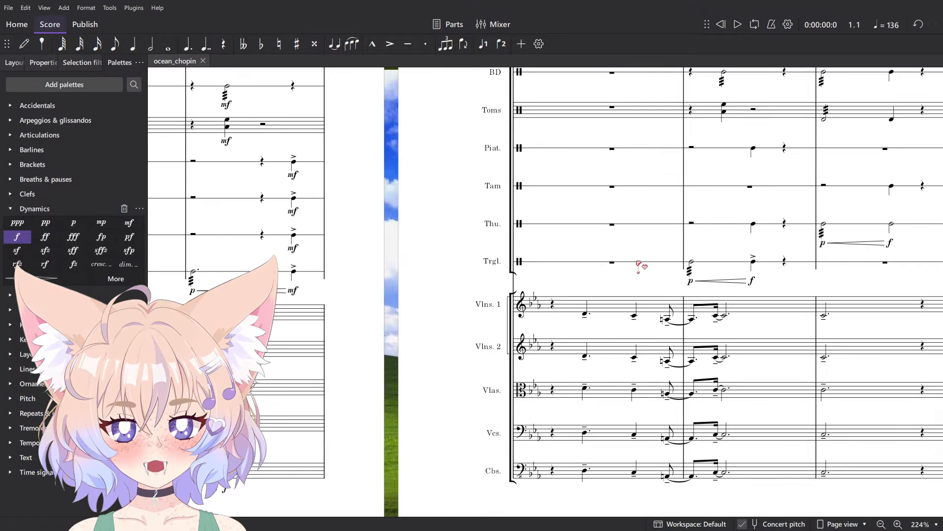
scroll(638, 265, right, 4)
scroll(699, 236, left, 11)
scroll(275, 246, right, 9)
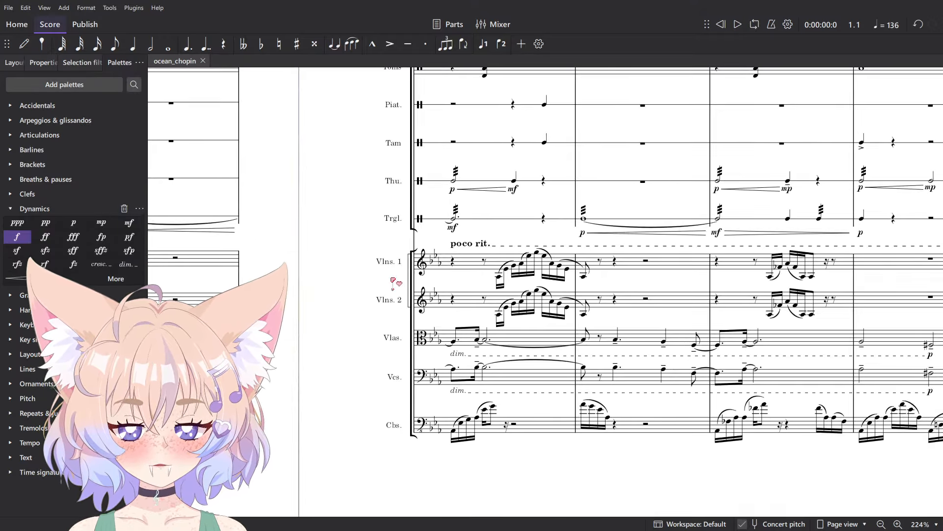
scroll(352, 270, left, 8)
scroll(418, 275, right, 13)
scroll(443, 277, left, 5)
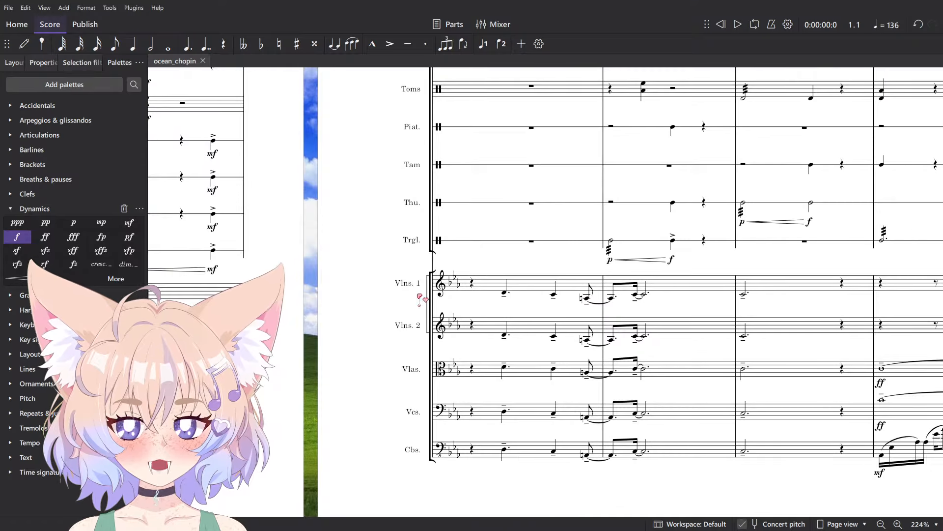
scroll(422, 300, left, 1)
key(super)
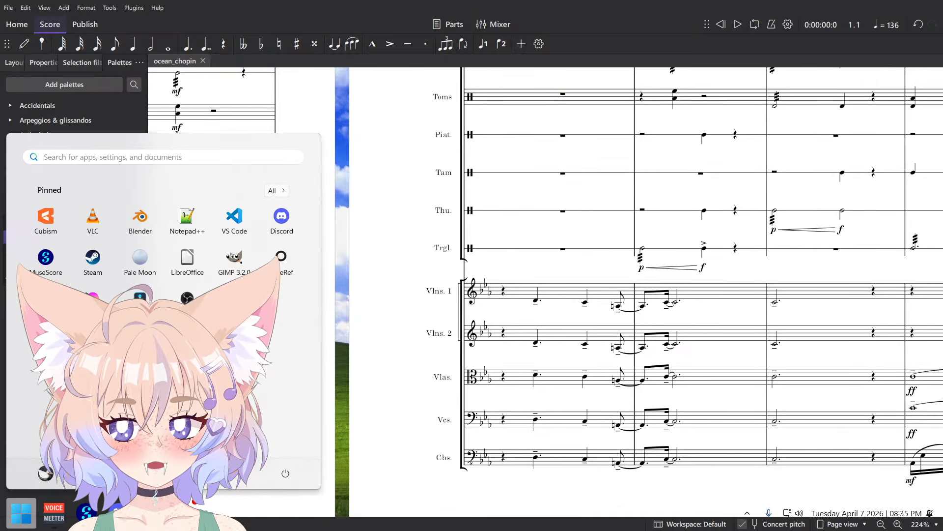
click(506, 312)
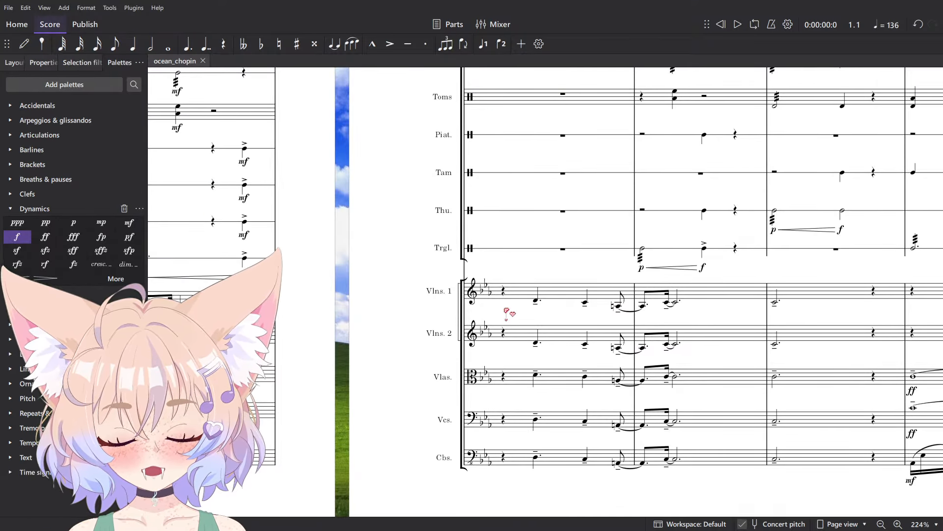
scroll(502, 327, down, 1)
drag(423, 308, 374, 320)
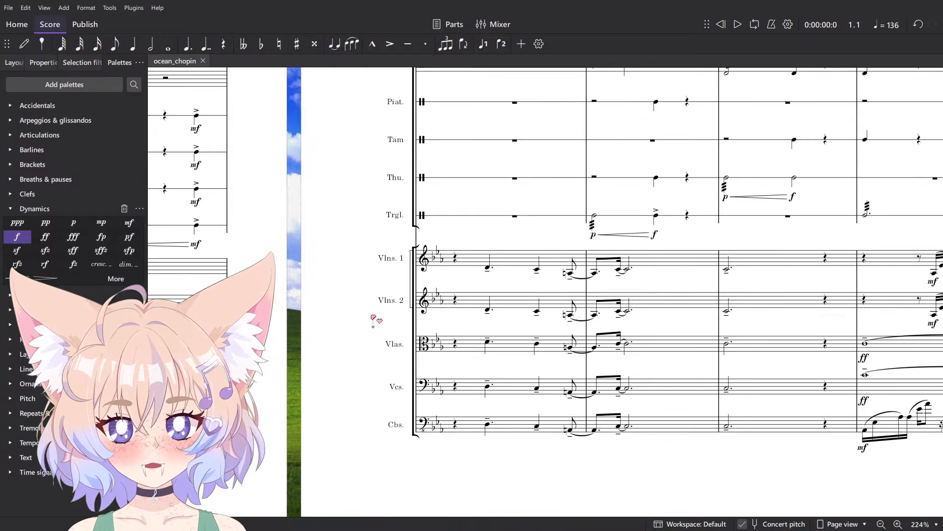
- Open the Chopin_Etude_op_25_12.musicxml score from the downloads folder
key(alt+Tab)
key(ctrl+o)
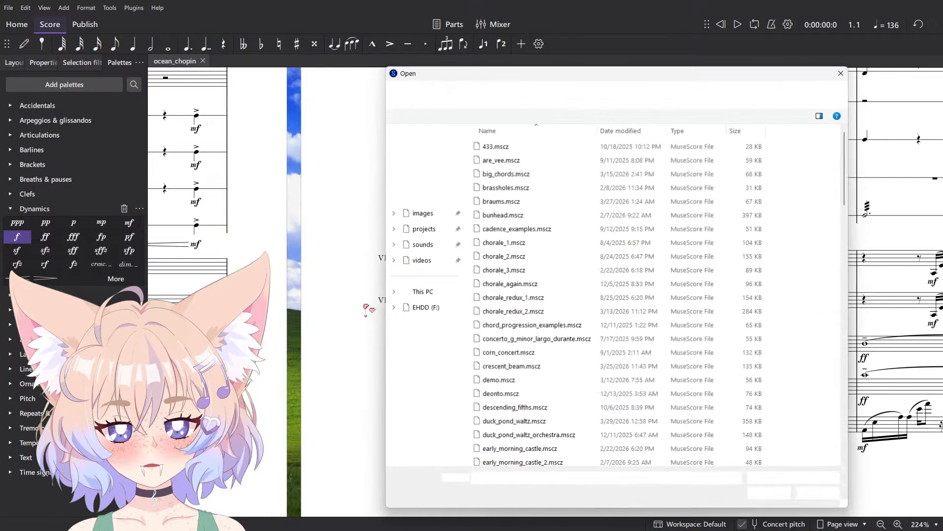
scroll(642, 290, down, 1)
click(427, 198)
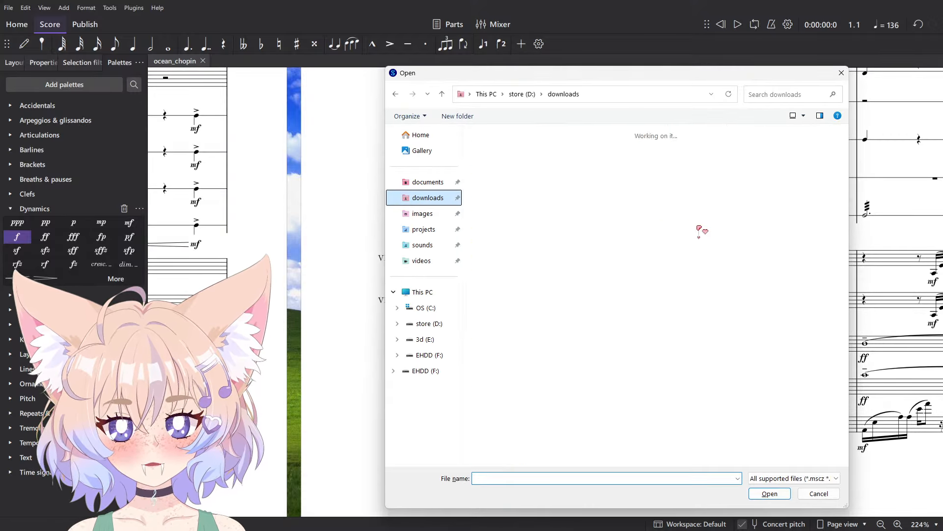
double_click(703, 173)
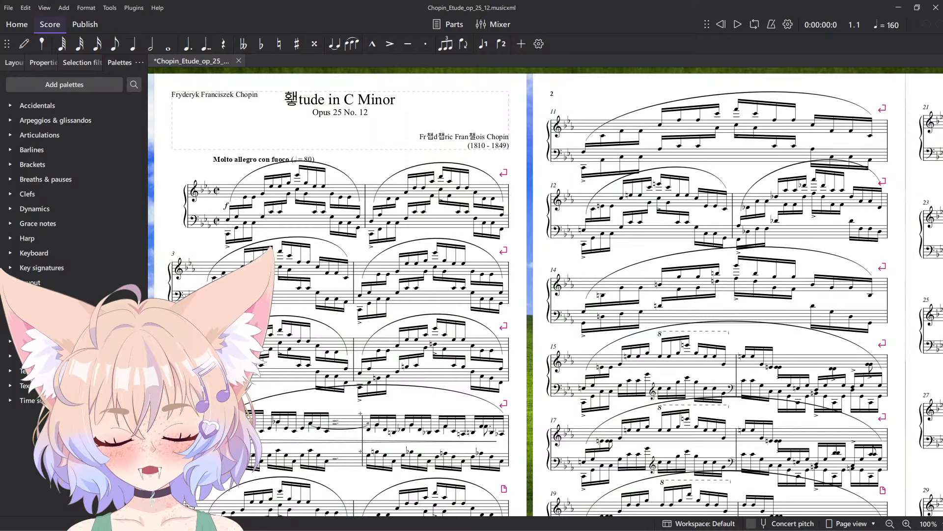
- Switch to File Explorer, open chopin_12_etudes.pdf from the music folder in documents, and close the Explorer window
key(super+e)
drag(689, 23, 822, 106)
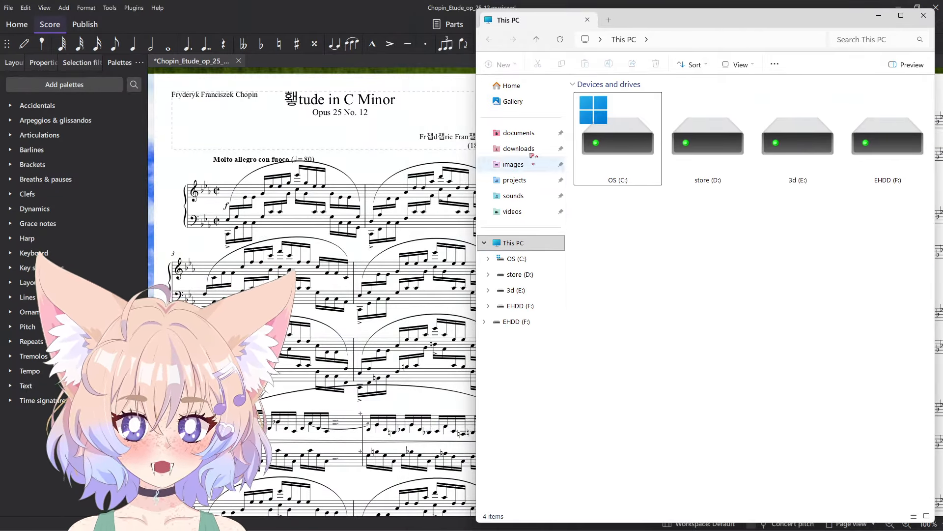
click(540, 139)
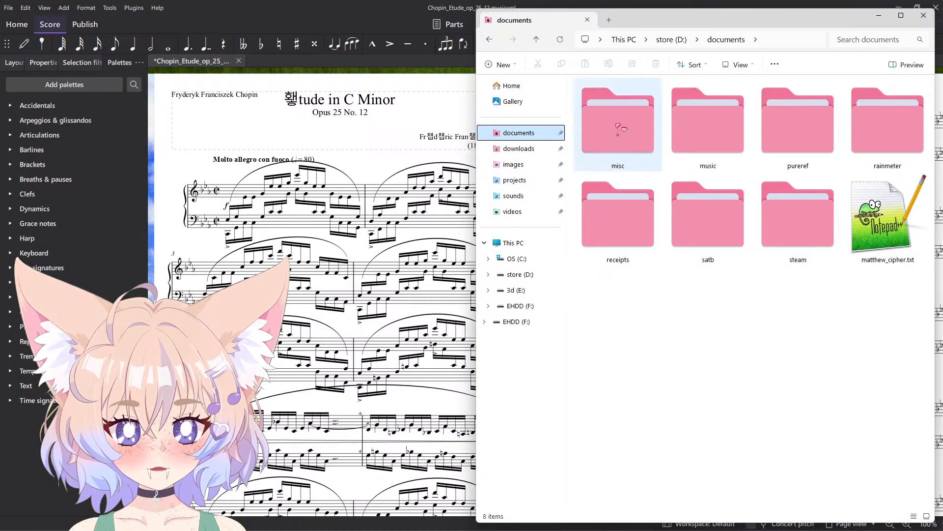
double_click(752, 118)
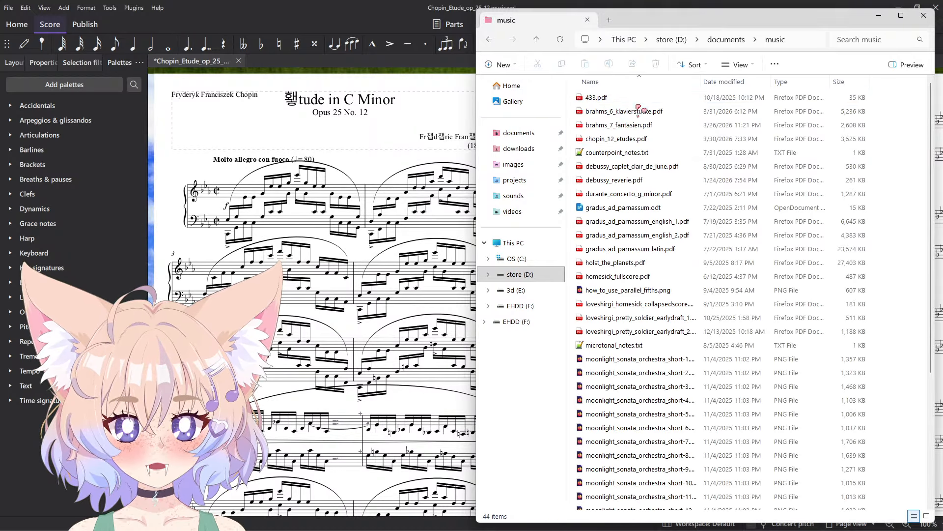
click(647, 140)
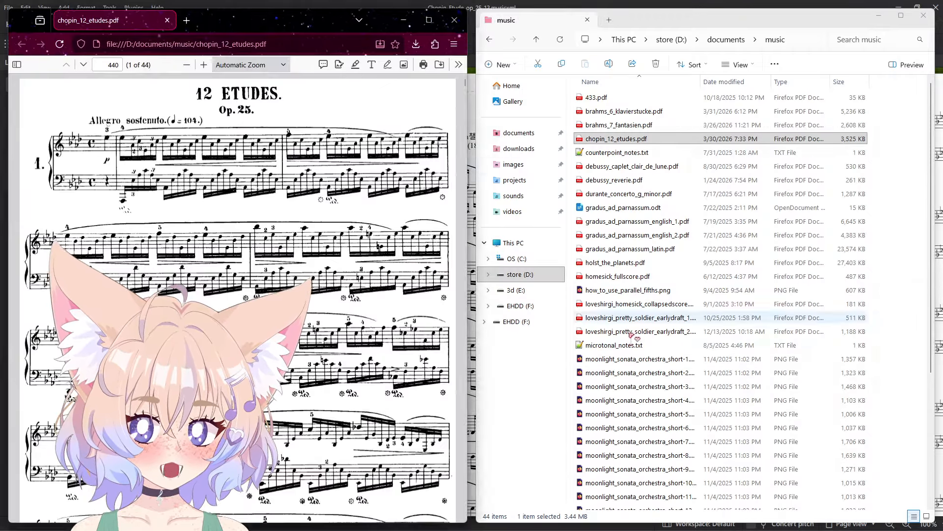
click(688, 372)
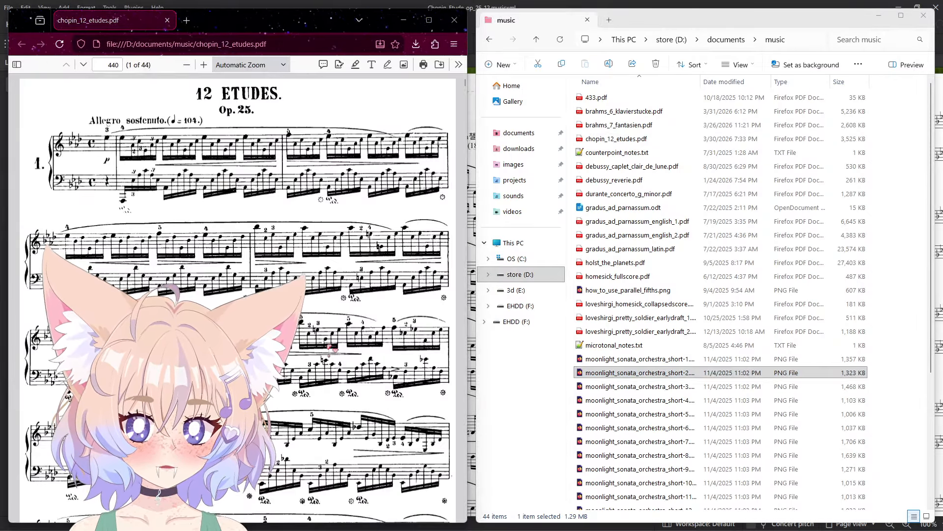
click(924, 16)
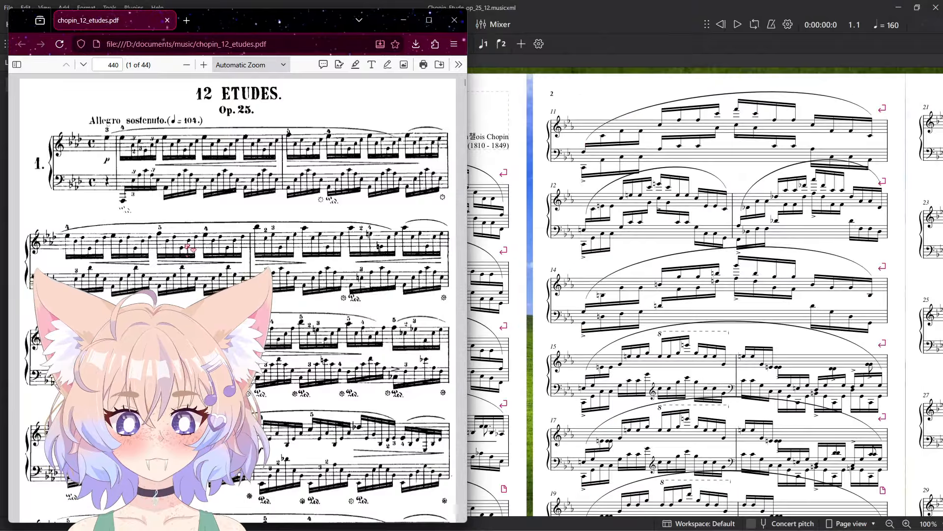
- Go to the beginning of Etude No. 12 on page 479 of the PDF
key(End)
scroll(220, 248, up, 20)
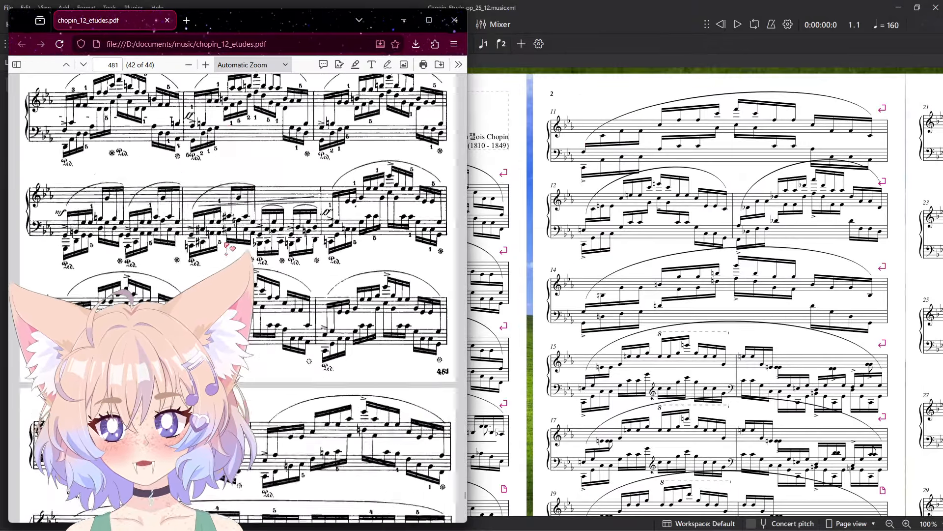
scroll(226, 244, up, 10)
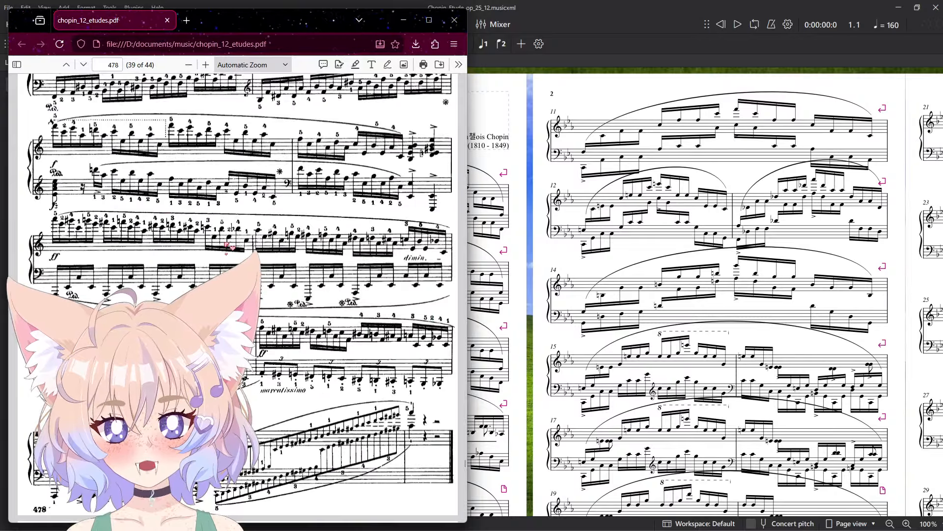
scroll(205, 245, down, 2)
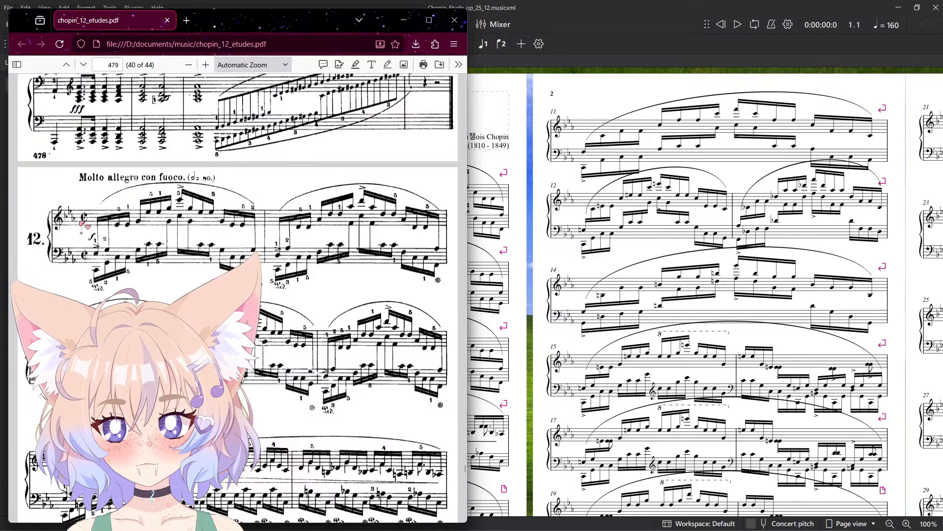
- Examine the arpeggio passages and harmony of Etude No. 12 from its opening on page 479 to page 480
scroll(220, 294, down, 4)
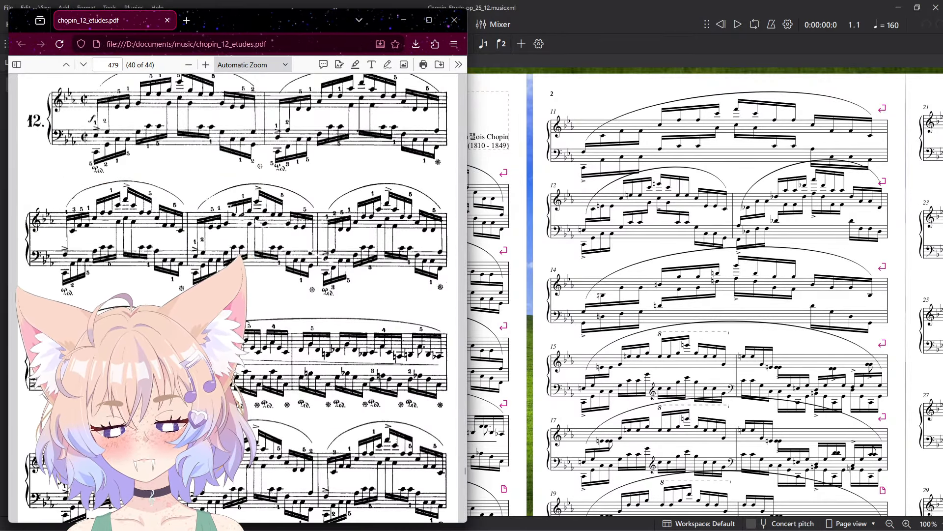
scroll(220, 295, down, 2)
scroll(233, 295, down, 2)
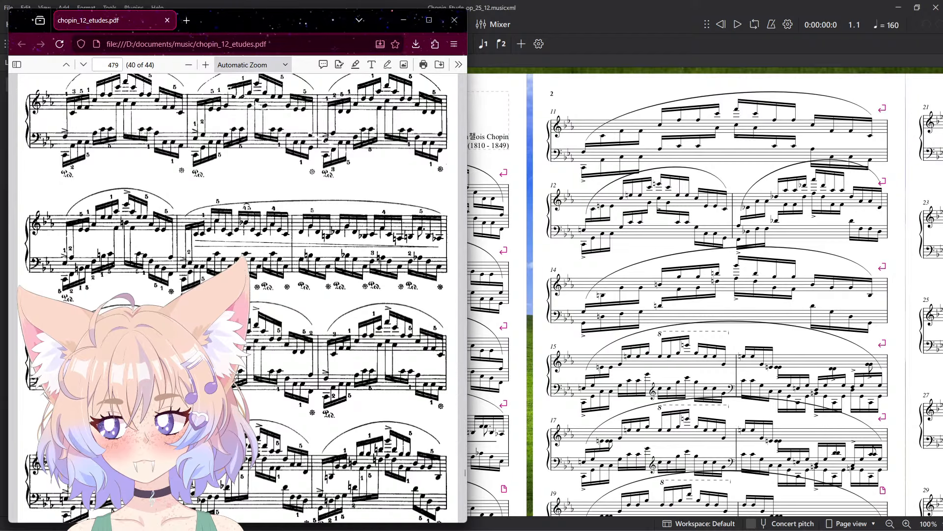
scroll(294, 403, up, 4)
scroll(294, 403, up, 4)
scroll(319, 393, down, 1)
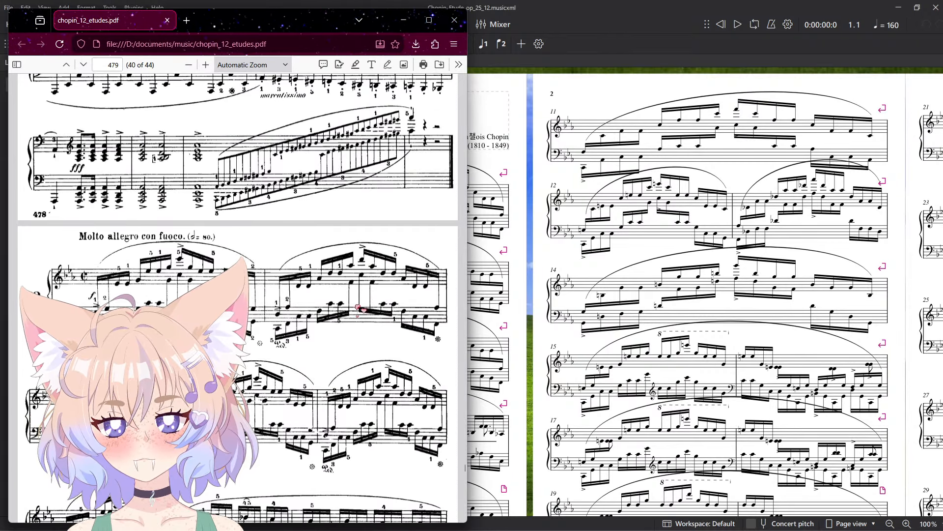
scroll(344, 384, up, 1)
scroll(345, 384, down, 2)
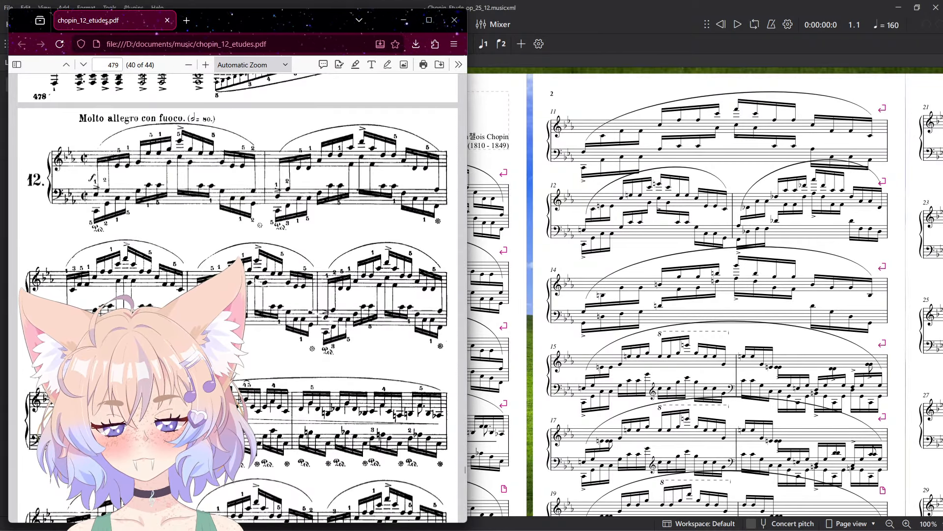
scroll(283, 391, down, 2)
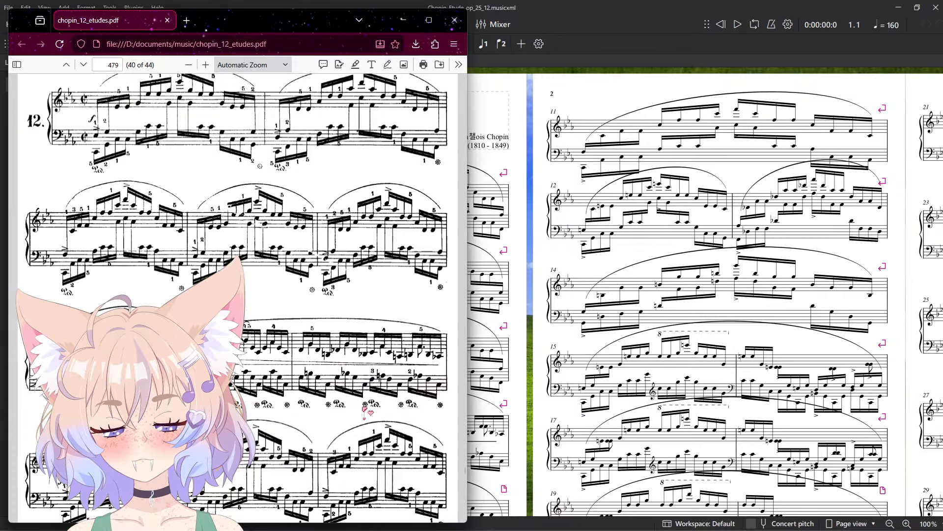
scroll(364, 410, down, 2)
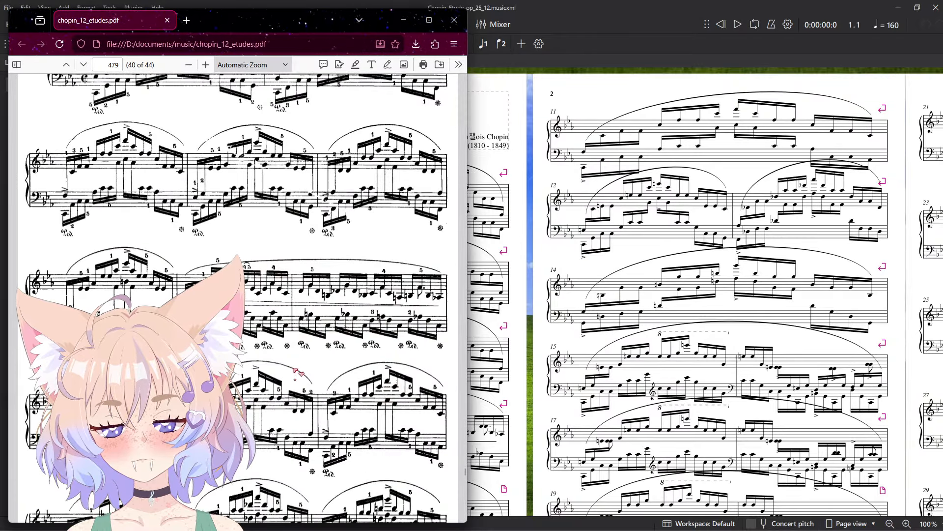
scroll(354, 366, down, 2)
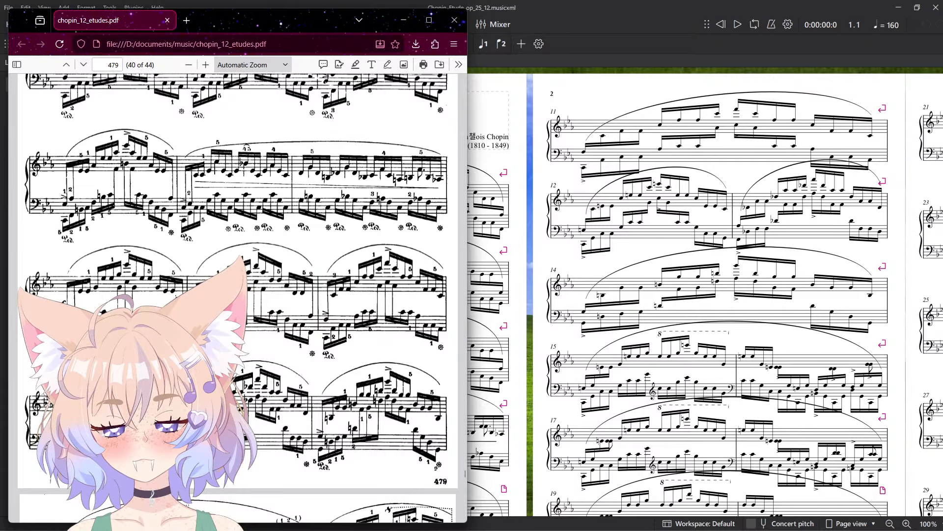
scroll(241, 298, down, 3)
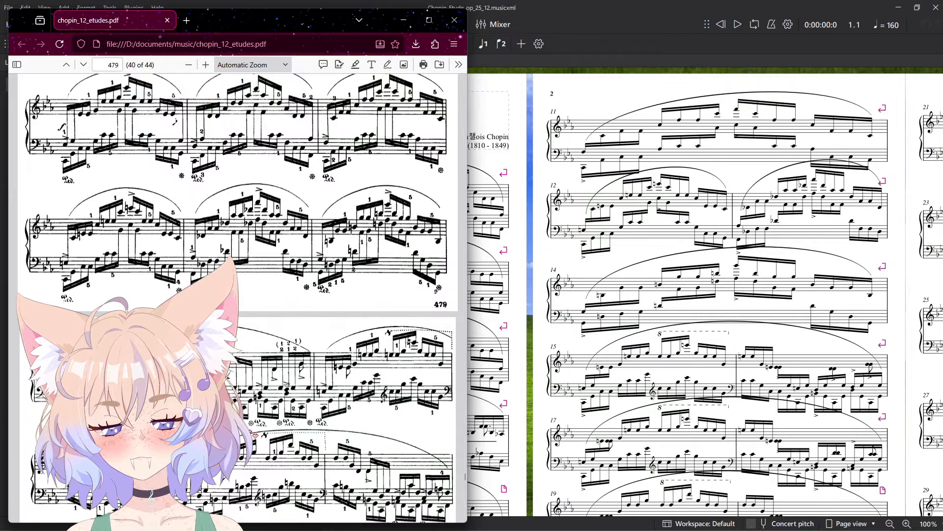
scroll(250, 433, down, 3)
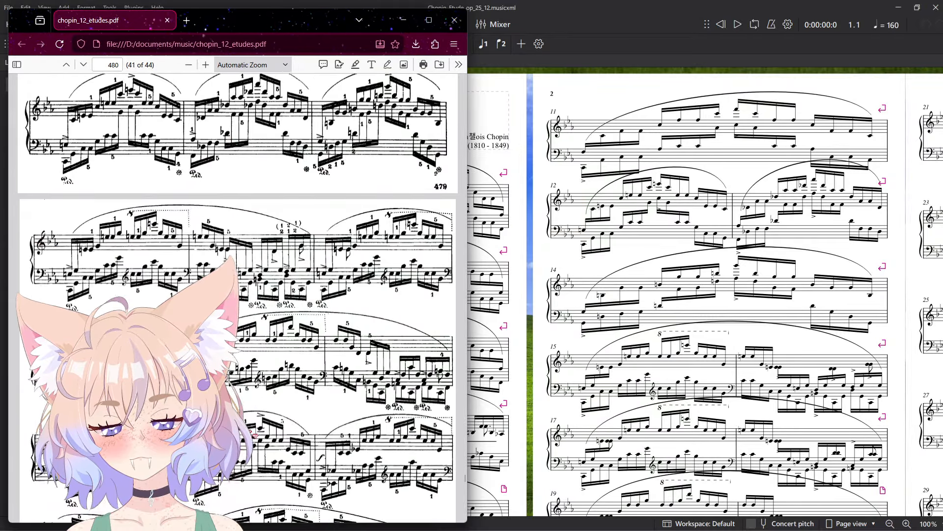
- Switch back to the ocean_chopin score in MuseScore and play it from the Violins 1 part at bar 20
drag(514, 382, 556, 82)
key(alt+Tab)
key(alt+Tab)
key(alt+Tab)
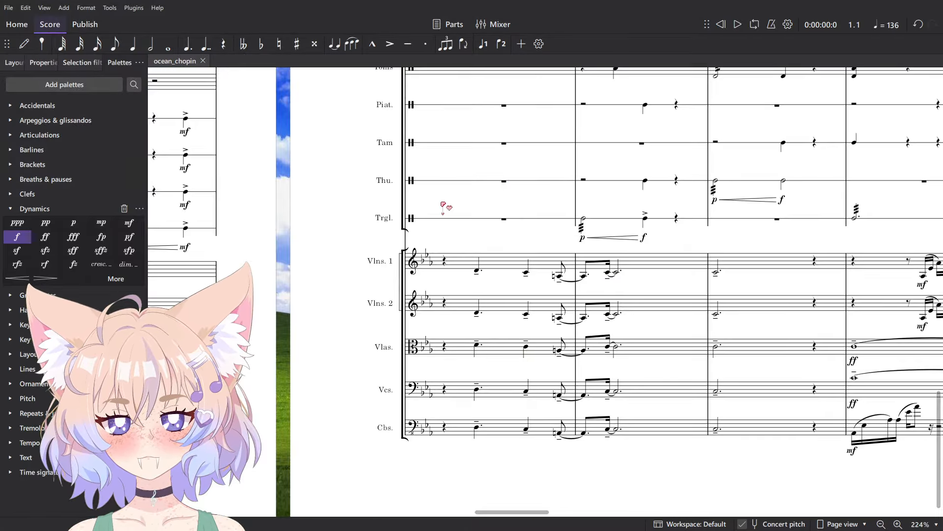
scroll(443, 245, up, 2)
click(438, 281)
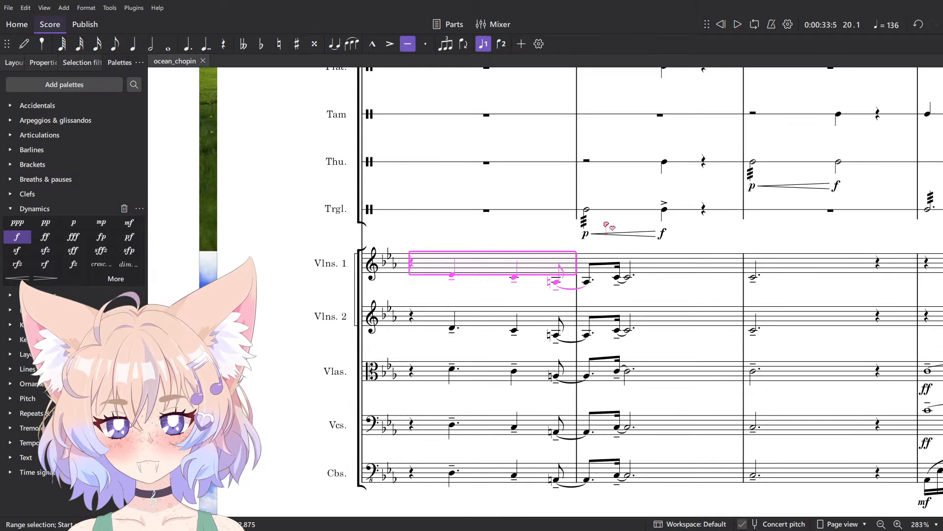
key(space)
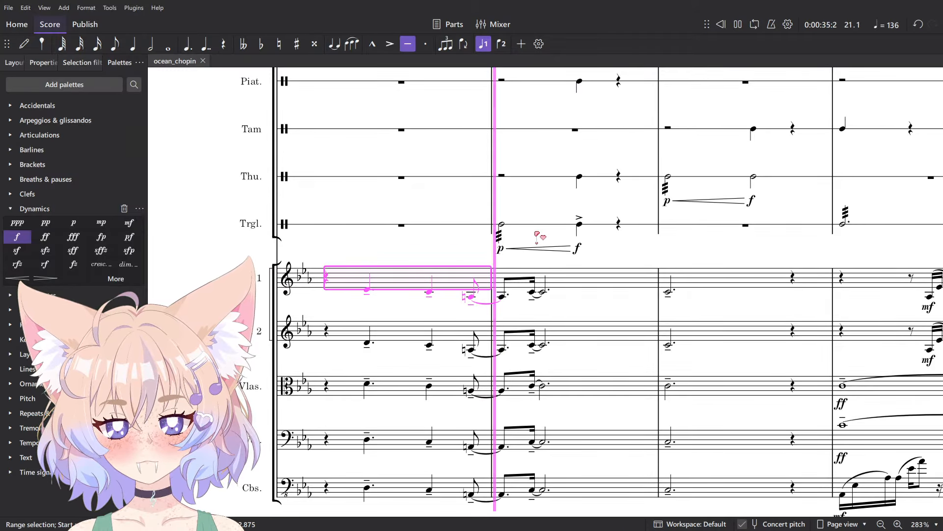
- Switch to chopin_12_etudes.pdf in Firefox, maximize its window, and examine the Etude No. 12 passages on page 480 enlarged
key(alt+Tab)
key(alt+Tab)
key(alt+Tab)
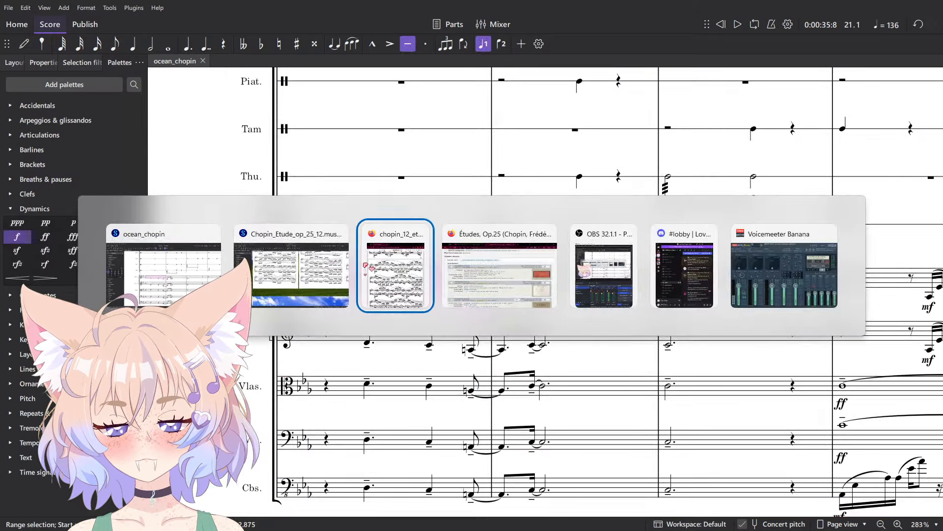
scroll(216, 241, up, 3)
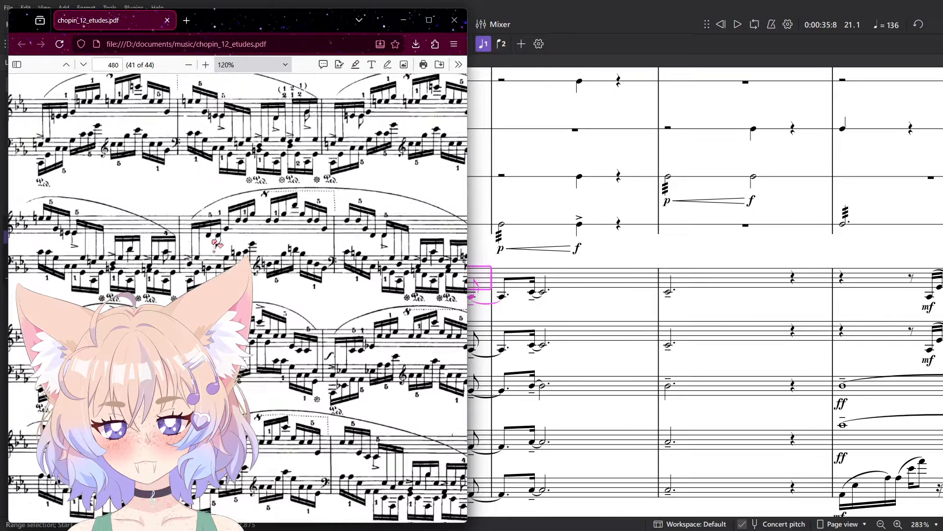
scroll(217, 238, down, 3)
click(429, 21)
scroll(679, 126, up, 5)
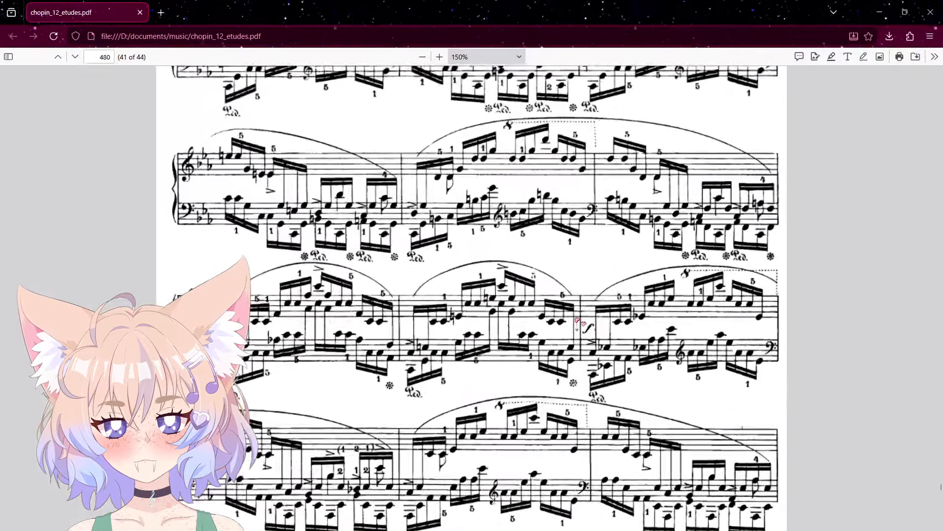
scroll(678, 125, down, 2)
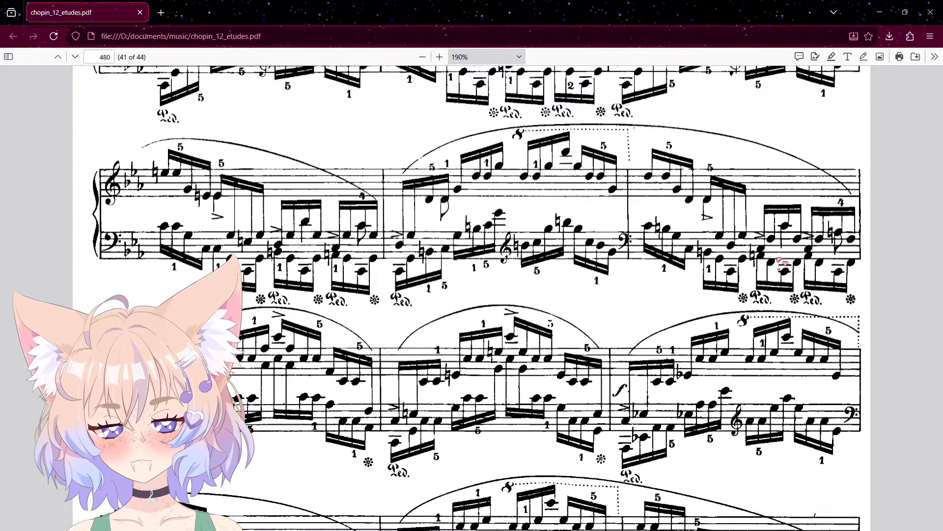
- Read through the lower systems of Etude No. 12 on page 480 of the PDF
scroll(411, 218, down, 5)
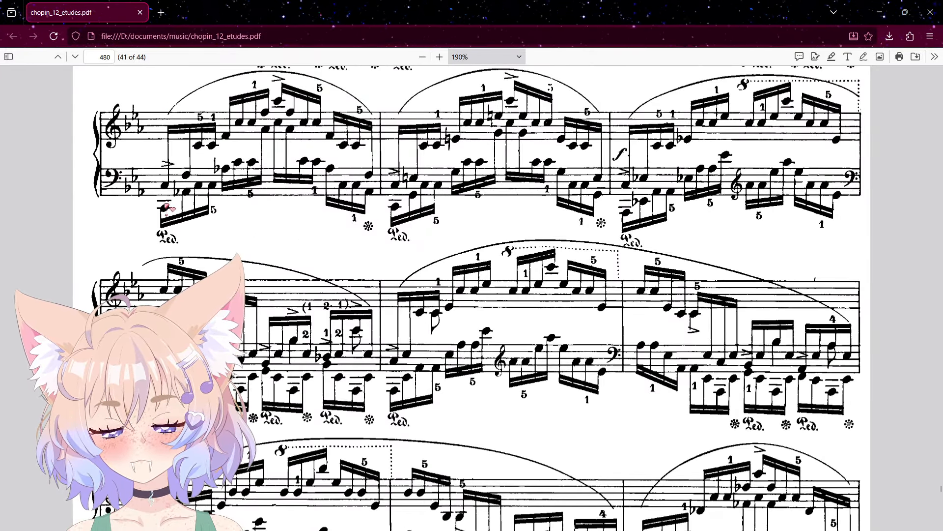
scroll(432, 324, down, 4)
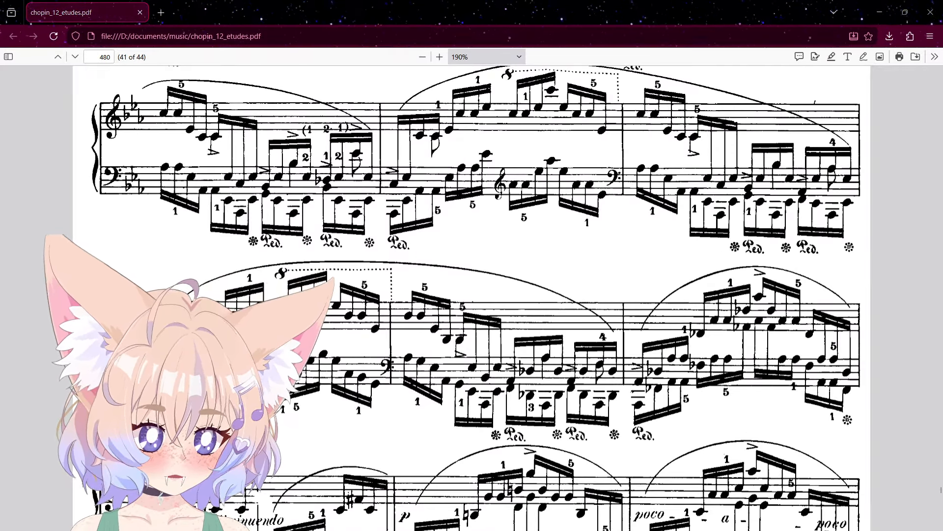
scroll(519, 266, down, 1)
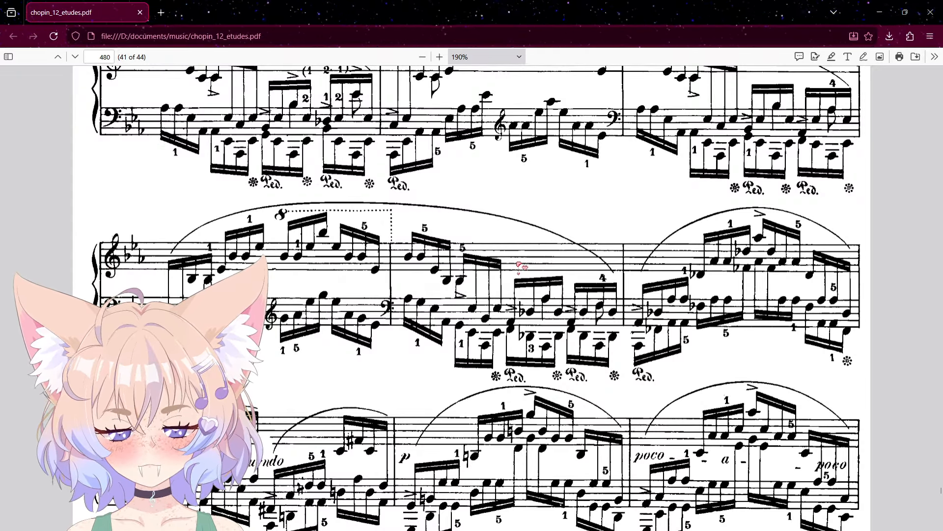
- Switch to Chopin_Etude_op_25_12.musicxml in MuseScore and play it from bar 8
key(alt+Tab)
key(alt+Tab)
key(alt+Tab)
key(alt+Tab)
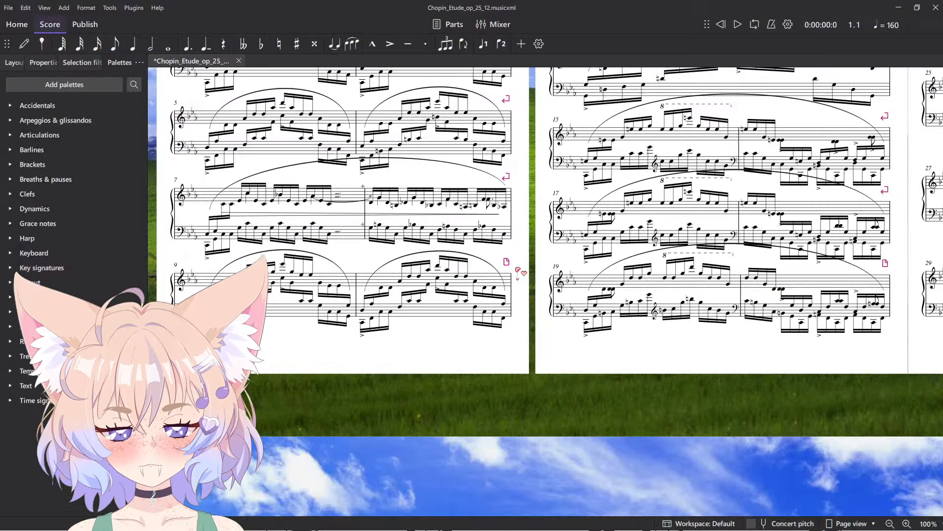
scroll(485, 275, up, 5)
click(585, 309)
key(space)
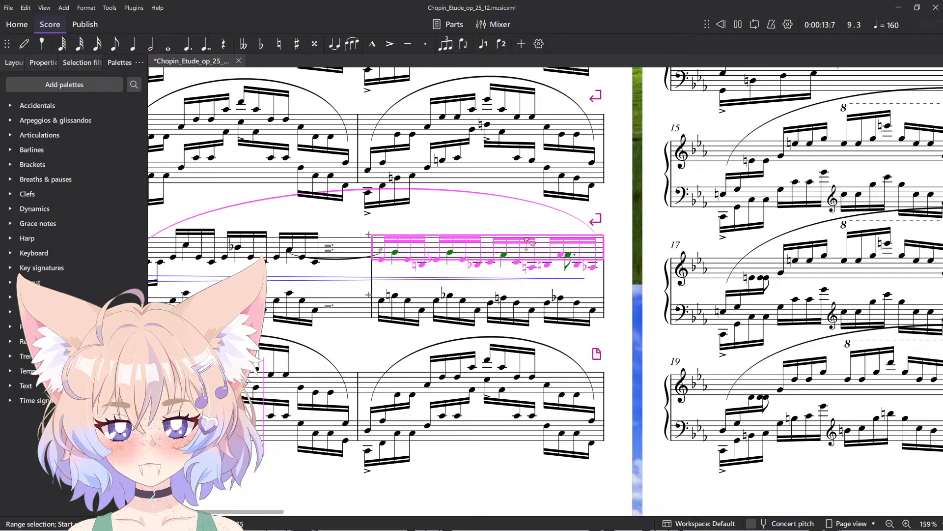
- Continue playback from bar 15 of the etude, view the passage enlarged, and stop playback after bar 16
scroll(527, 241, down, 3)
click(464, 369)
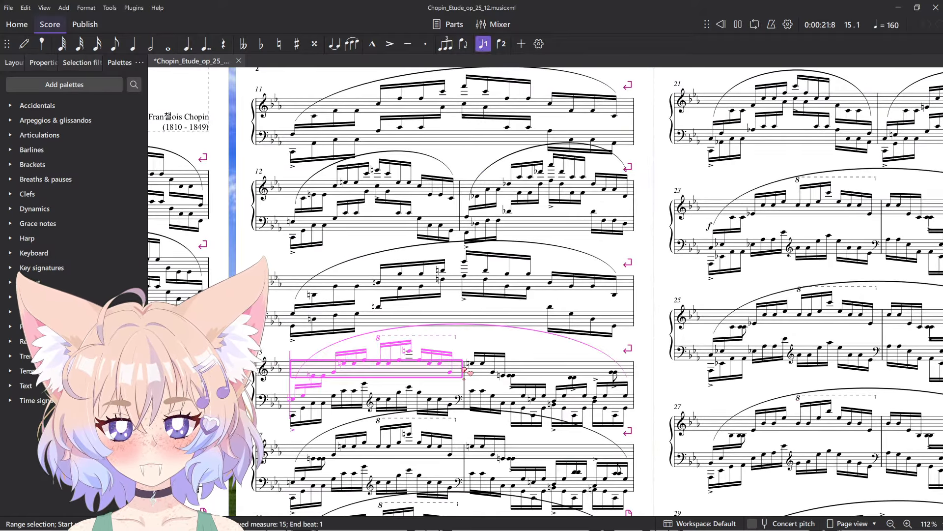
scroll(475, 206, up, 6)
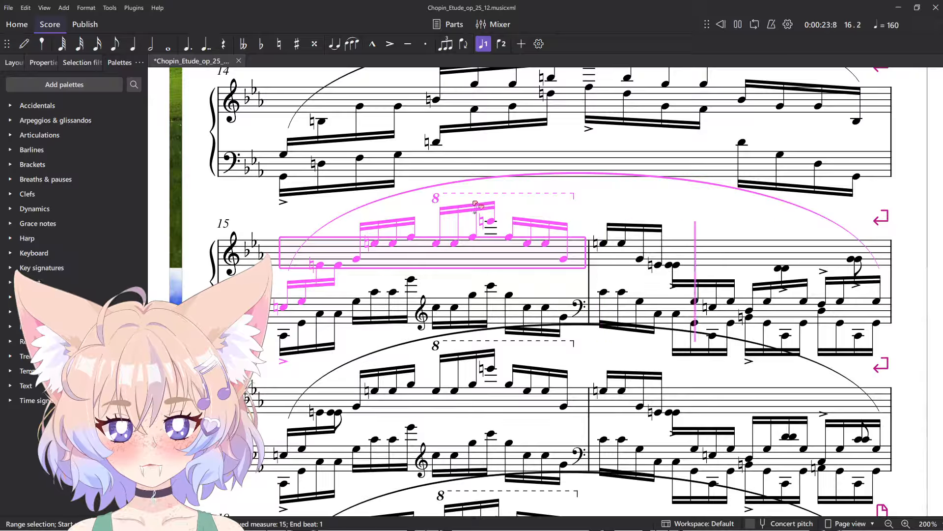
key(space)
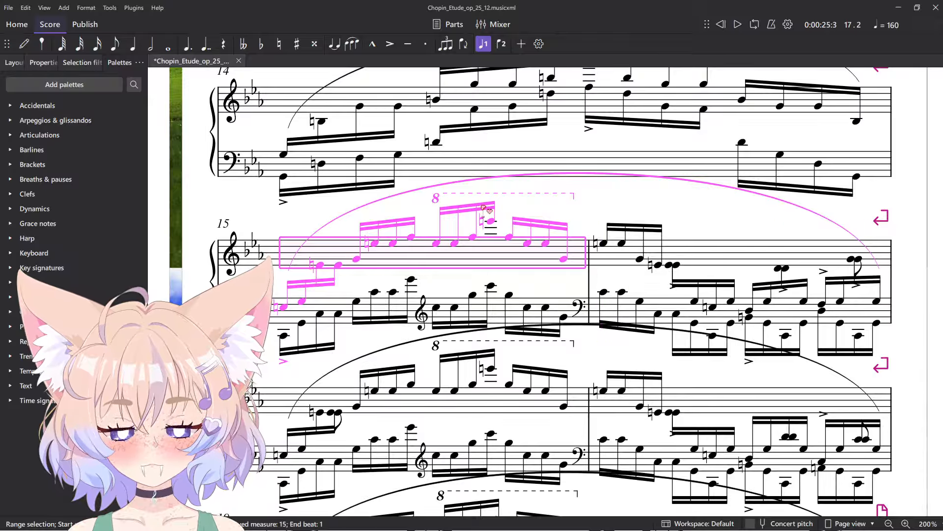
- Switch to chopin_12_etudes.pdf and examine Etude No. 12 from its opening on page 479 to the enlarged first systems of page 480
key(alt+Tab)
scroll(474, 248, down, 4)
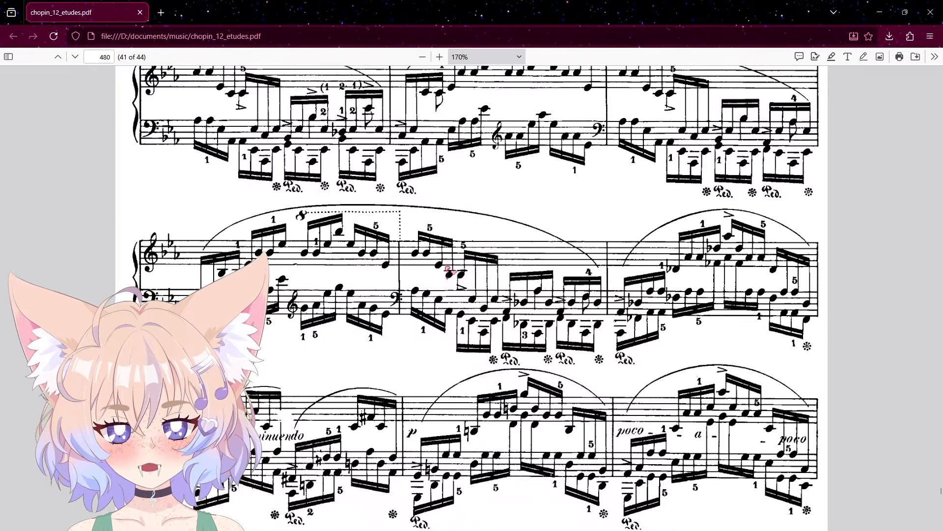
scroll(317, 376, down, 2)
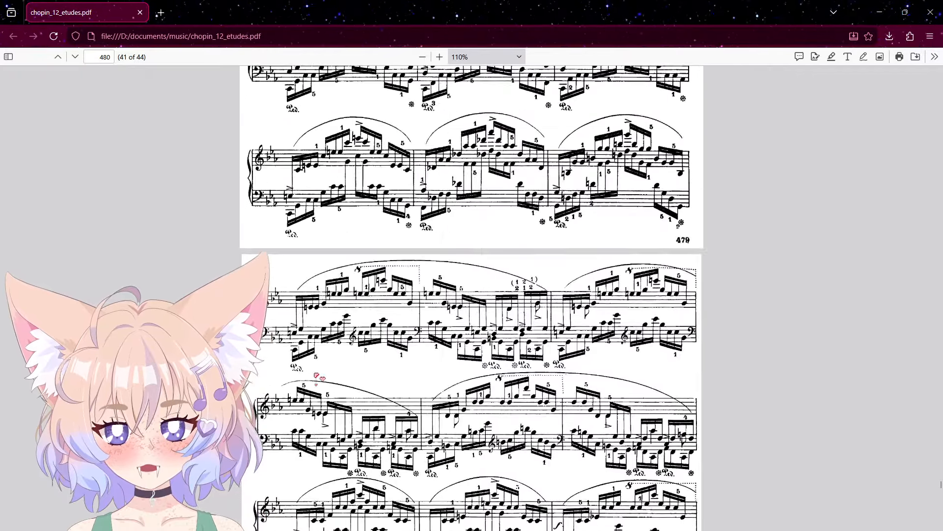
scroll(295, 393, up, 8)
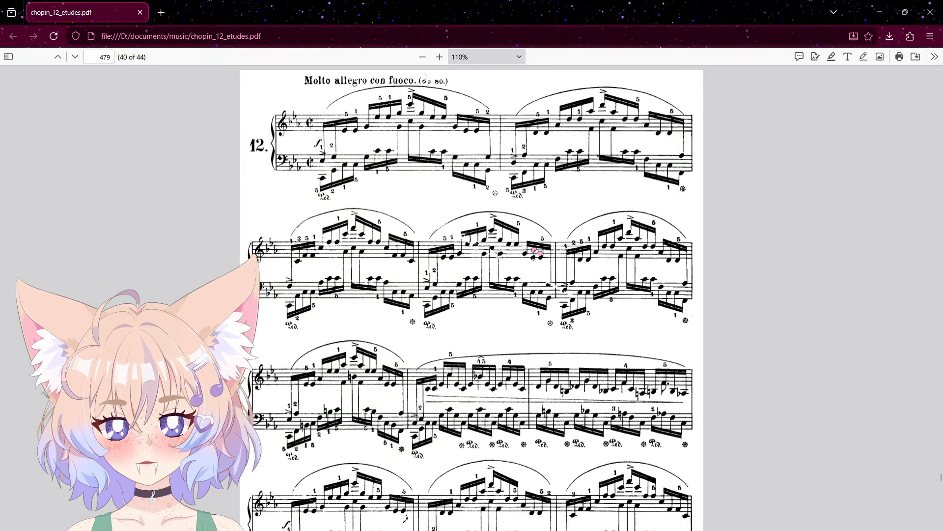
scroll(536, 252, down, 2)
scroll(597, 265, down, 2)
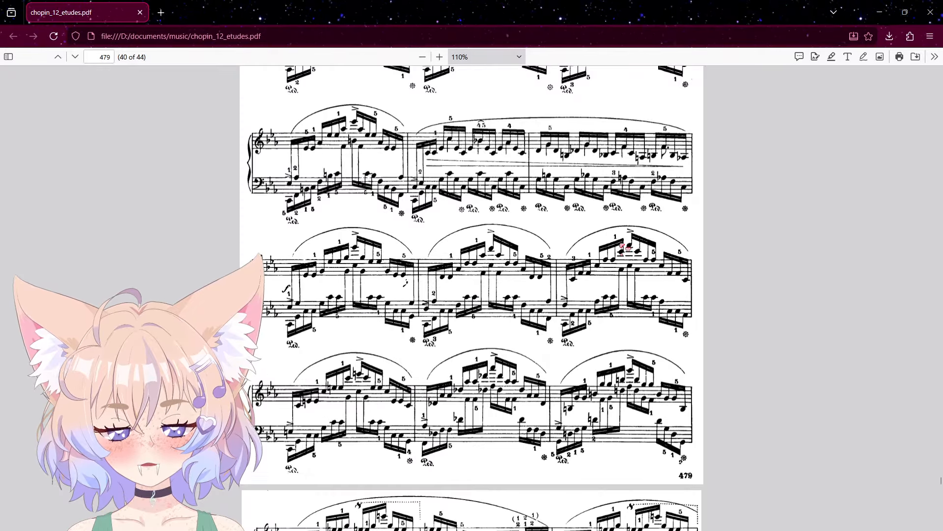
scroll(607, 253, down, 2)
scroll(618, 182, down, 1)
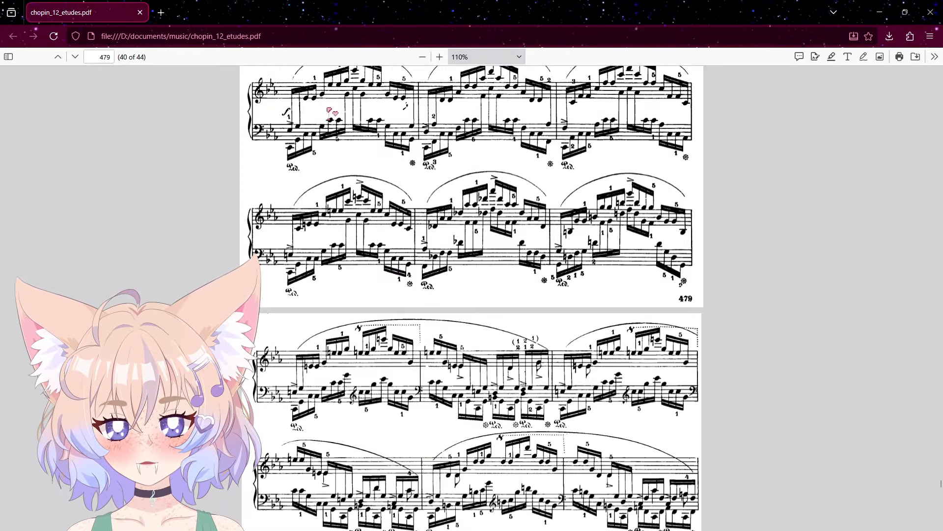
scroll(674, 246, down, 1)
key(ctrl+plus)
key(ctrl+plus)
key(ctrl+plus)
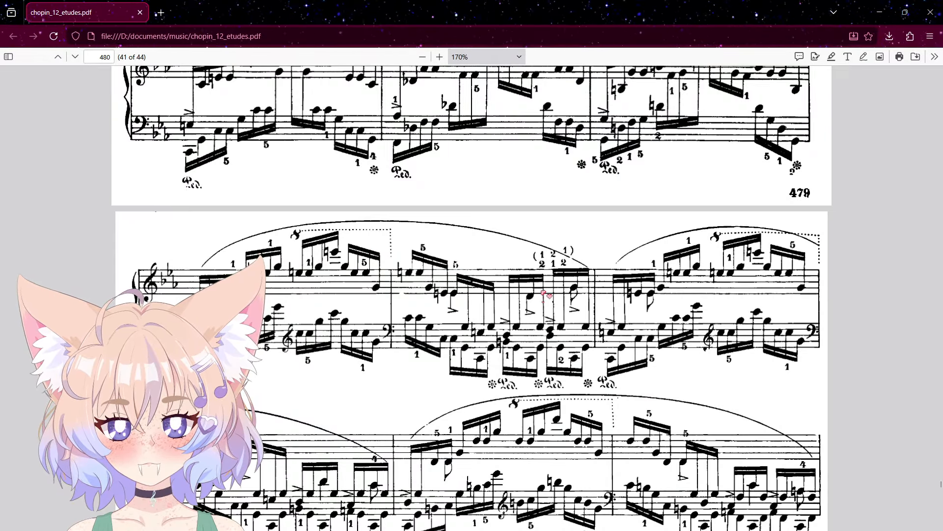
- Compare bars 17 to 20 of the MusicXML etude in MuseScore with the first systems of page 480 in the PDF
key(alt+Tab)
drag(461, 356, 463, 35)
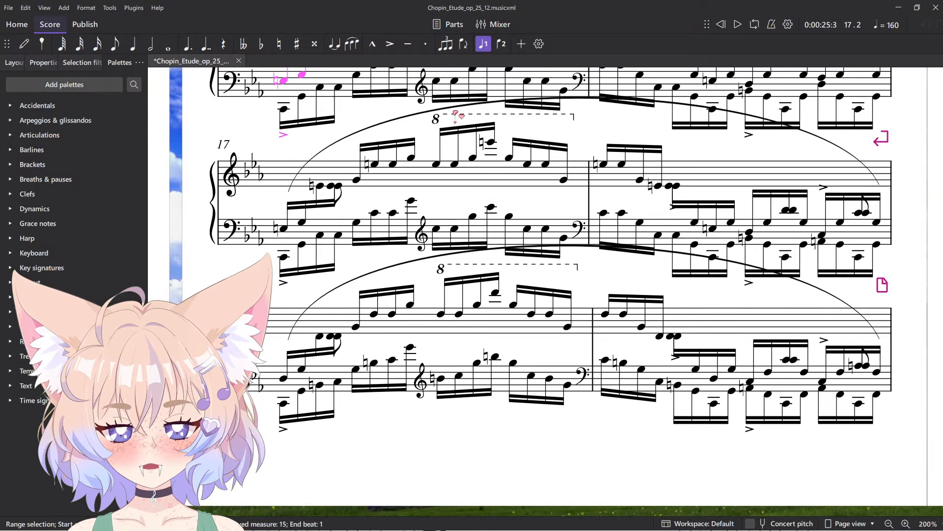
key(alt+Tab)
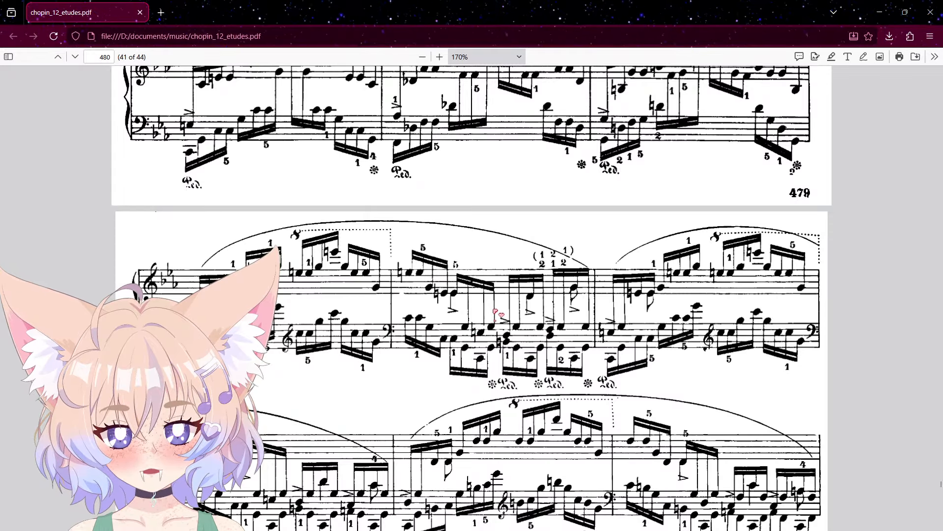
- Switch to the ocean_chopin score in MuseScore and examine the string parts around bars 16 to 20
key(alt+Tab)
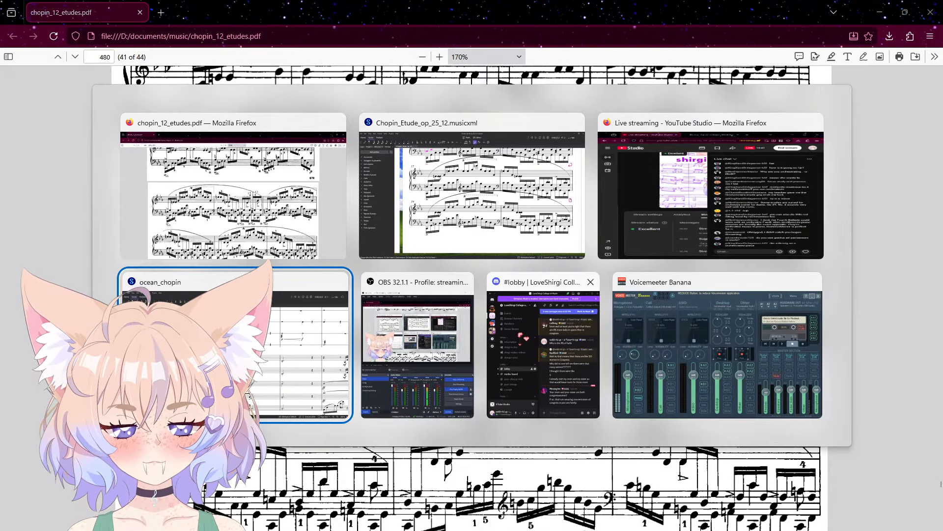
scroll(551, 328, up, 1)
scroll(592, 297, down, 3)
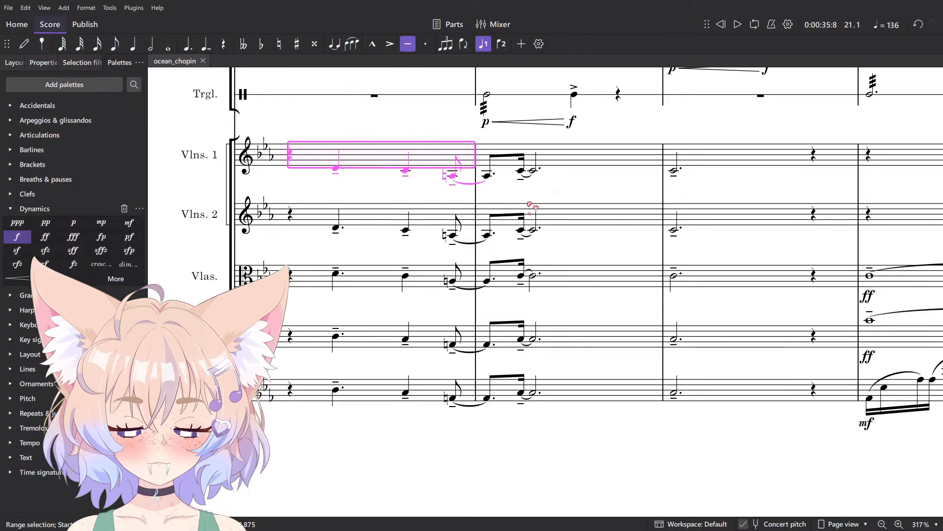
scroll(530, 204, down, 3)
drag(602, 287, 914, 361)
scroll(386, 311, up, 2)
drag(275, 361, 883, 289)
drag(344, 240, 585, 340)
drag(738, 335, 399, 350)
drag(624, 322, 419, 148)
- Shorten the dotted quarter notes after the opening rest of bar 16 to quarter notes in all five string staves
scroll(378, 200, up, 6)
click(471, 95)
key(Escape)
drag(449, 417, 452, 441)
click(448, 438)
shift+click(450, 136)
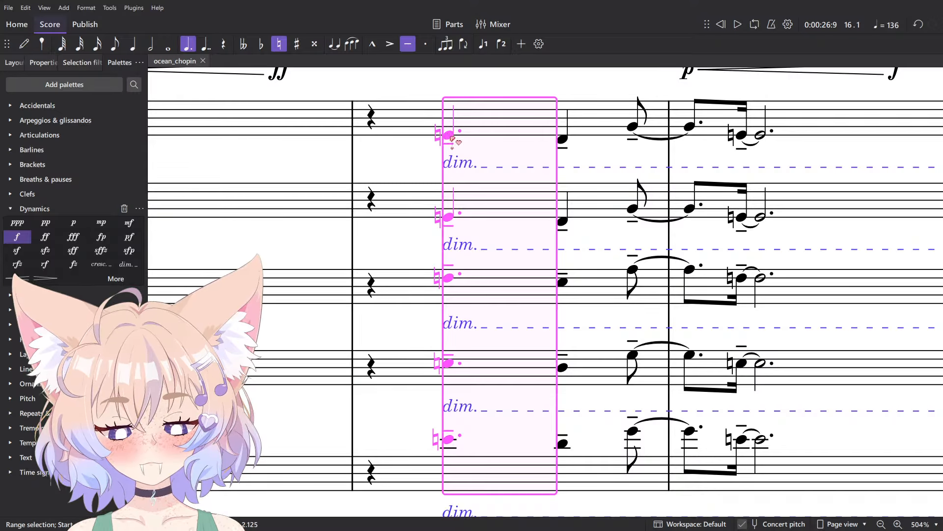
key(5)
- Enter an eighth note at the same pitch after the shortened quarter note in each of the five string staves of bar 16
key(n)
key(4)
click(528, 135)
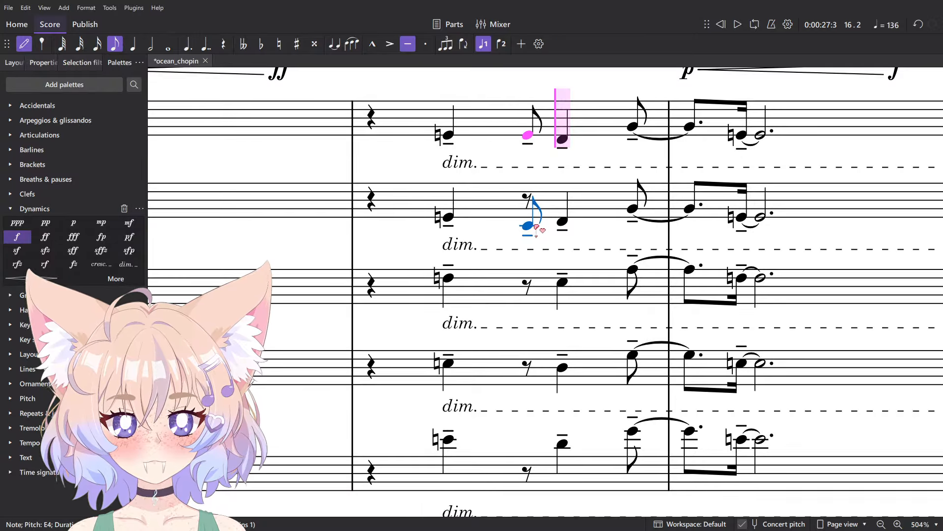
key(Left)
click(528, 218)
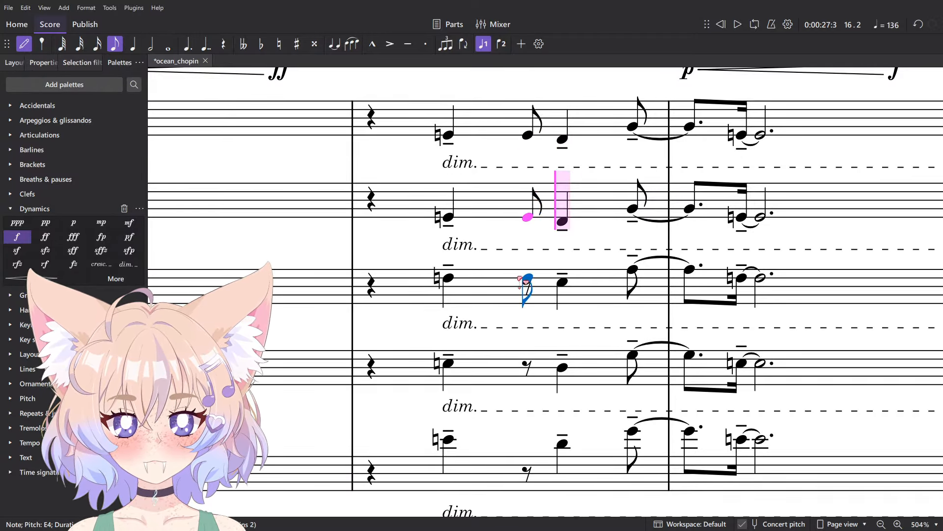
click(529, 279)
click(527, 363)
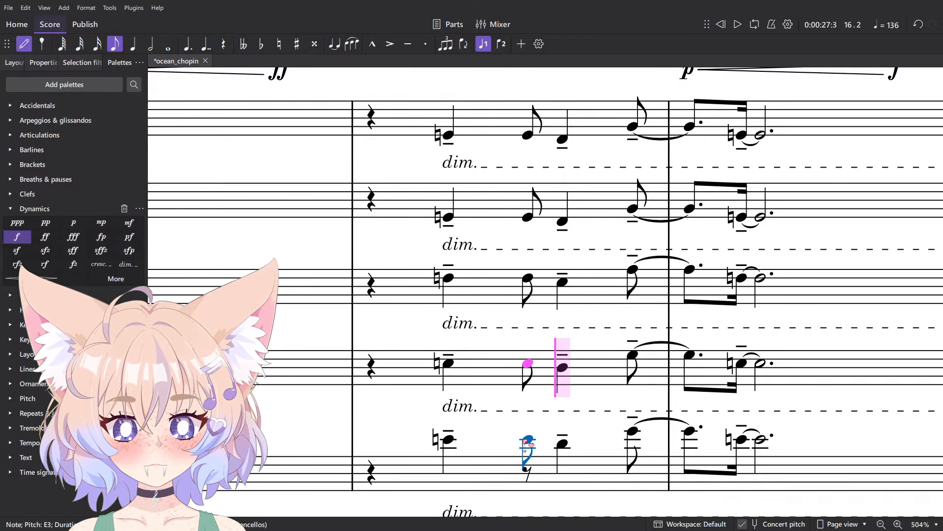
click(529, 445)
key(Escape)
- Tie the first quarter notes of bar 16 to the new eighth notes in all five string staves
click(449, 441)
shift+click(449, 136)
key(t)
scroll(506, 151, down, 1)
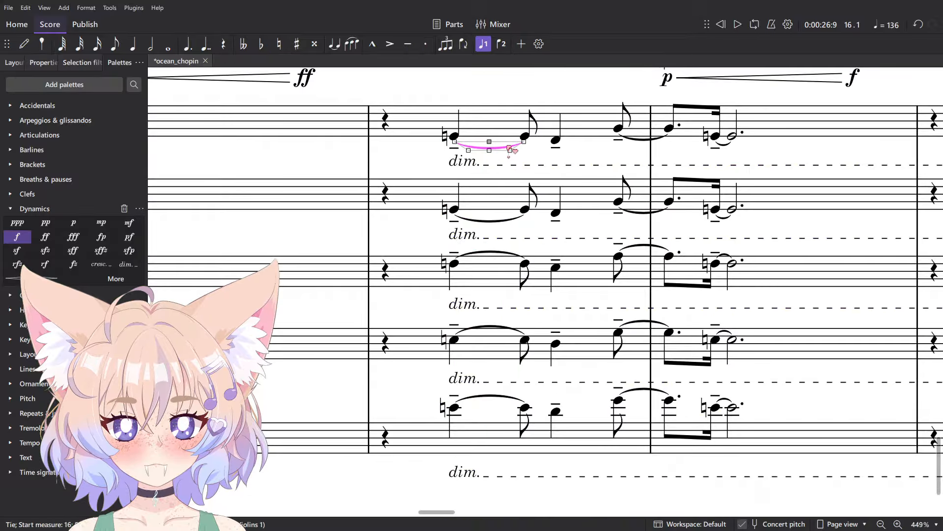
drag(613, 121, 596, 192)
click(547, 159)
scroll(548, 160, down, 1)
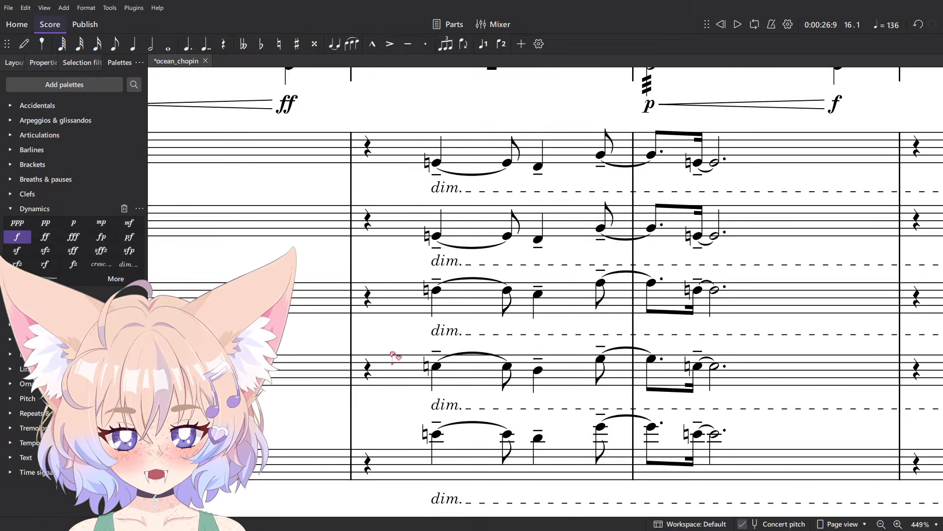
- Examine the string rhythm in bars 17 to 19 against the revised bar 16, and select bar 16 across the five string staves
scroll(523, 469, down, 2)
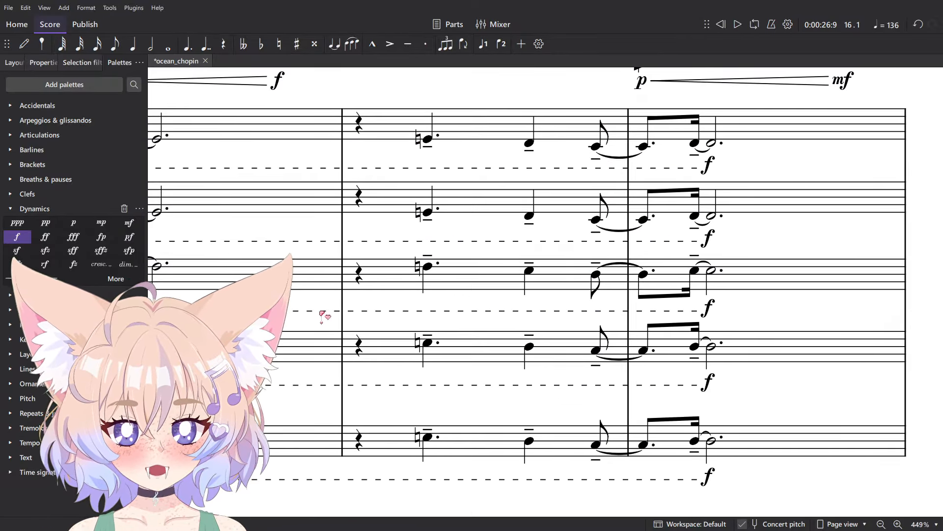
scroll(425, 241, up, 2)
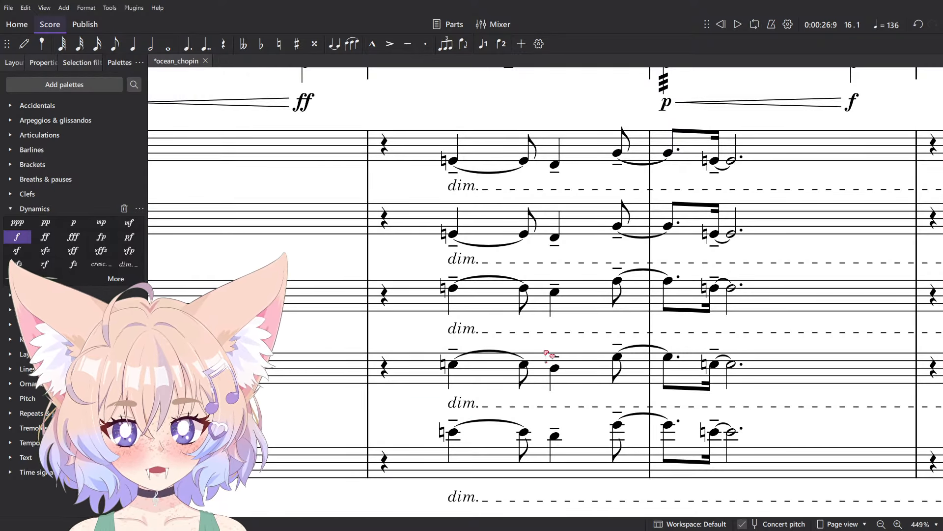
scroll(548, 355, right, 5)
drag(687, 350, 300, 368)
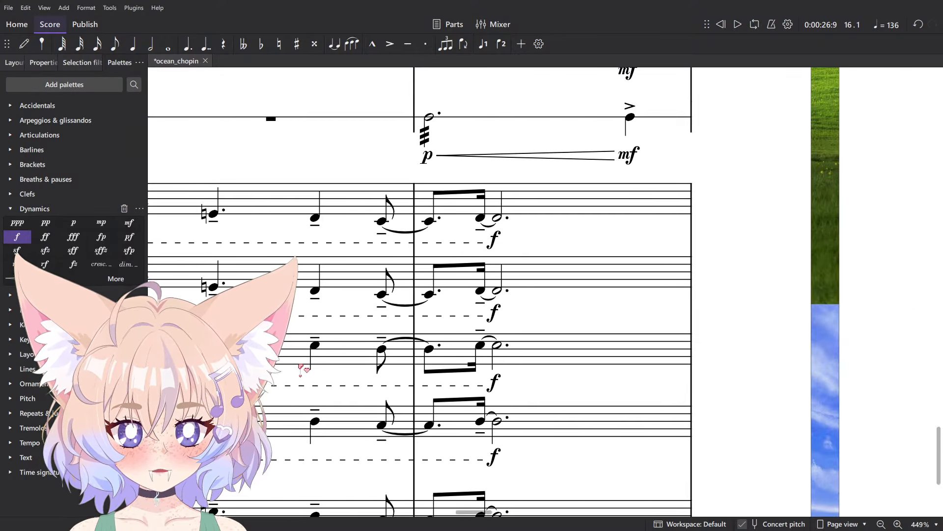
drag(465, 320, 423, 259)
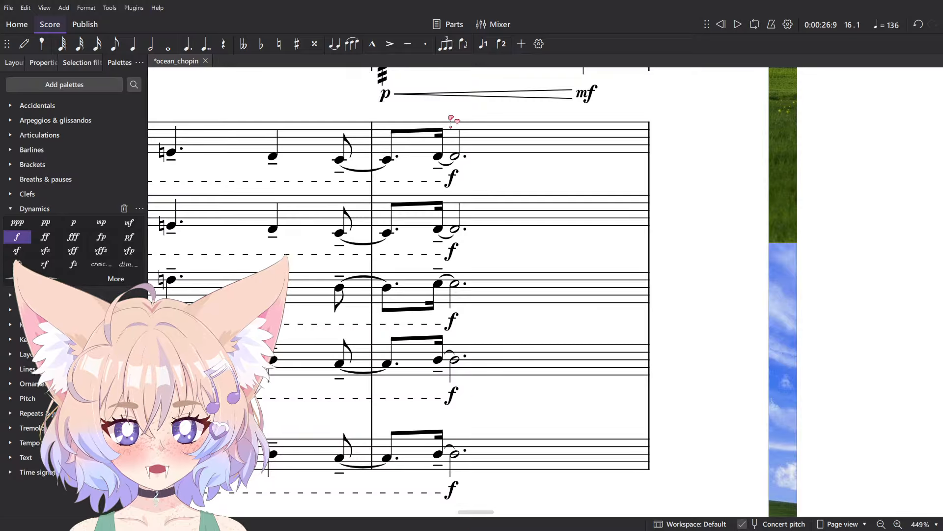
drag(296, 281, 852, 260)
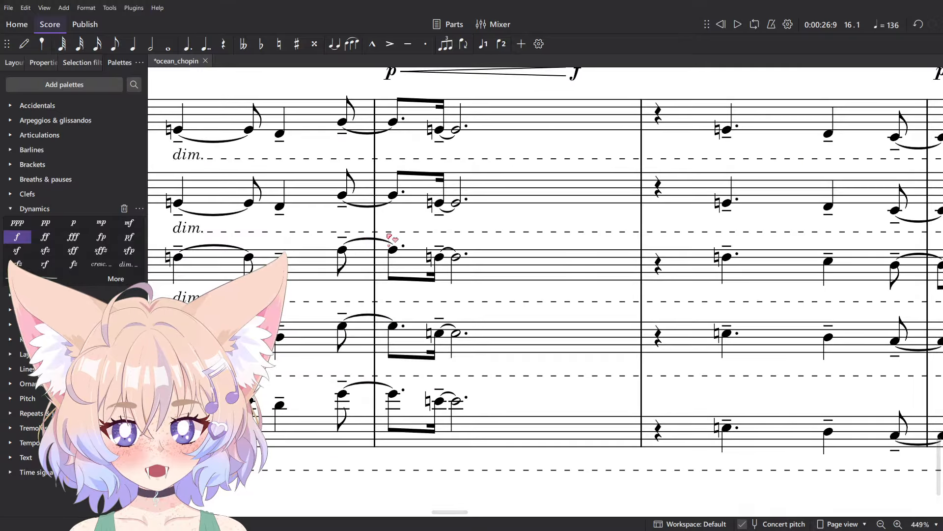
drag(390, 237, 747, 273)
drag(604, 248, 570, 245)
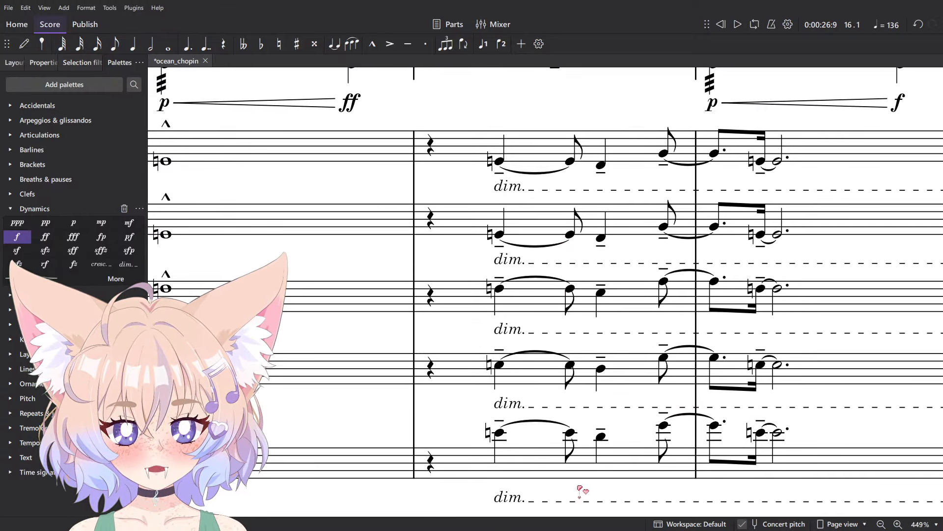
drag(581, 489, 496, 473)
click(496, 470)
shift+click(561, 169)
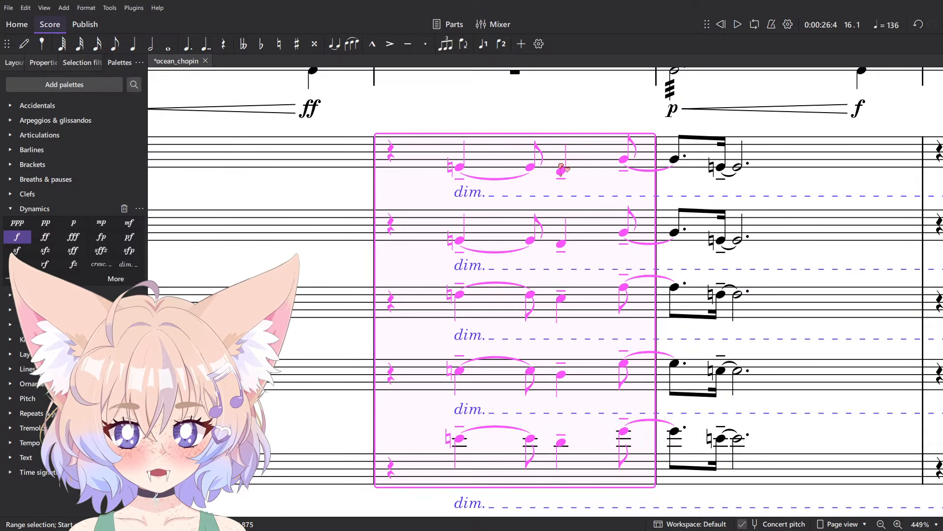
- Shorten the dotted quarter notes of bar 16 to quarter notes in the horn, trumpet and trombone staves
scroll(528, 98, down, 8)
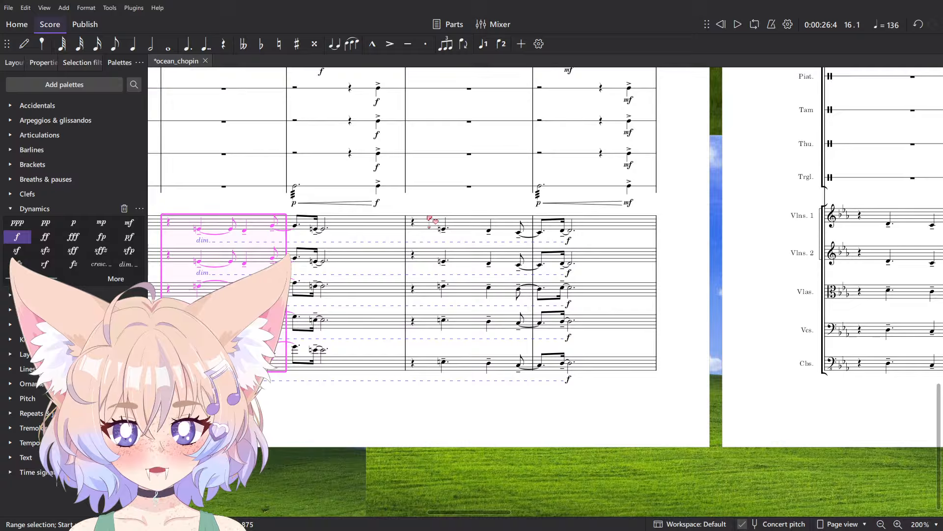
drag(245, 221, 531, 341)
scroll(530, 342, up, 12)
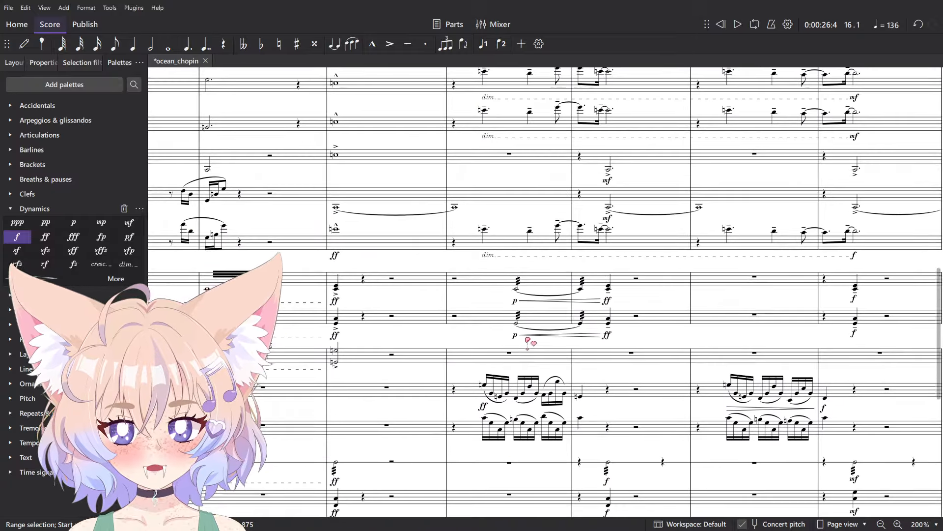
scroll(499, 420, up, 3)
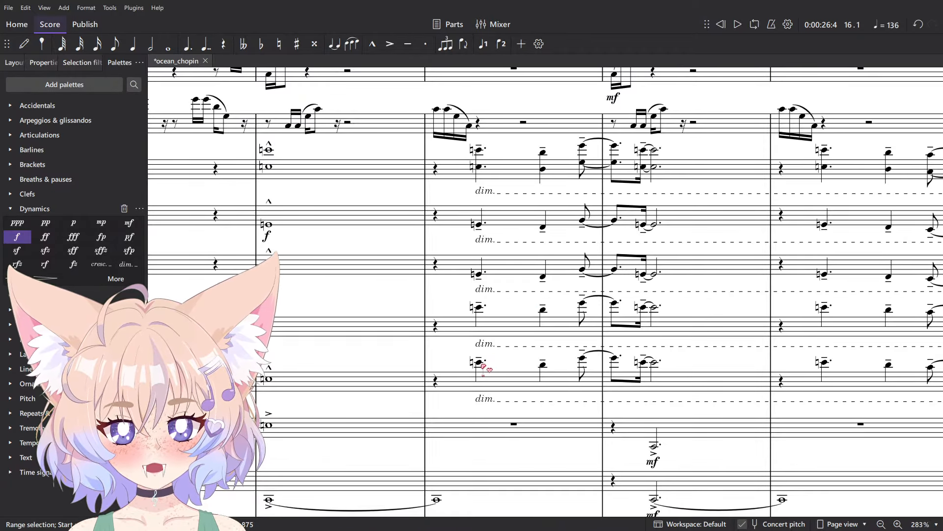
click(478, 363)
scroll(457, 207, up, 2)
shift+click(484, 174)
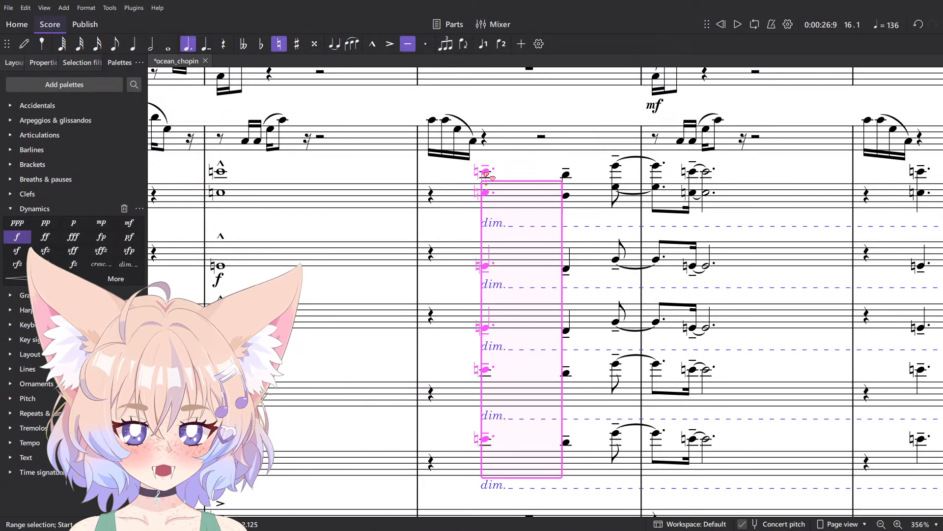
key(.)
- Enter eighth notes without tenuto at the same pitches after the quarter notes of bar 16 in the horn, trumpet and trombone staves
key(n)
key(4)
scroll(542, 175, up, 2)
key(shift+n)
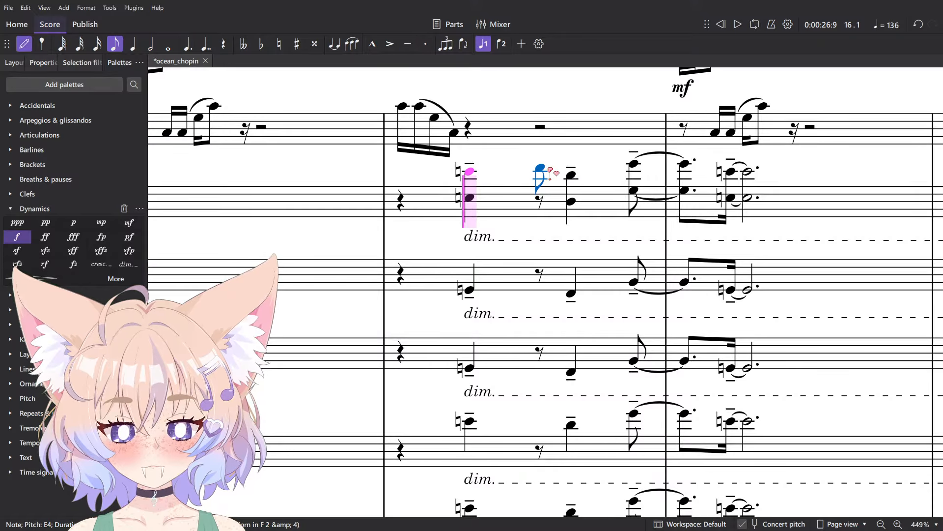
click(540, 172)
shift+click(540, 198)
click(541, 290)
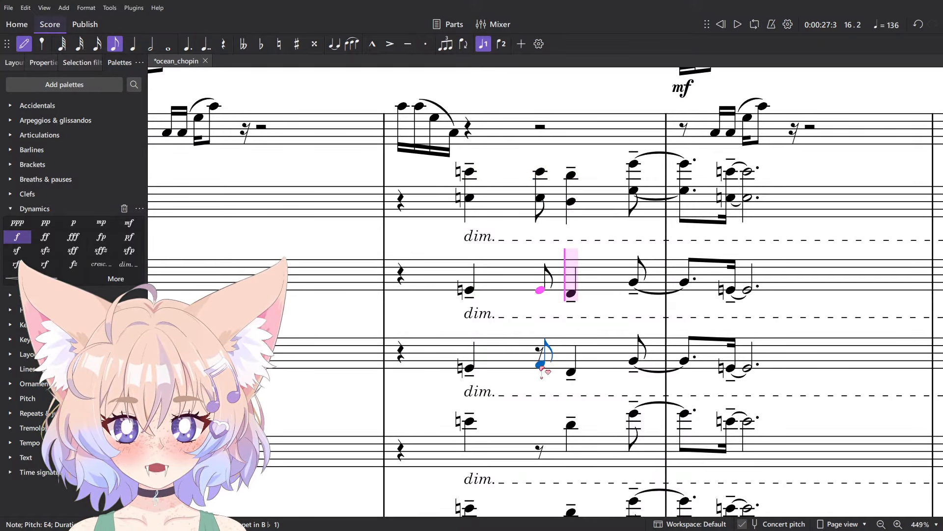
click(540, 368)
scroll(543, 374, down, 1)
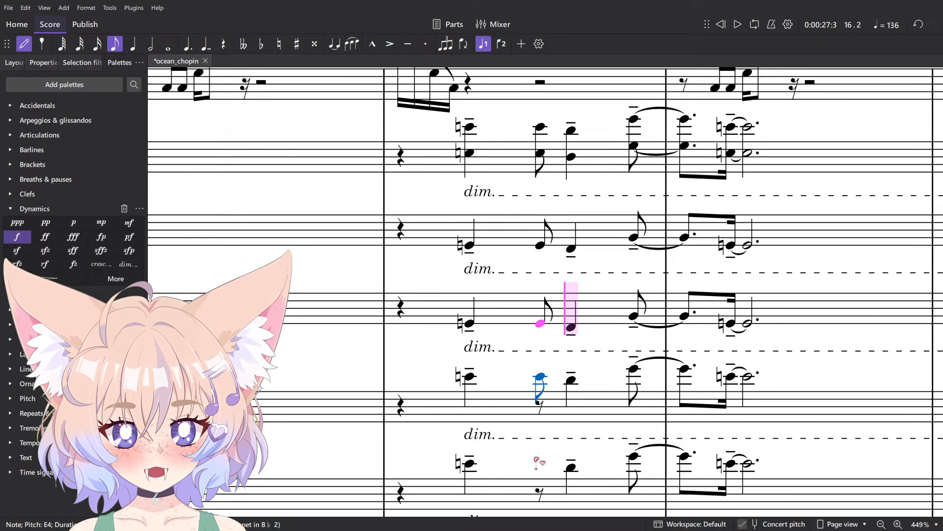
click(540, 376)
click(540, 474)
key(Escape)
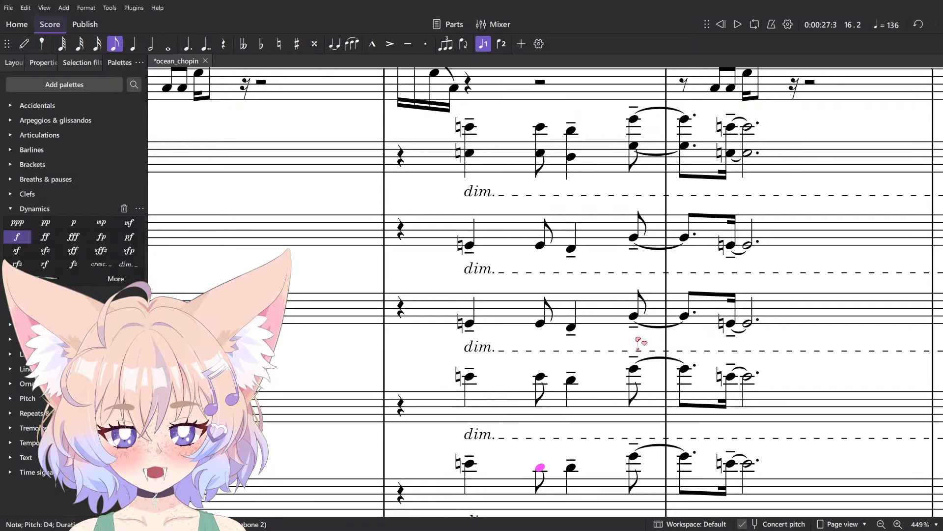
- Shorten the euphonium's dotted quarter note in bar 16 to a quarter note and enter an eighth note at the same pitch after it
scroll(509, 400, down, 9)
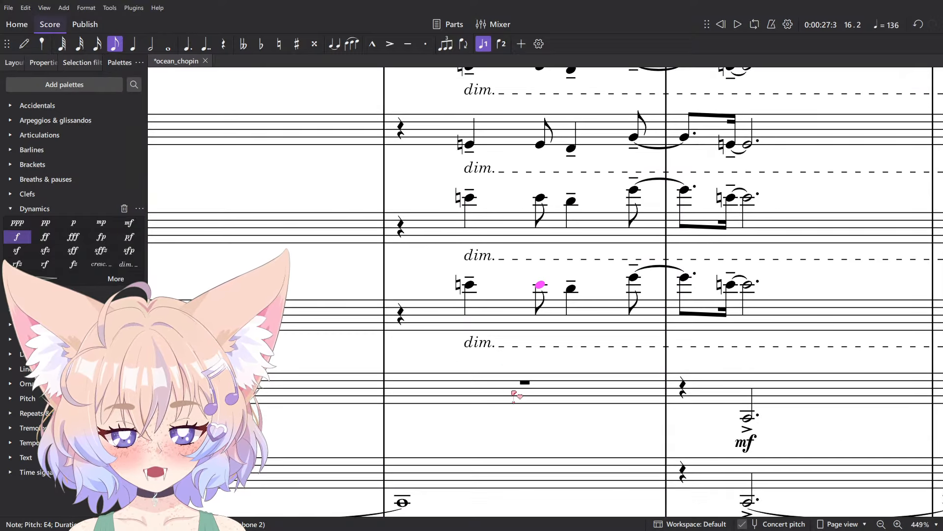
click(471, 240)
key(n)
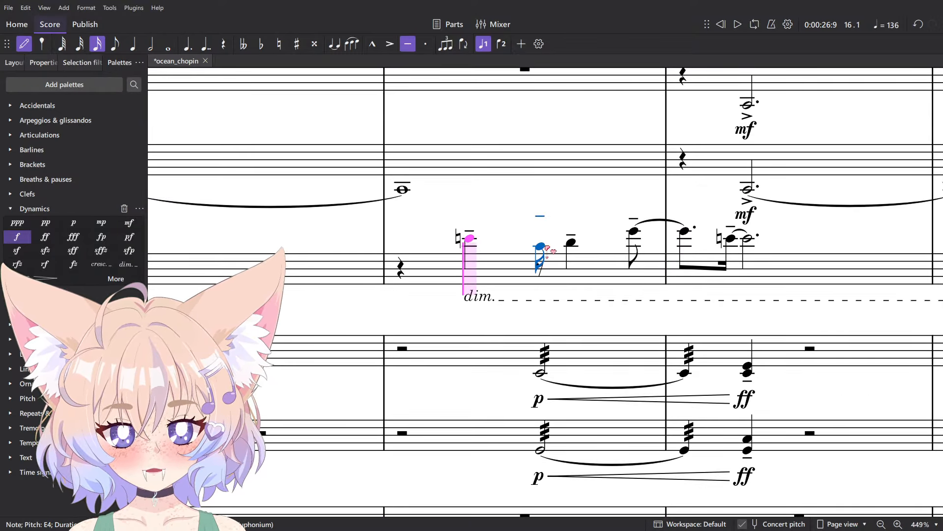
key(5)
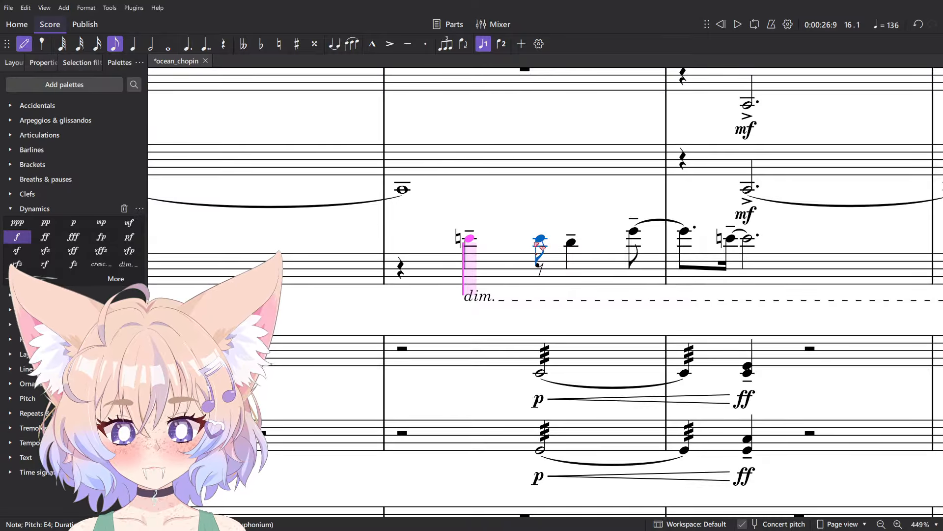
key(Escape)
- Tie the first quarter notes of bar 16 to the new eighth notes in the horn, trumpet, trombone and euphonium staves
click(467, 240)
scroll(506, 291, up, 7)
click(471, 284)
scroll(502, 288, up, 6)
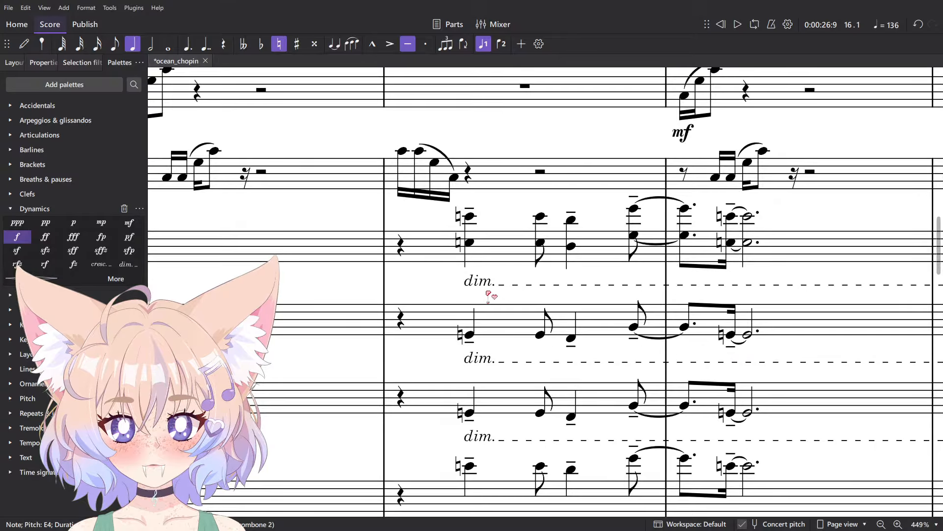
shift+click(468, 216)
key(t)
scroll(555, 169, down, 2)
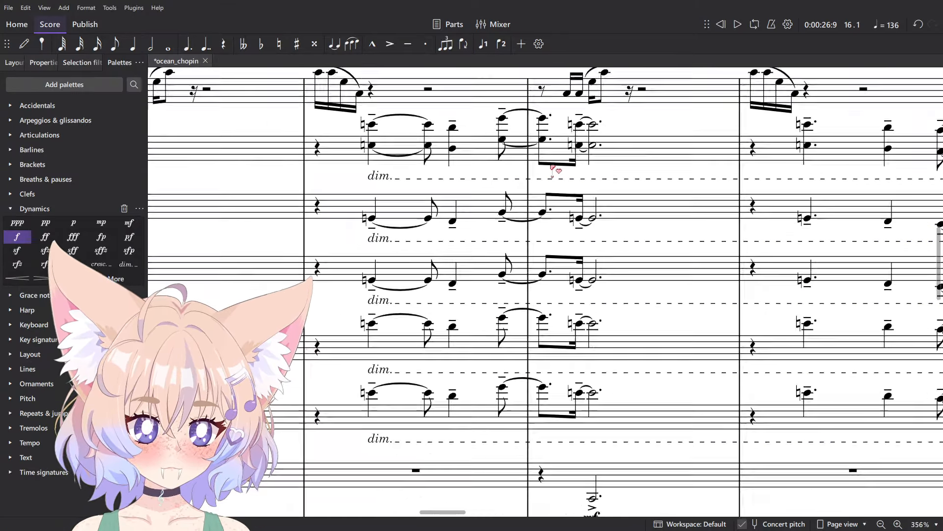
- Examine the revised bar 16 rhythm in the brass and string staves against the matching figure in bar 18
scroll(554, 170, down, 4)
scroll(499, 232, down, 4)
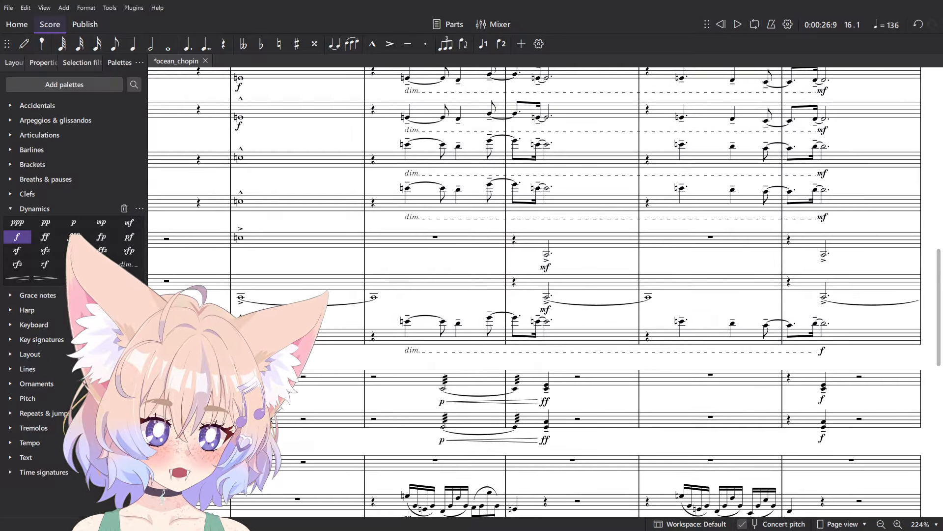
key(alt+Tab)
key(alt+shift+Tab)
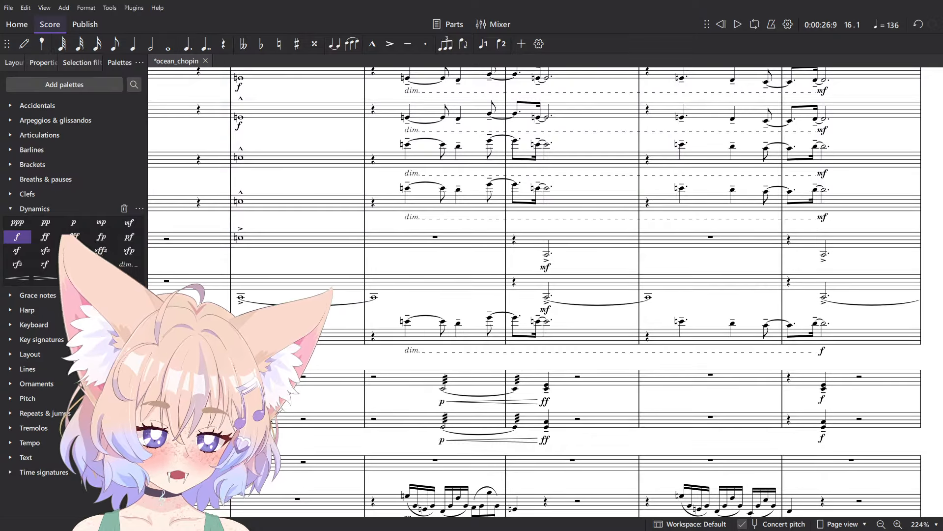
key(alt+Tab)
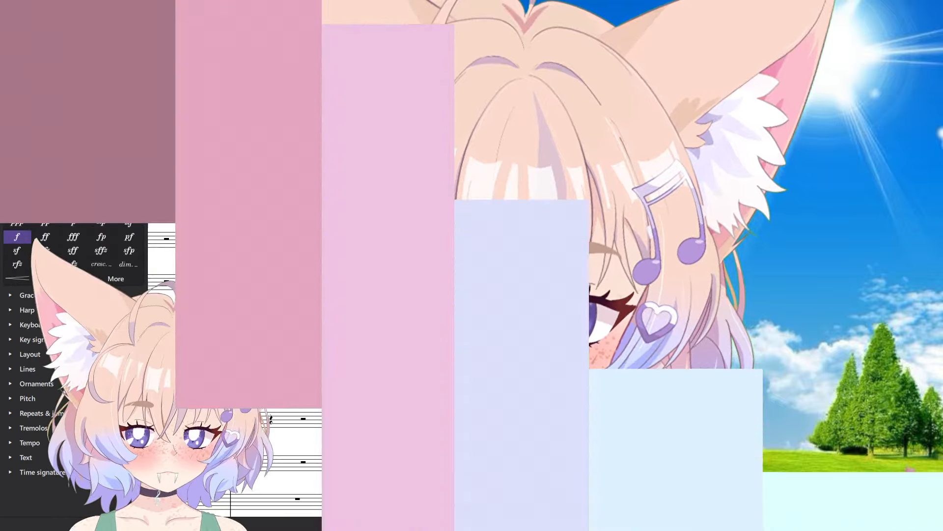
scroll(419, 270, down, 7)
scroll(423, 419, up, 7)
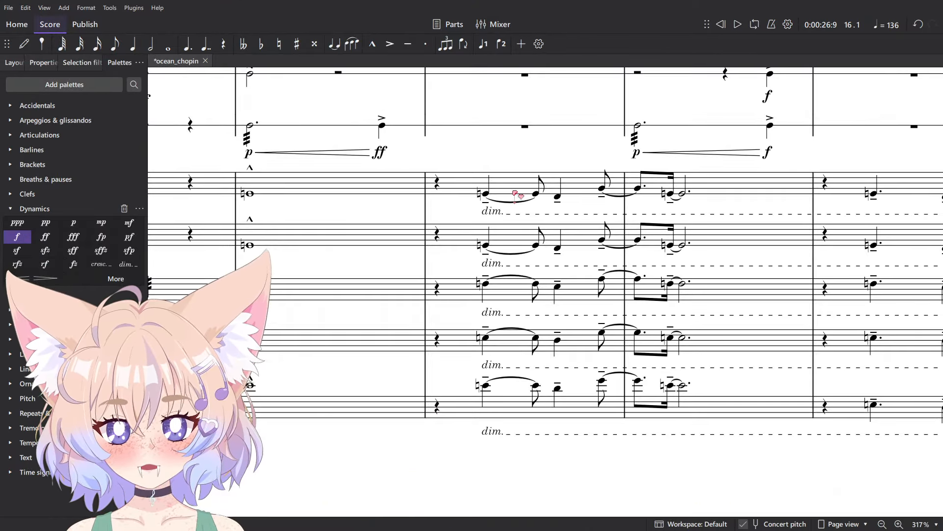
scroll(516, 194, down, 8)
scroll(506, 294, up, 12)
drag(560, 269, 516, 204)
drag(522, 138, 531, 298)
drag(674, 273, 506, 244)
scroll(492, 246, up, 10)
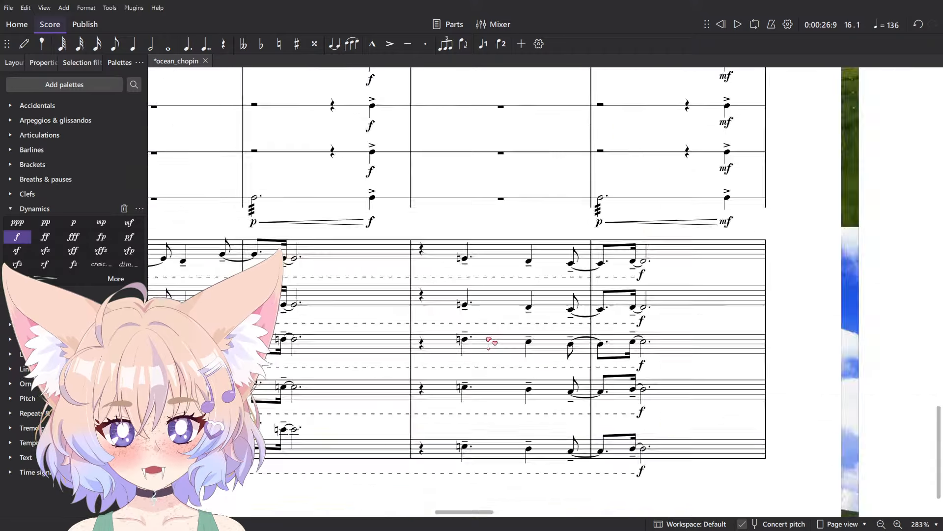
- Shorten the dotted quarter notes of bar 18 to eighth notes in all five string staves
click(467, 213)
scroll(467, 216, down, 2)
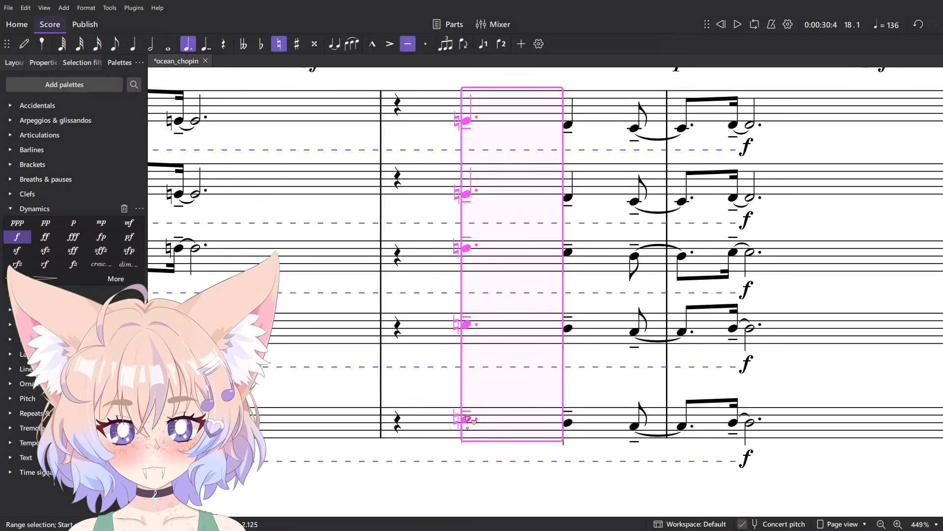
key(4)
key(ctrl+t)
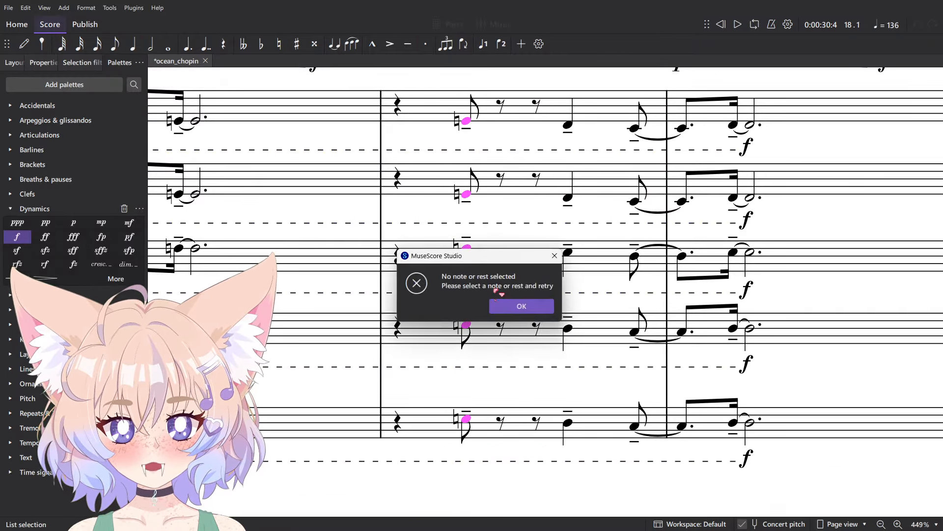
key(Return)
- Repeat the shortened eighth notes twice to fill the eighth rests of bar 18 in all five string staves
click(466, 121)
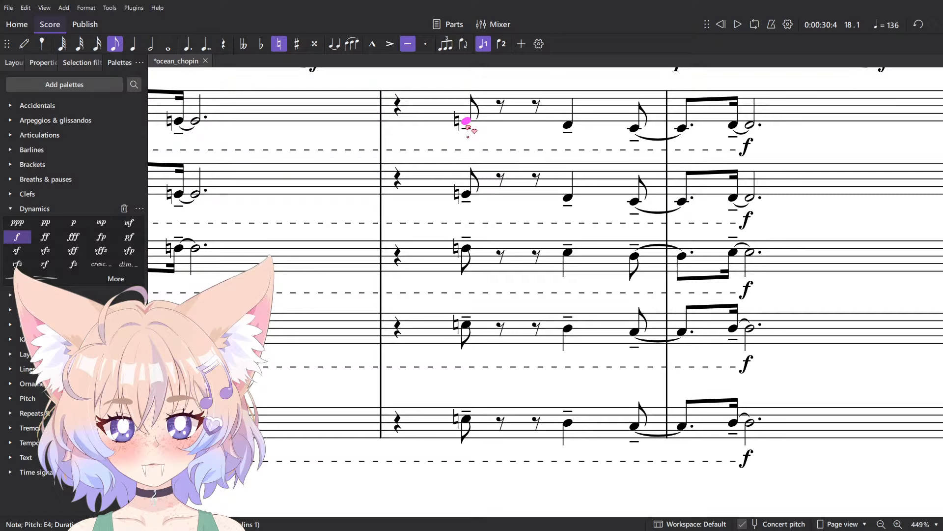
shift+click(472, 422)
key(r)
key(r)
ctrl+click(469, 428)
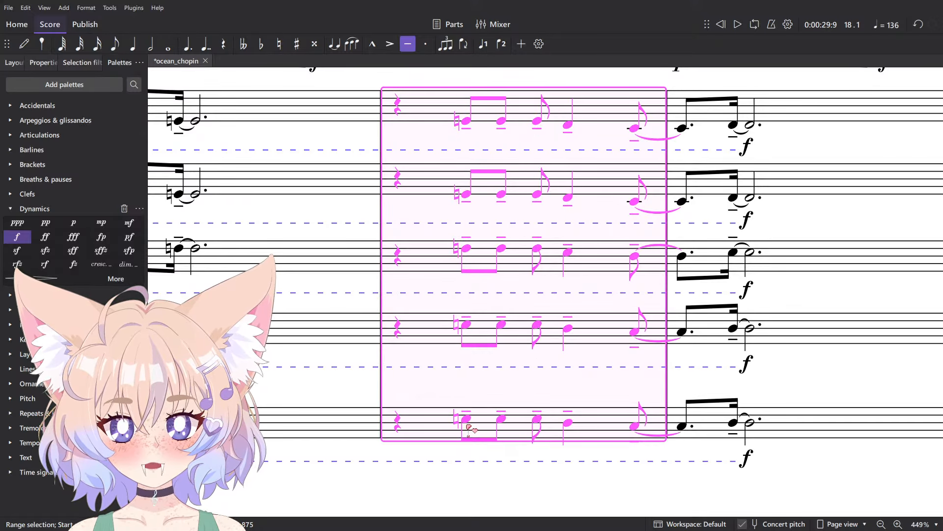
- Lengthen the first eighth notes of bar 18 to quarter notes and tie them to the following eighths in all five string staves
click(469, 418)
shift+click(469, 122)
key(5)
key(t)
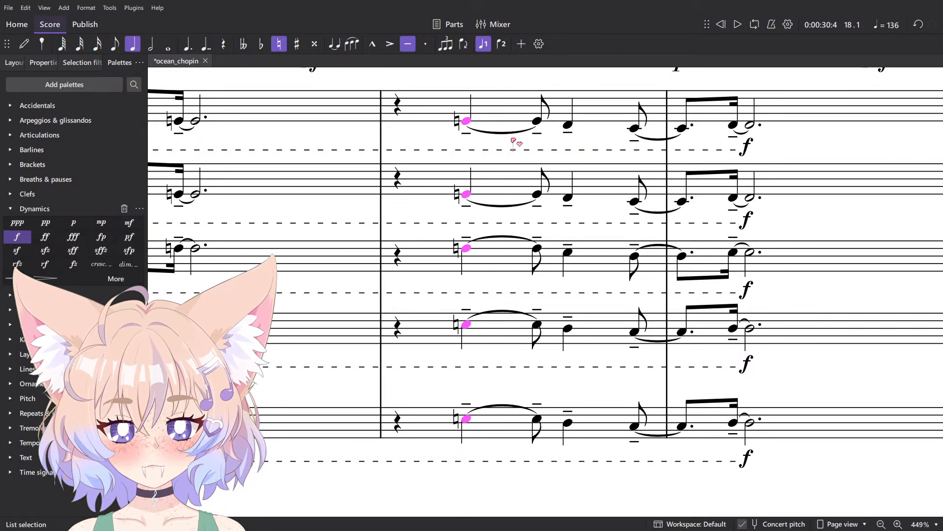
click(522, 139)
- Shorten the euphonium's dotted quarter note in bar 18 to a quarter note and add an eighth note at the same pitch
scroll(522, 140, down, 1)
scroll(522, 139, down, 3)
scroll(513, 337, up, 20)
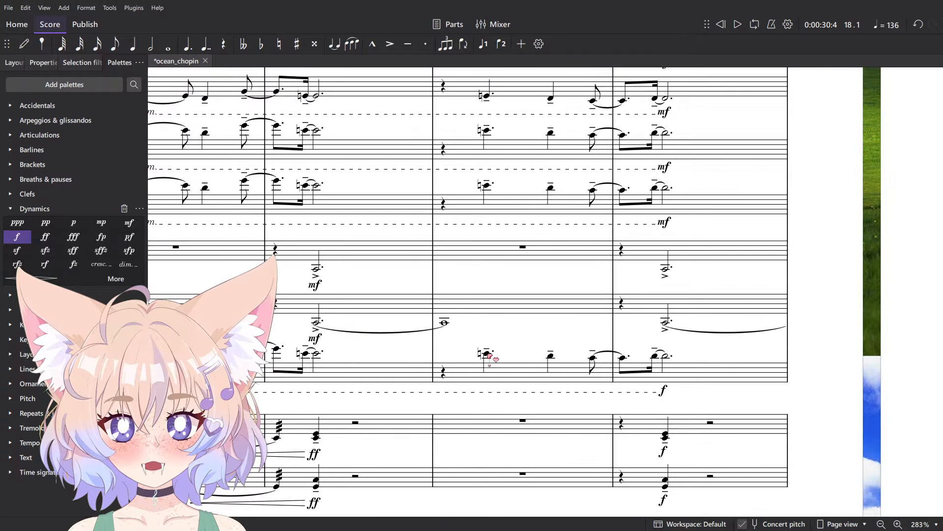
click(487, 354)
scroll(496, 336, up, 2)
scroll(510, 369, down, 1)
scroll(518, 404, up, 6)
key(n)
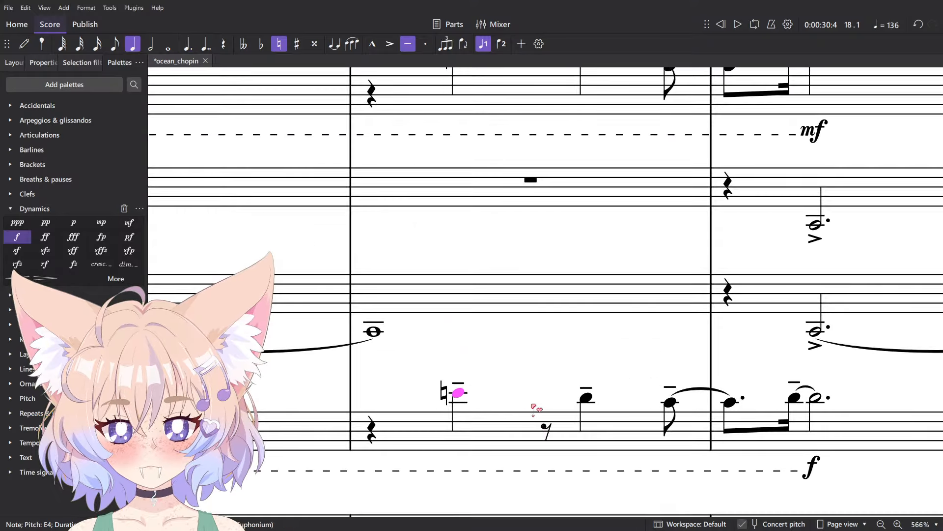
key(ctrl+z)
key(4)
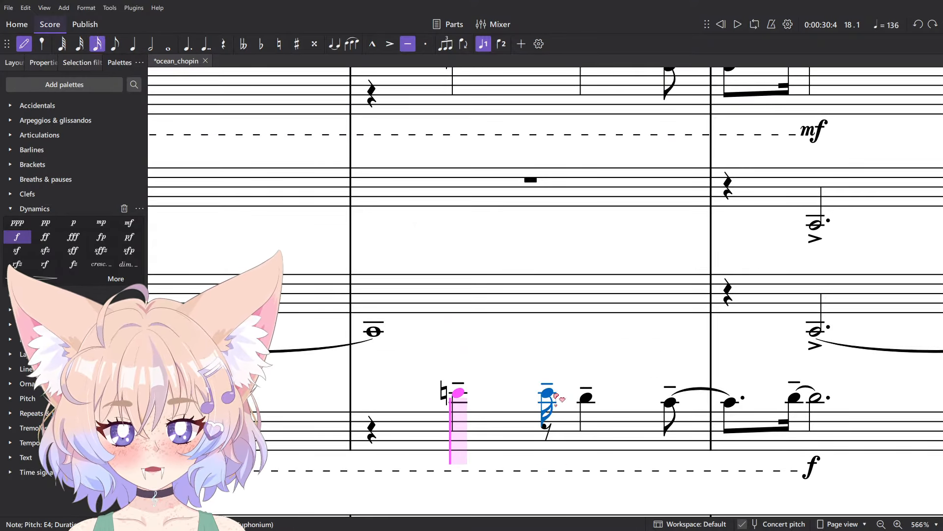
key(Escape)
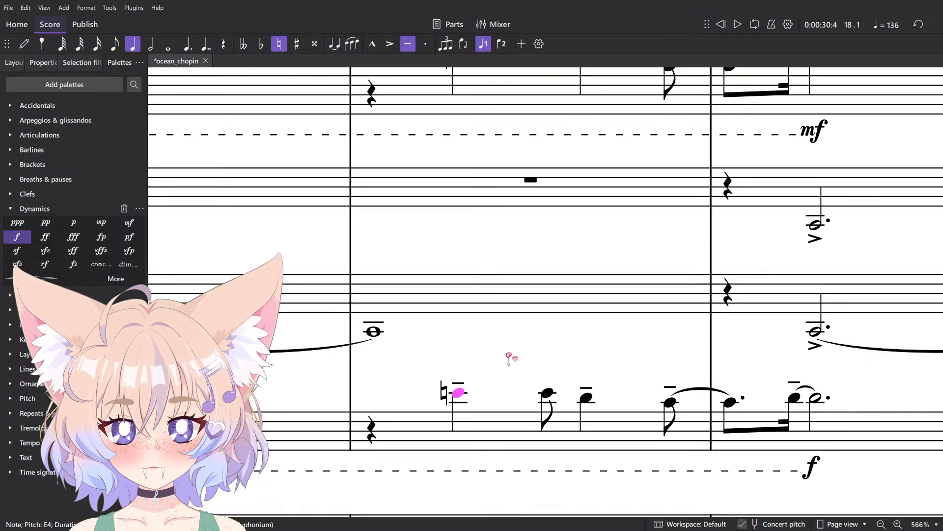
- Shorten the dotted quarter notes of bar 18 to eighth notes in the horn, trumpet and trombone staves
scroll(481, 410, down, 4)
scroll(462, 409, down, 3)
shift+click(468, 299)
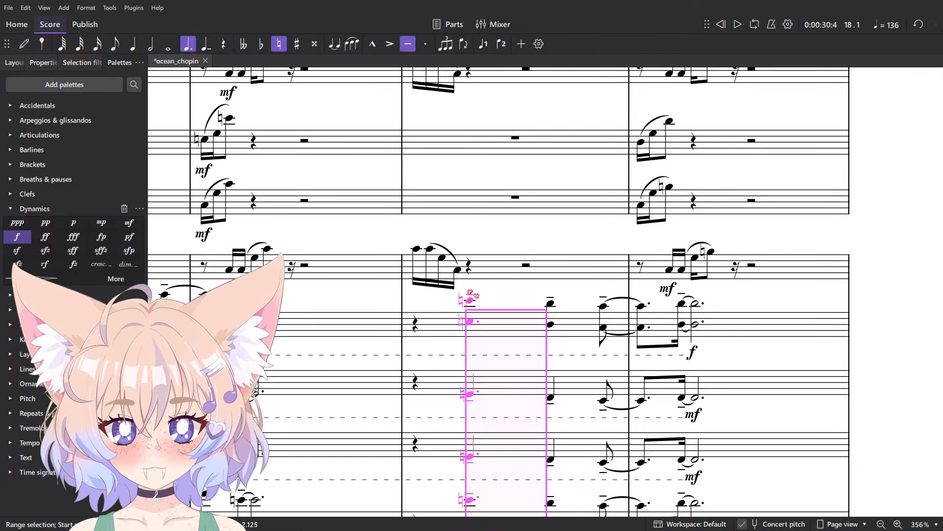
scroll(514, 280, down, 5)
key(period)
scroll(533, 319, up, 2)
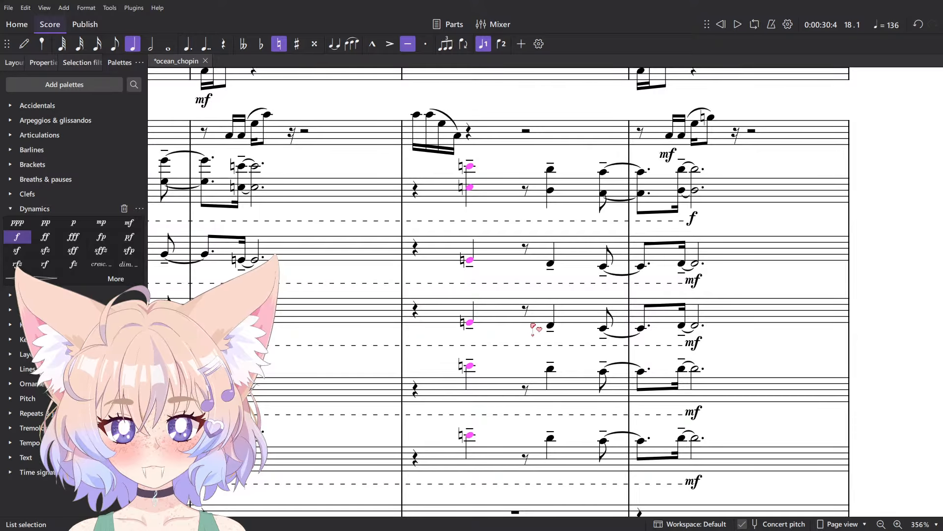
key(4)
click(537, 307)
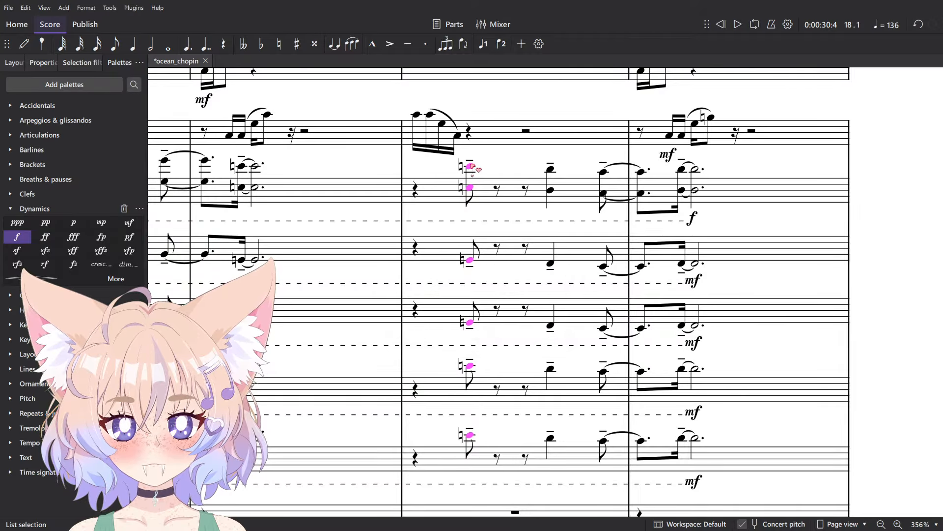
- Repeat the shortened eighth notes twice to fill the eighth rests of bar 18 in the horn, trumpet and trombone staves
click(470, 166)
shift+click(472, 435)
key(r)
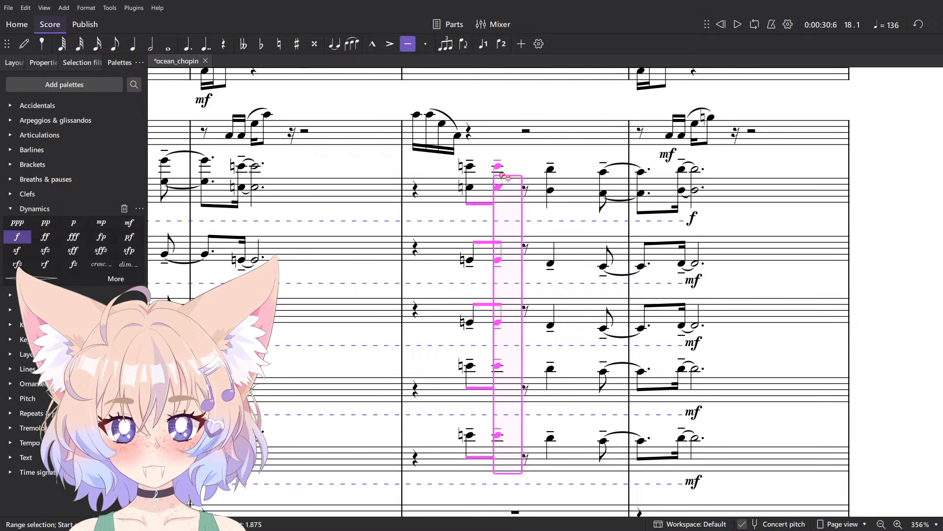
key(r)
- Remove the tenuto marks from bar 18's repeated horn, trumpet and trombone eighths and lengthen the first eighths to quarter notes
click(498, 167)
shift+click(528, 436)
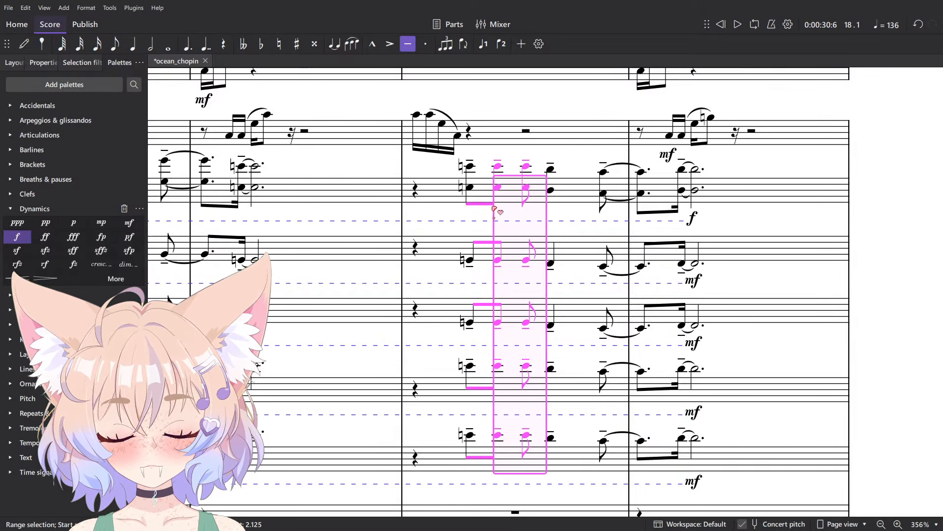
key(Left)
shift+click(474, 435)
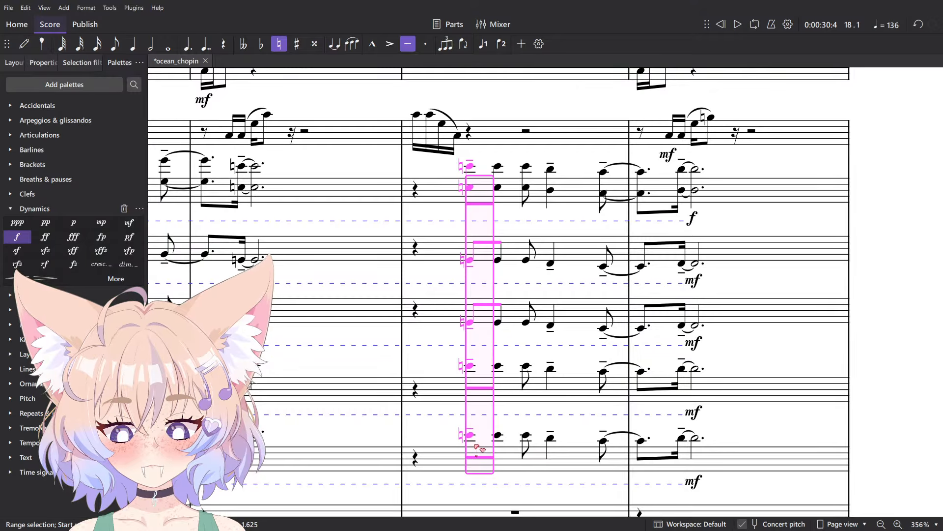
key(5)
- Remove the tenuto marks from the tied eighth notes of bar 18 in all five string staves
scroll(476, 427, down, 20)
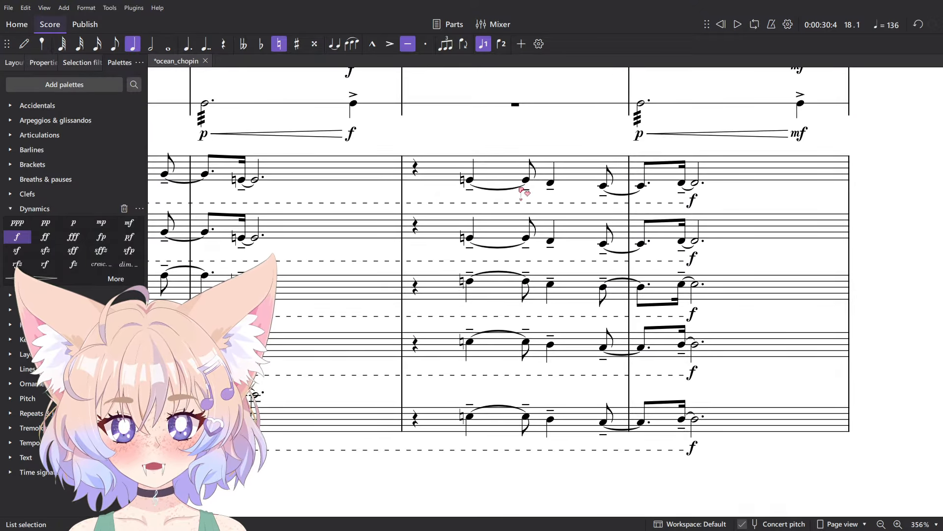
click(526, 181)
shift+click(525, 416)
key(shift+n)
scroll(634, 339, down, 2)
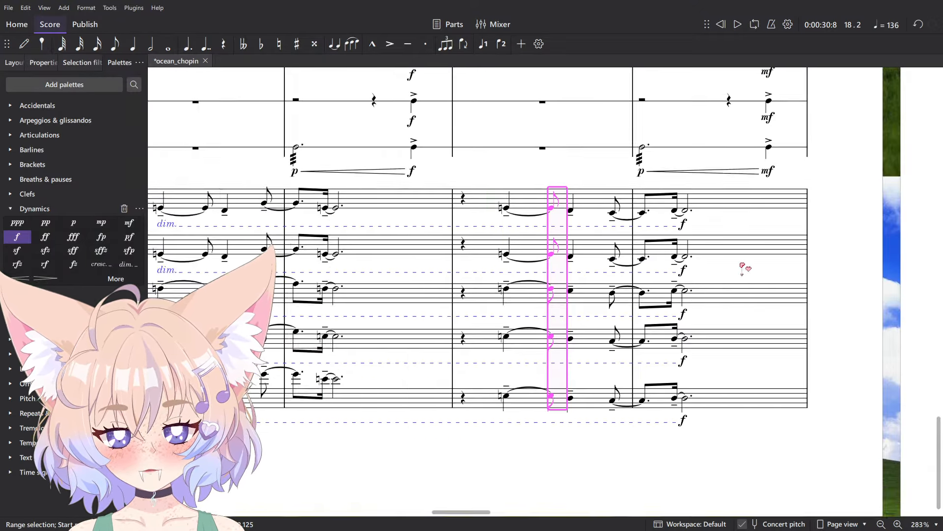
- Remove the dots from bar 20's dotted quarter notes in all five string staves
drag(742, 268, 471, 317)
drag(771, 275, 319, 211)
scroll(319, 211, up, 6)
click(356, 193)
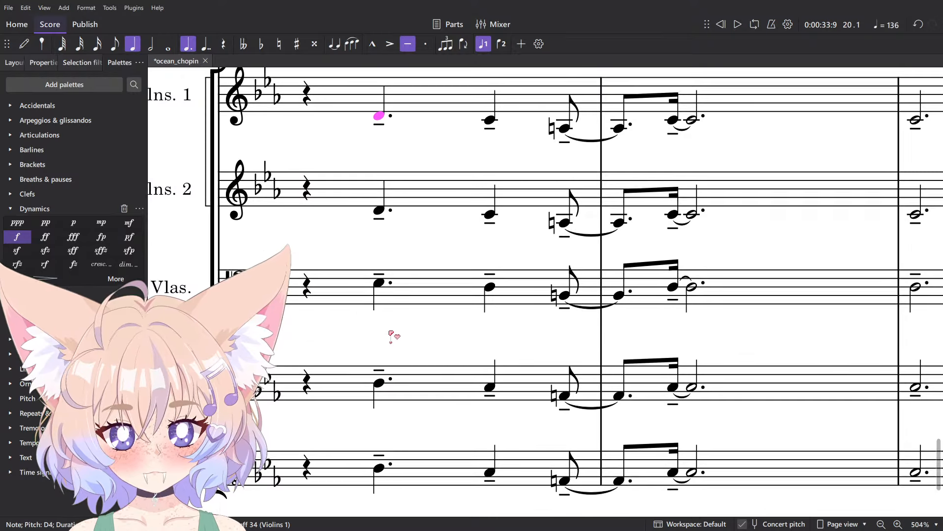
shift+click(380, 468)
key(period)
- Repeat bar 20's D as an eighth note in place of the eighth rest in all five string staves
key(n)
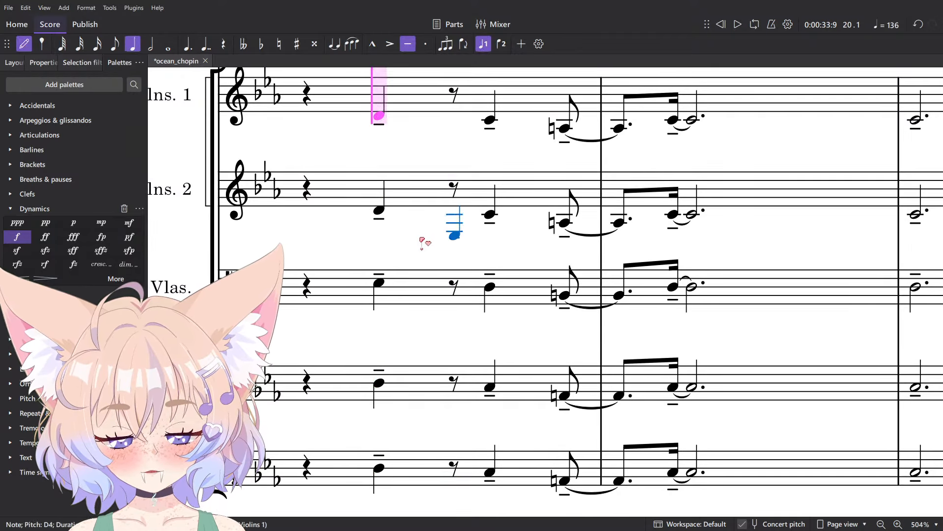
key(4)
key(shift+n)
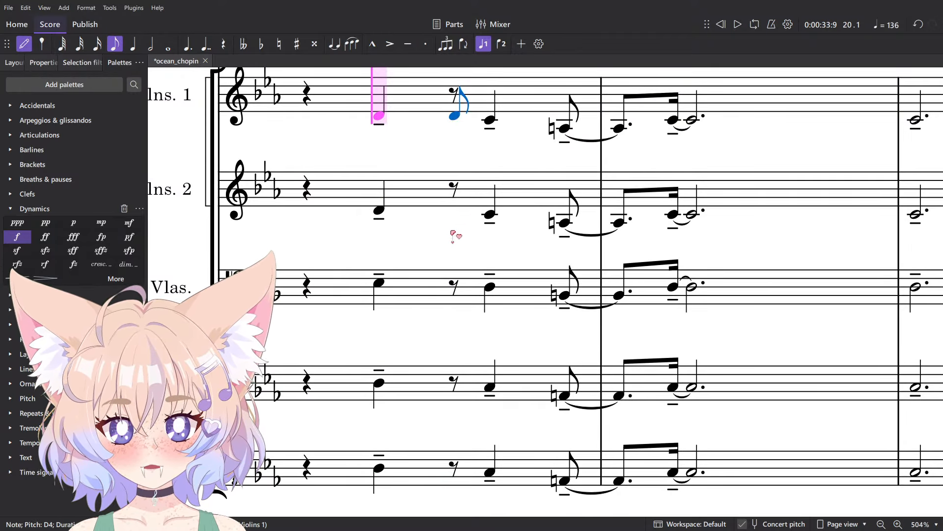
click(454, 115)
click(454, 210)
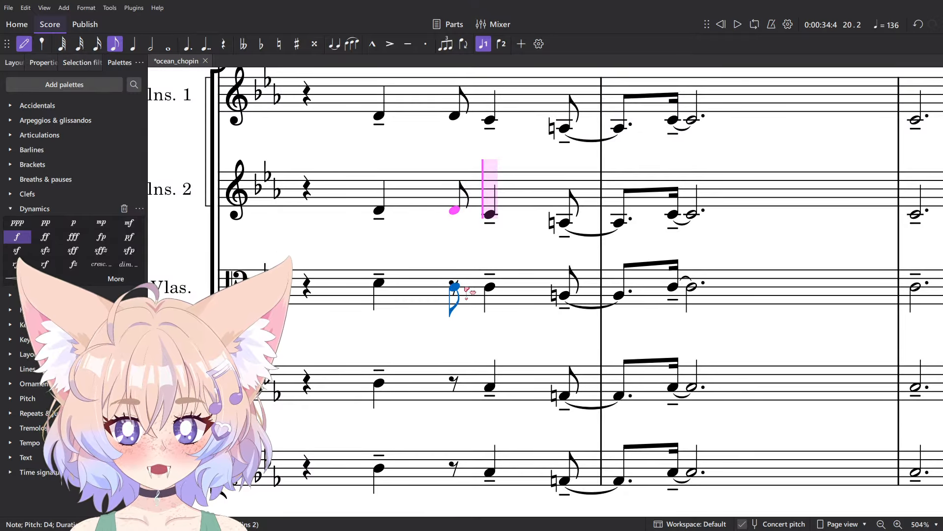
click(455, 285)
click(455, 385)
click(454, 469)
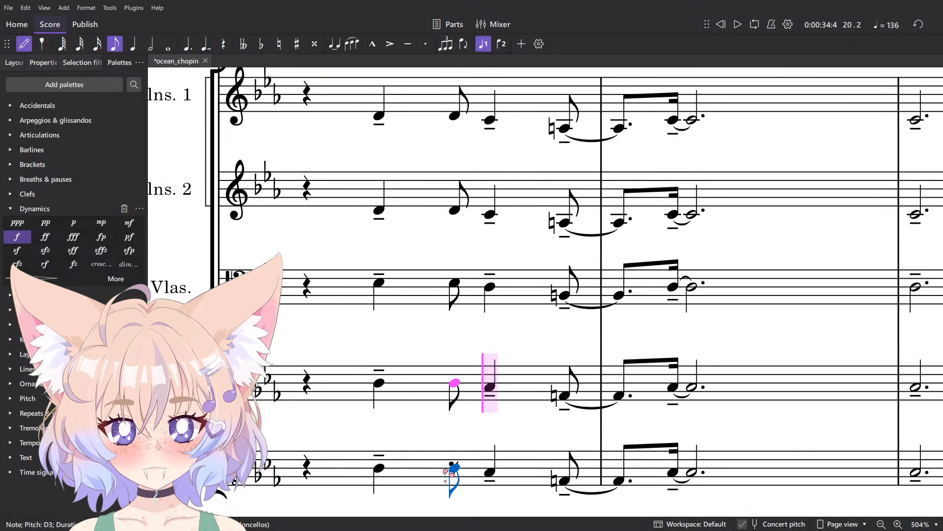
- Tie bar 20's quarter notes to the following eighth notes in all five string staves
key(Escape)
click(380, 469)
scroll(390, 377, down, 3)
shift+click(380, 162)
scroll(417, 292, up, 5)
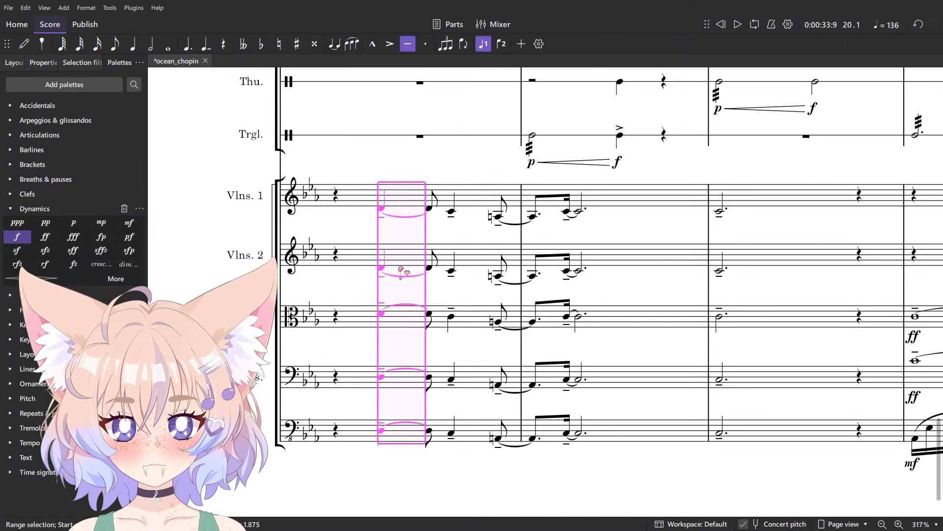
- Split the euphonium's dotted quarter D in bar 20 into a quarter note tied to an eighth note
scroll(418, 292, up, 5)
scroll(386, 436, up, 1)
click(383, 418)
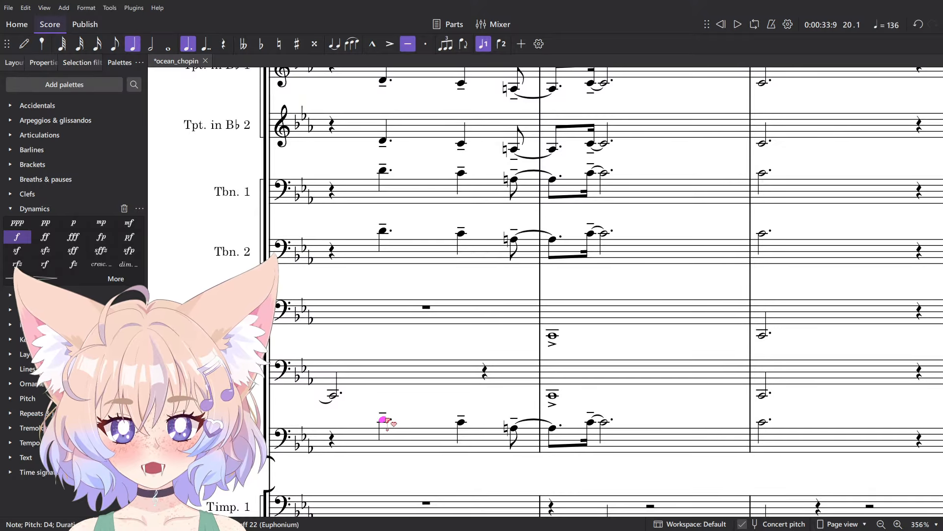
scroll(392, 432, up, 6)
key(n)
key(3)
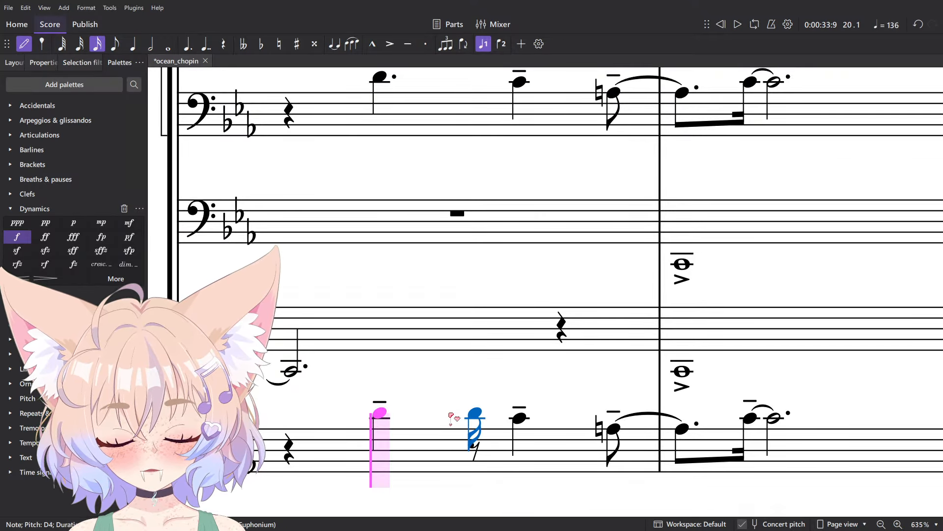
key(4)
click(475, 416)
key(Escape)
click(378, 416)
key(t)
right_click(445, 378)
- Remove the dots from bar 20's dotted quarter notes in the horn 2 4, trumpet and trombone 1 and 2 staves
scroll(448, 356, up, 12)
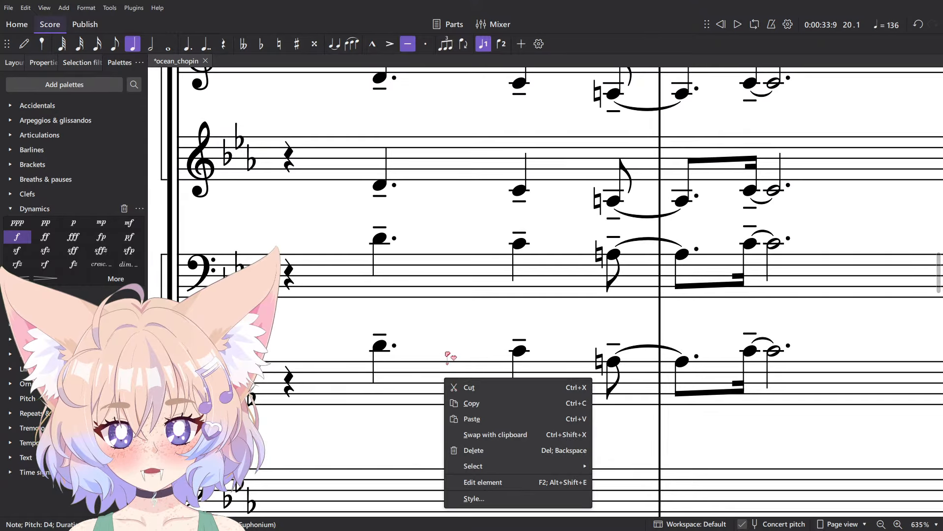
click(452, 231)
click(384, 213)
scroll(385, 212, down, 3)
scroll(385, 212, down, 3)
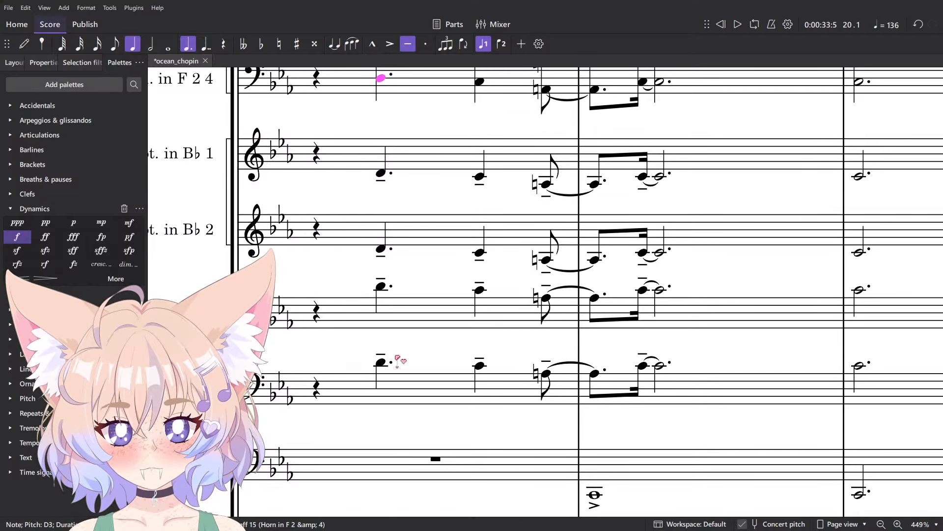
shift+click(384, 364)
key(.)
- Fill bar 20's eighth rests with repeated D eighth notes in the horn 2 4, trumpet and trombone staves
key(n)
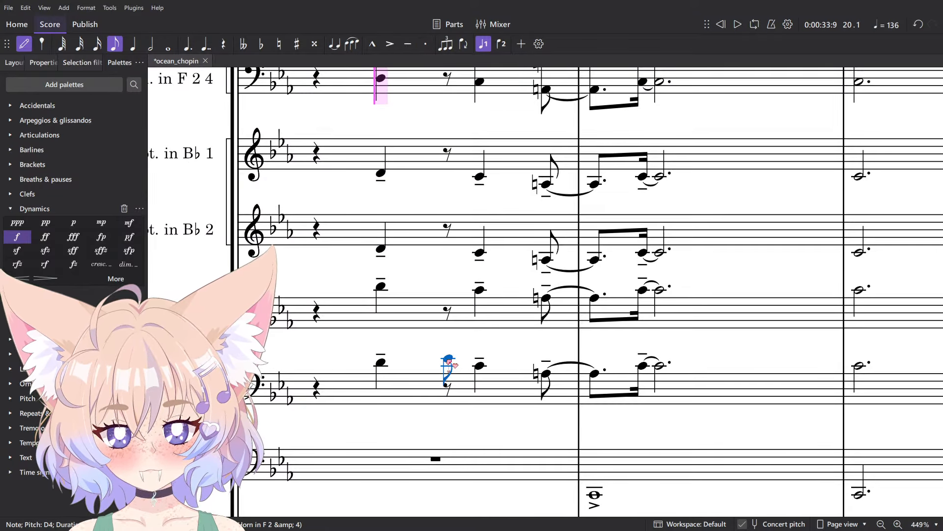
click(448, 287)
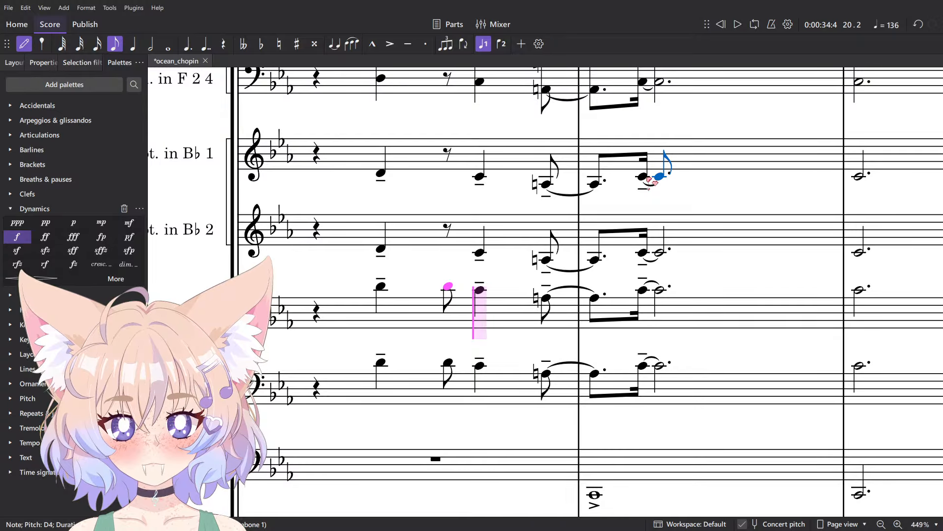
scroll(469, 186, up, 2)
click(481, 322)
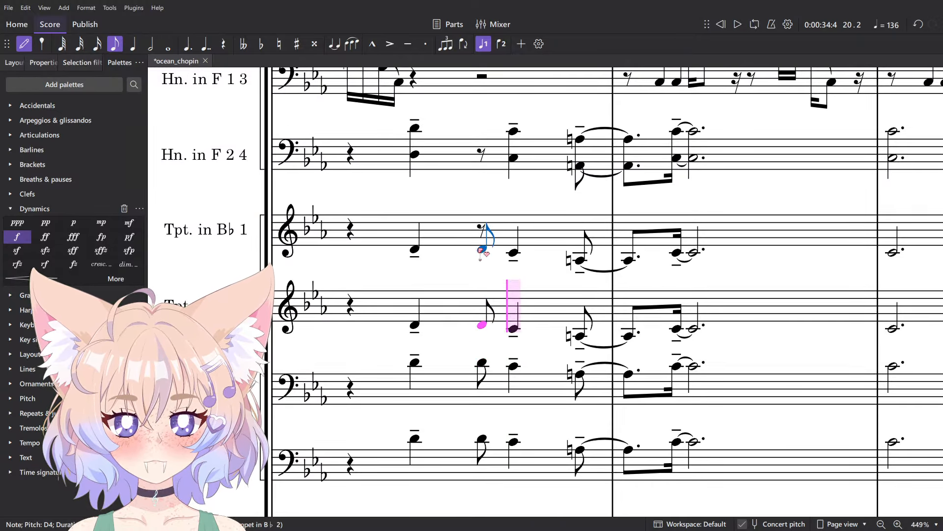
click(494, 156)
key(Escape)
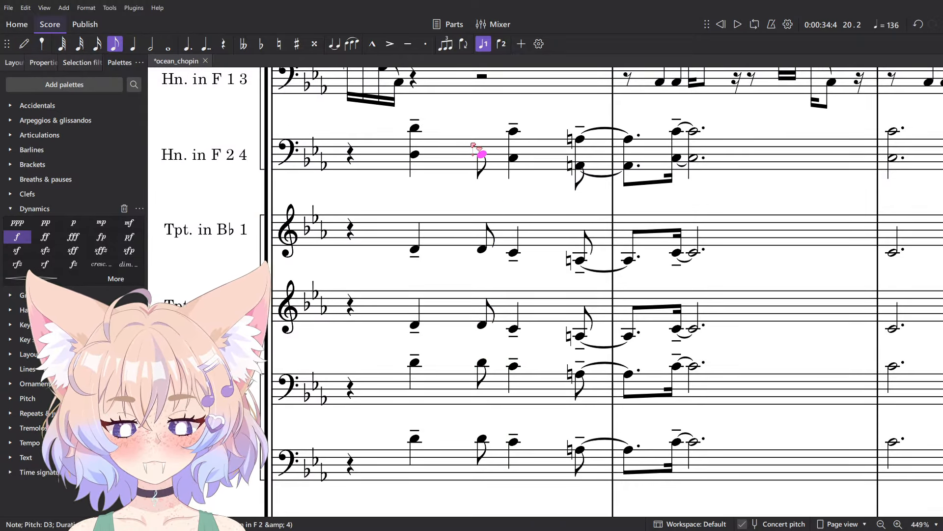
- Tie bar 20's quarter notes to the following eighths in the horn 2 4, trumpet and trombone staves
key(Left)
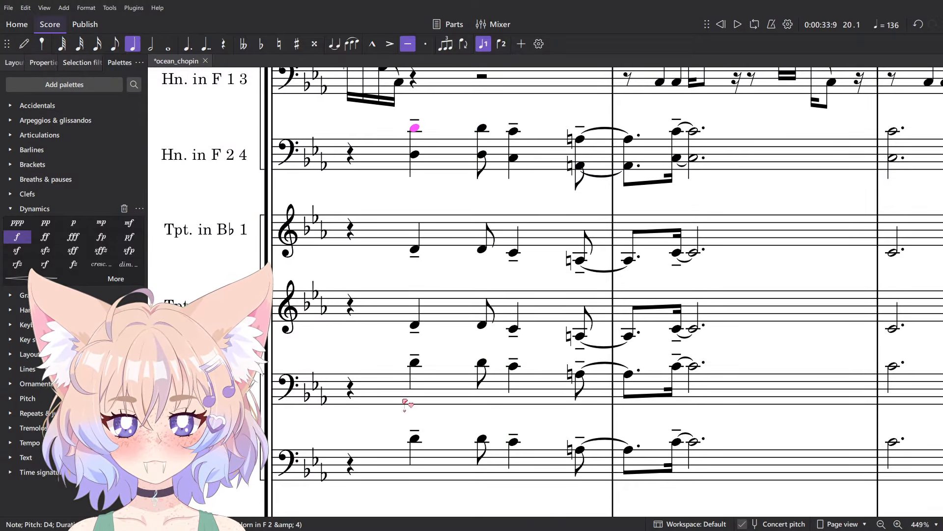
shift+click(419, 442)
scroll(433, 428, down, 6)
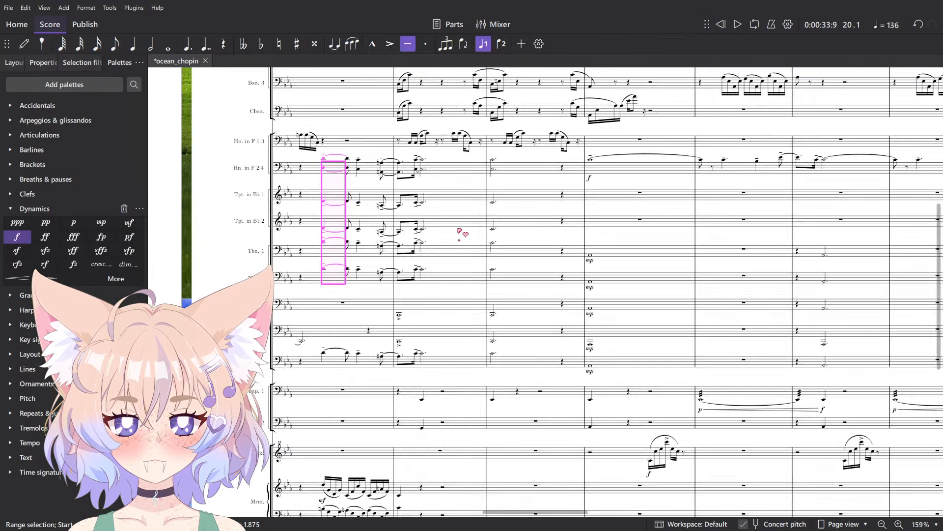
- Split the dotted quarter C of bar 24 in the horn 2 4 staff into a quarter note tied to an eighth
scroll(459, 231, down, 10)
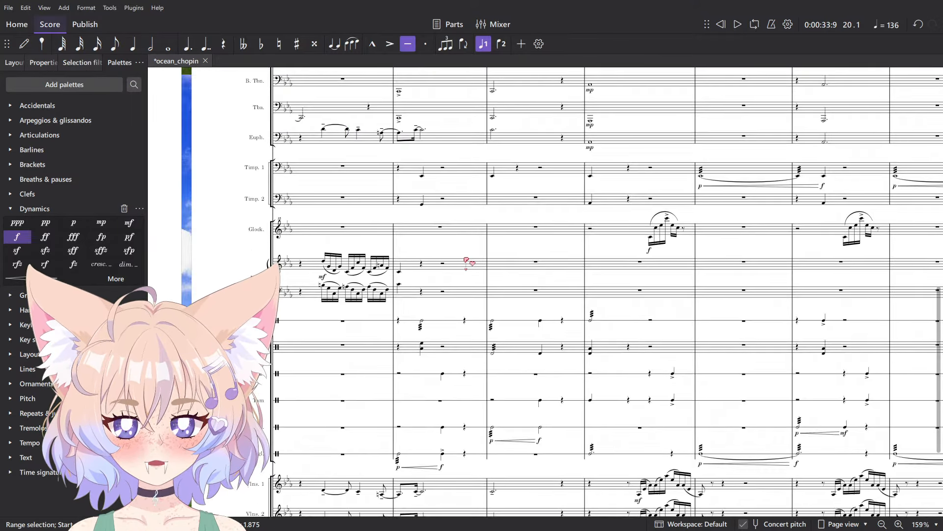
scroll(543, 225, up, 10)
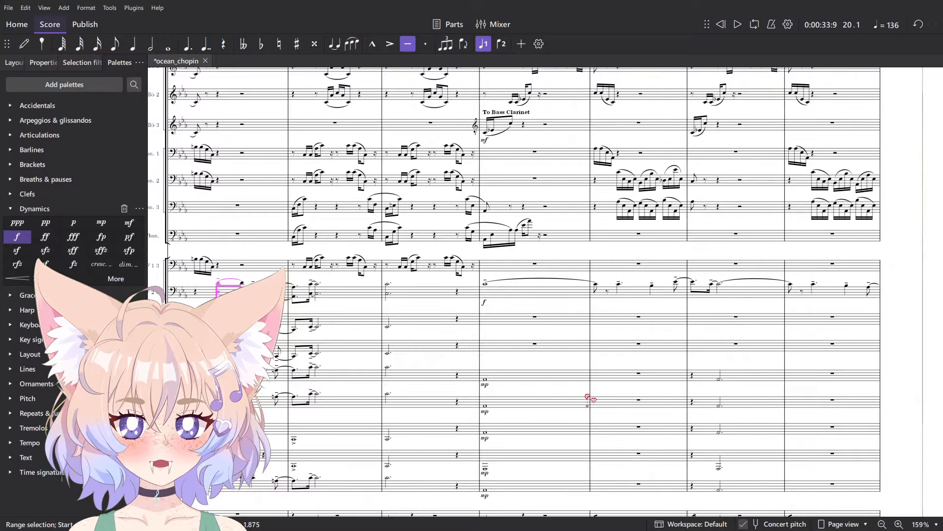
scroll(627, 287, up, 8)
click(604, 289)
key(4)
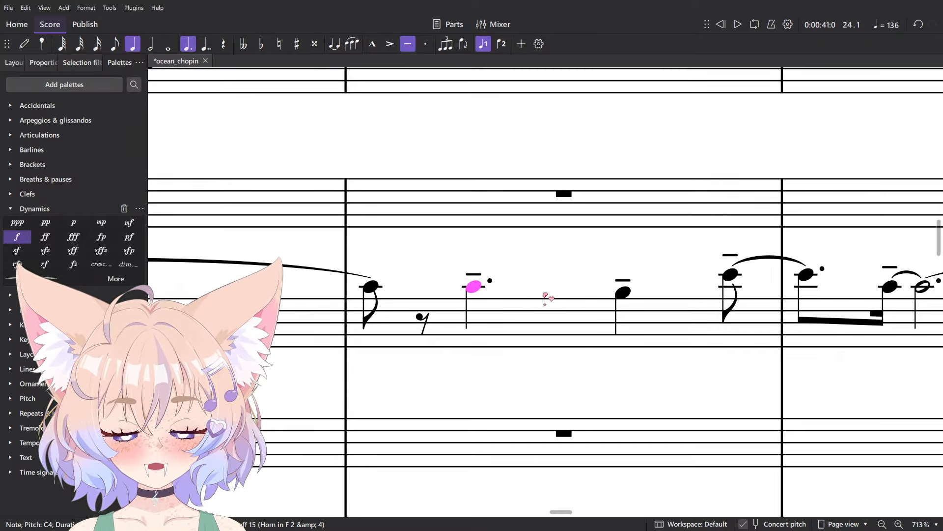
key(n)
click(577, 292)
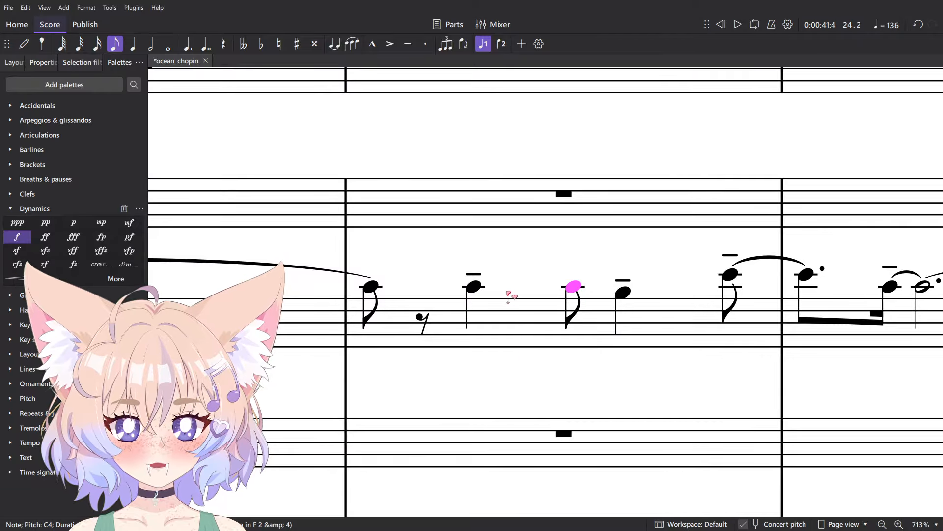
key(t)
- Remove the dots from bar 24's dotted quarter notes in the viola and cello staves
scroll(499, 282, down, 8)
scroll(425, 299, up, 6)
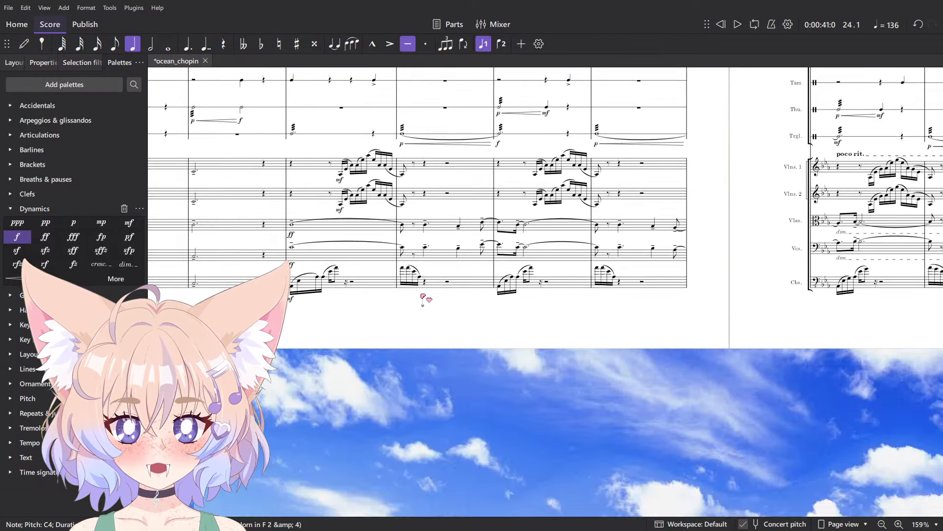
click(425, 213)
scroll(429, 219, up, 3)
key(period)
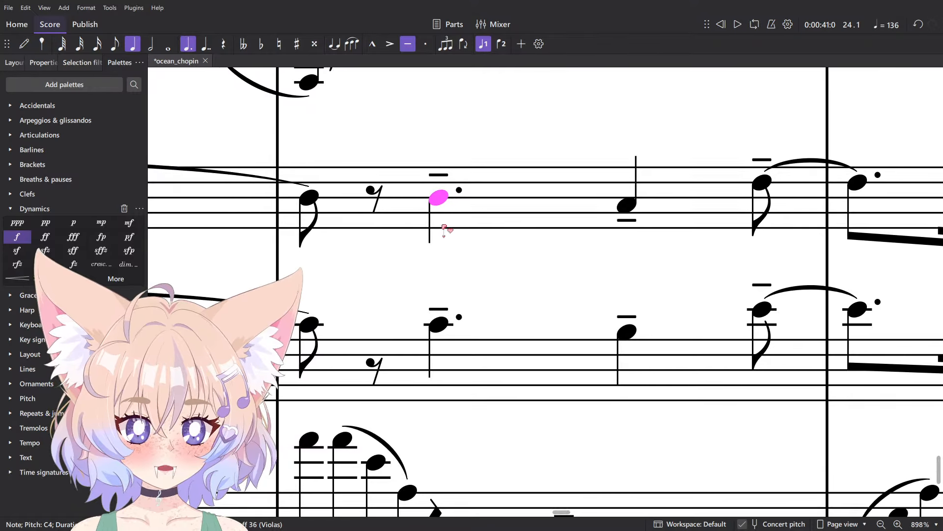
ctrl+click(448, 323)
- Enter C eighth notes in place of the new eighth rests of bar 24 in the viola and cello staves
key(n)
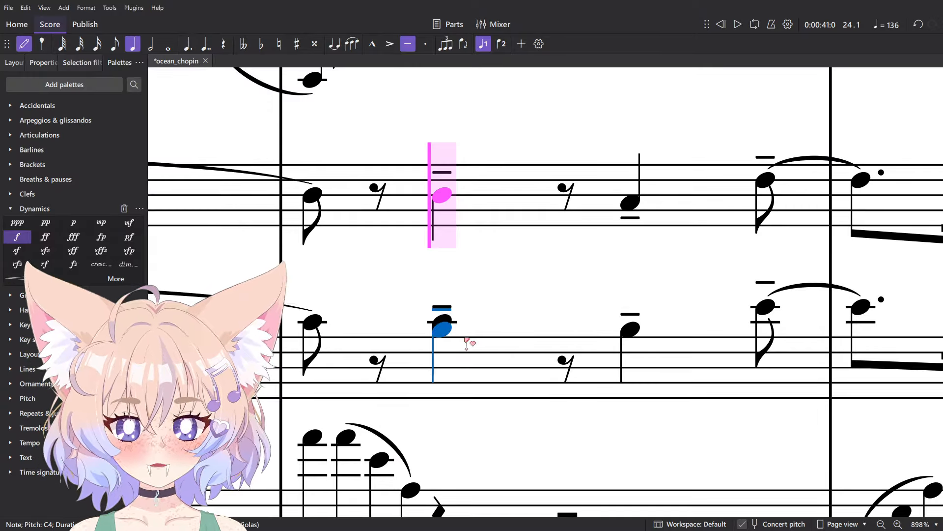
key(4)
click(572, 326)
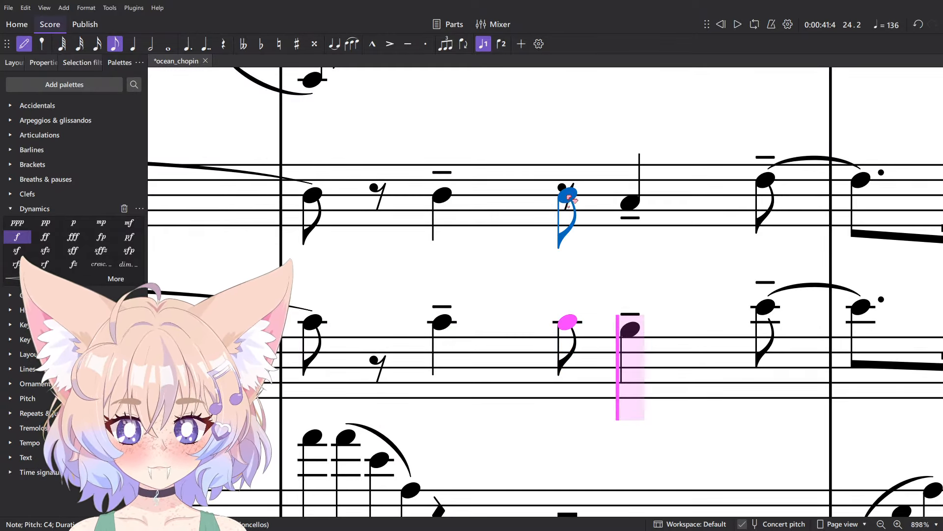
click(571, 197)
key(Escape)
- Tie bar 24's quarter-note Cs to the following eighth notes in the viola and cello staves
click(444, 206)
click(442, 194)
ctrl+click(449, 325)
click(495, 289)
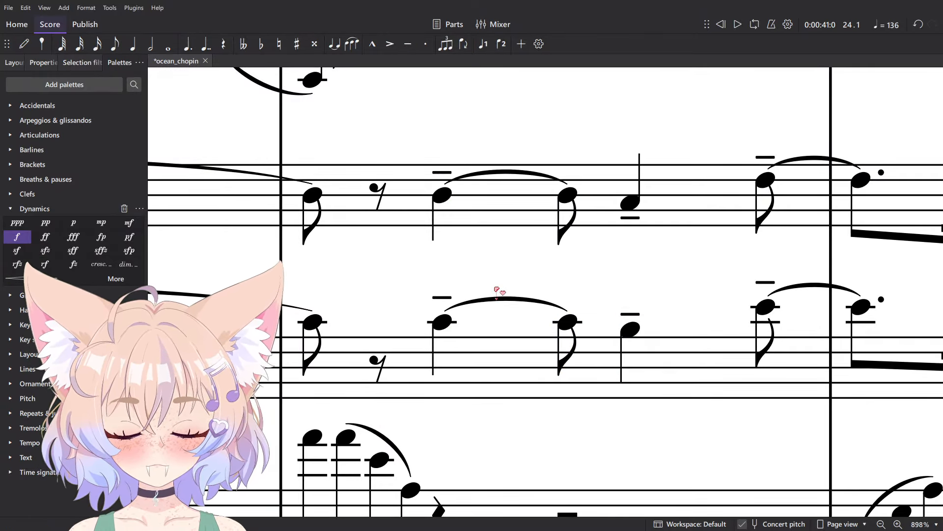
- Remove the dots from bar 26's dotted quarter notes in the viola and cello staves
scroll(495, 288, down, 10)
scroll(621, 295, down, 2)
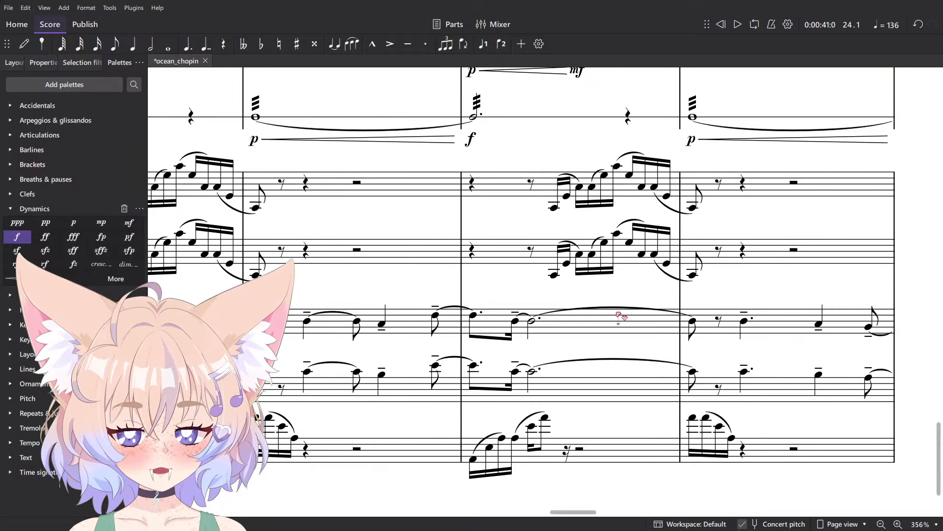
scroll(678, 312, up, 5)
click(615, 286)
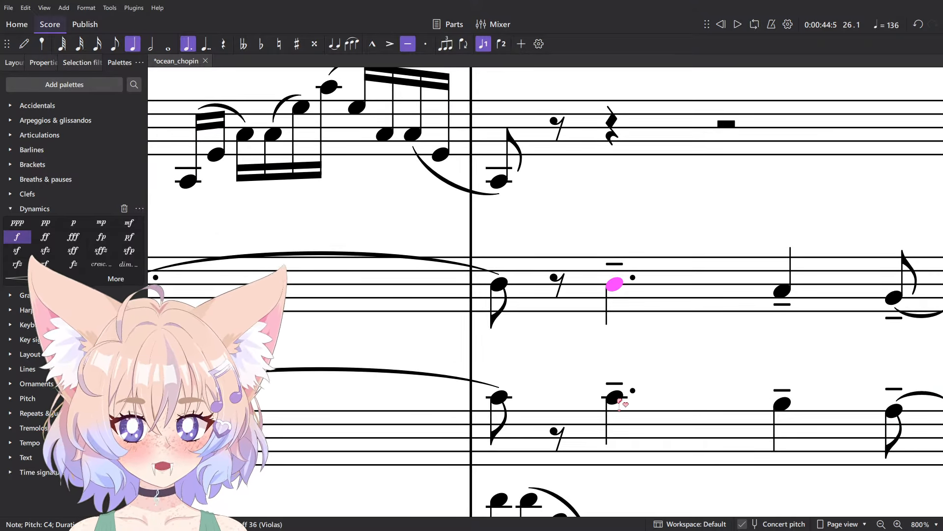
key(period)
- Enter C eighth notes after the shortened quarter notes of bar 26 in the viola and cello staves
key(n)
key(3)
click(727, 284)
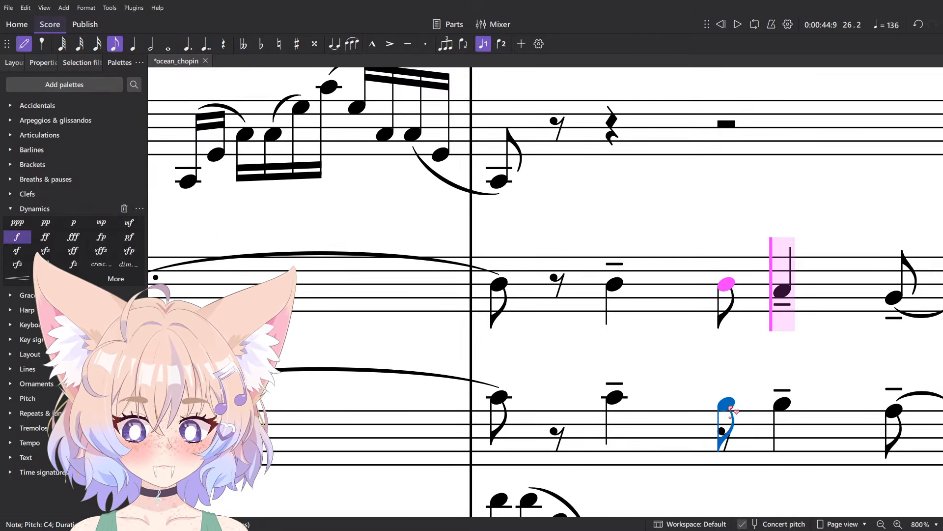
click(719, 399)
key(Escape)
key(Left)
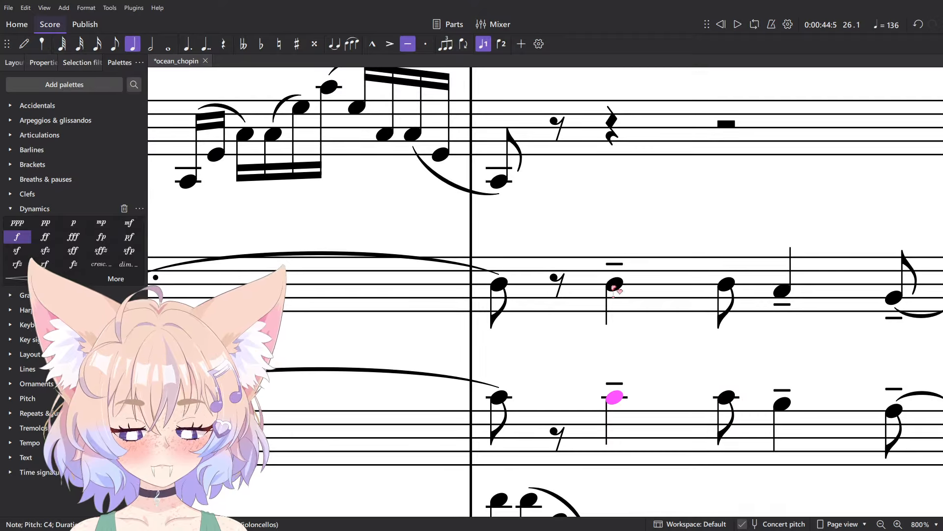
key(Escape)
- Split the dotted quarter C of bar 26 in the horn 2 4 staff into a quarter note tied to an eighth
scroll(471, 300, down, 8)
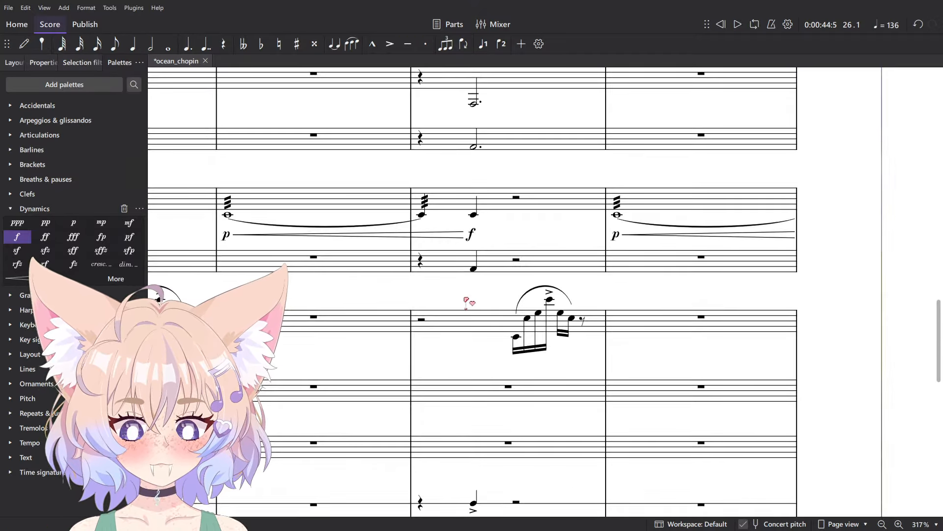
scroll(470, 305, up, 8)
click(540, 339)
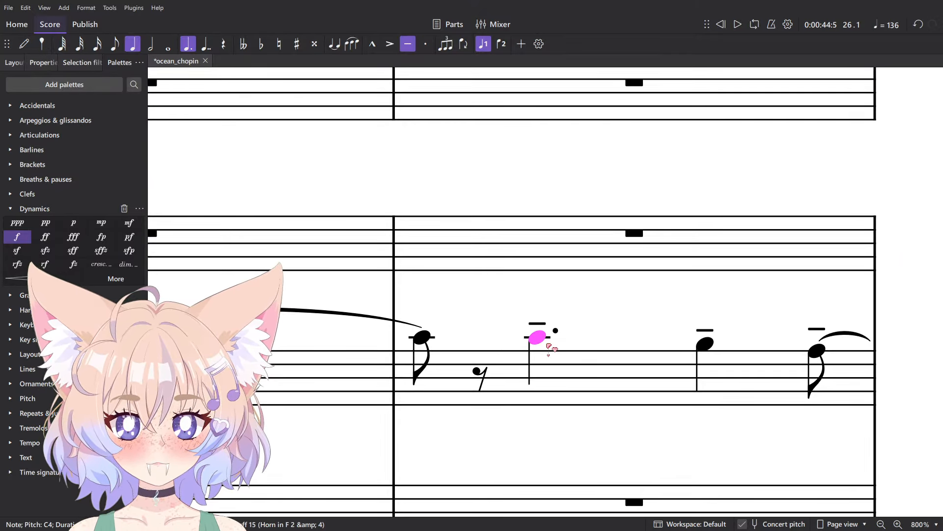
key(n)
key(4)
click(645, 342)
key(Escape)
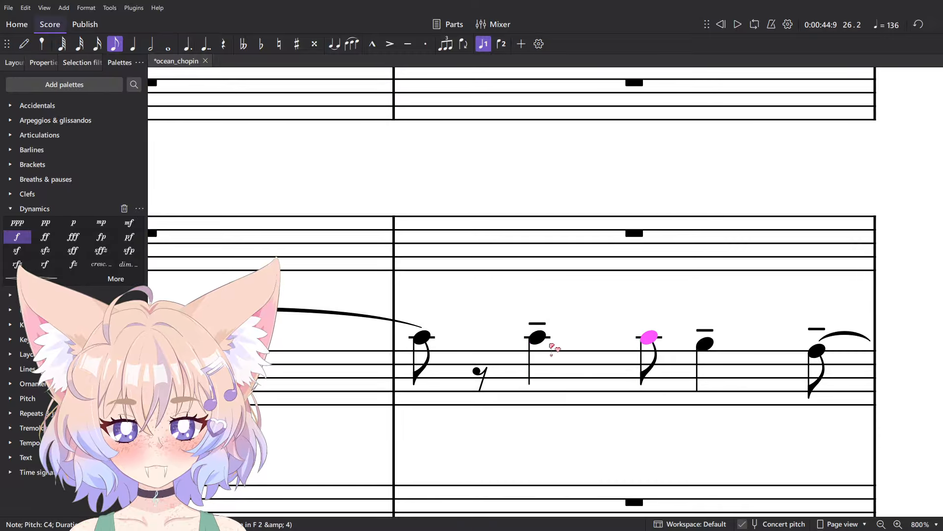
click(541, 341)
key(t)
- Remove the dots from bar 28's dotted quarter-note B-flats in the viola and cello staves
scroll(570, 335, down, 16)
scroll(766, 350, up, 7)
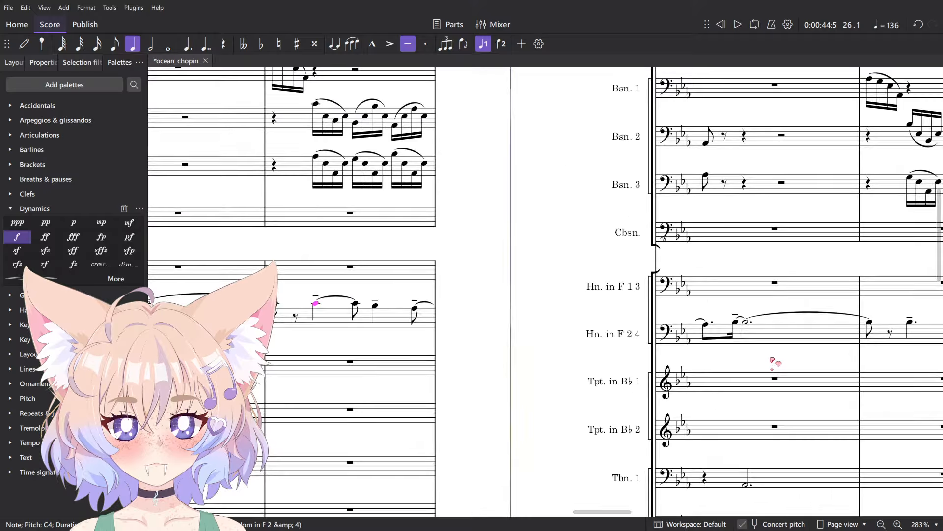
scroll(499, 282, up, 7)
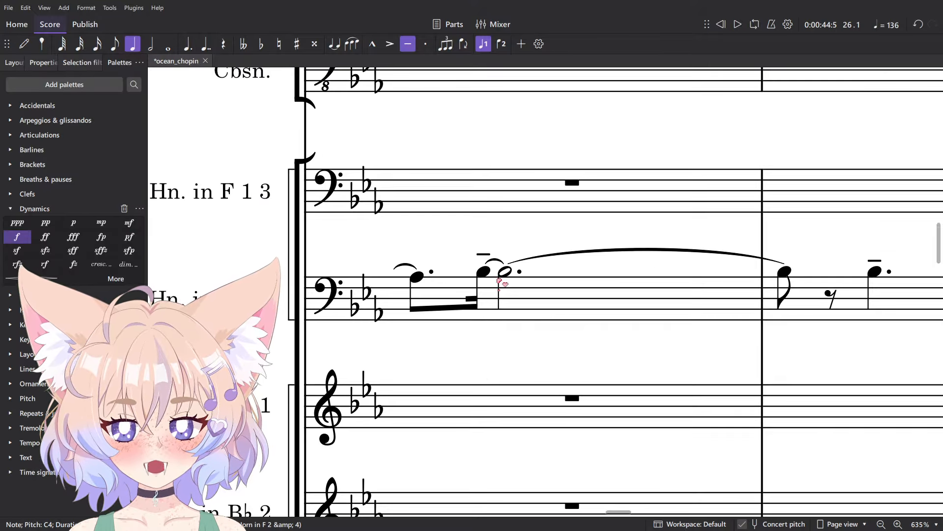
click(504, 272)
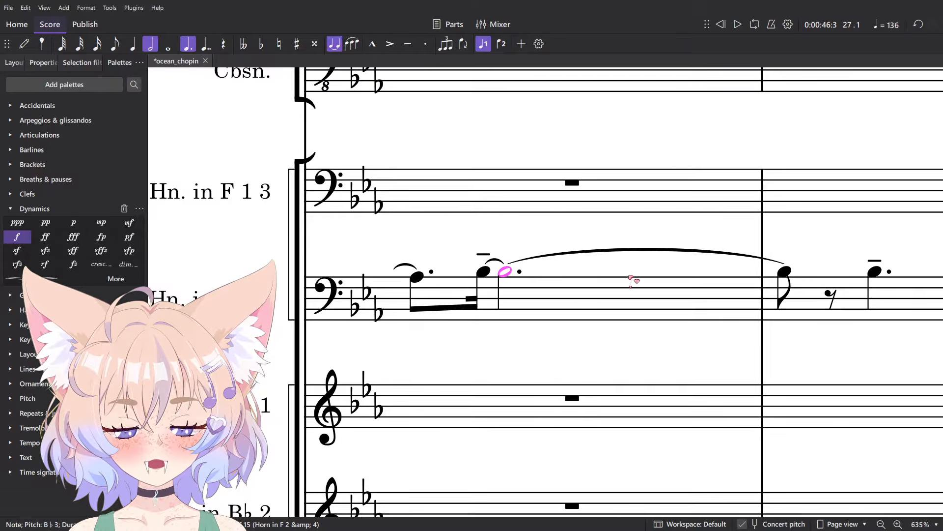
scroll(644, 258, down, 7)
scroll(547, 242, down, 10)
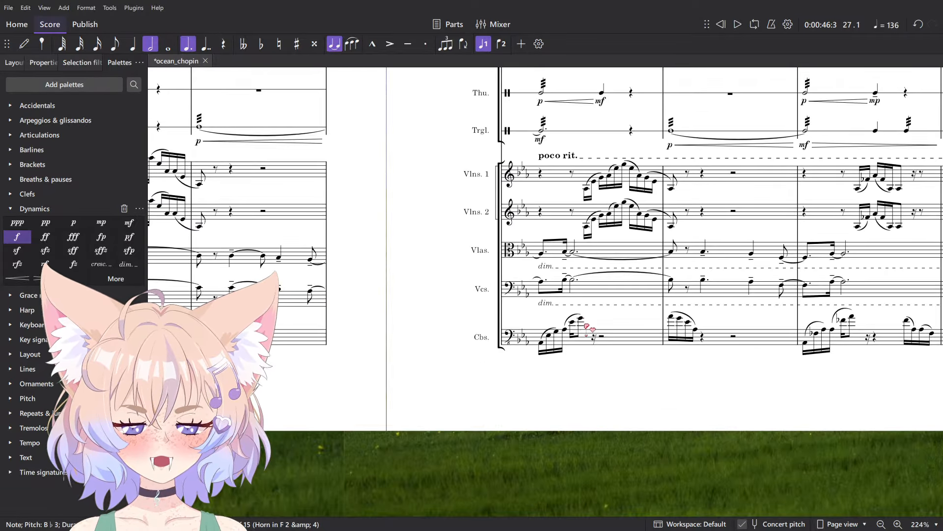
scroll(595, 287, up, 5)
scroll(593, 285, up, 2)
scroll(611, 294, down, 4)
scroll(474, 358, up, 8)
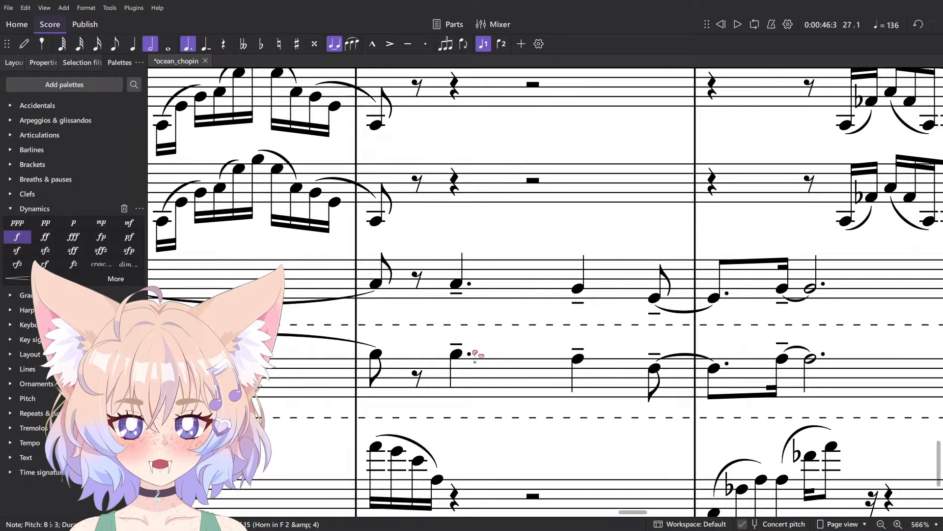
click(456, 270)
key(period)
- Enter B-flat eighth notes after bar 28's shortened quarter notes in the viola and cello staves, and tie each quarter to its eighth
key(n)
key(4)
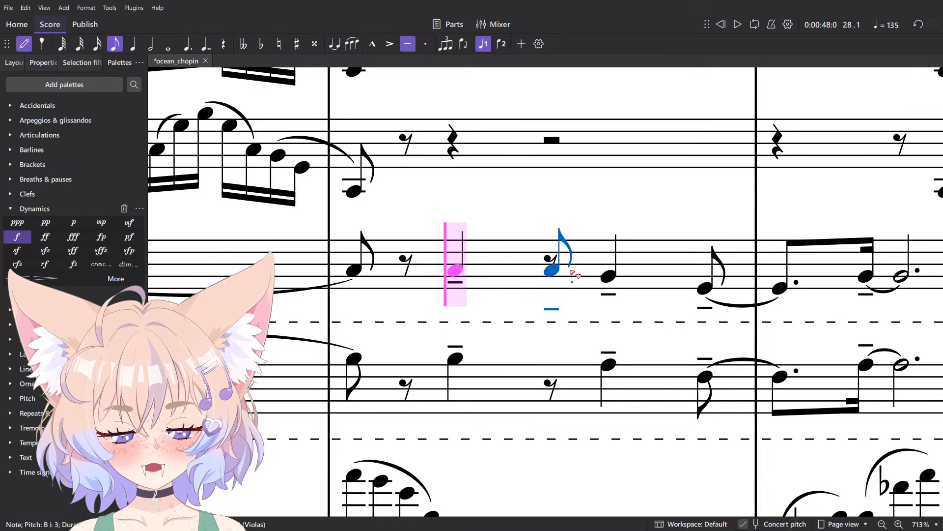
click(552, 271)
key(Escape)
click(556, 360)
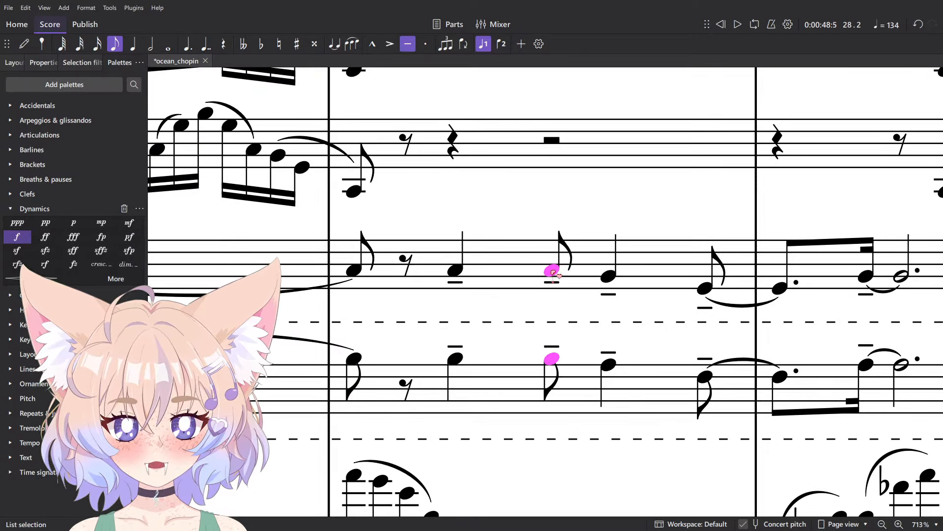
click(455, 273)
key(plus)
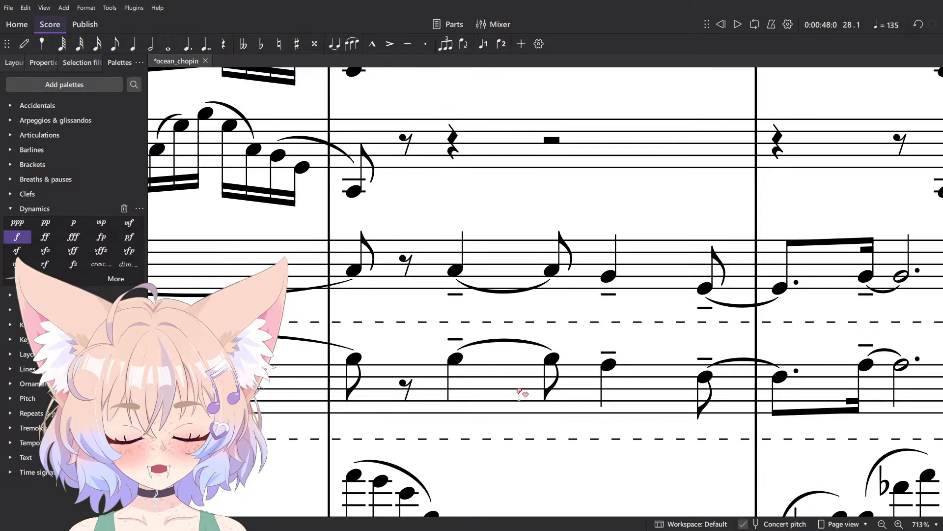
- Split the dotted quarter B-flat of bar 28 in the horn 2 4 staff into a quarter note tied to an eighth
ctrl+scroll(520, 393, down, 5)
scroll(491, 378, up, 10)
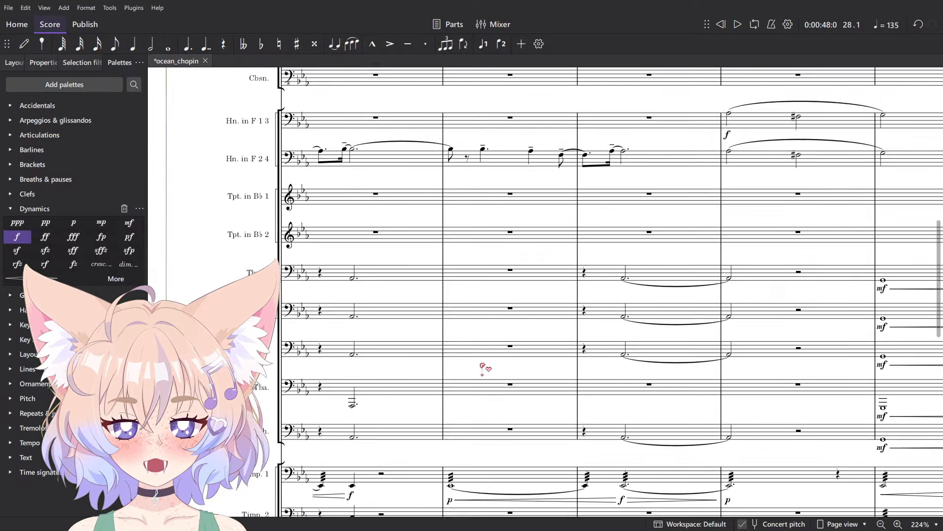
ctrl+scroll(482, 366, up, 5)
click(478, 342)
key(n)
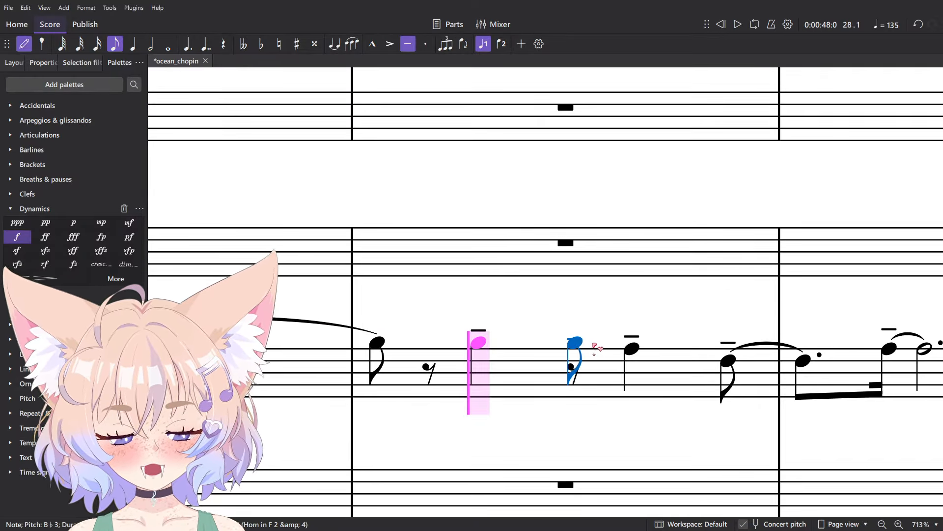
click(555, 346)
key(Escape)
click(480, 342)
key(t)
- Check the brass and string parts after bar 28 and on the neighbouring pages for dotted-quarter rhythms still needing revision
ctrl+scroll(561, 306, down, 8)
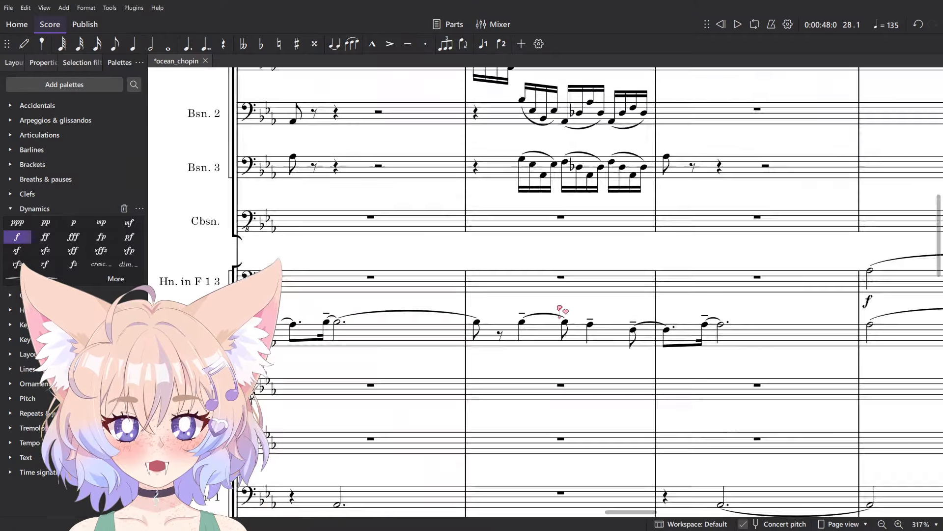
scroll(602, 322, down, 5)
drag(680, 318, 479, 268)
ctrl+scroll(481, 273, down, 4)
scroll(489, 280, down, 5)
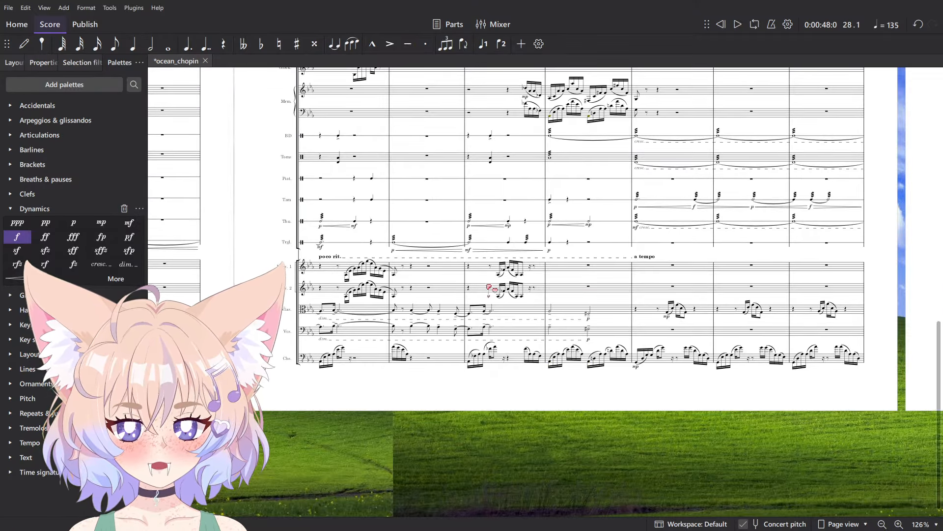
ctrl+scroll(571, 278, up, 2)
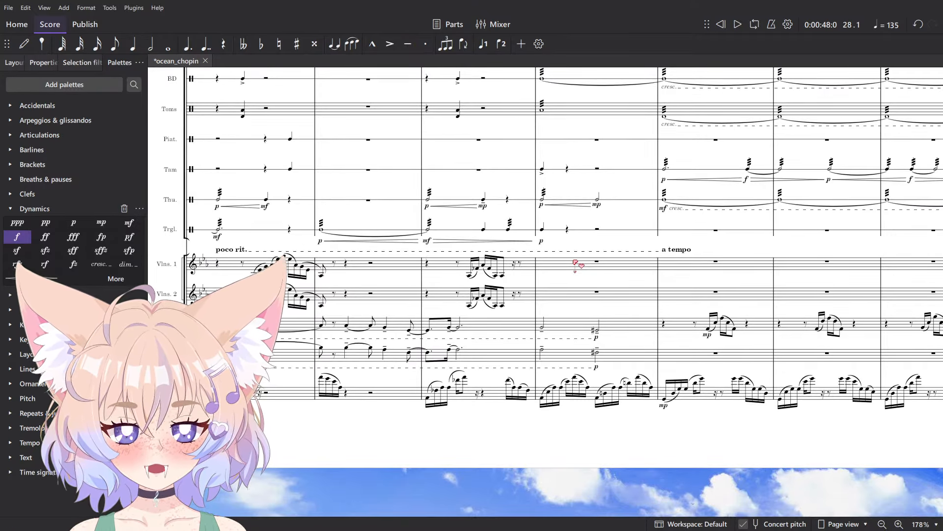
scroll(575, 263, up, 5)
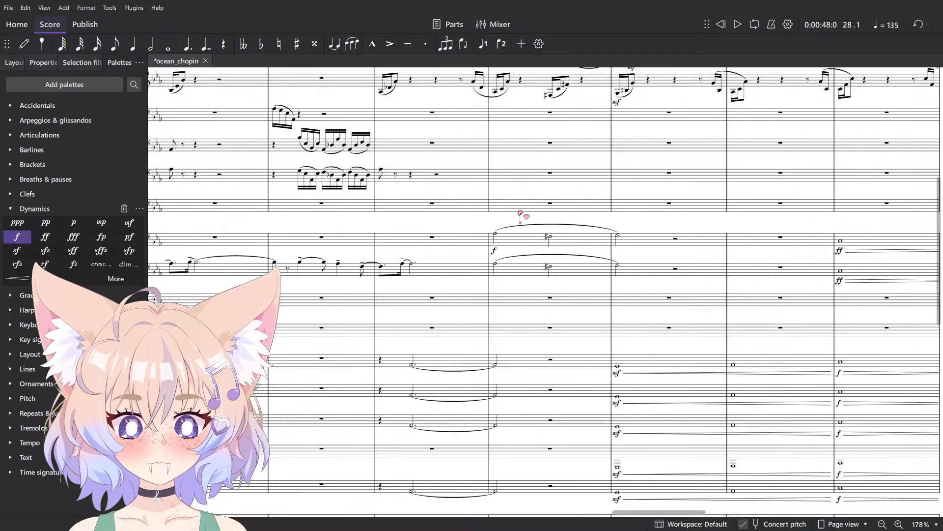
ctrl+scroll(511, 285, down, 4)
drag(528, 285, 801, 347)
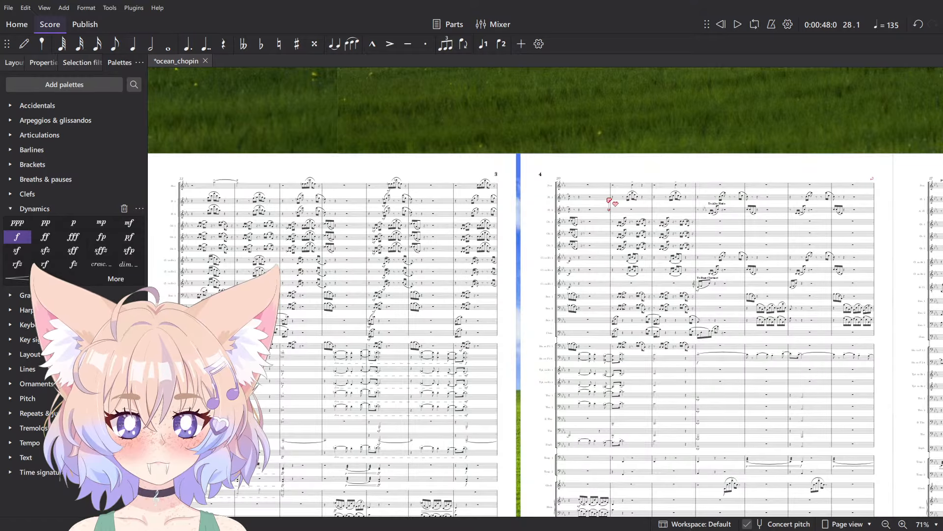
ctrl+scroll(458, 279, up, 3)
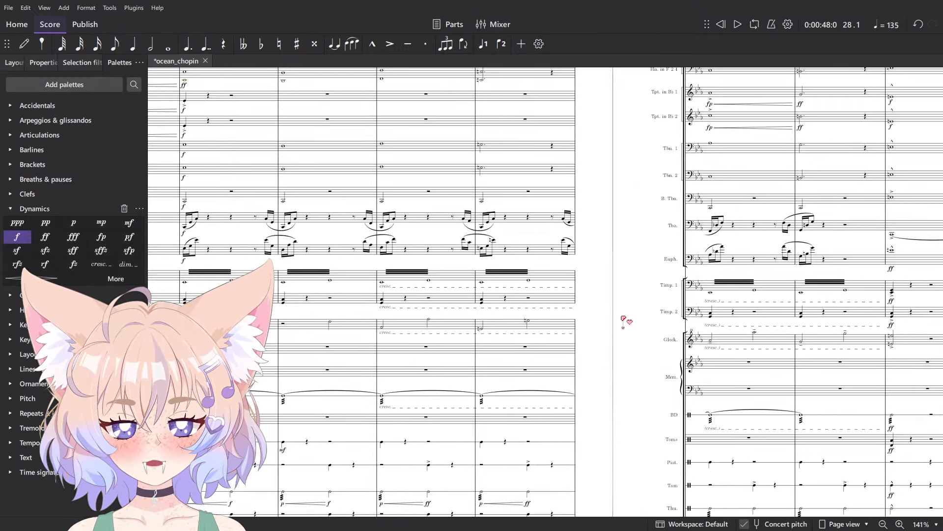
- Examine the viola, cello and contrabass writing in the opening Molto allegro con fuoco bars on the first page
drag(623, 319, 476, 271)
ctrl+scroll(480, 262, up, 11)
drag(608, 261, 470, 377)
ctrl+scroll(522, 331, down, 9)
drag(594, 392, 588, 346)
scroll(589, 346, down, 10)
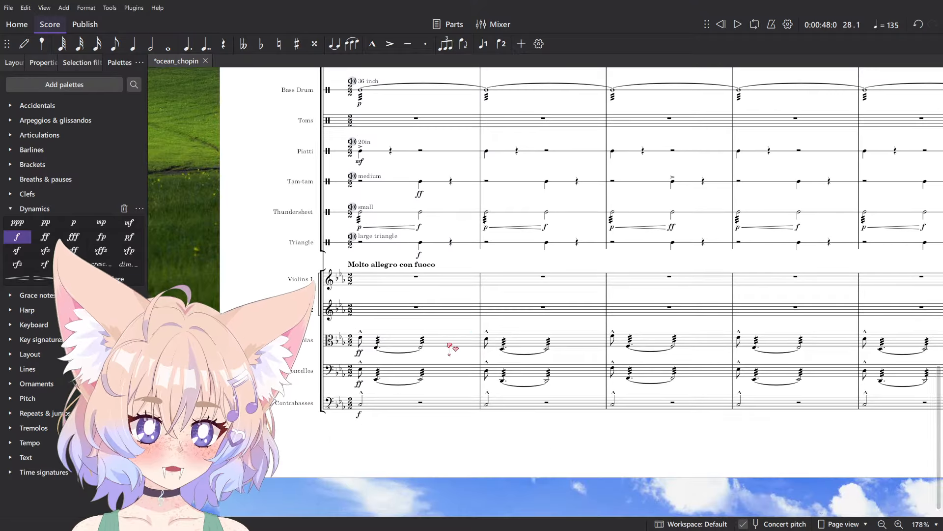
ctrl+scroll(449, 354, up, 4)
drag(448, 358, 646, 330)
ctrl+scroll(646, 330, up, 4)
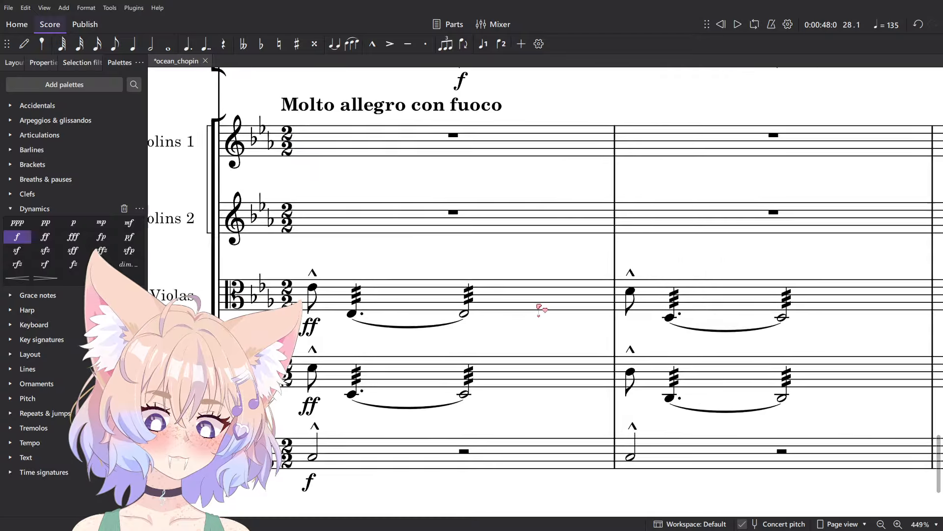
ctrl+scroll(541, 310, down, 6)
drag(544, 307, 587, 336)
ctrl+scroll(467, 351, up, 5)
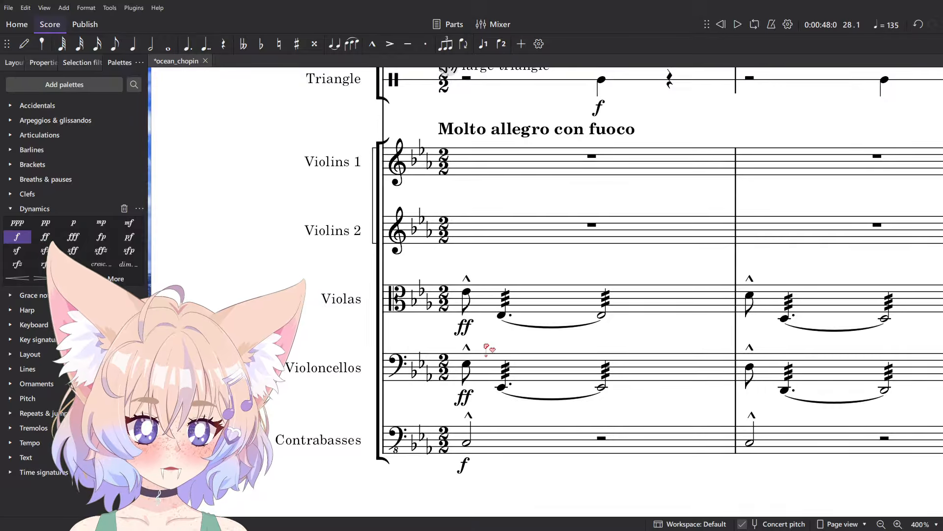
drag(613, 297, 497, 269)
ctrl+scroll(514, 257, down, 2)
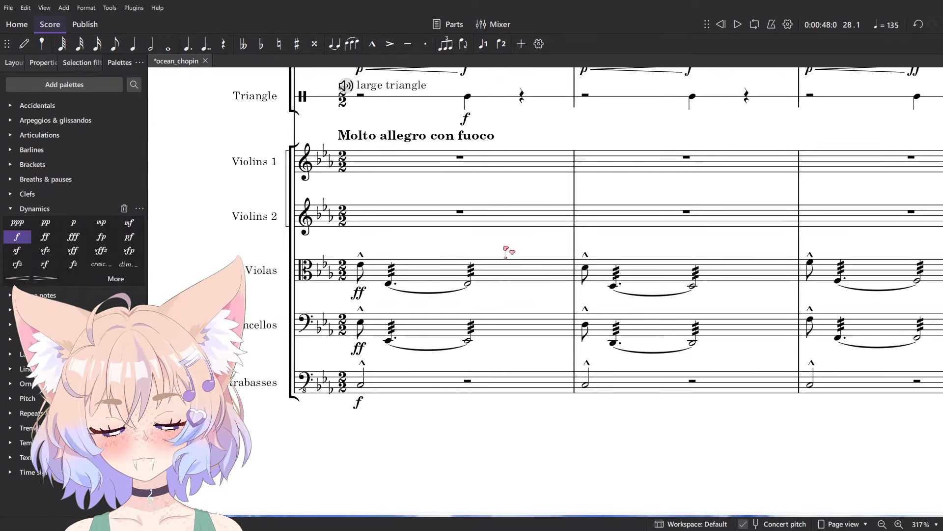
- Play back the opening bars of the violas, cellos and contrabasses on their own from bar 1
click(521, 279)
shift+click(511, 386)
scroll(626, 299, up, 3)
ctrl+scroll(625, 320, down, 1)
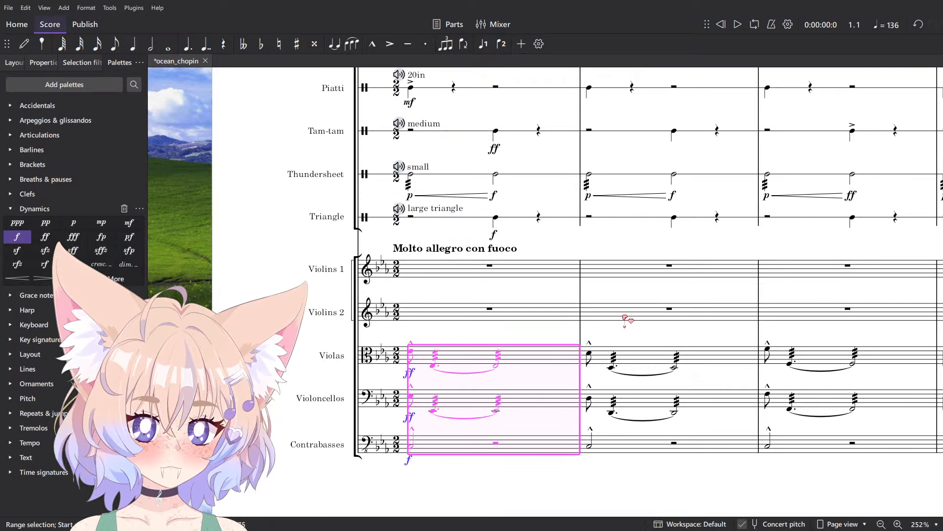
scroll(541, 276, down, 2)
ctrl+scroll(742, 267, up, 2)
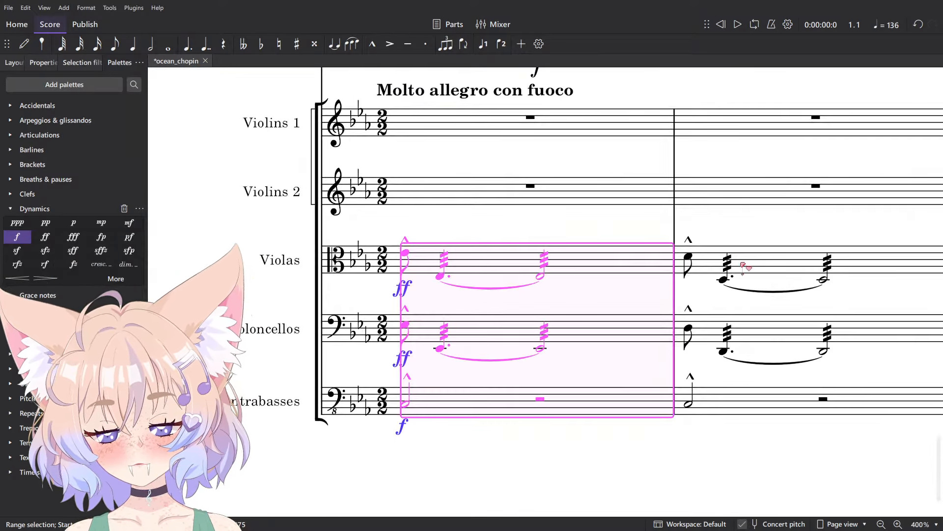
drag(741, 267, 722, 322)
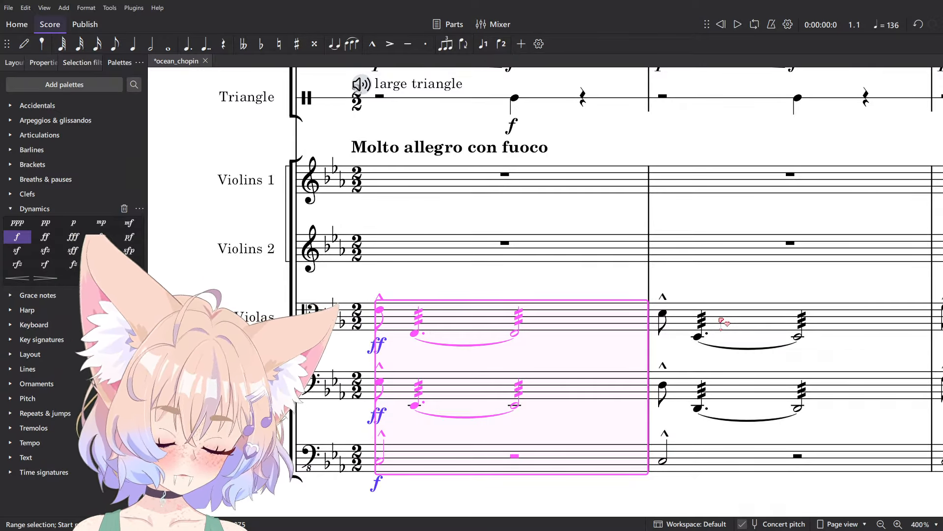
key(ctrl+minus)
key(space)
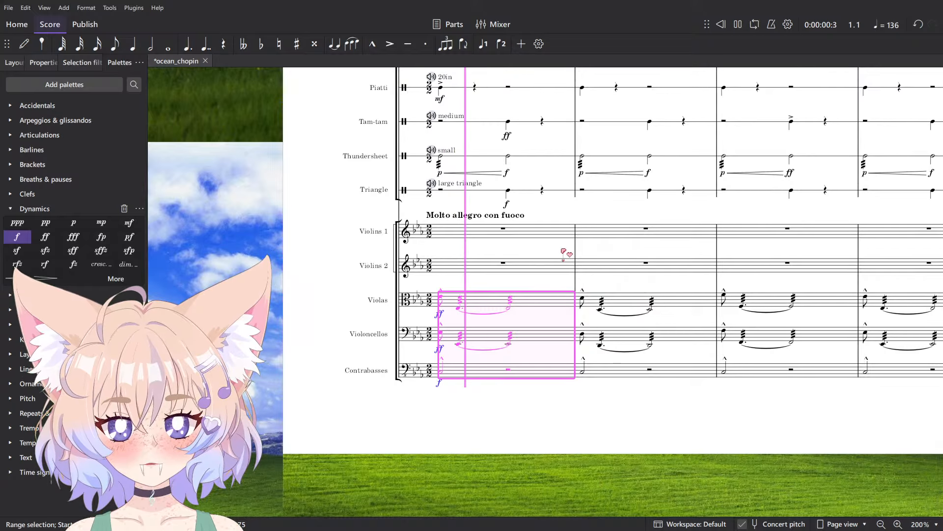
drag(564, 253, 438, 243)
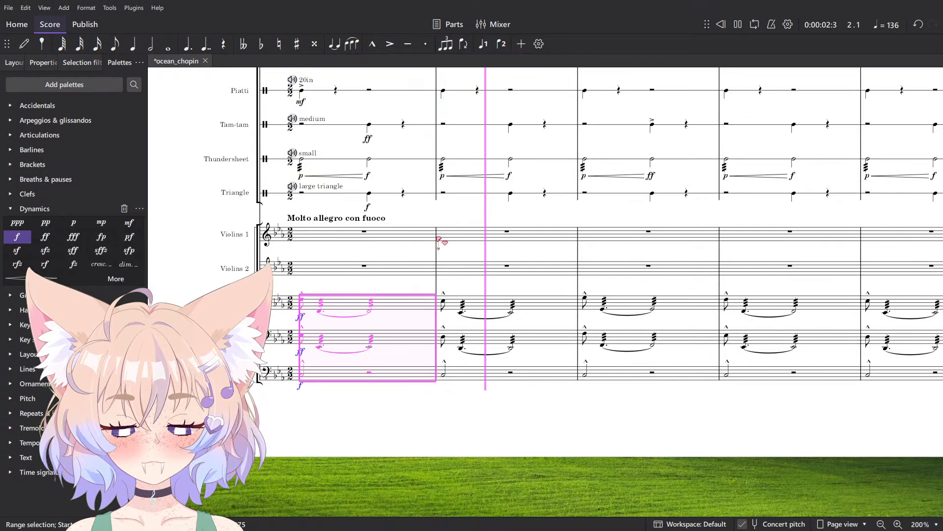
ctrl+scroll(439, 243, down, 2)
ctrl+scroll(438, 243, down, 1)
scroll(462, 248, up, 3)
drag(549, 418, 476, 324)
ctrl+scroll(296, 408, up, 3)
key(space)
- Try raising the cellos' tied tremolo notes by an octave throughout the first page's bars
click(296, 409)
click(285, 286)
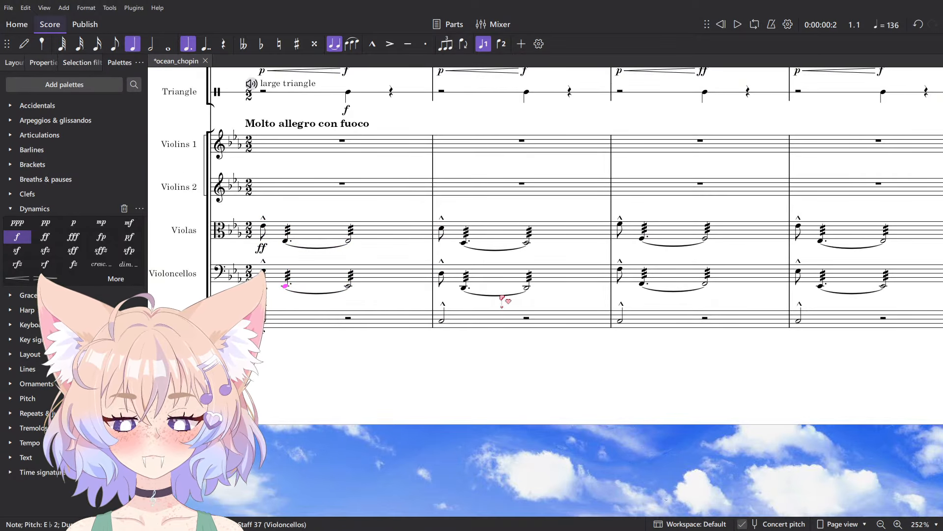
ctrl+click(644, 285)
drag(805, 289, 468, 378)
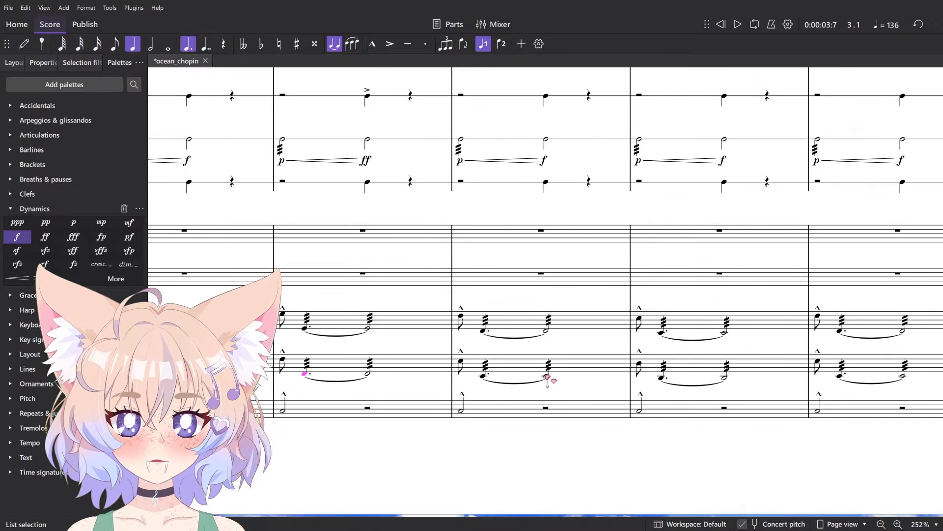
drag(767, 370, 608, 405)
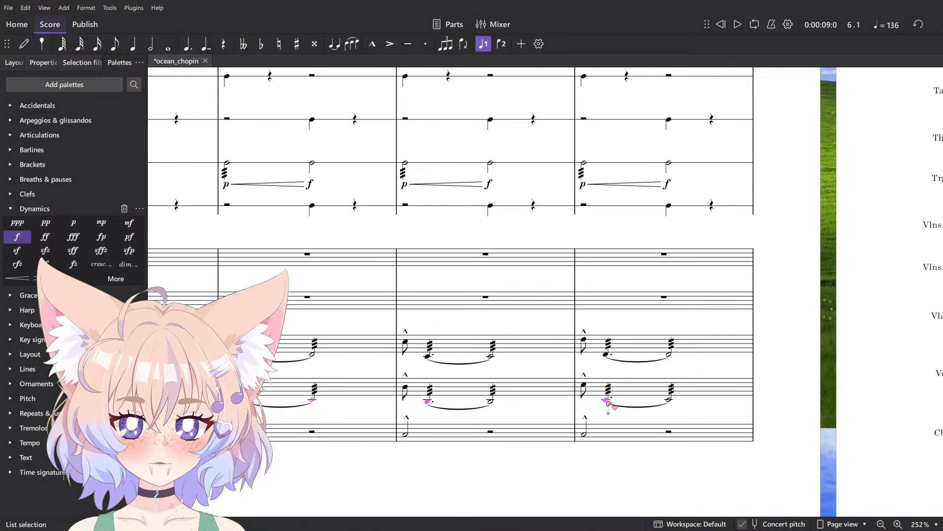
drag(341, 344, 795, 375)
key(ctrl+Up)
drag(516, 377, 845, 377)
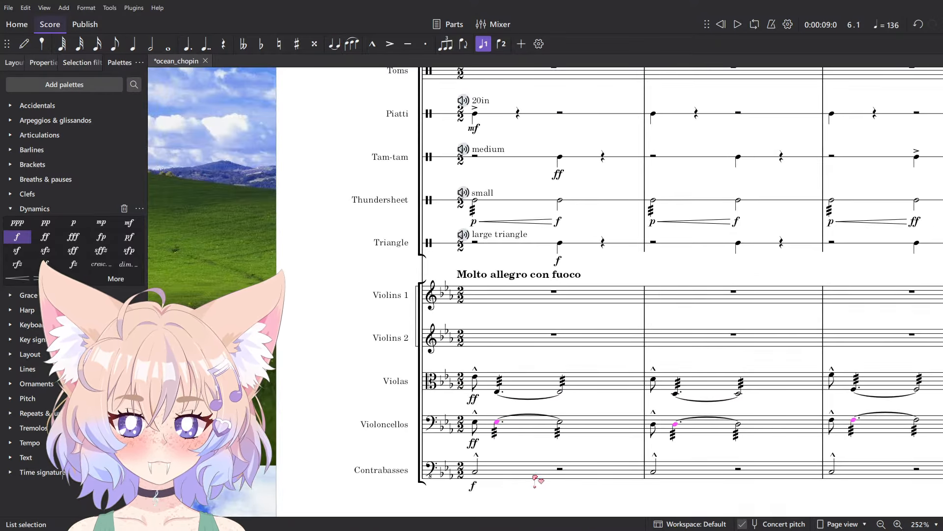
- Play back the opening bars of the second violins and lower strings with the cello tremolos an octave higher
click(535, 479)
scroll(544, 307, down, 6)
shift+click(573, 322)
key(space)
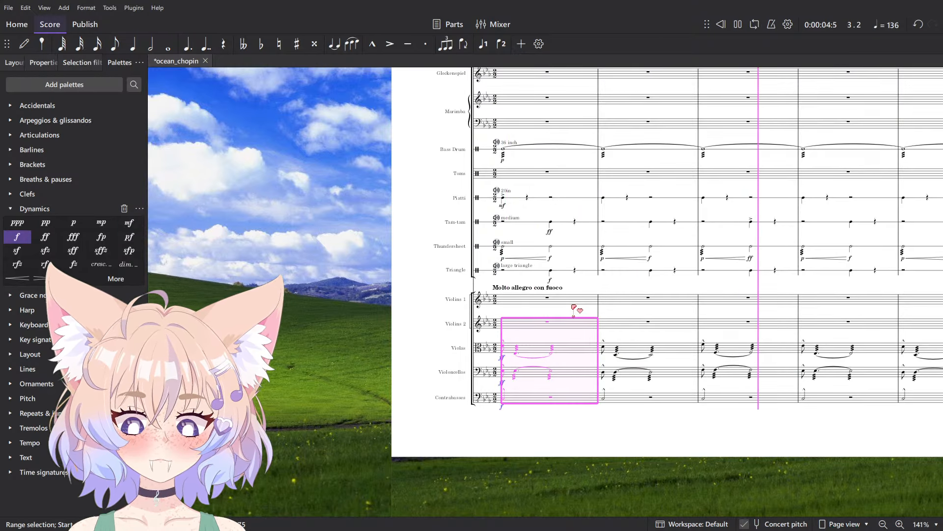
- Undo the cello octave change and play back the opening bars of the violas, cellos and contrabasses for comparison
click(571, 404)
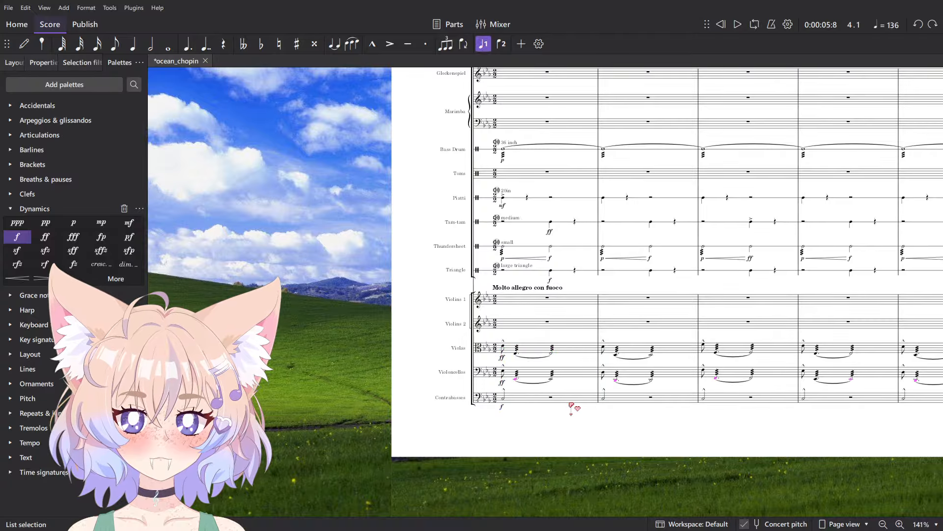
click(561, 404)
shift+click(563, 347)
key(space)
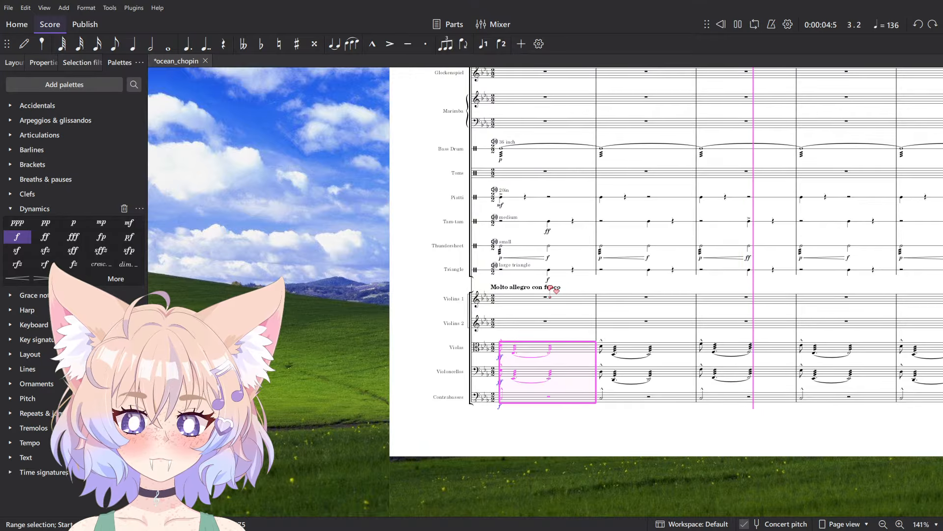
- Compare playback of the whole opening with the cello tremolos raised an octave and with them at their original octave
key(space)
key(Escape)
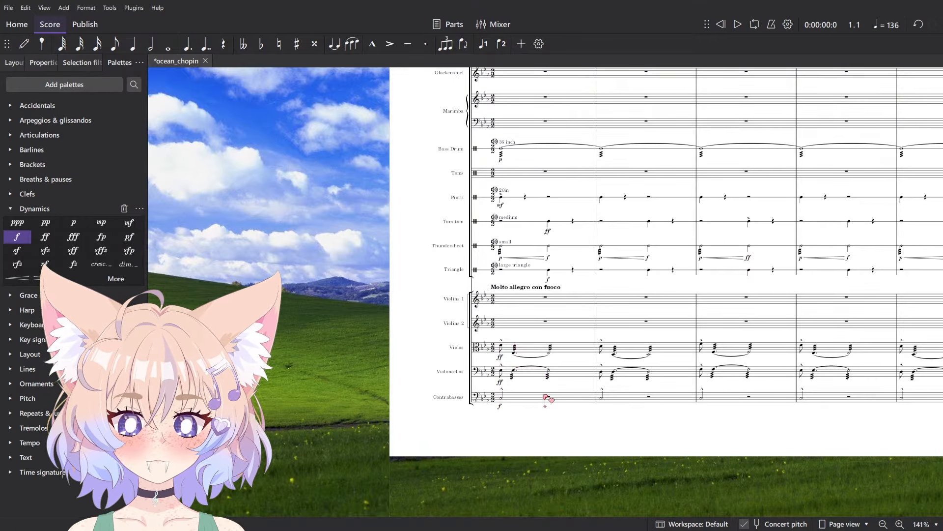
key(space)
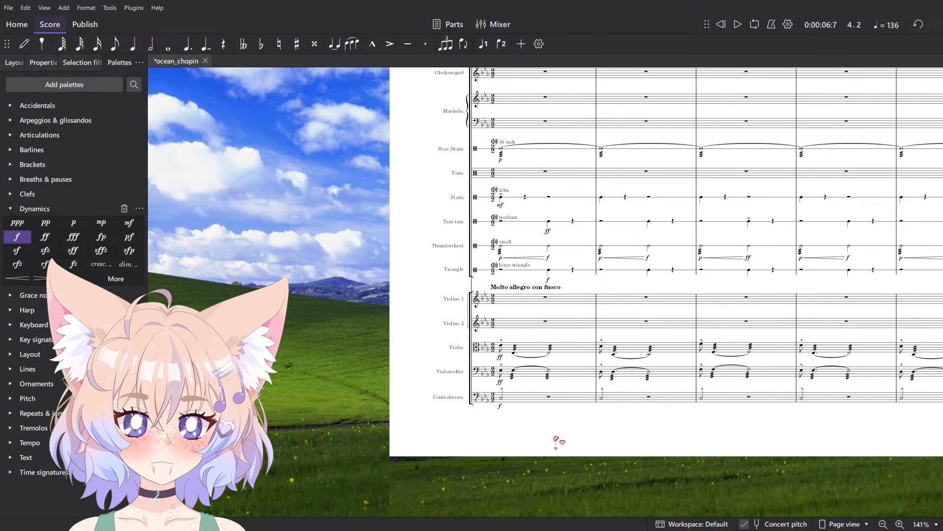
key(ctrl+z)
click(561, 453)
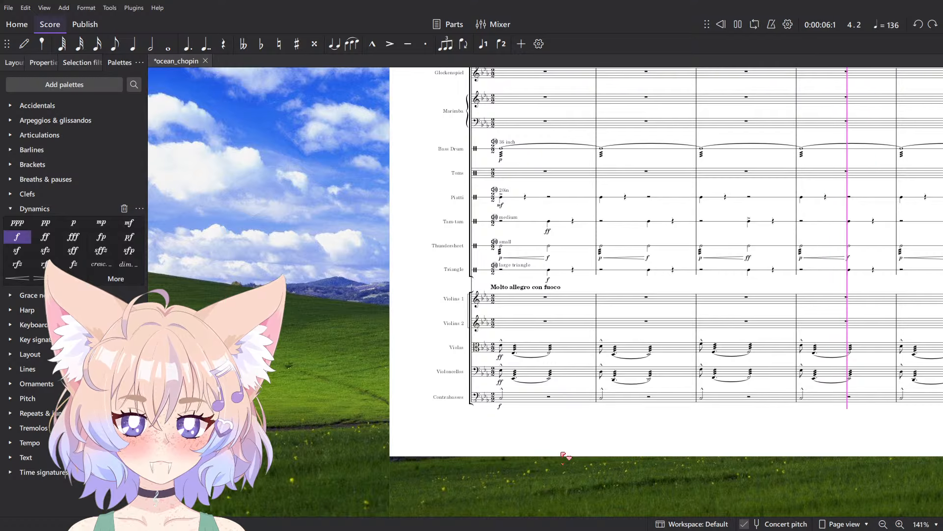
- Reapply the raised octave to the opening cello tremolos for one more comparison, and undo it again
key(ctrl+y)
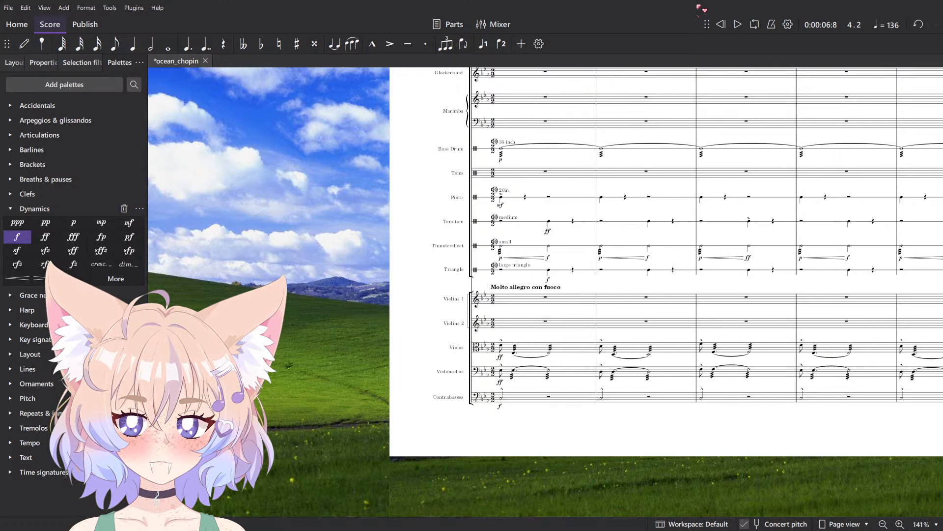
click(722, 24)
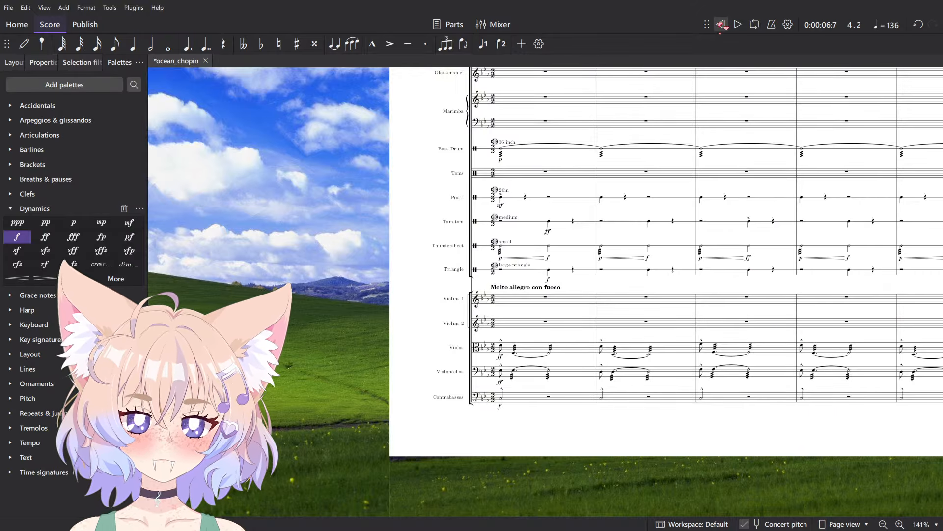
key(ctrl+z)
- Look through the following pages' wind, brass, percussion and string parts up to page 6
ctrl+scroll(861, 358, up, 4)
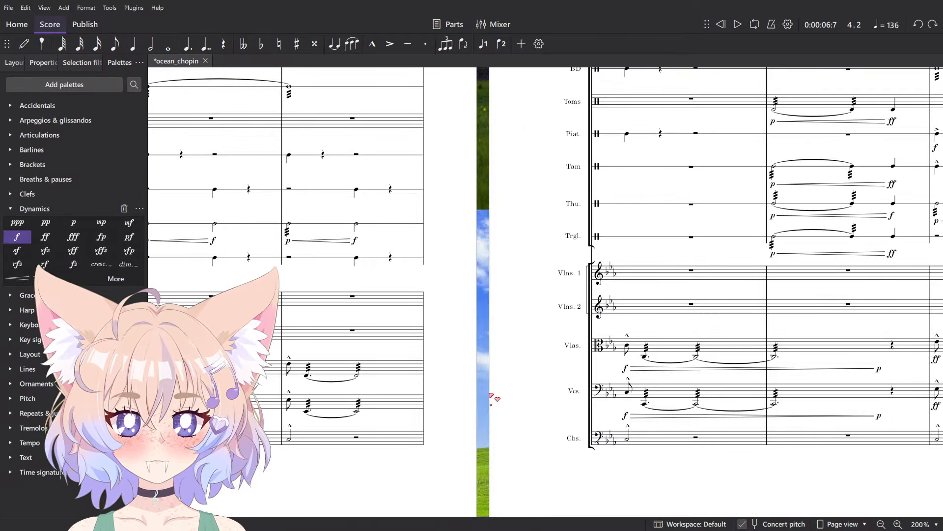
ctrl+scroll(509, 343, down, 5)
drag(645, 170, 442, 399)
ctrl+scroll(473, 285, up, 5)
ctrl+scroll(477, 293, down, 1)
drag(496, 320, 501, 219)
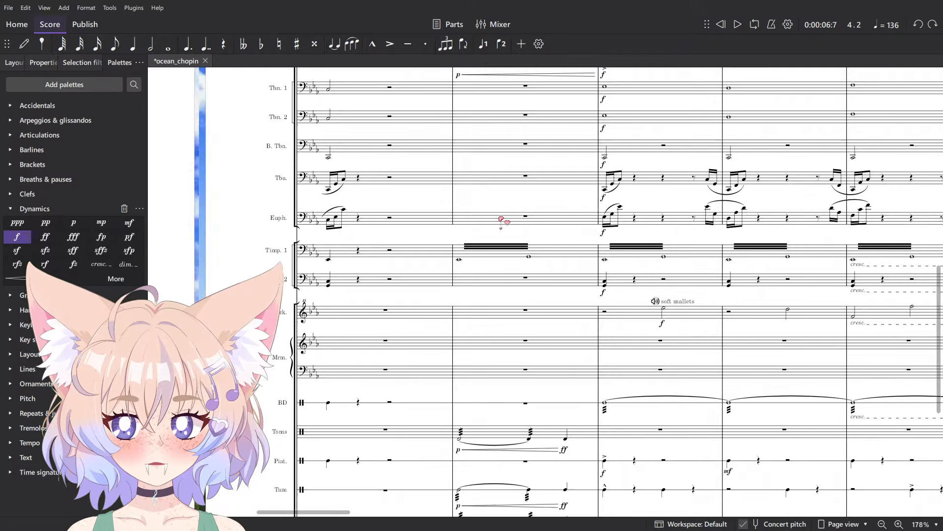
ctrl+scroll(501, 220, down, 3)
drag(663, 276, 302, 315)
drag(716, 257, 384, 288)
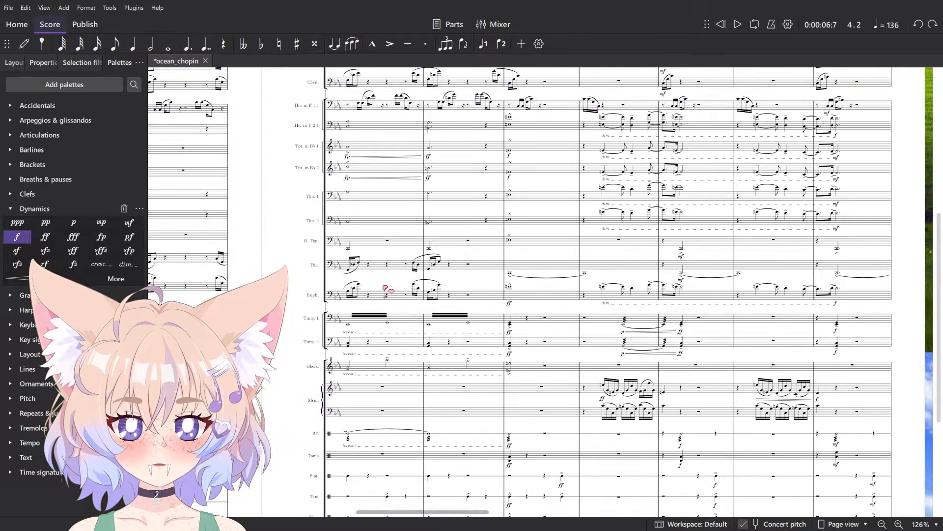
drag(760, 371, 367, 340)
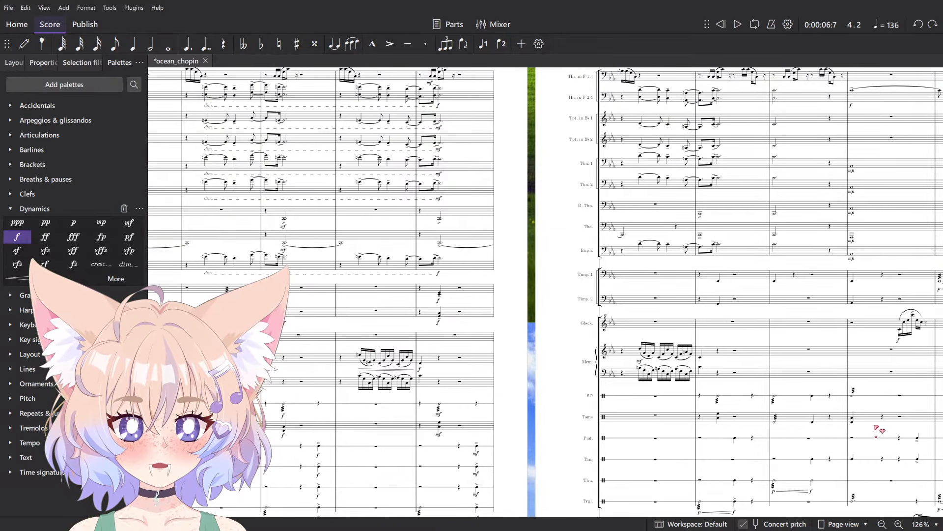
drag(879, 426, 424, 359)
drag(654, 350, 643, 151)
ctrl+scroll(604, 185, down, 5)
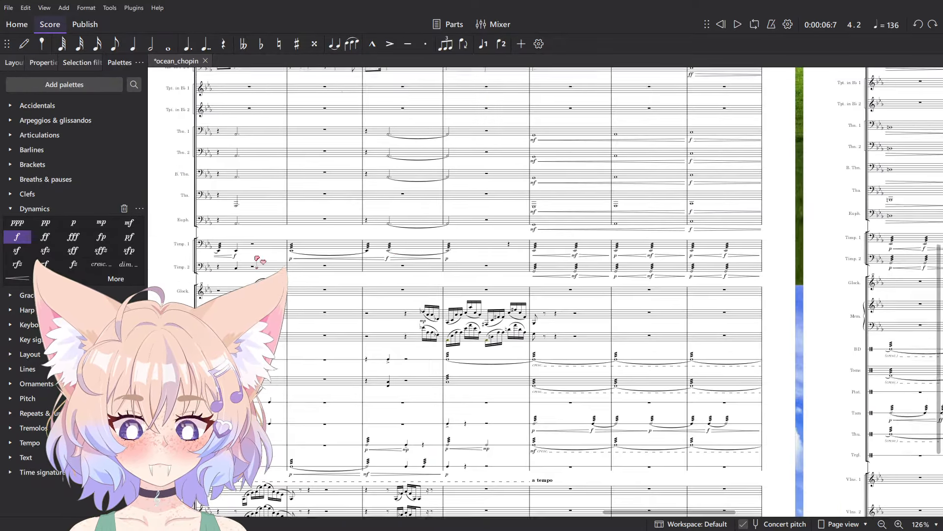
ctrl+scroll(591, 290, up, 3)
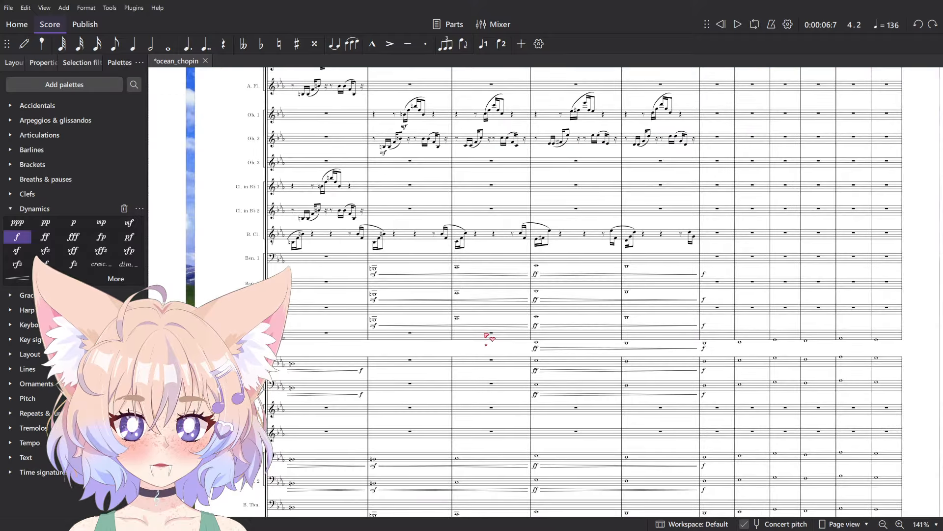
ctrl+scroll(451, 297, up, 7)
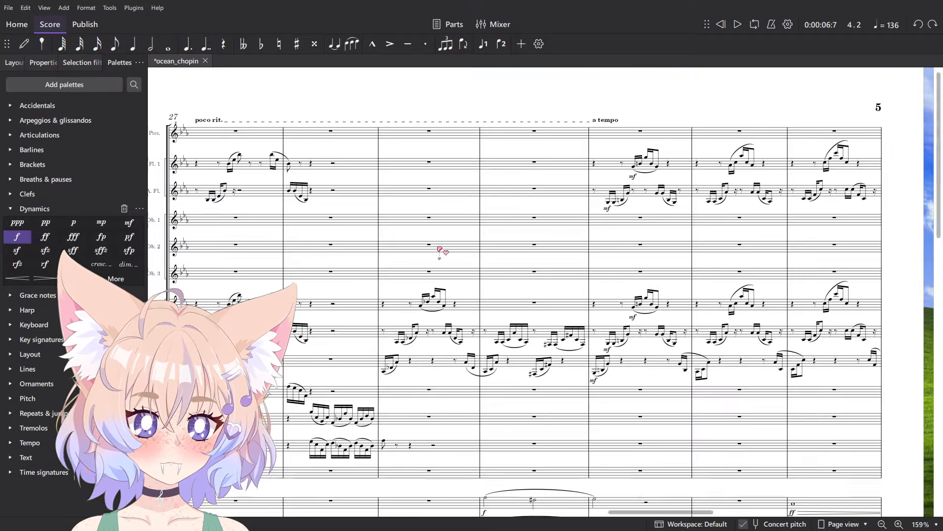
- Play back the score from bar 29 on page 5 up to bar 39 on page 6
click(484, 163)
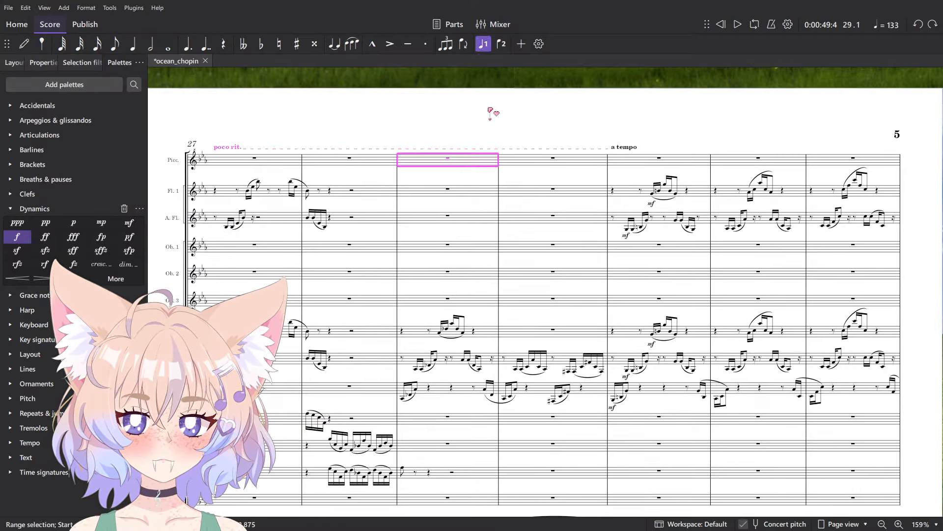
key(space)
ctrl+scroll(522, 339, down, 4)
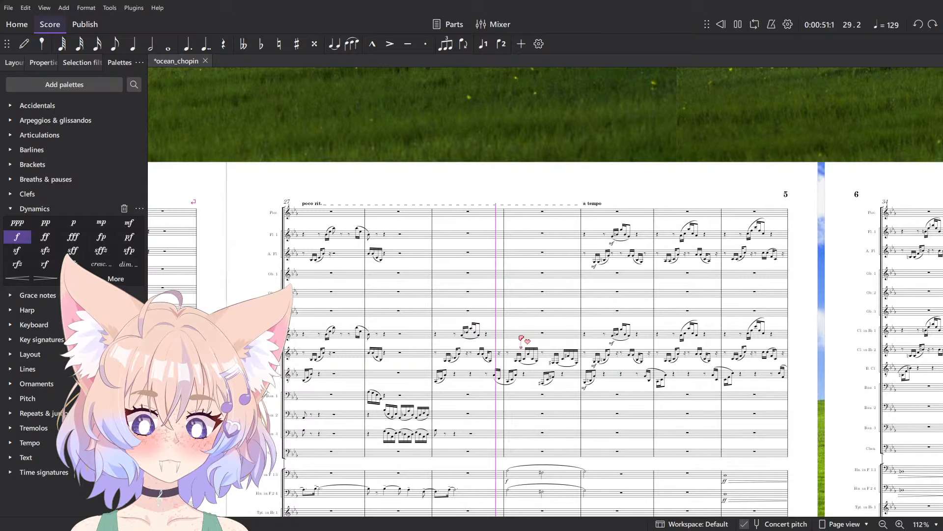
scroll(522, 338, down, 5)
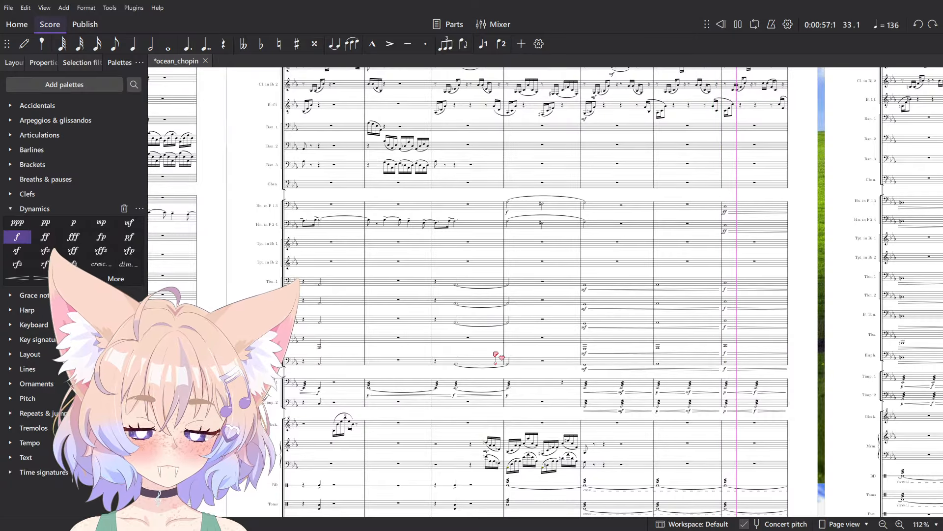
ctrl+scroll(515, 256, down, 3)
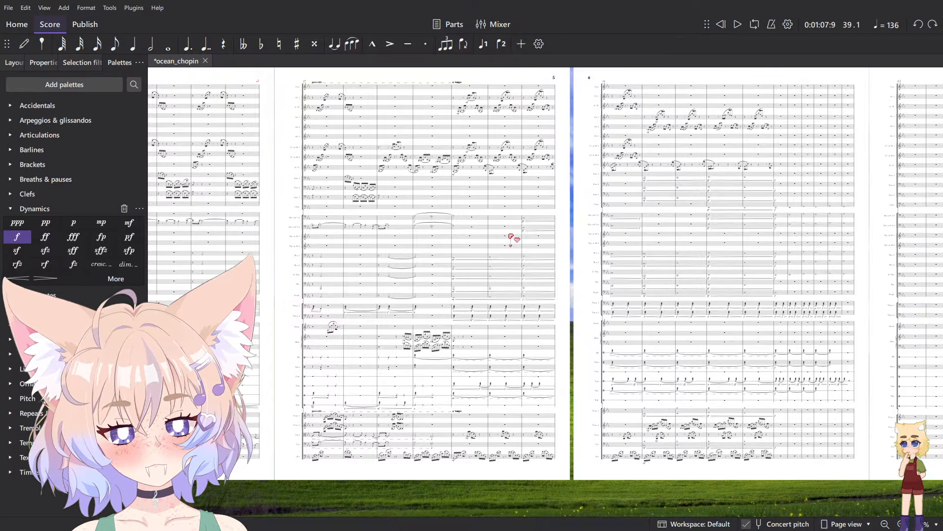
- Examine the woodwind, brass, percussion and string parts from bar 34 to the end of page 6
ctrl+scroll(511, 237, up, 5)
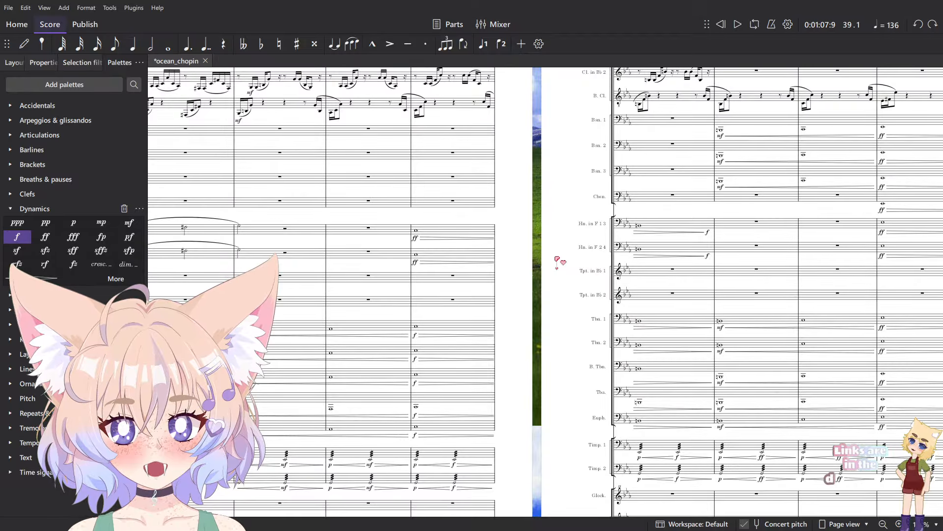
ctrl+scroll(556, 258, down, 3)
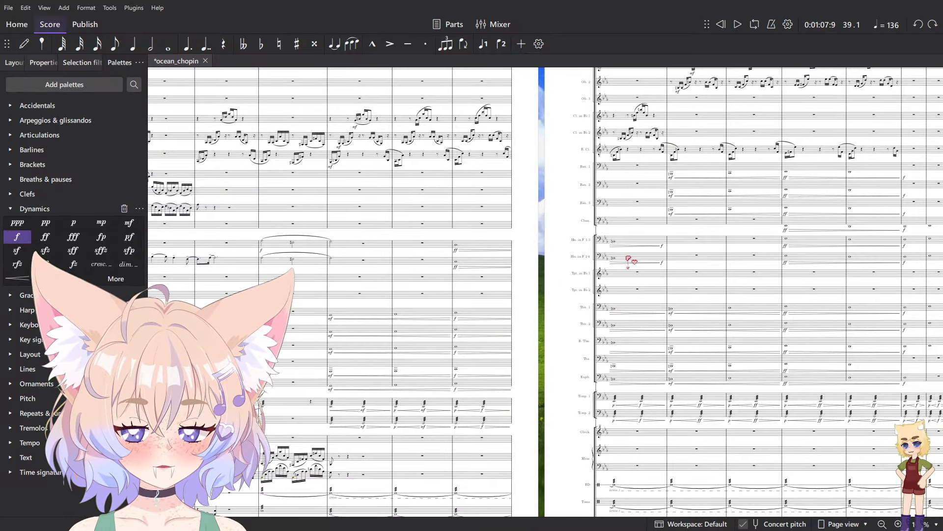
ctrl+scroll(640, 205, up, 3)
drag(551, 217, 412, 273)
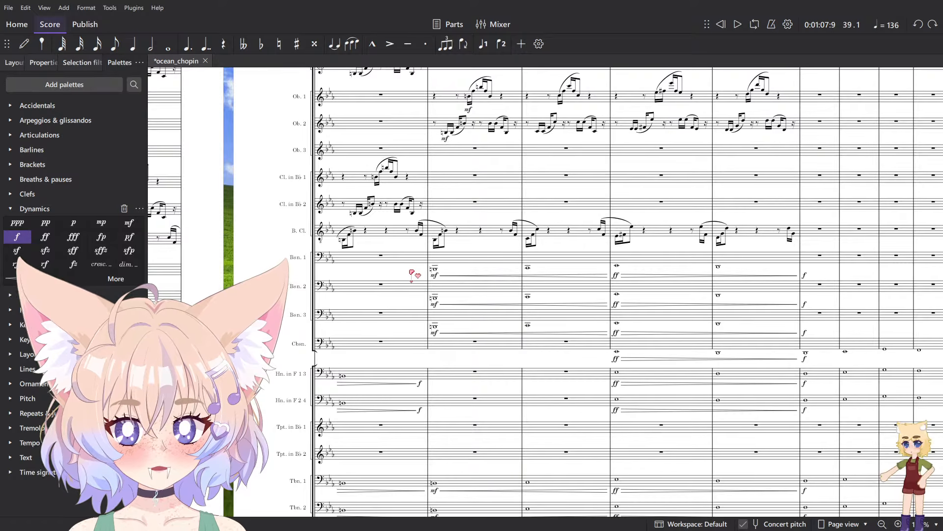
ctrl+scroll(411, 273, down, 3)
drag(478, 362, 537, 297)
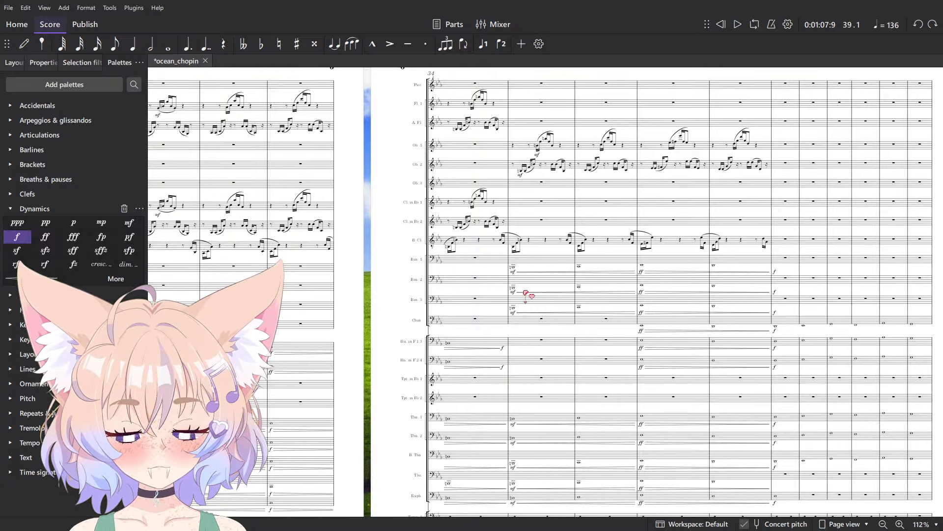
ctrl+scroll(448, 308, down, 2)
drag(448, 308, 486, 350)
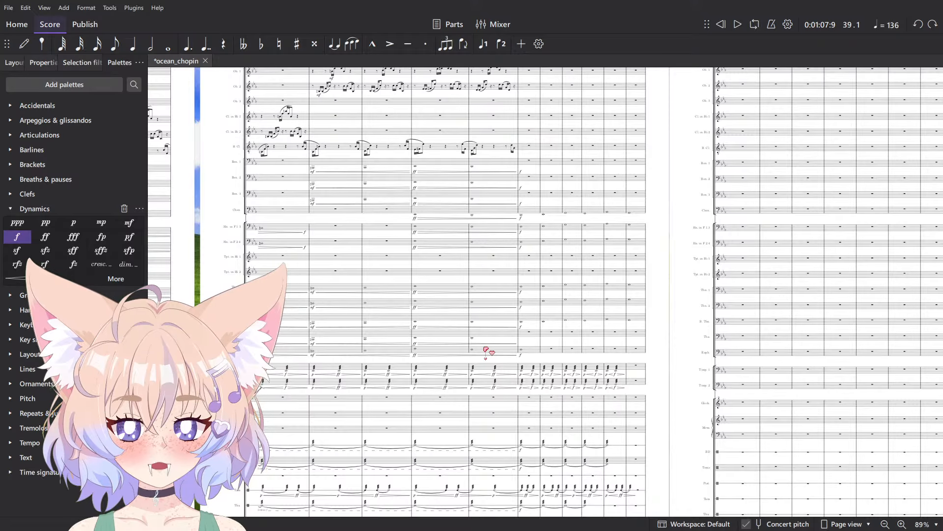
scroll(460, 342, down, 5)
ctrl+scroll(433, 325, up, 5)
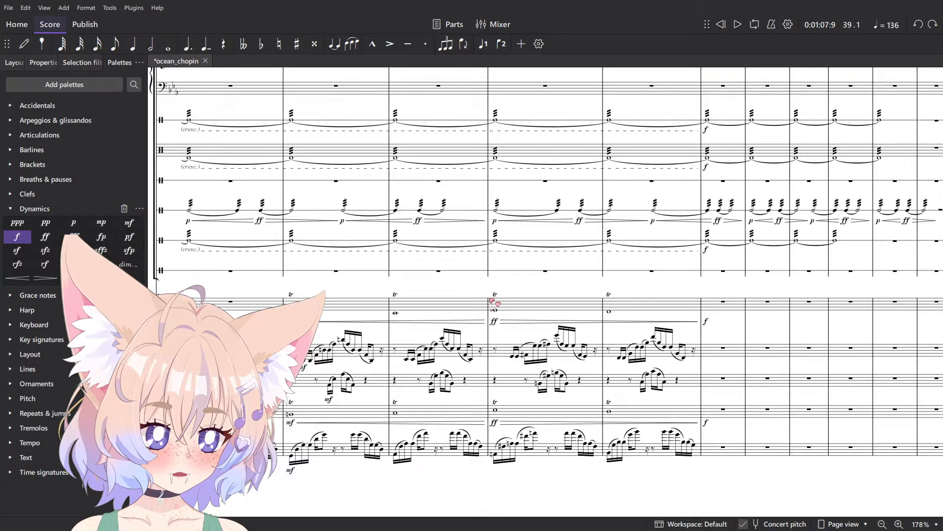
scroll(459, 278, down, 3)
scroll(643, 248, up, 7)
scroll(693, 254, down, 4)
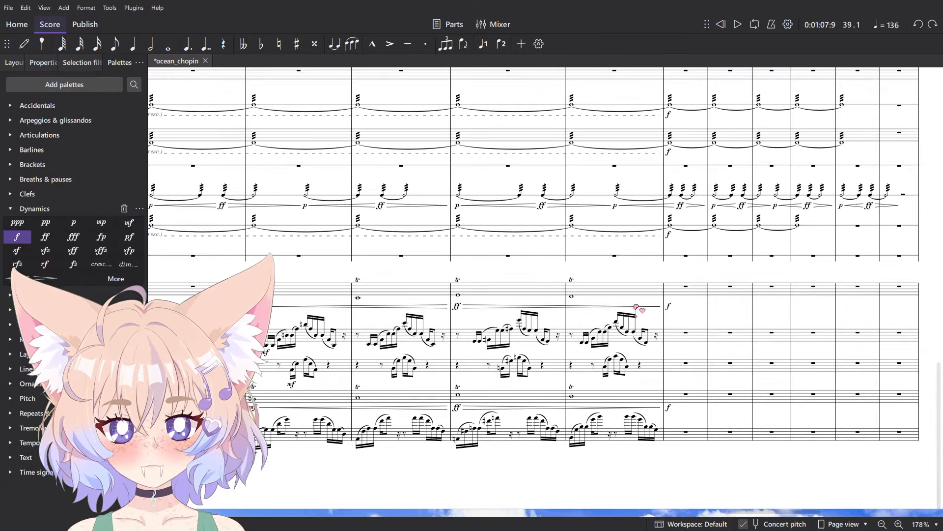
- Select the first violins' bar 38 and save the score
click(620, 294)
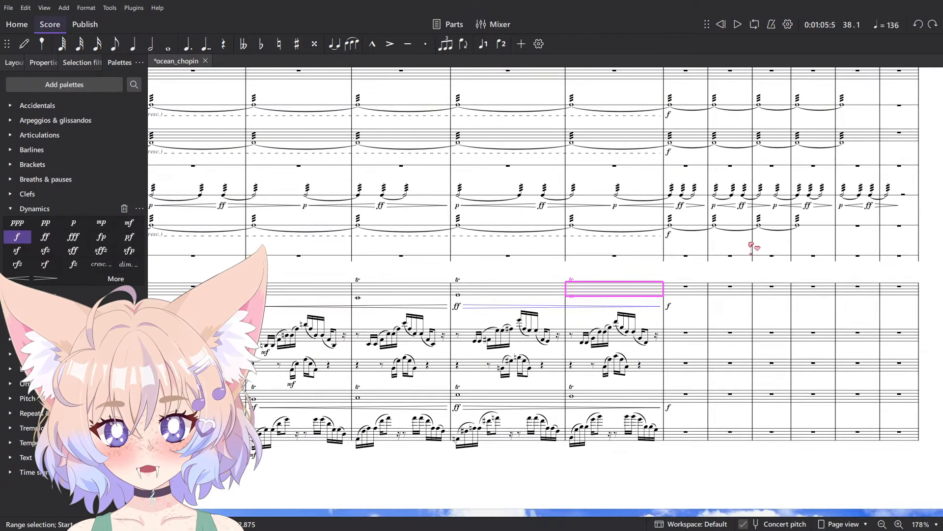
drag(750, 246, 746, 254)
key(ctrl+s)
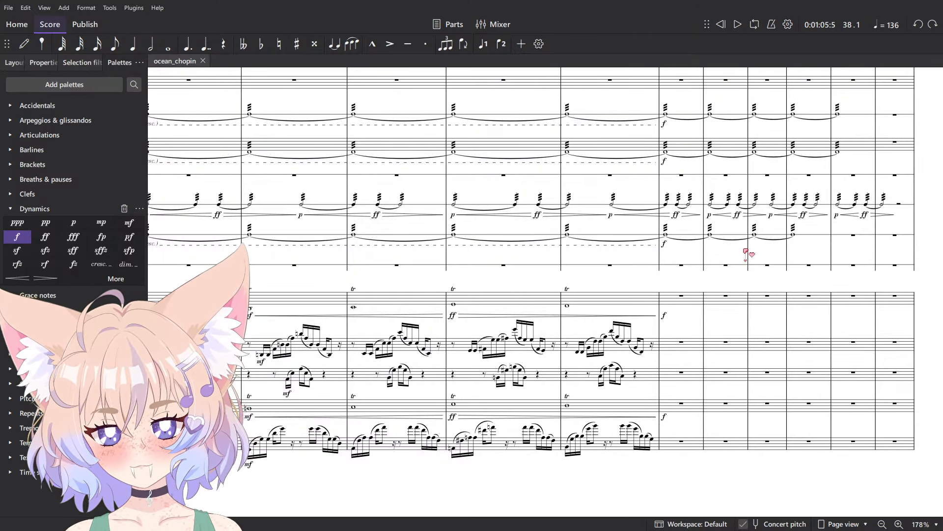
- Examine the first violins' trilled whole notes and hairpin in bars 37 and 38
scroll(745, 253, up, 5)
click(562, 297)
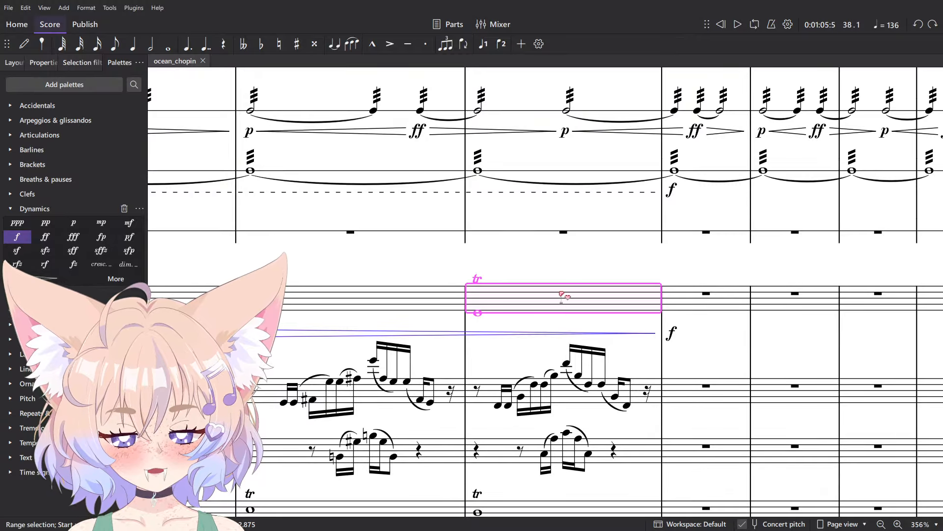
key(Escape)
scroll(574, 289, down, 5)
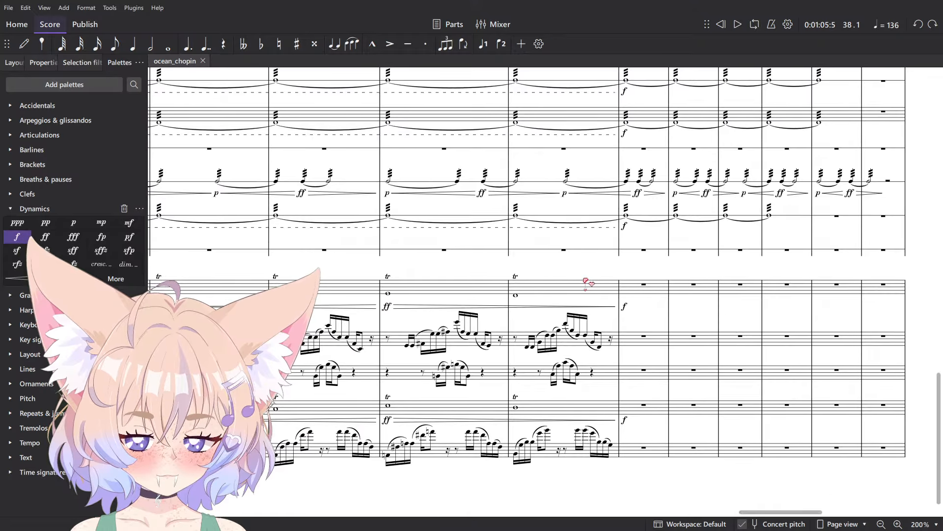
scroll(581, 341, left, 1)
click(579, 339)
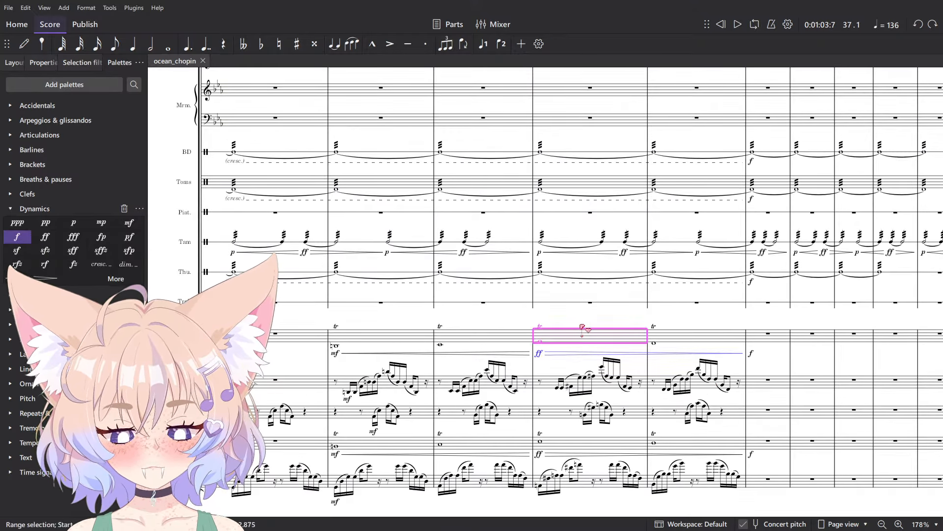
key(Escape)
scroll(580, 330, up, 5)
scroll(525, 211, down, 5)
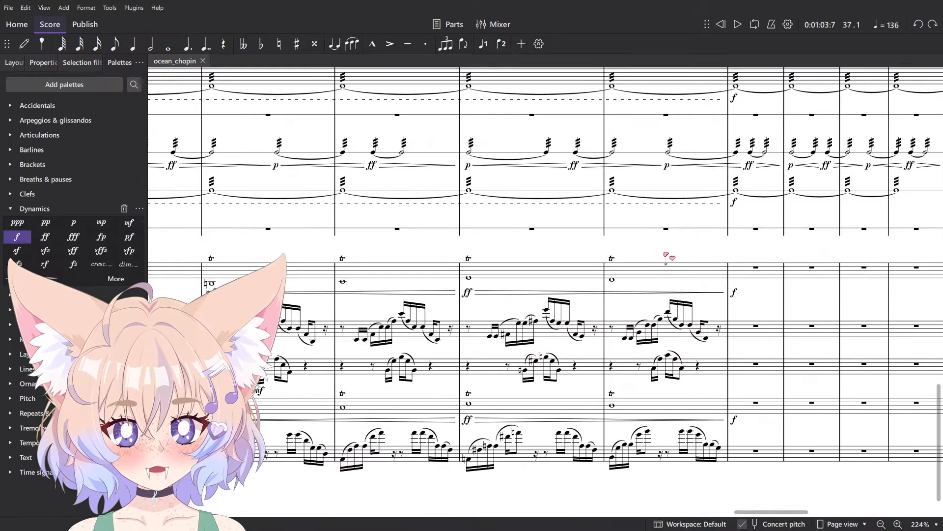
click(673, 270)
key(Escape)
- Examine the string figures and trills from bar 35 to bar 38 and how they lead into bar 39
scroll(694, 270, up, 2)
drag(694, 271, 609, 212)
scroll(694, 261, up, 5)
click(706, 267)
click(707, 266)
click(641, 234)
click(663, 224)
click(608, 269)
click(610, 212)
click(555, 249)
click(577, 224)
scroll(577, 224, down, 2)
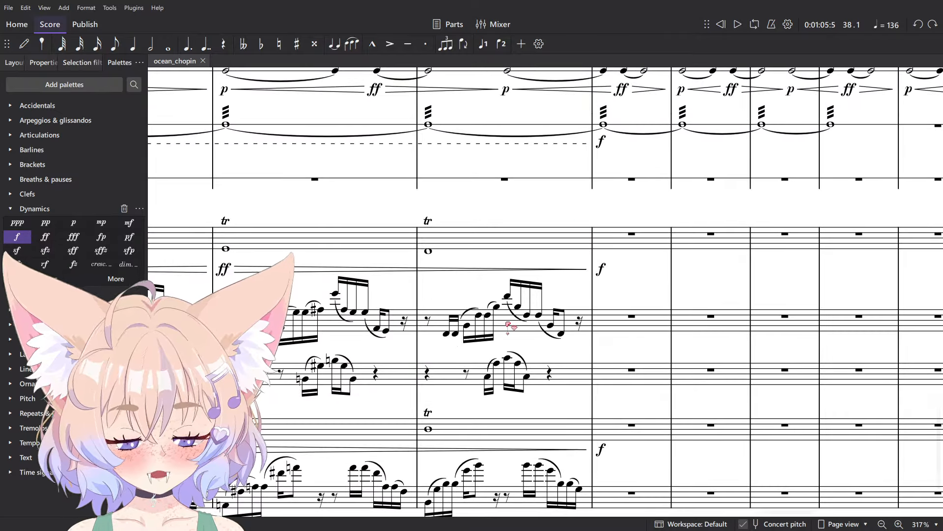
drag(442, 339, 444, 341)
scroll(445, 340, down, 1)
scroll(516, 353, down, 3)
scroll(594, 393, up, 4)
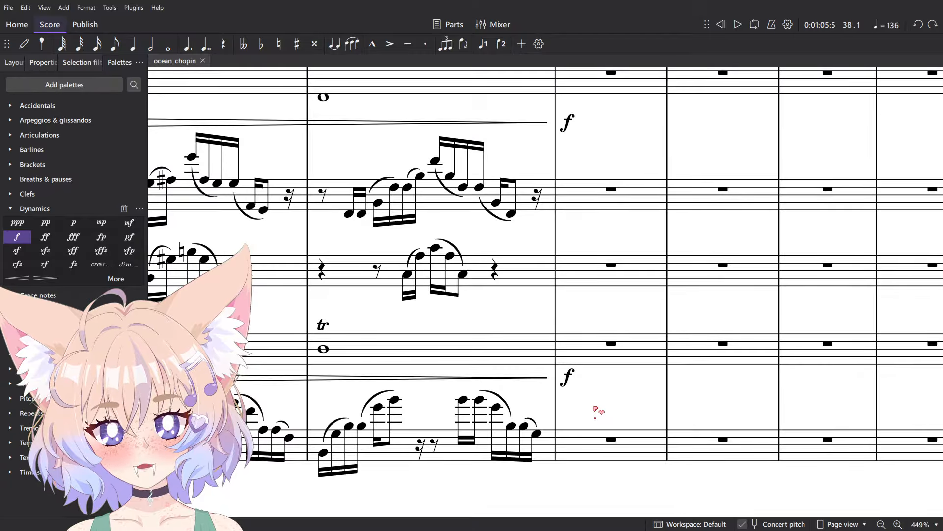
scroll(596, 410, down, 5)
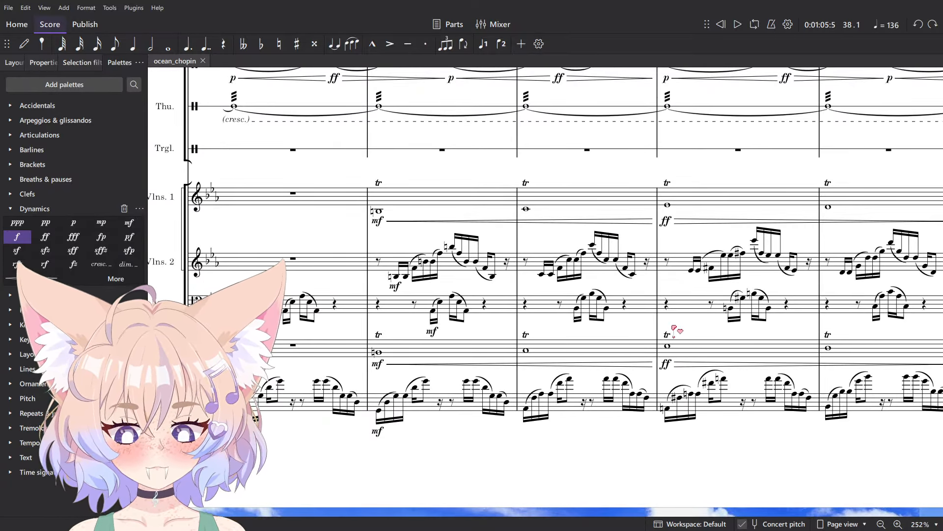
scroll(627, 309, up, 3)
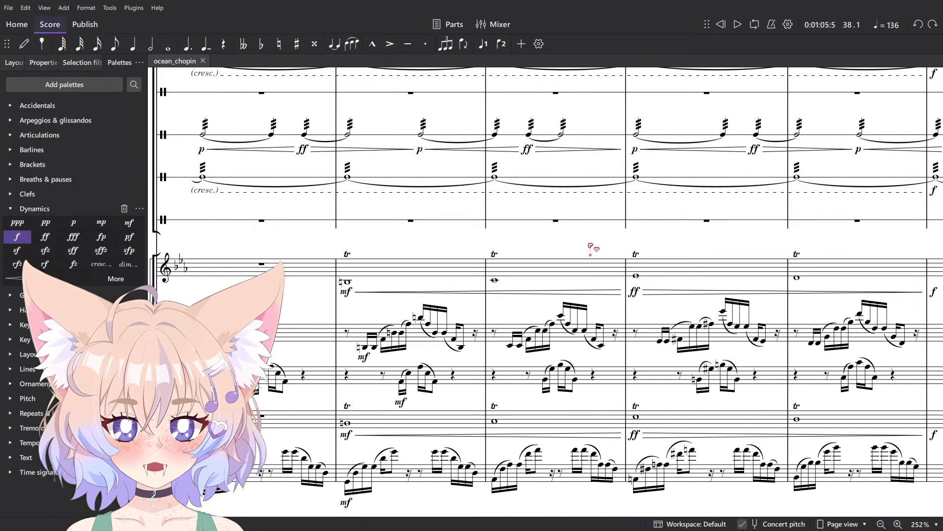
- Compare the contrabassoon, brass and percussion writing from bar 39 onward with the strings' empty bars
drag(655, 199, 229, 270)
drag(834, 288, 757, 305)
scroll(449, 329, up, 15)
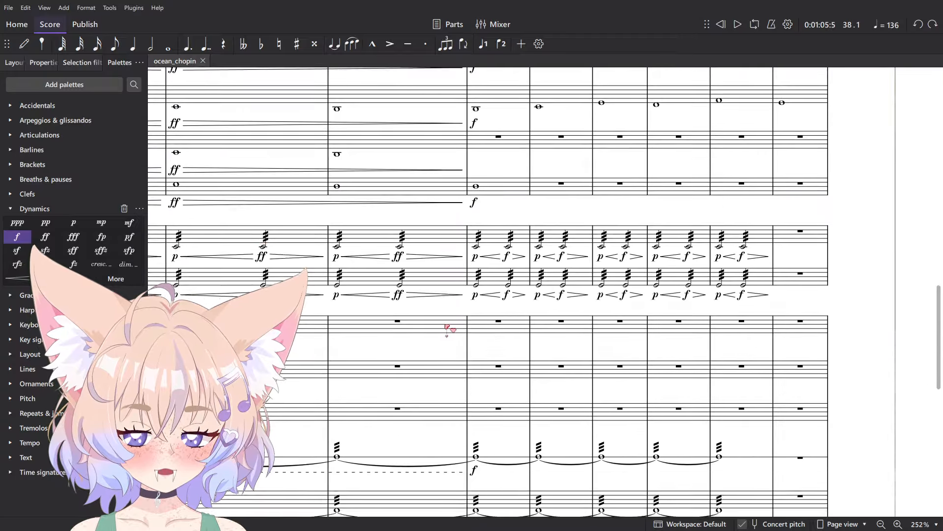
scroll(459, 329, up, 5)
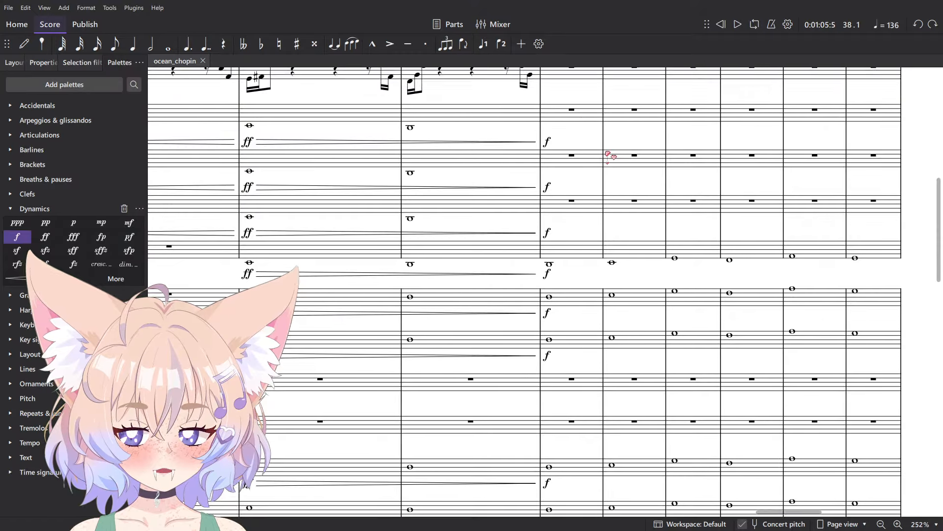
scroll(608, 154, up, 1)
scroll(609, 246, down, 3)
scroll(609, 301, down, 3)
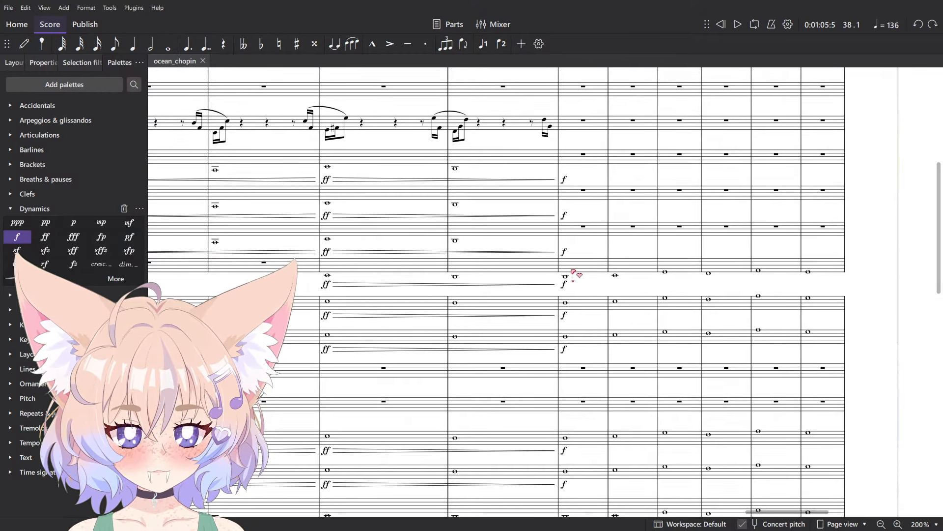
scroll(561, 380, down, 2)
scroll(588, 267, down, 10)
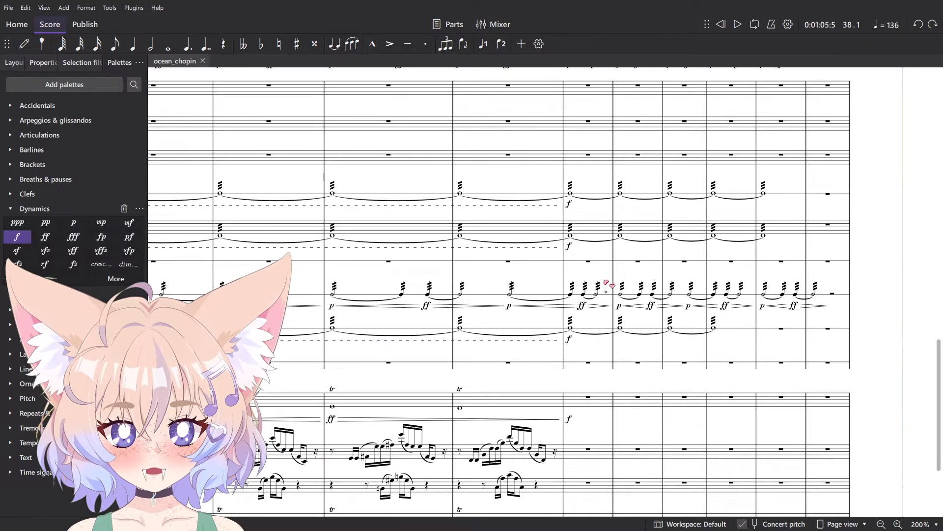
scroll(575, 312, up, 5)
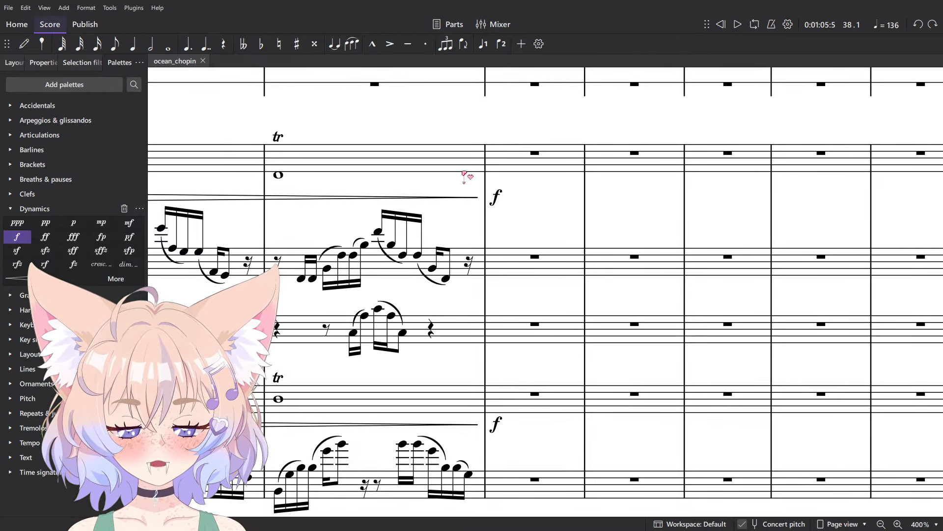
scroll(511, 283, down, 5)
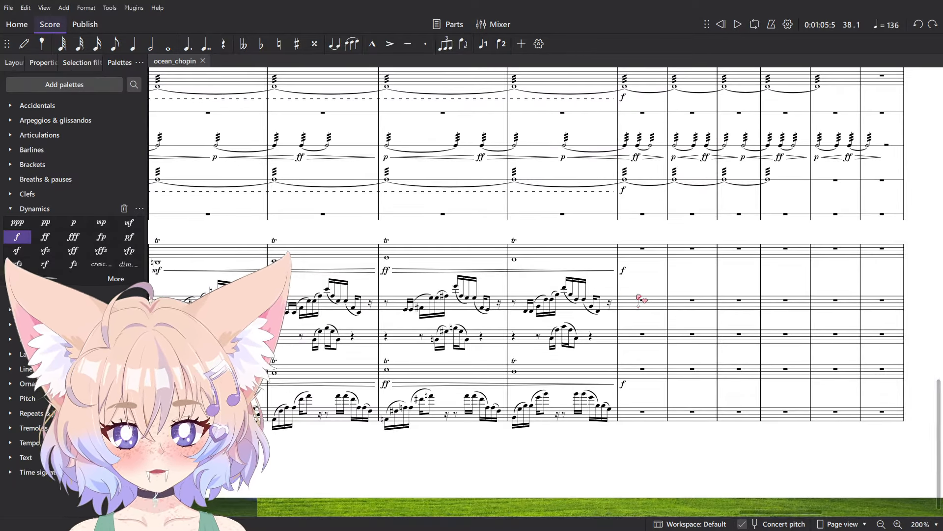
scroll(626, 294, up, 5)
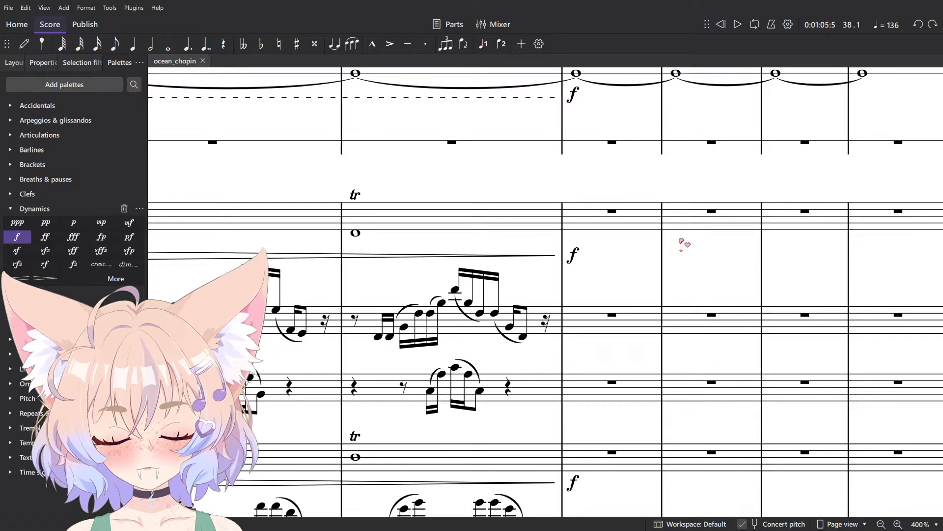
scroll(681, 241, up, 3)
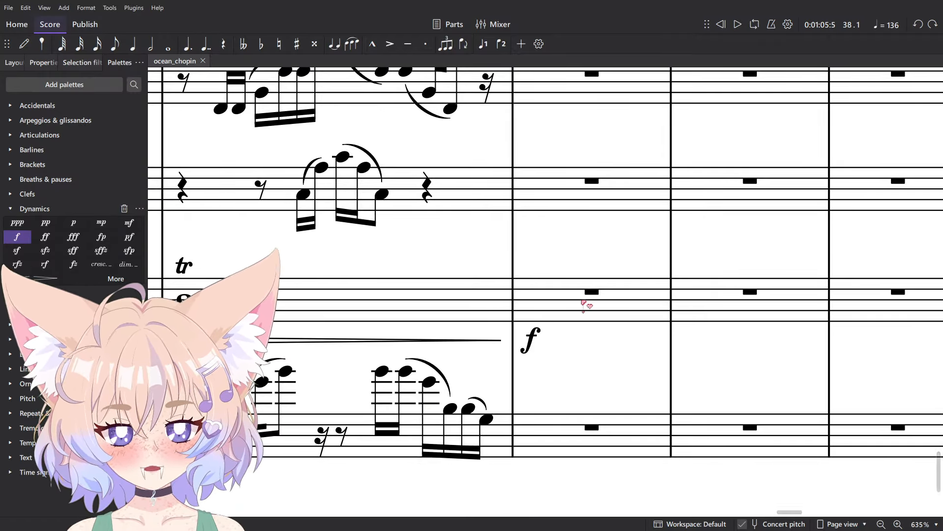
key(n)
scroll(620, 322, down, 5)
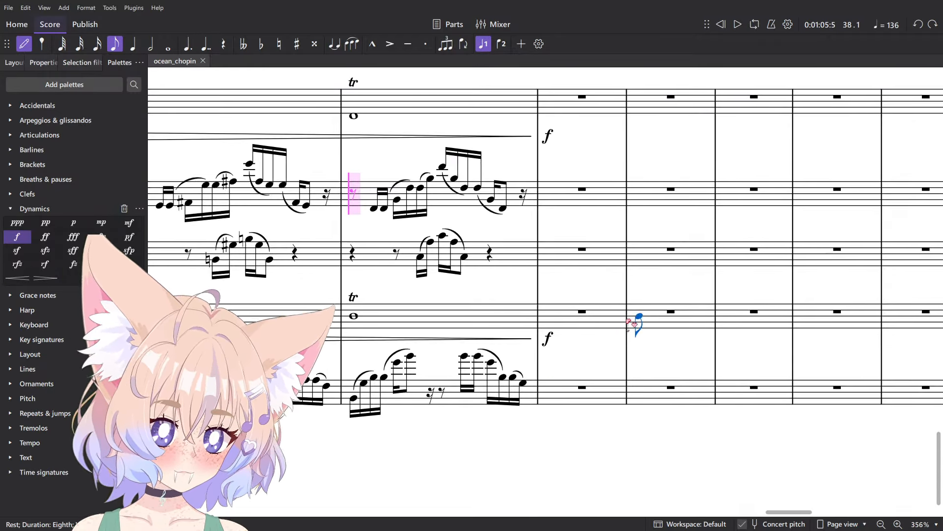
scroll(562, 378, up, 4)
key(Escape)
drag(564, 395, 587, 448)
key(n)
key(6)
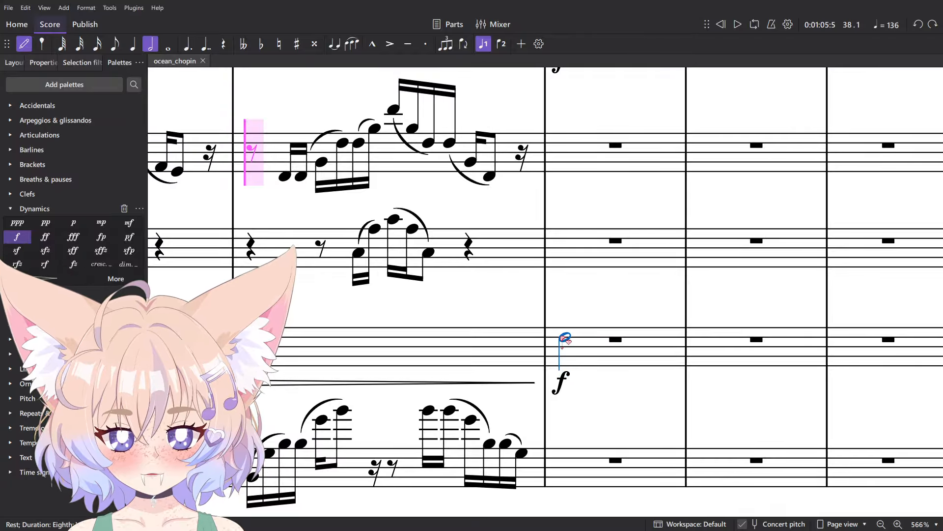
- Examine the strings' figures and trills leading into the cellos' empty bar 39 and where a half note could enter
scroll(602, 309, down, 4)
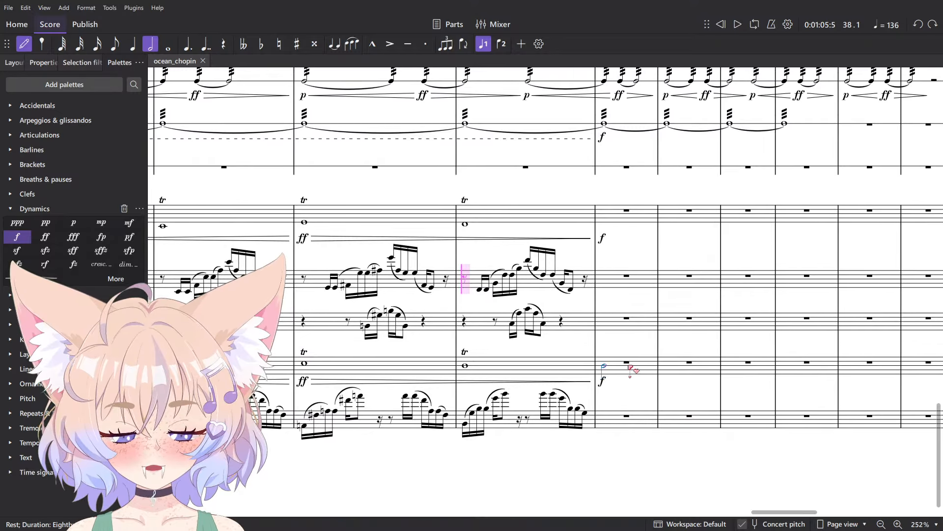
scroll(604, 366, up, 3)
scroll(725, 427, down, 3)
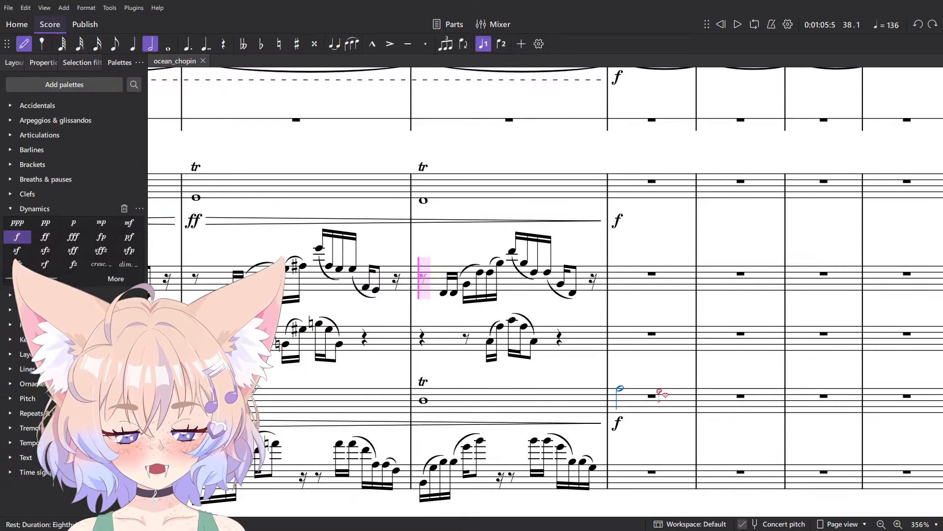
scroll(551, 131, up, 9)
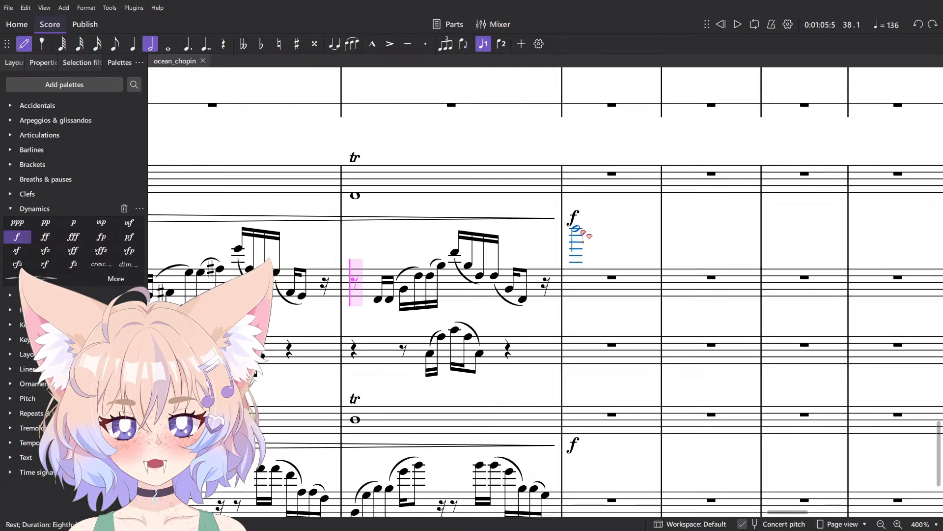
scroll(540, 400, down, 8)
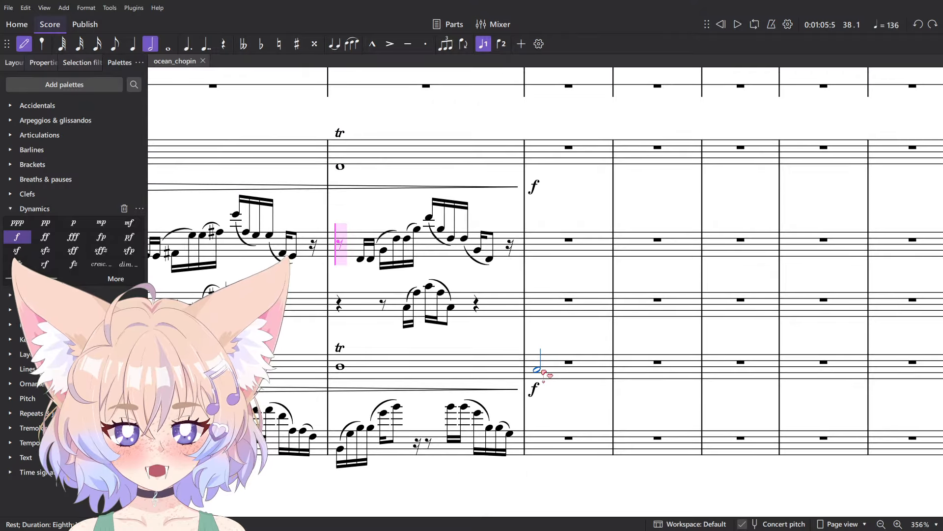
scroll(541, 372, up, 5)
scroll(540, 373, down, 4)
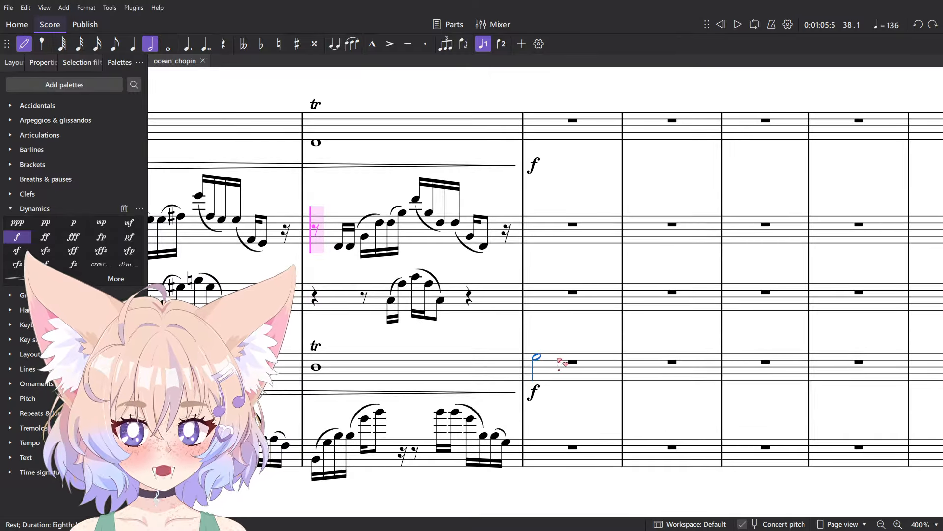
scroll(555, 376, right, 1)
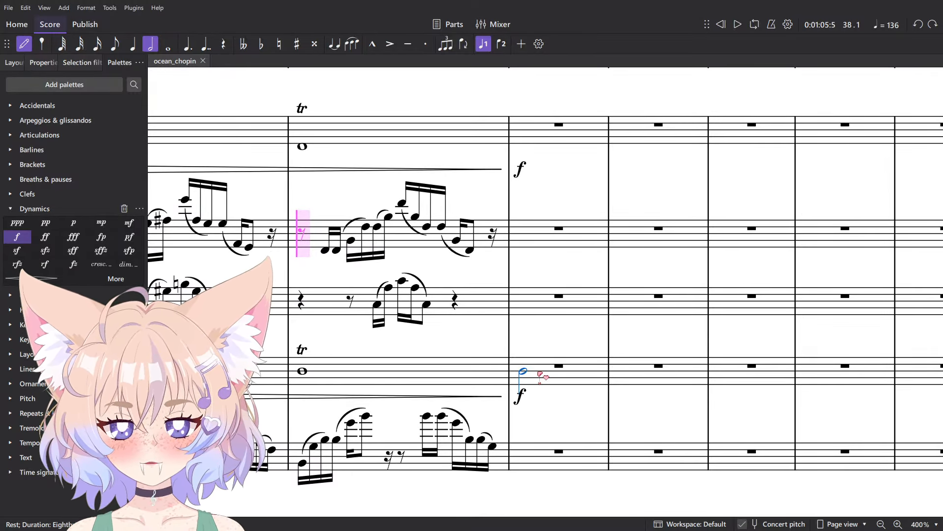
scroll(540, 374, up, 4)
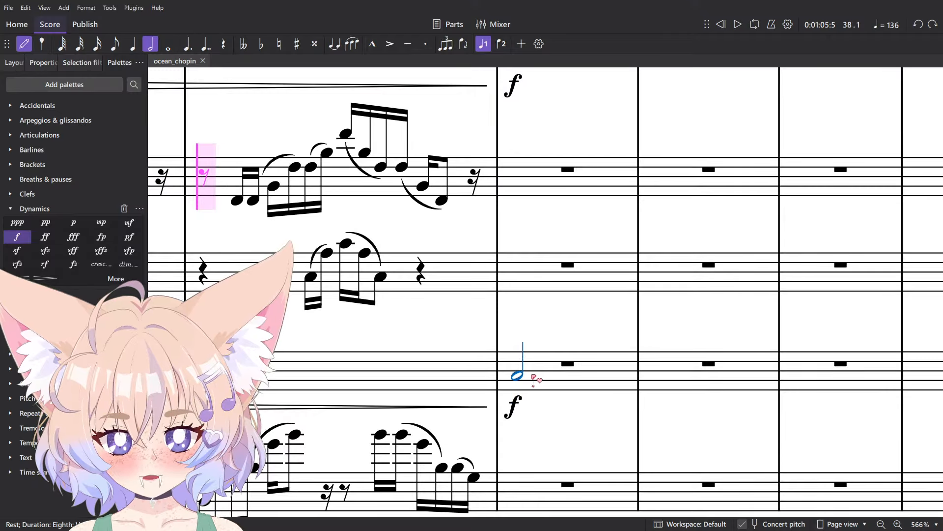
scroll(534, 376, down, 4)
- Look over the woodwind, brass and percussion staves around bar 39, then switch to chopin_12_etudes.pdf in the browser
key(alt+Tab)
key(Tab)
key(Tab)
key(alt+Tab)
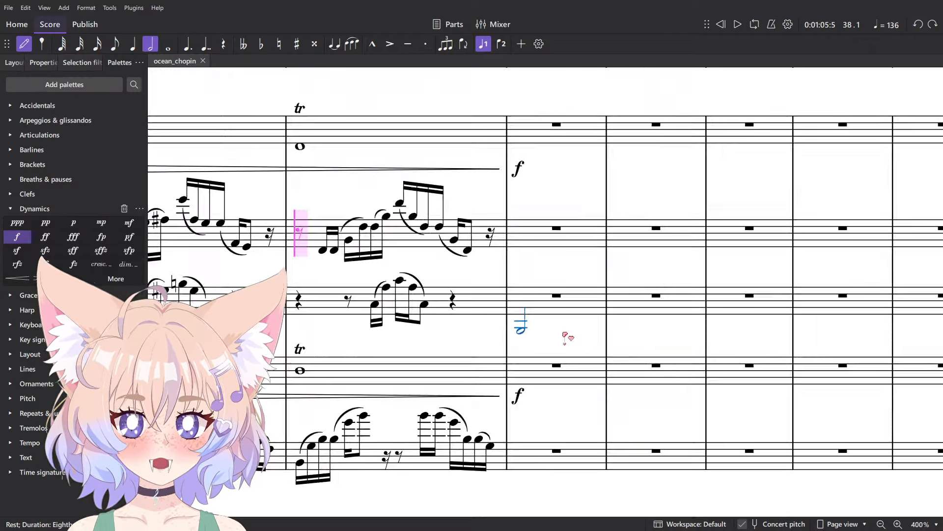
scroll(564, 338, down, 5)
scroll(541, 270, down, 3)
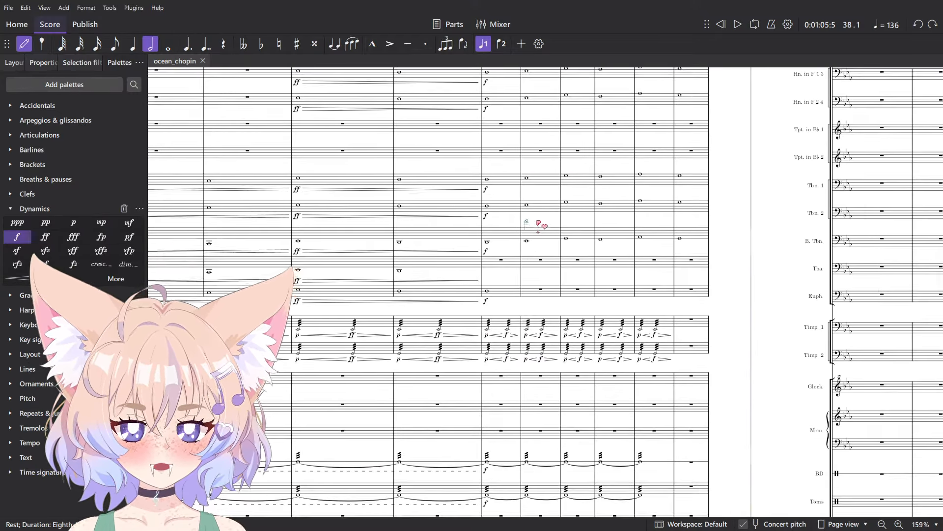
key(alt+Tab)
key(alt+Tab)
scroll(491, 344, up, 5)
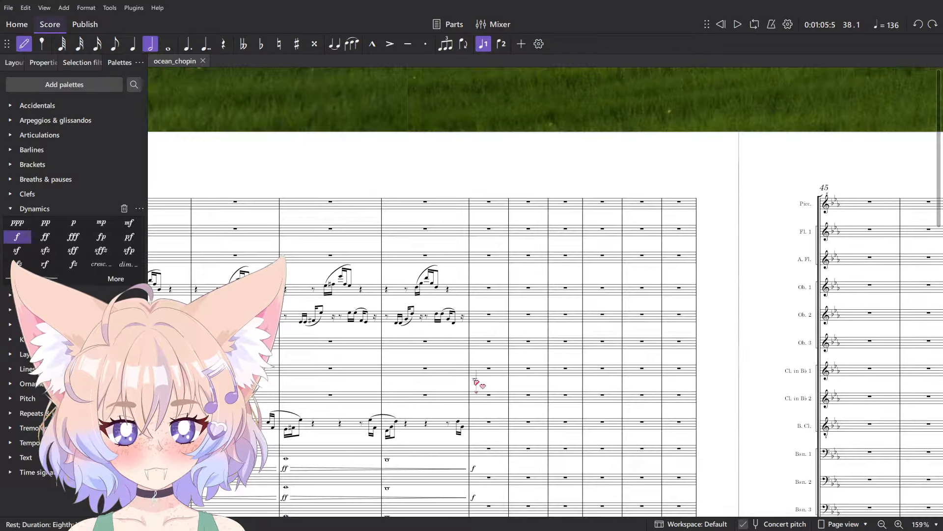
key(alt+Tab)
scroll(482, 297, down, 1)
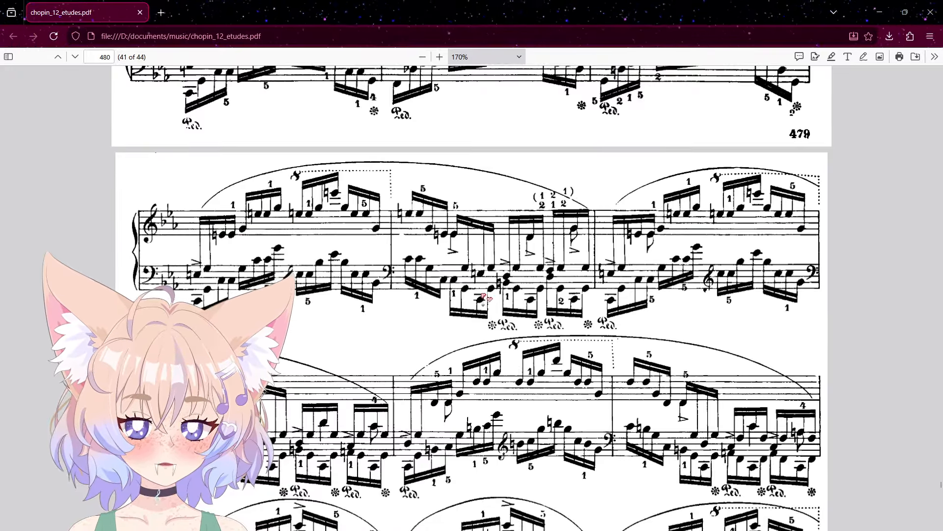
- Switch to the Chopin_Etude_op_25_12 score and find the passage around bars 38 to 43
key(alt+Tab)
key(alt+Tab)
key(alt+Tab)
key(alt+shift+Tab)
key(alt+shift+Tab)
key(alt+Tab)
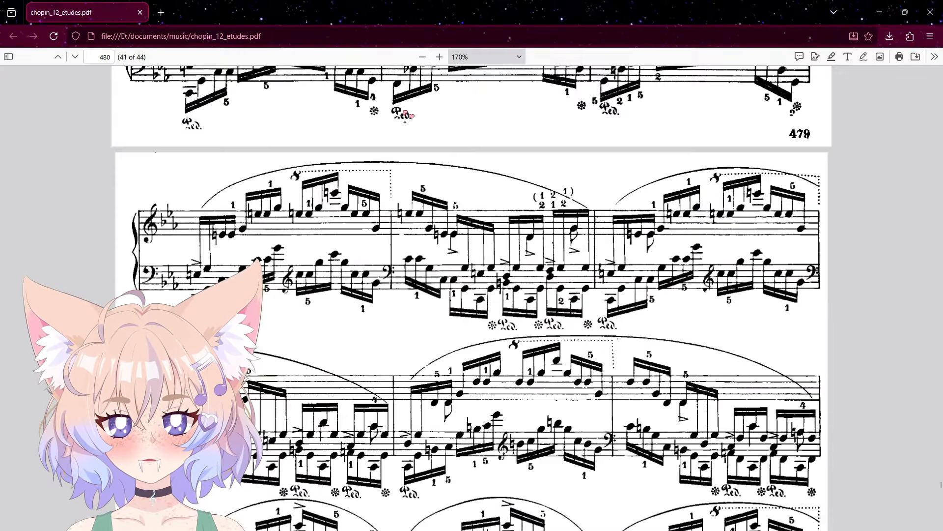
key(alt+Tab)
key(alt+Tab)
key(alt+Tab)
scroll(620, 301, down, 6)
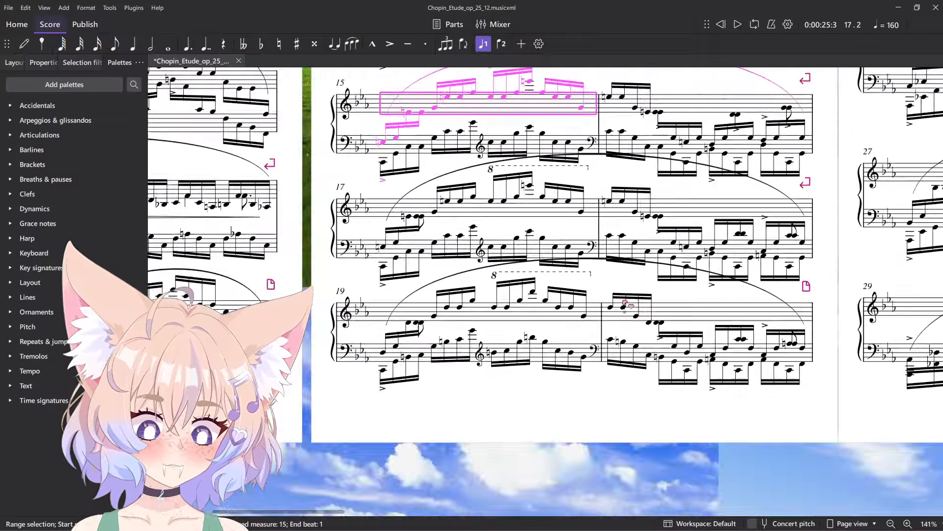
drag(751, 233, 634, 320)
drag(536, 236, 129, 342)
drag(673, 301, 654, 290)
drag(666, 429, 460, 198)
mouse_move(711, 177)
mouse_down()
mouse_move(665, 220)
mouse_move(328, 458)
mouse_up()
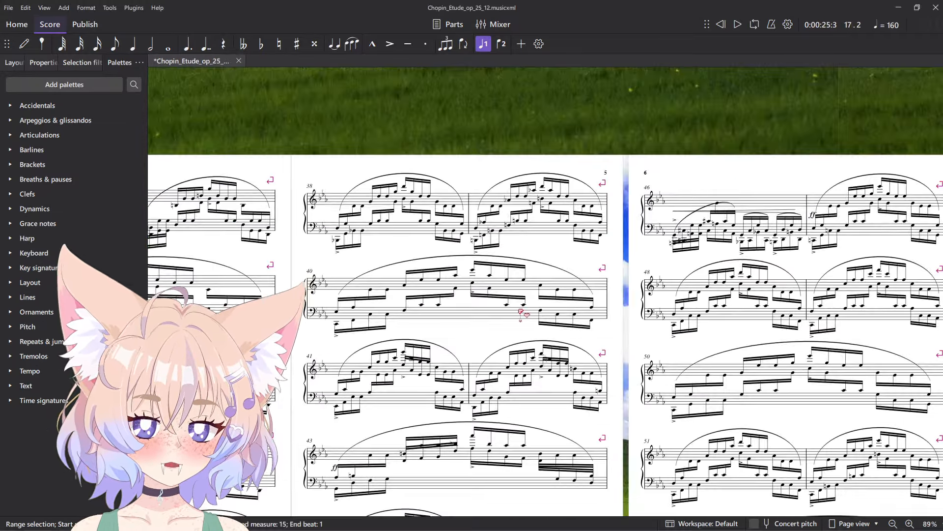
scroll(444, 109, up, 5)
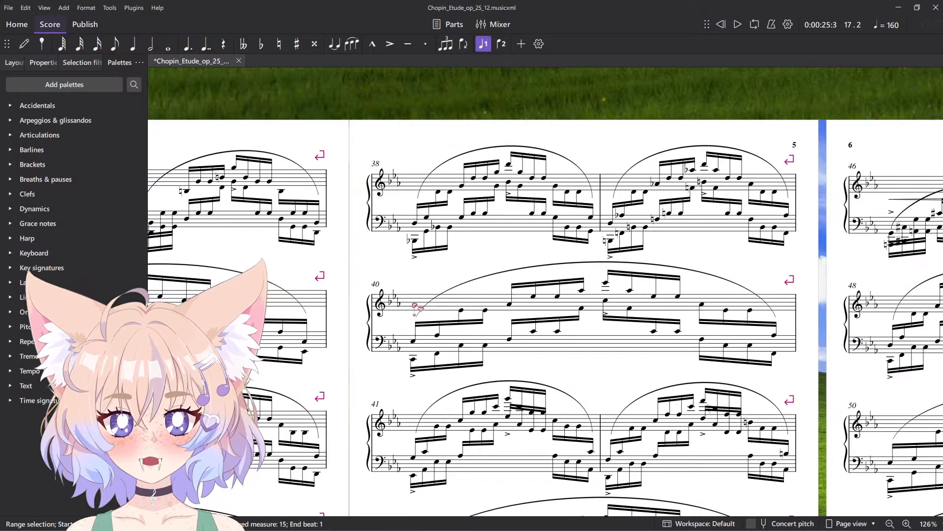
- Play back the etude from the upper staff's bar 39
click(416, 309)
click(647, 180)
key(space)
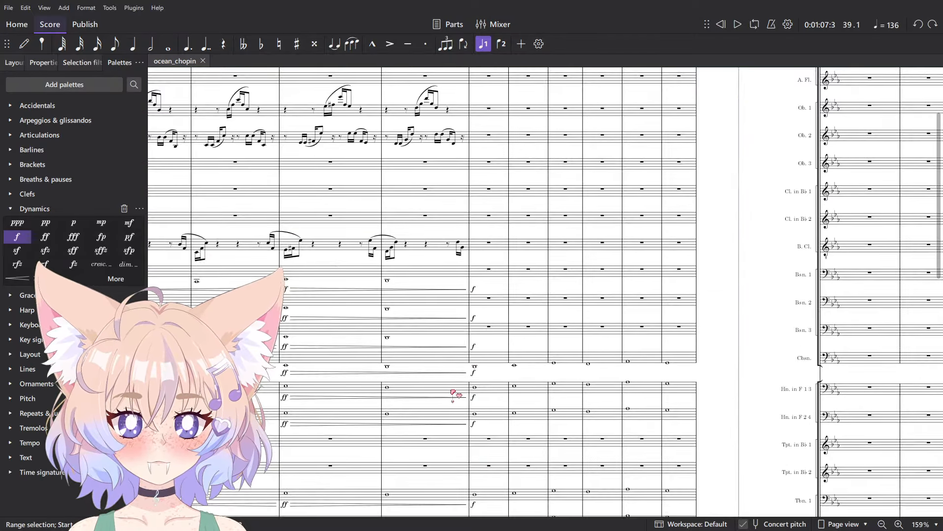
- Check bar 39 of the first bassoon and the contrabasses in ocean_chopin, leaving nothing selected
click(488, 266)
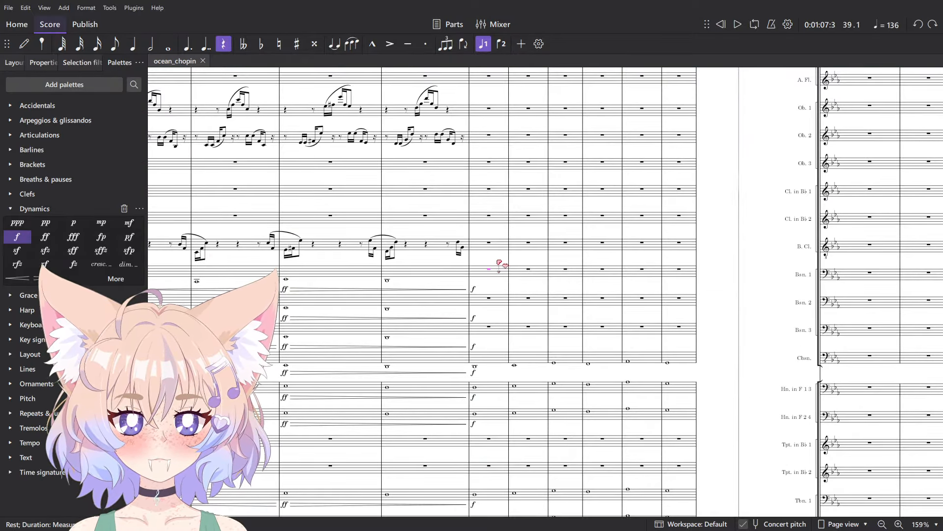
key(Escape)
scroll(499, 267, down, 10)
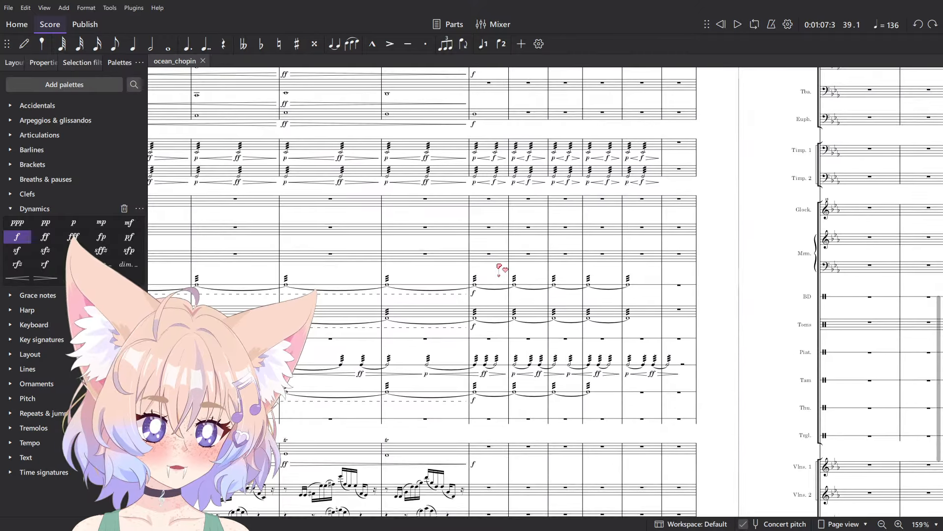
scroll(499, 266, down, 5)
scroll(482, 280, up, 8)
click(479, 350)
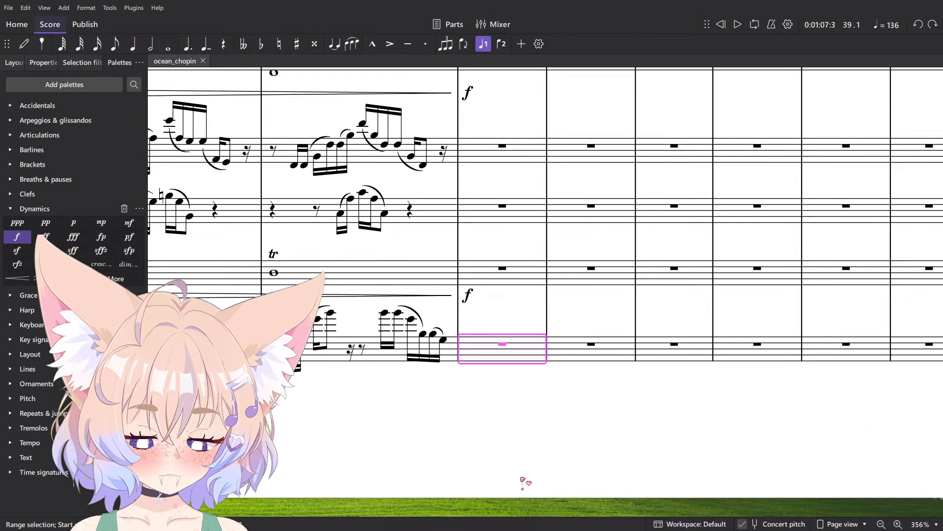
key(Escape)
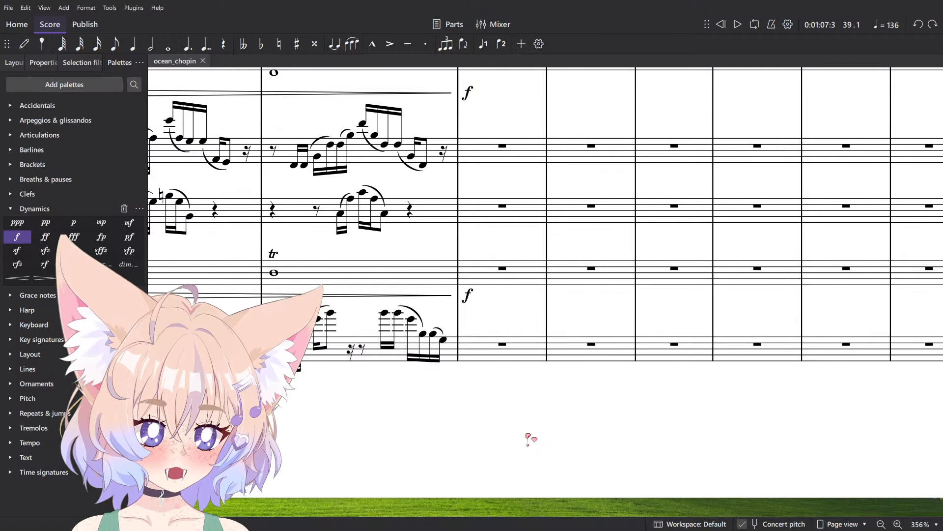
- Return to the etude score, examine the arpeggios in bars 38 to 40 and play back bar 39
key(alt+Tab)
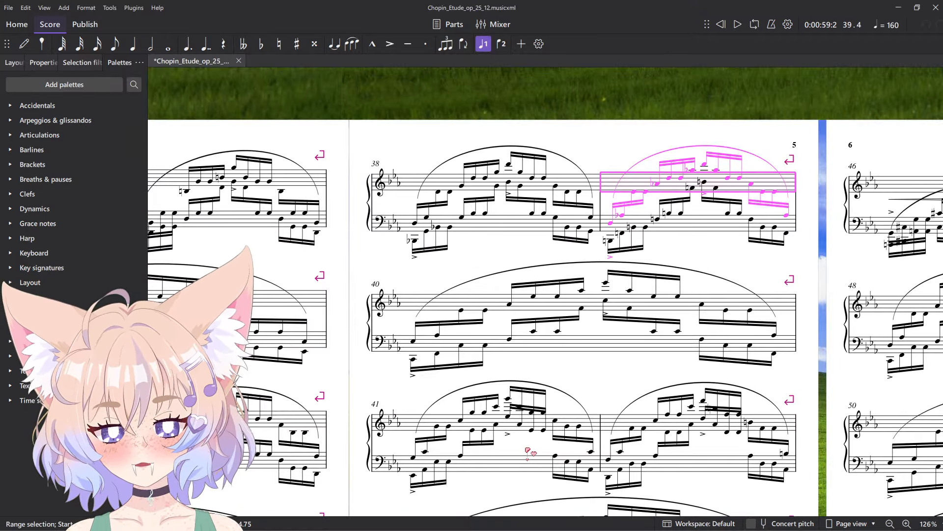
scroll(583, 198, up, 5)
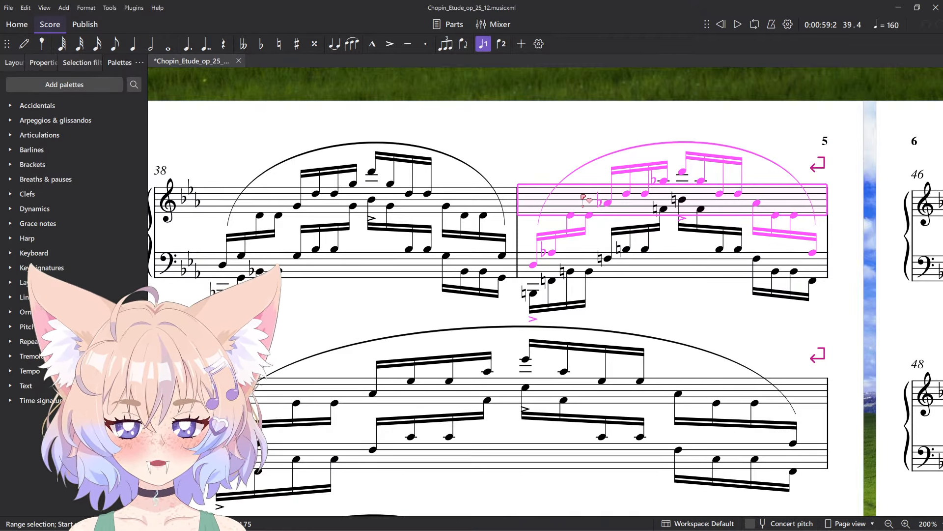
scroll(583, 198, down, 3)
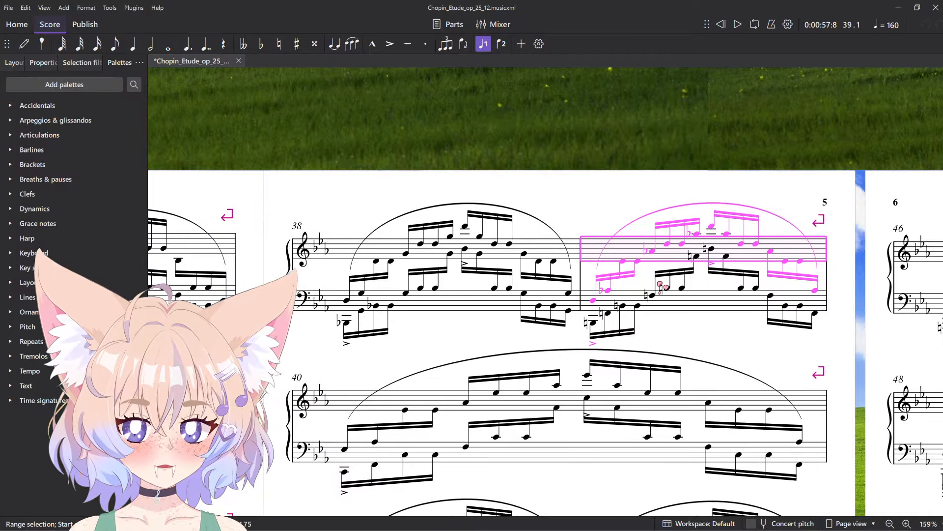
scroll(700, 323, up, 3)
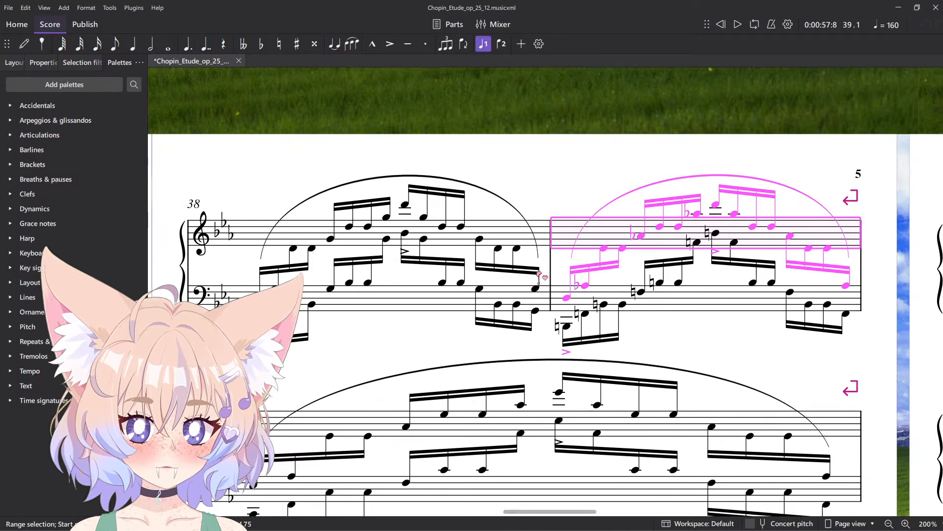
key(space)
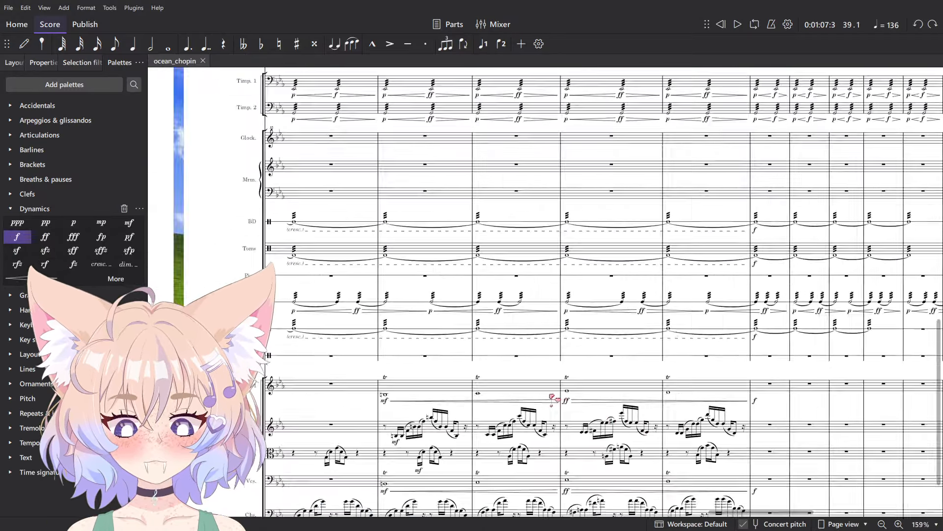
- Examine the woodwind, bassoon, percussion and string writing across bars 27 to 38 of ocean_chopin
scroll(551, 396, down, 3)
drag(361, 383, 743, 326)
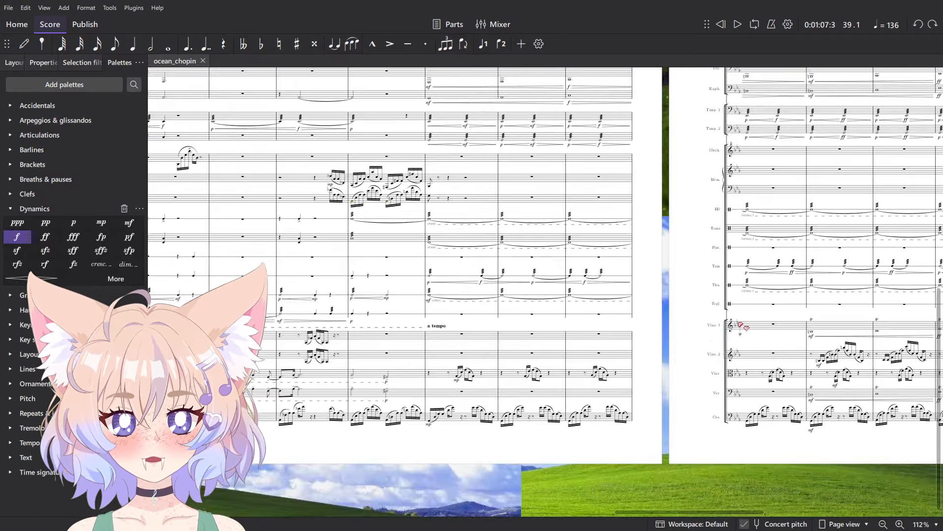
scroll(558, 359, up, 3)
scroll(415, 432, up, 7)
scroll(422, 412, up, 9)
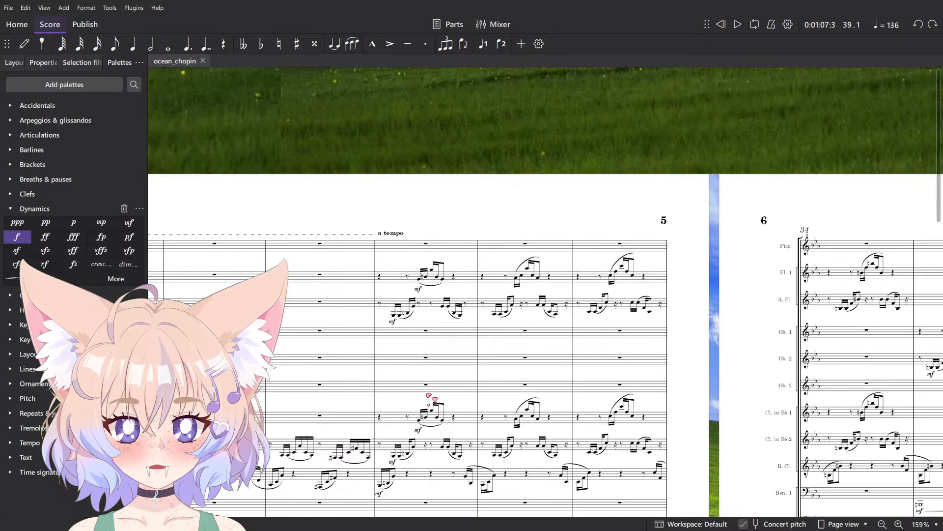
scroll(400, 334, down, 1)
scroll(400, 339, down, 2)
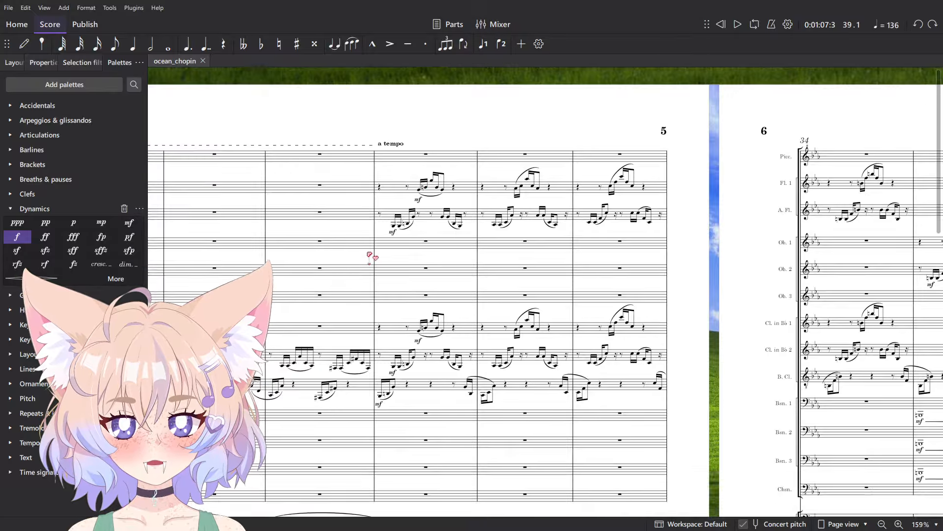
scroll(368, 255, left, 5)
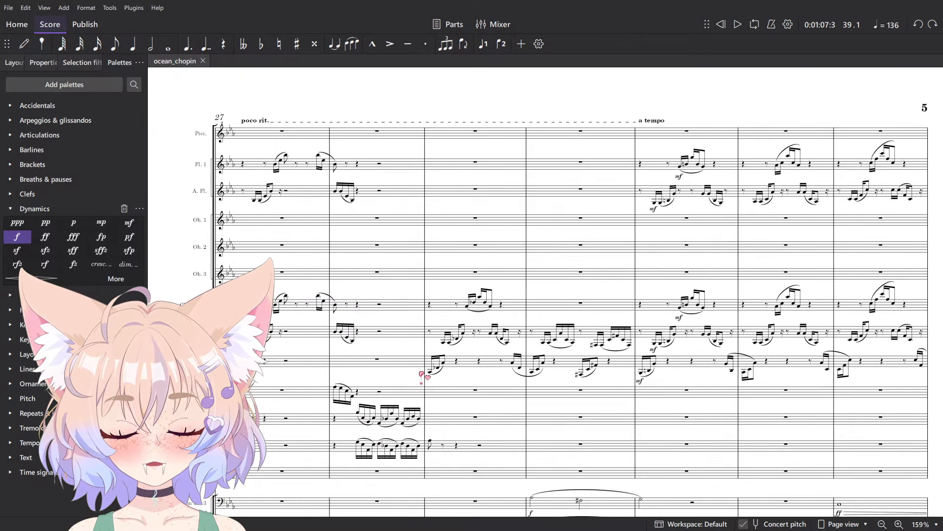
scroll(422, 374, right, 3)
scroll(590, 320, down, 10)
scroll(857, 251, left, 5)
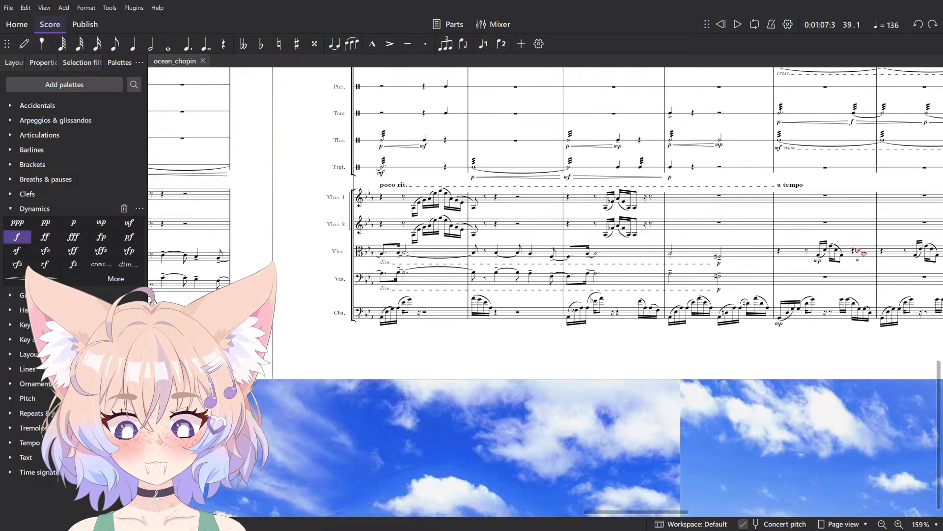
scroll(859, 251, down, 5)
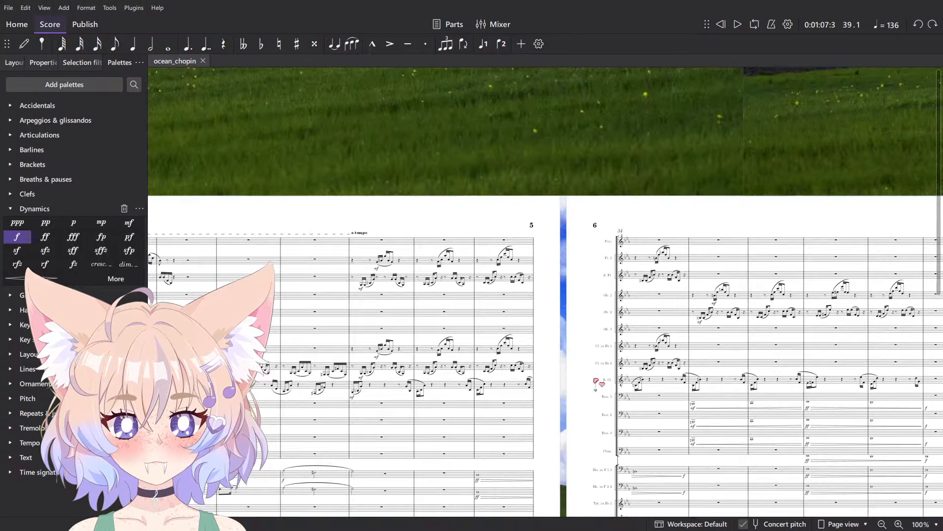
scroll(595, 380, down, 2)
scroll(595, 381, right, 3)
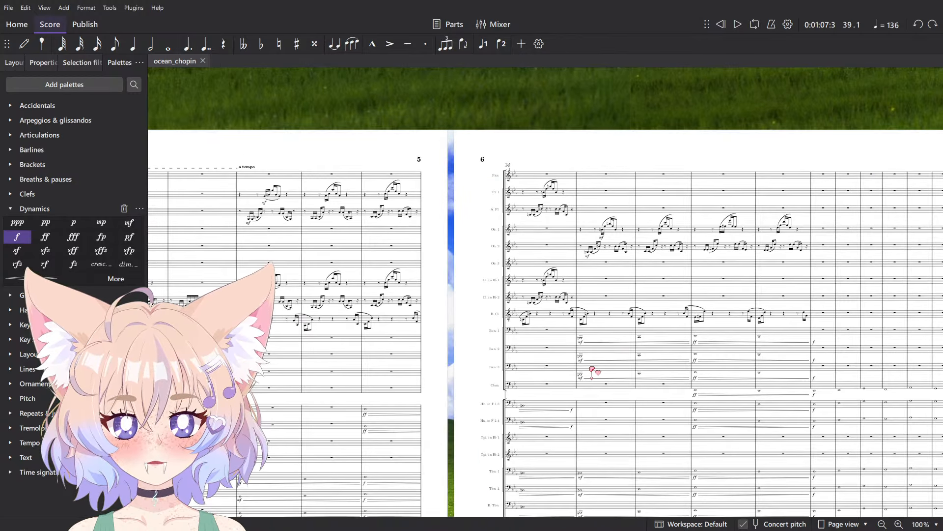
scroll(596, 353, up, 5)
- Play back bar 35 of the parts from the first oboe down to the bass clarinet
click(601, 331)
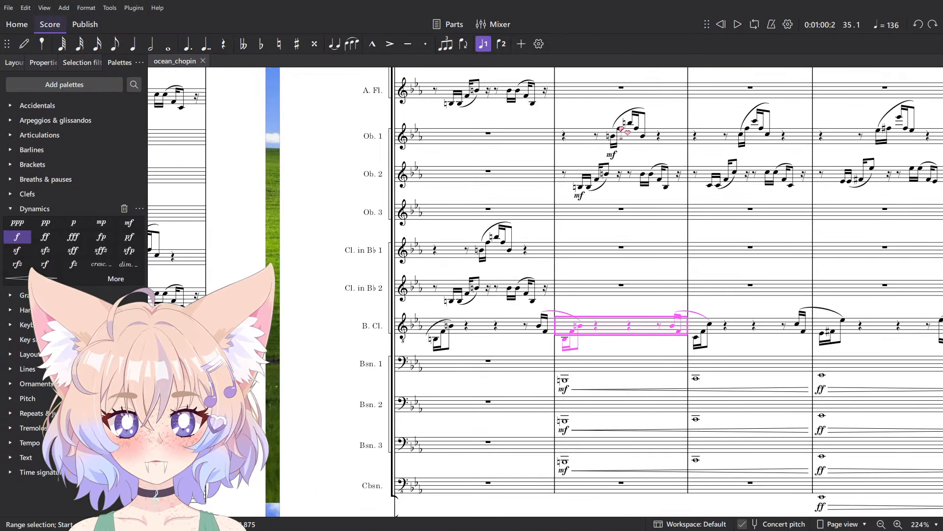
shift+click(668, 141)
key(space)
scroll(668, 141, down, 5)
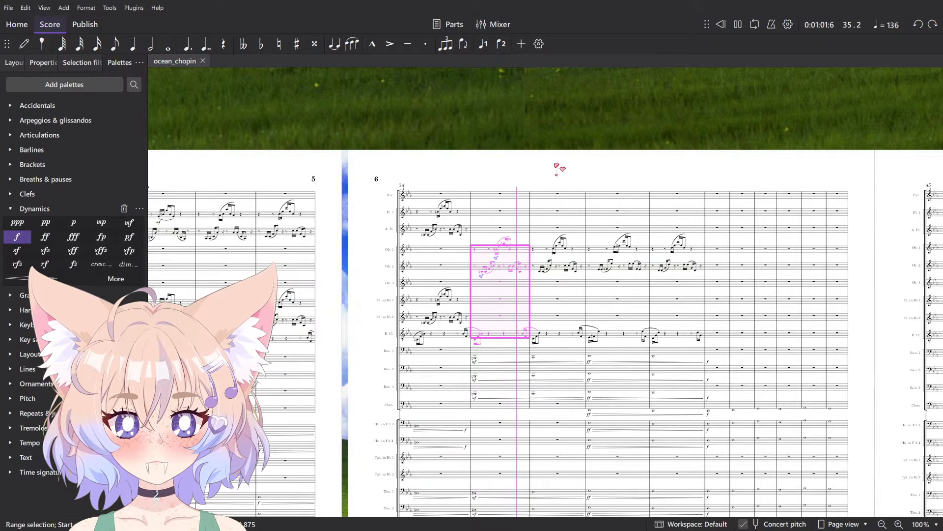
scroll(553, 206, down, 4)
key(space)
- Examine the string parts from bar 35 onward and check the contrabasses' bar 39, leaving nothing selected
scroll(551, 230, up, 5)
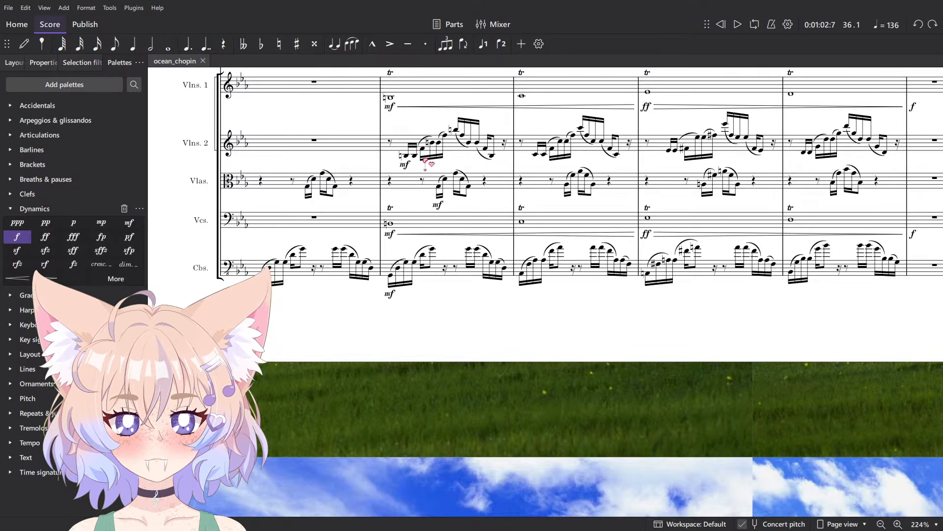
scroll(634, 241, up, 1)
scroll(635, 242, right, 3)
scroll(634, 241, down, 4)
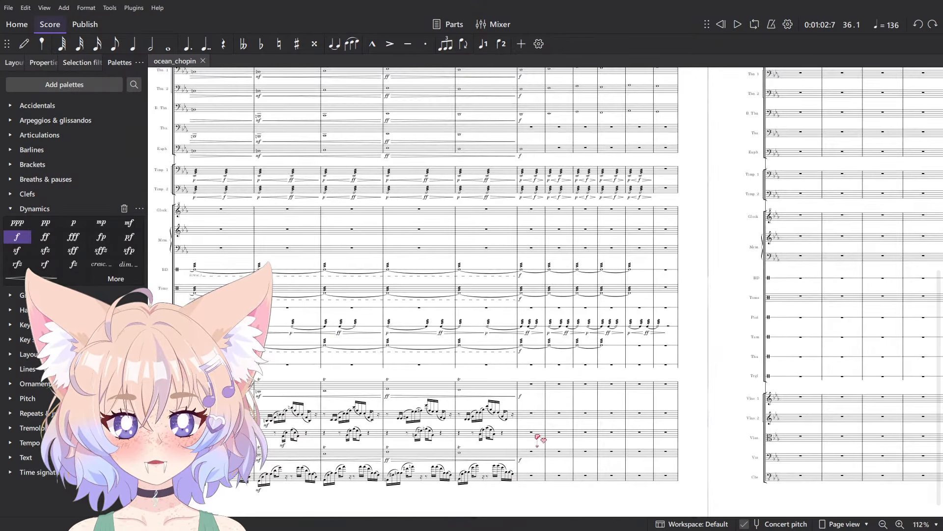
click(527, 475)
click(526, 502)
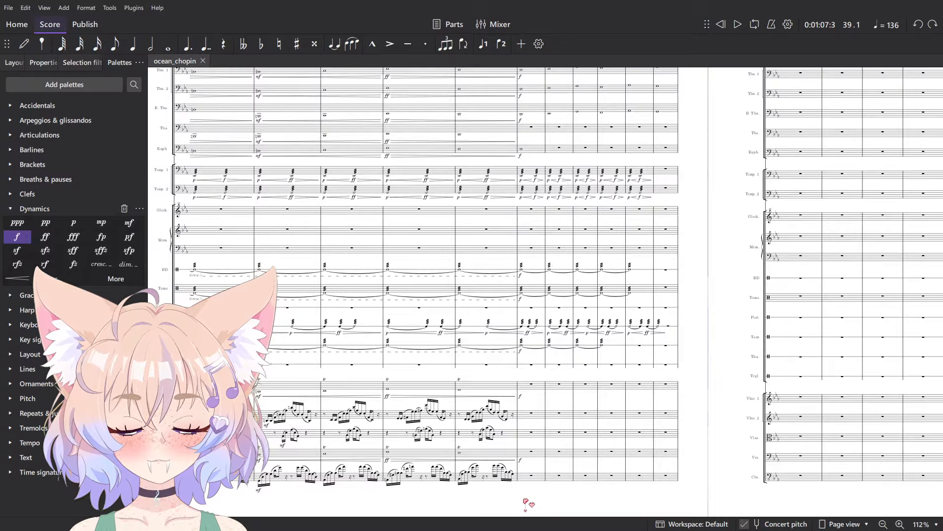
- Review the woodwinds and brass around bar 39 and play back the Hn. in F 1 3 part there
scroll(526, 503, up, 10)
scroll(532, 372, down, 3)
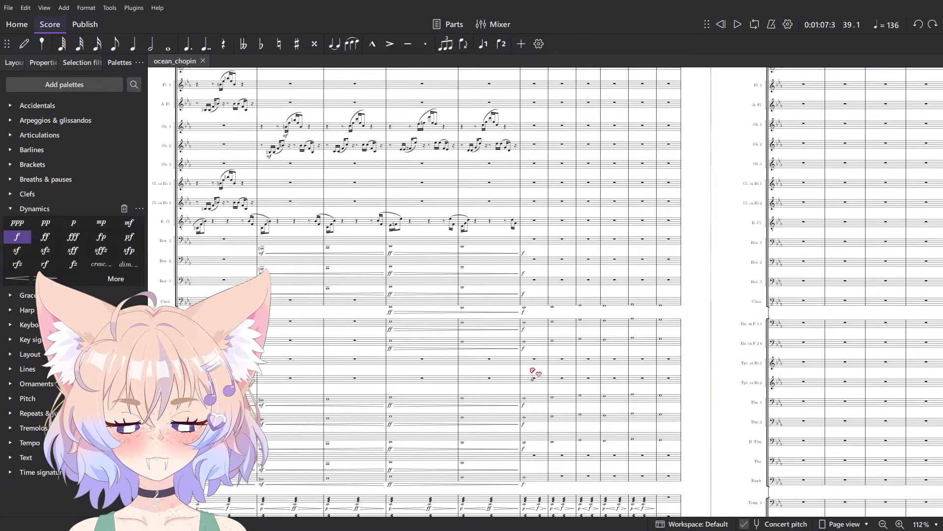
scroll(532, 372, up, 4)
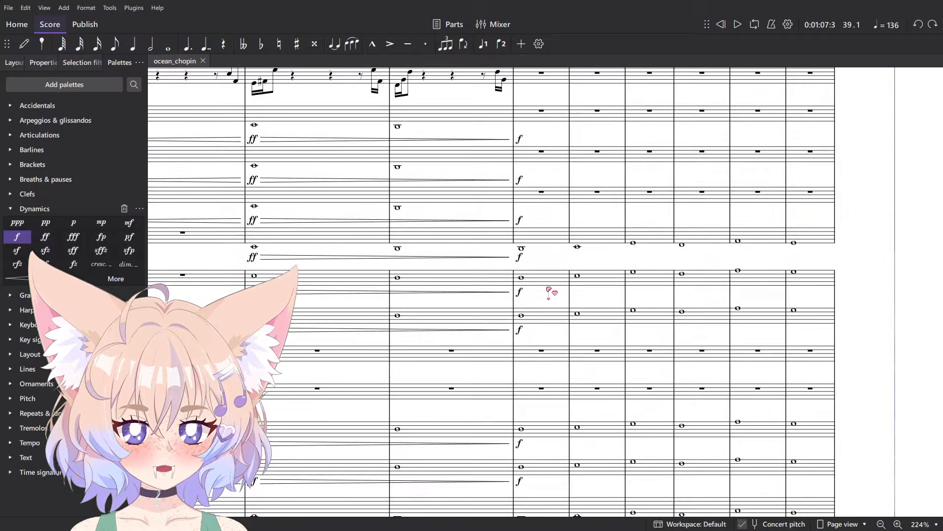
click(555, 277)
key(space)
key(space)
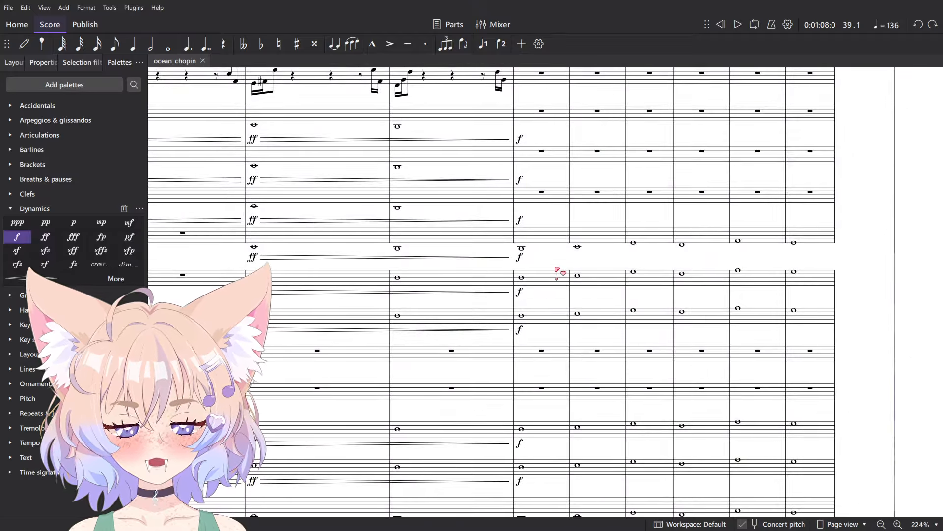
- Delete the whole notes and the dynamic in bars 39 to 44 of the Hn. in F 1 3 part
drag(558, 275, 796, 311)
scroll(686, 338, down, 5)
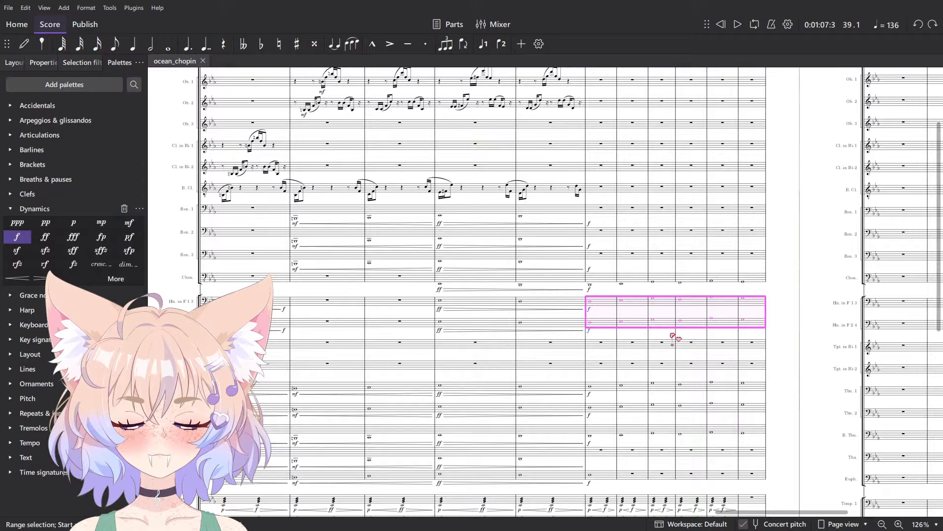
click(605, 317)
drag(611, 304, 758, 305)
key(Delete)
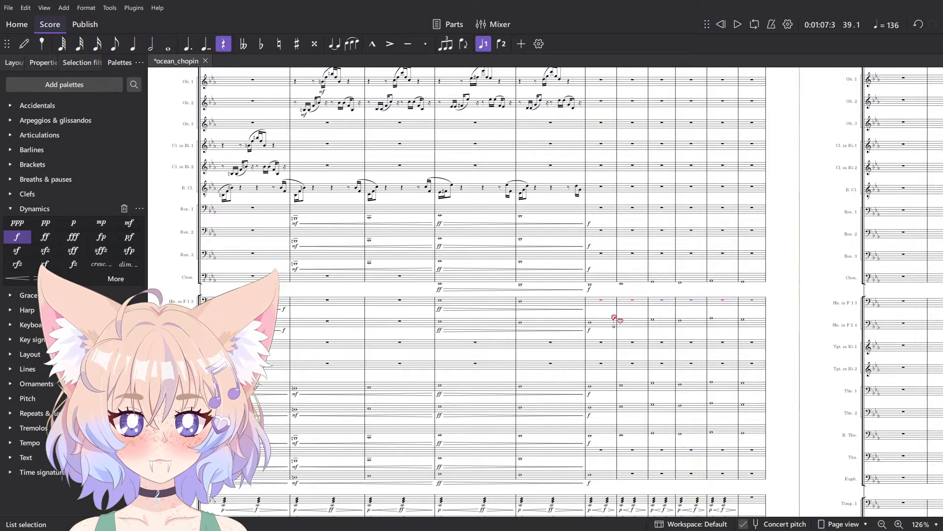
- Play back bar 39 of the Hn. in F 2 4 part
scroll(614, 319, up, 7)
click(600, 317)
scroll(599, 317, down, 5)
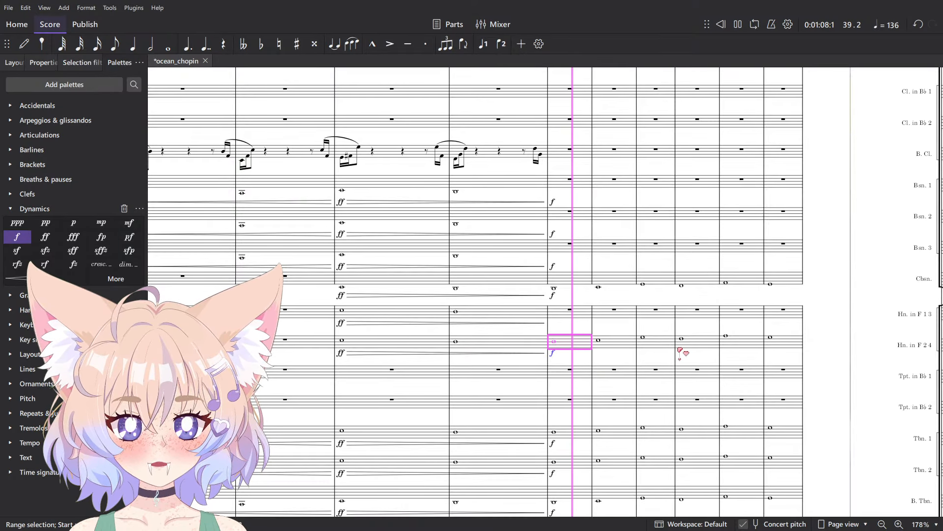
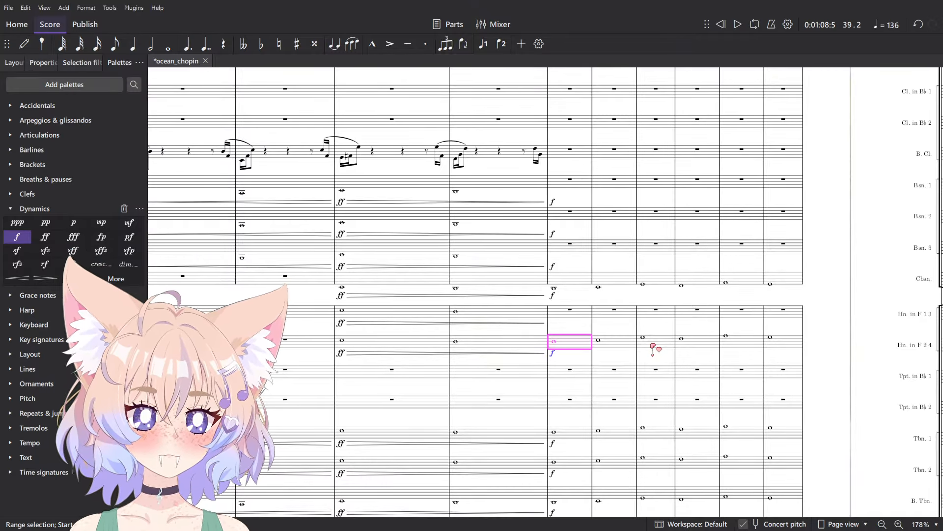
- Switch to the Chopin_Etude_op_25_12 score and play back the lower staff's bar 39, leaving nothing selected
scroll(654, 348, up, 3)
key(alt+Tab)
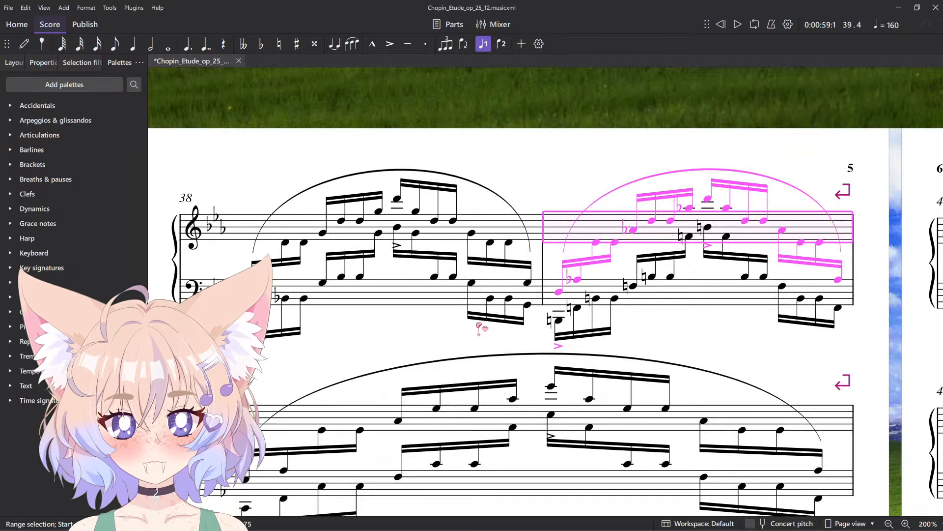
click(627, 300)
key(space)
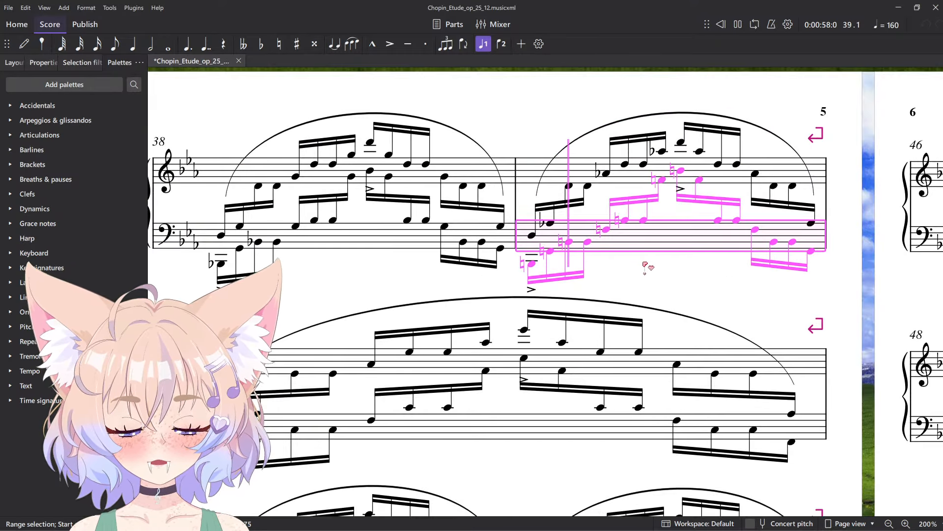
key(space)
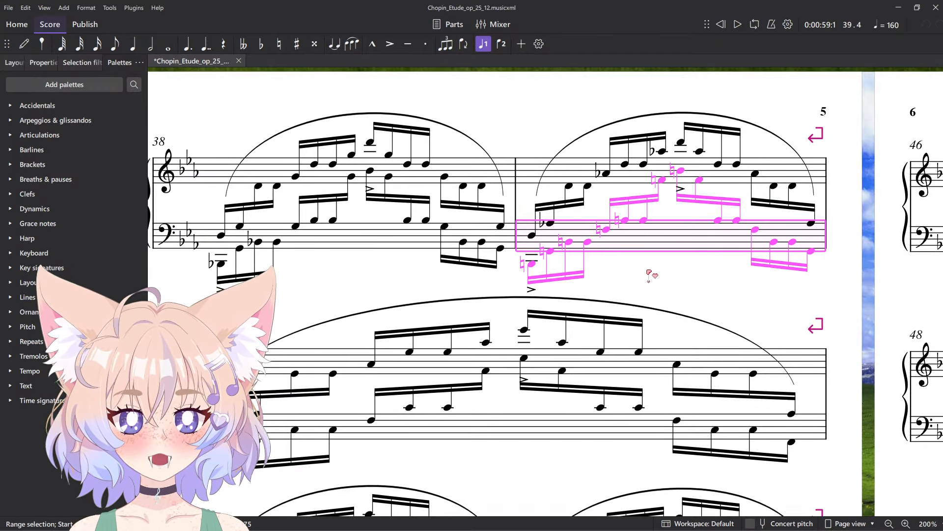
key(Escape)
- Return to ocean_chopin and play back the tuba and euphonium writing around bars 38 and 39
key(alt+Tab)
scroll(606, 326, down, 3)
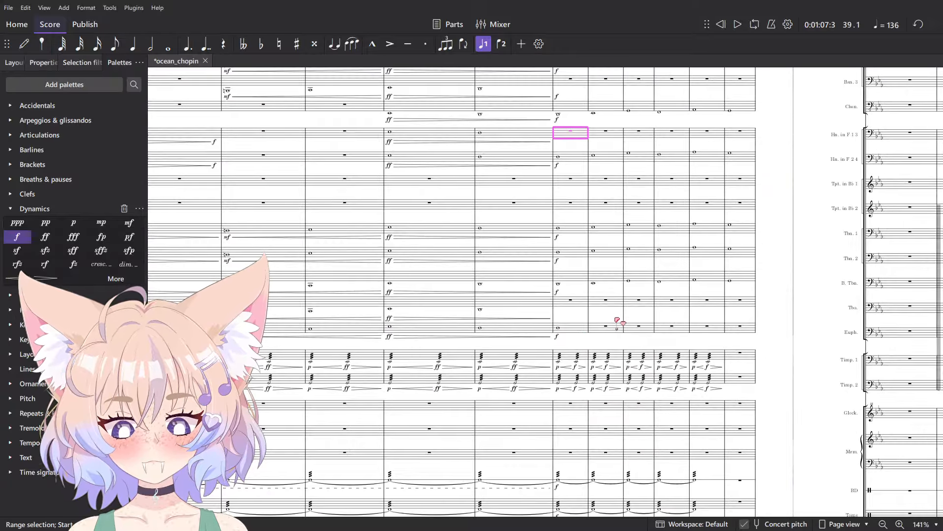
click(572, 329)
key(space)
scroll(552, 320, up, 5)
click(537, 289)
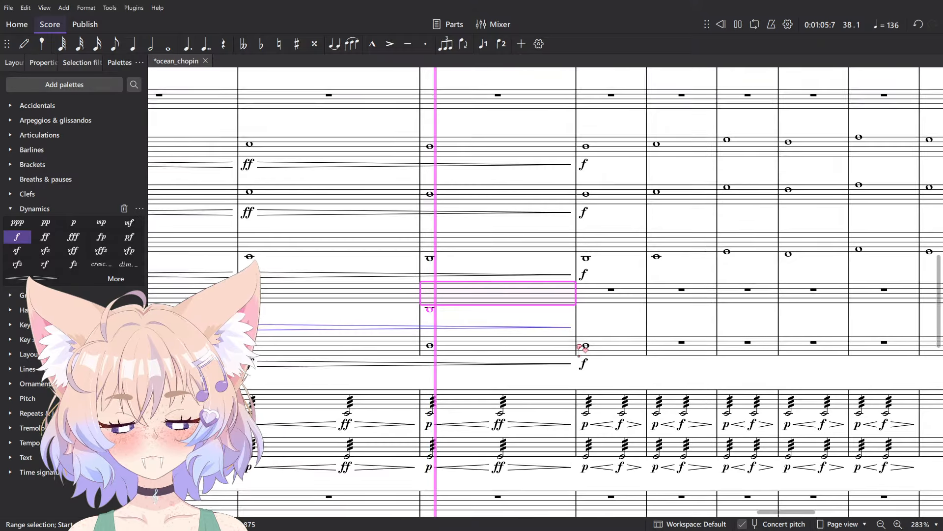
scroll(590, 319, down, 6)
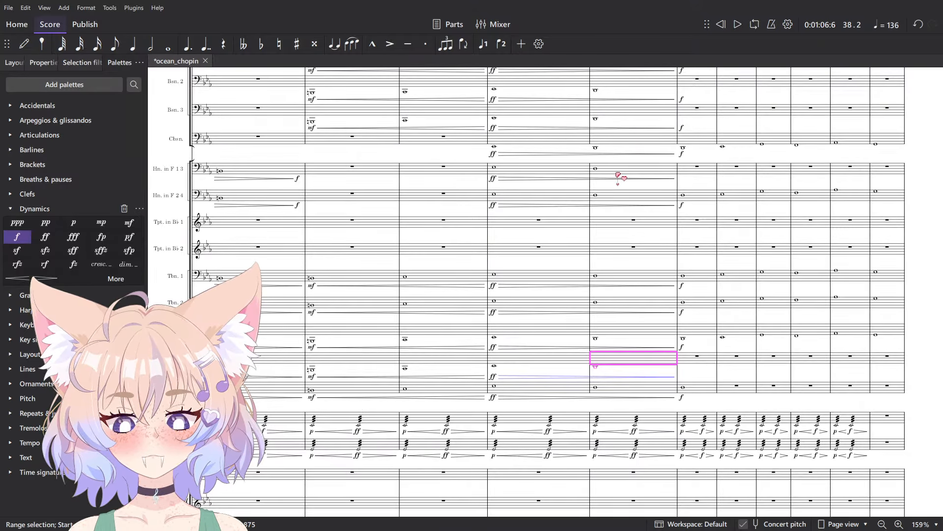
- Compare the lowest note of the etude's bar 39 with the low brass, bassoon and contrabassoon parts in ocean_chopin
scroll(451, 201, up, 5)
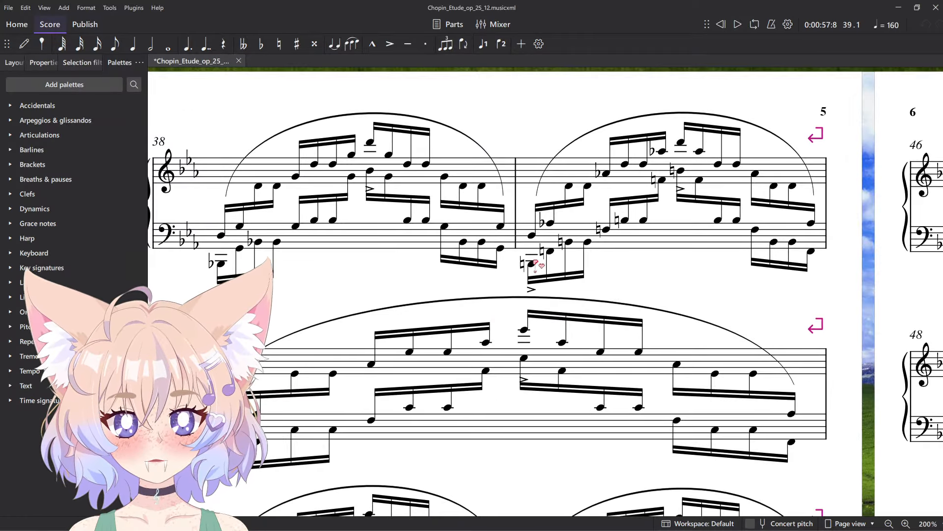
click(533, 266)
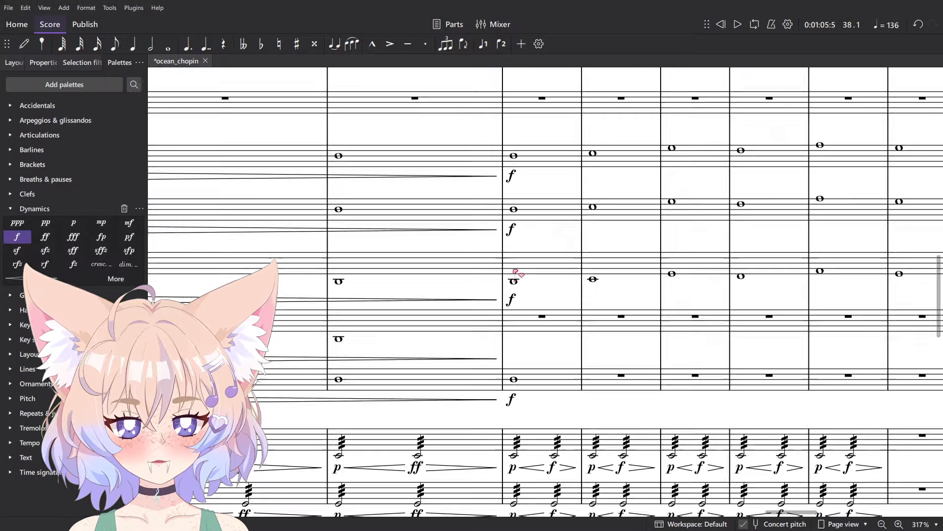
scroll(517, 280, up, 5)
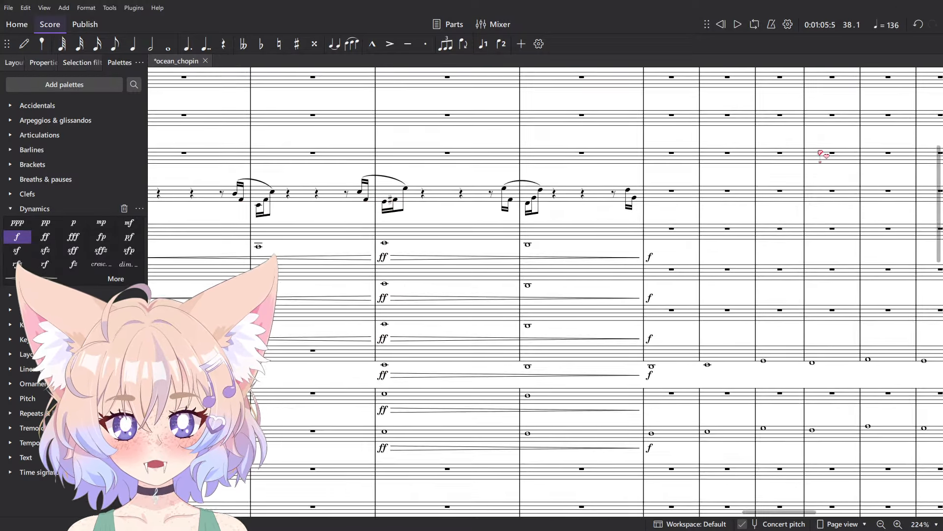
drag(190, 203, 610, 172)
scroll(717, 222, right, 5)
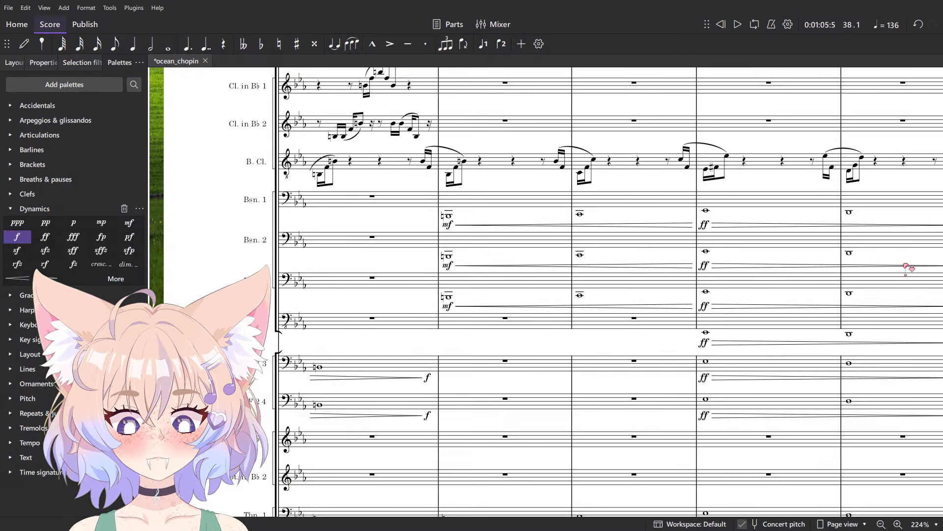
scroll(864, 270, up, 5)
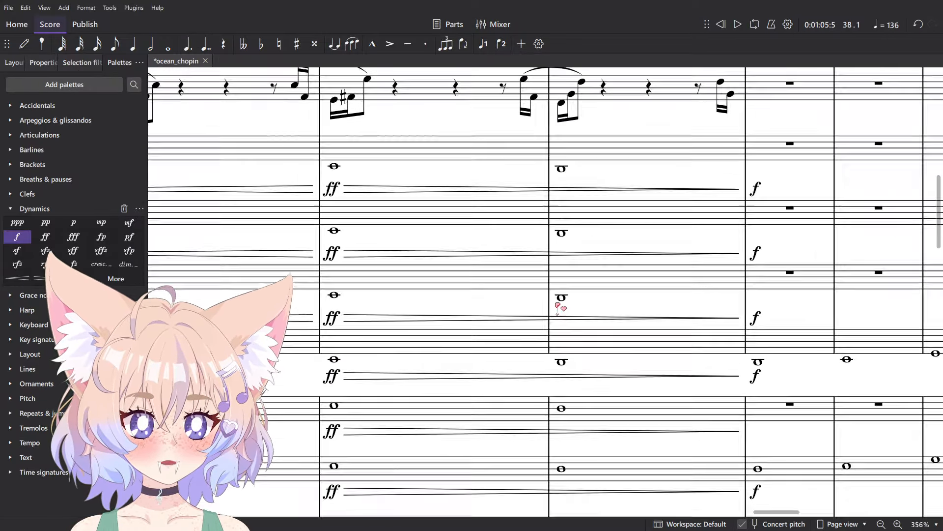
scroll(558, 306, up, 3)
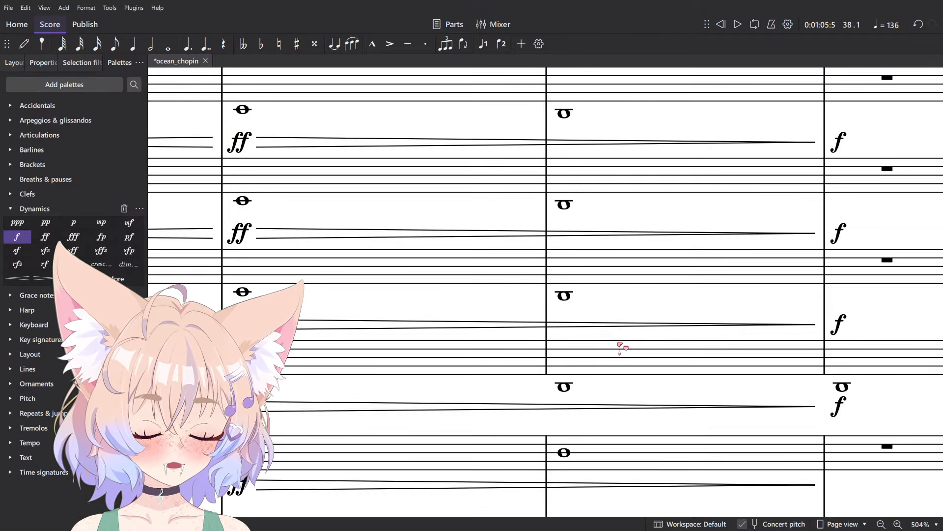
scroll(620, 347, down, 6)
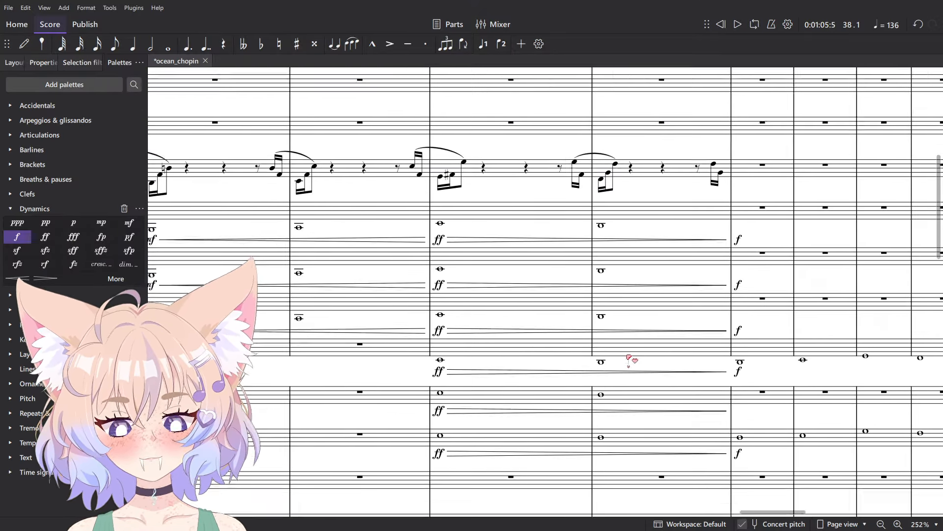
scroll(670, 339, down, 1)
- Divide the whole rest in bar 39 of Bsn. 3 into four quarter rests
click(707, 324)
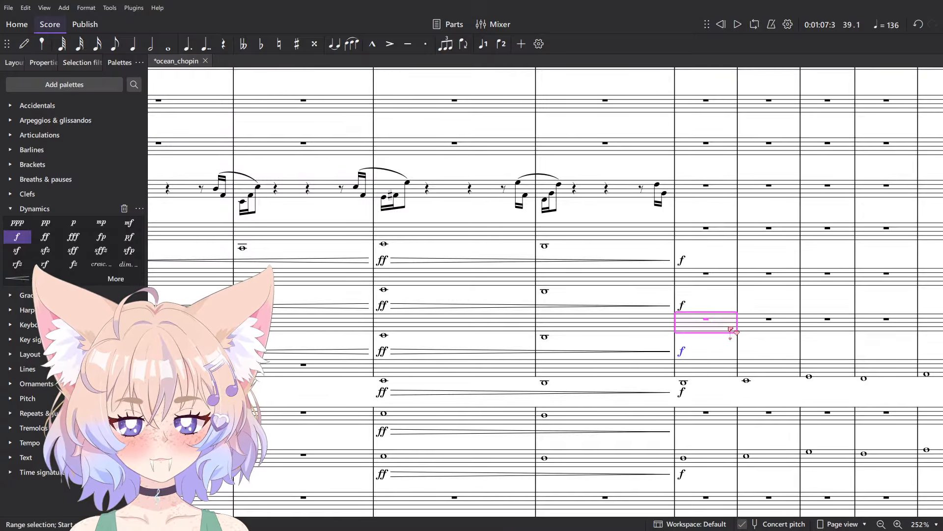
scroll(667, 358, up, 4)
key(5)
click(682, 326)
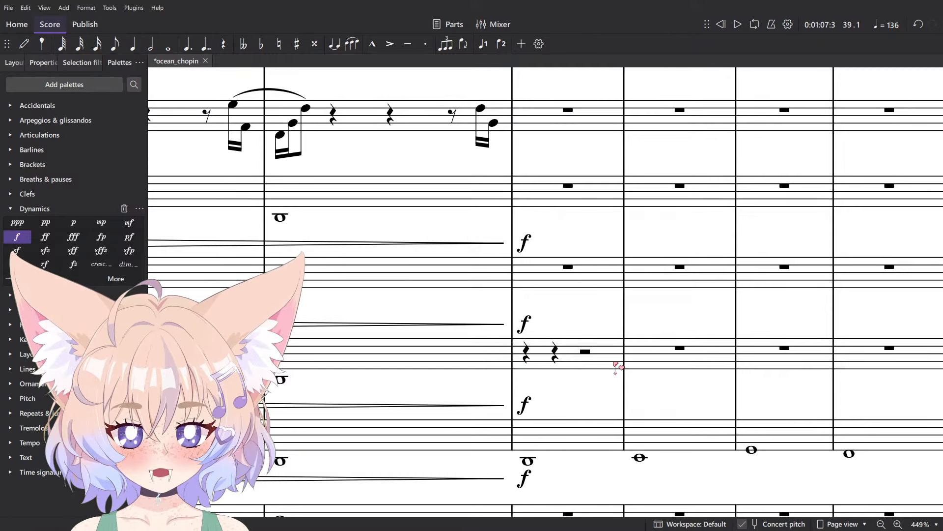
click(615, 363)
key(5)
click(676, 309)
scroll(650, 324, up, 4)
click(443, 371)
key(n)
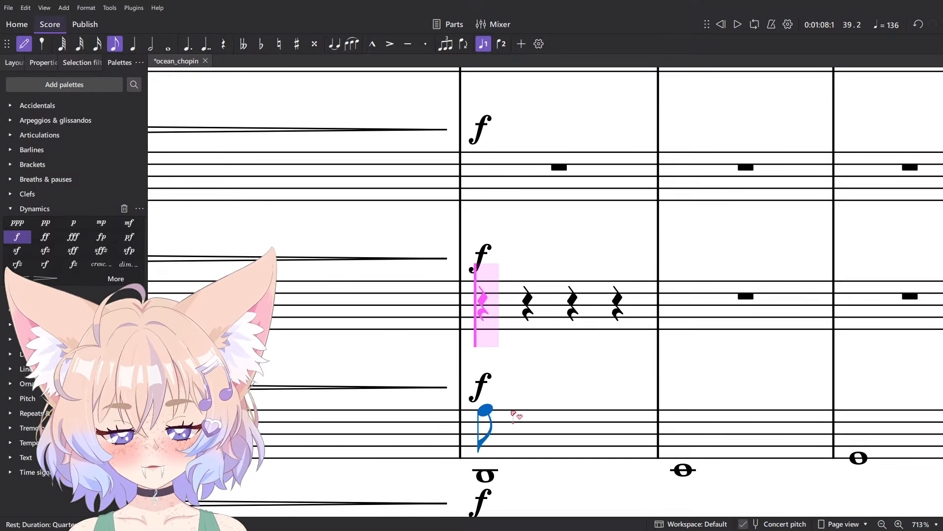
key(4)
scroll(491, 349, up, 2)
scroll(516, 368, up, 1)
key(Escape)
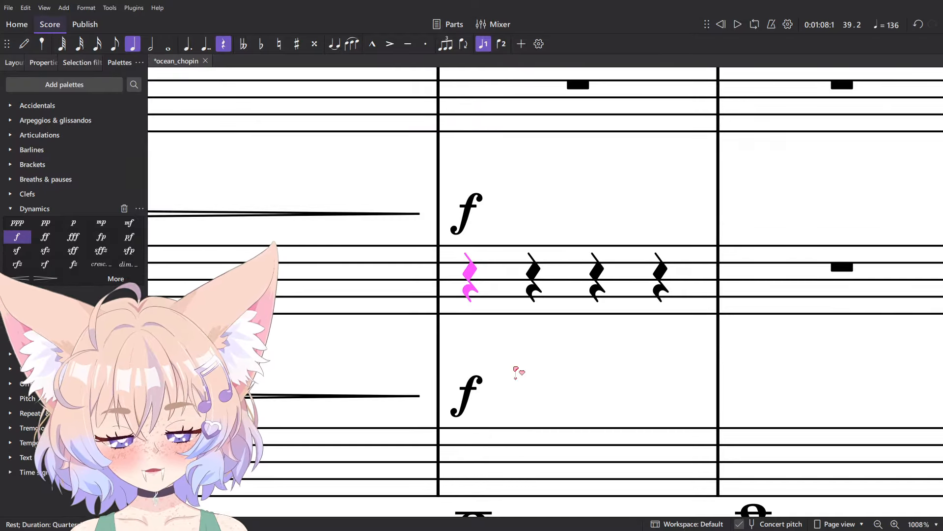
- Save the ocean_chopin score with nothing left selected
scroll(517, 372, down, 3)
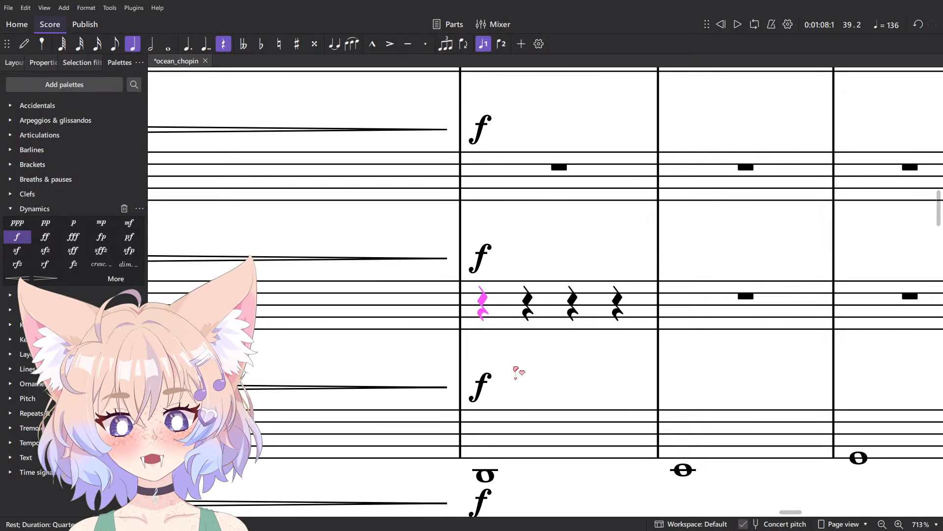
key(ctrl+s)
key(Escape)
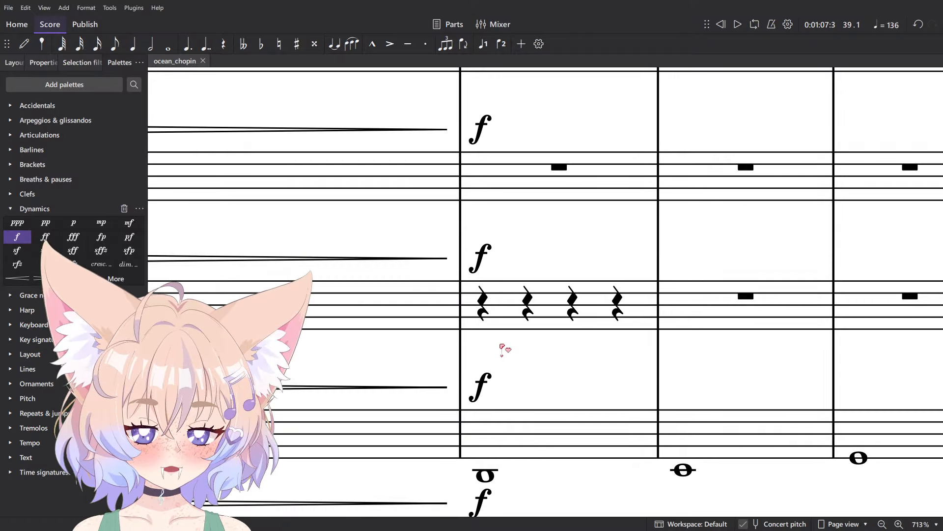
- Switch to the Chopin_Etude_op_25_12 score and step through the opening notes of the lower staff's bar 39
click(476, 317)
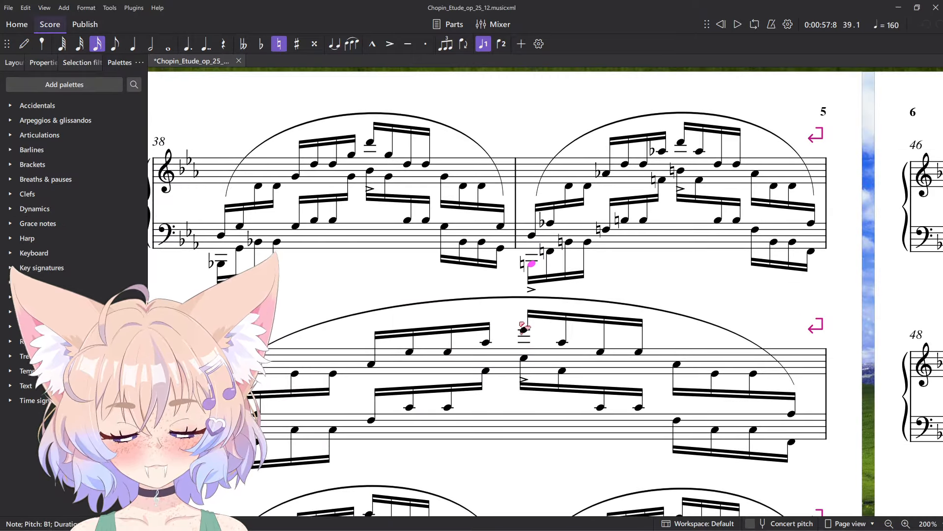
scroll(527, 196, up, 4)
key(Right)
key(Right)
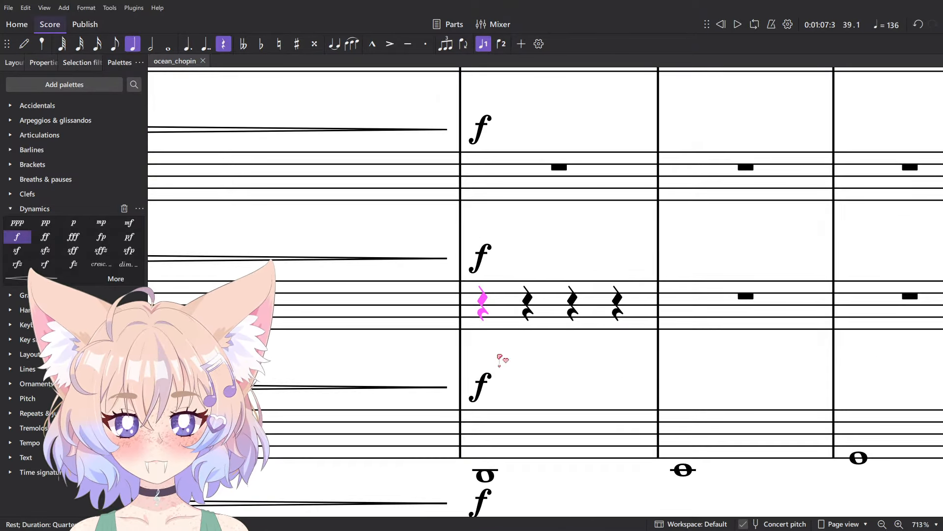
- In ocean_chopin, enter the sixteenth notes B1 natural, F2 and B2 natural at the start of Bsn. 3's bar 39
key(n)
key(3)
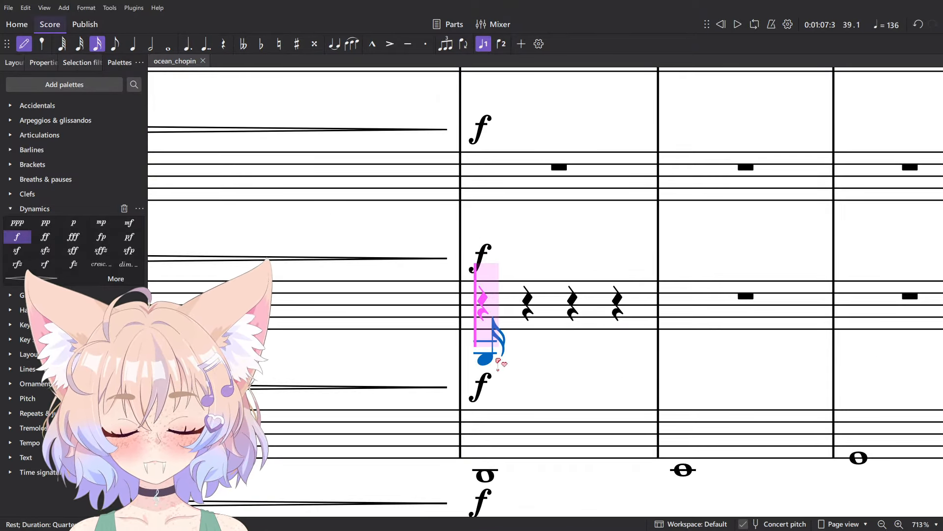
click(489, 362)
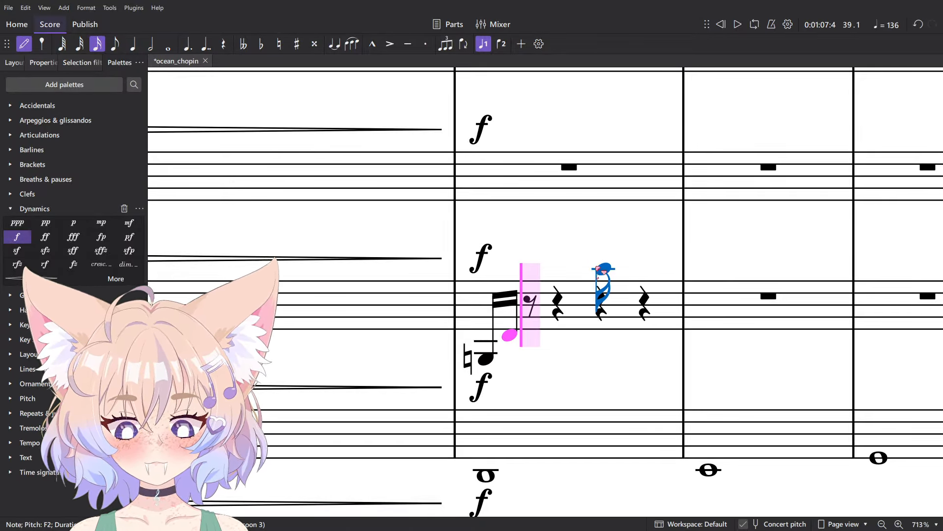
ctrl+scroll(539, 296, down, 10)
key(Escape)
ctrl+scroll(483, 293, up, 8)
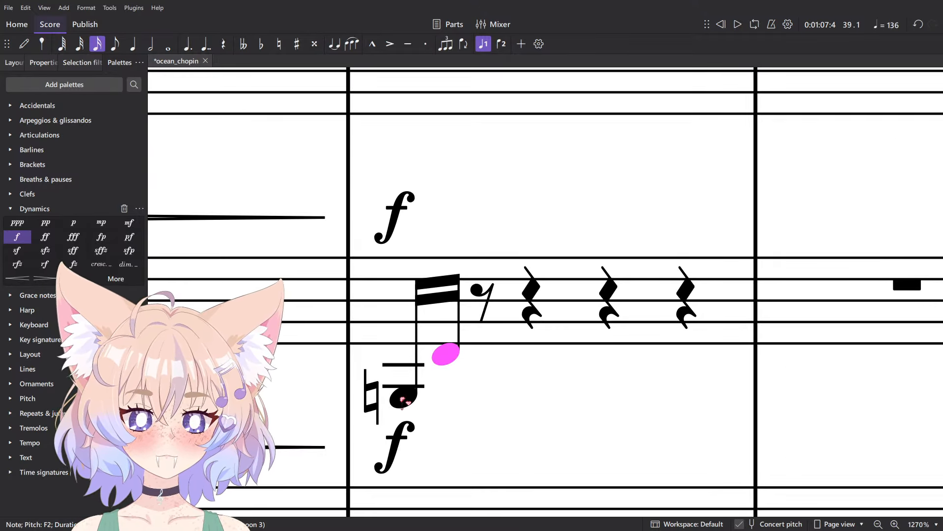
key(n)
click(484, 320)
key(Escape)
ctrl+scroll(610, 284, down, 3)
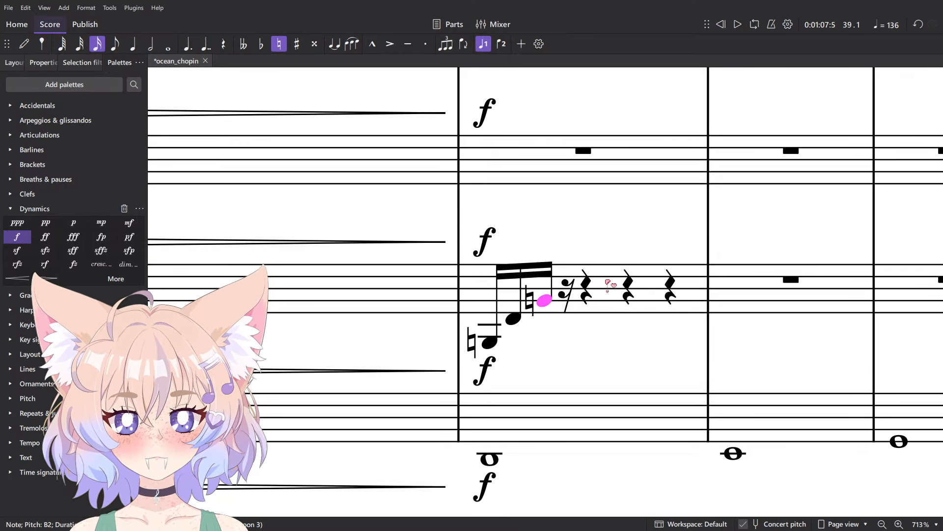
ctrl+scroll(610, 284, down, 6)
ctrl+scroll(555, 285, up, 5)
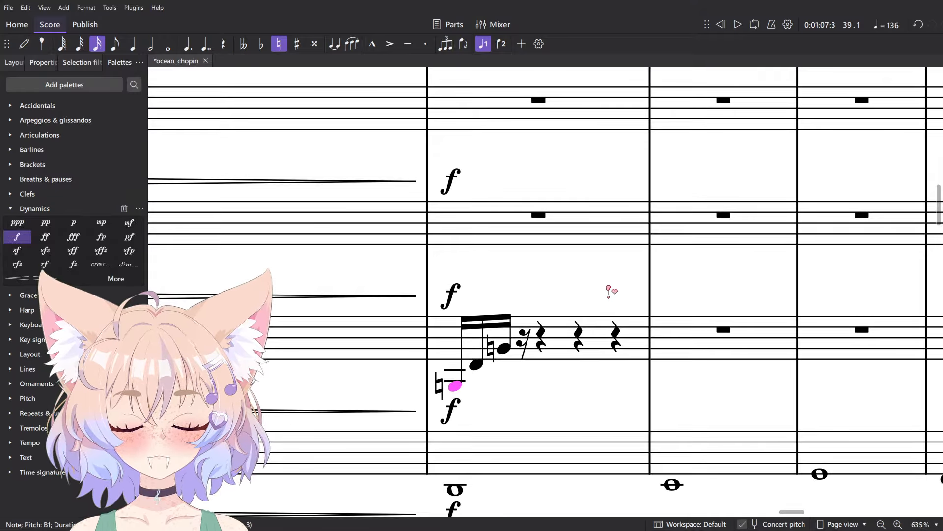
key(n)
ctrl+scroll(546, 334, up, 5)
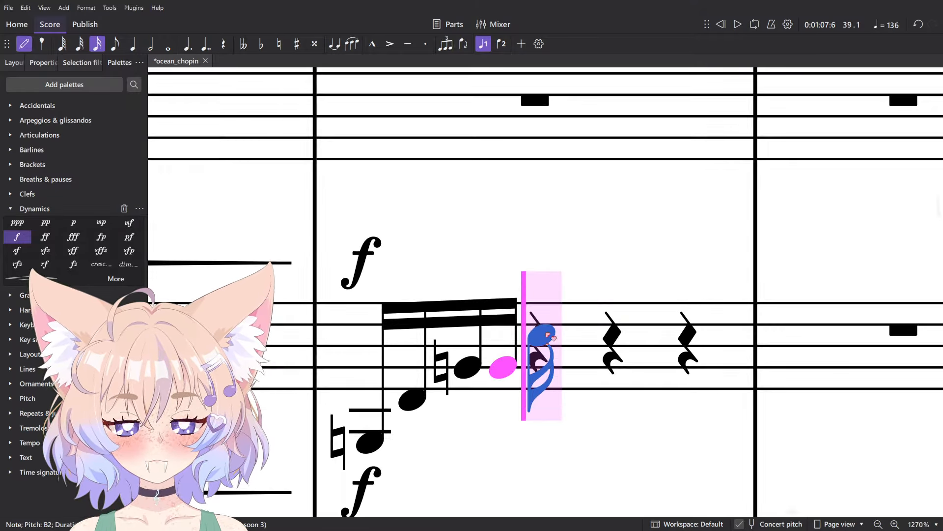
click(548, 327)
key(Escape)
shift+click(578, 373)
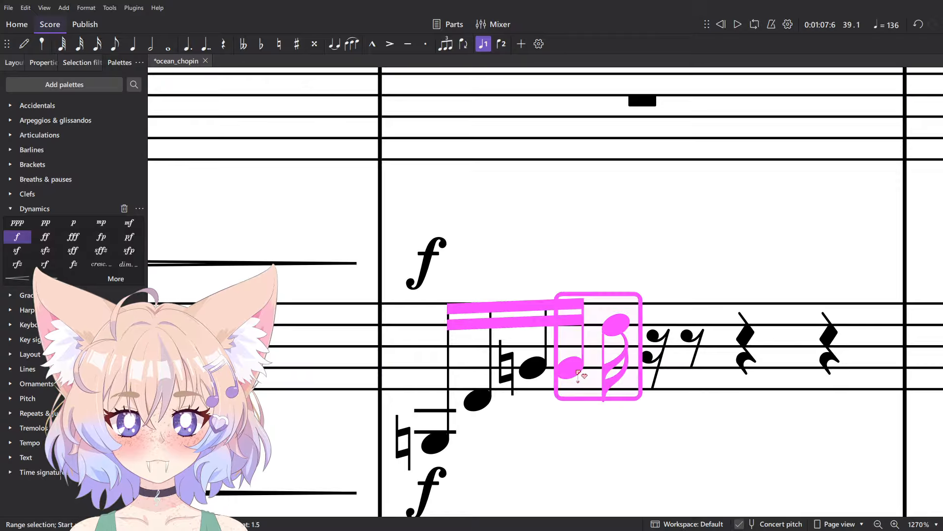
key(Delete)
- Lengthen Bsn. 3's B2 to an eighth note and merge the bar's remaining rests into a quarter and a half rest
ctrl+scroll(581, 372, down, 7)
drag(593, 266, 502, 275)
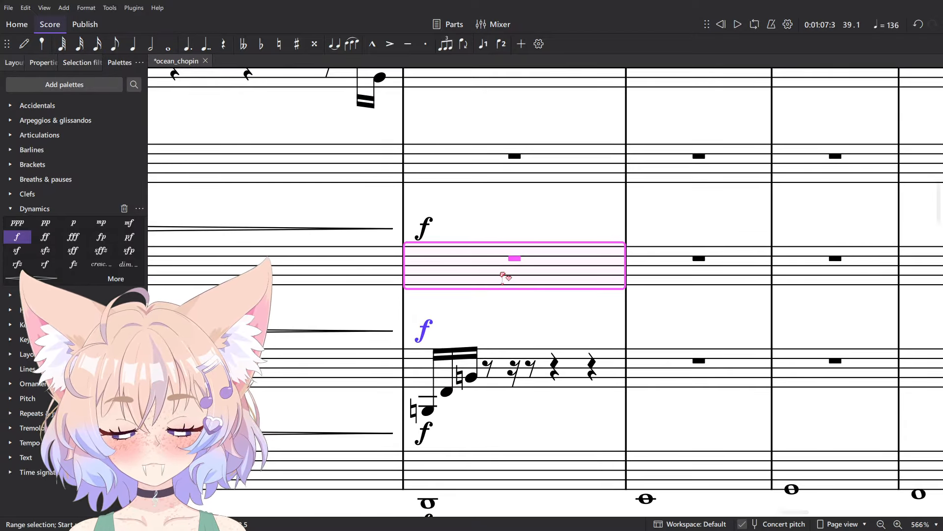
ctrl+scroll(502, 276, down, 5)
click(485, 337)
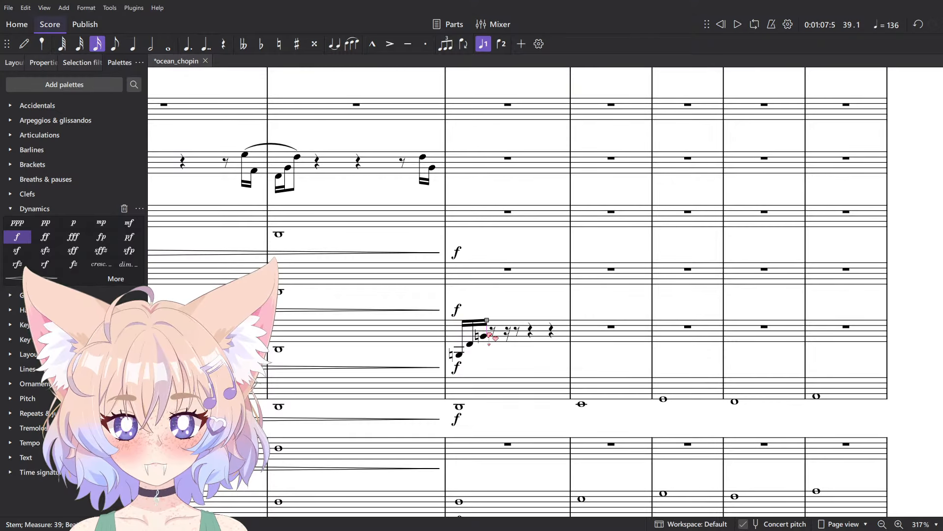
click(484, 337)
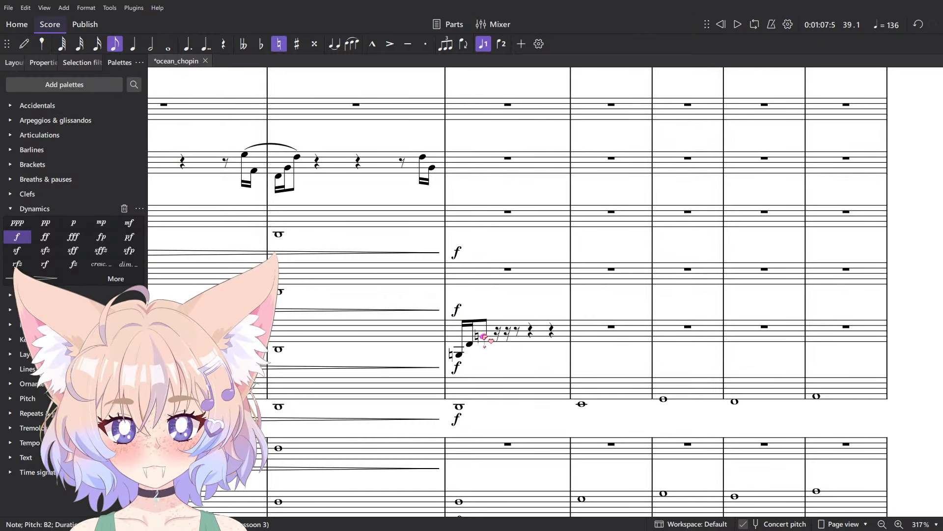
shift+click(552, 334)
key(Delete)
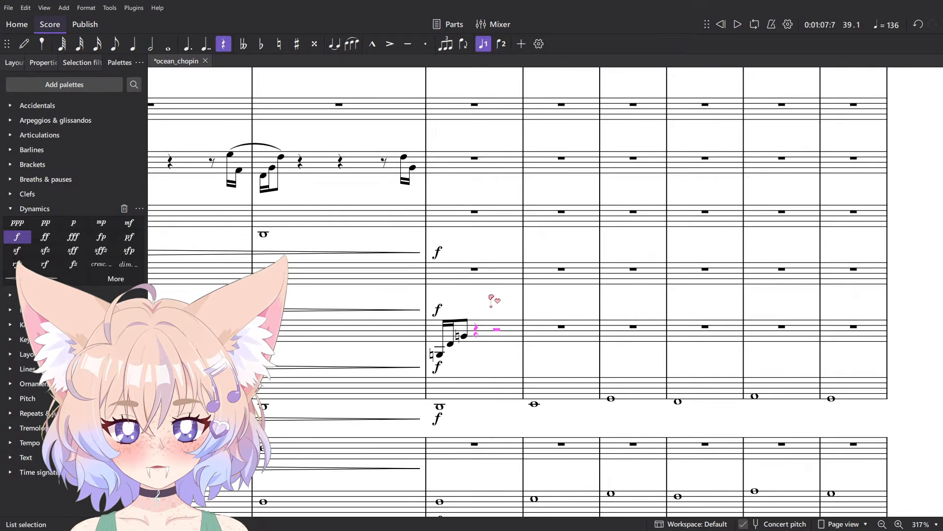
- Place an eighth rest at the start of bar 39 in the Hn. in F 1 3 part
click(475, 330)
scroll(475, 297, down, 6)
scroll(475, 297, down, 5)
scroll(449, 261, up, 5)
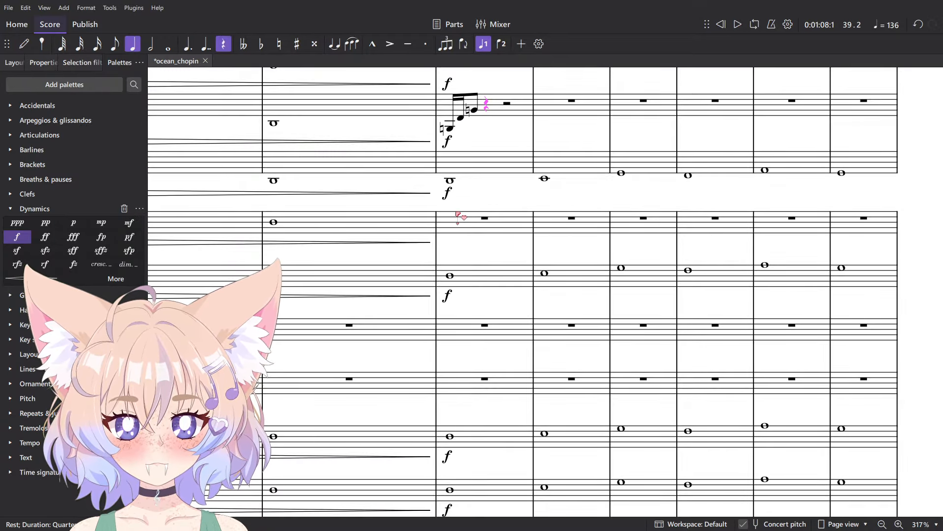
key(n)
key(4)
click(448, 218)
scroll(467, 202, up, 4)
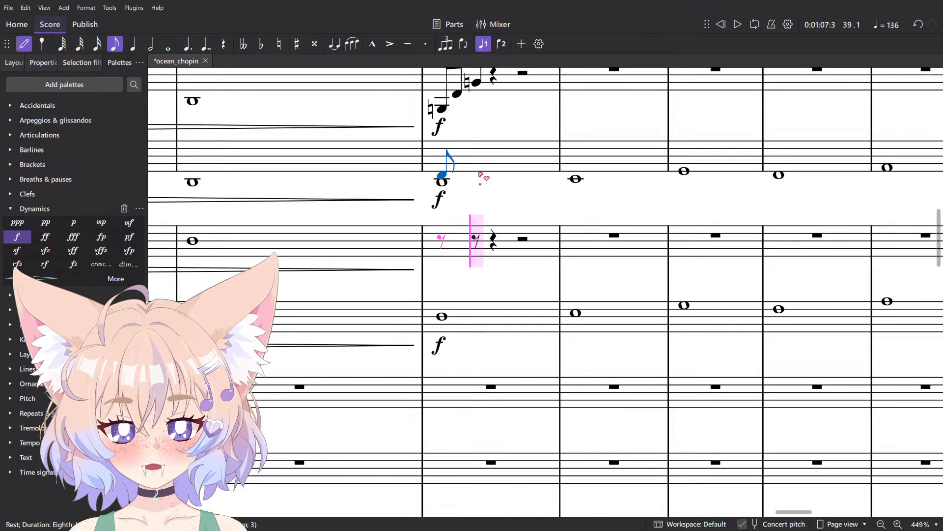
scroll(484, 294, up, 5)
scroll(487, 402, down, 4)
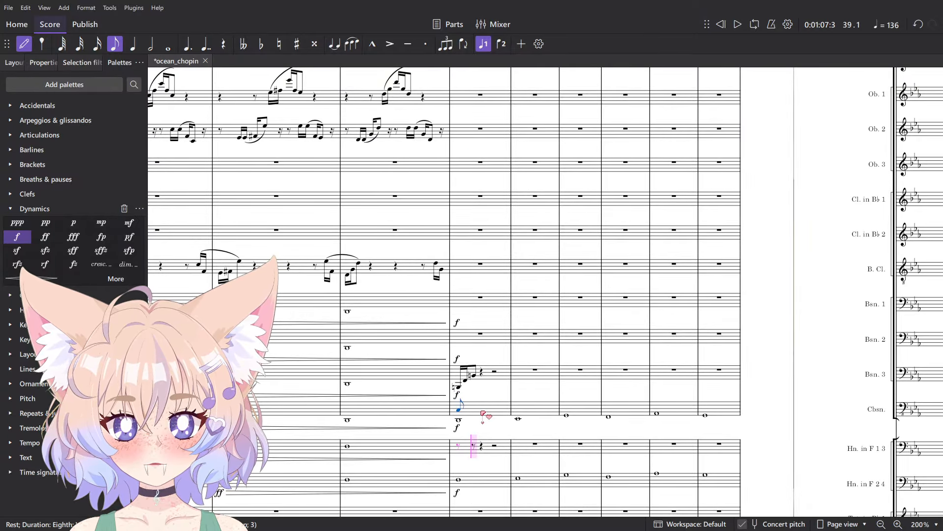
scroll(483, 414, up, 8)
- Continue the Hn. in F 1 3 bar with sixteenths B2 natural and F3 and an eighth-note B3 natural
key(3)
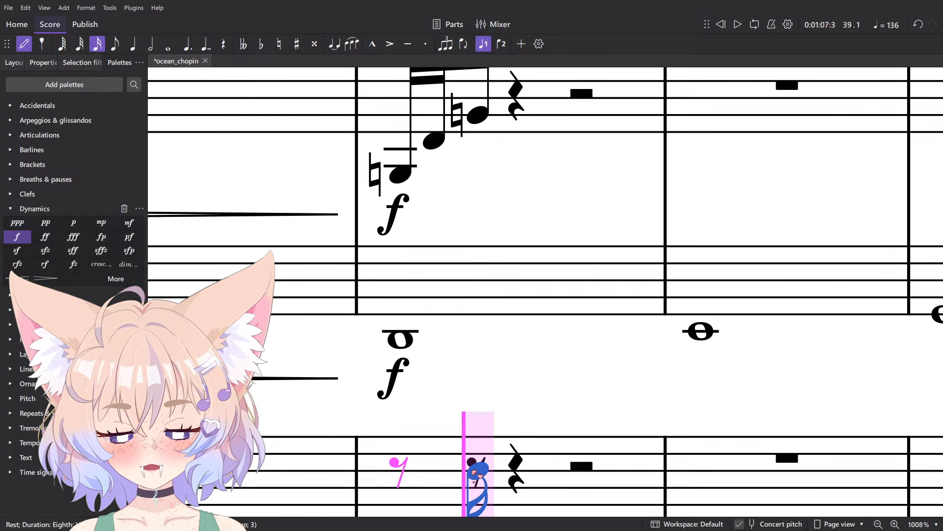
click(479, 488)
key(Down)
key(Up)
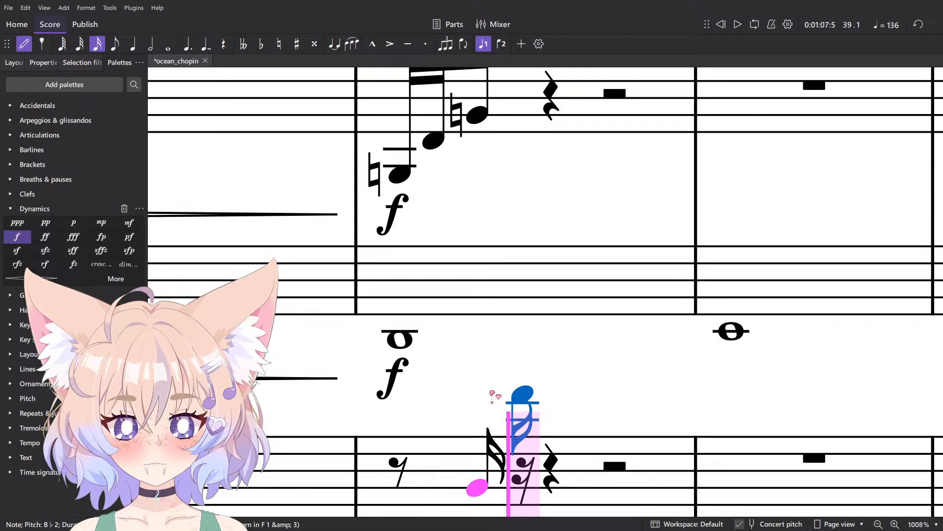
click(512, 453)
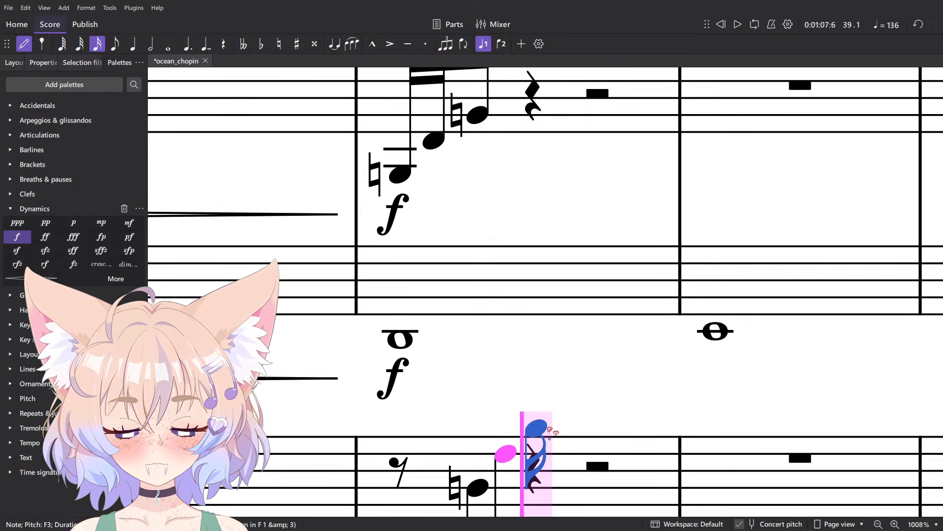
click(559, 415)
key(Escape)
key(Up)
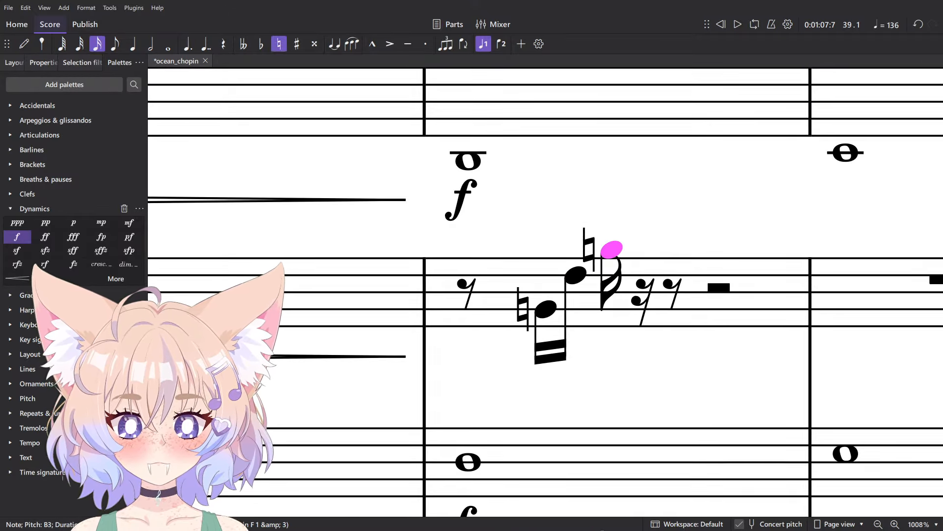
key(4)
- Divide the start of Tpt. in B♭ 1's bar 39 into quarter rests and briefly start sixteenth-note entry on beat 2
drag(728, 305, 627, 341)
scroll(628, 343, down, 7)
drag(555, 399, 464, 424)
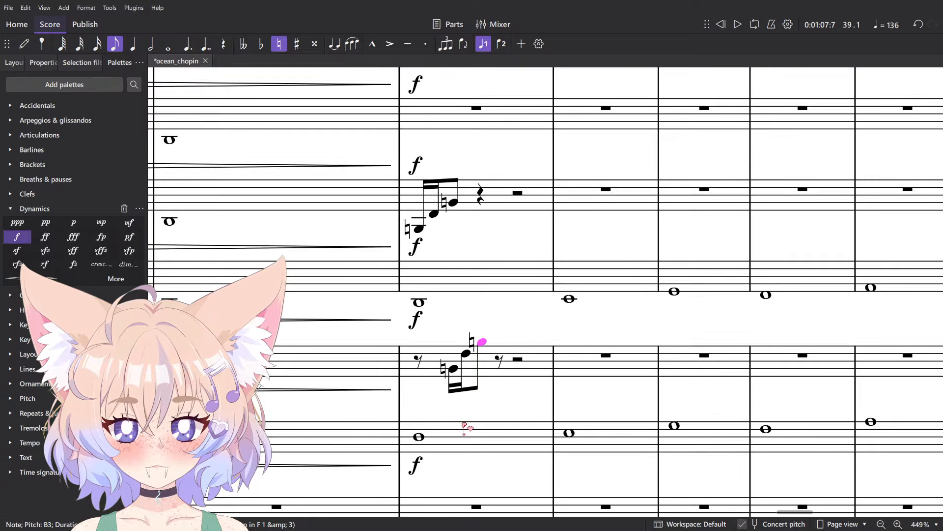
scroll(475, 421, down, 7)
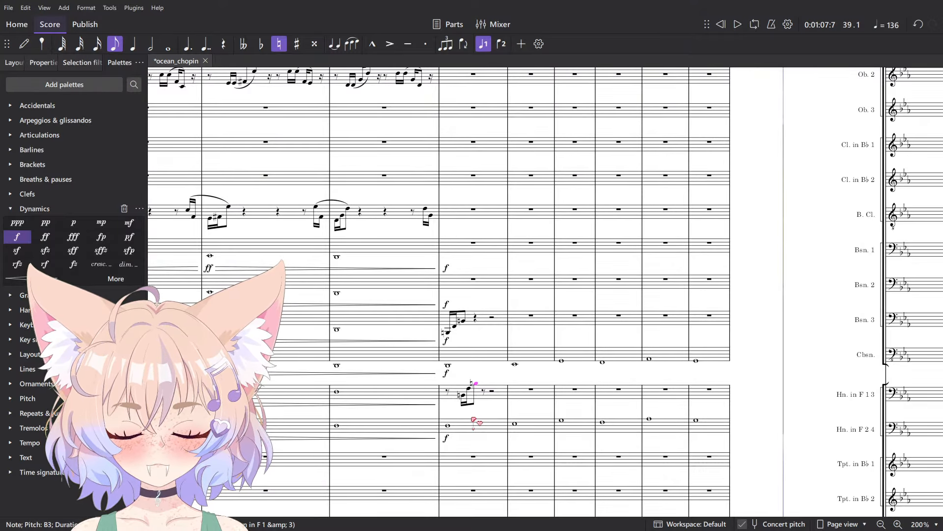
drag(474, 421, 557, 354)
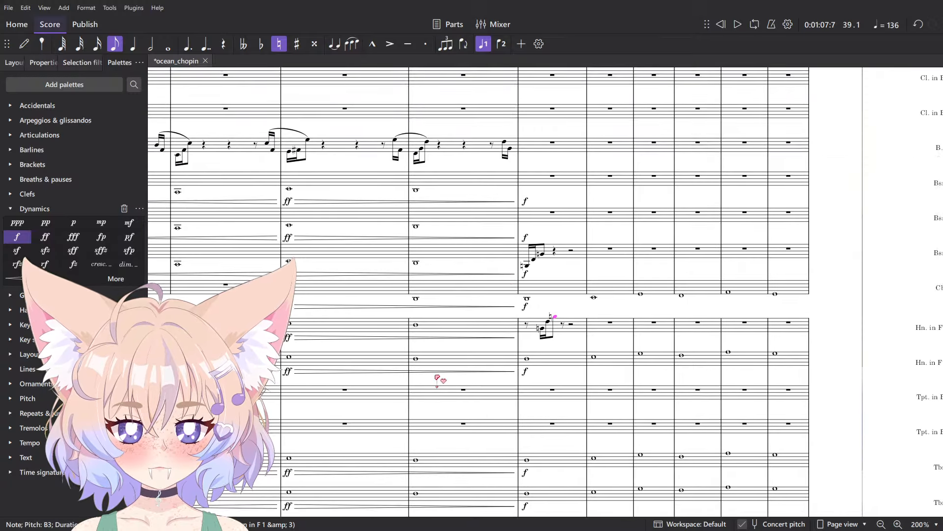
scroll(545, 344, up, 2)
scroll(592, 399, up, 5)
drag(591, 399, 587, 216)
click(565, 231)
drag(655, 142, 624, 246)
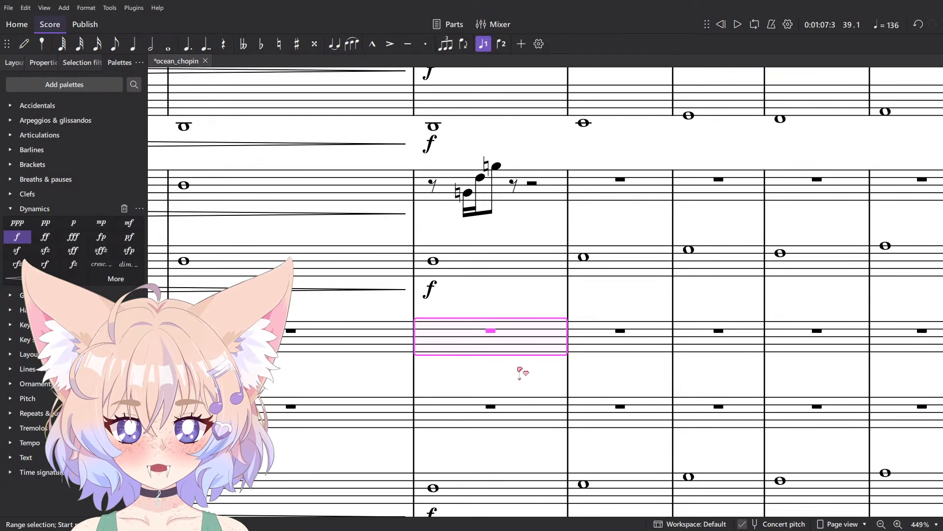
key(5)
click(497, 339)
key(n)
key(3)
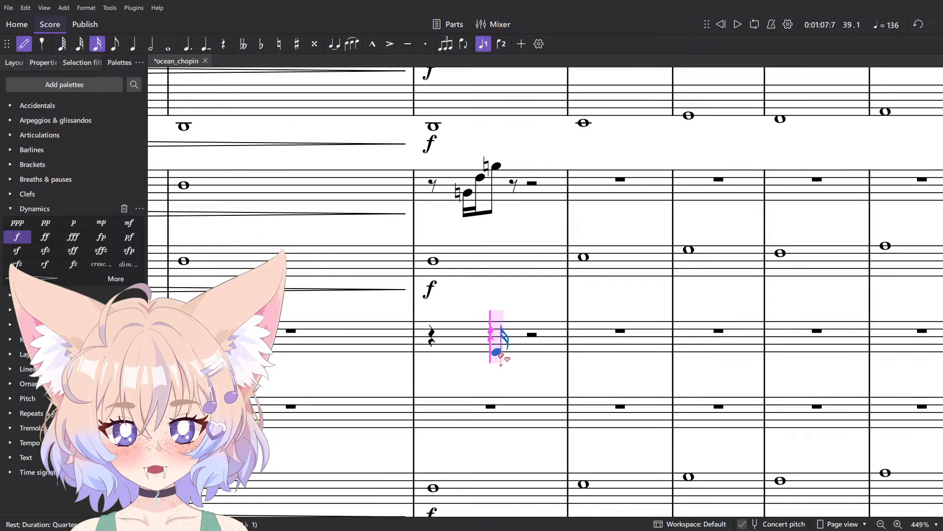
scroll(509, 364, up, 6)
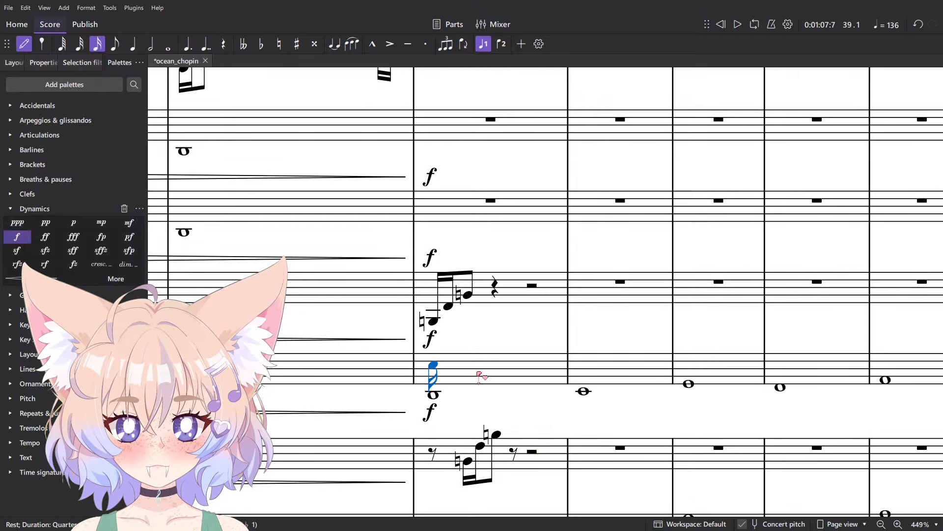
key(Escape)
- Play individual notes of Bsn. 3's arpeggio and the first note of the Hn. in F 1 3 entry in bar 39
click(434, 322)
click(461, 301)
click(470, 296)
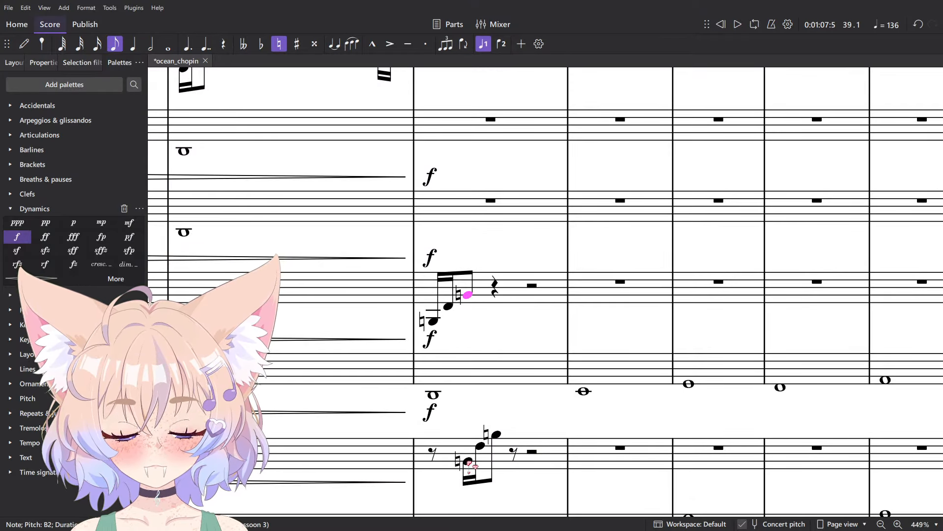
click(468, 461)
- Replace the F3 and B3 after the first B2 in the Hn. in F 1 3 part's bar 39 with a repeated sixteenth B2
click(481, 446)
ctrl+click(496, 436)
key(Delete)
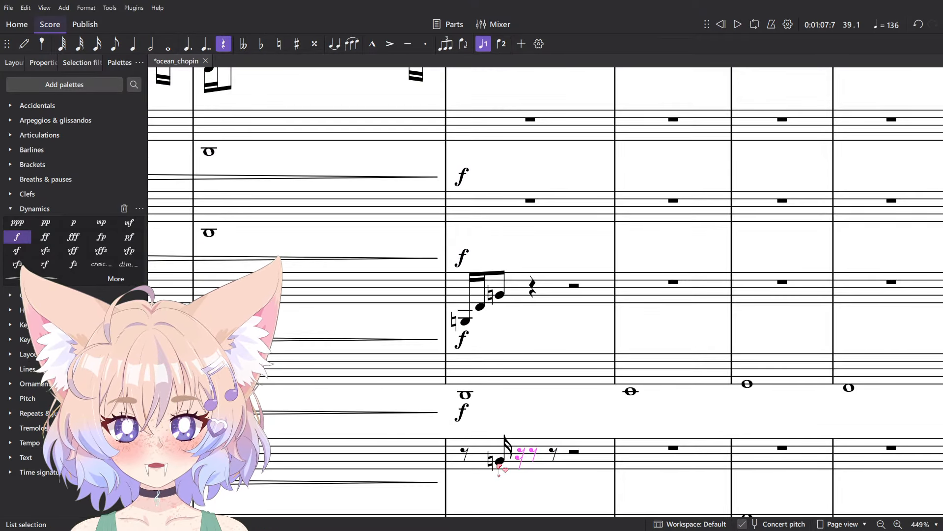
key(n)
click(519, 461)
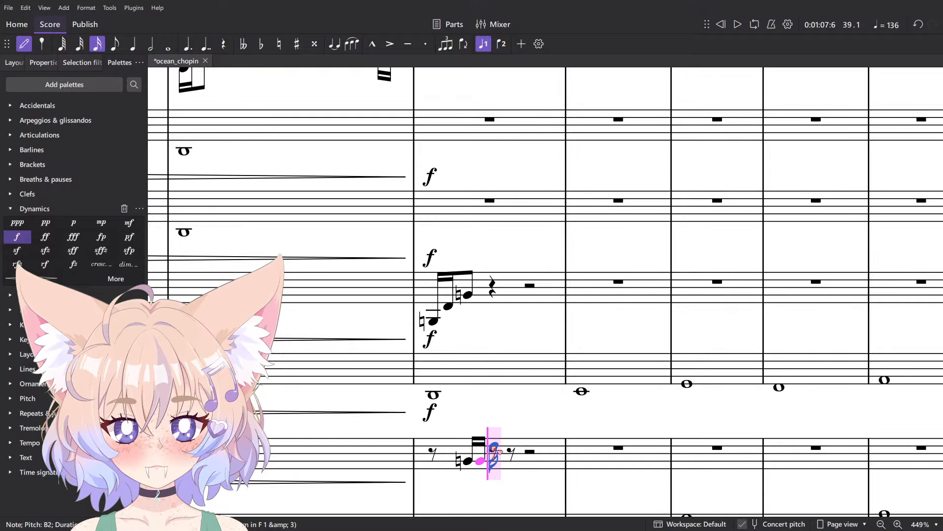
- Continue the Hn. in F 1 3 figure in bar 39 with sixteenth notes F3 and B3 natural
click(494, 445)
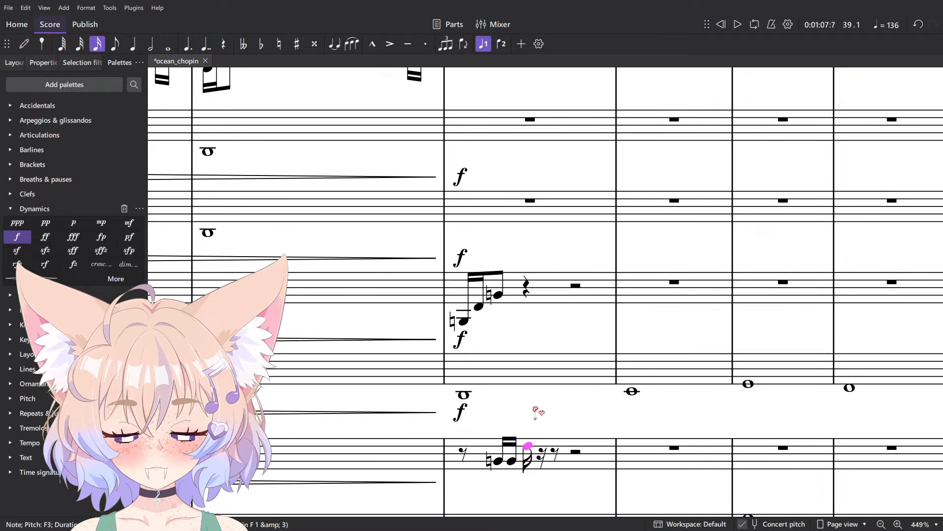
key(ctrl+z)
key(f)
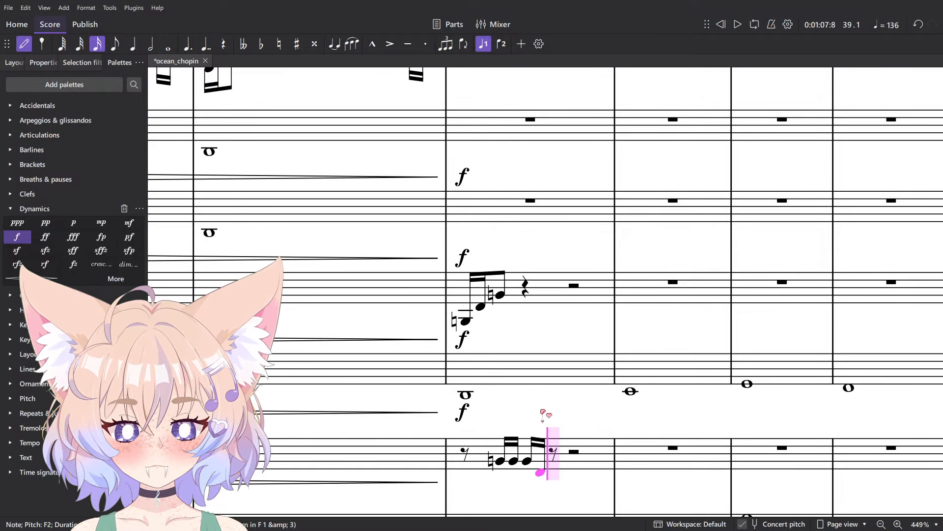
key(Escape)
scroll(545, 442, up, 6)
click(540, 469)
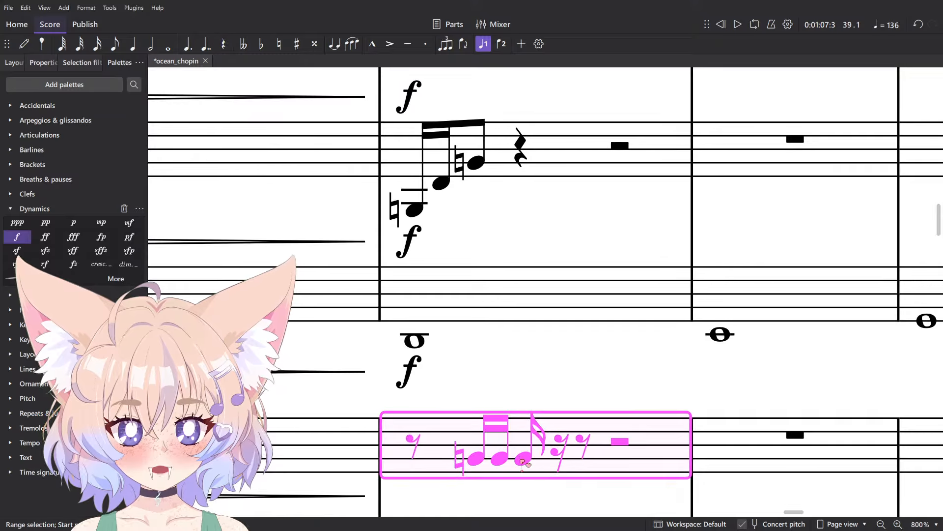
drag(527, 462, 557, 409)
key(Up)
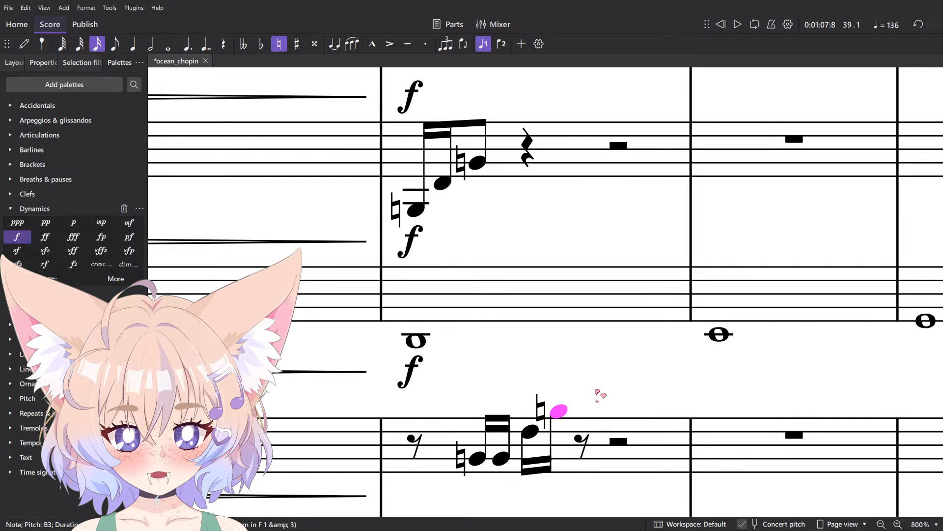
- Lengthen the horn's B3 in bar 39 to an eighth note and slur it from the preceding F3
scroll(600, 422, down, 3)
key(ctrl+Down)
scroll(569, 341, down, 3)
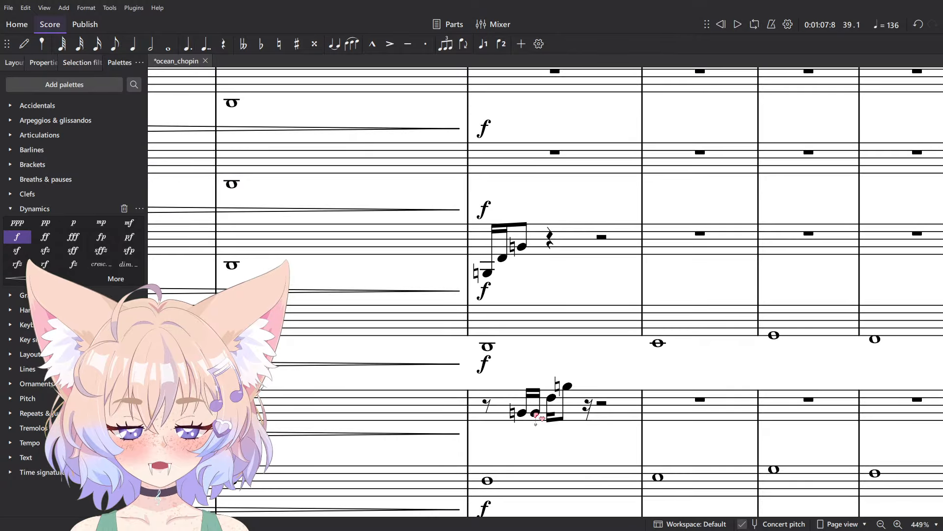
ctrl+click(567, 388)
key(s)
- Slur Bsn. 3's three-note arpeggio in bar 39 and save the score
click(487, 272)
ctrl+click(522, 246)
key(s)
click(552, 278)
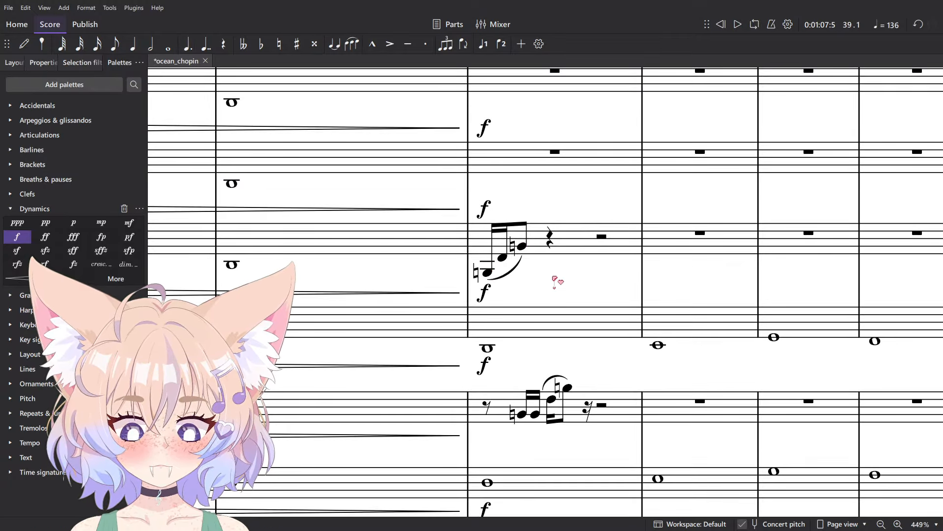
key(ctrl+s)
- Place an eighth rest on beat 2 of bar 39 in the Tpt. in B♭ 1 part
key(n)
scroll(565, 320, down, 2)
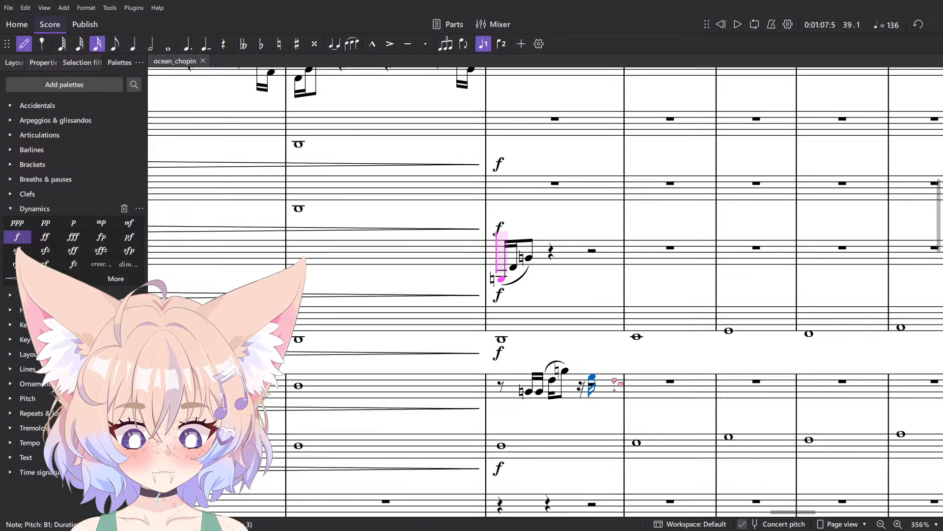
scroll(579, 344, down, 3)
scroll(538, 321, up, 2)
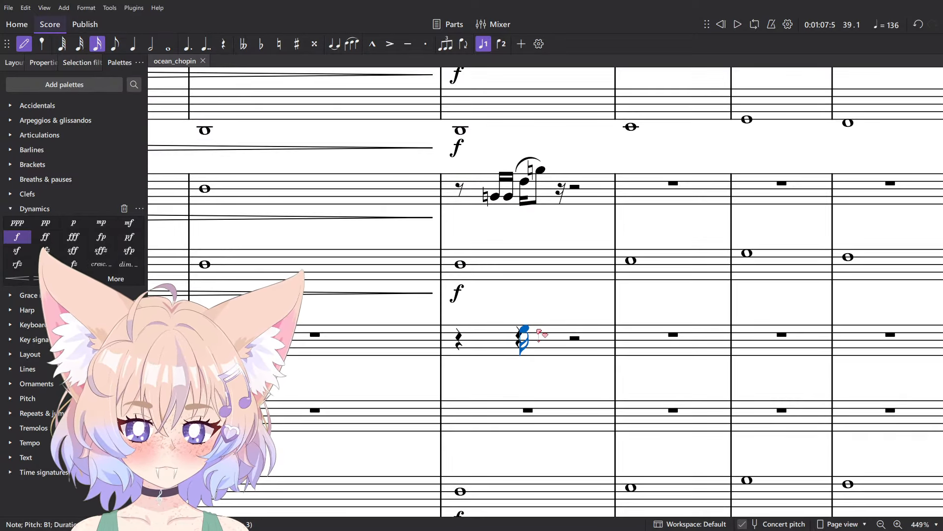
scroll(572, 330, up, 2)
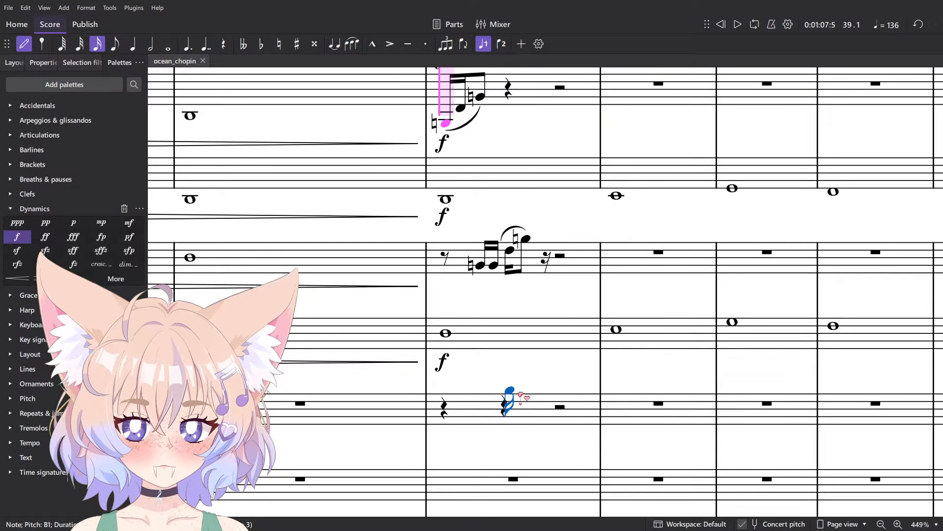
click(509, 400)
scroll(533, 399, up, 2)
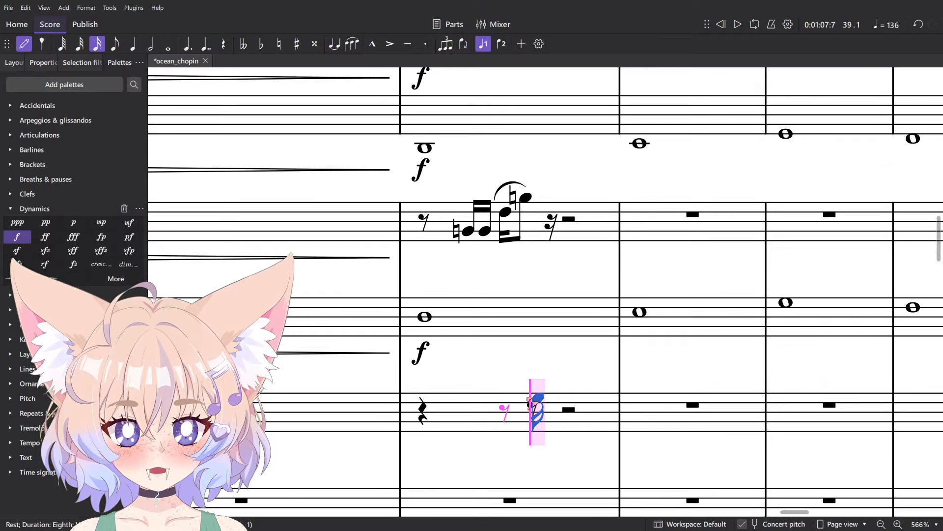
- Enter sixteenth notes B3 natural, F4 and B♭4 after the eighth rest in Tpt. in B♭ 1's bar 39
click(538, 395)
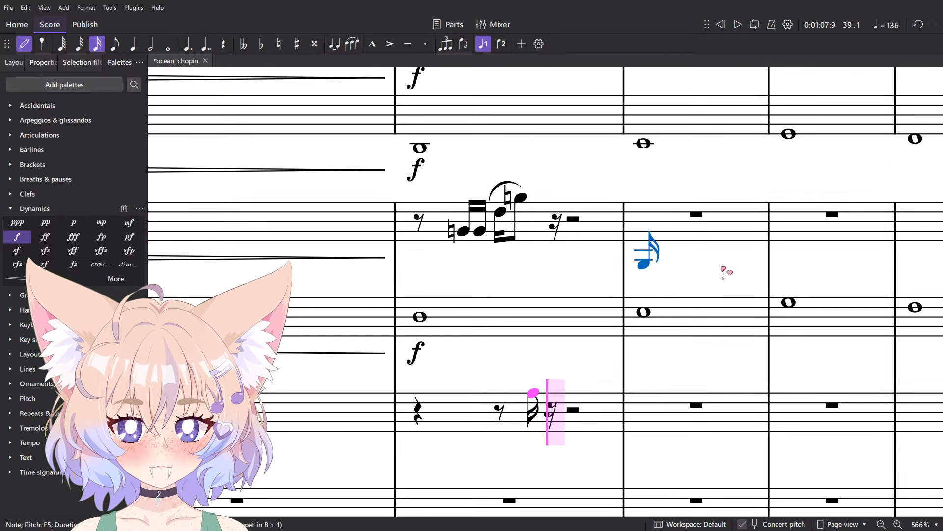
key(ctrl+Down)
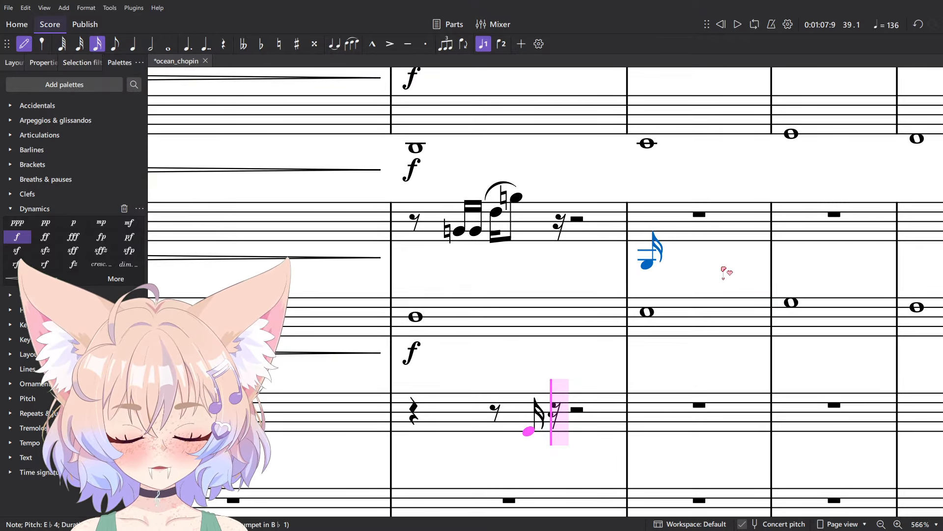
key(Down)
key(Down)
key(Down)
key(Down)
key(Down)
scroll(627, 490, up, 3)
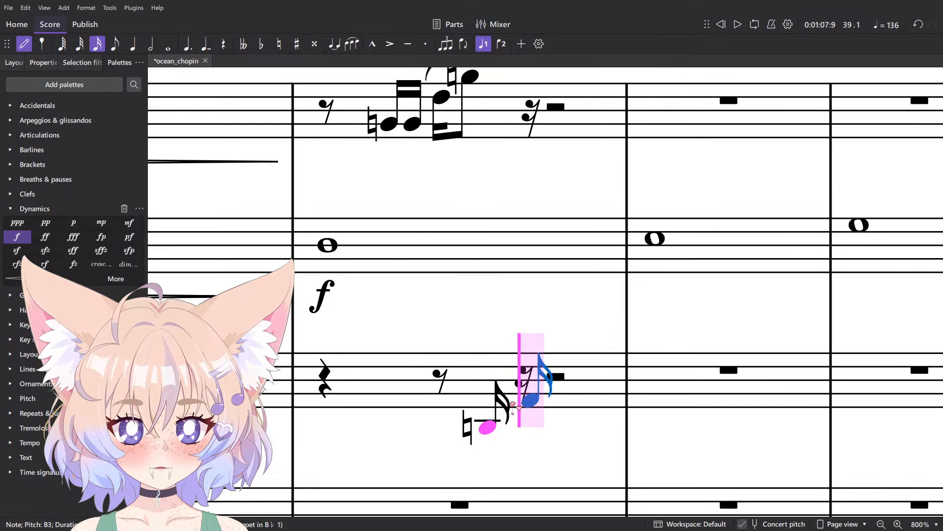
click(513, 400)
- Switch to the Chopin_Etude_op_25_12 score and play bar 39's rising arpeggio note by note from B1 up to the accented B4
scroll(539, 346, down, 4)
scroll(538, 309, up, 2)
scroll(551, 462, right, 3)
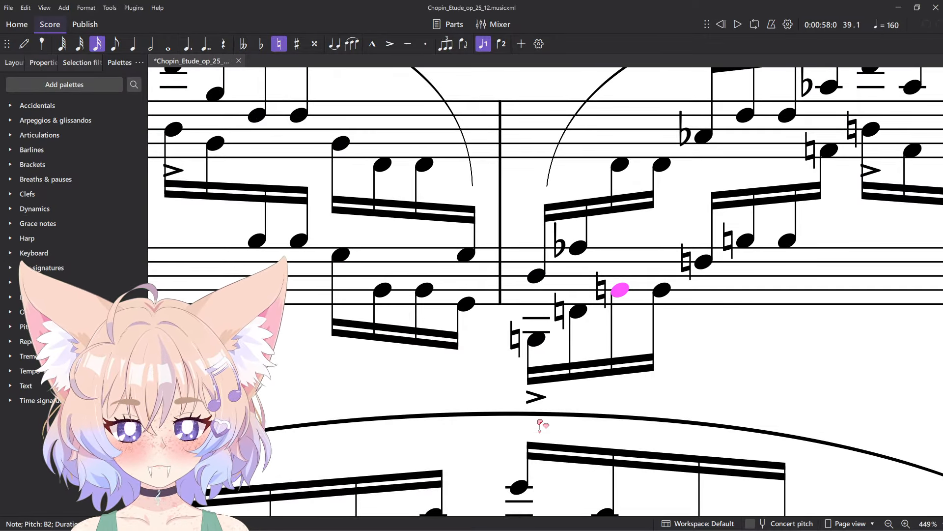
scroll(540, 425, right, 3)
scroll(570, 395, up, 1)
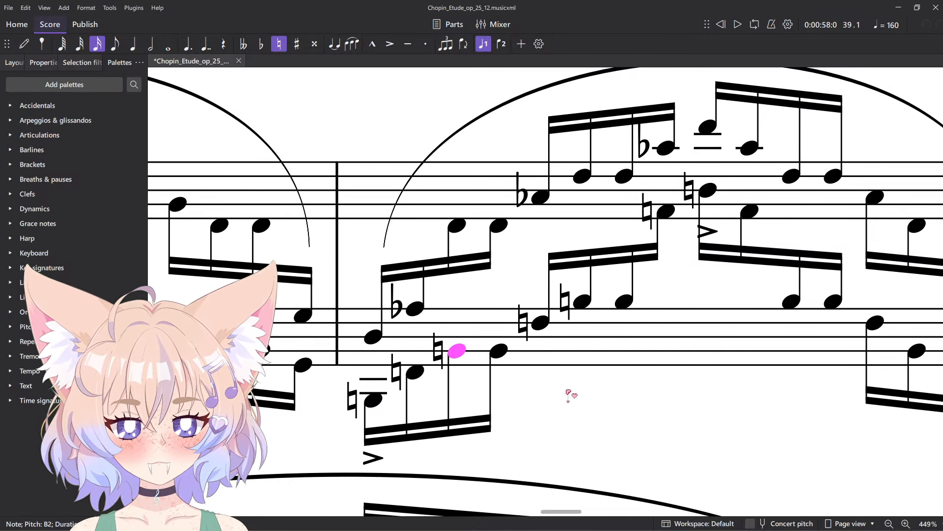
click(372, 399)
key(Down)
key(ctrl+z)
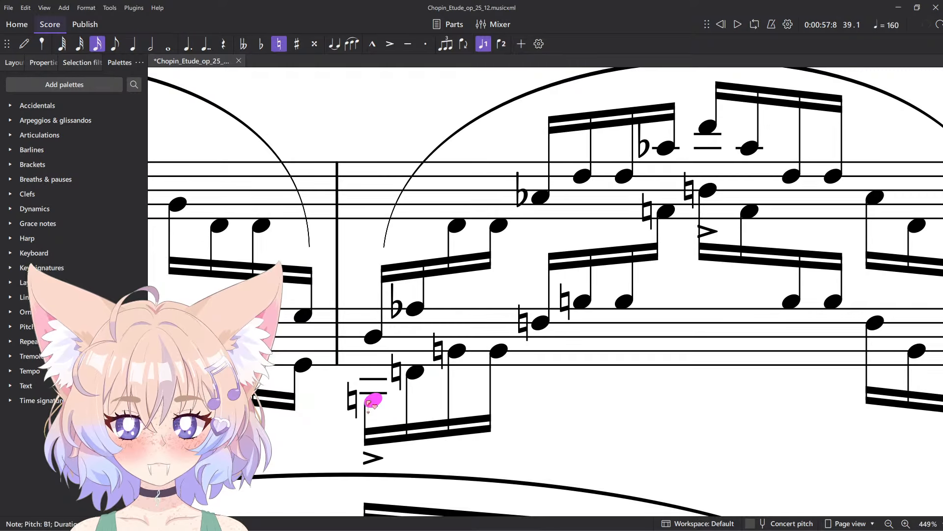
click(407, 380)
click(415, 374)
click(458, 351)
click(499, 350)
click(541, 322)
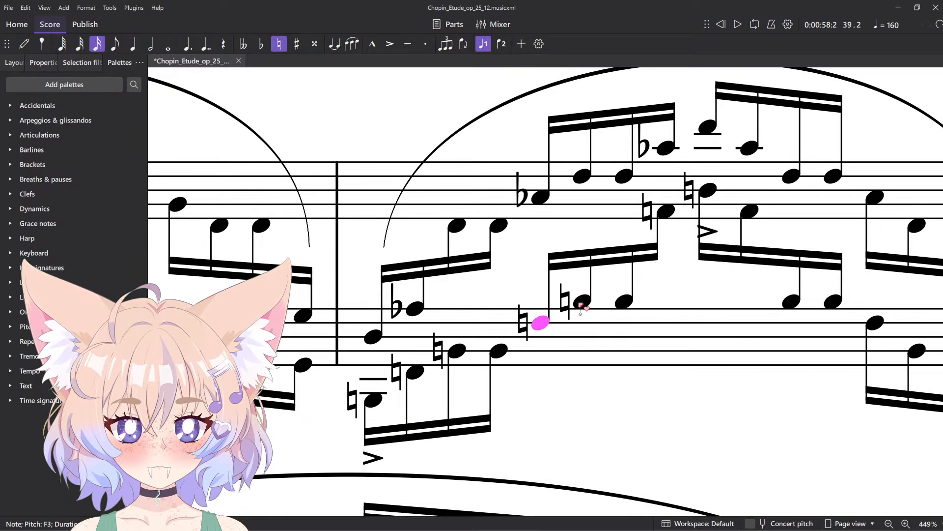
click(582, 301)
click(624, 301)
click(665, 211)
click(708, 190)
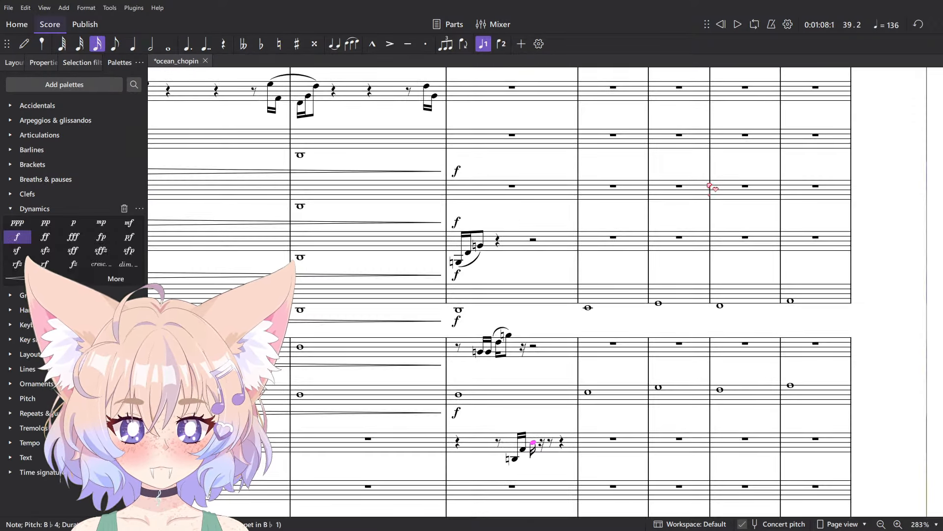
- Return to ocean_chopin and play individual arpeggio notes in Bsn. 3, Hn. in F 1 3 and Tpt. in B♭ 1 in bar 39
scroll(522, 238, up, 5)
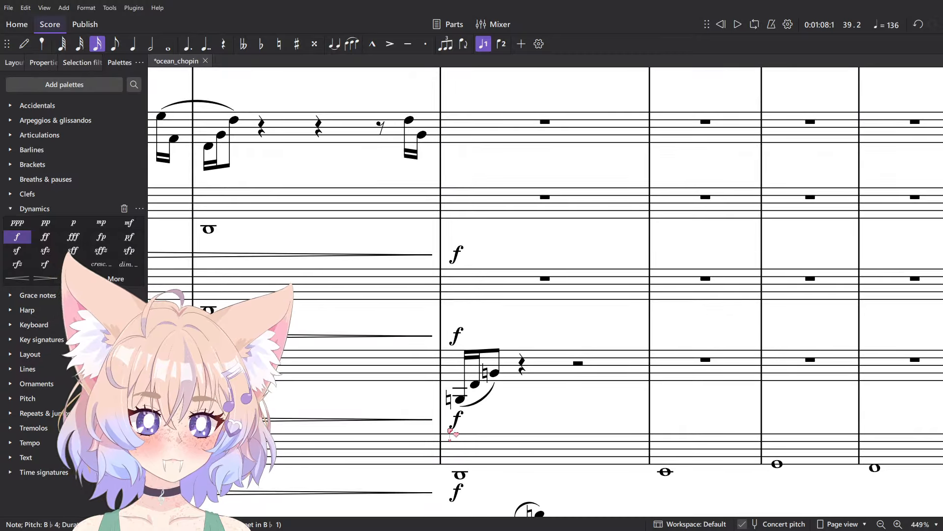
click(460, 400)
click(475, 384)
click(494, 373)
scroll(508, 383, down, 5)
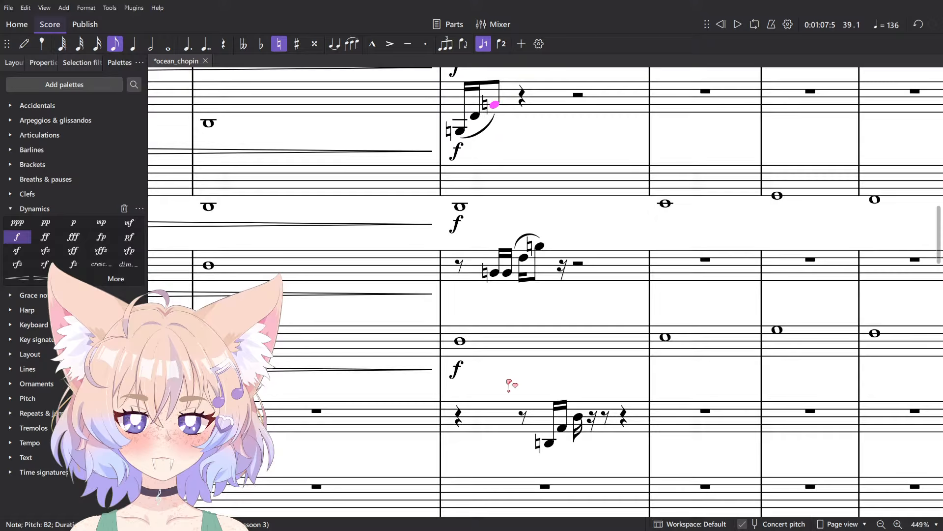
click(495, 274)
click(508, 273)
click(539, 248)
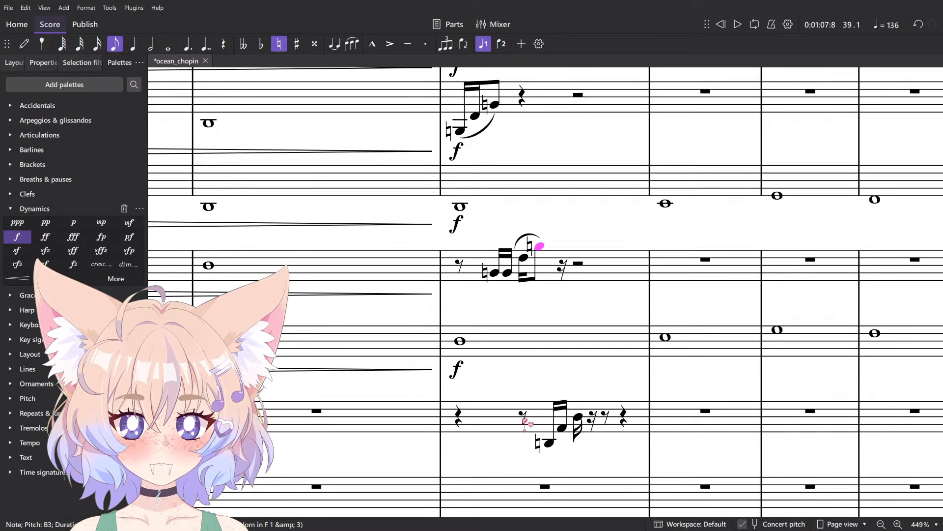
click(549, 443)
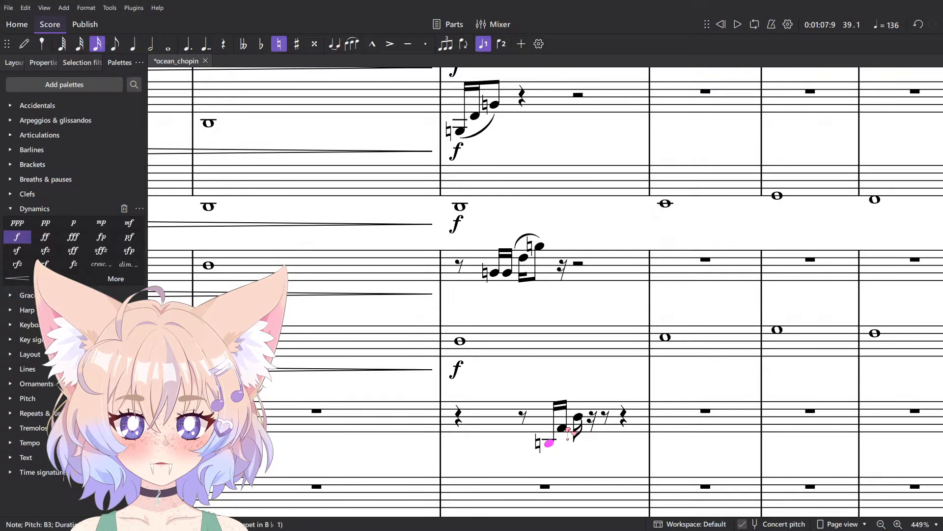
click(563, 427)
click(578, 417)
- Raise the trumpet's B♭4 on beat 3 of bar 39 to B natural, and enter an eighth rest on beat 3 in Hn. in F 1 3
scroll(521, 325, up, 7)
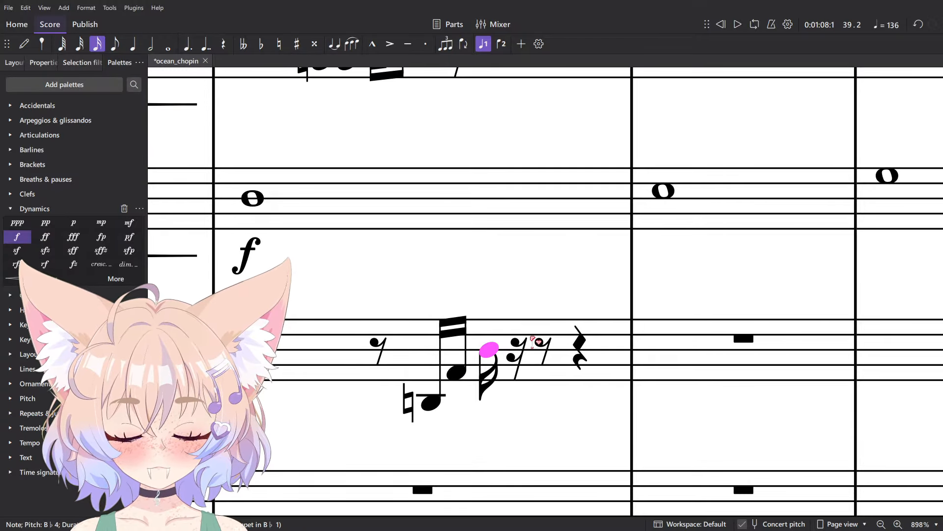
key(n)
scroll(537, 342, down, 7)
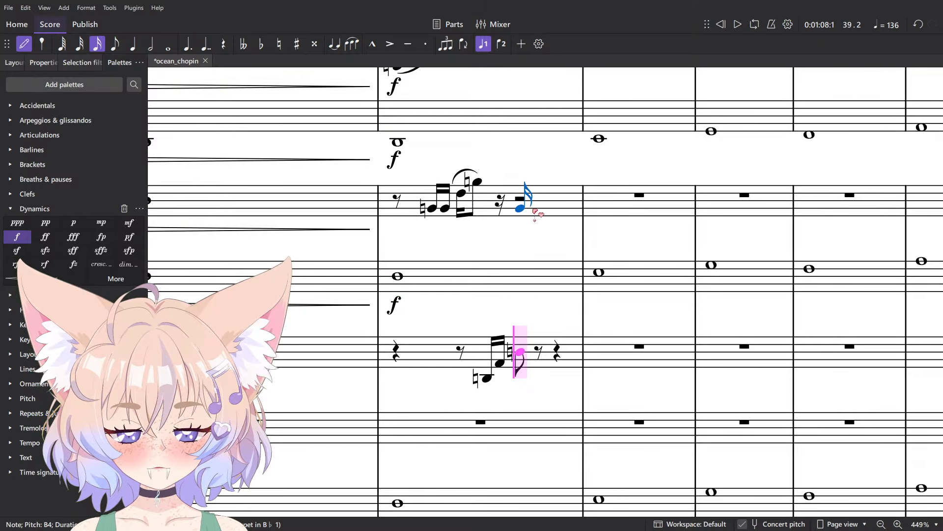
click(528, 206)
scroll(523, 203, up, 5)
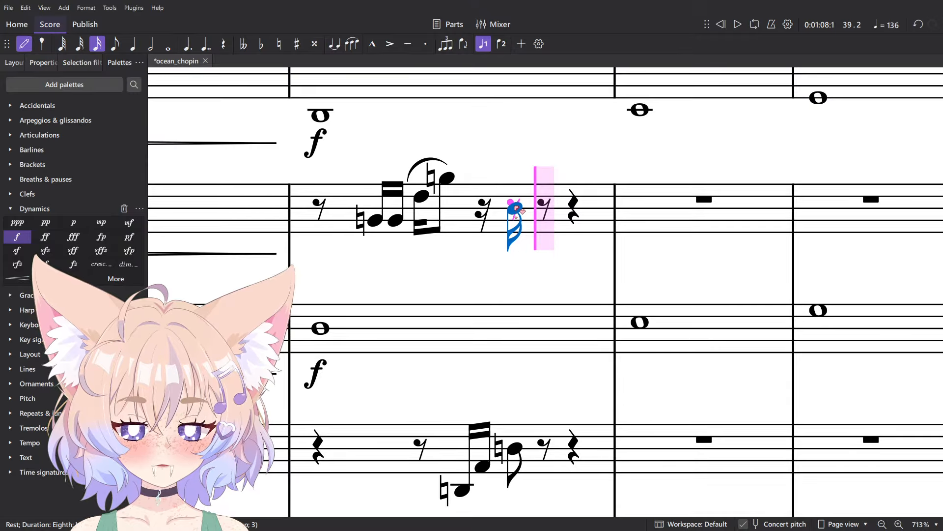
scroll(516, 433, down, 3)
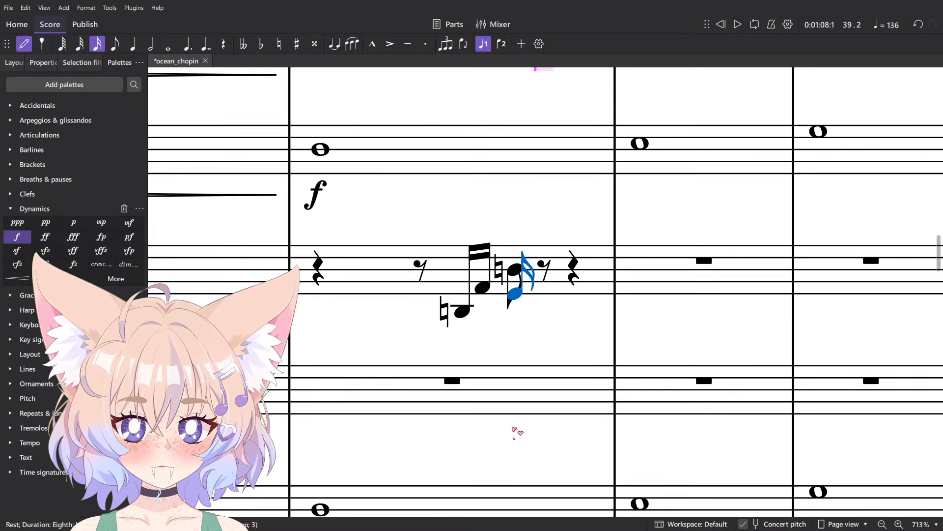
- Add a sixteenth F4 after the trumpet's B4 natural in bar 39, checking the passage against the Chopin etude score
click(518, 294)
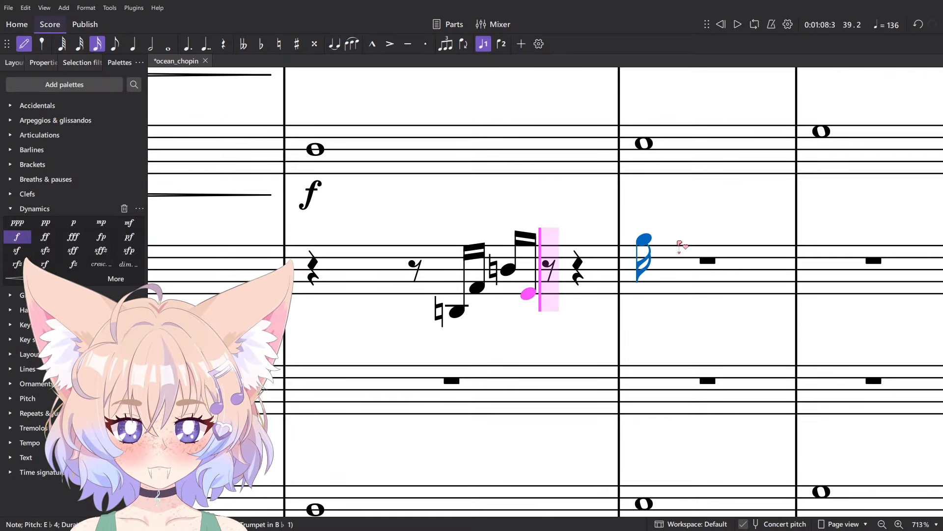
key(alt+Tab)
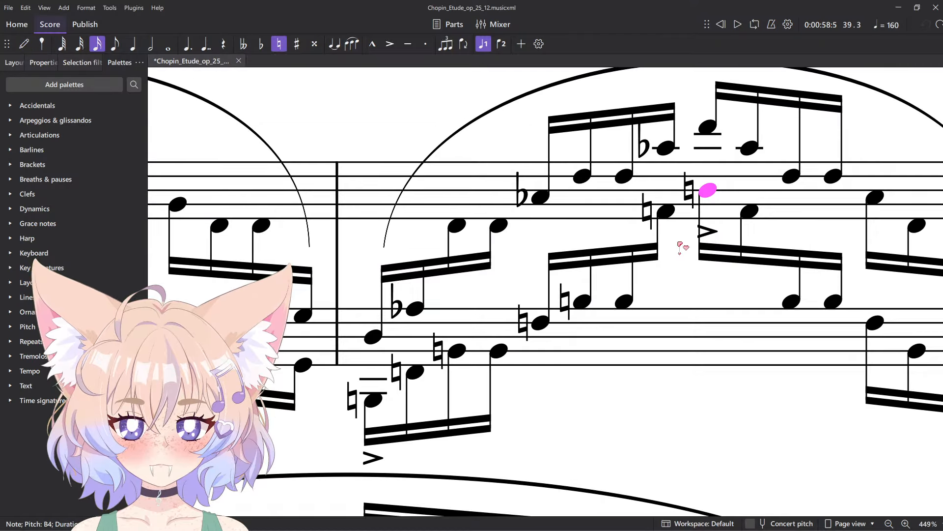
scroll(332, 387, up, 3)
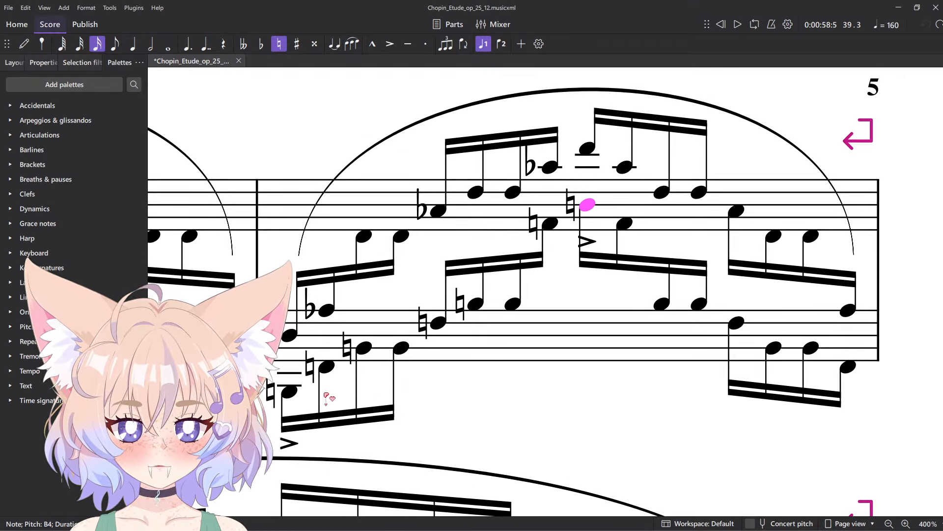
key(alt+Tab)
scroll(344, 333, down, 3)
scroll(359, 257, up, 2)
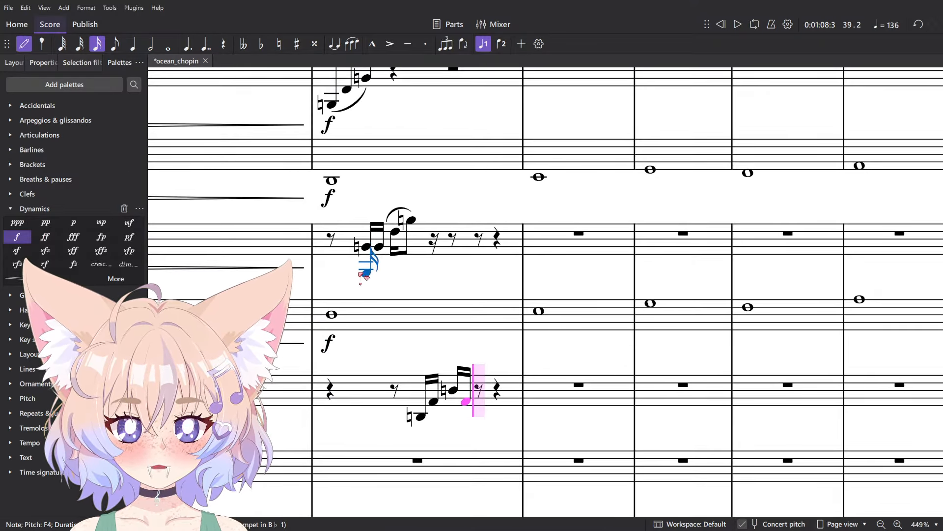
drag(353, 150, 467, 391)
key(Escape)
- Play back bar 39 from Bsn. 3 through Tpt. in B♭ 1, and play single notes of the bassoon arpeggio
click(452, 320)
drag(503, 311, 435, 25)
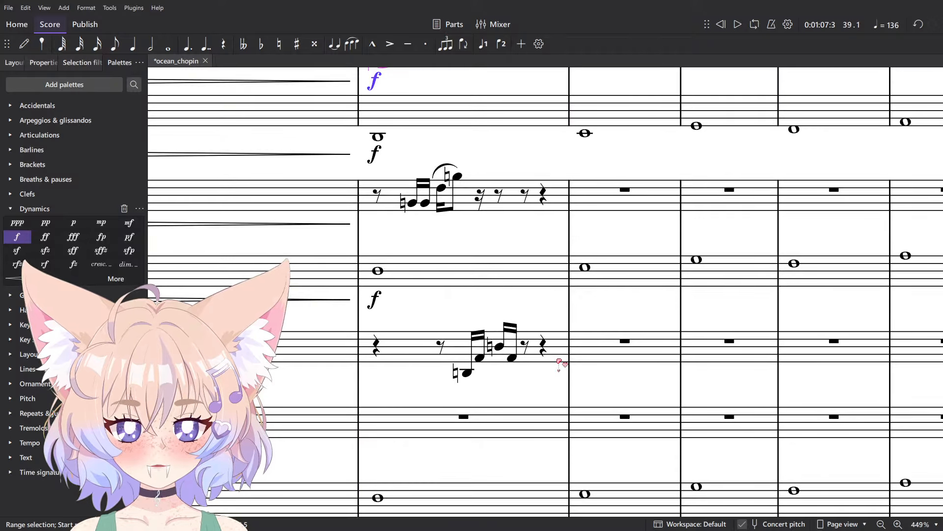
ctrl+click(560, 363)
key(space)
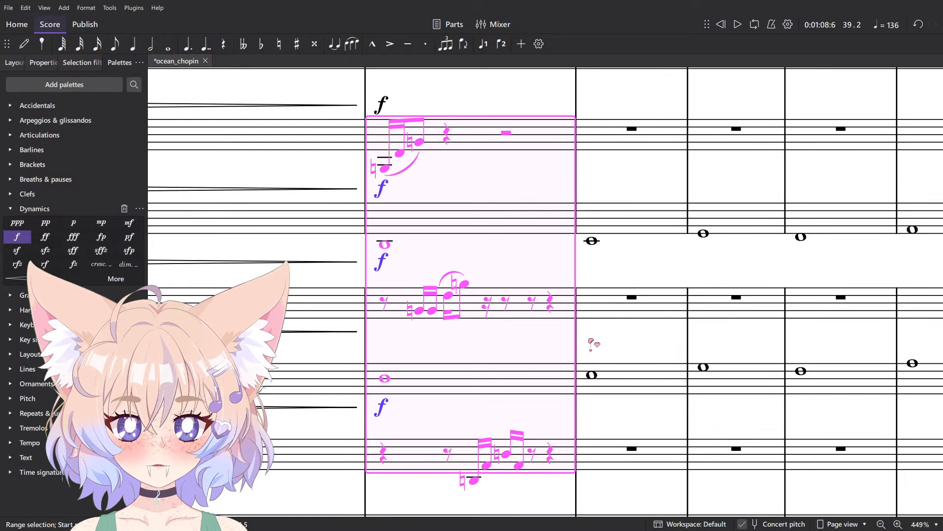
click(521, 341)
click(417, 311)
click(385, 168)
click(399, 153)
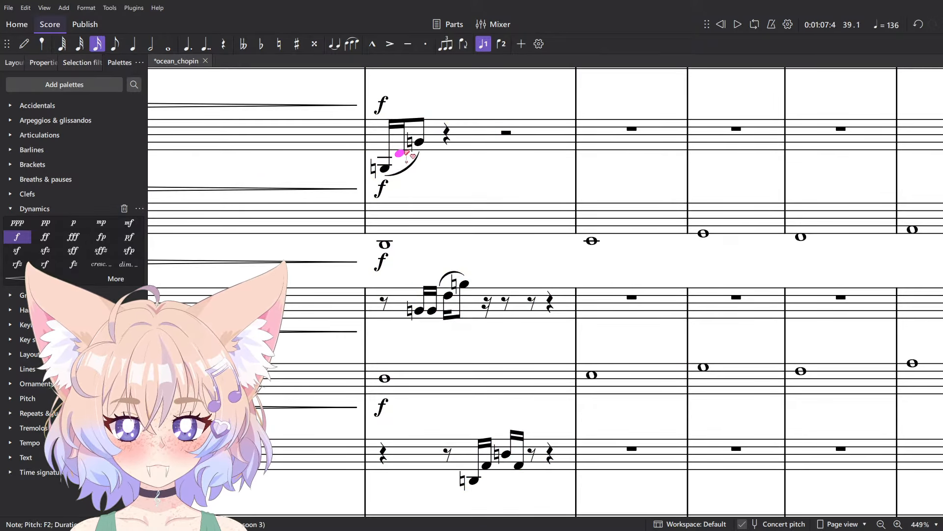
- Play single arpeggio notes in bar 39 from Bsn. 3 through Hn. in F 1 3 to the end of the Tpt. in B♭ 1 figure
click(419, 142)
click(419, 311)
click(432, 311)
click(464, 284)
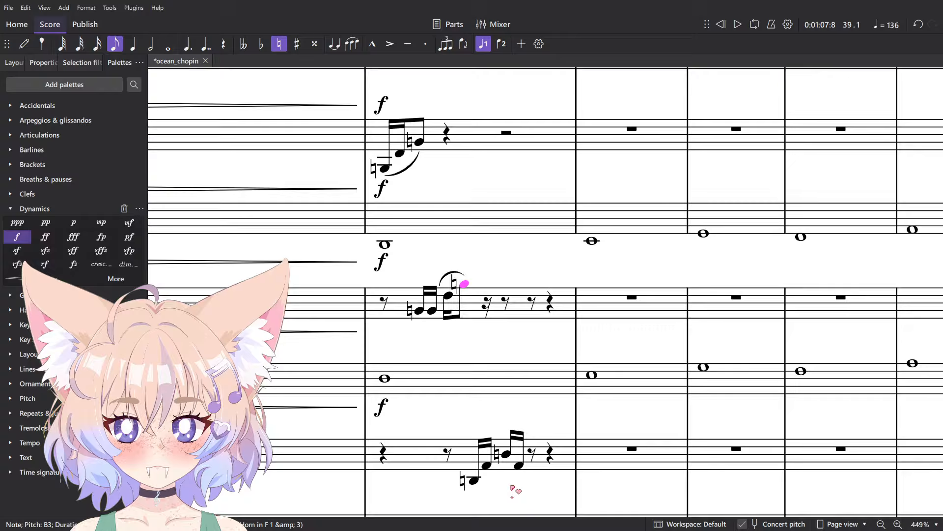
click(475, 480)
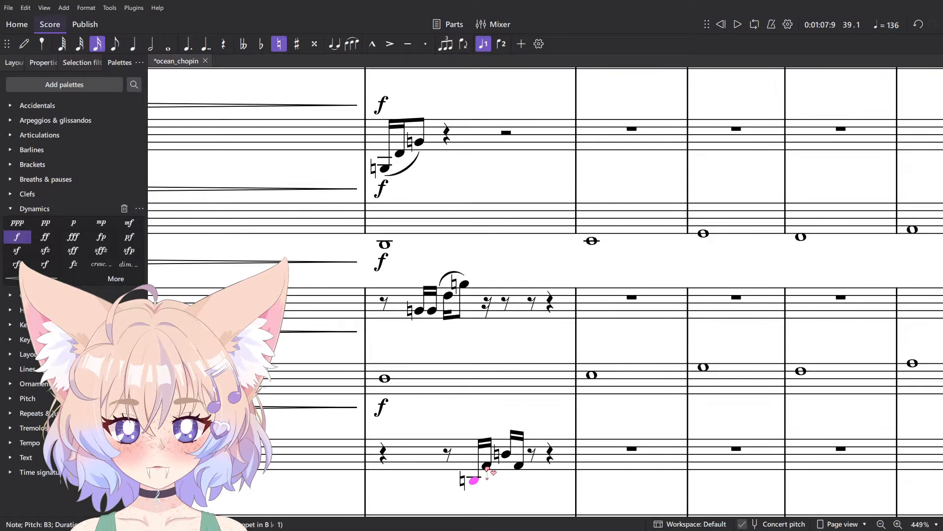
click(486, 465)
click(506, 453)
click(519, 464)
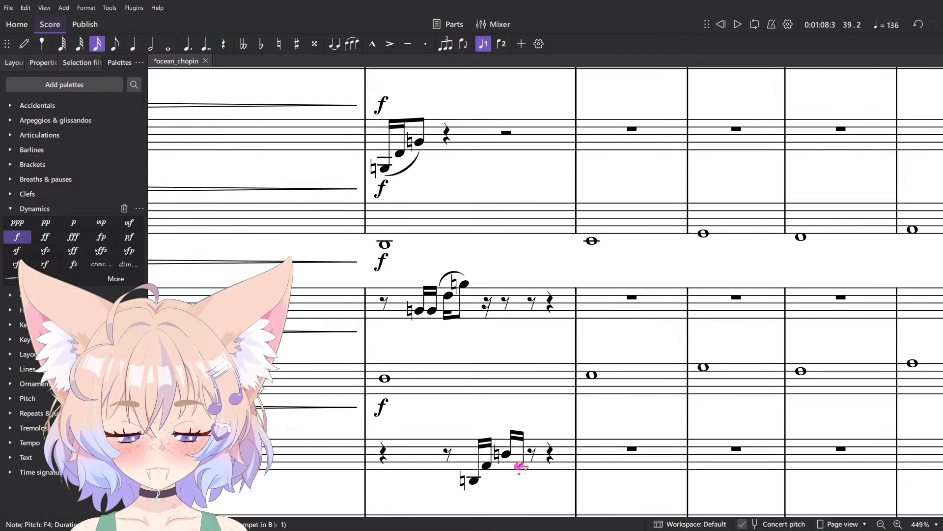
- Add a sixteenth B3 after the trumpet's last F4 in bar 39
scroll(517, 486, down, 2)
key(n)
click(523, 401)
scroll(528, 337, up, 1)
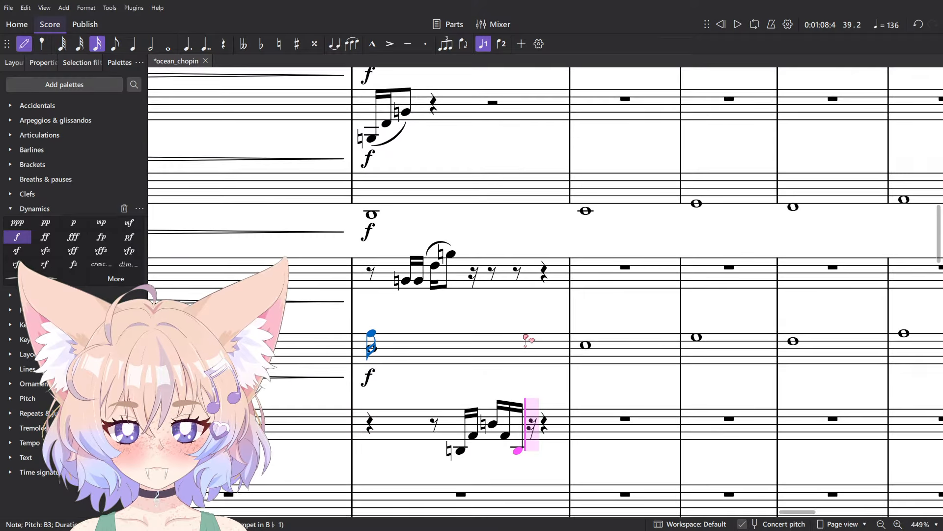
key(Escape)
- Enter sixteenths B3, B3, F3 and B2 in Hn. in F 1 3, starting on the second half of beat 3 in bar 39
key(5)
click(525, 277)
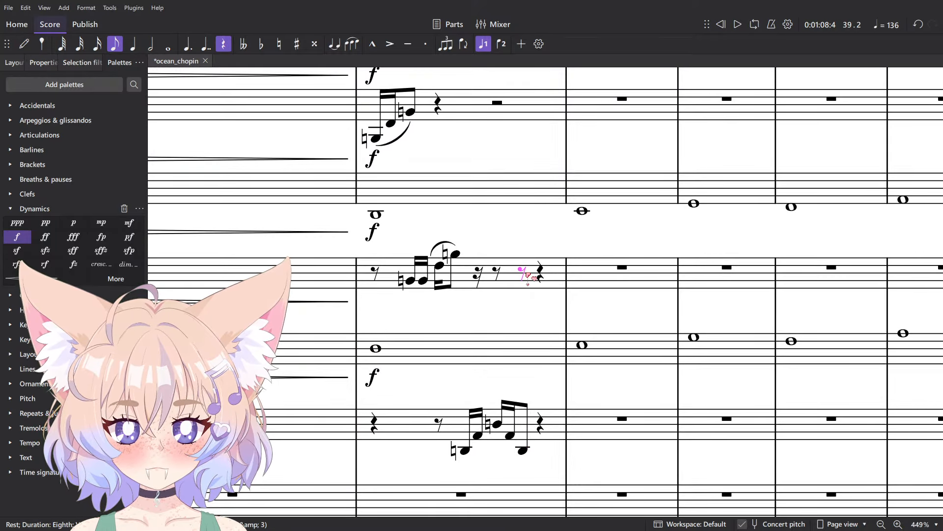
key(n)
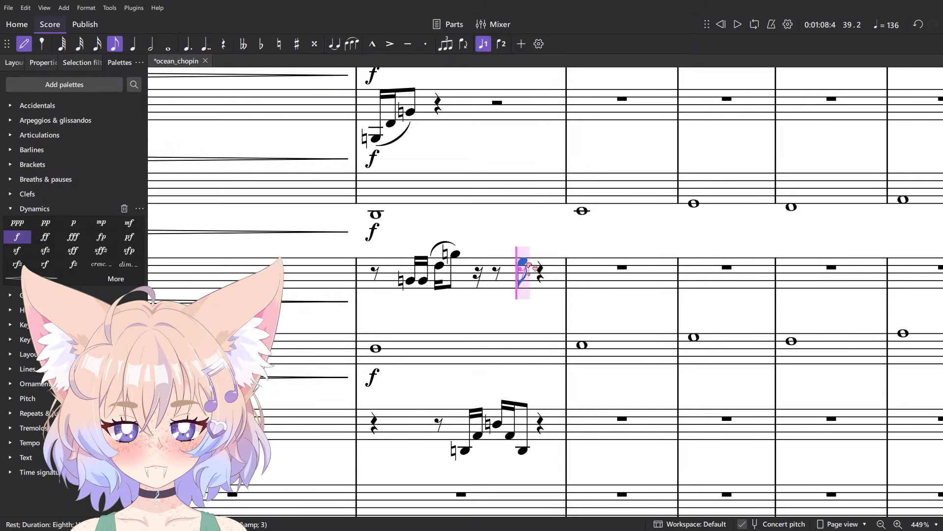
key(4)
click(532, 256)
click(533, 256)
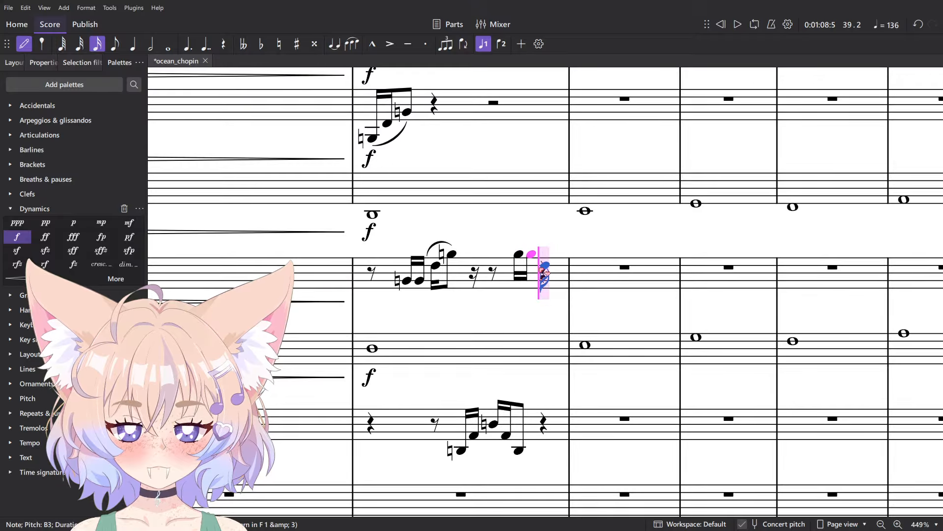
click(546, 265)
click(551, 281)
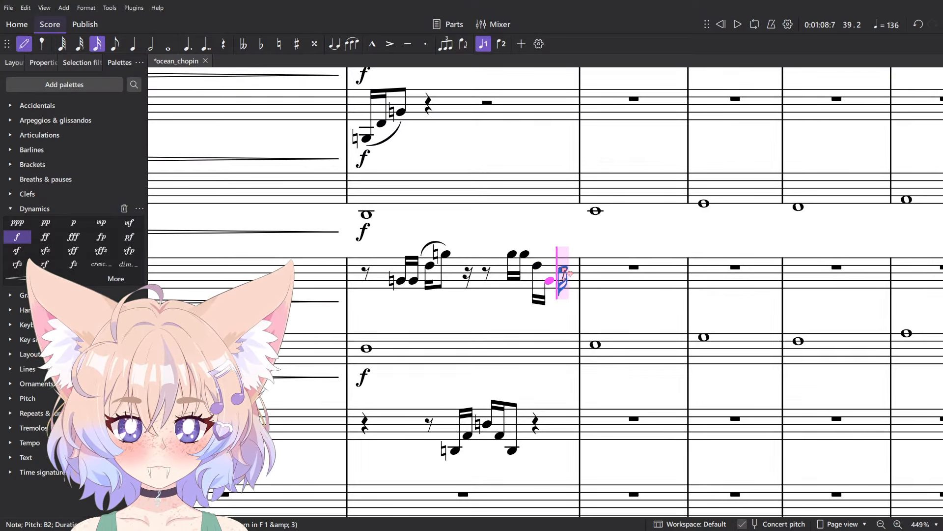
key(Escape)
- Split the half rest in Bsn. 3 and enter sixteenths B2 and F2 at the end of bar 39
scroll(530, 275, down, 2)
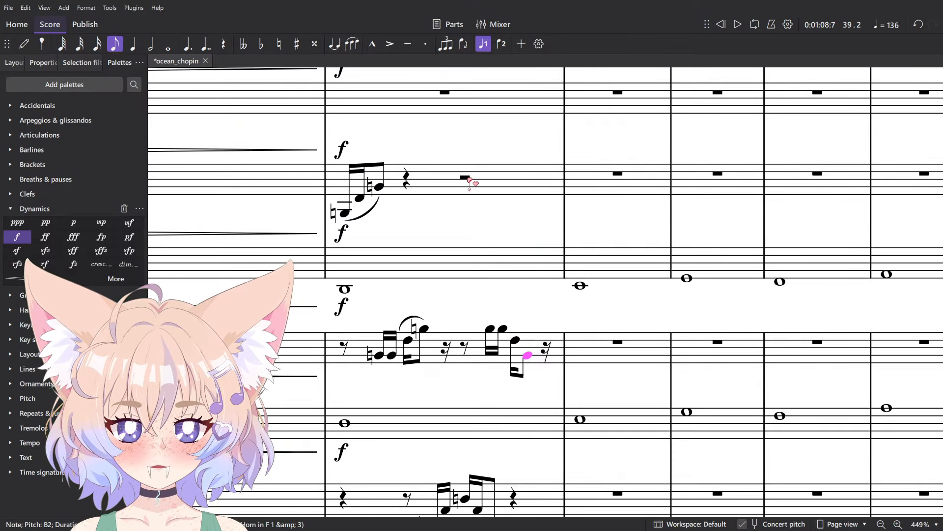
click(466, 178)
key(4)
key(3)
key(5)
key(n)
key(3)
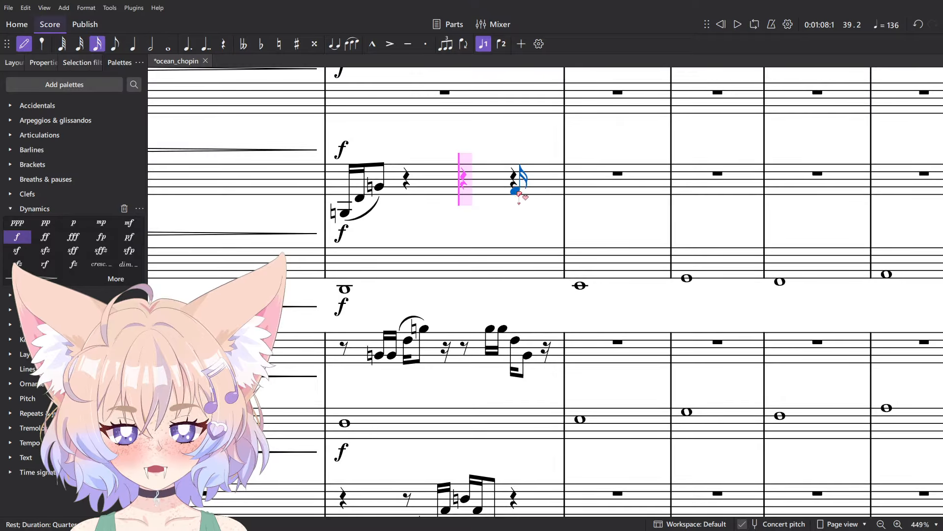
key(4)
key(0)
click(515, 192)
key(3)
click(536, 188)
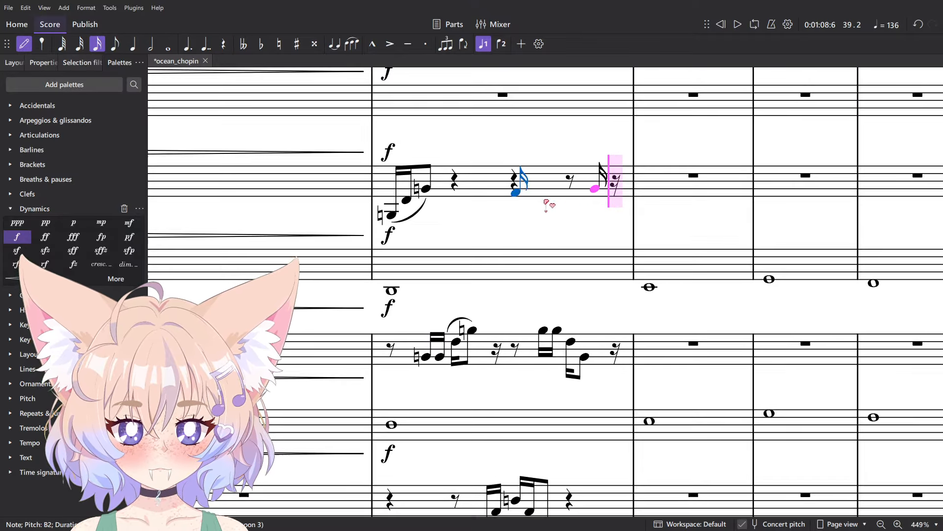
key(Escape)
- Mark the first note of the bar 39 figure in Tpt. in B♭ 1 f, and slur the figure from first to last note
scroll(619, 204, down, 6)
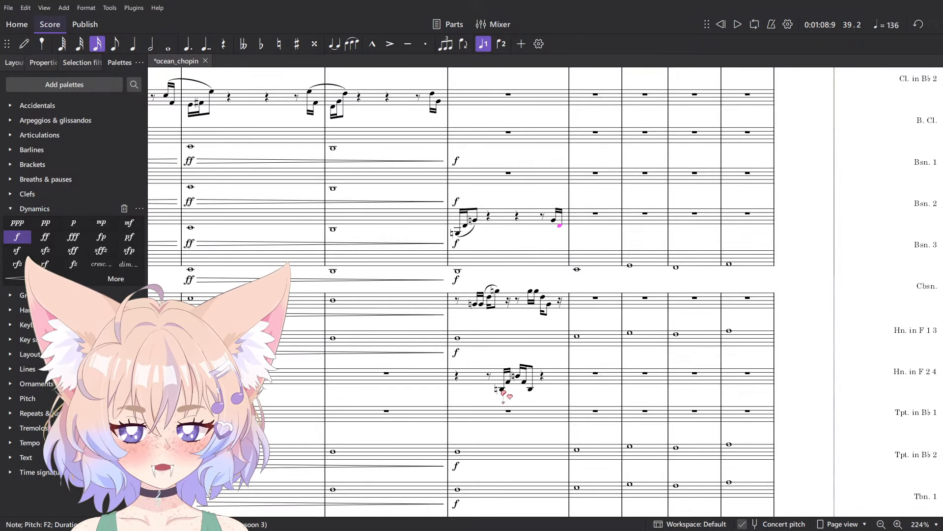
key(ctrl+d)
text(f)
click(531, 390)
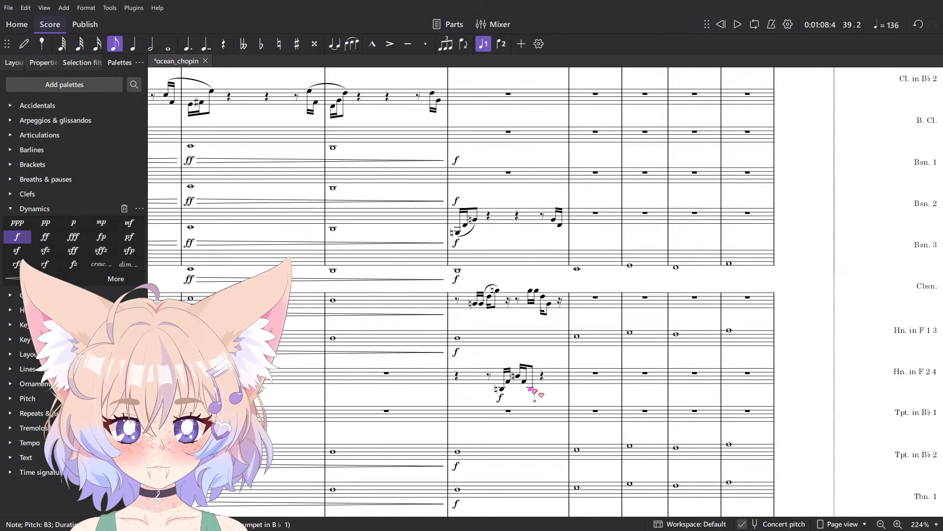
scroll(521, 387, up, 4)
shift+click(490, 390)
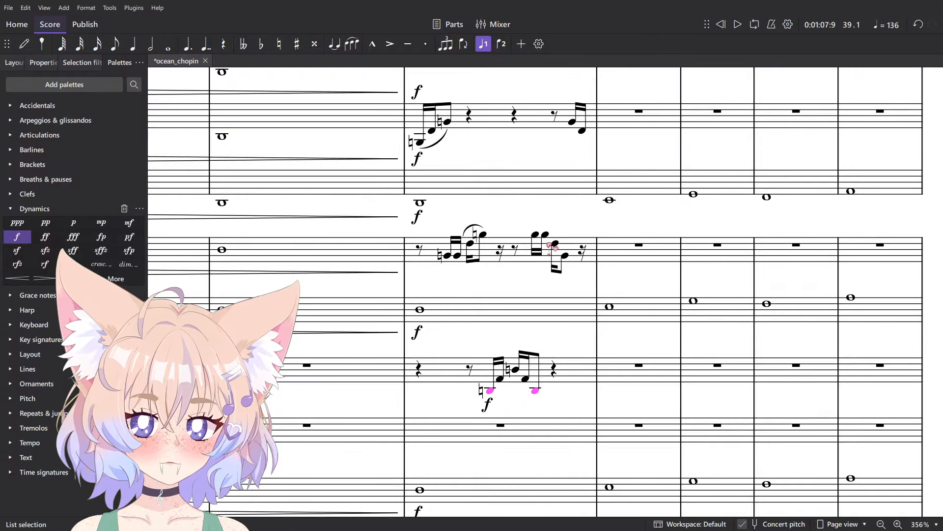
key(s)
- Slur the last three sixteenths of bar 39 in Hn. in F 1 3, from B3 down to B2
click(546, 235)
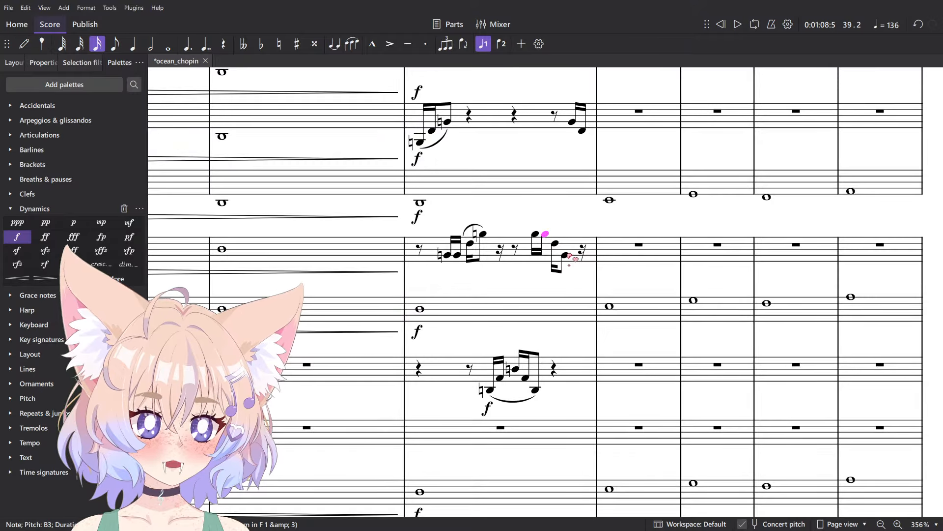
key(4)
key(ctrl+z)
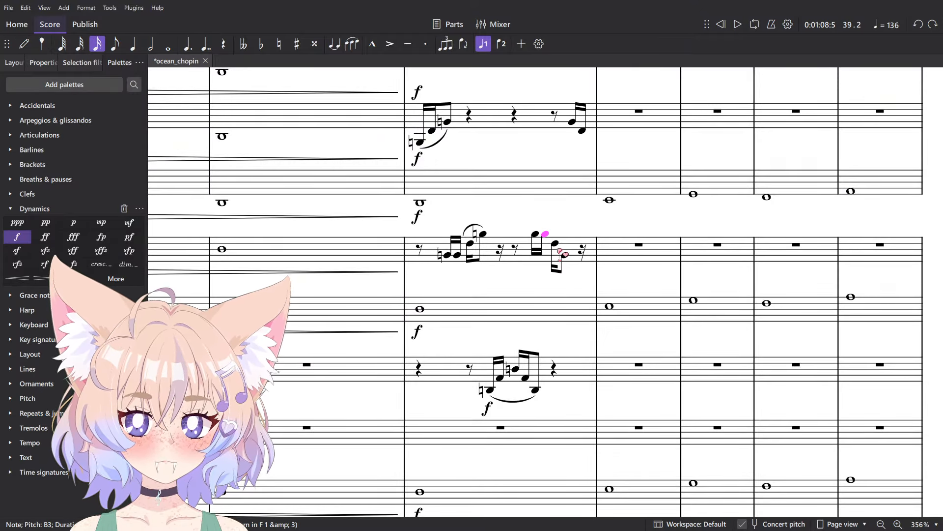
key(Escape)
- Play back bar 39 from Bsn. 3 through Tpt. in B♭ 1, and play the passage with the full orchestra
scroll(565, 256, down, 5)
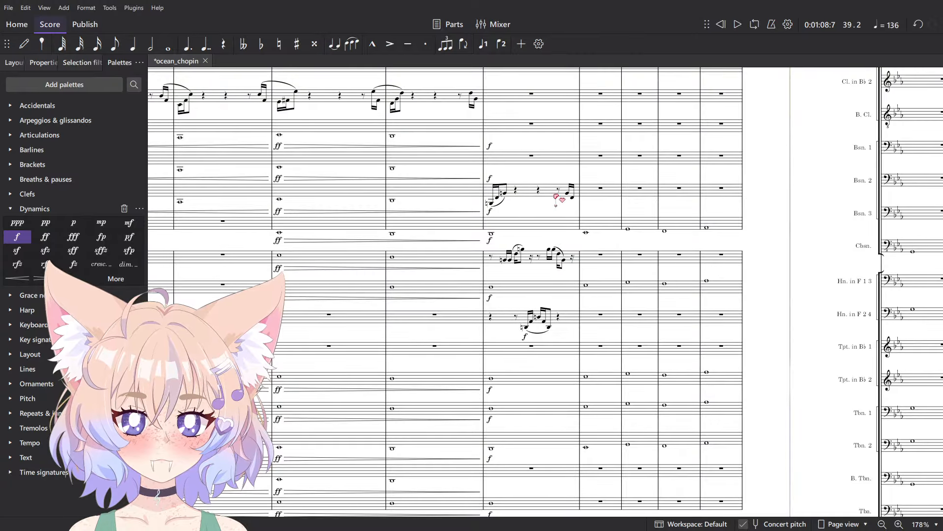
scroll(543, 202, up, 3)
click(543, 201)
shift+click(576, 315)
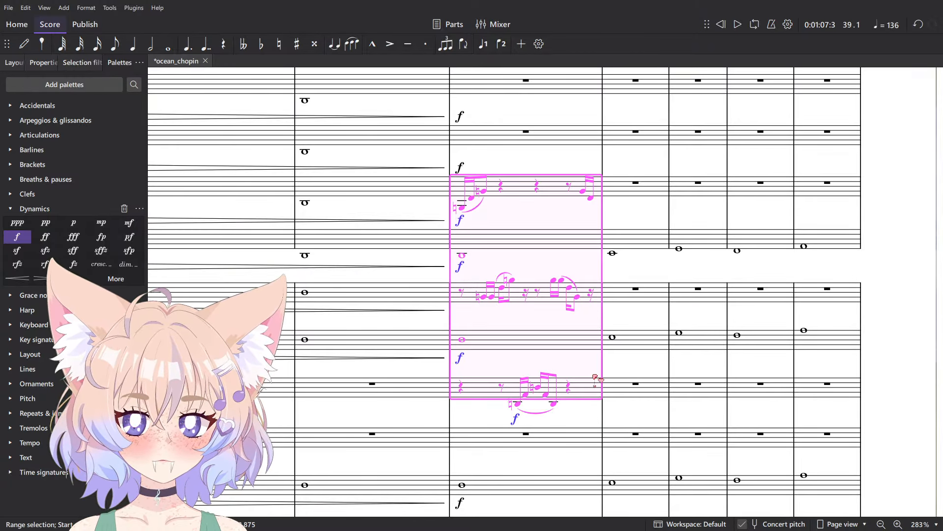
key(space)
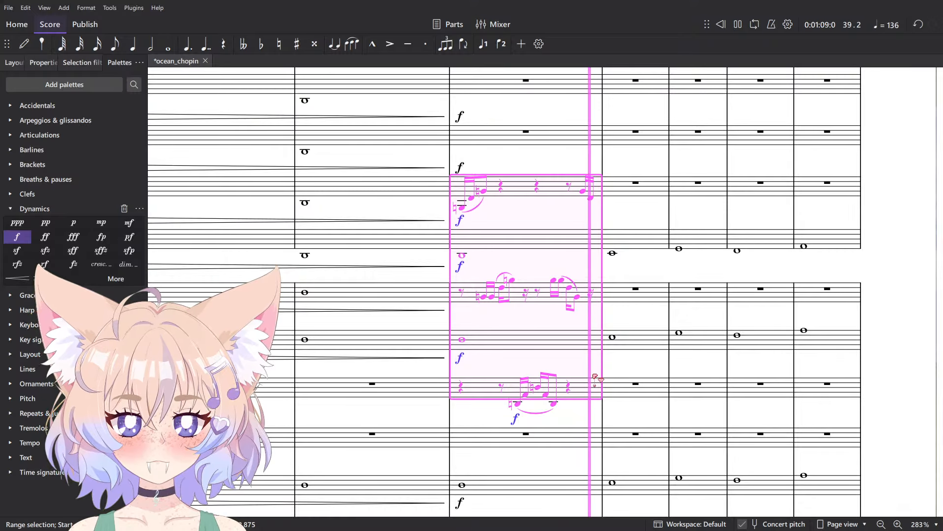
key(Escape)
scroll(472, 212, down, 2)
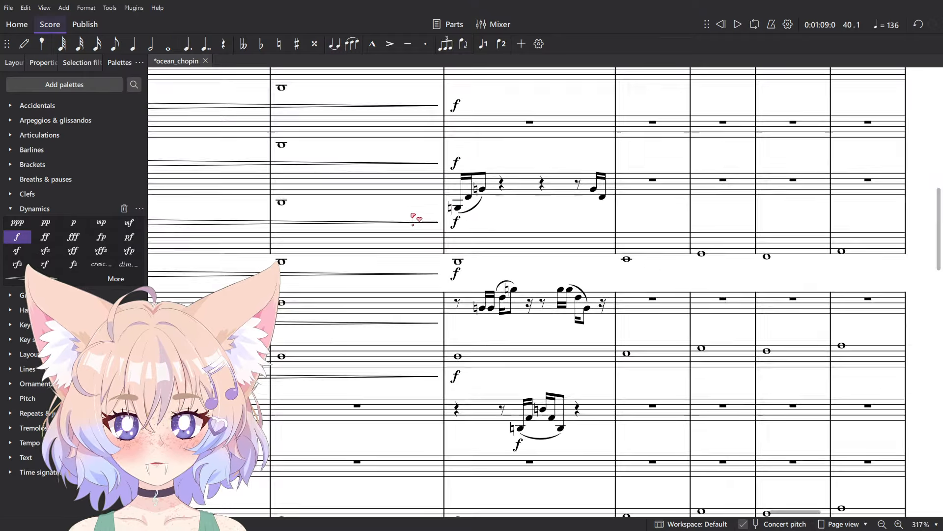
key(space)
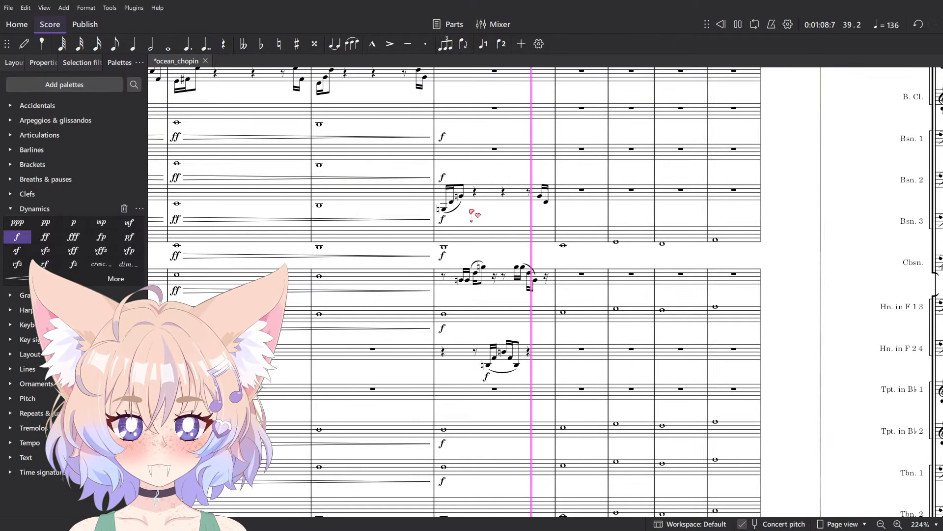
key(space)
- Enter a sixteenth B♭1 on the first beat of bar 40 in Bsn. 3
scroll(474, 212, up, 8)
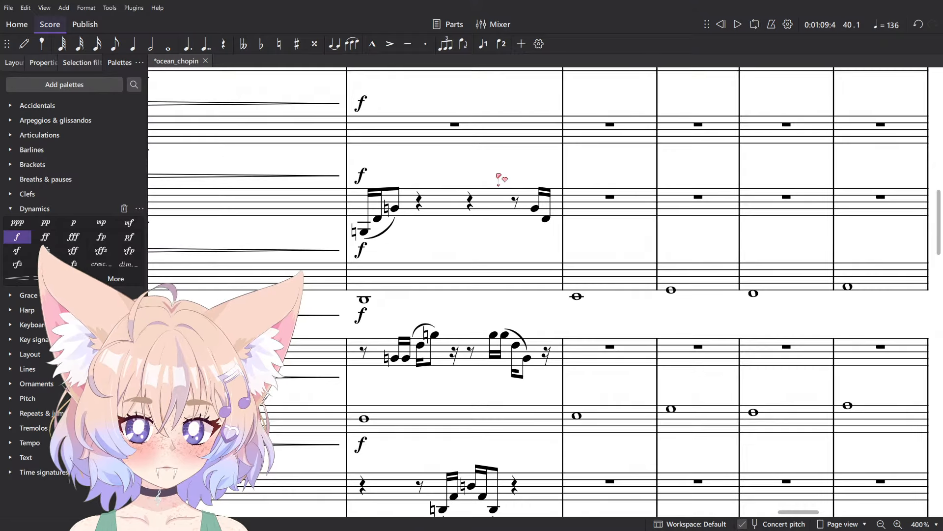
click(563, 236)
key(n)
scroll(605, 256, down, 6)
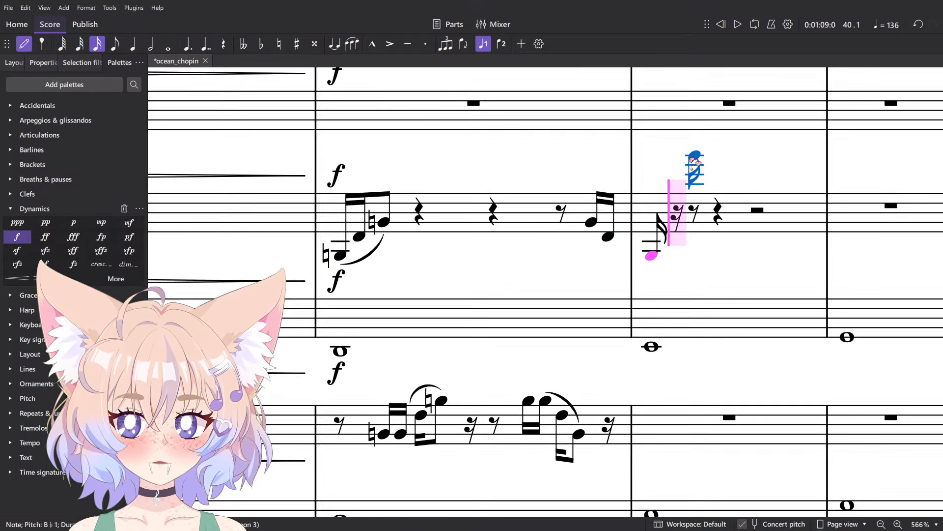
key(Escape)
- Try moving the bar 39 figure from Tpt. in B♭ 1 to Ob. 1, and play it back
click(585, 414)
scroll(537, 253, down, 1)
drag(537, 253, 723, 304)
click(780, 193)
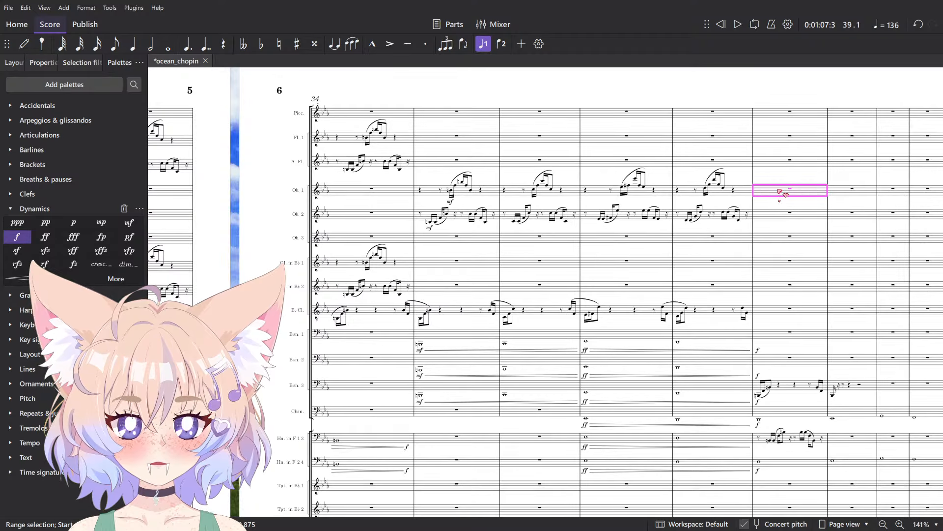
key(ctrl+v)
key(Escape)
scroll(786, 172, up, 3)
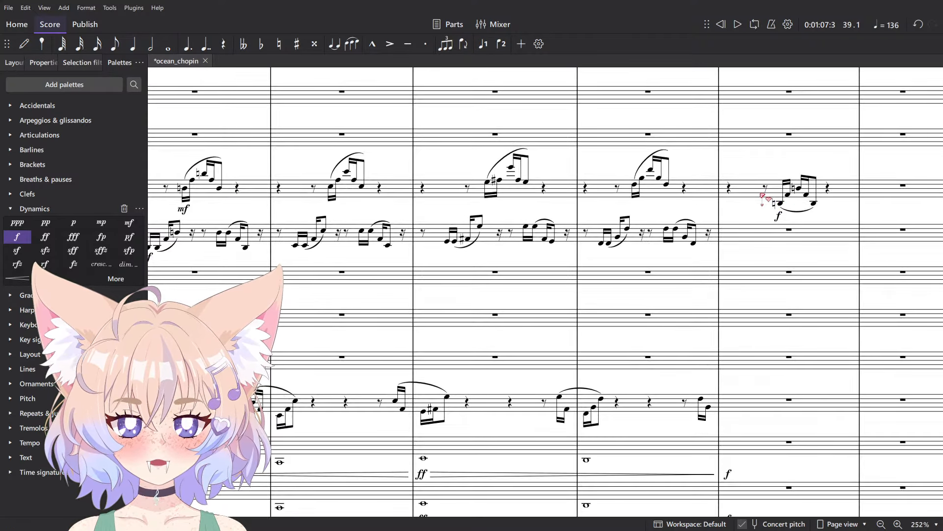
key(space)
key(space)
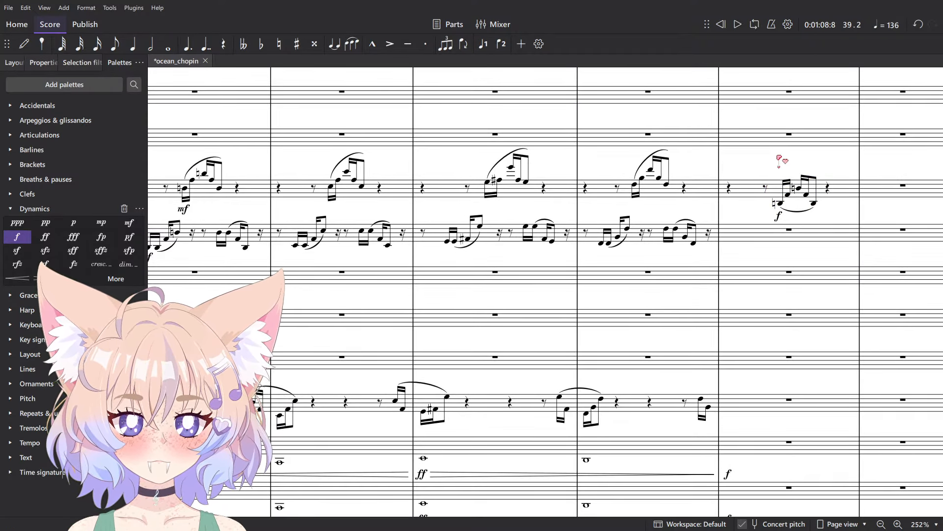
- Undo the transfer of the trumpet figure to Ob. 1 in bar 39
drag(653, 202, 496, 120)
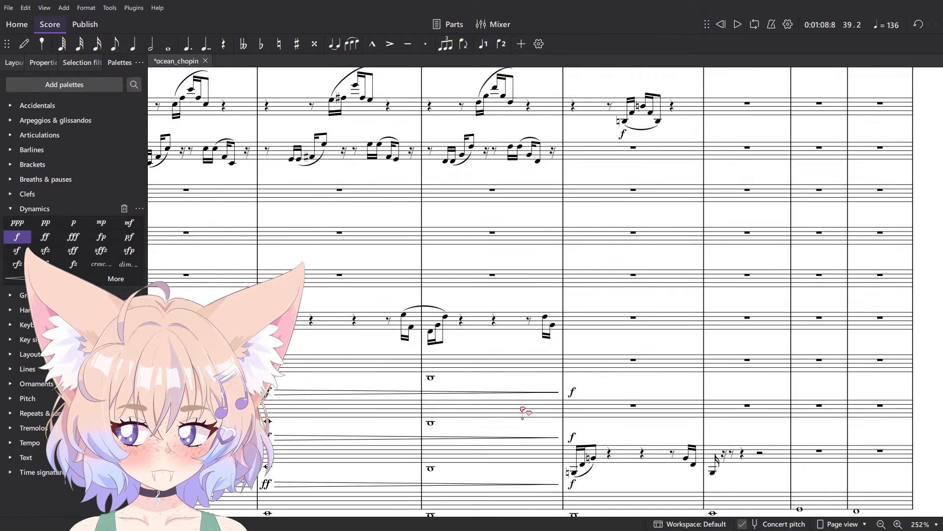
scroll(565, 290, down, 3)
key(ctrl+z)
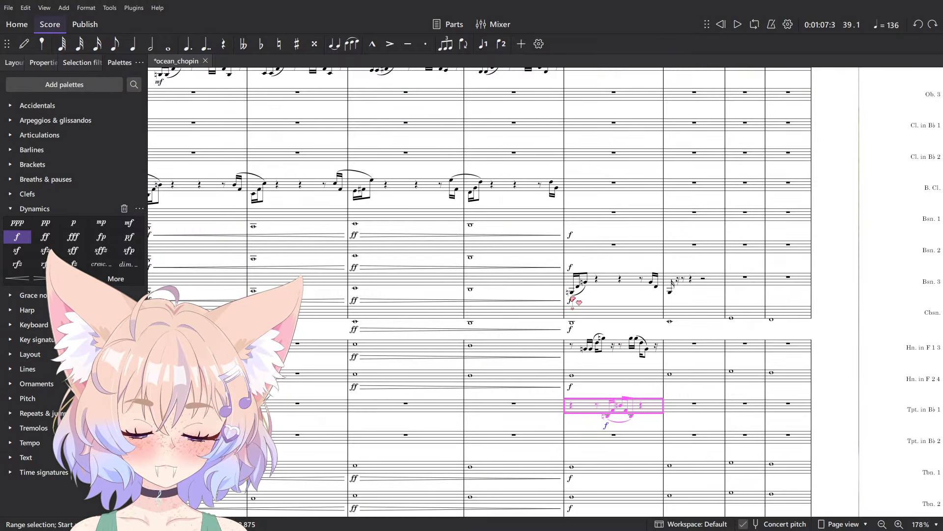
- Play back the Bsn. 3 part in bar 39
click(618, 285)
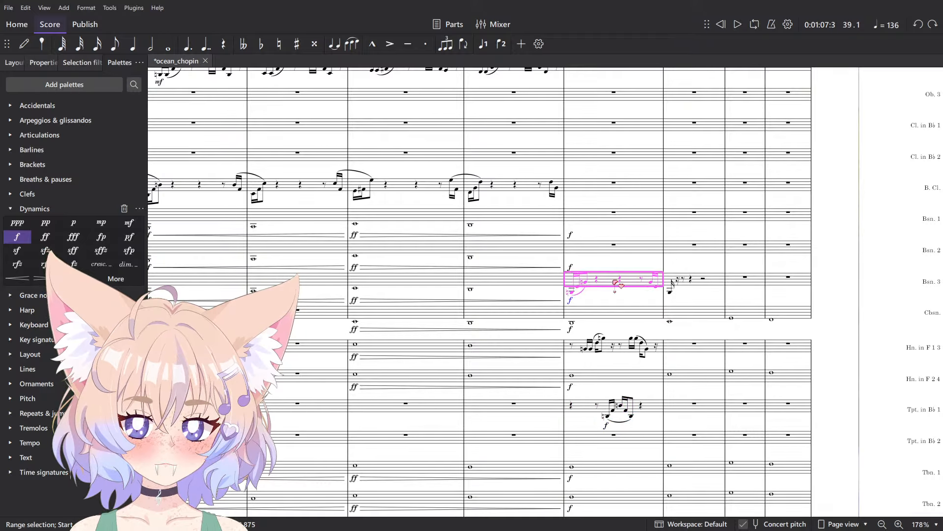
key(space)
key(space)
scroll(619, 285, up, 2)
scroll(619, 285, down, 2)
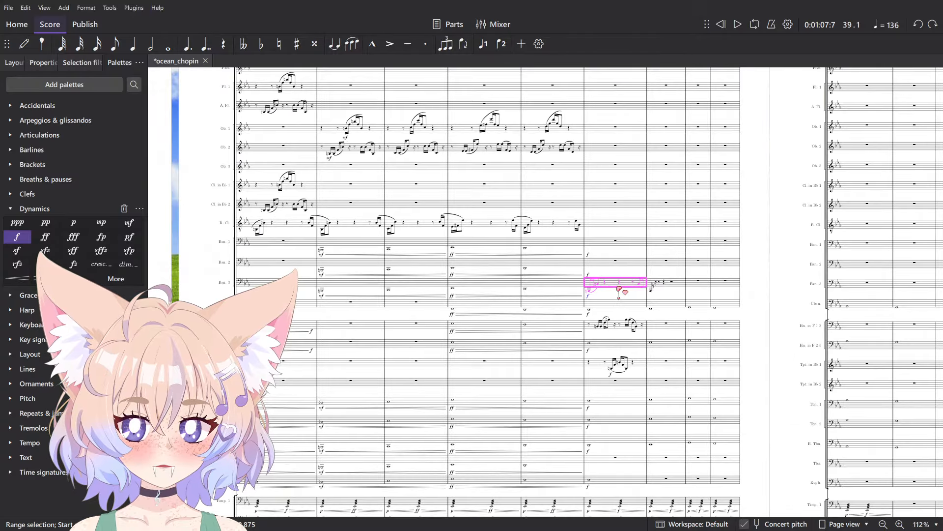
- Move the bar 39 figures from Hn. in F 1 3 to Bsn. 2, and mark the start of the bar f
scroll(619, 285, up, 3)
click(621, 388)
click(596, 225)
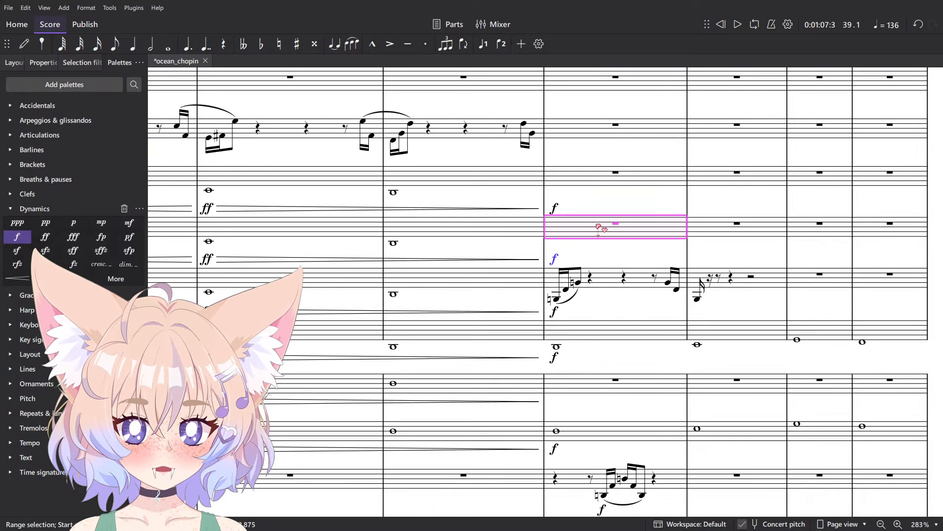
key(ctrl+v)
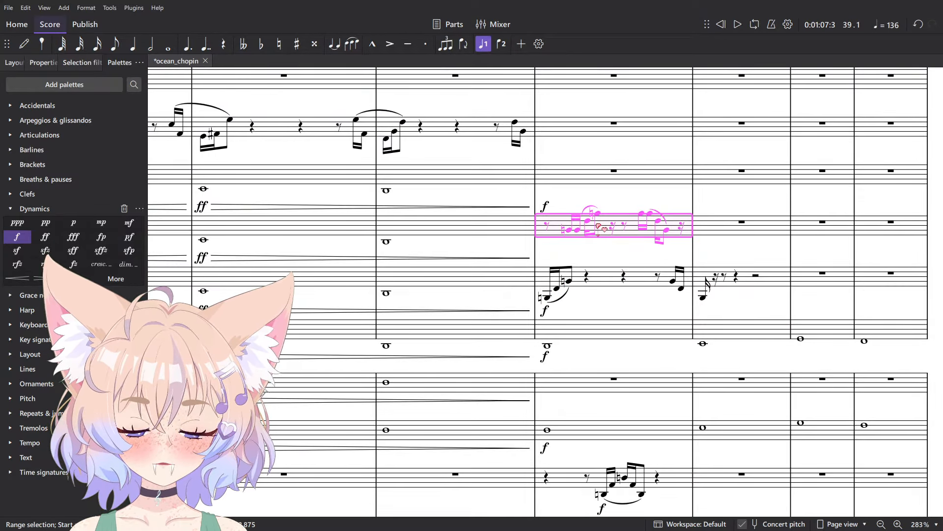
click(546, 225)
key(ctrl+d)
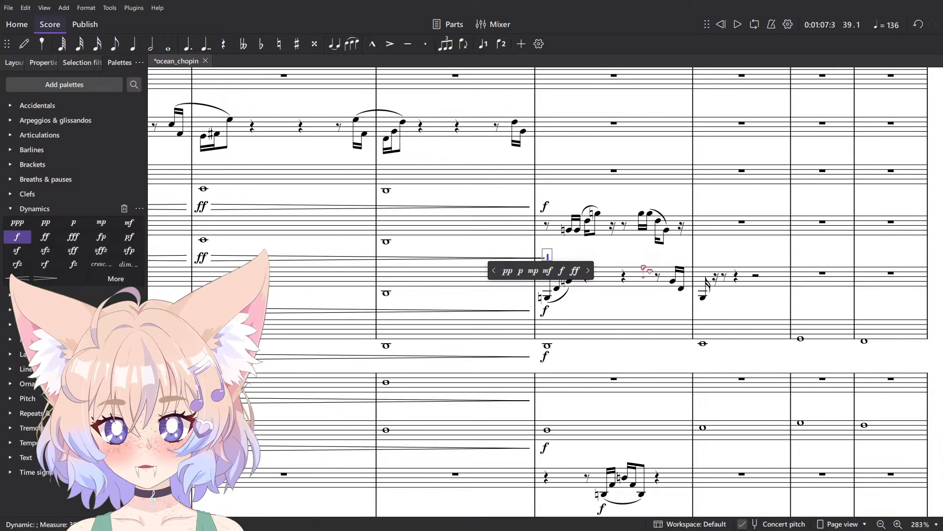
text(f)
- Move the slurred bar 39 figure from Tpt. in B♭ 1 to Ob. 2
click(689, 481)
scroll(656, 387, down, 6)
key(ctrl+x)
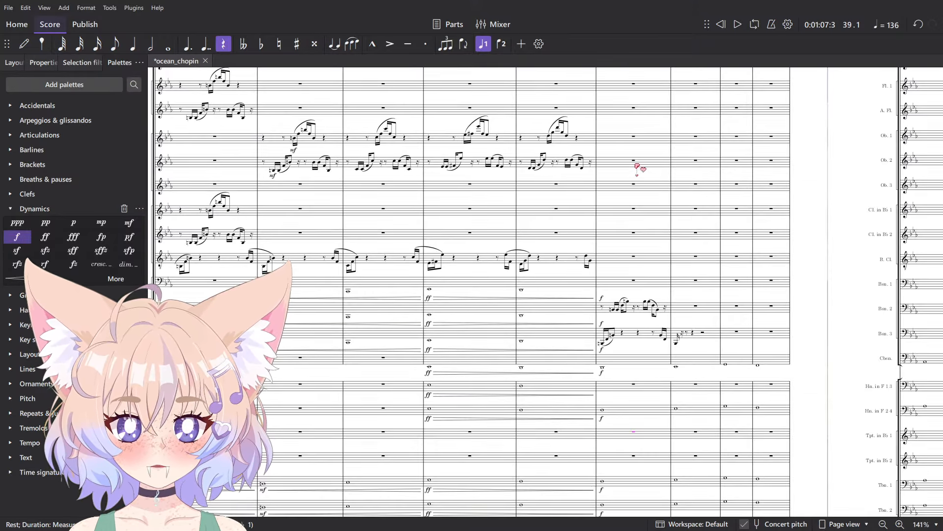
click(635, 159)
key(ctrl+v)
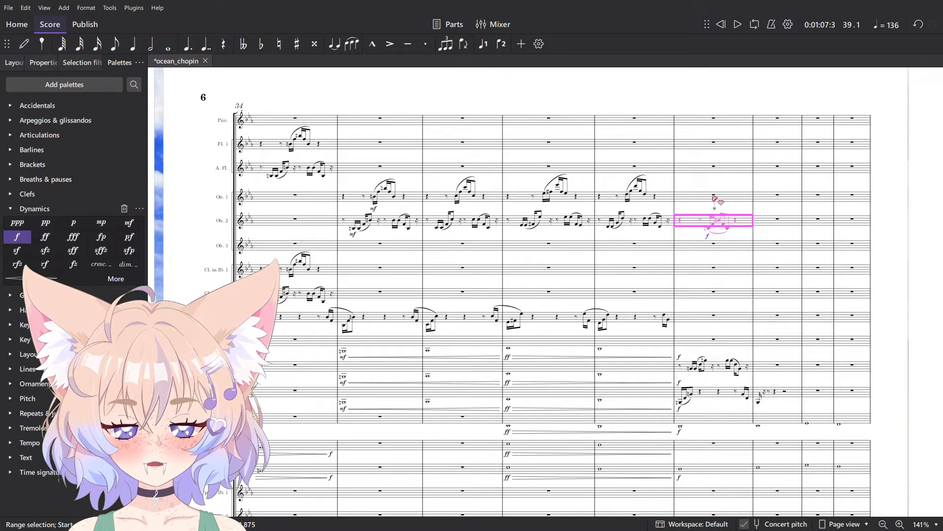
- Undo the transfer of the slurred bar 39 figure to Ob. 2 and place it in Ob. 1
key(ctrl+z)
click(715, 198)
key(ctrl+v)
click(718, 183)
click(717, 197)
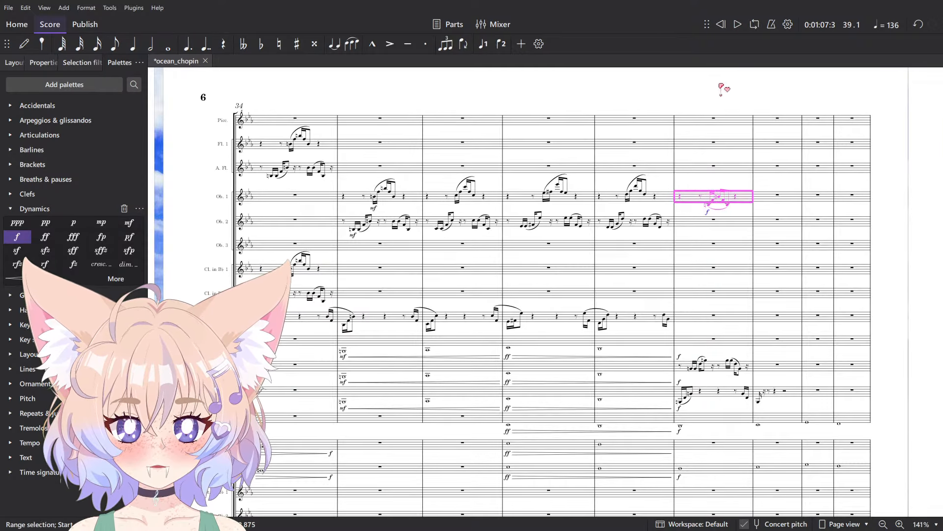
- Play back bar 39 across the staves from Ob. 1 through Bsn. 3
click(722, 89)
click(706, 392)
shift+click(742, 195)
key(space)
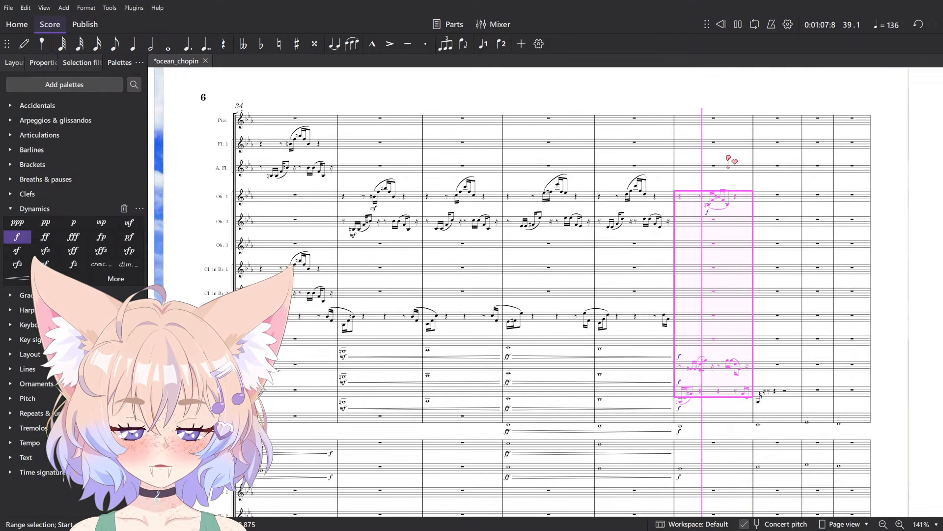
scroll(795, 400, up, 7)
key(Escape)
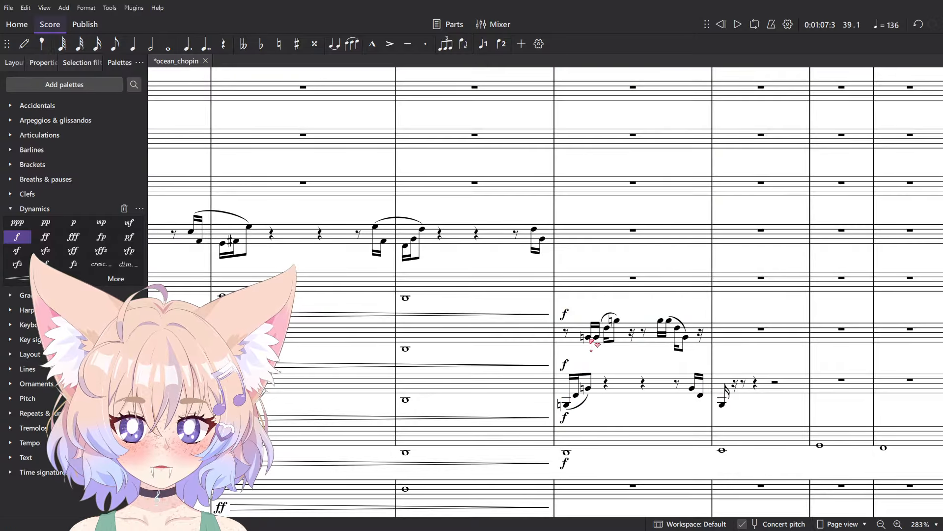
- Play back the Bsn. 2 figures in bar 39 on into bar 40
click(627, 339)
key(space)
click(634, 362)
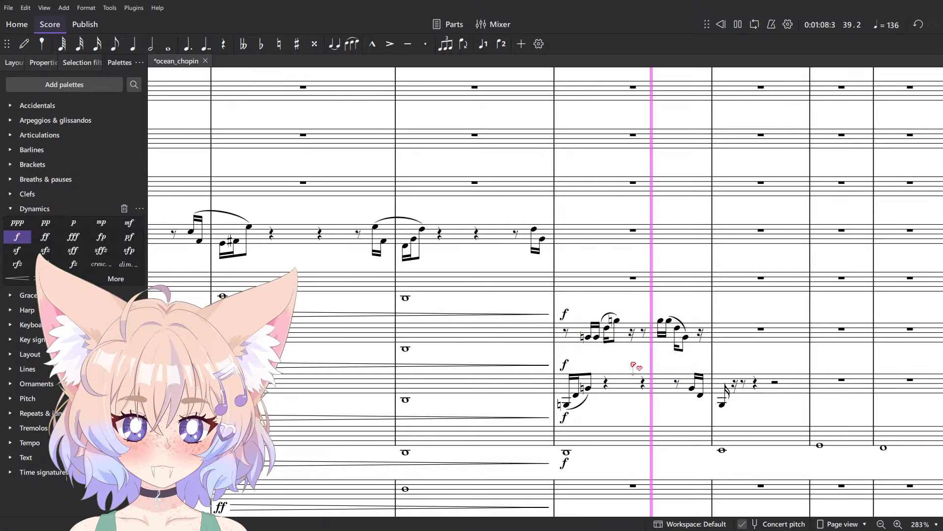
drag(645, 334, 576, 335)
key(space)
scroll(579, 338, down, 2)
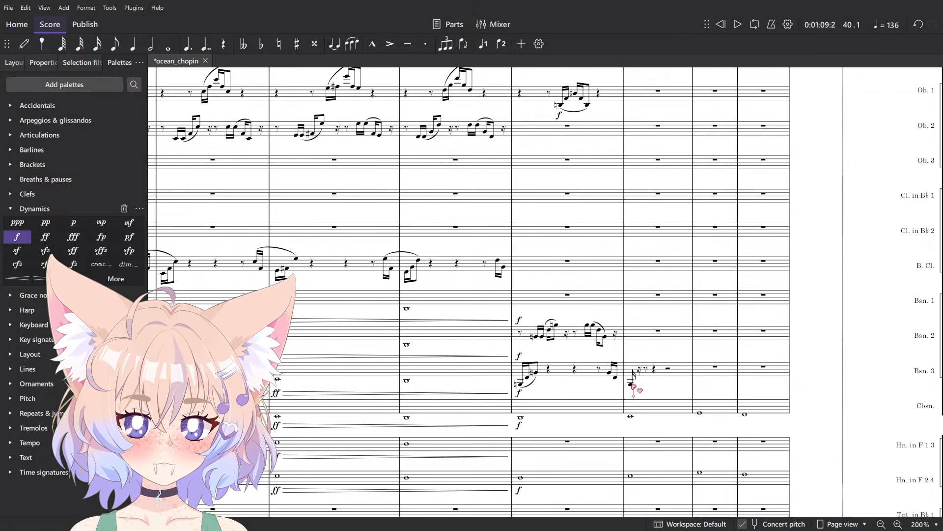
- Switch to the Chopin etude score and play back the left-hand arpeggio of bar 40
click(632, 385)
key(alt+Tab)
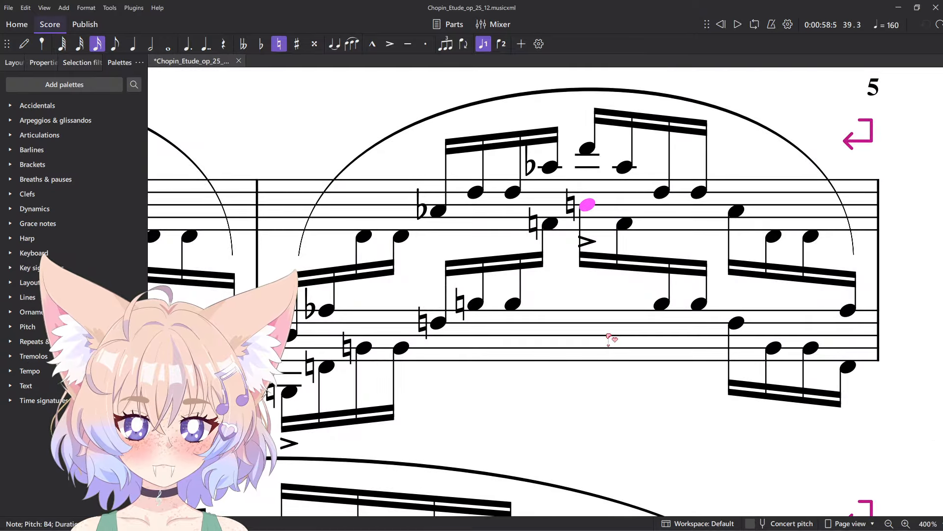
scroll(608, 345, down, 7)
drag(609, 345, 753, 231)
click(594, 376)
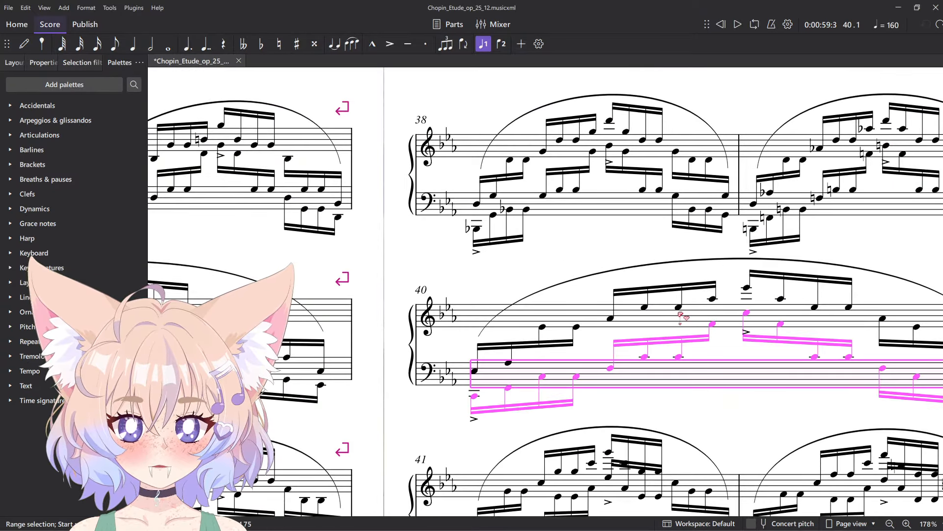
key(space)
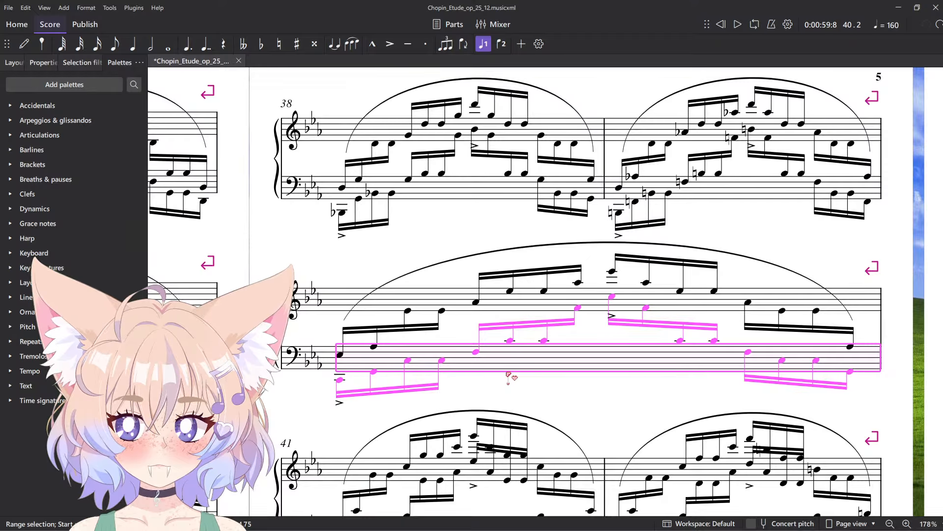
- Return to the ocean_chopin score and delete the contents of bar 40 in Bsn. 3
key(alt+Tab)
scroll(638, 354, down, 3)
scroll(638, 354, up, 3)
click(681, 371)
key(Delete)
scroll(624, 356, down, 3)
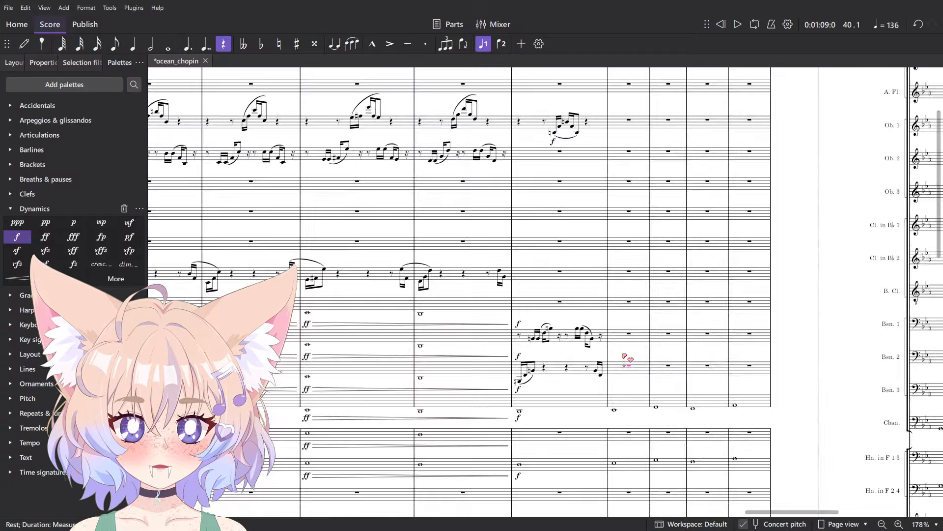
scroll(624, 356, down, 1)
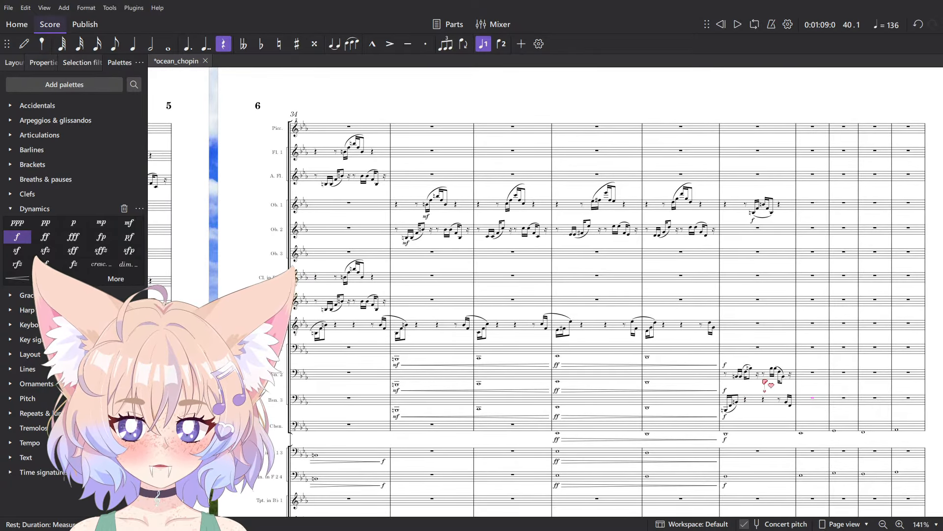
scroll(764, 380, up, 2)
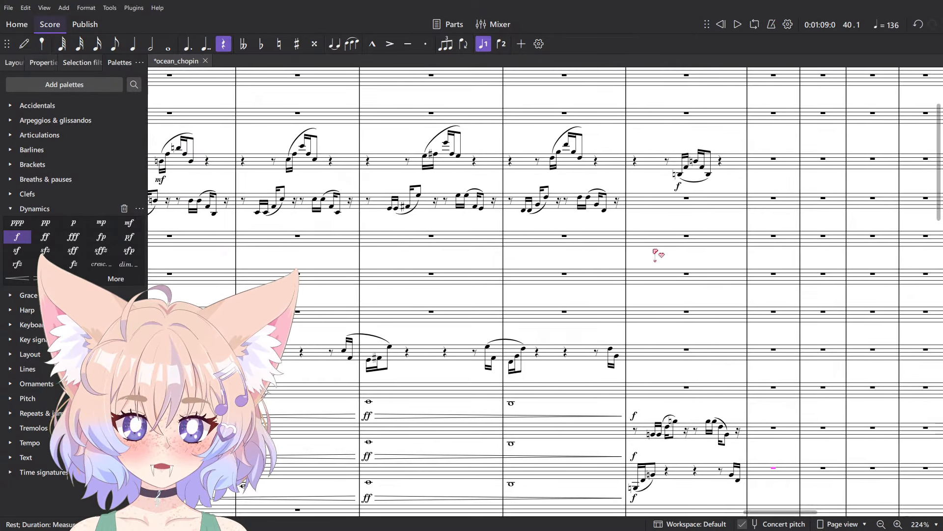
scroll(656, 253, down, 2)
scroll(742, 286, up, 2)
key(Escape)
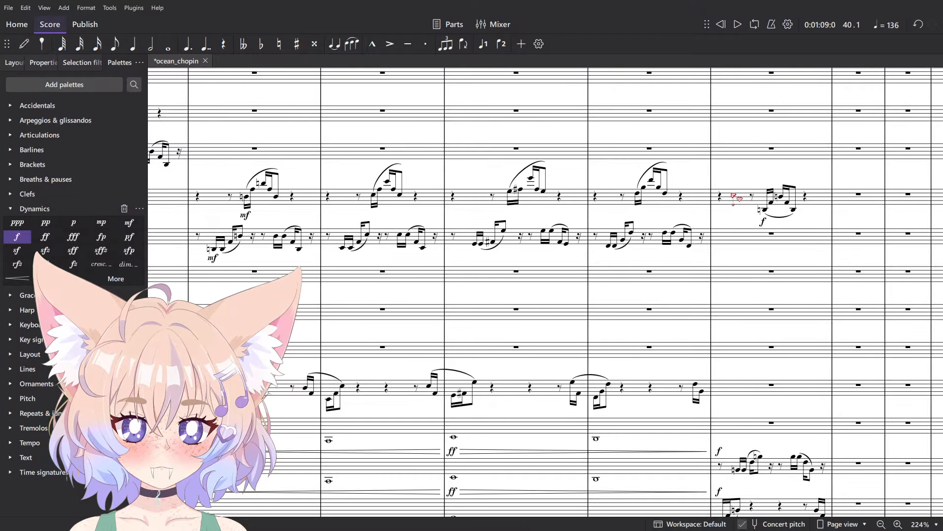
- Move the slurred forte figure in bar 39 from the Oboe 1 staff to the staff directly below Oboe 2
click(732, 193)
drag(704, 297, 806, 270)
key(ctrl+x)
click(843, 247)
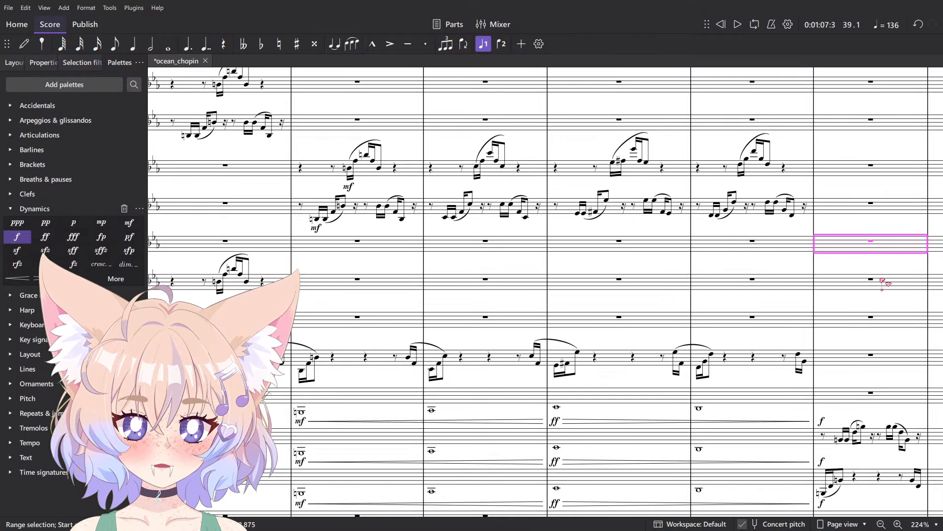
key(ctrl+v)
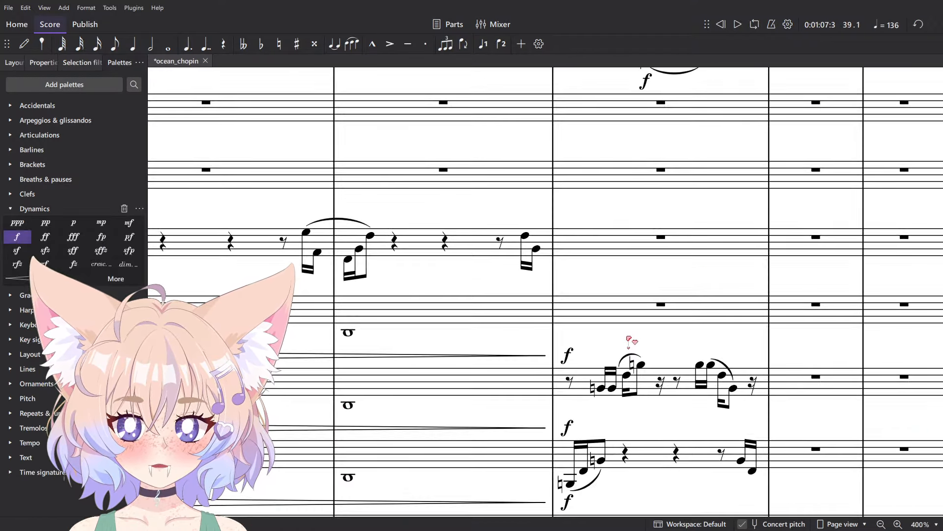
- Enter A♭2, E♭3 and A♭3 as sixteenths at the start of Bassoon 1's bar 39, and lengthen the last note to an eighth
scroll(627, 338, up, 3)
scroll(541, 297, down, 3)
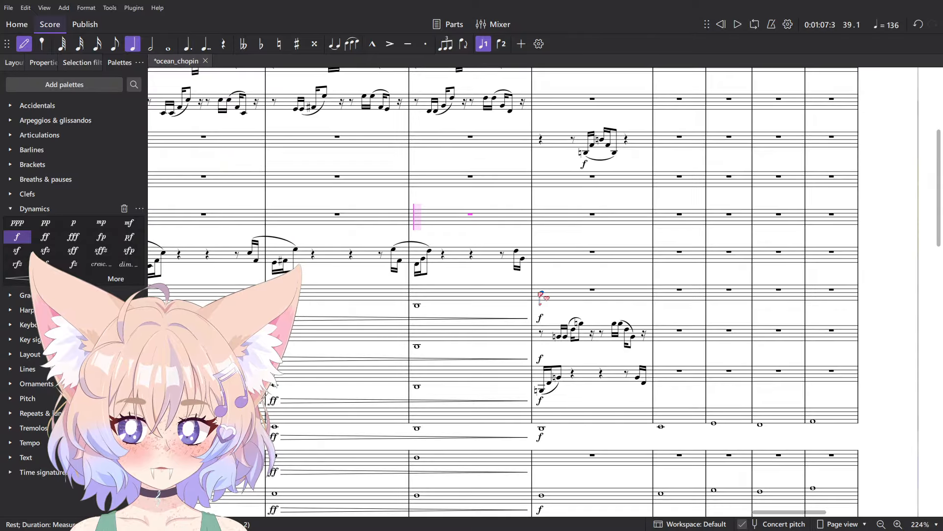
scroll(540, 297, up, 5)
key(3)
click(549, 305)
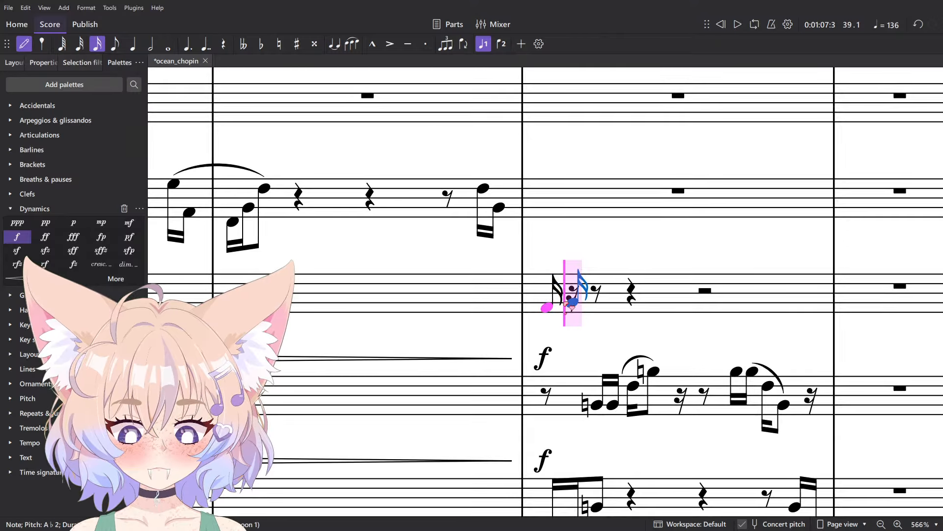
scroll(571, 307, up, 3)
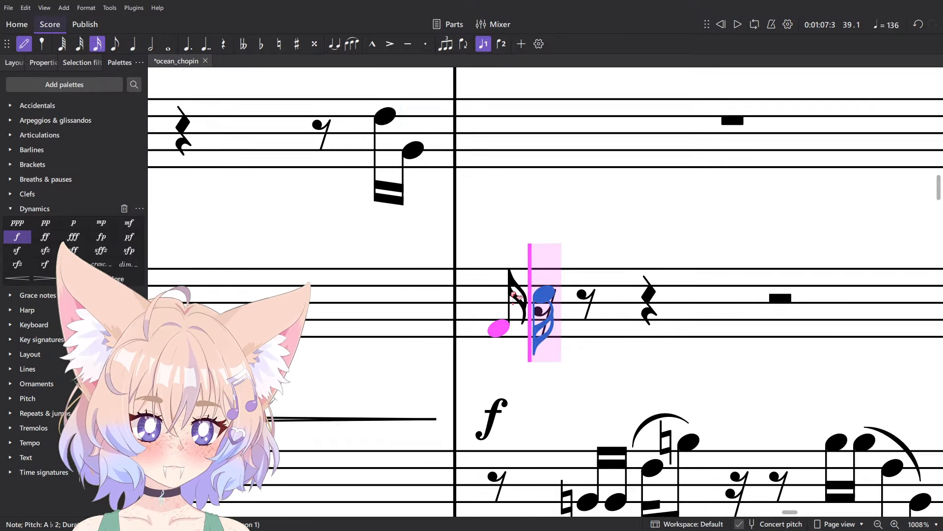
click(519, 293)
click(556, 266)
key(Escape)
scroll(621, 229, down, 4)
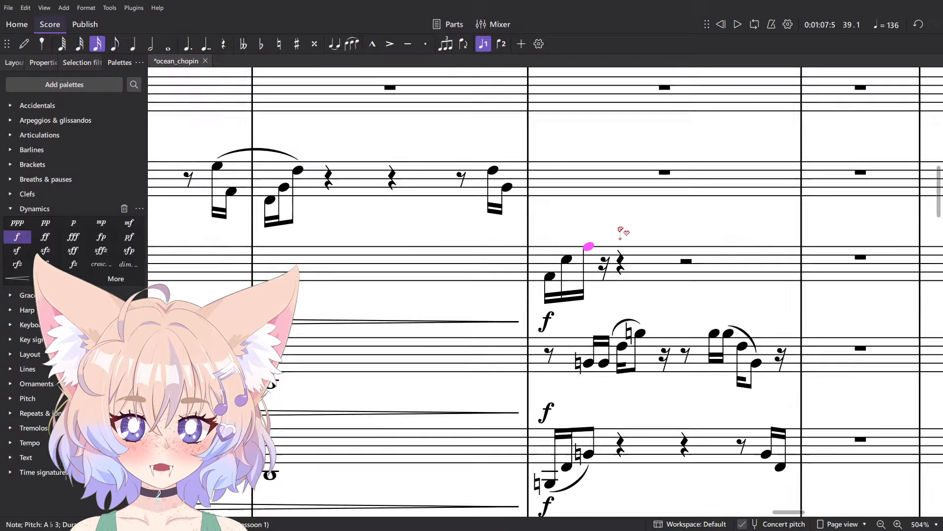
drag(653, 201, 584, 303)
scroll(582, 301, up, 2)
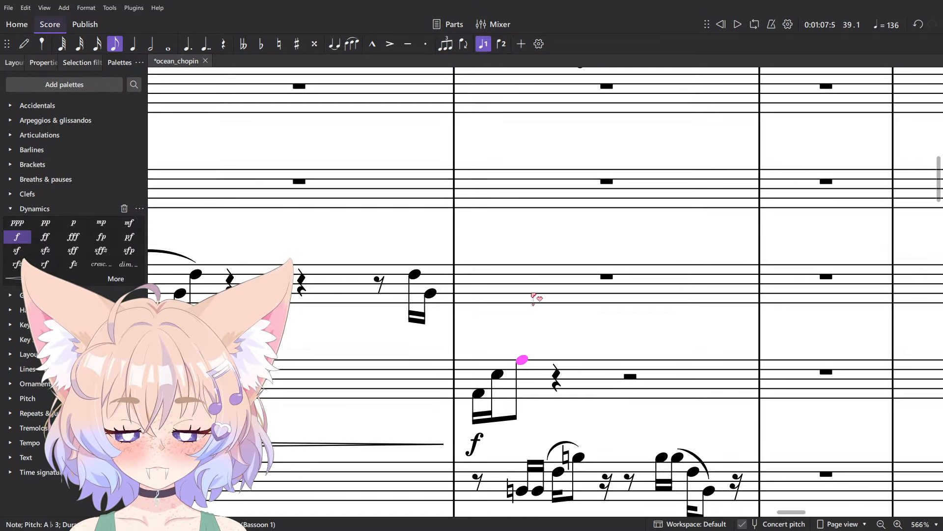
click(535, 287)
key(n)
scroll(517, 295, down, 5)
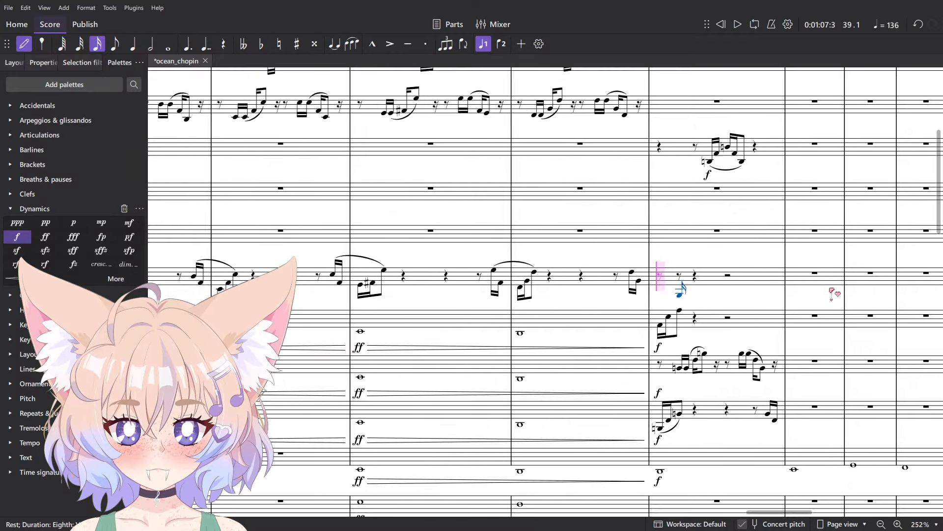
key(ctrl+z)
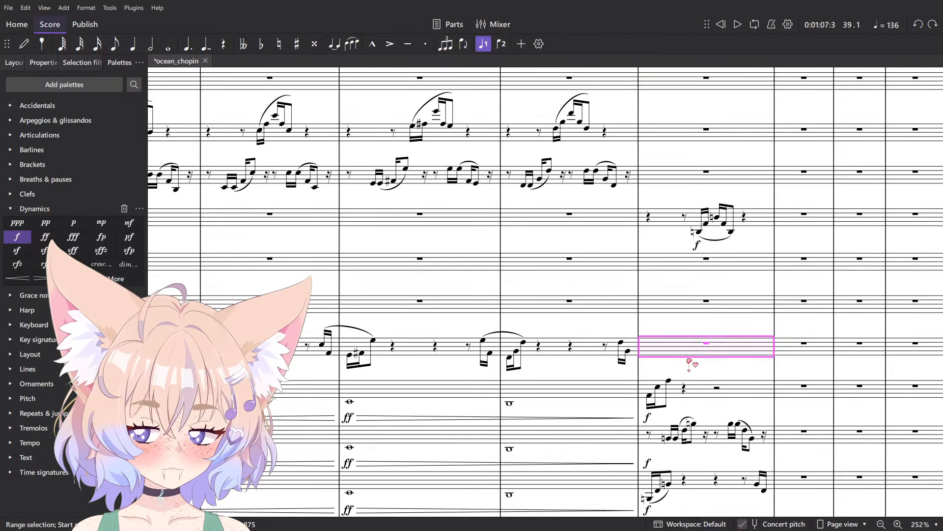
drag(445, 329, 432, 263)
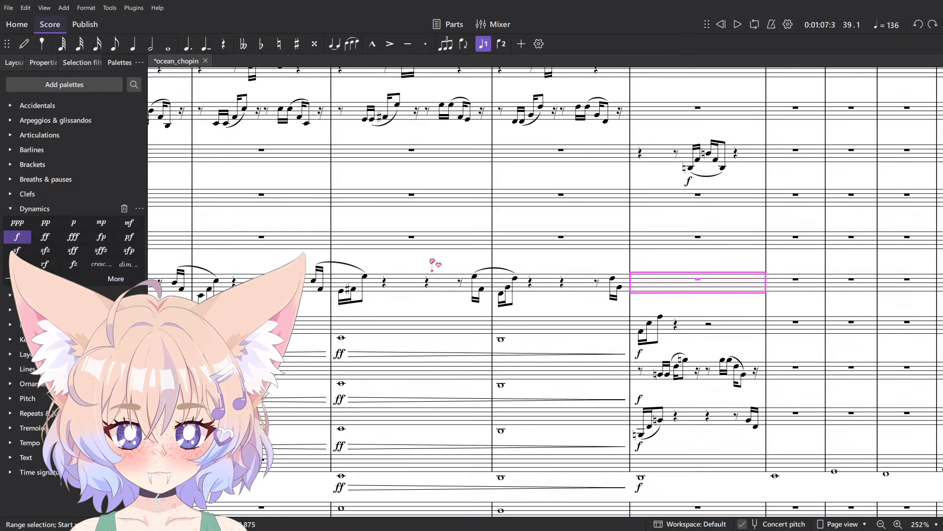
drag(433, 263, 271, 357)
click(526, 326)
scroll(524, 330, down, 3)
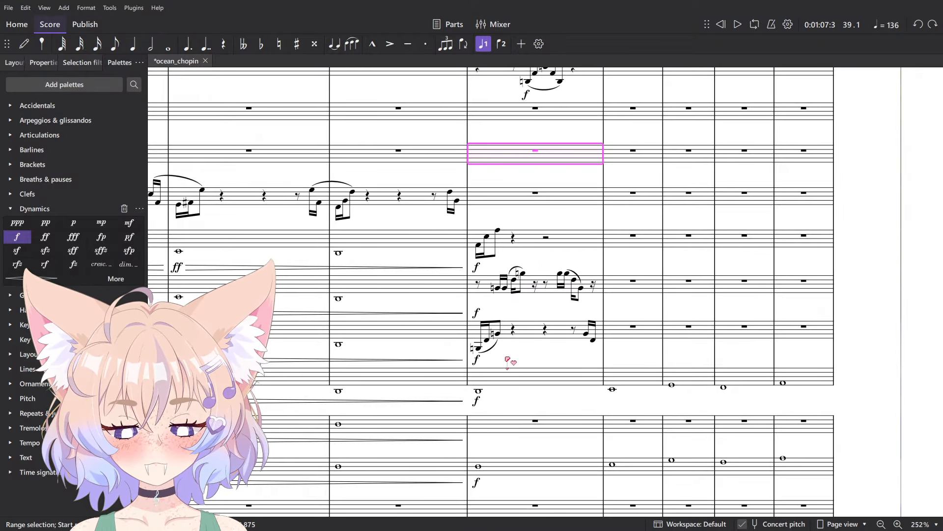
scroll(508, 361, up, 5)
click(627, 134)
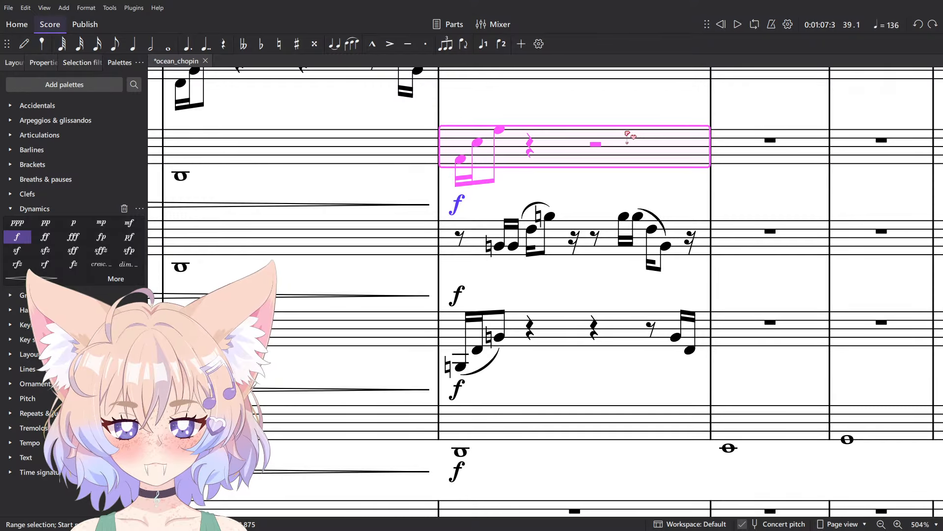
key(Escape)
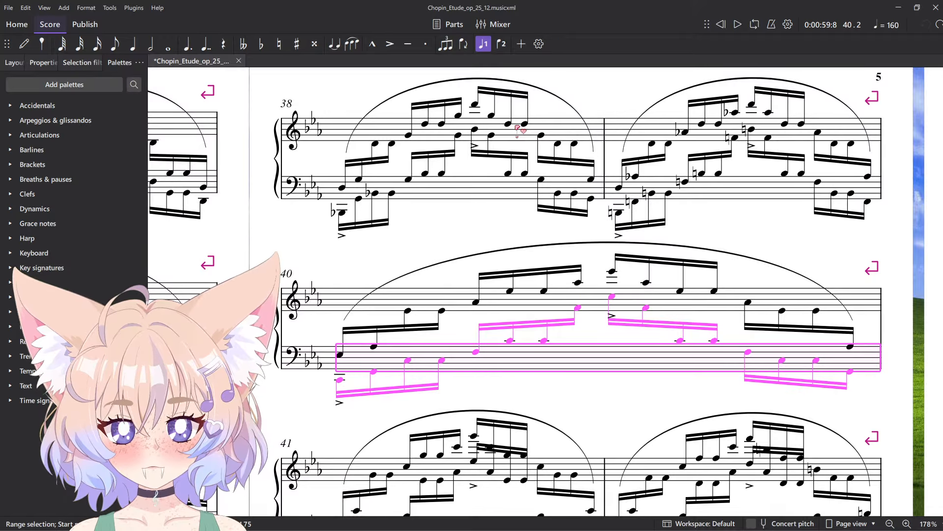
- Revoice the three-note Bassoon 1 figure in bar 39 to E♭3, A♭3 and E♭4, consulting bar 40 of the étude score
scroll(352, 353, up, 4)
click(270, 395)
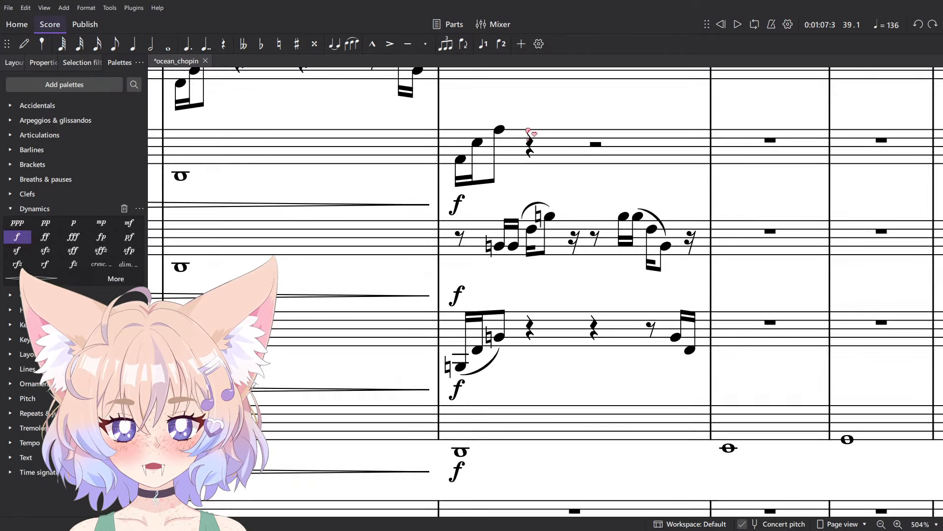
scroll(479, 343, up, 5)
drag(479, 316, 483, 307)
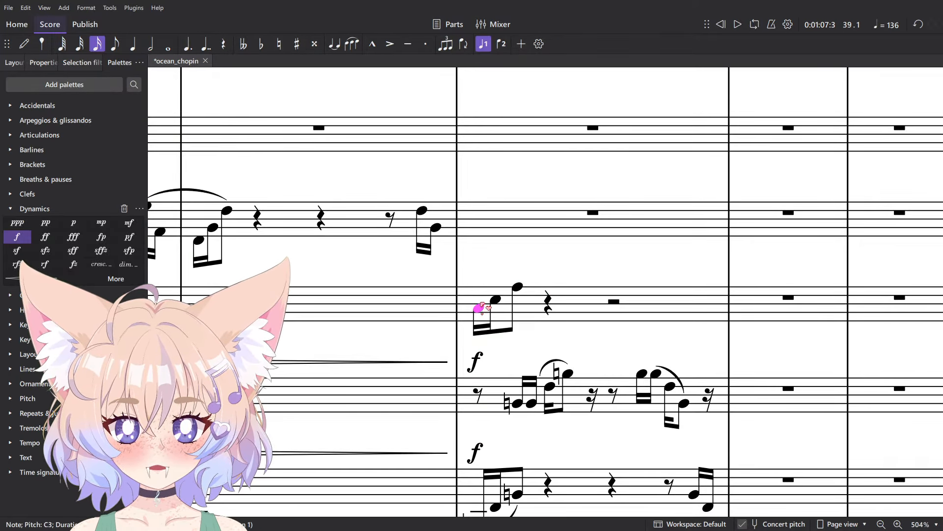
scroll(526, 299, down, 4)
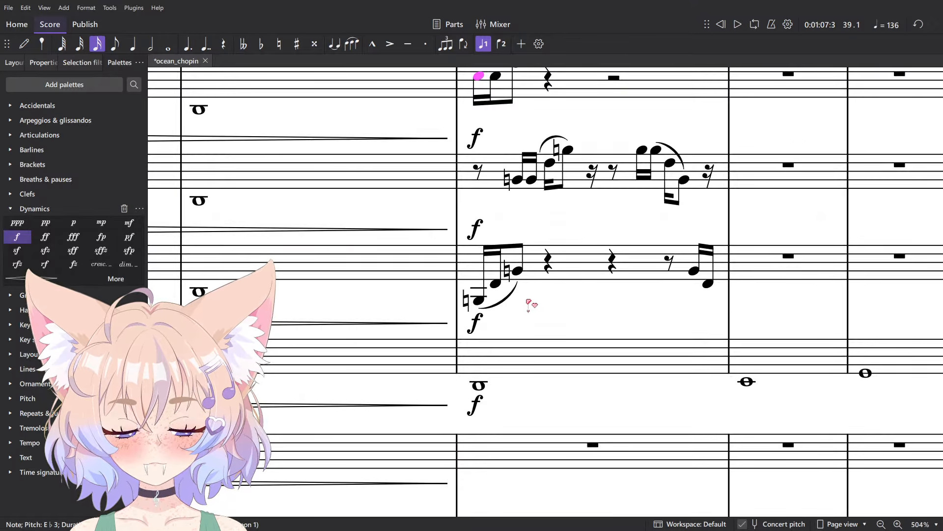
scroll(528, 302, up, 3)
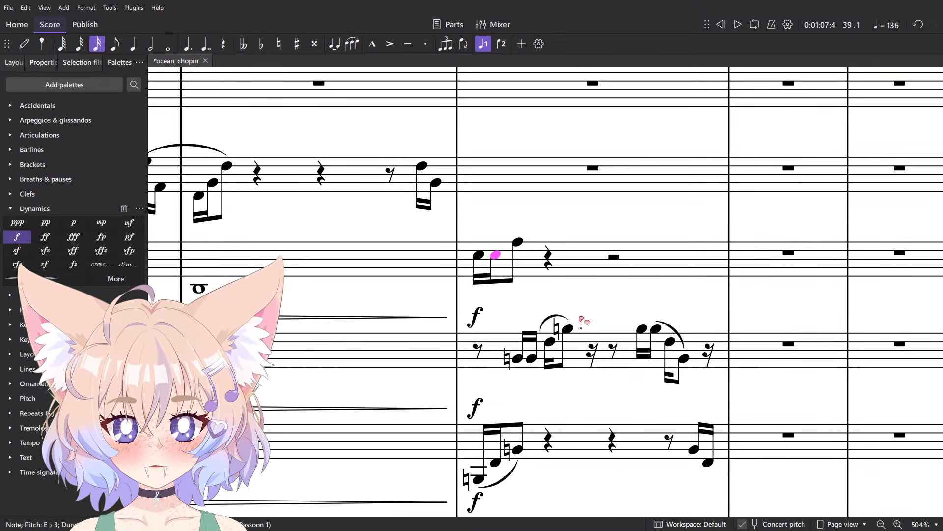
key(Right)
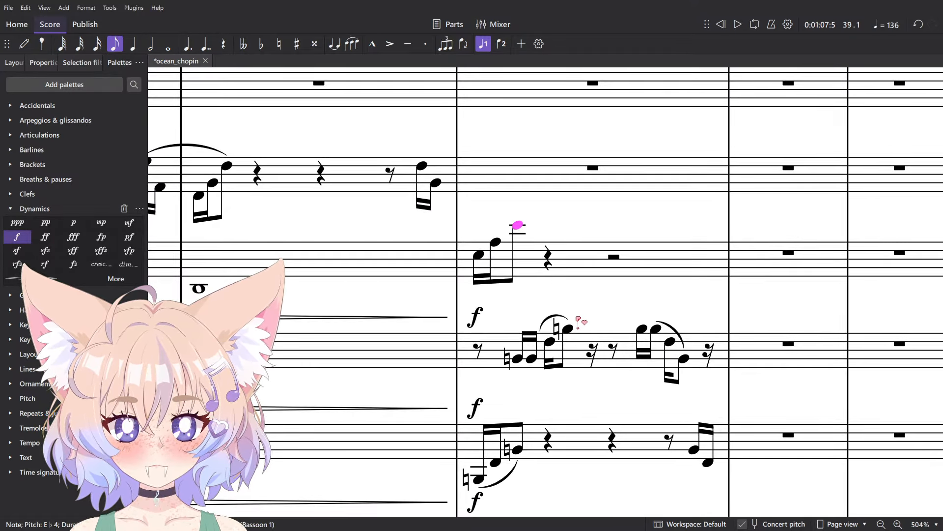
- Start note entry in Oboe 2's bar 39 with an eighth rest
scroll(578, 321, down, 3)
scroll(578, 322, up, 6)
key(n)
scroll(575, 350, down, 5)
scroll(568, 361, down, 1)
drag(563, 364, 554, 309)
scroll(553, 310, up, 7)
key(5)
click(438, 399)
key(4)
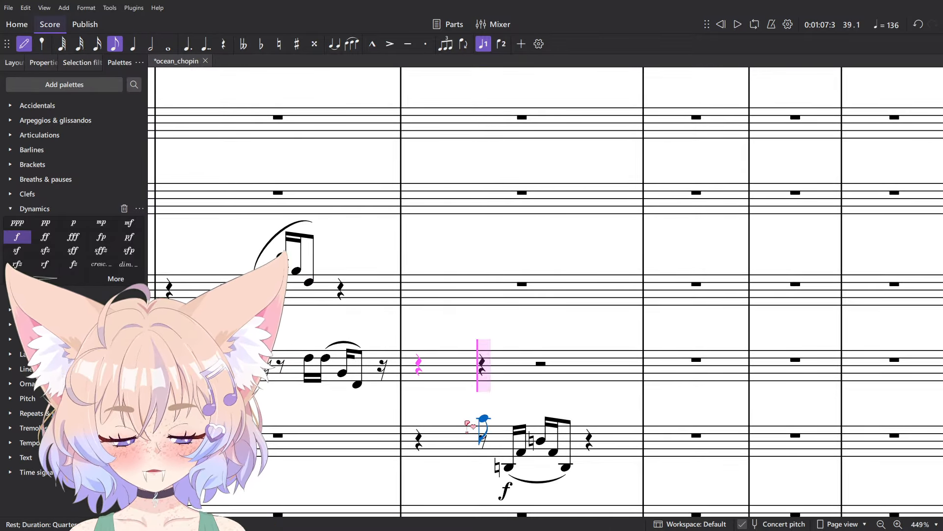
scroll(475, 379, down, 10)
scroll(471, 384, up, 11)
scroll(402, 422, up, 3)
key(Left)
key(0)
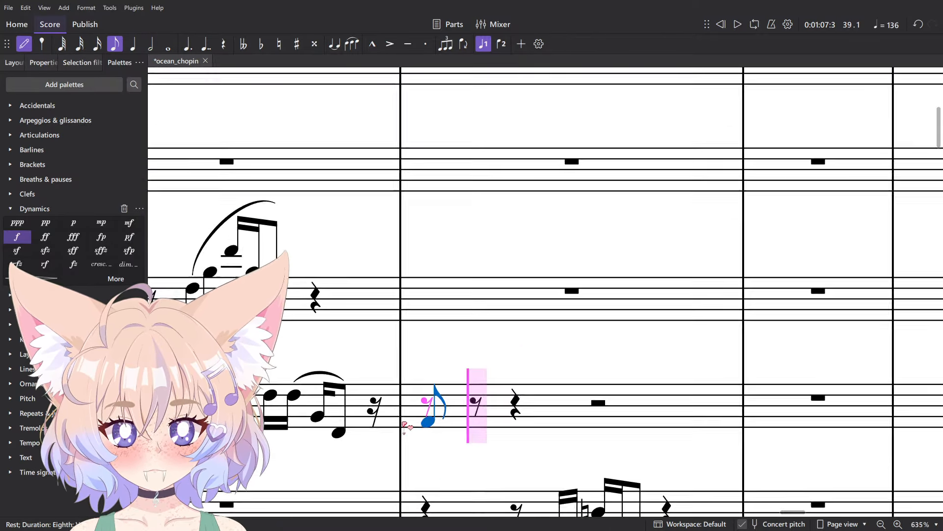
- Enter the sixteenths E♭4, E♭4, A♭4 and E♭5 after the opening eighth rest in Oboe 2's bar 39
scroll(403, 422, up, 3)
key(3)
click(497, 427)
click(623, 434)
scroll(614, 424, down, 2)
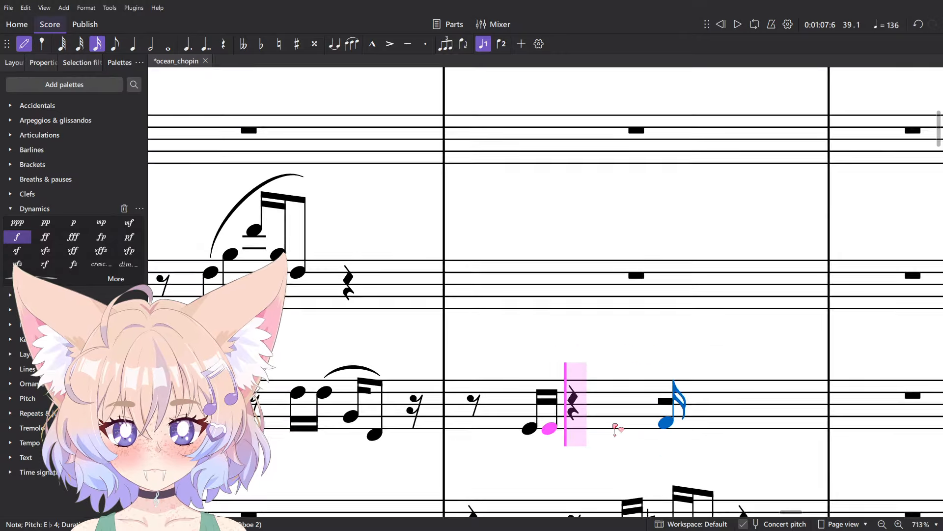
scroll(617, 429, down, 6)
scroll(609, 245, up, 6)
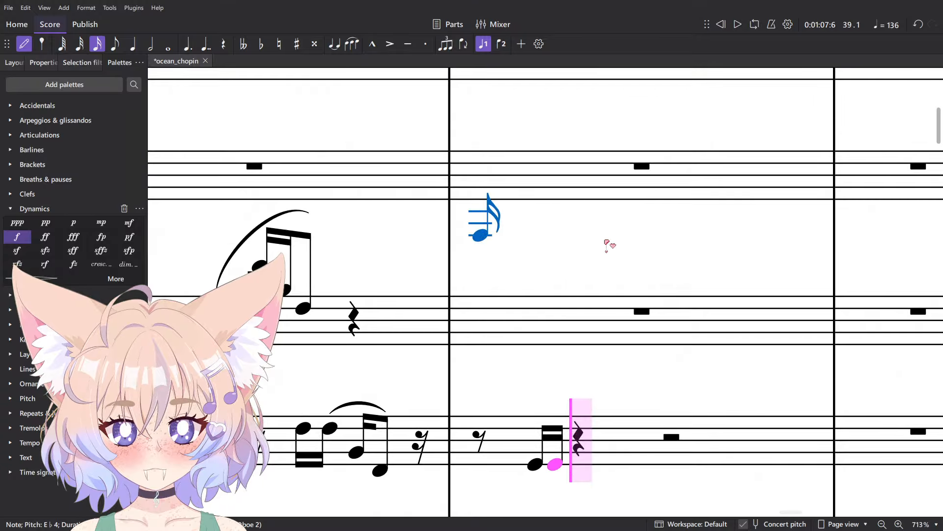
click(584, 446)
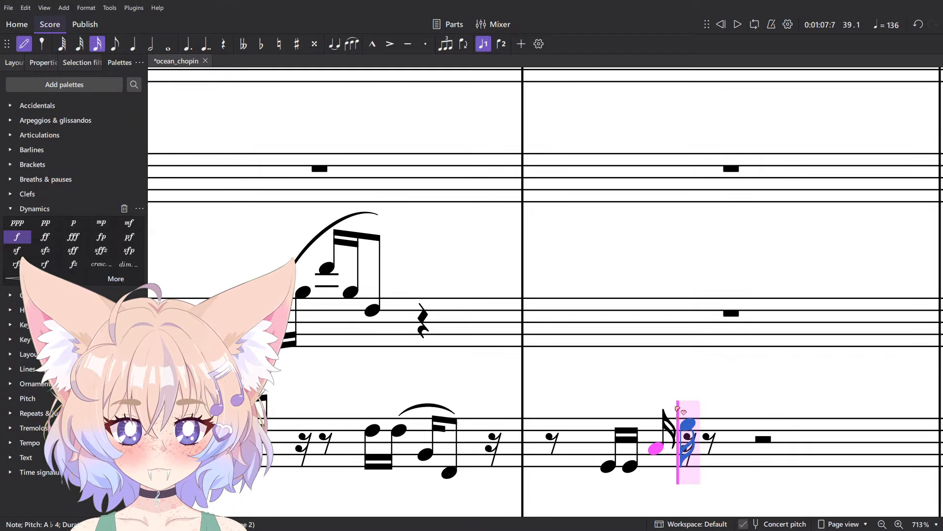
click(681, 418)
- Lengthen Oboe 2's E♭5 in bar 39 to an eighth and slur the A♭4 to it
key(Escape)
drag(835, 375, 585, 295)
key(4)
click(379, 386)
ctrl+click(429, 343)
scroll(380, 387, down, 8)
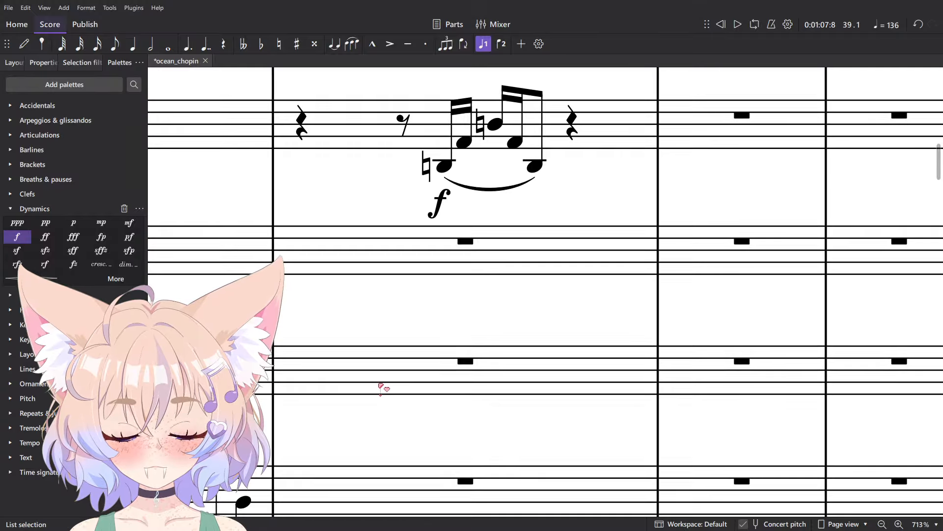
- Examine the new Oboe 2 figure in bar 39 alongside the surrounding staves
scroll(381, 387, down, 4)
click(370, 438)
scroll(373, 253, up, 2)
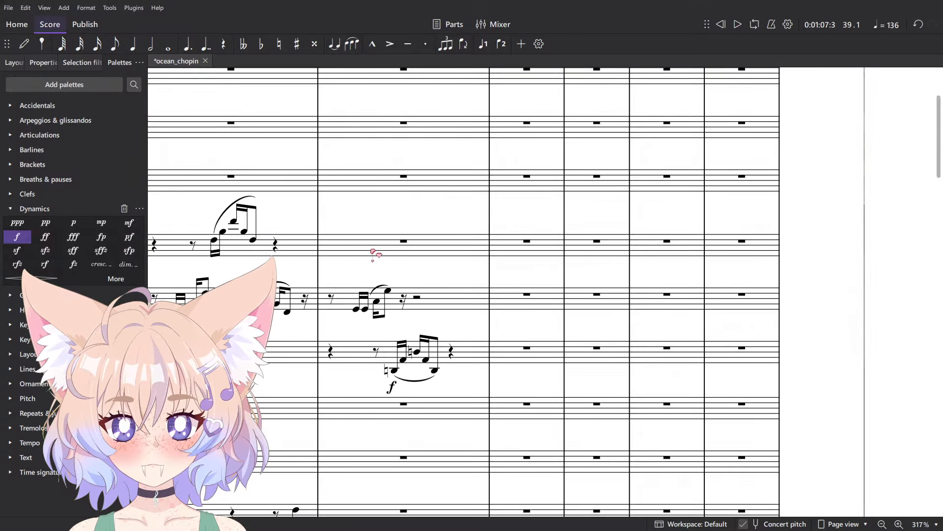
scroll(376, 255, up, 3)
click(364, 307)
click(387, 290)
scroll(387, 290, down, 3)
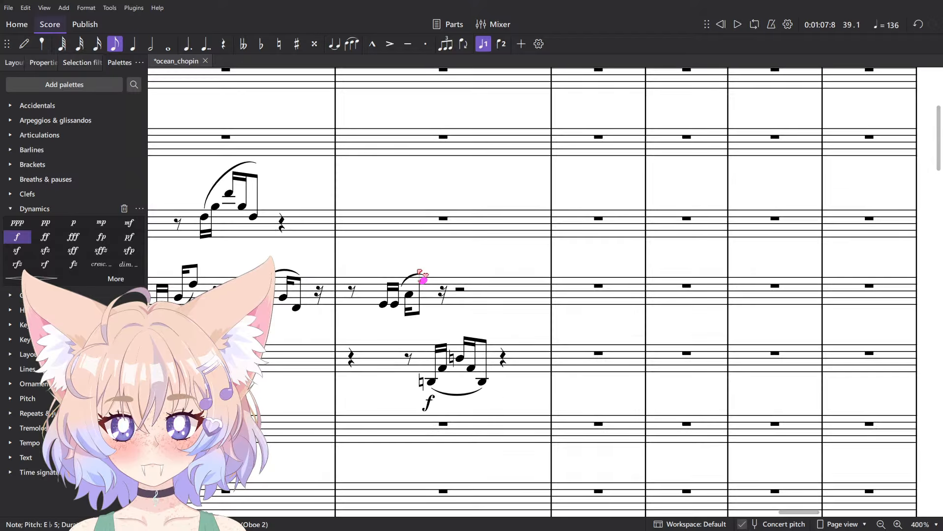
scroll(876, 223, down, 7)
drag(419, 270, 526, 337)
scroll(561, 325, up, 9)
- Begin Oboe 1's bar 39 with a quarter rest and an eighth rest, ready for sixteenth-note entry
click(562, 321)
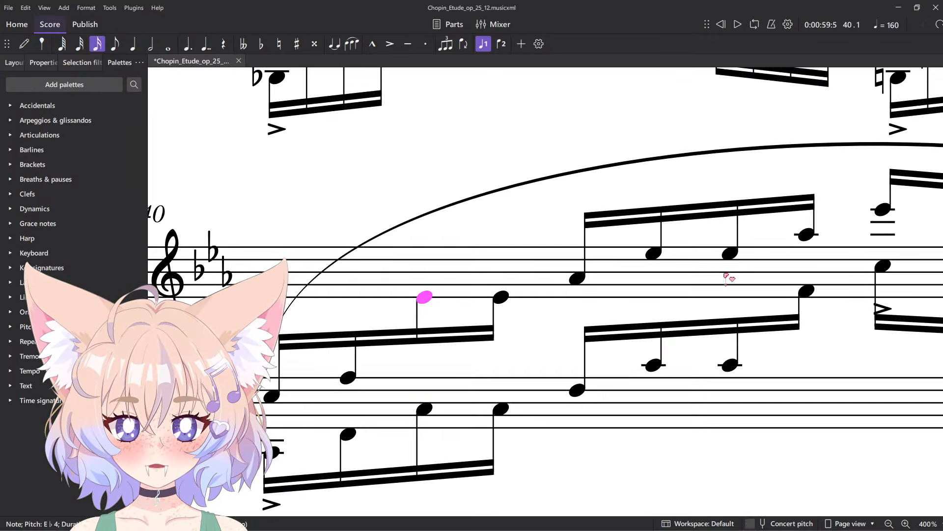
scroll(729, 279, down, 5)
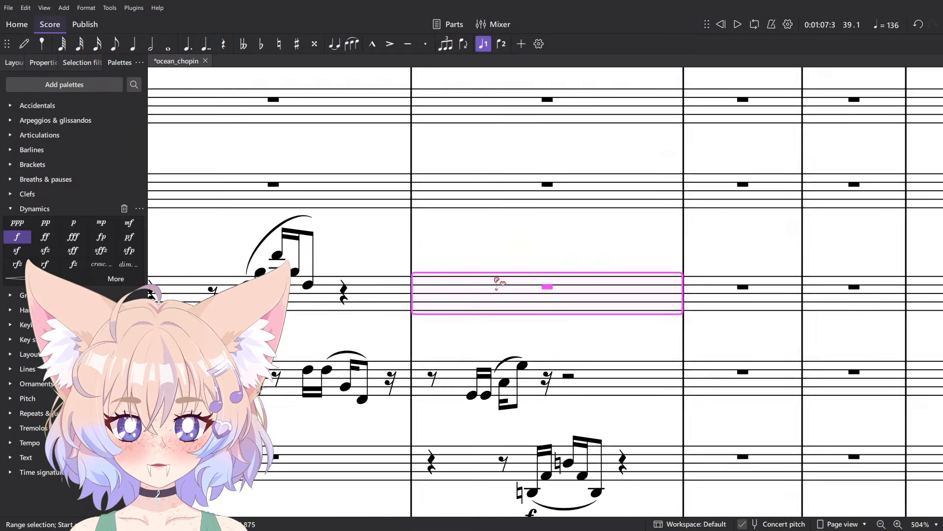
scroll(590, 274, up, 3)
key(5)
scroll(388, 410, down, 1)
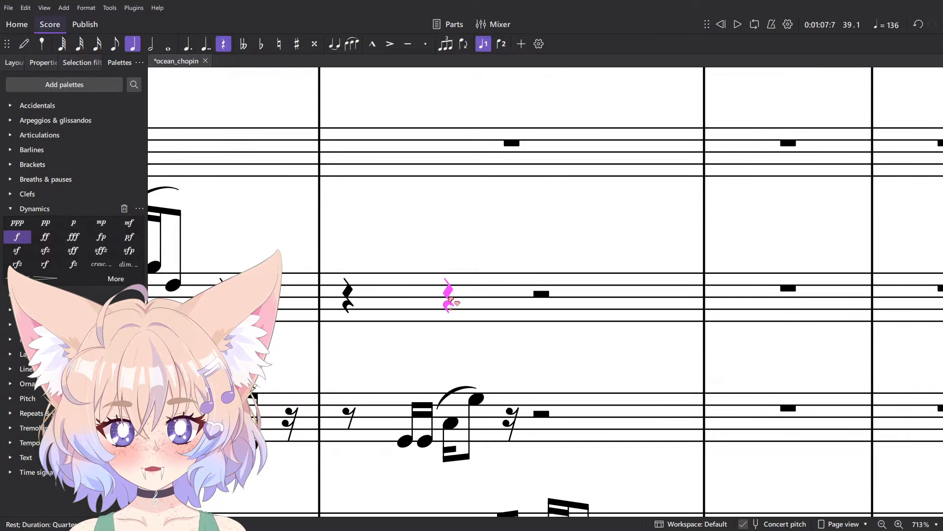
key(4)
key(n)
key(3)
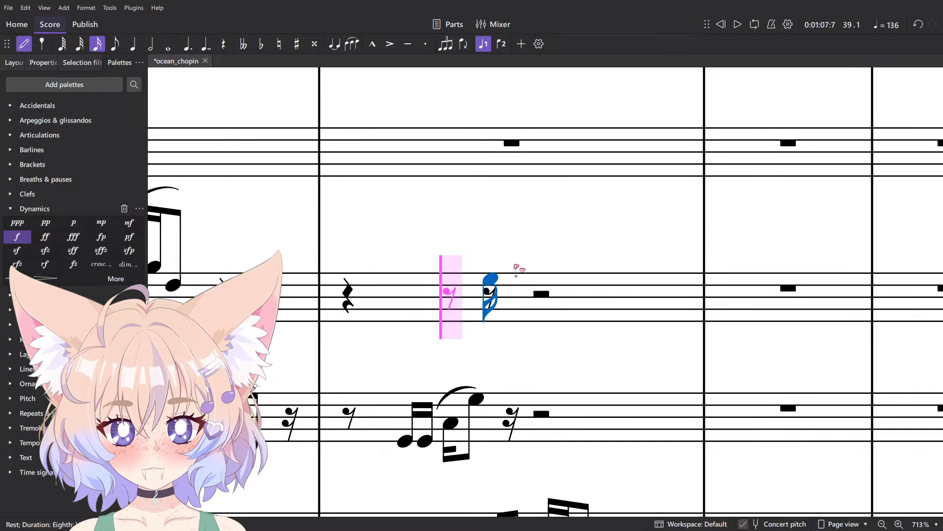
- Enter the sixteenths E♭5, A♭5, E♭6, A♭5 and E♭5 after the rests in Oboe 1's bar 39
click(490, 278)
click(510, 261)
click(546, 237)
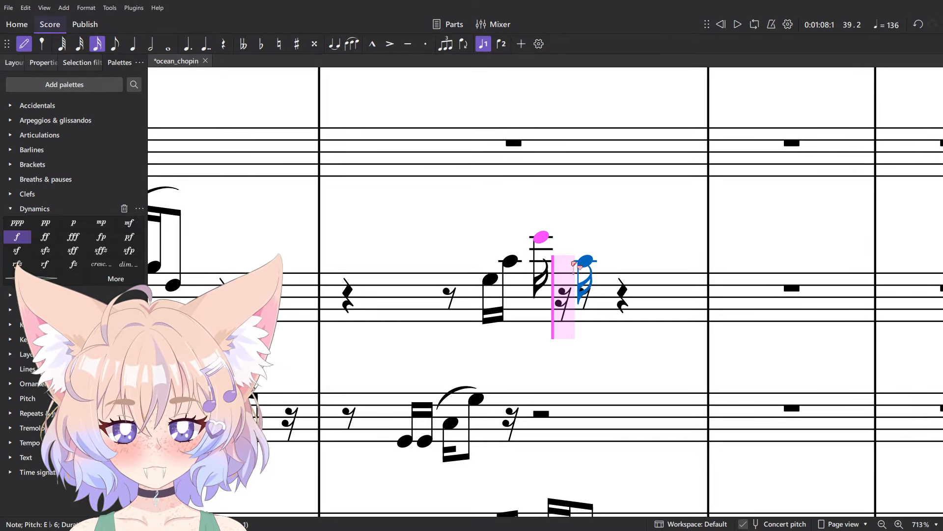
click(574, 260)
click(596, 278)
key(Escape)
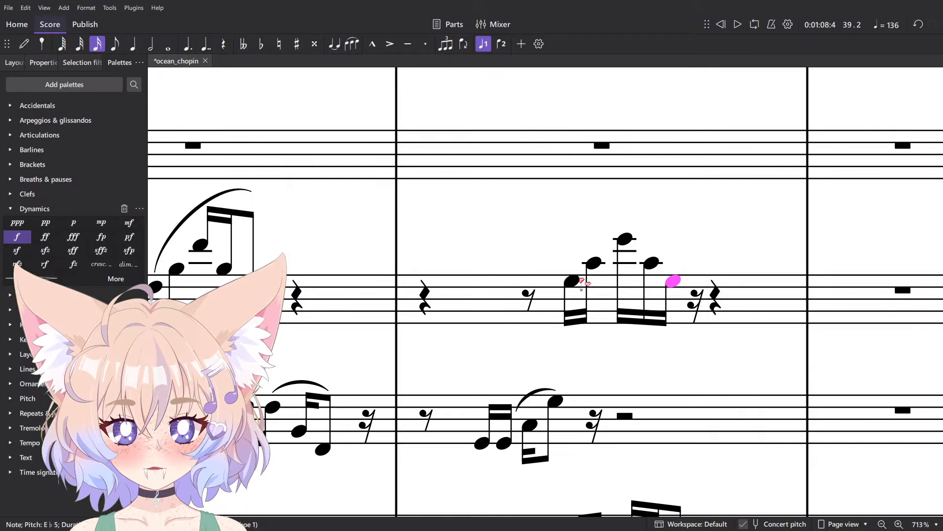
- Lengthen the last E♭5 of Oboe 1's figure in bar 39 to an eighth and slur all five notes
key(4)
shift+click(488, 281)
key(s)
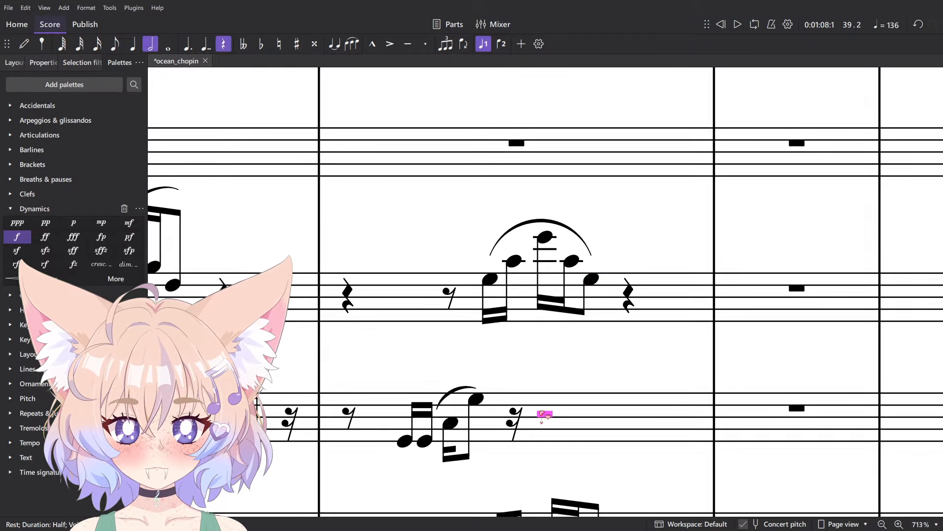
- Complete Oboe 2's bar 39 with an eighth rest, sixteenths E♭5, E♭5, A♭4 and an eighth E♭4, slurring the last three notes
click(544, 413)
key(n)
key(3)
click(594, 401)
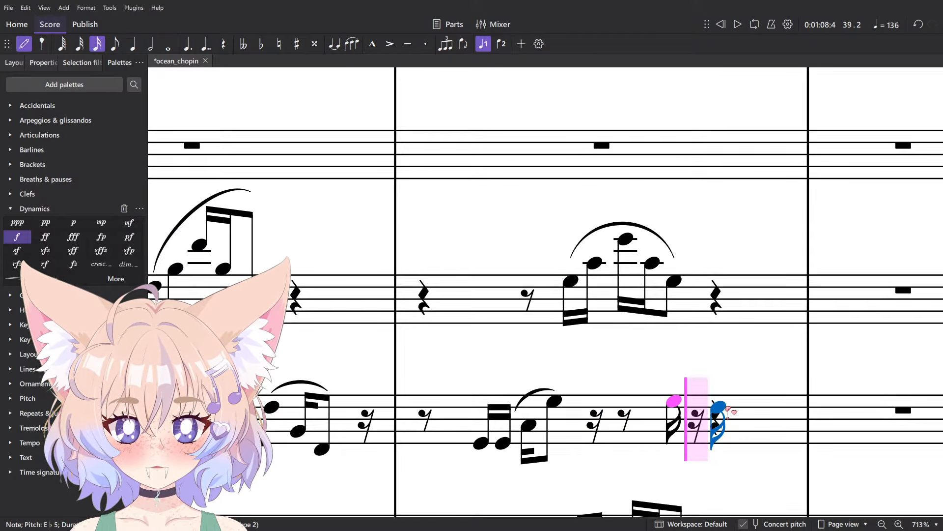
click(697, 402)
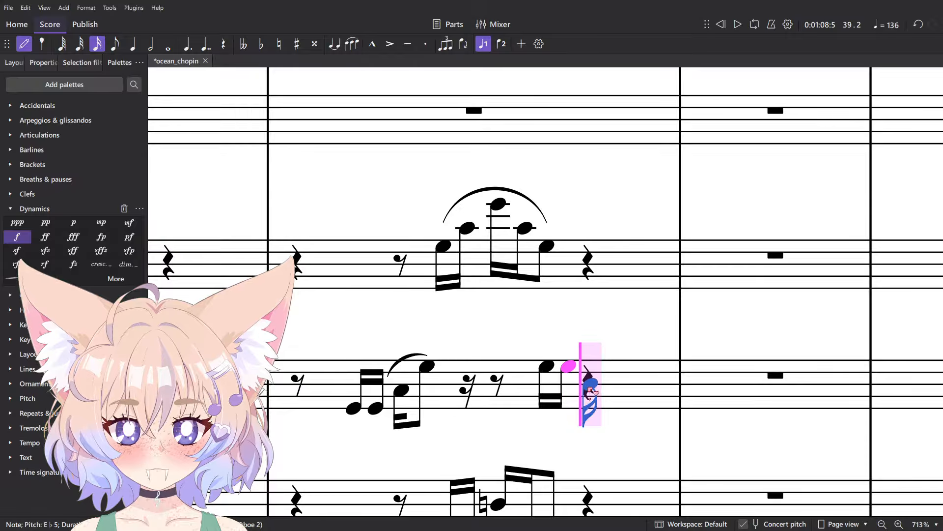
click(612, 391)
click(614, 411)
key(Escape)
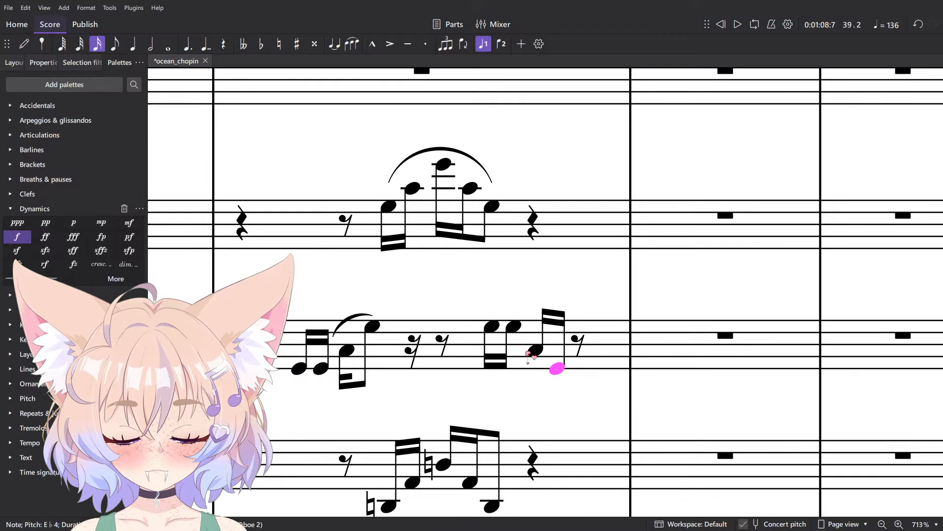
key(4)
key(Escape)
scroll(470, 284, down, 4)
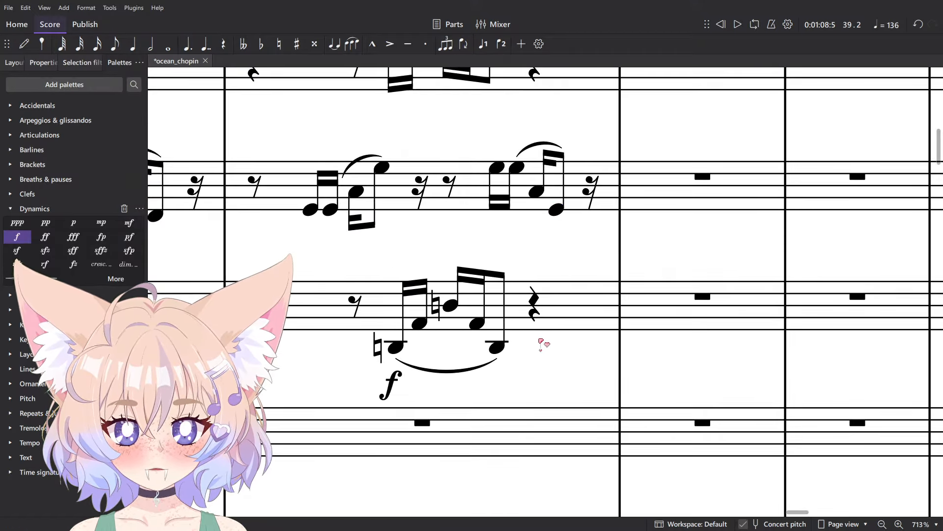
- Fill the rest of Bassoon 1's bar 39 with a quarter rest, an eighth rest and the sixteenths E♭4 and A♭3
scroll(496, 335, down, 1)
key(n)
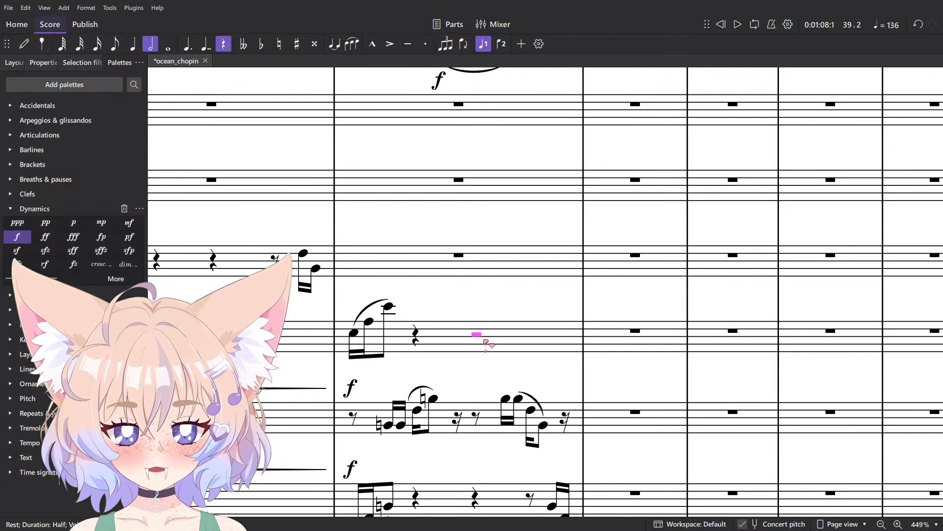
click(475, 336)
key(4)
right_click(530, 329)
scroll(530, 330, down, 3)
scroll(530, 330, up, 2)
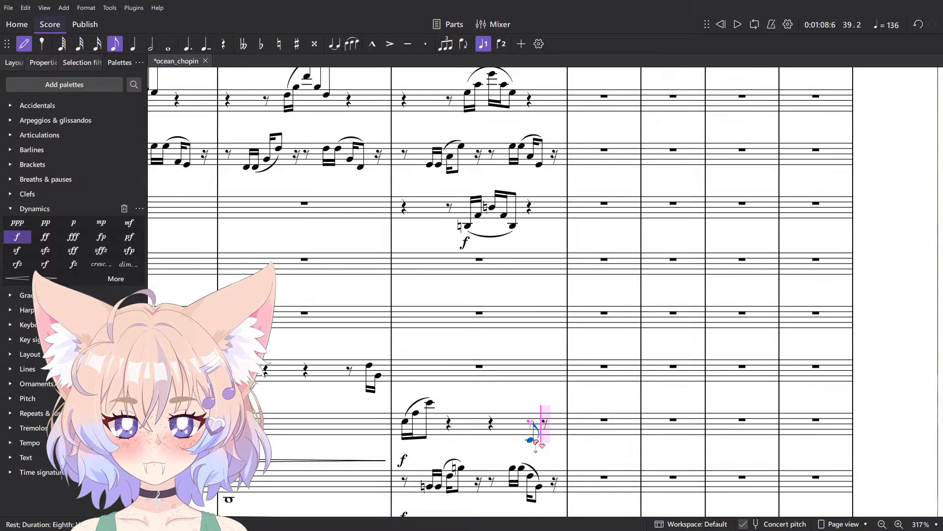
scroll(540, 442, up, 6)
key(4)
click(551, 399)
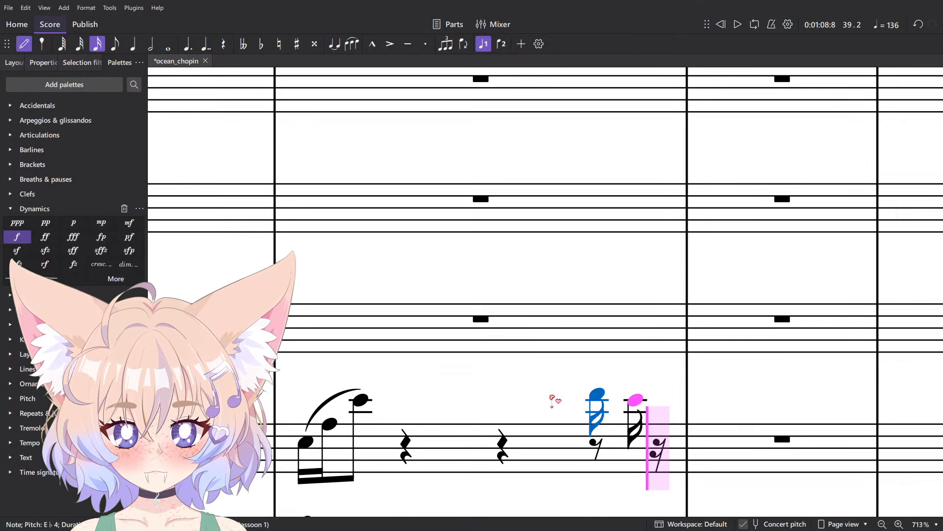
key(a)
key(Escape)
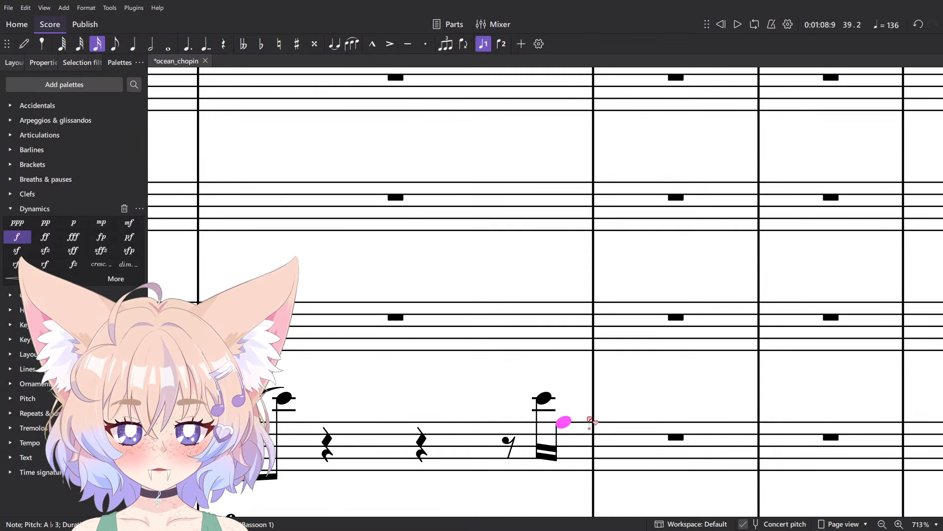
- Slur the two closing sixteenths of Bassoon 1's bar 39
scroll(591, 422, down, 5)
scroll(577, 344, down, 4)
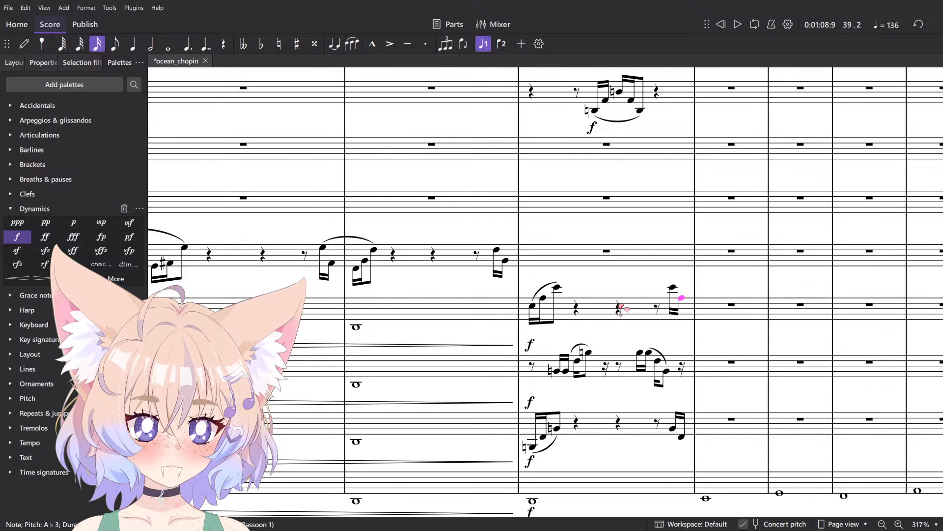
scroll(573, 280, up, 5)
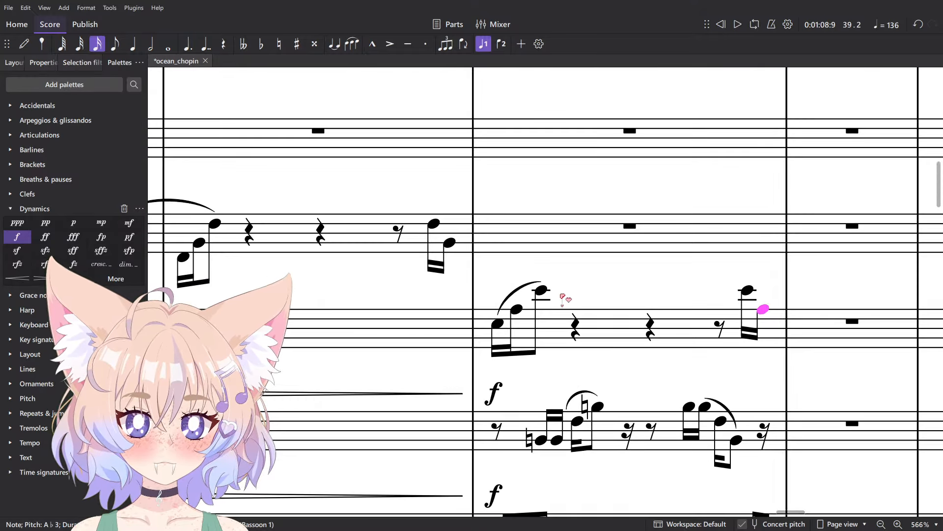
click(542, 292)
click(750, 291)
key(s)
scroll(661, 228, down, 3)
scroll(626, 304, up, 5)
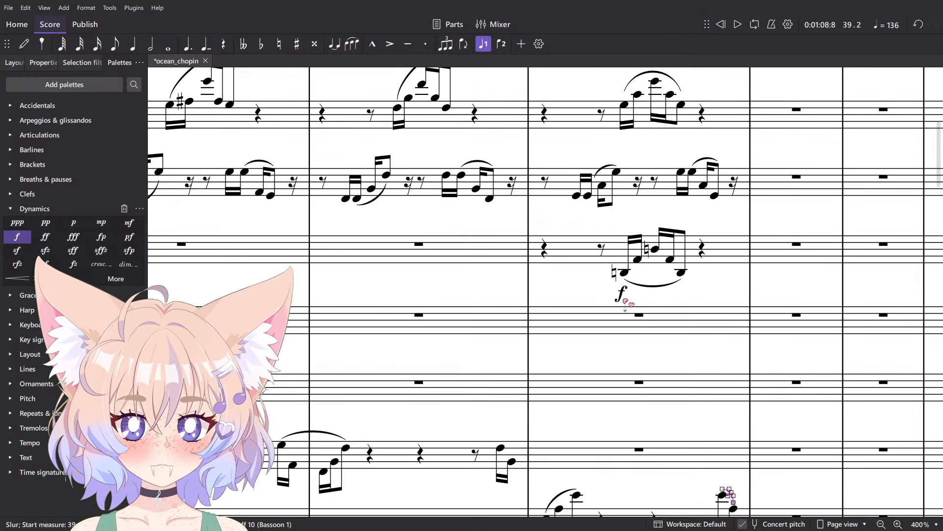
- Copy bar 39 of all staves from Oboe 1 down to Bassoon 3 into bar 40
click(588, 197)
scroll(588, 201, down, 7)
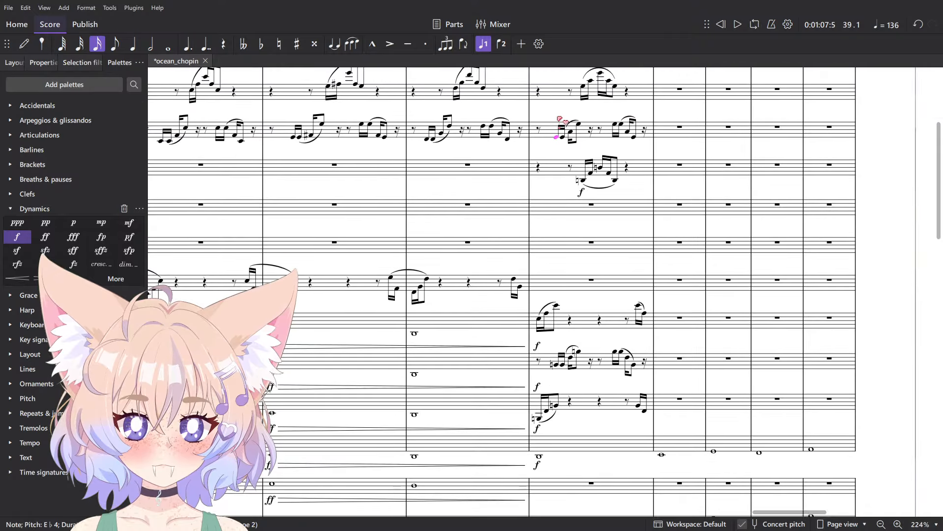
click(525, 339)
click(595, 445)
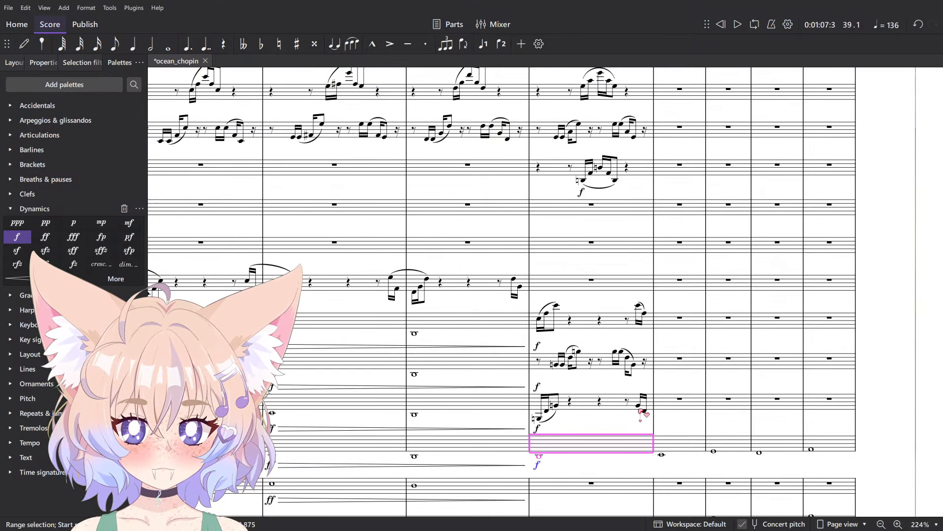
click(643, 414)
scroll(643, 414, up, 8)
key(Escape)
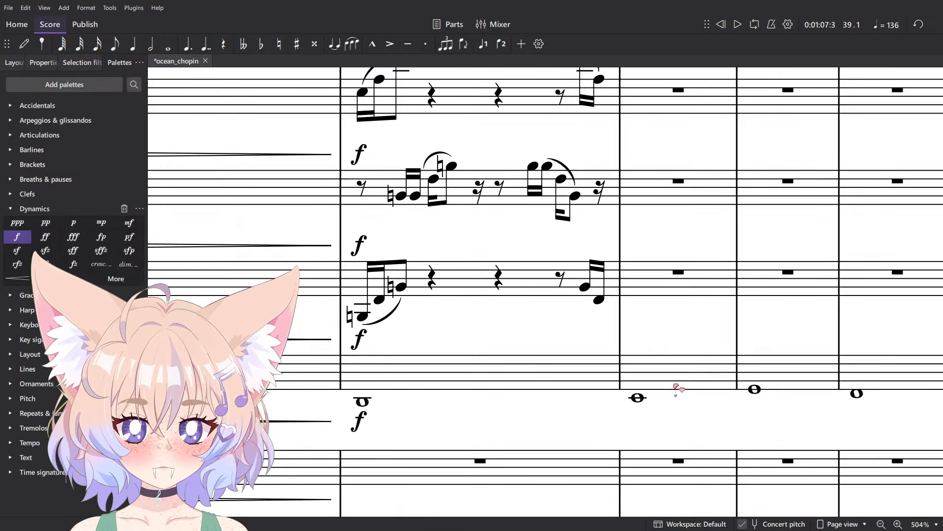
scroll(678, 388, down, 5)
click(652, 291)
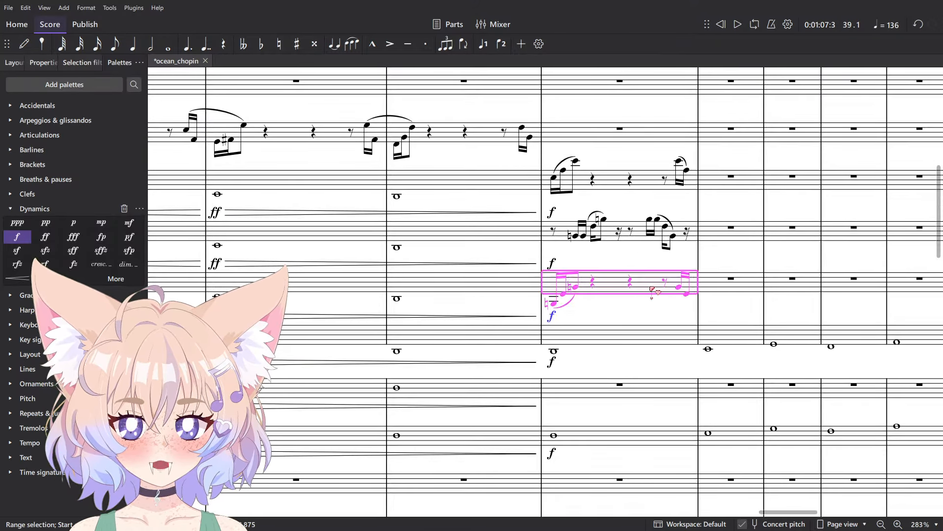
scroll(653, 291, down, 1)
shift+click(659, 330)
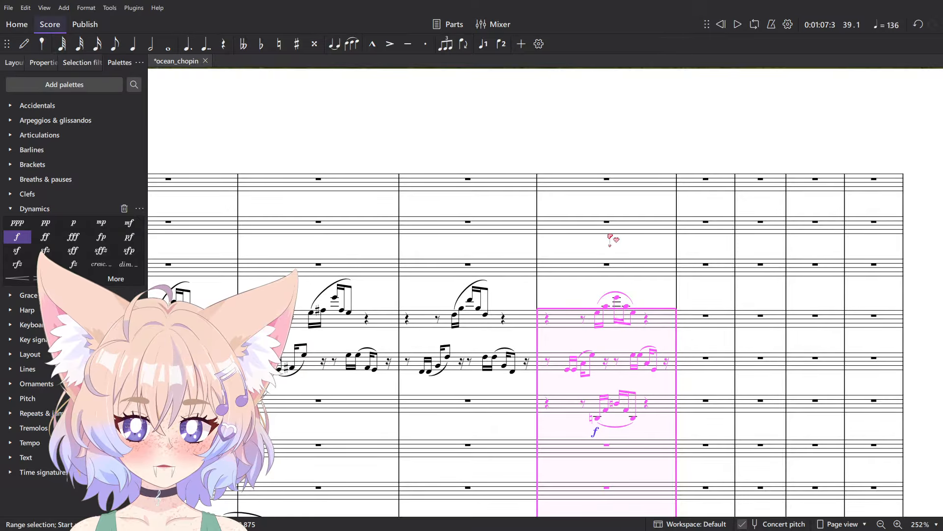
scroll(509, 408, down, 5)
key(Escape)
- Delete the copied forte dynamics from bar 40 in Oboe 3 and Bassoons 1 to 3
click(632, 216)
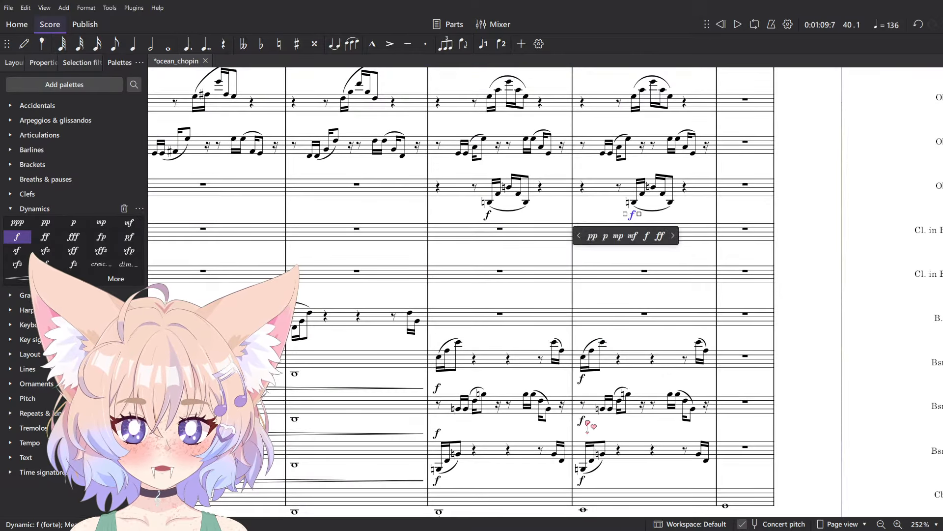
ctrl+click(582, 421)
scroll(591, 412, right, 1)
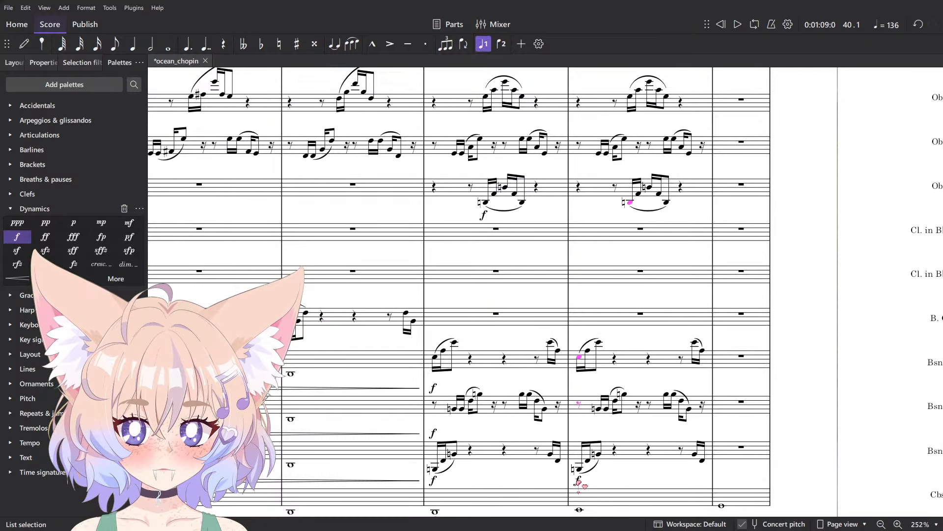
click(629, 449)
scroll(668, 397, down, 4)
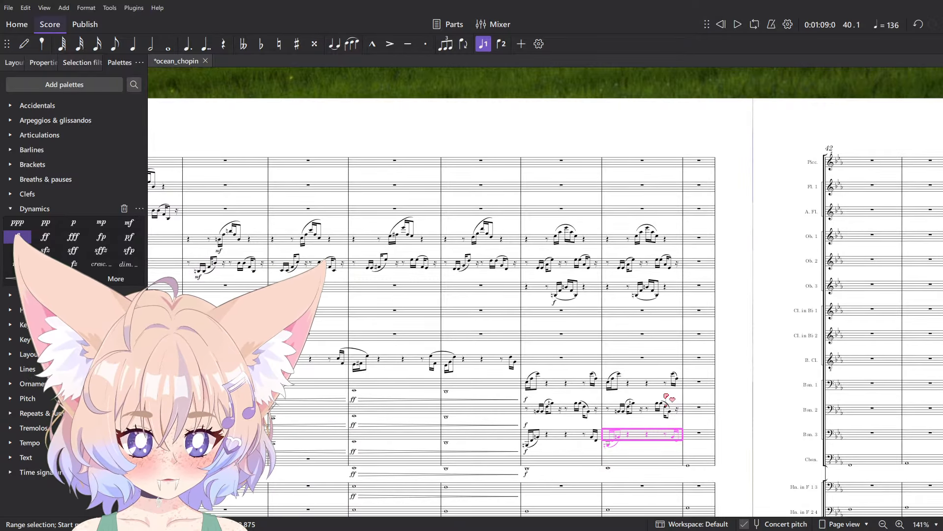
scroll(667, 396, up, 11)
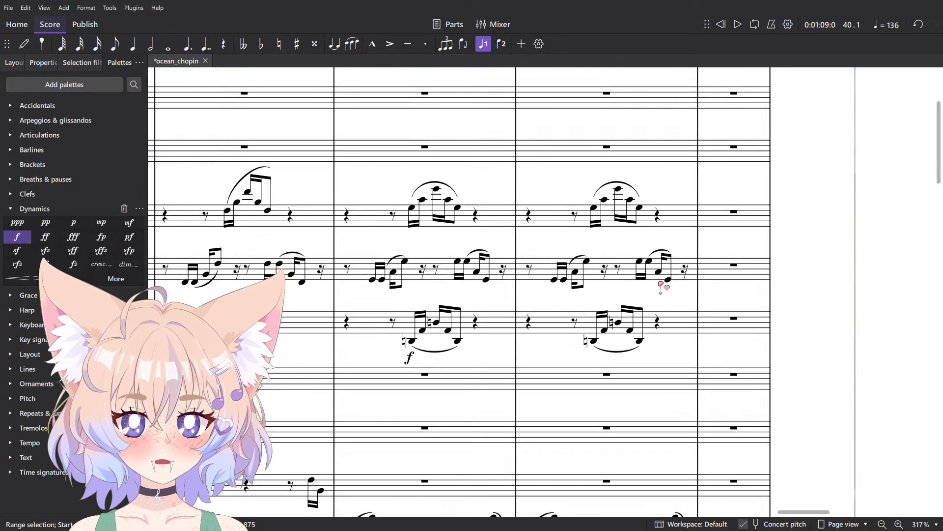
- Replace Bassoon 3's opening slur in bar 40 with one running from the closing sixteenths of bar 39 to bar 40's third note
click(570, 372)
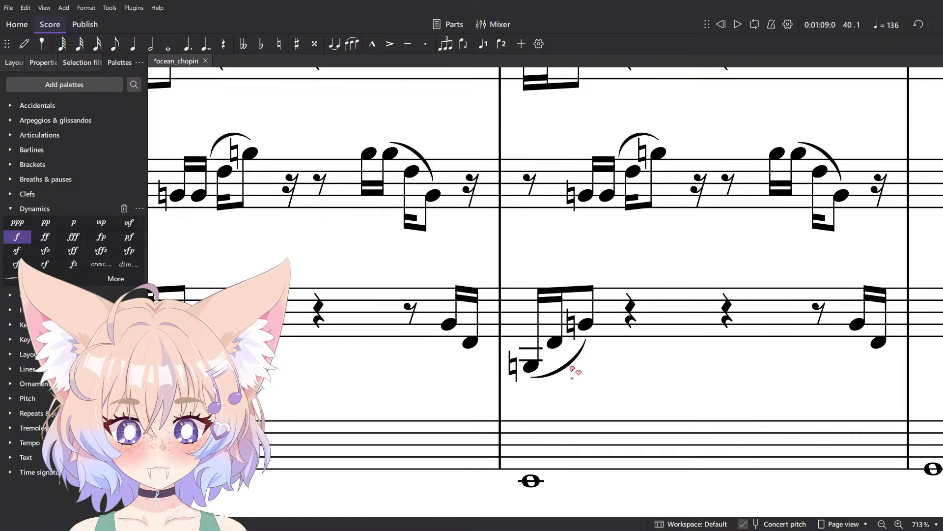
click(563, 367)
click(586, 324)
ctrl+click(449, 324)
scroll(454, 324, down, 5)
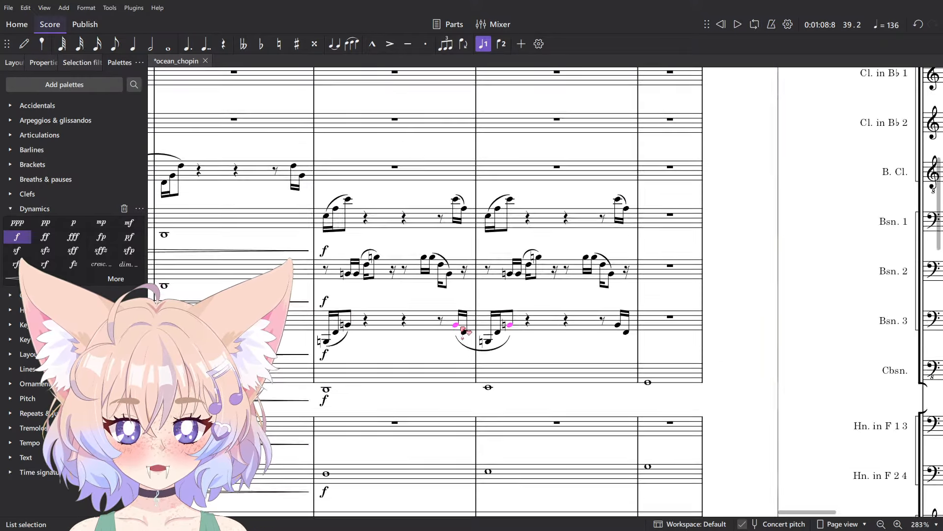
scroll(467, 366, down, 5)
- Replace Bassoon 1's short slurs around the barline with one from the closing sixteenths of bar 39 to bar 40's third note
scroll(466, 379, up, 6)
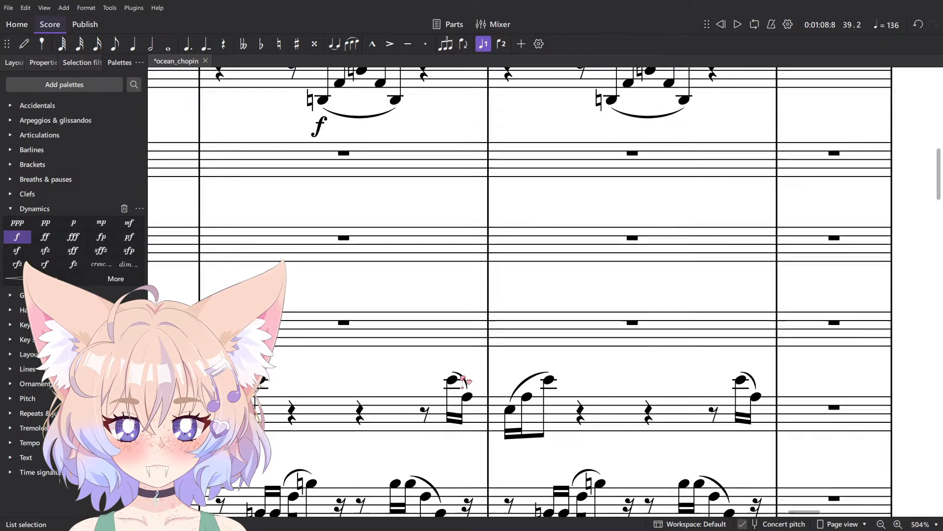
ctrl+click(573, 381)
scroll(560, 324, down, 7)
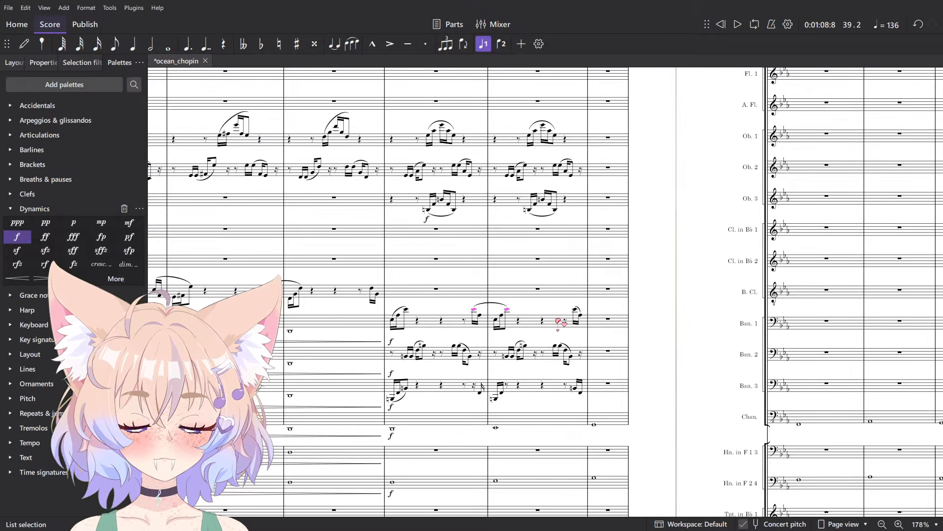
- Switch to the Chopin_Etude_op_25_12 piano score and play back the right hand of bar 40
key(alt+Tab)
key(alt+Tab)
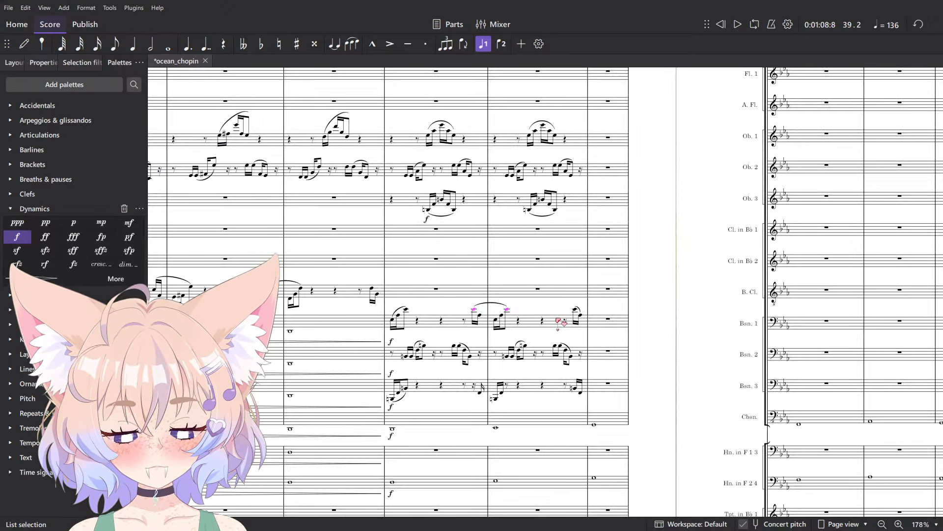
key(alt+Tab)
scroll(551, 270, down, 4)
drag(551, 269, 516, 256)
click(354, 301)
key(space)
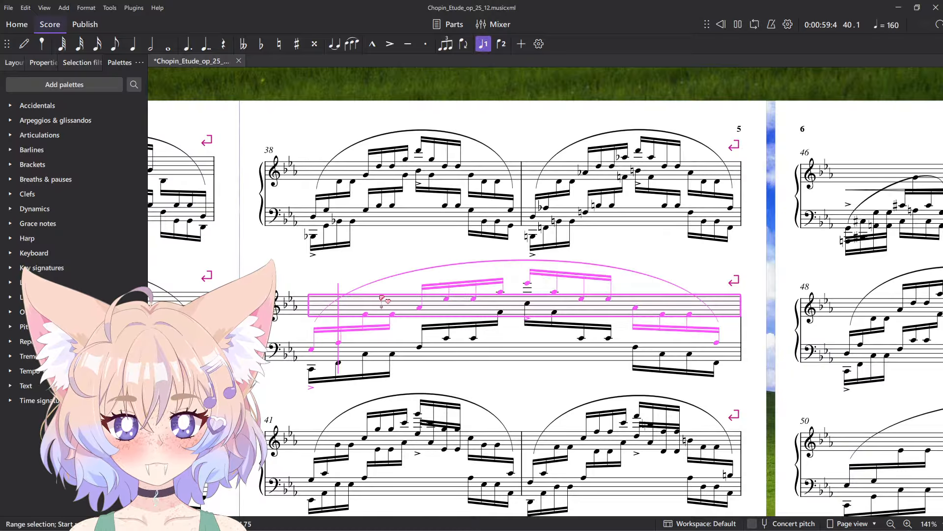
drag(421, 261, 436, 159)
- Compare bar 40 of the orchestral score with the piano score and play the piano's left hand in bar 39
key(alt+Tab)
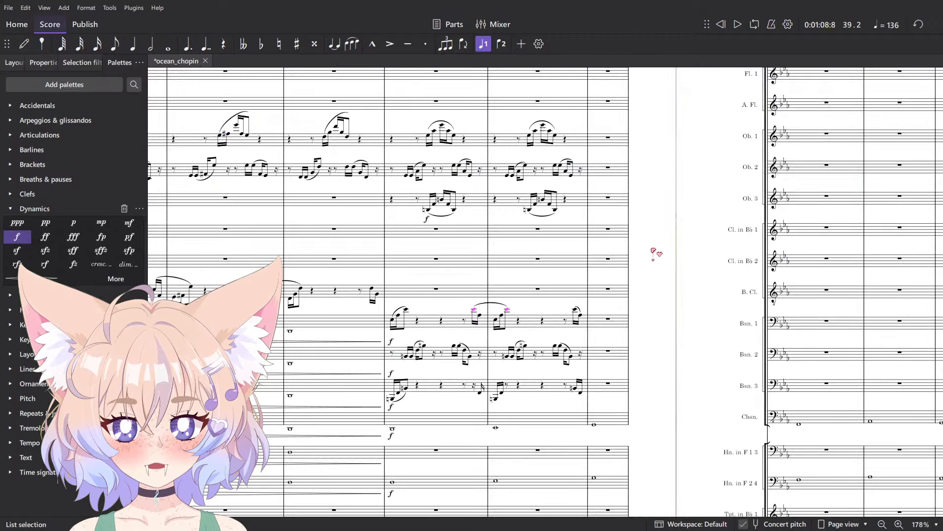
click(534, 327)
key(alt+Tab)
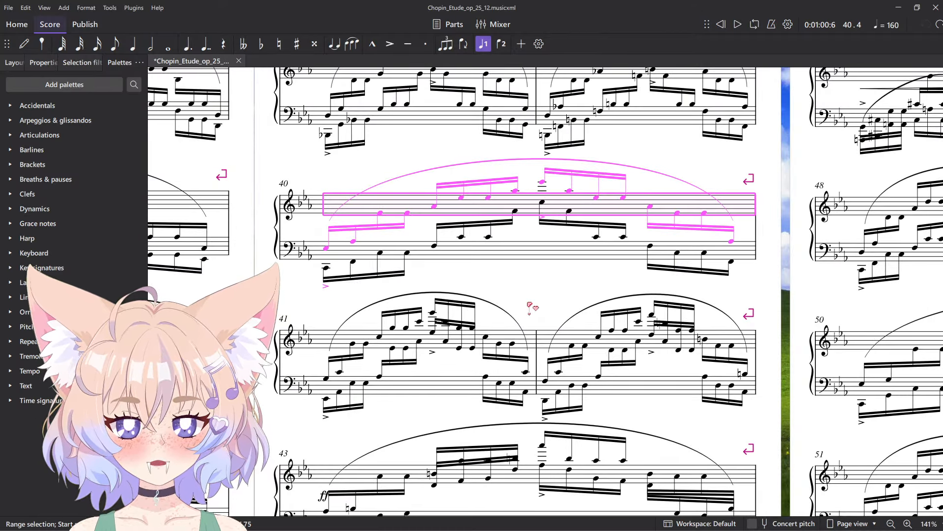
scroll(529, 309, up, 4)
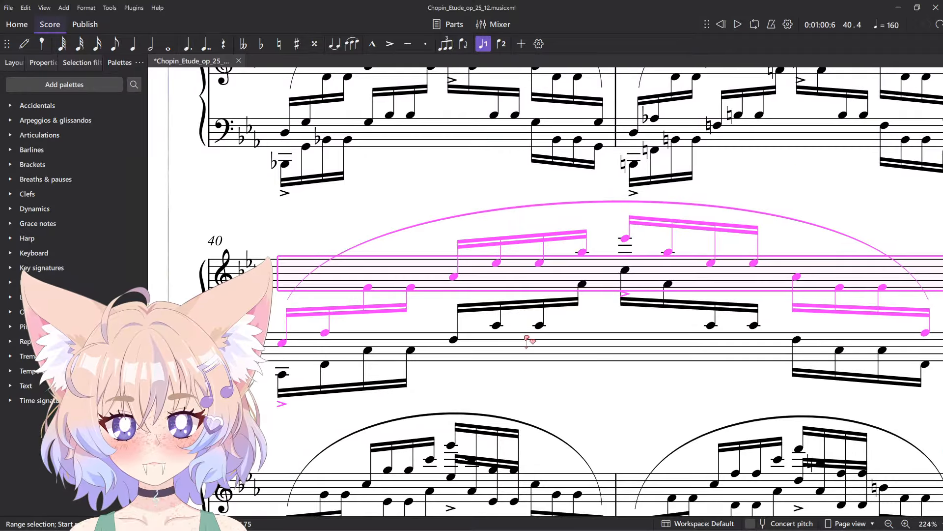
key(alt+Tab)
key(alt+Tab)
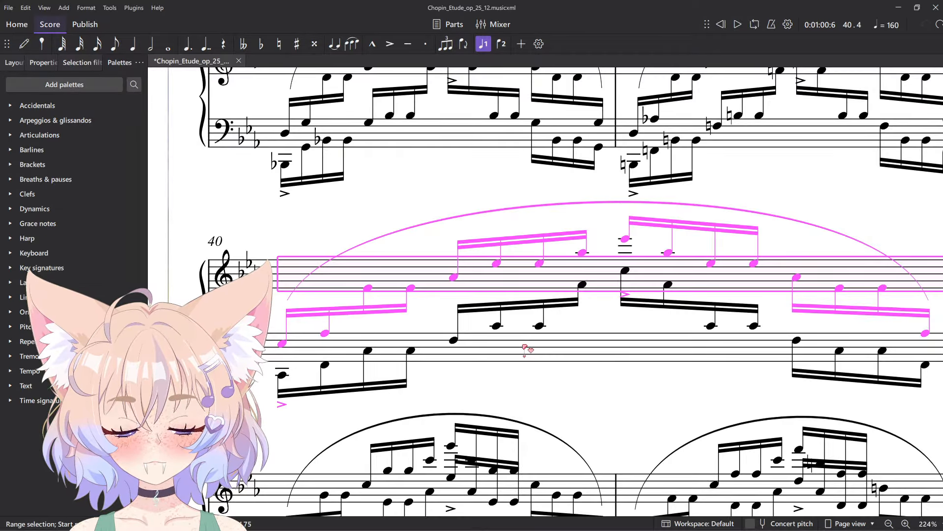
scroll(648, 305, down, 4)
key(space)
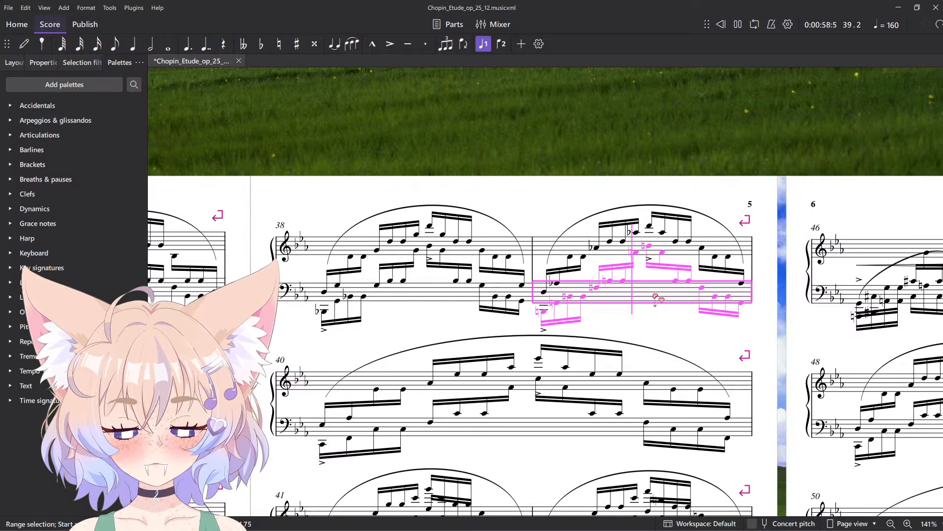
- Return to the ocean_chopin score and play back bars 39 and 40 from Oboe 1 through Bassoon 3
key(alt+Tab)
click(436, 323)
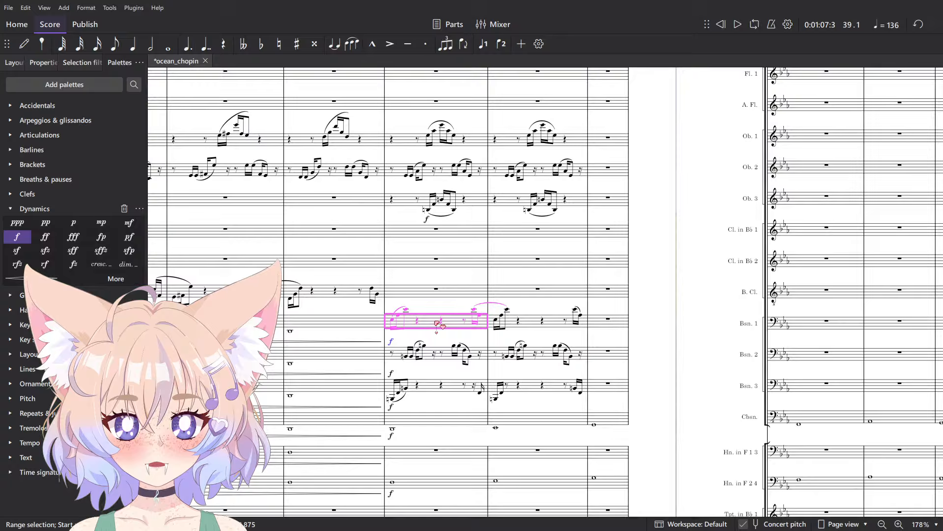
click(541, 322)
key(space)
click(529, 386)
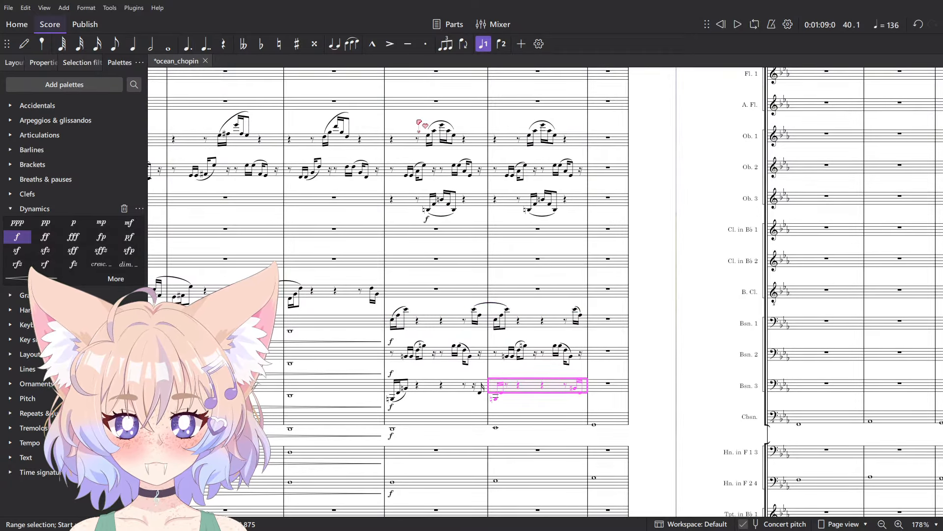
shift+click(417, 142)
key(space)
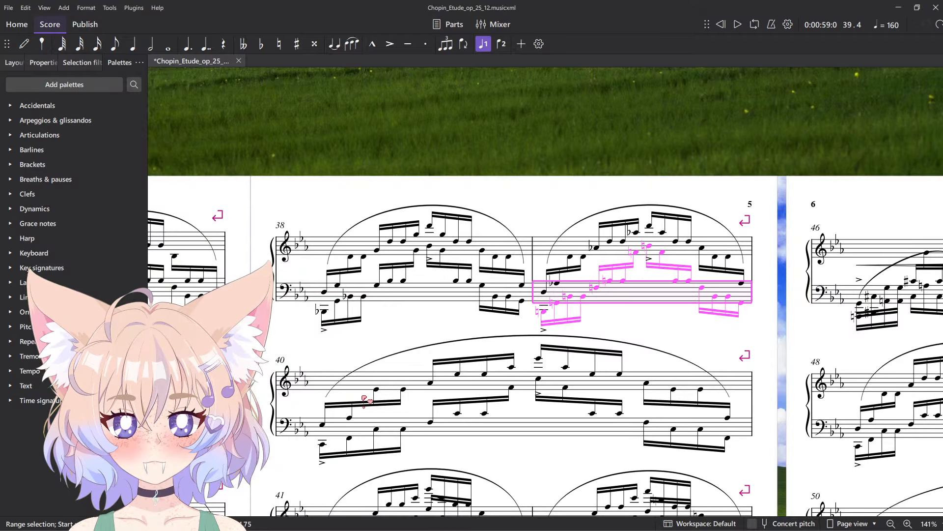
- Examine bars 38 to 40 of the piano score up close
scroll(578, 299, up, 6)
click(507, 305)
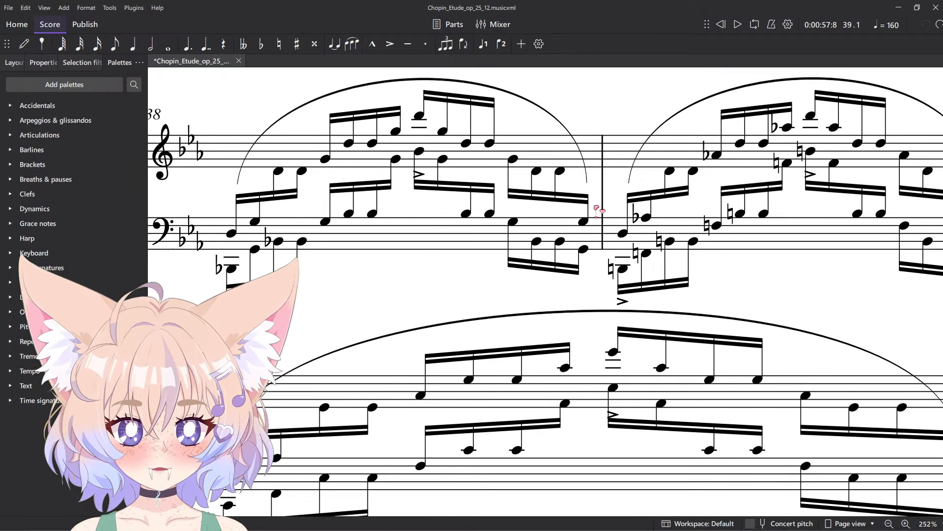
- Return to the ocean_chopin score, try selecting bar 39 from Bassoon 1 up to Oboe 1, and clear the selection
click(624, 235)
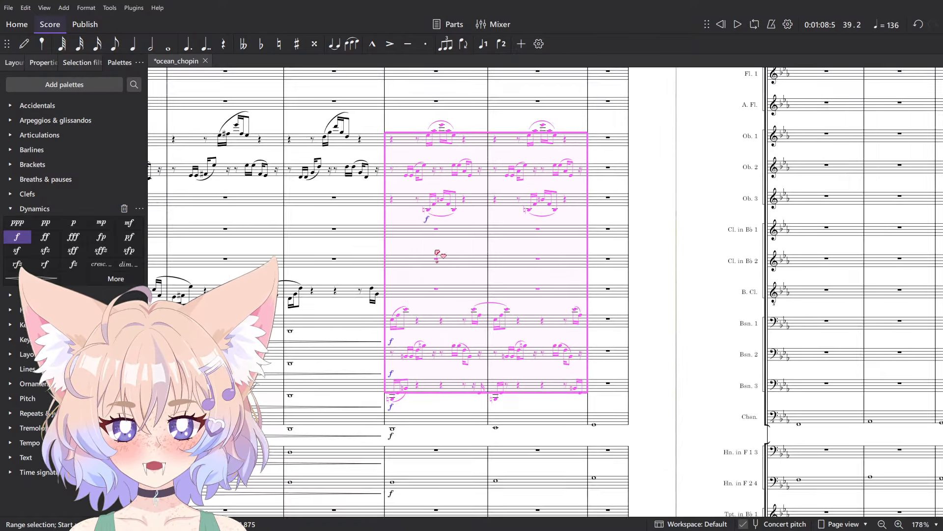
scroll(553, 379, up, 3)
click(553, 378)
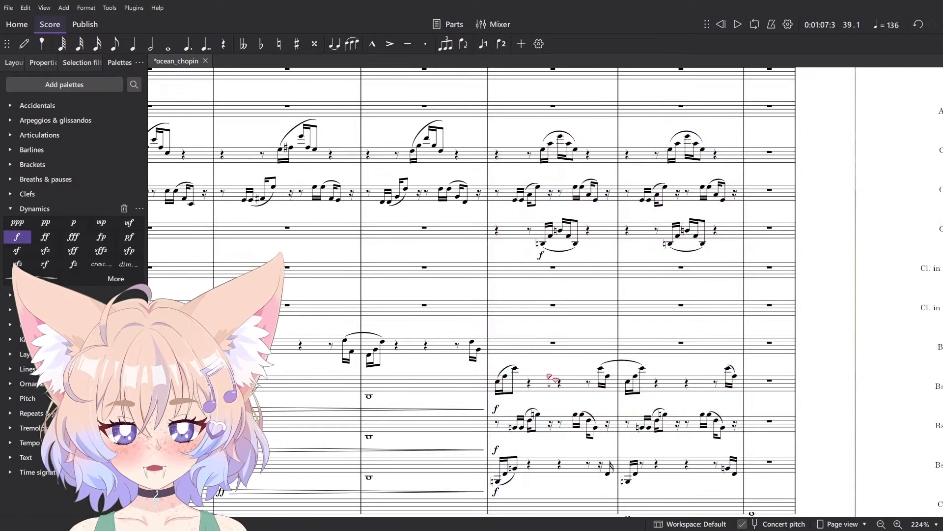
click(542, 390)
scroll(533, 389, up, 3)
shift+click(513, 291)
scroll(528, 275, down, 3)
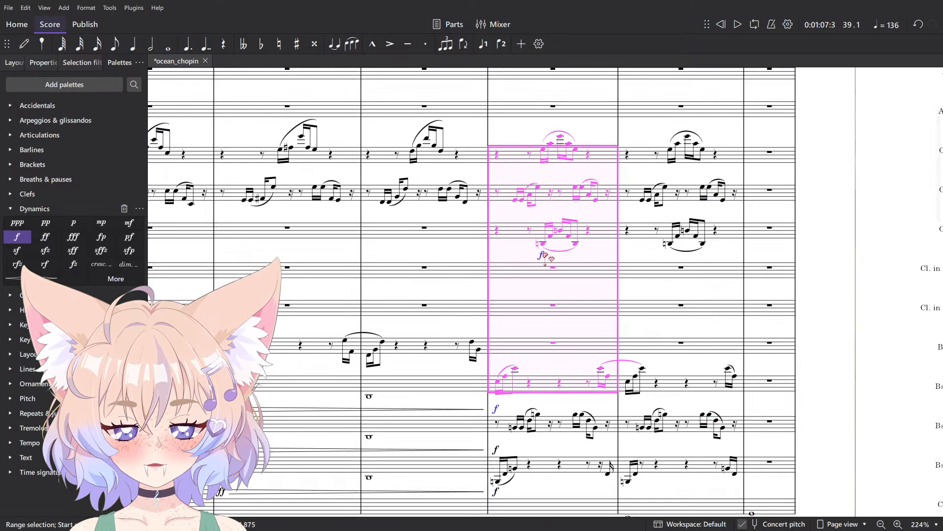
key(Escape)
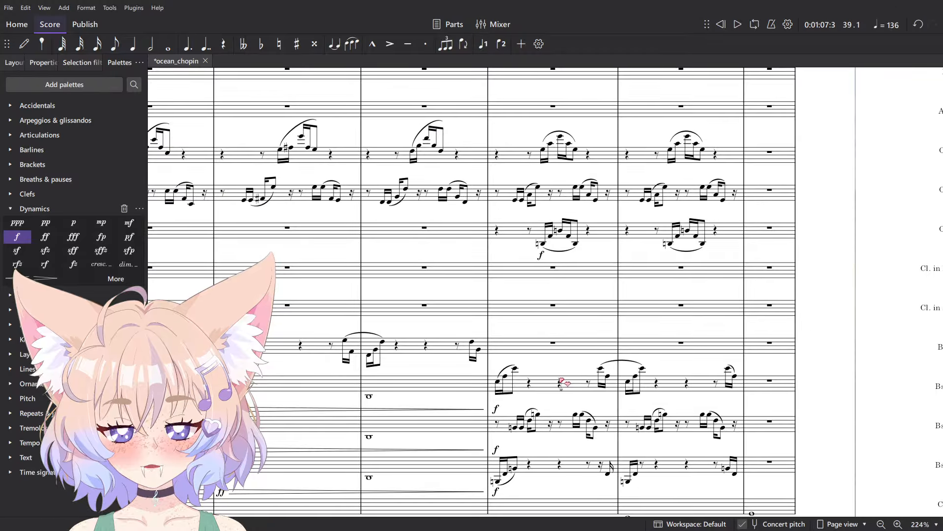
- Select all E-flats in bar 39 from Oboe 1 to Bassoon 1 by matching pitch and lower them a semitone
click(527, 388)
scroll(535, 255, up, 2)
scroll(540, 206, up, 3)
shift+click(543, 202)
scroll(543, 202, up, 2)
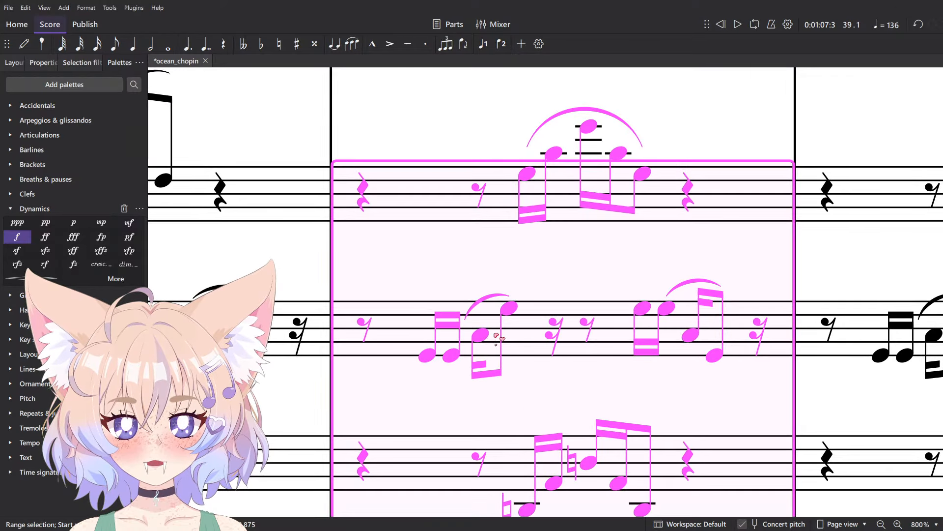
scroll(542, 203, down, 3)
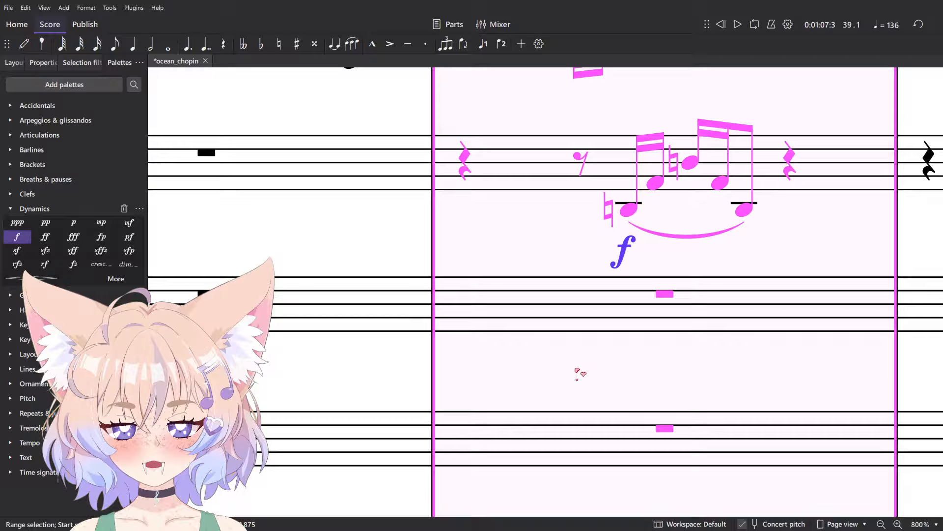
scroll(580, 372, down, 2)
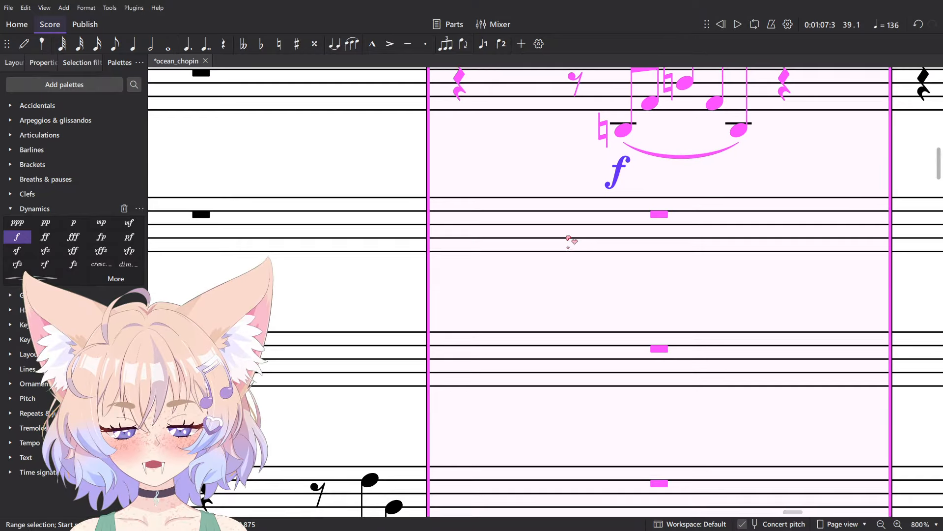
scroll(569, 238, down, 2)
scroll(557, 101, up, 5)
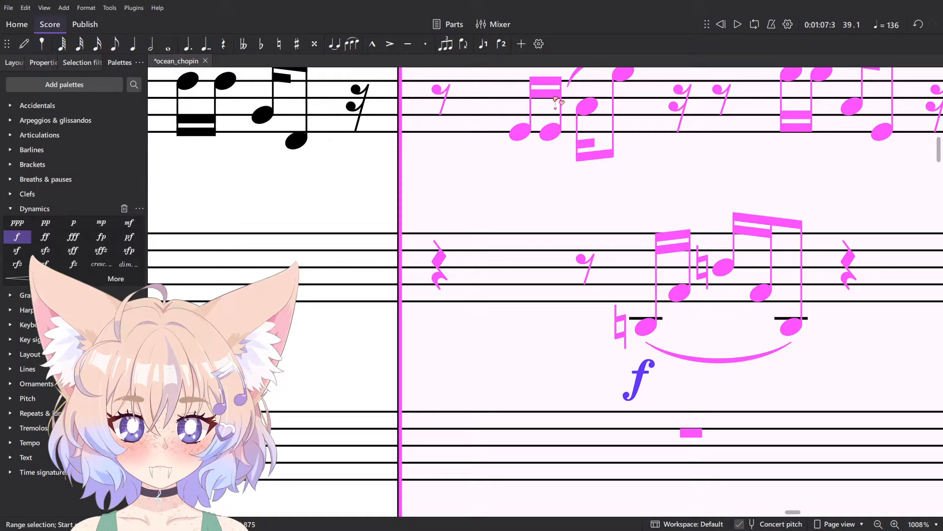
right_click(562, 129)
mouse_move(673, 215)
click(718, 235)
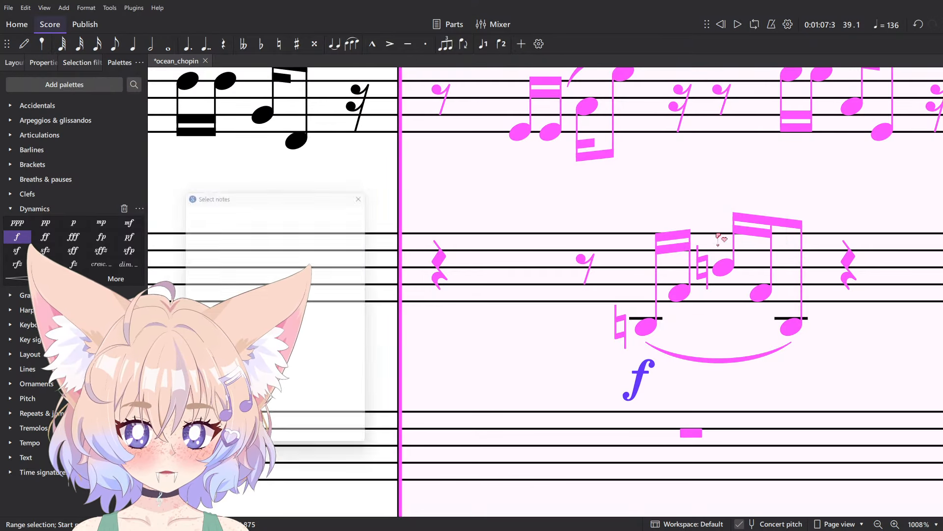
click(276, 434)
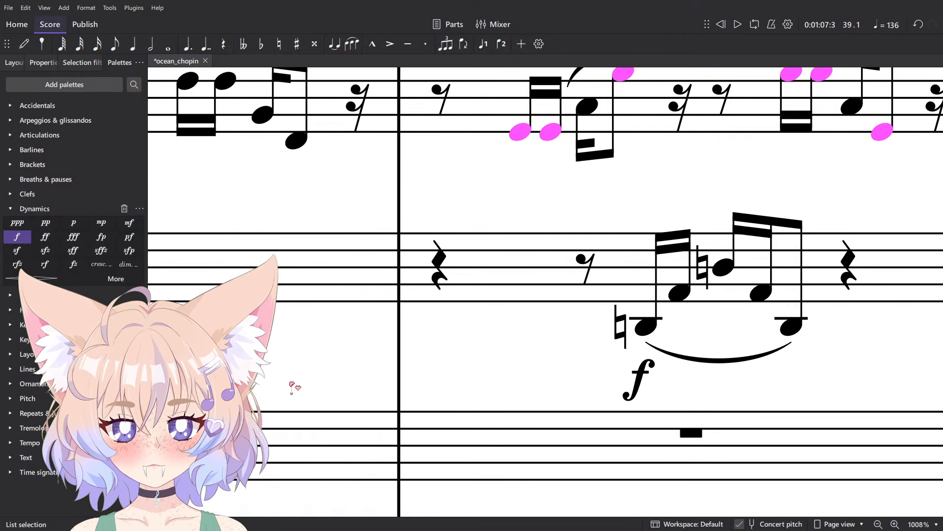
key(Down)
scroll(459, 282, down, 11)
drag(535, 285, 477, 98)
drag(602, 432, 492, 468)
scroll(546, 209, up, 6)
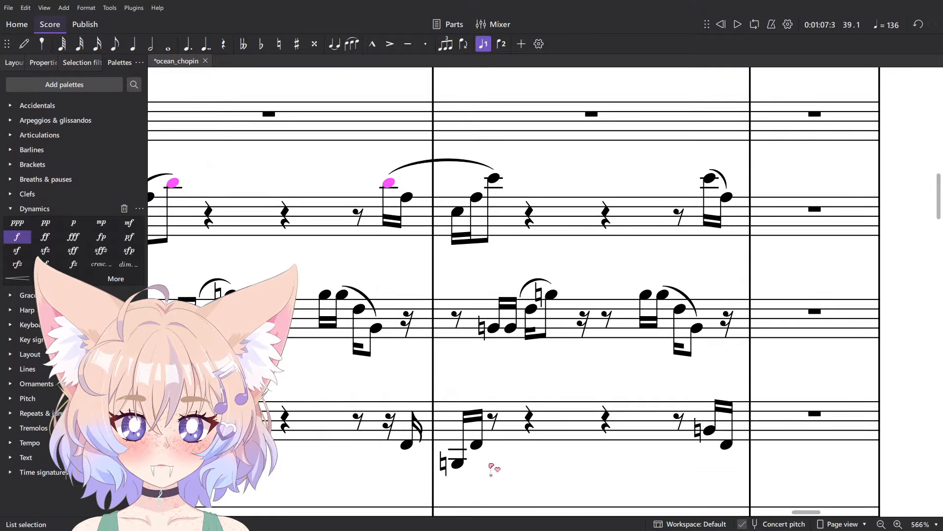
- Examine bar 40 of Bassoon 3 up close and sound its second note
click(494, 432)
scroll(579, 407, down, 11)
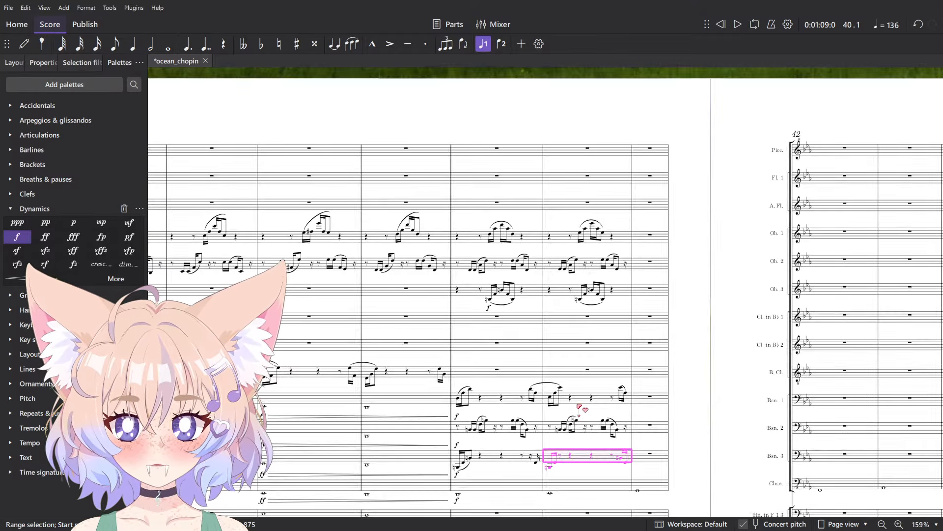
scroll(537, 456, up, 1)
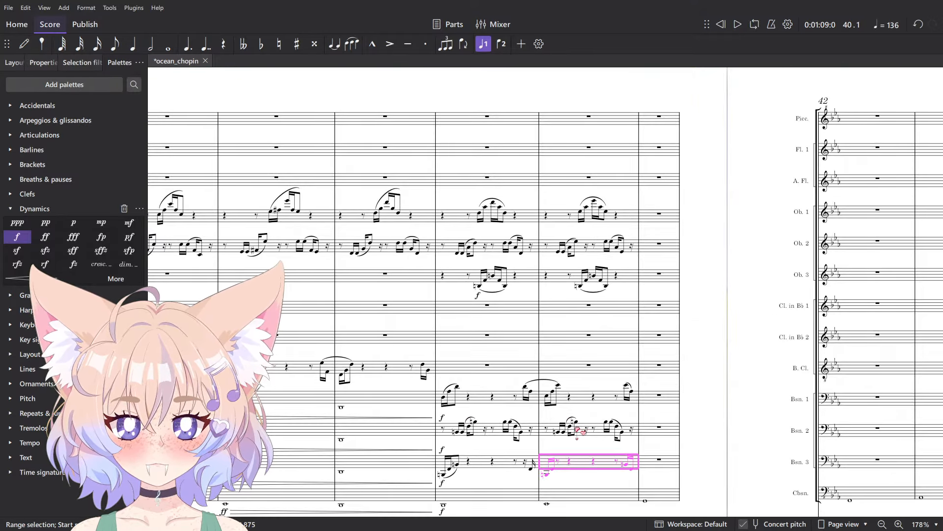
scroll(447, 491, up, 3)
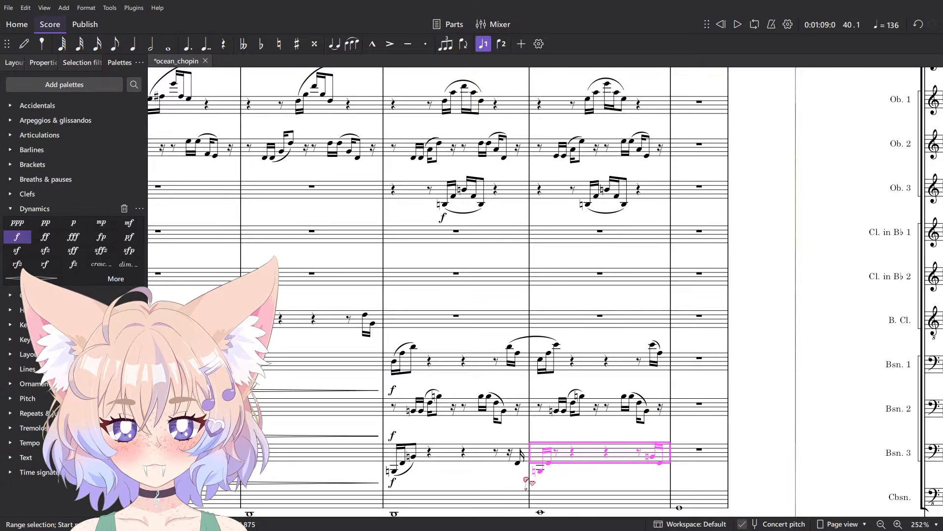
scroll(526, 479, up, 5)
click(549, 449)
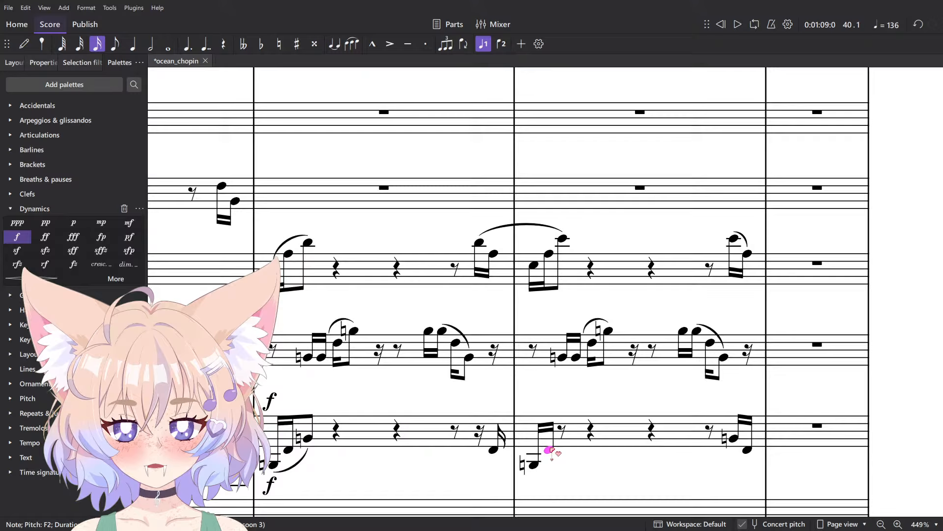
- Select all similar notes in bar 40 from Bassoon 3 upwards, and undo the lowering of bar 39's E-flats
click(615, 435)
scroll(615, 435, down, 4)
scroll(628, 432, up, 3)
shift+click(596, 312)
scroll(594, 315, down, 4)
scroll(593, 402, up, 8)
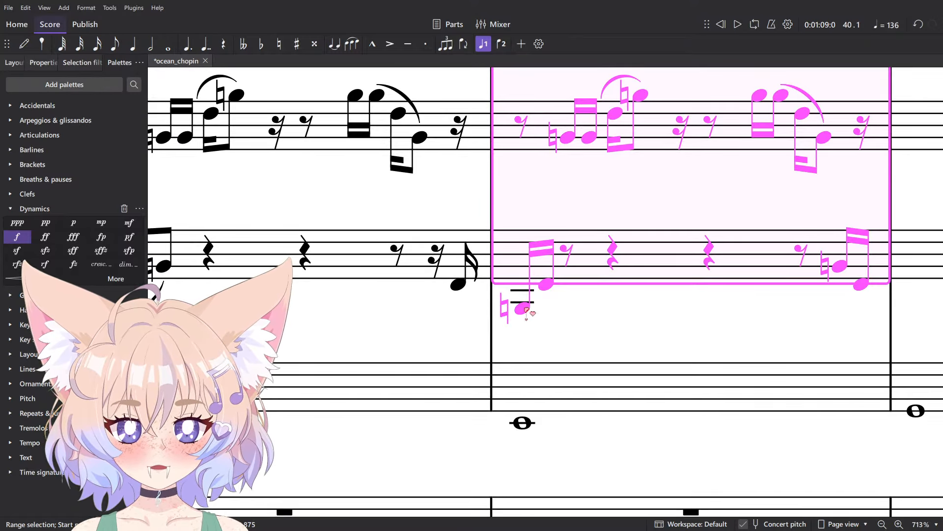
right_click(527, 311)
mouse_move(589, 394)
click(676, 394)
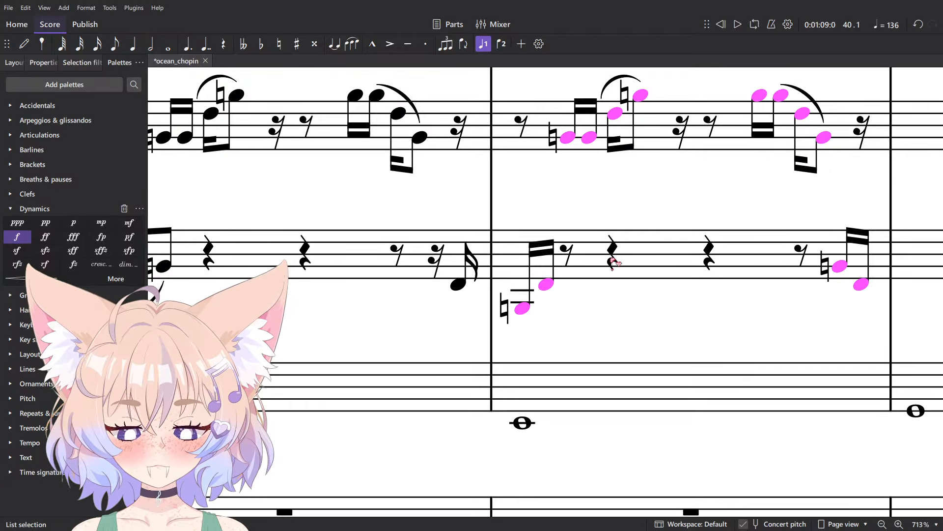
key(ctrl+z)
- Select all B-naturals in bar 40 from Oboe 3 to Bassoon 3 by matching pitch and raise them a semitone to C
click(668, 259)
scroll(668, 260, down, 3)
scroll(669, 309, up, 7)
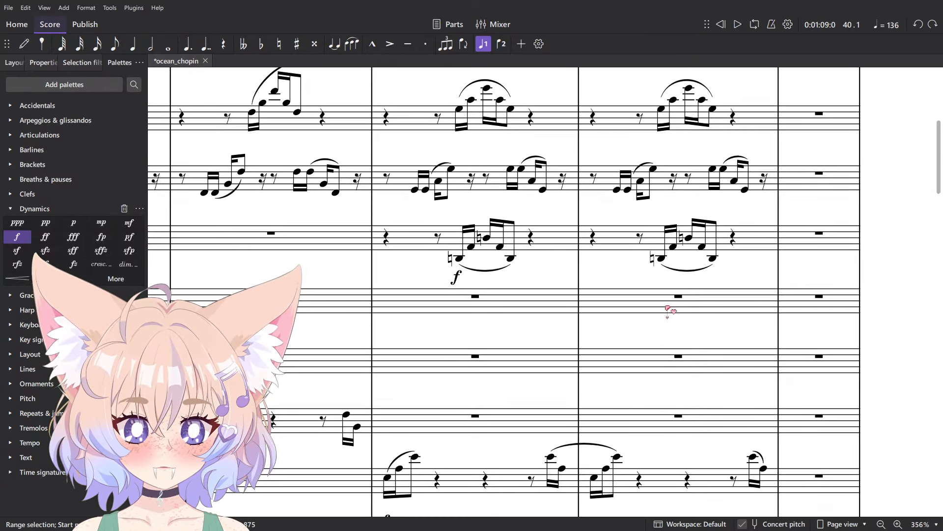
shift+click(620, 345)
scroll(620, 346, up, 8)
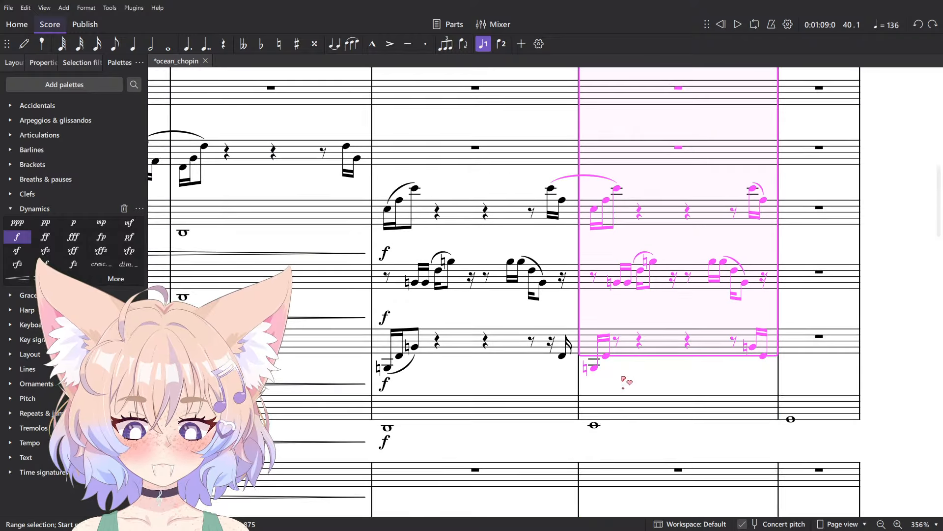
right_click(632, 346)
mouse_move(708, 432)
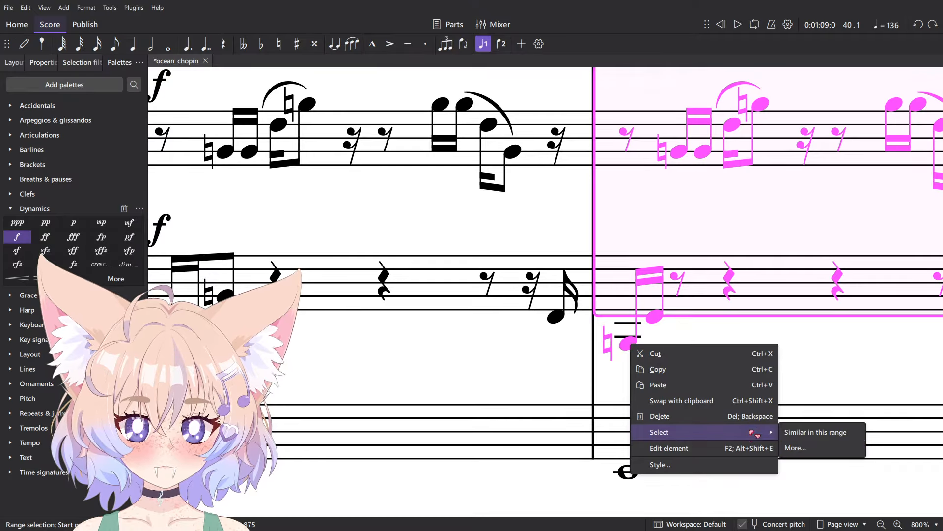
click(806, 447)
click(286, 438)
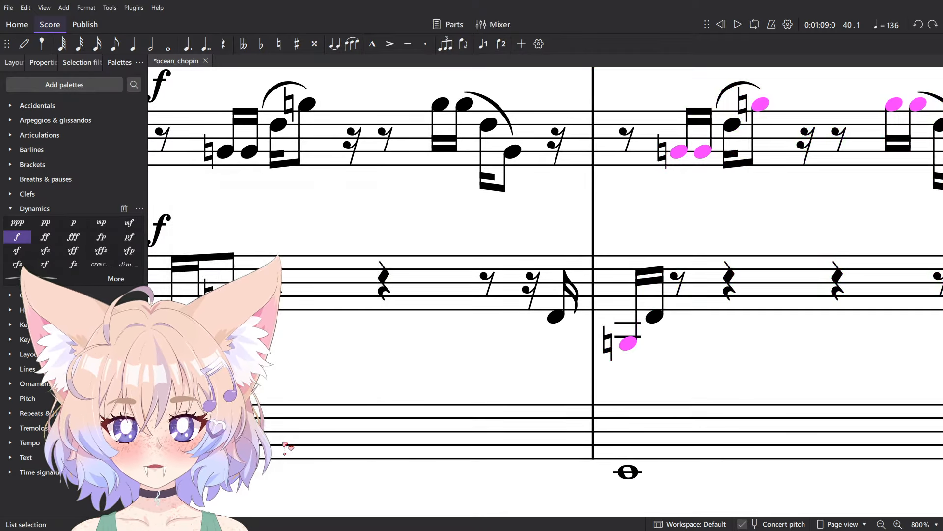
key(Up)
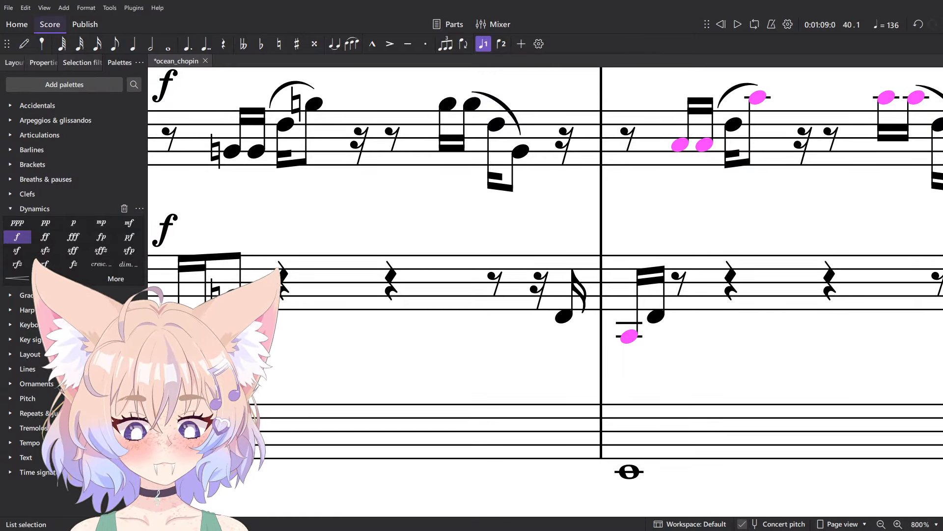
- Sound the Bassoon 3 notes on both sides of the barline between bars 39 and 40
click(555, 372)
click(567, 304)
click(655, 317)
click(565, 317)
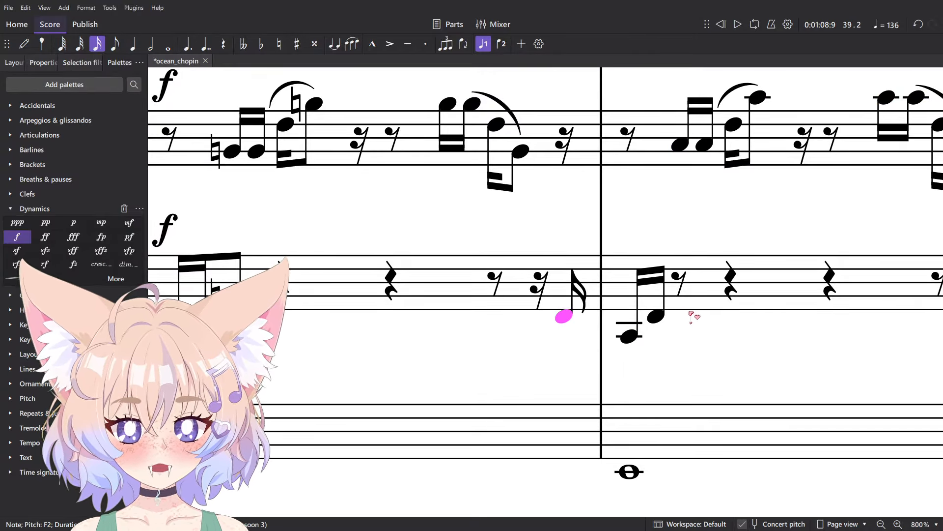
- Undo and redo the raising of bar 40's B-naturals to compare the two versions
scroll(699, 320, down, 7)
key(ctrl+z)
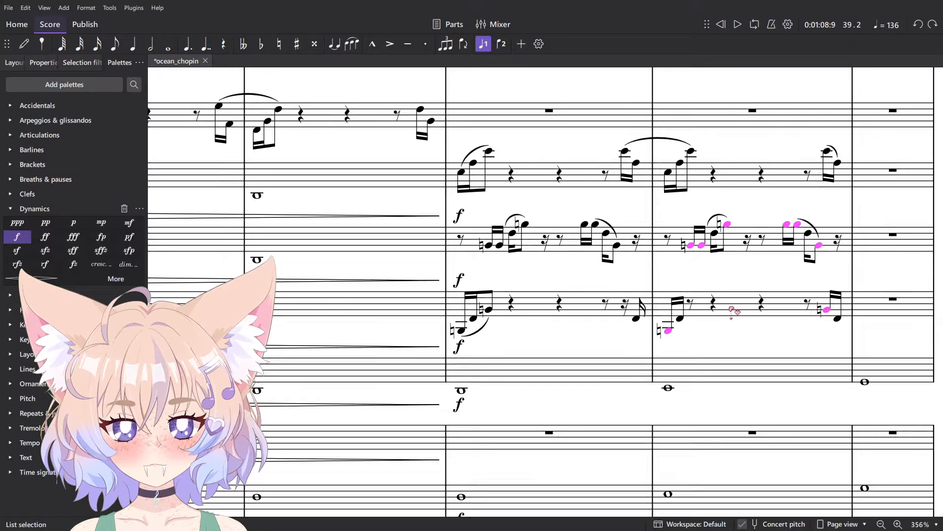
scroll(732, 309, up, 5)
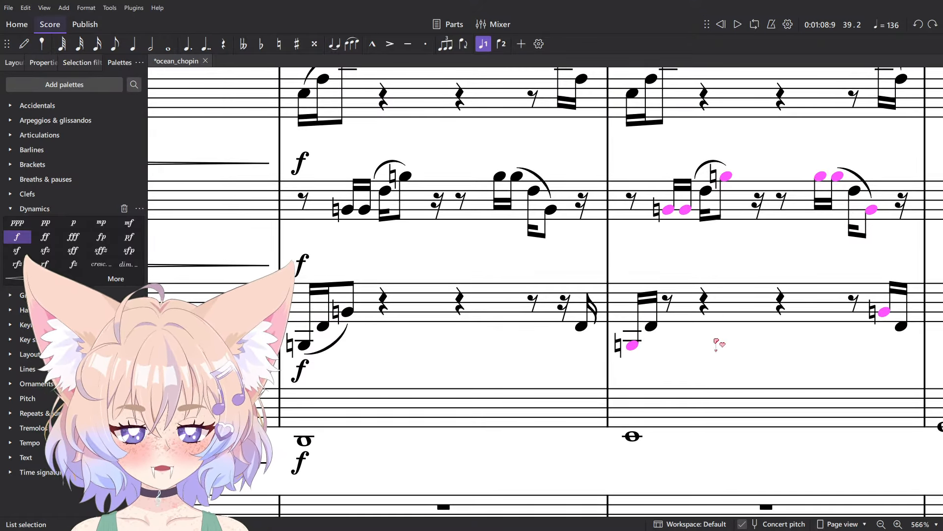
key(Escape)
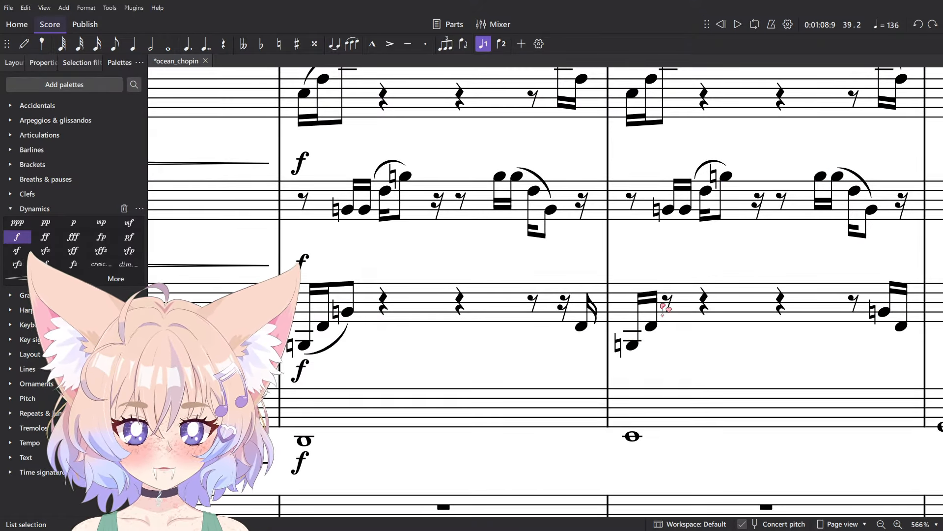
key(ctrl+z)
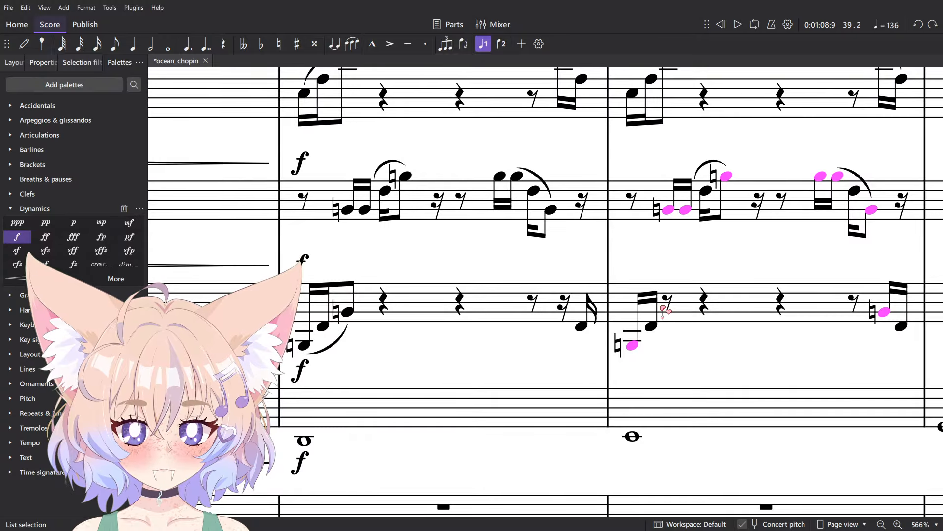
key(ctrl+y)
- Step through the Bassoon 3 notes around the barline before bar 40 to check the arpeggio
key(ctrl+minus)
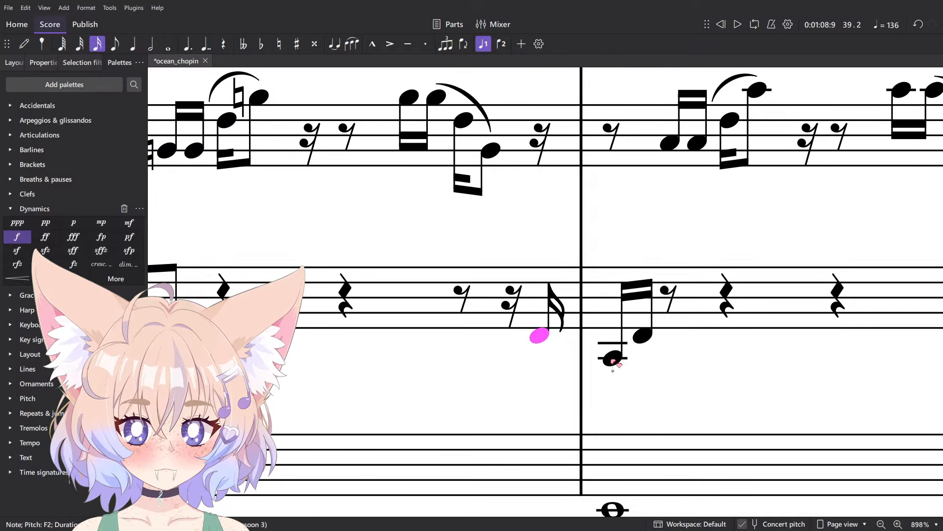
key(Right)
key(Right)
key(ctrl+plus)
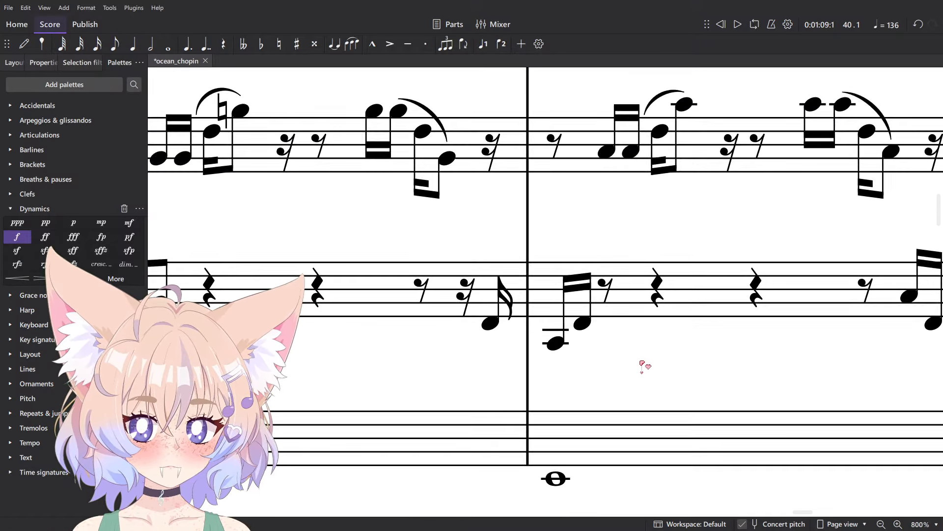
key(Left)
key(alt+Tab)
key(Escape)
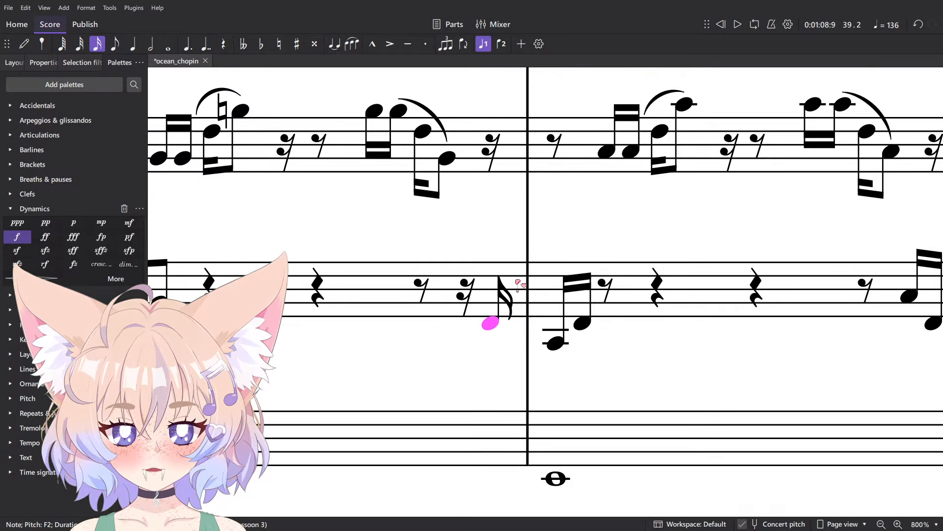
- Enter an eighth-note C3 after the first two sixteenths of Bassoon 3's bar 40, in place of the eighth rest
key(Right)
key(n)
key(4)
click(611, 300)
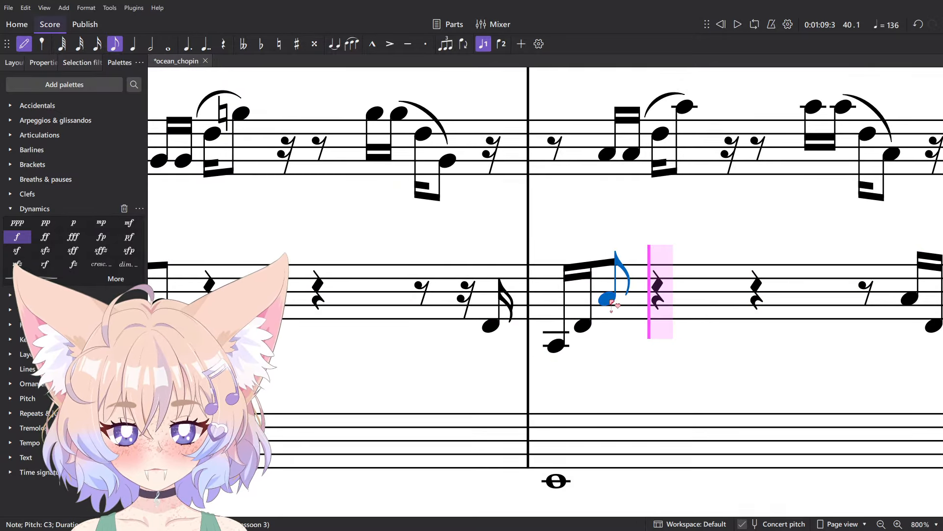
key(Escape)
- Enter a sixteenth-note B before the final F of Bassoon 3's bar 39, in place of the sixteenth rest
scroll(611, 301, down, 3)
click(550, 313)
scroll(538, 307, up, 3)
key(n)
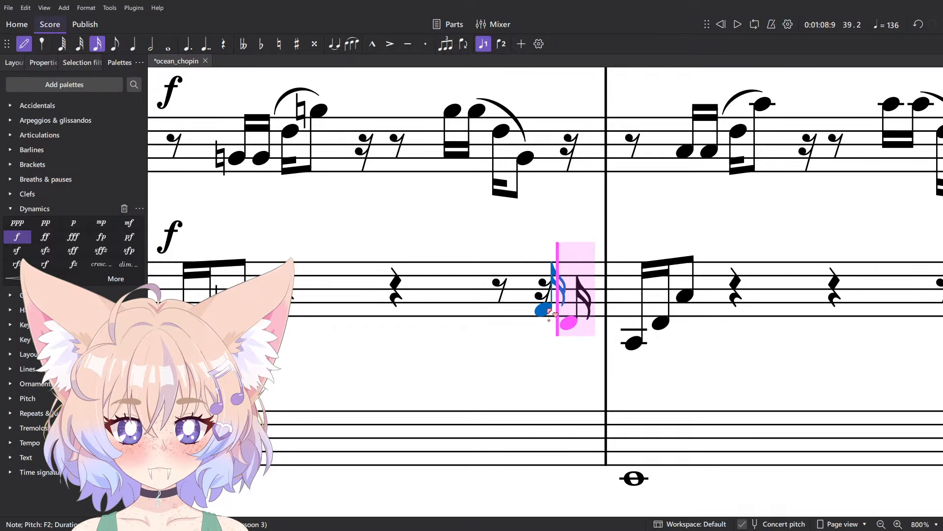
click(546, 304)
key(Escape)
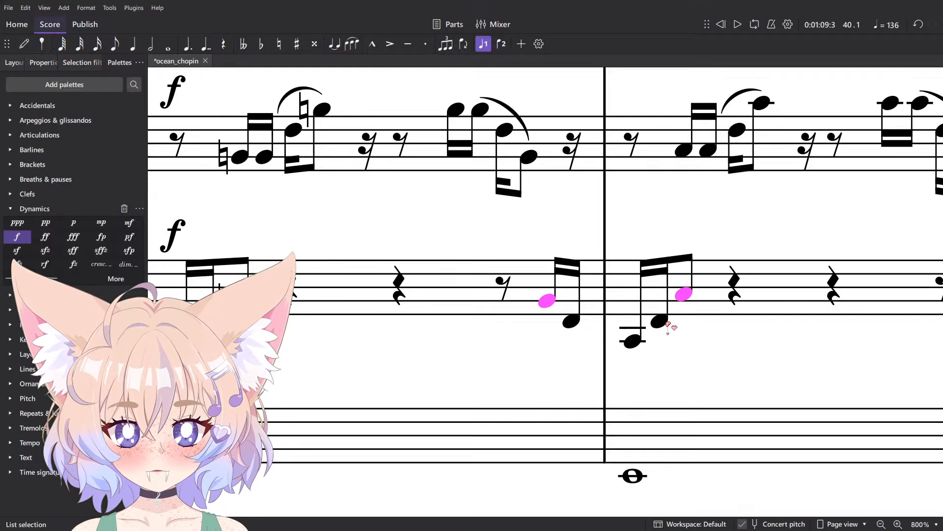
scroll(670, 344, down, 3)
scroll(527, 436, up, 3)
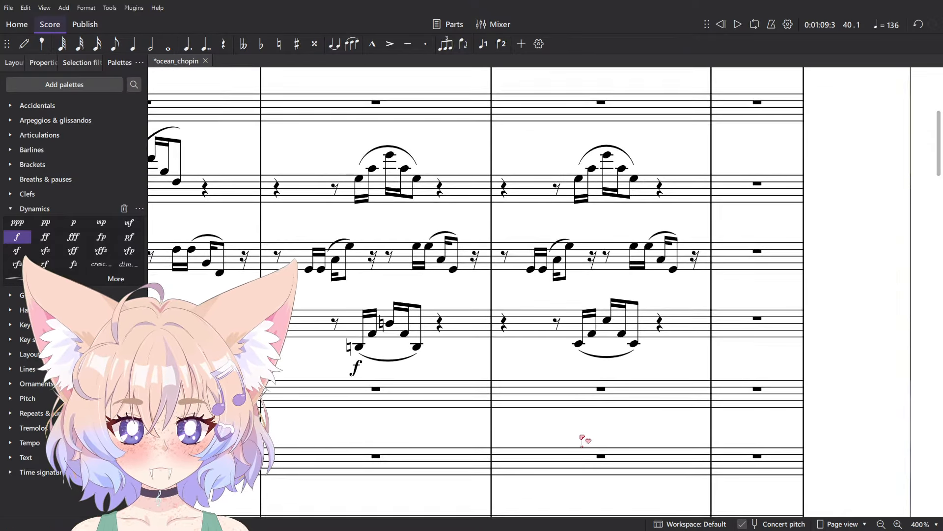
scroll(590, 354, up, 3)
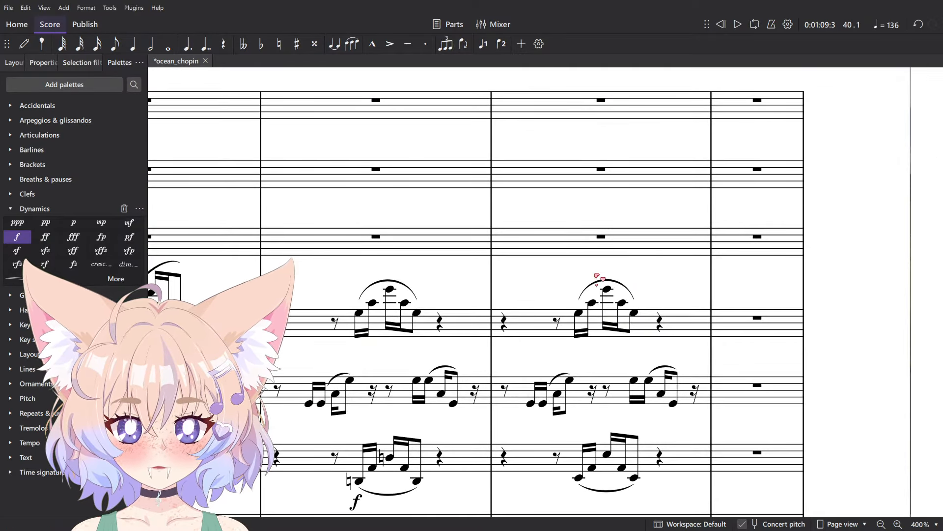
- Select bars 39 and 40 from Oboe 1 through Bassoon 3 and play them back
scroll(597, 276, down, 4)
scroll(597, 277, down, 9)
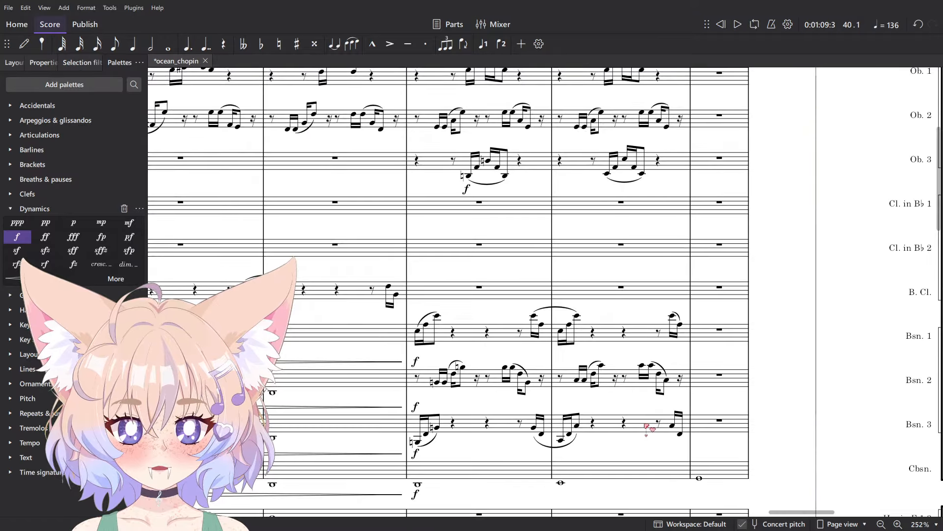
click(648, 425)
scroll(636, 390, down, 4)
shift+click(510, 192)
key(space)
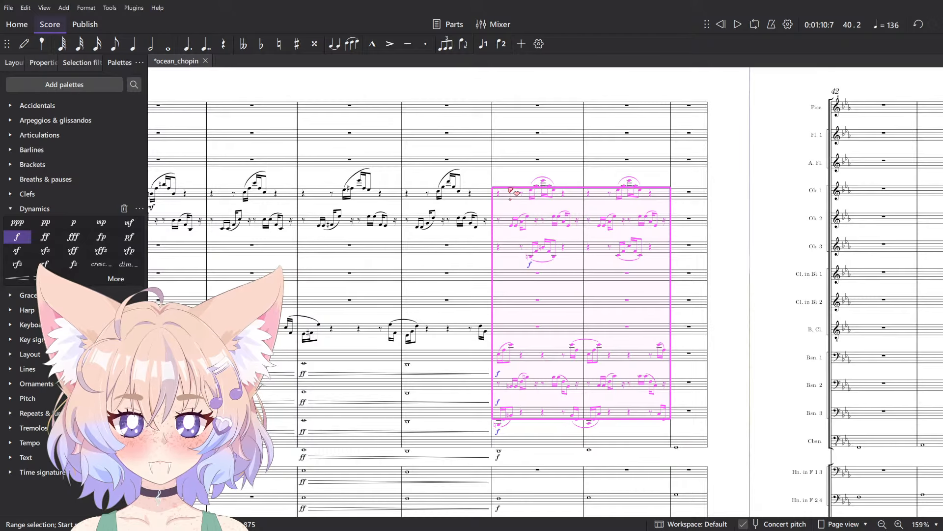
scroll(573, 216, up, 2)
click(578, 240)
click(569, 180)
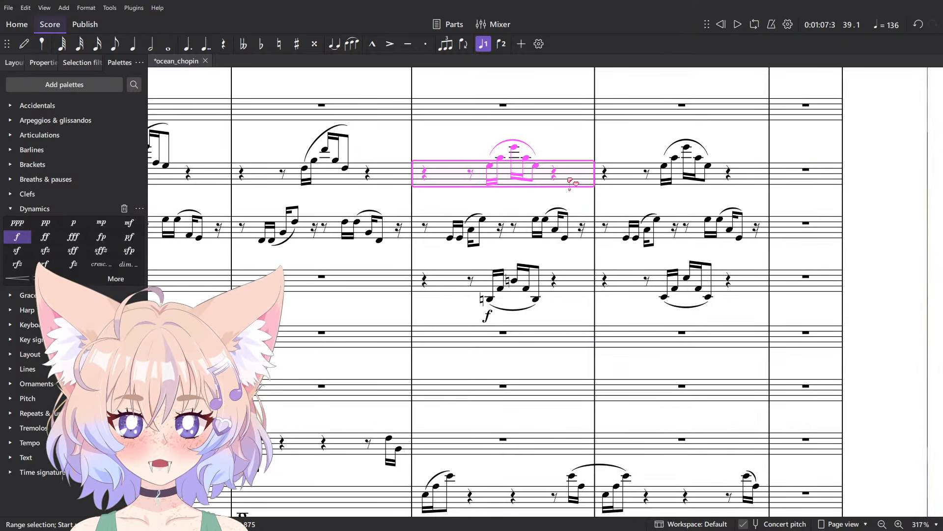
scroll(536, 207, down, 9)
scroll(491, 226, up, 5)
scroll(477, 393, up, 2)
shift+click(520, 270)
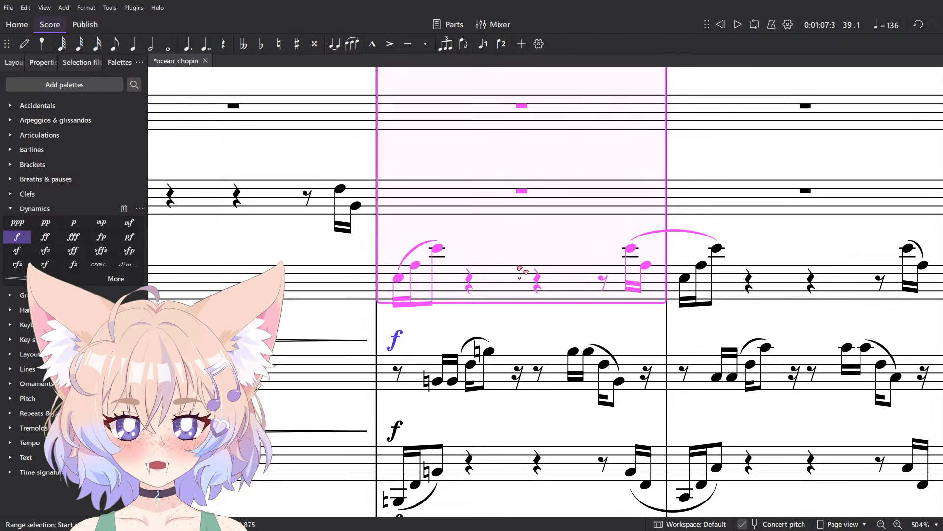
scroll(522, 270, up, 3)
right_click(396, 274)
mouse_move(511, 361)
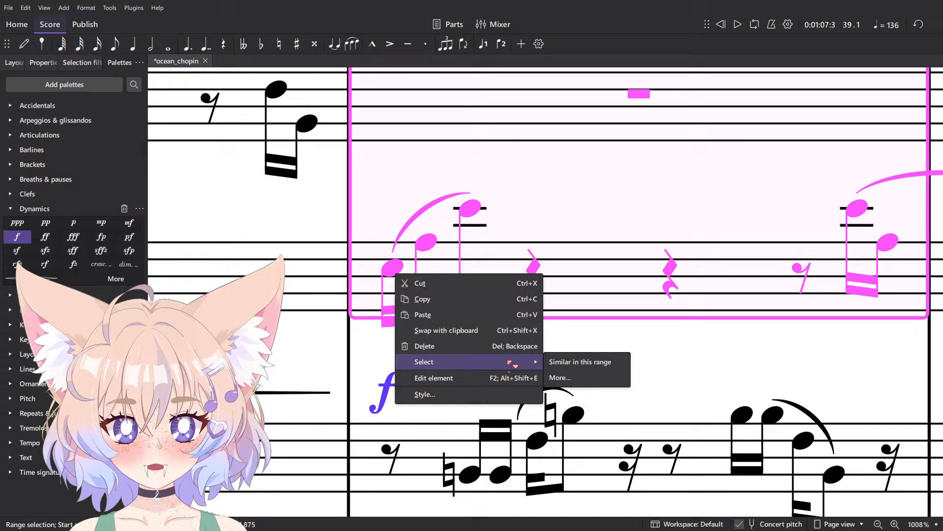
click(604, 381)
key(Return)
- Select only bar 39 from Oboe 1 through Bassoon 3 and play those parts into bar 40
scroll(491, 295, down, 8)
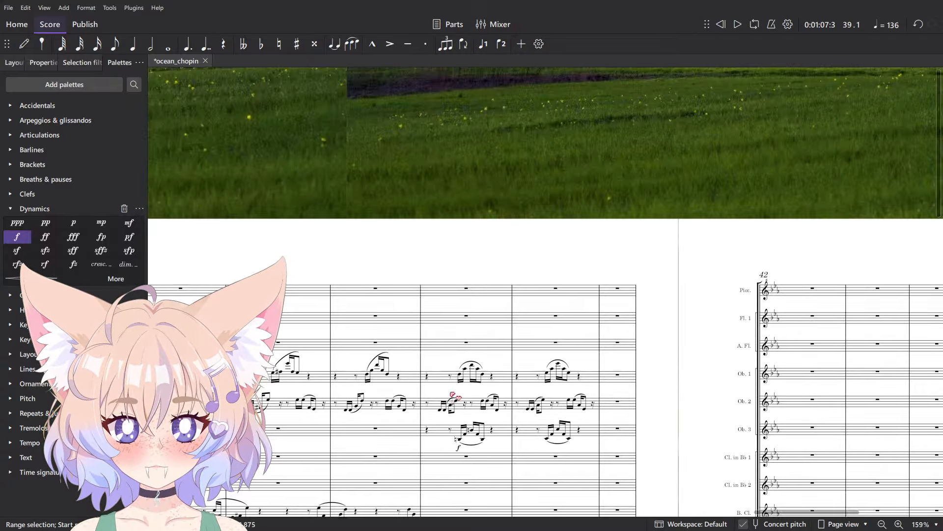
shift+click(497, 377)
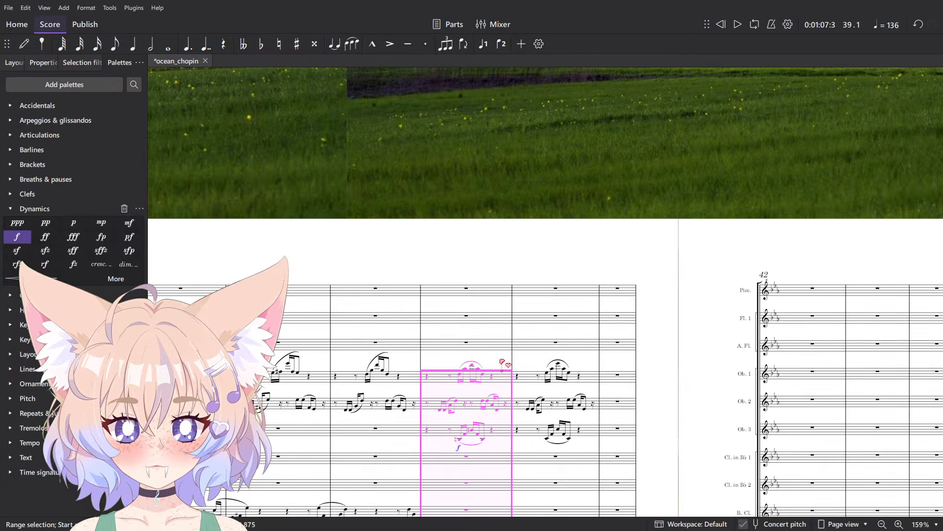
key(space)
scroll(511, 351, down, 5)
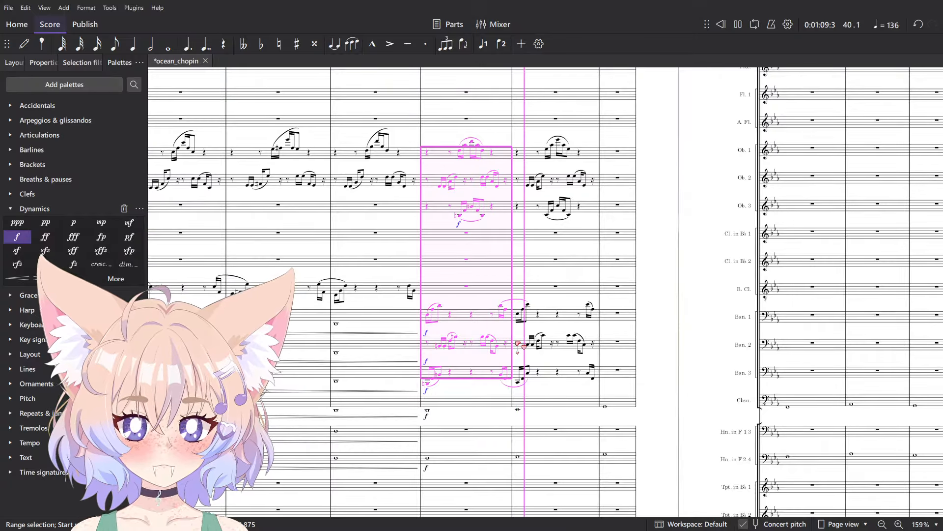
key(space)
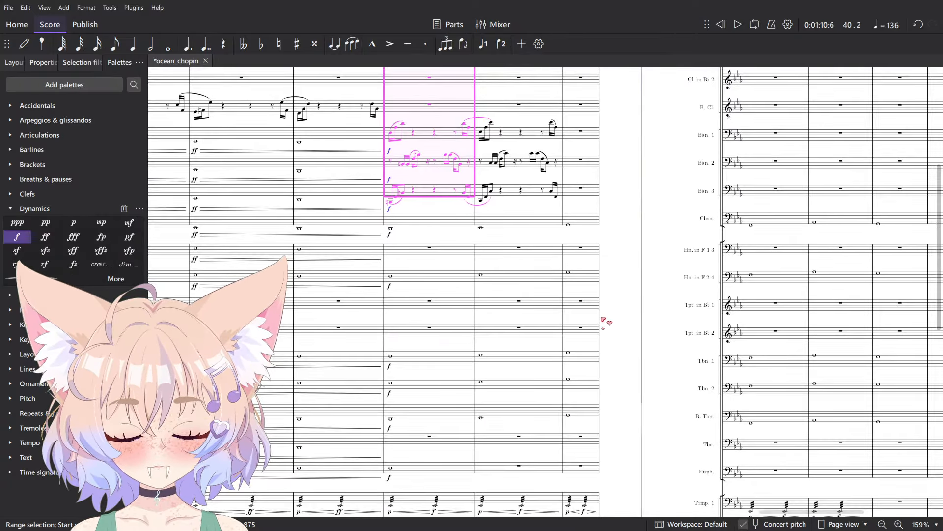
- Add a forte (f) dynamic to the first notes of Oboe 1 and Oboe 2 in bar 39
scroll(604, 320, up, 5)
scroll(506, 330, up, 2)
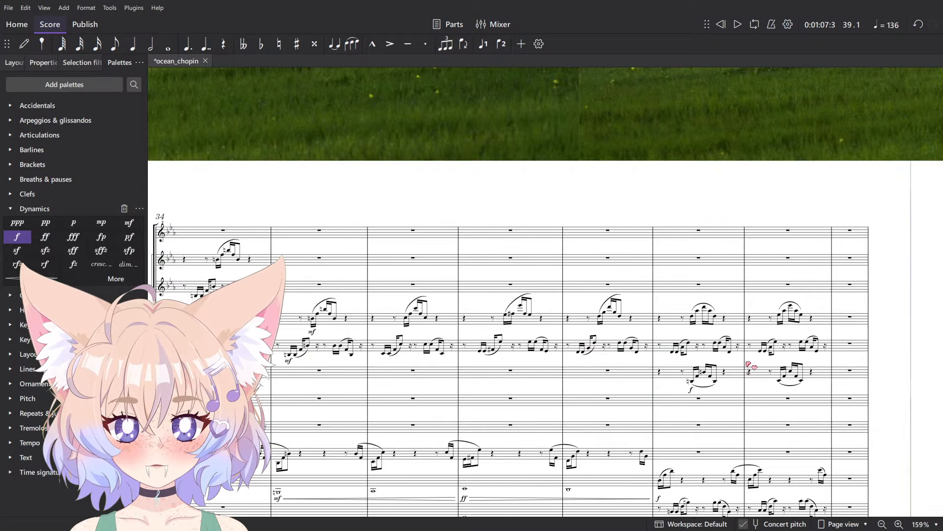
scroll(750, 366, up, 6)
click(569, 390)
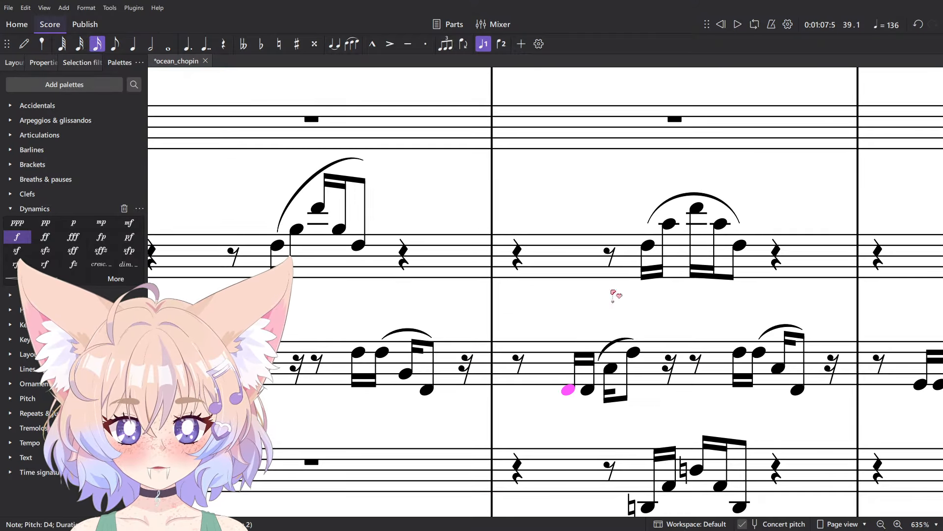
click(17, 241)
scroll(688, 245, down, 7)
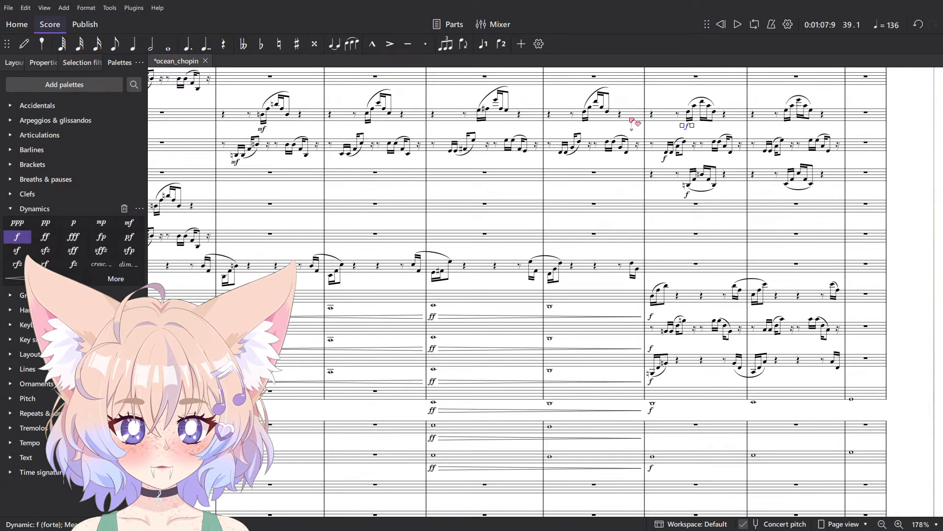
- Play the oboe and bassoon parts from bar 39, and play Oboe 1 through Bass Clarinet from bar 35
click(599, 152)
drag(637, 117, 698, 366)
key(space)
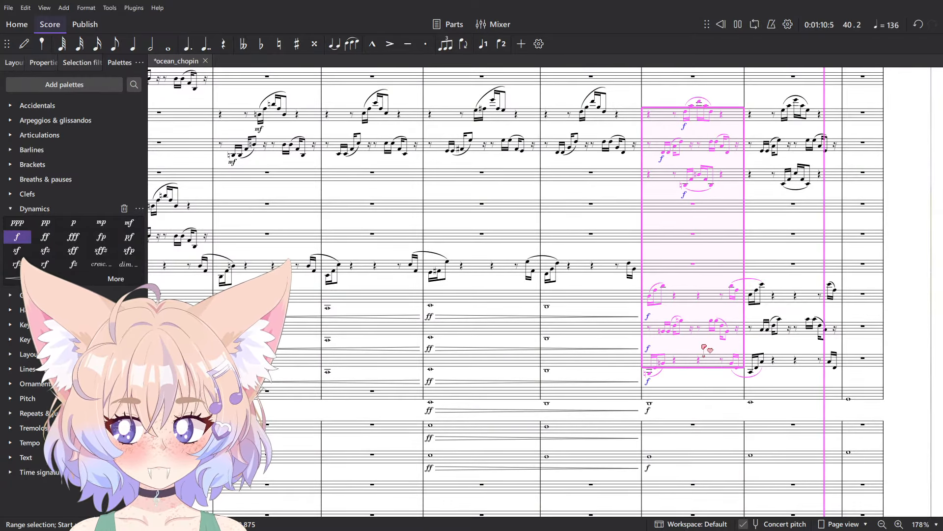
click(261, 265)
shift+click(312, 120)
key(space)
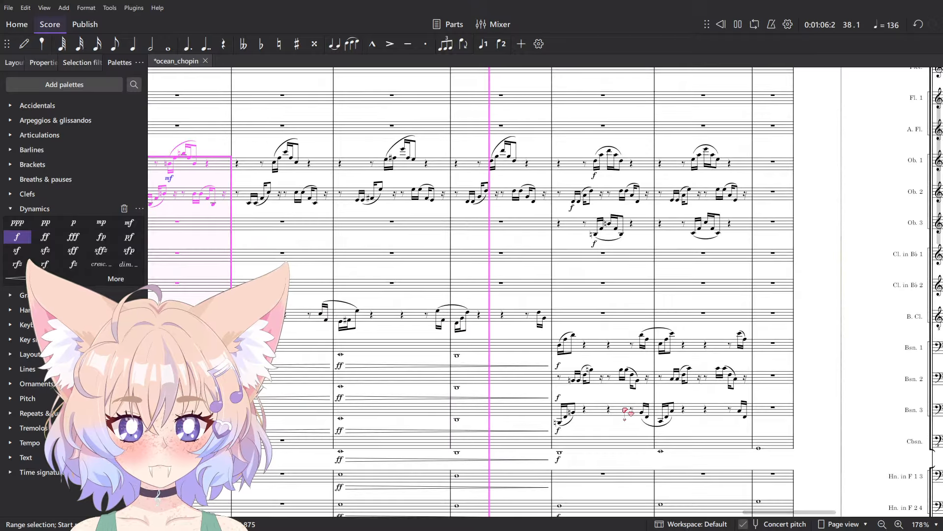
- Replay bar 39's oboes and bassoons, and play the full score through bars 38 to 40 without a selection
click(604, 409)
key(space)
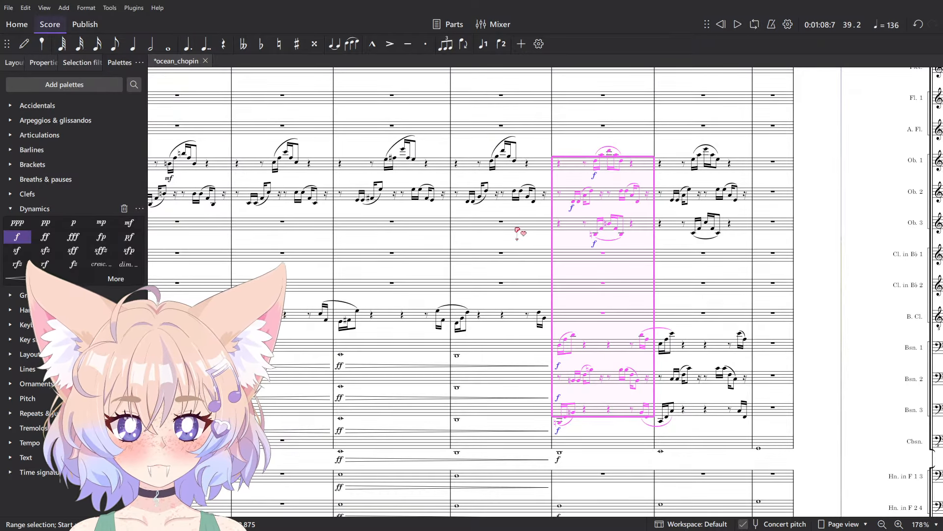
key(Escape)
key(space)
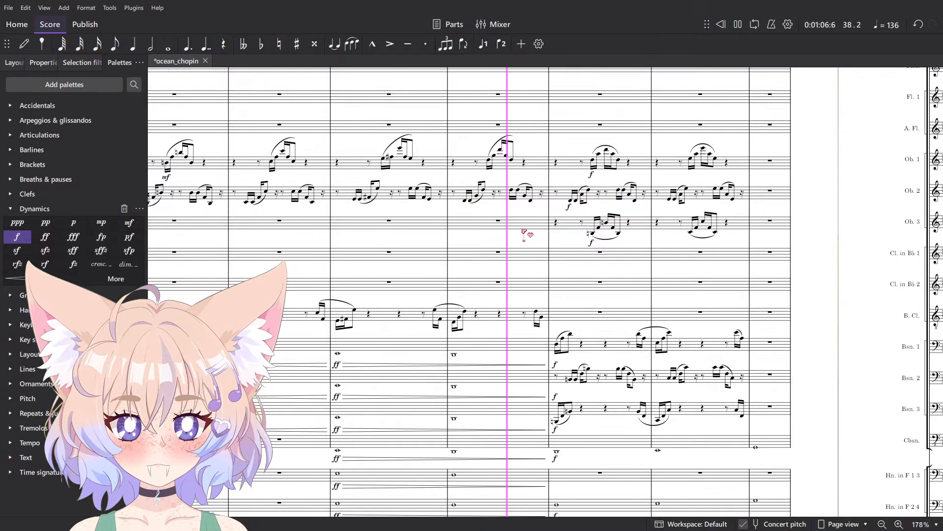
ctrl+scroll(529, 234, down, 4)
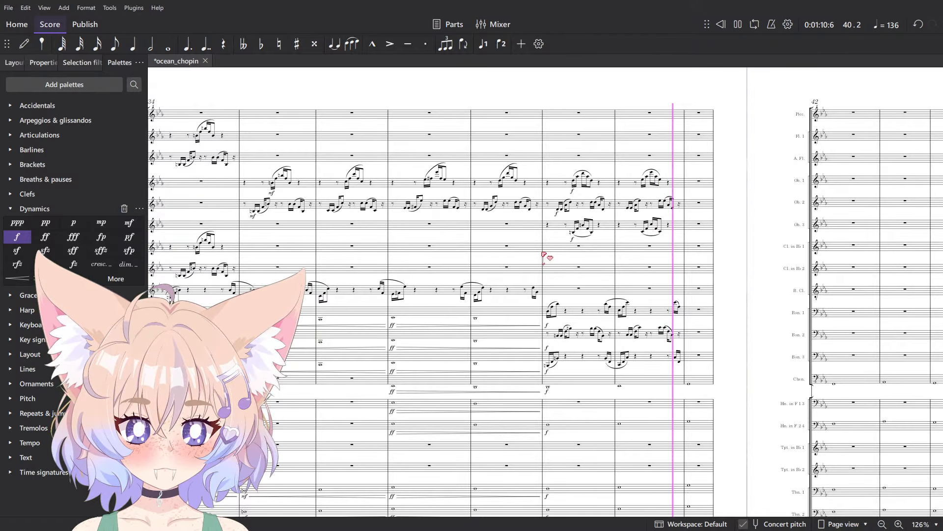
key(space)
- Examine the brass, percussion and string parts around bars 39 to 41 and play the full score from bar 39
scroll(565, 270, down, 4)
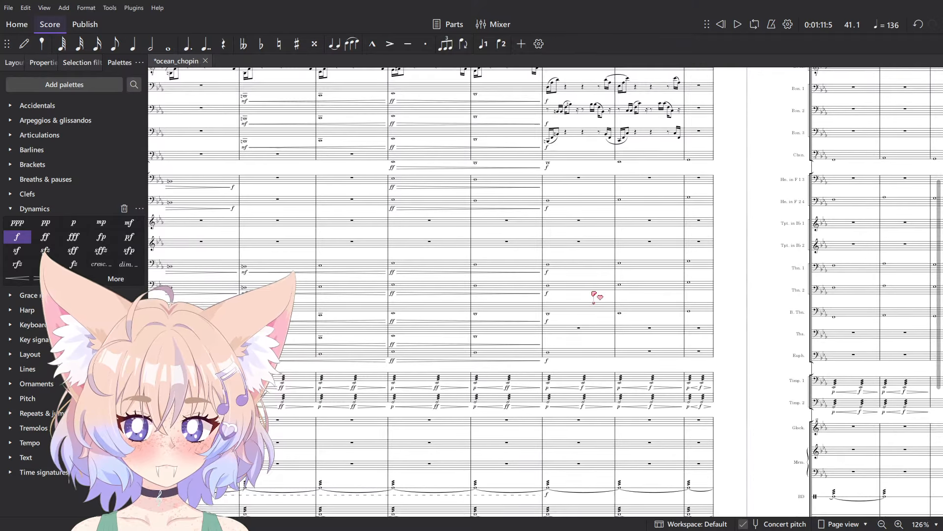
scroll(594, 295, down, 4)
scroll(915, 273, right, 6)
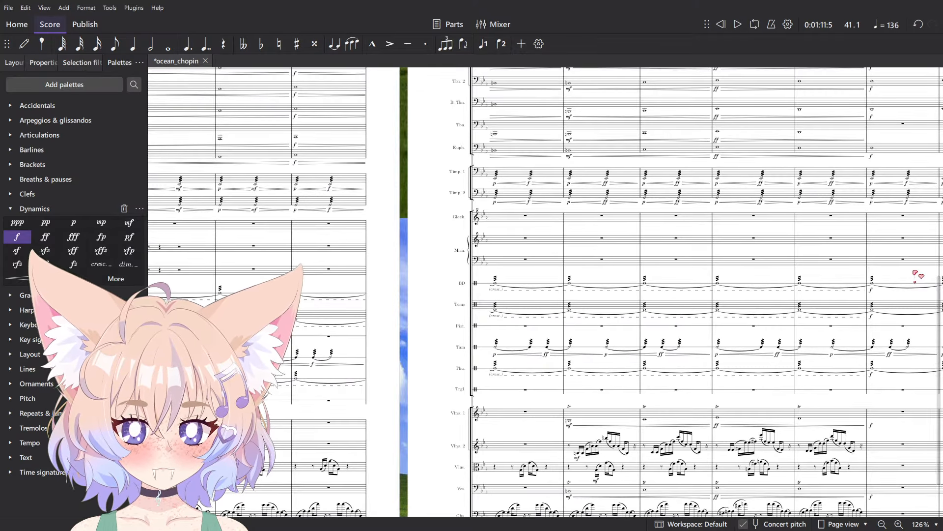
drag(915, 273, 603, 222)
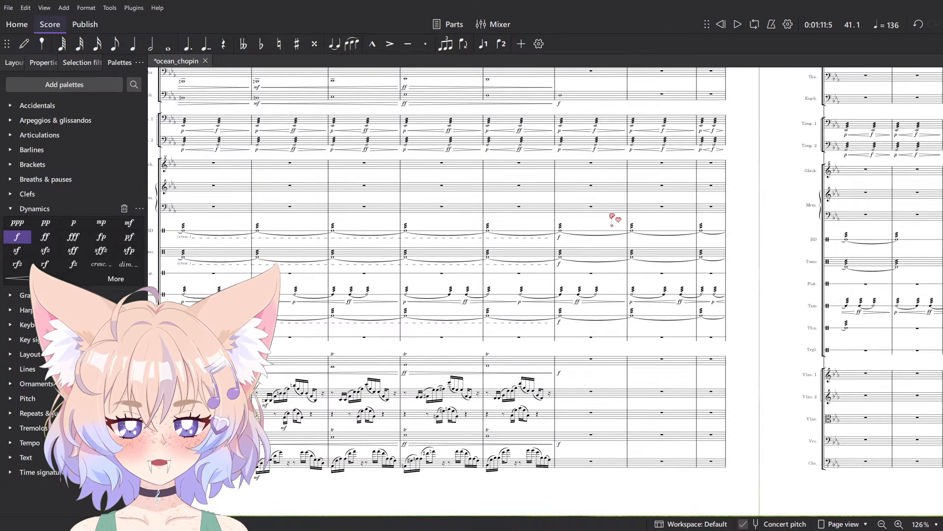
scroll(612, 216, up, 5)
ctrl+scroll(647, 291, up, 3)
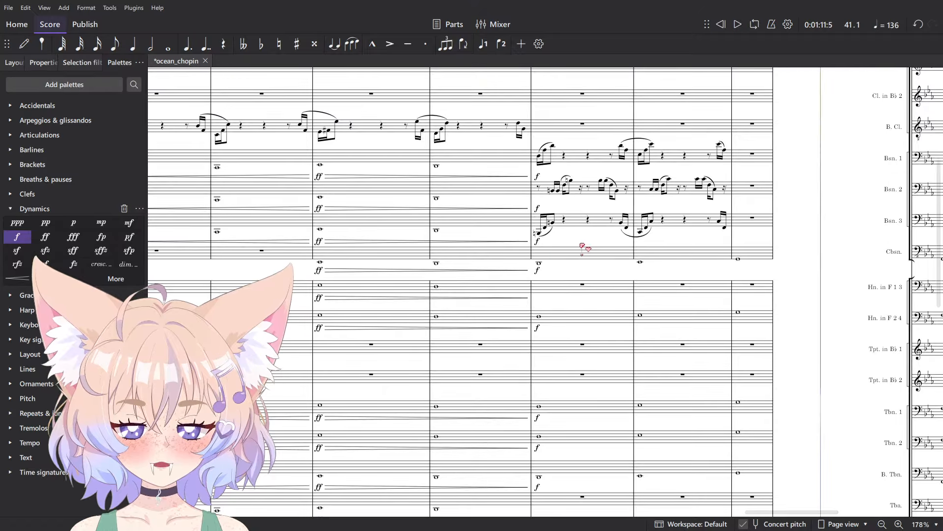
click(582, 245)
key(space)
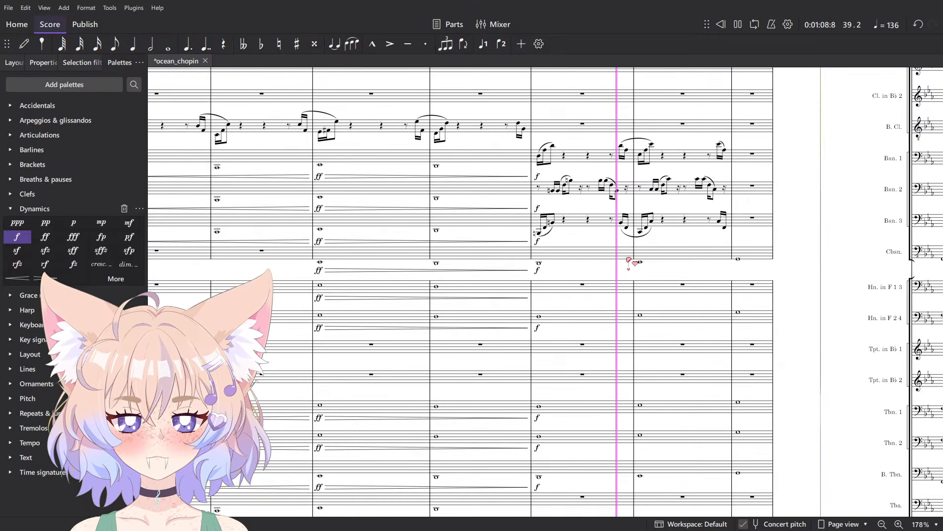
key(space)
- Delete the Contrabassoon notes in bars 39 to 41 and move its f to the end of bar 38's crescendo
click(738, 259)
shift+click(581, 254)
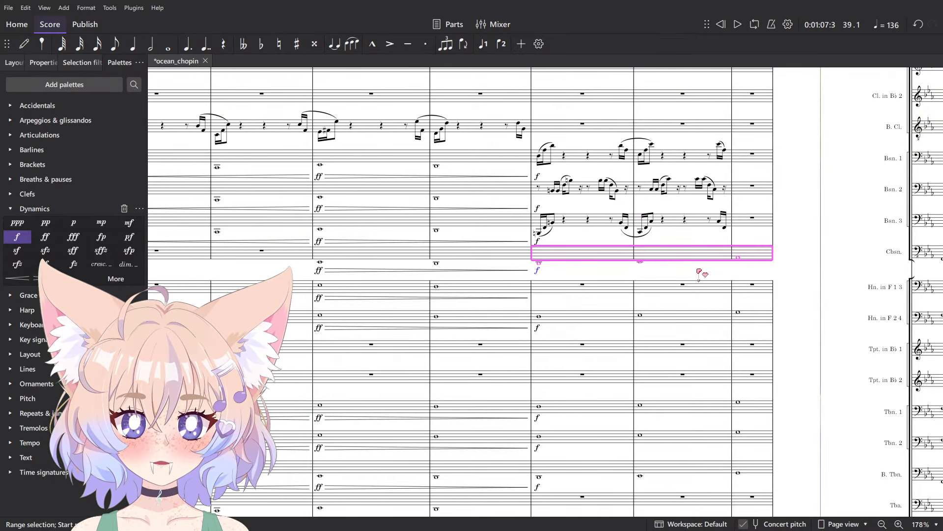
key(Delete)
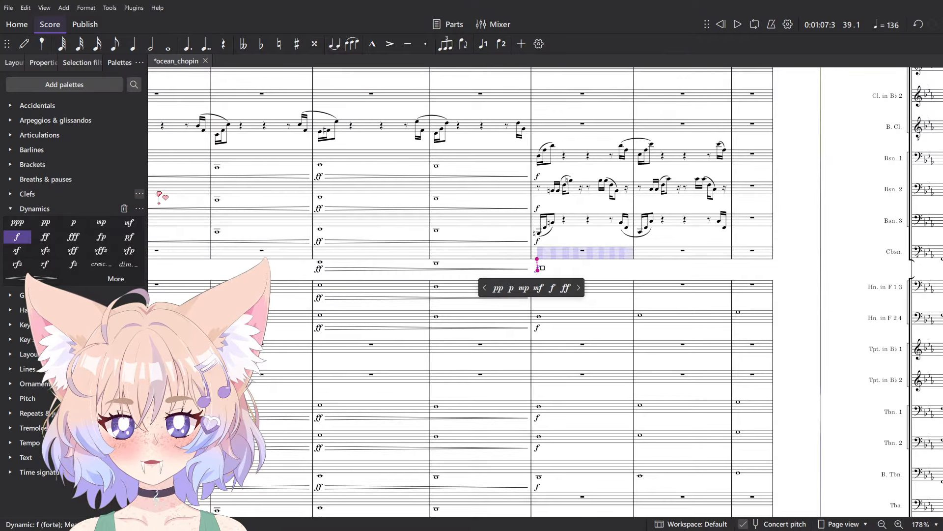
key(shift+Left)
- Play back bar 39 from Horn in F 2 4 through Euphonium to check the sustained brass
click(580, 319)
key(space)
scroll(584, 319, down, 2)
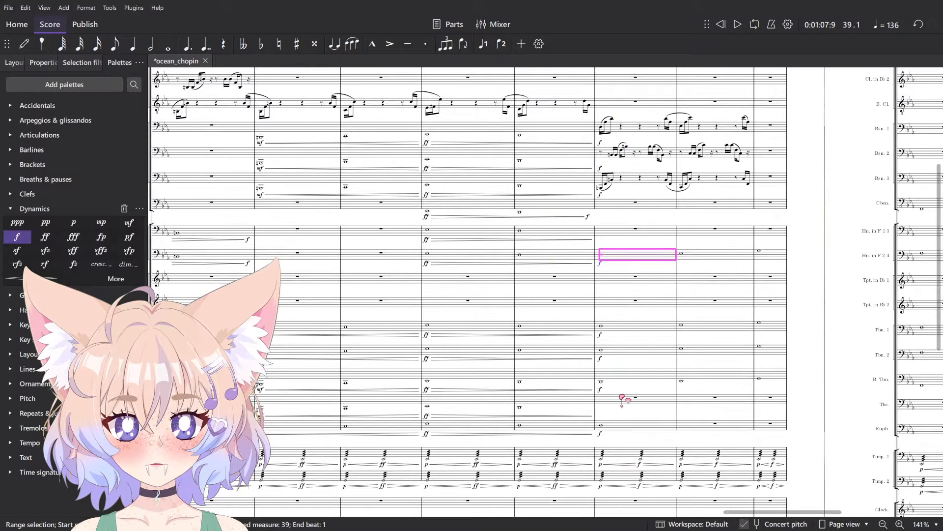
shift+click(627, 410)
key(space)
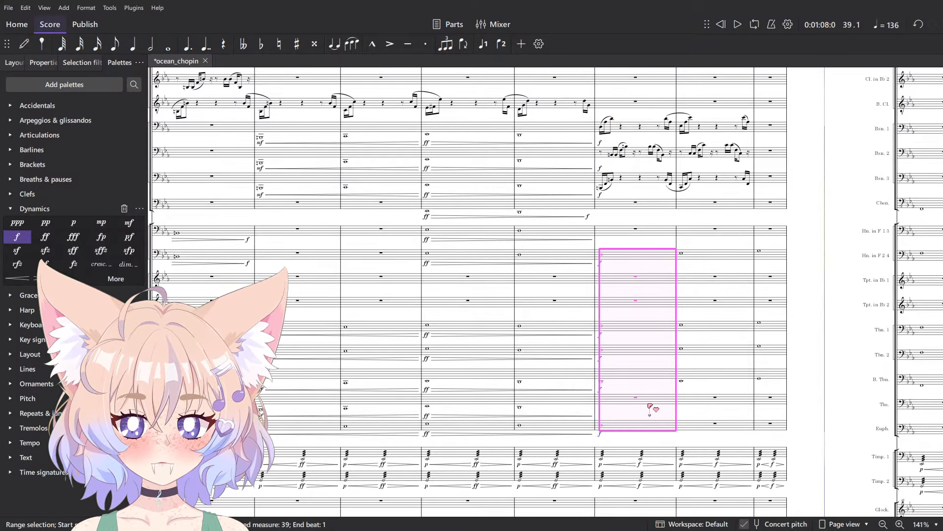
drag(650, 408, 615, 396)
key(Escape)
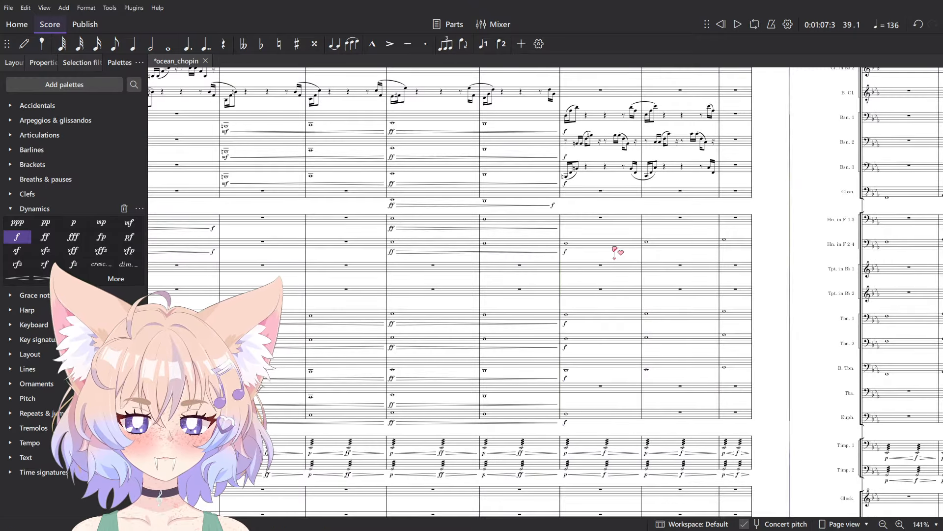
- Copy the Horn in F 2 4 notes of bars 39 to 42 into the Contrabass part and play them
click(614, 248)
shift+click(734, 248)
click(887, 250)
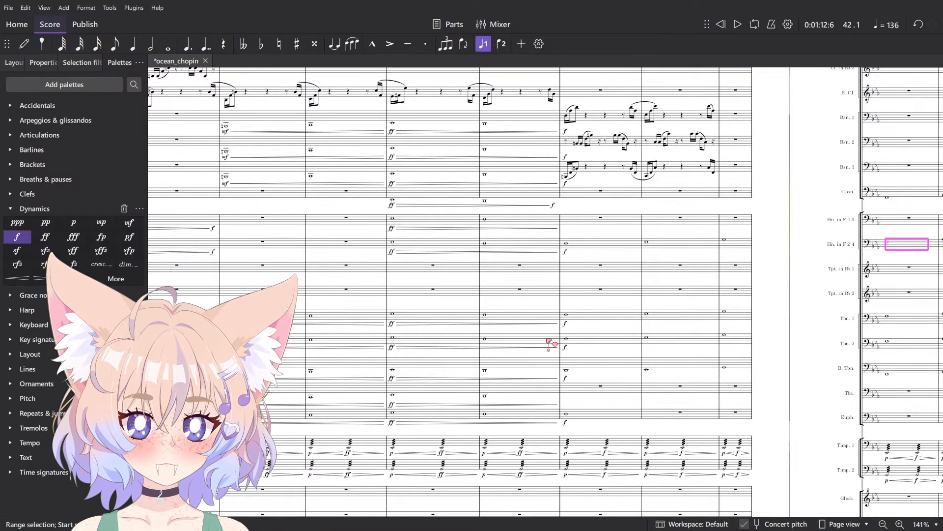
shift+click(599, 244)
scroll(587, 344, down, 6)
click(602, 467)
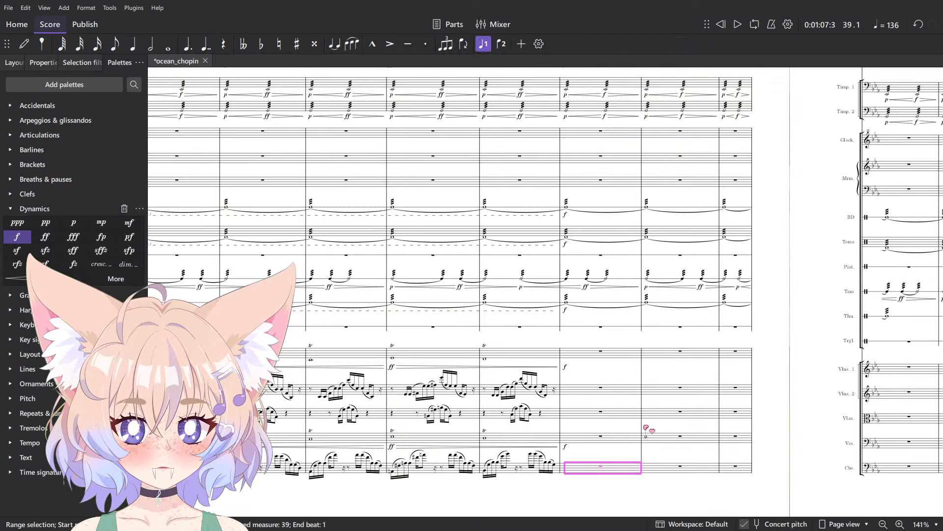
key(ctrl+shift+End)
key(space)
key(space)
key(space)
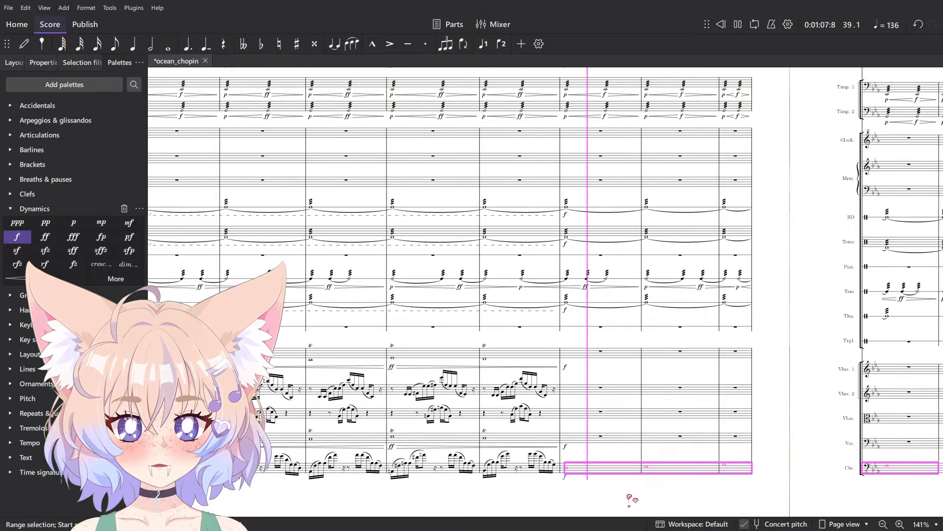
key(space)
- Paste the copied sustained notes into the Cello and Viola parts from bar 39
click(584, 438)
key(ctrl+shift+End)
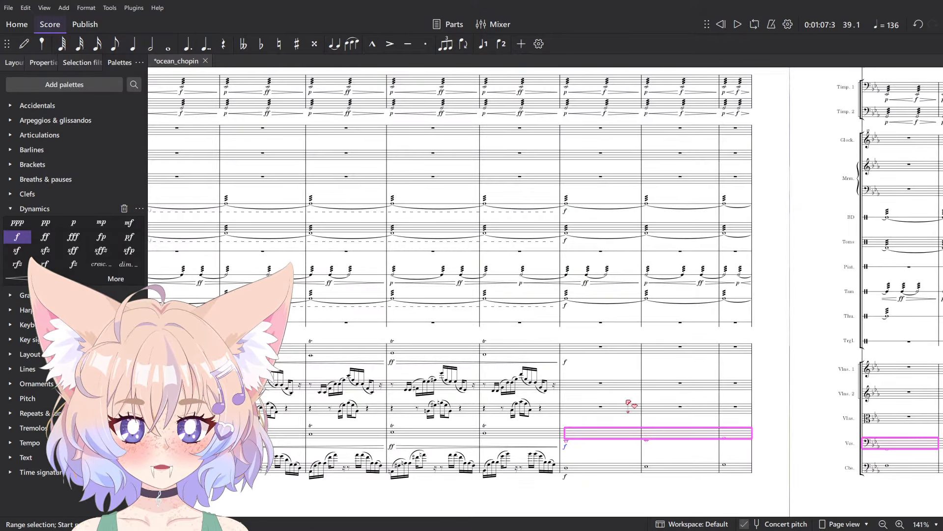
key(ctrl+v)
click(603, 413)
key(ctrl+shift+End)
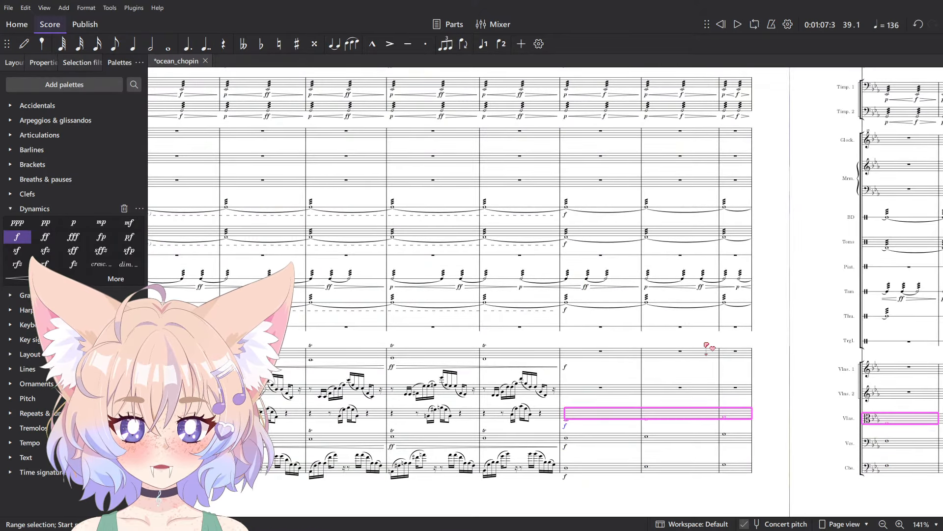
- Paste the copied sustained notes into the Violin 2 and Violin 1 parts from bar 39
click(614, 394)
key(ctrl+shift+End)
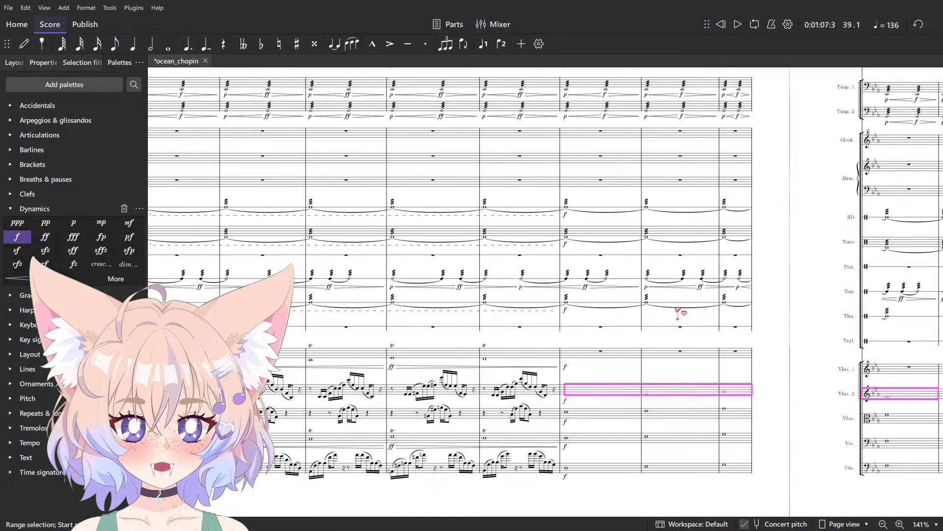
ctrl+scroll(678, 312, up, 2)
click(557, 366)
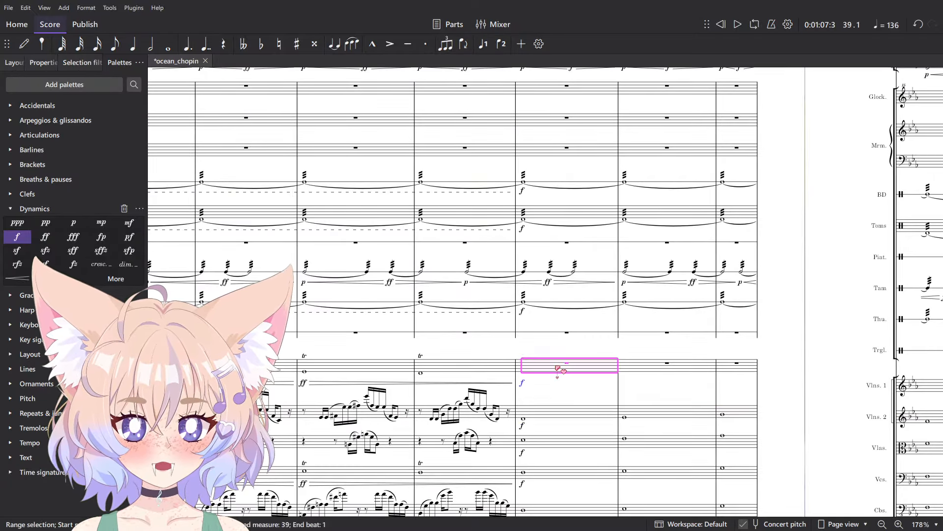
key(ctrl+shift+End)
- Play back the orchestral score from bar 38 into bar 42 to check the sustained strings
scroll(533, 386, down, 3)
click(489, 190)
click(490, 188)
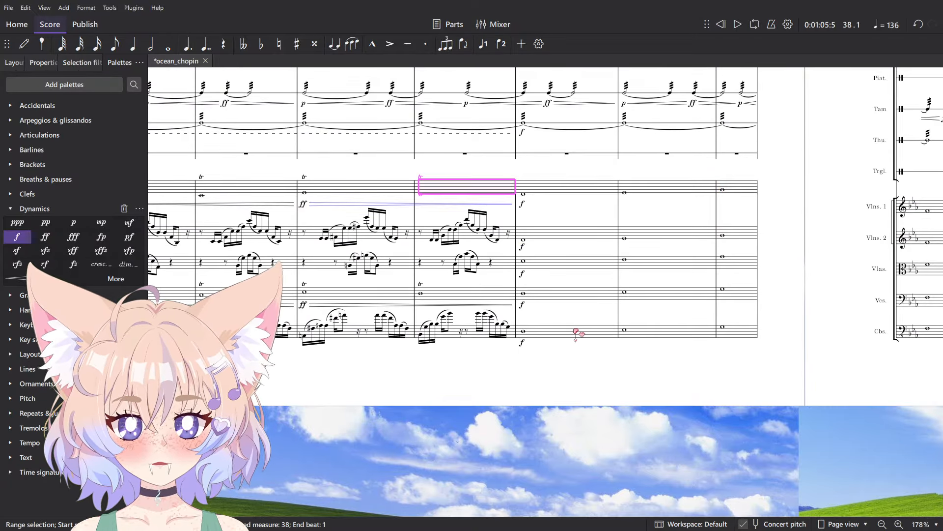
click(574, 331)
click(564, 382)
key(space)
ctrl+scroll(565, 386, down, 5)
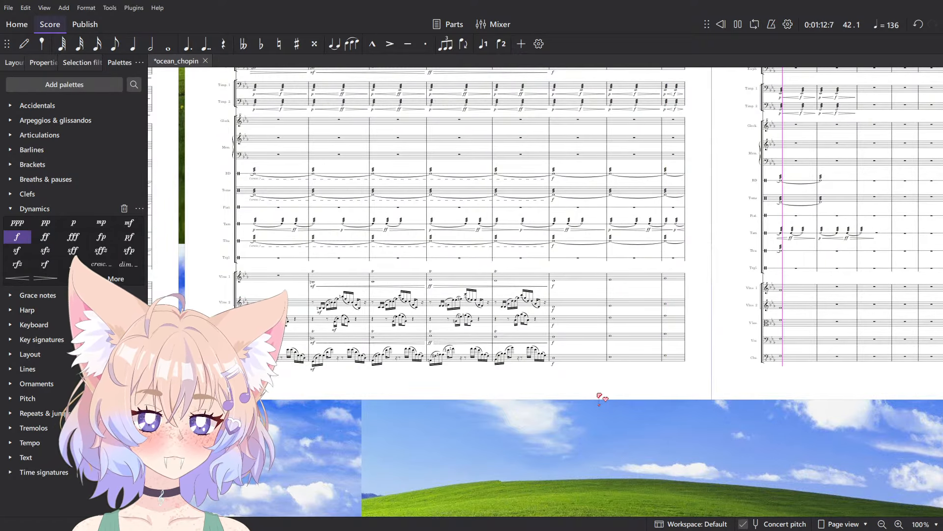
key(space)
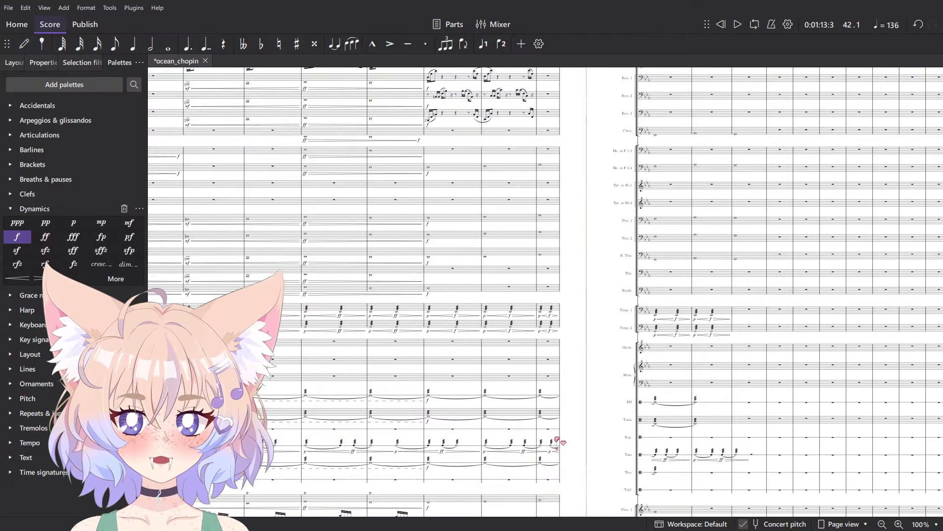
- Switch to the Chopin_Etude_op_25_12 piano score, examine the bass notes of bars 40 to 42, and return to ocean_chopin
key(alt+Tab)
ctrl+scroll(564, 394, down, 4)
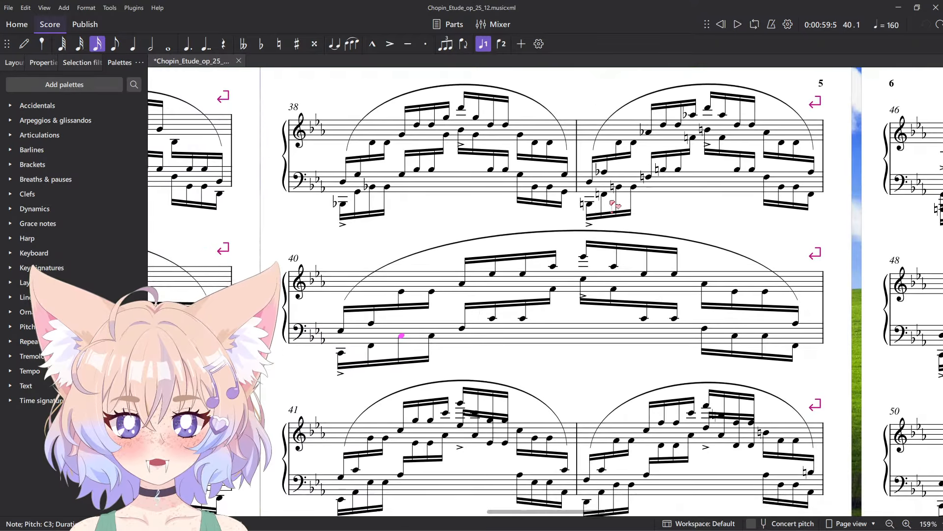
ctrl+scroll(343, 334, up, 4)
ctrl+scroll(560, 343, down, 8)
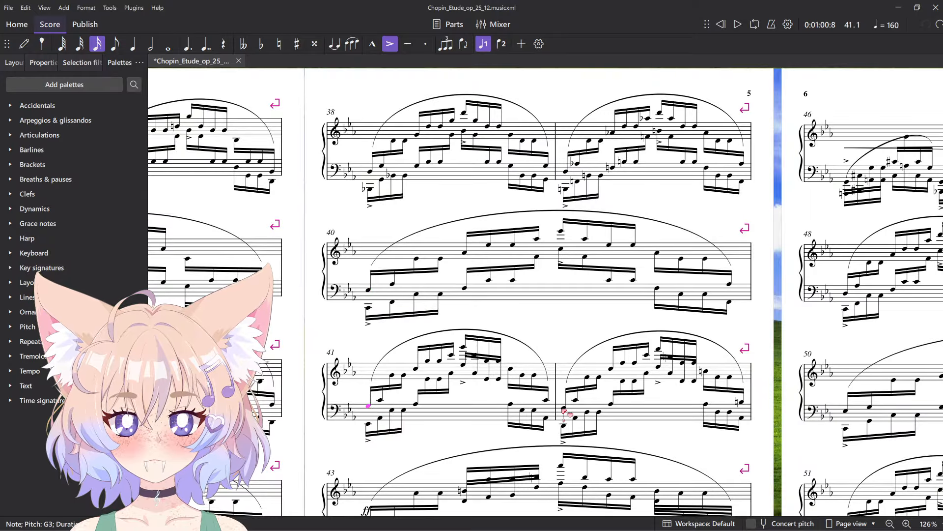
key(alt+Tab)
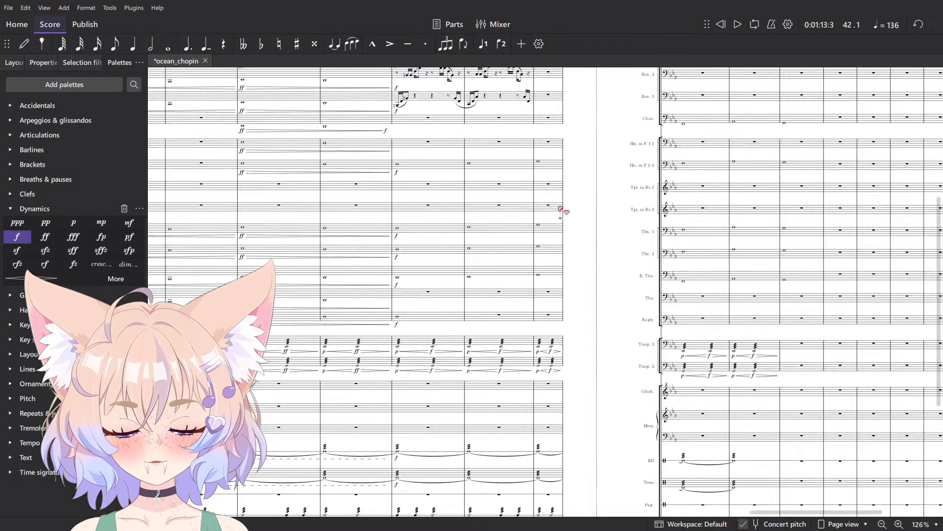
- Save the ocean_chopin score and play it back from bar 37 into bar 40
key(ctrl+s)
ctrl+scroll(364, 205, up, 5)
ctrl+scroll(398, 255, down, 6)
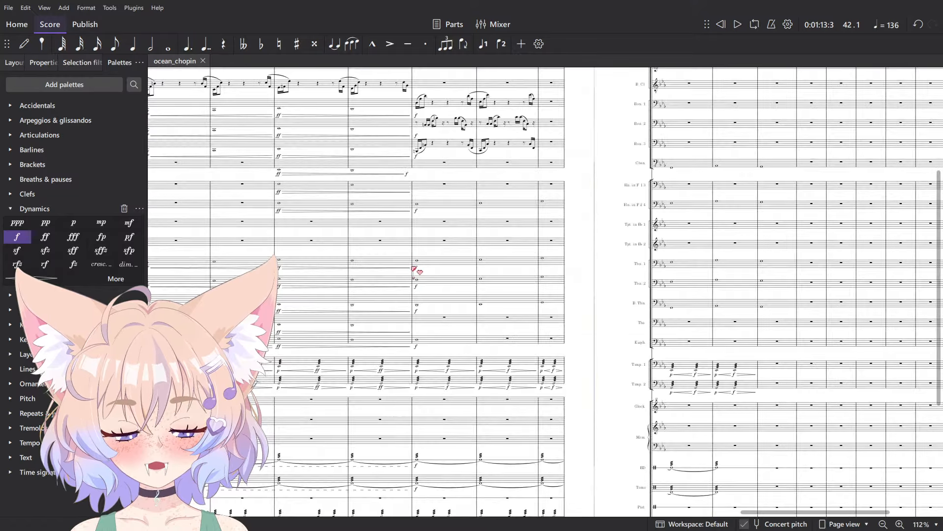
scroll(413, 265, down, 7)
ctrl+scroll(378, 227, up, 6)
scroll(413, 206, down, 3)
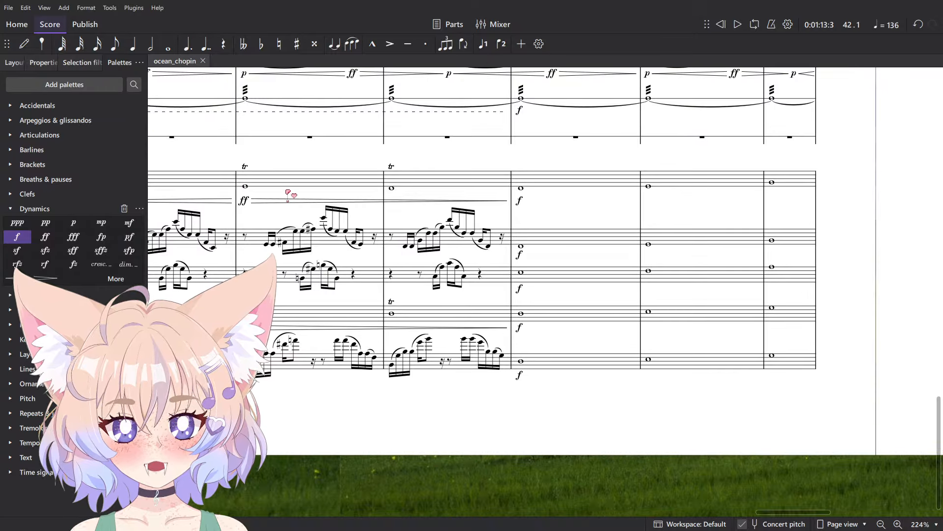
click(290, 194)
key(space)
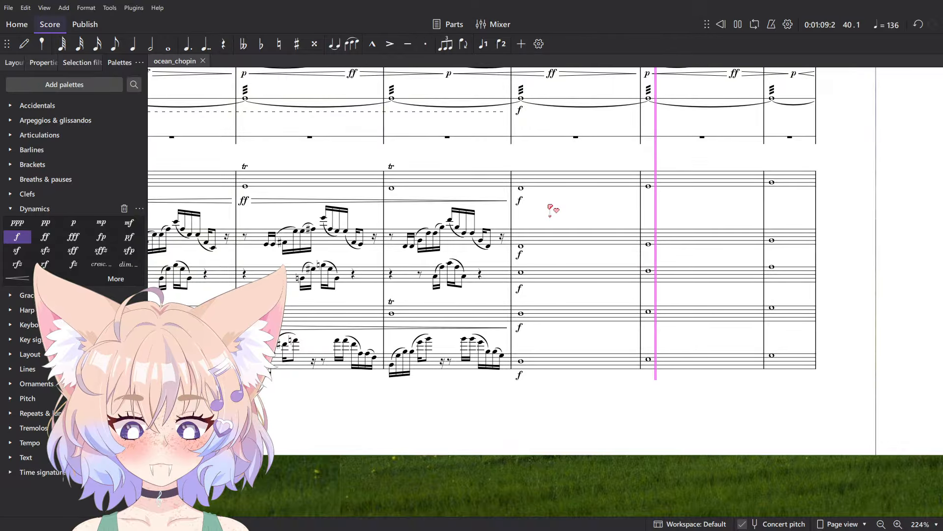
key(space)
- Switch to the piano score and play it from bar 40 as a reference
scroll(590, 244, down, 7)
scroll(606, 245, up, 5)
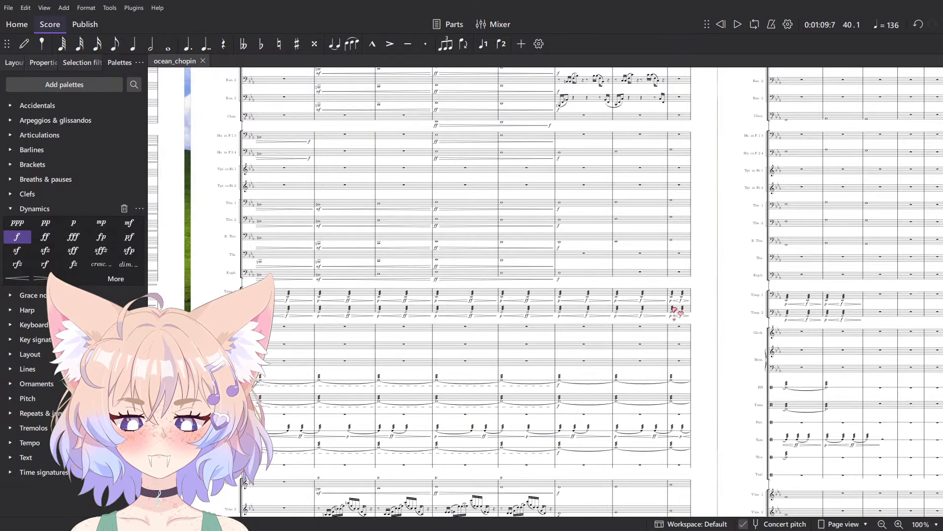
drag(671, 333, 643, 322)
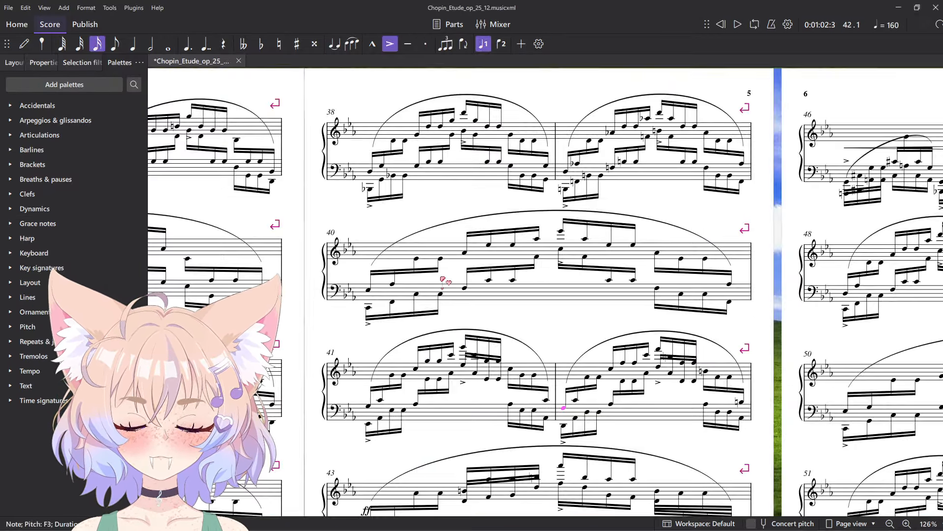
click(418, 243)
key(space)
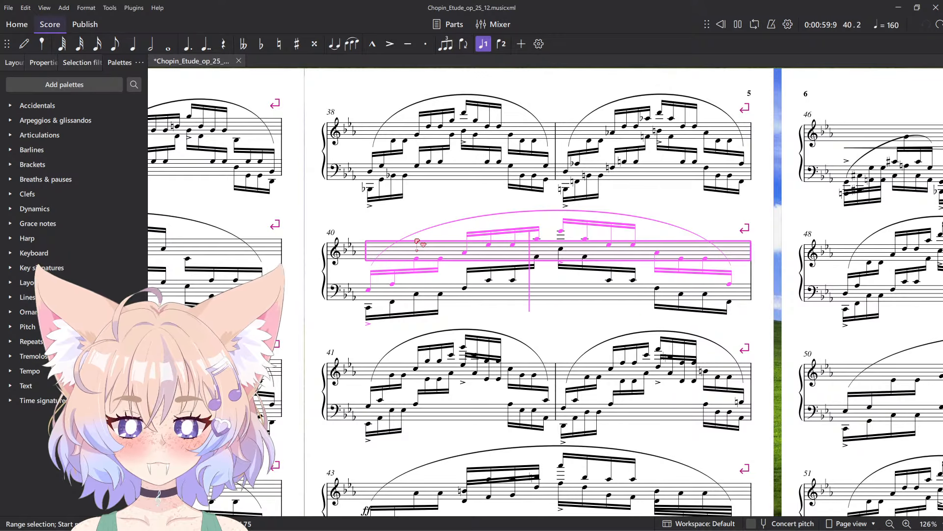
drag(484, 256, 445, 172)
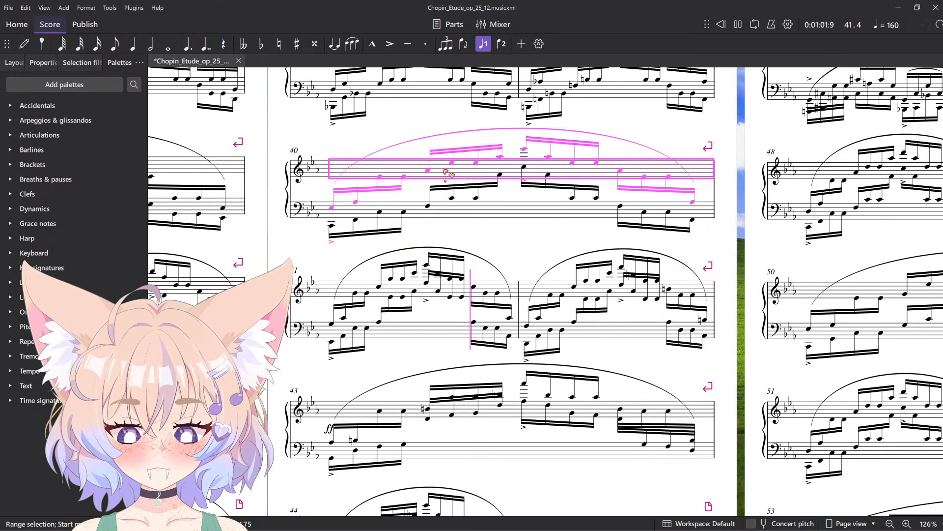
scroll(446, 173, down, 4)
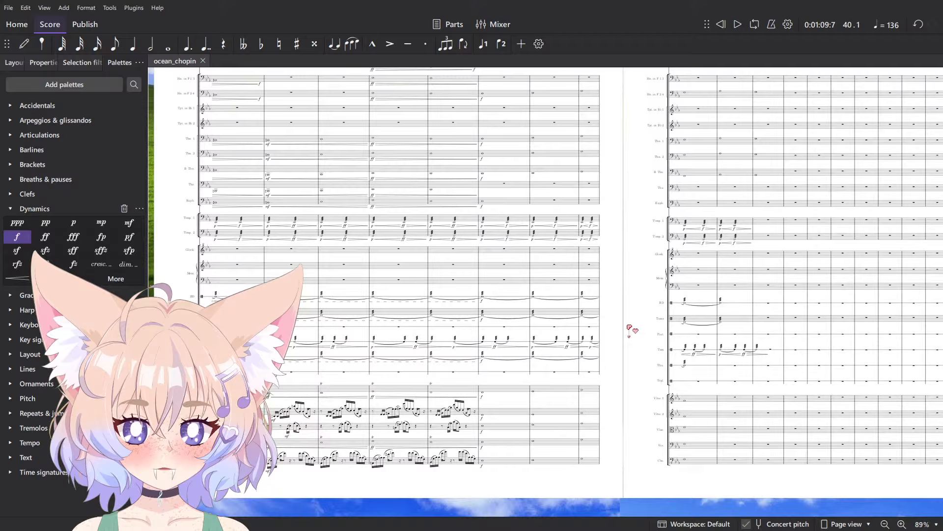
- Return to ocean_chopin and play back all string parts from bar 36
scroll(588, 246, up, 4)
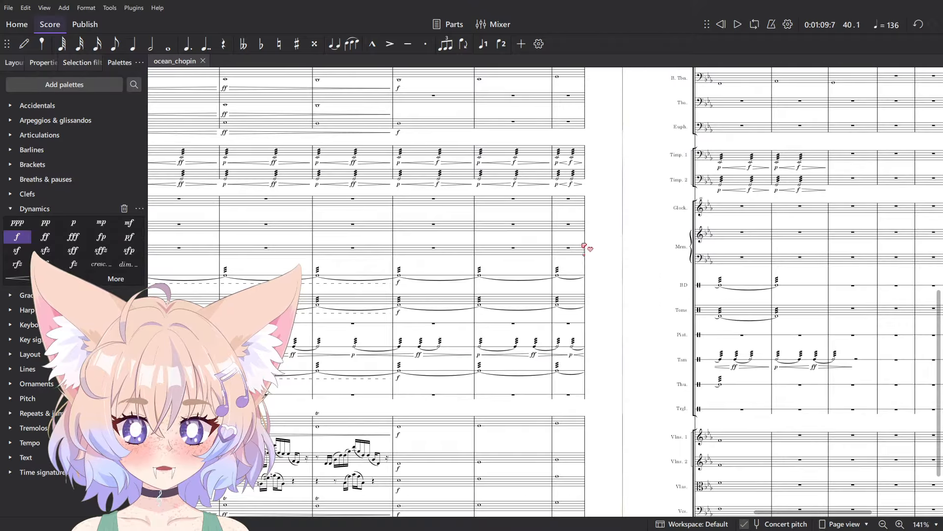
drag(457, 313, 496, 366)
scroll(445, 341, down, 5)
drag(472, 257, 551, 277)
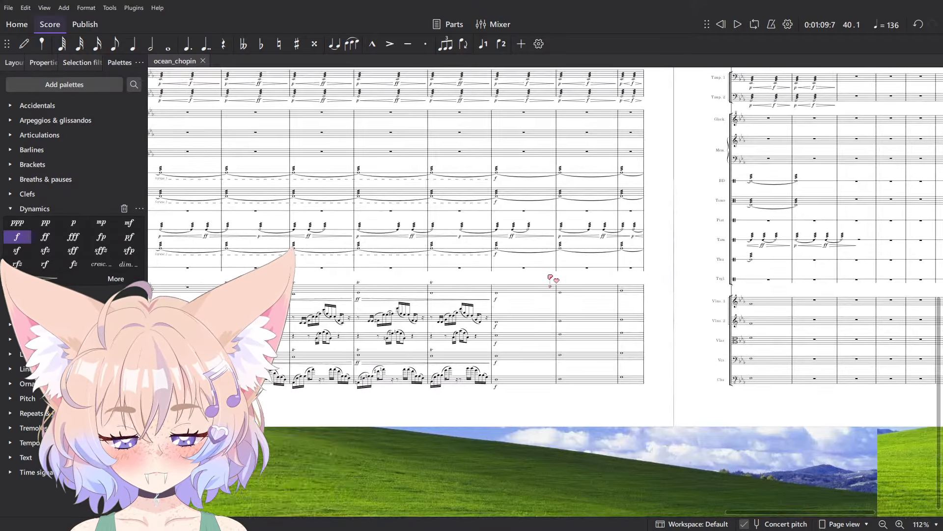
scroll(318, 291, up, 6)
drag(318, 290, 382, 398)
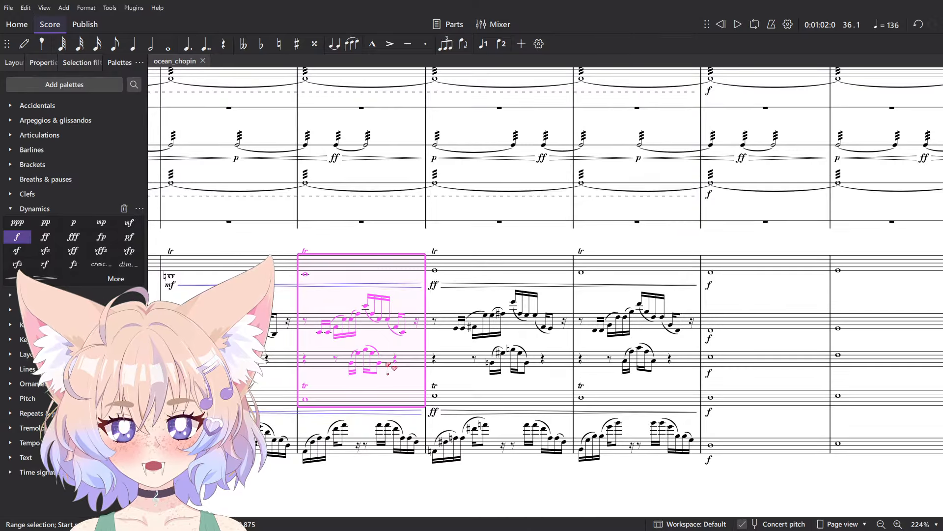
drag(374, 461, 391, 415)
key(space)
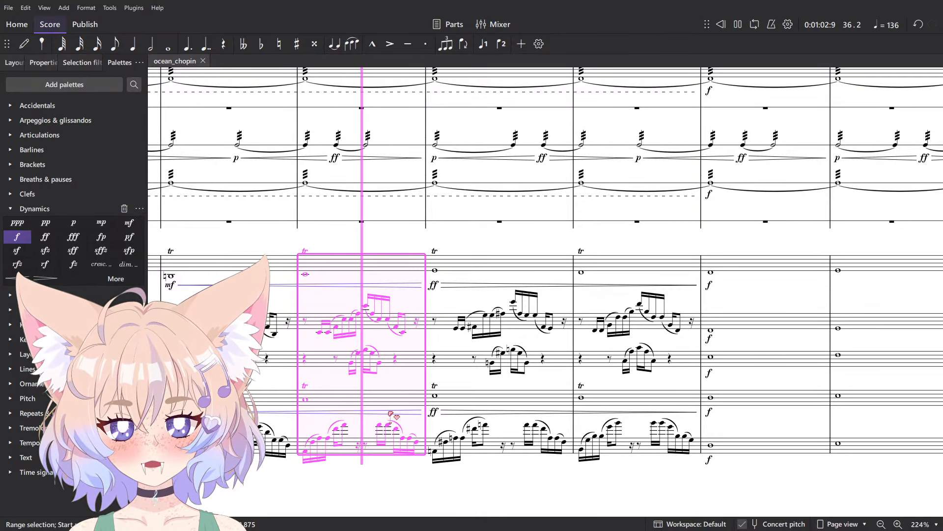
scroll(404, 405, down, 4)
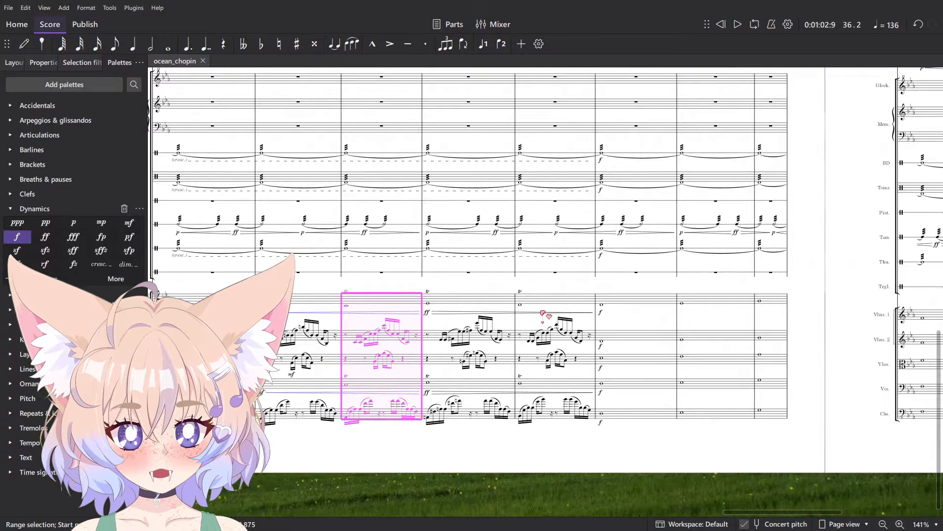
- Play back bar 39 and examine the woodwind and brass parts there
click(544, 309)
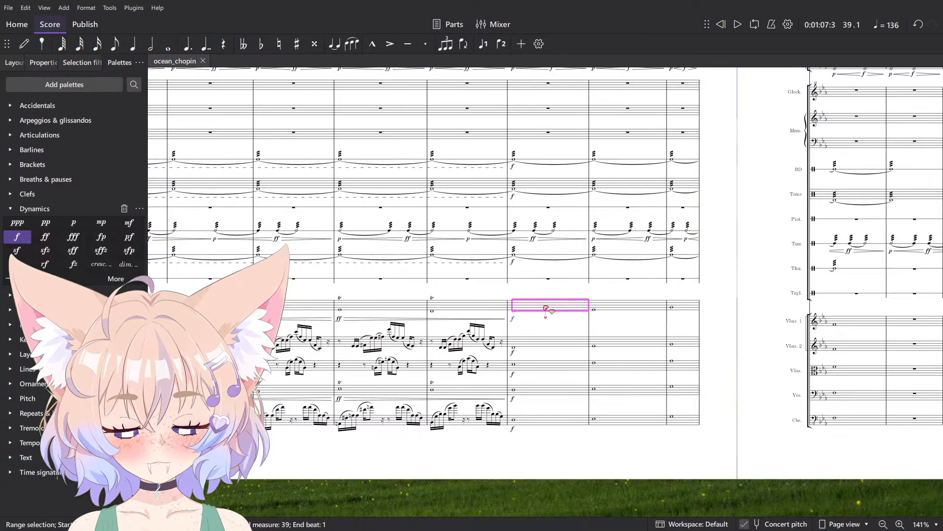
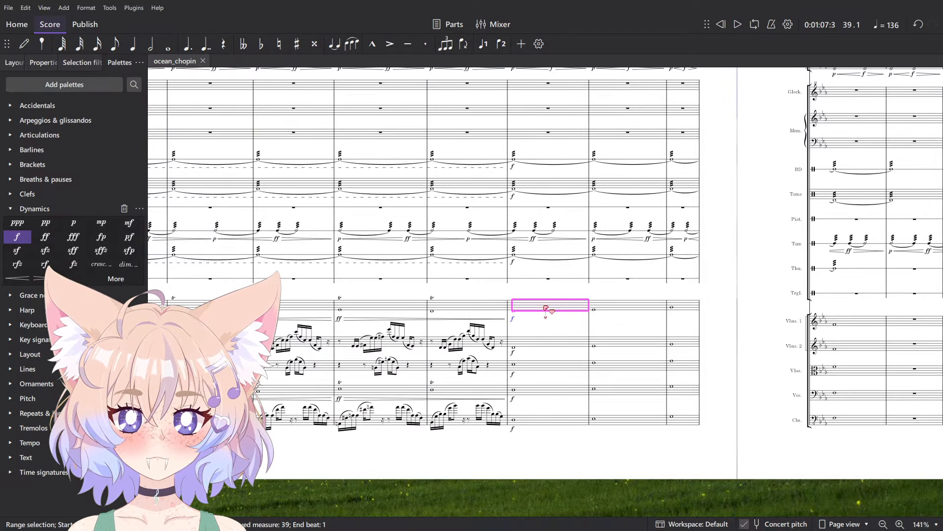
scroll(547, 308, up, 10)
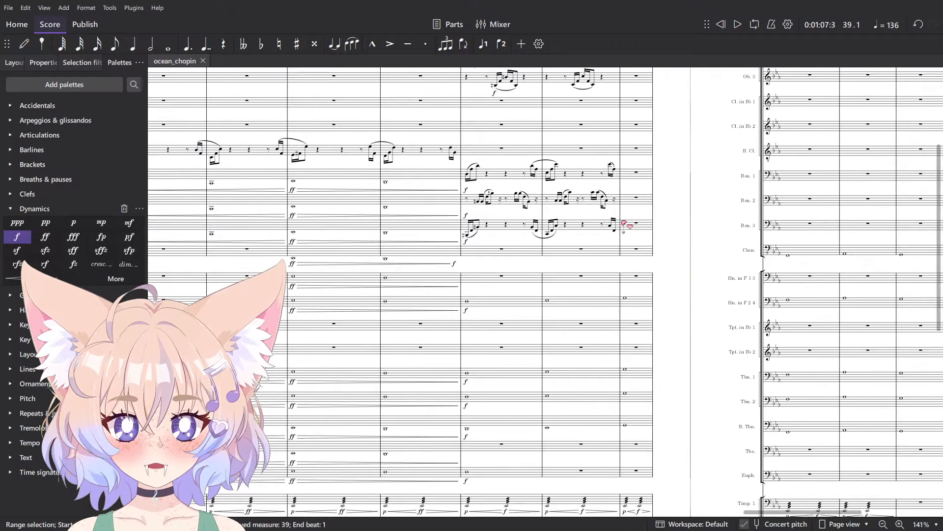
scroll(735, 212, left, 2)
drag(736, 212, 522, 191)
scroll(375, 350, up, 2)
drag(402, 383, 464, 257)
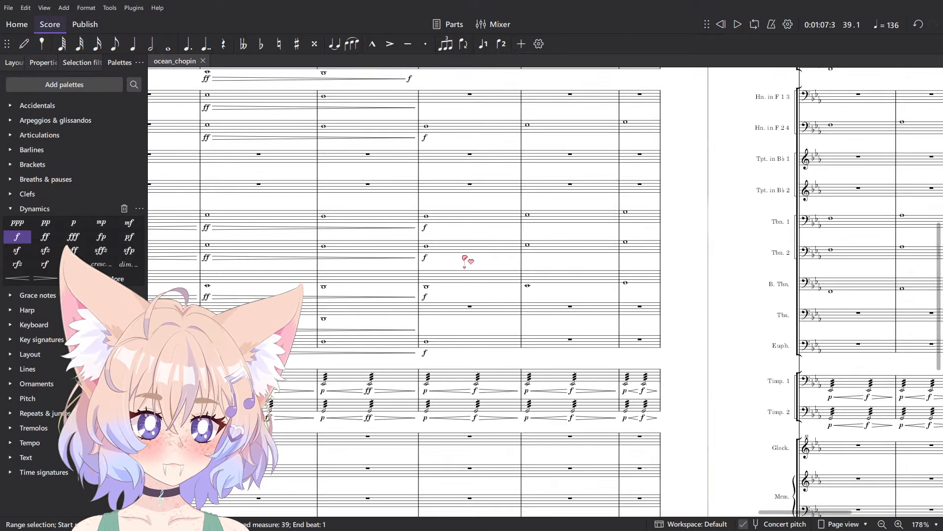
key(space)
drag(455, 345, 838, 313)
key(space)
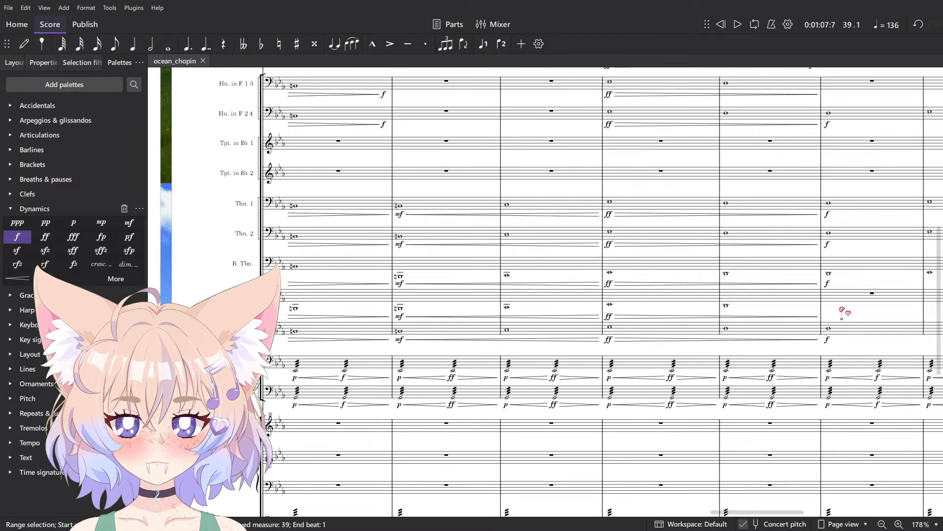
- Add an f dynamic to the Tuba part at bar 39
click(844, 297)
drag(778, 308, 556, 364)
click(18, 236)
drag(408, 339, 433, 334)
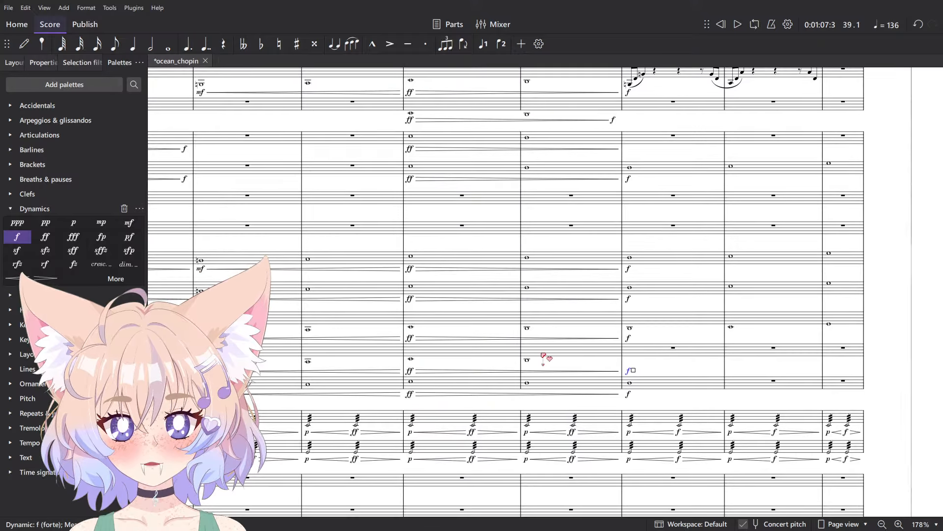
- Play back the transition from bar 38 into bar 39, starting at the Tuba part
click(548, 355)
key(space)
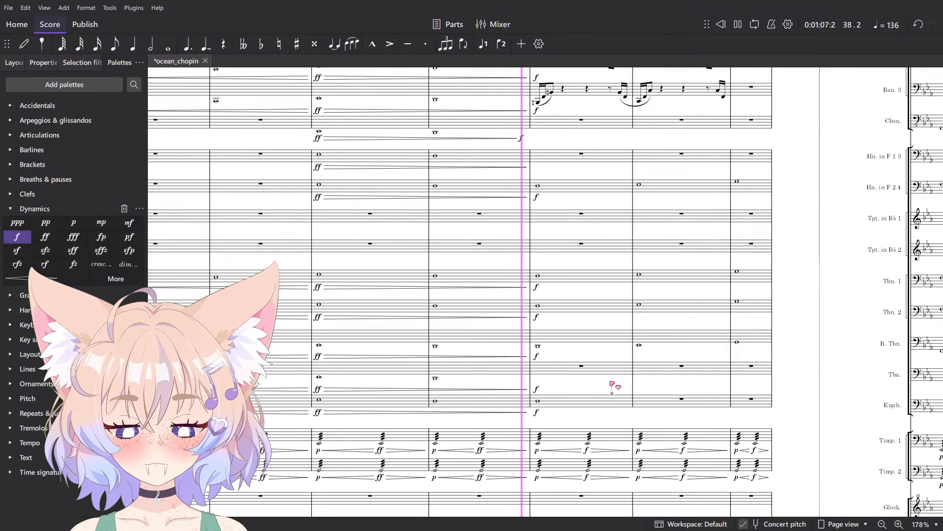
key(space)
scroll(490, 380, down, 1)
drag(491, 380, 477, 436)
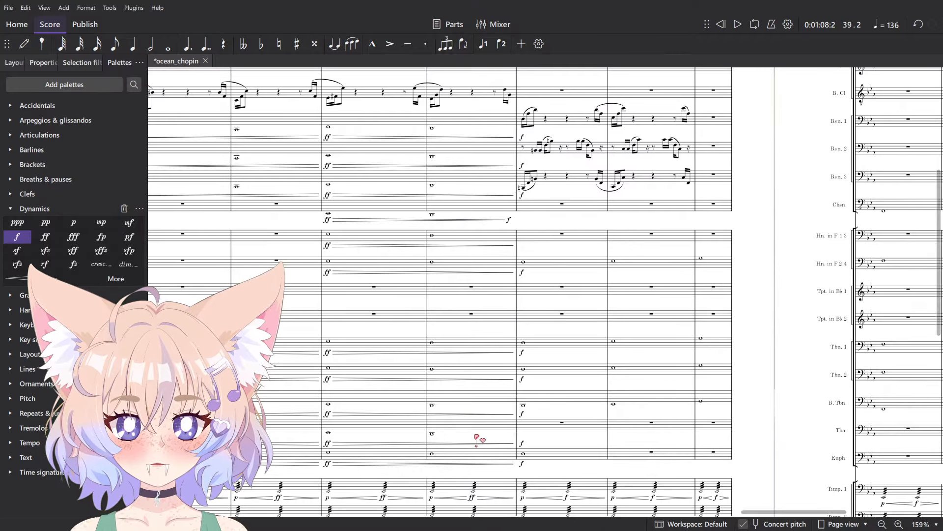
scroll(545, 163, right, 10)
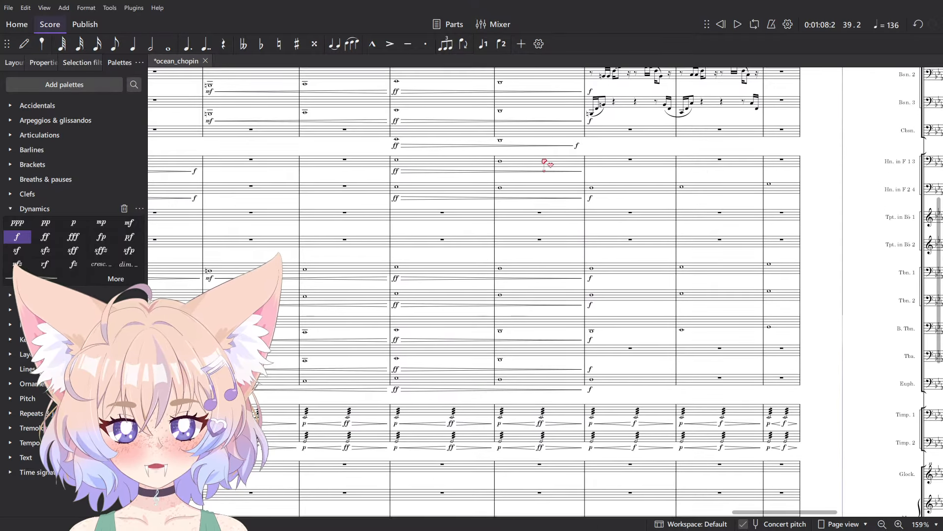
scroll(583, 175, right, 3)
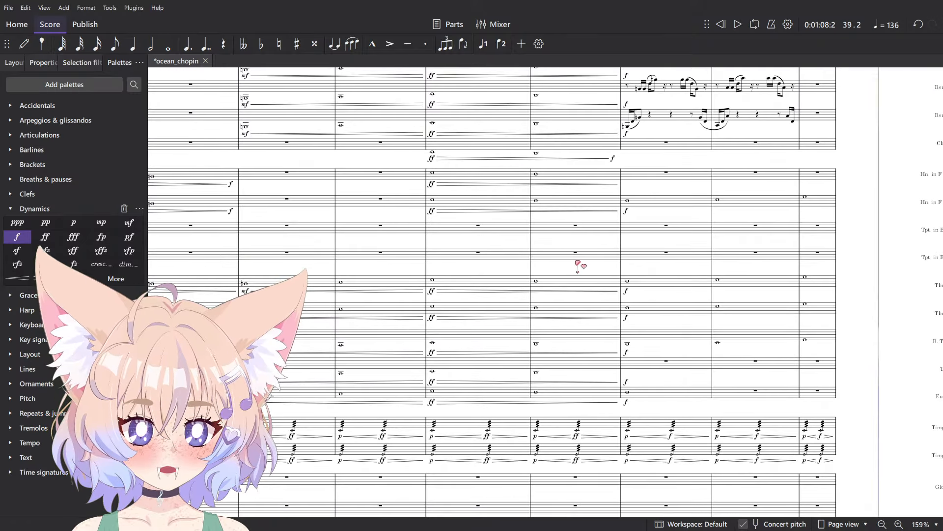
click(599, 366)
key(space)
key(space)
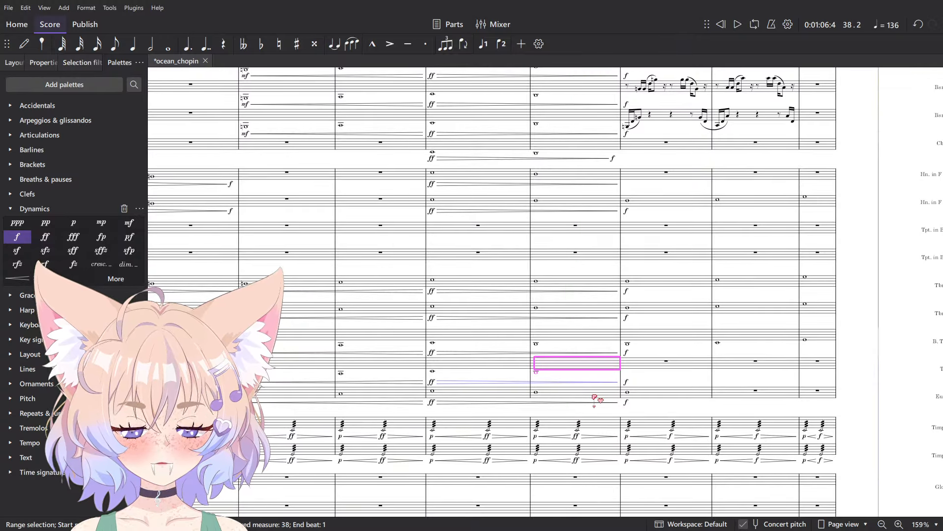
- Copy the Bass Trombone's sustained notes from bar 39 onward into the Tuba part
key(ctrl+Right)
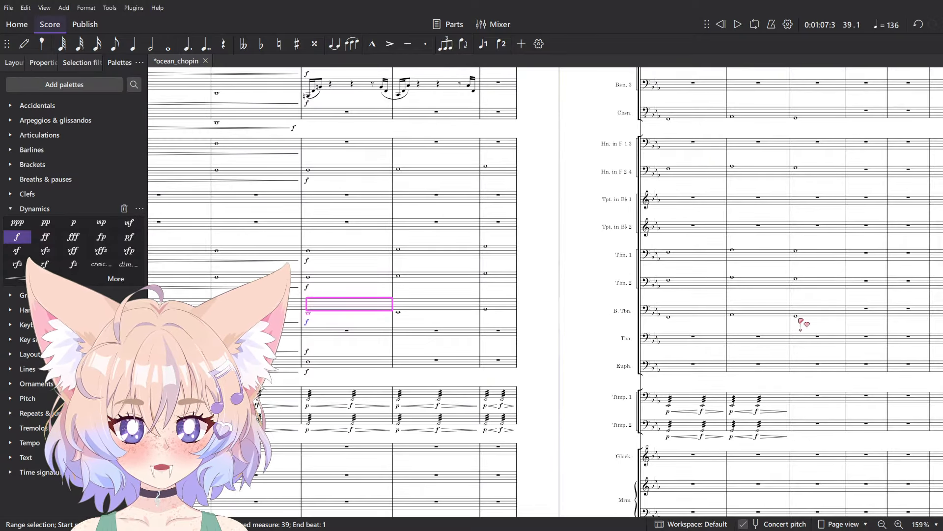
key(shift+Right)
key(shift+Right)
key(shift+Right)
key(shift+Right)
key(shift+Right)
- Fill the Euphonium part with the sustained notes from bar 39 onward and play them
click(337, 364)
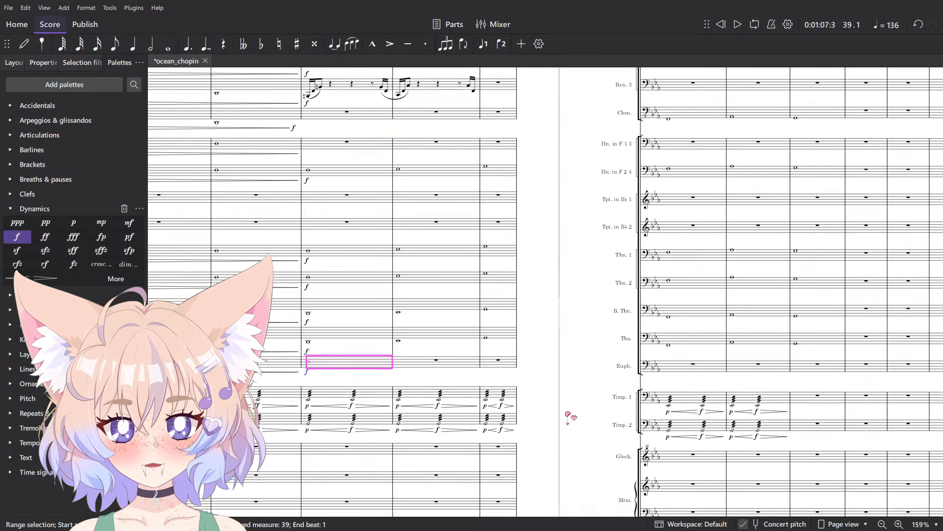
key(shift+Right)
key(shift+Right)
key(shift+Right)
key(shift+Right)
key(shift+Right)
key(space)
key(space)
click(337, 363)
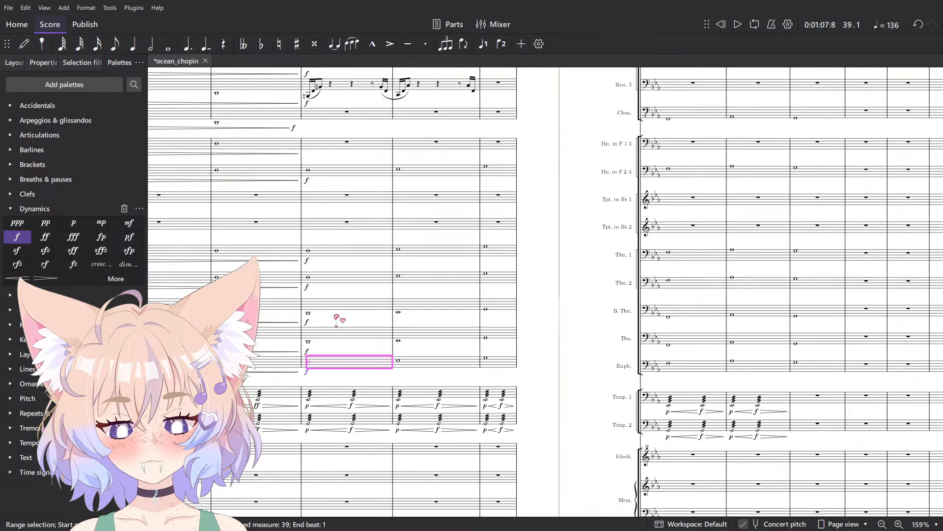
- Play back from bar 38 to check the added Tuba and Euphonium notes, and return to the string parts
shift+click(262, 114)
key(space)
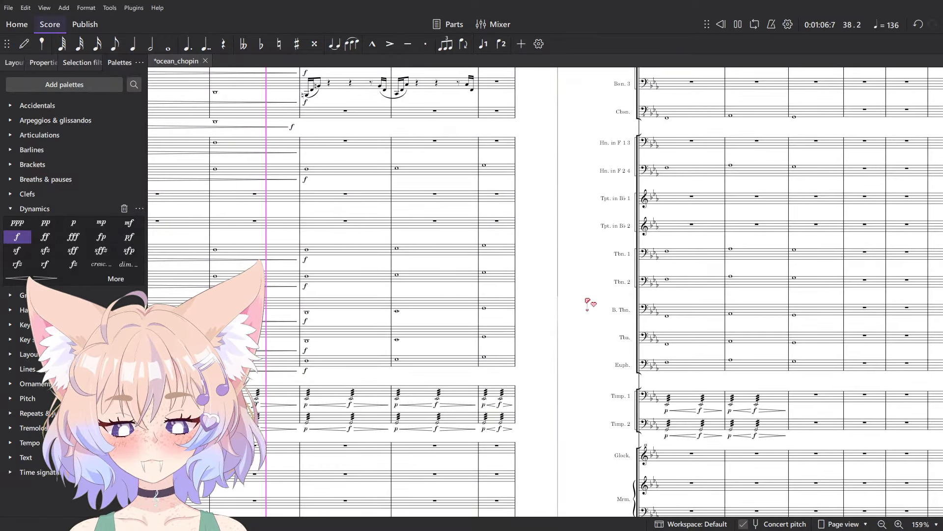
key(space)
scroll(366, 347, down, 5)
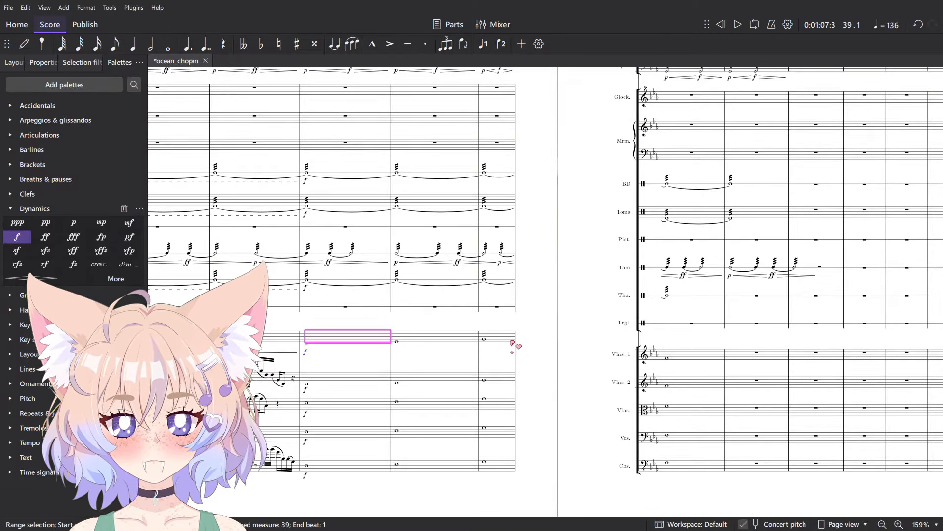
- Try clearing Violin 1's sustained notes in bars 39 and 40, mark f at bar 41, and play the passage
key(Delete)
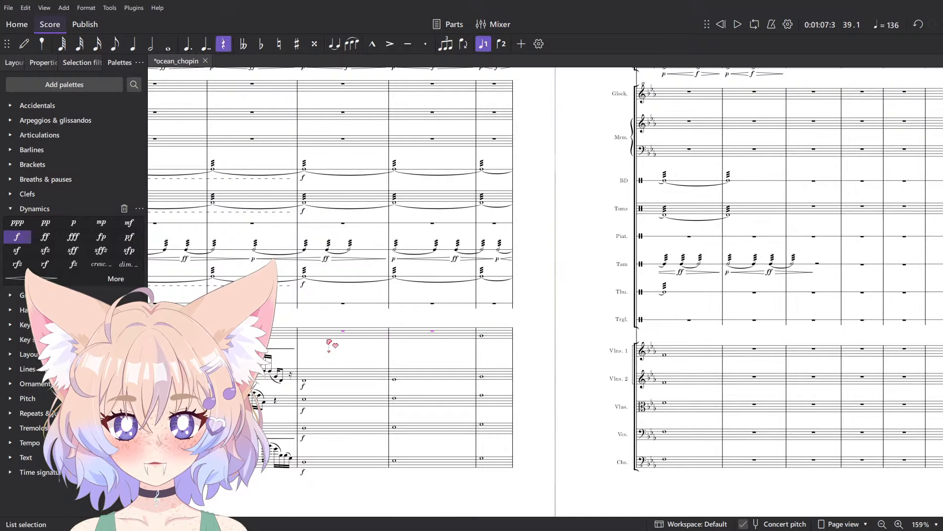
click(308, 333)
click(26, 232)
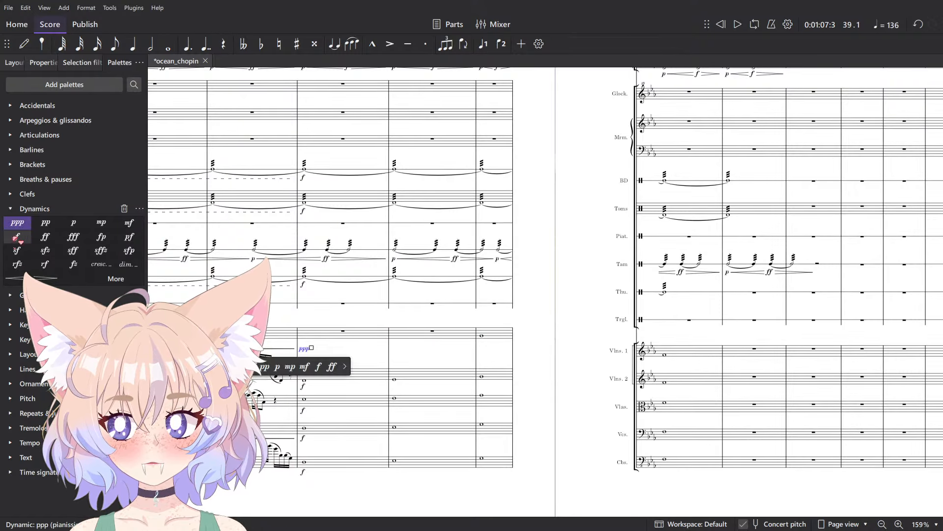
key(ctrl+z)
click(26, 232)
click(479, 338)
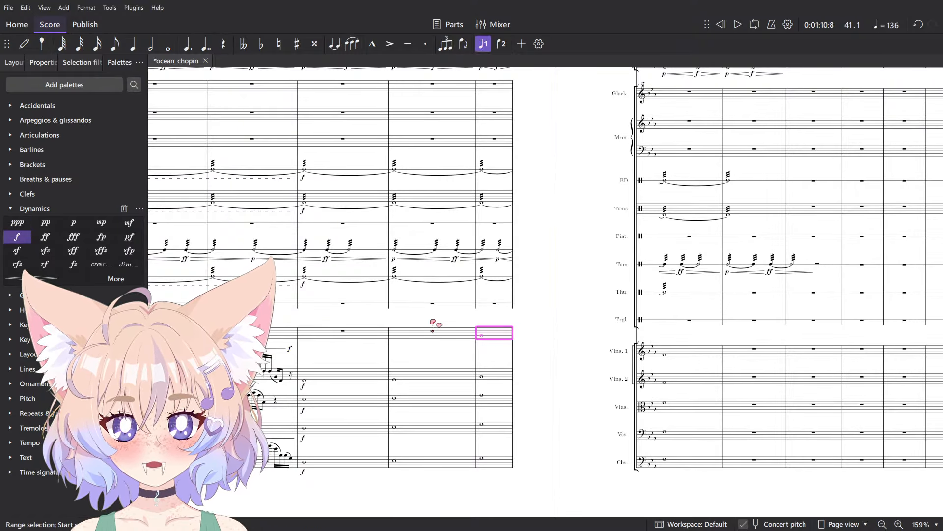
click(18, 236)
click(339, 334)
key(space)
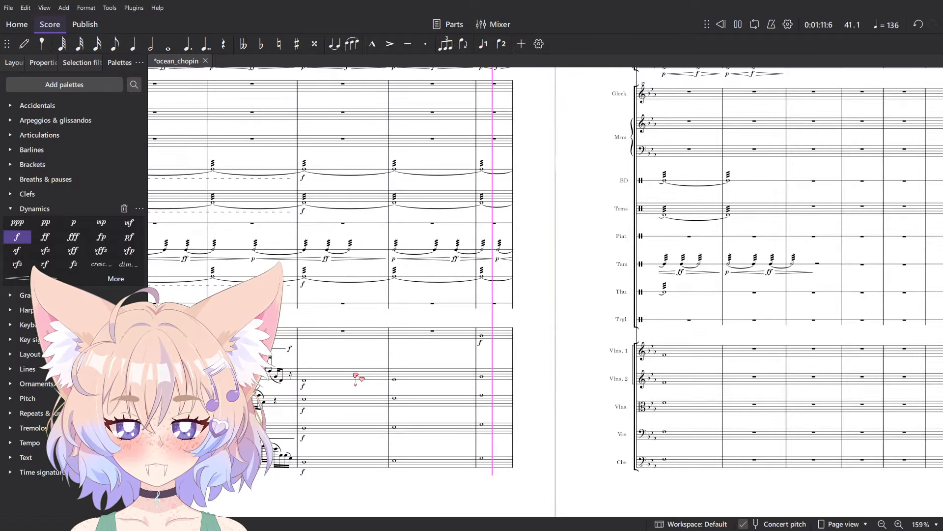
key(space)
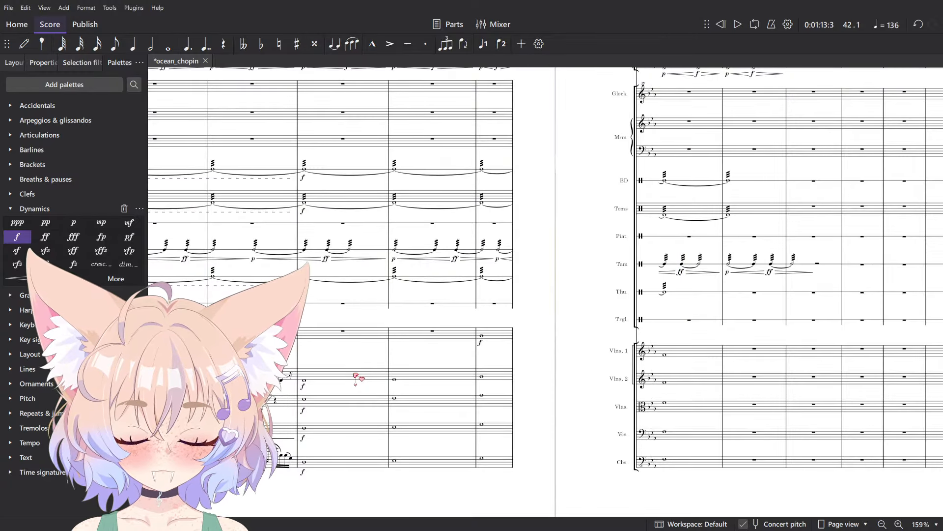
- Undo the Violin 1 dynamics and note deletion from bar 39 onward
key(ctrl+z)
key(ctrl+z)
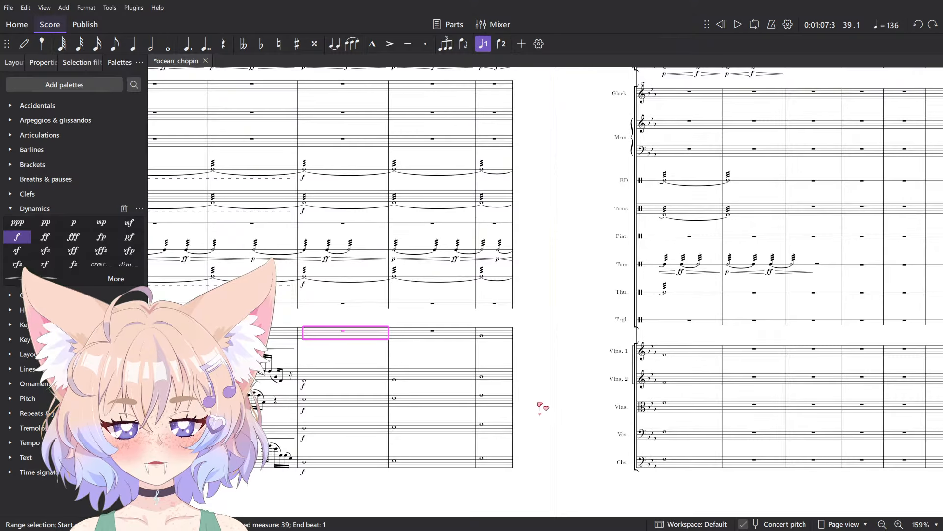
key(Escape)
- Review the sustained string parts in bars 39 to 41 and return to the oboe and bassoon parts
scroll(418, 418, up, 6)
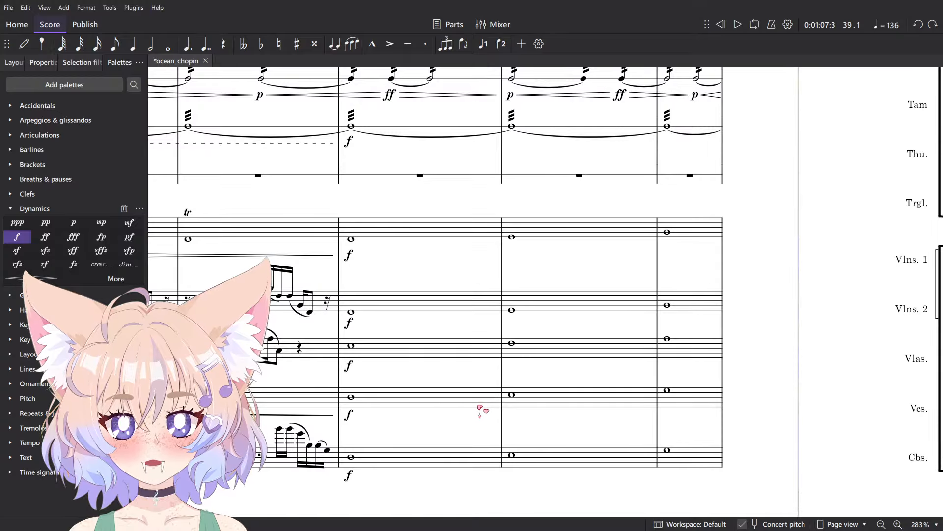
click(462, 403)
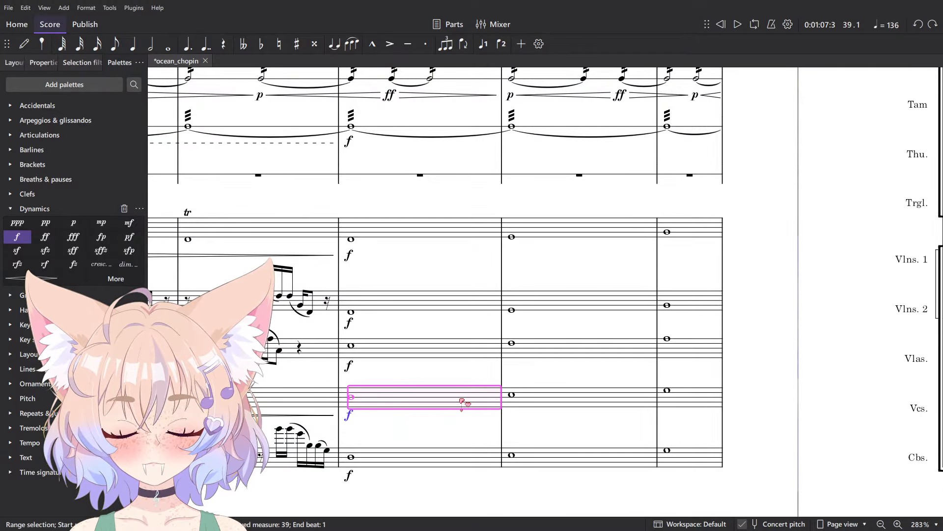
click(487, 353)
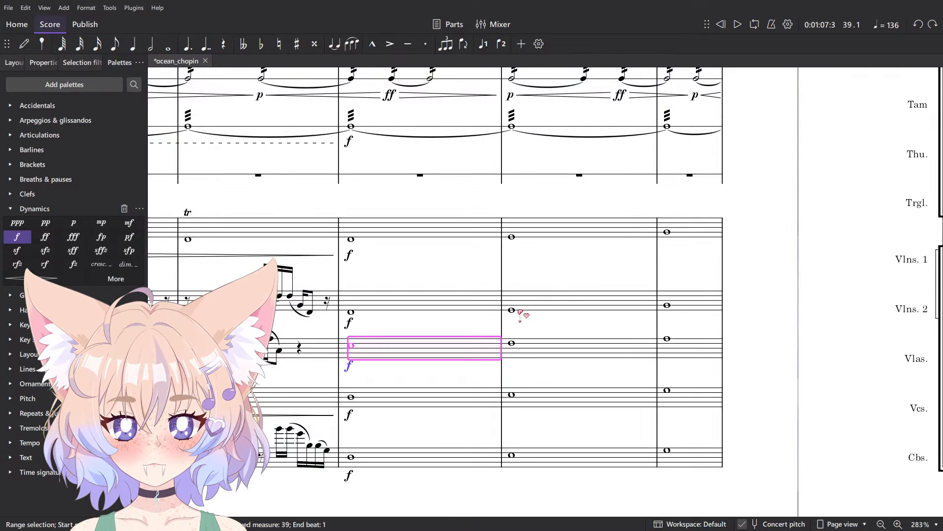
shift+click(562, 302)
scroll(791, 314, down, 5)
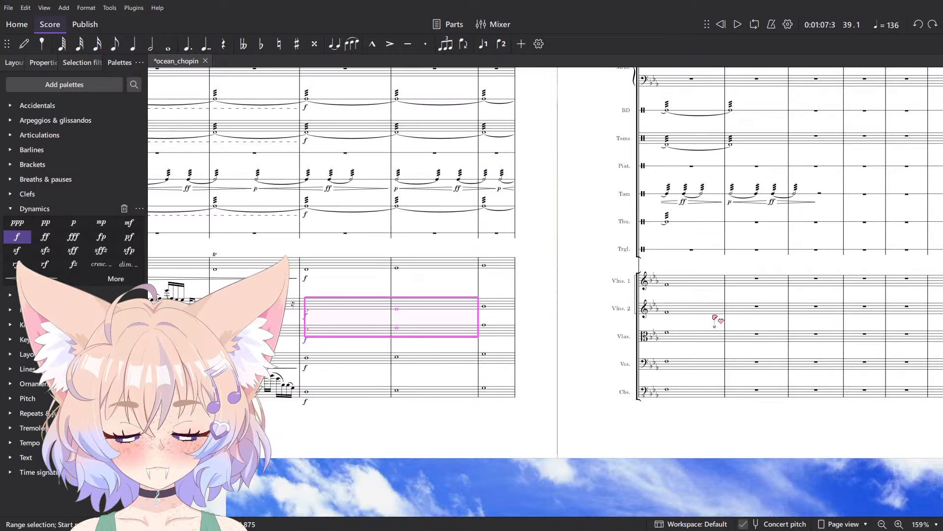
scroll(461, 299, down, 3)
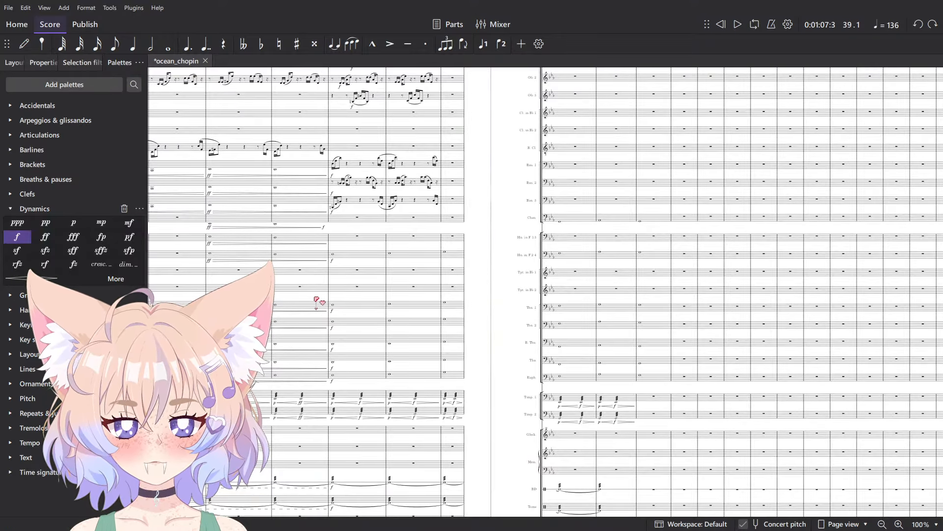
drag(320, 301, 387, 360)
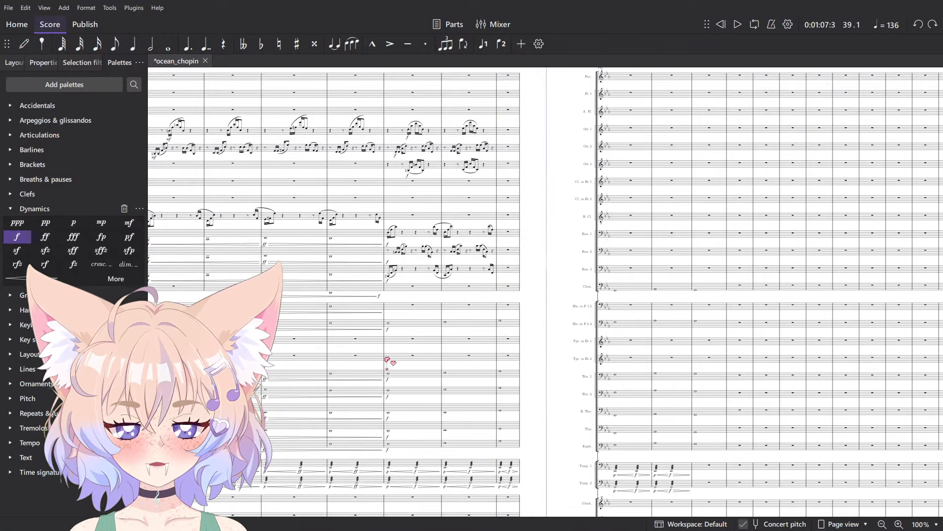
scroll(647, 289, down, 2)
scroll(618, 352, up, 4)
- Switch to the Chopin_Etude_op_25_12.musicxml score and compare its bar 41 with the same bar in ocean_chopin
key(alt+Tab)
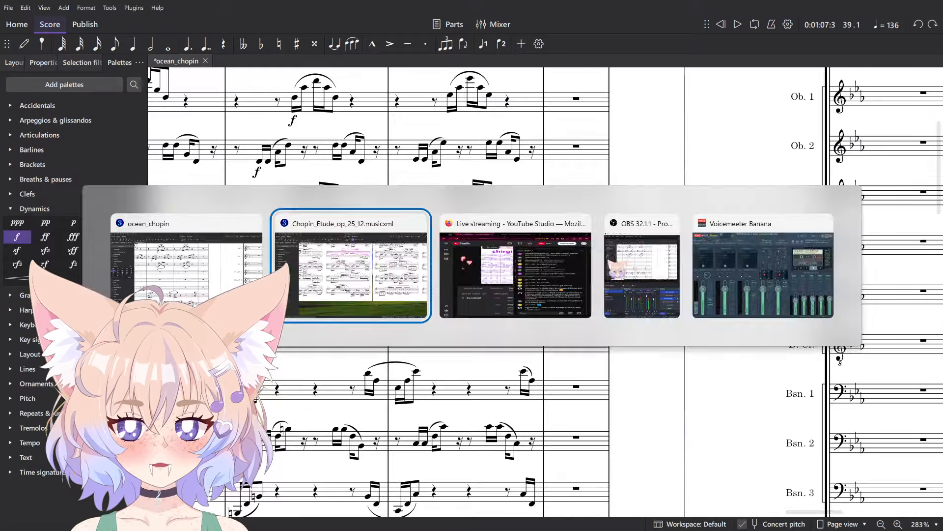
scroll(471, 254, up, 5)
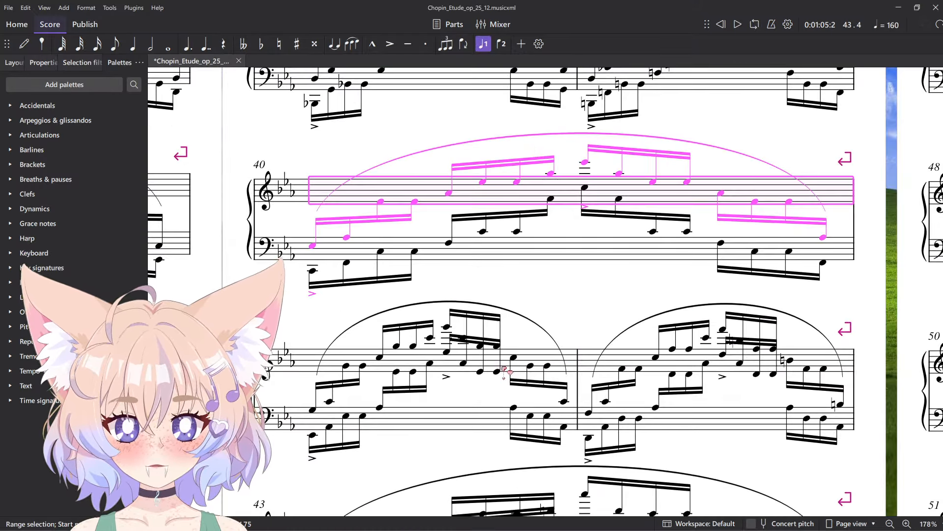
click(504, 371)
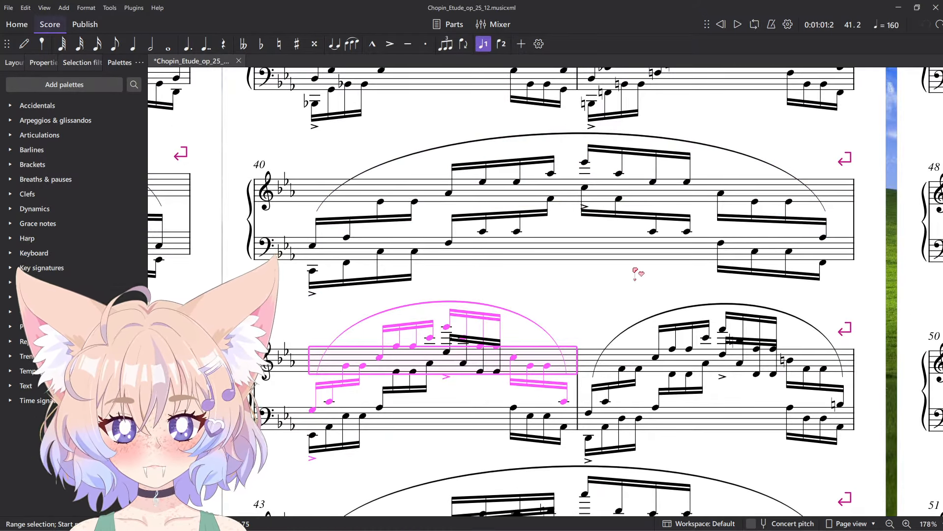
key(alt+Tab)
click(585, 205)
key(alt+Tab)
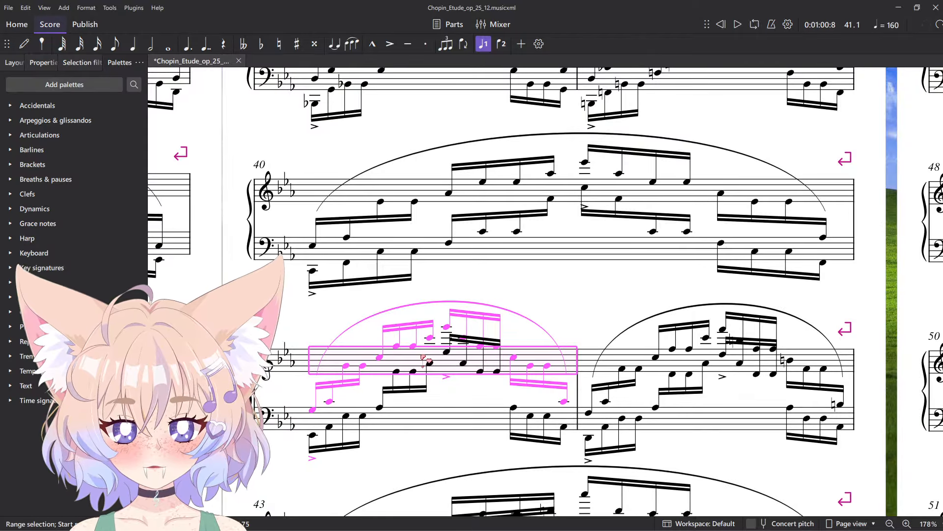
key(alt+Tab)
- Repeat the bar 40 arpeggios of Oboes 1–3 and Bassoons 1–3 into bar 41
scroll(421, 284, down, 3)
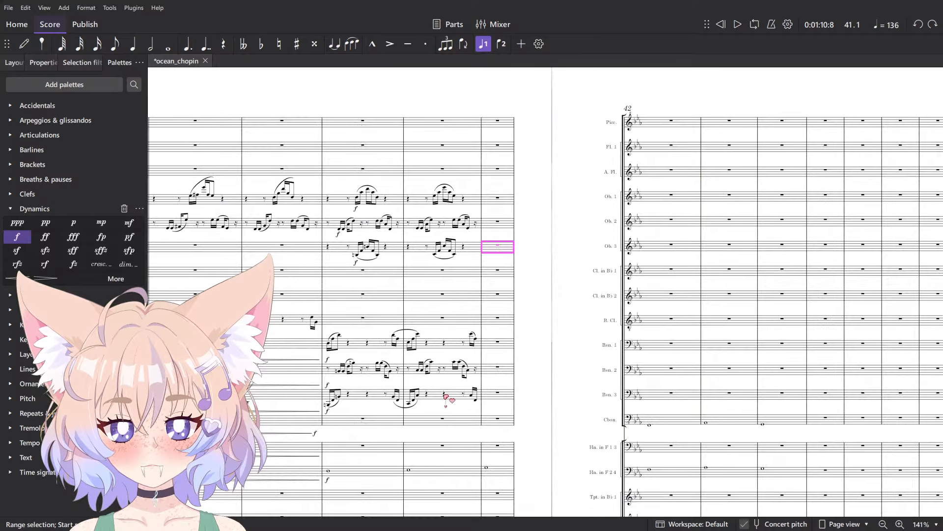
click(449, 394)
shift+click(481, 203)
key(r)
key(Escape)
- Review the copied oboe and bassoon arpeggios in bar 41 part by part
scroll(540, 408, up, 4)
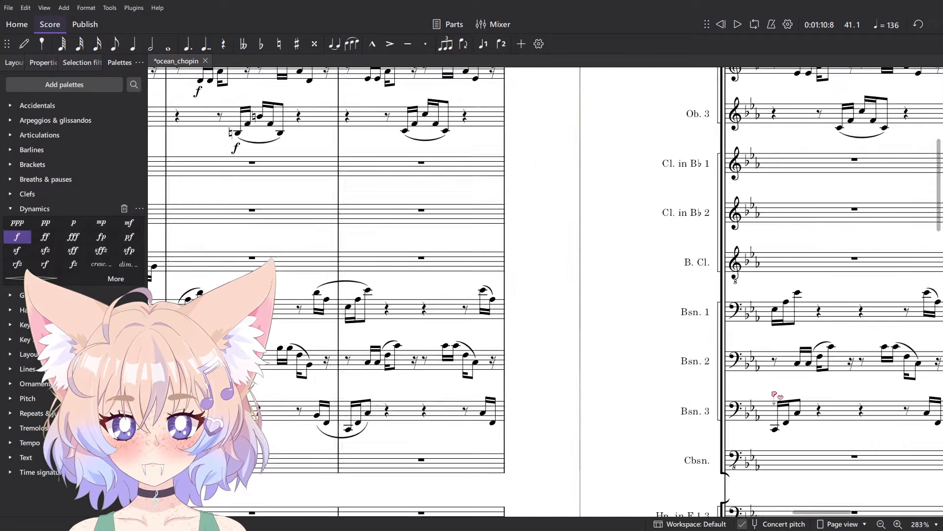
click(500, 450)
scroll(501, 450, down, 4)
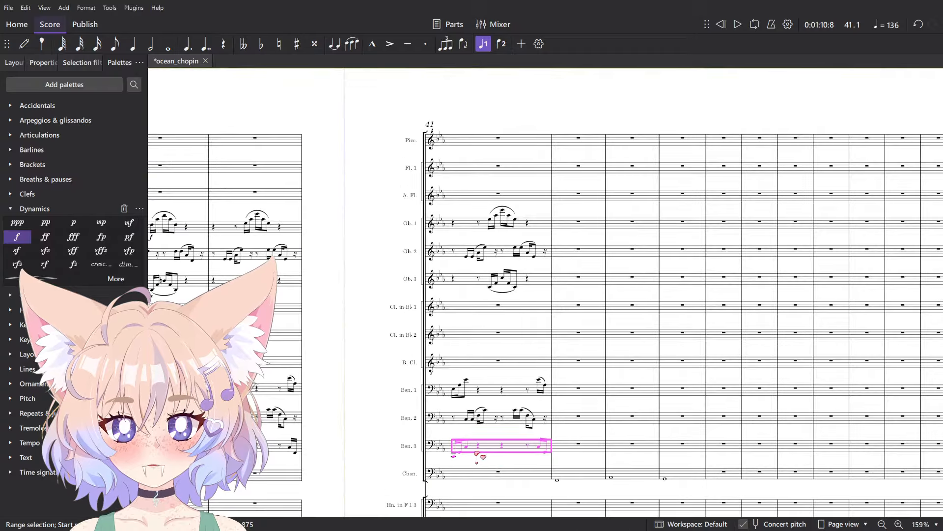
click(549, 278)
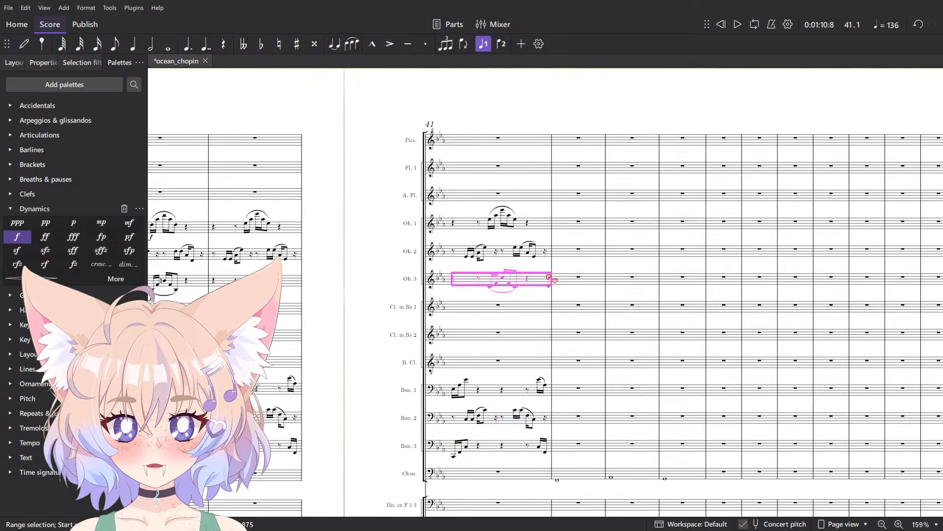
click(495, 390)
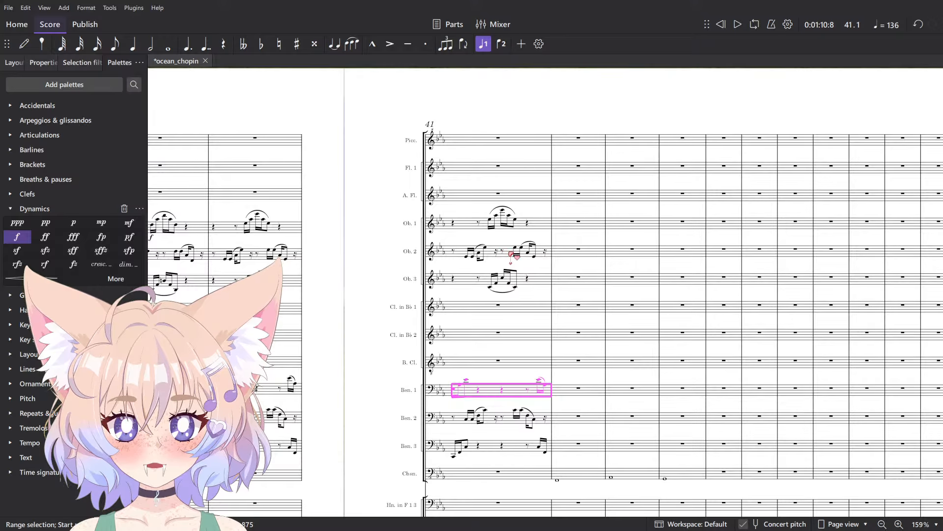
click(511, 254)
click(378, 246)
scroll(525, 423, up, 2)
- Check the first note of Bassoon 3 in bar 41 against the left hand of the piano score
click(526, 424)
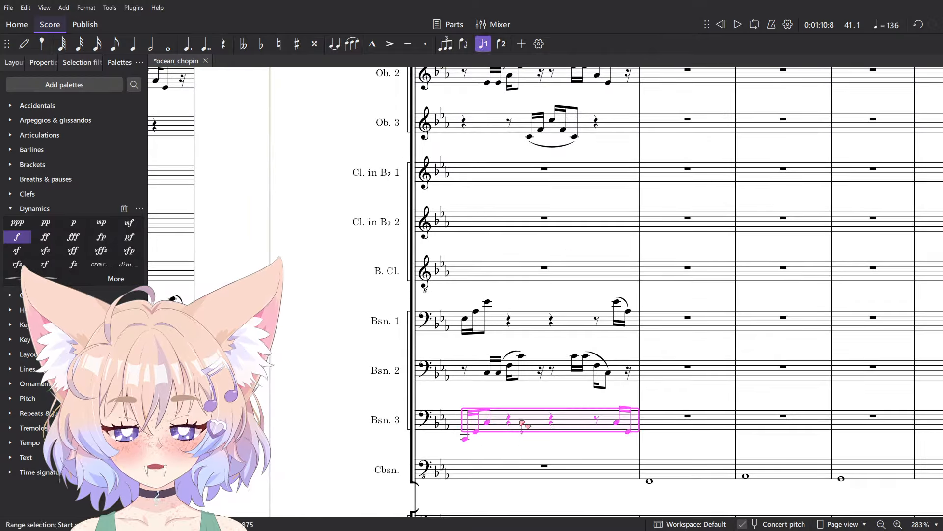
scroll(571, 255, down, 3)
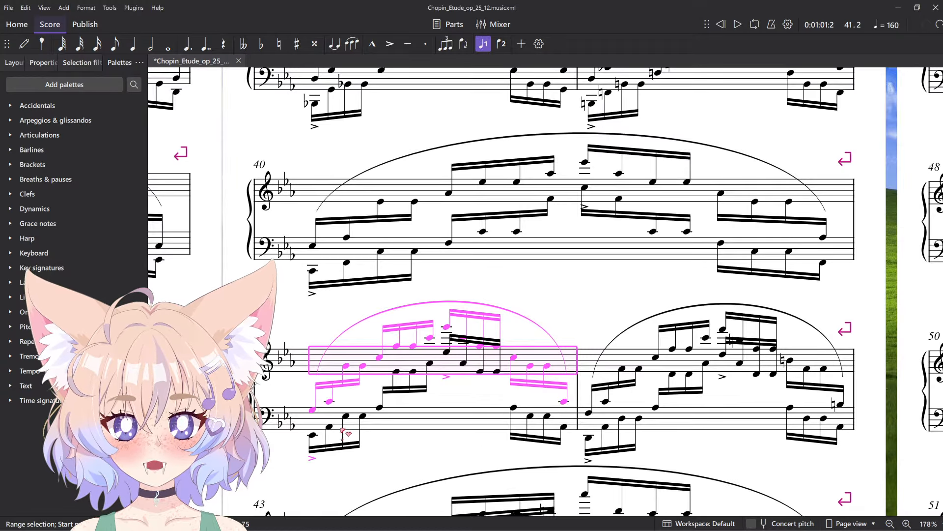
scroll(343, 431, up, 5)
click(304, 434)
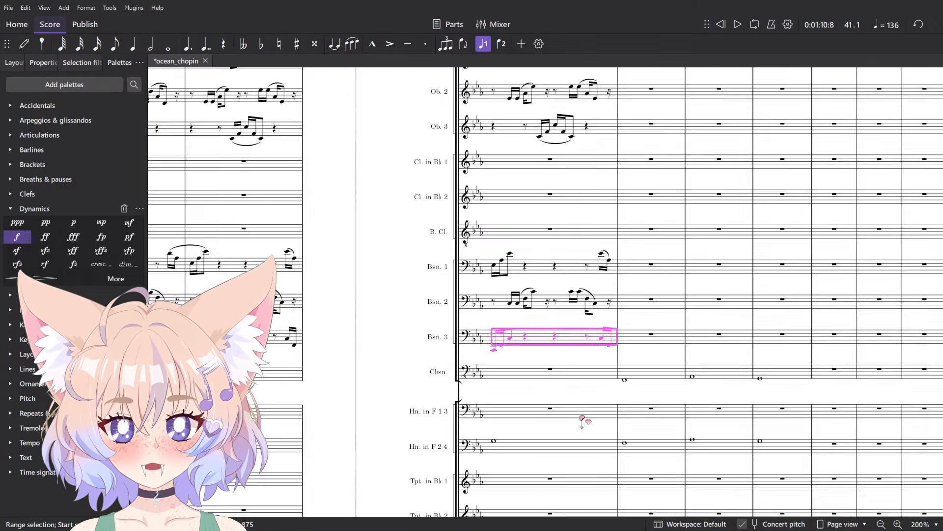
scroll(411, 274, up, 3)
click(404, 274)
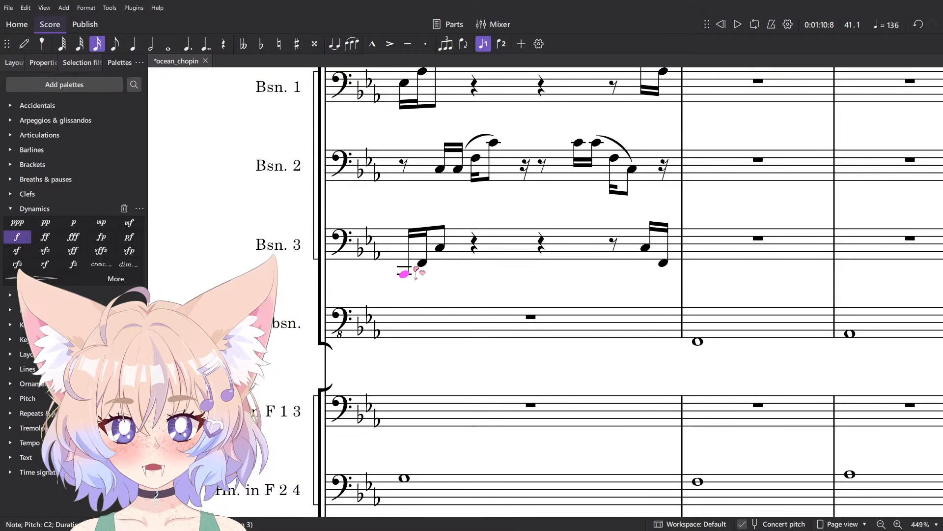
- Raise all of Bassoon 3's notes in bar 41 by a third, from C to E♭
click(503, 253)
scroll(517, 295, up, 2)
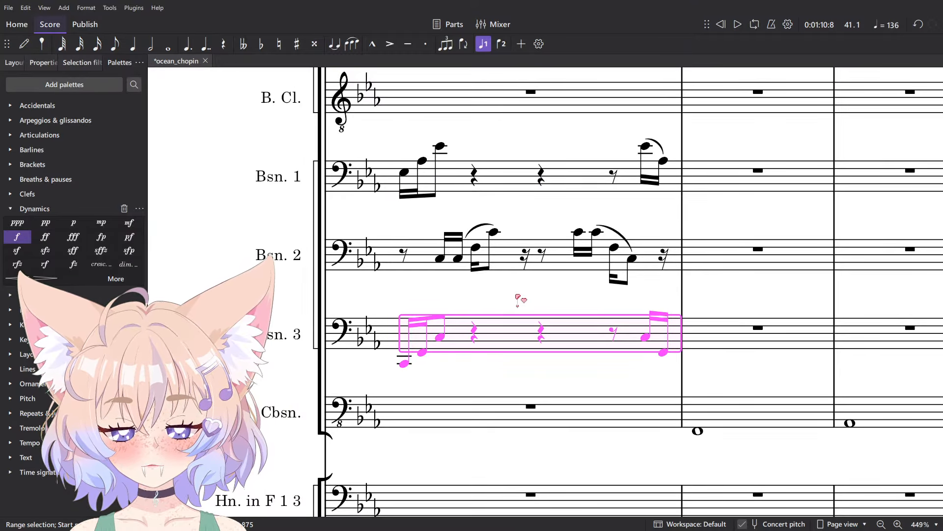
scroll(511, 304, down, 6)
ctrl+scroll(518, 298, up, 4)
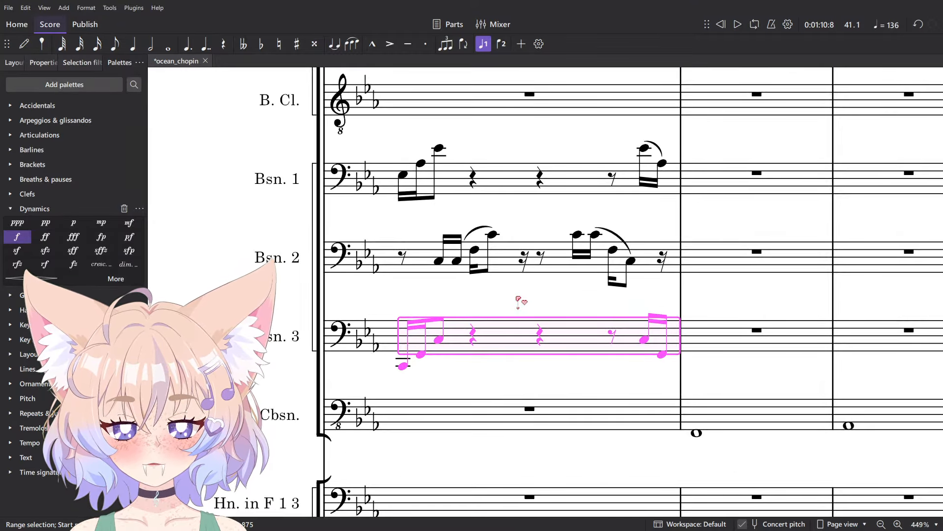
ctrl+scroll(518, 301, down, 5)
scroll(467, 320, up, 2)
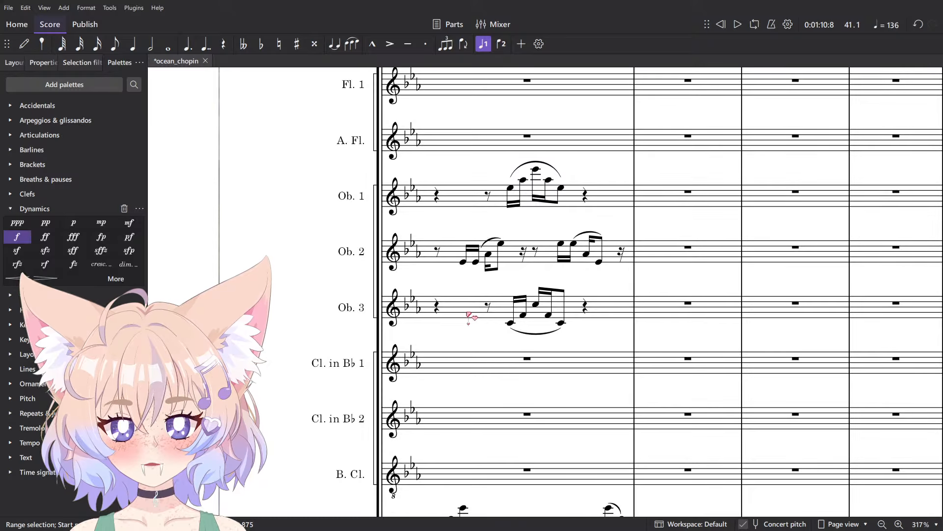
- Raise the bar 41 arpeggios of Bassoon 2 and Oboe 3 by a third
click(468, 316)
ctrl+scroll(482, 388, up, 2)
click(523, 406)
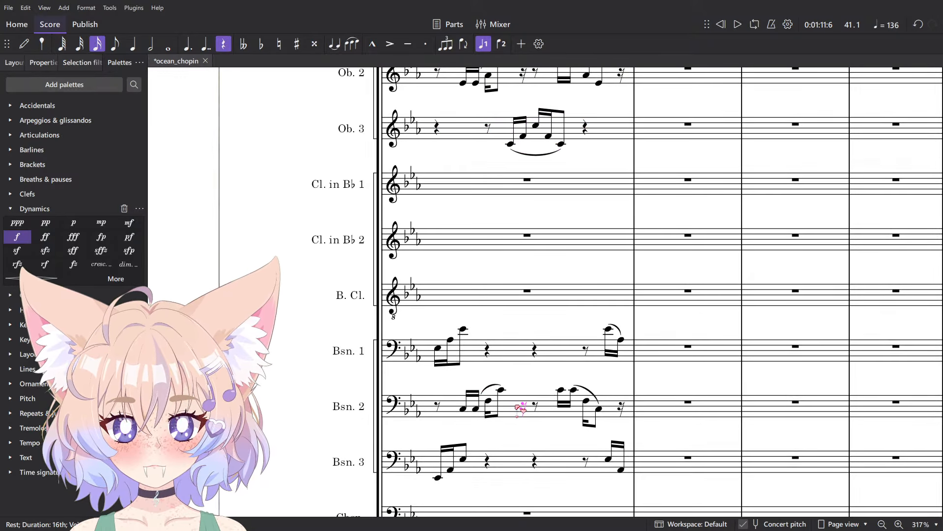
click(516, 408)
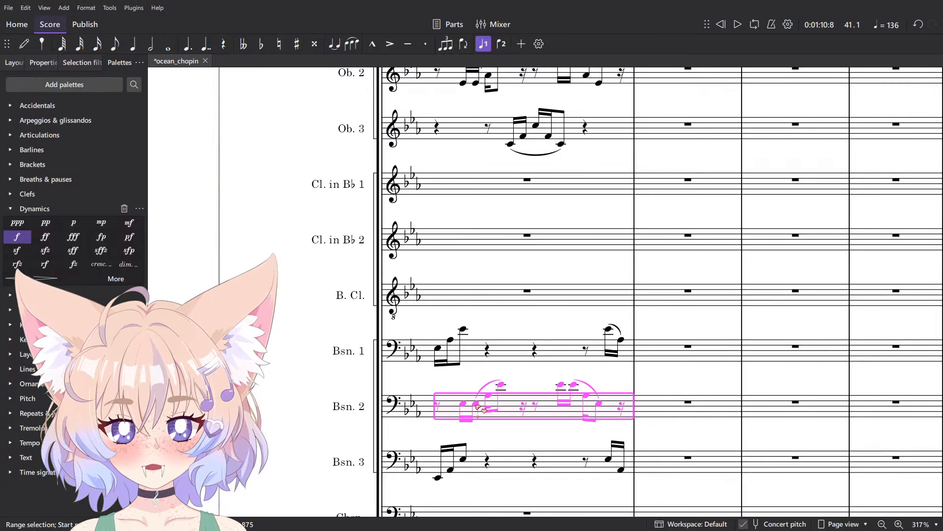
scroll(477, 409, up, 4)
click(471, 349)
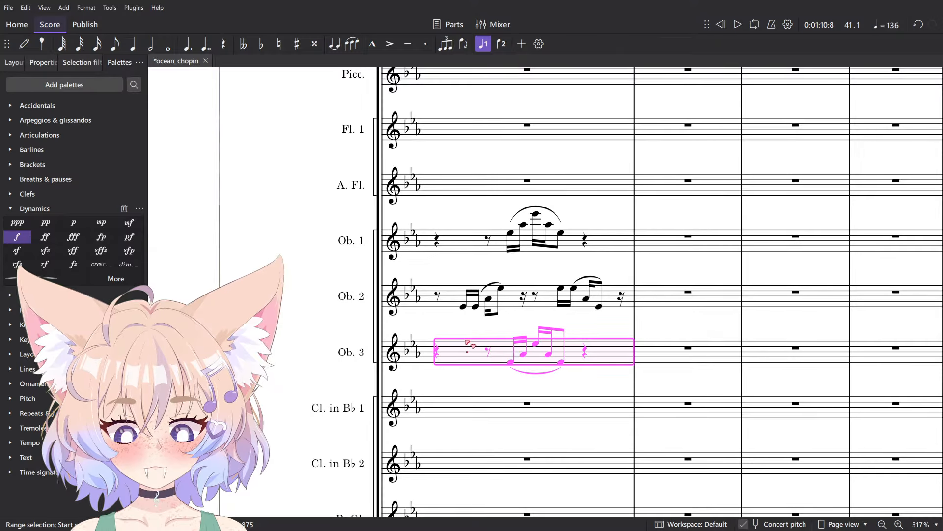
scroll(467, 344, down, 6)
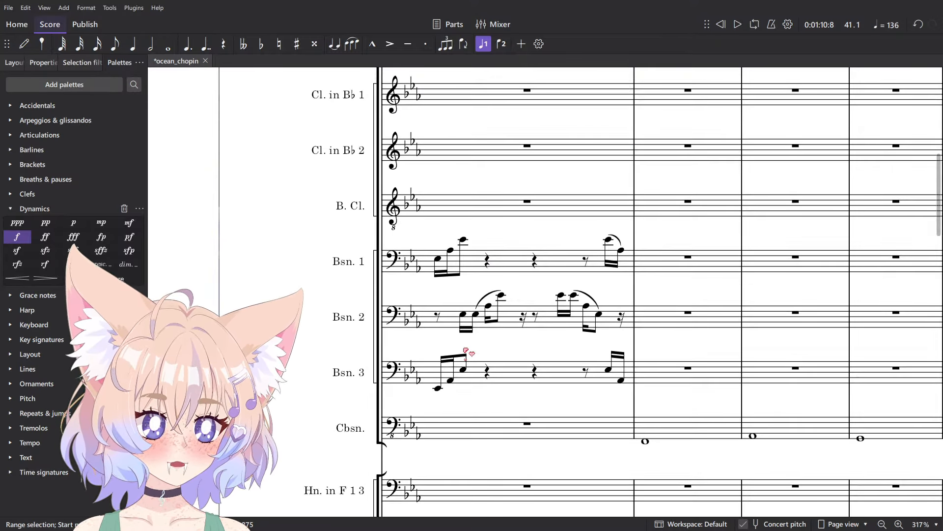
- Raise all of Bassoon 1's notes in bar 41 by a third, from E♭ to G
click(477, 269)
scroll(469, 277, up, 3)
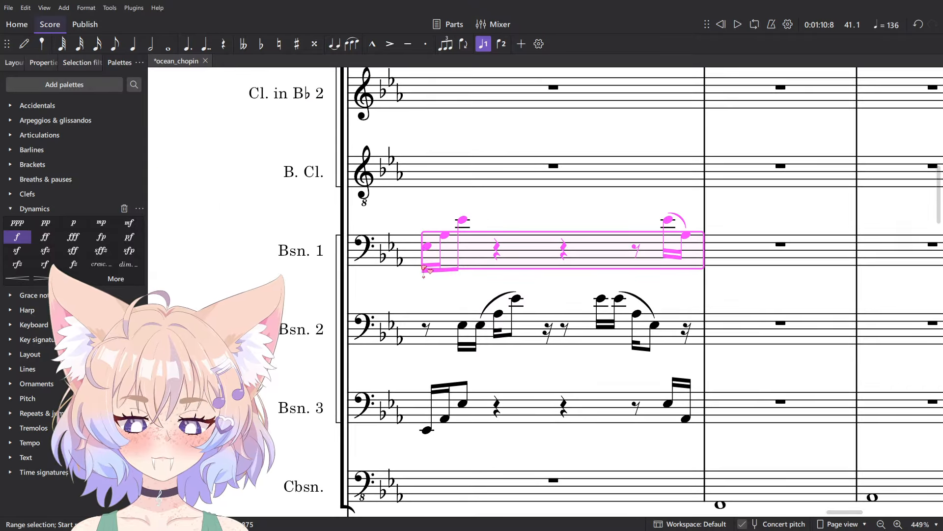
click(427, 249)
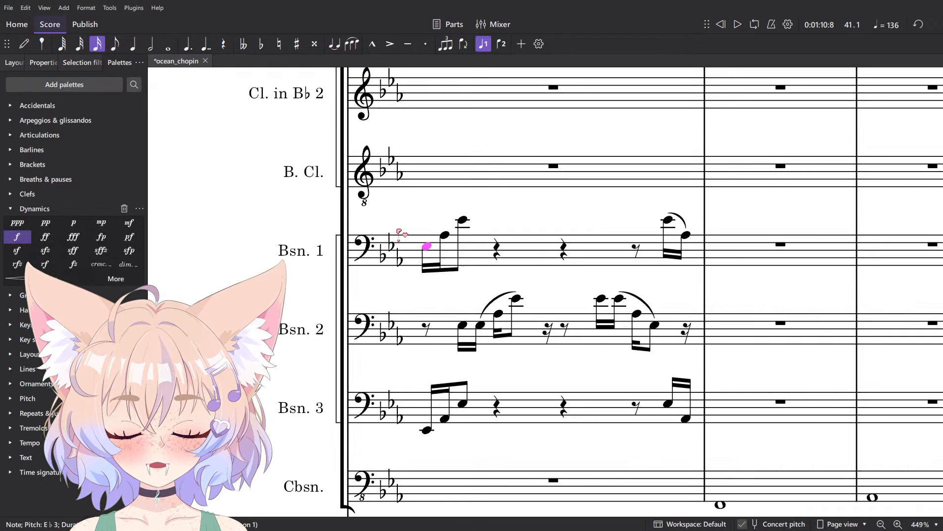
click(494, 255)
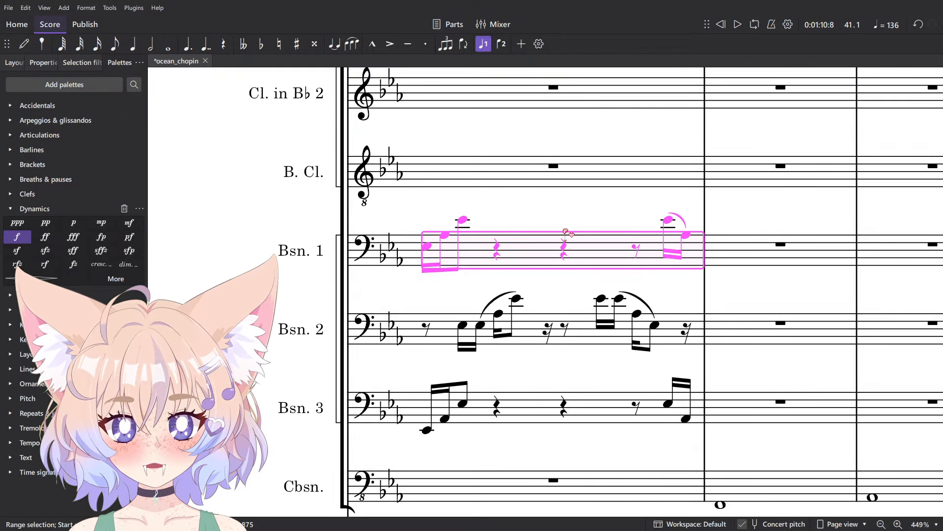
scroll(566, 232, down, 4)
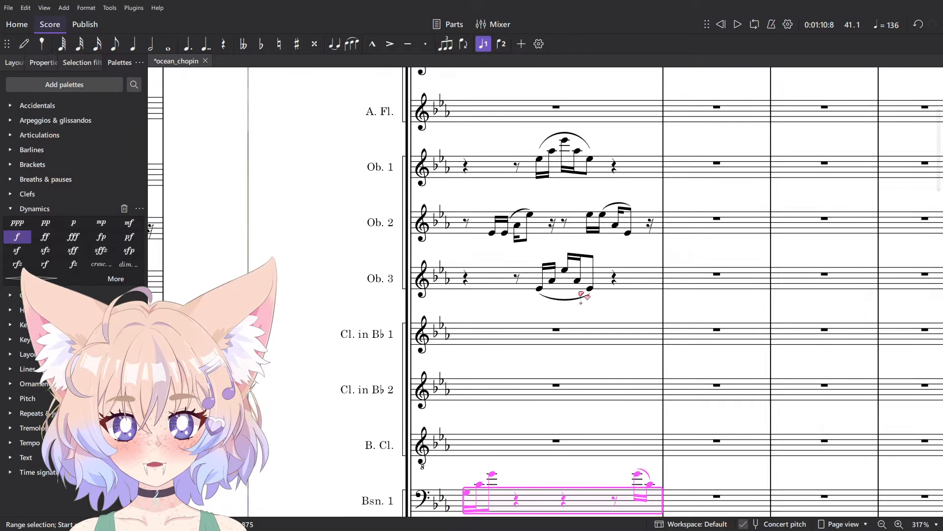
- Raise the bar 41 arpeggios of Oboe 1 and Oboe 2 by a third
scroll(565, 307, up, 2)
scroll(535, 314, up, 7)
click(533, 310)
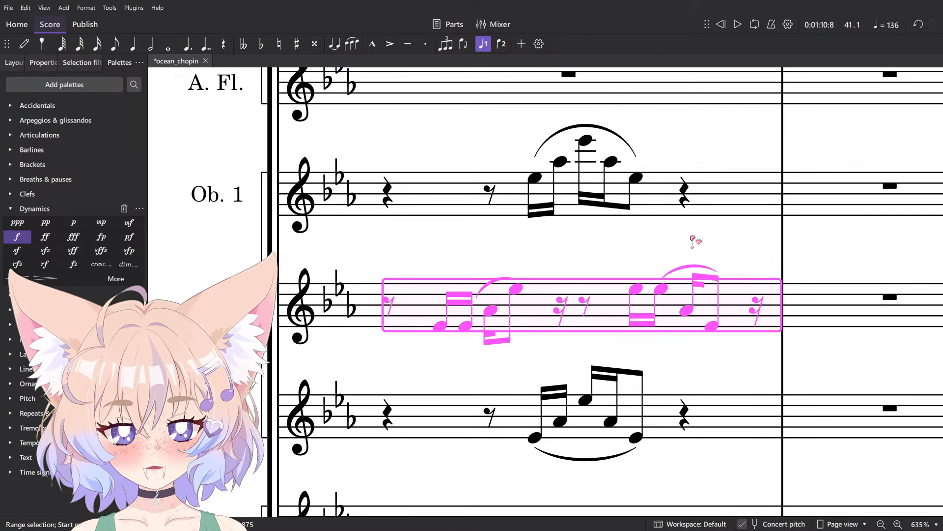
shift+click(775, 196)
scroll(778, 199, down, 7)
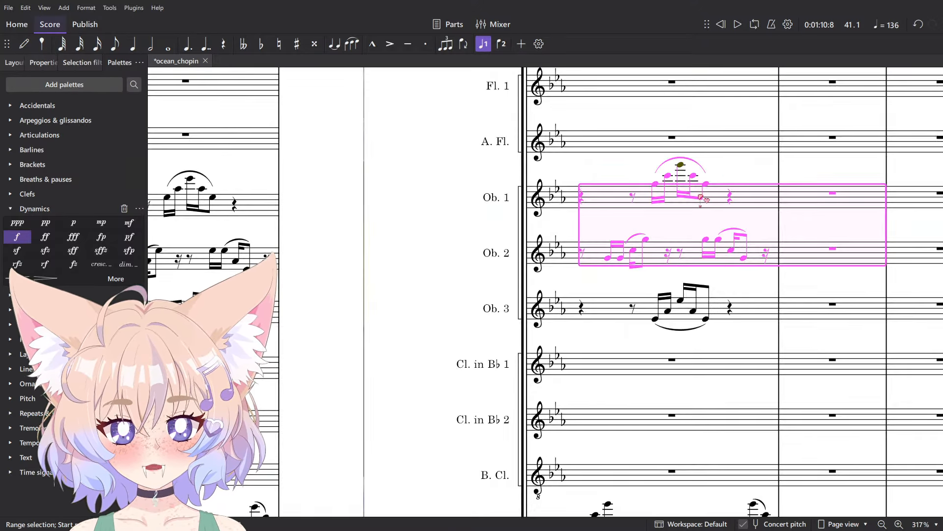
key(Escape)
- Move Oboe 1's high arpeggios in bars 39 to 41 to Clarinet in B♭ 1 and play back bar 41
scroll(664, 175, up, 8)
click(663, 176)
scroll(663, 177, down, 11)
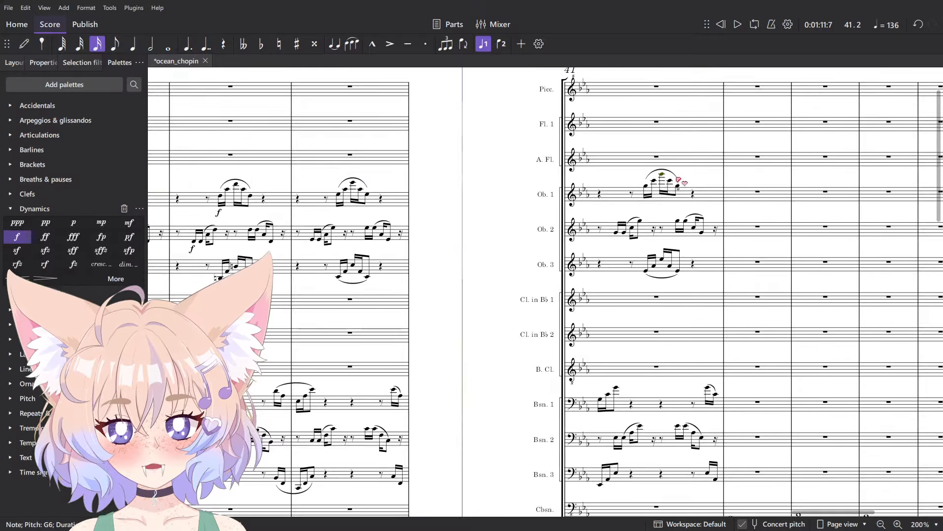
drag(688, 185, 825, 211)
click(833, 216)
scroll(540, 244, left, 5)
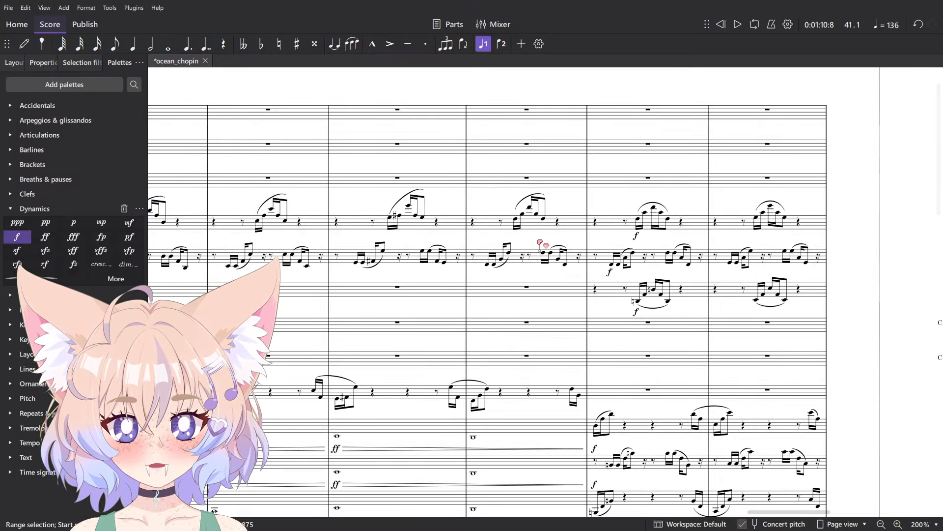
shift+click(617, 229)
key(ctrl+c)
click(617, 325)
key(ctrl+v)
key(space)
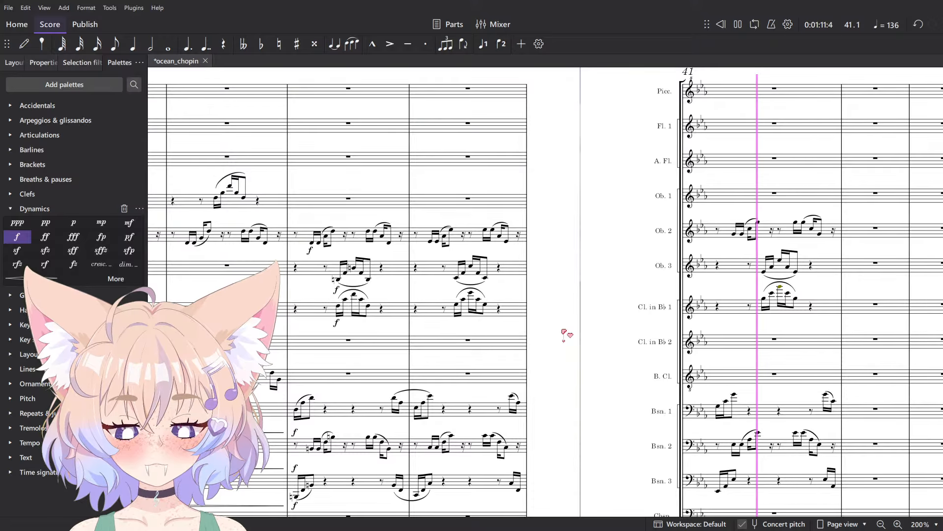
key(space)
- Slur Bassoon 3's last two notes of bar 40 to its opening three-note figure in bar 41
scroll(569, 334, up, 6)
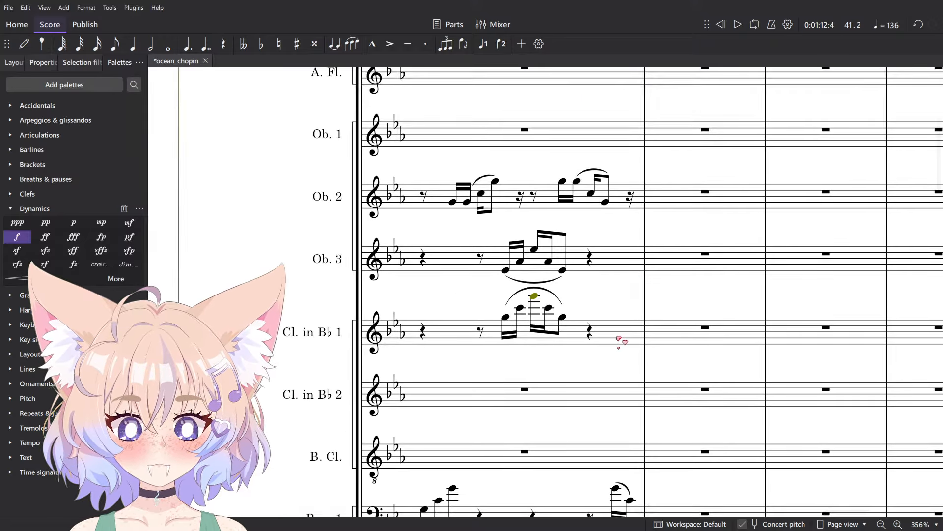
scroll(619, 339, down, 6)
click(583, 211)
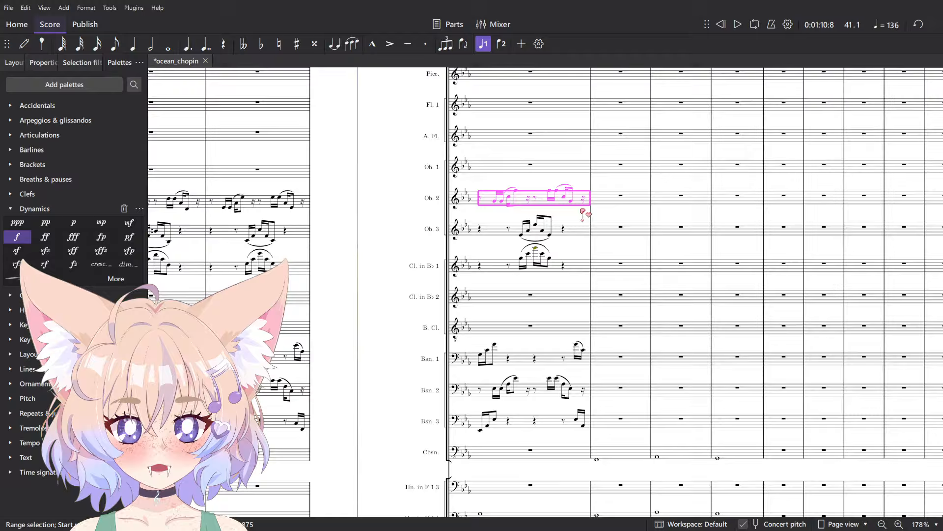
shift+click(555, 423)
key(Escape)
scroll(551, 440, up, 6)
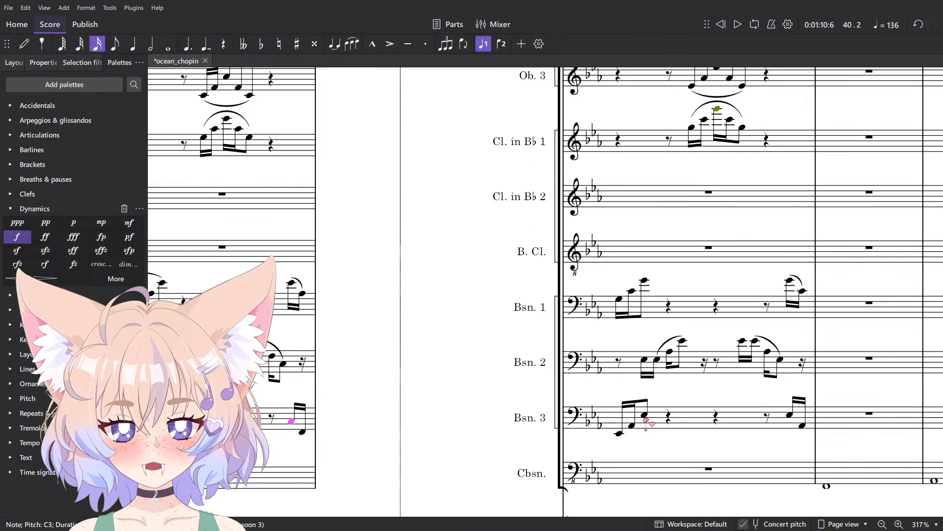
key(s)
click(746, 430)
- Slur Bassoon 1's last two notes of bar 40 to its first three notes in bar 41
click(635, 290)
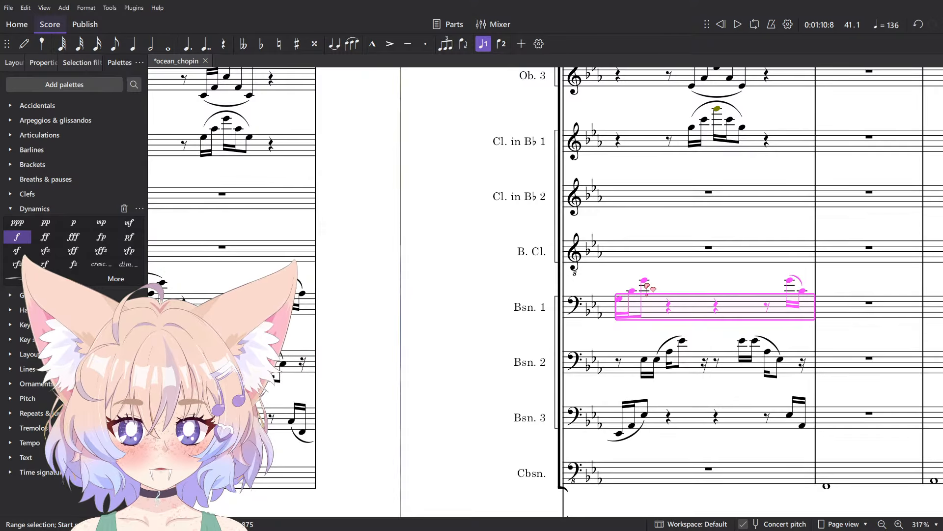
click(645, 281)
scroll(516, 276, down, 5)
scroll(592, 284, up, 5)
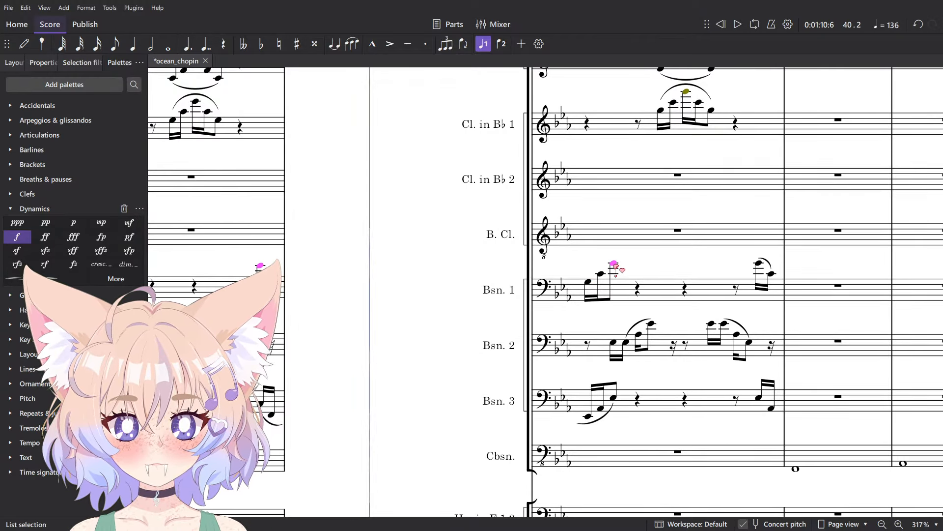
key(Escape)
scroll(665, 274, down, 4)
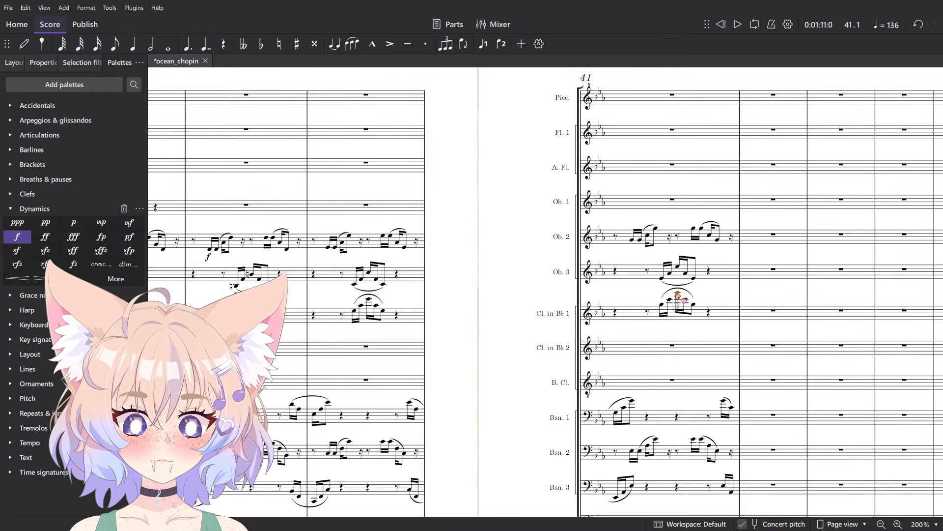
- Repeat bar 41 from Oboe 2 down to Bassoon 3 in bar 42, and slur Bassoons 1 and 3 across the barline
click(616, 239)
scroll(618, 241, down, 1)
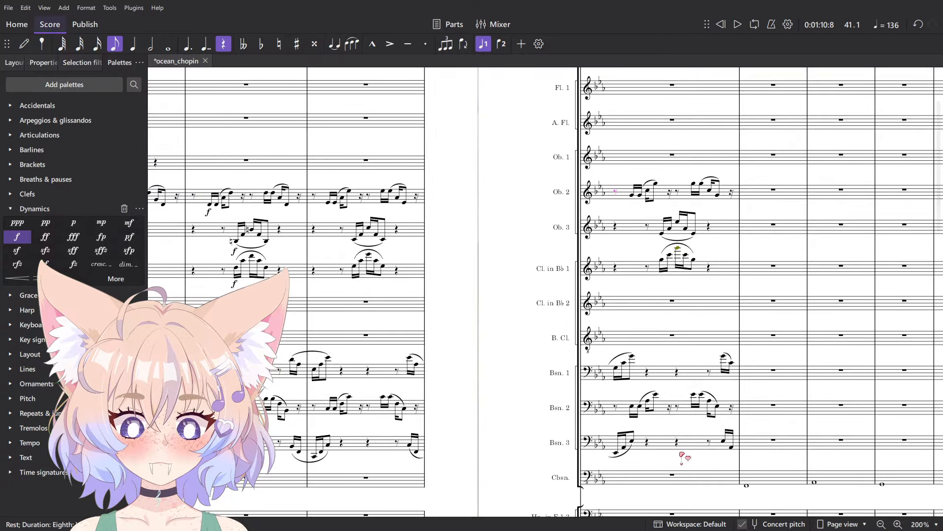
shift+click(678, 441)
shift+click(731, 445)
scroll(739, 448, up, 2)
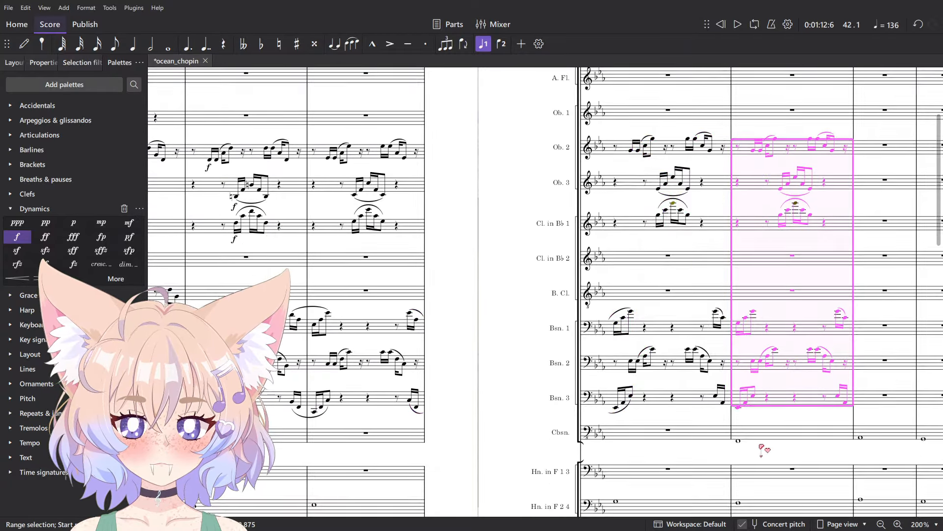
click(617, 381)
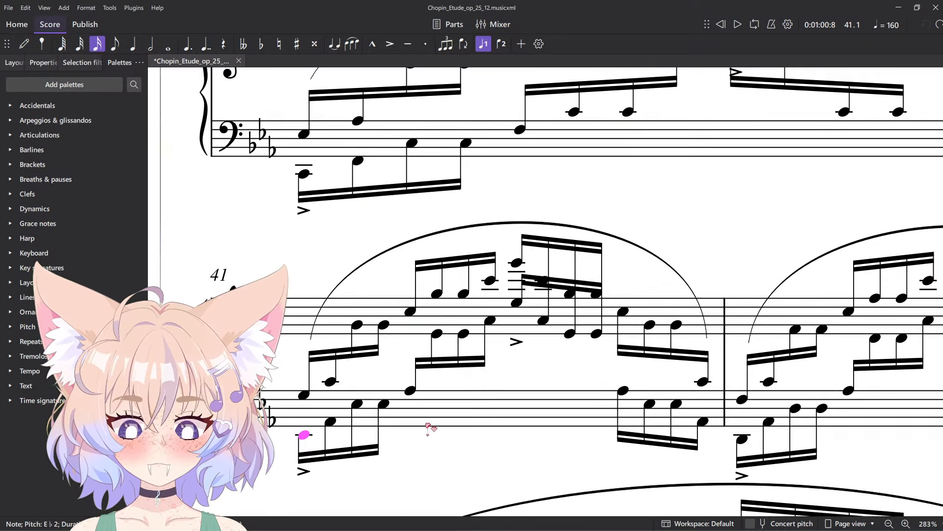
- Examine the first left-hand notes of bar 42 in the piano score of the étude
scroll(638, 405, down, 4)
click(638, 405)
scroll(638, 406, up, 5)
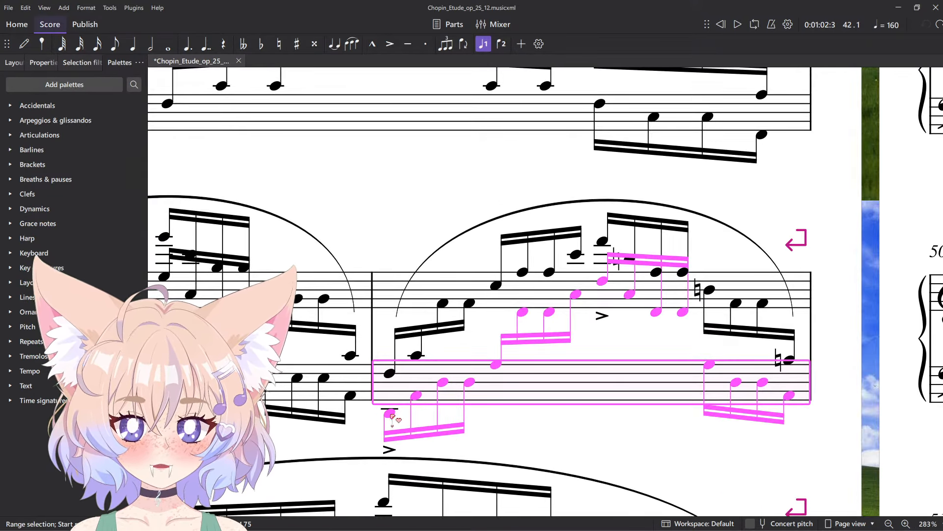
click(416, 396)
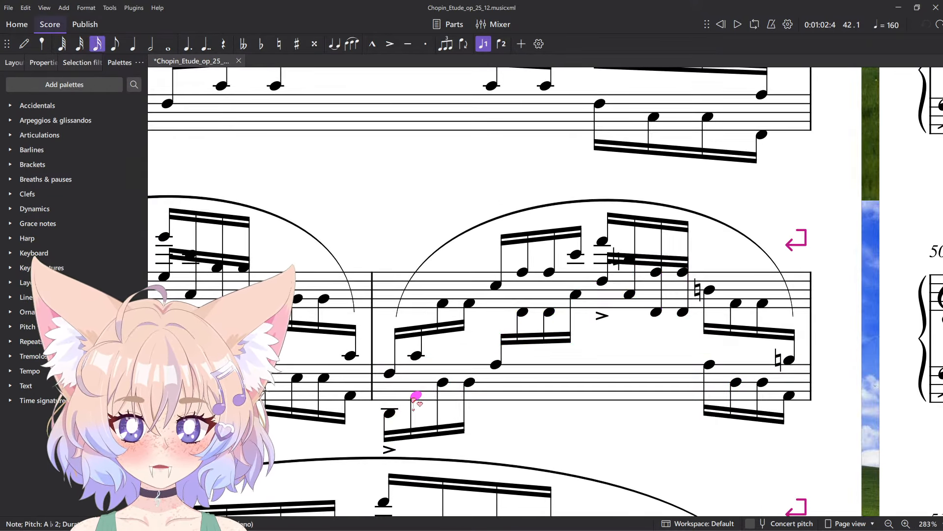
click(444, 388)
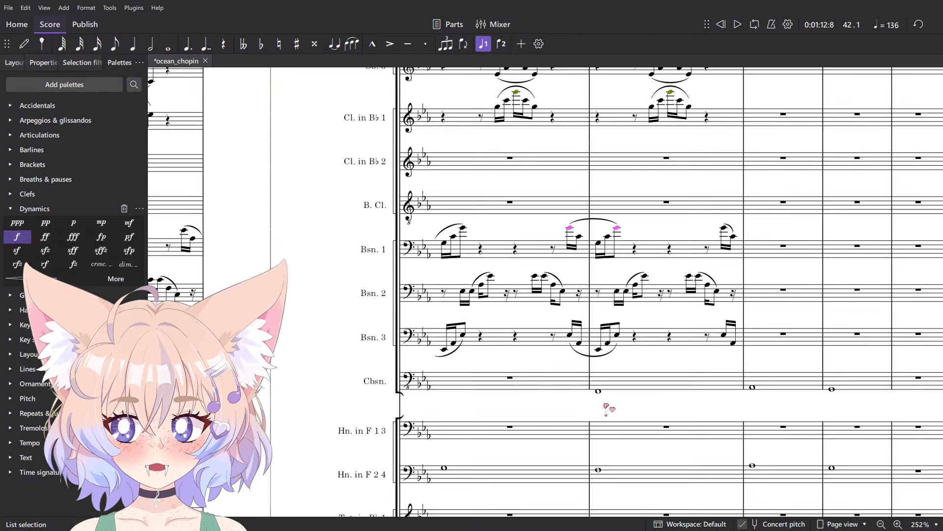
- Lower every E♭ in bar 42, from Oboe 2 down to Bassoon 3, to D
scroll(597, 374, up, 3)
click(597, 354)
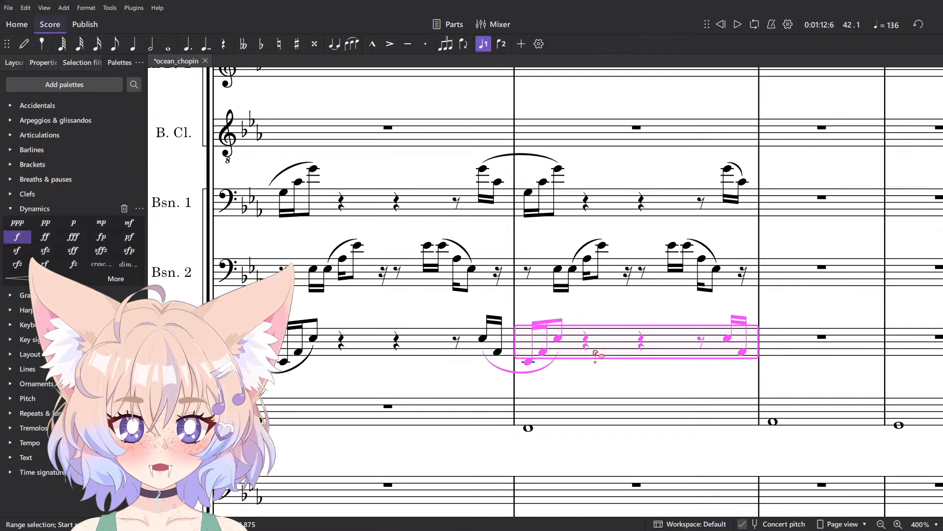
key(Down)
key(ctrl+z)
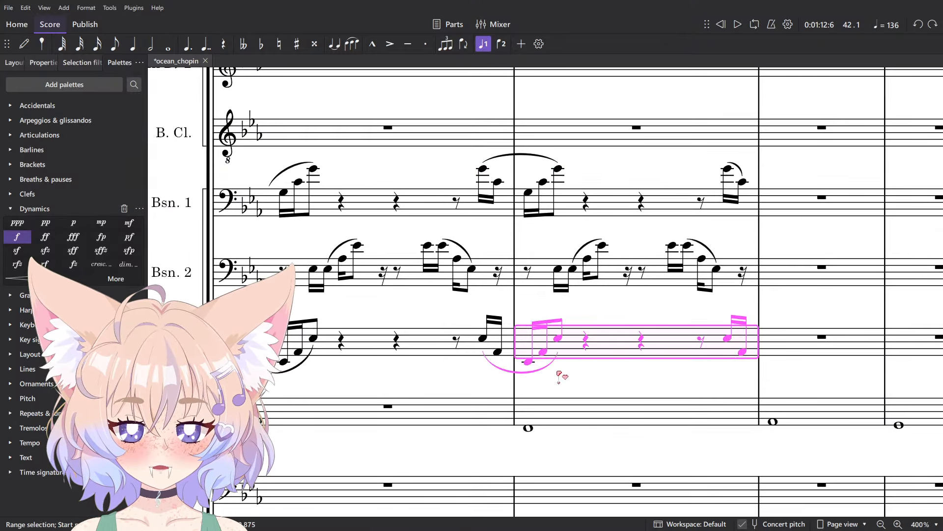
ctrl+scroll(603, 347, down, 5)
scroll(600, 346, up, 3)
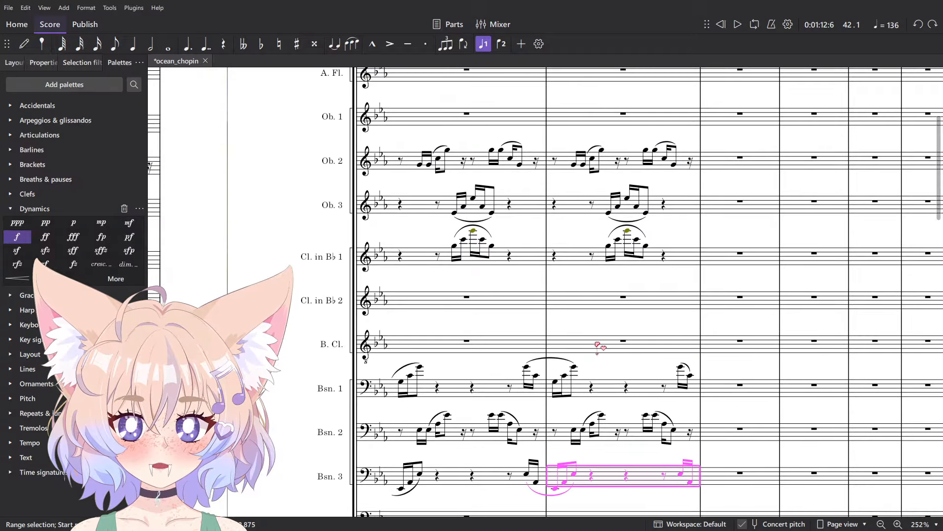
shift+click(620, 179)
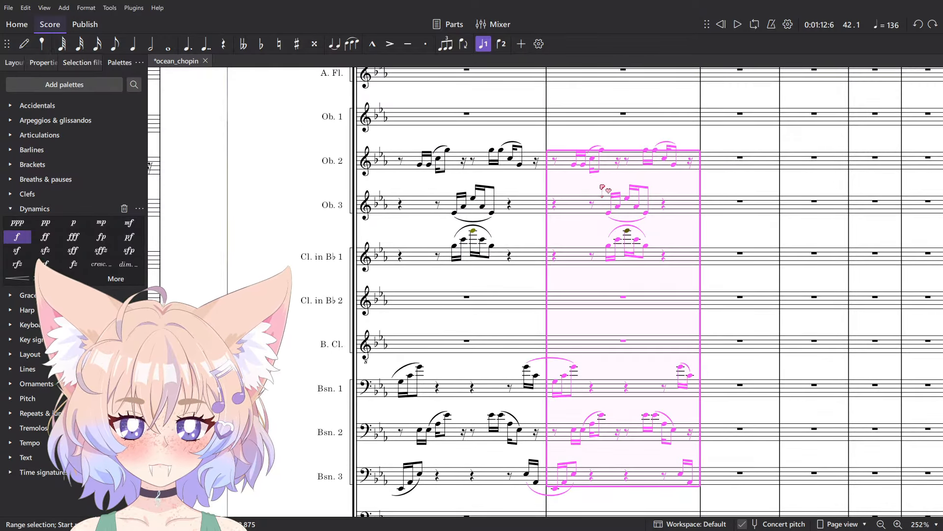
scroll(599, 304, down, 3)
ctrl+scroll(592, 330, up, 8)
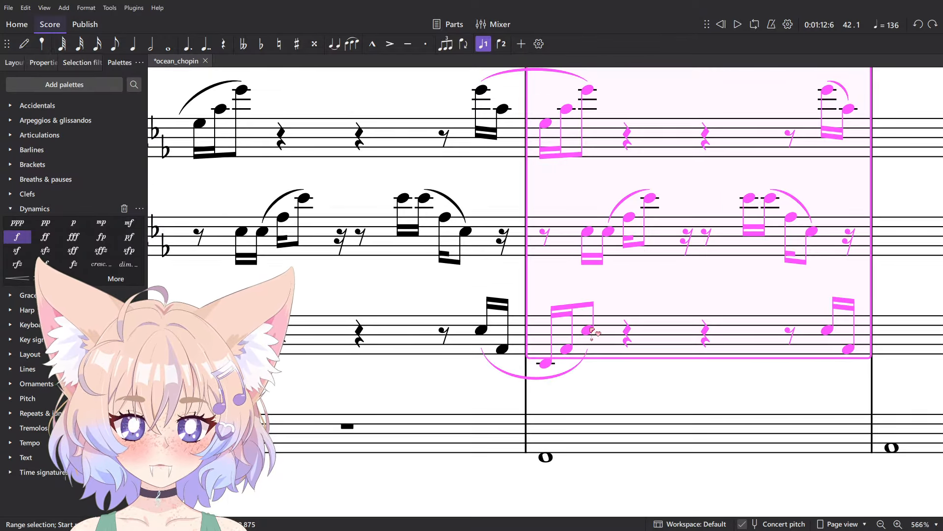
right_click(546, 368)
mouse_move(619, 450)
click(720, 467)
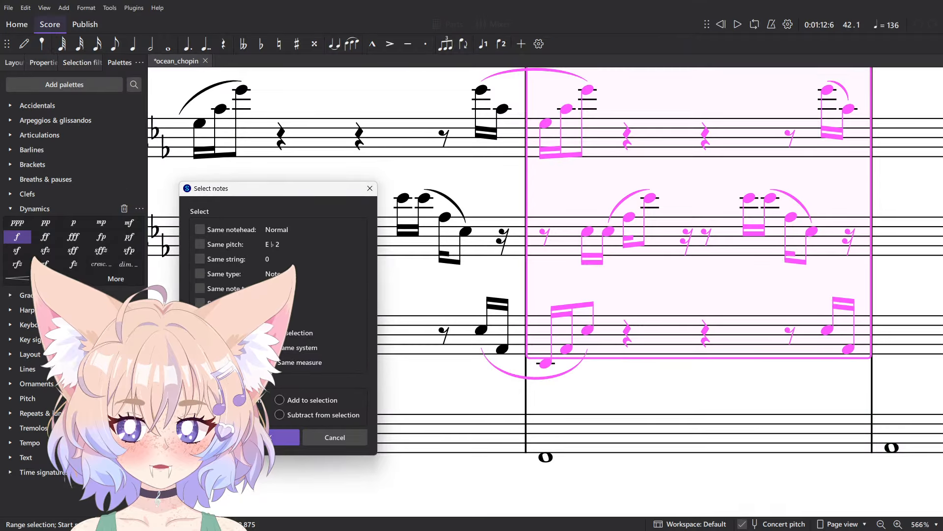
click(284, 437)
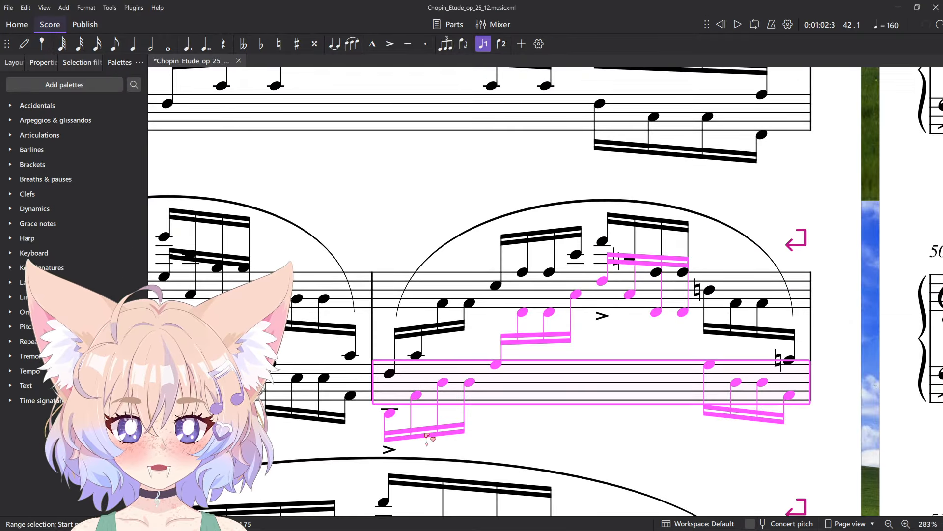
- Check Bassoon 1's bar 42 notes against the piano score and lower every G from Oboe 2 down to Bassoon 3 to F
click(417, 356)
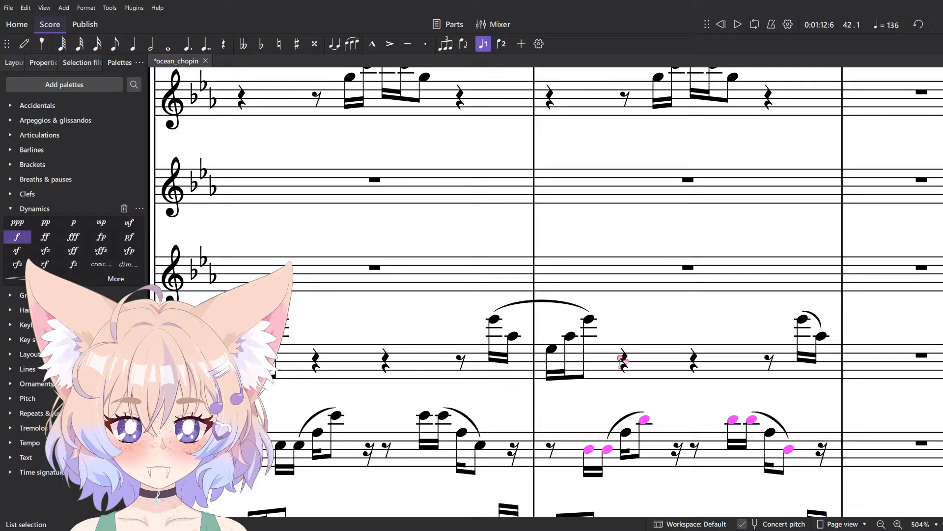
click(560, 348)
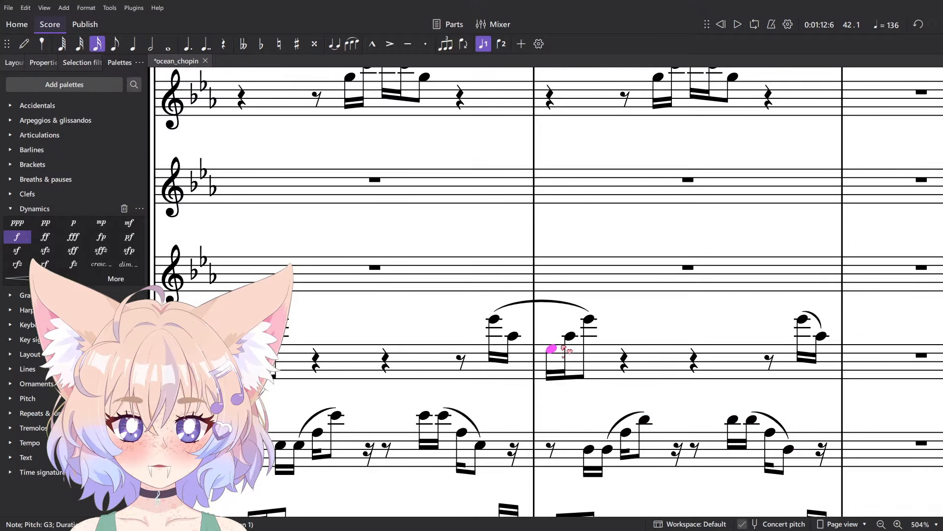
scroll(592, 325, down, 3)
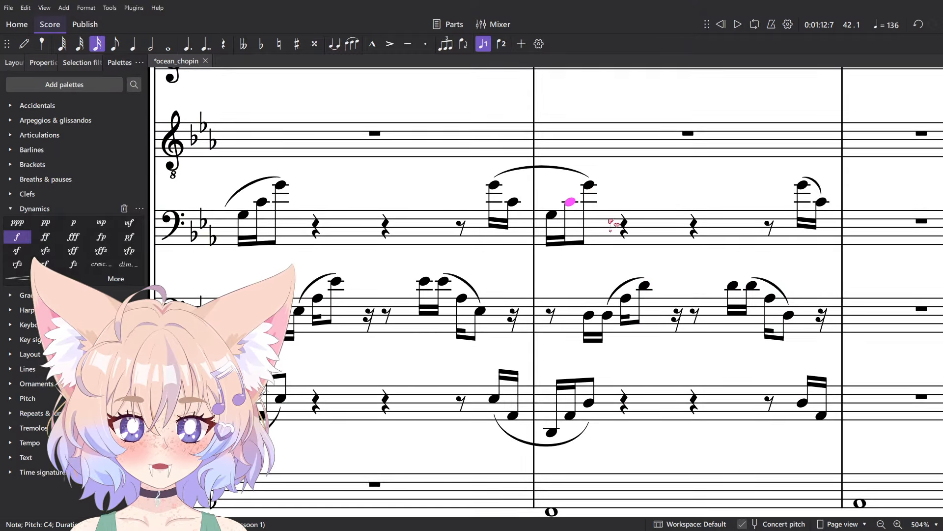
shift+click(612, 224)
scroll(612, 223, down, 3)
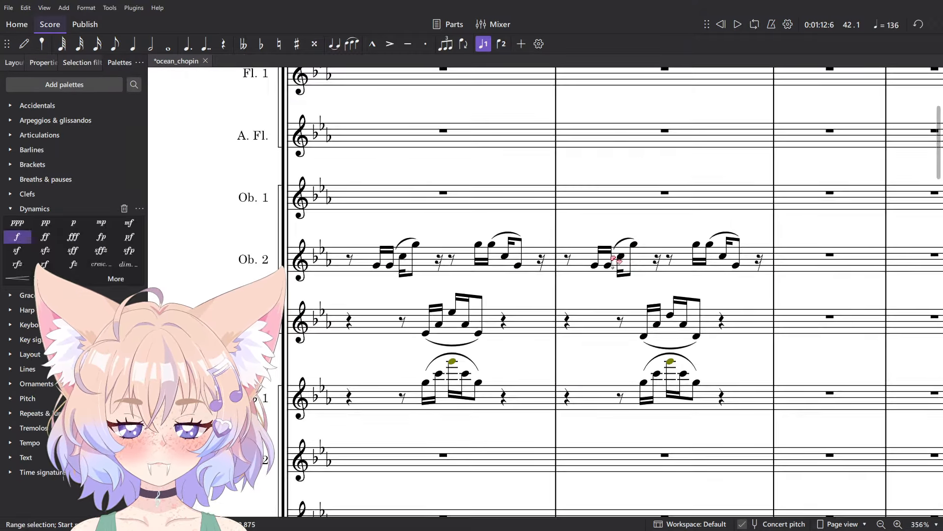
scroll(600, 359, up, 2)
shift+click(600, 359)
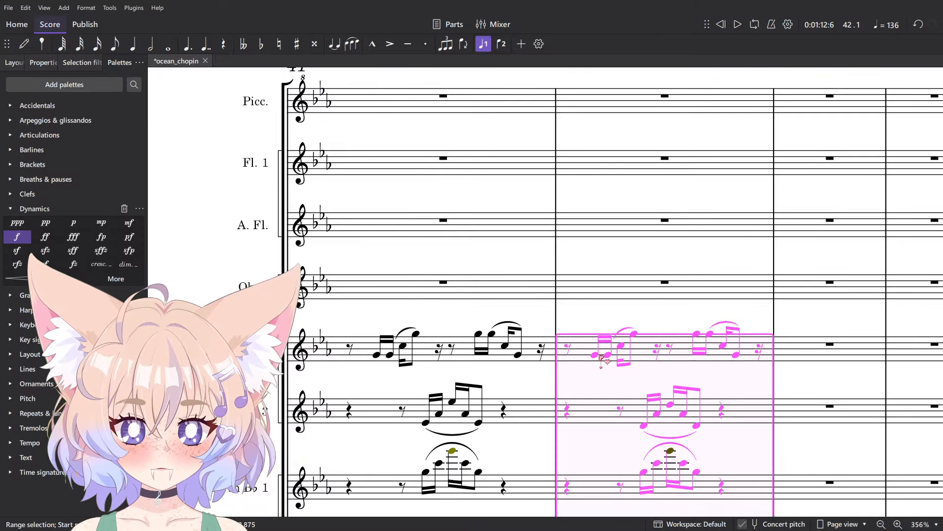
right_click(596, 362)
mouse_move(621, 443)
click(758, 456)
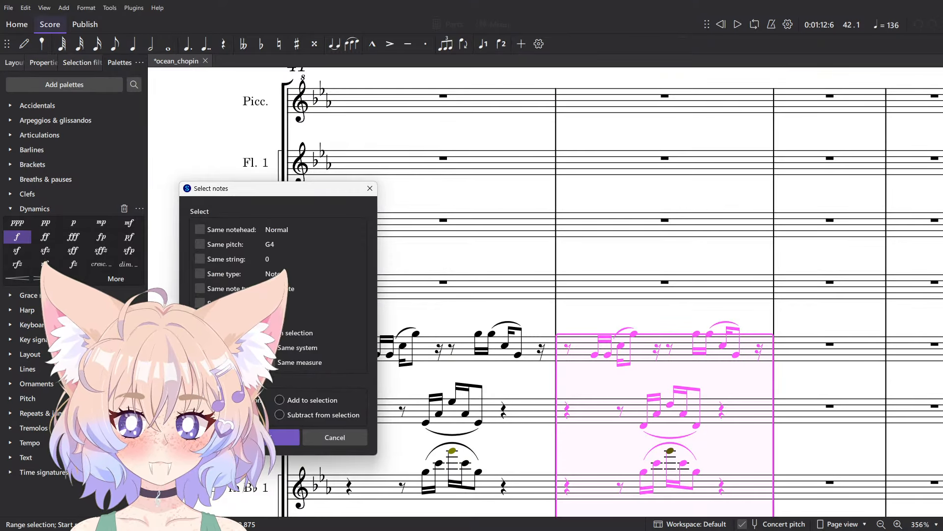
click(273, 443)
scroll(273, 443, down, 2)
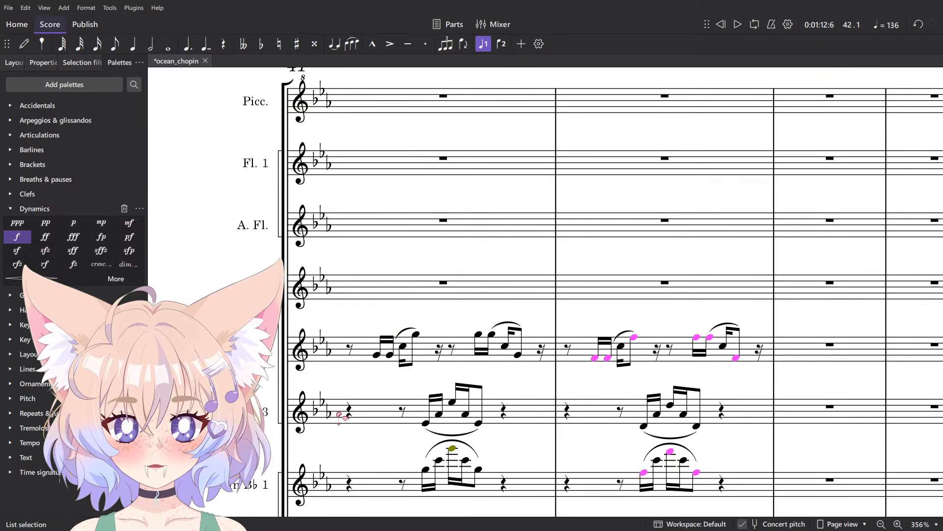
- Play back the finished woodwind arpeggios from bar 41
scroll(541, 335, down, 5)
key(Escape)
scroll(601, 343, down, 3)
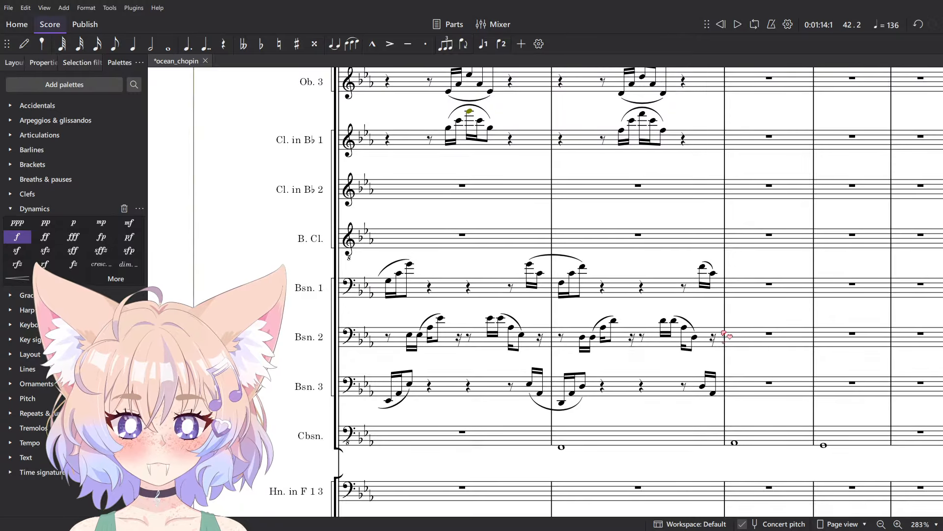
scroll(726, 335, down, 3)
click(423, 235)
key(space)
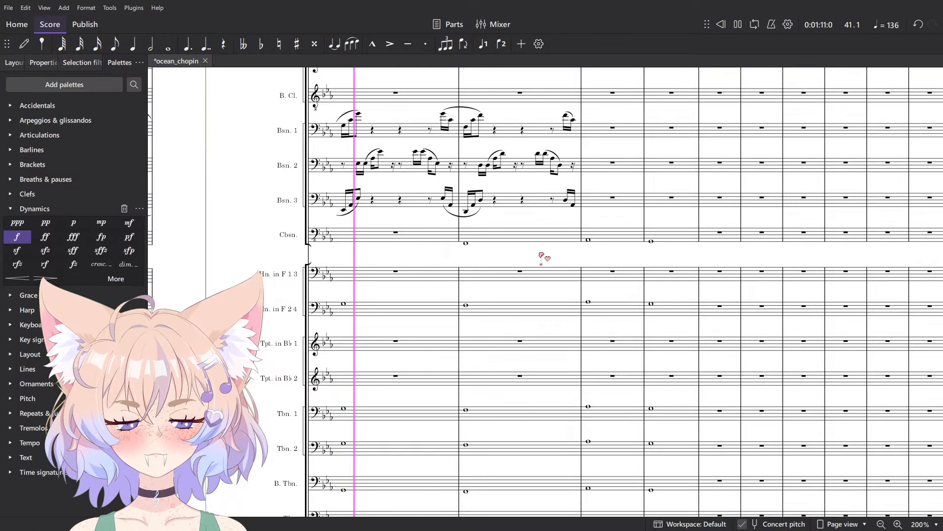
drag(373, 267, 582, 302)
key(space)
- Delete the contrabassoon's whole note in bar 42 and play back the passage around bar 40
click(697, 273)
key(Delete)
key(Escape)
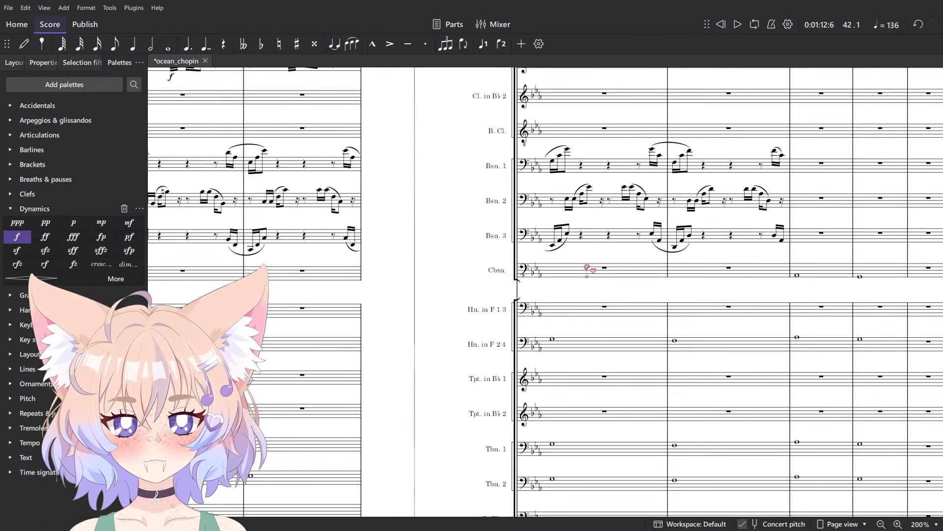
click(585, 267)
key(Escape)
scroll(296, 295, down, 2)
key(space)
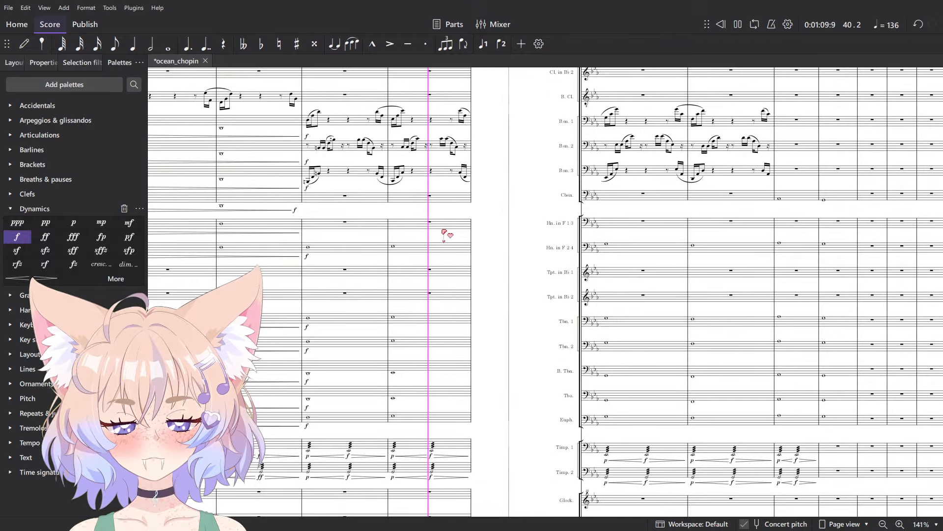
key(space)
- Try doubling Horn 2 4's whole notes of bars 41 and 42 an octave lower in Horn 1 3
click(653, 248)
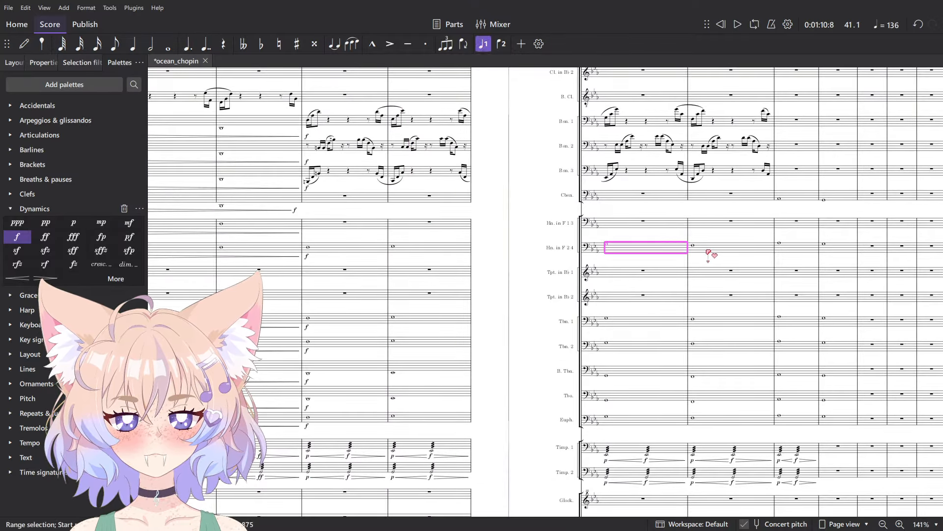
click(664, 227)
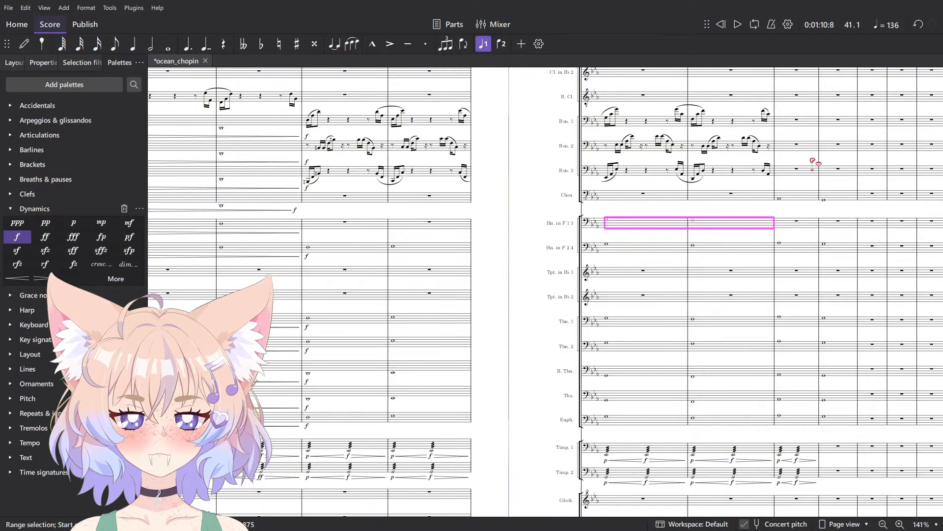
key(space)
key(Escape)
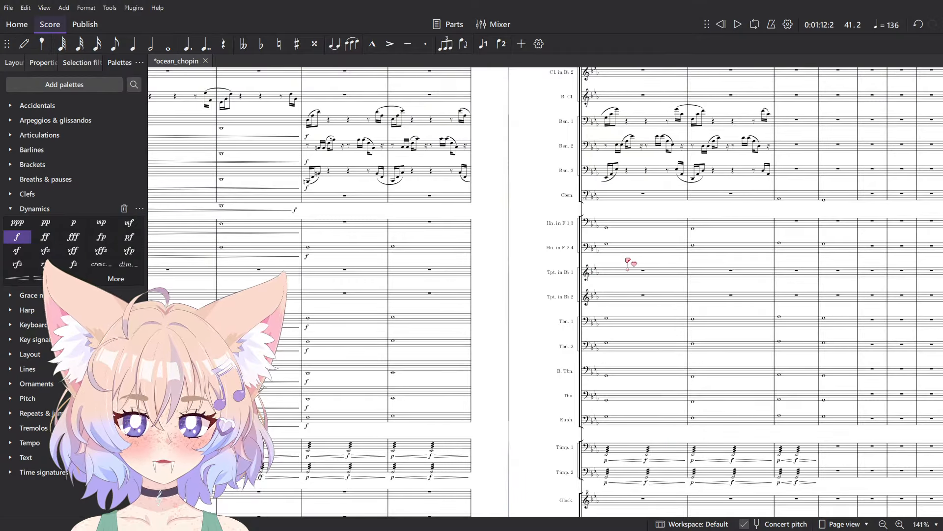
drag(588, 268, 889, 294)
key(ctrl+z)
- Move Horn 2 4's notes in bars 39 to 44 up to the Horn 1 3 staff, starting at bar 39
drag(753, 320, 457, 388)
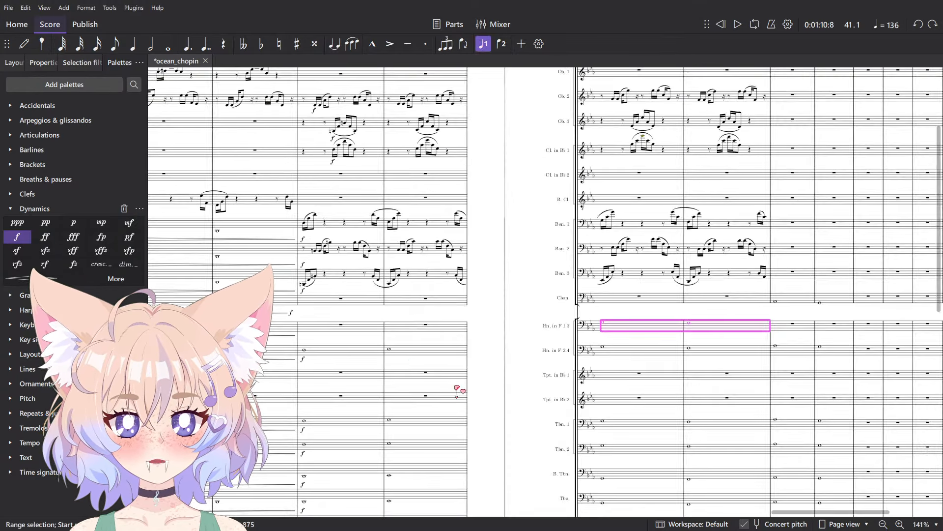
click(338, 350)
shift+click(844, 356)
key(ctrl+x)
click(313, 329)
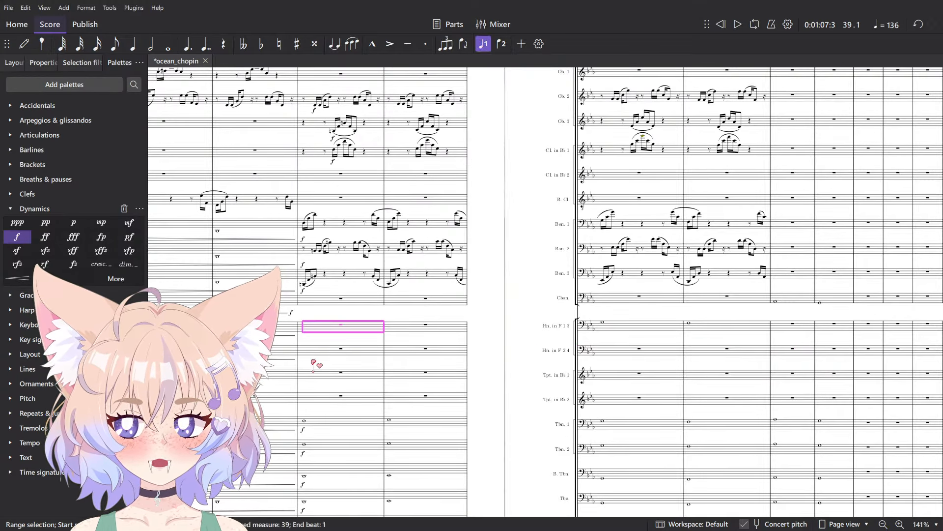
key(ctrl+v)
- Add a forte marking at the end of Horn 2 4's hairpin in bar 38
click(311, 353)
click(331, 360)
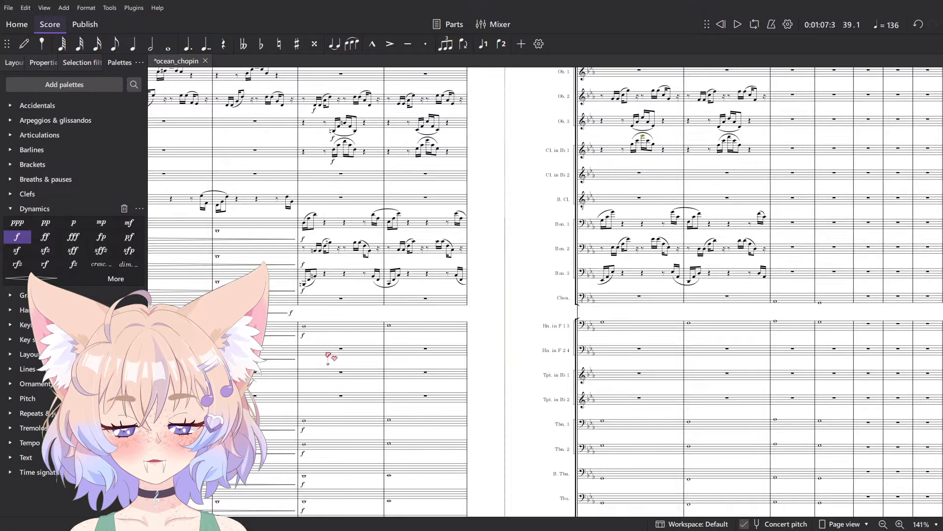
drag(328, 352, 324, 350)
click(19, 237)
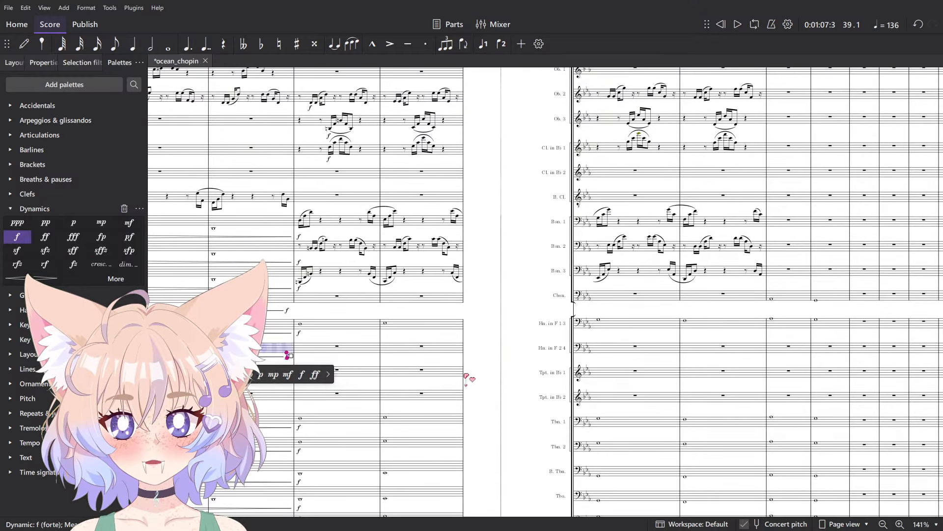
- Enter the whole notes G2 and F2 for Horn 2 4 in bars 41 and 42, and mark the first one forte
scroll(609, 351, up, 5)
scroll(550, 370, up, 6)
key(n)
click(556, 371)
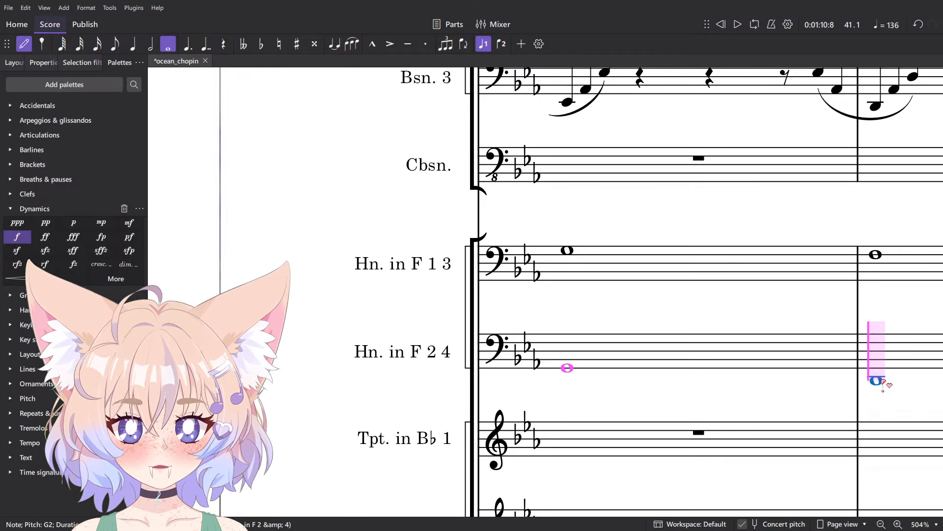
key(Escape)
key(ctrl+d)
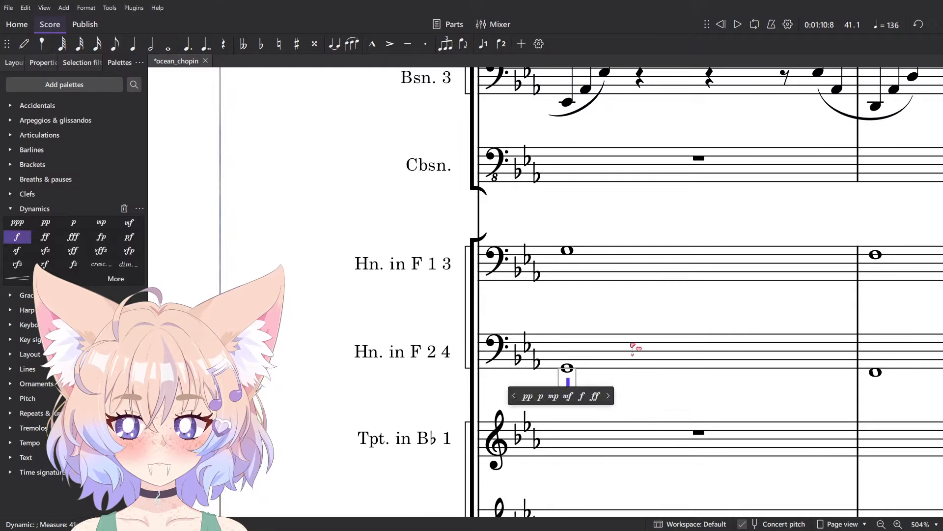
scroll(632, 317, down, 8)
- Play back the passage from bar 38 through bar 42 to check the revised horn parts
click(473, 209)
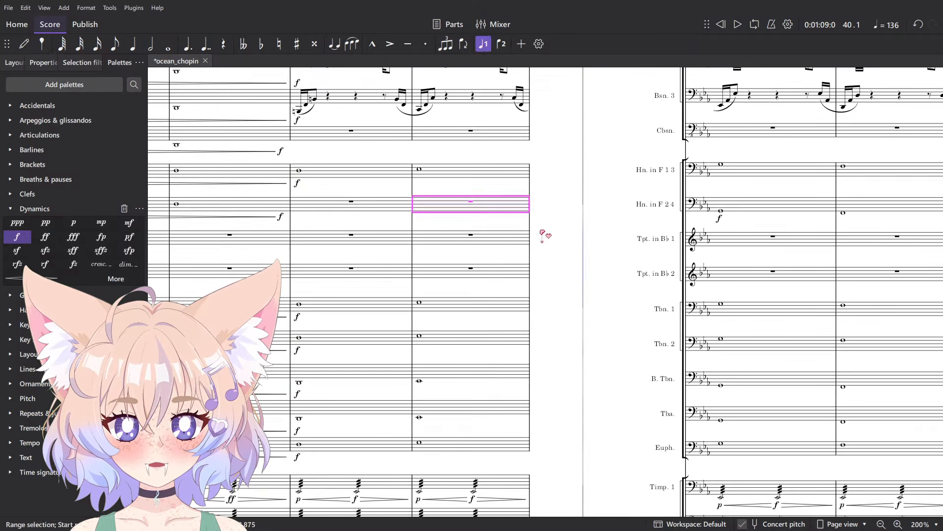
scroll(543, 231, down, 5)
click(378, 204)
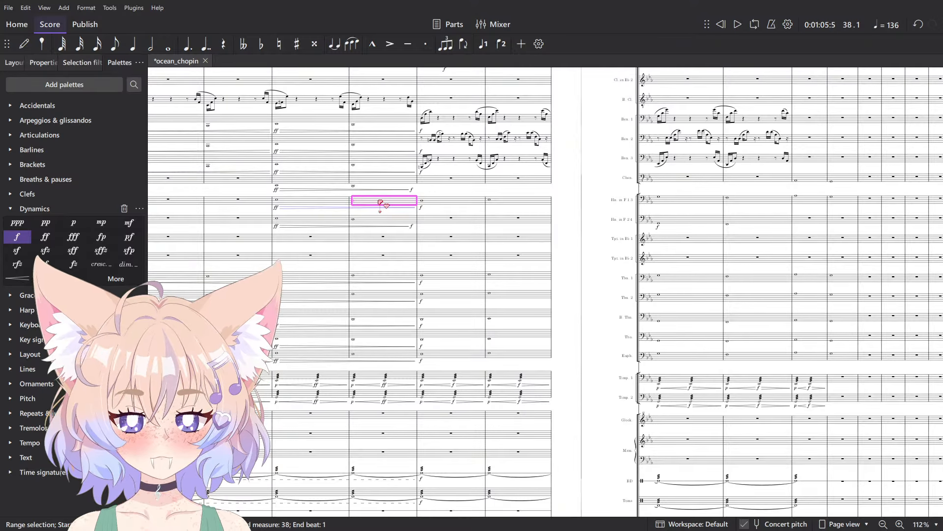
scroll(308, 208, up, 3)
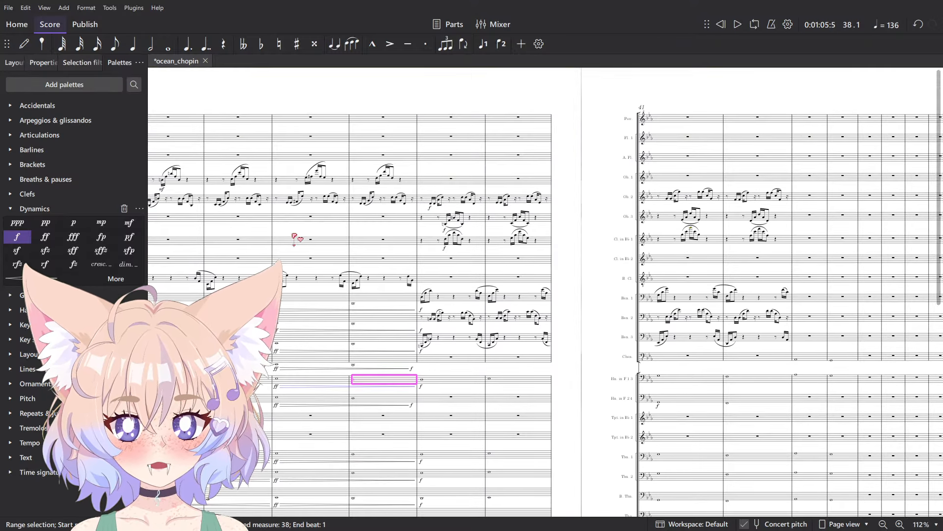
key(Escape)
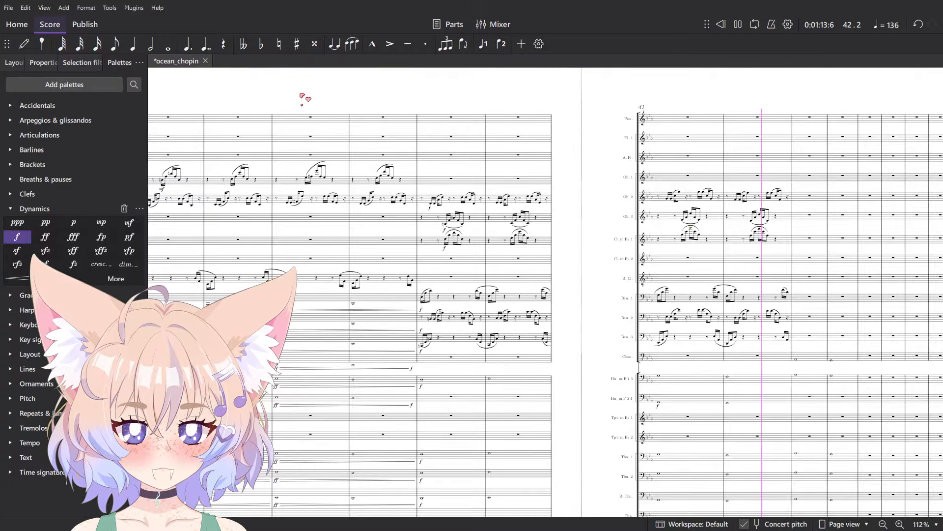
key(space)
- Return to bar 31 and play the score back through bar 36 to review the brass and bassoons
drag(604, 366, 453, 164)
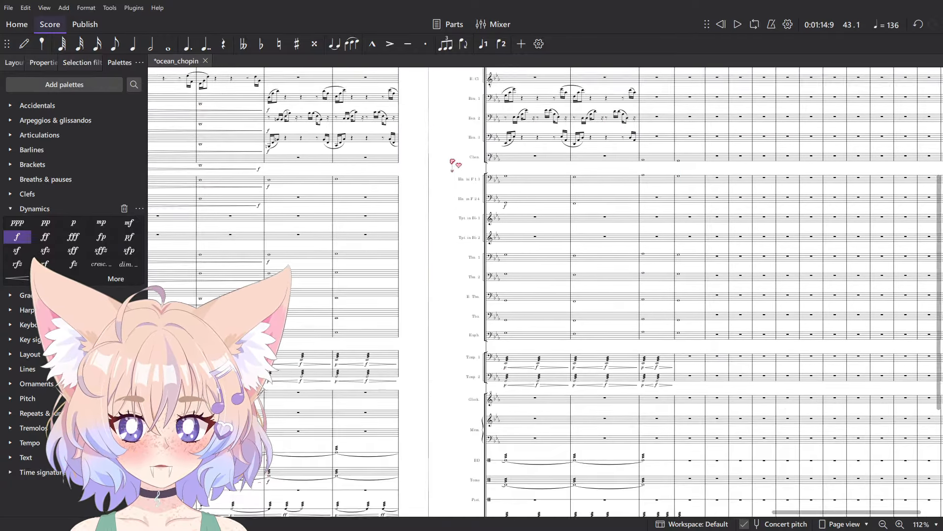
drag(506, 496, 505, 321)
scroll(440, 352, up, 10)
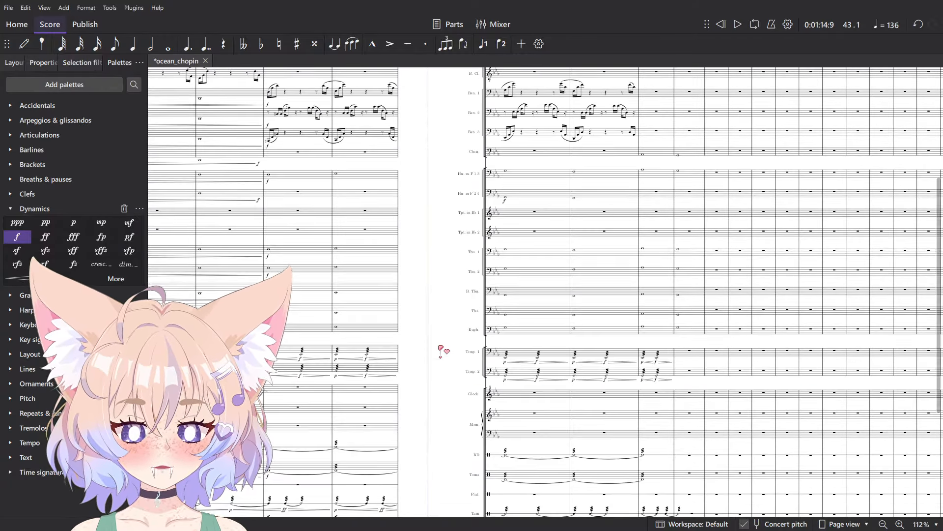
scroll(360, 329, left, 3)
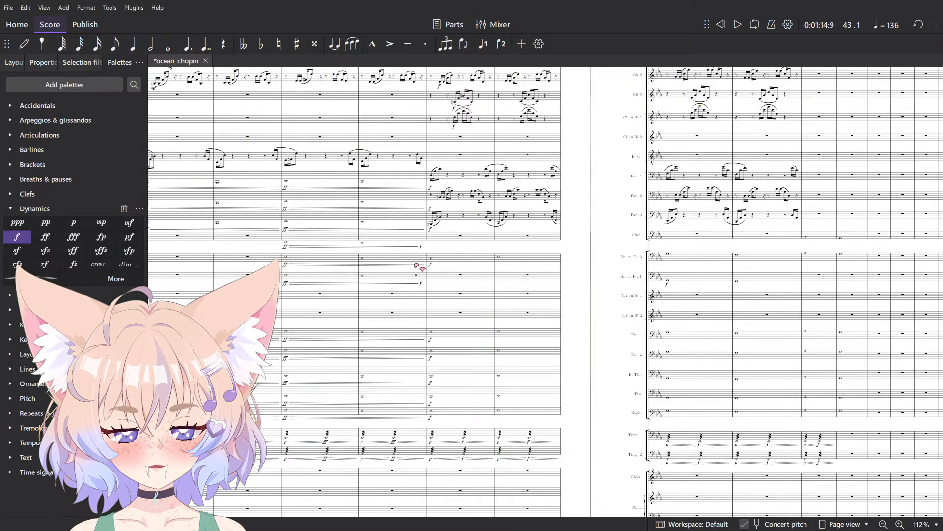
drag(416, 265, 819, 272)
drag(379, 283, 625, 352)
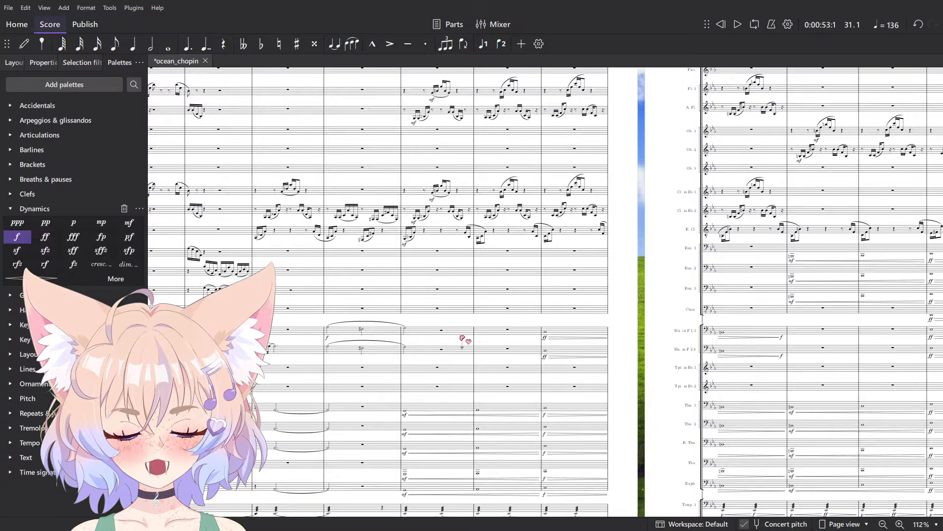
key(space)
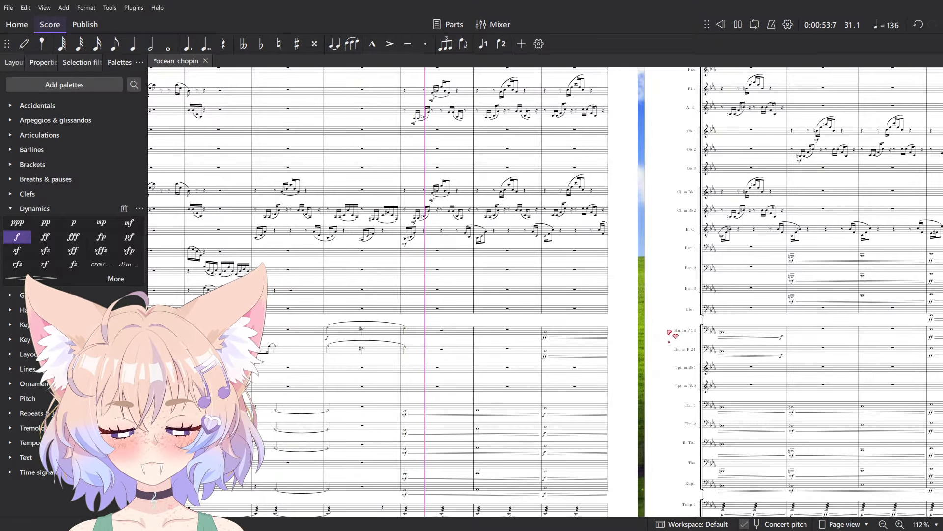
scroll(669, 335, down, 3)
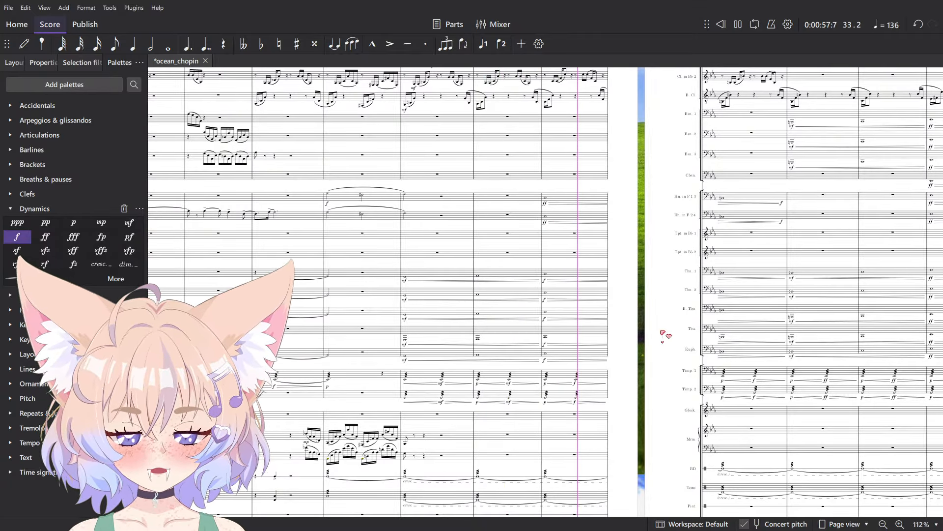
scroll(547, 308, down, 1)
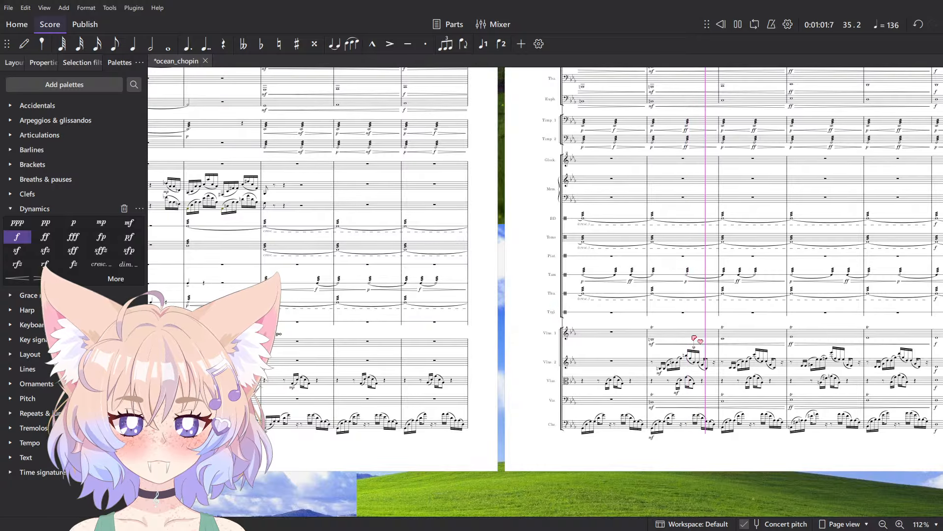
key(space)
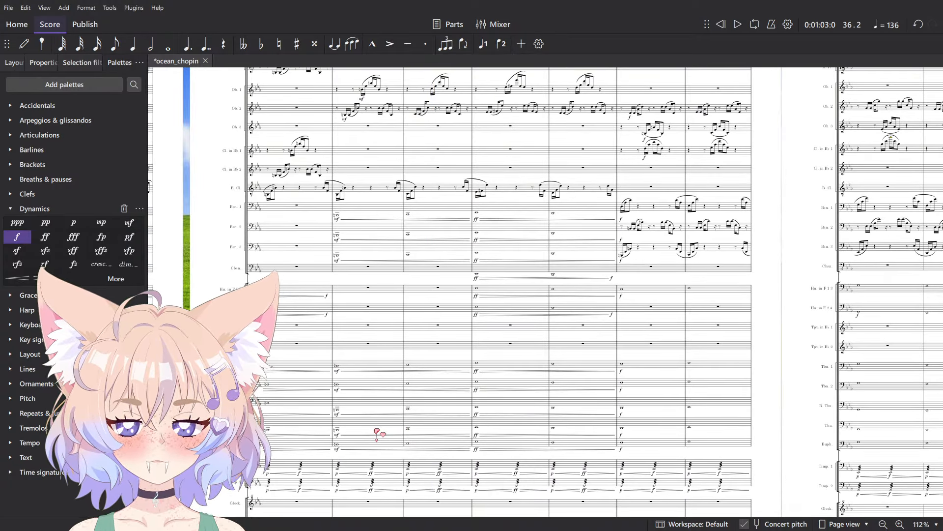
- Delete Bassoon 3's notes, mf and hairpin in bars 35 and 36, and play back from bar 35 to bar 40
scroll(377, 431, up, 10)
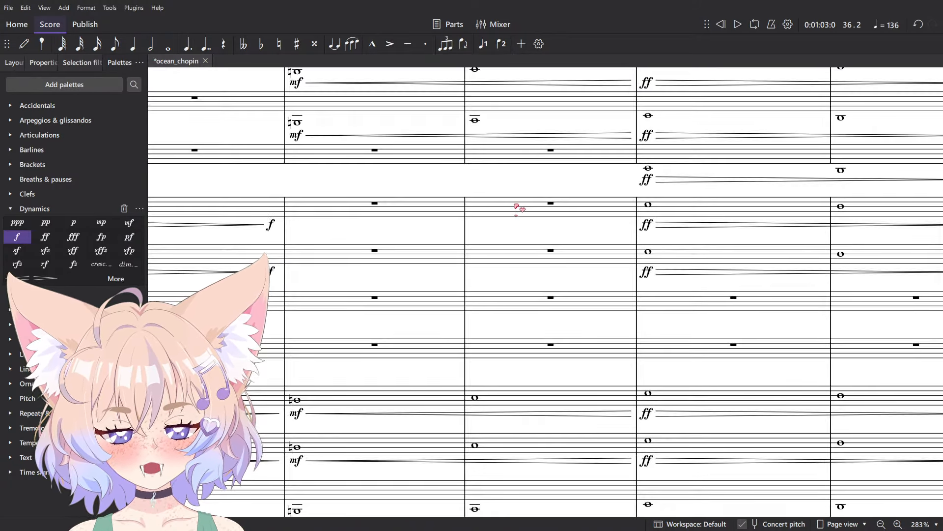
click(525, 109)
key(space)
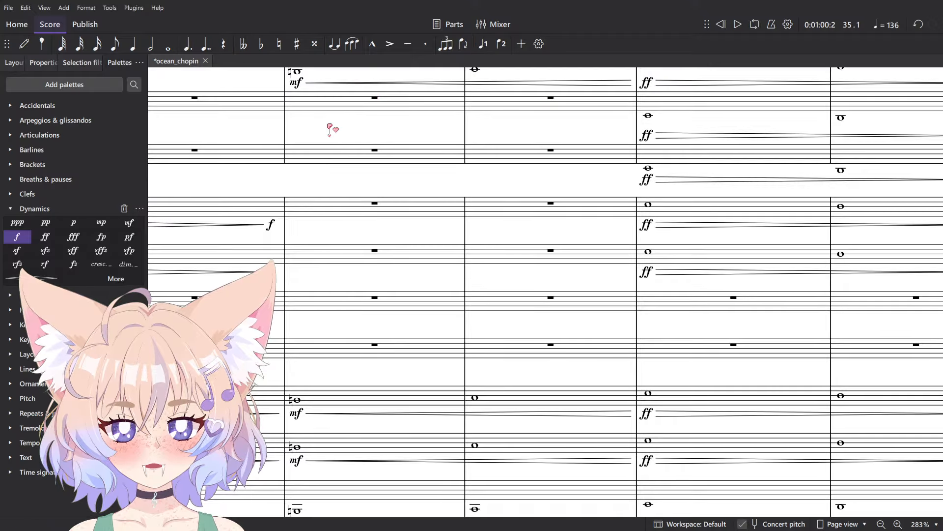
scroll(327, 130, down, 8)
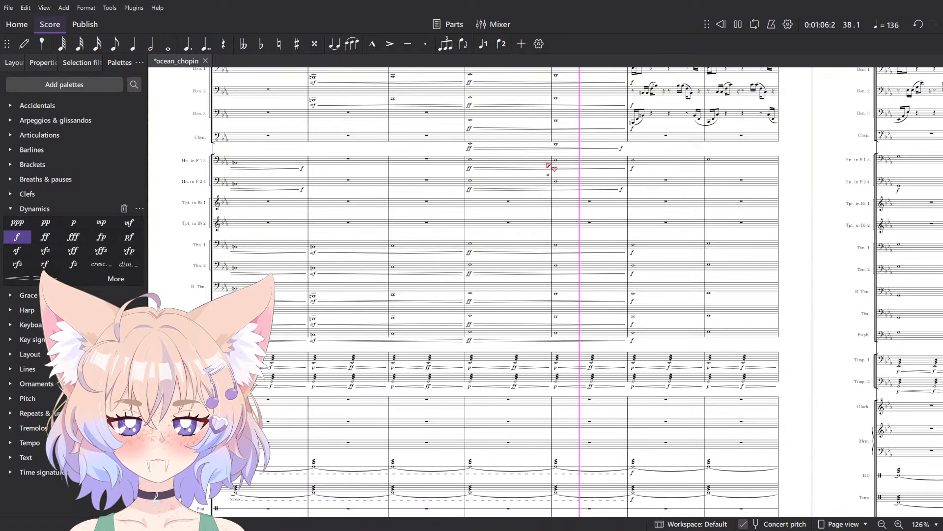
scroll(632, 472, down, 8)
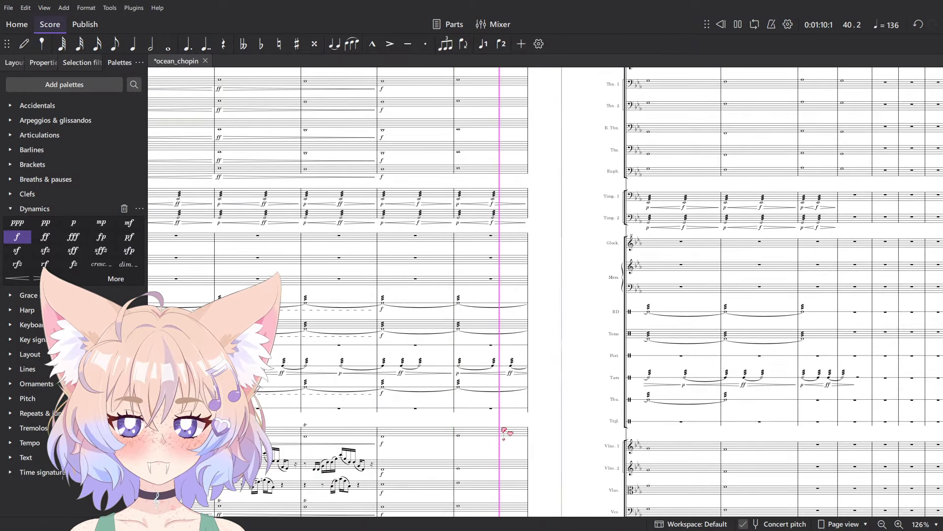
key(space)
- Try adding crescendo hairpins to all five string staves from bar 39 through bar 42
scroll(505, 429, down, 3)
ctrl+scroll(448, 282, up, 3)
click(429, 252)
scroll(638, 344, right, 3)
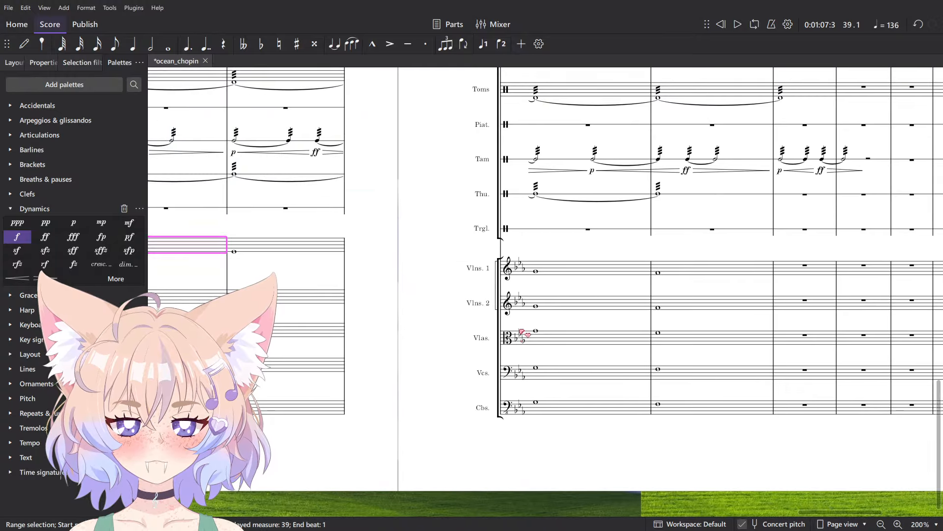
shift+click(687, 409)
key(shift+comma)
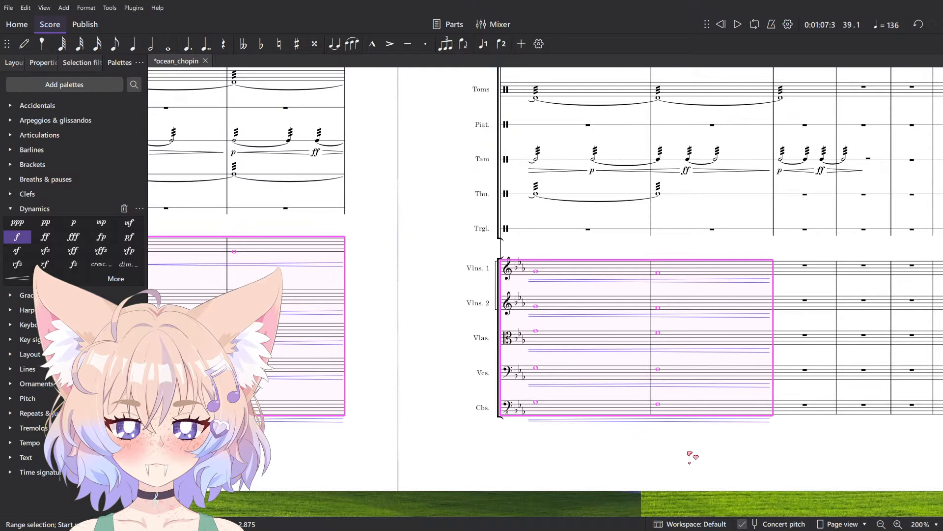
key(ctrl+z)
- Copy the trombone, tuba and euphonium whole notes of bars 43 and 44 into the five string staves
ctrl+scroll(691, 455, down, 3)
drag(691, 455, 509, 331)
scroll(509, 330, up, 7)
ctrl+scroll(602, 388, up, 2)
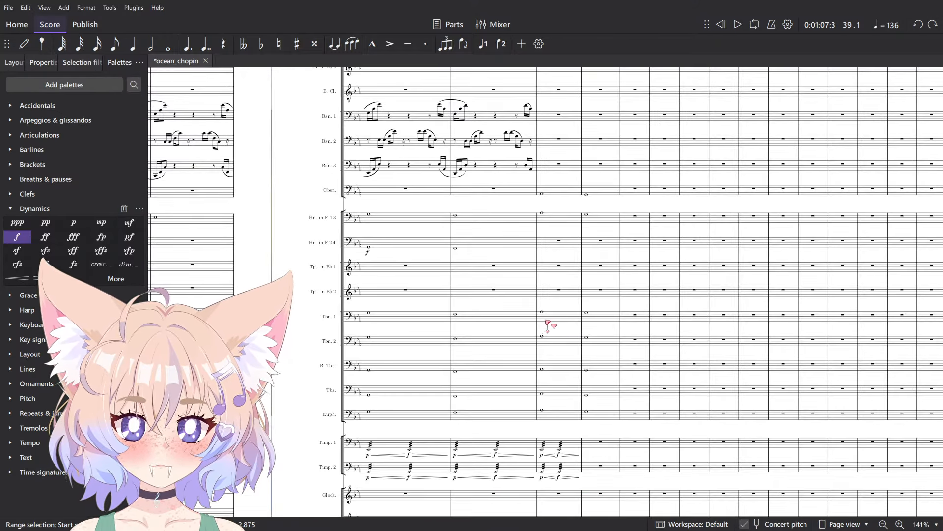
shift+click(607, 416)
scroll(523, 373, down, 5)
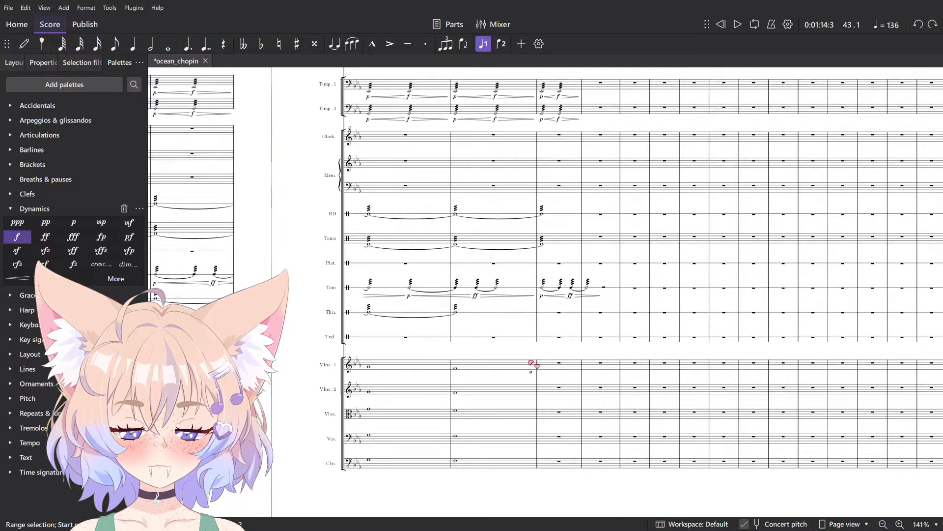
ctrl+scroll(531, 366, up, 3)
click(552, 390)
key(ctrl+v)
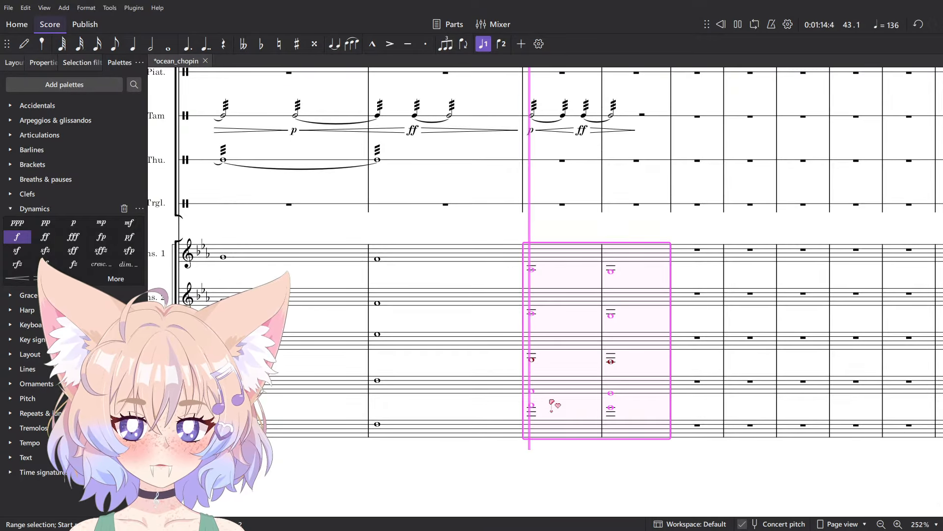
key(Escape)
- Lower the contrabasses' whole notes in bars 43 and 44 into the staff
click(560, 432)
shift+click(645, 422)
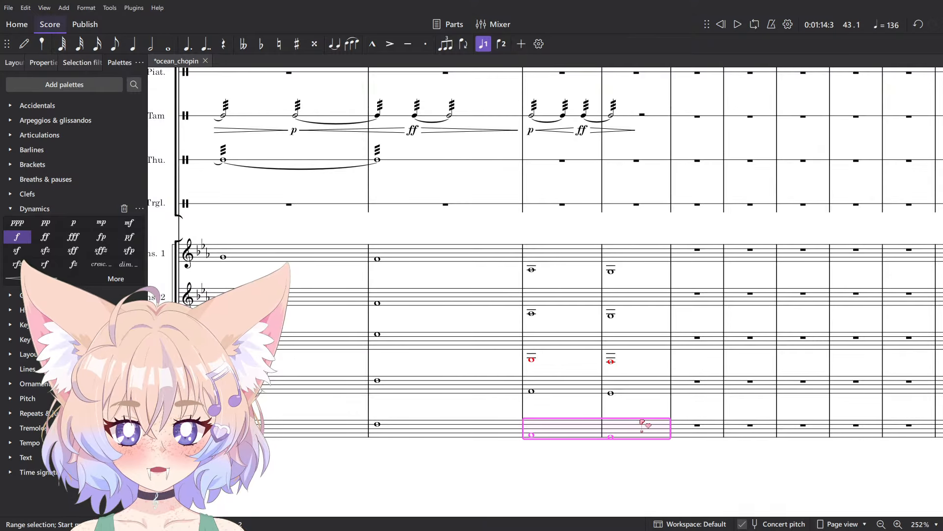
- Raise the whole notes in bars 43 and 44 an octave in all five string staves
key(space)
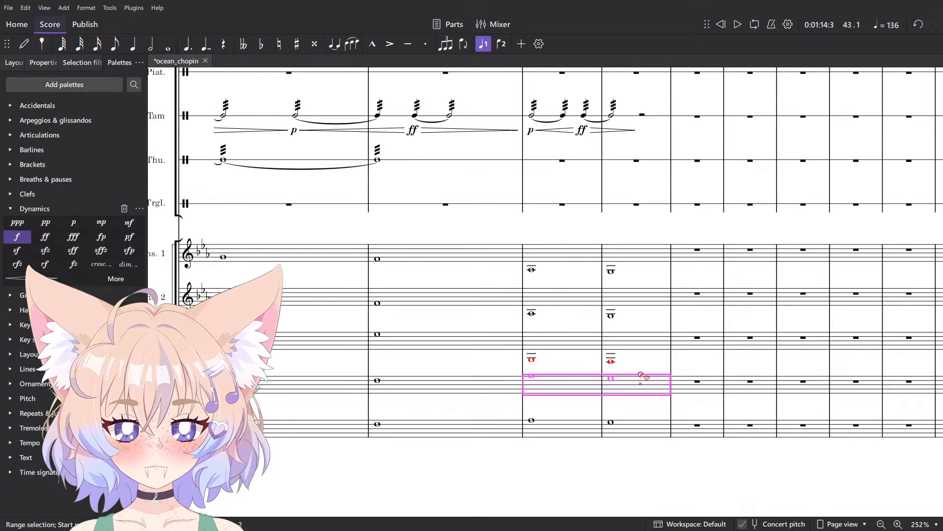
click(569, 344)
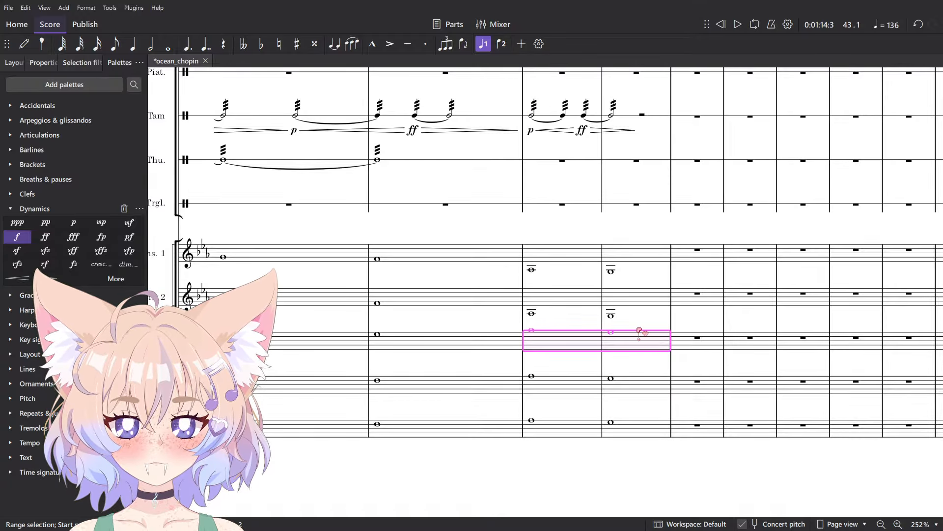
click(570, 298)
shift+click(650, 247)
key(ctrl+Up)
key(space)
key(space)
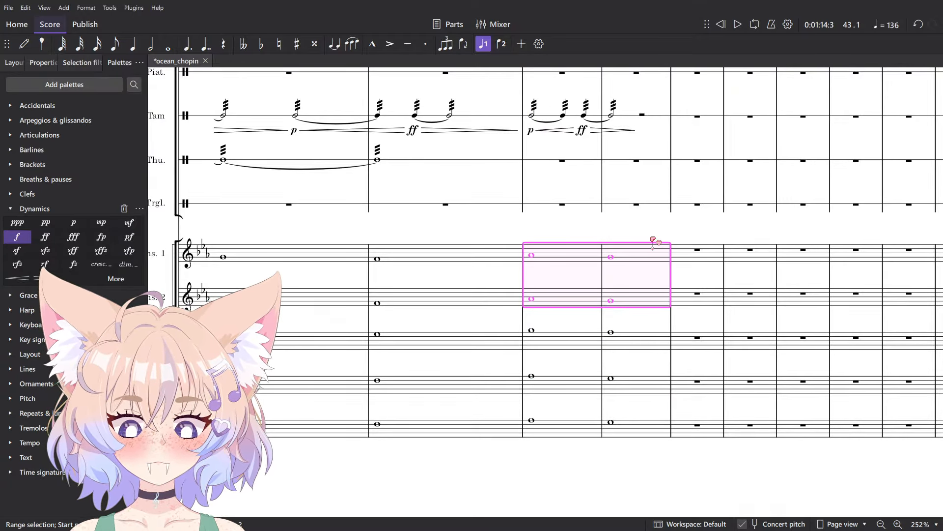
- Add cresc. lines to all five string staves from bar 39 through bar 44
key(Escape)
click(639, 253)
scroll(639, 256, down, 7)
shift+click(274, 341)
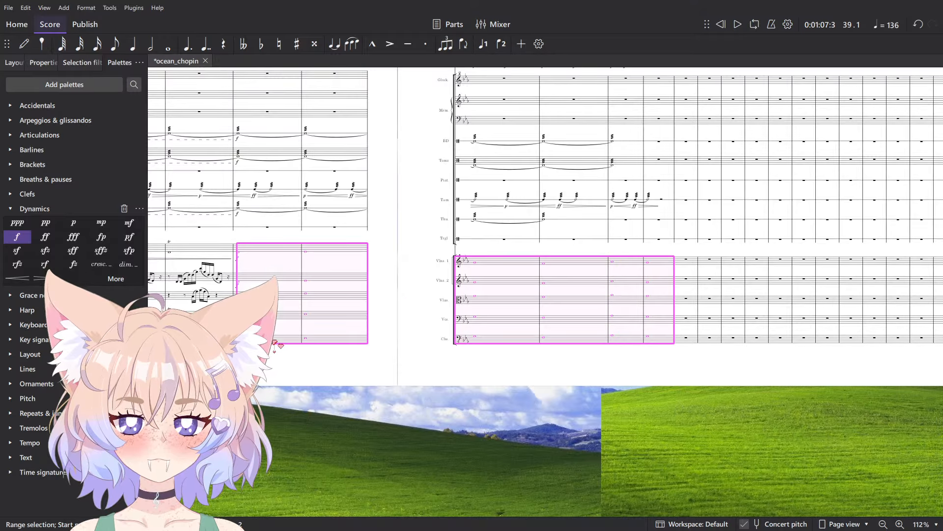
click(86, 265)
key(ctrl+z)
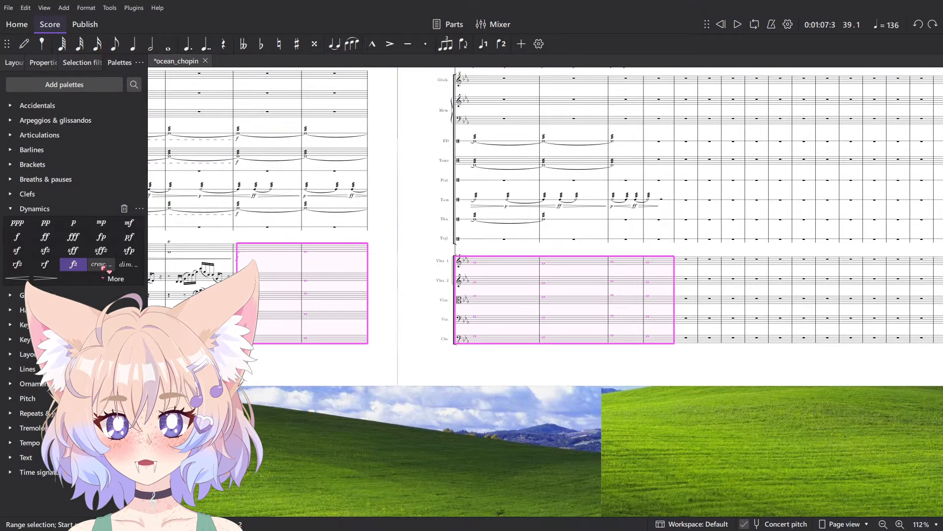
click(104, 265)
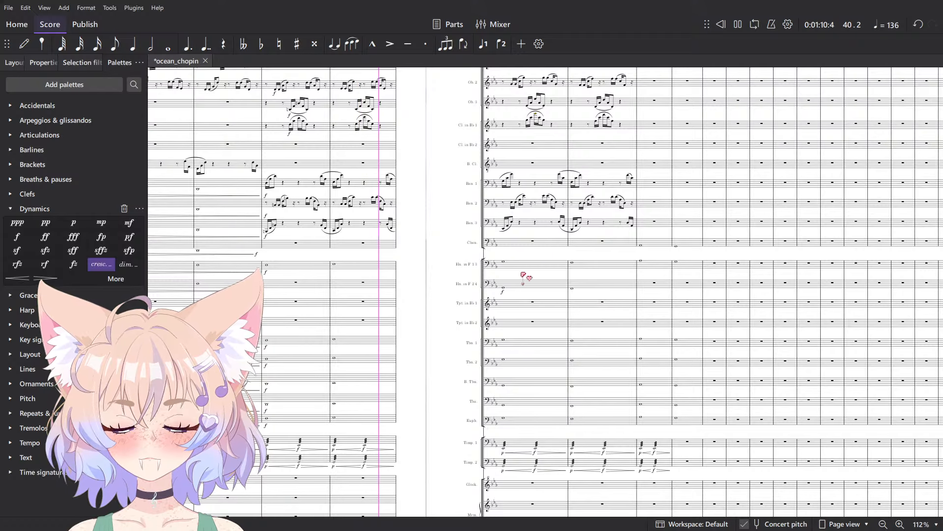
- Change the dynamic of Horn in F 2 4 at bar 41 to ff
scroll(562, 291, up, 5)
click(495, 266)
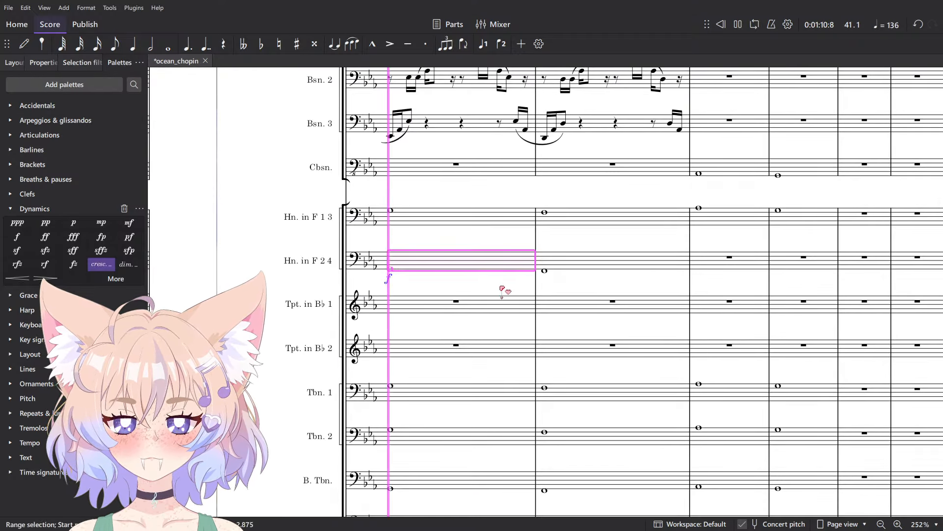
scroll(486, 280, down, 4)
click(449, 285)
key(space)
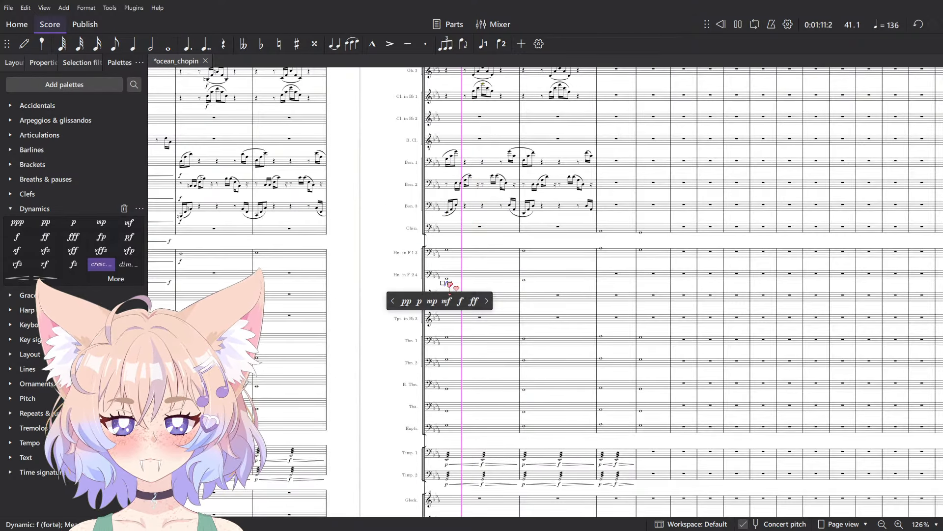
click(55, 238)
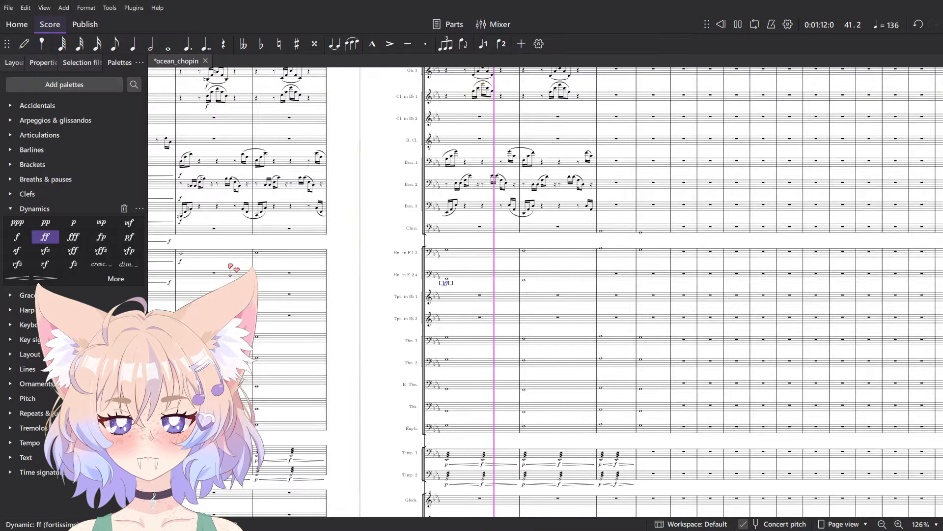
- Add cresc. lines from bar 39 through bar 44 to Horn in F 1 3, the trombones, tuba and euphonium
click(209, 255)
shift+click(647, 253)
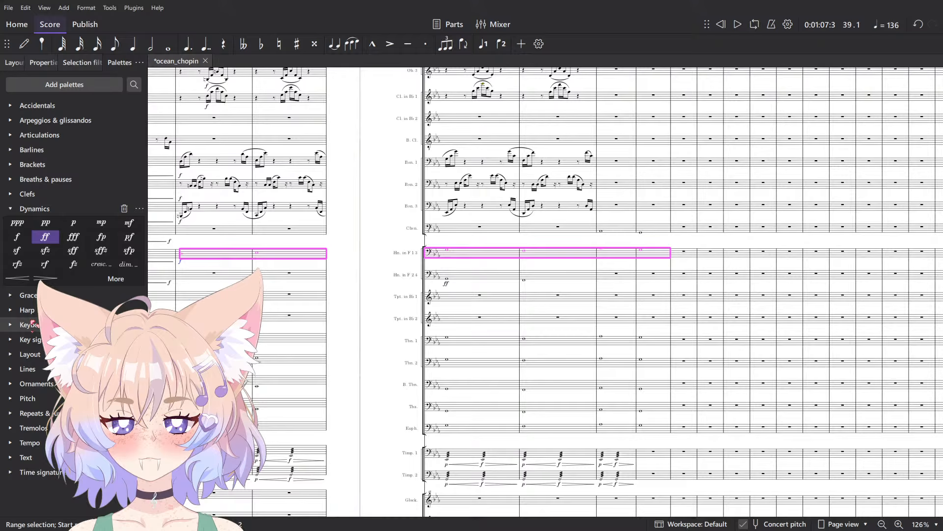
click(91, 266)
drag(649, 435, 275, 334)
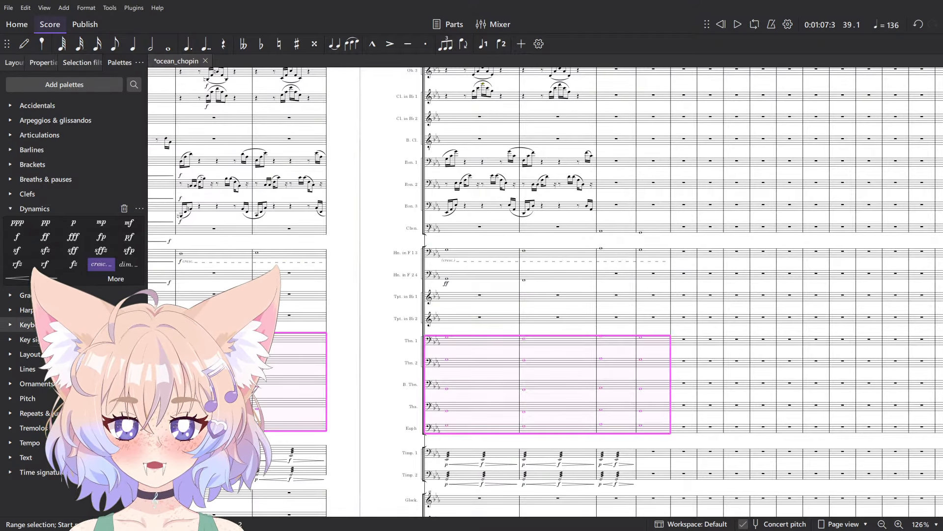
click(97, 267)
- Enter whole notes A♭2 and G2 for Horn in F 2 4 in bars 43 and 44
scroll(558, 280, up, 3)
click(558, 276)
key(space)
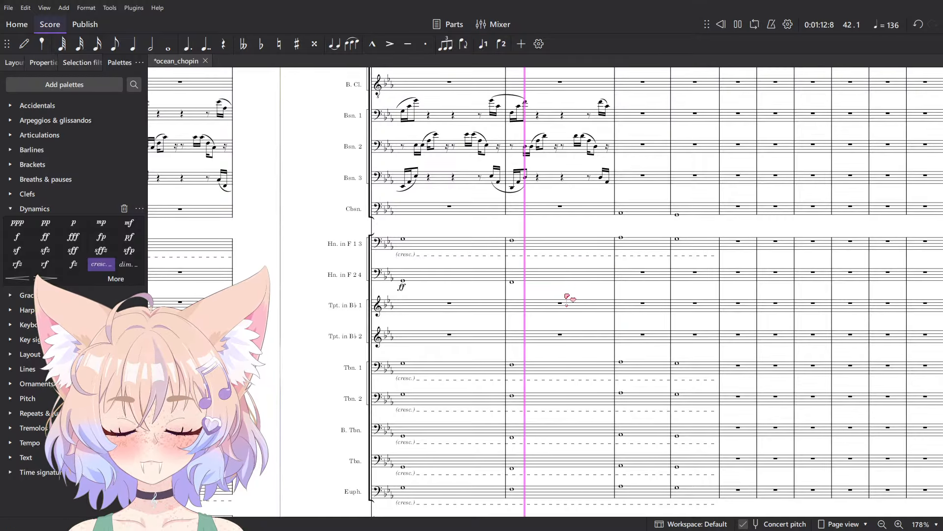
key(space)
key(n)
scroll(616, 284, up, 3)
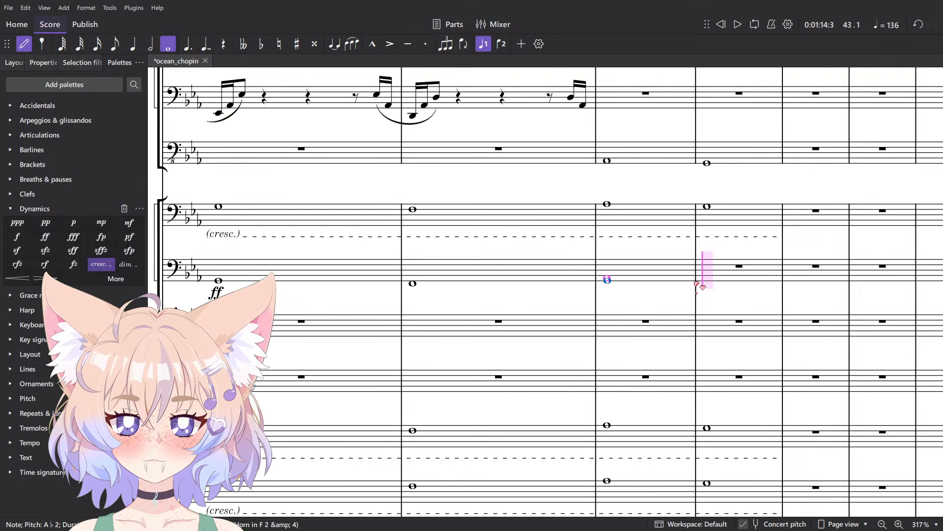
drag(555, 299, 602, 281)
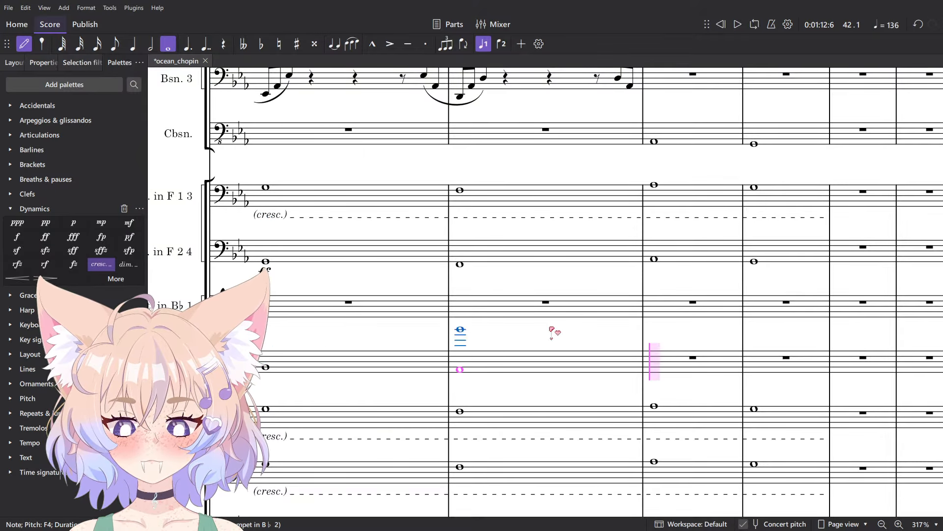
- Try moving Trumpet 2's whole notes of bars 41 and 42 to Trumpet 1
shift+click(373, 361)
key(ctrl+x)
click(343, 312)
key(ctrl+v)
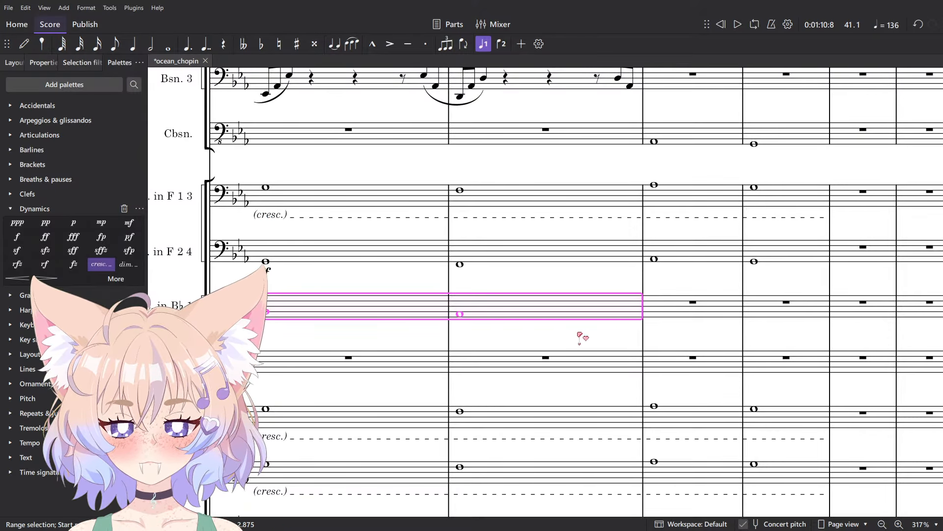
key(Escape)
- Try entering whole notes A♭4 and G4 for Trumpet 1 in bars 43 and 44 and copying them to Trumpet 2
key(n)
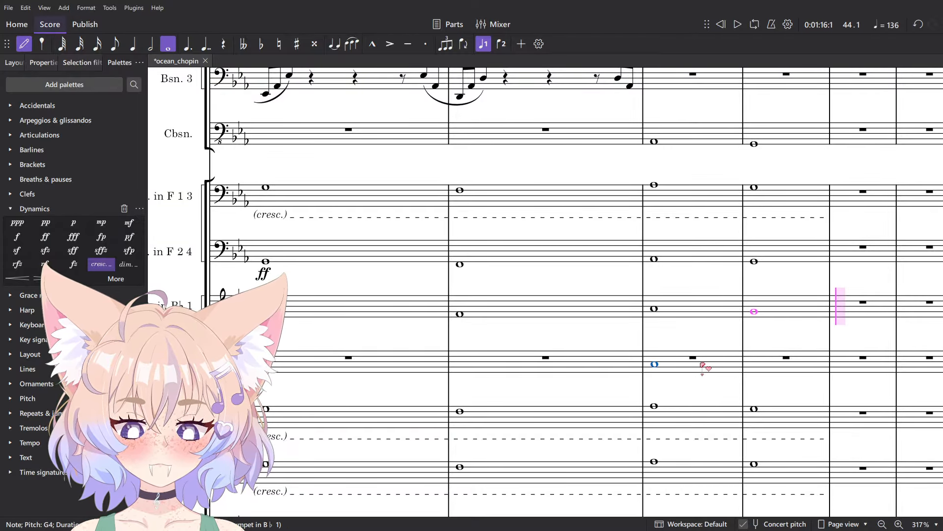
key(Escape)
key(shift+Left)
key(ctrl+c)
click(698, 354)
key(ctrl+v)
key(Escape)
- Try marking ff under Trumpet 1 at bar 41 and under Trumpet 2 at bar 43
click(294, 307)
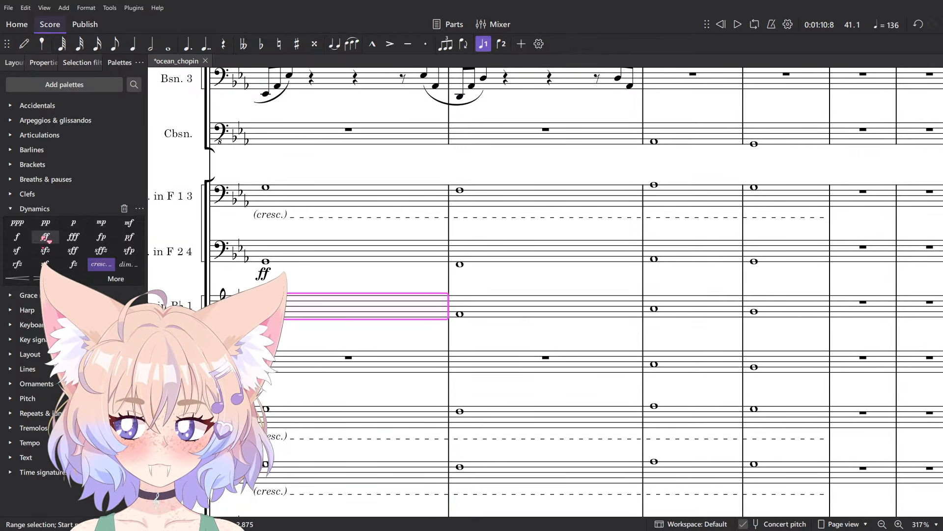
click(45, 238)
click(870, 204)
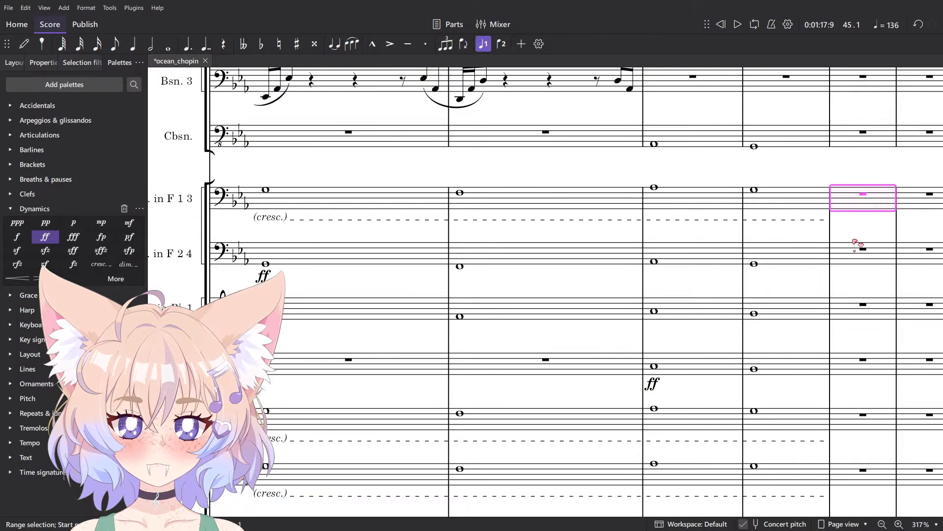
- Play back the full orchestra from bar 41 and again from bar 39 to judge the brass crescendo
click(320, 199)
click(353, 228)
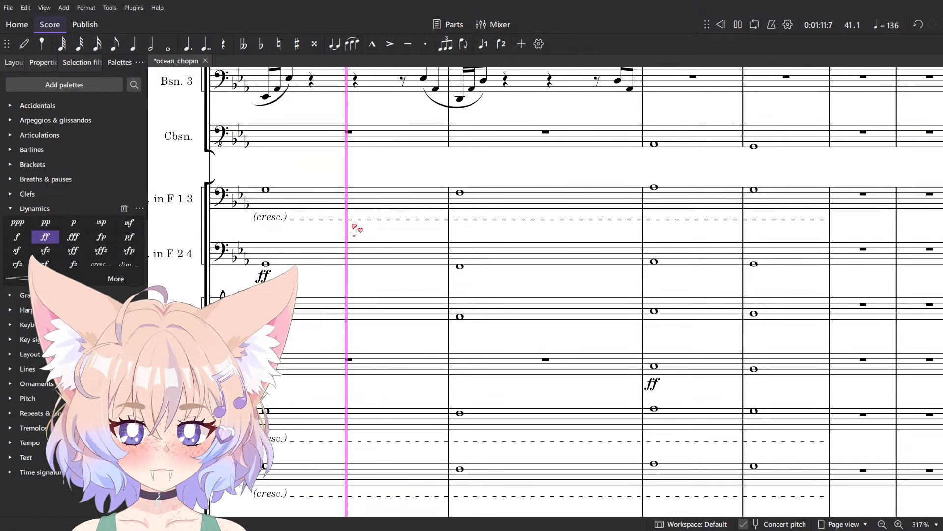
scroll(363, 230, down, 8)
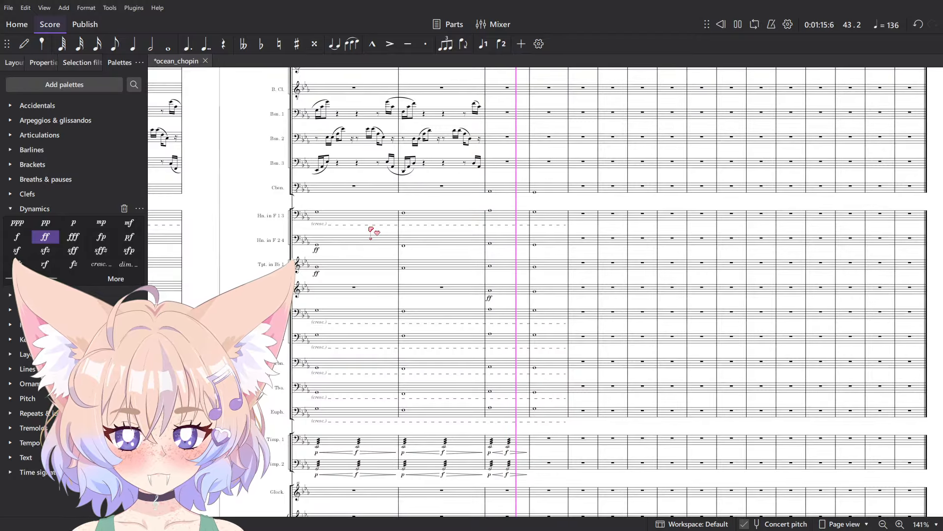
scroll(450, 226, up, 5)
scroll(447, 237, down, 2)
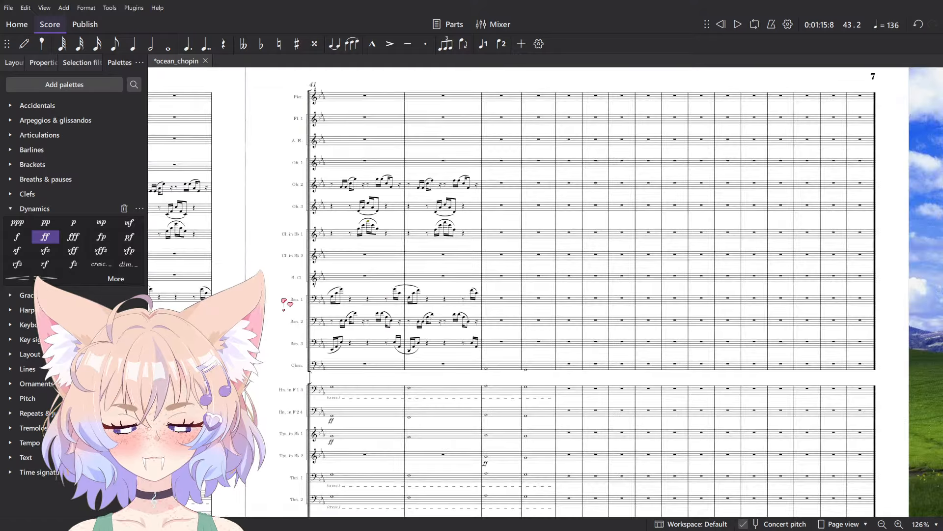
scroll(480, 166, up, 1)
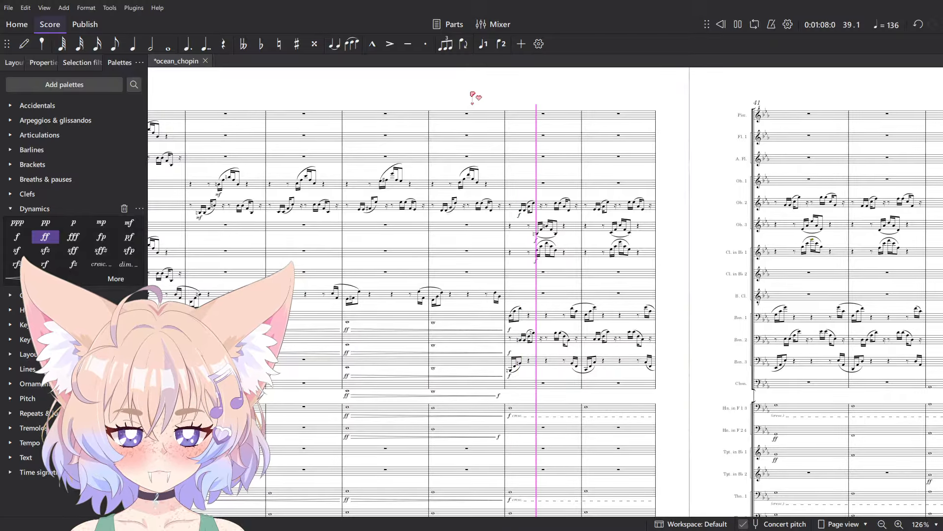
scroll(494, 162, down, 4)
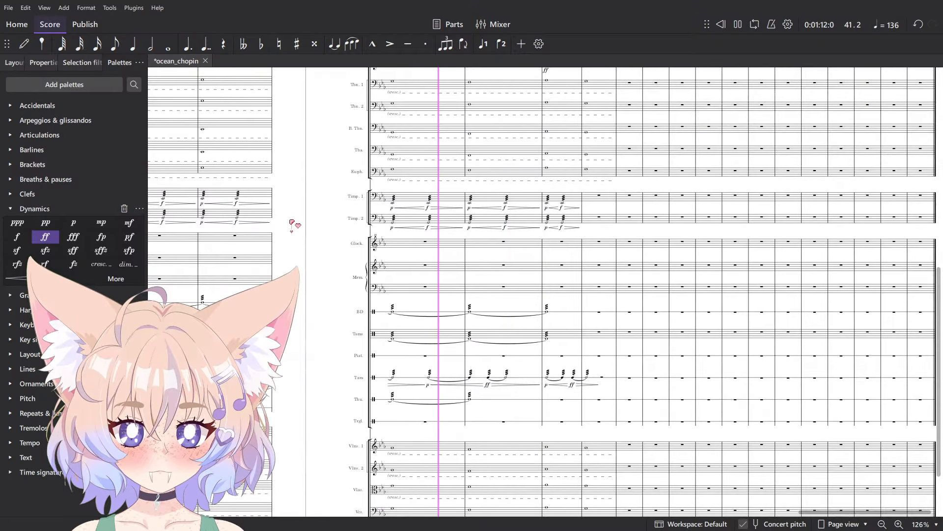
key(space)
scroll(384, 324, up, 5)
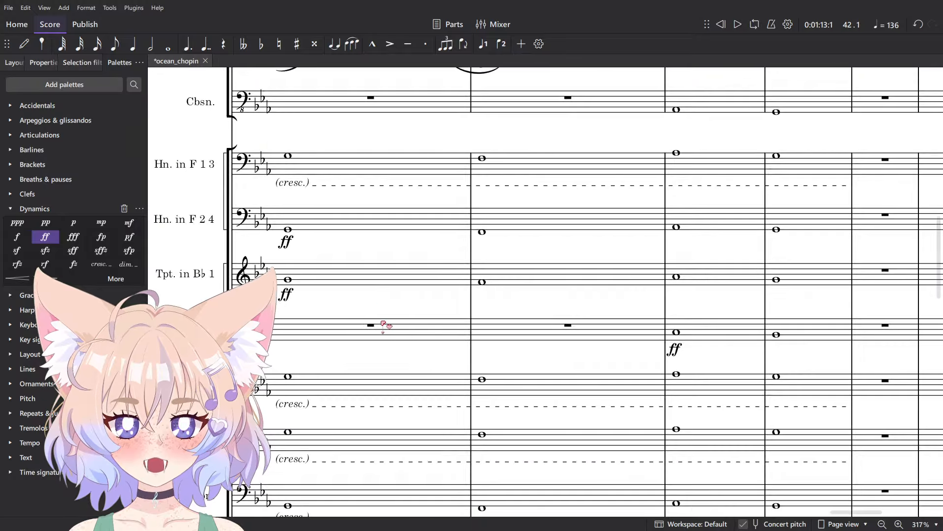
- Remove both trumpets' whole notes in bars 41 to 44 together with their ff markings
key(ctrl+z)
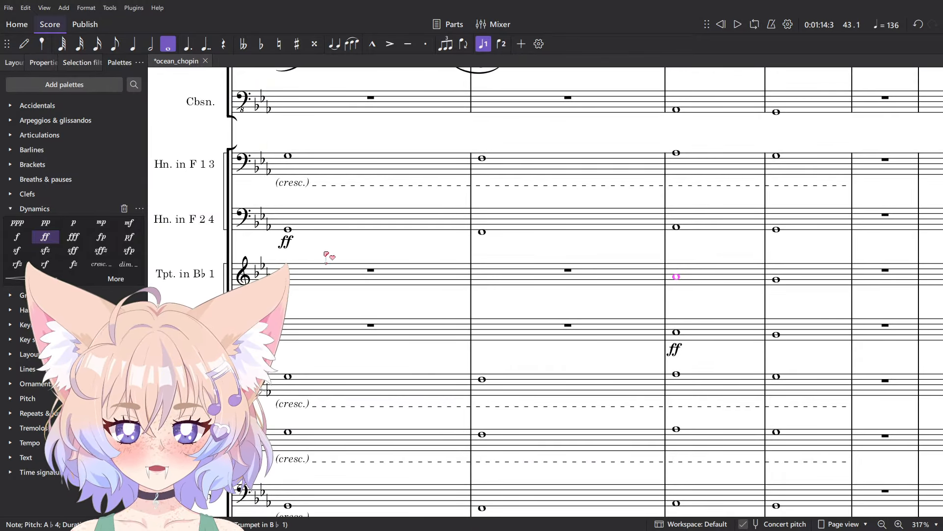
click(45, 237)
shift+click(809, 334)
key(Delete)
scroll(383, 301, down, 16)
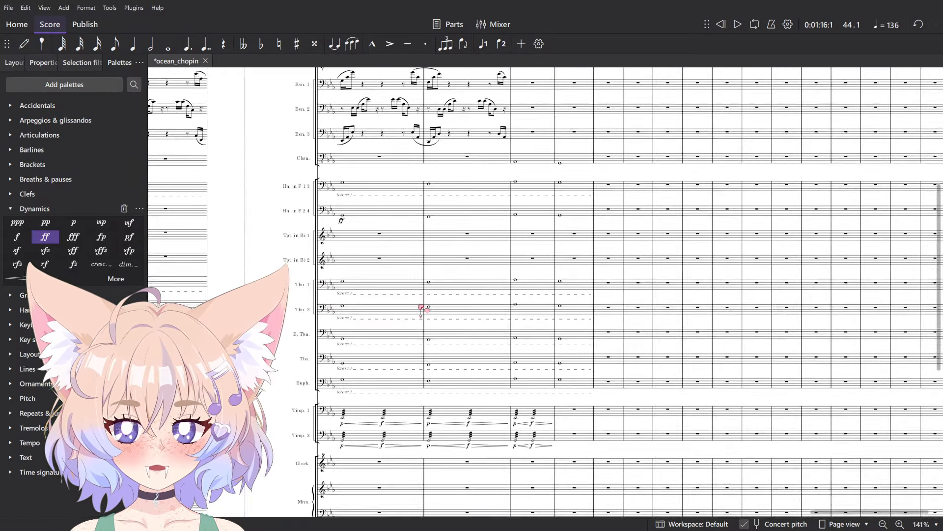
- Lower the contrabasses', cellos' and violas' whole notes in bars 43 and 44 by an octave
scroll(556, 206, up, 8)
click(543, 221)
key(ctrl+Down)
key(Right)
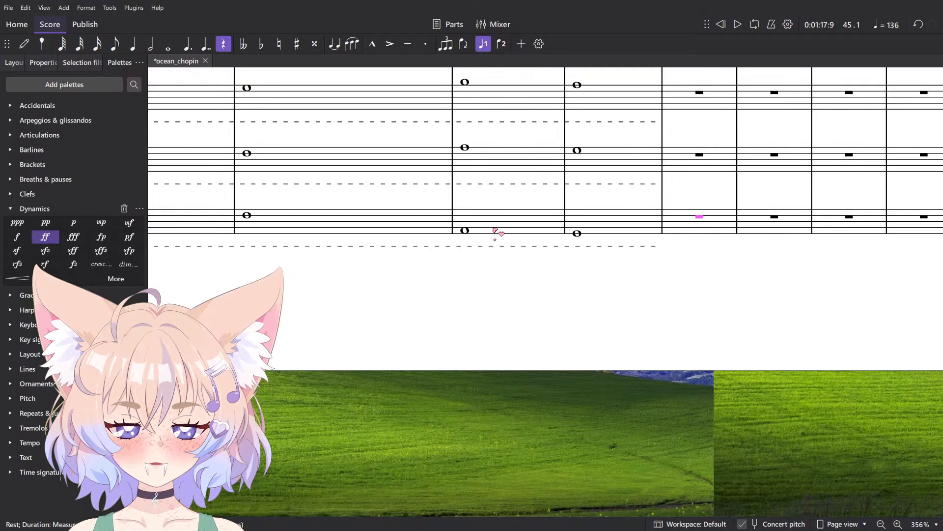
drag(459, 271, 491, 315)
click(546, 206)
shift+click(642, 147)
scroll(642, 147, up, 2)
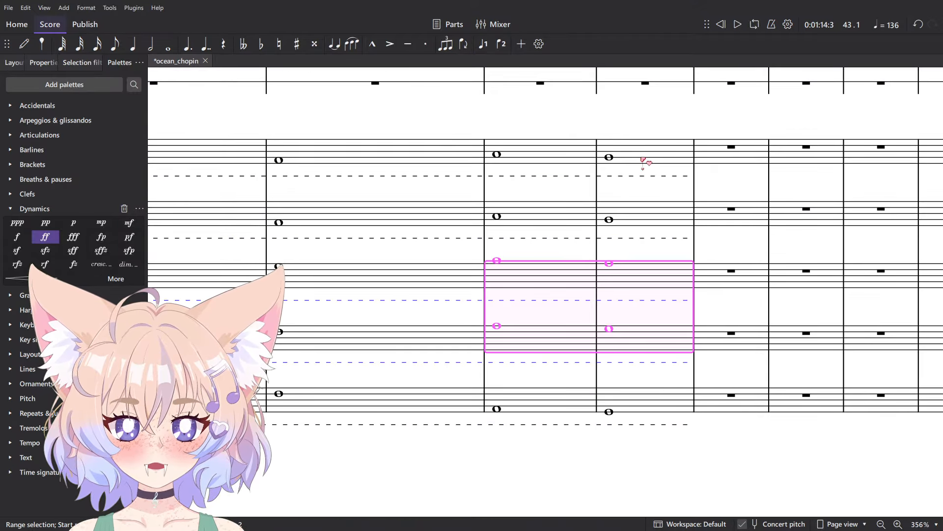
- Try lowering the second violins' whole notes in bars 43 and 44 by an octave
click(533, 220)
key(ctrl+Down)
scroll(620, 216, down, 3)
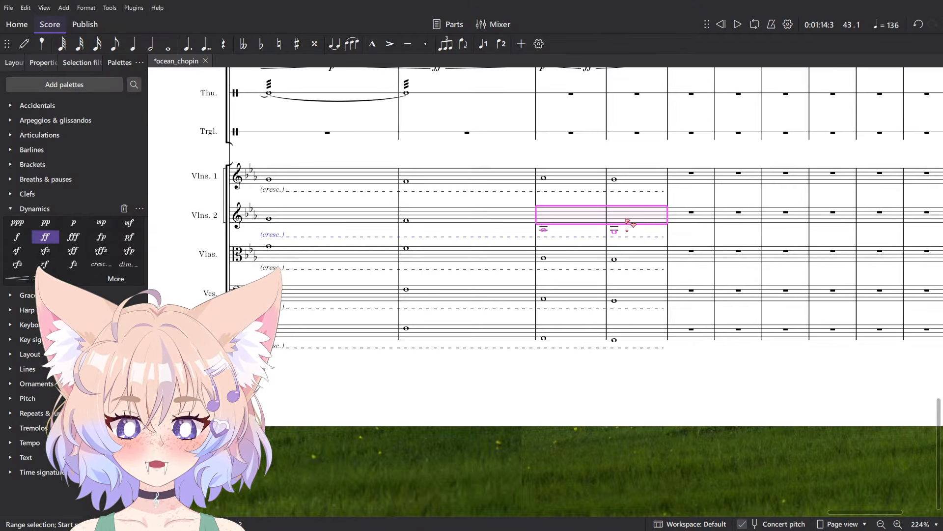
- Play back the five string staves from bar 42 through bar 44 to check the harmony
click(413, 180)
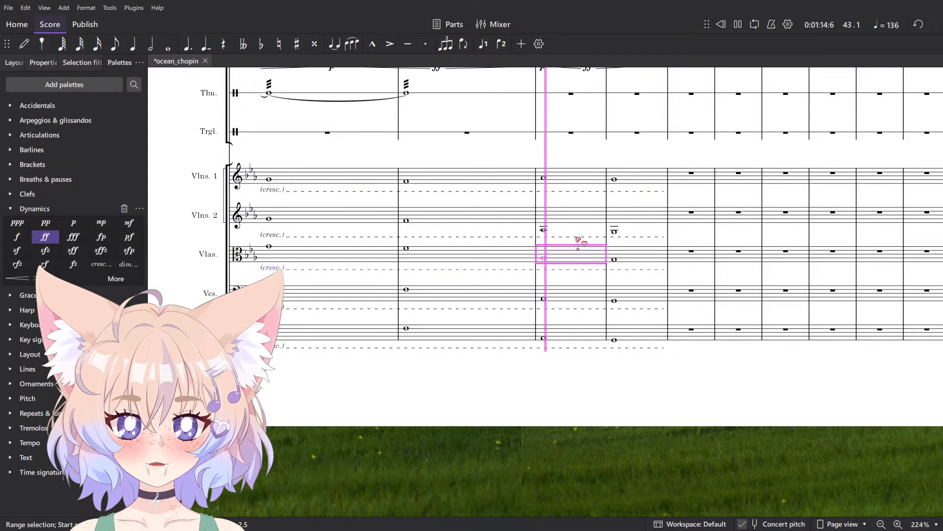
click(438, 178)
shift+click(617, 332)
key(space)
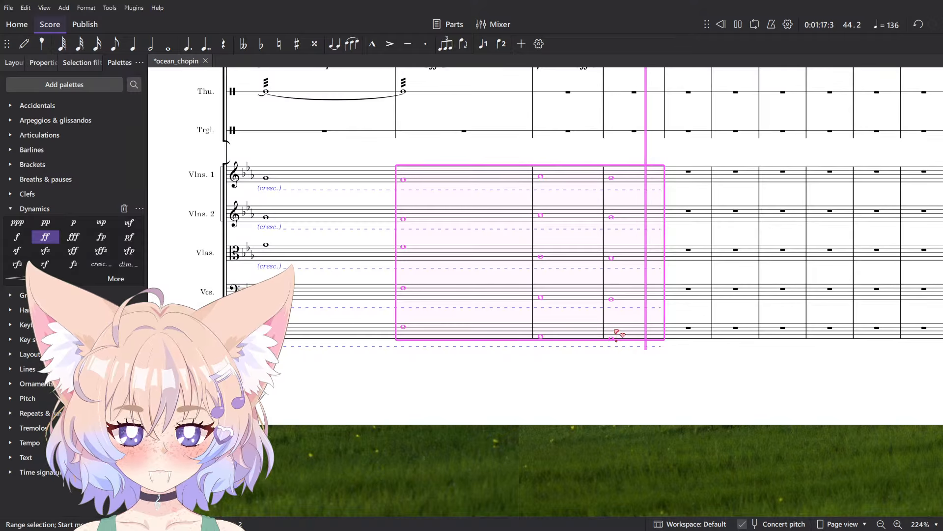
click(327, 398)
key(space)
scroll(316, 362, down, 5)
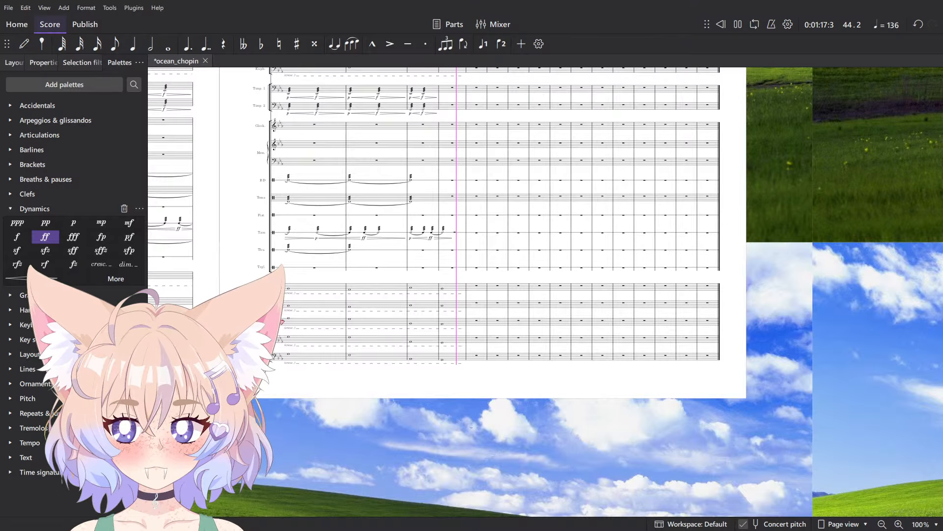
- Play back the tuba's whole notes from bar 43
key(space)
scroll(413, 231, up, 3)
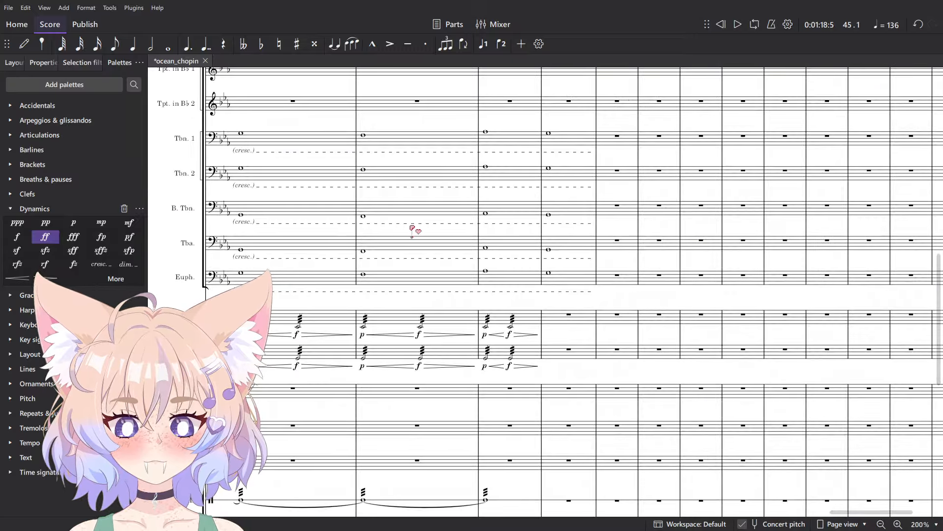
drag(413, 231, 527, 429)
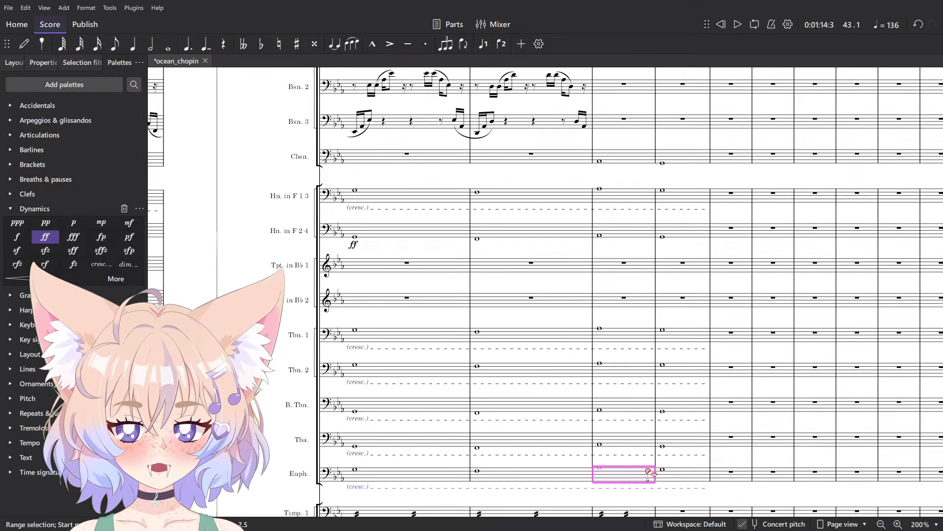
key(space)
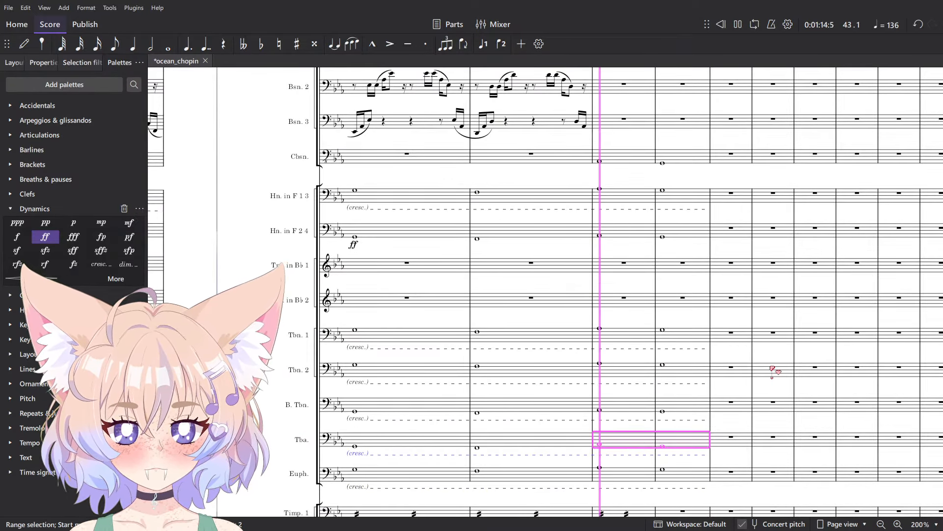
- Lower the tuba's whole notes in bars 43 and 44 by an octave and check them by ear
key(space)
key(space)
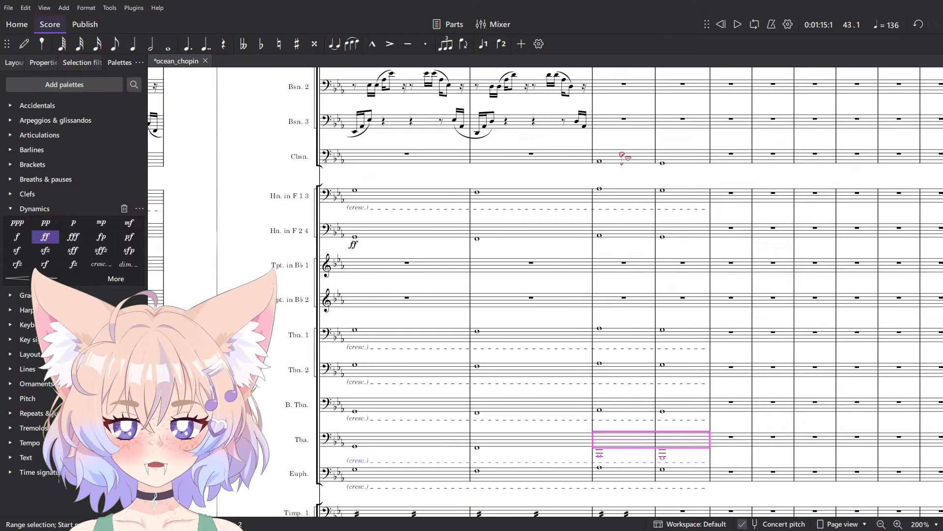
- Mark the contrabassoon's whole note in bar 43 with an ff dynamic
click(622, 156)
click(45, 236)
scroll(666, 248, down, 5)
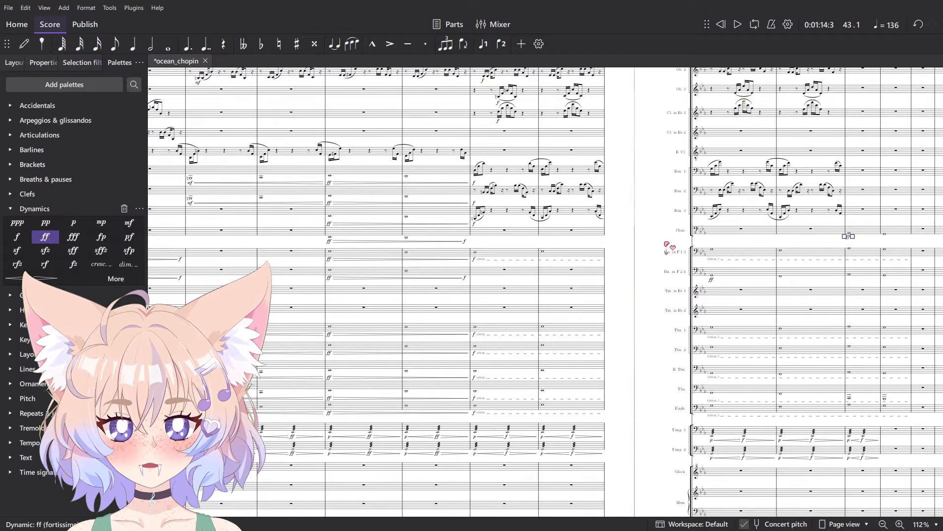
scroll(667, 247, up, 5)
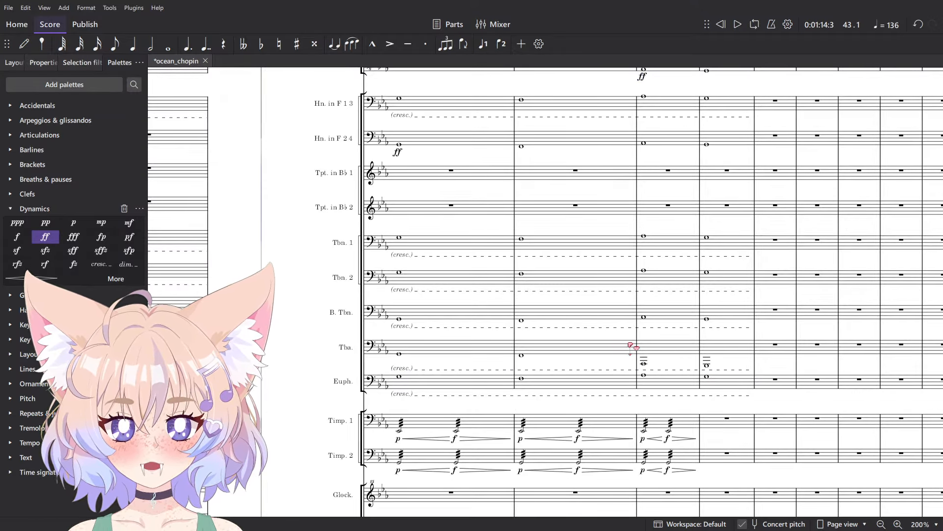
- Try lowering the bass trombone's whole notes in bars 43 and 44 by an octave and play them back
key(space)
scroll(678, 339, up, 1)
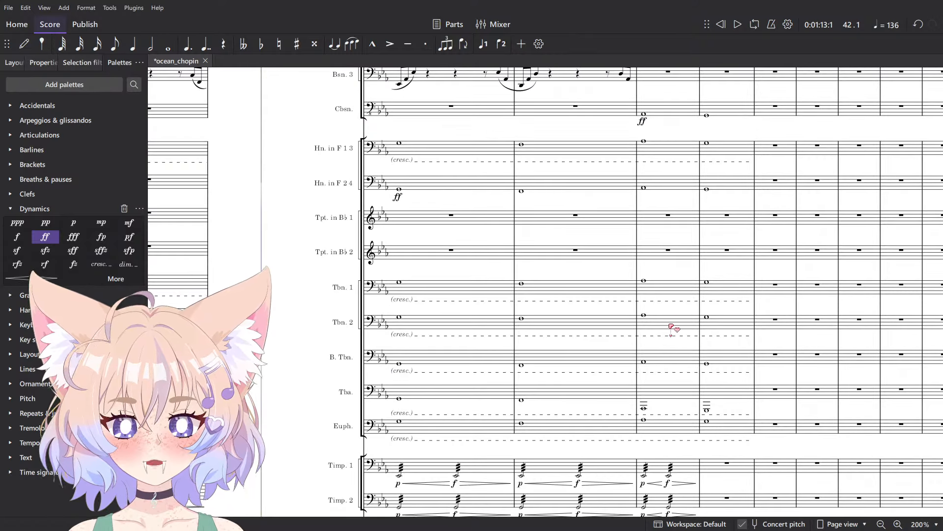
key(space)
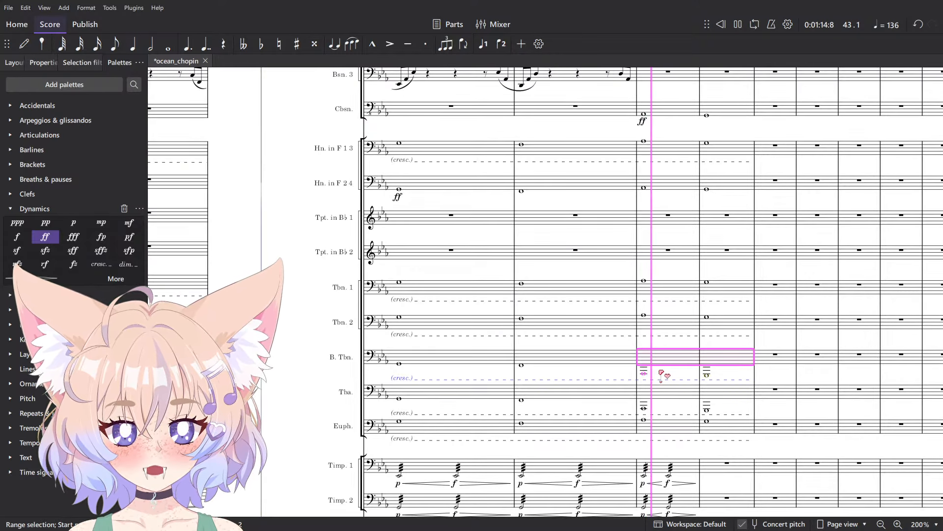
key(space)
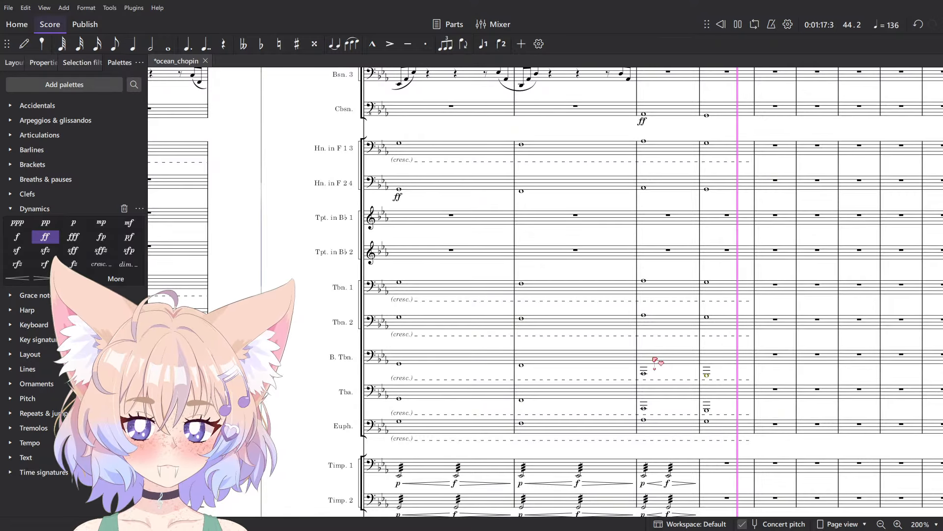
key(space)
scroll(683, 377, right, 3)
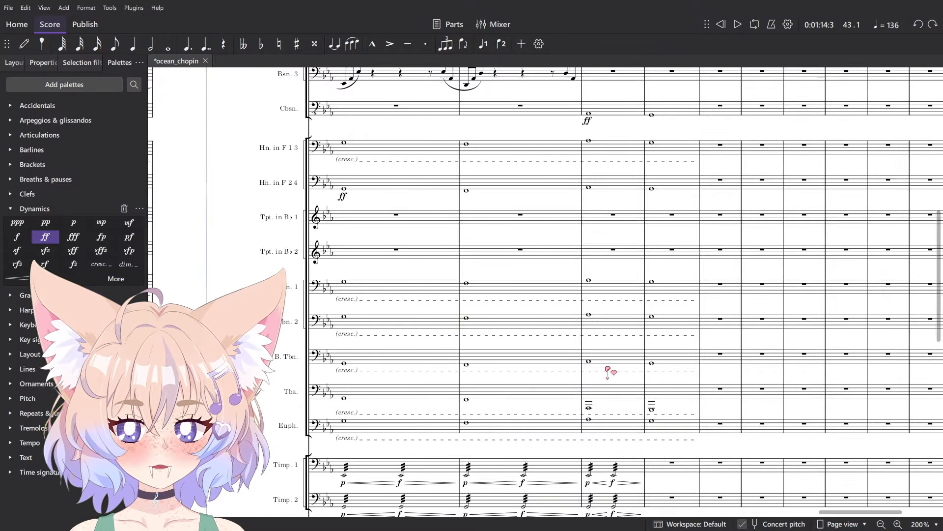
- Lower the euphonium's whole notes in bars 43 and 44 by an octave and play back the passage
key(space)
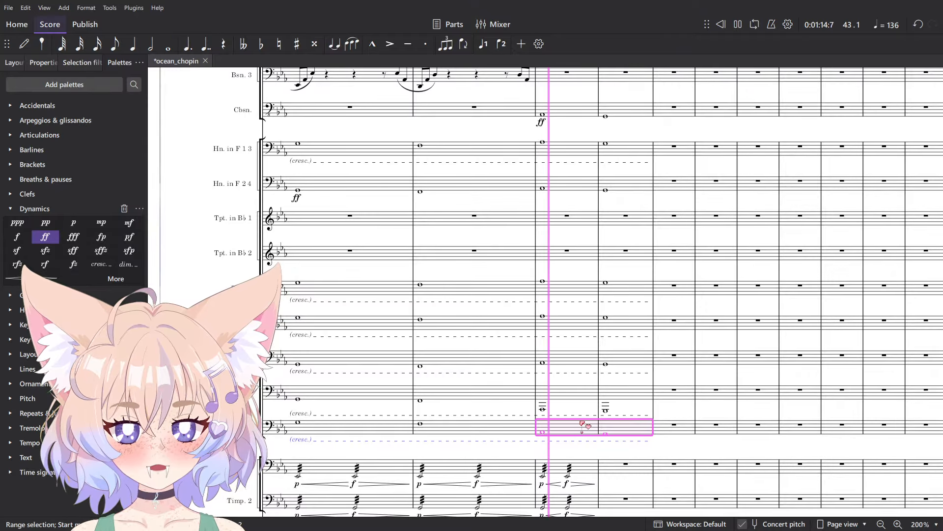
key(space)
scroll(528, 158, up, 1)
key(Escape)
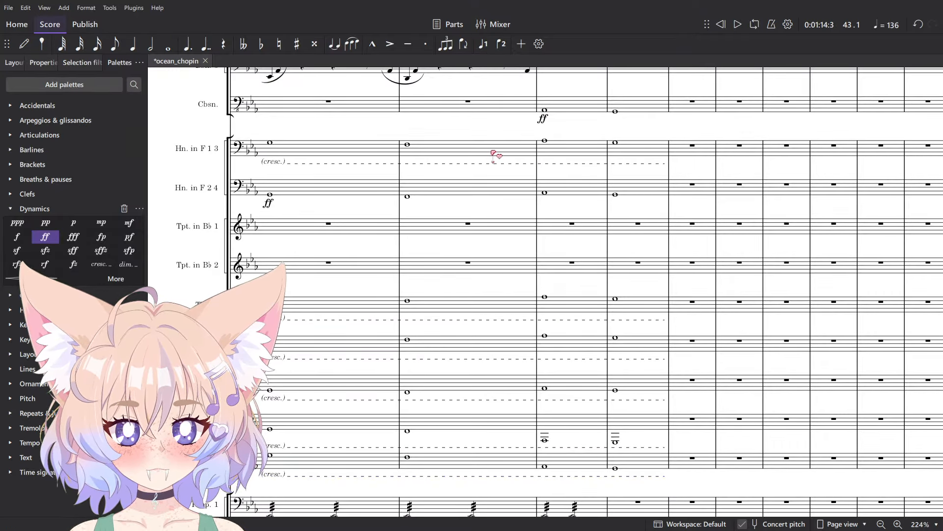
key(space)
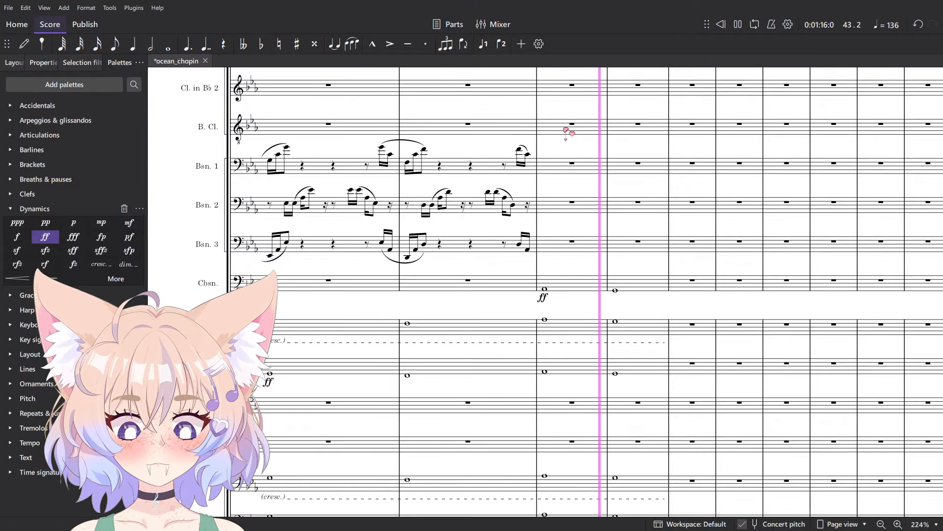
key(space)
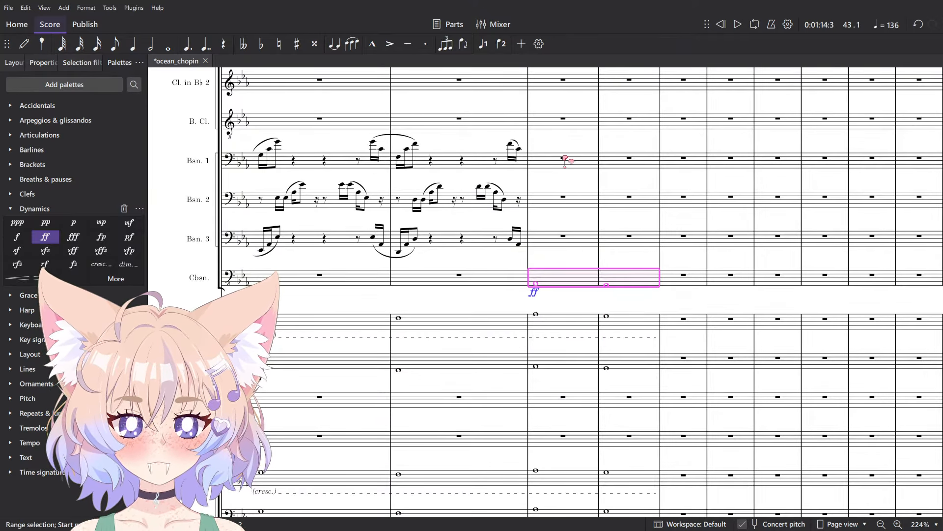
- Copy the contrabassoon's ff whole notes in bars 43 and 44 to the bass clarinet, raise them an octave and play them back
click(564, 129)
key(ctrl+v)
key(space)
key(space)
key(ctrl+Up)
key(space)
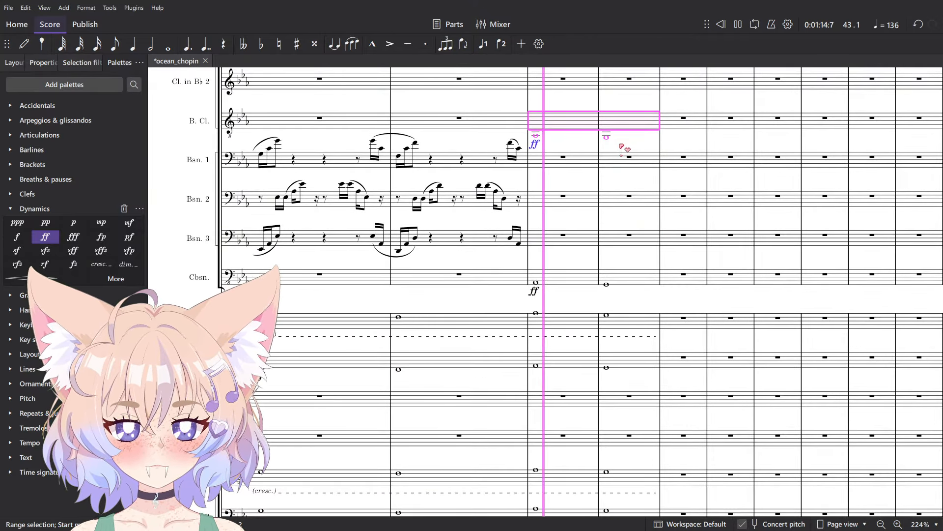
click(621, 147)
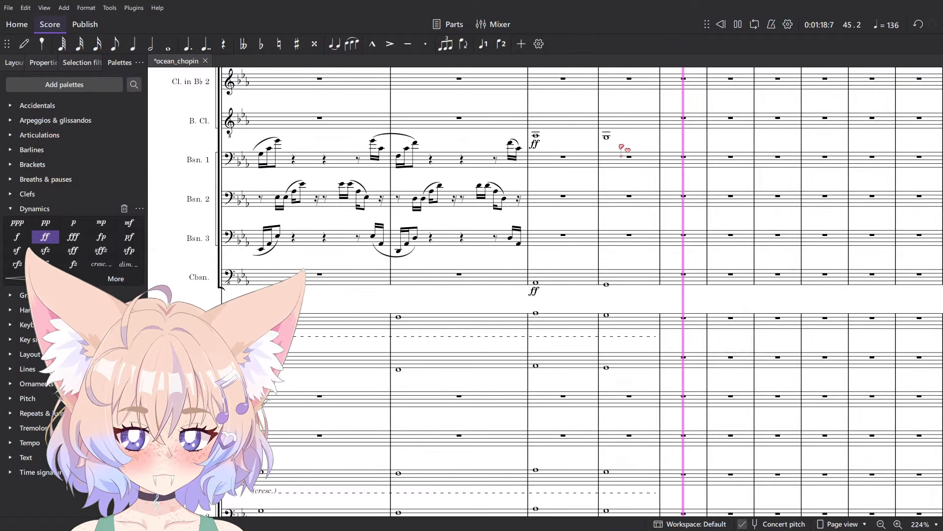
key(space)
- Play back the full orchestra from bar 39 into bar 43, following the strings, brass and woodwinds
scroll(539, 284, up, 4)
click(491, 466)
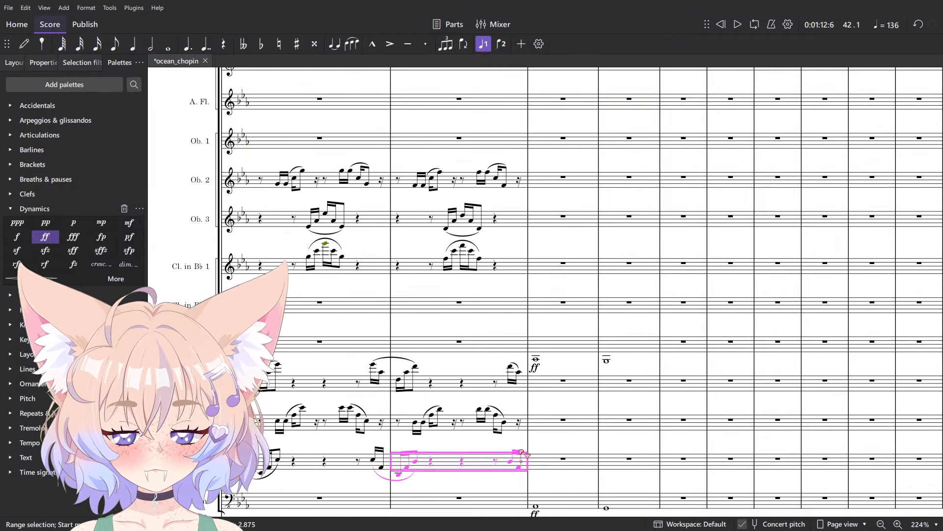
key(Escape)
scroll(515, 450, down, 4)
scroll(322, 366, down, 10)
scroll(290, 321, left, 4)
scroll(290, 322, down, 1)
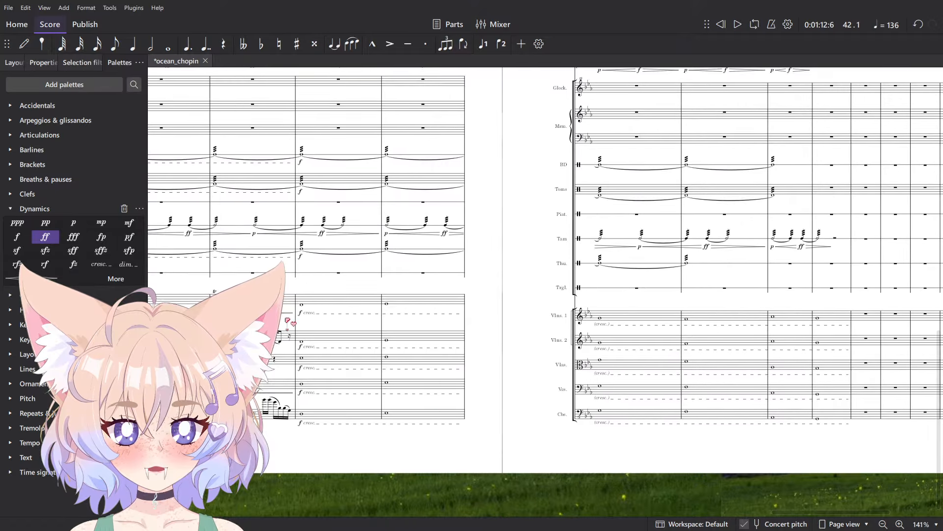
scroll(434, 426, left, 5)
scroll(433, 426, up, 1)
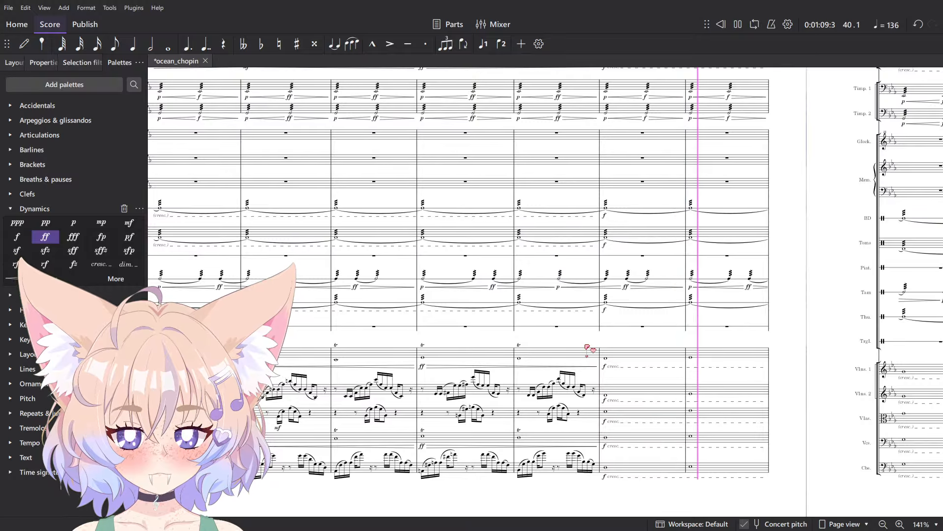
scroll(486, 364, down, 5)
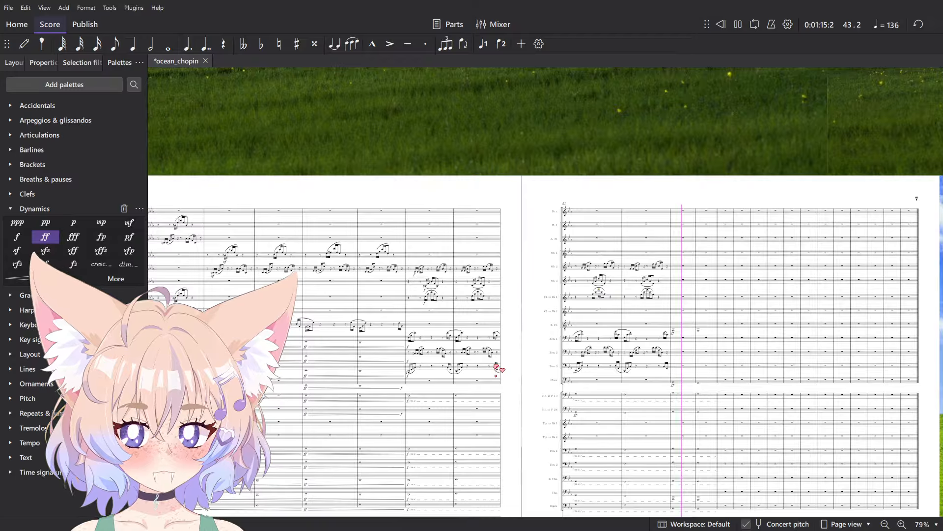
scroll(378, 348, up, 3)
drag(588, 264, 591, 104)
drag(376, 451, 627, 212)
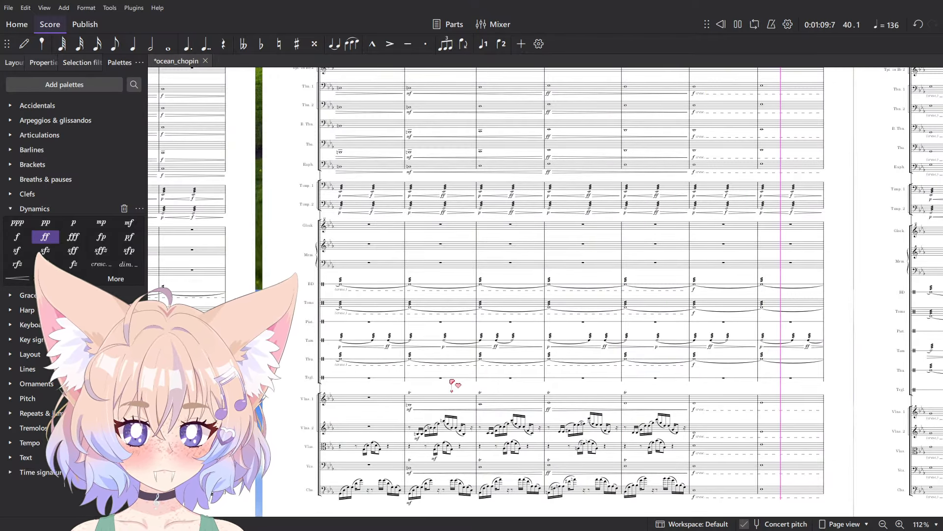
scroll(735, 270, up, 7)
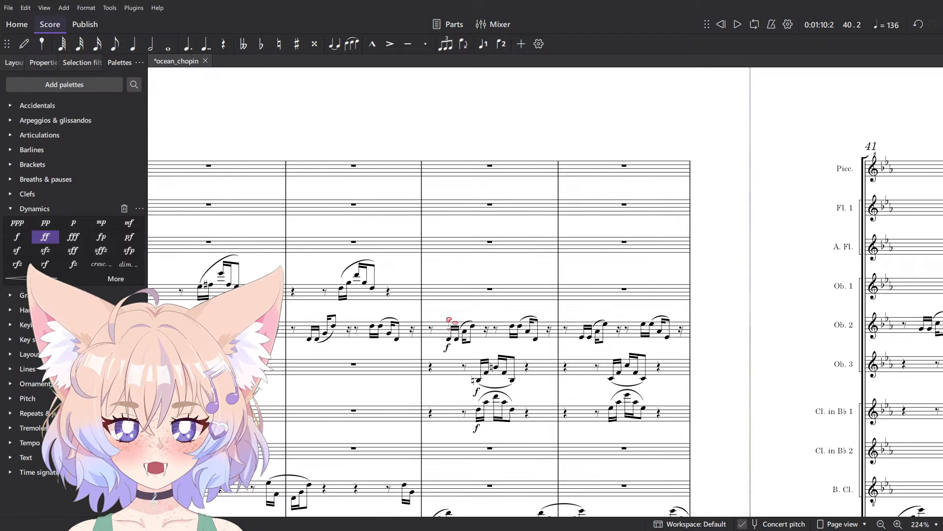
- Play back the woodwind figures from the first clarinet's bar 39
scroll(448, 320, down, 6)
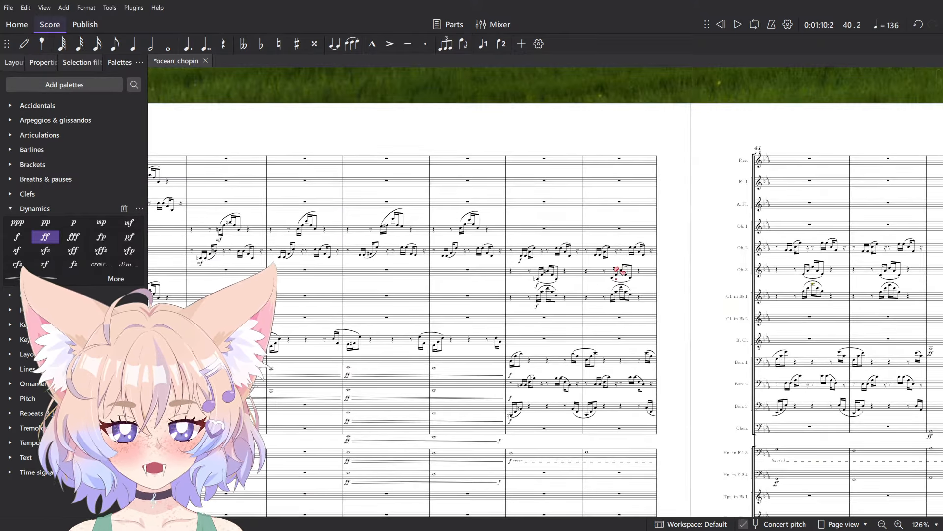
scroll(618, 271, up, 2)
click(497, 317)
key(space)
scroll(499, 301, up, 2)
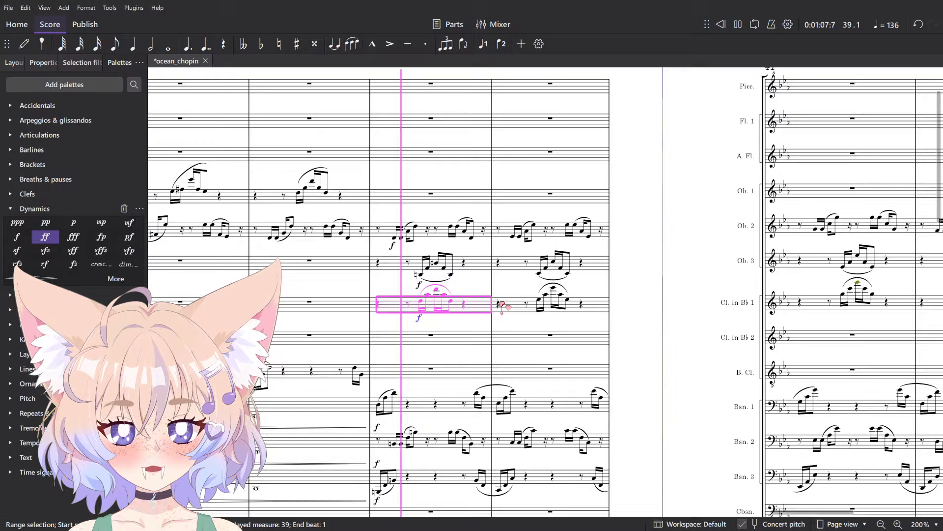
click(635, 371)
key(space)
- Try changing the second oboe's dynamic in bar 39 to mf
click(392, 246)
click(394, 265)
key(space)
key(space)
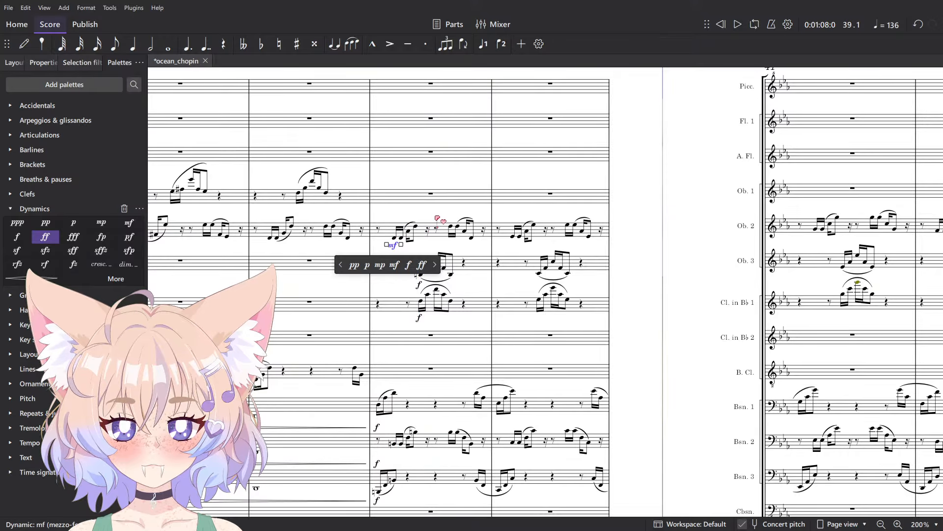
key(ctrl+z)
- Copy the second and third oboes' bars 39 to 42 into the second clarinet and bass clarinet, starting at bar 39
click(400, 238)
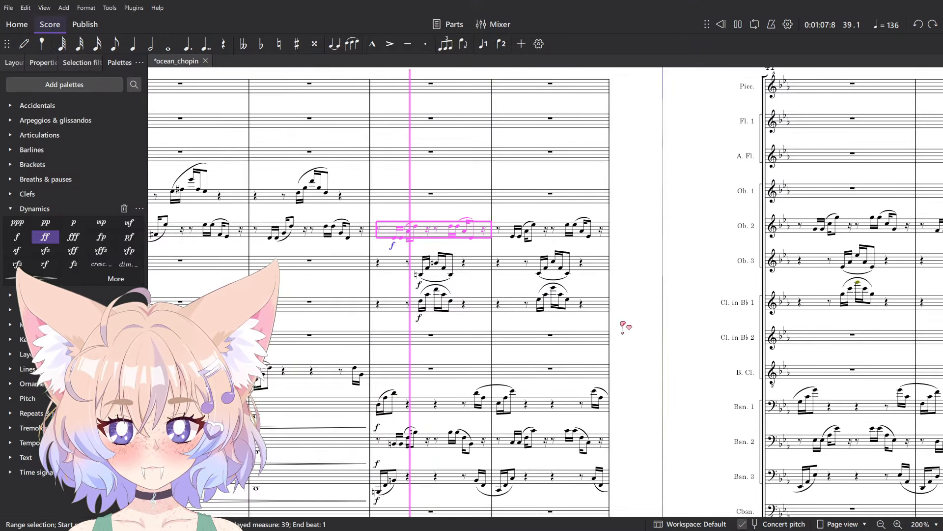
scroll(623, 325, down, 1)
scroll(524, 301, down, 1)
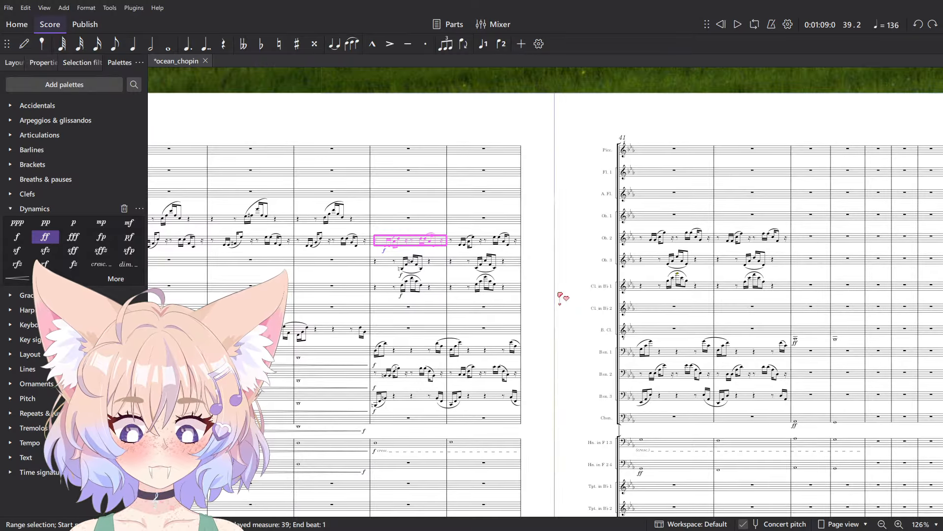
shift+click(788, 262)
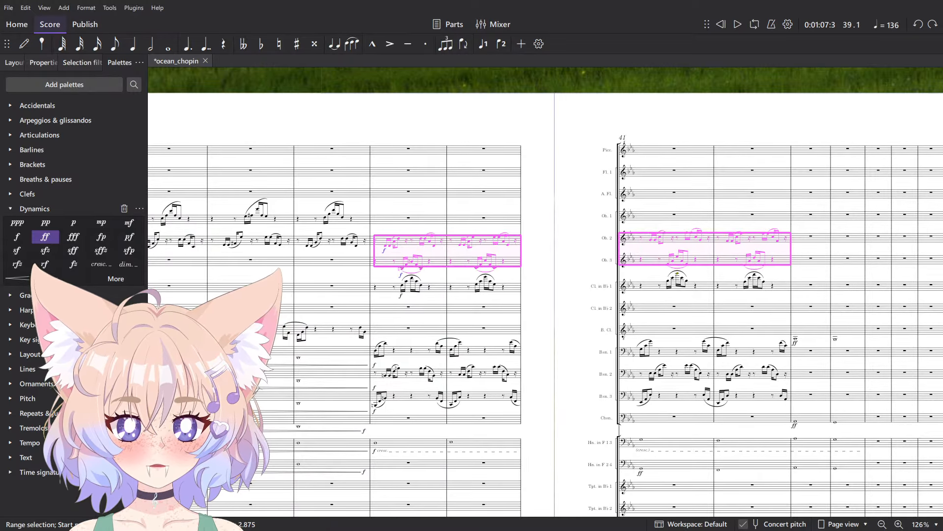
click(394, 313)
key(ctrl+v)
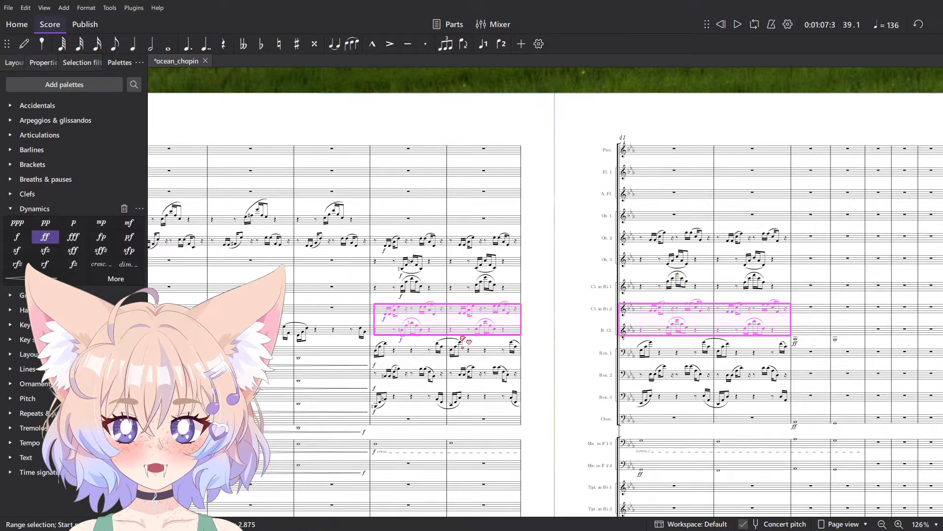
- Add an eighth note at the start of the bass clarinet's bar 39 and extend the slur from bar 38 to it
scroll(462, 338, up, 3)
click(537, 326)
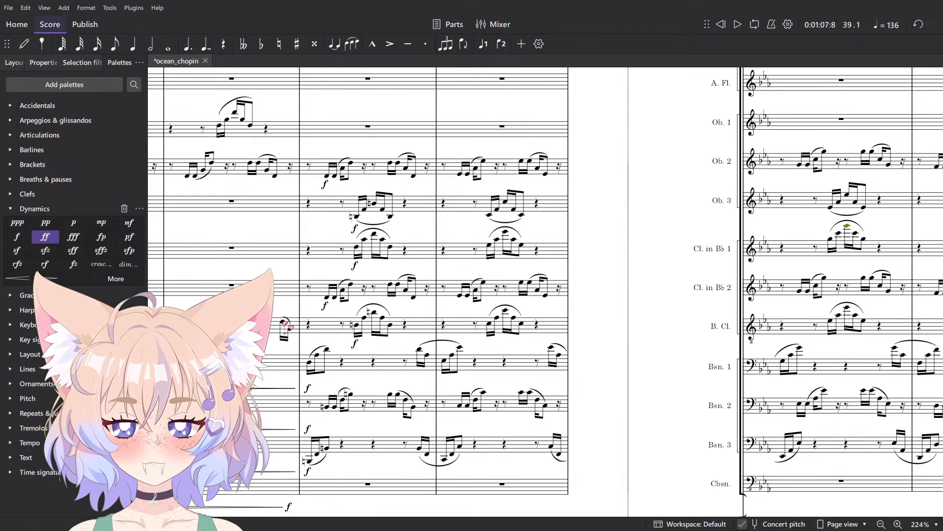
scroll(293, 335, up, 5)
click(288, 324)
scroll(300, 321, down, 2)
drag(302, 319, 466, 297)
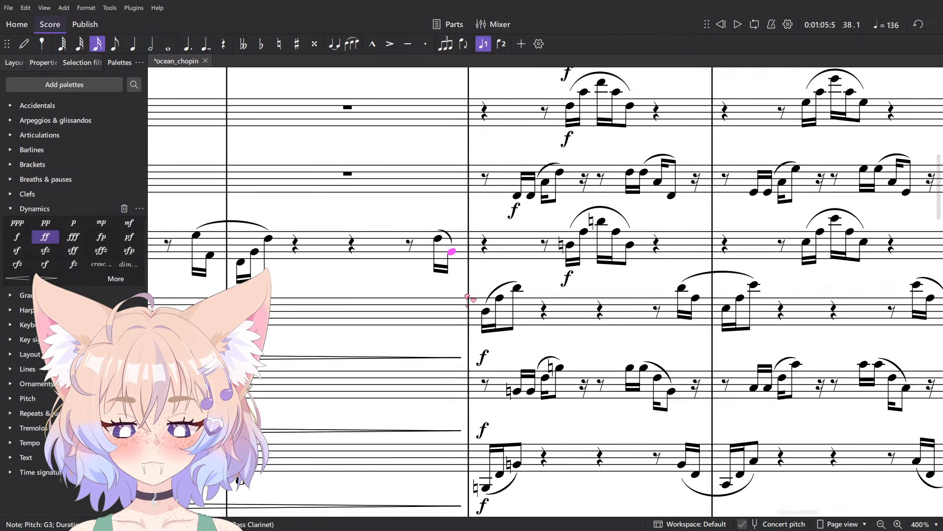
click(483, 262)
key(Escape)
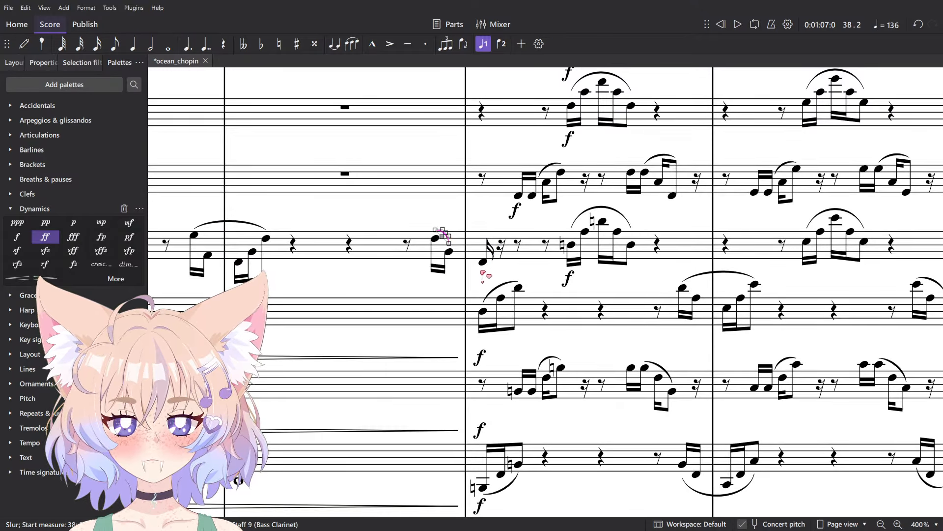
key(5)
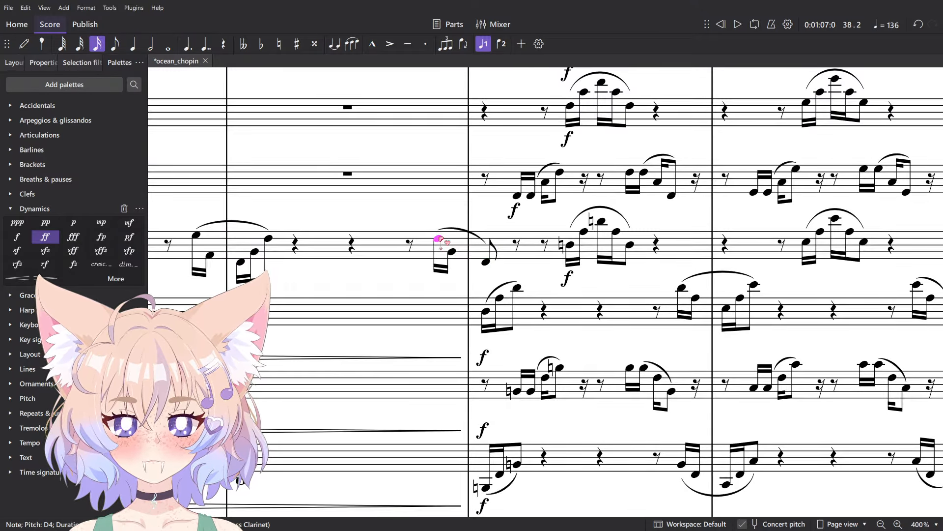
- Play back the woodwinds from the end of bar 38 into bar 40
scroll(439, 239, down, 5)
key(space)
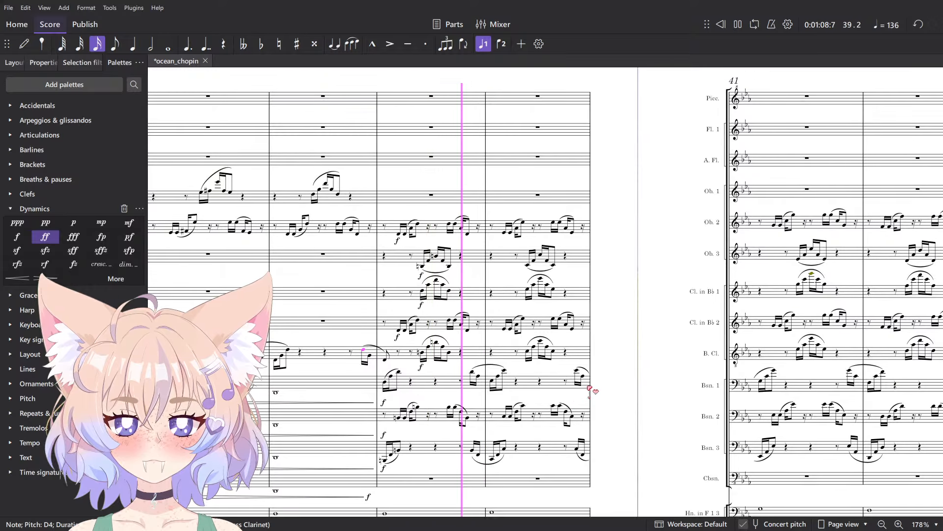
key(space)
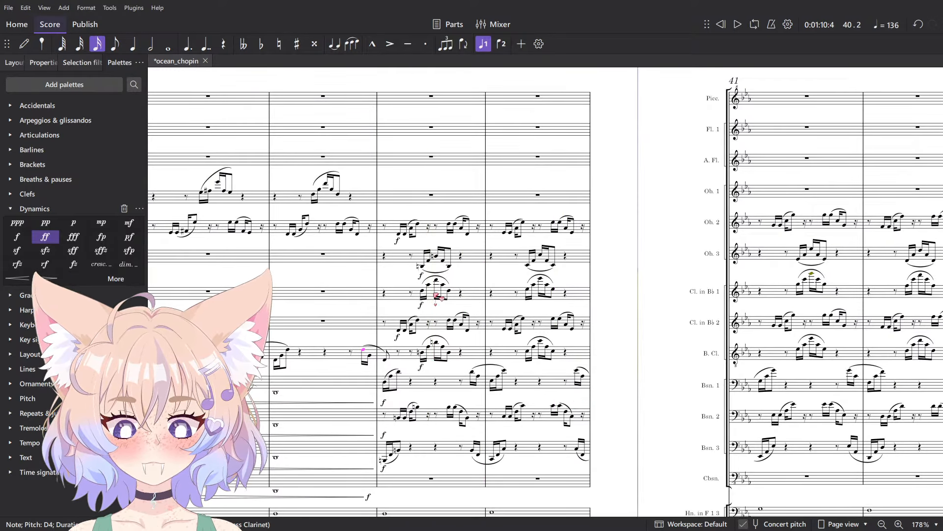
- Copy the first clarinet's bars 39 to 42 into the first flute at bar 39 and play back the result
scroll(436, 295, down, 3)
scroll(436, 275, up, 5)
click(396, 324)
scroll(492, 328, down, 7)
scroll(777, 330, up, 3)
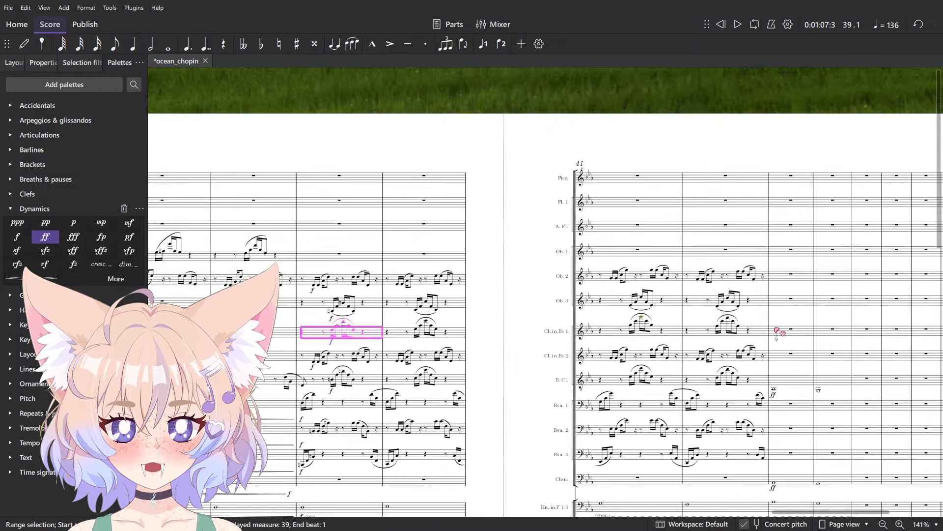
shift+click(768, 334)
click(322, 207)
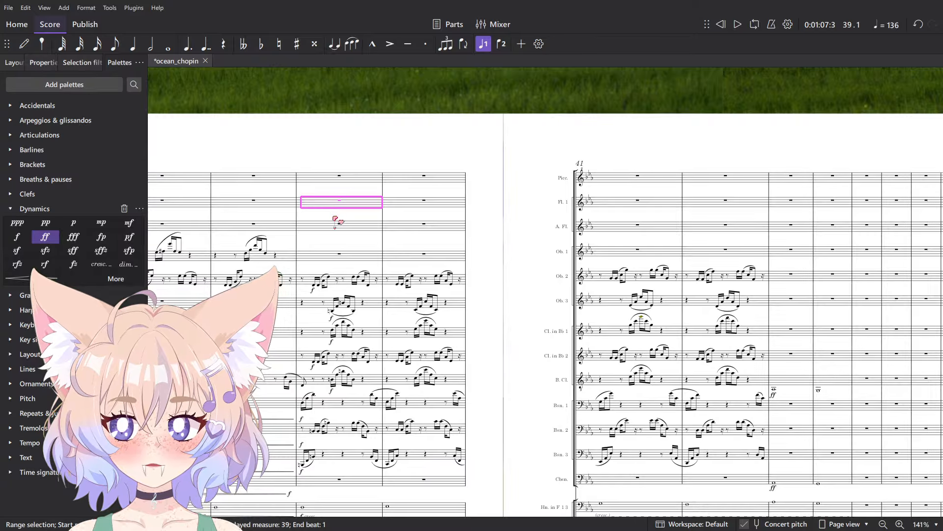
key(space)
key(space)
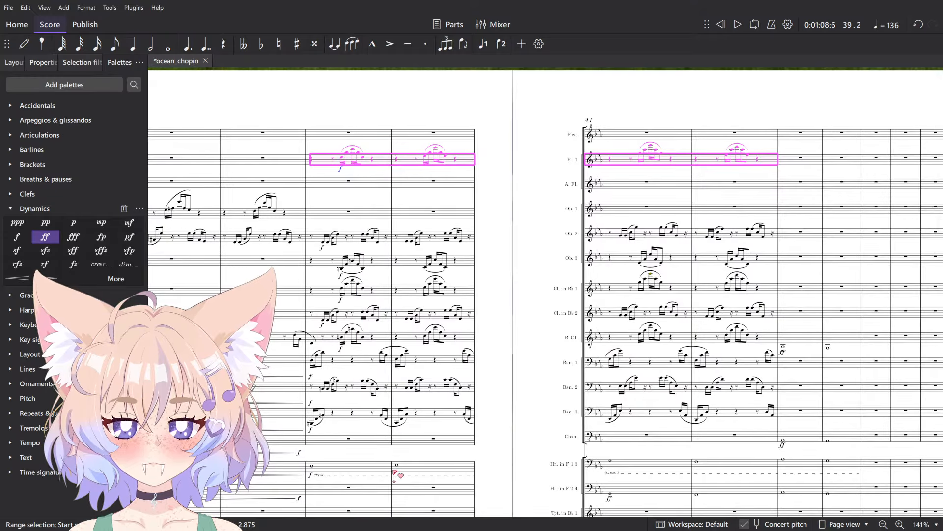
click(346, 388)
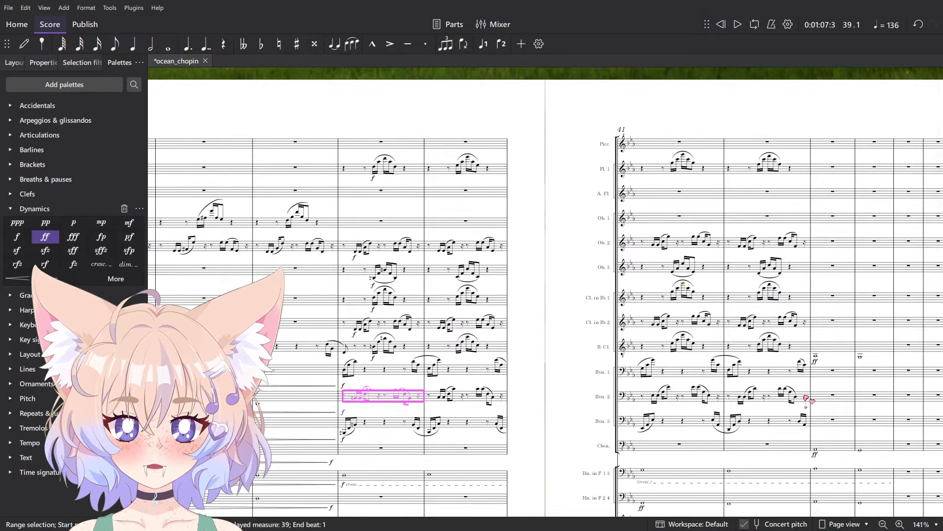
click(806, 374)
shift+click(351, 370)
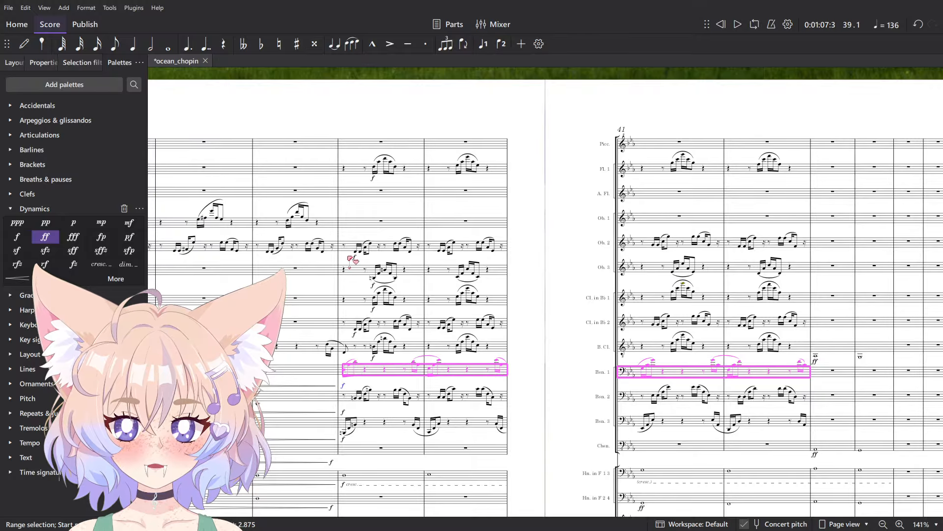
click(357, 195)
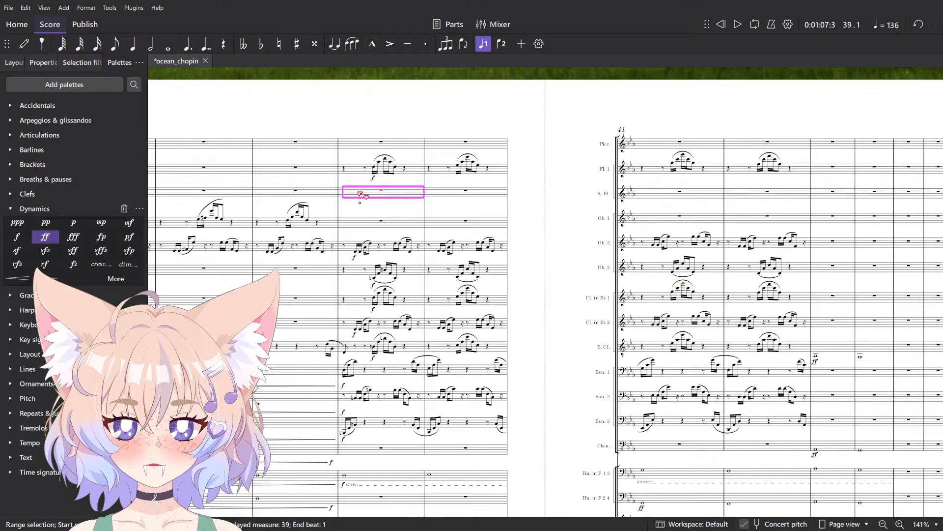
drag(510, 368, 622, 372)
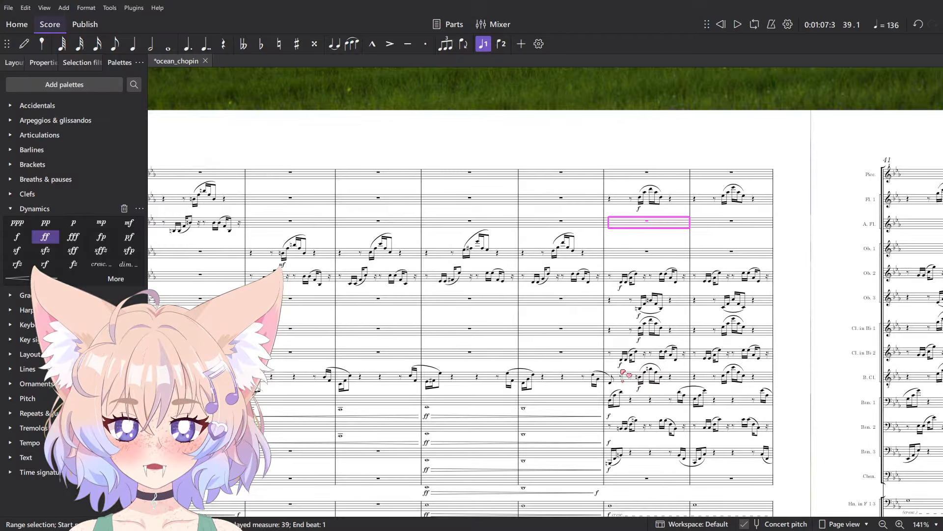
key(Escape)
- Copy the second clarinet's bars 39 to 42 into the alto flute at bar 39 and play back the result
click(609, 354)
scroll(786, 373, right, 5)
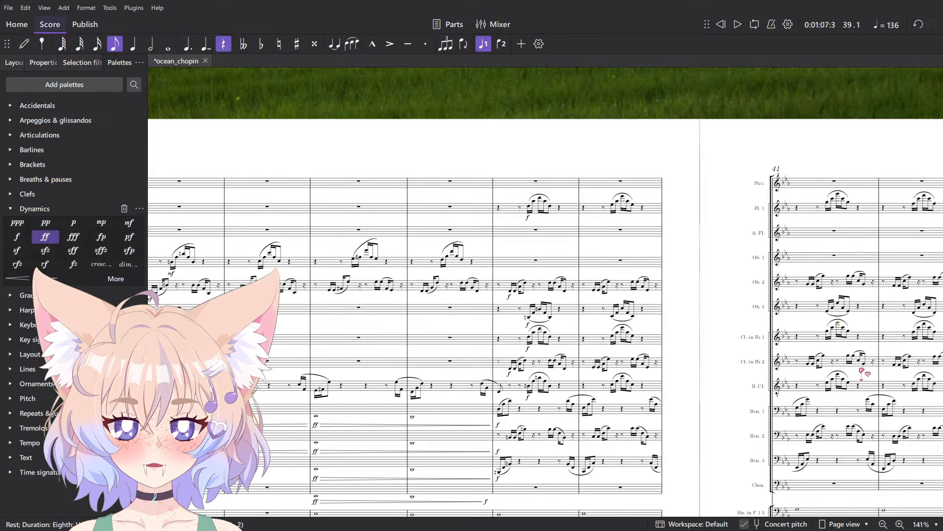
shift+click(803, 366)
key(ctrl+c)
click(356, 237)
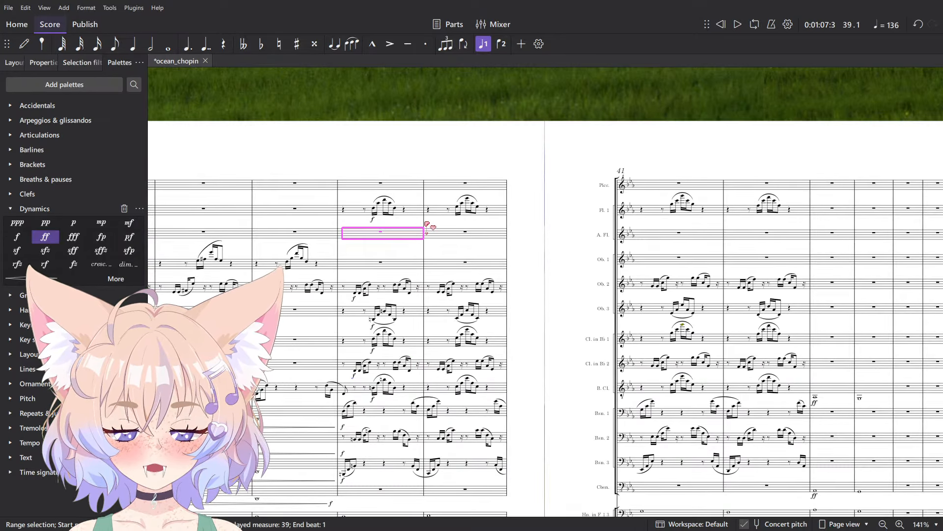
key(ctrl+v)
key(Escape)
scroll(689, 203, left, 3)
drag(690, 203, 399, 213)
key(space)
scroll(462, 194, down, 2)
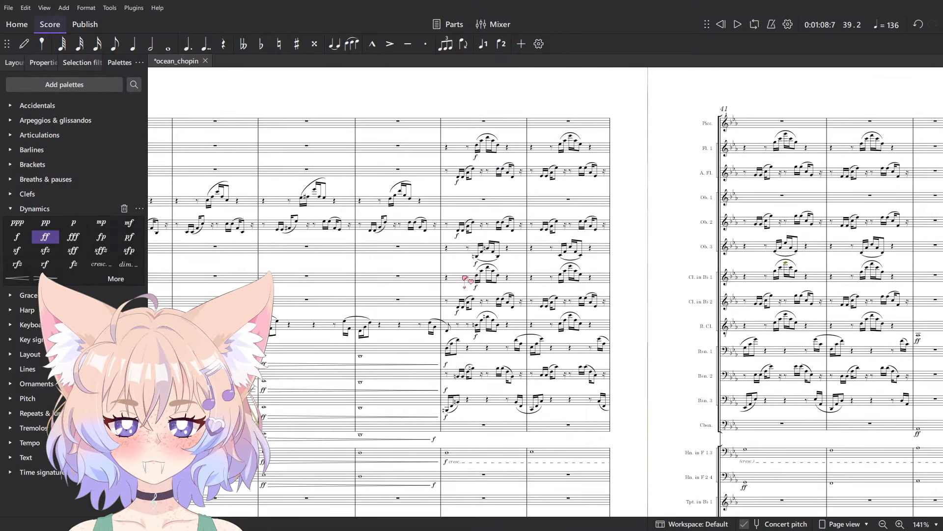
- Try moving the first clarinet's bars 39 to 42 into the first oboe at bar 39 and listen to it
click(464, 278)
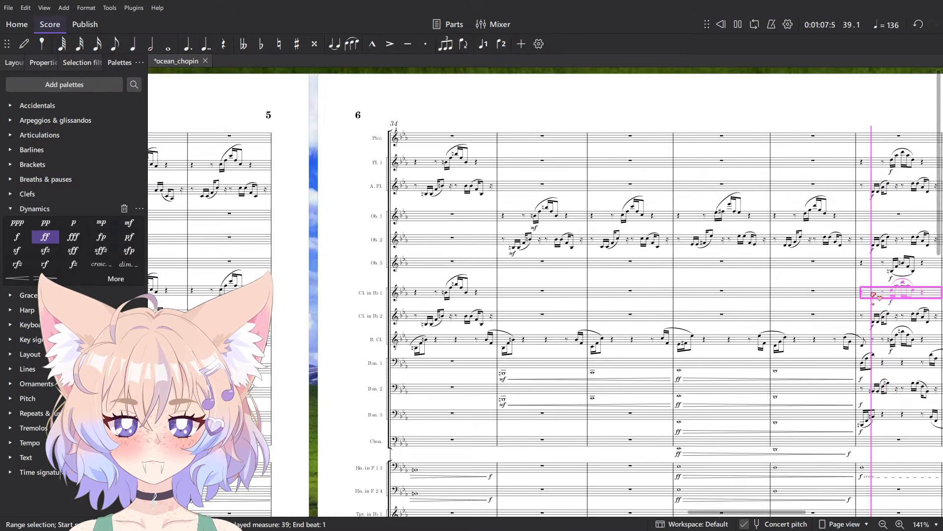
drag(874, 295, 540, 324)
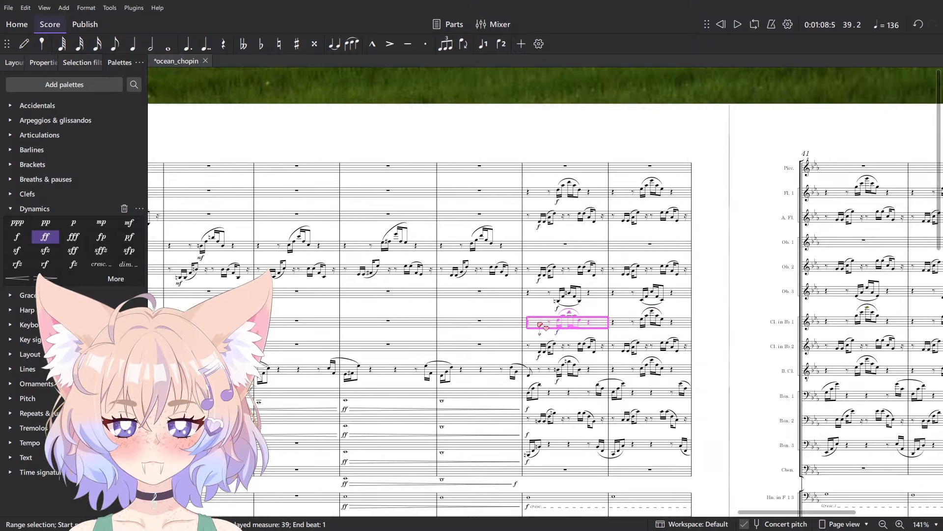
drag(877, 315, 693, 325)
shift+click(789, 334)
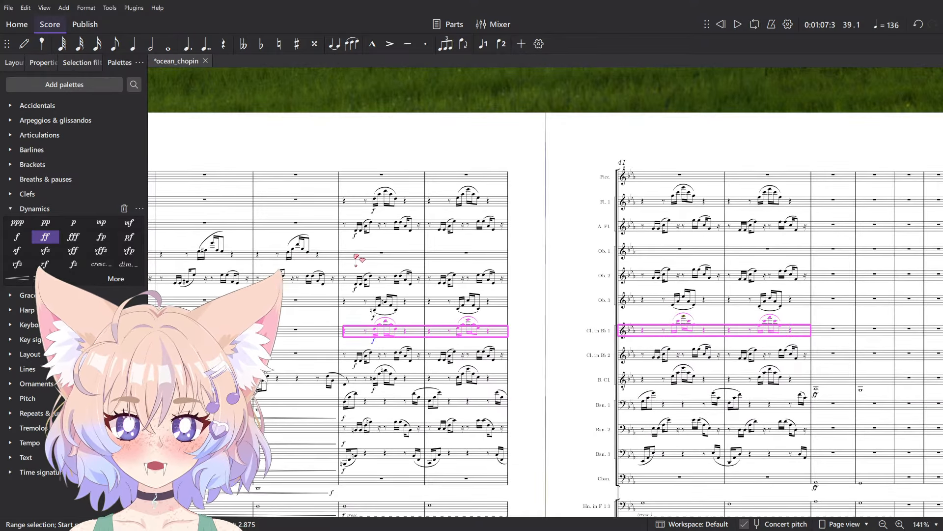
key(ctrl+x)
click(358, 257)
key(ctrl+v)
key(space)
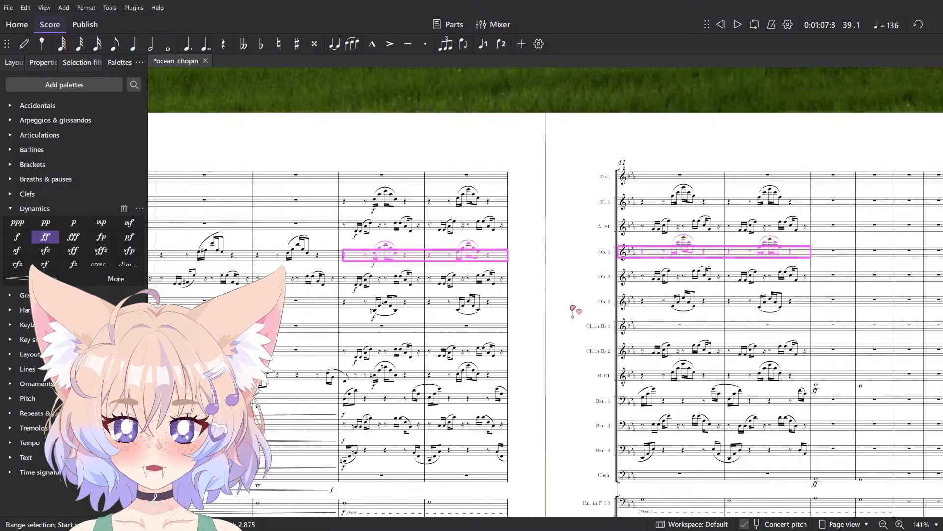
click(708, 240)
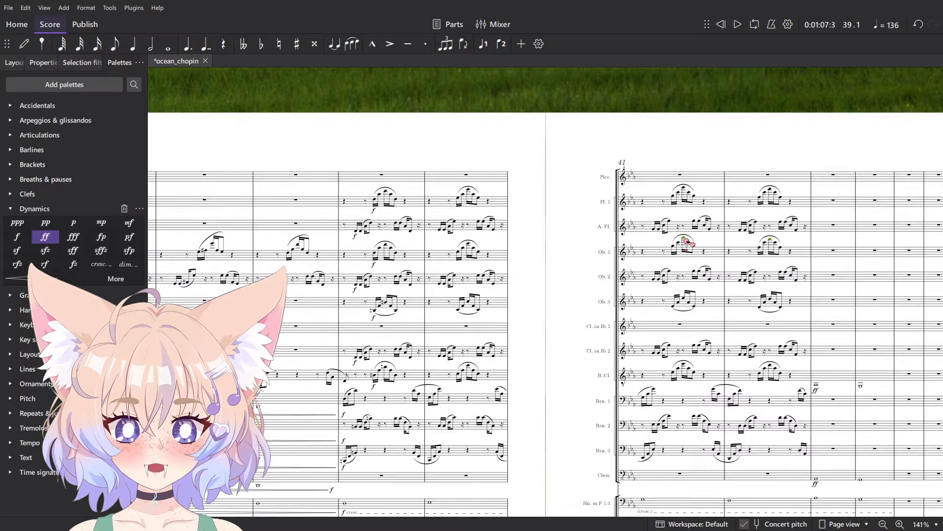
- Undo moving the first clarinet's bars 39 to 42 to the first oboe
scroll(703, 310, up, 5)
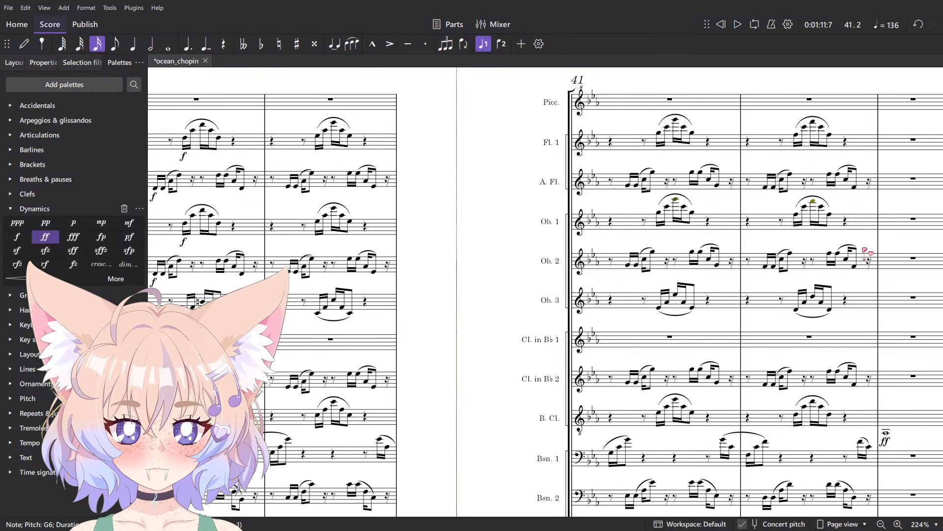
key(ctrl+z)
key(ctrl+z)
scroll(704, 340, down, 3)
scroll(713, 344, left, 5)
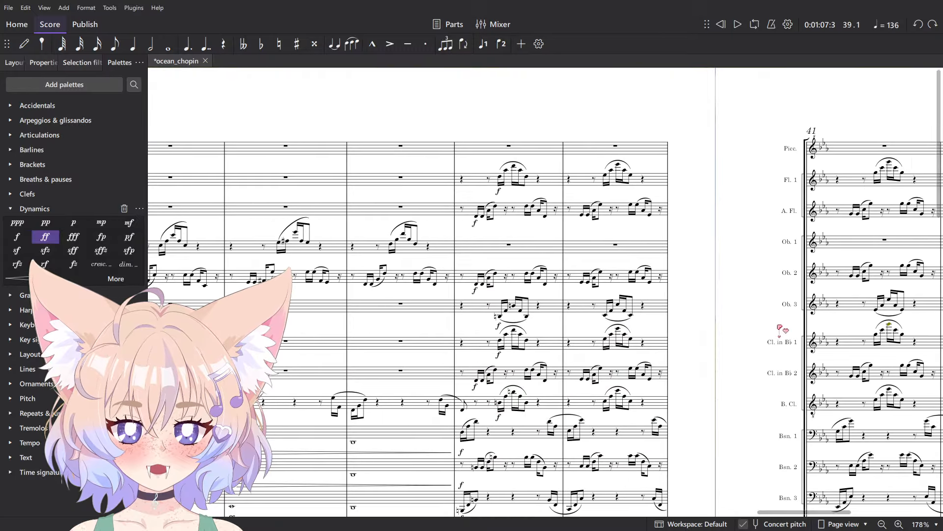
key(ctrl+z)
- Play back bars 39 to 42, replay bar 39 and examine the brass parts up to bar 44
key(space)
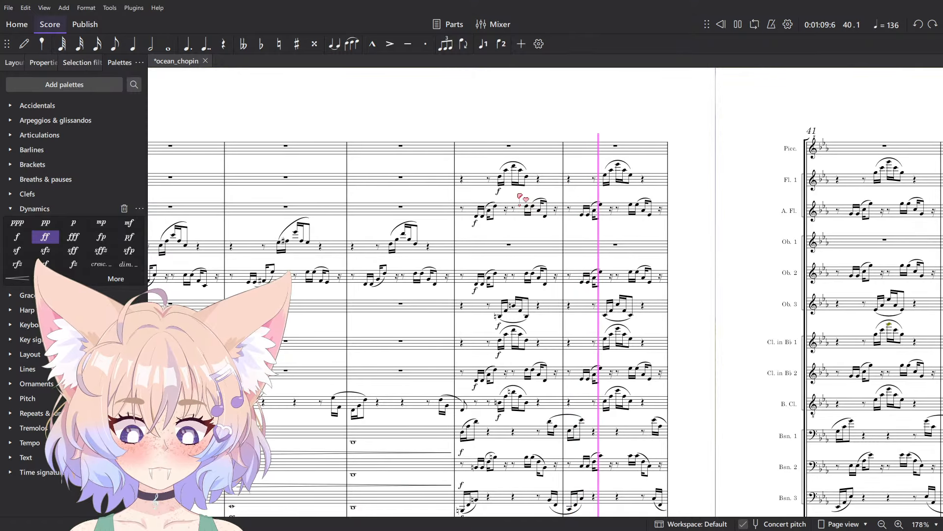
scroll(518, 194, down, 2)
drag(592, 210, 427, 190)
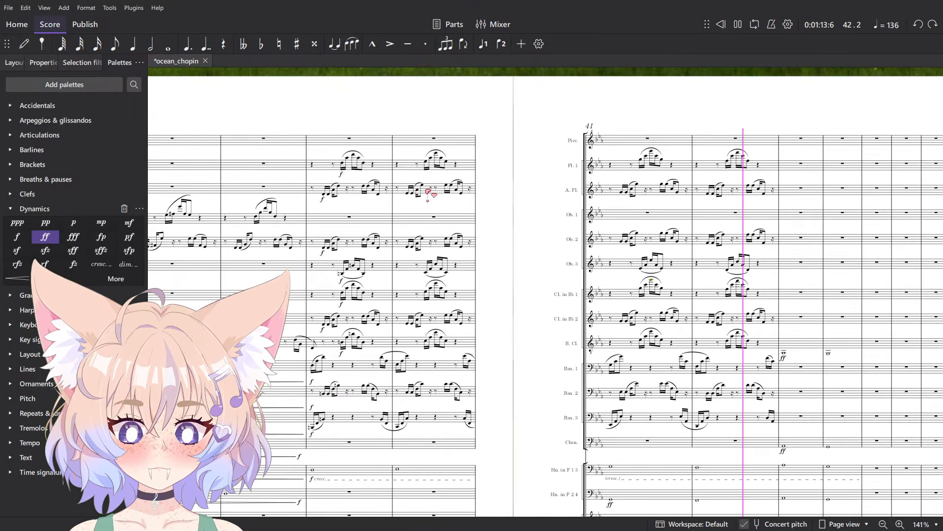
drag(719, 269, 523, 237)
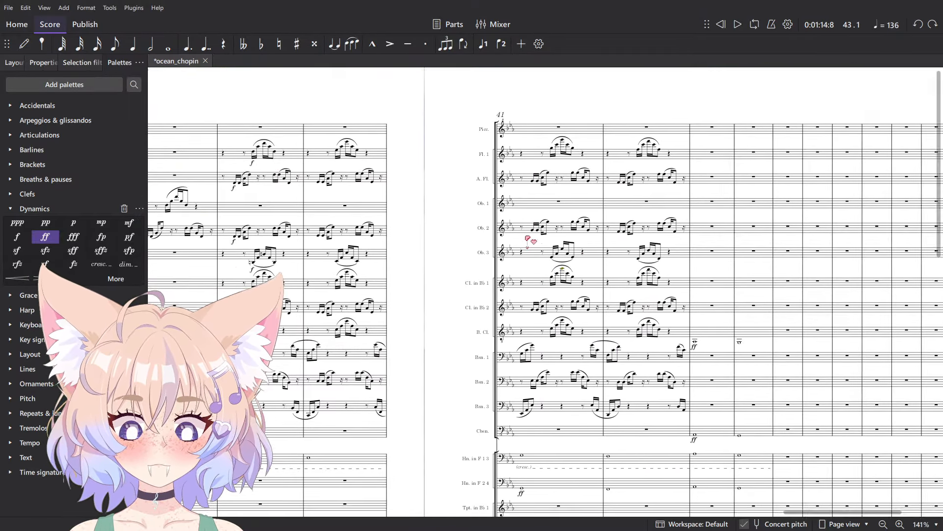
scroll(484, 398, down, 1)
drag(462, 444, 651, 251)
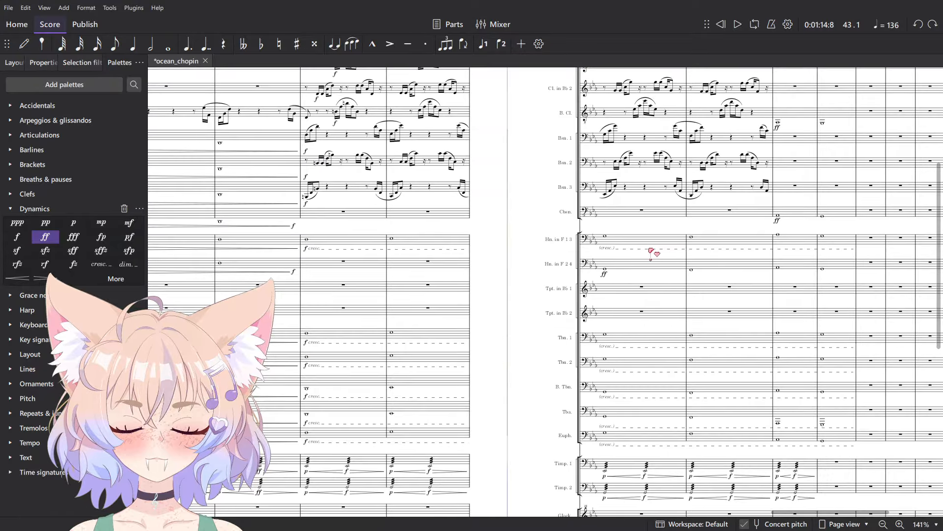
click(400, 287)
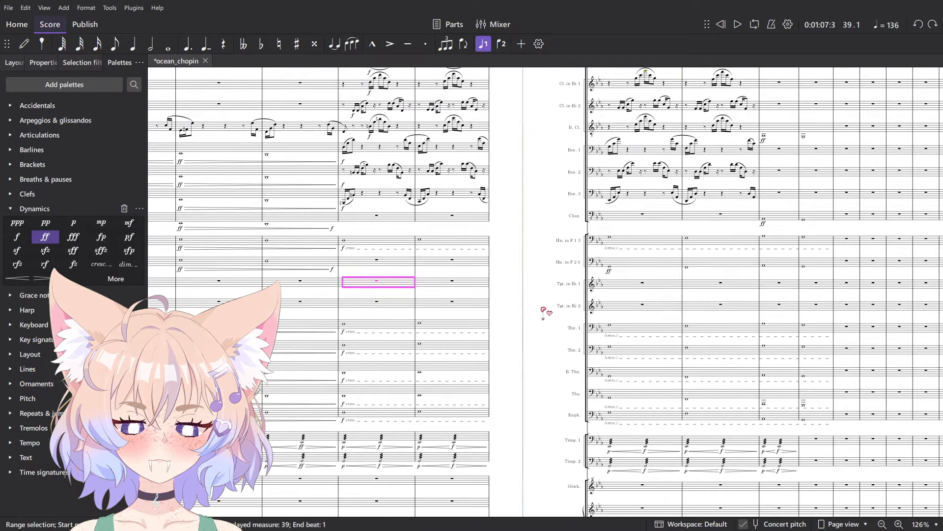
key(space)
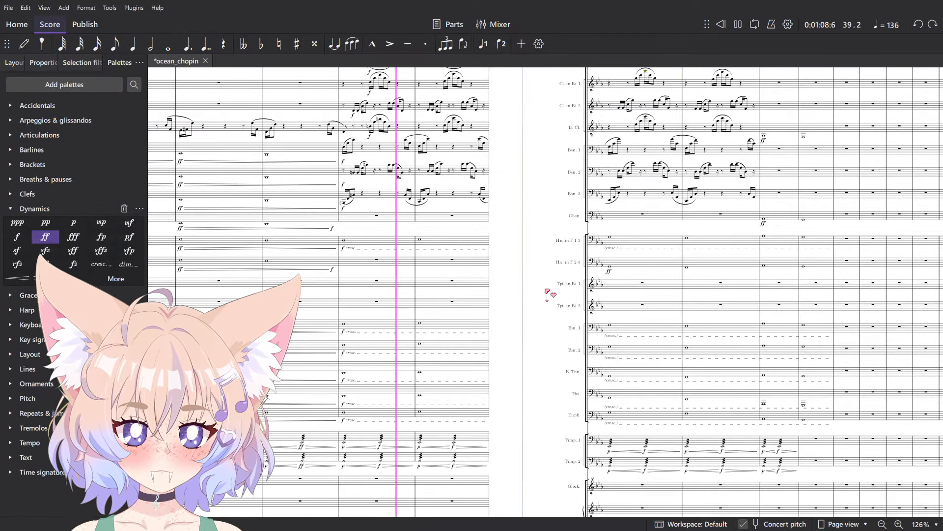
key(space)
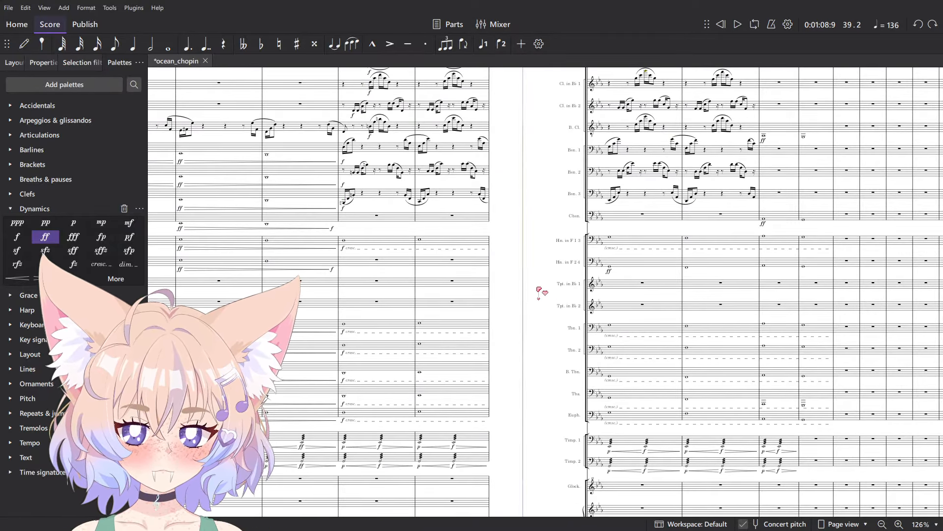
scroll(545, 292, up, 2)
scroll(714, 251, right, 2)
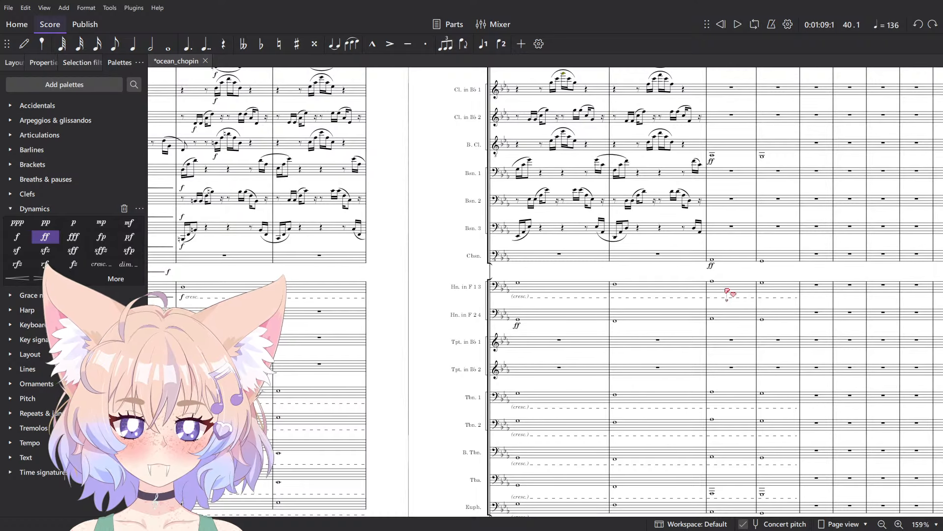
scroll(729, 291, up, 1)
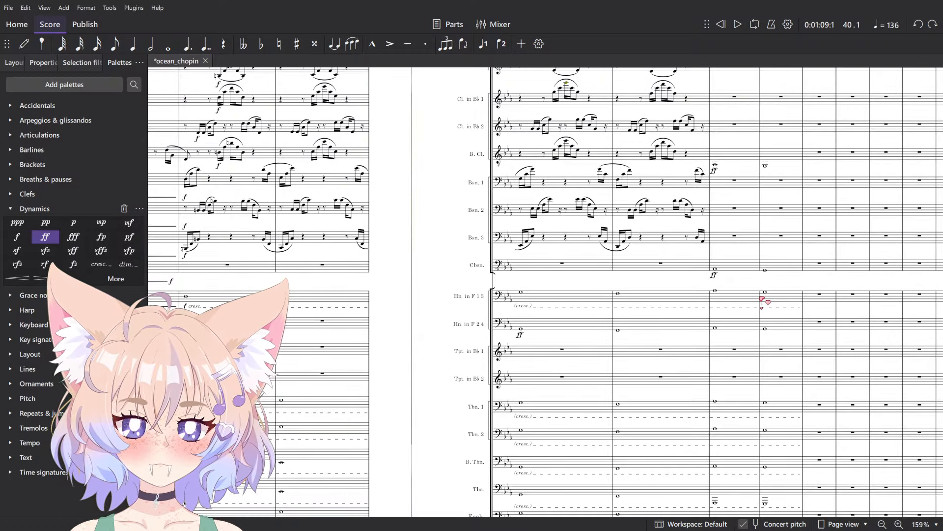
- Copy the first and third horns' bars 39 to 44 into the first trumpet at bar 39 and raise them one octave
shift+click(236, 296)
key(ctrl+c)
click(239, 348)
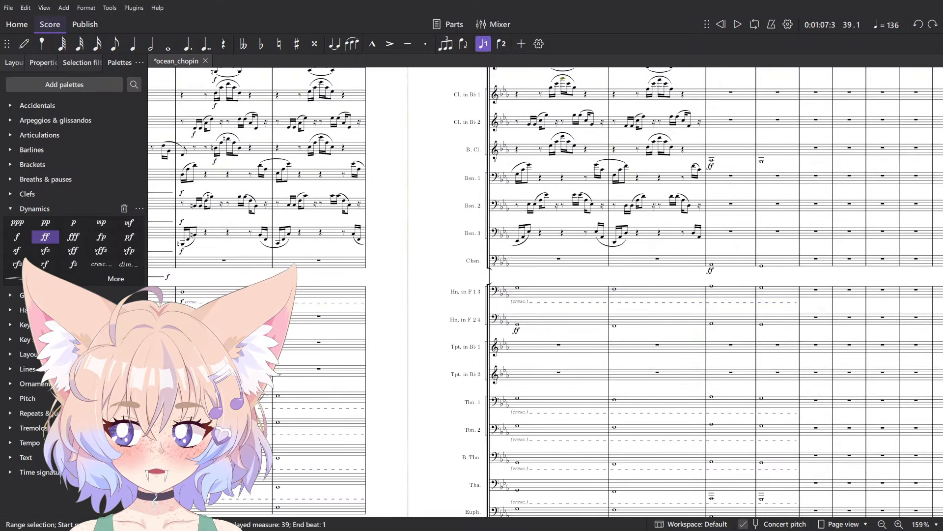
drag(240, 349, 485, 319)
key(ctrl+v)
key(ctrl+Up)
scroll(479, 320, up, 4)
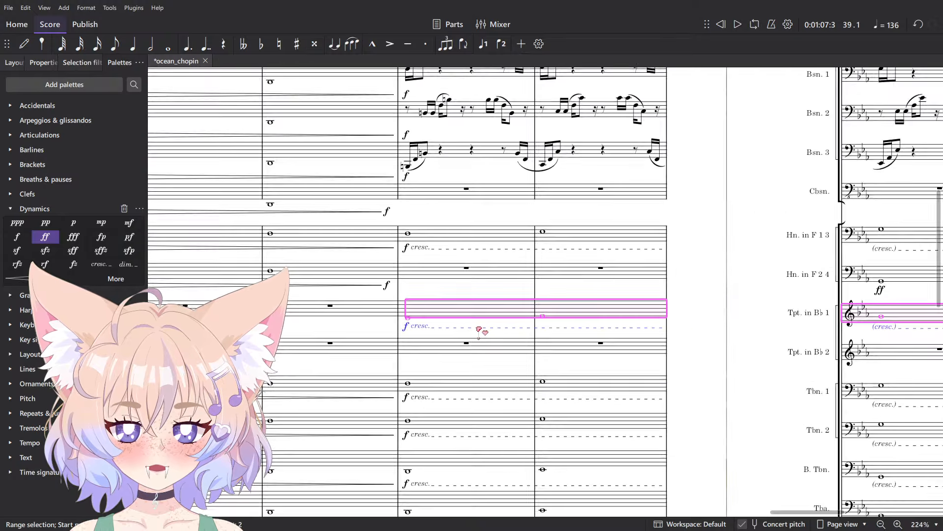
- Copy the first trumpet's bars 39 to 44 into the second trumpet at bar 39 and play back bar 39
key(ctrl+c)
click(449, 349)
key(ctrl+v)
click(755, 390)
click(425, 317)
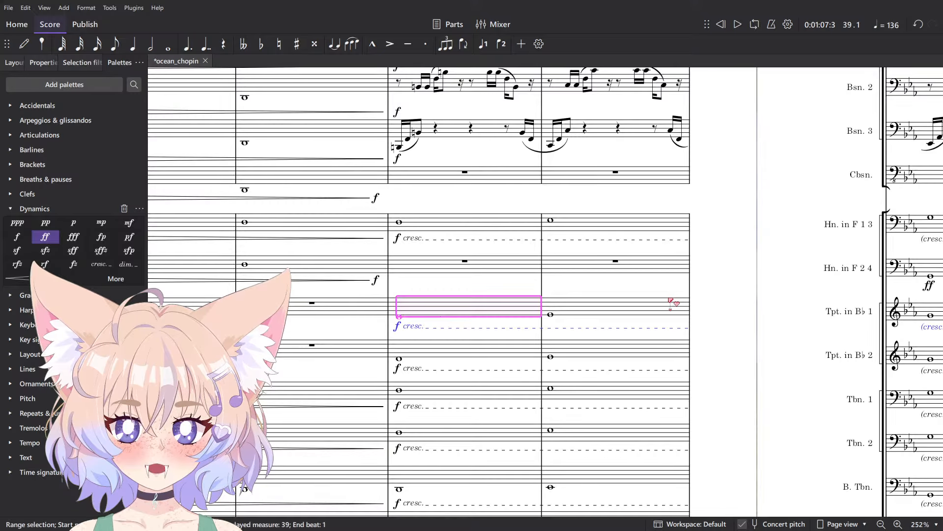
key(space)
key(space)
- Set both trumpets' dynamics in bar 39 to mf and play back the passage
scroll(407, 341, up, 6)
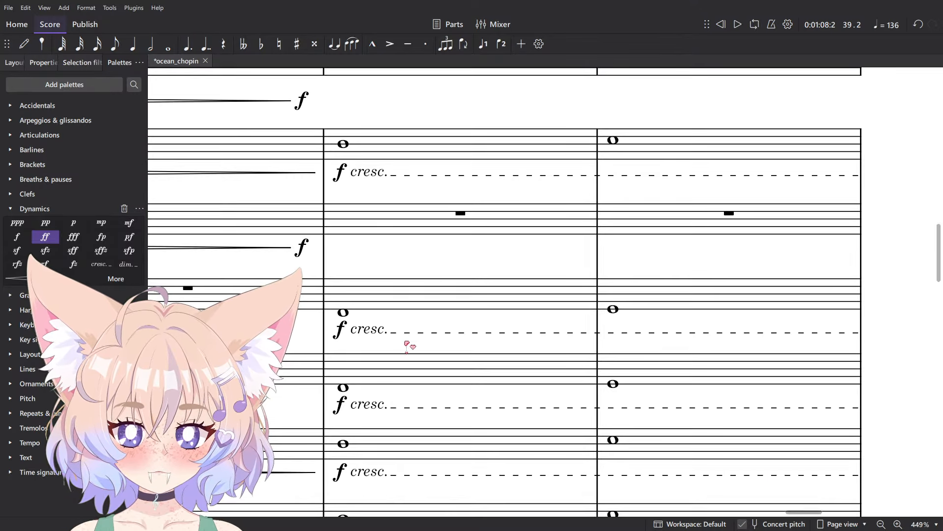
click(340, 329)
ctrl+click(340, 404)
click(129, 222)
key(space)
scroll(416, 236, down, 8)
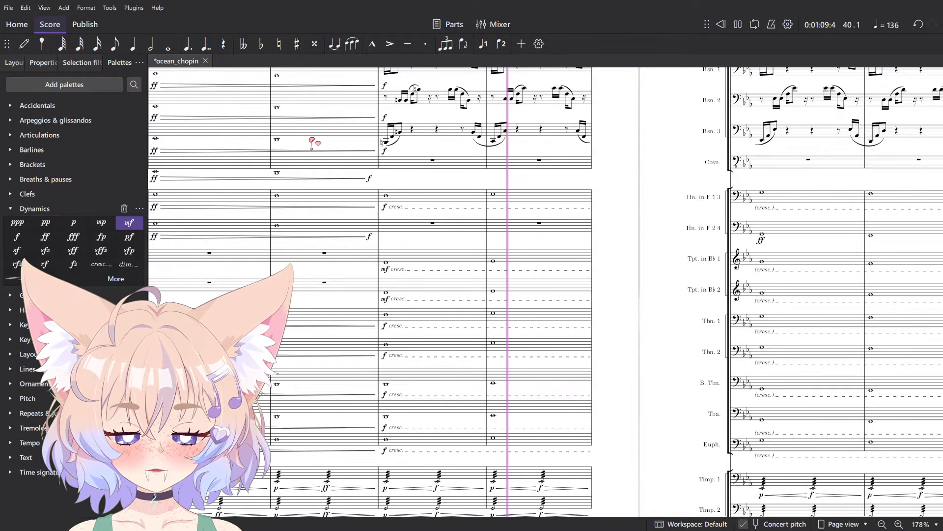
scroll(606, 219, down, 5)
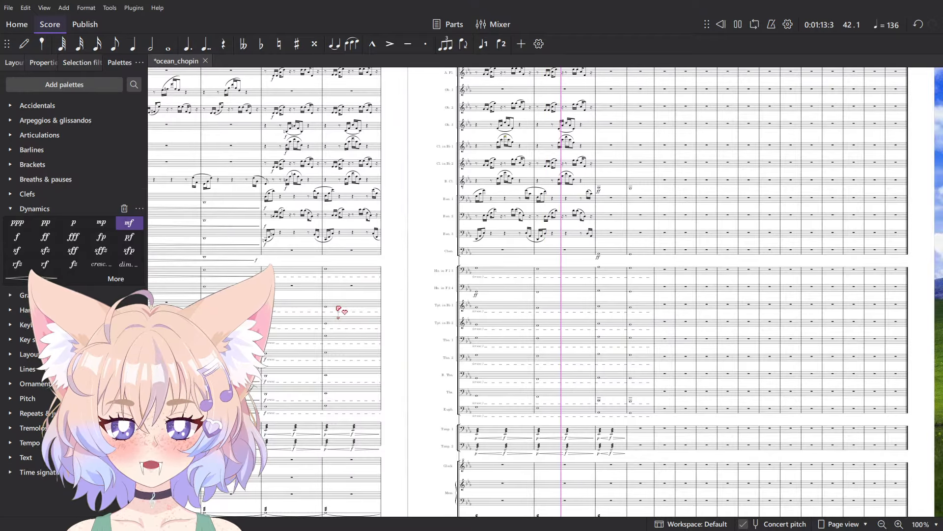
- Listen from bar 36, and set the first and third horns' dynamics to fff in bar 37 and ff in bar 39
drag(374, 256, 758, 237)
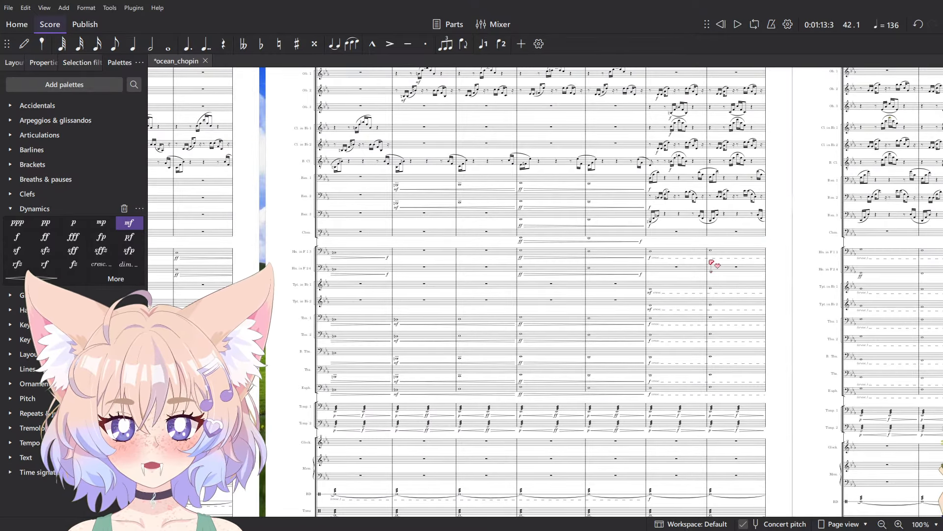
scroll(638, 270, up, 5)
click(373, 248)
key(space)
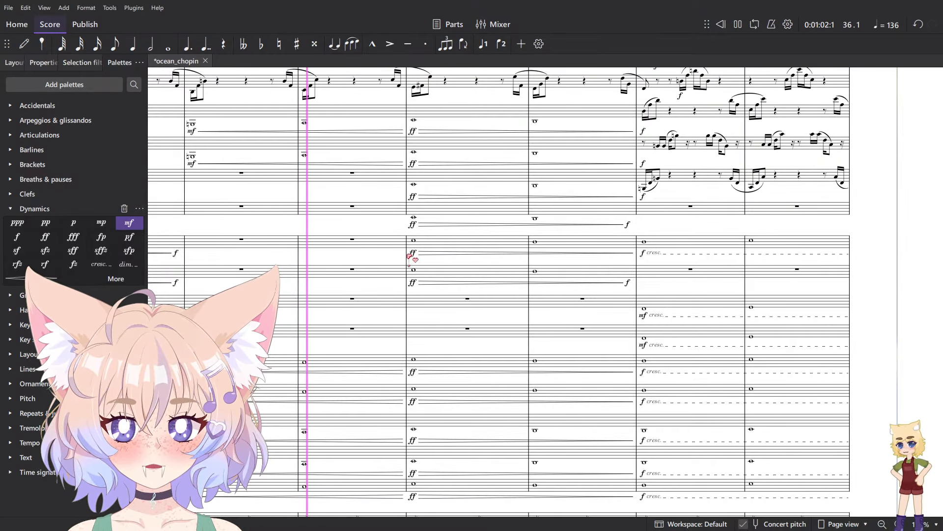
click(410, 253)
click(73, 238)
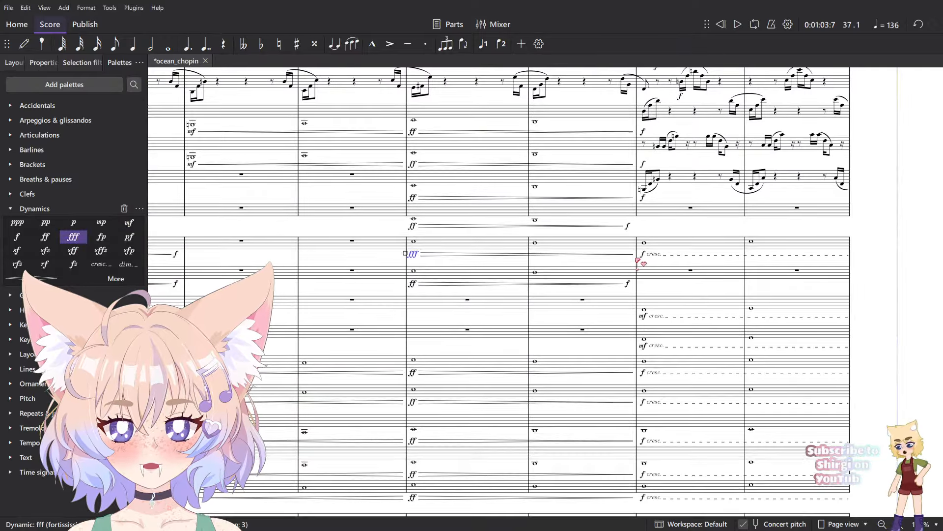
click(643, 255)
click(45, 237)
- Play back from bar 36 to the start of bar 39 to check the horns' dynamics
click(360, 245)
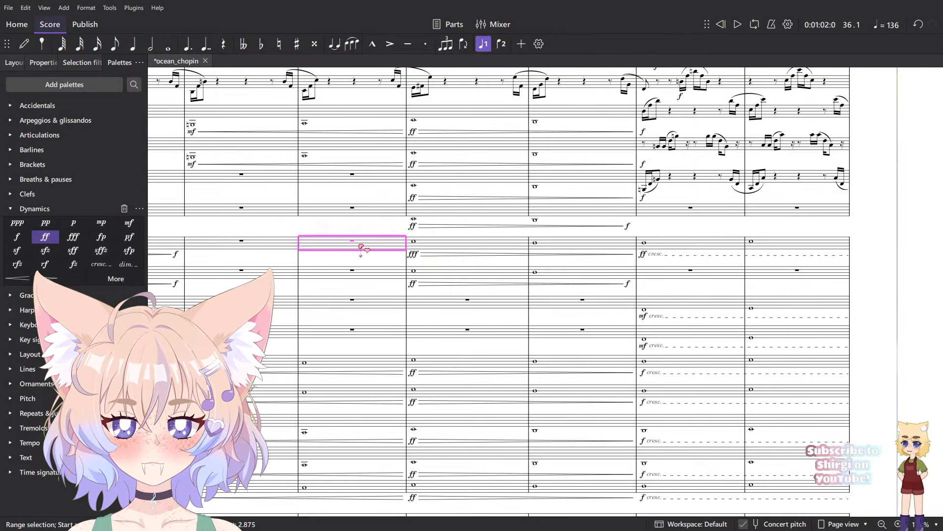
drag(361, 258, 517, 253)
key(space)
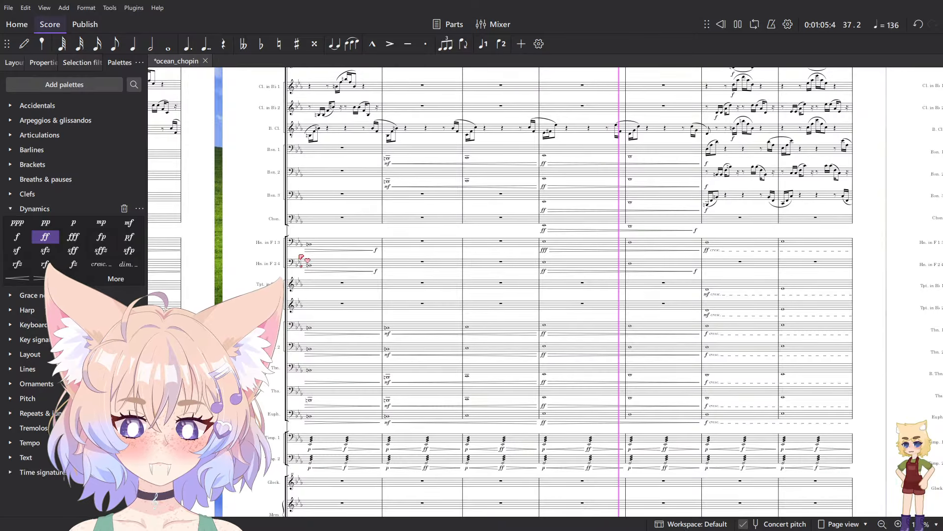
scroll(442, 311, up, 3)
key(space)
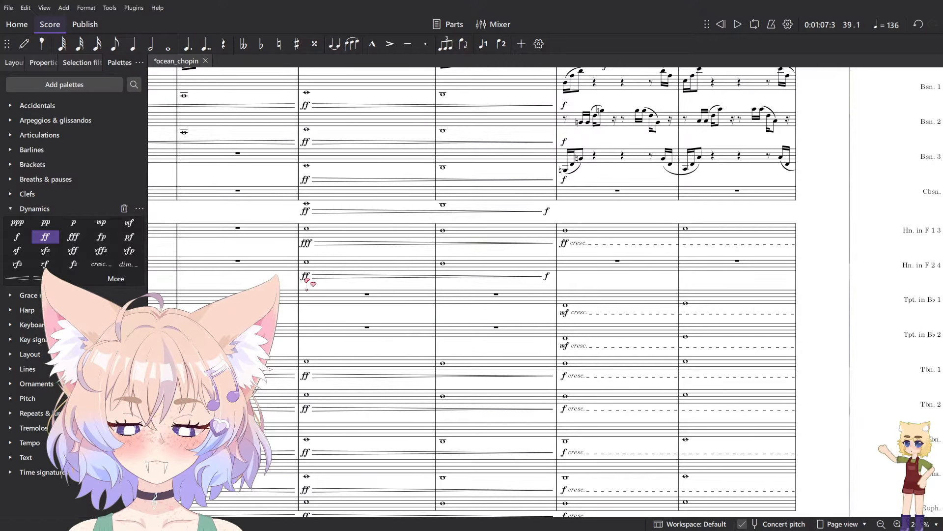
- Set the second and fourth horns' dynamics to fff in bar 37 and ff at the end of bar 38, and play back
click(546, 275)
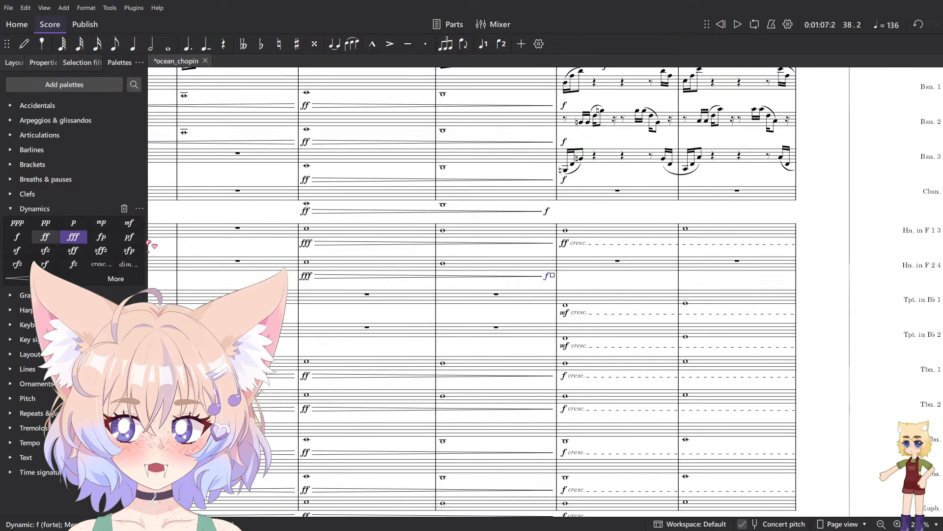
click(45, 236)
click(550, 243)
click(582, 243)
key(space)
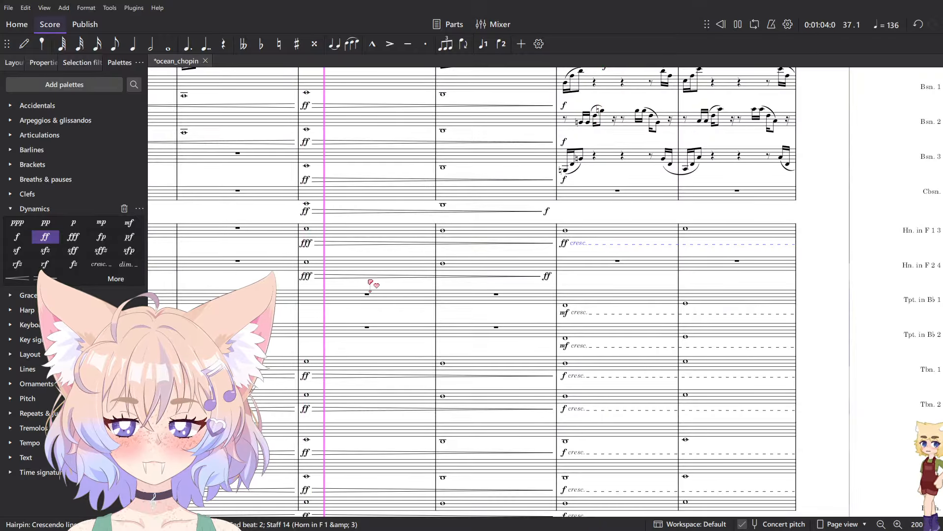
- Follow the playback of the orchestral score from measure 37 and examine the woodwind parts around measure 43
scroll(379, 276, down, 1)
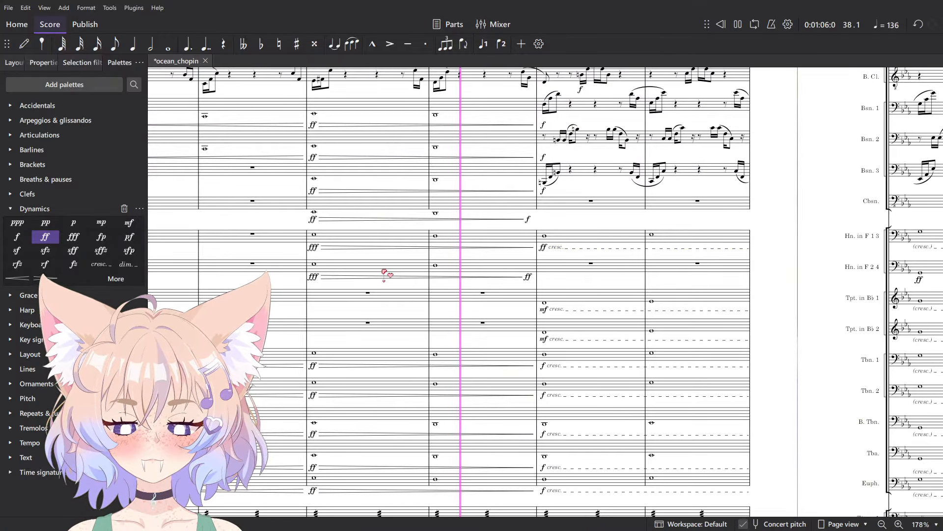
scroll(385, 273, down, 2)
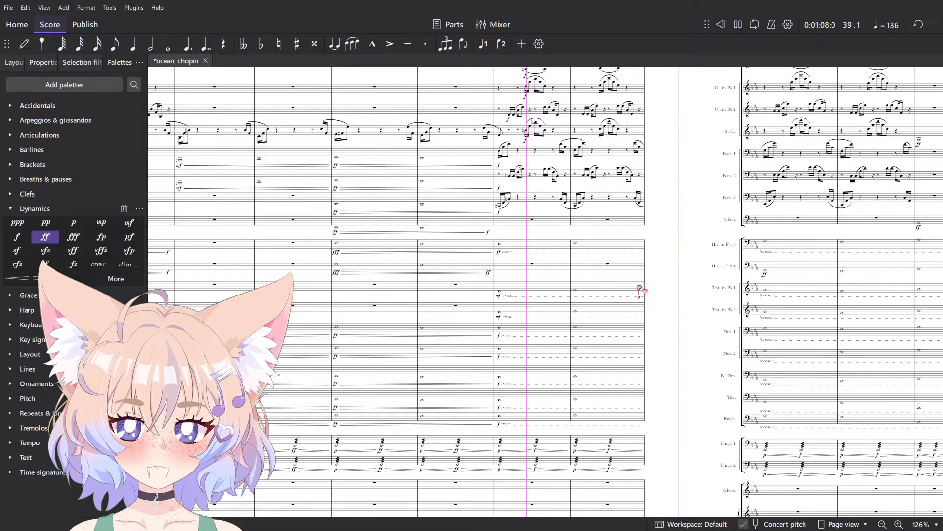
scroll(499, 253, down, 3)
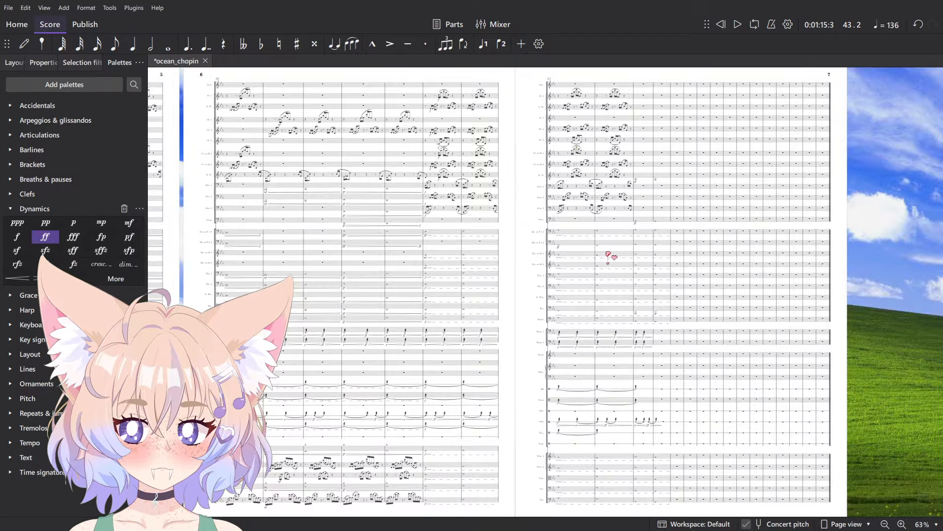
scroll(668, 254, up, 2)
scroll(665, 253, up, 3)
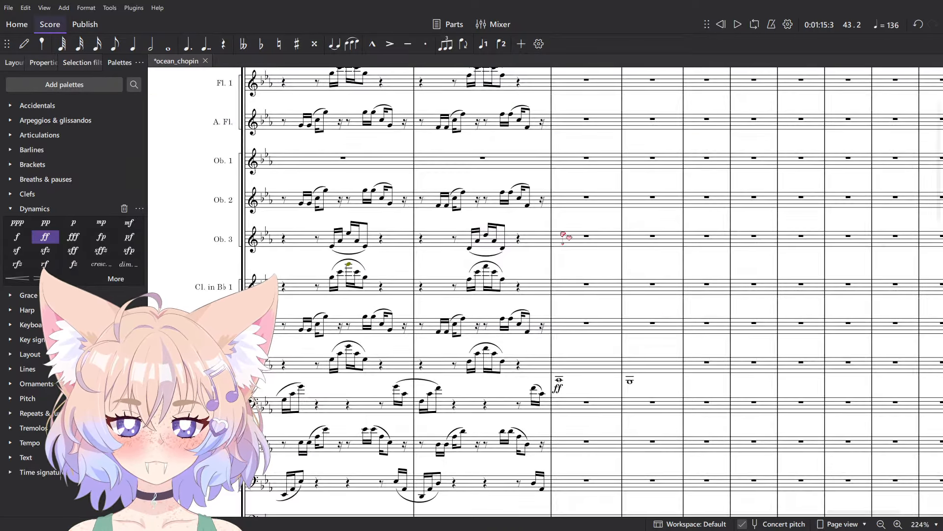
drag(561, 233, 573, 296)
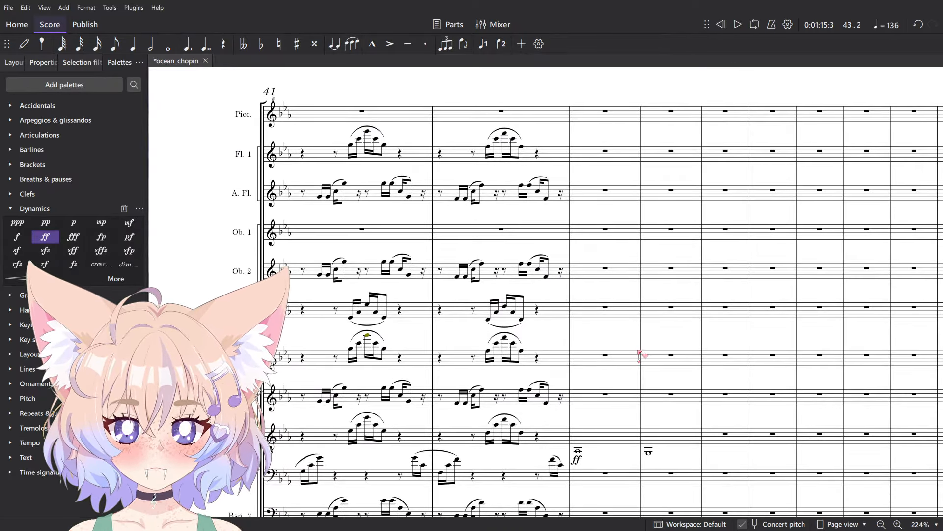
drag(639, 353, 543, 214)
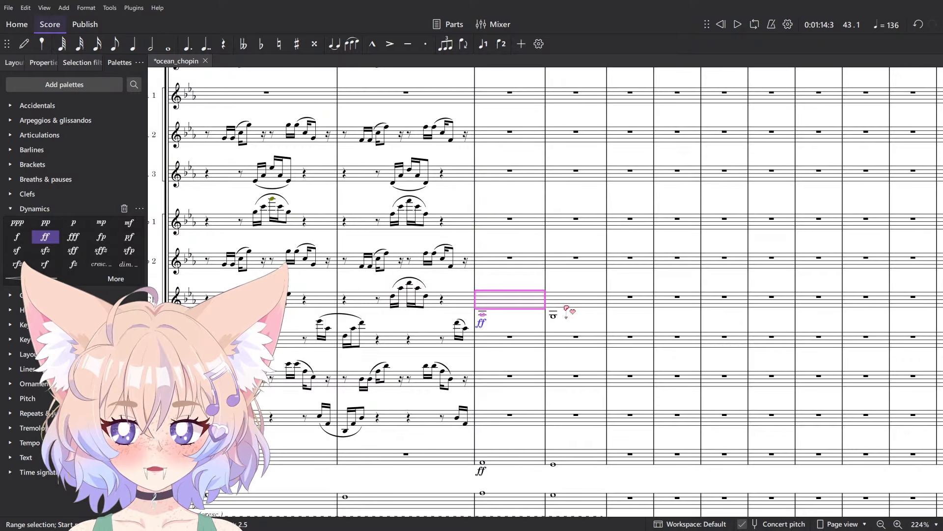
key(space)
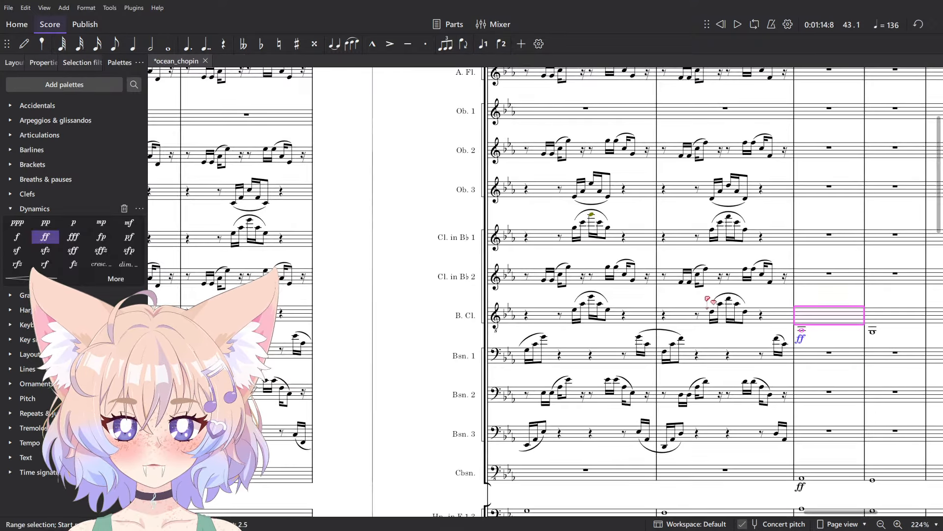
- Examine the bass clarinet's notes in measures 39 and 40 and the woodwind writing leading up to measure 43
drag(382, 311, 352, 368)
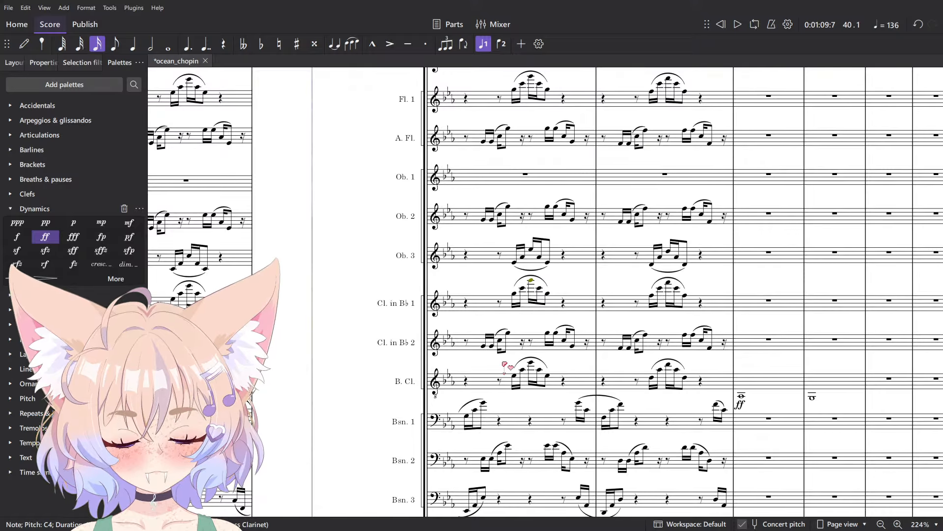
drag(505, 363, 917, 370)
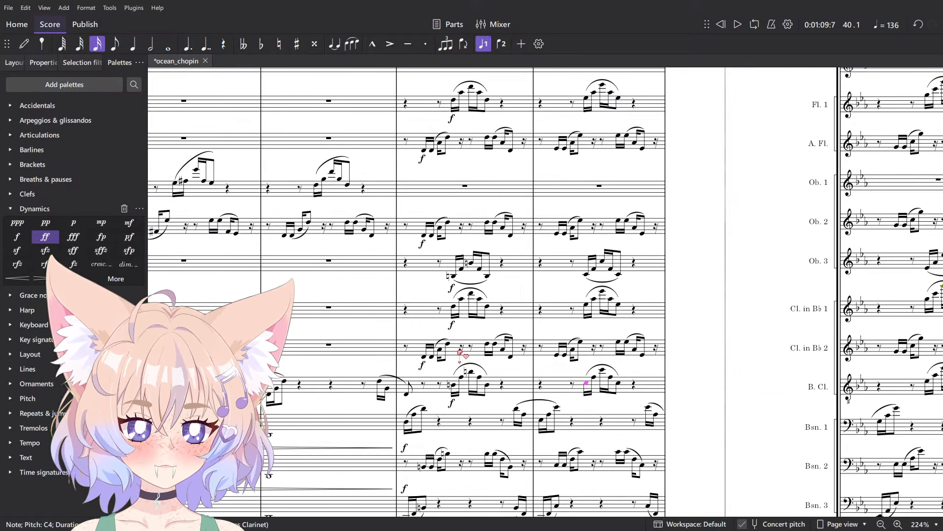
drag(460, 352, 407, 328)
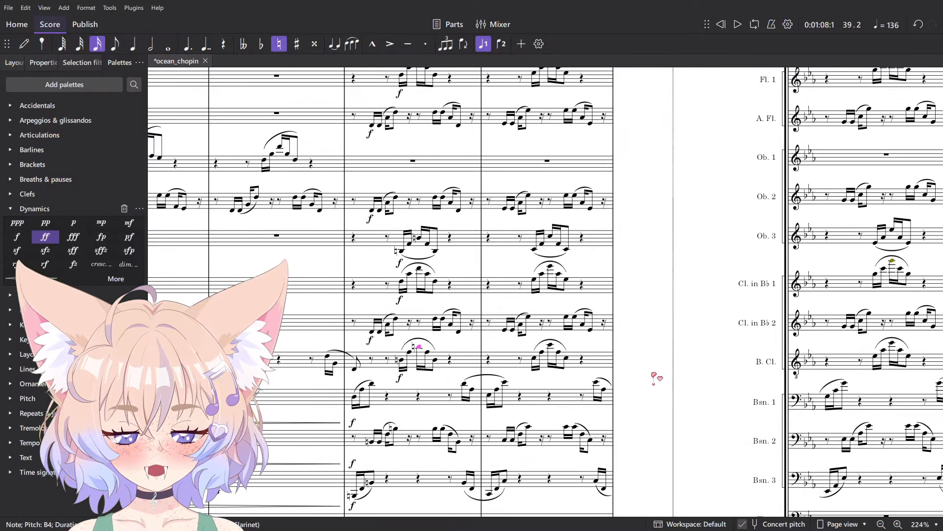
scroll(381, 394, down, 3)
drag(642, 395, 548, 379)
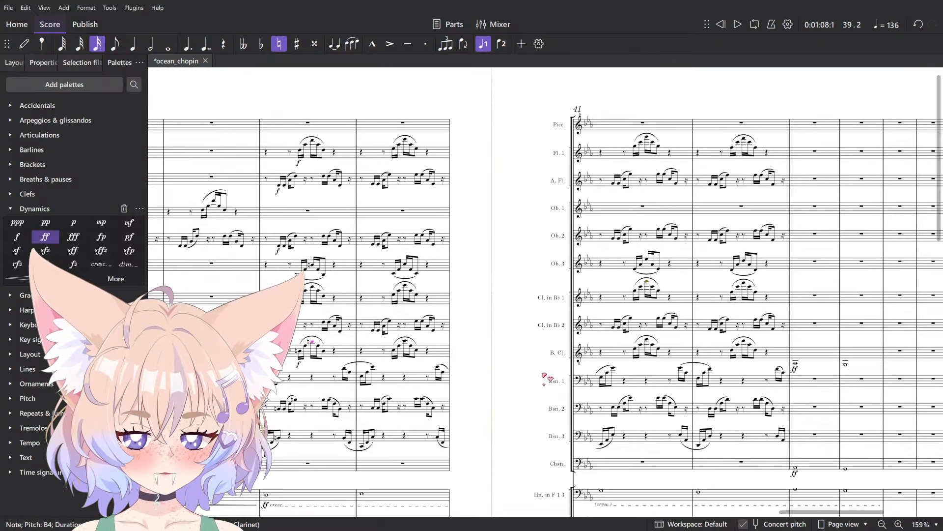
key(Escape)
drag(819, 370, 369, 180)
key(alt+Tab)
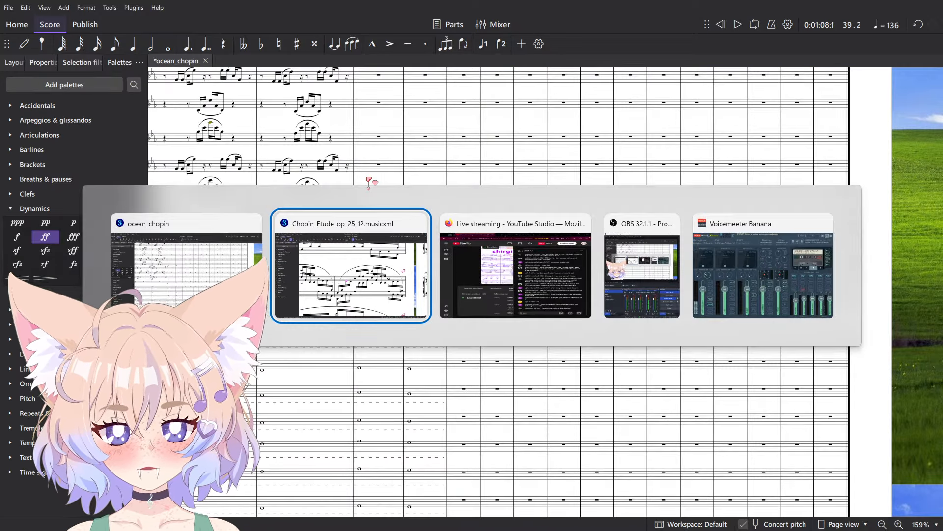
key(Escape)
- Apply 32nd through-stem tremolos to the second violins' whole notes in measures 39 to 44
scroll(400, 328, down, 10)
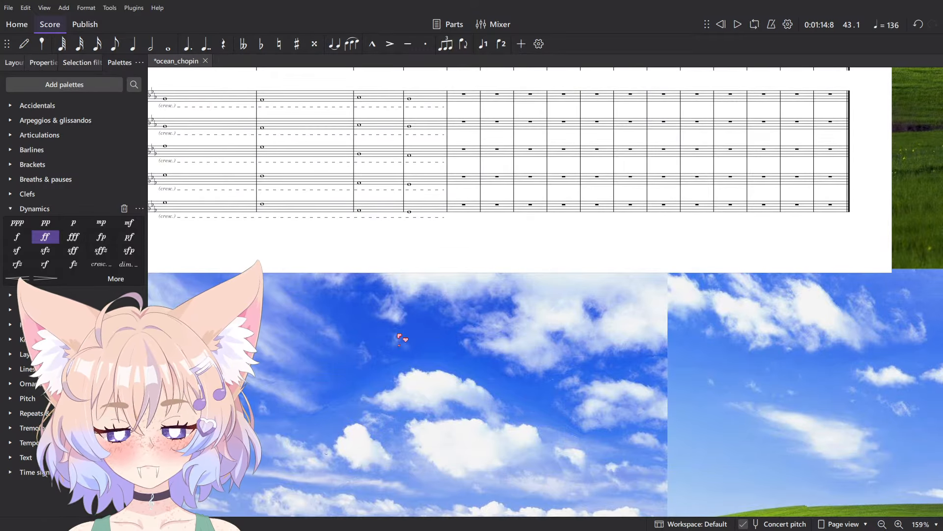
drag(400, 338, 559, 448)
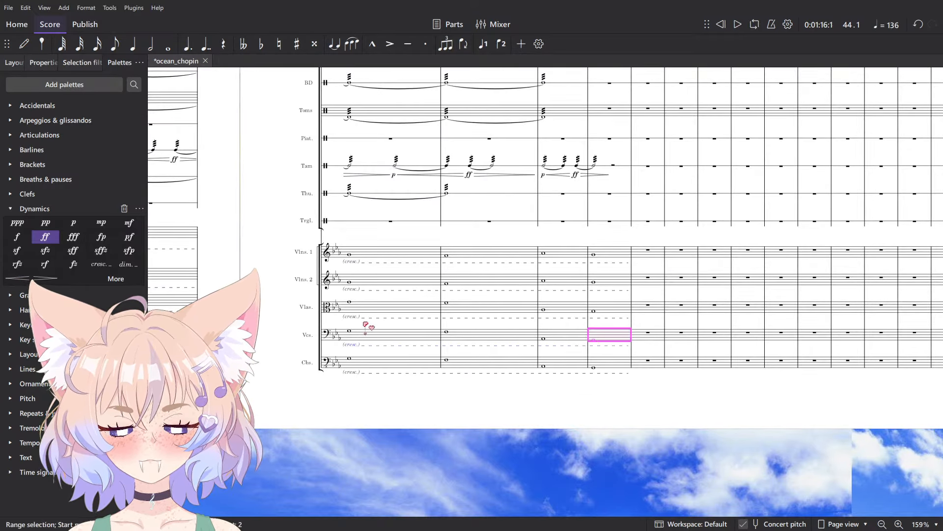
drag(365, 324, 722, 359)
shift+click(394, 335)
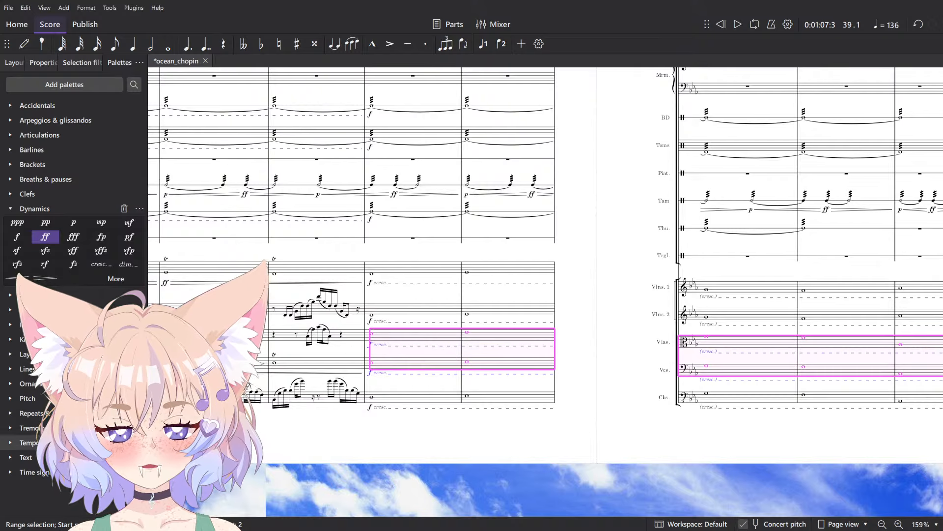
click(27, 427)
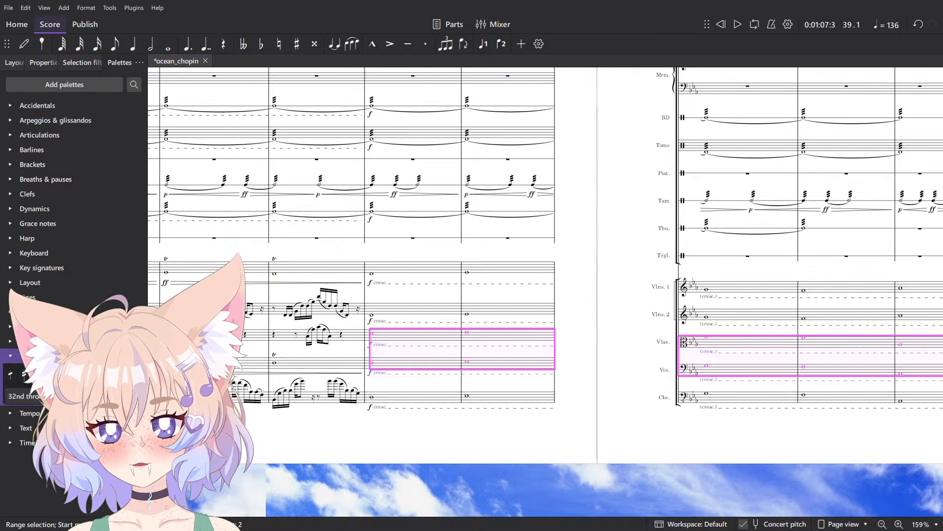
click(423, 311)
drag(817, 308, 557, 306)
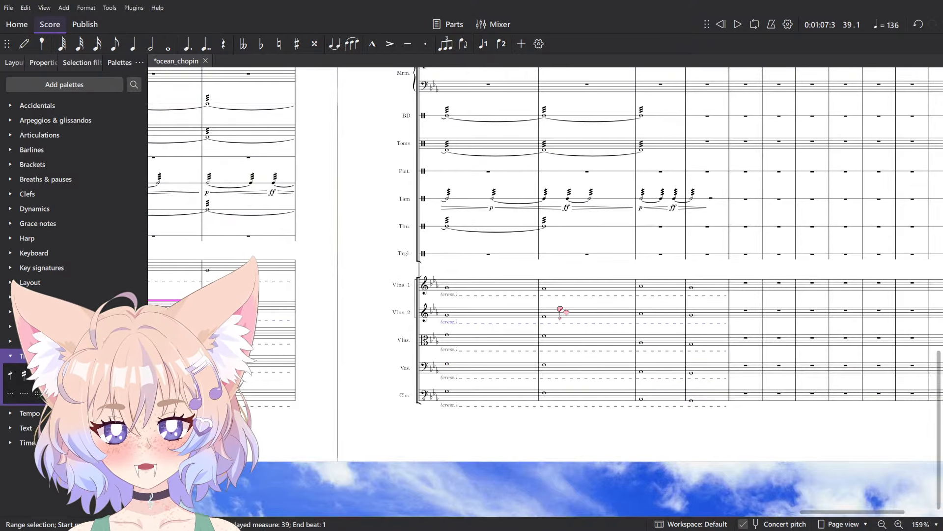
shift+click(706, 342)
key(Escape)
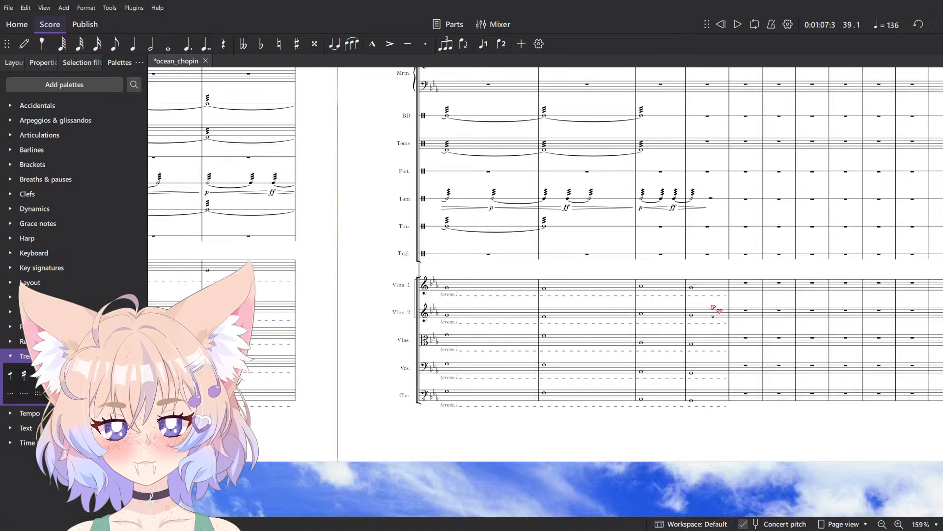
drag(344, 319, 727, 302)
shift+click(519, 291)
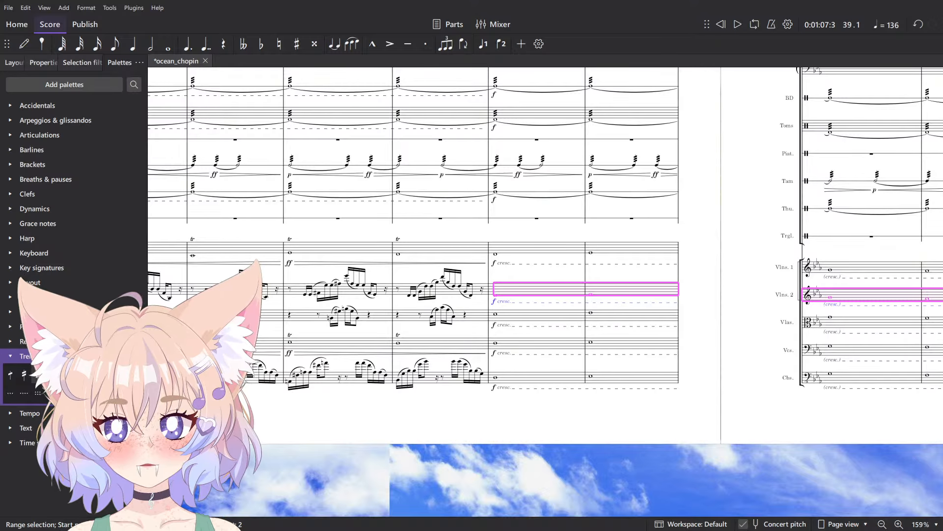
- Apply 32nd through-stem tremolos to the cellos' whole notes in measures 39 to 44
click(531, 343)
drag(573, 321, 260, 343)
shift+click(775, 371)
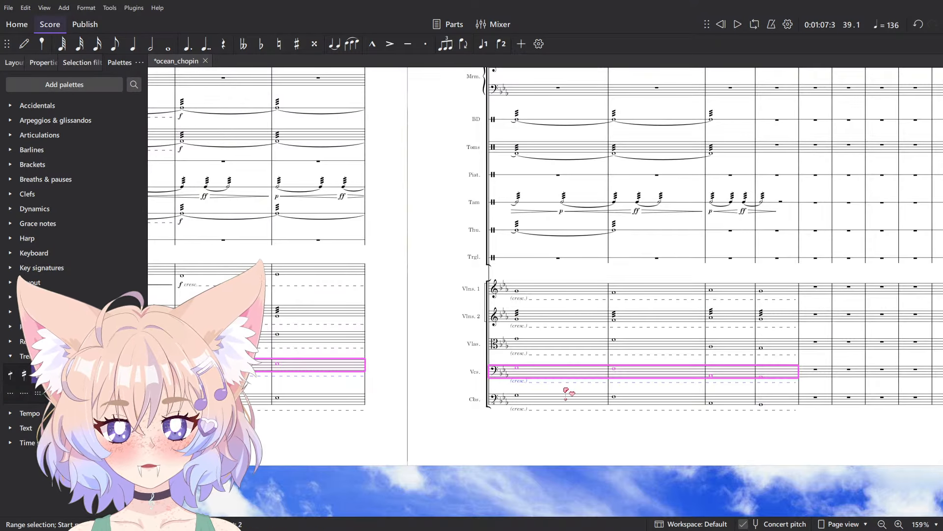
click(37, 375)
- Play back the string section from measure 39 to hear the tremolos
drag(450, 321, 590, 320)
click(322, 306)
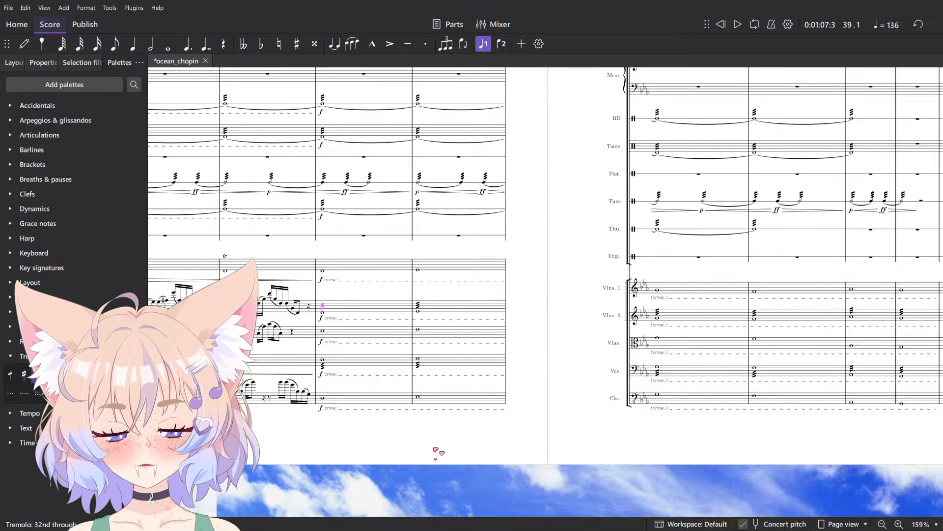
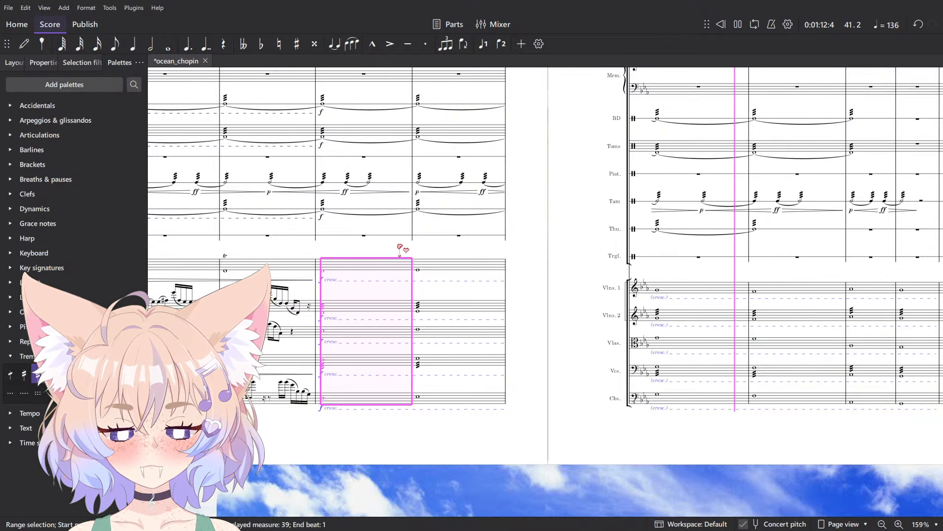
key(space)
click(439, 417)
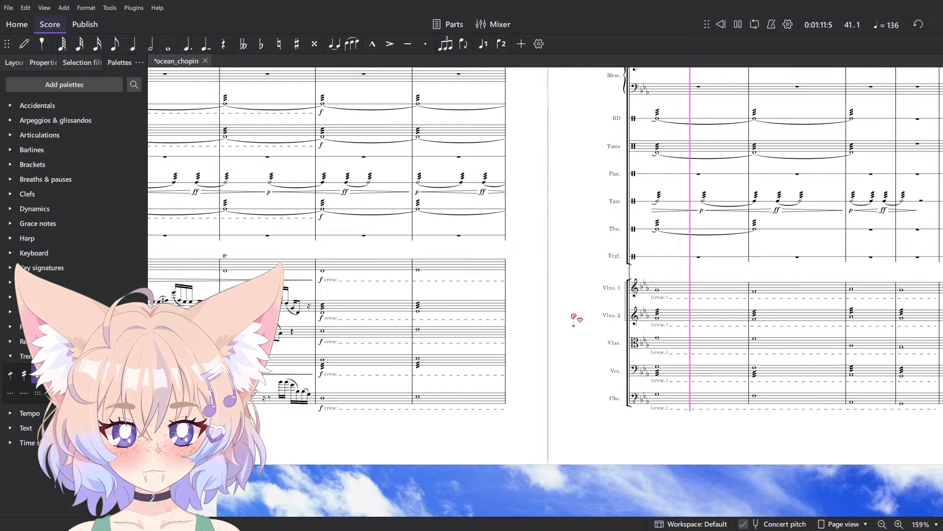
- Stop the playback and undo the tremolos on the second violins and cellos
key(space)
key(ctrl+z)
key(ctrl+z)
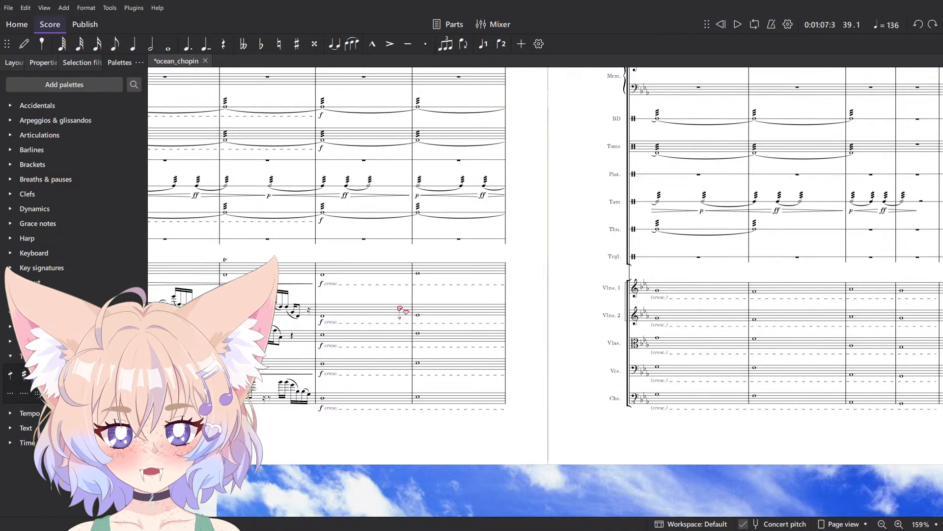
- Add trills to the second violins' whole notes in measures 39 to 44 and play back the strings from measure 39
shift+click(914, 324)
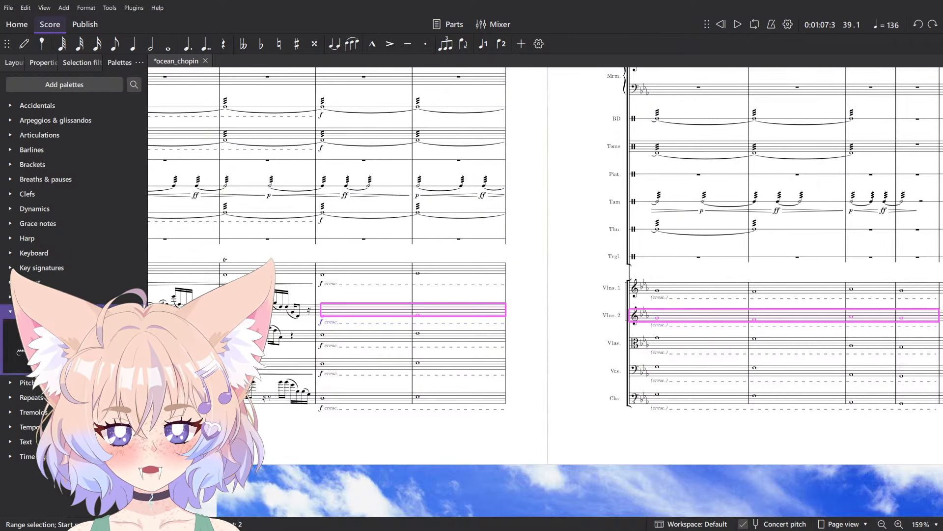
click(74, 332)
click(380, 270)
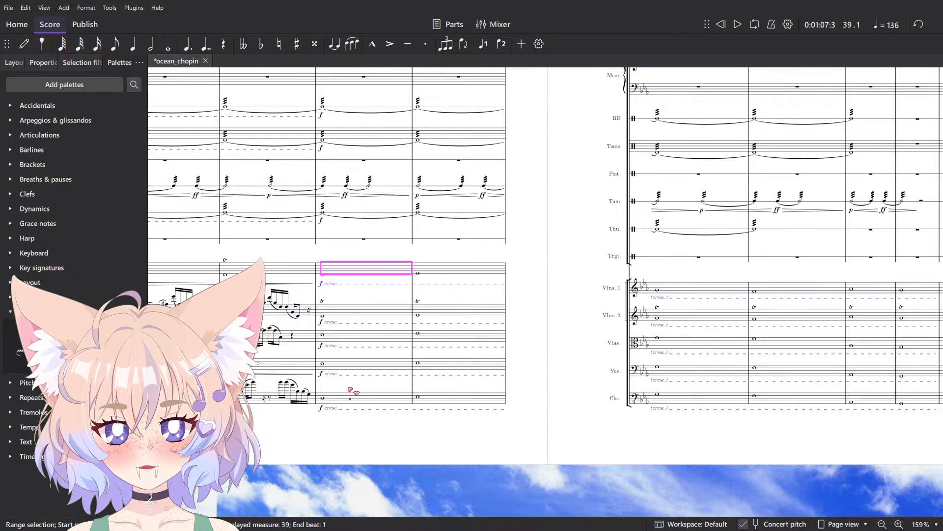
shift+click(354, 391)
key(space)
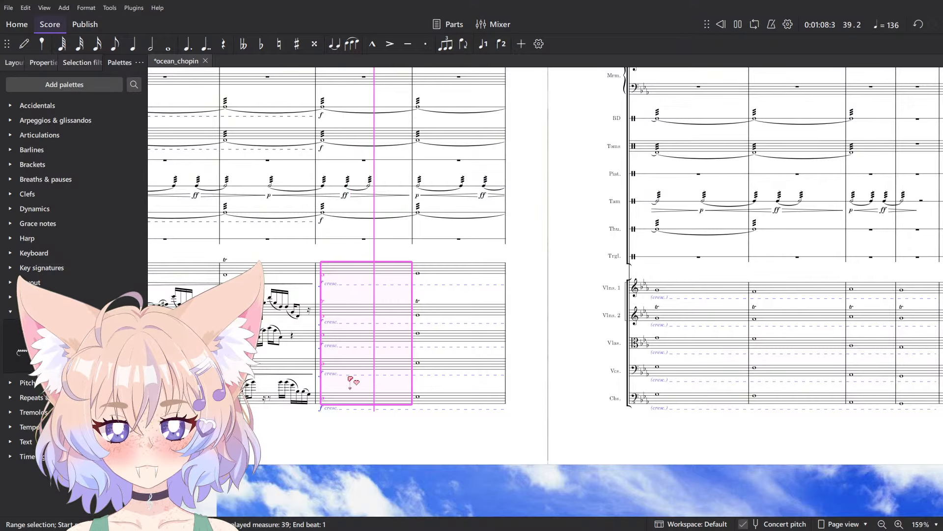
key(Escape)
- Add trills to the cellos' whole notes in measures 39 to 44 and play back the strings from measure 39
shift+click(934, 373)
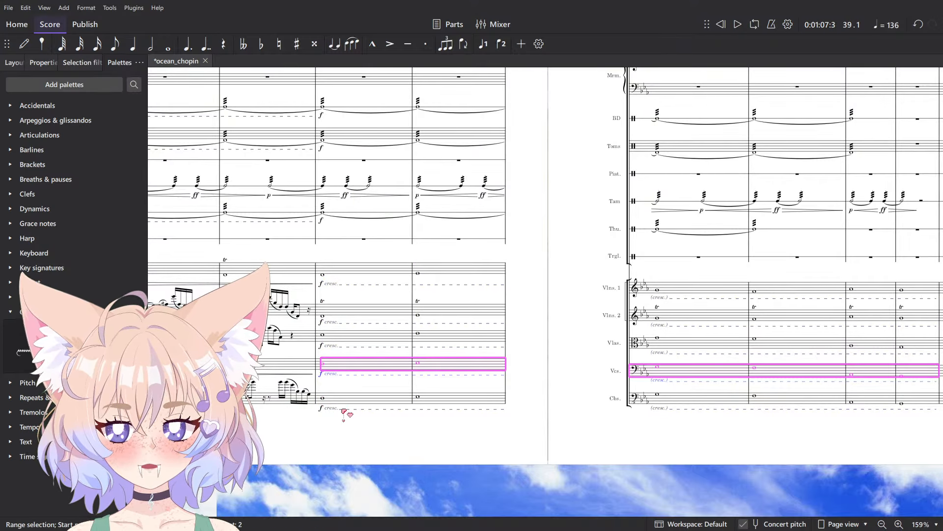
click(353, 398)
key(space)
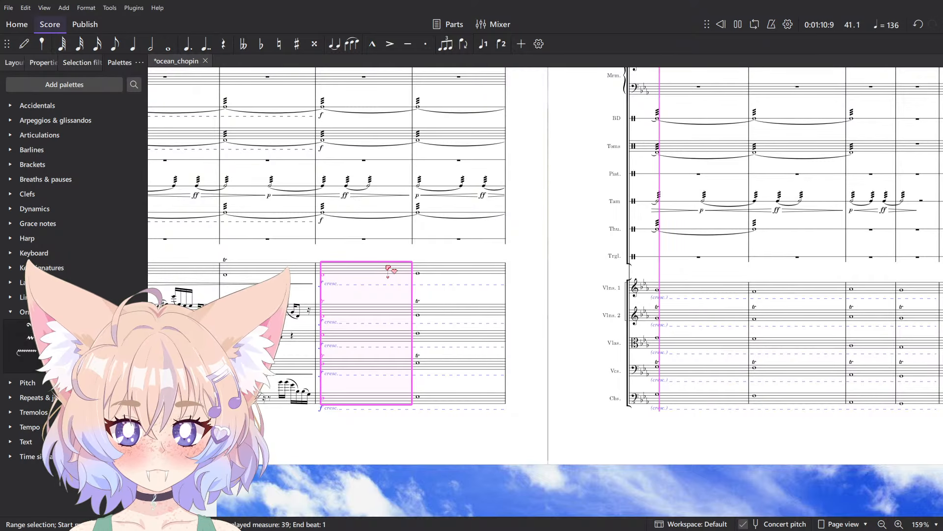
key(Escape)
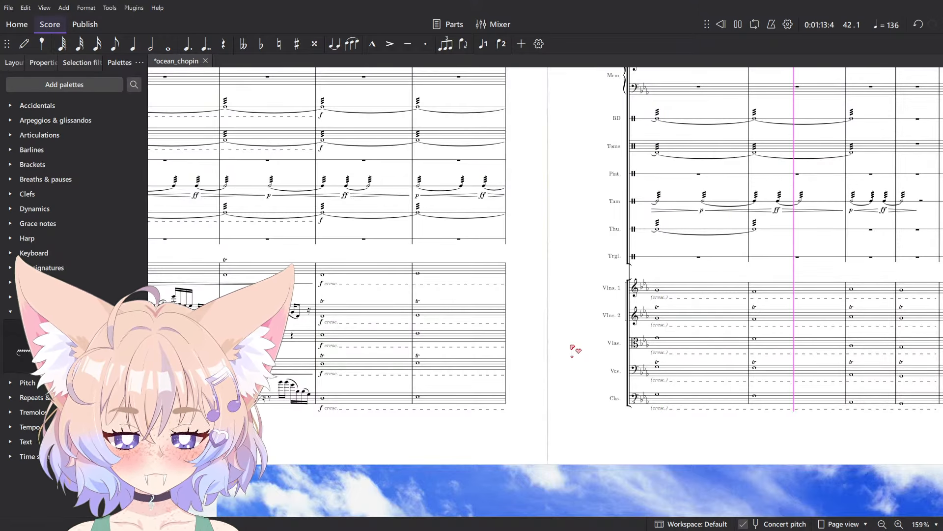
- Delete the trills in measures 43 and 44 from the cellos and second violins
drag(627, 330, 356, 313)
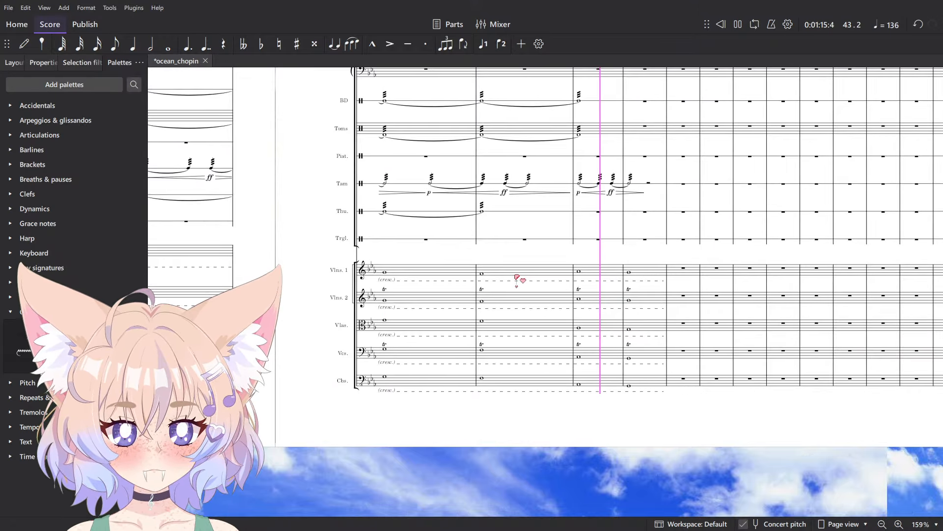
scroll(518, 280, up, 5)
key(space)
click(660, 394)
click(718, 383)
ctrl+click(628, 382)
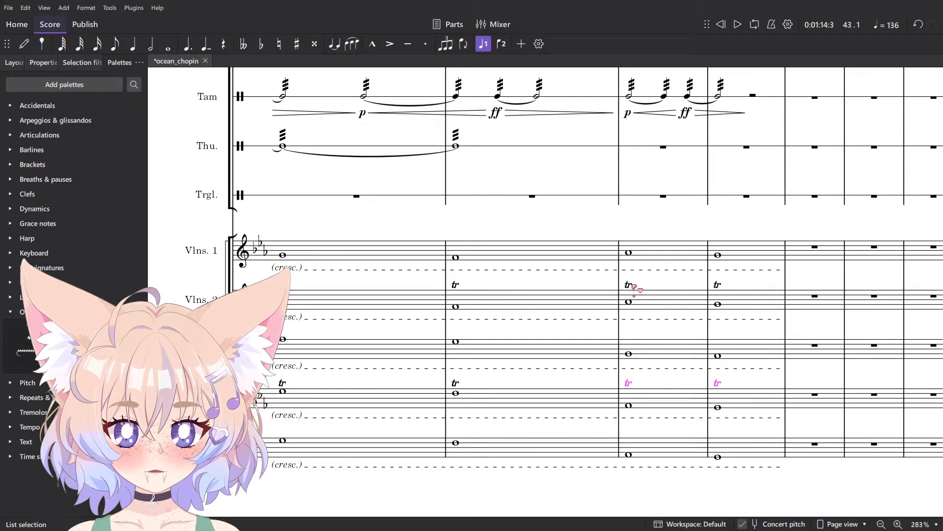
ctrl+click(628, 284)
ctrl+click(718, 285)
key(Delete)
- Play back the score from measure 43, starting at the first violins
click(688, 253)
key(space)
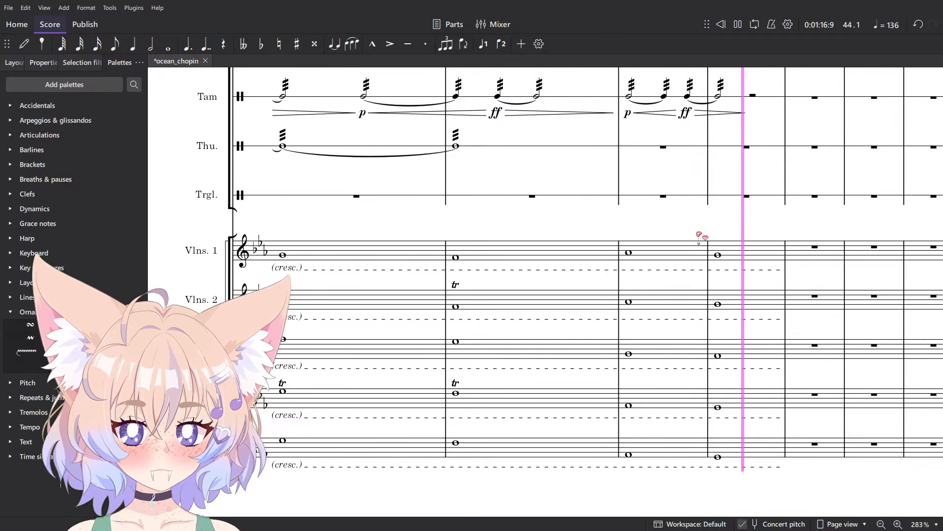
scroll(669, 300, down, 5)
key(space)
- Try trills on both trumpets' whole notes in measures 43 and 44 with playback, and undo them
drag(587, 234, 383, 428)
scroll(384, 383, down, 4)
drag(435, 116, 484, 269)
scroll(485, 268, up, 4)
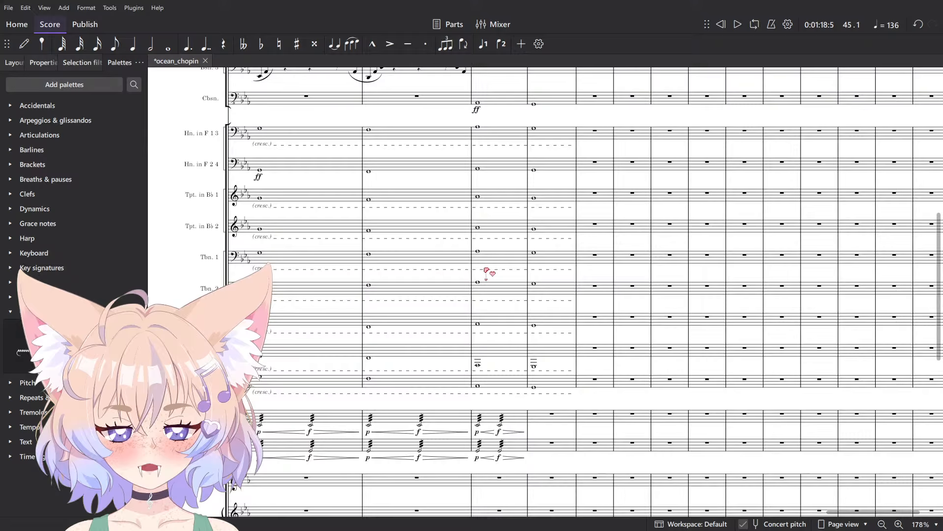
click(496, 381)
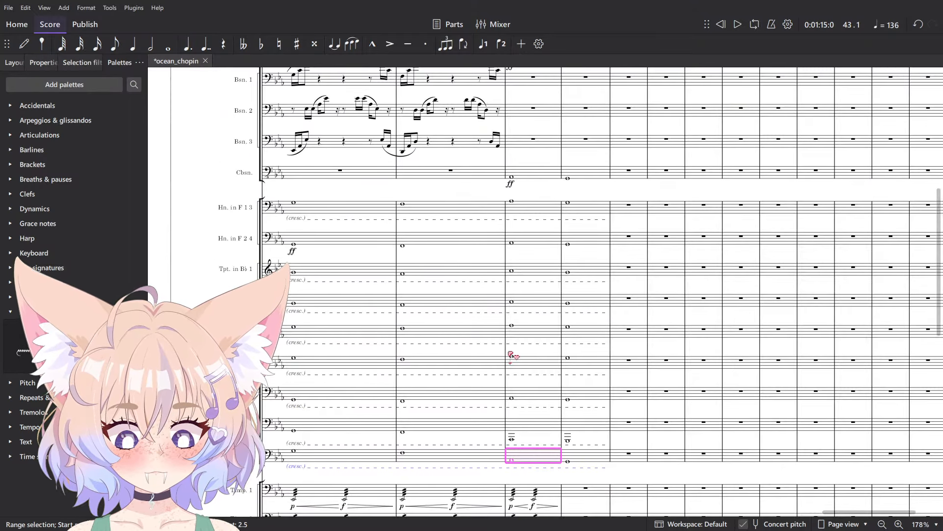
click(537, 304)
shift+click(571, 276)
key(shift+t)
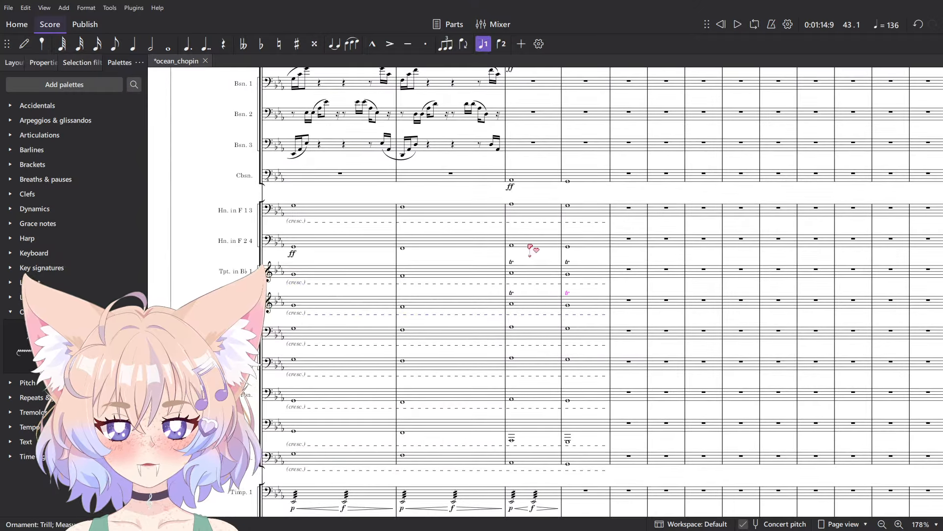
click(528, 245)
click(543, 252)
key(space)
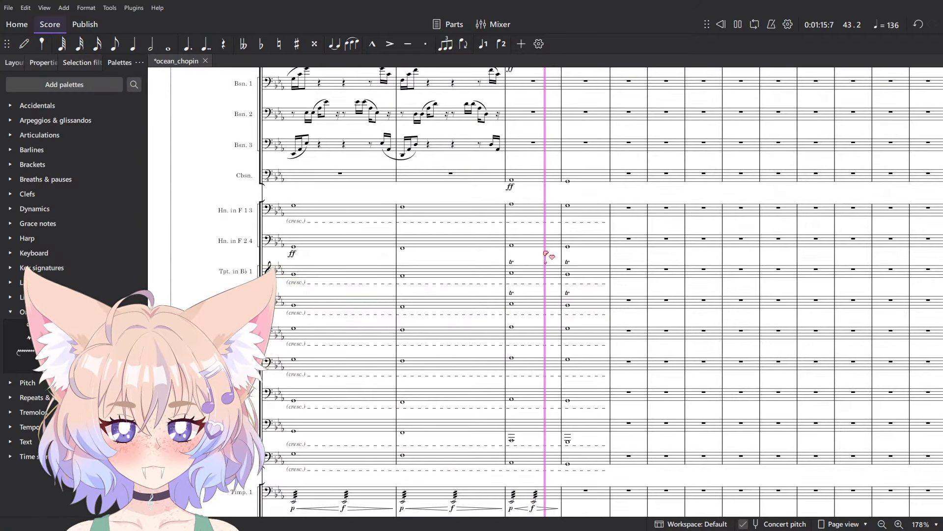
drag(491, 205, 513, 379)
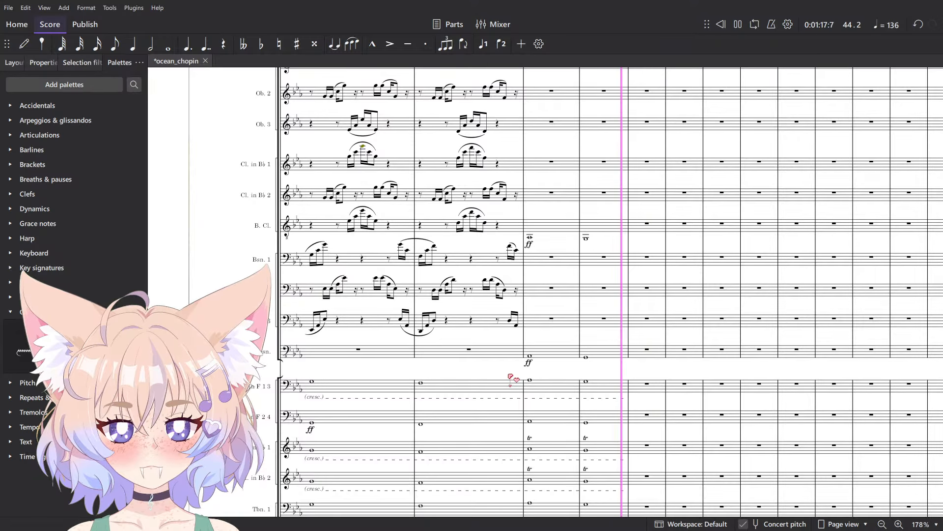
key(space)
key(ctrl+z)
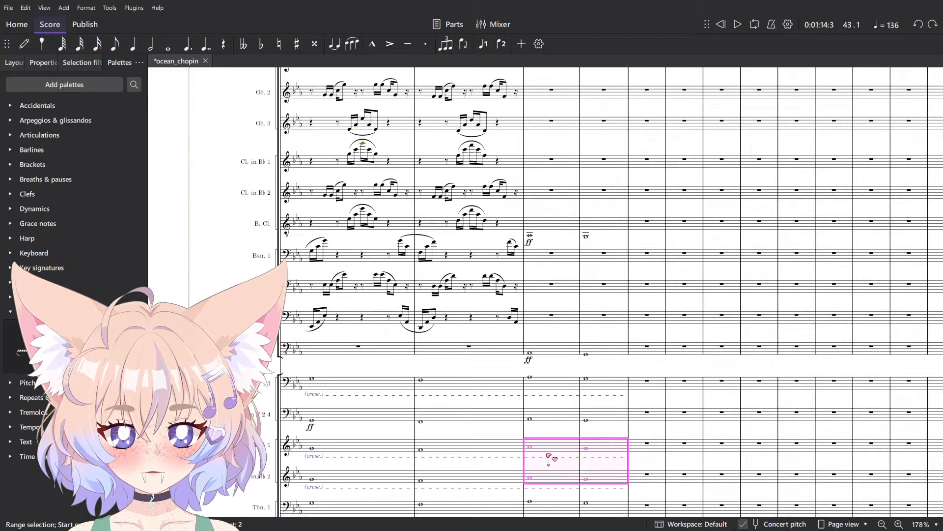
- Copy the trumpets' whole notes of measures 43 and 44 into both B♭ clarinets with trills and play them back
key(Escape)
click(556, 448)
scroll(469, 362, up, 5)
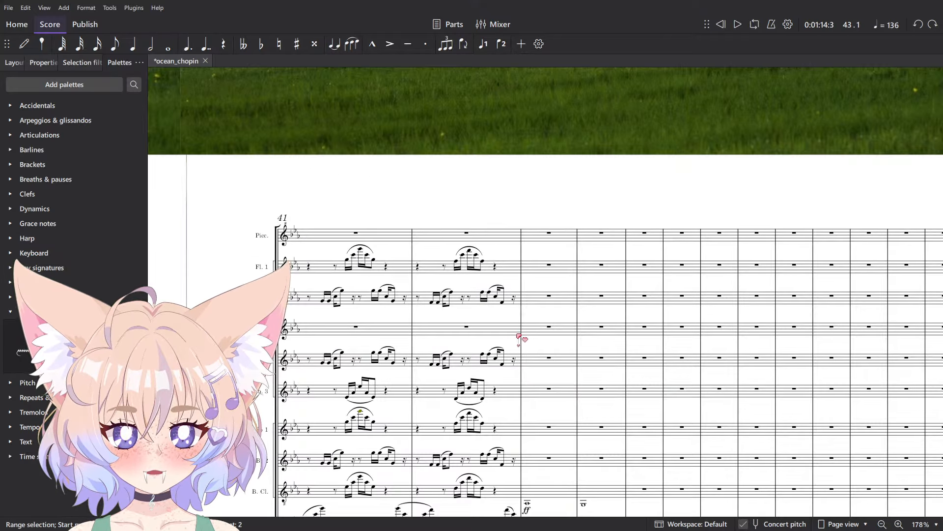
click(560, 335)
key(Escape)
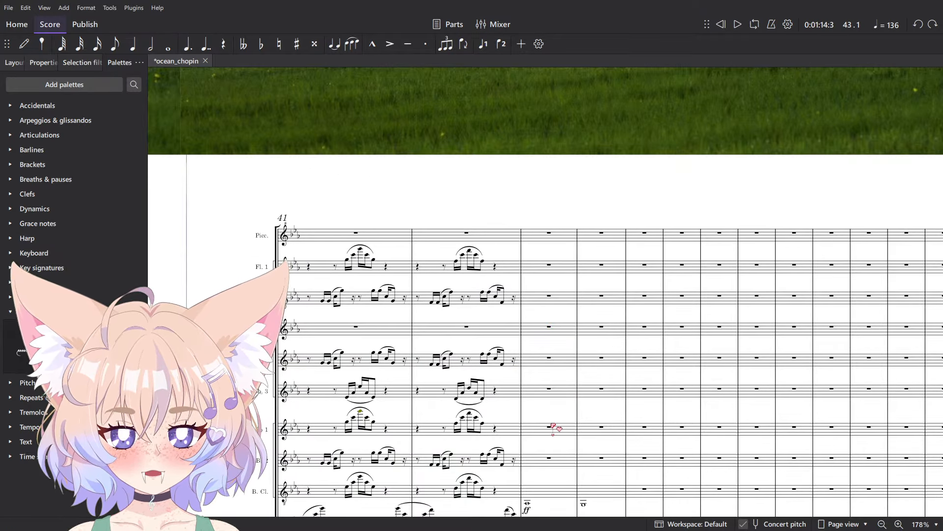
click(559, 432)
key(ctrl+v)
key(space)
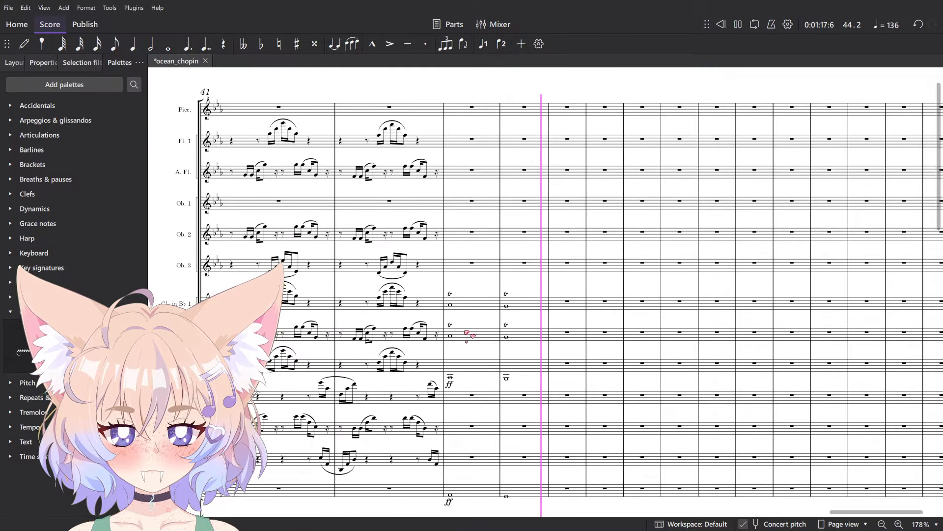
key(space)
- Add an ff dynamic to both B♭ clarinets at measure 43 and play back the passage
scroll(486, 344, down, 2)
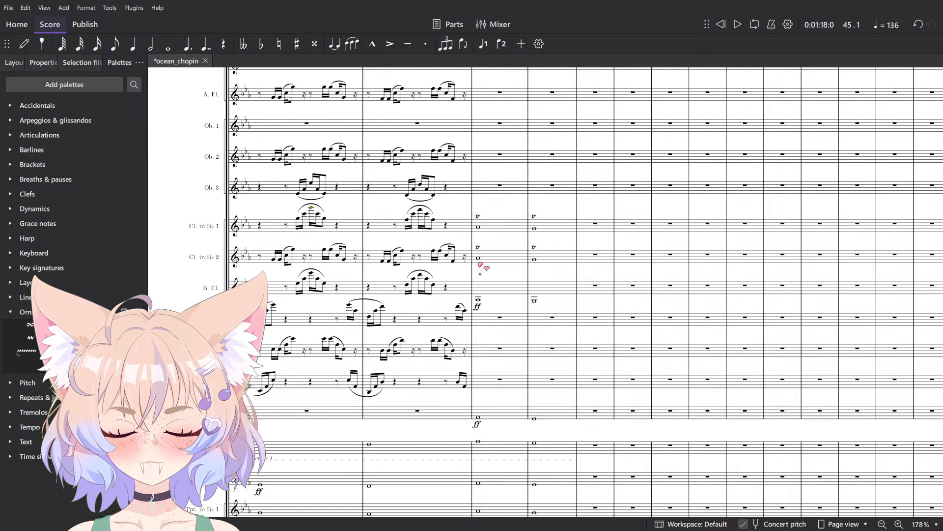
click(481, 262)
shift+click(501, 227)
click(35, 209)
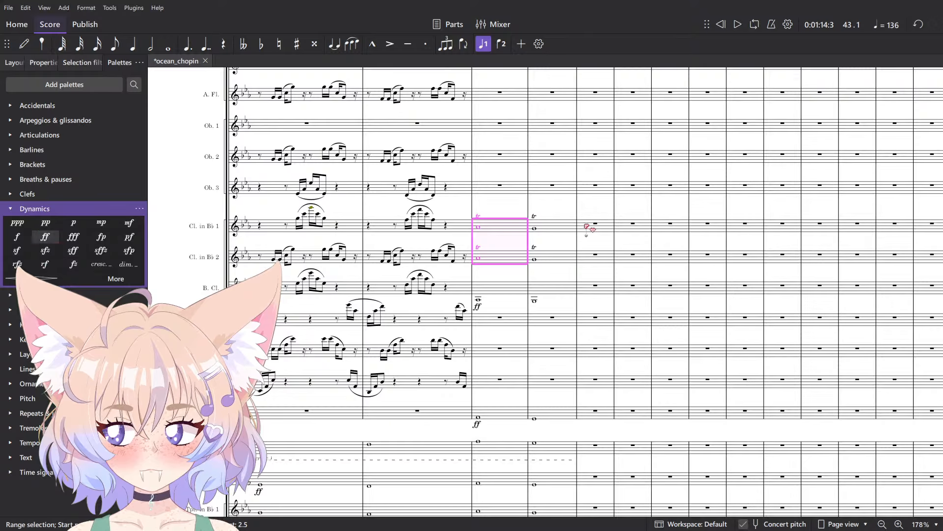
key(space)
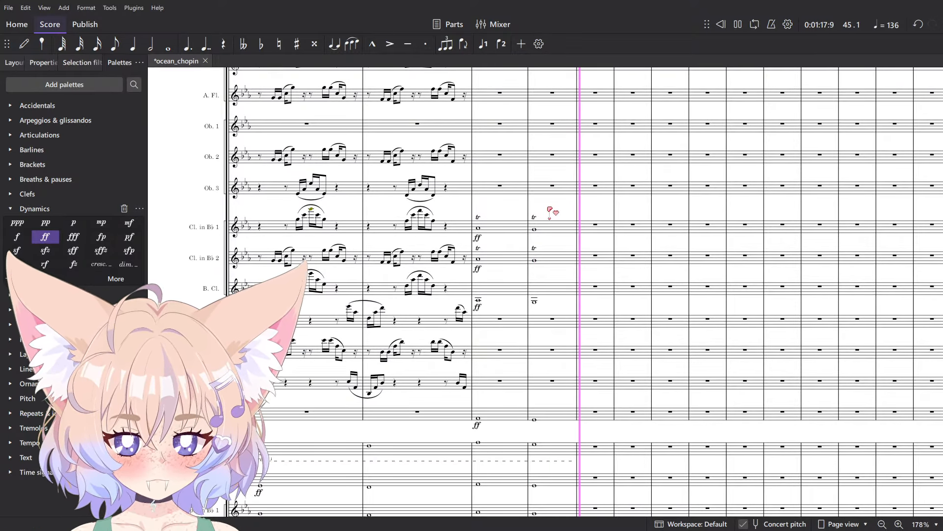
key(space)
- Delete the contents of measures 43 and 44 in both B♭ clarinets and the bass clarinet
drag(473, 216, 574, 264)
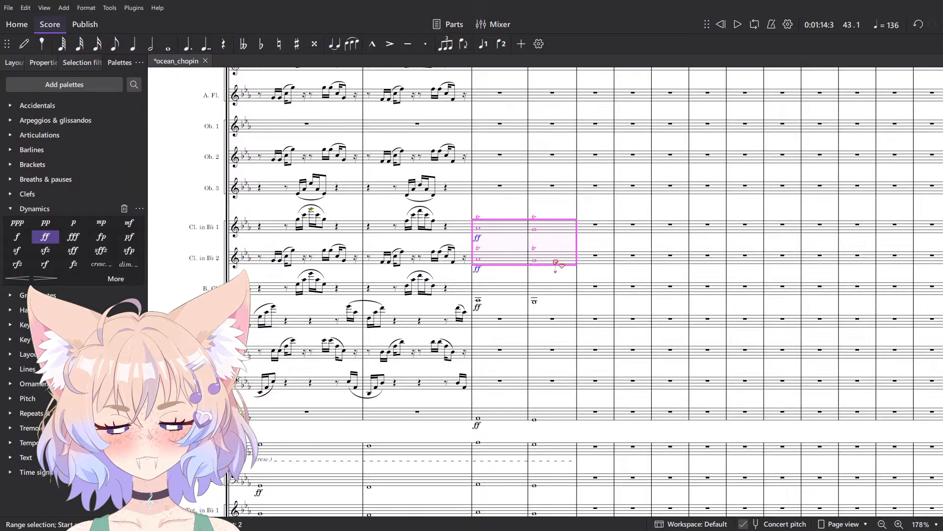
key(Delete)
scroll(548, 270, down, 15)
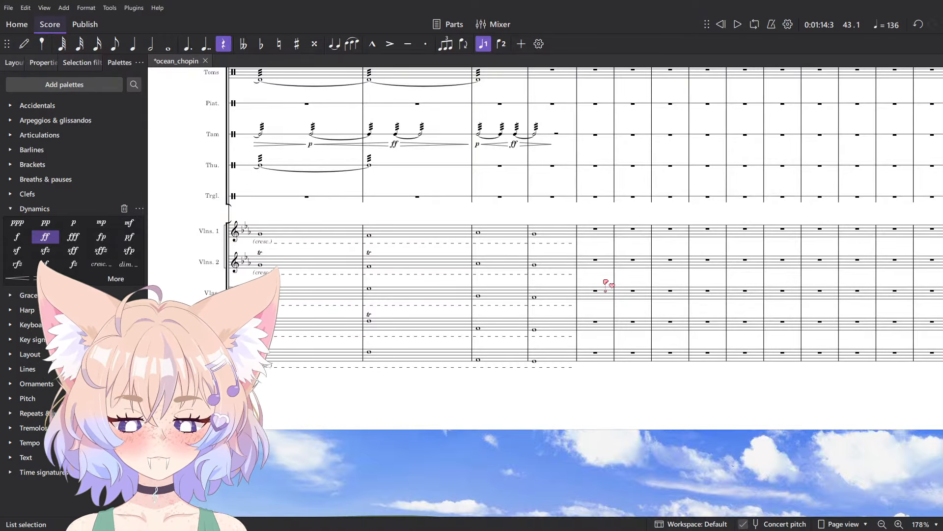
scroll(606, 284, up, 15)
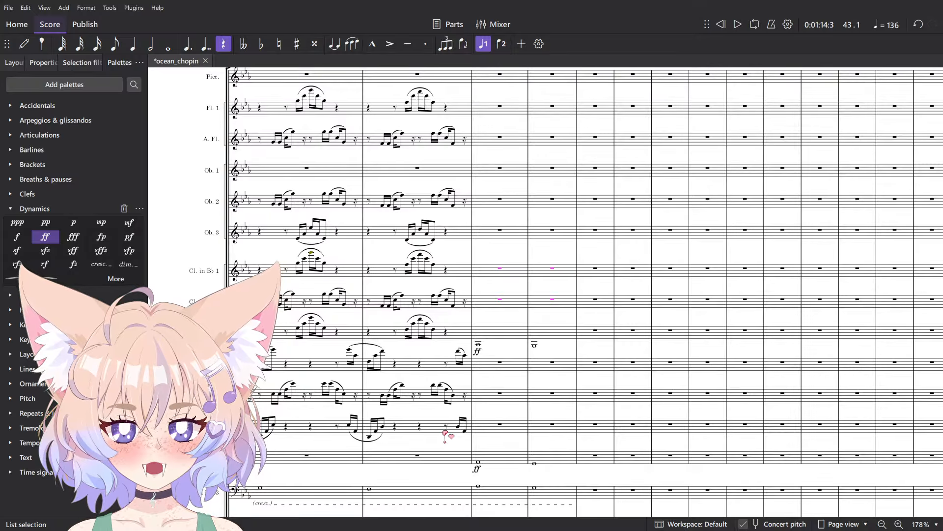
drag(509, 340, 543, 341)
- Repeat the woodwinds' measure 42, from the upper winds down to bassoon 3, into measure 43
click(469, 434)
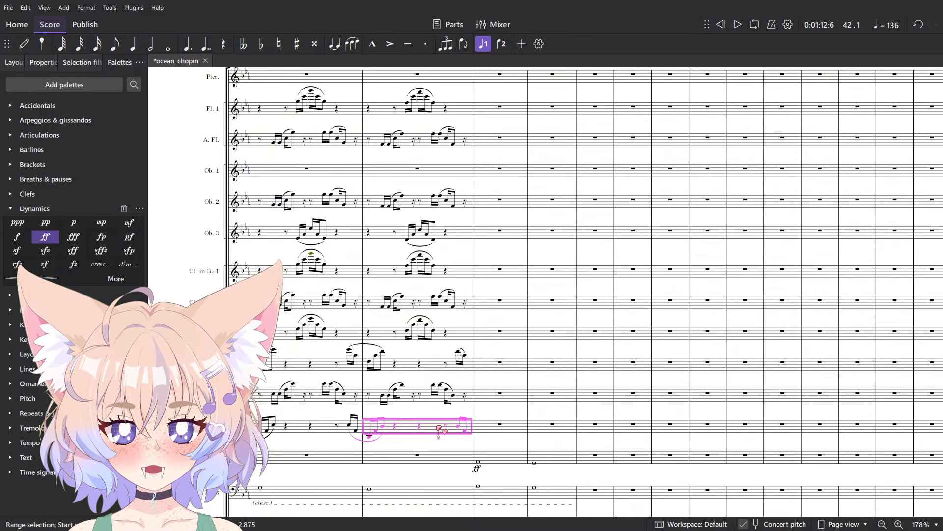
scroll(425, 297, up, 5)
shift+click(426, 299)
scroll(426, 299, down, 5)
key(r)
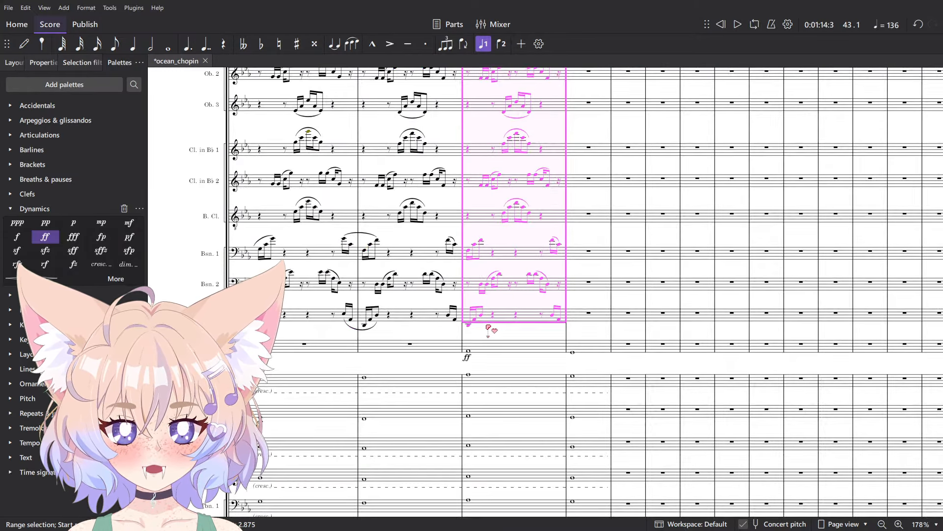
key(Escape)
- Review the preceding woodwind measures, switch to the Chopin_Etude_op_25_12 piano score, and examine the left-hand notes of measure 43
drag(475, 322, 940, 391)
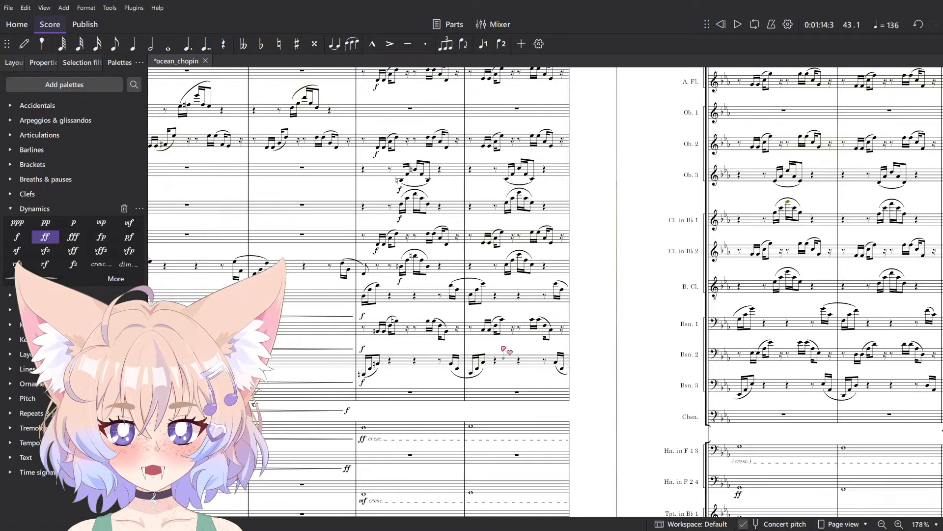
drag(507, 352, 60, 428)
click(564, 460)
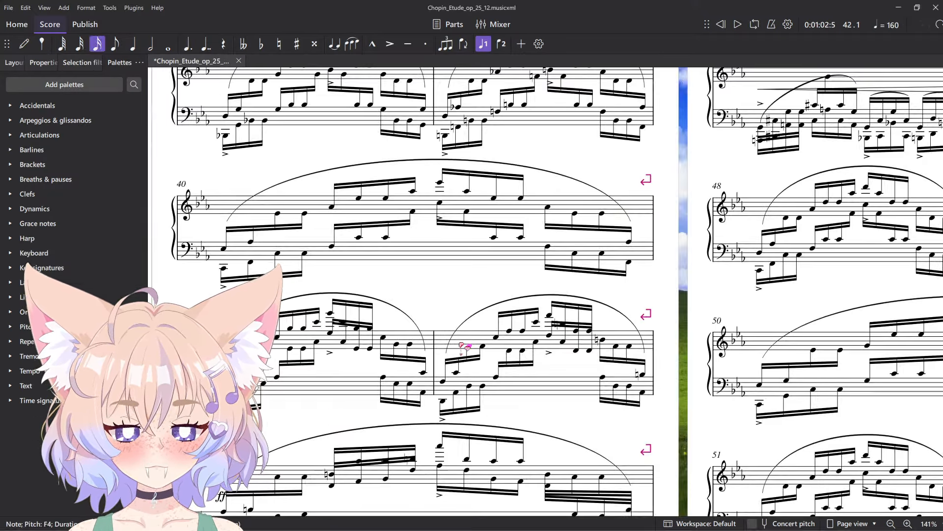
scroll(540, 295, down, 3)
click(362, 393)
scroll(362, 409, up, 2)
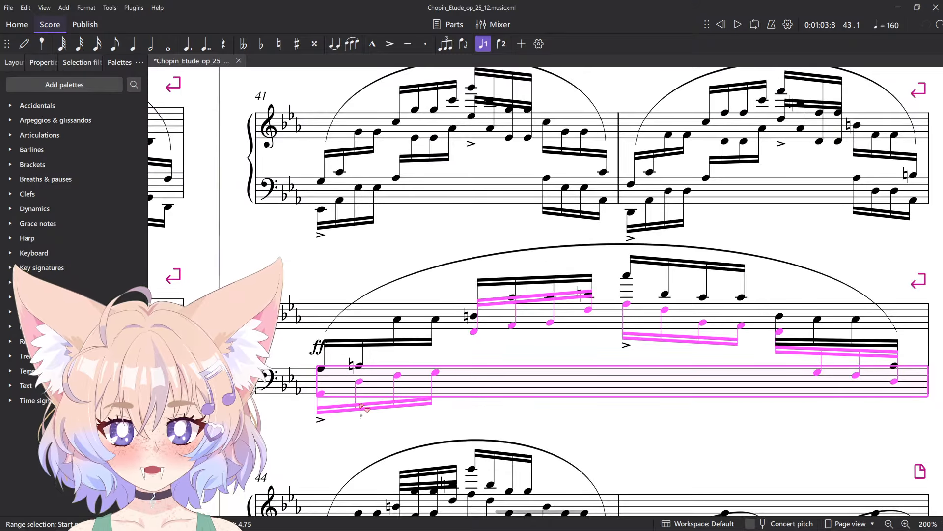
click(325, 396)
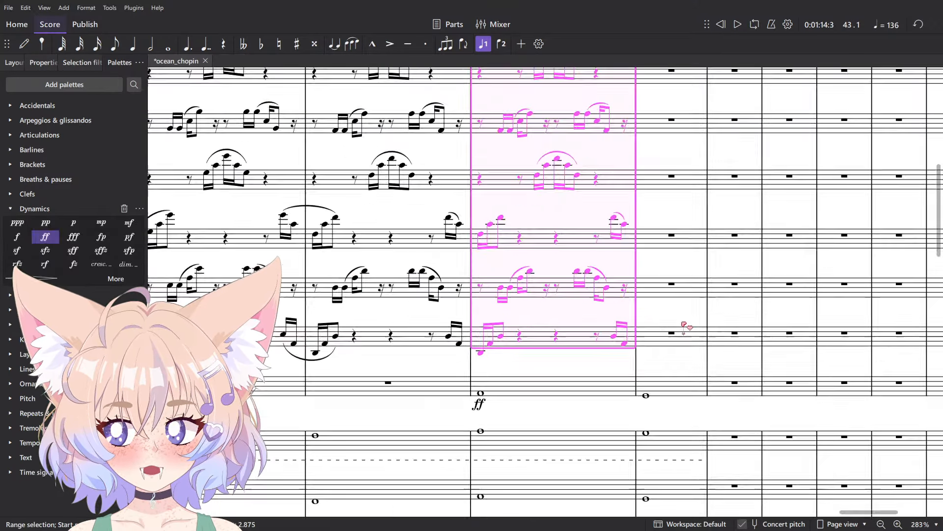
- Rewrite bassoon 3's notes in measure 43 to follow the piano's harmony and raise bassoon 2's figure in the same measure
scroll(681, 321, up, 2)
click(486, 372)
click(450, 370)
click(433, 369)
click(429, 362)
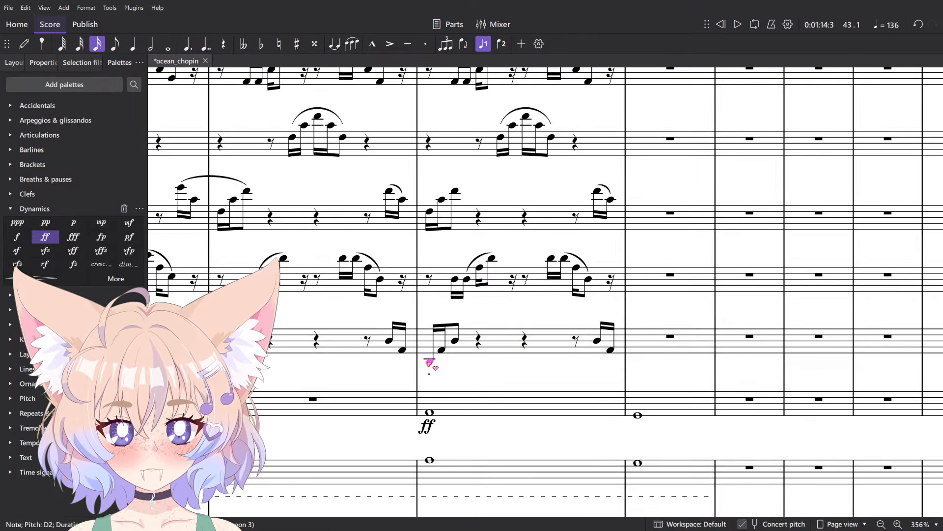
click(522, 341)
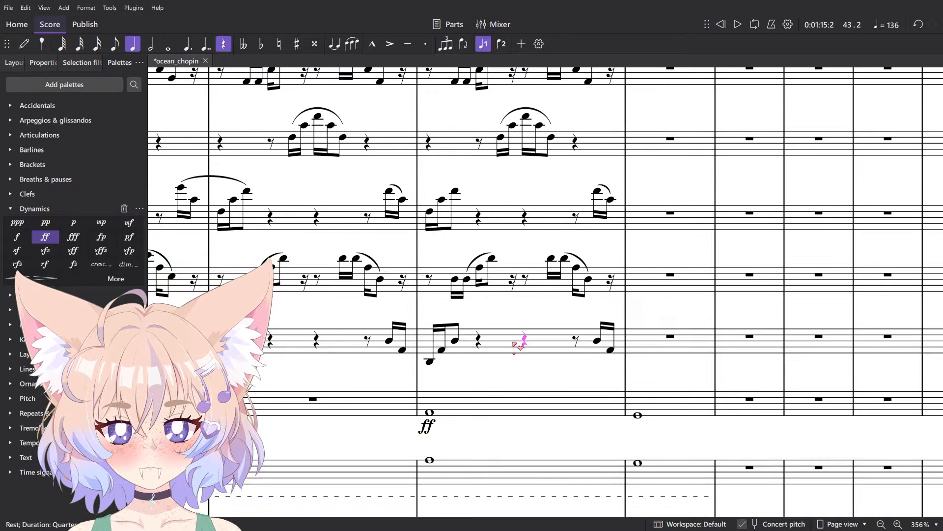
click(518, 343)
scroll(517, 342, down, 2)
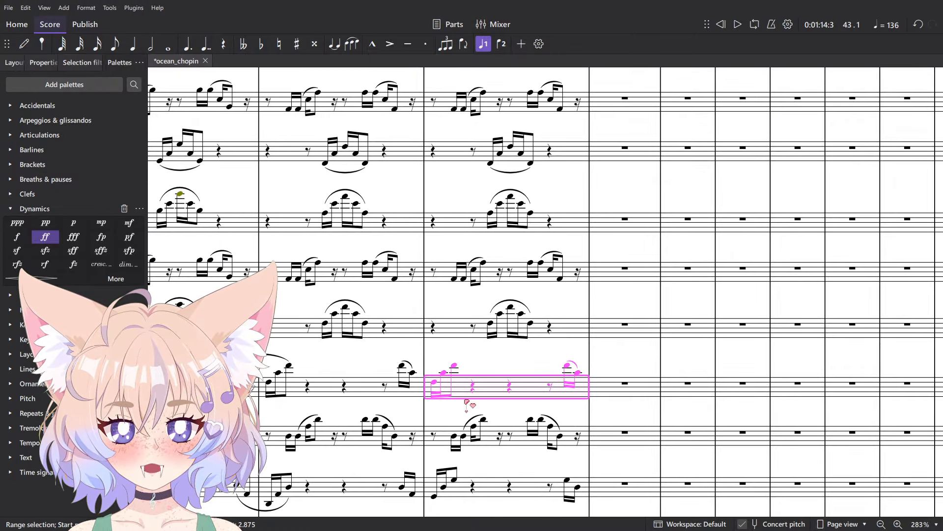
click(484, 445)
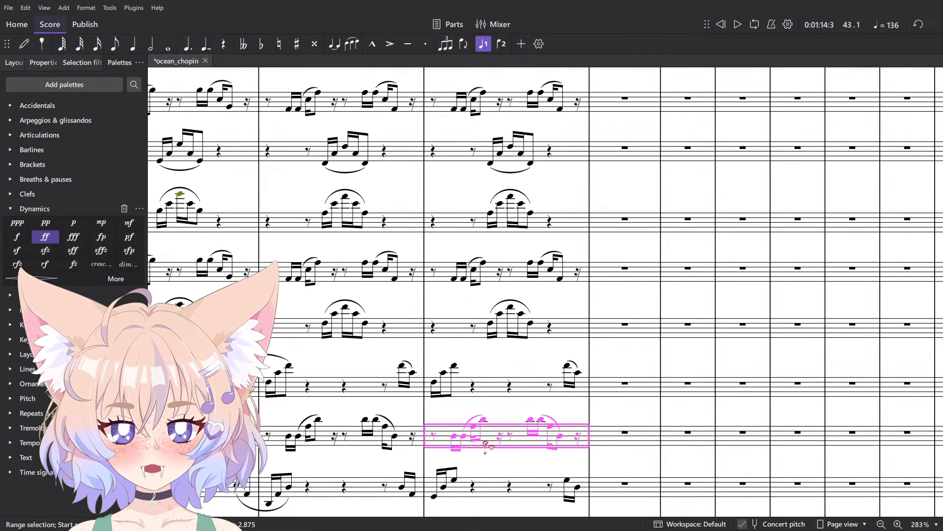
scroll(481, 349, up, 2)
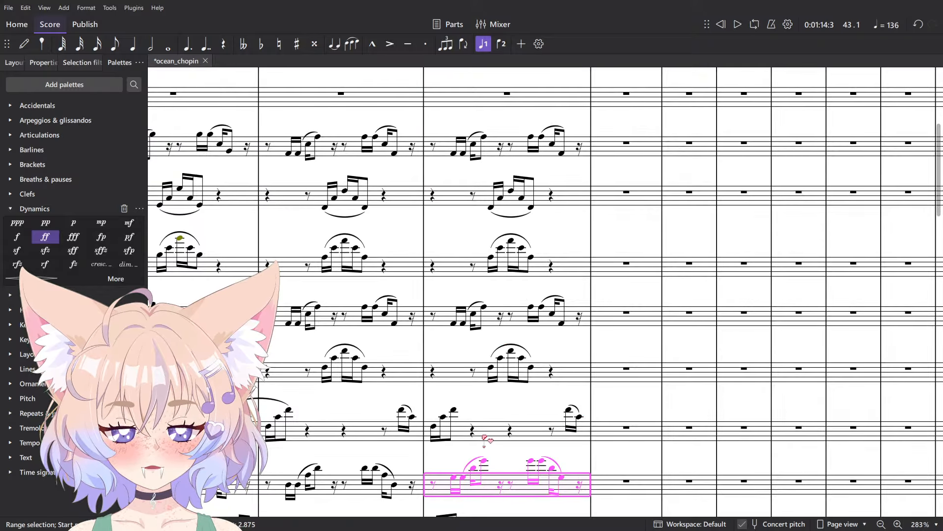
- Reshape oboe 3's figure in measure 43 into a rising and falling arch, checking the notes of measure 43 in the piano score
click(510, 203)
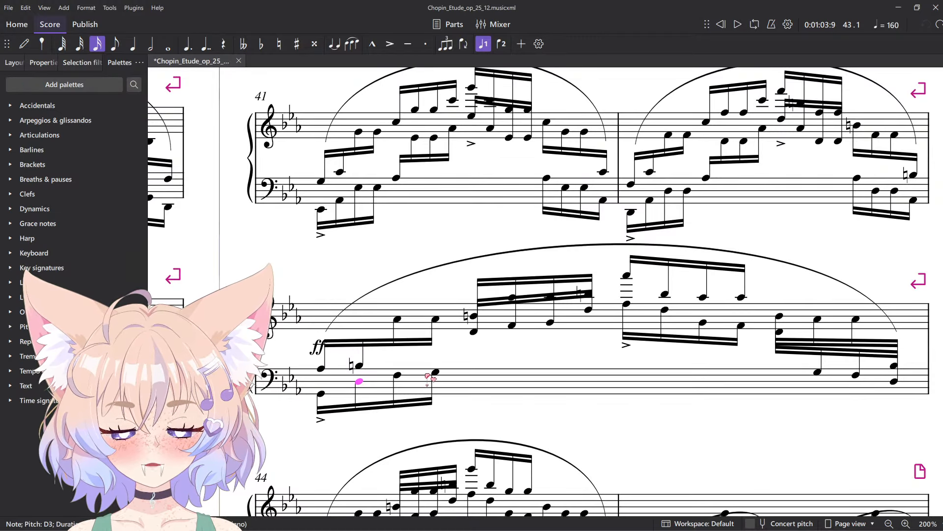
key(Escape)
click(356, 321)
key(n)
key(Right)
key(Right)
key(Right)
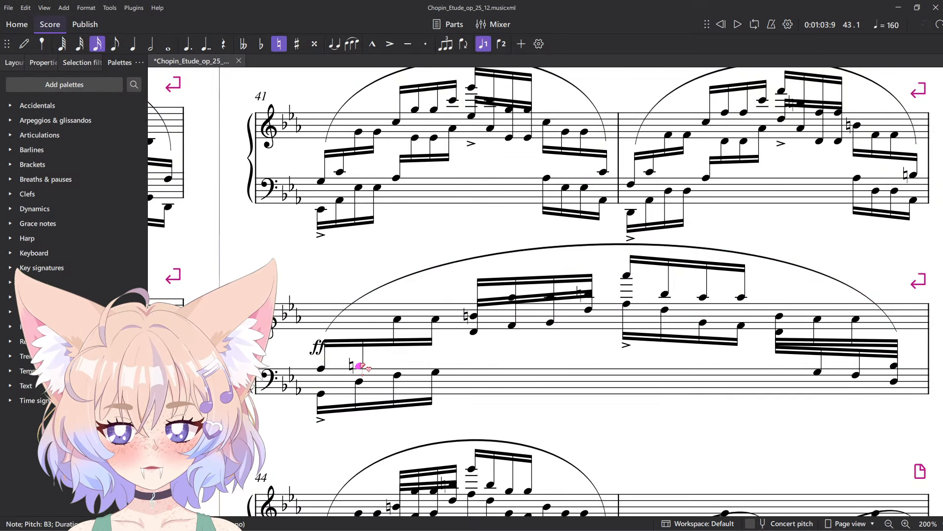
key(Escape)
click(487, 322)
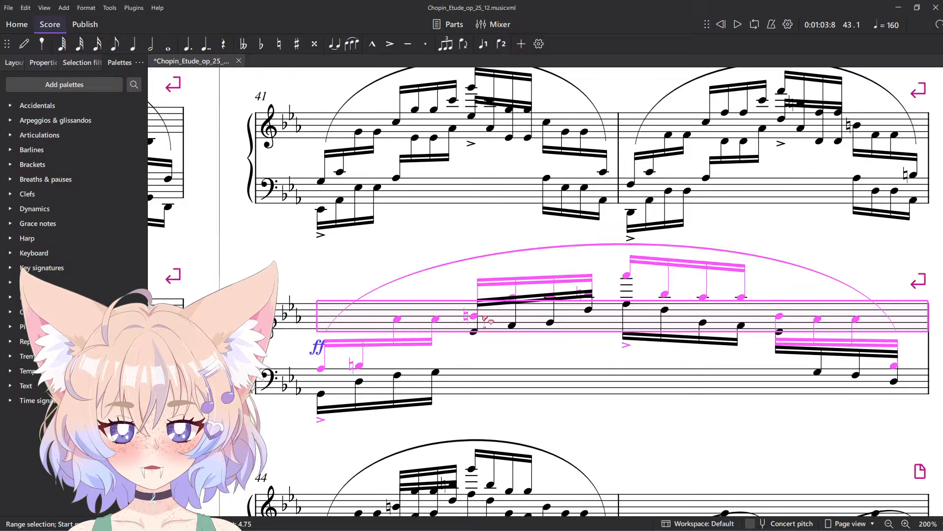
click(514, 301)
key(n)
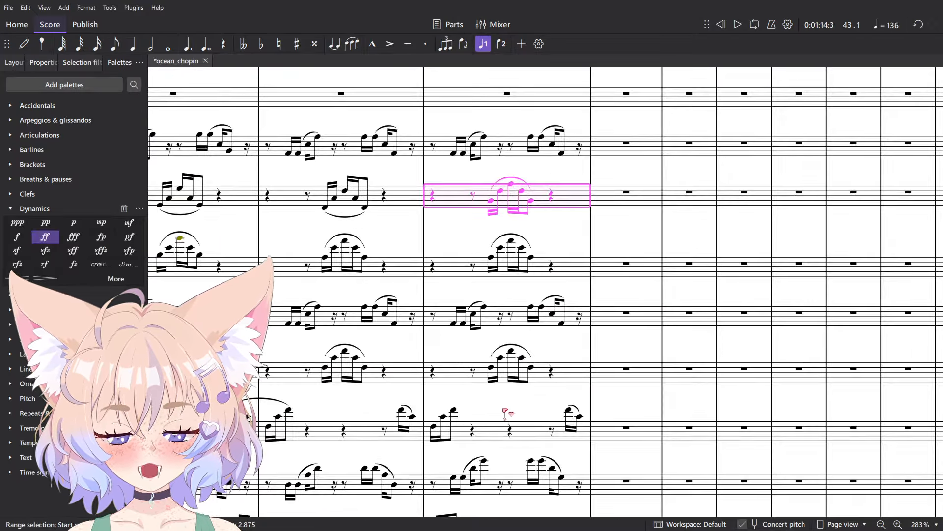
- Check bassoon 2's figure in measure 43, undoing and redoing its last transposition to compare the pitches
scroll(506, 415, up, 3)
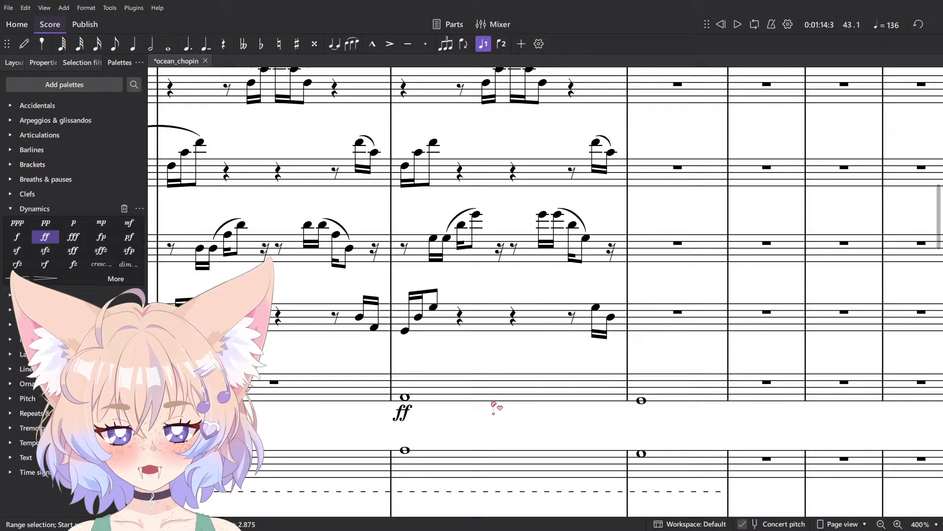
click(478, 251)
scroll(446, 269, up, 3)
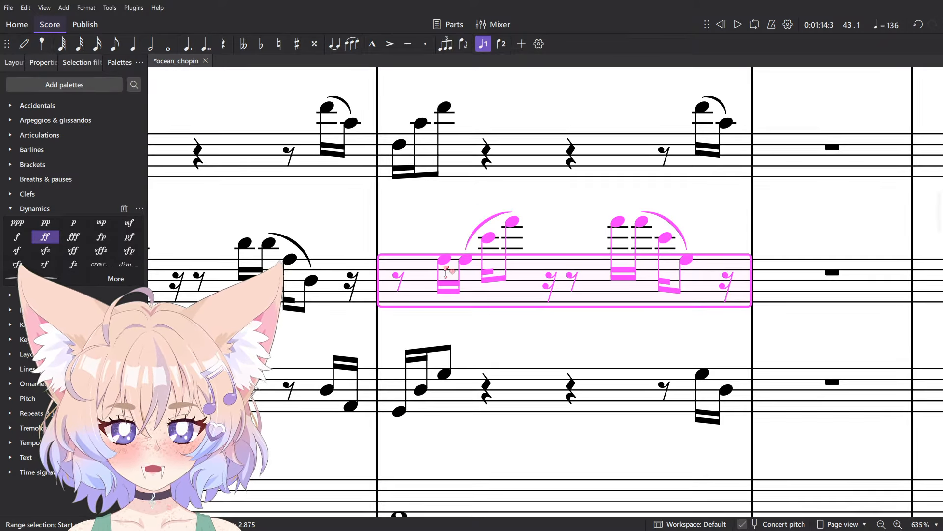
scroll(486, 253, down, 3)
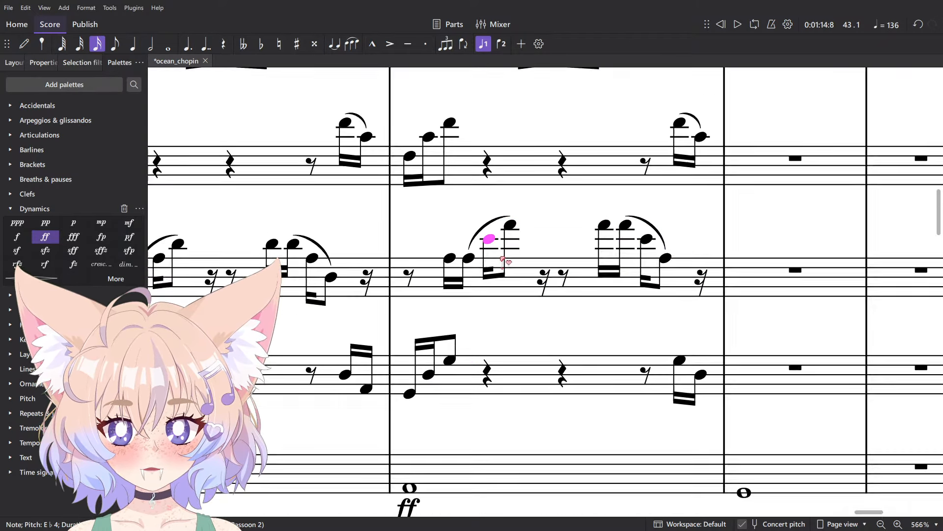
scroll(511, 277, up, 5)
scroll(511, 300, down, 1)
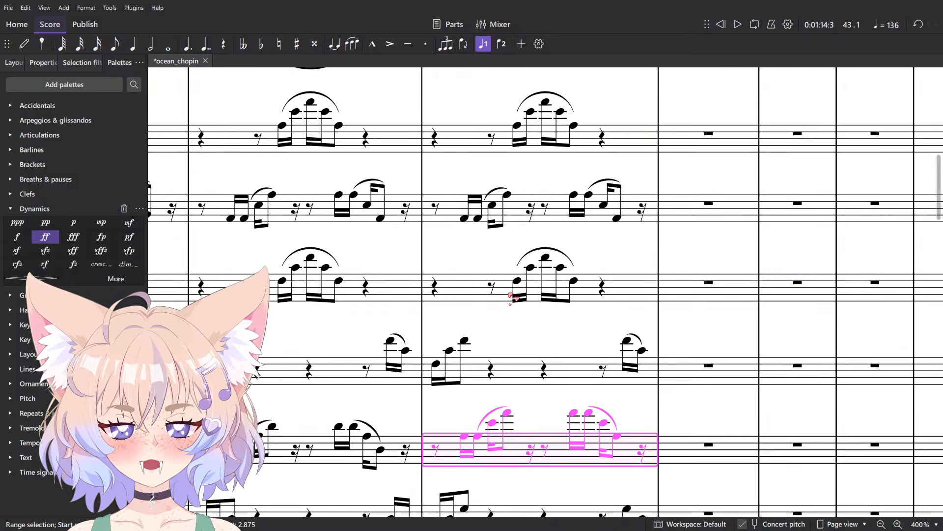
click(463, 440)
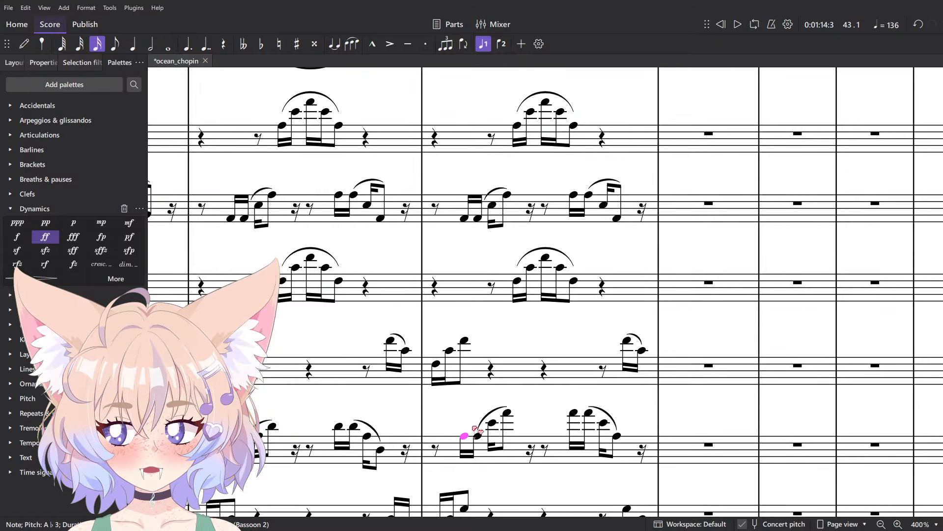
key(ctrl+z)
key(Escape)
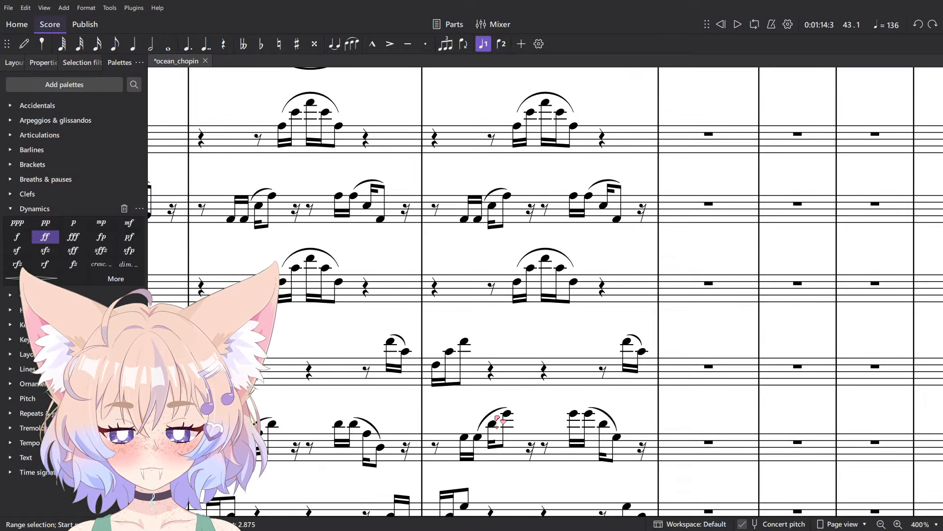
click(521, 439)
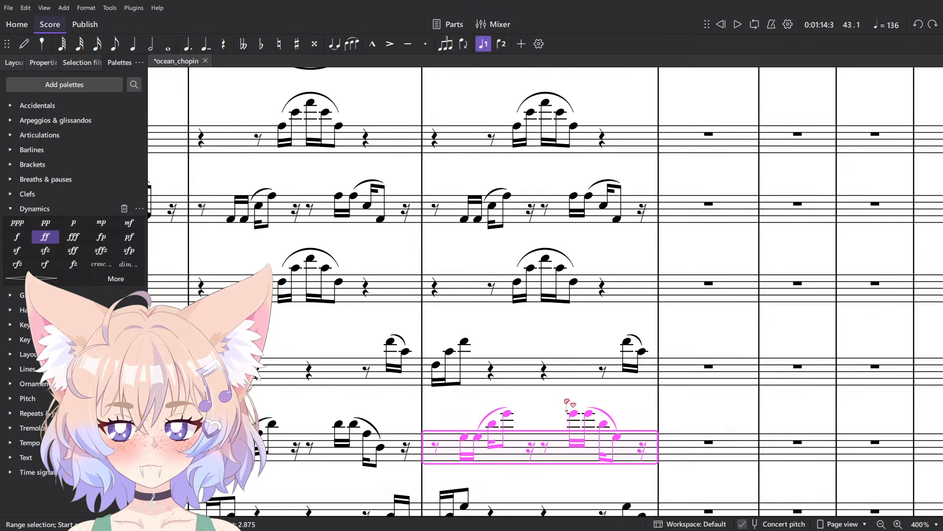
key(ctrl+y)
ctrl+scroll(548, 400, down, 4)
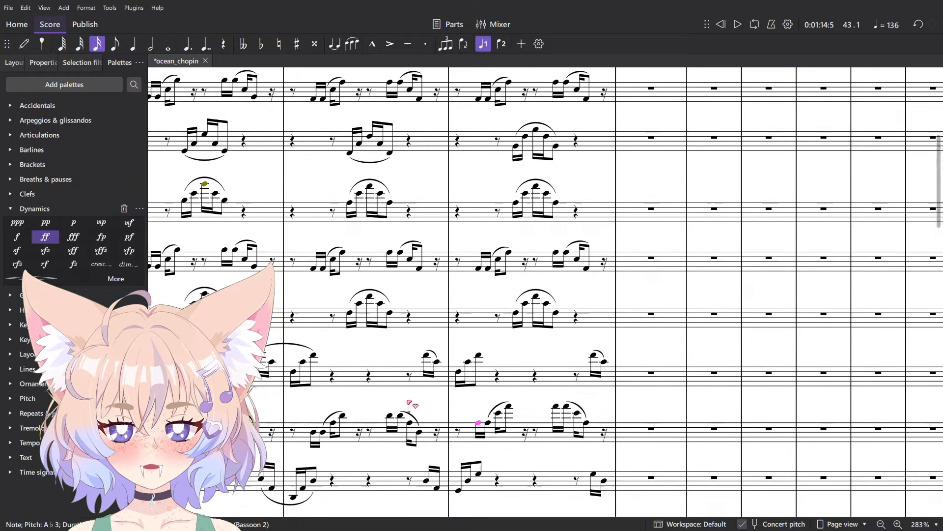
- Audition the individual notes of bassoon 3 and bassoon 2 in measures 43 and 42 to compare their harmony
click(459, 446)
click(468, 436)
click(478, 429)
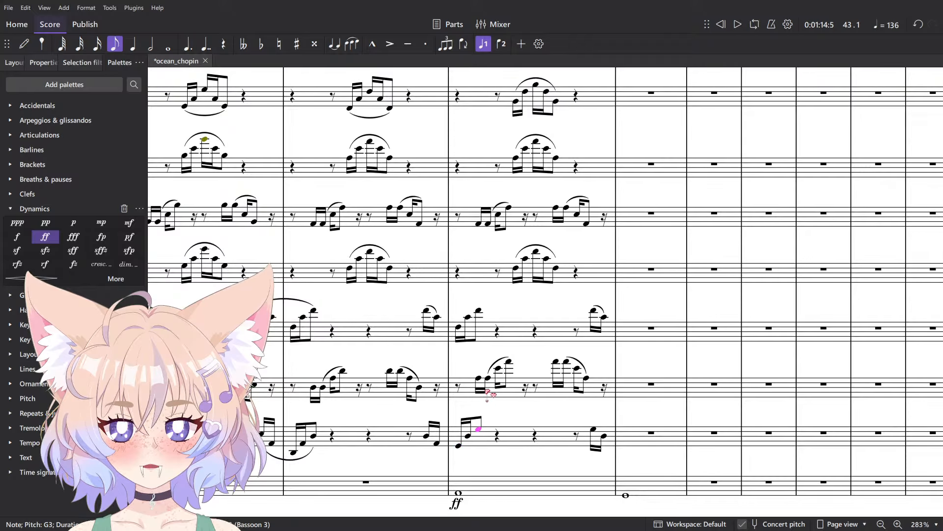
click(488, 379)
click(498, 369)
click(510, 363)
drag(533, 368, 609, 396)
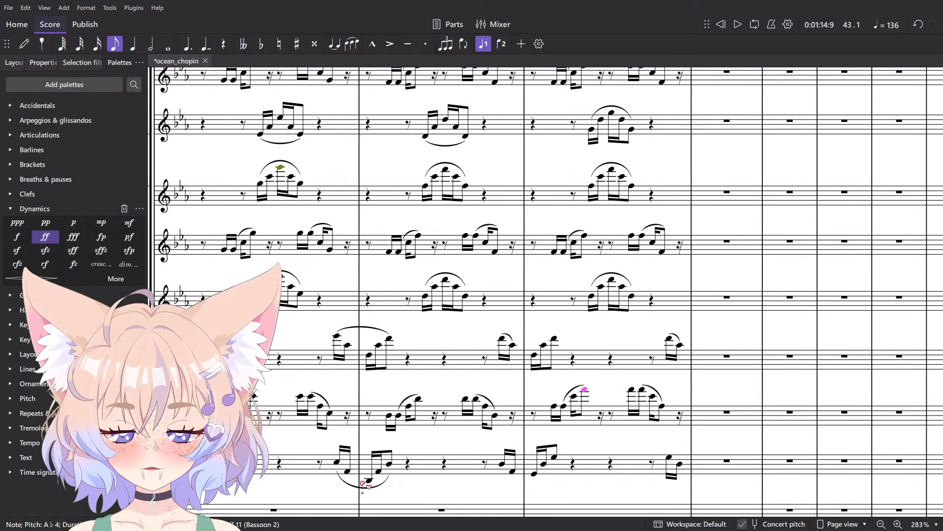
click(378, 471)
click(389, 463)
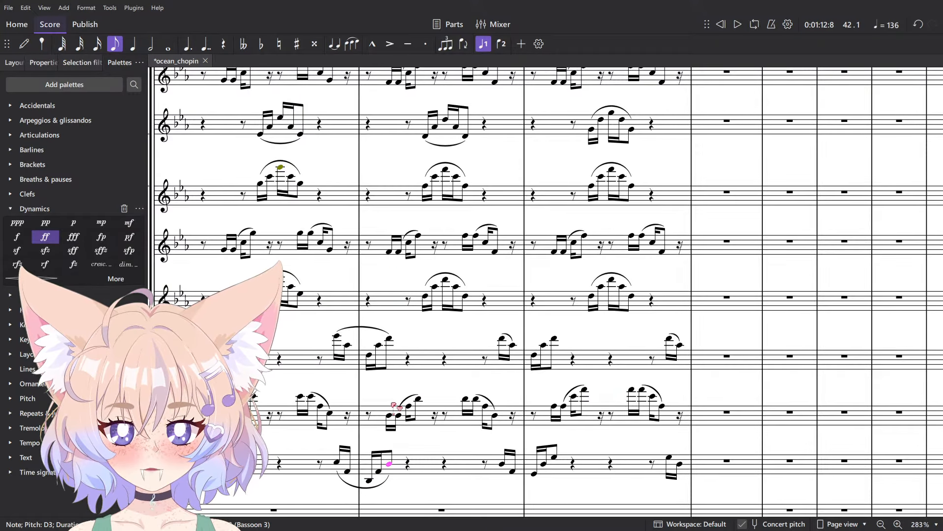
click(390, 415)
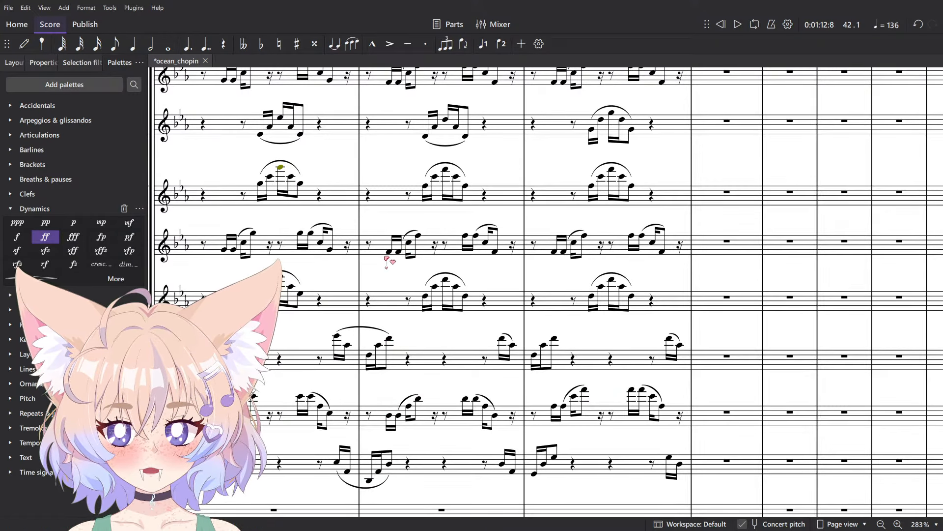
- Check bassoon 1's notes in measure 43 and raise its figure until it starts on A♭3
click(534, 354)
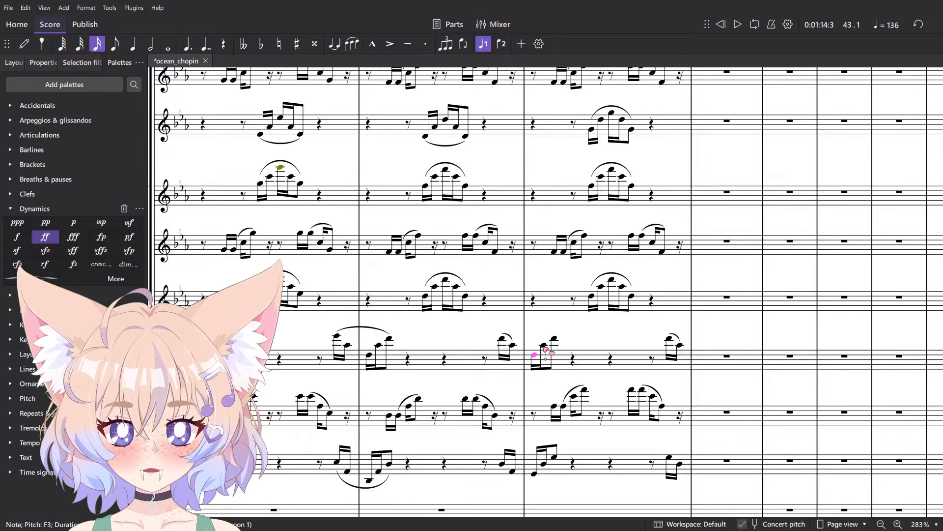
click(554, 339)
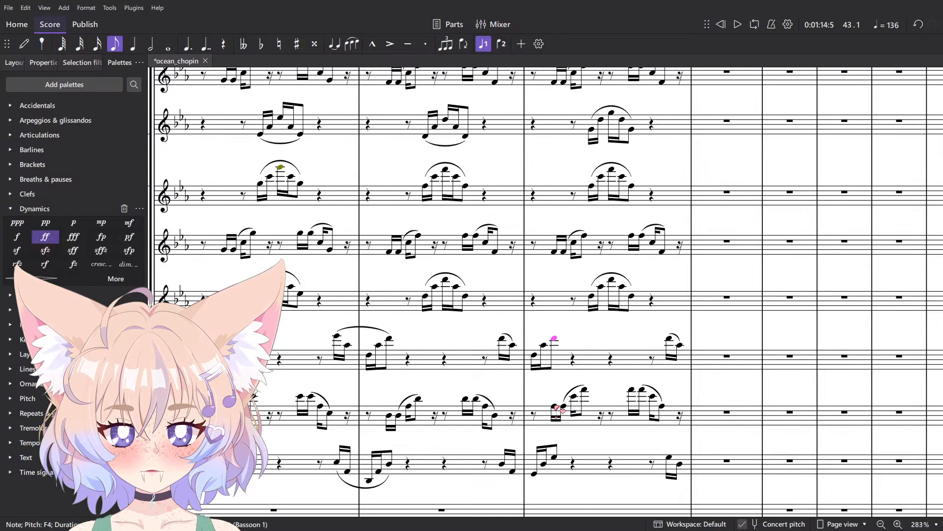
click(567, 367)
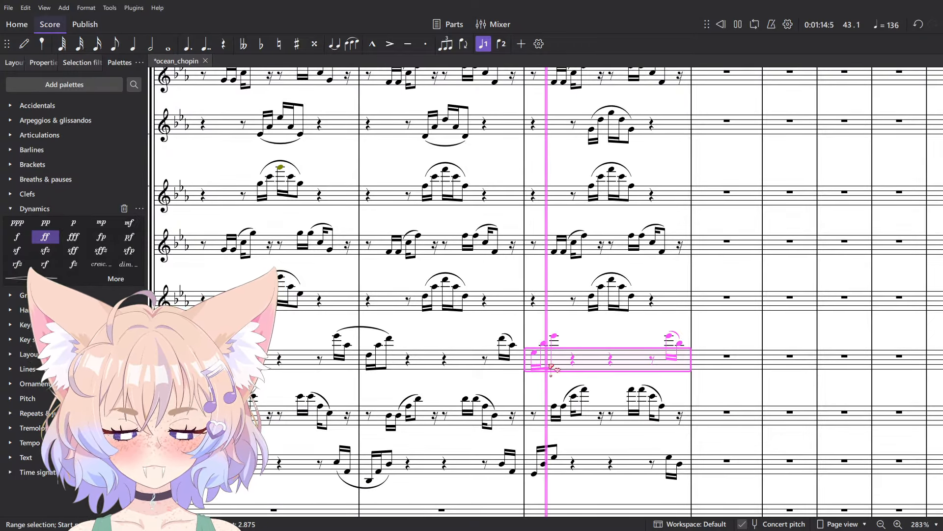
drag(572, 327, 557, 348)
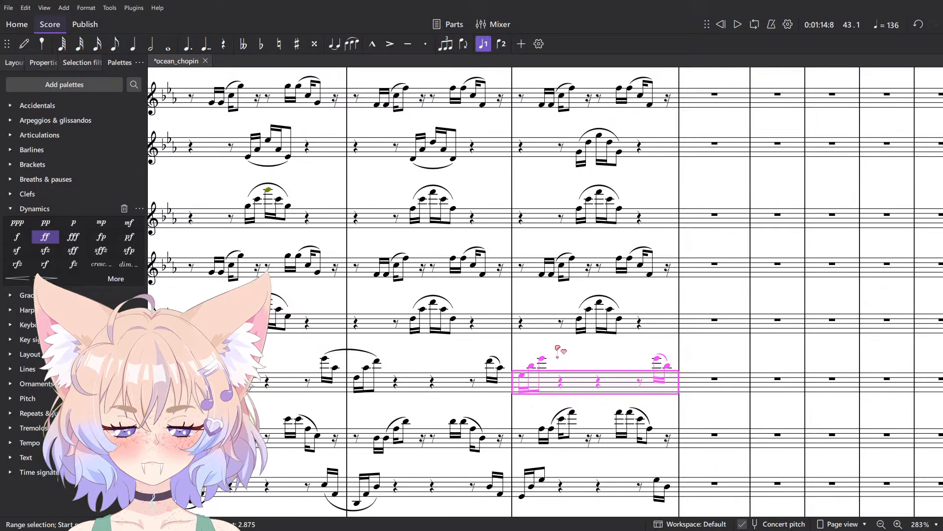
click(522, 375)
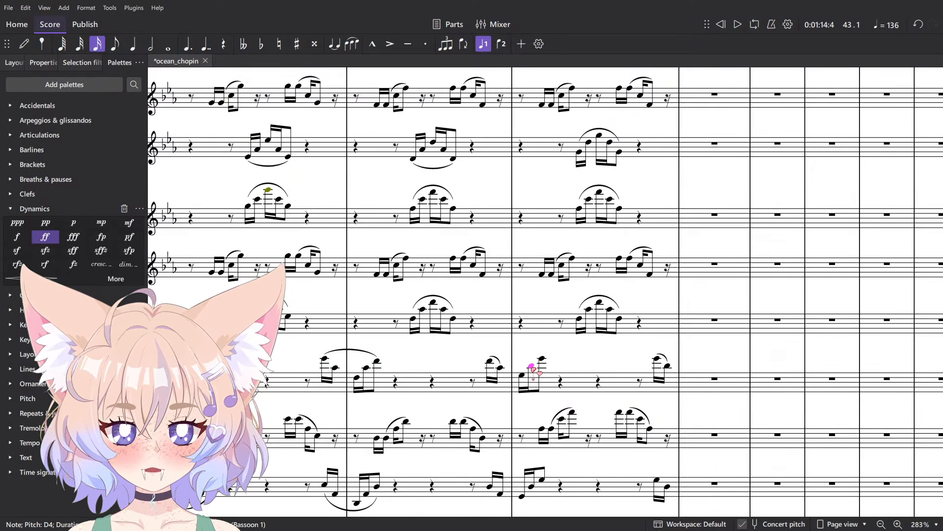
scroll(533, 368, down, 2)
key(ctrl+z)
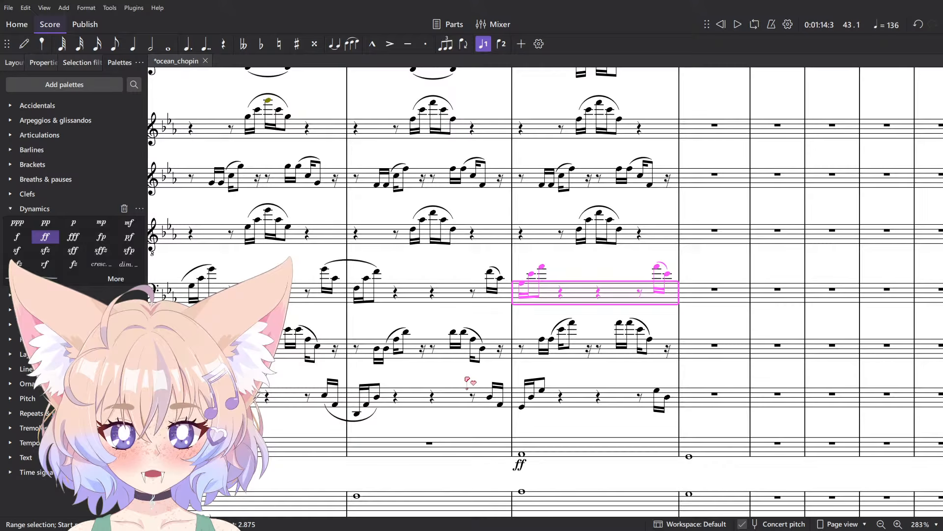
scroll(506, 281, up, 2)
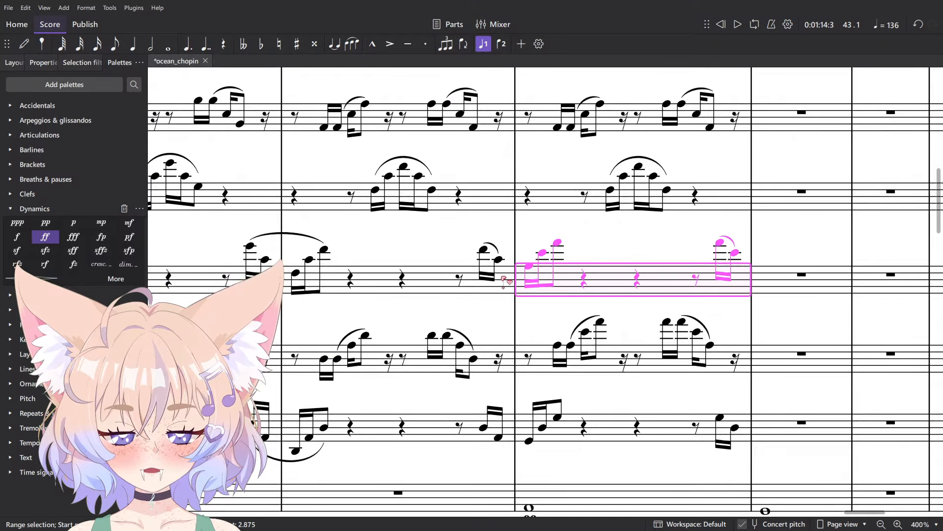
click(528, 266)
scroll(561, 263, up, 2)
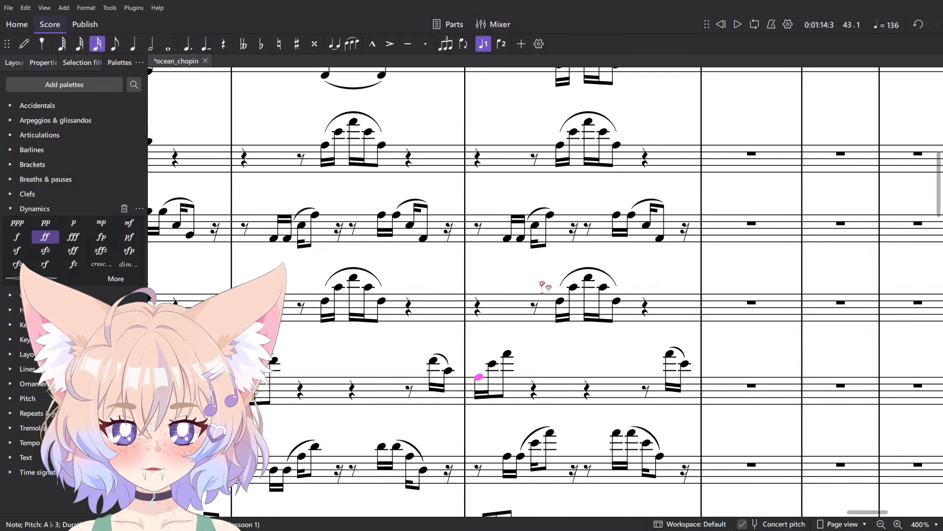
- Raise clarinet 2's figure in measure 43, play it back and check clarinet 1's first note in that measure
click(498, 195)
key(space)
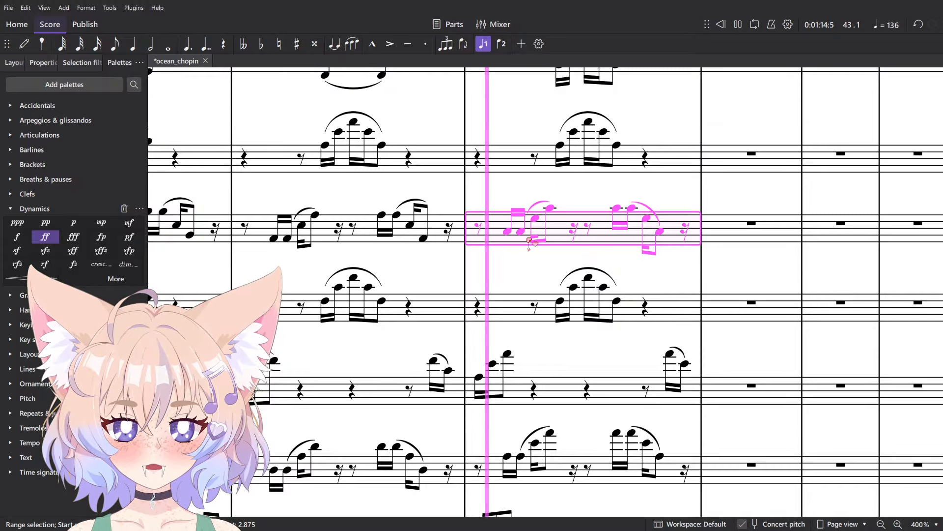
scroll(561, 357, up, 3)
click(561, 323)
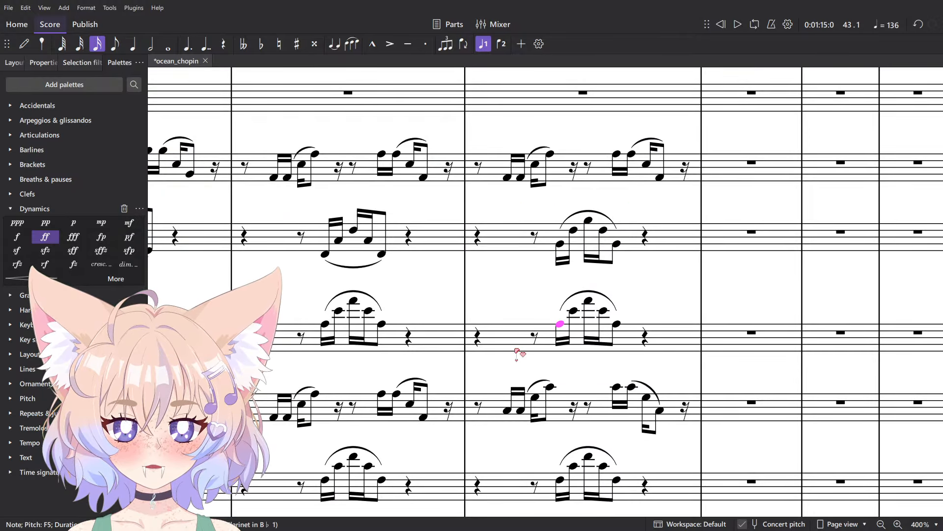
scroll(535, 333, down, 5)
scroll(526, 246, up, 3)
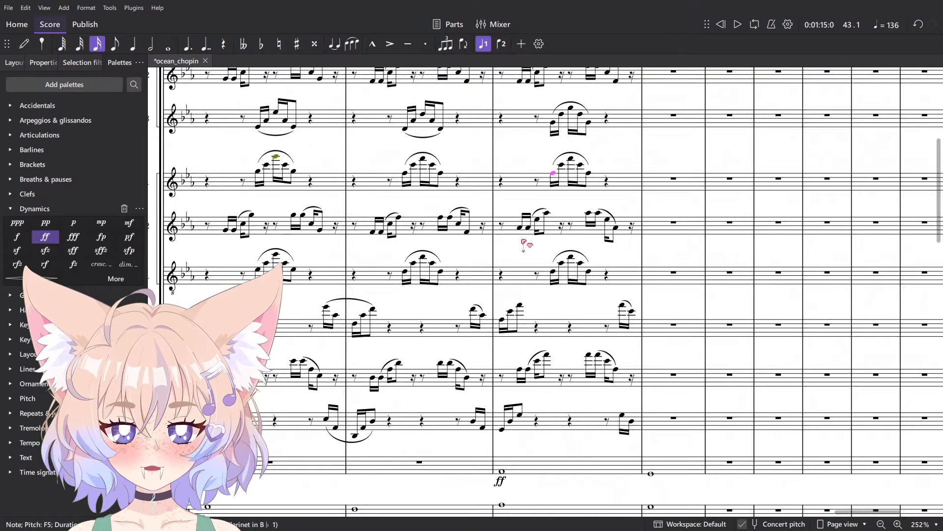
- Check clarinet 1's figure in measure 43, raise flute 1's figure there and play the measure back
drag(554, 158, 619, 165)
click(603, 171)
click(585, 172)
scroll(599, 191, down, 5)
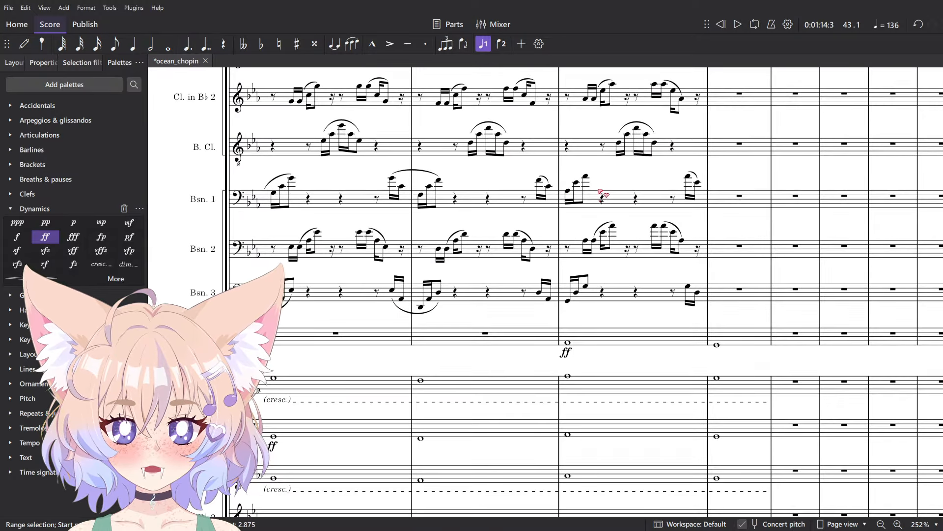
key(space)
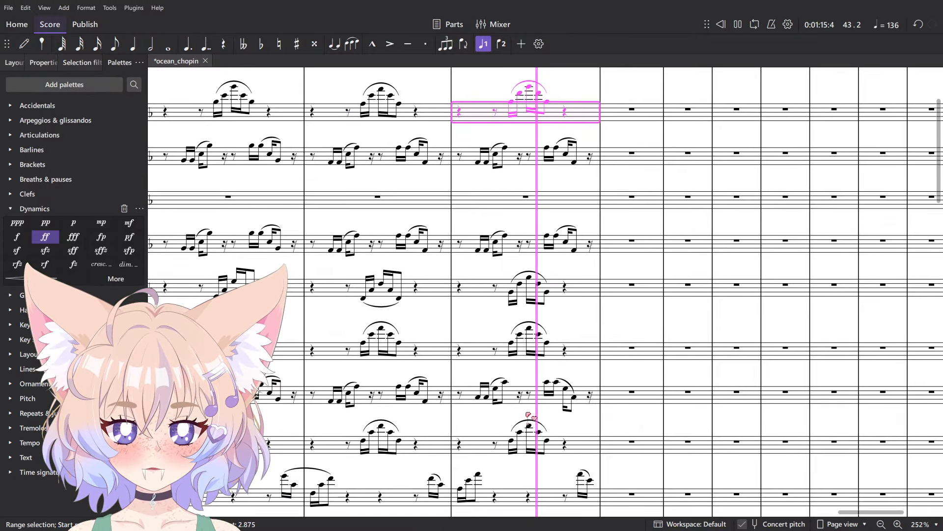
key(space)
scroll(470, 352, down, 3)
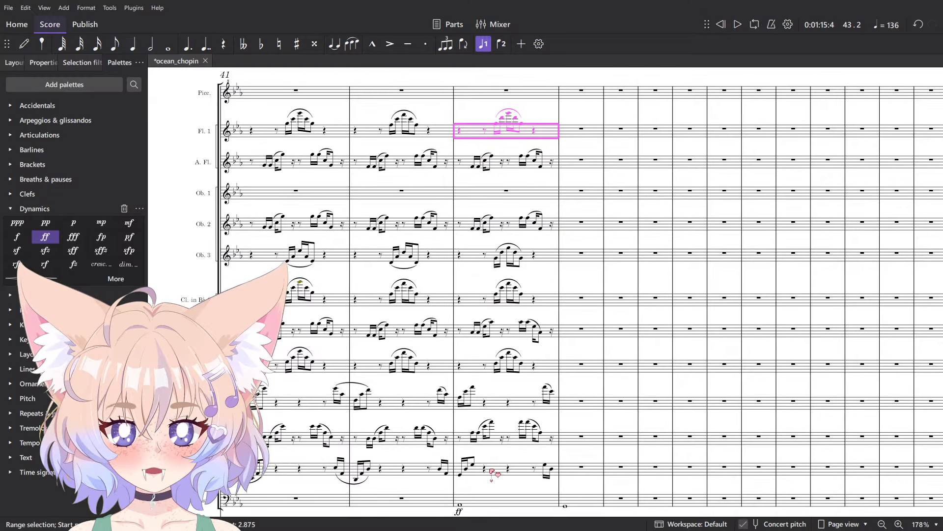
- Undo the woodwind edits in measure 43 and repeat measure 42 from flute 1 down to bassoon 3 into it again
key(ctrl+z)
click(431, 442)
scroll(459, 248, up, 1)
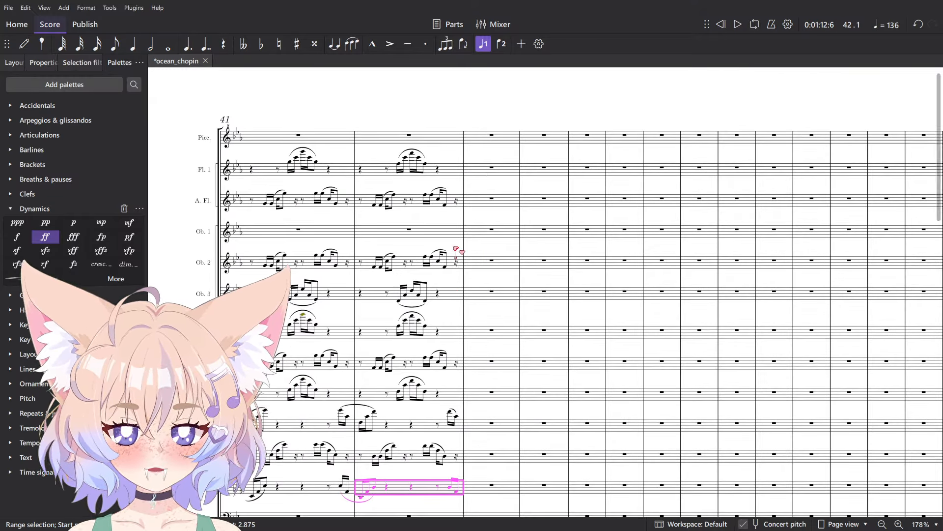
shift+click(463, 176)
key(r)
key(Escape)
scroll(498, 156, up, 2)
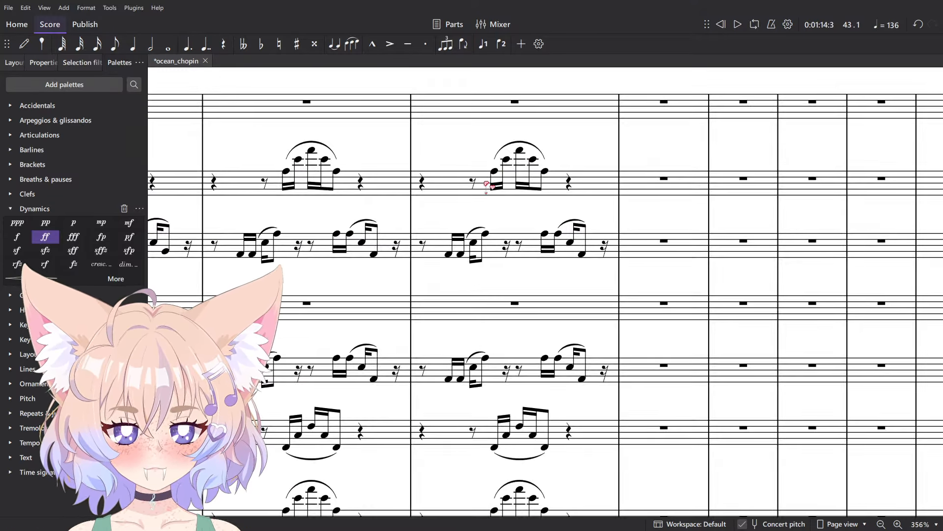
- Switch to the Chopin_Etude_op_25_12 piano score and check the lowest left-hand notes opening measures 43 and 42
scroll(444, 249, down, 8)
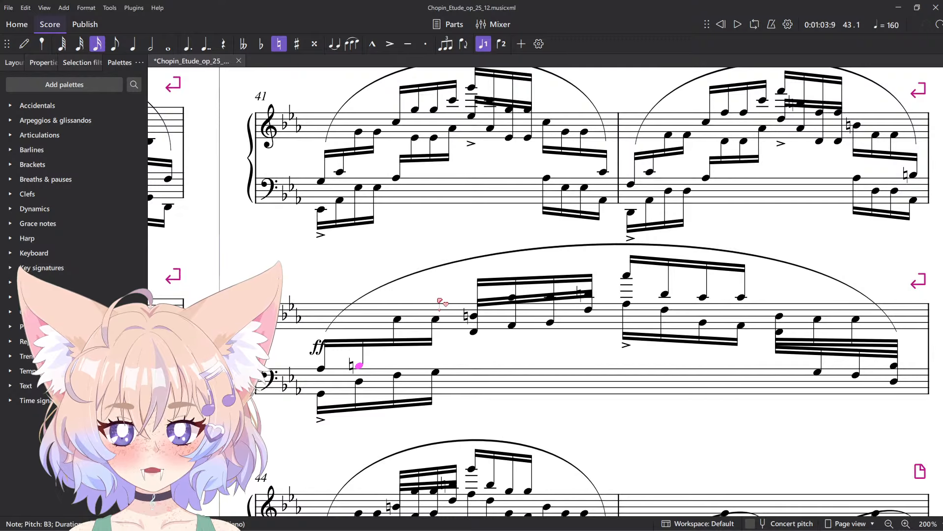
click(322, 395)
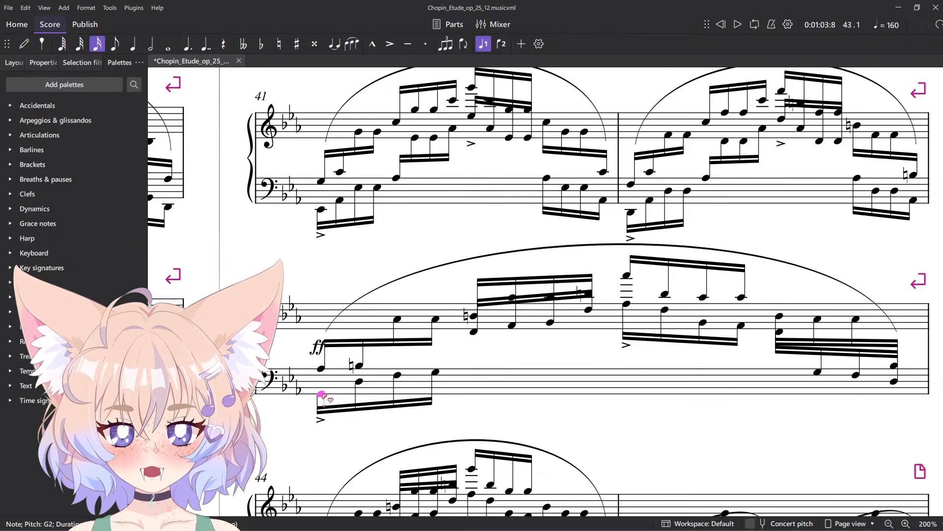
click(634, 213)
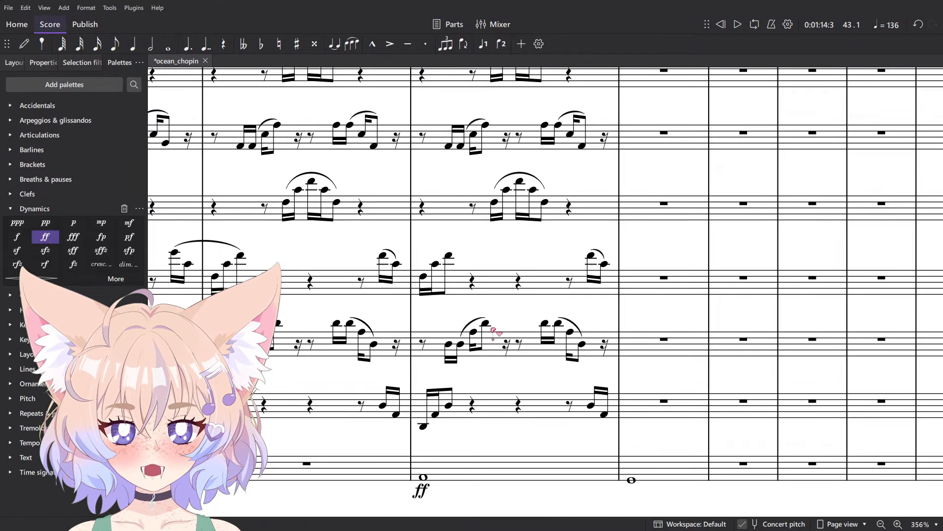
- Return to ocean_chopin, raise bassoon 3's and bassoon 2's figures in measure 43, and check the first notes of bass clarinet and bassoon 1
click(488, 415)
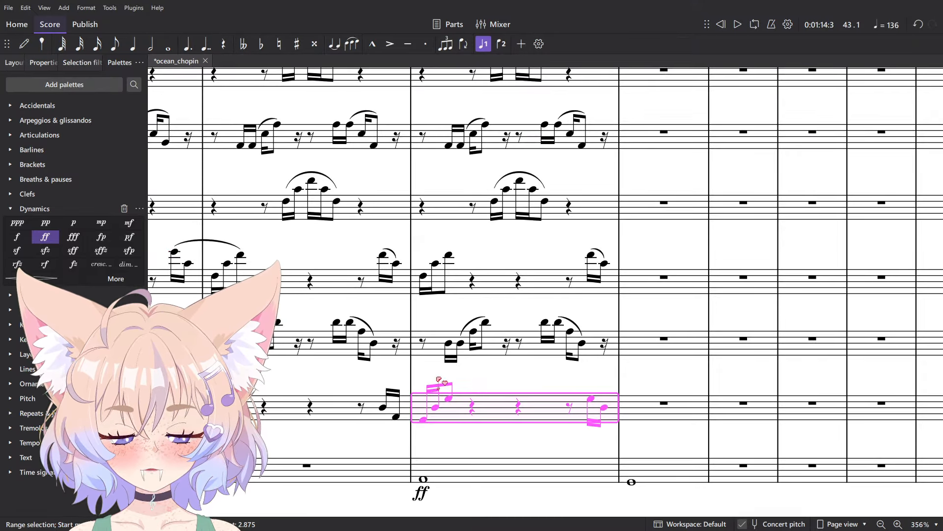
click(446, 339)
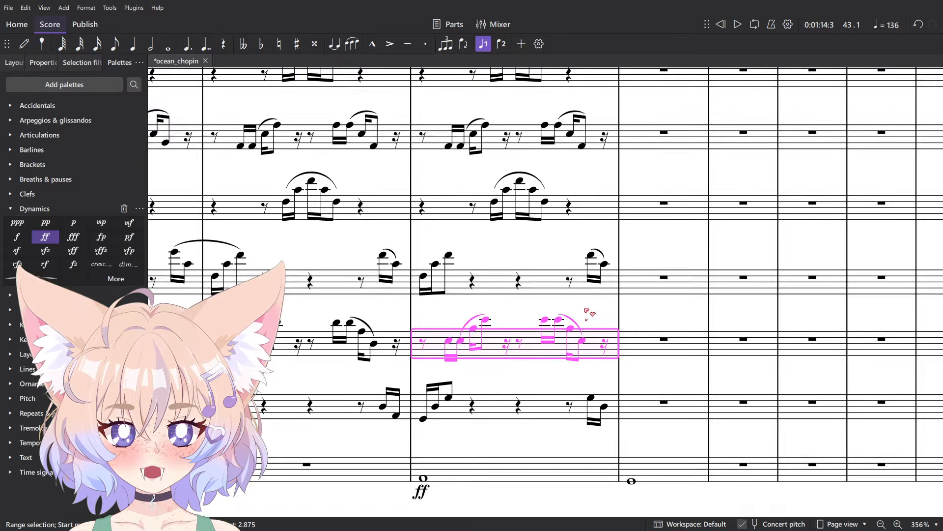
scroll(587, 314, up, 2)
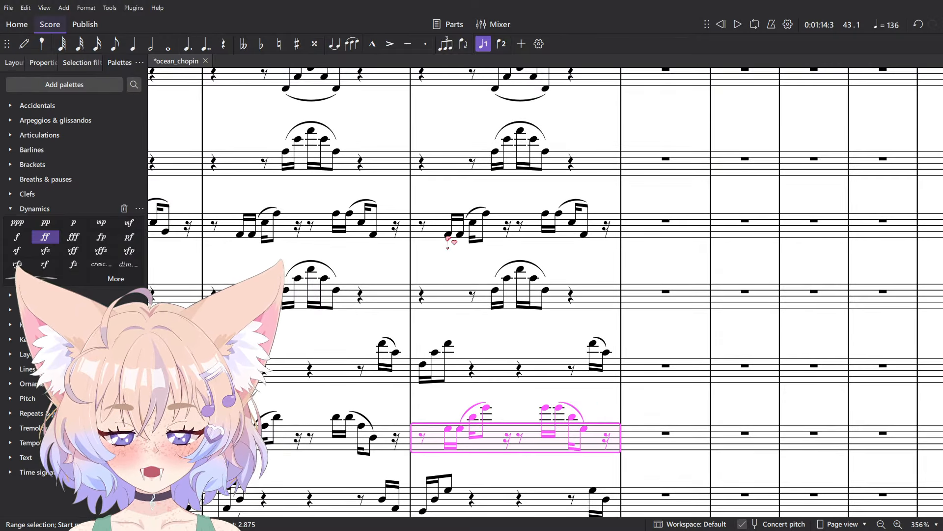
click(493, 290)
click(422, 364)
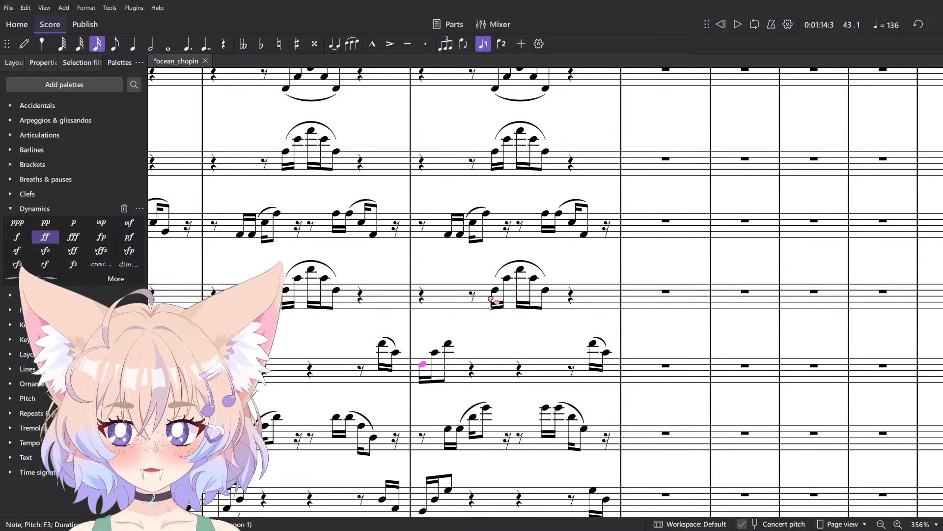
- Raise the bass clarinet's figure in measure 43, then check its top note and bassoon 1's opening note
click(472, 295)
click(428, 303)
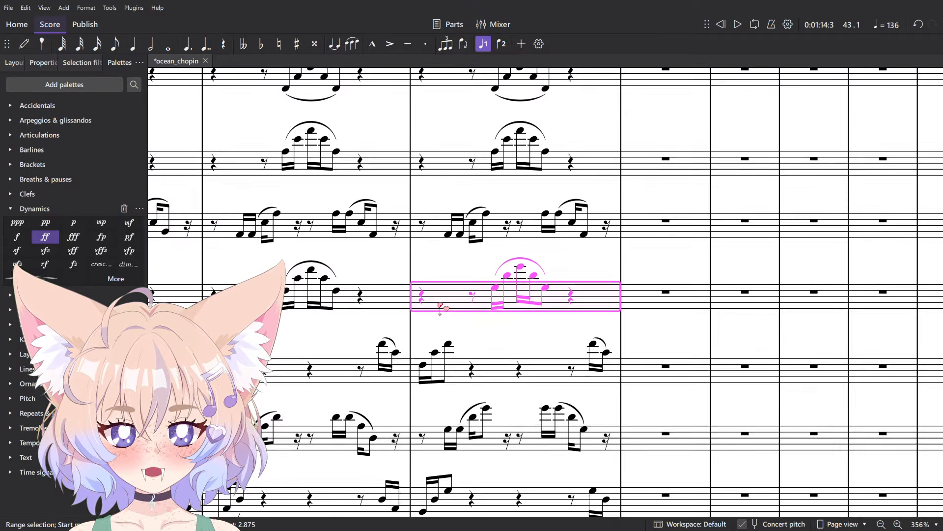
click(422, 370)
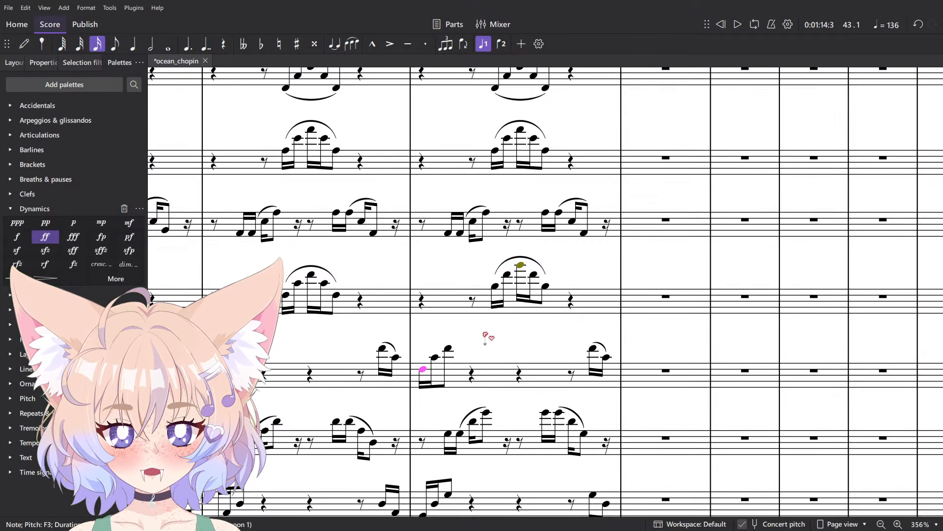
drag(519, 267, 819, 242)
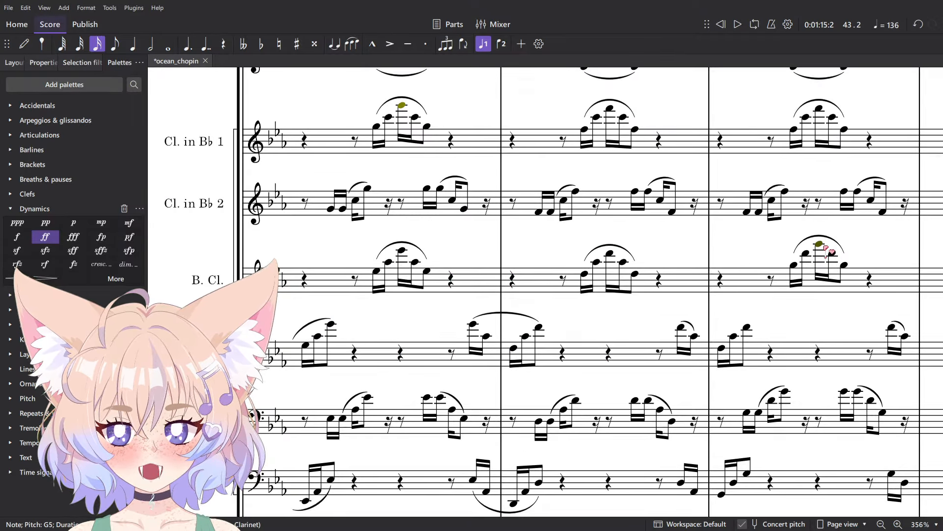
drag(343, 285, 627, 297)
scroll(629, 301, down, 4)
scroll(629, 300, up, 8)
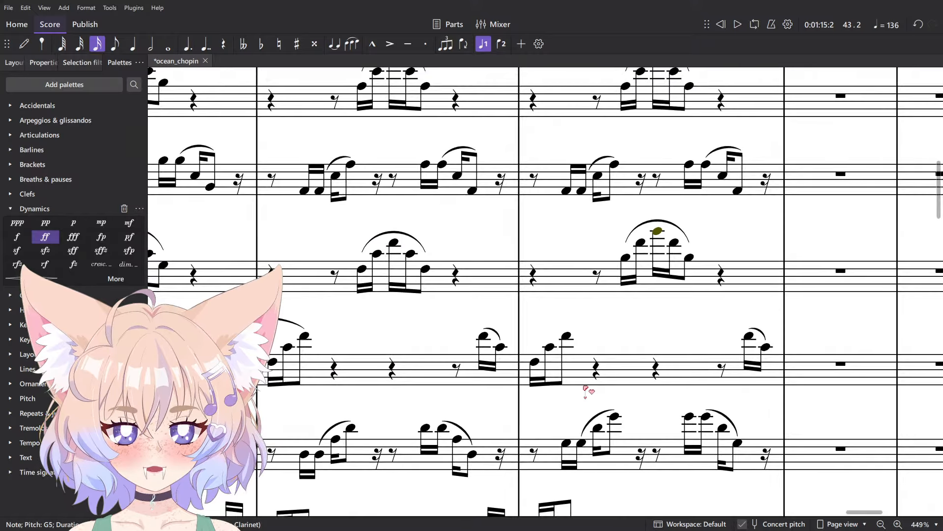
click(531, 360)
scroll(531, 360, down, 3)
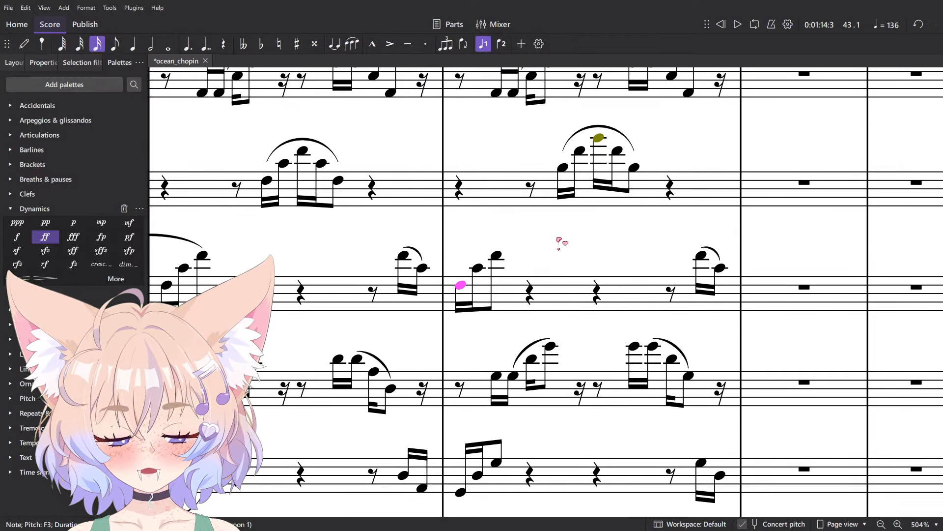
scroll(494, 372, down, 5)
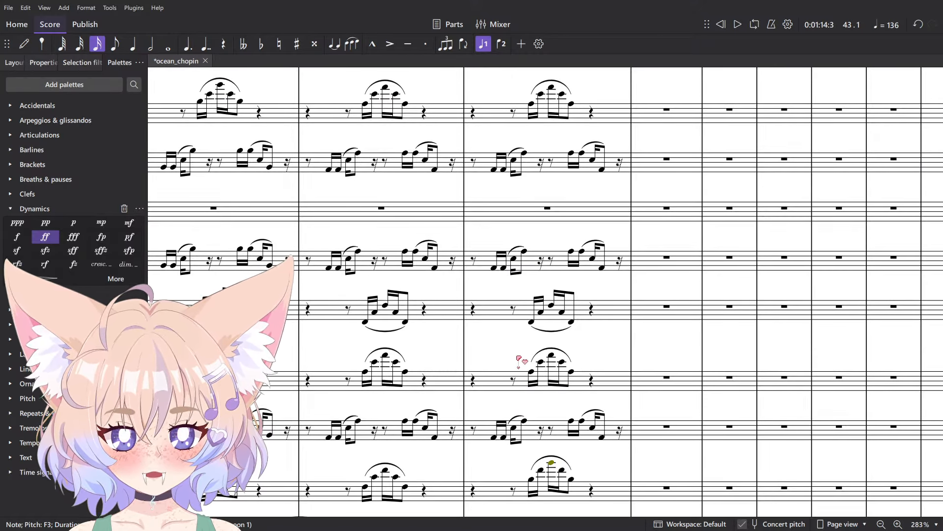
- Raise oboe 3's and flute 1's figures in measure 43 and check flute 1's second note
click(495, 316)
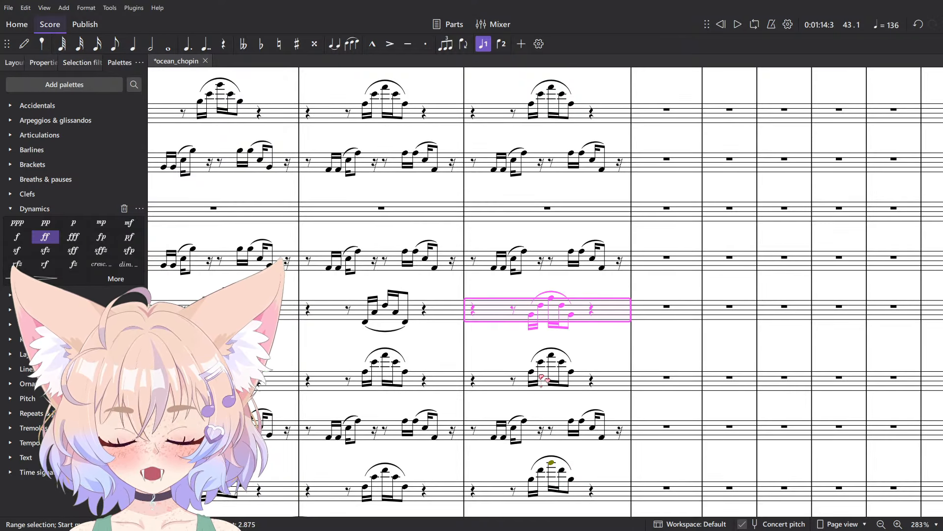
scroll(475, 457, up, 3)
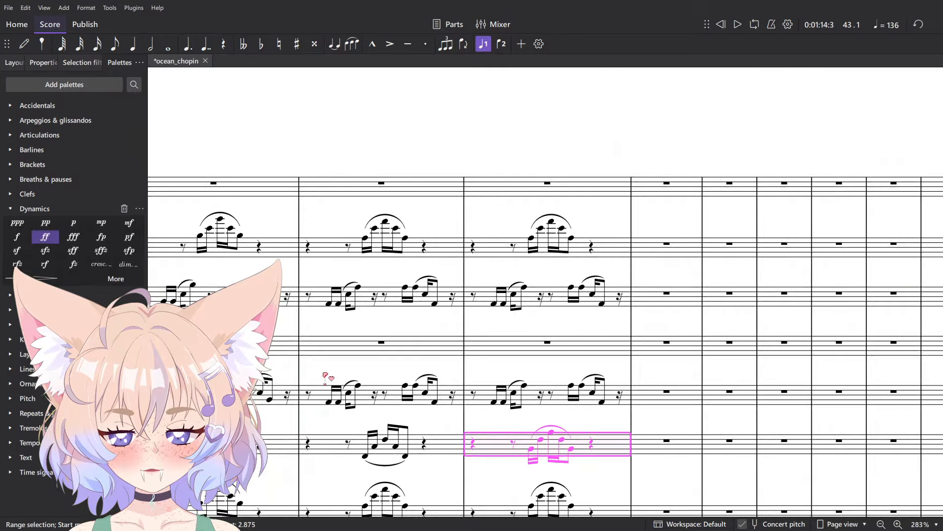
click(322, 369)
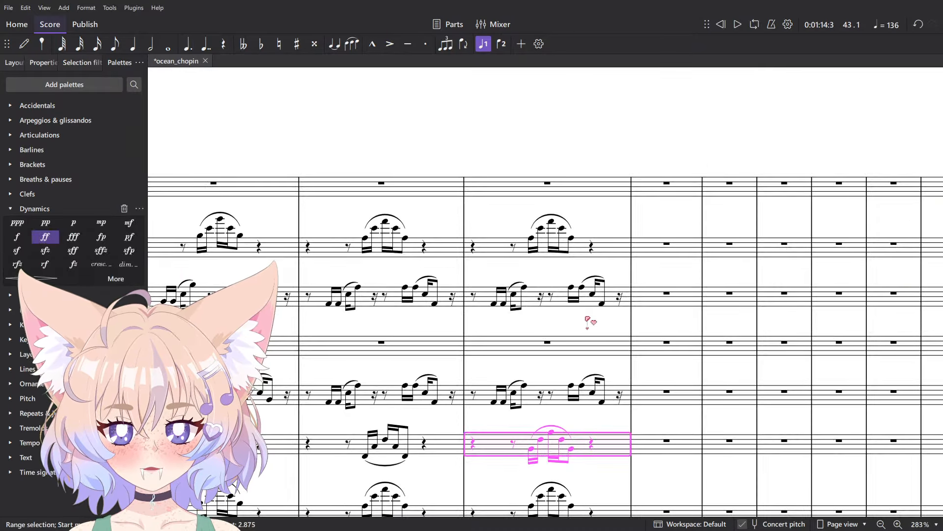
click(498, 246)
scroll(498, 233, up, 1)
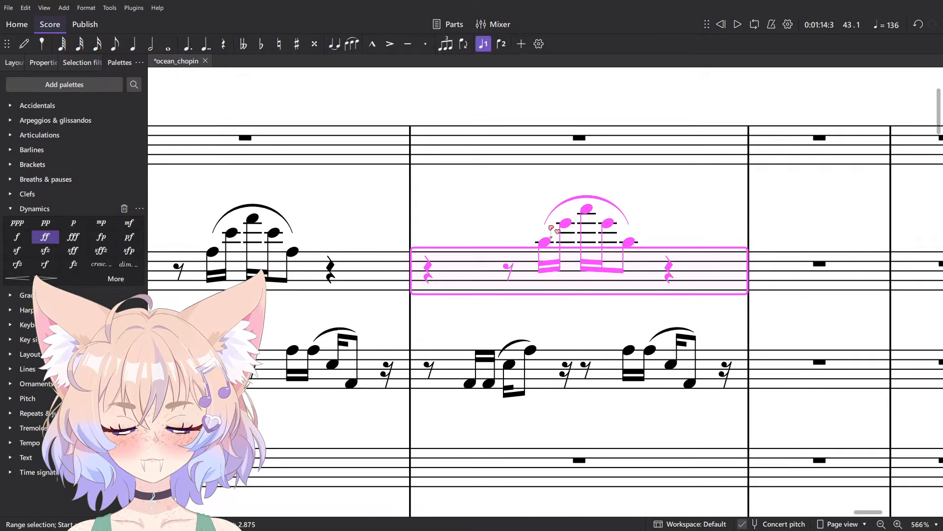
click(565, 223)
scroll(567, 224, up, 1)
scroll(565, 226, down, 1)
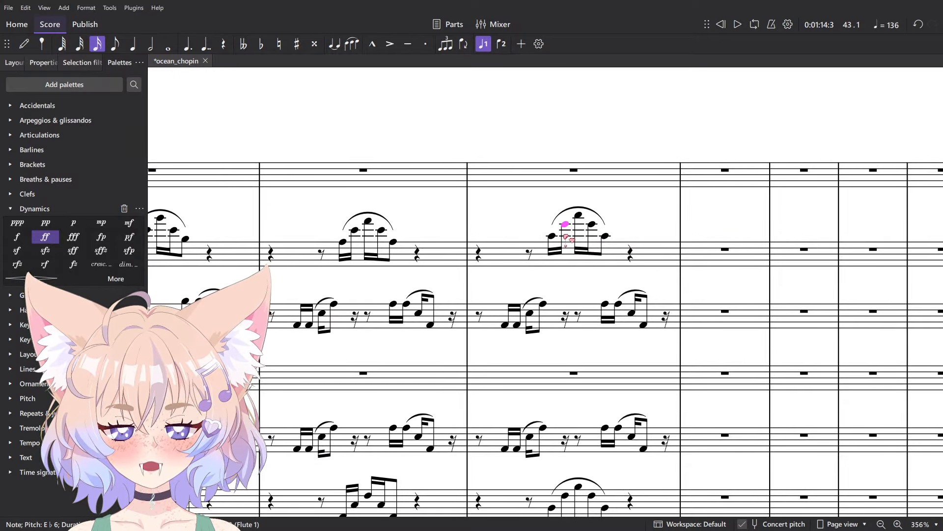
- Raise the figures of alto flute, oboe 2 and clarinet 2 in measure 43
click(486, 319)
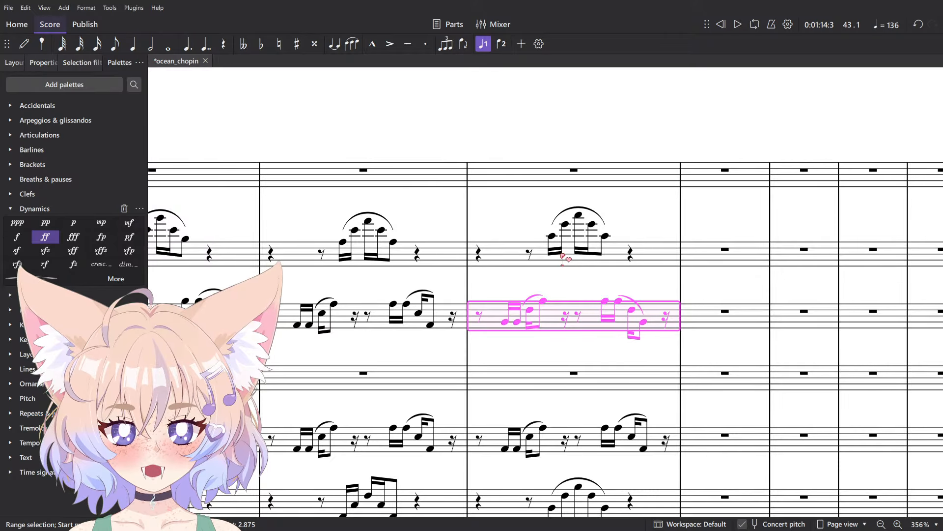
scroll(492, 352, down, 2)
scroll(484, 346, down, 3)
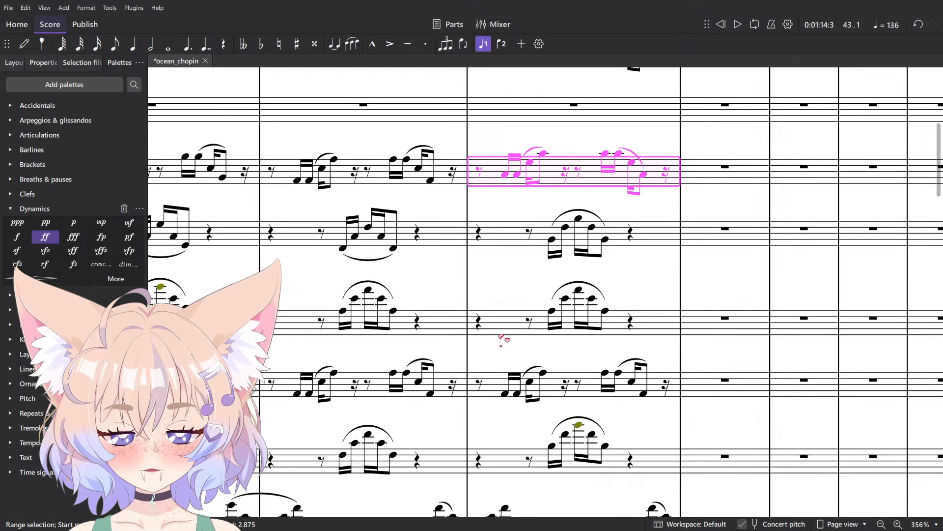
click(521, 385)
key(Up)
key(Up)
key(Up)
scroll(532, 368, down, 3)
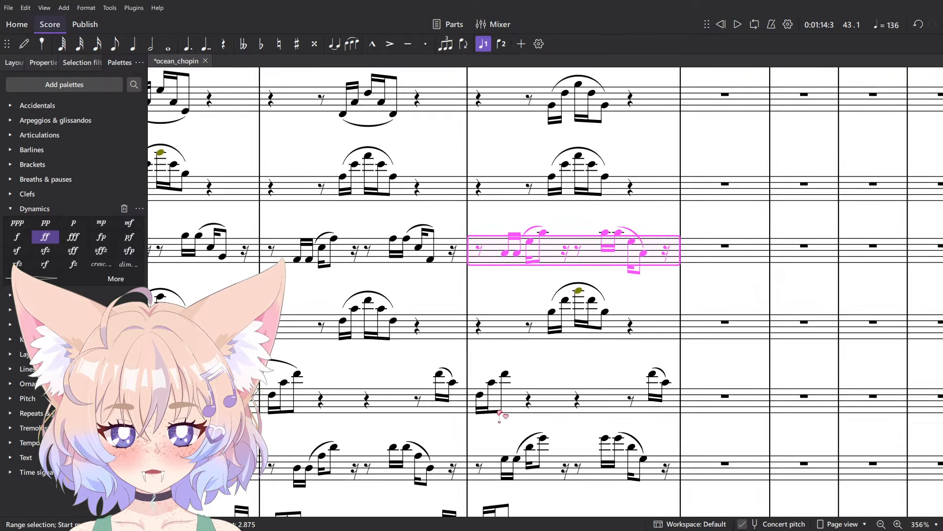
- Raise bassoon 1's figure in measure 43 and check bassoon 2's first note there
click(480, 394)
click(549, 399)
scroll(550, 400, down, 3)
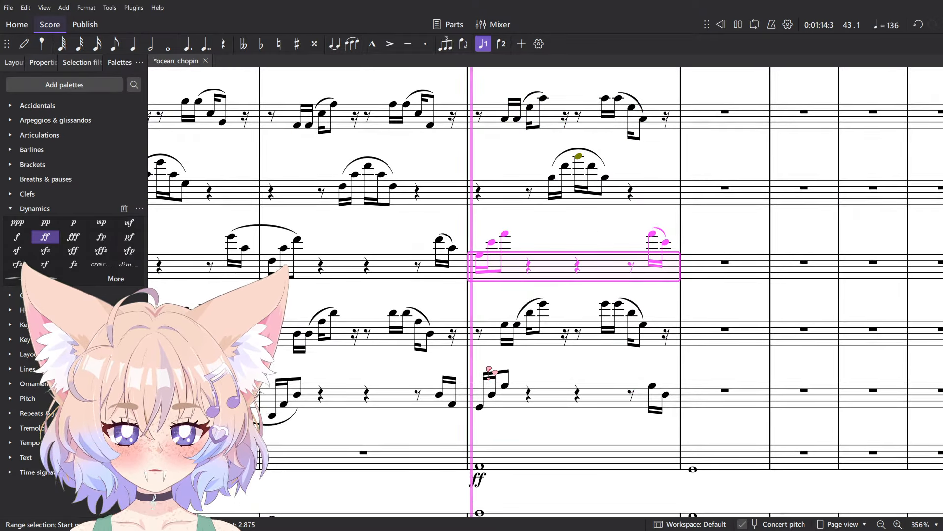
click(506, 326)
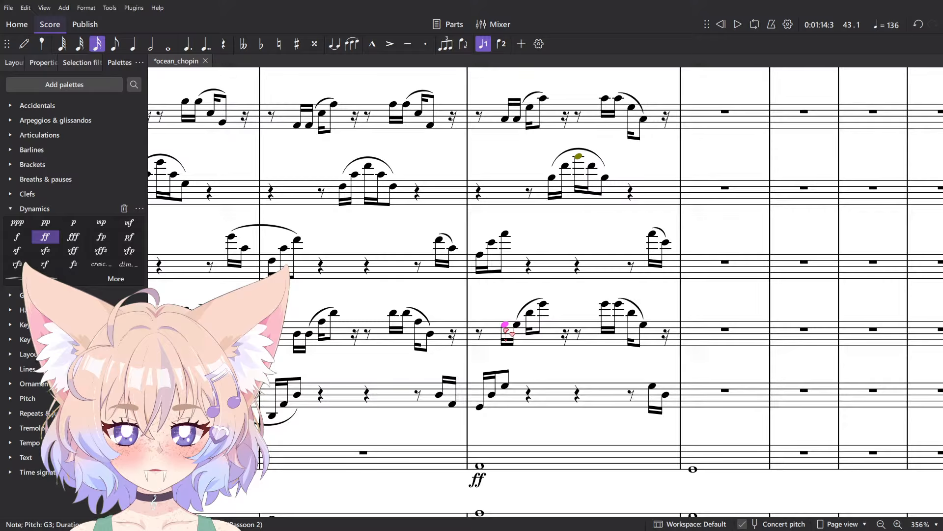
- Select the matching E♭ notes in measure 43 from flute 1 down to bassoon 3 and lower them to B natural
click(528, 396)
scroll(527, 395, down, 3)
click(521, 393)
scroll(528, 383, up, 10)
shift+click(512, 367)
scroll(514, 372, up, 1)
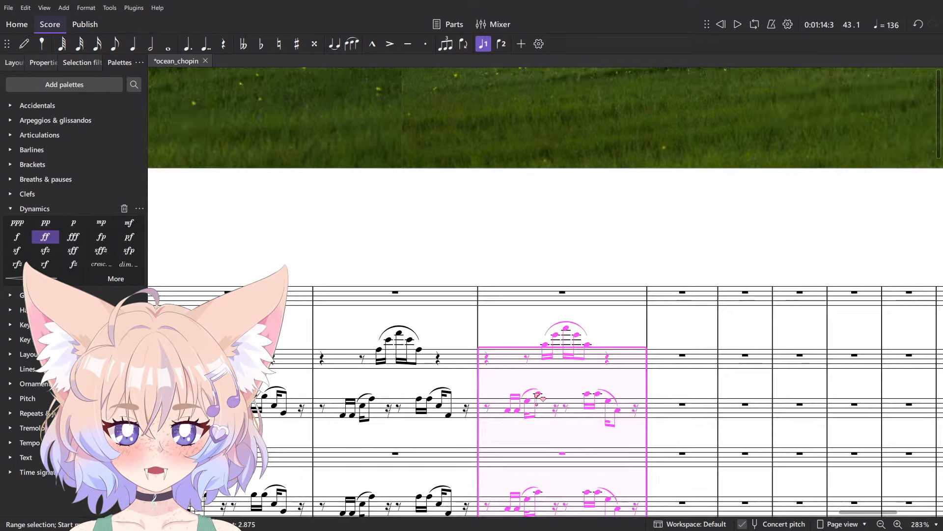
scroll(539, 396, up, 5)
right_click(523, 415)
mouse_move(590, 369)
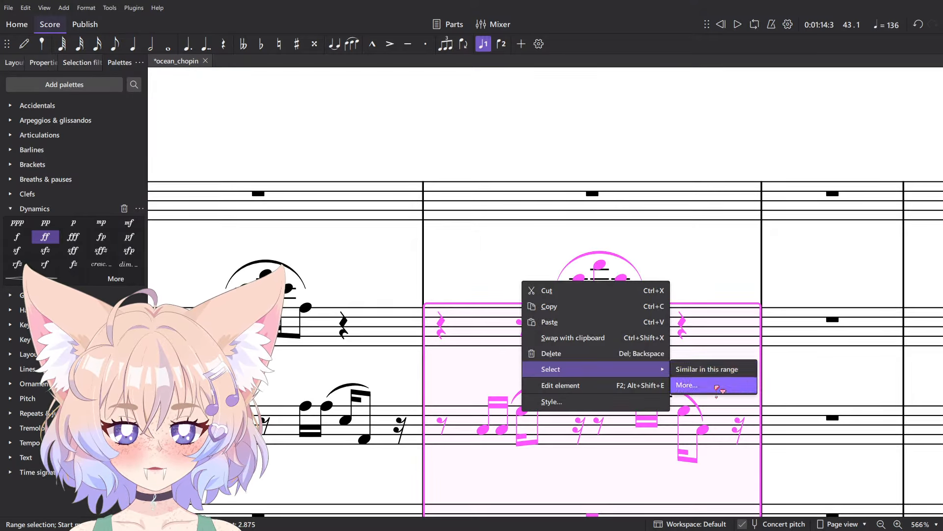
click(720, 388)
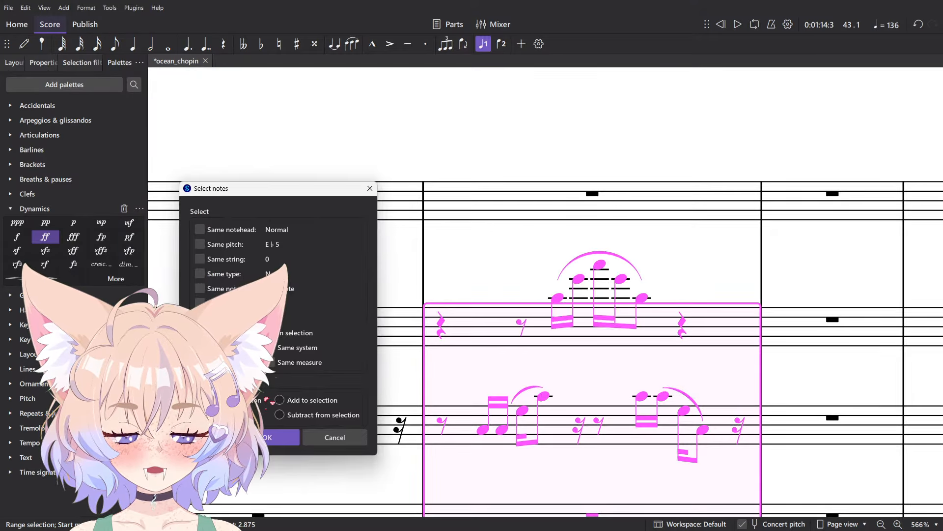
click(282, 441)
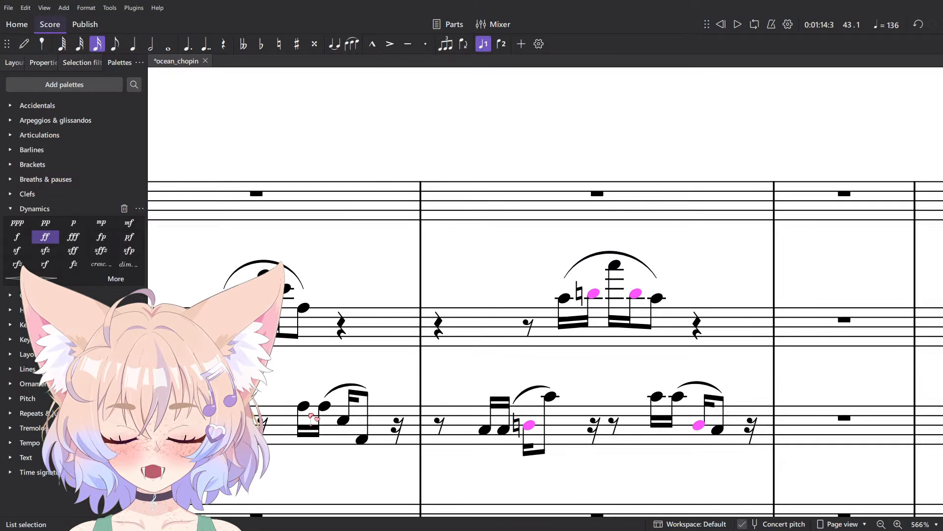
- Play back measure 43 to hear the woodwinds with the B naturals
scroll(339, 418, down, 5)
key(Escape)
key(space)
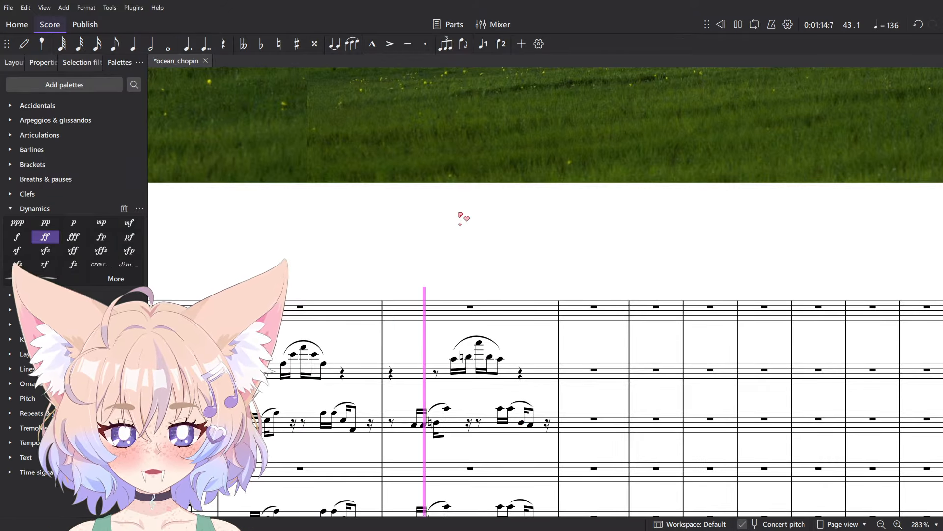
scroll(345, 231, down, 3)
key(space)
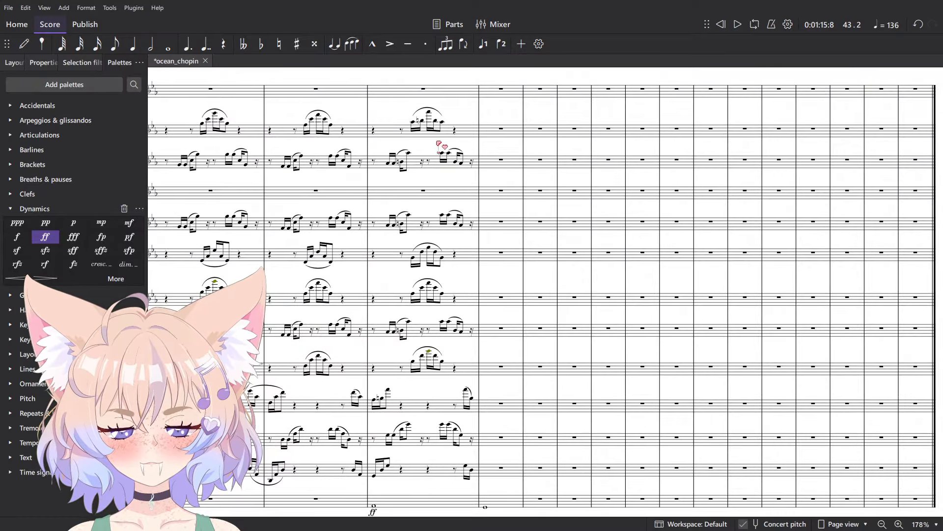
- Copy flute 1's measure 43 figure into the piccolo part, mark it f and play the measure back
click(466, 96)
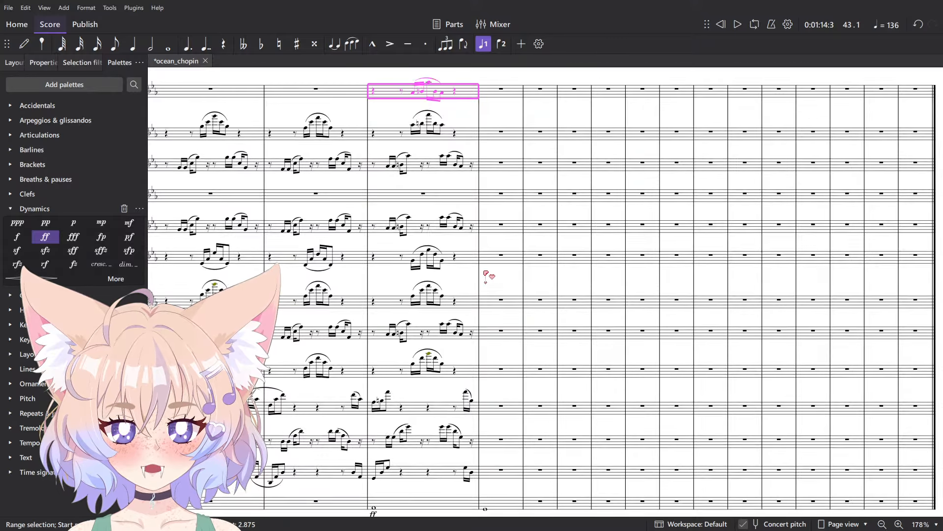
scroll(486, 273, up, 5)
key(Escape)
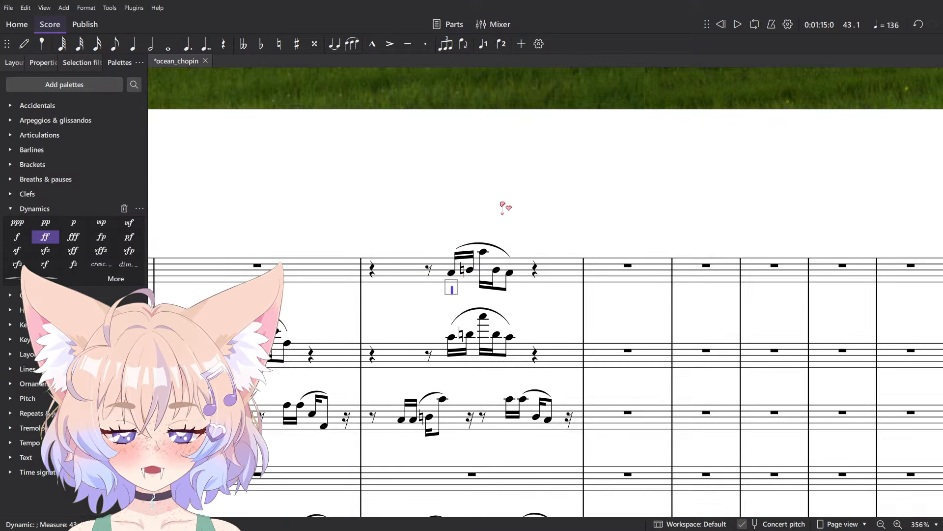
scroll(458, 251, down, 5)
key(space)
key(space)
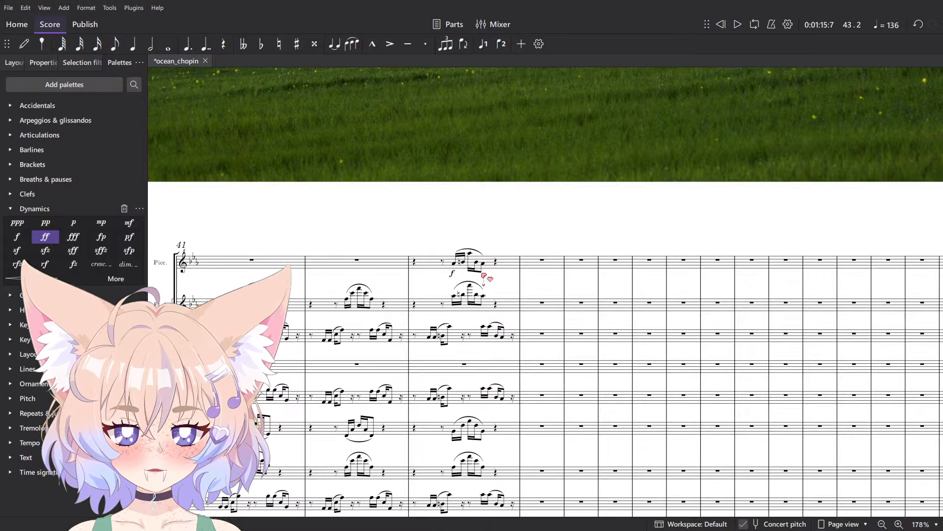
- Change the piccolo's dynamic in measure 43 to ff, listen to it and save the score
scroll(482, 268, down, 3)
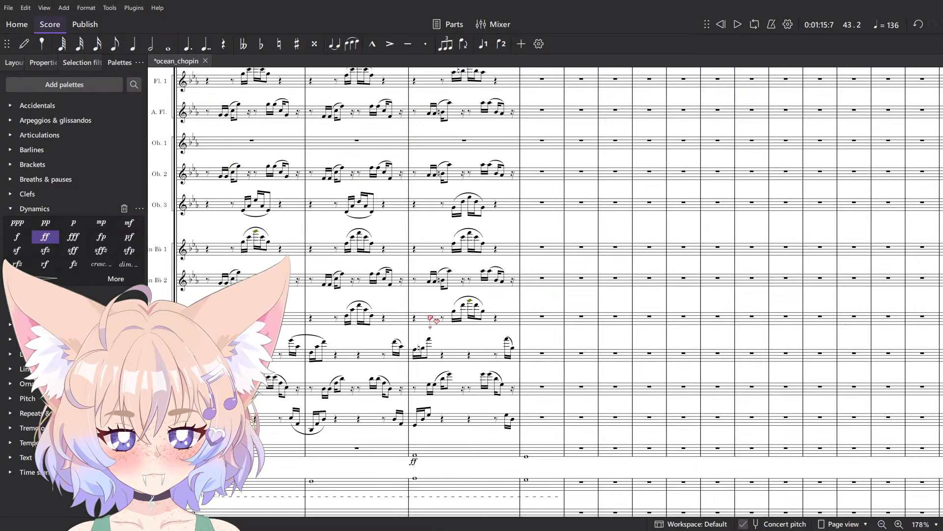
scroll(496, 221, up, 5)
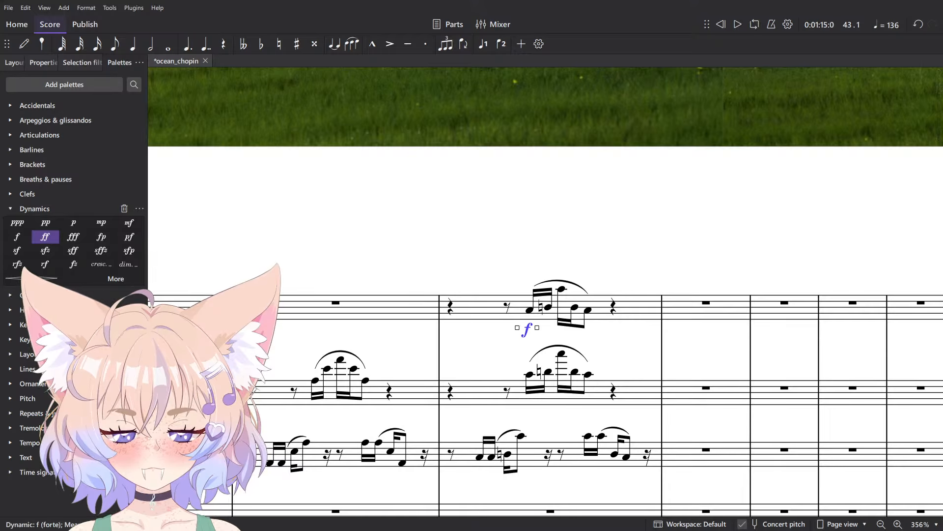
click(45, 237)
key(space)
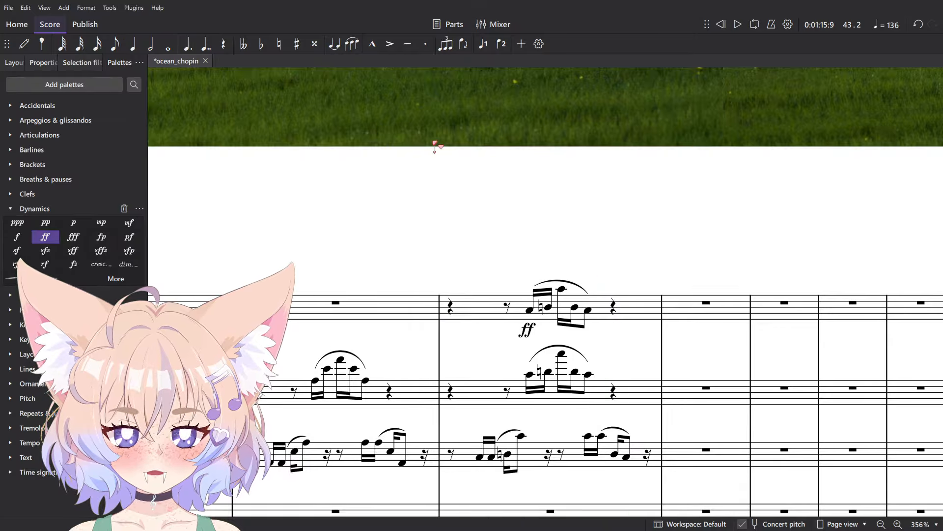
scroll(536, 211, down, 5)
scroll(536, 212, down, 1)
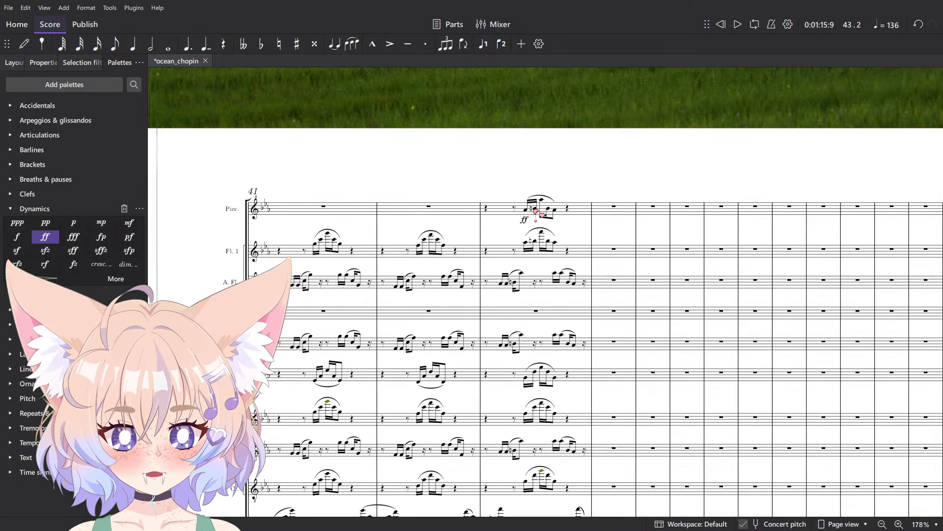
scroll(538, 212, down, 3)
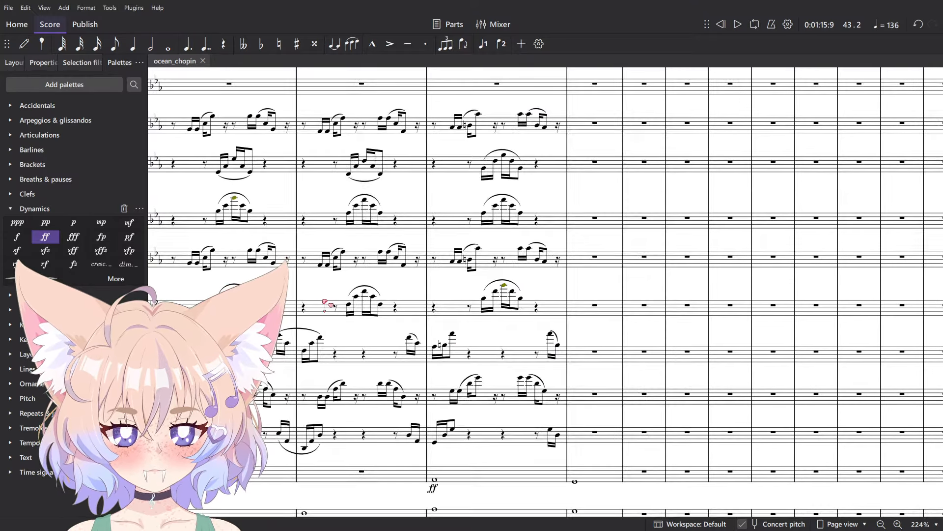
- Return to the page before measure 41 and play the woodwind passage leading into measure 43
scroll(325, 302, left, 4)
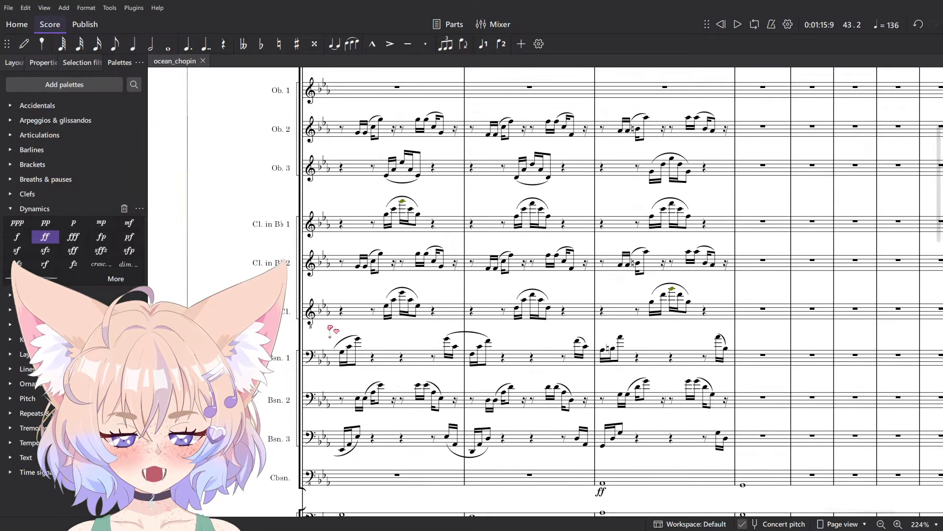
scroll(546, 292, right, 10)
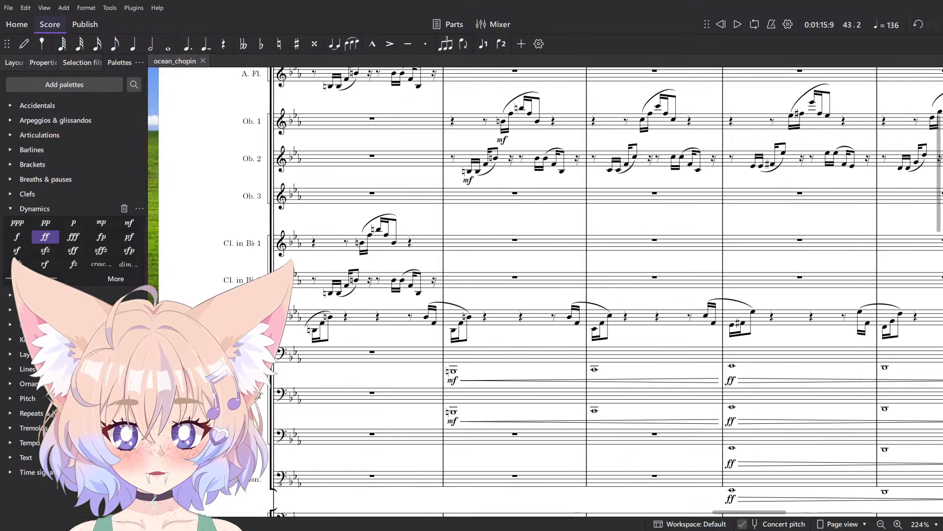
scroll(545, 292, right, 8)
ctrl+scroll(442, 369, up, 1)
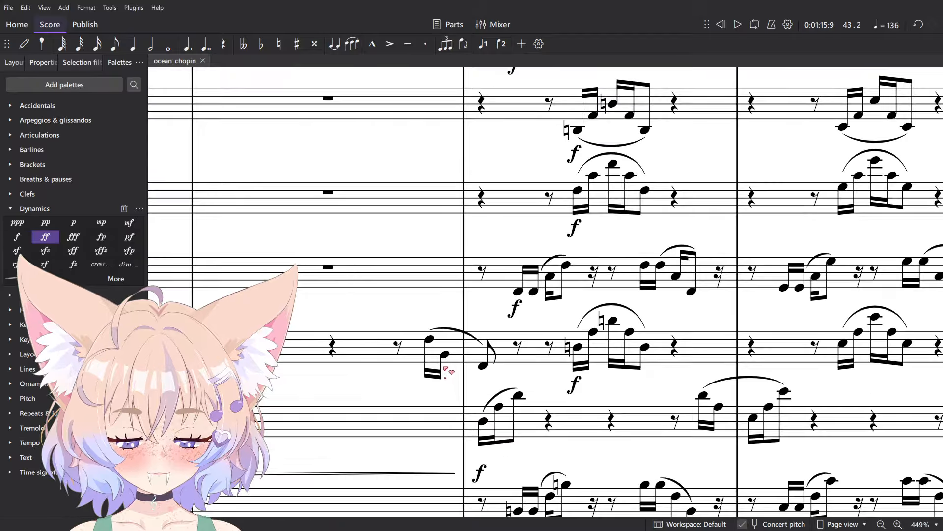
ctrl+scroll(459, 241, down, 2)
ctrl+scroll(601, 261, up, 5)
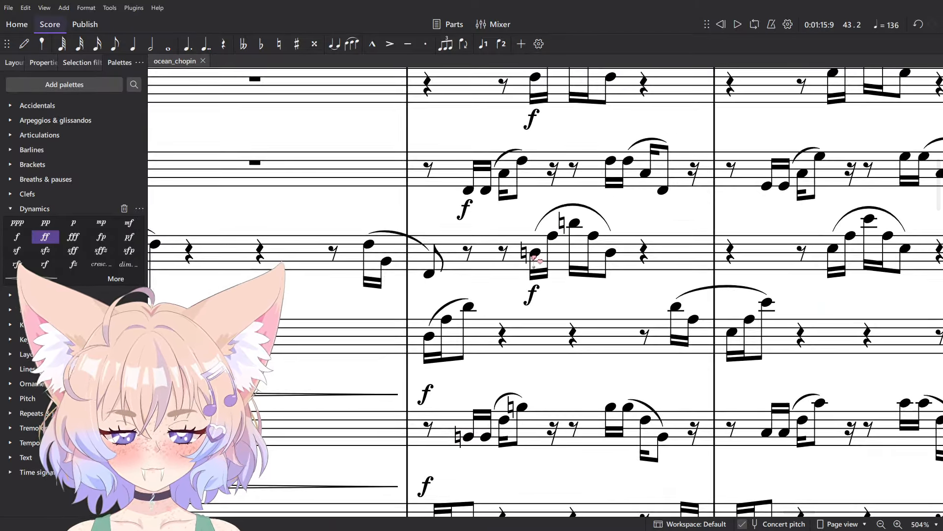
ctrl+scroll(604, 262, down, 3)
key(space)
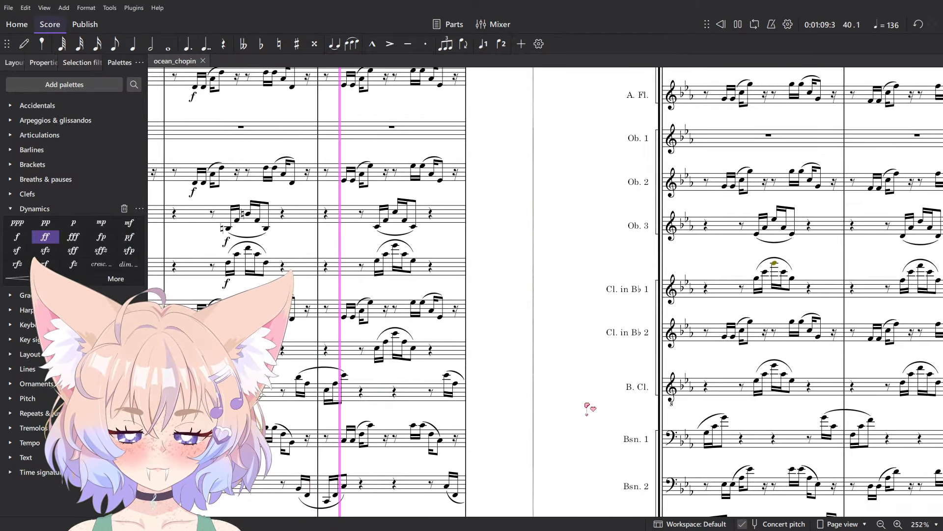
- Play the woodwind passage from measure 39 through the end of measure 43
click(440, 319)
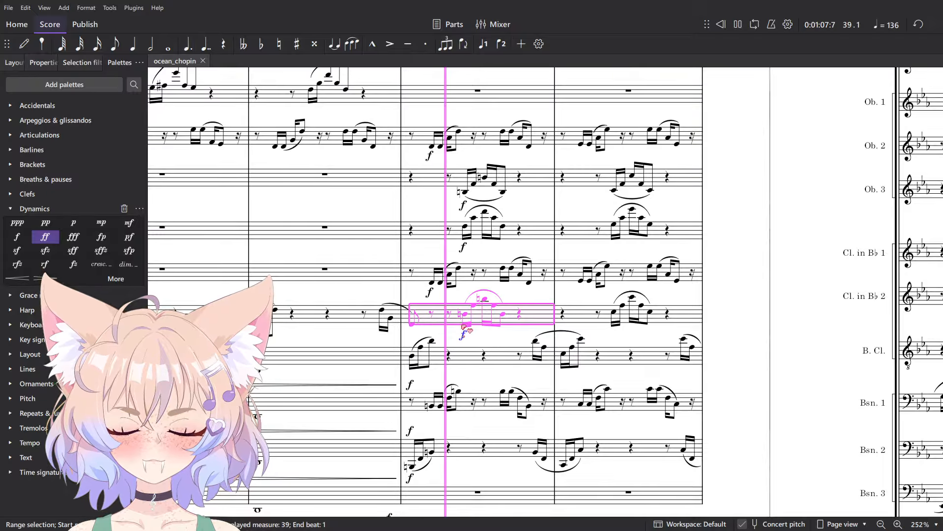
key(space)
ctrl+scroll(463, 366, down, 2)
key(space)
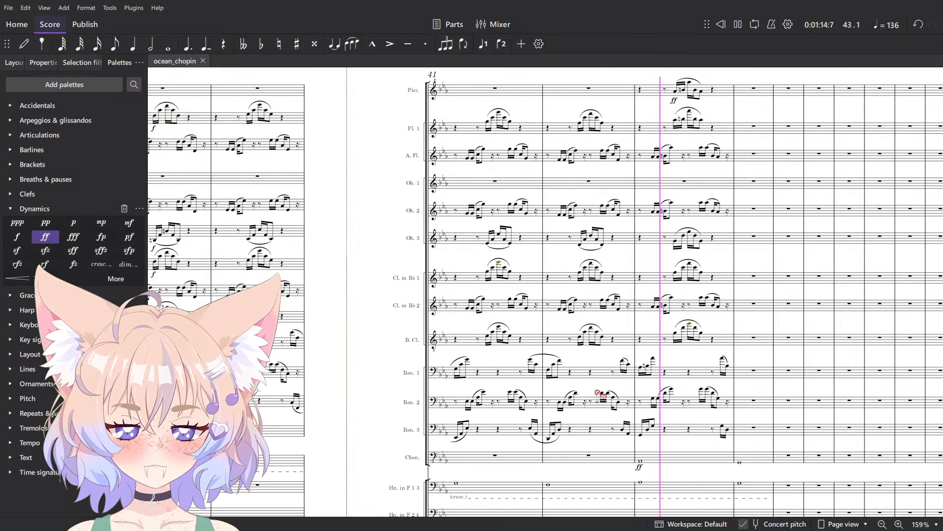
key(space)
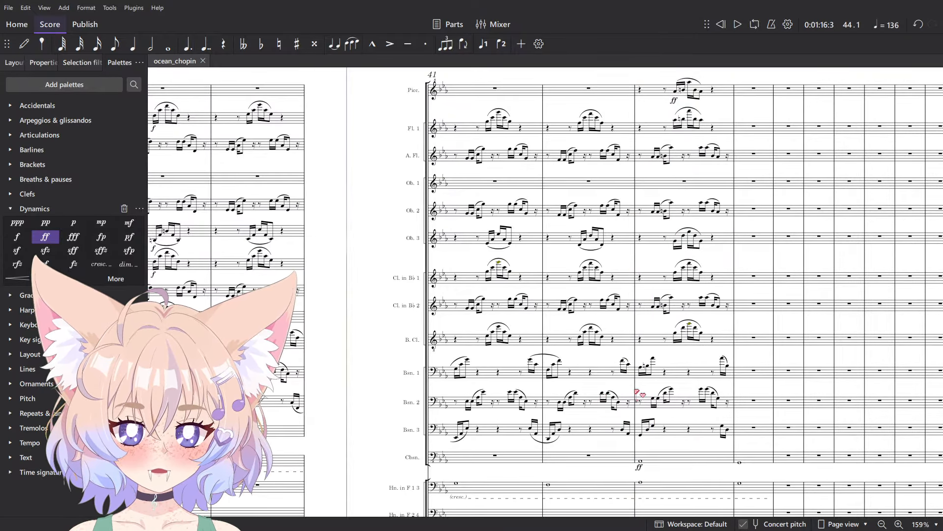
- Repeat measure 43 of the woodwinds, from piccolo down to bassoon 3, into measure 44
scroll(656, 150, up, 4)
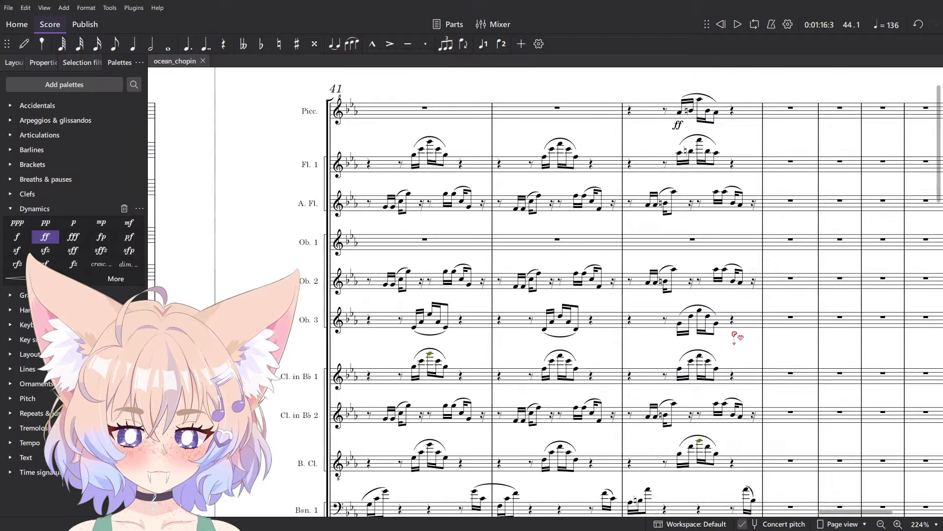
scroll(749, 359, down, 3)
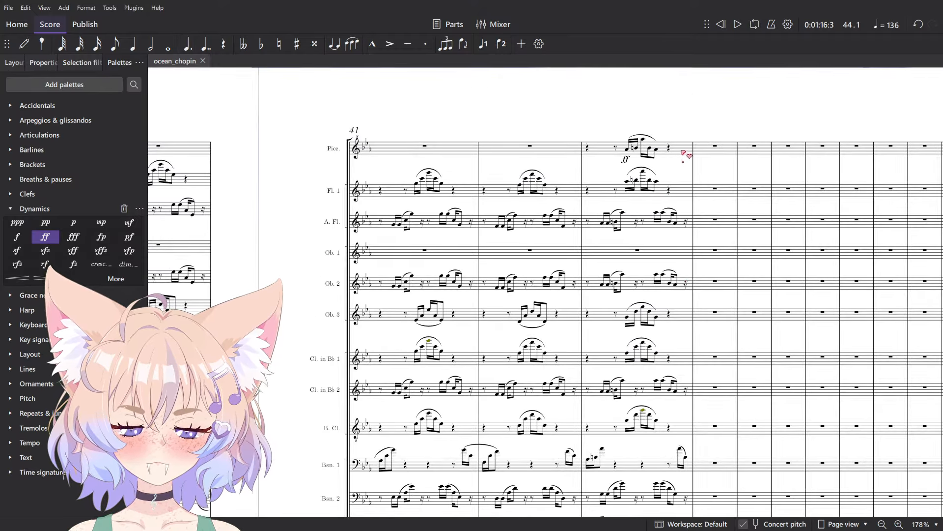
click(686, 149)
scroll(678, 422, down, 2)
shift+click(671, 398)
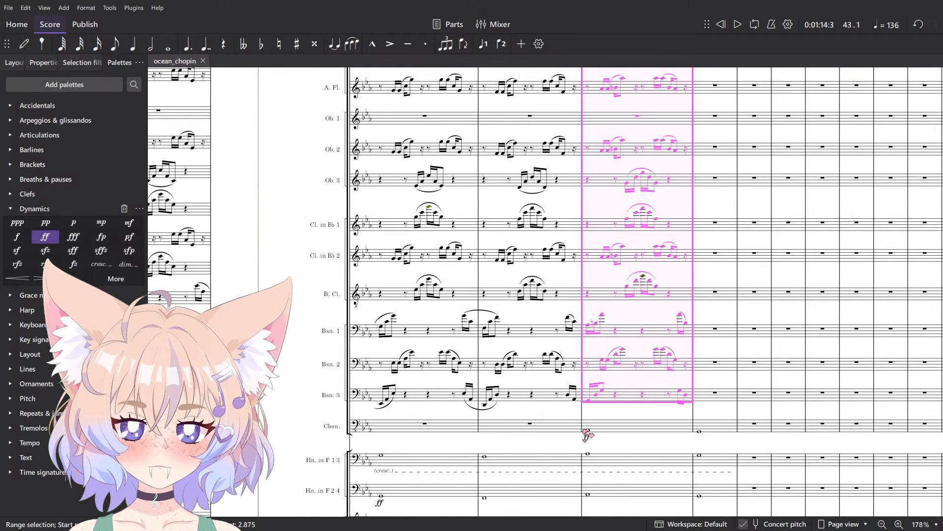
scroll(606, 402, up, 4)
key(Escape)
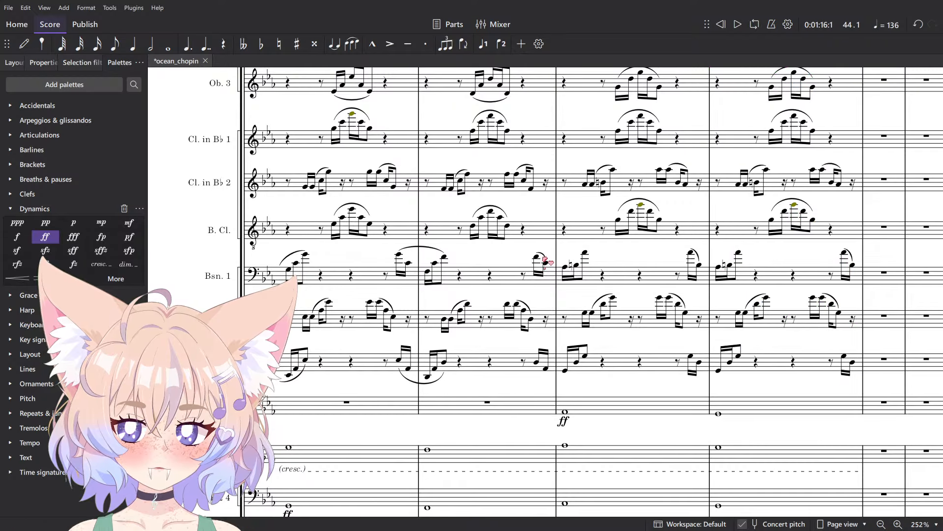
- Slur the figures of bassoons 1 and 3 across the barline into measure 43, and bassoon 1's also into measure 44
click(539, 255)
scroll(541, 255, up, 3)
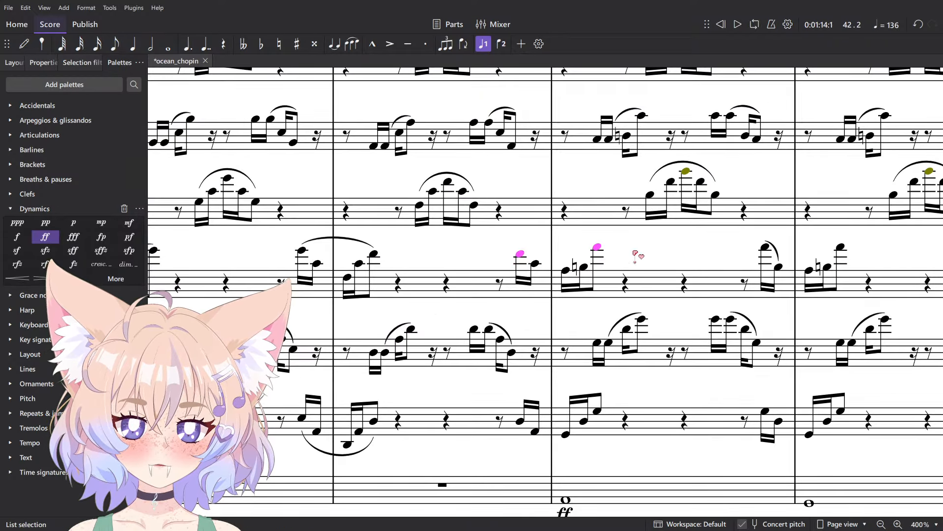
key(s)
key(Escape)
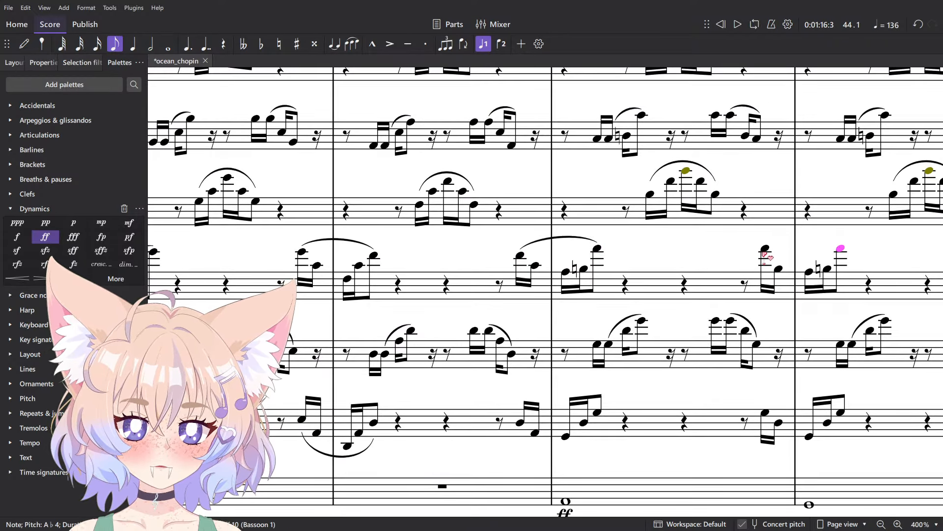
key(s)
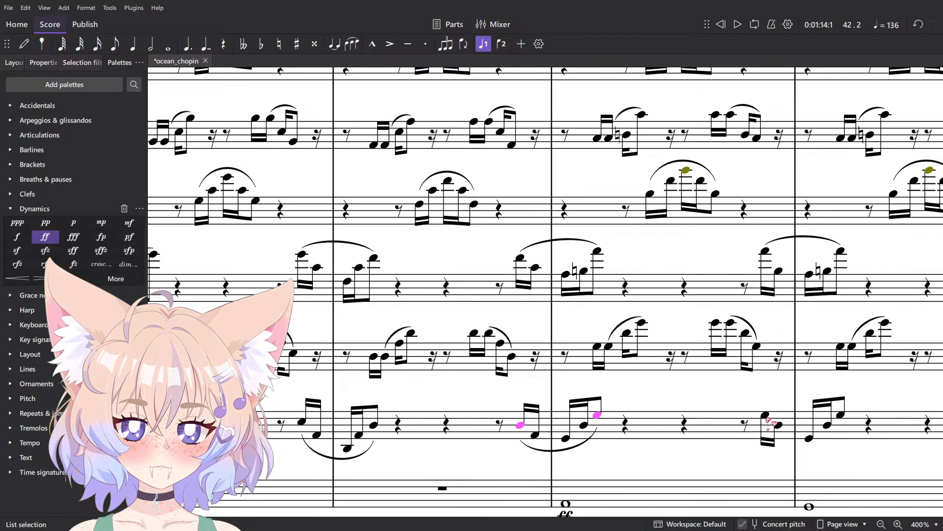
- Switch to the piano source Chopin_Etude_op_25_12 and compare its measure 44 with the copied woodwind parts
scroll(844, 415, down, 5)
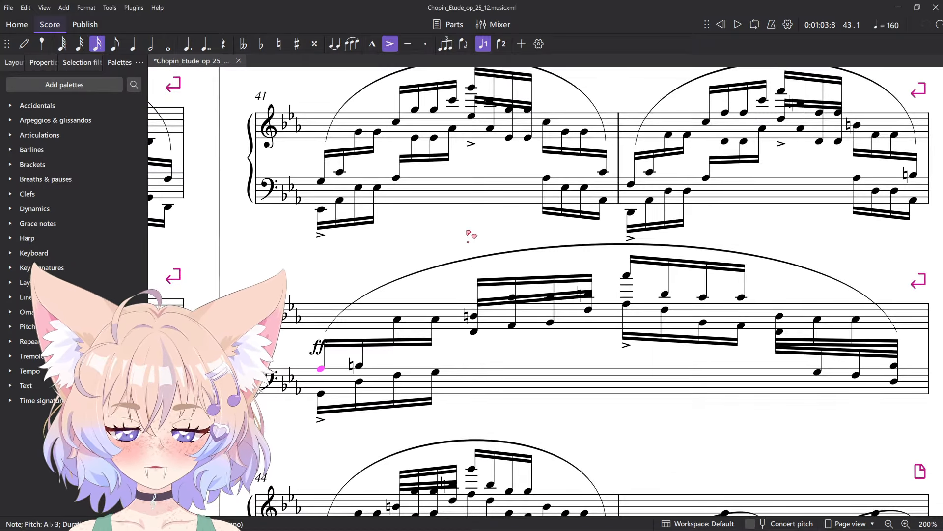
scroll(459, 364, down, 5)
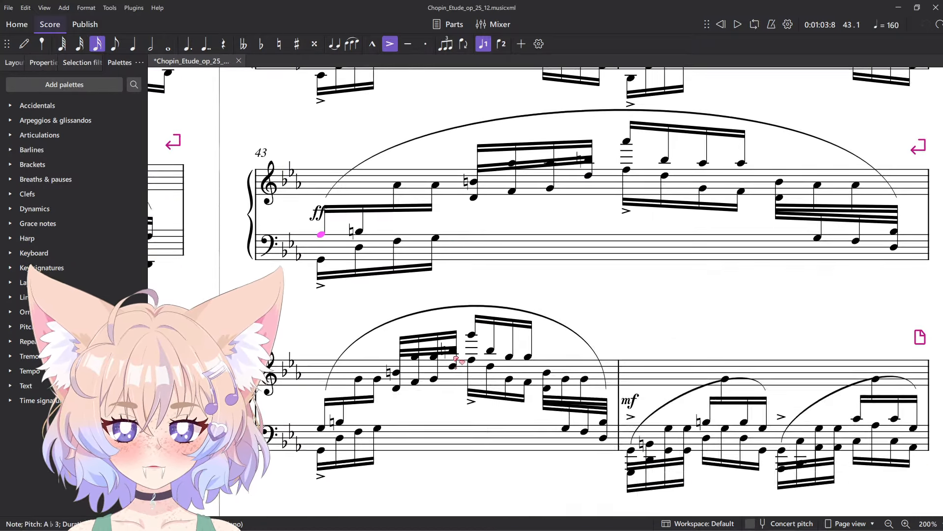
key(s)
click(406, 375)
scroll(406, 375, up, 3)
key(space)
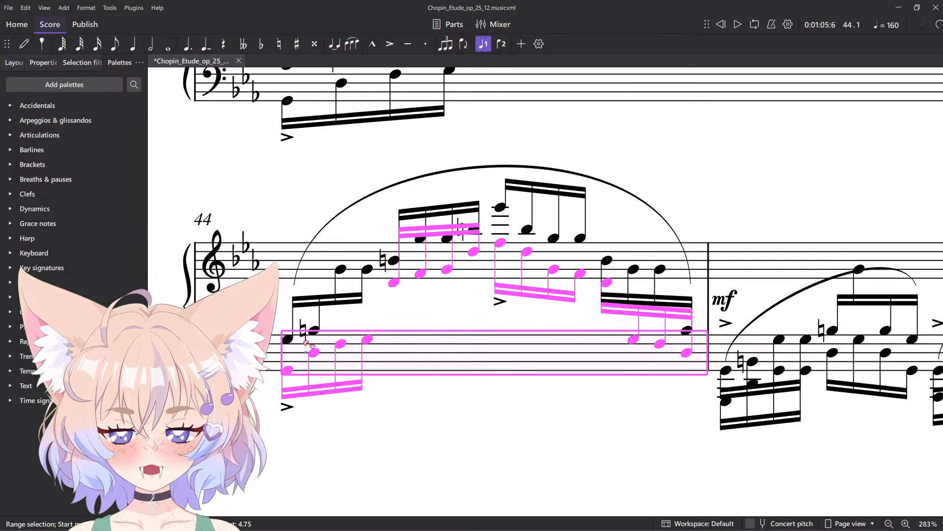
scroll(318, 335, up, 2)
click(287, 339)
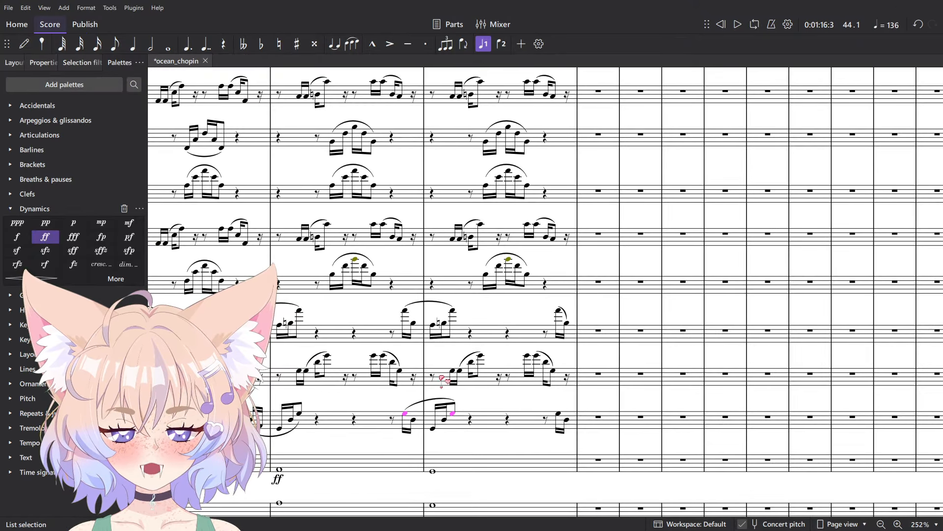
click(442, 379)
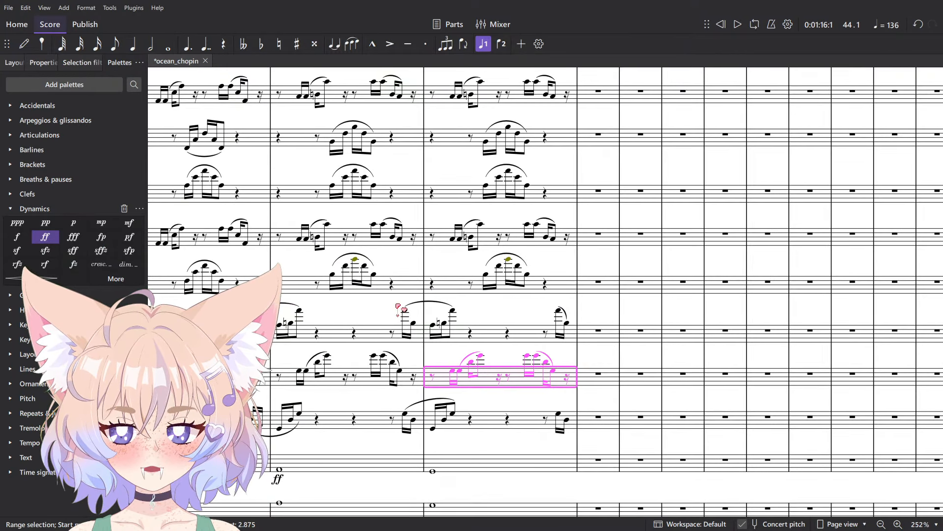
key(Escape)
key(alt+Tab)
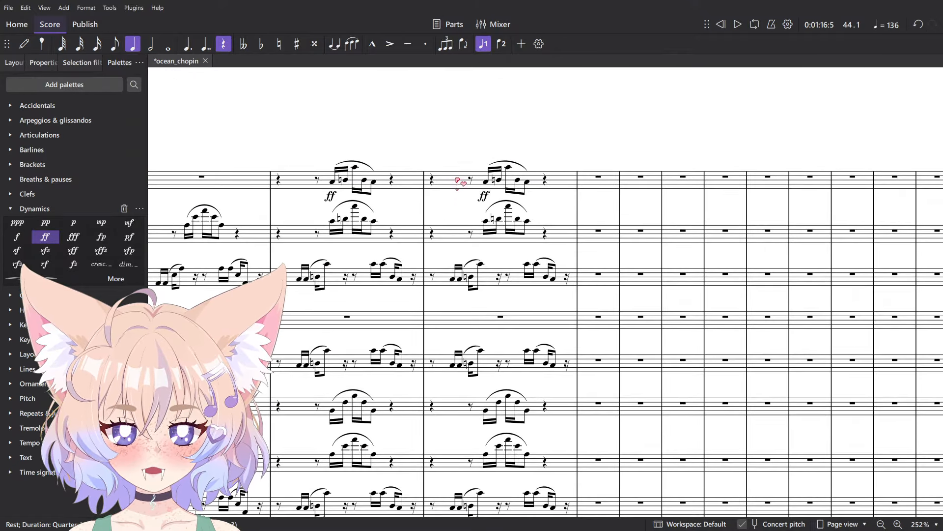
- Select all A flats in the woodwinds' measure 44, lower them to G and delete the piccolo's repeated ff there
ctrl+click(457, 182)
scroll(495, 162, up, 13)
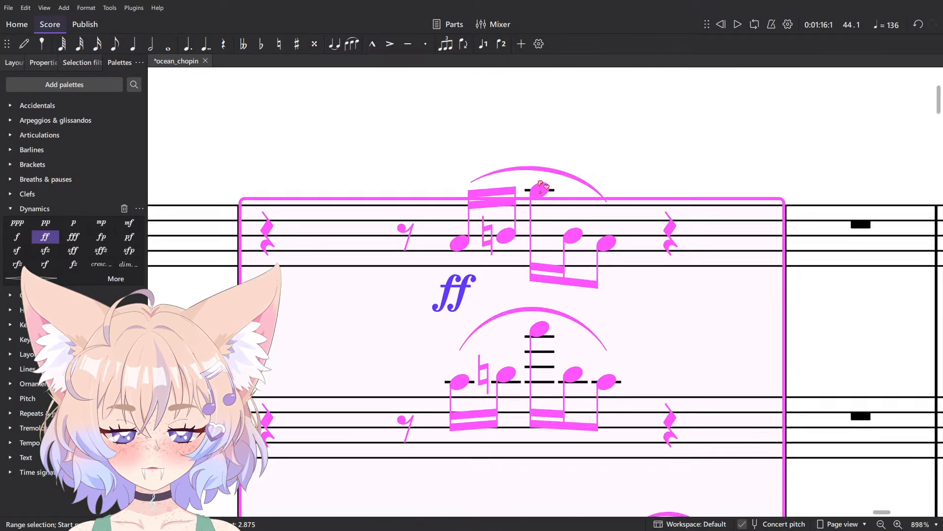
right_click(538, 195)
mouse_move(619, 283)
click(703, 297)
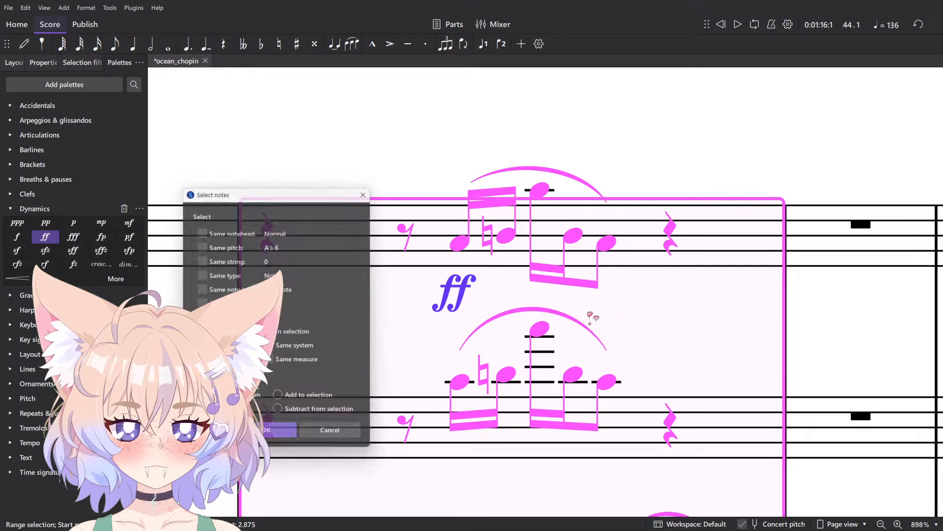
click(275, 437)
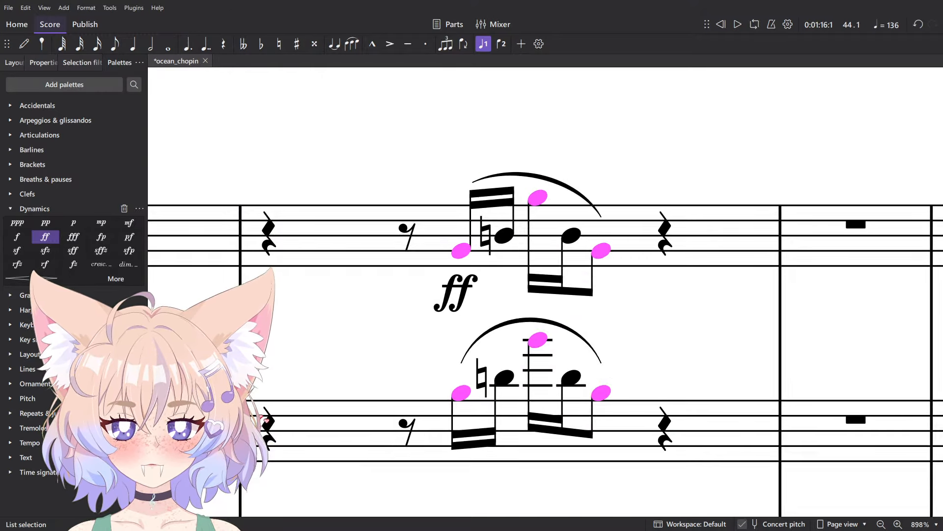
scroll(468, 326, down, 2)
click(484, 297)
scroll(484, 297, down, 8)
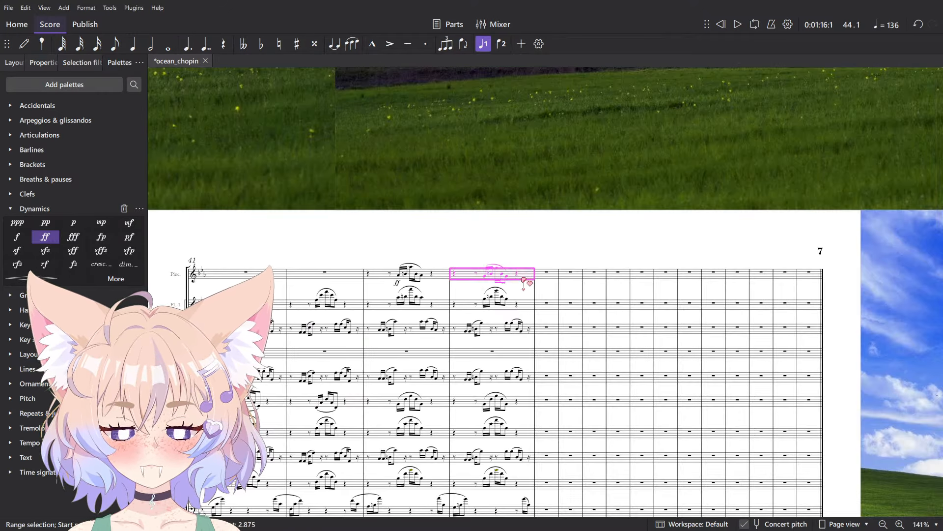
- Add cresc. lines to bassoons 1, 2 and 3 from measure 39 to the end of measure 44
scroll(546, 221, down, 3)
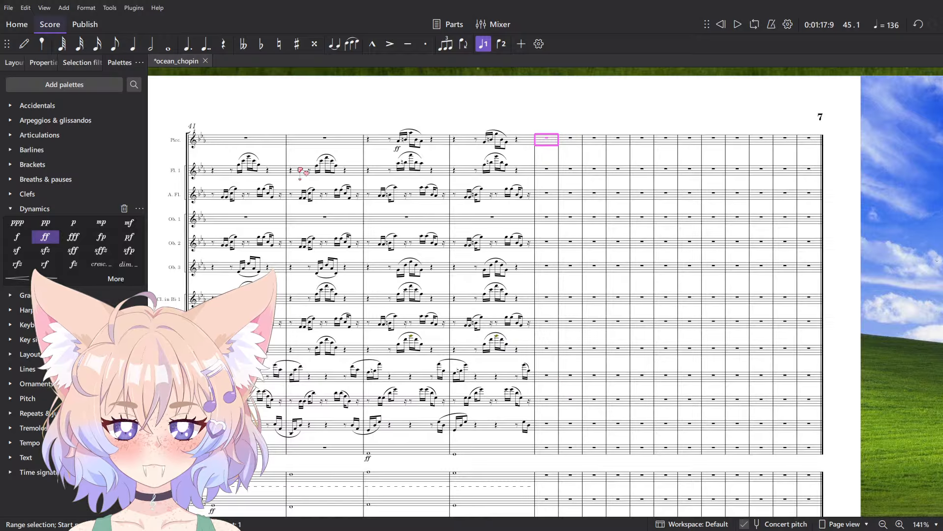
scroll(300, 170, up, 3)
scroll(572, 228, up, 1)
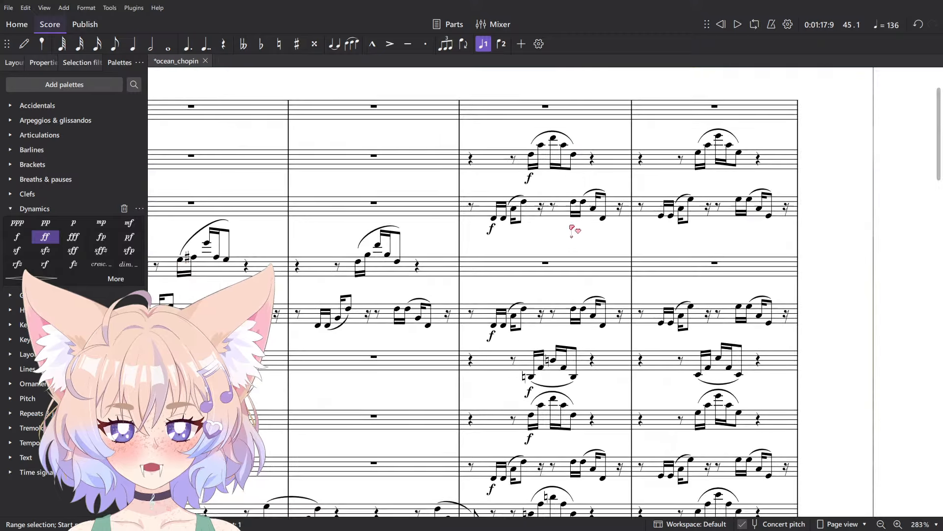
scroll(572, 228, down, 3)
scroll(572, 231, down, 2)
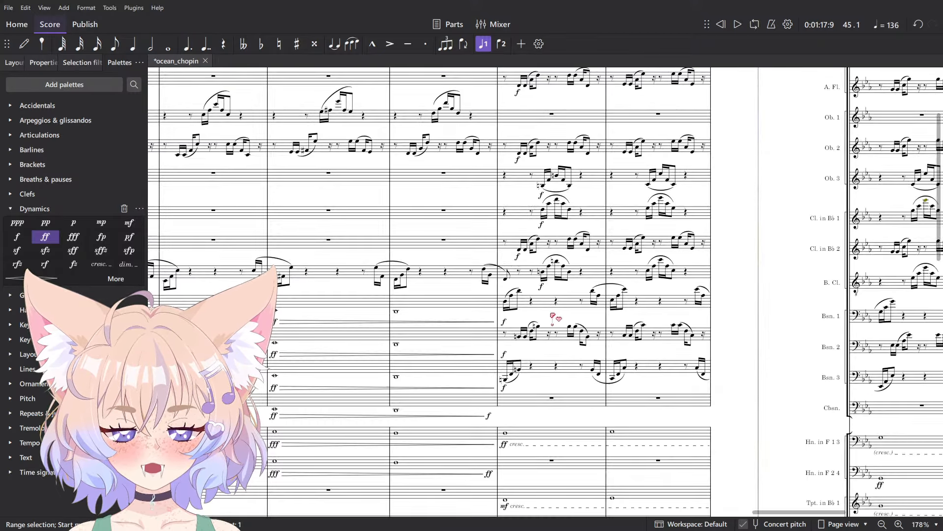
click(545, 299)
scroll(540, 246, right, 3)
scroll(541, 246, down, 3)
scroll(534, 221, down, 1)
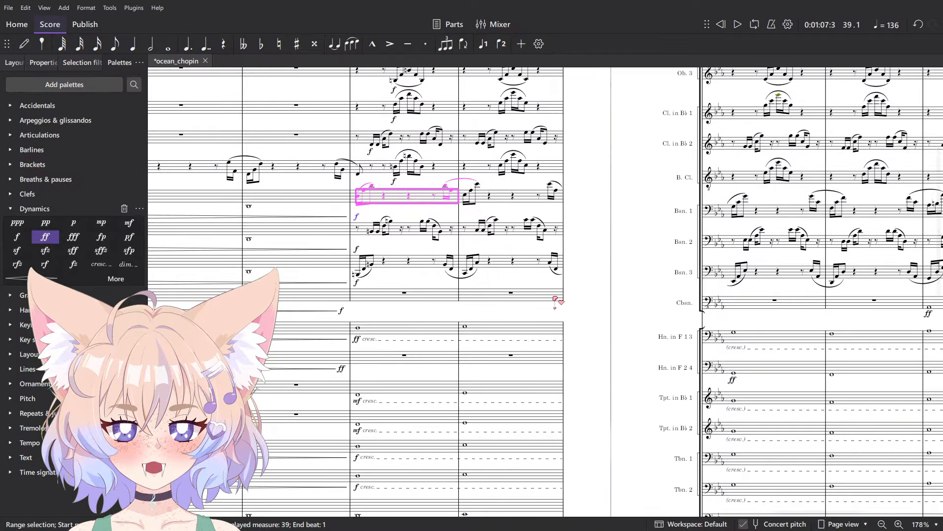
scroll(556, 296, right, 5)
scroll(556, 297, up, 3)
shift+click(779, 333)
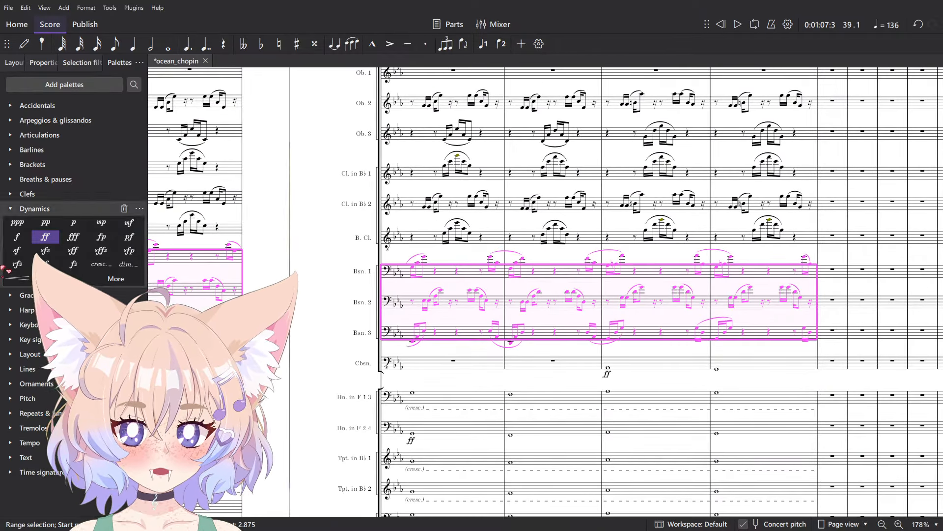
click(101, 264)
- Mark all three bassoons ff at the start of measure 45
click(832, 272)
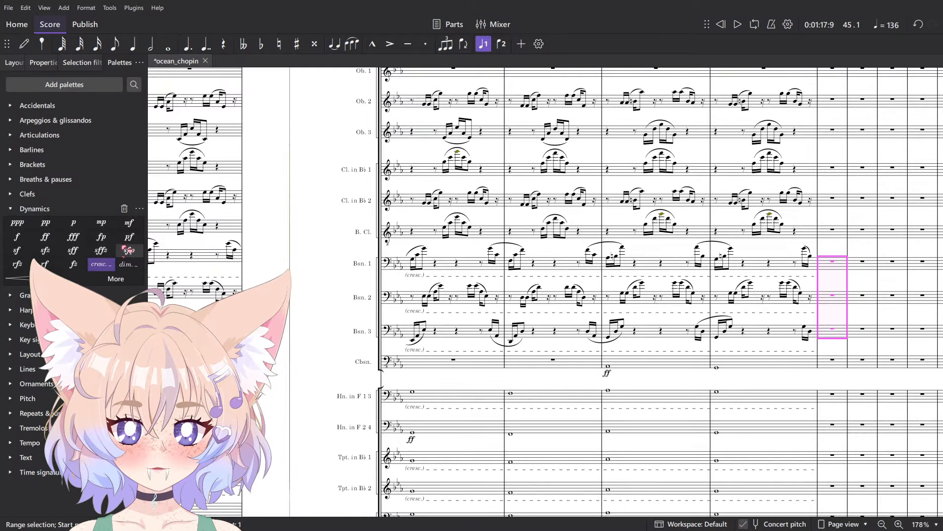
scroll(793, 214, up, 5)
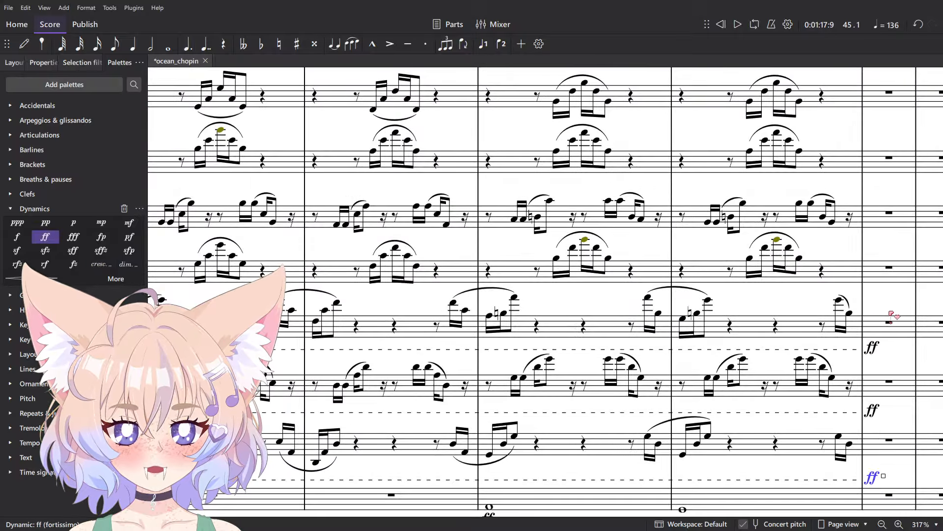
drag(892, 312, 588, 266)
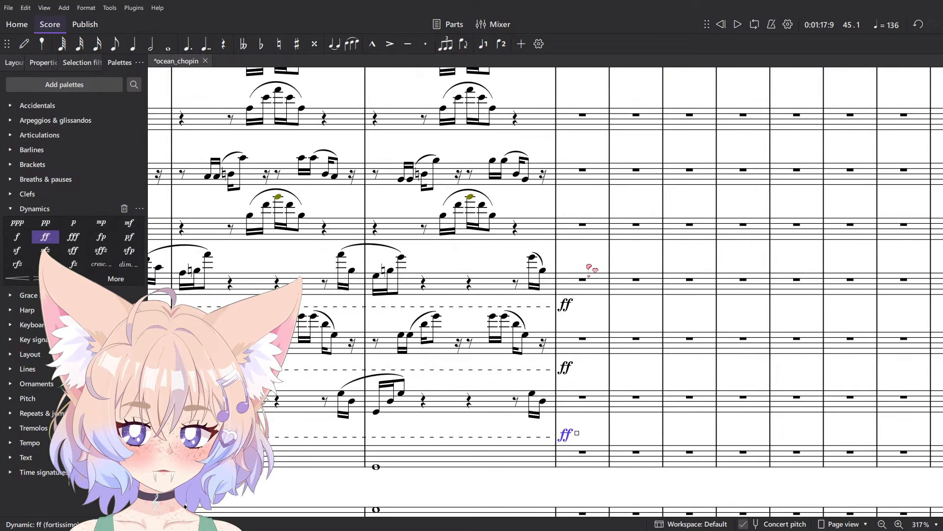
- Add a cresc. line to the bass clarinet from its f in measure 39 through measure 44
scroll(588, 266, down, 2)
click(543, 284)
drag(275, 231, 539, 302)
shift+click(426, 350)
click(102, 264)
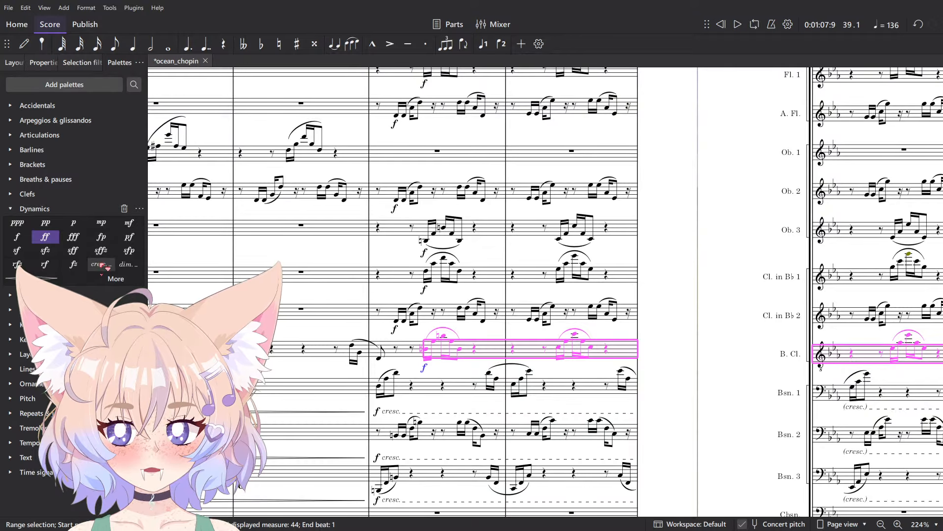
- Add a cresc. line to clarinet 2 from its first note in measure 39 through measure 44
click(397, 321)
drag(715, 276, 426, 289)
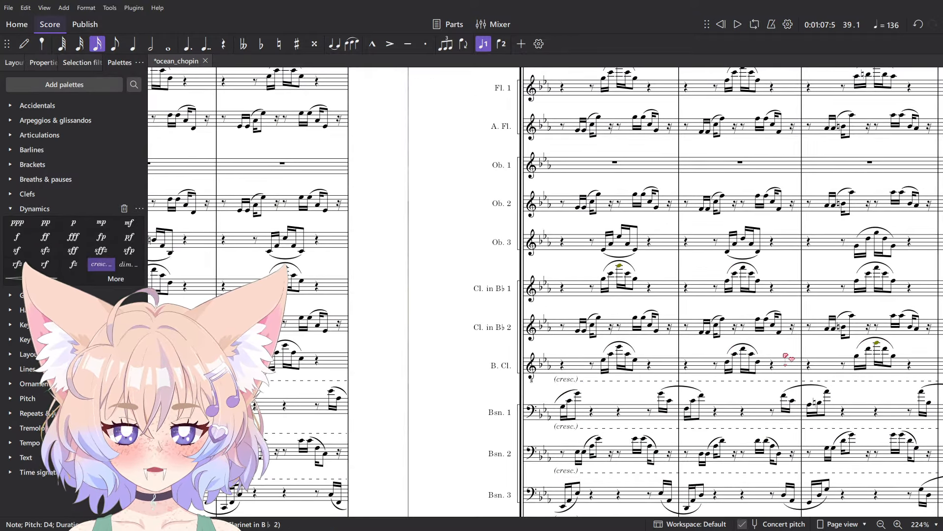
drag(785, 355, 682, 355)
drag(815, 351, 450, 372)
shift+click(597, 359)
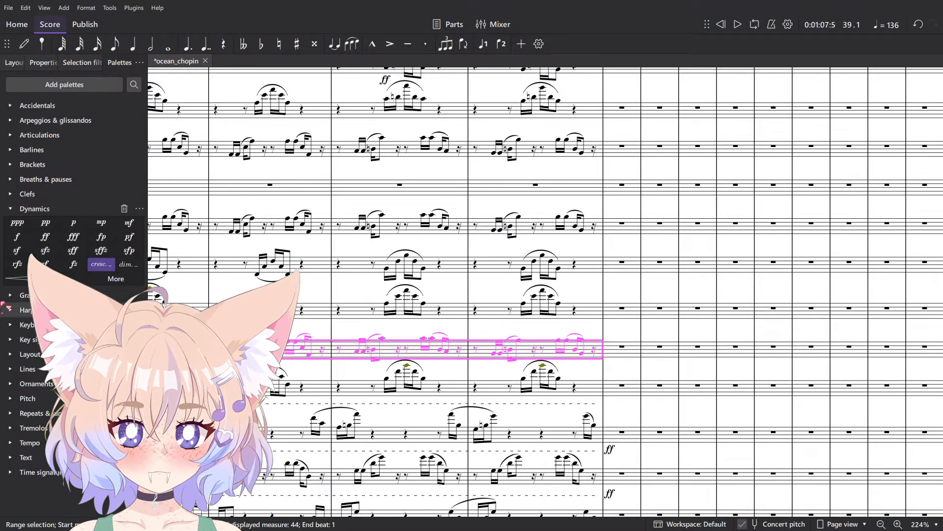
click(101, 265)
- Add cresc. lines to oboe 3 and clarinet 1 from their f in measure 39 through measure 44
click(496, 308)
drag(301, 284, 924, 246)
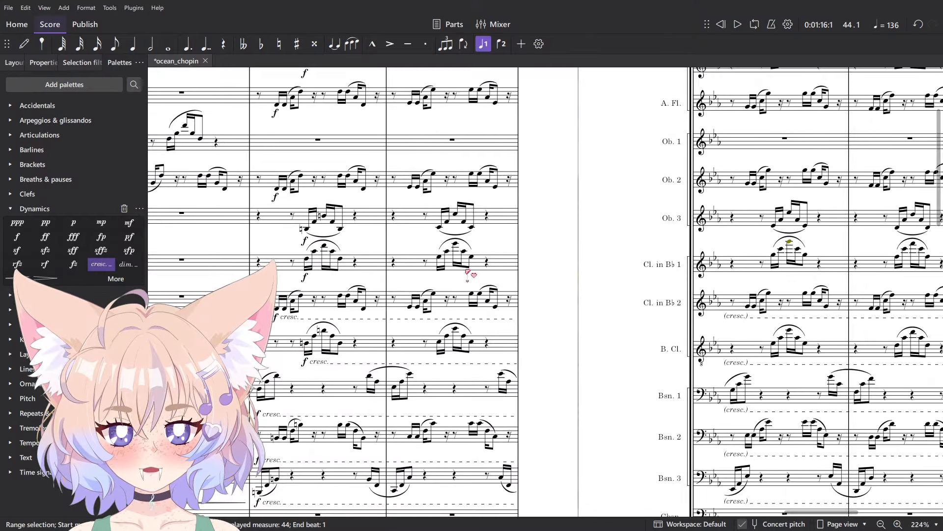
drag(467, 274, 536, 297)
shift+click(377, 252)
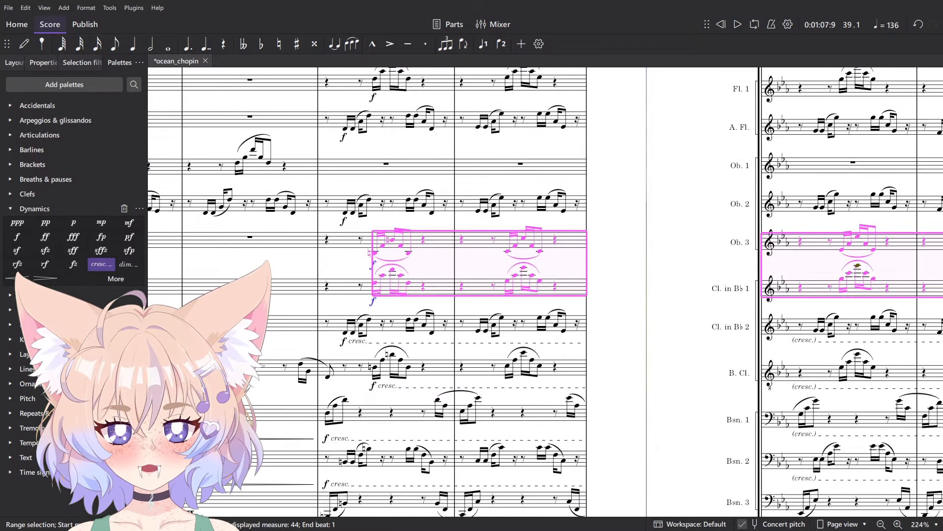
- Add a cresc. line to the alto flute from measure 39 through measure 44
click(348, 215)
drag(595, 206, 158, 300)
shift+click(871, 222)
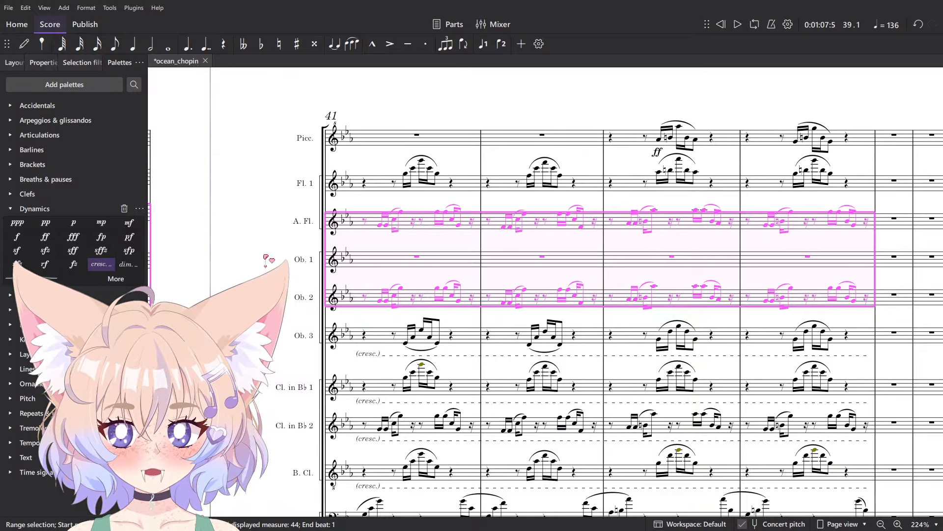
key(Return)
- Add a cresc. line to flute 1 from its f in measure 39 through measure 44
click(869, 186)
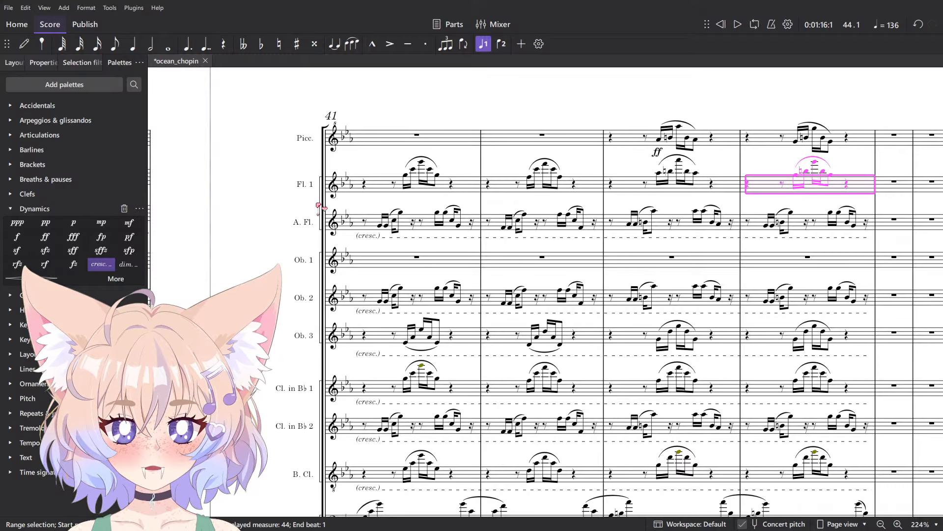
scroll(406, 208, left, 5)
shift+click(406, 209)
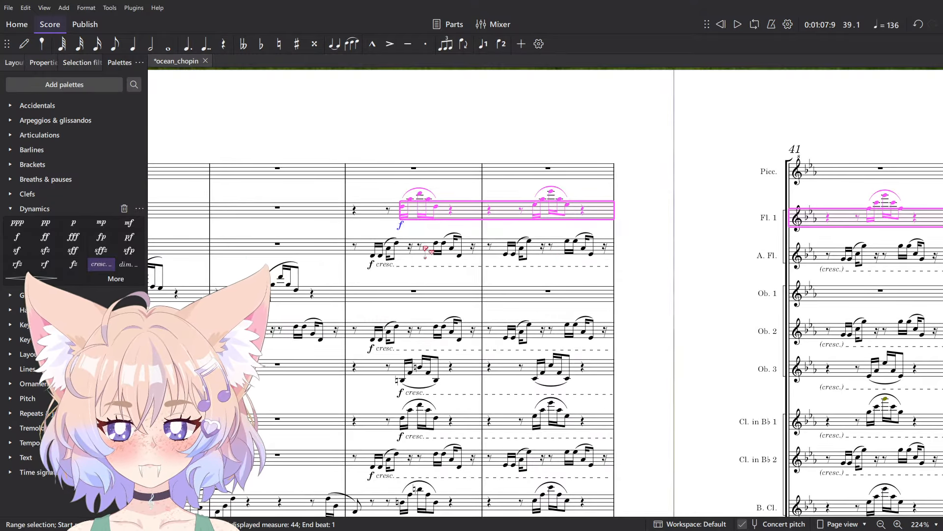
key(ctrl+shift+p)
- Mark the playing woodwinds from flute 1 downward ff at the start of measure 45, skipping oboe 1
drag(681, 277, 470, 164)
click(454, 143)
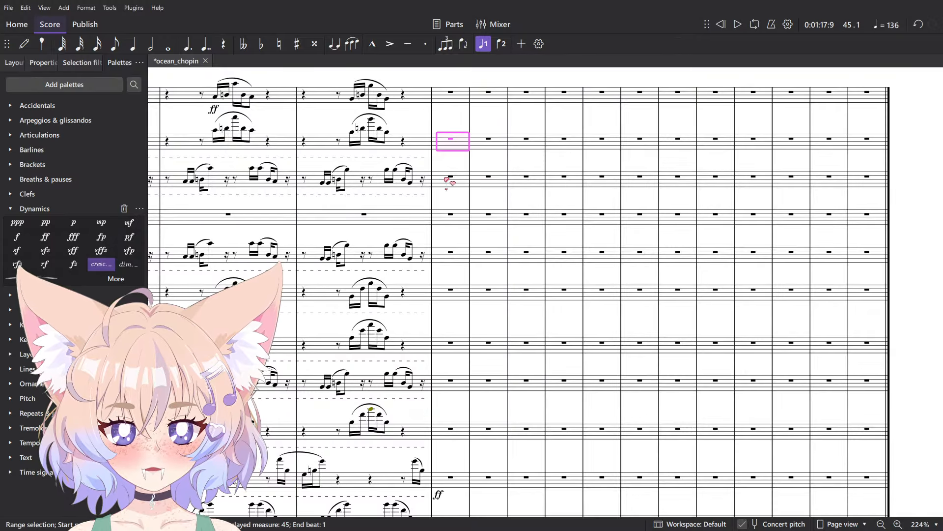
shift+click(456, 388)
scroll(492, 238, down, 5)
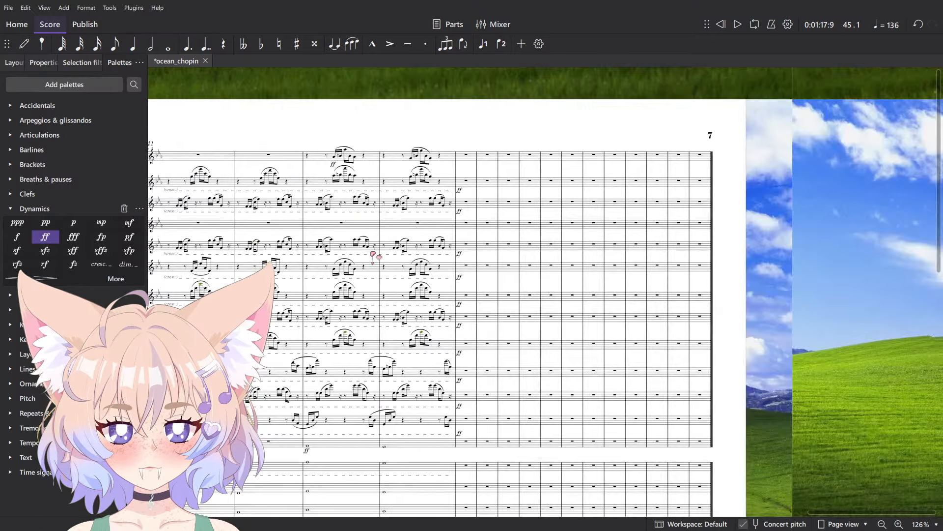
- Repeat measure 43 of both timpani, with its tremolos, p and f marks and hairpins, into measure 44
drag(361, 317, 667, 251)
scroll(687, 252, down, 7)
scroll(693, 251, down, 2)
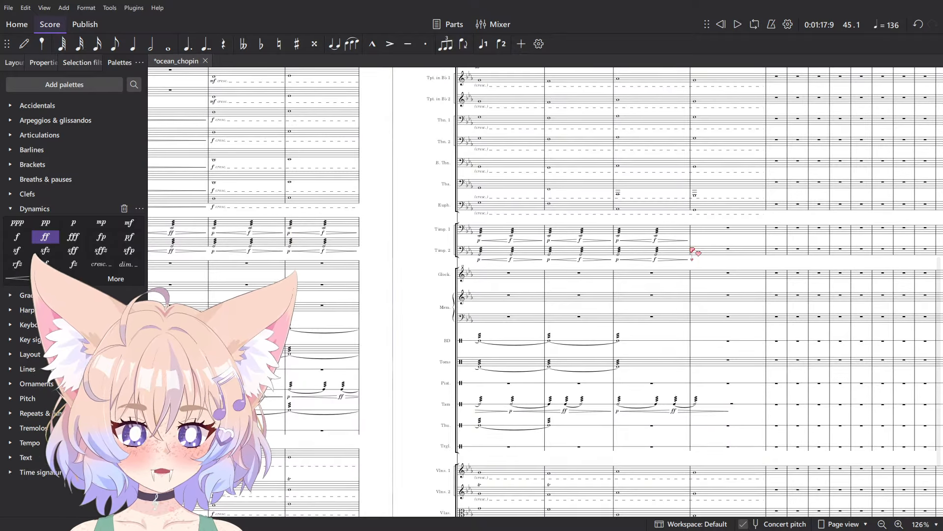
scroll(692, 250, down, 2)
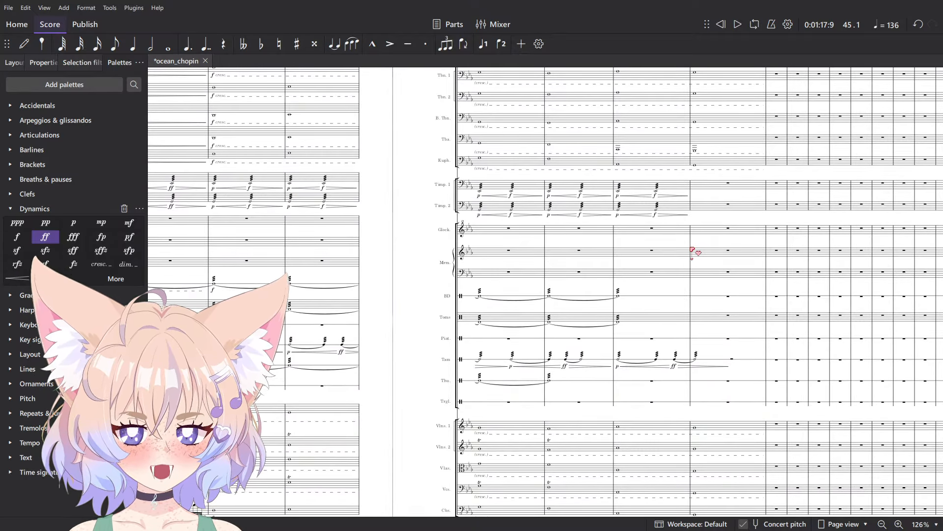
scroll(694, 252, down, 2)
scroll(697, 131, up, 1)
scroll(697, 131, up, 5)
click(664, 172)
click(661, 193)
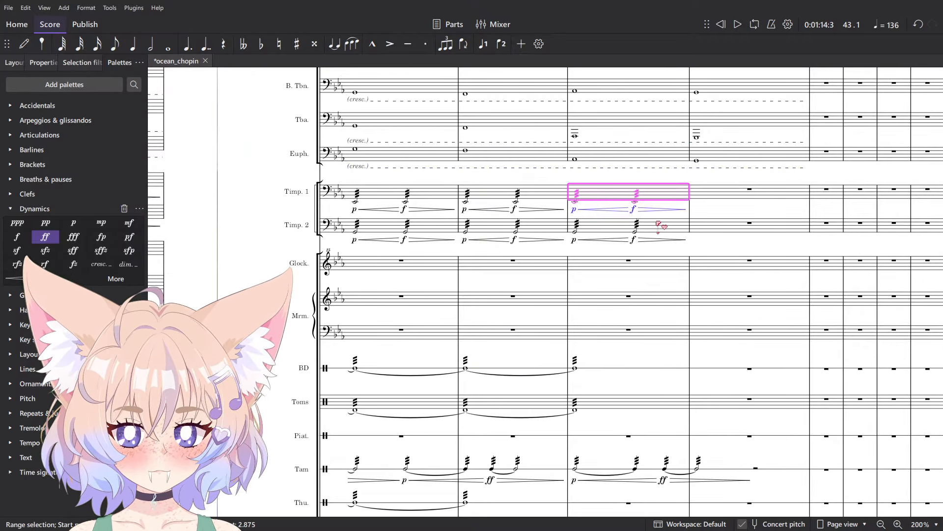
shift+click(658, 225)
key(r)
- Repeat the bass drum and toms tremolos of measure 43 into measure 44 and tie them across the barline
click(634, 369)
shift+click(625, 408)
key(r)
click(607, 400)
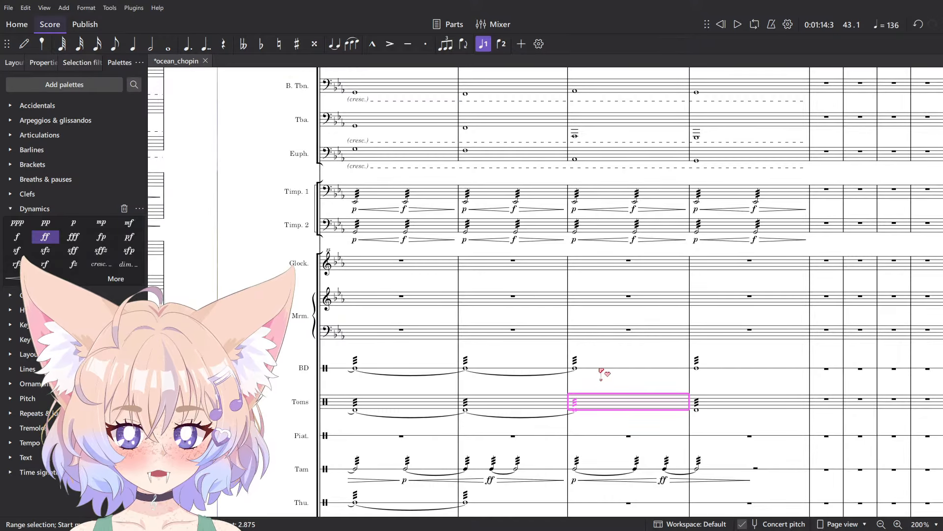
shift+click(604, 373)
- Repeat the tam-tam passage from the start of measure 43 to the first note of measure 44 directly after itself
scroll(665, 434, down, 2)
click(544, 430)
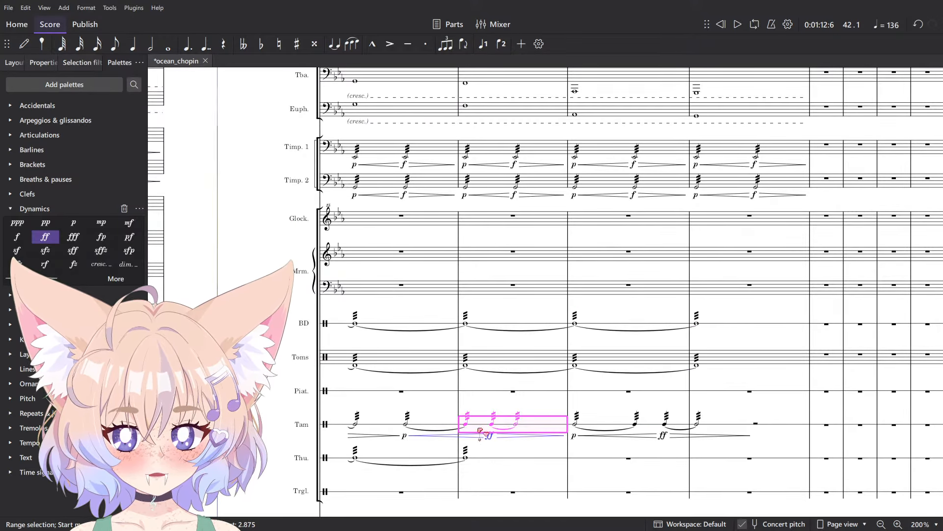
click(603, 407)
scroll(635, 460, up, 4)
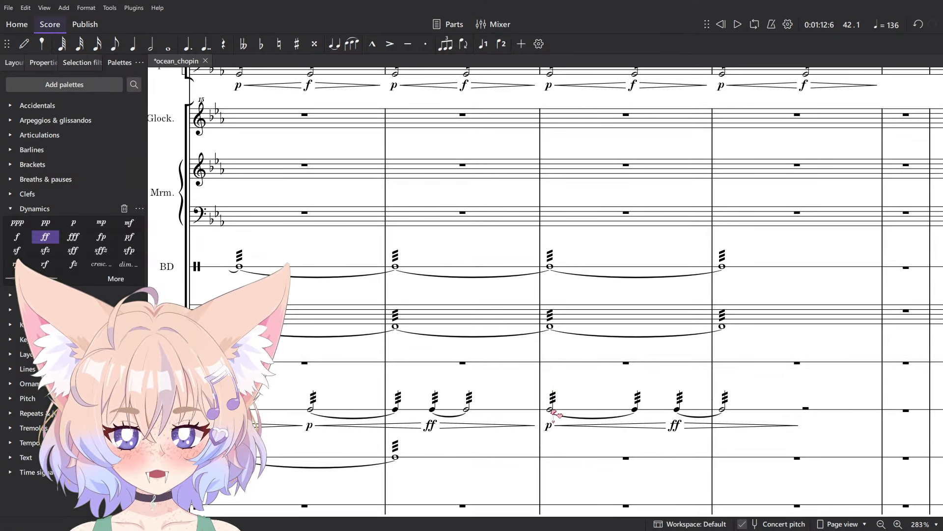
click(551, 410)
shift+click(722, 409)
key(r)
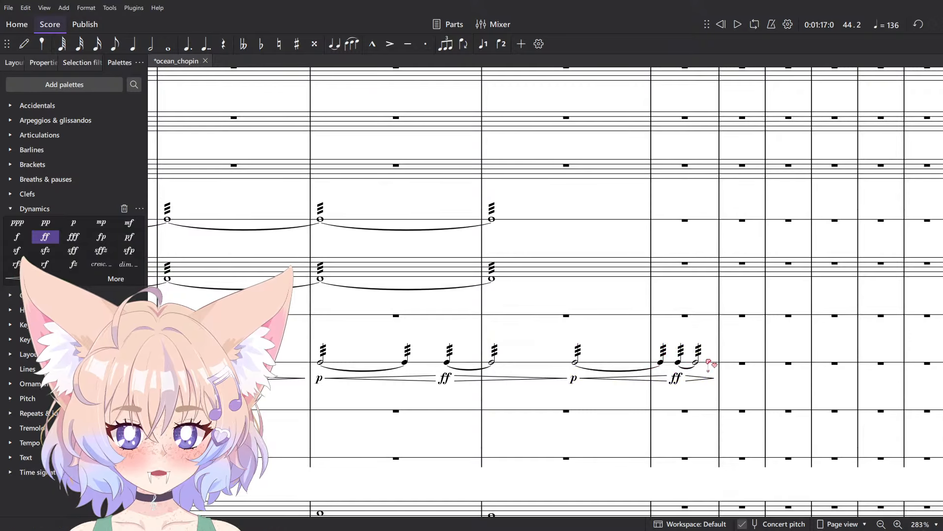
- Delete the tam-tam notes after the first beat of measure 45 and the ff beneath them
click(696, 379)
key(Delete)
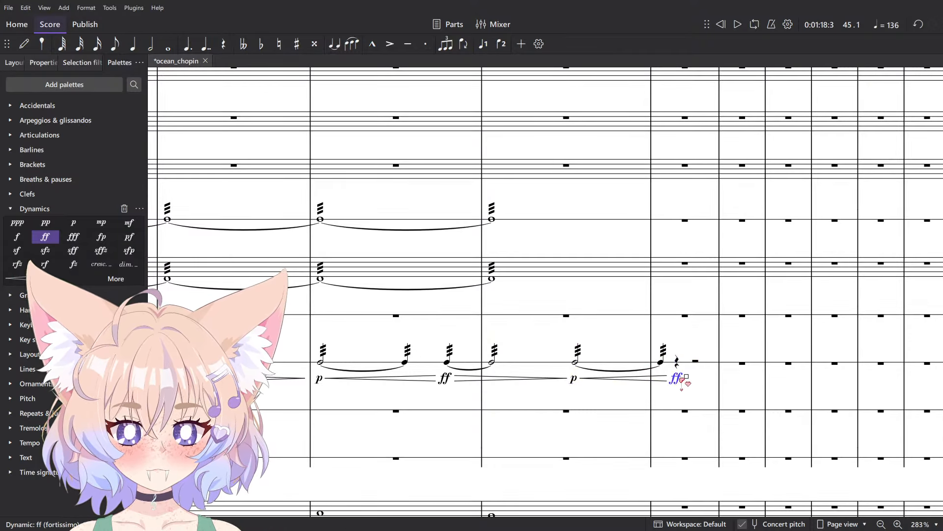
click(675, 378)
key(Delete)
- Remove the tie into measure 45 and the tremolo from the tam-tam's first note there
click(658, 367)
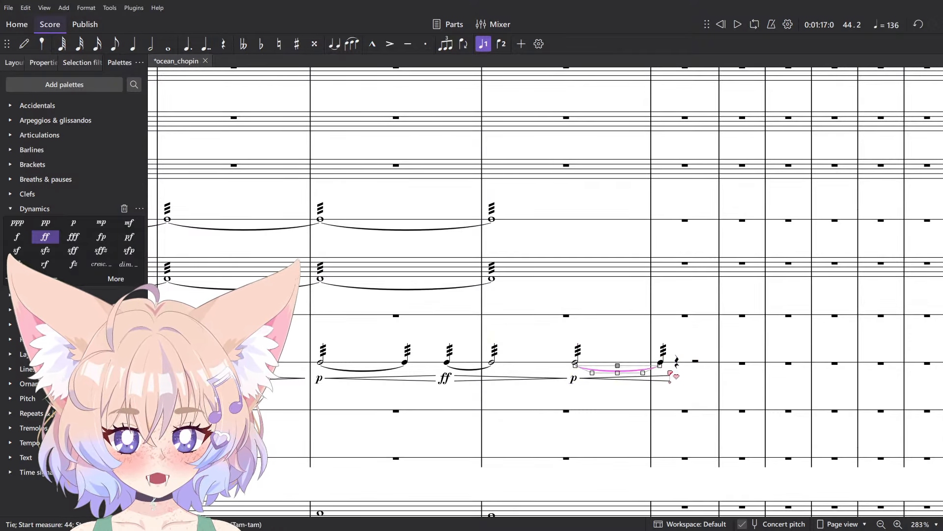
click(698, 367)
key(Escape)
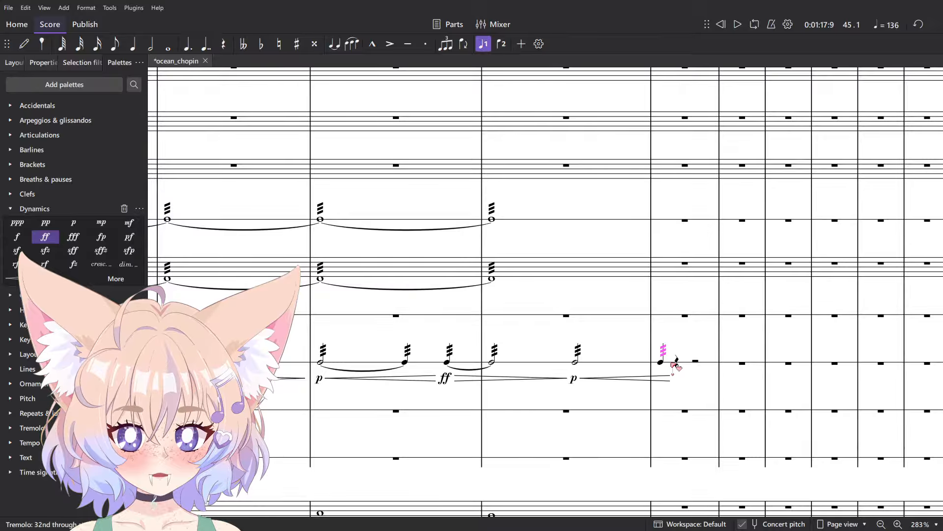
click(668, 382)
click(677, 363)
click(18, 237)
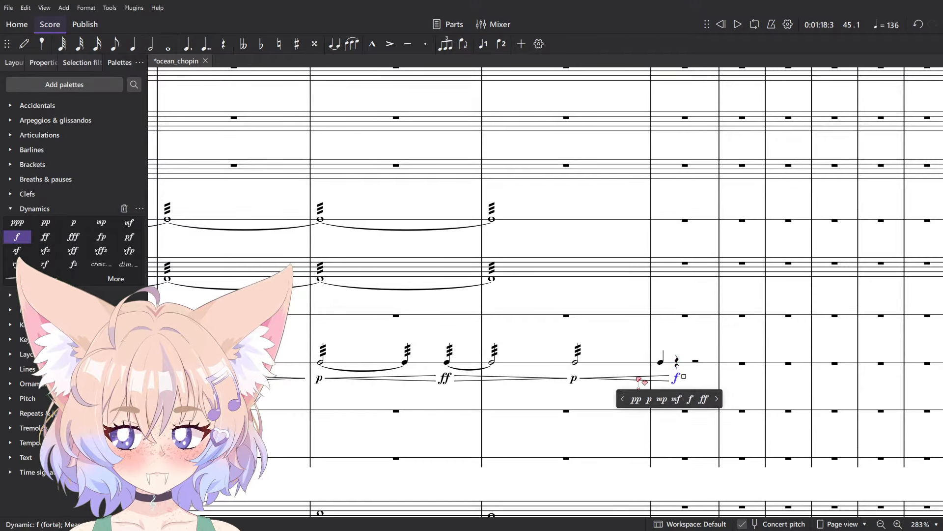
key(ctrl+z)
key(ctrl+z)
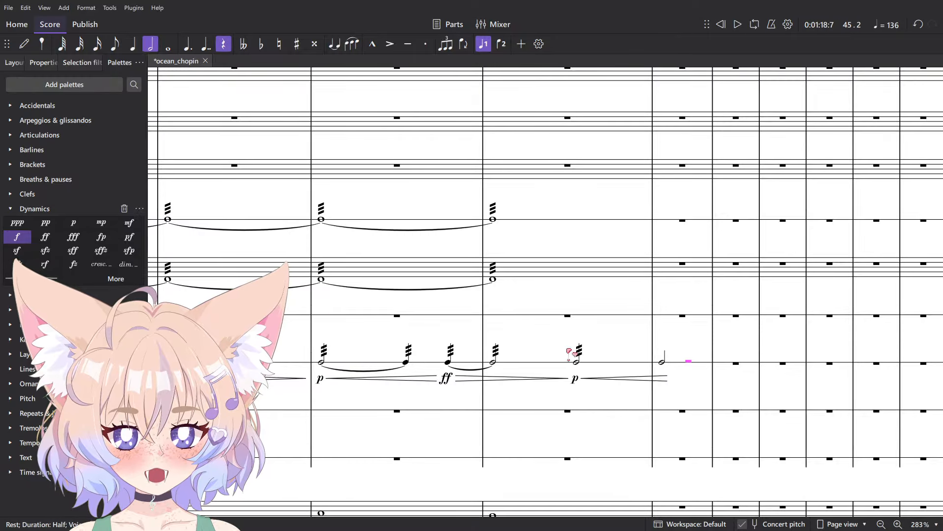
- Add an ff to the tam-tam and align it with the half note at the start of measure 45
click(45, 237)
key(shift+Left)
key(shift+Left)
key(shift+Left)
key(shift+Left)
key(shift+Left)
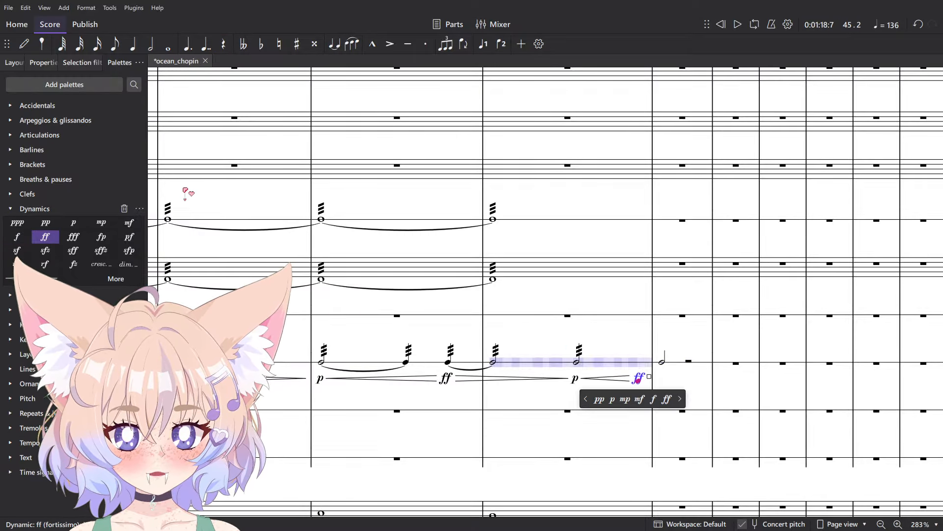
key(shift+Right)
- Mark all five string staves fff at the start of measure 45
ctrl+scroll(450, 335, down, 8)
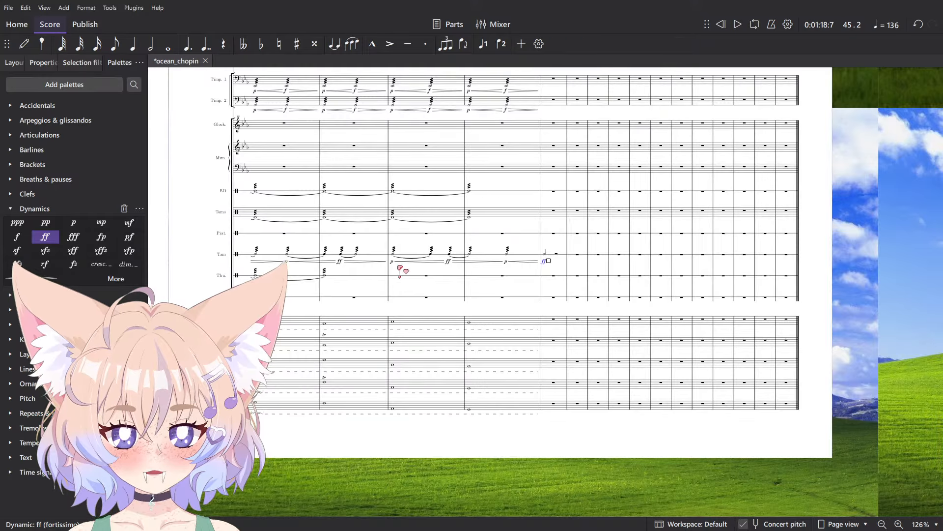
drag(400, 269, 631, 372)
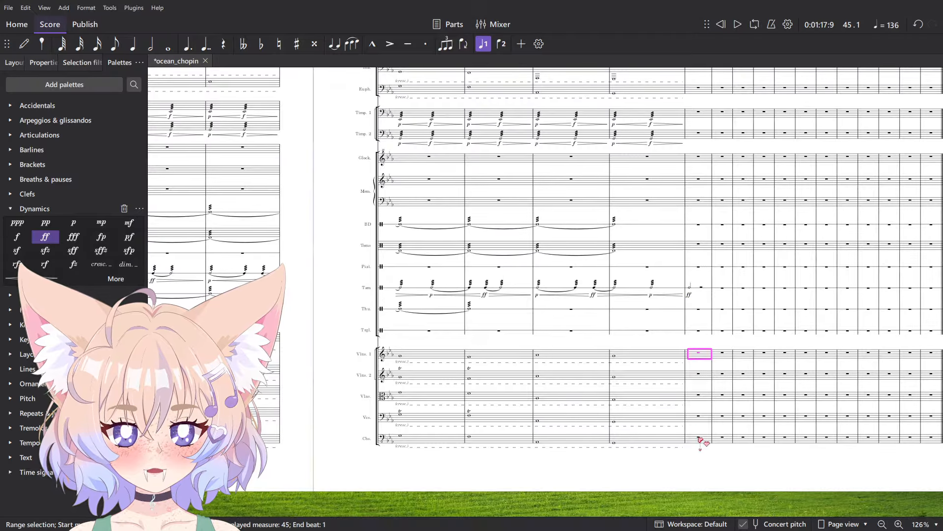
click(73, 237)
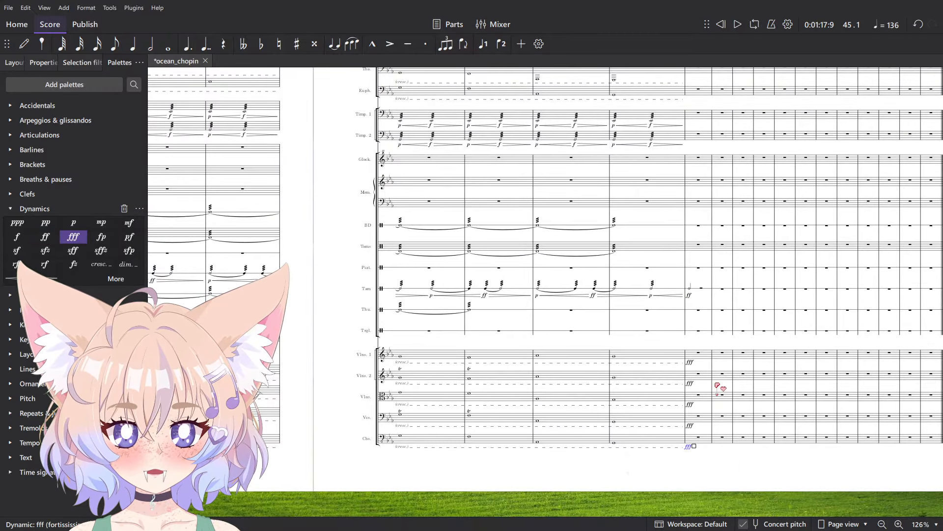
- Play back the orchestration from measure 35 through measure 44 and save the score
ctrl+scroll(718, 383, up, 2)
scroll(721, 381, down, 4)
scroll(726, 379, up, 8)
ctrl+scroll(727, 371, down, 3)
scroll(728, 372, up, 6)
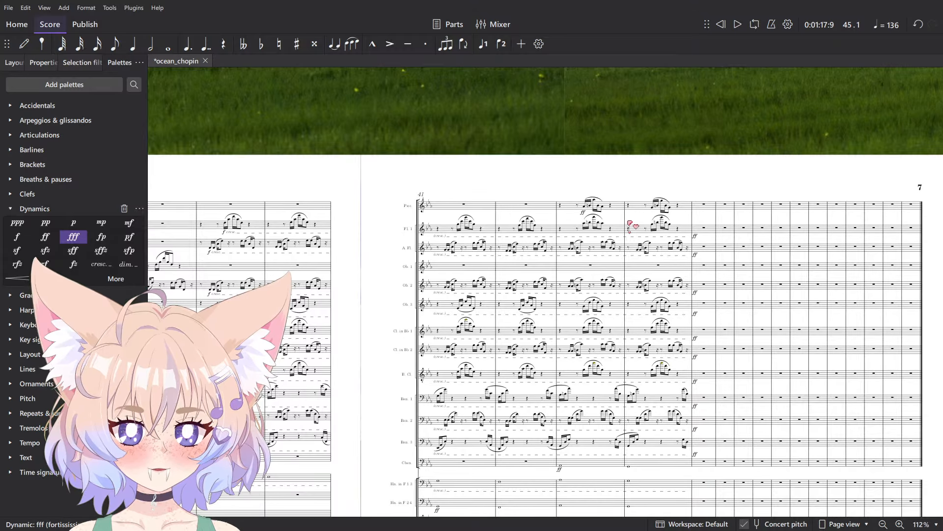
scroll(629, 223, left, 8)
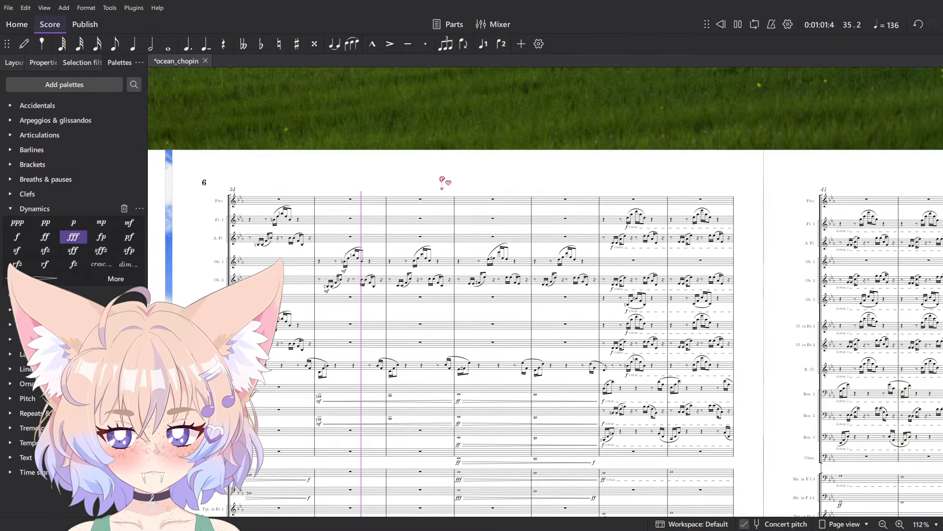
key(ctrl+s)
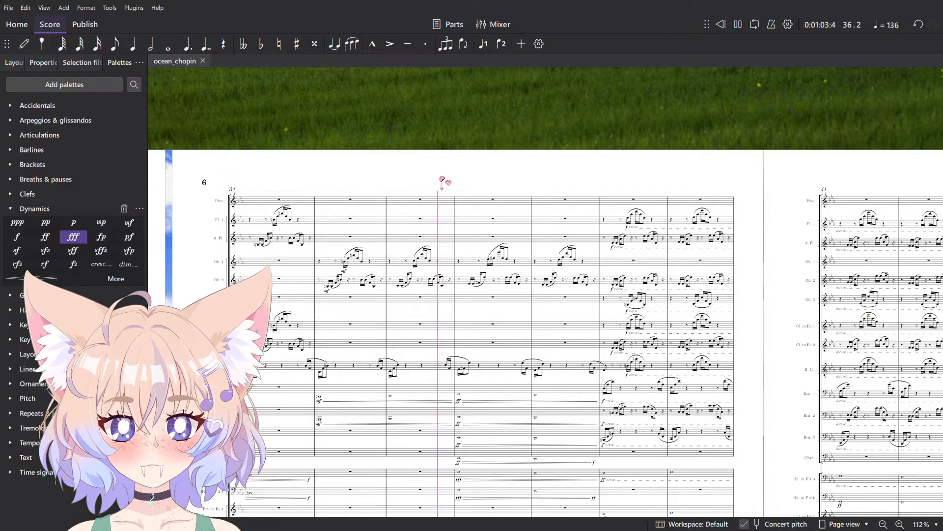
scroll(491, 196, down, 3)
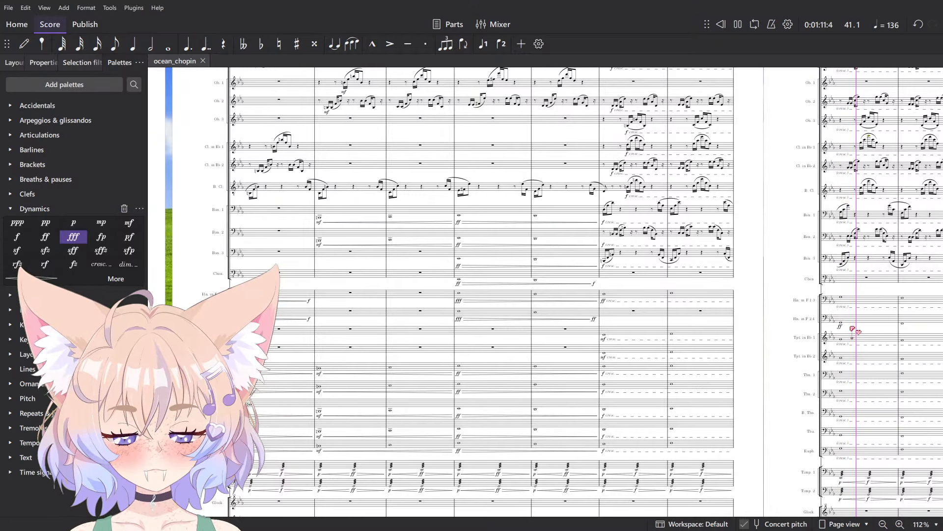
scroll(536, 212, down, 4)
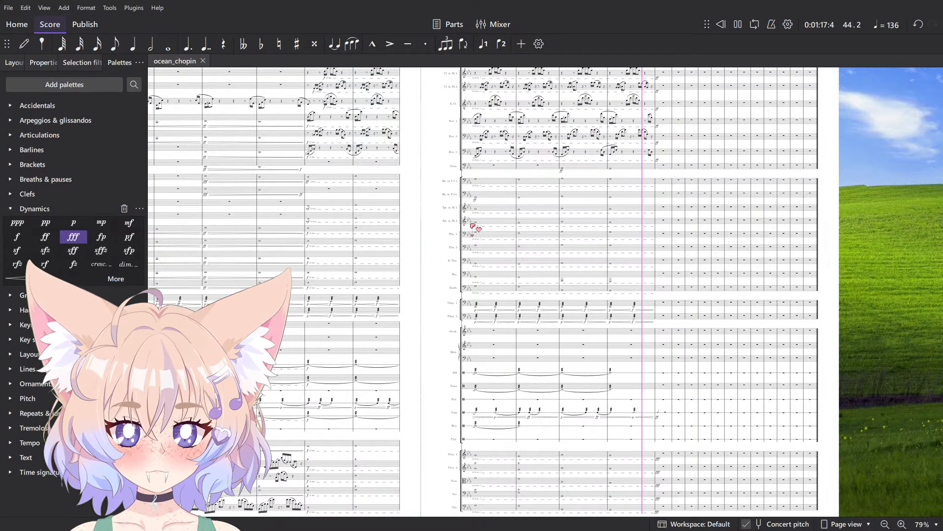
key(space)
- Play back measure 43 from its first beat to check the woodwind arpeggios
scroll(488, 329, up, 5)
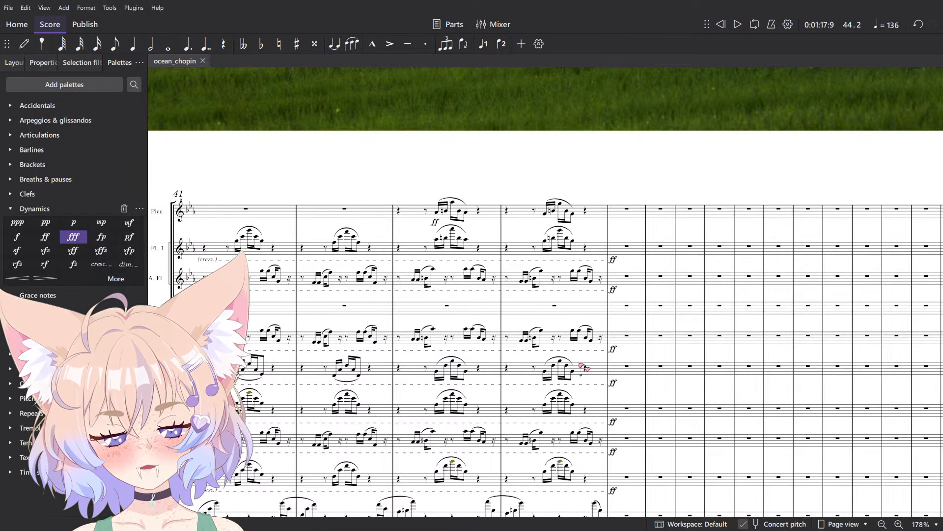
scroll(518, 290, up, 5)
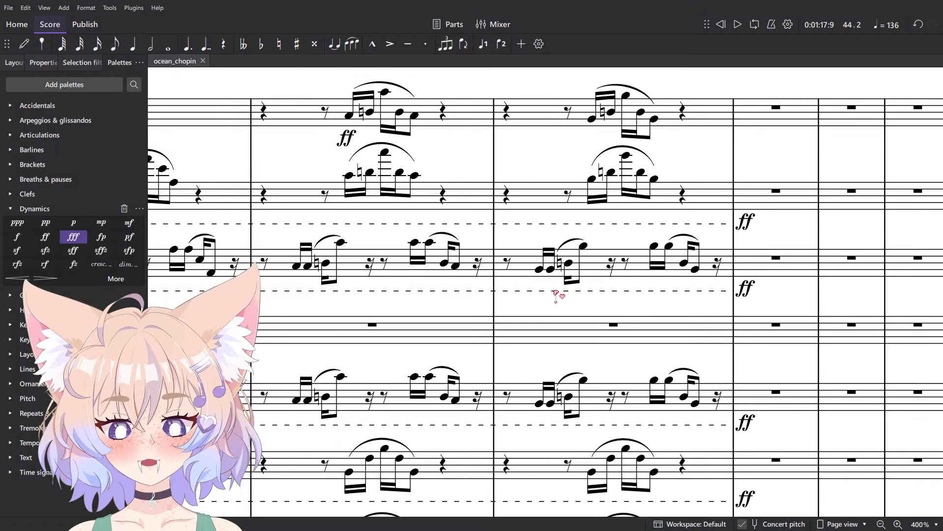
click(257, 120)
key(space)
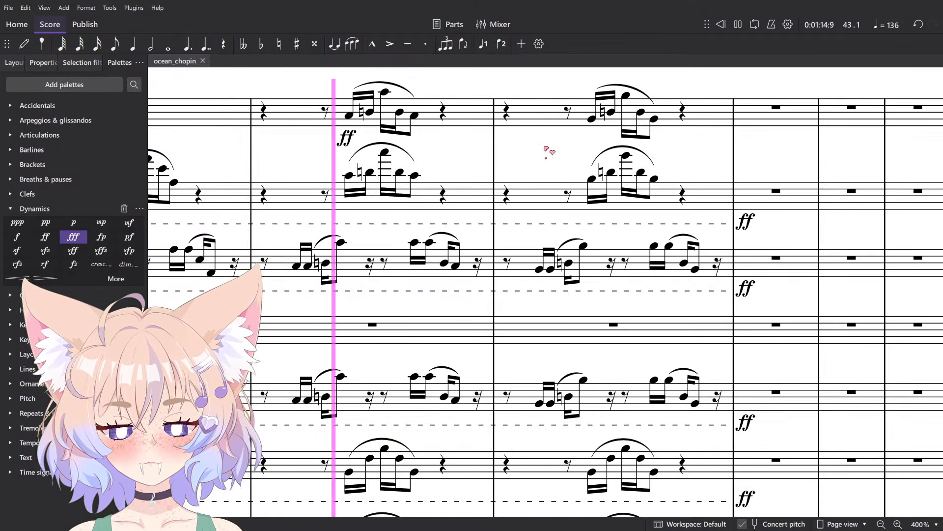
key(space)
- Compare the top notes of the measure 43 arpeggios in clarinet 1, oboe 3, flute 1, piccolo and bass clarinet
scroll(412, 398, down, 4)
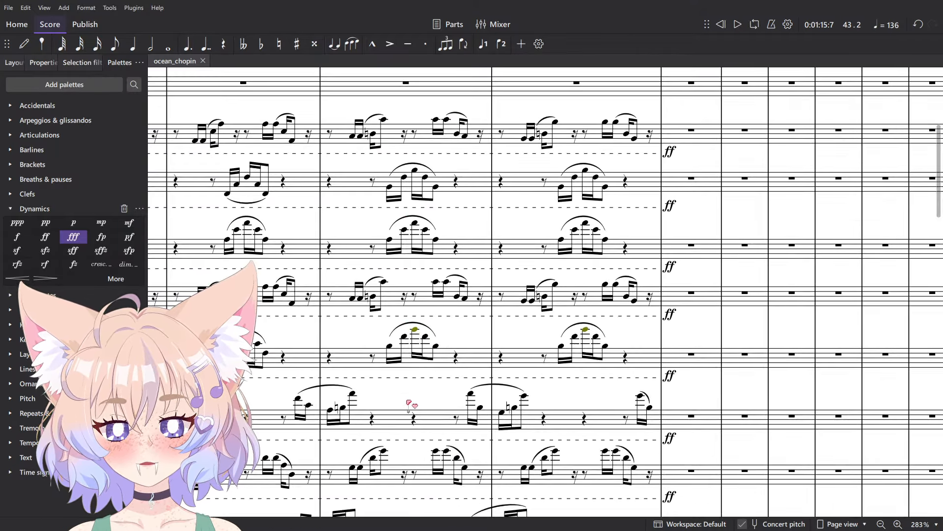
scroll(415, 392, up, 4)
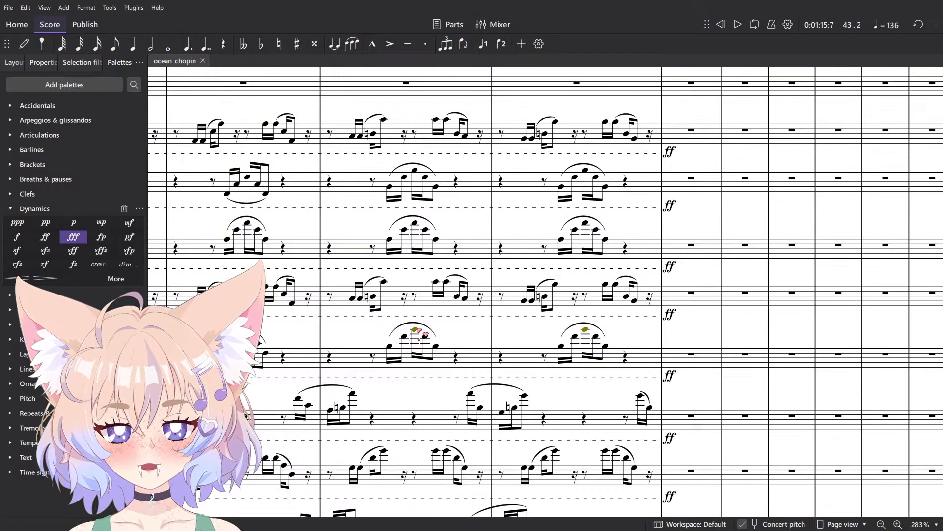
click(415, 330)
ctrl+scroll(417, 334, up, 5)
scroll(378, 358, up, 3)
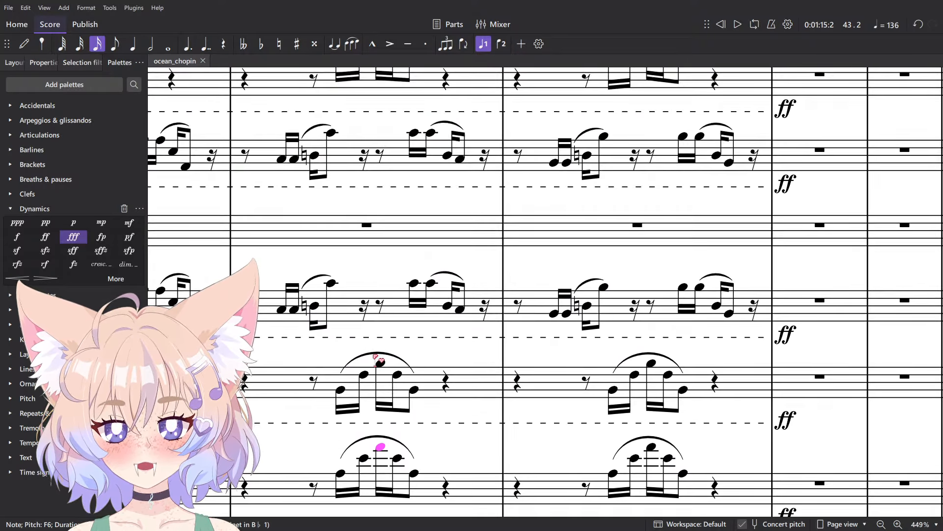
ctrl+scroll(381, 363, down, 3)
scroll(381, 364, up, 3)
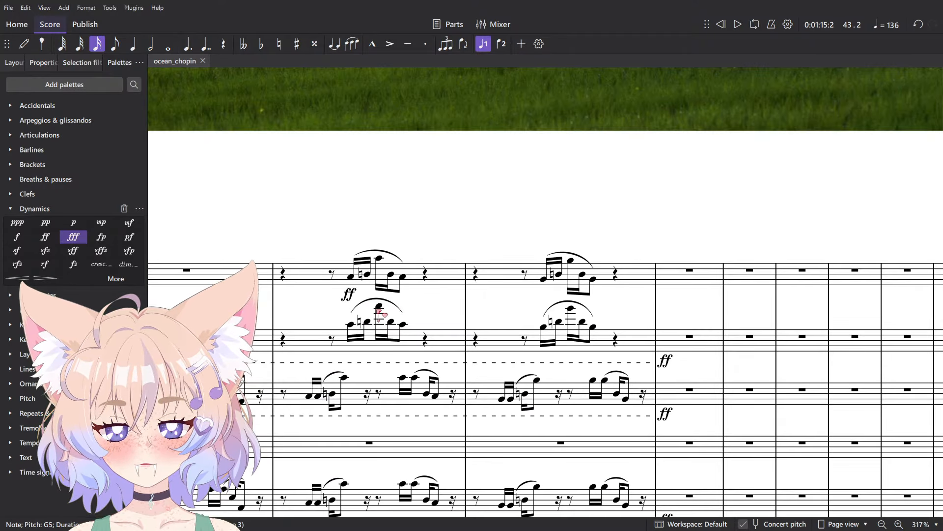
scroll(384, 265, down, 6)
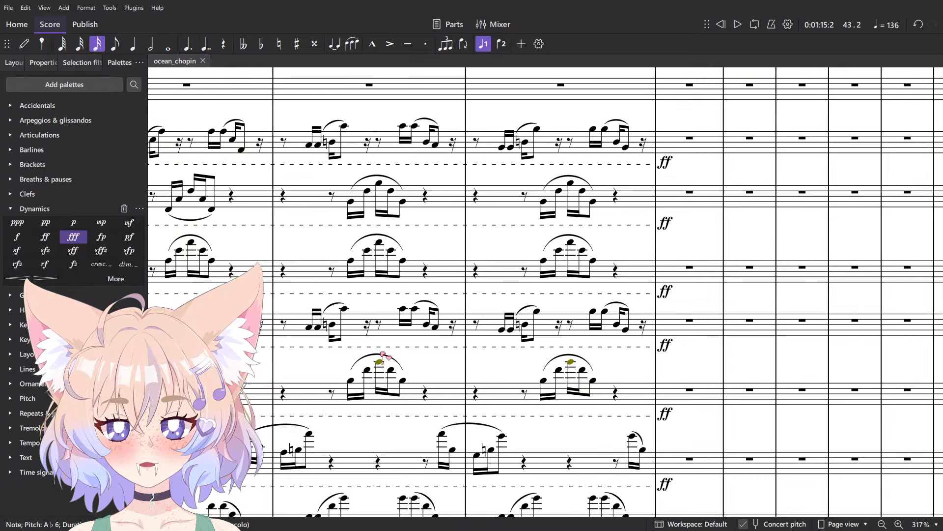
scroll(386, 248, left, 8)
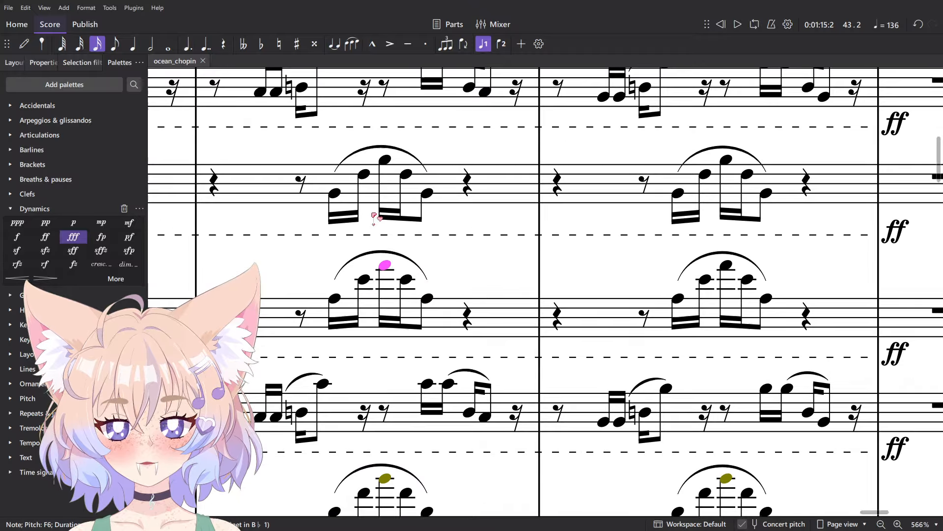
ctrl+scroll(717, 270, down, 2)
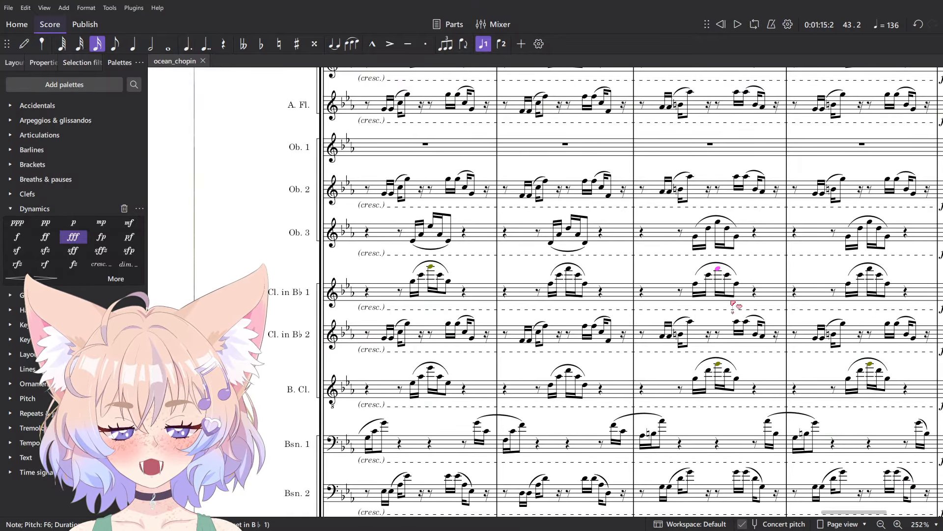
- Play back measure 43 from clarinet 1's staff and check the pitch of its arpeggio's top note
click(682, 297)
key(space)
ctrl+scroll(728, 293, up, 6)
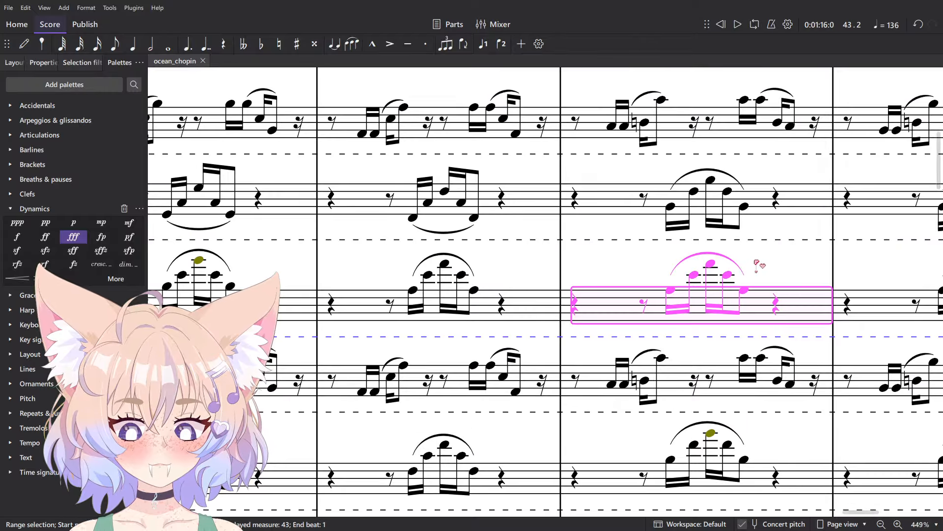
key(space)
click(711, 264)
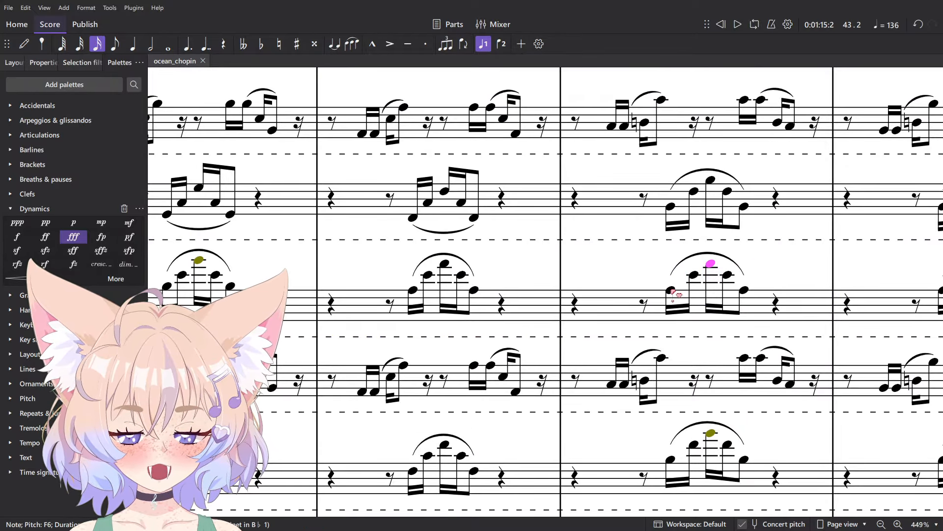
- Check the pitches of the opening arpeggio notes in bassoon 3 and bassoon 2 in measure 43
scroll(680, 295, down, 1)
ctrl+scroll(676, 373, down, 4)
drag(676, 364, 616, 224)
ctrl+scroll(565, 461, up, 1)
click(551, 457)
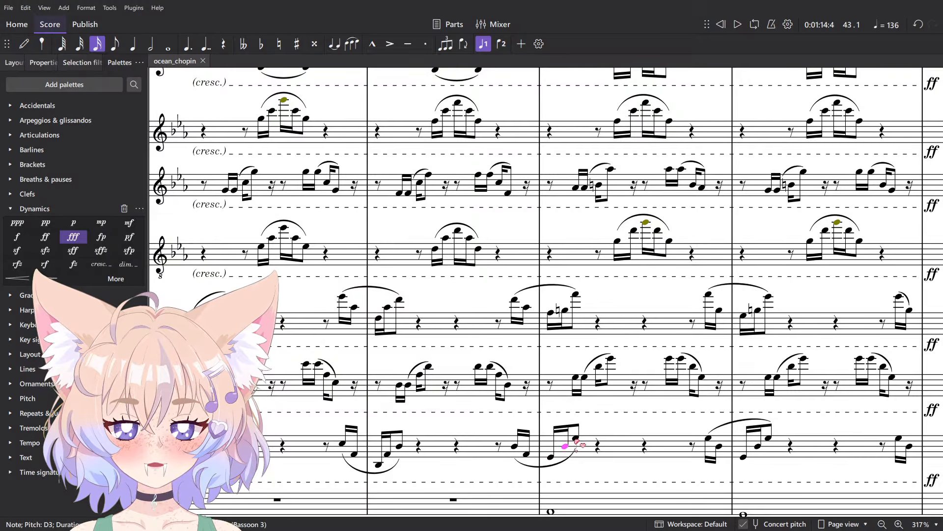
click(583, 378)
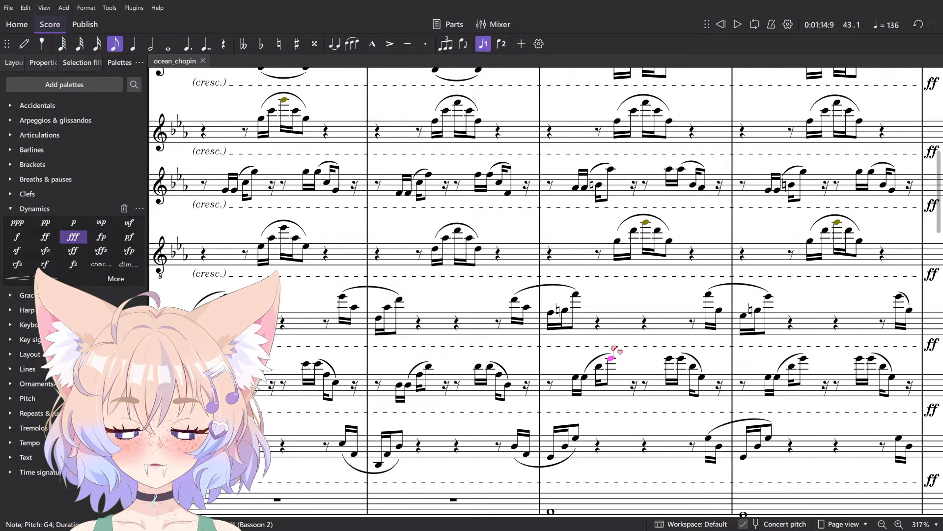
- Try clarinet 1's top arpeggio note in measure 43 at G6 and play the measure back
click(620, 122)
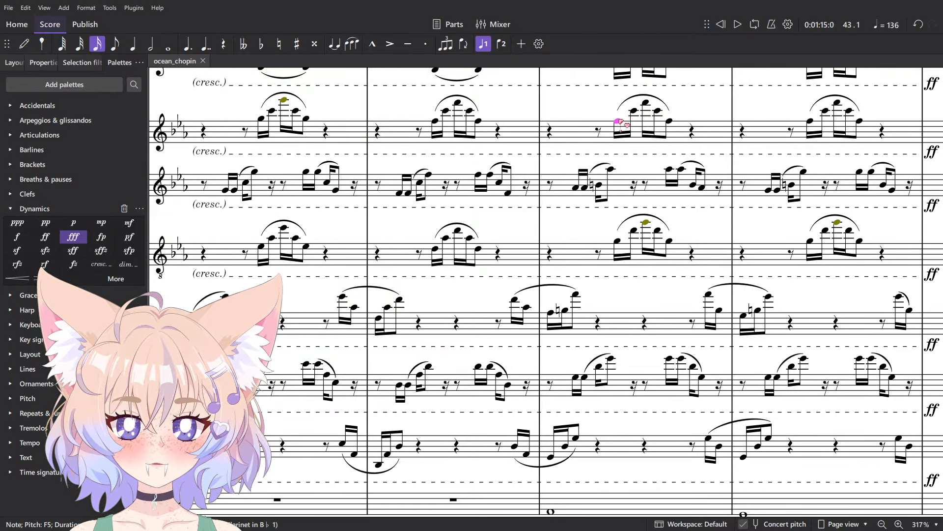
shift+click(570, 140)
key(space)
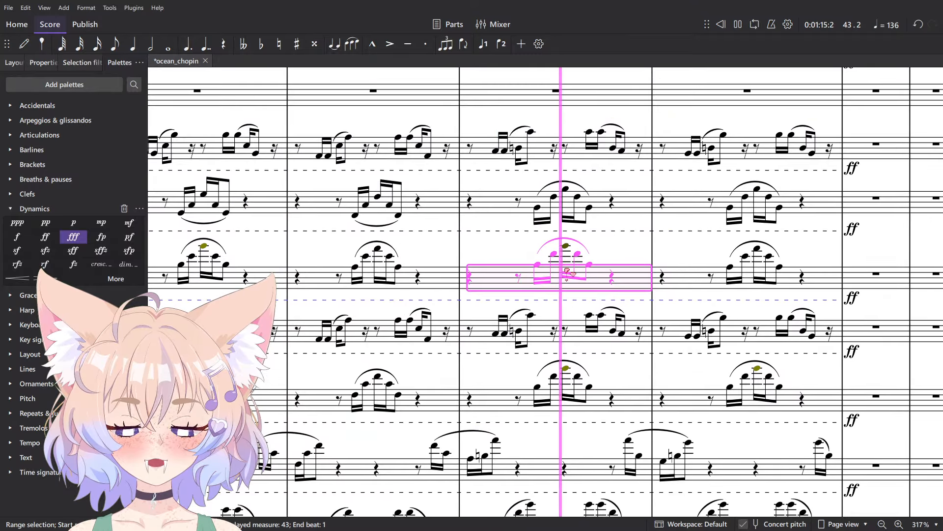
ctrl+scroll(568, 271, down, 2)
key(Escape)
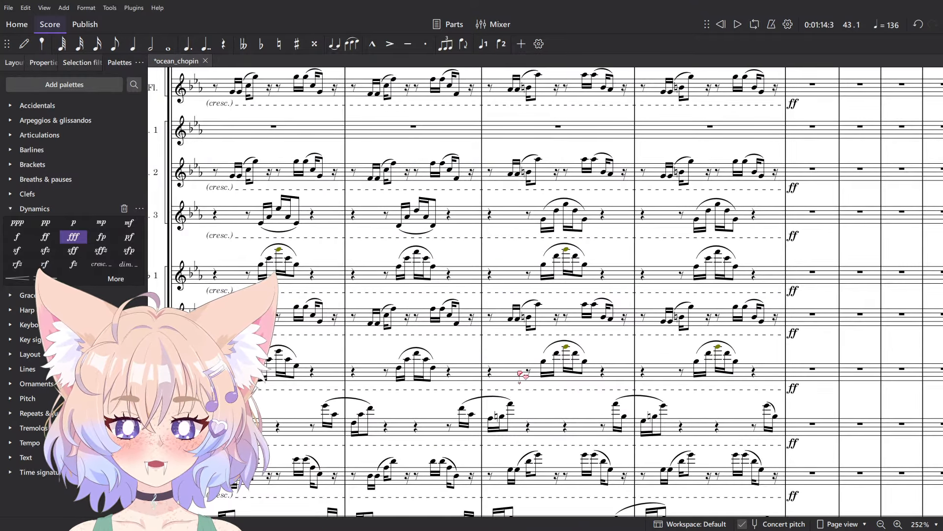
click(520, 374)
key(space)
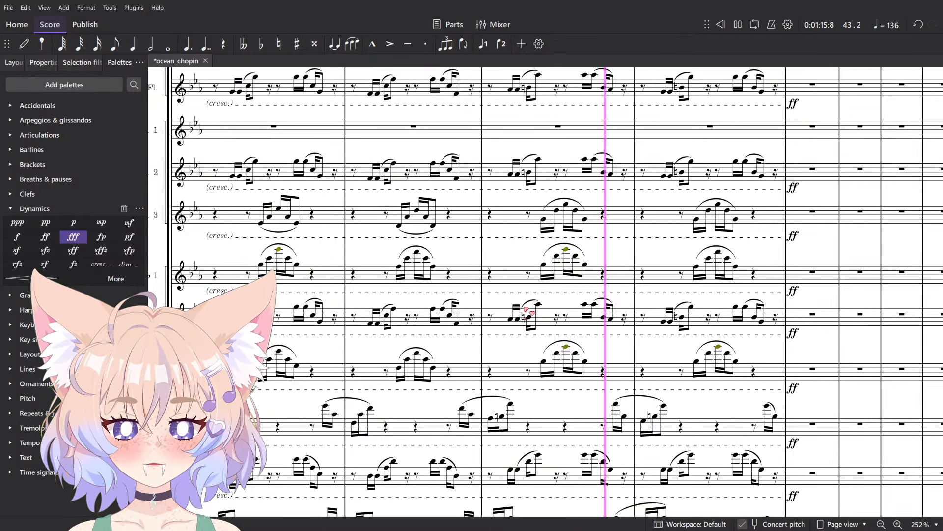
key(space)
- Compare the measure 43 arpeggio pitches in oboe 3, bass clarinet, bassoon 1, oboe 2 and flute 1
click(543, 221)
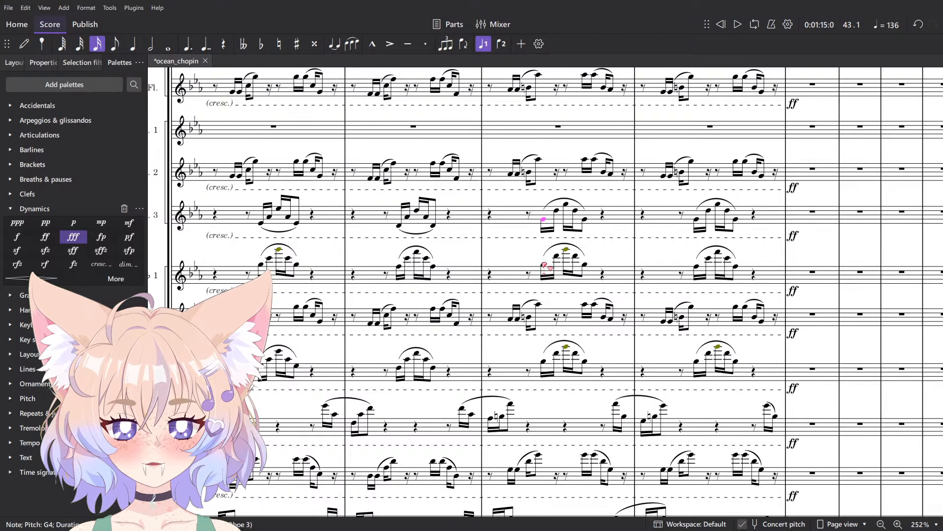
scroll(520, 479, down, 2)
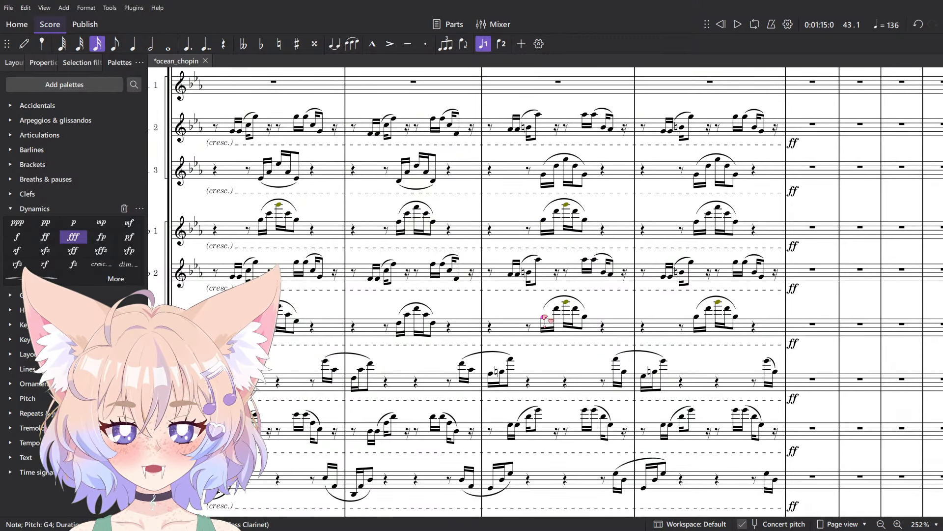
scroll(503, 352, up, 6)
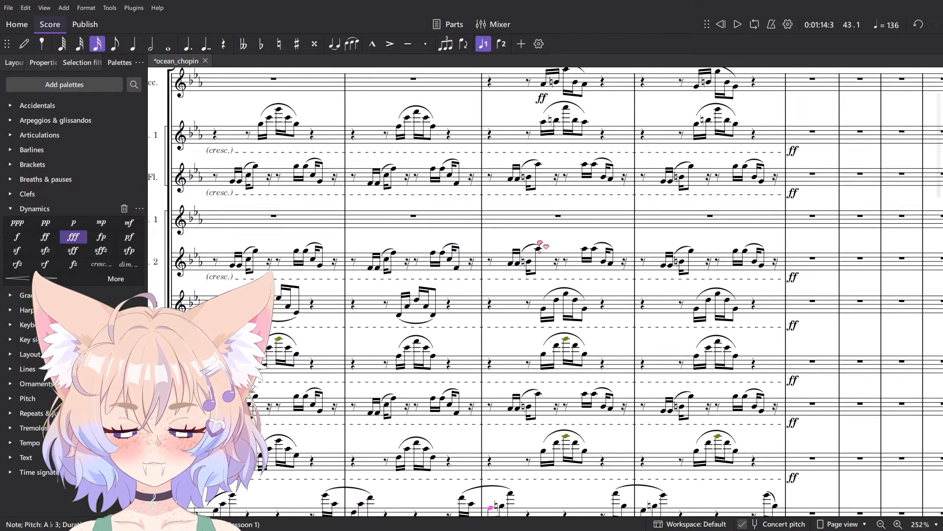
key(Left)
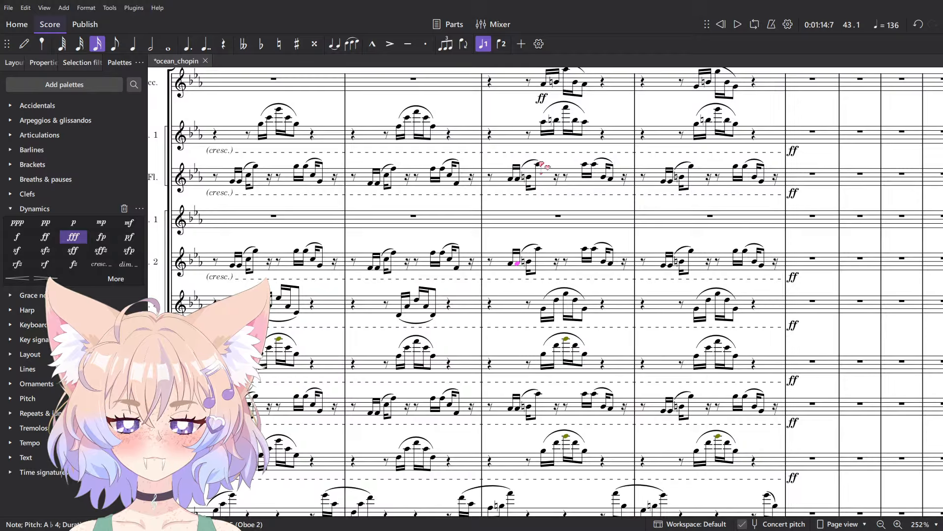
click(566, 107)
key(alt+Down)
key(alt+Down)
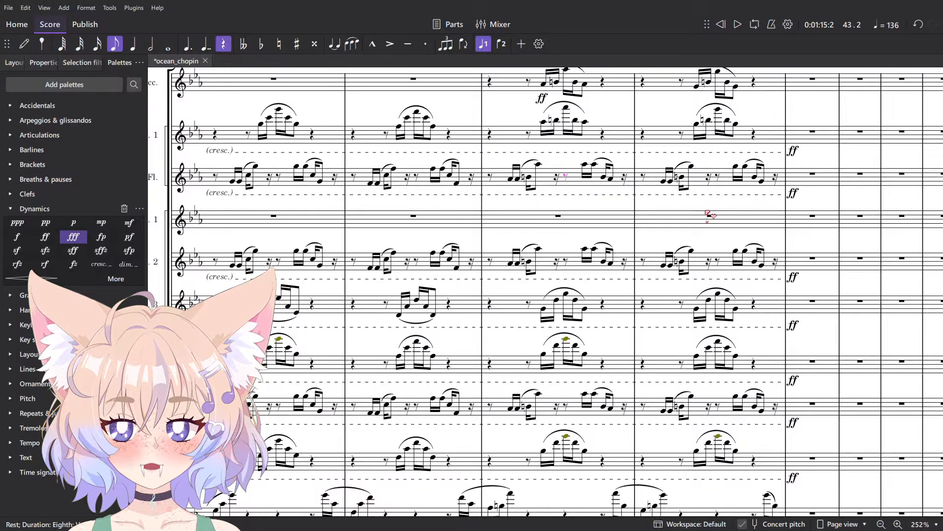
key(alt+Down)
- Compare the measure 43 top notes in oboe 3, clarinet 1 and bassoon 2
scroll(574, 317, up, 3)
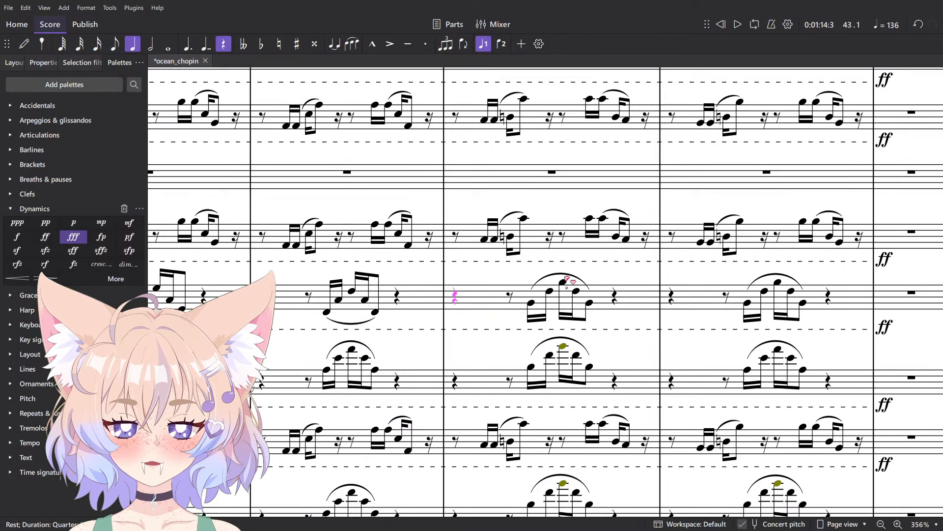
click(566, 294)
key(alt+Down)
key(alt+Down)
key(alt+Down)
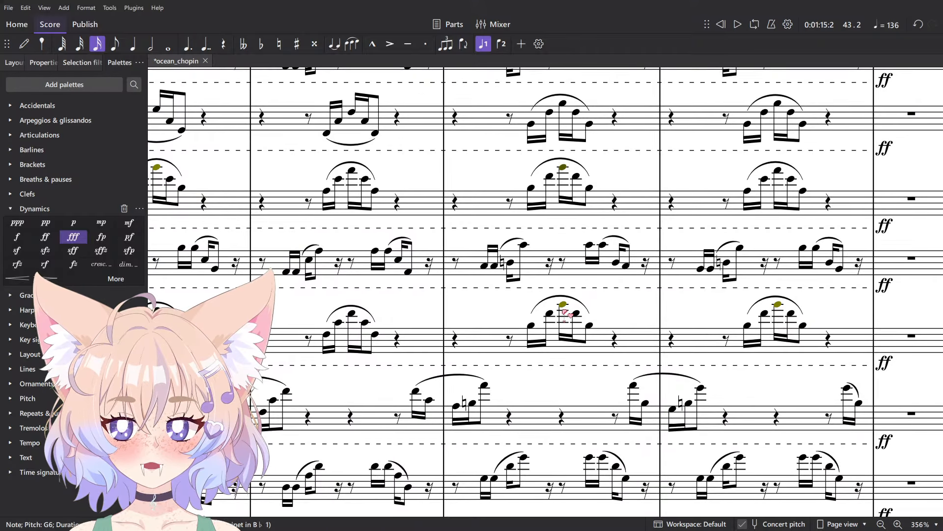
click(523, 323)
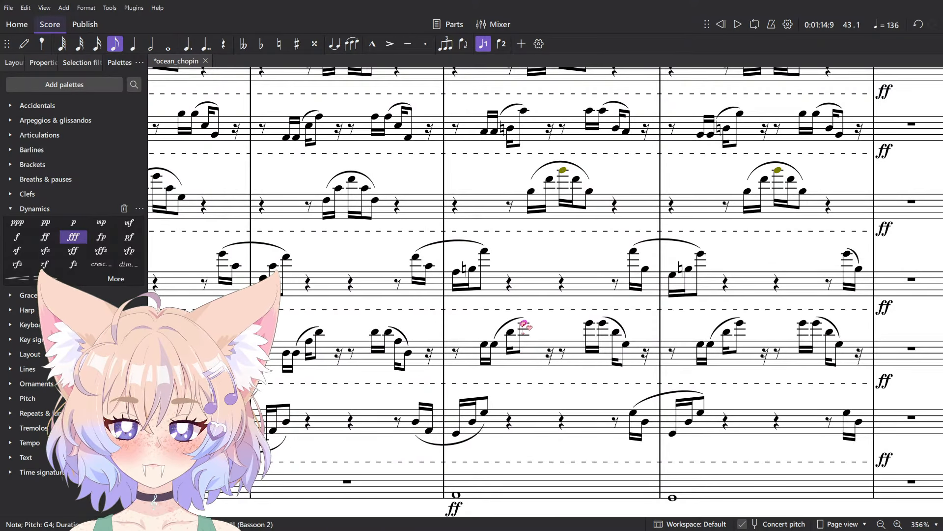
scroll(524, 322, down, 3)
- Switch to the piano score Chopin_Etude_op_25_12.musicxml and check both peak notes of the measure 44 arpeggio
key(alt+Tab)
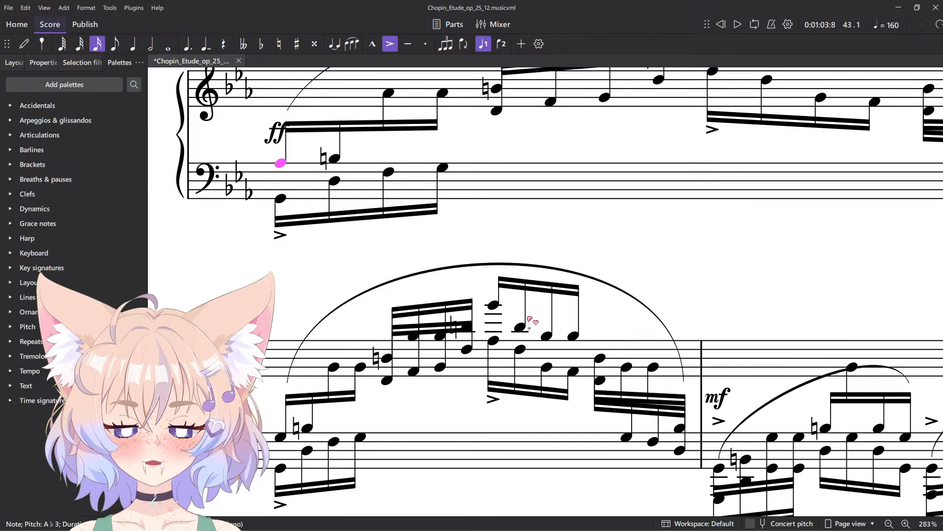
click(493, 340)
click(493, 305)
click(492, 340)
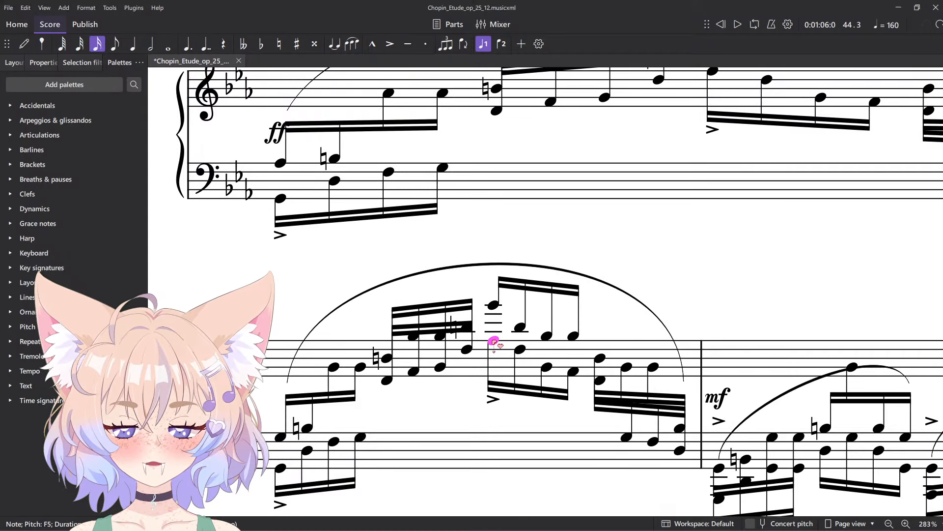
- Play back the piano score around measure 43 and check the lower peak note on its third beat
scroll(538, 295, down, 4)
drag(614, 312, 592, 351)
right_click(592, 351)
click(592, 151)
key(space)
drag(615, 162, 573, 370)
key(space)
key(Escape)
click(567, 356)
scroll(367, 427, up, 1)
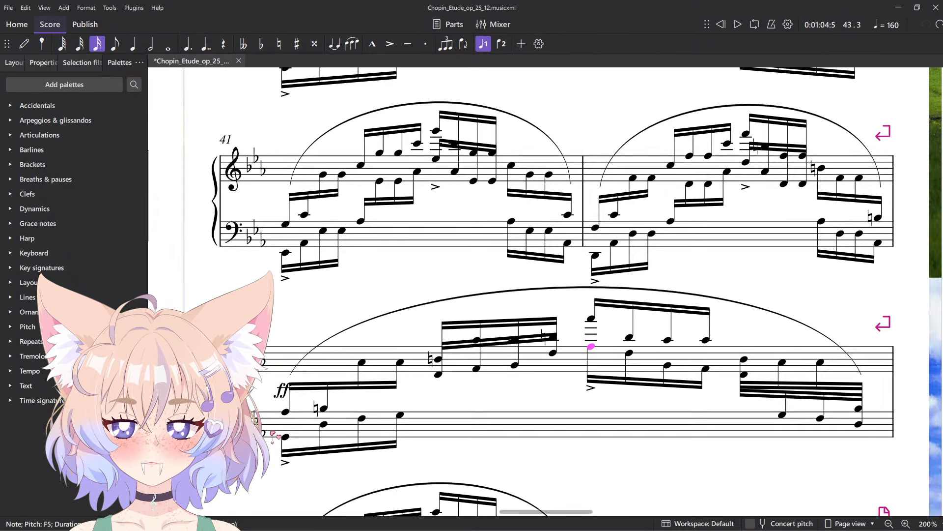
- Compare the opening left-hand notes of the piano score's measure 43 with bassoon 3 in the ocean_chopin score
click(283, 438)
click(285, 437)
click(324, 431)
click(327, 425)
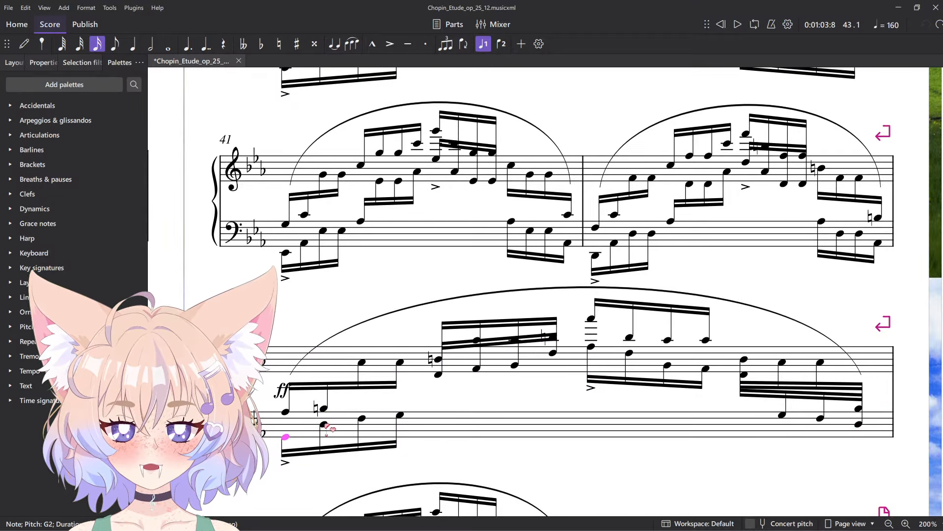
key(alt+Tab)
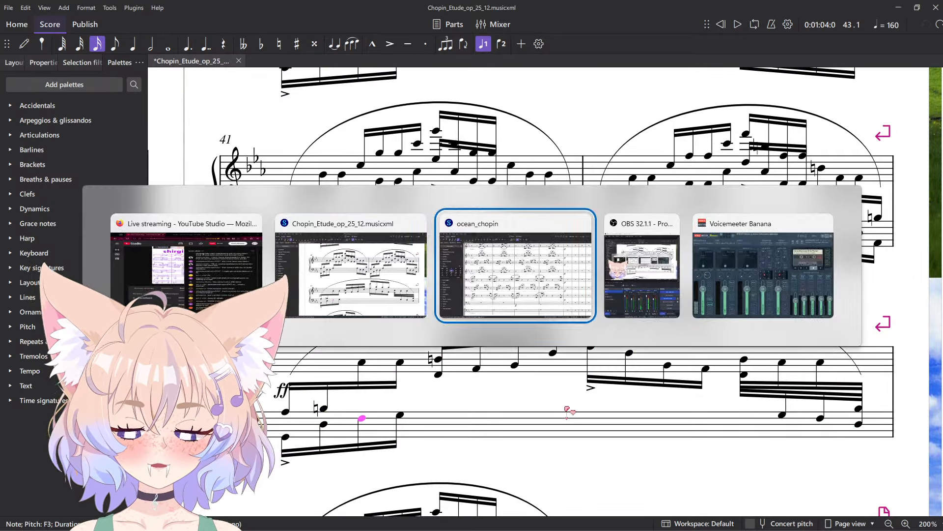
scroll(493, 401, up, 3)
click(512, 389)
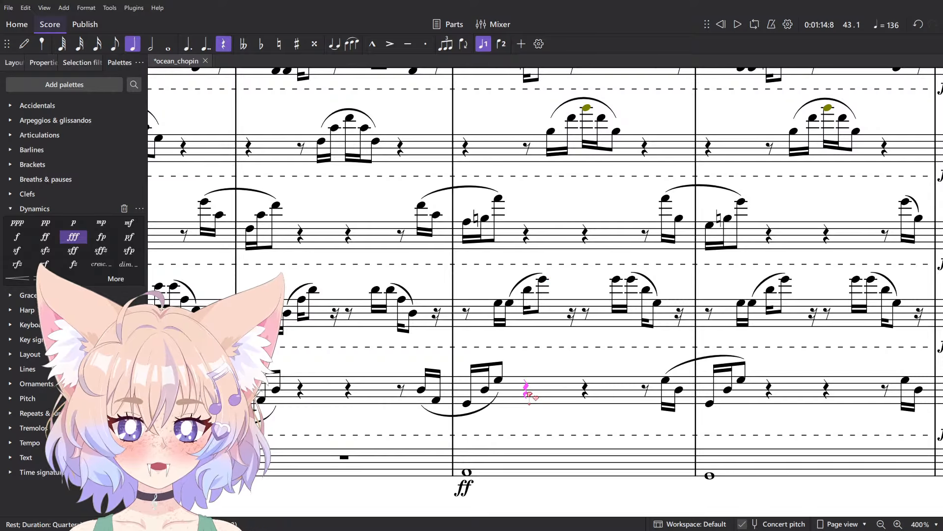
key(alt+Tab)
key(alt+Tab)
key(alt+Tab)
key(alt+shift+Tab)
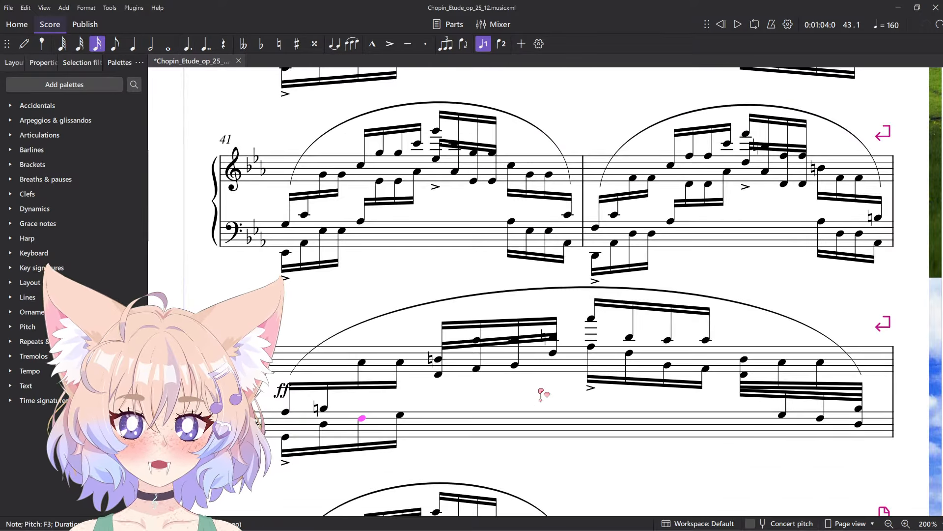
key(alt+Tab)
- Lower the two top G notes in bassoon 3's measure 43 to F
click(564, 397)
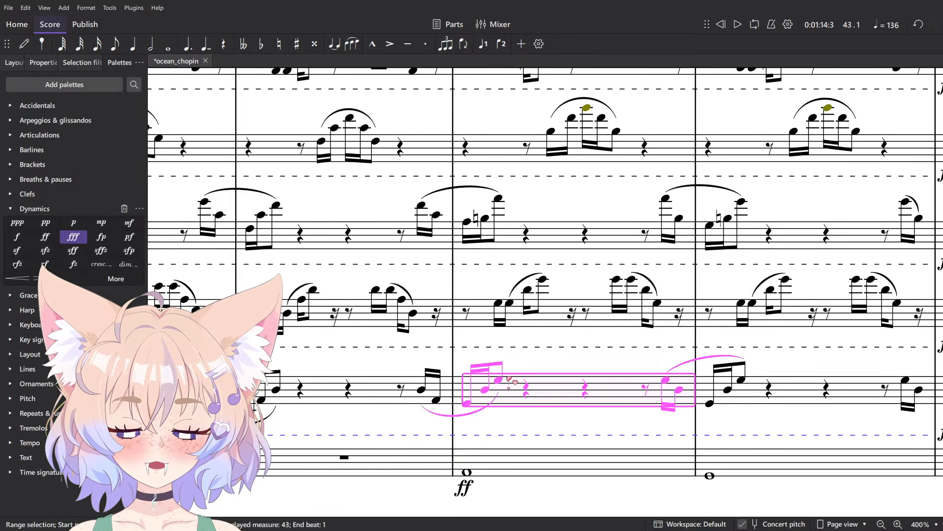
click(665, 379)
ctrl+click(499, 379)
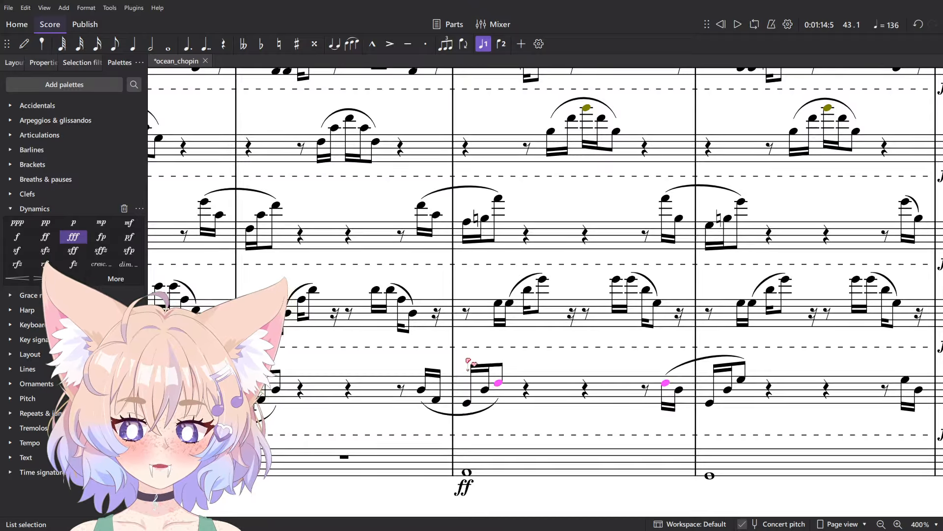
- Lower the three top G notes in bassoon 2's measure 43 to F
scroll(469, 362, up, 4)
drag(557, 251, 439, 355)
click(413, 373)
click(441, 352)
click(466, 338)
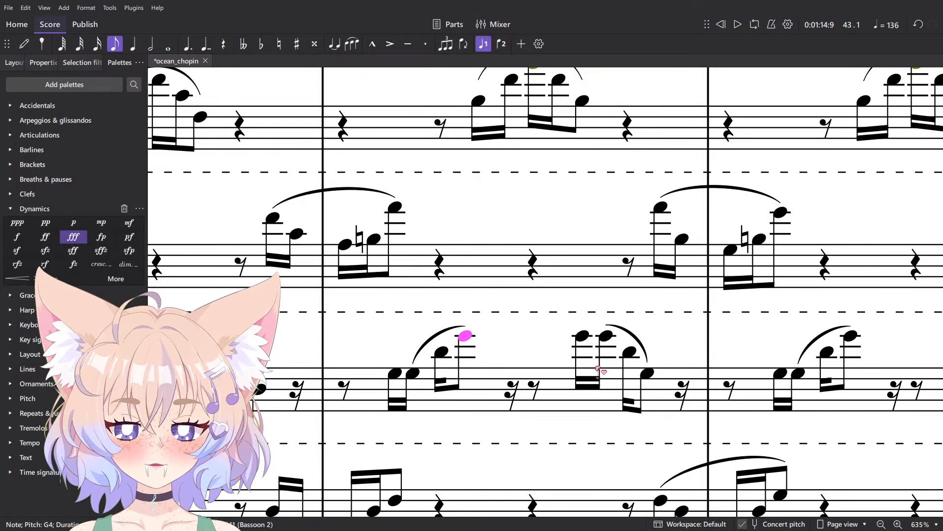
ctrl+click(582, 336)
ctrl+click(605, 336)
key(Down)
scroll(426, 256, down, 4)
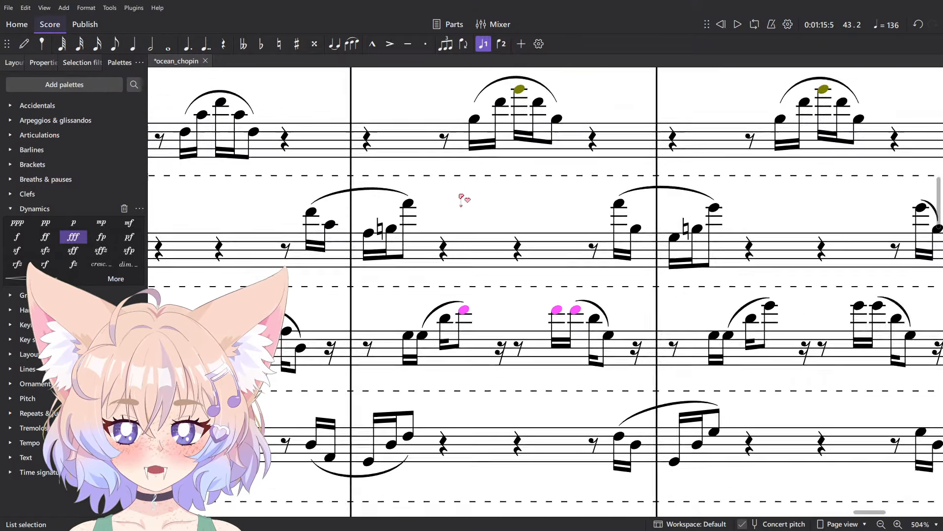
- Lower the bass clarinet's top arpeggio note in measure 43 to F5 and check clarinet 2's notes in that measure
click(492, 299)
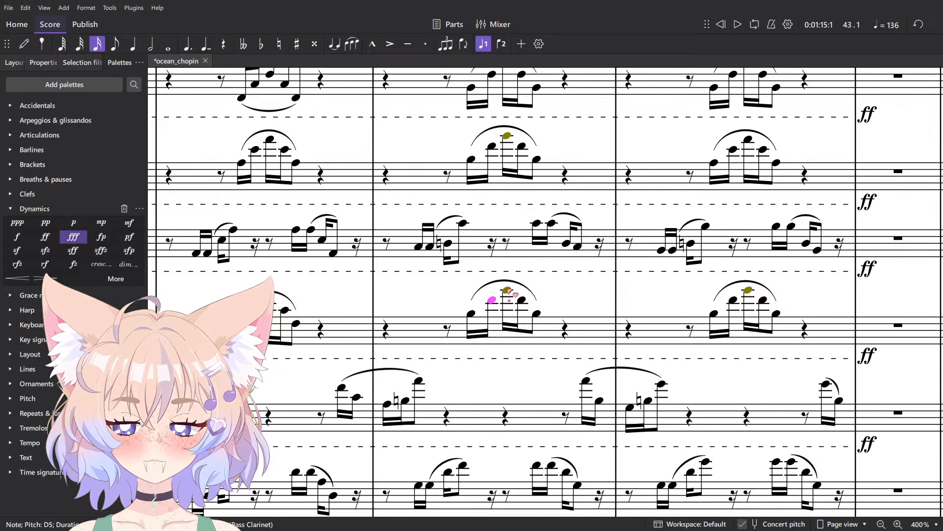
scroll(431, 381, up, 2)
click(429, 379)
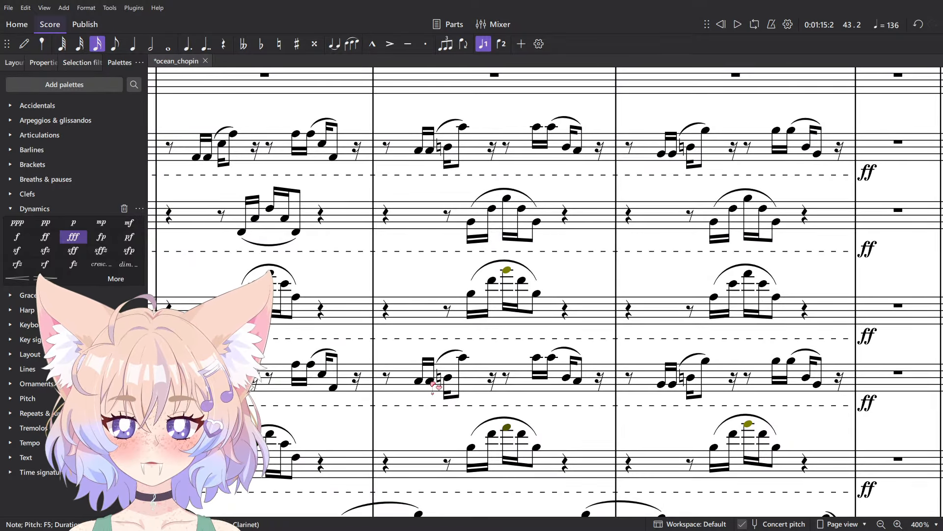
click(430, 381)
click(463, 358)
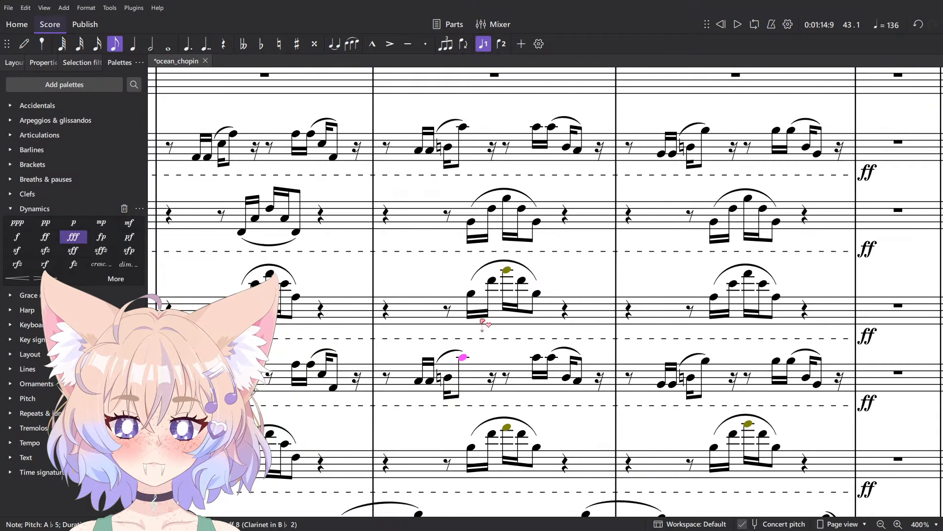
- Lower the top arpeggio notes in measure 43 to F6 in clarinet 1 and F5 in oboe 3, and check oboe 2
scroll(482, 324, up, 1)
click(507, 317)
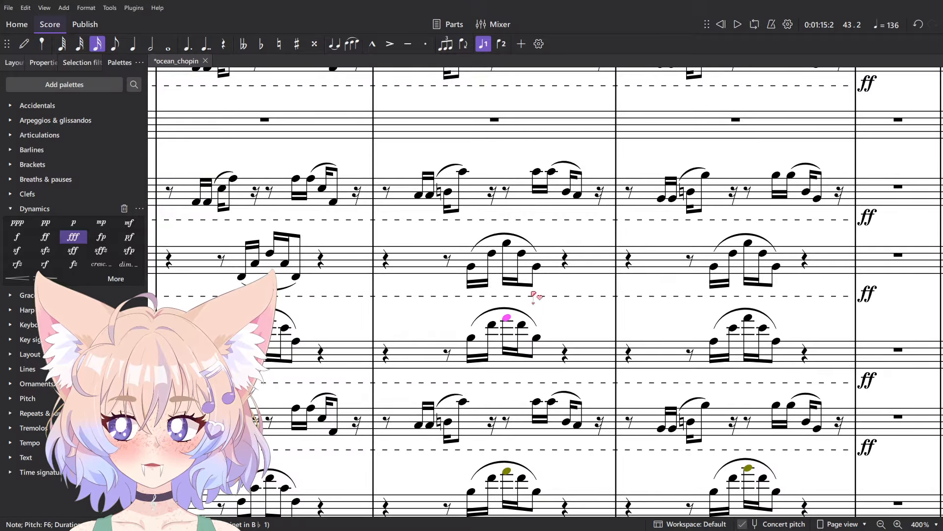
scroll(491, 276, up, 3)
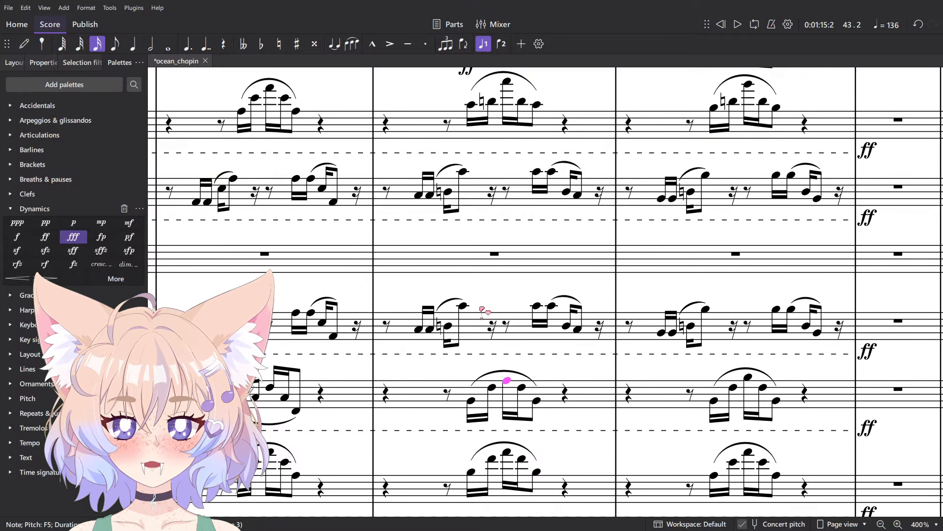
click(464, 310)
scroll(523, 231, up, 3)
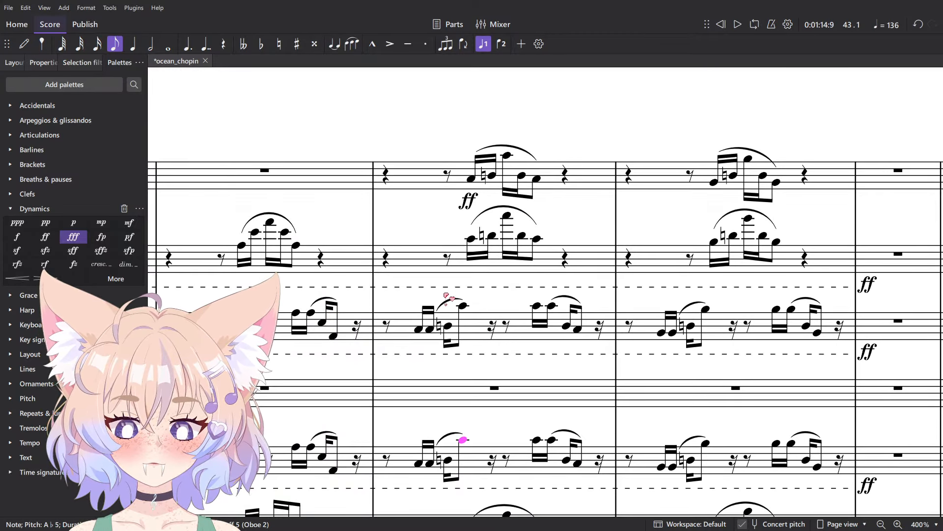
- Play back measure 43 from the piccolo's staff to hear the revised woodwind harmony
click(486, 167)
key(space)
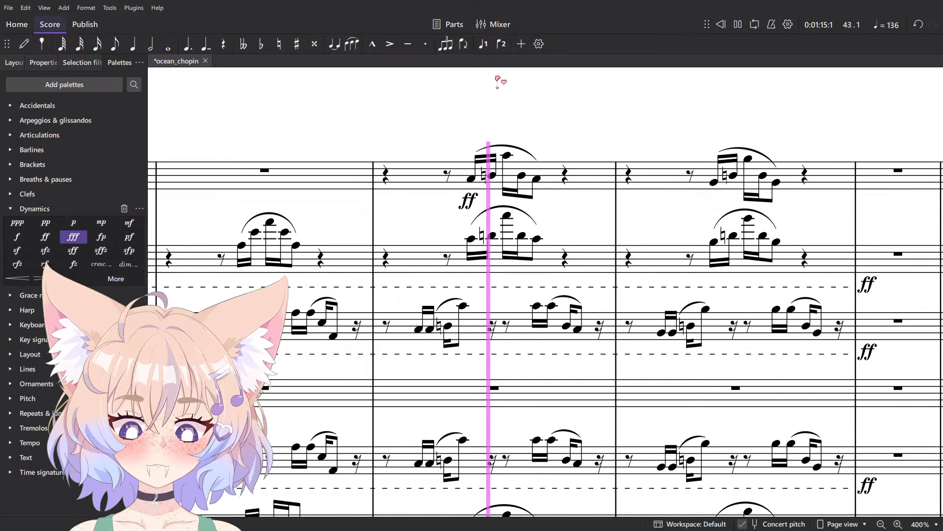
scroll(481, 128, down, 5)
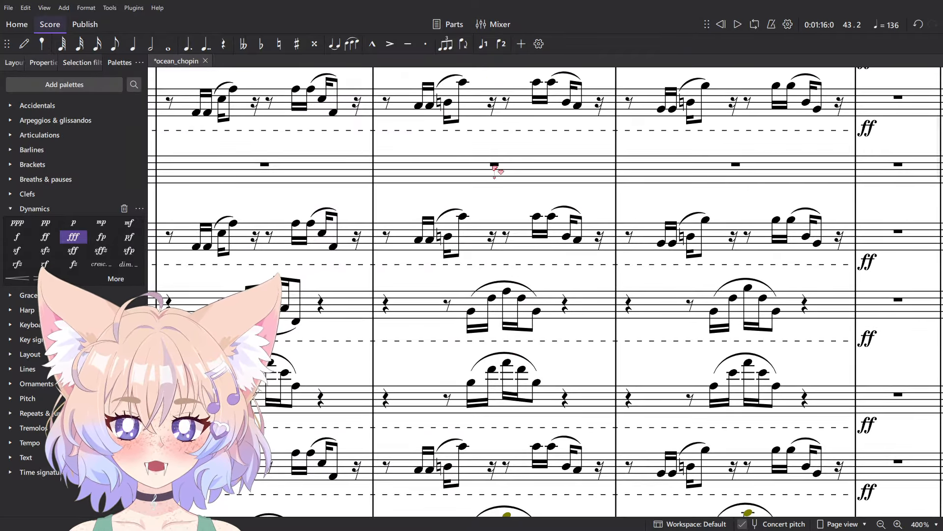
- Audition the arpeggio notes of the piccolo and flute 1 in measure 43
click(492, 298)
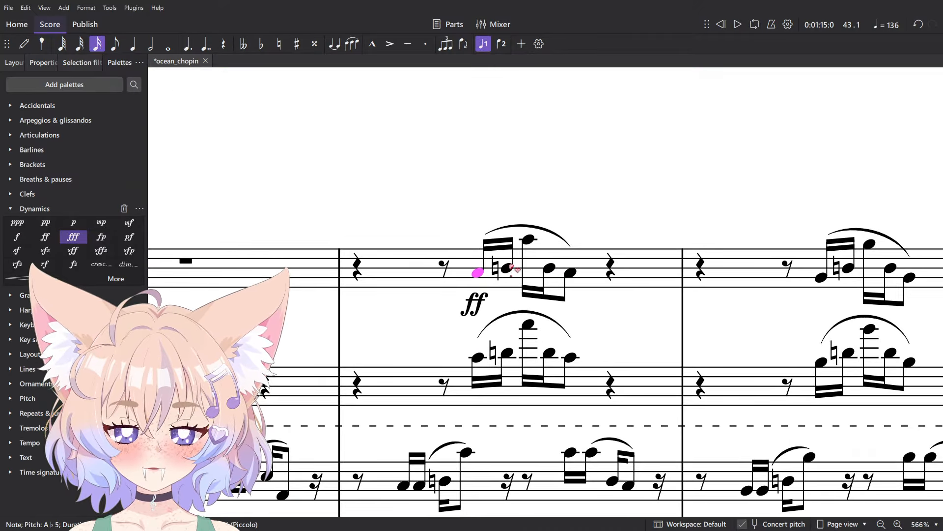
click(528, 239)
click(478, 357)
click(507, 353)
click(528, 323)
scroll(496, 366, down, 3)
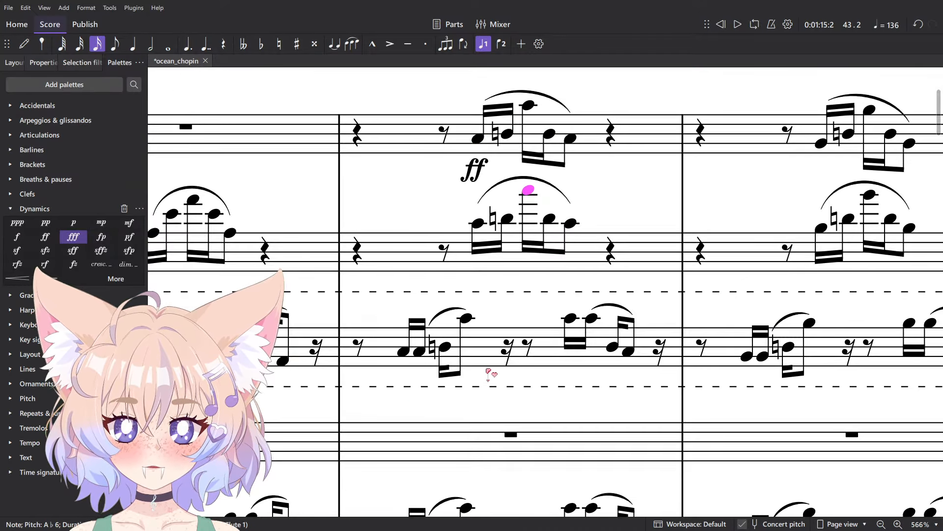
- Audition the first-beat sixteenth notes of the alto flute and oboe 2 in measure 43
click(426, 355)
click(446, 346)
scroll(480, 120, down, 3)
scroll(478, 122, up, 1)
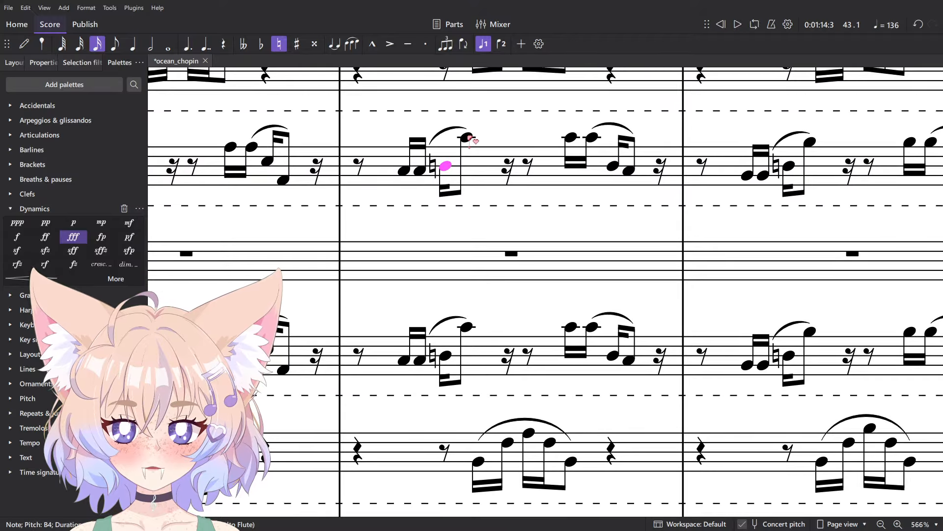
click(468, 137)
click(421, 362)
click(446, 357)
- Audition the rising arpeggio notes of oboe 3 and clarinet 1 in measure 43
scroll(446, 356, down, 2)
click(478, 371)
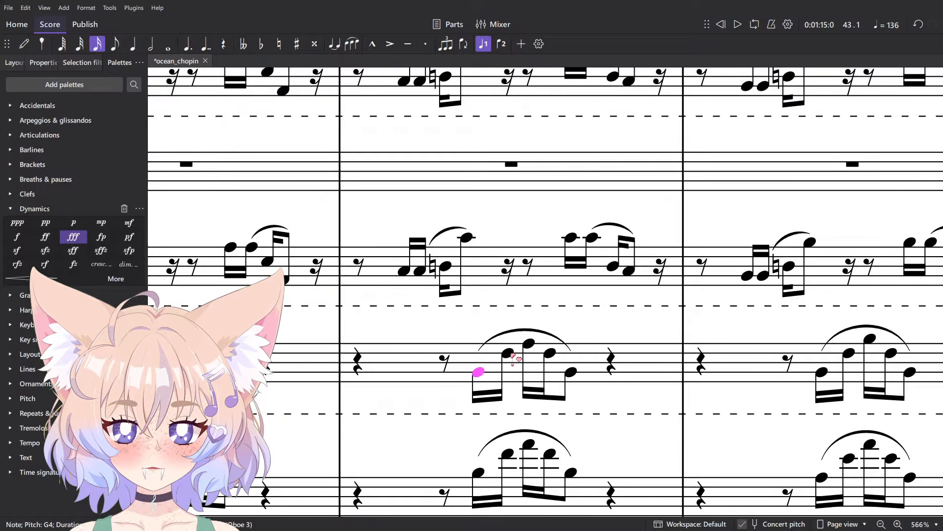
click(507, 353)
click(528, 342)
scroll(511, 353, down, 3)
click(478, 293)
click(516, 279)
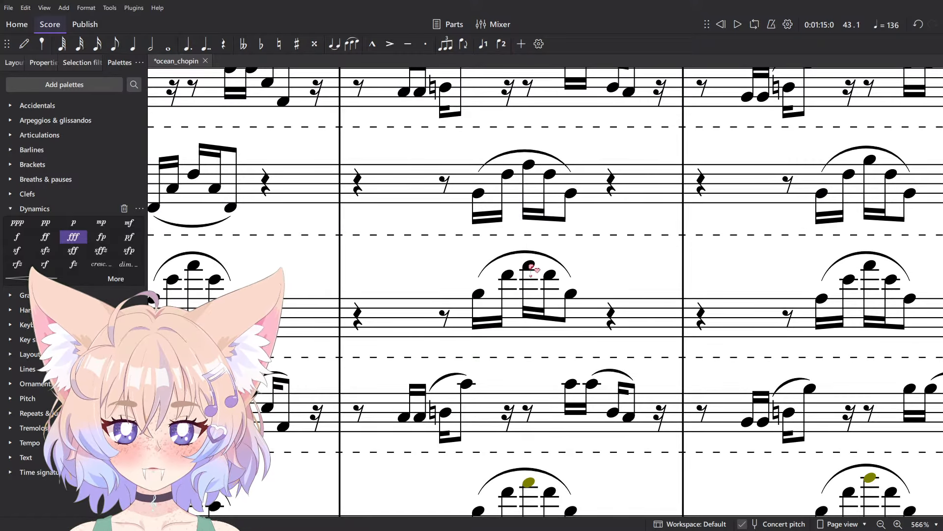
click(529, 265)
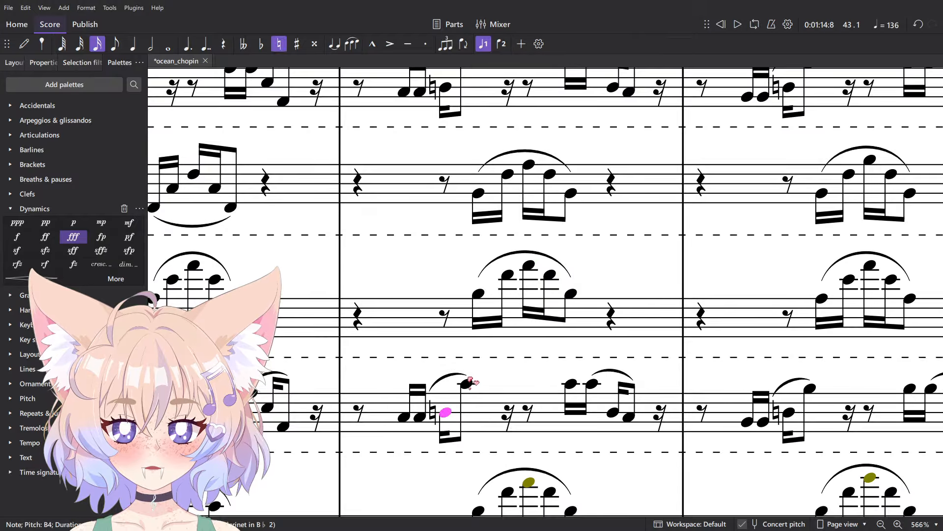
- Check the measure 43 notes in the bass clarinet and bassoon 2 one by one
scroll(471, 386, down, 3)
click(478, 377)
scroll(531, 352, down, 5)
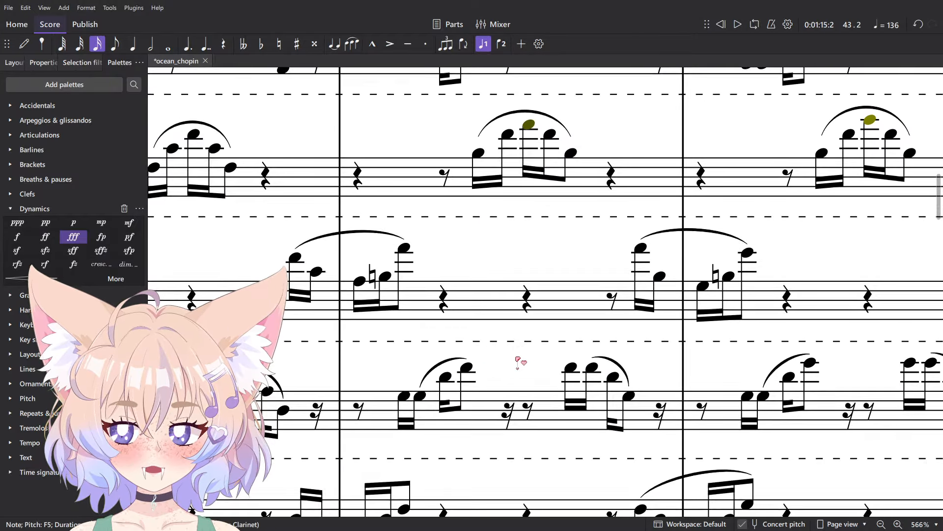
click(467, 367)
scroll(411, 346, down, 4)
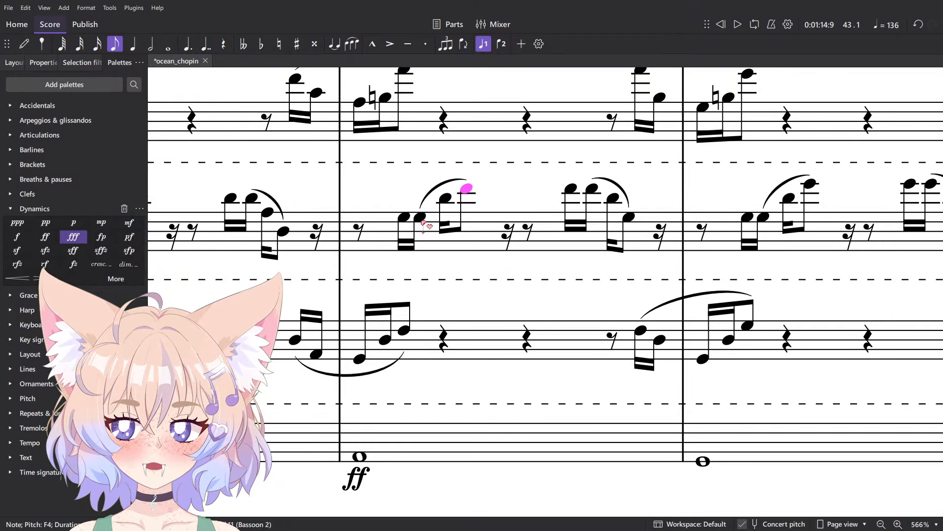
click(422, 219)
click(448, 224)
click(420, 218)
click(445, 199)
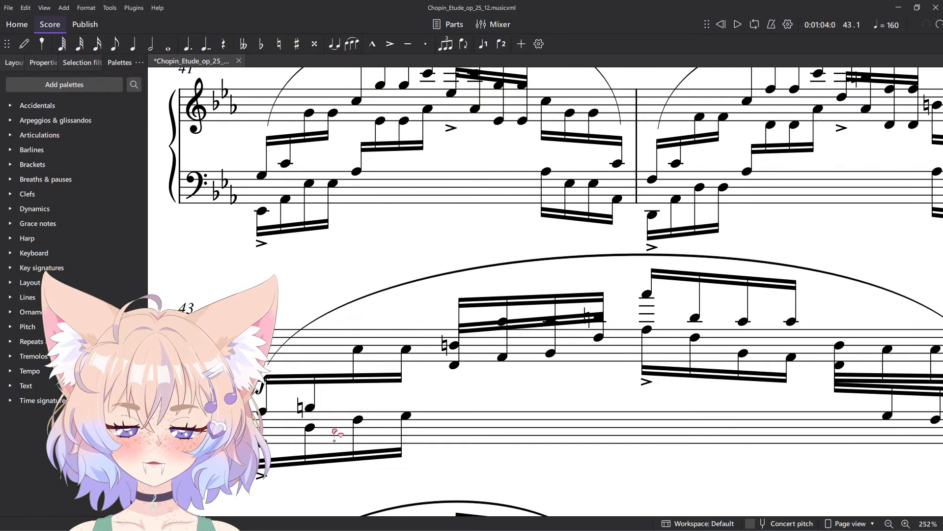
- Compare bassoon 2's first-beat notes in measure 43 with the left-hand notes of the piano score
click(310, 427)
key(ctrl+shift+End)
click(309, 427)
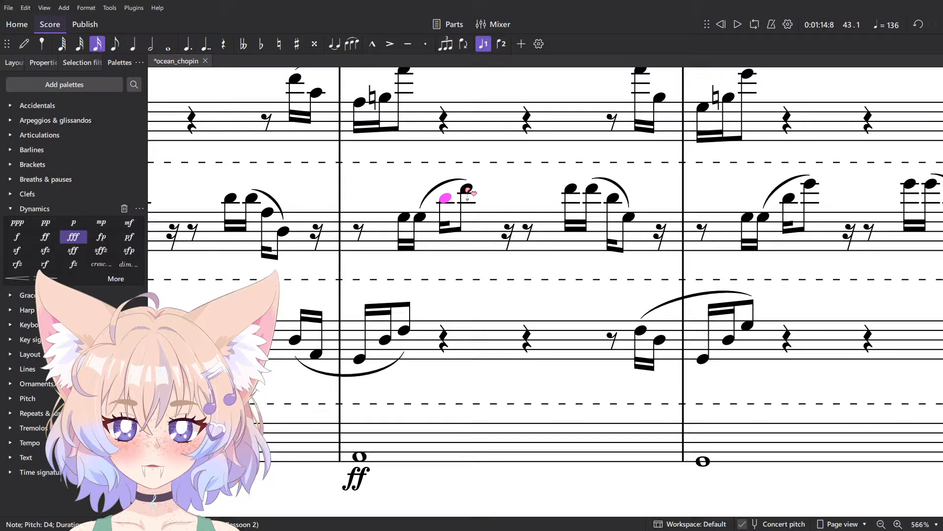
click(467, 189)
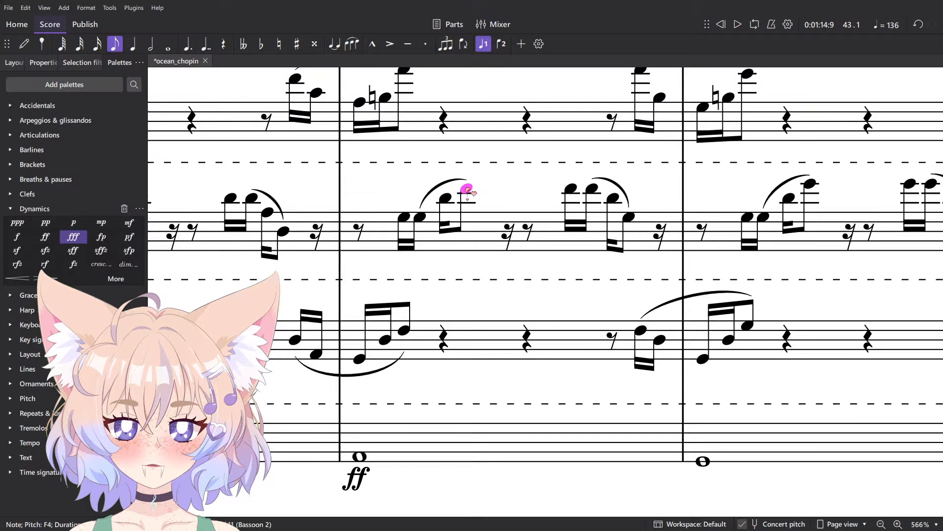
- Change the piccolo's dynamic in measure 43 to f and play back measures 43 and 44
click(359, 360)
shift+click(543, 269)
scroll(543, 270, down, 3)
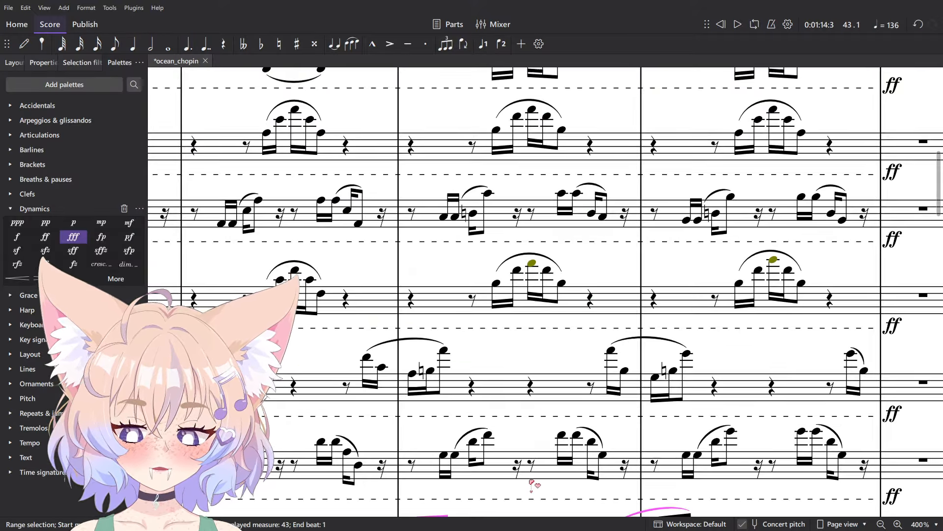
scroll(519, 430, down, 6)
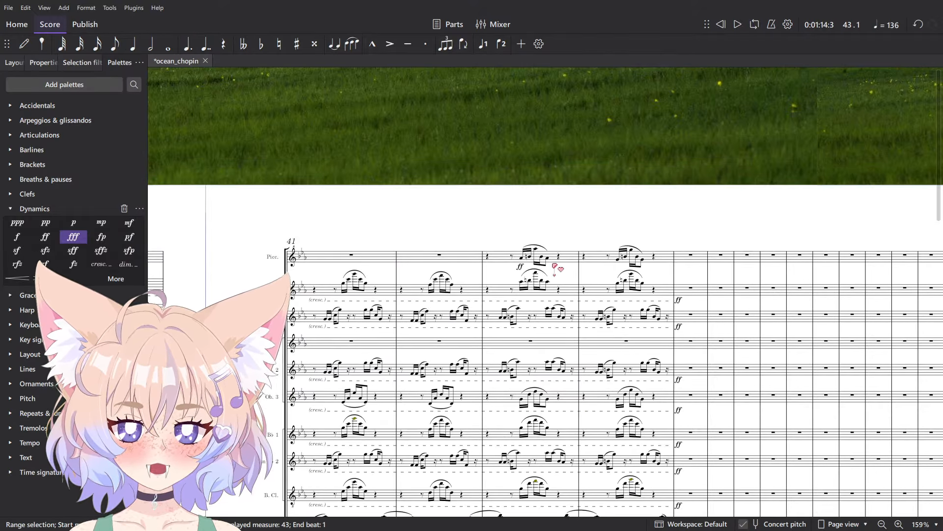
scroll(603, 162, up, 2)
click(495, 311)
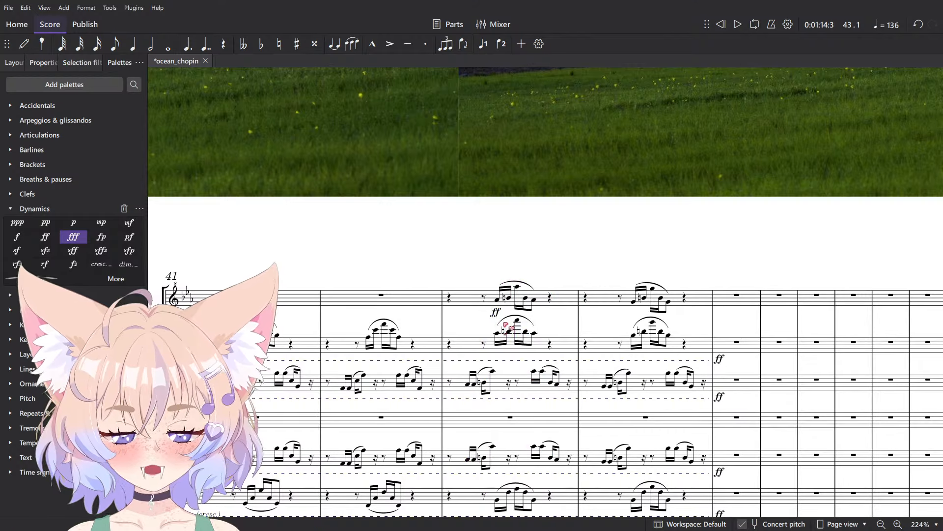
click(17, 237)
key(space)
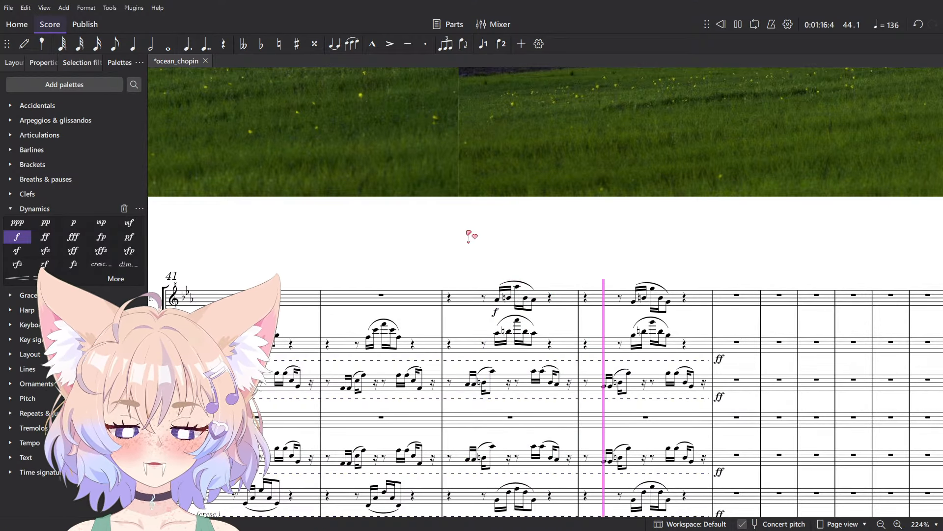
key(space)
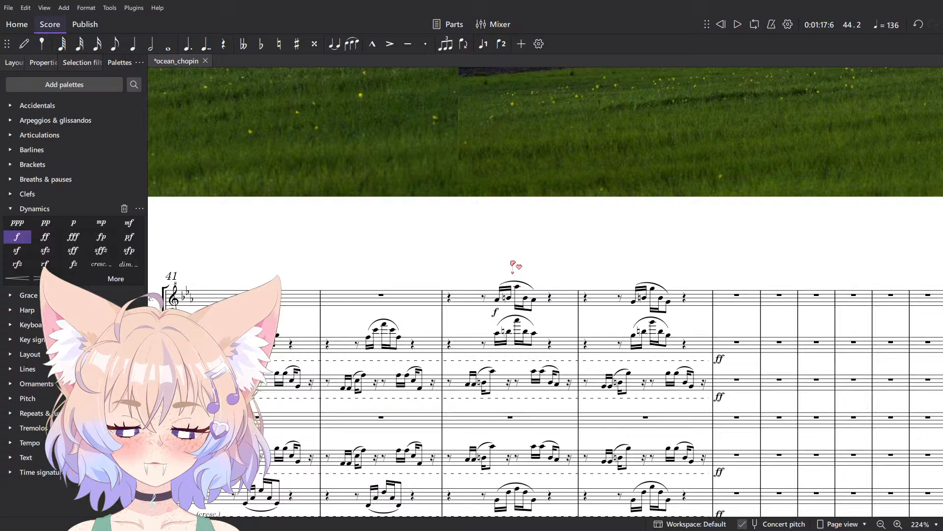
- Play back measure 43 with only the woodwinds from the piccolo down to the bass clarinet
click(617, 303)
scroll(541, 265, down, 3)
click(460, 168)
scroll(481, 221, down, 3)
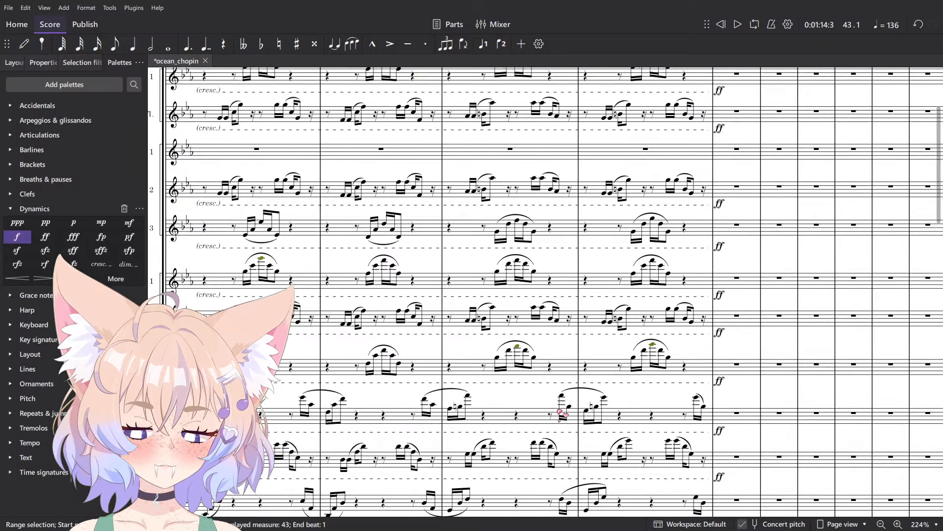
shift+click(573, 372)
key(space)
scroll(588, 337, up, 3)
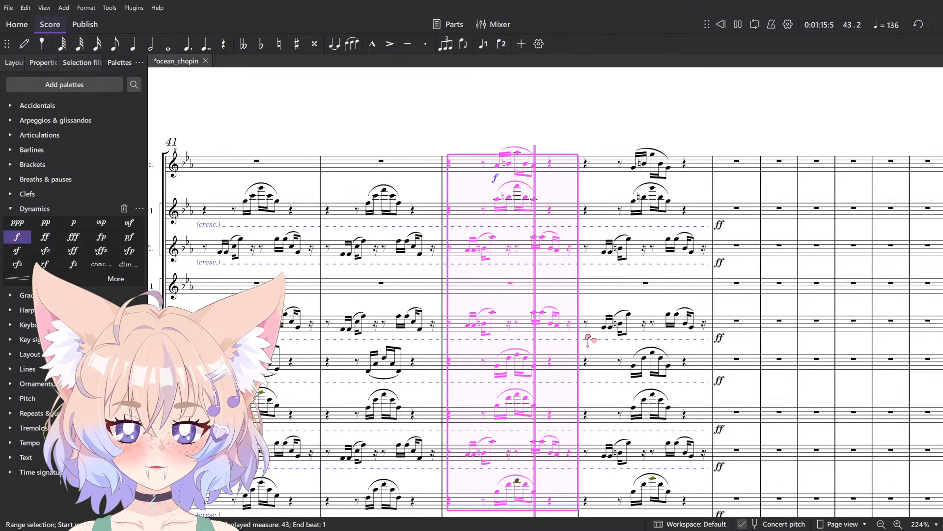
scroll(588, 337, down, 1)
key(Escape)
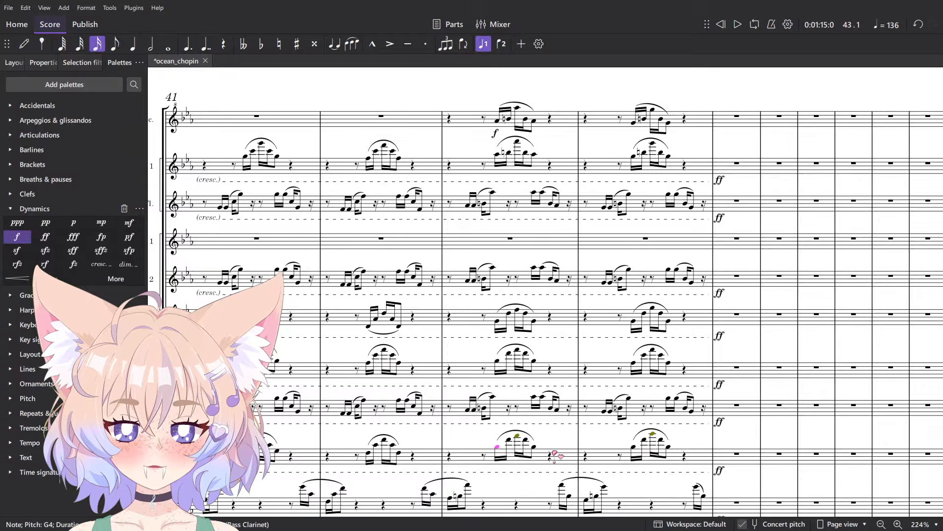
- Play back measure 43 for the bass clarinet alone and for clarinets 1 and 2 together
click(553, 451)
key(space)
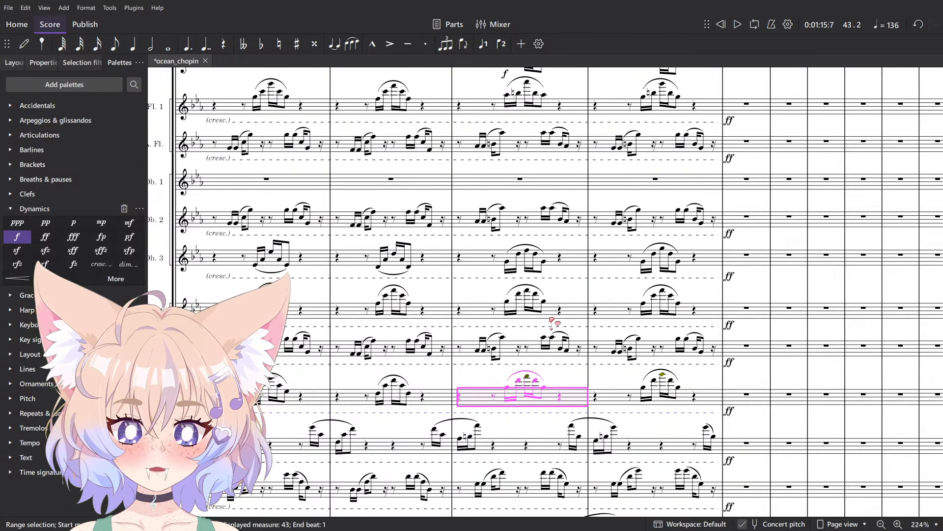
click(518, 347)
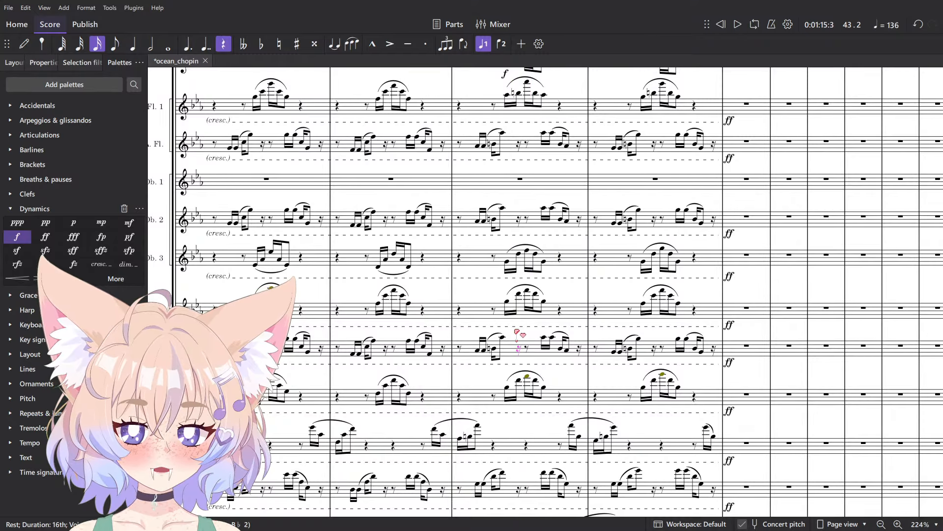
shift+click(579, 339)
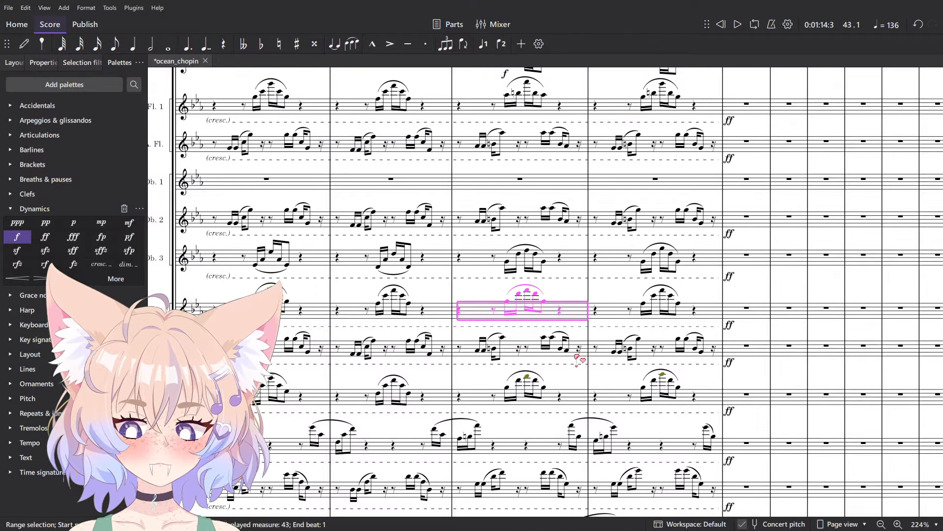
key(space)
scroll(584, 379, up, 2)
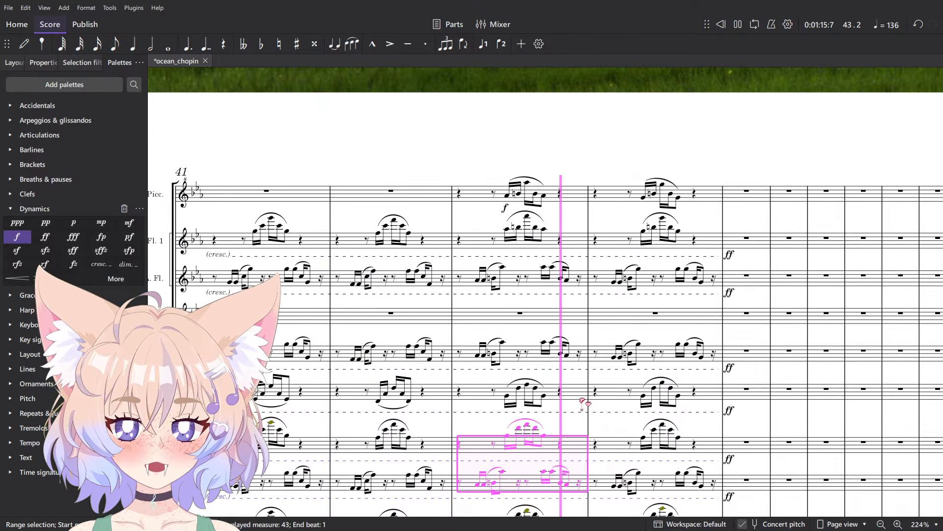
scroll(570, 435, up, 5)
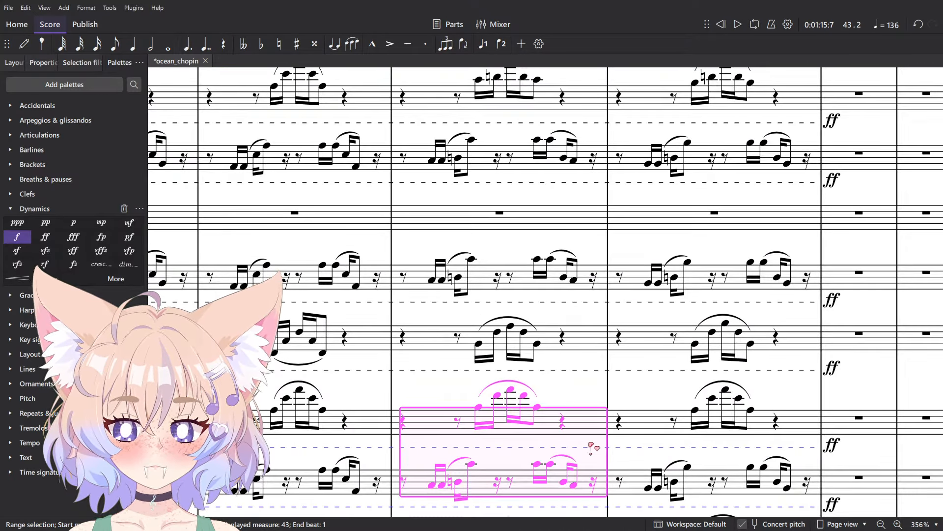
- Inspect the measure 43 figures of clarinet 1 and clarinet 2 for wrong pitches
click(537, 464)
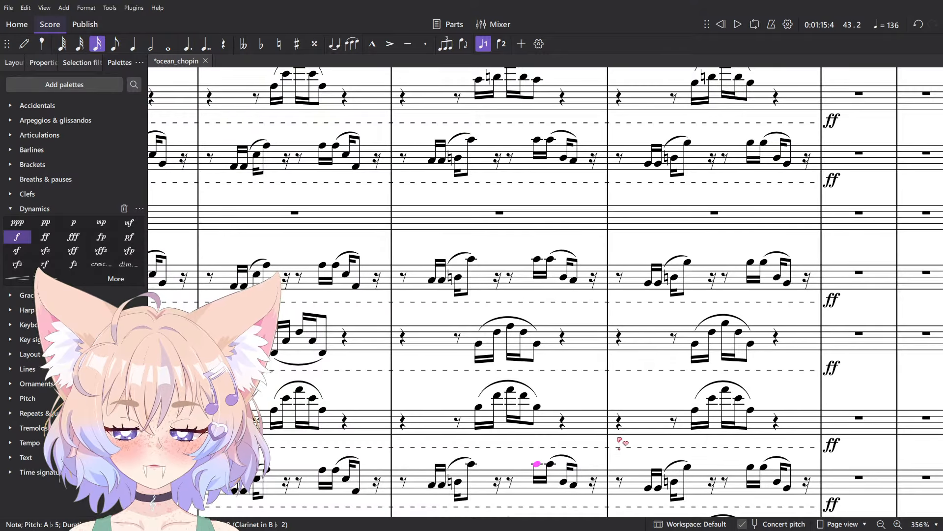
drag(618, 438, 703, 399)
click(624, 375)
drag(584, 380, 782, 323)
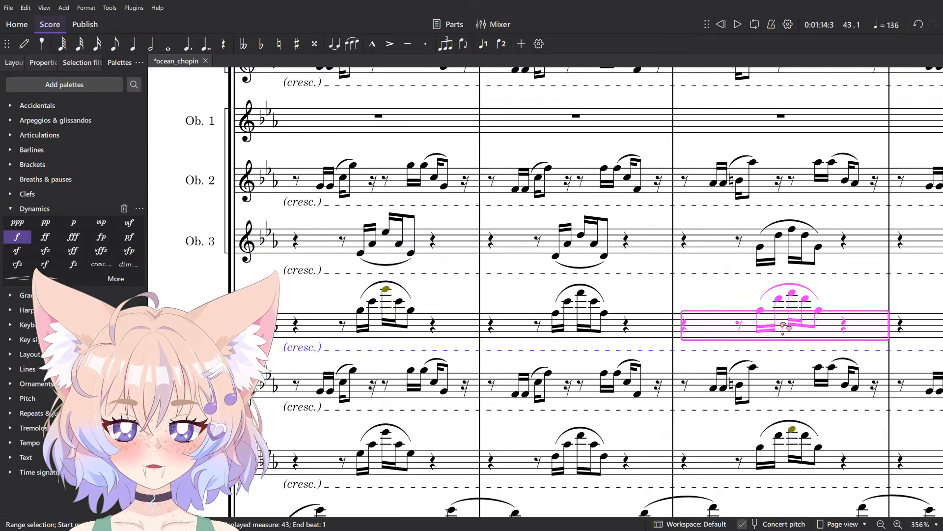
scroll(756, 381, down, 3)
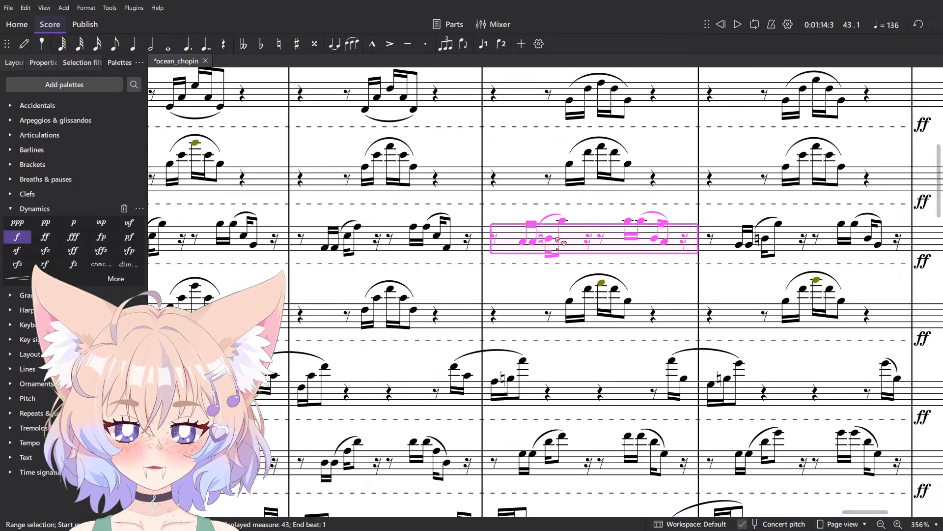
scroll(594, 322, up, 1)
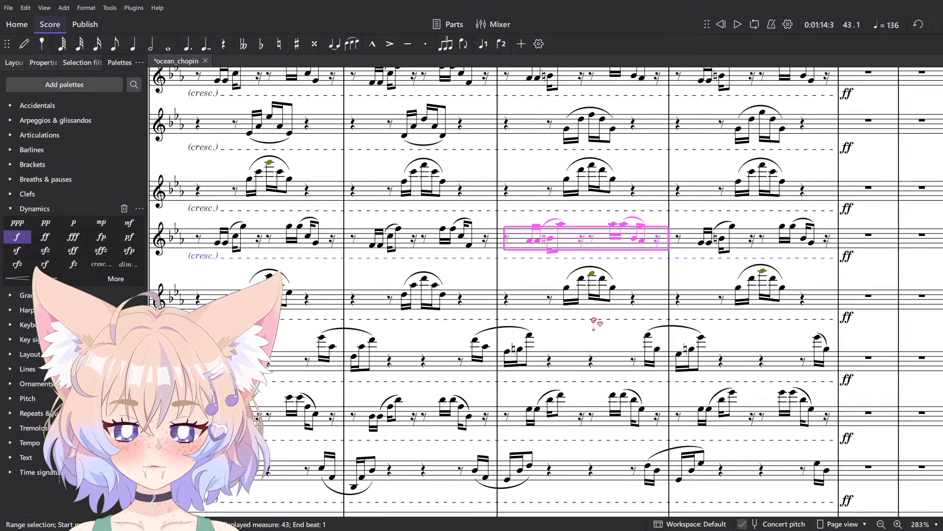
- Compare bassoon 1's first-beat notes in measure 43 with both hands of the piano score
click(522, 355)
click(529, 336)
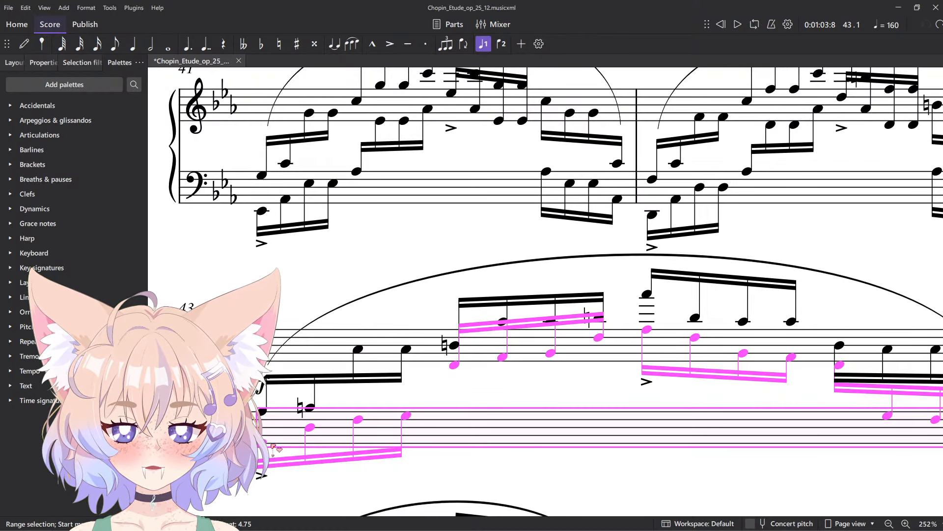
click(308, 438)
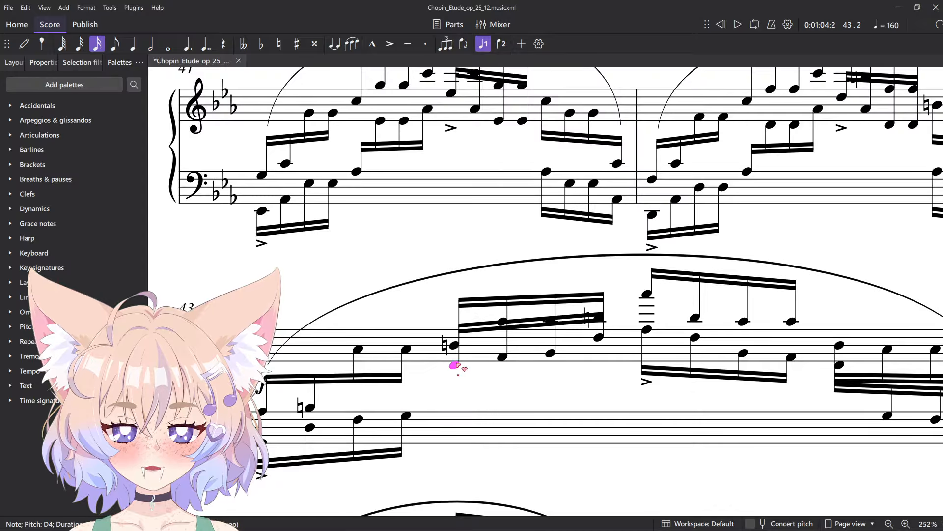
click(406, 350)
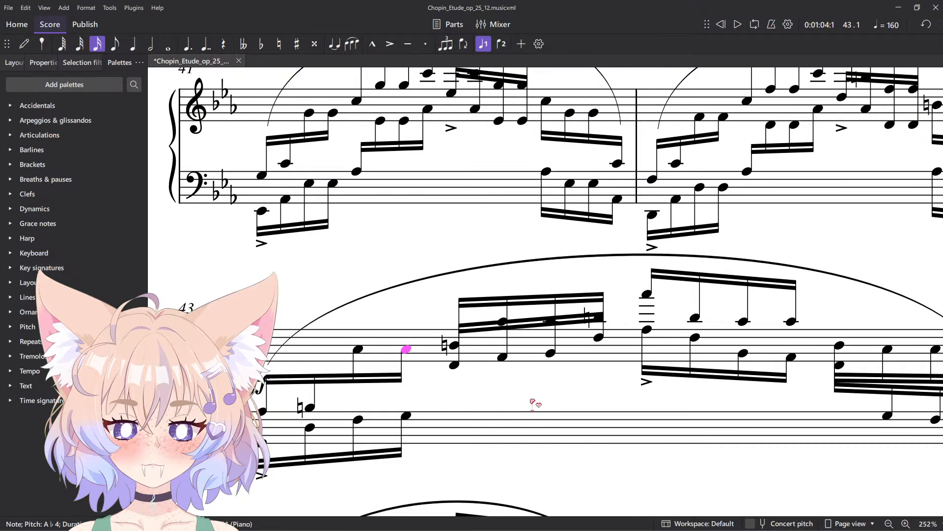
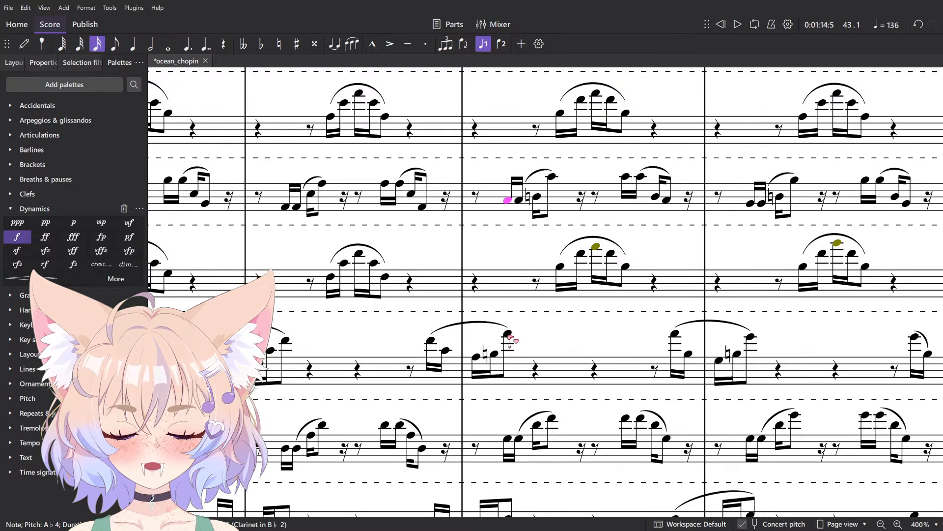
- Compare the first-half notes of bassoon 1, bassoon 2 and the bass clarinet in measure 43
click(509, 335)
click(508, 439)
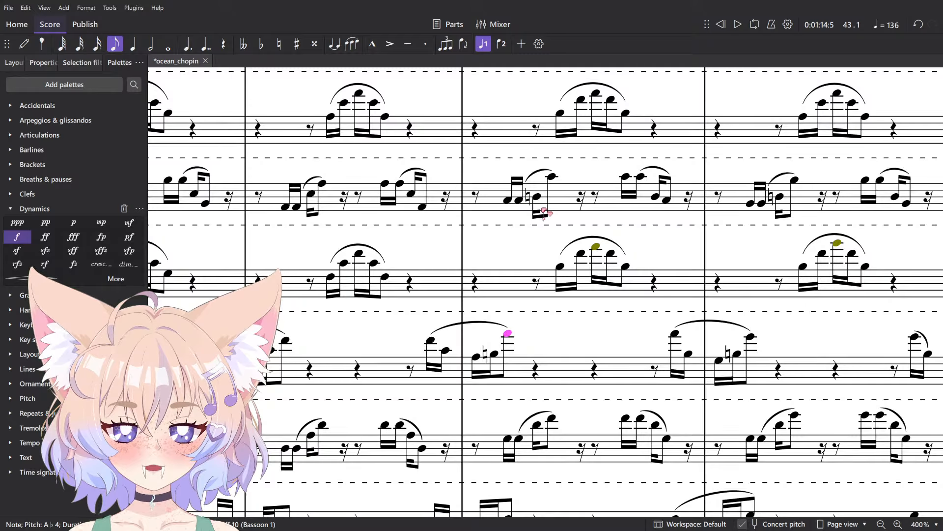
key(Escape)
click(553, 418)
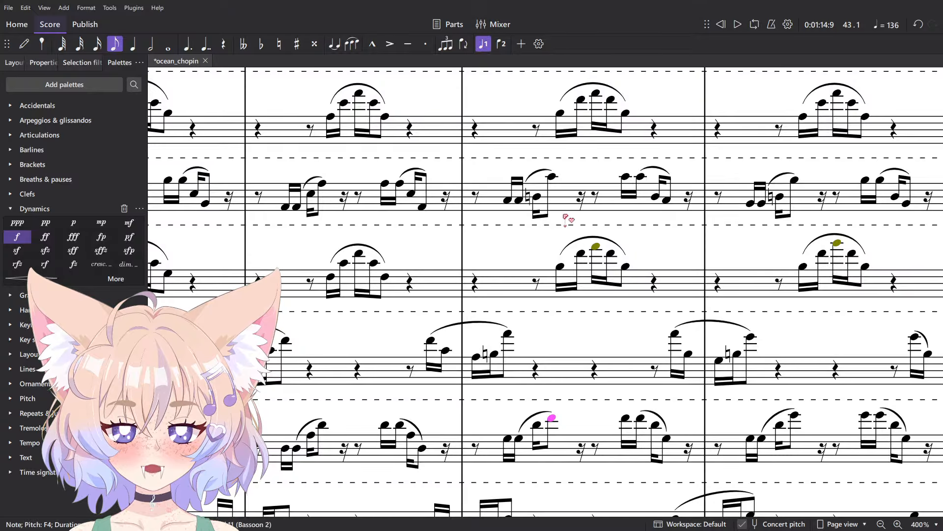
click(560, 269)
scroll(561, 274, down, 2)
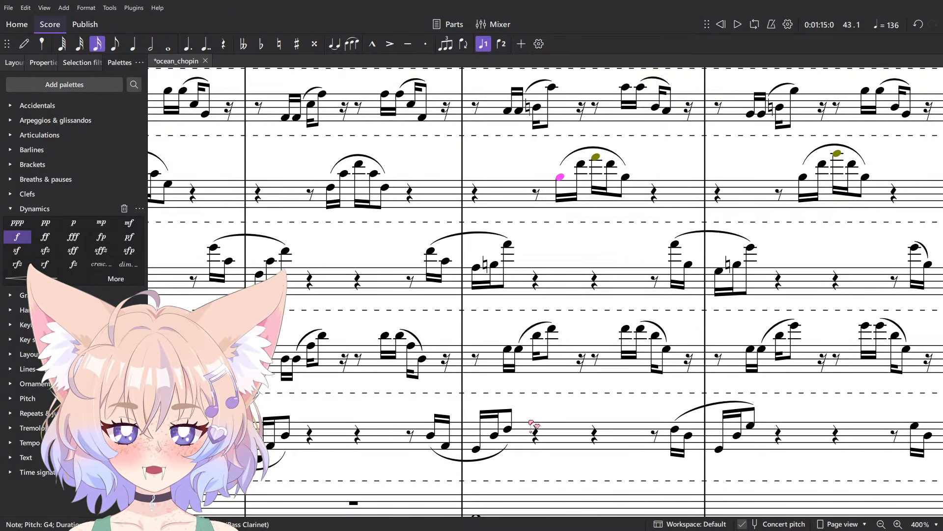
scroll(538, 375, up, 1)
scroll(565, 230, down, 5)
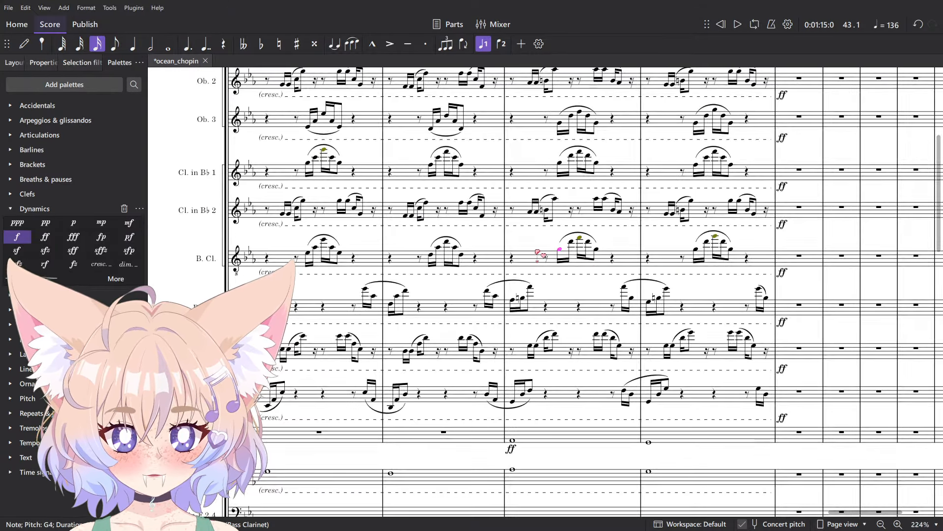
- Check the opening notes of the clarinet 1 and bass clarinet figures in measure 43 against each other
scroll(468, 300, up, 4)
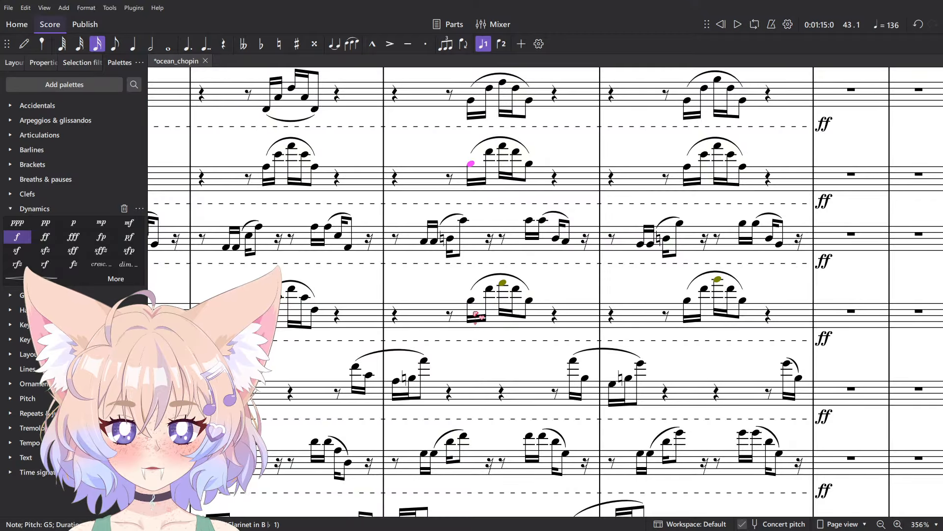
scroll(476, 308, up, 2)
click(463, 311)
scroll(470, 411, up, 4)
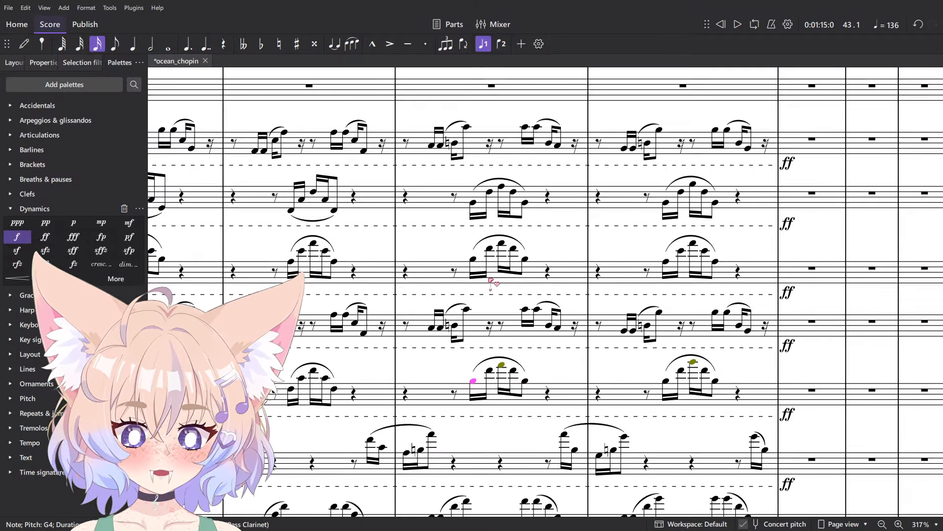
scroll(476, 383, up, 3)
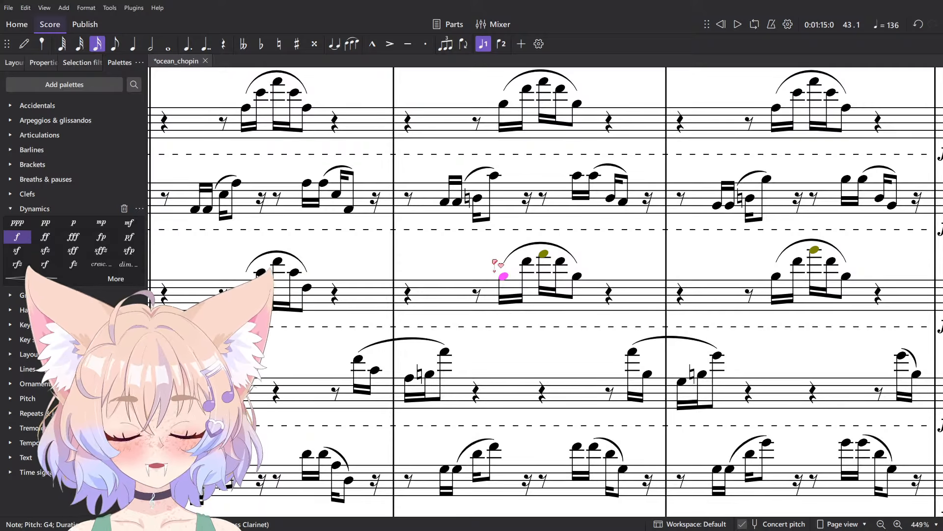
scroll(495, 261, down, 2)
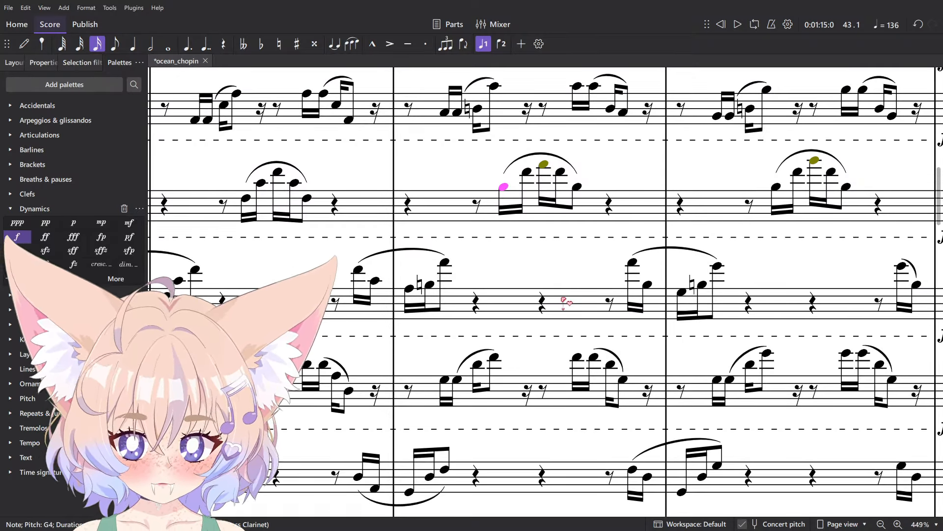
scroll(640, 250, down, 3)
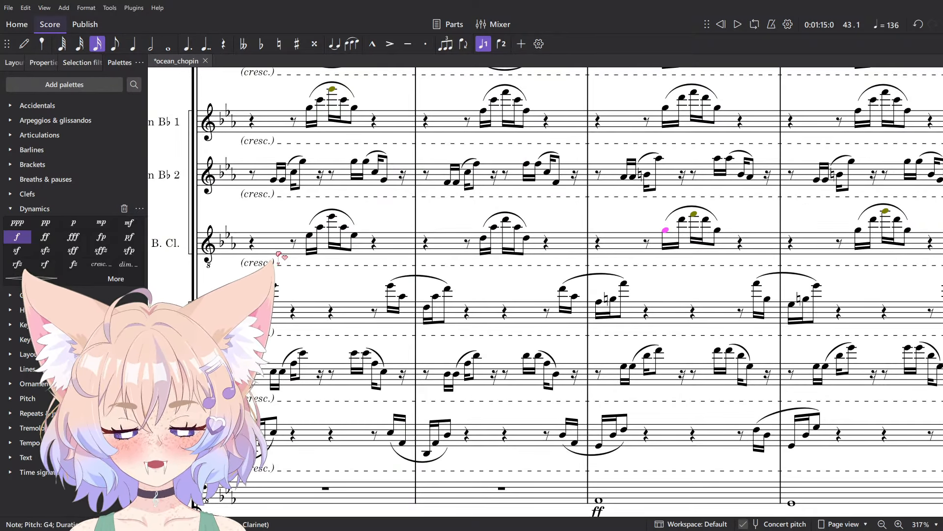
- Compare the bass clarinet's first note in measure 41 with the top note of bassoon 2's opening figure
click(311, 246)
click(309, 236)
scroll(316, 320, up, 2)
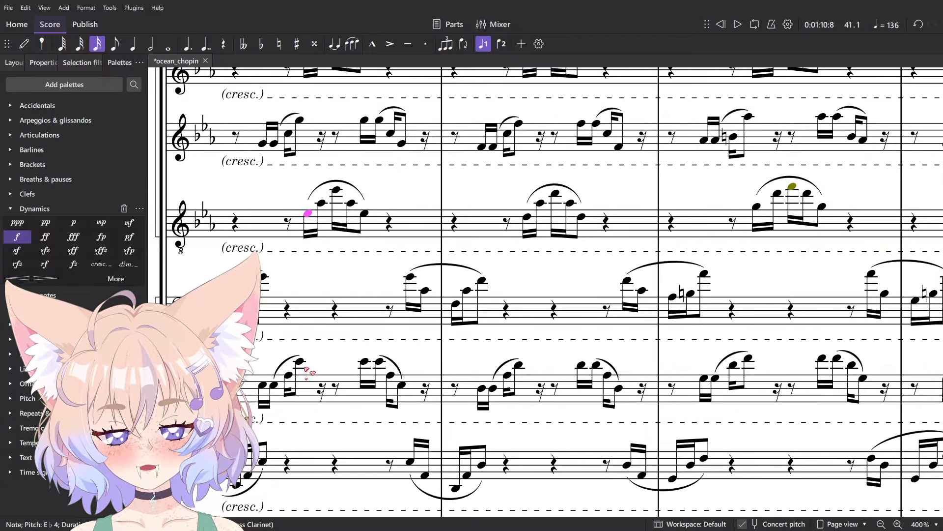
click(306, 356)
click(301, 361)
click(309, 213)
- Compare measure 43's handover notes between bassoon 2, clarinet 2, the bass clarinet and clarinet 1
drag(469, 346, 226, 410)
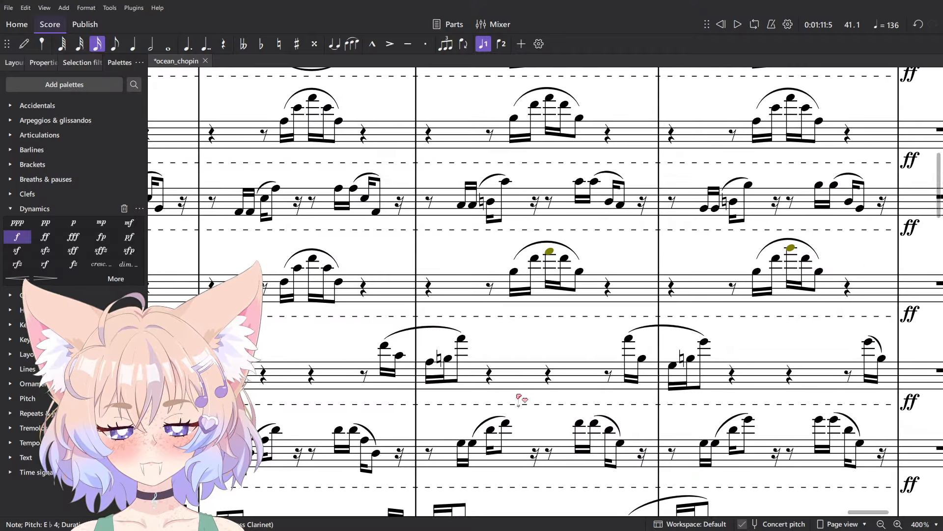
click(506, 422)
click(514, 272)
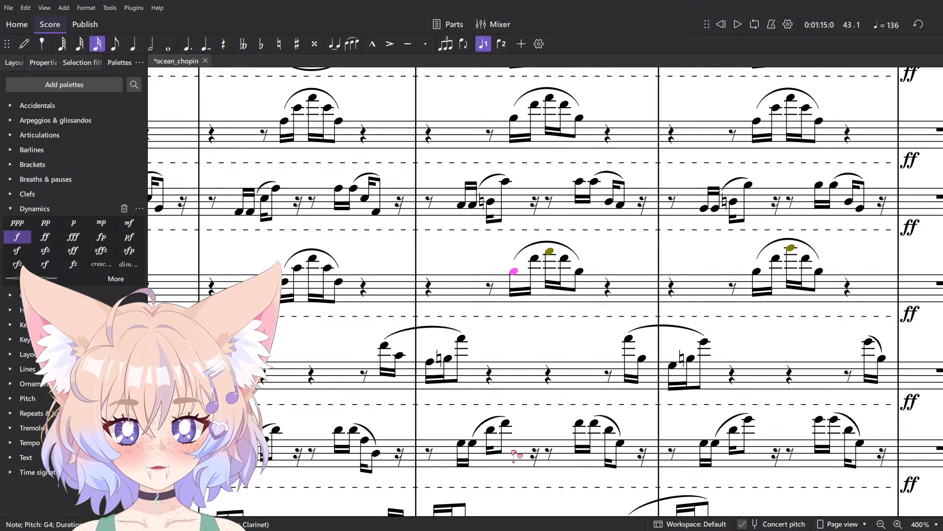
click(512, 421)
click(506, 422)
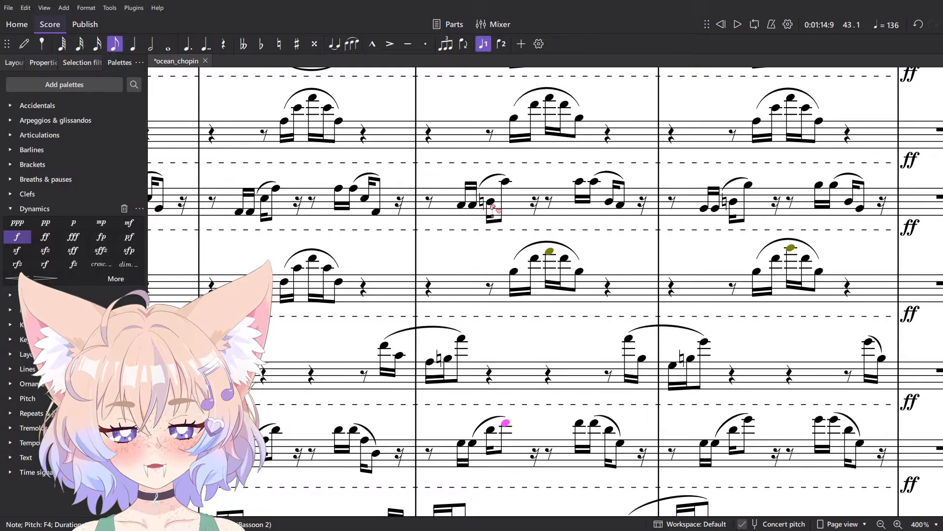
click(462, 204)
scroll(462, 206, down, 3)
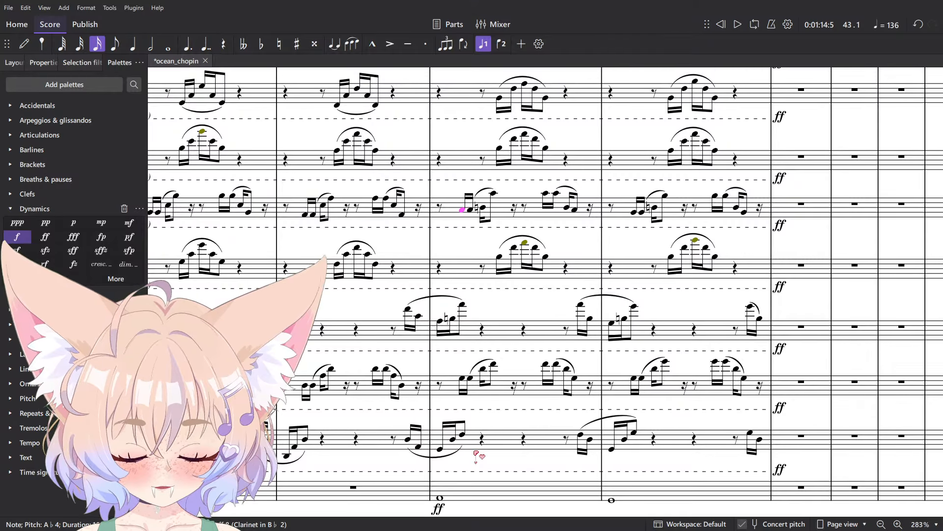
scroll(388, 318, up, 1)
click(500, 301)
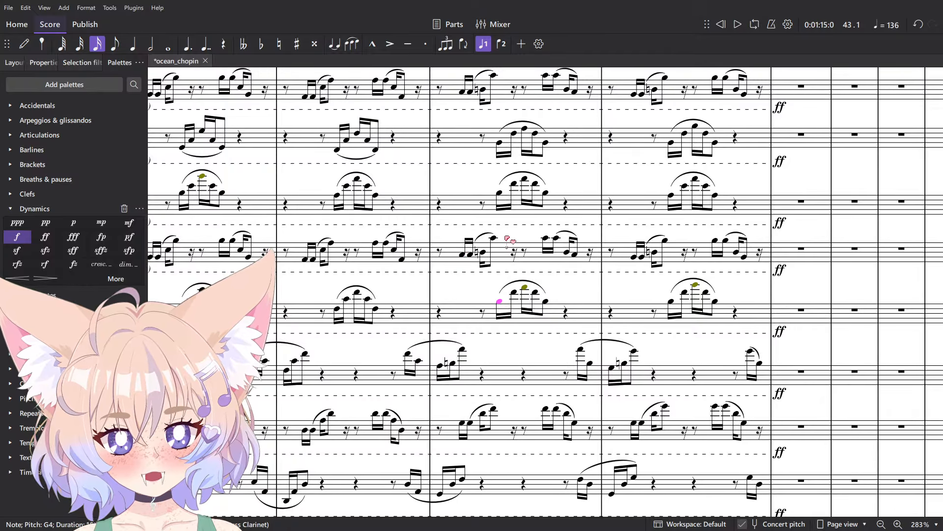
click(503, 199)
click(500, 194)
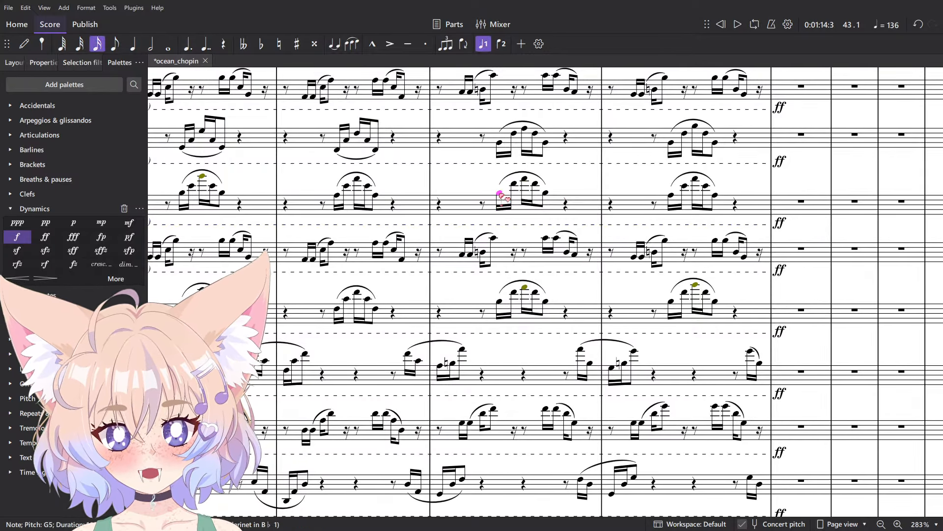
- Examine how the clarinet 1, clarinet 2, bass clarinet and oboe 3 figures double each other in measure 43
click(472, 319)
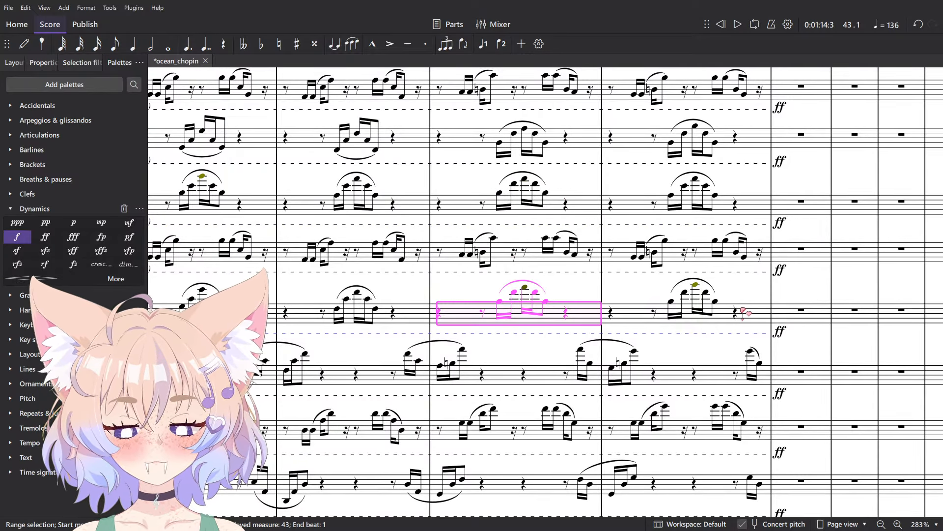
shift+click(746, 313)
scroll(505, 282, up, 2)
click(500, 284)
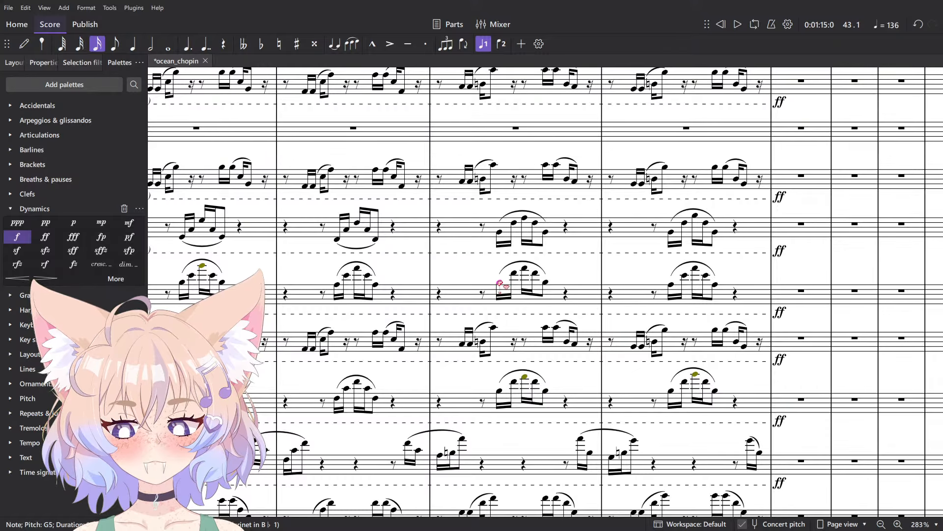
click(494, 327)
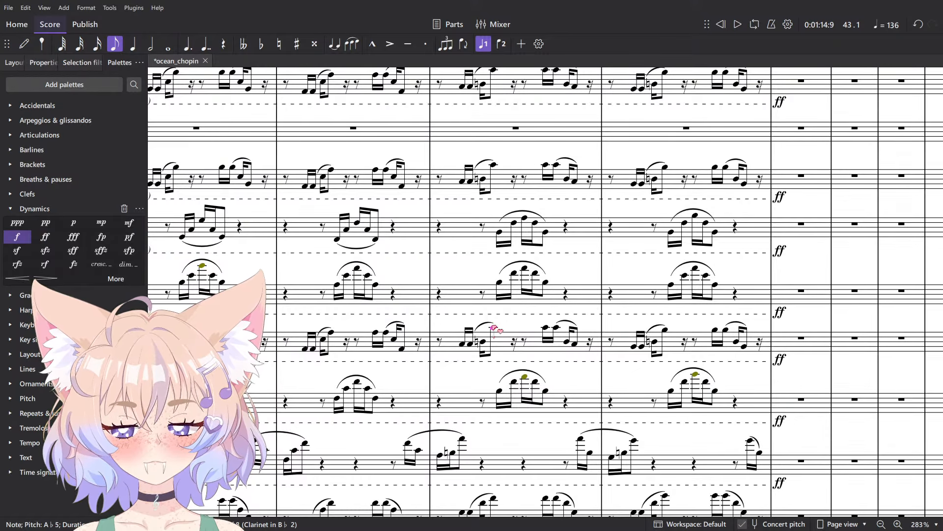
click(500, 284)
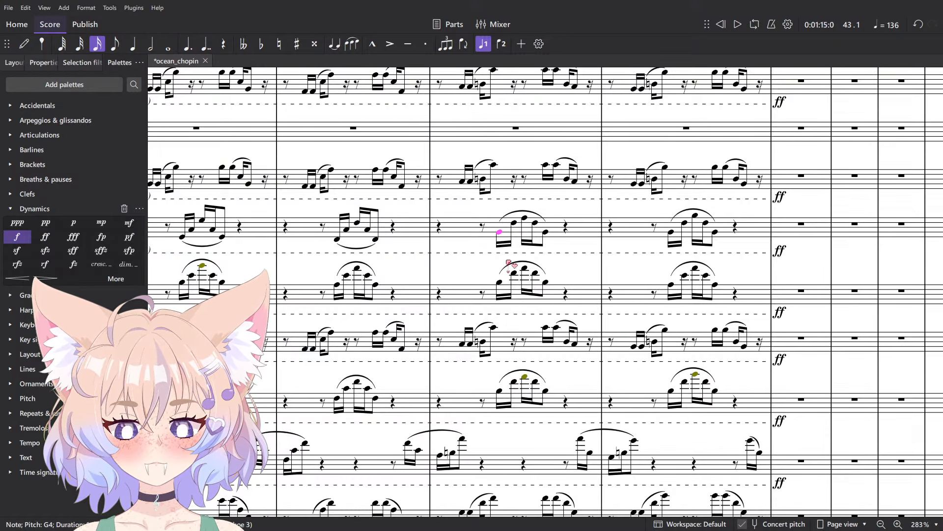
drag(510, 266, 687, 289)
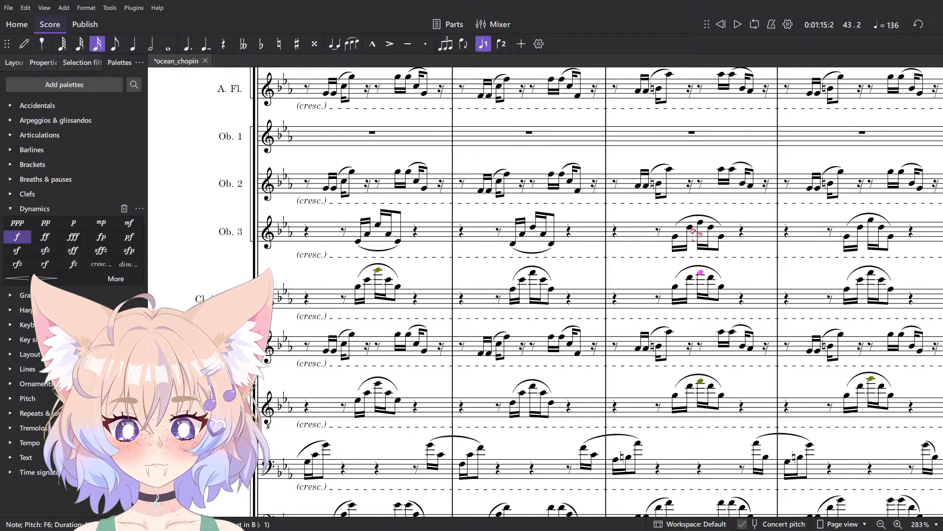
click(639, 300)
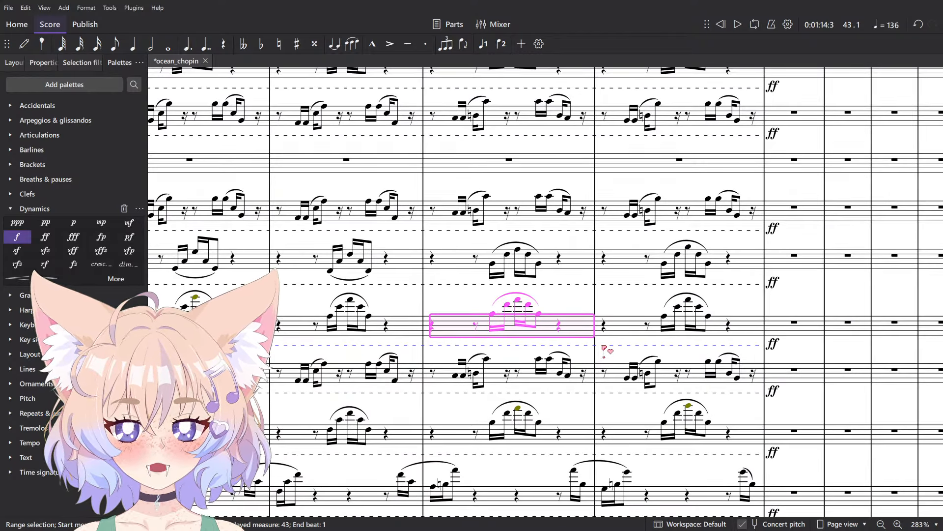
- Examine the woodwind entries in measure 39, including the bass clarinet and bassoon 3 figures
ctrl+scroll(604, 350, down, 3)
scroll(381, 245, down, 1)
scroll(381, 244, left, 1)
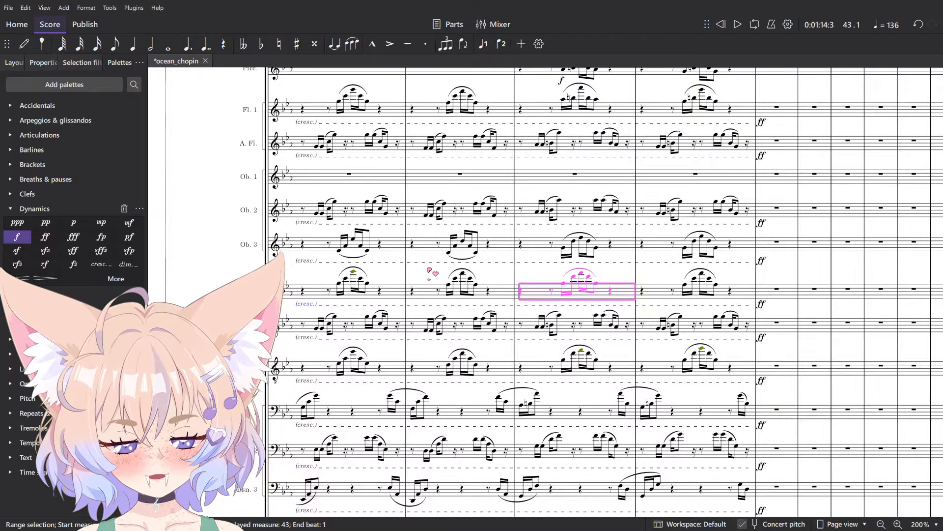
scroll(428, 271, right, 3)
scroll(541, 295, down, 1)
scroll(652, 320, down, 2)
scroll(652, 320, left, 2)
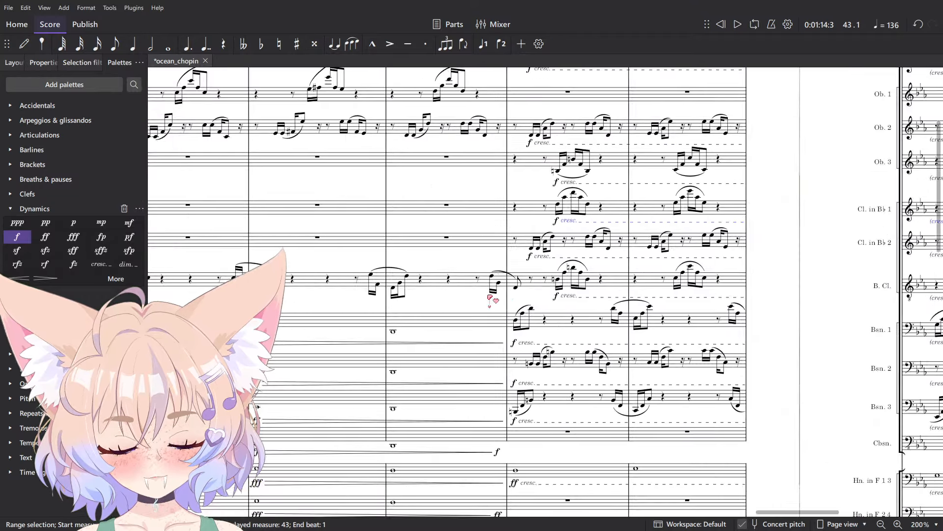
ctrl+scroll(489, 298, up, 7)
click(541, 429)
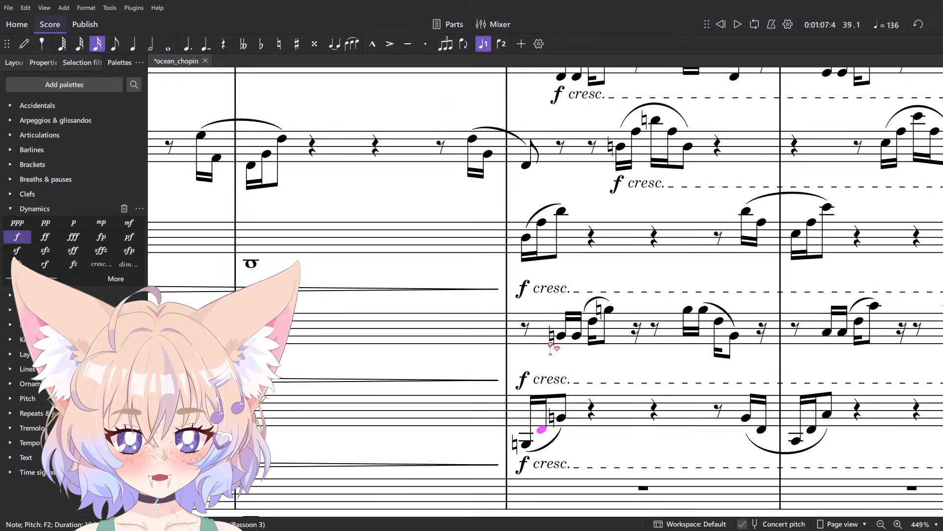
ctrl+scroll(478, 391, down, 7)
click(534, 354)
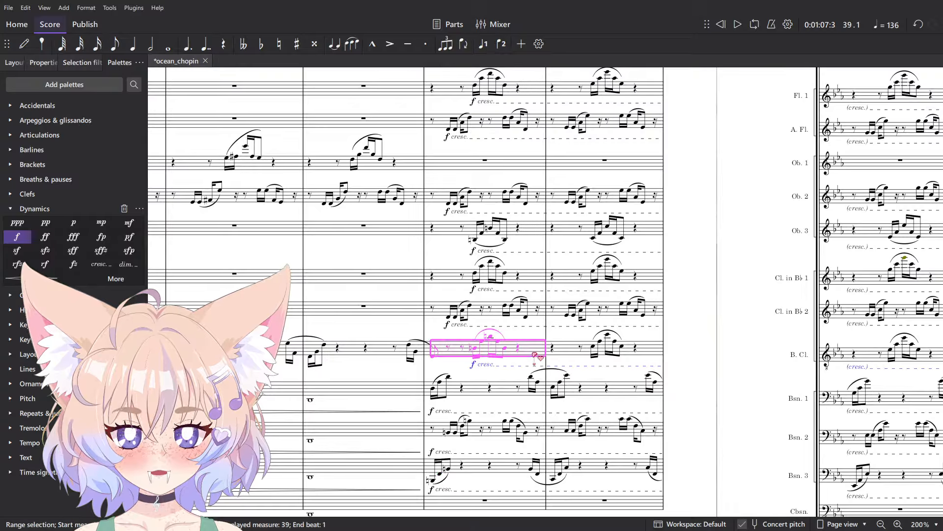
click(730, 369)
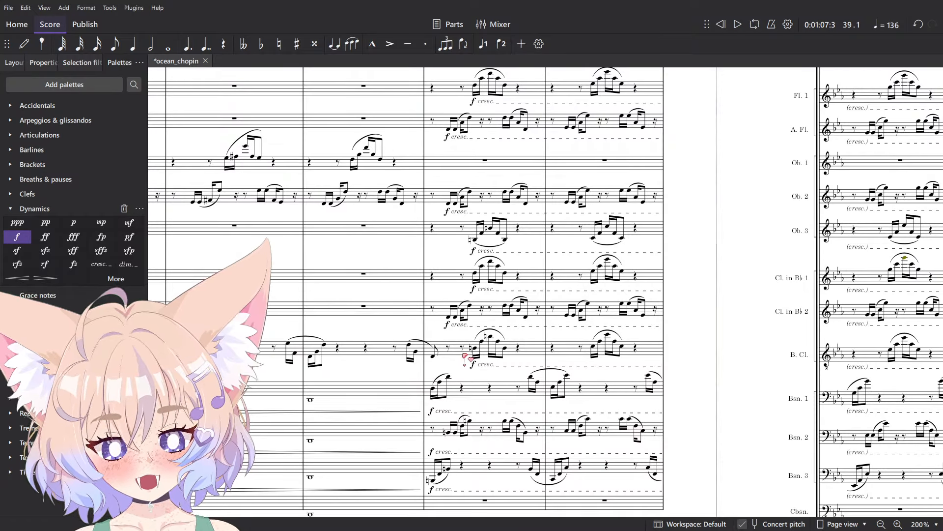
- Delete the flute 1 and alto flute music and dynamics from measure 39 through measure 45
scroll(409, 326, up, 5)
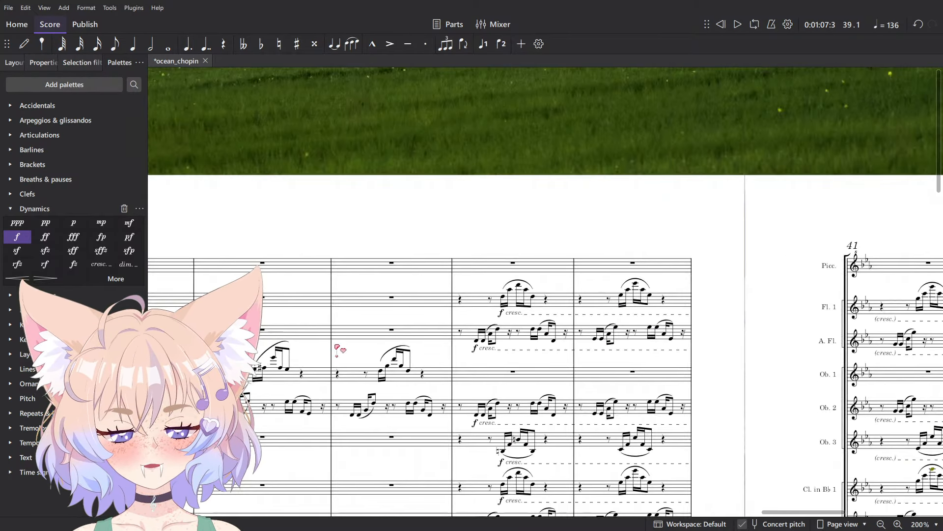
drag(337, 346, 229, 348)
click(375, 305)
drag(826, 232, 277, 187)
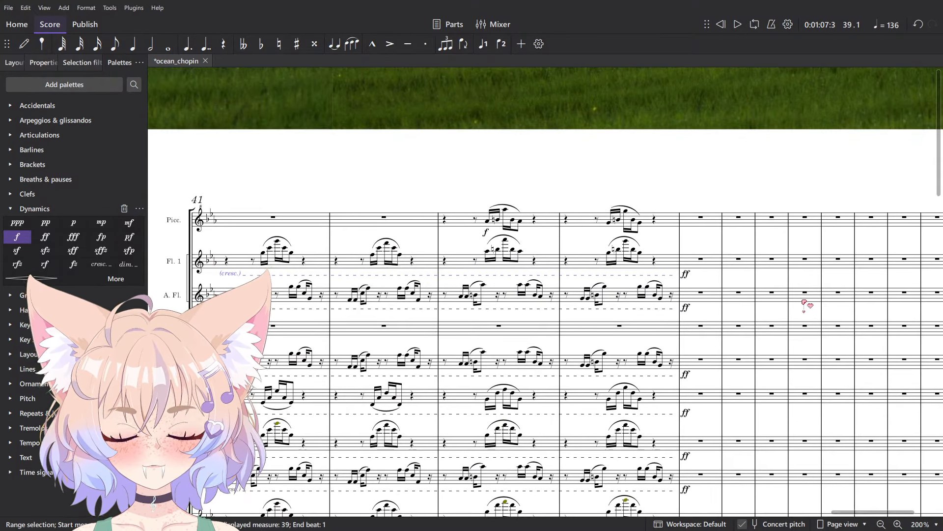
shift+click(712, 298)
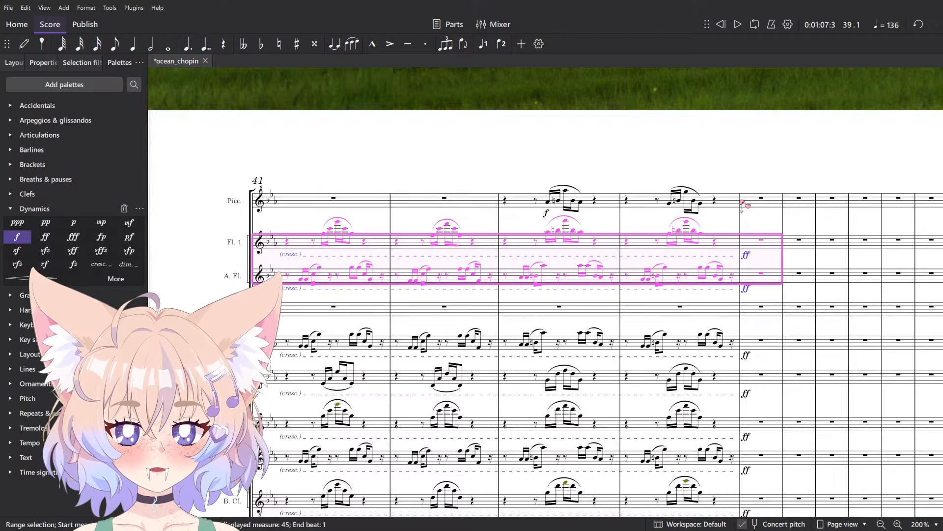
key(Delete)
- Delete the piccolo's music and dynamics in measures 43 to 45
click(761, 199)
shift+click(513, 204)
key(Delete)
- Delete the clarinet 2 notes and dynamics from measure 39 through measure 45
drag(367, 347, 924, 172)
drag(450, 251, 688, 216)
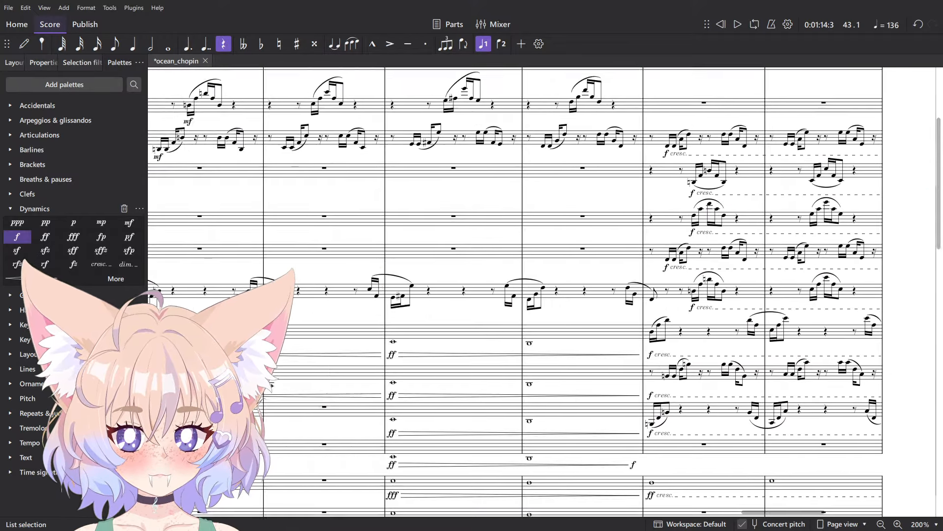
drag(442, 275, 506, 378)
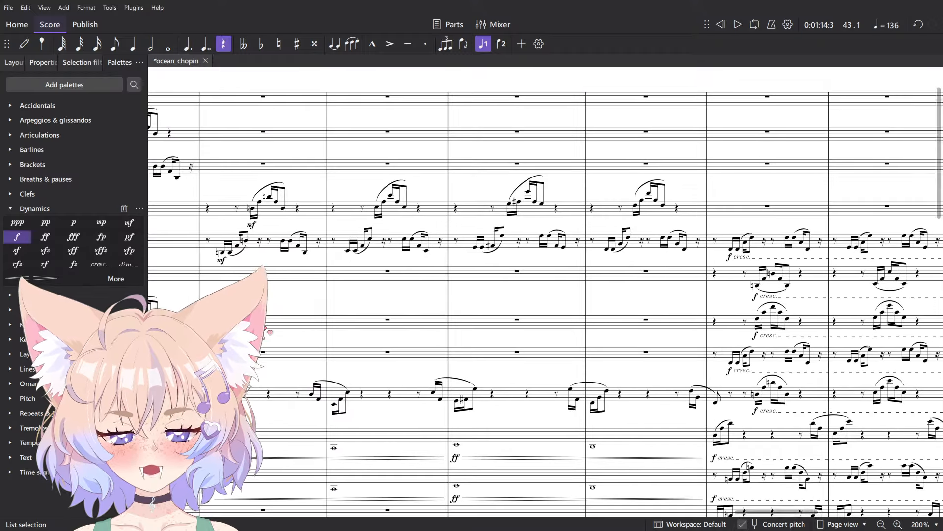
drag(270, 333, 264, 333)
drag(703, 363, 307, 340)
key(Escape)
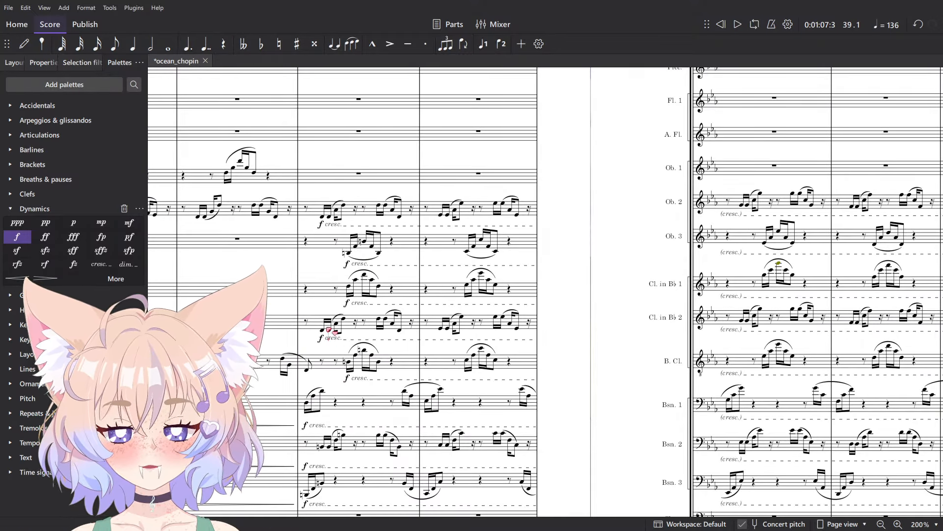
click(318, 324)
drag(639, 339, 198, 342)
shift+click(760, 319)
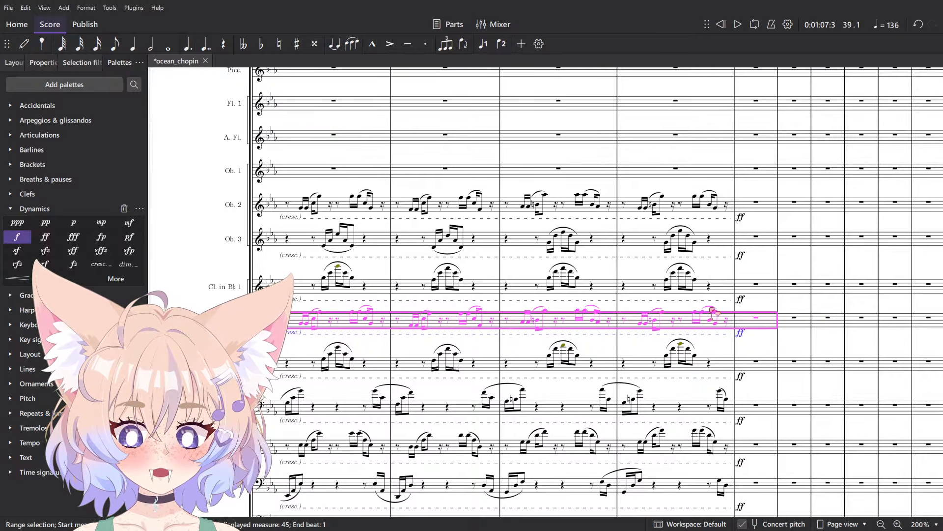
key(Delete)
scroll(451, 446, up, 5)
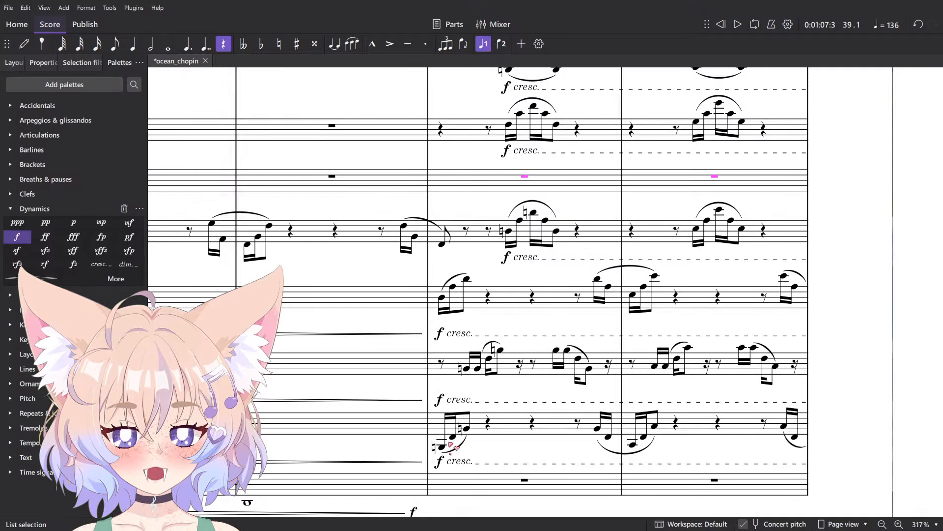
- Examine the bassoon 1 opening figure in measure 39 beside the bassoon 2 and bassoon 3 figures
click(452, 433)
click(444, 302)
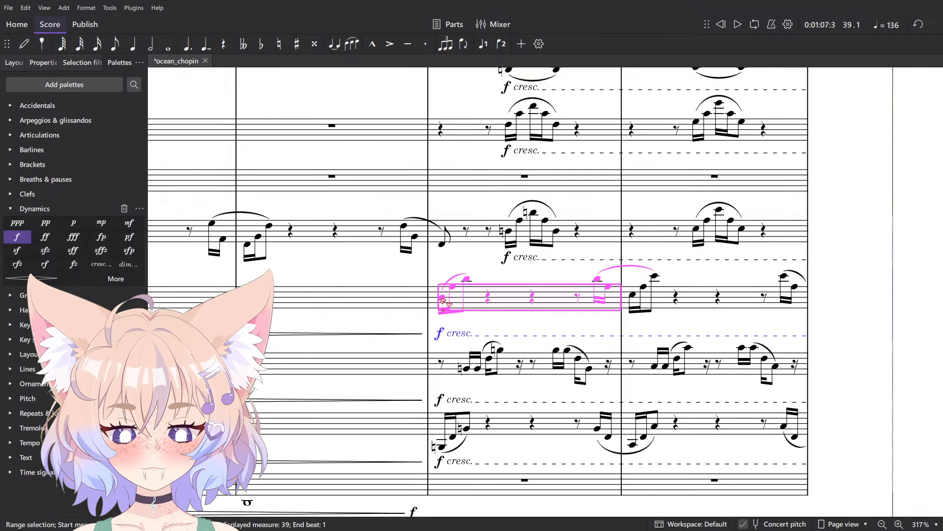
scroll(463, 292, down, 2)
key(Escape)
click(457, 289)
key(Escape)
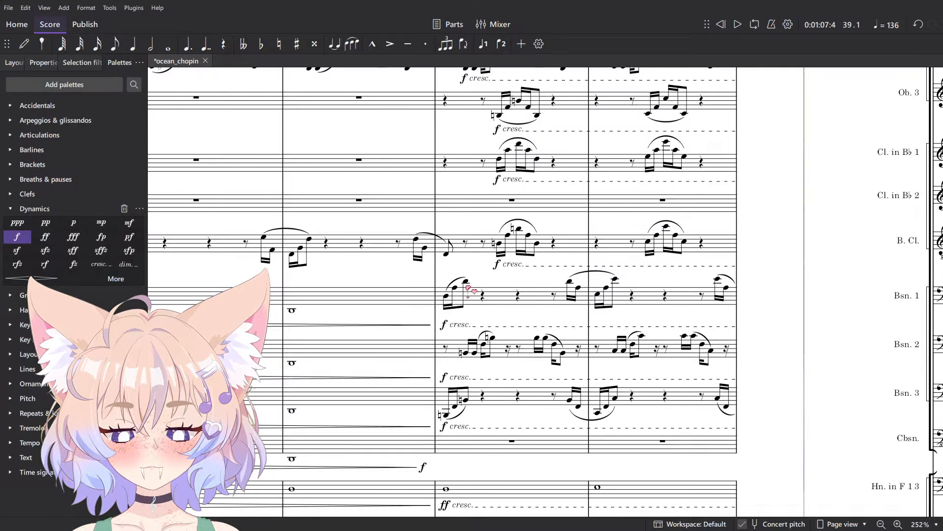
click(467, 283)
scroll(467, 283, up, 1)
scroll(443, 265, up, 1)
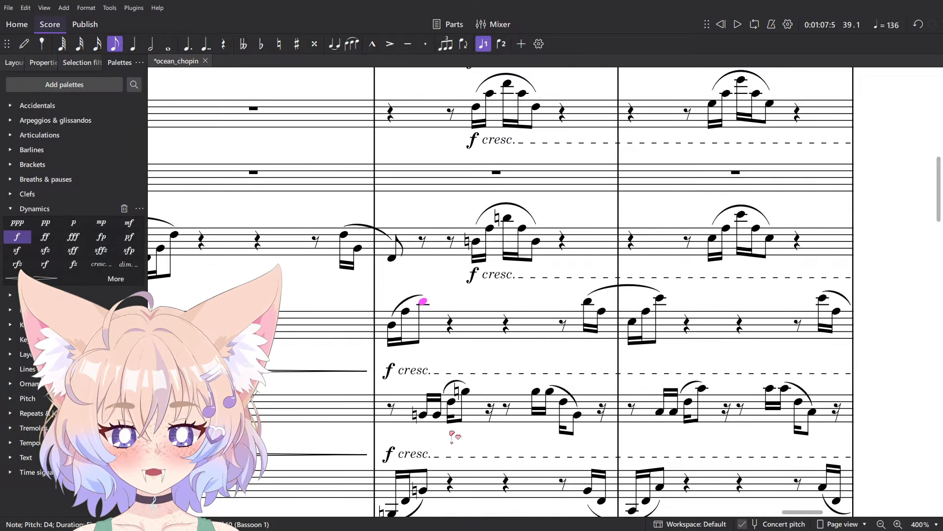
scroll(432, 225, down, 2)
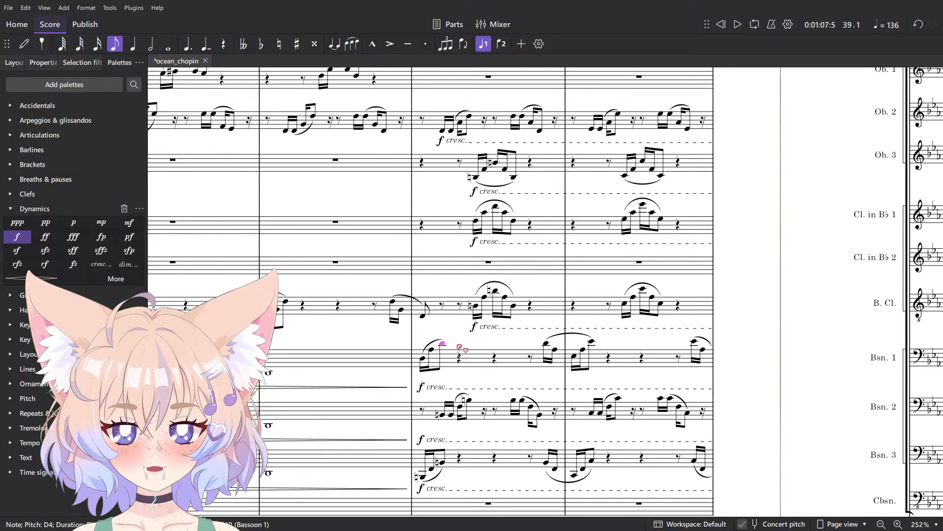
- Compare the first notes of the oboe 2, oboe 3 and clarinet 1 figures in measure 39 with the bassoon 1 figure
click(443, 132)
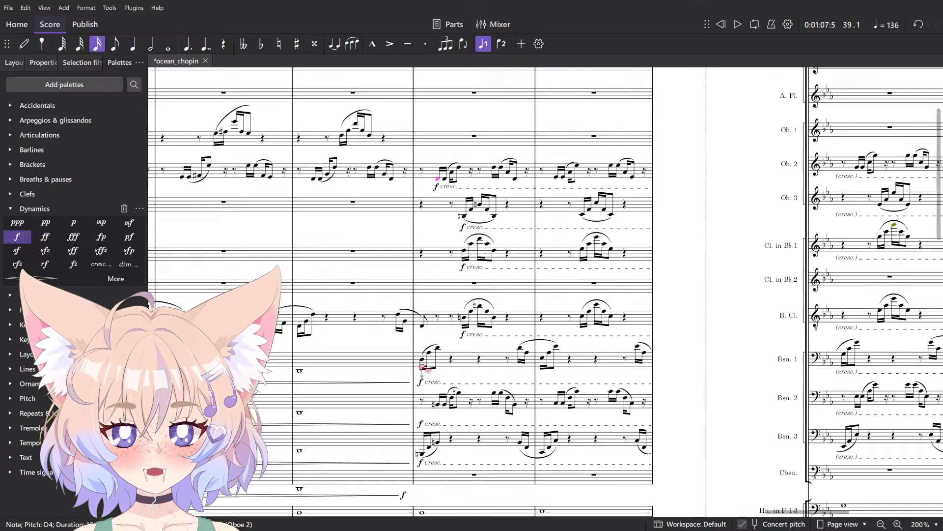
scroll(465, 305, down, 2)
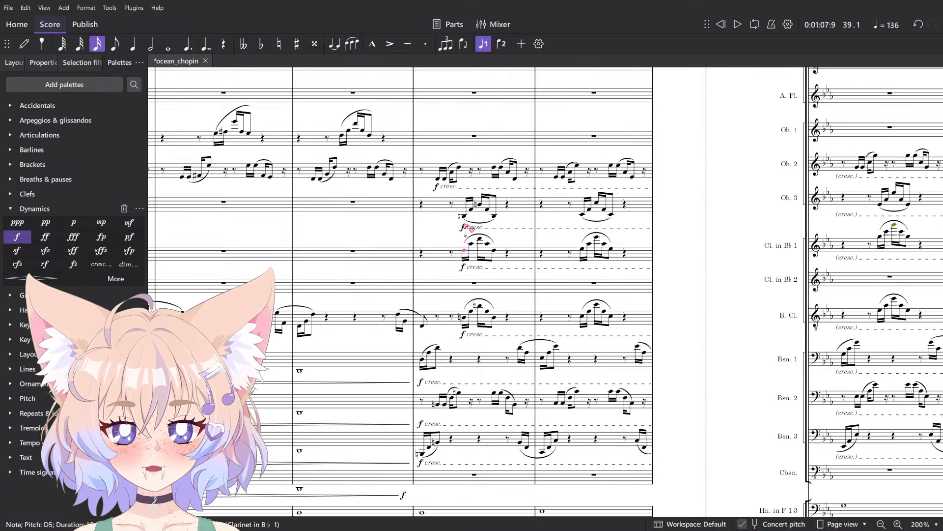
click(462, 215)
scroll(461, 315, up, 2)
scroll(429, 351, down, 2)
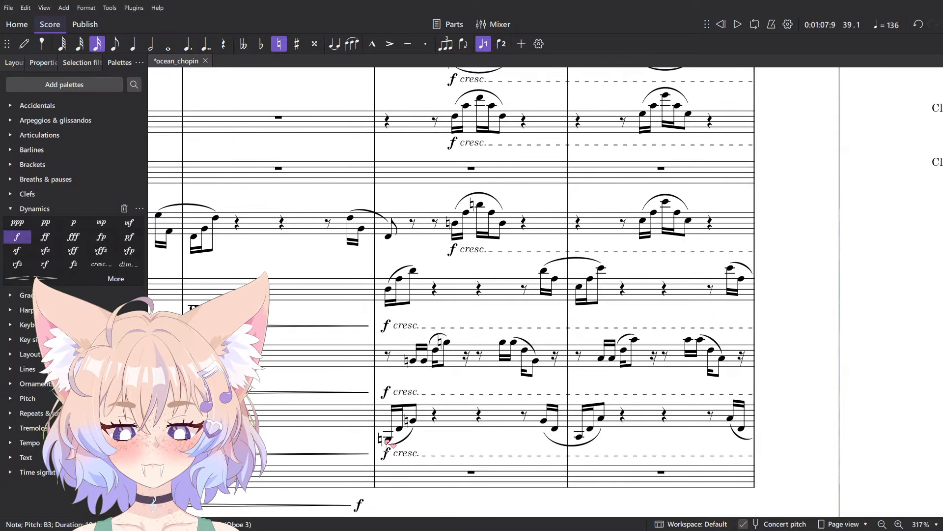
click(390, 288)
click(413, 270)
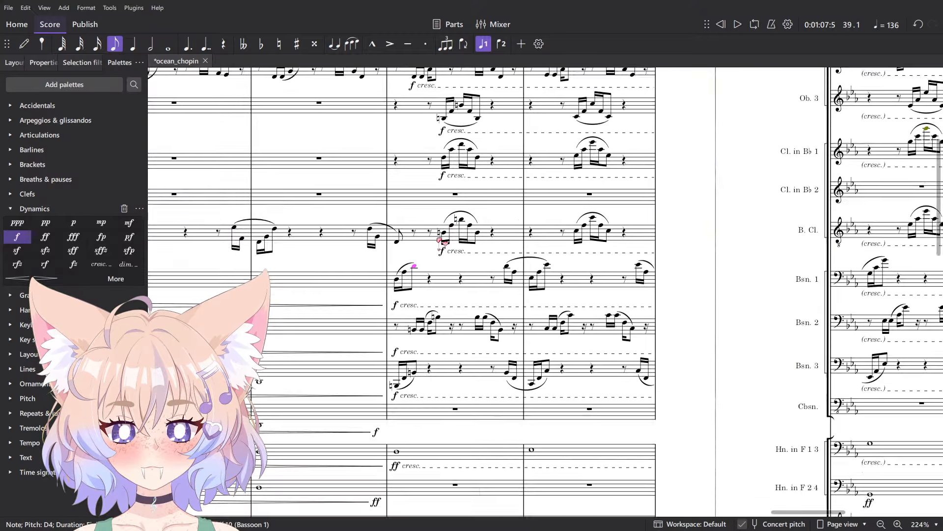
scroll(413, 270, down, 2)
scroll(501, 305, up, 2)
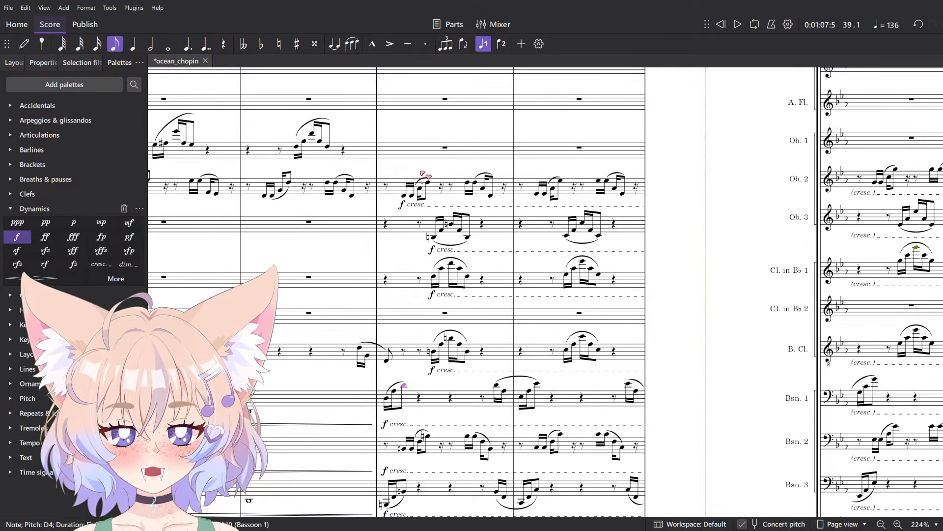
click(434, 237)
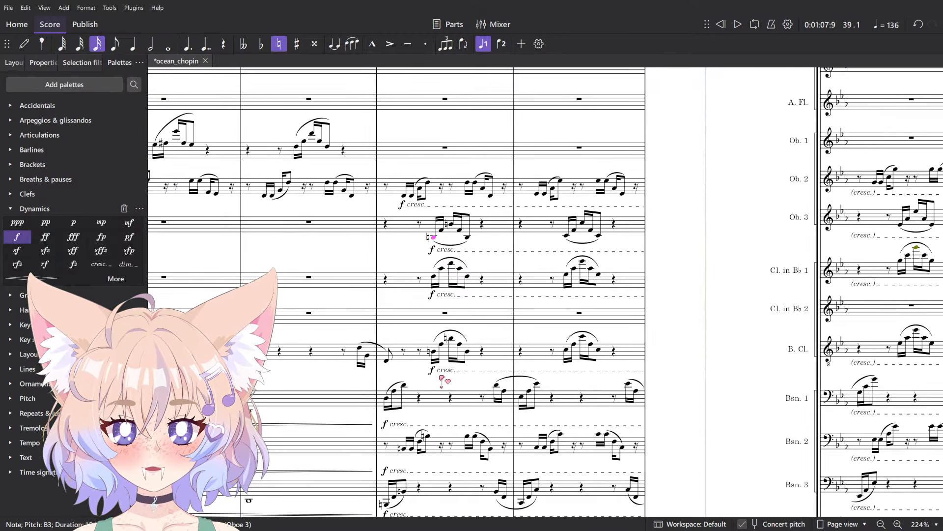
- Delete the bass clarinet's music and dynamics from its second figure in measure 39 through measure 45, and merge the leftover eighth rests into a quarter rest
click(437, 355)
scroll(712, 324, right, 10)
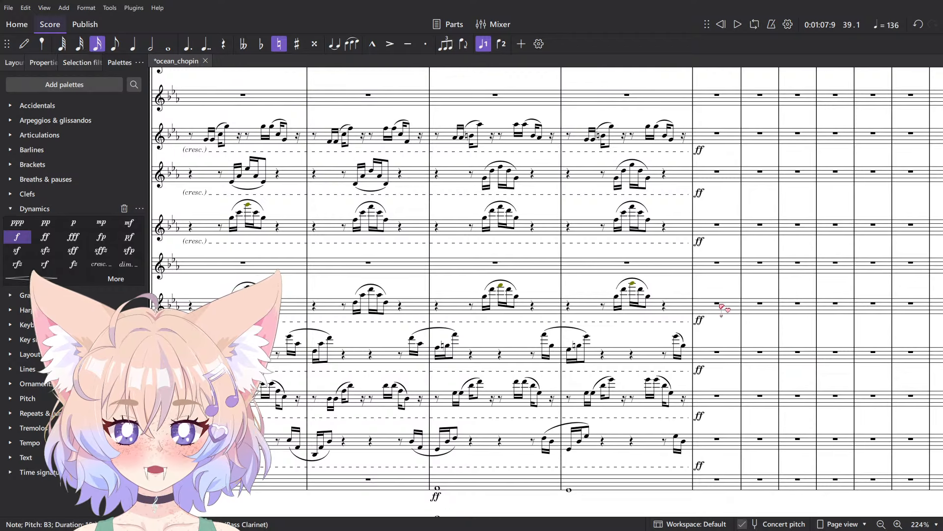
shift+click(722, 309)
scroll(656, 315, left, 10)
key(Delete)
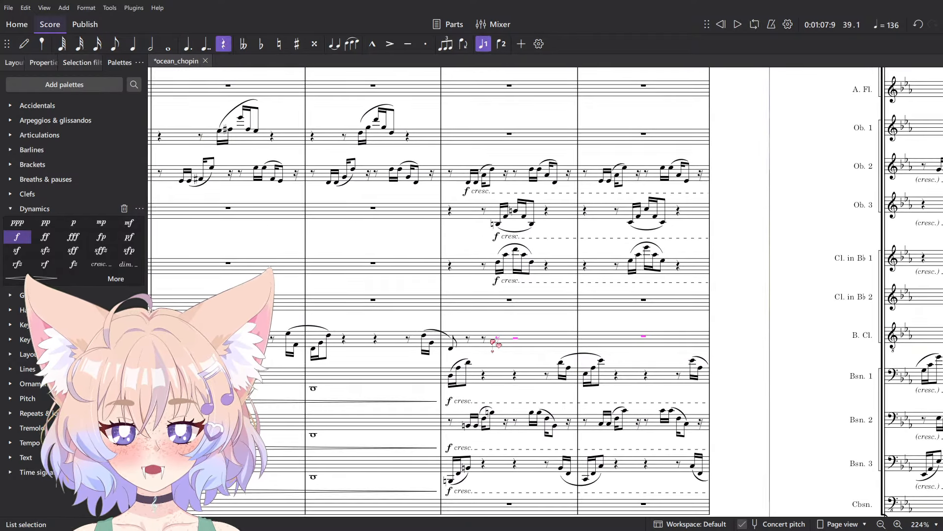
click(484, 342)
click(485, 342)
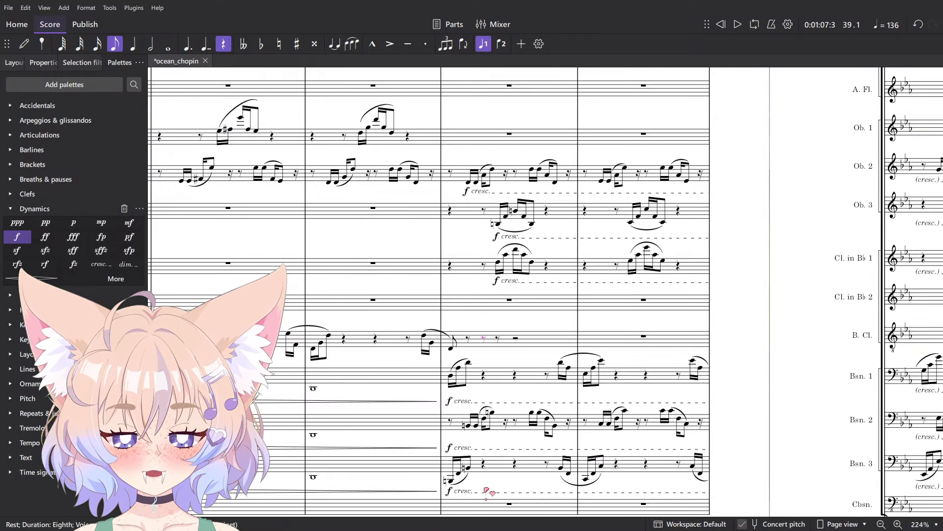
key(5)
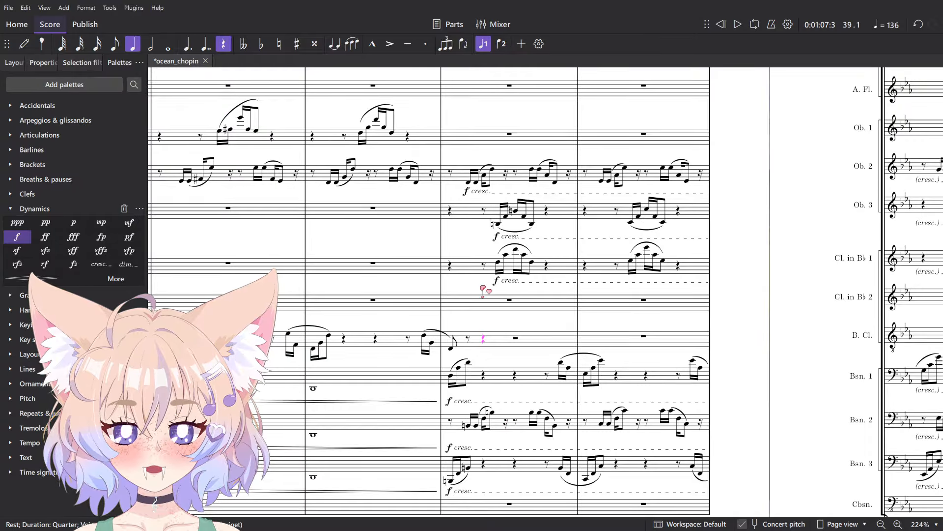
- Examine the opening notes of the bassoon 3, bassoon 2, clarinet 1 and oboe 3 figures in measure 39
click(451, 481)
scroll(464, 457, up, 1)
click(470, 473)
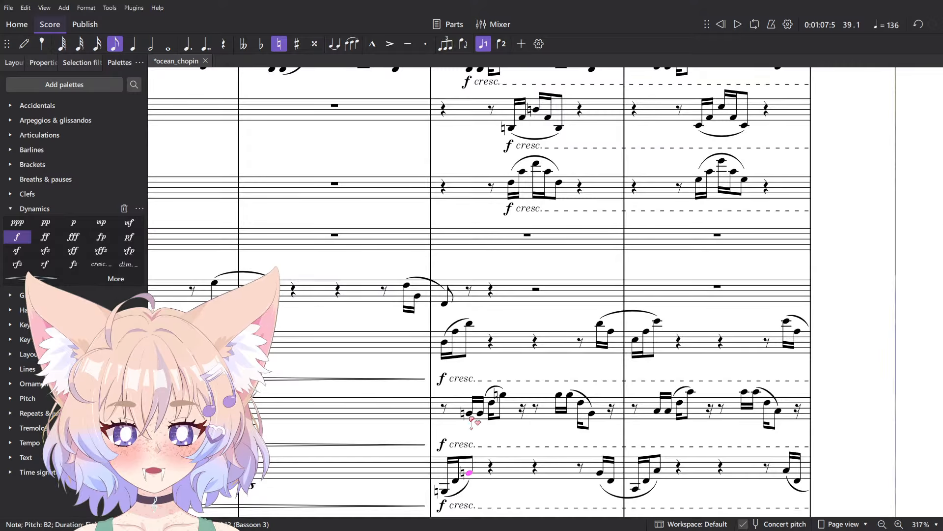
click(470, 415)
scroll(489, 383, down, 1)
drag(518, 359, 519, 419)
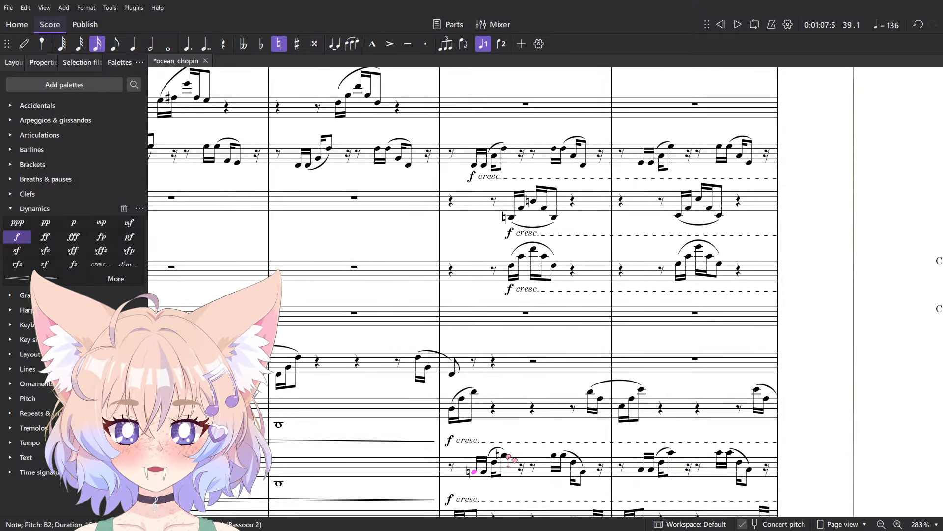
click(504, 455)
click(512, 268)
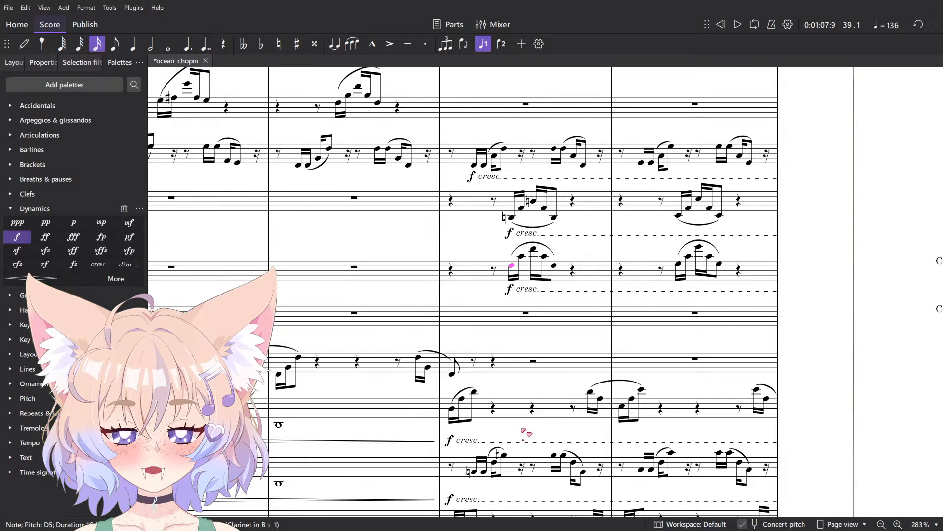
click(505, 455)
click(515, 219)
click(512, 217)
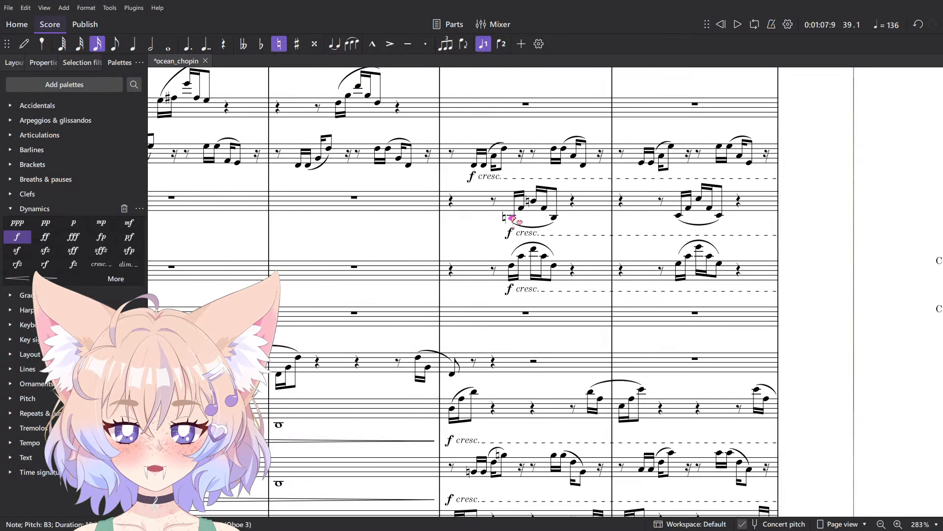
scroll(511, 217, down, 5)
drag(786, 235, 492, 247)
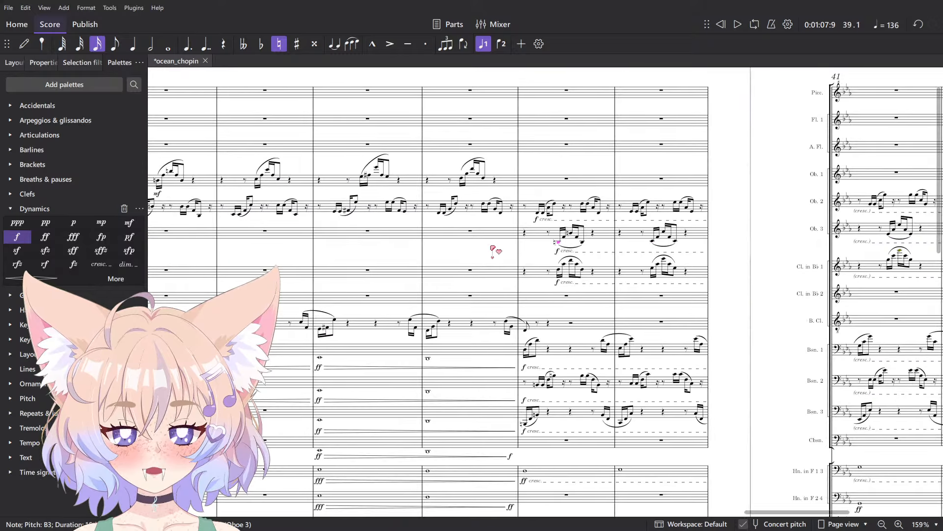
scroll(536, 274, up, 4)
scroll(537, 275, up, 2)
drag(661, 290, 587, 265)
scroll(583, 266, down, 2)
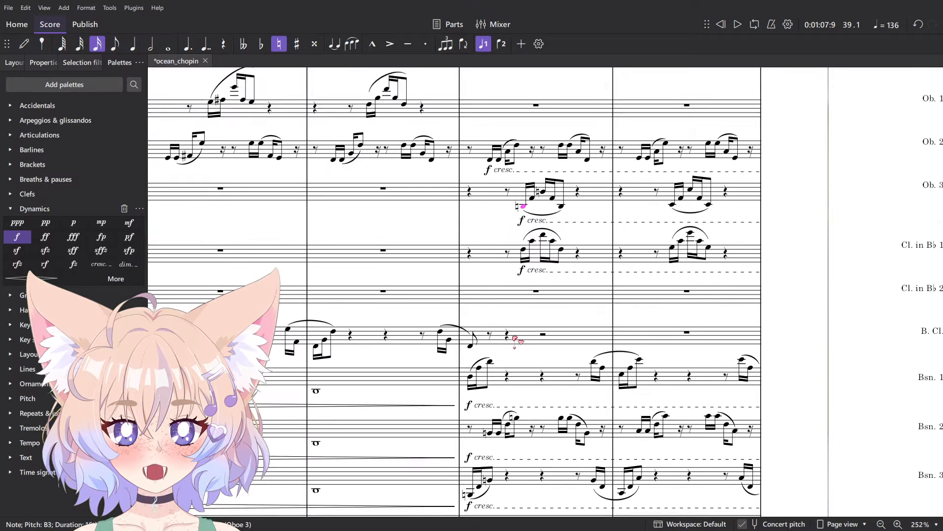
- Follow the passing of the melodic figure from bassoon 1 to oboe 2 and clarinet 1 through measure 39
drag(514, 339, 506, 289)
scroll(497, 299, up, 4)
drag(447, 354, 413, 294)
click(460, 275)
scroll(467, 220, down, 4)
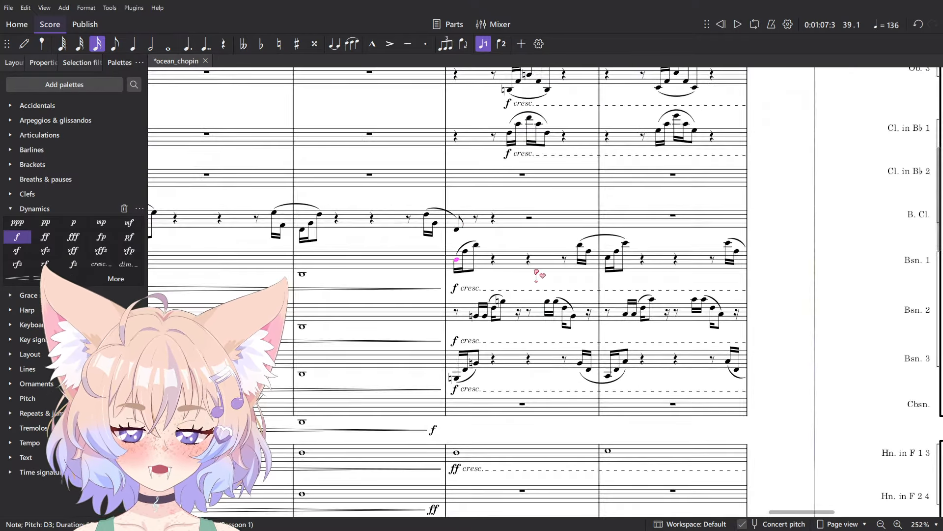
key(Right)
key(Right)
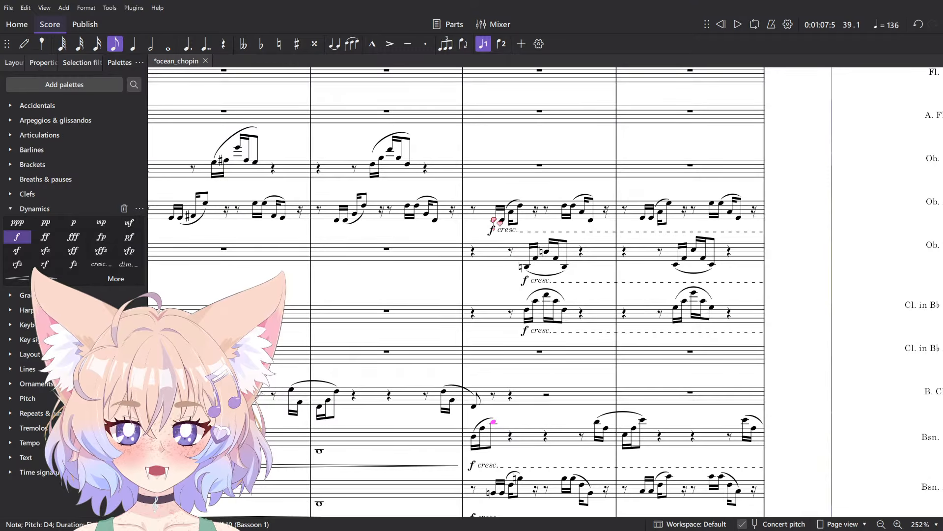
click(494, 220)
click(520, 206)
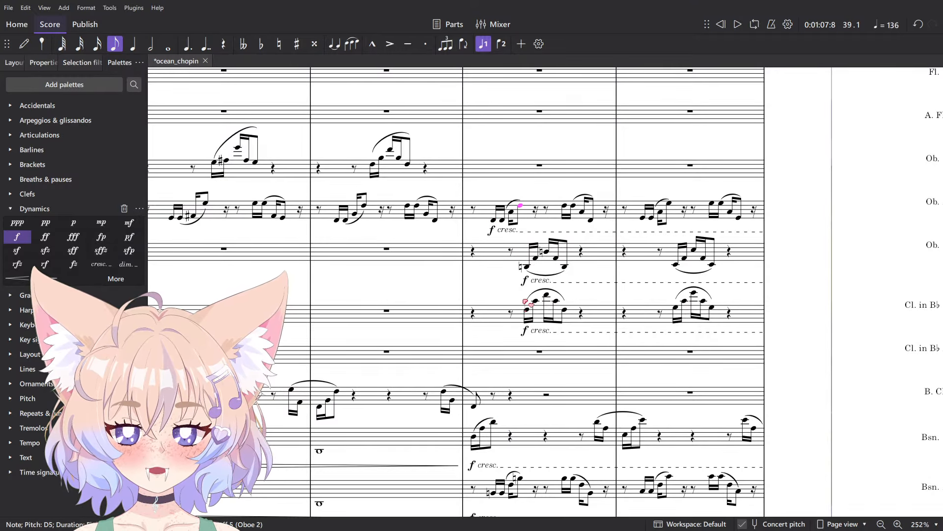
click(531, 313)
click(565, 315)
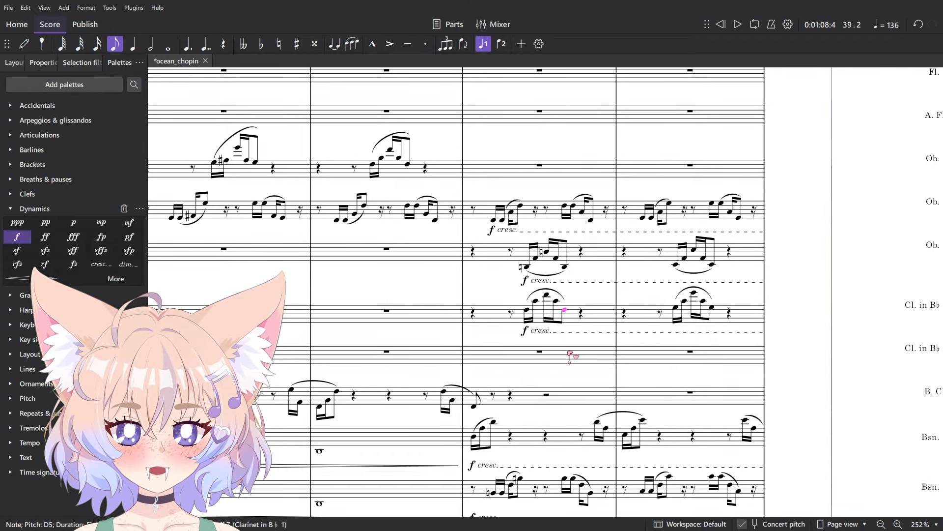
- Examine measure 43 in the Chopin_Etude_op_25_12 piano score and the bassoon 1 part in measures 42 and 43 of ocean_chopin
scroll(550, 374, down, 2)
drag(622, 381, 422, 358)
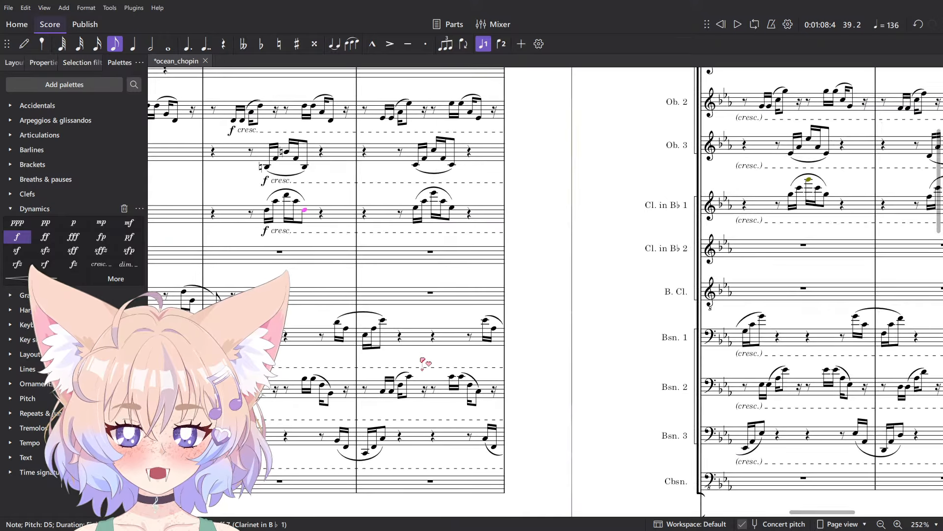
scroll(479, 358, down, 1)
drag(621, 388, 459, 428)
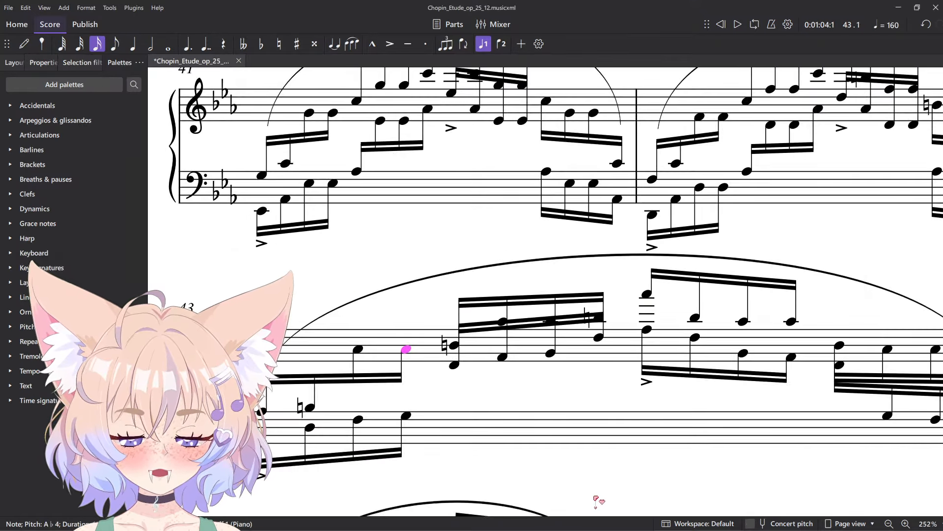
scroll(495, 396, down, 3)
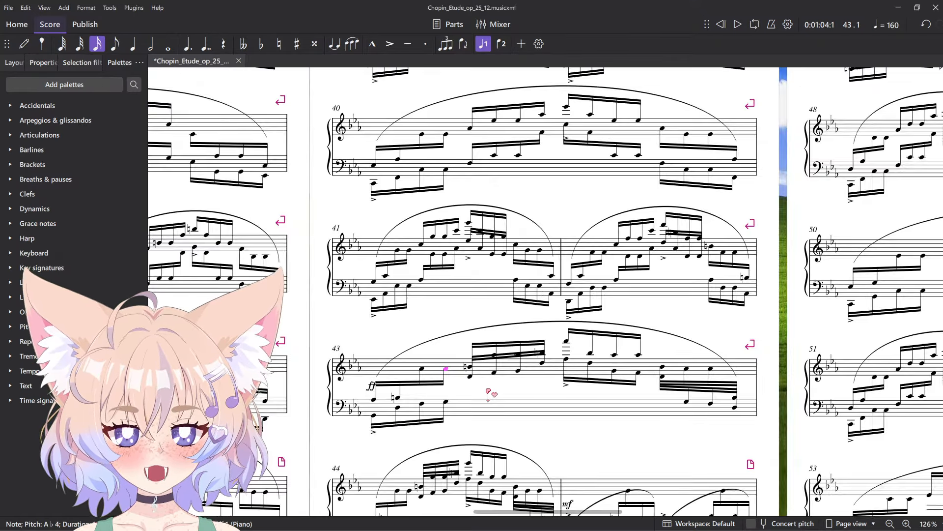
click(412, 371)
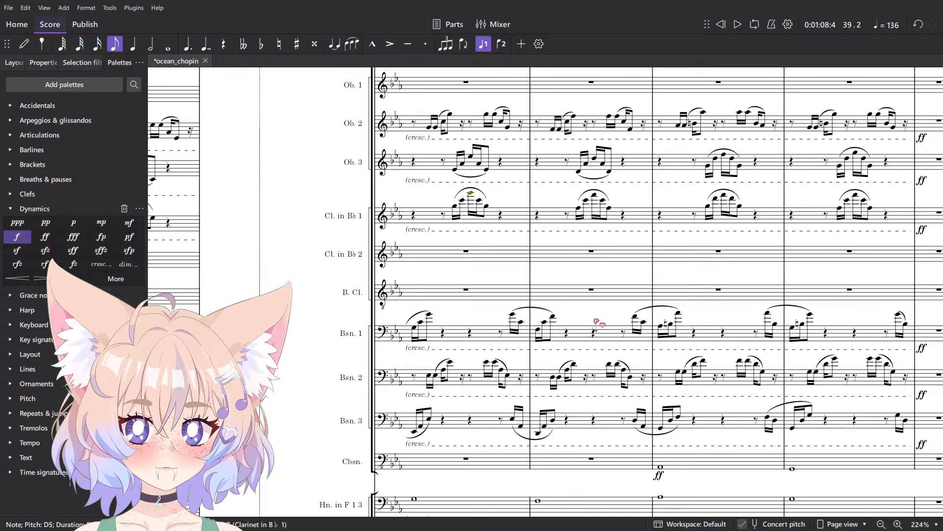
click(613, 339)
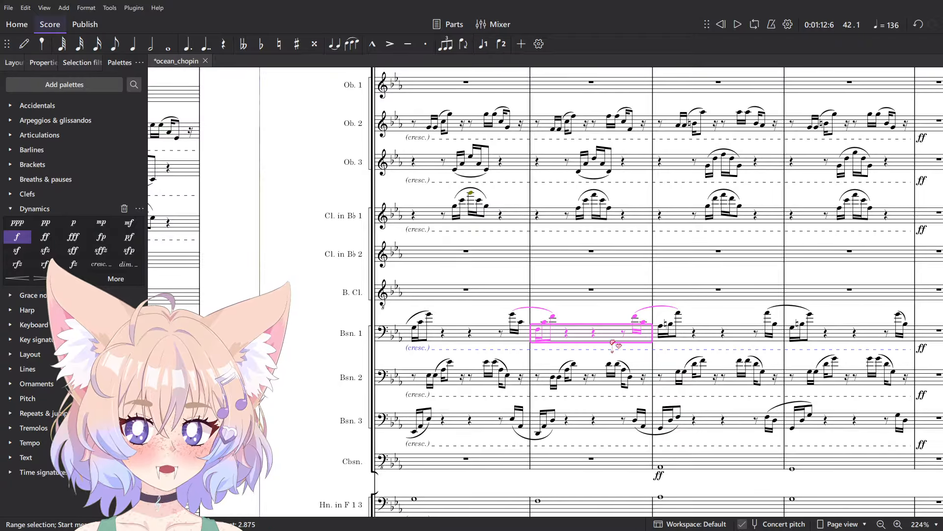
drag(738, 336, 588, 339)
click(587, 339)
scroll(536, 436, up, 5)
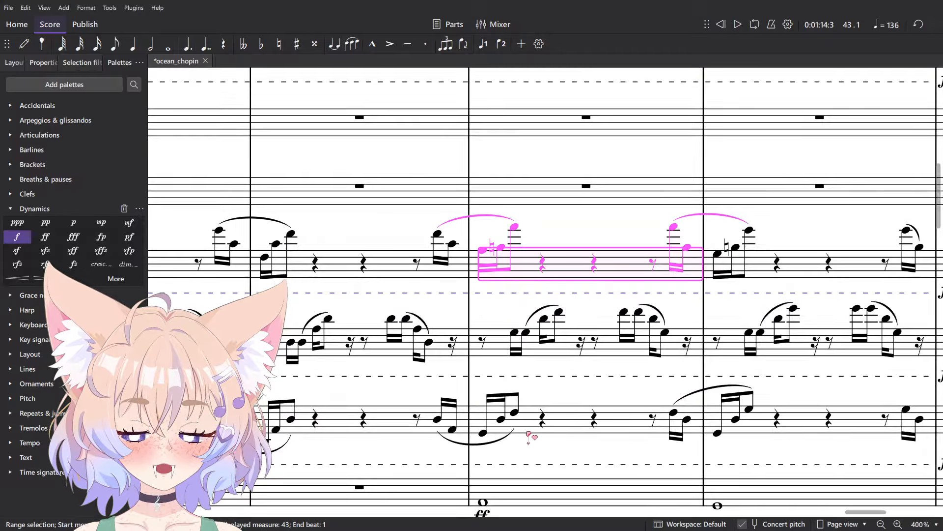
- Check the bassoon figures in measure 43 against the piano score and change bassoon 2's first note there to F3
click(512, 335)
click(531, 382)
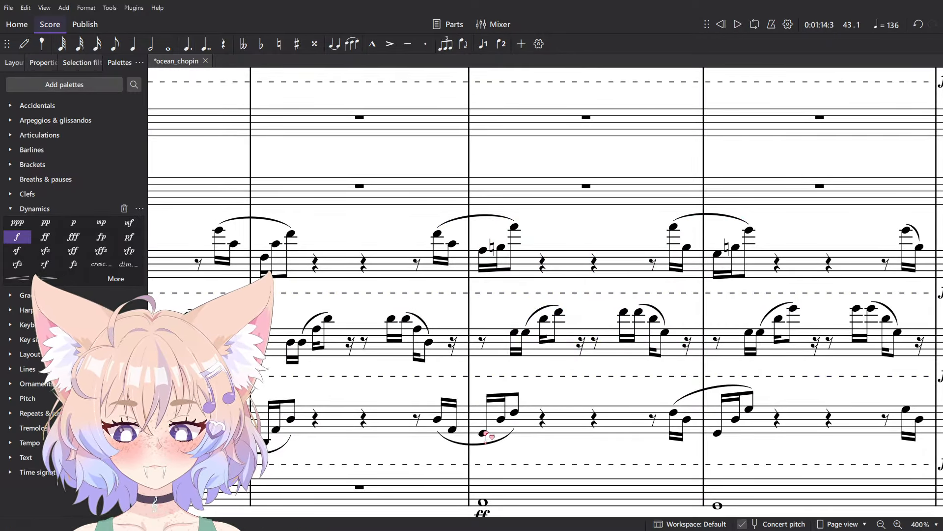
click(484, 432)
click(524, 414)
click(515, 333)
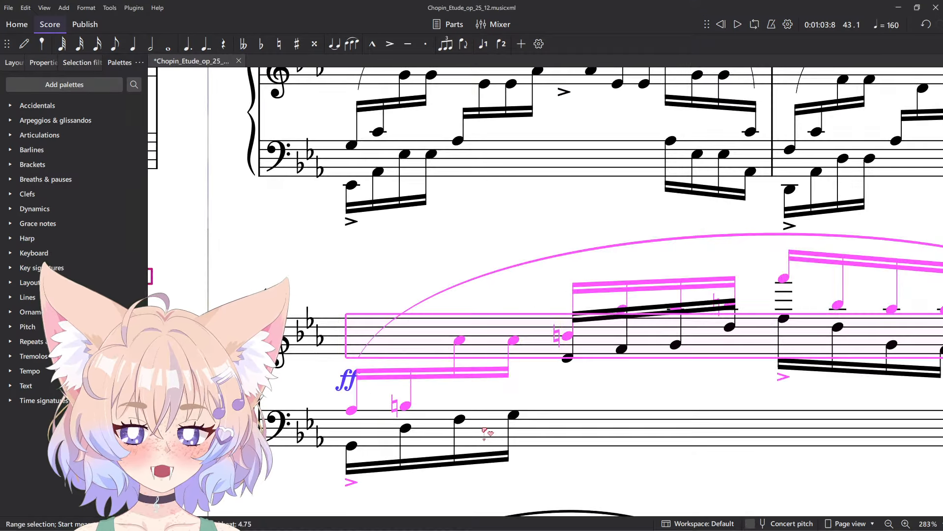
click(533, 393)
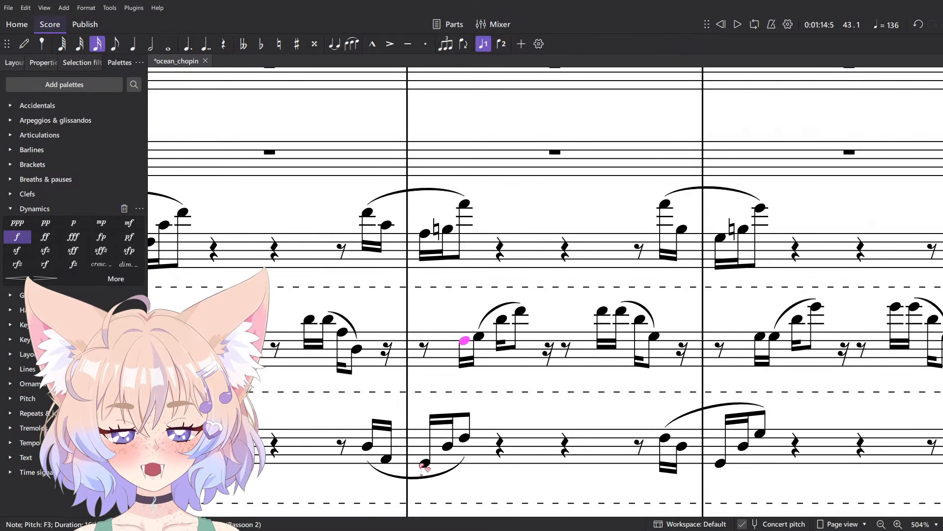
- Replace the slur on bassoon 2's first figure in measure 43 with one spanning all four notes
key(Escape)
click(495, 314)
click(465, 340)
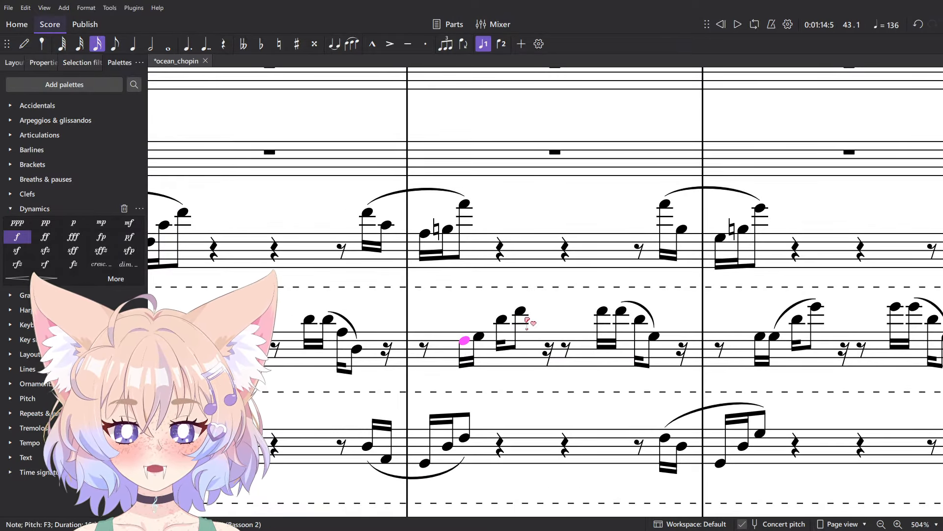
ctrl+click(521, 310)
click(466, 441)
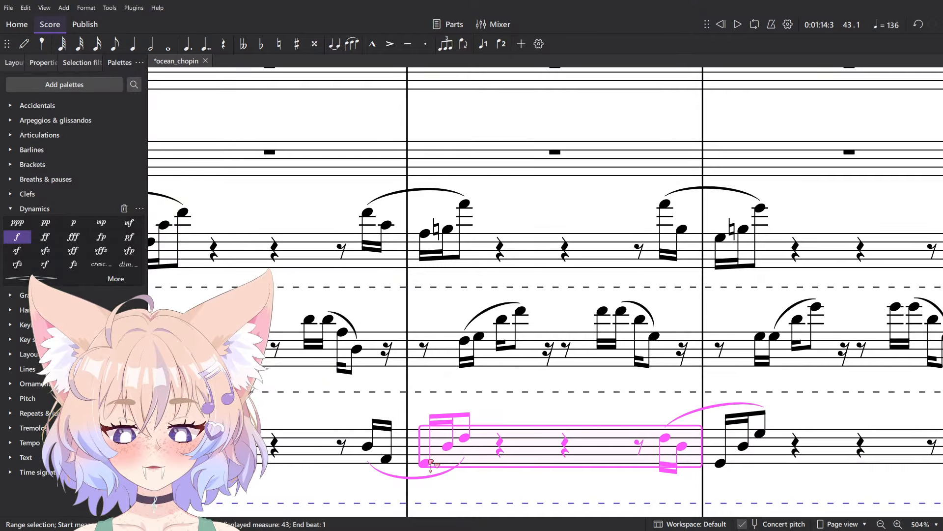
key(Down)
key(Escape)
key(ctrl+z)
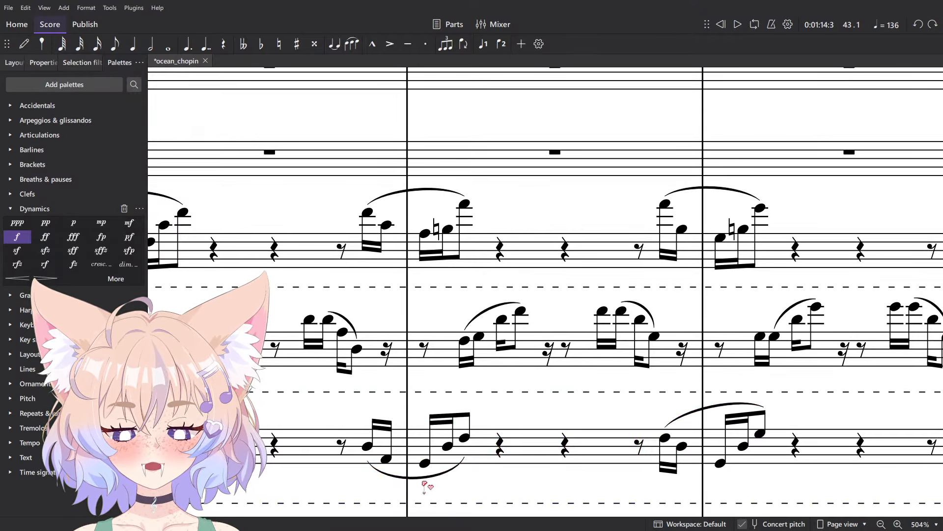
- Compare the opening notes of oboe 2 and bassoon 1 in measure 43 with measure 43 of the Chopin_Etude_op_25_12 piano score
ctrl+scroll(481, 408, down, 4)
scroll(467, 430, up, 4)
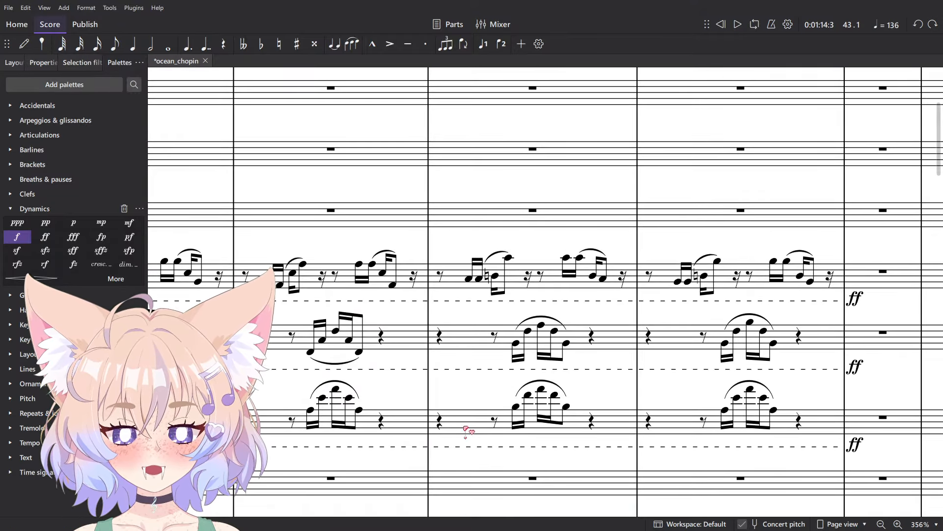
click(469, 279)
scroll(468, 279, down, 5)
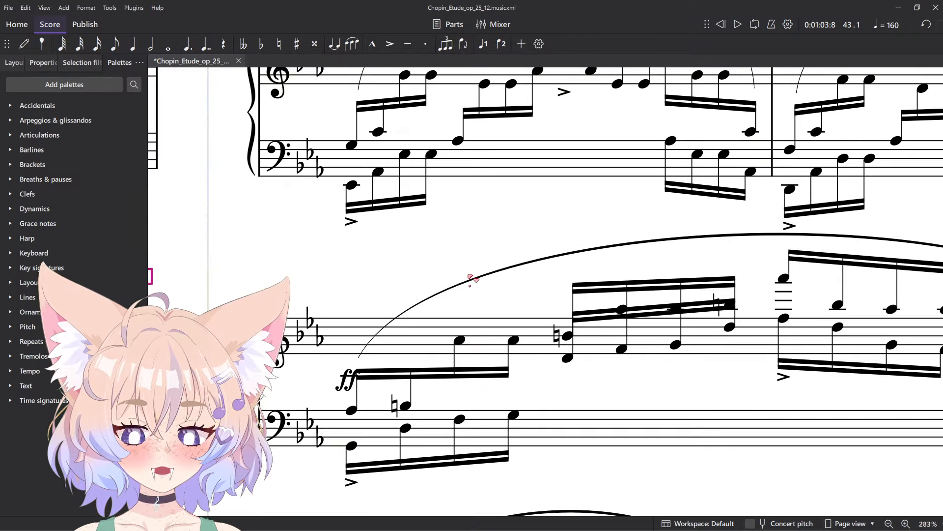
ctrl+scroll(469, 279, down, 3)
ctrl+scroll(473, 320, up, 3)
click(473, 319)
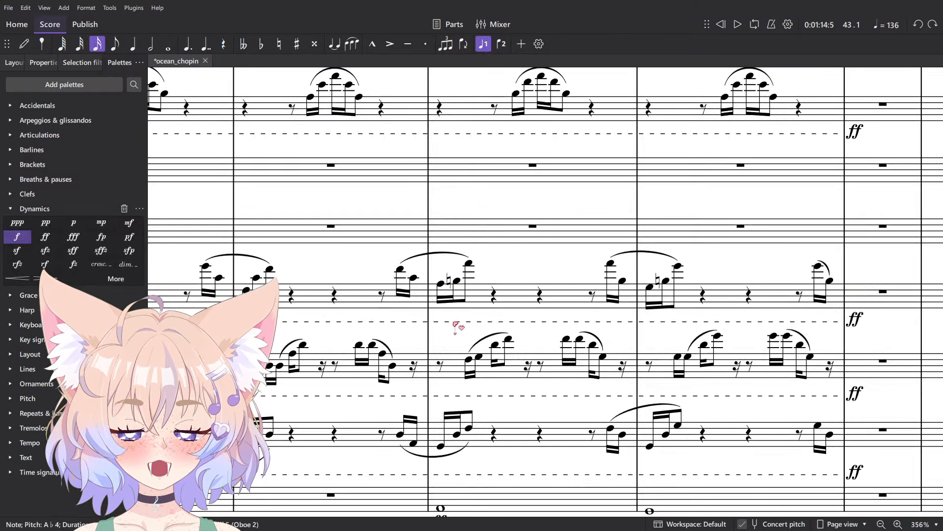
ctrl+scroll(455, 324, up, 2)
click(439, 263)
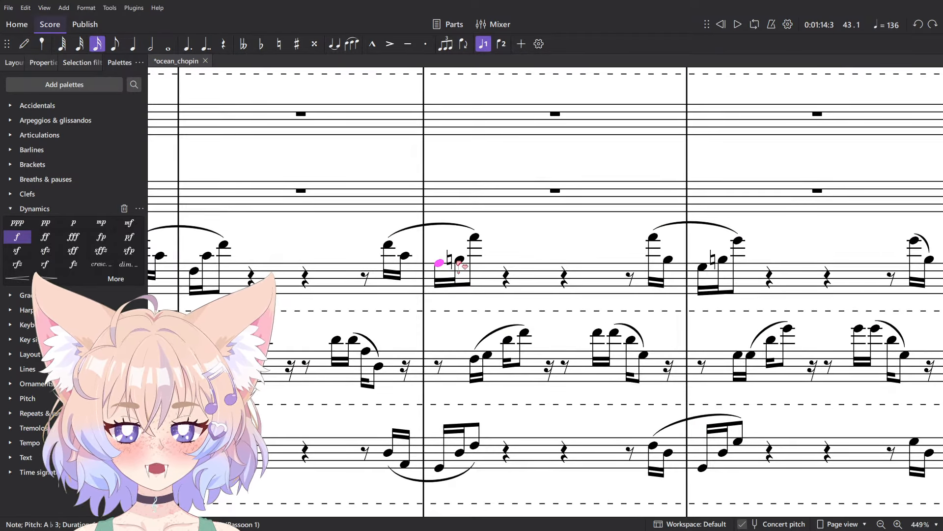
click(460, 261)
click(475, 241)
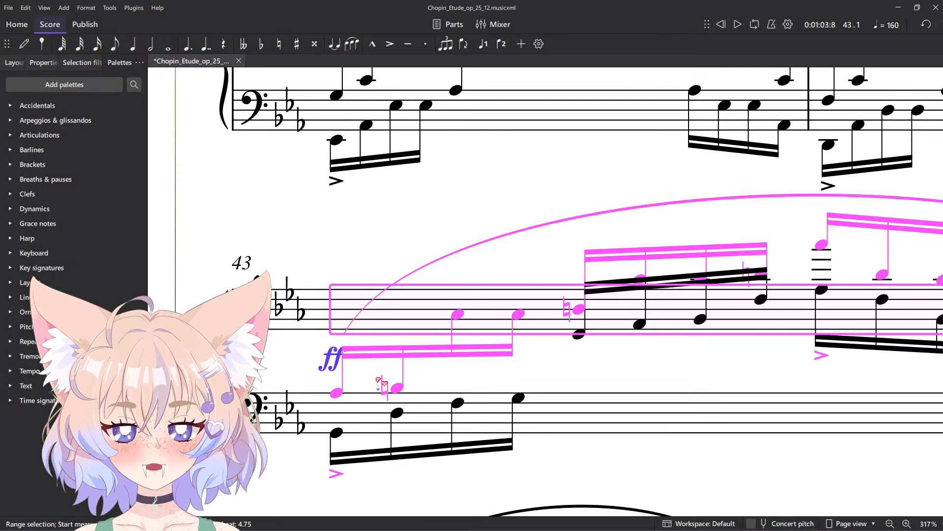
- Read the opening sixteenth-note figure of measure 43 in the piano score note by note, in both the upper and lower lines
click(337, 392)
click(397, 387)
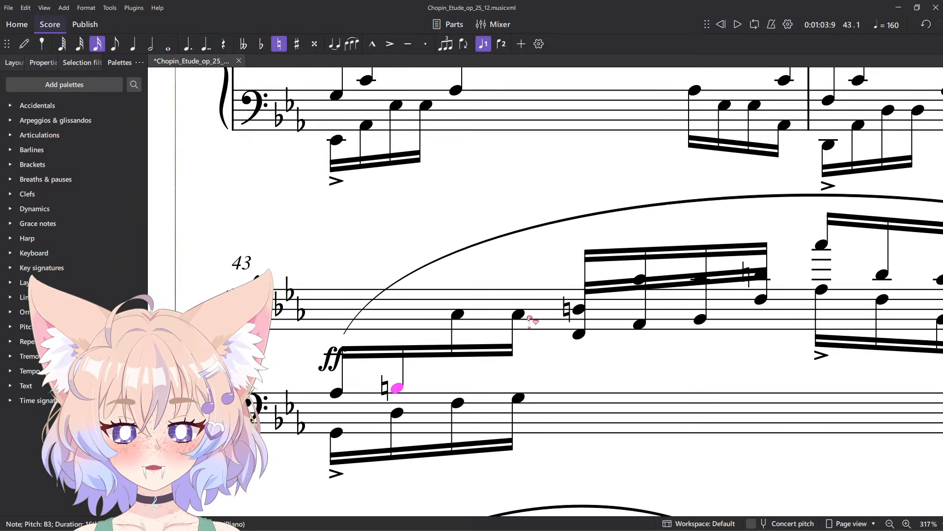
click(458, 313)
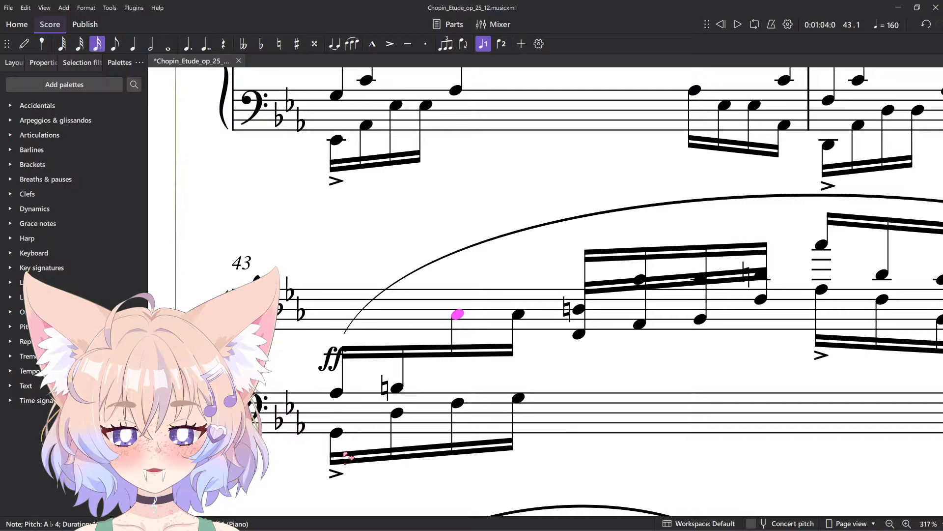
click(337, 432)
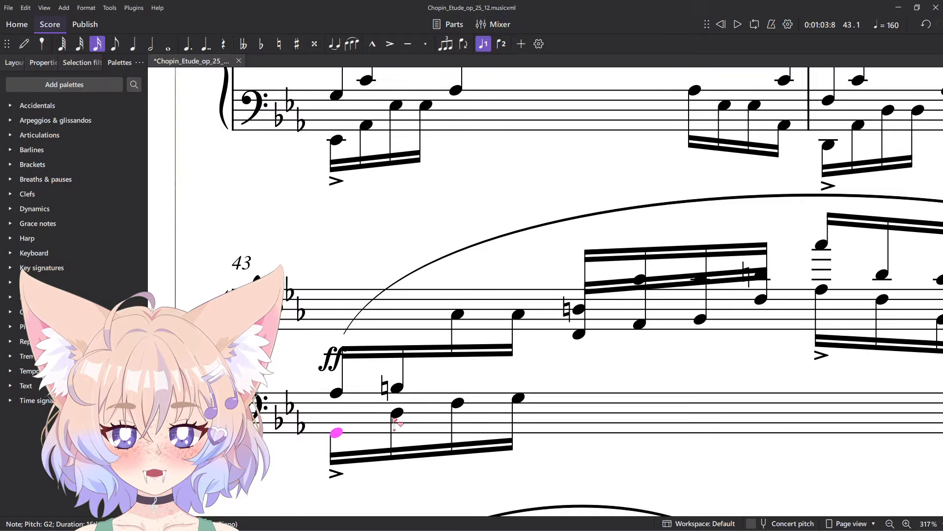
key(Right)
key(Right)
key(Right)
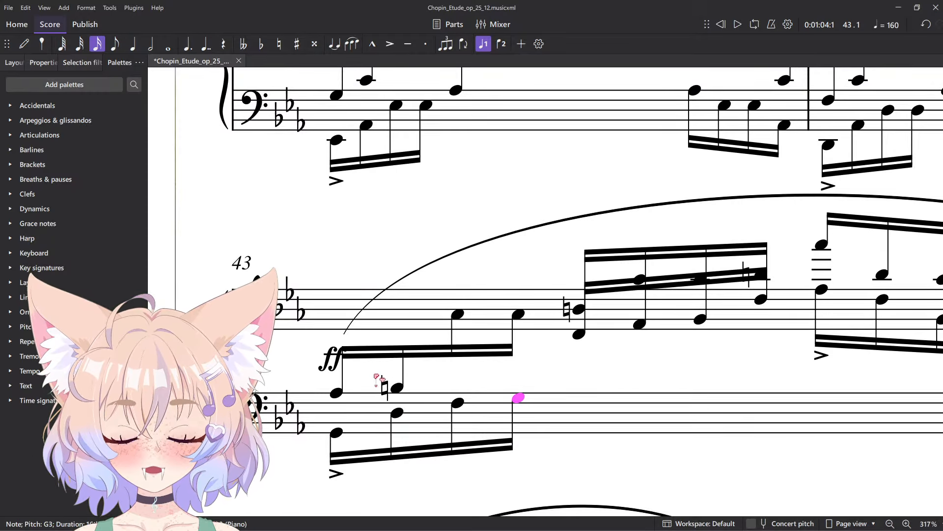
click(337, 392)
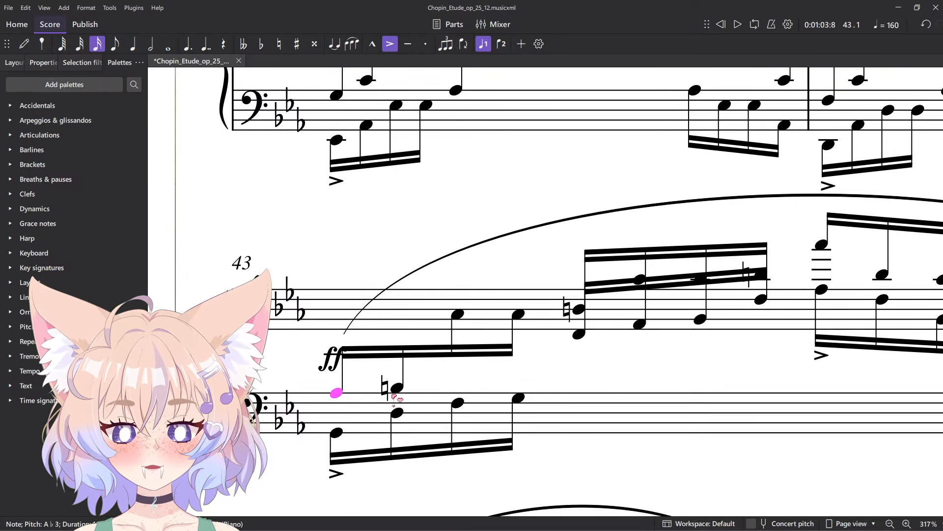
click(397, 388)
click(458, 313)
click(519, 313)
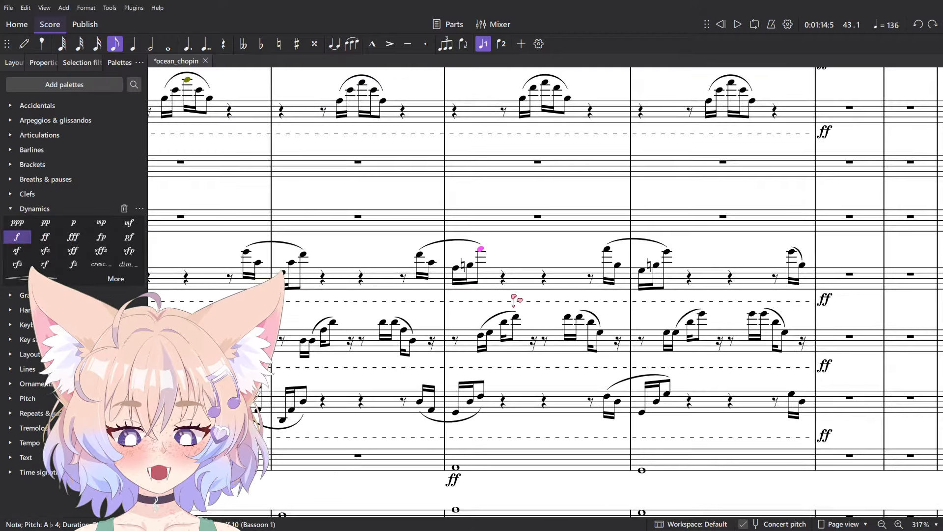
- Check the first figures of bassoons 3, 1 and 2 in measure 43 of ocean_chopin against the piano notes
scroll(485, 398, up, 3)
click(439, 452)
key(Right)
click(478, 427)
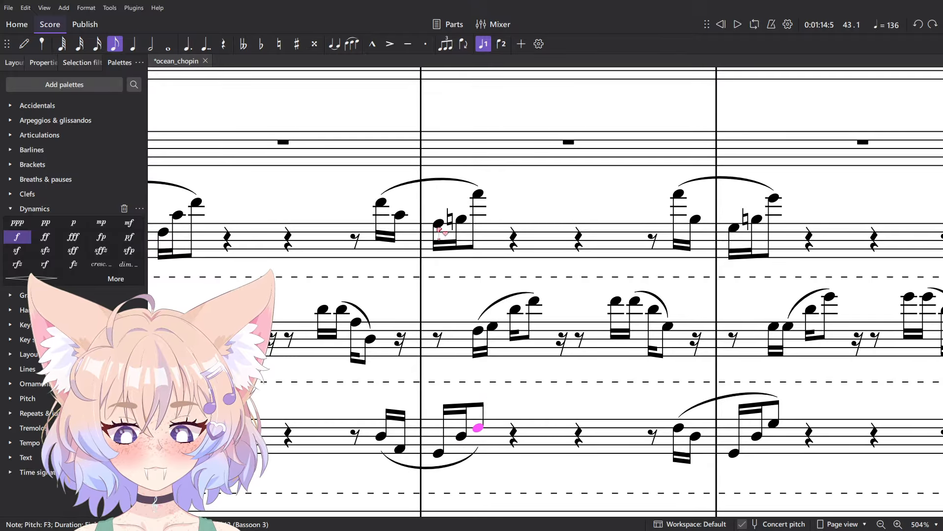
click(461, 218)
click(478, 193)
click(492, 325)
click(534, 301)
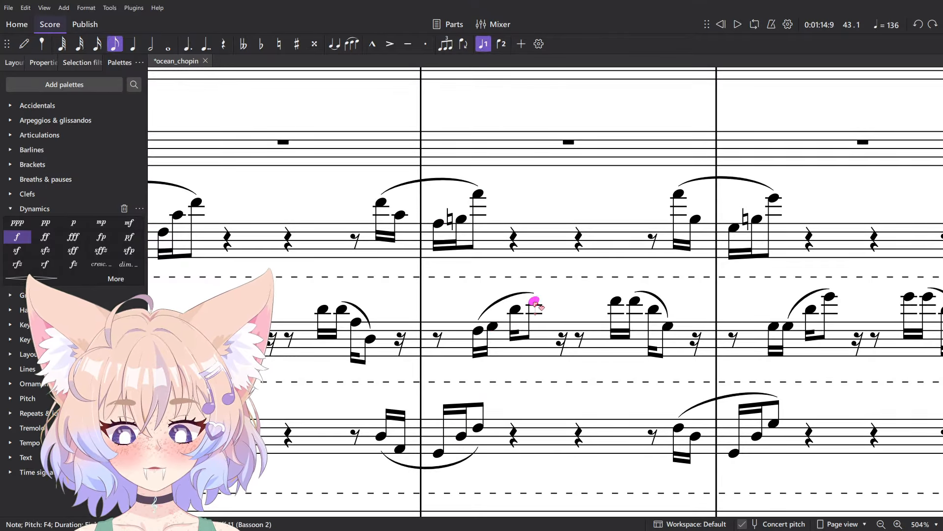
- Change the first note of bassoon 2's second figure in measure 43 to G4 and replace the figure's slur with one spanning all four notes
click(616, 302)
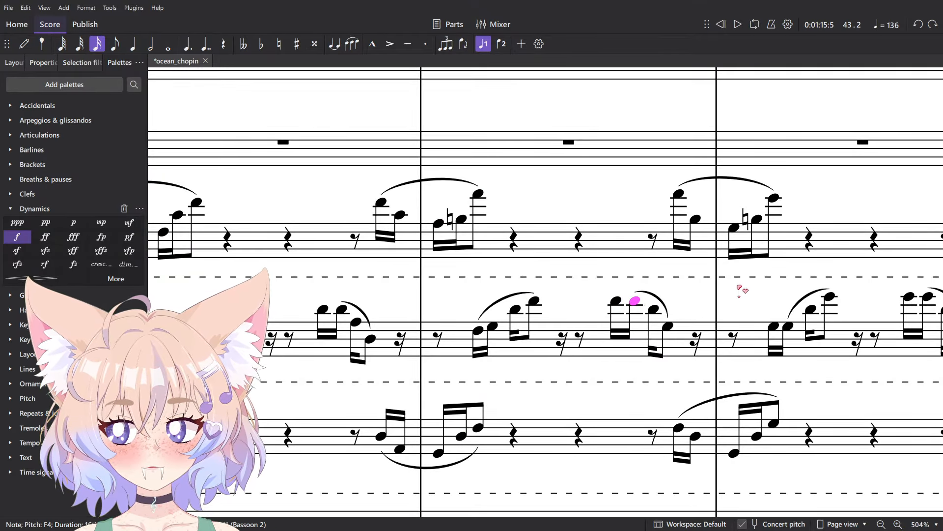
key(g)
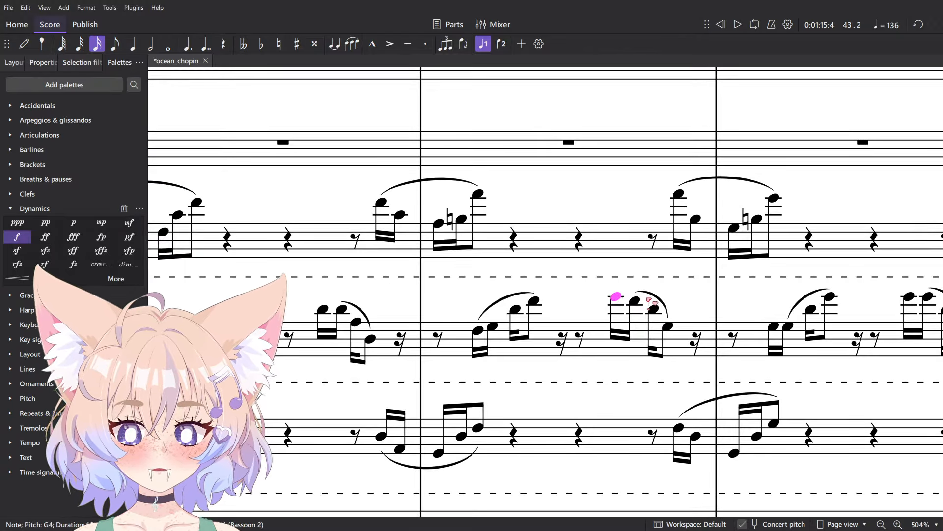
click(662, 301)
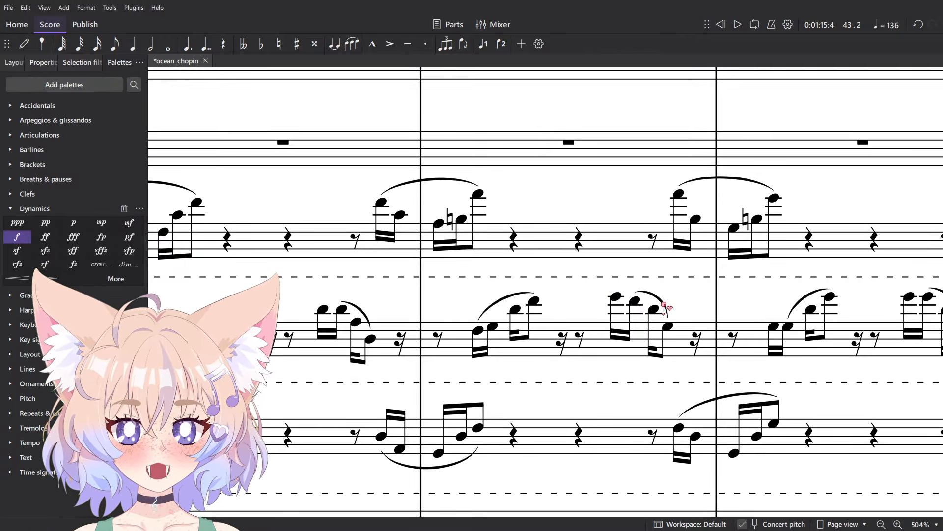
click(662, 306)
key(Delete)
click(667, 327)
ctrl+click(614, 298)
key(s)
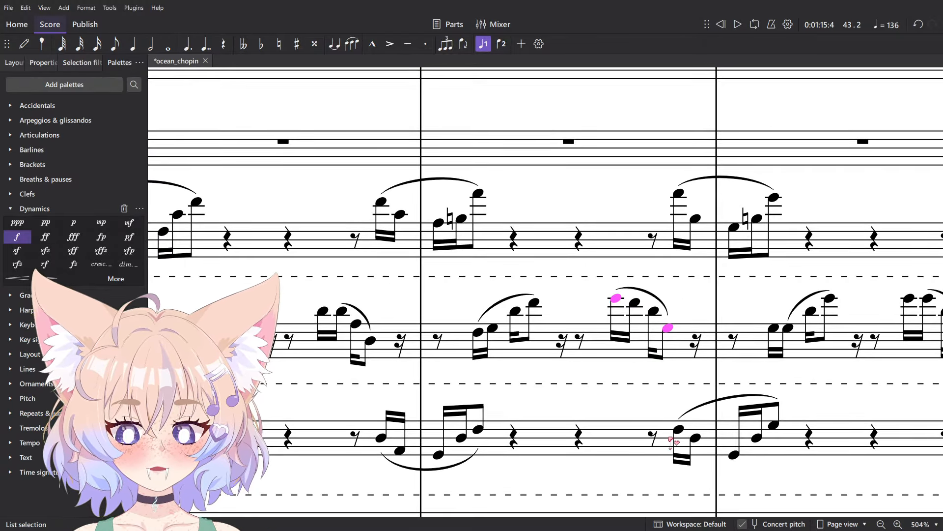
- Check bassoon 3's passage from measure 43 into 44 and the first figures of bassoon 2 and oboe 2 in measure 43
click(678, 431)
click(695, 436)
click(734, 454)
scroll(596, 298, down, 2)
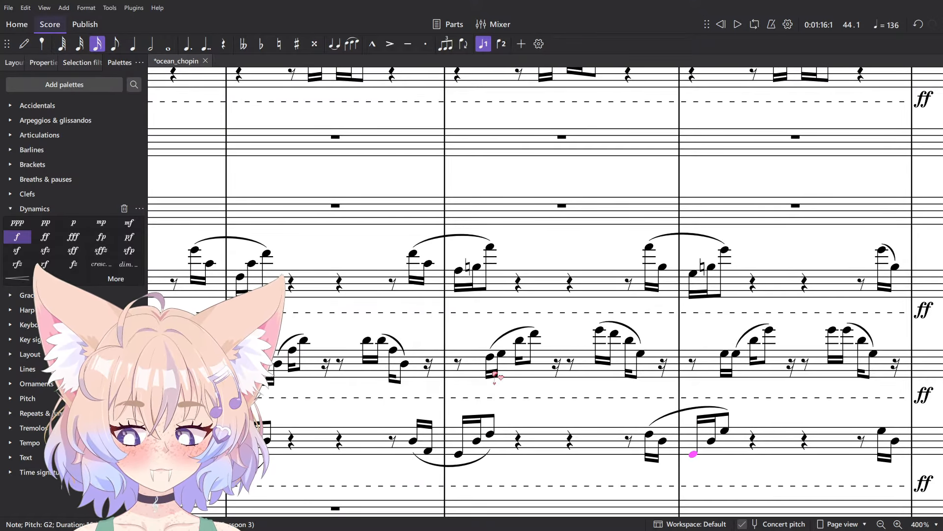
click(534, 333)
scroll(534, 333, down, 2)
scroll(535, 330, up, 5)
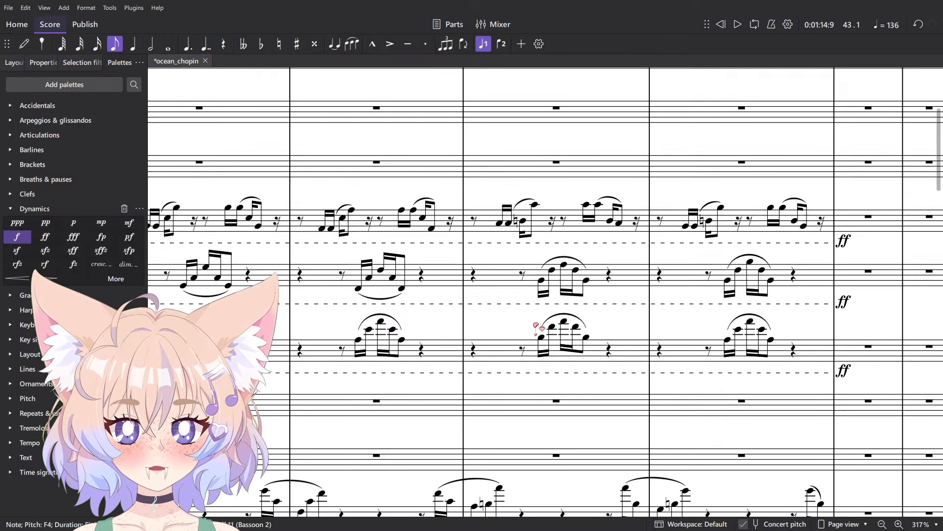
click(508, 224)
click(523, 221)
click(535, 205)
- Examine the oboe 3 and clarinet 1 figures in measure 43 note by note and how they continue from bassoon 2's first figure
scroll(548, 287, up, 2)
click(539, 277)
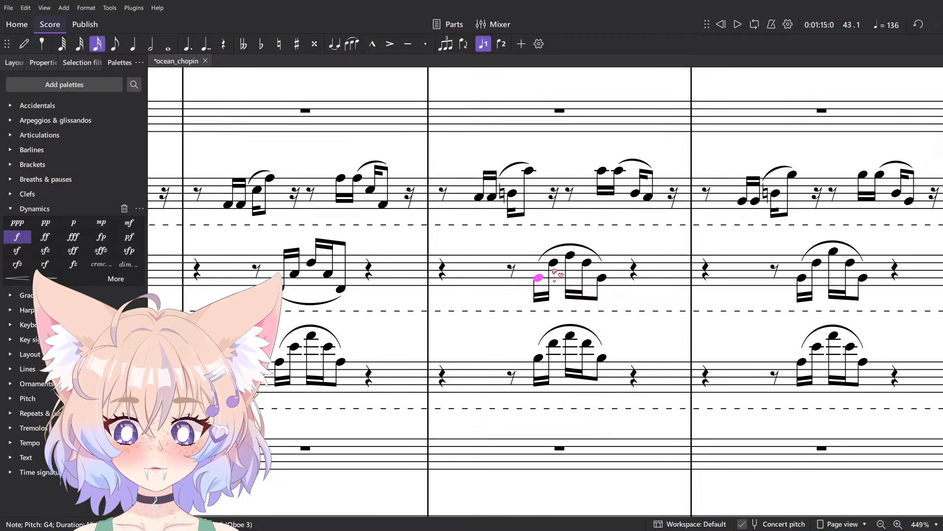
click(555, 266)
click(554, 263)
click(570, 255)
click(587, 262)
click(602, 277)
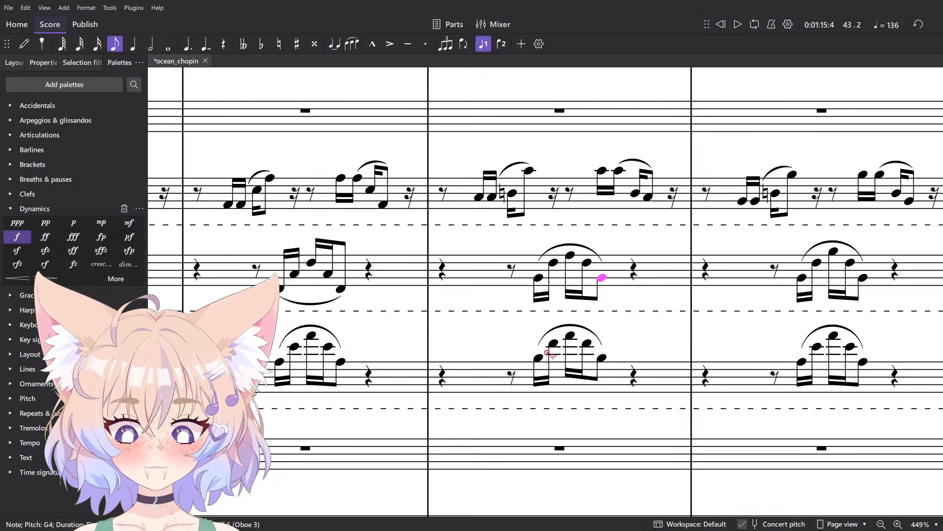
click(539, 357)
click(554, 342)
click(570, 335)
click(587, 343)
click(601, 358)
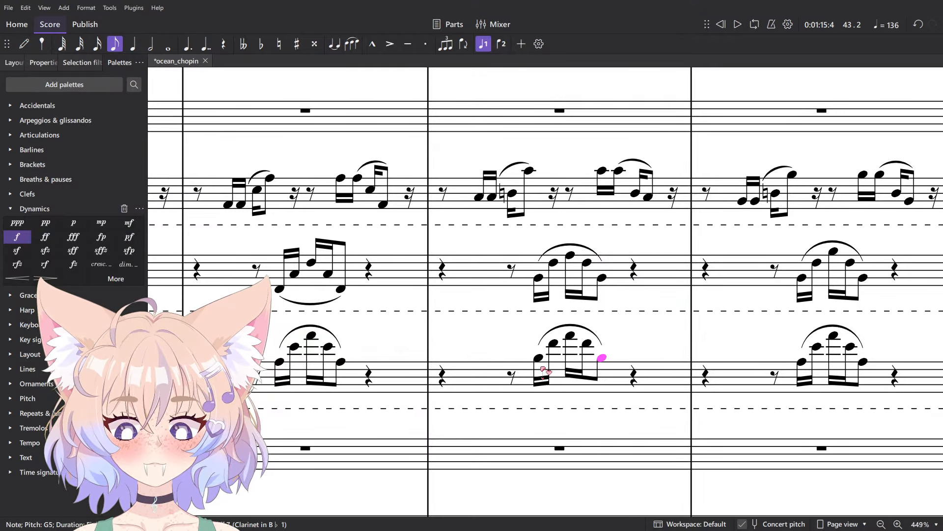
click(539, 358)
click(539, 277)
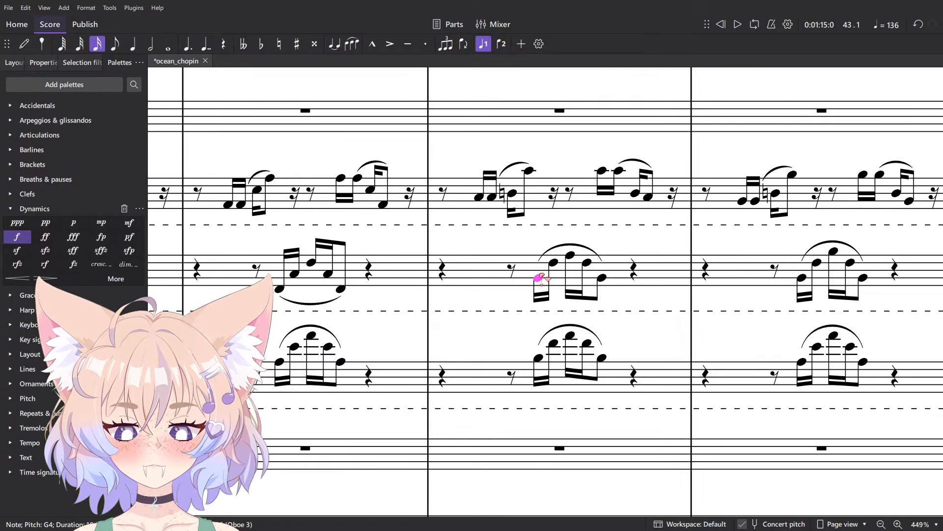
scroll(541, 279, down, 6)
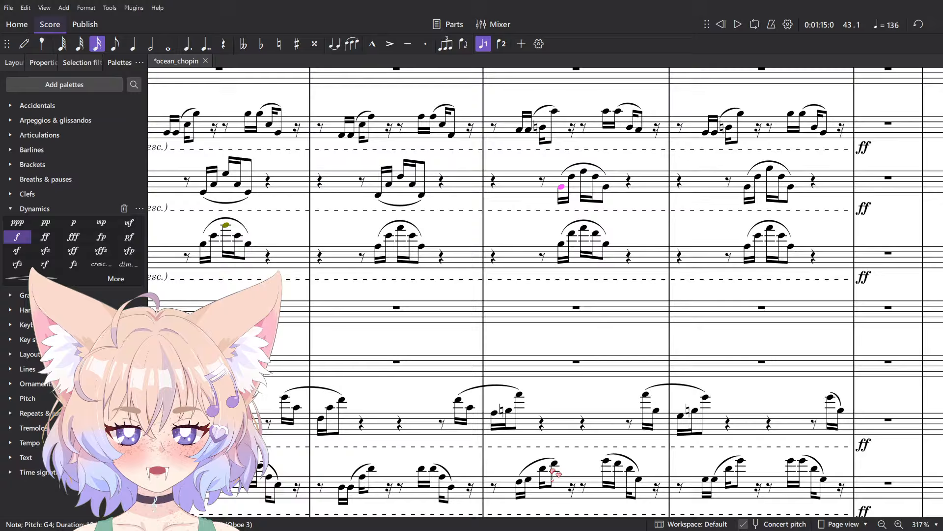
click(554, 462)
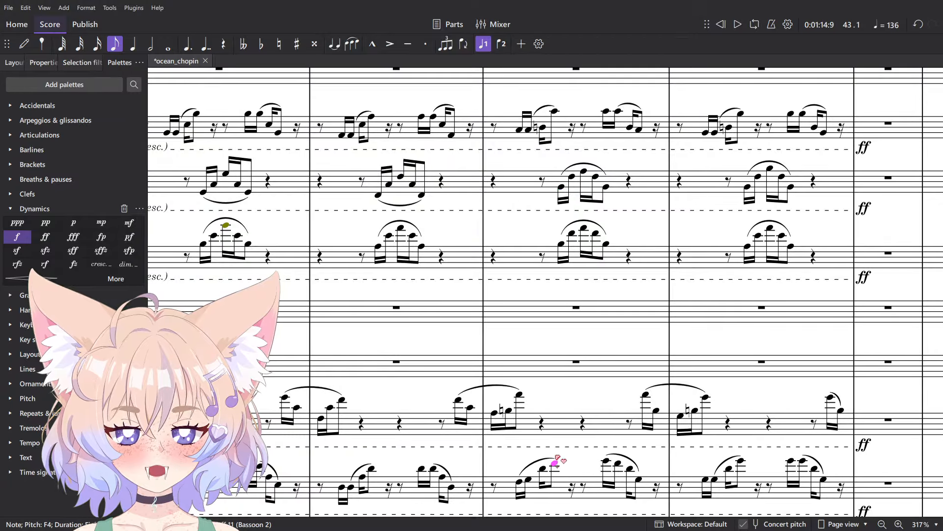
scroll(550, 229, up, 5)
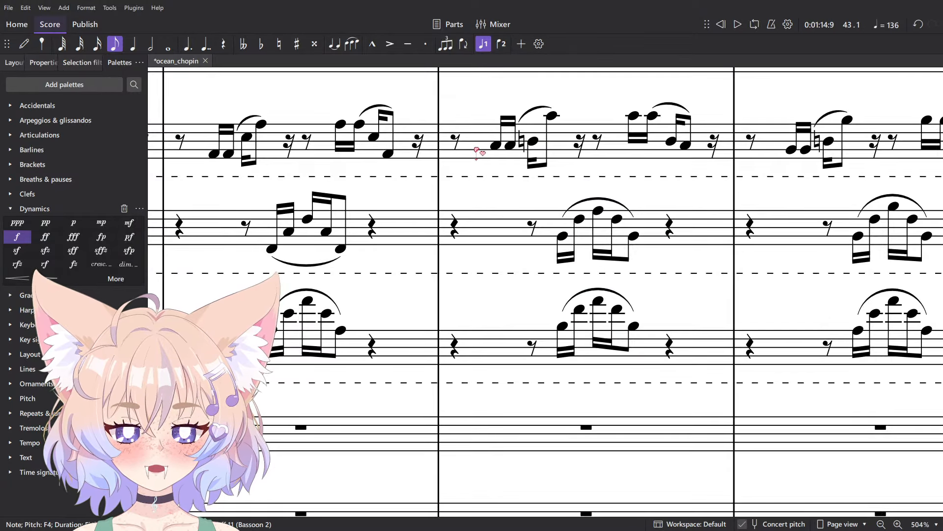
- Change the first two notes of clarinet 1's figure in measure 43 to A♭5 and B natural 5
scroll(494, 147, down, 5)
click(502, 249)
scroll(504, 251, up, 5)
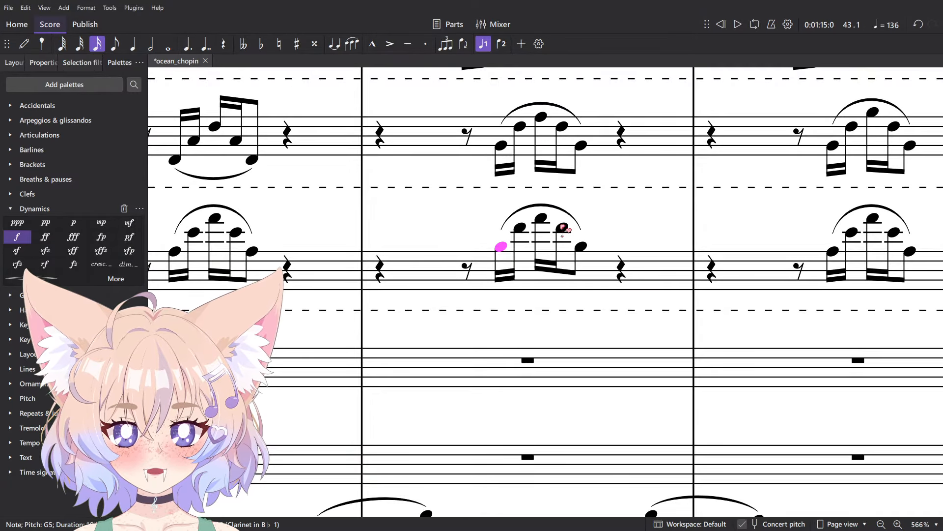
key(Up)
key(Right)
key(Down)
key(Down)
key(Down)
key(Down)
key(Up)
- Change the last three notes of clarinet 1's figure in measure 43 to A♭6, B natural 5 and A♭5
key(Right)
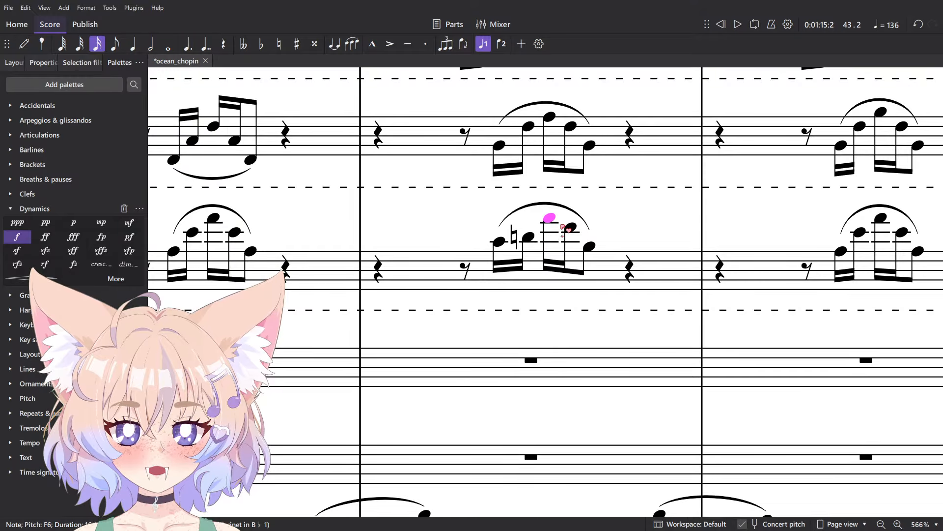
key(Up)
key(Up)
key(Up)
key(Up)
key(Right)
key(Down)
key(Down)
key(Down)
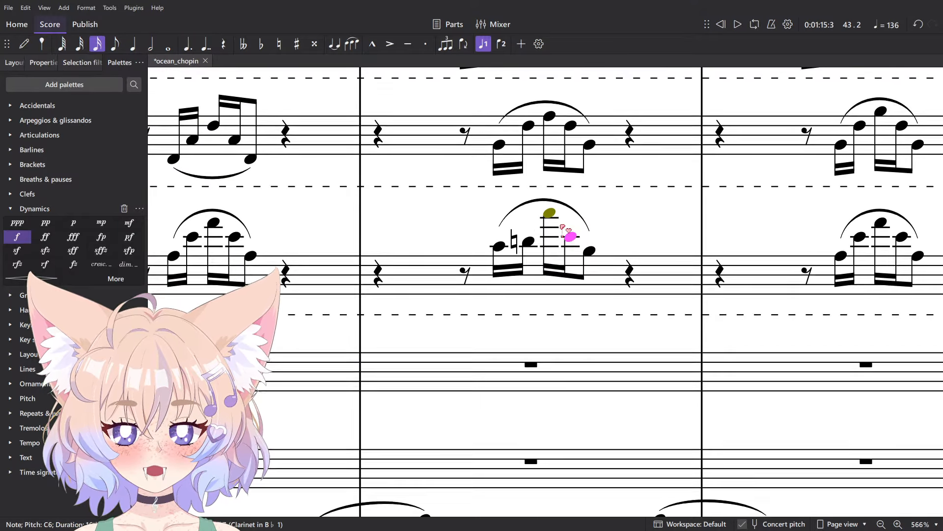
key(Right)
- Check the second-half figures of oboe 2 and bassoon 1 in measure 43 and review the woodwind parts across the whole system
scroll(563, 227, down, 5)
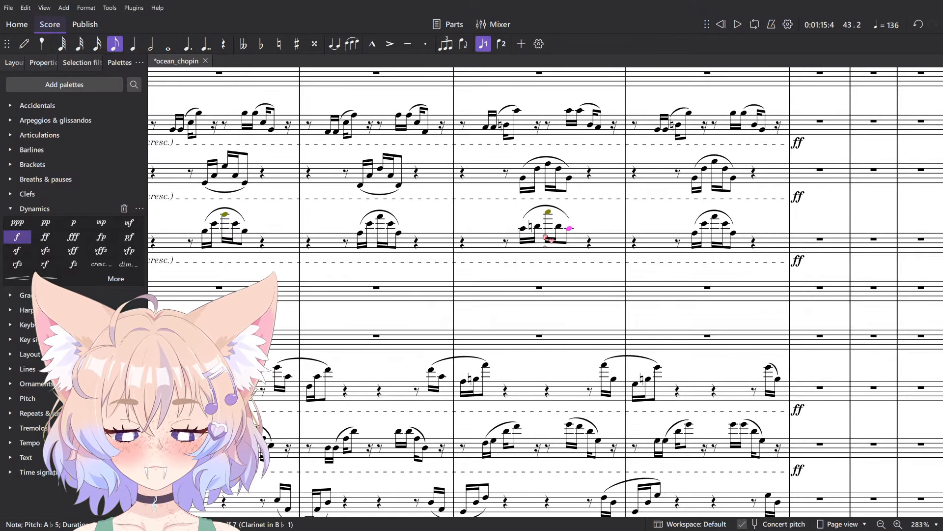
scroll(587, 145, up, 1)
click(568, 108)
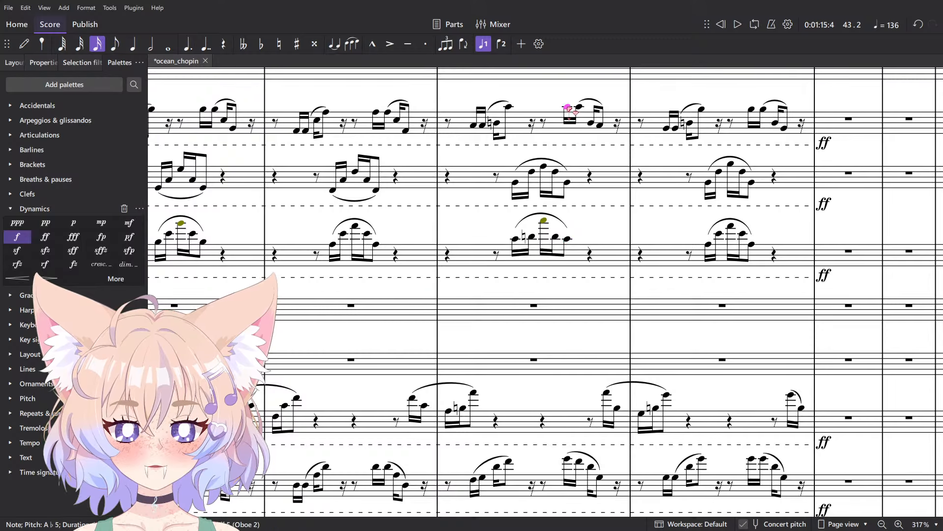
click(600, 126)
click(607, 394)
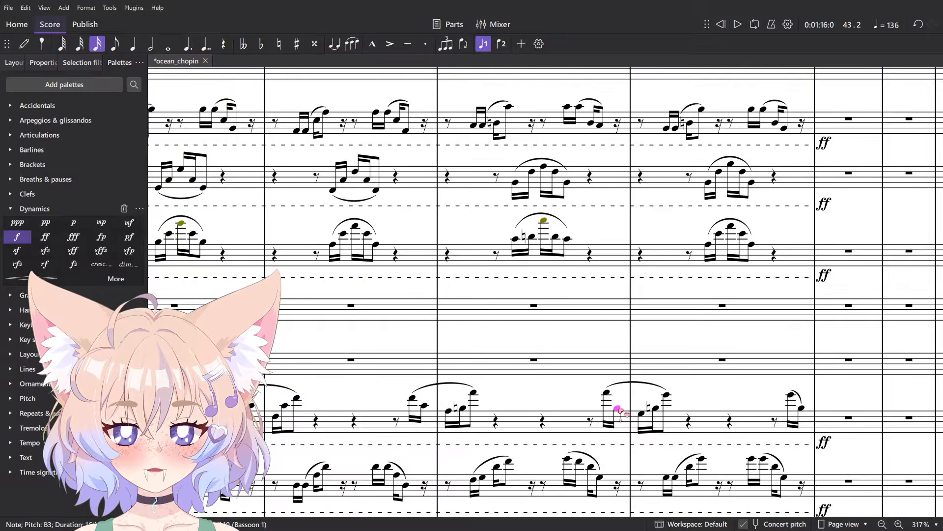
scroll(619, 410, down, 5)
key(Escape)
scroll(589, 479, up, 3)
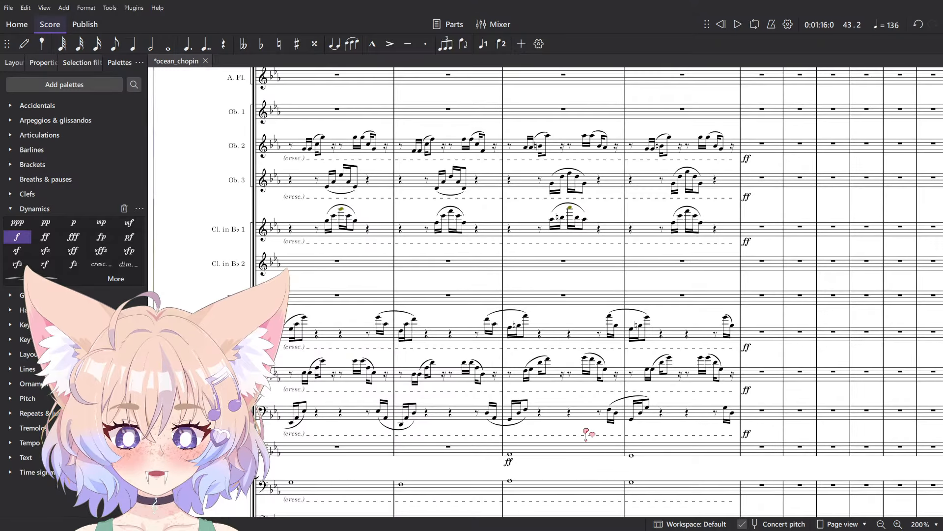
- Play back measure 43 in the woodwind staves from oboe 2 downward
click(584, 454)
shift+click(547, 149)
key(space)
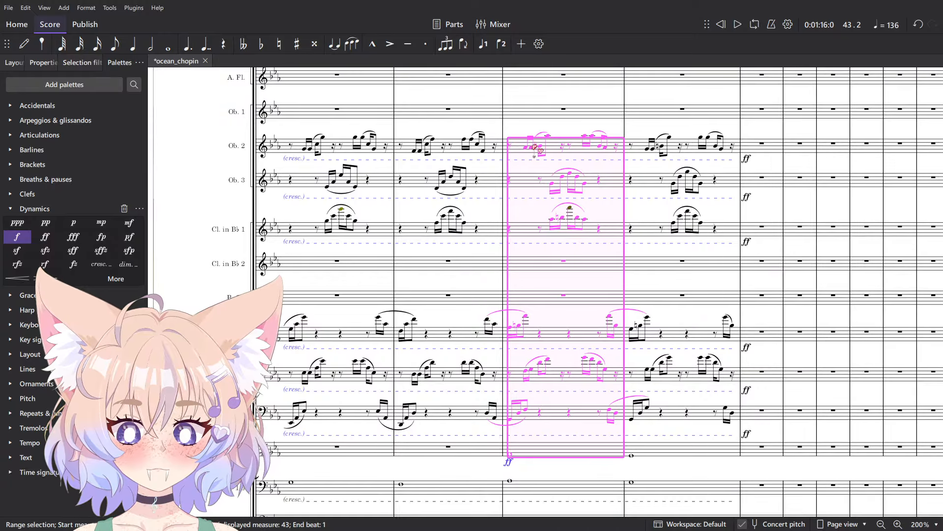
- Audition measure 44 in the staff directly below bassoon 2 and clear the selection
scroll(629, 373, up, 3)
drag(695, 429, 580, 427)
scroll(573, 411, up, 3)
click(573, 411)
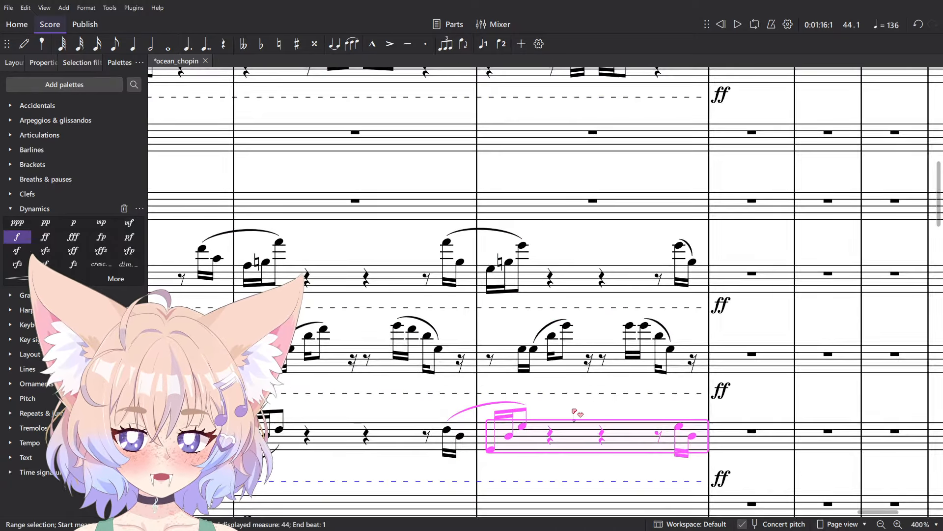
key(space)
key(space)
click(548, 397)
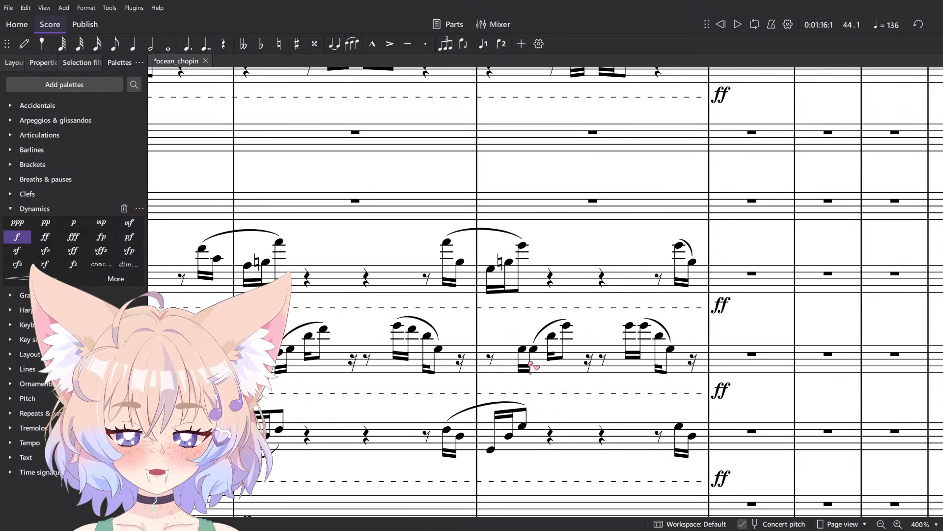
- Check the notes of bassoon 2's first figure in measure 44 and compare them with oboe 2's figure
click(531, 363)
click(533, 352)
key(Right)
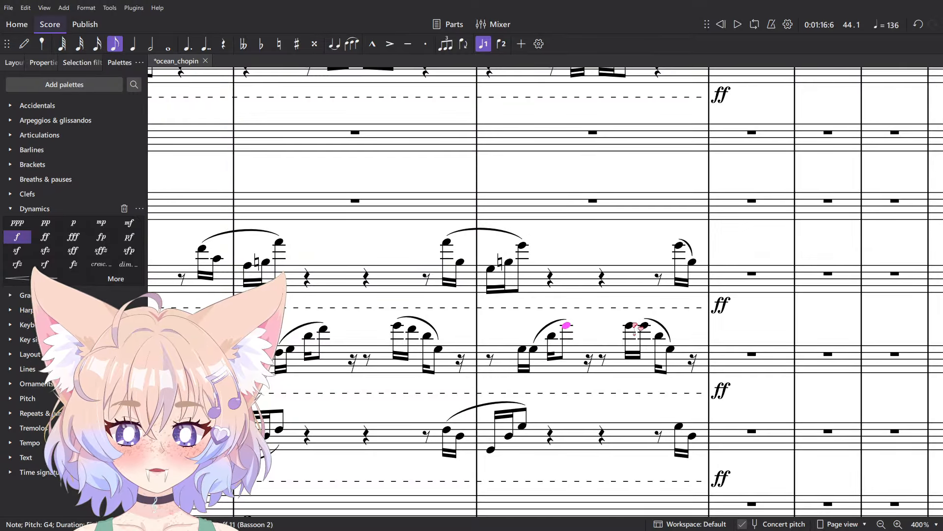
key(Right)
scroll(515, 305, down, 2)
scroll(530, 299, up, 3)
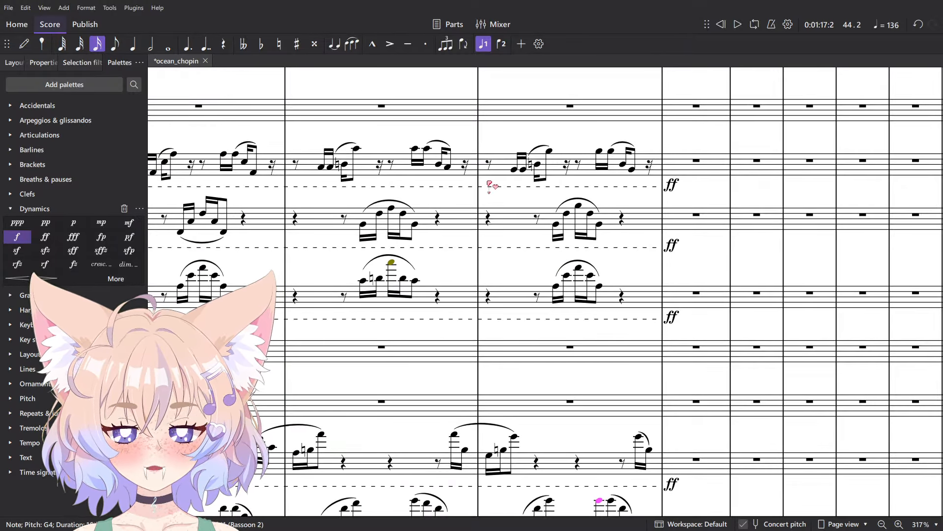
click(538, 165)
click(551, 150)
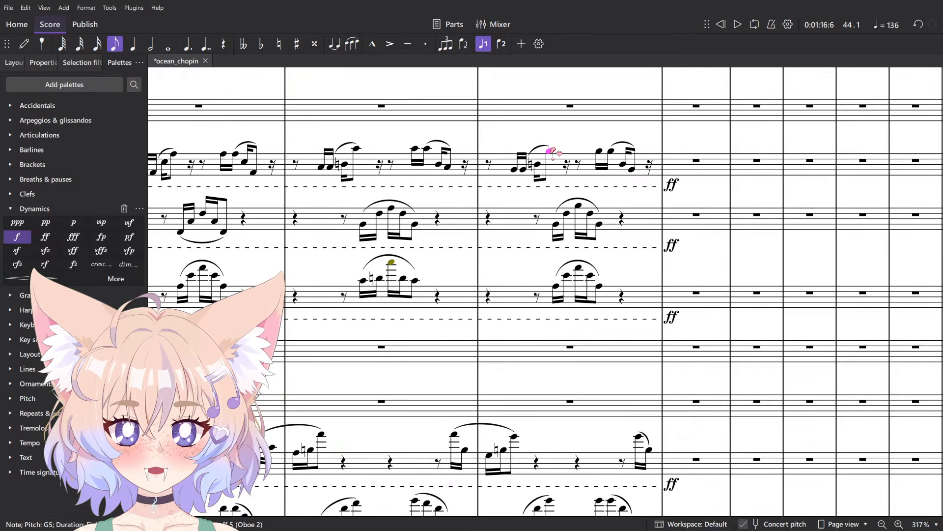
- Play back measures 43 and 44 in the woodwind staves from oboe 2 down through the bassoons
click(511, 173)
scroll(541, 327, down, 3)
shift+click(423, 408)
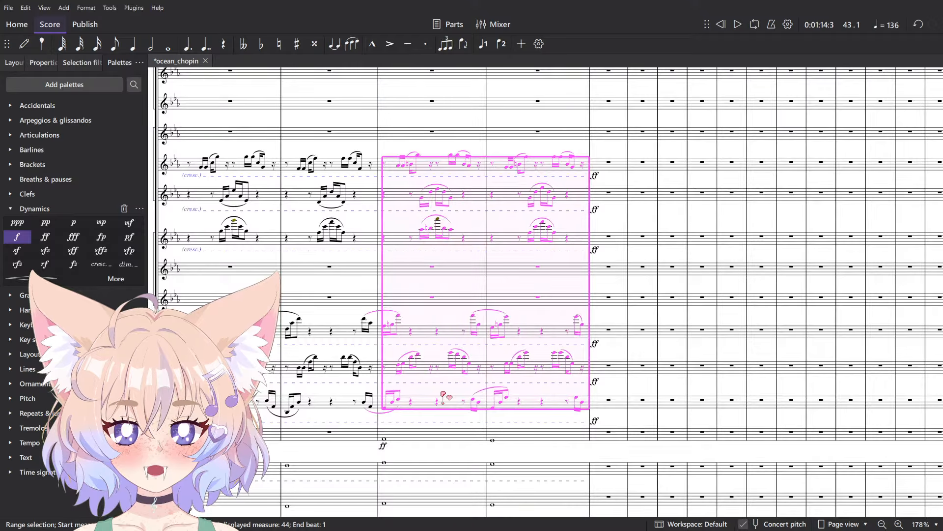
key(space)
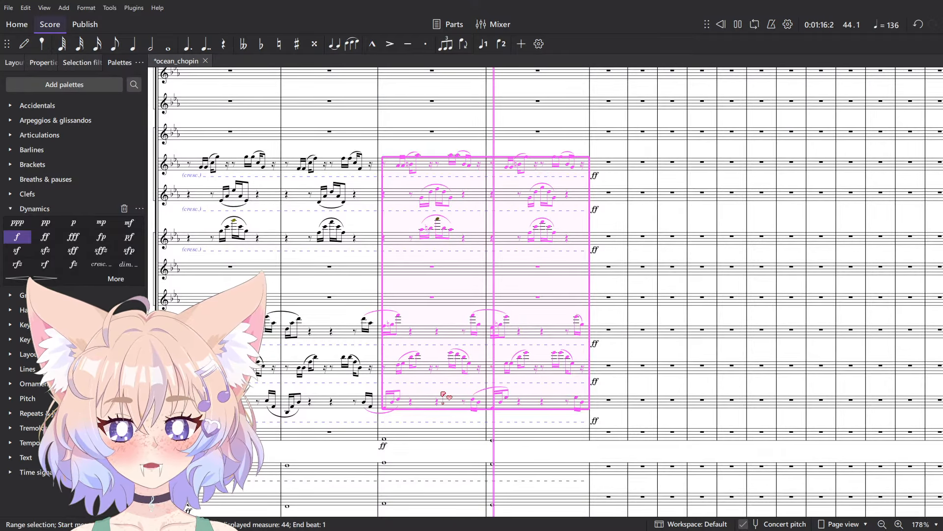
- Raise the outer pair of notes in measure 44's Clarinet in B♭ 1 figure, and raise the inner pair to D6
scroll(443, 396, up, 5)
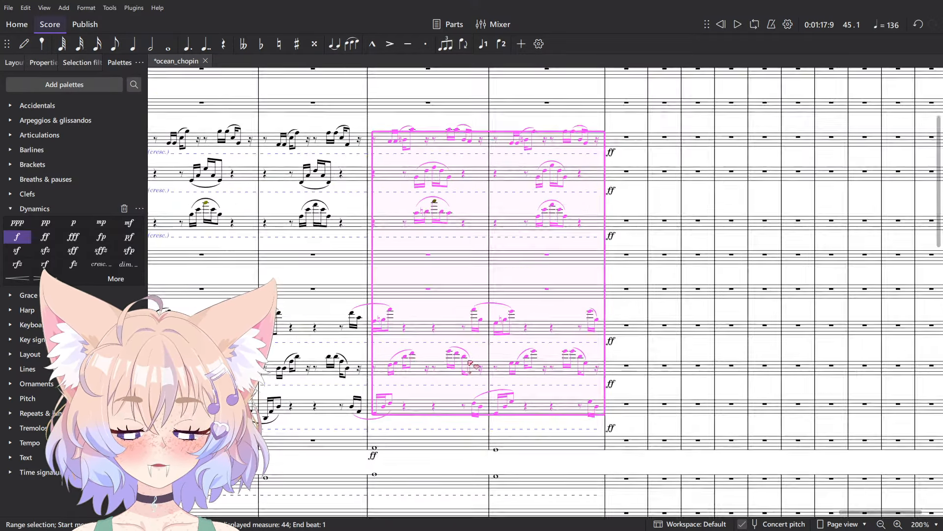
key(Escape)
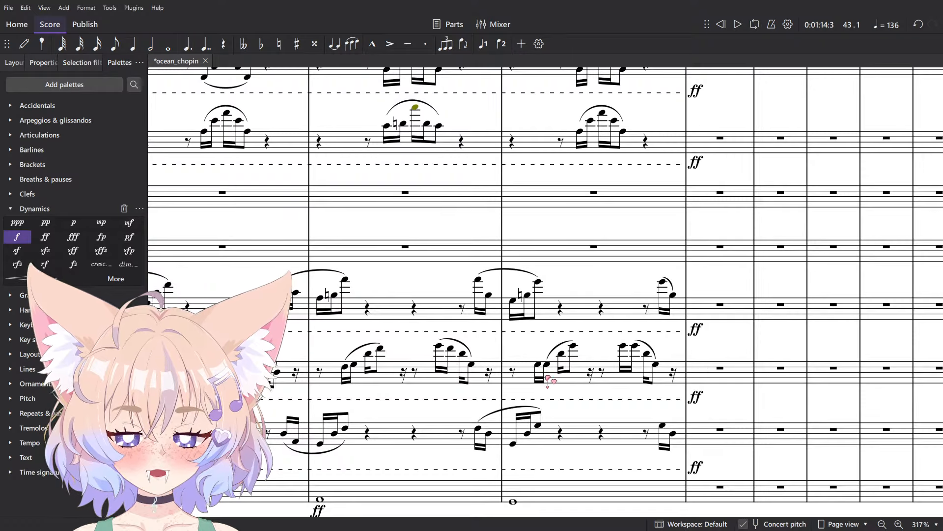
scroll(549, 378, up, 3)
click(580, 202)
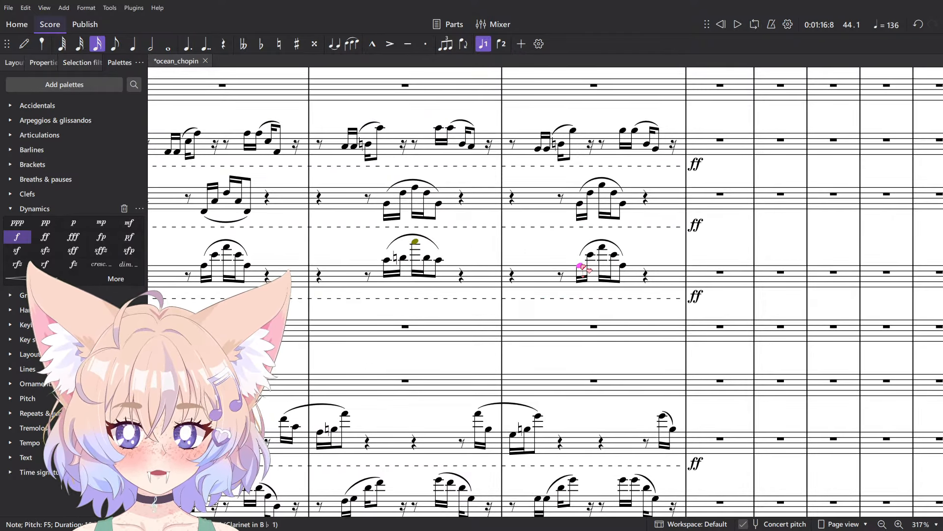
scroll(583, 265, up, 6)
ctrl+click(644, 274)
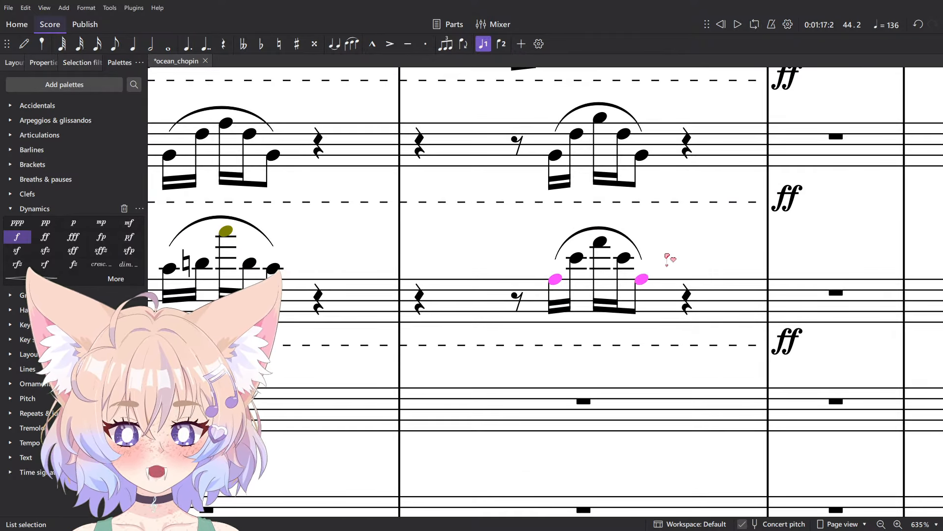
click(577, 258)
ctrl+click(626, 261)
key(Up)
key(Up)
- Raise the top note of the Clarinet in B♭ 1 figure in measure 44 by two semitones
key(Left)
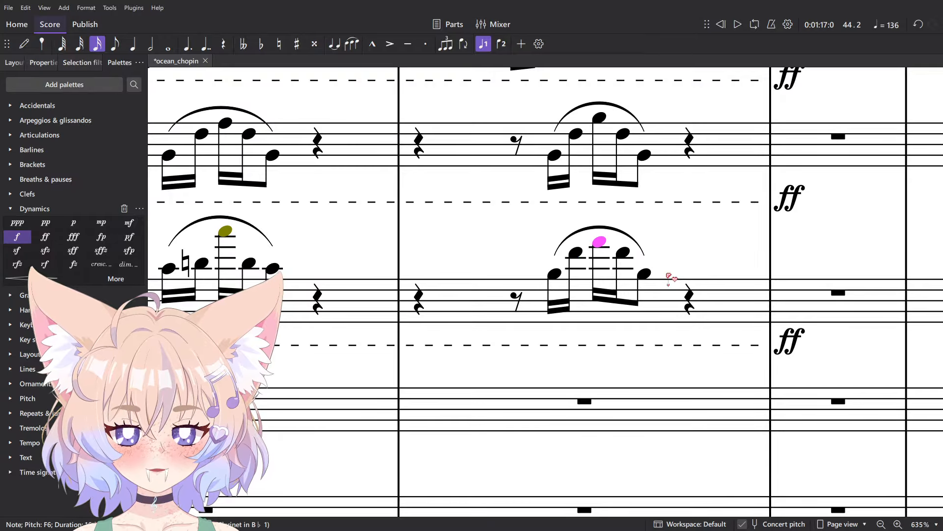
key(Up)
key(Up)
key(Left)
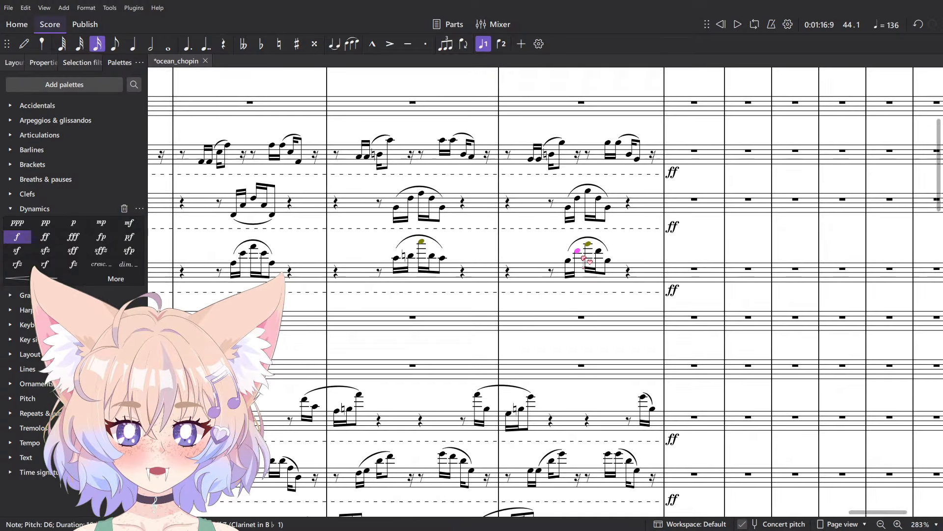
- Check the figure against the piano étude score, and change the inner pair in Clarinet in B♭ 1, measure 44, to B natural
scroll(575, 267, down, 7)
key(alt+Tab)
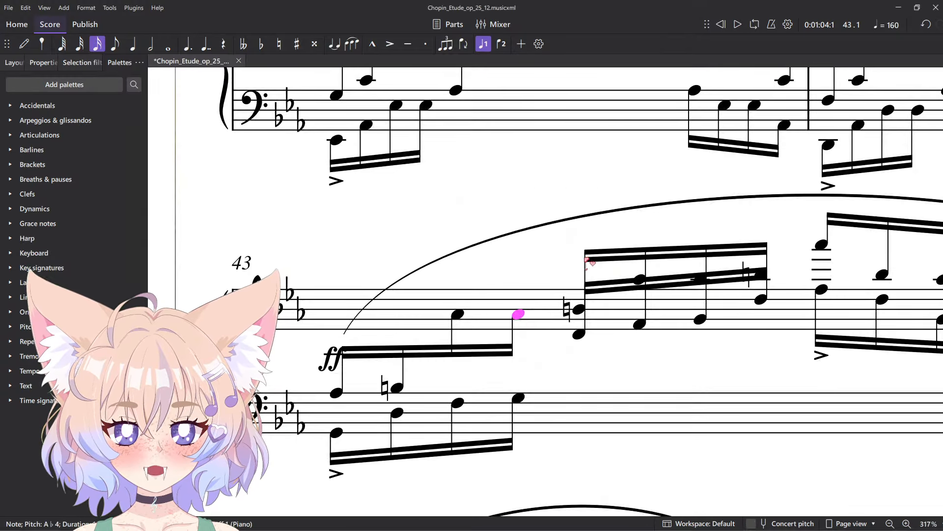
key(alt+Tab)
key(alt+Tab)
key(alt+Tab)
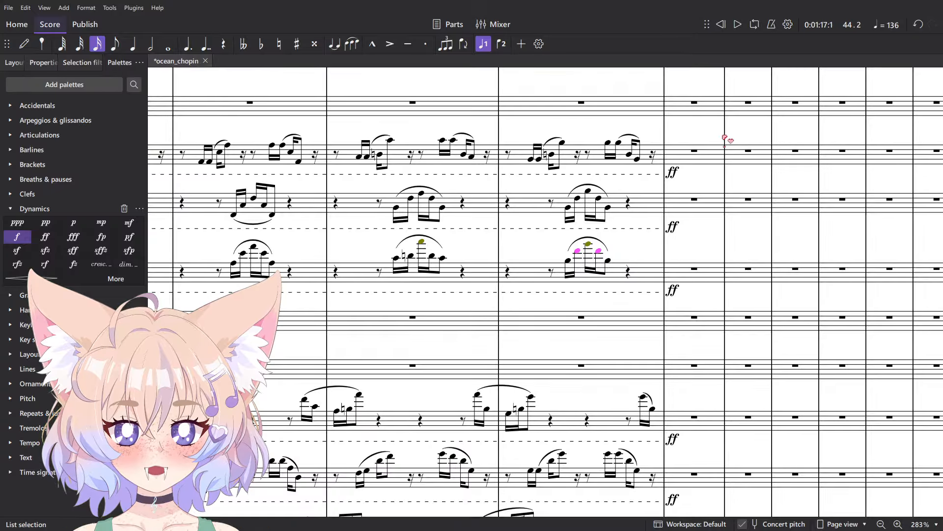
key(Up)
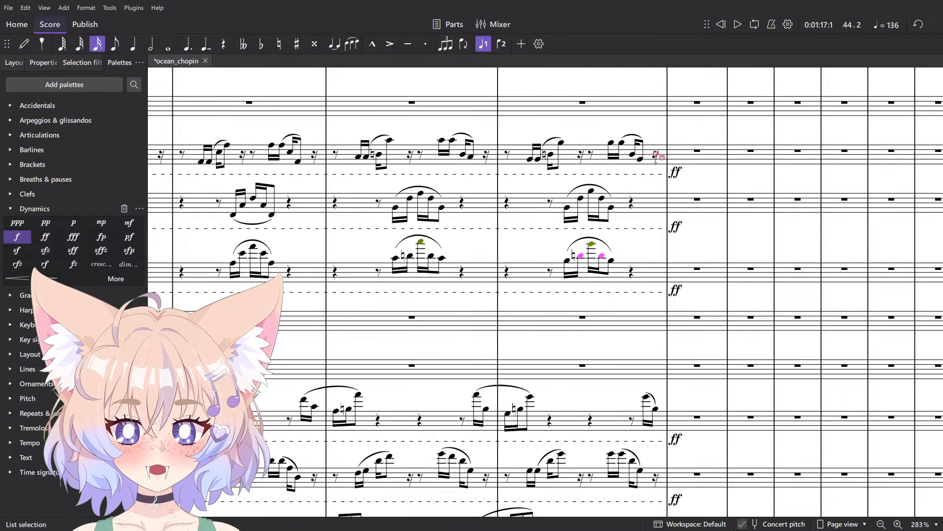
- Play back measure 44 from Oboe 2 through Bassoon 2, and save the score
click(519, 156)
shift+click(568, 481)
key(space)
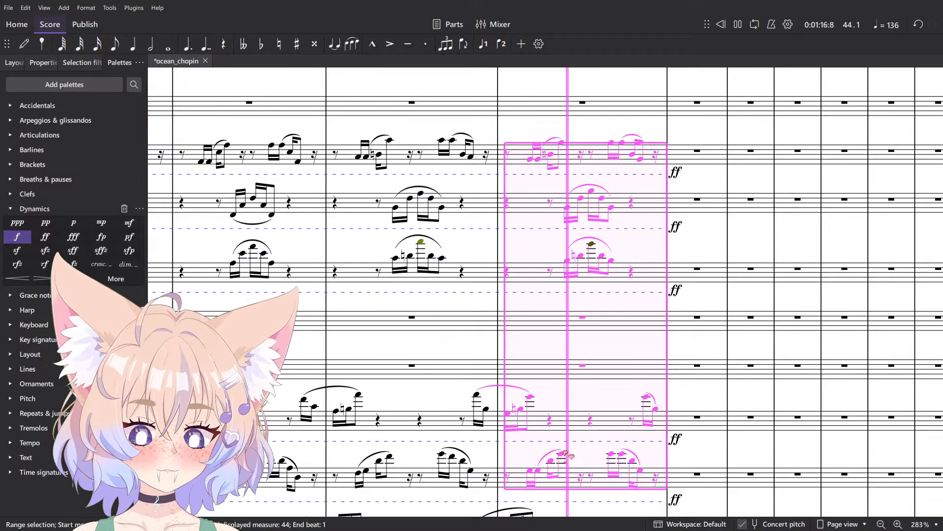
key(ctrl+minus)
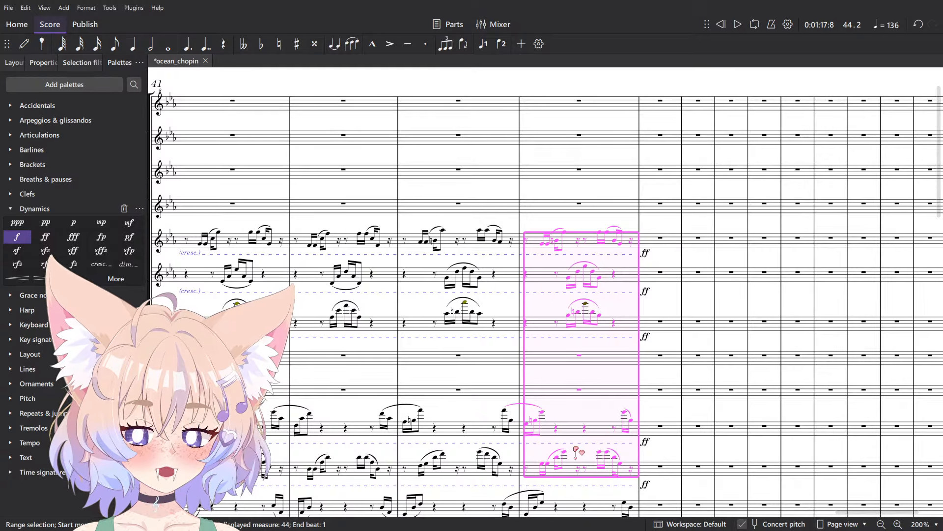
key(ctrl+s)
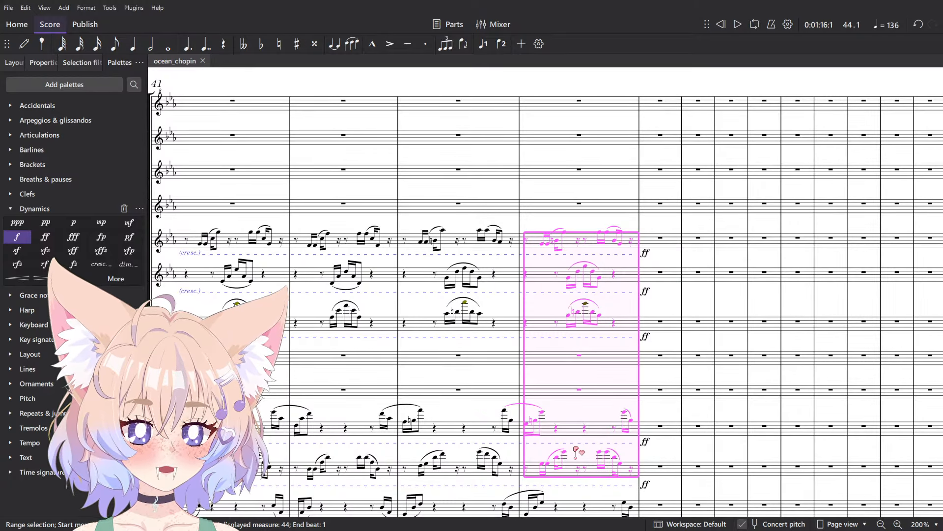
- Compare the woodwind parts in measures 41 to 44 with the same measures of the piano étude score
drag(369, 378, 649, 328)
scroll(460, 203, up, 6)
scroll(540, 217, down, 3)
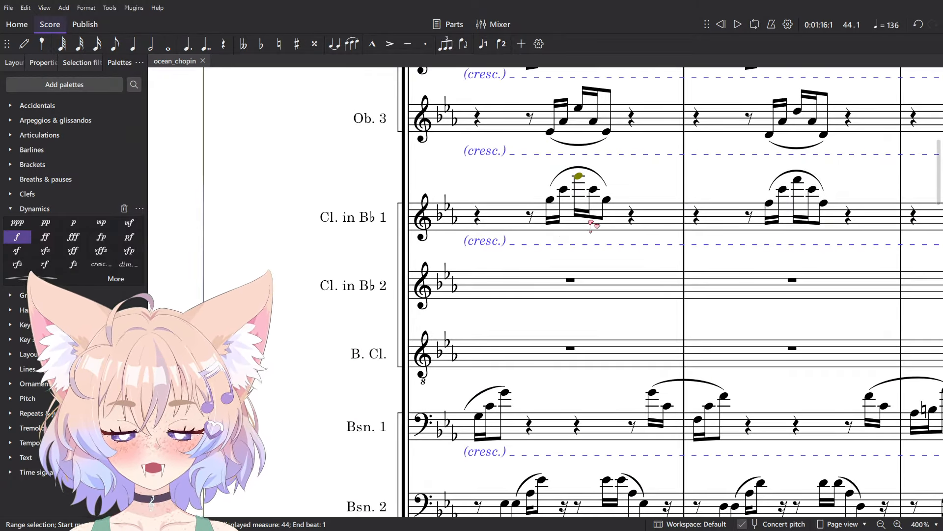
scroll(595, 223, down, 5)
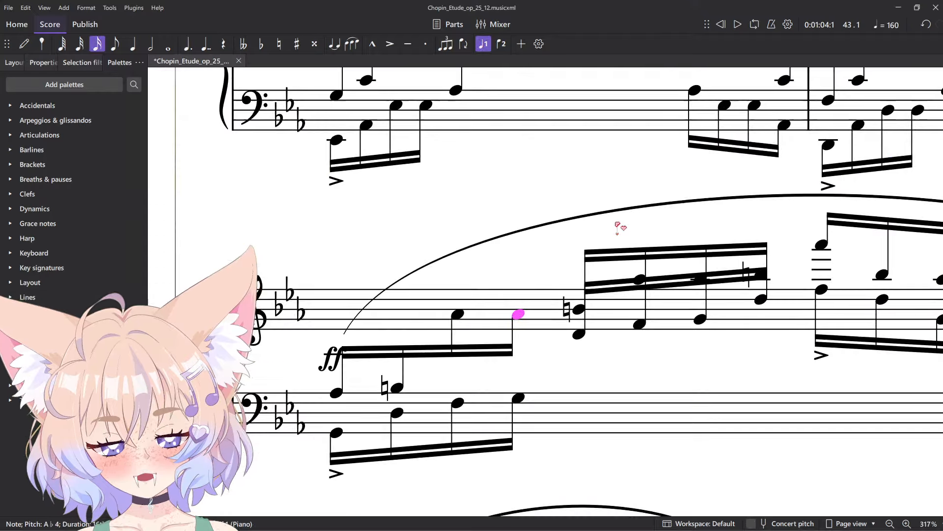
scroll(637, 236, down, 3)
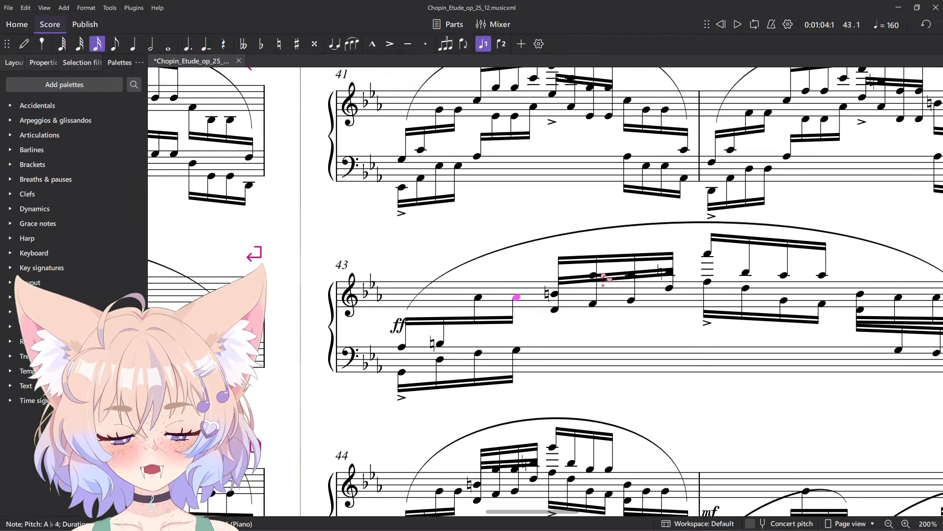
scroll(571, 284, down, 2)
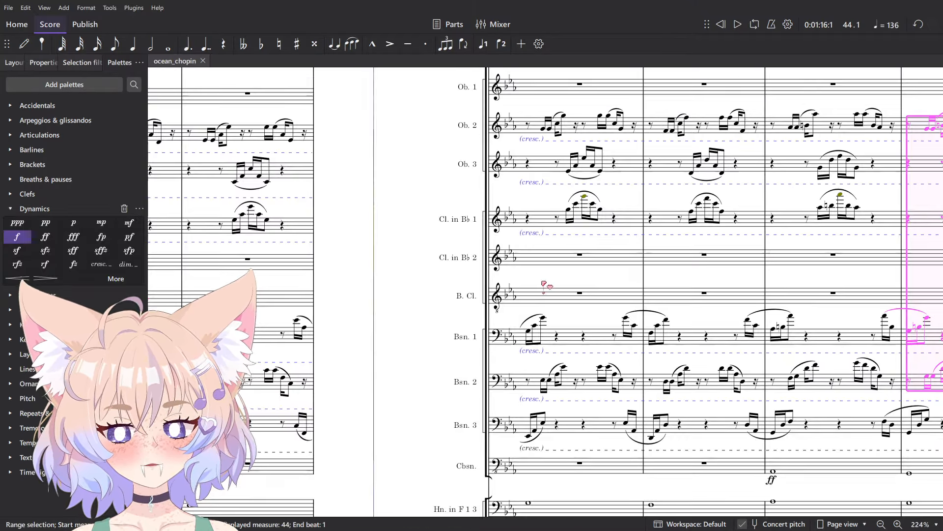
scroll(596, 328, up, 5)
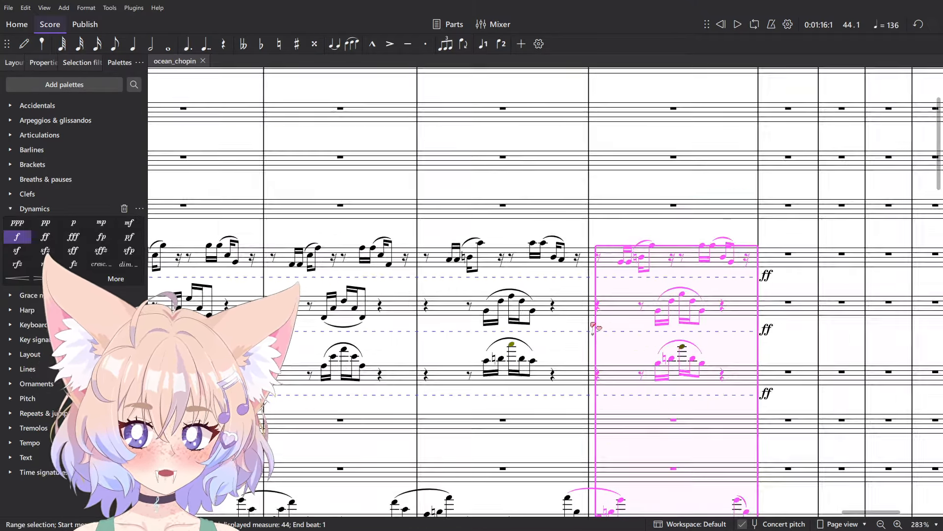
scroll(593, 327, down, 2)
drag(593, 327, 580, 234)
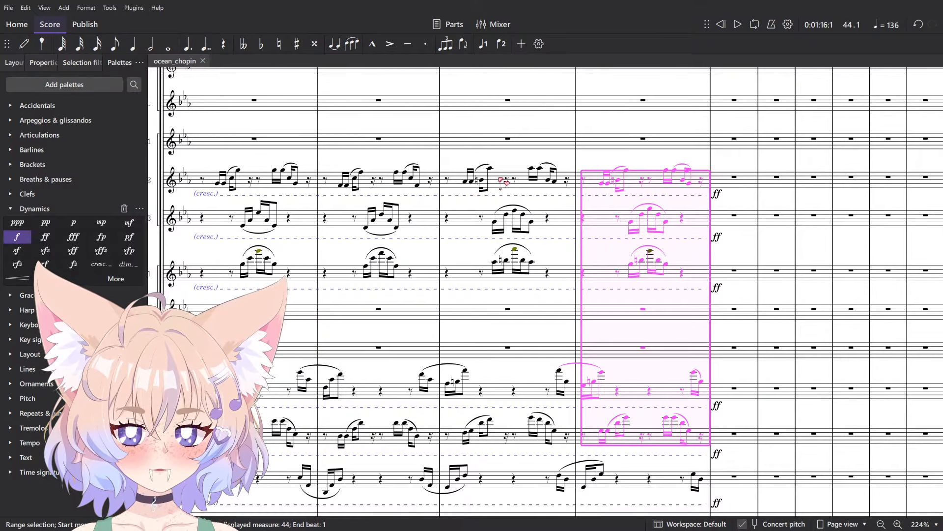
- Review how the oboe, clarinet and bassoon figures lead from the previous page into measures 41 to 44
click(502, 182)
drag(641, 240, 624, 233)
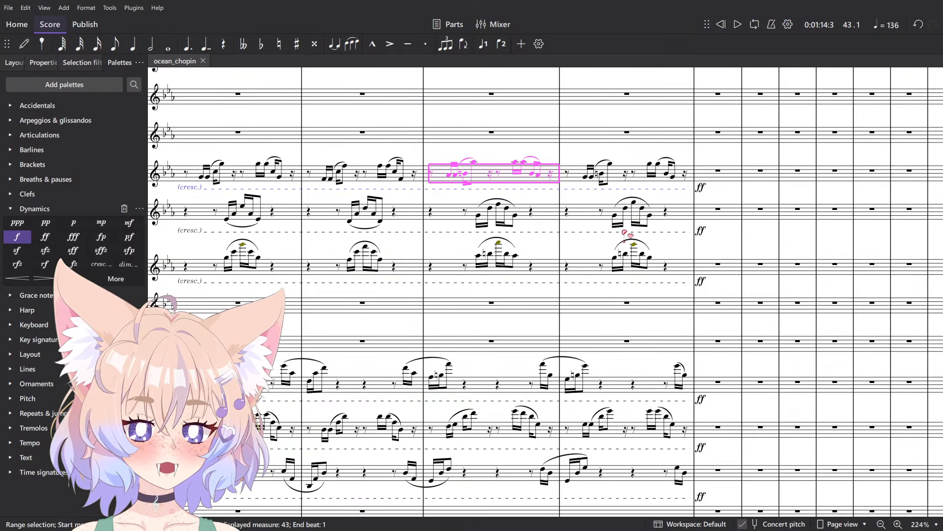
scroll(622, 232, down, 4)
drag(314, 236, 868, 257)
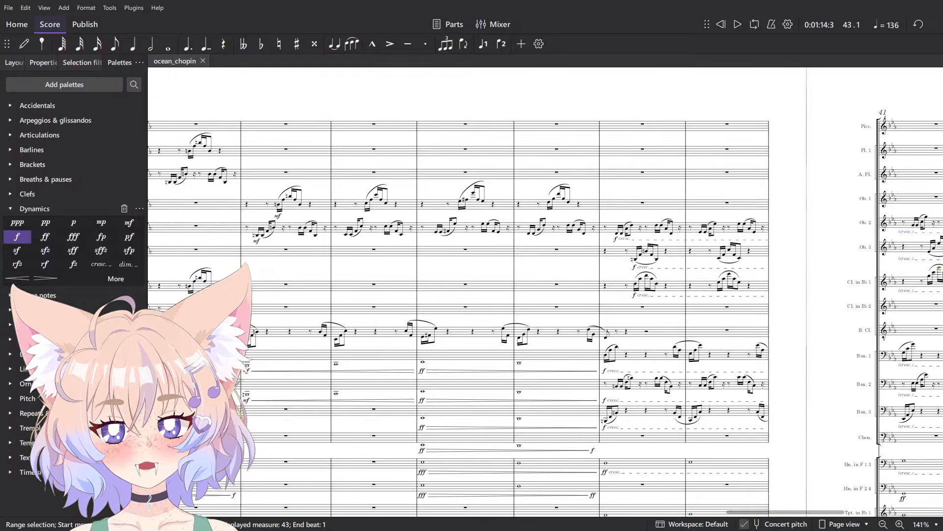
drag(344, 260, 717, 253)
drag(941, 259, 614, 237)
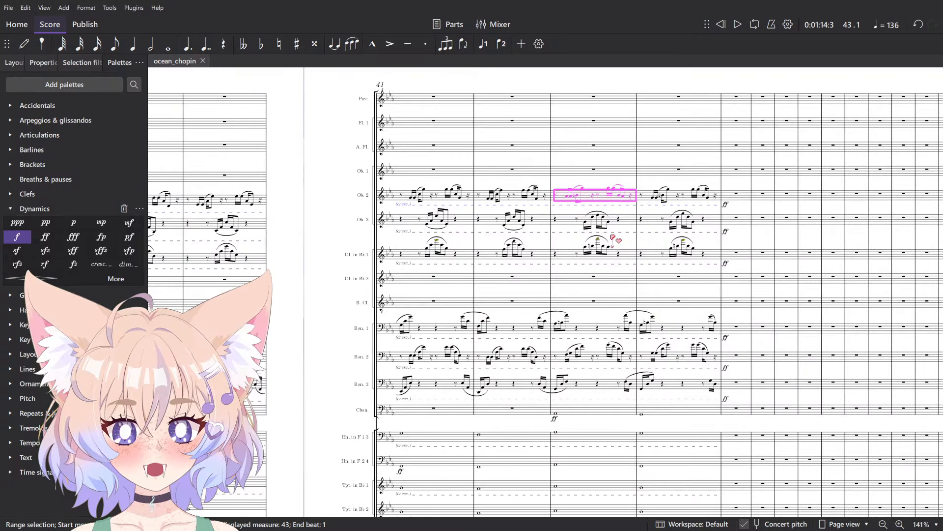
scroll(617, 233, up, 3)
scroll(617, 235, up, 1)
drag(354, 270, 839, 242)
drag(354, 246, 157, 259)
drag(636, 184, 807, 90)
- Play back the passage from measure 41 to measure 44 across the staves from Oboe 2 through Bassoon 3
click(820, 404)
drag(697, 232, 686, 267)
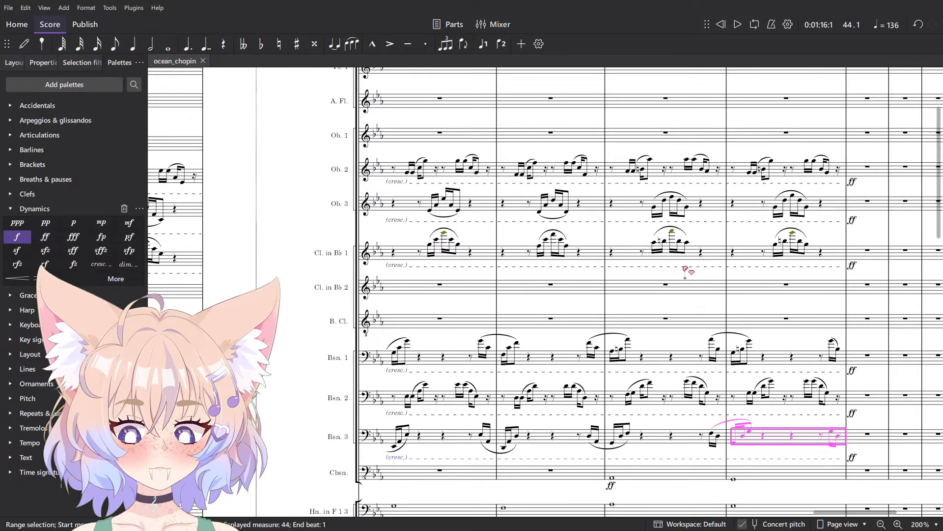
shift+click(422, 170)
key(space)
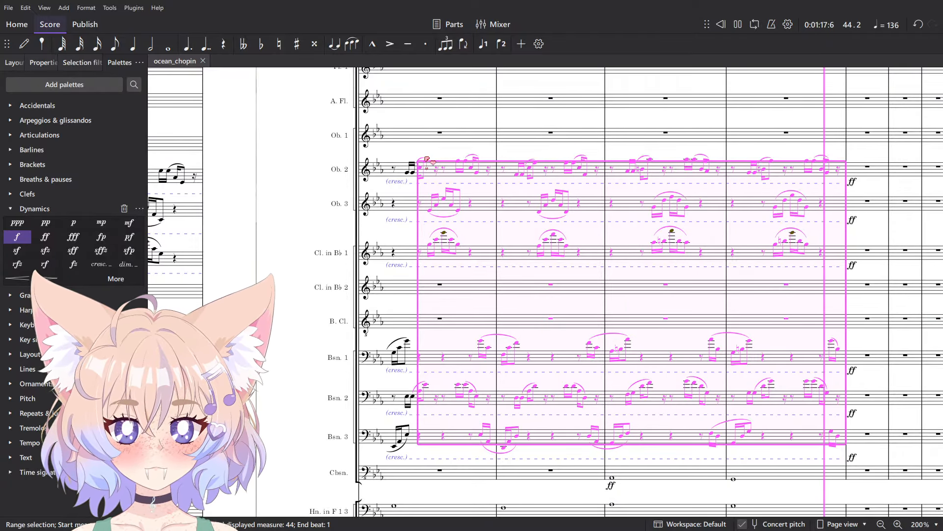
click(364, 251)
drag(364, 250, 838, 232)
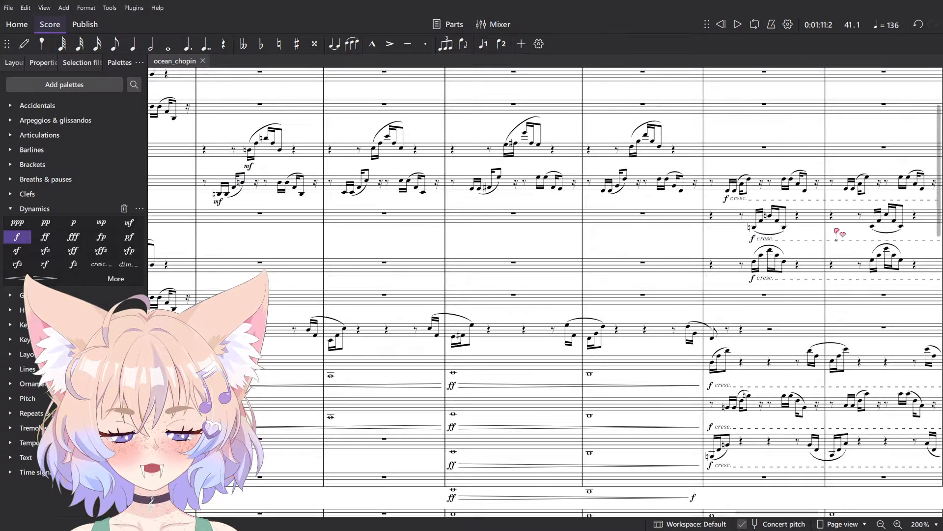
- Start an instrument change at the first note of the Clarinet in B♭ 1 figure in measure 39
scroll(790, 245, up, 7)
click(714, 276)
scroll(713, 278, down, 4)
scroll(663, 314, right, 3)
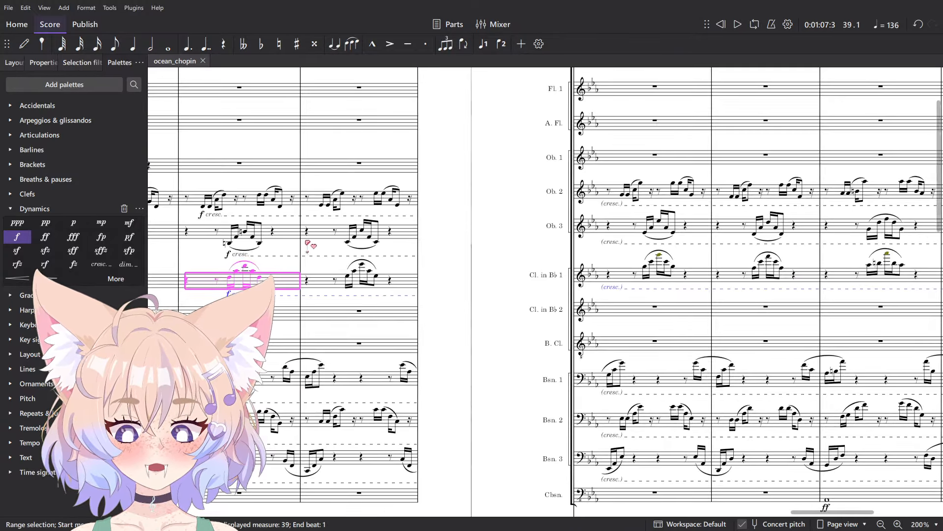
scroll(638, 339, left, 3)
scroll(599, 356, up, 4)
click(617, 380)
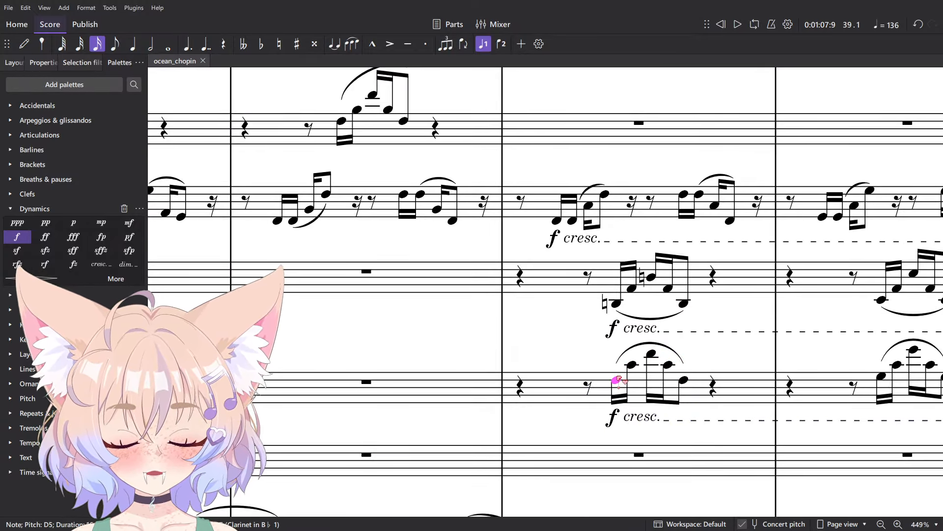
click(30, 472)
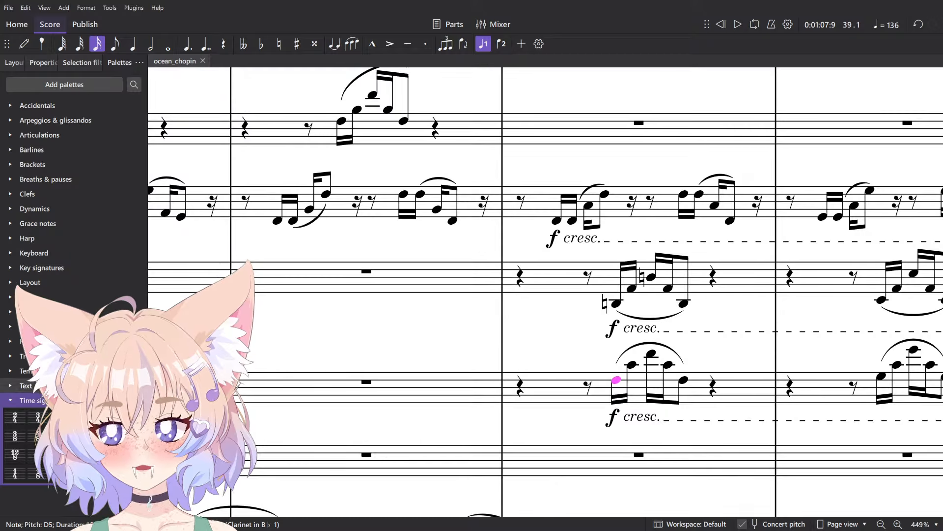
click(25, 385)
click(74, 369)
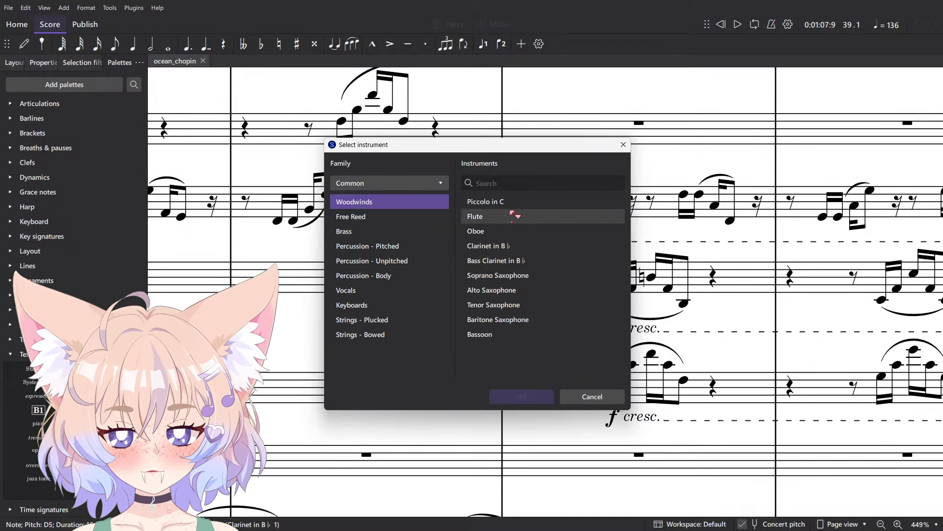
- Search the instruments for "clari" and apply Clarinet in E♭ as the new instrument
click(504, 183)
text(clari)
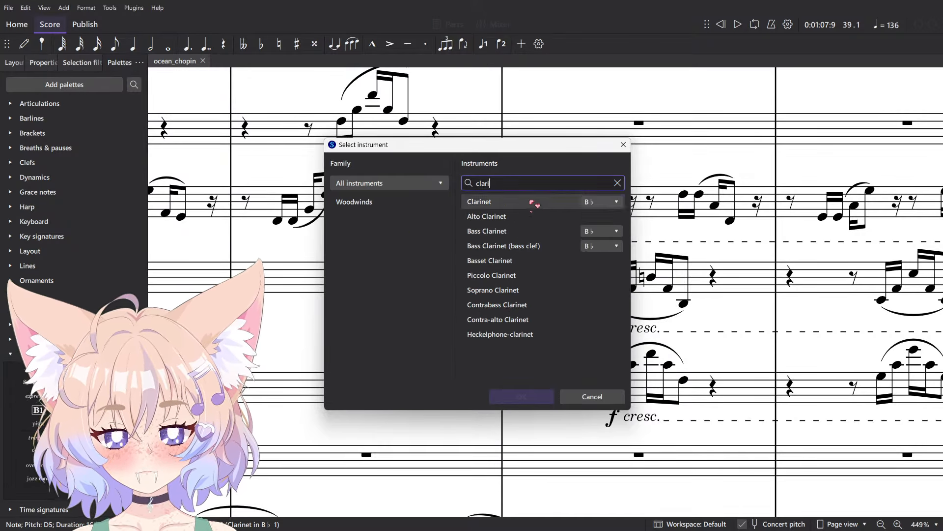
click(533, 203)
click(602, 202)
click(609, 230)
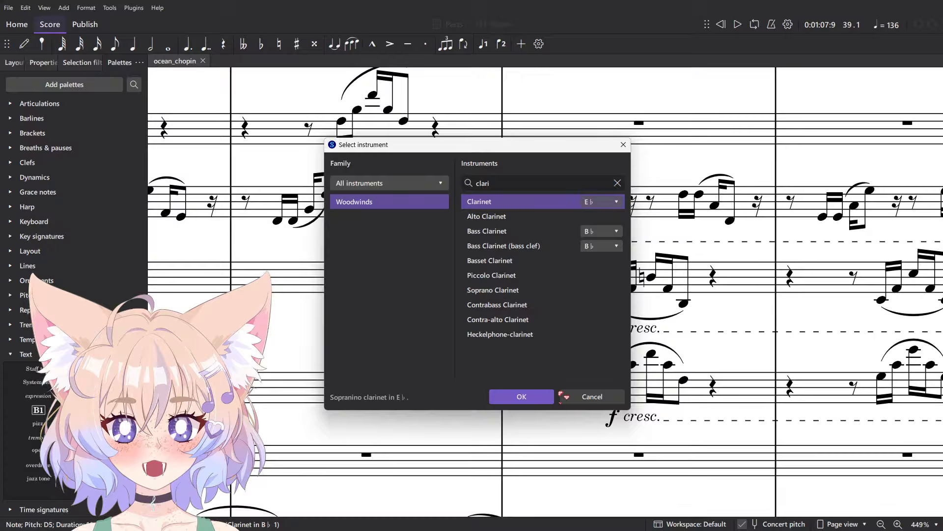
click(521, 397)
- Undo the instrument change to E♭ clarinet in measure 39
scroll(560, 351, down, 8)
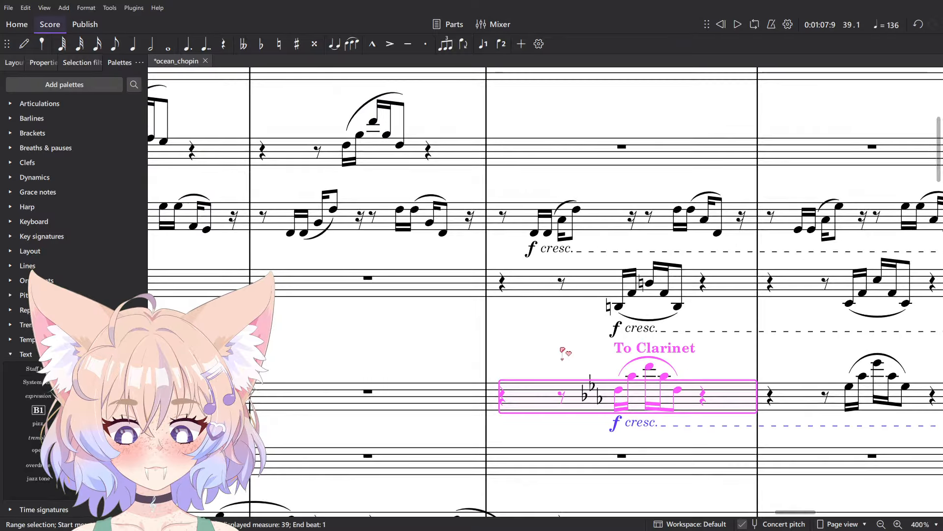
drag(473, 323, 276, 269)
drag(730, 277, 497, 265)
key(ctrl+z)
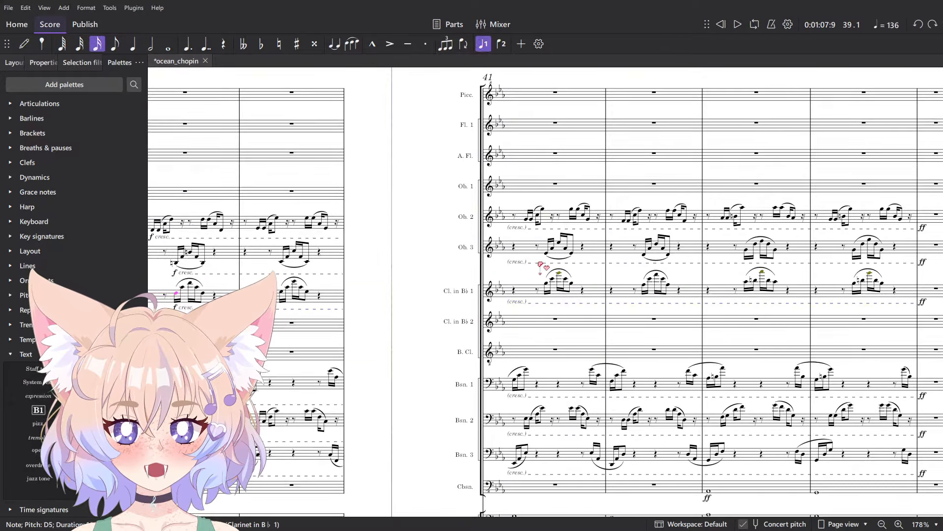
- Move the Clarinet in B♭ 1 passage of measures 39 to 45 onto the Clarinet in B♭ 2 staff
drag(681, 284, 314, 272)
click(555, 279)
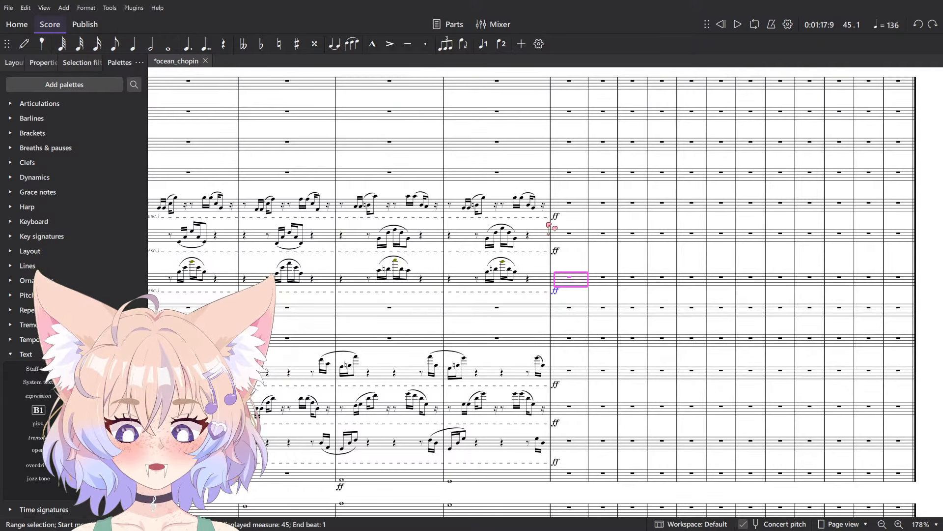
key(Page_Up)
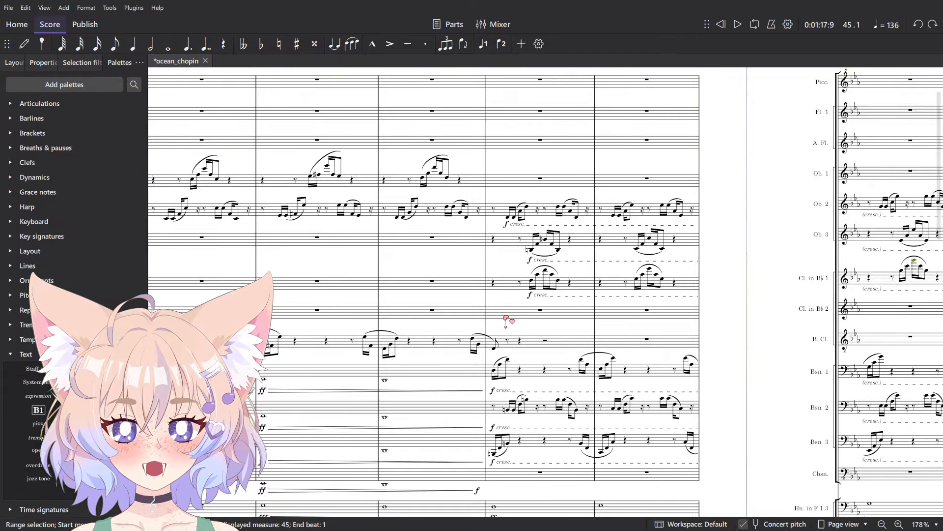
key(Delete)
click(519, 302)
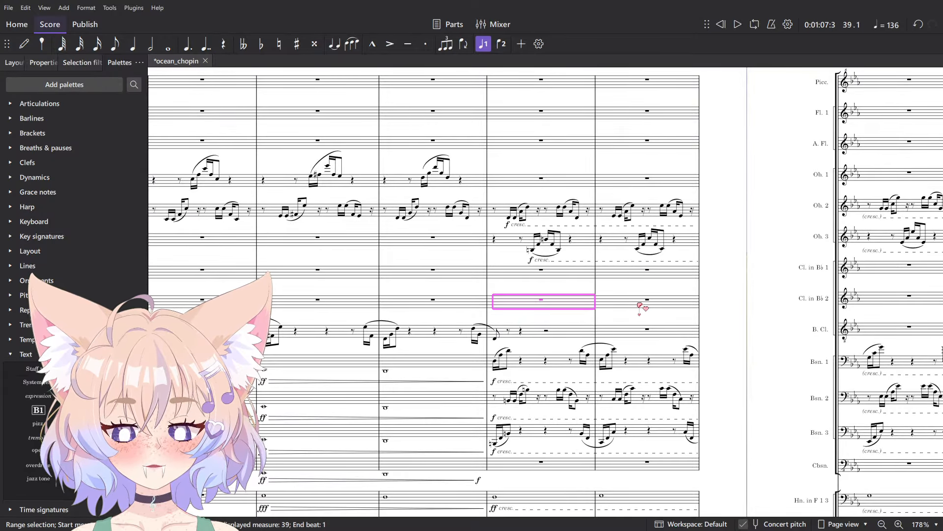
key(ctrl+v)
scroll(639, 305, up, 8)
key(Escape)
- Add an instrument change to Clarinet in E♭ at the first Clarinet in B♭ 2 note in measure 39, searching for "clari"
click(473, 300)
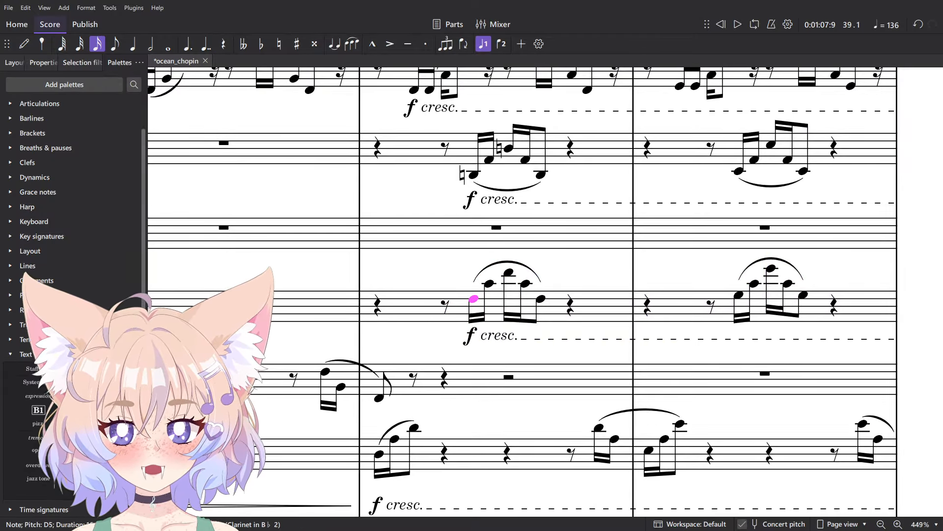
click(108, 382)
click(514, 179)
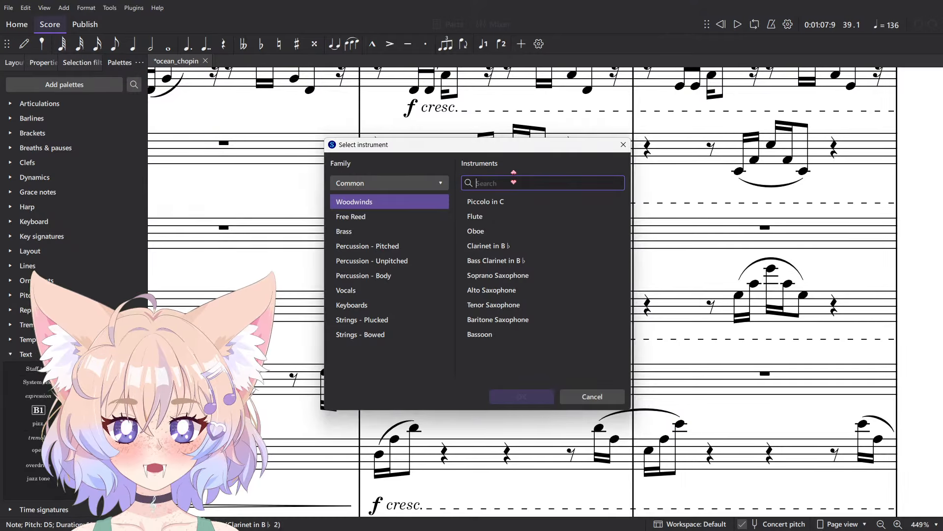
text(clari)
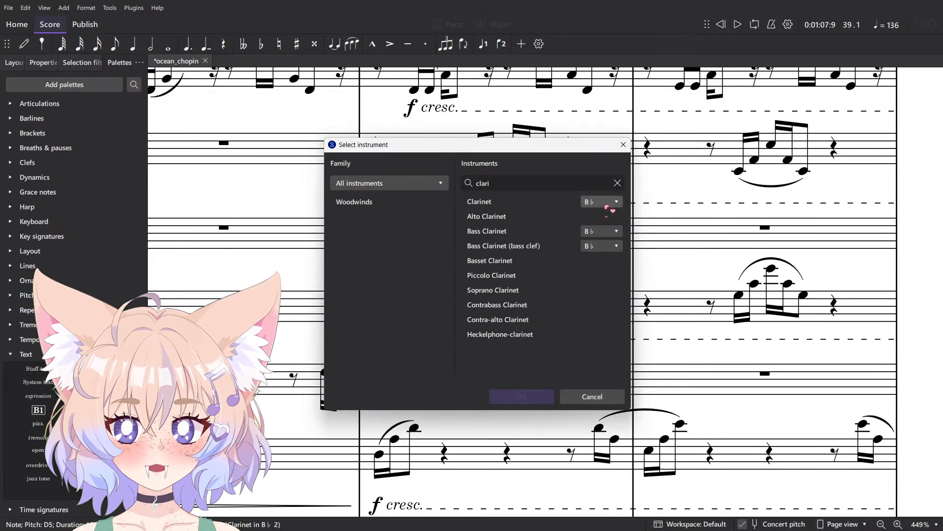
click(608, 204)
click(596, 218)
click(542, 396)
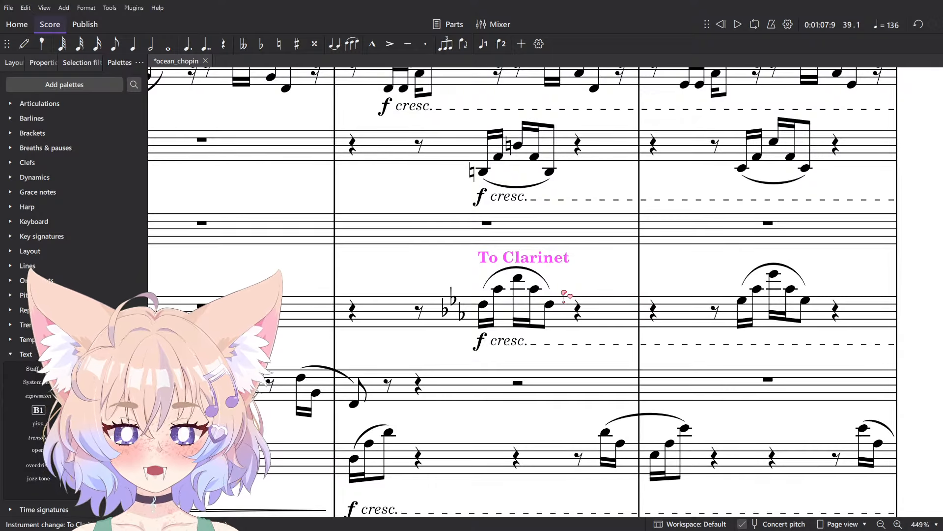
- Extend the instrument change text in measure 39 to read "To Clarinet in E♭", using the flat symbol
double_click(551, 258)
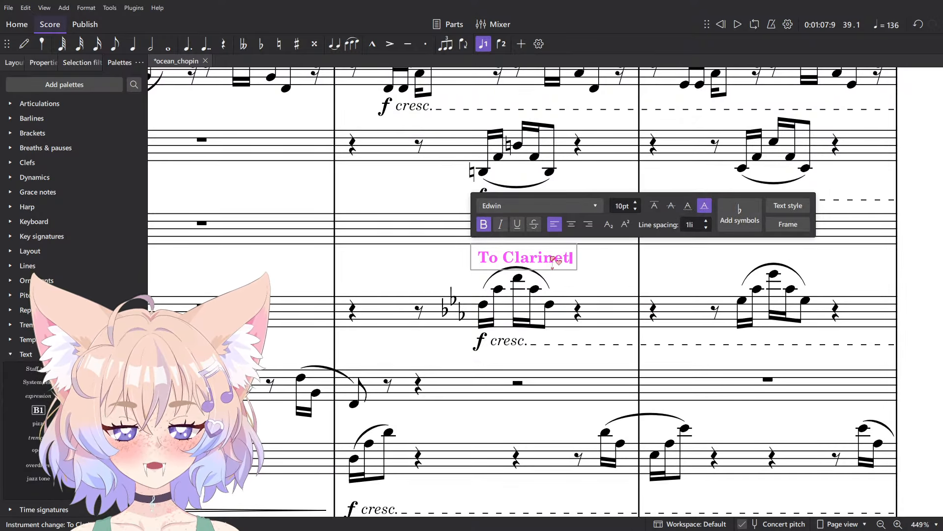
key(Escape)
key(Escape)
scroll(555, 260, down, 3)
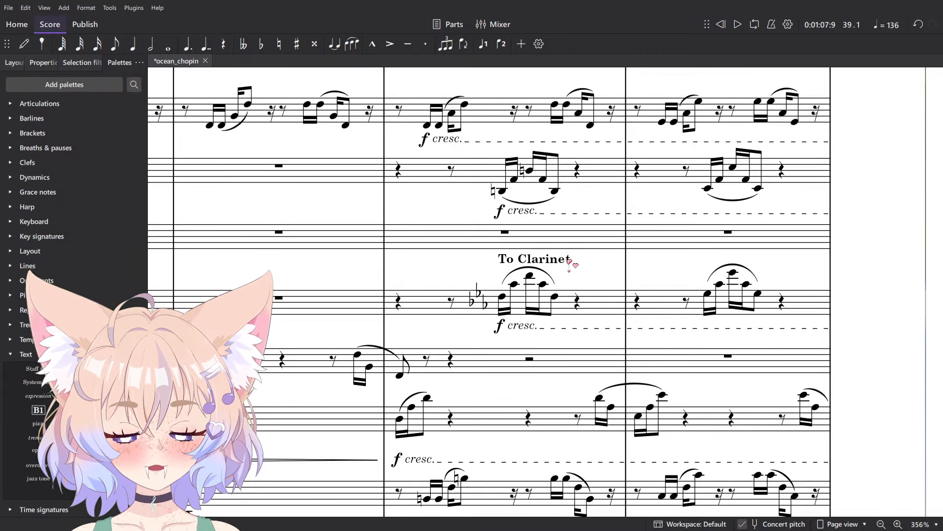
double_click(568, 260)
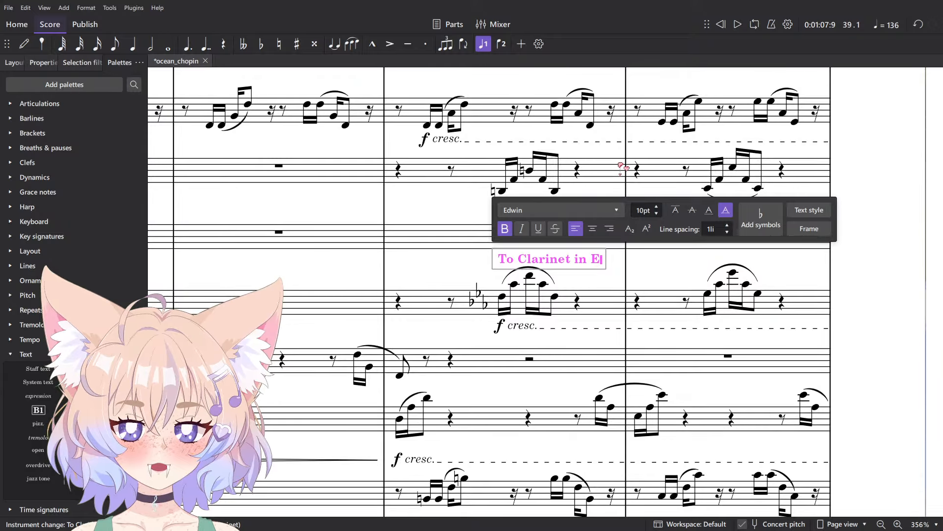
click(763, 219)
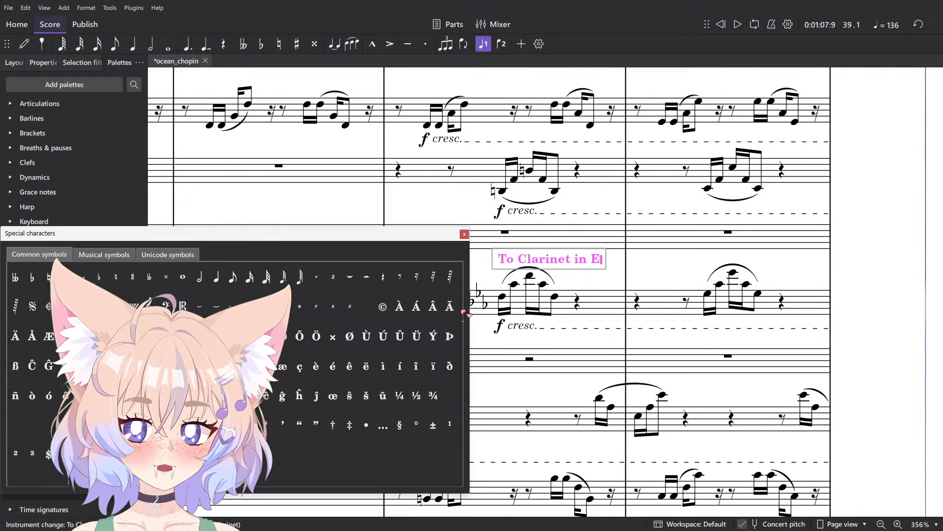
click(33, 279)
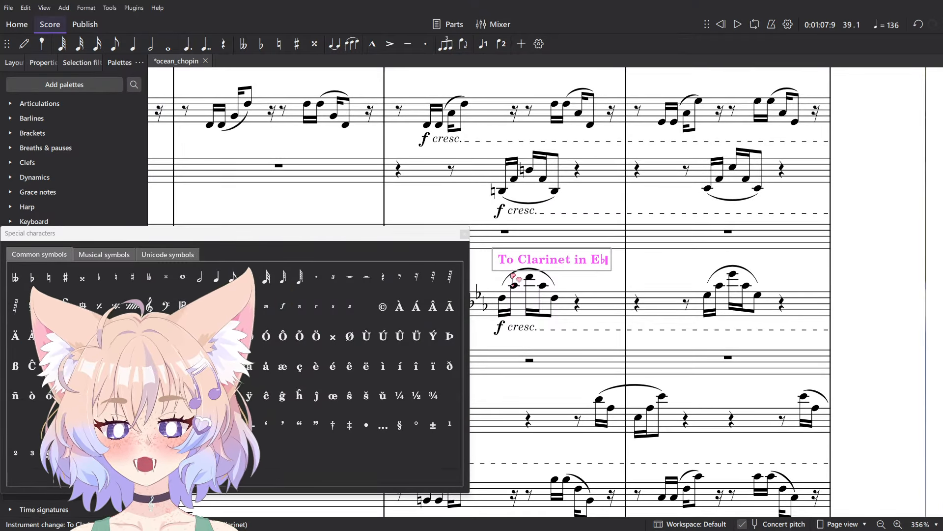
click(465, 236)
click(575, 236)
click(655, 262)
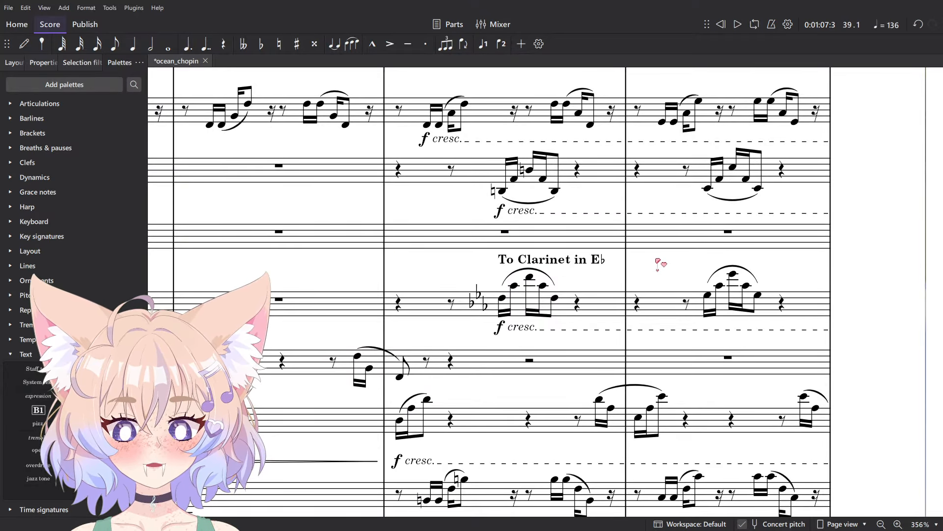
- Play back the passage from measure 39 through measure 44 and check the woodwind channels in the mixer
scroll(654, 263, down, 7)
key(space)
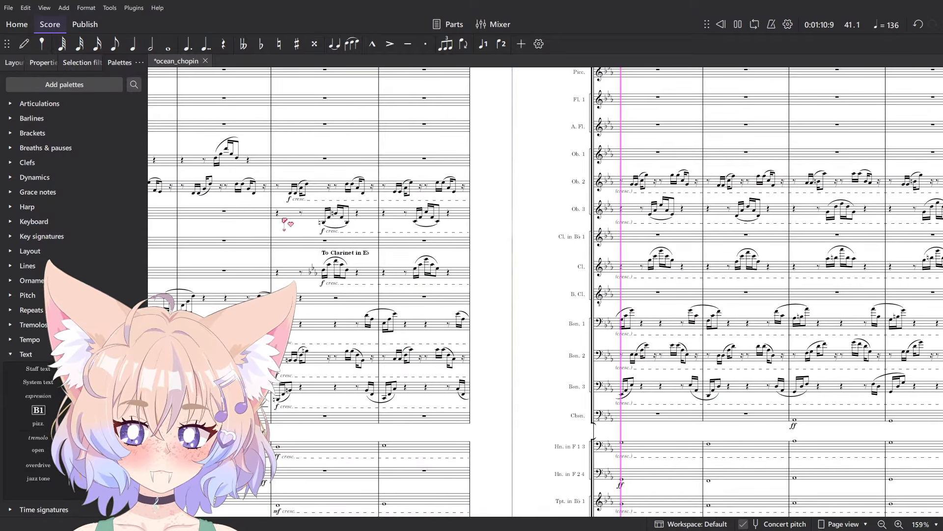
key(F10)
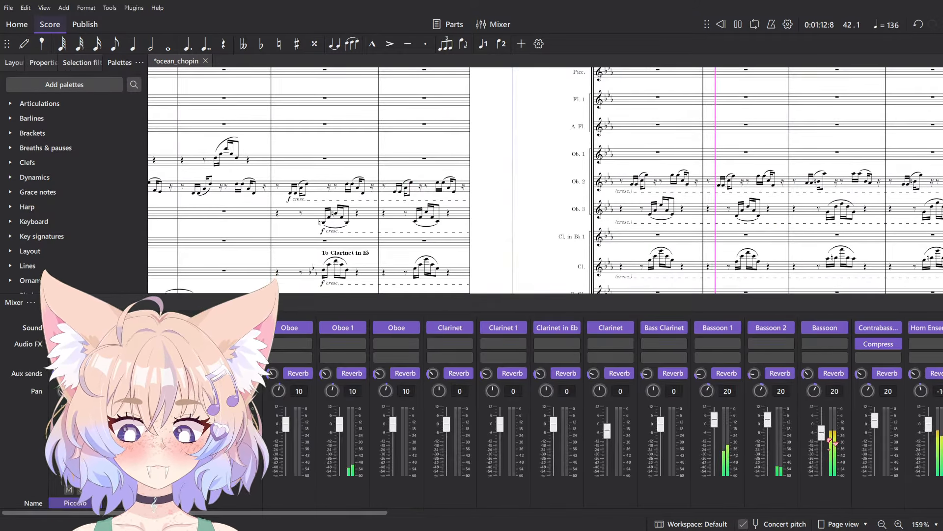
key(F10)
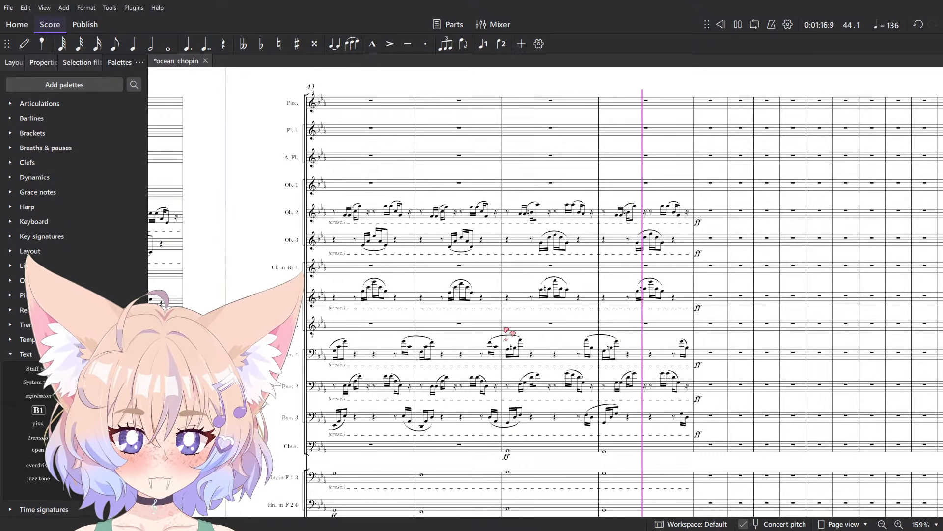
key(space)
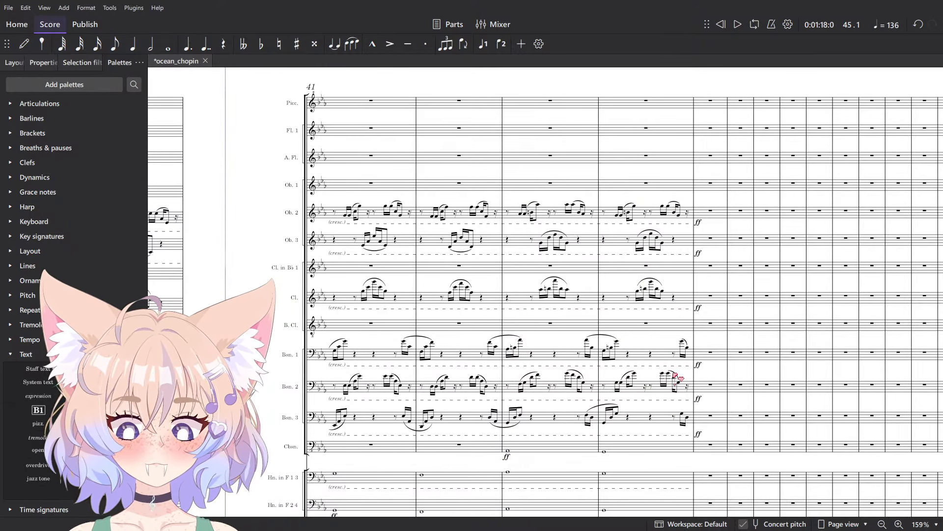
- Copy the Oboe 3 passage of measures 39 to 45 into the empty Clarinet in B♭ 1 staff, starting at measure 39
click(711, 363)
scroll(711, 364, left, 10)
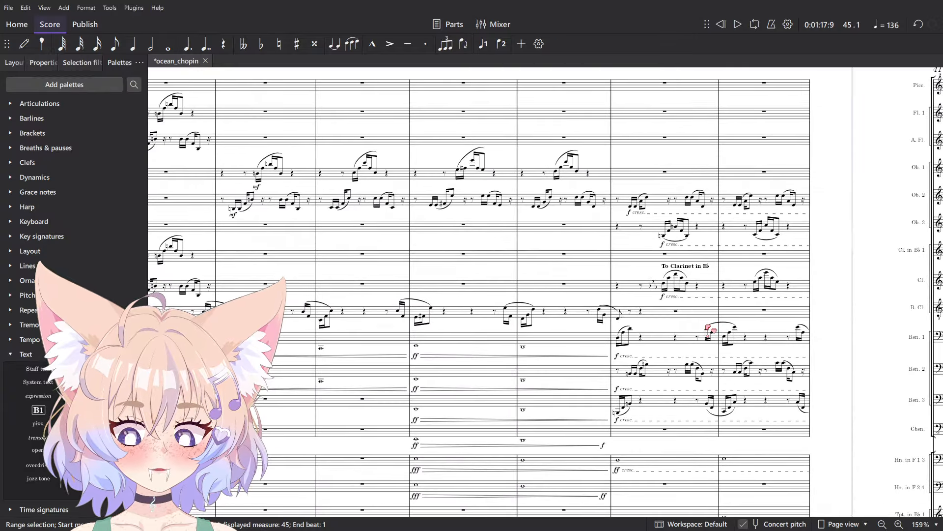
scroll(541, 295, right, 6)
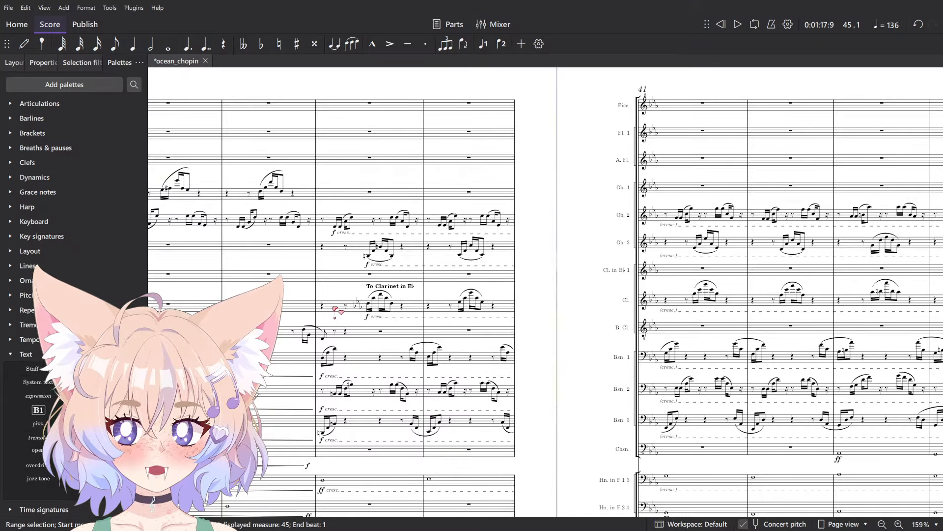
click(333, 307)
scroll(610, 252, right, 5)
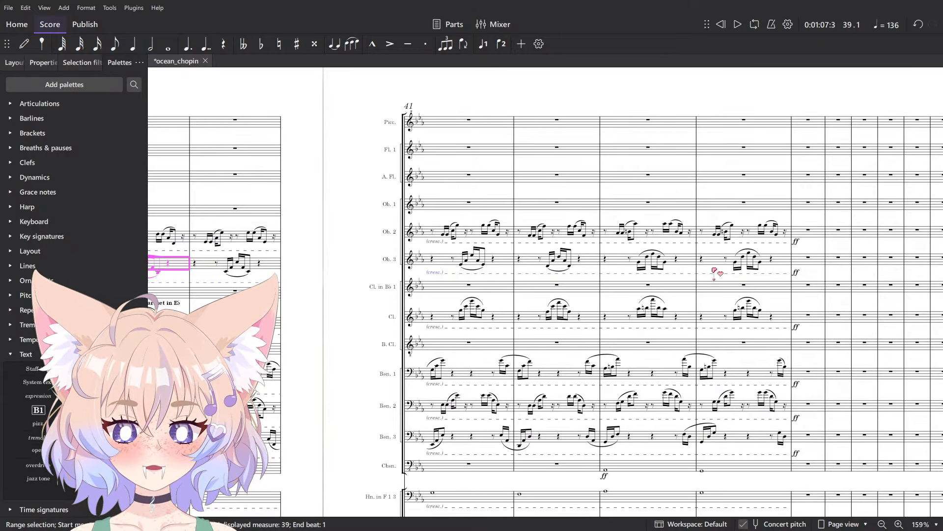
shift+click(814, 256)
drag(311, 270, 569, 292)
click(365, 315)
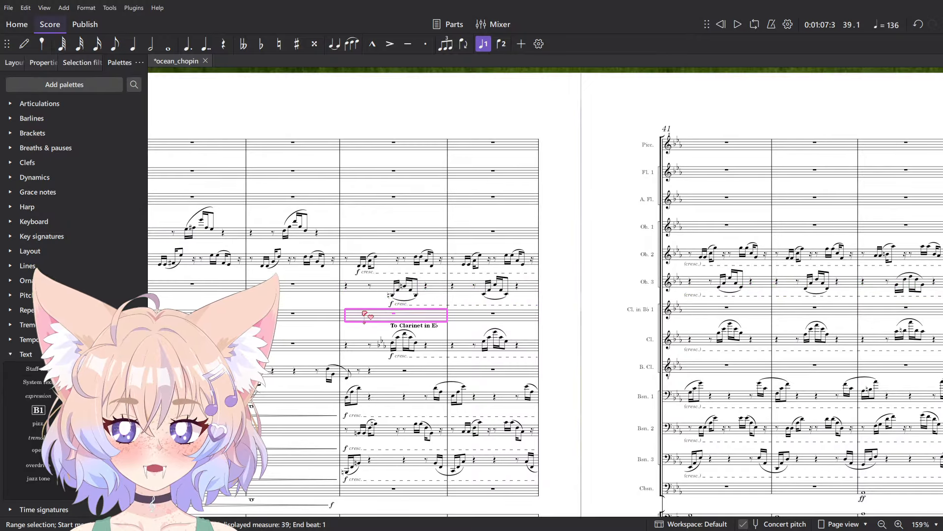
key(ctrl+v)
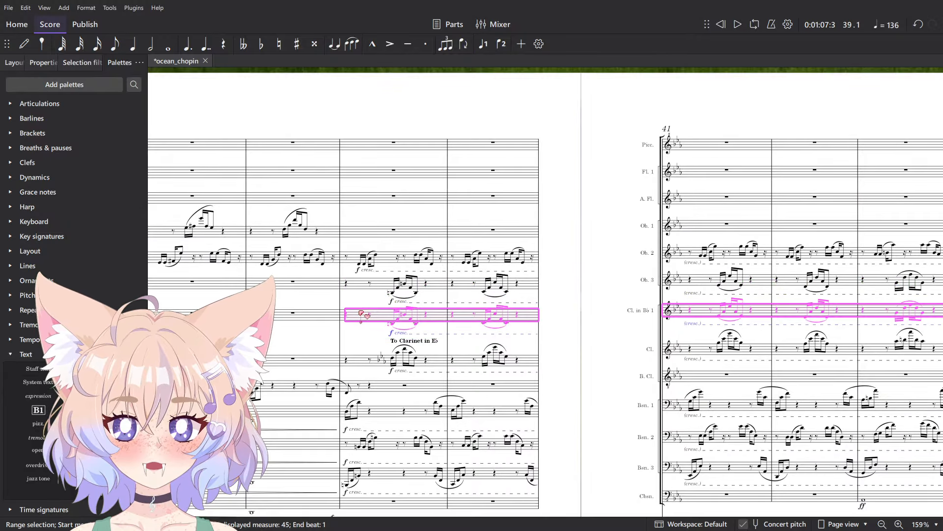
- Copy the Oboe 2 passage from measure 39 through measure 45 into the Oboe 1 staff, starting at measure 39
click(609, 336)
drag(386, 262, 490, 240)
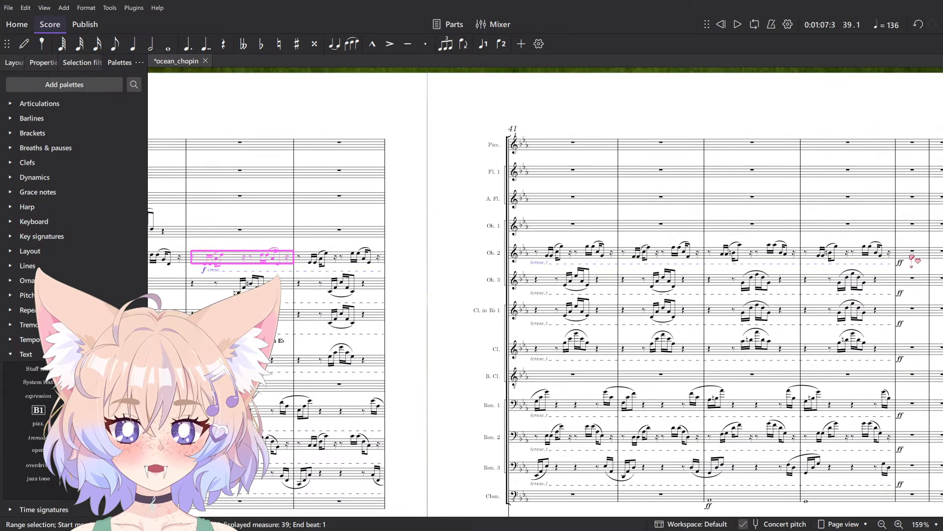
key(ctrl+shift+End)
click(207, 234)
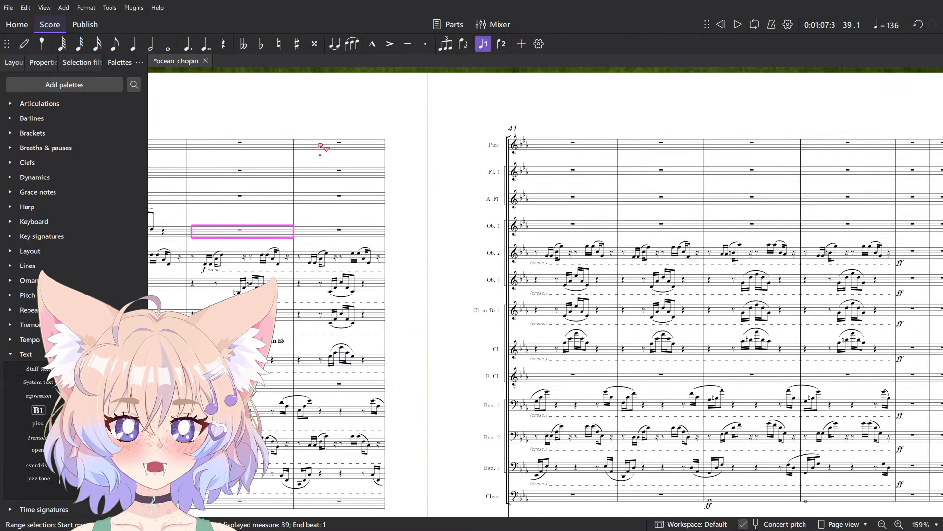
key(ctrl+v)
- Copy the E♭ clarinet passage of measures 39 to 45 into the Flute 1 staff, starting at measure 39
click(274, 354)
key(ctrl+shift+End)
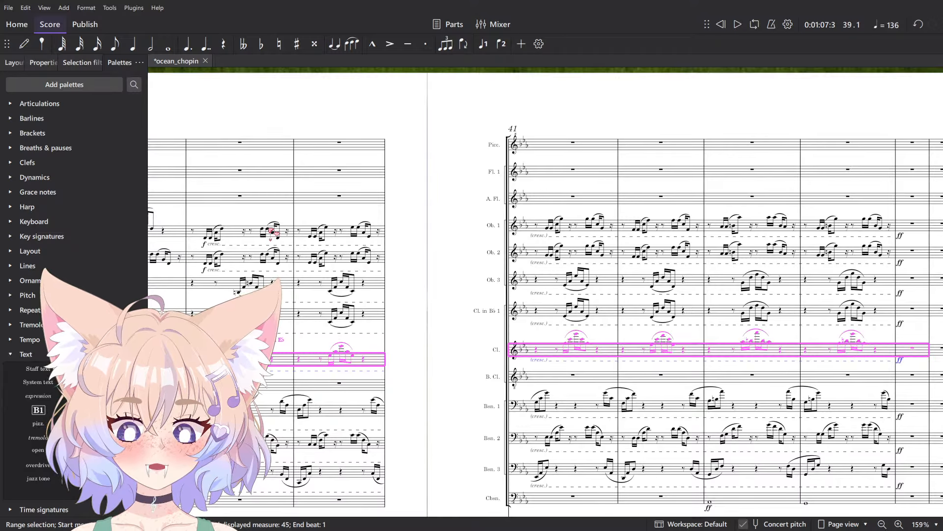
click(237, 170)
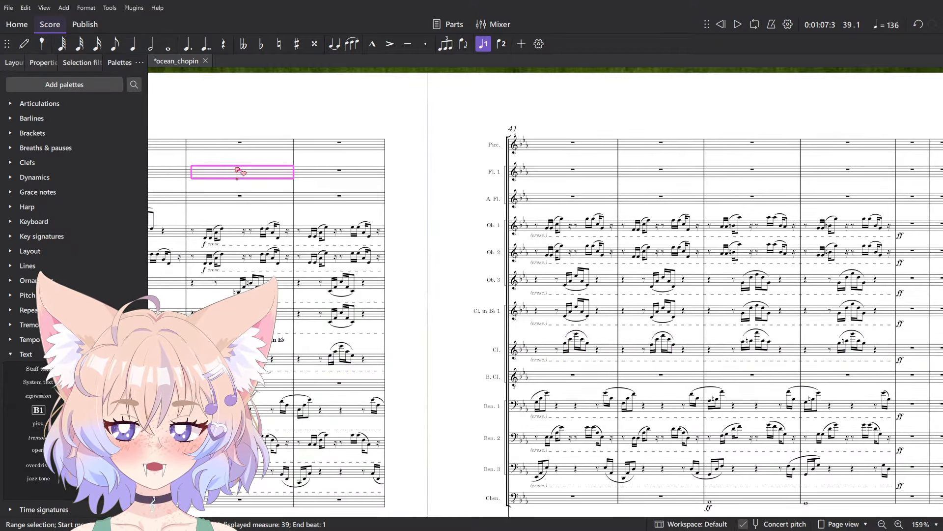
key(ctrl+v)
key(Escape)
click(258, 235)
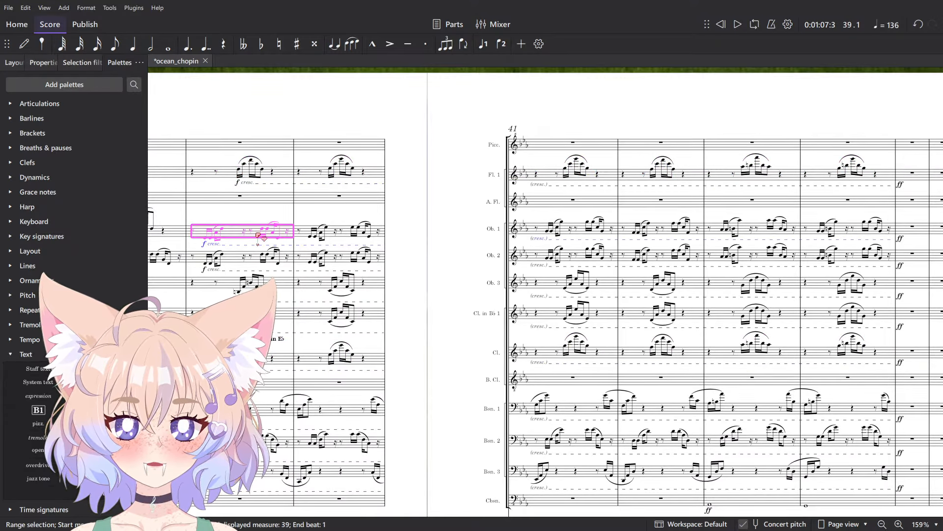
shift+click(922, 232)
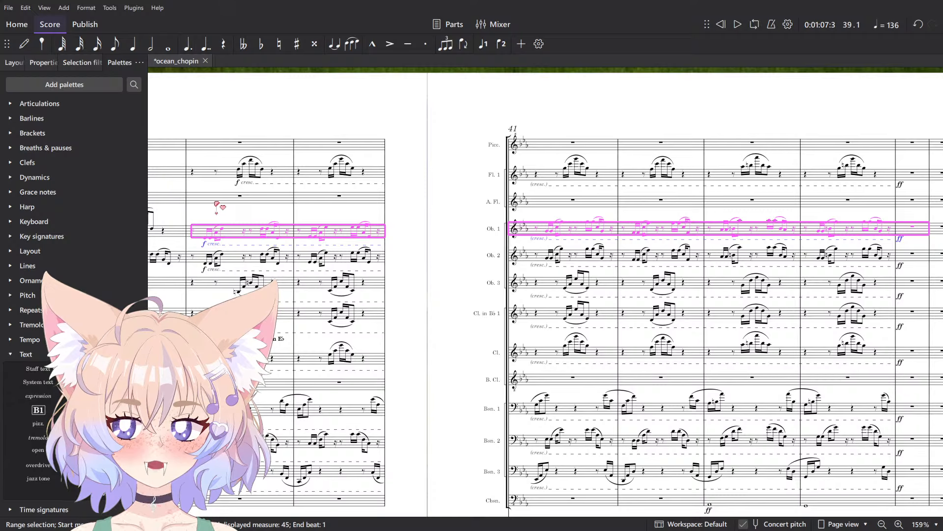
click(209, 199)
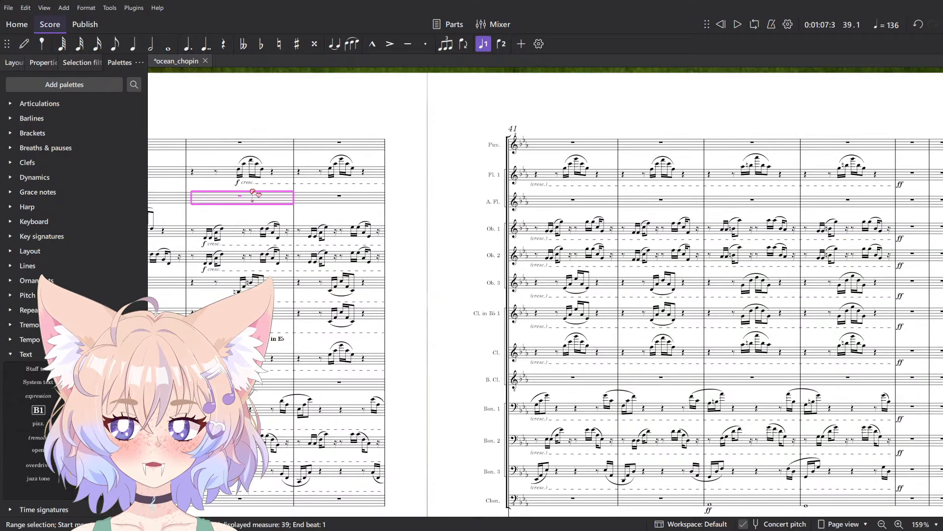
- Copy the Flute 1 passage of measures 39 to 45 into the Alto Flute staff and briefly play back measure 39
click(216, 176)
shift+click(896, 175)
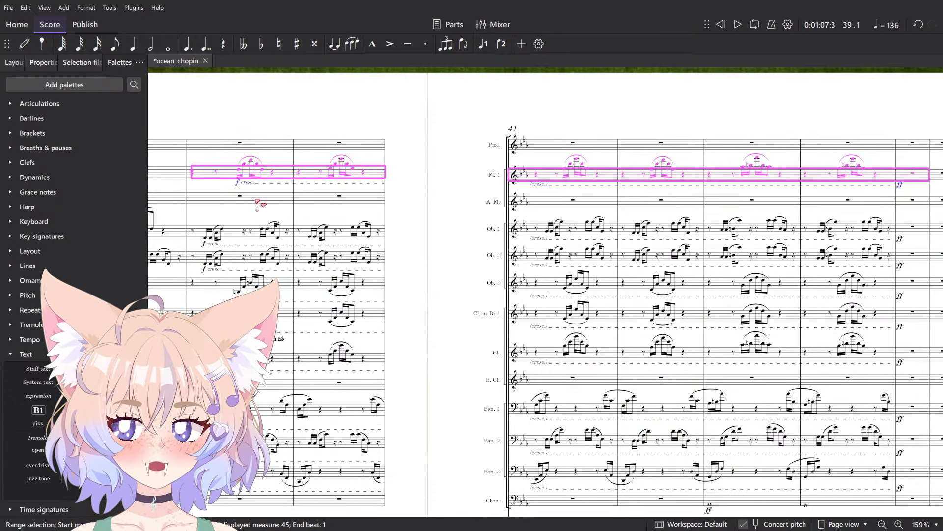
click(257, 201)
key(ctrl+v)
key(space)
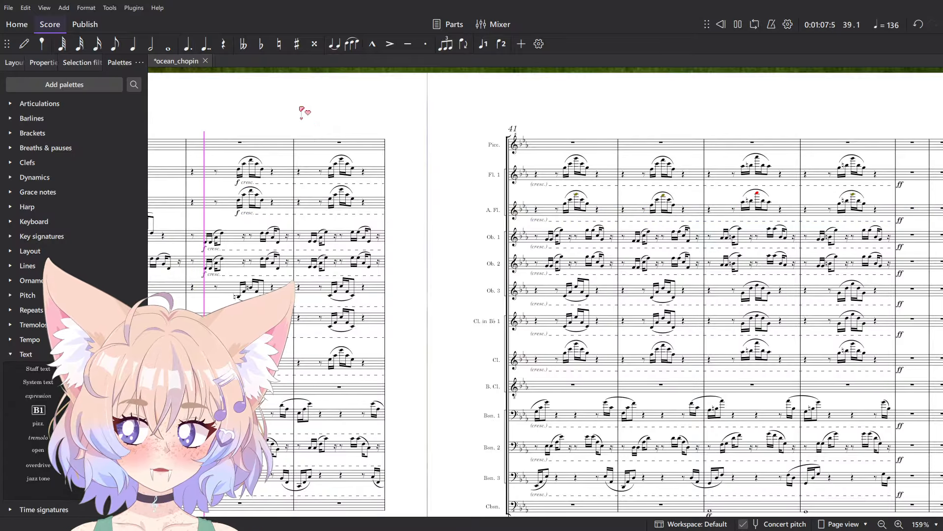
key(space)
- Add an instrument change to Flute at the first Alto Flute note in measure 39
drag(264, 185, 721, 241)
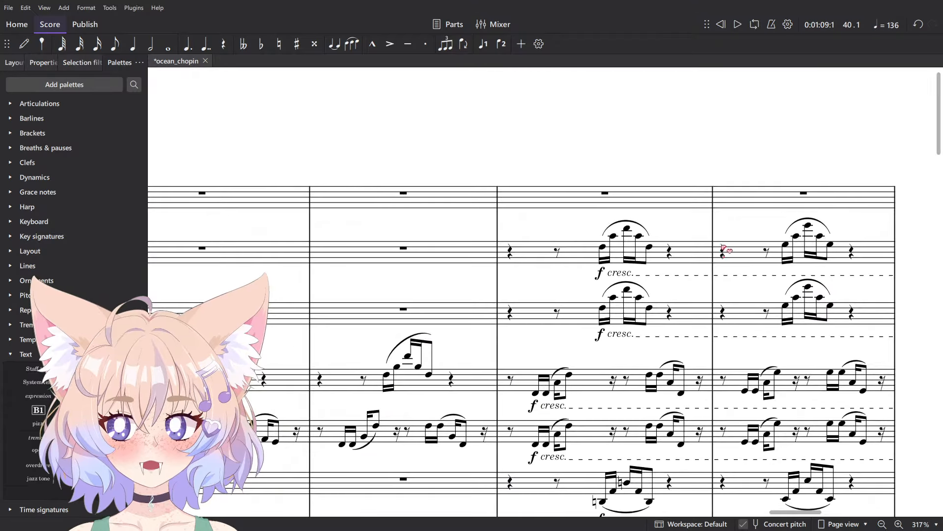
scroll(720, 245, down, 6)
scroll(661, 295, up, 8)
click(647, 250)
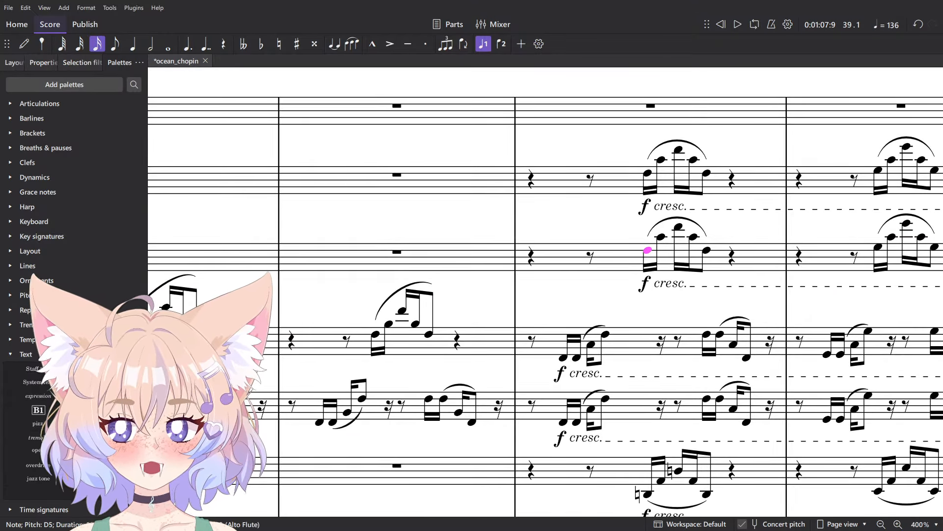
click(109, 383)
double_click(532, 216)
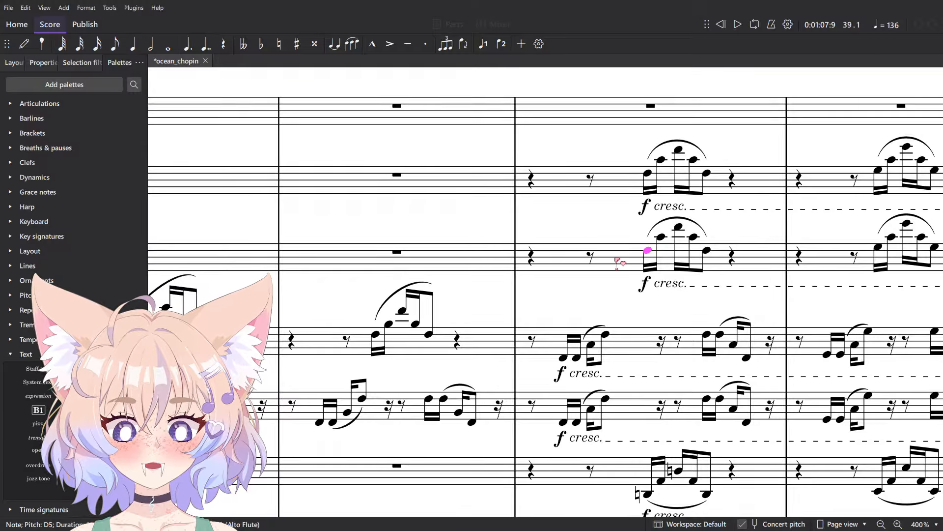
- Play back the woodwind passage from measure 39 into measure 44, following it onto the following page
click(532, 258)
scroll(556, 244, down, 7)
key(space)
drag(641, 178, 404, 135)
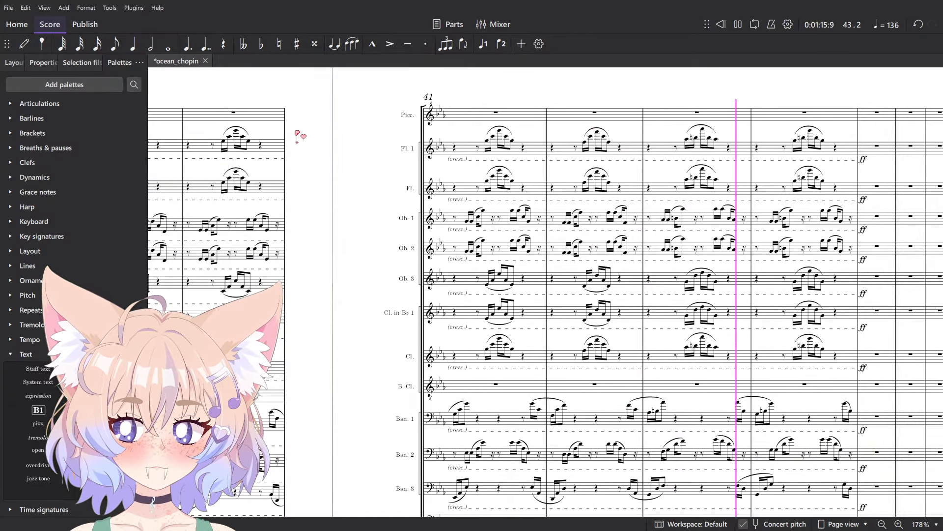
key(space)
- Examine the brass, percussion and string parts in measures 41 to 44 and briefly play back from measure 43
scroll(577, 381, down, 3)
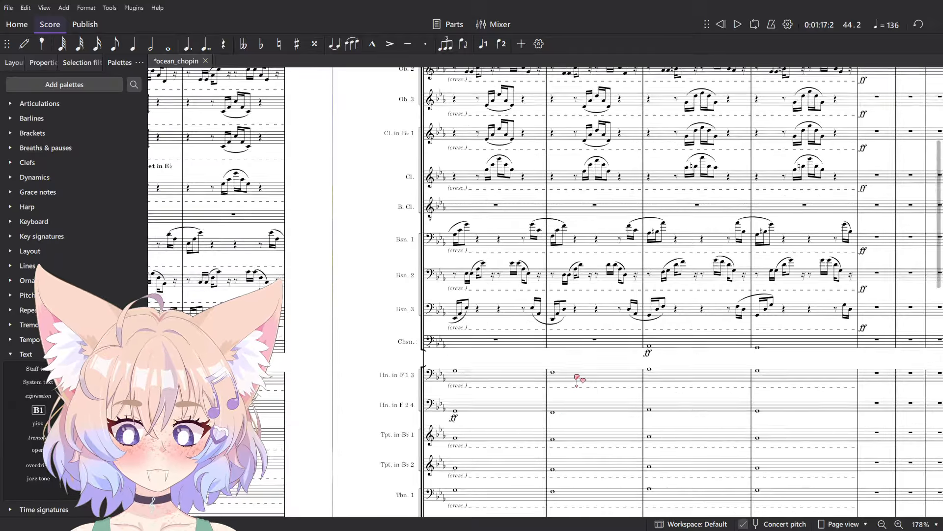
scroll(577, 381, down, 2)
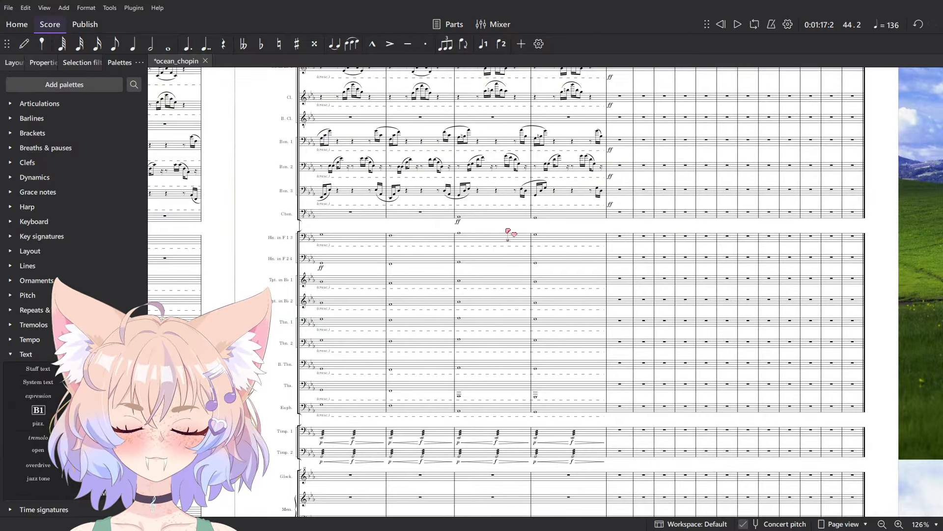
drag(270, 446, 554, 285)
scroll(565, 288, down, 2)
drag(762, 185, 590, 327)
scroll(589, 339, down, 6)
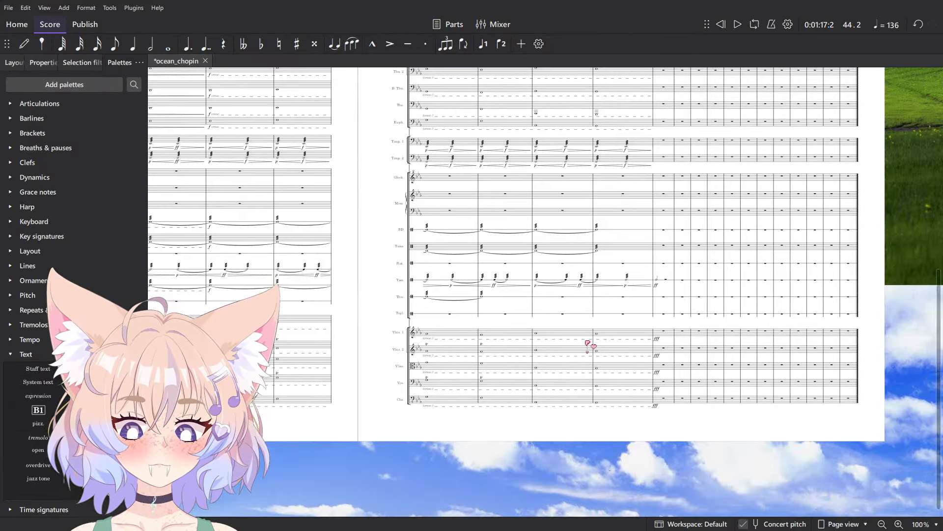
scroll(522, 386, up, 5)
click(654, 275)
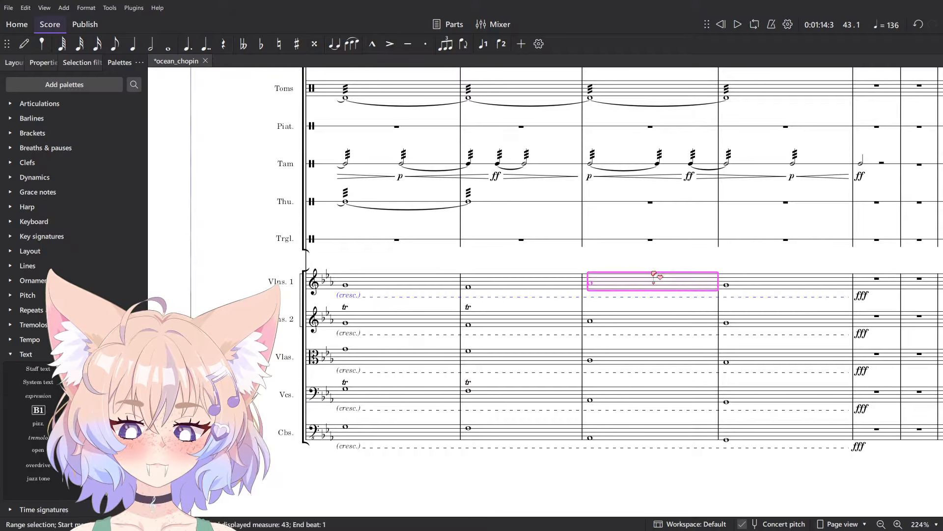
key(Escape)
scroll(654, 275, down, 7)
scroll(656, 270, up, 5)
key(space)
key(space)
- Review the full orchestration across pages 5 to 7, focusing on the a tempo section starting at measure 31
drag(484, 98, 648, 280)
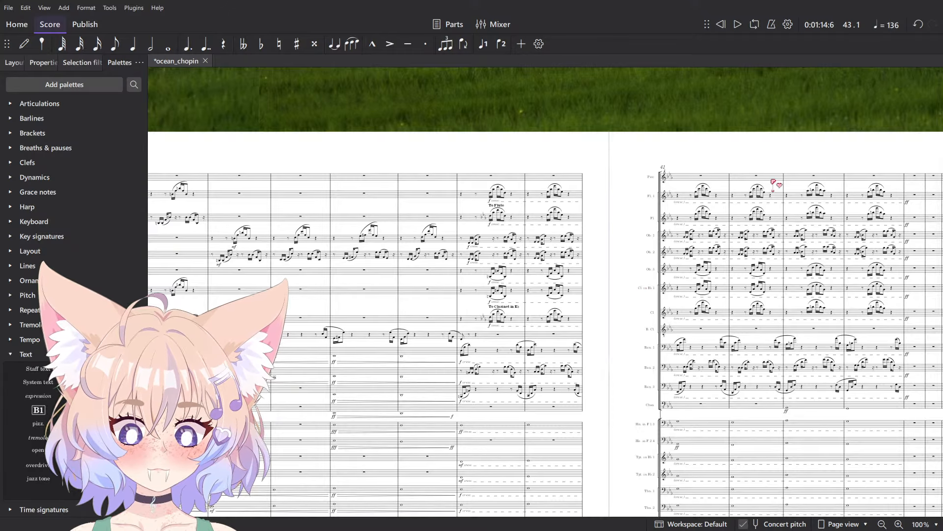
scroll(529, 225, up, 4)
scroll(529, 225, down, 6)
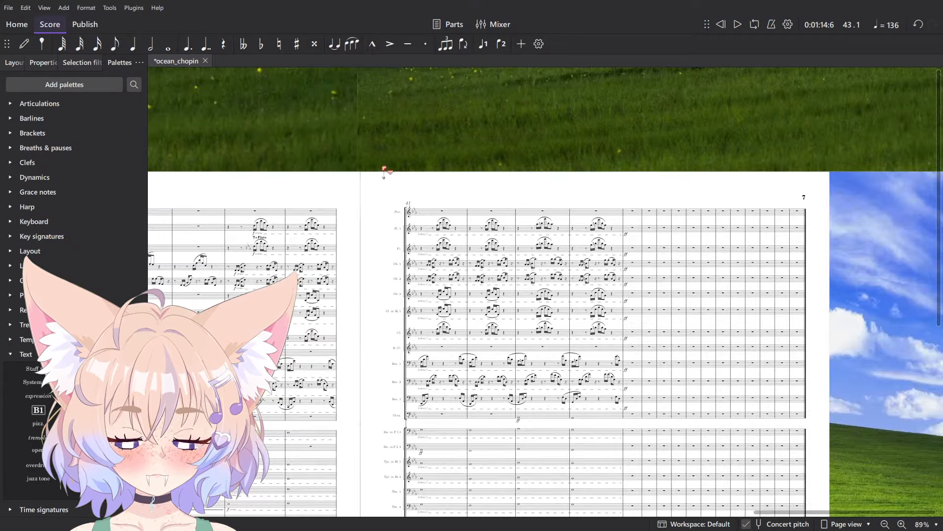
scroll(411, 194, up, 3)
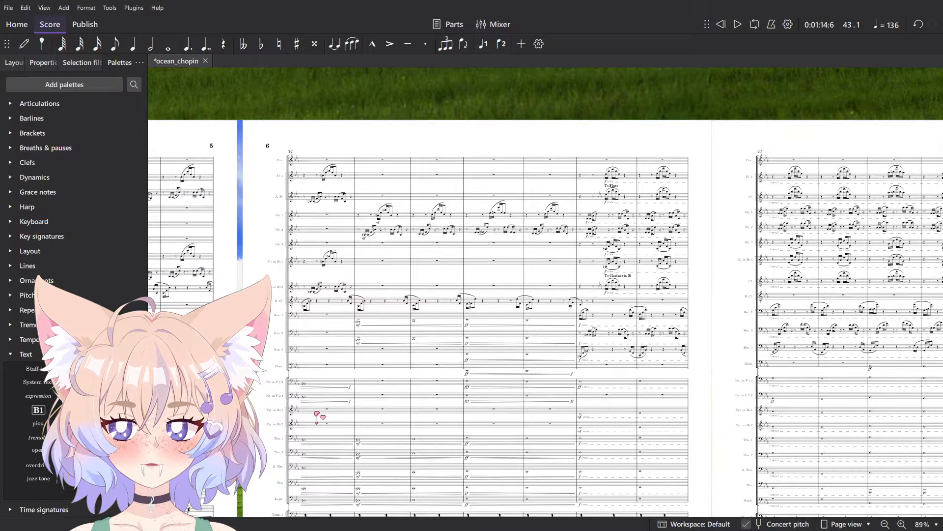
drag(320, 417, 716, 332)
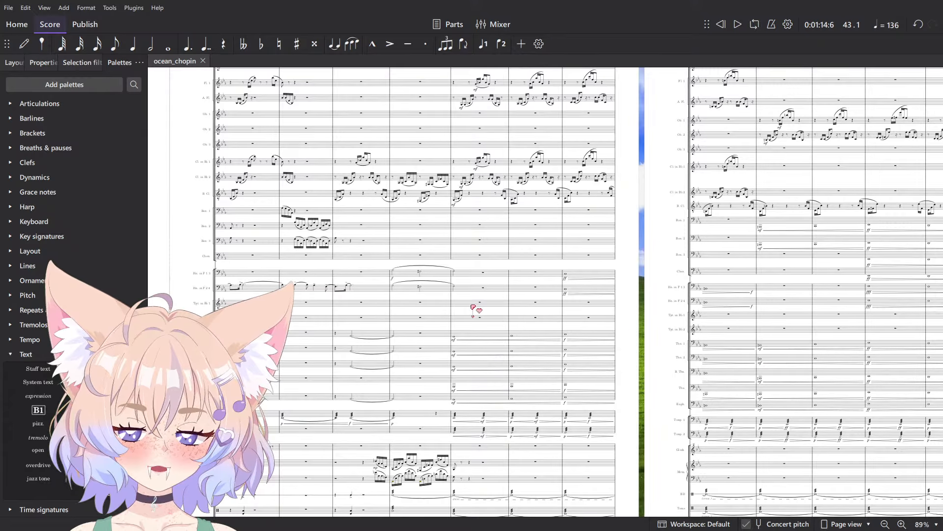
scroll(492, 242, up, 2)
click(521, 159)
click(542, 142)
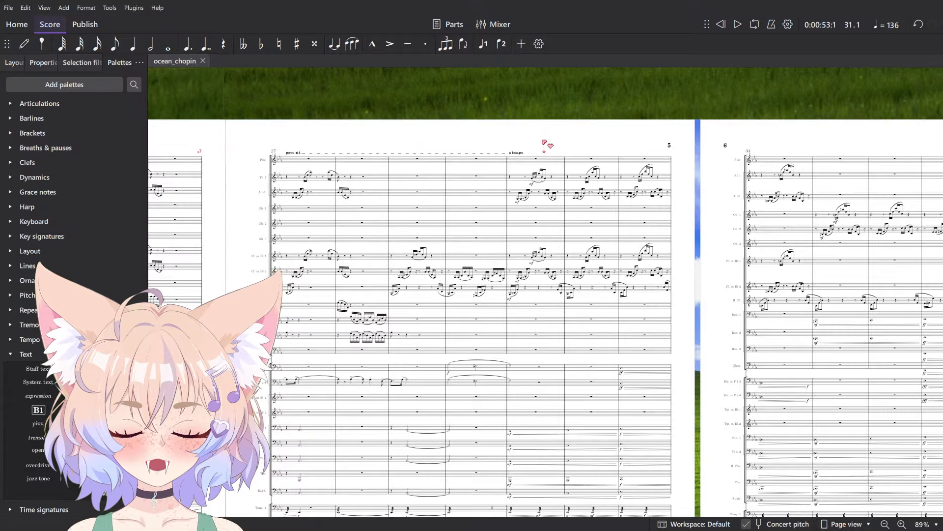
scroll(544, 143, down, 7)
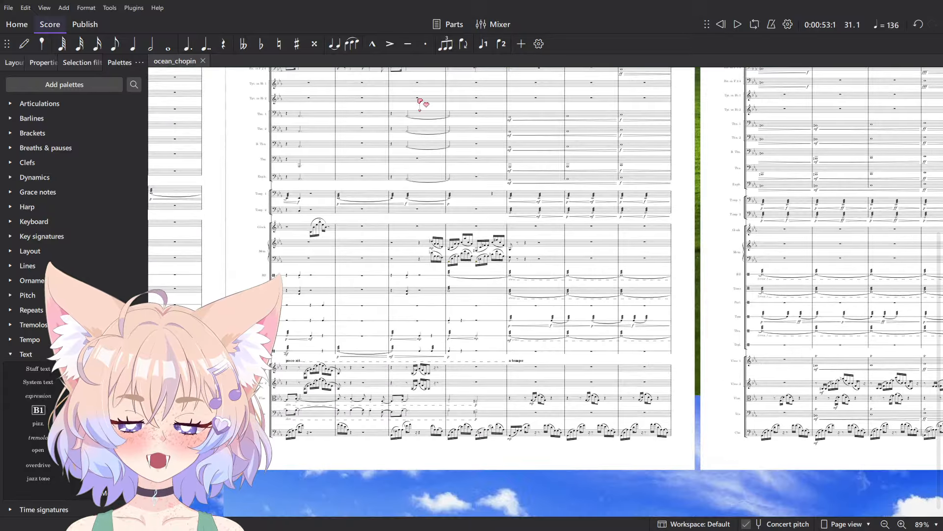
drag(658, 283, 621, 352)
scroll(623, 353, up, 5)
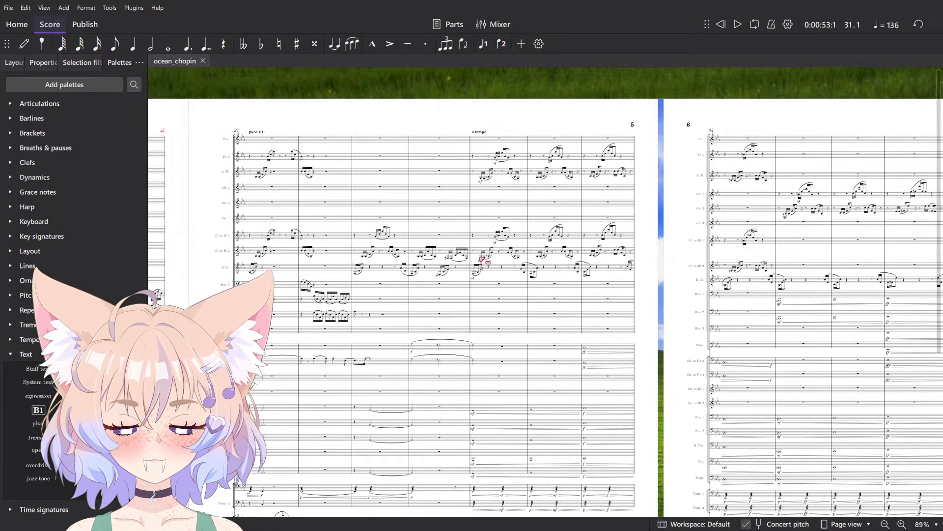
- Play back the a tempo section from measure 31 into measure 34, following the percussion and string staves
click(441, 141)
key(space)
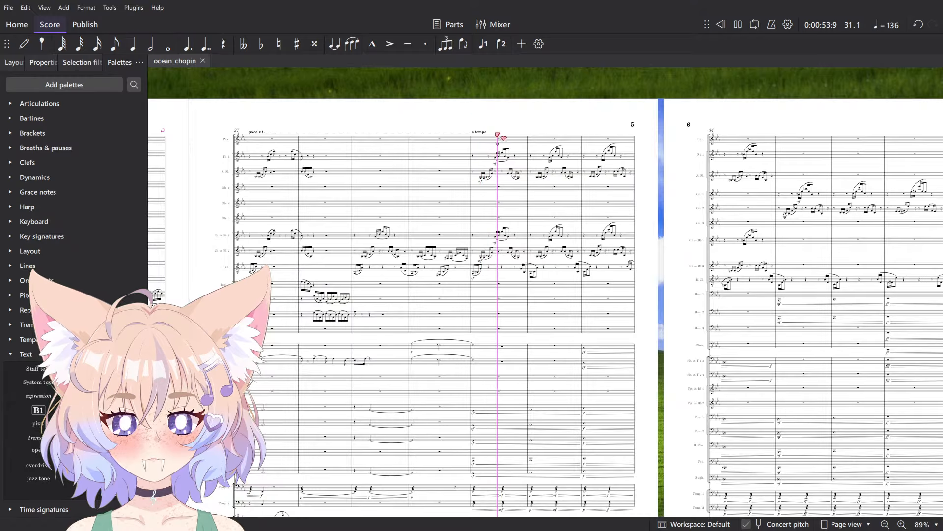
scroll(540, 162, down, 5)
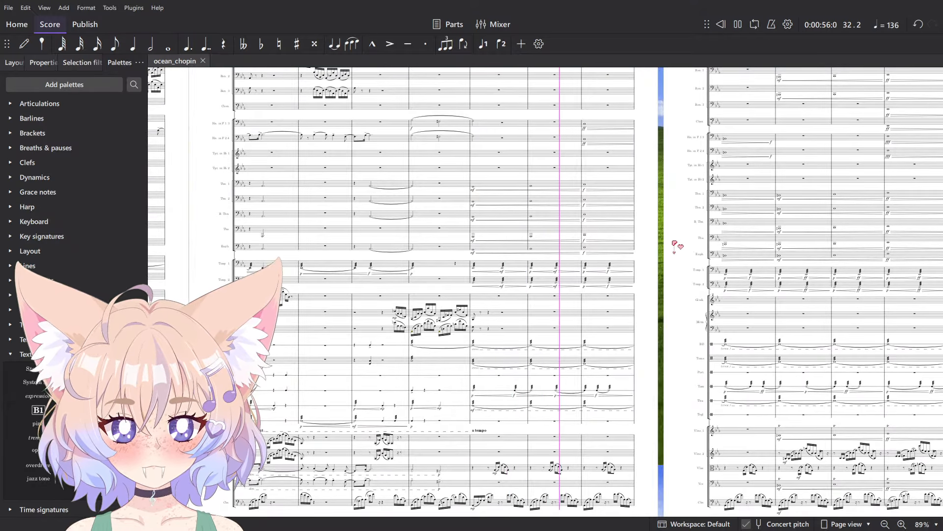
drag(702, 273, 571, 274)
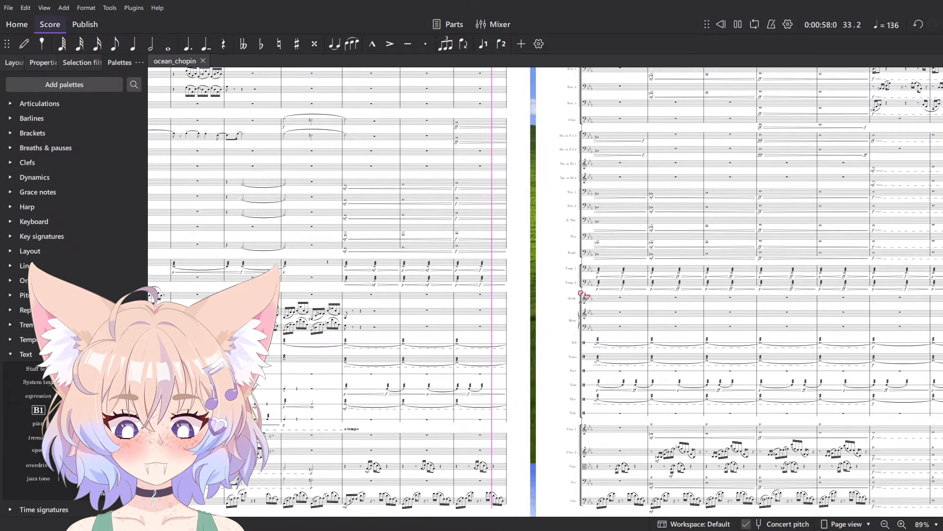
key(space)
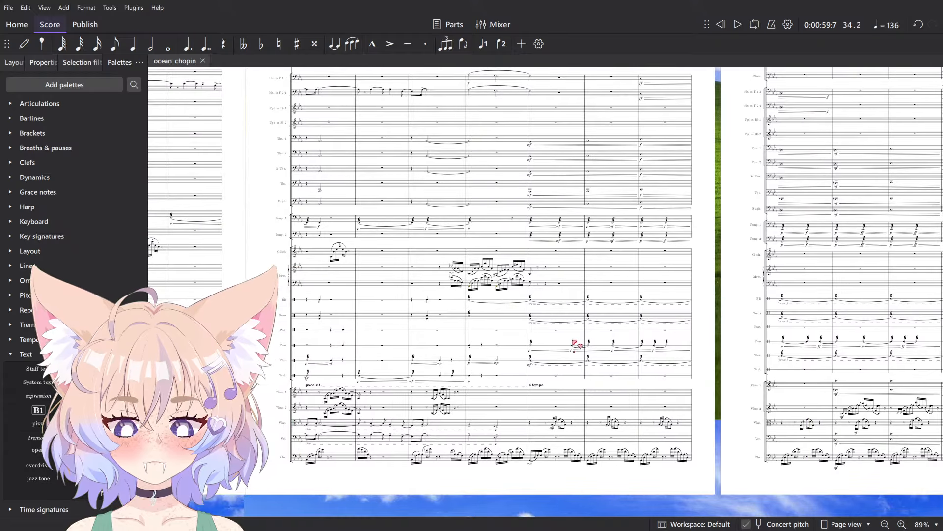
- Set the Thundersheet dynamic at measure 31 to p
scroll(580, 354, up, 7)
scroll(580, 354, down, 2)
drag(525, 337, 410, 326)
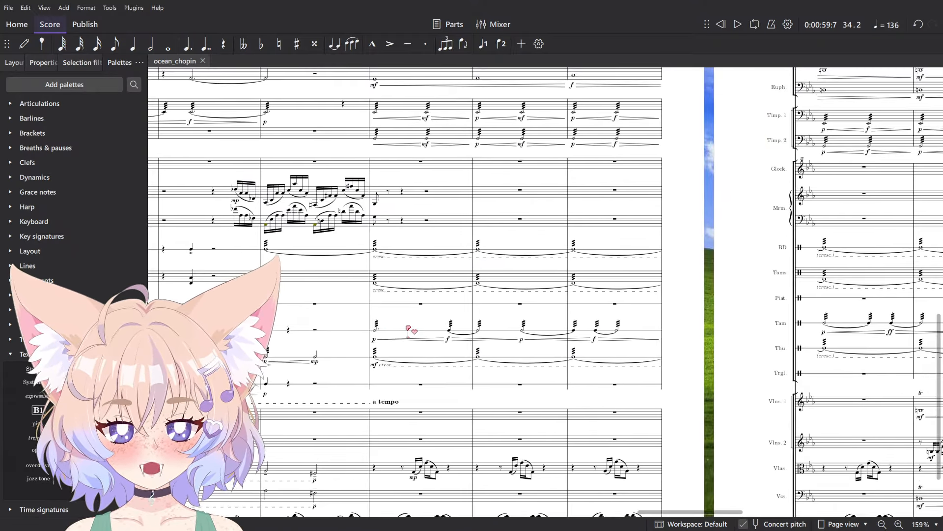
scroll(410, 326, up, 6)
click(385, 365)
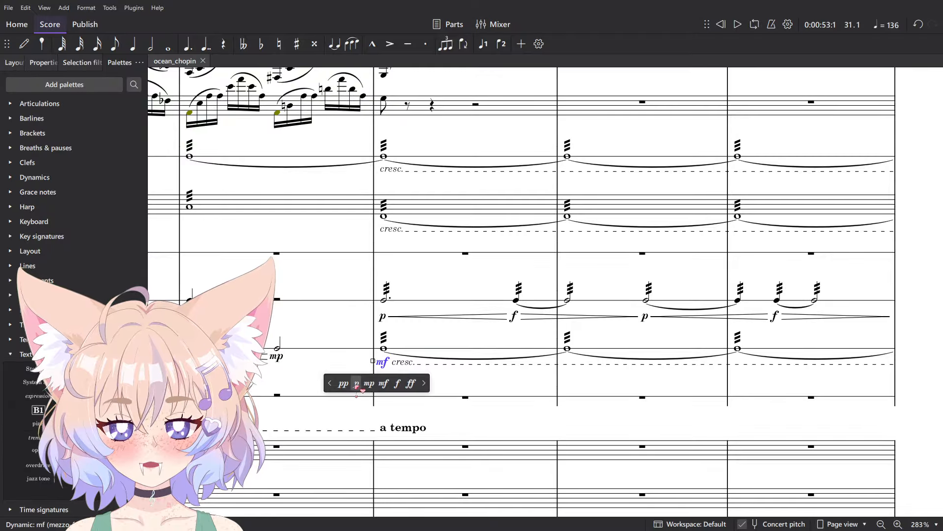
click(356, 384)
- Play back from measure 31 into measure 37 with the softer Thundersheet entry, following the percussion staves
key(space)
scroll(489, 418, down, 7)
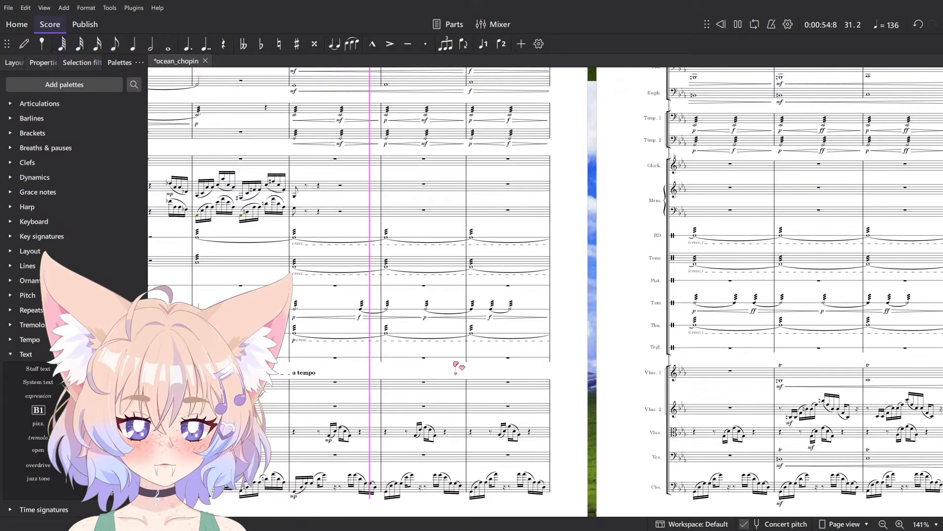
drag(655, 396, 323, 377)
drag(694, 362, 569, 382)
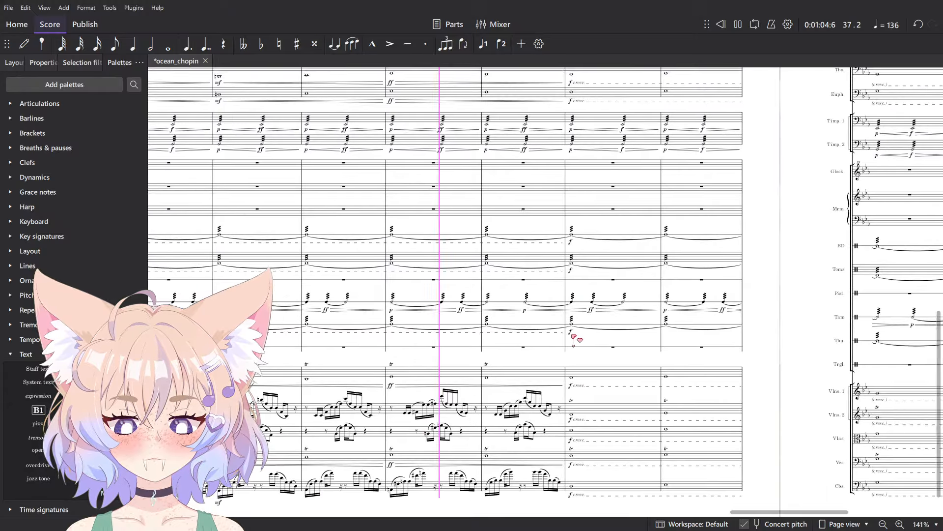
- Delete the Thundersheet's f dynamic at measure 39 and its crescendo line running from measure 31
click(558, 329)
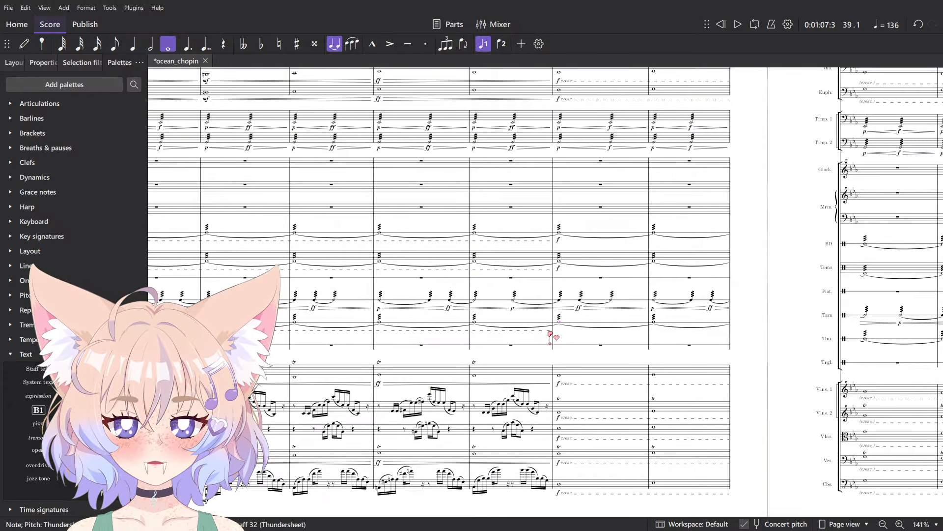
click(551, 332)
key(space)
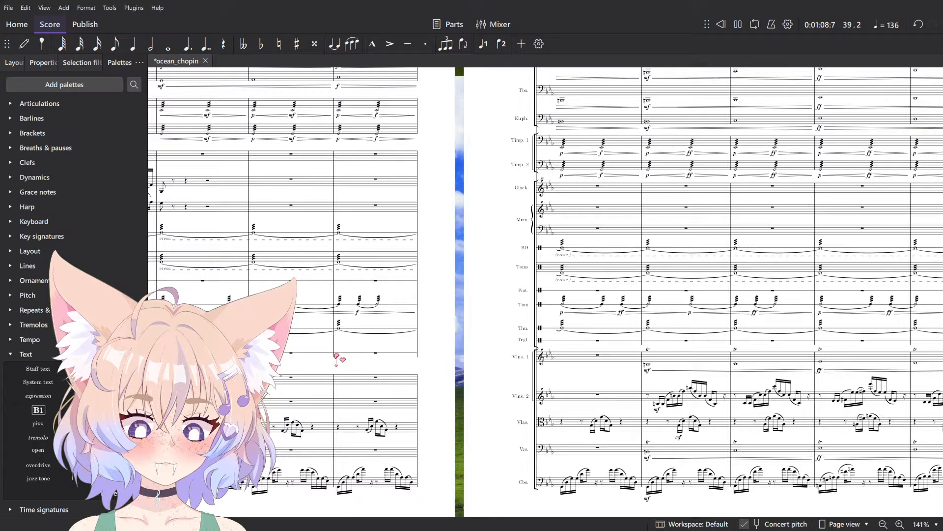
scroll(835, 348, up, 3)
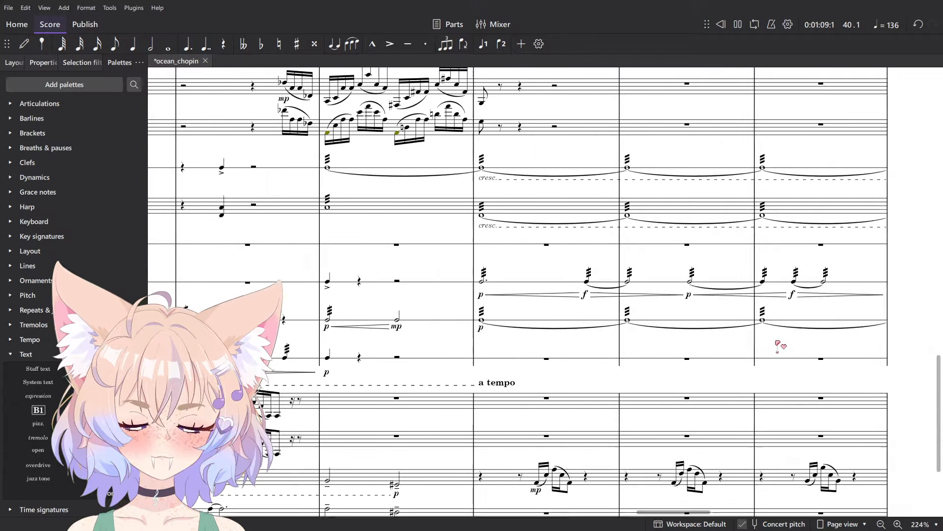
key(space)
- Play back from the Thundersheet note in measure 31 into measure 36 to hear the steady roll
click(560, 330)
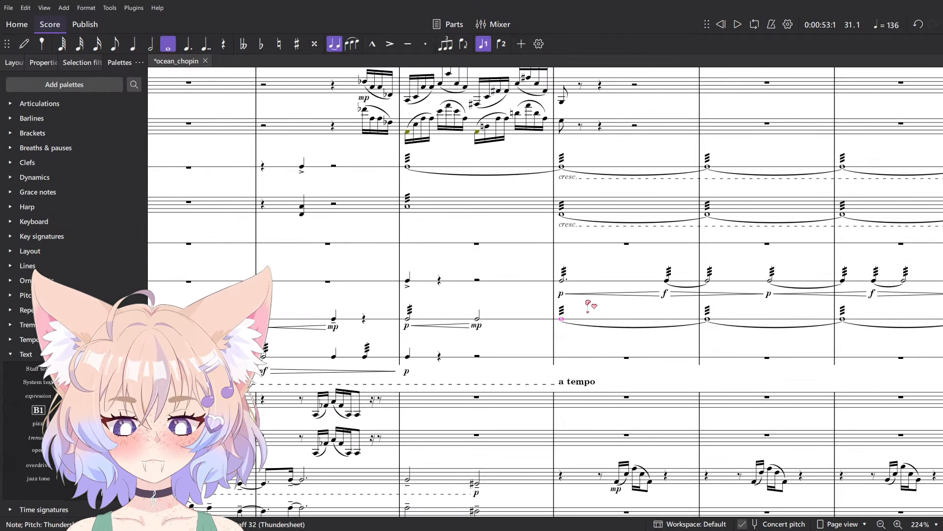
key(space)
scroll(665, 324, down, 1)
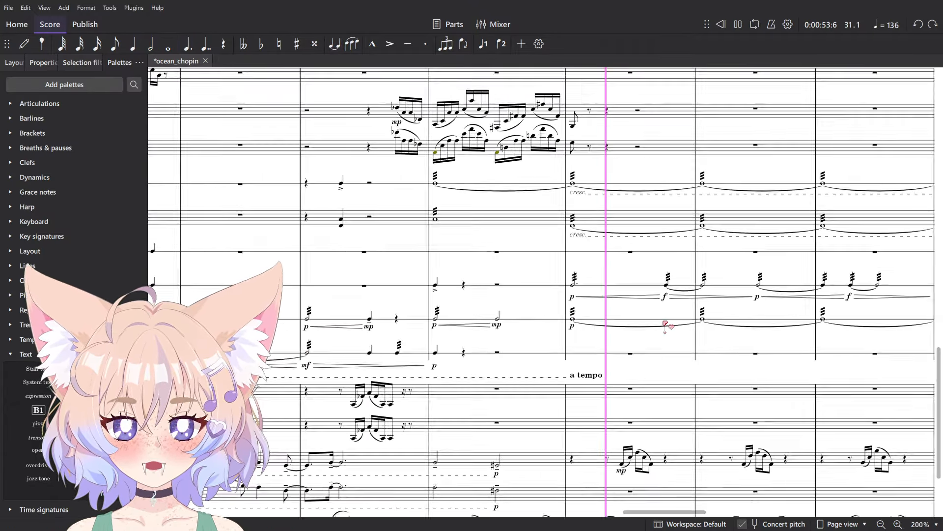
scroll(666, 324, down, 2)
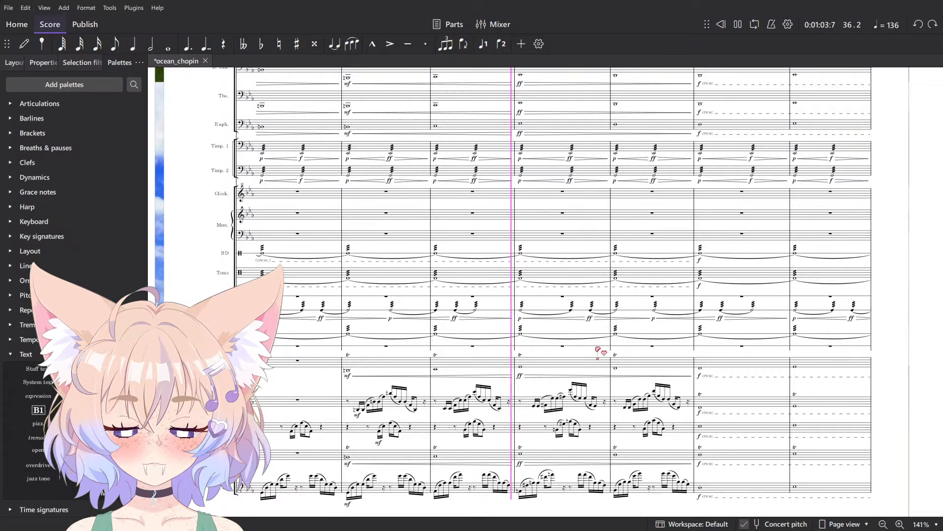
key(space)
- Select measure 35 of the Thundersheet staff and open the Dynamics palette
click(374, 334)
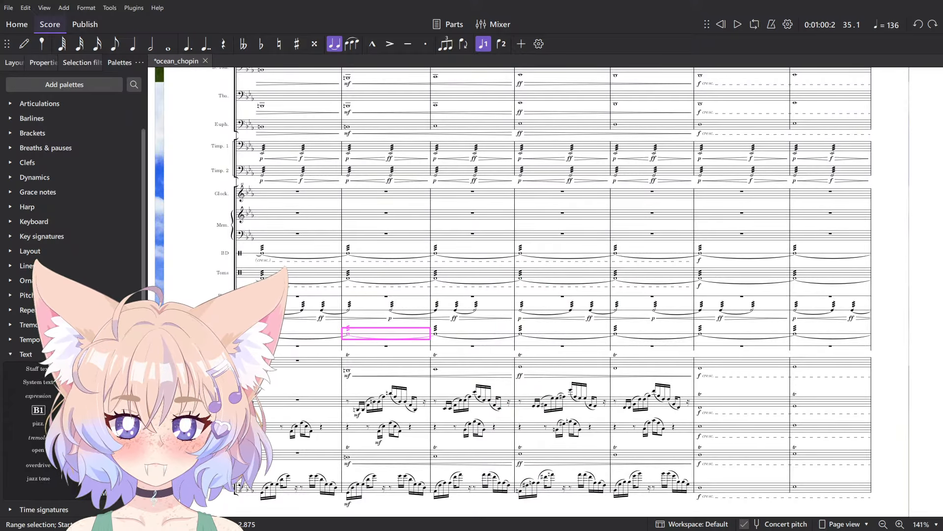
click(64, 354)
click(54, 210)
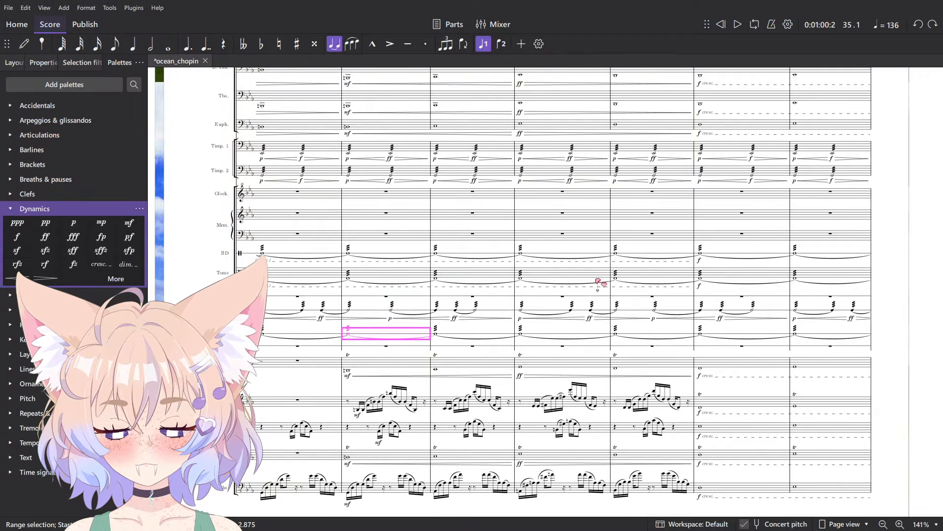
- Repeat the Thundersheet roll of measures 41 and 42 into measures 43 and 44, and tie measure 42 to measure 43
scroll(692, 358, right, 6)
click(697, 350)
drag(762, 345, 537, 351)
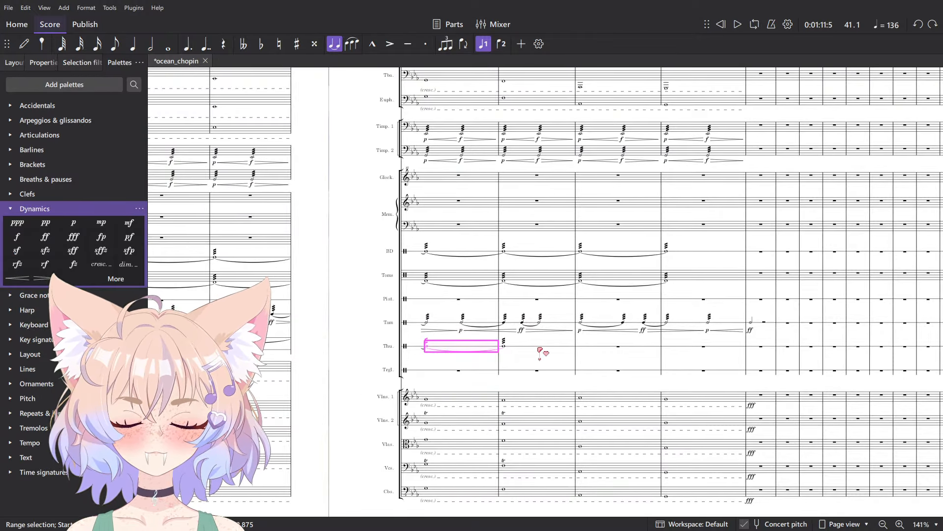
shift+click(540, 351)
key(r)
key(r)
key(ctrl+z)
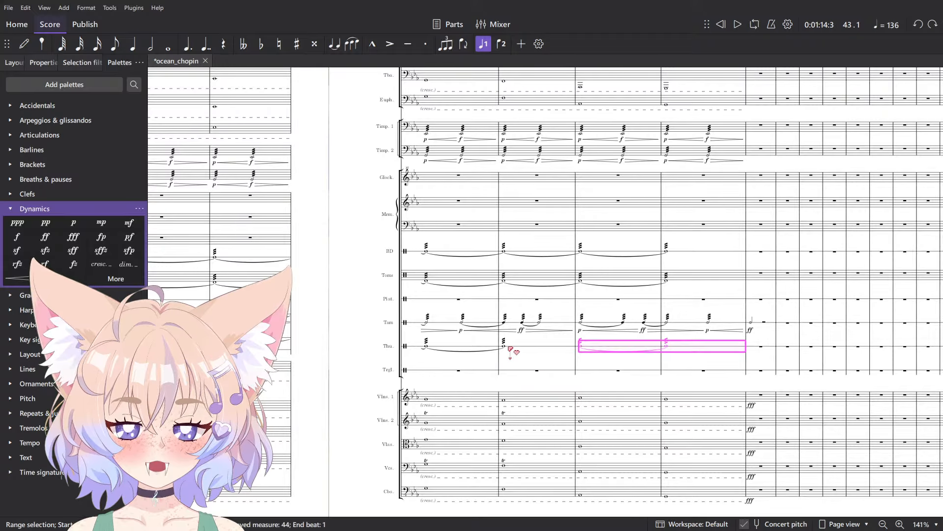
click(509, 347)
key(t)
key(Escape)
- Play back measure 44 to hear the extended Thundersheet roll with the Tam-tam
scroll(760, 341, up, 5)
click(682, 352)
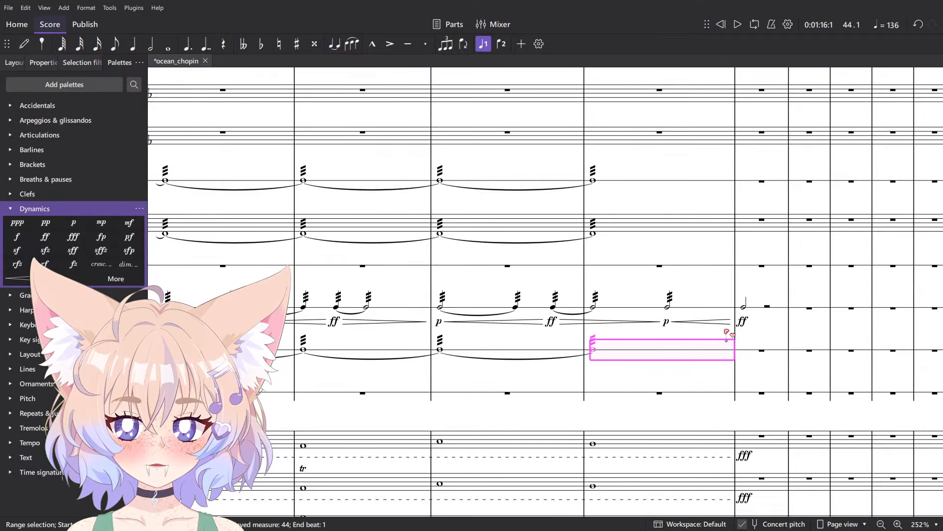
key(space)
scroll(712, 311, down, 5)
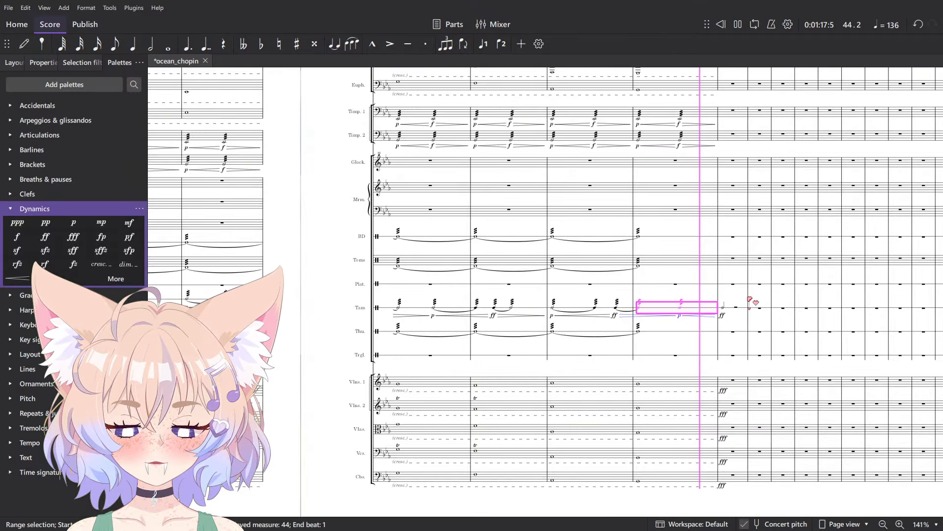
key(space)
key(Escape)
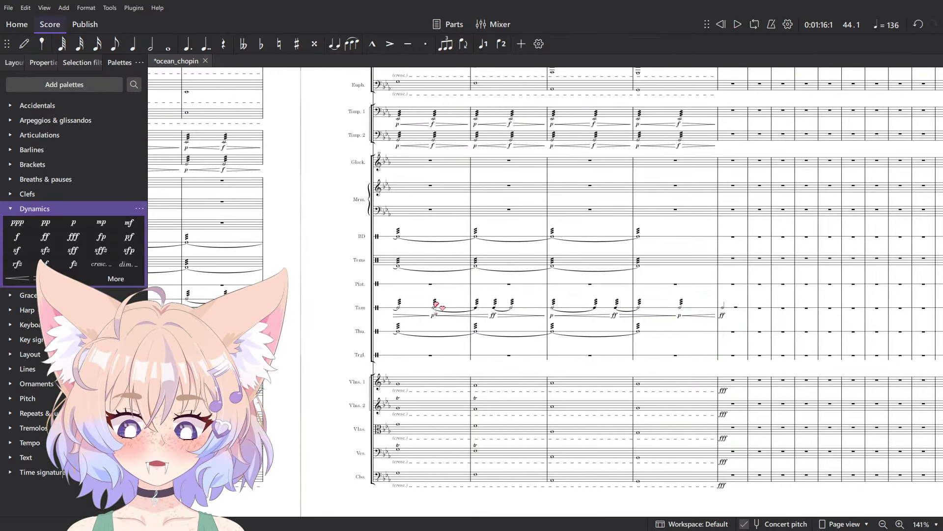
- Play back from measure 31 of the Tam-tam staff to hear its crescendo rolls
drag(394, 315, 712, 319)
scroll(527, 315, down, 5)
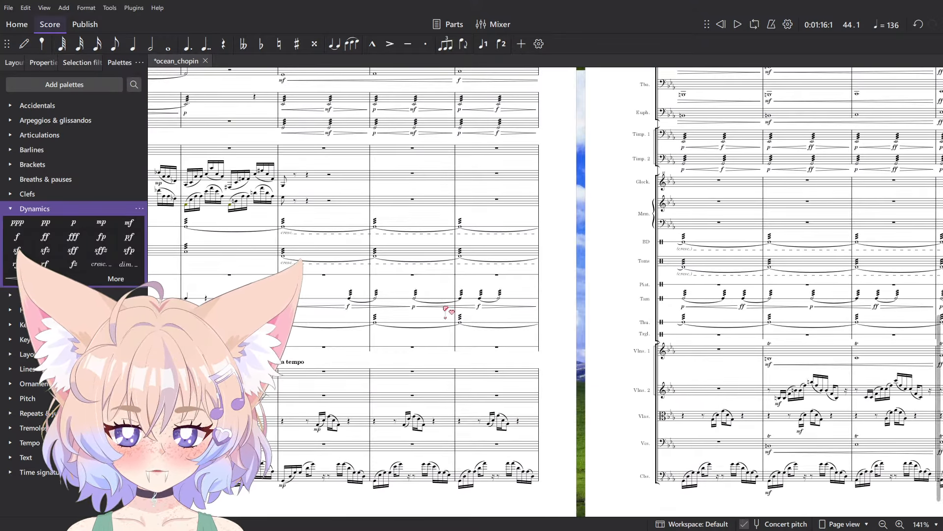
key(space)
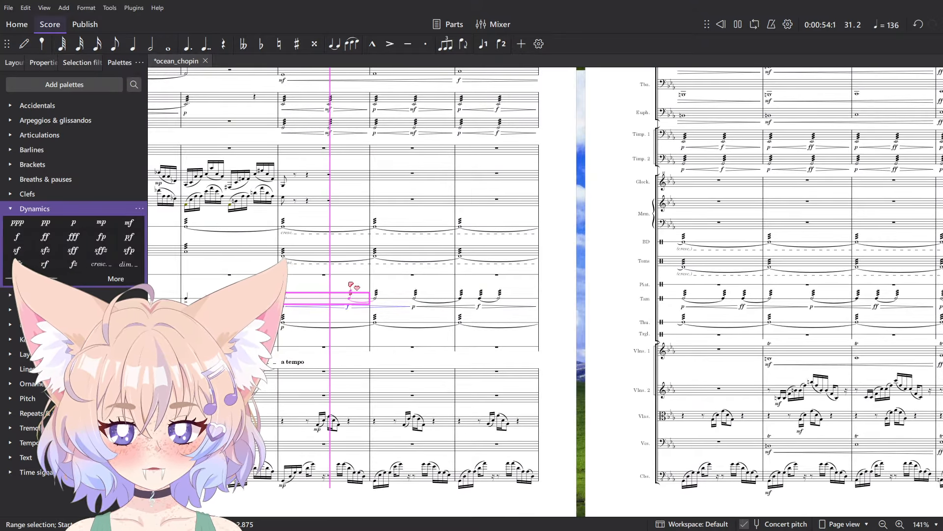
scroll(351, 286, up, 4)
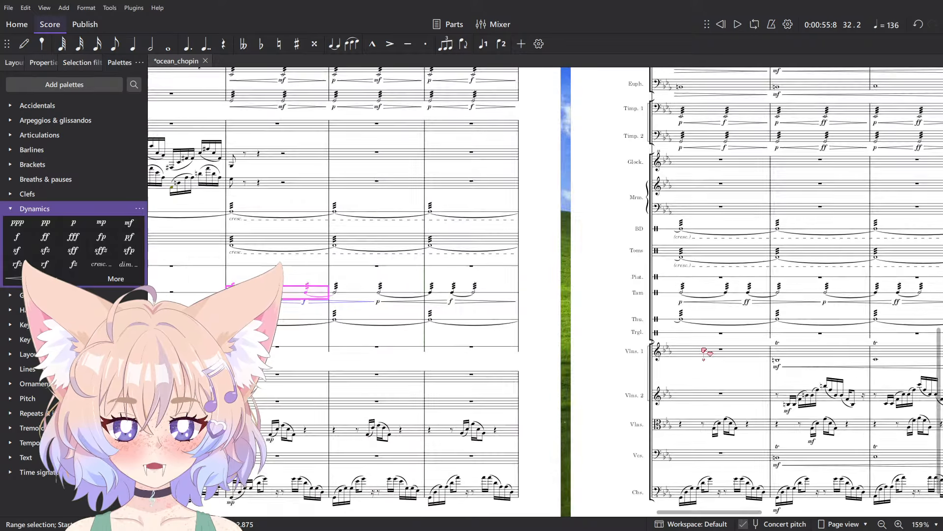
key(space)
- Change the Tam-tam's ff dynamics in measures 34 to 40 to f
scroll(397, 335, right, 3)
scroll(396, 335, up, 1)
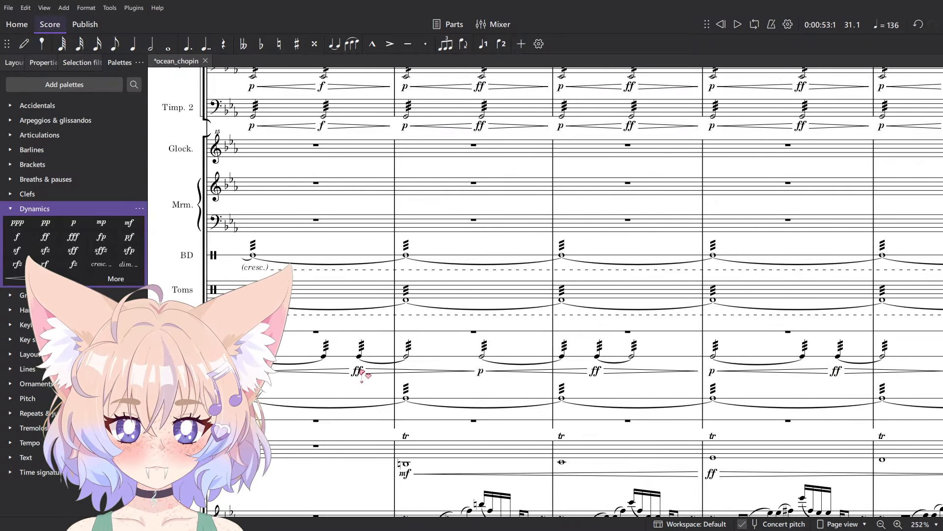
ctrl+click(596, 371)
drag(747, 367, 496, 379)
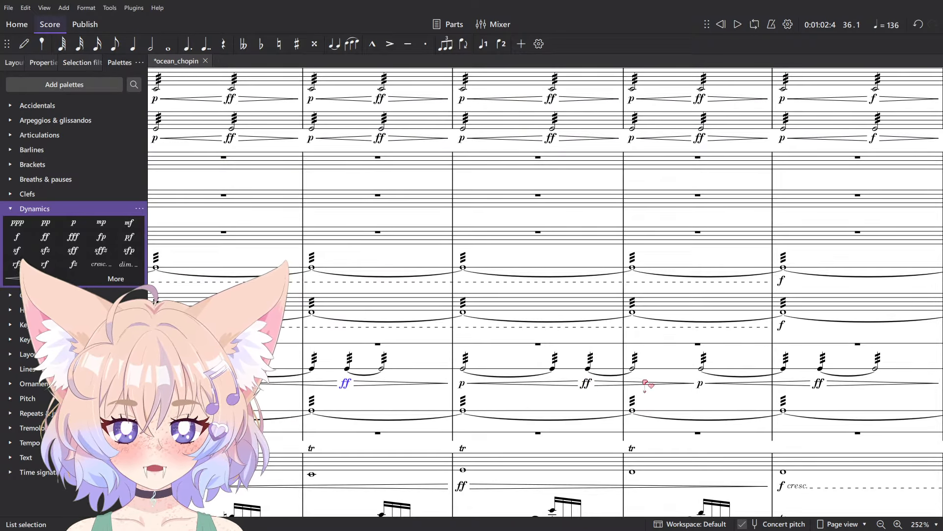
click(17, 236)
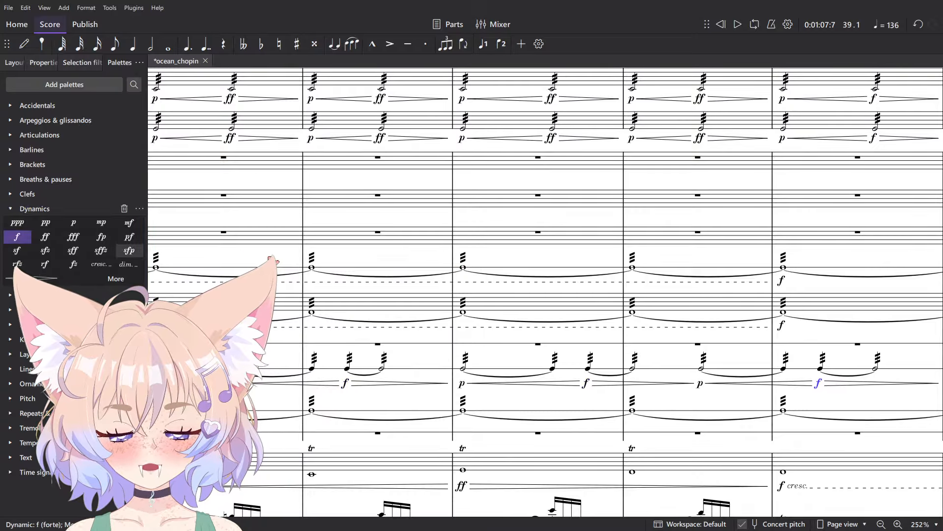
scroll(568, 295, down, 5)
click(519, 330)
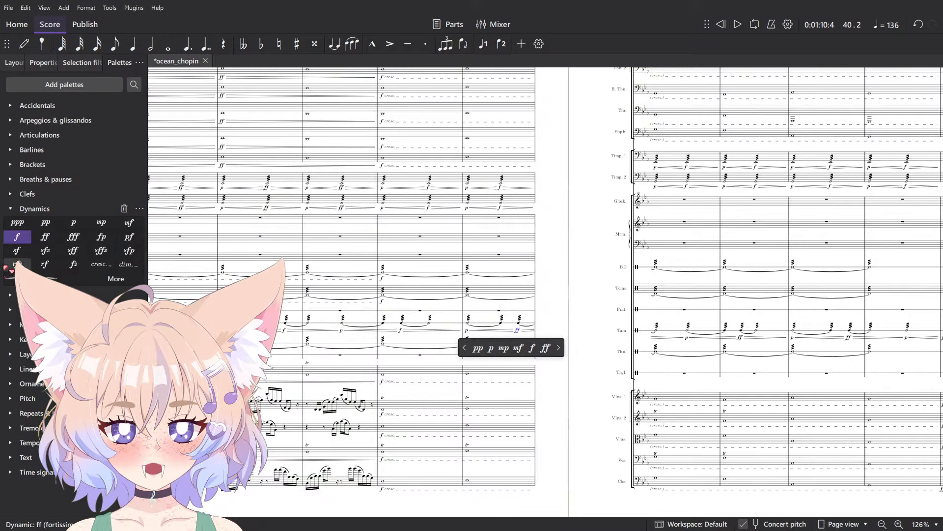
- Play back from measure 41 of the Tam-tam staff into measure 43
click(707, 334)
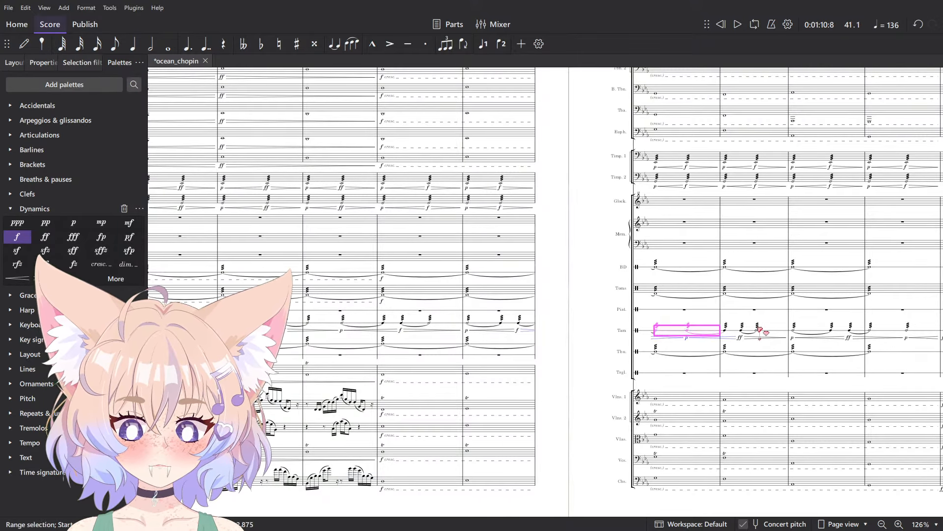
key(space)
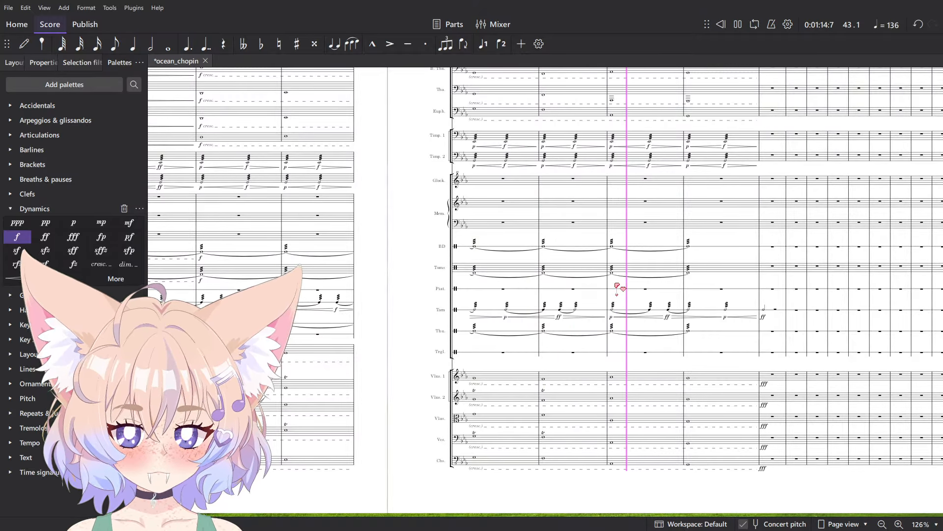
key(space)
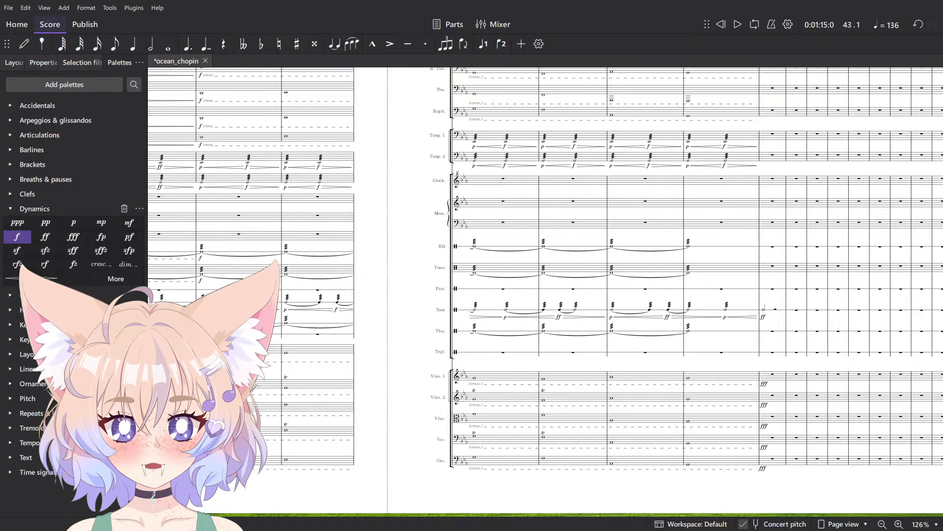
- Change the Tam-tam's f dynamics in measures 31, 33 and 34 to mf
scroll(230, 312, up, 5)
scroll(230, 315, down, 6)
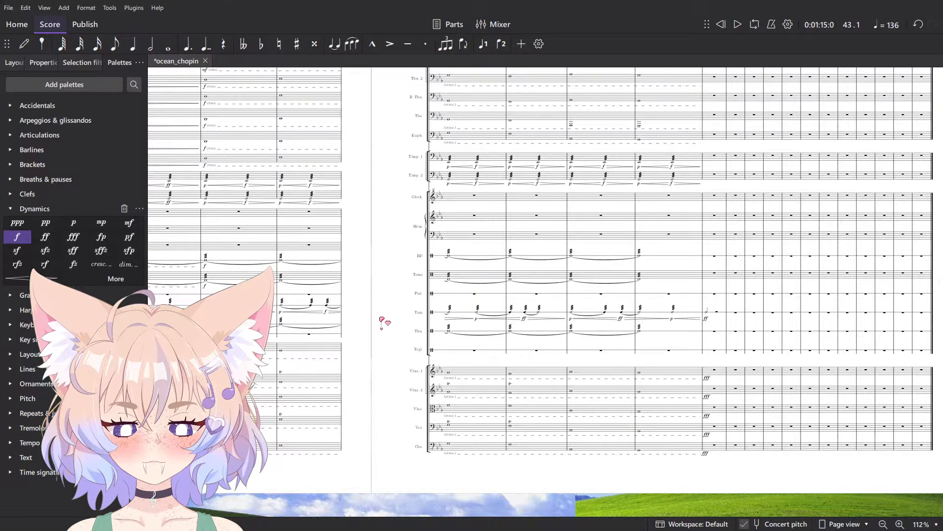
scroll(828, 335, up, 6)
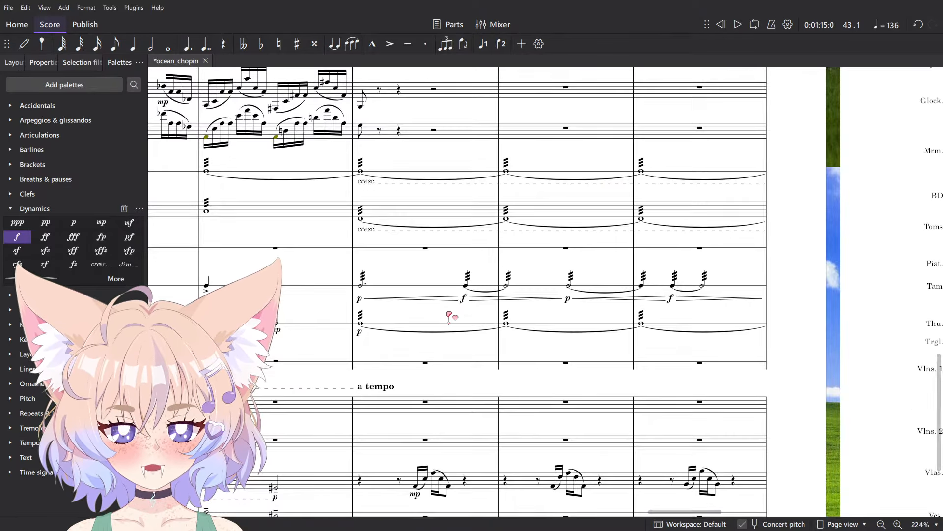
click(463, 298)
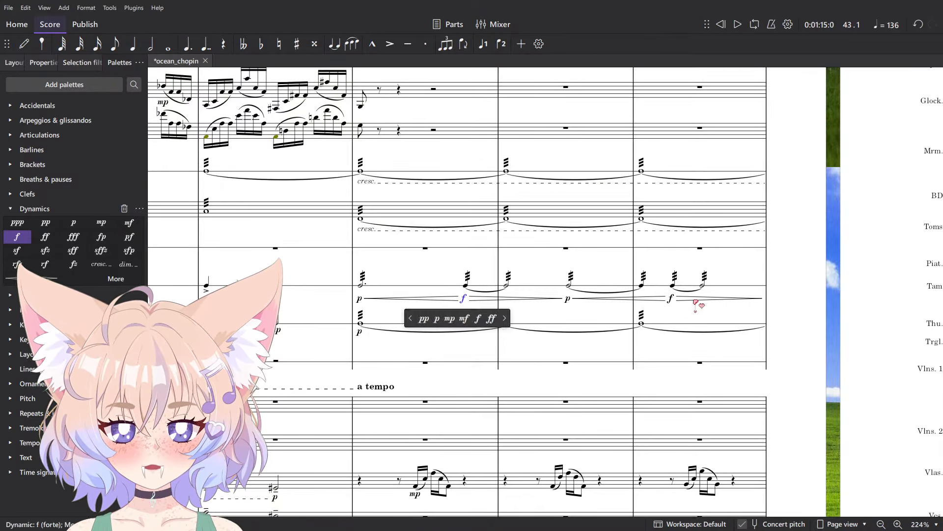
ctrl+click(671, 299)
drag(798, 283, 249, 316)
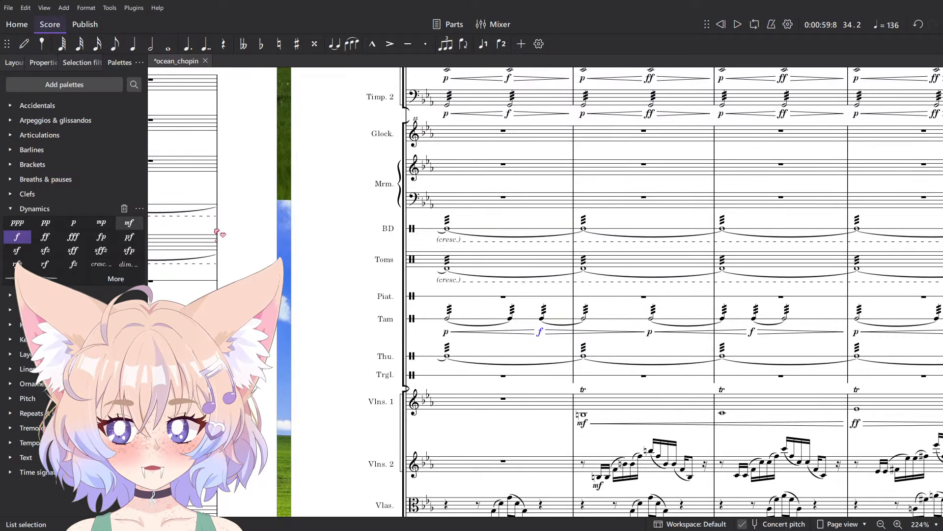
click(130, 223)
- Play back from the Tam-tam's mf in measure 34 into measure 37 to hear the softer rolls
scroll(708, 332, down, 6)
key(space)
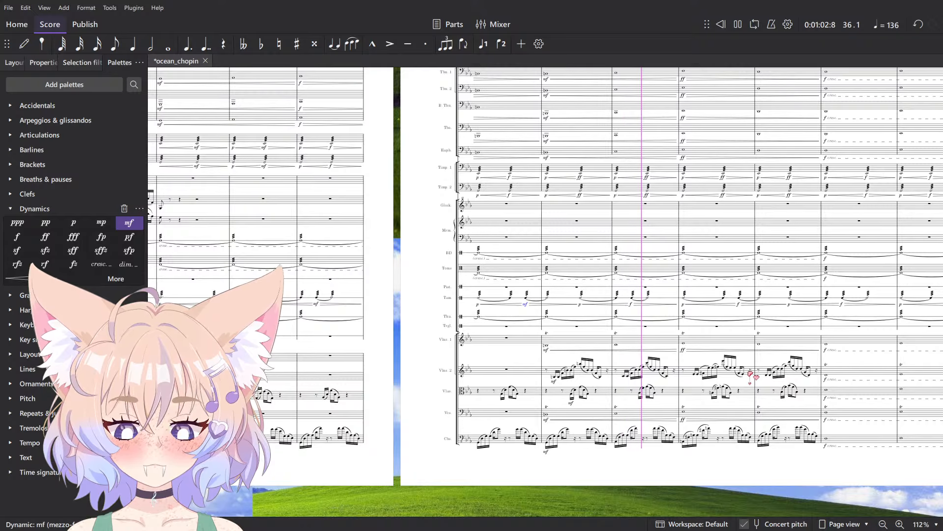
scroll(655, 367, down, 5)
key(space)
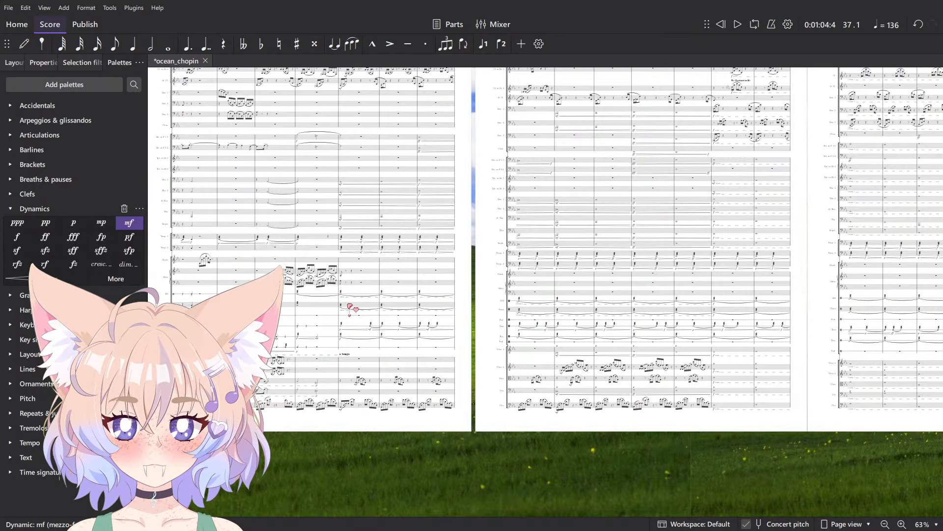
- Move the playback position back to measure 31 and save the score
click(349, 305)
click(467, 433)
scroll(469, 431, up, 5)
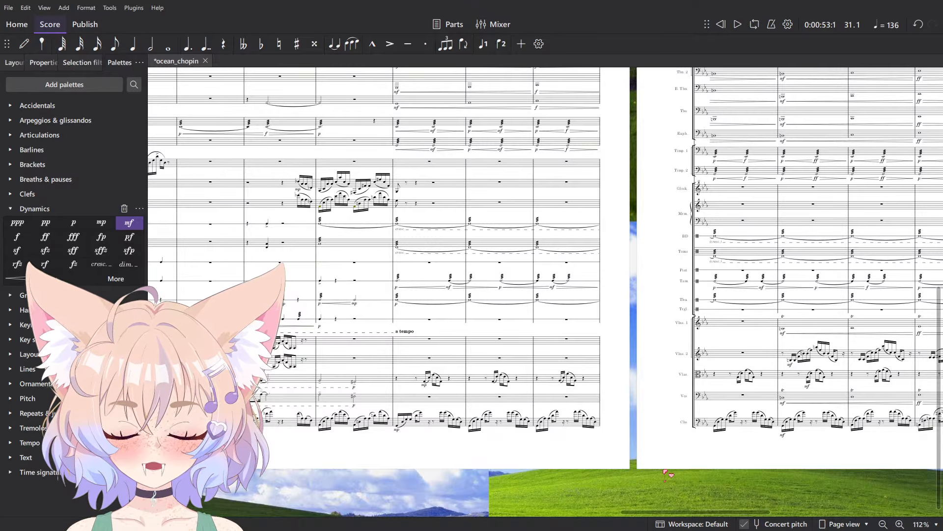
key(ctrl+s)
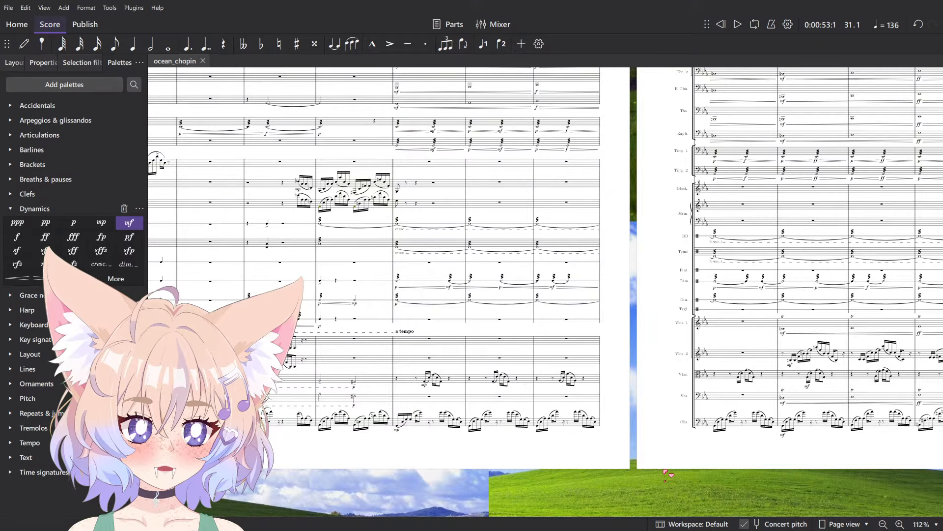
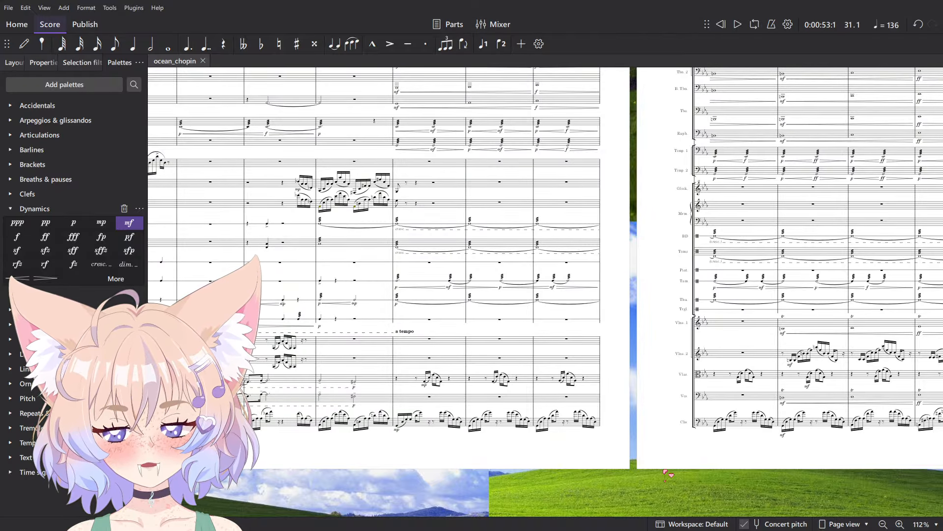
- Add a p dynamic to the Timpani 2 roll at the start of measure 31
drag(496, 327, 463, 364)
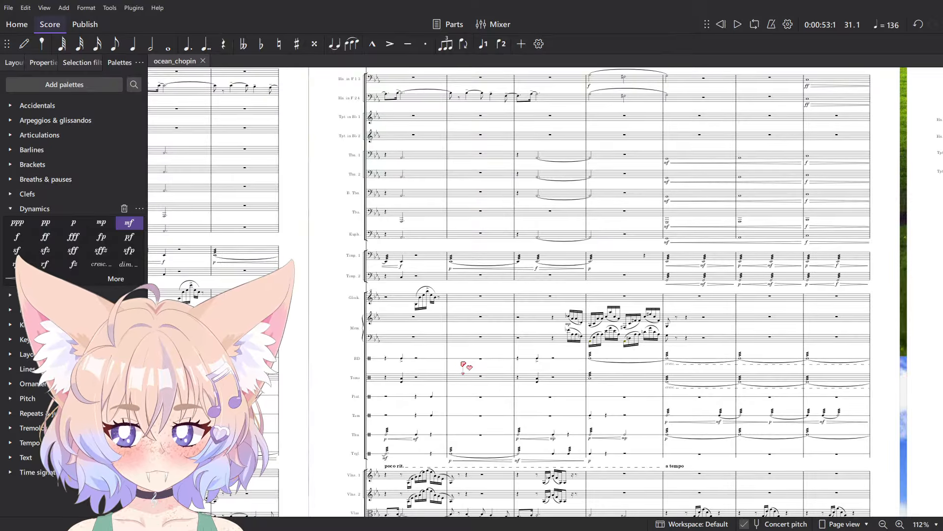
drag(632, 339, 455, 393)
scroll(456, 393, up, 7)
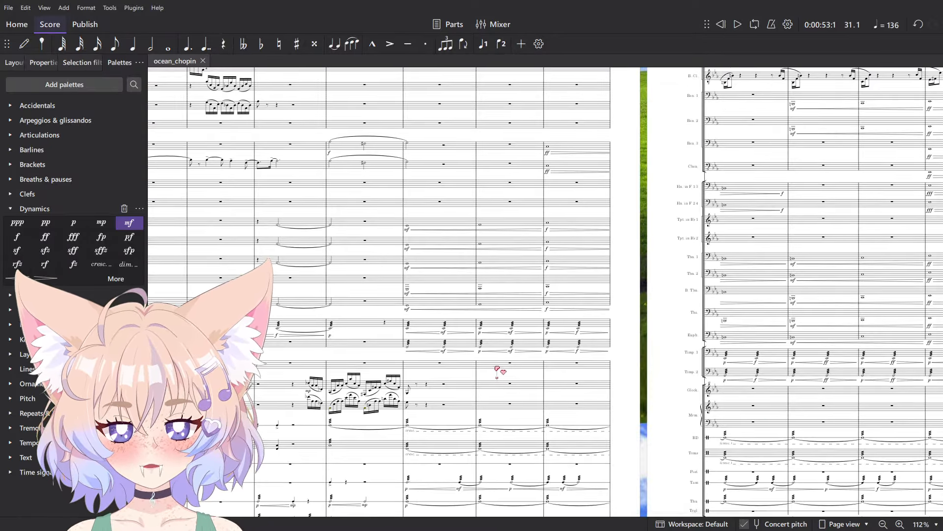
click(373, 322)
click(75, 223)
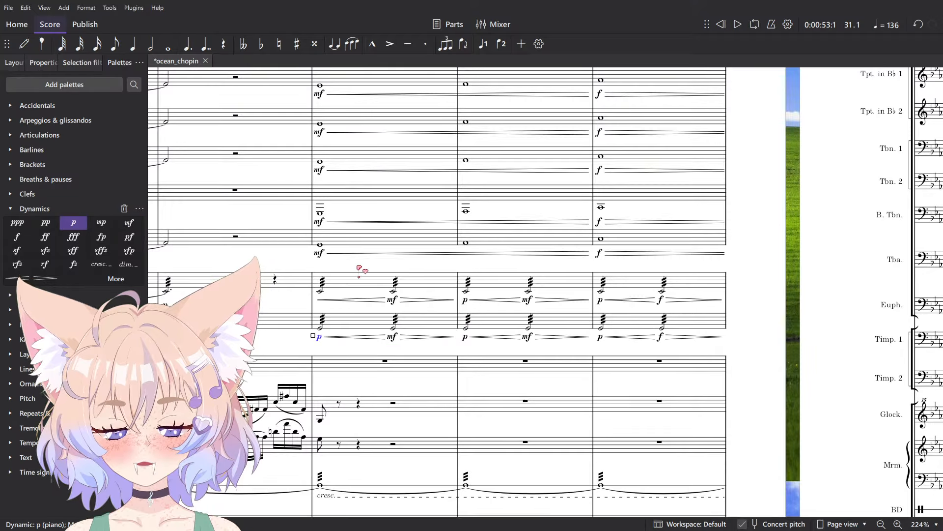
- Review the earlier timpani and brass parts, and play back measure 31 to hear their balance
scroll(362, 270, down, 5)
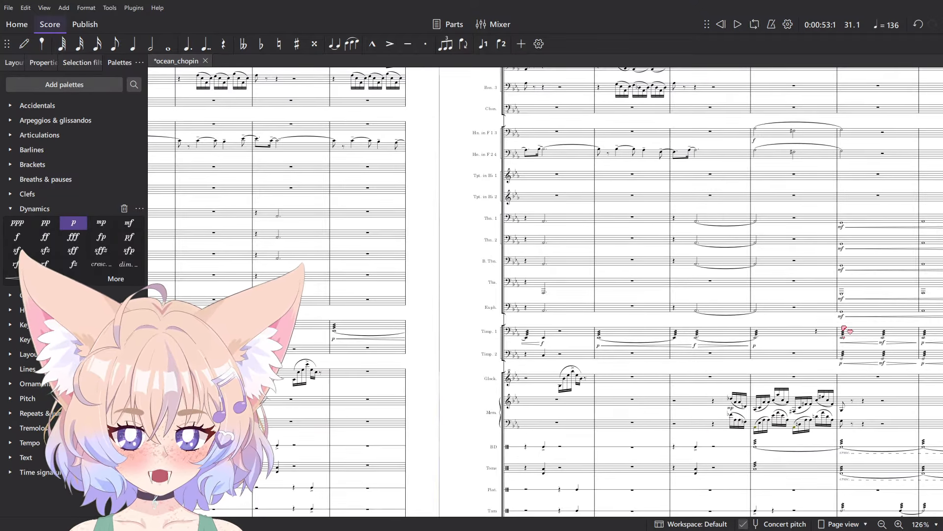
drag(295, 344, 909, 292)
key(ctrl+plus)
key(ctrl+plus)
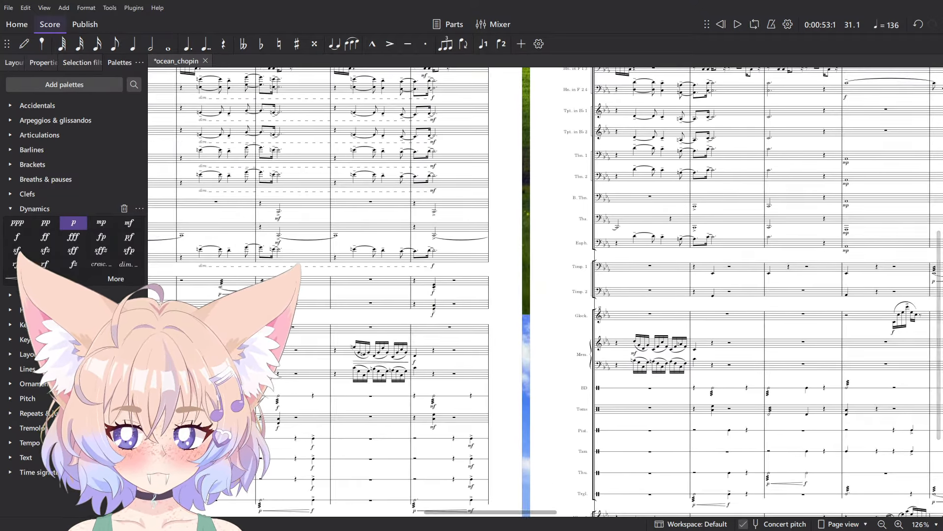
key(space)
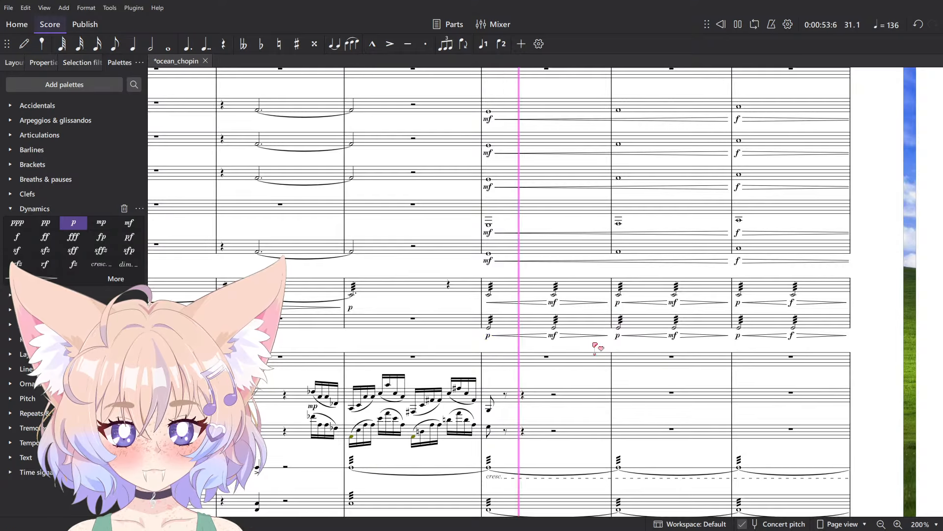
scroll(570, 336, down, 5)
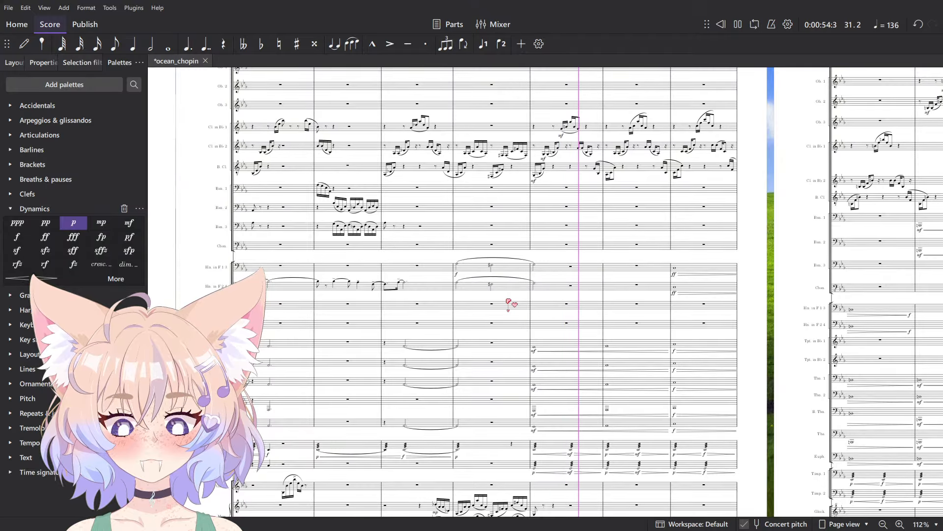
key(space)
- Change the mf dynamics of the trombones, tuba and euphonium in measure 31 to p
scroll(597, 362, up, 5)
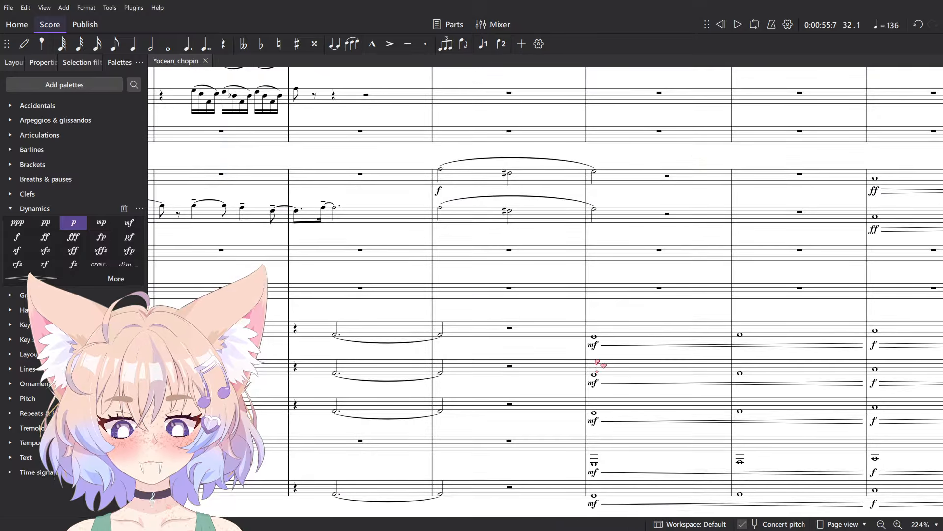
scroll(596, 391, down, 3)
click(594, 415)
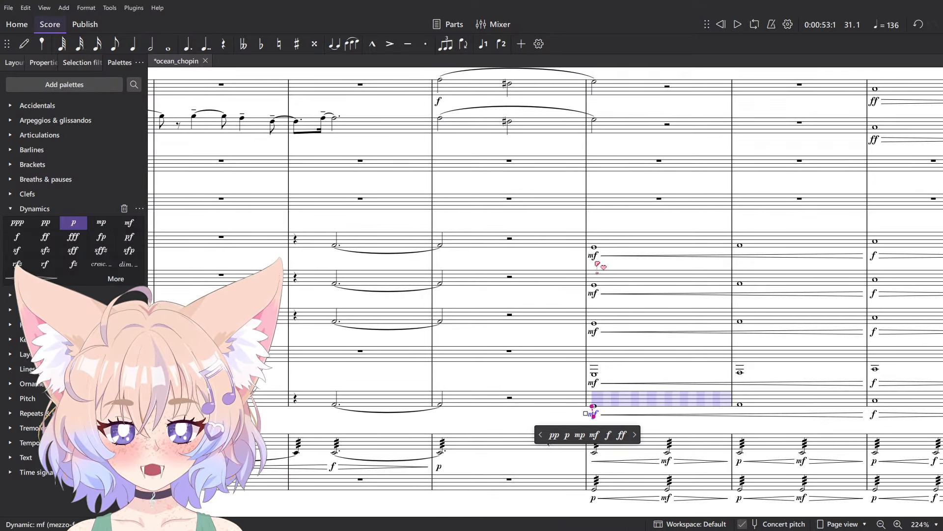
click(73, 222)
- Change the f dynamics of the trombones, tuba and euphonium in measure 33 to mf
scroll(639, 270, right, 5)
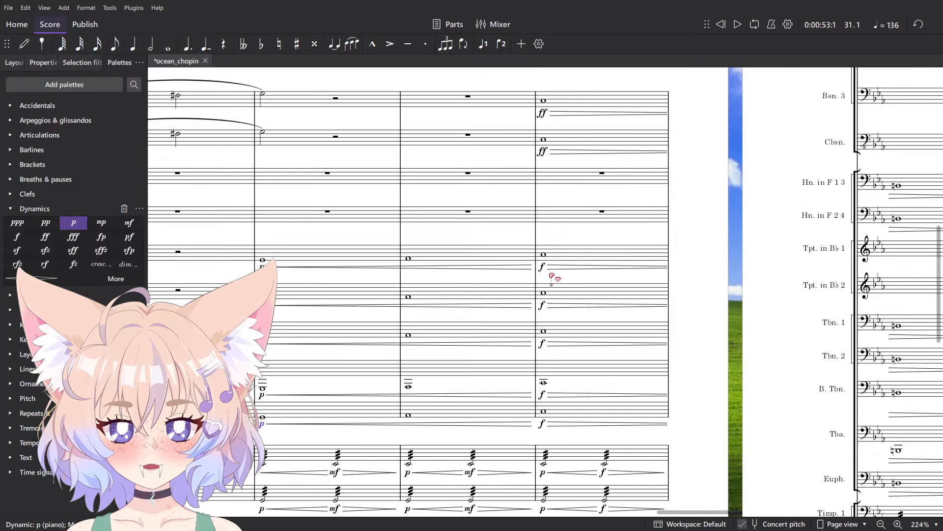
click(543, 268)
shift+click(541, 425)
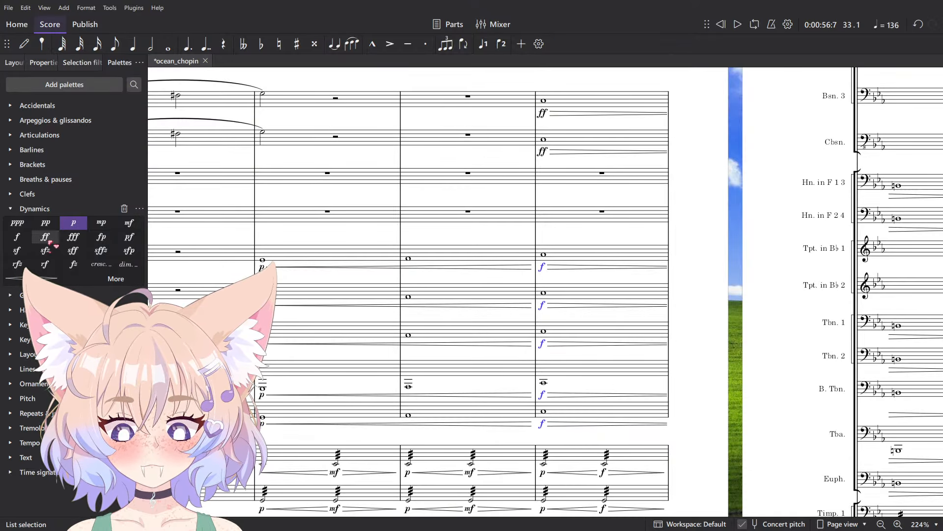
click(129, 222)
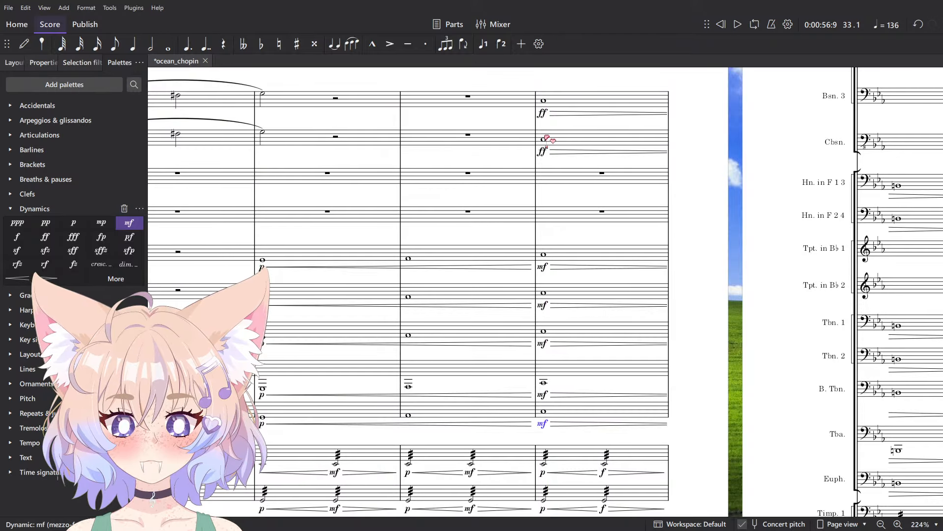
- Set the horns' dynamics to f in measure 33 and to p at the end of measure 34
click(542, 113)
click(16, 242)
scroll(492, 187, right, 6)
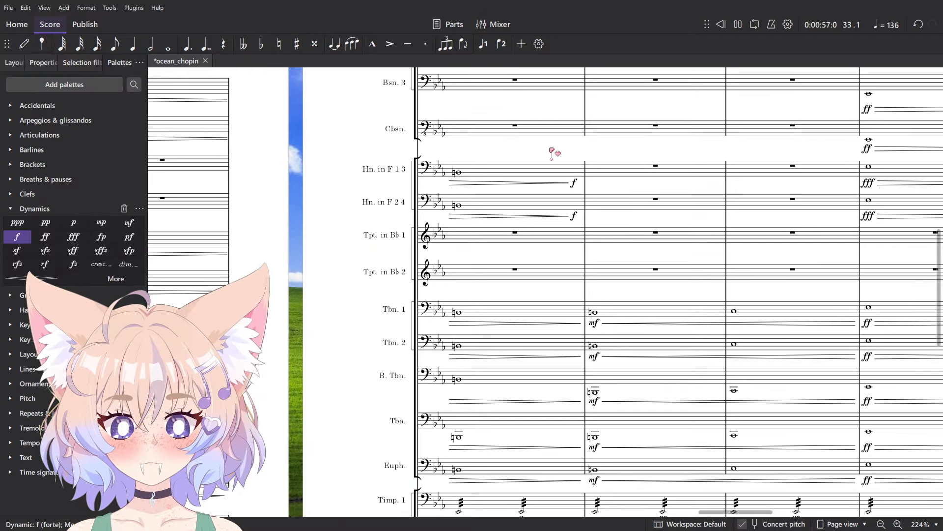
click(574, 182)
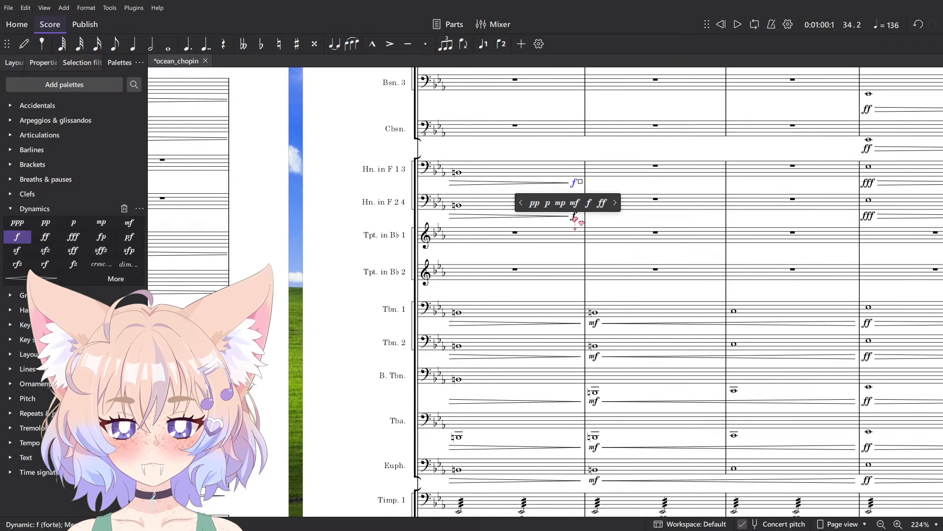
scroll(574, 219, up, 7)
ctrl+click(575, 214)
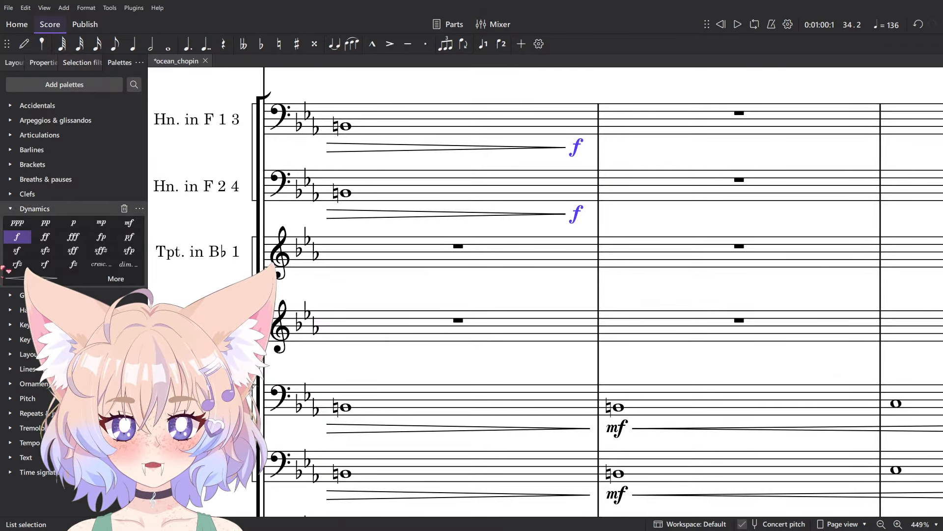
click(74, 225)
scroll(620, 378, down, 6)
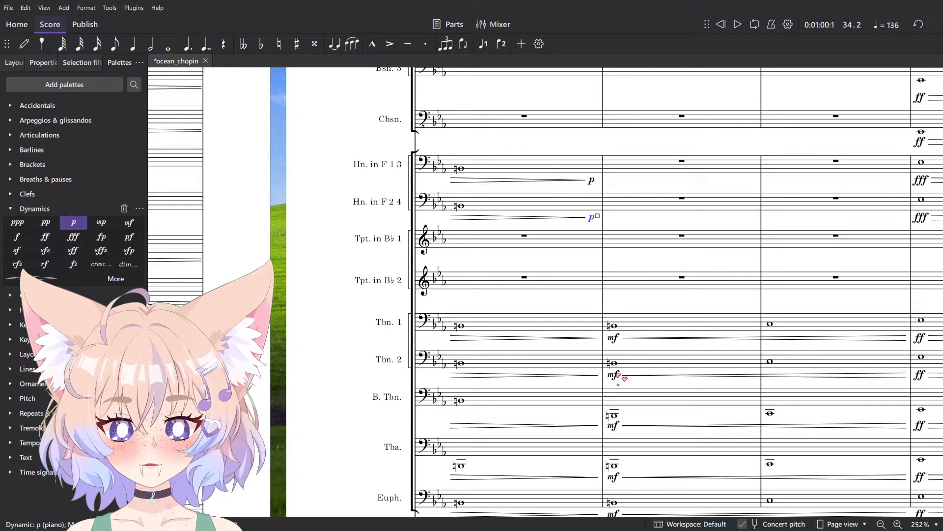
- Change the mf dynamics of the trombones, tuba and euphonium in measure 35 to p and play back from measure 31
click(614, 340)
scroll(623, 380, down, 1)
shift+click(613, 469)
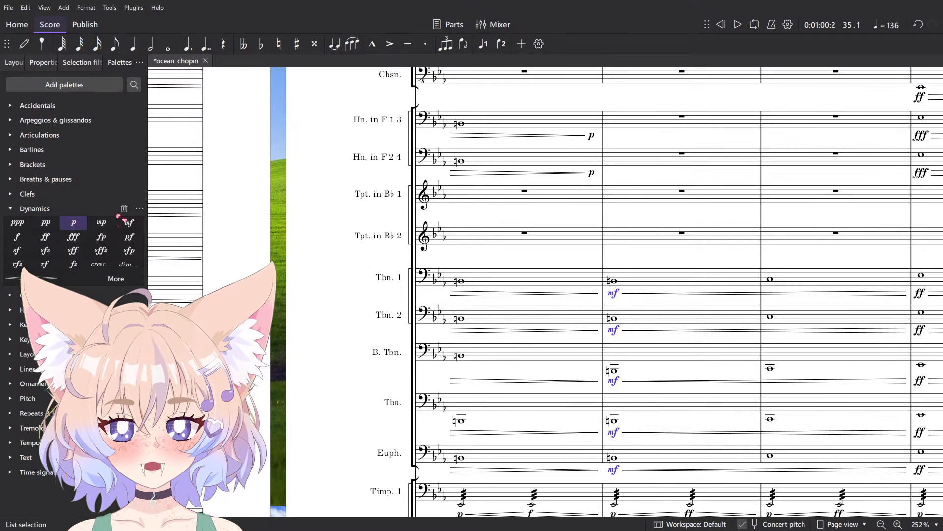
click(74, 222)
scroll(416, 190, down, 4)
drag(368, 201, 641, 228)
click(322, 226)
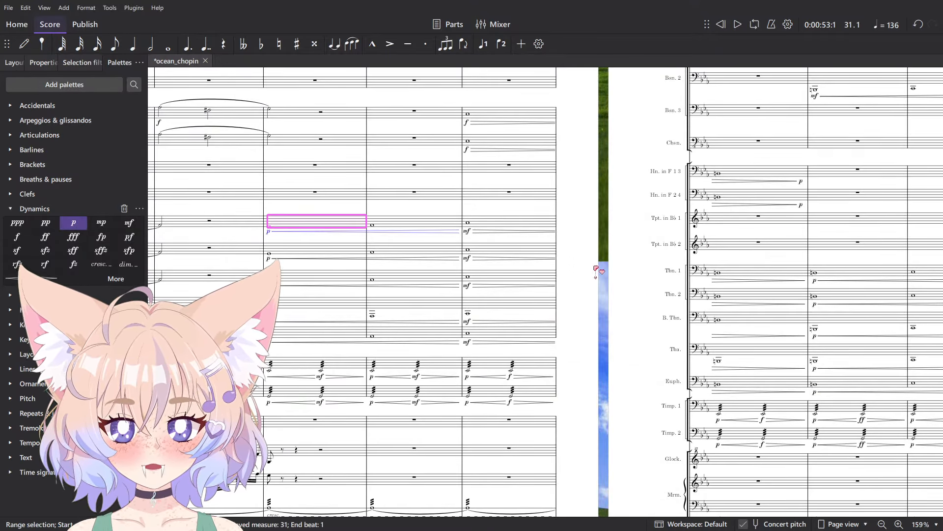
key(space)
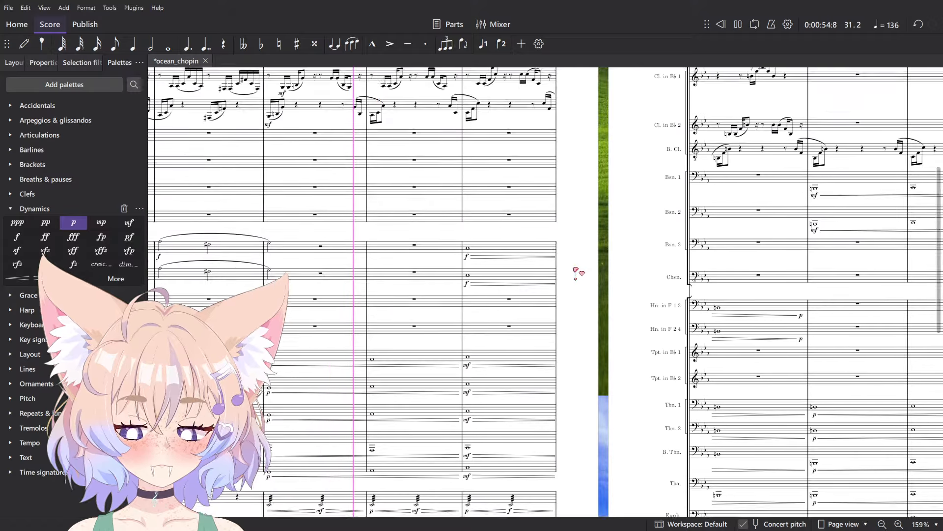
- Add diminuendo hairpins to both horn staves in measure 30, ending on p in measure 31, and play back the passage
click(393, 256)
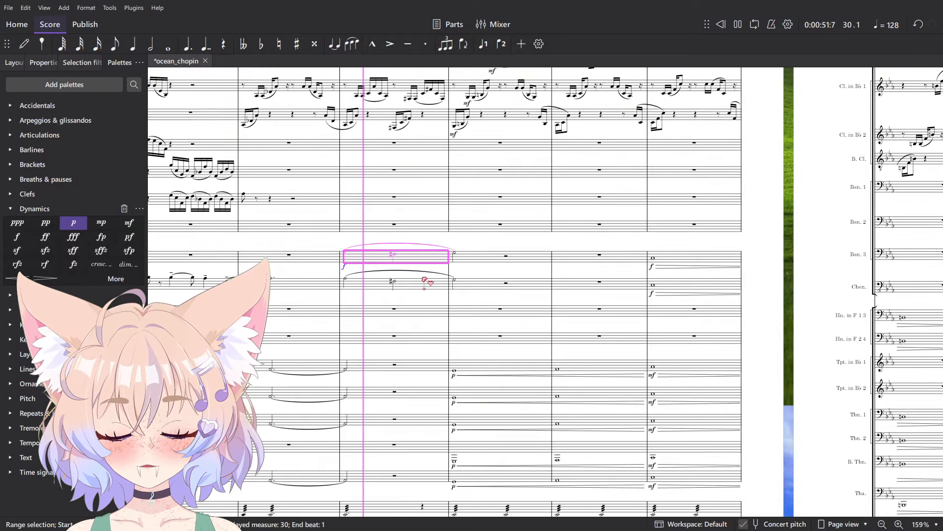
scroll(433, 279, up, 6)
key(space)
shift+click(421, 294)
key(shift+.)
click(491, 237)
shift+click(476, 290)
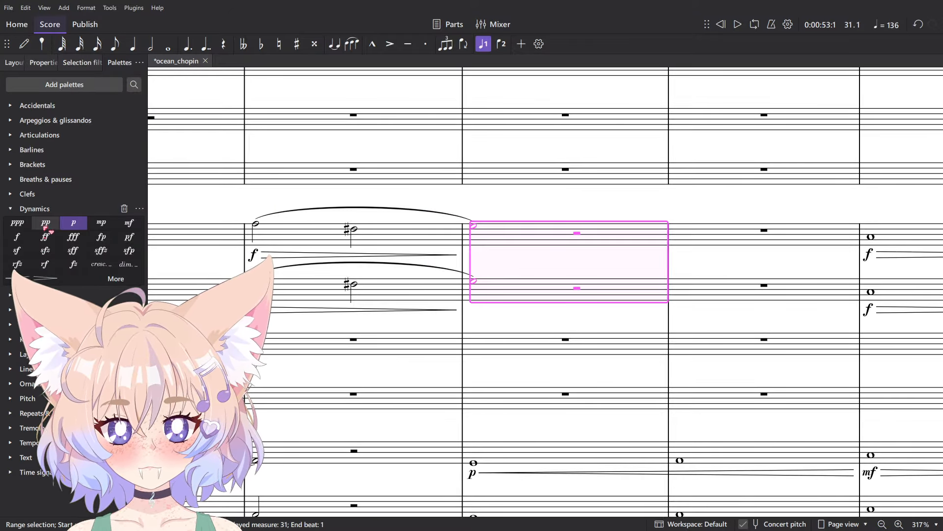
click(73, 223)
scroll(575, 212, down, 5)
key(space)
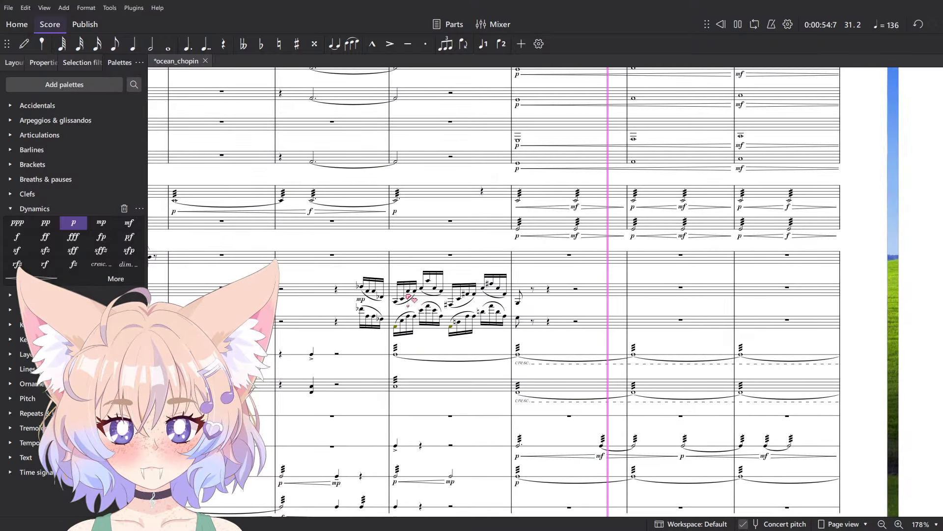
- Add a diminuendo hairpin to the marimba in measure 30, ending on pp at the first note of measure 31
key(space)
click(408, 297)
key(shift+.)
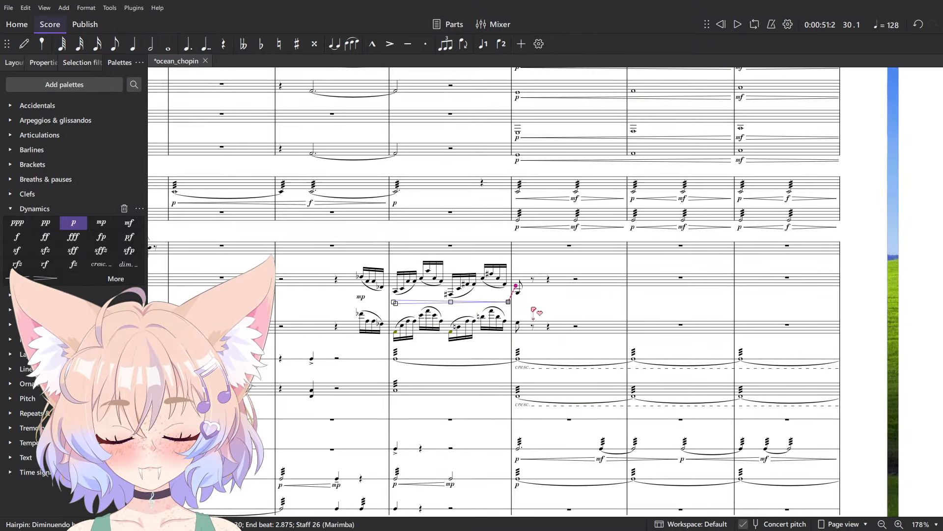
key(Escape)
click(517, 295)
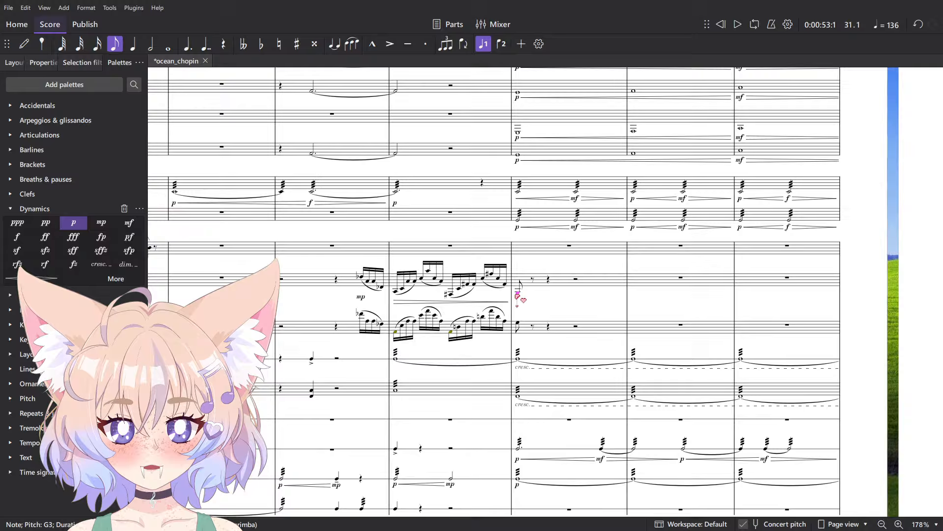
click(51, 222)
- Change Timpani 1's p dynamic in measure 30 to pp and play back the measure
click(362, 185)
key(space)
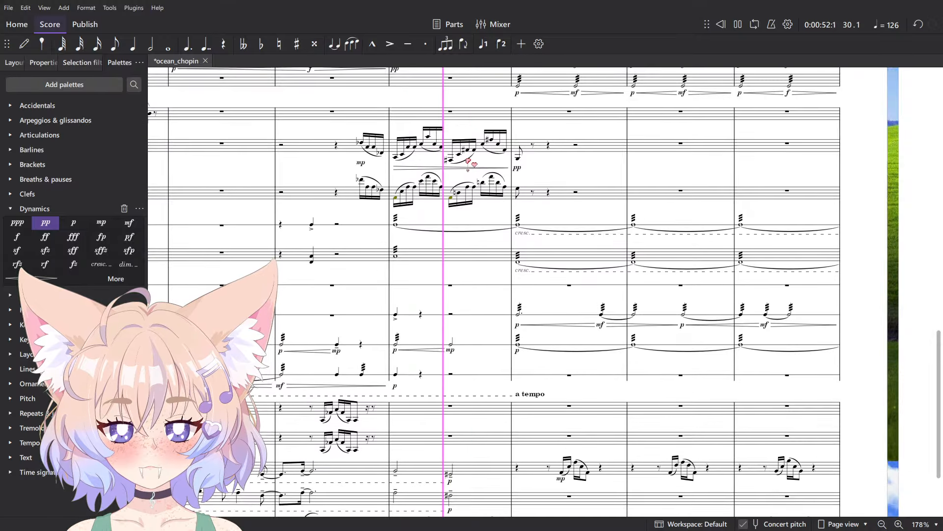
scroll(468, 164, down, 2)
key(space)
- Change the thunder sheet's p in measure 30 to pp and delete its crescendo hairpin and mp
click(449, 262)
scroll(389, 265, up, 4)
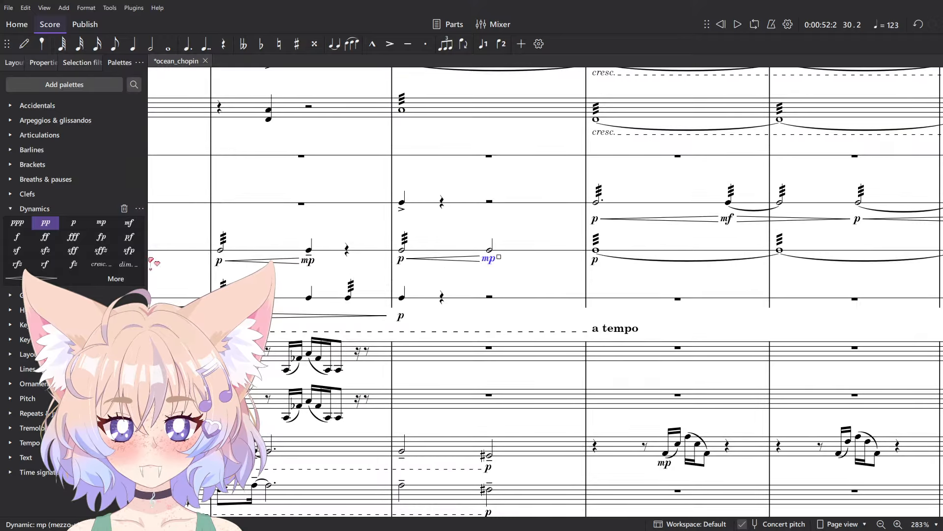
click(400, 258)
click(489, 261)
key(Delete)
click(438, 257)
key(Delete)
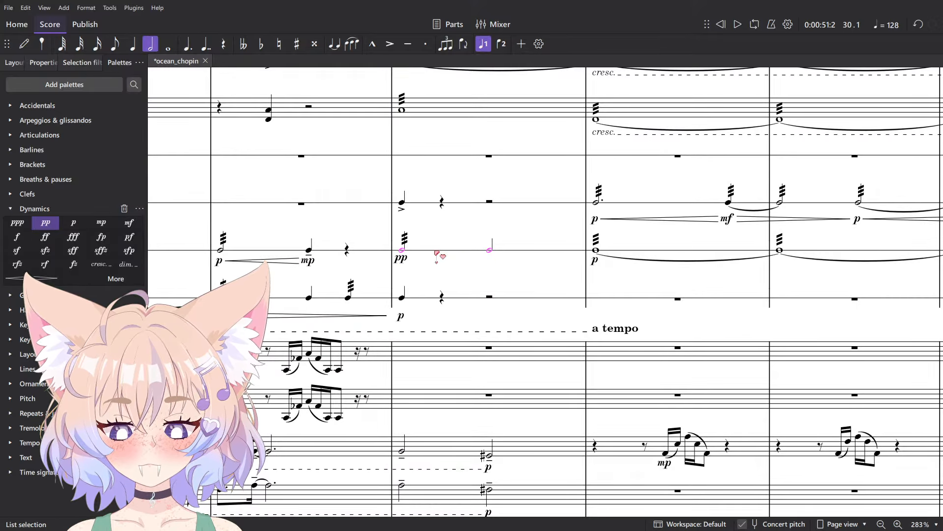
- Play back from measure 30 and follow the percussion, string and brass parts to check their balance
click(446, 245)
key(space)
scroll(451, 234, down, 3)
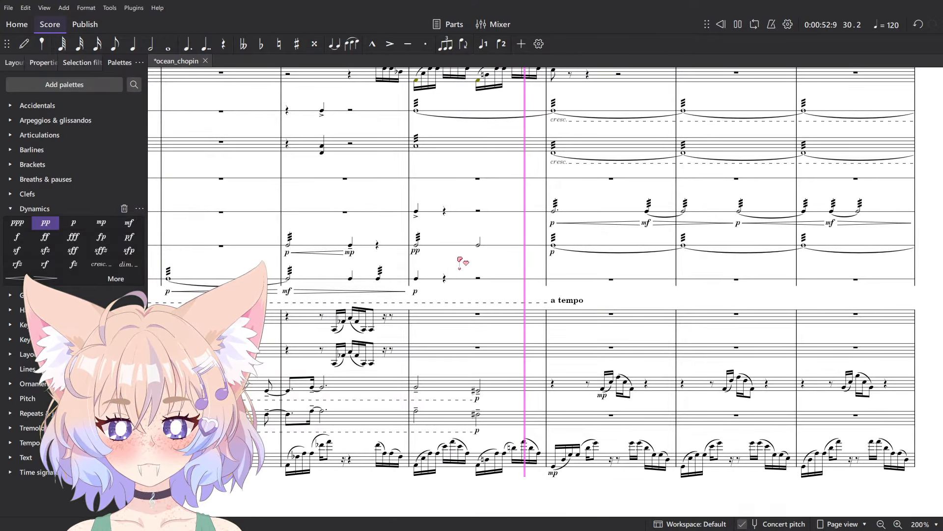
key(space)
scroll(480, 385, down, 3)
click(507, 378)
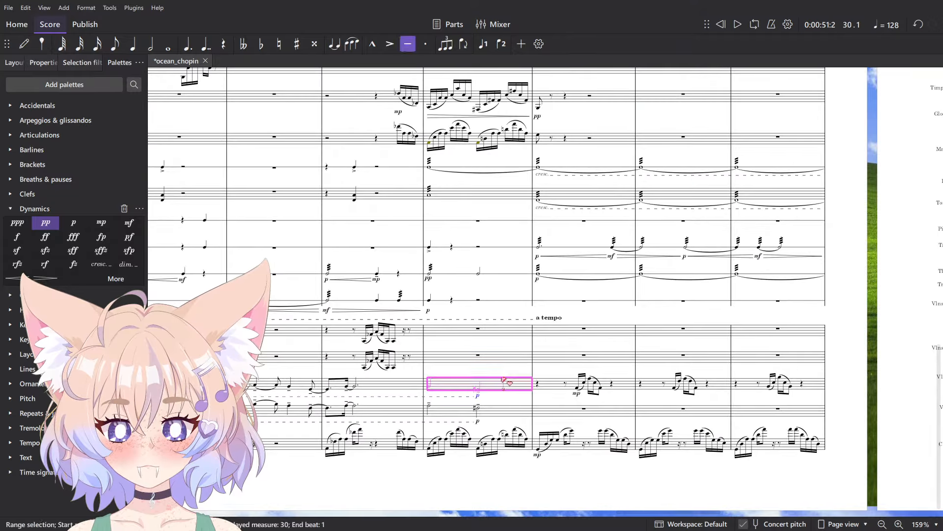
key(space)
scroll(507, 377, up, 5)
scroll(506, 378, up, 5)
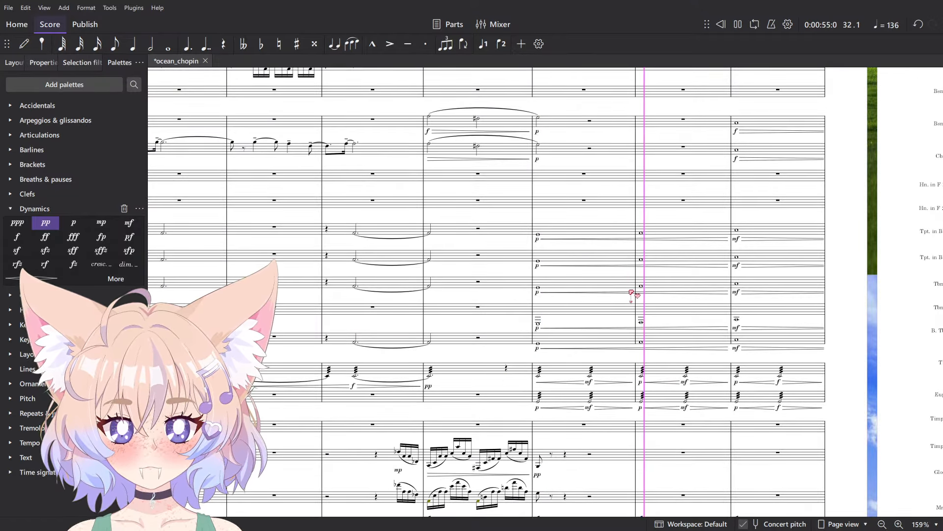
key(space)
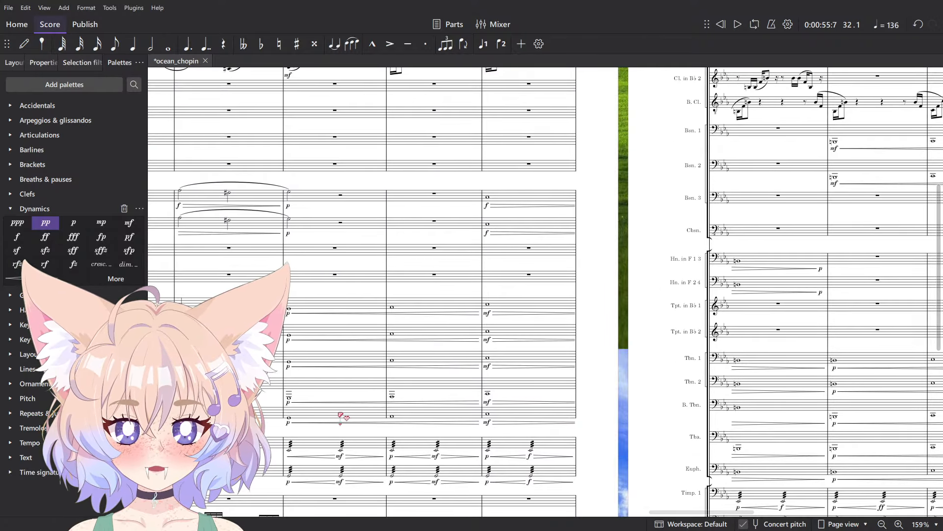
- Copy Trombone 1's measures 31 to 34, including dynamics and hairpins, into the Bassoon 1 staff
click(347, 386)
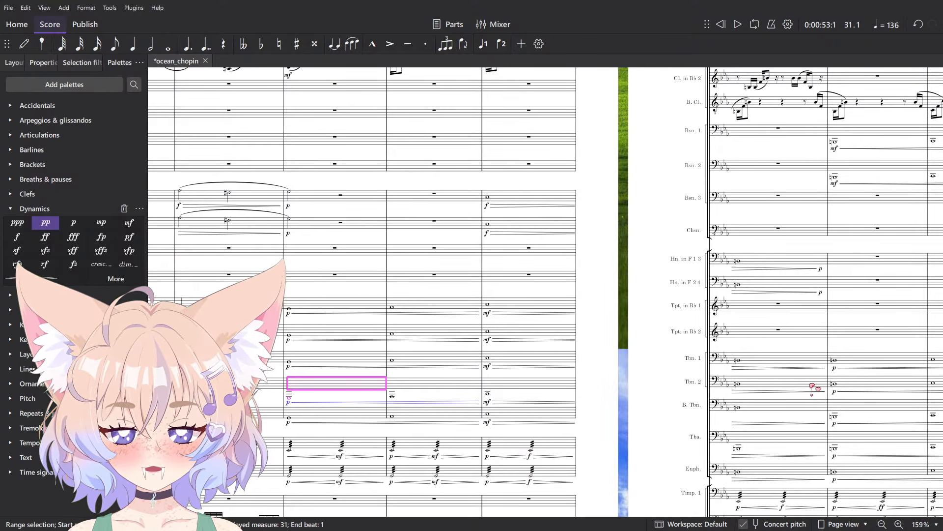
click(789, 356)
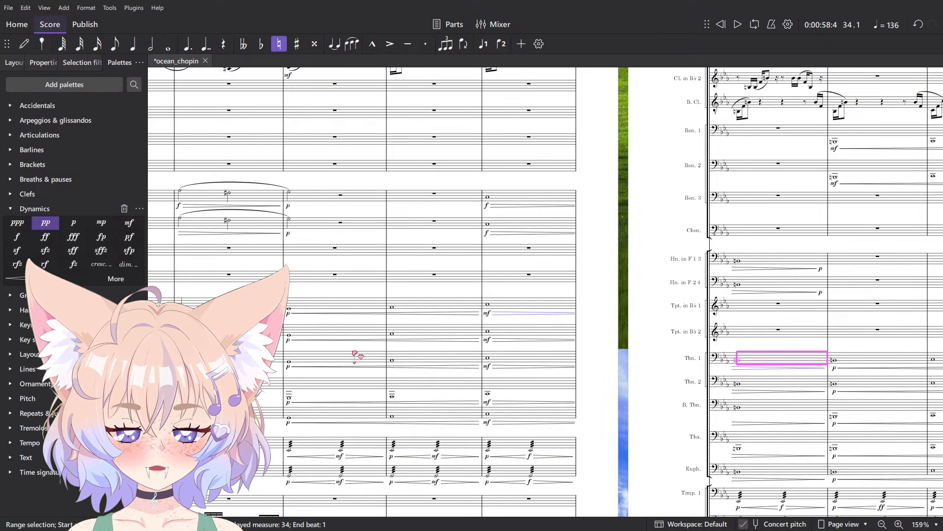
shift+click(327, 304)
drag(352, 310, 366, 385)
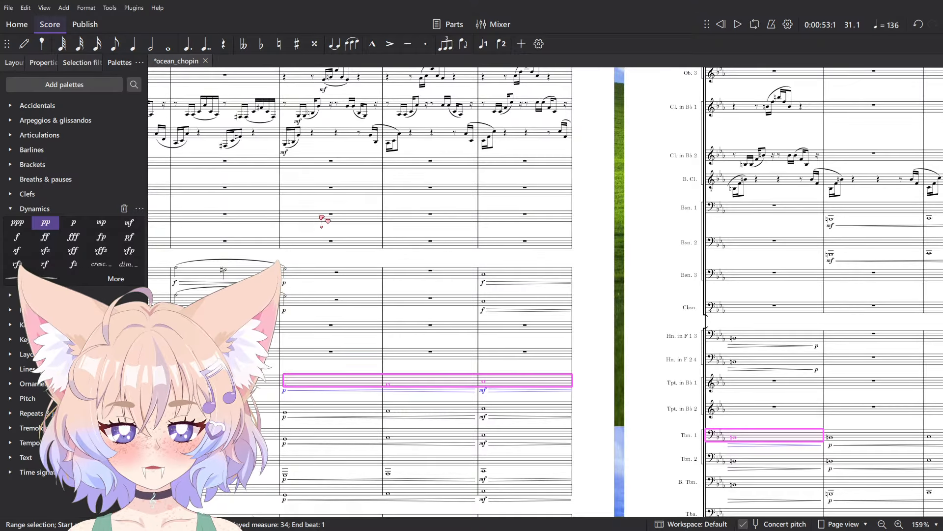
click(307, 164)
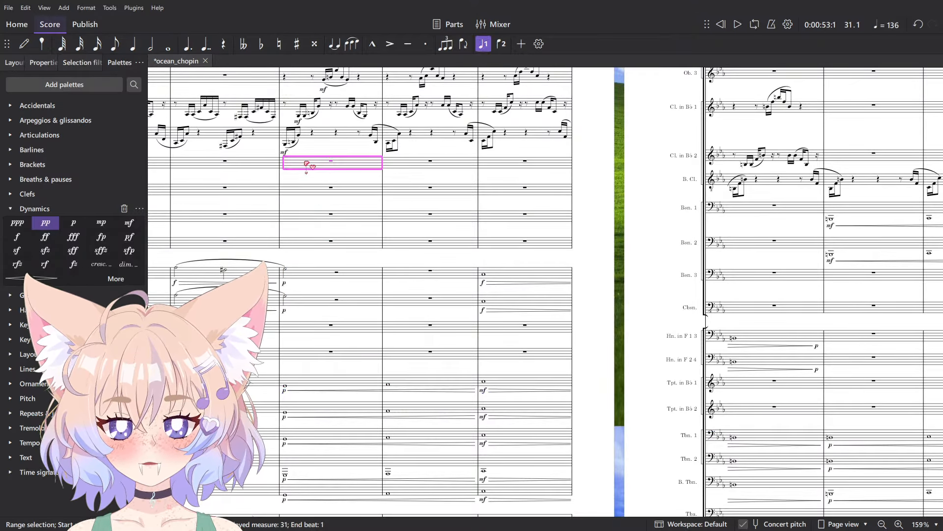
key(ctrl+shift+Right)
key(ctrl+shift+Right)
key(ctrl+shift+Right)
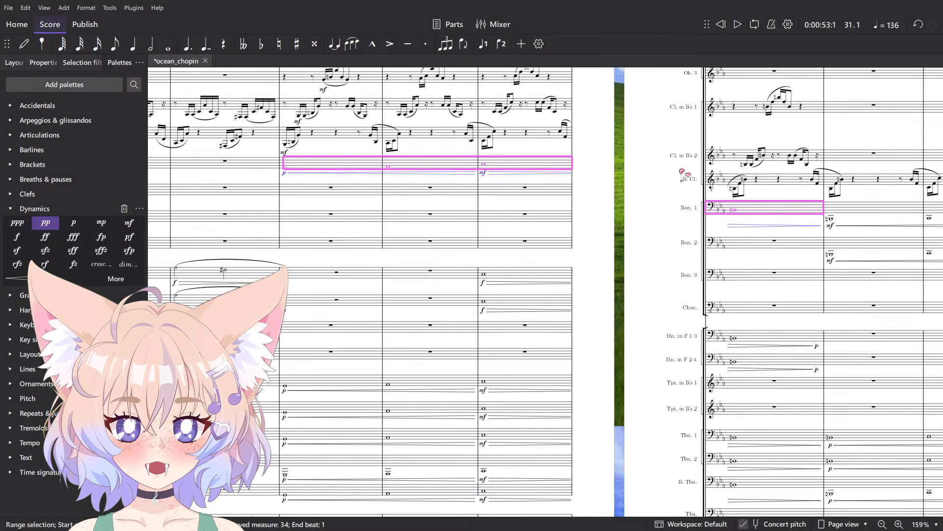
- Paste the copied Trombone 1 passage into Bassoon 2 from measure 31
scroll(652, 206, up, 3)
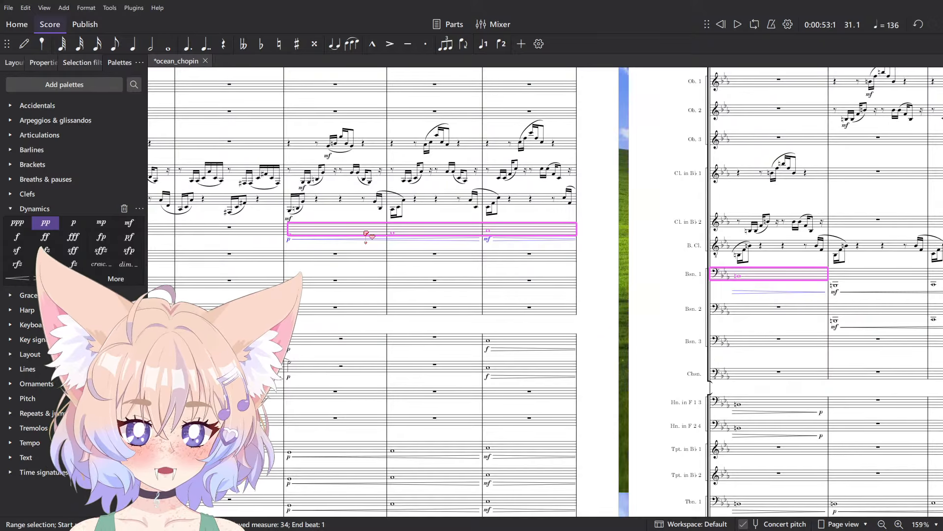
key(space)
click(324, 256)
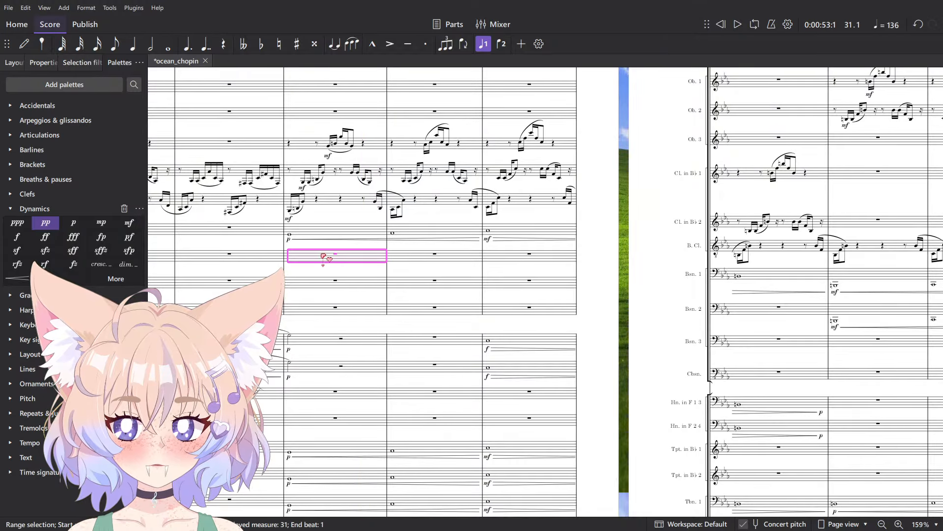
key(ctrl+v)
- Change the mf dynamics of Bassoons 1 and 2 in measure 35 to p and start playback
drag(843, 331, 641, 340)
scroll(641, 340, up, 5)
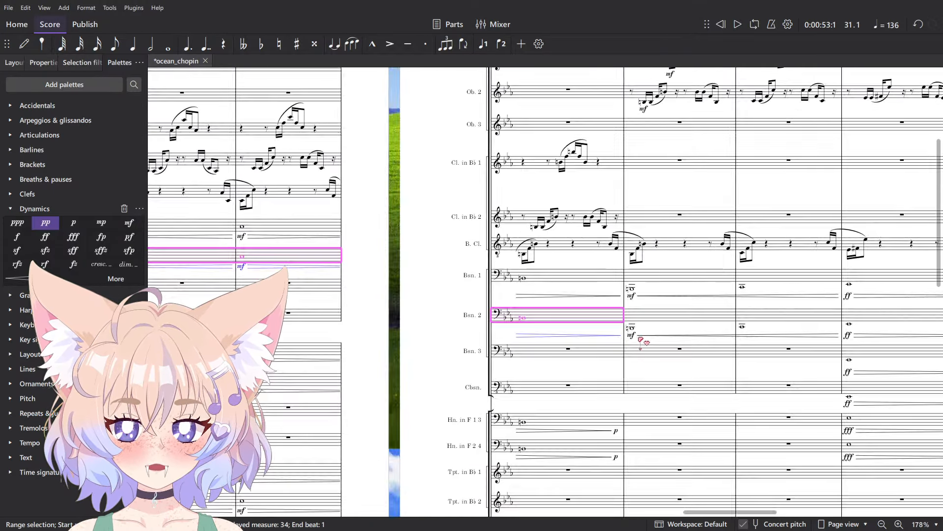
click(627, 334)
ctrl+click(628, 271)
click(73, 222)
scroll(485, 264, down, 5)
key(space)
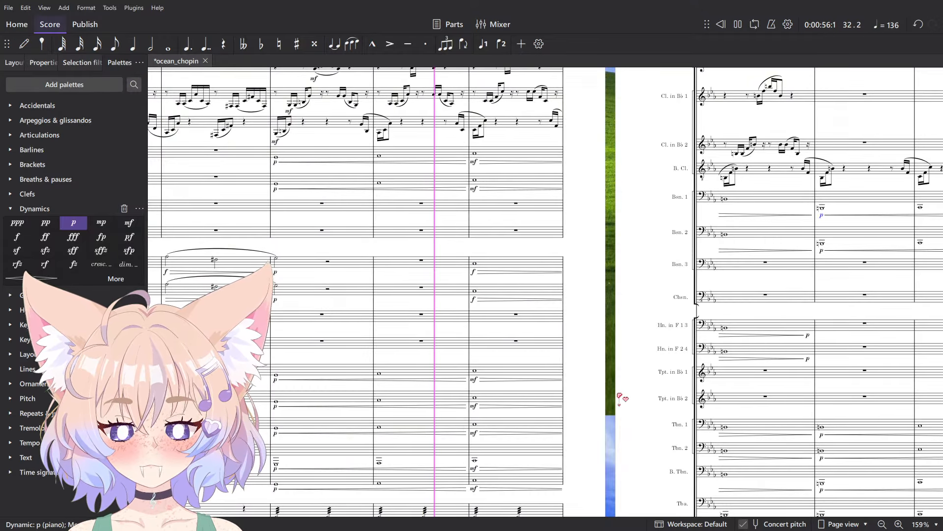
- Change the horns' f dynamics in measure 33 to mf and play back the passage into measure 35
scroll(524, 202, down, 8)
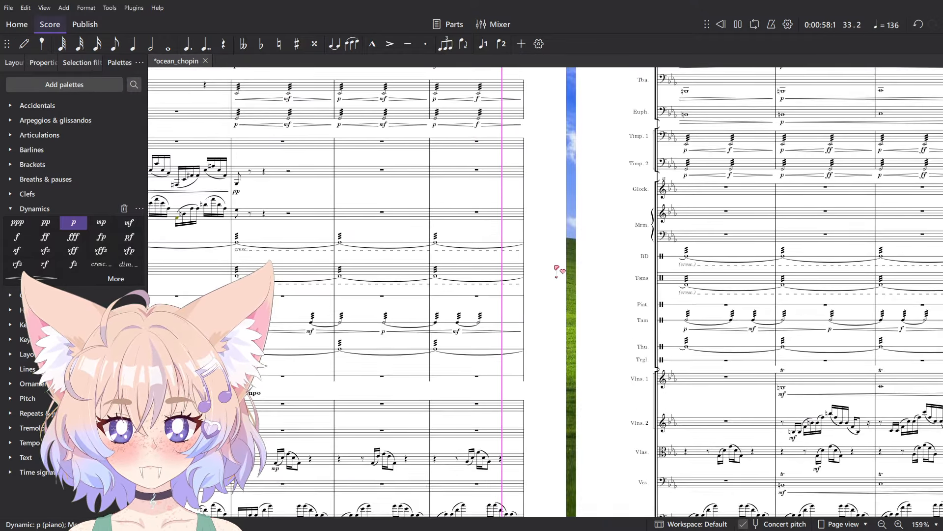
scroll(491, 147, up, 13)
scroll(413, 345, up, 2)
key(space)
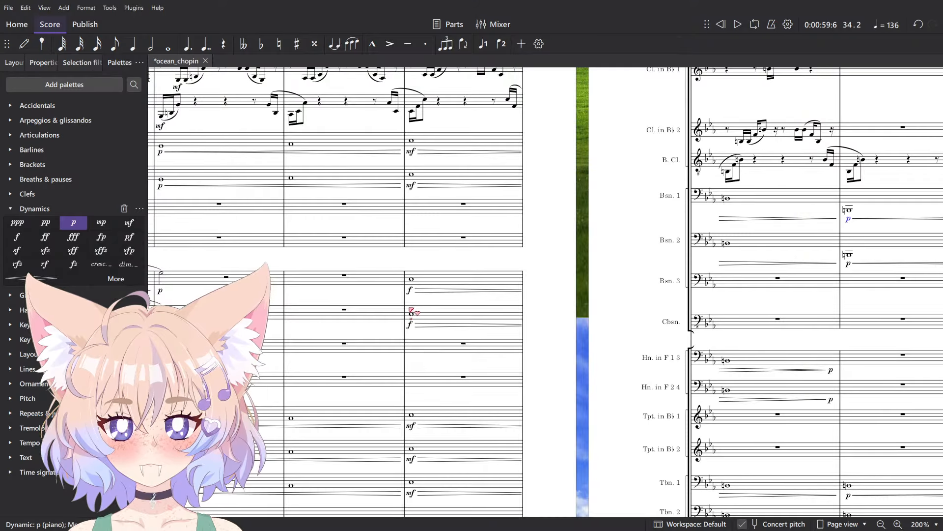
click(409, 324)
key(space)
scroll(613, 298, down, 2)
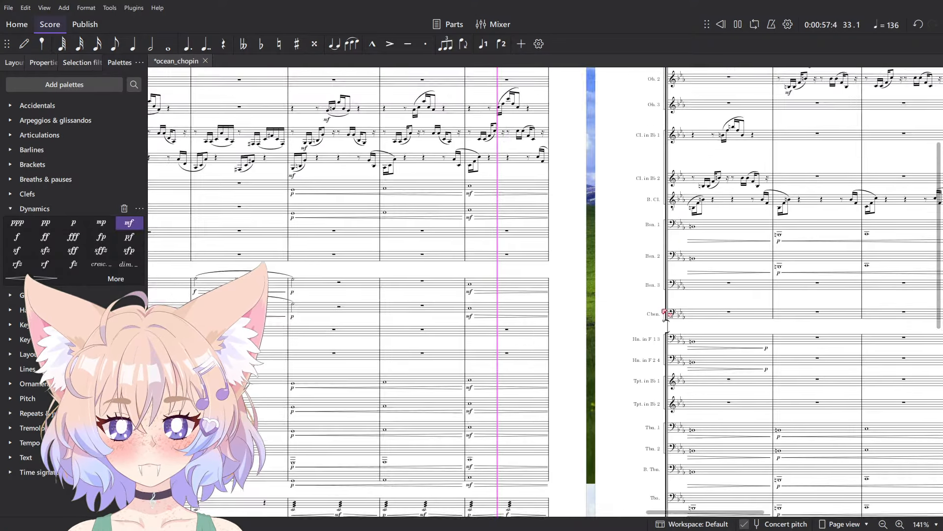
drag(624, 314, 506, 274)
drag(569, 308, 476, 264)
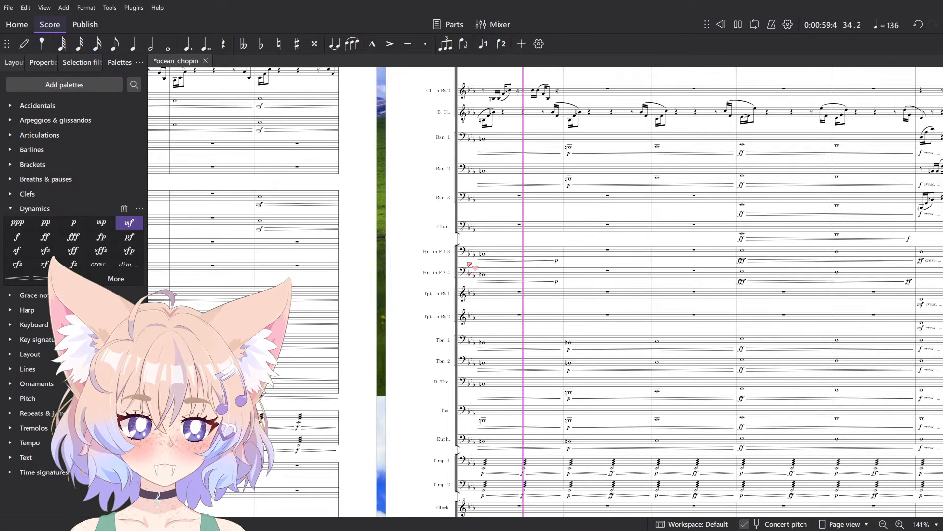
key(space)
- Change the mf dynamics of Flute 1, alto flute, both clarinets and bass clarinet in measure 31 to p
scroll(473, 270, up, 5)
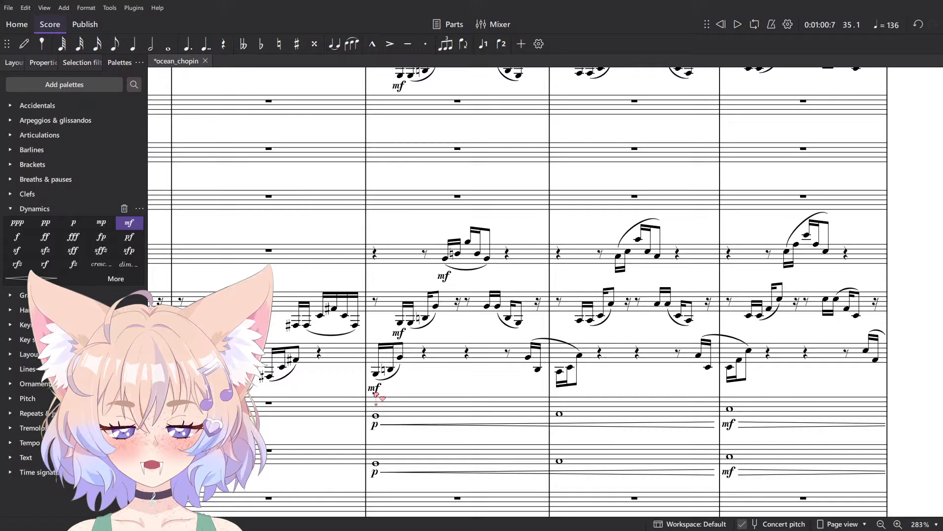
click(375, 391)
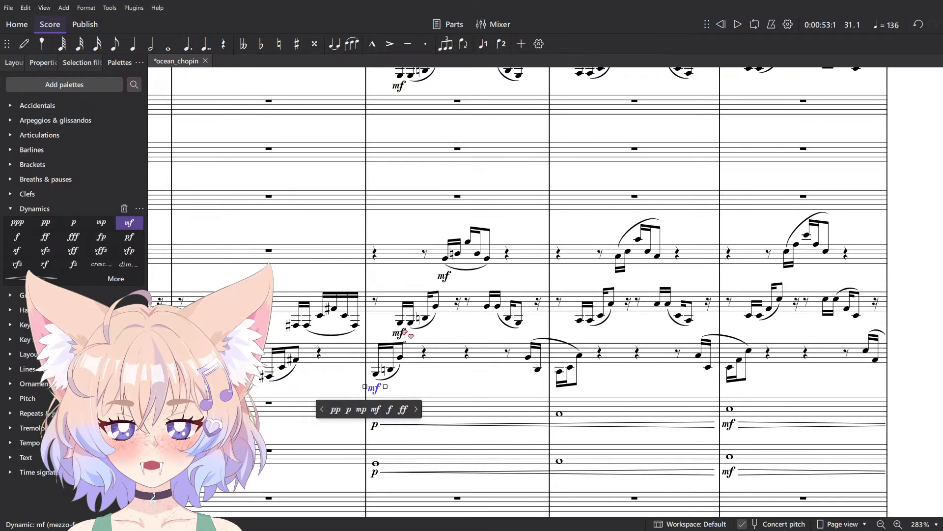
ctrl+click(399, 333)
ctrl+click(444, 276)
scroll(398, 229, up, 3)
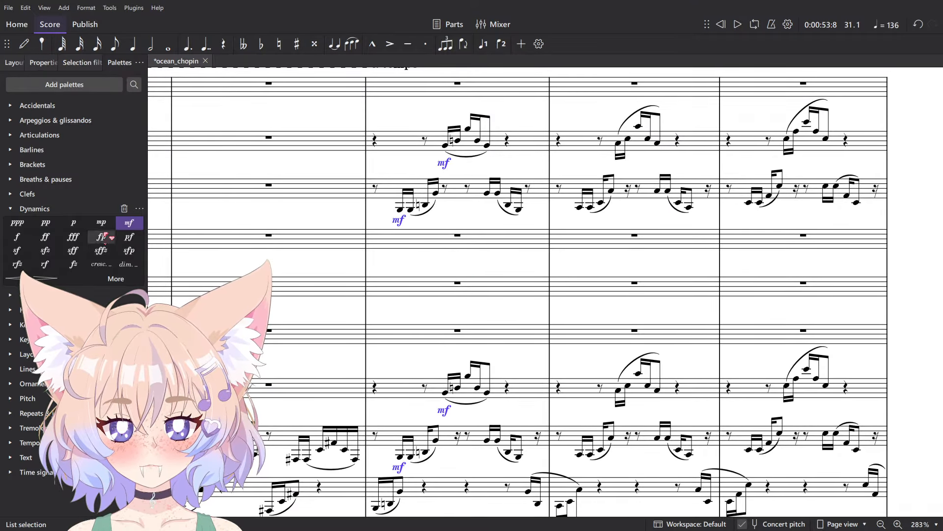
click(74, 223)
- Play back from measure 30 to hear the balance of the woodwinds, brass and strings
click(321, 172)
key(Escape)
scroll(321, 172, down, 4)
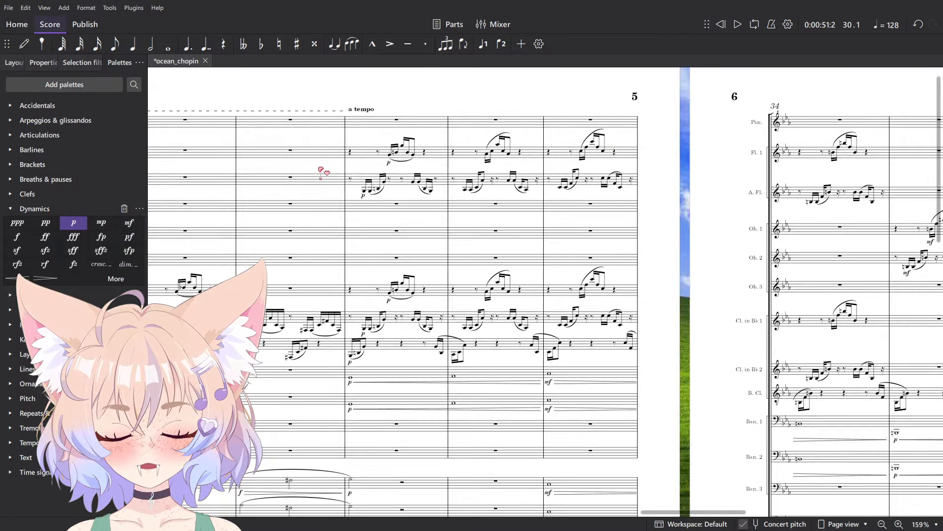
key(space)
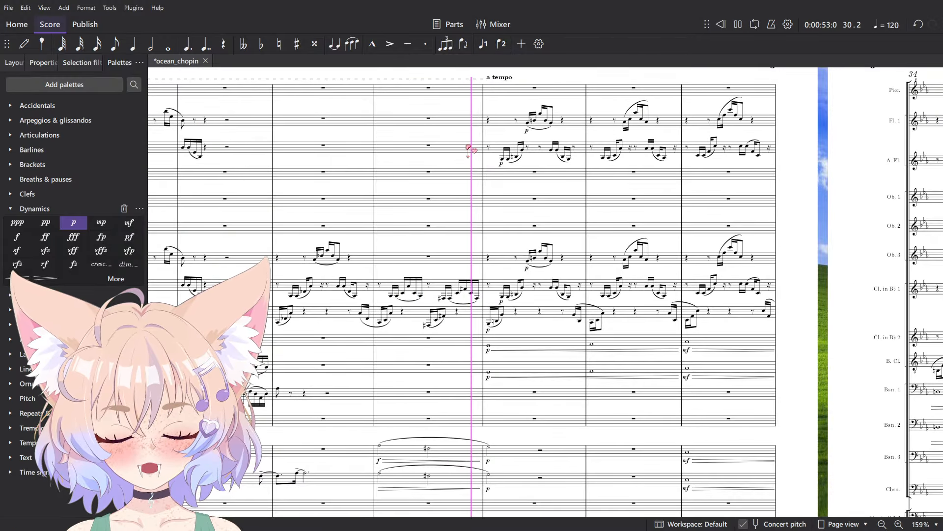
scroll(552, 211, down, 6)
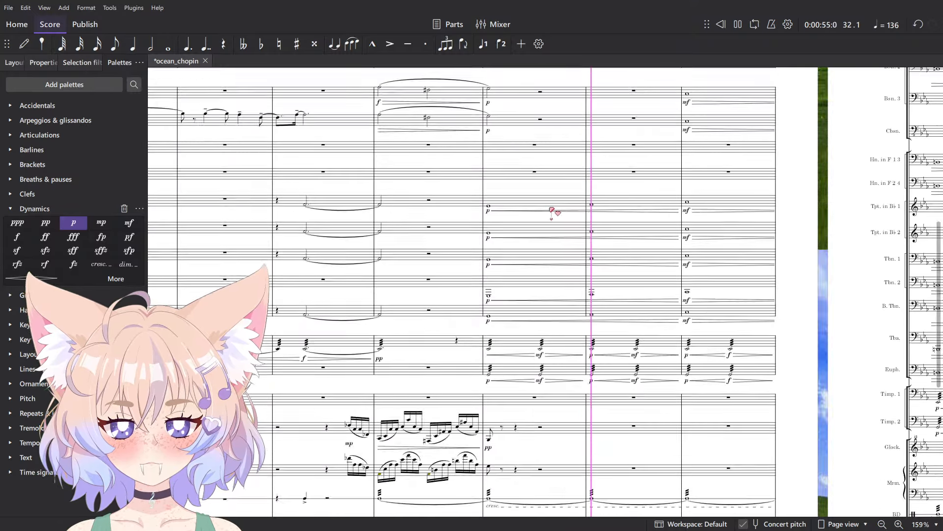
scroll(379, 452, up, 7)
key(space)
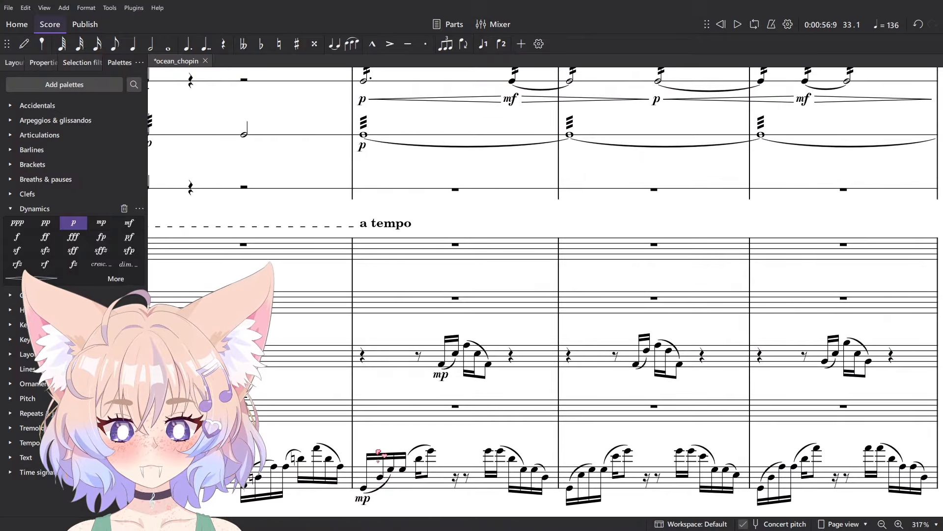
- Change the violas' mp dynamic in measure 31 to p and play back up to measure 35
scroll(379, 451, down, 2)
click(441, 329)
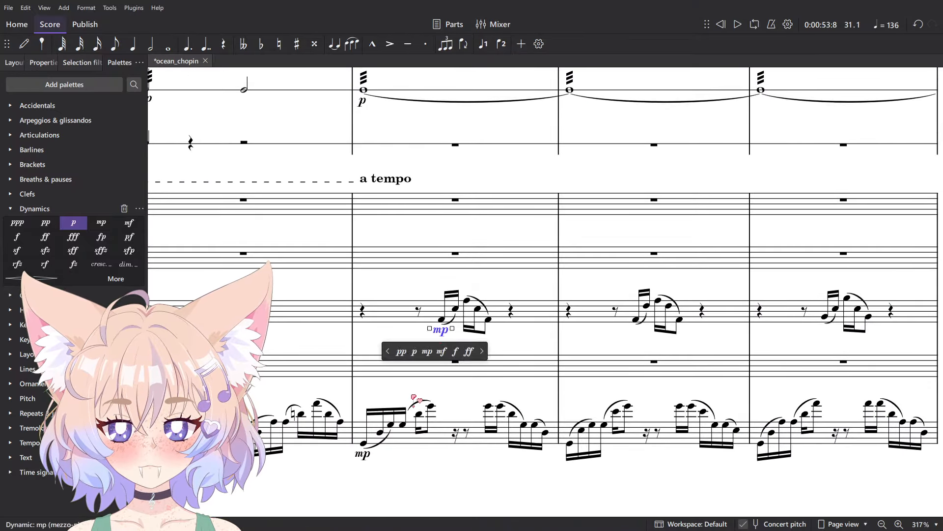
click(74, 225)
scroll(400, 205, down, 7)
key(space)
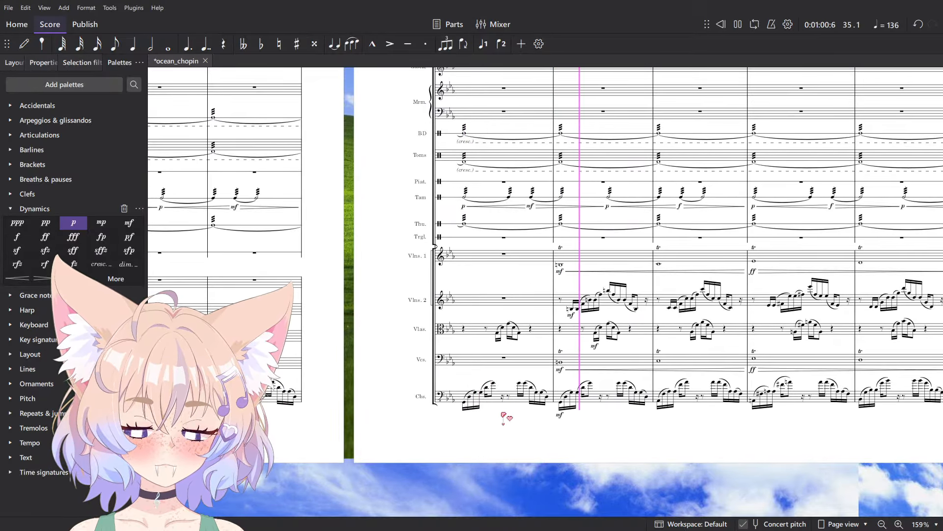
key(space)
- Listen to the passage from measure 35, checking the dynamics of the bassoons, horns and low brass
scroll(442, 393, up, 5)
scroll(421, 389, down, 7)
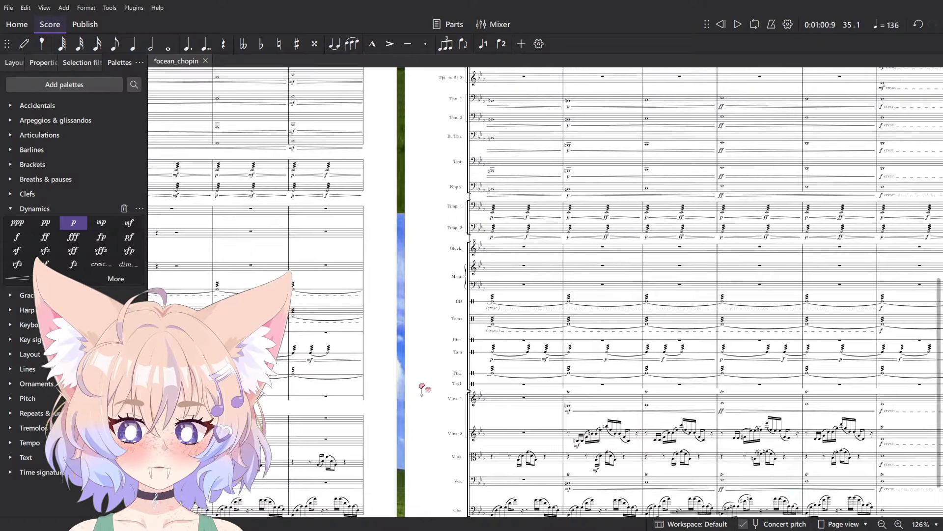
scroll(421, 388, up, 5)
scroll(563, 196, up, 3)
key(space)
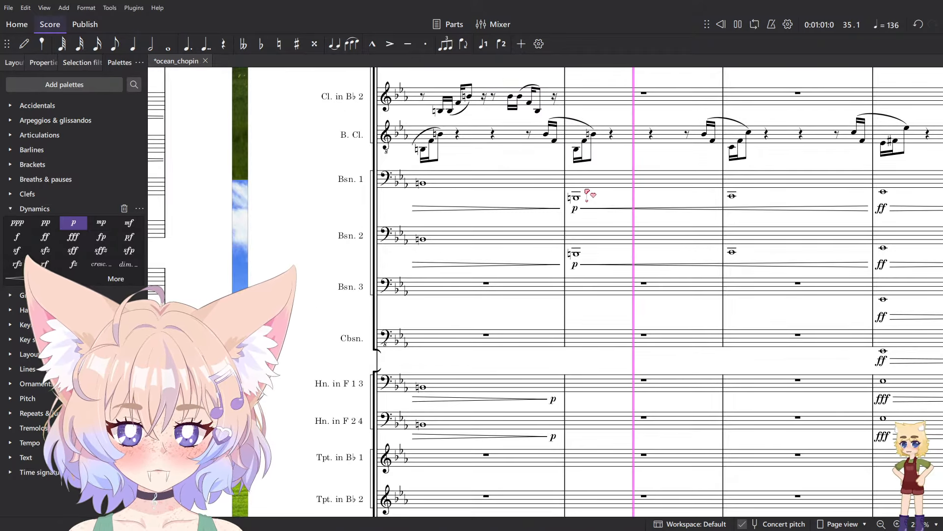
click(587, 192)
scroll(486, 339, down, 5)
scroll(487, 339, right, 3)
click(492, 334)
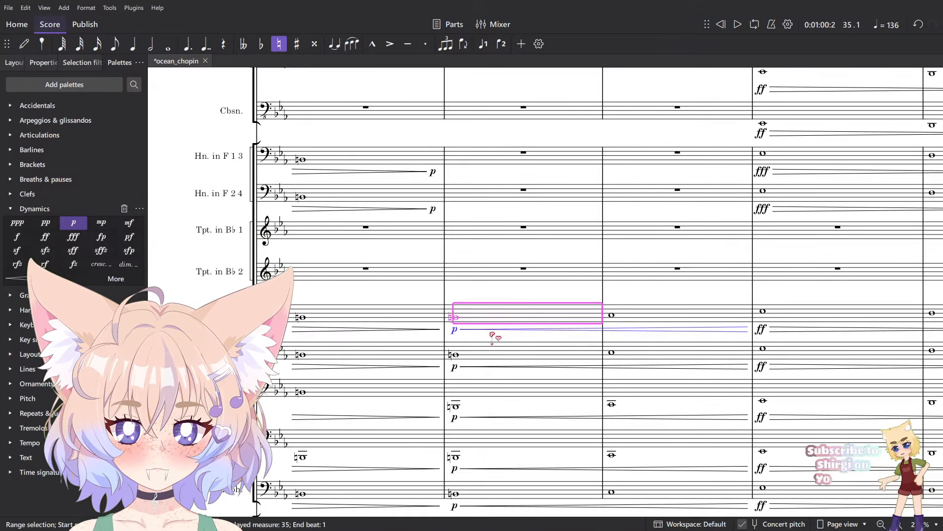
- Set the dynamics of Violins 1 and the cellos to p in measure 35 and f in measure 37
scroll(491, 335, down, 10)
click(454, 332)
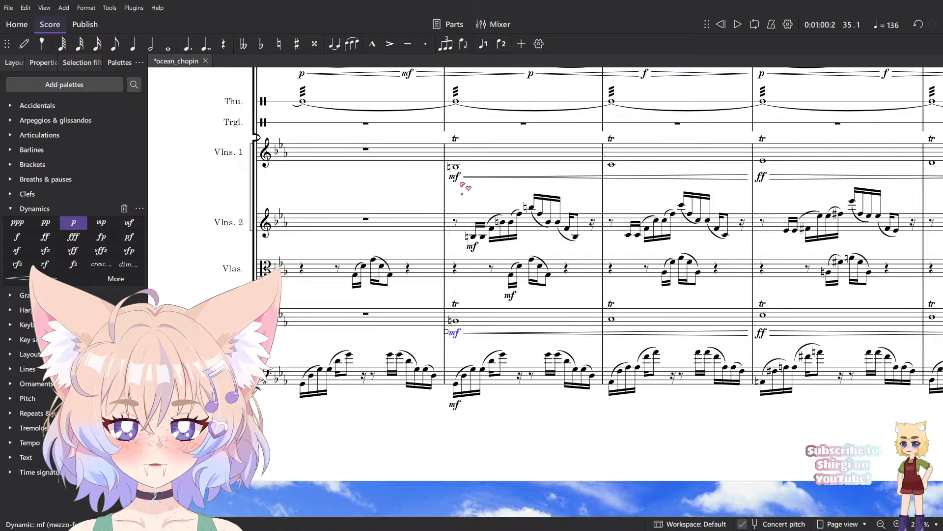
click(73, 223)
click(760, 333)
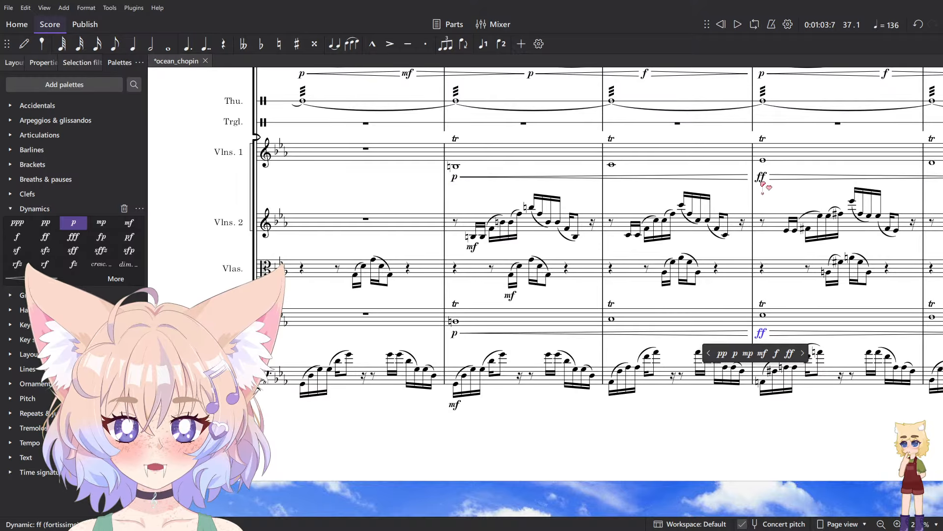
ctrl+click(761, 177)
click(18, 237)
- Play back from measure 31 to hear how the timpani and percussion rolls balance with the brass
scroll(815, 186, down, 3)
scroll(821, 186, up, 3)
drag(816, 187, 692, 320)
drag(360, 351, 824, 341)
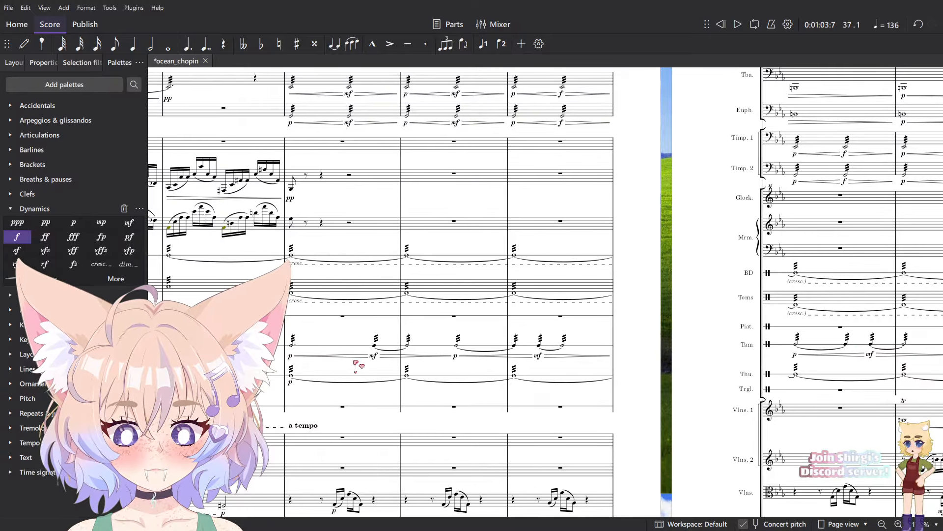
click(343, 348)
key(space)
click(384, 364)
scroll(376, 363, up, 7)
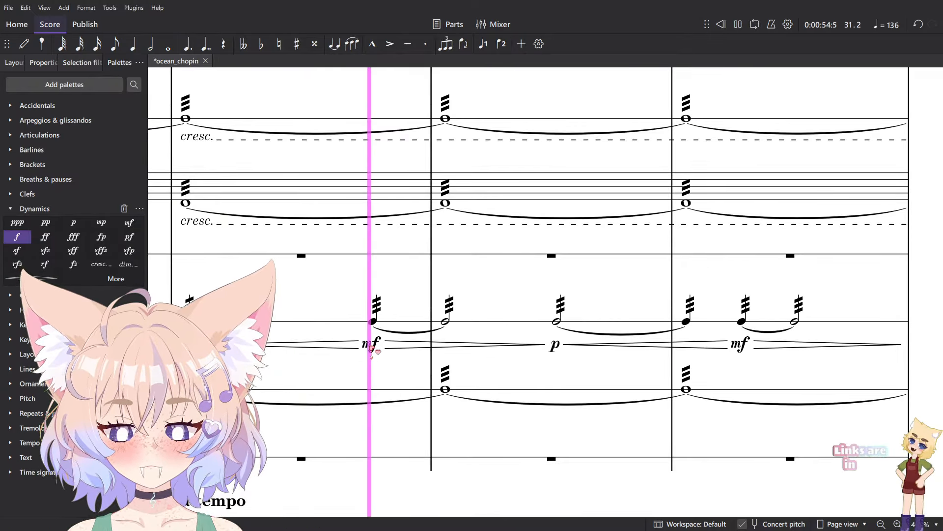
scroll(372, 347, down, 6)
scroll(446, 342, down, 5)
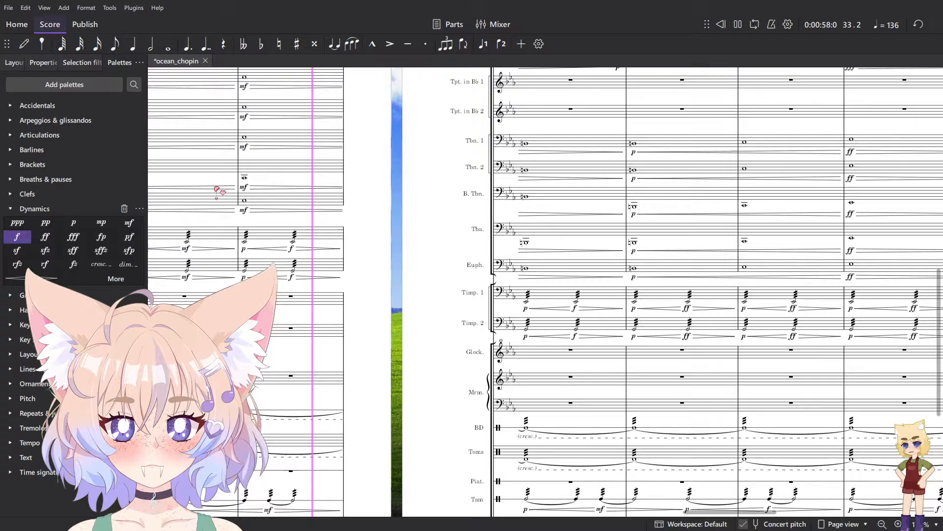
scroll(216, 191, up, 1)
drag(233, 252, 562, 276)
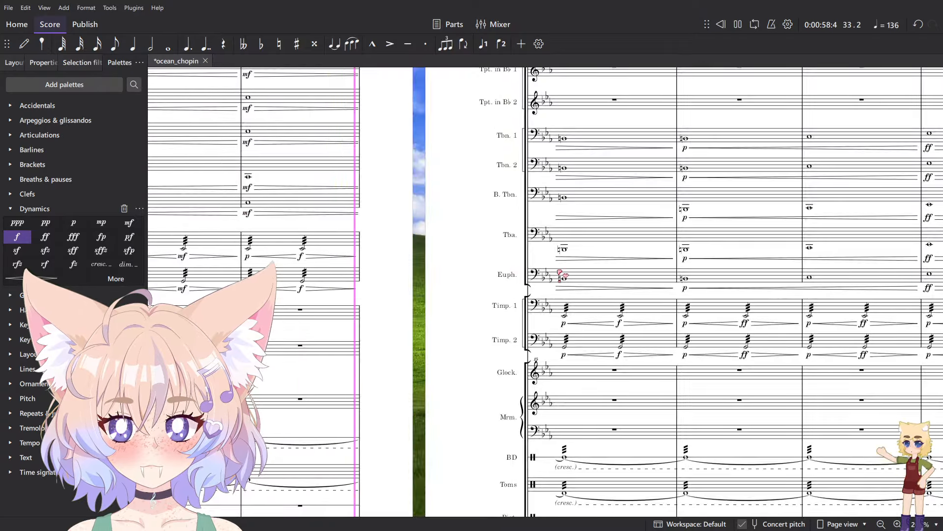
key(space)
- Change the opening p dynamics of Timpani 1 and 2 in measures 31 to 33 to pp
scroll(389, 280, up, 4)
click(397, 280)
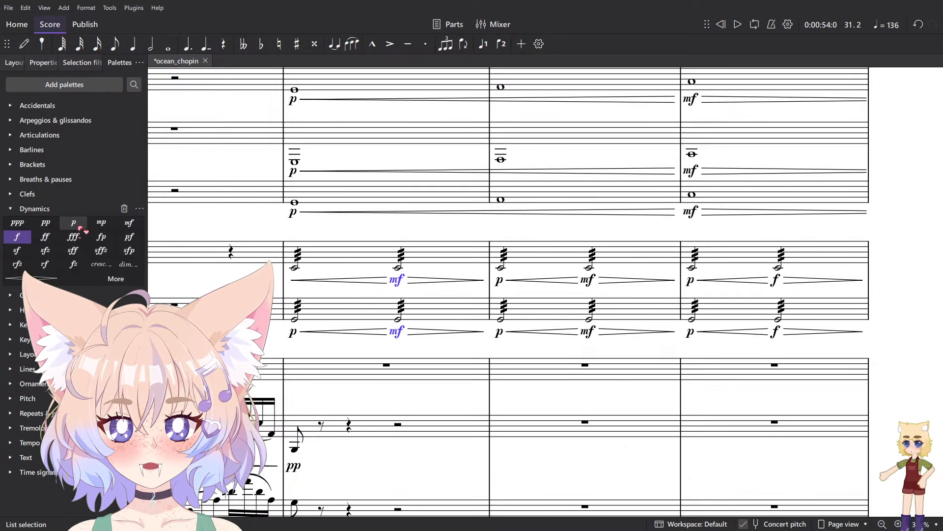
click(295, 268)
click(49, 225)
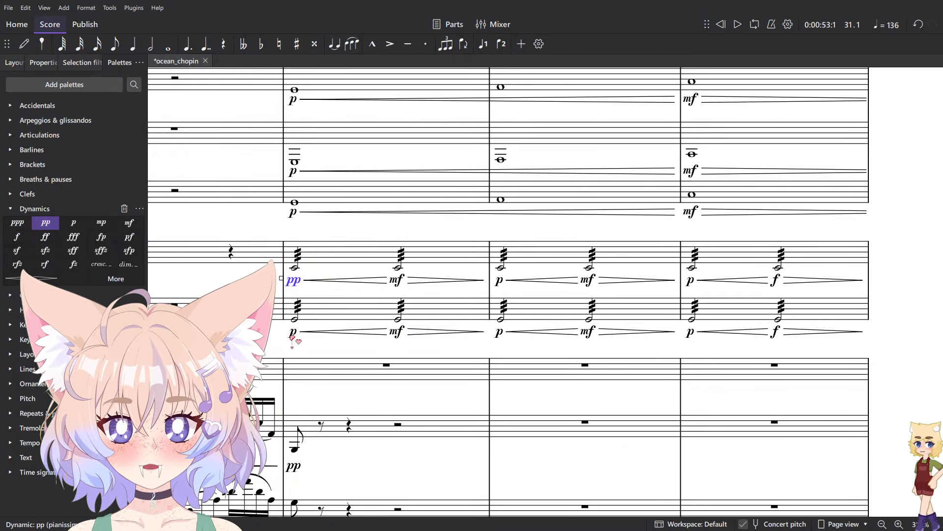
click(293, 332)
click(45, 223)
click(499, 280)
ctrl+click(500, 331)
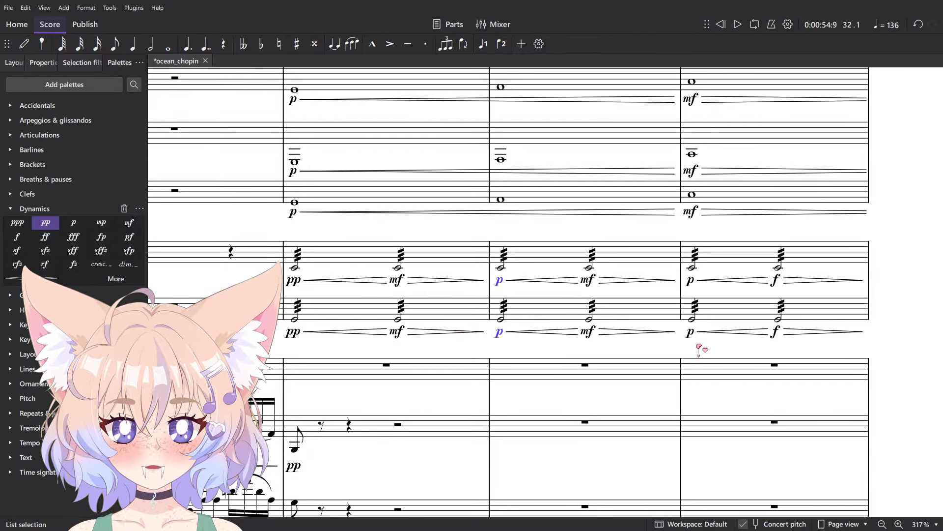
- Change the mid-measure mf dynamics of both timpani in measures 31 and 32 to p
click(398, 280)
ctrl+click(398, 331)
click(73, 222)
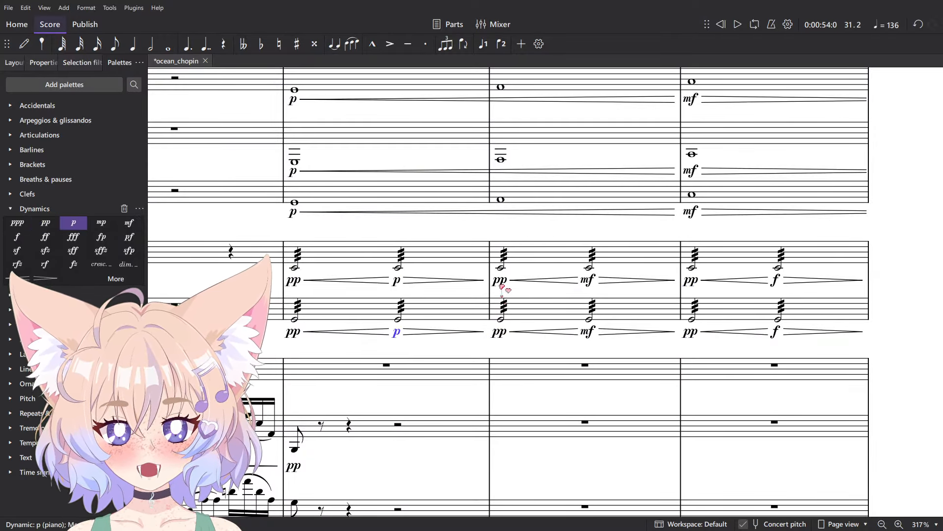
click(588, 280)
click(74, 224)
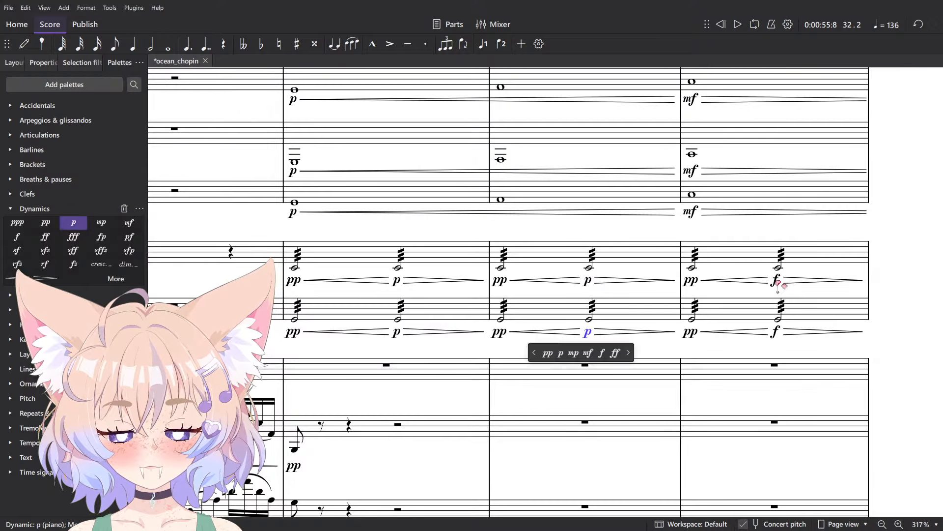
- Change the mid-measure f dynamics of both timpani in measure 33 to mp and play back the passage
click(776, 280)
ctrl+click(775, 332)
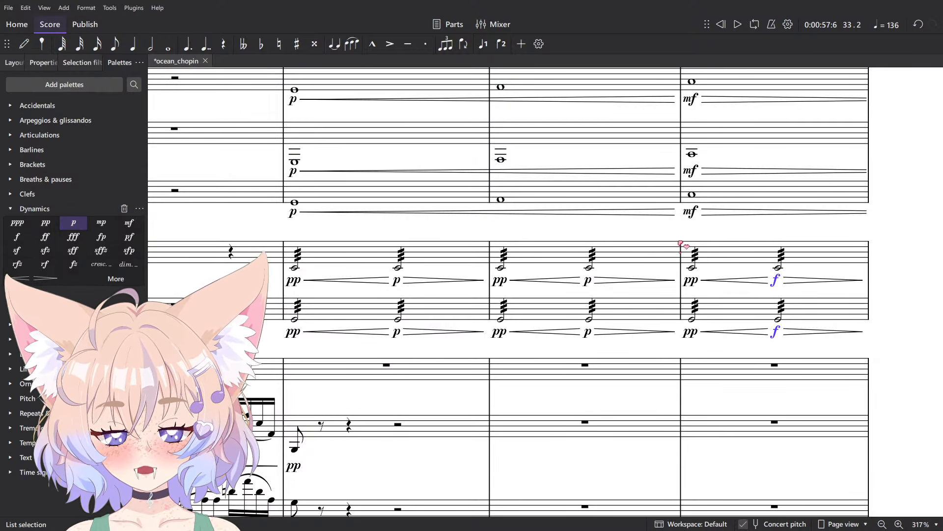
key(space)
drag(848, 235, 634, 226)
key(space)
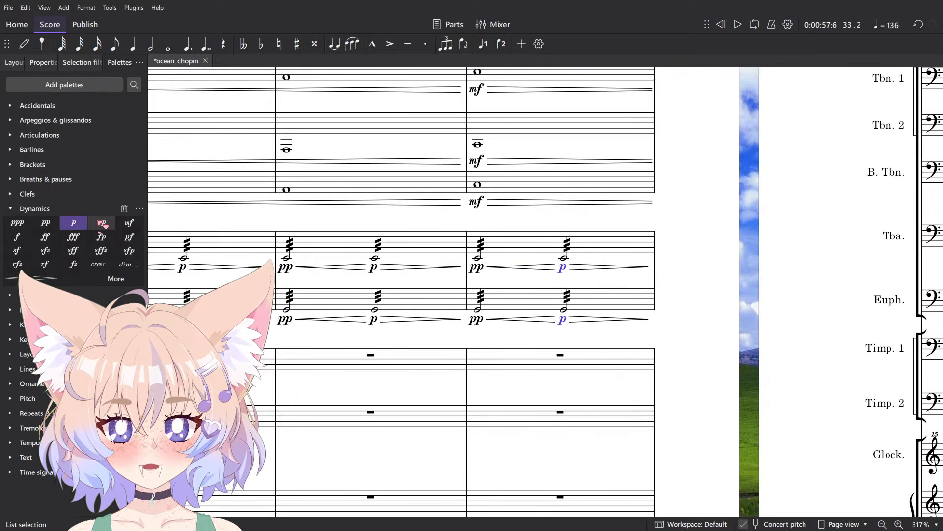
click(374, 266)
ctrl+click(374, 319)
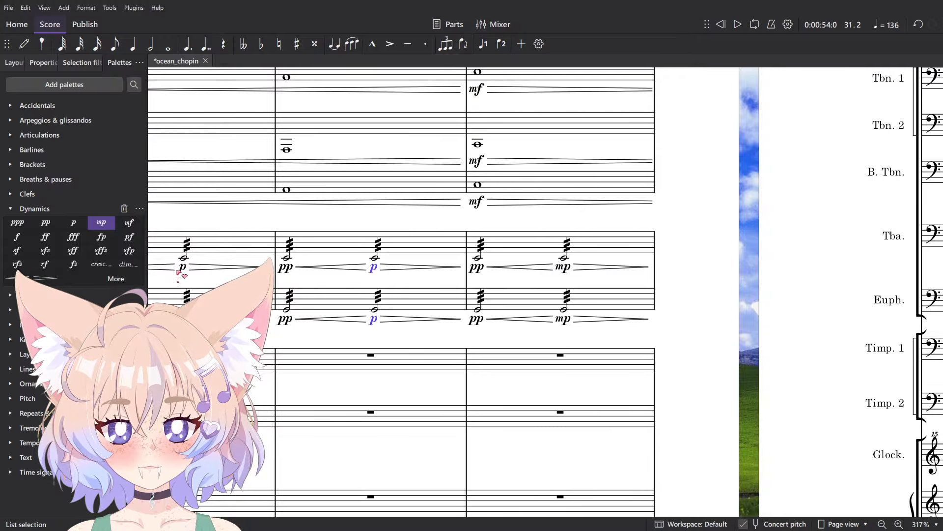
key(space)
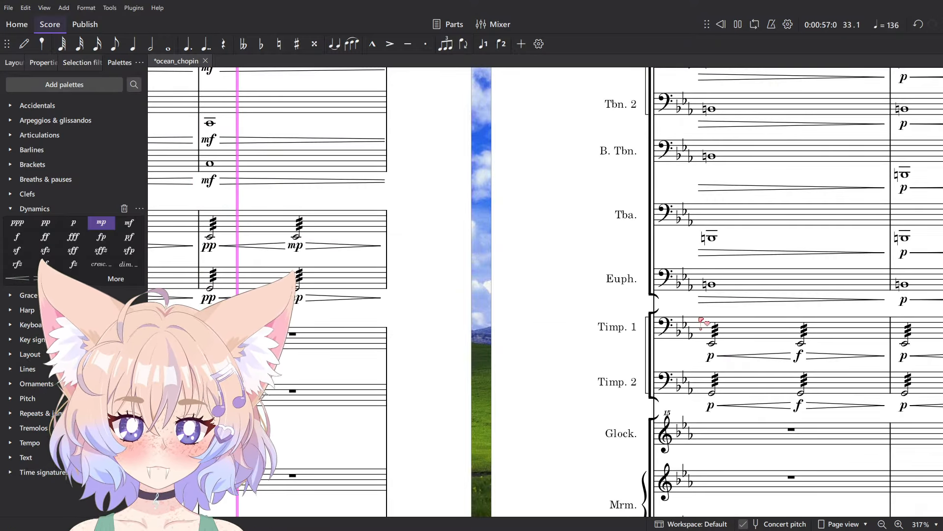
- Set Timpani 1 and 2 in measure 34 to pp at the start and mp mid-measure
click(559, 343)
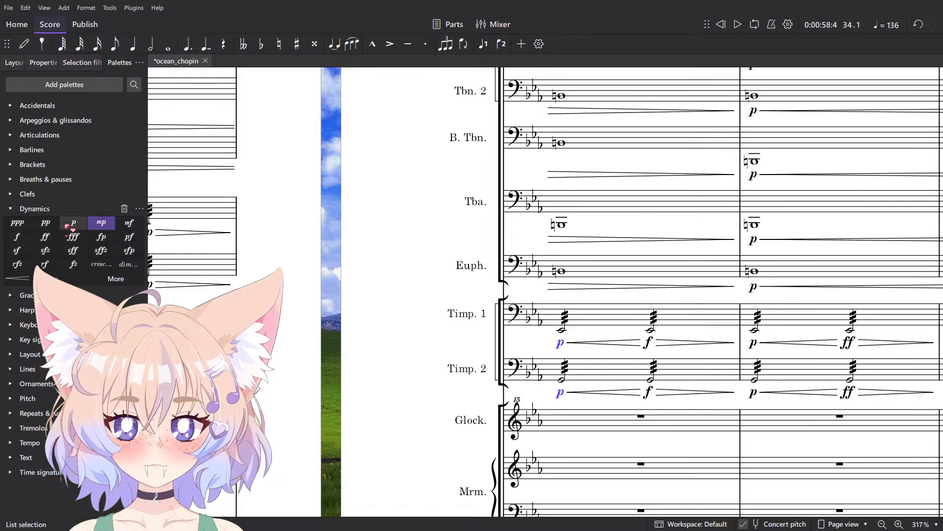
click(45, 223)
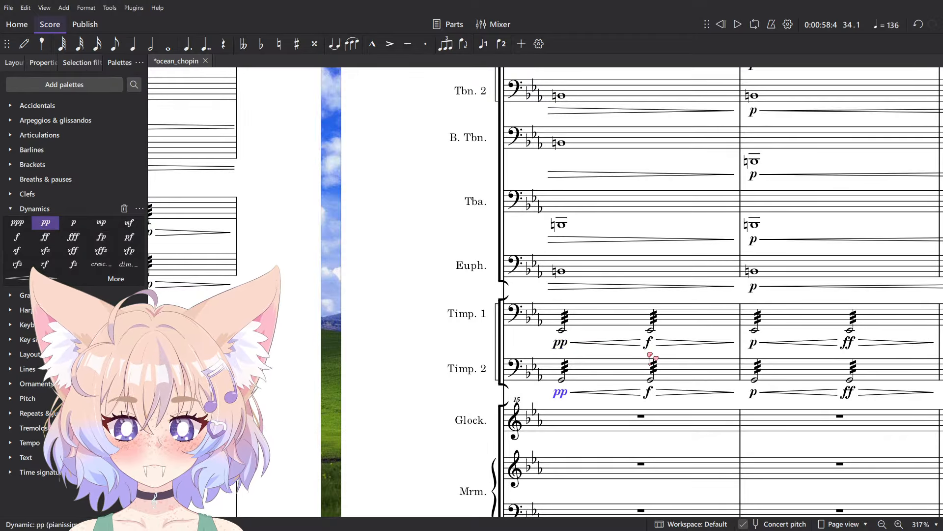
click(108, 225)
- Set Timpani 1 and 2 in measure 35 to pp at the start and mf mid-measure
click(753, 342)
ctrl+click(753, 392)
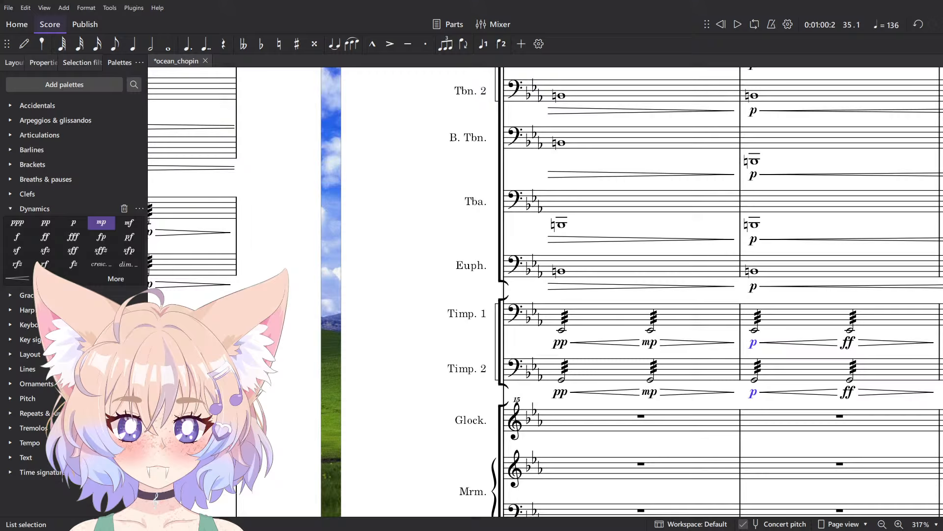
click(51, 223)
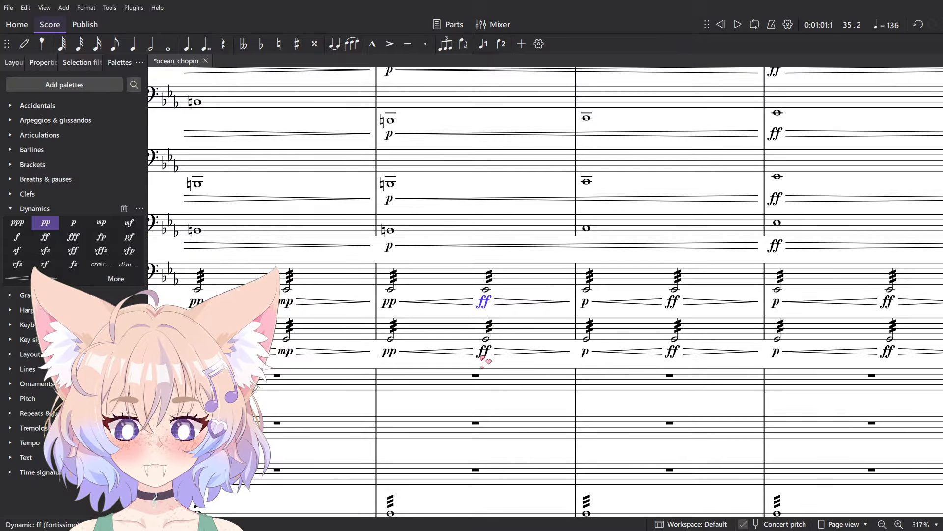
key(Return)
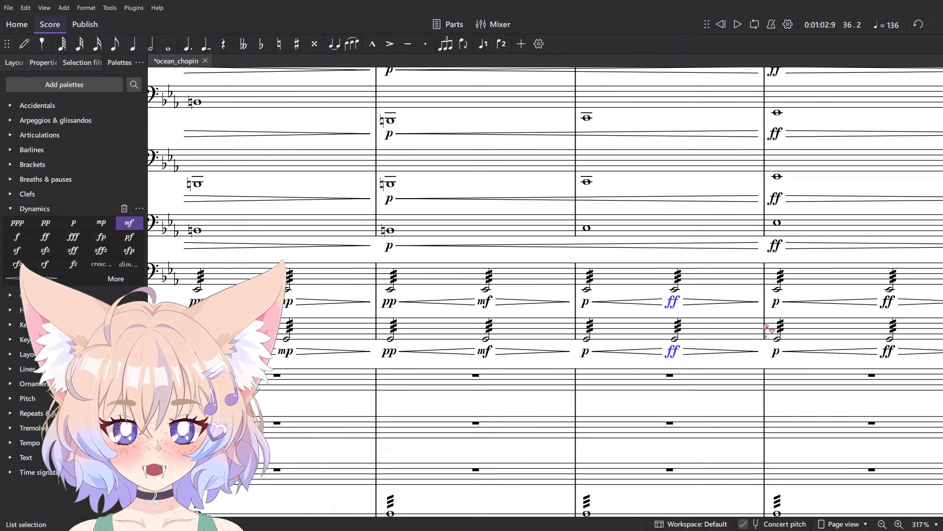
- Change both timpani's ff dynamics in measures 36 and 37 to mf and play back from measure 35
drag(715, 325, 537, 327)
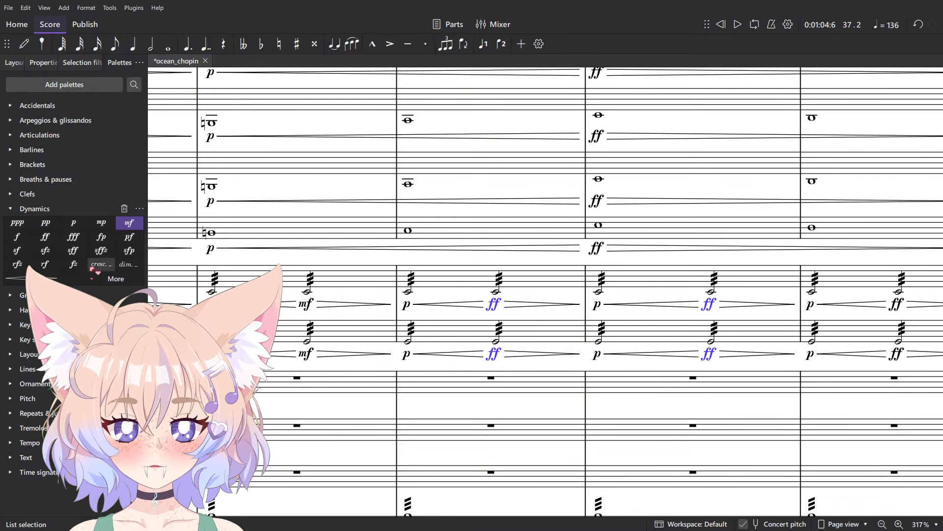
click(137, 223)
drag(528, 237, 692, 237)
click(451, 281)
key(space)
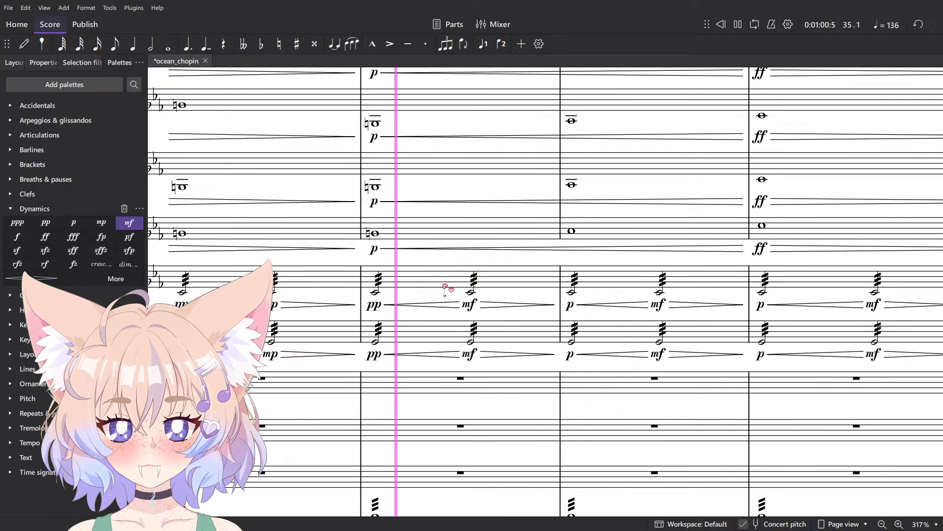
scroll(565, 334, down, 5)
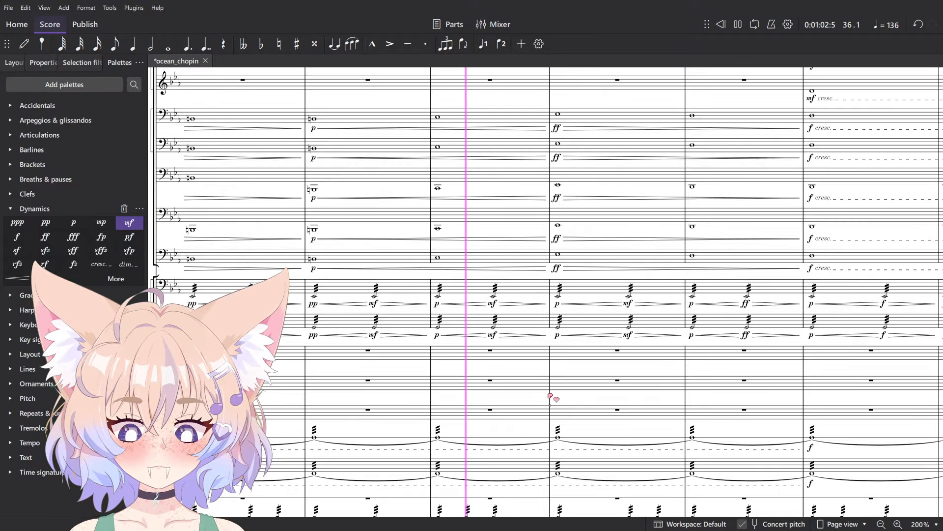
scroll(530, 305, up, 5)
key(space)
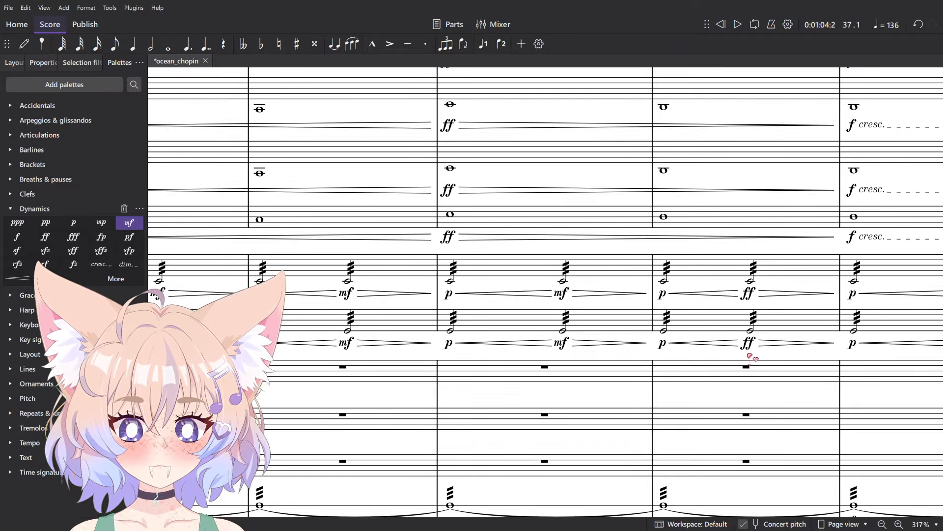
- Change both timpani's ff dynamics in measure 38 to mf and replay the surrounding measures
scroll(491, 202, down, 8)
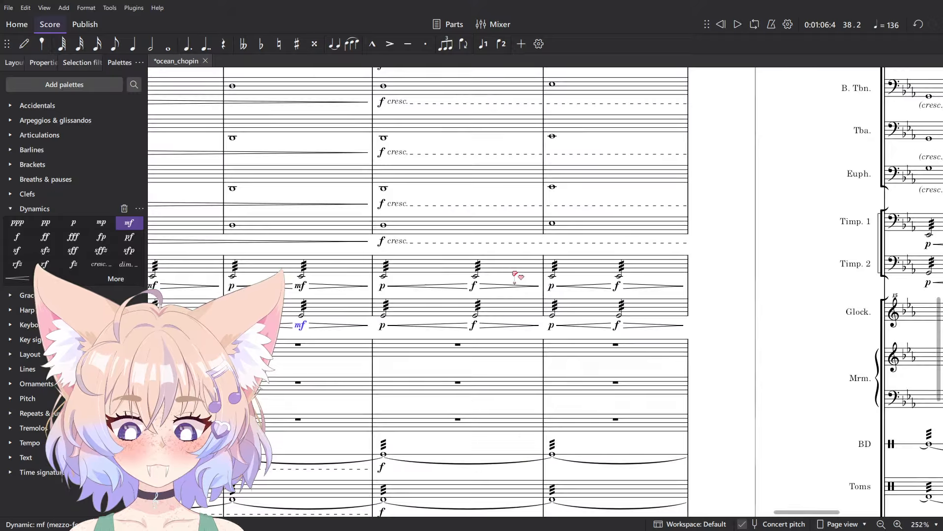
key(space)
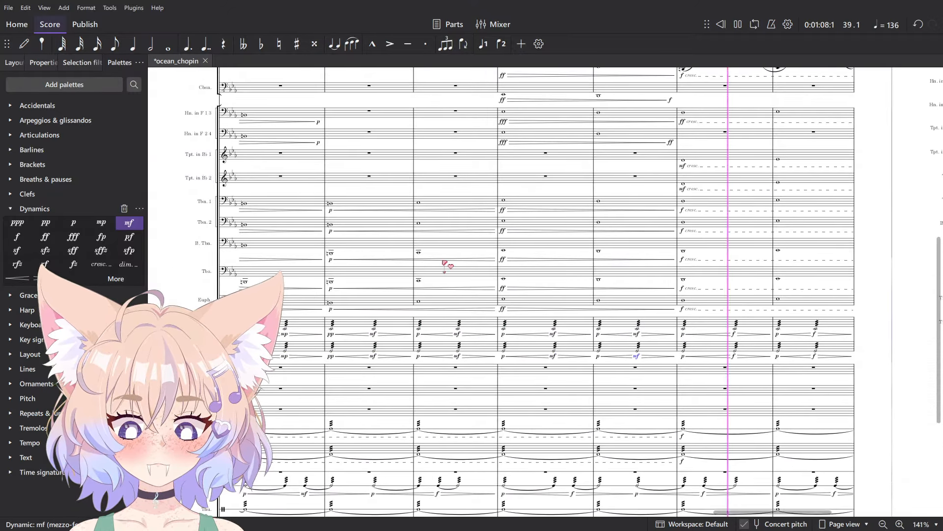
key(space)
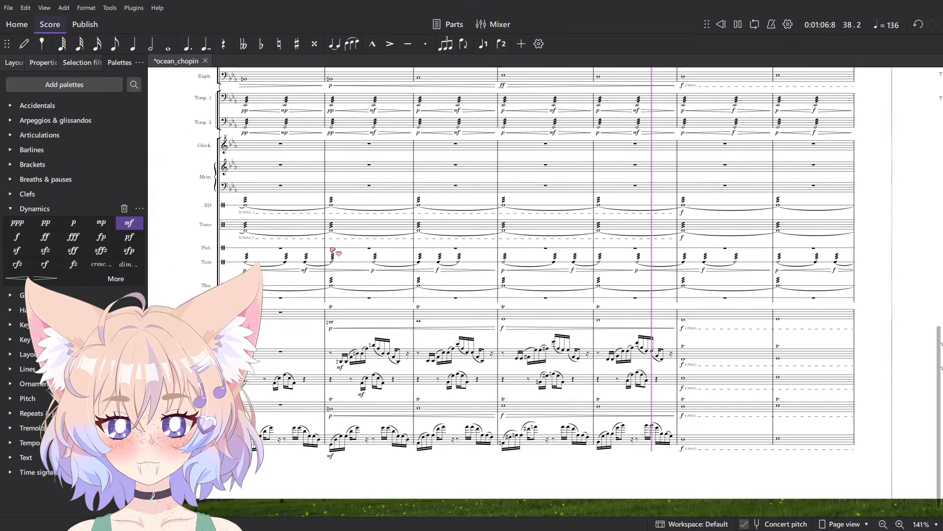
scroll(331, 252, down, 4)
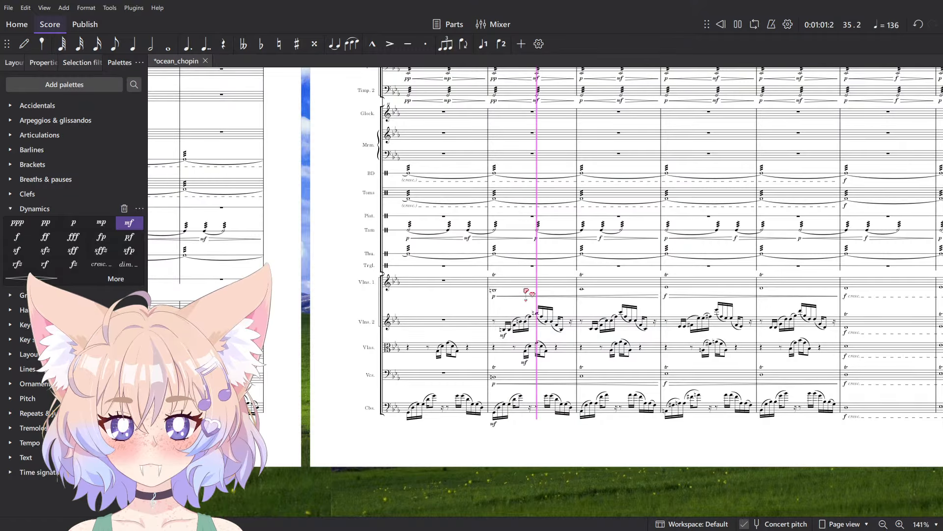
- Remove the mf dynamics from Violins 2, violas and contrabasses in measure 35 and play the passage back
key(space)
scroll(560, 334, up, 6)
click(436, 485)
key(Escape)
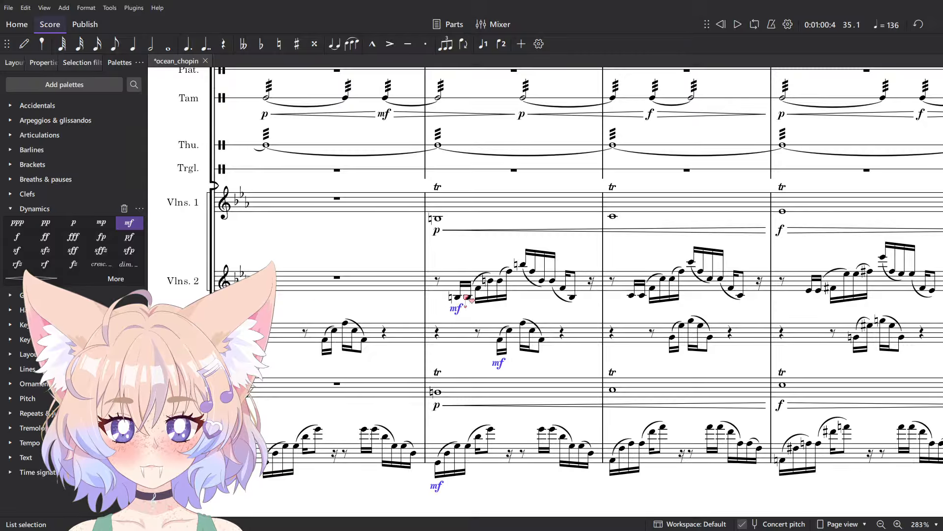
key(space)
scroll(467, 299, down, 6)
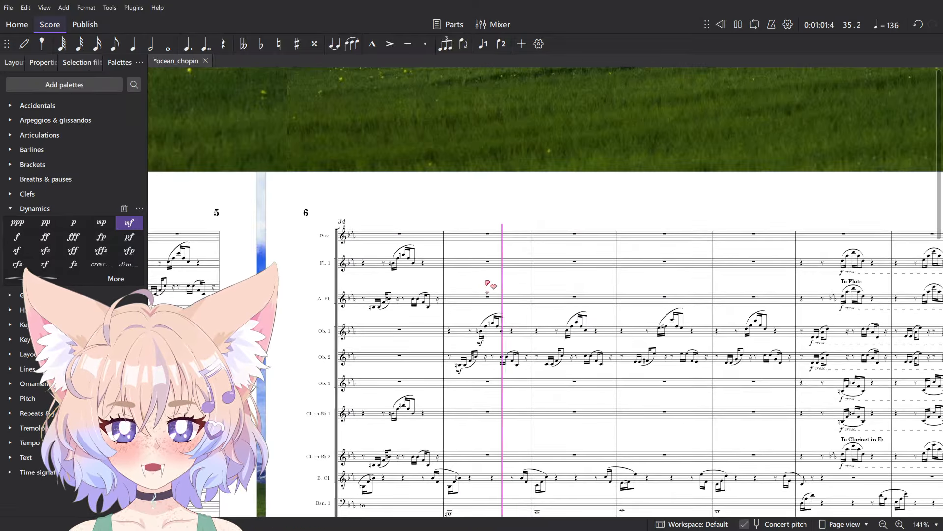
- Change the mf dynamics of Oboe 1 and Oboe 2 in measure 35 to p
key(space)
scroll(456, 368, up, 5)
click(461, 374)
ctrl+click(499, 323)
scroll(462, 328, down, 7)
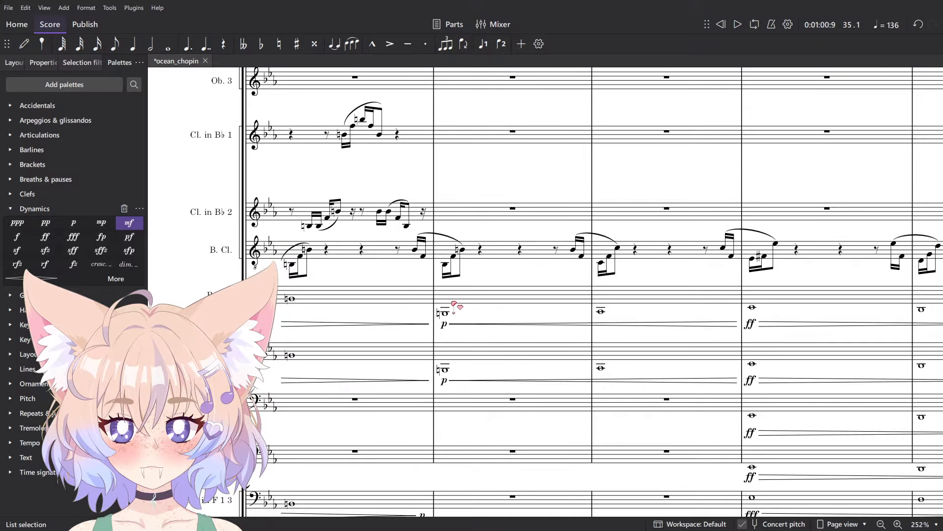
click(76, 225)
- Add a p dynamic to the first note of Violins 2 in measure 35 and play back from there
scroll(463, 169, down, 6)
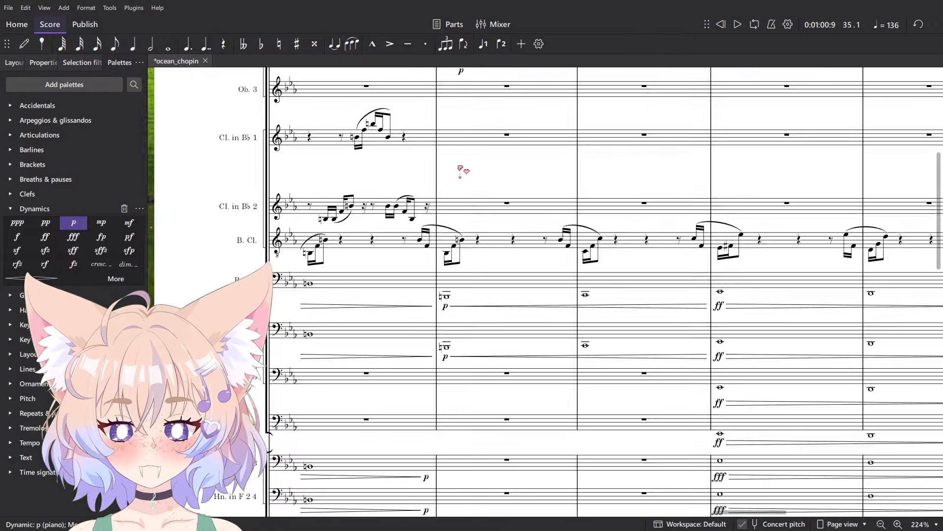
key(space)
key(space)
scroll(470, 294, down, 3)
scroll(475, 317, up, 5)
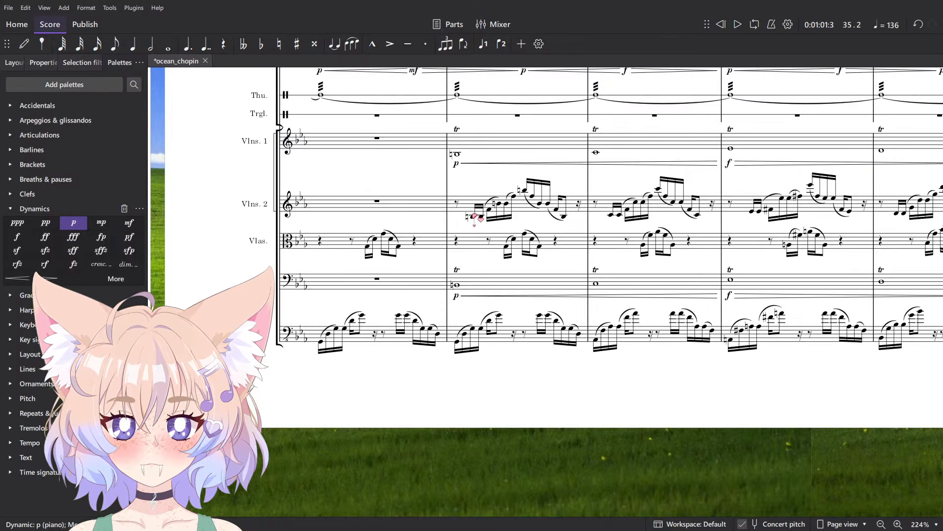
scroll(533, 273, up, 6)
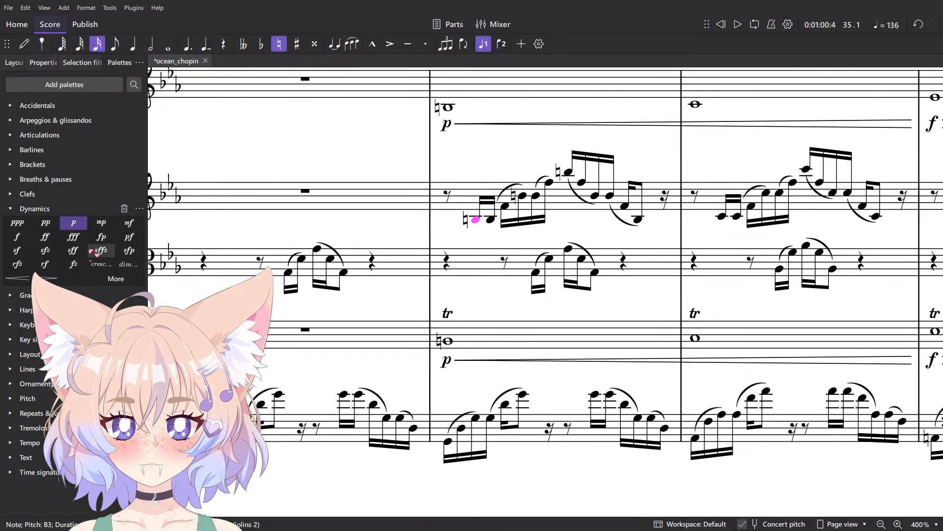
scroll(301, 222, down, 4)
key(space)
scroll(632, 331, down, 3)
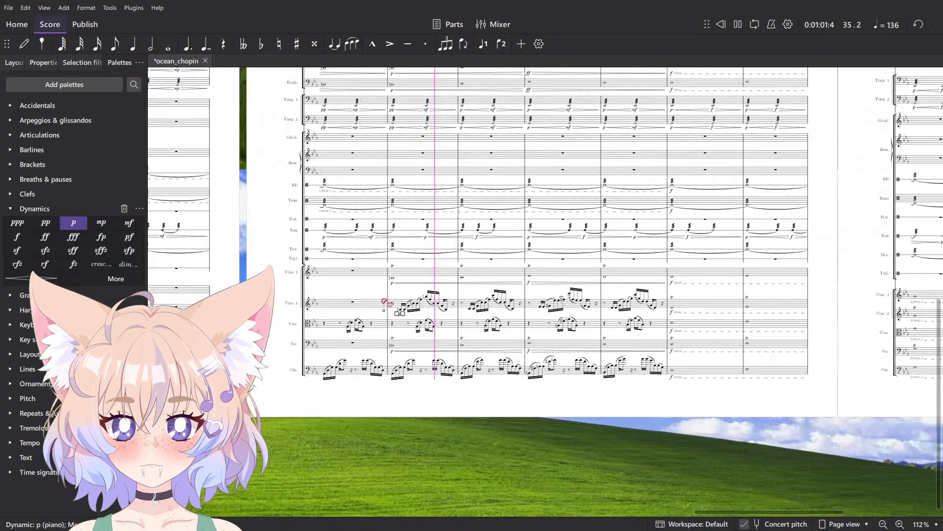
scroll(582, 275, up, 3)
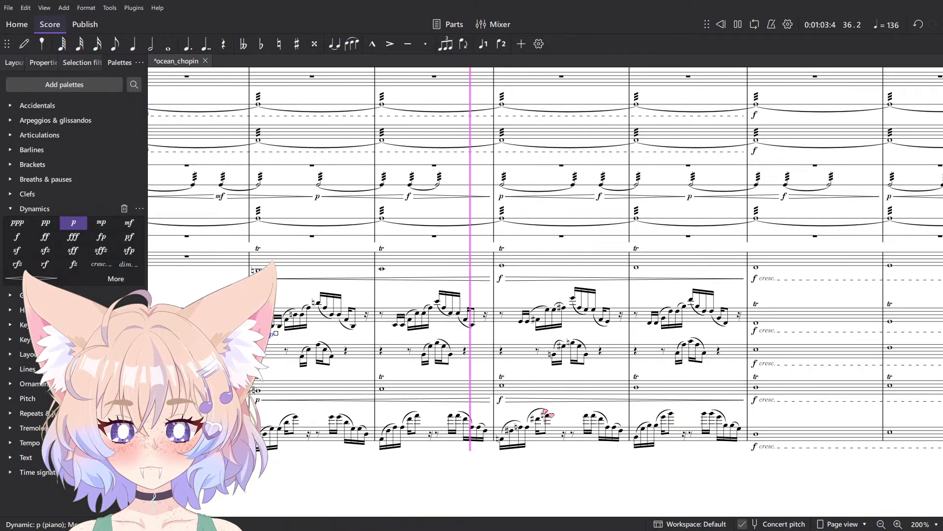
- Change the ff dynamics of the three bassoons and contrabassoon in measure 37 to mf
scroll(557, 413, up, 5)
key(space)
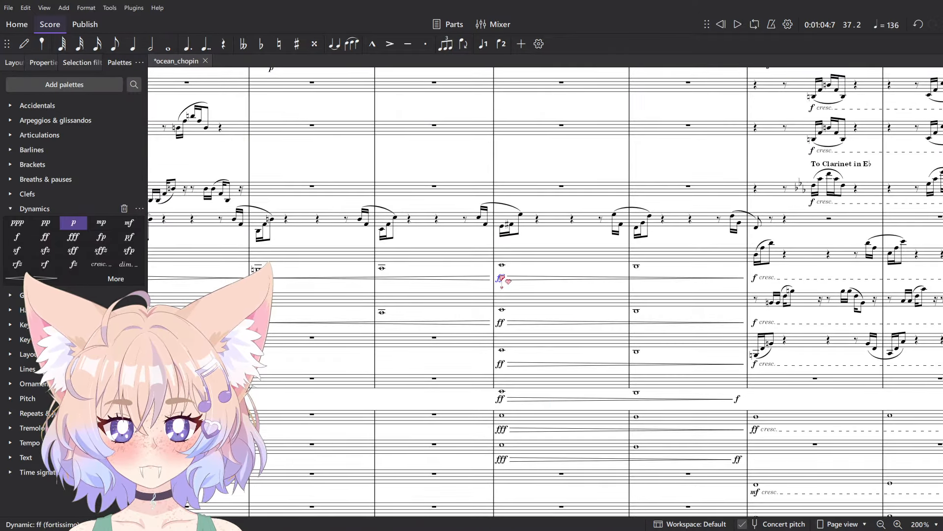
click(500, 279)
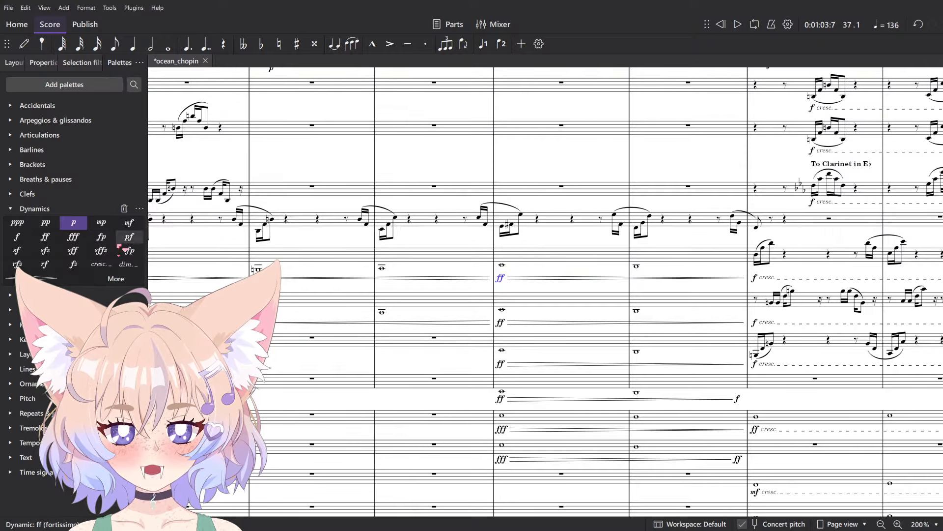
scroll(500, 396, up, 5)
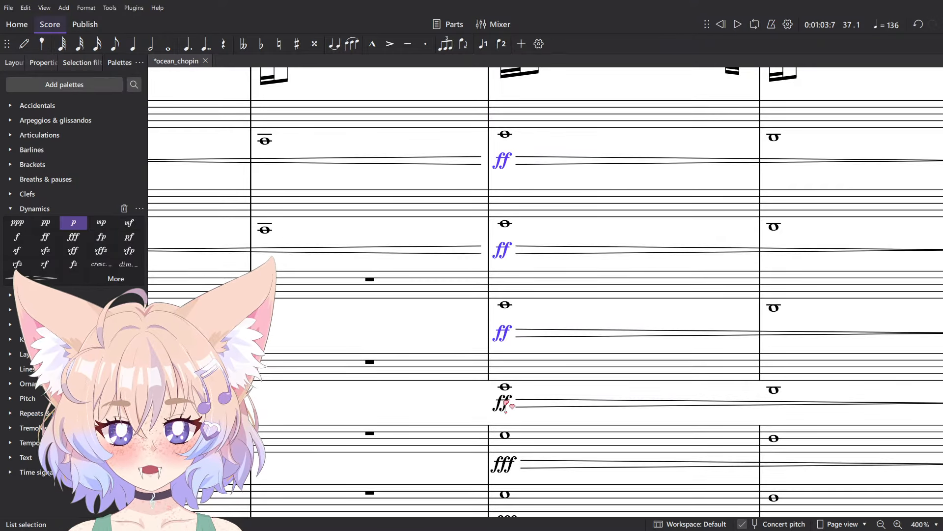
click(128, 222)
scroll(414, 200, down, 3)
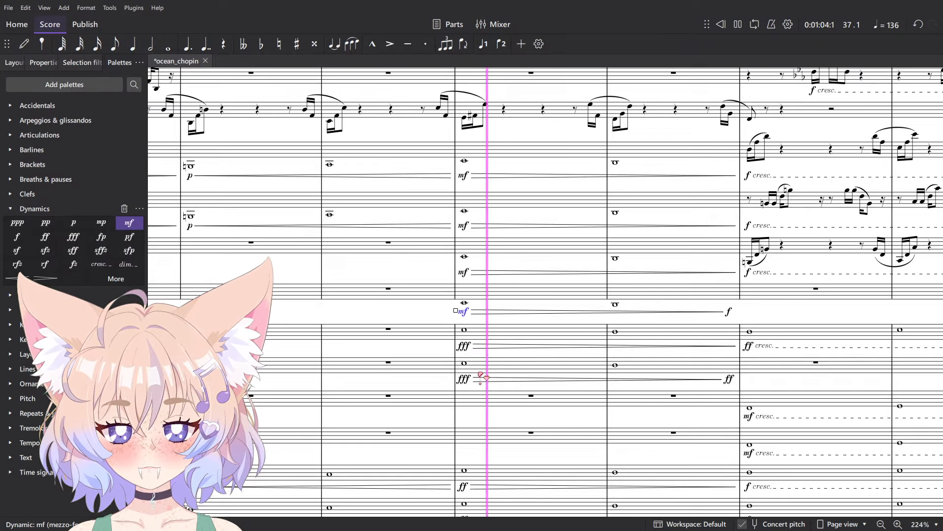
- Change the fff dynamics of both horn staves in measure 37 to f
click(464, 345)
scroll(473, 395, up, 6)
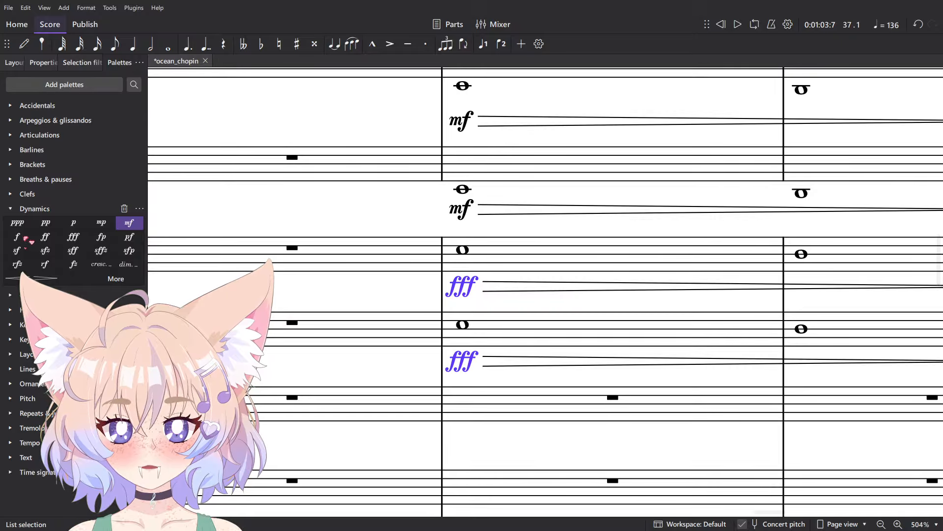
click(16, 237)
scroll(421, 289, down, 12)
- Change the ff dynamics of the trombones, tuba and euphonium in measure 37 to mf and play back from measure 36
scroll(490, 486, up, 7)
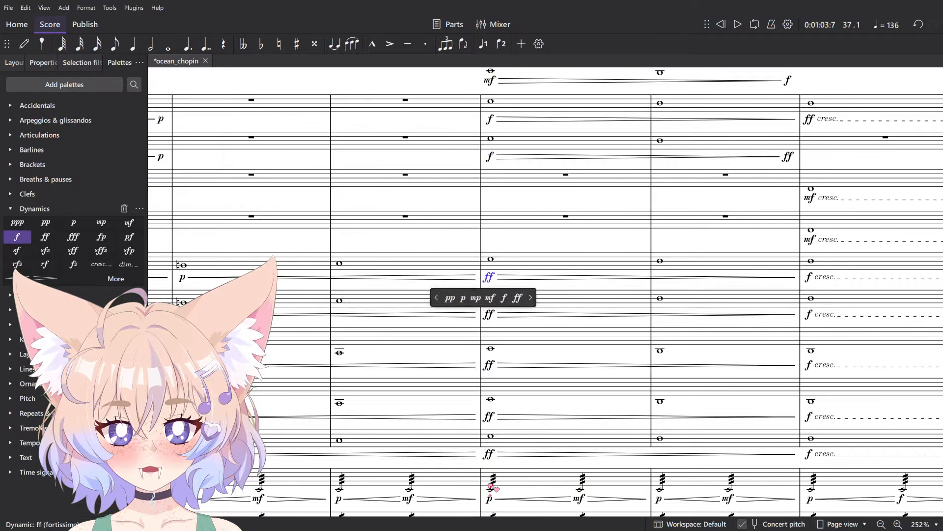
shift+click(489, 454)
click(449, 253)
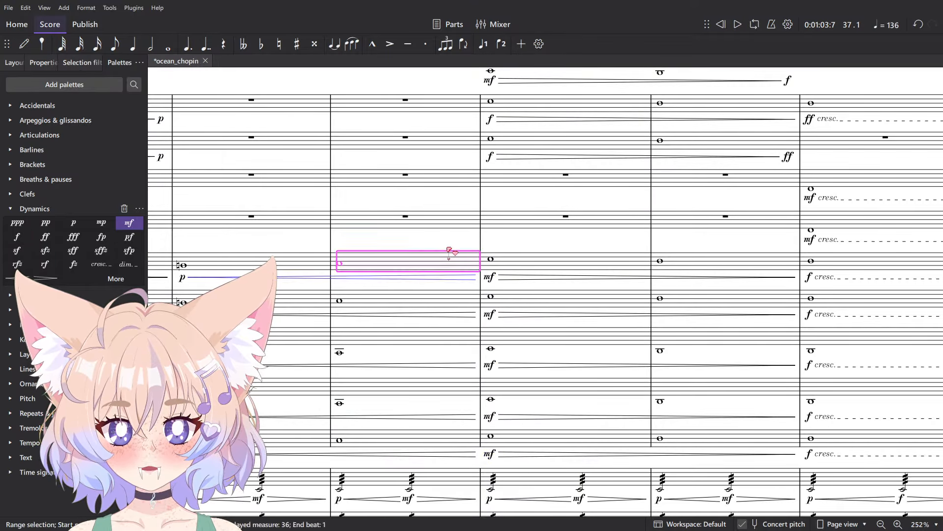
key(space)
scroll(449, 253, down, 5)
drag(840, 242, 359, 183)
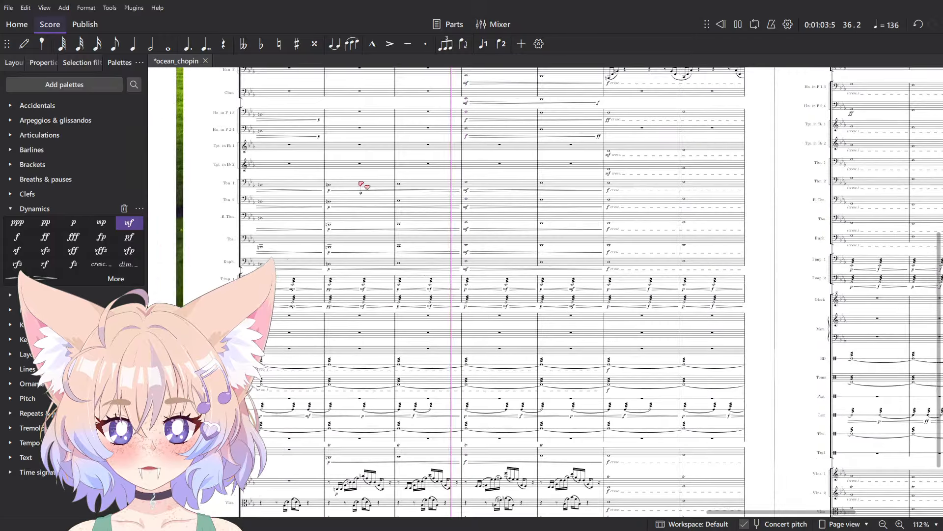
scroll(389, 231, down, 4)
key(space)
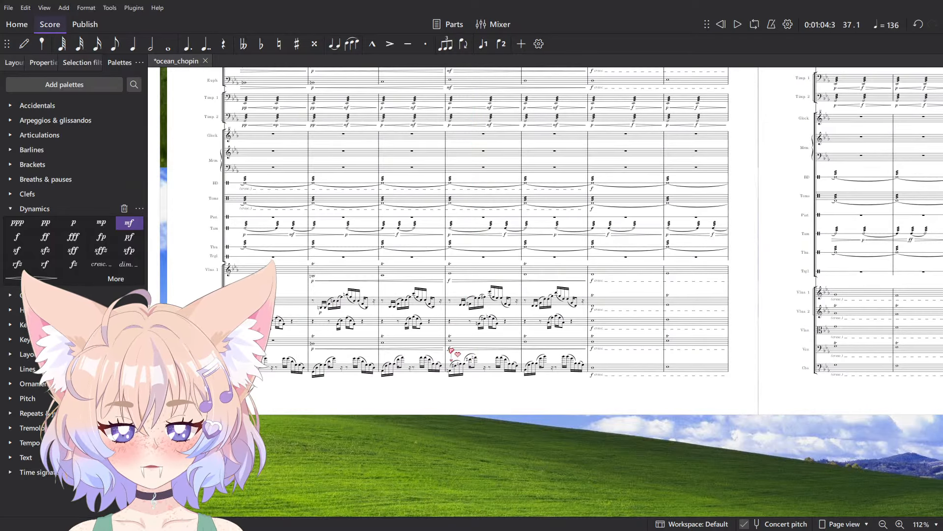
- Change the f dynamics of Violins 1 and cellos in measure 37 to mf and play back the passage
click(450, 349)
scroll(448, 276, up, 5)
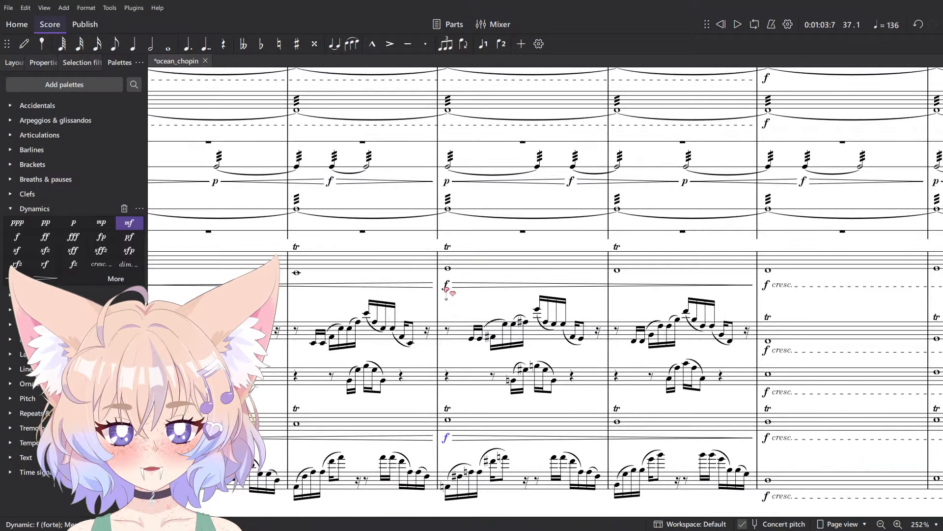
click(523, 263)
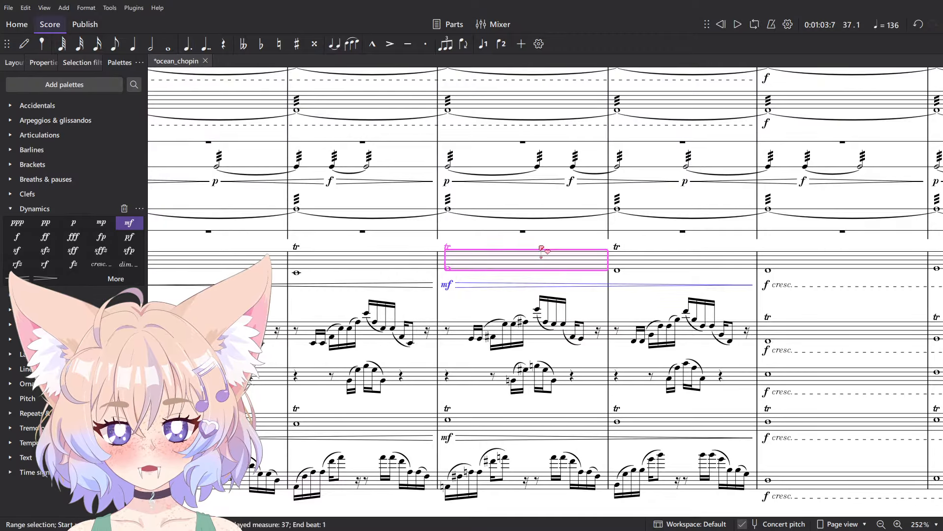
scroll(523, 263, down, 3)
key(space)
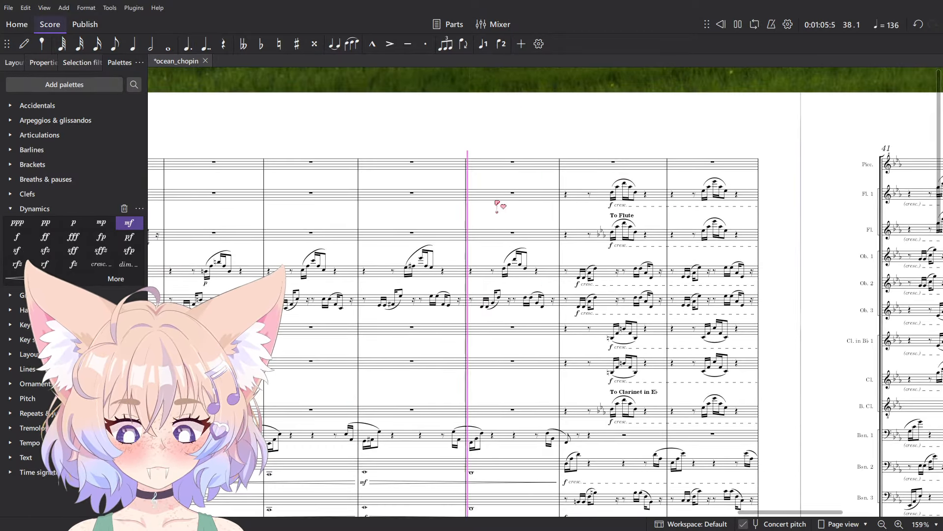
key(space)
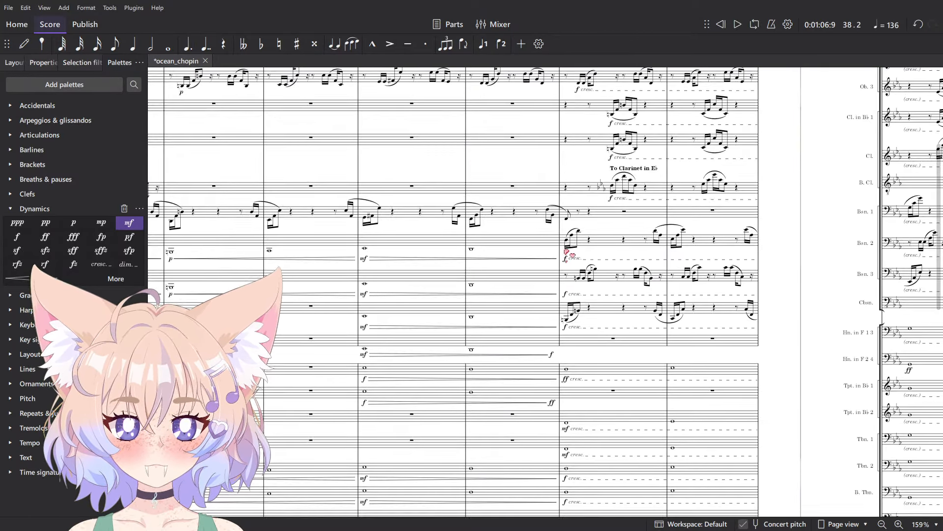
scroll(569, 270, up, 3)
click(566, 265)
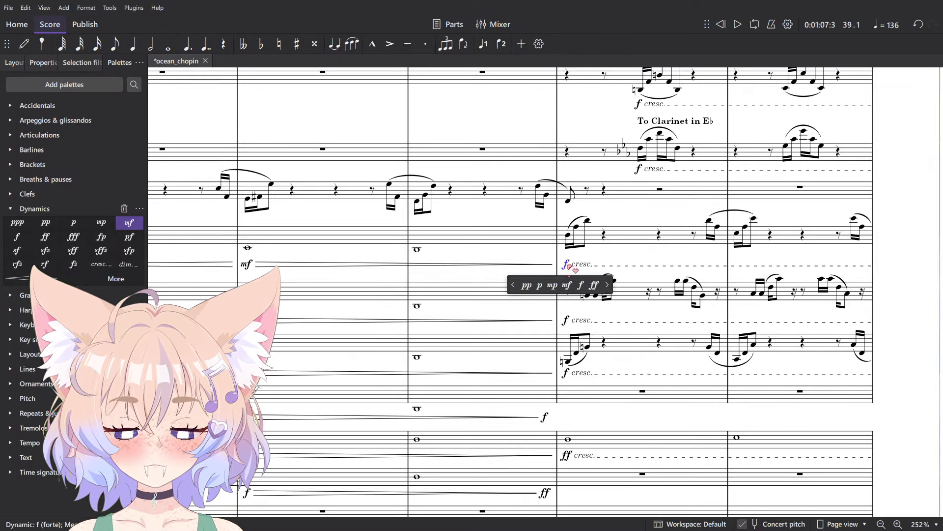
shift+click(567, 376)
key(space)
key(space)
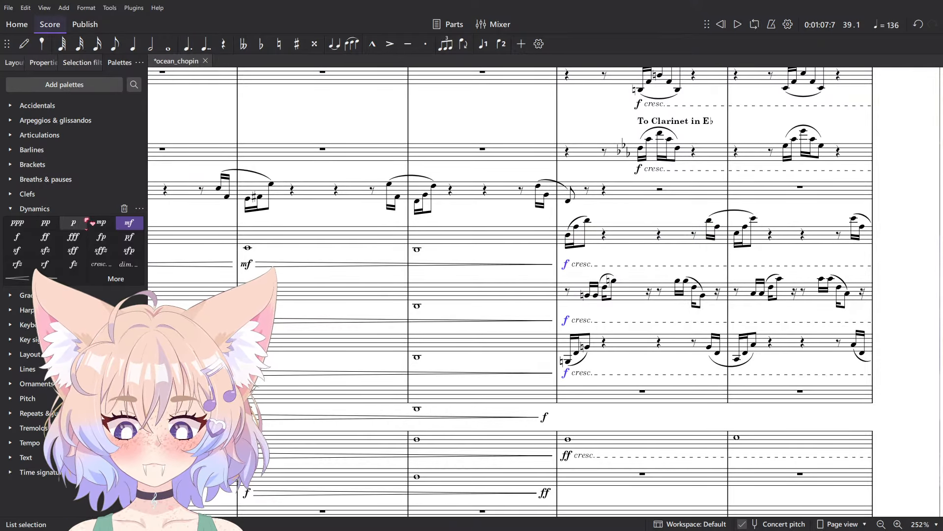
- Set the measure 37 dynamics of the bassoons, contrabassoon, trombones, tuba and euphonium to f
shift+click(249, 418)
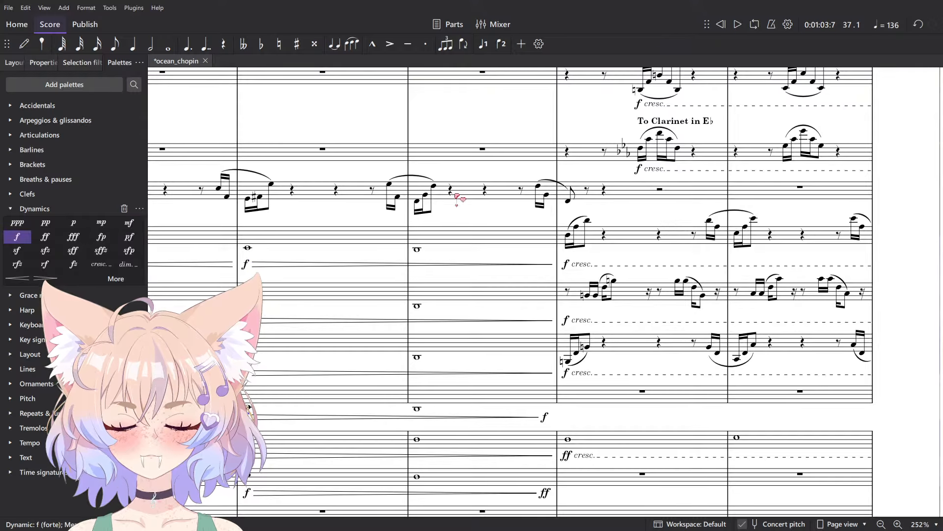
scroll(492, 304, down, 5)
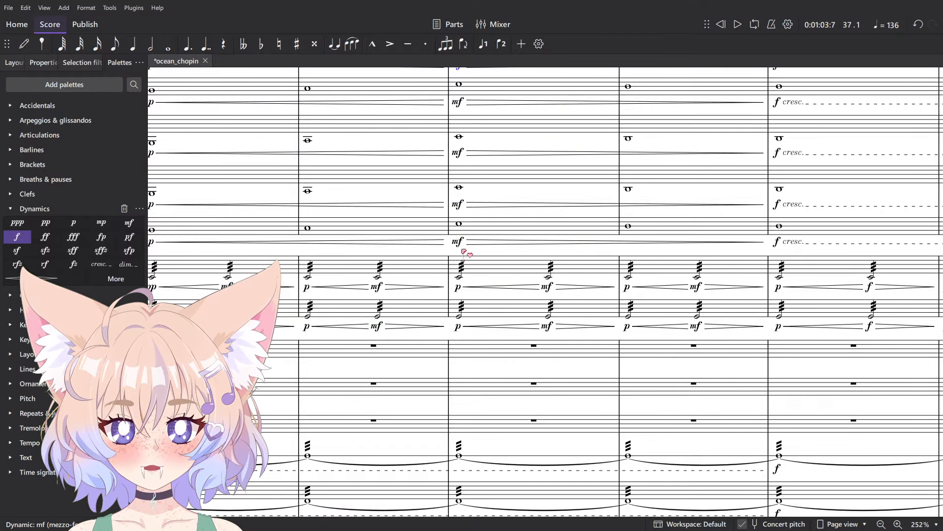
ctrl+scroll(377, 258, down, 3)
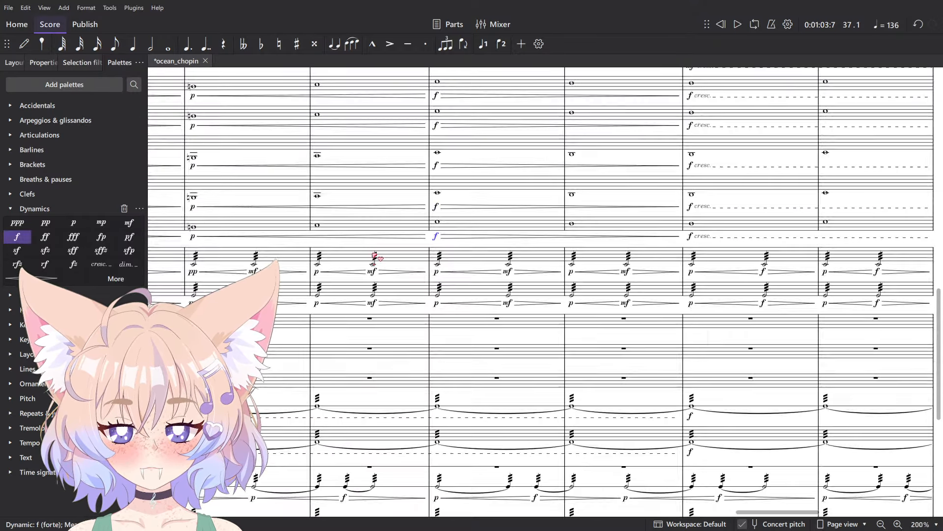
- Set the measure 37 dynamics of Violins 1 and cellos to f and play back from measure 36
click(427, 316)
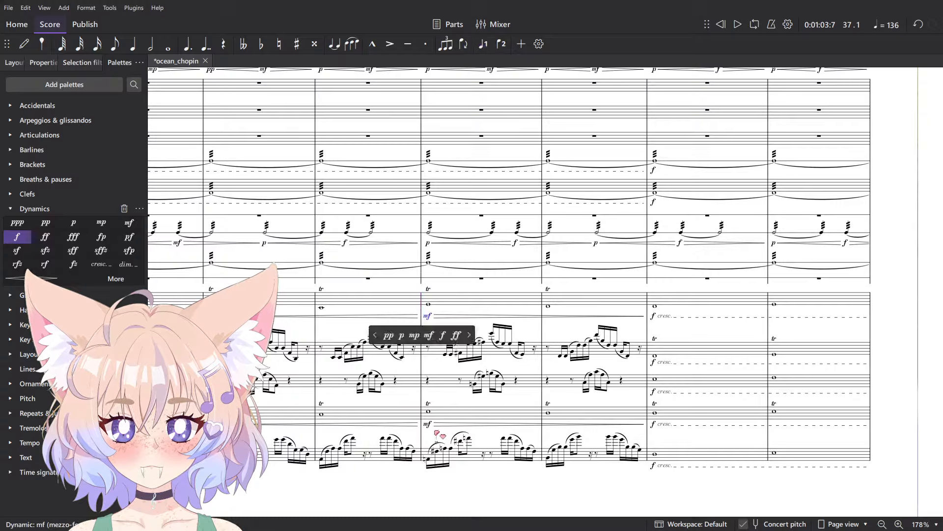
click(366, 301)
key(space)
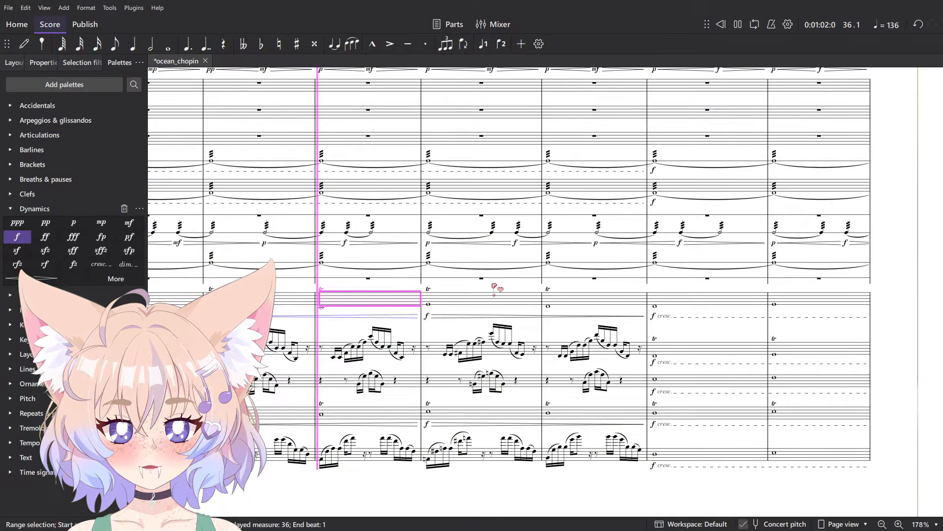
scroll(487, 288, up, 3)
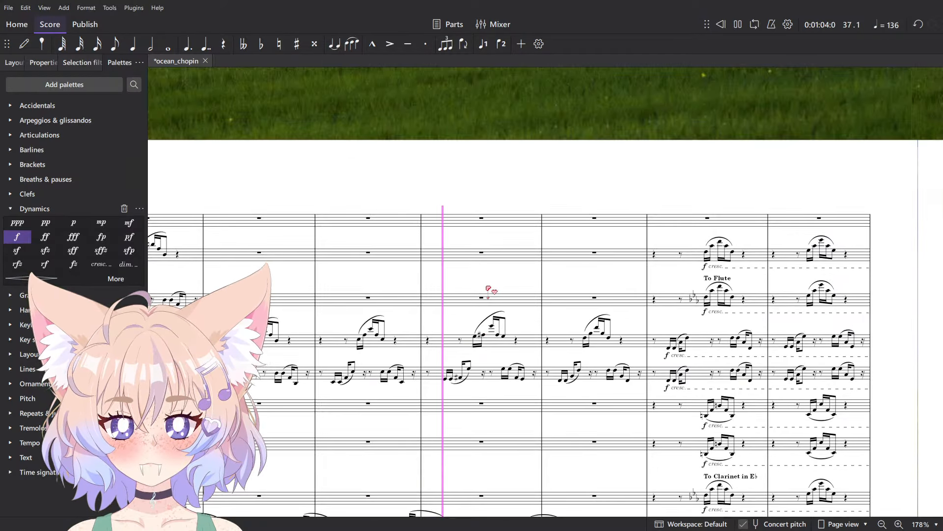
scroll(487, 288, down, 2)
- Copy Bassoon 2's notes and dynamics in measures 35 and 36 into Bassoon 3 and play back from measure 35
click(273, 384)
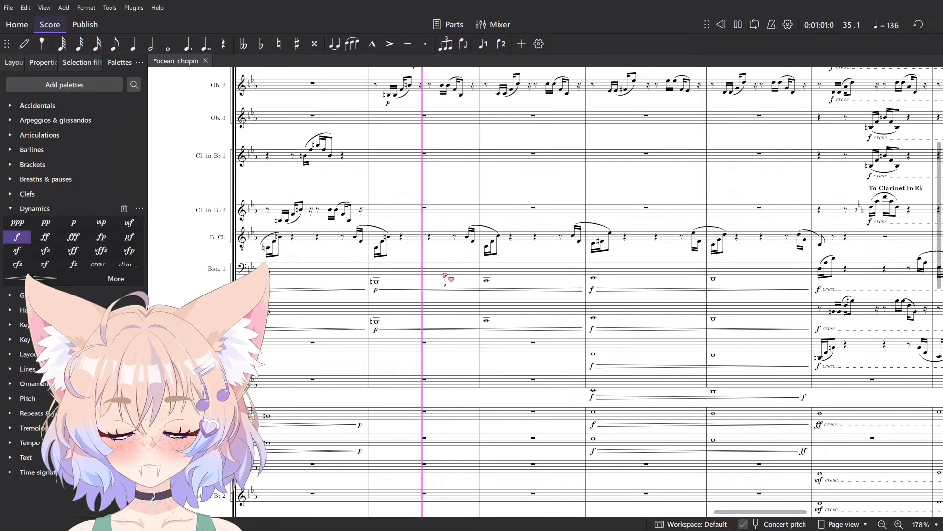
key(space)
click(499, 314)
shift+click(453, 312)
click(431, 349)
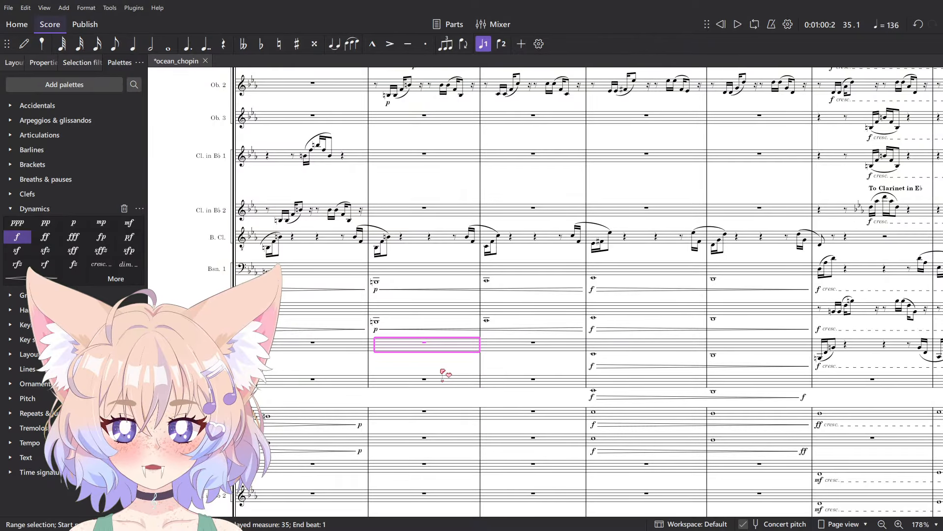
key(space)
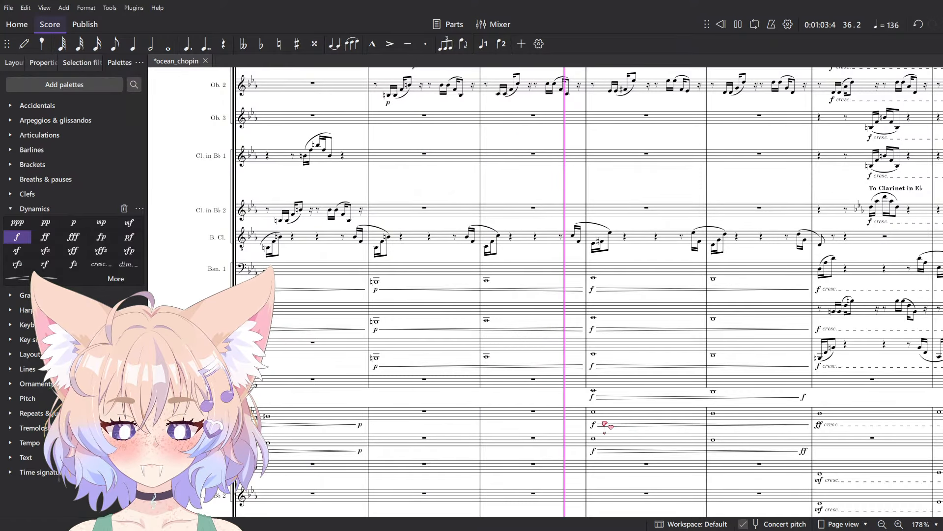
key(space)
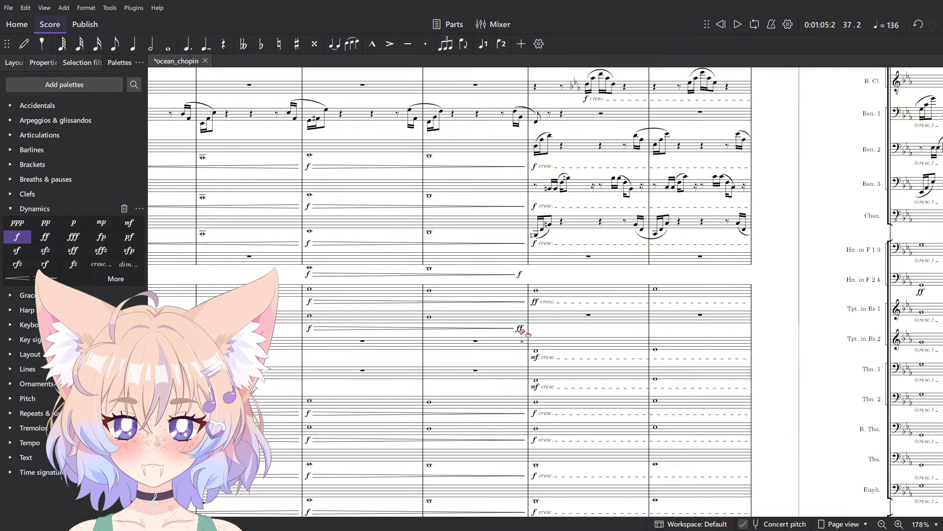
- Change the ff dynamics of Horns 2 and 4 at the end of measure 38 and Horns 1 and 3 in measure 39 to mf
click(519, 328)
drag(129, 223, 439, 260)
click(534, 301)
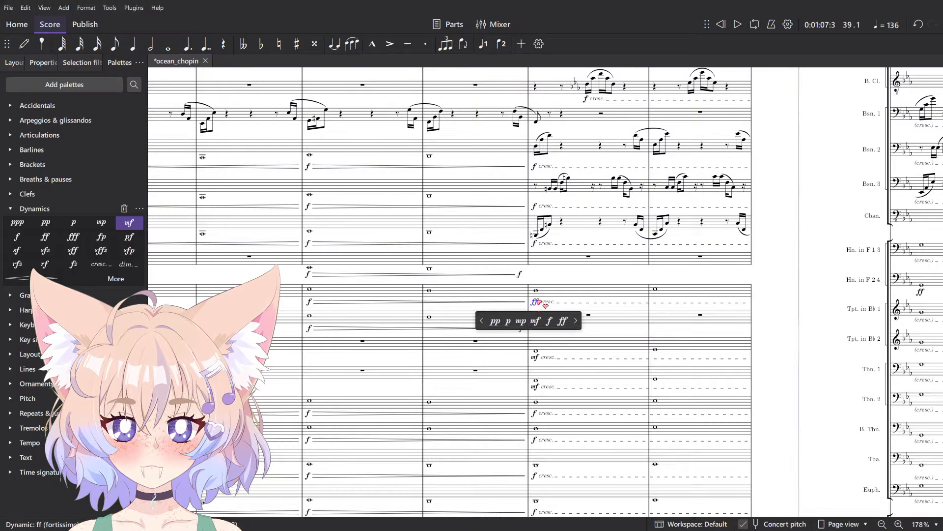
scroll(547, 224, up, 3)
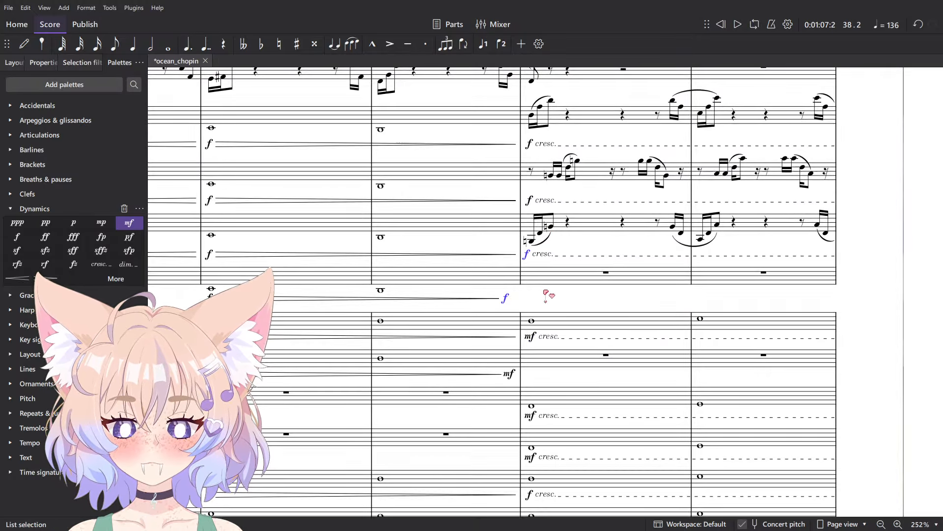
- Set Bassoon 3's dynamic at the start of measure 39 to mf
key(ctrl+z)
key(ctrl+shift+z)
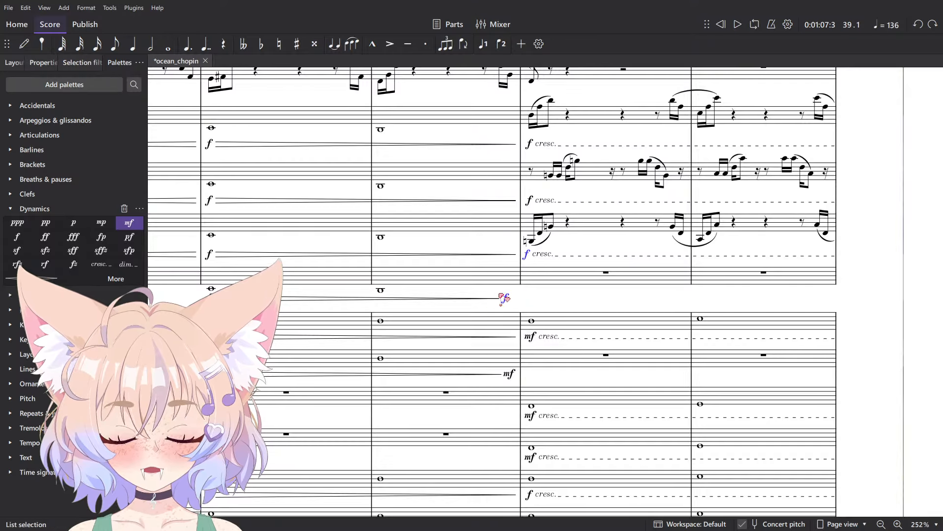
scroll(505, 292, up, 2)
click(508, 298)
key(shift+Right)
key(shift+Left)
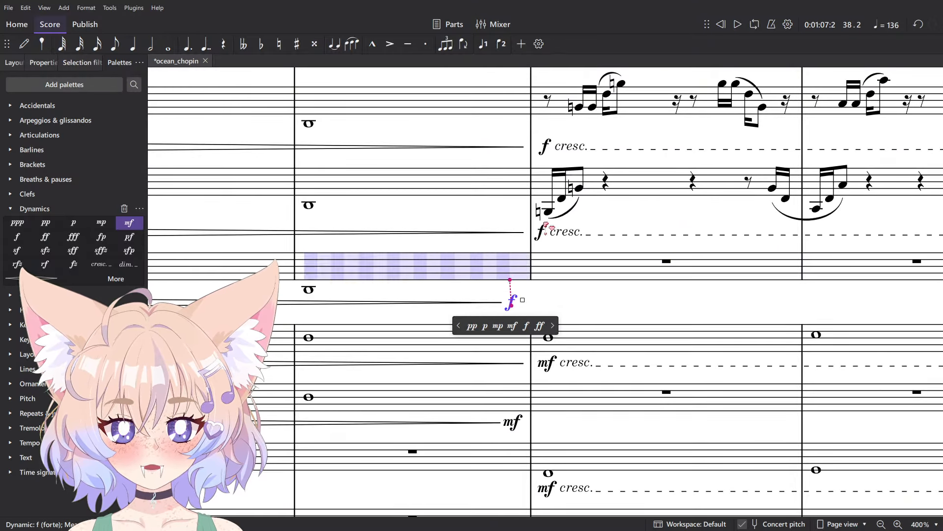
click(542, 233)
key(Delete)
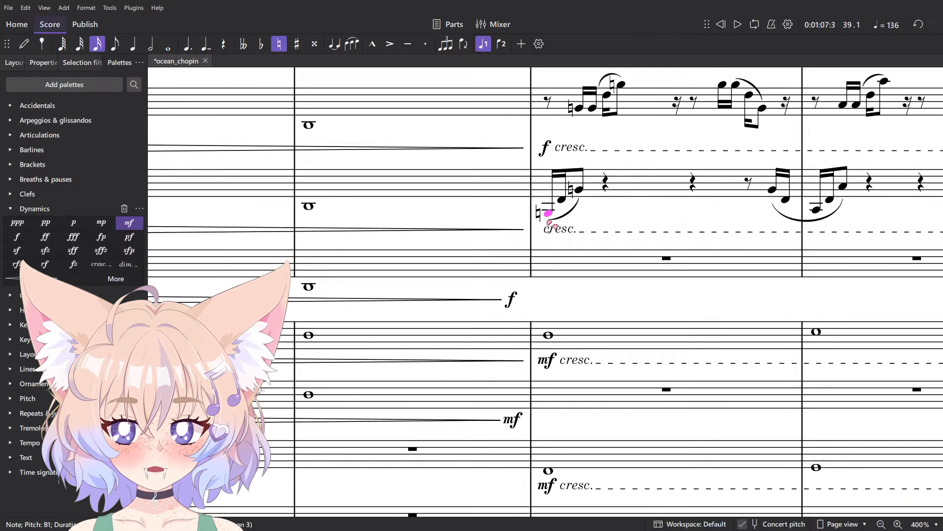
click(128, 222)
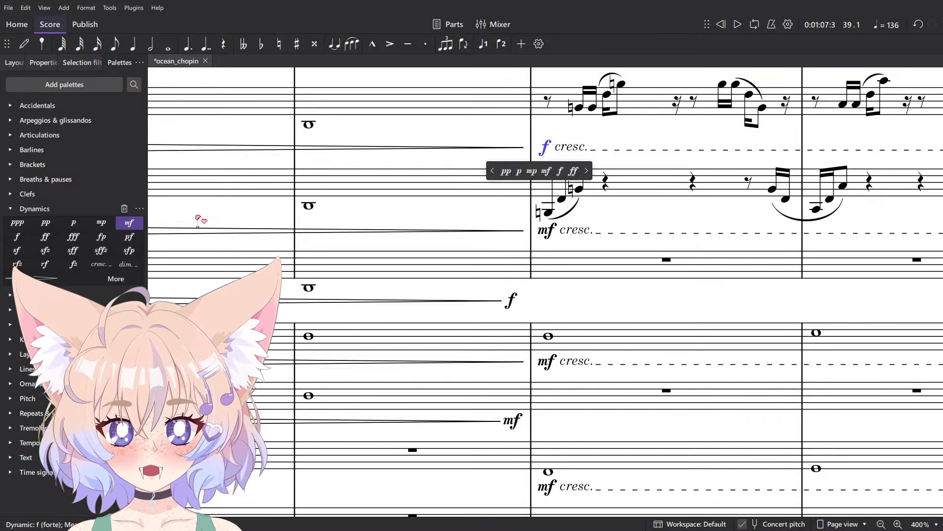
- Set the measure 39 dynamics of Bassoons 1 and 2 to mf
scroll(589, 295, up, 4)
scroll(585, 298, down, 3)
scroll(567, 329, up, 2)
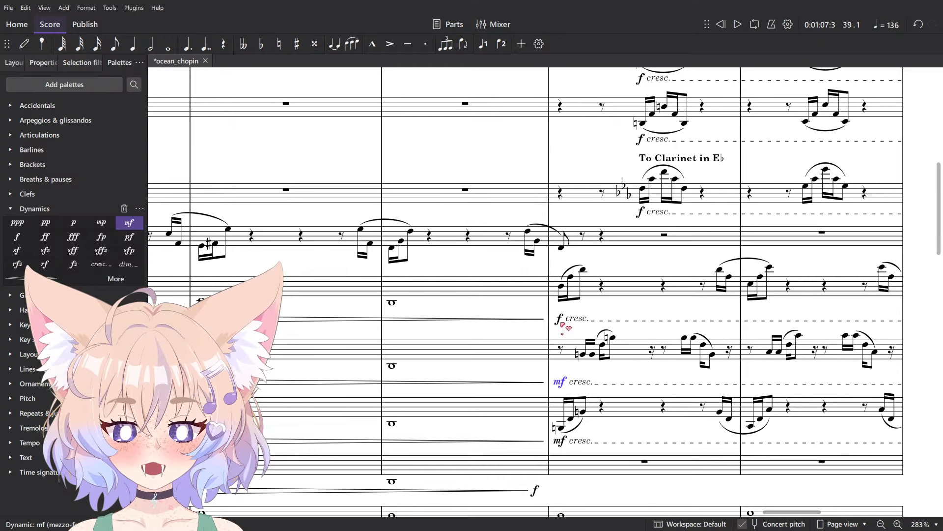
click(559, 320)
click(130, 225)
- Set the measure 39 dynamics of Oboe 3 and both clarinets to mf
scroll(640, 350, up, 3)
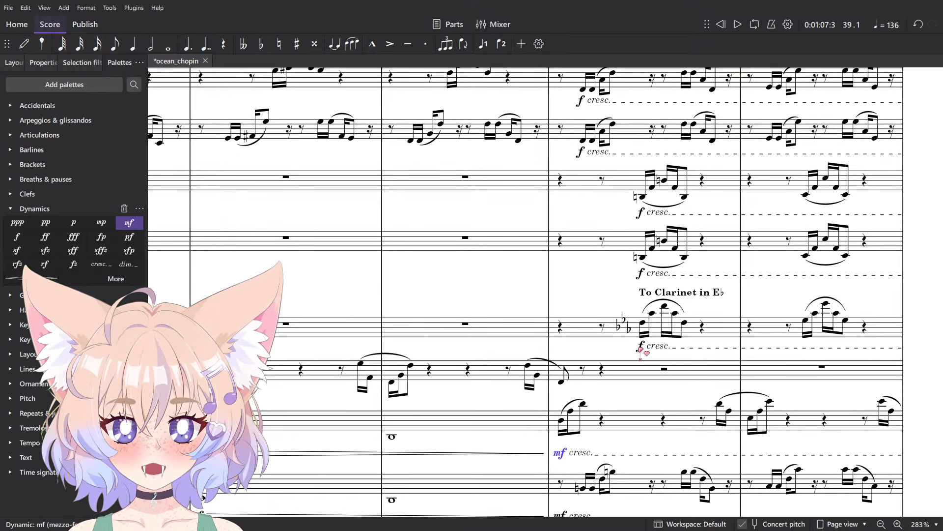
click(641, 347)
ctrl+click(641, 273)
ctrl+click(641, 213)
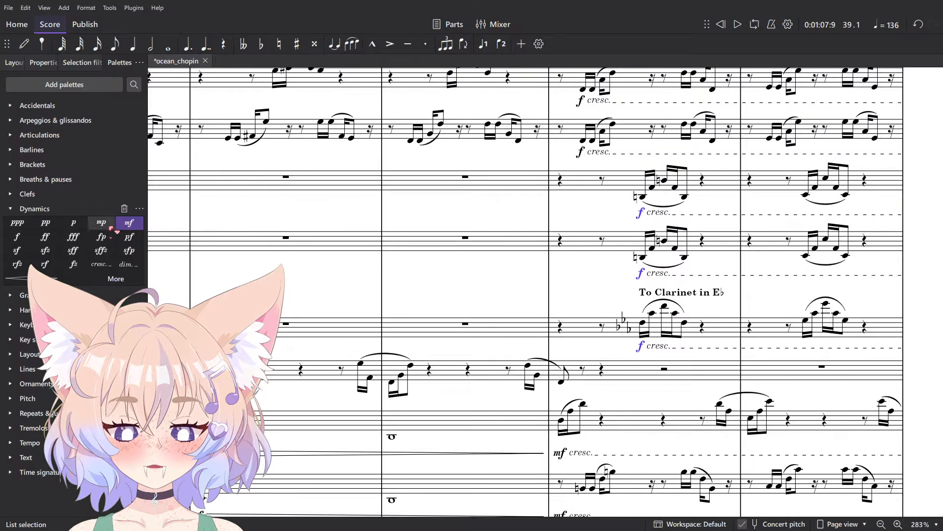
click(129, 223)
- Set the measure 39 dynamics of both flutes and Oboes 1 and 2 to mf
scroll(537, 236, up, 3)
click(581, 286)
scroll(626, 238, up, 3)
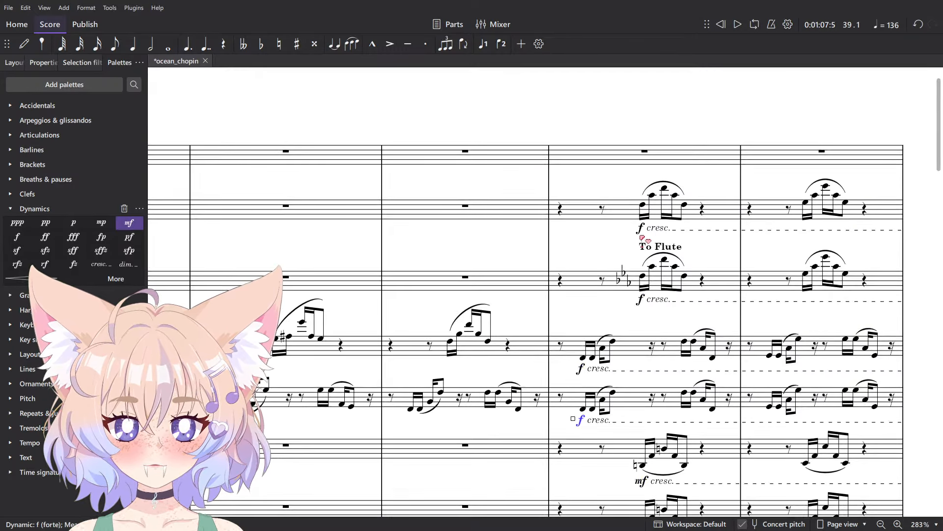
shift+click(642, 226)
click(129, 222)
- Set the measure 39 dynamics of the trombones, tuba and euphonium to mf
scroll(557, 215, down, 13)
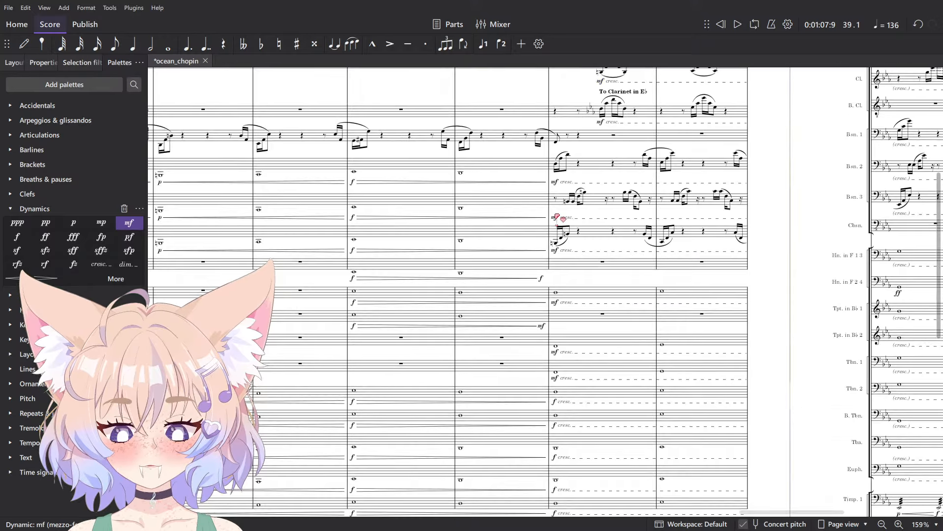
scroll(559, 217, up, 3)
click(555, 299)
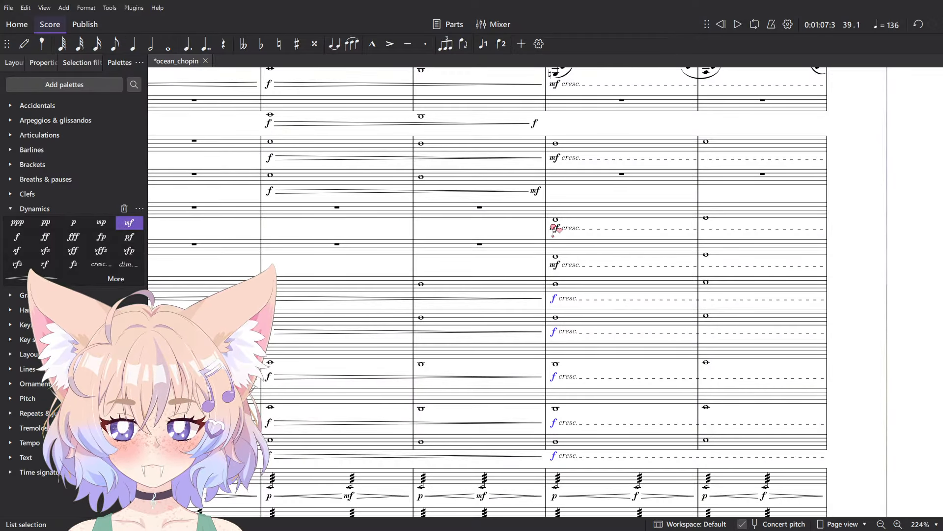
scroll(554, 228, down, 5)
- Set the measure 39 dynamics of all five string staves to mf and play back from measure 39
click(555, 160)
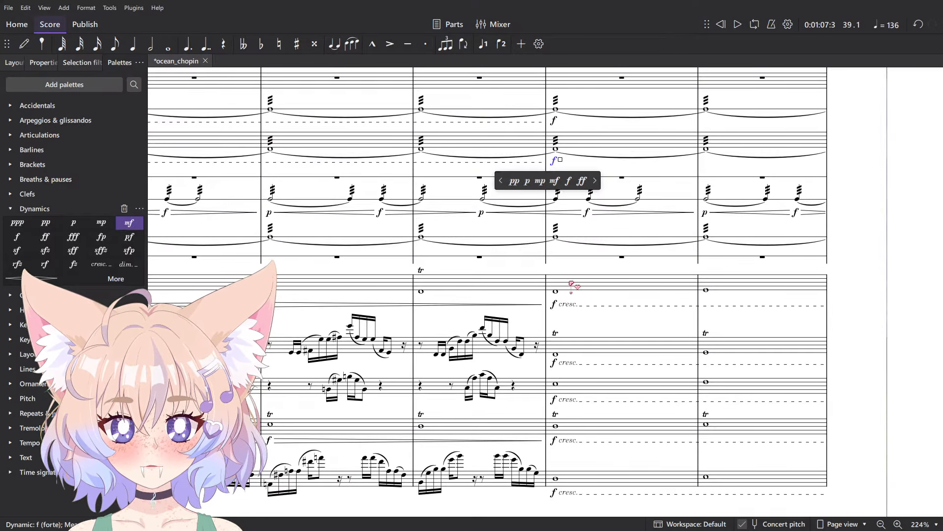
click(554, 304)
shift+click(554, 492)
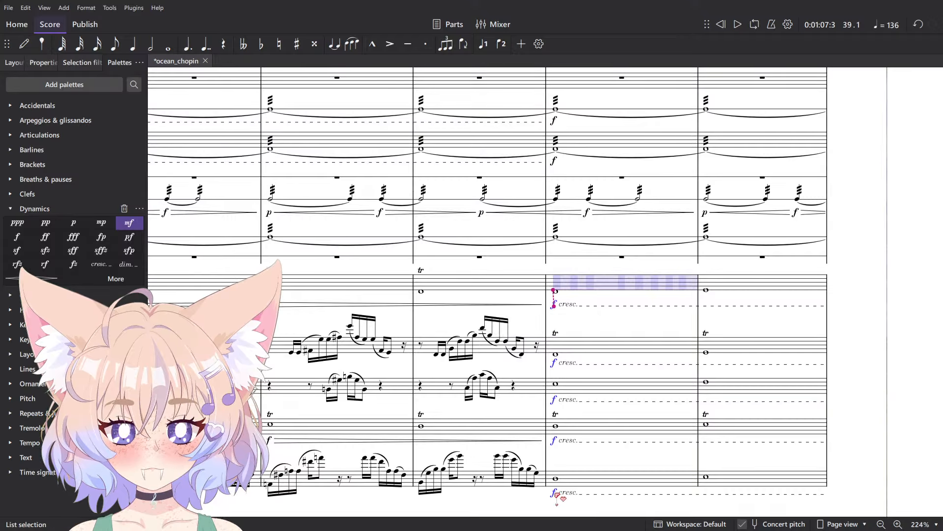
scroll(492, 171, down, 3)
key(space)
scroll(577, 204, up, 10)
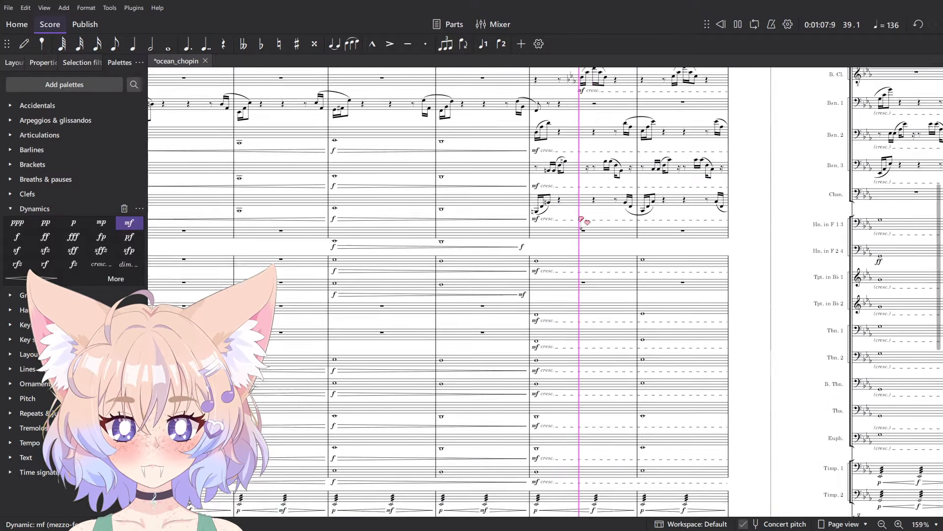
drag(676, 239, 579, 322)
key(space)
key(space)
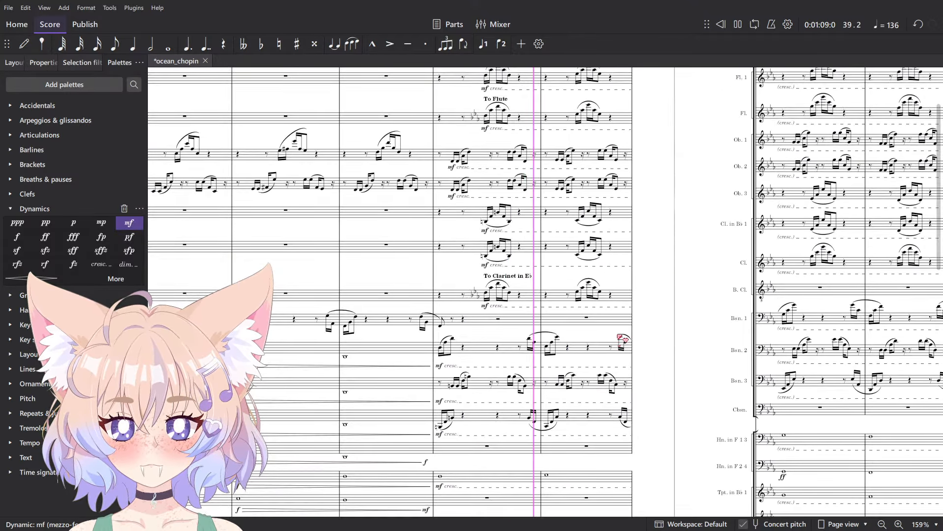
scroll(730, 377, down, 4)
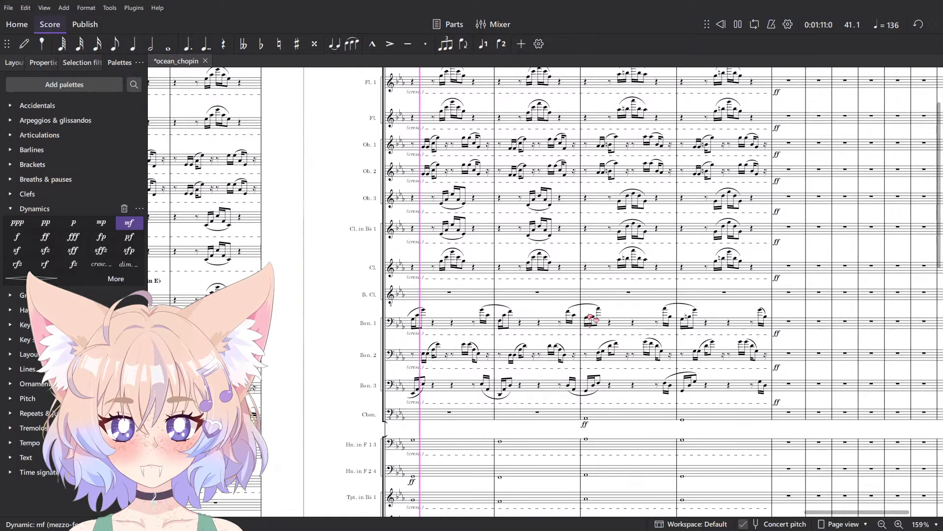
scroll(601, 319, up, 5)
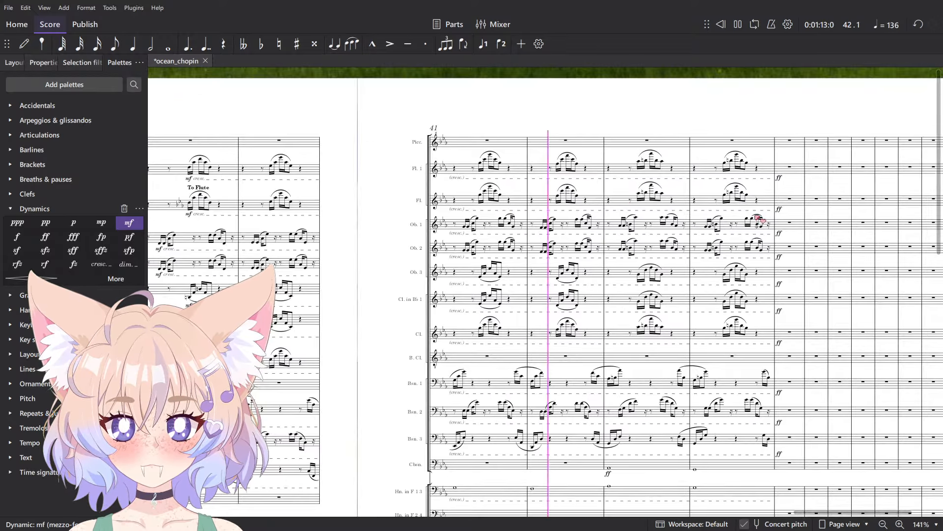
- Change the ff dynamics of the flutes, oboes, clarinets and bassoons in measure 45 to f and play back from measure 42
click(781, 182)
scroll(784, 332, up, 1)
ctrl+shift+click(776, 134)
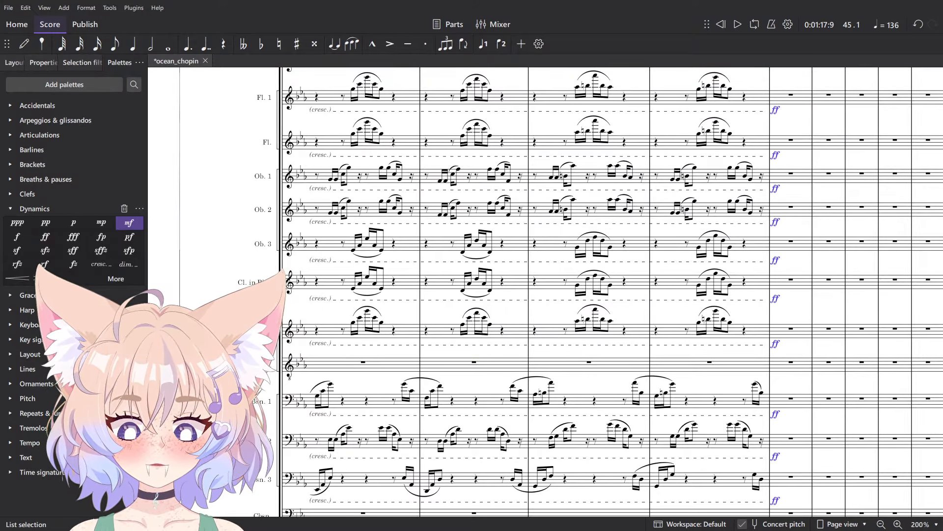
click(17, 236)
click(437, 244)
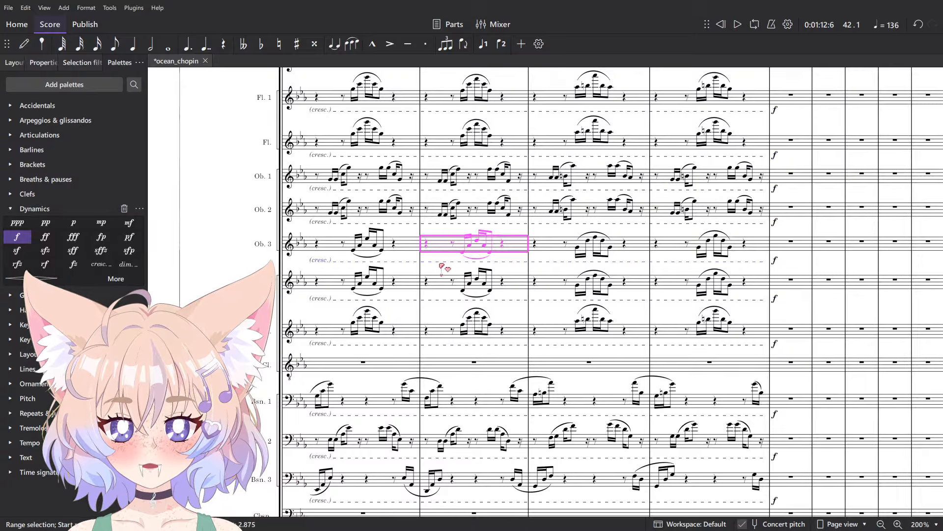
key(space)
scroll(562, 161, down, 5)
key(space)
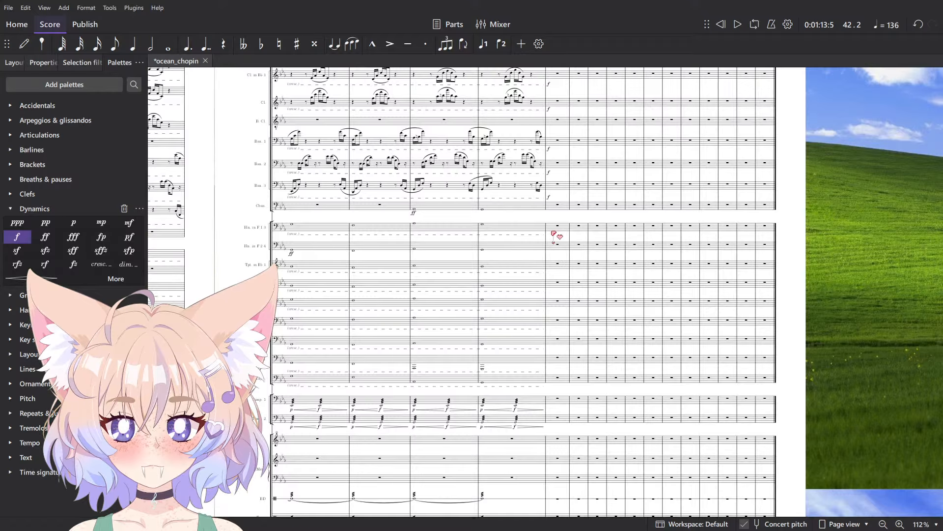
- Give all brass staves from the horns to the euphonium an ff dynamic in measure 45 and play back from measure 43
key(shift+Down)
key(shift+Down)
key(shift+Down)
key(shift+Down)
key(shift+Down)
key(shift+Down)
key(shift+Down)
key(shift+Down)
click(45, 236)
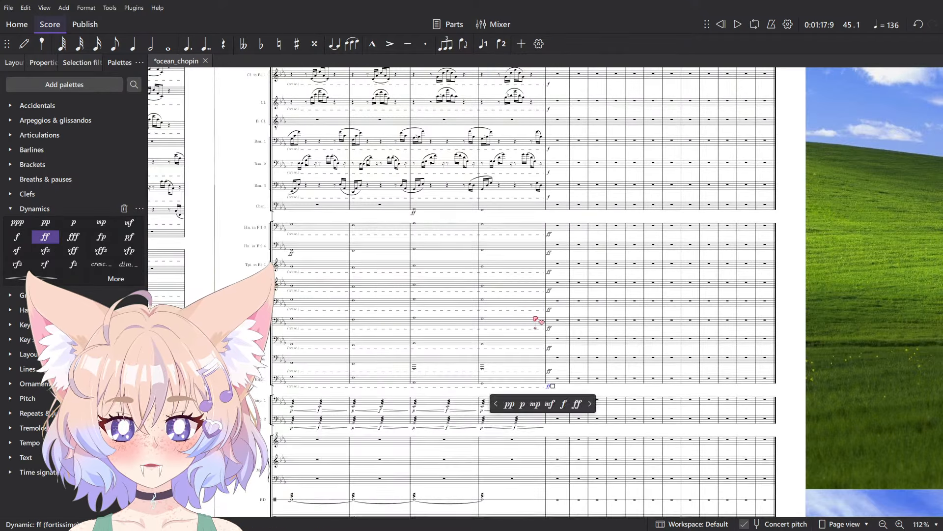
scroll(537, 320, down, 4)
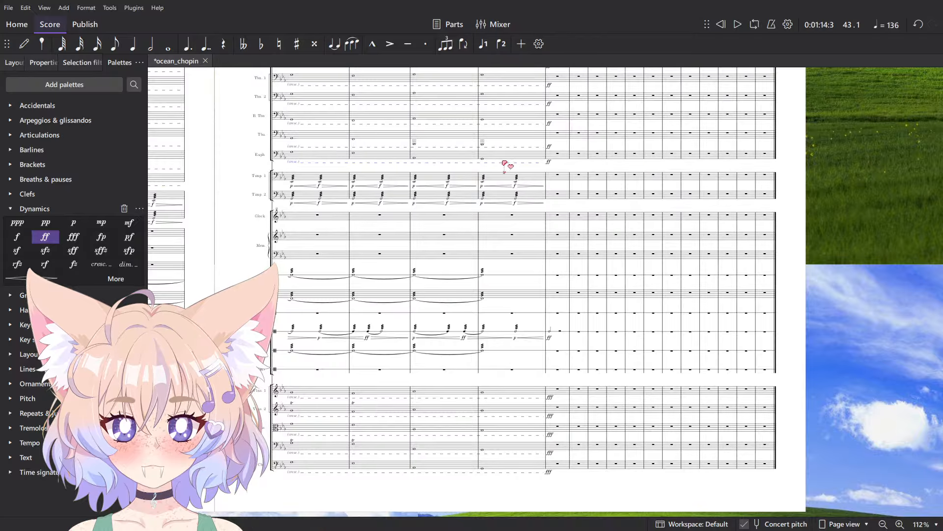
key(space)
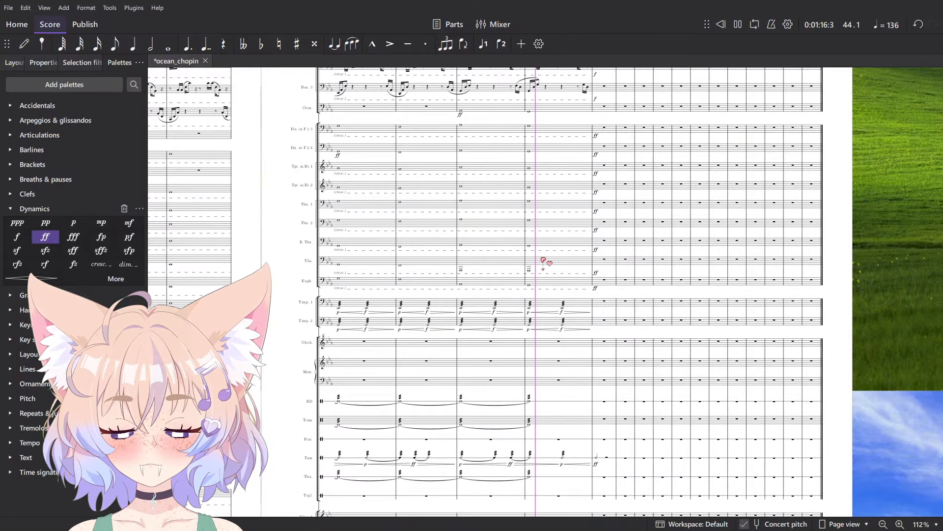
key(space)
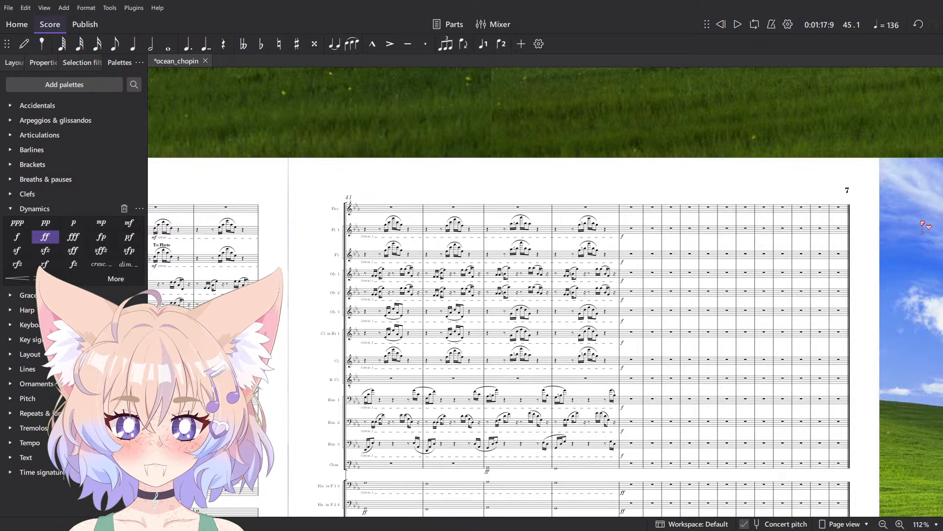
- Play back the passage from measure 30 onward and review the balance of all sections
scroll(624, 181, left, 10)
click(495, 163)
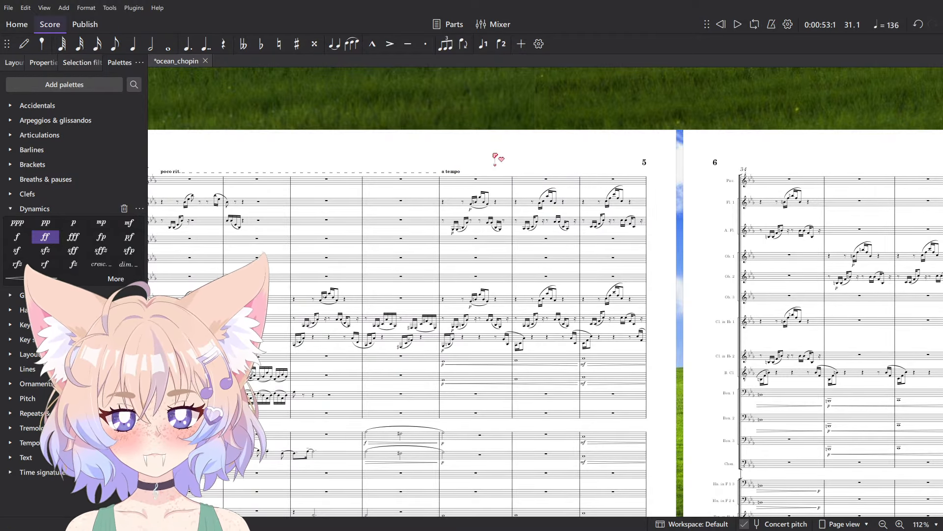
click(286, 183)
click(382, 182)
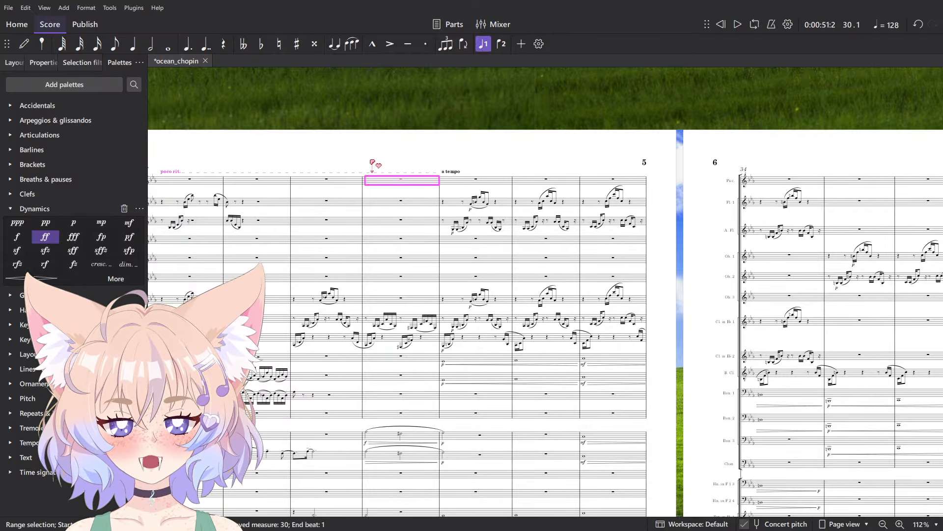
key(space)
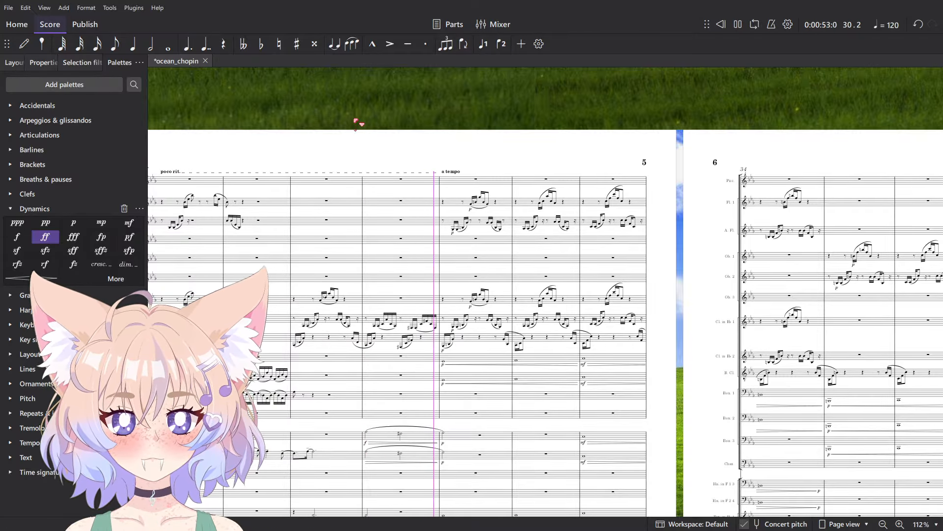
key(space)
scroll(303, 197, down, 6)
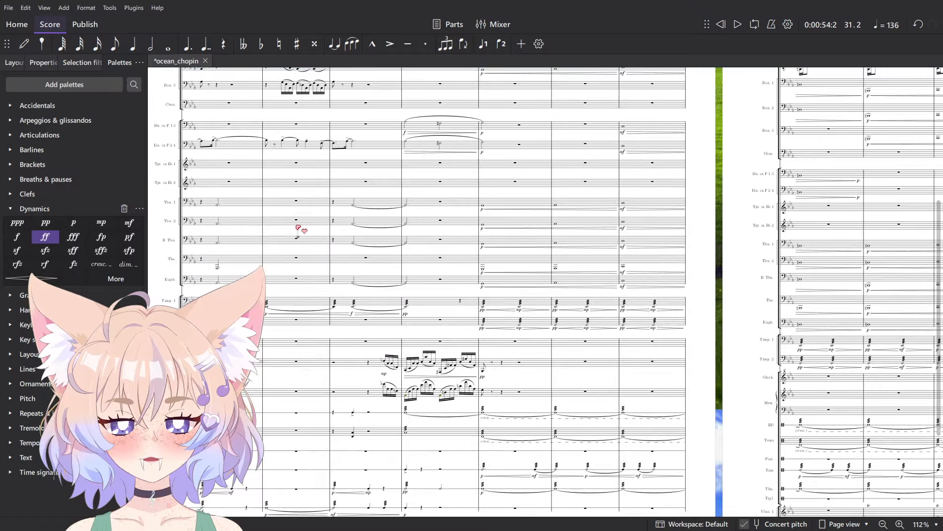
scroll(299, 227, down, 3)
scroll(299, 228, up, 10)
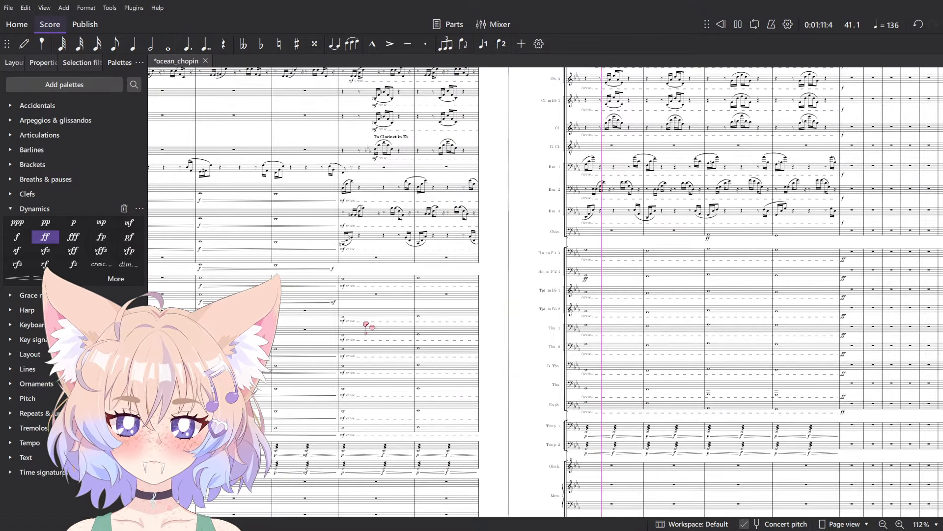
- Delete the notes and dynamics of both trumpets in measures 39 and 40
click(368, 313)
shift+click(461, 332)
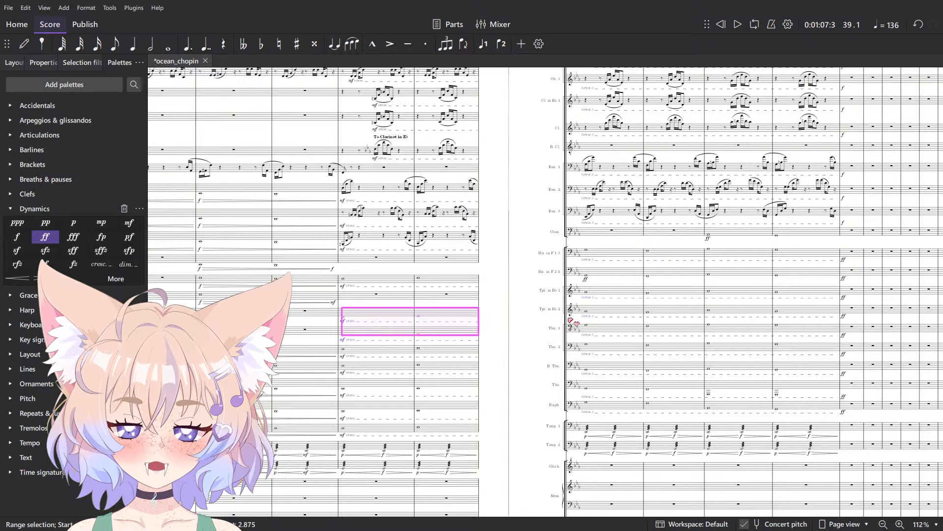
key(Delete)
- Give both trumpets an f dynamic at the start of measure 41 and play back from there
scroll(599, 322, up, 5)
click(594, 295)
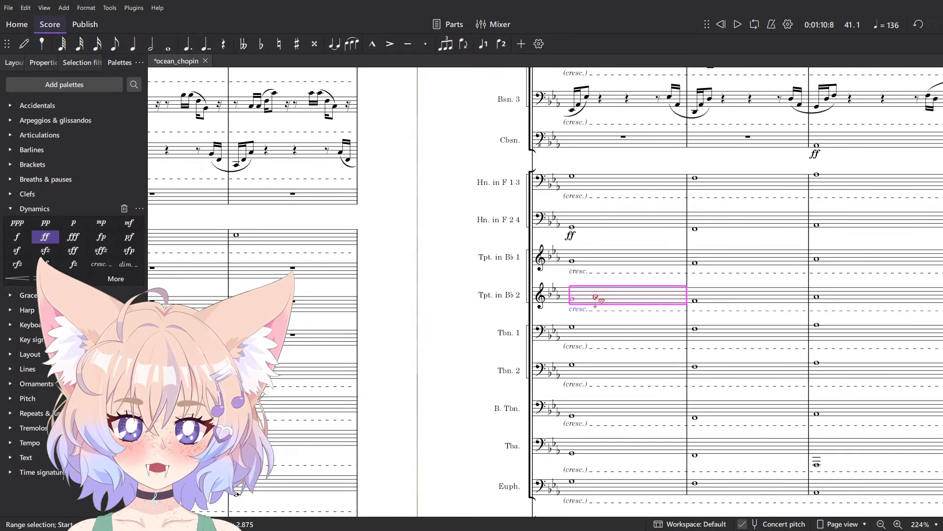
shift+click(590, 263)
scroll(491, 270, down, 5)
key(space)
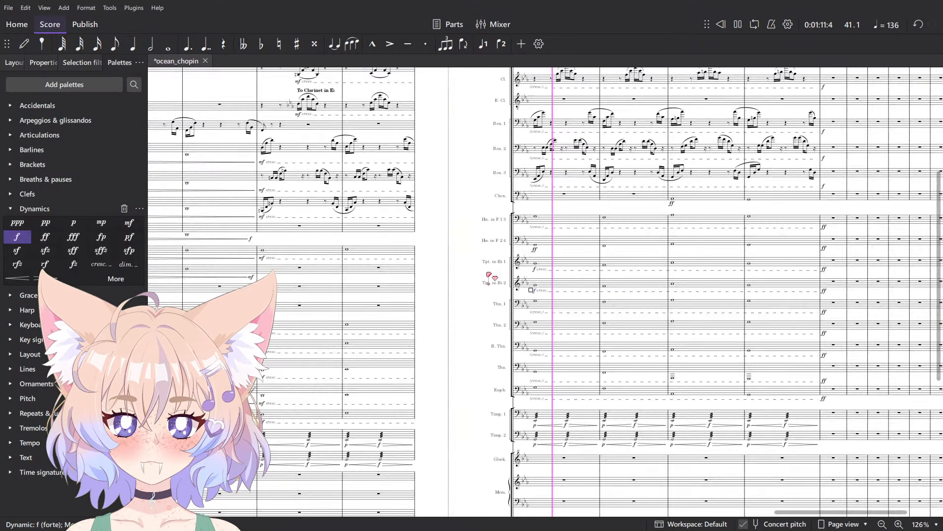
click(217, 286)
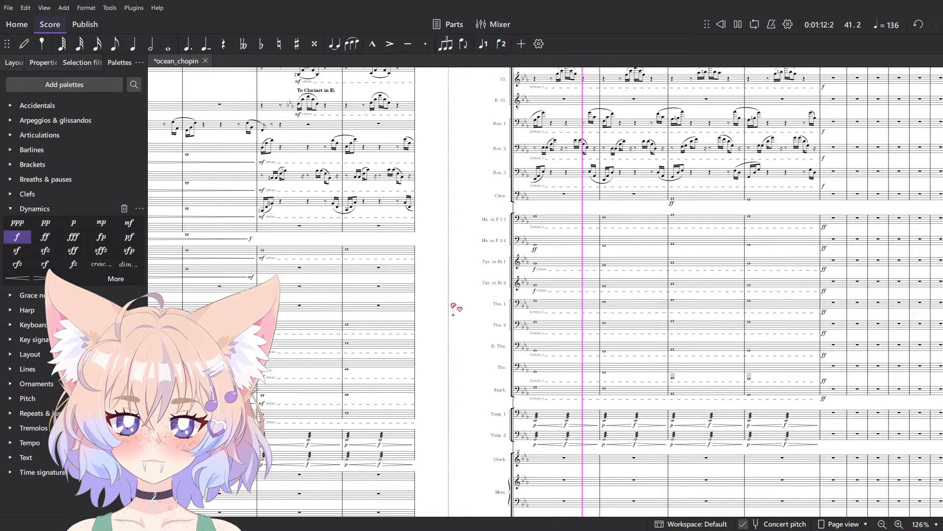
key(space)
- Set both trumpets' dynamics in measure 41 to mf and play back from measure 41
scroll(537, 270, up, 5)
click(539, 257)
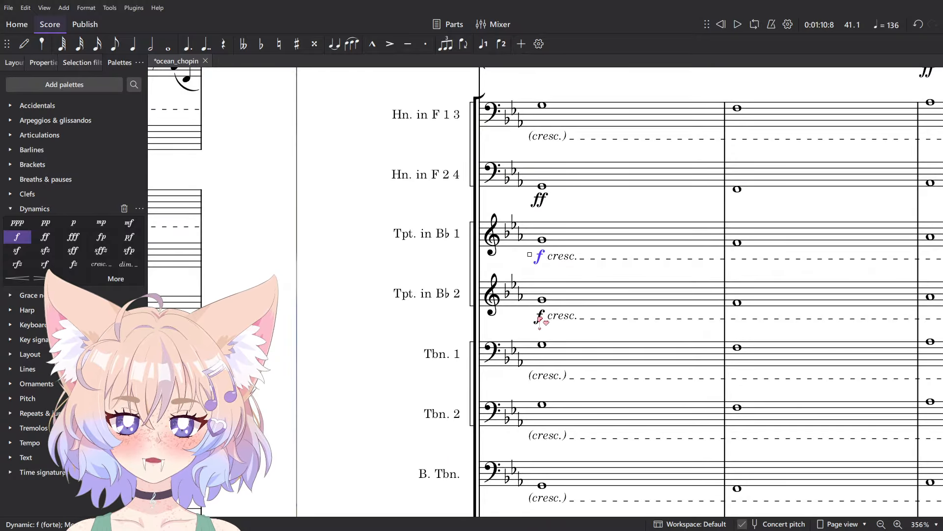
click(129, 223)
key(space)
scroll(358, 196, down, 4)
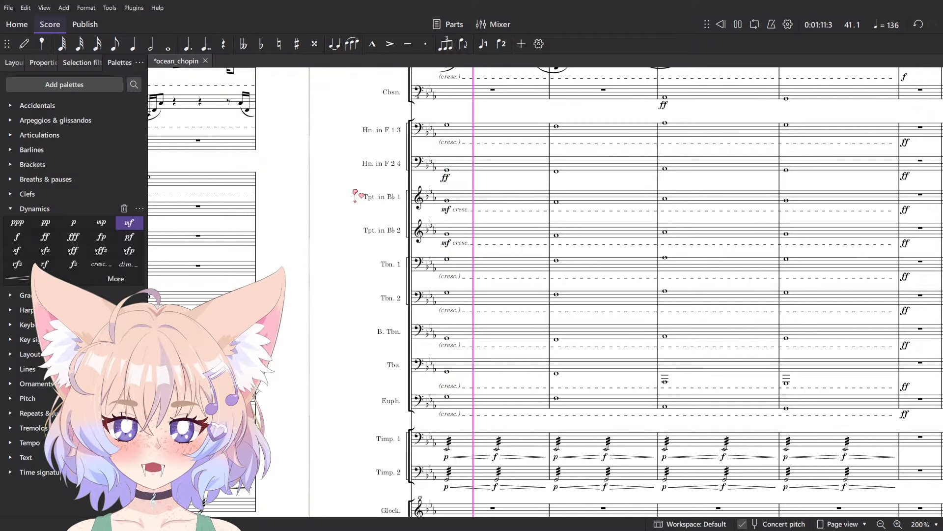
scroll(354, 232, down, 3)
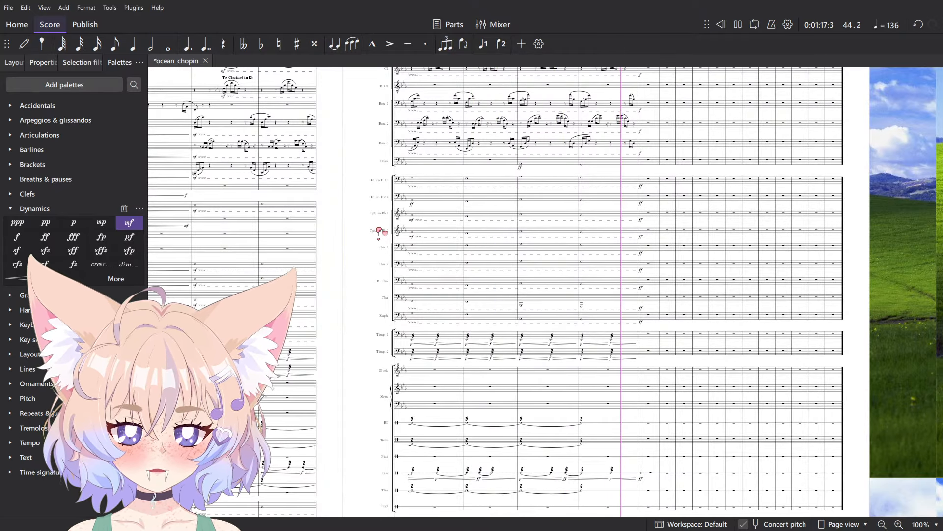
- Play back from measure 39 and follow the woodwinds into measure 43
drag(315, 346, 578, 183)
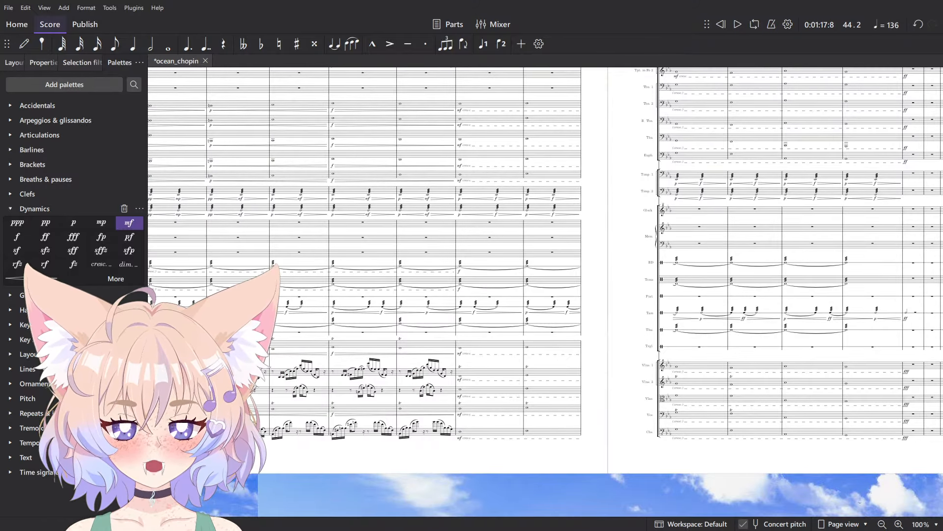
click(214, 433)
click(266, 450)
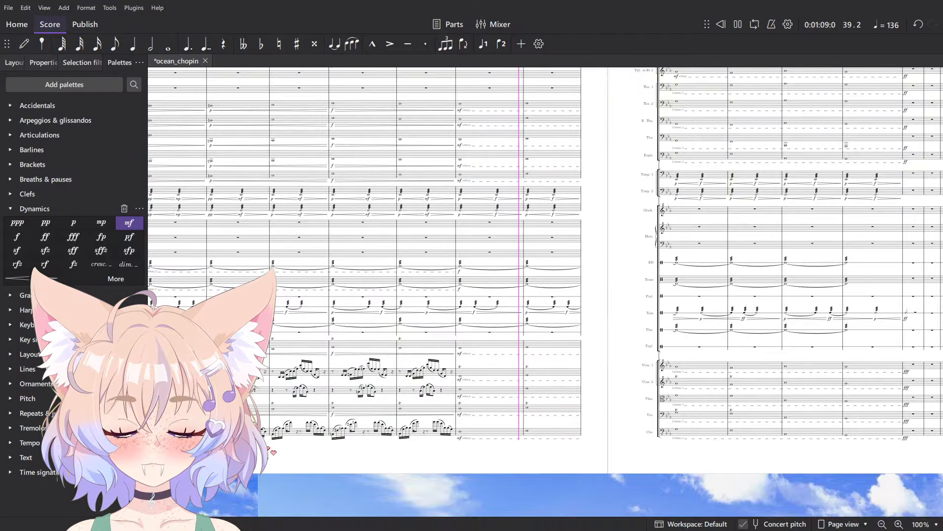
scroll(340, 244, up, 3)
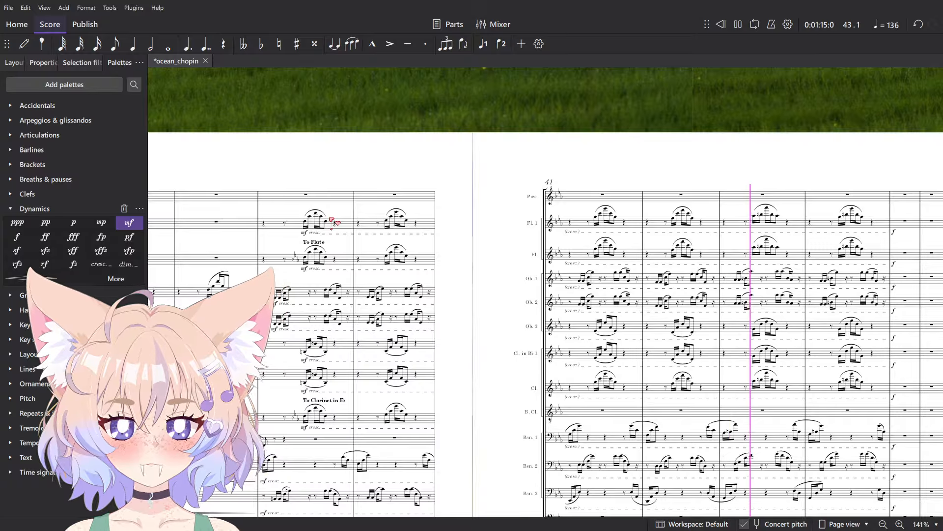
key(space)
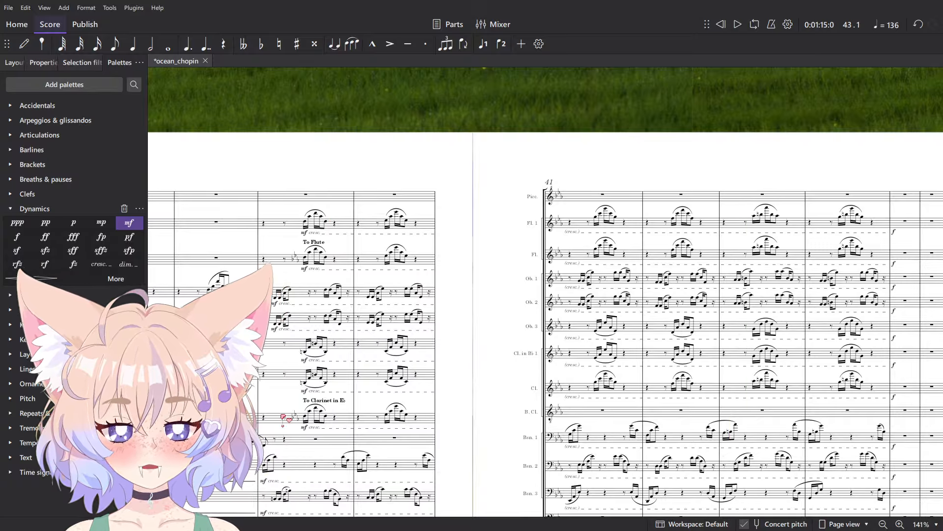
- Delete the second clarinet's notes and dynamics from measure 39 through measure 44
click(273, 224)
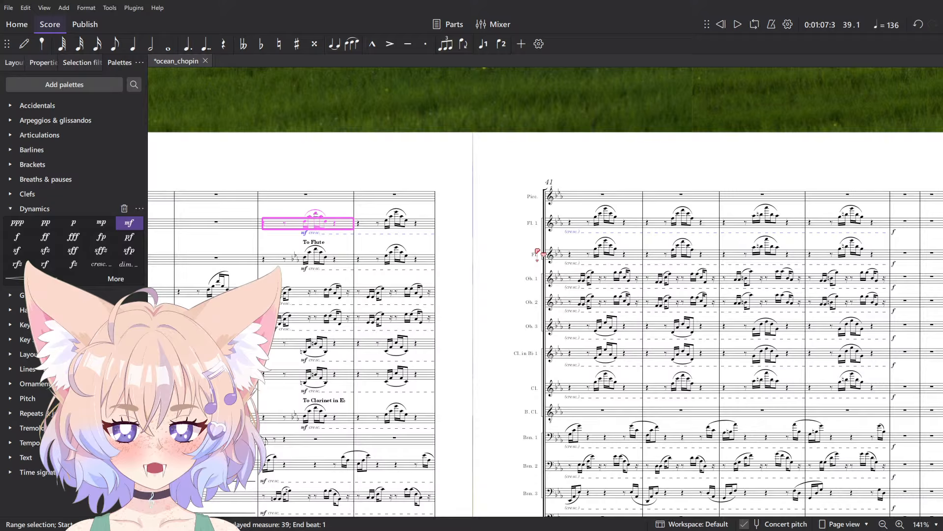
click(278, 427)
shift+click(840, 418)
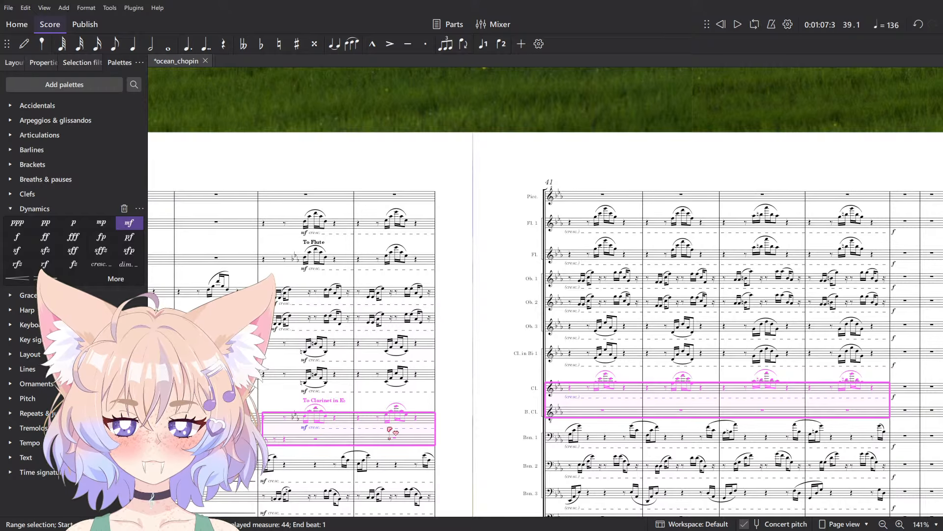
click(277, 431)
shift+click(890, 389)
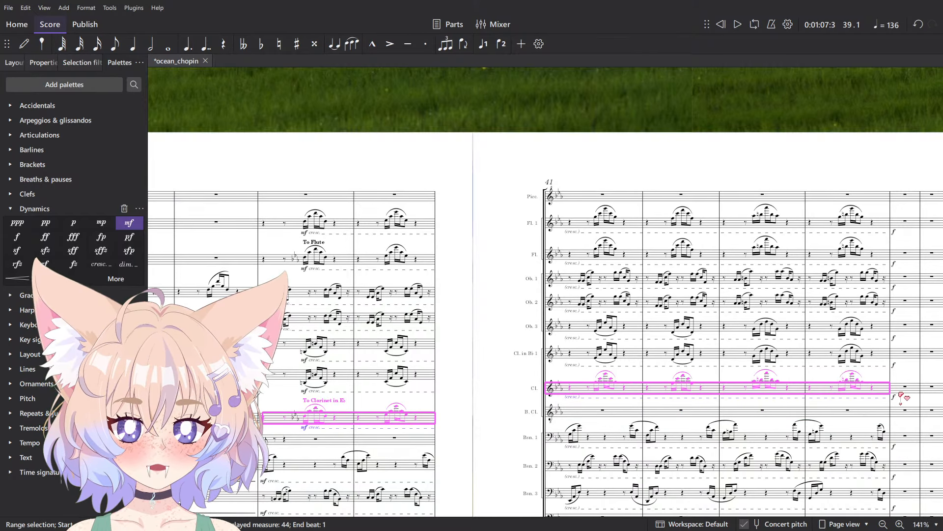
key(Delete)
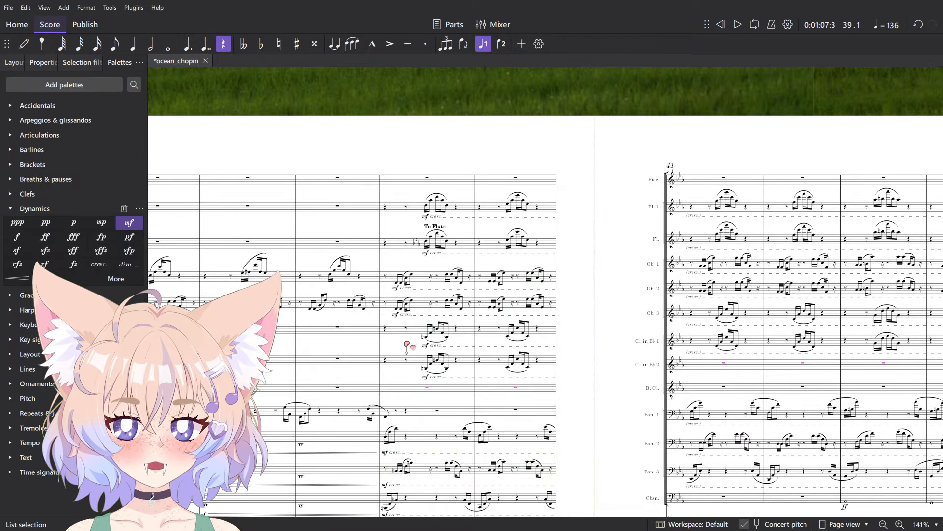
- Play back from measure 38 into measure 40 and review how the strings enter at measure 39
scroll(393, 368, down, 3)
click(406, 369)
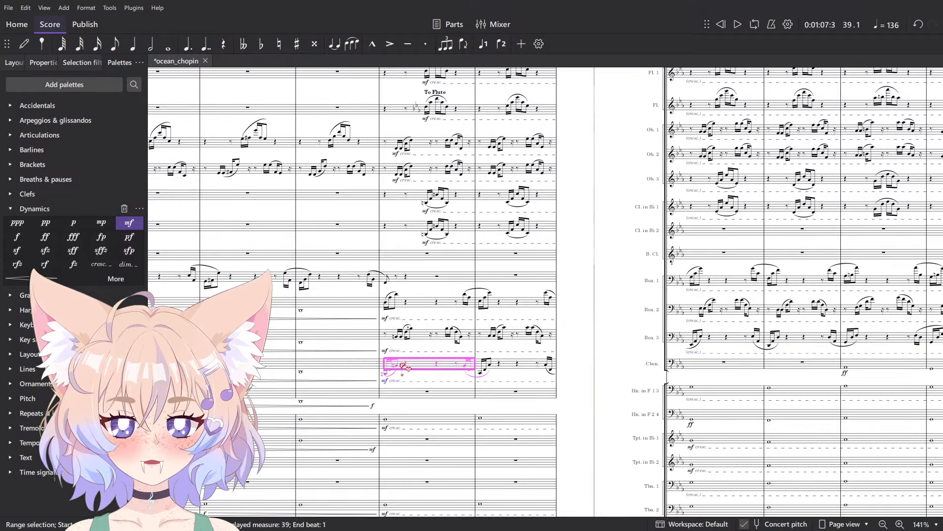
key(space)
scroll(436, 395, down, 7)
key(space)
click(377, 394)
key(space)
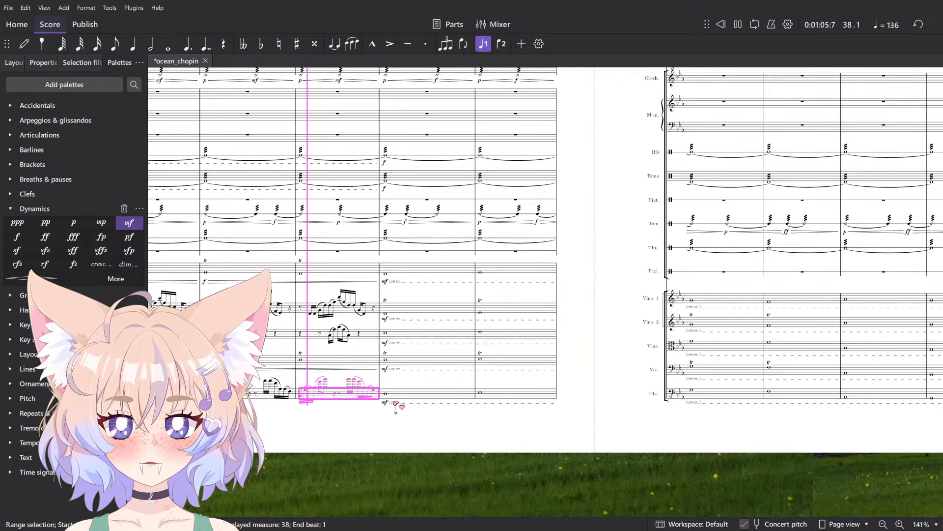
click(409, 420)
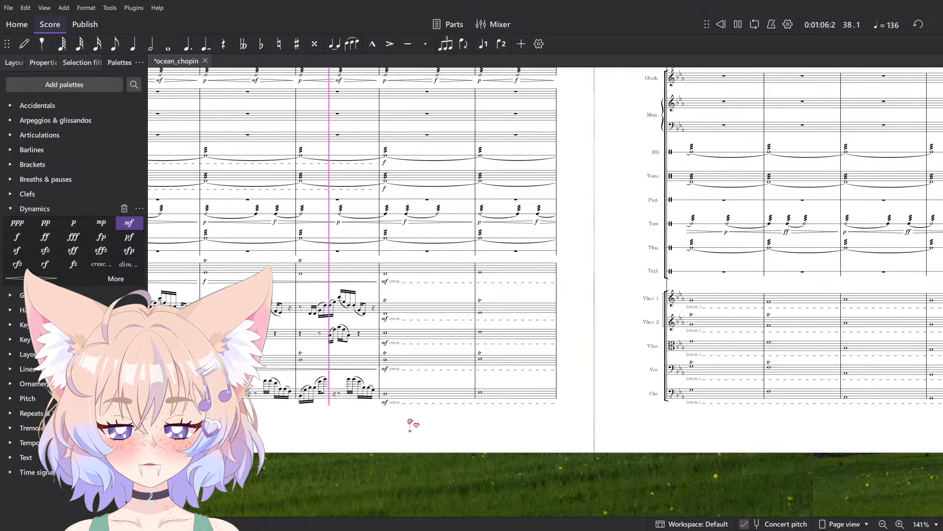
click(431, 361)
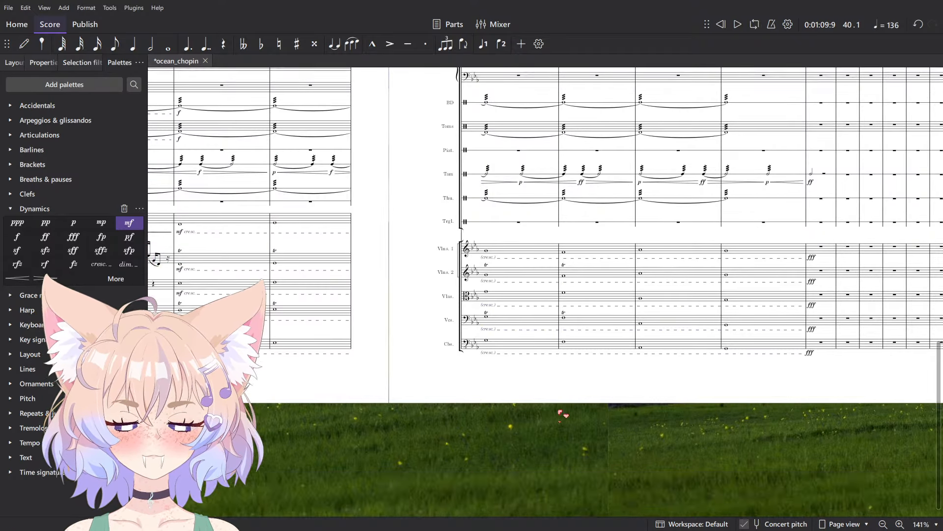
key(space)
- Delete the contrabasses' notes and dynamics from measure 39 through measure 45
click(339, 389)
drag(338, 394, 235, 431)
shift+click(876, 426)
drag(461, 432, 636, 444)
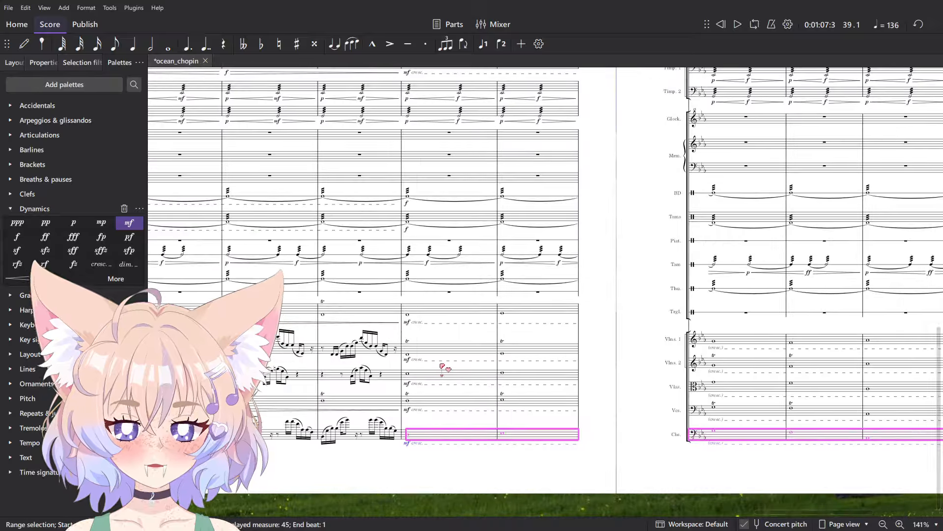
key(Delete)
- Clear the second violins' trills, notes and dynamics from measure 39 through measure 45
click(433, 378)
drag(436, 378, 814, 382)
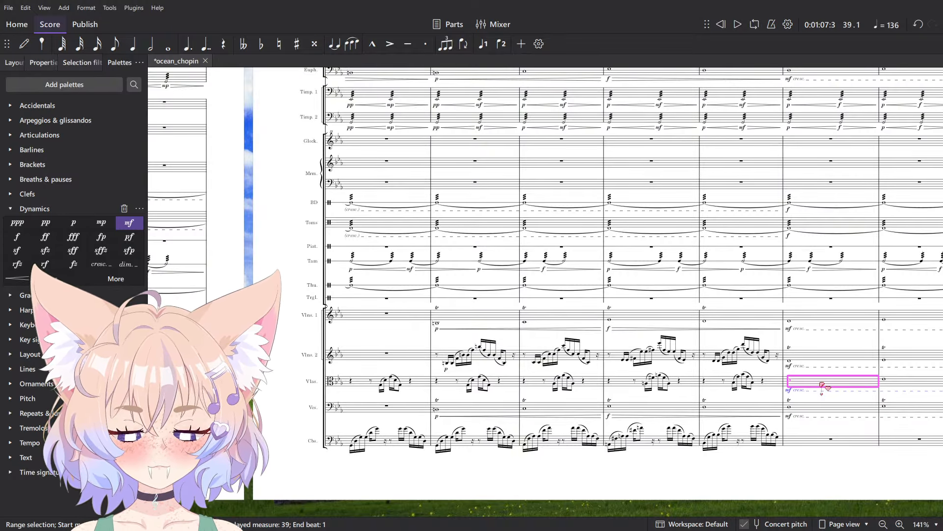
key(Escape)
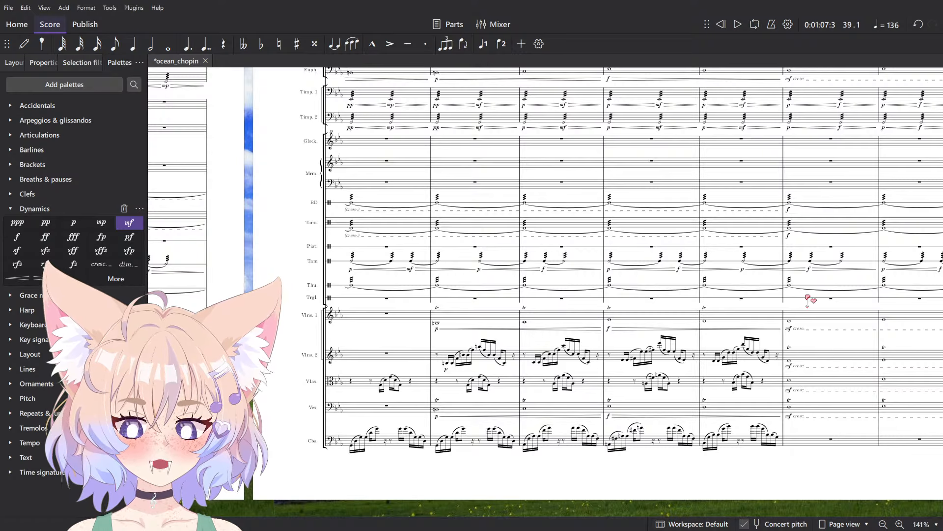
scroll(808, 300, right, 10)
click(713, 359)
scroll(712, 359, left, 5)
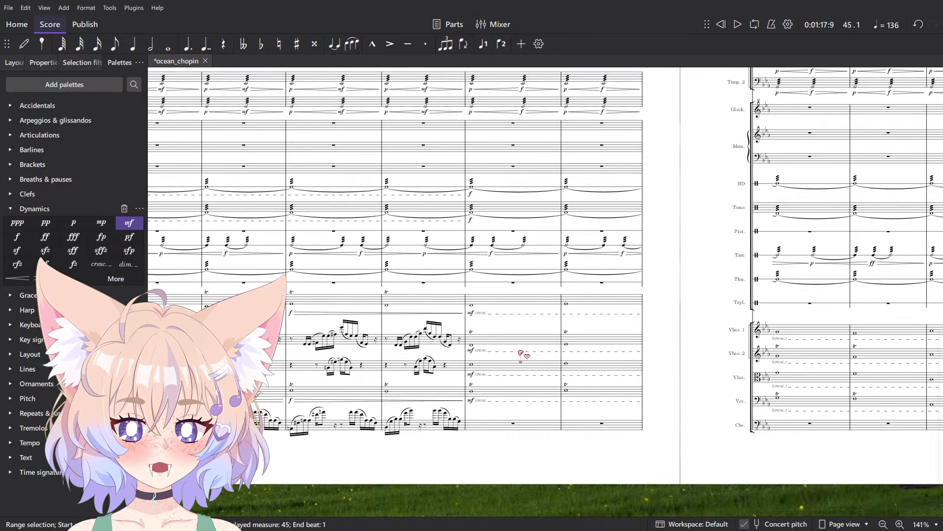
shift+click(506, 344)
click(493, 366)
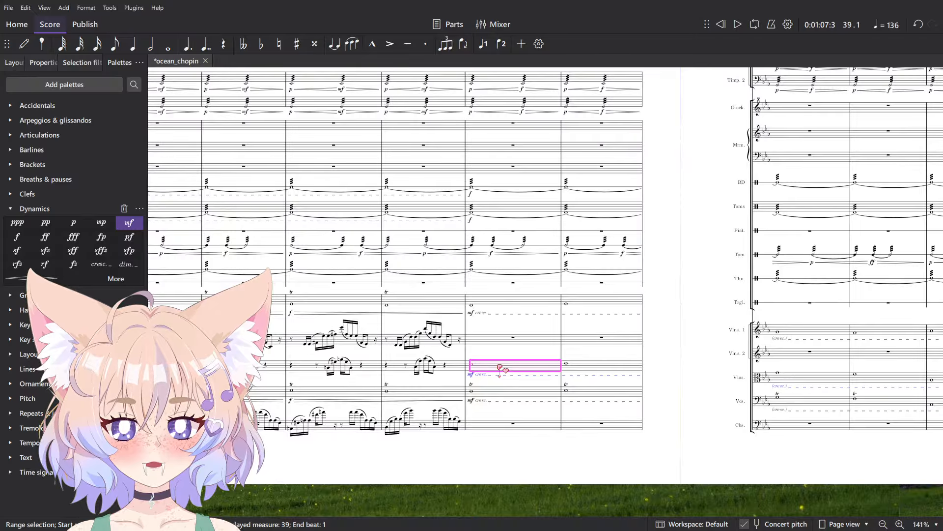
- Play back from measure 38 and undo the deletions in the second violins and contrabasses
scroll(426, 378, up, 5)
click(450, 467)
key(space)
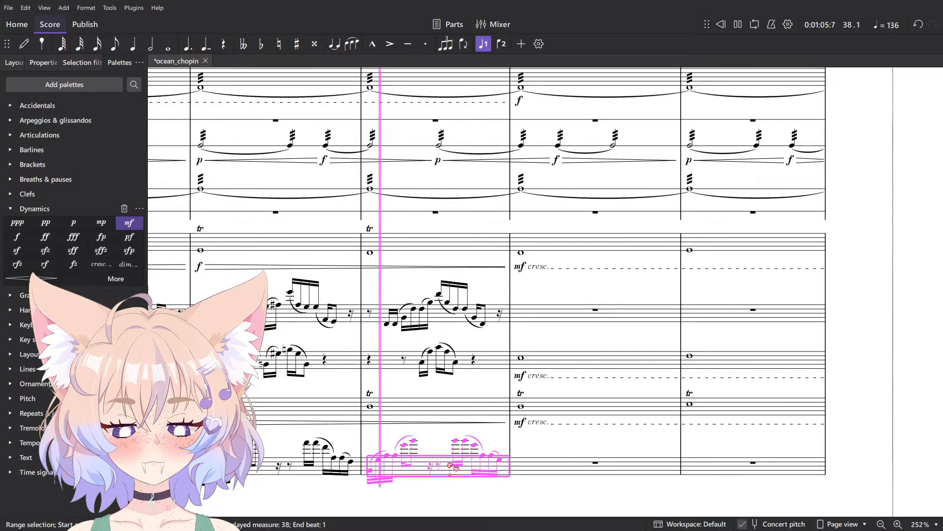
click(470, 487)
key(space)
scroll(477, 337, down, 4)
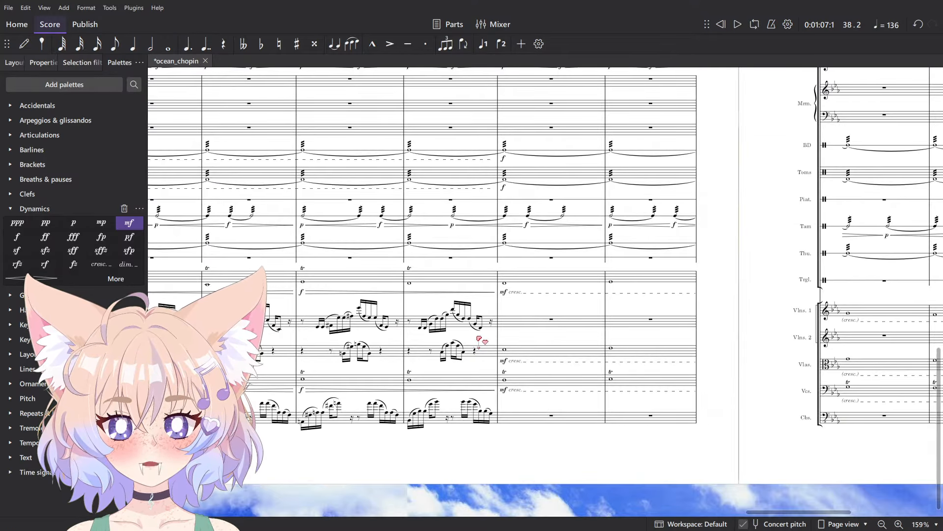
key(ctrl+z)
key(ctrl+z)
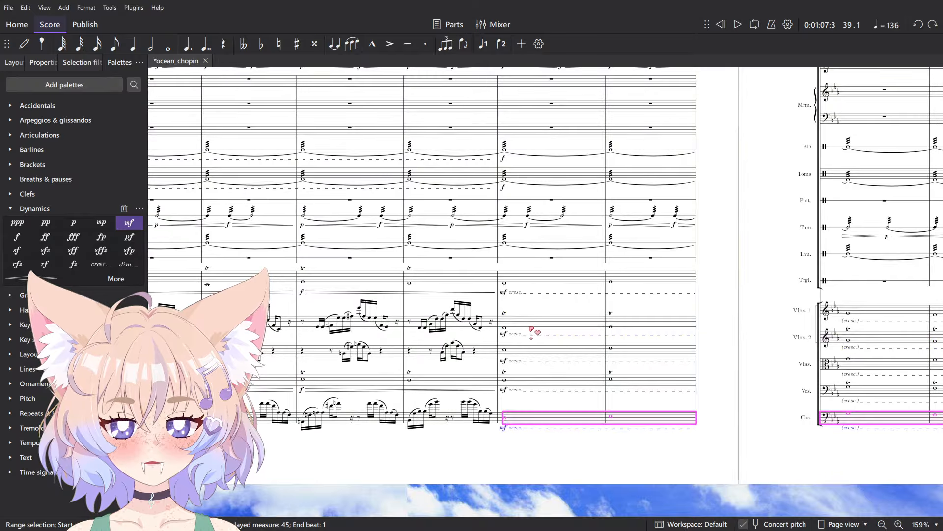
- Delete only the second violins' notes and dynamics from measure 39 through measure 45
click(529, 326)
drag(759, 355, 237, 369)
shift+click(693, 352)
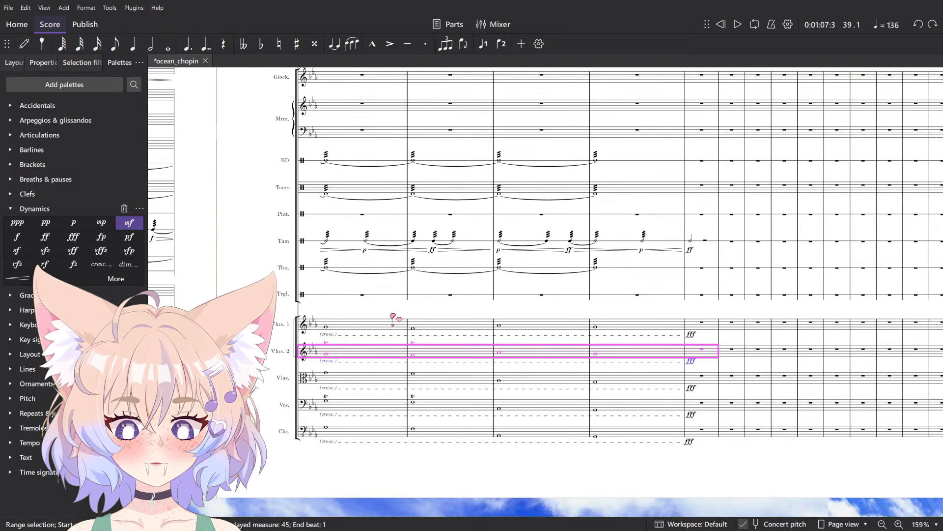
key(Delete)
- Compare the original piano étude with the orchestral woodwinds at measure 39 and play back the score from there
scroll(279, 278, down, 3)
drag(280, 278, 531, 374)
scroll(368, 437, up, 3)
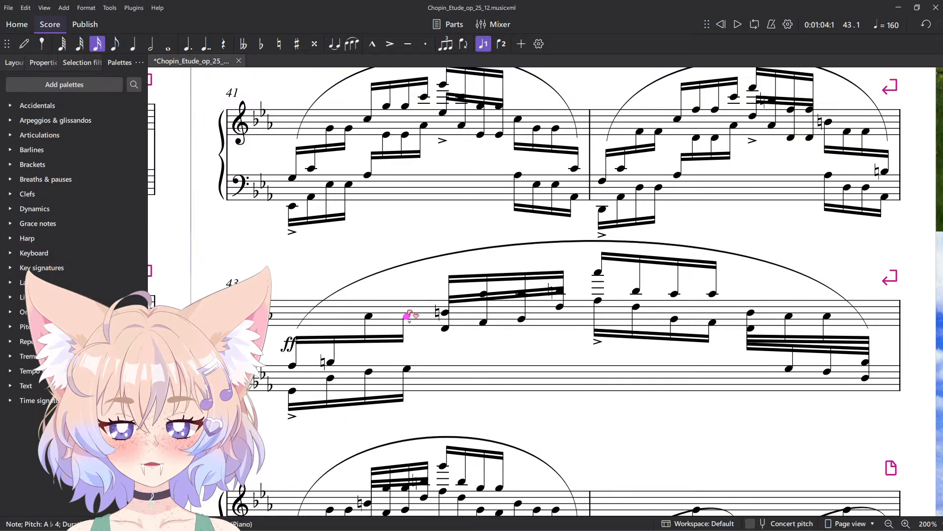
click(427, 297)
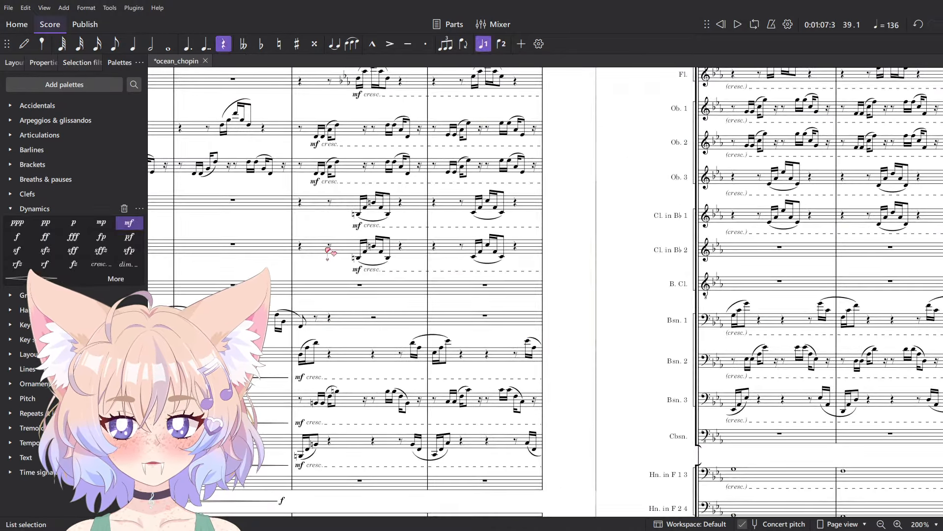
click(328, 251)
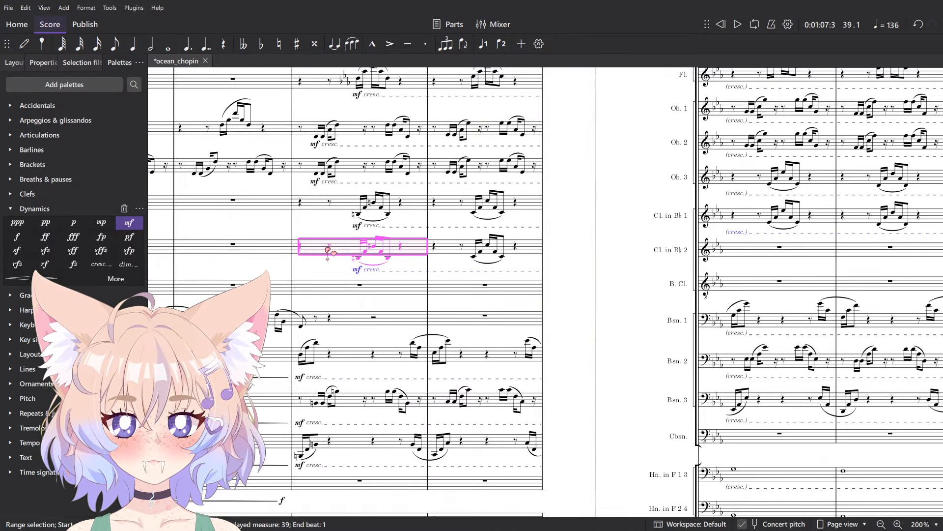
key(alt+Tab)
key(alt+Tab)
click(580, 328)
key(space)
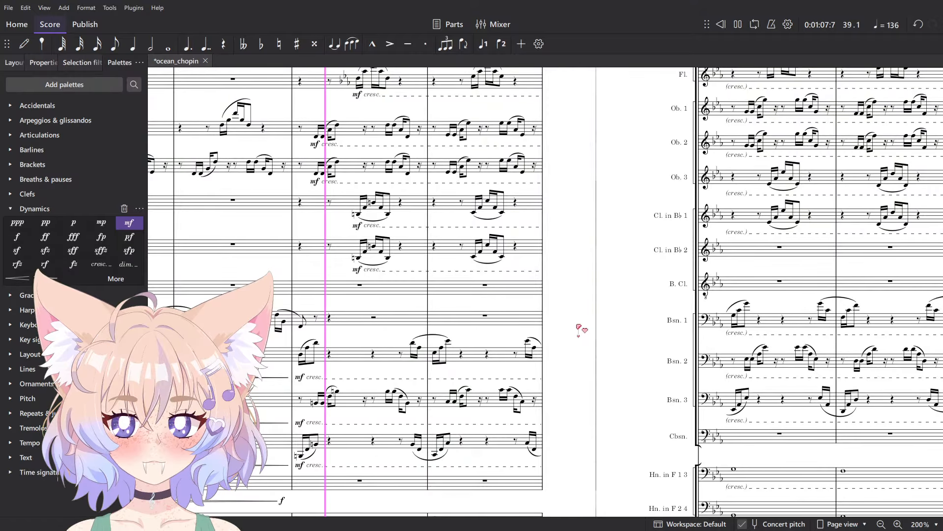
key(space)
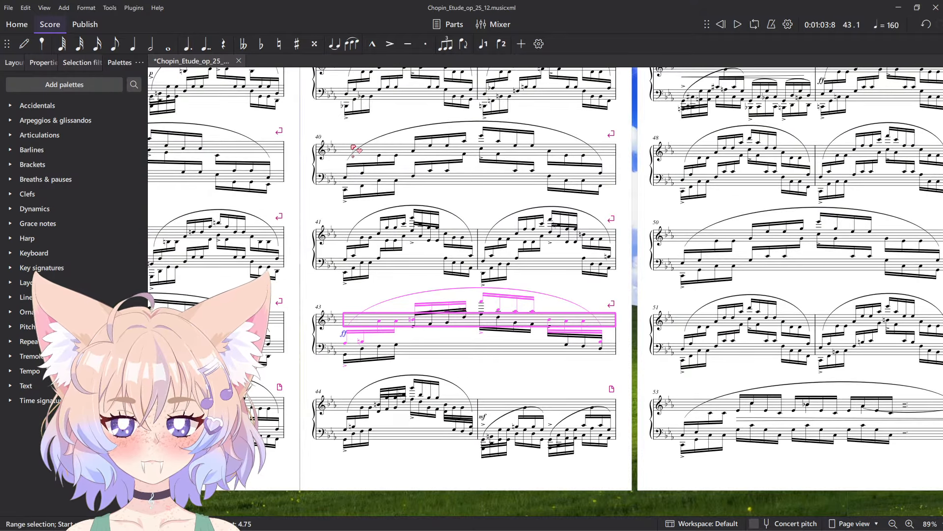
- Copy the right-hand staff of measures 39 to 42 from the piano étude and paste it into Violins 2 at measure 39 of ocean_chopin
scroll(353, 149, up, 3)
click(546, 286)
click(498, 195)
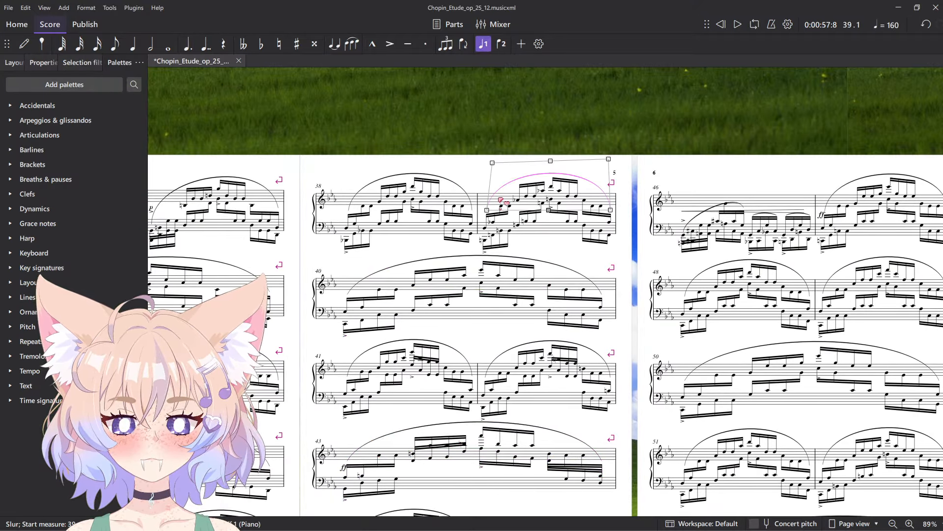
click(499, 202)
drag(489, 360, 477, 334)
shift+click(476, 346)
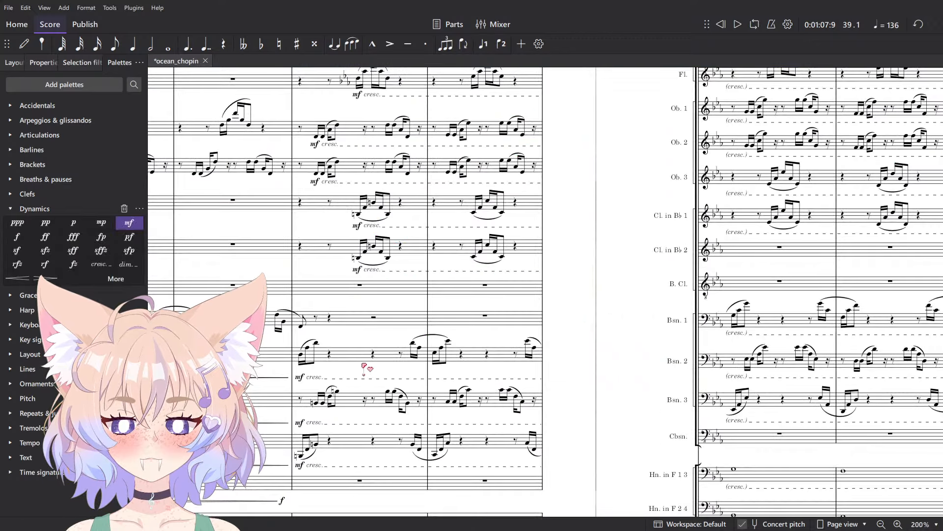
scroll(364, 366, down, 10)
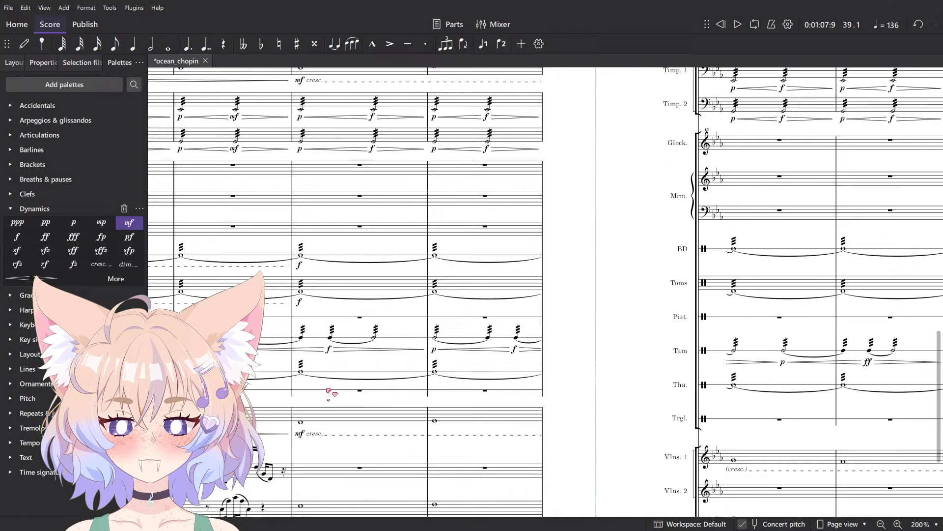
click(344, 289)
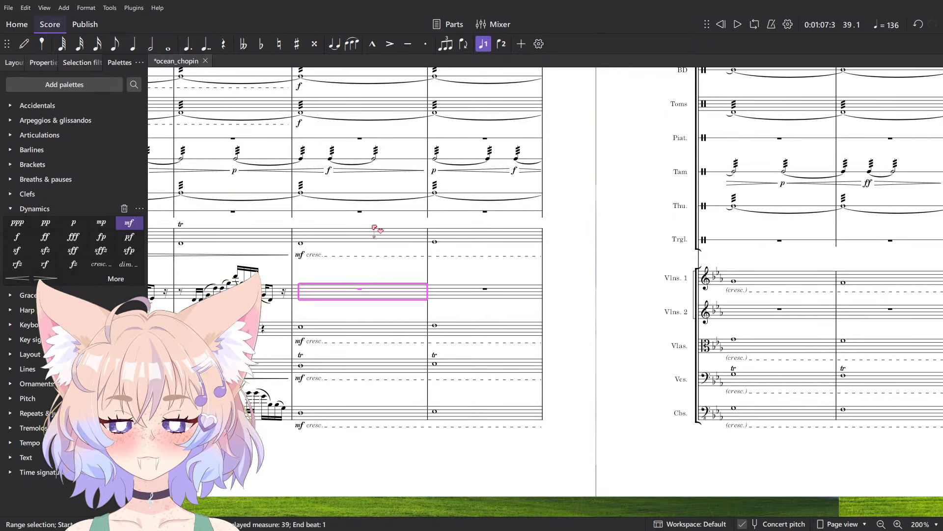
key(ctrl+v)
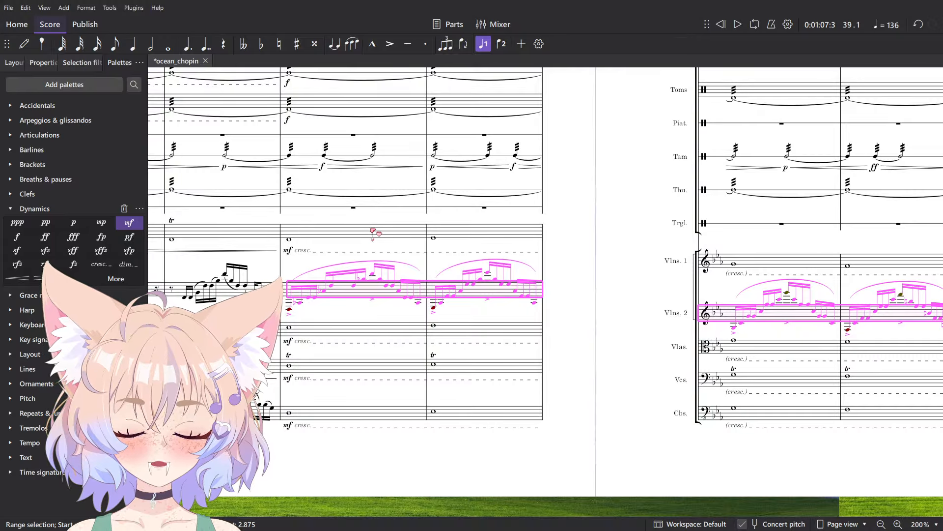
- Play back from measure 39 and review the pasted Violins 2 passage against the other strings
key(space)
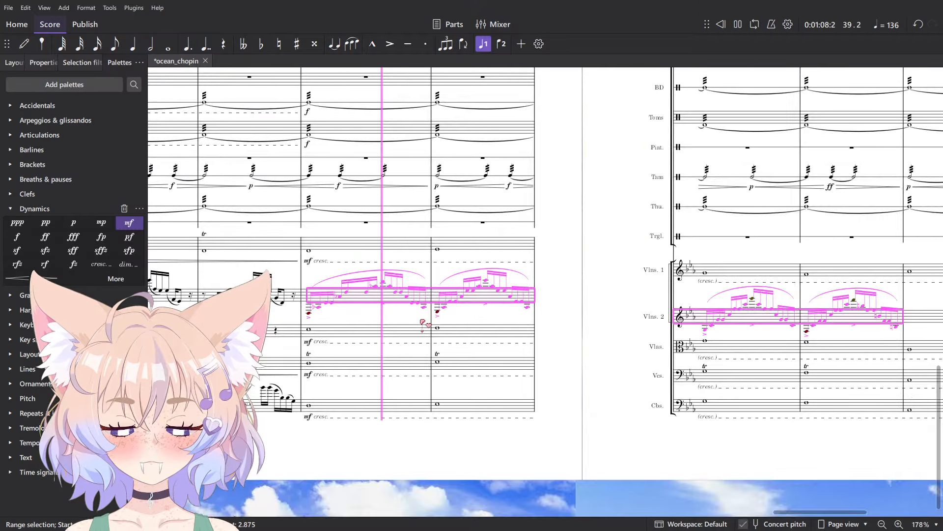
scroll(530, 320, up, 5)
key(space)
scroll(533, 324, down, 5)
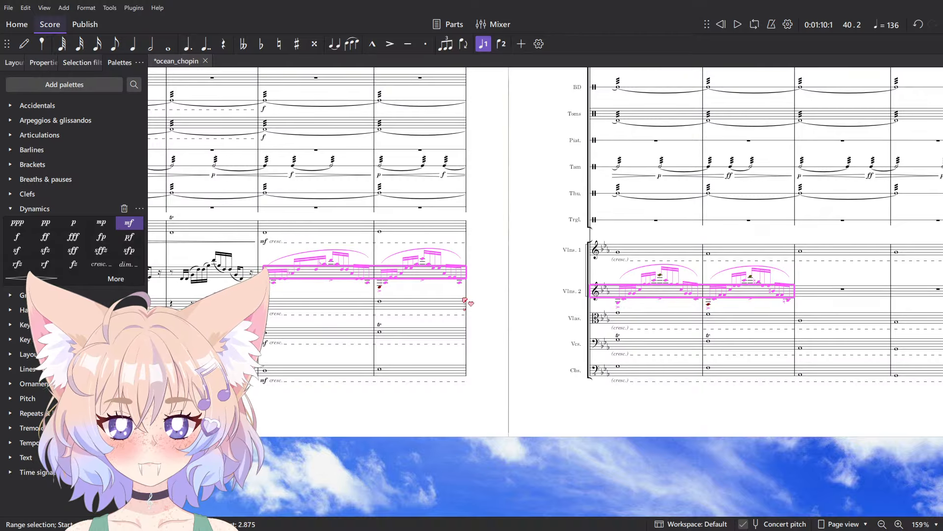
scroll(464, 303, up, 4)
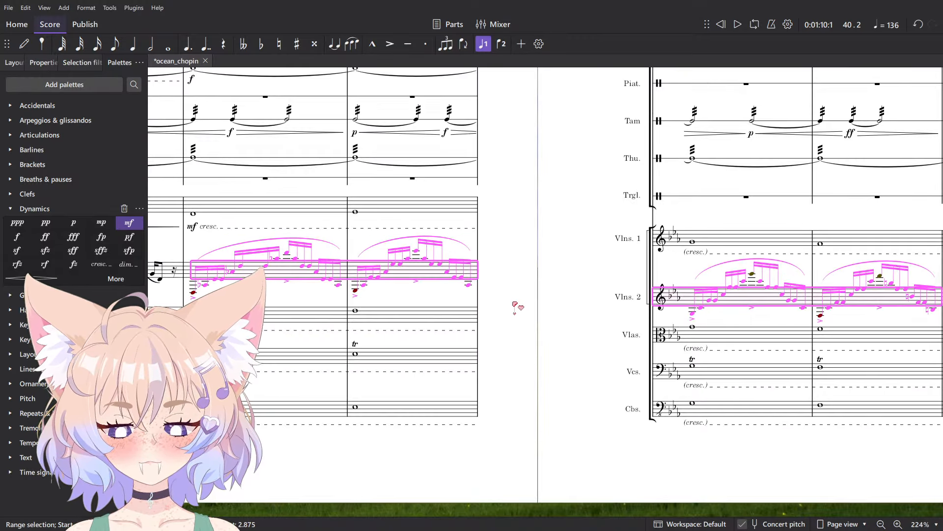
scroll(556, 363, left, 6)
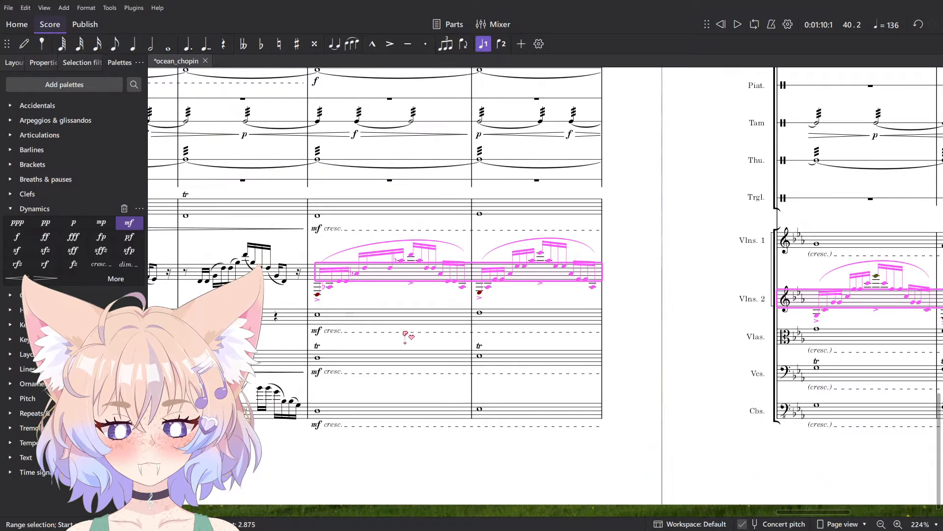
- Delete the violas' notes and dynamics from measure 39 through measure 45
scroll(476, 344, right, 4)
click(410, 319)
scroll(409, 321, down, 1)
scroll(631, 317, right, 8)
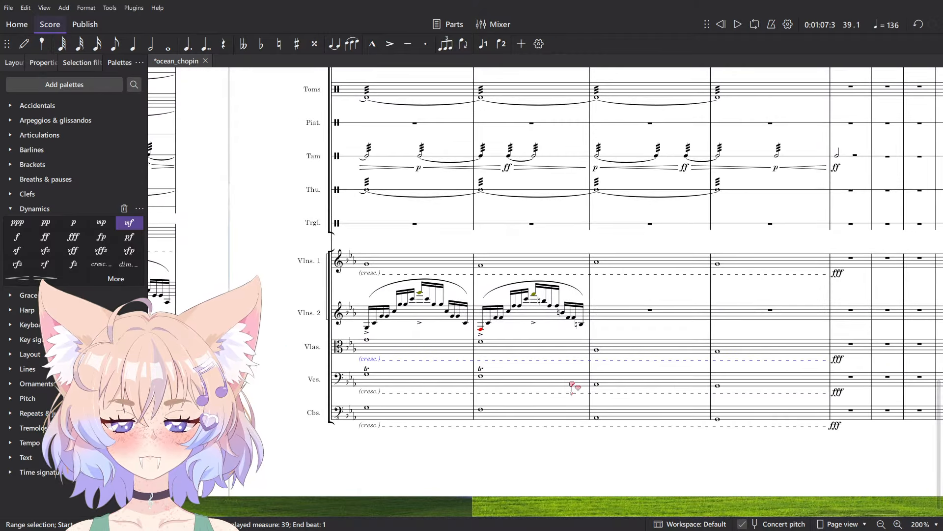
shift+click(864, 346)
click(649, 310)
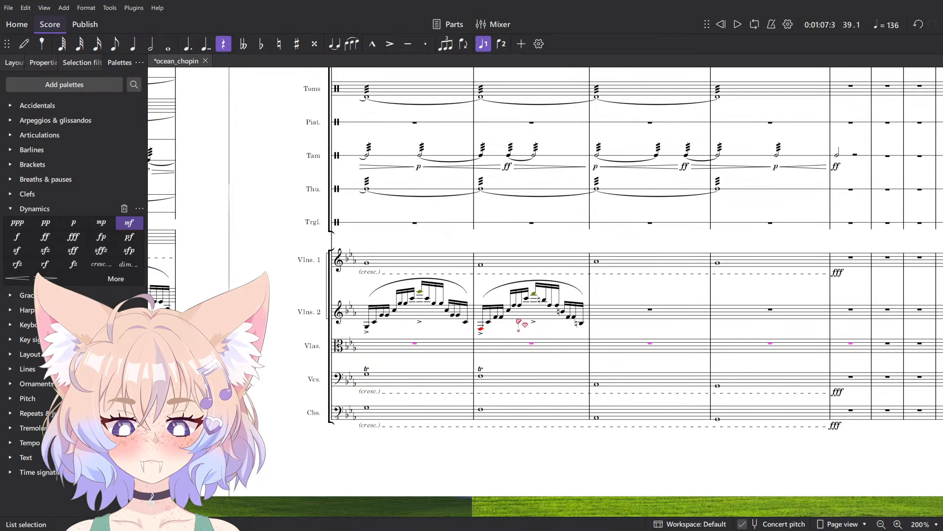
click(520, 321)
scroll(550, 324, left, 6)
shift+click(343, 312)
scroll(399, 186, up, 10)
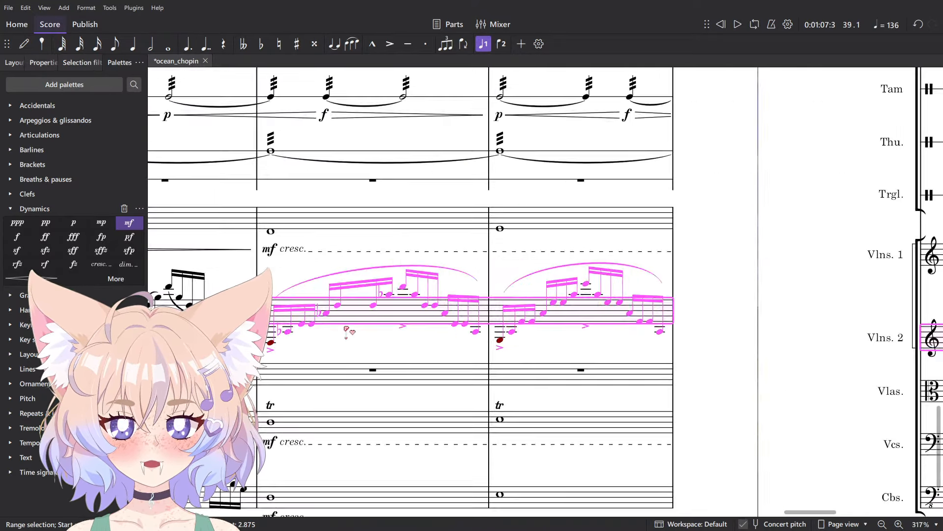
right_click(428, 207)
mouse_move(525, 291)
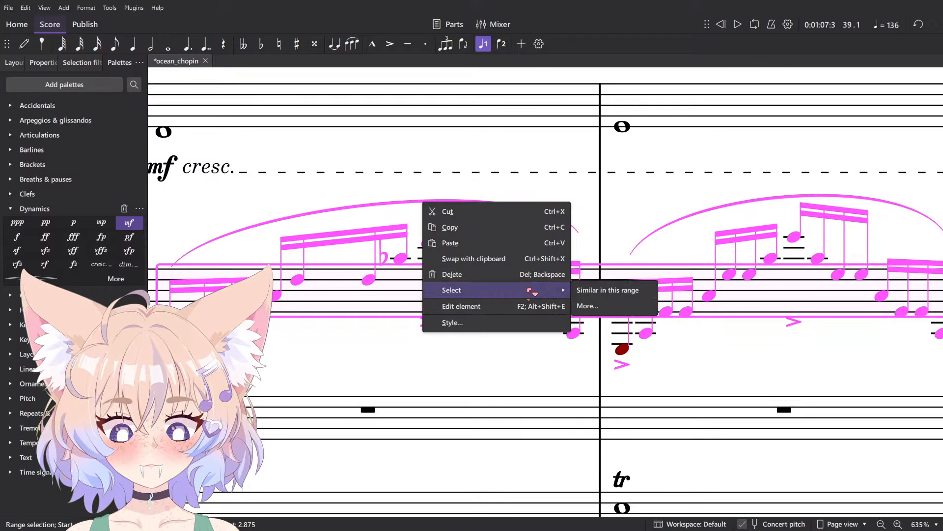
click(583, 305)
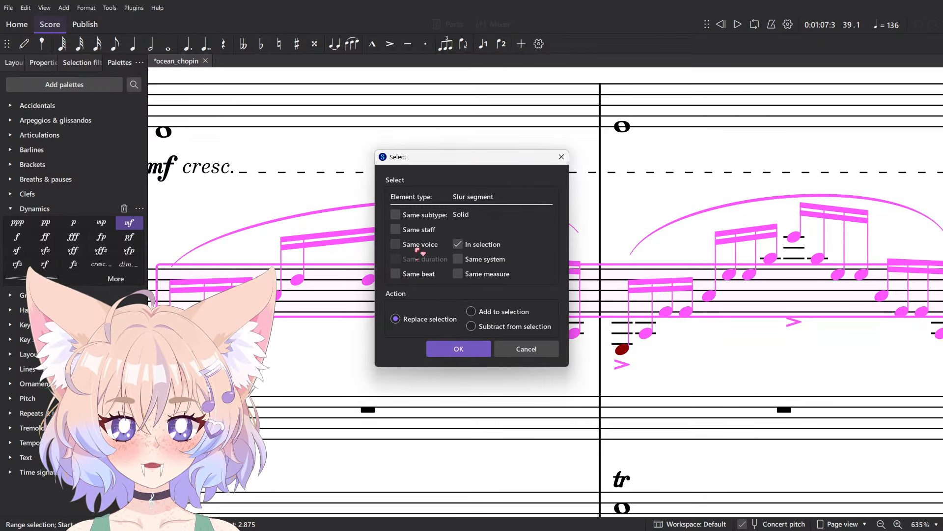
click(526, 349)
right_click(439, 208)
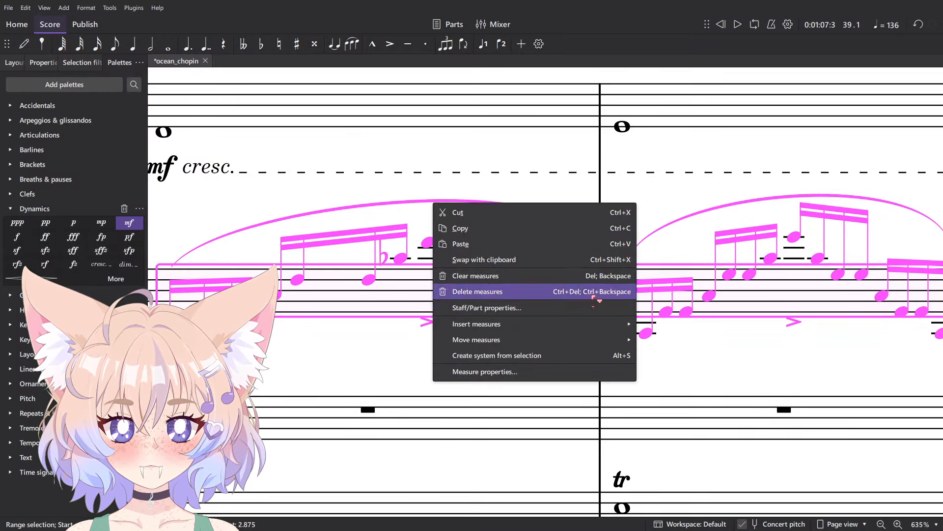
click(376, 215)
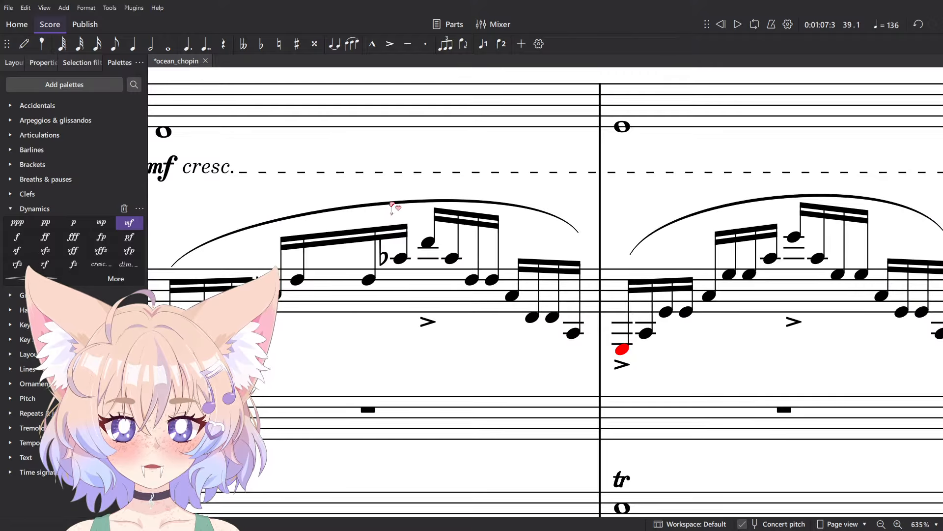
right_click(391, 202)
- Select all slurs in Violins 2 across measures 39 to 42 and delete them
click(365, 301)
scroll(368, 295, down, 7)
drag(747, 374, 227, 326)
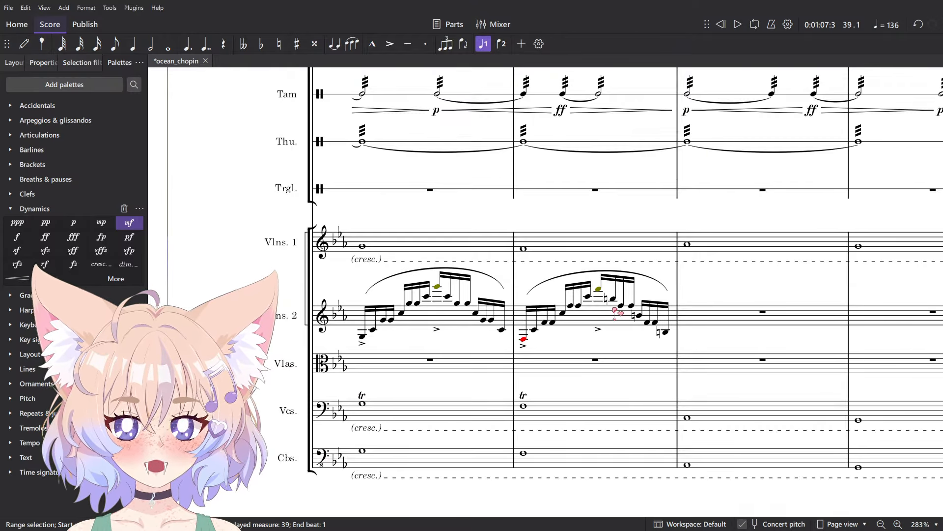
click(615, 310)
scroll(615, 311, up, 10)
right_click(620, 250)
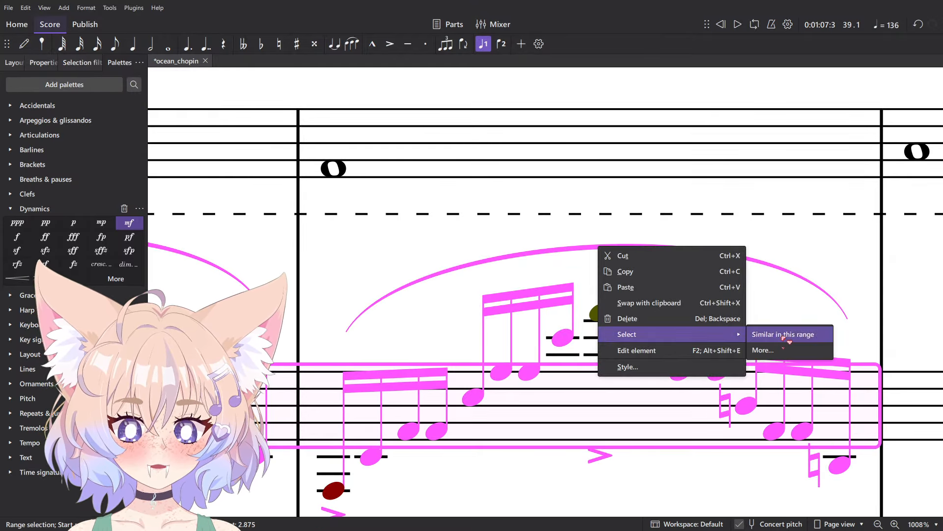
click(784, 338)
key(Delete)
- Select all accents in Violins 2 across measures 39 to 42 and delete them
click(646, 412)
scroll(646, 412, down, 8)
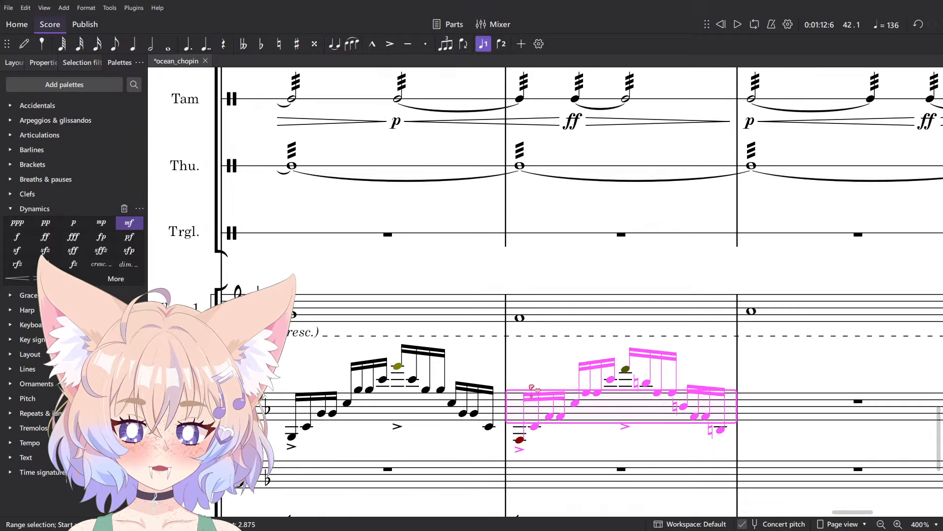
drag(246, 408, 671, 345)
drag(330, 338, 597, 350)
scroll(579, 342, up, 2)
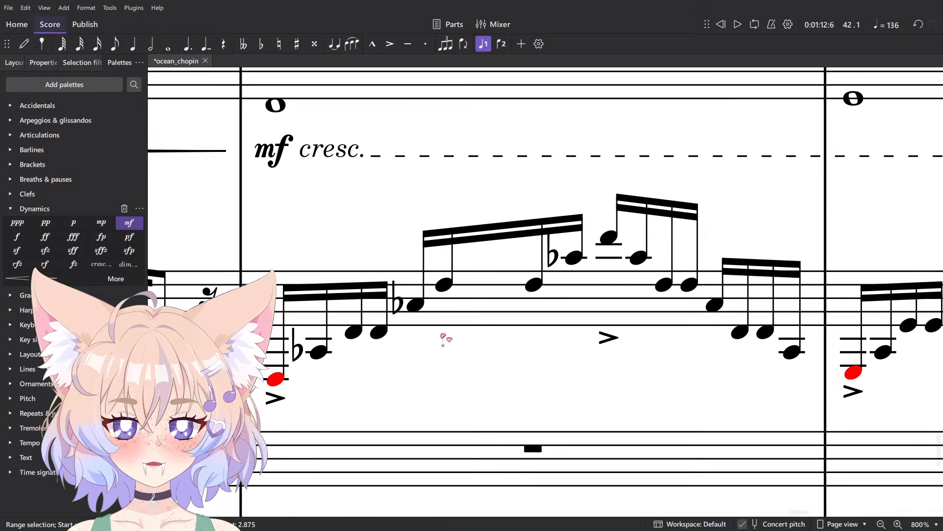
shift+click(426, 318)
right_click(279, 398)
mouse_move(344, 355)
click(488, 355)
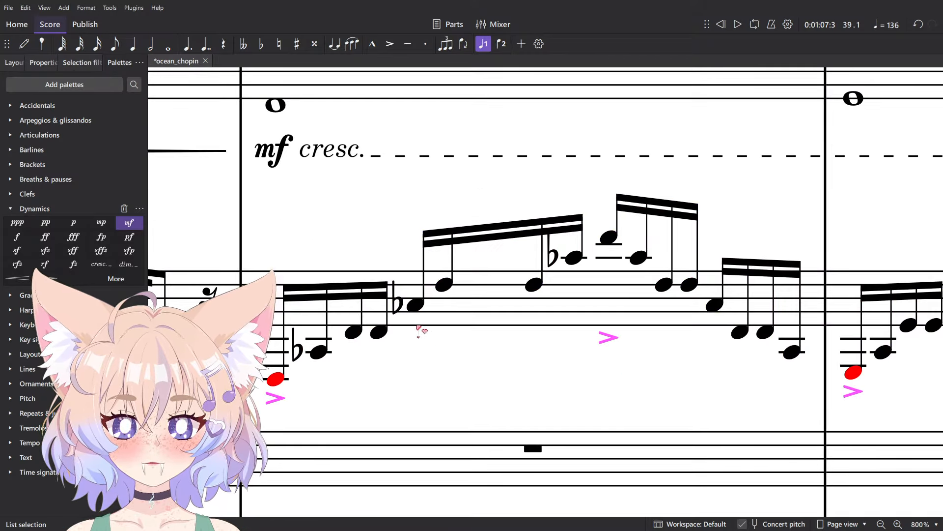
key(Delete)
- Slur the rising first half of measure 39 in Violins 2 in groups of three, three and two notes
scroll(433, 290, down, 7)
scroll(366, 337, up, 7)
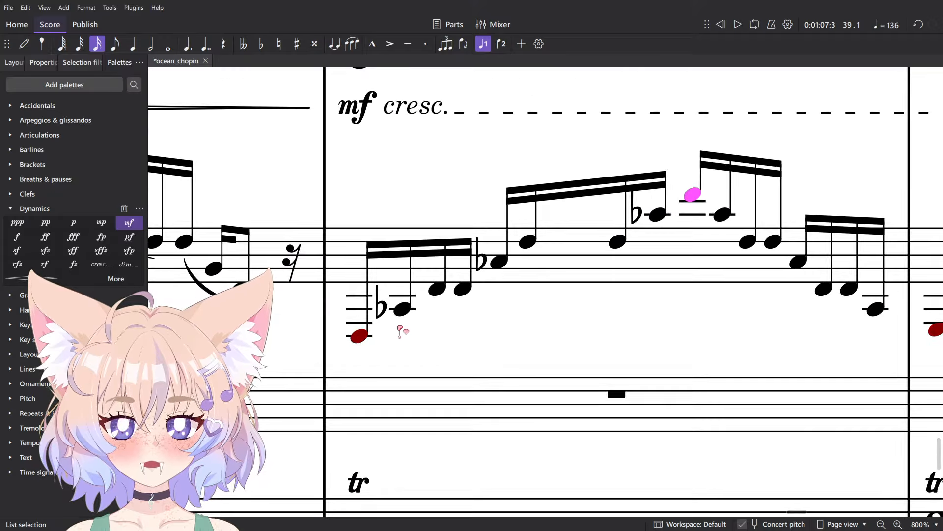
click(399, 326)
click(360, 336)
key(s)
click(462, 289)
ctrl+click(529, 241)
key(s)
click(617, 241)
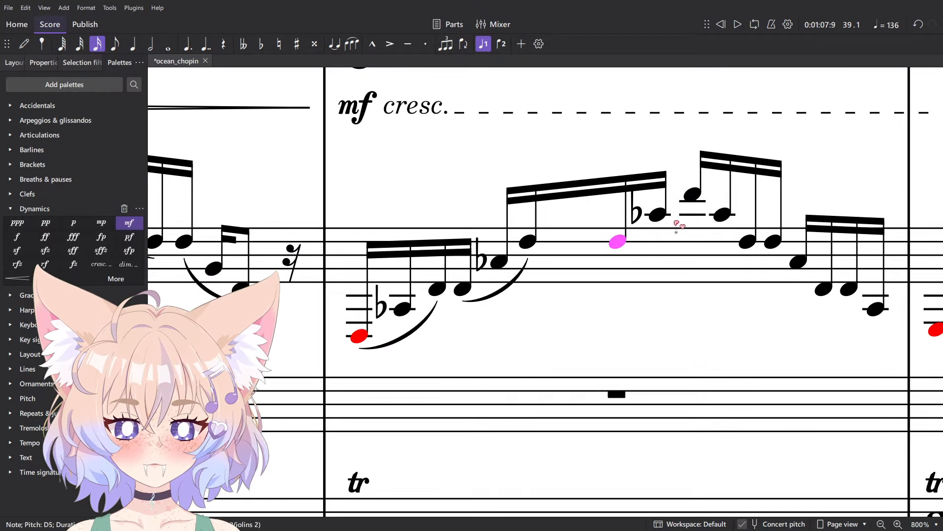
ctrl+click(659, 214)
key(s)
- Slur the falling second half of measure 39 in Violins 2 in groups of three, three and two notes
click(693, 195)
key(s)
click(774, 241)
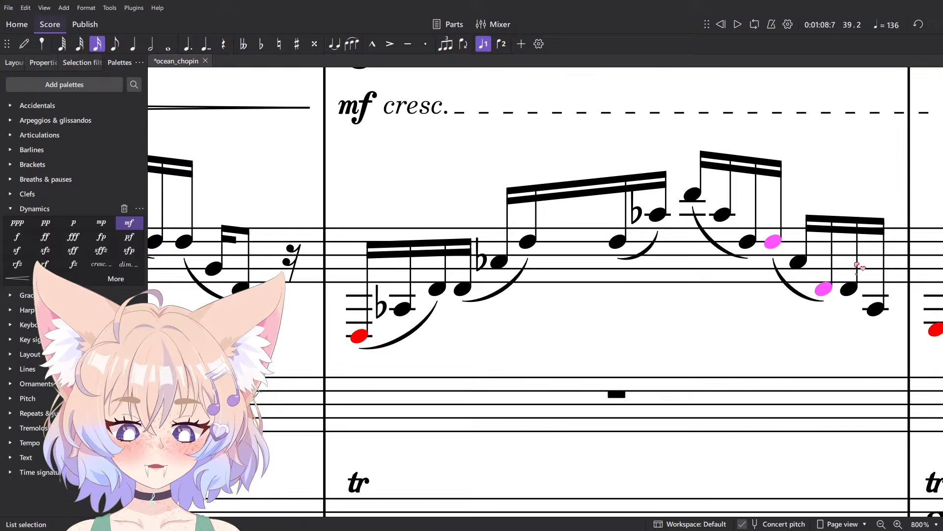
click(849, 288)
drag(855, 239, 435, 252)
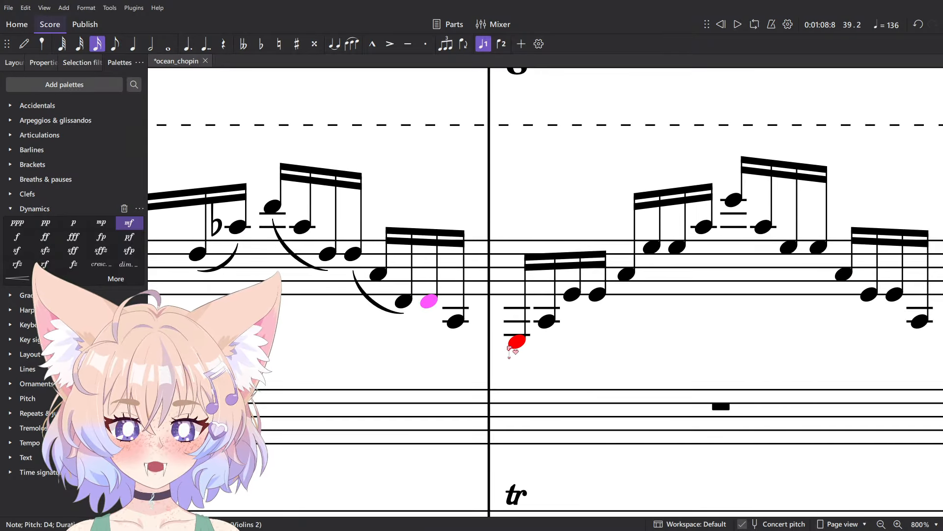
key(s)
- Slur both halves of measure 40 in Violins 2 in groups of three, three and two notes
click(597, 295)
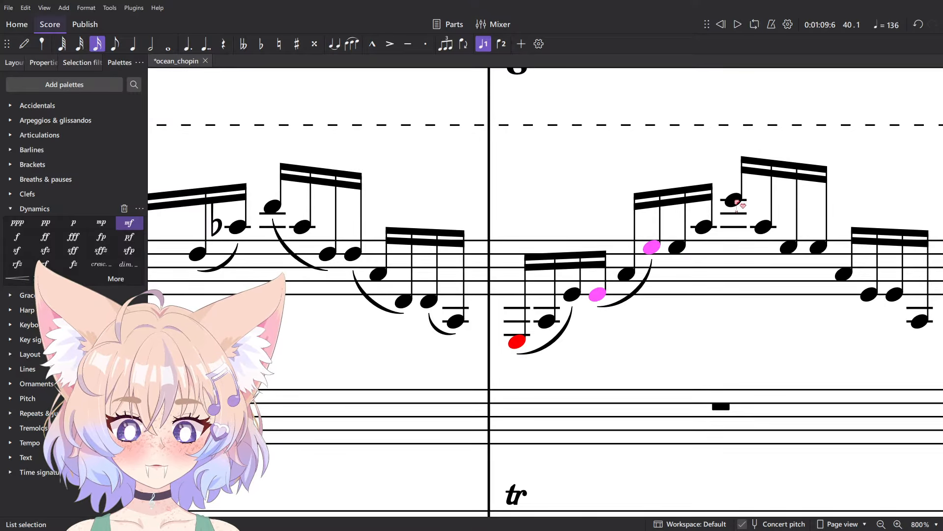
click(677, 247)
key(s)
click(734, 200)
drag(727, 275, 510, 298)
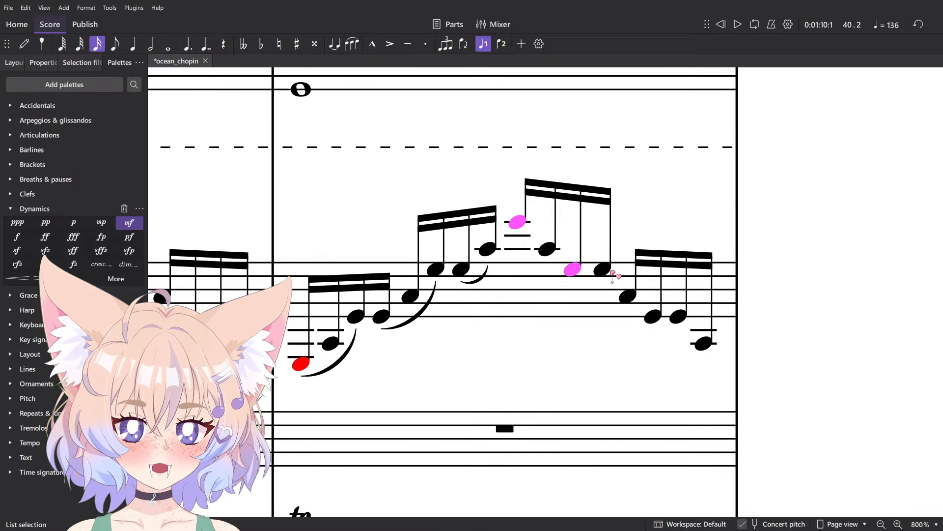
key(s)
click(604, 270)
ctrl+click(653, 316)
key(s)
click(678, 317)
key(s)
- Slur the rising first half of measure 41 in Violins 2 in groups of three, three and two notes
drag(795, 304, 216, 351)
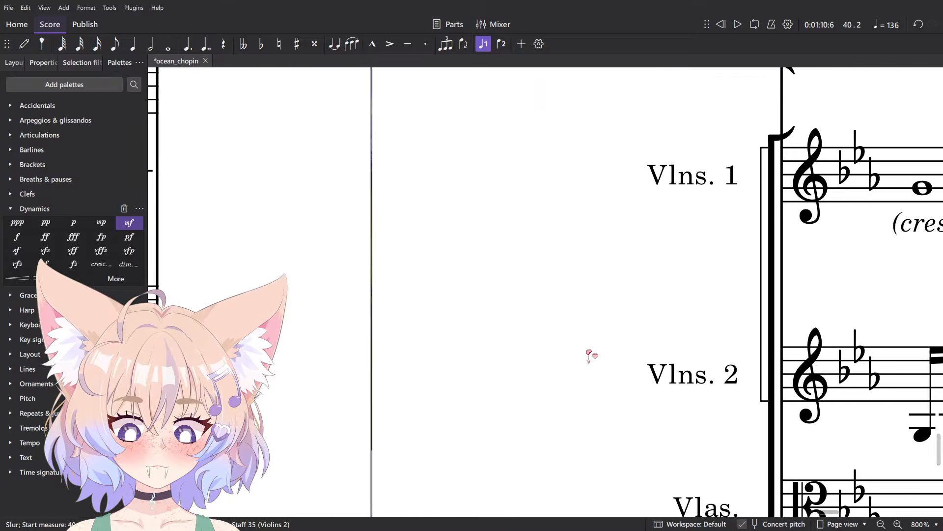
drag(818, 392, 352, 358)
click(463, 397)
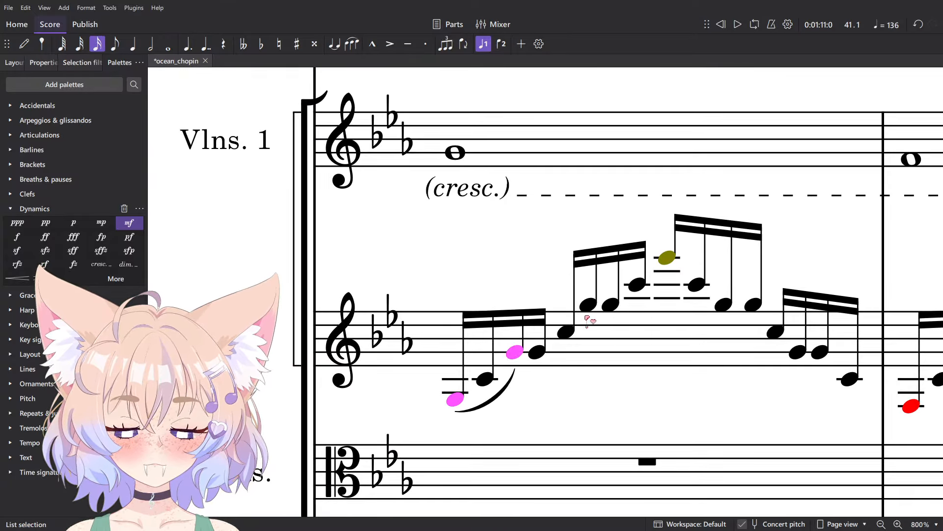
click(537, 352)
ctrl+click(588, 306)
key(s)
click(611, 305)
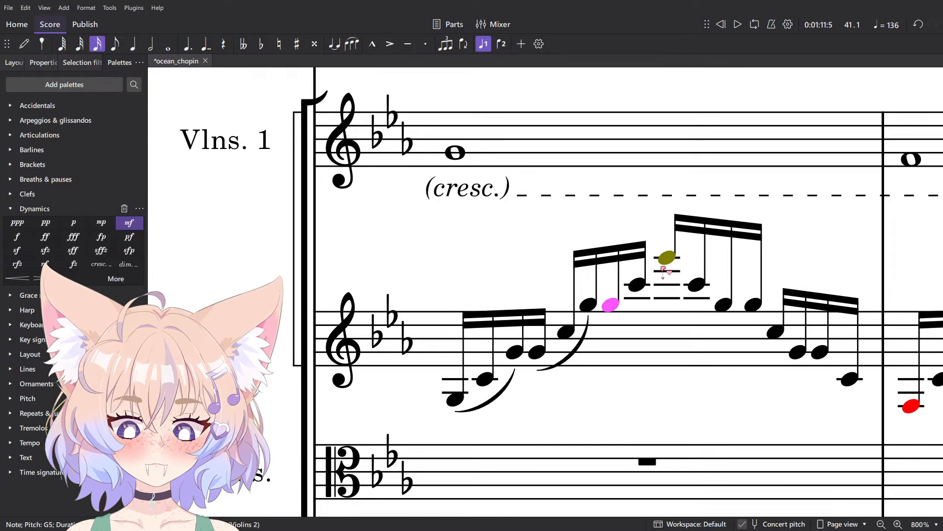
key(s)
- Slur the falling second half of measure 41 in Violins 2 in groups of three, three and two notes
click(667, 258)
ctrl+click(724, 305)
key(s)
click(753, 305)
ctrl+click(798, 351)
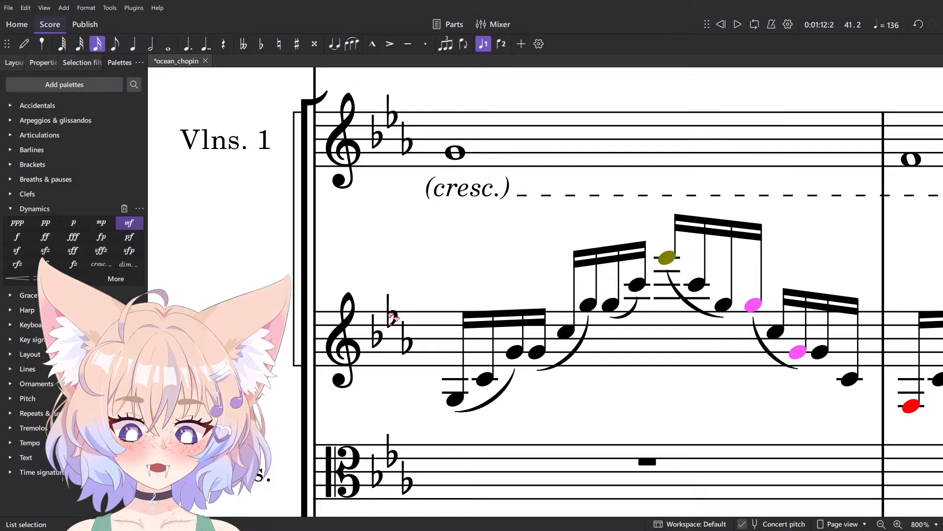
drag(829, 362, 293, 349)
key(s)
- Slur the rising first half of measure 42 in Violins 2 in groups of three, three and two notes
click(376, 393)
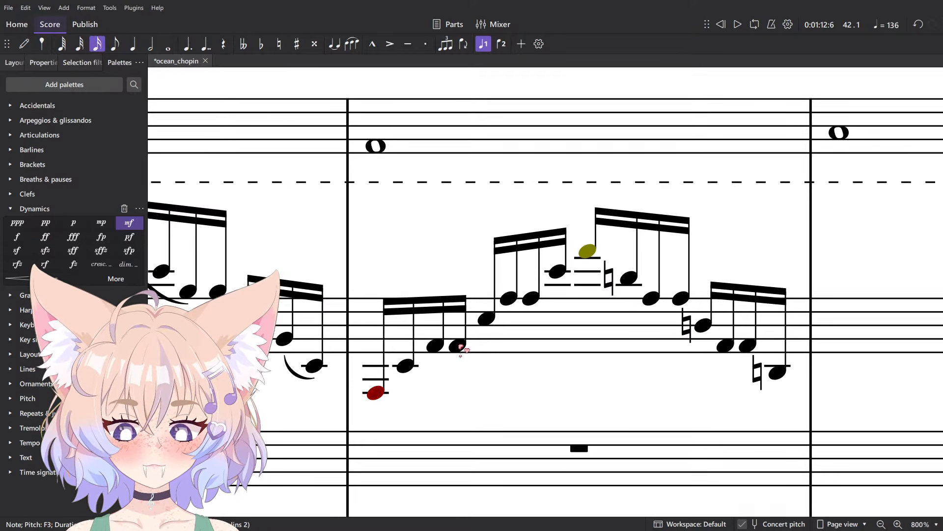
ctrl+click(435, 346)
key(s)
click(457, 345)
ctrl+click(508, 298)
key(s)
click(531, 299)
ctrl+click(558, 271)
key(s)
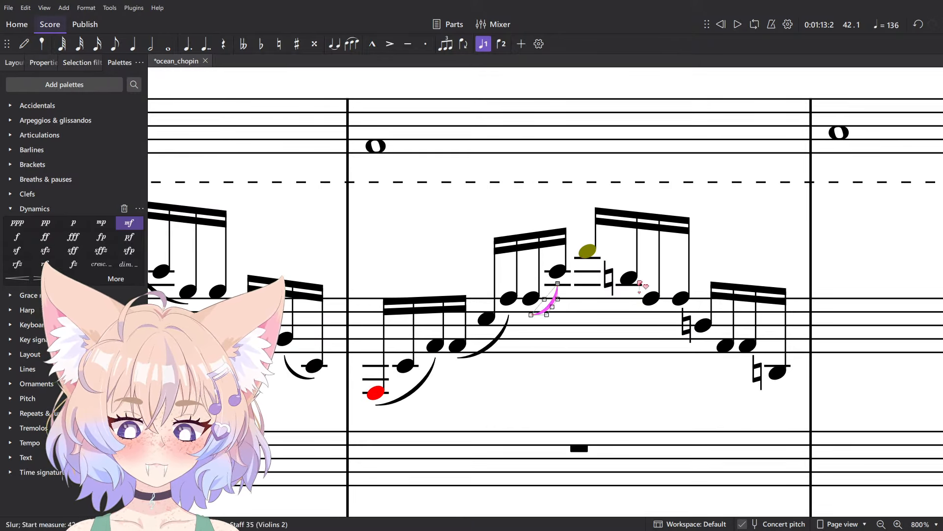
- Slur the falling second half of measure 42 in Violins 2 in groups of three, three and two notes
click(587, 251)
ctrl+click(651, 298)
key(s)
click(680, 298)
ctrl+click(725, 346)
key(s)
click(748, 346)
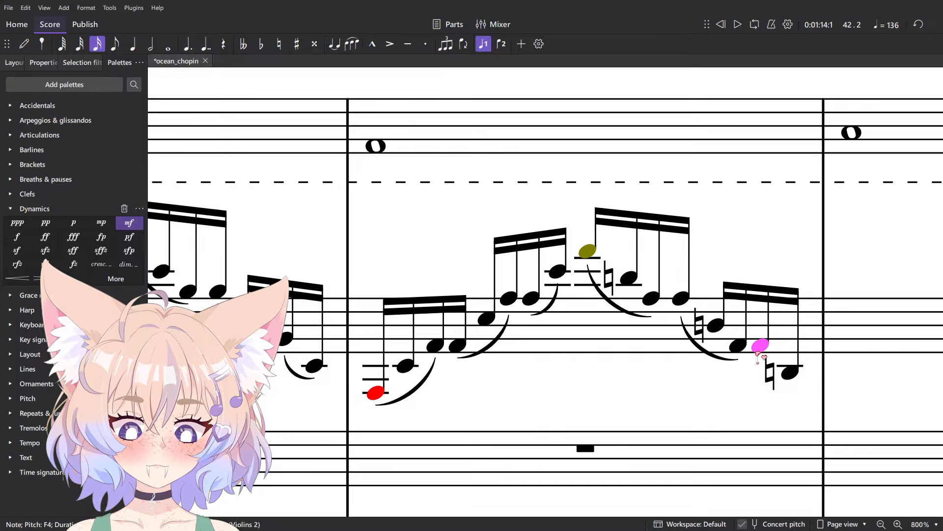
key(s)
scroll(766, 344, down, 6)
key(Escape)
scroll(712, 368, down, 2)
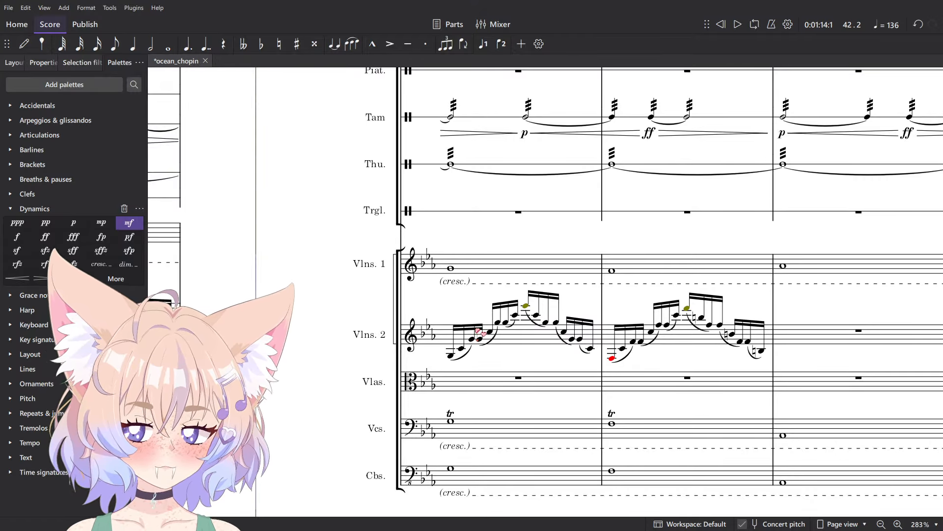
- Examine how the arpeggios are divided among the woodwinds around measure 41 and in the measures before measure 39
scroll(479, 334, up, 10)
scroll(398, 312, up, 4)
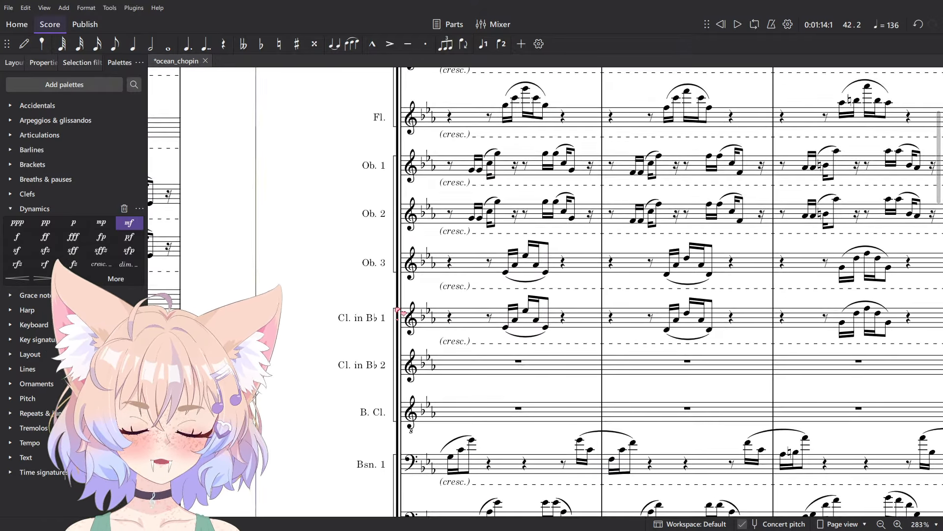
scroll(491, 344, left, 15)
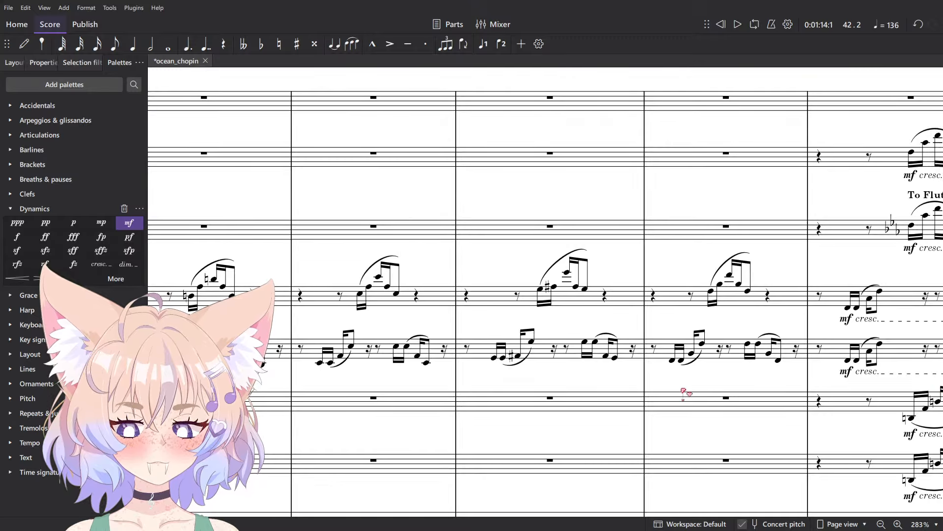
scroll(684, 393, left, 15)
scroll(684, 393, down, 3)
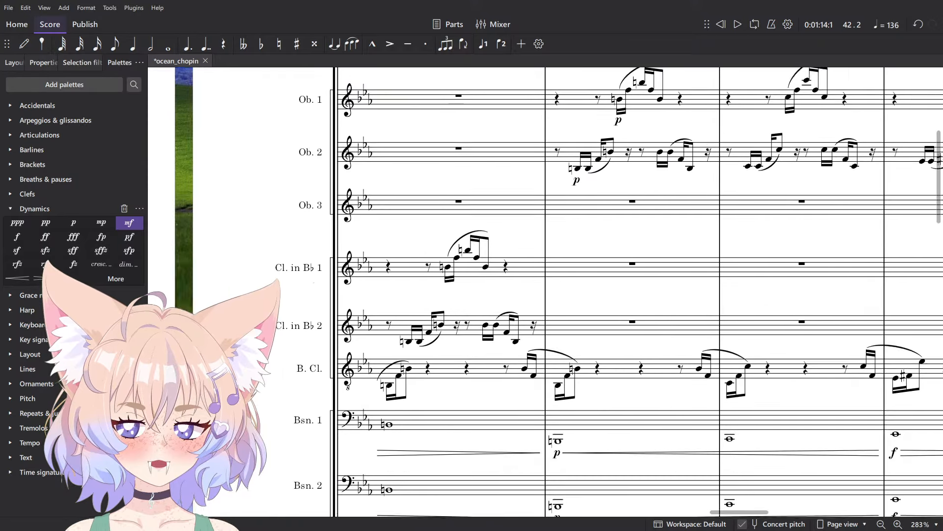
scroll(480, 368, up, 4)
scroll(438, 326, down, 6)
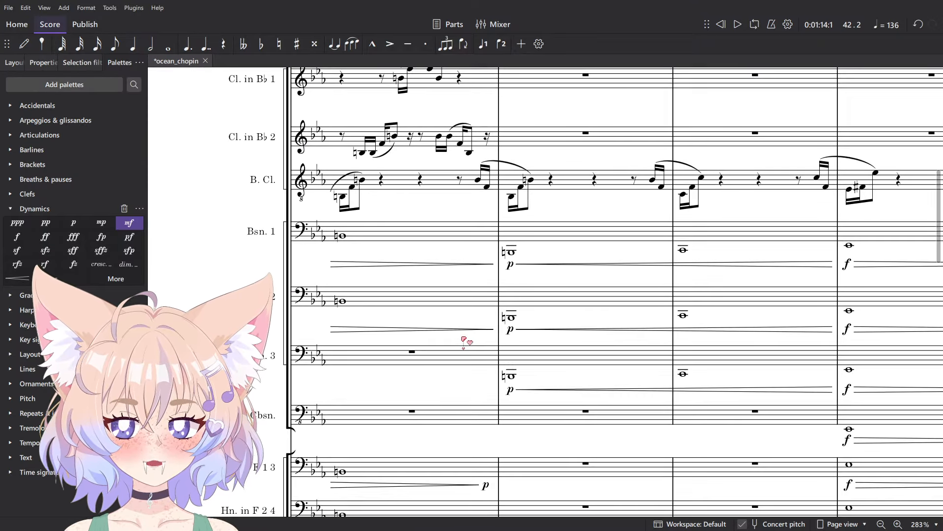
scroll(463, 339, up, 4)
scroll(502, 363, down, 1)
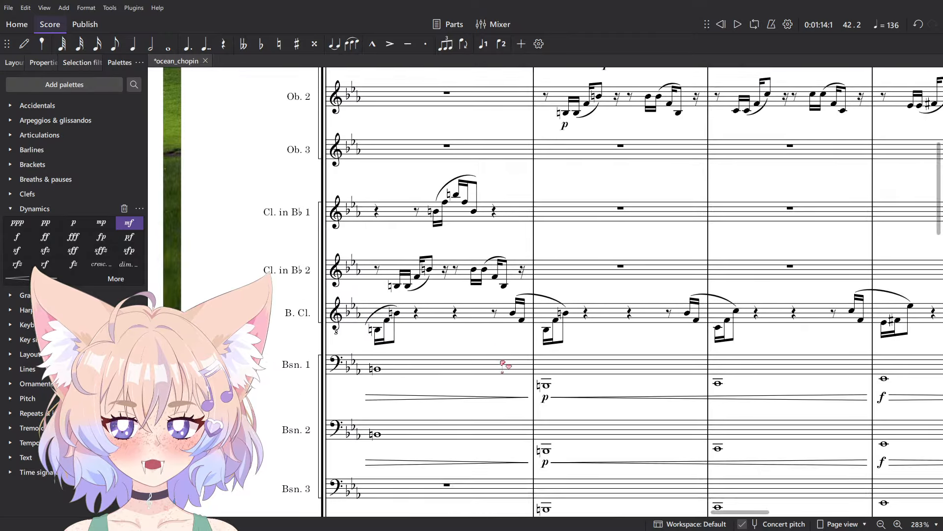
scroll(502, 364, up, 2)
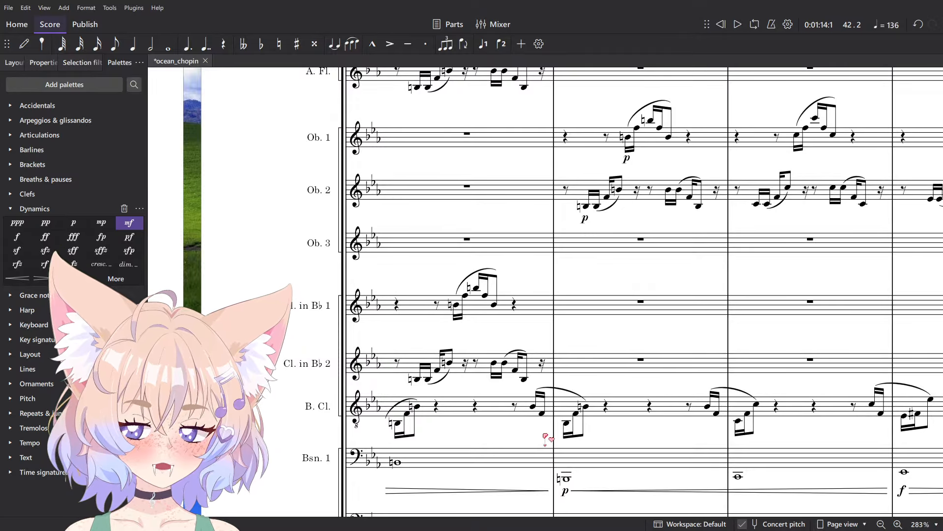
scroll(544, 434, down, 1)
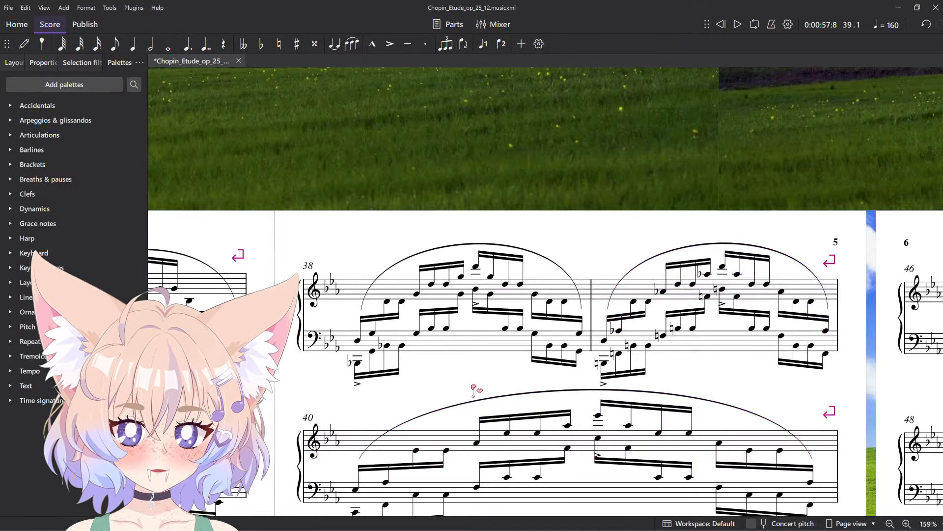
- Switch to the original piano étude and inspect the right-hand staff at measure 40 and the following measures
click(497, 417)
scroll(497, 416, down, 3)
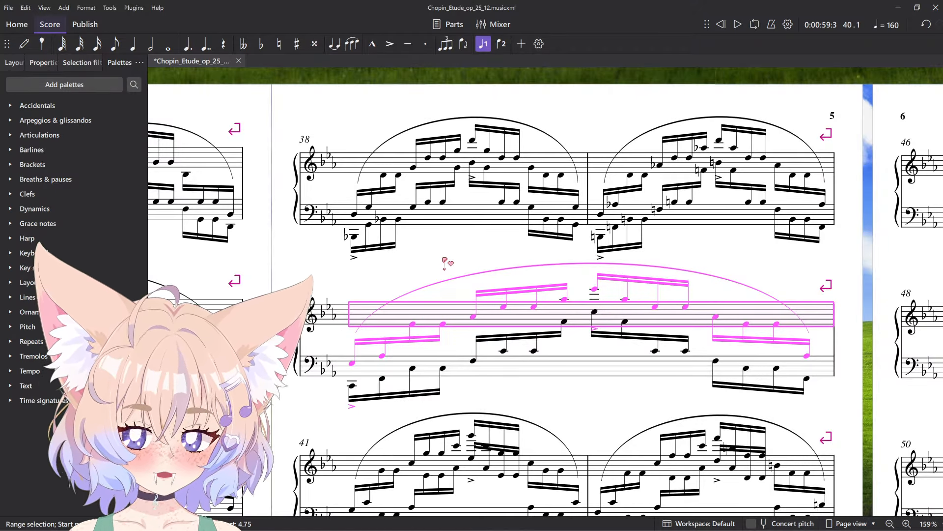
scroll(481, 275, down, 1)
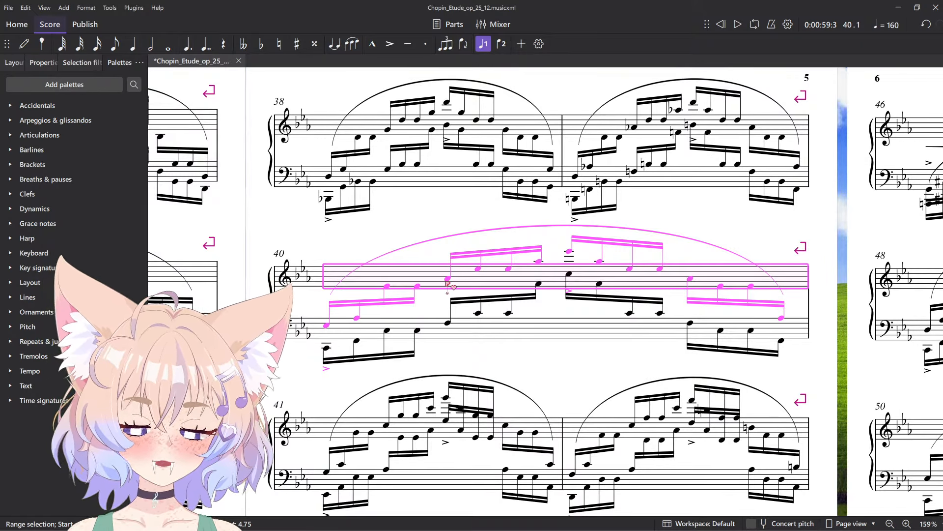
- Compare the piano étude around measure 40 with how the orchestral woodwinds divide the arpeggios in measures 31 to 34
scroll(448, 285, down, 1)
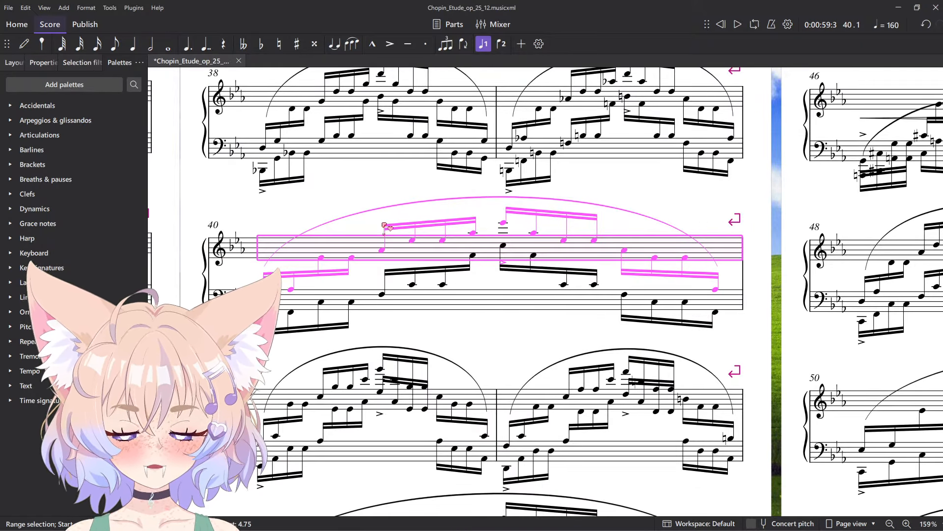
scroll(388, 227, up, 3)
scroll(387, 227, down, 1)
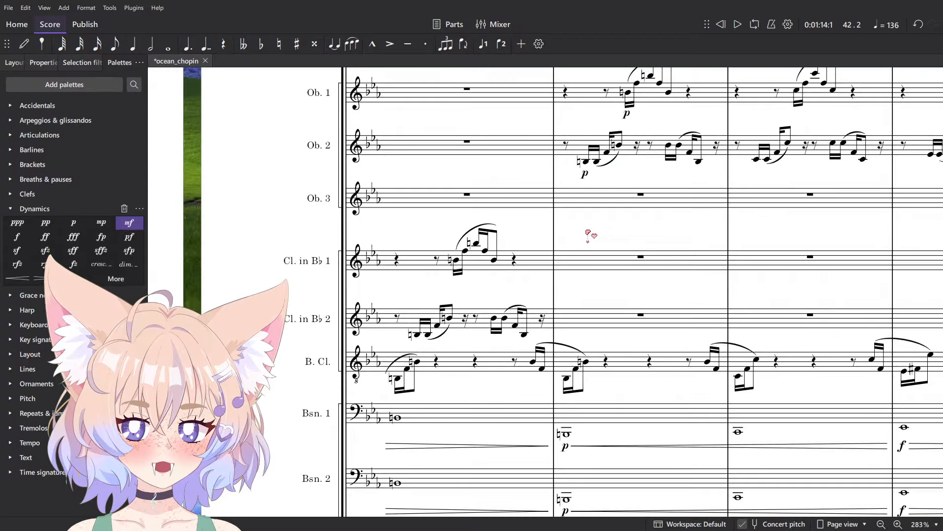
scroll(588, 235, down, 4)
scroll(473, 221, up, 3)
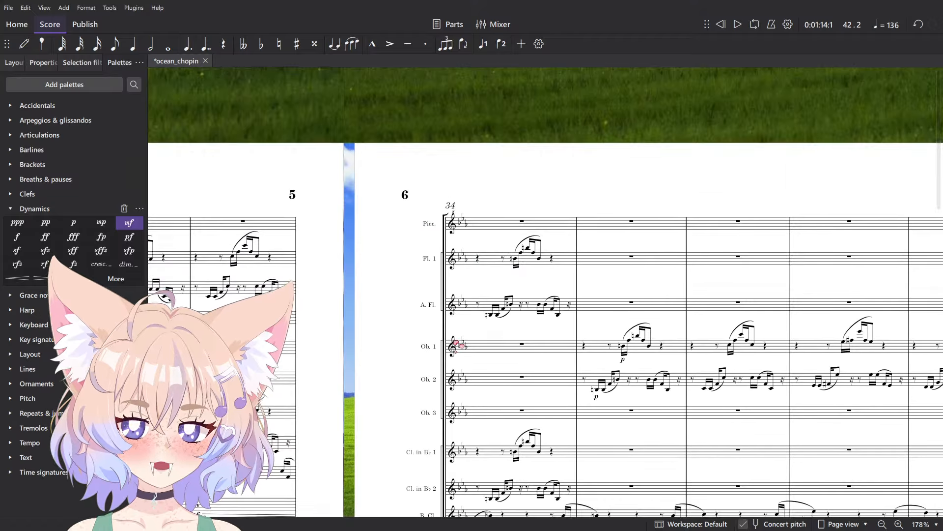
drag(453, 342, 676, 268)
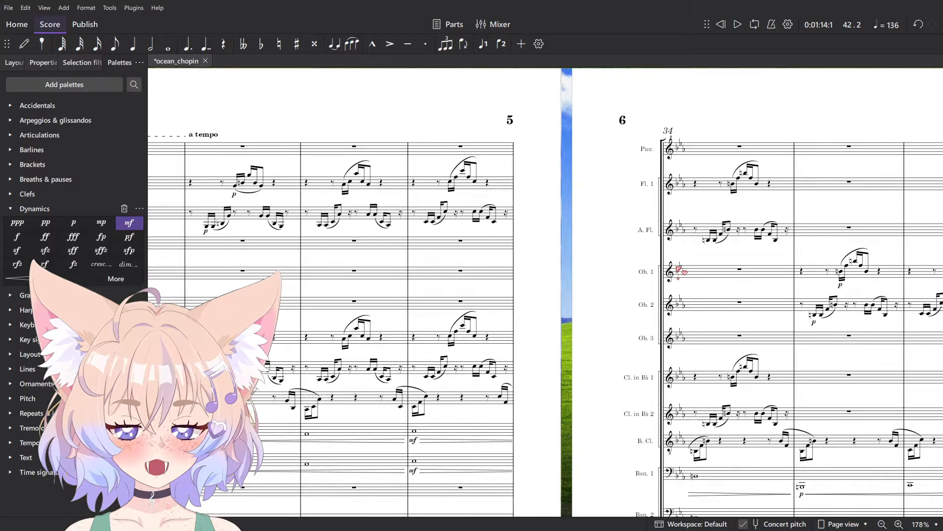
drag(515, 350, 499, 314)
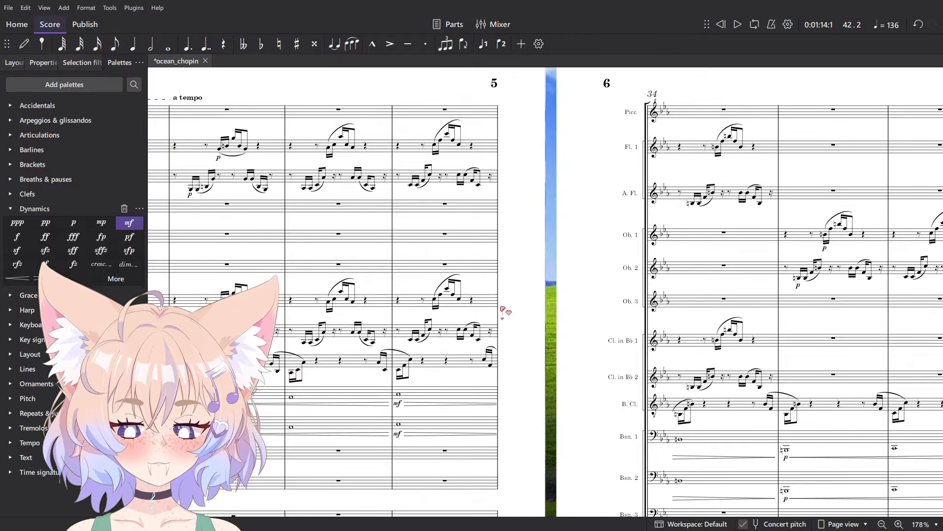
scroll(422, 360, up, 5)
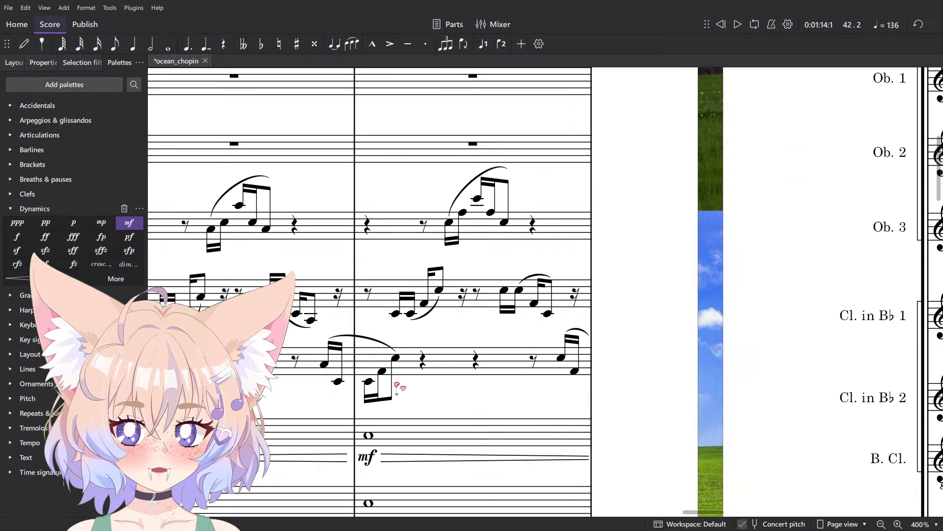
click(369, 381)
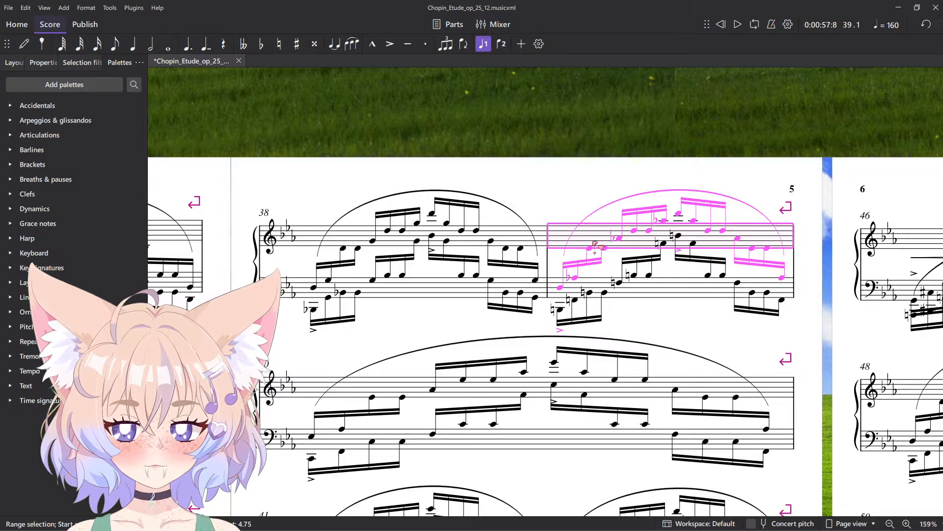
- Examine the right-hand arpeggio of measure 39 in the piano étude note by note against the bass clarinet line in the orchestral score
scroll(566, 234, up, 3)
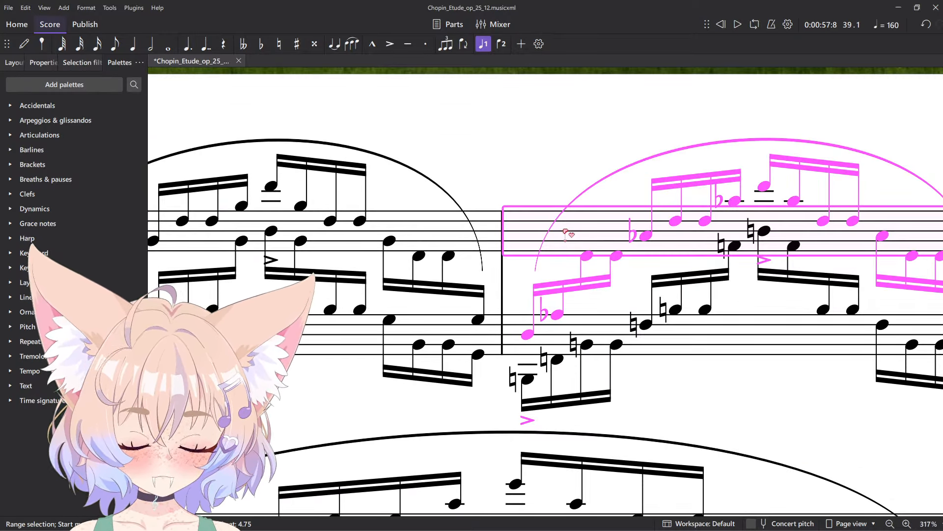
scroll(543, 302, down, 2)
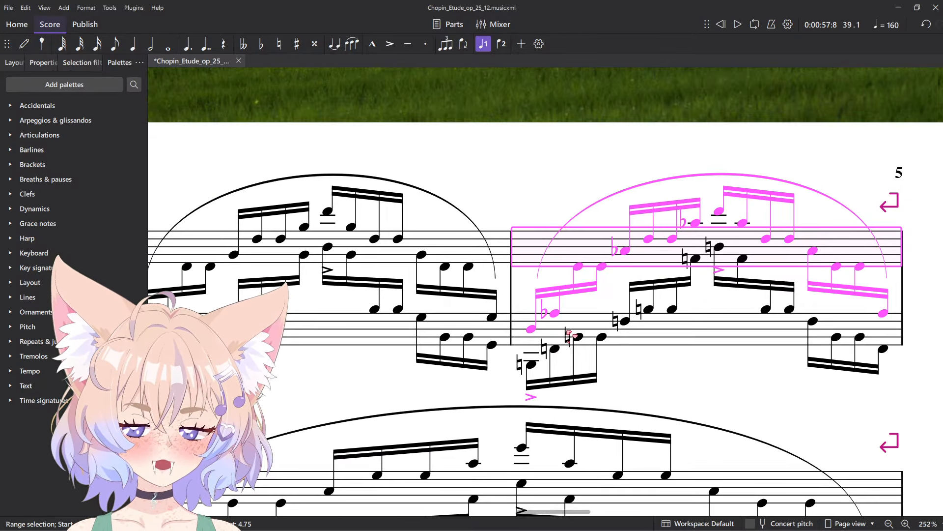
key(Escape)
click(532, 329)
click(544, 310)
click(533, 328)
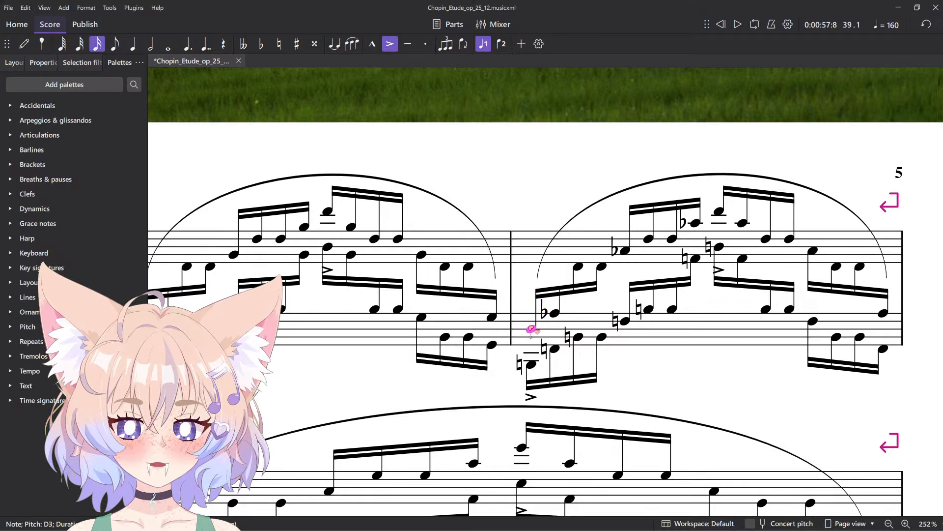
click(579, 268)
click(647, 239)
click(719, 212)
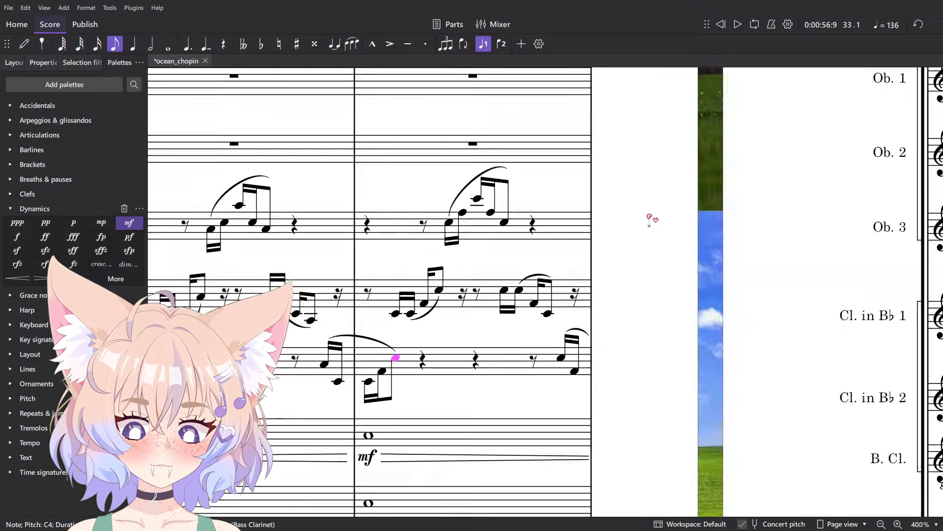
scroll(610, 193, up, 4)
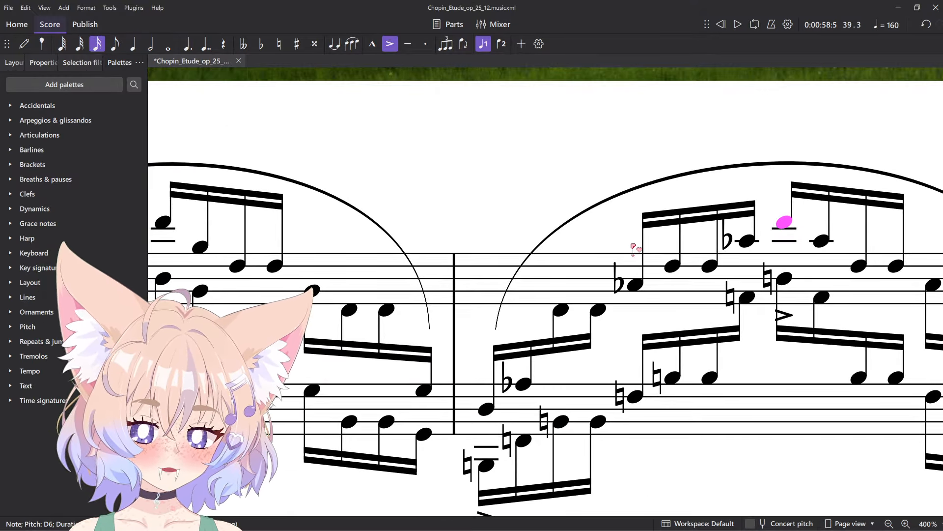
click(556, 312)
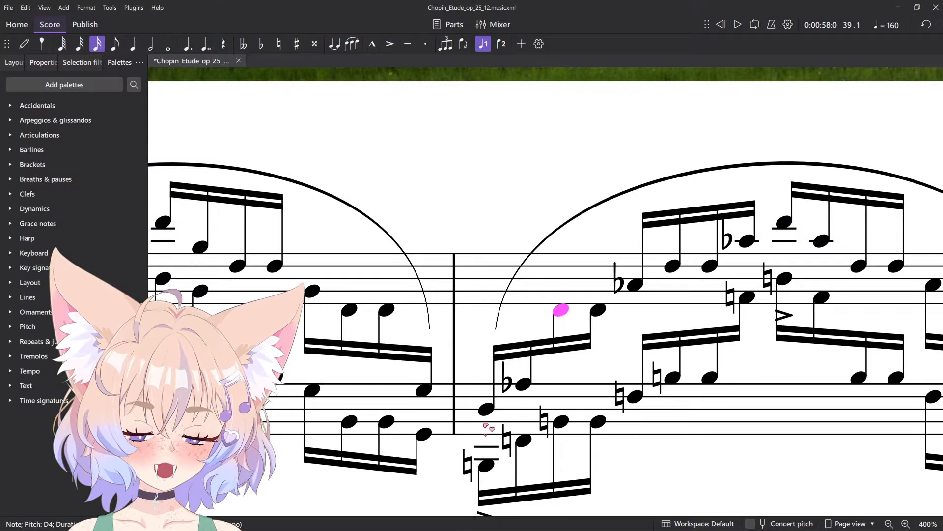
drag(704, 290, 537, 191)
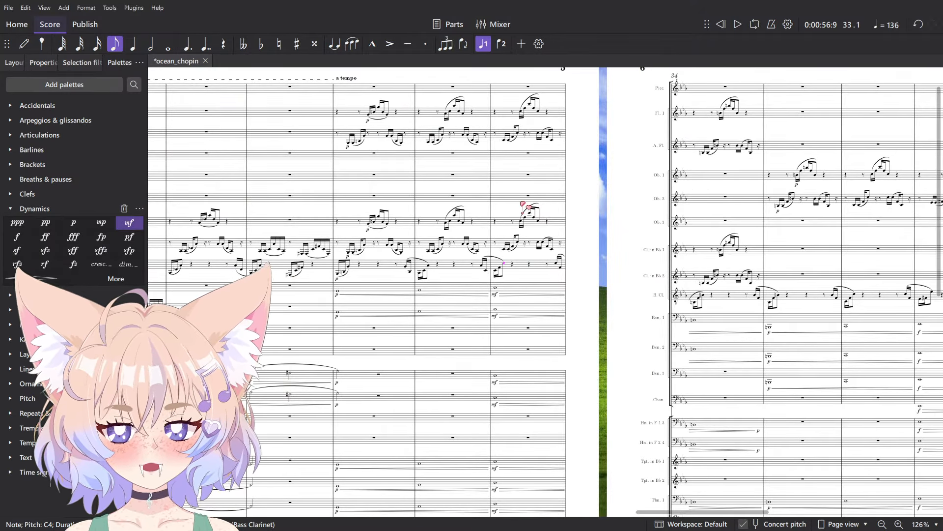
- Save the orchestral score and review the woodwind parts from measure 34 through measure 45
key(ctrl+s)
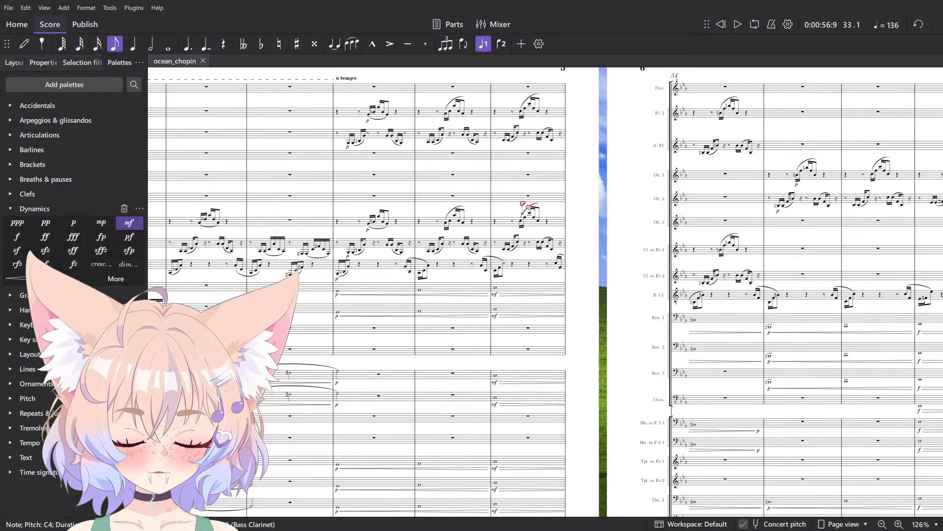
drag(620, 209, 330, 154)
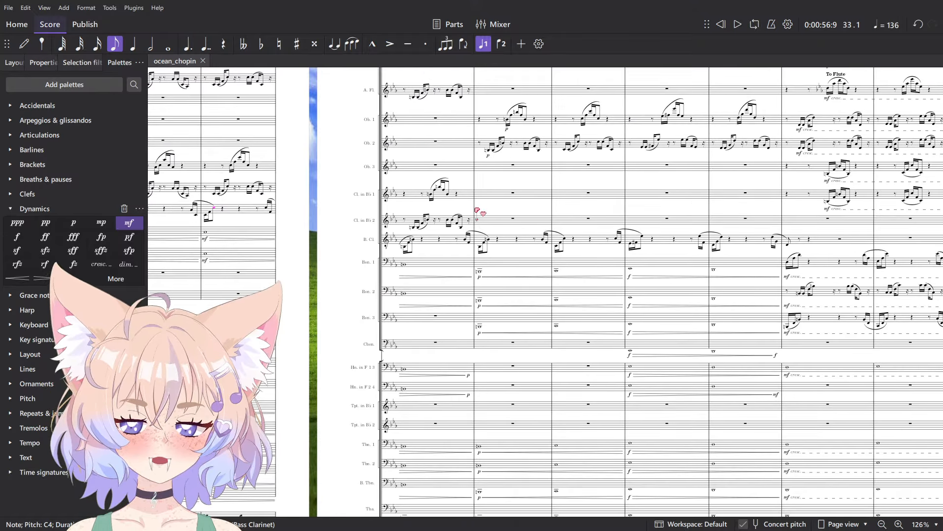
scroll(523, 199, right, 12)
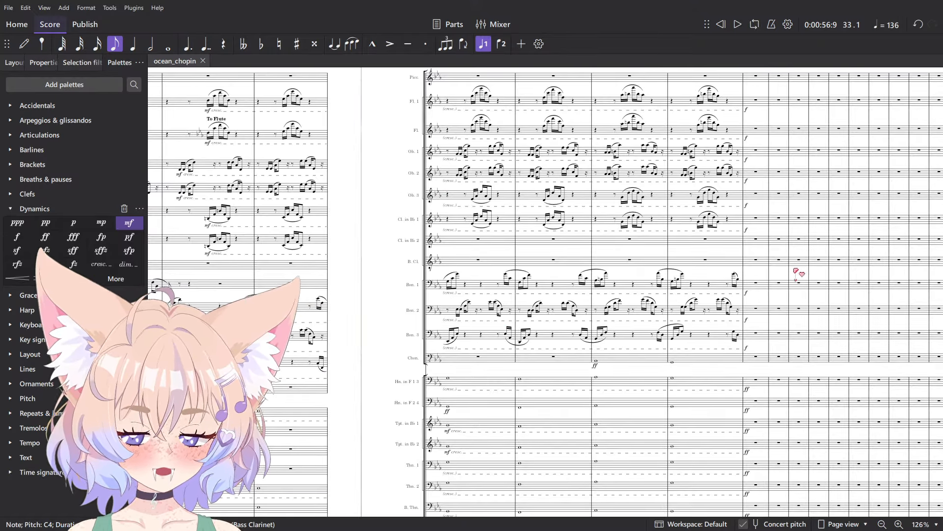
click(754, 283)
drag(377, 230, 632, 282)
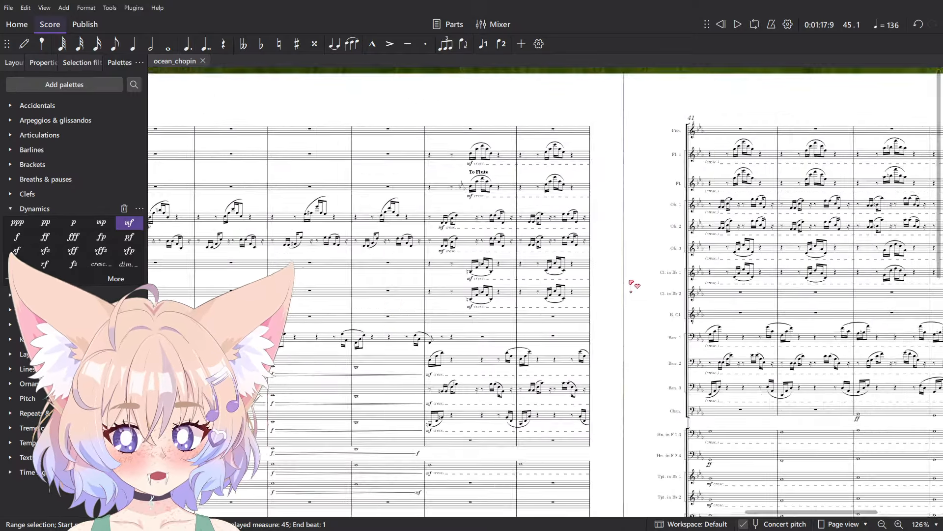
scroll(636, 310, up, 2)
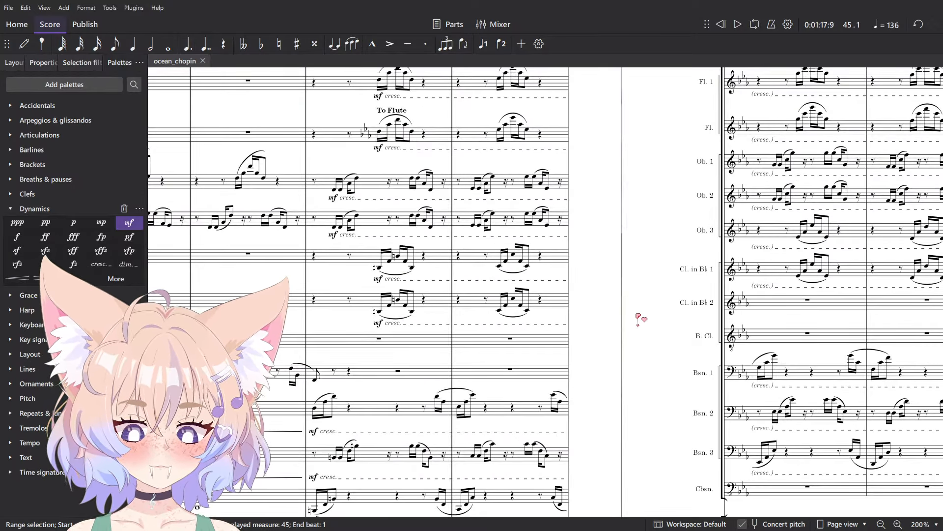
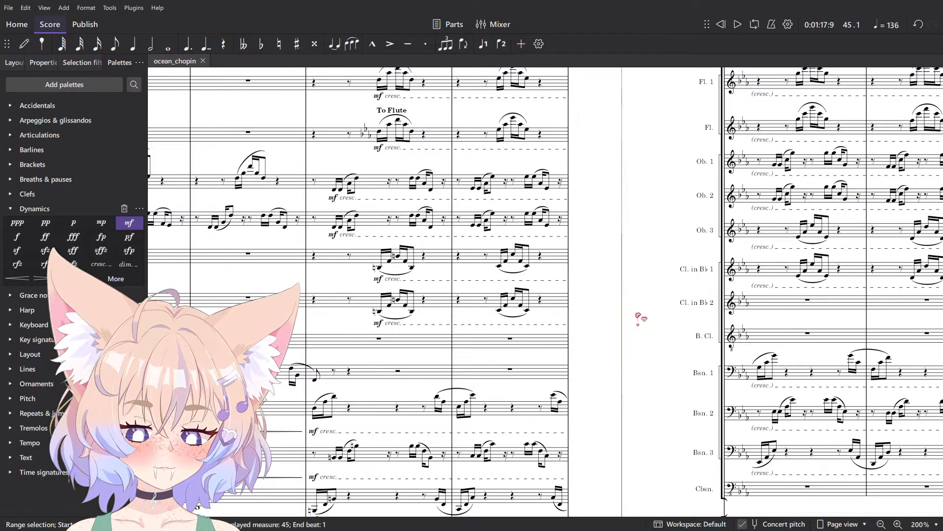
- Copy the right-hand staff of measures 43 and 44 from the piano étude into Violins 2 starting at measure 43
scroll(634, 297, down, 4)
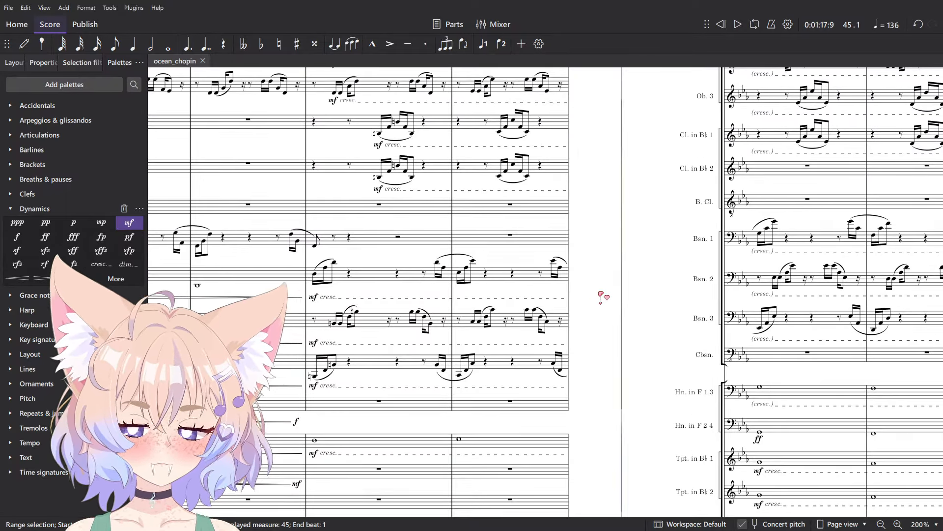
scroll(531, 265, up, 3)
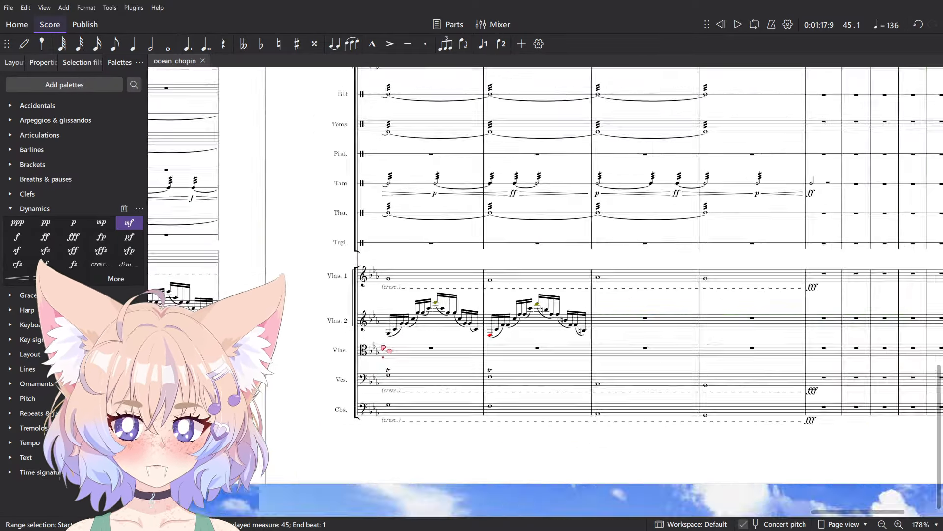
scroll(382, 347, up, 2)
drag(354, 333, 395, 357)
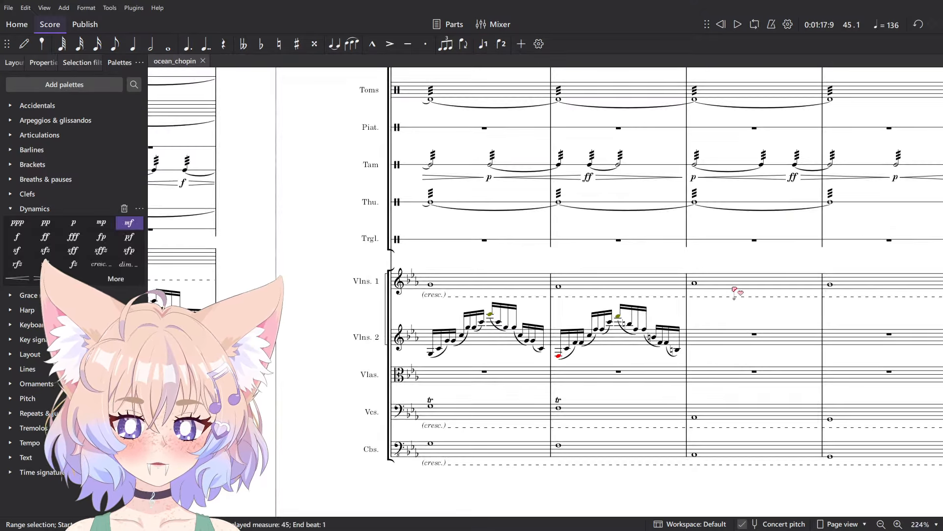
click(745, 287)
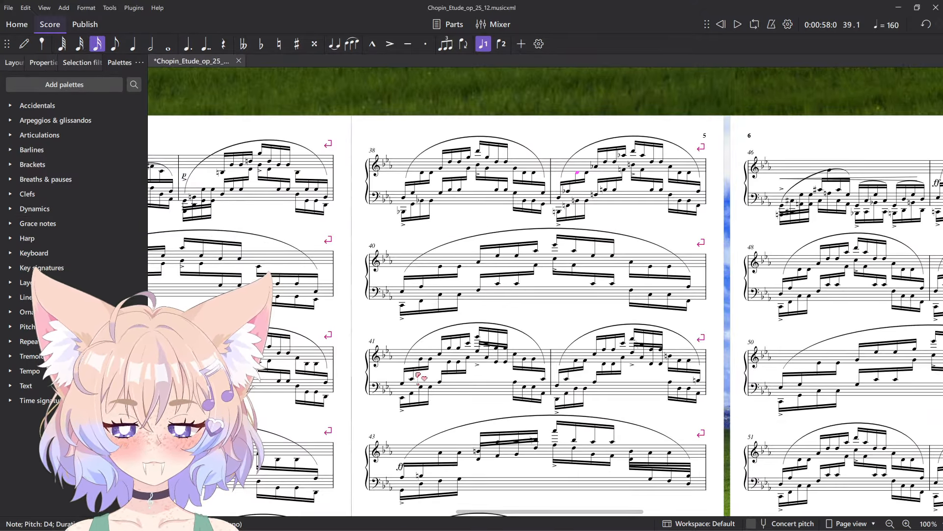
drag(509, 406, 472, 219)
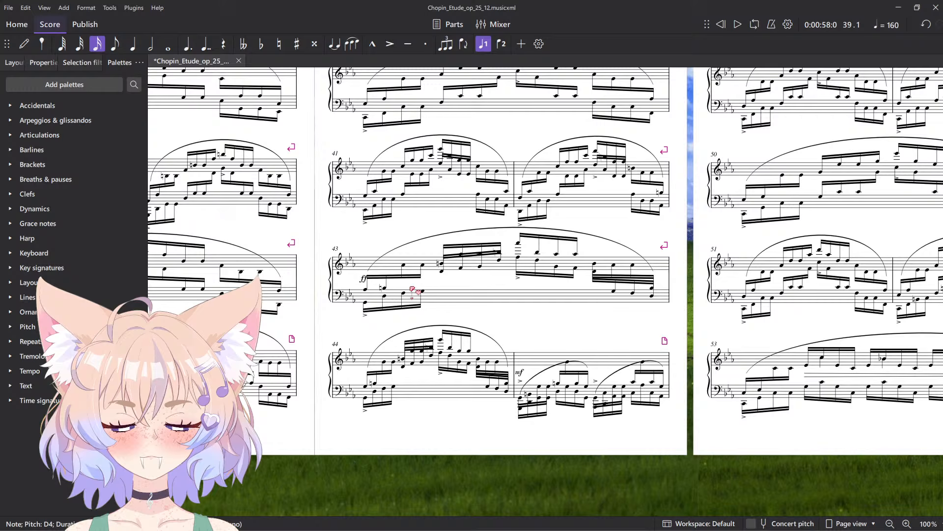
click(506, 264)
click(506, 264)
shift+click(560, 372)
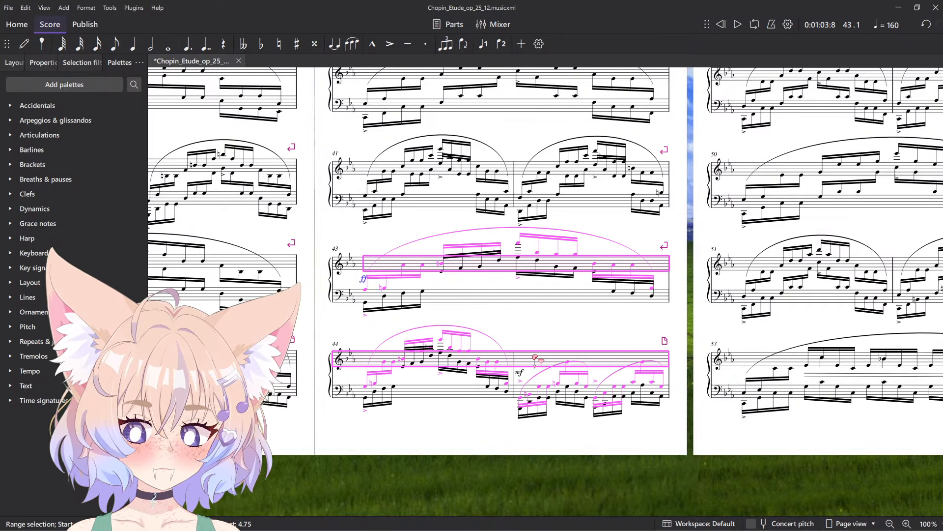
key(Escape)
click(511, 268)
shift+click(506, 366)
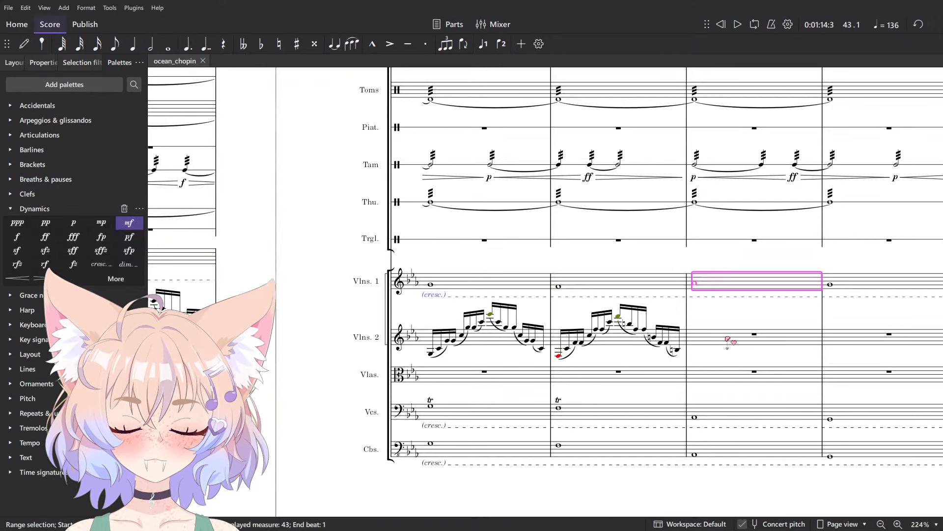
click(732, 339)
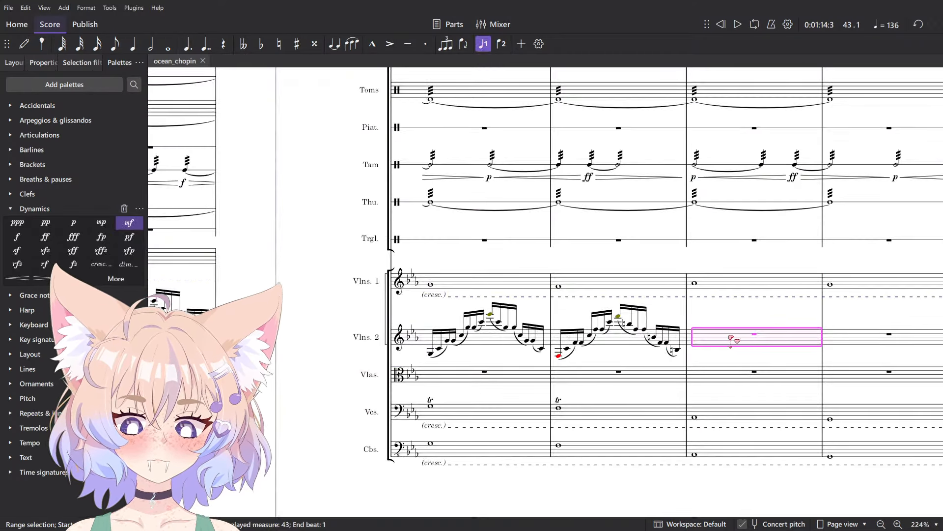
key(ctrl+v)
- Remove the long phrase slurs from the pasted arpeggios in measures 43 and 44 of Violins 2
scroll(732, 339, up, 5)
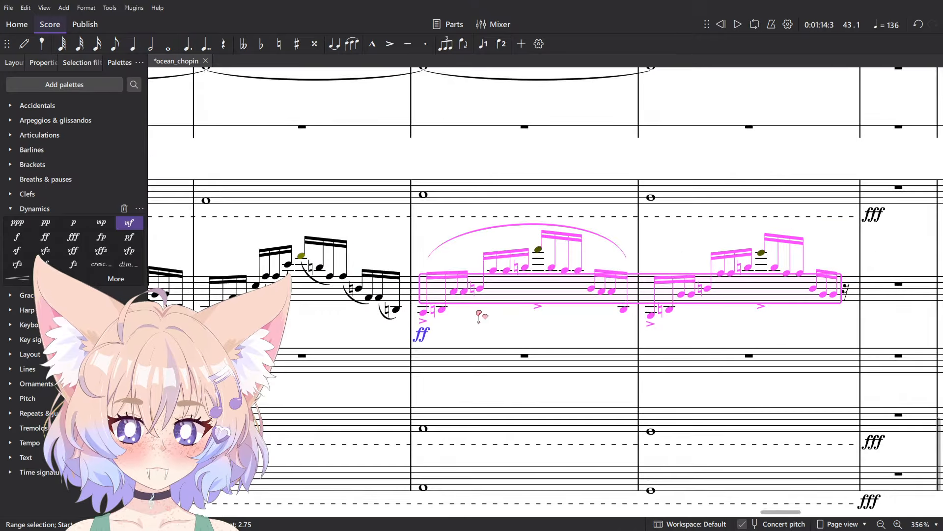
right_click(550, 169)
mouse_move(639, 255)
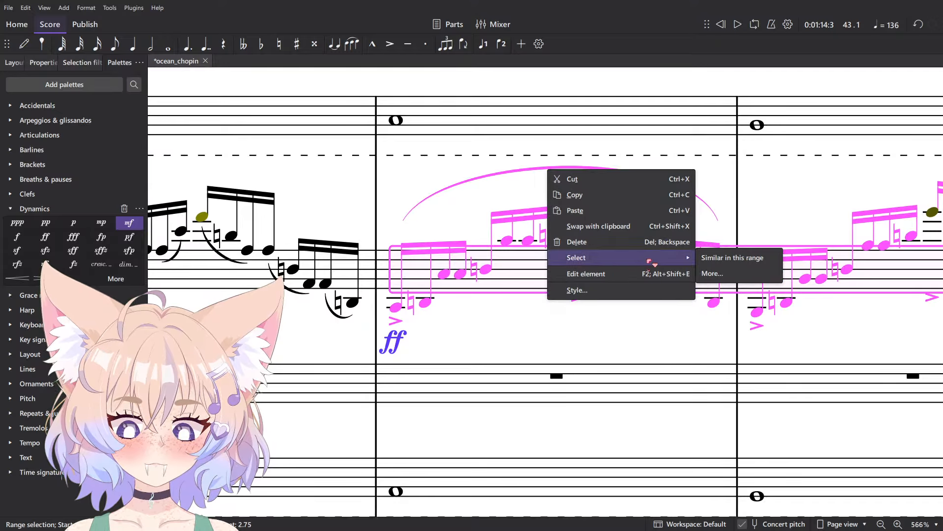
click(727, 256)
click(540, 276)
- Select all similar accents within measures 43 and 44 of Violins 2 and delete them
scroll(614, 285, right, 5)
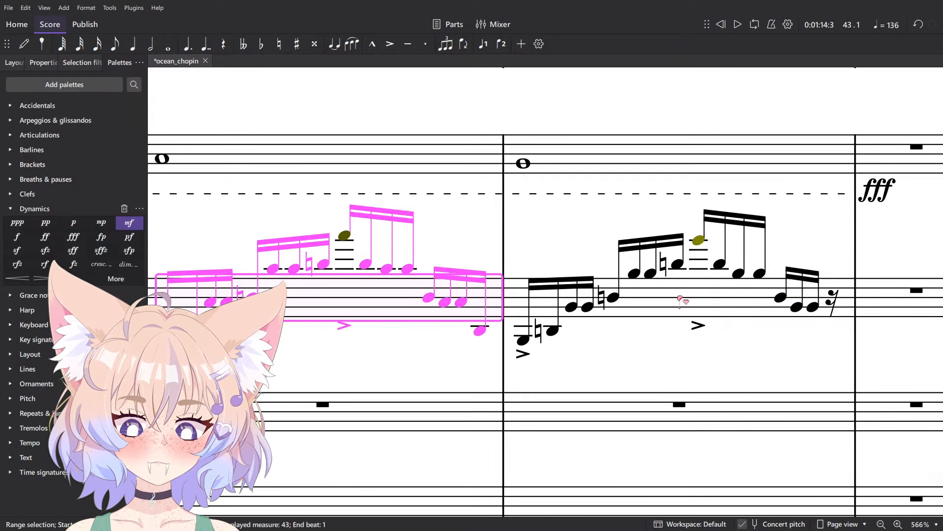
shift+click(701, 334)
right_click(700, 329)
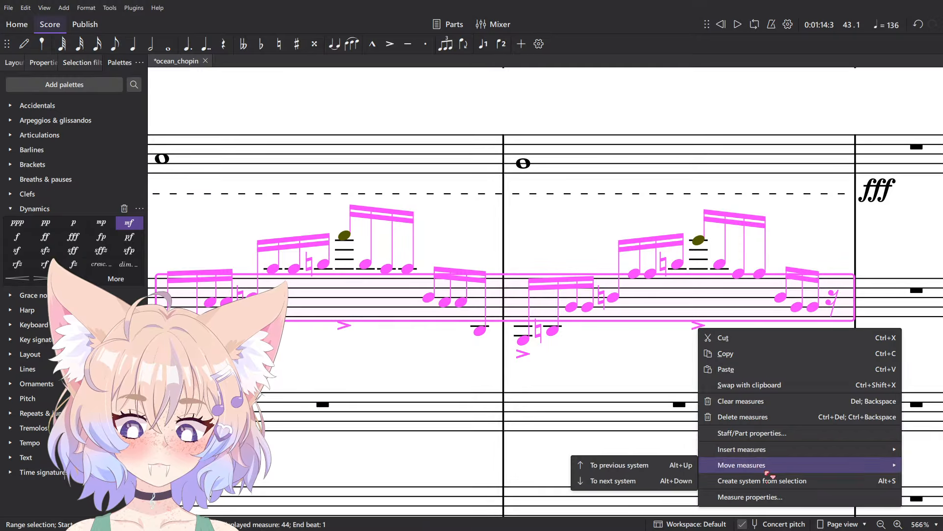
scroll(657, 330, down, 2)
scroll(715, 339, up, 2)
scroll(716, 285, down, 4)
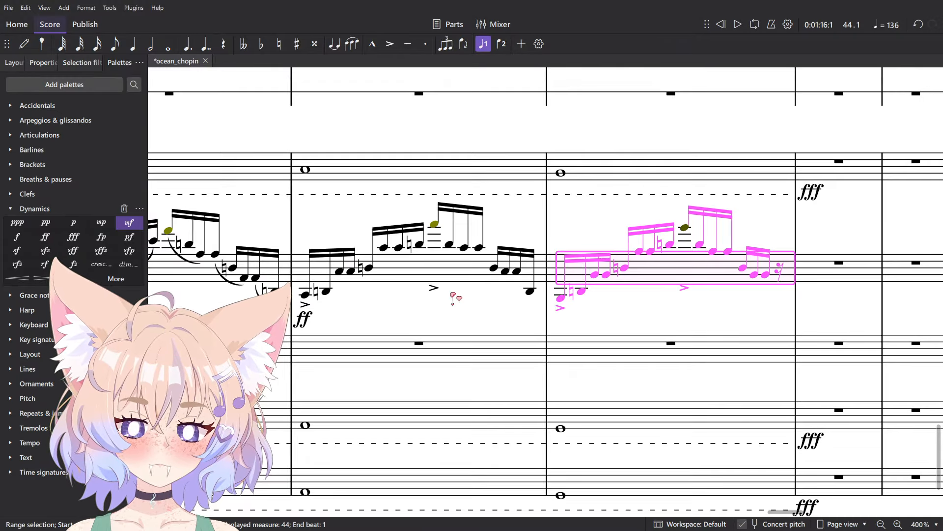
scroll(452, 295, up, 4)
scroll(441, 294, up, 2)
right_click(442, 294)
mouse_move(474, 374)
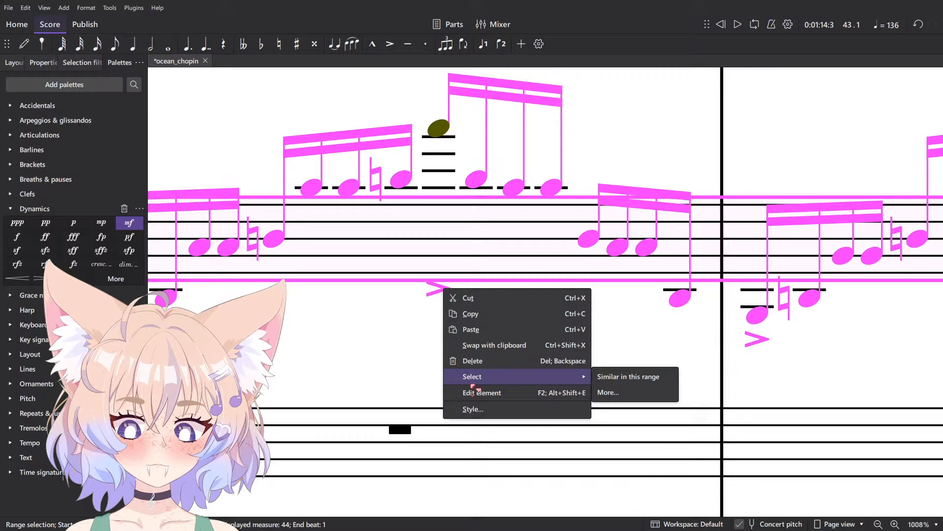
click(649, 379)
scroll(604, 359, down, 4)
- Delete the pasted ff dynamic under the first note of measure 43 in Violins 2
scroll(488, 337, up, 4)
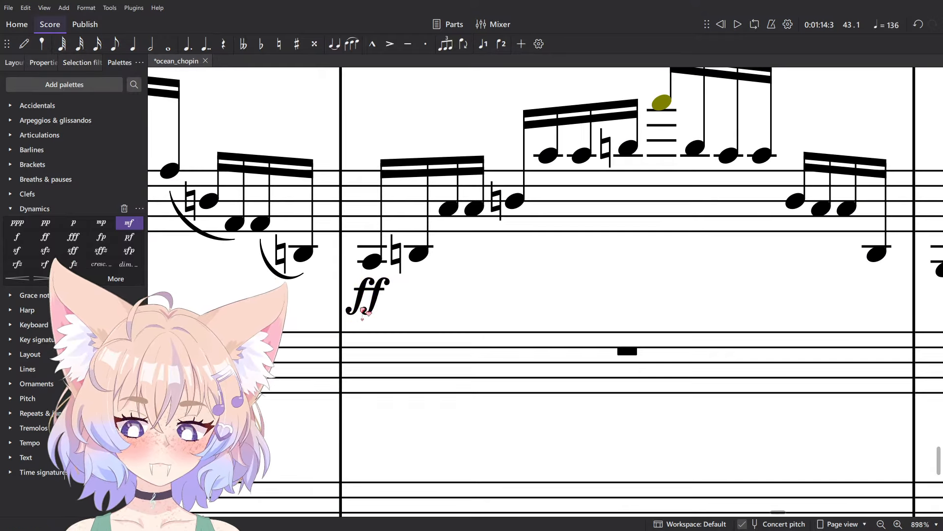
click(366, 265)
click(437, 253)
click(397, 265)
- Slur the rising first half of measure 43 in Violins 2 in groups of three, three and two notes
click(373, 271)
ctrl+click(449, 222)
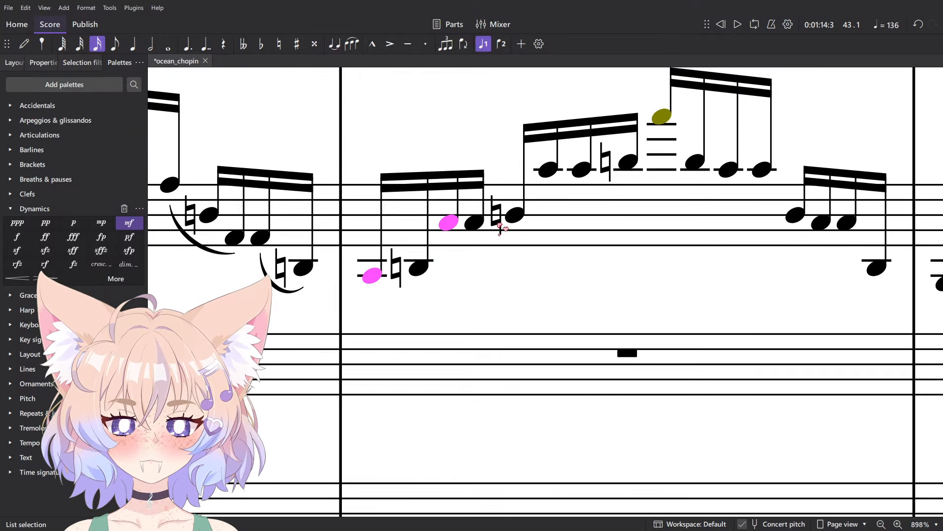
key(s)
click(477, 222)
ctrl+click(549, 170)
key(s)
click(581, 169)
ctrl+click(628, 163)
key(s)
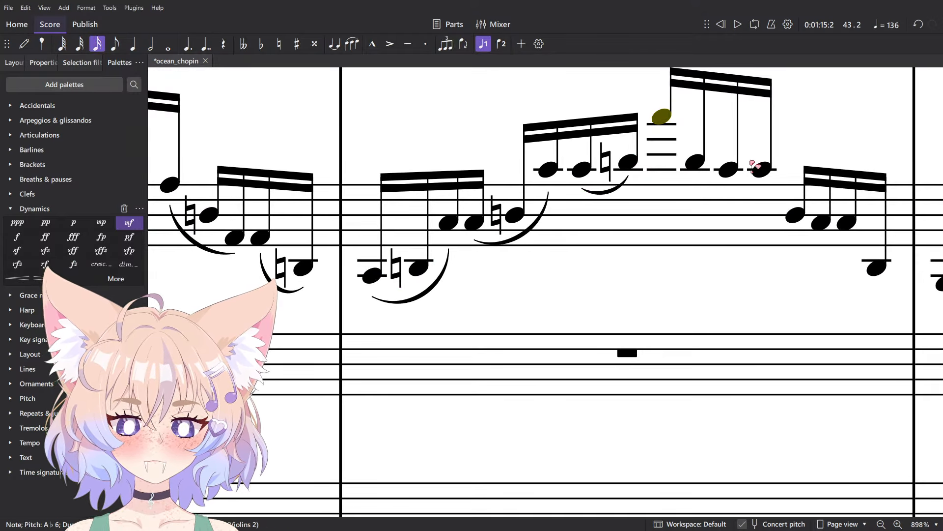
- Slur the falling second half of measure 43 in Violins 2, beginning with a three-note group from the highest note
ctrl+click(729, 171)
key(s)
click(762, 171)
drag(780, 209, 522, 296)
scroll(565, 311, down, 2)
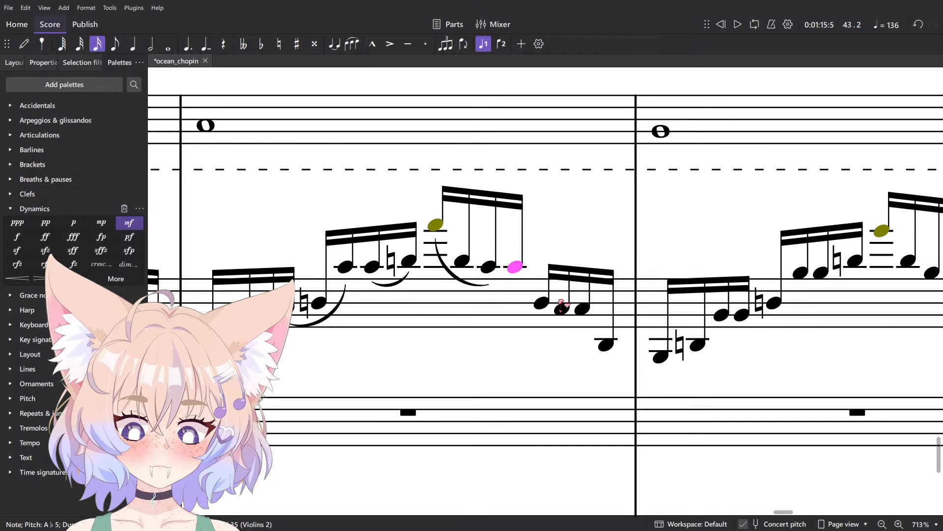
- Slur the closing descending note groups of measure 43 and the first three notes of measure 44 in Violins 2
ctrl+click(565, 310)
key(s)
click(660, 354)
ctrl+click(723, 313)
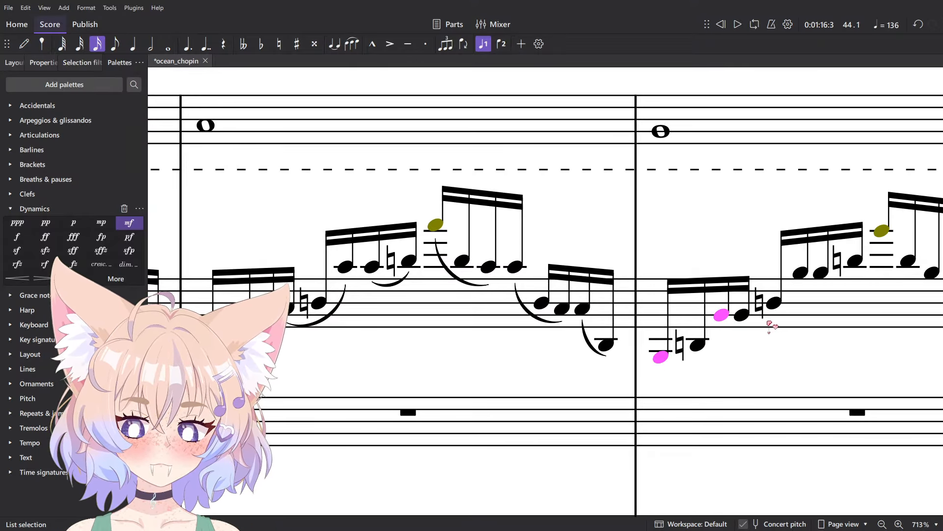
key(s)
- Slur the two following ascending note groups in measure 44 of Violins 2, up to the note before the peak
drag(763, 360, 479, 382)
click(459, 334)
ctrl+click(517, 291)
key(s)
click(537, 291)
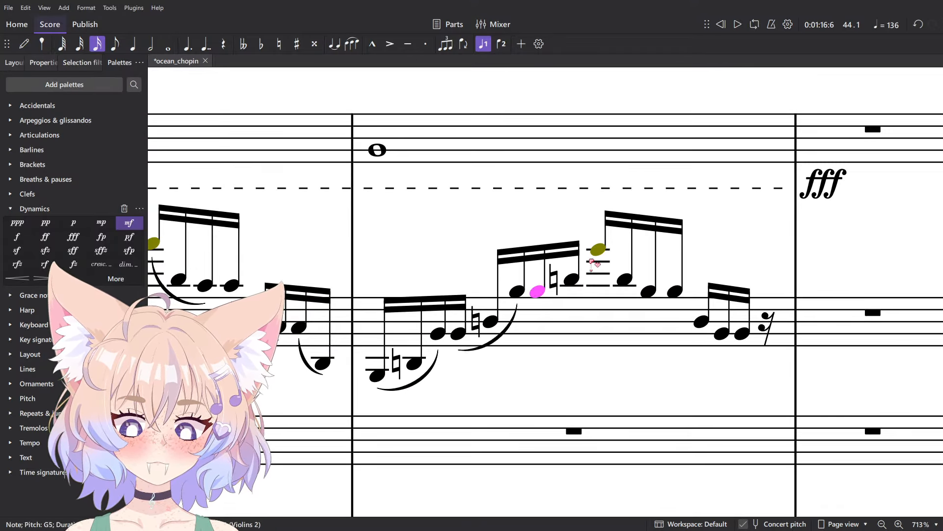
ctrl+click(571, 280)
key(s)
- Slur the two descending note groups from the peak note onward in measure 44 of Violins 2
ctrl+click(649, 292)
key(s)
click(675, 291)
ctrl+click(722, 334)
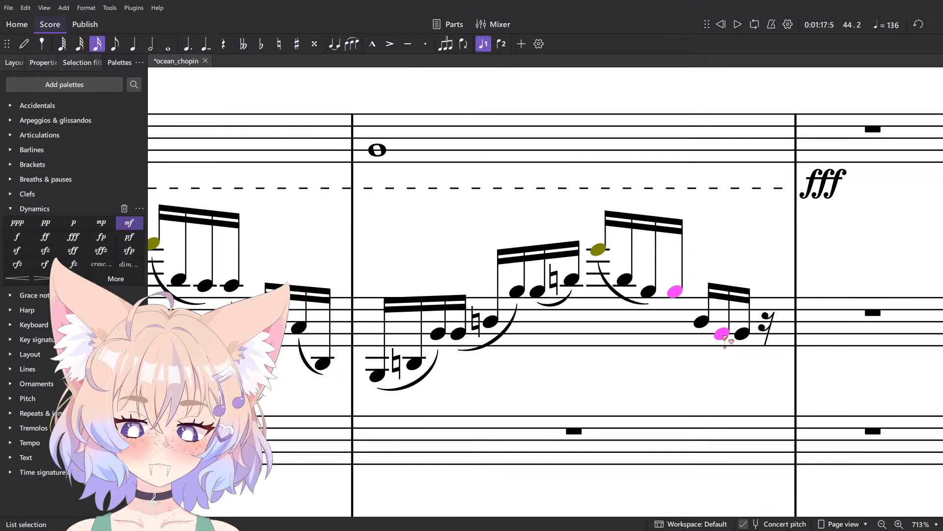
key(s)
click(744, 335)
- Copy the slurred Violins 2 passage of measures 39 to 44 into the Violas staff, starting at measure 39
scroll(755, 335, down, 2)
click(688, 327)
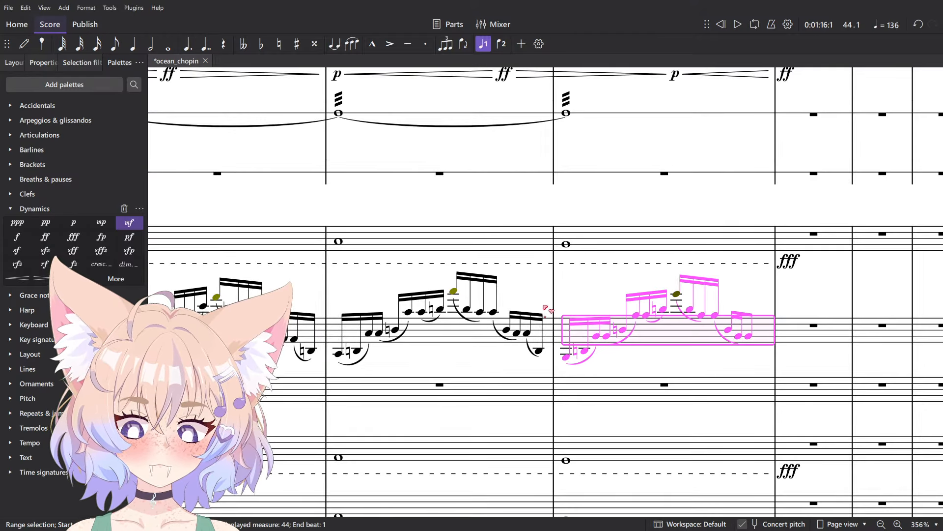
scroll(544, 306, down, 1)
scroll(592, 294, left, 2)
scroll(718, 329, up, 2)
key(Escape)
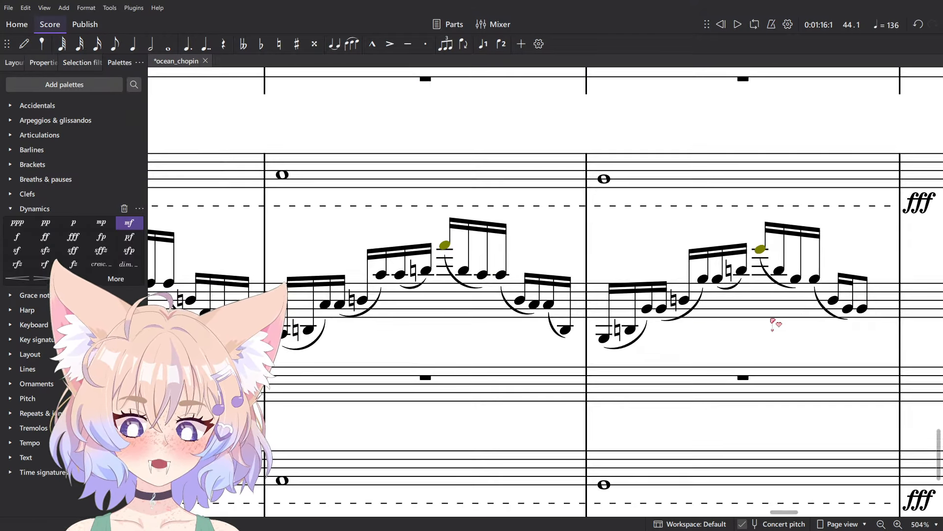
click(835, 300)
click(873, 314)
scroll(864, 307, down, 2)
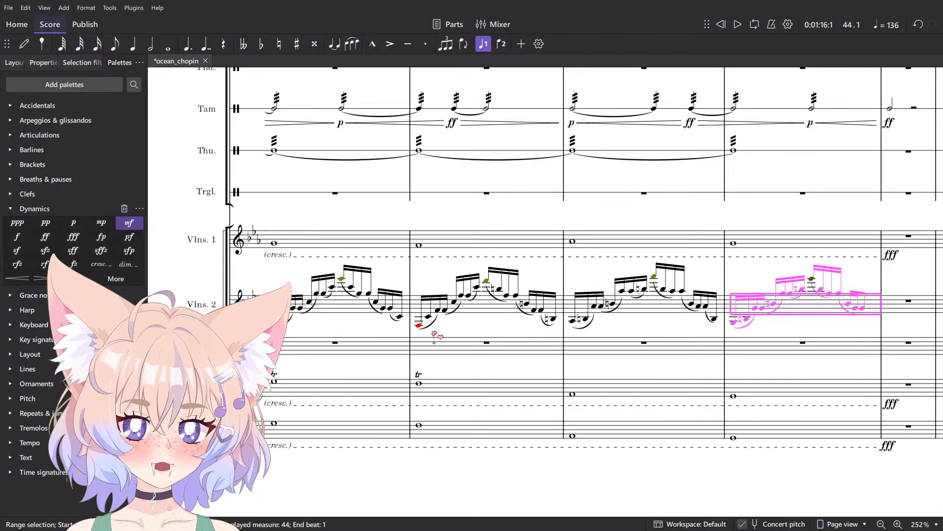
scroll(873, 329, up, 1)
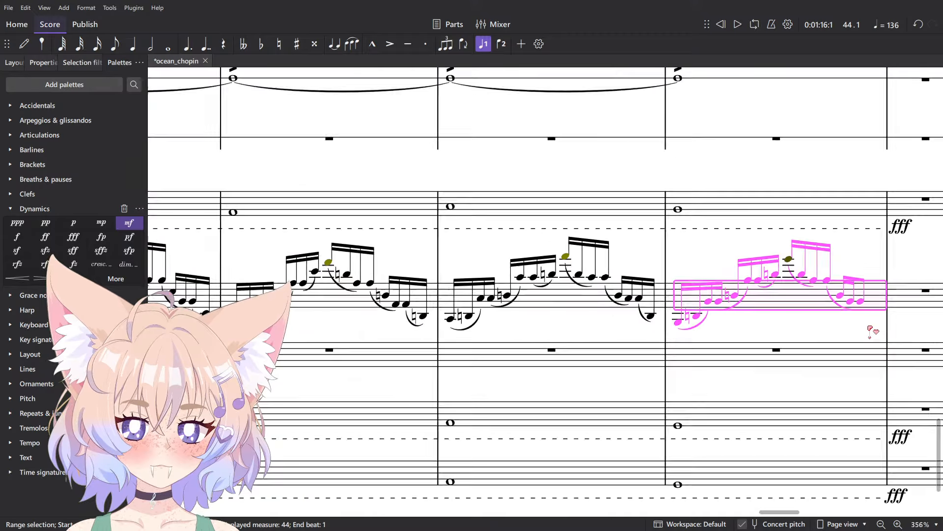
scroll(872, 329, down, 2)
scroll(683, 326, left, 5)
shift+click(381, 328)
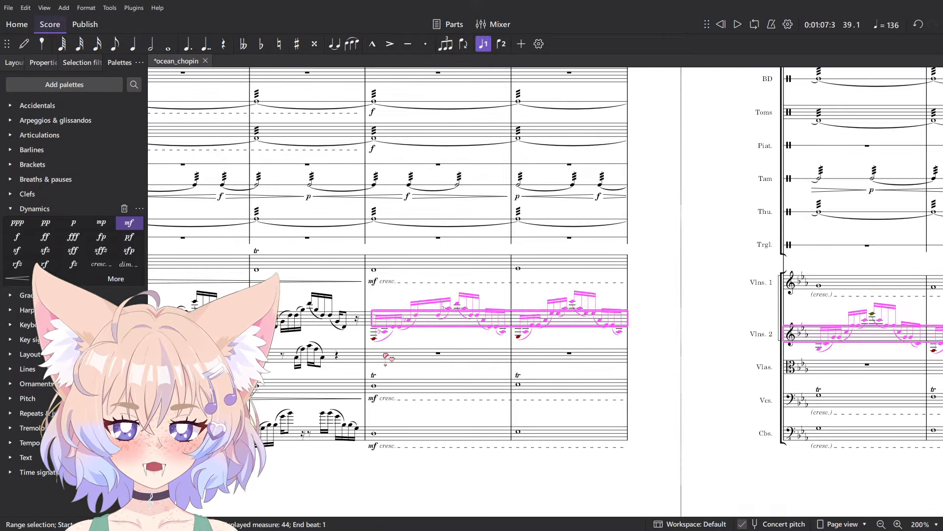
click(414, 355)
shift+click(431, 342)
- In measure 39, replace beats 1 and 4 of Violins 2 and beats 2 and 3 of Violas with quarter rests
scroll(432, 341, up, 5)
key(n)
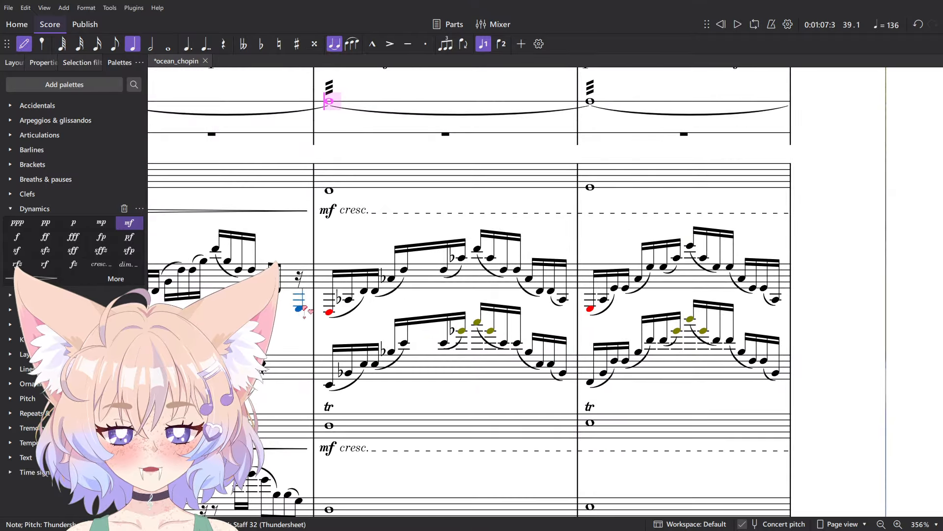
key(0)
key(ctrl+Down)
key(0)
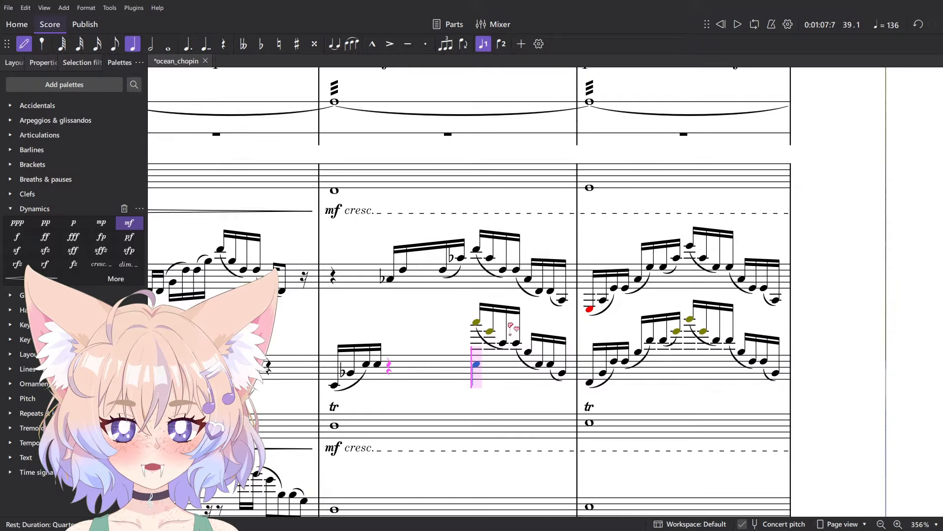
key(0)
key(ctrl+Up)
key(0)
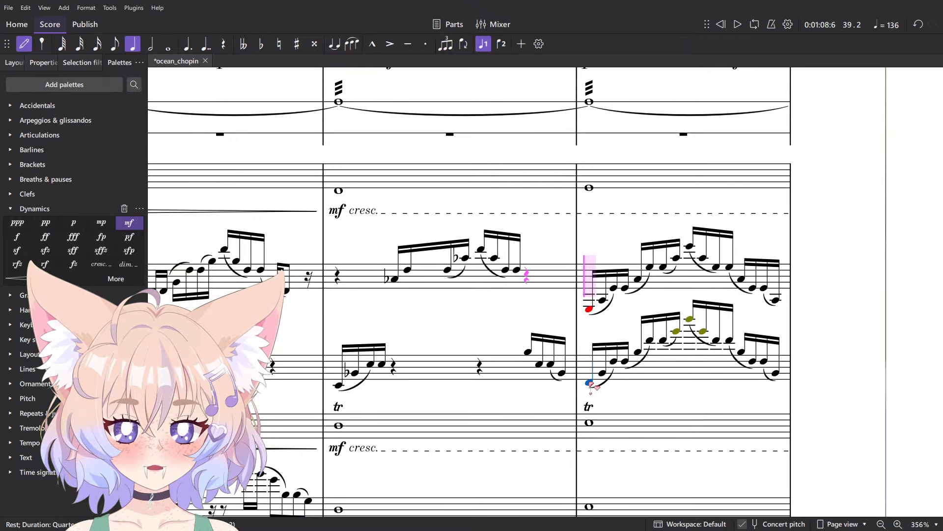
- In measure 40, replace the outer beats of Violins 2 and the middle beats of Violas with quarter rests
click(591, 384)
key(ctrl+z)
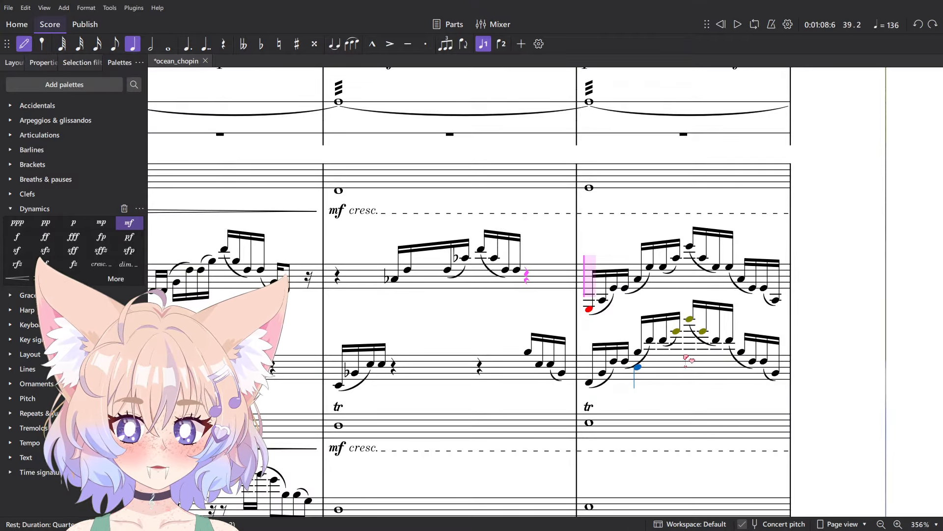
click(638, 366)
click(593, 285)
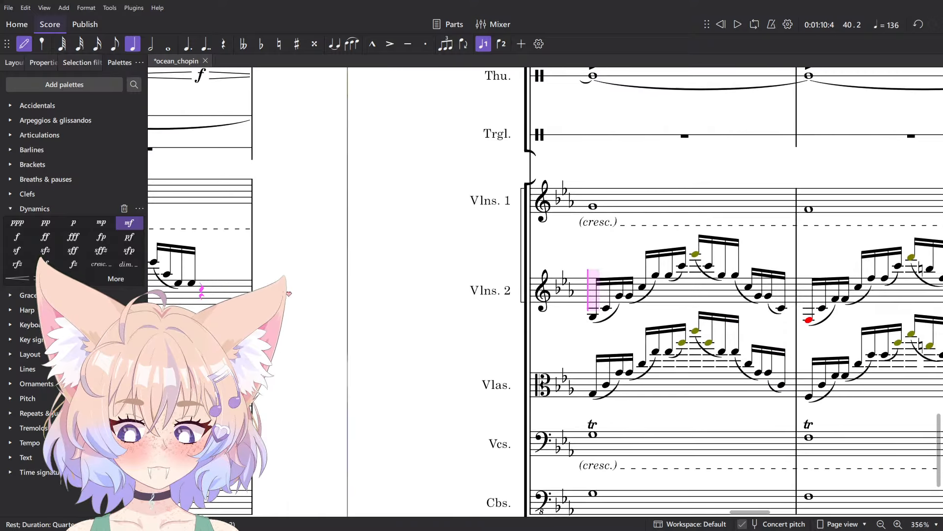
- In measure 41, put quarter rests on beats 2 and 3 of Violas and beats 1 and 4 of Violins 2
click(652, 381)
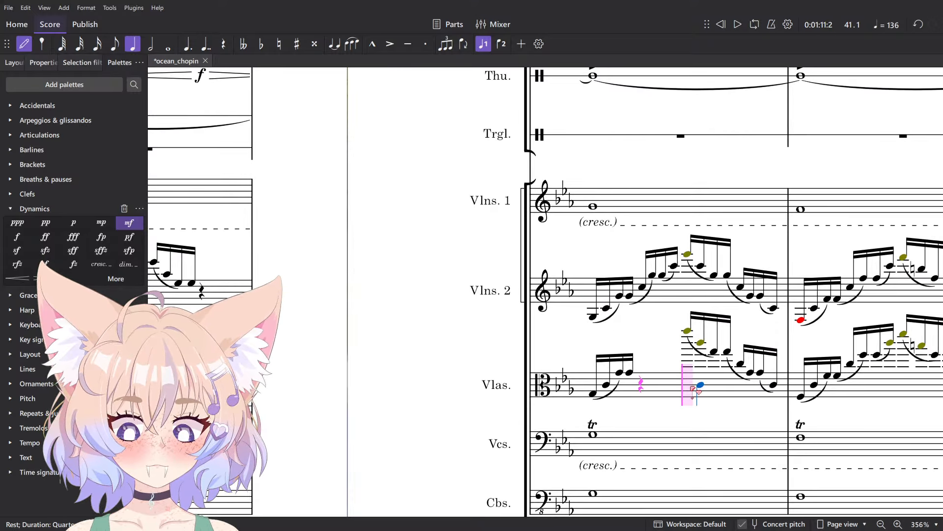
click(694, 391)
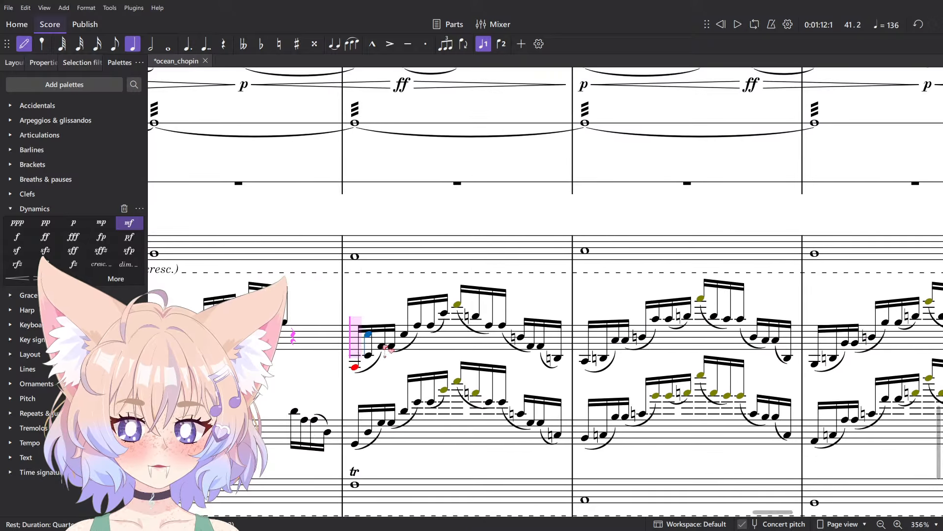
drag(372, 390, 481, 362)
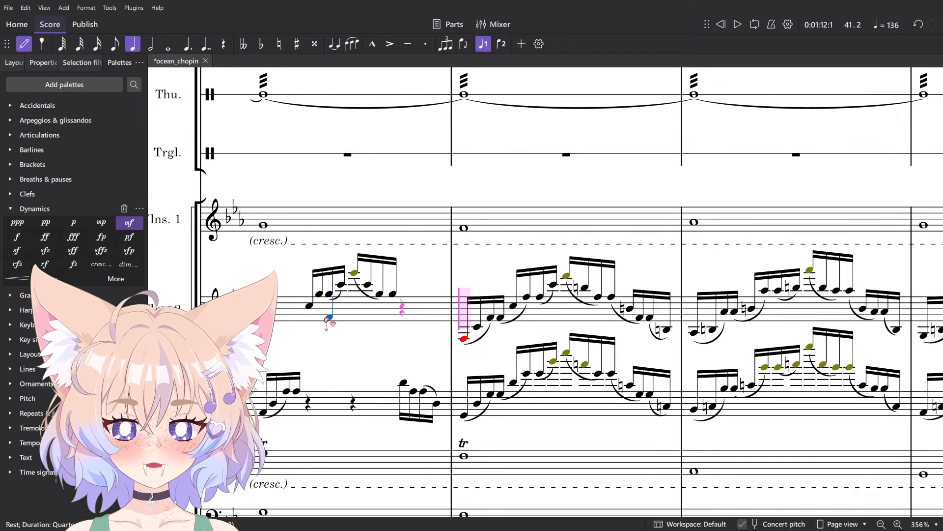
drag(308, 381, 392, 358)
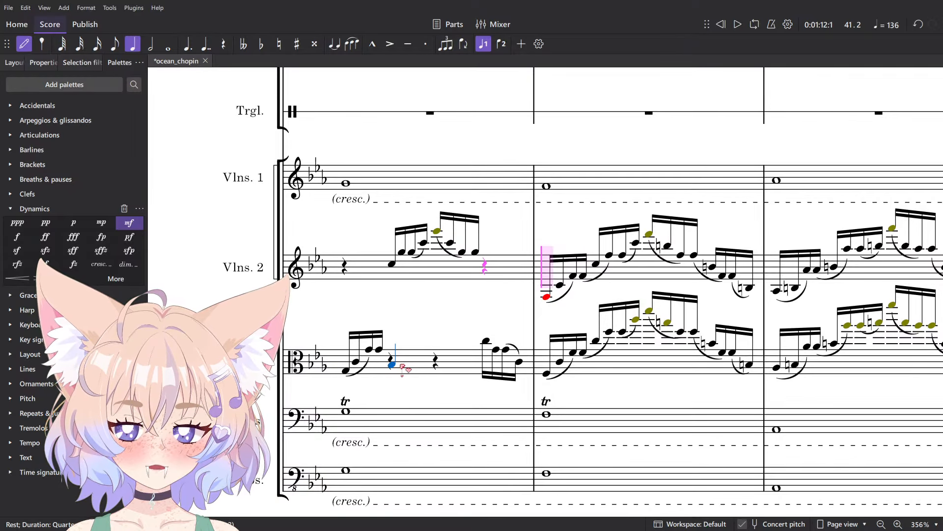
drag(584, 321, 424, 384)
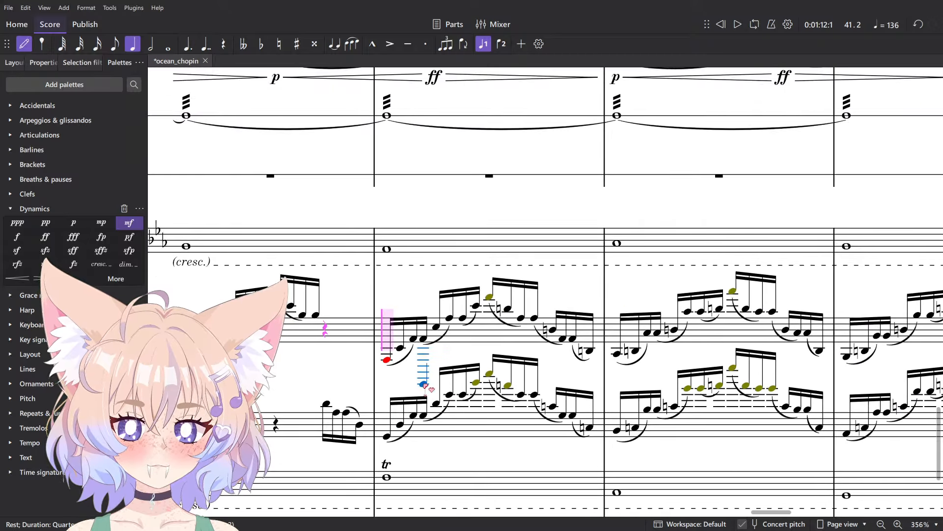
- Put quarter rests on beats 1 and 4 of Violins 2 and beats 2 and 3 of Violas in measure 42
scroll(424, 385, down, 1)
key(0)
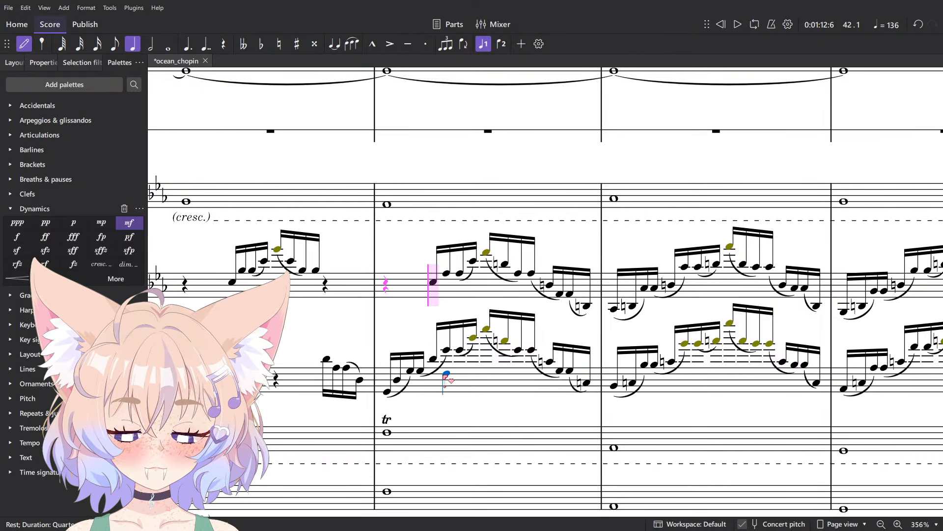
right_click(430, 374)
right_click(476, 386)
right_click(525, 300)
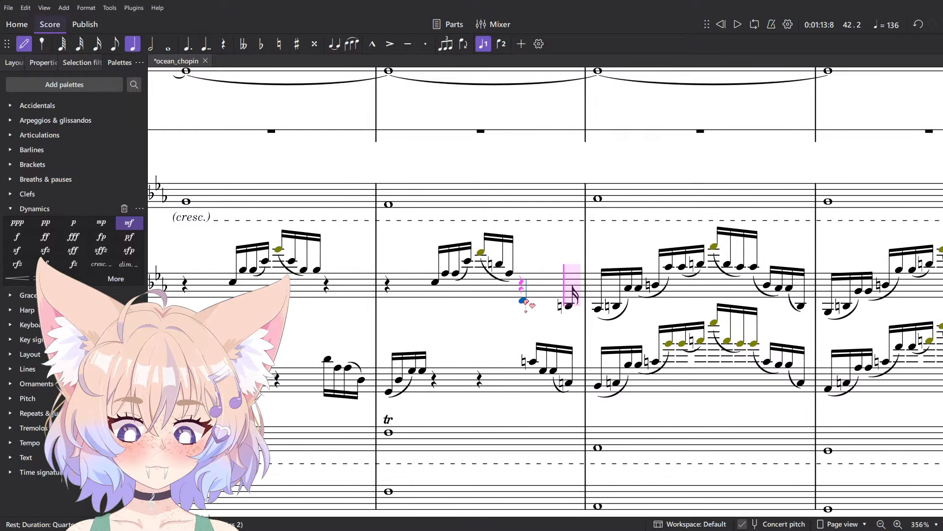
key(ctrl+z)
right_click(535, 300)
- Try quarter rests on Violins 2 beats 1 and 4 and Violas beats 2 and 3 in measure 43, plus Violins 2 beat 1 in measure 44
drag(621, 291, 494, 301)
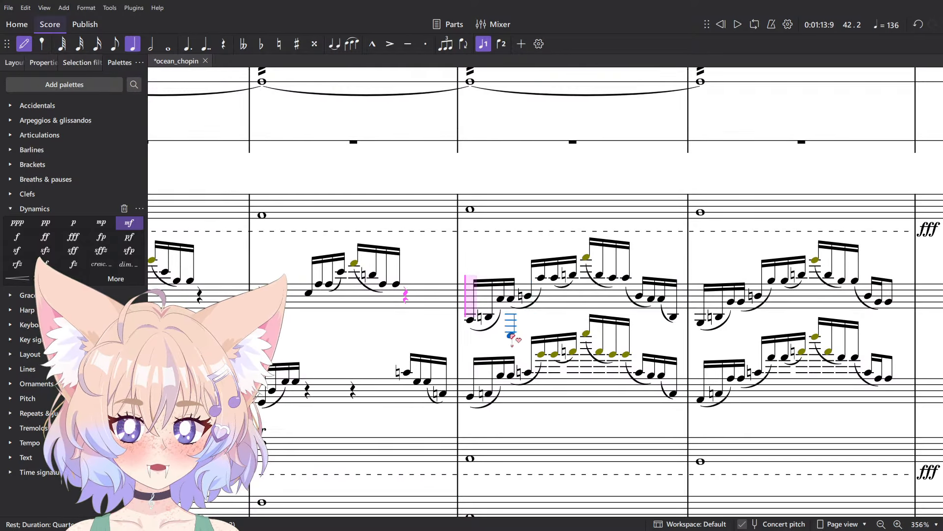
right_click(472, 318)
right_click(637, 314)
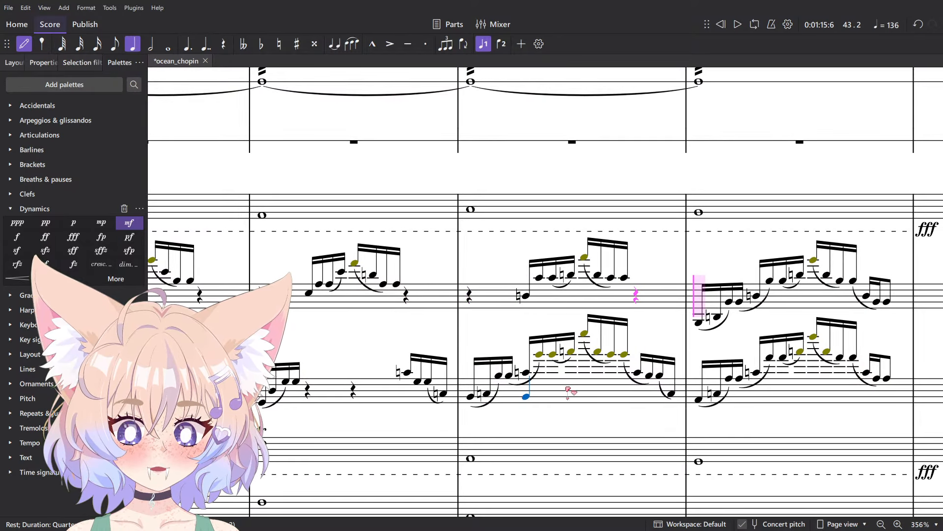
right_click(537, 392)
right_click(585, 392)
scroll(537, 328, right, 5)
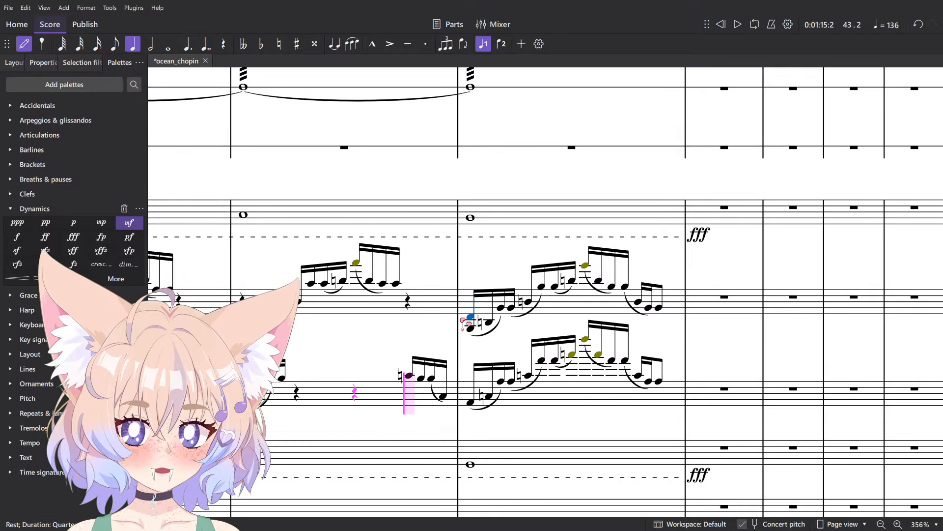
right_click(471, 322)
ctrl+scroll(567, 309, down, 3)
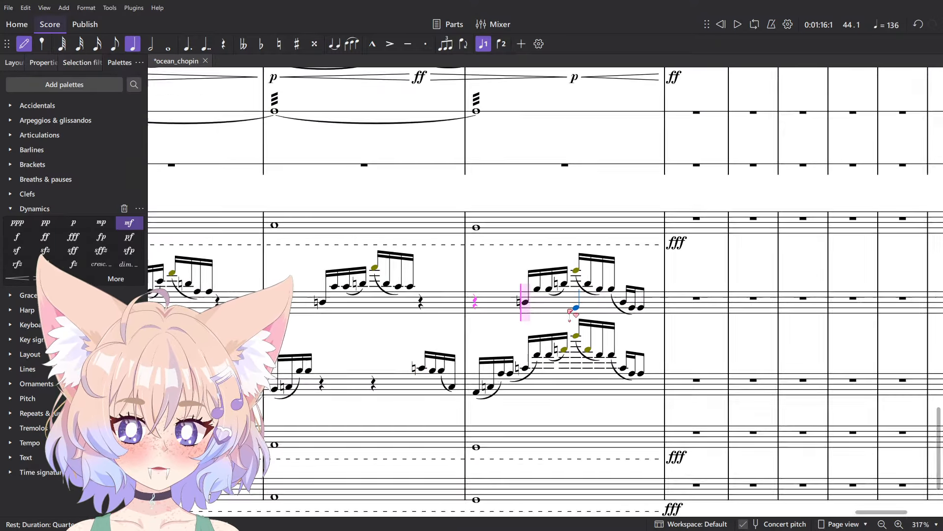
- Undo the quarter rests entered in measures 43 and 44 of Violins 2 and Violas, and leave note input
key(ctrl+z)
key(ctrl+z)
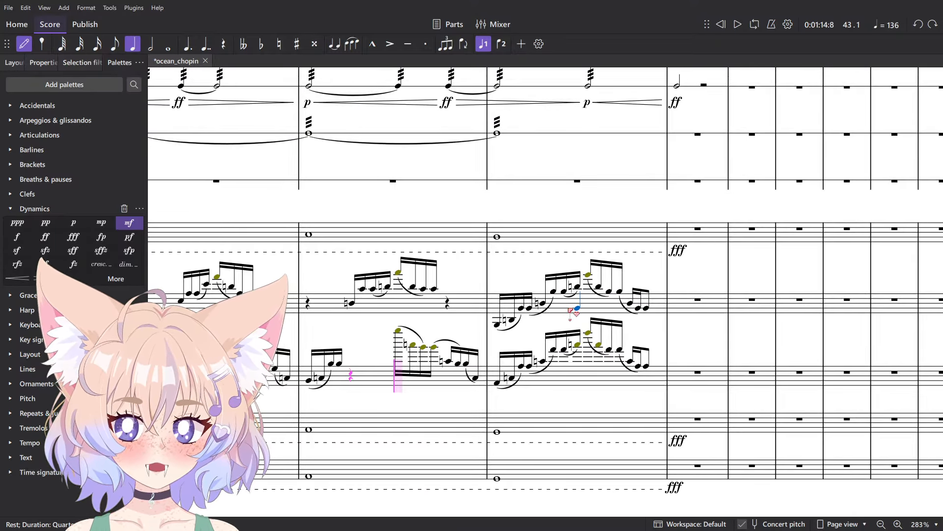
key(ctrl+z)
key(ctrl+z)
key(ctrl+z)
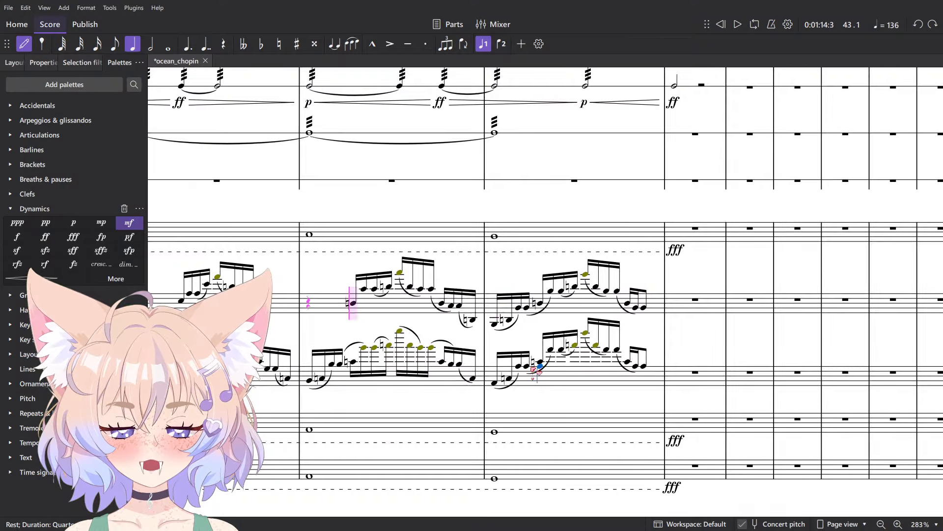
ctrl+scroll(353, 389, up, 3)
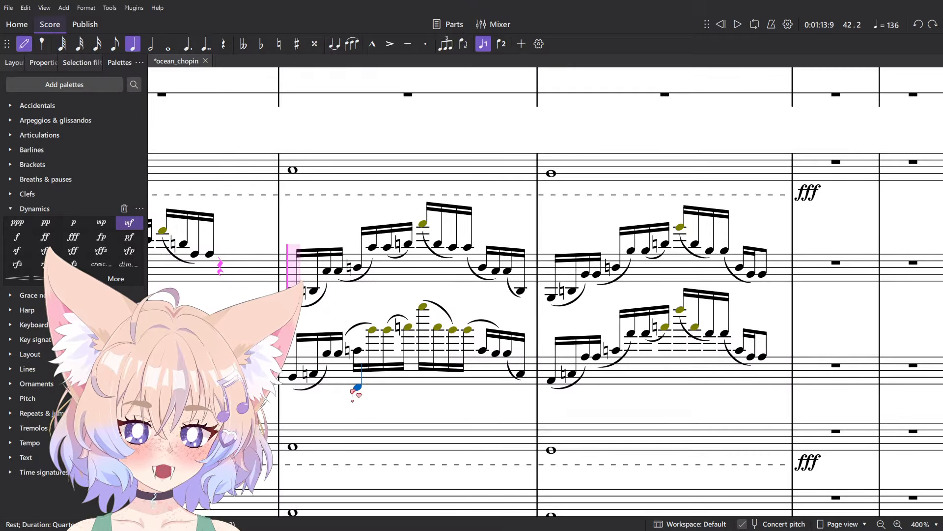
key(Escape)
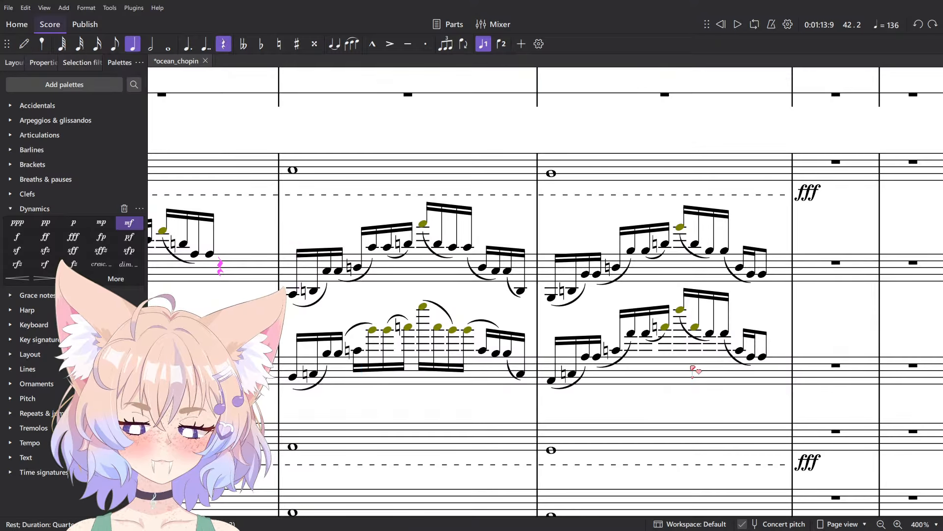
- Play back measures 43 and 44 of the Violins 2 and Violas parts to check the passage
click(630, 361)
shift+click(413, 269)
key(space)
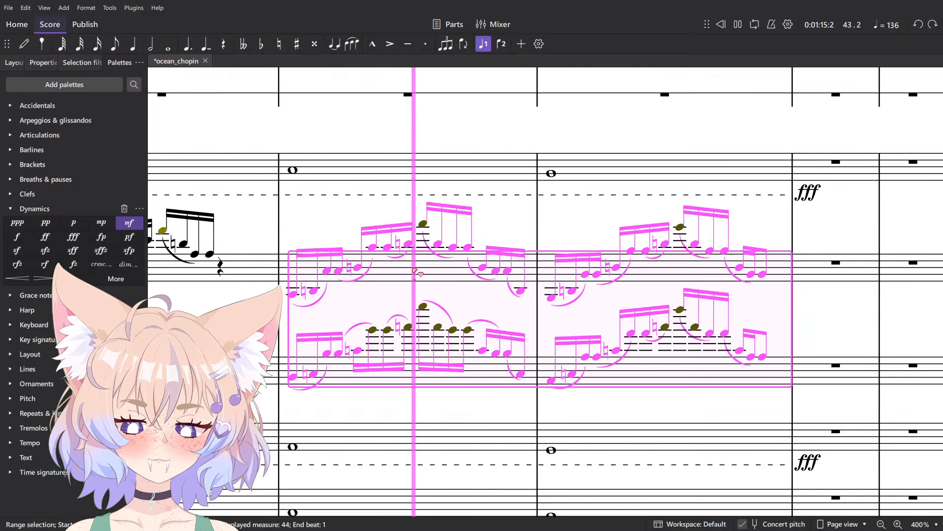
key(Escape)
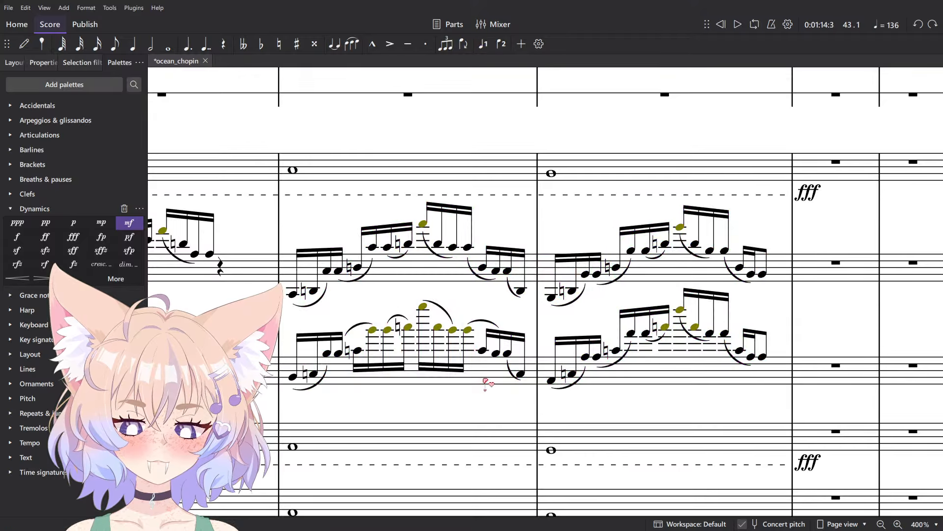
click(485, 381)
key(space)
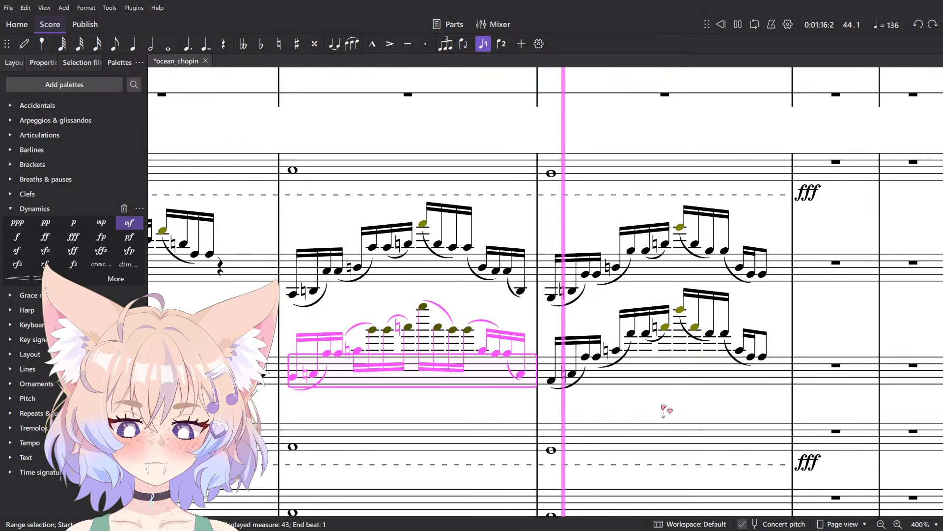
key(space)
- In measure 43, replace beat 1 of Violins 2 and beats 2 and 3 of Violas with quarter rests
key(n)
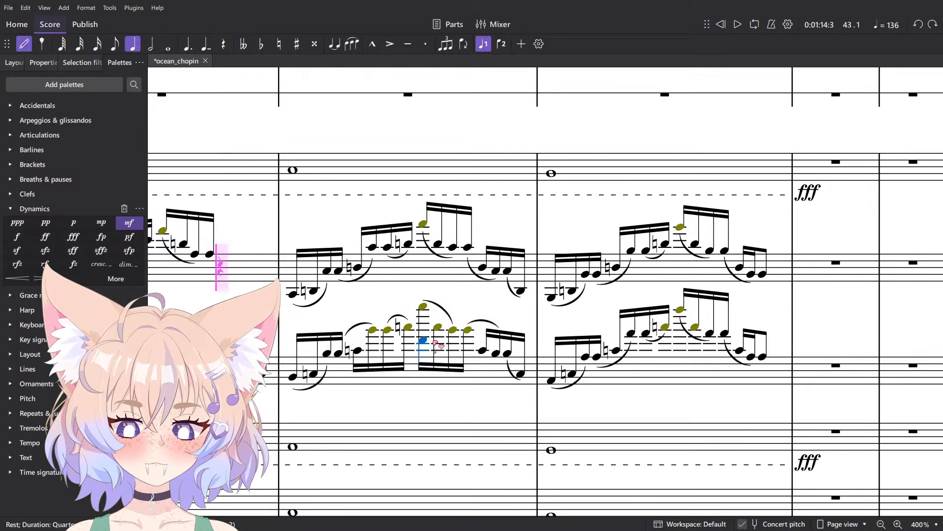
right_click(294, 292)
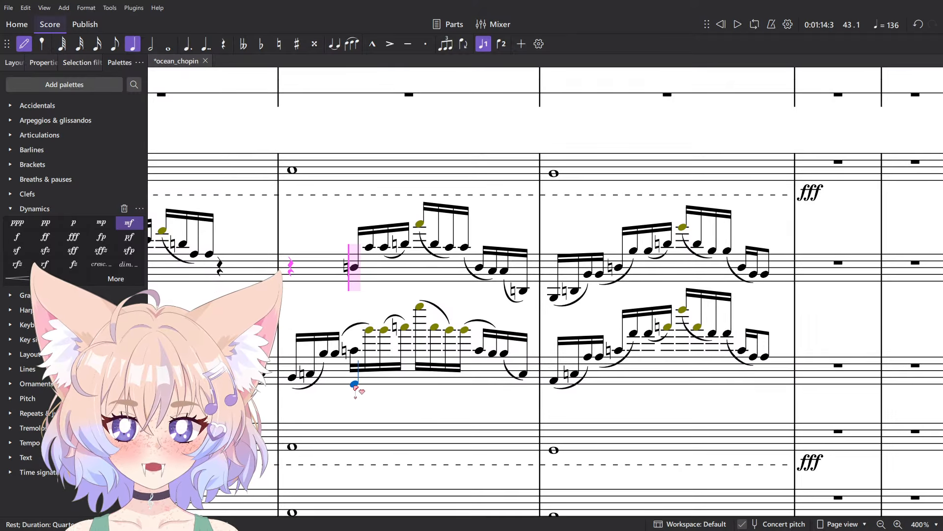
right_click(356, 387)
right_click(417, 388)
- In measure 44, replace beats 2 and 3 of Violas and beat 1 of Violins 2 with quarter rests
right_click(621, 386)
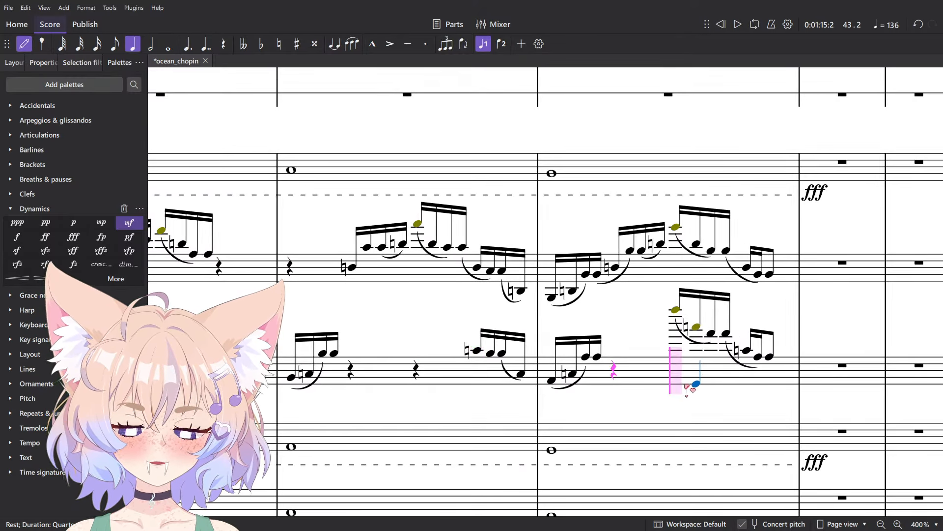
right_click(681, 388)
right_click(552, 285)
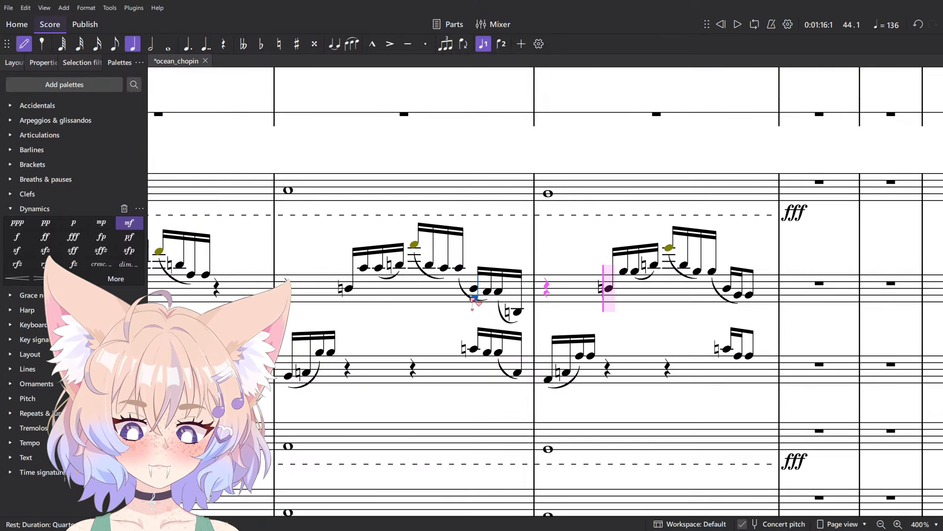
- Replace beat 4 of Violins 2 with quarter rests in measures 43 and 44
right_click(472, 301)
right_click(721, 303)
- In Violins 2 measure 39, replace the beat 1 quarter rest with an eighth rest and an A♭4 eighth note
scroll(501, 349, left, 15)
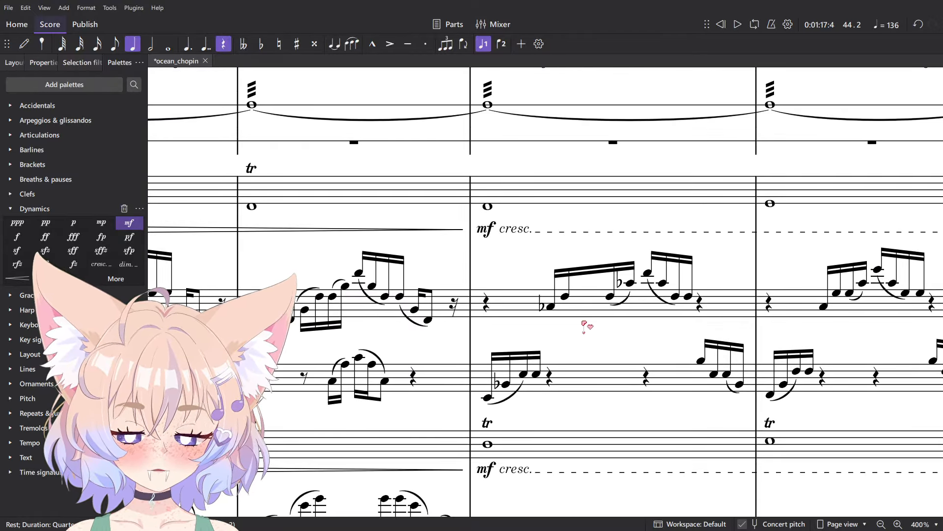
click(508, 313)
drag(241, 332, 600, 334)
scroll(601, 339, down, 6)
drag(795, 338, 526, 326)
scroll(524, 325, up, 12)
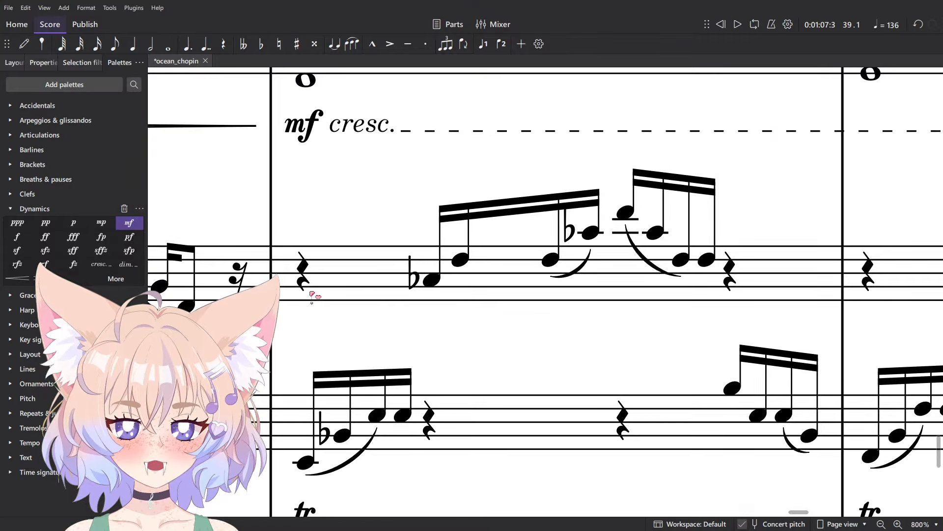
click(302, 281)
key(n)
key(4)
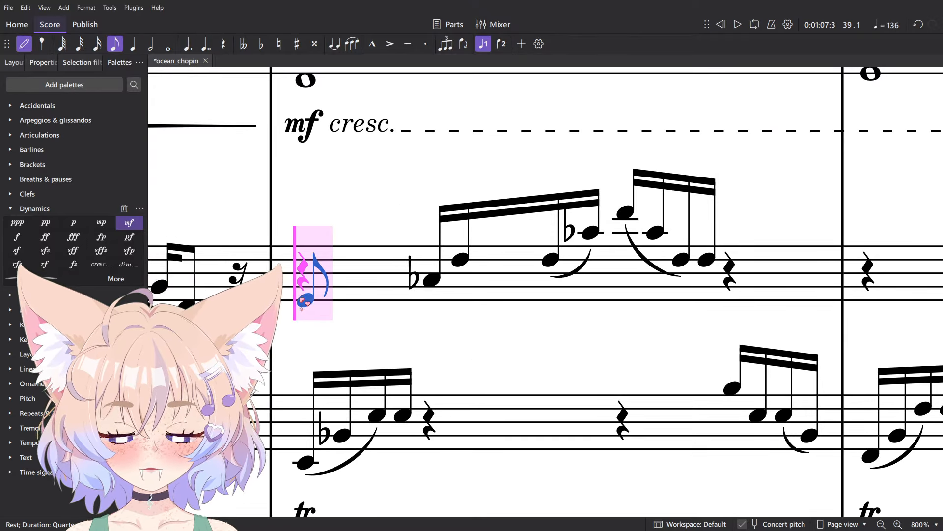
key(0)
click(374, 281)
key(Escape)
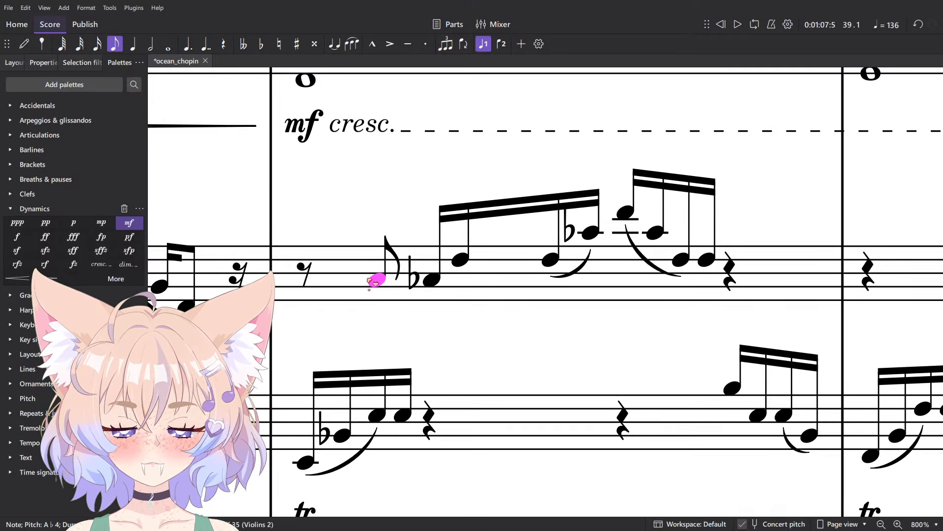
- Delete the two flat signs shown before the A notes on beat 2 of Violins 2 in measure 39
shift+click(417, 283)
scroll(416, 282, down, 8)
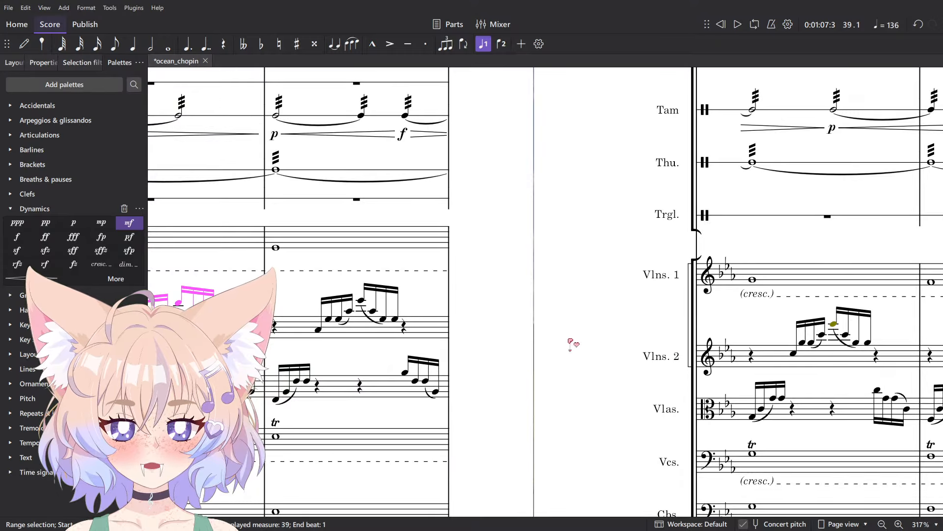
scroll(574, 344, up, 3)
scroll(366, 339, up, 2)
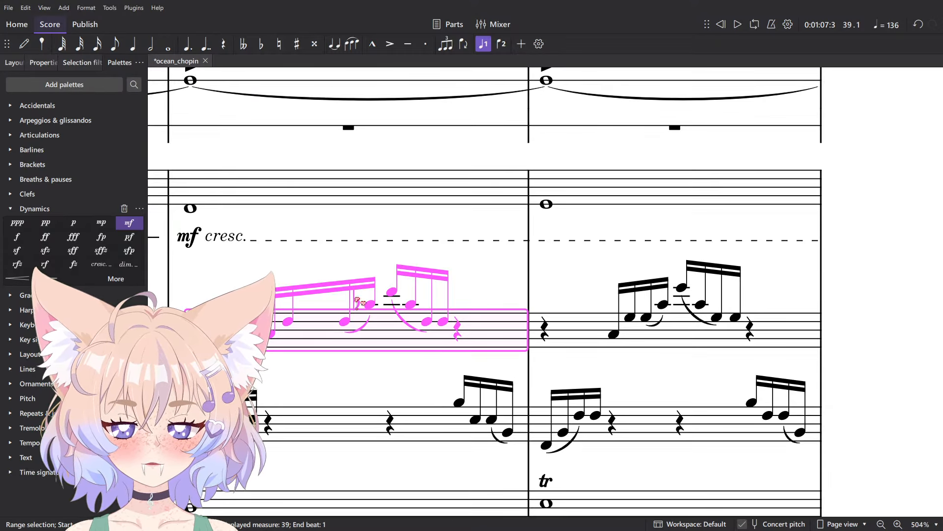
click(358, 306)
ctrl+click(258, 332)
key(Delete)
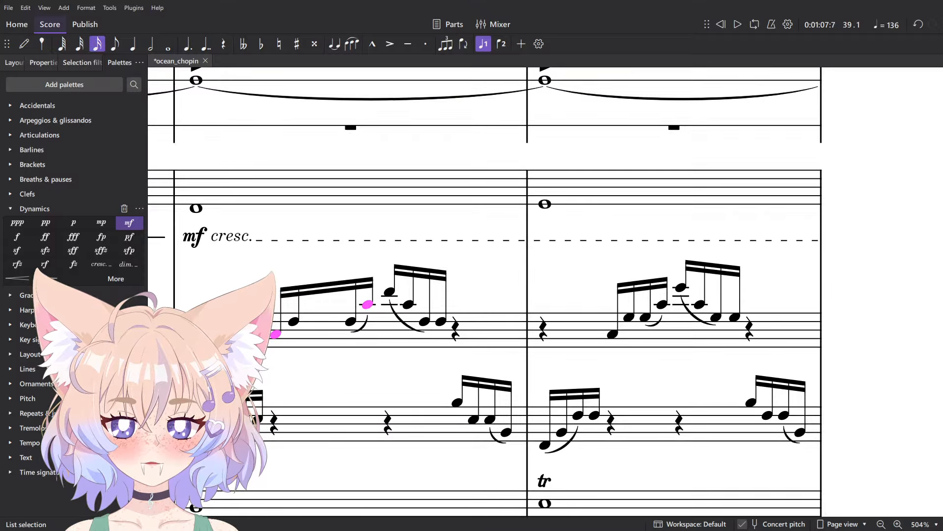
- Delete the flat sign before the second sixteenth note of Violas in measure 39
click(212, 430)
key(Delete)
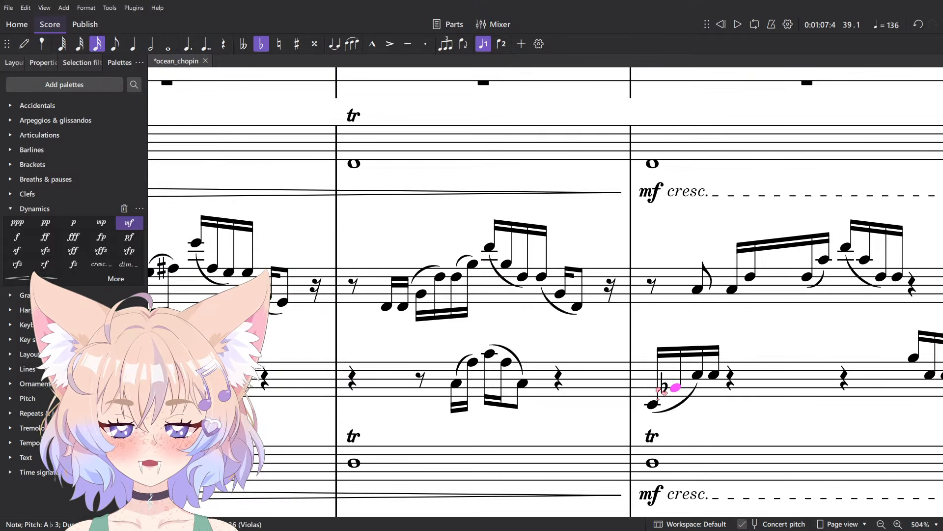
click(657, 386)
key(Delete)
scroll(481, 375, down, 3)
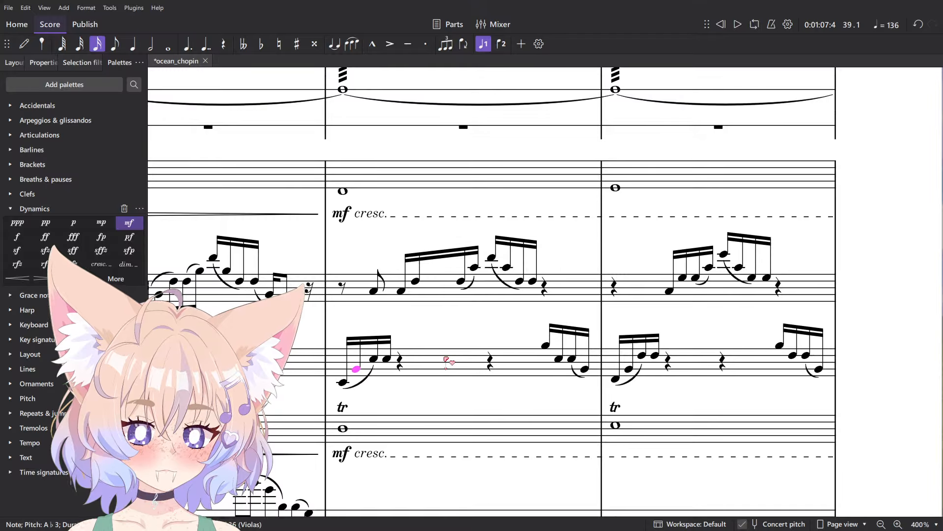
key(Escape)
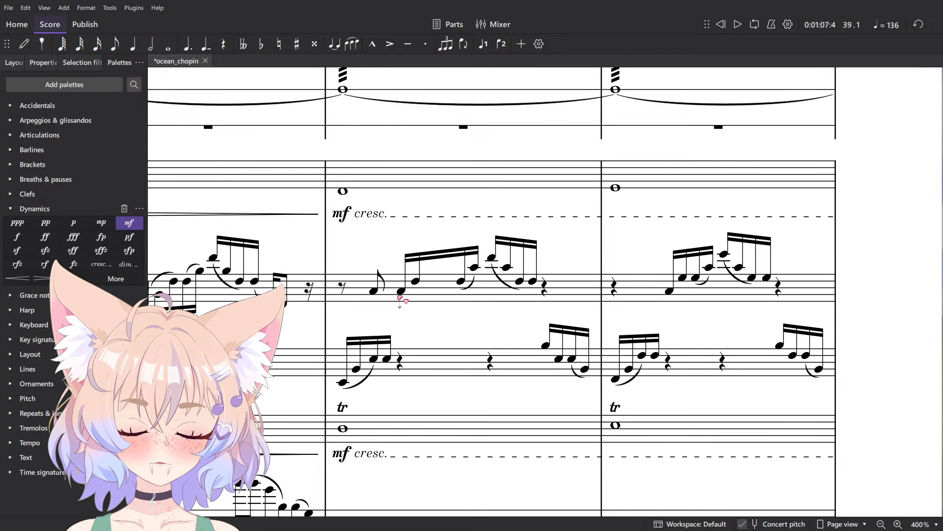
- Lower the eighth note on beat 1 of Violins 2 in measure 39 to D4
click(400, 291)
scroll(429, 297, up, 4)
click(341, 290)
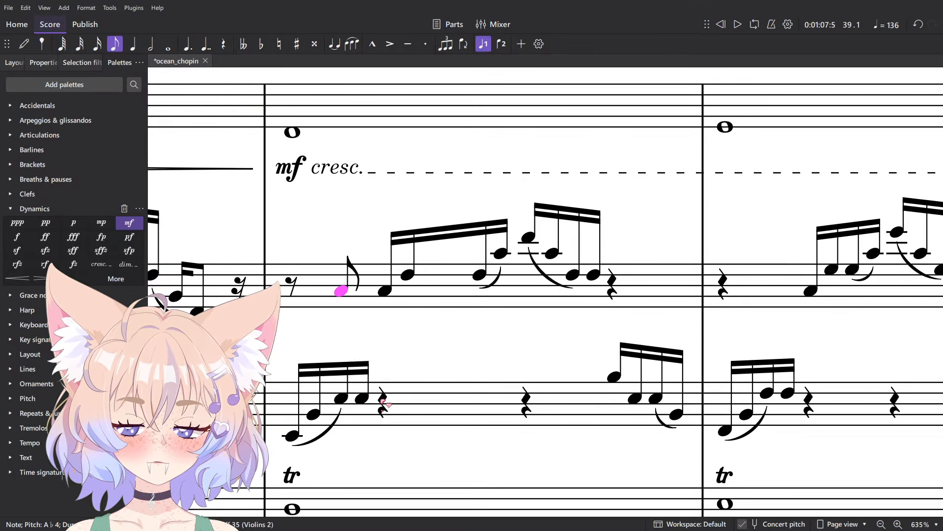
click(362, 399)
drag(342, 290, 343, 322)
key(Up)
key(Up)
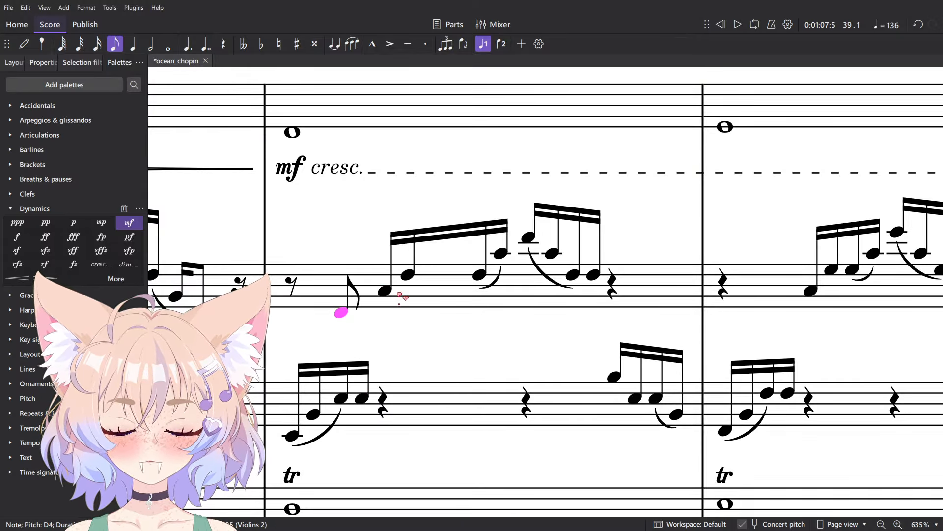
- In measure 39, turn the Violins 2 D4 into two sixteenth notes and lengthen the third Violas note to an eighth
key(3)
key(n)
click(361, 315)
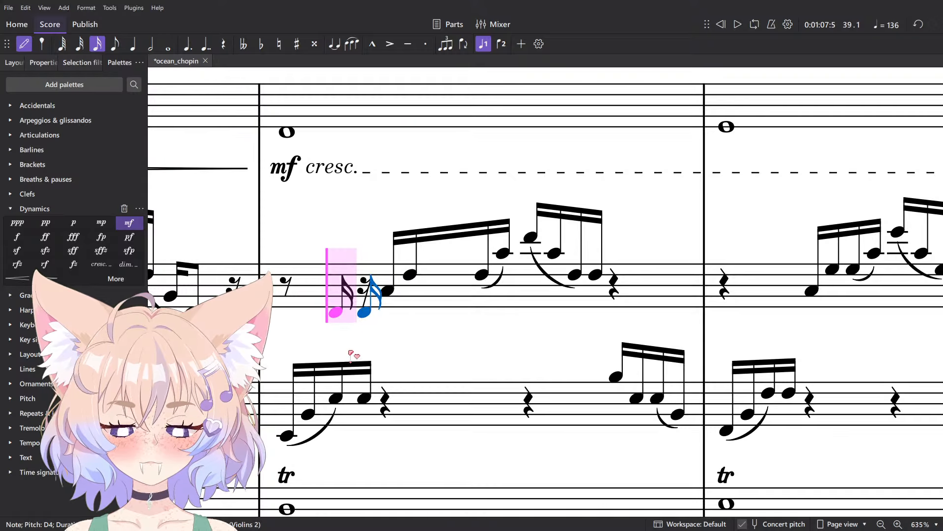
key(Escape)
click(340, 398)
key(4)
- Slur the second D4 to the second note of beat 2 in Violins 2 measure 39, and save the score
click(362, 313)
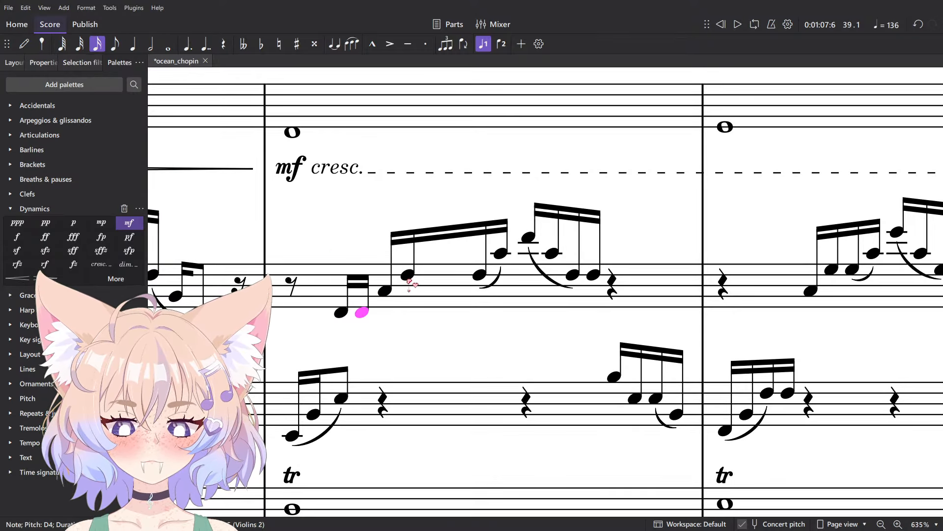
ctrl+click(408, 275)
key(s)
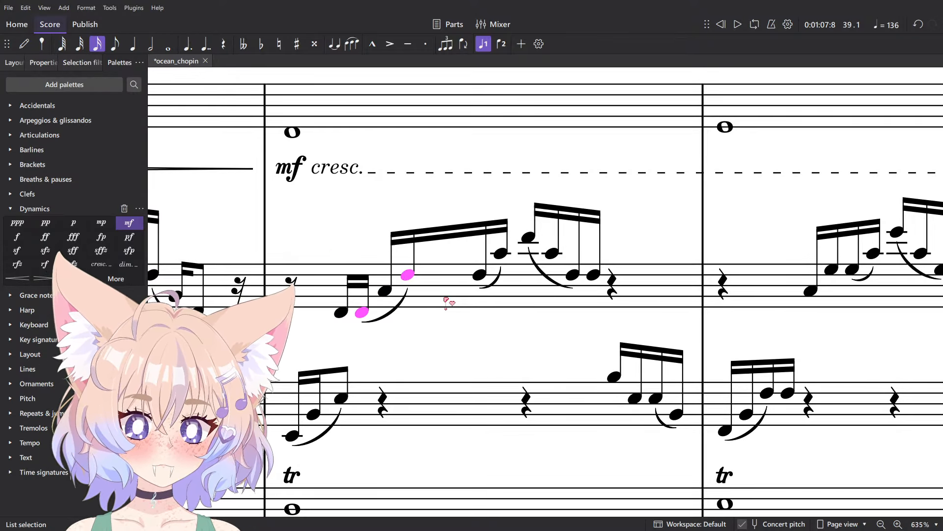
key(ctrl+s)
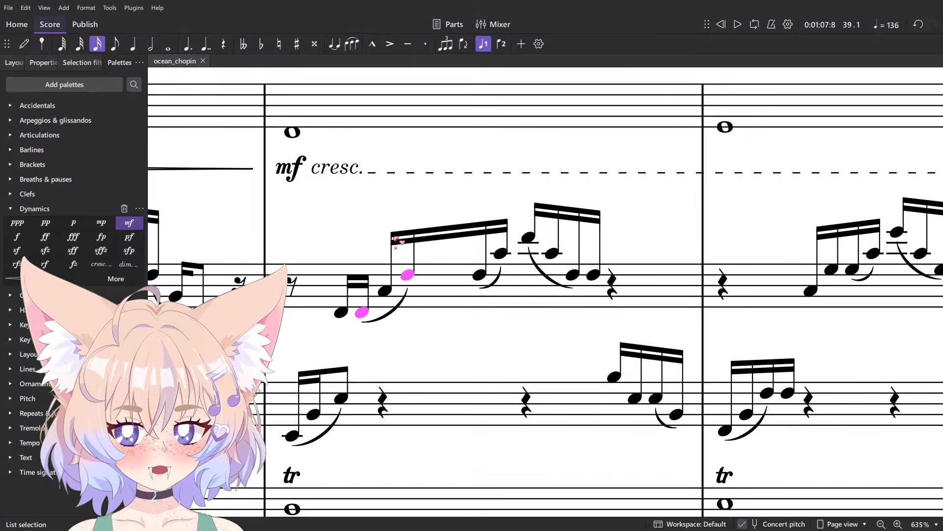
- In measure 39, lengthen the third note of Violins 2 beat 3 to an eighth and split the Violas beat 3 rest into eighth rests
click(574, 276)
key(4)
key(n)
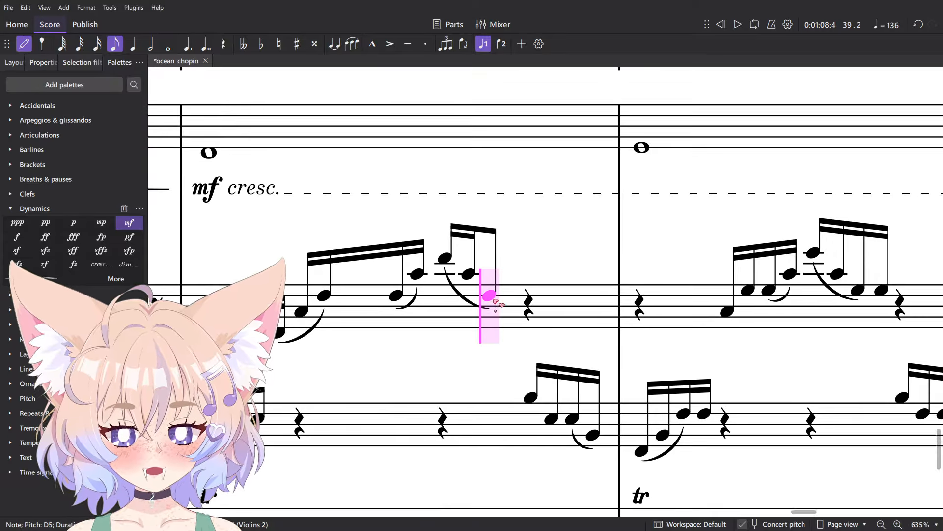
click(461, 415)
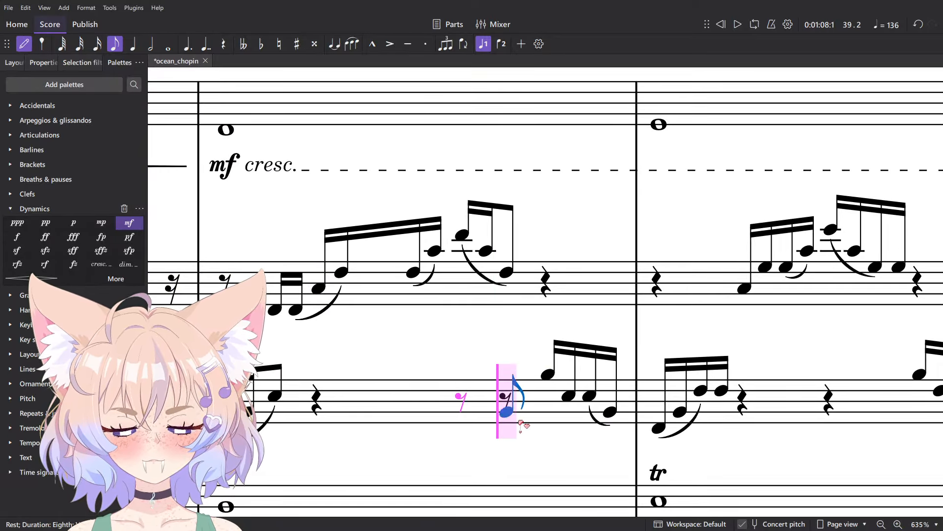
key(Escape)
key(Delete)
- Enter two C5 sixteenth notes at the end of Violas beat 3 in measure 39 and slur the second to beat 4's second note
click(548, 376)
key(n)
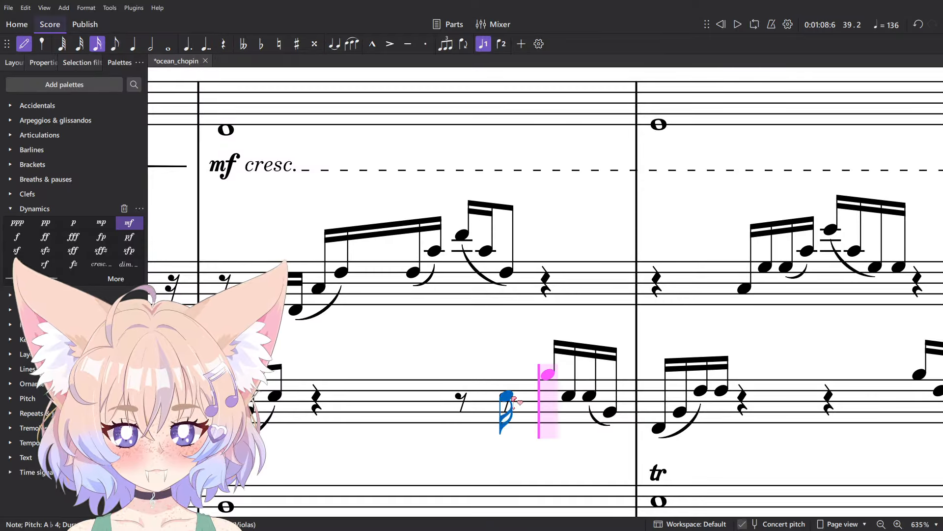
click(519, 365)
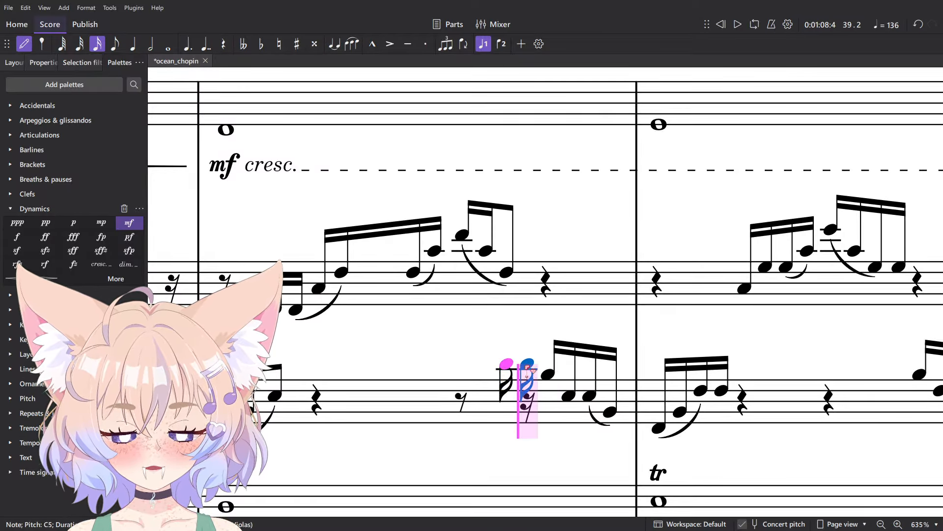
click(536, 367)
key(Escape)
ctrl+click(569, 395)
key(s)
scroll(669, 375, down, 2)
key(Escape)
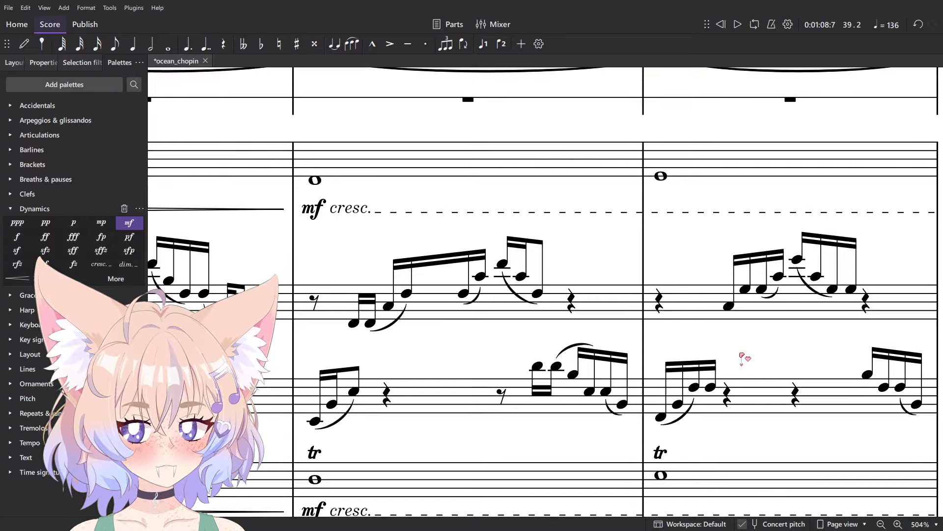
- Check the notes of measure 39 in Violins 2 and Violas by selecting them one after another
scroll(744, 358, up, 4)
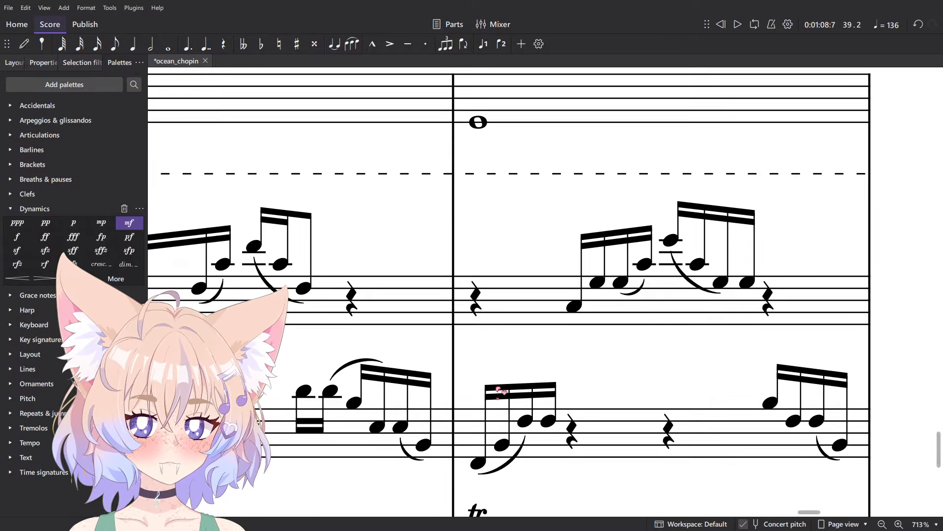
scroll(617, 293, down, 5)
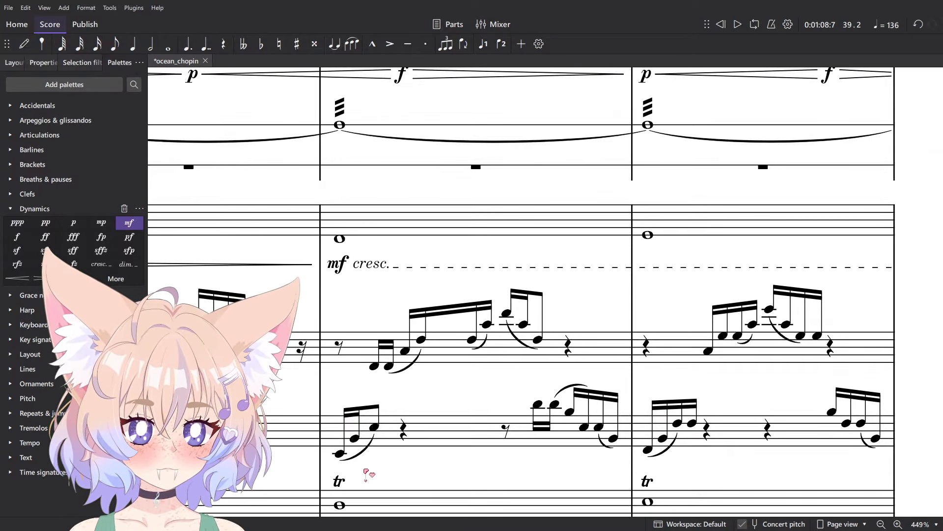
click(374, 427)
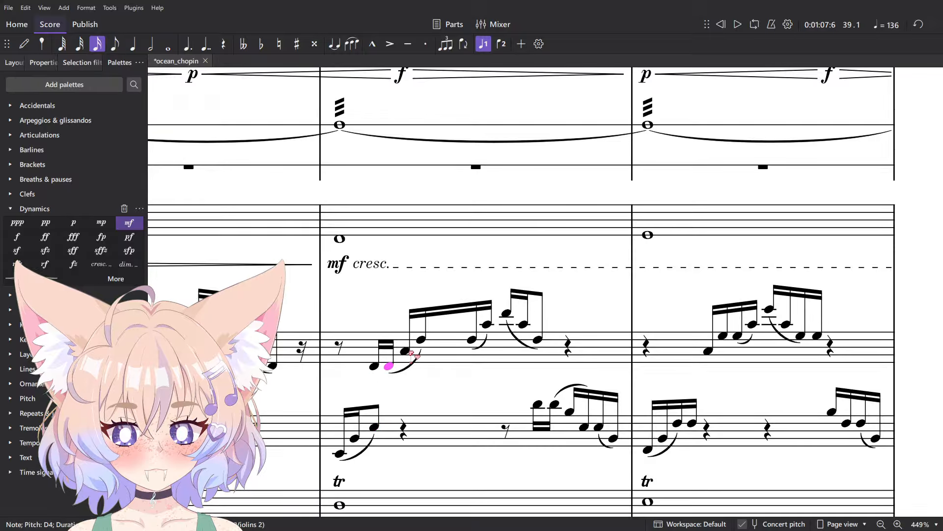
click(421, 339)
key(Right)
key(Right)
key(Right)
key(Right)
key(Right)
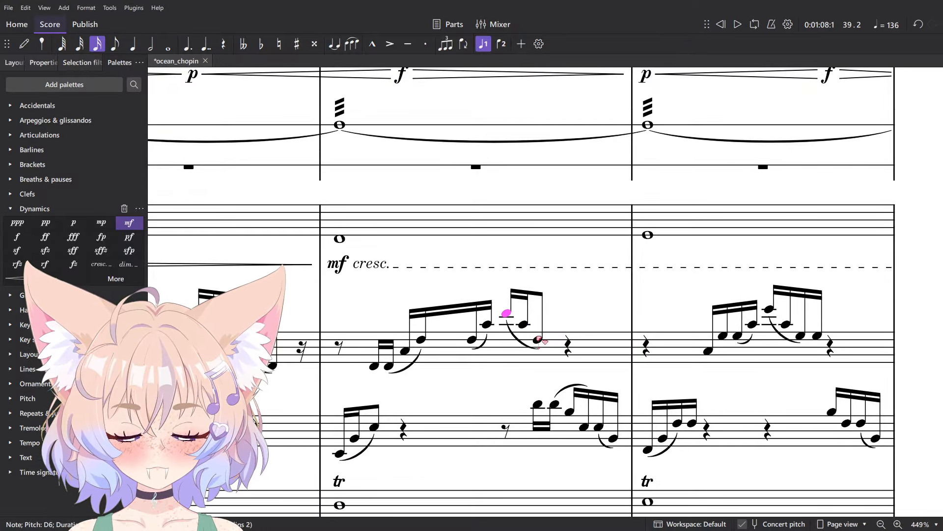
click(587, 433)
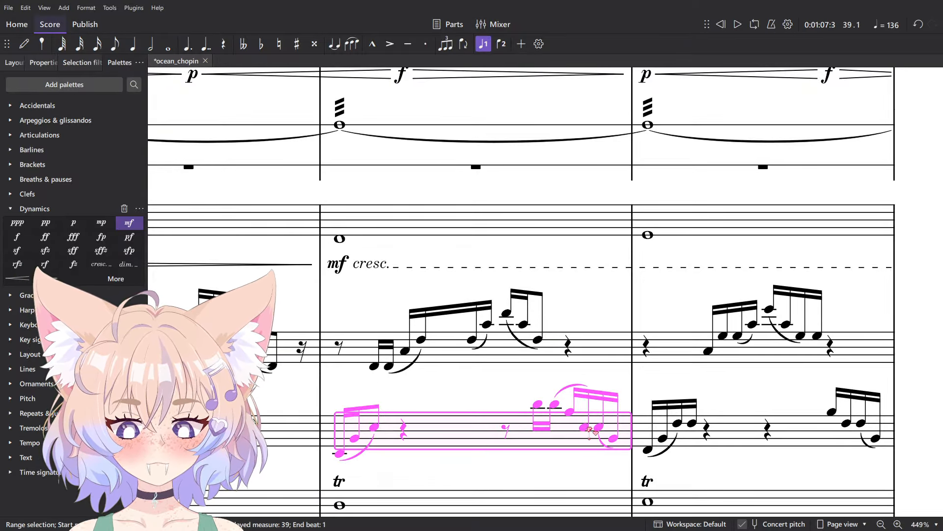
click(583, 426)
click(556, 404)
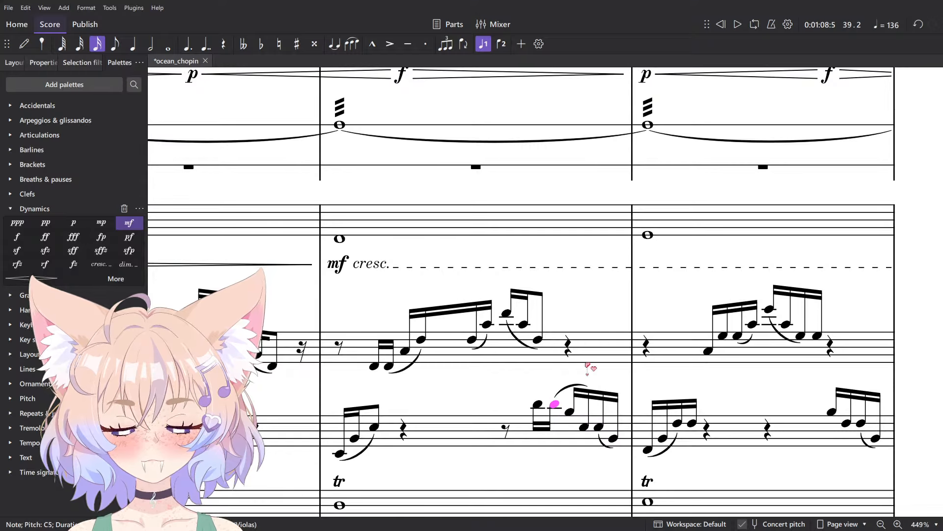
ctrl+click(538, 404)
scroll(511, 350, up, 1)
scroll(452, 428, up, 2)
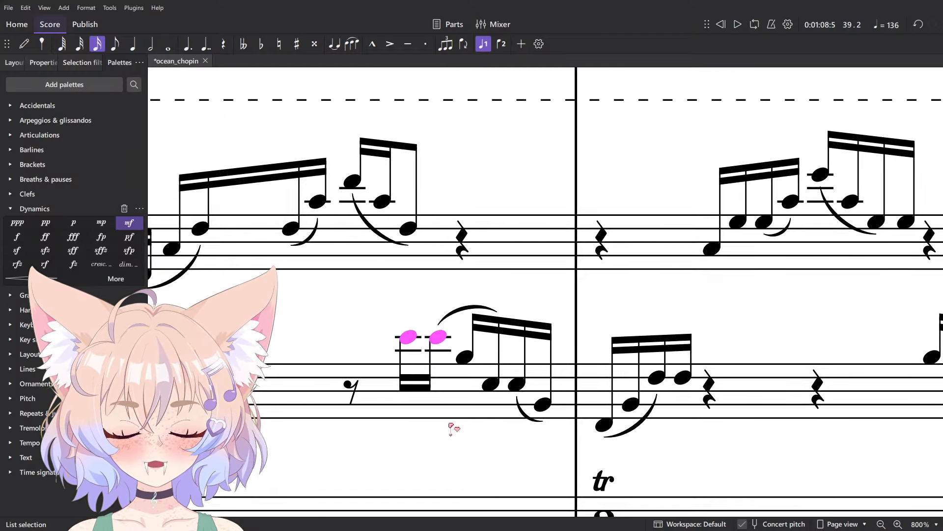
- Lengthen the third note of Violas in measure 40 to an eighth note
click(522, 391)
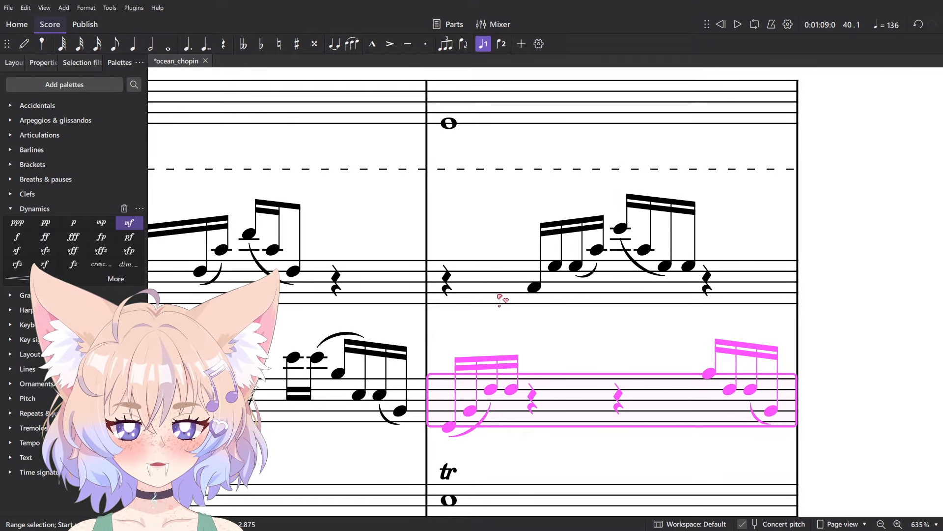
click(492, 390)
key(4)
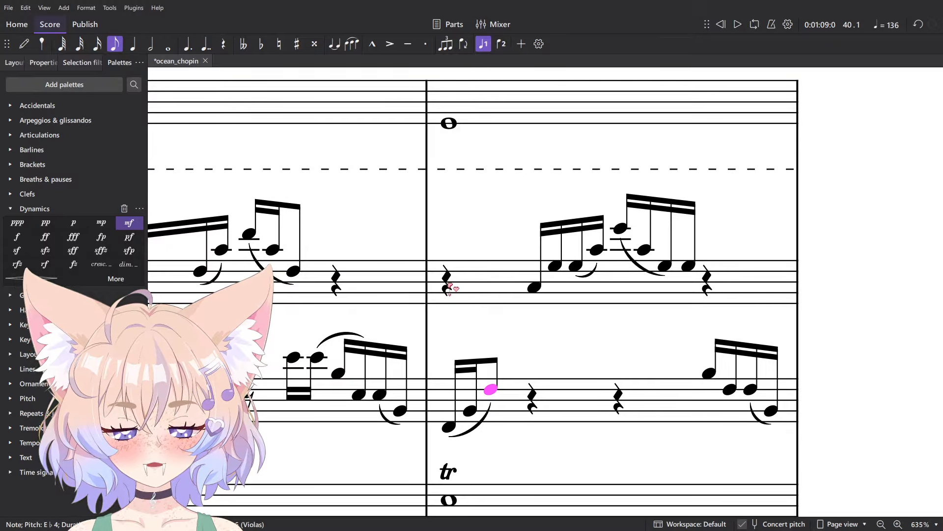
- In Violins 2 measure 40, replace the beat 1 rest with an eighth rest and two E♭4 sixteenth notes, slurring the second into beat 2
click(447, 284)
key(n)
key(3)
key(0)
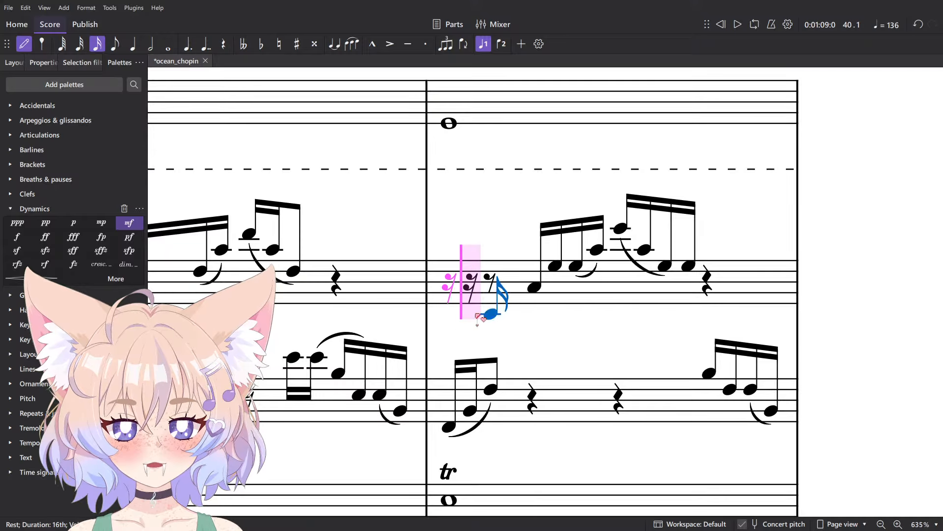
key(4)
key(Left)
key(0)
key(3)
key(e)
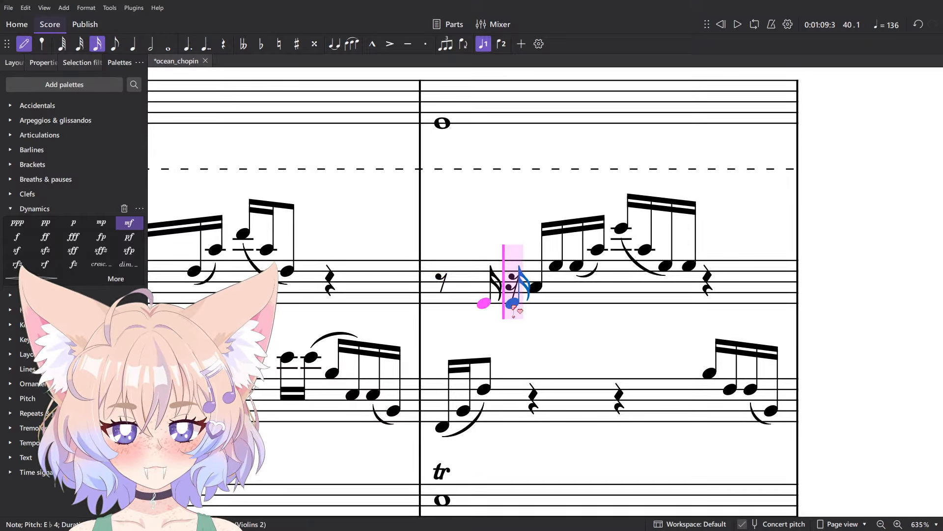
key(e)
key(Escape)
scroll(487, 292, right, 3)
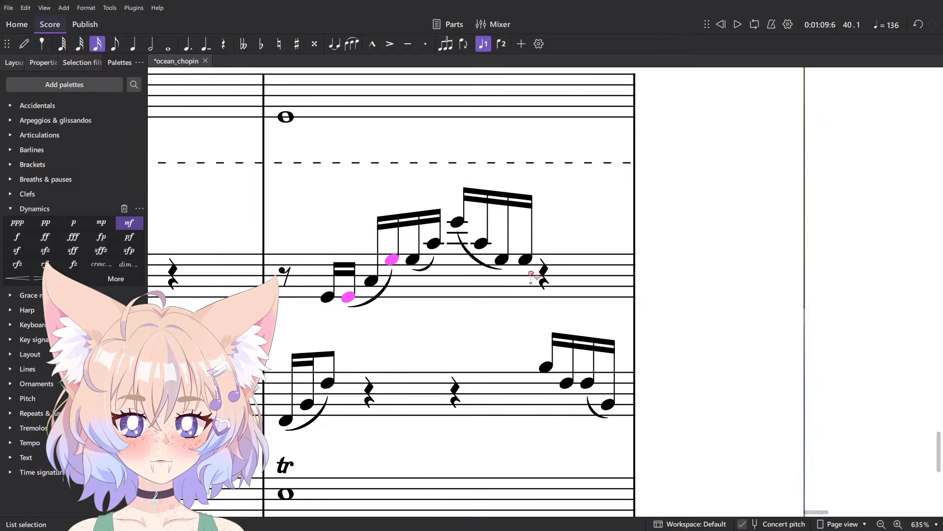
- In measure 40, lengthen the third note of Violins 2 beat 3 to an eighth and enter an eighth rest on Violas beat 3
click(517, 262)
key(4)
key(n)
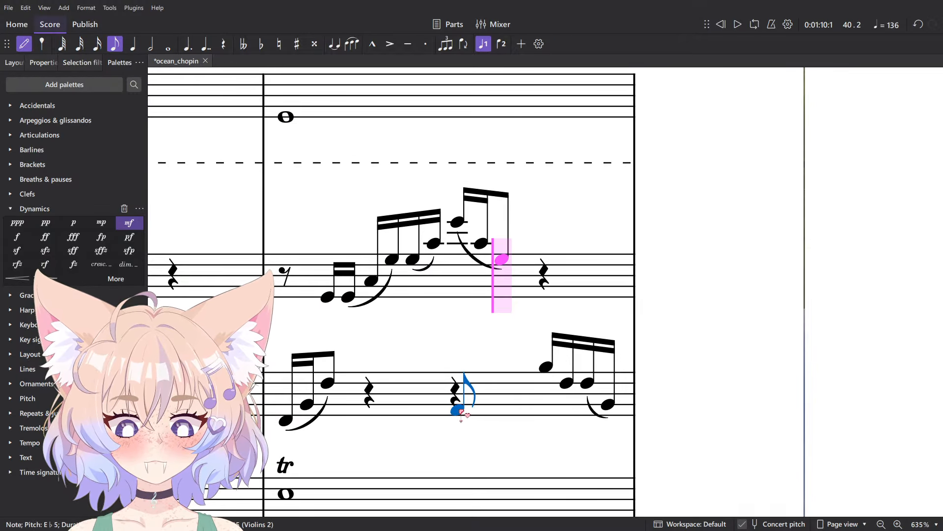
right_click(449, 390)
key(3)
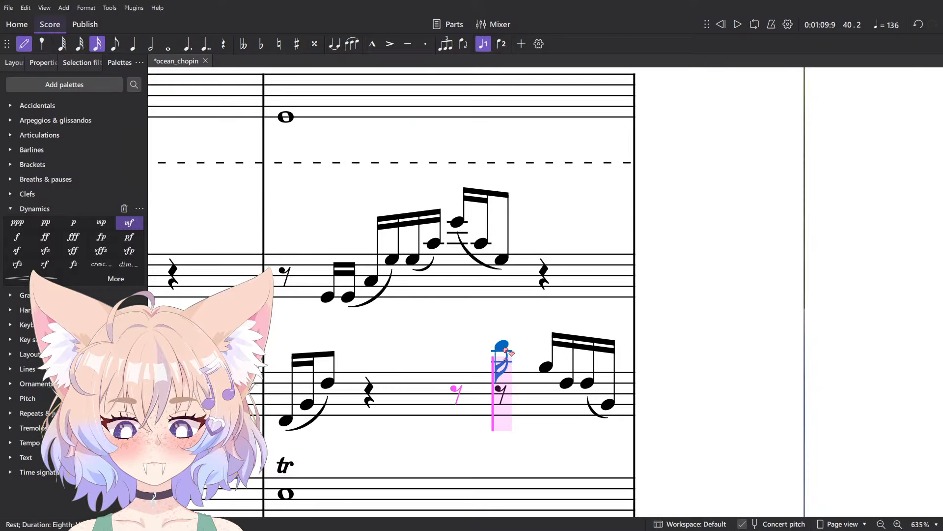
- Enter two E♭5 sixteenth notes before beat 4 of Violas measure 40 and slur the second into beat 4
click(527, 349)
click(527, 350)
key(Escape)
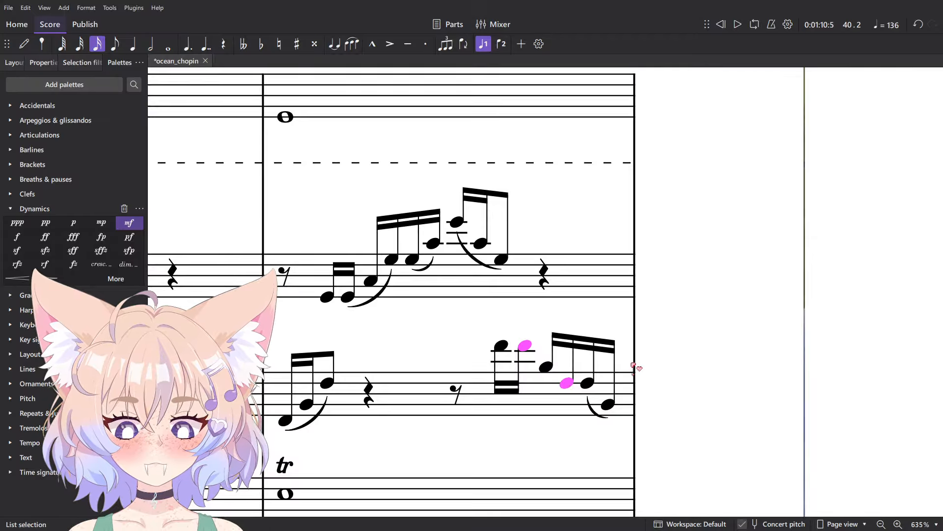
- In measure 41, shorten the beat 1 rest of Violins 2 to an eighth rest and lengthen the third note of Violas to an eighth
scroll(634, 366, down, 4)
scroll(449, 331, up, 8)
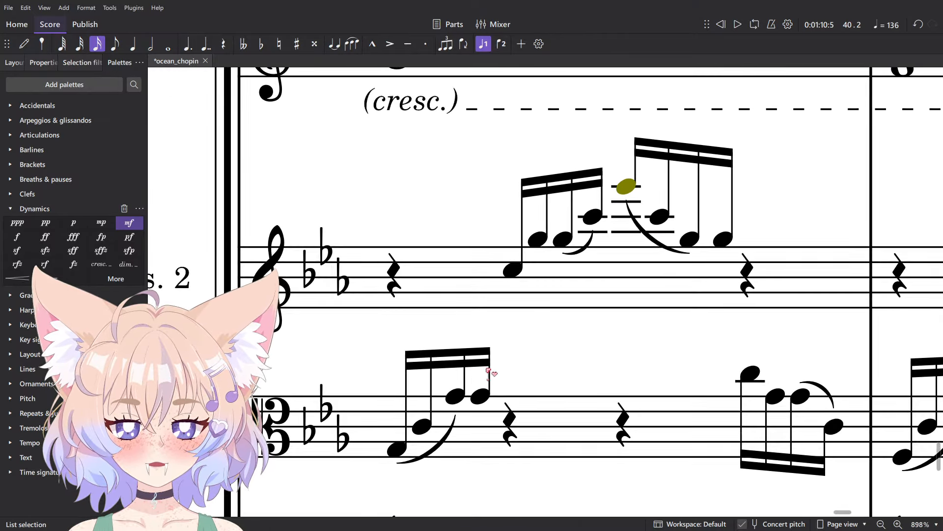
click(394, 284)
key(4)
click(456, 396)
key(4)
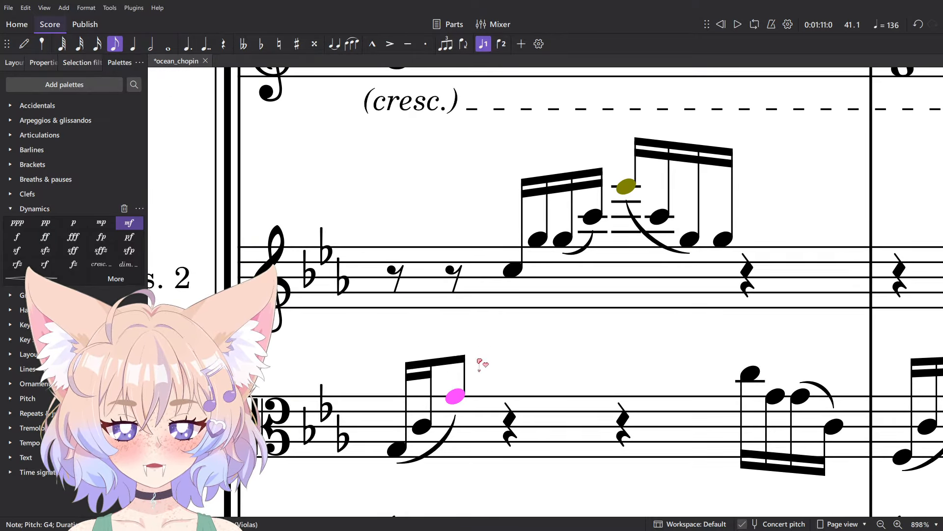
- Enter two G4 sixteenth notes on the second half of beat 1 in Violins 2 measure 41, slurring the second into beat 2
key(n)
click(479, 317)
click(460, 289)
key(3)
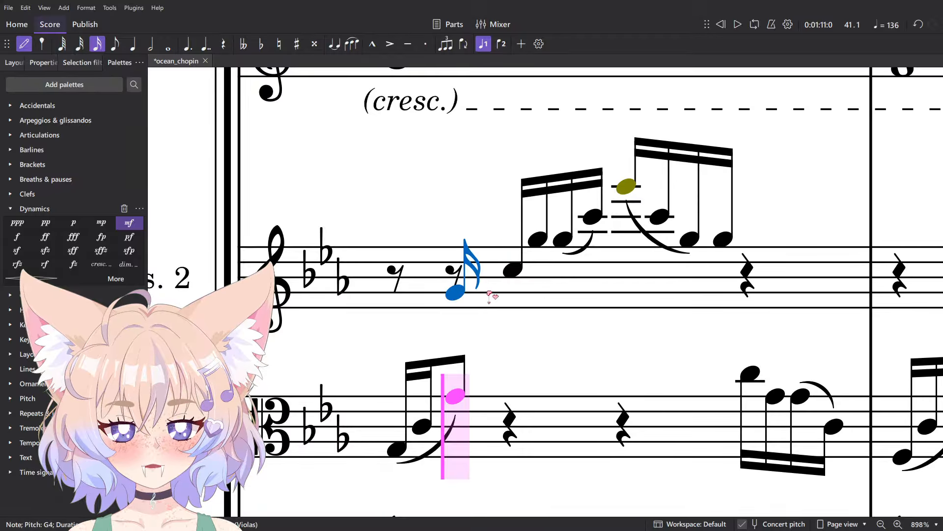
click(488, 295)
key(Escape)
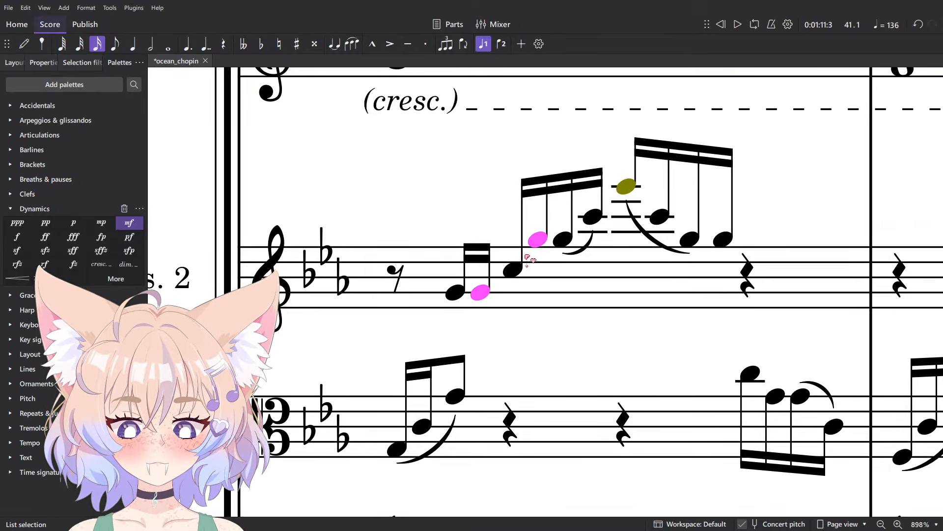
- Look over the Violins 2 and Violas arpeggios in the measures leading up to and following measure 41
scroll(527, 258, down, 8)
drag(375, 331, 942, 381)
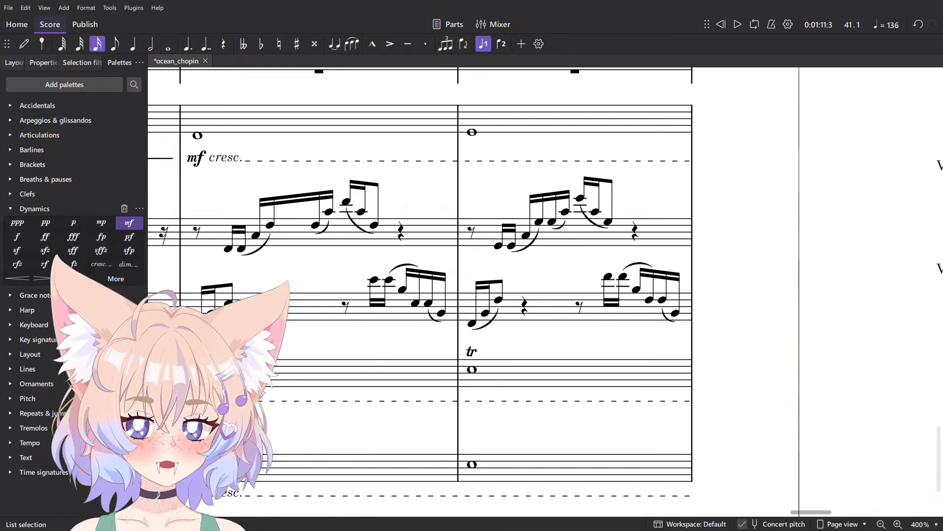
drag(304, 343, 942, 379)
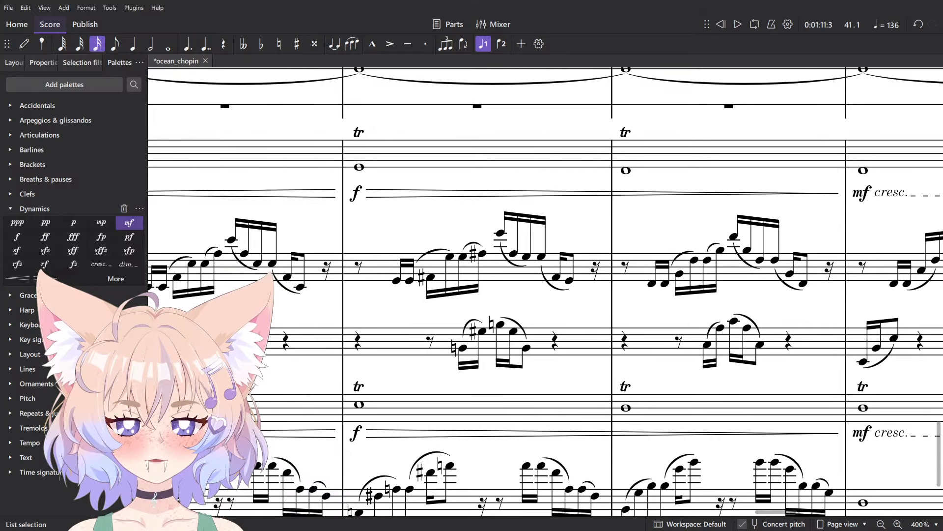
scroll(696, 330, down, 10)
scroll(696, 330, up, 7)
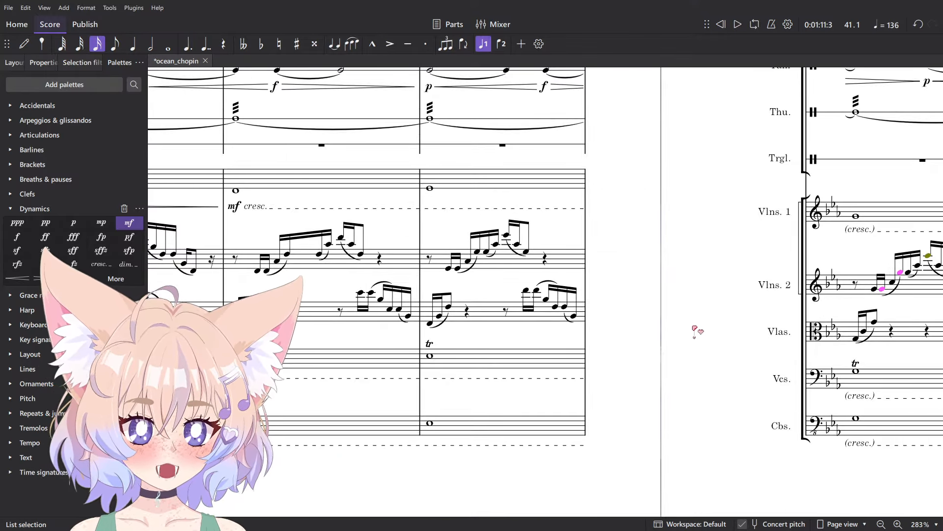
drag(695, 330, 362, 373)
scroll(467, 369, down, 4)
scroll(562, 376, up, 7)
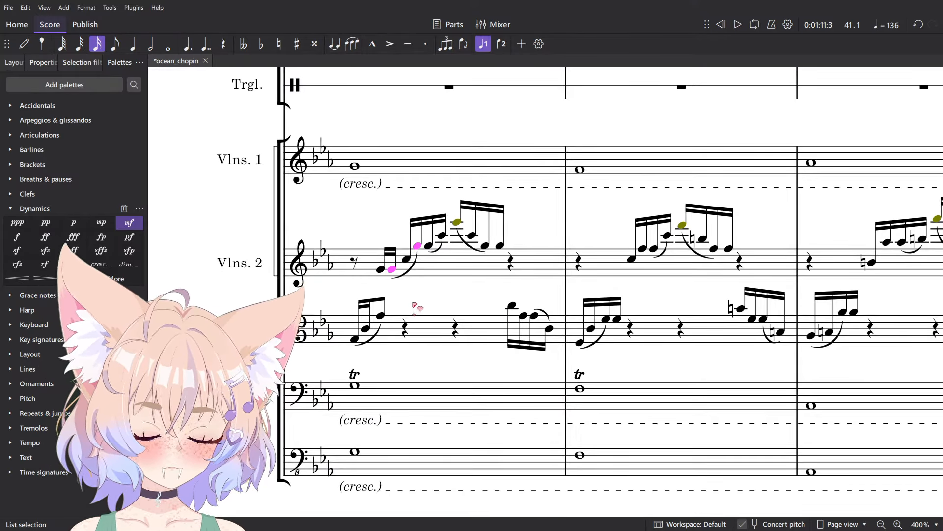
scroll(414, 307, left, 5)
scroll(569, 311, down, 3)
scroll(726, 354, up, 1)
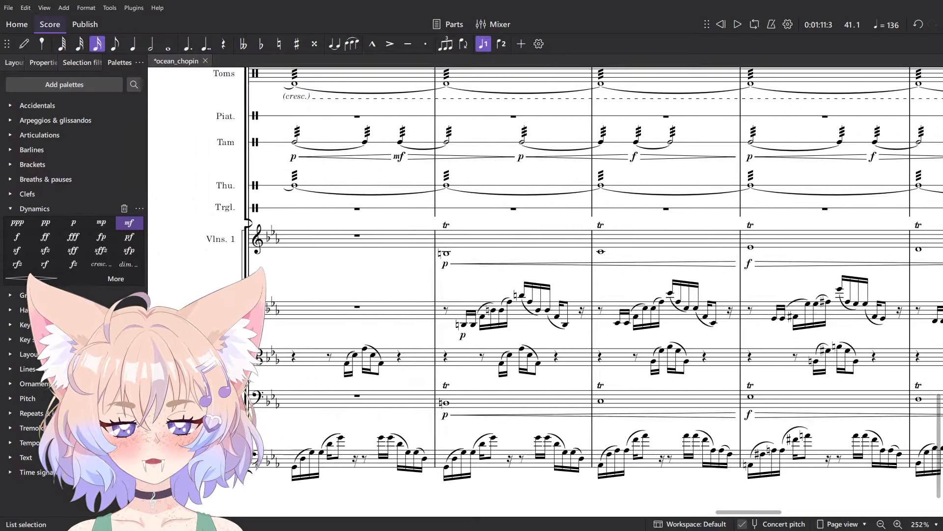
scroll(545, 292, left, 8)
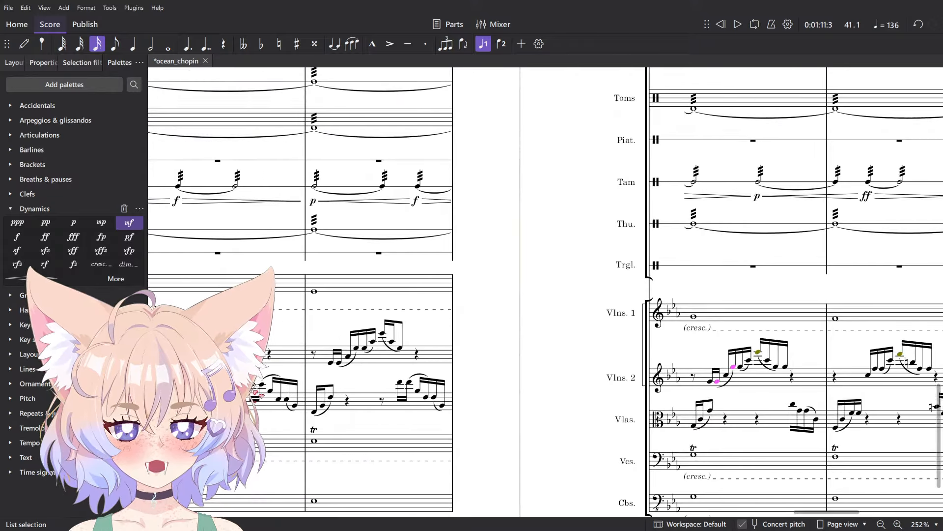
- In measure 41, put an eighth rest and two G5 sixteenths, slurred into beat 4, on Violas beat 3; end Violins 2 beat 3 with an eighth
scroll(255, 393, right, 2)
scroll(414, 353, up, 10)
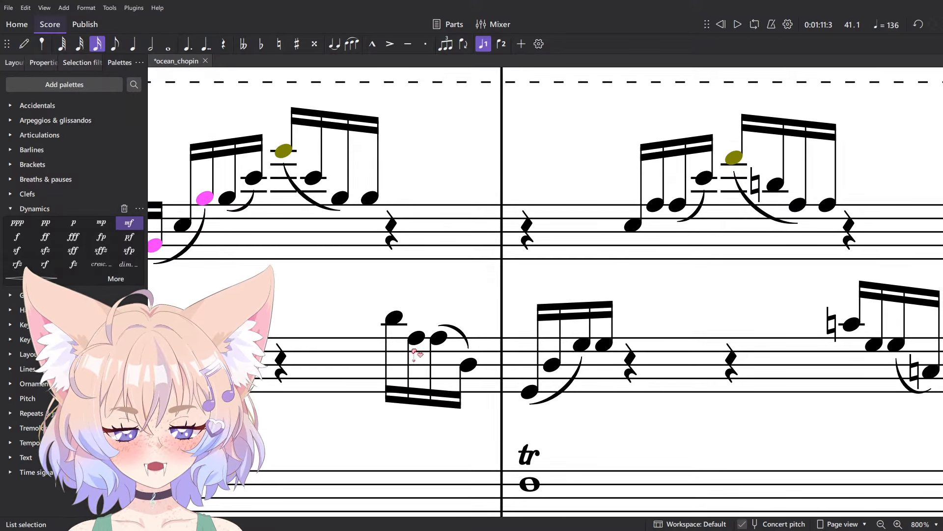
click(281, 364)
key(4)
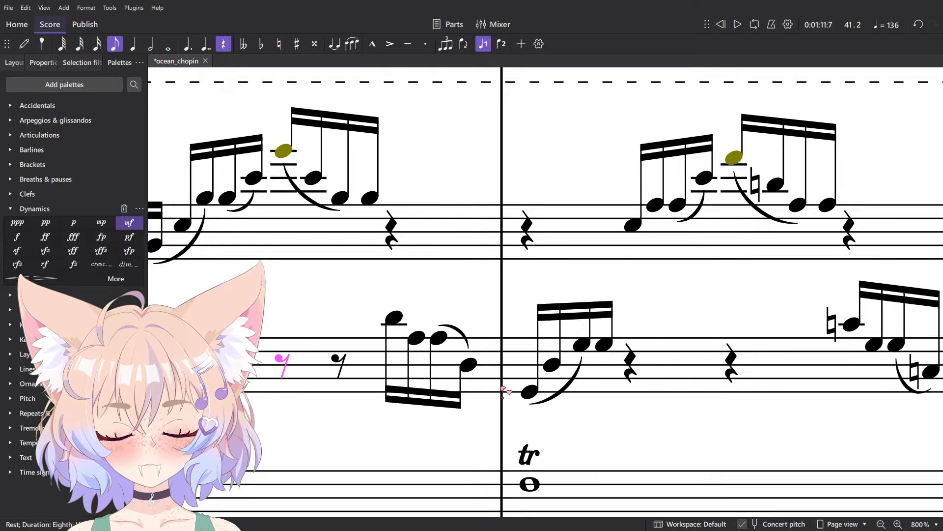
key(n)
key(3)
click(565, 349)
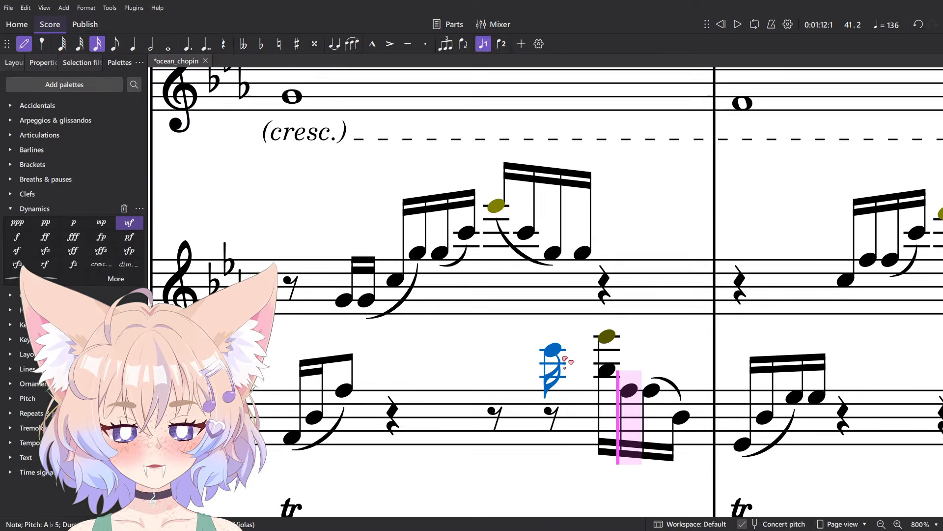
key(ctrl+z)
key(ctrl+y)
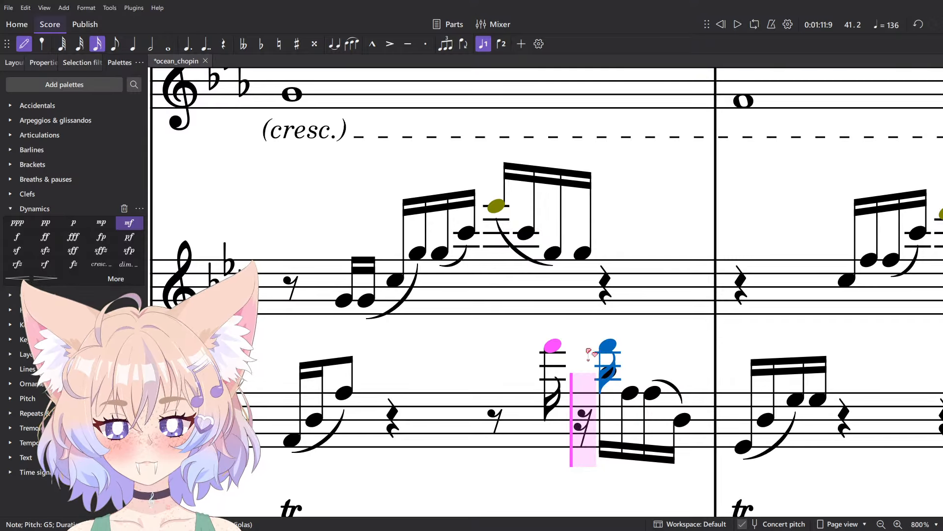
key(g)
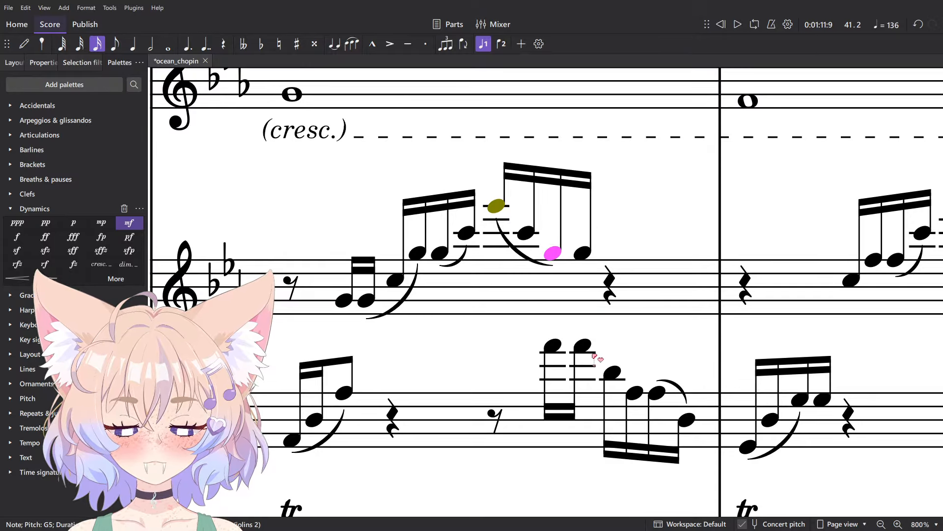
key(Escape)
- Shorten the beat 1 rest of Violins 2 in measure 42 to an eighth rest
scroll(653, 376, down, 5)
scroll(438, 339, up, 6)
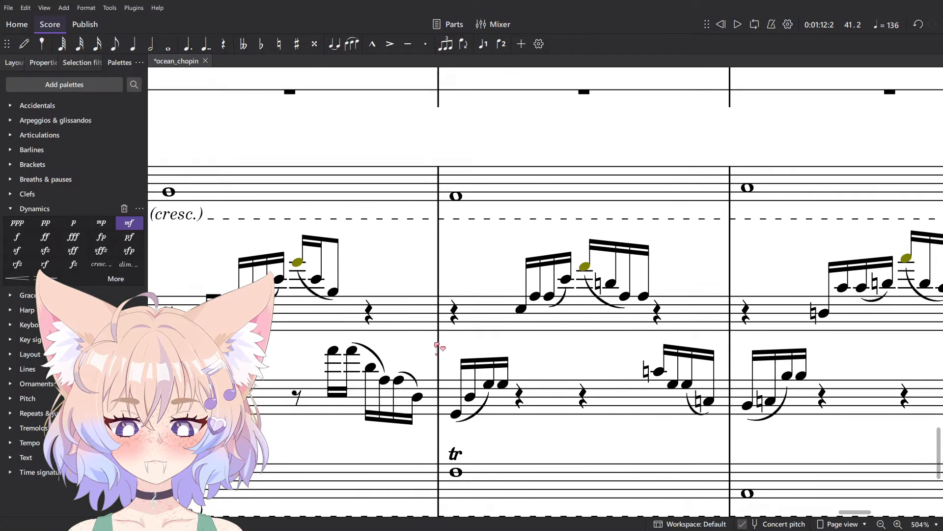
click(434, 307)
key(4)
key(n)
key(2)
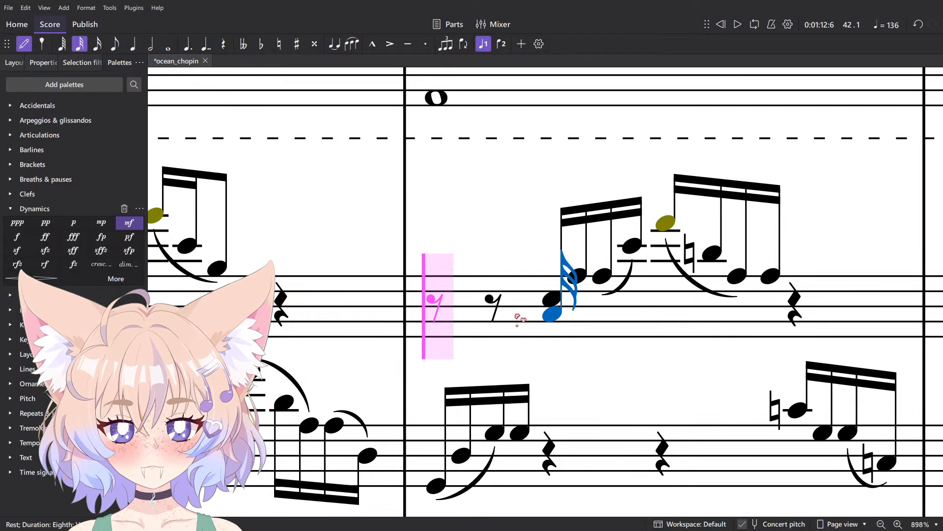
key(Escape)
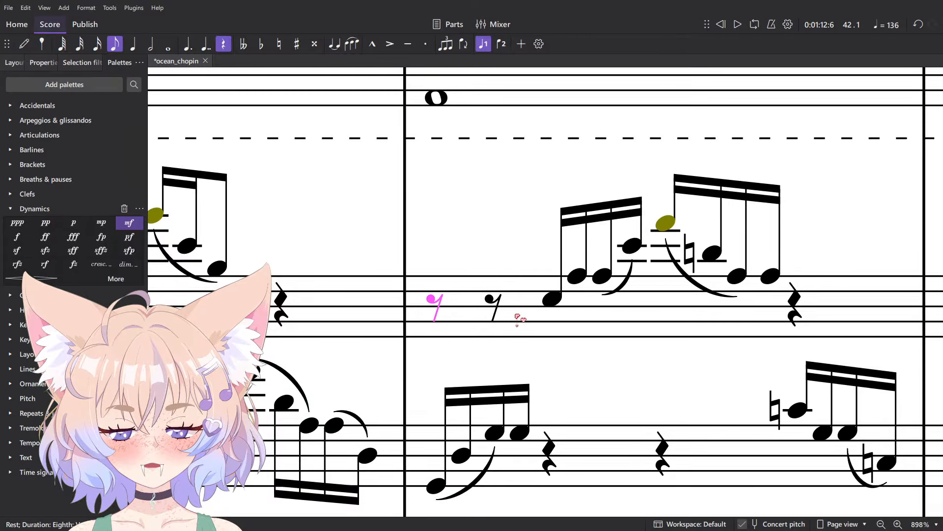
- Enter two F4 sixteenth notes on the second half of beat 1 in Violins 2 measure 42
click(499, 441)
key(n)
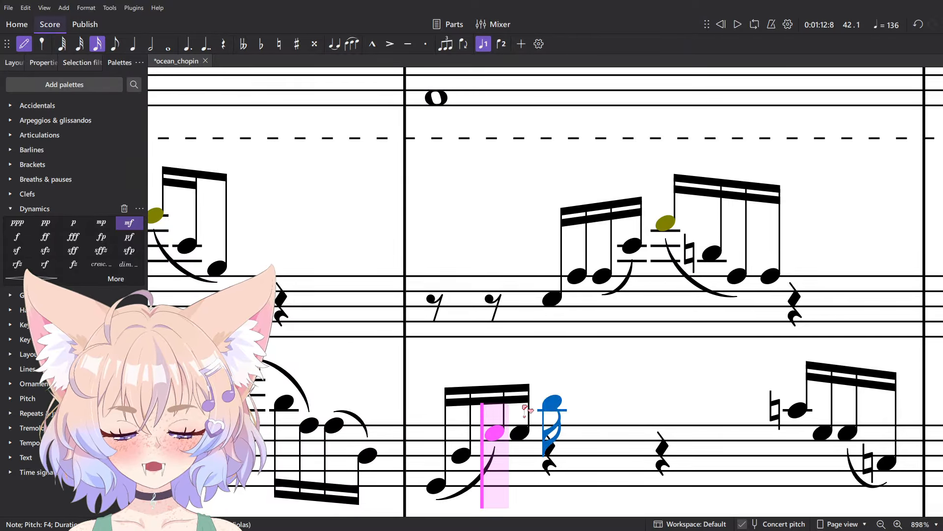
click(523, 338)
key(Escape)
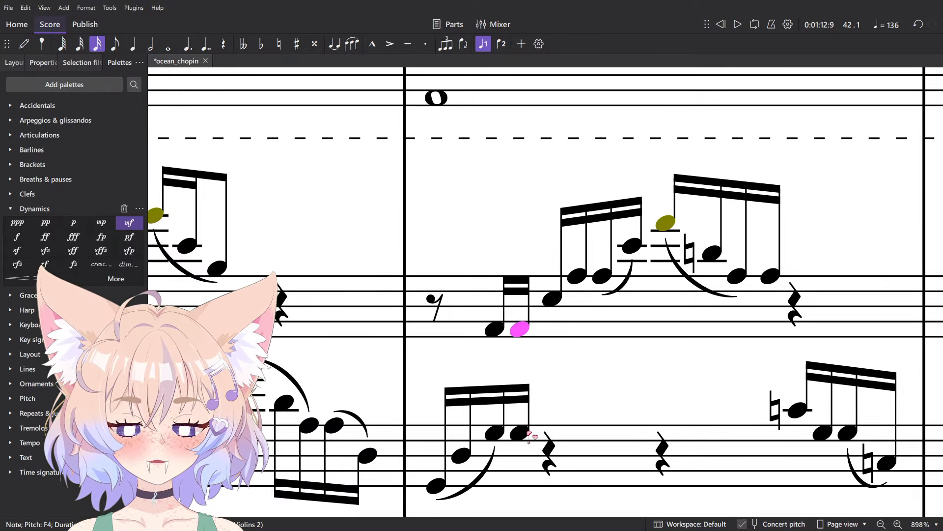
- In measure 42, lengthen the third note of Violas to an eighth and slur the second F4 of Violins 2 into beat 2
click(494, 434)
key(4)
click(534, 328)
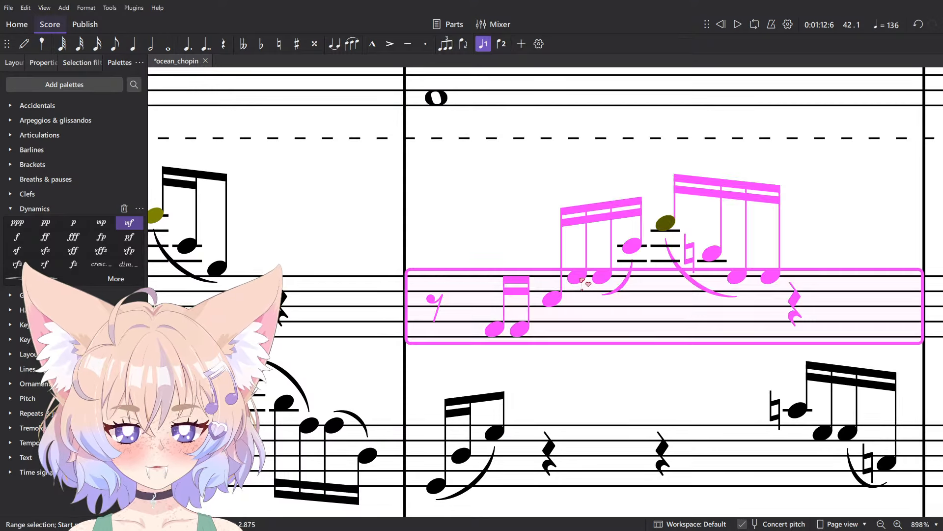
click(577, 276)
ctrl+click(520, 328)
- Enter an eighth rest at the start of beat 3 in Violas measure 42
scroll(647, 397, down, 5)
scroll(648, 398, up, 5)
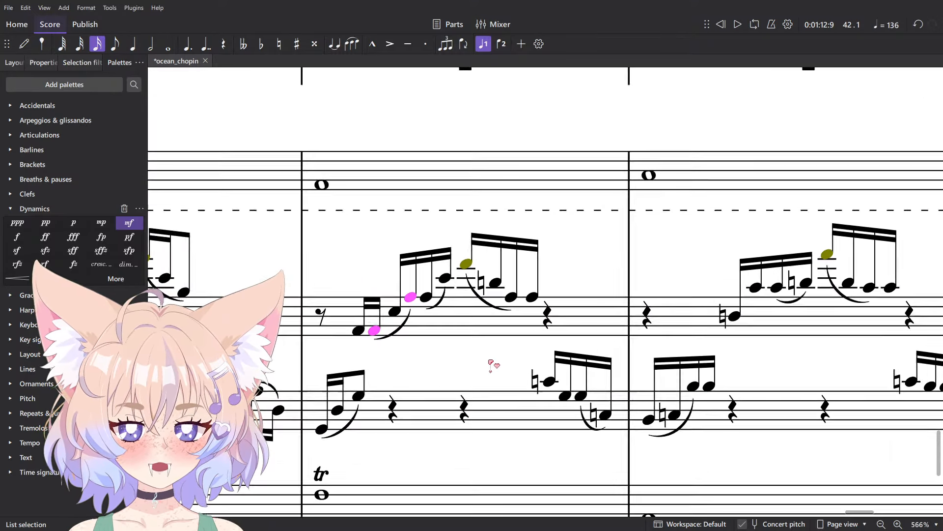
key(n)
key(4)
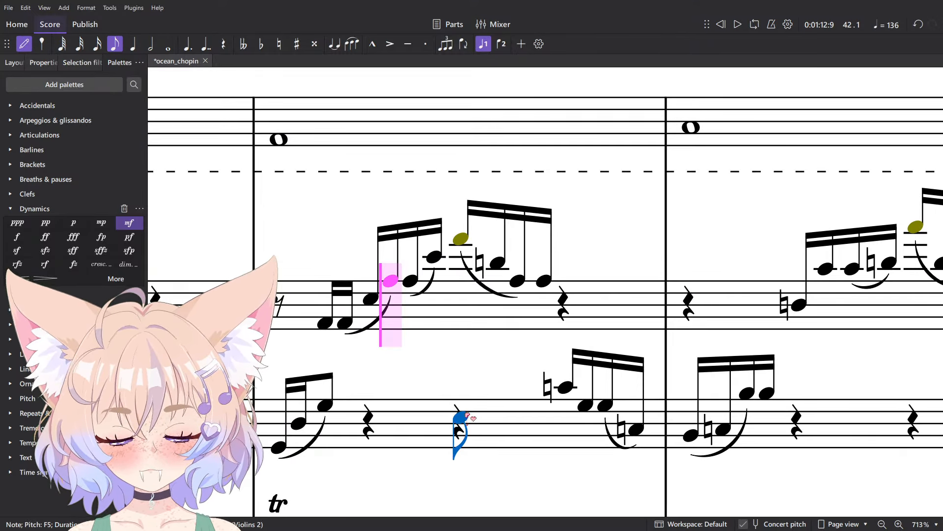
click(465, 414)
key(Delete)
key(3)
key(Escape)
- Enter two F5 sixteenth notes on the second half of beat 3 in Violas measure 42
click(562, 390)
key(n)
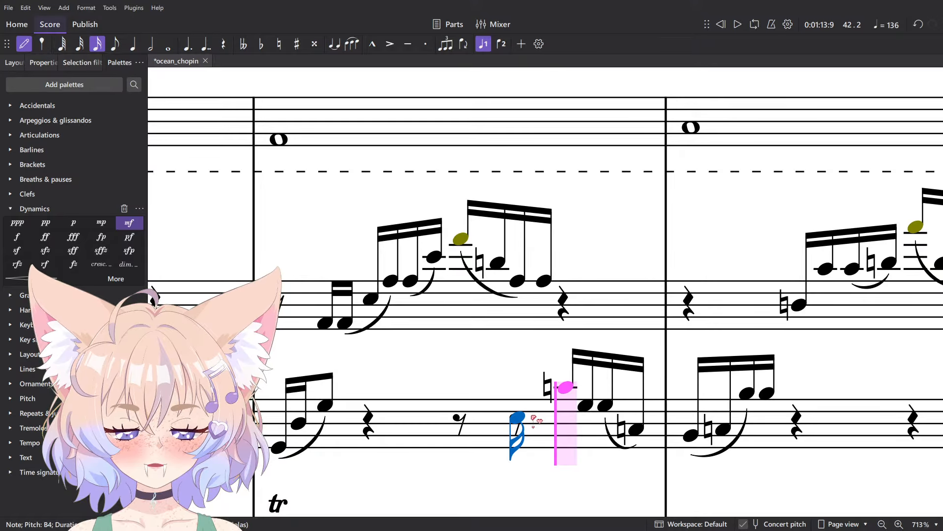
key(Escape)
click(517, 281)
key(n)
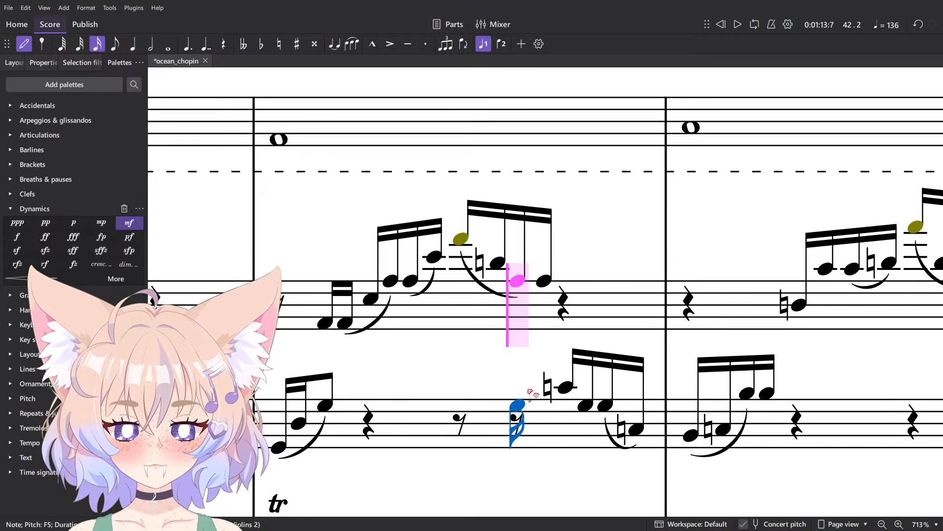
click(517, 363)
click(540, 362)
key(Escape)
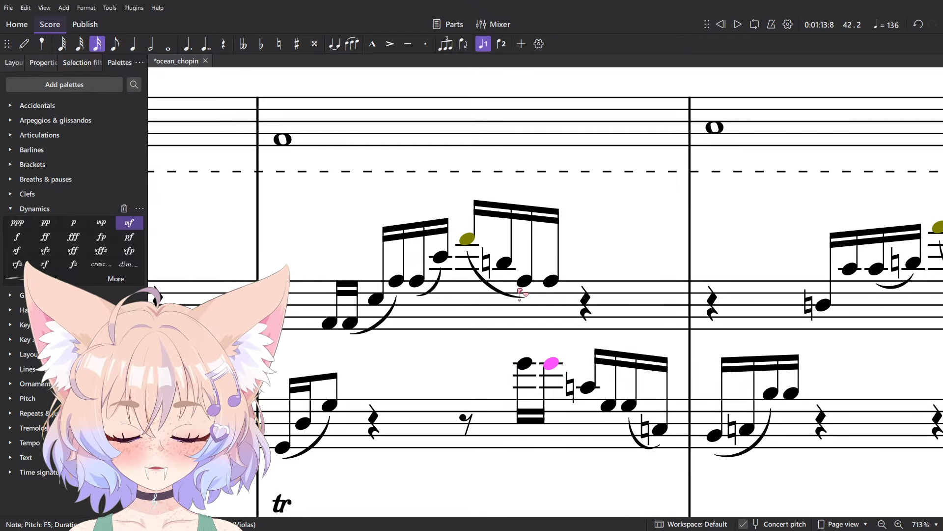
- In measure 42, lengthen the third note of Violins 2 beat 3 to an eighth and slur the second F5 of Violas into beat 4
key(ctrl+Delete)
click(551, 364)
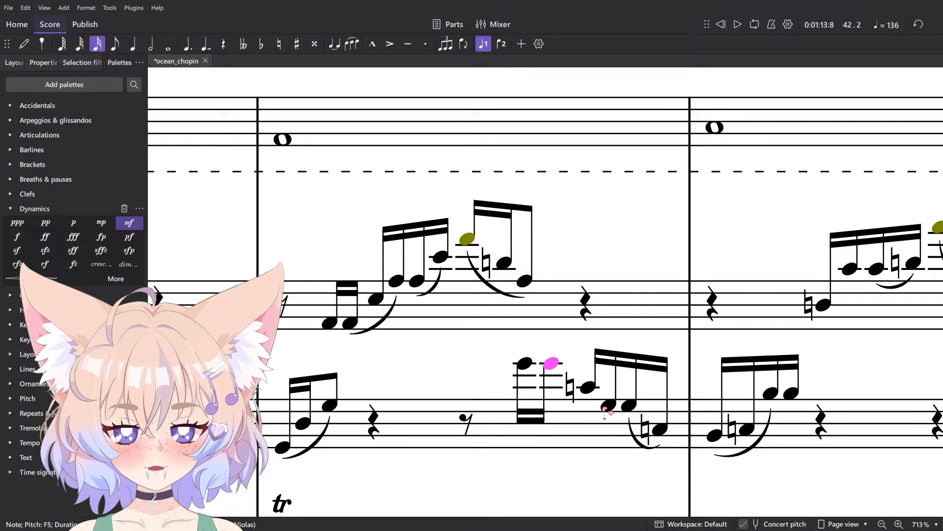
click(571, 386)
scroll(582, 391, down, 5)
click(584, 384)
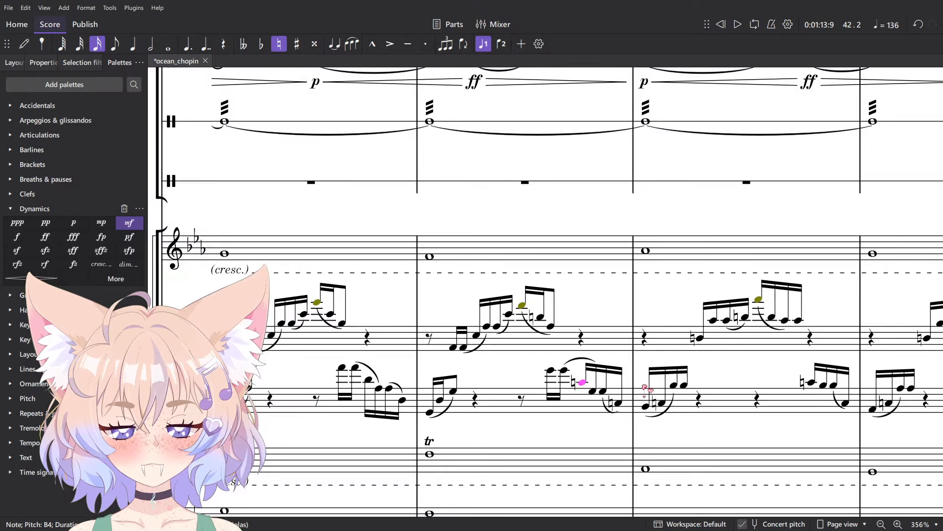
- Check the notes of measure 42 in Violins 2 and Violas by selecting them one after another
scroll(651, 390, up, 3)
scroll(653, 393, down, 3)
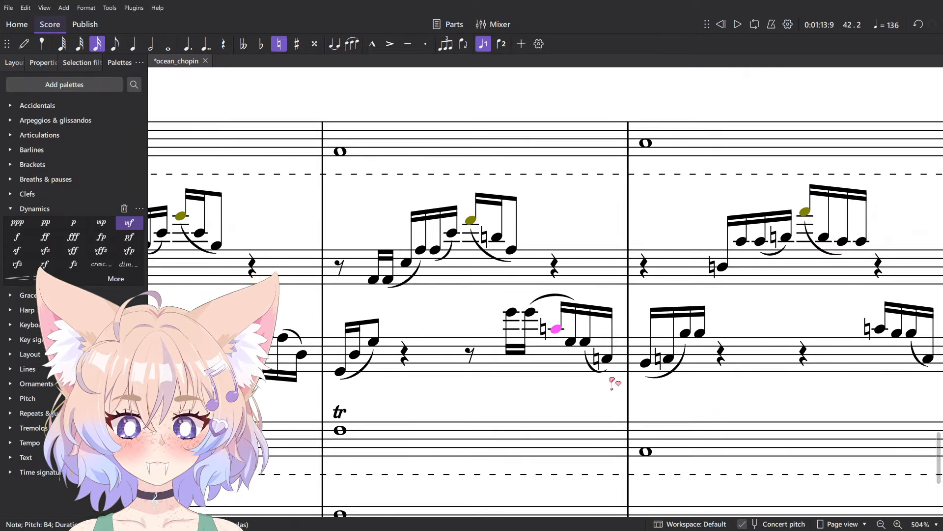
scroll(611, 383, down, 1)
scroll(421, 425, down, 2)
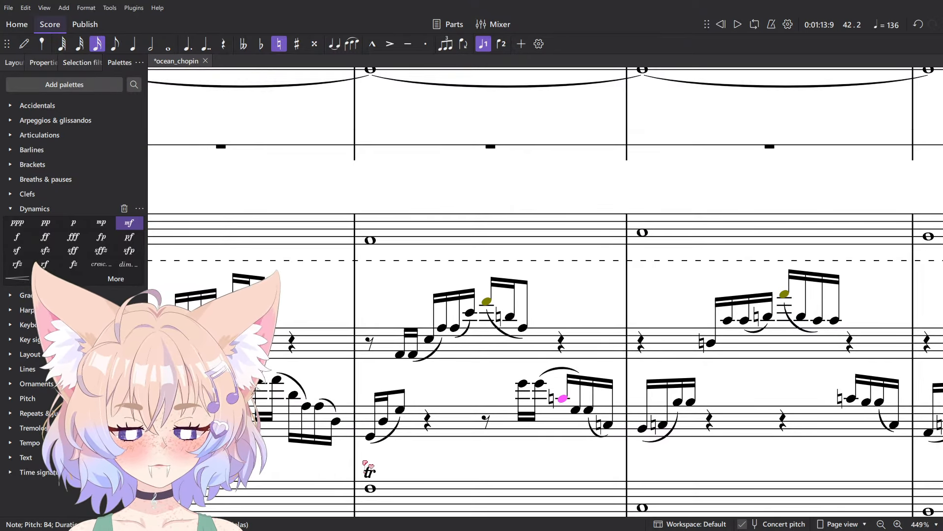
click(401, 418)
click(413, 354)
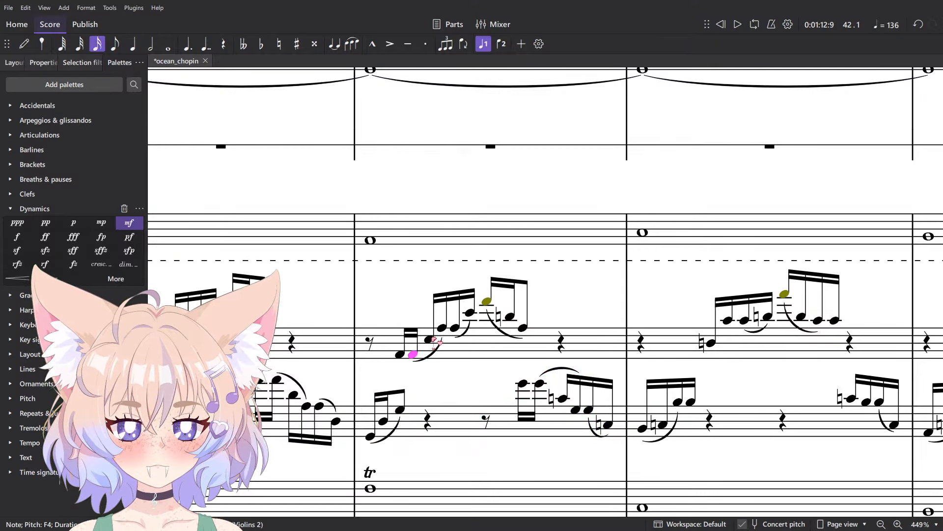
click(470, 313)
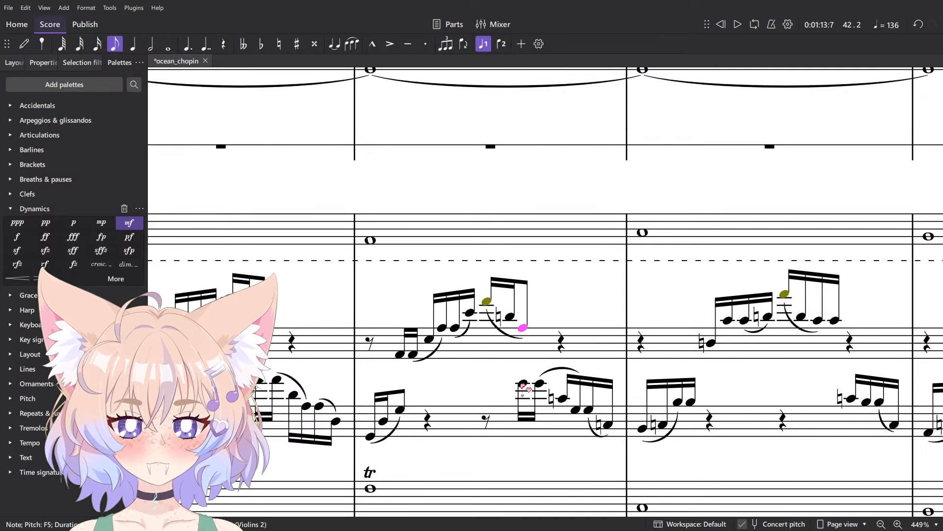
click(523, 384)
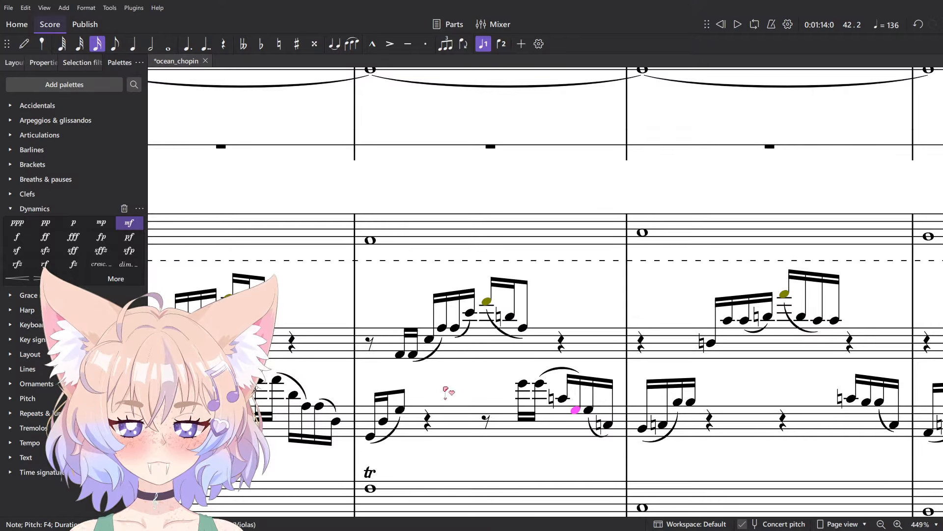
click(370, 437)
scroll(393, 428, up, 2)
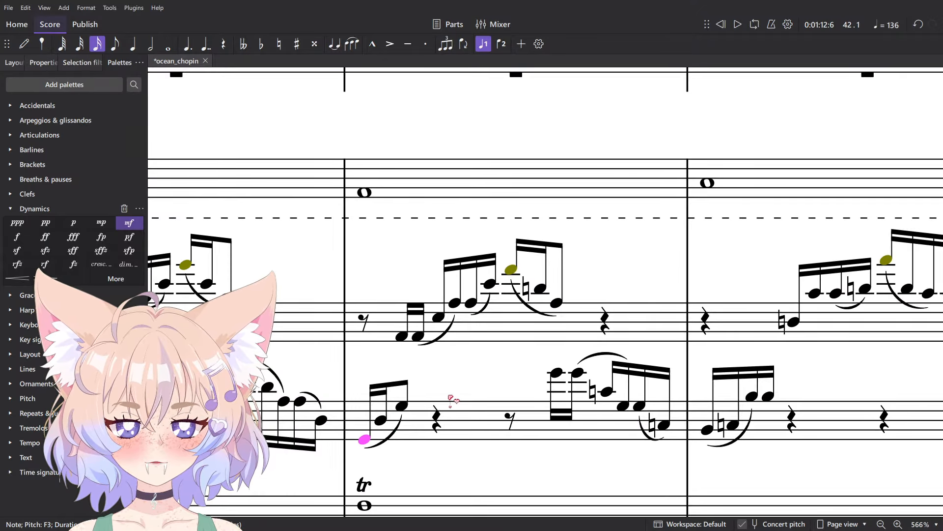
- Inspect the last note of the Violas' opening group and the beat 2 start of Violins 2 in measure 42
scroll(450, 398, up, 2)
click(462, 417)
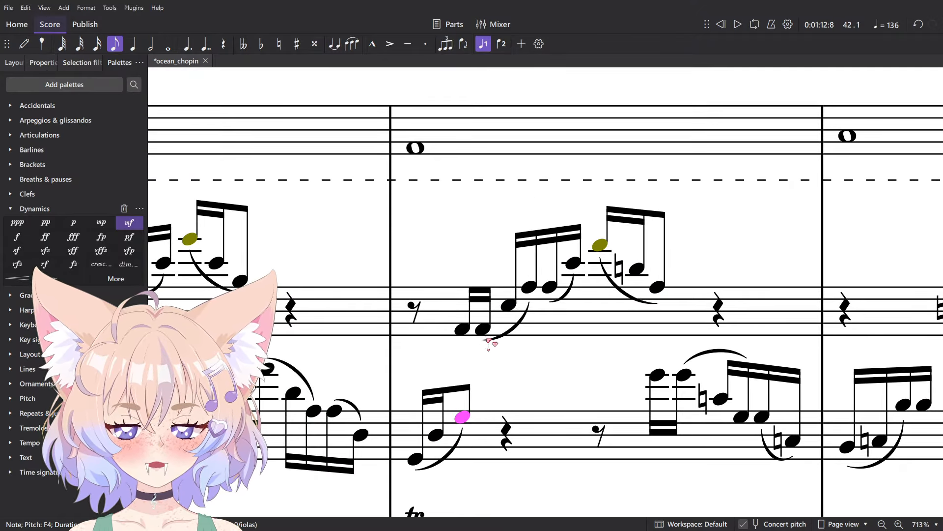
click(509, 305)
scroll(541, 290, down, 1)
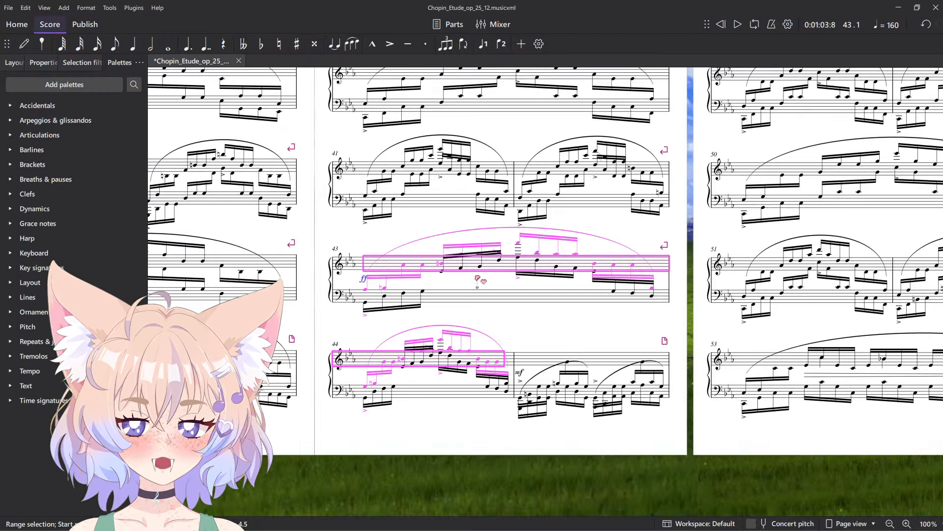
- Switch to the Chopin etude score and play it back from measure 42, and again from measure 41
scroll(412, 216, up, 4)
click(396, 280)
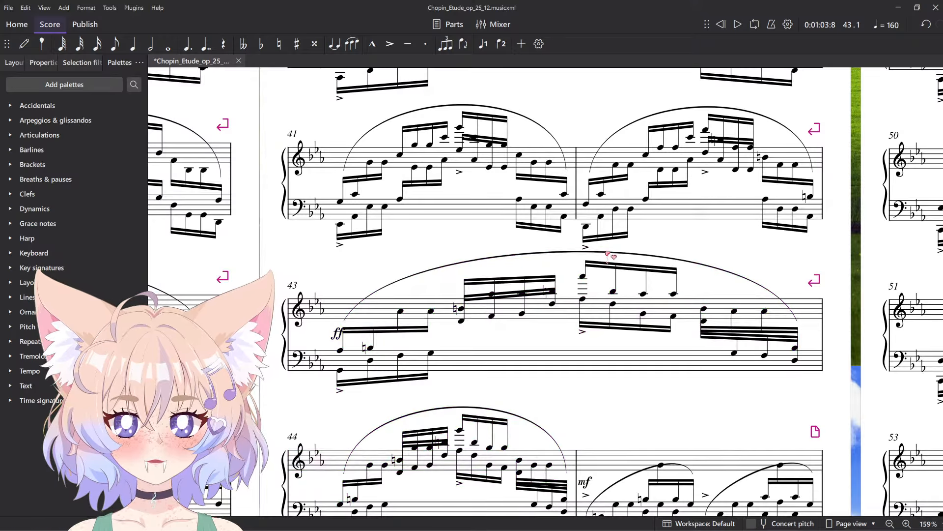
scroll(680, 222, up, 1)
scroll(684, 215, up, 5)
click(674, 202)
key(space)
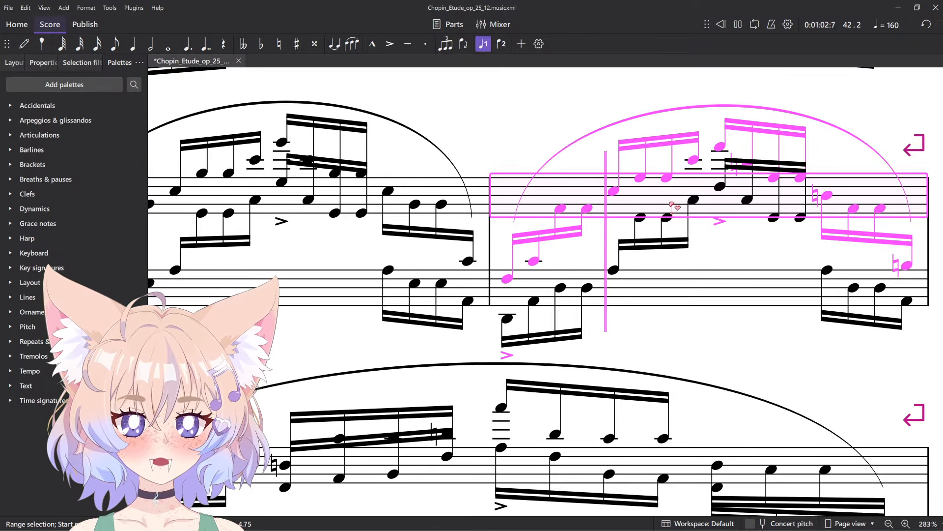
scroll(674, 202, down, 5)
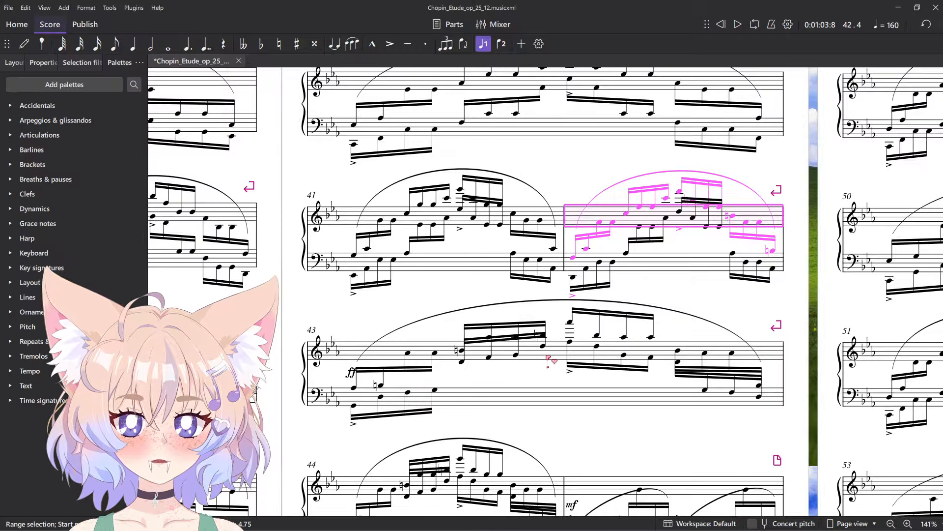
click(531, 207)
click(531, 215)
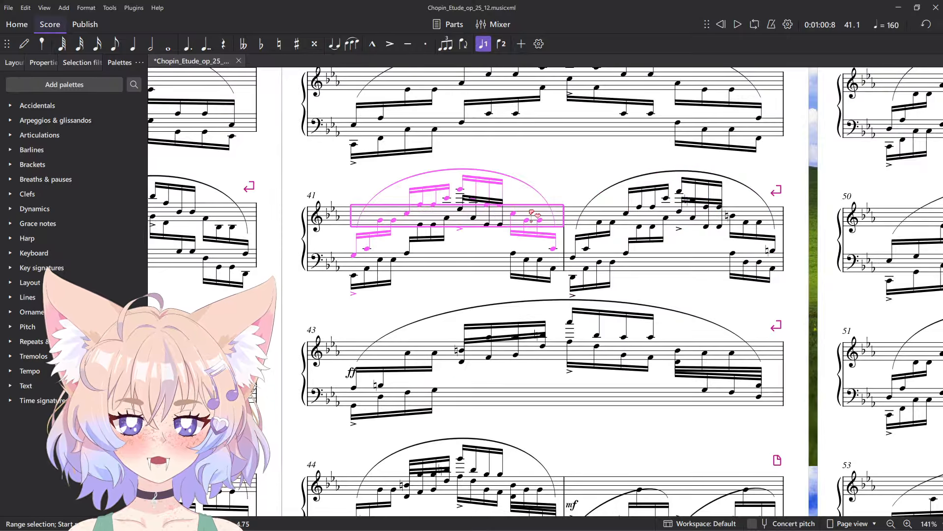
key(space)
scroll(417, 190, up, 5)
scroll(358, 337, down, 3)
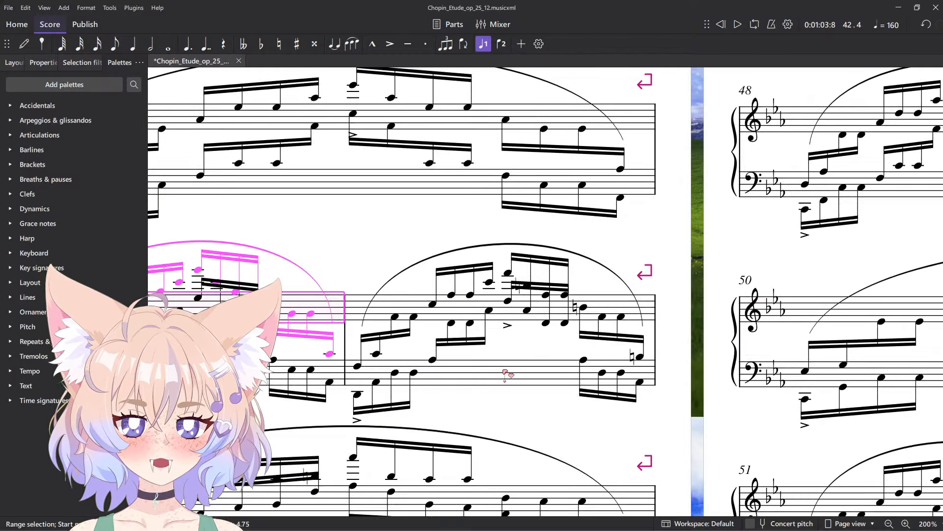
scroll(541, 171, down, 3)
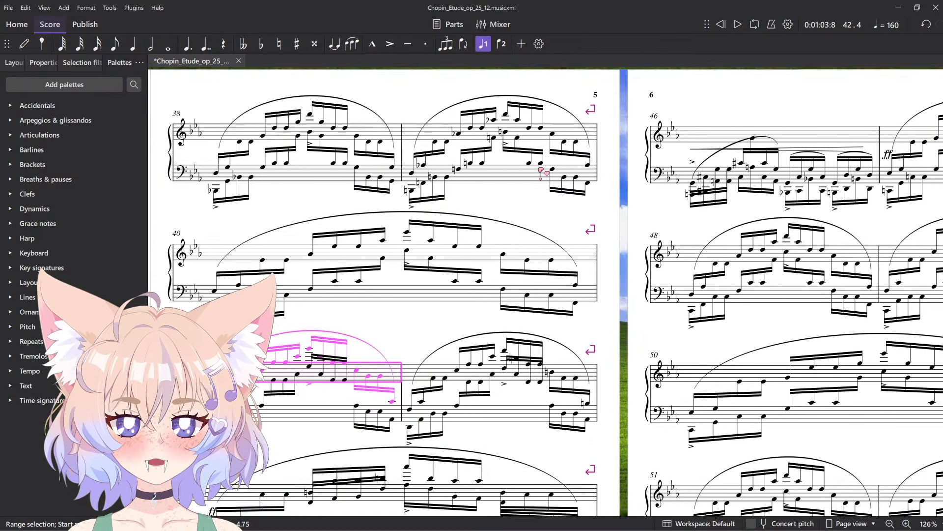
scroll(540, 171, up, 2)
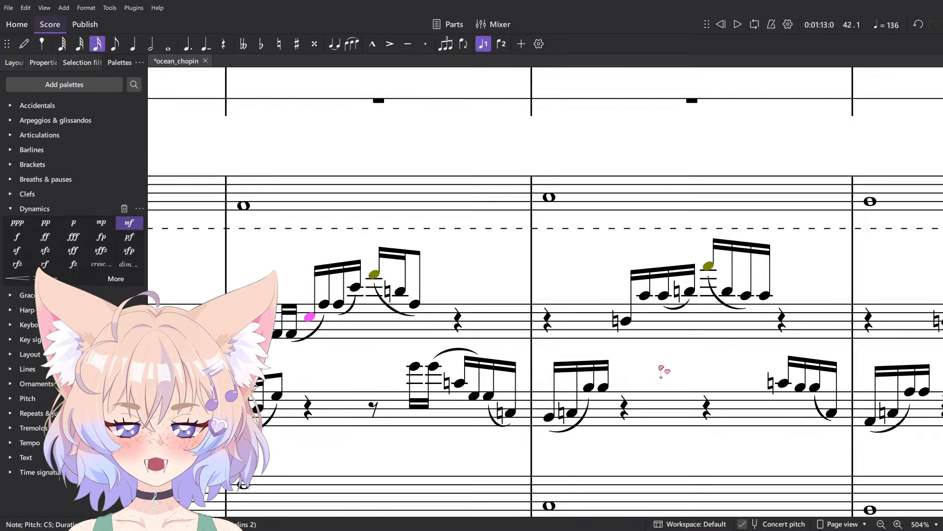
- Return to the ocean_chopin score and shorten the opening quarter rest of Violins 2 measure 43 to an eighth rest
scroll(544, 333, down, 1)
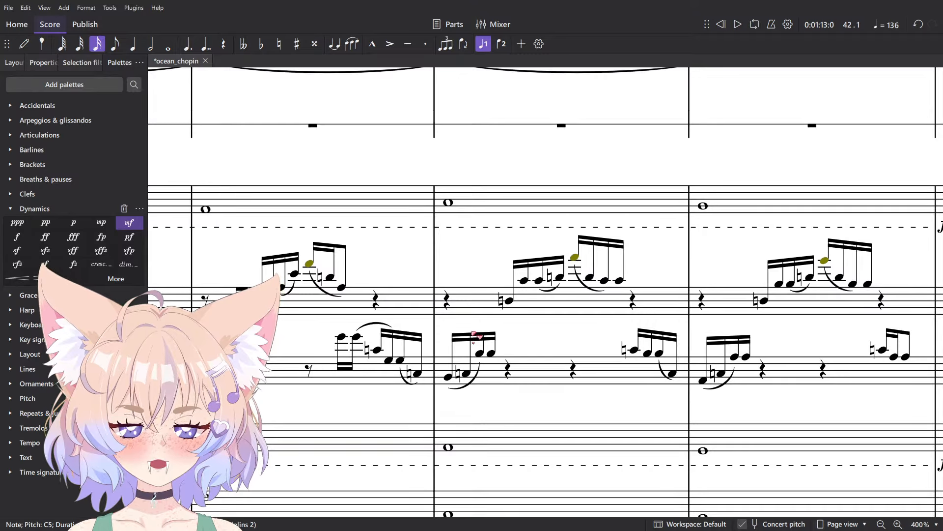
scroll(476, 335, up, 3)
scroll(411, 325, down, 1)
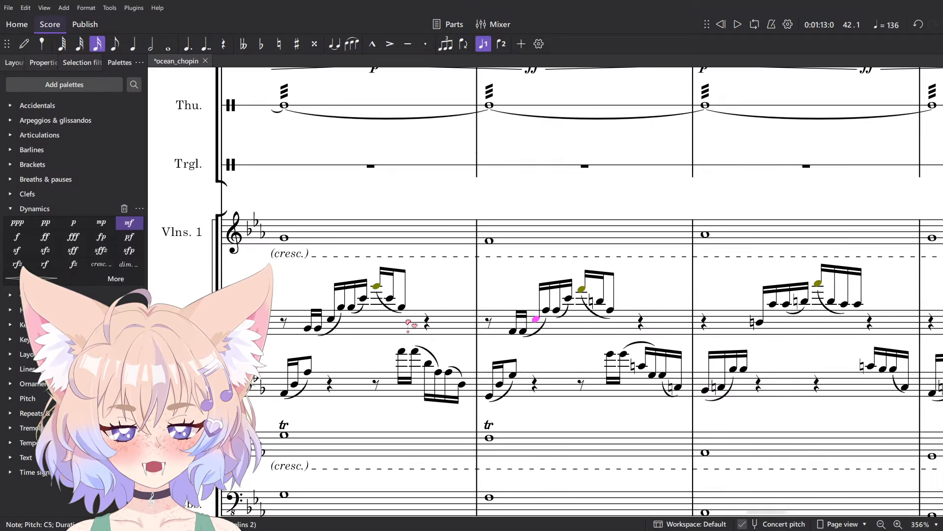
scroll(408, 322, right, 3)
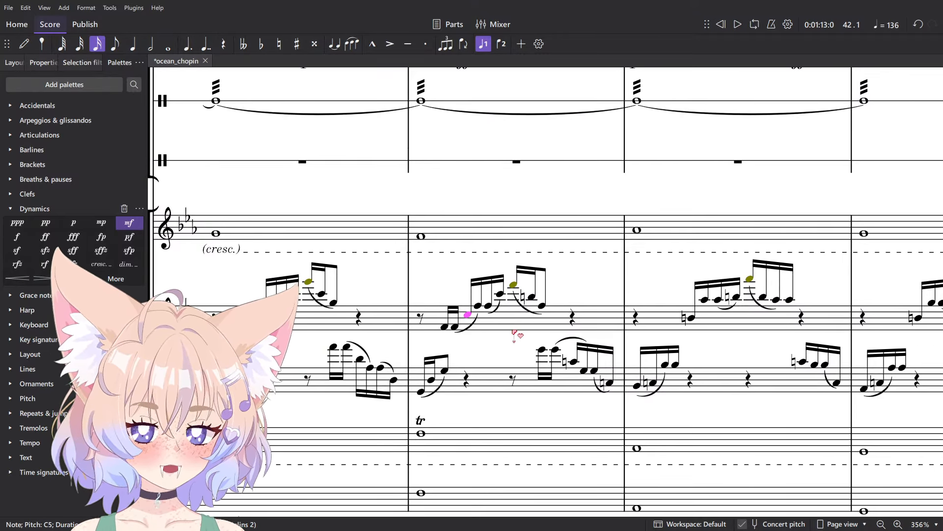
scroll(638, 319, down, 1)
scroll(516, 275, right, 5)
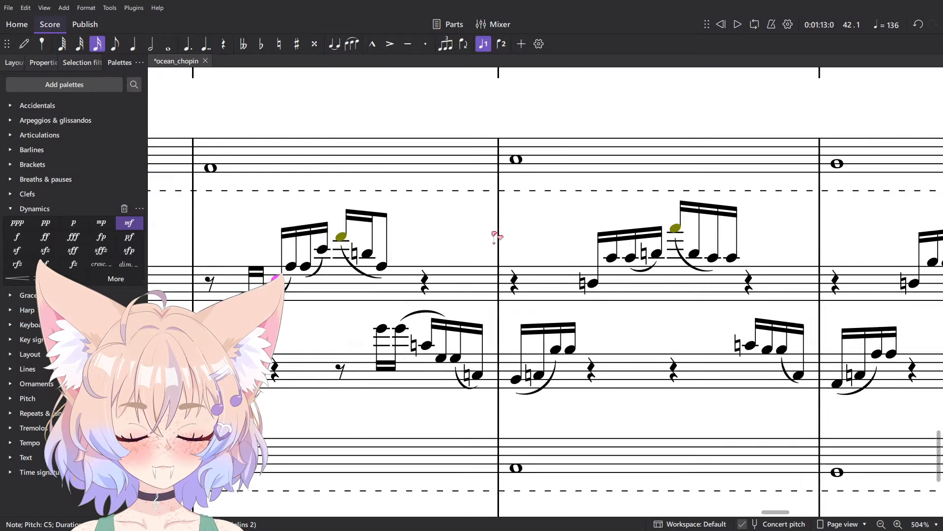
click(563, 335)
click(583, 329)
scroll(554, 289, up, 2)
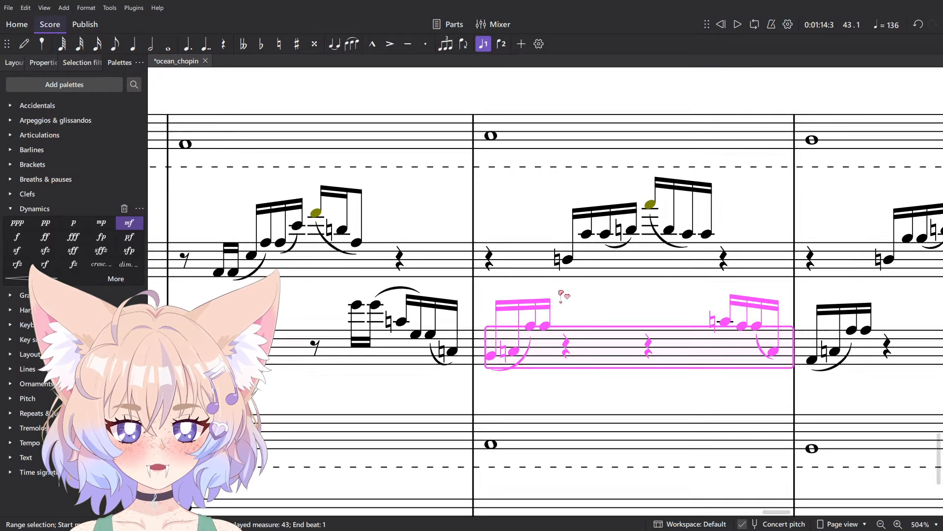
click(488, 259)
key(4)
key(n)
scroll(501, 267, up, 4)
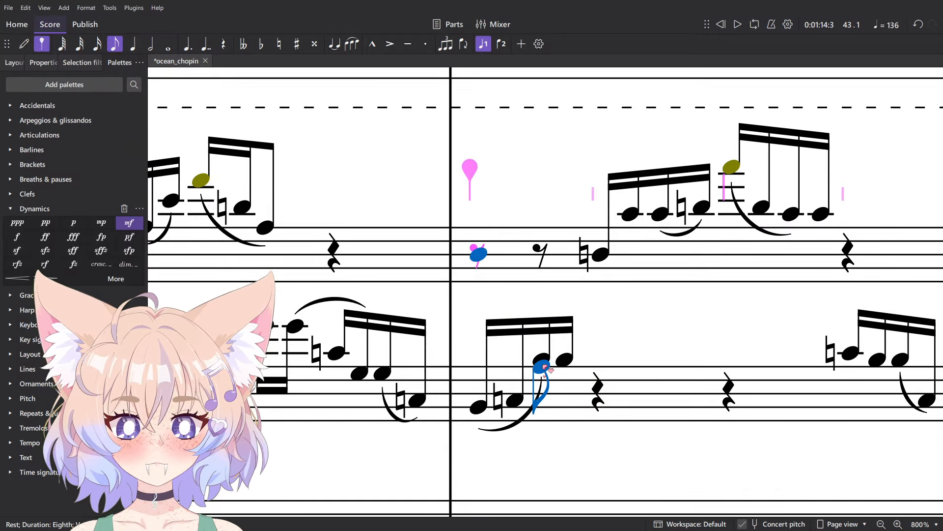
key(Escape)
- Enter two A♭4 sixteenth notes on the second half of beat 1 in Violins 2 measure 43
click(542, 359)
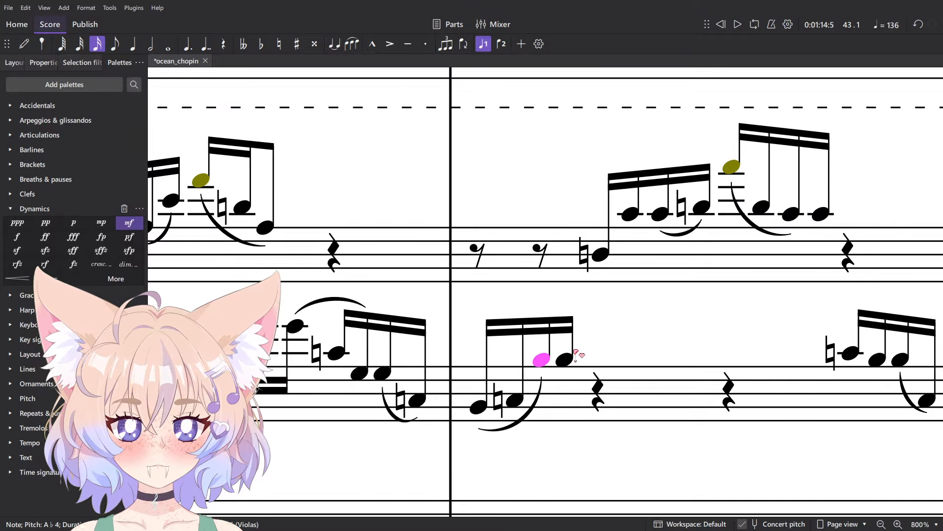
key(Escape)
key(n)
click(558, 261)
click(573, 264)
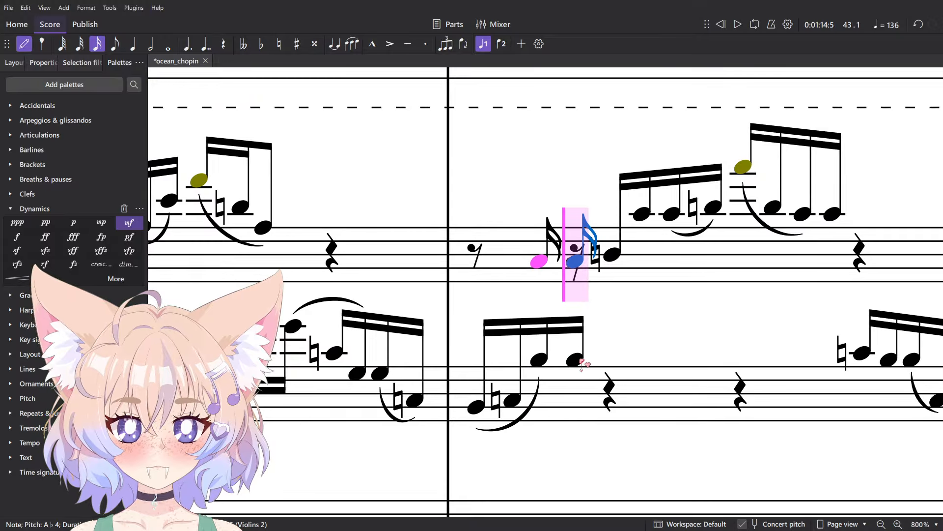
key(Escape)
- In measure 43, lengthen the third note of Violas beat 1 to an eighth and slur the second A♭4 of Violins 2 into beat 2
key(4)
click(569, 260)
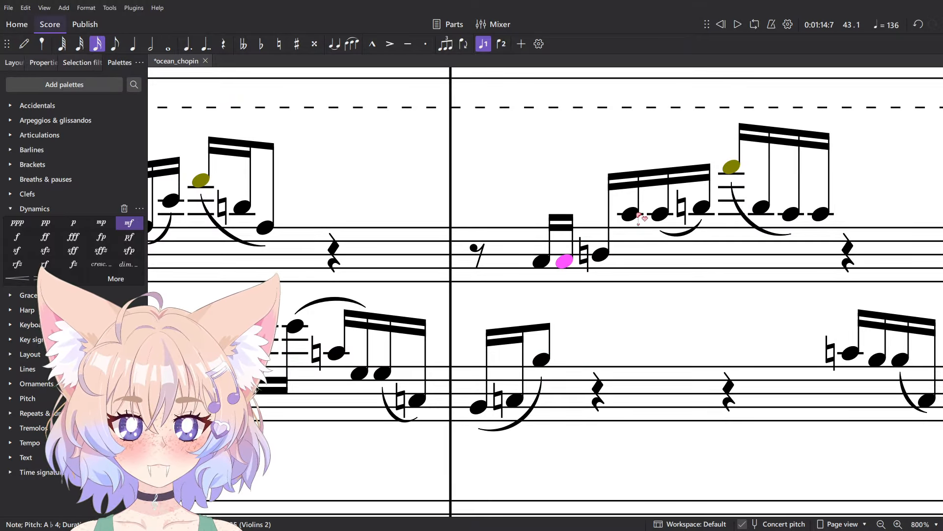
drag(690, 231, 530, 319)
- Lengthen the third note of Violins 2 beat 3 in measure 43 to an eighth, replacing the fourth note
click(668, 292)
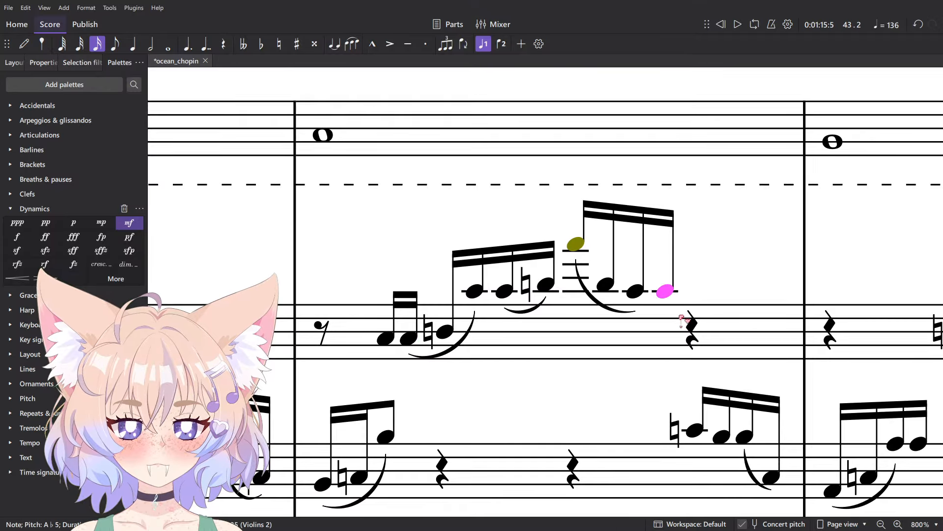
click(636, 292)
key(4)
- Fill beat 3 of Violas measure 43 with an eighth rest and two A♭5 sixteenth notes, slurring the second into beat 4
key(n)
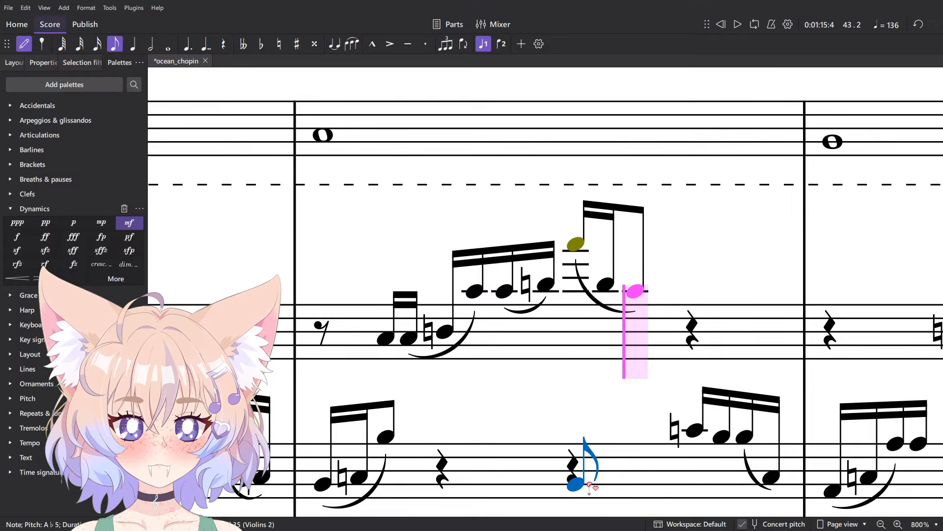
click(635, 488)
key(Delete)
key(3)
click(637, 384)
key(Down)
key(Down)
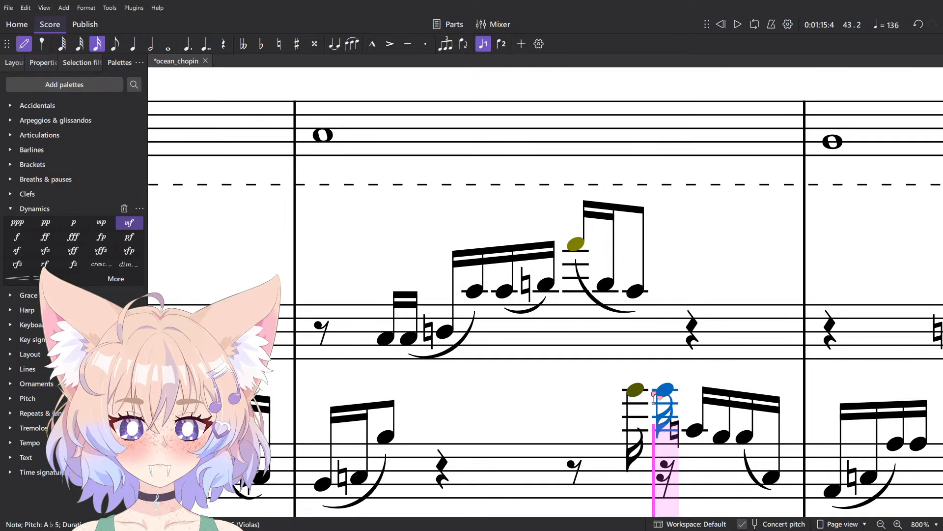
click(672, 393)
key(Escape)
scroll(727, 444, down, 3)
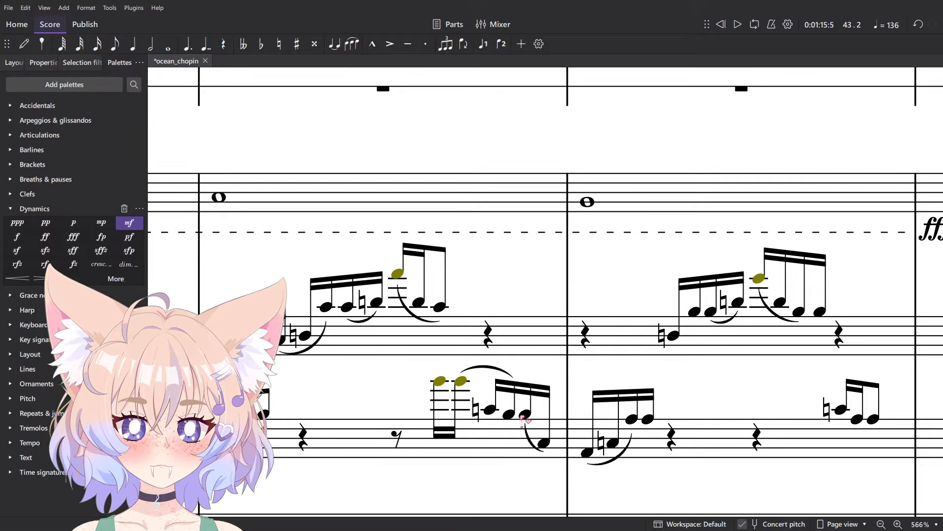
- Replace the opening quarter rest of Violins 2 measure 44 with an eighth rest and two G4 sixteenth notes
click(525, 414)
click(585, 336)
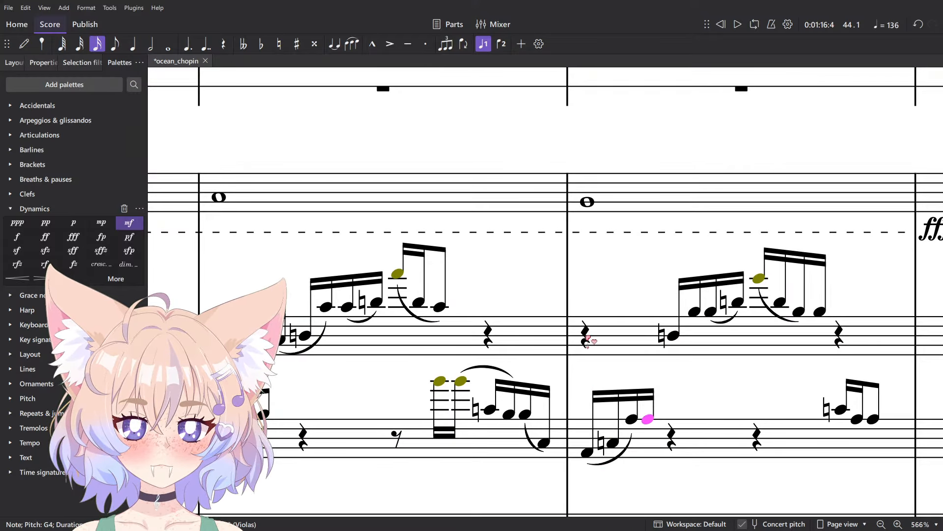
key(n)
key(4)
key(0)
key(3)
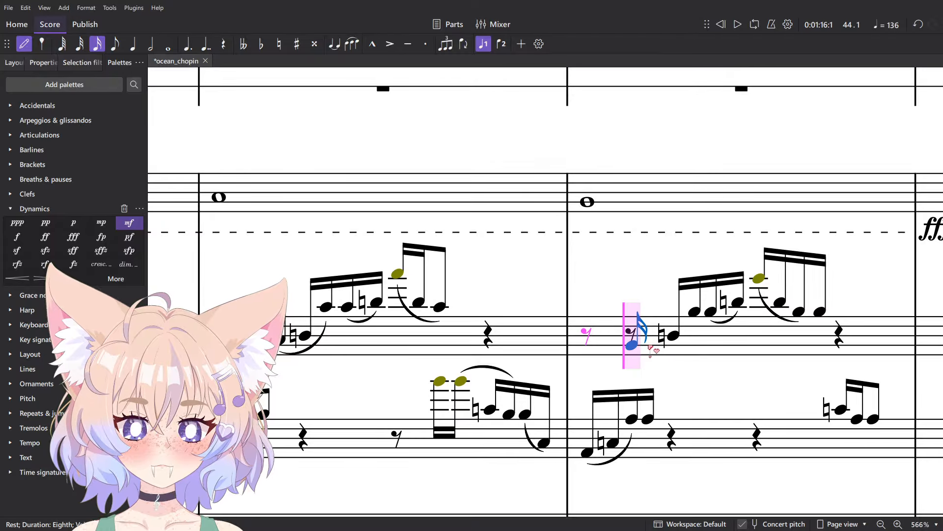
key(g)
key(g)
key(Escape)
- In measure 44, lengthen the third note of Violas beat 1 to an eighth and slur the second G4 of Violins 2 into beat 2
click(633, 428)
key(4)
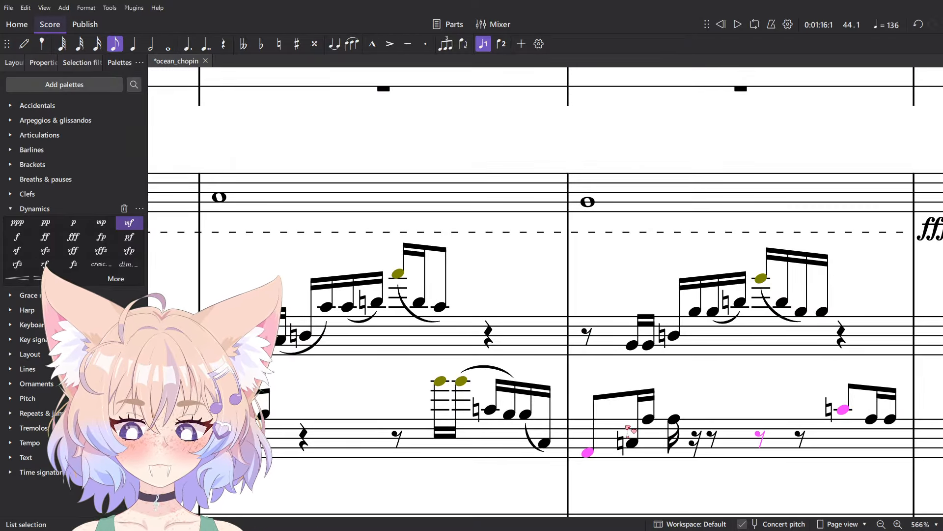
key(ctrl+z)
click(648, 345)
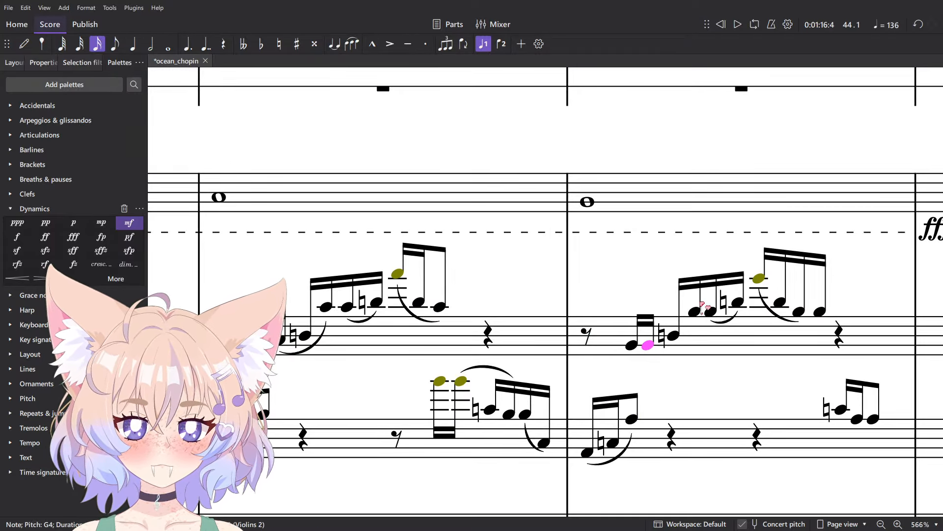
ctrl+click(694, 310)
- Lengthen the third note of Violins 2 beat 3 in measure 44 to an eighth, replacing the fourth note
scroll(641, 292, right, 3)
click(607, 299)
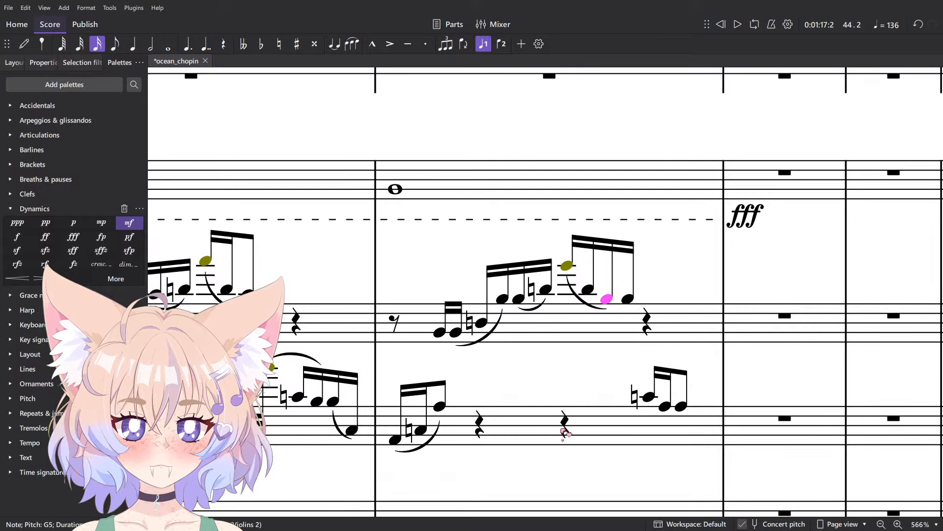
key(4)
- Fill beat 3 of Violas measure 44 with an eighth rest and two G5 sixteenth notes, slurring the second into beat 4
click(565, 429)
key(3)
key(n)
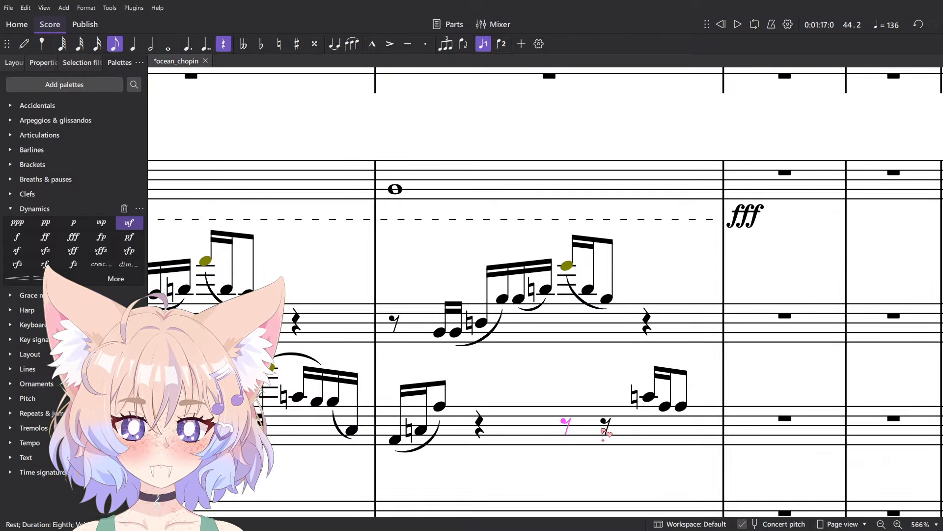
click(609, 408)
click(607, 401)
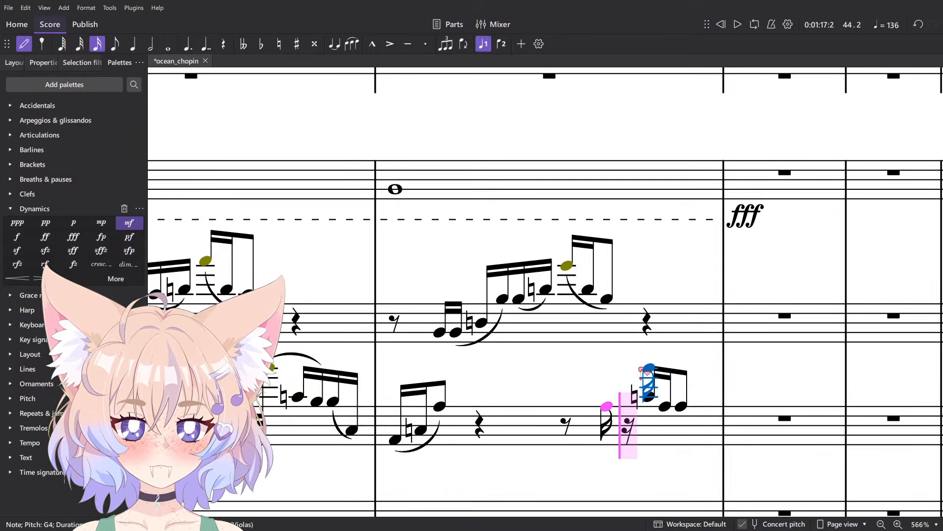
key(ctrl+Up)
scroll(594, 351, up, 4)
click(640, 396)
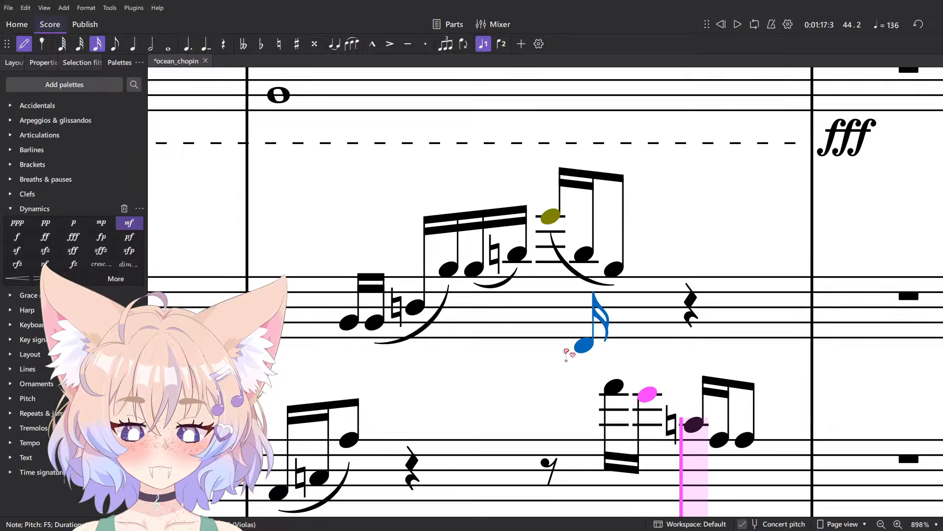
key(Escape)
- Review the overlapping slurred arpeggios of Violins 2 and Violas across measures 39 to 44
scroll(819, 380, down, 6)
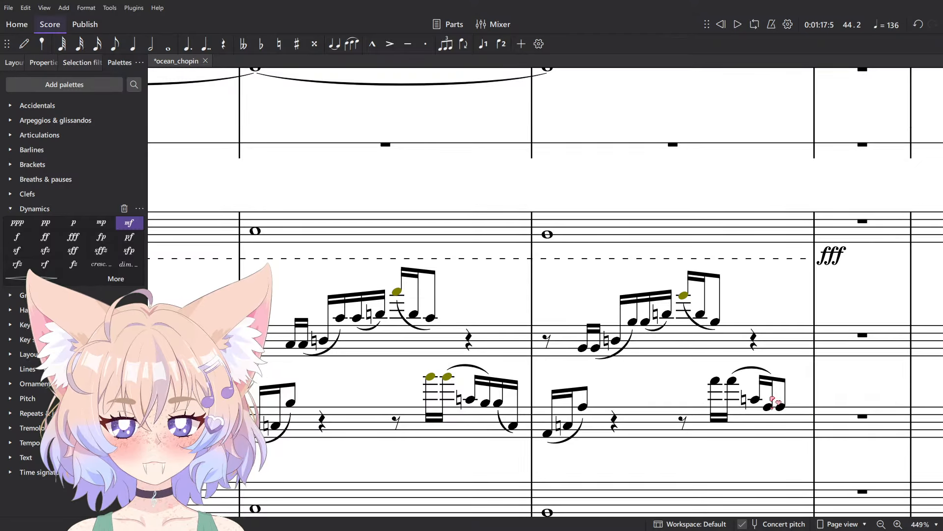
scroll(585, 363, down, 8)
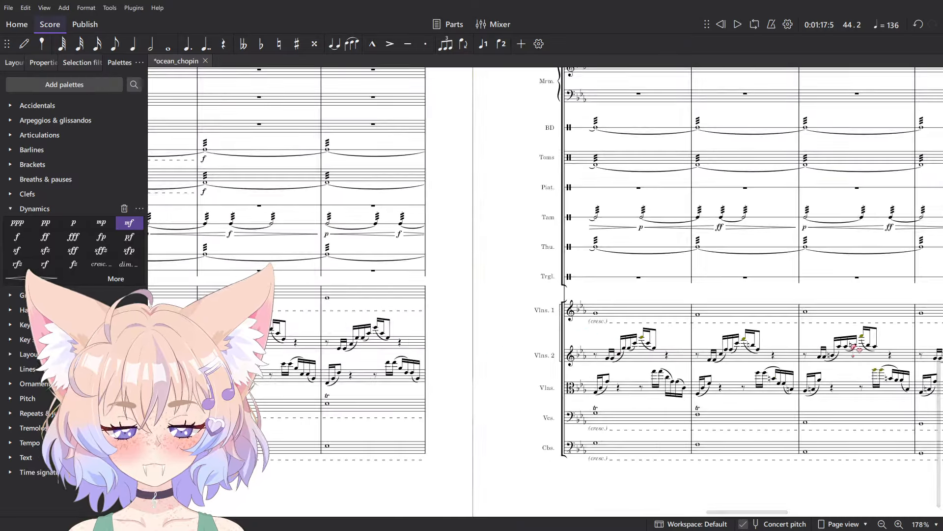
scroll(317, 393, right, 6)
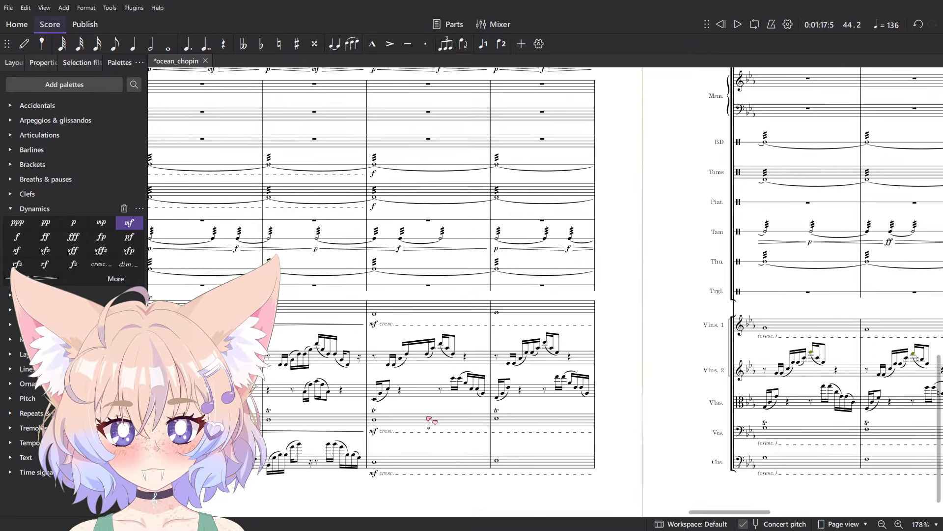
scroll(430, 421, up, 5)
click(565, 276)
key(Escape)
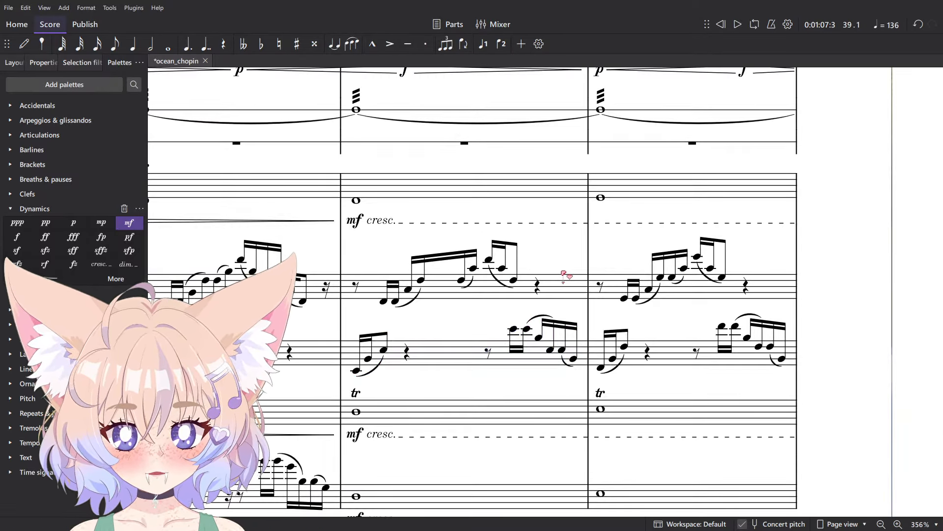
scroll(484, 296, up, 2)
scroll(483, 296, down, 2)
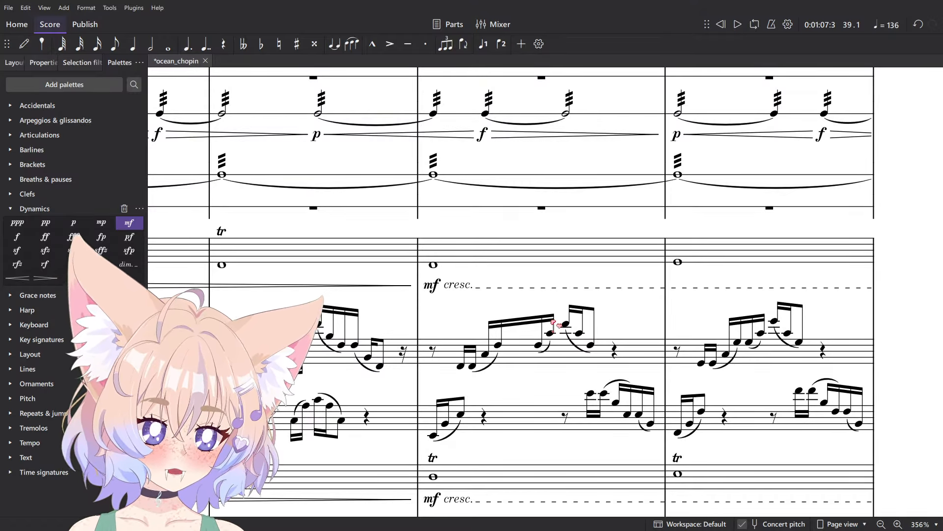
key(alt+space)
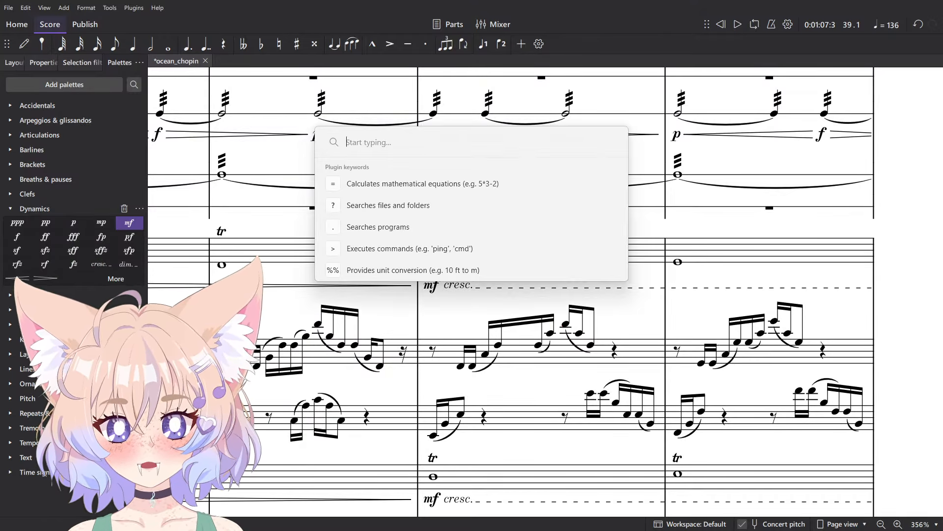
text(musescore)
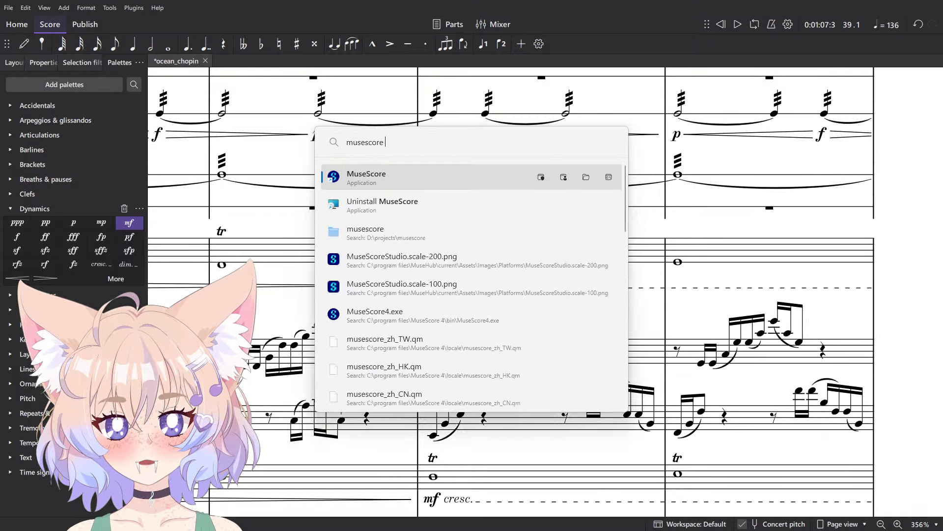
text( 4)
key(Escape)
- Play back the Violins 2 and Violas hand-off starting from measure 39
scroll(620, 347, up, 2)
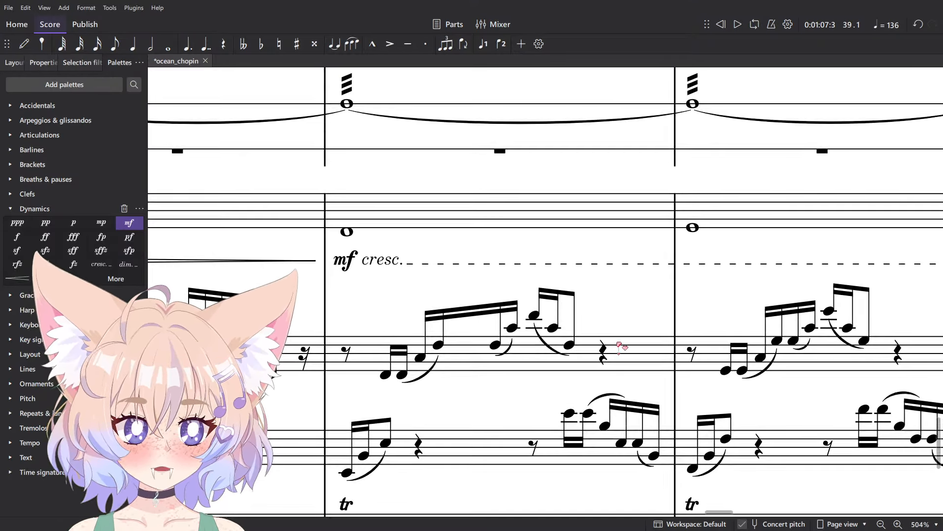
click(353, 355)
scroll(353, 355, down, 4)
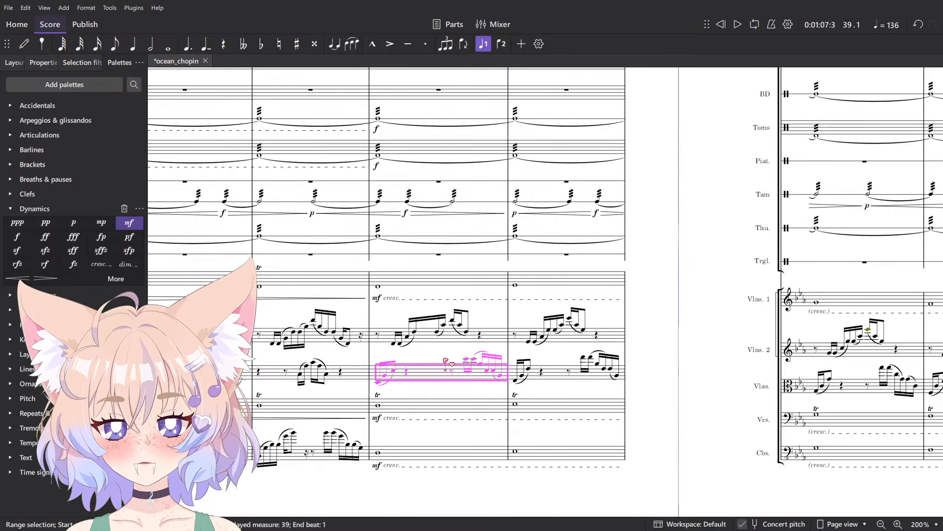
key(space)
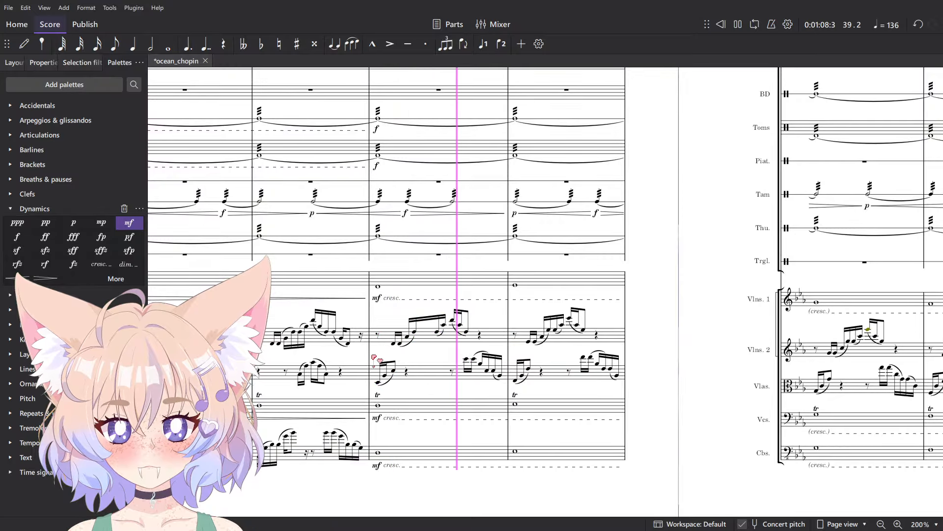
- Try mp on the first notes of Violins 2 and Violas in measure 39, undo it, and mark both with mf
click(385, 341)
scroll(384, 340, up, 3)
click(393, 344)
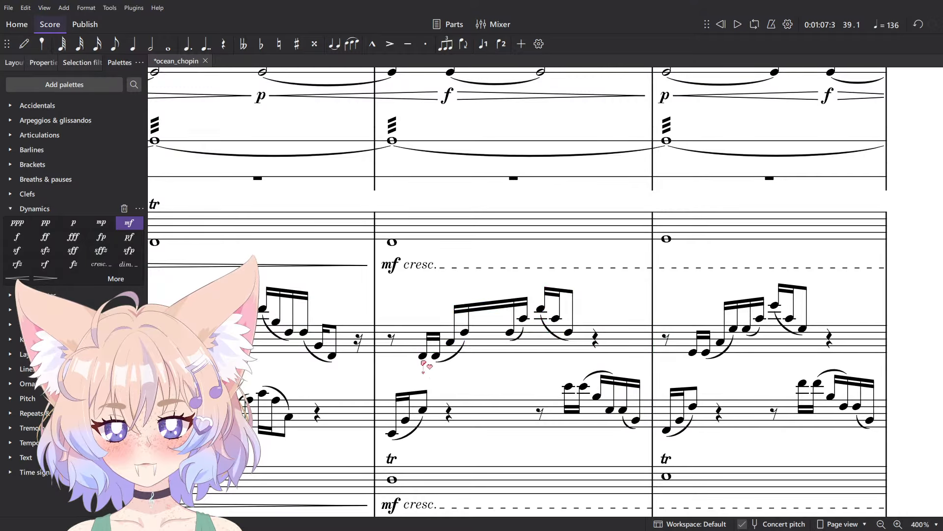
ctrl+click(392, 434)
click(102, 222)
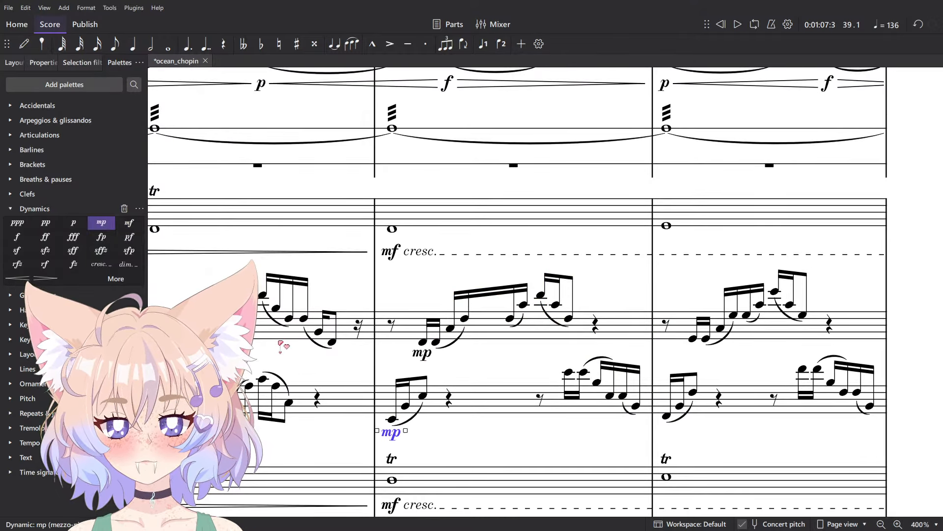
scroll(328, 297, down, 3)
key(ctrl+z)
click(128, 222)
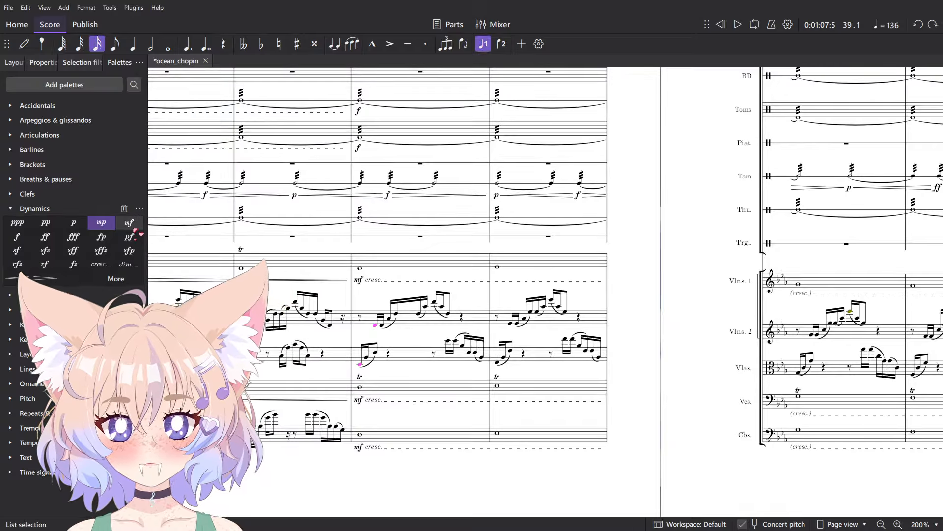
- Play the score from measure 39 into measure 42 to check the string arpeggios with the mf marking
scroll(339, 309, down, 6)
key(space)
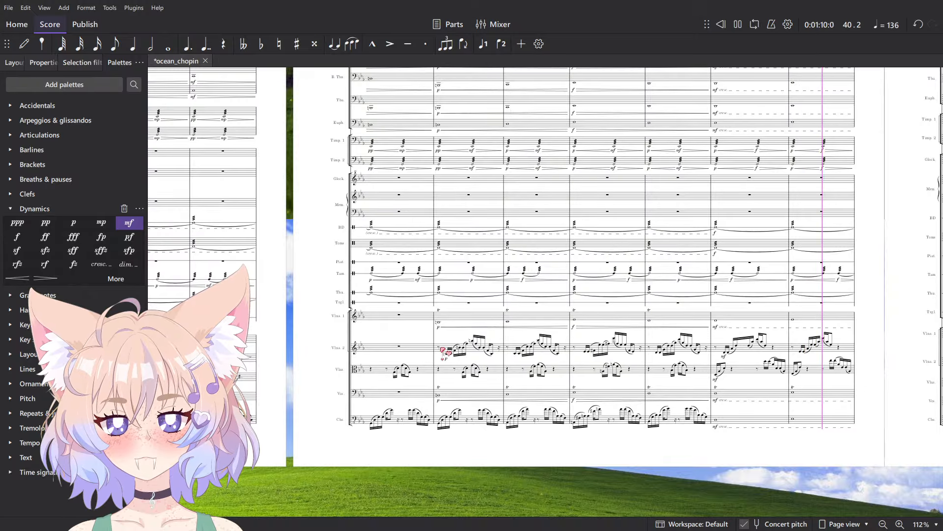
scroll(447, 361, up, 4)
scroll(448, 354, down, 5)
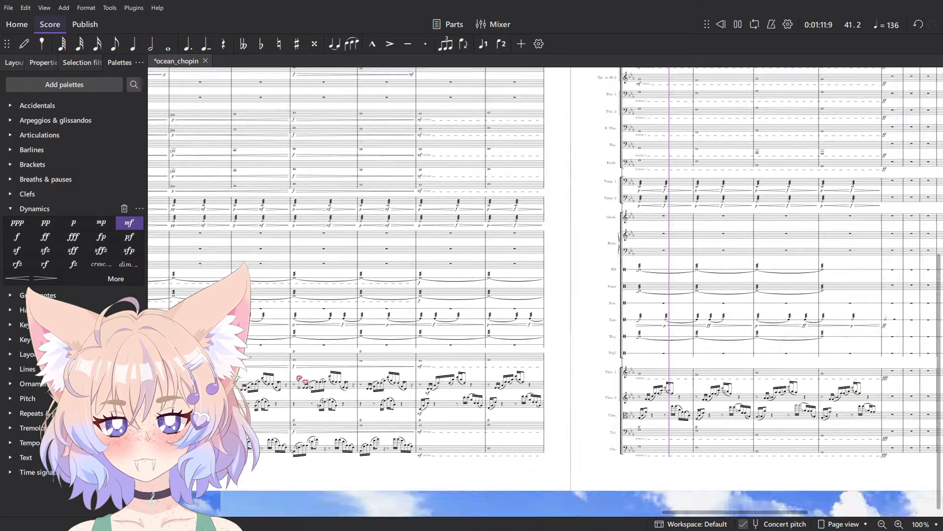
key(space)
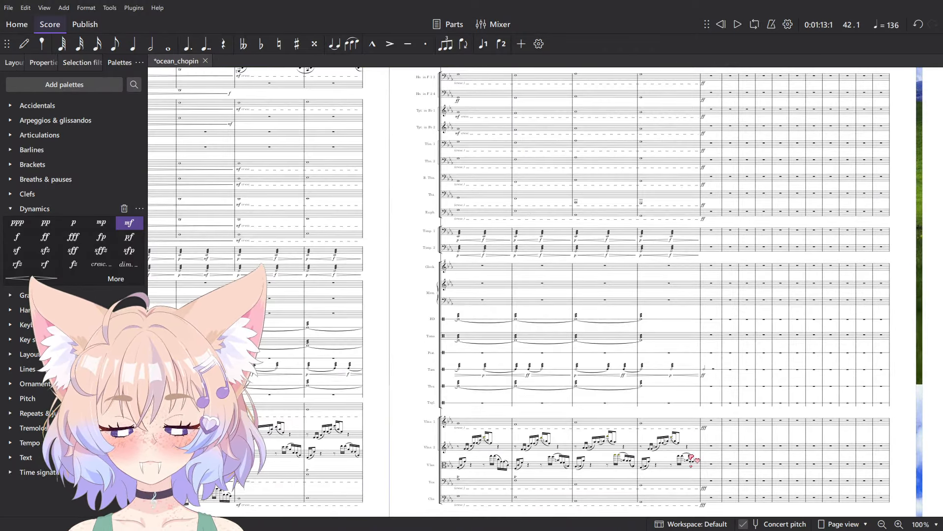
- Add a cresc. line to the Violas from measure 39 through measure 44
click(675, 447)
scroll(230, 467, up, 6)
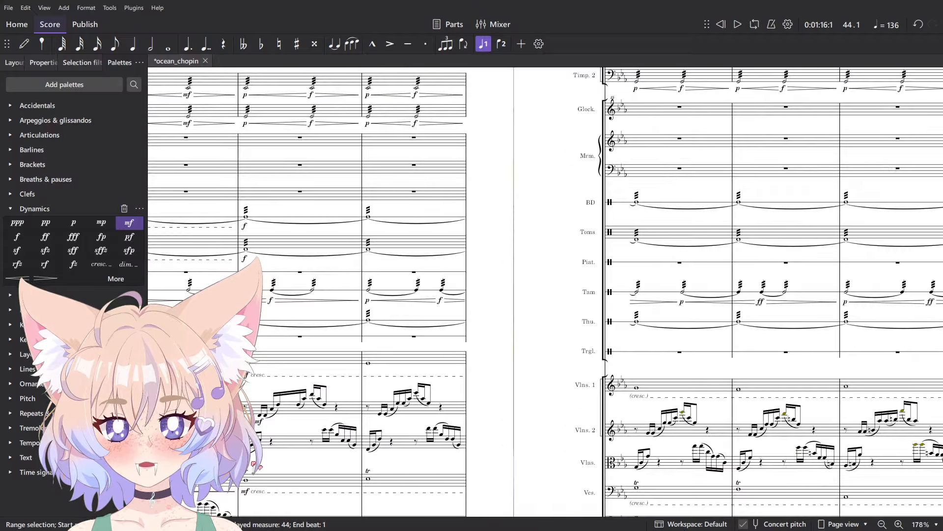
click(293, 446)
drag(688, 432, 164, 413)
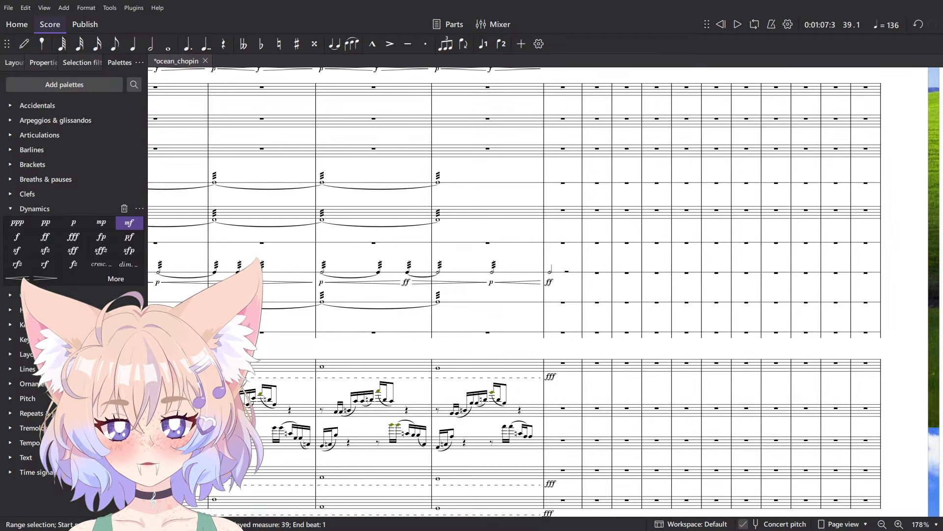
shift+click(479, 444)
click(101, 264)
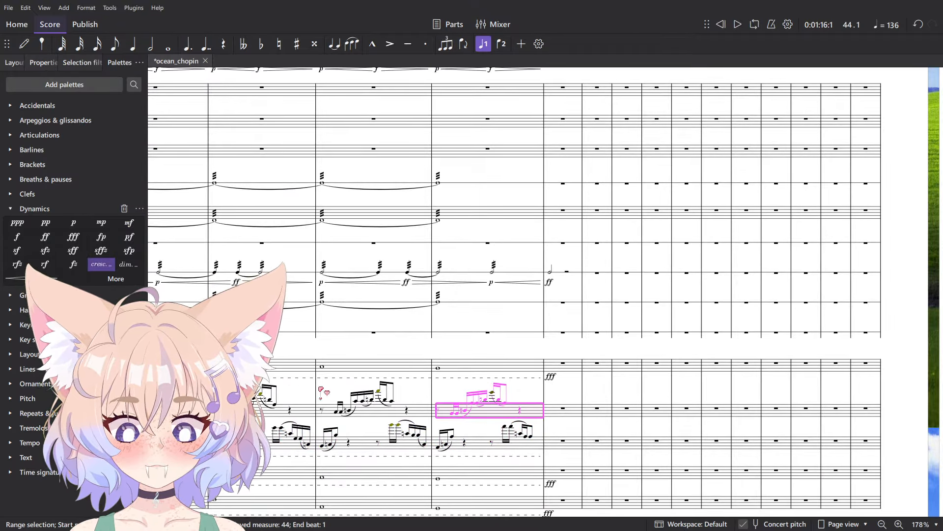
- Add a cresc. line to Violins 2 from its first note in measure 39 through measure 44
scroll(325, 393, up, 6)
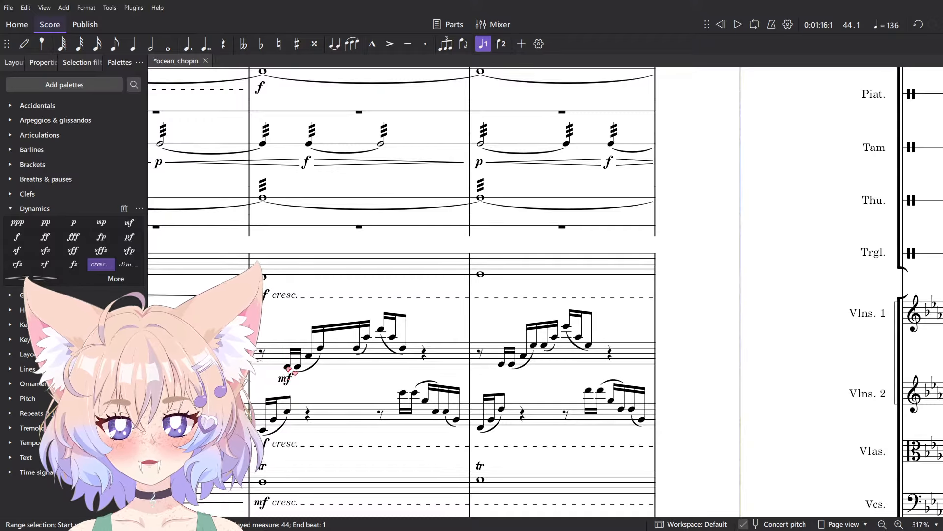
shift+click(288, 367)
scroll(293, 289, down, 5)
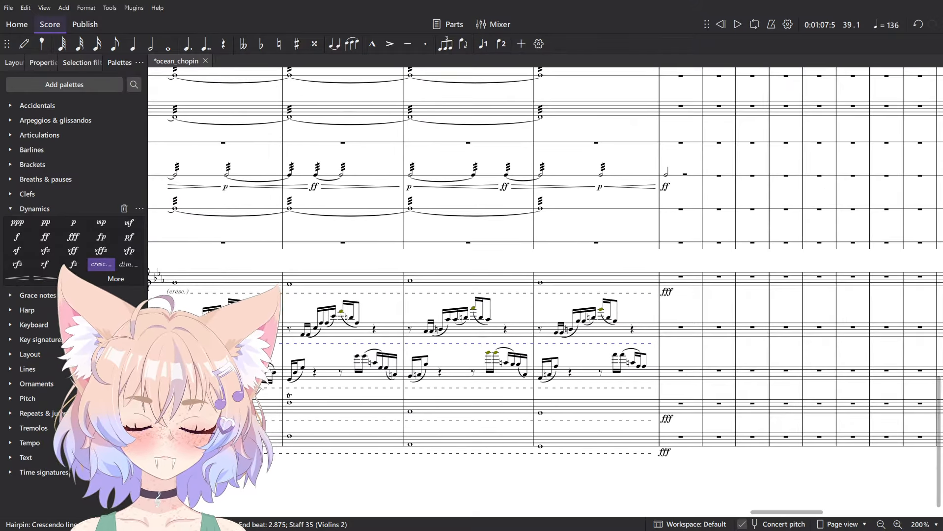
- Mark Violins 2 and Violas with f at the start of measure 45
click(685, 334)
shift+click(686, 368)
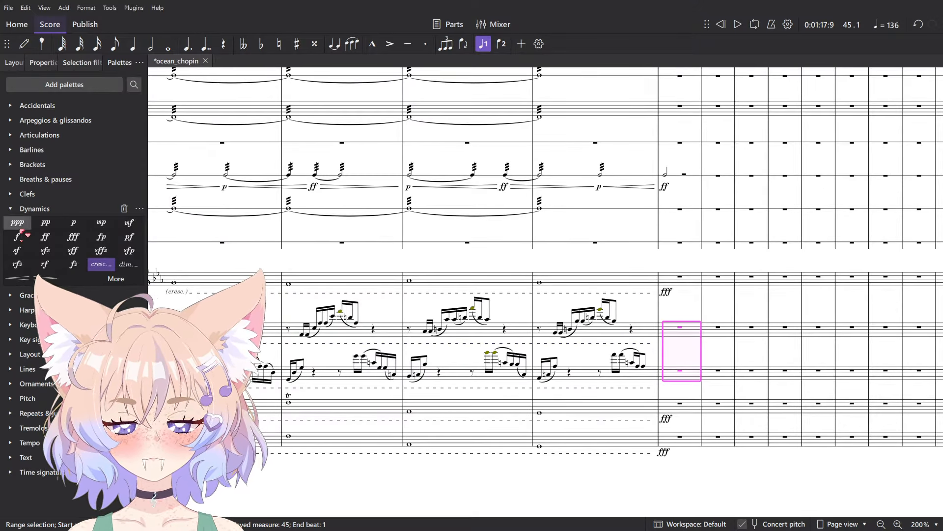
click(17, 222)
key(ctrl+z)
click(28, 238)
scroll(684, 389, down, 4)
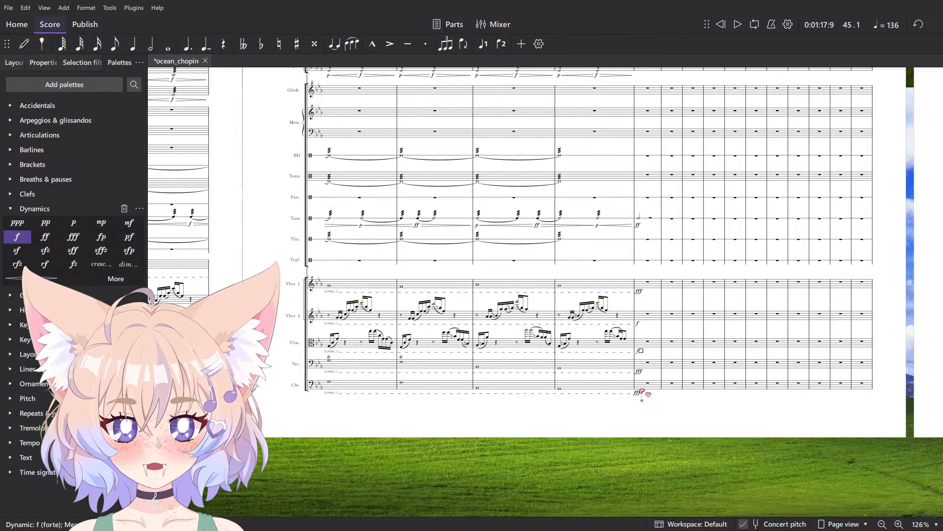
- Play back the full orchestra from measure 35 to measure 45 to check the crescendo build-up
scroll(583, 363, up, 3)
click(331, 357)
scroll(584, 363, down, 6)
scroll(497, 371, up, 8)
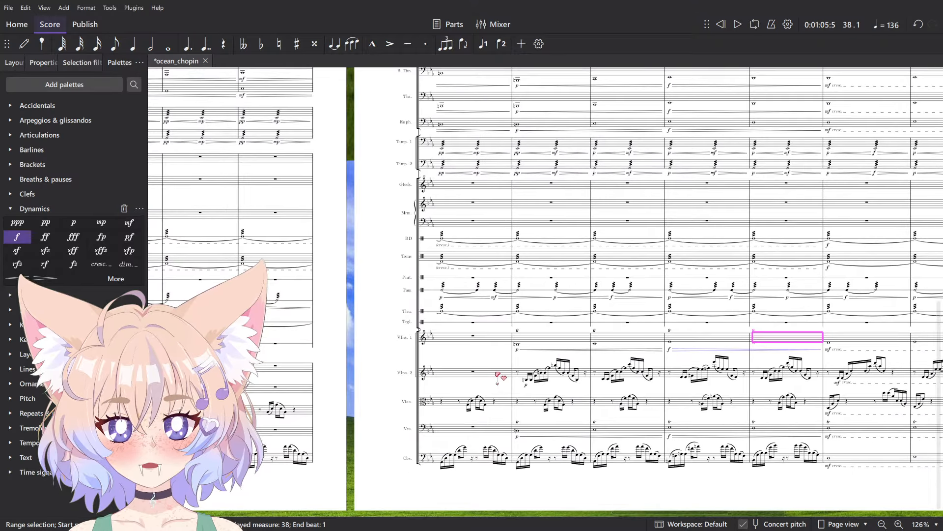
key(space)
click(535, 330)
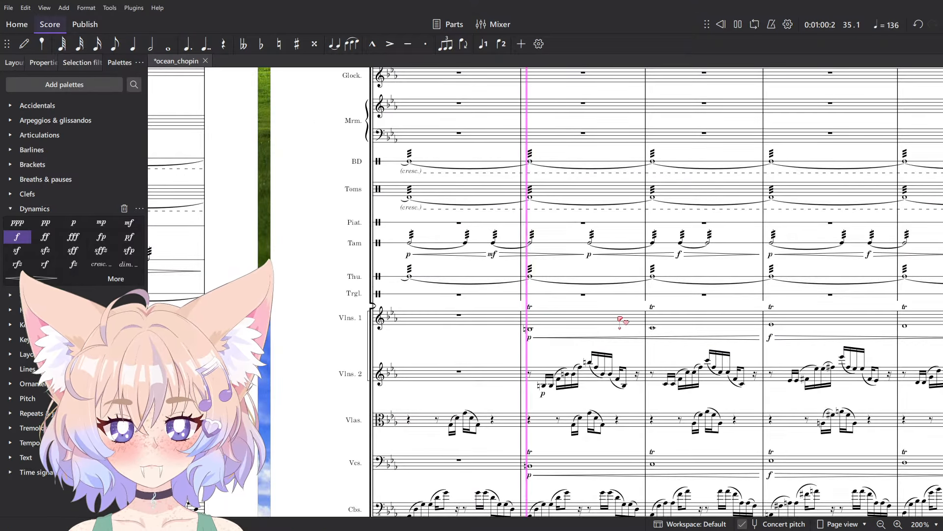
scroll(297, 361, down, 5)
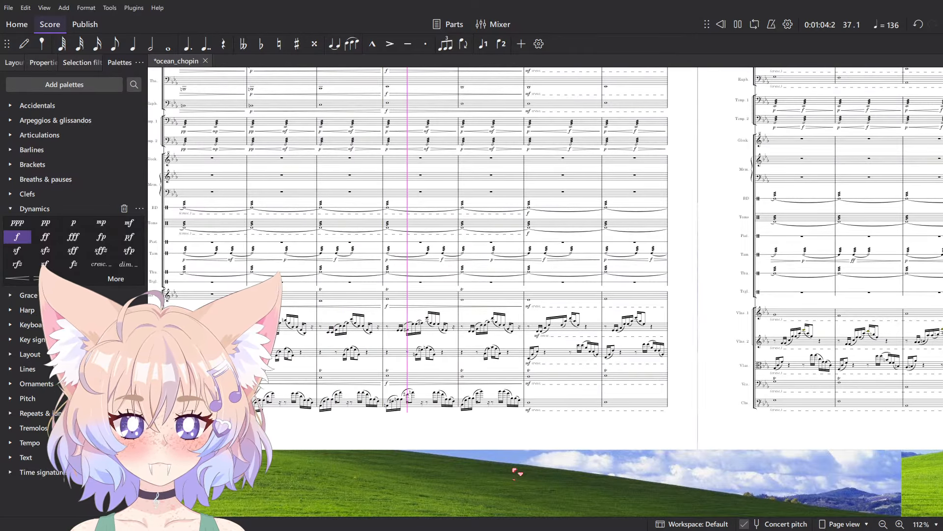
scroll(575, 430, up, 5)
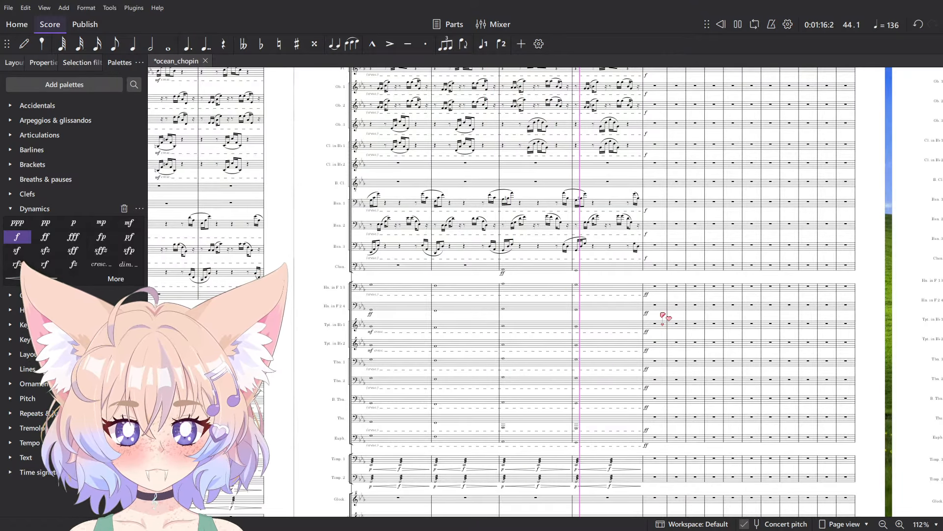
key(space)
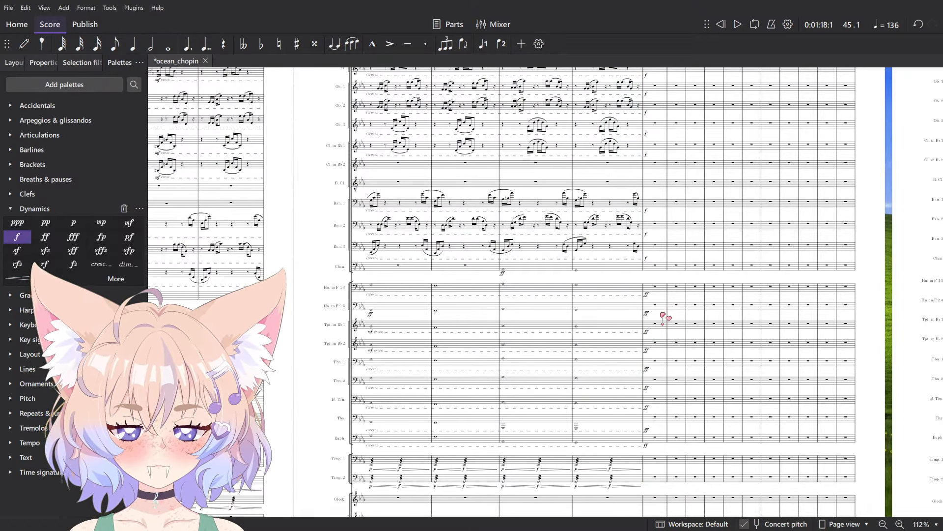
- Examine the woodwind, brass, percussion and string parts across measures 34 to 44
scroll(607, 270, up, 3)
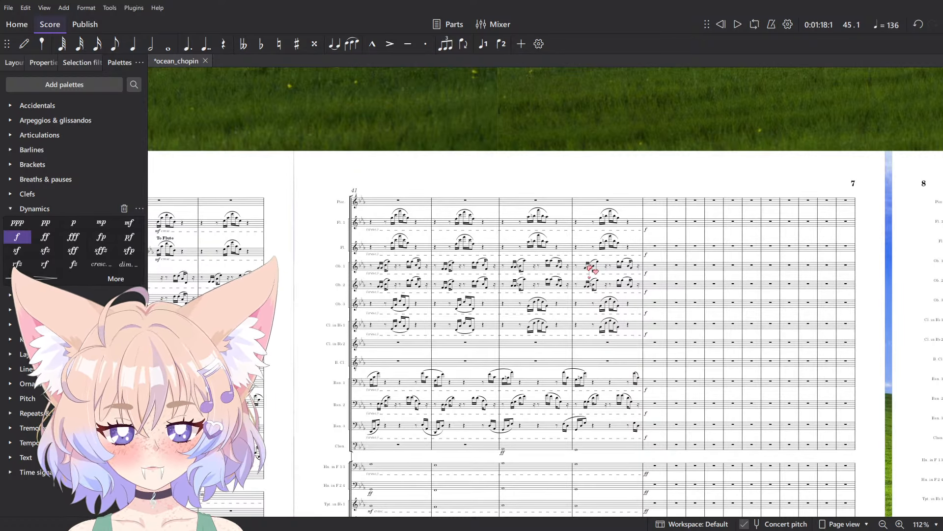
scroll(609, 258, down, 10)
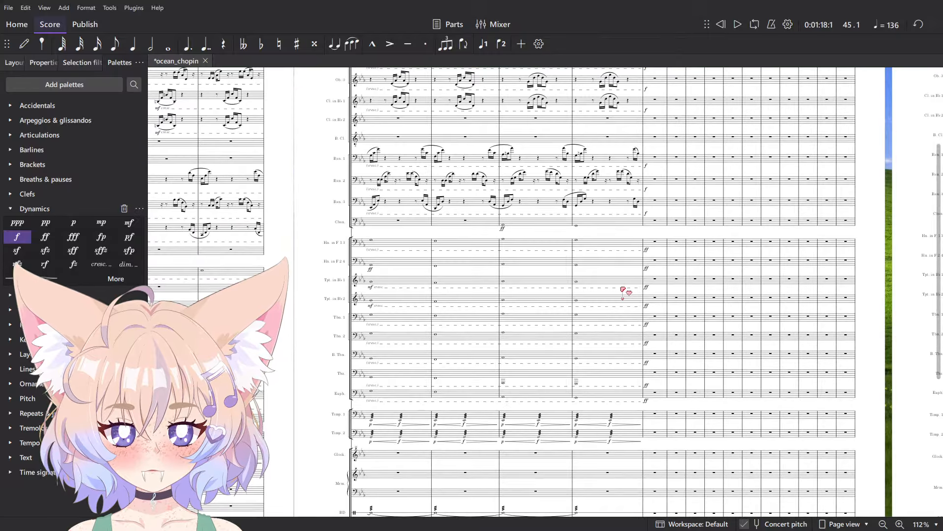
scroll(661, 338, up, 9)
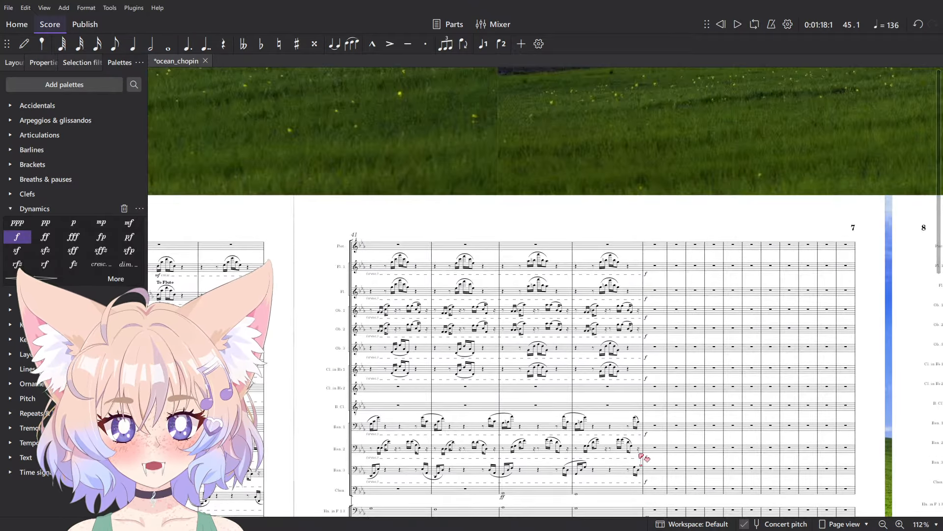
scroll(658, 467, up, 5)
scroll(617, 274, down, 10)
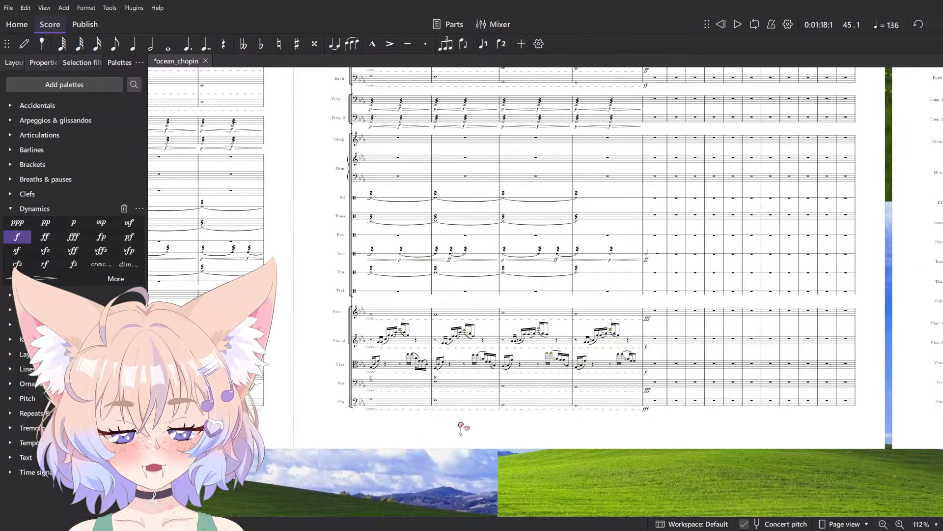
drag(348, 415, 484, 447)
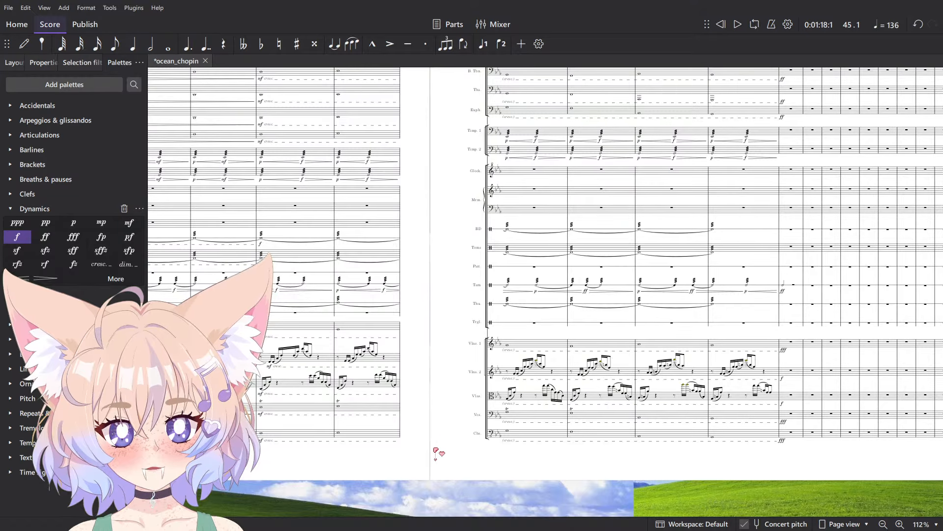
drag(239, 390, 538, 465)
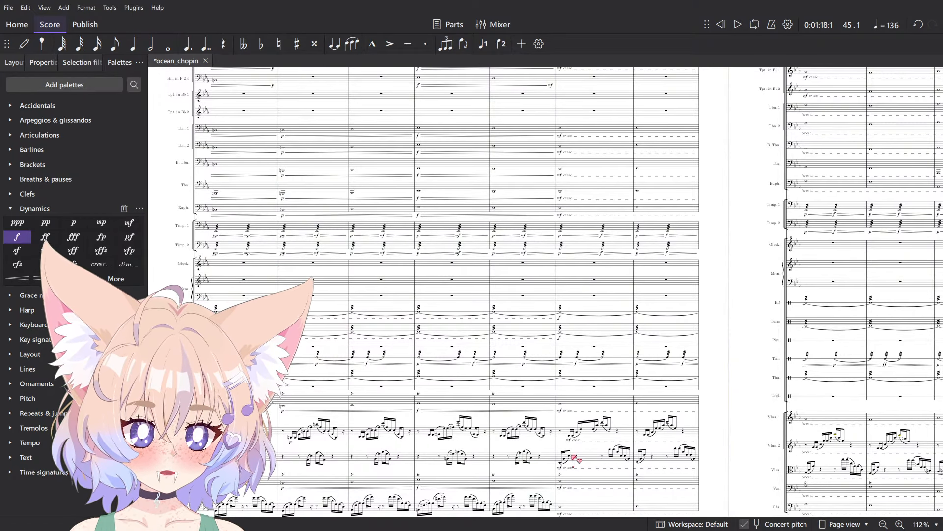
drag(448, 445, 519, 409)
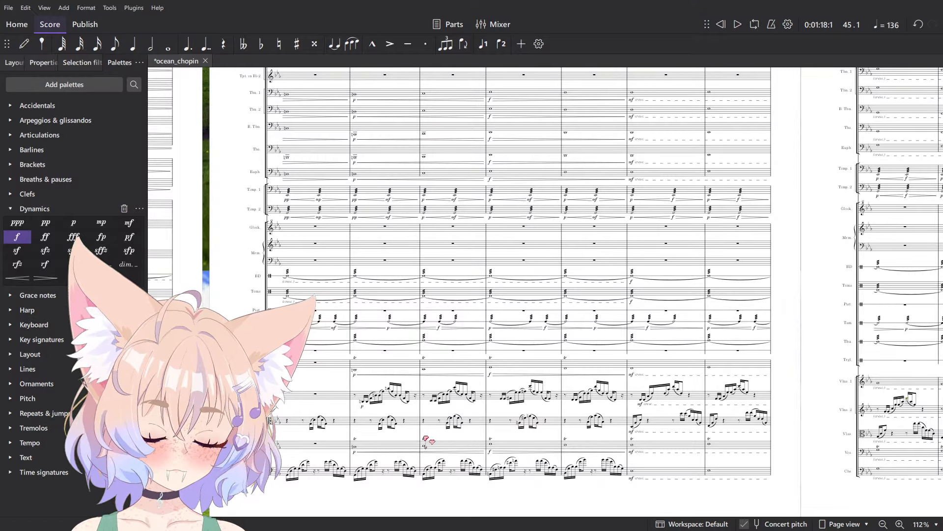
scroll(430, 442, up, 4)
scroll(492, 131, up, 5)
scroll(491, 131, up, 10)
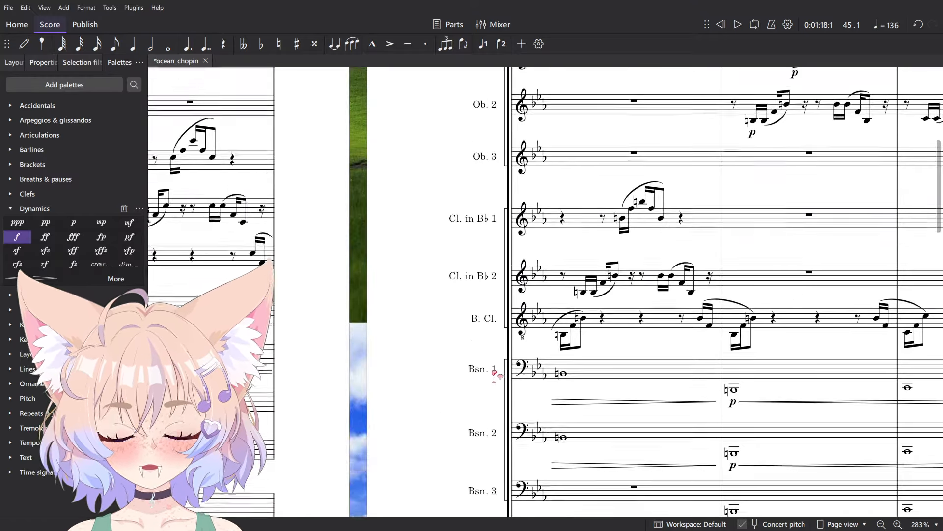
drag(600, 448, 574, 355)
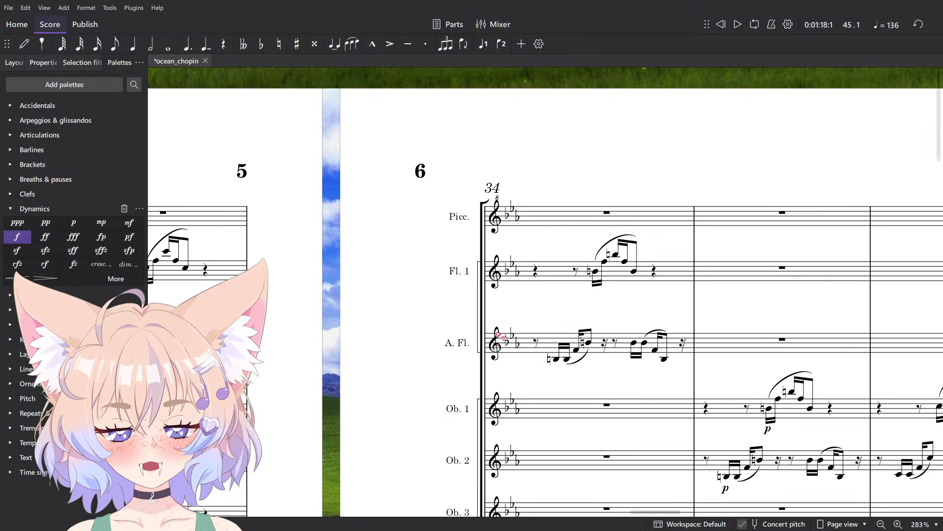
- Return to the start of the score and look closely at the opening staves of Oboes 1 to 3
key(Home)
scroll(264, 274, up, 17)
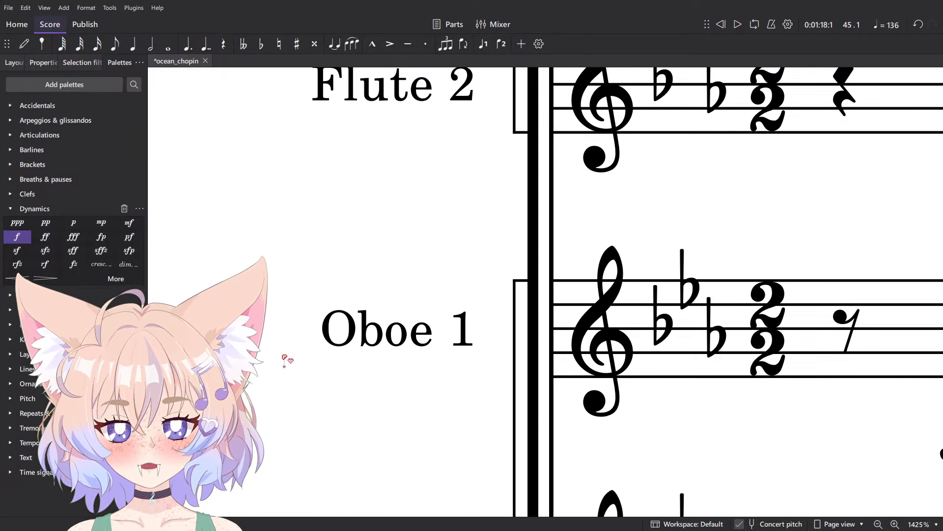
scroll(285, 361, up, 2)
scroll(433, 296, down, 4)
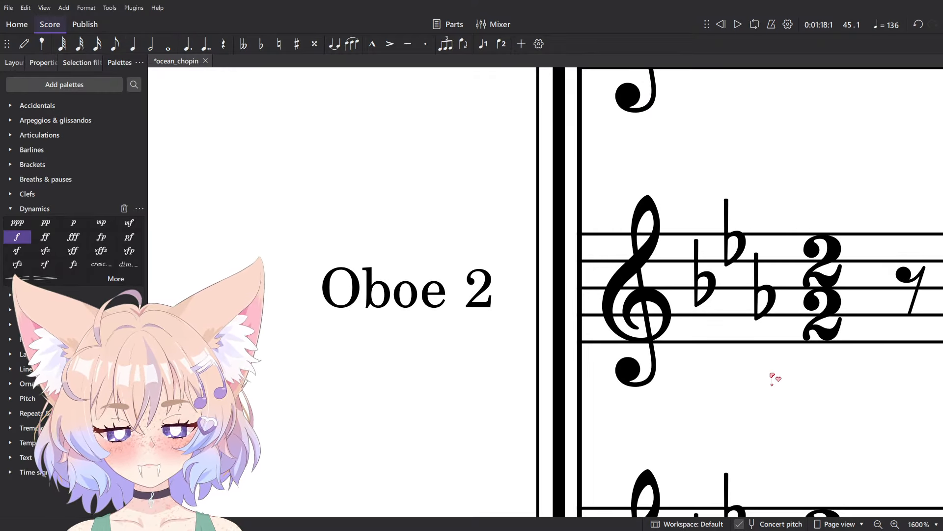
scroll(772, 378, down, 4)
scroll(764, 381, up, 1)
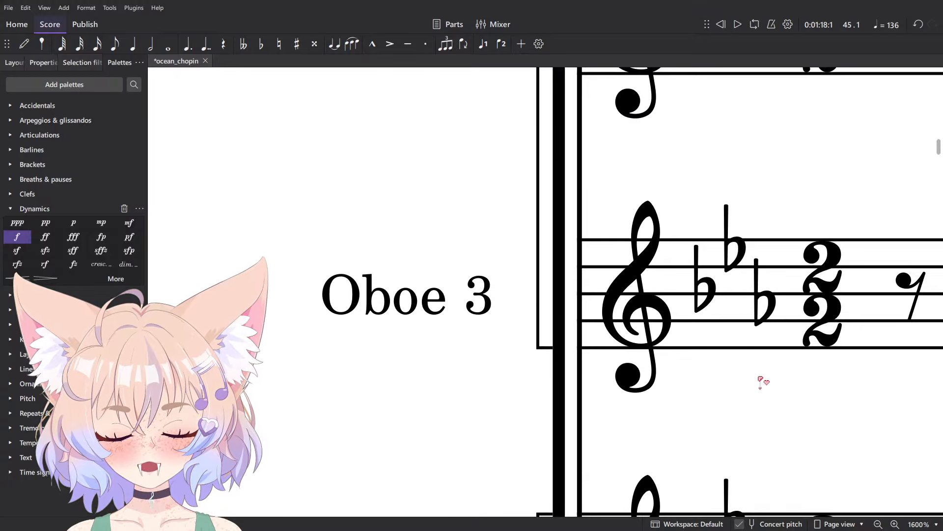
- Examine the opening woodwind staves up close, from Oboe 3 through the clarinets and bassoons to the Contrabassoon
scroll(613, 340, down, 4)
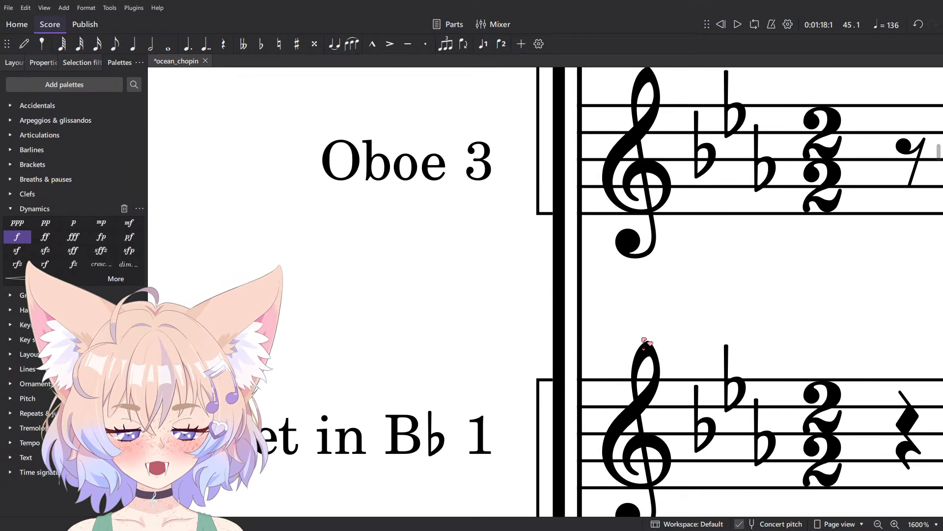
scroll(743, 350, left, 3)
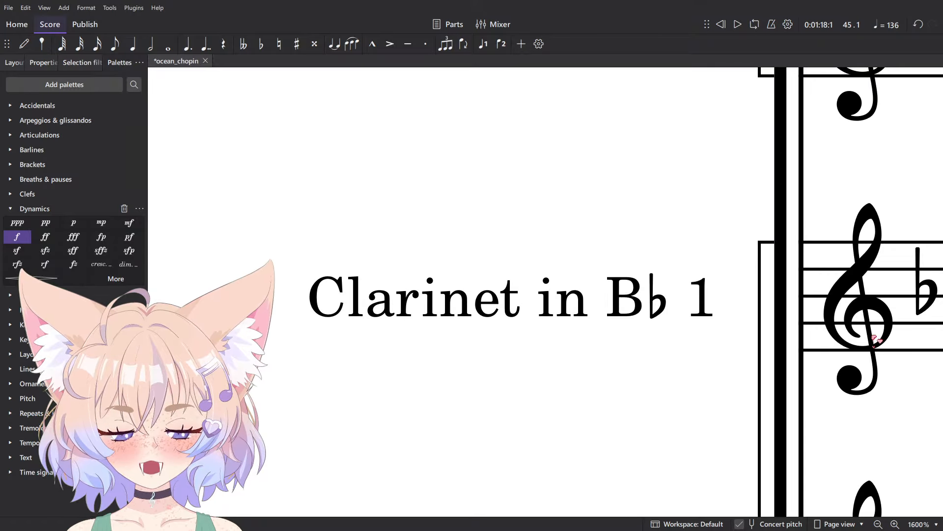
scroll(806, 333, down, 3)
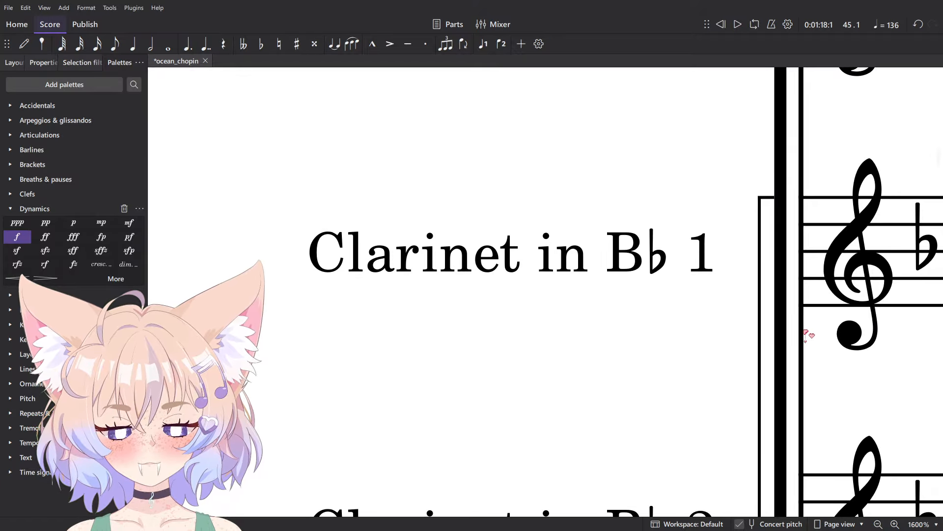
scroll(804, 335, down, 2)
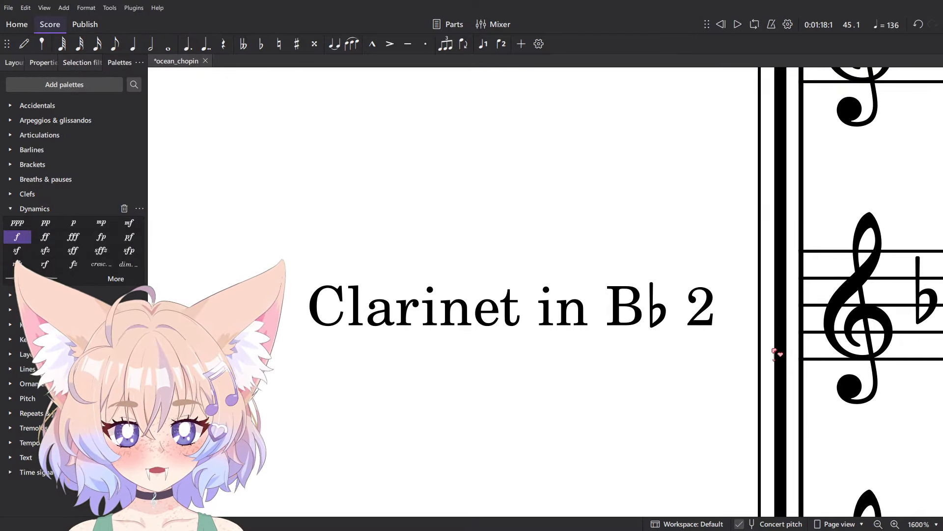
scroll(848, 248, down, 3)
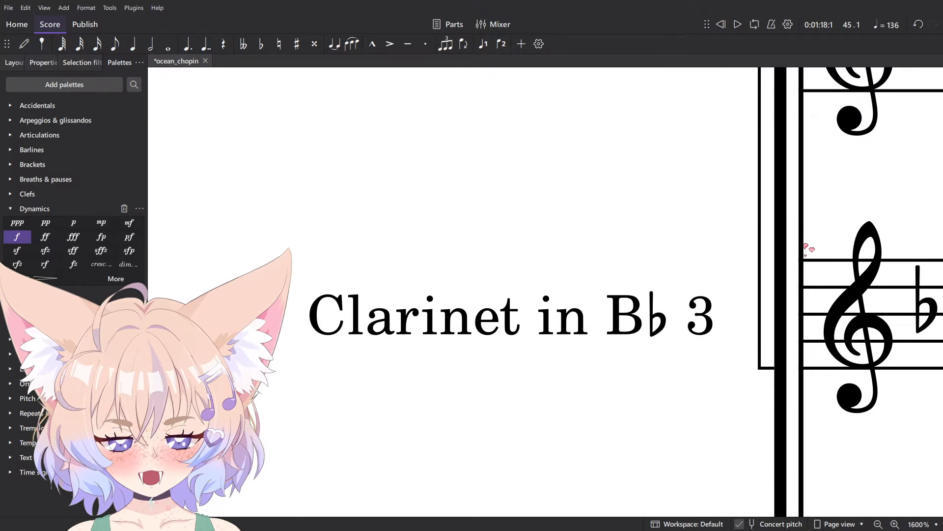
scroll(788, 240, down, 3)
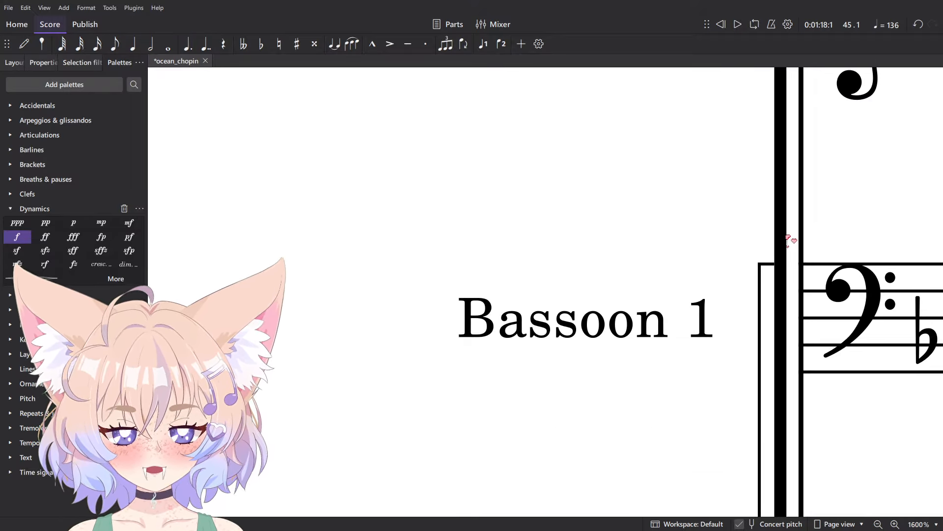
scroll(847, 227, down, 3)
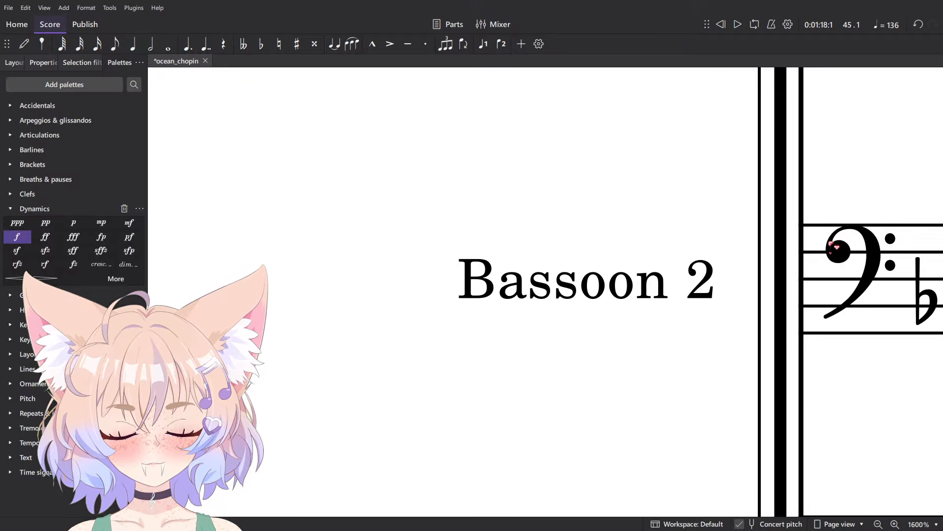
scroll(829, 232, down, 3)
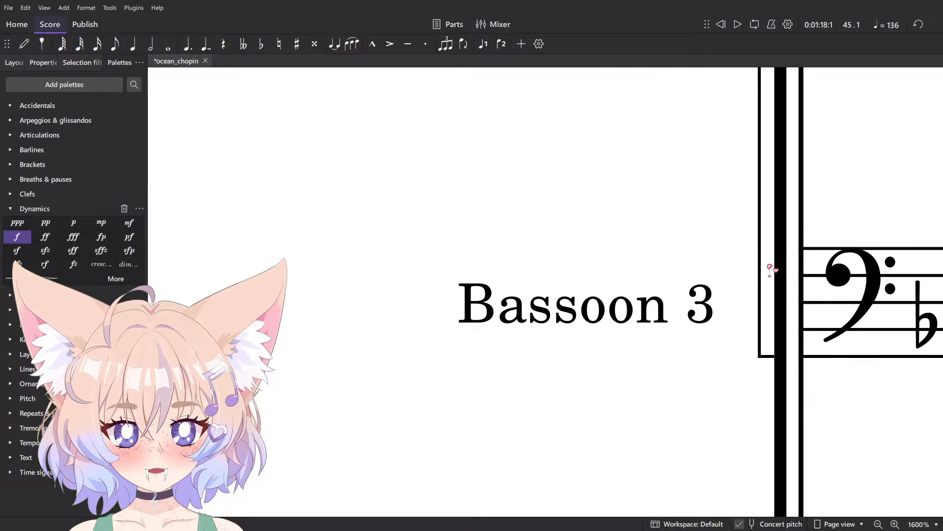
scroll(770, 269, down, 5)
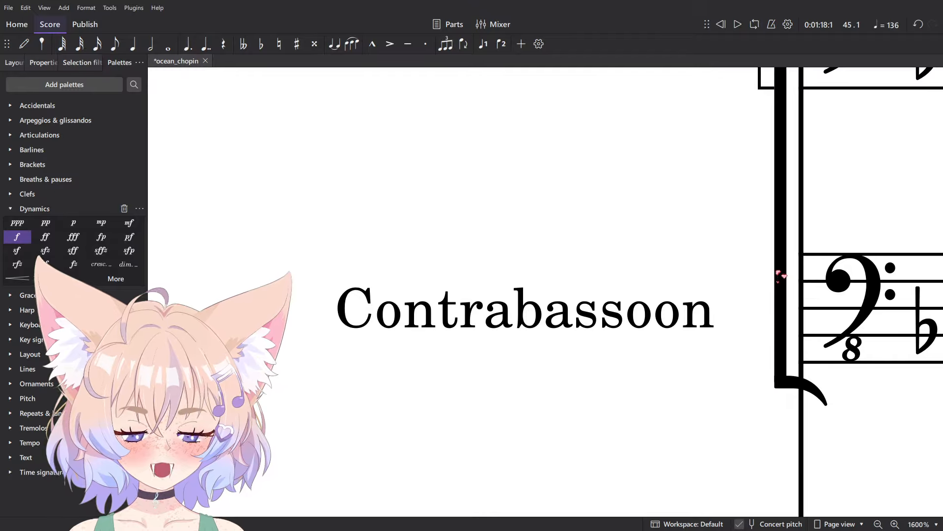
scroll(780, 274, down, 5)
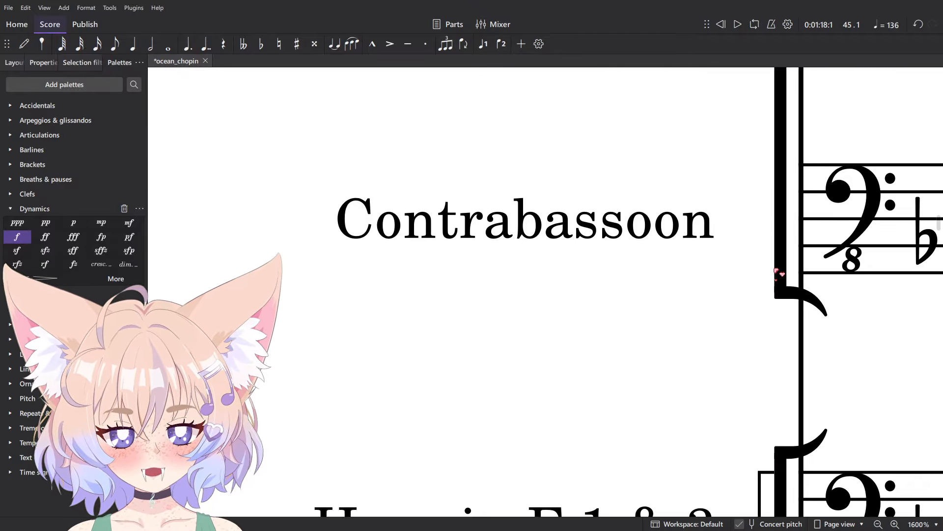
- Examine the opening brass, percussion and string staves up close, from the horns down to the Contrabasses
scroll(780, 273, down, 20)
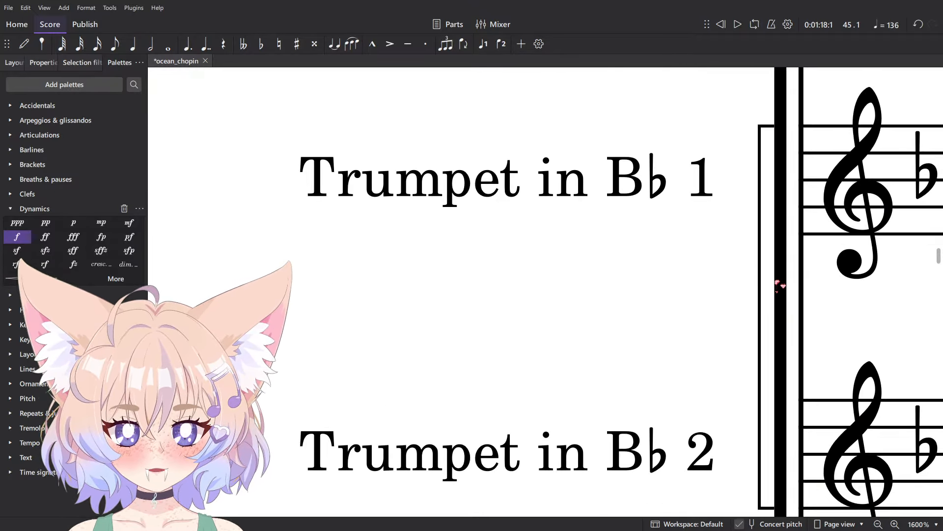
scroll(758, 294, down, 20)
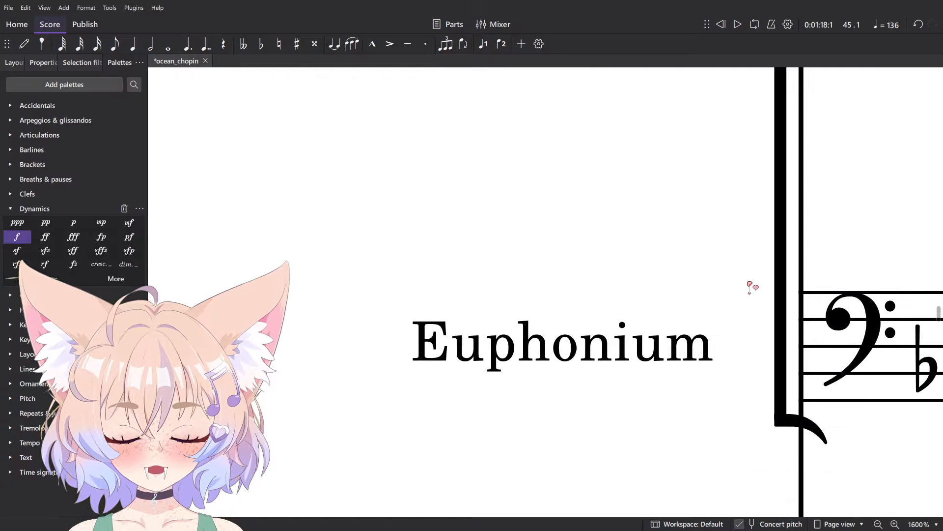
scroll(748, 288, down, 7)
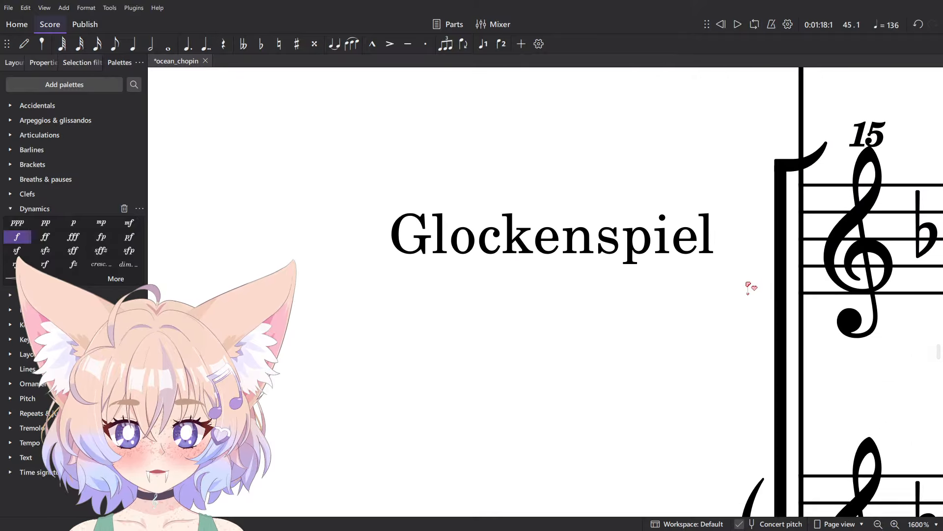
scroll(756, 291, down, 7)
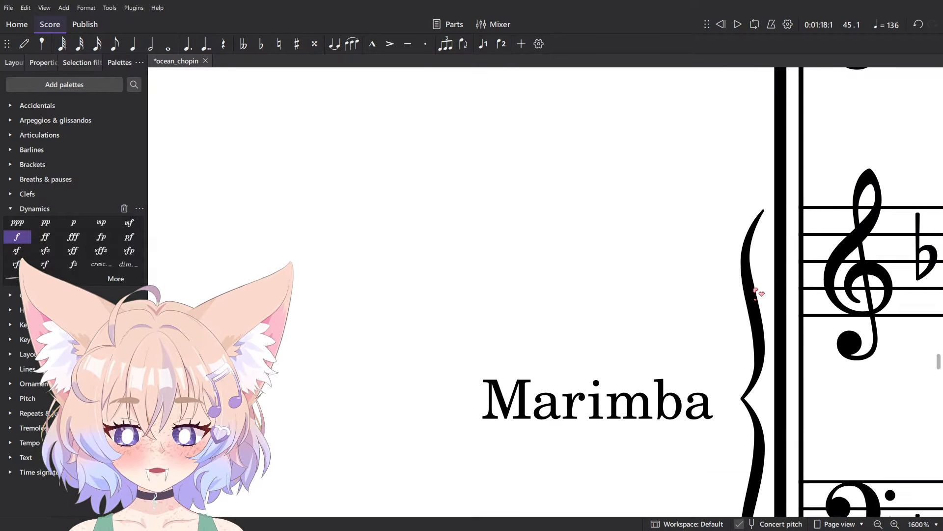
scroll(761, 279, down, 12)
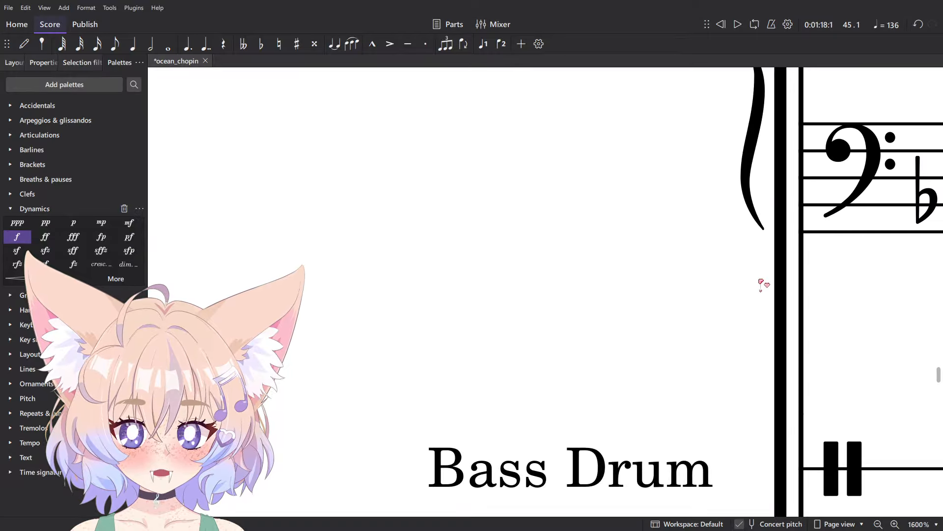
scroll(761, 284, down, 10)
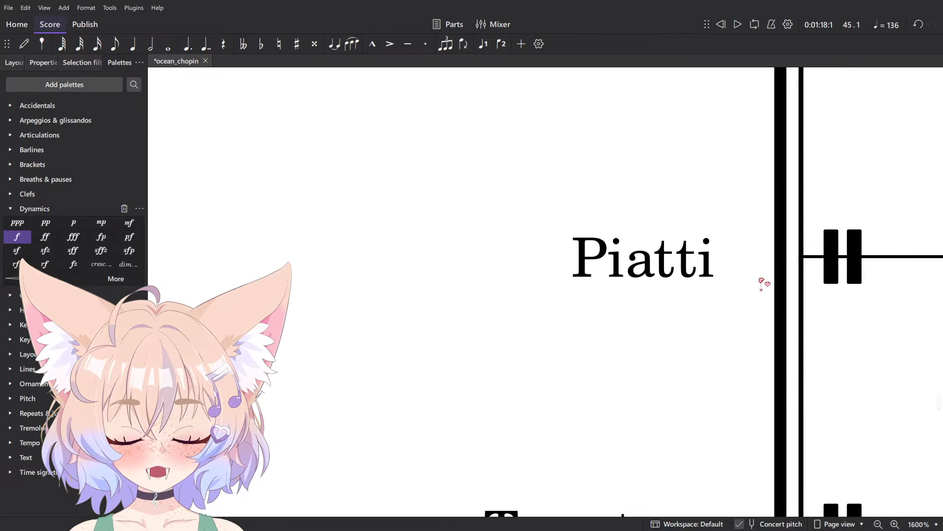
scroll(761, 283, down, 8)
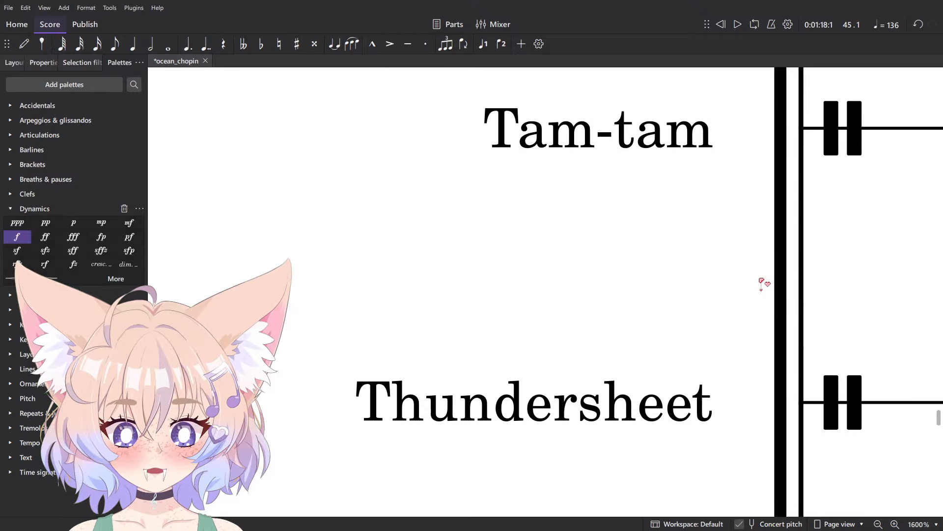
scroll(761, 284, down, 12)
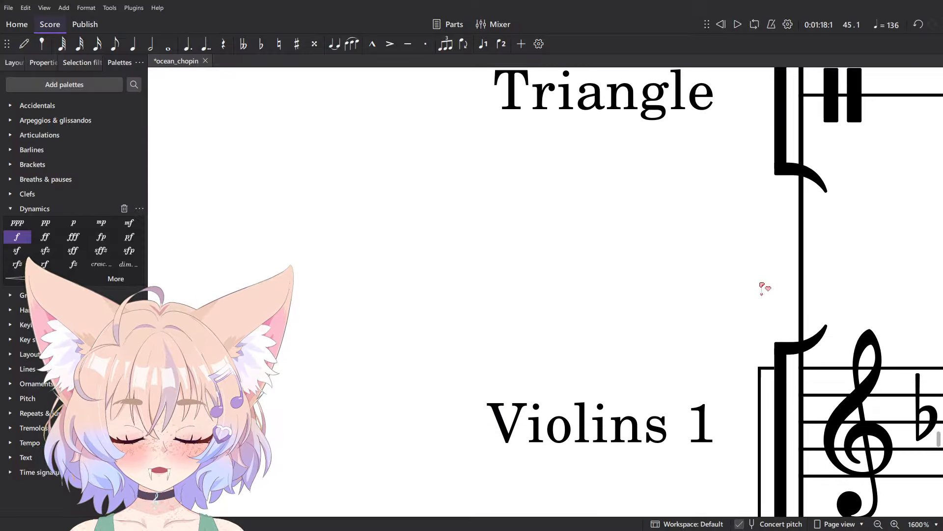
scroll(761, 288, down, 10)
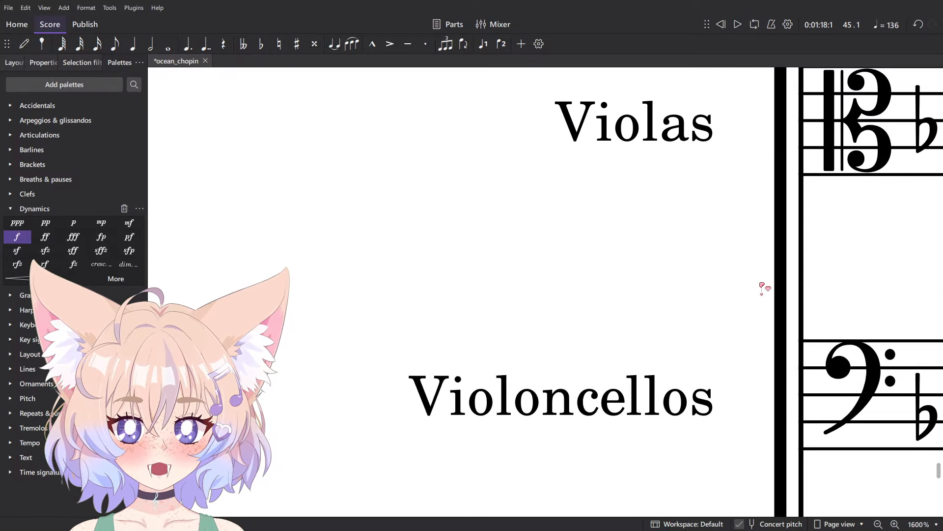
scroll(761, 288, down, 2)
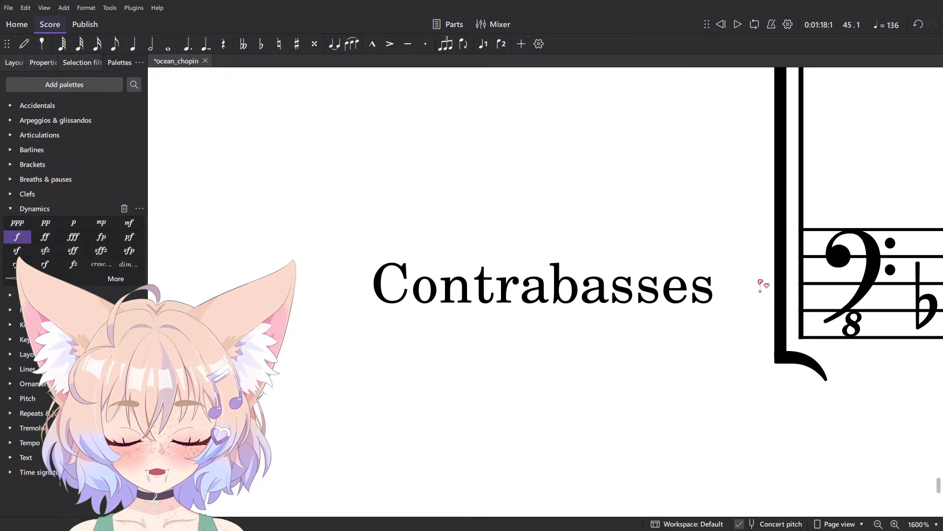
scroll(651, 326, down, 10)
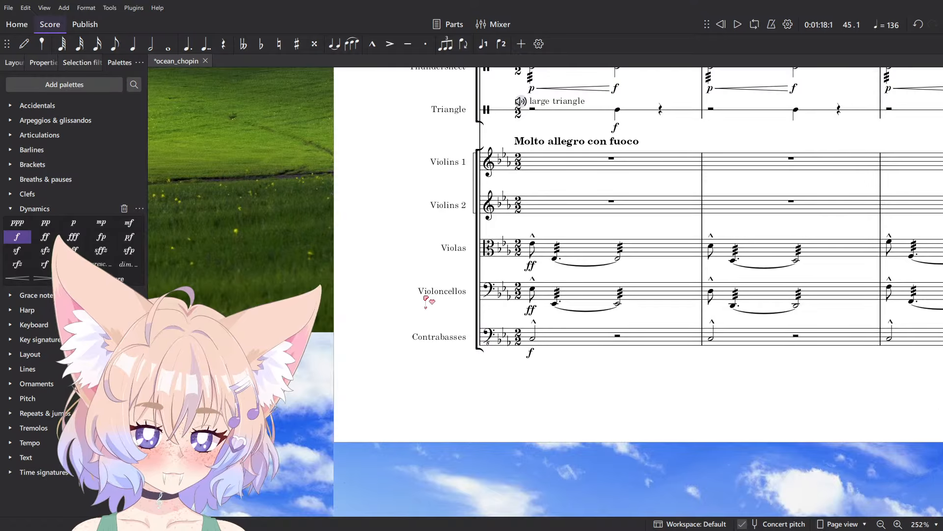
- Go back to the brass and timpani parts around measures 41 to 45 and save the ocean_chopin score
scroll(426, 299, right, 10)
drag(426, 298, 526, 326)
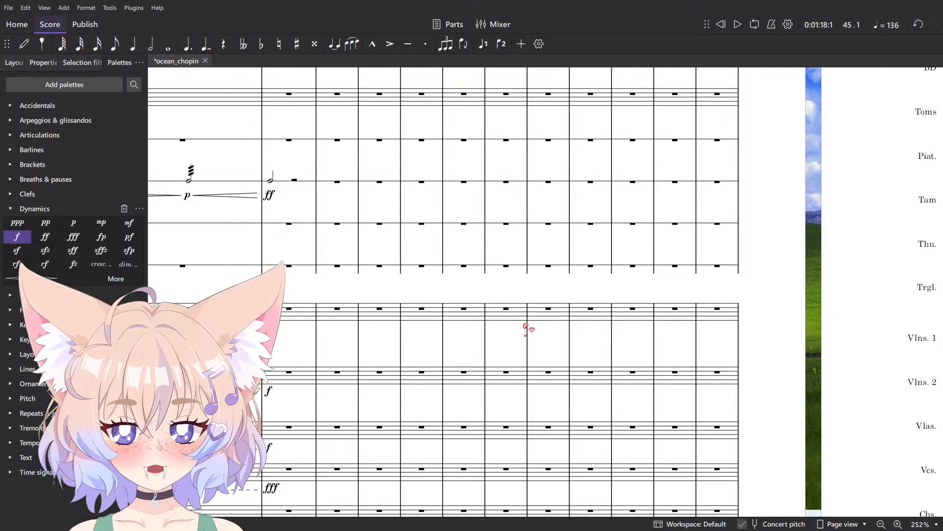
scroll(497, 195, down, 5)
scroll(801, 316, up, 4)
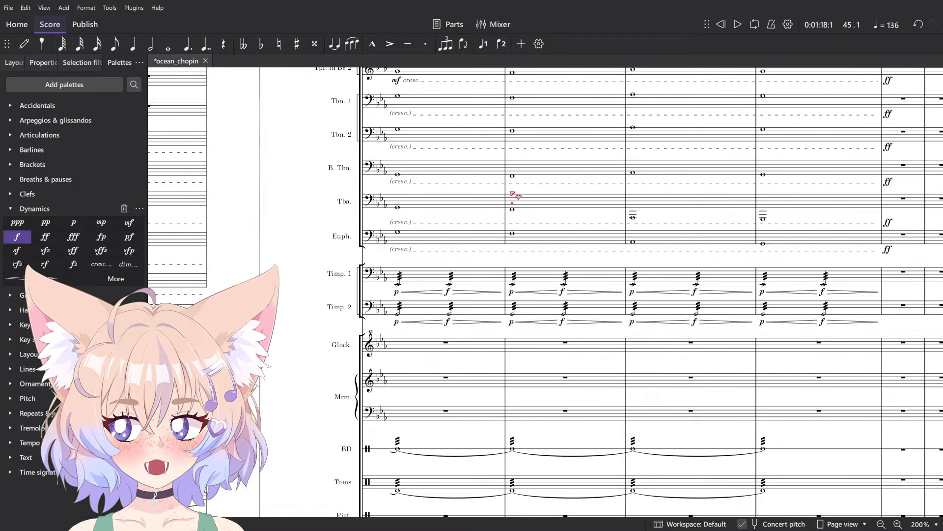
key(ctrl+s)
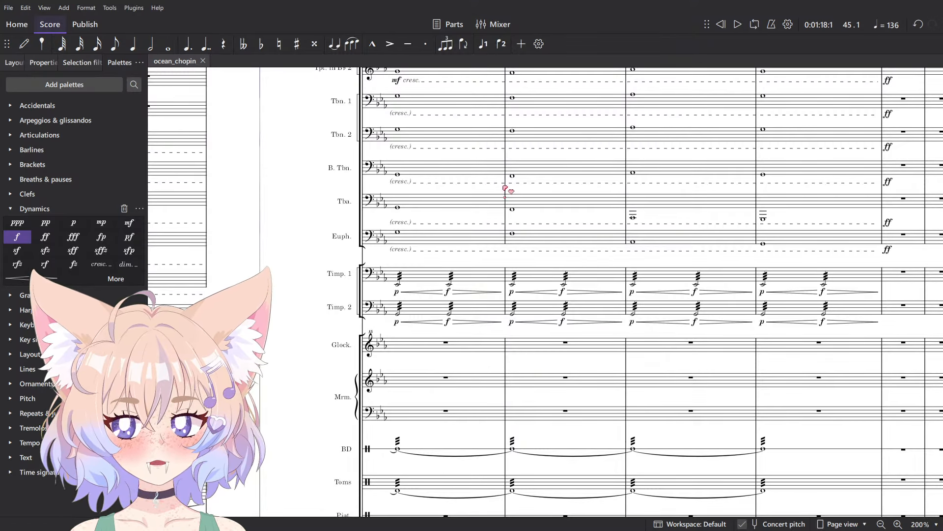
- Go back through measures 37, 34 and 31 and play back the passage at measure 30
scroll(508, 190, down, 3)
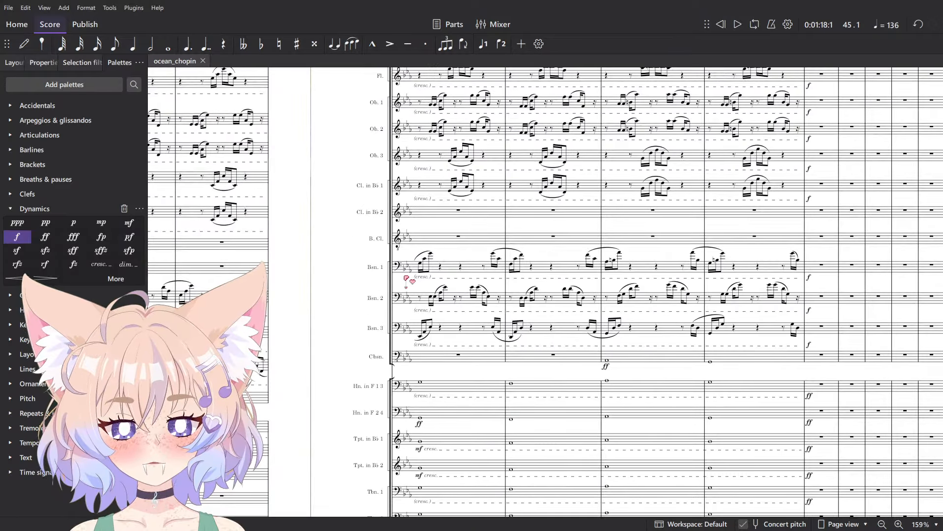
scroll(541, 315, down, 2)
scroll(664, 337, up, 5)
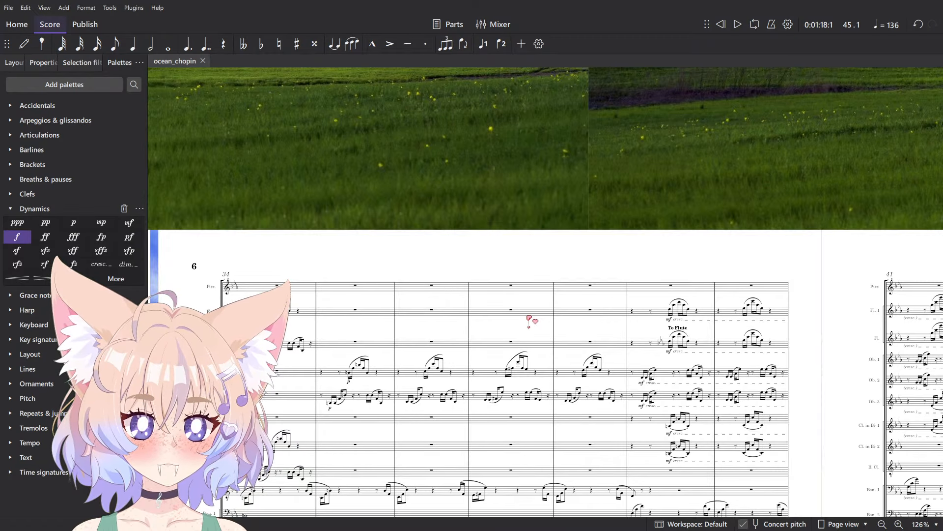
scroll(443, 290, down, 1)
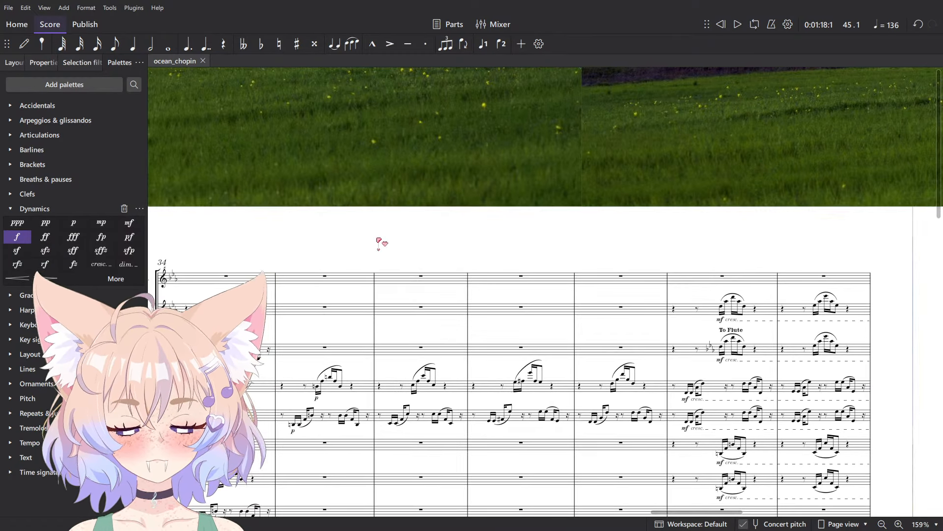
scroll(334, 226, down, 2)
click(317, 199)
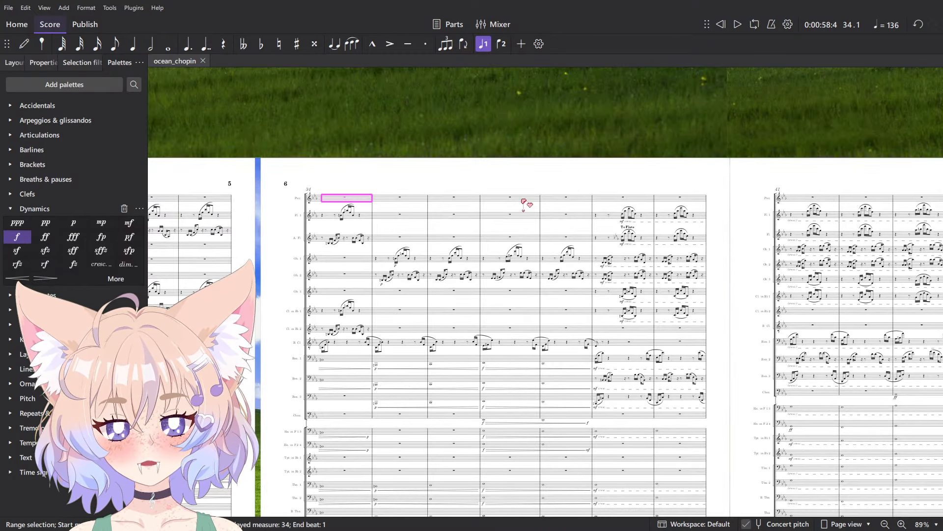
click(525, 202)
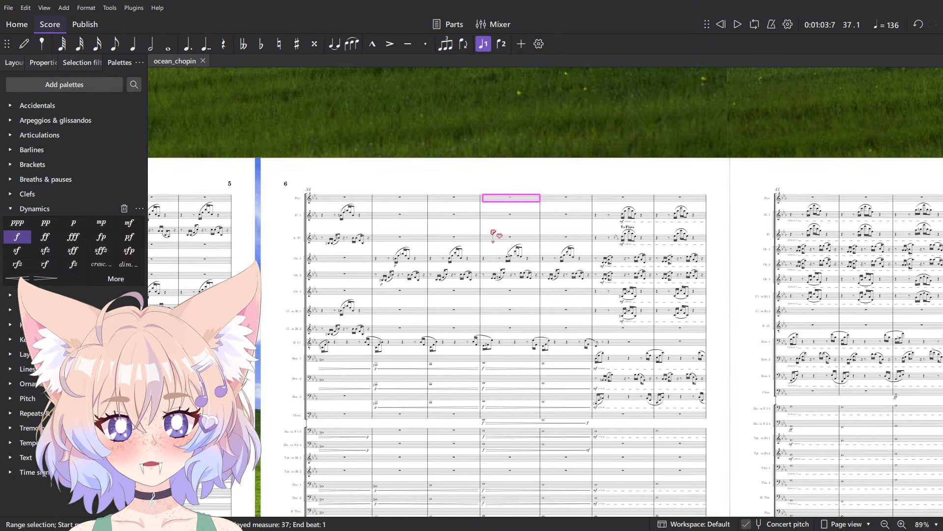
scroll(810, 178, down, 1)
click(421, 139)
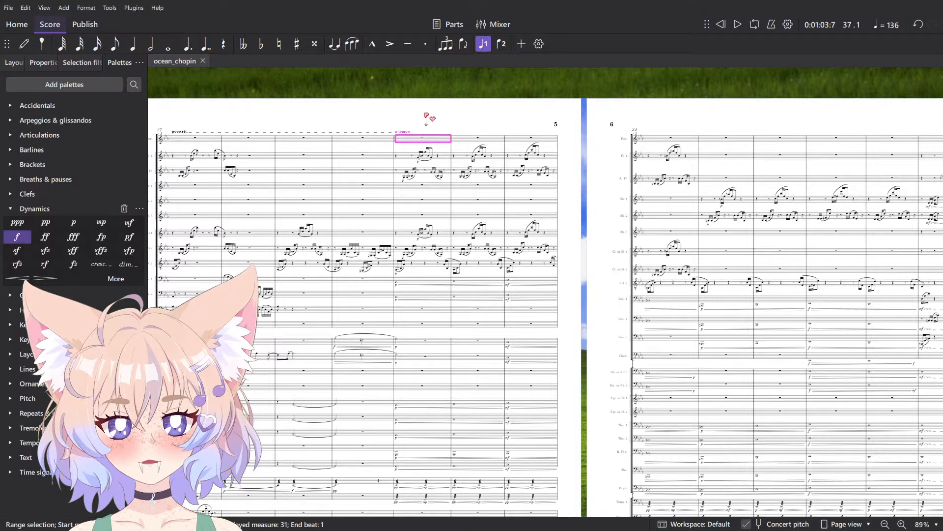
click(432, 103)
click(350, 139)
key(space)
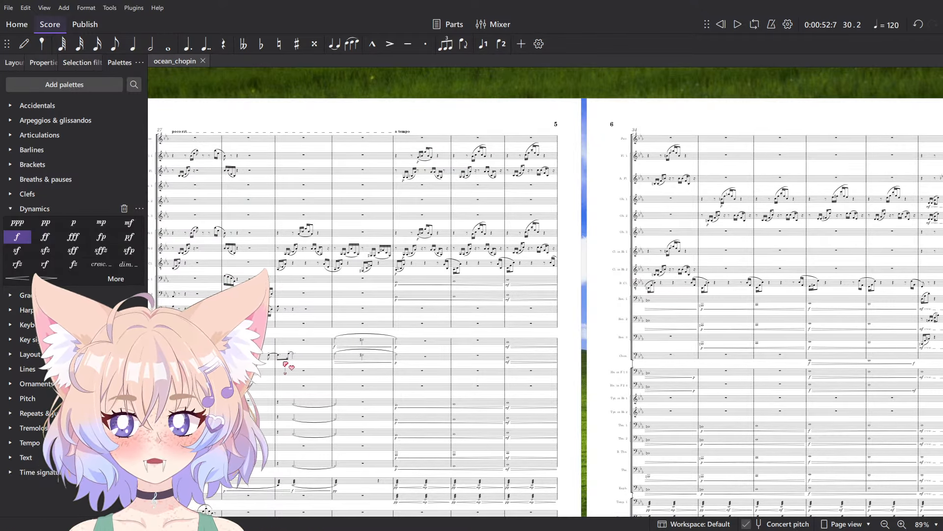
- Change the dynamic of Horn in F 1 & 3 at the start of measure 30 to mf
scroll(286, 366, up, 10)
click(444, 314)
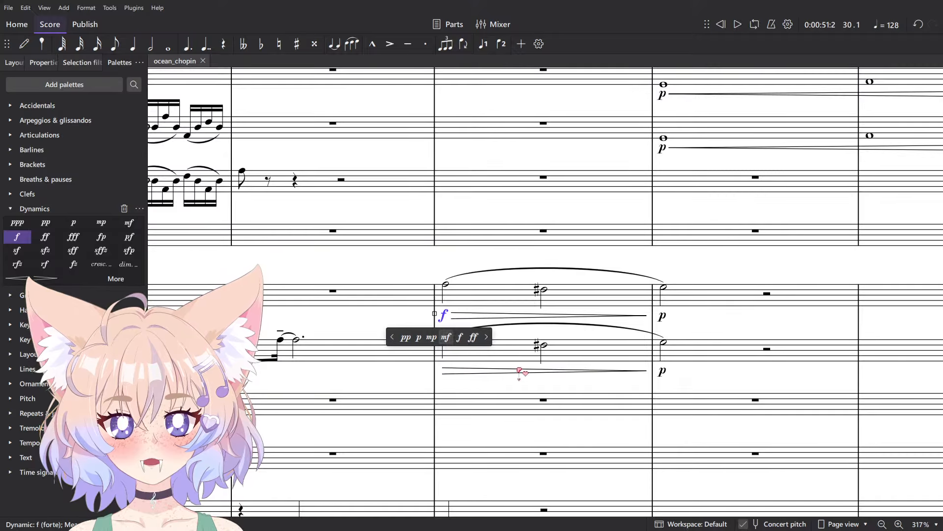
click(445, 336)
- Replace the measure 30 hairpin in Horn in F 2 & 4 with a diminuendo hairpin spanning measures 29 and 30
click(488, 376)
click(459, 372)
key(Delete)
click(423, 351)
shift+click(479, 346)
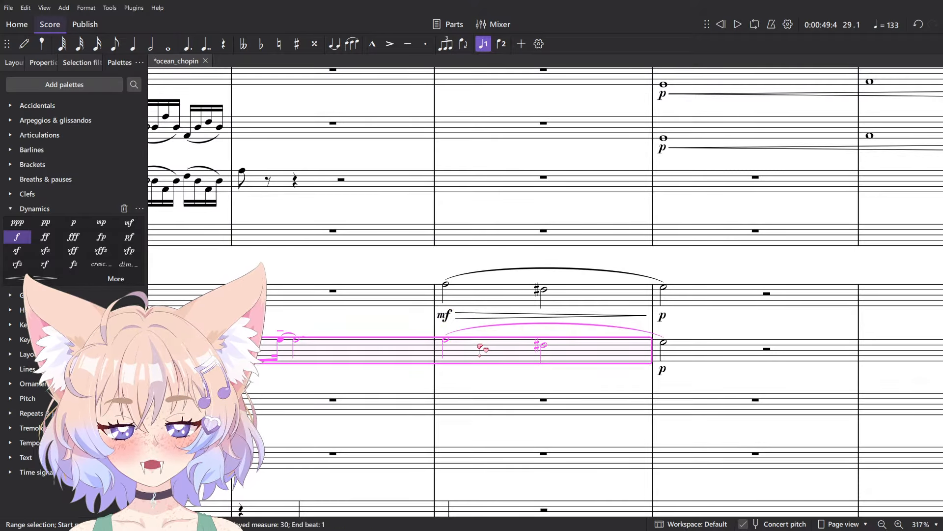
key(shift+period)
- Play back the score from measure 28 to check the horn dynamics leading into the a tempo passage
scroll(415, 342, down, 8)
scroll(412, 331, down, 7)
scroll(406, 307, up, 6)
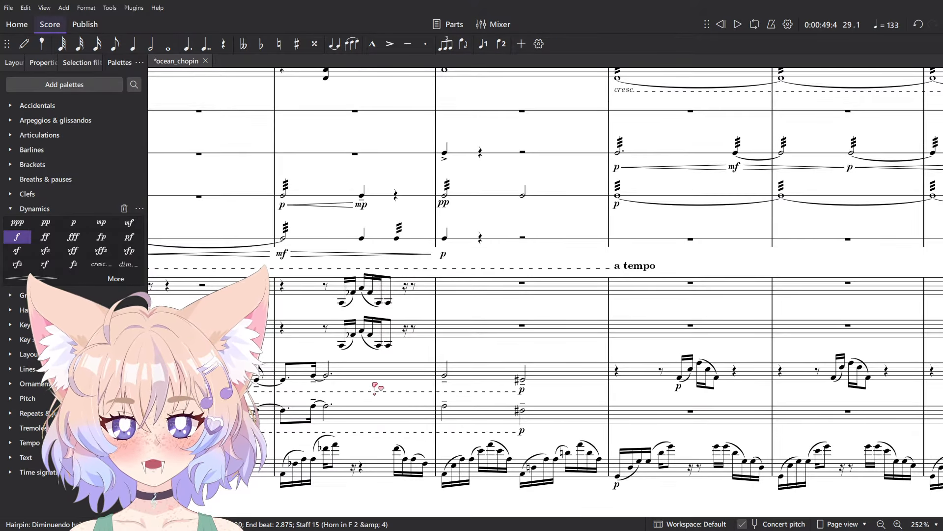
key(Escape)
key(space)
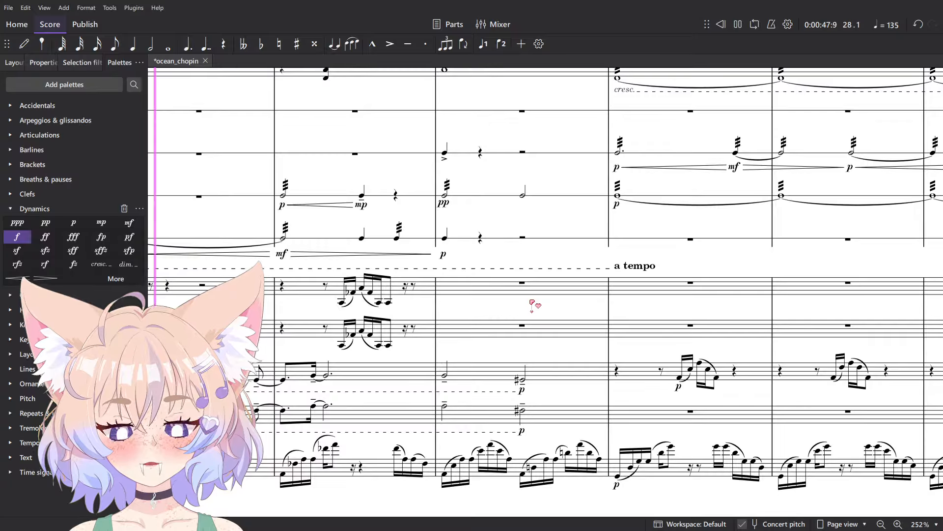
- Play back the passage from measure 28 into the a tempo at measure 31
key(space)
ctrl+scroll(535, 305, down, 8)
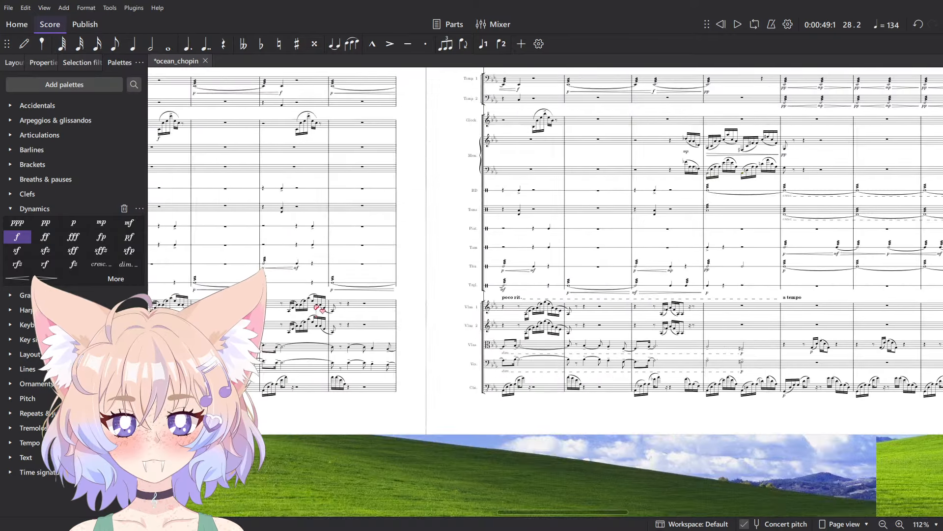
scroll(408, 305, up, 5)
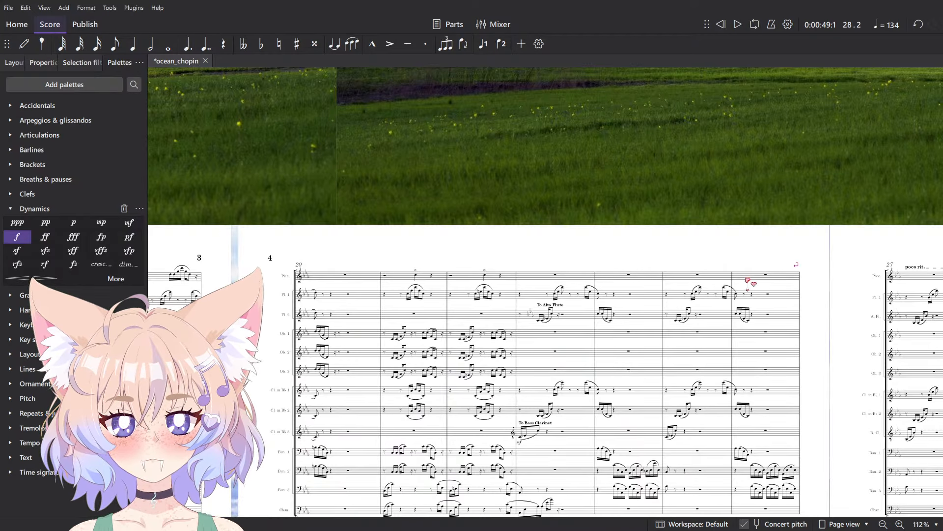
click(714, 278)
key(Escape)
key(space)
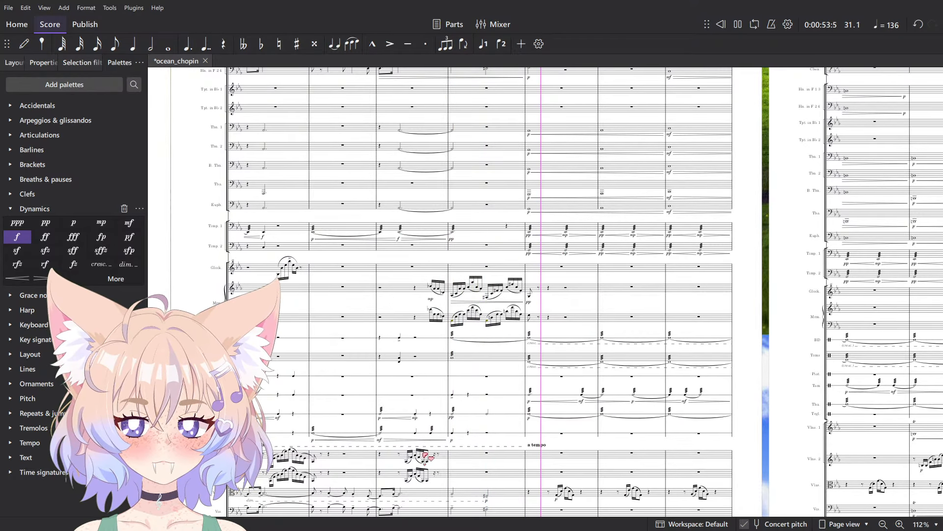
key(space)
- Change the triangle's dynamic at the start of measure 30 to pp
scroll(443, 449, up, 6)
click(471, 437)
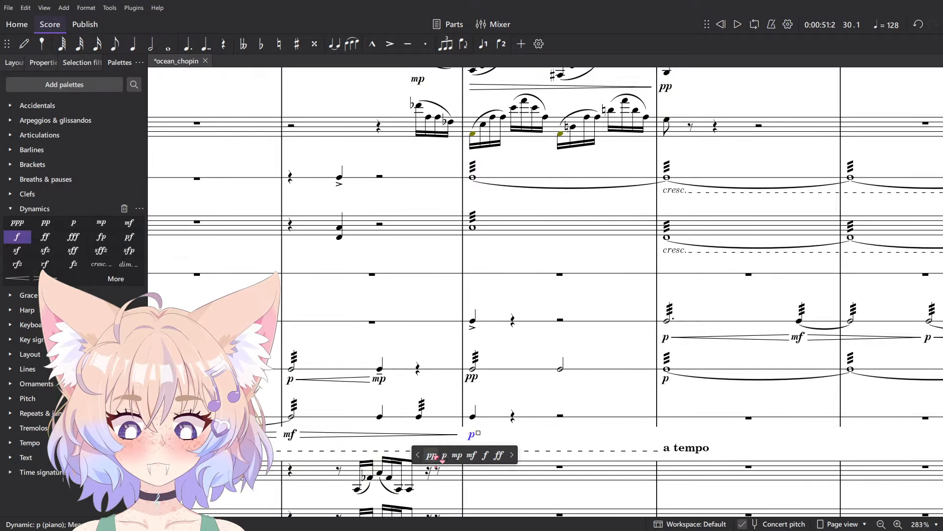
click(432, 454)
- Play back the score from measure 29 through to measure 45 to review the whole build-up
click(443, 415)
key(space)
scroll(511, 389, down, 6)
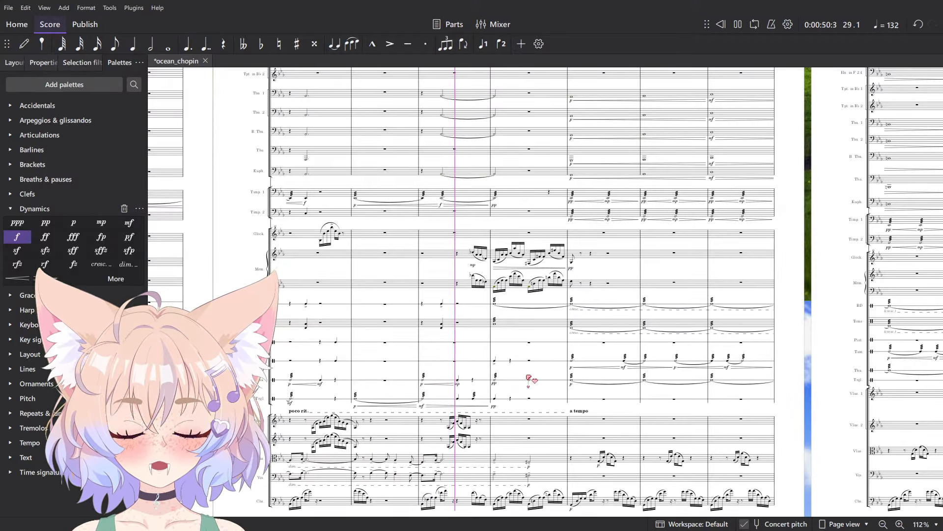
scroll(530, 378, up, 3)
scroll(501, 318, down, 1)
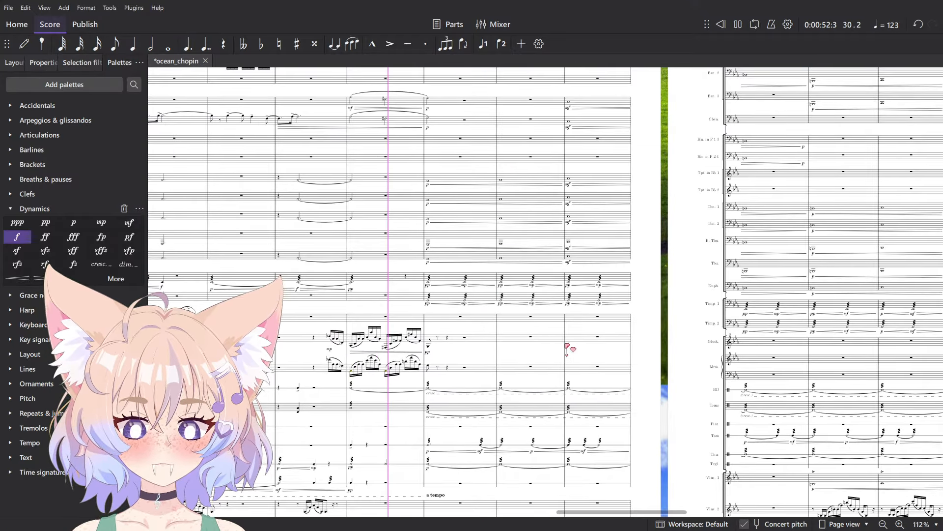
scroll(548, 320, down, 3)
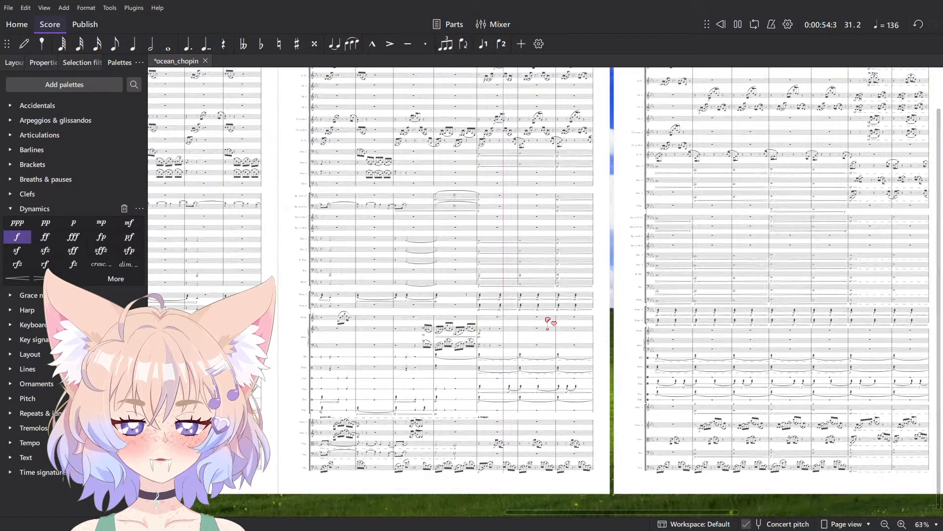
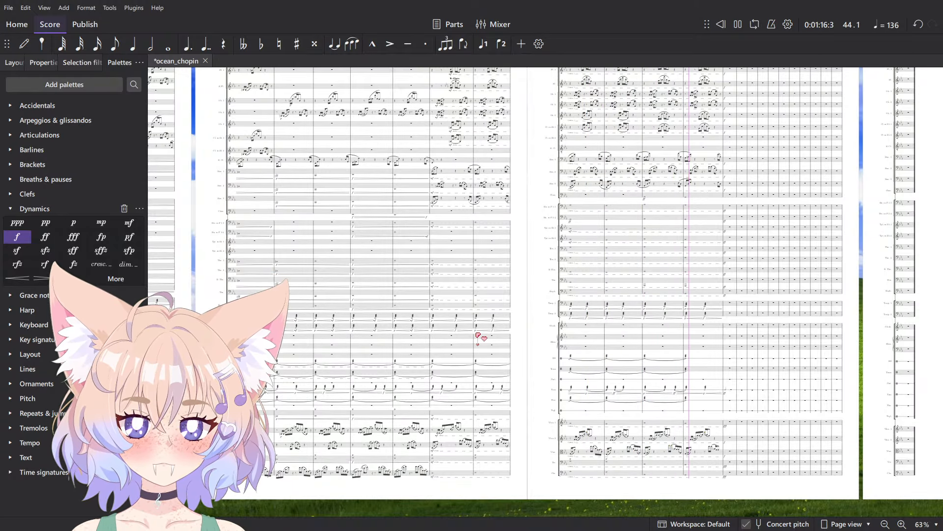
key(space)
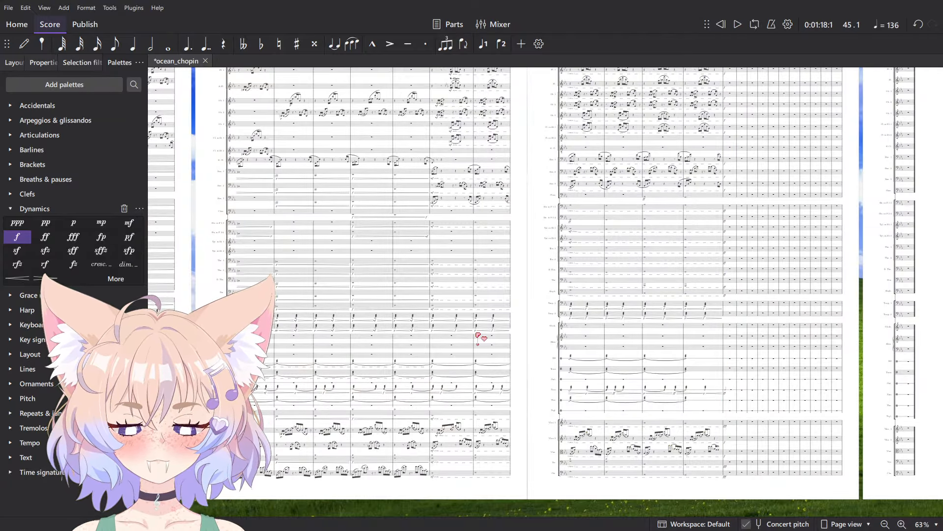
- Select the dynamics of Timpani 1 and 2 through measures 41 to 44 as a list selection
ctrl+scroll(676, 317, up, 10)
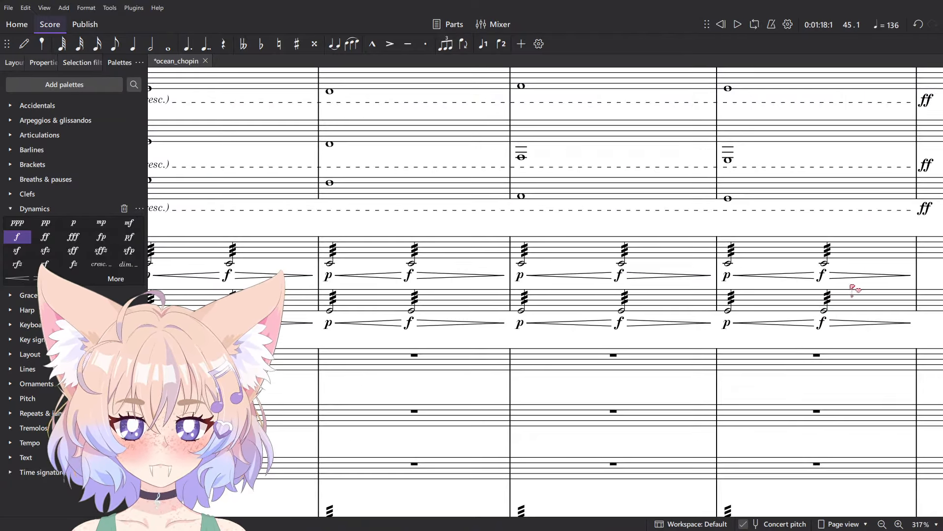
ctrl+scroll(853, 290, down, 7)
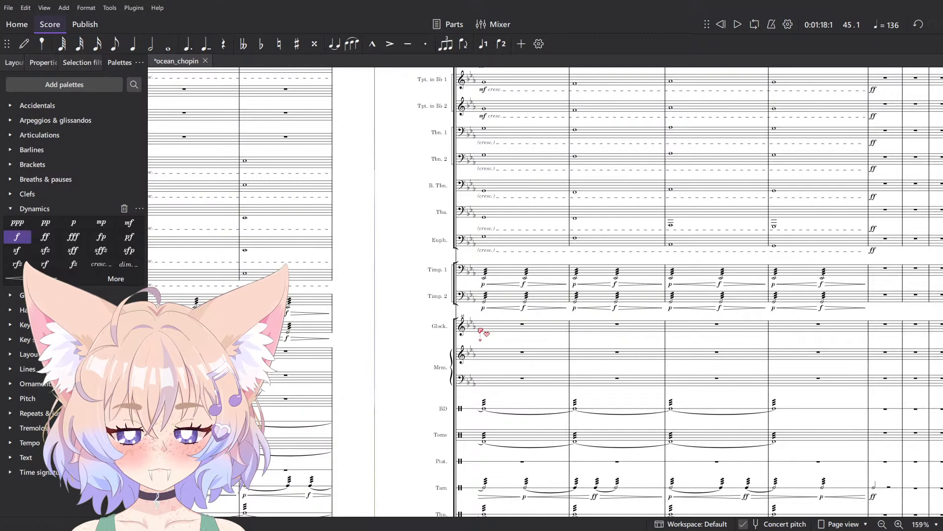
scroll(924, 246, down, 3)
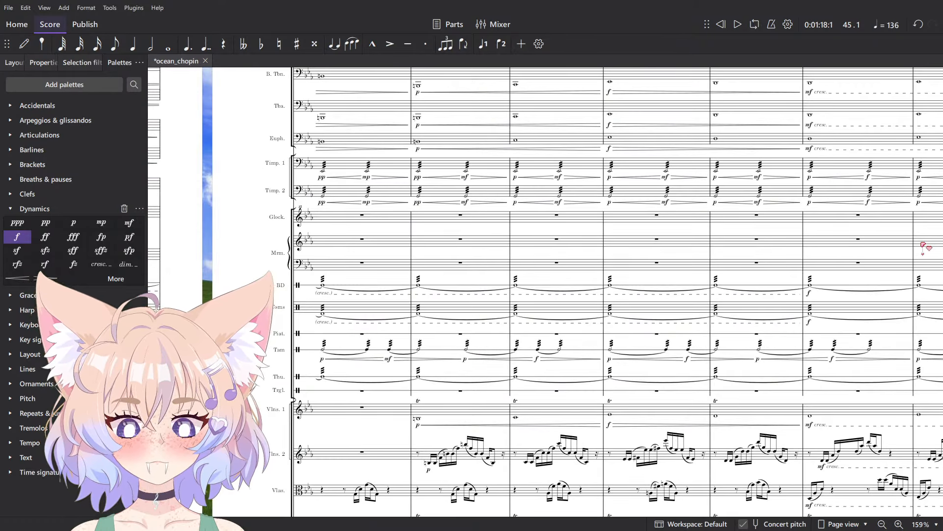
scroll(613, 295, left, 8)
scroll(613, 295, up, 1)
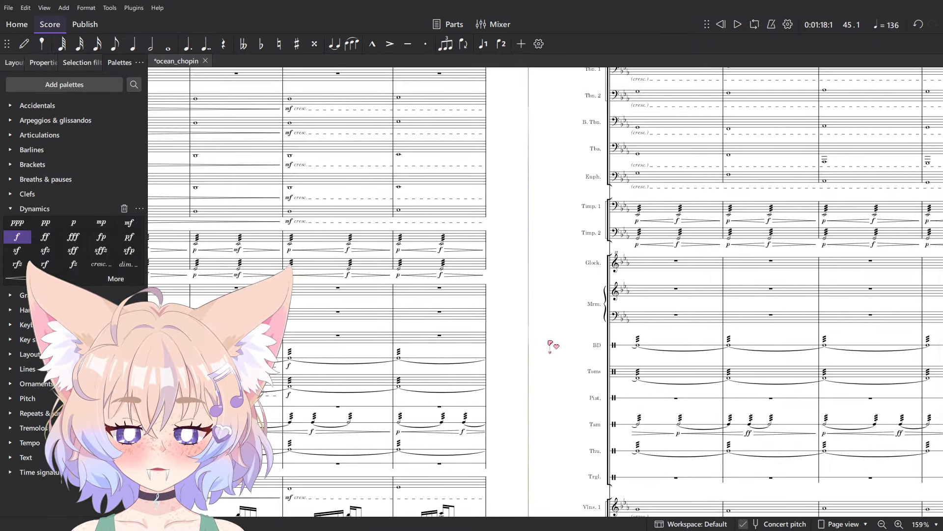
drag(550, 343, 487, 350)
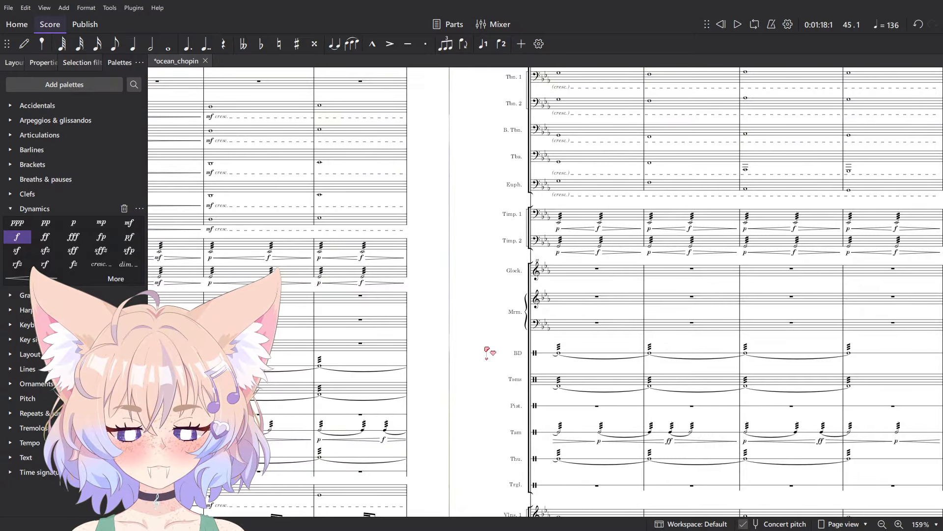
scroll(489, 354, up, 6)
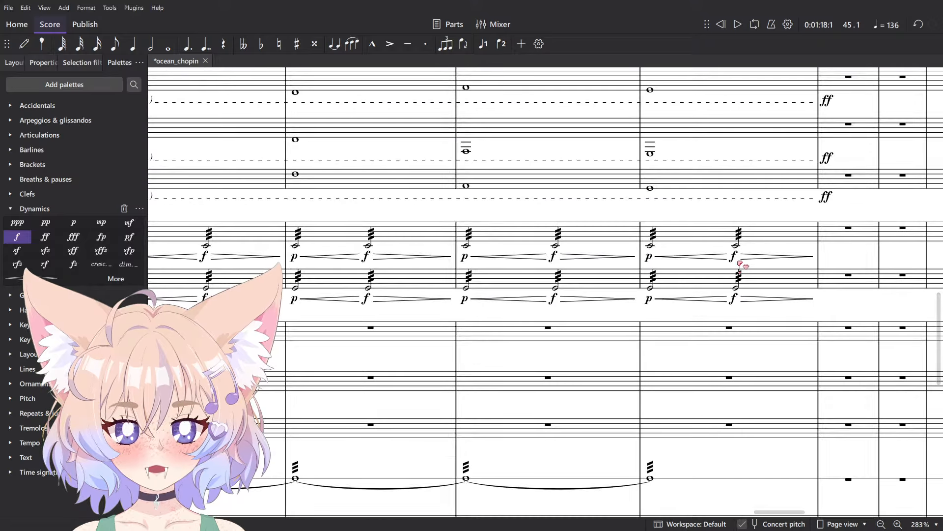
click(734, 298)
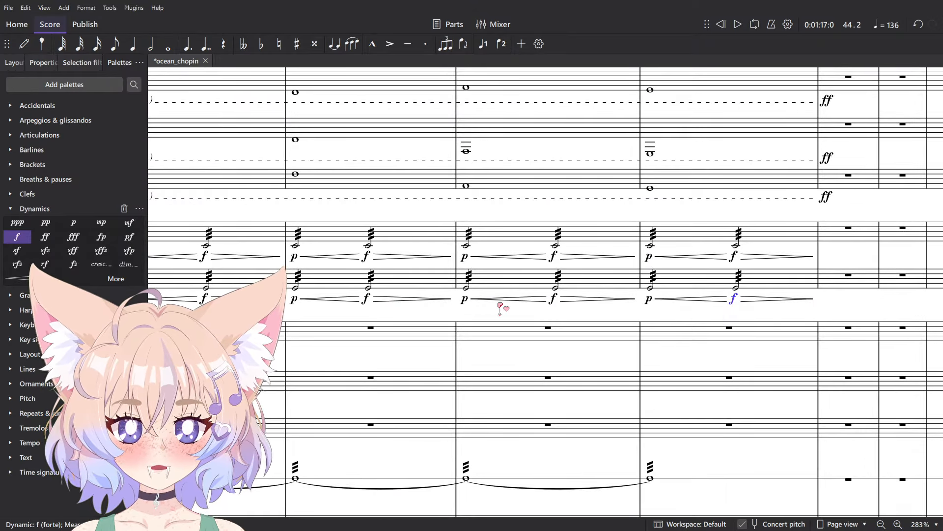
drag(498, 303, 753, 334)
shift+click(462, 288)
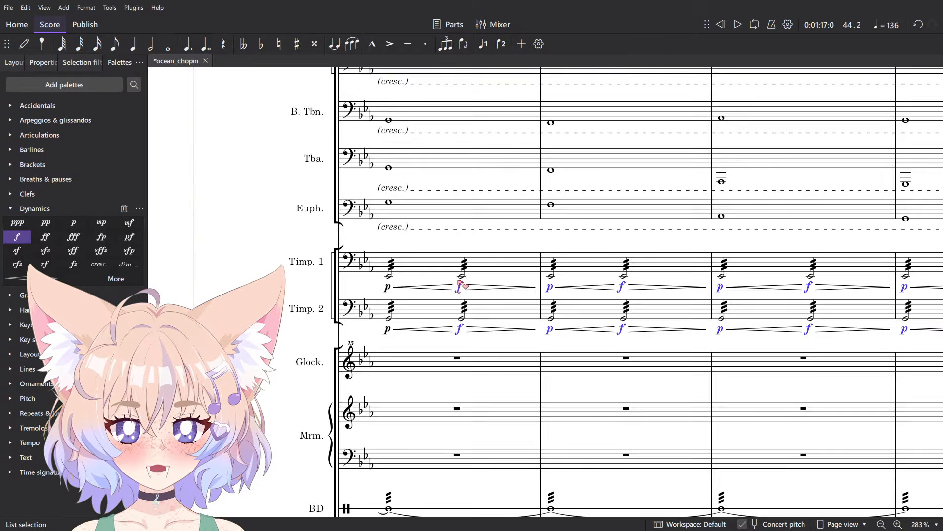
- Try to narrow the selected timpani dynamics to only the forte markings with the in-selection filter
scroll(463, 289, down, 6)
scroll(614, 286, up, 7)
scroll(433, 305, up, 3)
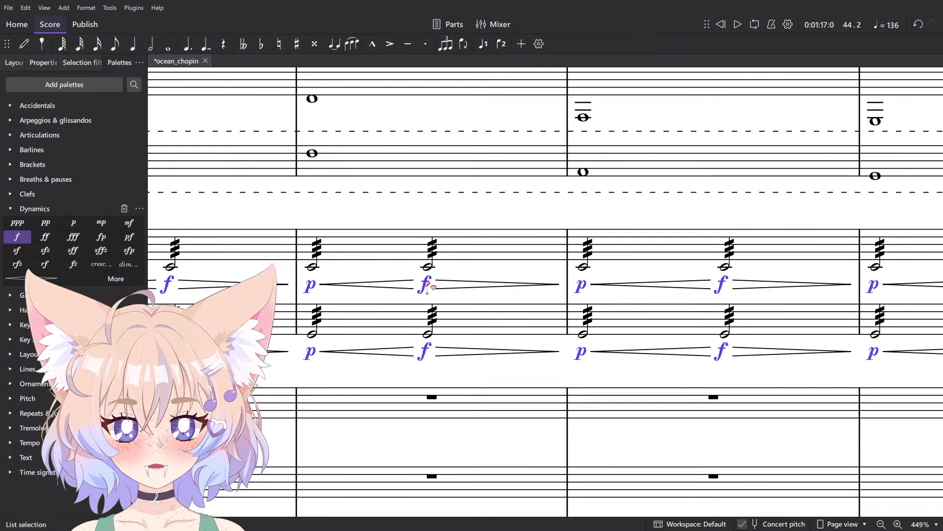
right_click(424, 282)
mouse_move(487, 369)
click(625, 371)
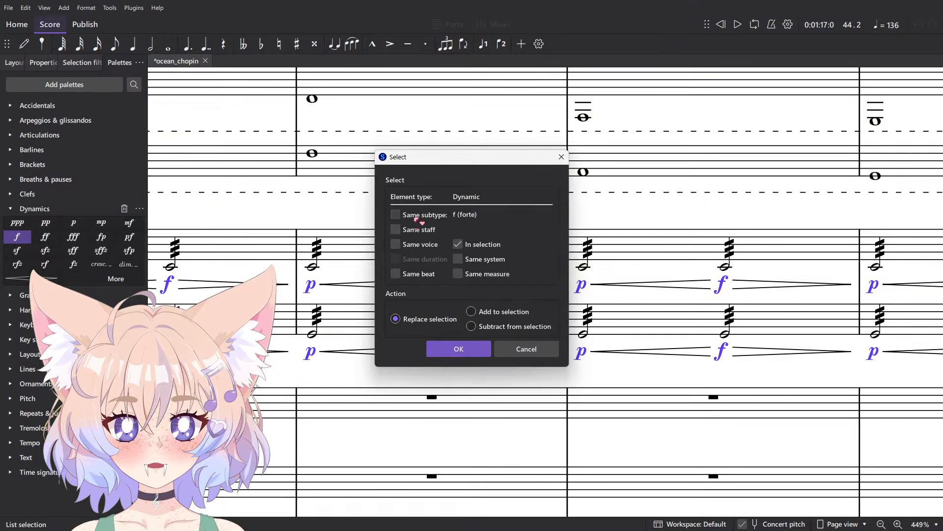
click(460, 345)
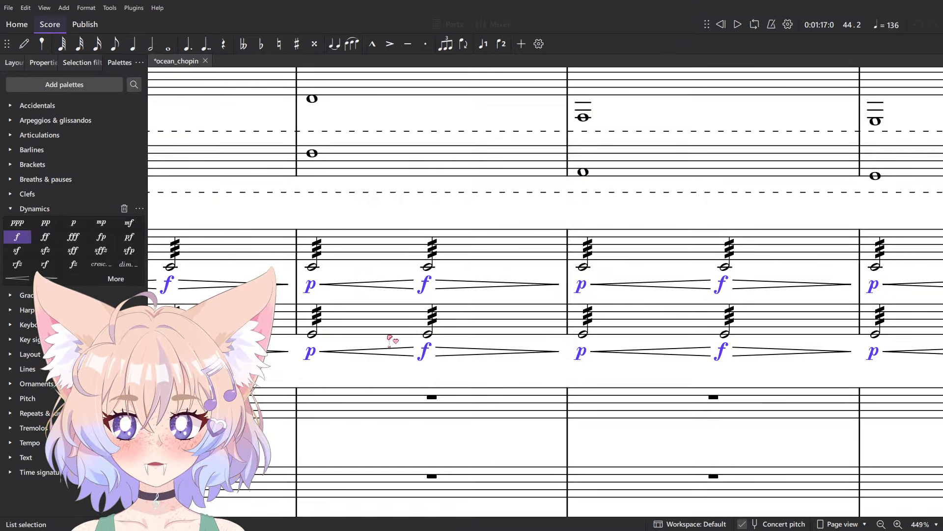
right_click(426, 285)
mouse_move(505, 372)
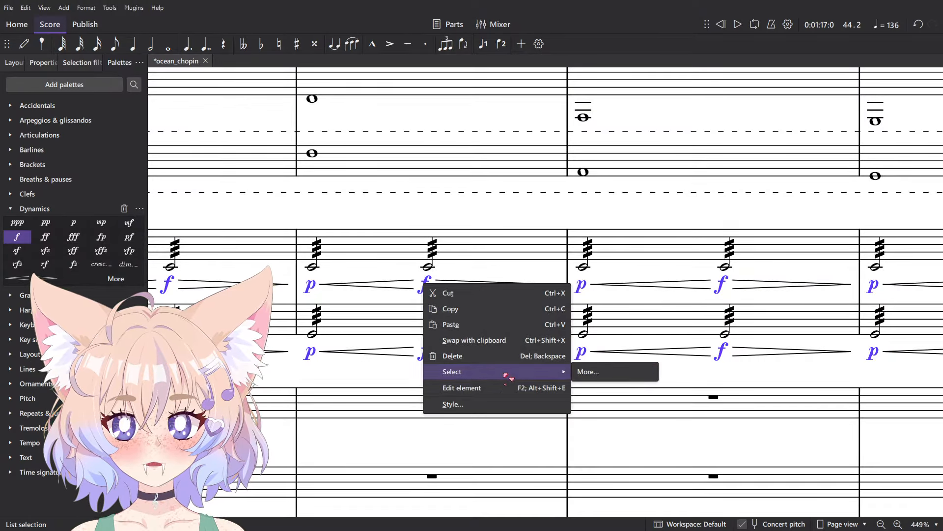
click(611, 372)
click(464, 350)
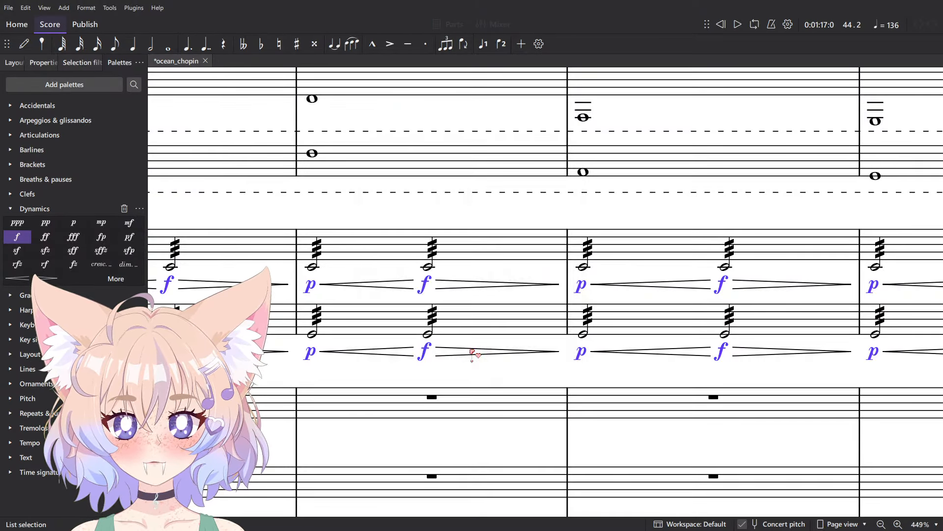
- Clear the list selection and select Timpani 1 and 2 across measures 41 to 44 as a range
scroll(678, 315, down, 6)
scroll(383, 262, up, 10)
scroll(600, 297, down, 6)
scroll(744, 280, up, 6)
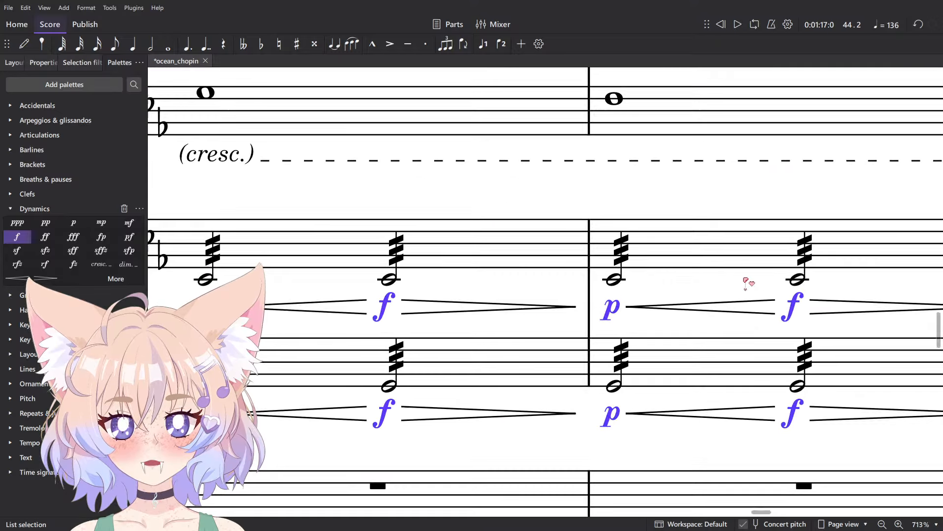
click(497, 302)
scroll(519, 258, down, 5)
click(518, 255)
drag(754, 295, 268, 293)
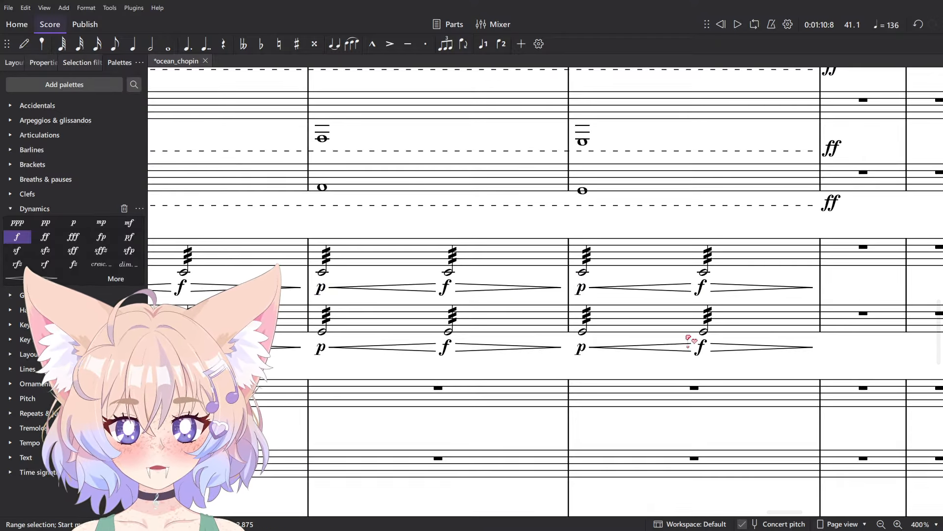
shift+click(722, 315)
scroll(727, 302, up, 1)
scroll(728, 303, up, 3)
- Try to limit the timpani range to its forte dynamics, and undo the last dynamic change
right_click(676, 270)
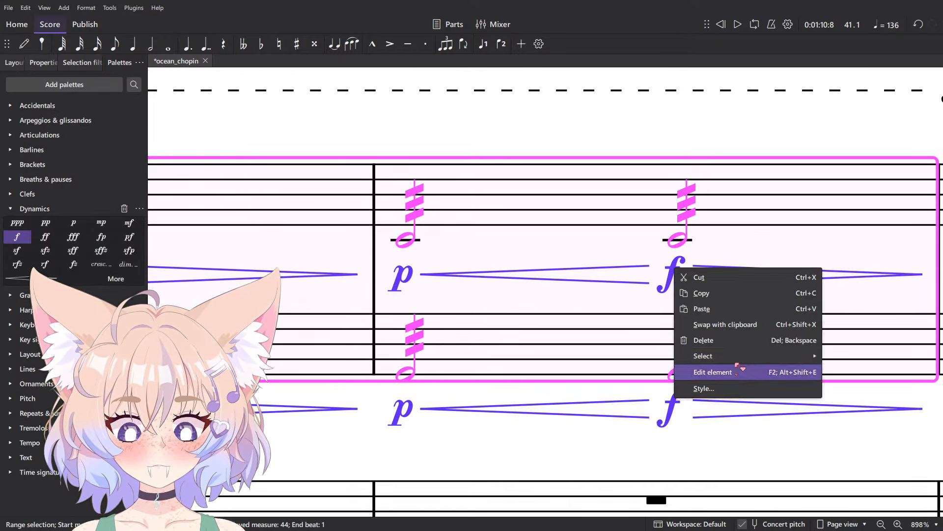
mouse_move(813, 355)
click(857, 355)
key(ctrl+z)
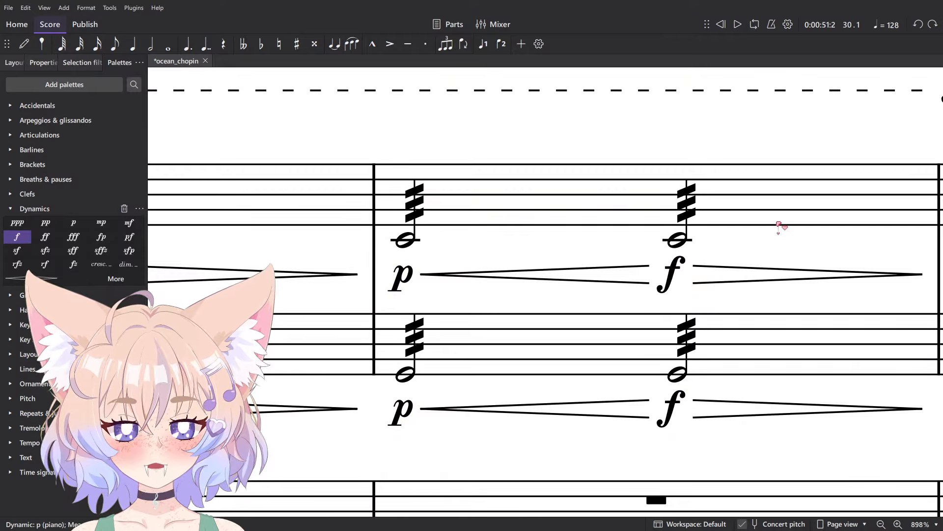
- Select only the f dynamics in Timpani 1 and 2 across measures 41 to 44 and change them to ff
scroll(611, 276, down, 4)
scroll(490, 308, up, 4)
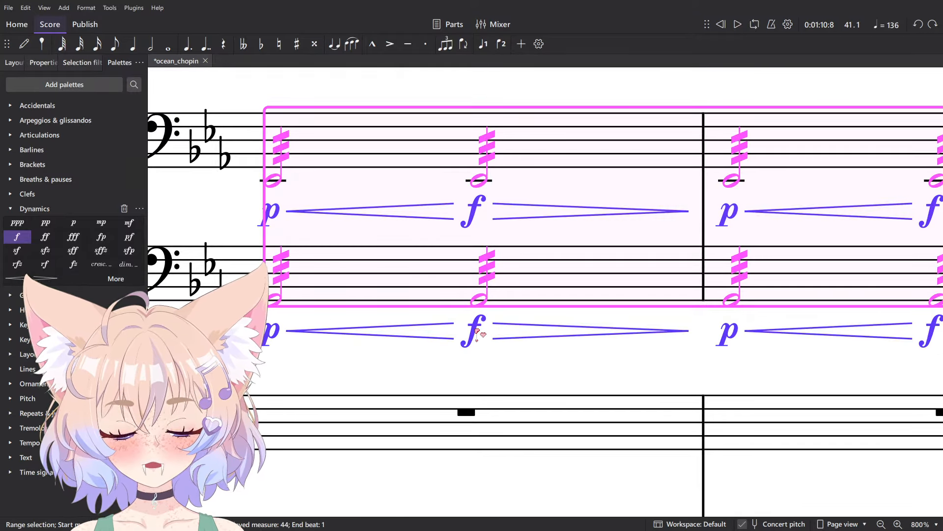
right_click(473, 328)
mouse_move(570, 418)
click(673, 434)
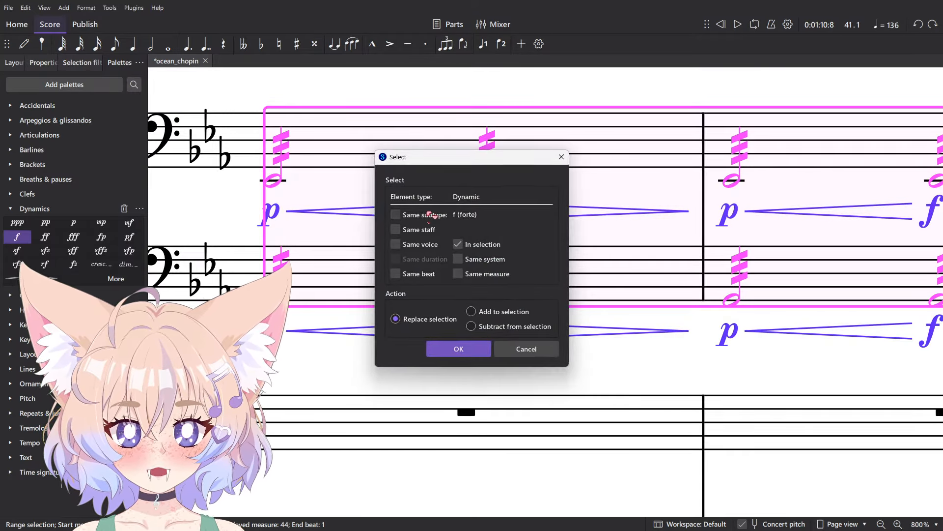
click(463, 348)
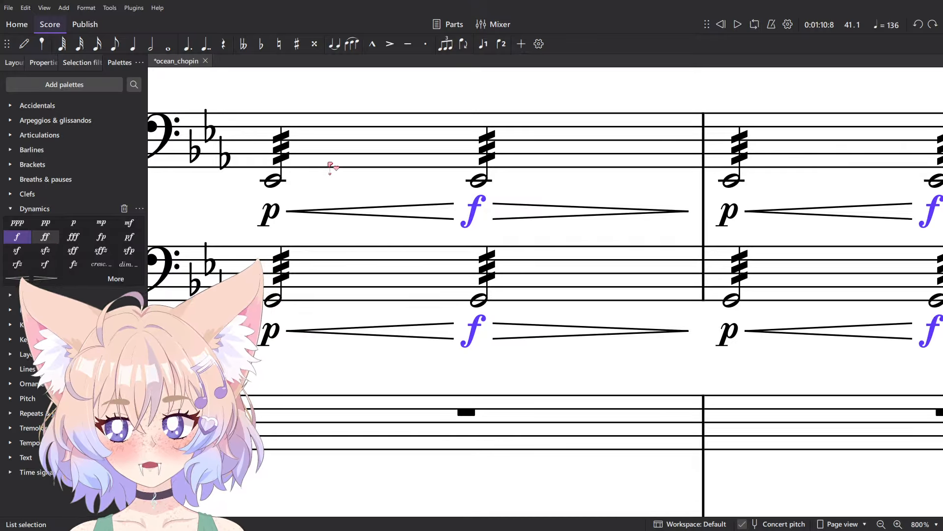
key(Right)
key(Return)
- Play back measures 41 to 45 to check the timpani swells
scroll(458, 372, down, 7)
key(space)
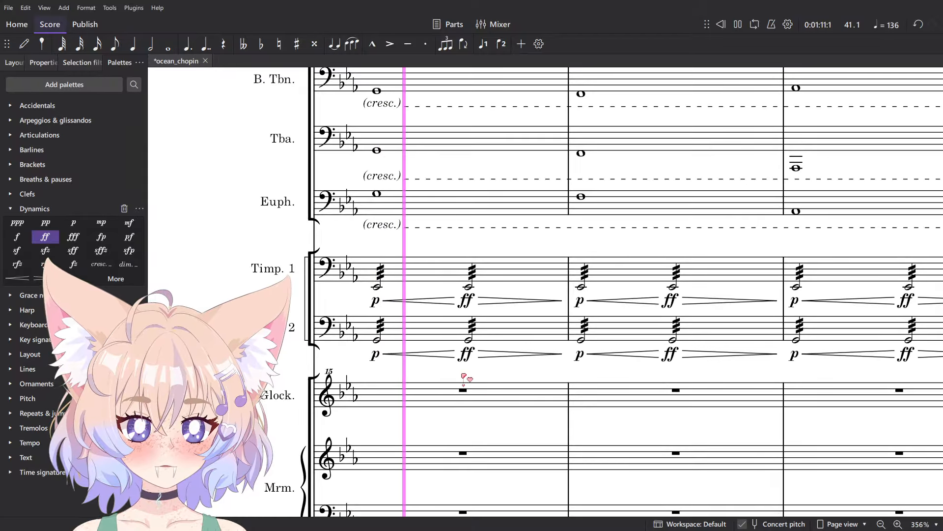
scroll(502, 402, down, 7)
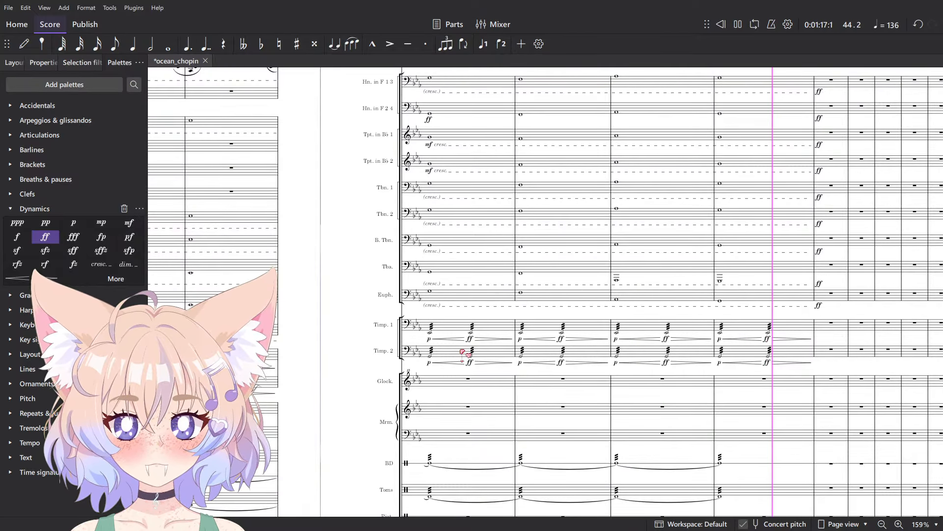
key(space)
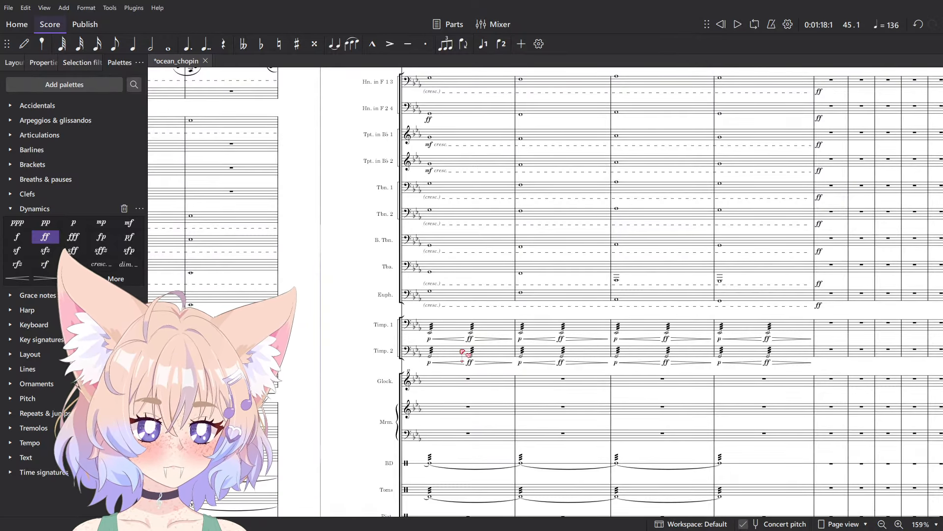
- Save the ocean_chopin score
scroll(445, 337, down, 3)
scroll(452, 319, up, 2)
scroll(447, 296, up, 4)
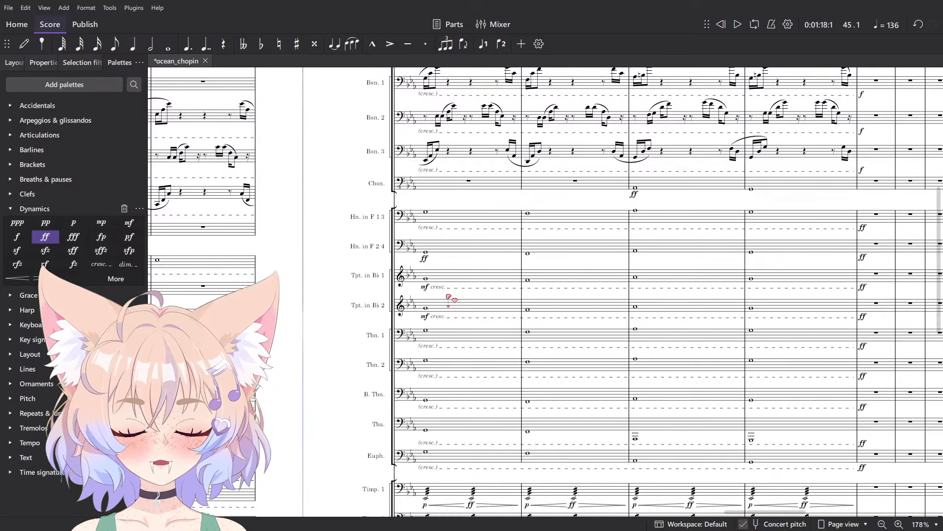
key(ctrl+s)
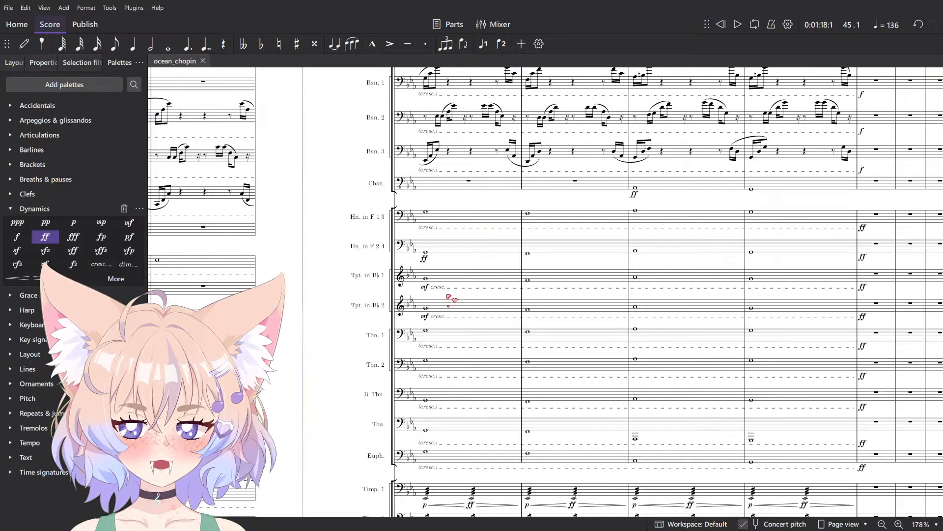
scroll(449, 299, up, 3)
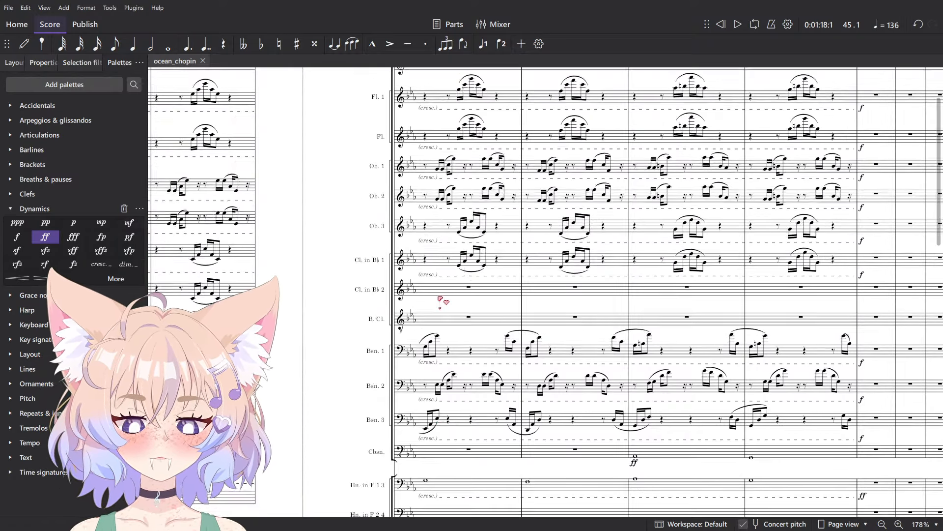
- Copy the Clarinet in B♭ 1 passage from measures 39 to 44 into Clarinet in B♭ 2, starting at measure 39
scroll(499, 303, right, 5)
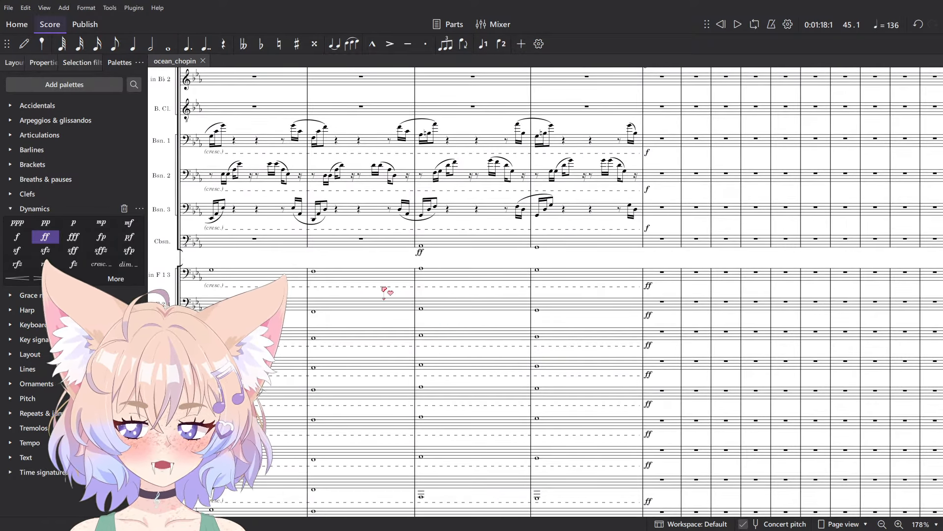
scroll(383, 288, up, 5)
scroll(383, 288, left, 2)
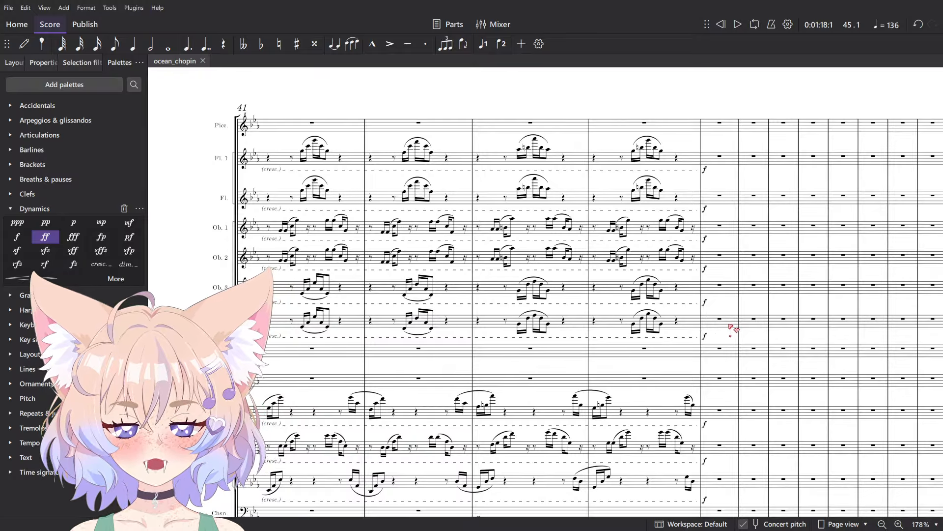
scroll(381, 324, left, 8)
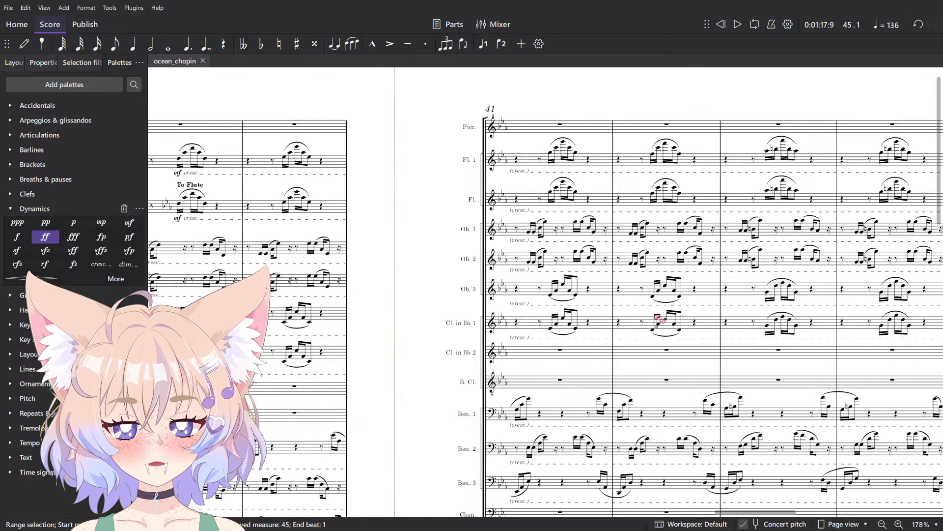
drag(342, 400, 591, 380)
shift+click(574, 338)
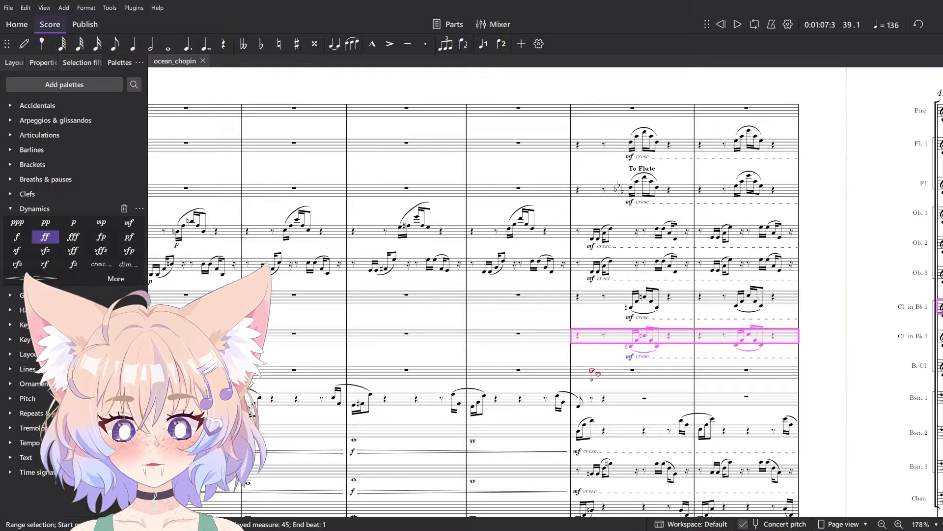
click(593, 373)
key(ctrl+v)
key(Escape)
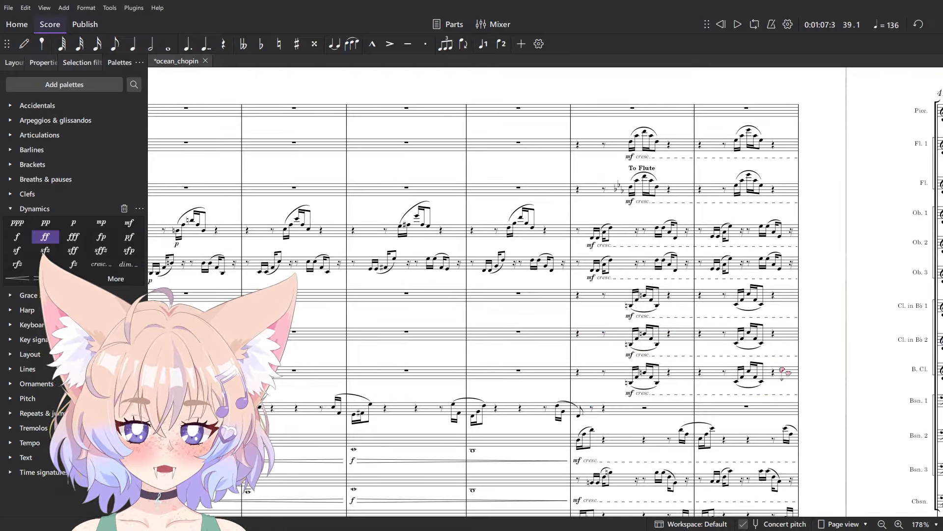
- Select the fff dynamics of Violins 1, Cellos and Contrabasses at measure 45
drag(782, 370, 176, 258)
drag(758, 305, 408, 322)
drag(460, 456, 470, 284)
scroll(471, 287, up, 5)
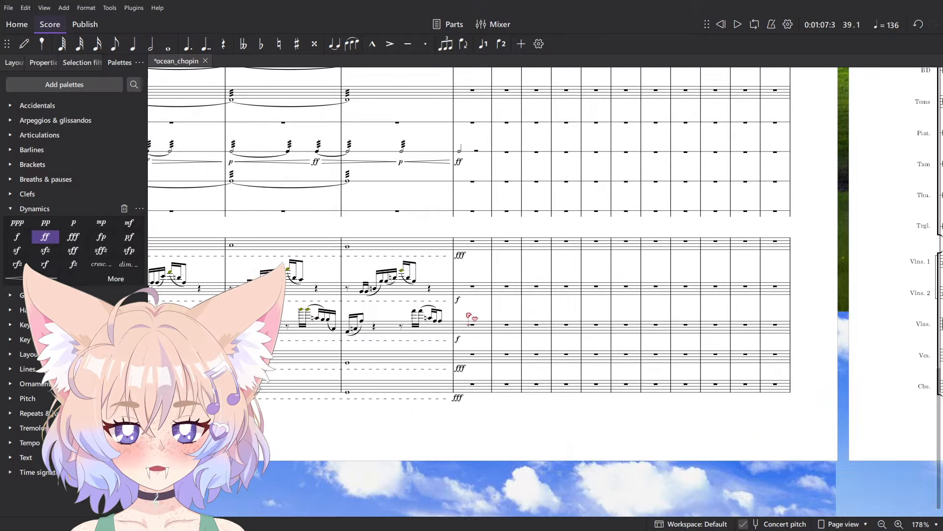
ctrl+scroll(469, 314, up, 5)
ctrl+scroll(484, 291, down, 3)
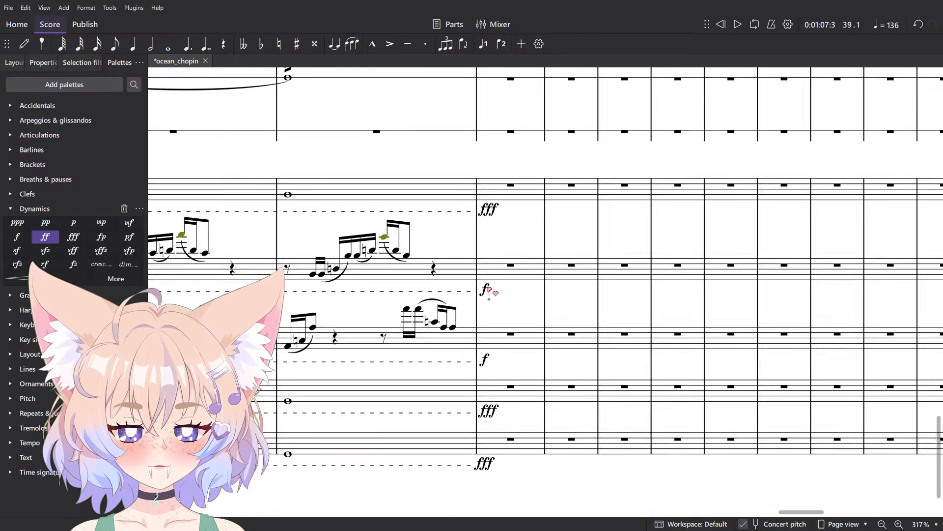
scroll(489, 344, down, 3)
click(486, 377)
ctrl+click(488, 324)
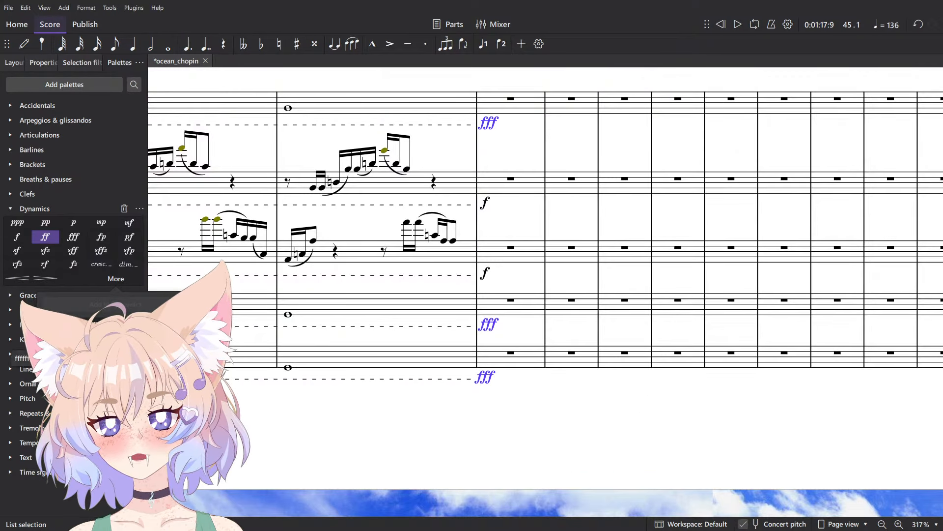
- Try an overlong dynamic made of repeated f letters in the cello staff at measure 47, and delete it
click(622, 302)
key(ctrl+e)
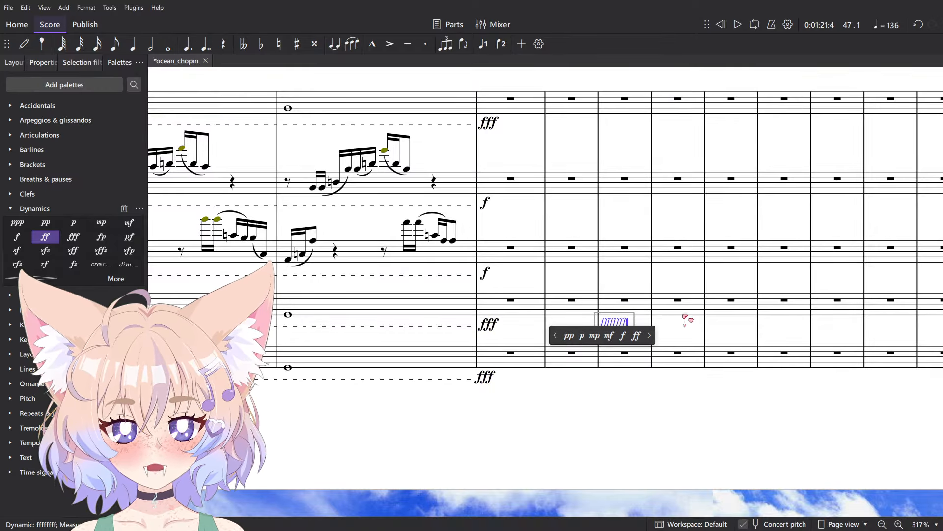
key(Escape)
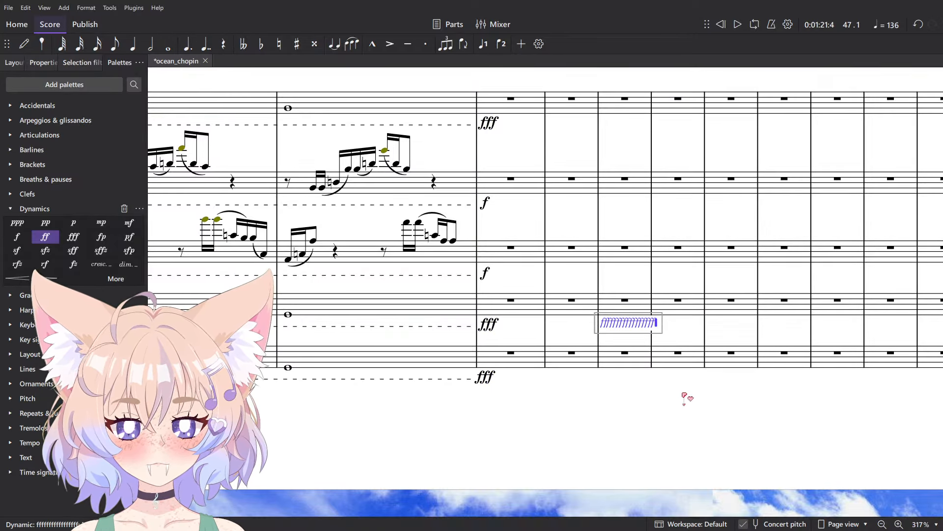
key(Escape)
scroll(630, 314, up, 4)
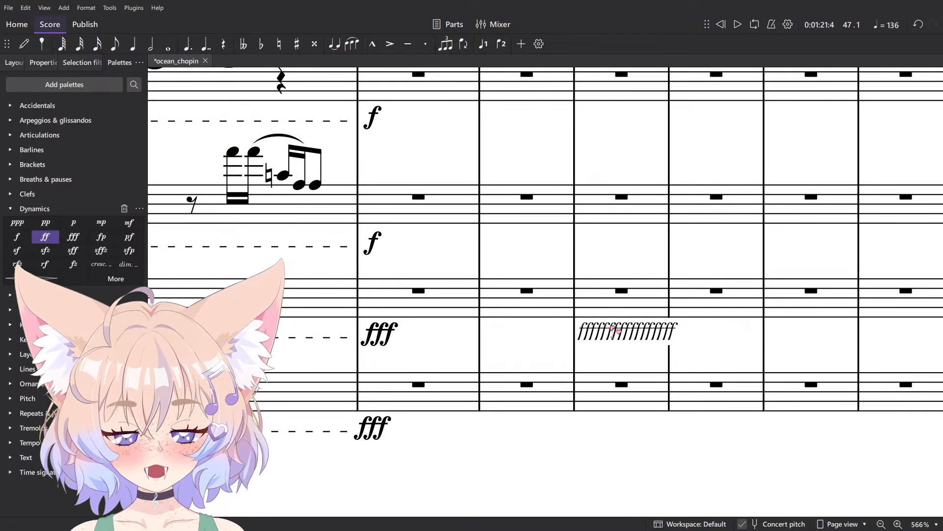
click(614, 330)
double_click(613, 330)
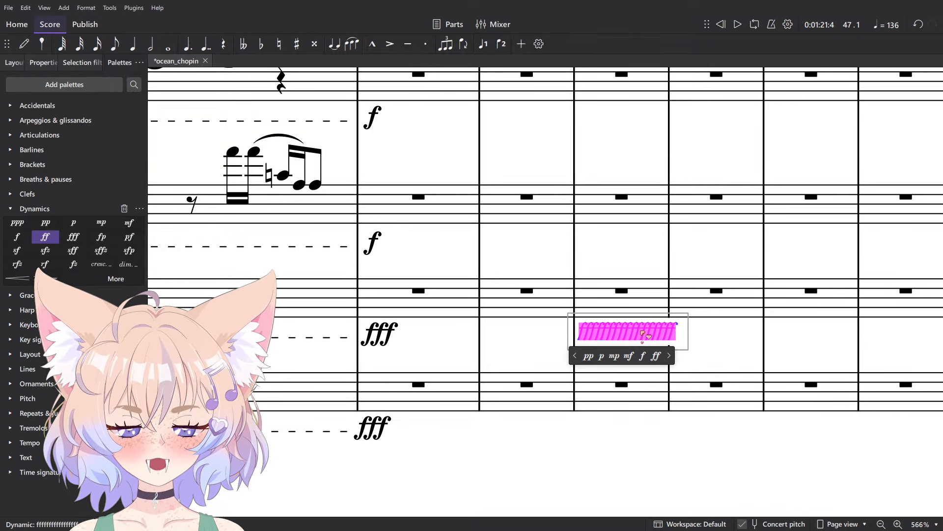
key(BackSpace)
key(Escape)
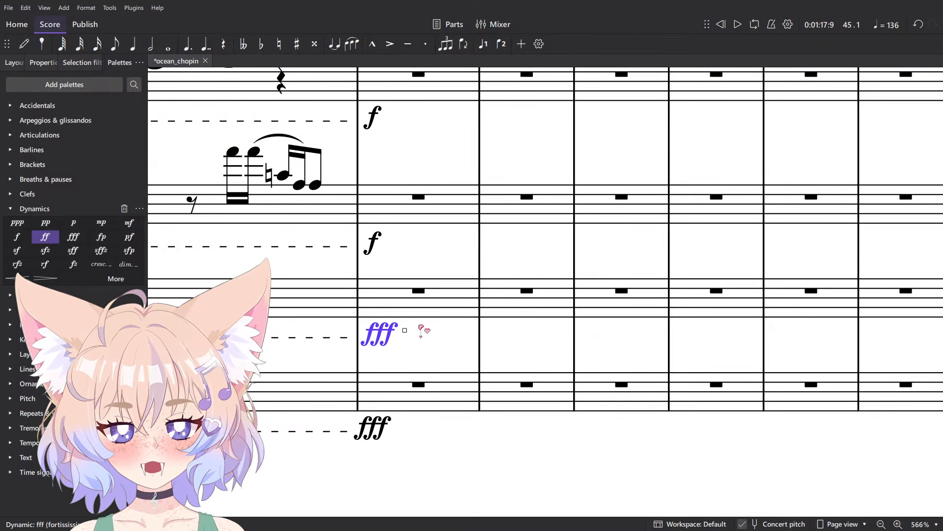
- Try to extend the cello fff dynamic at measure 45 with dozens of f letters, duplicating the text by copying and pasting it
key(Return)
text(ffffff)
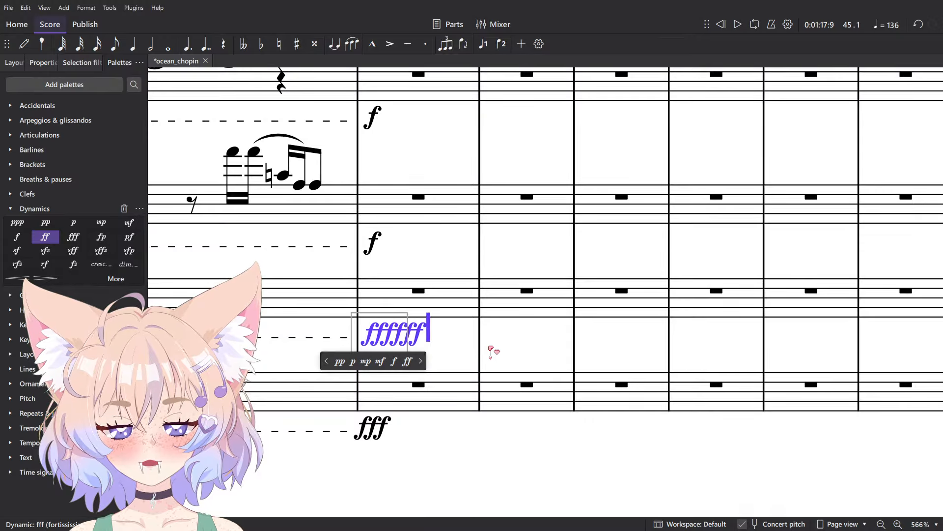
text(ffffffffffffffffffffff)
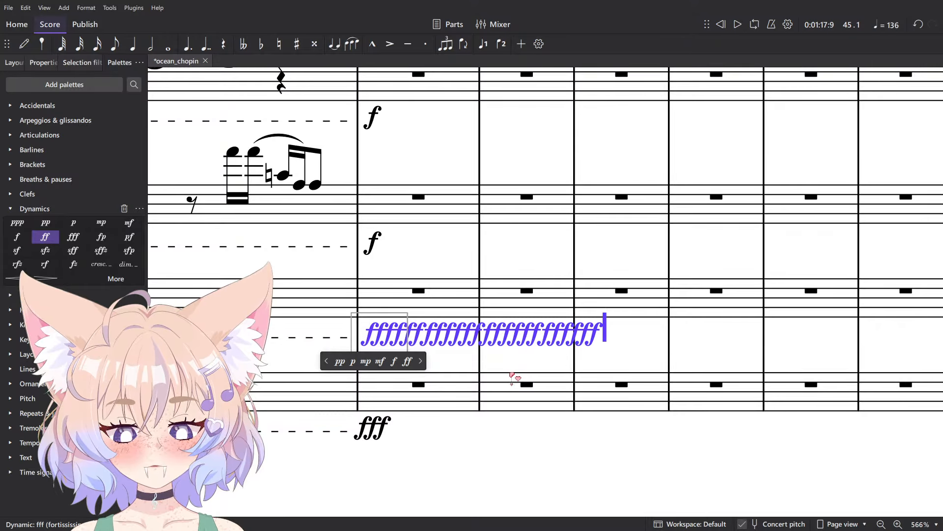
text(ffffff)
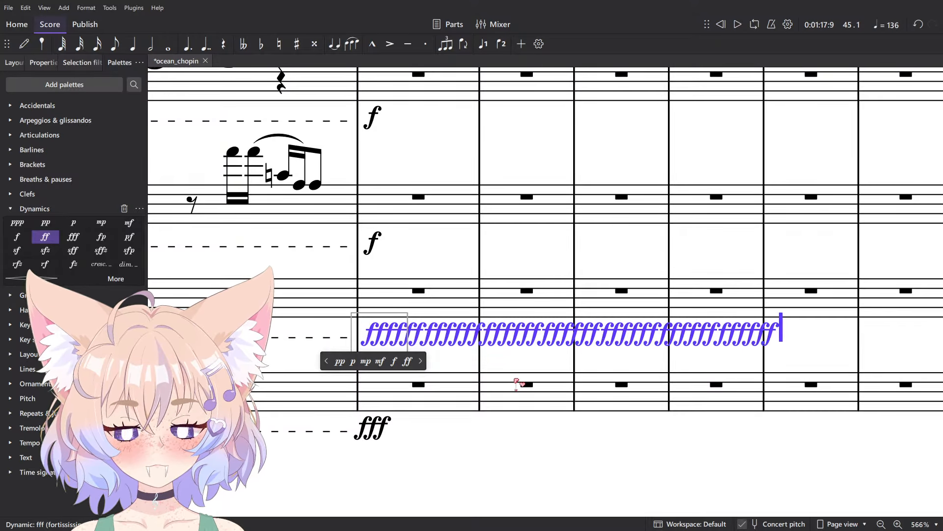
text(fffff)
key(ctrl+a)
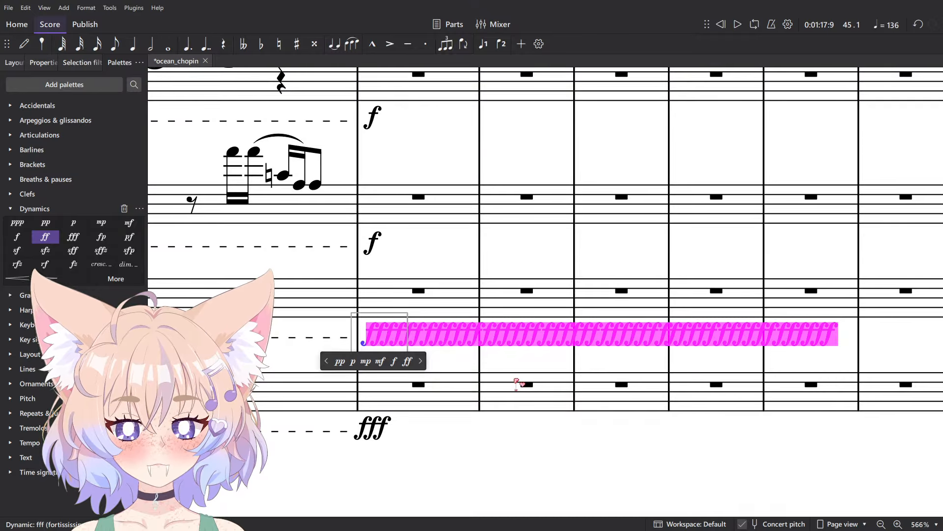
key(ctrl+c)
key(ctrl+v)
key(ctrl+v)
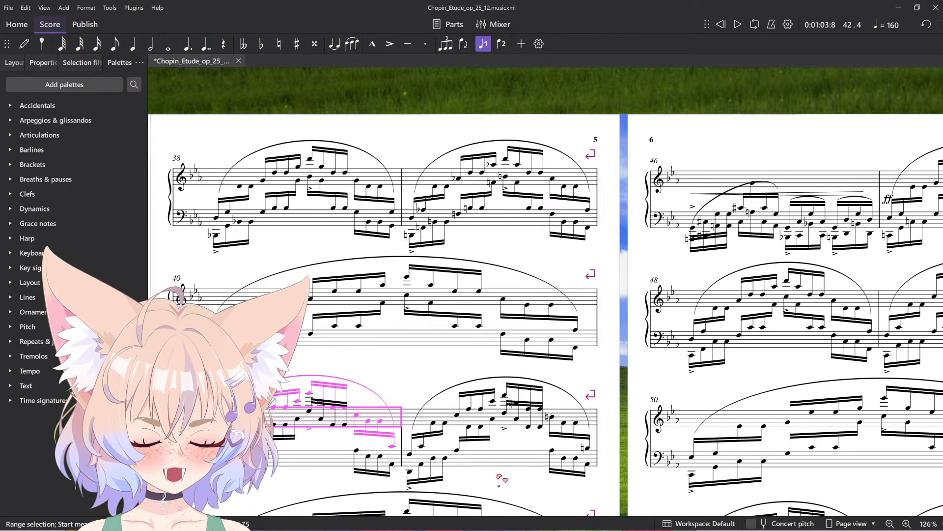
- Clear the selection in the Chopin étude score and browse to the projects\musescore folder for a score to open
key(super)
key(super)
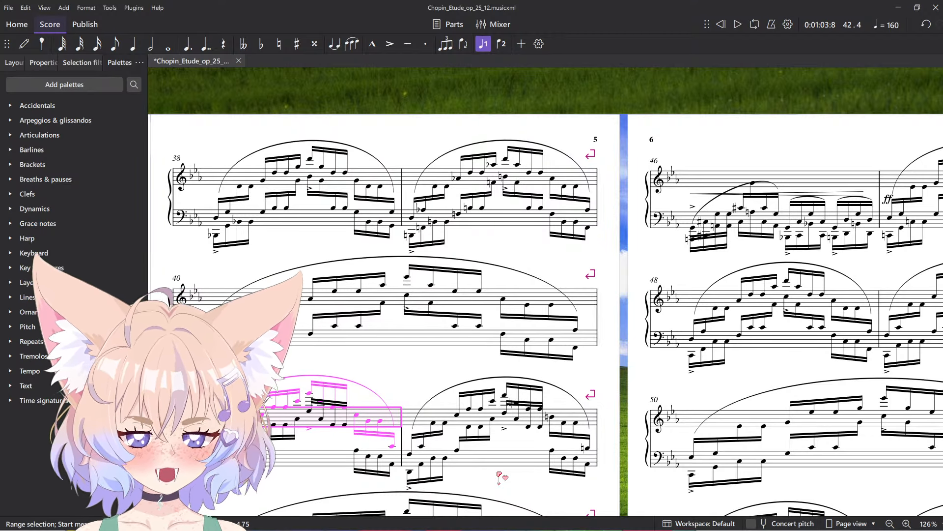
click(657, 83)
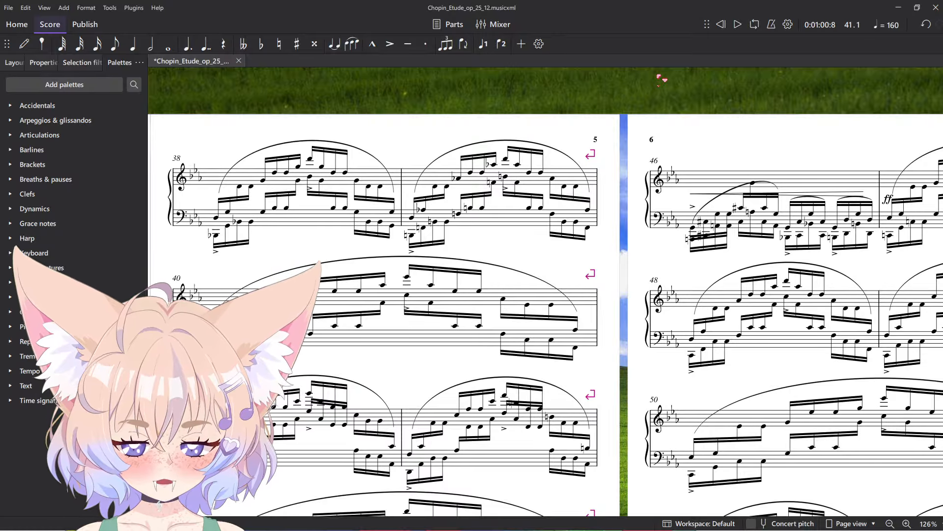
key(ctrl+o)
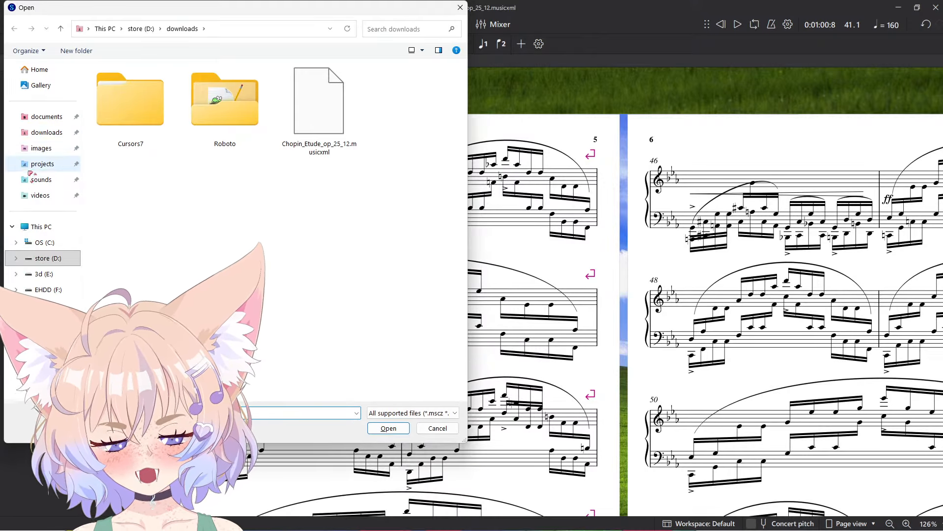
click(49, 163)
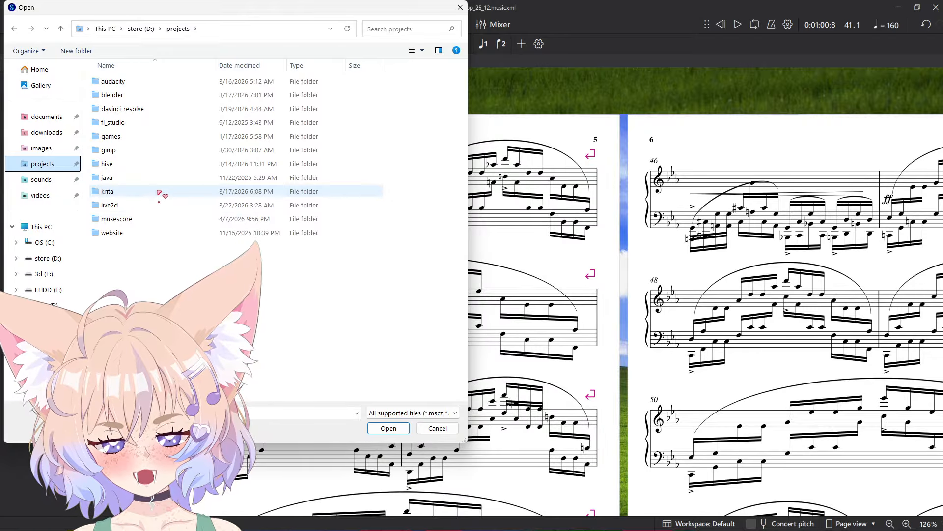
double_click(167, 218)
- Find ocean_chopin.mscz among the saved scores and open it
scroll(141, 206, down, 2)
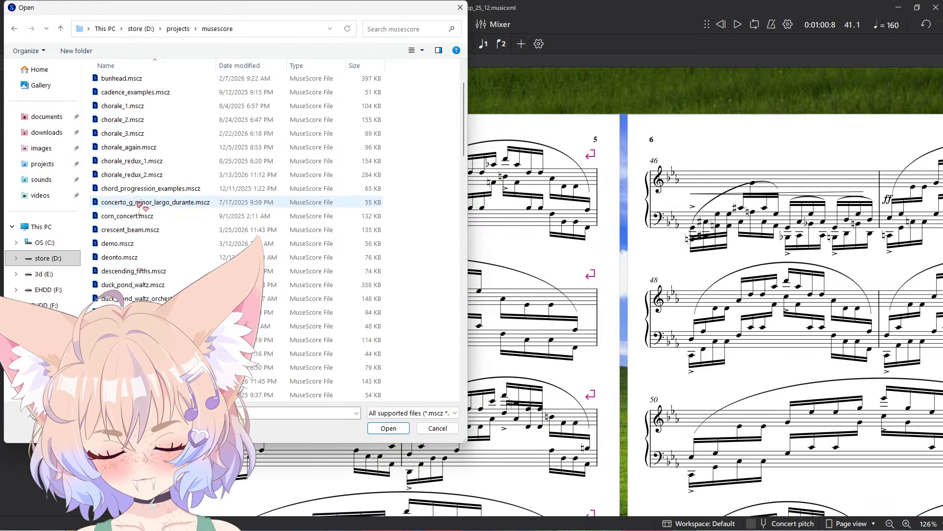
scroll(139, 205, up, 2)
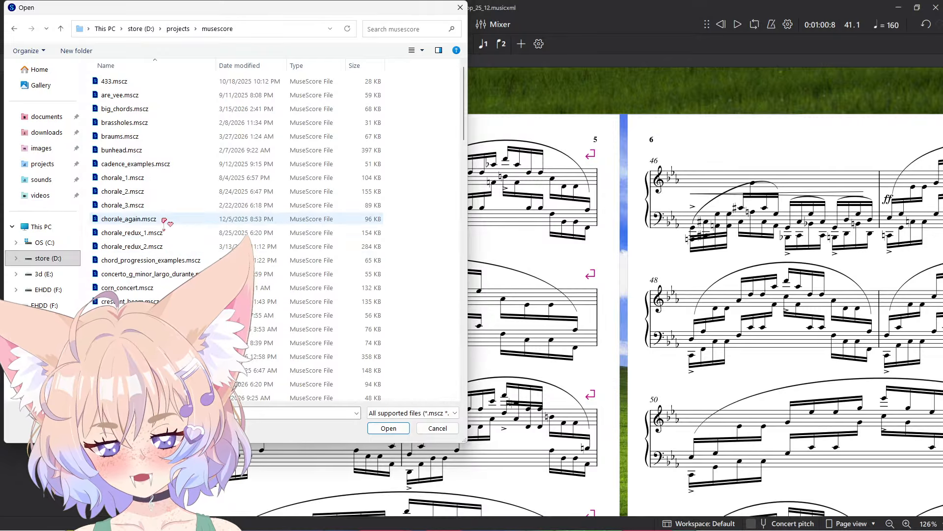
scroll(175, 219, down, 5)
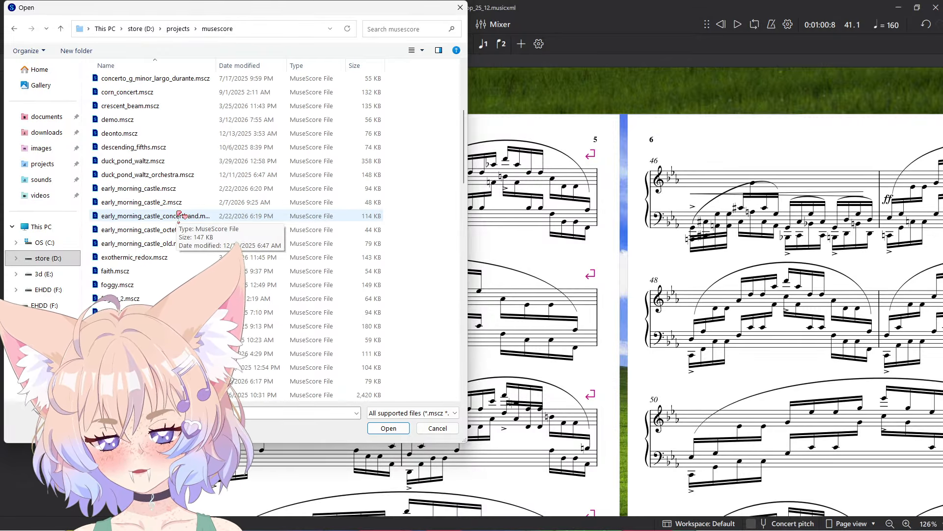
scroll(179, 216, down, 10)
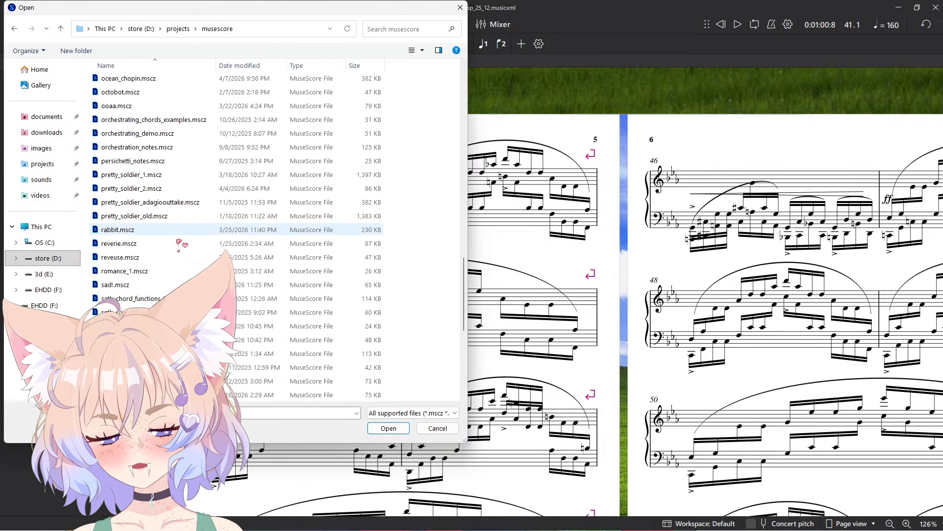
scroll(180, 244, up, 15)
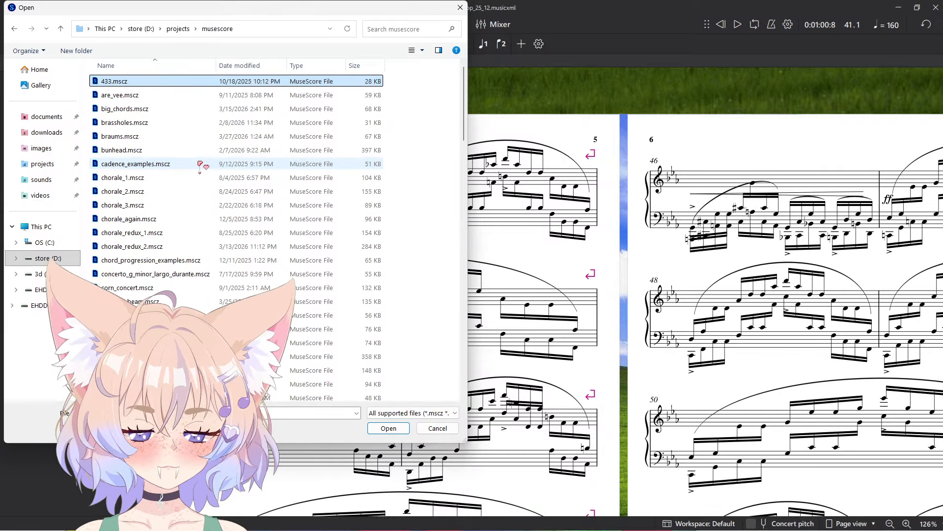
click(177, 163)
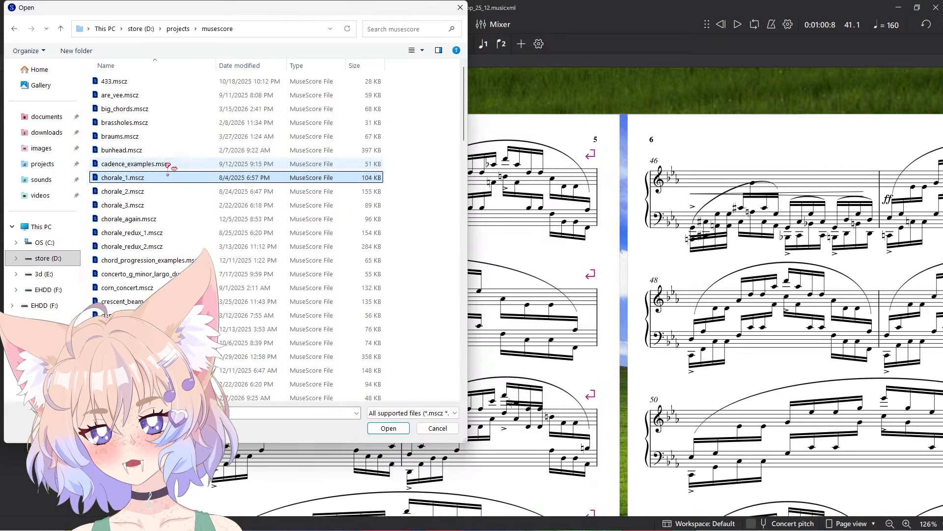
click(180, 247)
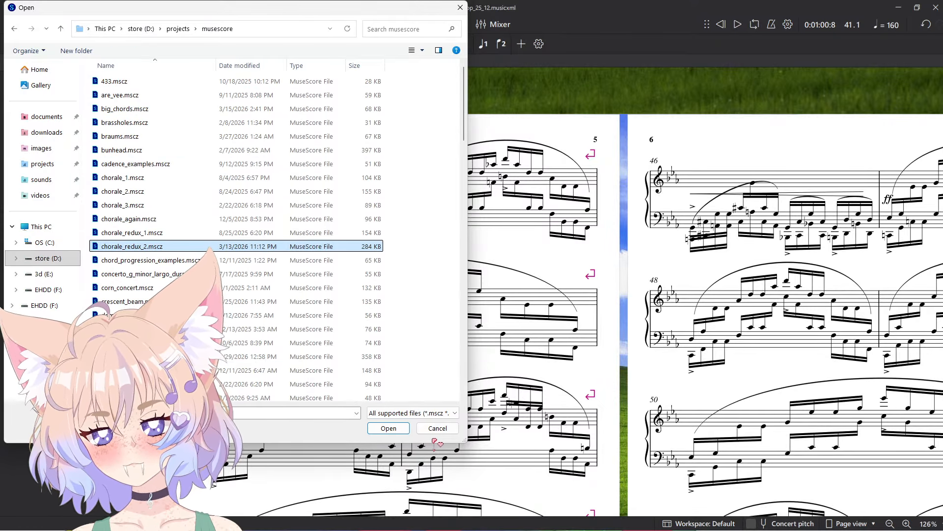
scroll(346, 340, down, 12)
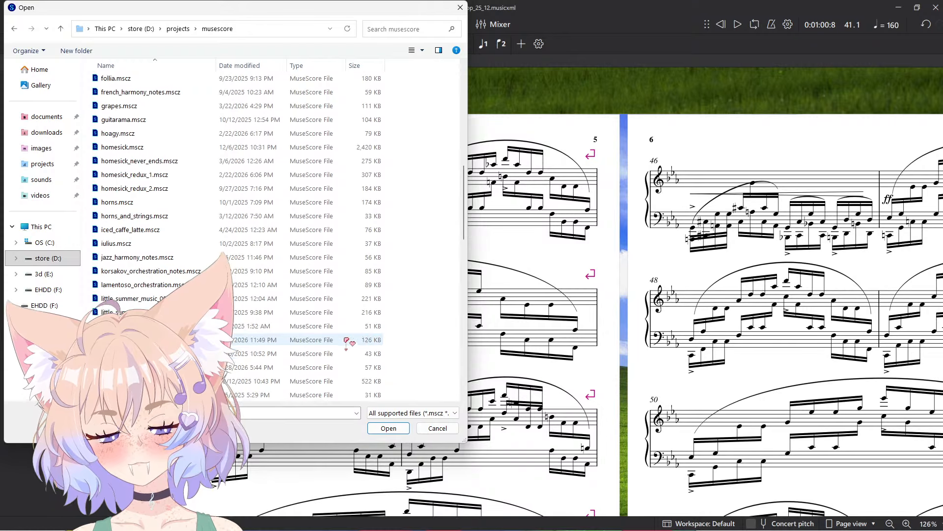
scroll(346, 340, down, 6)
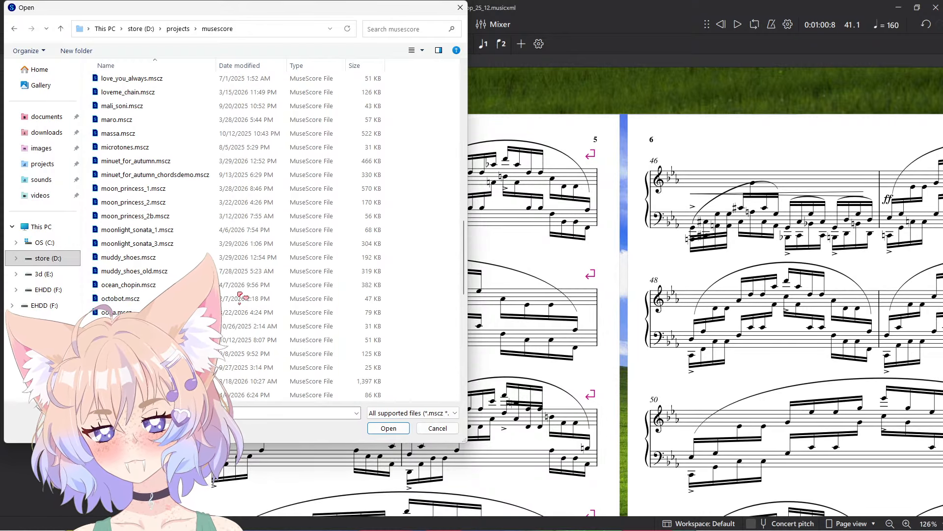
click(401, 426)
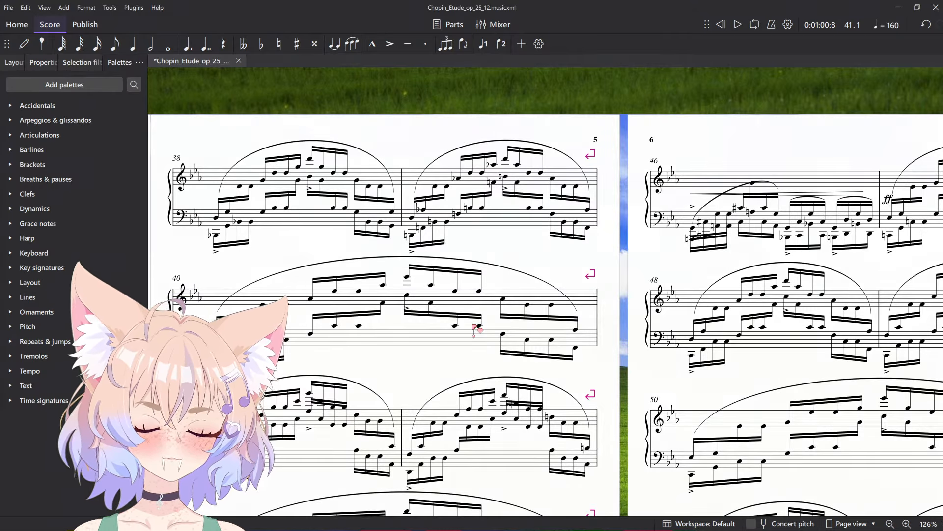
key(ctrl+w)
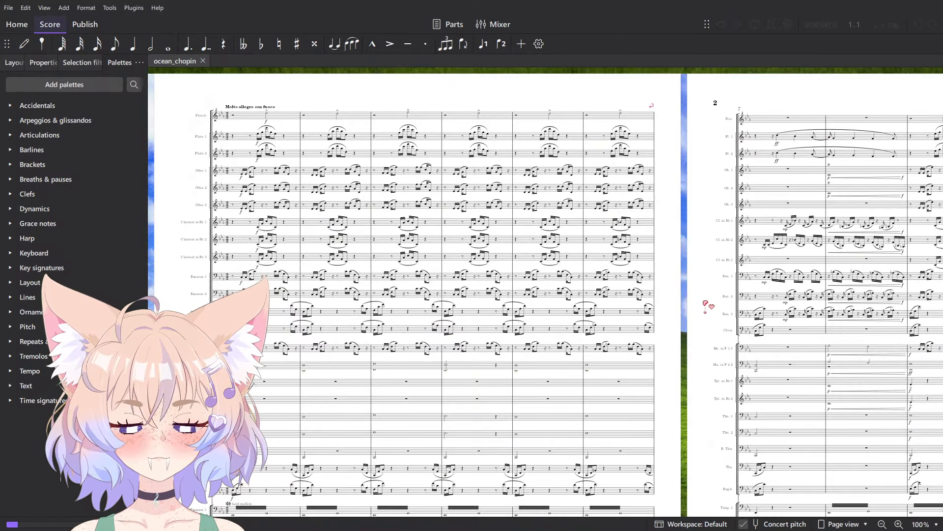
- Go to the timpani parts in measures 41 to 44 of the reopened ocean_chopin score
drag(706, 303, 614, 290)
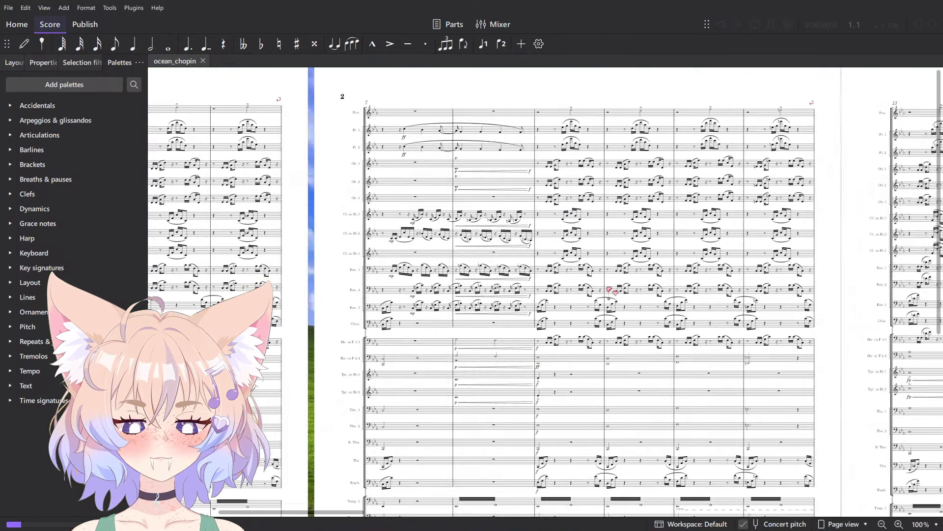
drag(810, 251, 562, 257)
key(ctrl+End)
scroll(511, 202, up, 6)
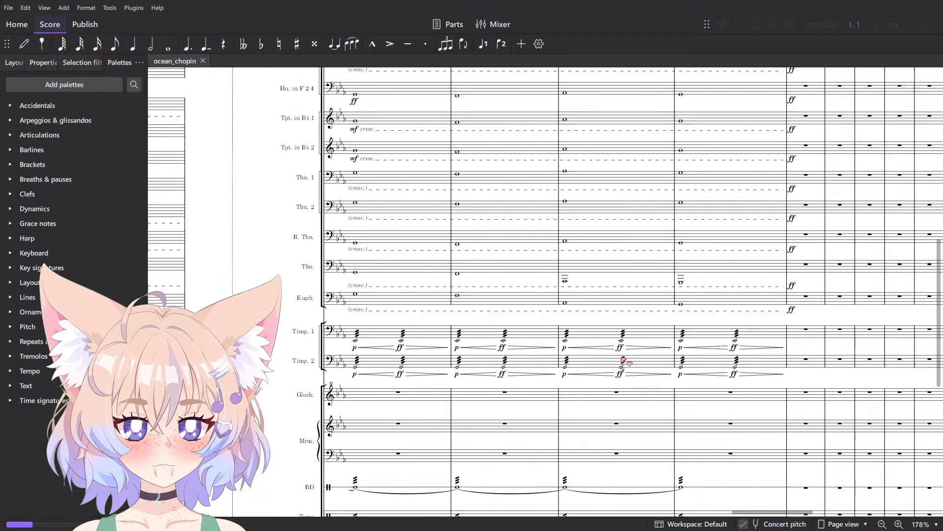
- Play the score from measure 41 and check the brass and timpani parts up to measure 45
scroll(571, 317, up, 10)
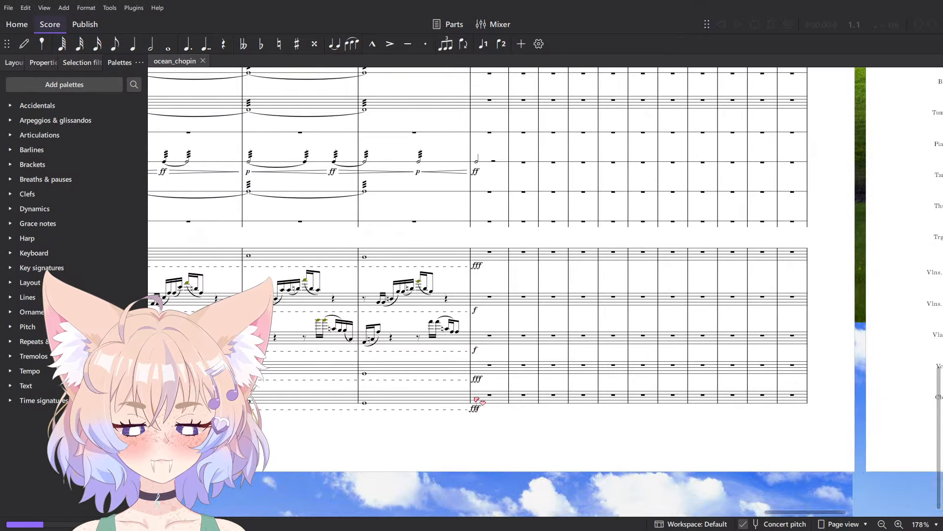
scroll(523, 323, down, 9)
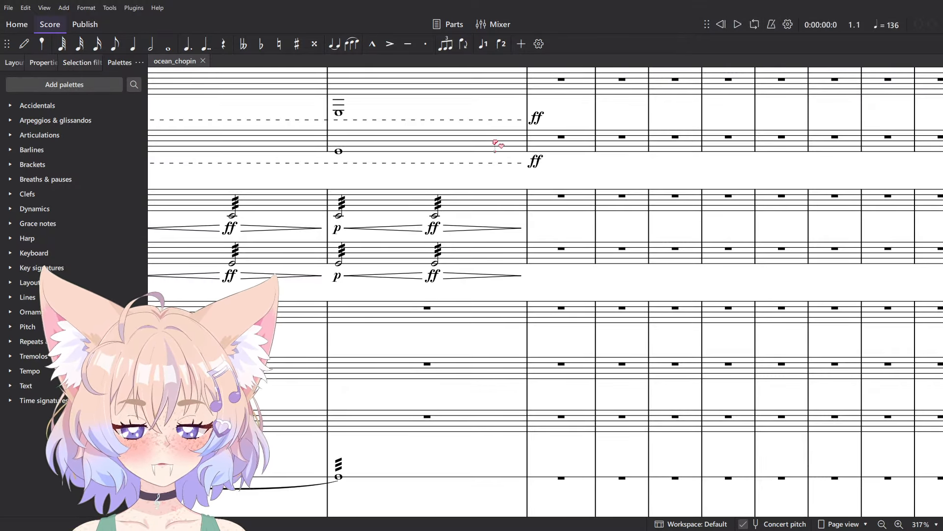
scroll(498, 144, down, 6)
scroll(421, 164, up, 4)
click(450, 235)
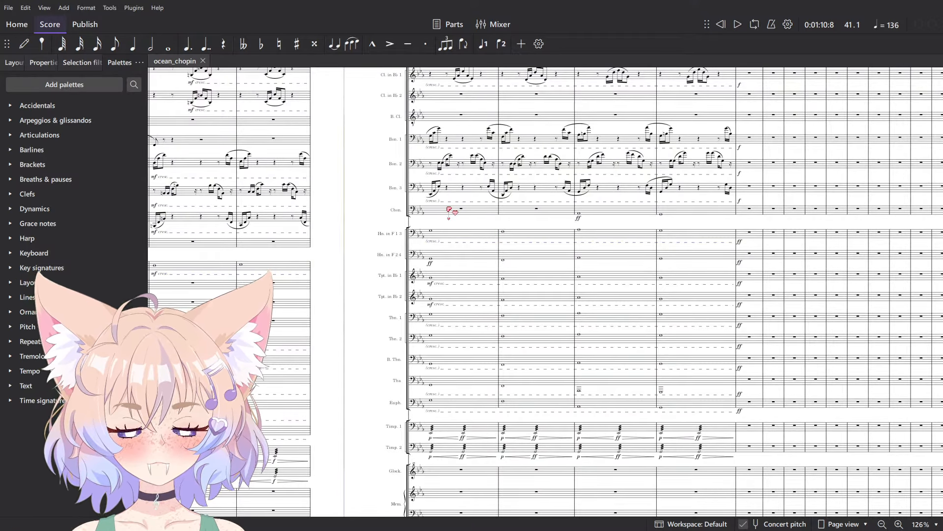
scroll(422, 319, up, 9)
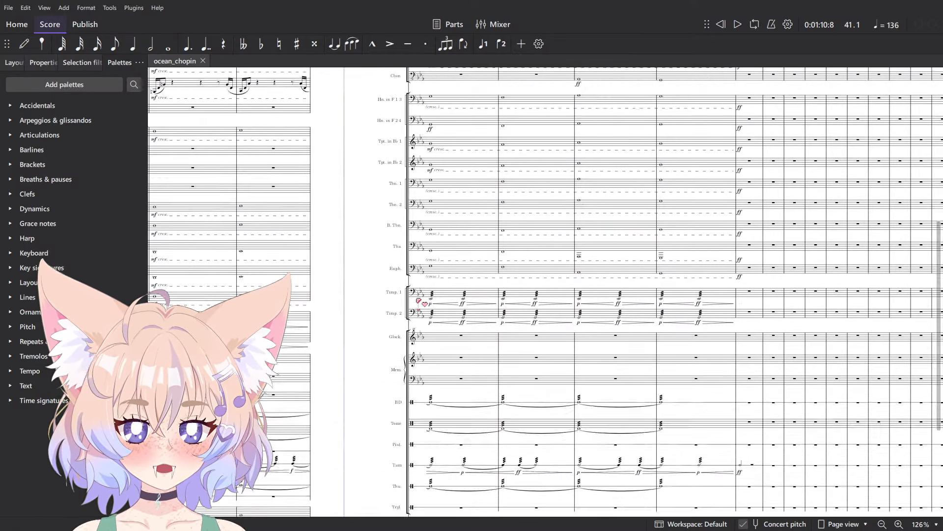
scroll(634, 157, down, 6)
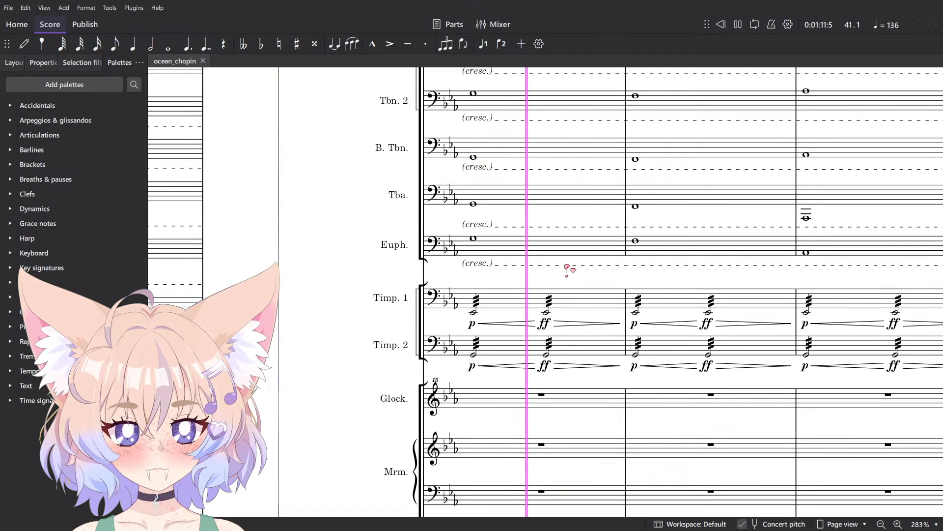
scroll(640, 254, down, 2)
scroll(640, 253, down, 3)
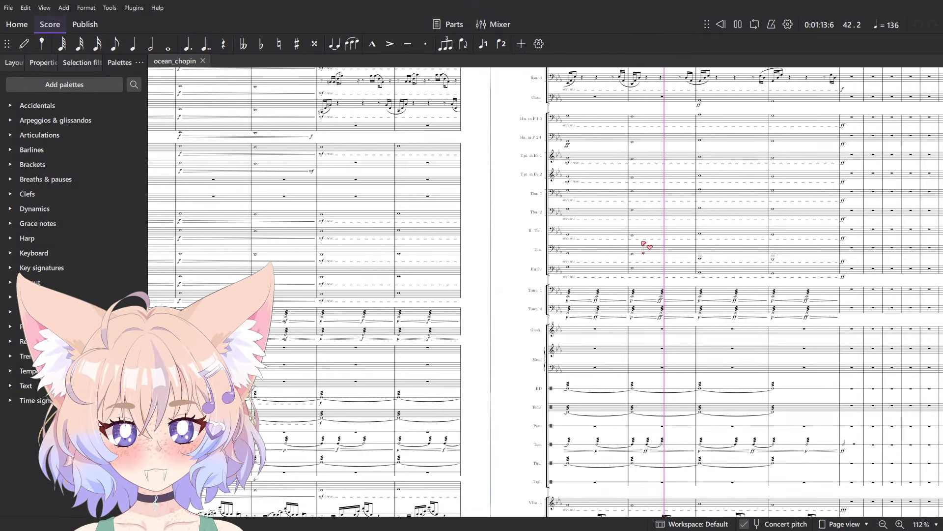
scroll(542, 166, up, 3)
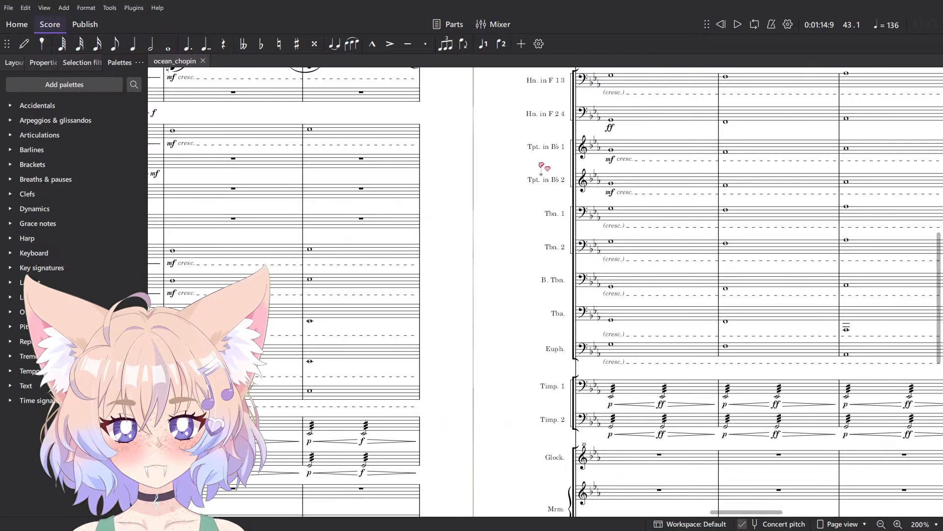
- Add accents to the horn, trumpet, trombone, tuba and euphonium notes in measures 43 and 44 and play them back
drag(643, 153, 568, 344)
drag(544, 299, 379, 268)
scroll(379, 269, down, 4)
key(space)
click(693, 248)
shift+click(405, 421)
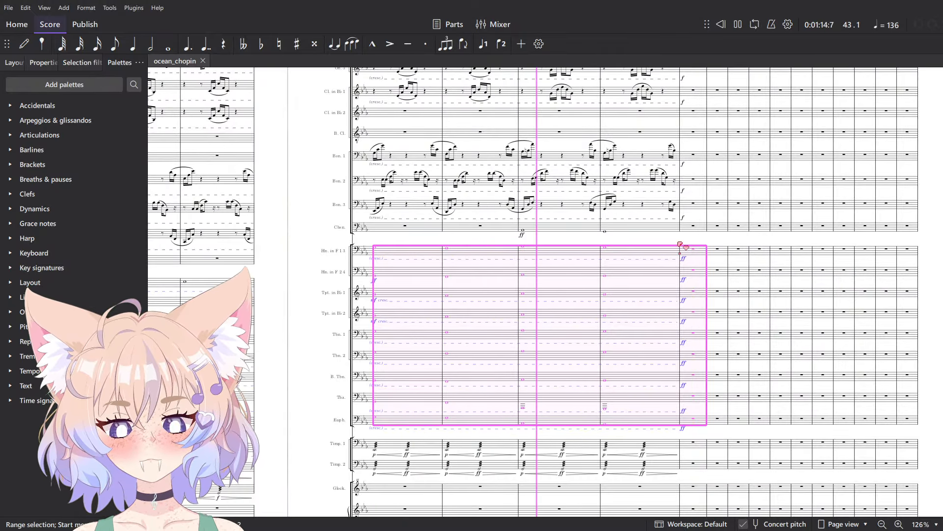
key(Escape)
ctrl+scroll(680, 245, up, 3)
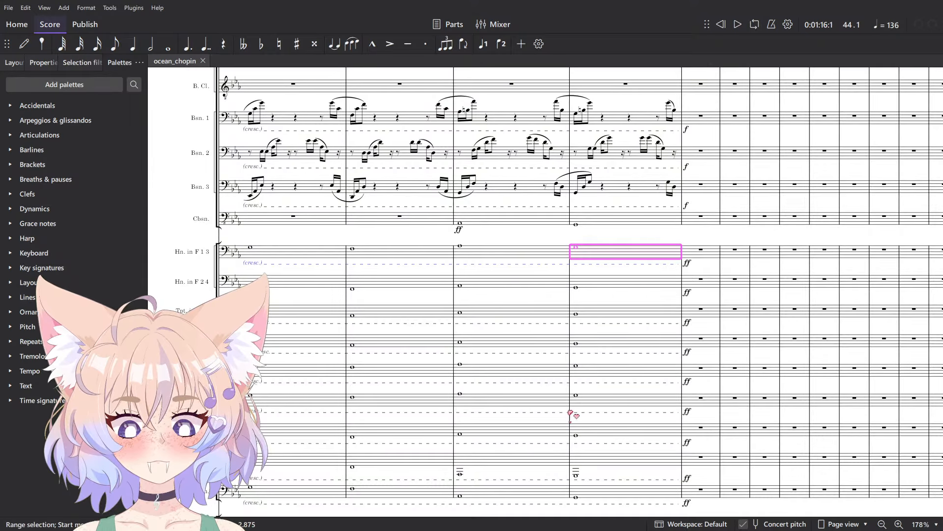
shift+click(505, 493)
drag(505, 490, 548, 405)
key(shift+v)
key(space)
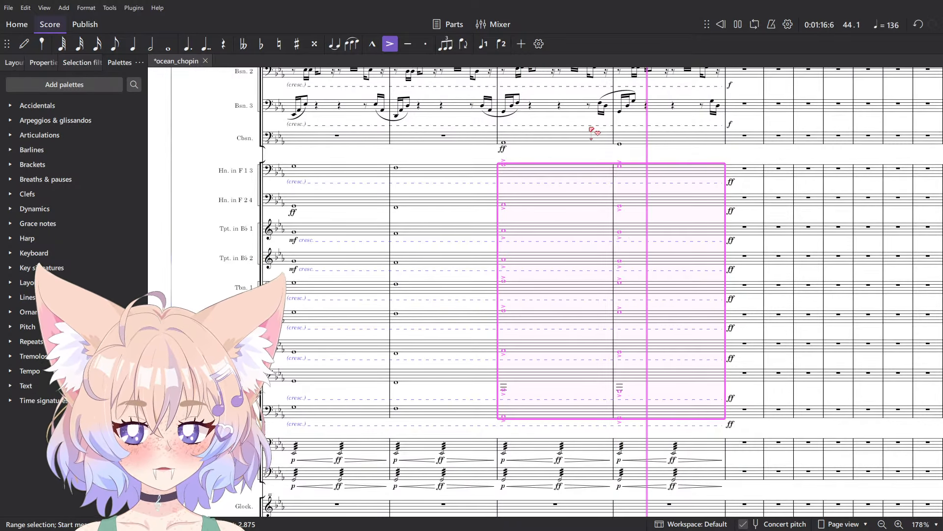
- Accent the contrabassoon notes in measures 43 and 44 as well and play from measure 43
click(434, 183)
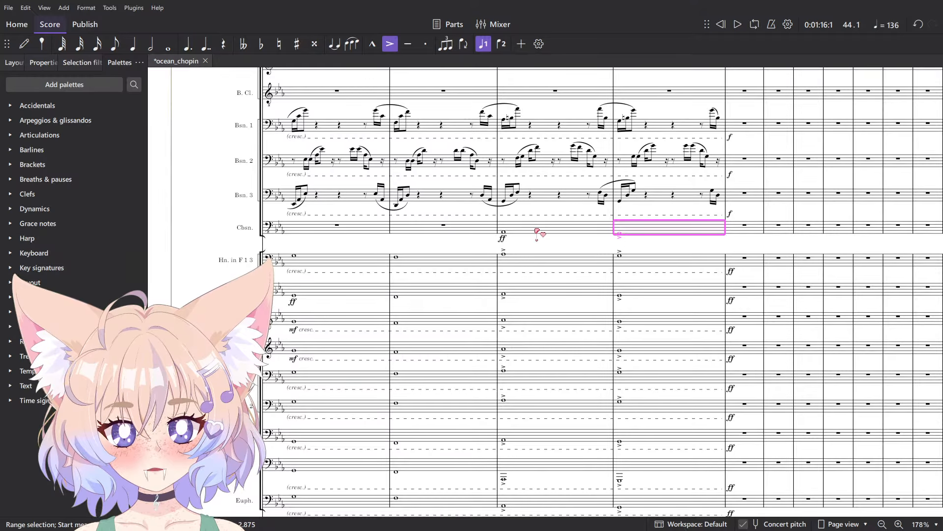
click(536, 230)
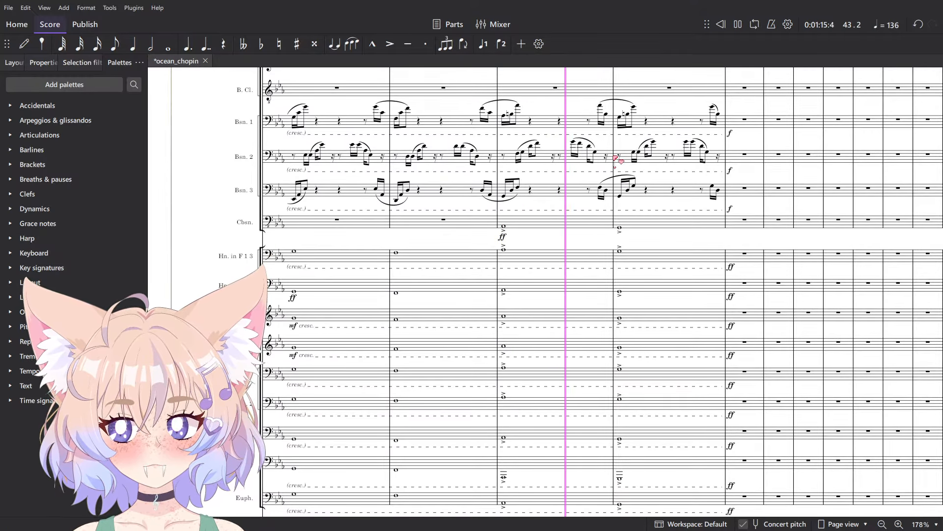
key(space)
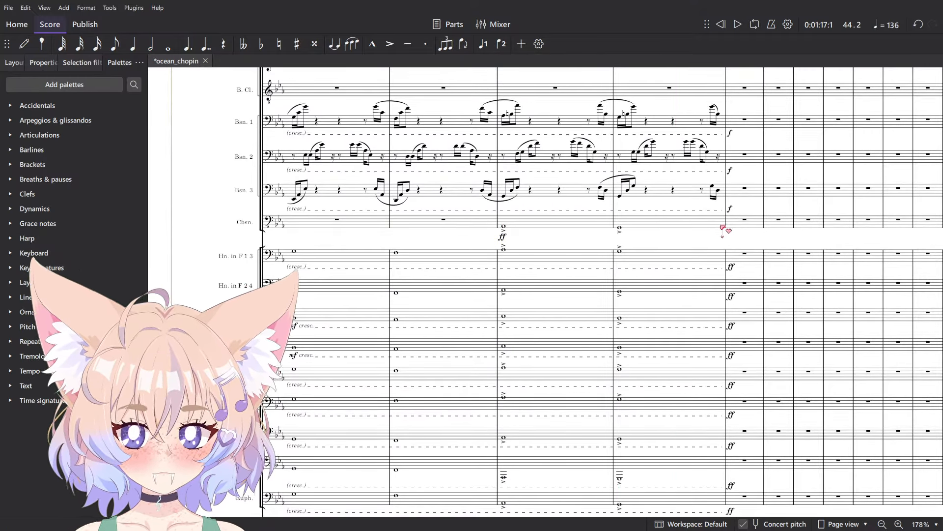
- Replace the accents with tenuto marks from contrabassoon through euphonium in measures 43 and 44, and play the passage
scroll(638, 221, down, 2)
click(560, 137)
shift+click(659, 407)
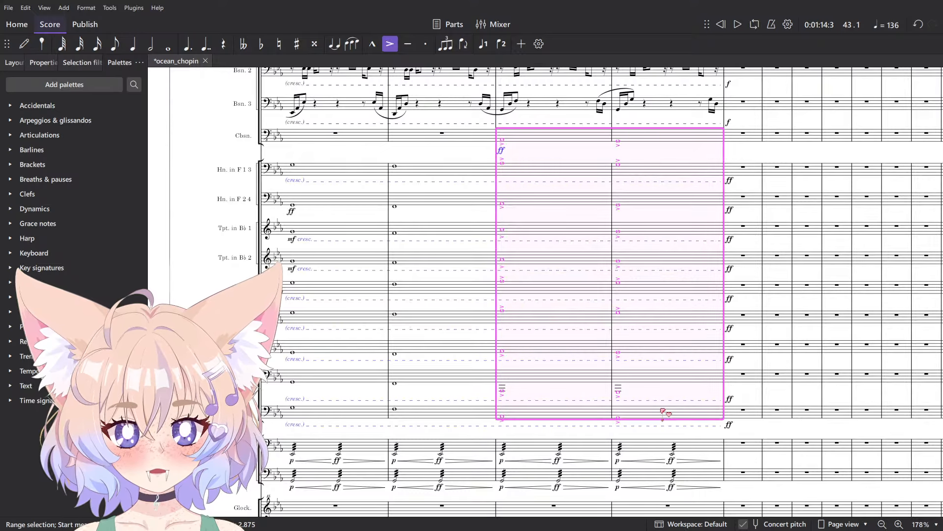
key(shift+n)
key(Escape)
key(space)
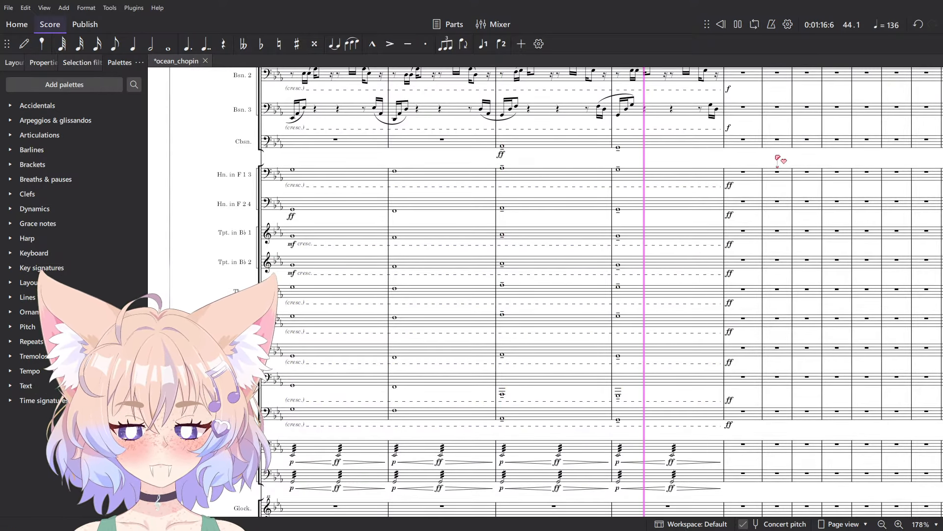
key(space)
- Examine the woodwind, percussion and string parts on the pages around measures 35 to 44
scroll(608, 269, down, 4)
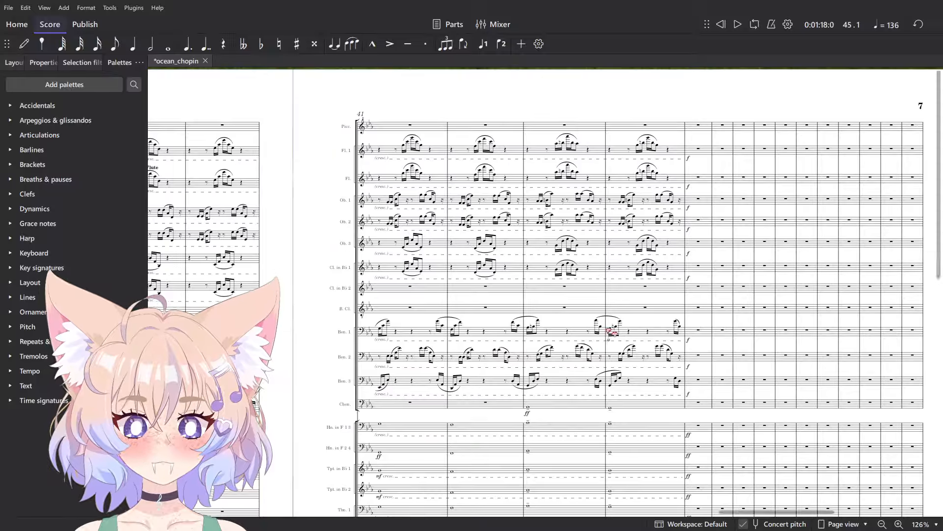
scroll(657, 169, down, 6)
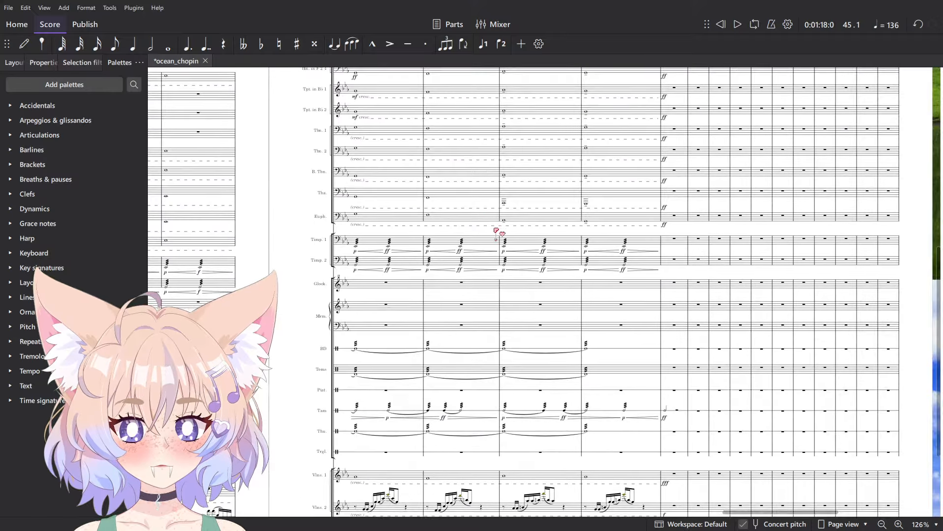
scroll(547, 396, down, 3)
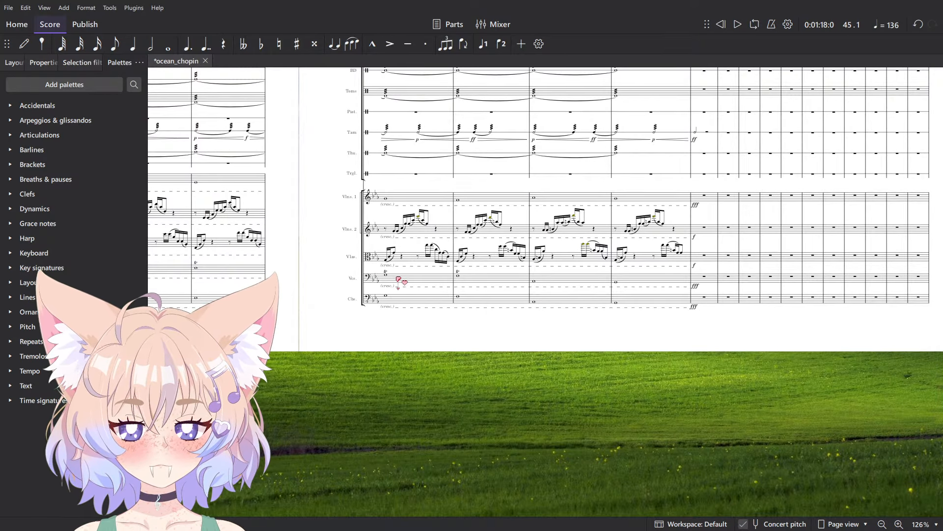
drag(363, 277, 725, 418)
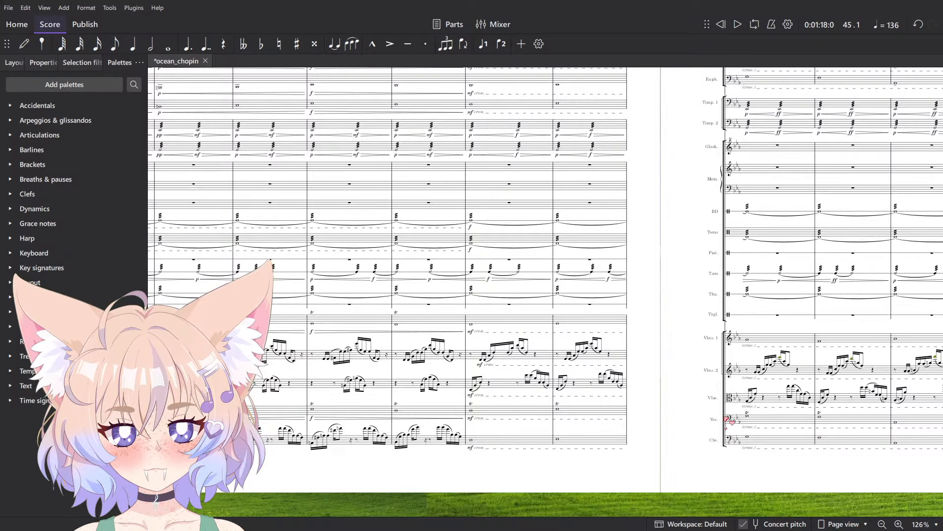
click(497, 322)
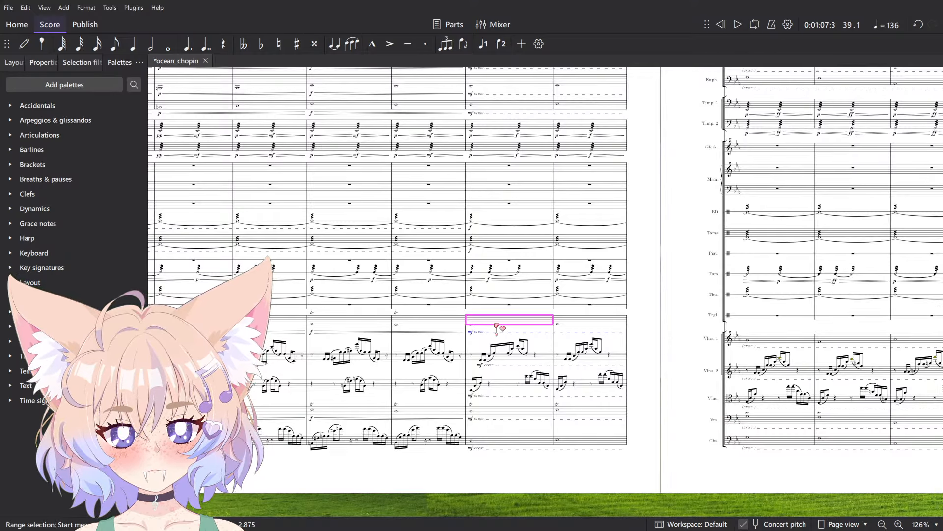
click(634, 320)
drag(607, 339, 662, 390)
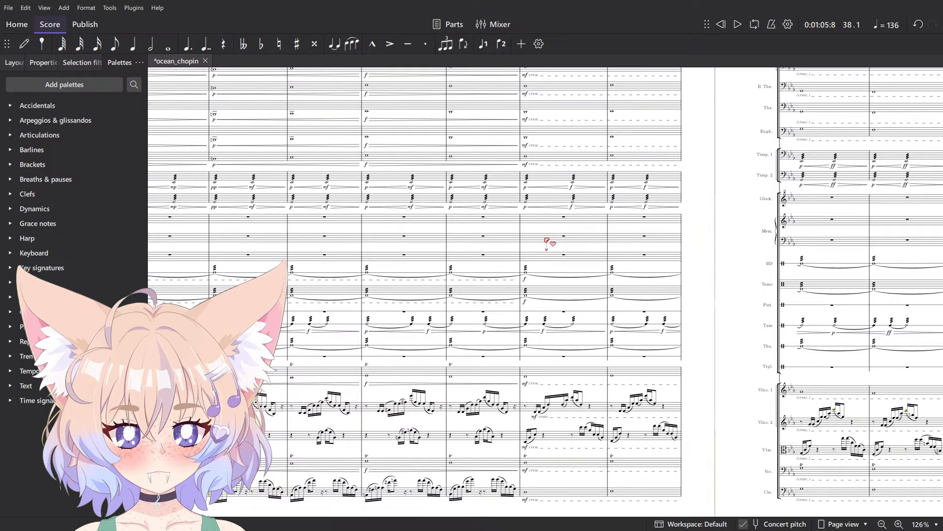
drag(547, 240, 421, 347)
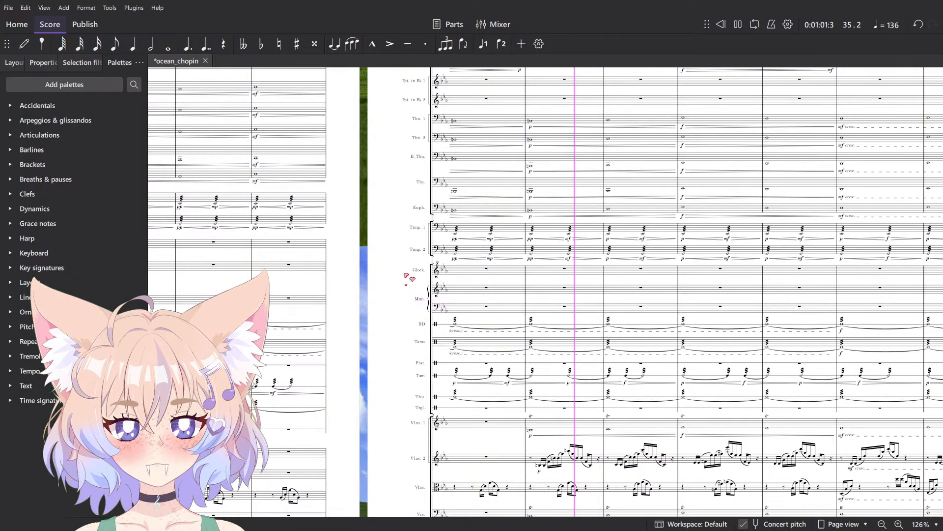
- Compare the woodwind writing in the earlier measures with measures 39 to 44, playing measure 44 back
scroll(406, 275, up, 5)
scroll(541, 300, left, 5)
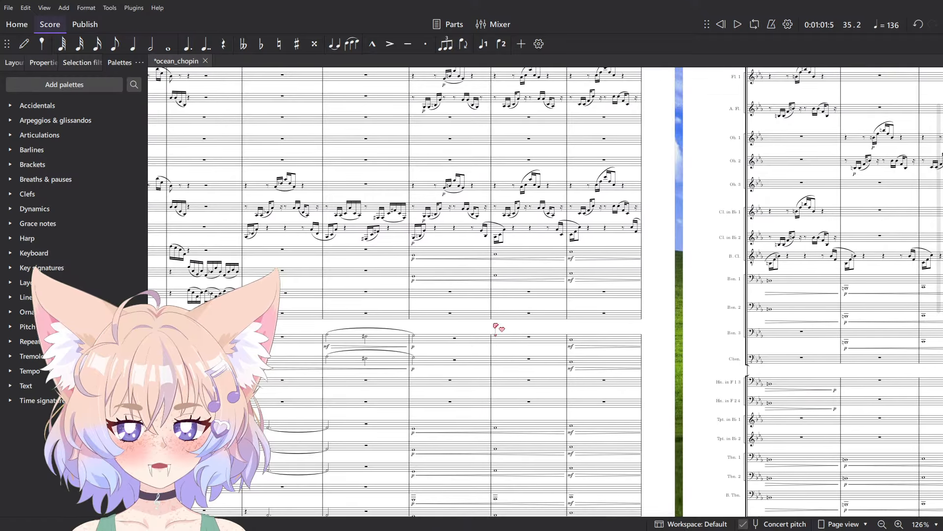
scroll(433, 277, right, 5)
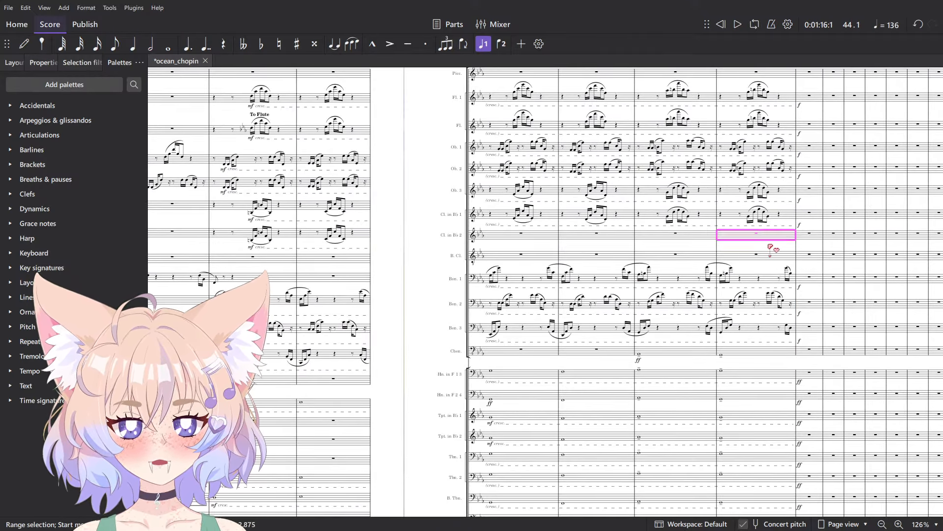
key(space)
drag(295, 273, 934, 322)
drag(731, 322, 177, 285)
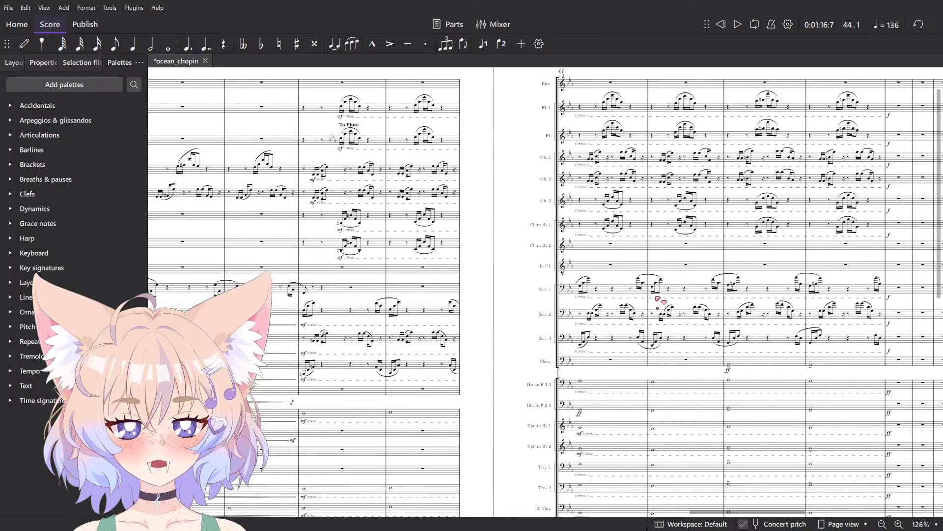
drag(576, 289, 297, 326)
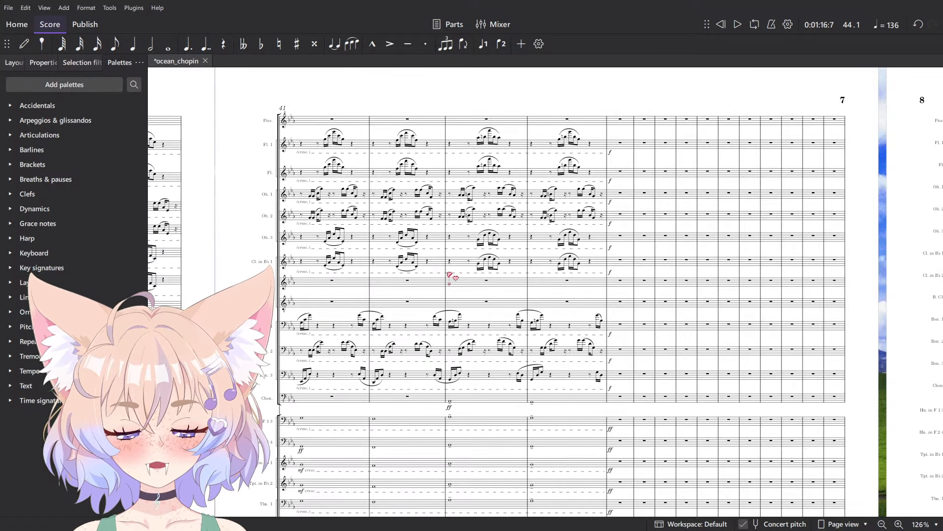
ctrl+scroll(463, 260, up, 6)
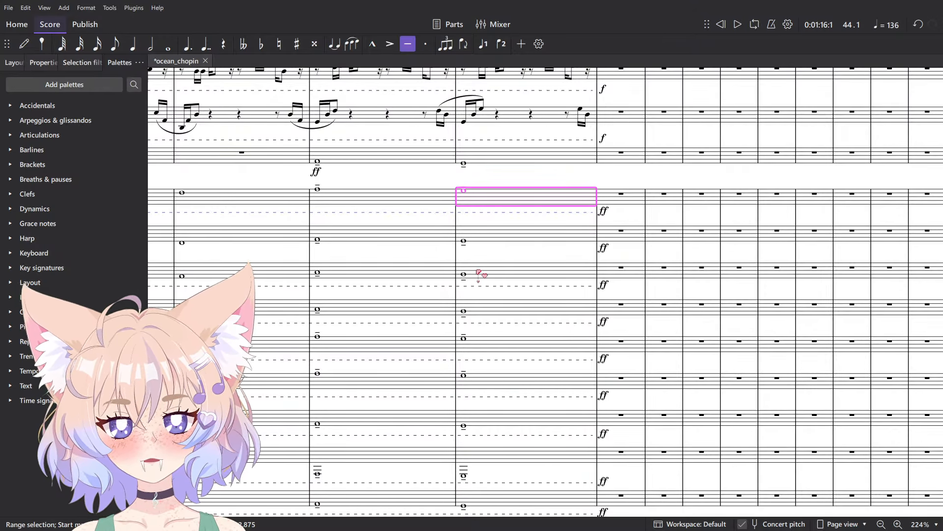
- Raise the Trumpet 2 notes in measures 43 and 44, bringing measure 43 to B natural, and listen to the result
drag(477, 273, 716, 253)
click(767, 294)
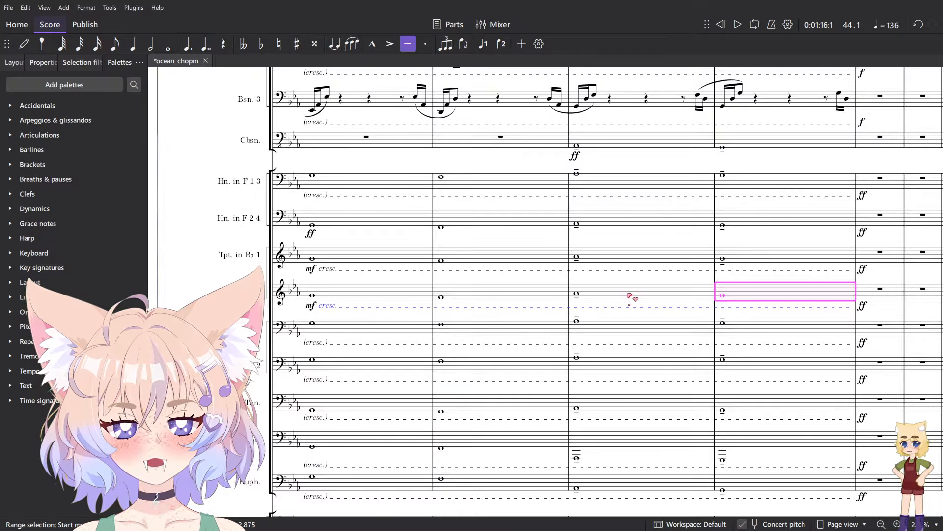
key(space)
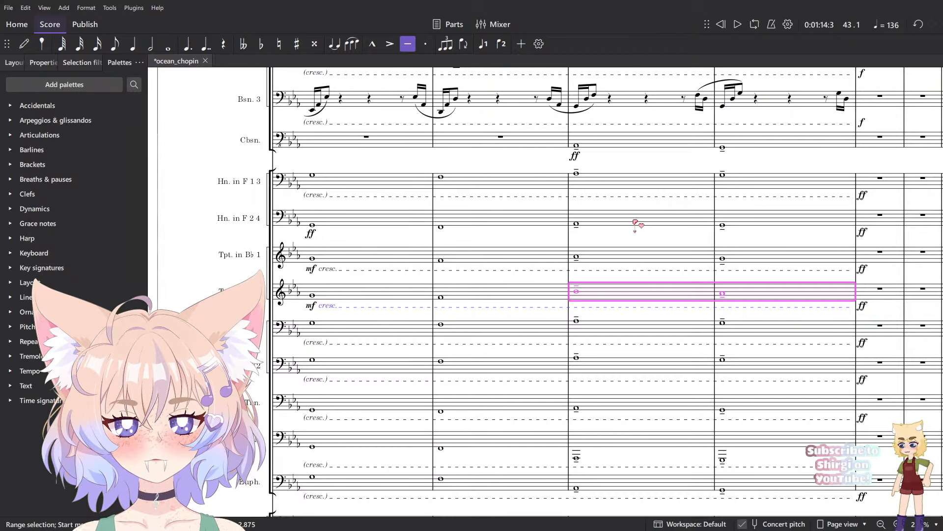
click(652, 291)
key(Up)
scroll(652, 290, up, 1)
key(space)
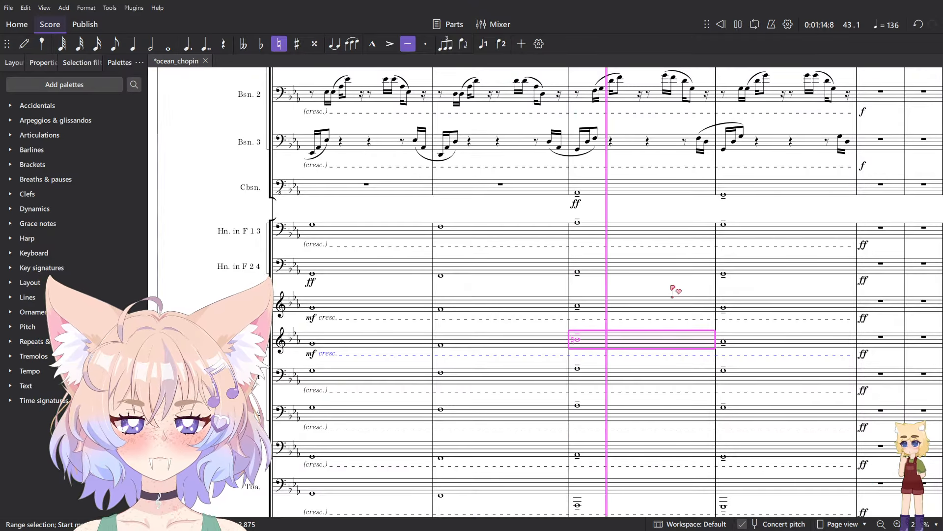
- Raise the Trumpet 2 note in measure 43 to C and listen to it
key(space)
scroll(609, 295, up, 1)
key(space)
key(space)
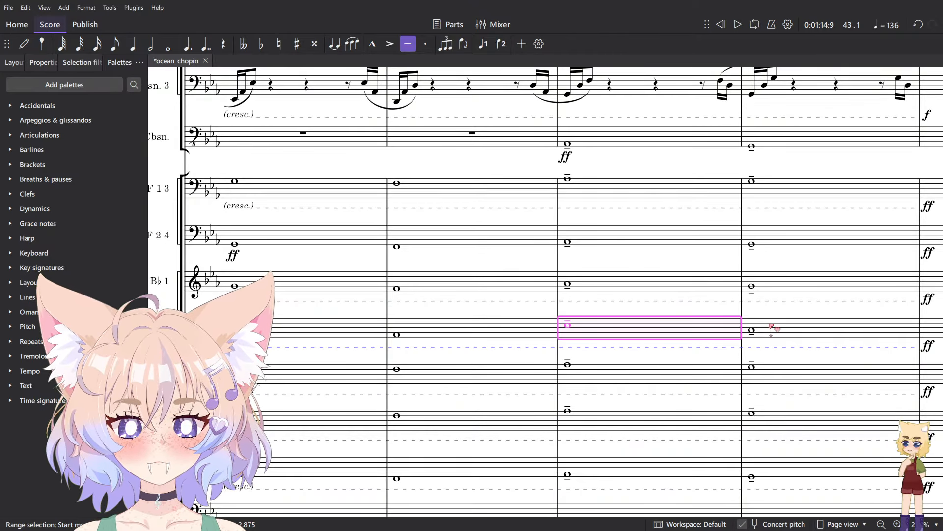
- Raise the Trumpet 2 note in measure 44 to B natural and audition it together with the horns and Trumpet 1
click(789, 334)
scroll(789, 334, up, 1)
key(space)
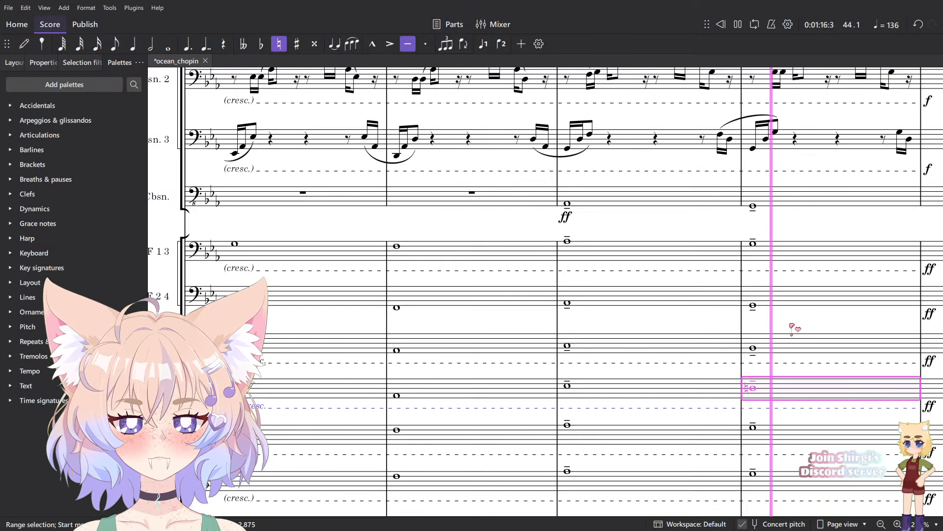
key(space)
shift+click(823, 246)
key(space)
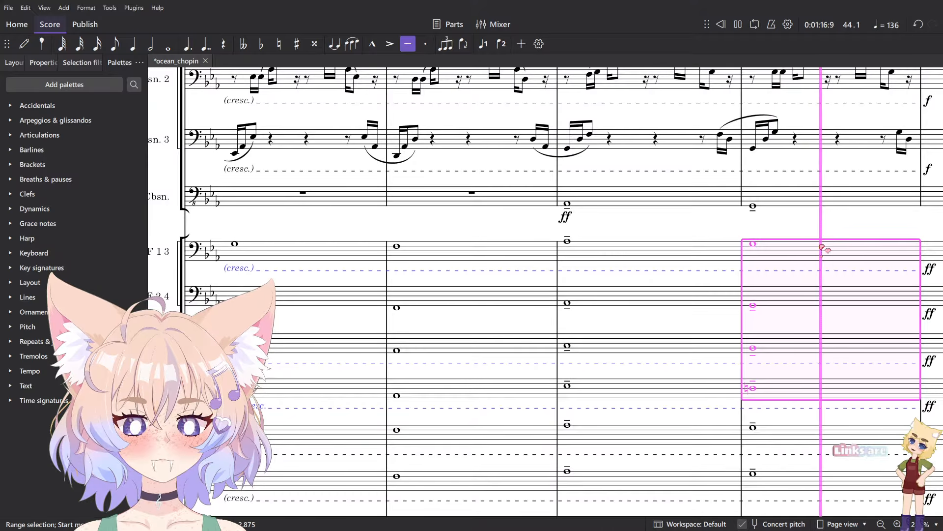
key(space)
- Clear the selection and play the full orchestra from measure 43 to hear the revised Trumpet 2 line
click(605, 244)
click(603, 232)
scroll(602, 232, down, 5)
key(space)
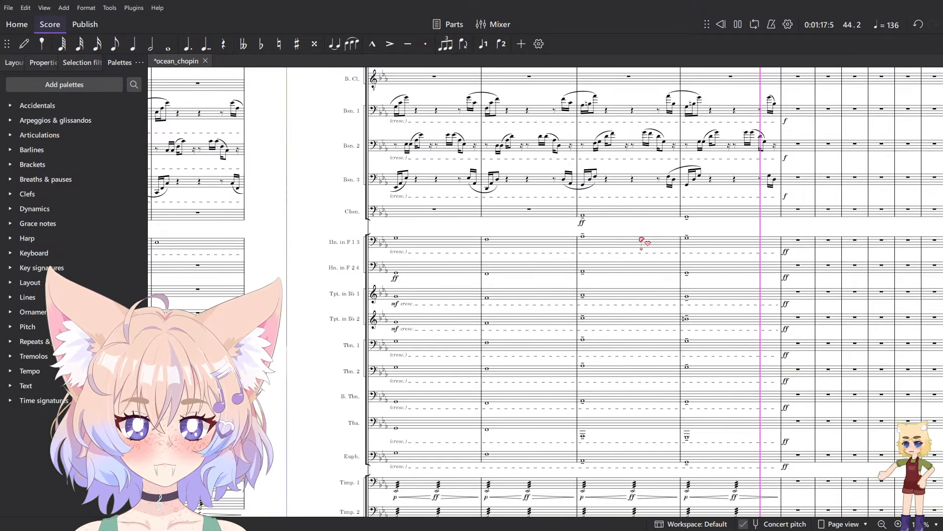
key(space)
key(space)
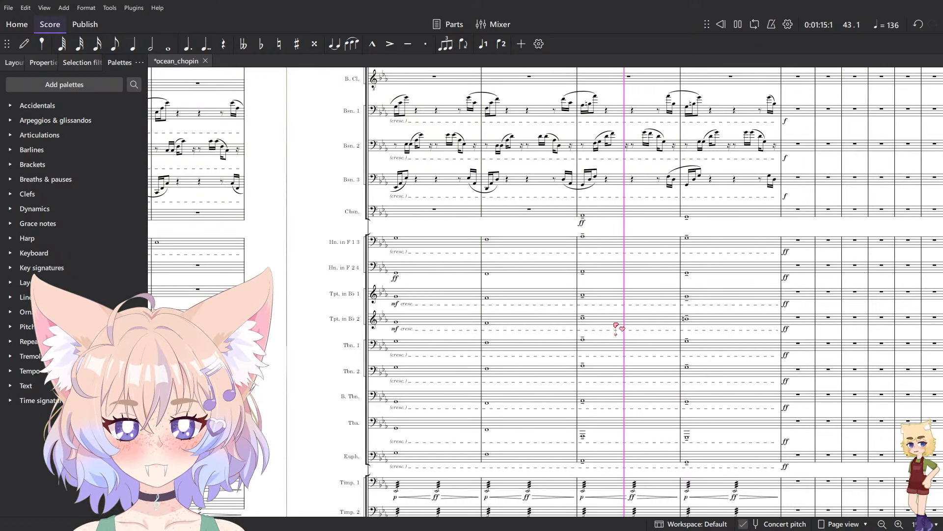
- Lower the Trumpet 2 notes in measures 43 and 44 by an octave and listen to the passage
key(space)
click(629, 322)
shift+click(732, 325)
key(space)
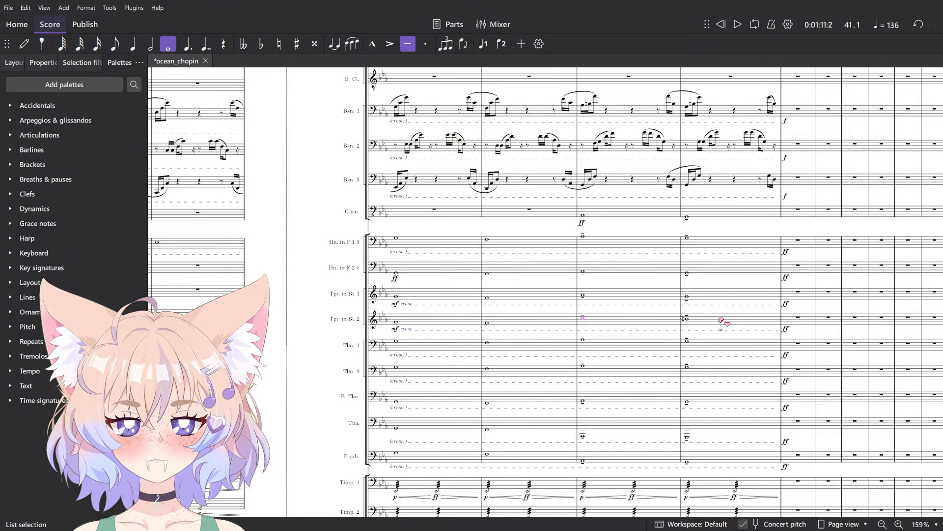
key(ctrl+Down)
key(space)
click(662, 231)
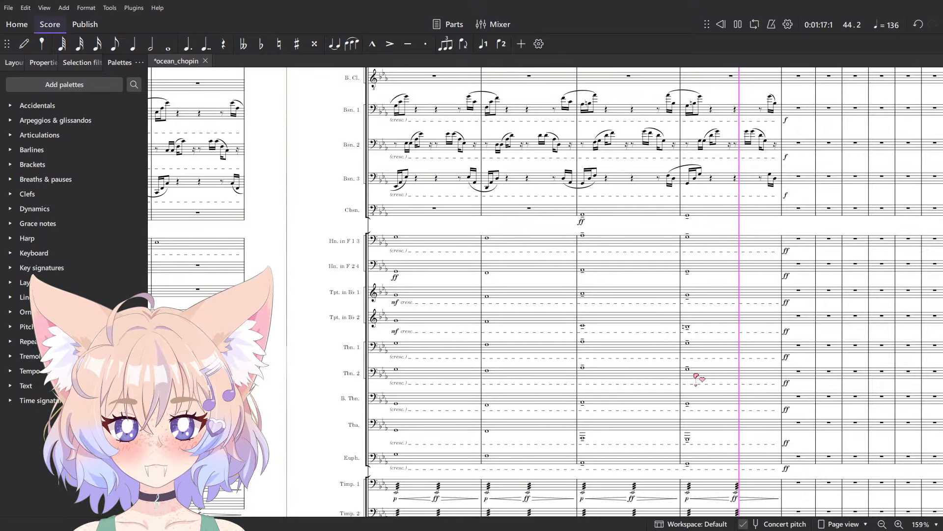
key(space)
- Raise the Trombone 1 notes in measures 43 and 44 to C and B natural and listen to the result
key(ctrl+plus)
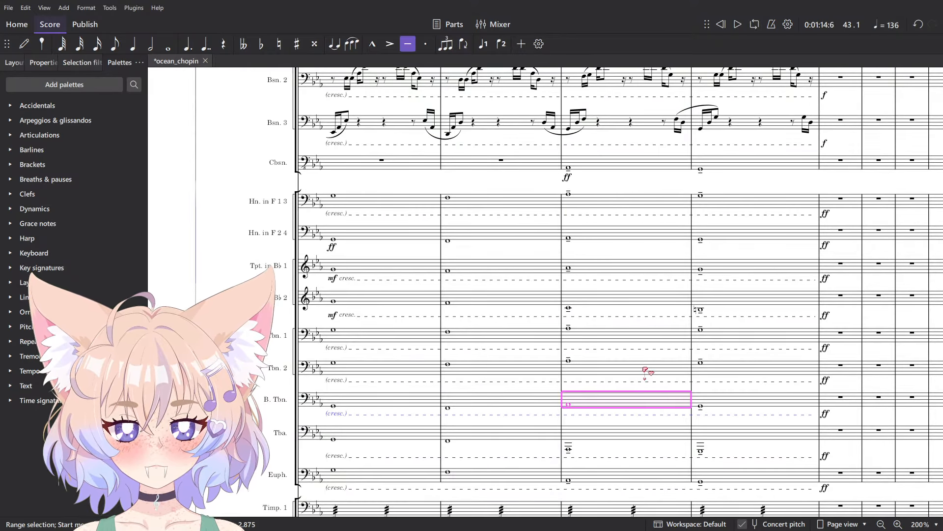
key(space)
click(686, 343)
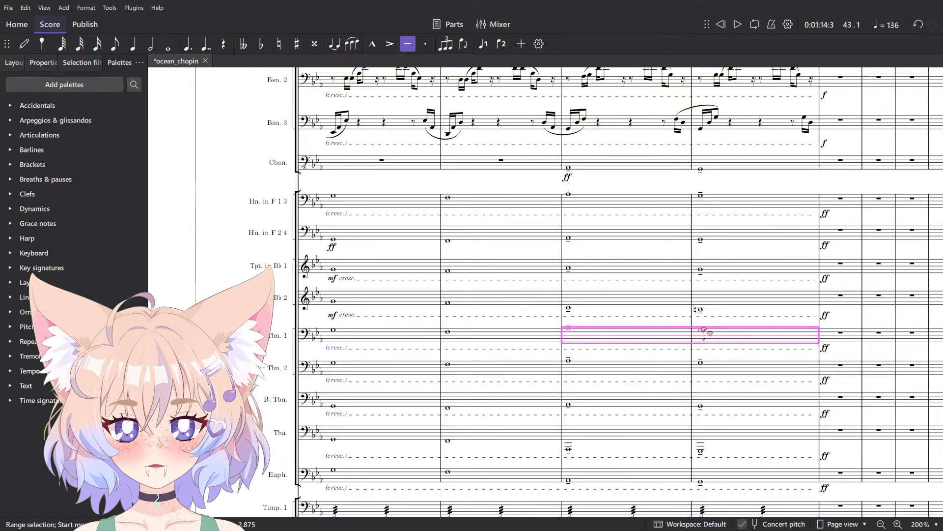
scroll(642, 328, up, 2)
click(748, 352)
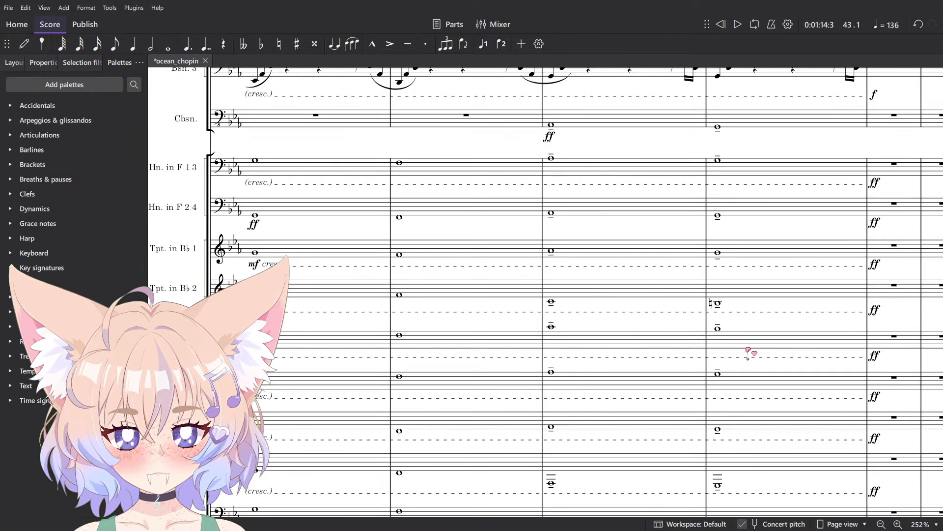
click(509, 345)
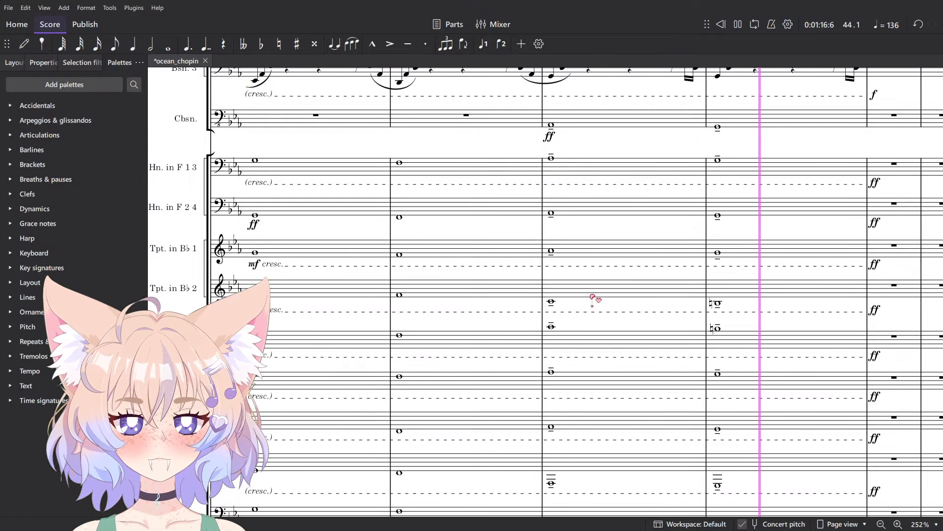
key(space)
- Bring the Trumpet 2 notes in measures 43 and 44 back up an octave and play the brass passage
click(672, 241)
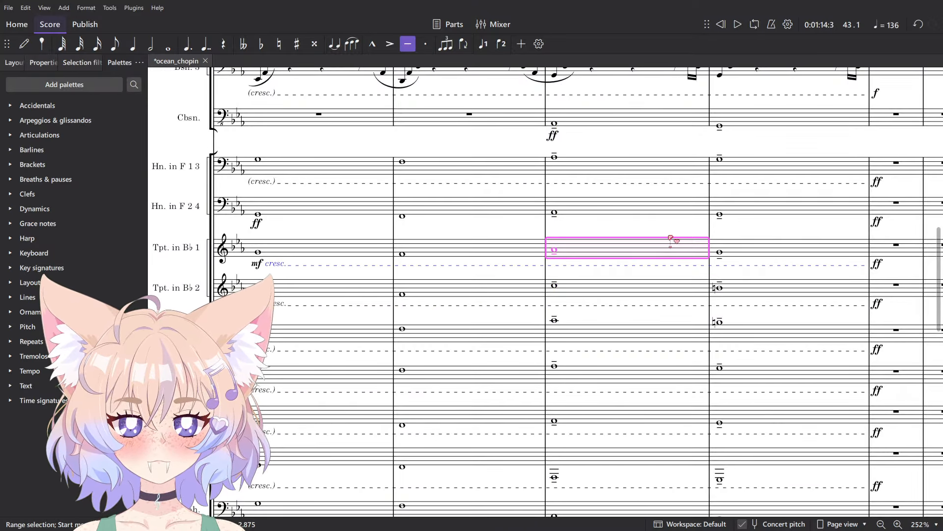
click(593, 230)
key(space)
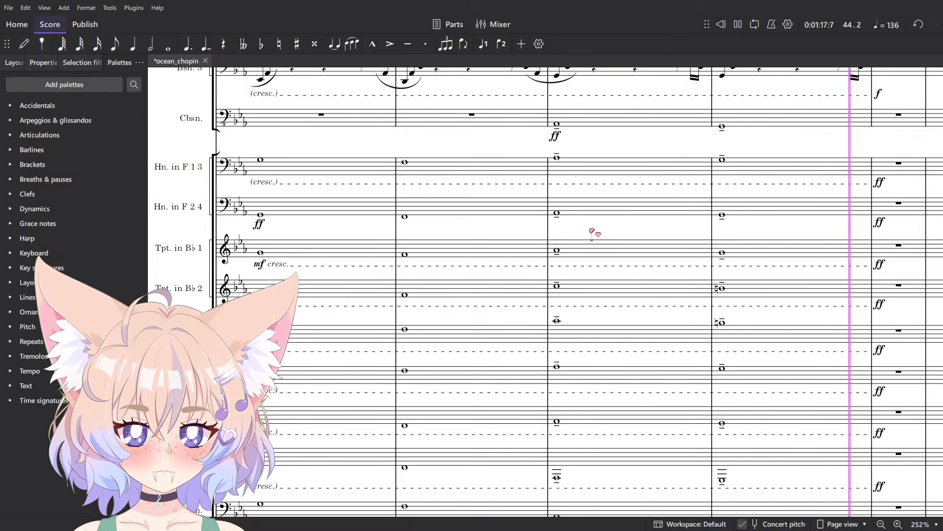
scroll(592, 232, down, 1)
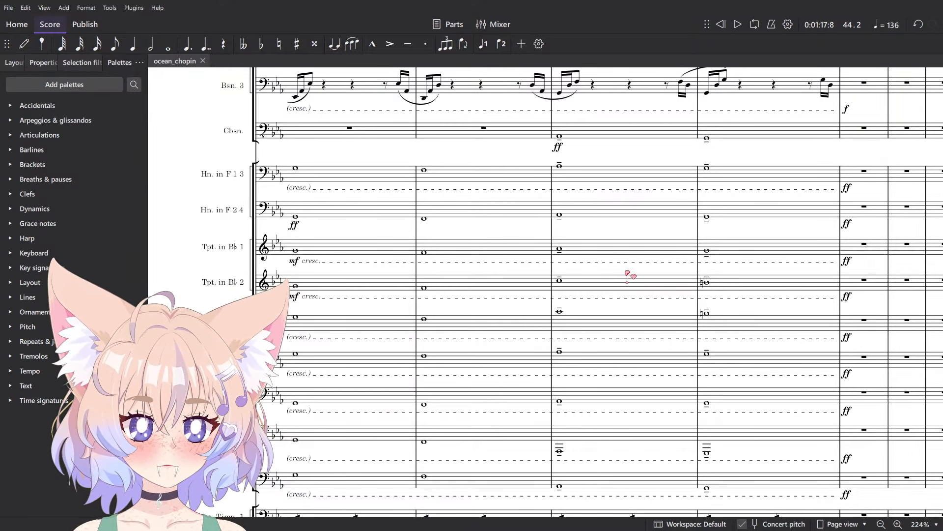
- Add a note a third above each Violins 1 whole note in measures 43 and 44
scroll(680, 267, down, 12)
drag(726, 204, 678, 251)
scroll(633, 240, up, 4)
click(587, 270)
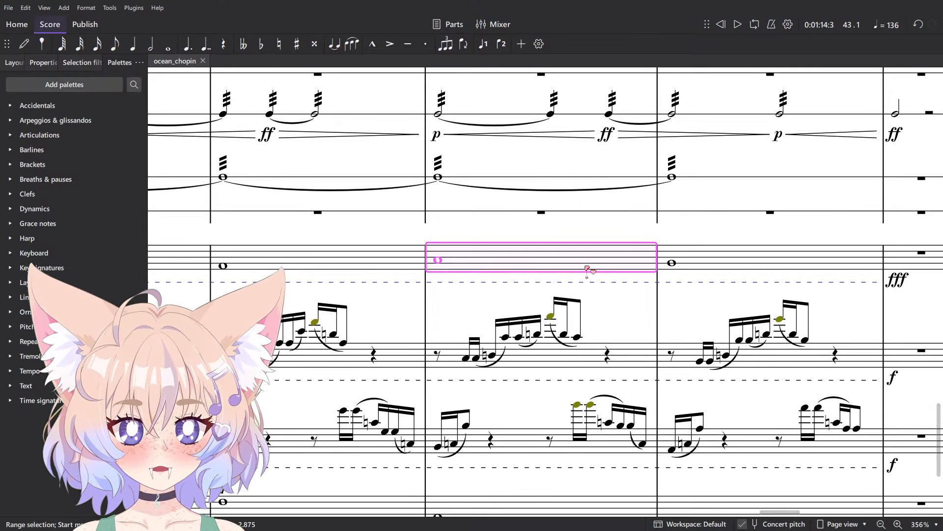
key(Escape)
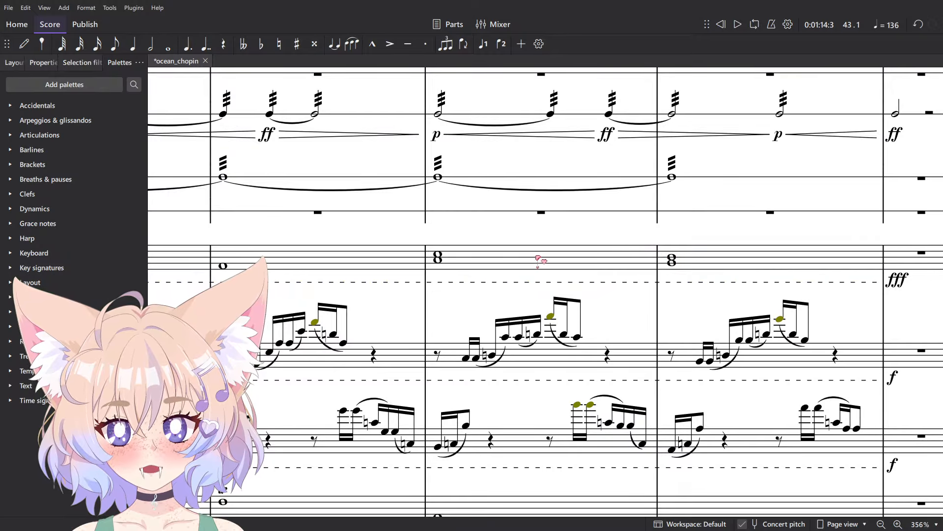
- Change the upper Violins 1 note in measure 44 to B natural and play the passage
click(320, 260)
scroll(442, 246, down, 5)
key(space)
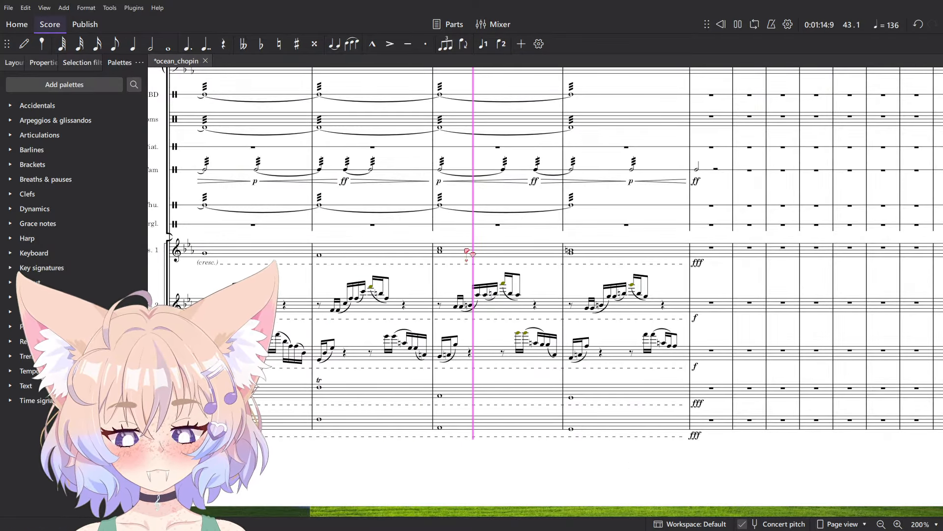
key(space)
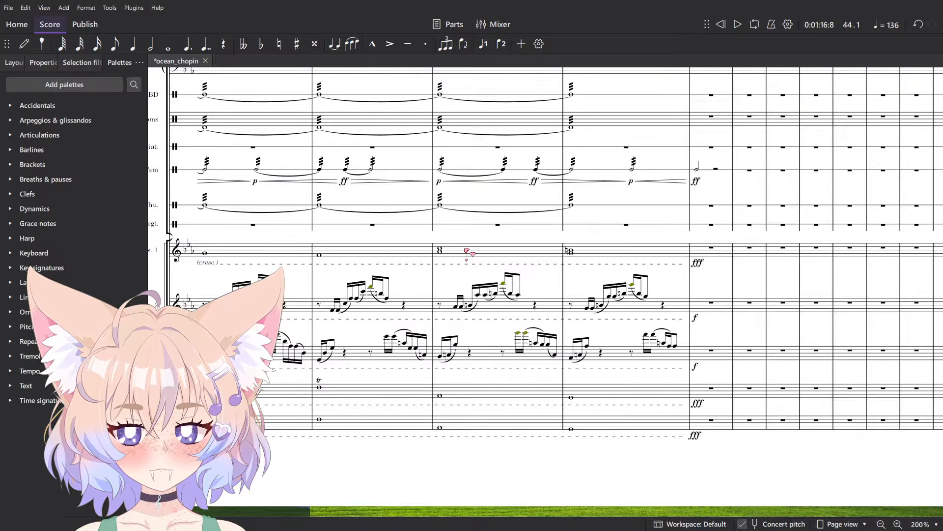
- Try lowering the upper Violins 1 notes in measures 43 and 44 by an octave and listen to them
scroll(462, 255, up, 2)
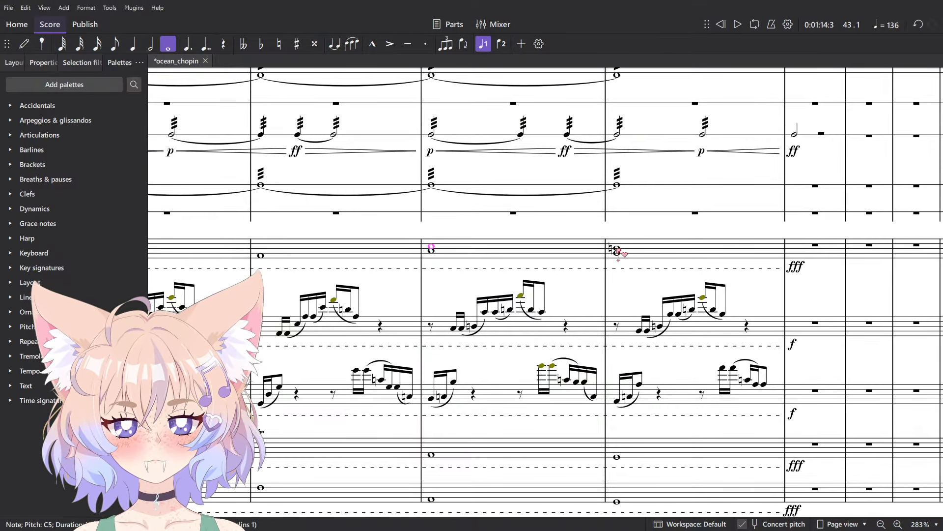
key(ctrl+Down)
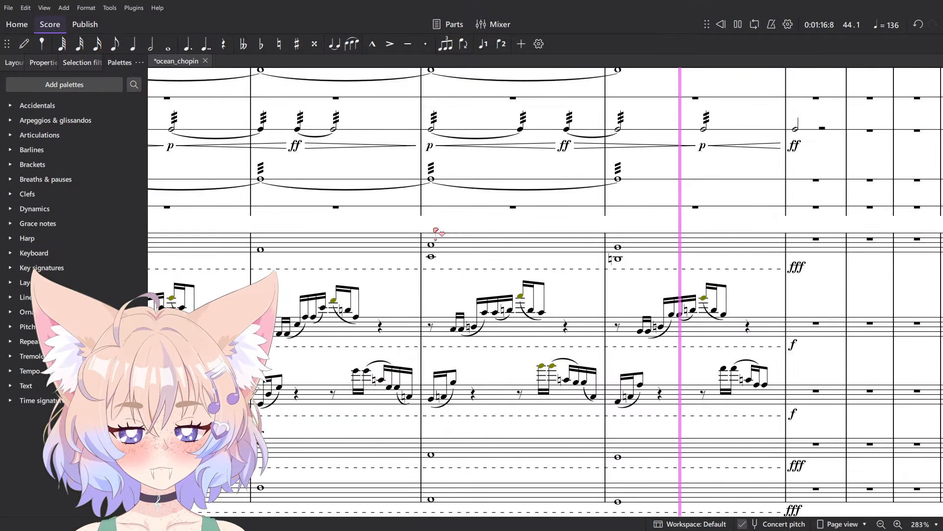
key(space)
scroll(434, 230, down, 5)
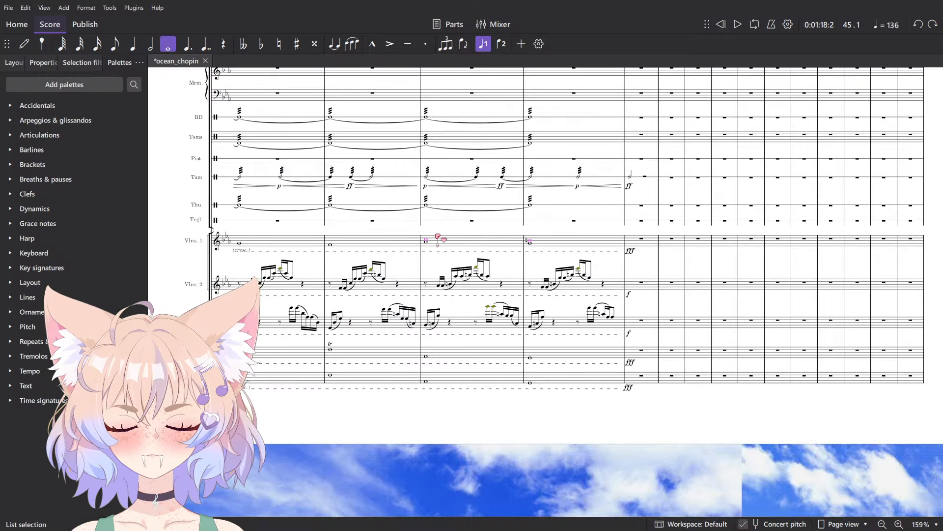
- Return the Trombone 1 notes in measures 43 and 44 to A flat and G, matching Horns 1 and 3
scroll(432, 229, up, 8)
scroll(405, 344, down, 5)
drag(415, 98, 419, 333)
drag(494, 88, 830, 267)
drag(759, 231, 542, 256)
scroll(542, 256, up, 6)
click(513, 259)
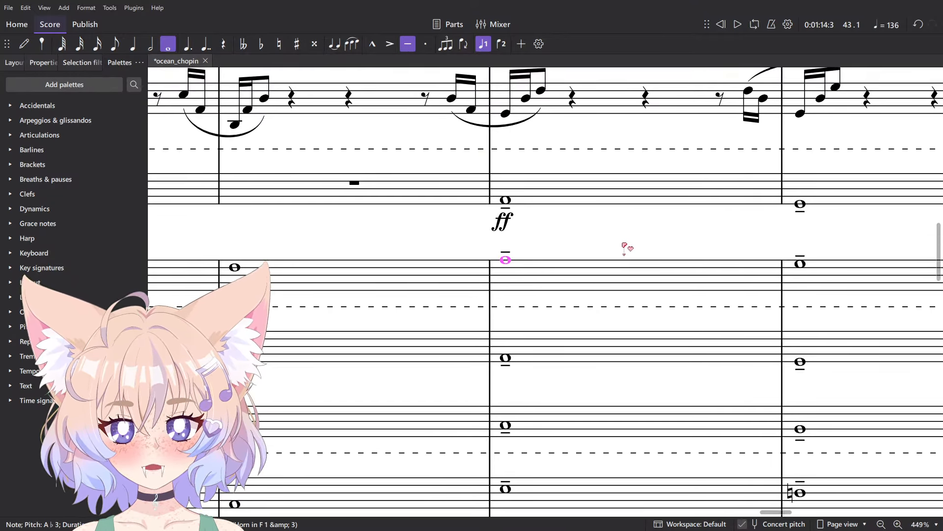
drag(516, 333, 462, 312)
shift+click(800, 256)
scroll(801, 257, down, 5)
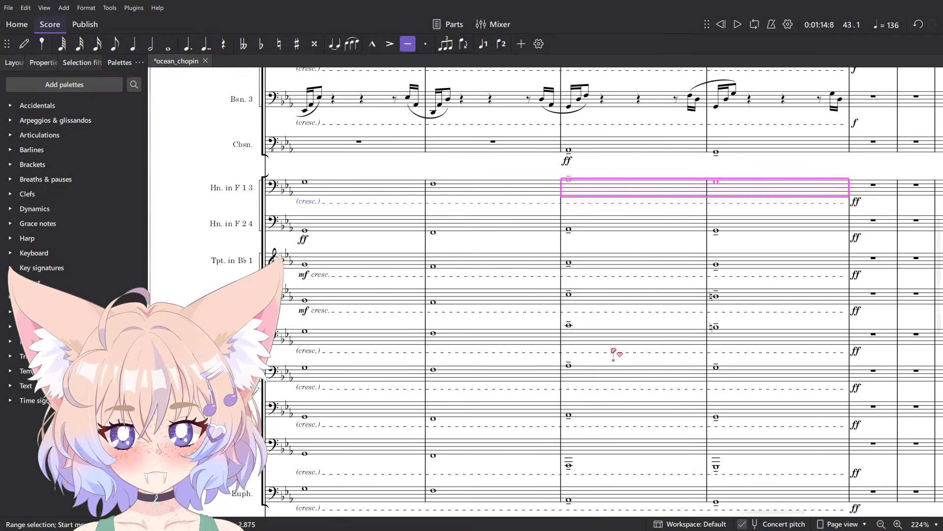
click(691, 339)
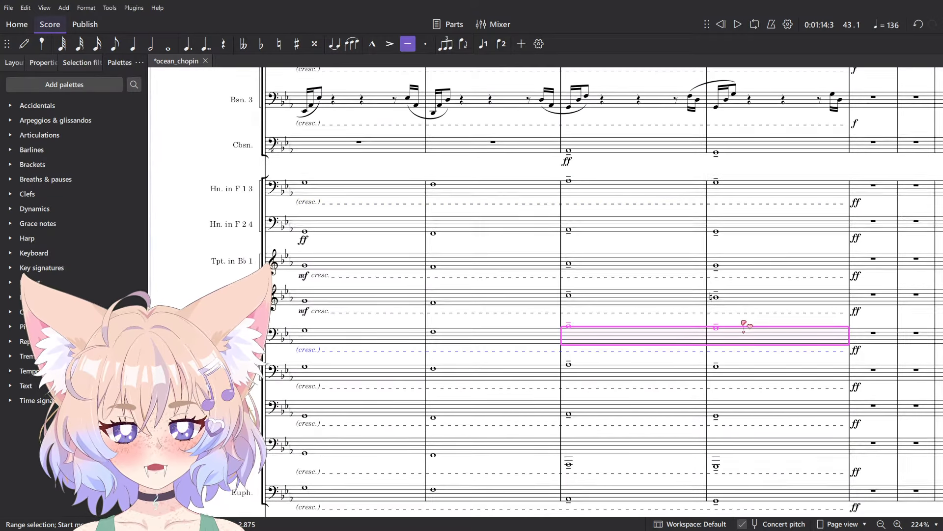
- Raise the Horn 1 and 3 notes in measures 43 and 44 to C and B natural and listen to the passage
click(621, 187)
shift+click(715, 186)
key(space)
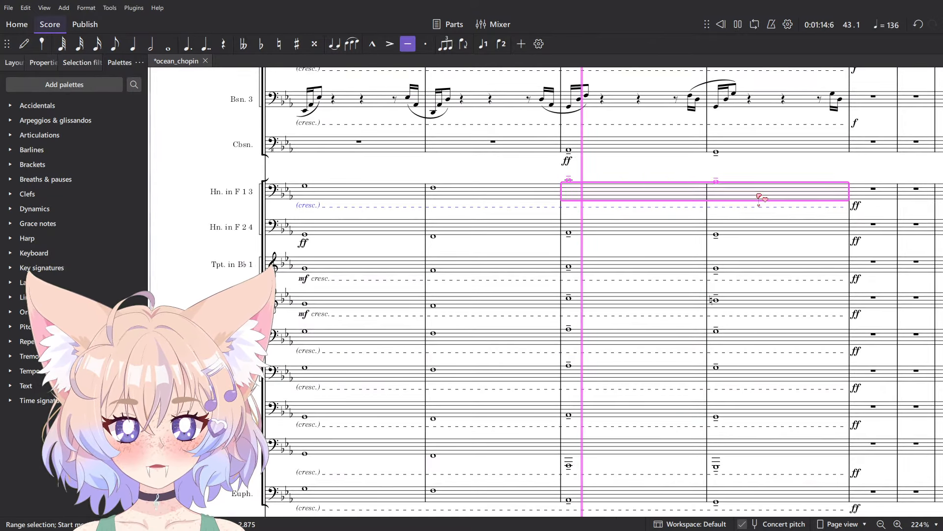
click(518, 234)
key(space)
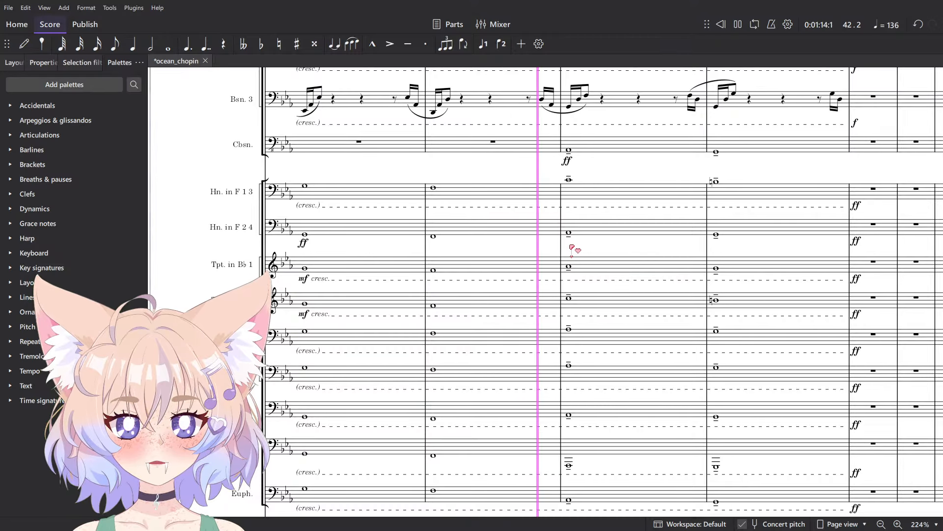
key(space)
- Set the measure 45 dynamics of both horn staves to fff and play the passage
click(857, 205)
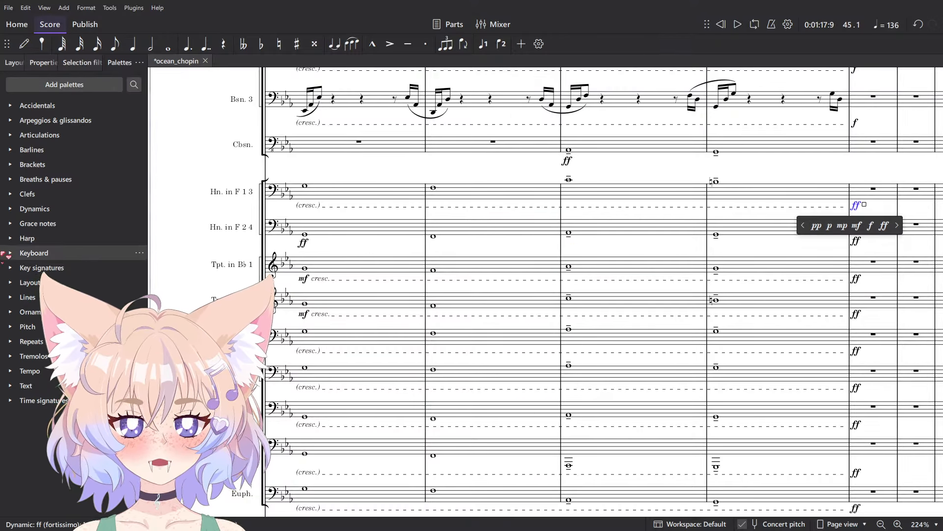
click(35, 208)
click(73, 237)
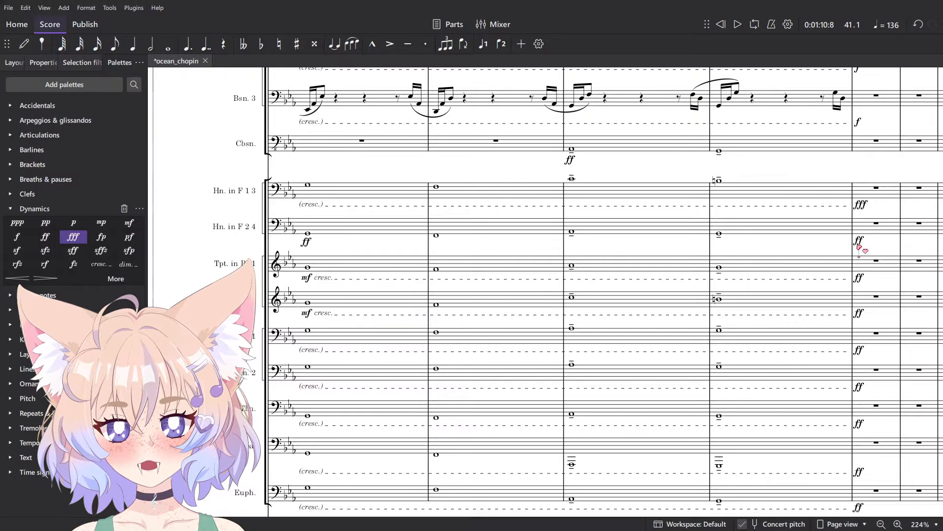
click(859, 244)
click(82, 251)
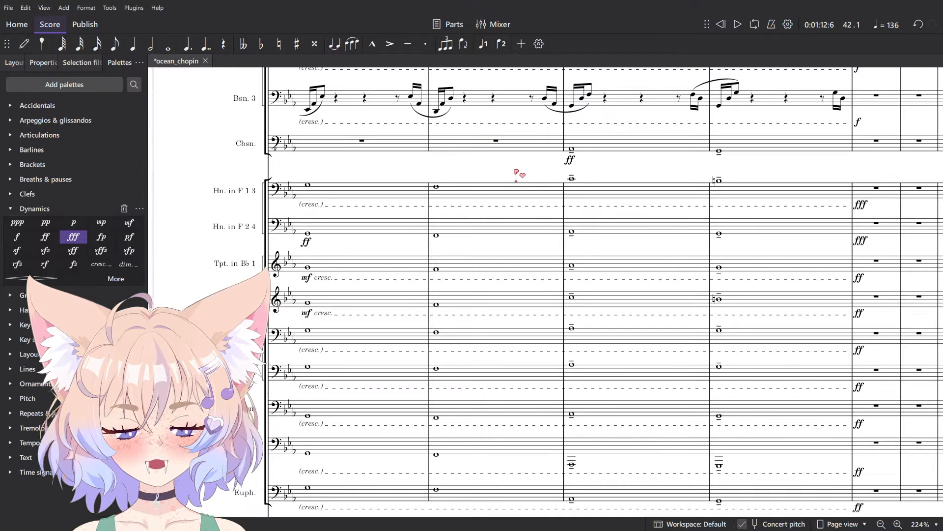
key(space)
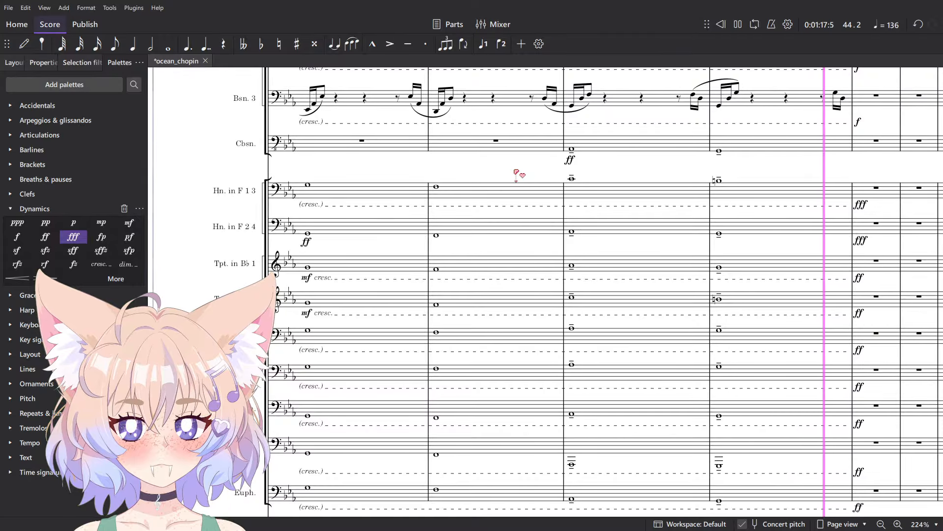
key(space)
- Copy the Contrabassoon notes of measures 43 and 44, including the ff, to the Bass Clarinet and Clarinet 2
scroll(471, 177, up, 3)
scroll(470, 178, up, 3)
scroll(648, 396, right, 2)
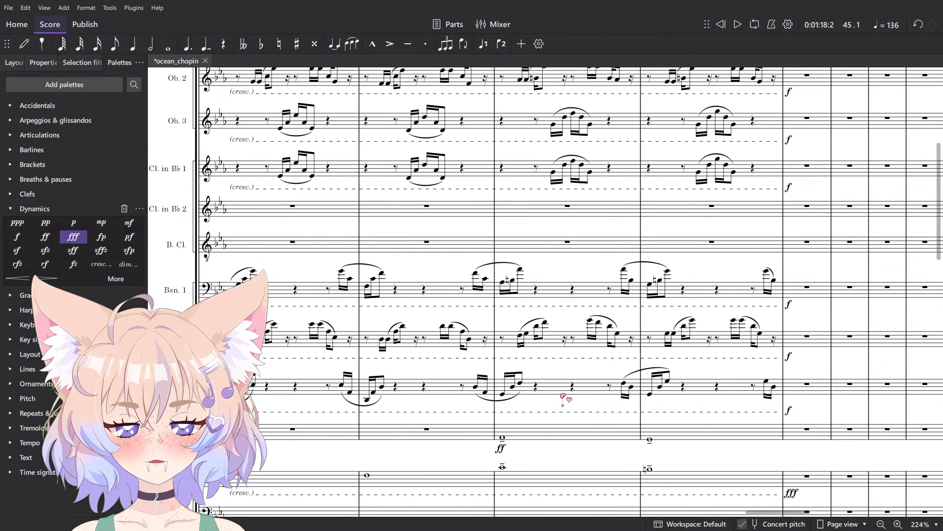
click(610, 430)
key(ctrl+v)
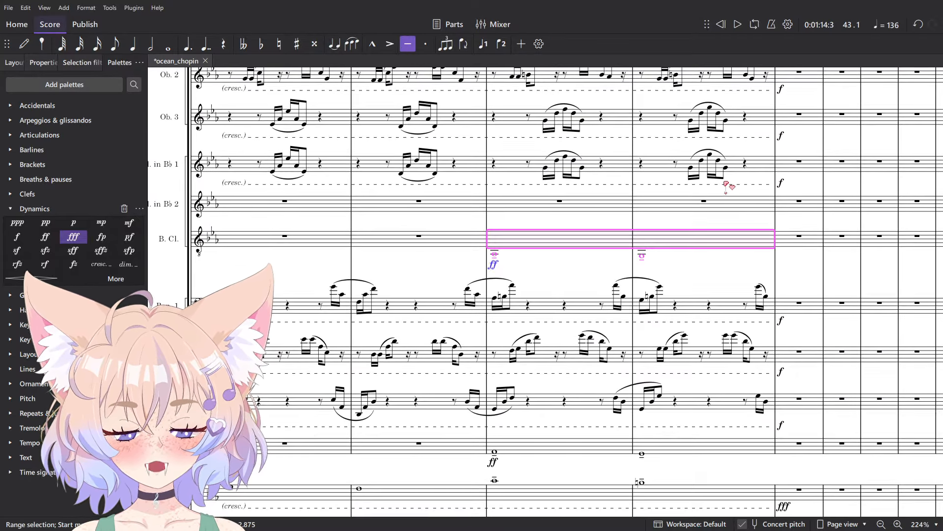
click(522, 202)
key(ctrl+v)
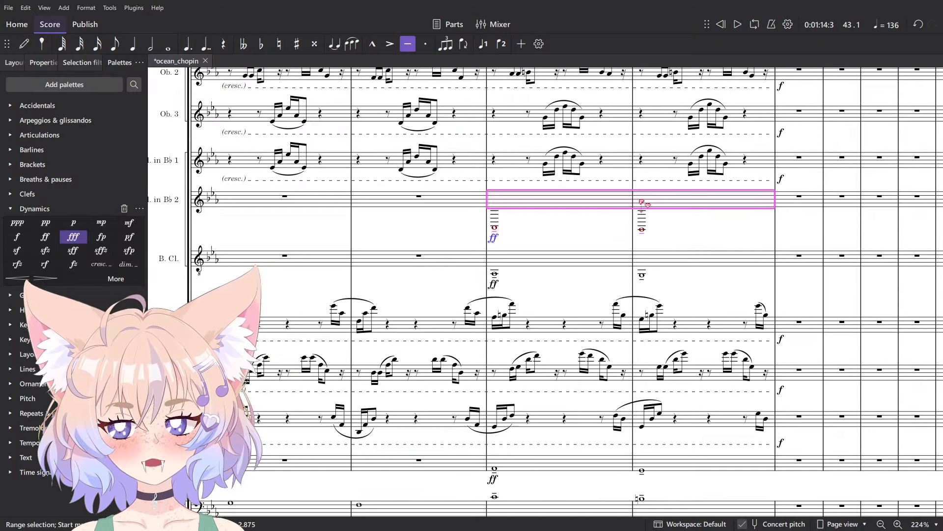
- Raise the Clarinet 2 notes in measures 43 and 44 by an octave and play the full passage
key(space)
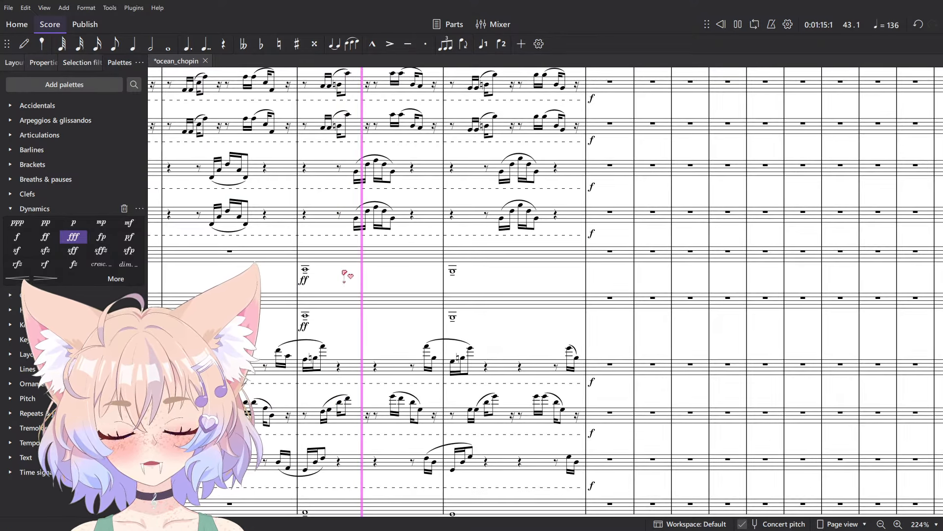
drag(354, 287, 712, 219)
scroll(724, 220, down, 6)
scroll(727, 208, up, 3)
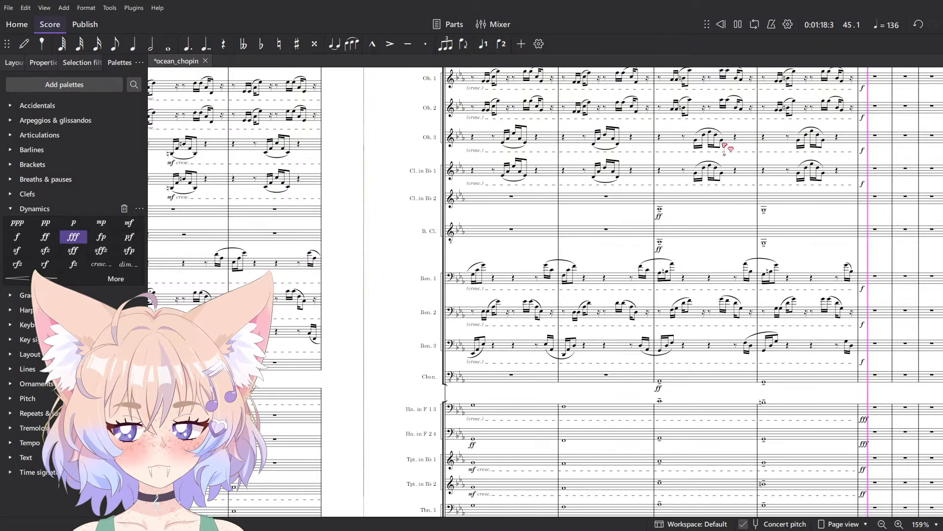
key(space)
- Raise the Clarinet 2 and Bass Clarinet notes in measures 43 and 44 by two octaves and audition them
click(535, 380)
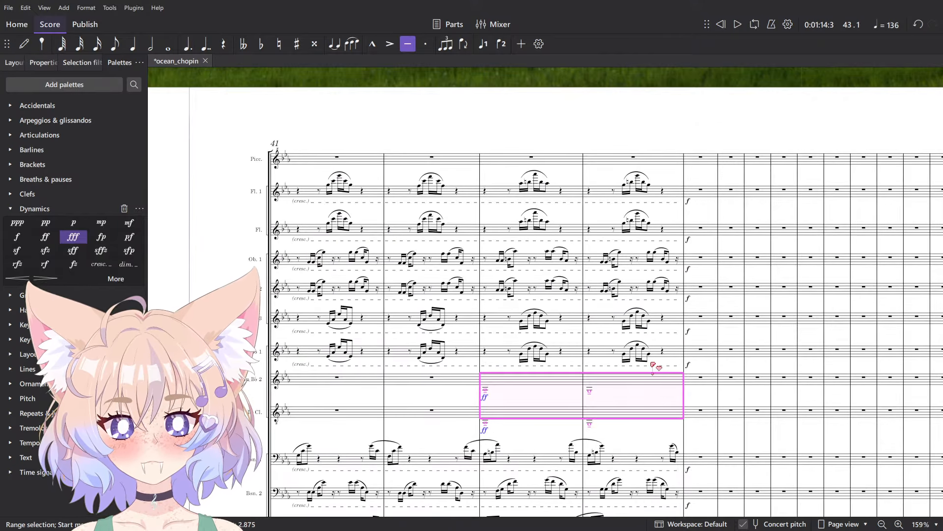
key(ctrl+Up)
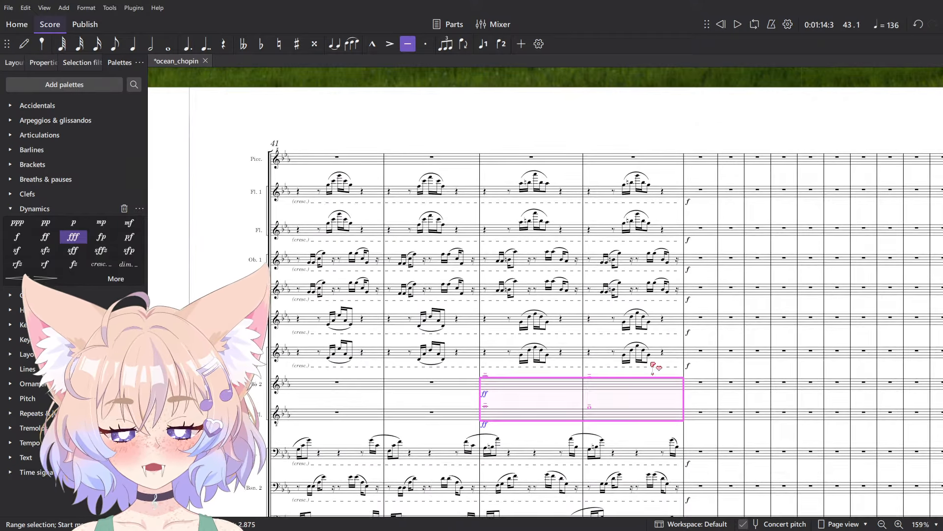
key(space)
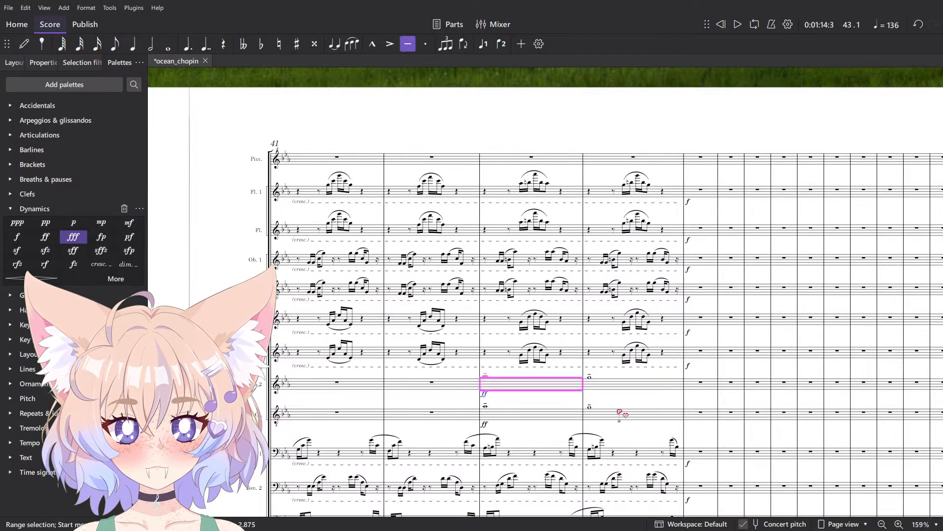
key(space)
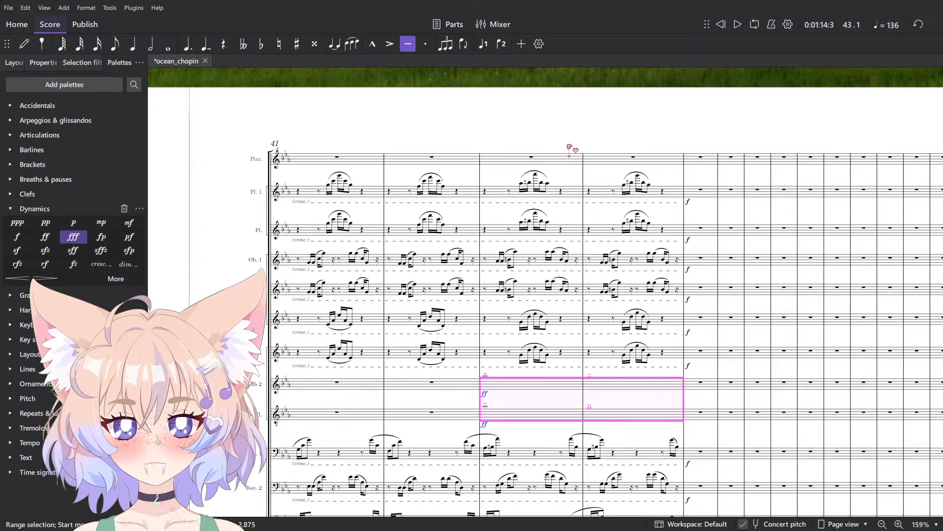
- Copy the Clarinet 2 notes and ff marking of measures 43 and 44 to the Piccolo
click(574, 384)
click(544, 165)
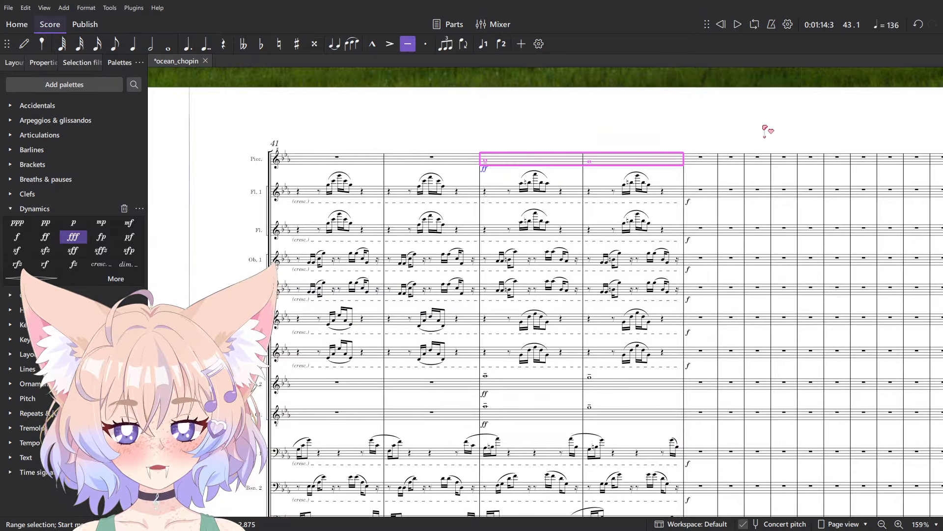
- Raise the Piccolo notes in measures 43 and 44 by an octave and add a three-stroke tremolo to each
key(space)
key(Escape)
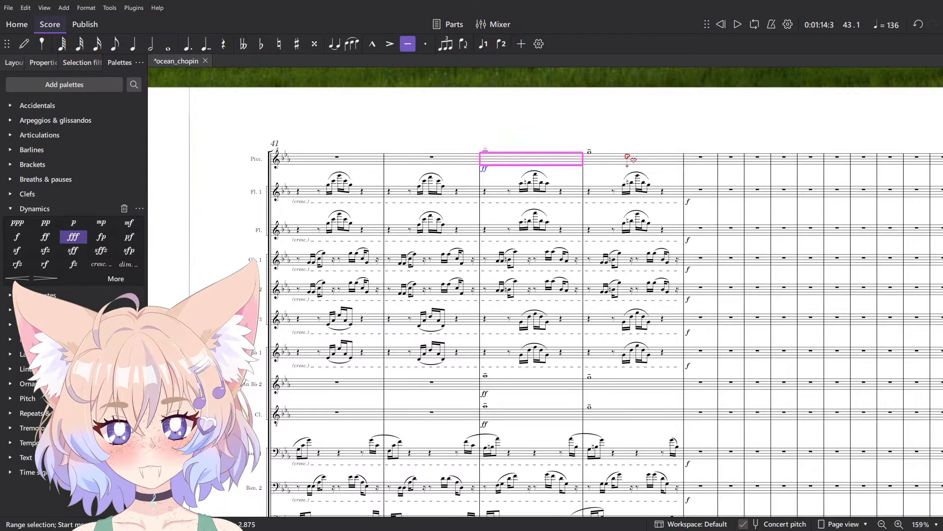
scroll(627, 158, up, 6)
click(605, 189)
click(19, 427)
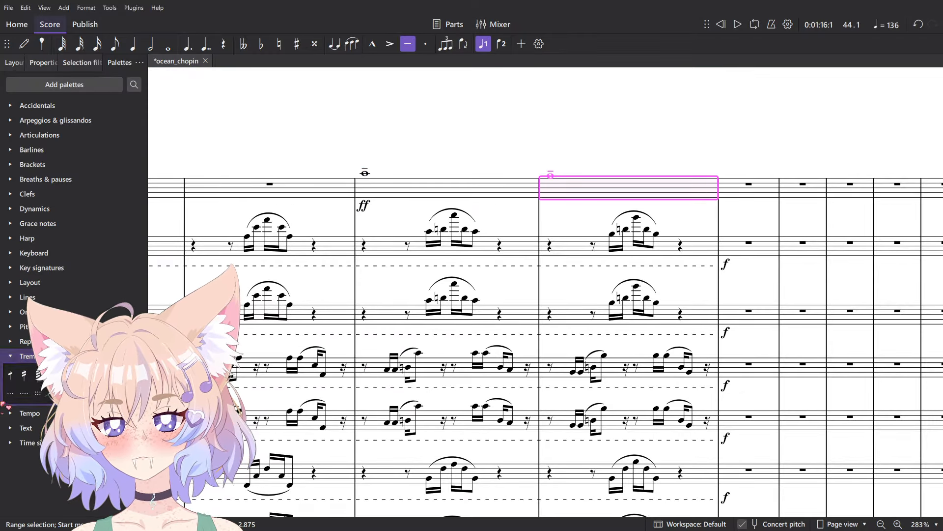
click(38, 374)
key(space)
drag(624, 227, 641, 374)
key(space)
click(430, 345)
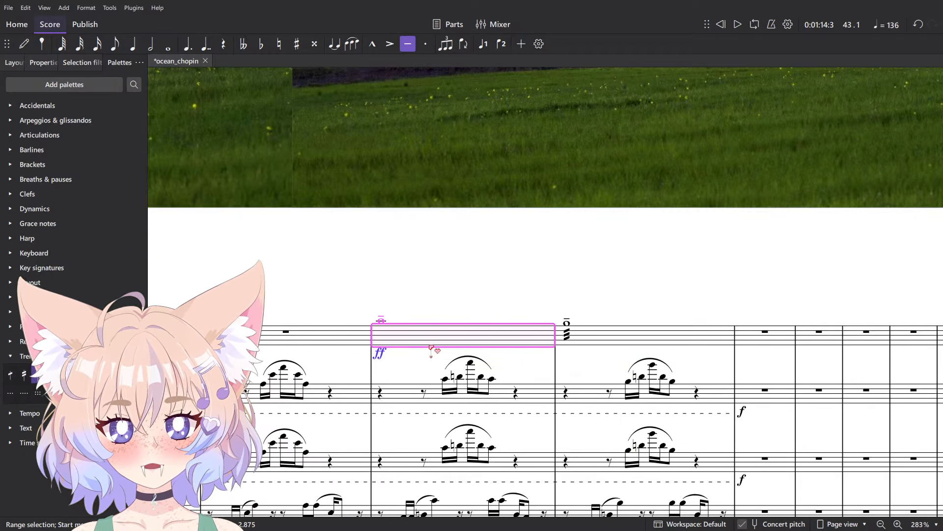
click(37, 375)
click(376, 269)
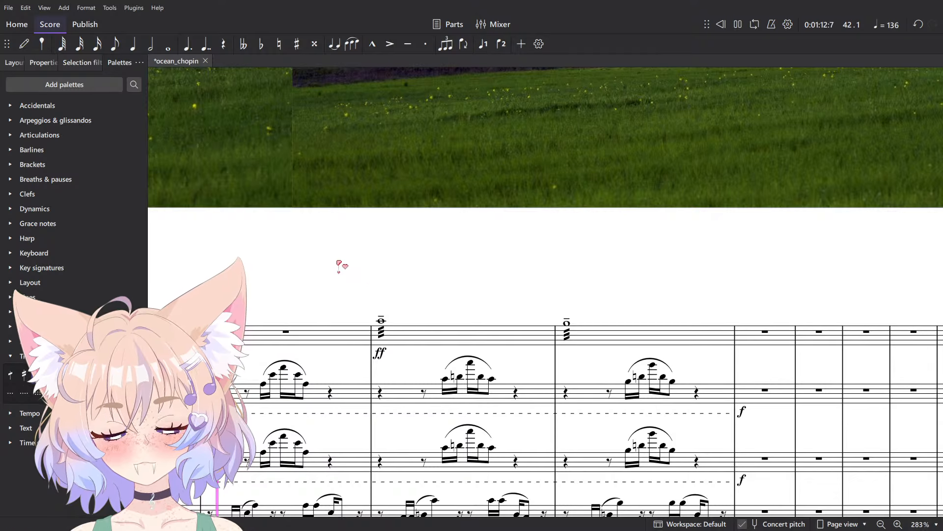
- Save the score and play back the passage with the Piccolo tremolos through measure 44
key(space)
drag(339, 265, 603, 187)
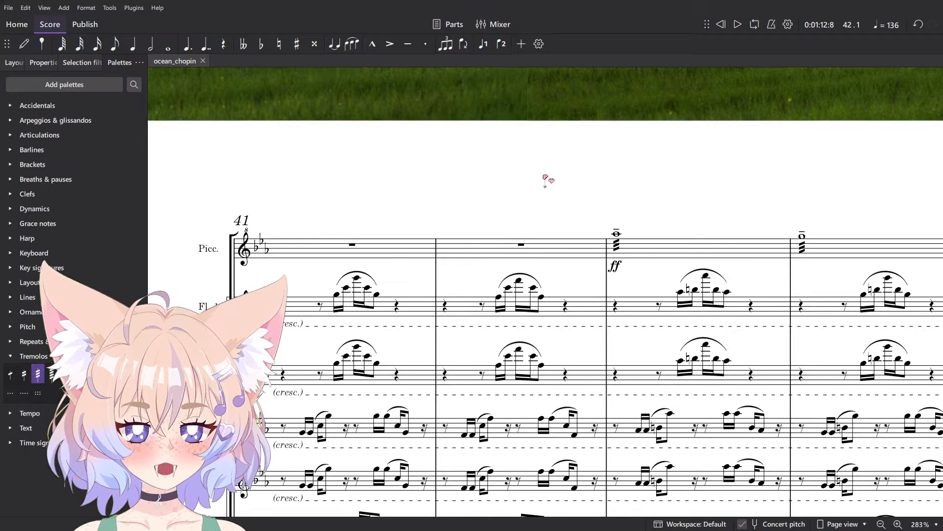
key(space)
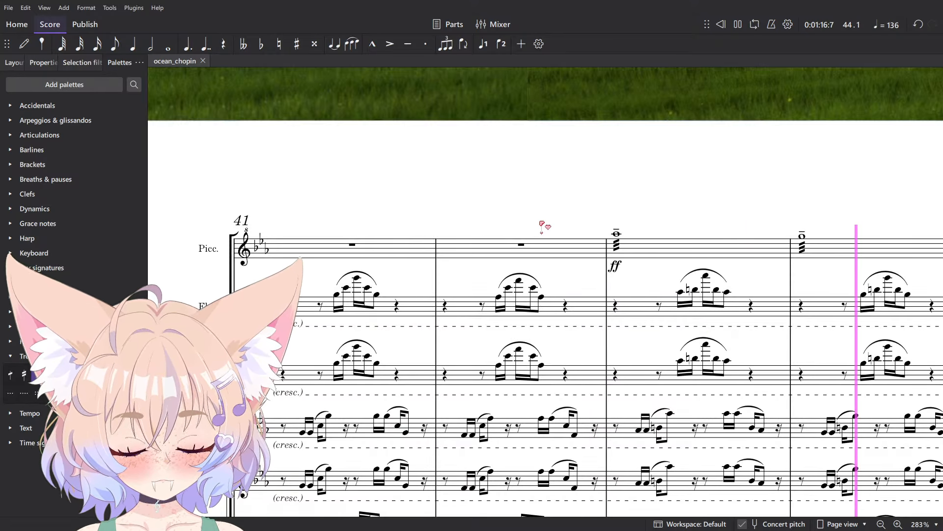
key(space)
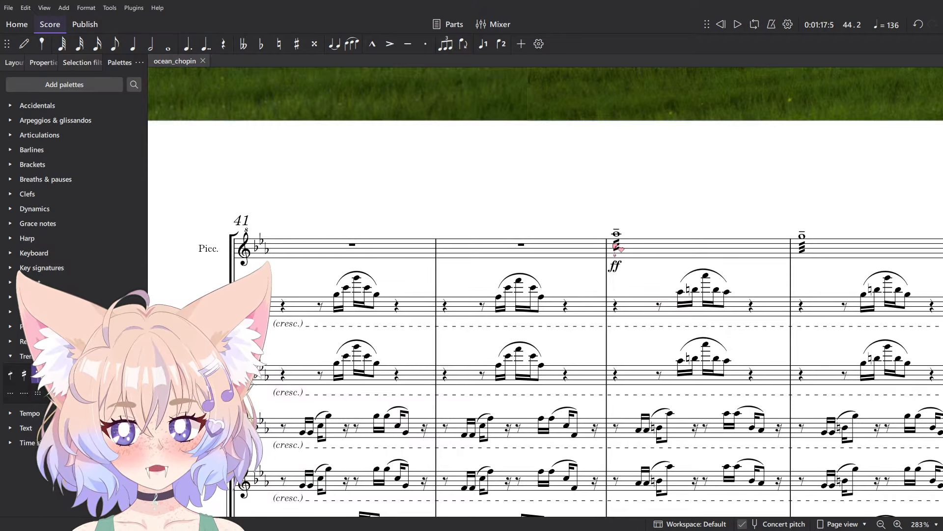
- Remove the Piccolo tremolo in measure 43 and the Piccolo tenuto in measure 44, and audition the passage
click(668, 203)
click(824, 253)
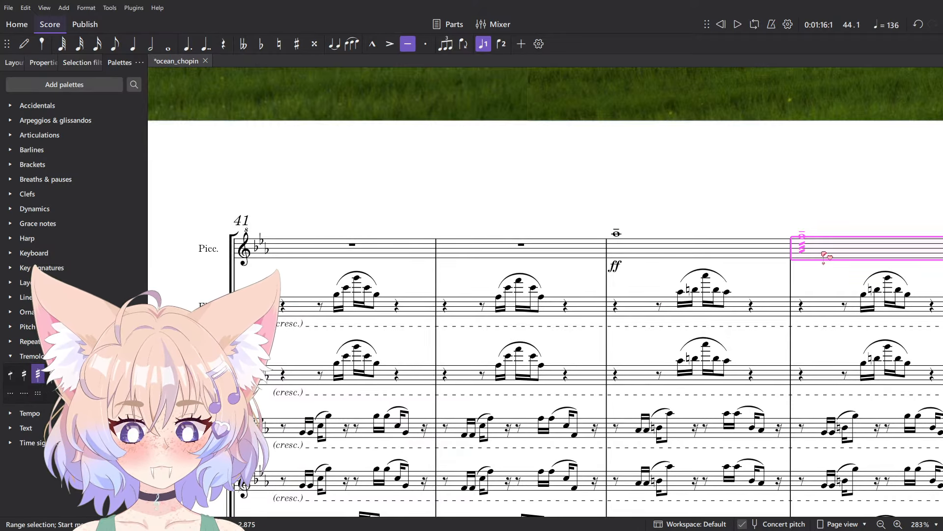
click(703, 249)
drag(718, 195, 675, 184)
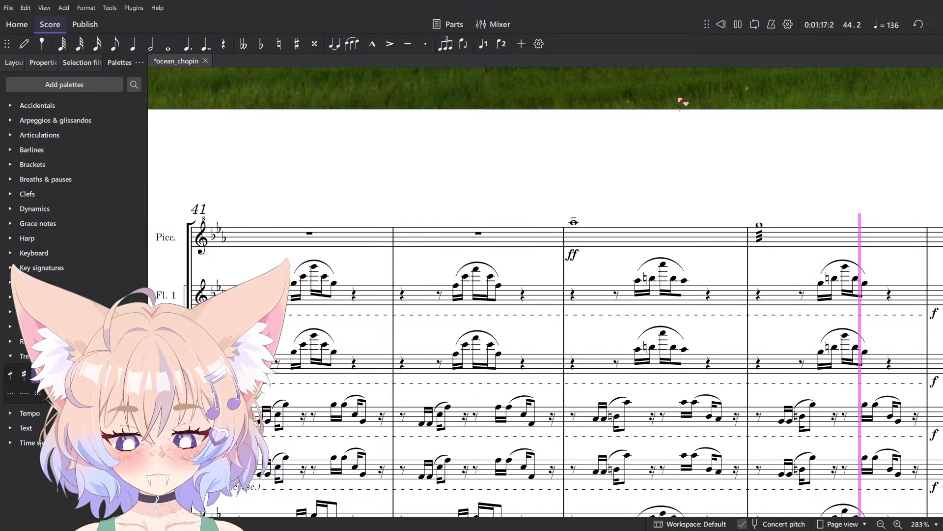
key(space)
drag(559, 225, 476, 184)
- Add an instrument change to Clarinet on the Bass Clarinet staff at measure 43
scroll(476, 184, down, 6)
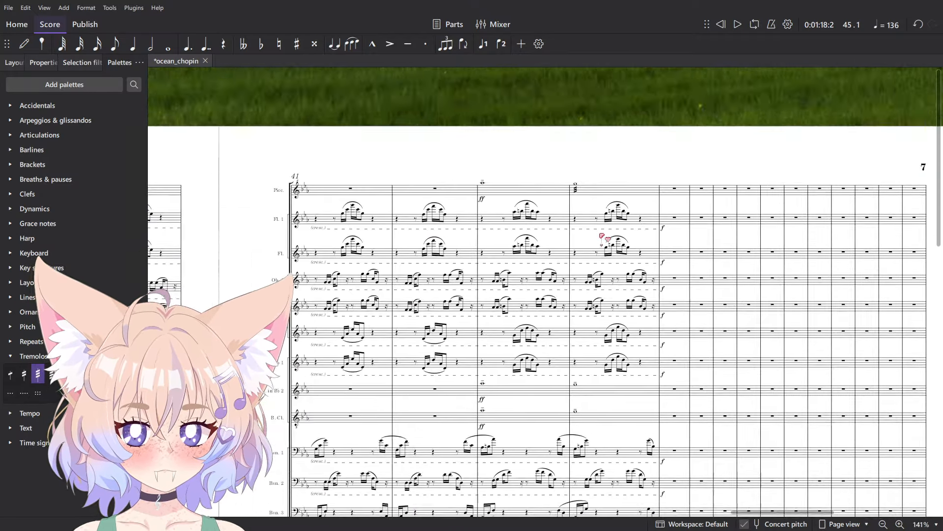
drag(587, 394, 545, 294)
scroll(545, 294, up, 5)
click(546, 294)
key(space)
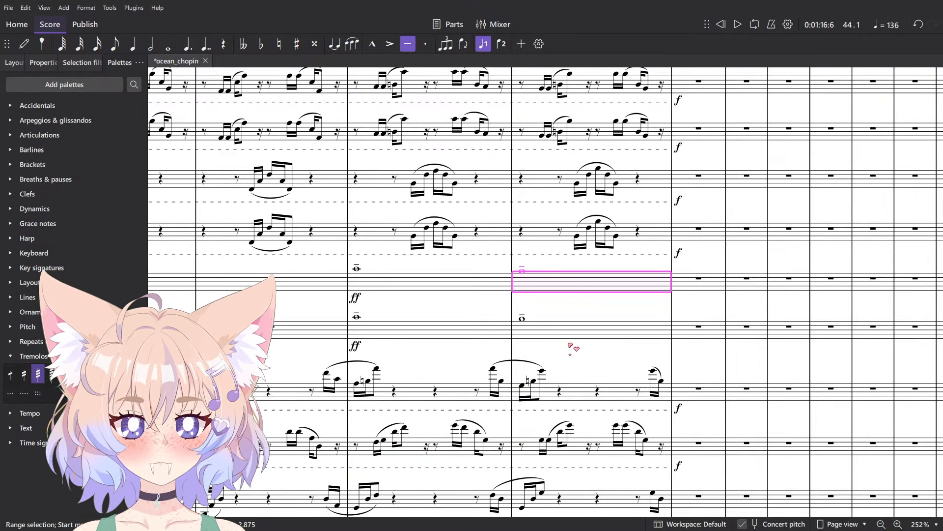
drag(590, 357, 590, 390)
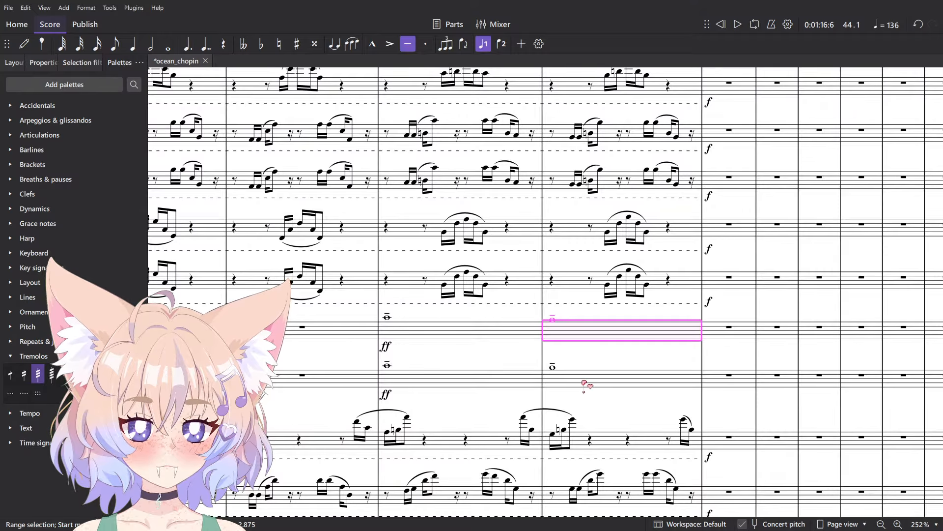
click(30, 356)
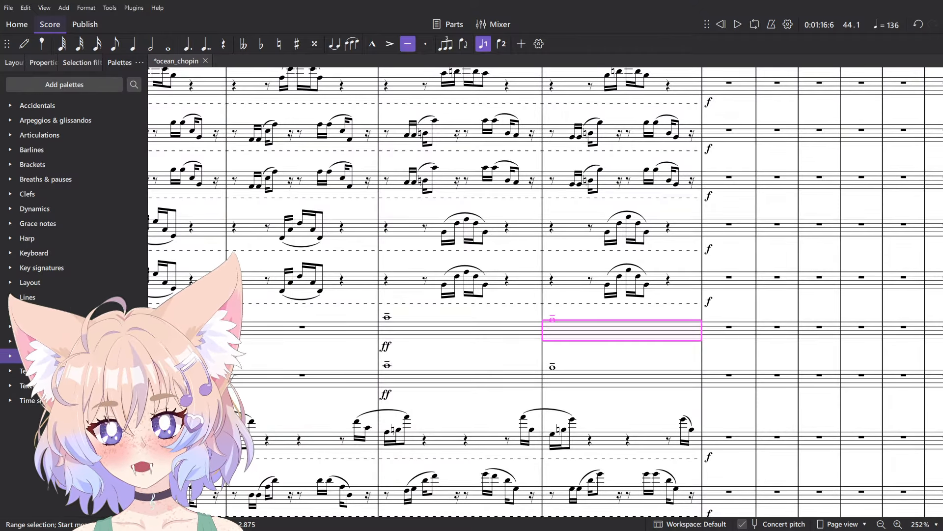
drag(628, 331, 698, 324)
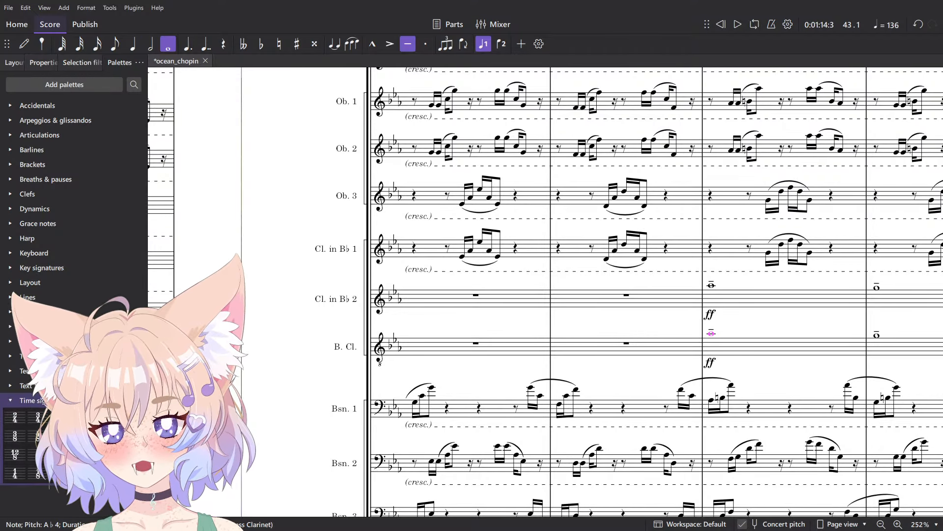
scroll(99, 398, down, 2)
click(108, 396)
double_click(535, 249)
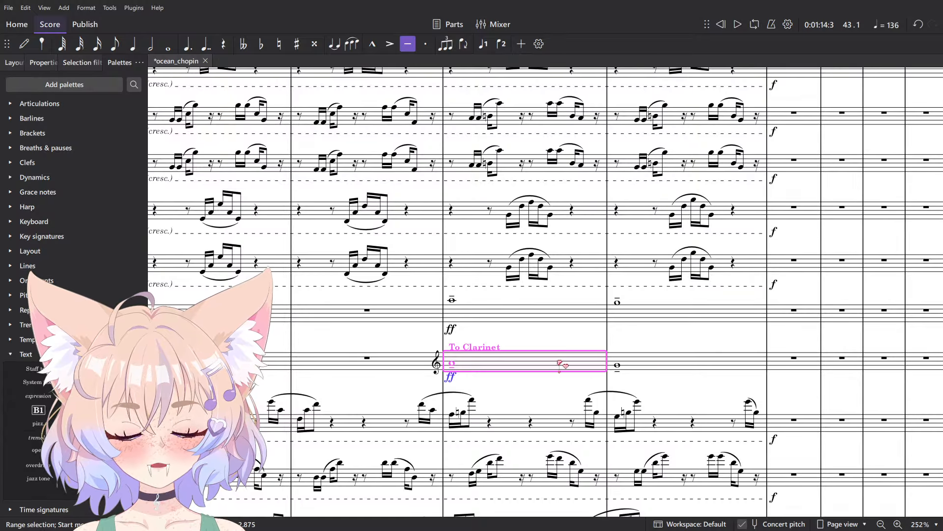
- Raise the notes of measures 43 and 44 on the Bass Clarinet staff by an octave
key(space)
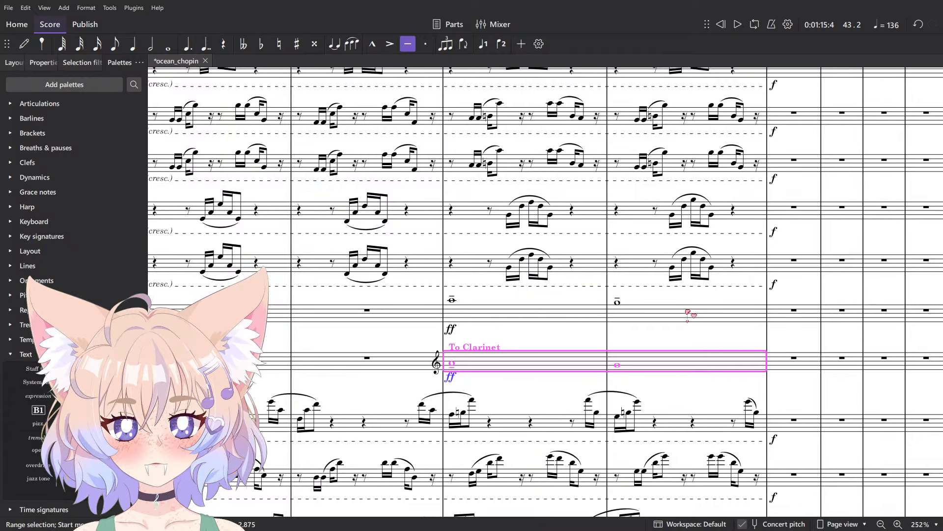
click(697, 316)
shift+click(514, 320)
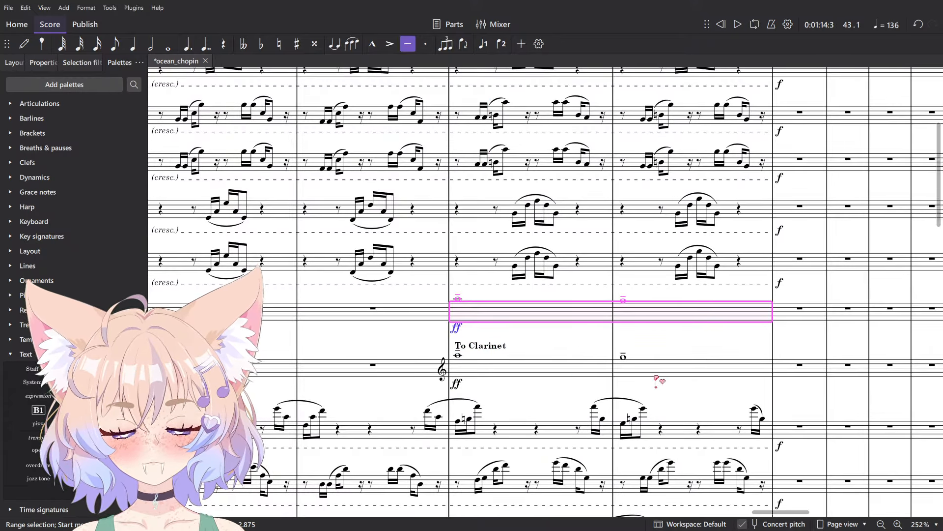
- Add trills to the notes of measures 43 and 44 on the Clarinet 2 and Bass Clarinet staves
shift+click(705, 376)
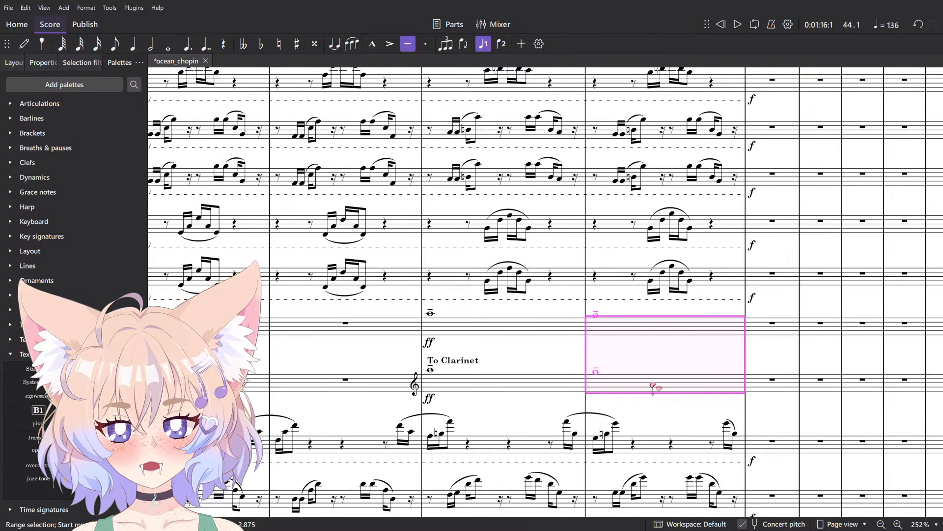
shift+click(505, 390)
click(69, 354)
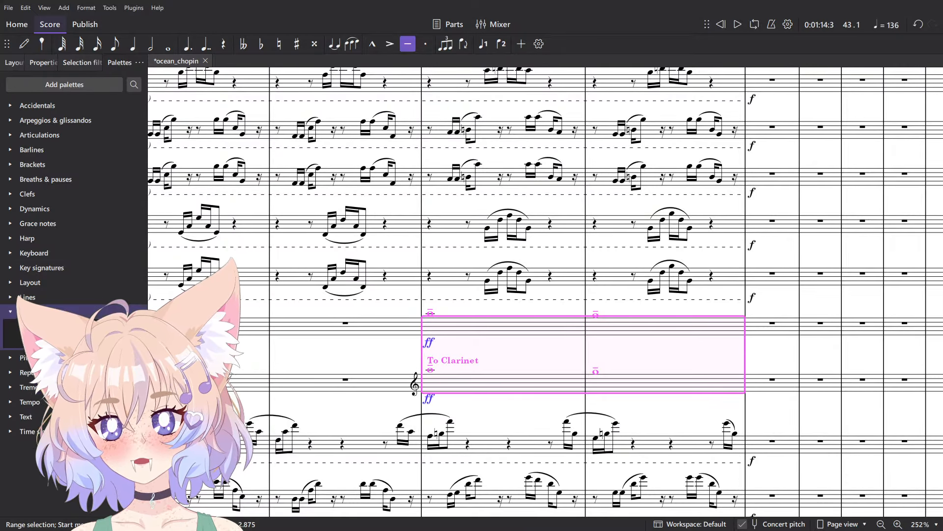
click(20, 352)
click(355, 350)
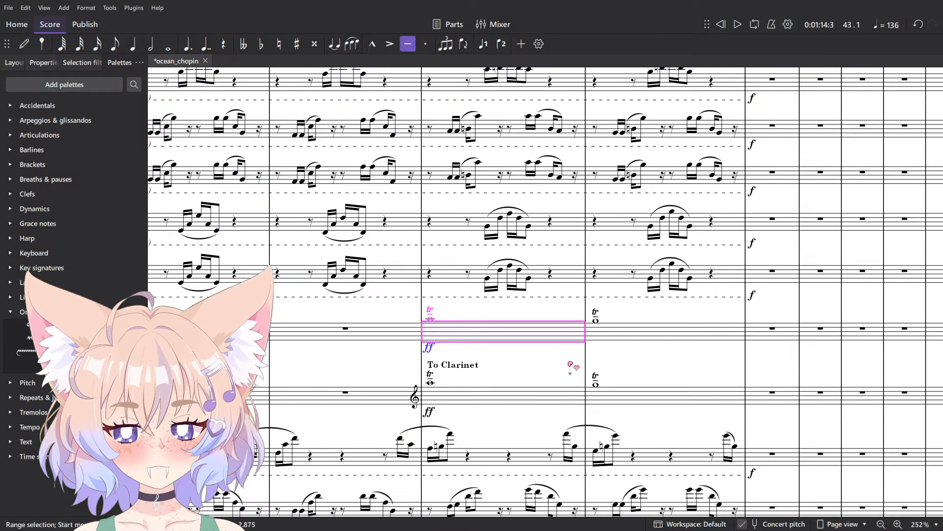
- Play back the passage with the trilled clarinets and save the score
shift+click(612, 392)
key(space)
scroll(576, 322, down, 6)
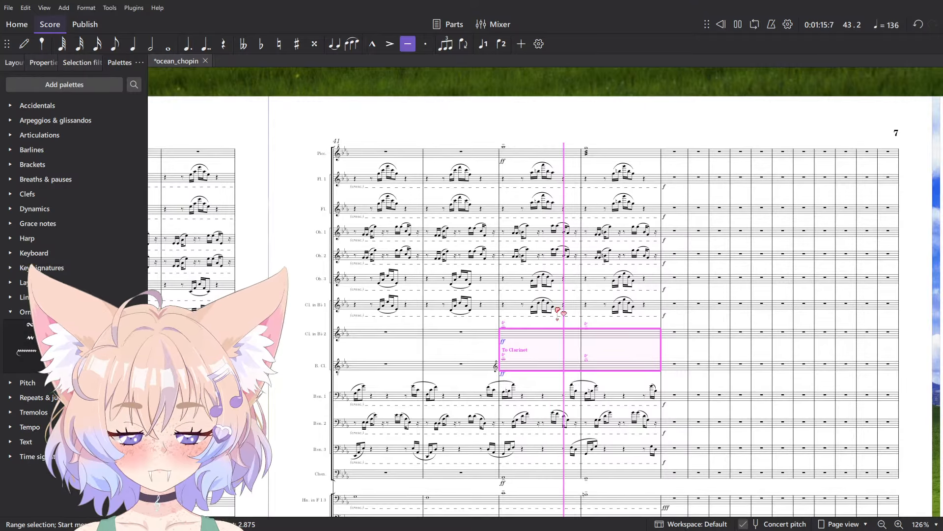
click(680, 118)
key(space)
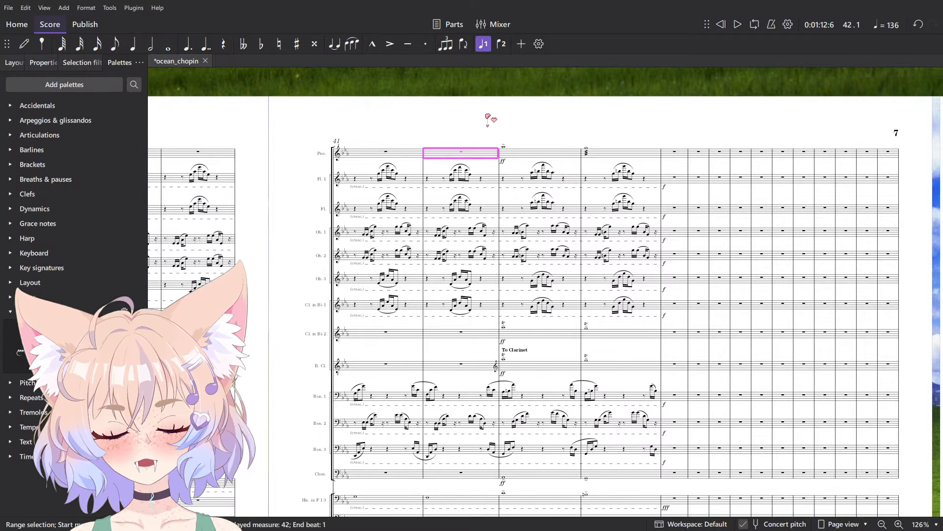
key(space)
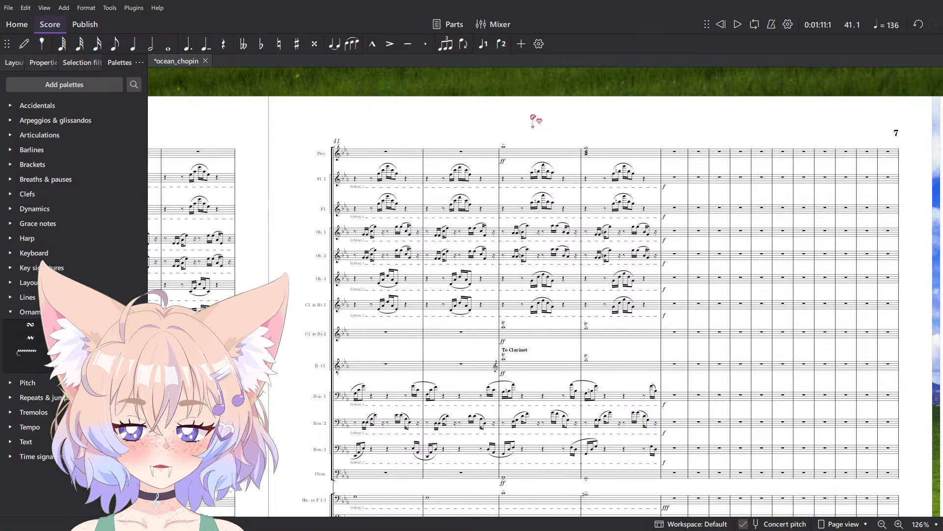
ctrl+scroll(524, 110, up, 5)
key(ctrl+s)
- Play back the full orchestra from measure 39 into measure 41, following the brass, percussion and strings
scroll(477, 342, down, 10)
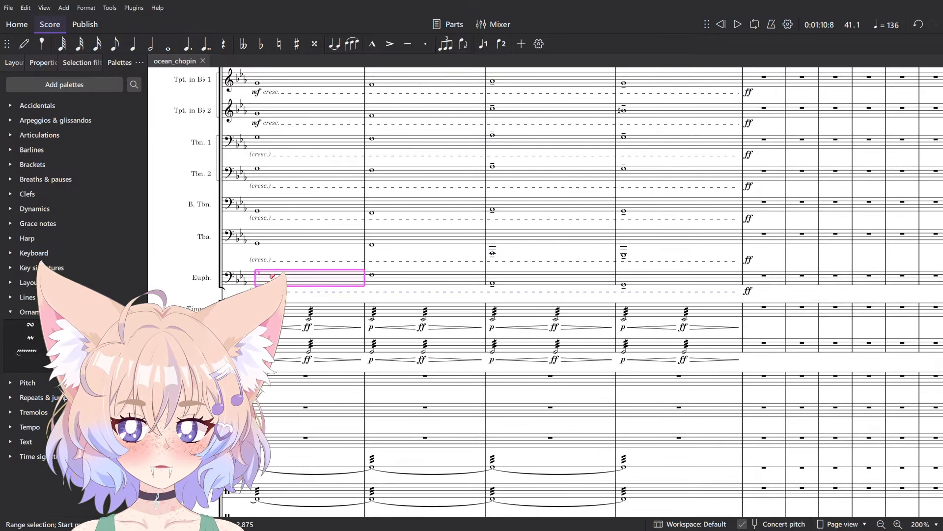
drag(454, 264, 749, 254)
ctrl+scroll(480, 280, down, 3)
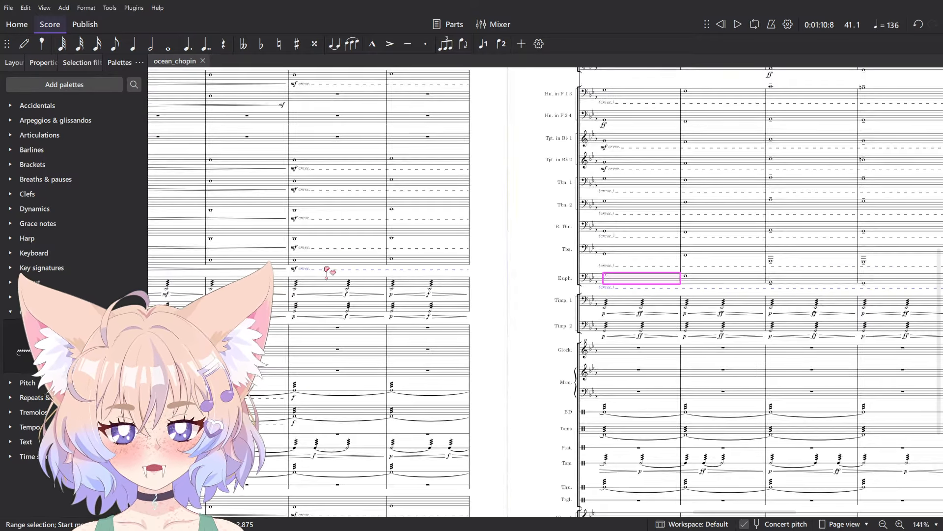
click(321, 265)
click(501, 278)
drag(494, 277, 500, 276)
key(space)
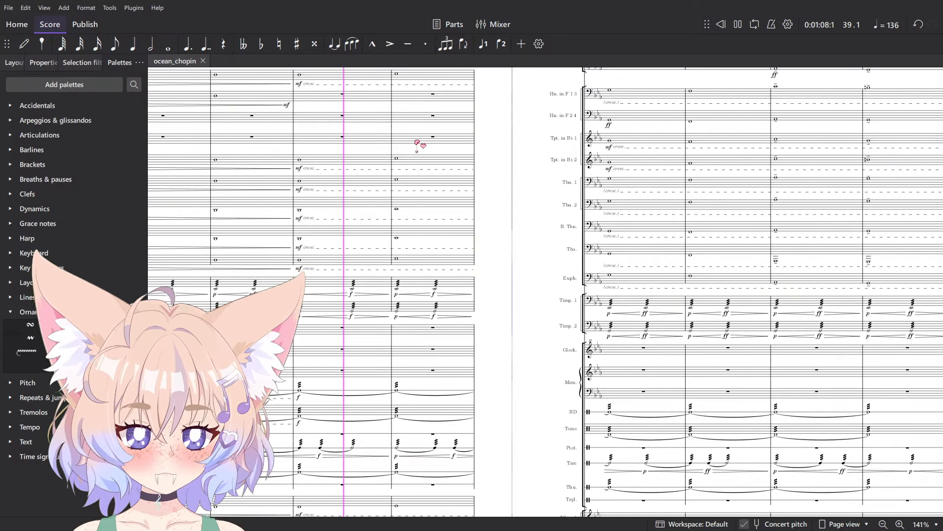
scroll(491, 197, down, 2)
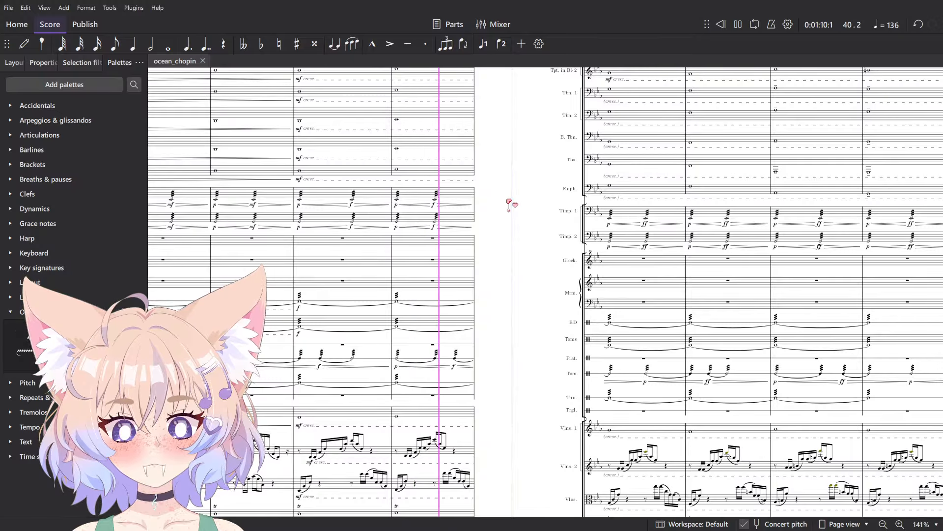
ctrl+scroll(497, 211, up, 3)
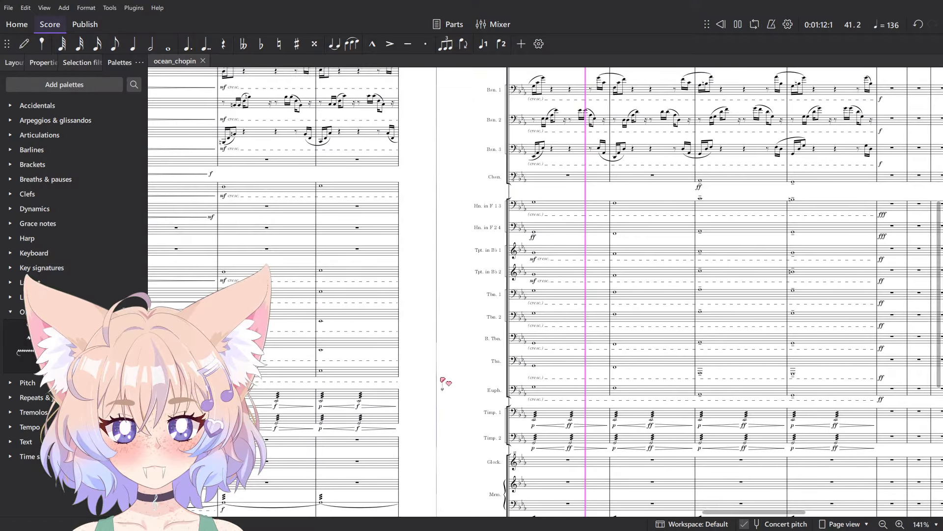
key(space)
- Play back from measure 41 at the Trumpet 2 staff and examine the horn and trumpet parts
ctrl+scroll(590, 276, up, 4)
click(579, 267)
ctrl+scroll(687, 276, up, 2)
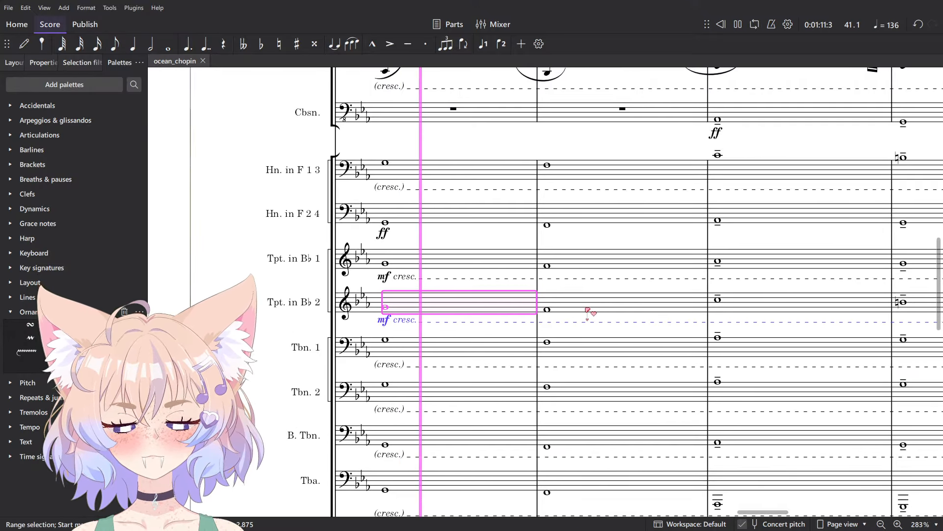
ctrl+scroll(605, 312, up, 2)
ctrl+scroll(620, 319, down, 3)
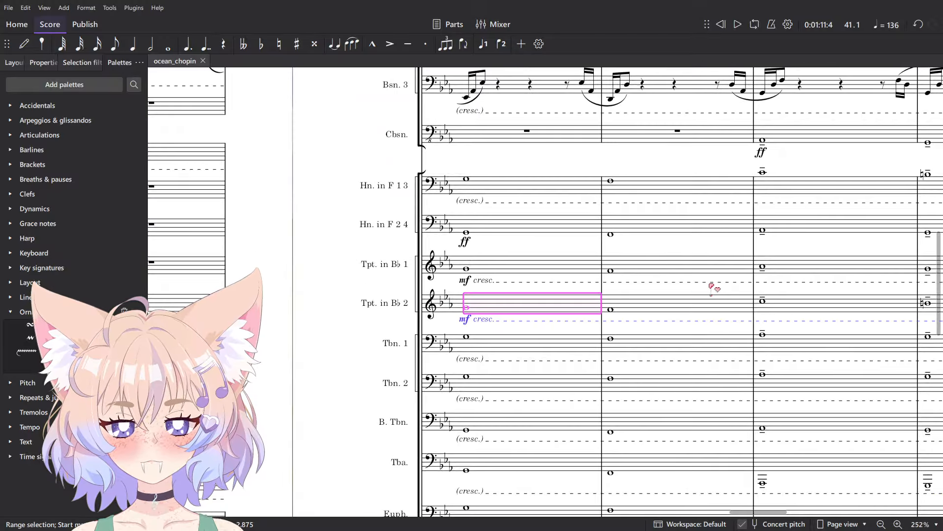
- Raise Trumpet 2's note in measure 41 to B natural and play it back
key(Escape)
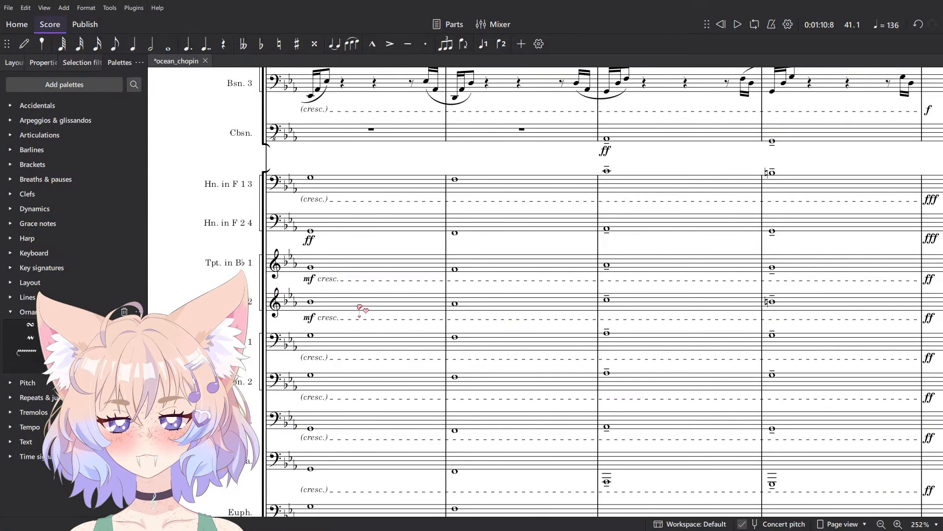
key(Up)
key(space)
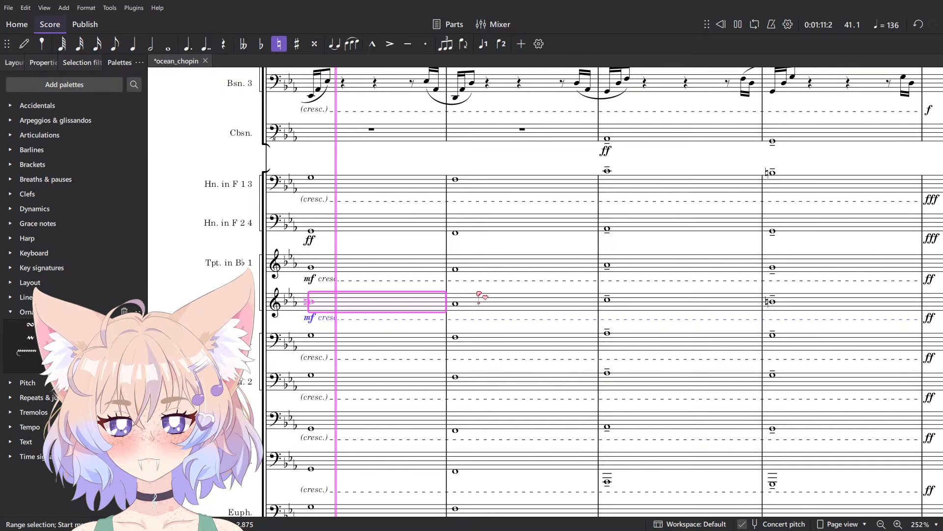
key(space)
click(310, 267)
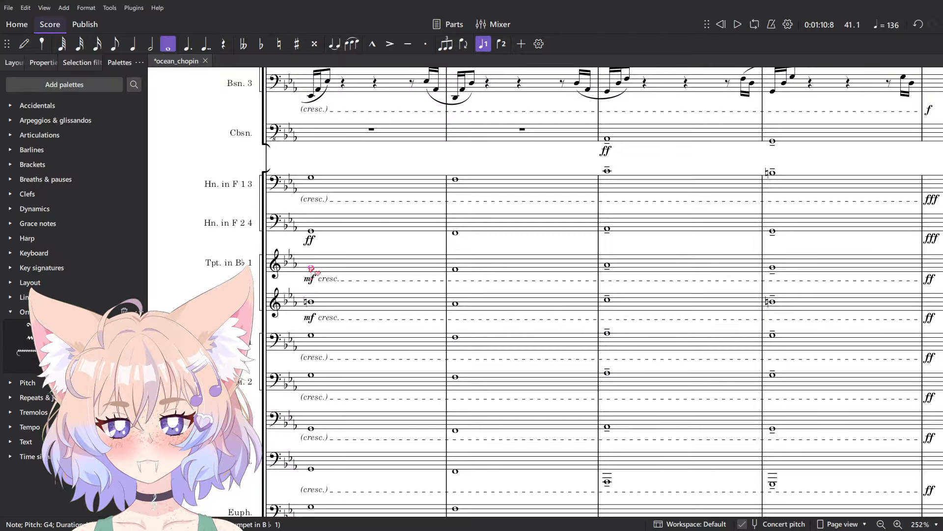
- Select Trumpet 2's measures 41 and 42 and play the passage back
scroll(314, 275, down, 3)
scroll(338, 325, up, 4)
click(415, 350)
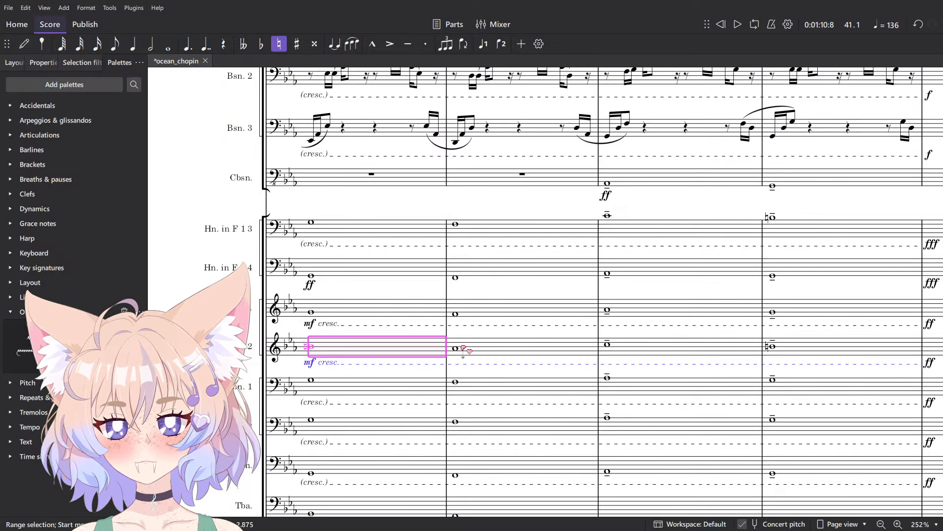
key(space)
key(shift+Right)
scroll(442, 315, down, 10)
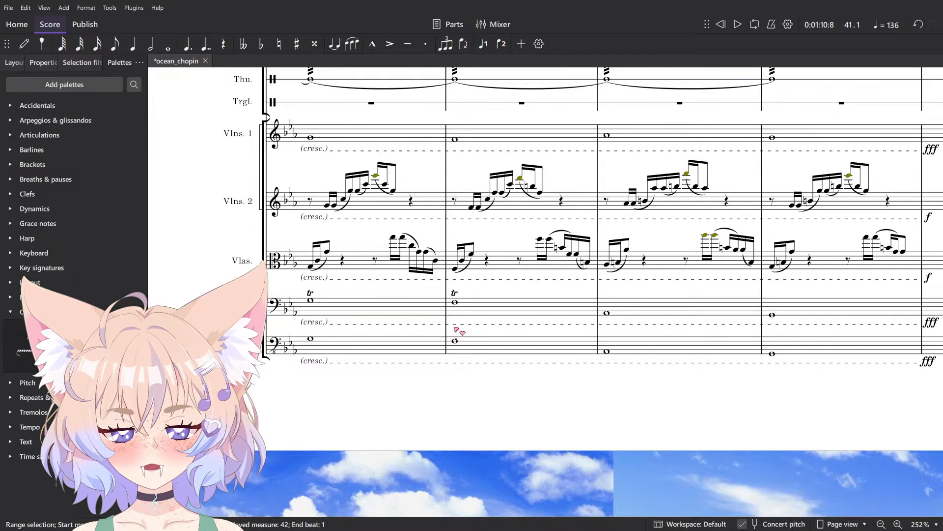
key(space)
- Play the string parts from measures 41 and 42, comparing the Violins 1 and Violas with the brass
scroll(411, 283, up, 3)
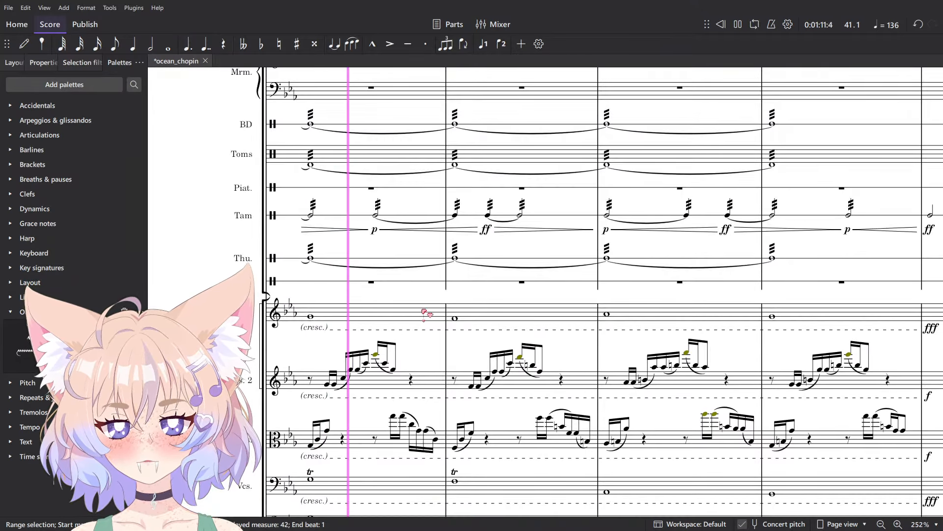
click(425, 310)
click(484, 312)
scroll(462, 416, down, 1)
key(space)
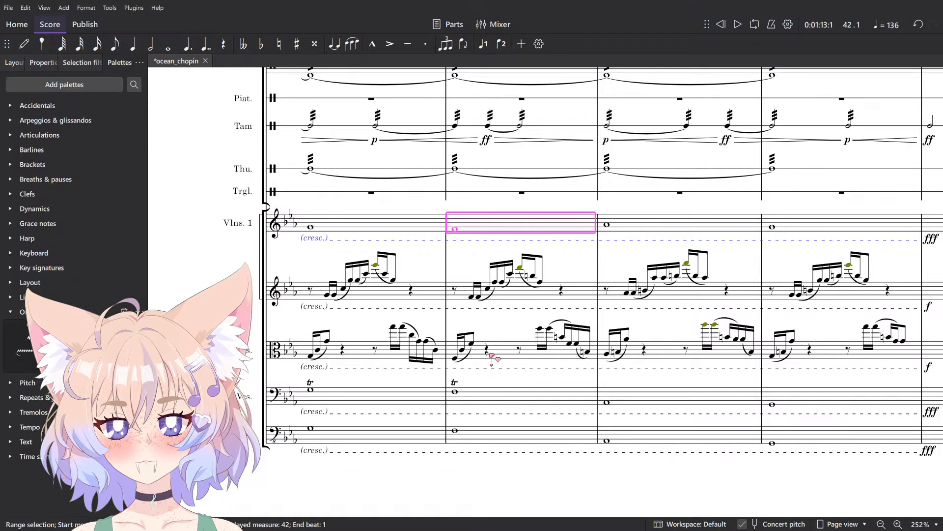
click(492, 354)
key(space)
- Play back the two trumpet parts around measures 41 and 42
scroll(492, 354, up, 8)
key(space)
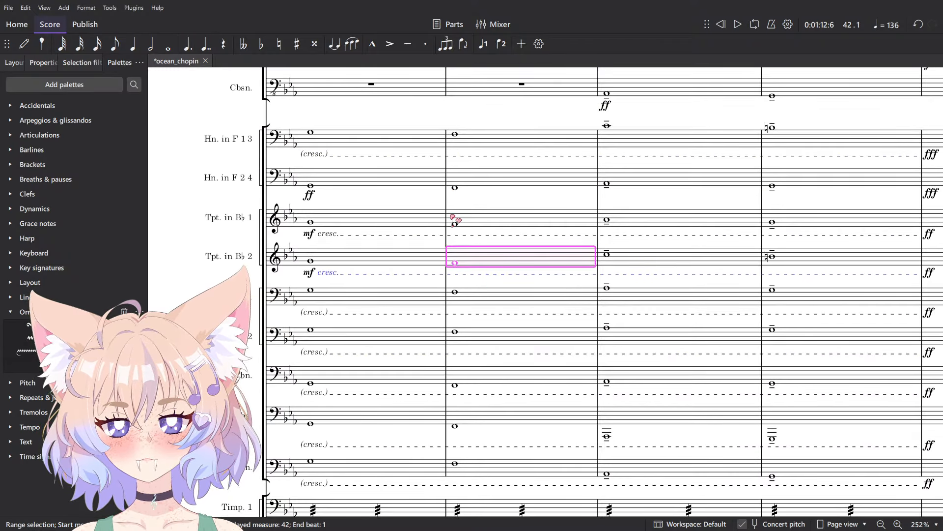
key(space)
click(360, 221)
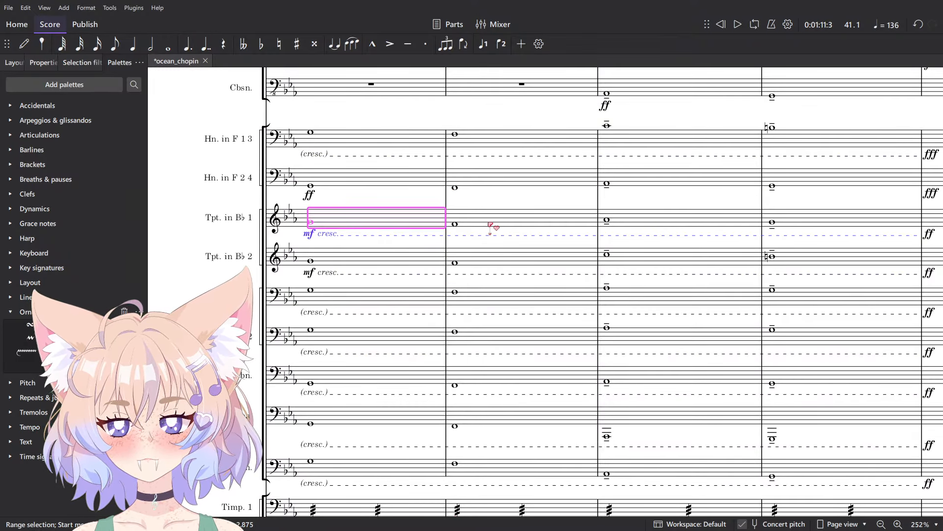
- Raise Trumpet 2's notes to C in measure 41 and B natural in measure 42
click(485, 256)
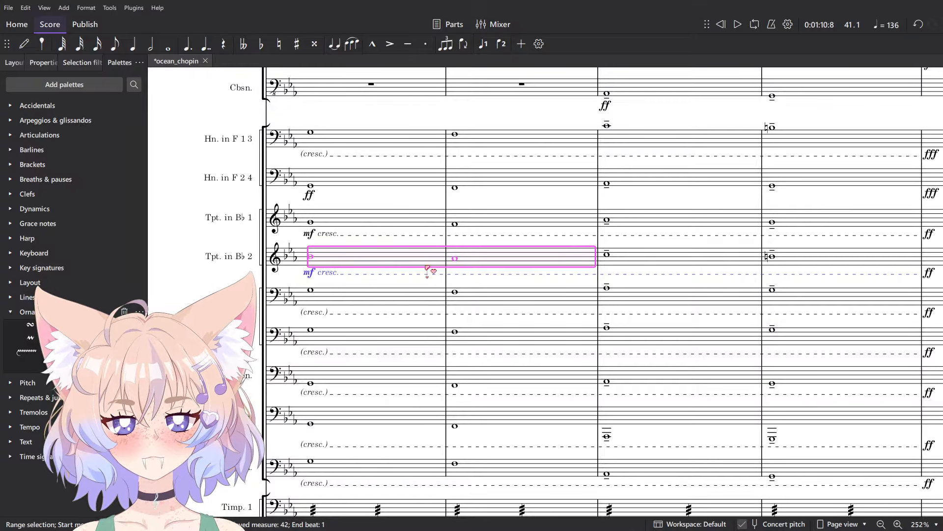
key(Escape)
drag(416, 256, 501, 248)
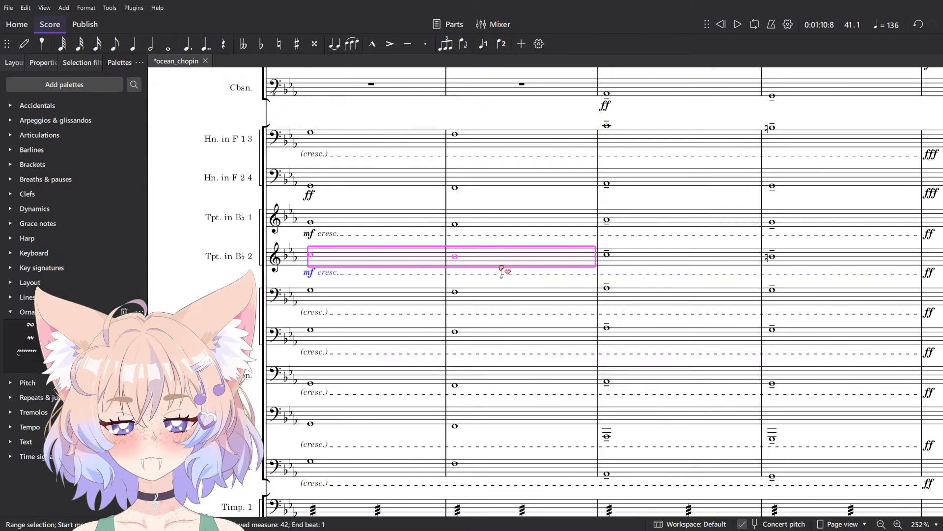
click(490, 253)
key(Up)
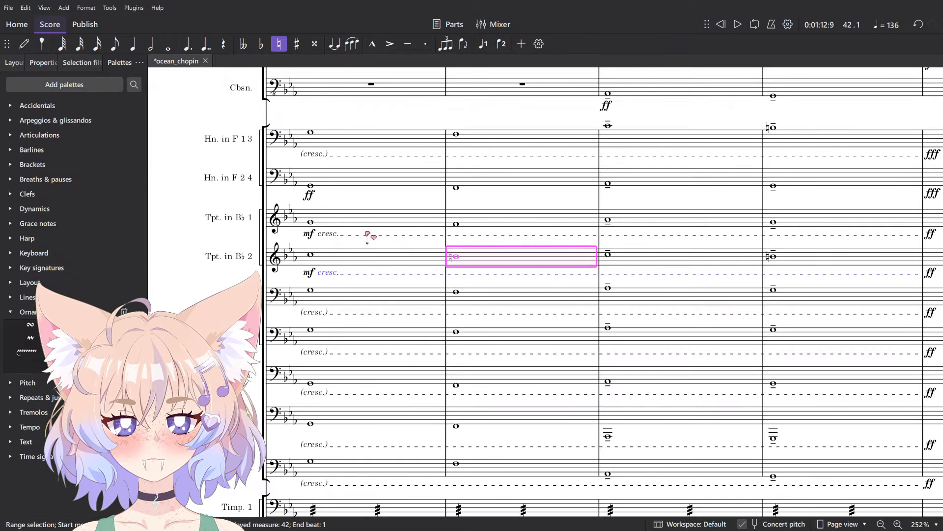
- Change Trumpet 2's note in measure 41 to B natural and listen to it with the other parts
drag(369, 219, 377, 220)
click(542, 200)
key(space)
scroll(362, 227, up, 4)
key(space)
click(378, 273)
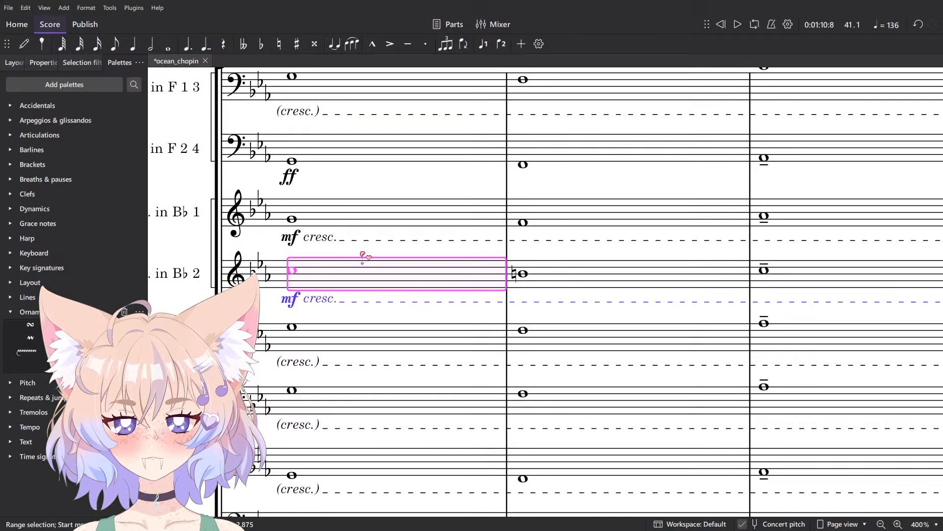
key(space)
key(Up)
key(space)
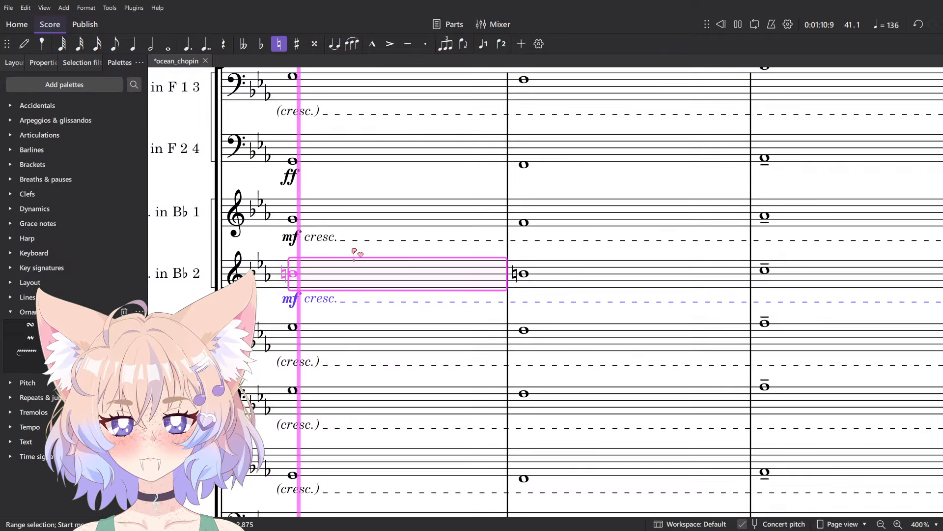
- Lower Trumpet 2's note in measure 42 by four semitones to G and play it back
click(607, 255)
key(space)
click(528, 272)
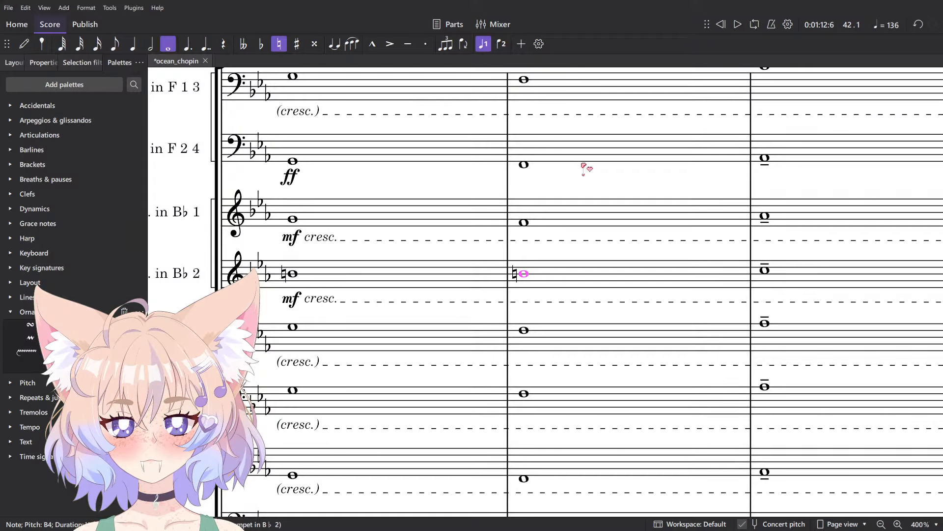
key(Down)
key(Down)
key(Down)
key(Down)
key(space)
scroll(565, 167, down, 2)
key(space)
- Select measures 41 and 42 from the Horns in F 1 3 down to the Euphonium and play the brass alone
click(572, 251)
click(435, 109)
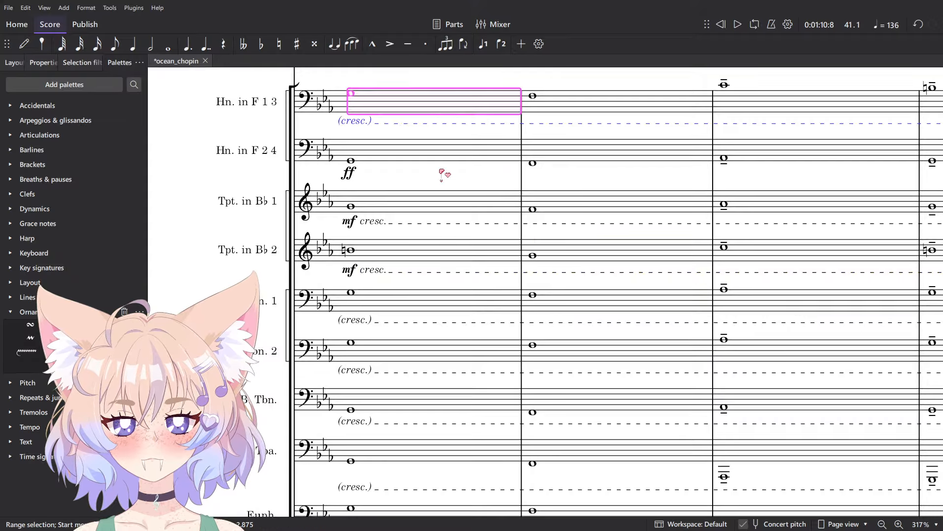
scroll(445, 174, down, 3)
shift+click(537, 379)
key(space)
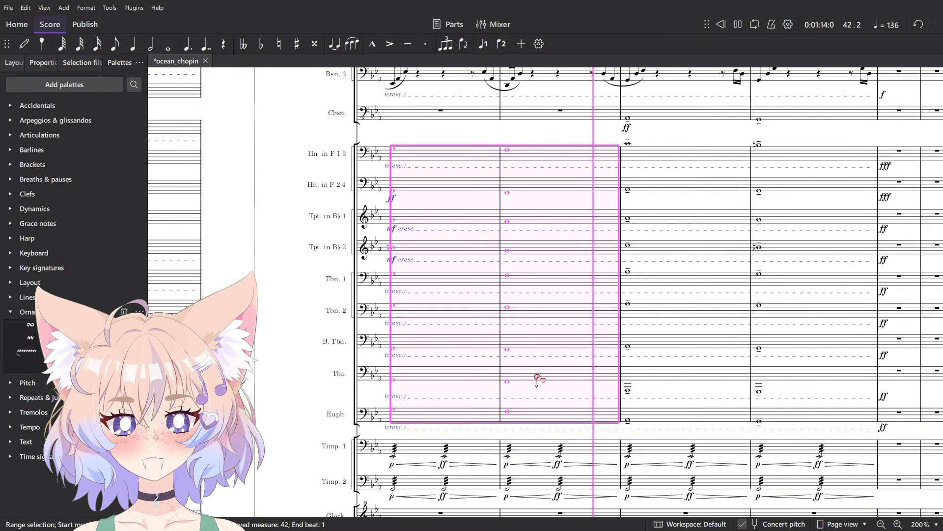
key(space)
key(Escape)
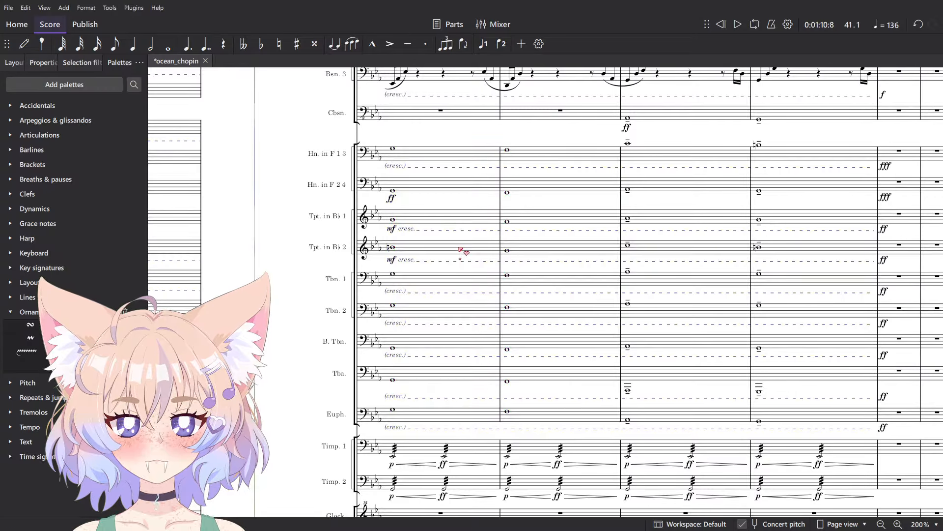
- Raise the Horns in F 1 3 to B natural in measure 41 and A-flat in measure 42, and play back
key(space)
click(478, 162)
scroll(456, 175, up, 5)
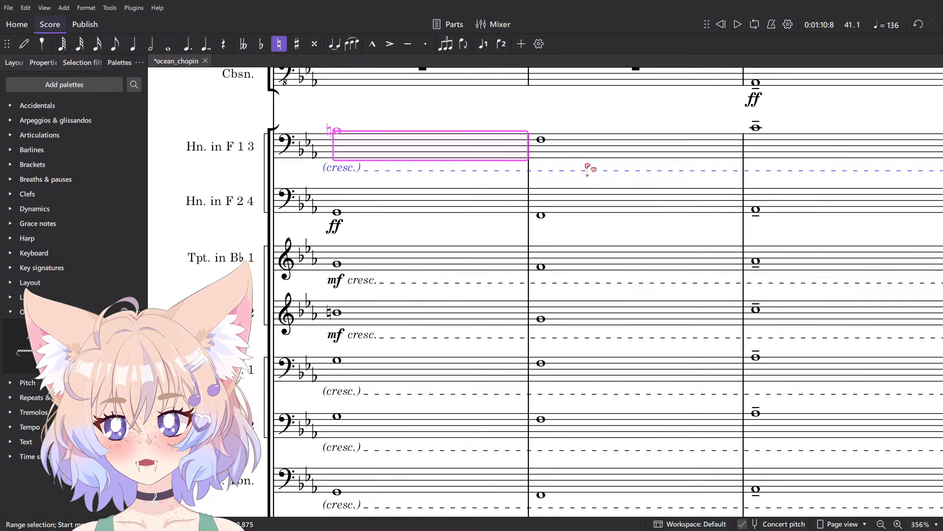
click(590, 143)
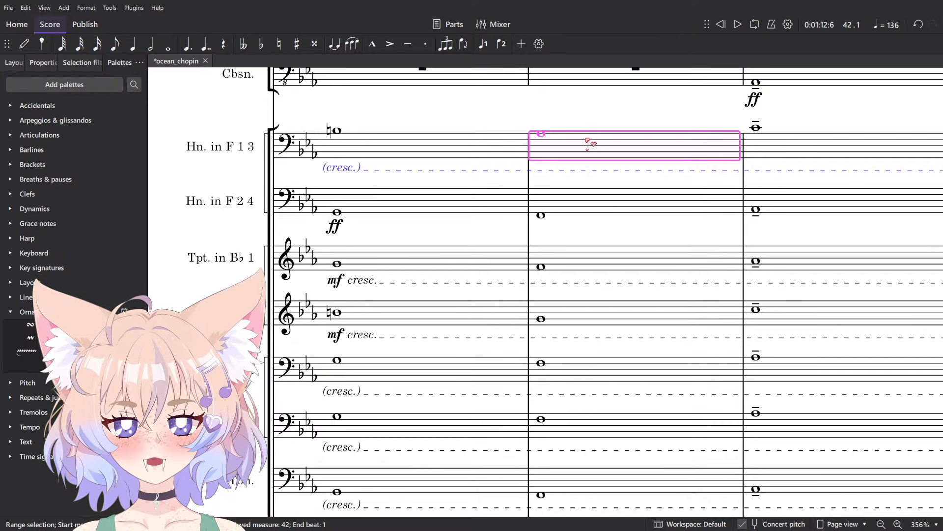
key(space)
key(space)
- Play back measures 41 and 42 to check the new horn notes against the full score
click(509, 138)
click(508, 111)
scroll(508, 111, down, 4)
key(space)
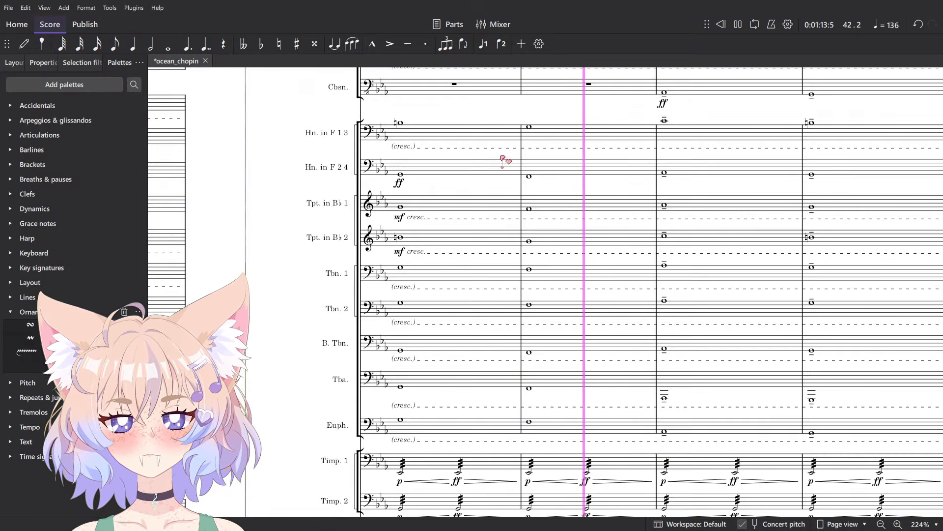
key(space)
scroll(505, 162, down, 1)
- Listen to measure 42 from the Horns in F 1 3 and Trumpet 2, and play on into measure 44
click(591, 142)
key(space)
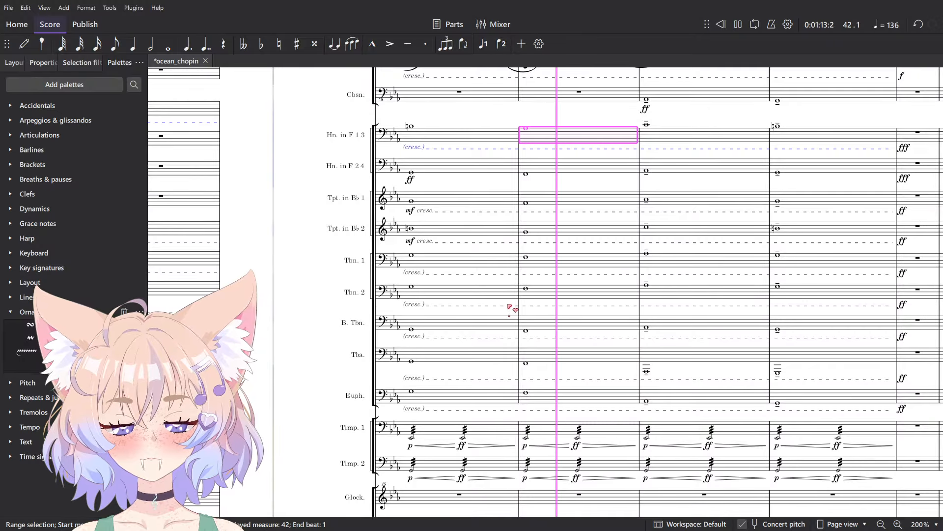
key(space)
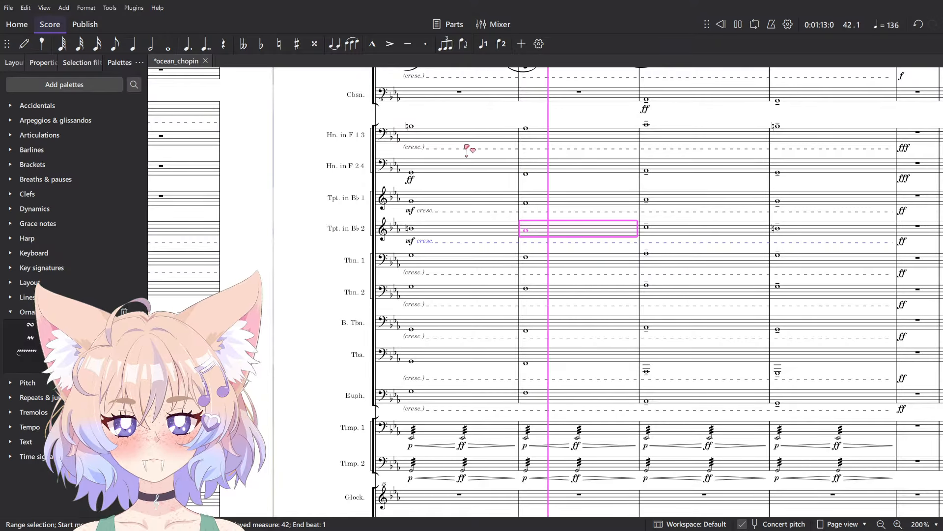
key(space)
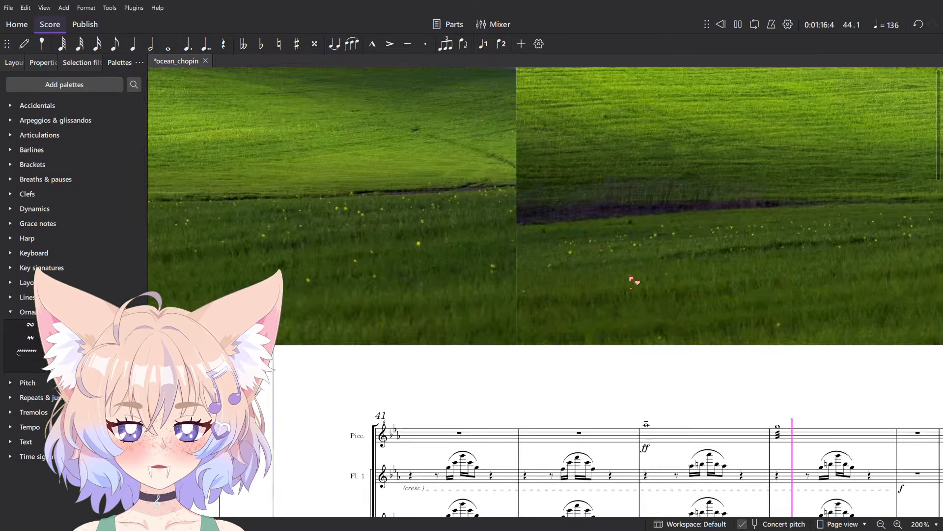
key(space)
- Change the piccolo's dynamic in measure 43 to f and play the passage back
scroll(634, 280, down, 3)
click(646, 271)
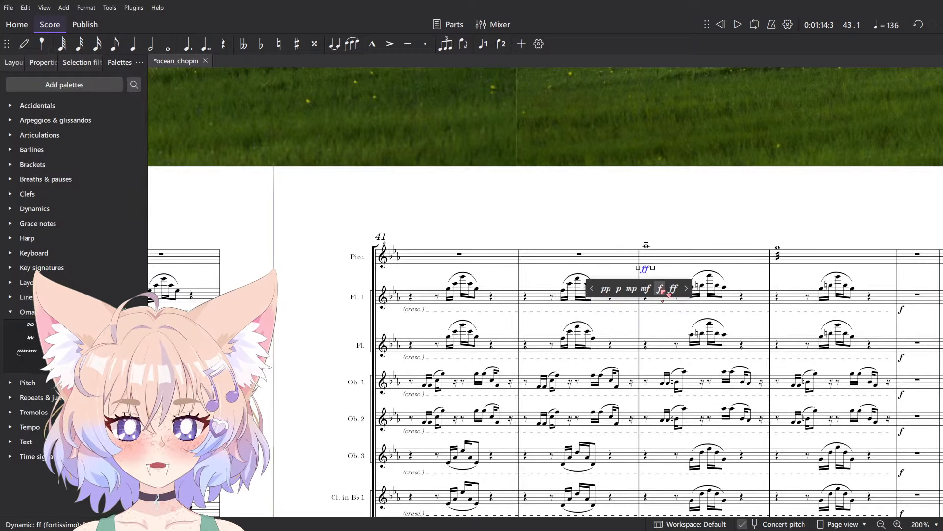
click(661, 290)
key(space)
scroll(680, 228, down, 5)
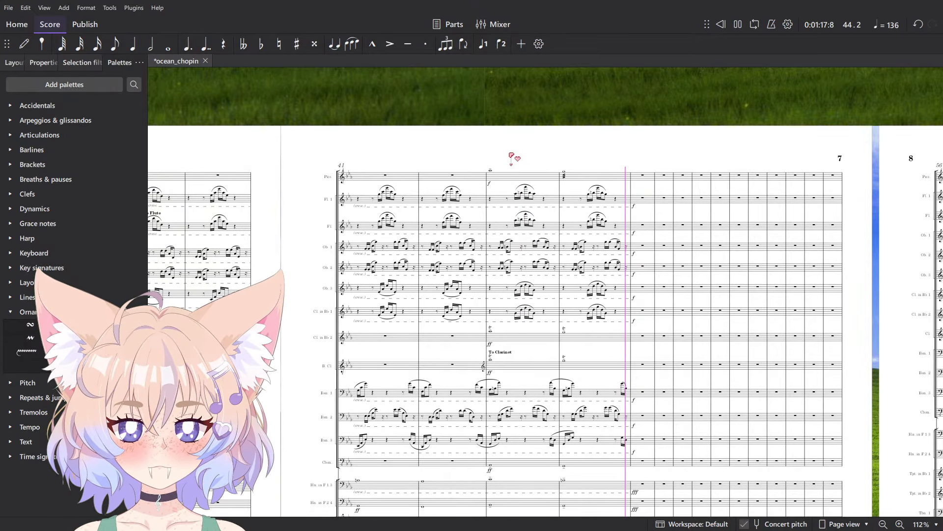
- Add a three-stroke tremolo to the piccolo's whole note in measure 43
scroll(553, 138, up, 5)
click(511, 219)
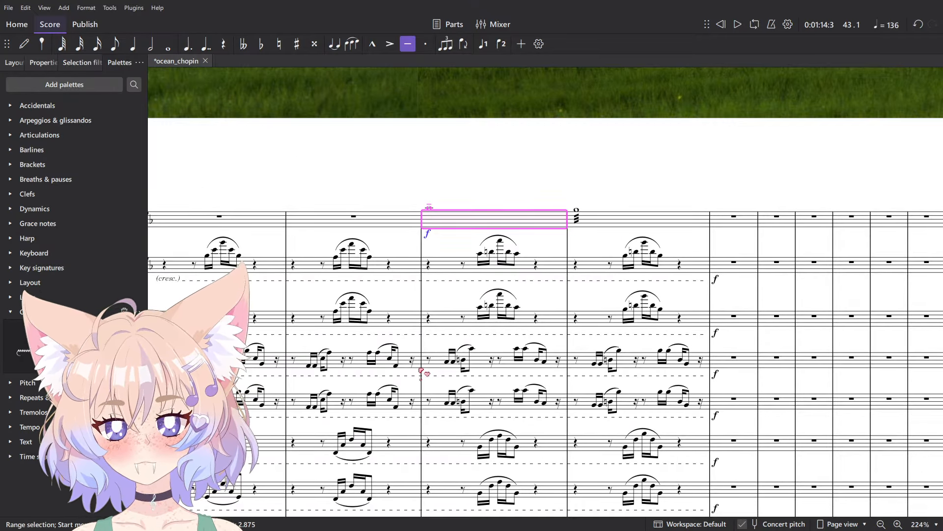
drag(419, 369, 379, 383)
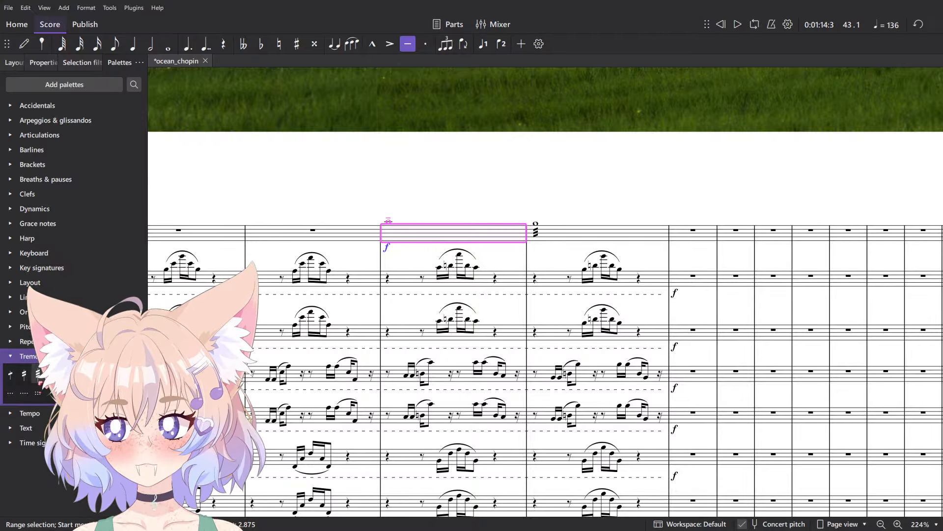
key(ctrl+z)
scroll(515, 225, down, 5)
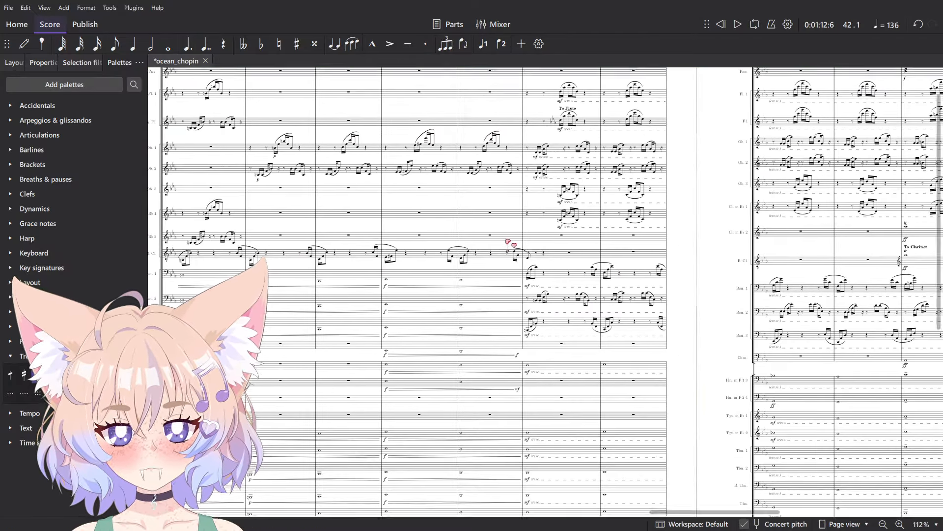
drag(507, 241, 535, 343)
click(355, 172)
drag(520, 206, 480, 216)
right_click(464, 209)
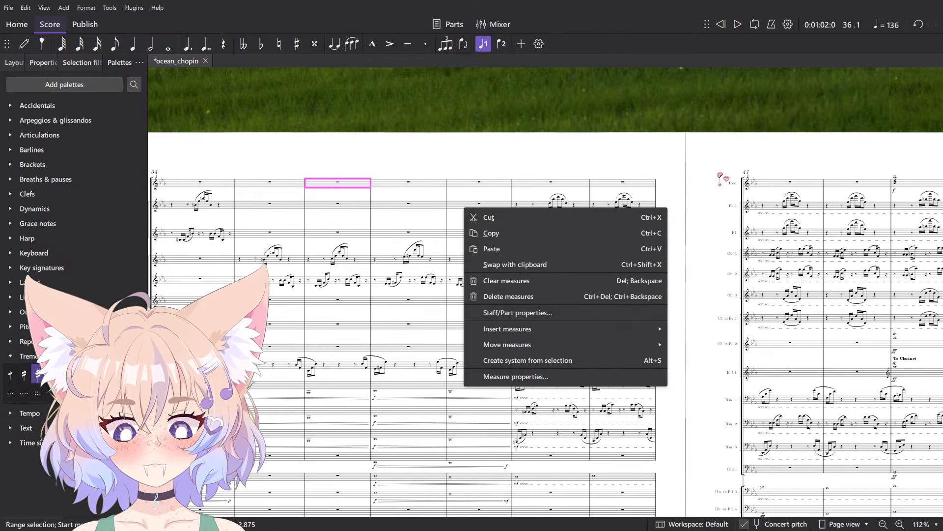
drag(931, 192, 613, 196)
- Examine the piccolo and lower clarinet notes in measures 43 and 44
scroll(613, 196, up, 5)
click(599, 191)
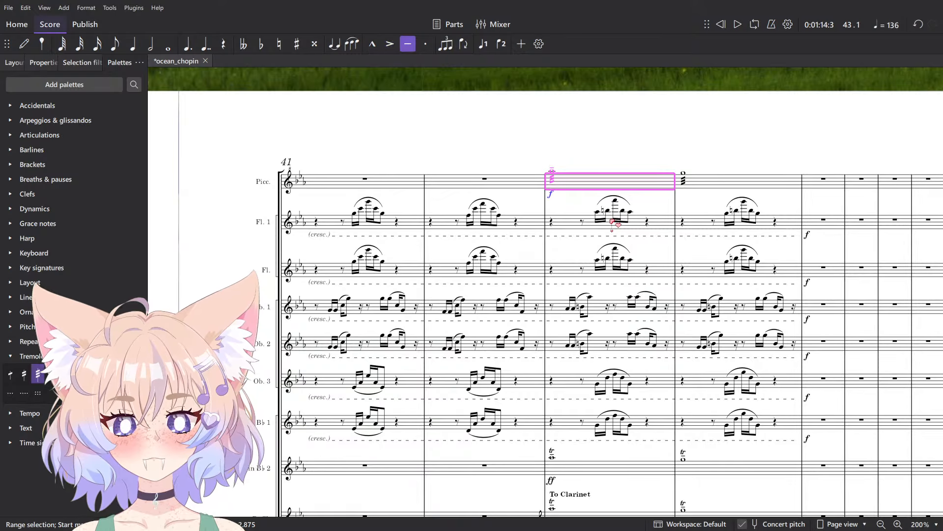
scroll(595, 314, down, 2)
click(654, 385)
shift+click(735, 432)
key(Escape)
scroll(609, 360, down, 3)
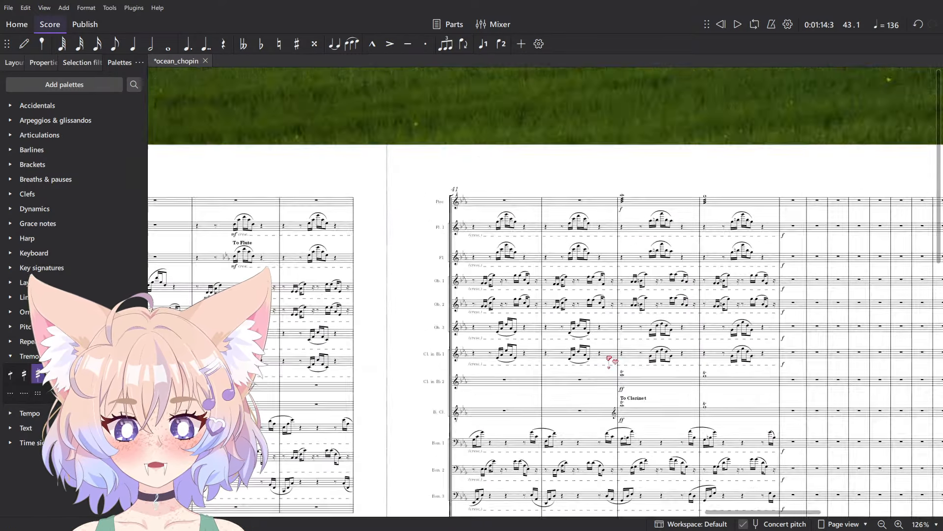
scroll(609, 360, down, 1)
- Listen to the woodwind passage from measure 31 into measure 36
scroll(425, 268, left, 10)
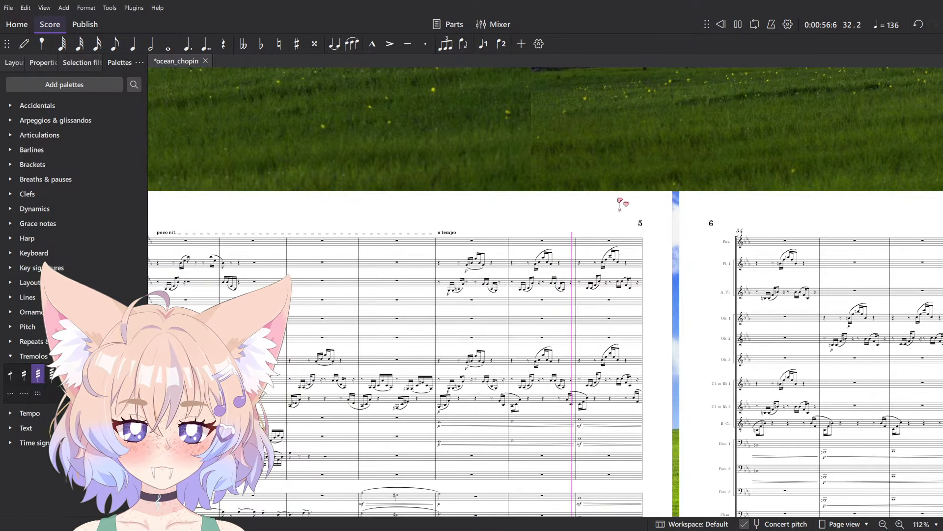
scroll(620, 201, down, 3)
scroll(600, 226, right, 3)
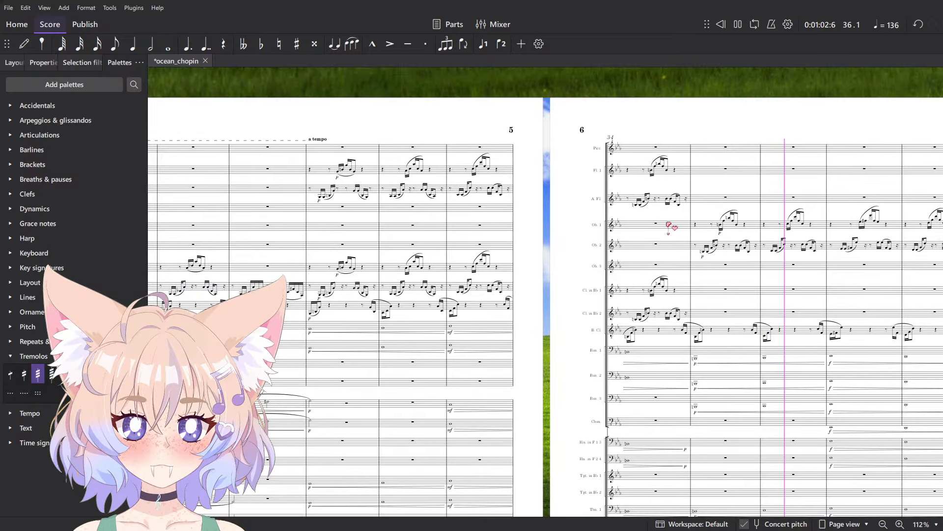
scroll(317, 186, left, 3)
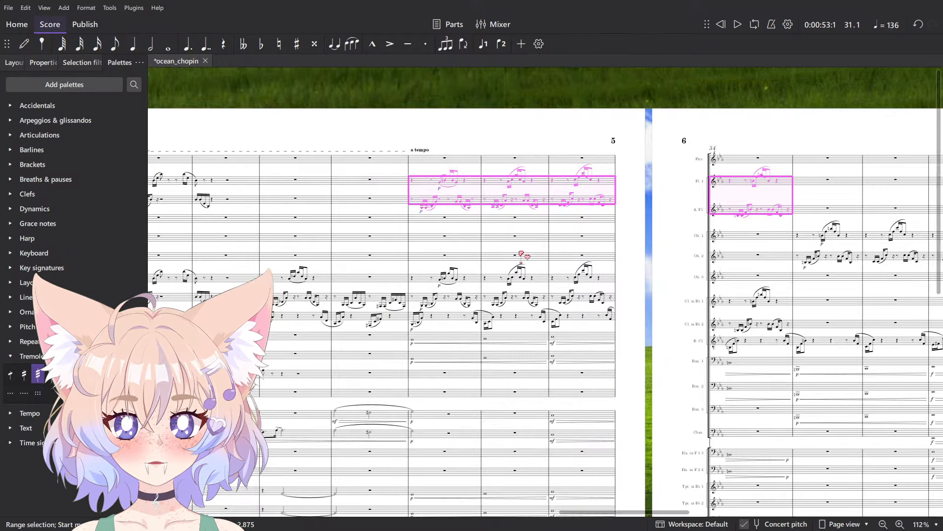
- Move the Flute 1 and Alto Flute music of measures 31–34 down to Oboe 1 and Oboe 2
scroll(657, 245, up, 4)
click(687, 234)
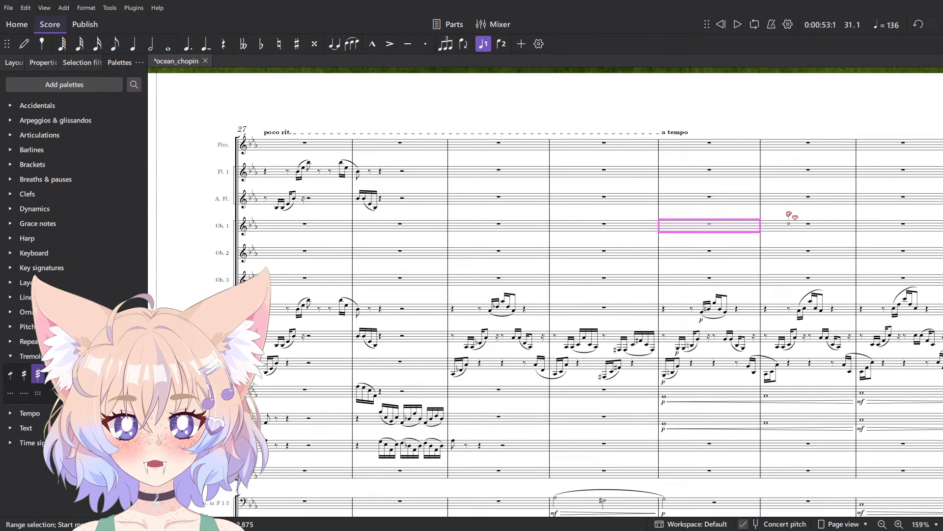
drag(789, 213, 277, 201)
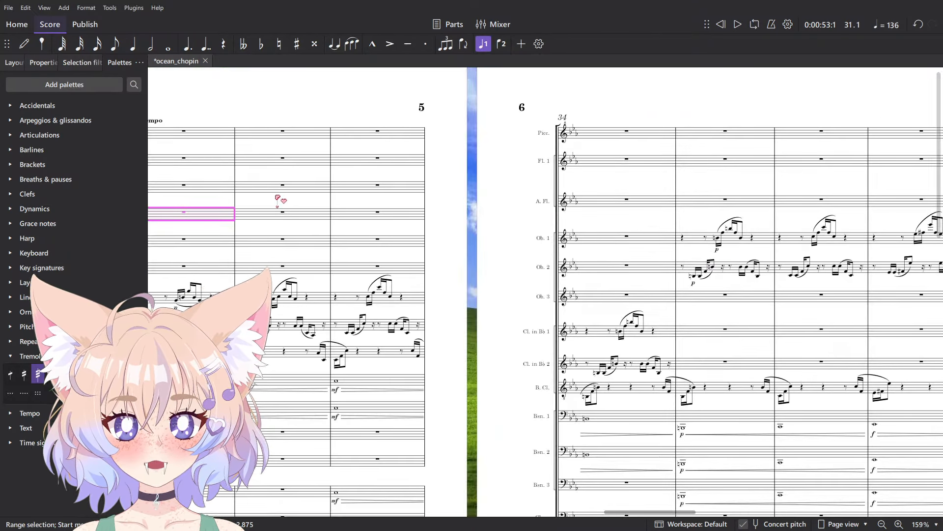
shift+click(678, 229)
- Delete the p dynamics under Oboe 1 and Oboe 2 in measure 35
click(693, 283)
scroll(693, 284, up, 5)
ctrl+click(716, 250)
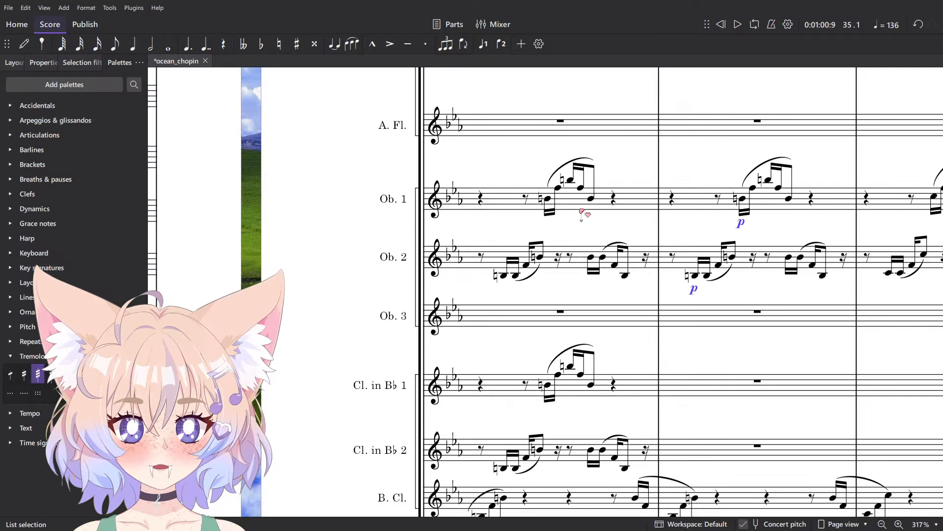
- Move Oboe 2's measures 31–33 down to the Oboe 3 staff and add a p dynamic to Oboe 2's first note in measure 34
scroll(581, 215, down, 10)
scroll(374, 273, up, 15)
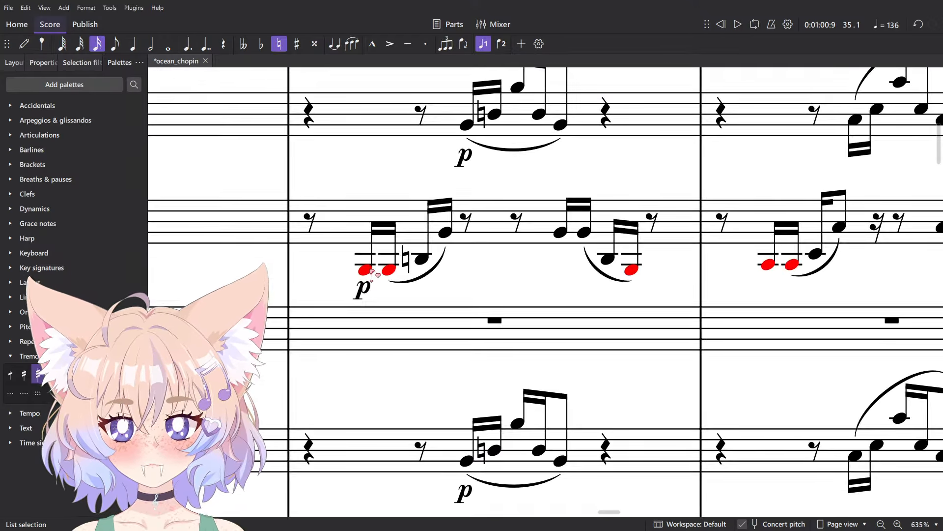
shift+click(372, 272)
scroll(372, 273, down, 10)
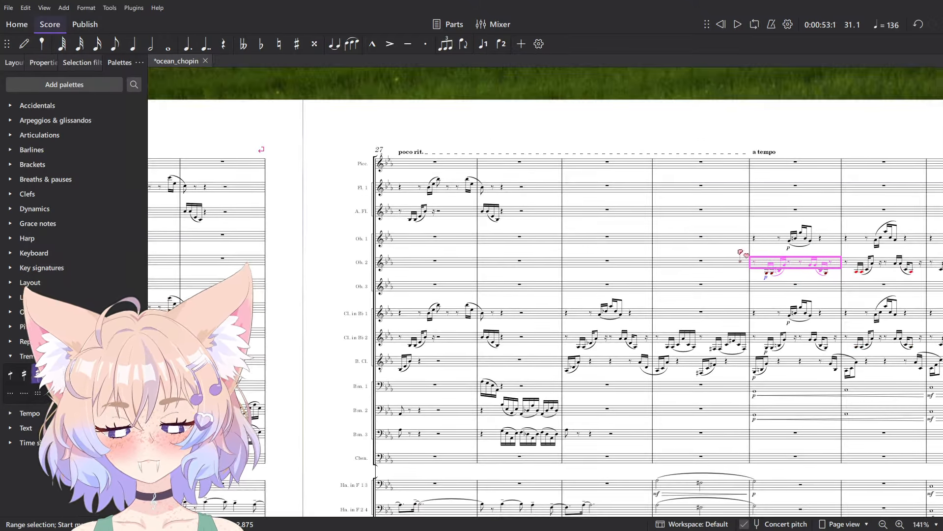
scroll(741, 253, down, 1)
scroll(576, 275, right, 10)
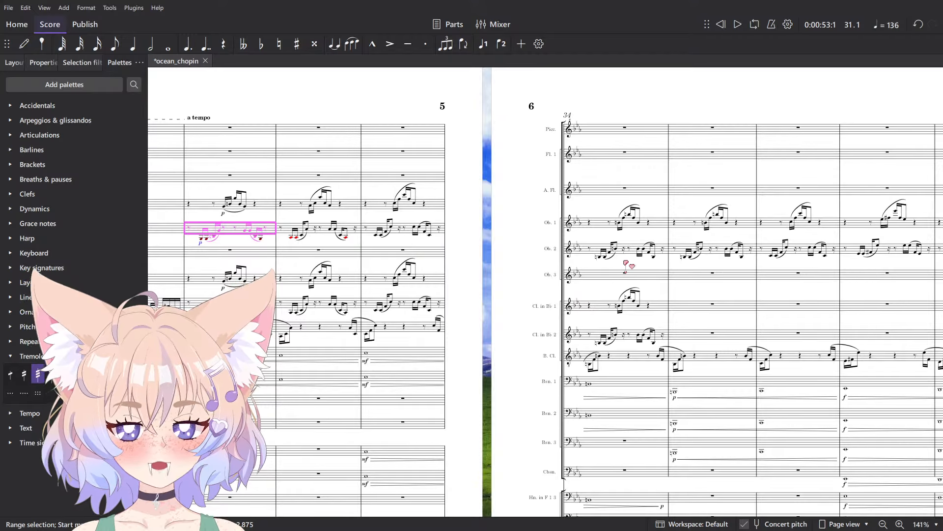
scroll(638, 305, up, 6)
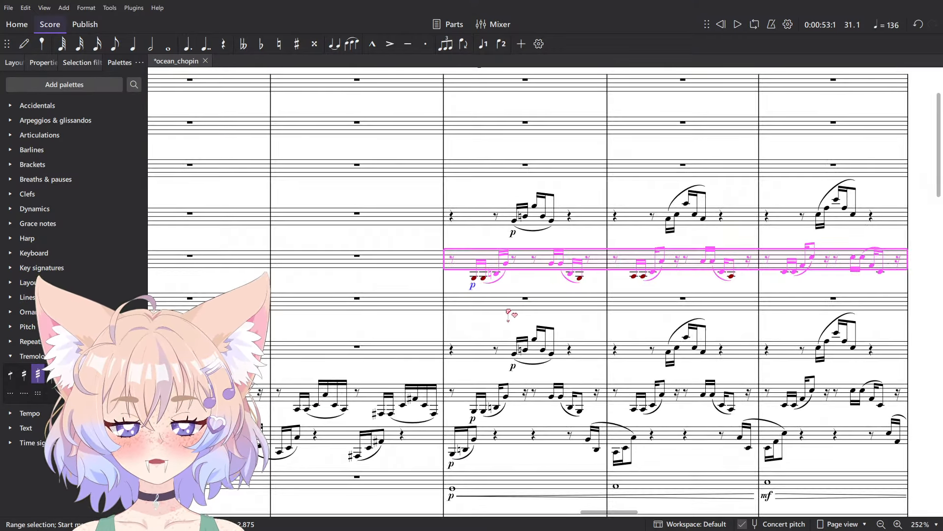
key(ctrl+z)
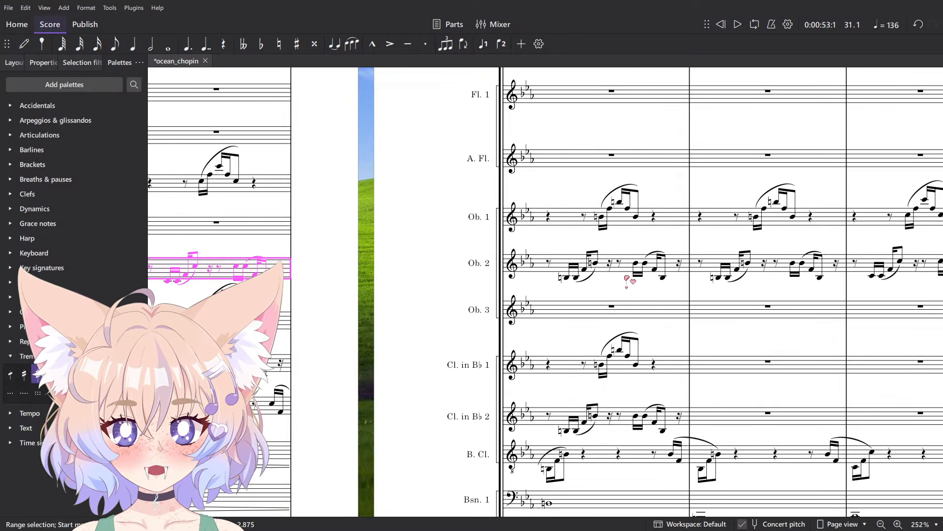
click(35, 209)
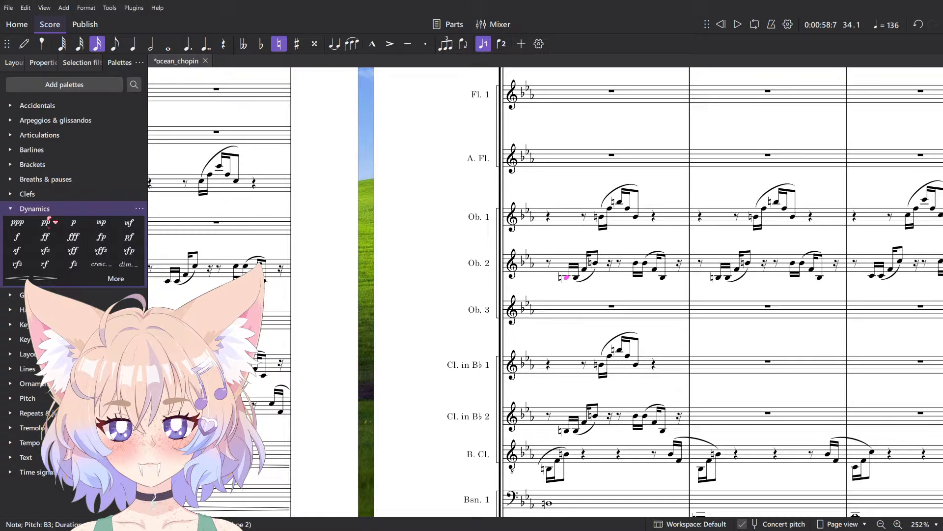
click(73, 223)
- Change the Oboe 3 staff's instrument to English Horn from its first note in measure 31
scroll(301, 305, up, 4)
scroll(502, 304, up, 5)
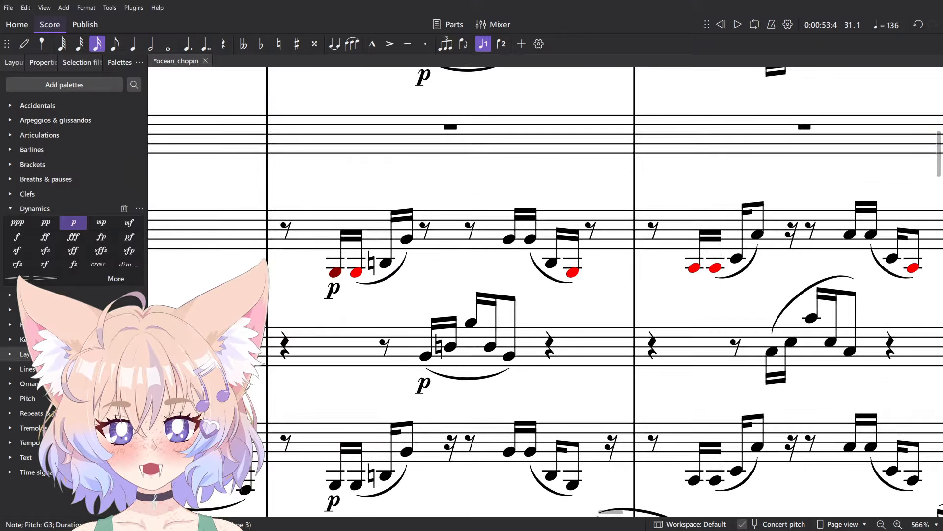
click(25, 456)
click(37, 455)
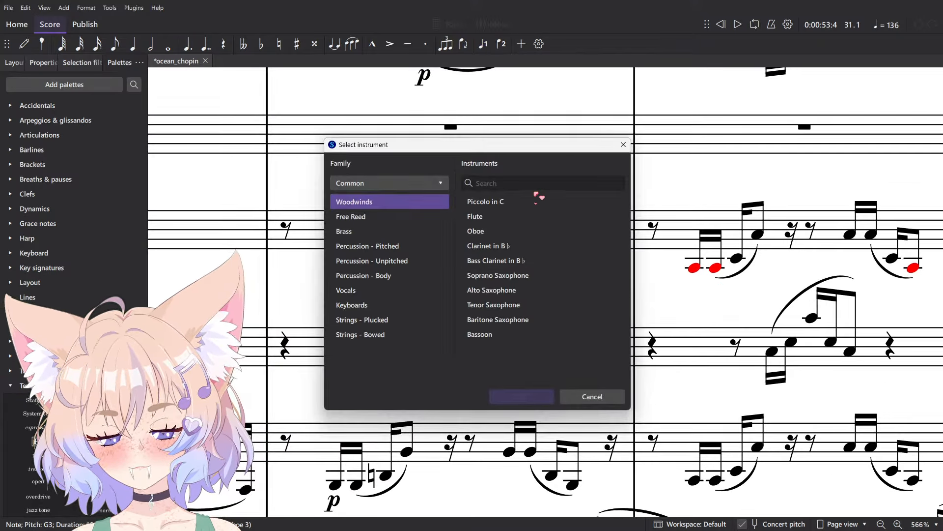
text(english)
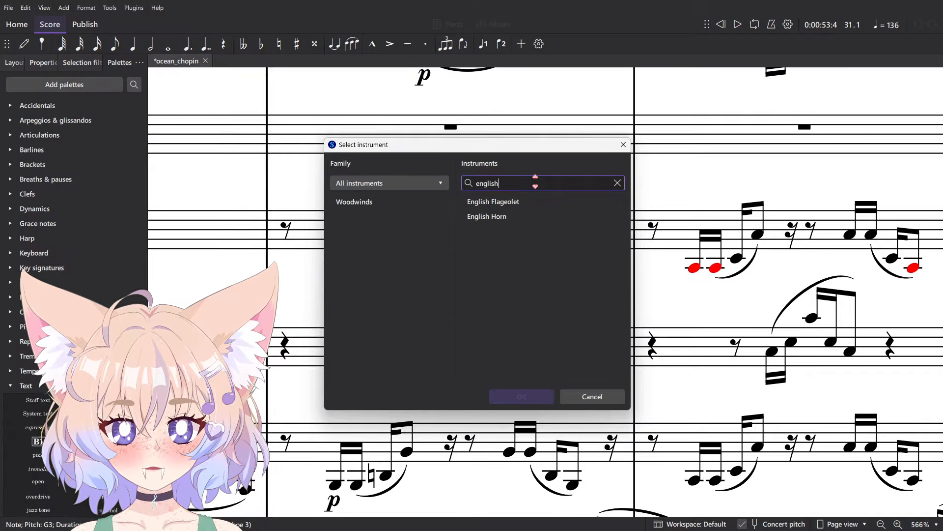
click(554, 203)
double_click(541, 217)
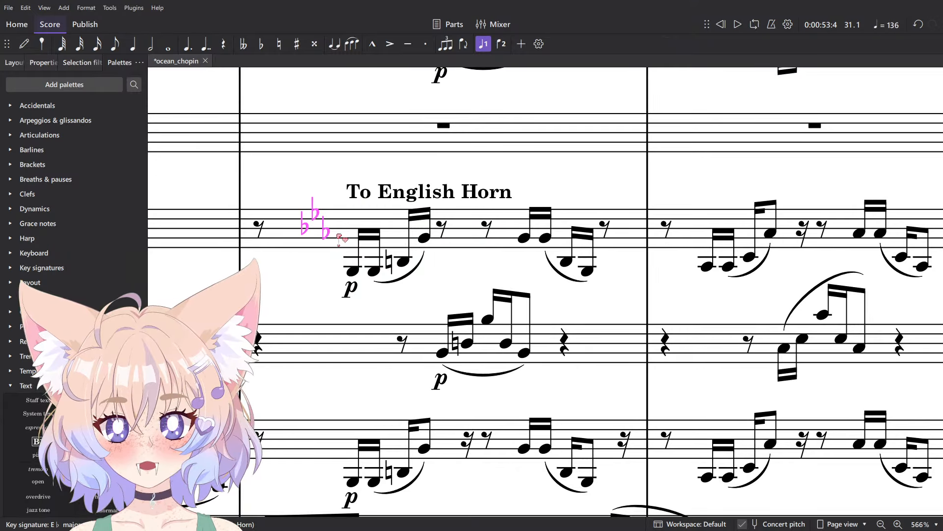
- Play the passage from the English Horn's entry in measure 31 and check the woodwind channels in the mixer
click(341, 238)
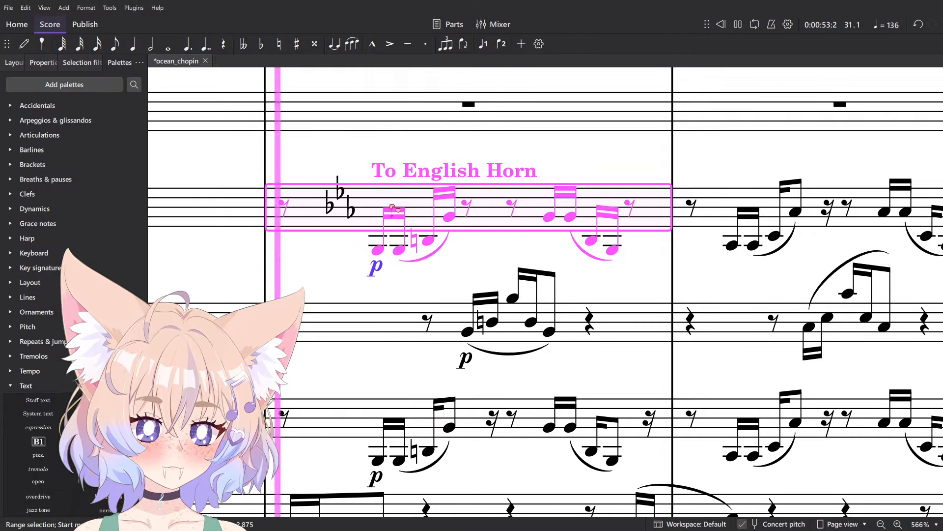
scroll(395, 210, down, 8)
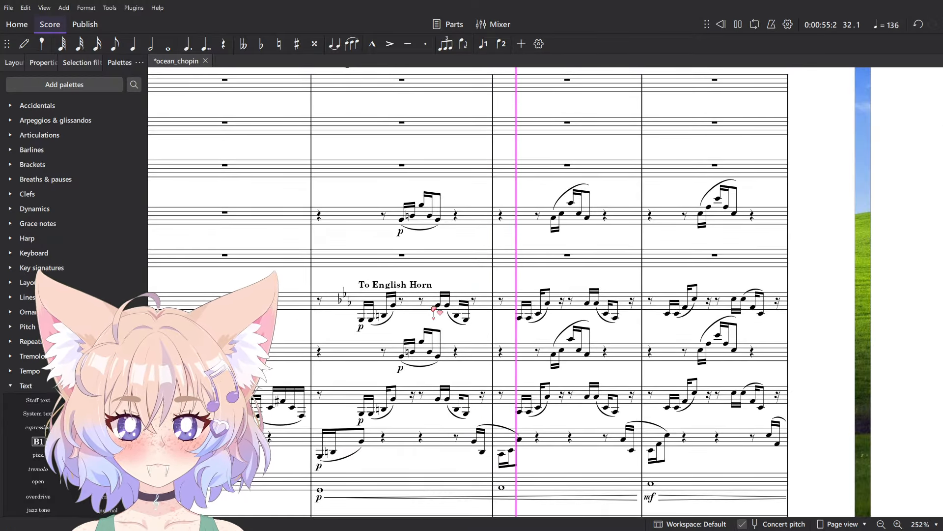
key(F10)
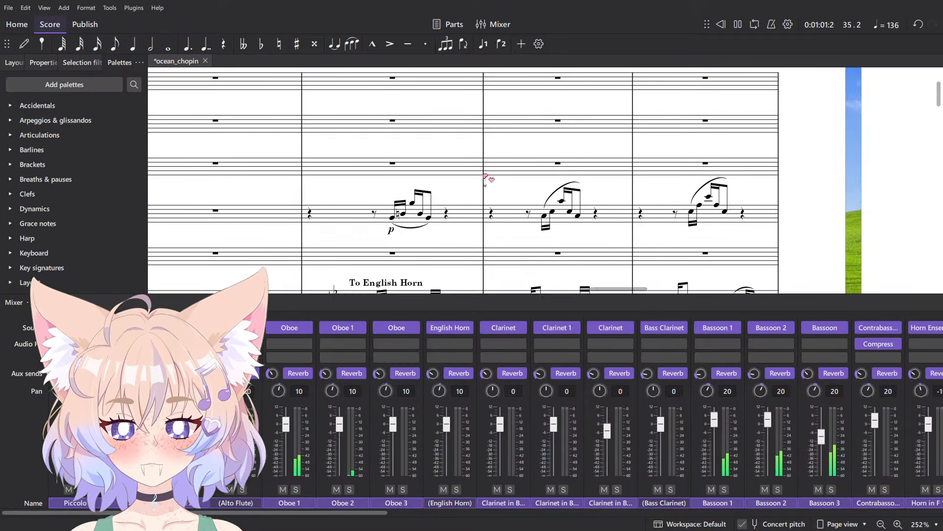
key(F10)
scroll(657, 248, down, 8)
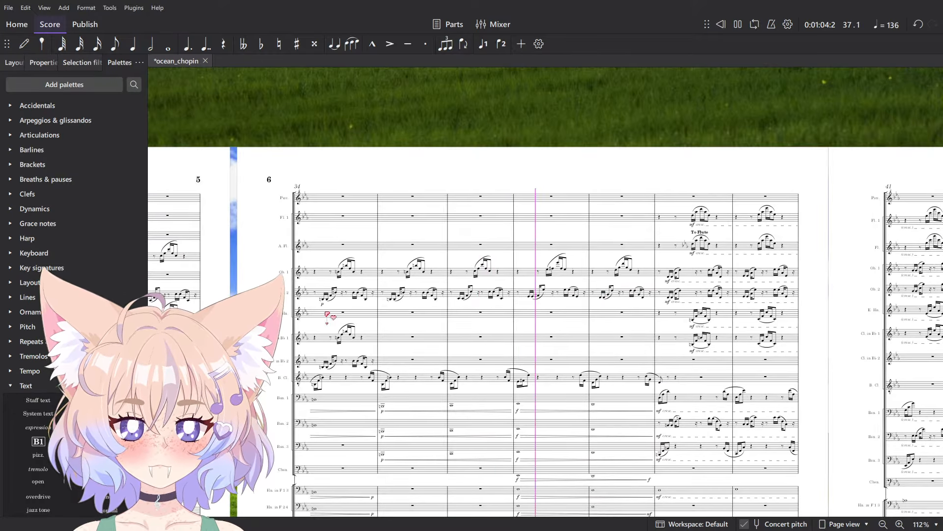
- Change Oboe 2's dynamic in measure 34 to mp and give Oboe 1's first note there mp as well
key(space)
ctrl+scroll(342, 308, up, 8)
click(342, 308)
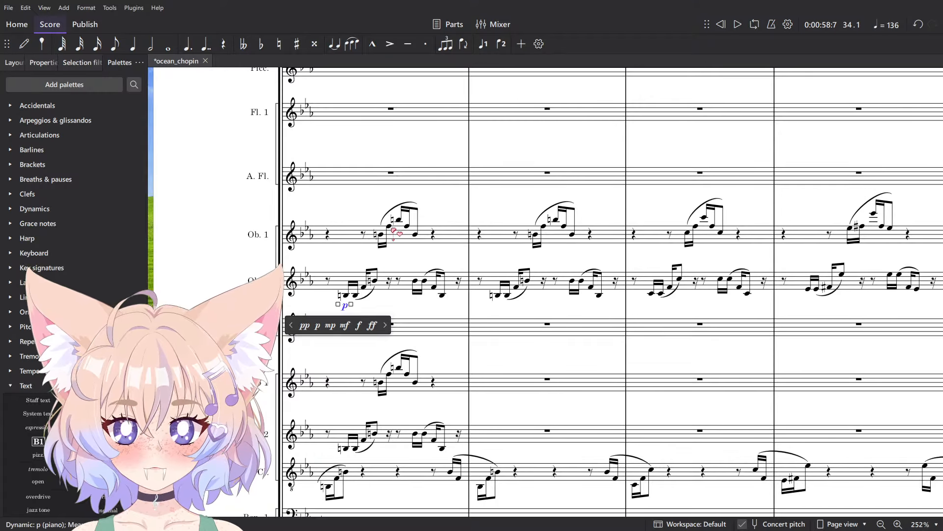
click(35, 208)
click(110, 223)
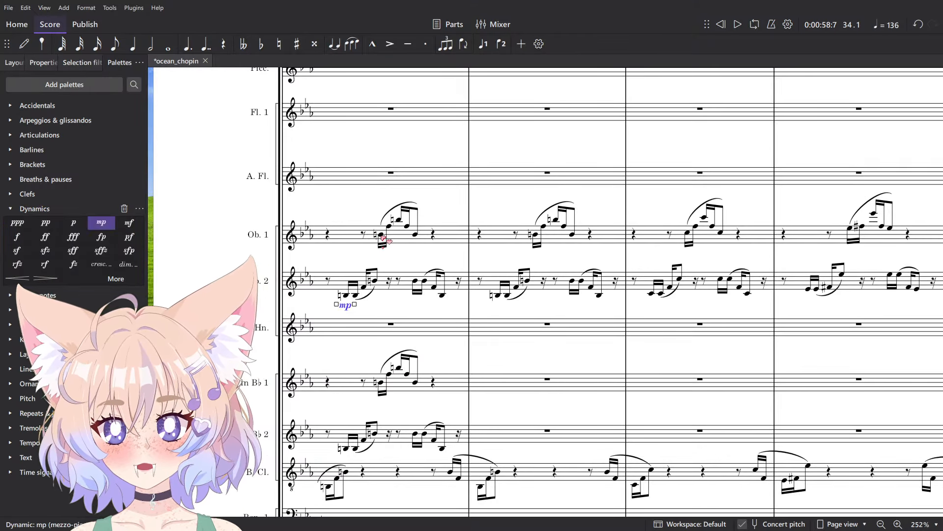
scroll(326, 284, down, 5)
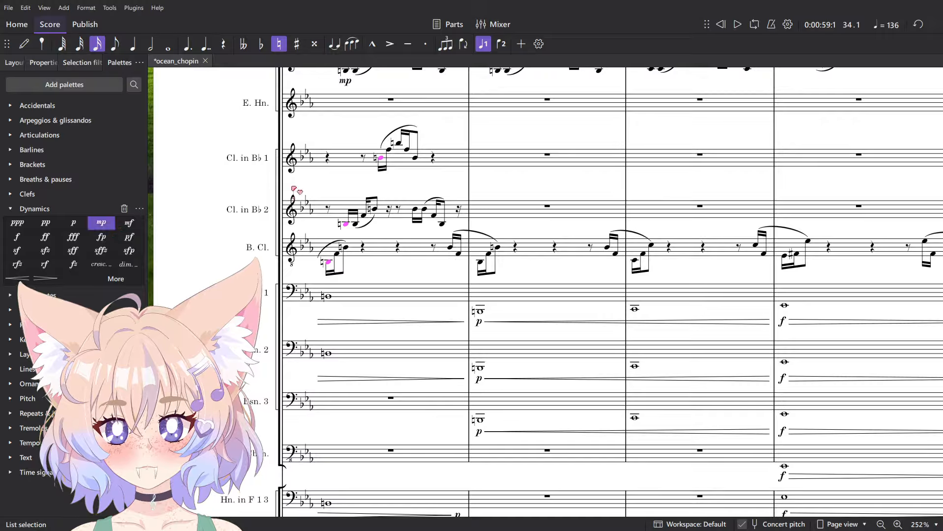
- Add mp to the clarinets, bass clarinet, violas and contrabasses on their first notes in measure 34, and play that measure
scroll(294, 189, down, 16)
scroll(309, 399, up, 7)
click(381, 392)
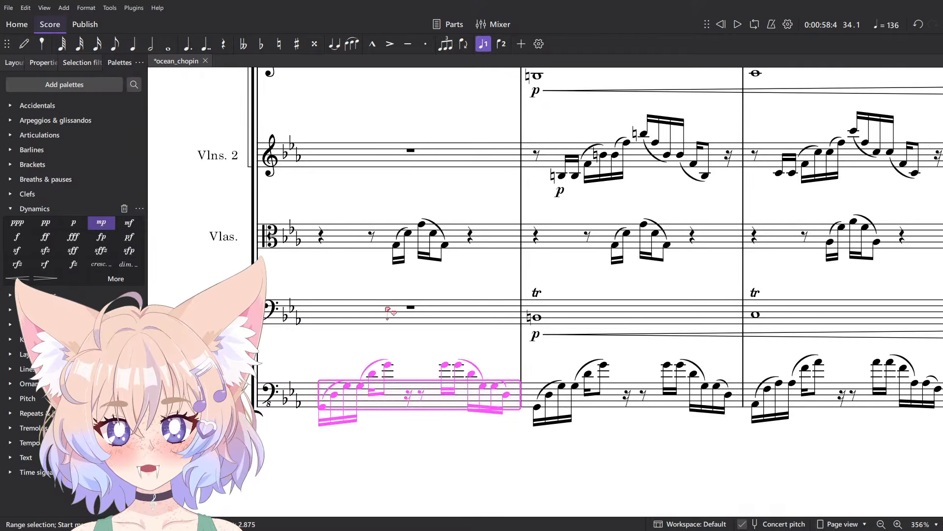
click(397, 245)
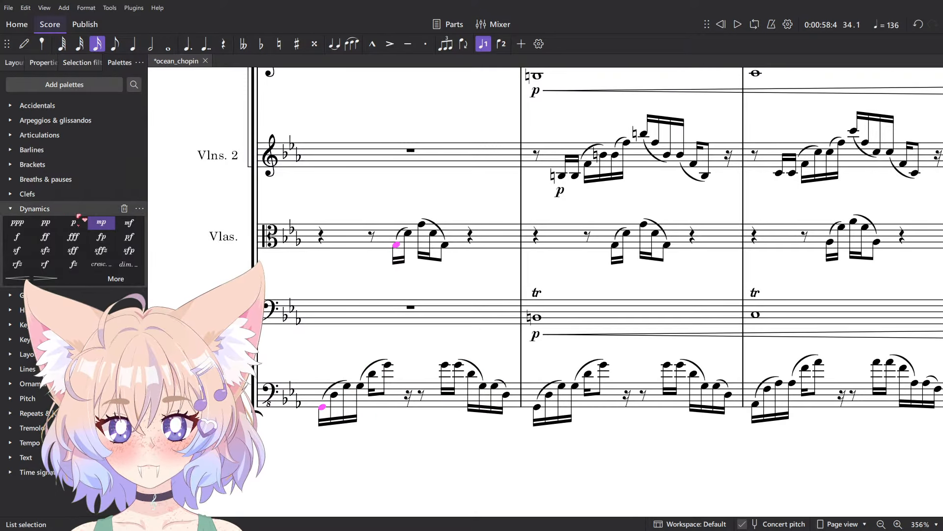
click(107, 221)
key(space)
scroll(523, 201, down, 2)
drag(344, 190, 600, 382)
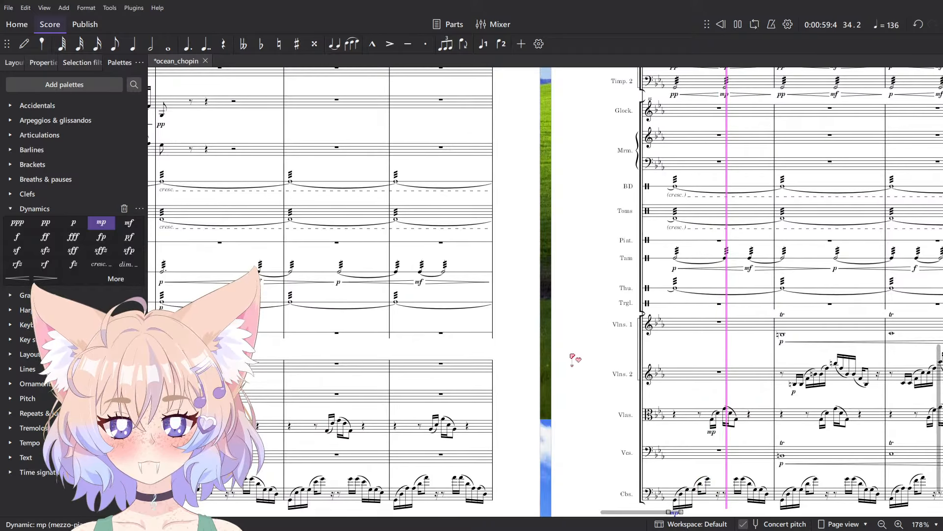
key(space)
- Delete the mp dynamics in measure 34 from both oboes, both clarinets and the bass clarinet
scroll(462, 308, down, 2)
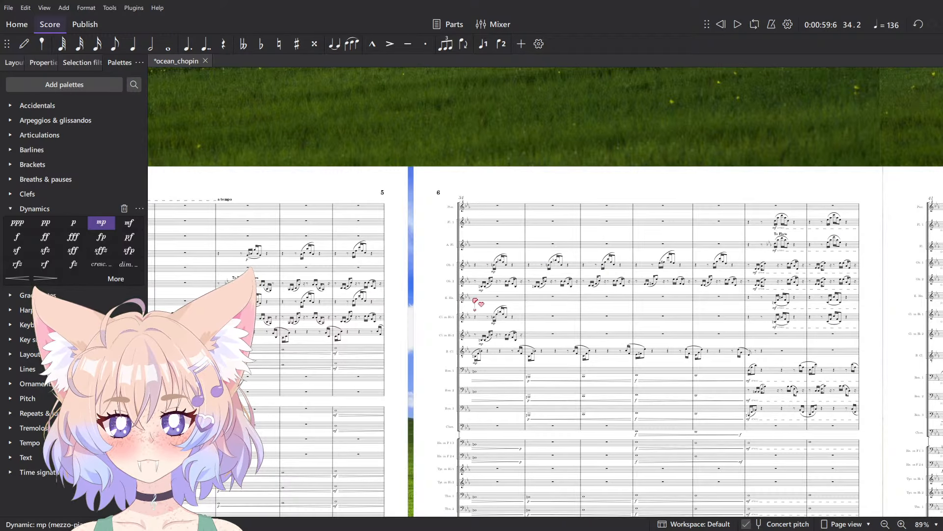
scroll(482, 299, up, 4)
ctrl+click(502, 236)
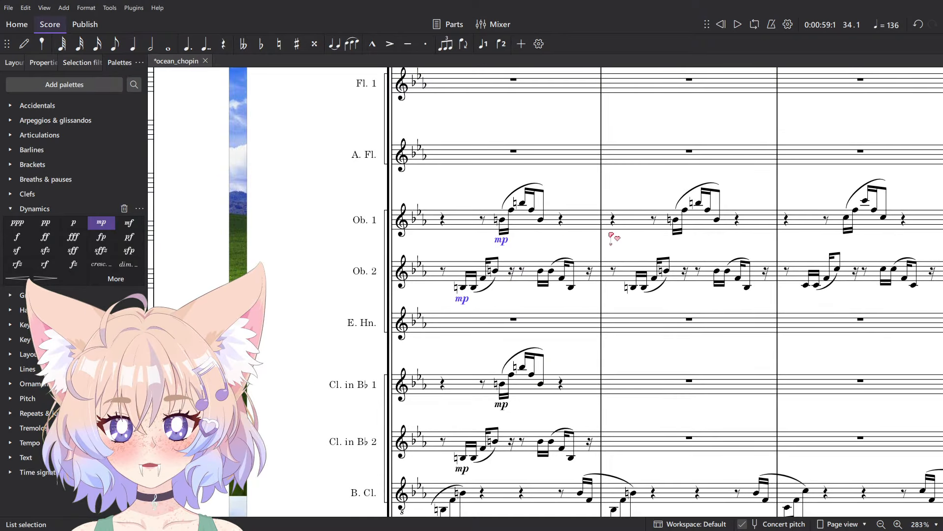
scroll(564, 279, down, 2)
scroll(564, 279, down, 3)
scroll(511, 317, up, 4)
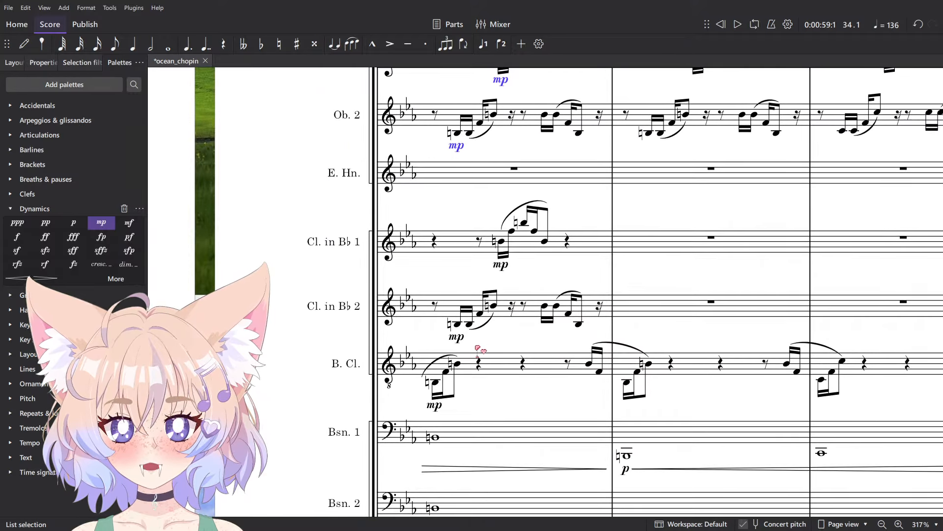
click(456, 336)
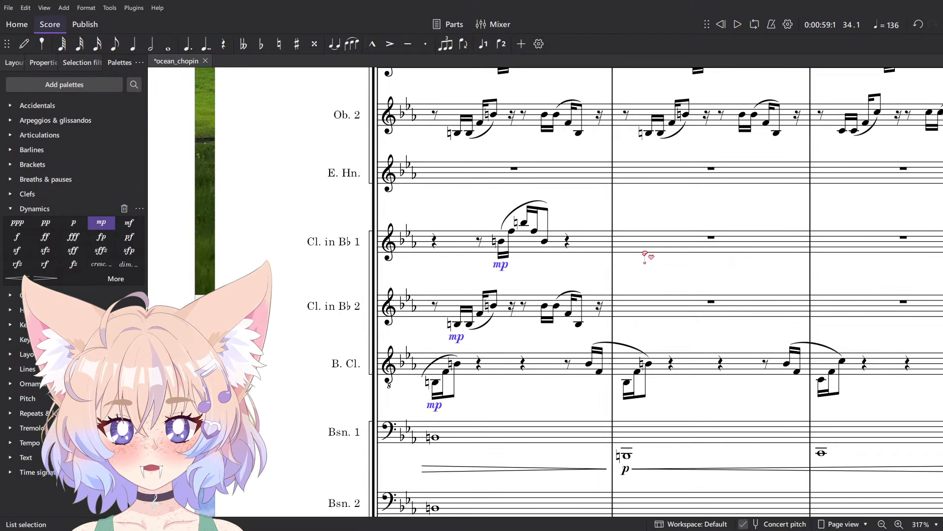
key(Delete)
- Give the bass clarinet's first note in measure 35 an mp dynamic and make its pitch B natural
click(101, 222)
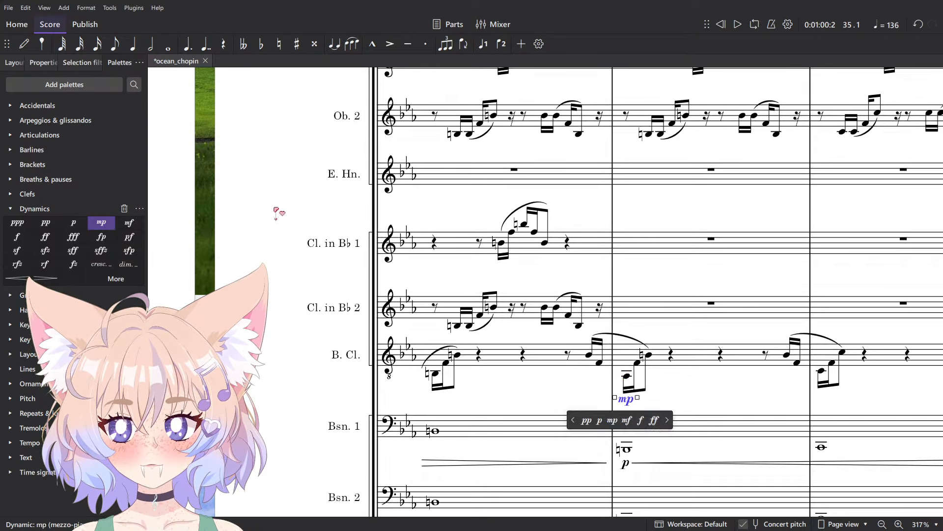
key(ctrl+z)
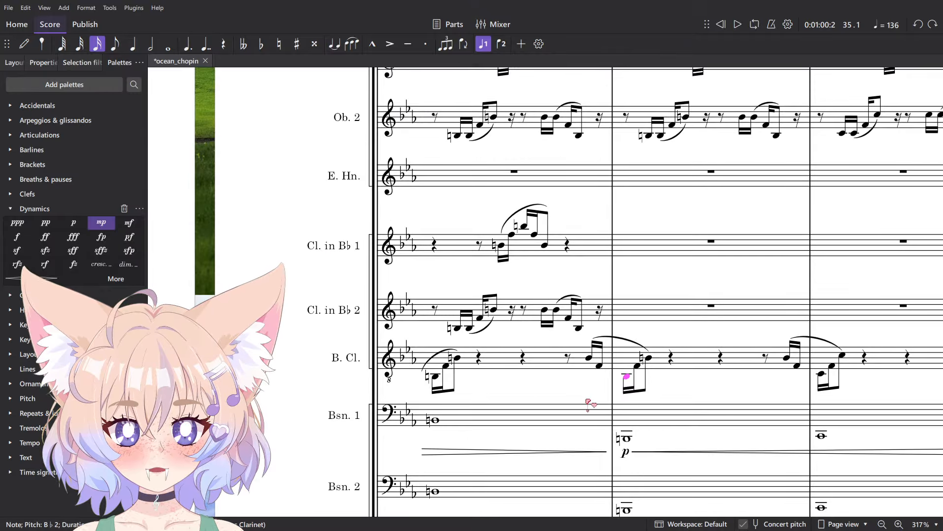
click(97, 227)
click(628, 375)
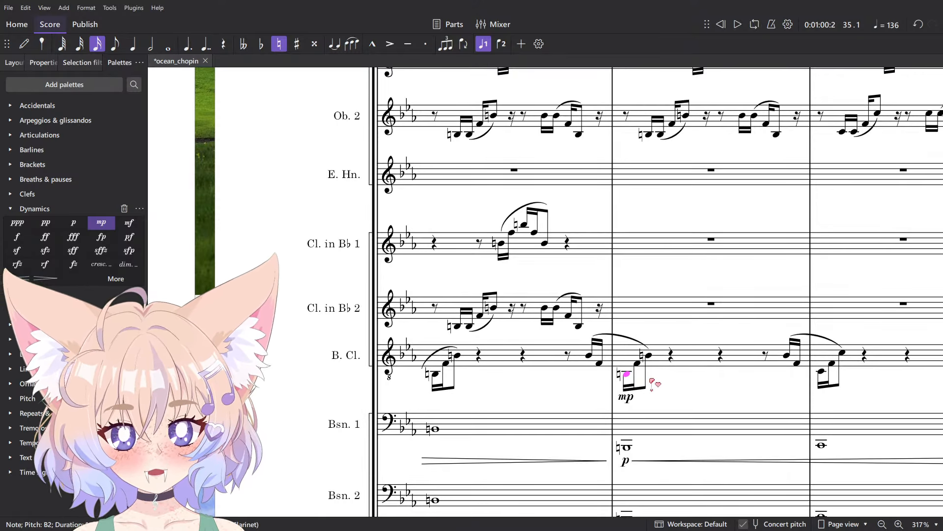
scroll(694, 370, up, 2)
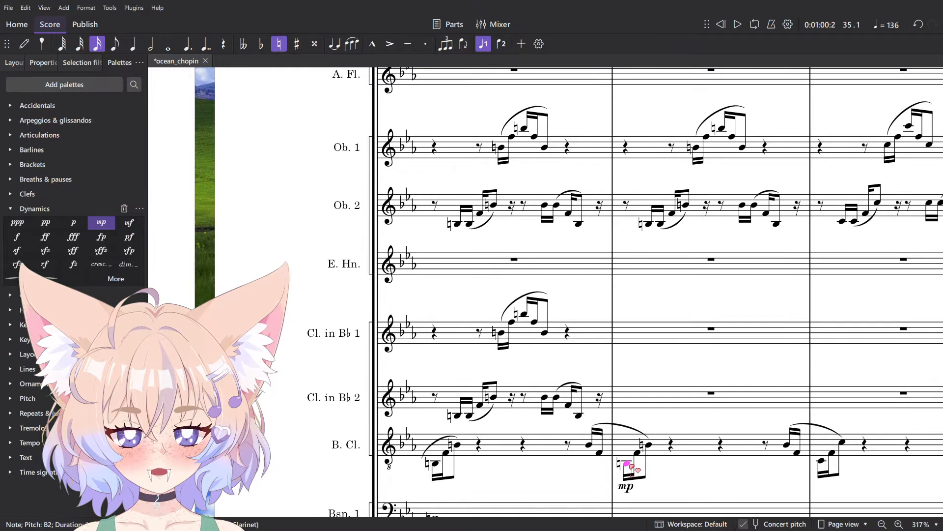
scroll(655, 457, down, 1)
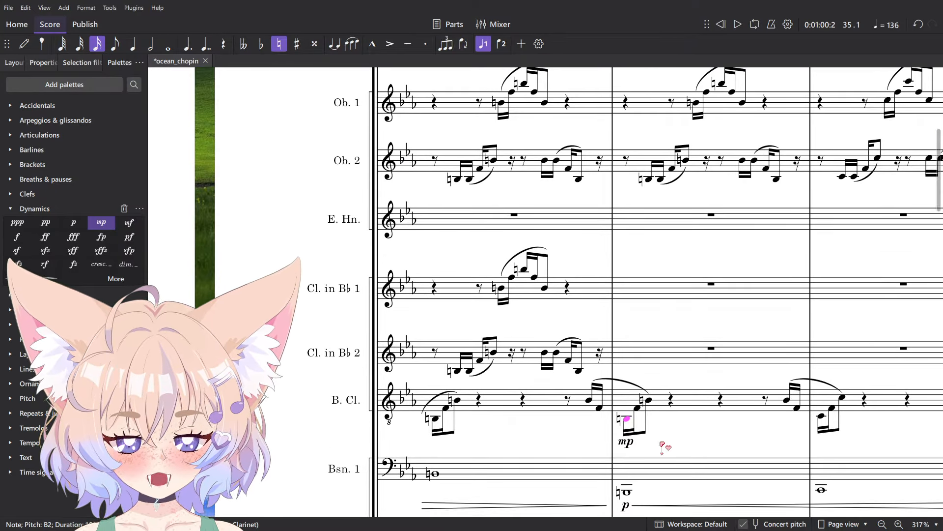
- Add an mp dynamic to the first notes of Oboe 1 and Oboe 2 in measure 35
scroll(664, 437, up, 5)
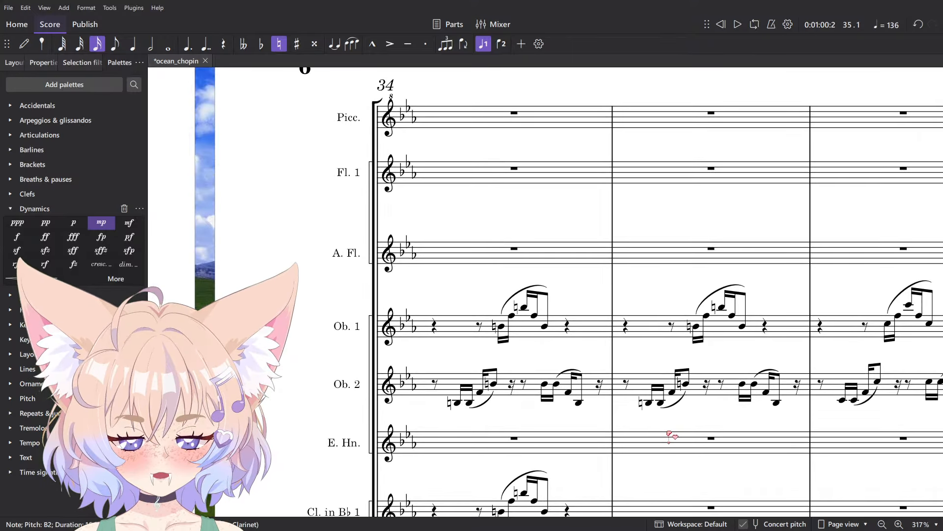
scroll(672, 432, down, 3)
drag(721, 444, 645, 374)
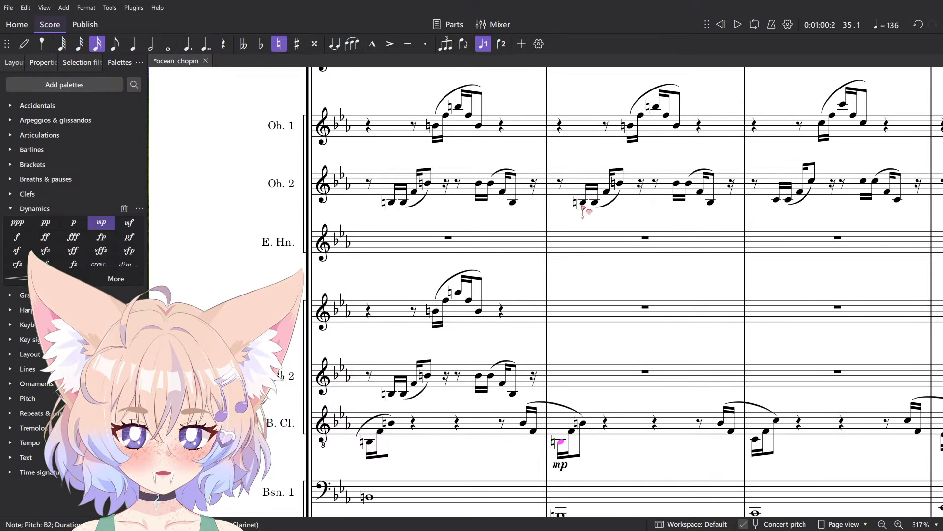
click(113, 219)
- Move the violas' and contrabasses' mp from measure 34 to measure 35, and change the second violins' dynamic in measure 35 to mp
scroll(576, 251, down, 20)
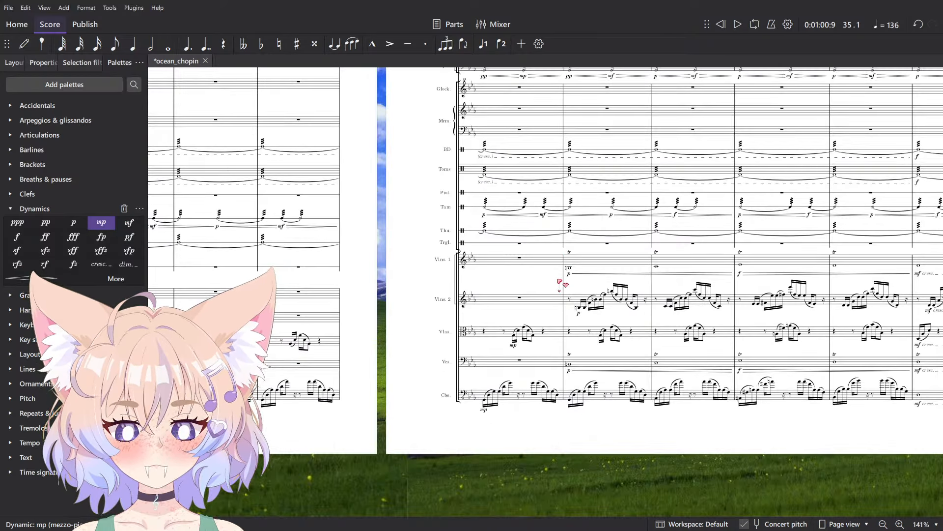
scroll(559, 284, up, 4)
click(513, 346)
ctrl+click(484, 410)
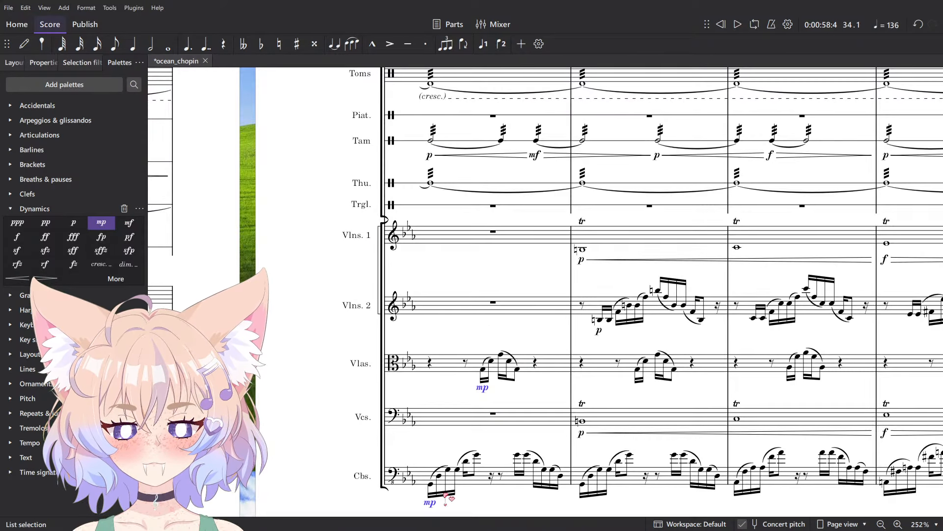
click(599, 332)
click(101, 222)
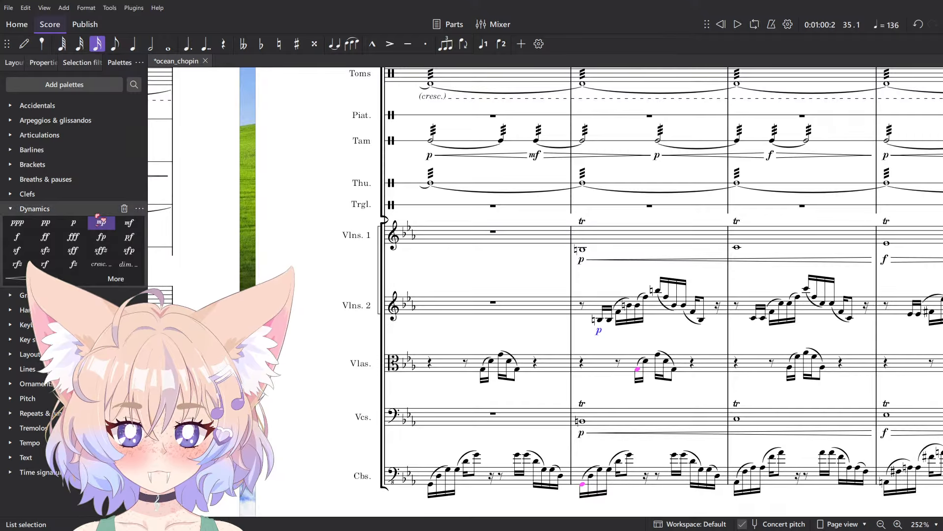
- Play back from measure 34 through measure 40 to check the balance of the new dynamics
scroll(490, 269, down, 3)
scroll(602, 227, down, 3)
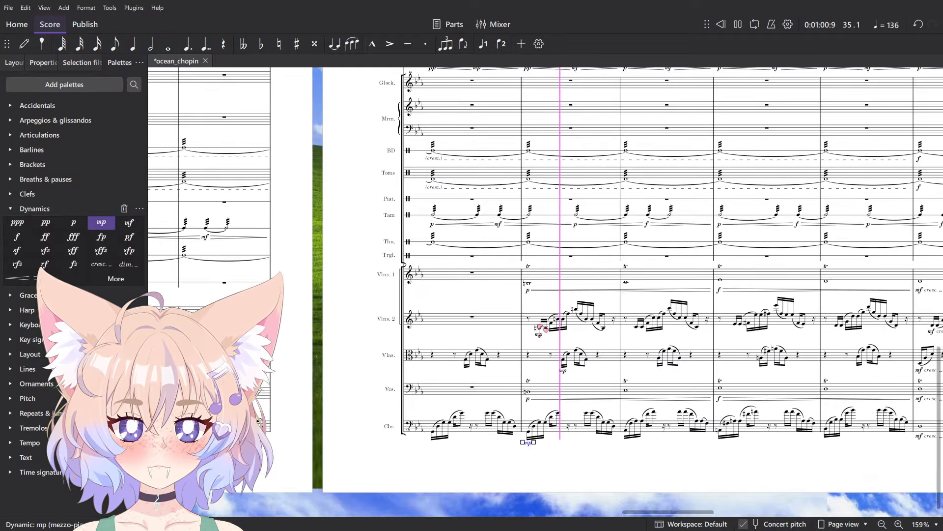
scroll(626, 377, up, 5)
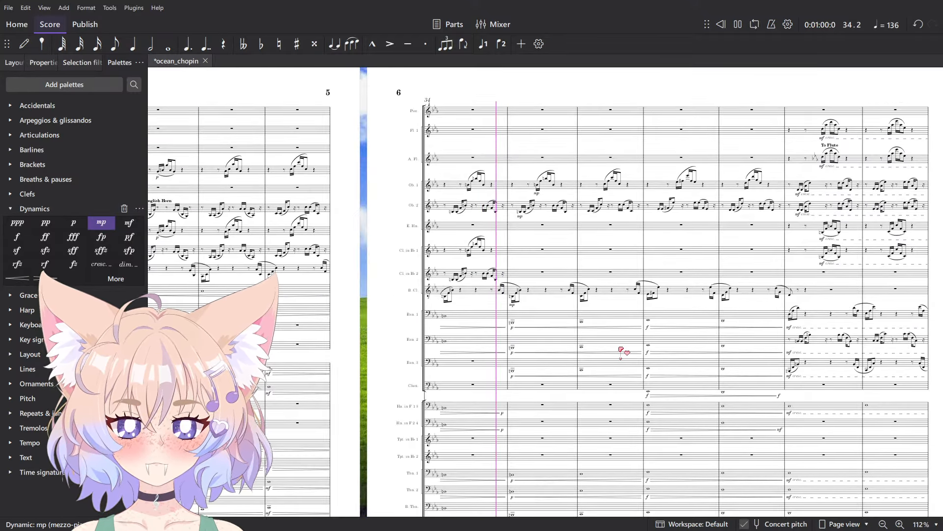
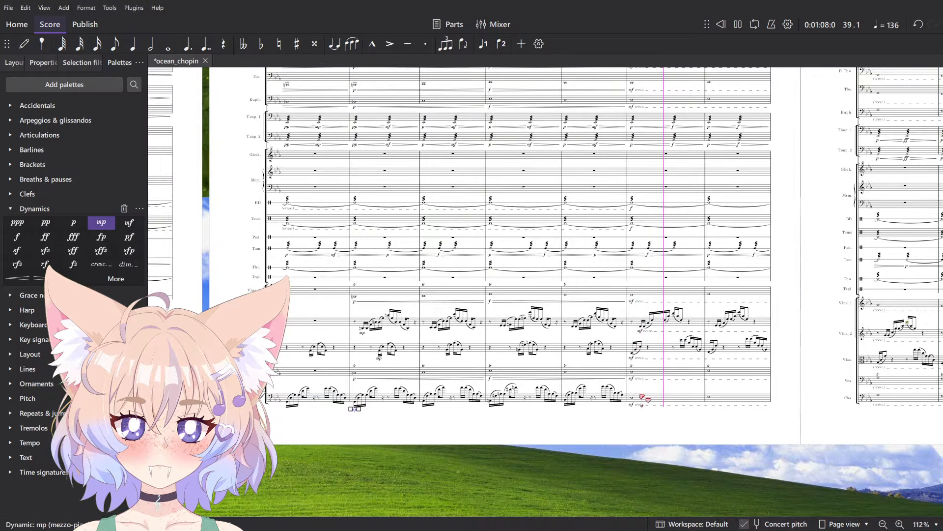
key(ctrl+minus)
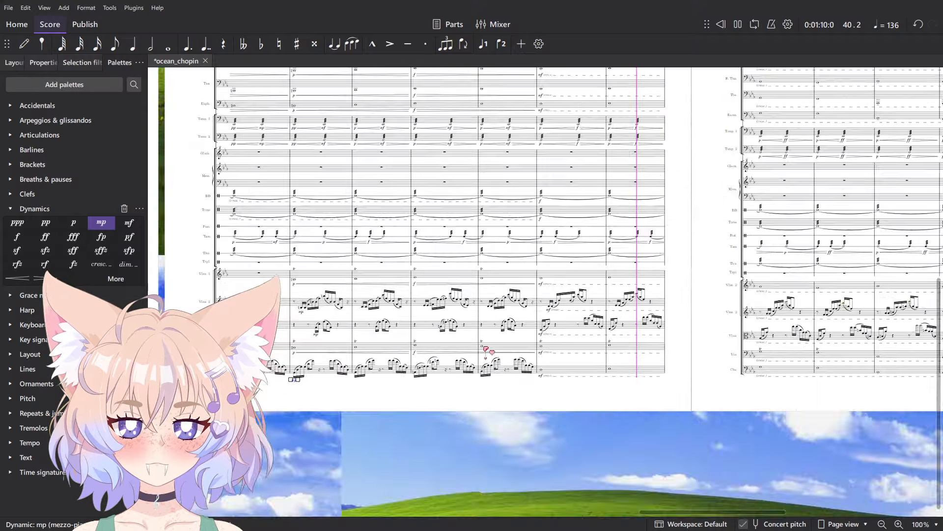
key(space)
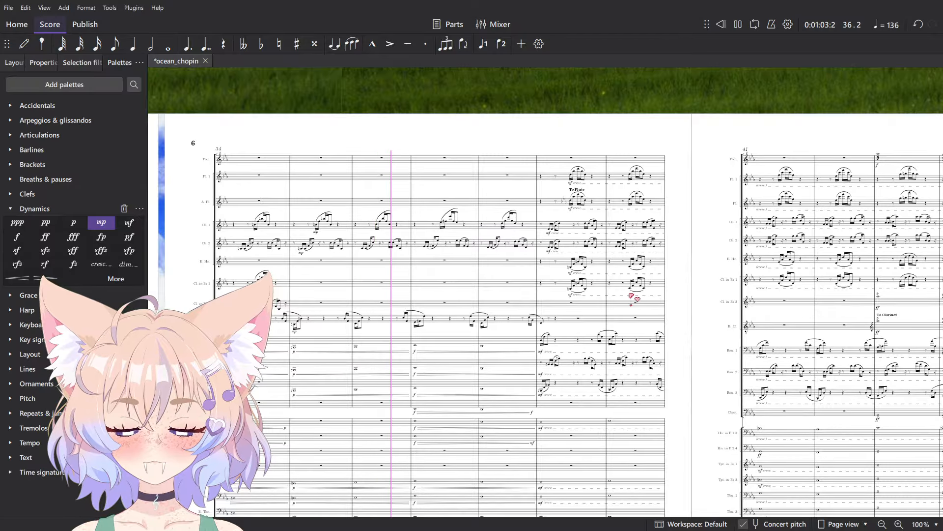
key(space)
- Lower Trumpet 2's whole notes in measures 41 and 42, and play the passage from measure 41
drag(789, 497, 494, 395)
scroll(494, 394, up, 7)
click(493, 361)
shift+click(583, 352)
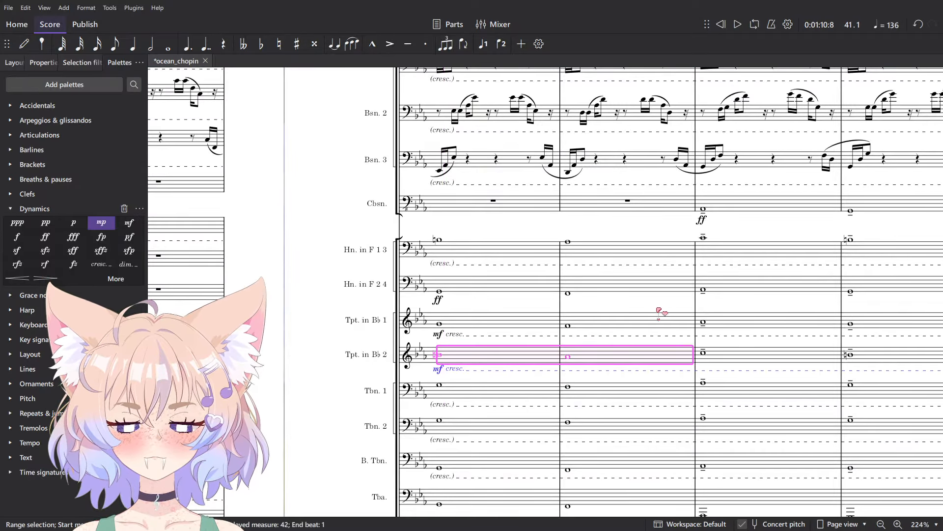
key(space)
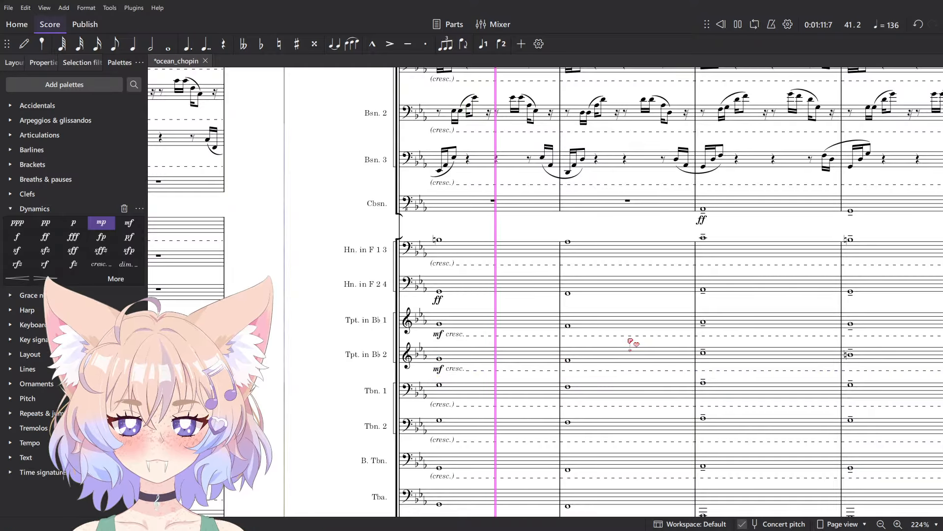
- Play back measures 39 to 44 to check the horns and trumpets around measure 41
scroll(629, 340, down, 5)
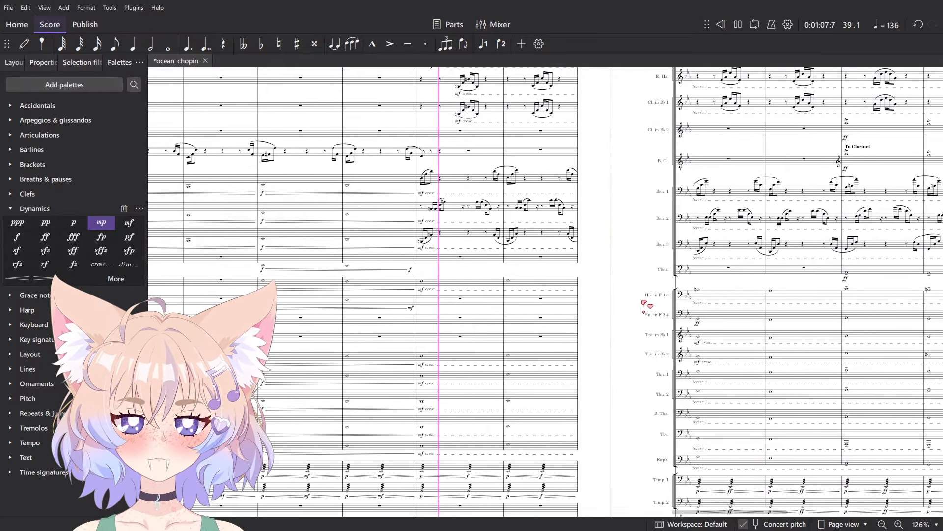
scroll(634, 304, up, 5)
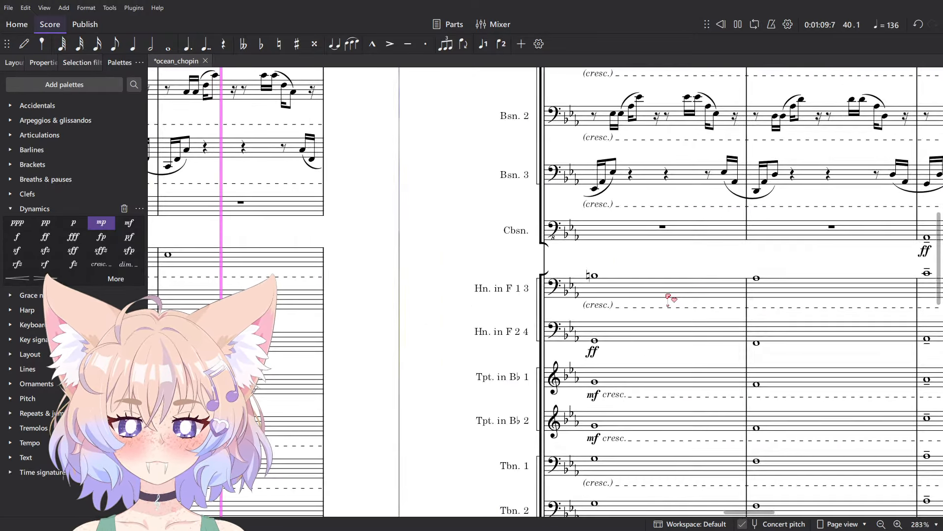
scroll(618, 304, down, 4)
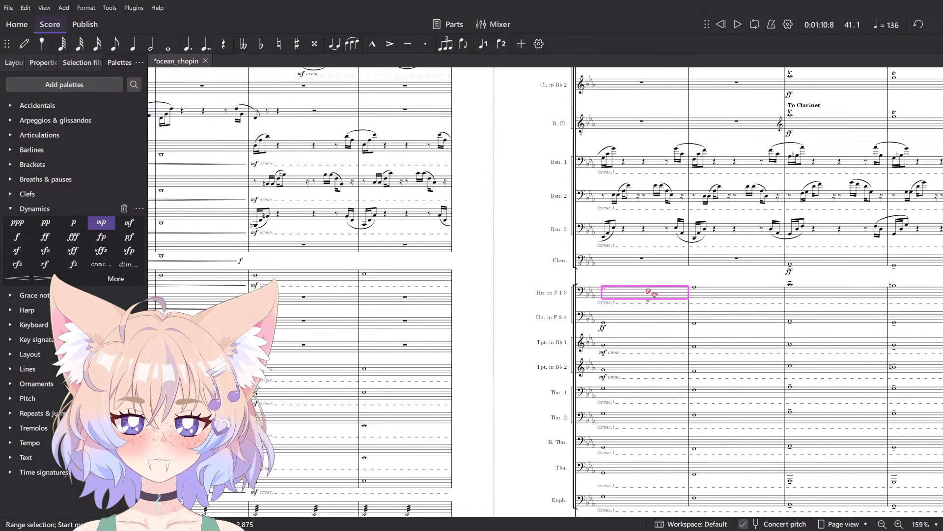
key(space)
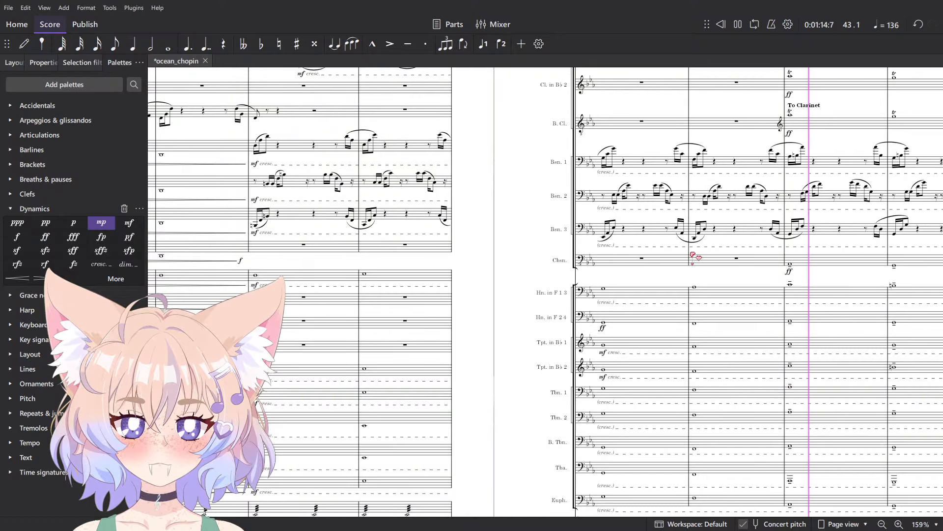
scroll(264, 286, down, 1)
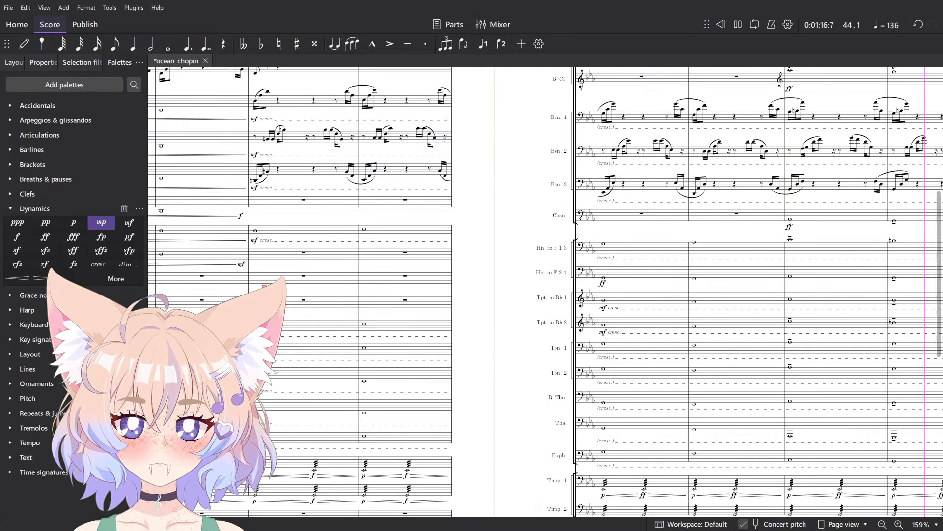
key(Escape)
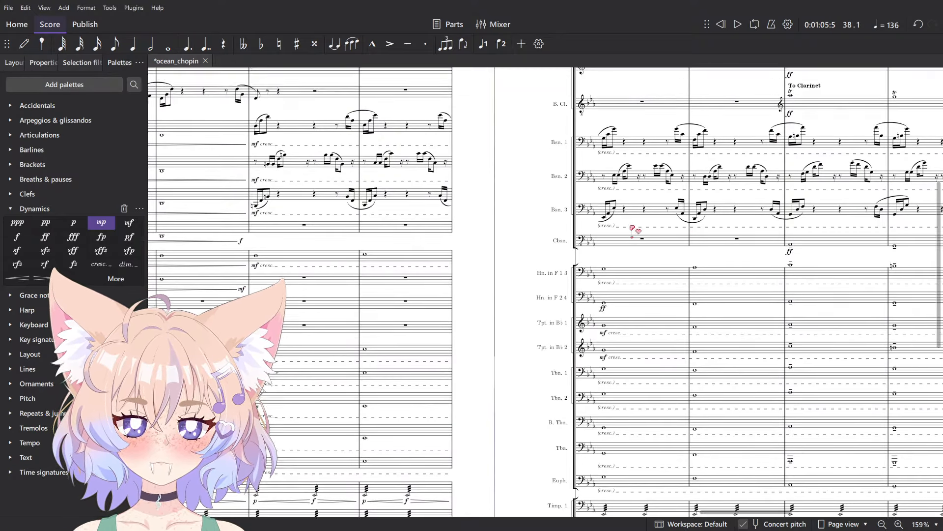
- Try replacing the piccolo's tremolo in measure 43 with a trill, and play that measure
scroll(632, 231, up, 8)
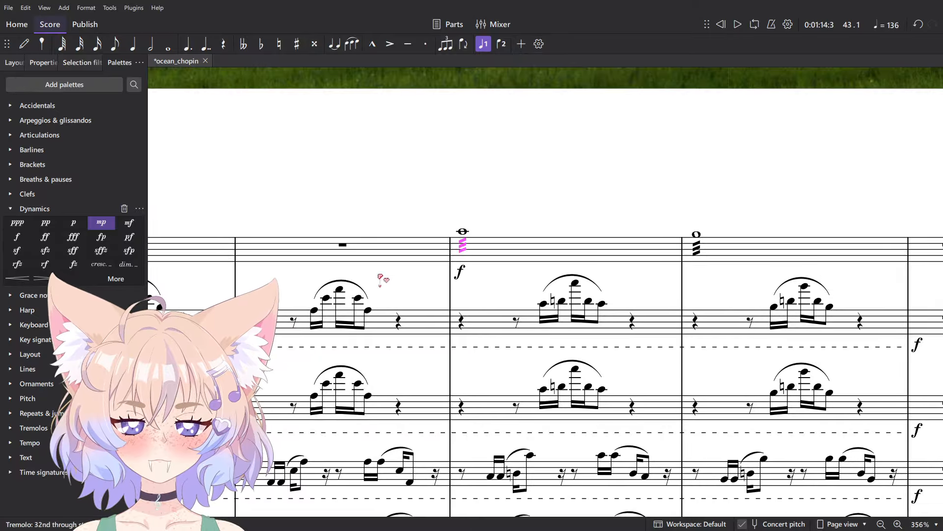
key(Escape)
click(583, 244)
click(36, 384)
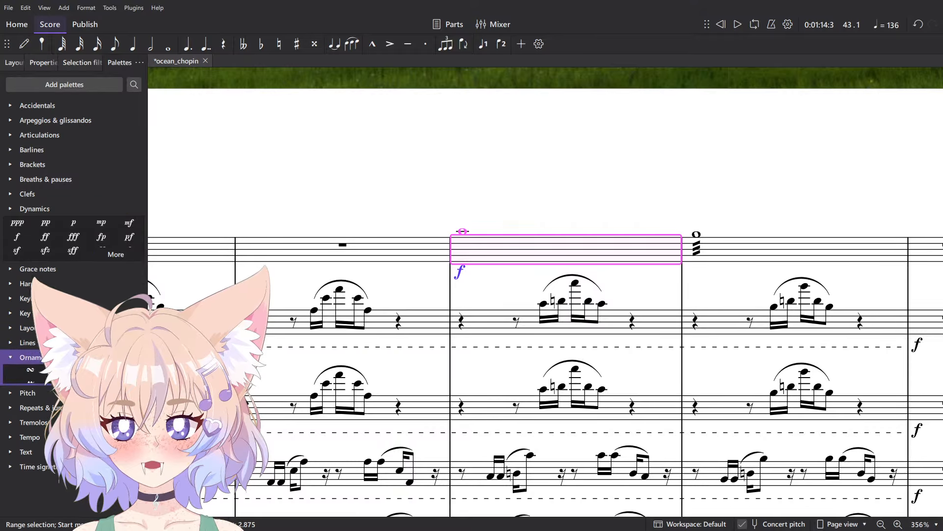
click(121, 324)
key(Escape)
key(space)
scroll(419, 159, down, 6)
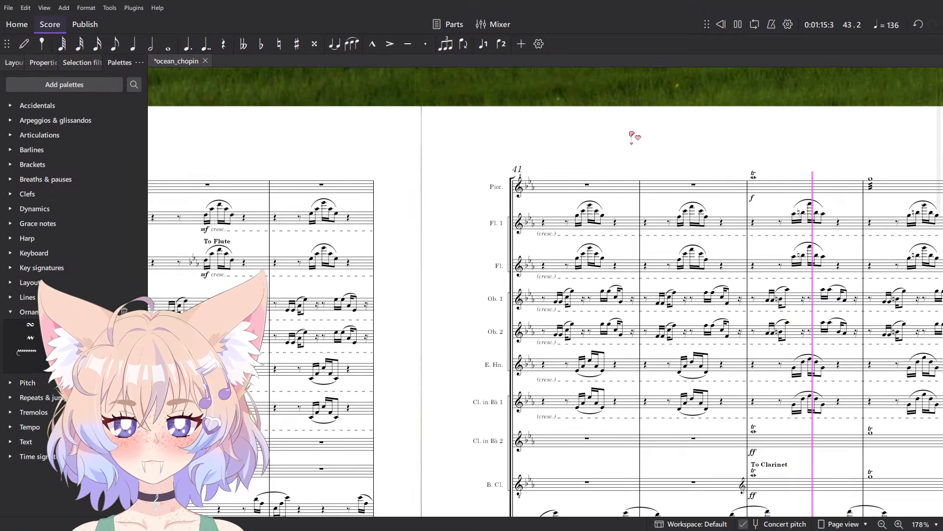
key(space)
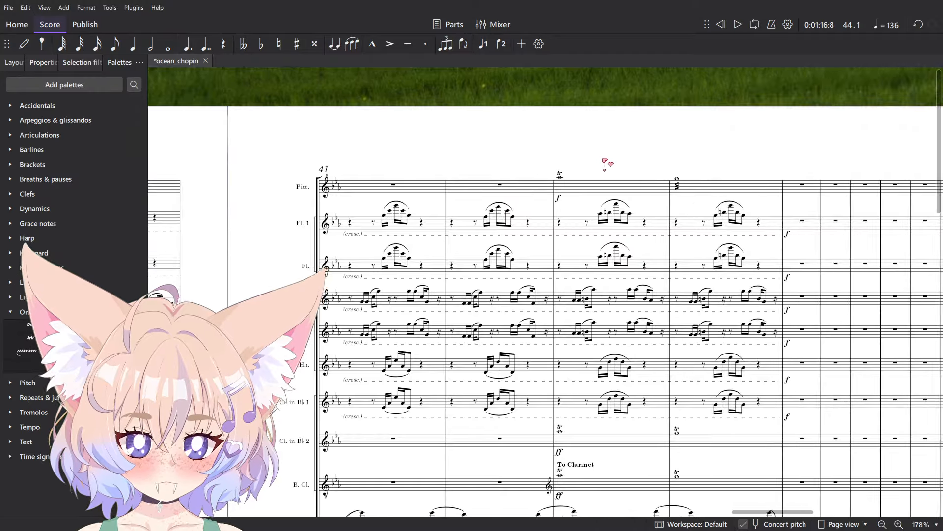
- Undo the piccolo's trill and the removal of its tremolo in measure 43
scroll(607, 157, up, 3)
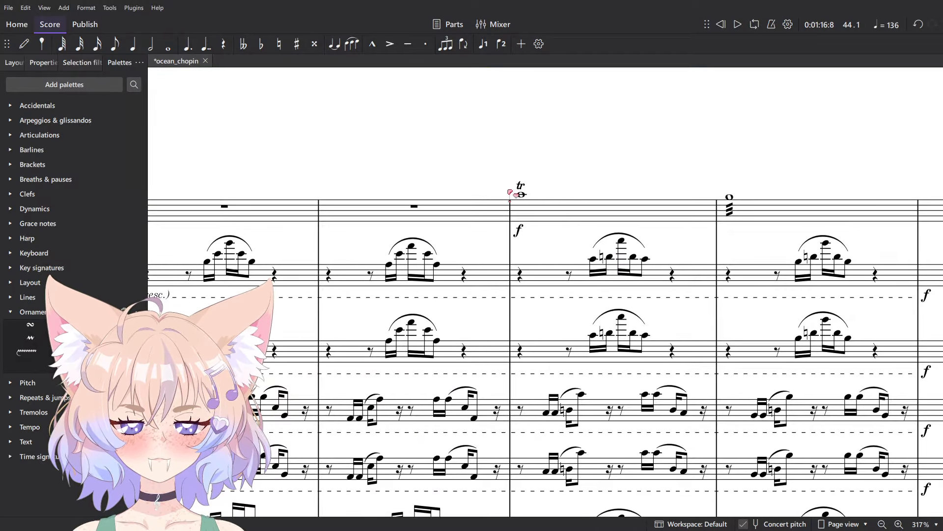
key(ctrl+z)
key(ctrl+z)
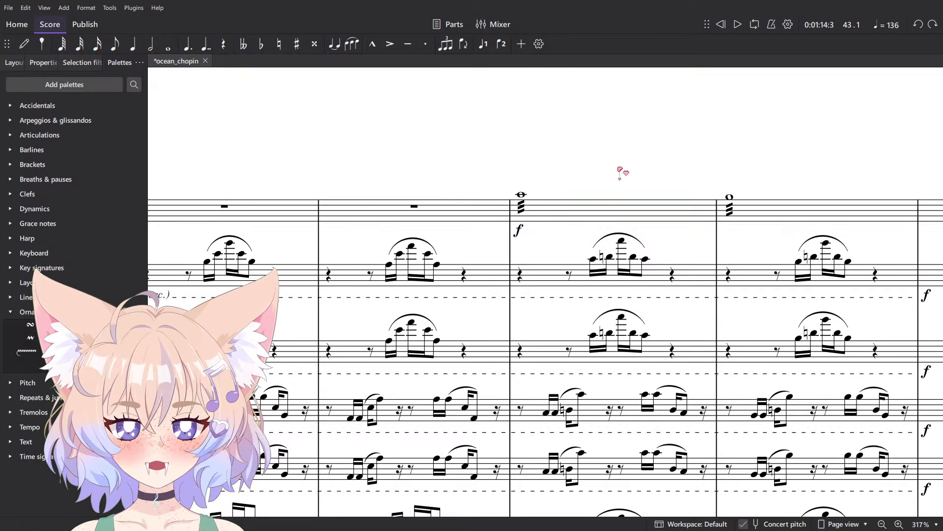
- Play back the passage through measure 42 while following the percussion and string staves
scroll(617, 170, down, 6)
drag(617, 170, 828, 175)
click(542, 195)
key(space)
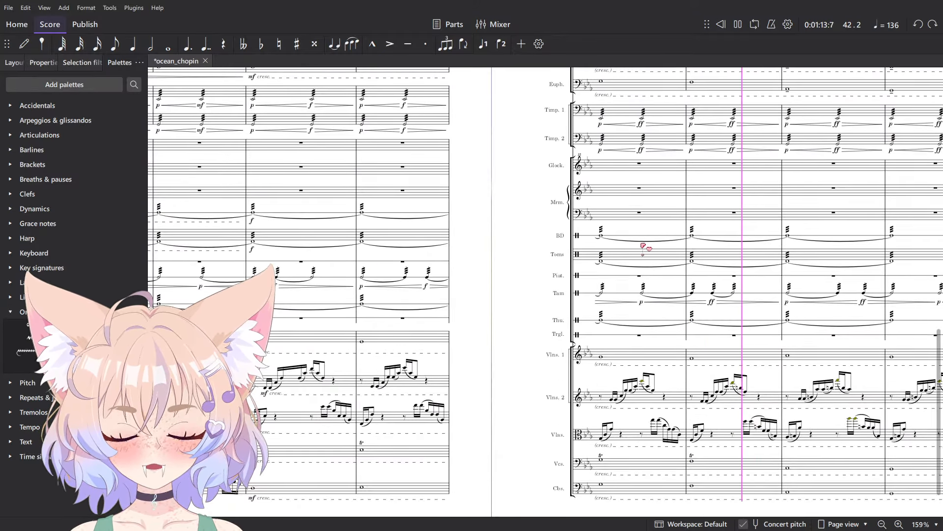
key(space)
- Look over the brass and woodwind parts from measure 42 back to measure 34
drag(423, 296, 521, 292)
scroll(453, 148, up, 5)
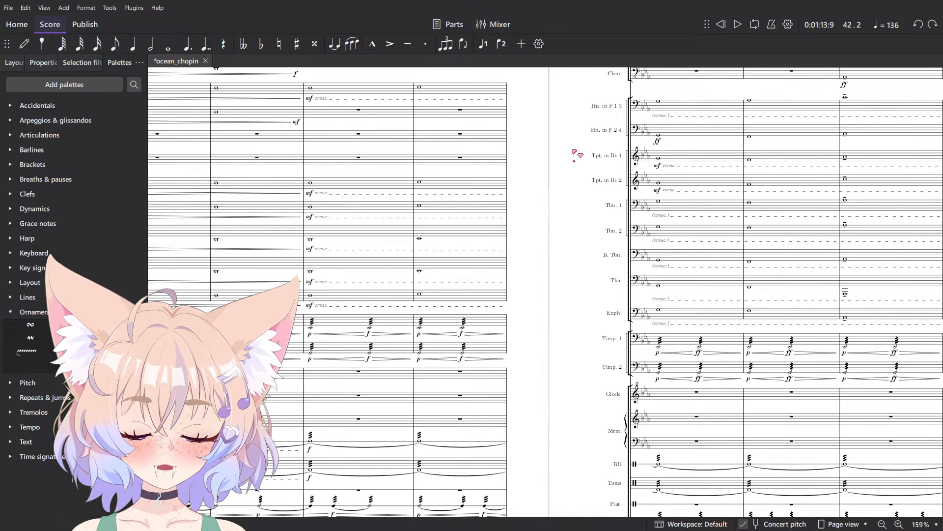
scroll(575, 155, up, 5)
scroll(639, 356, down, 3)
scroll(635, 329, down, 5)
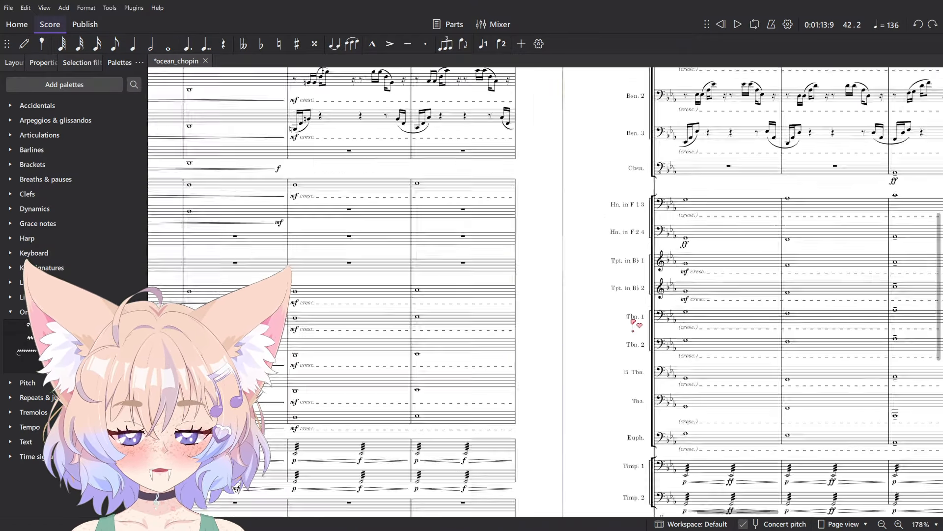
scroll(634, 322, down, 2)
scroll(510, 396, up, 5)
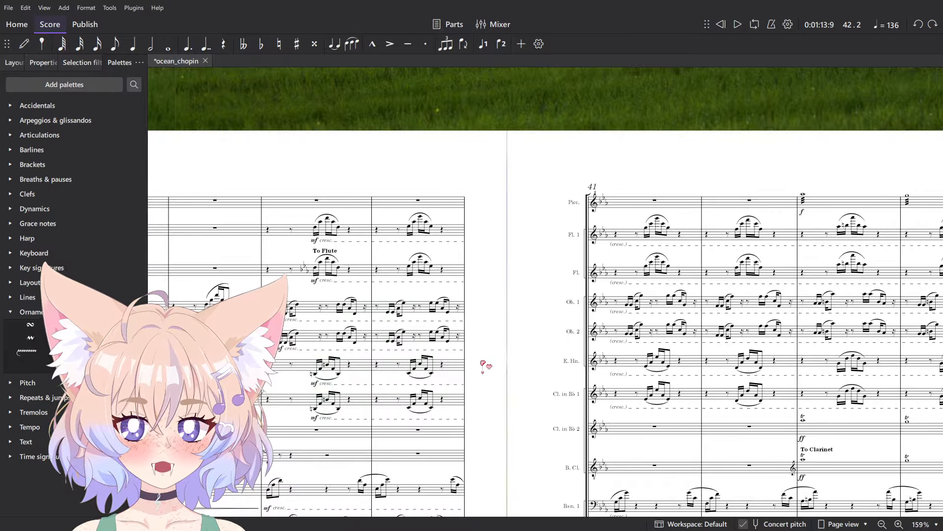
scroll(483, 364, left, 5)
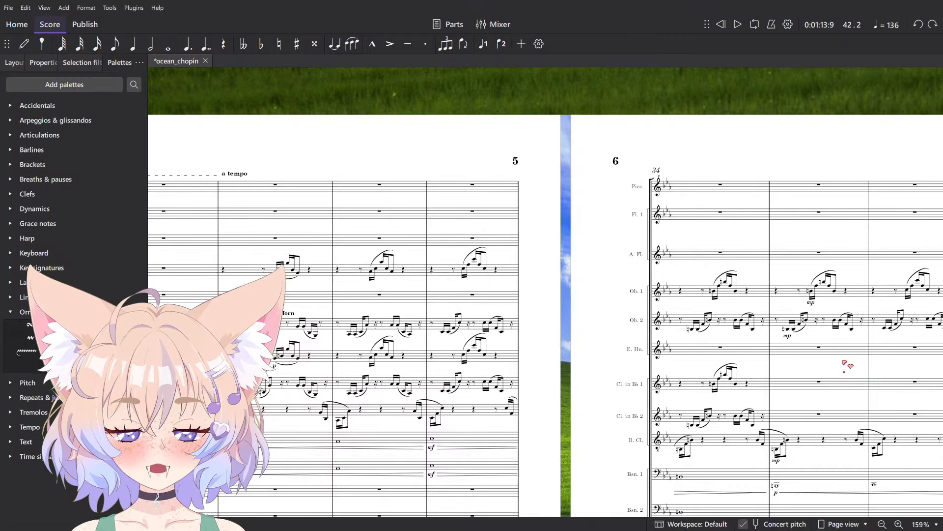
scroll(560, 259, up, 10)
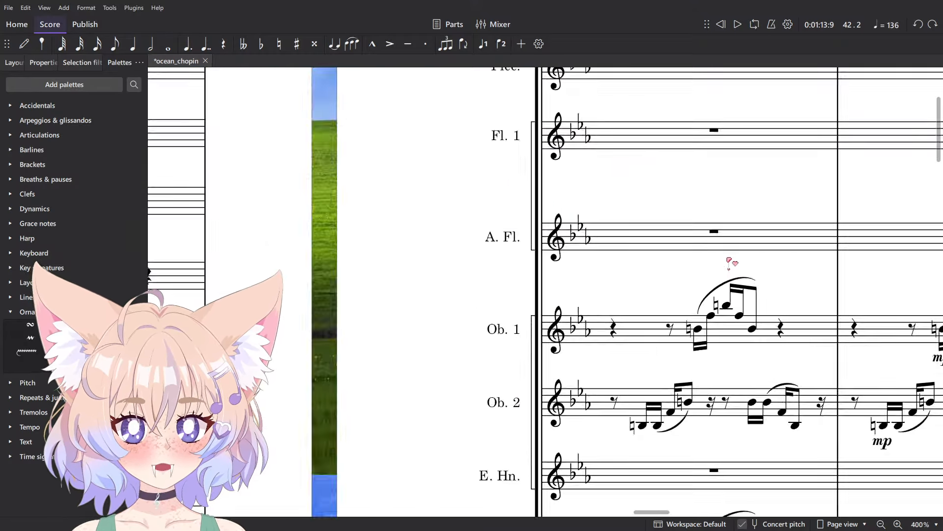
- Examine the alto flute and piccolo rests in measure 34 and the piccolo tremolos in measures 43 and 44
click(575, 216)
scroll(614, 186, down, 5)
scroll(614, 185, down, 4)
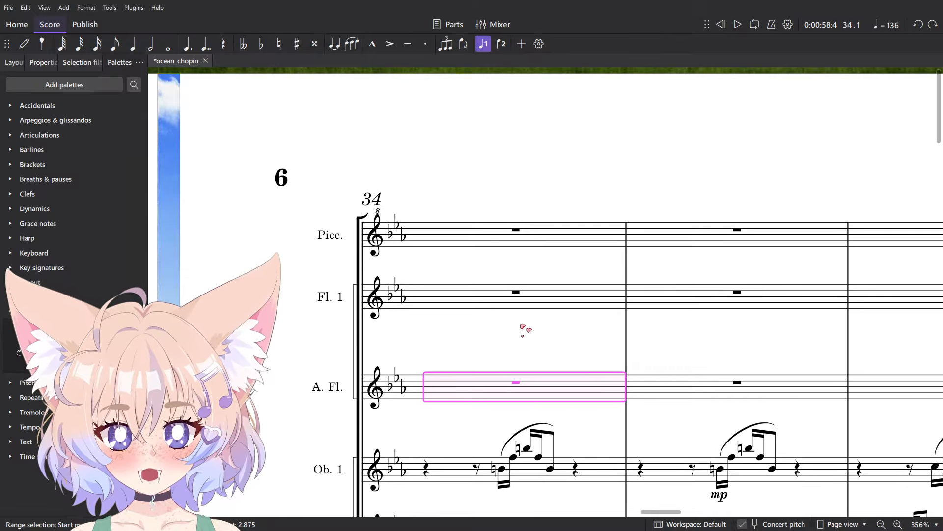
key(Escape)
scroll(537, 323, down, 1)
scroll(311, 295, up, 7)
click(625, 175)
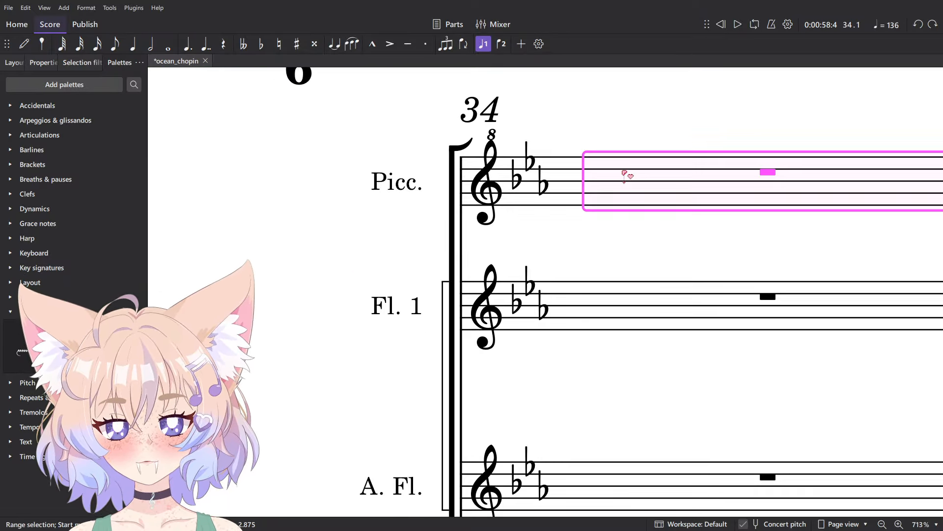
key(Escape)
scroll(659, 145, down, 8)
scroll(588, 285, up, 8)
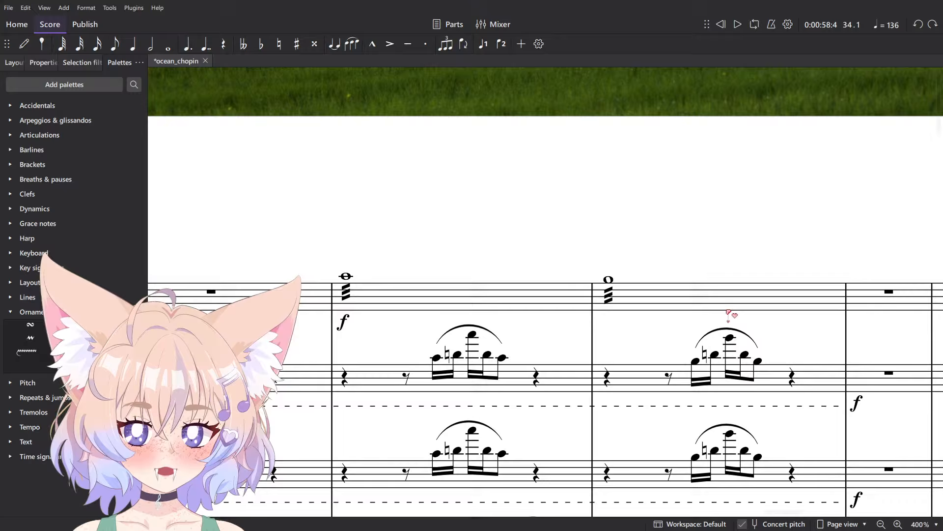
click(403, 299)
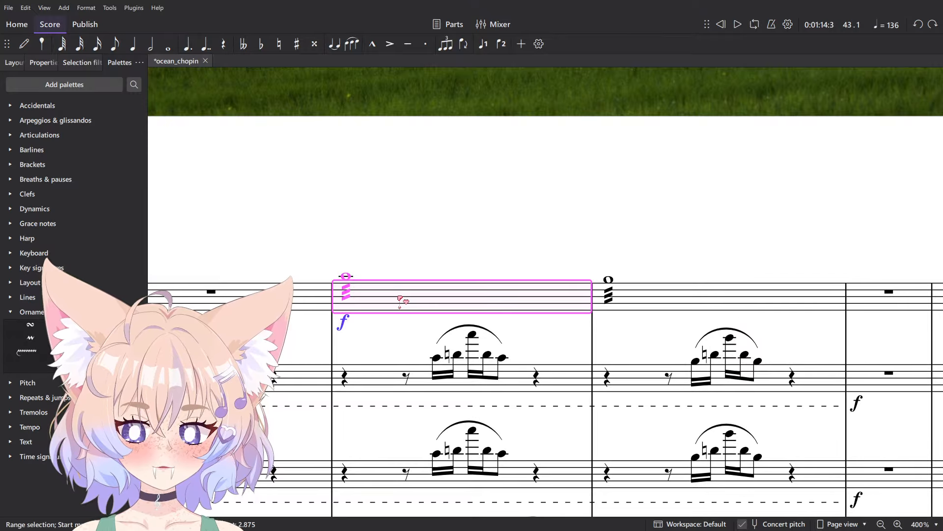
key(Escape)
click(494, 311)
key(Escape)
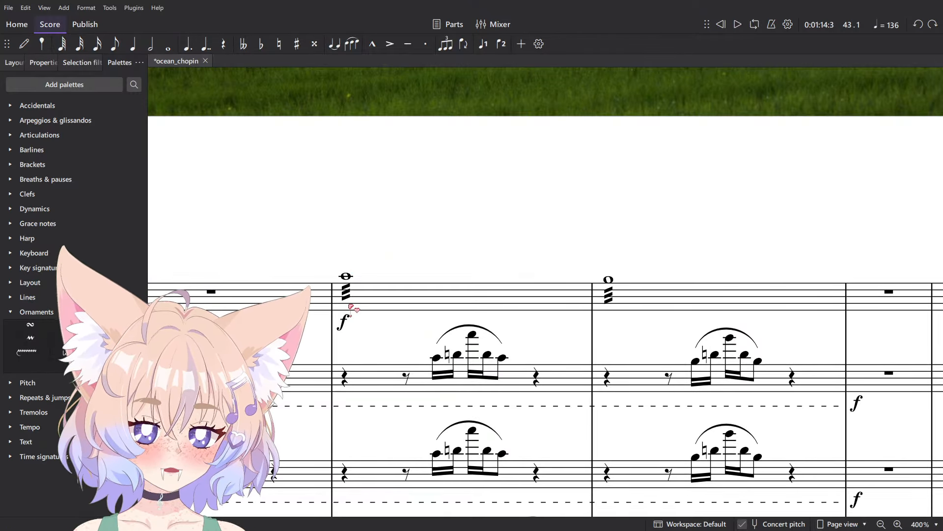
- Replace the piccolo's tremolo in measure 43 with a trill ornament after trying a trill line
key(Delete)
click(397, 295)
click(27, 352)
scroll(313, 265, up, 4)
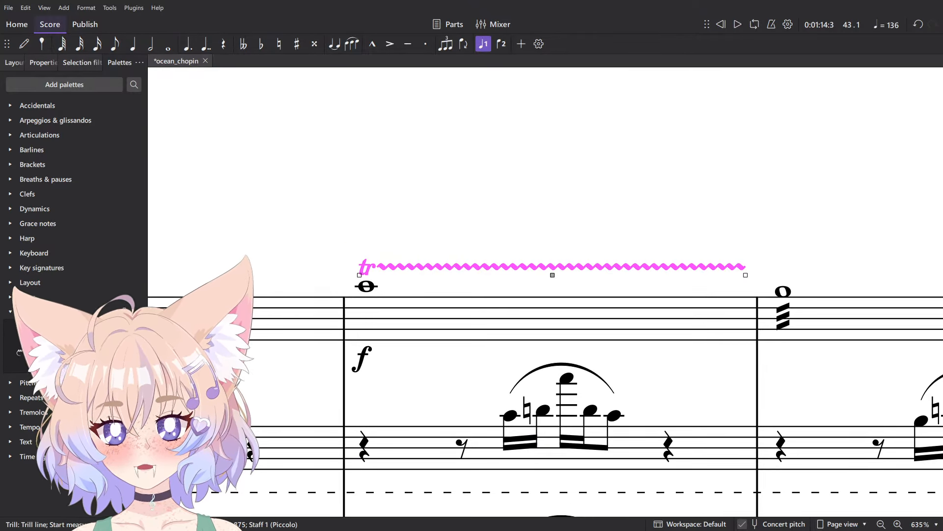
key(ctrl+z)
drag(20, 352, 374, 295)
- Change the interval type of the piccolo's trill in measure 43 so its upper note takes a double flat
click(43, 67)
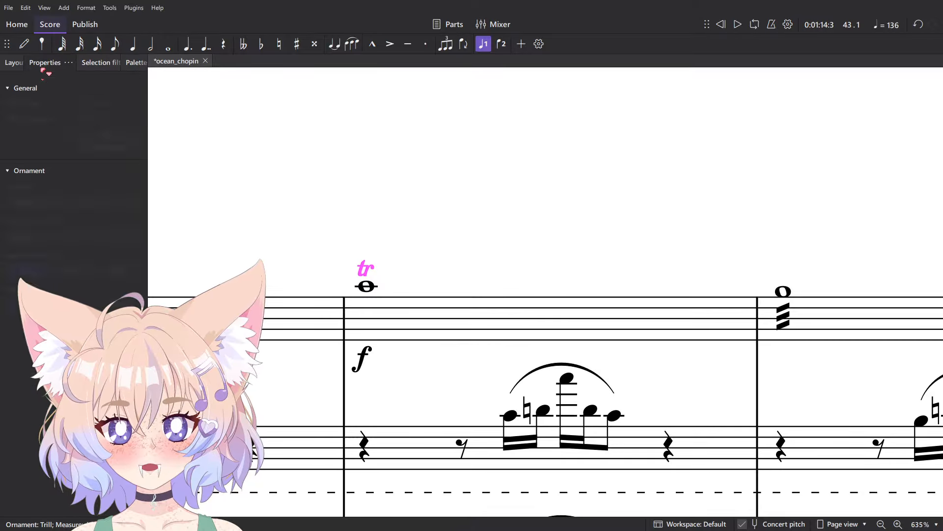
right_click(368, 272)
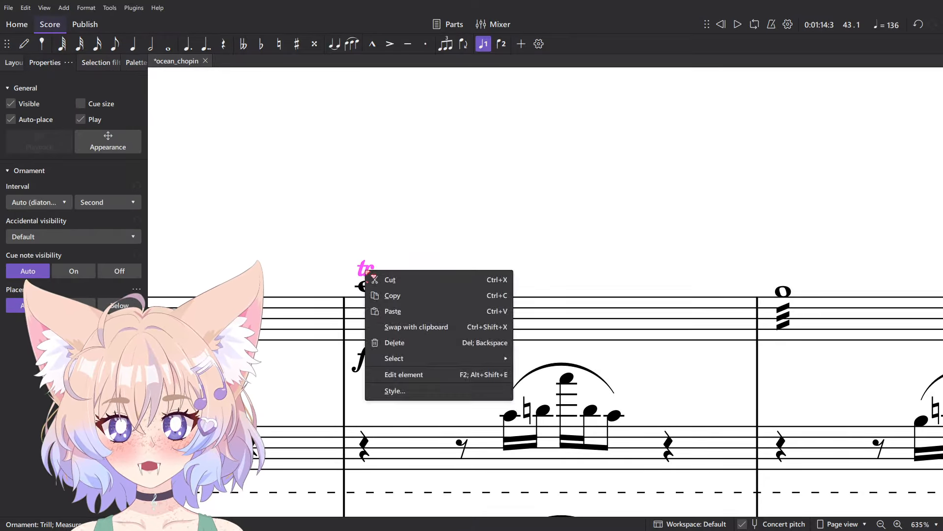
click(379, 244)
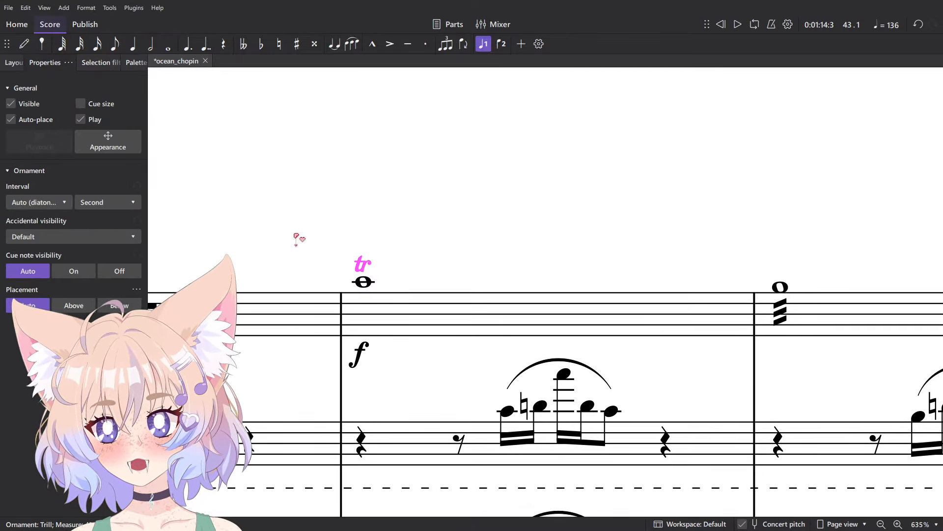
click(132, 202)
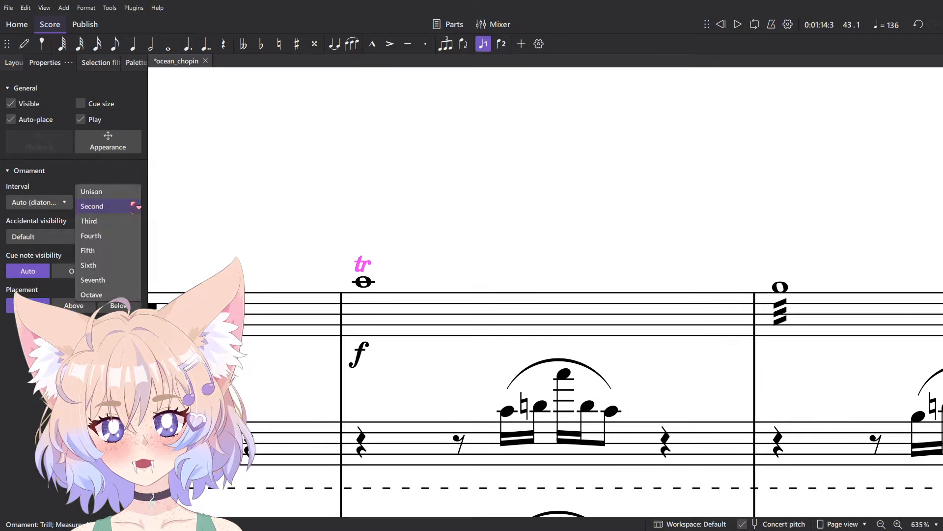
click(49, 202)
click(29, 265)
key(Escape)
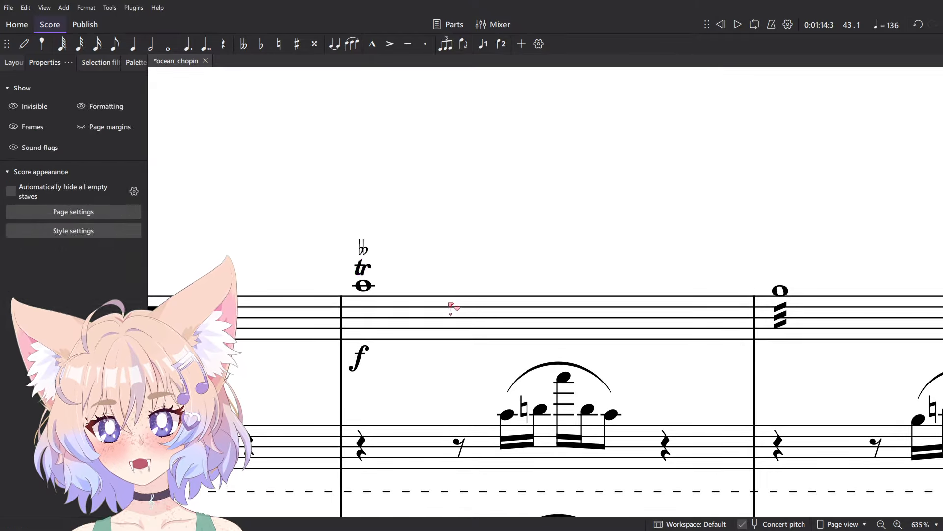
- Play back measures 42 to 44 and check the piccolo's trill and dynamic in measure 43
click(450, 308)
scroll(521, 246, down, 5)
key(space)
key(space)
scroll(442, 236, up, 10)
key(Escape)
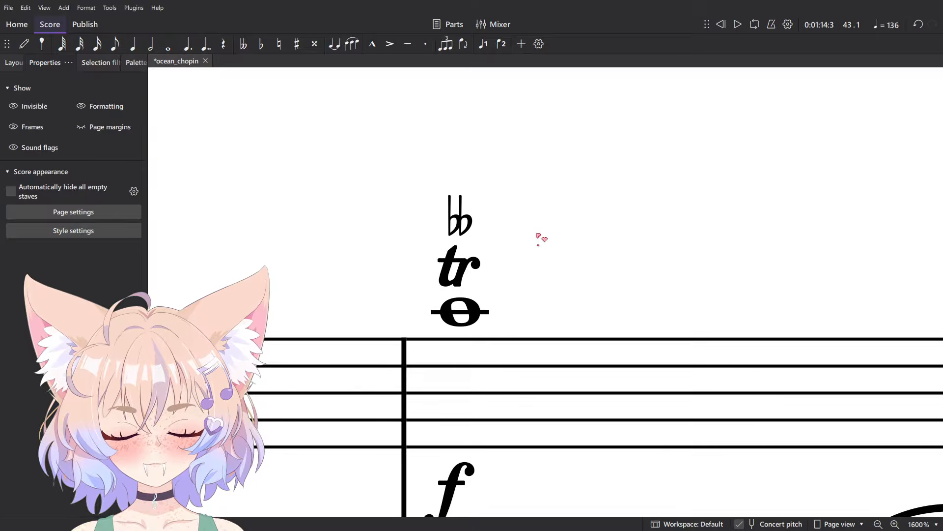
scroll(538, 237, down, 2)
key(space)
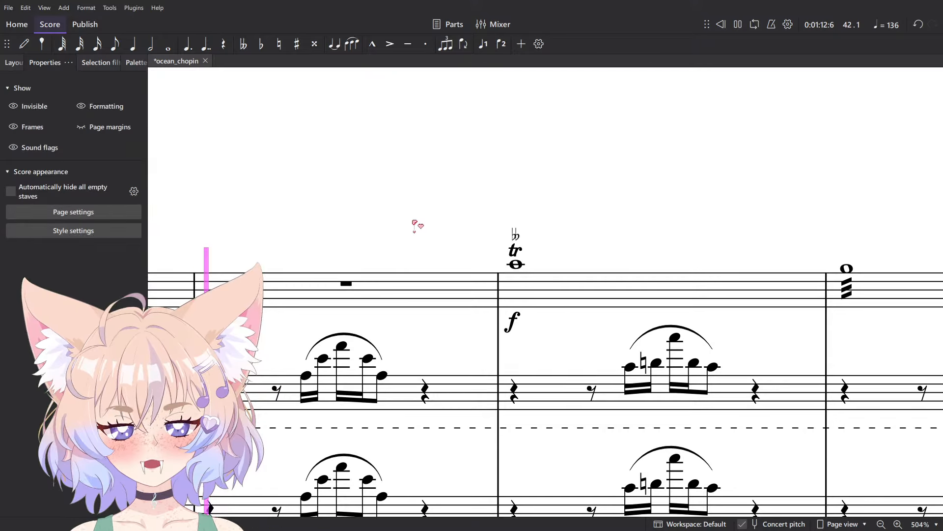
key(ctrl+minus)
key(ctrl+minus)
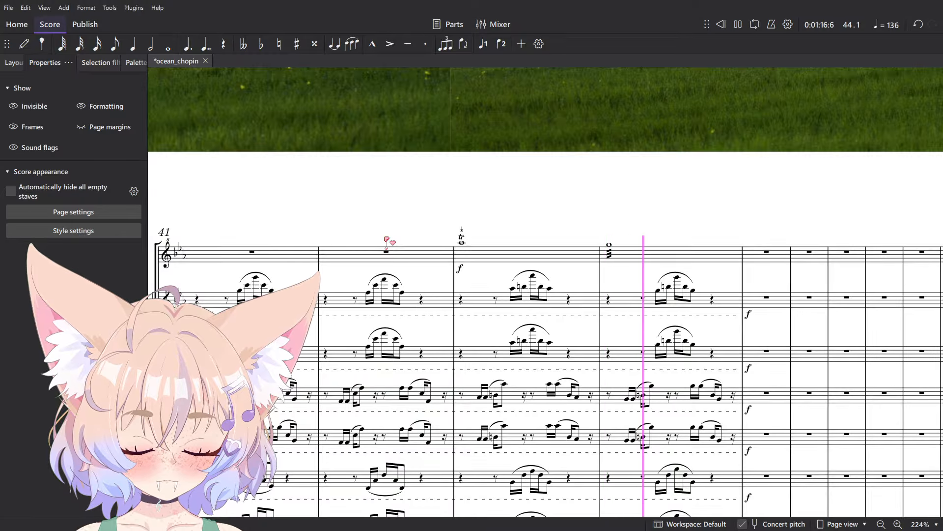
key(space)
ctrl+scroll(492, 250, up, 2)
click(441, 291)
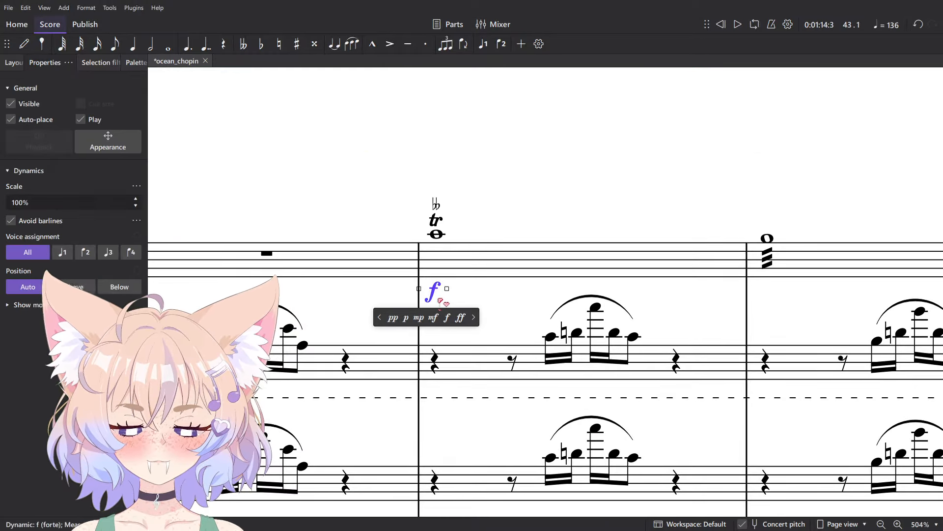
- Remove the piccolo's tremolo in measure 44 and paste a copy of the measure 43 trill onto its whole note
click(770, 260)
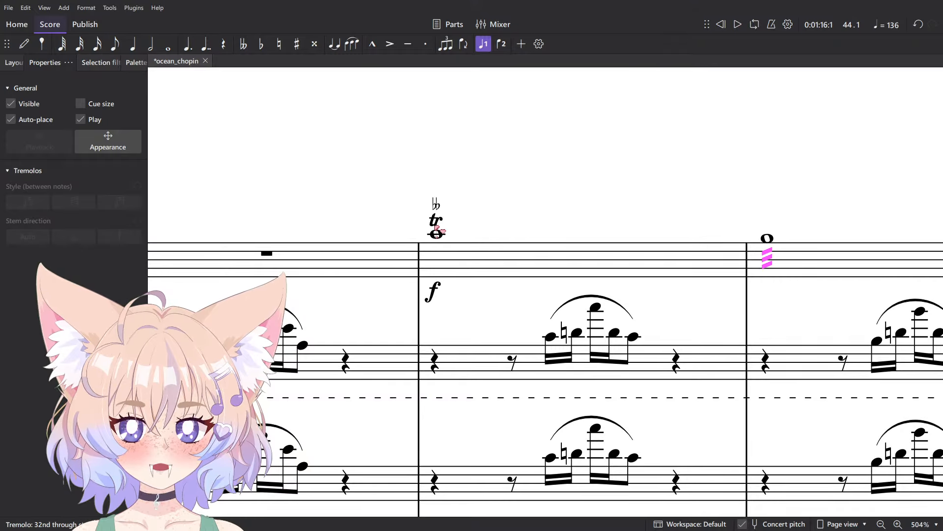
key(Delete)
click(436, 221)
key(ctrl+c)
click(767, 240)
key(ctrl+v)
- Play back the piccolo trills in measures 43 and 44
click(590, 195)
key(space)
ctrl+scroll(590, 191, down, 5)
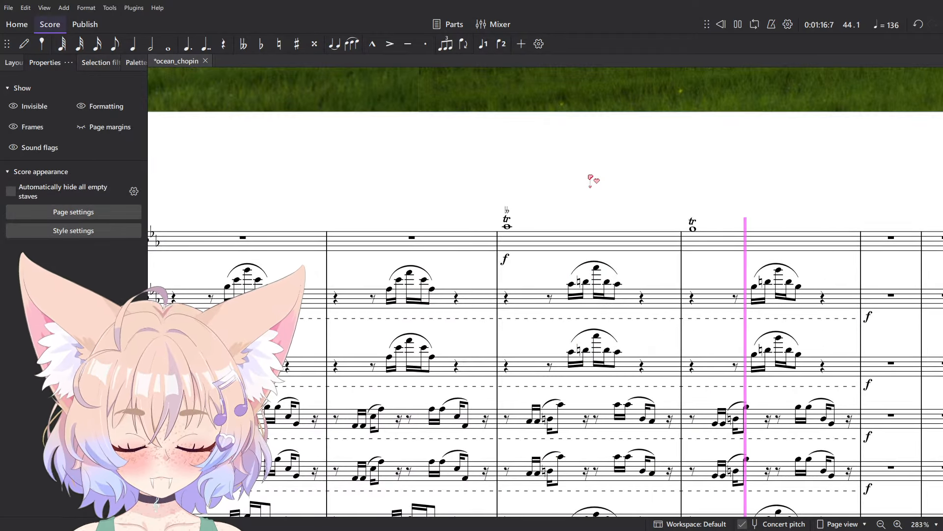
ctrl+scroll(479, 253, up, 5)
- Replace the piccolo's trill in measure 43 with a three-stroke 32nd tremolo and play back the passage
click(558, 236)
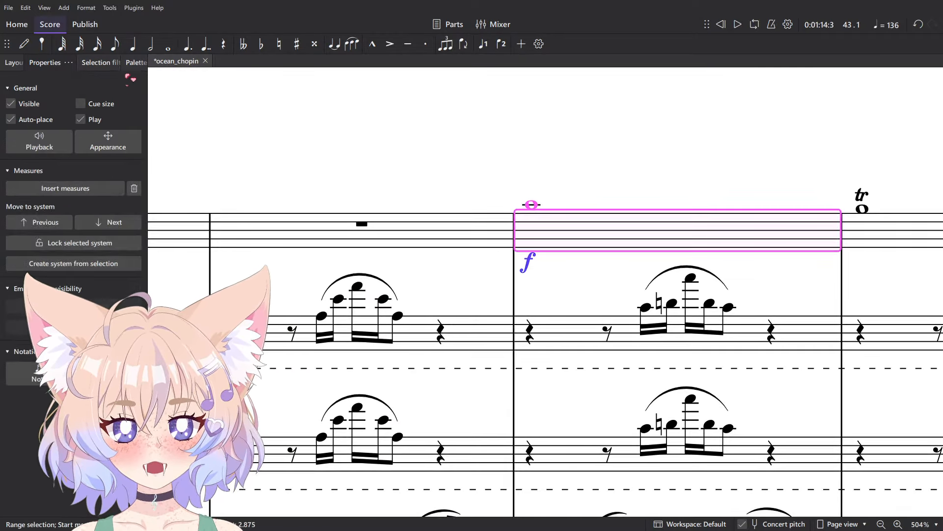
click(135, 63)
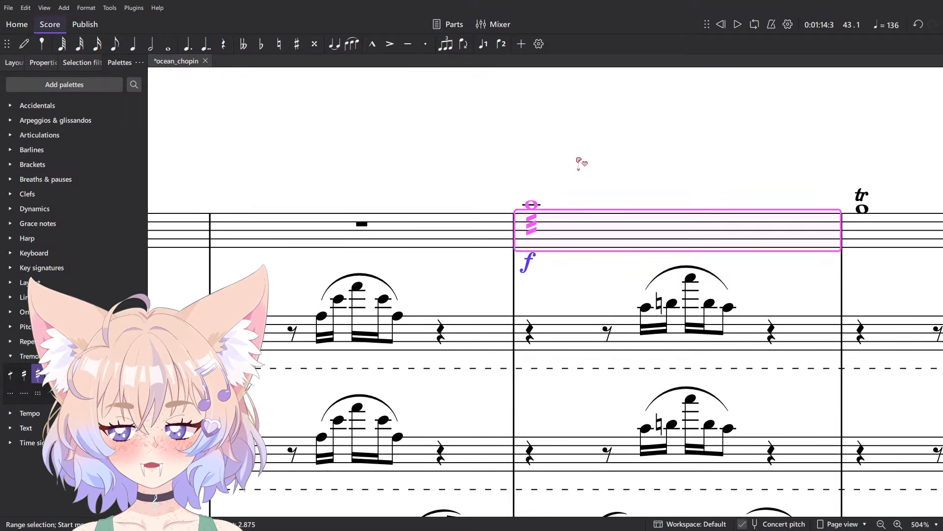
key(space)
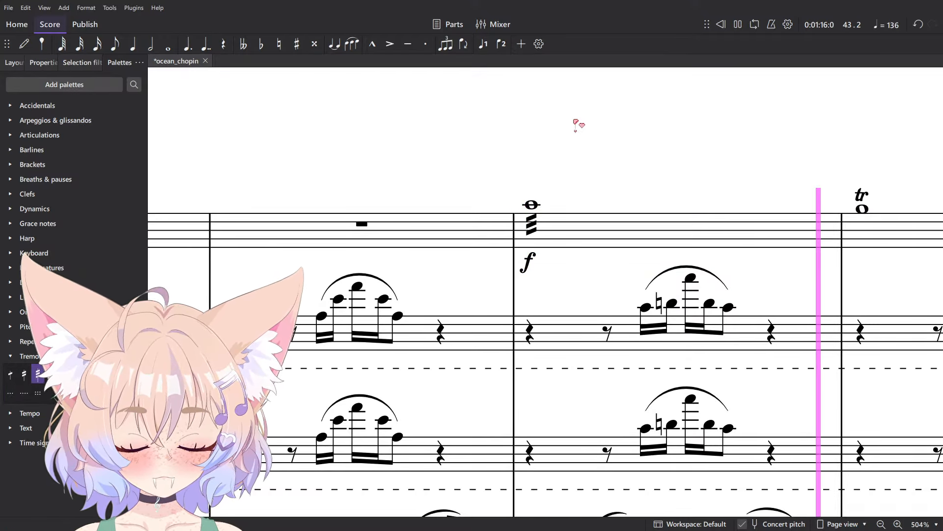
ctrl+scroll(565, 245, down, 4)
ctrl+scroll(526, 224, up, 3)
key(space)
click(507, 206)
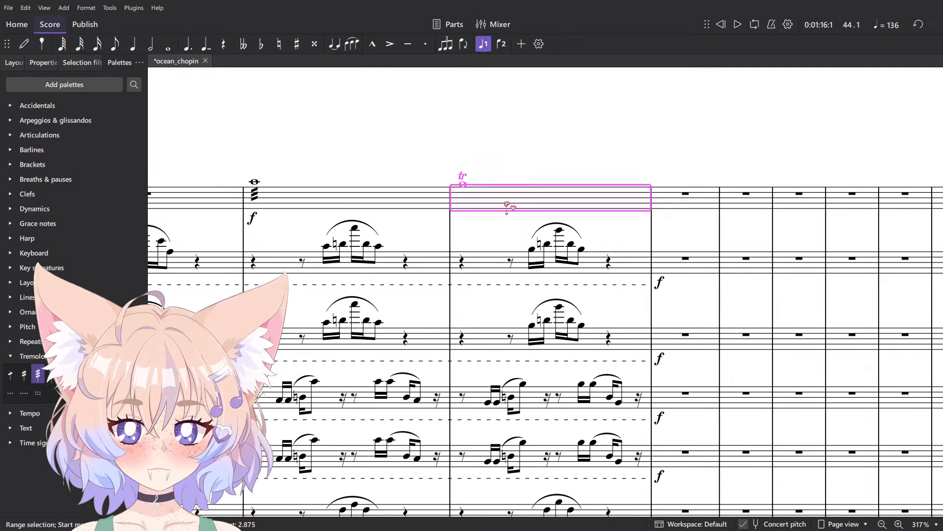
click(502, 168)
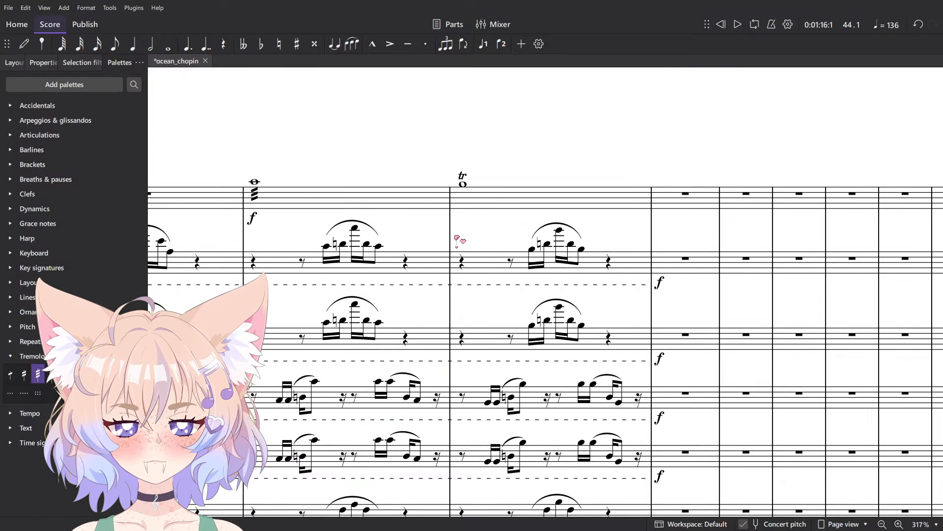
- Play back the passage up to measure 39 while following the woodwind, brass and string staves
ctrl+scroll(457, 241, down, 4)
scroll(379, 204, left, 5)
click(379, 207)
key(space)
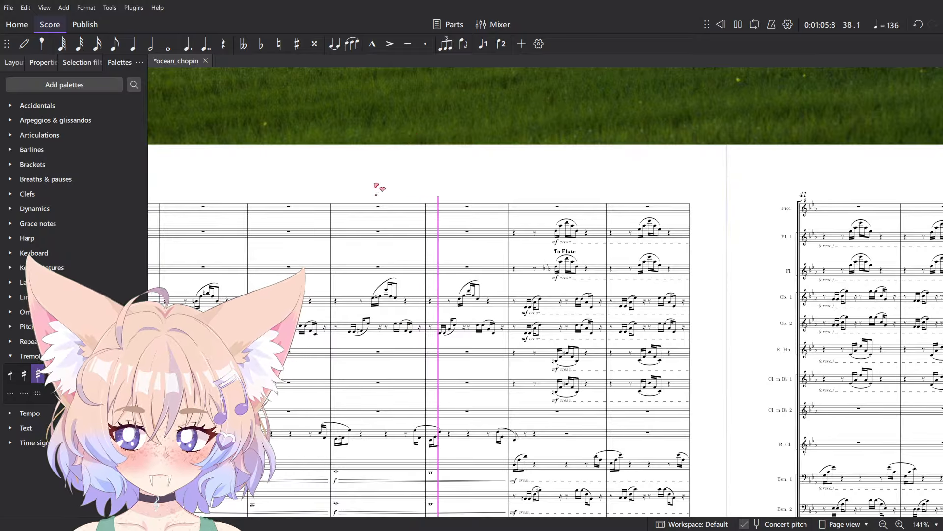
drag(247, 341, 472, 171)
key(space)
click(406, 135)
key(space)
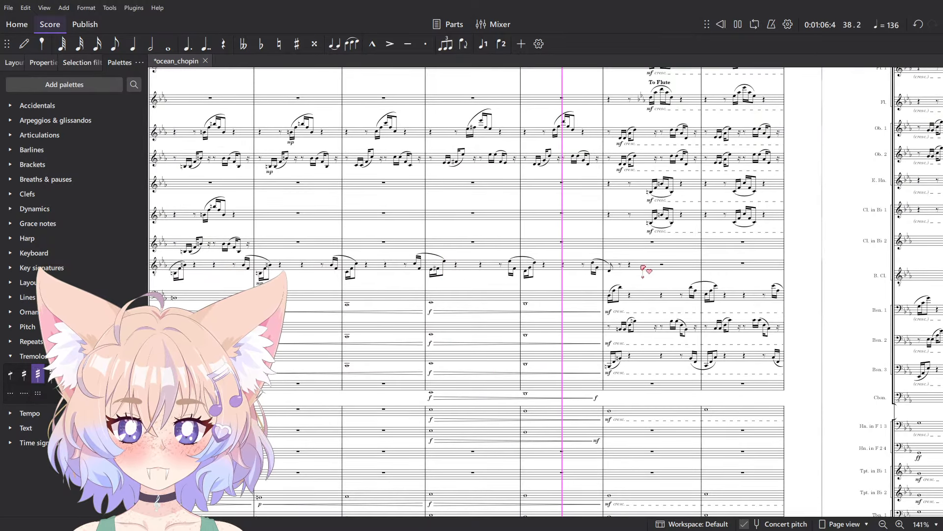
scroll(638, 284, down, 8)
drag(624, 306, 538, 277)
scroll(539, 400, down, 4)
key(space)
scroll(525, 462, up, 1)
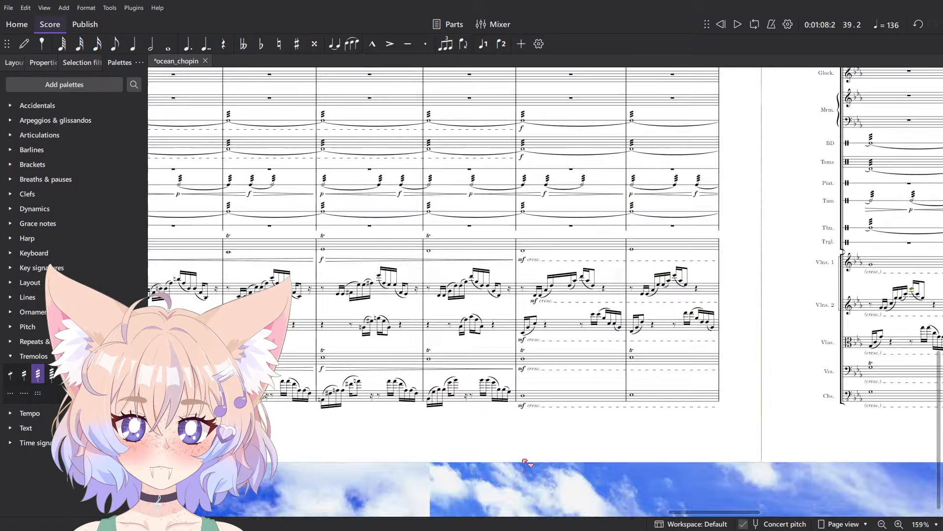
- Set the cello and double bass dynamics at the start of measure 39 to mp
scroll(525, 462, up, 6)
click(526, 298)
ctrl+click(523, 365)
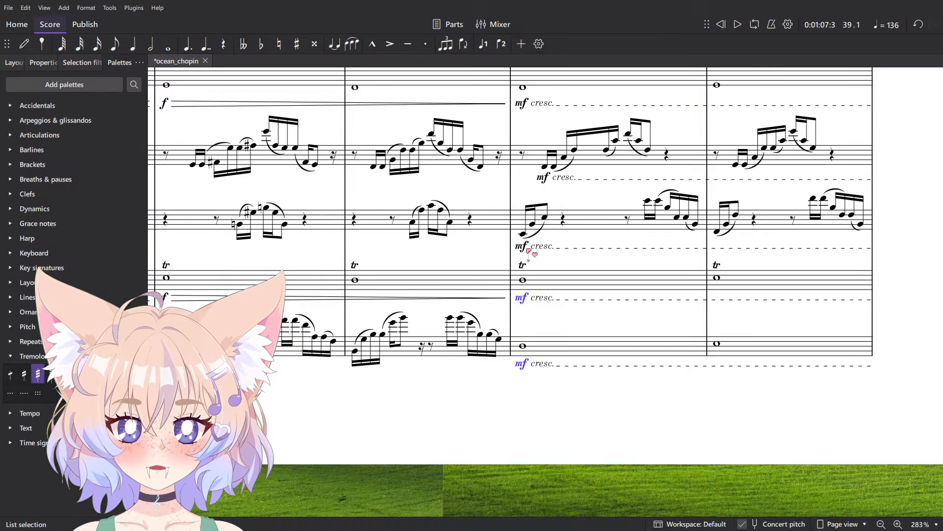
scroll(501, 244, up, 3)
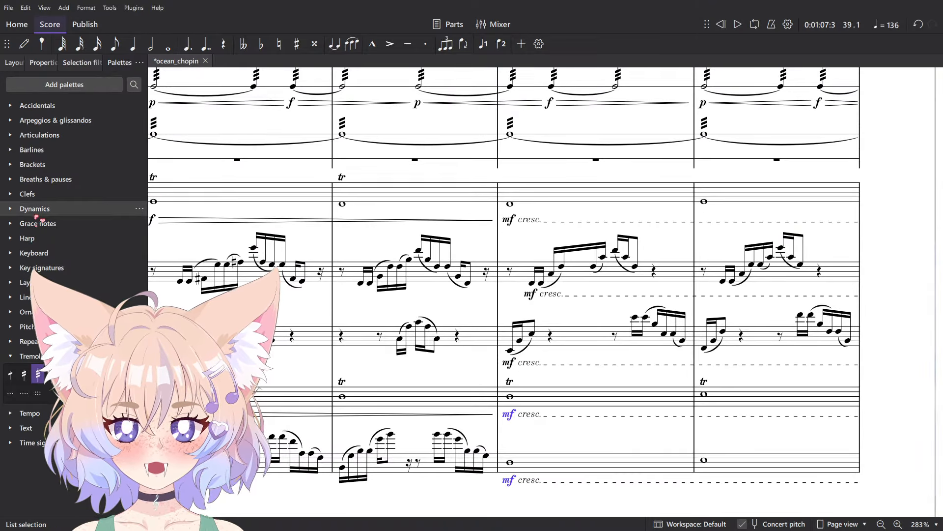
click(43, 210)
click(102, 222)
- Delete the viola and second violin mf markings in measure 39 and set the first violins there to mp
scroll(493, 344, up, 5)
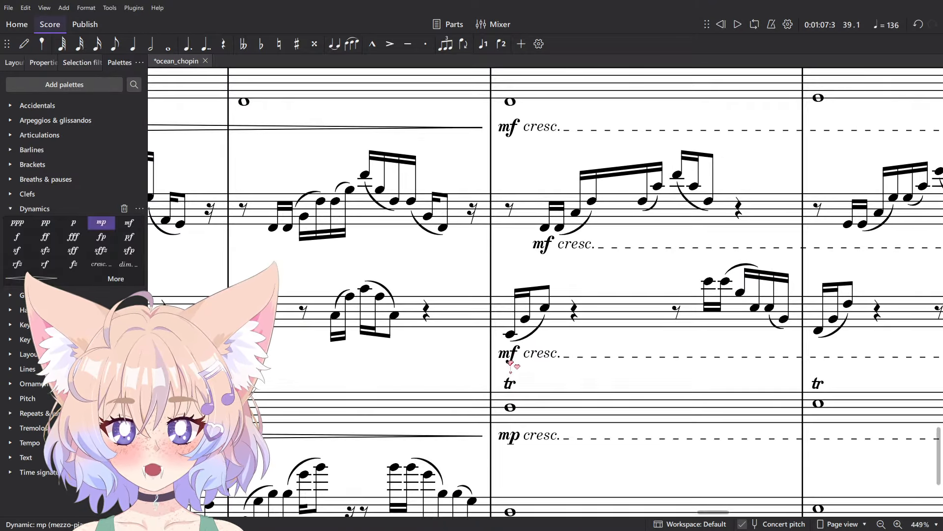
click(509, 354)
key(Delete)
click(543, 253)
scroll(529, 236, up, 5)
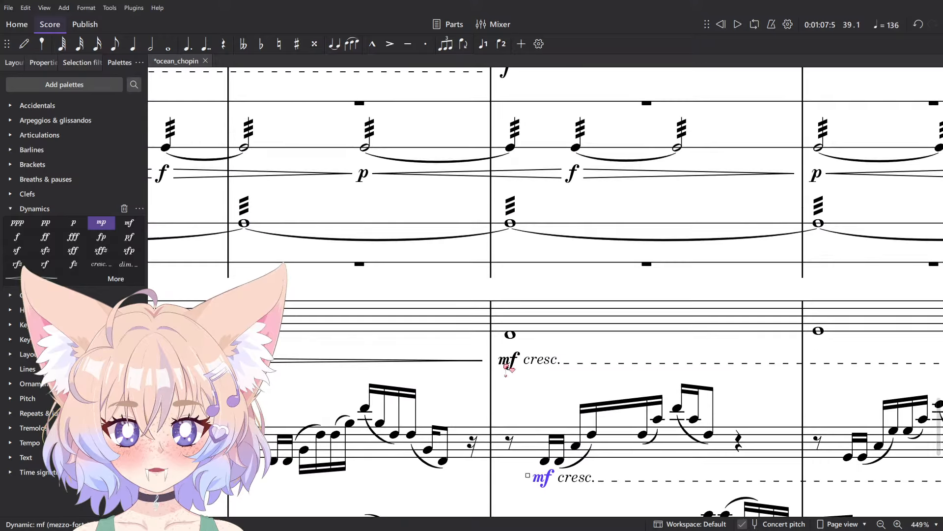
key(Delete)
click(509, 363)
click(113, 224)
scroll(408, 243, down, 7)
scroll(435, 249, up, 7)
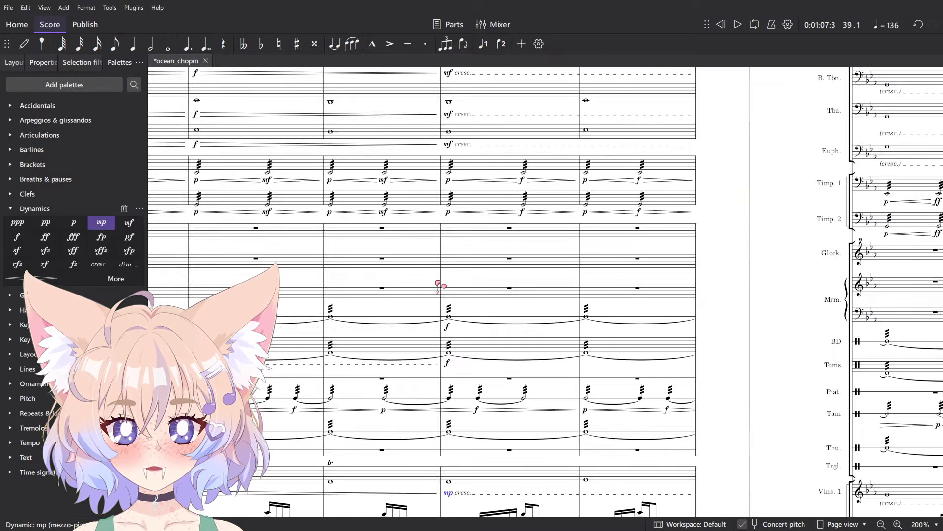
- Set the measure 39 dynamics of horns 1 and 3, the trombones, tuba and euphonium to mp
click(449, 324)
scroll(451, 326, up, 5)
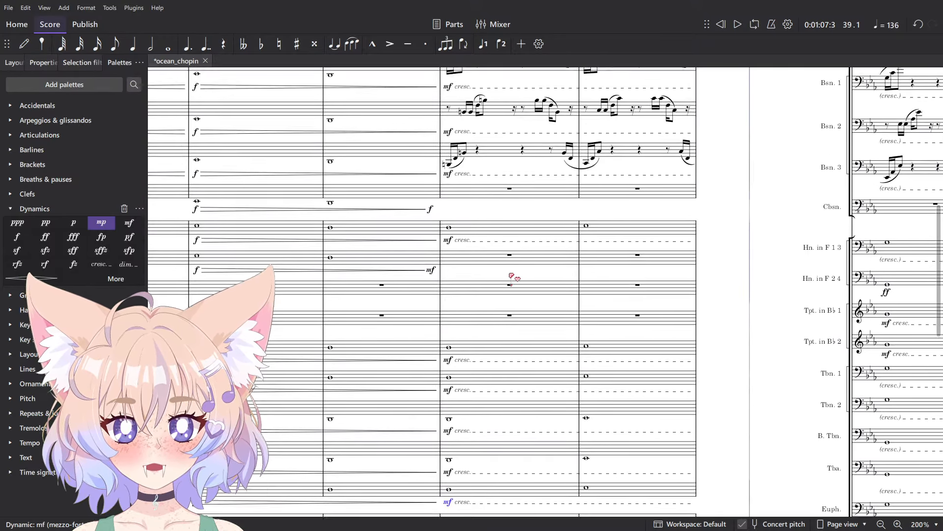
click(90, 223)
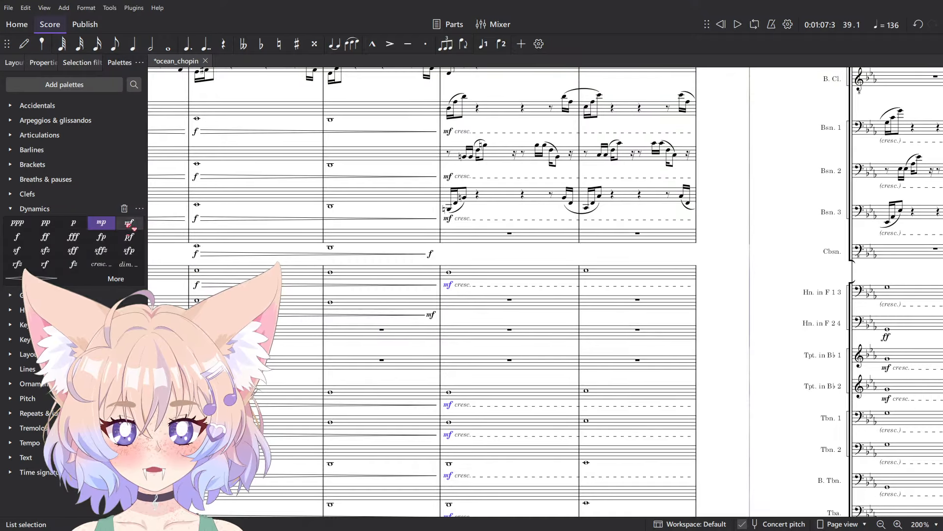
scroll(393, 288, up, 4)
- Set the dynamics ending the measure 38 hairpins of horns 2 and 4 and the contrabassoon to mp
click(460, 337)
click(101, 222)
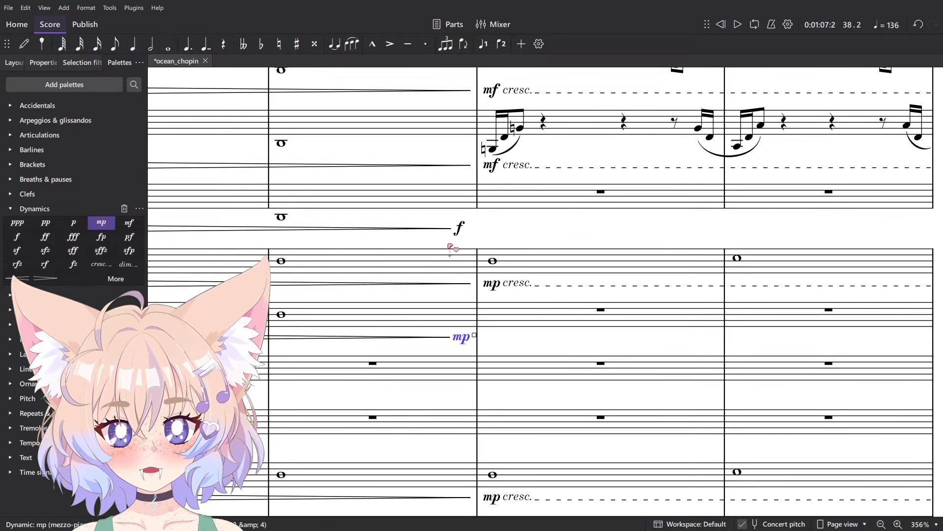
click(461, 228)
scroll(464, 231, down, 6)
scroll(466, 242, up, 6)
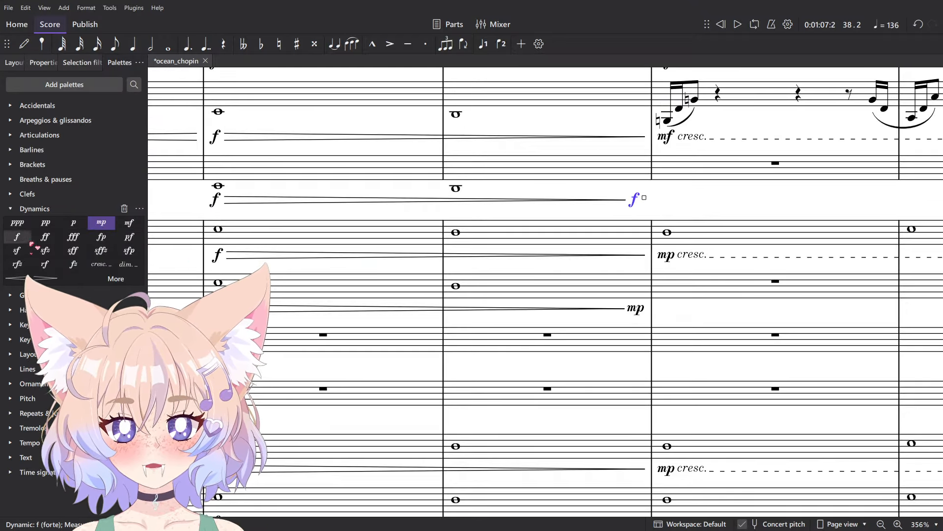
click(74, 222)
scroll(481, 267, down, 7)
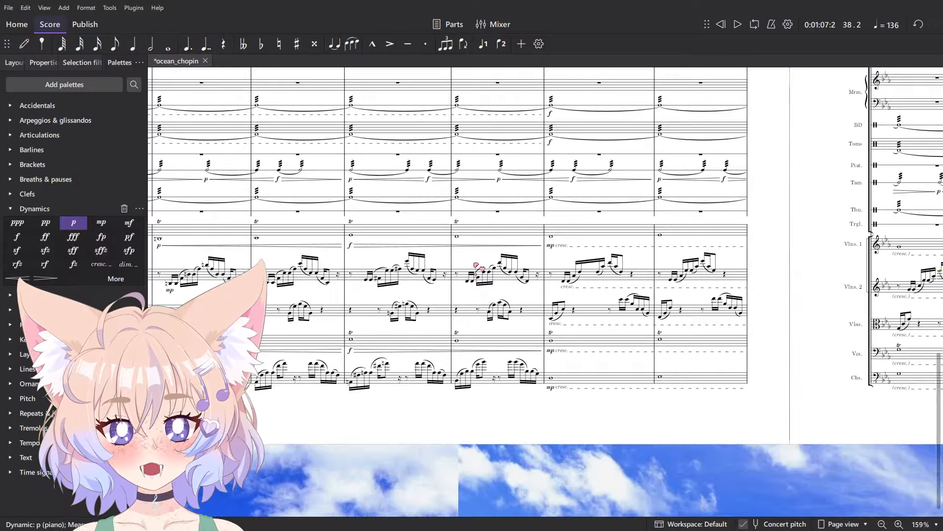
scroll(640, 361, up, 8)
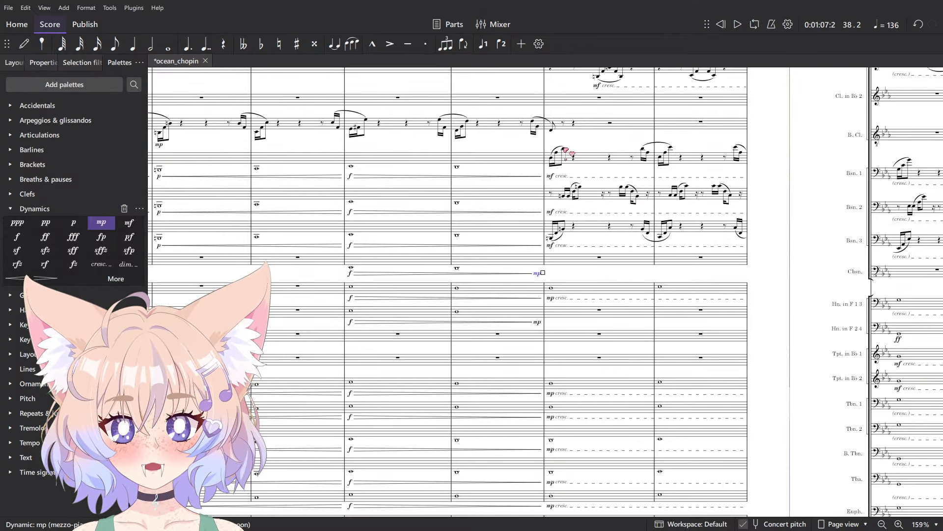
- Try to set the dynamics of bassoons 1 to 3 at the start of measure 39 to mp
scroll(562, 153, up, 6)
click(550, 244)
shift+click(539, 198)
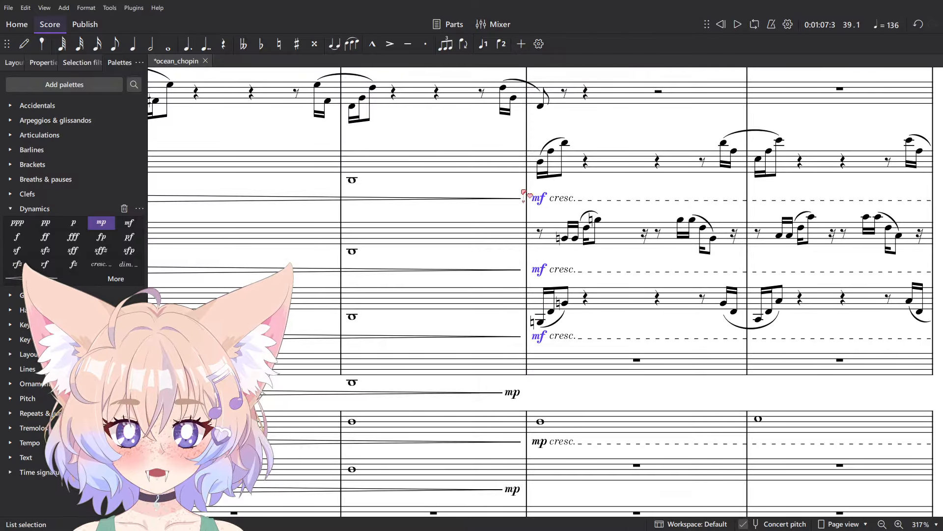
scroll(523, 184, down, 11)
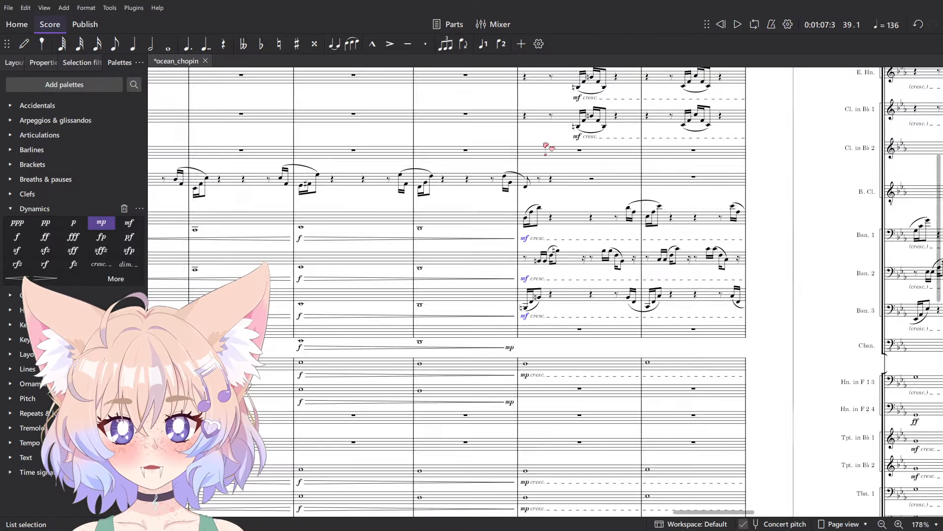
scroll(522, 152, up, 6)
click(101, 223)
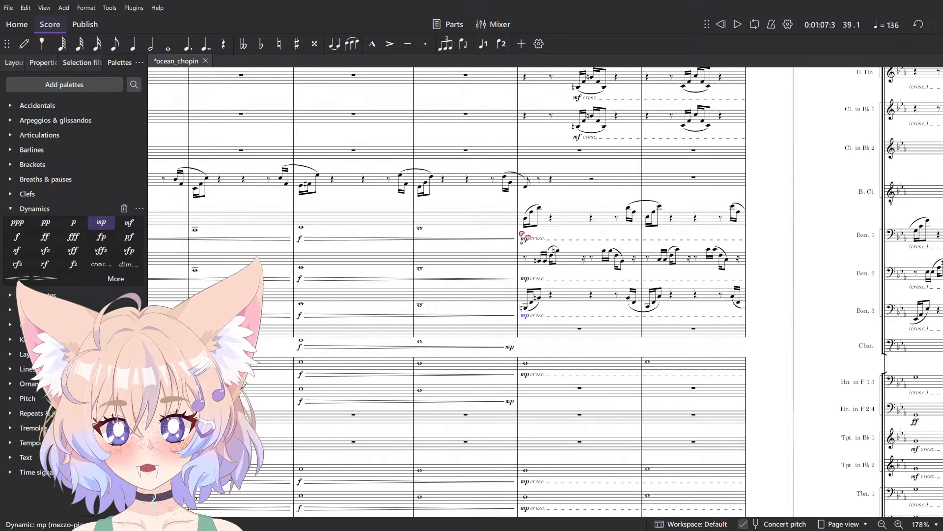
scroll(561, 262, up, 5)
scroll(562, 261, down, 5)
click(81, 218)
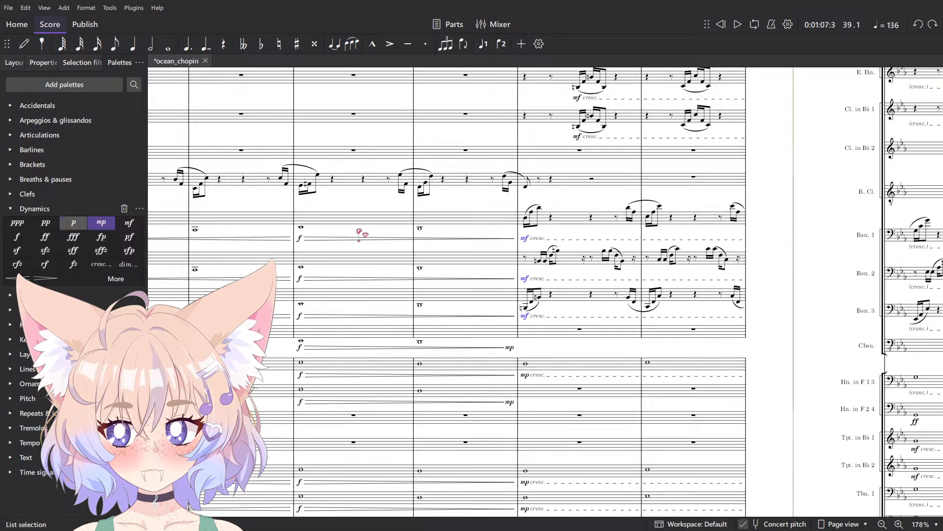
- Set the measure 39 dynamics of both flutes, the English horn and the first clarinet to mp
scroll(572, 348, up, 5)
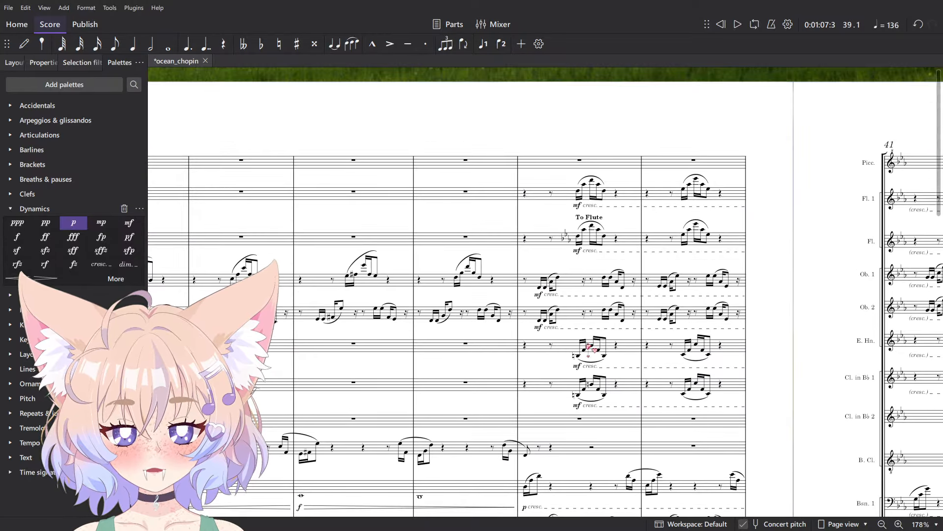
scroll(560, 403, up, 4)
click(581, 489)
scroll(596, 217, up, 3)
ctrl+click(576, 221)
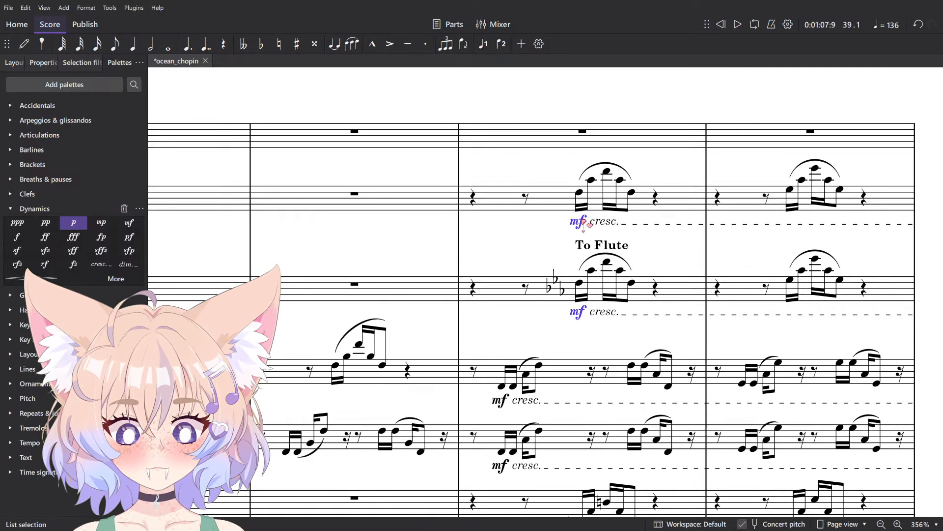
scroll(575, 219, down, 6)
scroll(815, 289, left, 5)
scroll(816, 289, right, 6)
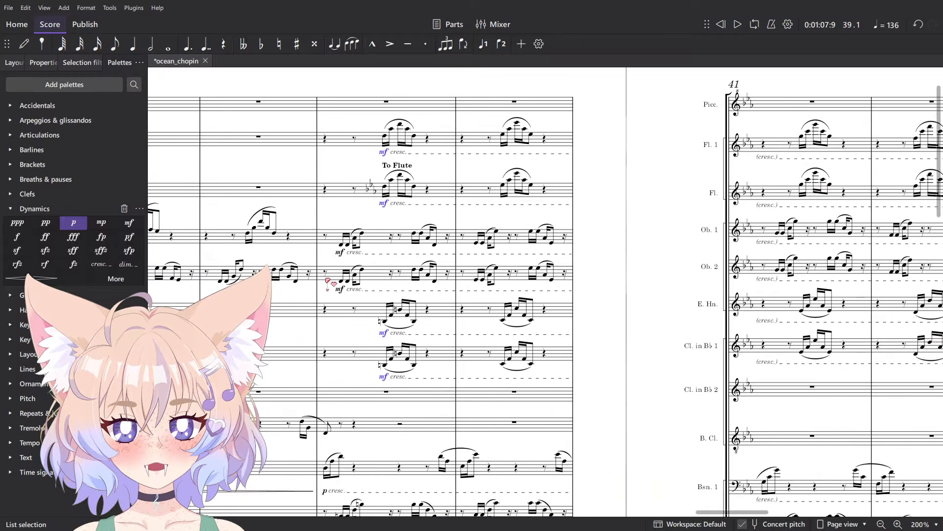
click(103, 225)
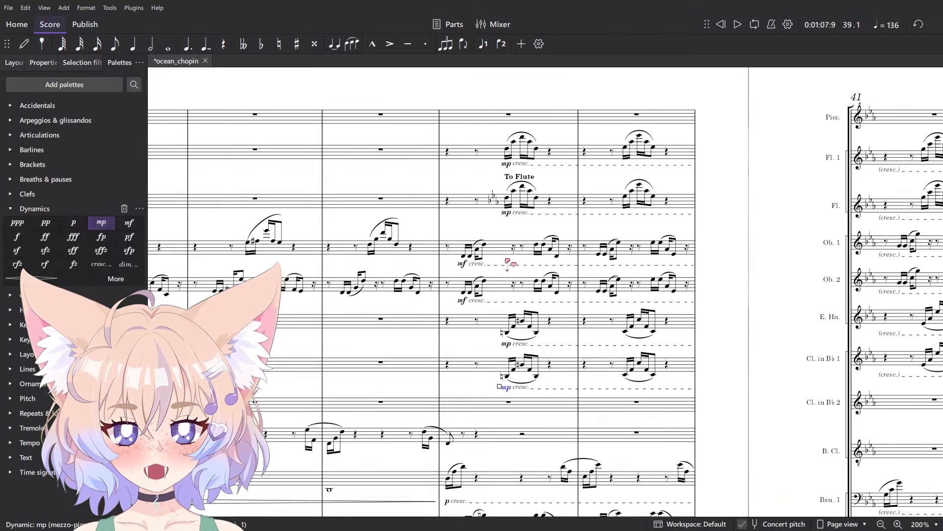
- Delete the mf markings of oboes 1 and 2 in measure 39
scroll(441, 272, up, 6)
click(432, 334)
ctrl+click(433, 269)
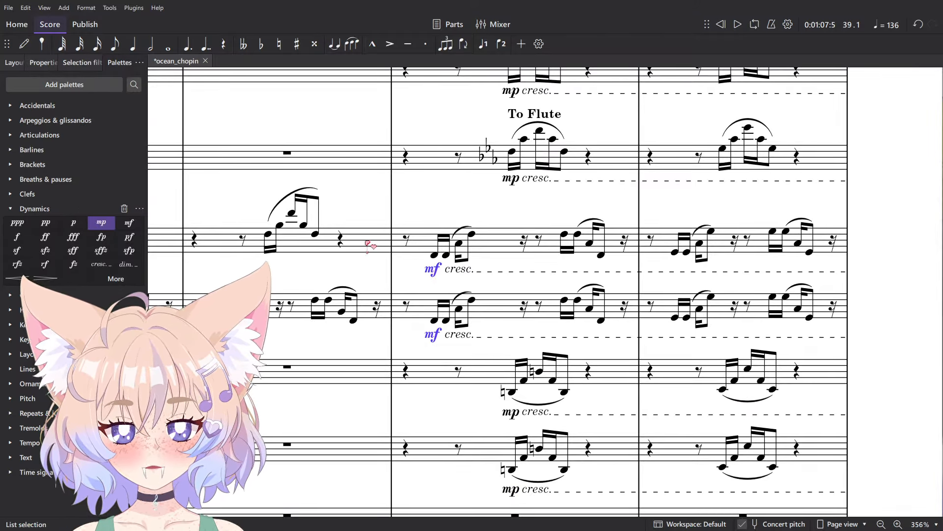
key(Delete)
- Play back measures 36 to 42 repeatedly to check the balance of the winds, brass and strings around measure 39
click(368, 243)
click(379, 205)
scroll(378, 207, down, 7)
scroll(376, 260, down, 5)
key(space)
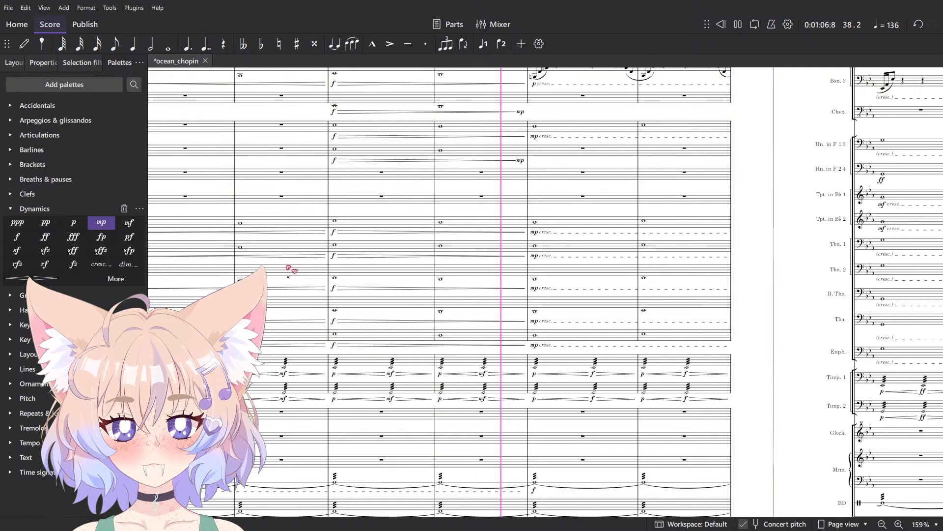
scroll(602, 188, down, 2)
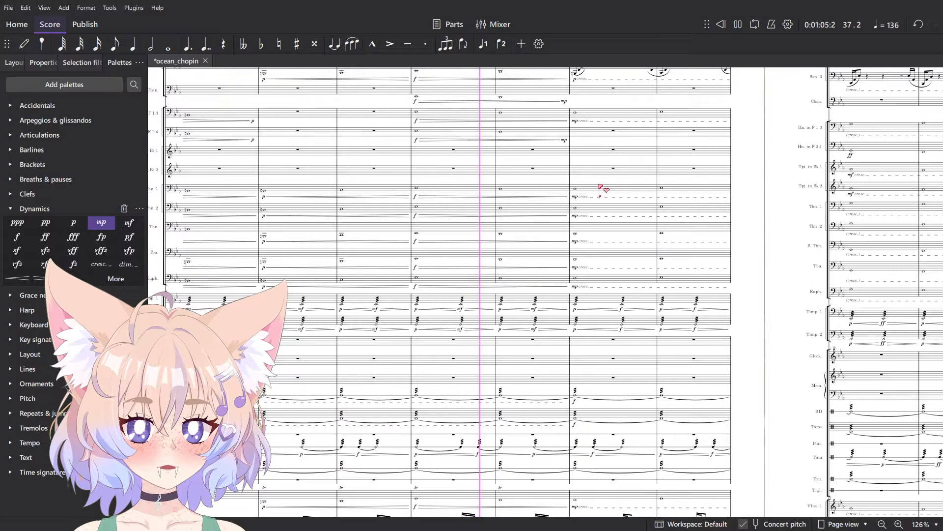
key(space)
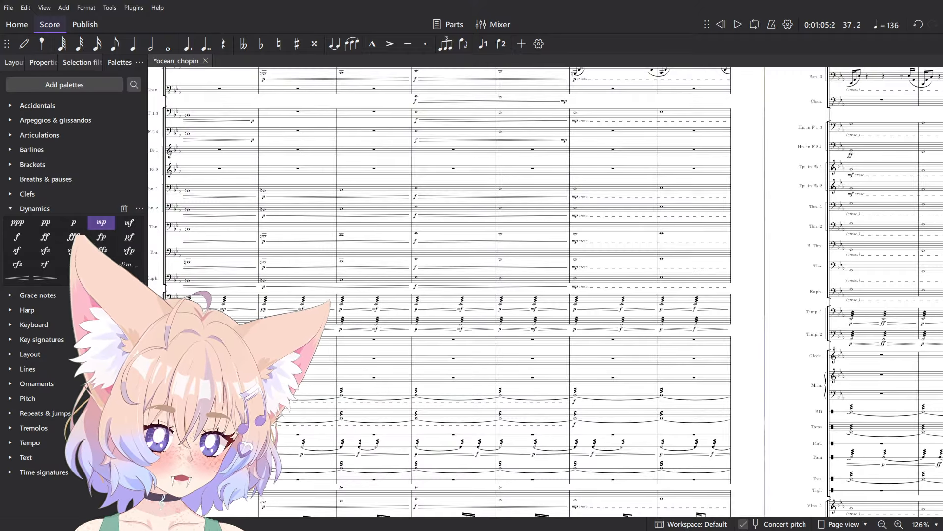
scroll(556, 232, left, 3)
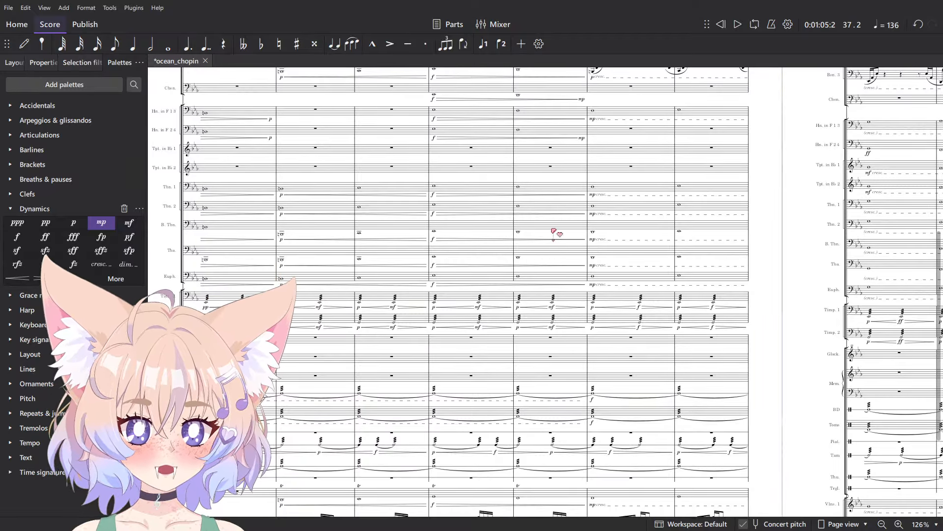
scroll(555, 231, up, 1)
click(488, 317)
click(825, 350)
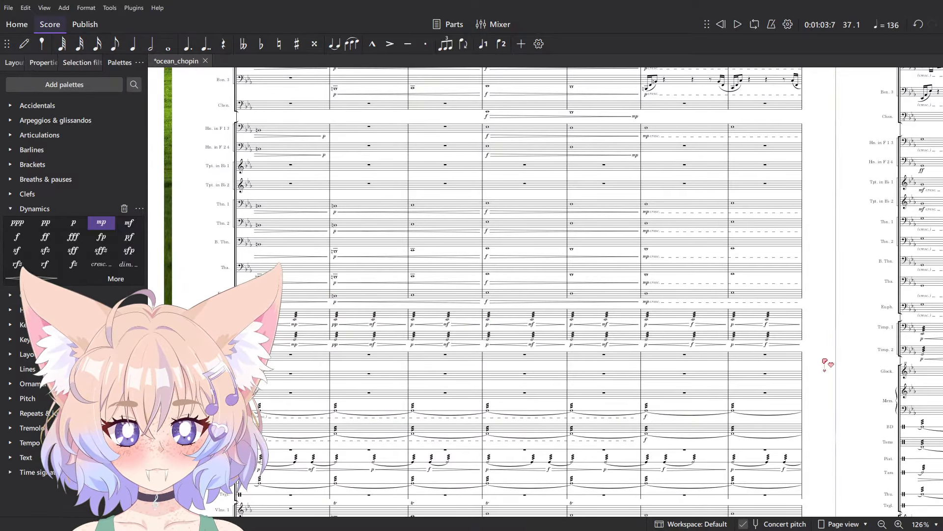
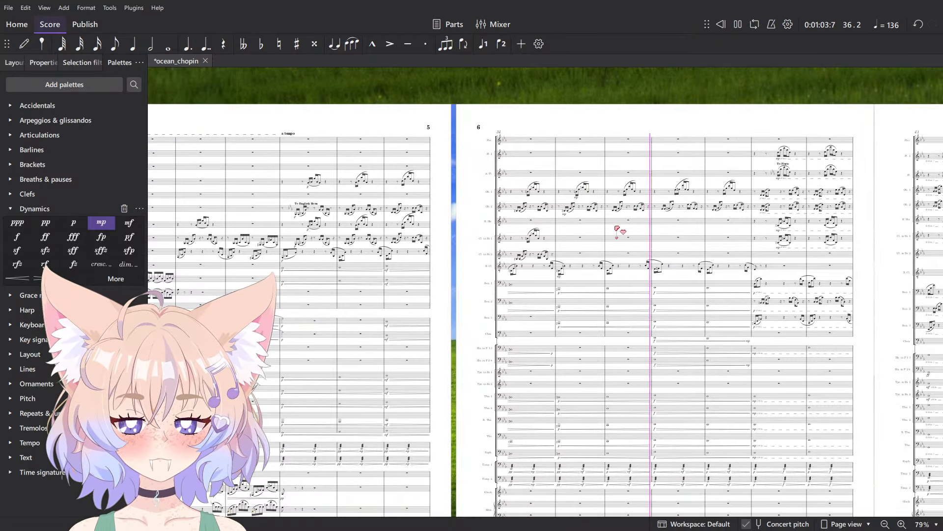
scroll(638, 233, up, 5)
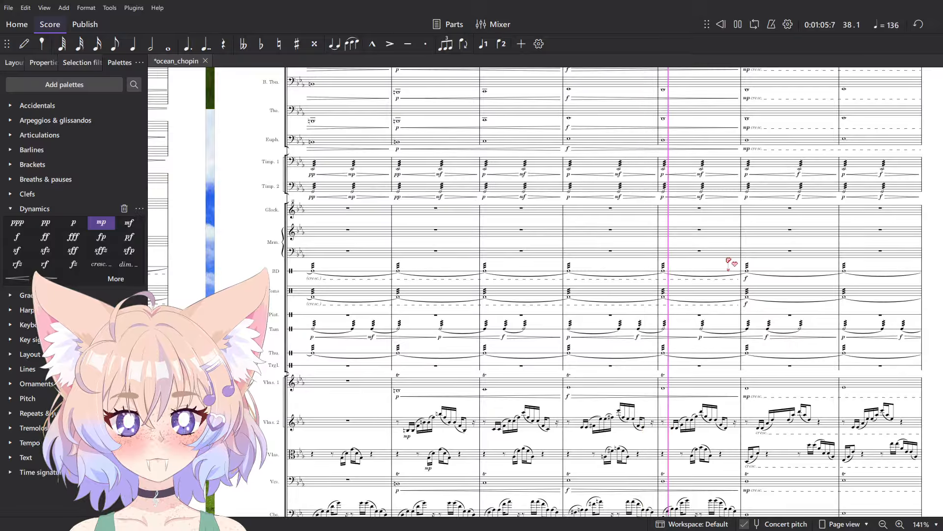
scroll(707, 255, down, 5)
scroll(723, 260, up, 7)
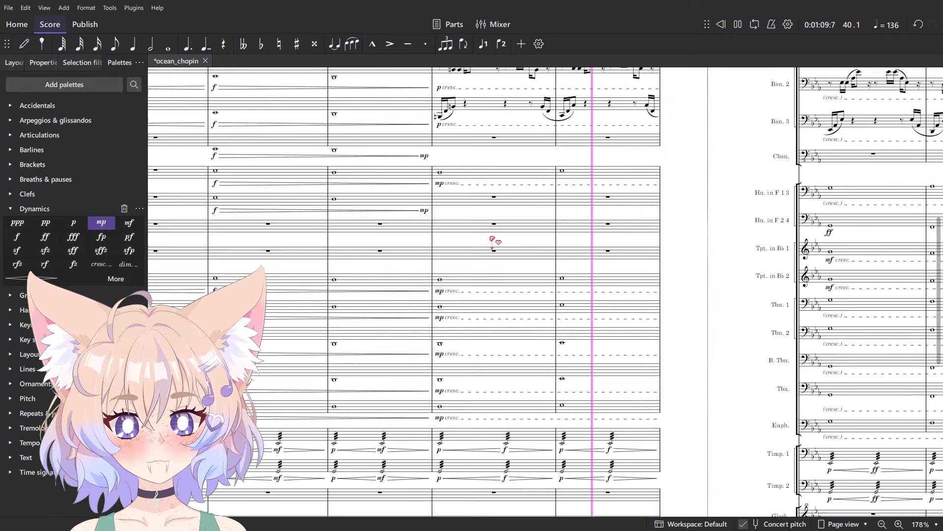
scroll(553, 345, down, 3)
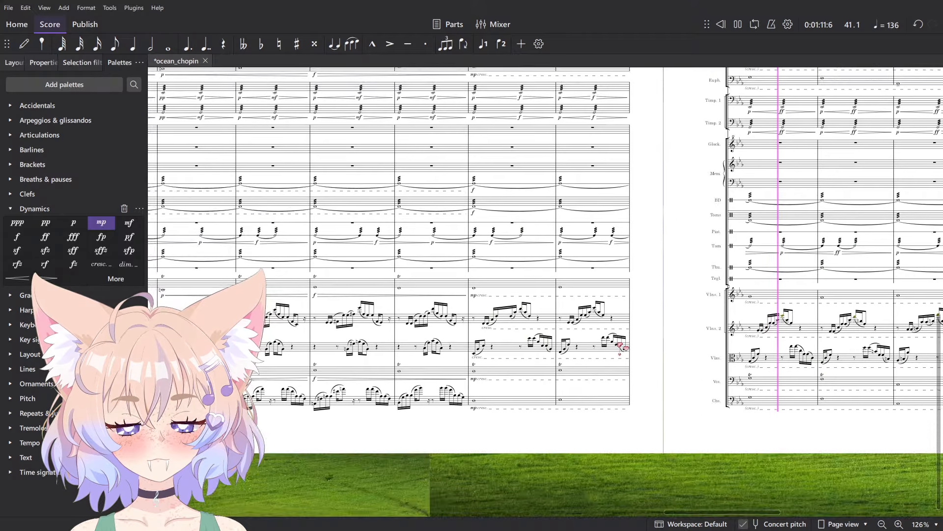
scroll(506, 215, up, 4)
scroll(521, 236, up, 4)
scroll(540, 257, down, 2)
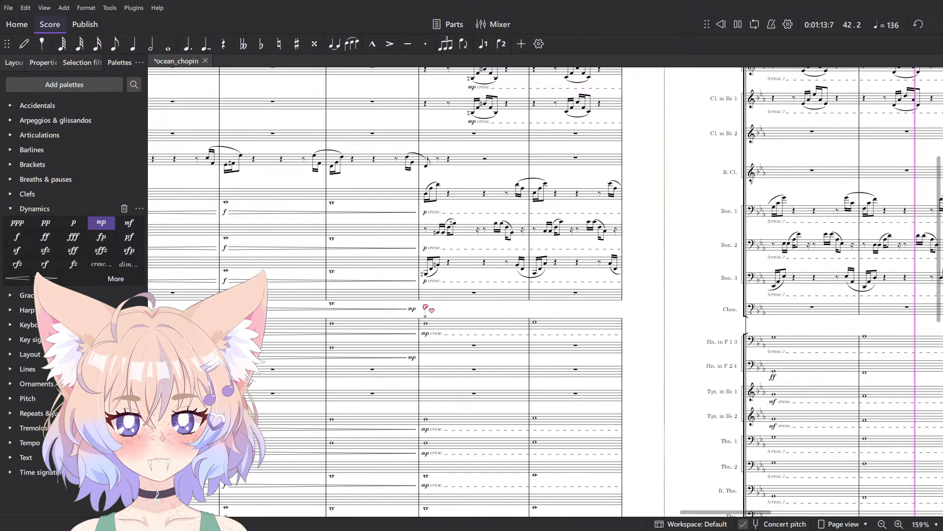
key(space)
click(265, 301)
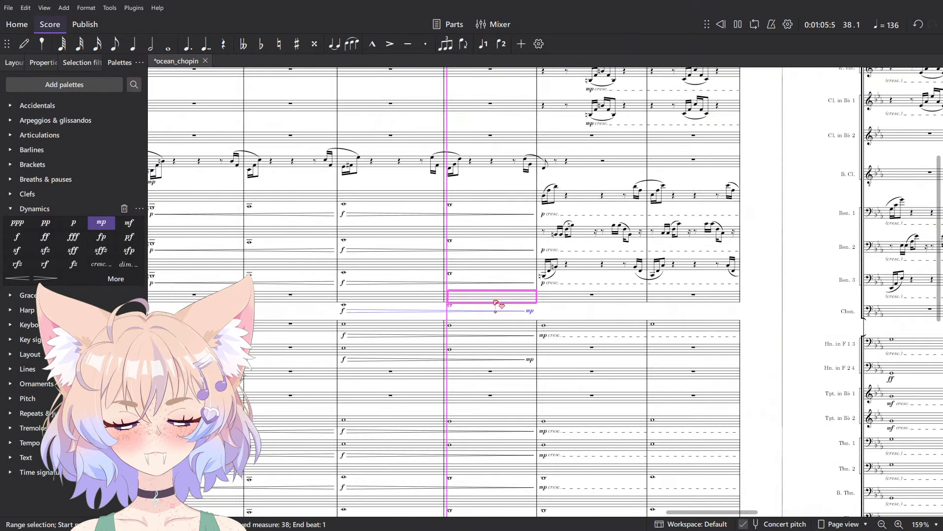
key(space)
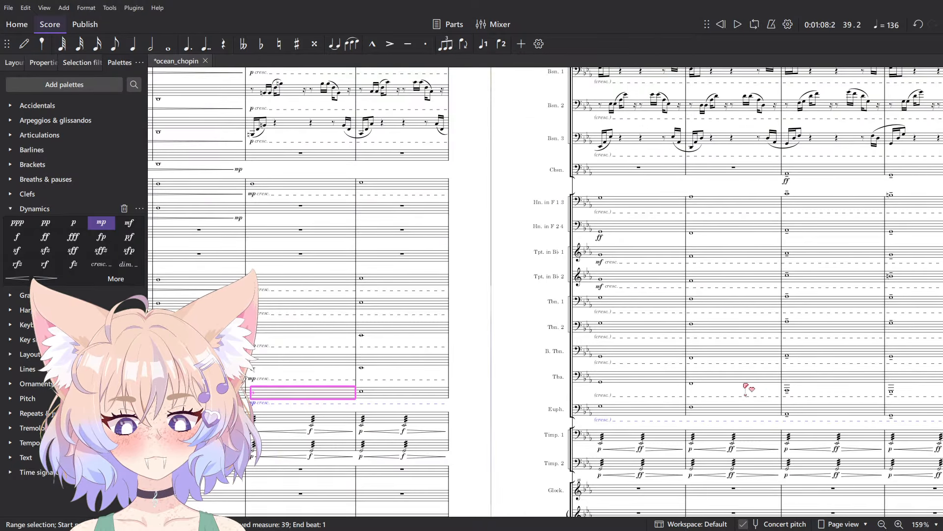
- Copy the tuba part of measures 39–42, including its mp, into the contrabassoon staff
shift+click(312, 366)
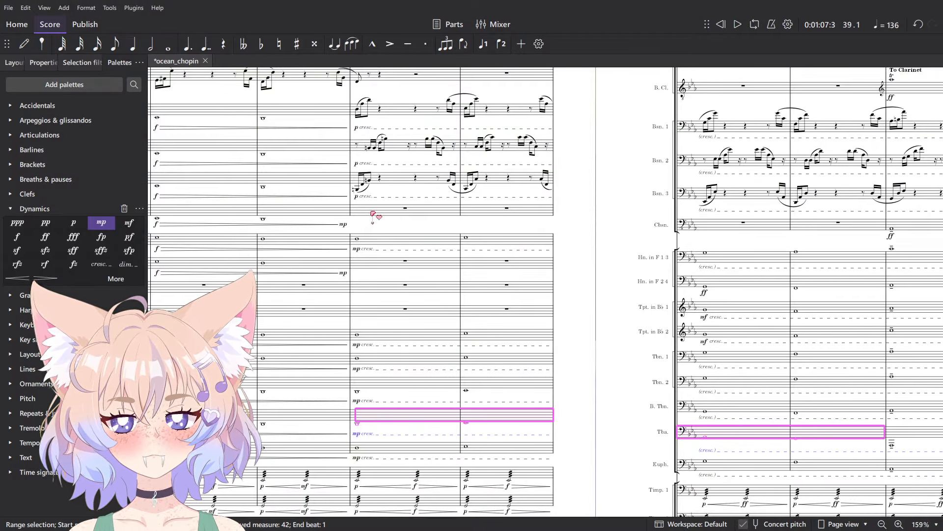
click(415, 211)
key(shift+Right)
key(shift+Right)
key(shift+Right)
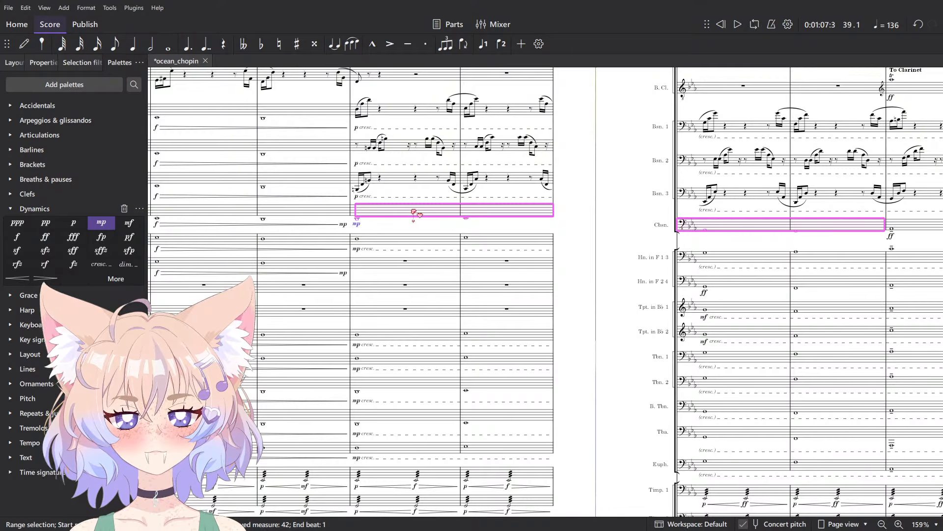
key(space)
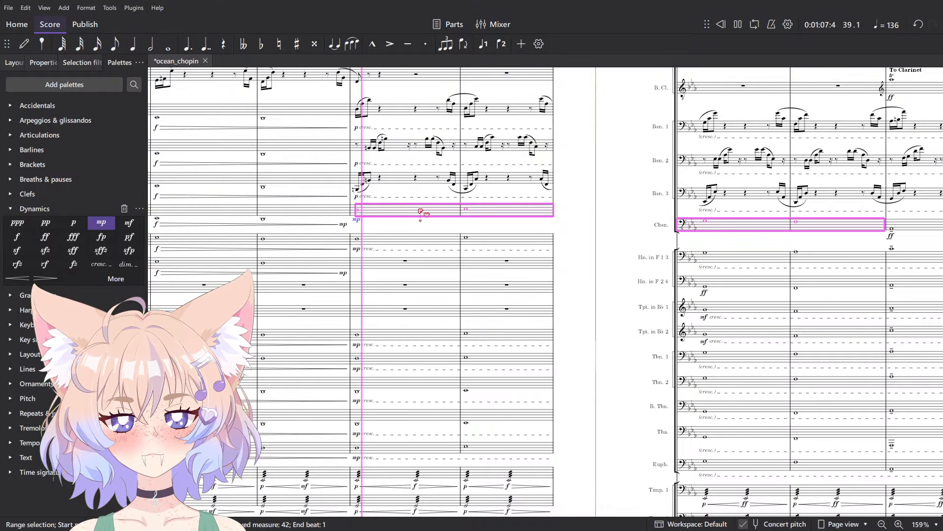
- Delete the contrabassoon's mp ending the measure 38 hairpin and play back the passage from there
scroll(350, 221, up, 5)
click(339, 225)
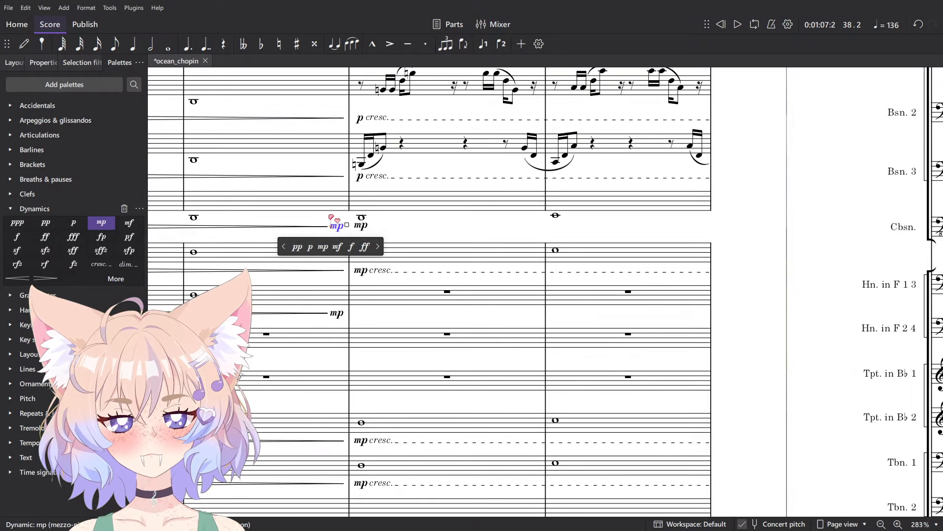
key(alt+Right)
key(alt+Right)
click(402, 208)
key(space)
scroll(413, 228, down, 4)
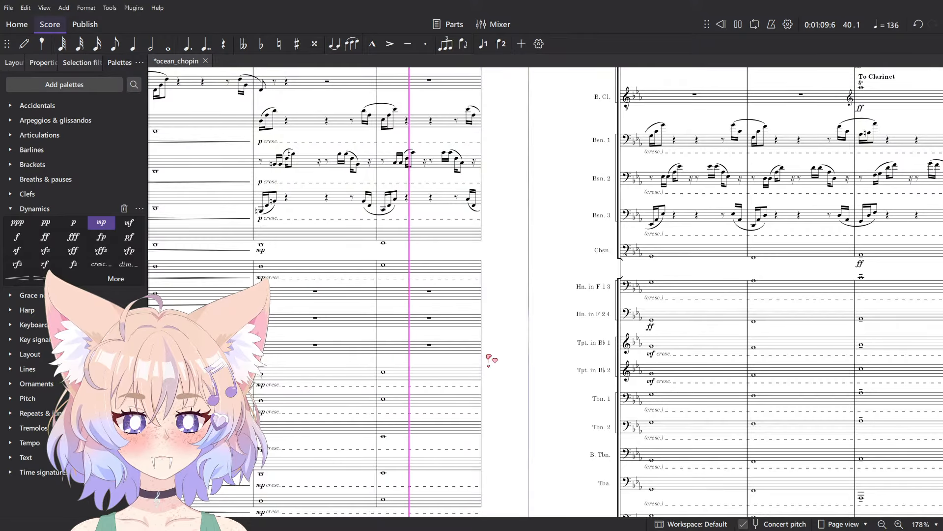
key(space)
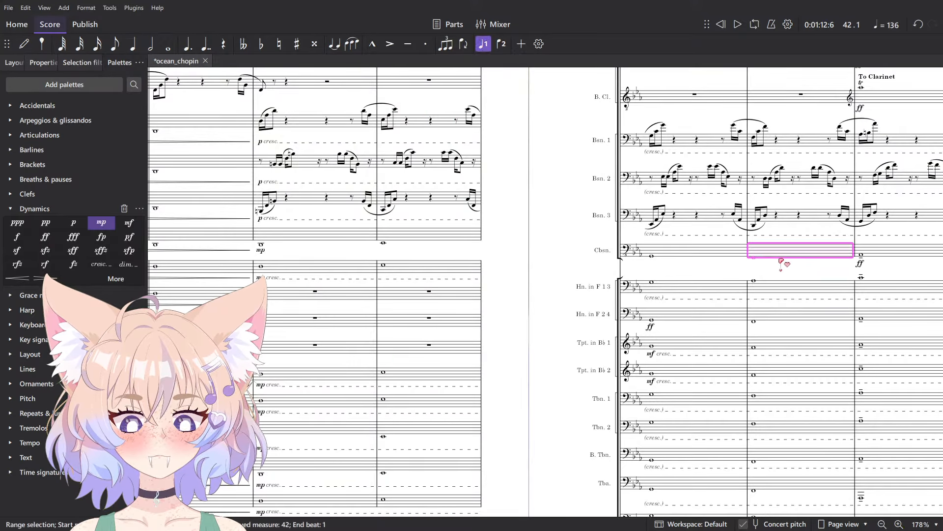
- Delete the contrabassoon's ff marking in measure 43 and mark its measure 45 fff
scroll(784, 264, right, 5)
click(795, 250)
click(808, 243)
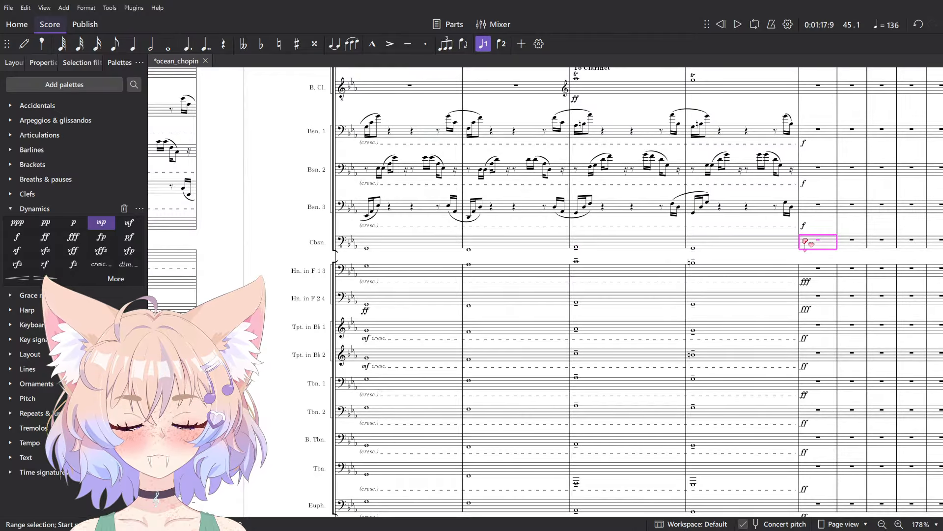
click(770, 246)
- Add a cresc. line to the contrabassoon across measures 39–44 and play back the passage
drag(374, 233, 834, 247)
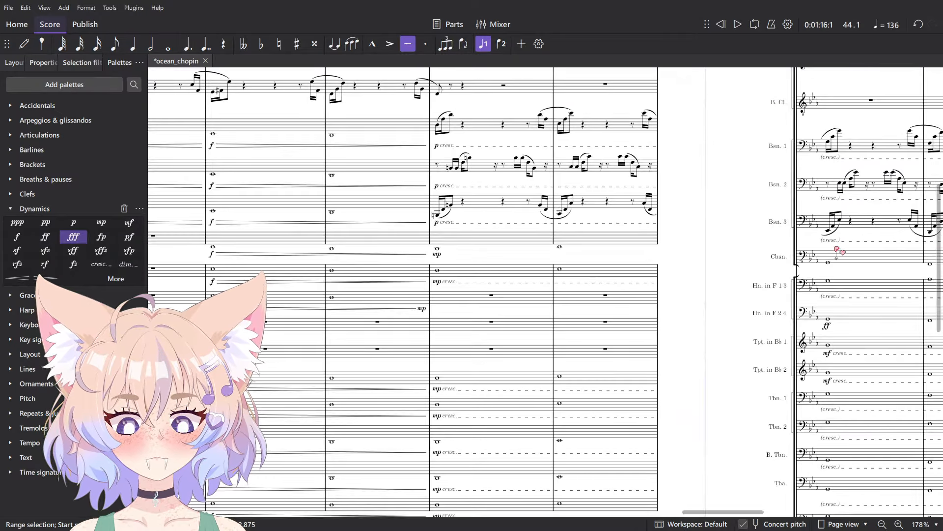
shift+click(461, 244)
click(102, 265)
key(space)
scroll(706, 334, down, 3)
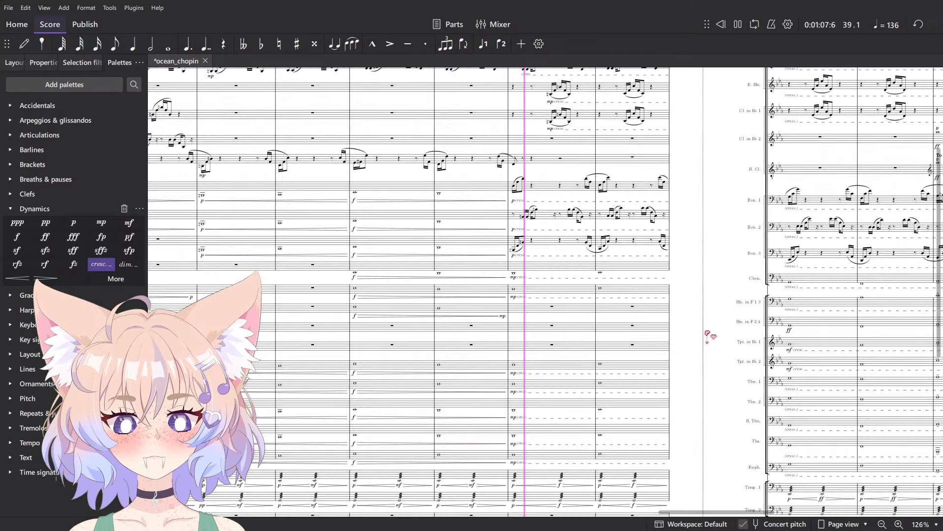
drag(706, 334, 514, 251)
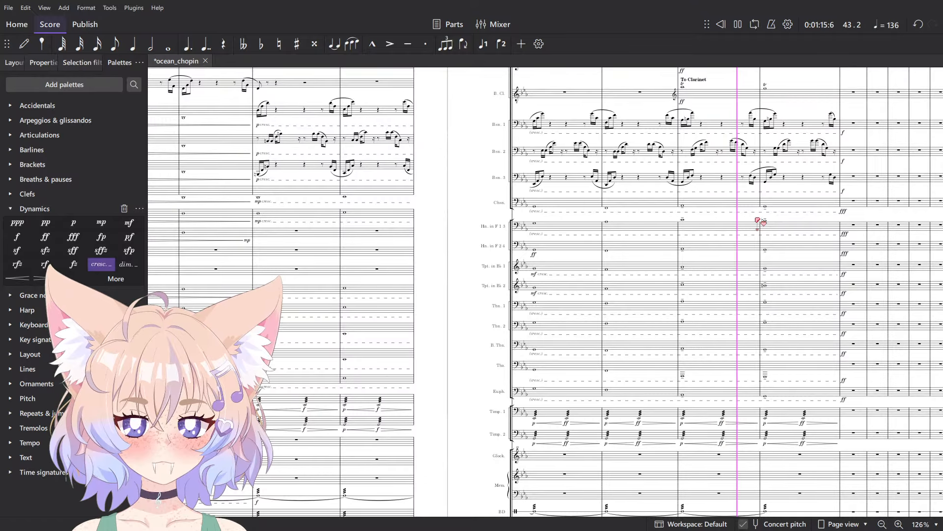
key(space)
- Copy the first trombone's notes in measures 41–42 into the piccolo staff
ctrl+scroll(680, 143, up, 5)
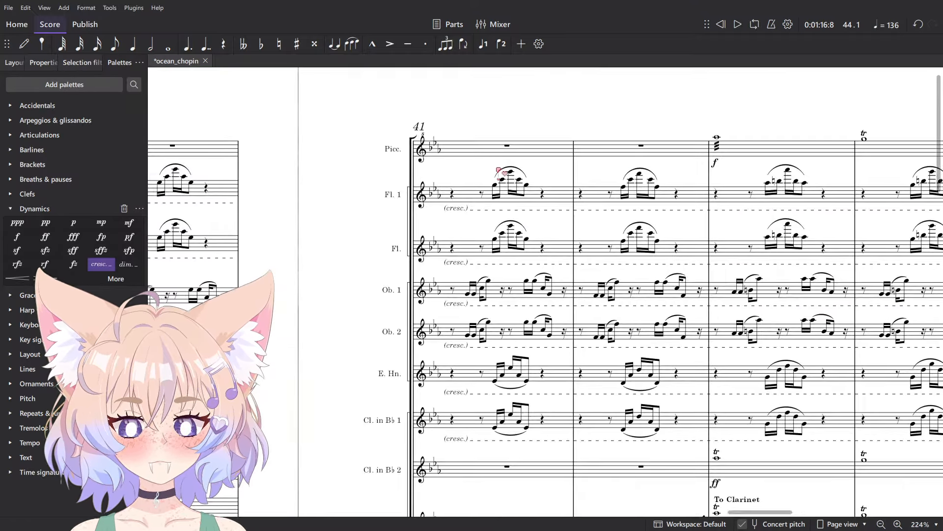
click(531, 83)
key(space)
scroll(502, 267, down, 15)
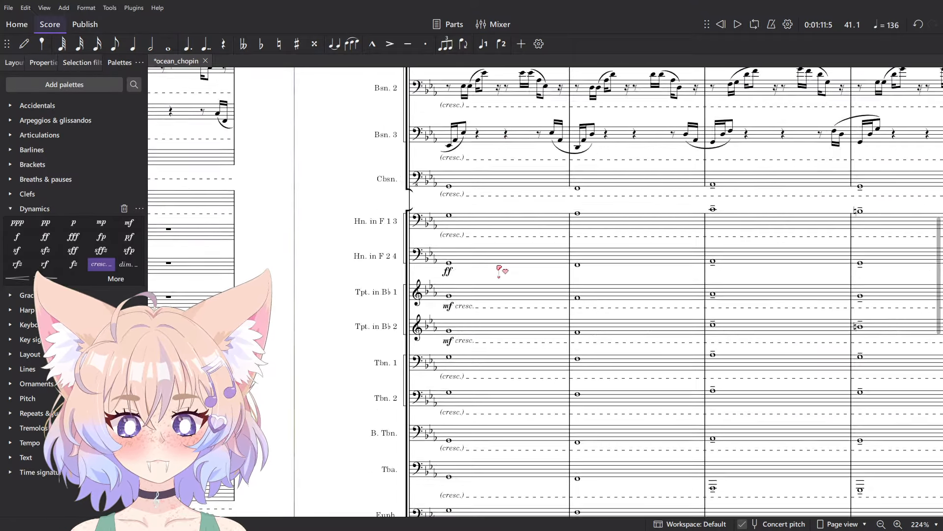
ctrl+scroll(507, 266, down, 2)
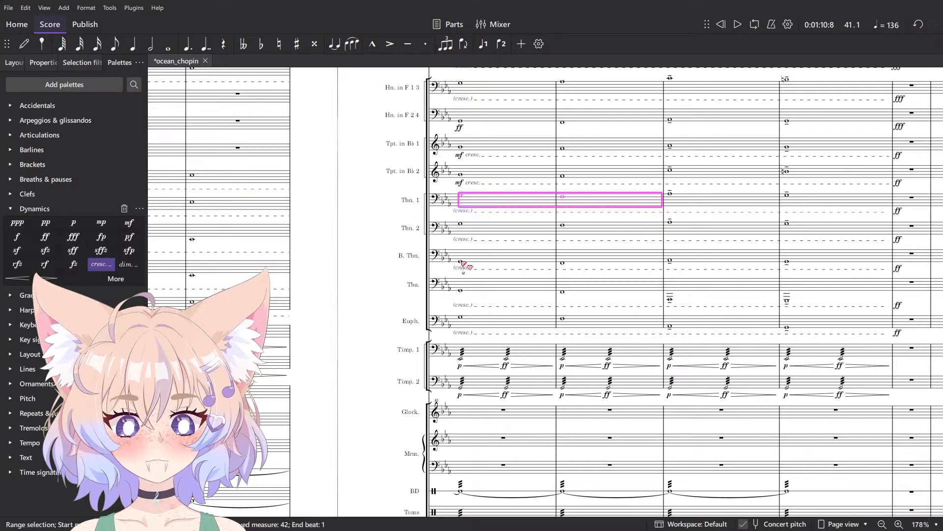
scroll(464, 264, up, 10)
key(ctrl+v)
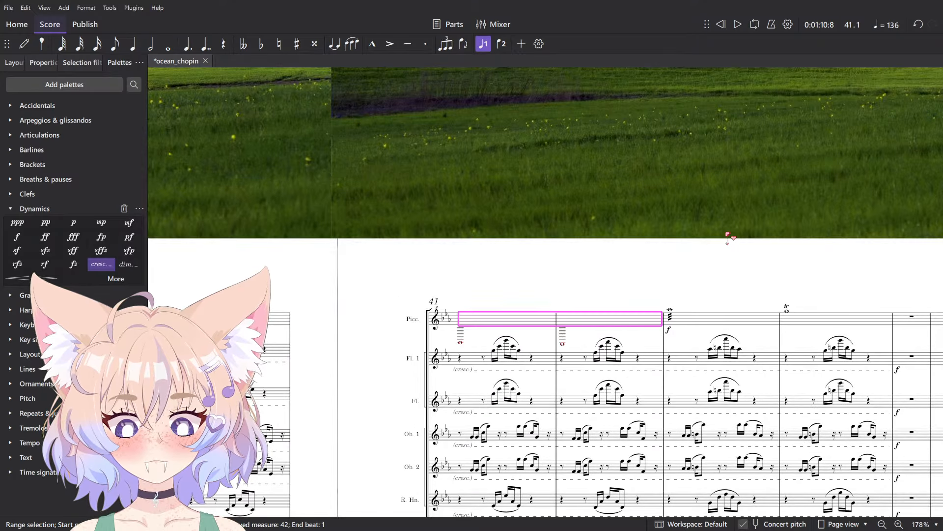
- Transpose the piccolo notes in measures 41–42 up three octaves, then back down one, comparing the registers by playback
key(ctrl+Up)
key(ctrl+Up)
key(ctrl+Up)
ctrl+scroll(432, 333, up, 6)
key(space)
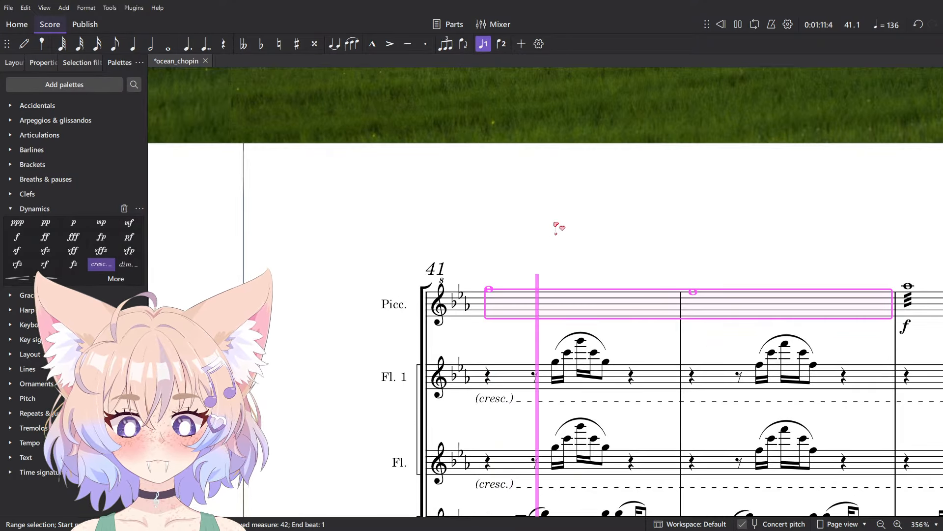
key(ctrl+Down)
key(space)
key(space)
- Mark the piccolo mf at measure 41 and play back its entry up to measure 43
click(529, 317)
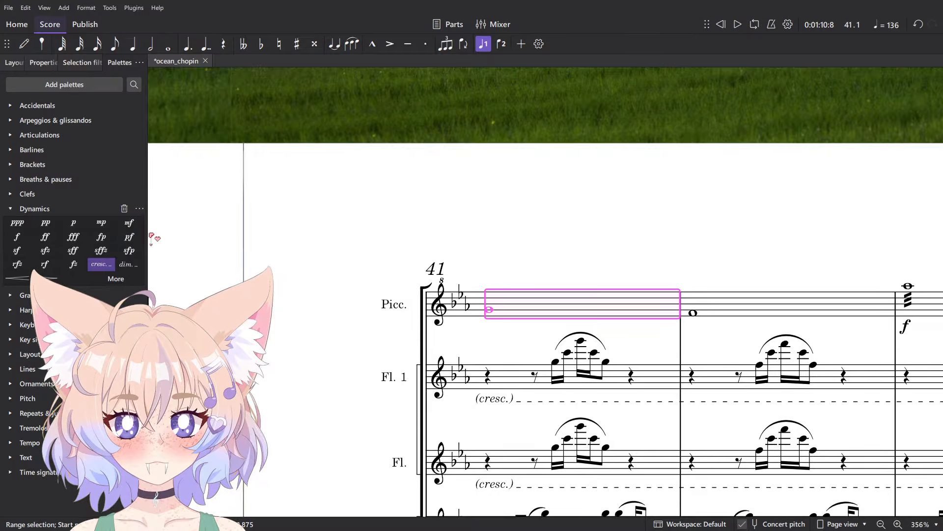
key(space)
ctrl+scroll(707, 211, down, 4)
drag(708, 210, 560, 193)
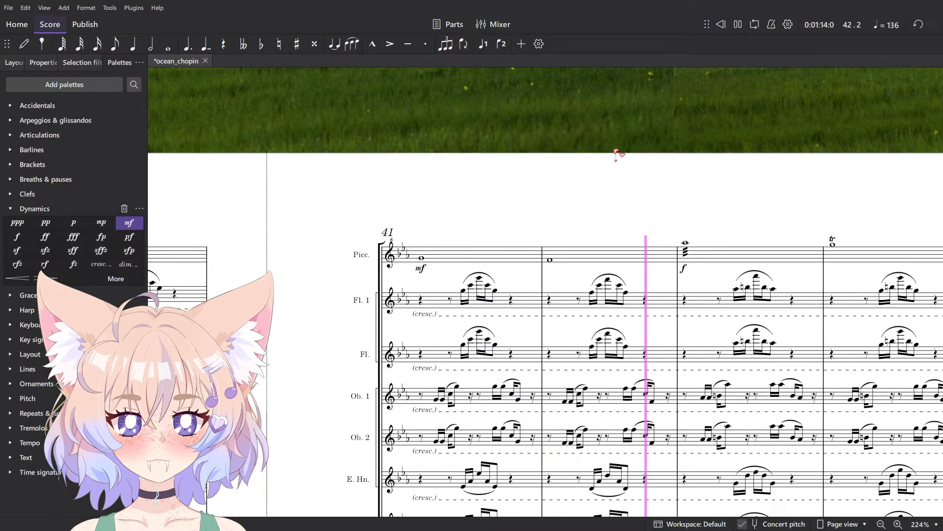
key(space)
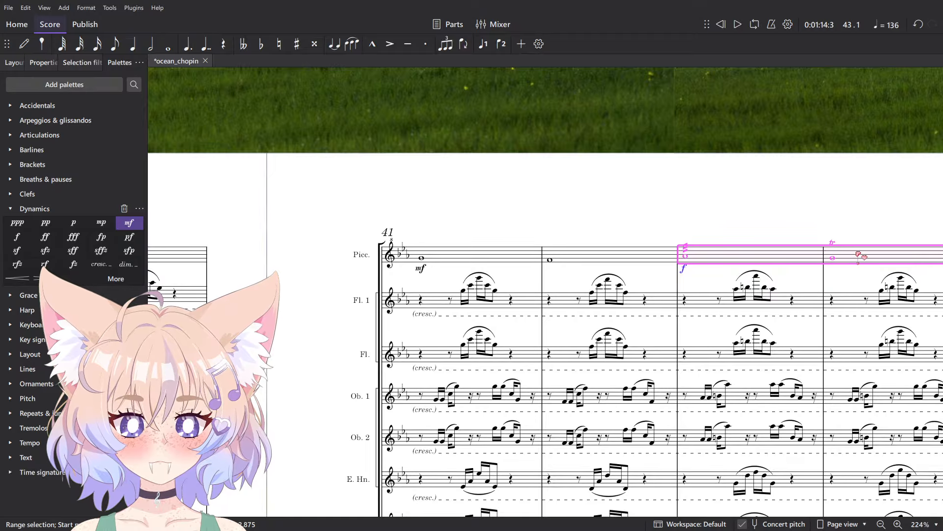
- Play back measures 43–44 with the new piccolo entry and save the score
key(space)
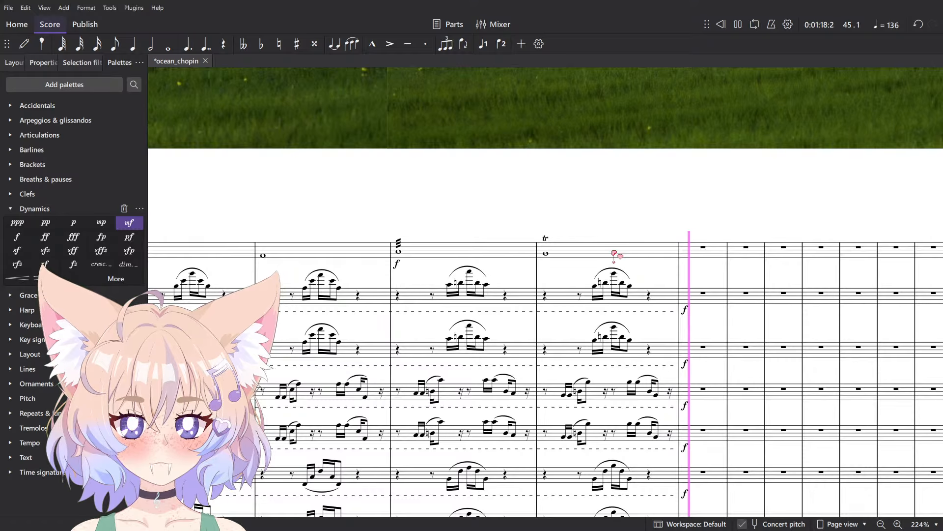
key(space)
scroll(614, 252, down, 4)
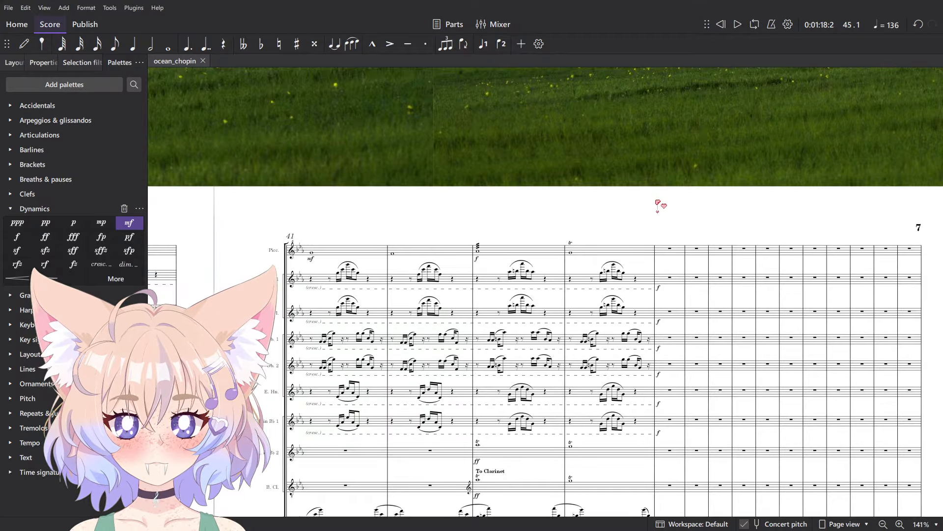
scroll(635, 188, down, 5)
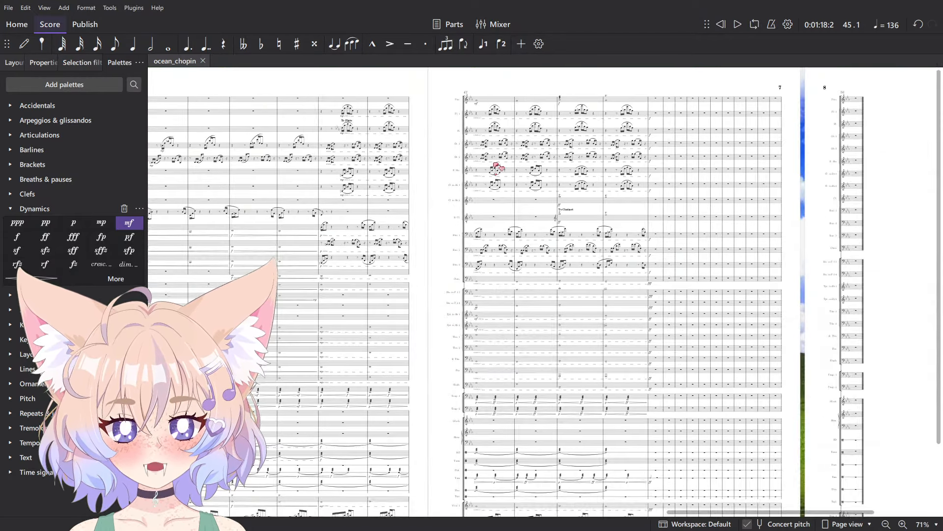
- Append one empty measure after measure 56 at the end of the score
scroll(654, 376, up, 10)
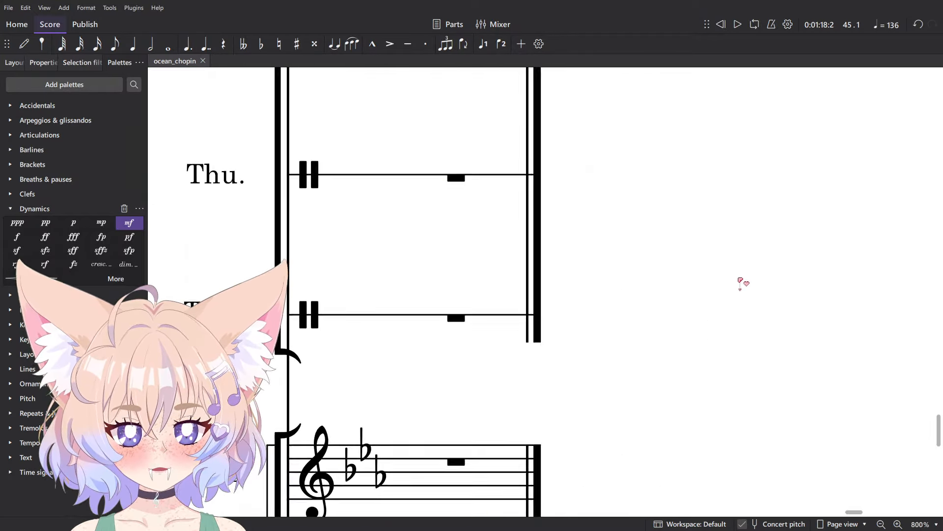
drag(578, 255, 553, 159)
scroll(609, 165, down, 8)
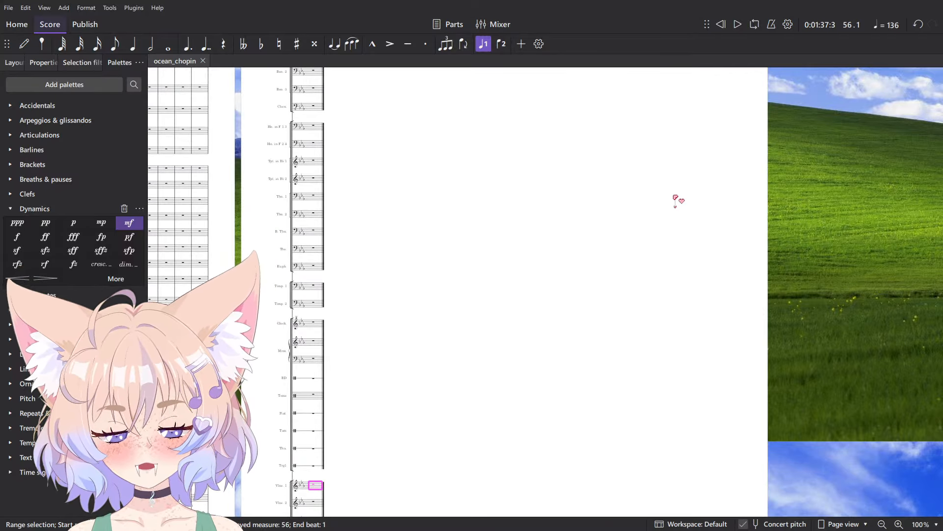
drag(431, 270, 767, 397)
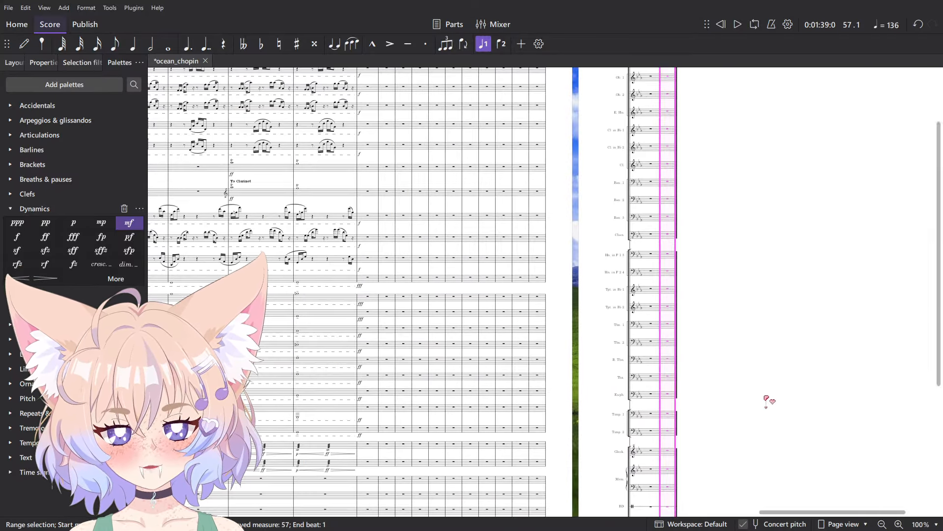
drag(574, 261, 854, 319)
- Look through the orchestration page by page, from the last written measures back to the opening page
drag(464, 282, 669, 283)
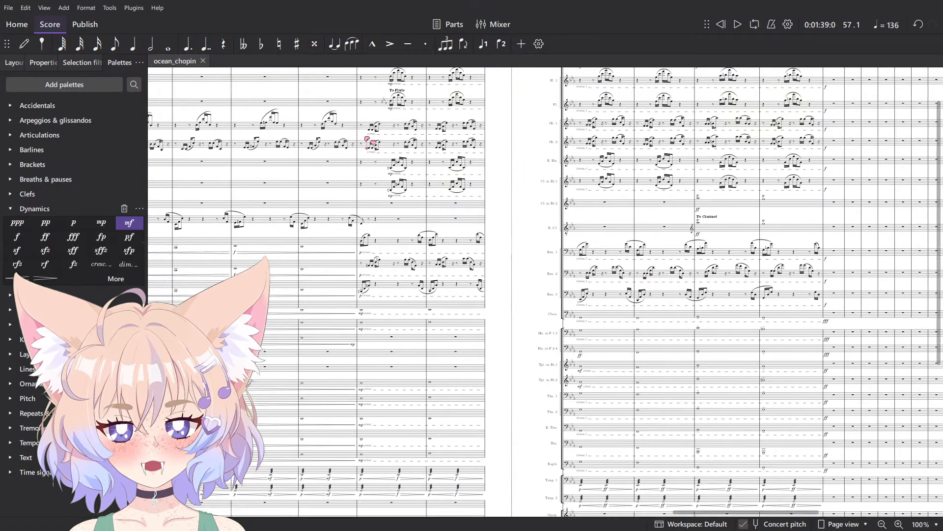
drag(509, 438, 486, 108)
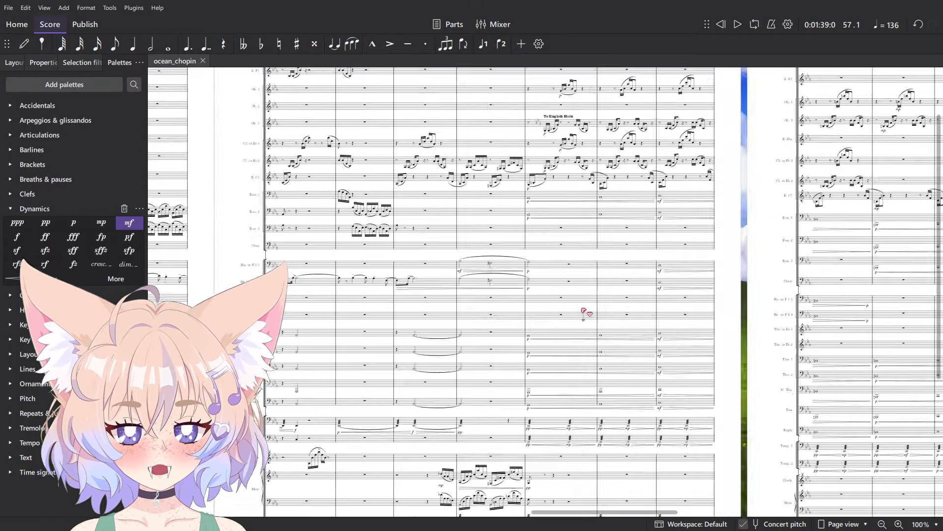
drag(315, 275, 846, 300)
drag(304, 196, 855, 290)
drag(275, 240, 701, 242)
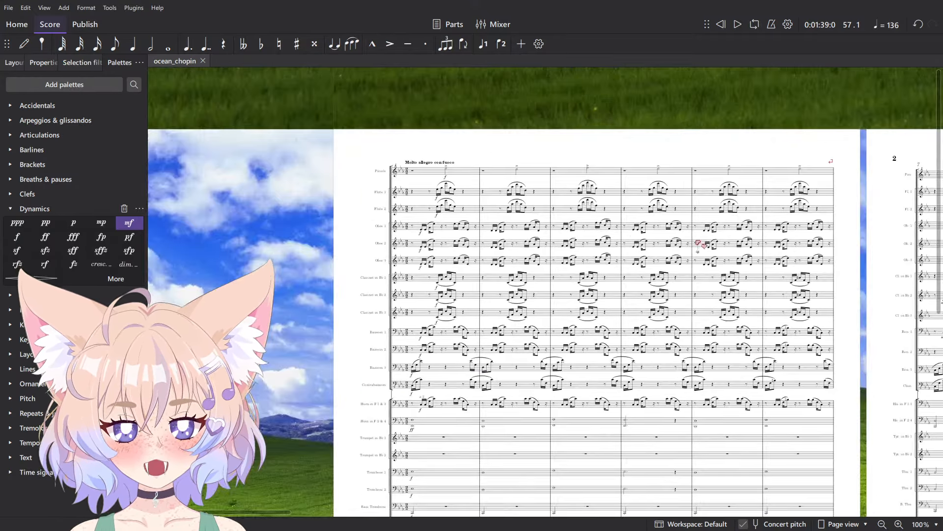
drag(463, 215, 371, 103)
drag(786, 197, 346, 331)
drag(737, 250, 445, 194)
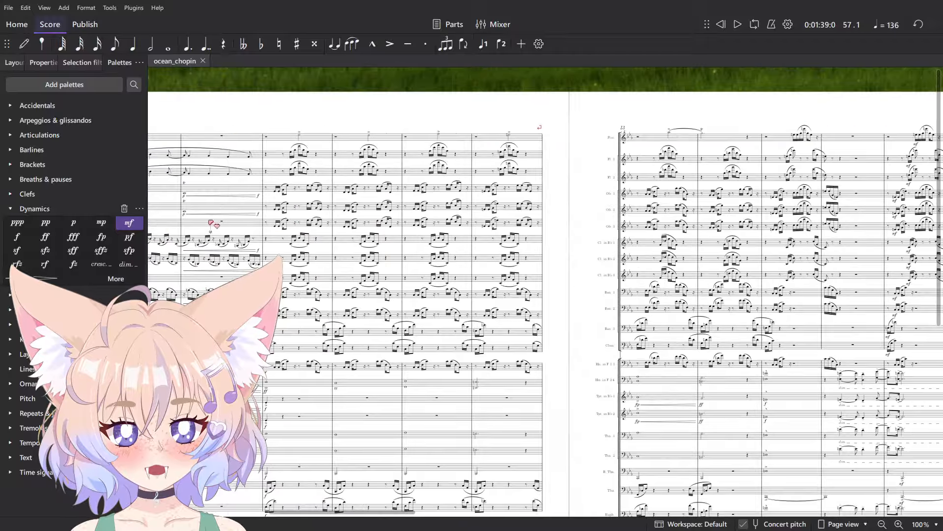
drag(873, 267, 221, 211)
drag(909, 295, 501, 256)
drag(899, 314, 471, 270)
drag(857, 315, 516, 280)
drag(456, 403, 239, 248)
drag(737, 295, 442, 269)
drag(245, 177, 732, 261)
drag(236, 202, 522, 396)
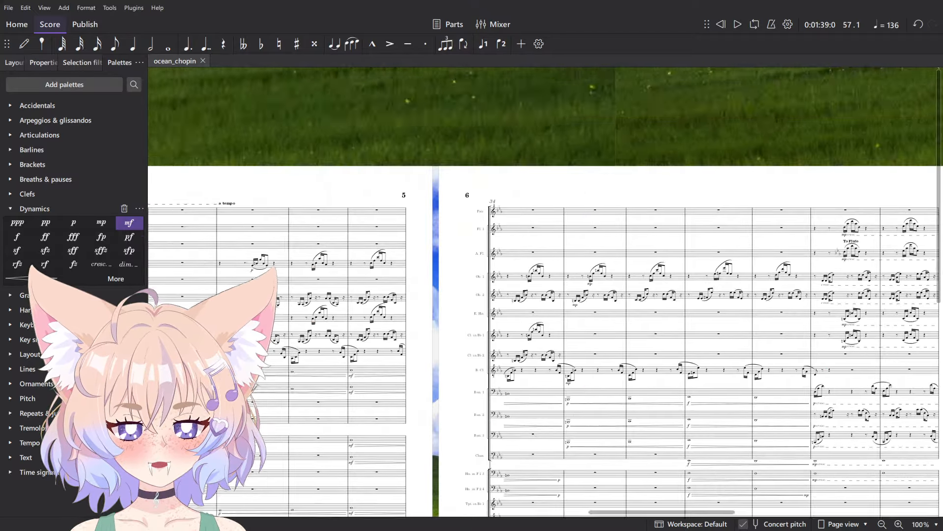
drag(172, 265, 909, 231)
drag(163, 253, 737, 199)
drag(472, 212, 884, 189)
drag(236, 212, 562, 206)
drag(835, 217, 374, 218)
drag(811, 211, 354, 213)
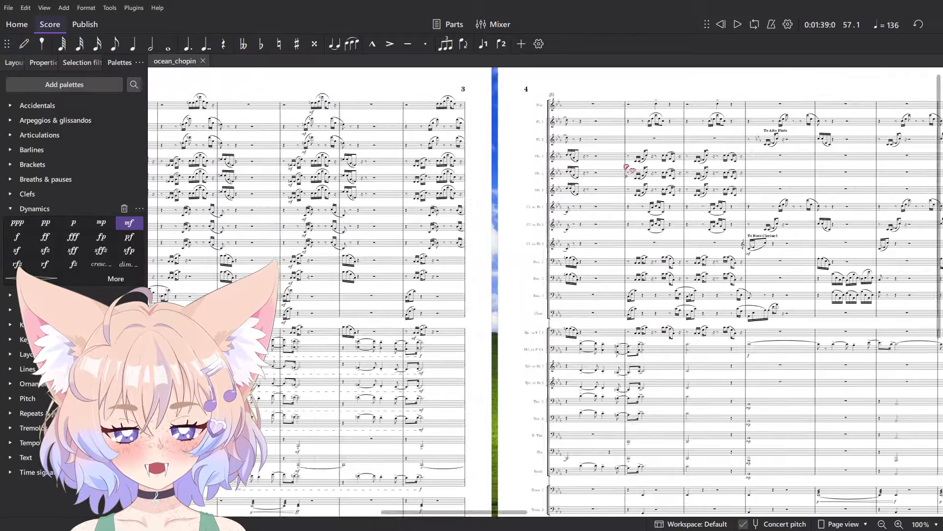
drag(787, 196, 271, 204)
drag(768, 273, 478, 247)
key(ctrl+Home)
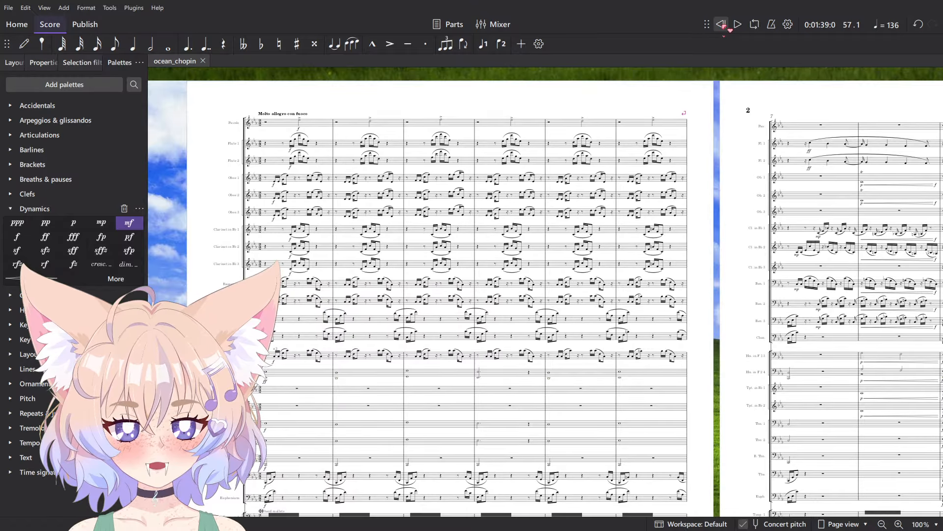
- Play back the score from measure 1 through measure 8 while following the parts
scroll(727, 171, down, 5)
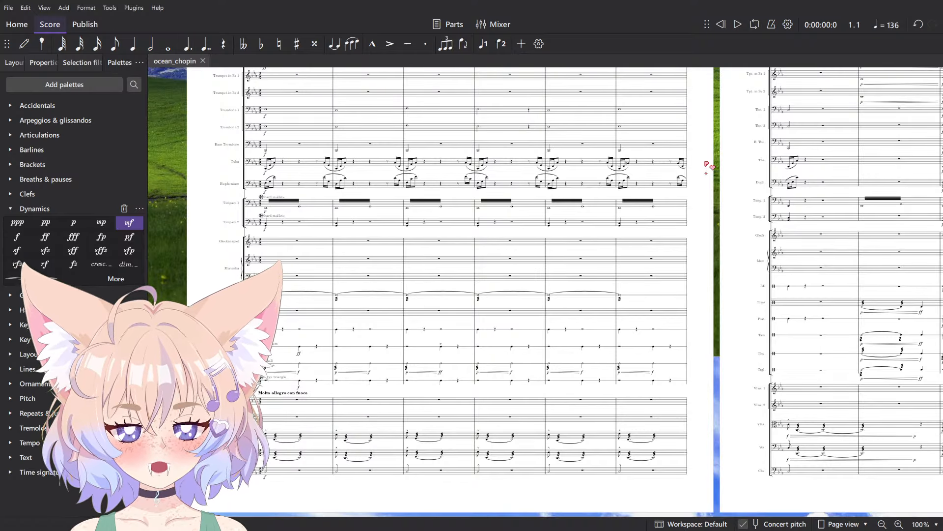
scroll(625, 308, up, 4)
scroll(626, 308, left, 2)
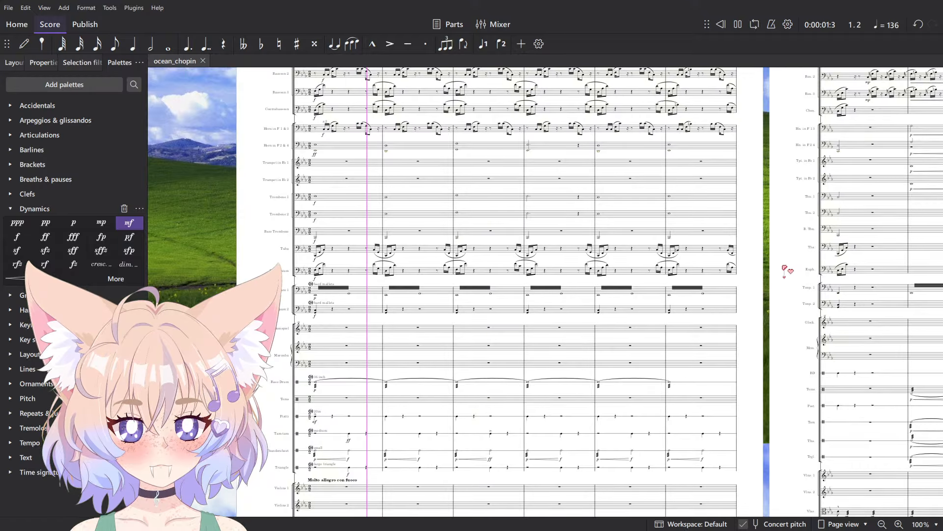
scroll(736, 262, down, 3)
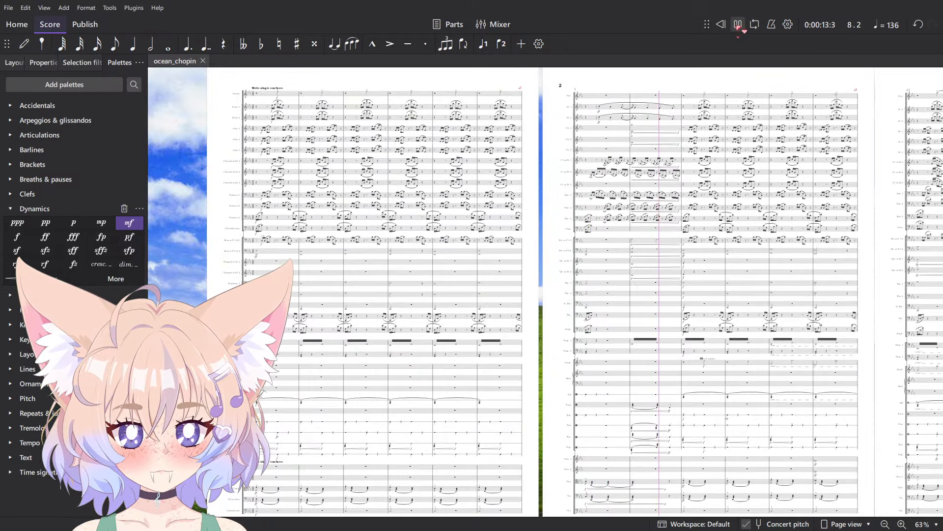
- Change the measure 7 dynamics of clarinets 1–2 and bassoons 1–3 to p
scroll(613, 104, up, 4)
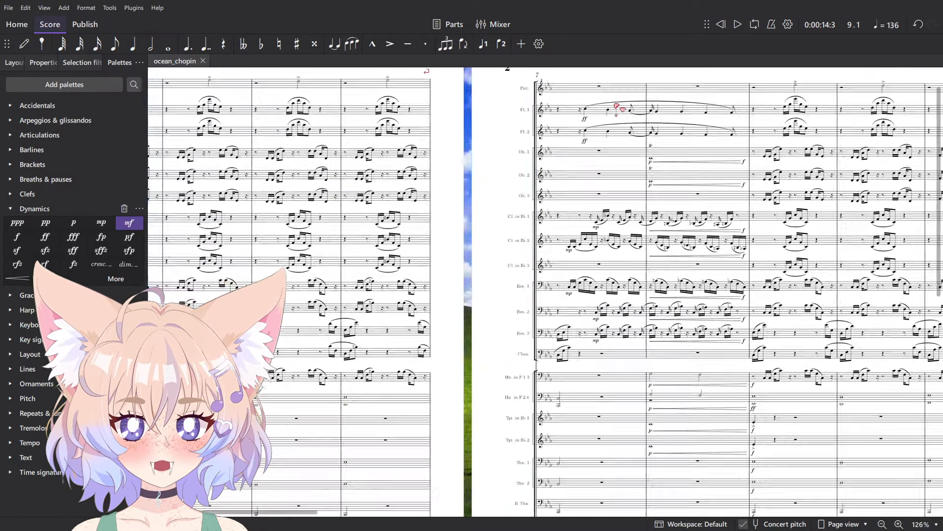
scroll(559, 140, down, 4)
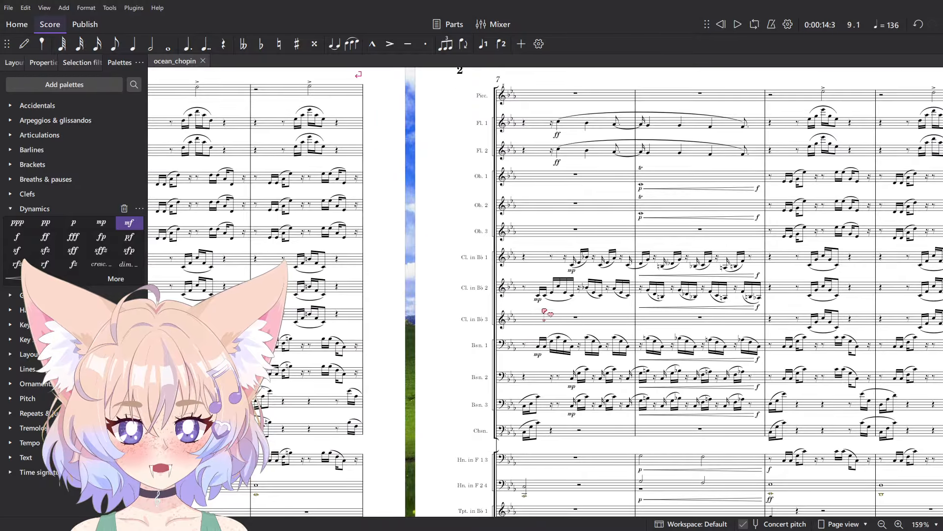
scroll(541, 221, up, 5)
click(579, 247)
ctrl+click(510, 305)
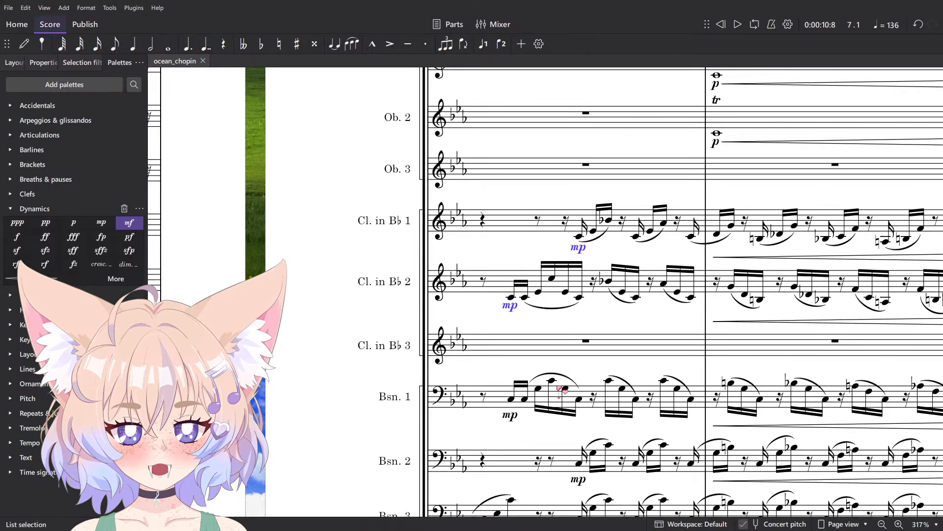
scroll(541, 359, down, 2)
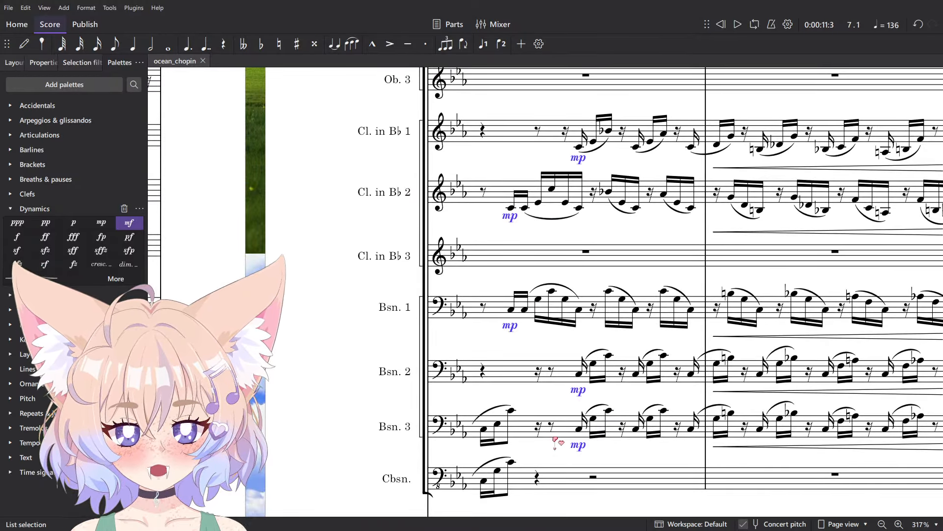
scroll(528, 224, down, 7)
scroll(509, 229, down, 7)
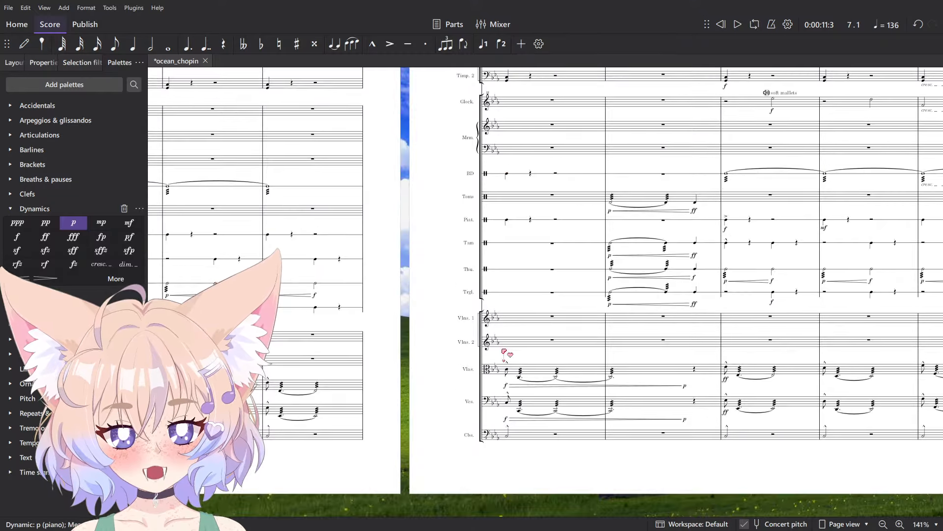
- Delete the decrescendo hairpins and their closing p from the violas and cellos in measures 7–8
scroll(505, 359, up, 6)
click(533, 375)
key(space)
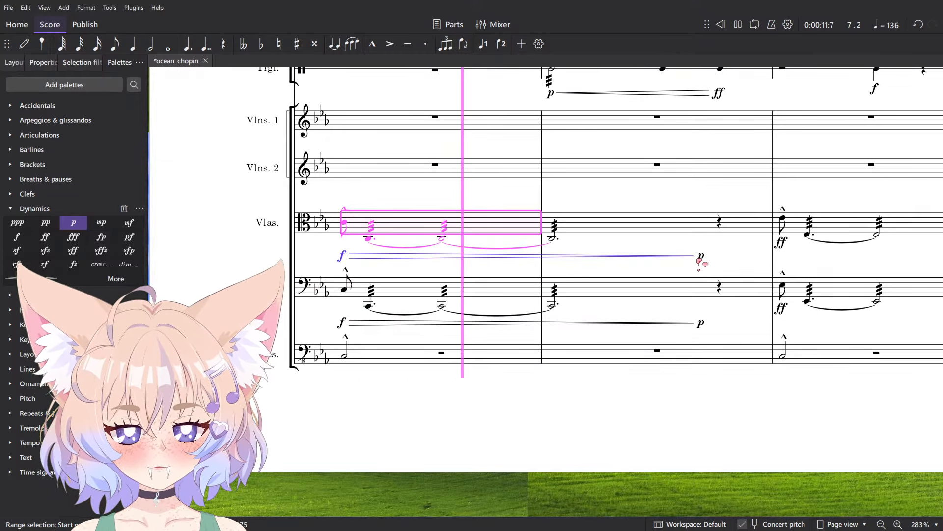
click(701, 256)
ctrl+click(688, 256)
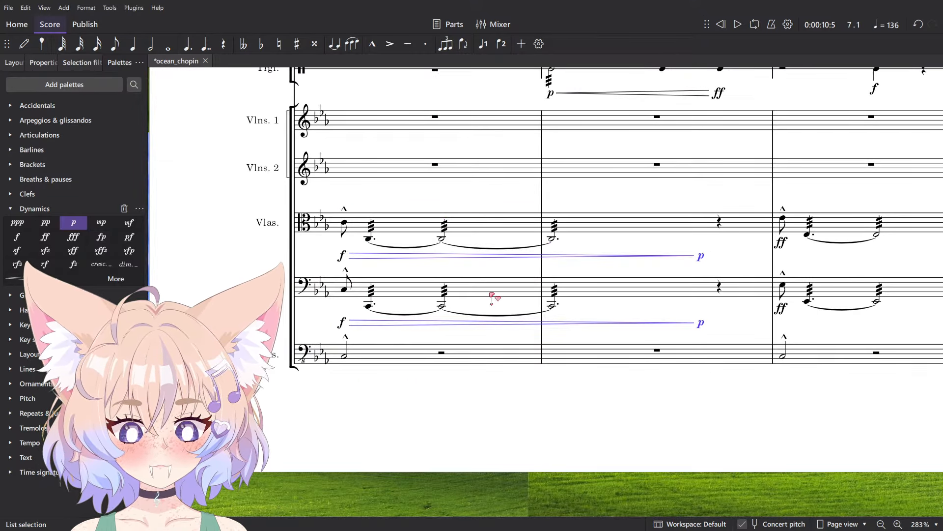
key(Delete)
- Change the dynamics of the violas and cellos at the start of measure 7 to fp and play back the measure
click(343, 318)
ctrl+click(342, 268)
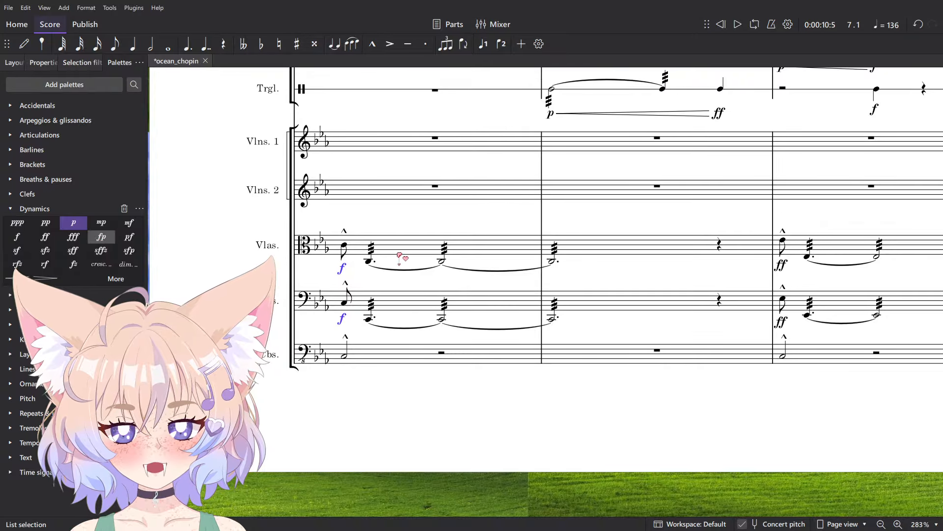
click(102, 237)
click(410, 235)
key(space)
scroll(410, 233, down, 7)
drag(433, 231, 418, 415)
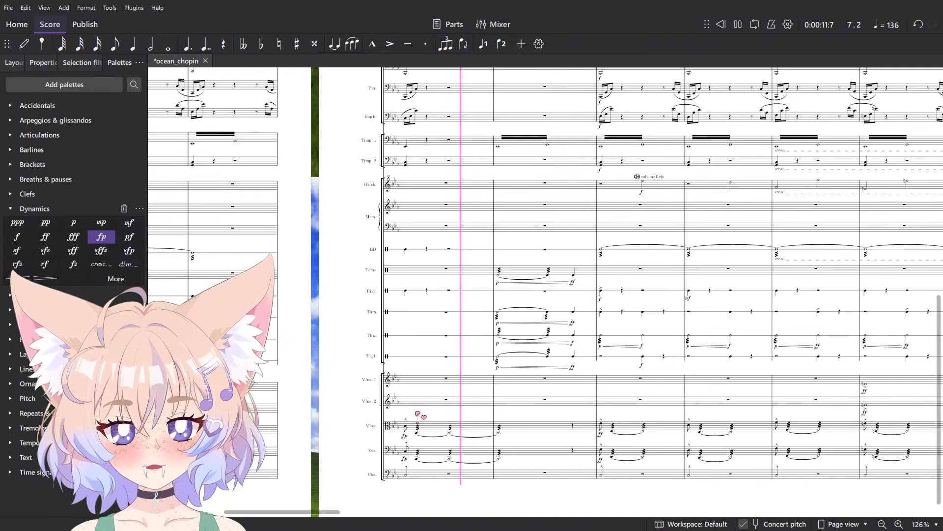
key(space)
click(426, 473)
key(space)
scroll(658, 295, up, 5)
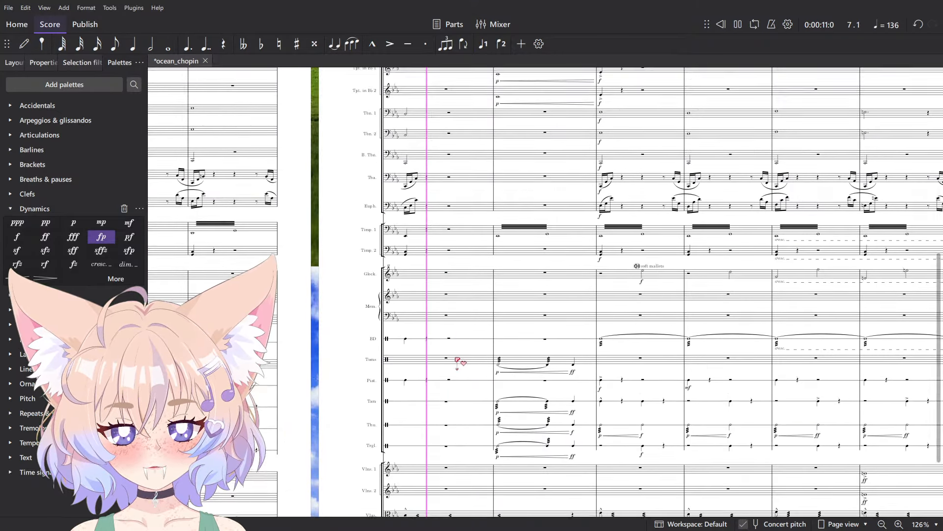
key(space)
- Mark horns 2 and 4, both trombones and the bass trombone fp in measure 7, leaving the trumpets unmarked, and play it back
scroll(419, 298, up, 5)
click(427, 358)
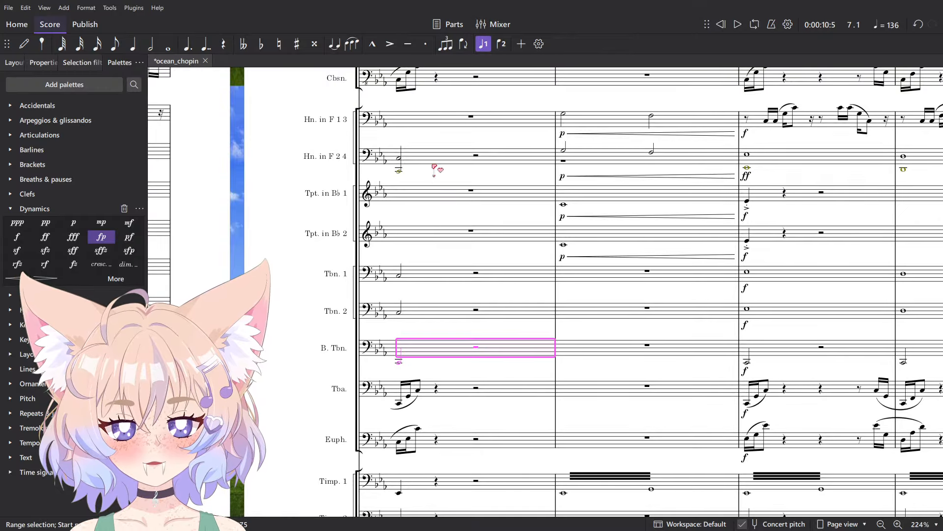
shift+click(434, 169)
click(101, 237)
ctrl+click(397, 251)
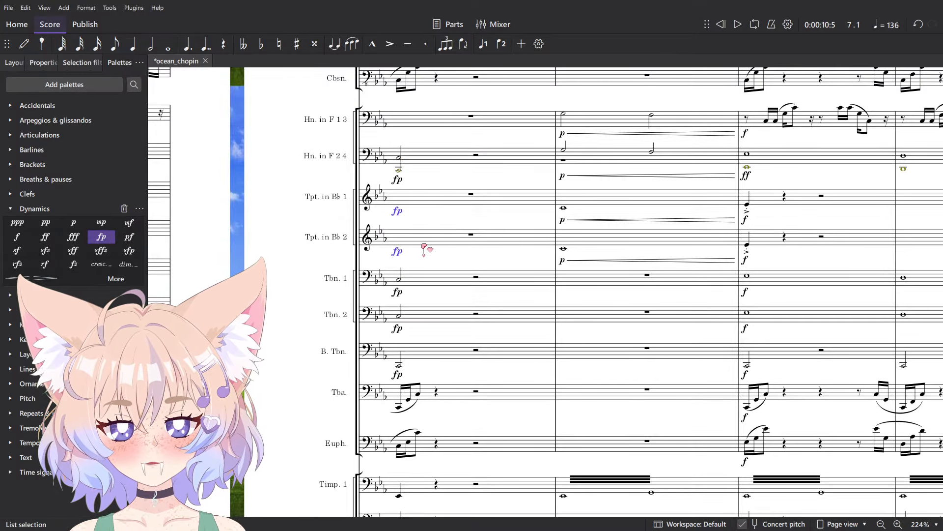
key(space)
scroll(445, 226, down, 3)
scroll(418, 162, up, 4)
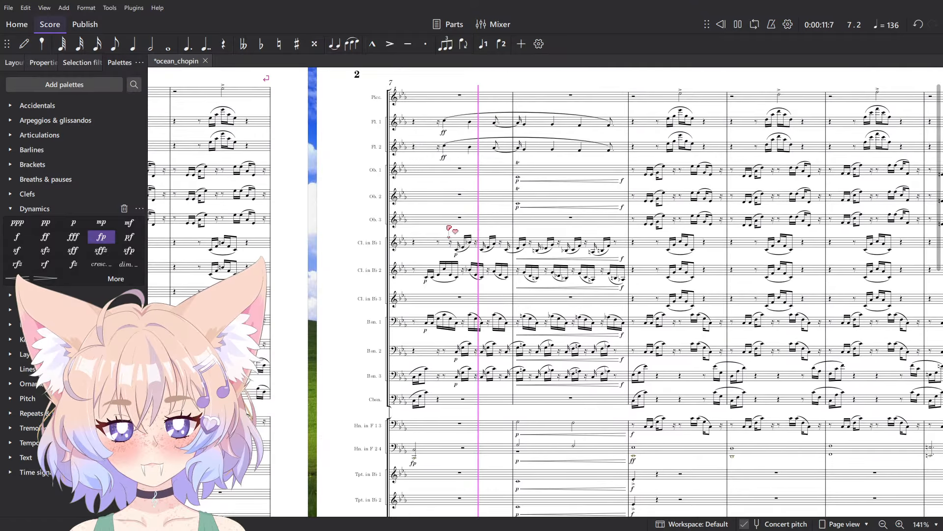
- Change the dynamics of flutes 1 and 2 in measure 7 to mf and play back their phrase
click(442, 134)
ctrl+click(442, 99)
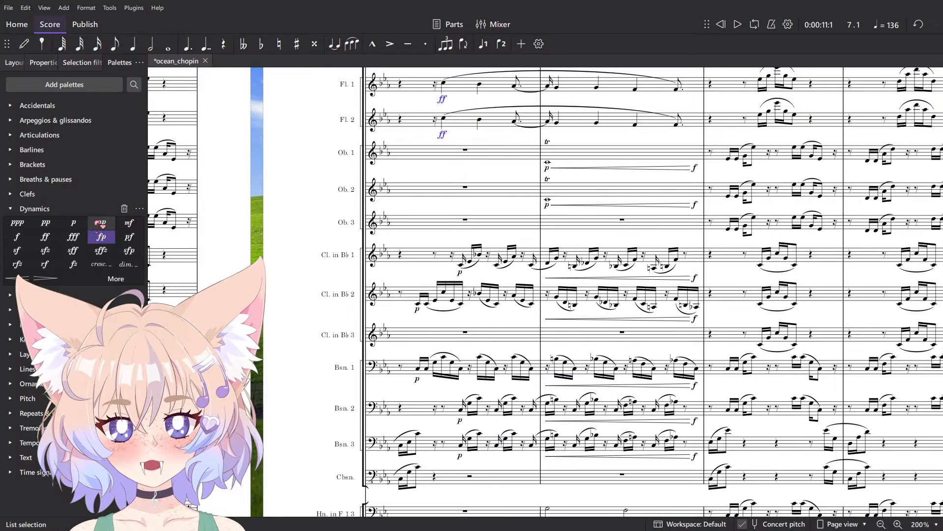
click(128, 223)
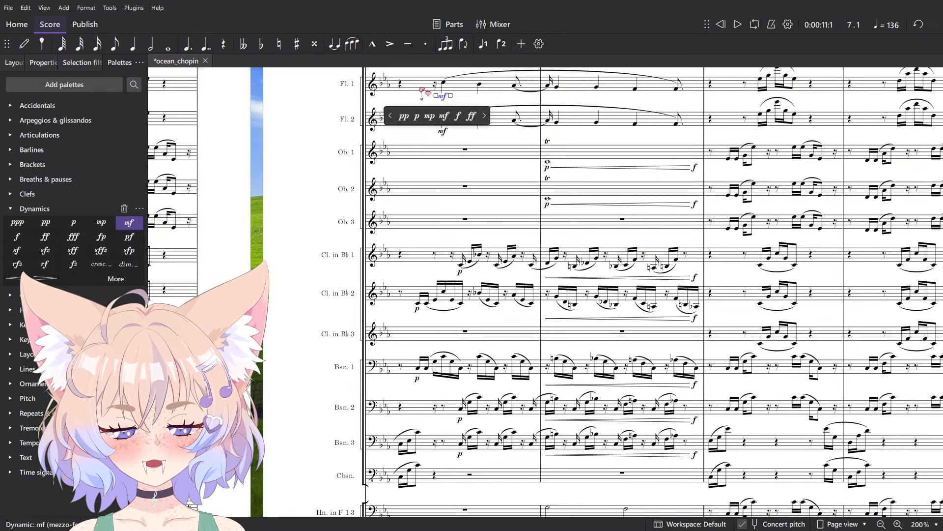
key(space)
drag(439, 114, 410, 204)
scroll(615, 189, up, 4)
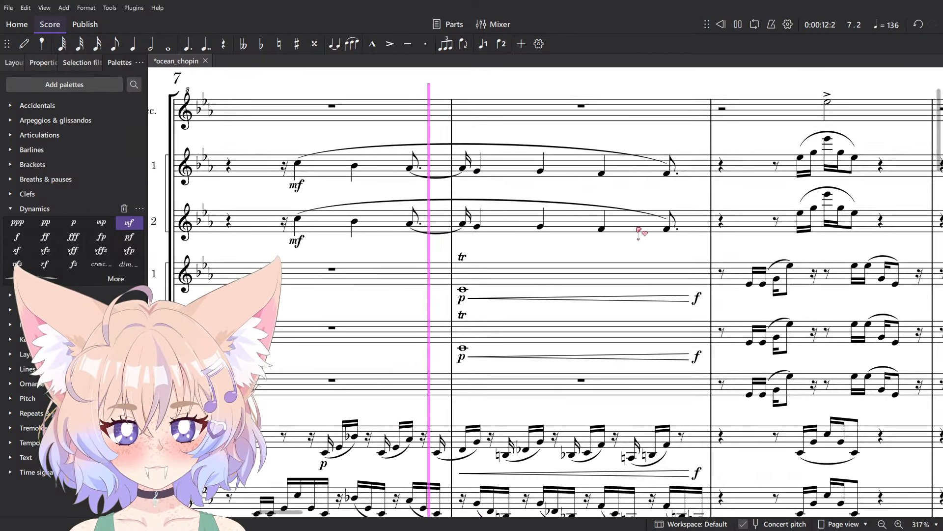
key(space)
- Mark the last note of both flutes in measure 8 f and add crescendo hairpins leading to it from measure 7
click(666, 228)
click(17, 236)
key(Left)
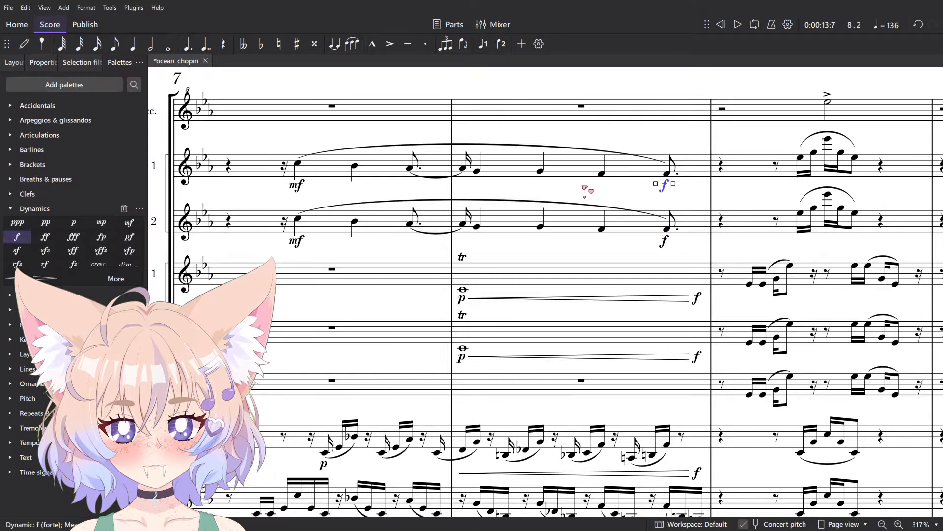
shift+click(299, 223)
key(shift+comma)
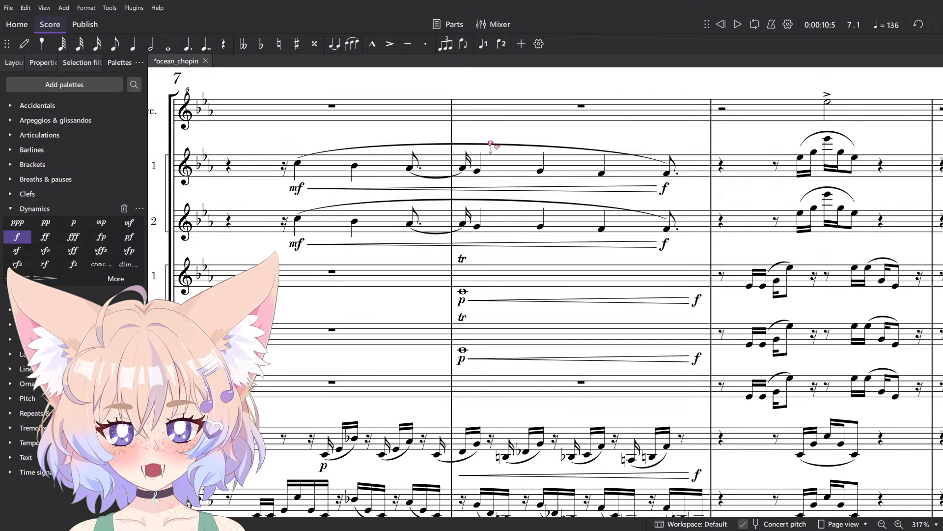
- Change the dynamics at the end of both flute crescendos in measure 8 to ff
click(664, 244)
ctrl+click(664, 188)
click(54, 241)
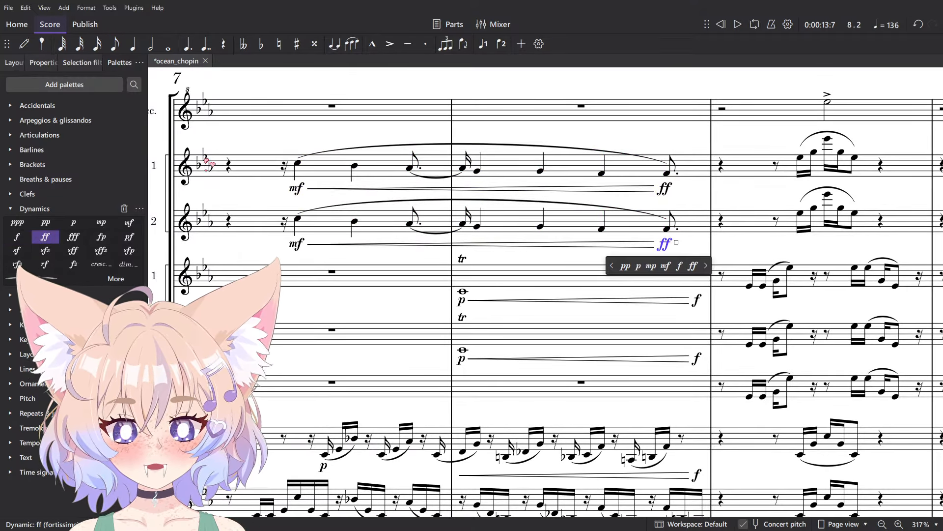
- Play back measures 7 and 8 from the start of measure 7
click(239, 167)
key(Escape)
scroll(297, 93, down, 5)
scroll(592, 127, left, 5)
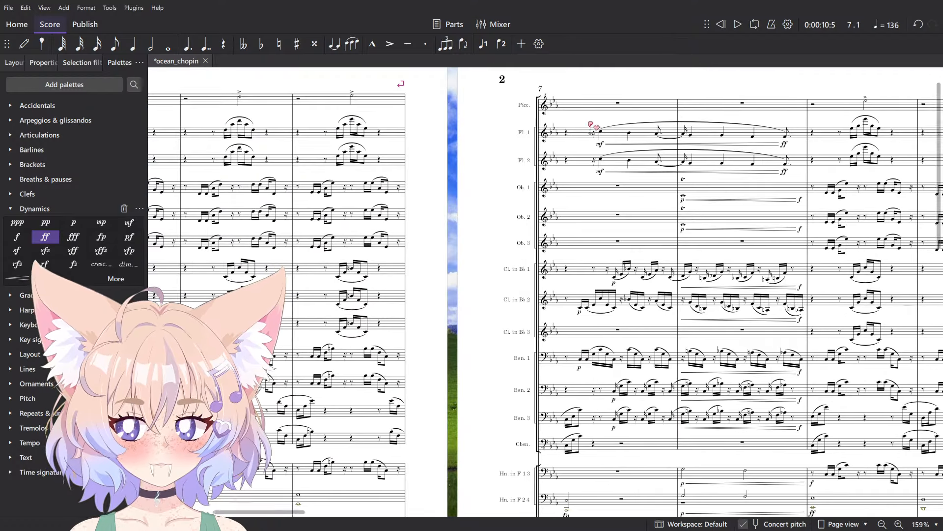
key(space)
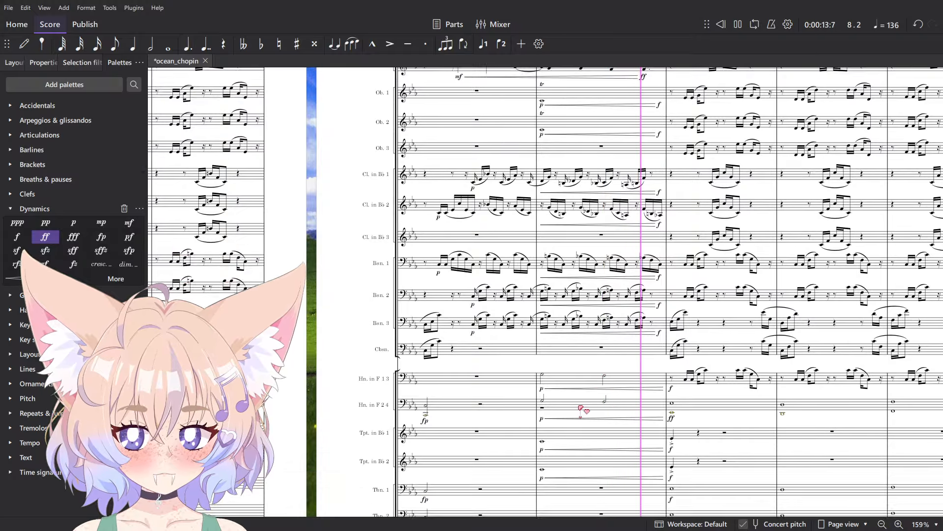
- Delete the trilled notes with their dynamics and hairpins from oboes 1 and 2 in measure 8, and play back the measure
click(584, 272)
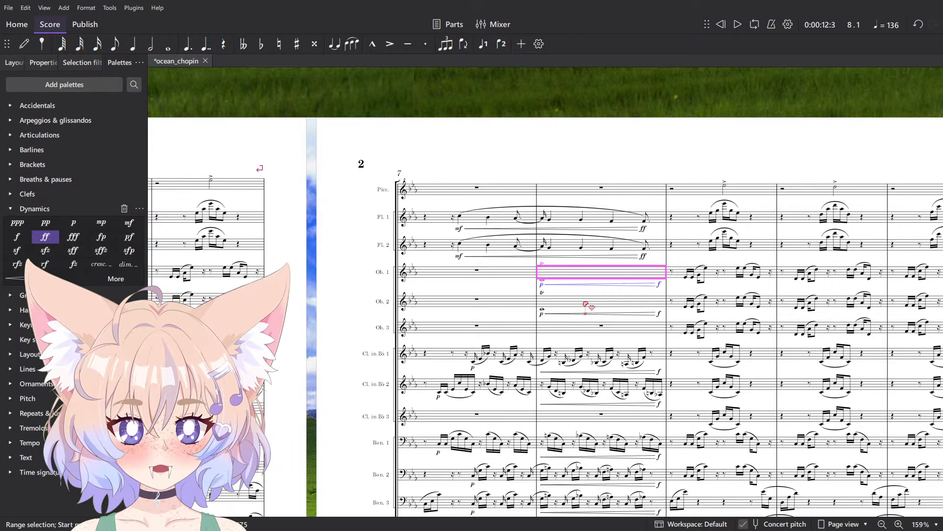
key(Delete)
click(240, 184)
key(space)
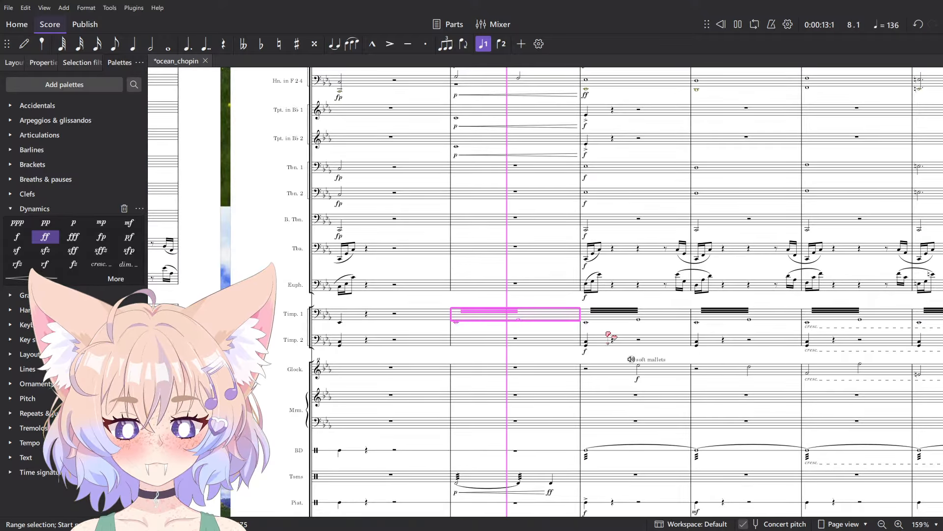
- Mark the timpani 1 roll pp in measure 8 and add a crescendo hairpin leading to a p in measure 9
click(606, 326)
key(space)
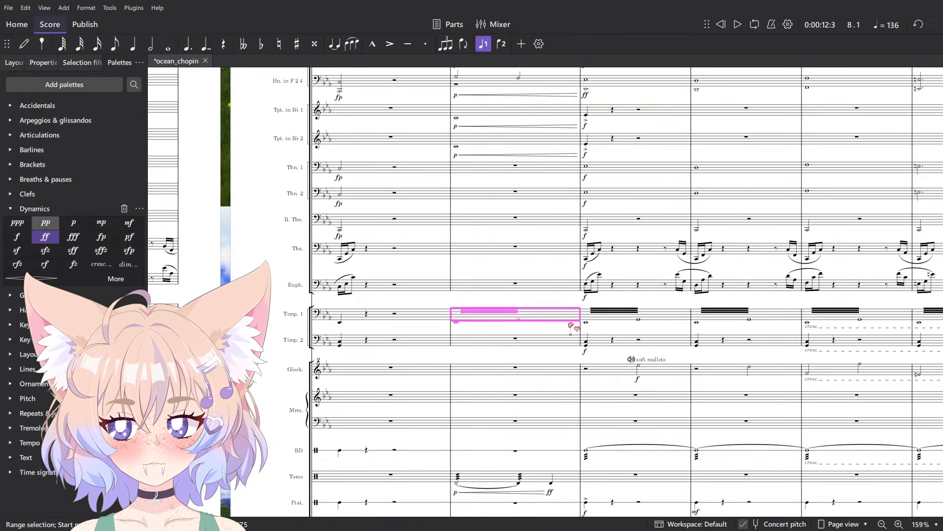
click(46, 222)
scroll(589, 314, up, 5)
click(523, 316)
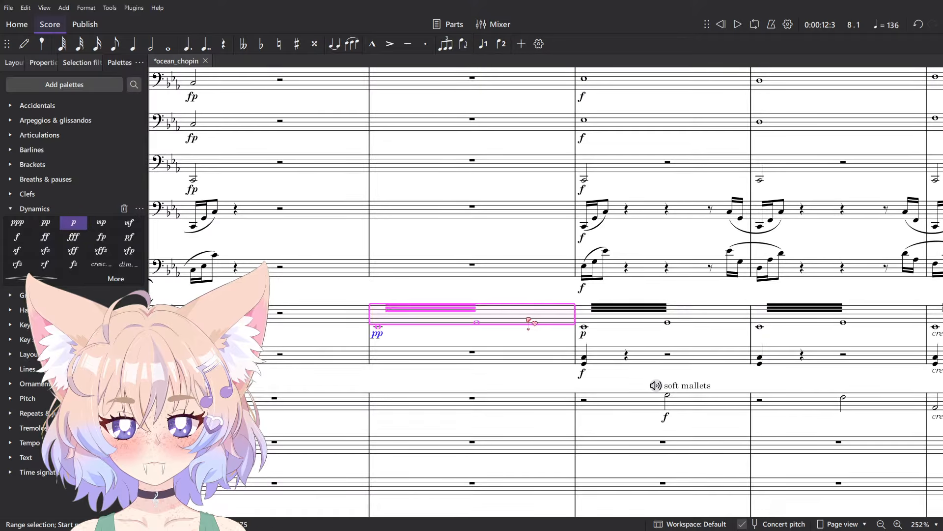
key(shift+comma)
click(519, 293)
scroll(523, 297, down, 4)
scroll(505, 290, up, 6)
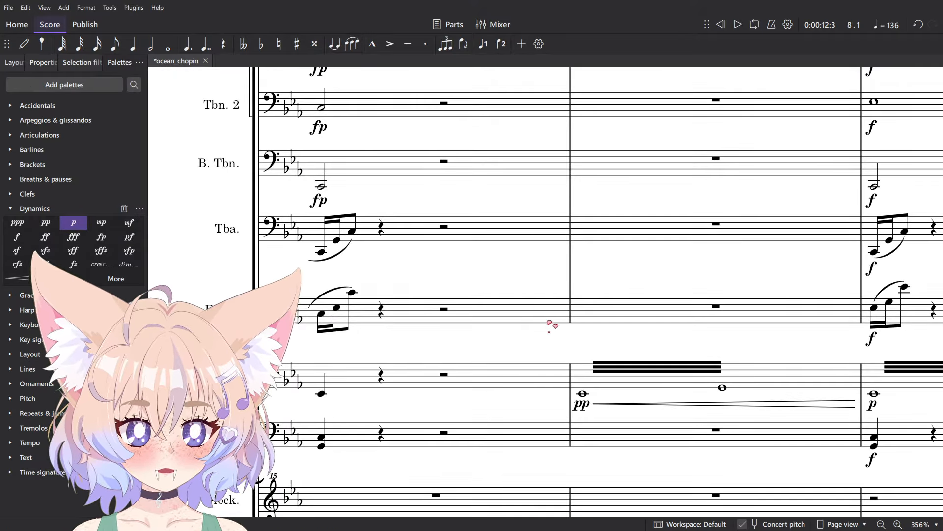
- Play back measures 7 and 8 to check the balance of the clarinets, bassoons and horns
scroll(548, 324, down, 5)
scroll(570, 381, up, 5)
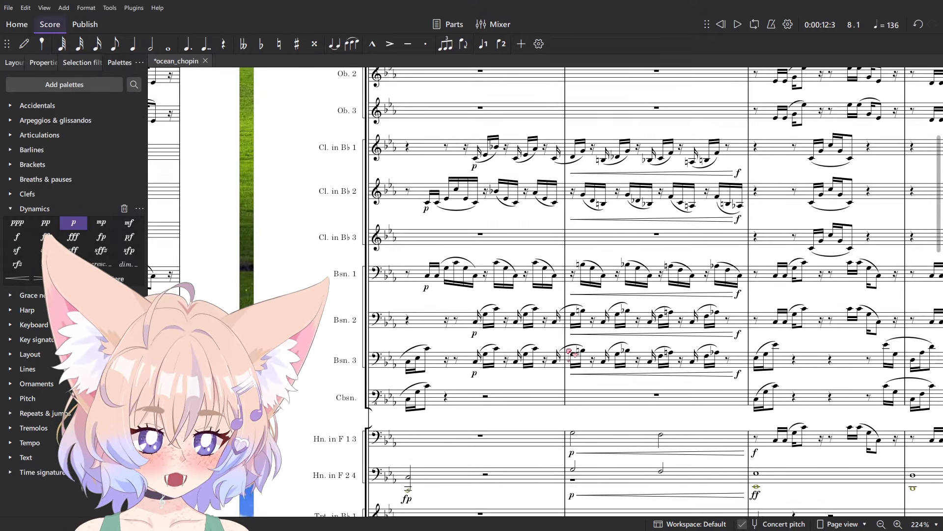
scroll(401, 320, up, 2)
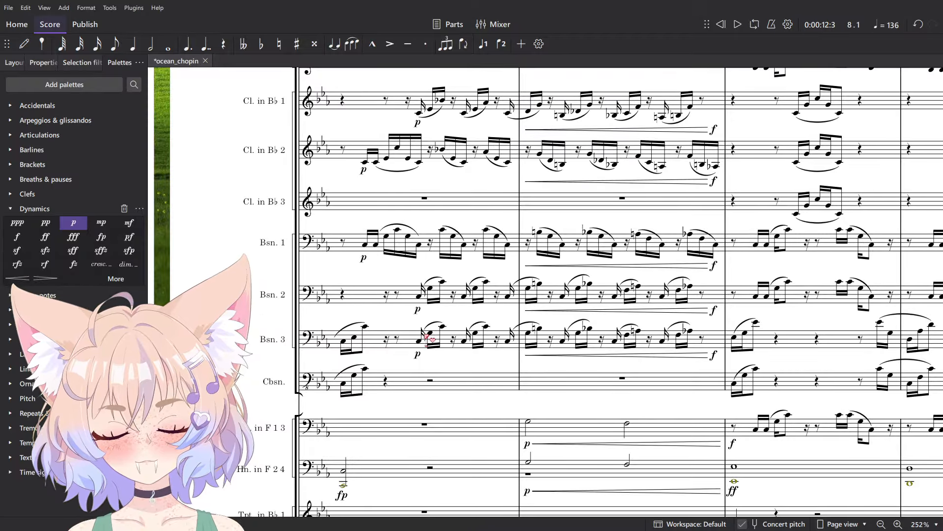
drag(387, 280, 223, 105)
drag(408, 318, 643, 279)
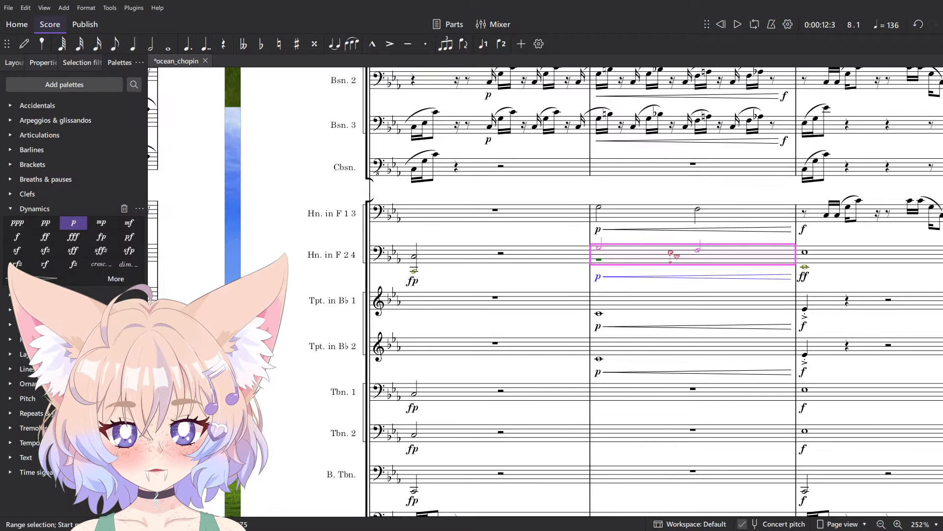
key(Escape)
key(space)
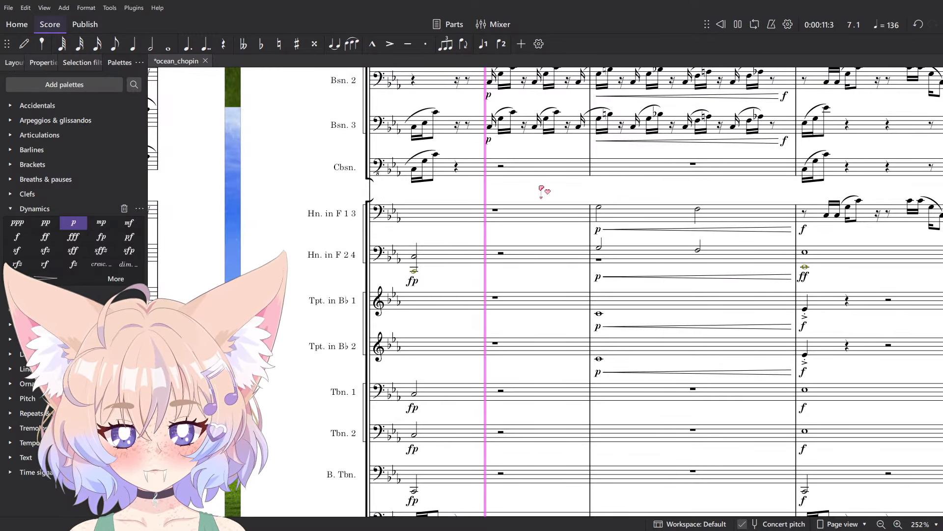
key(space)
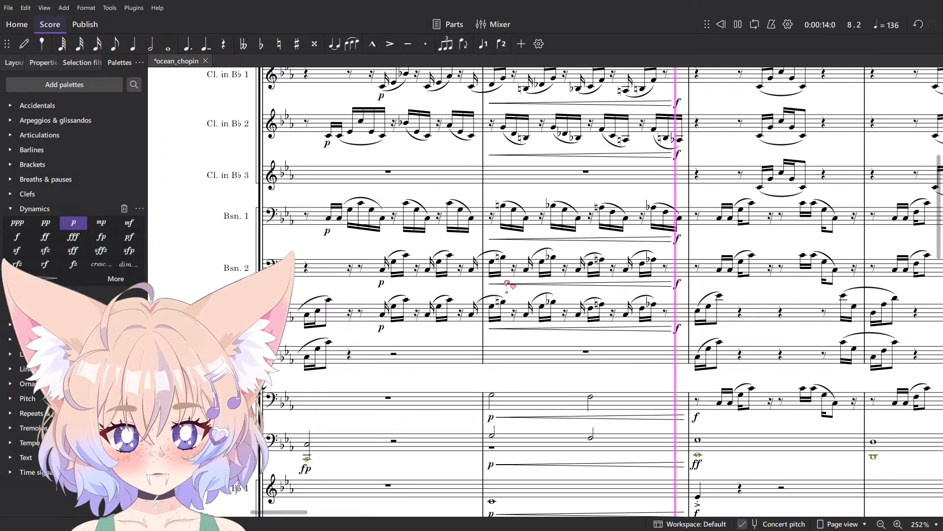
key(space)
- Change the dynamics of both trumpets at the start of measure 9 to ff and play back the measure
scroll(537, 328, down, 5)
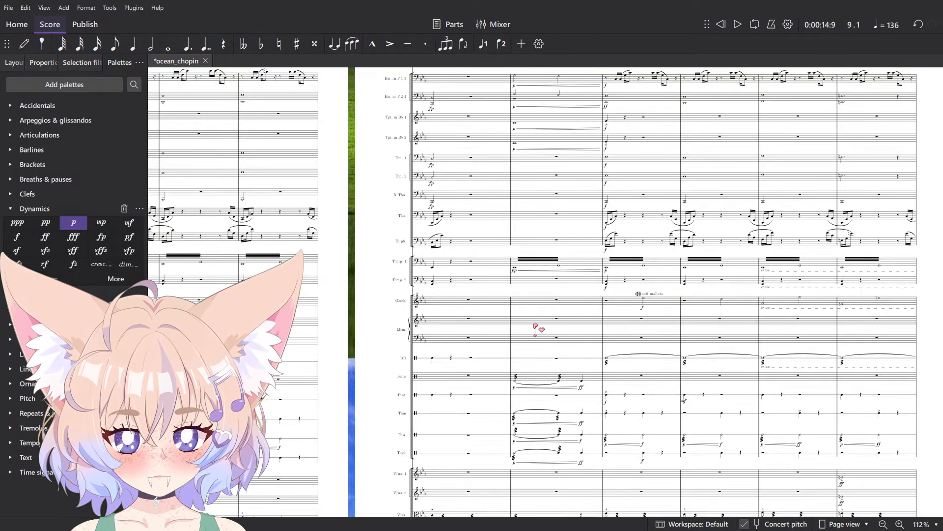
scroll(538, 333, down, 2)
scroll(518, 329, up, 8)
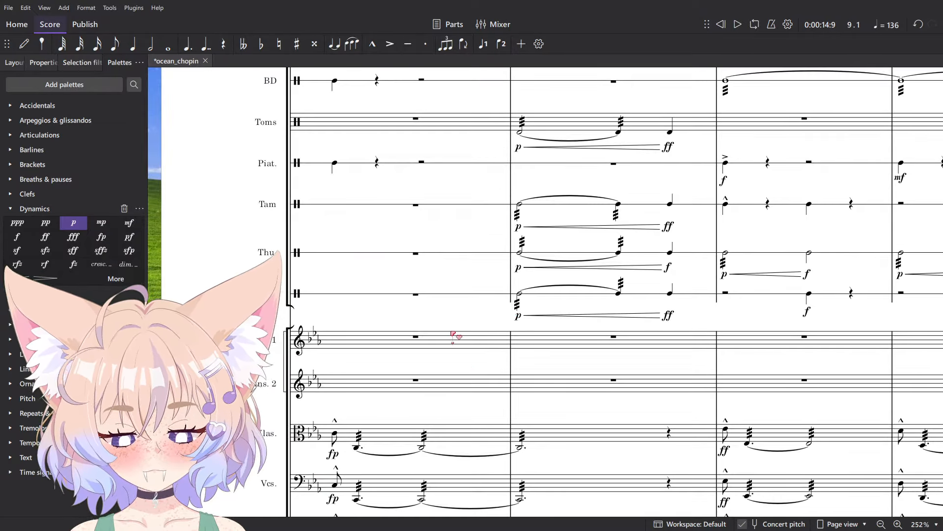
scroll(453, 336, down, 5)
scroll(411, 221, up, 8)
scroll(461, 379, up, 3)
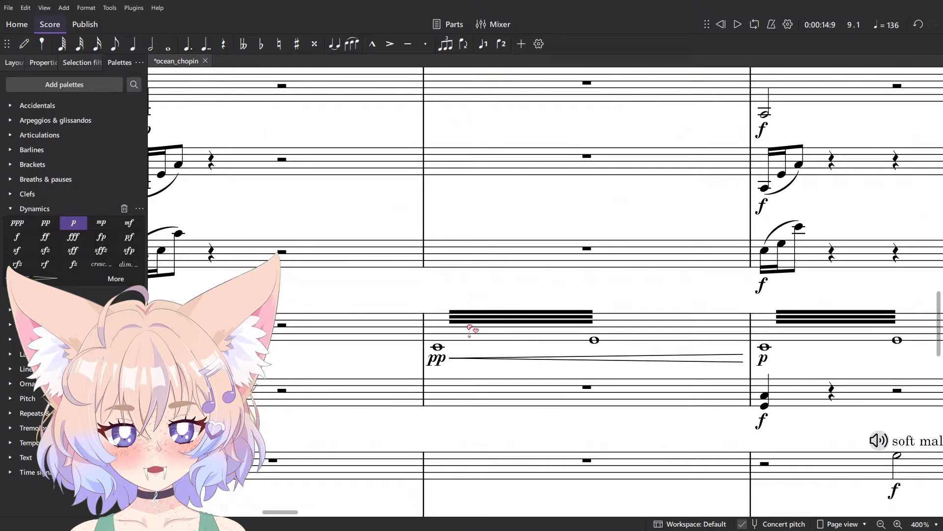
scroll(472, 334, down, 5)
scroll(478, 339, up, 3)
click(625, 265)
scroll(647, 225, up, 5)
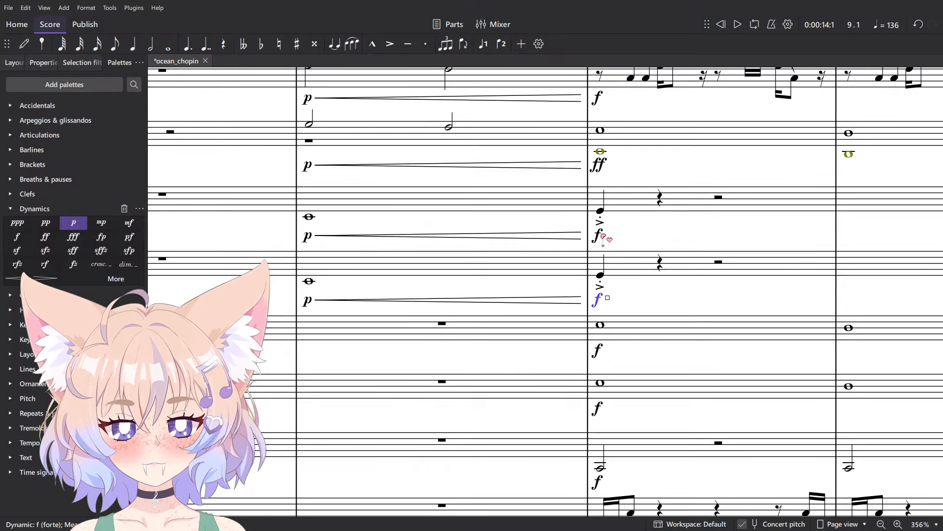
click(45, 237)
click(744, 175)
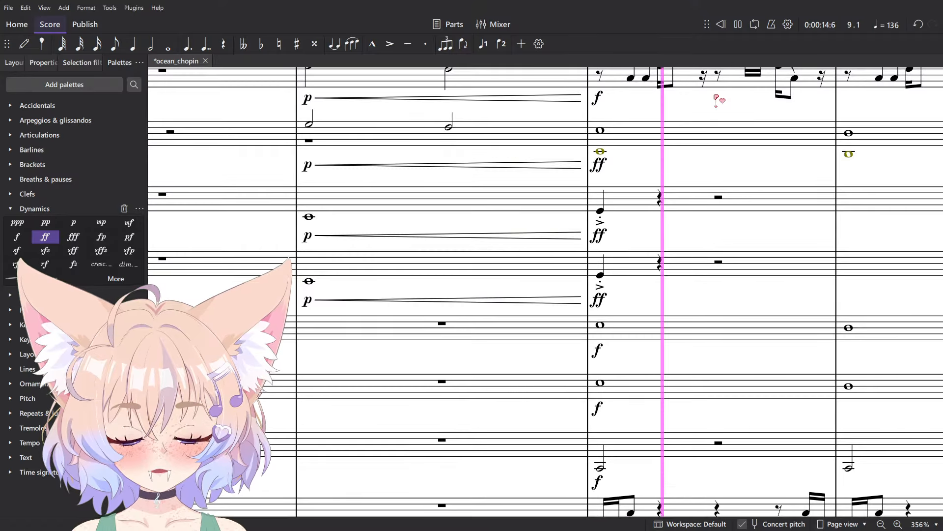
key(space)
- Play back measures 7 and 8 again, starting the second pass from the selected clarinet and bassoon staves in measure 7
scroll(324, 223, down, 5)
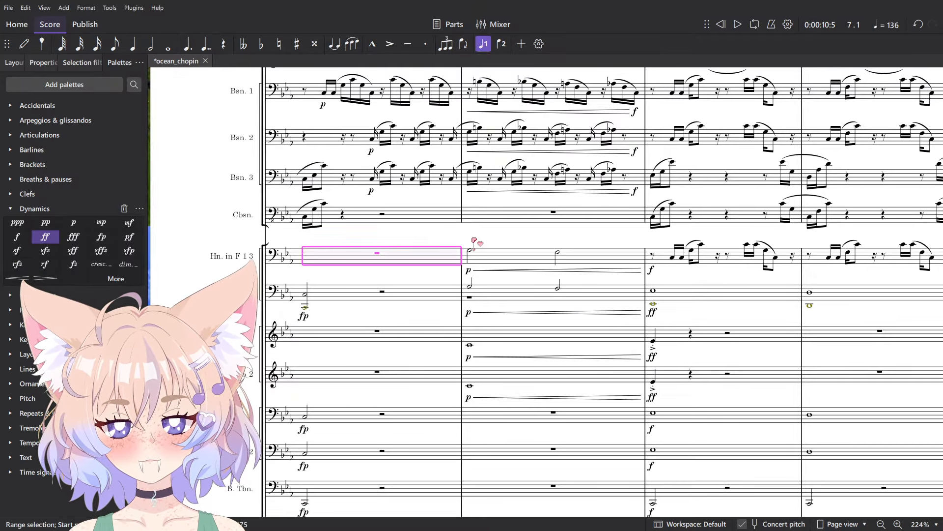
key(space)
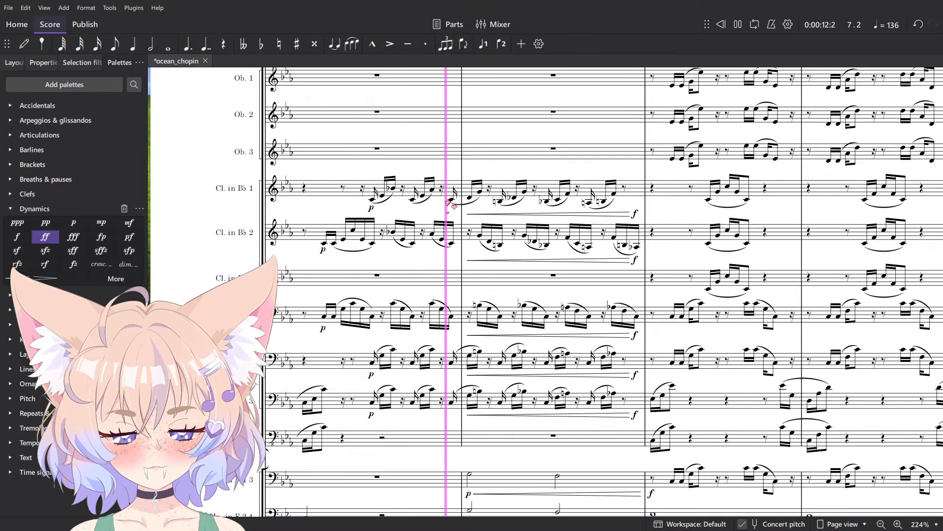
key(space)
scroll(330, 194, up, 5)
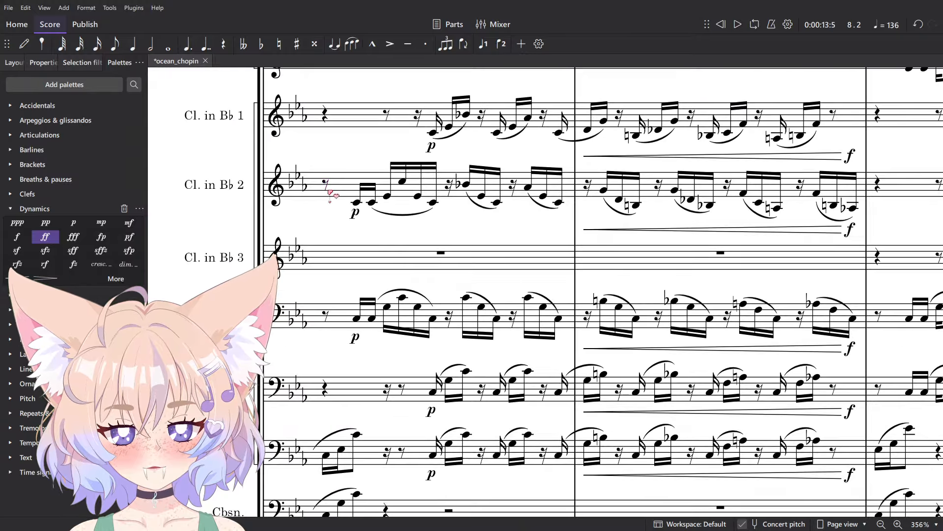
click(354, 126)
shift+click(353, 450)
key(space)
scroll(543, 339, down, 6)
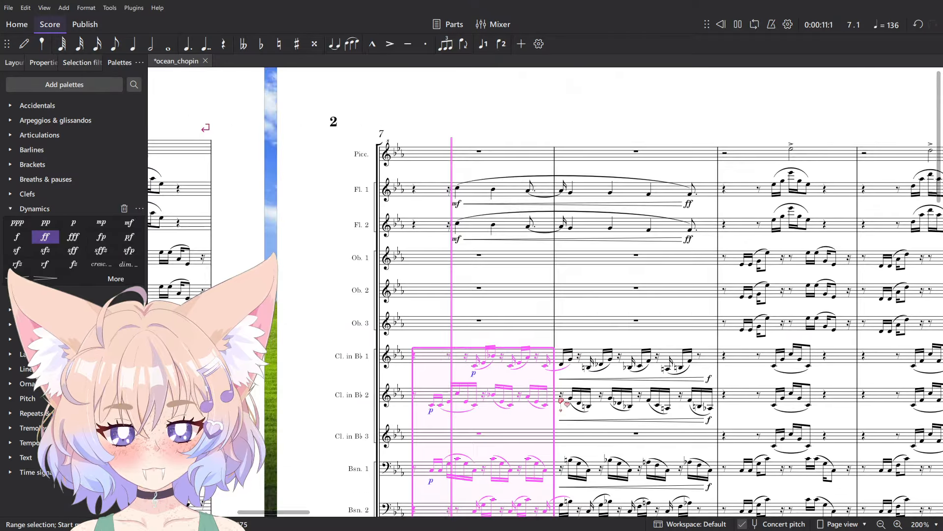
key(Escape)
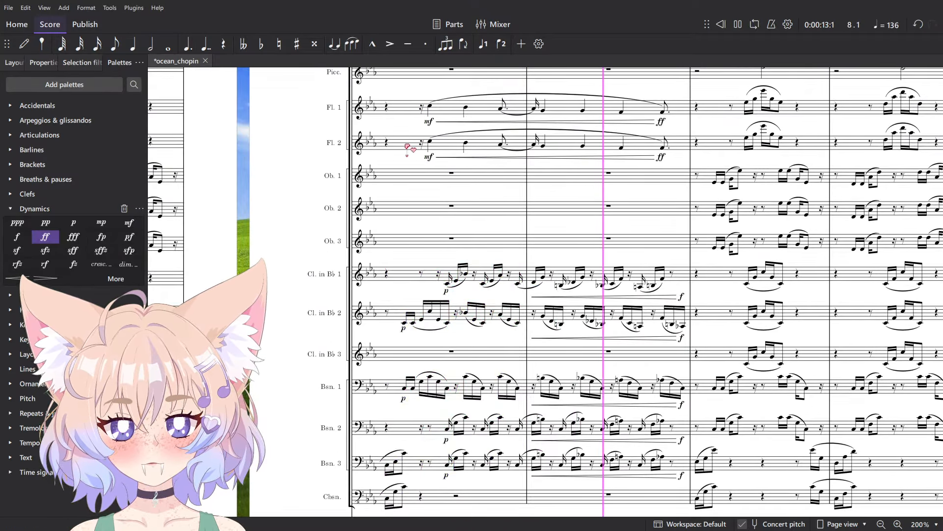
- Try p as the starting dynamic of flutes 1 and 2 in measure 7 and play back their phrase
click(428, 157)
ctrl+click(429, 121)
click(73, 222)
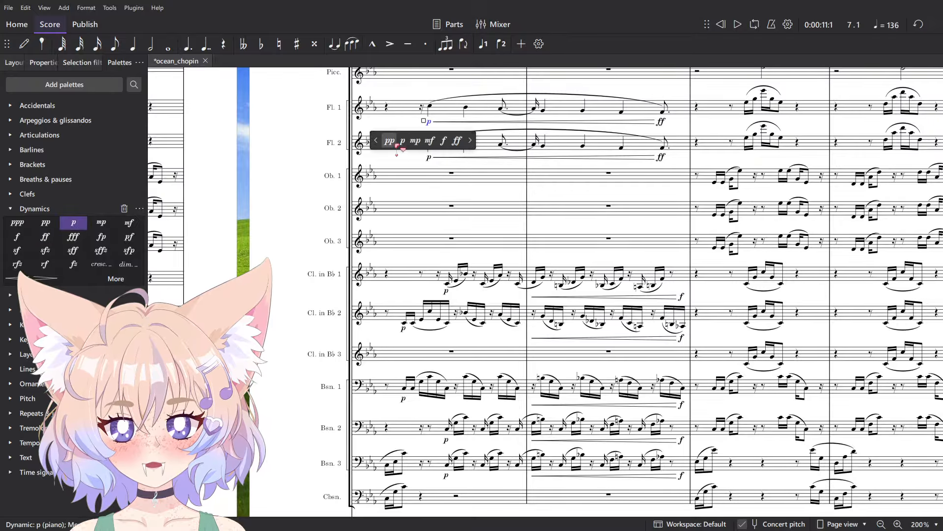
click(393, 142)
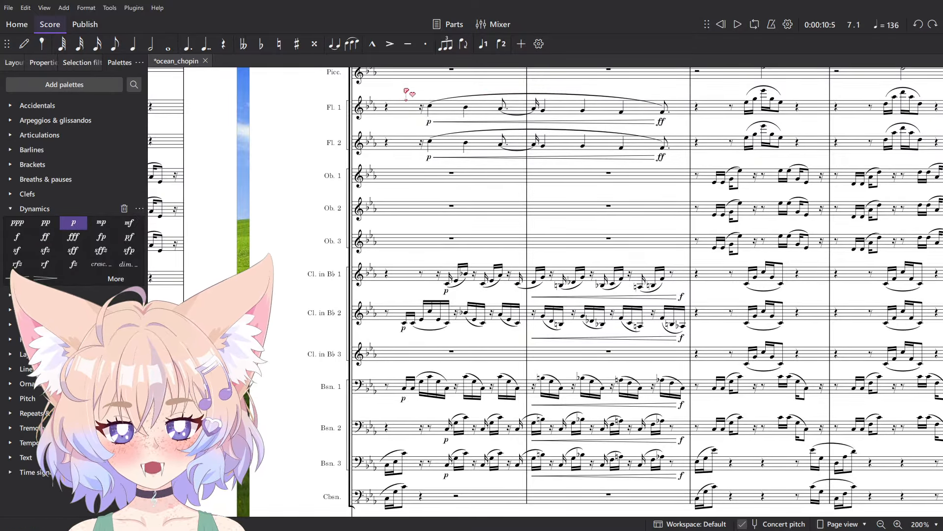
key(space)
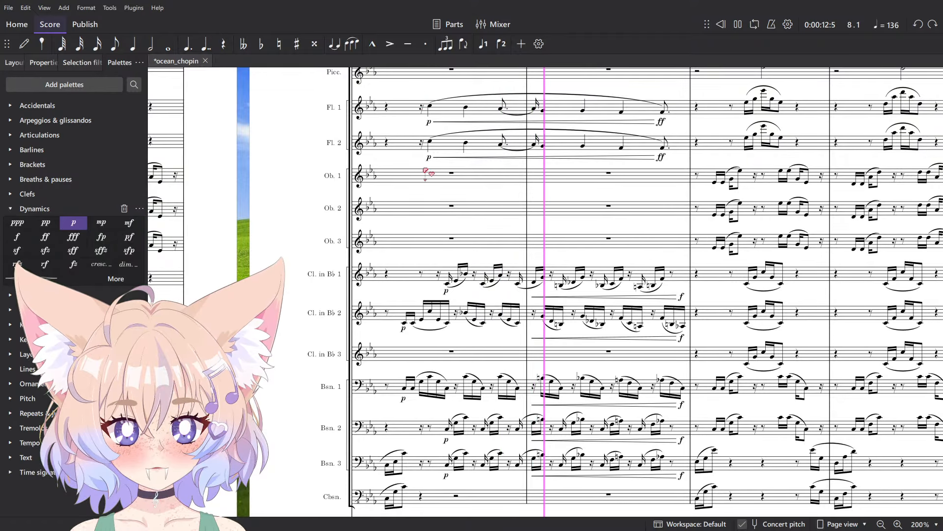
key(space)
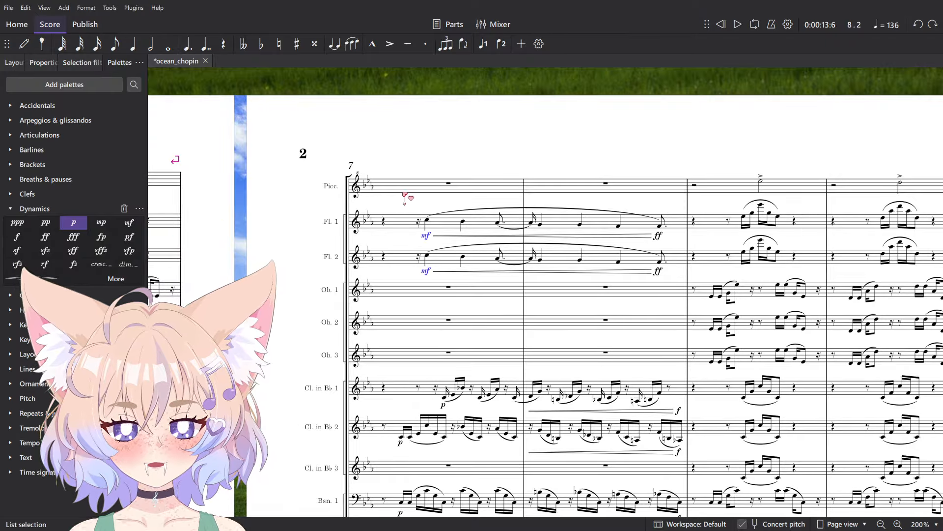
- Set the starting dynamic of flutes 1 and 2 in measure 7 to mp and play back through measure 9
scroll(426, 266, up, 5)
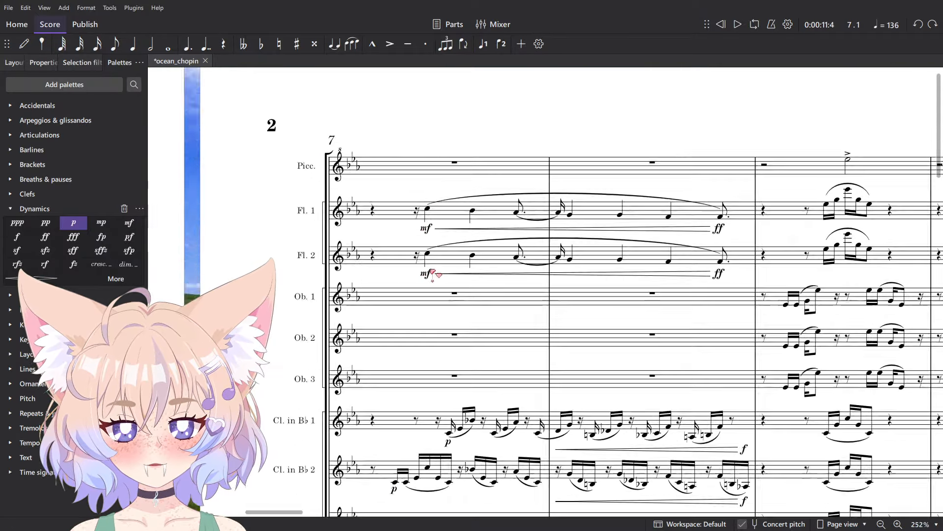
click(426, 273)
ctrl+click(426, 211)
key(space)
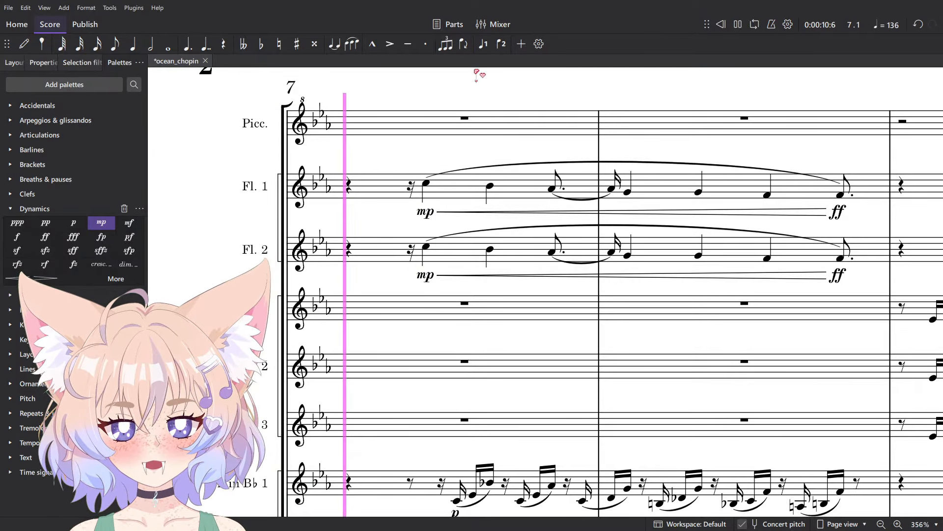
scroll(480, 78, down, 5)
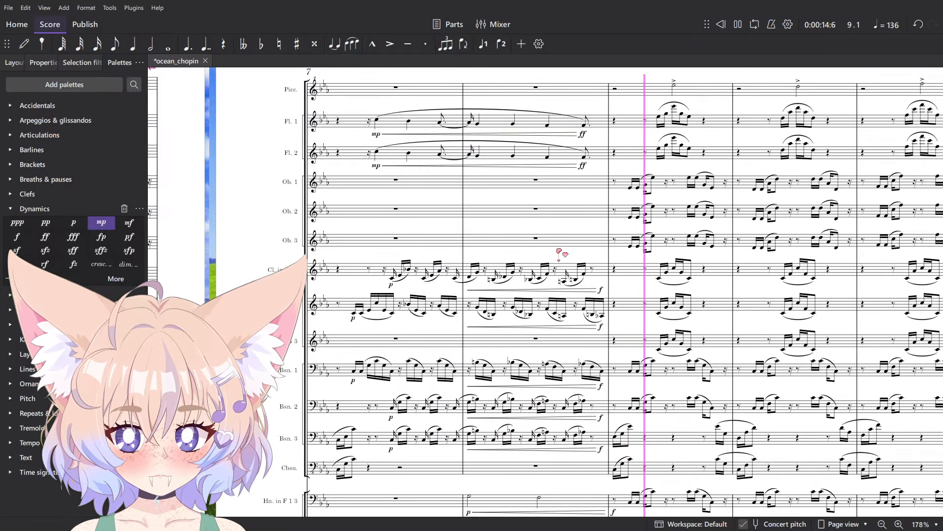
key(space)
- Copy the flute 2 phrase from measures 7–8 into oboe 1 and play it back
click(498, 153)
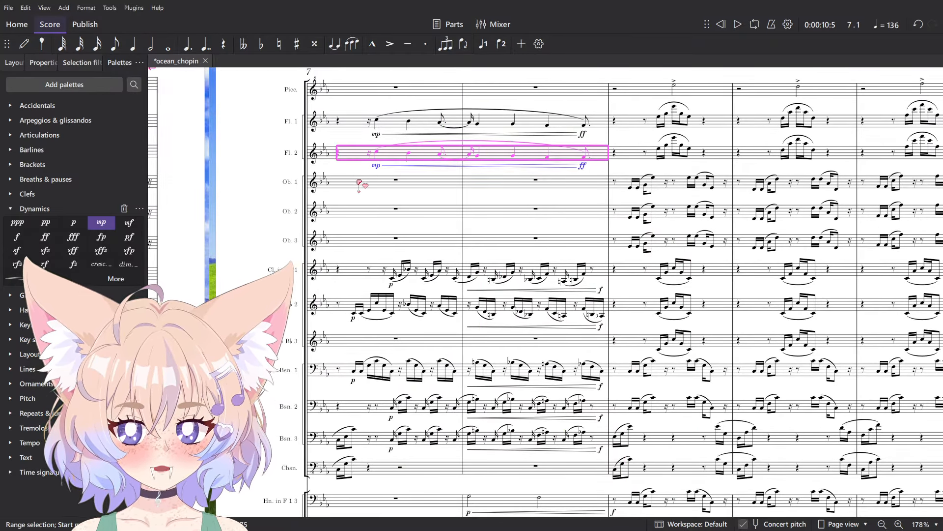
click(353, 187)
key(ctrl+v)
key(space)
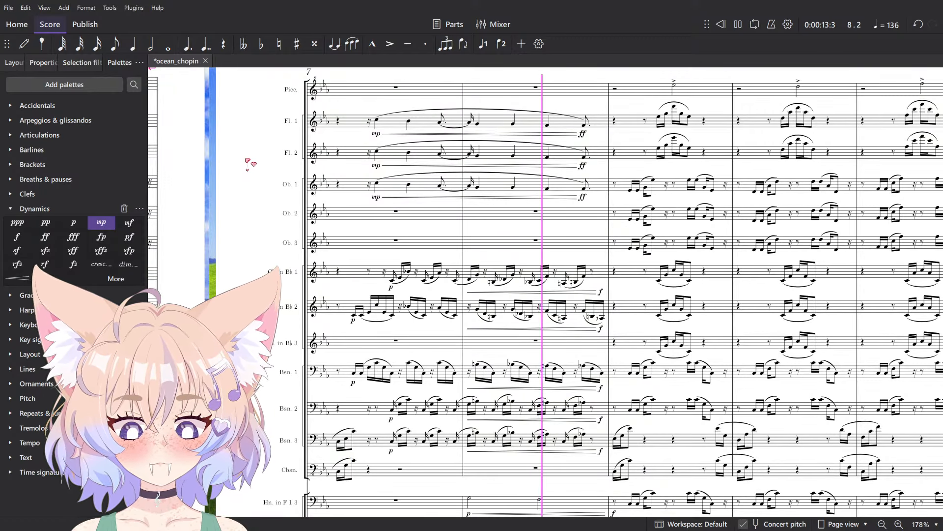
key(space)
- Change the starting dynamics of flutes 1 and 2 and oboe 1 in measure 7 to p and play back the passage
drag(467, 185, 546, 239)
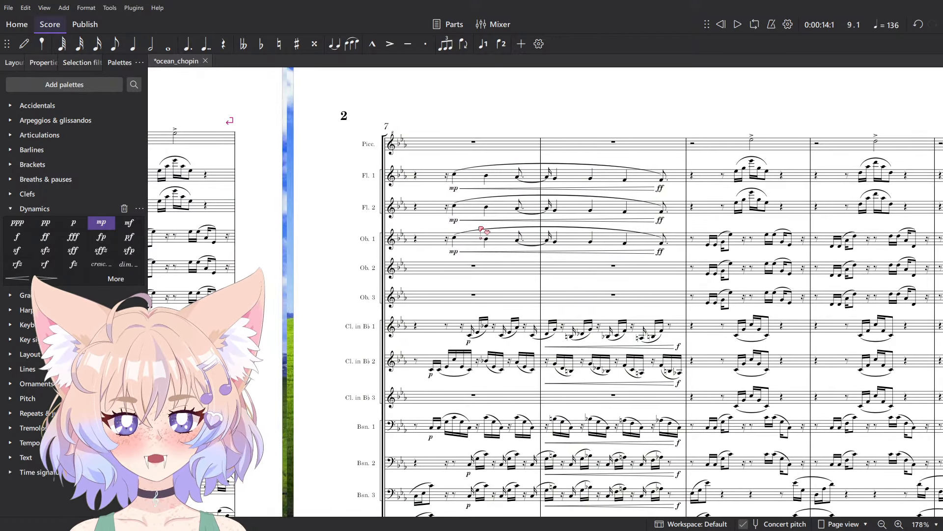
scroll(479, 229, up, 5)
click(437, 268)
click(437, 155)
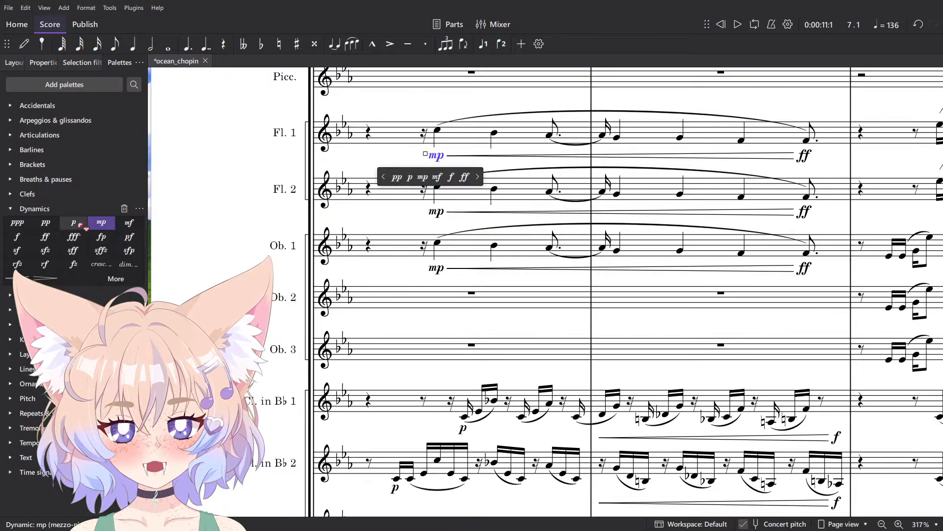
shift+click(430, 268)
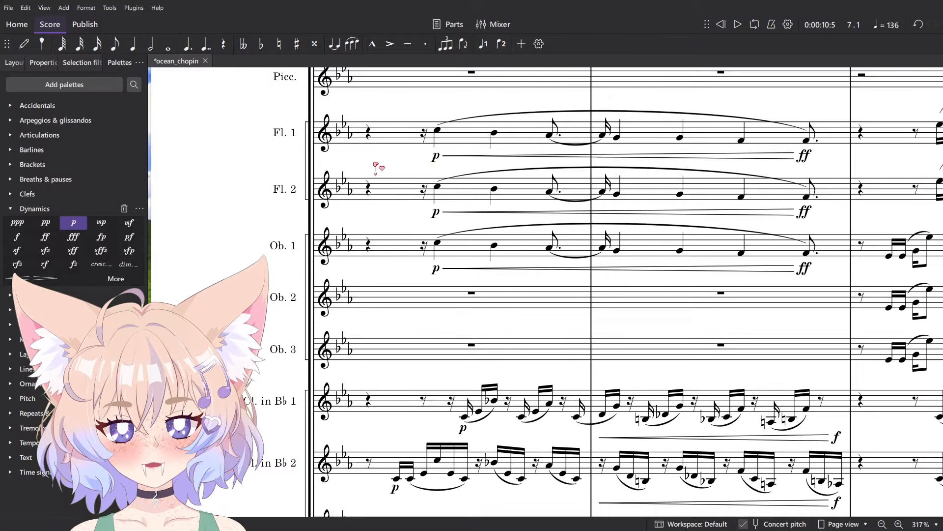
key(ctrl+minus)
key(space)
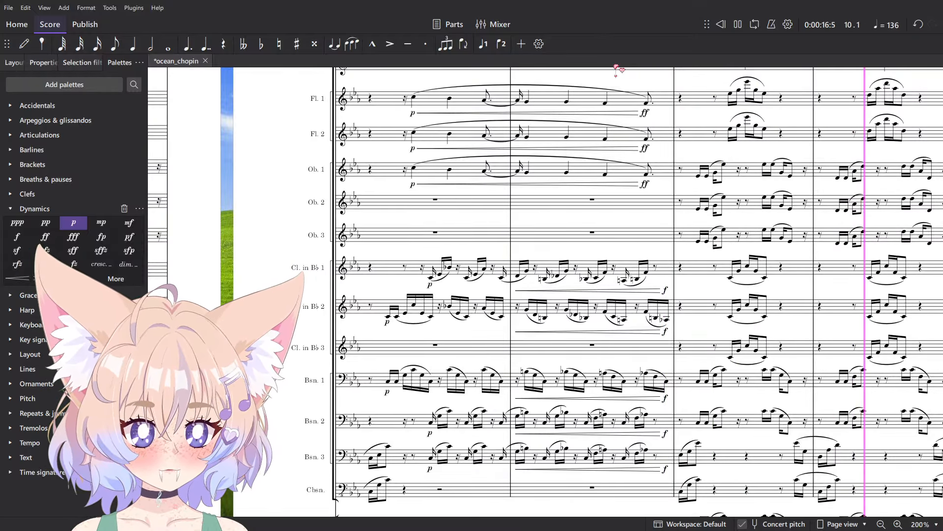
- Play back measures 10–15 while following the woodwind, percussion and string parts
key(ctrl+minus)
key(ctrl+minus)
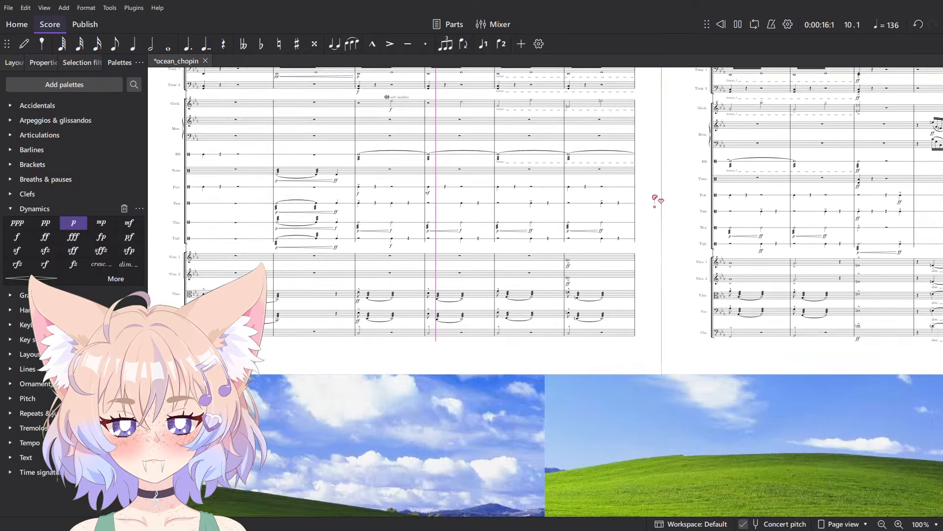
drag(655, 201, 629, 333)
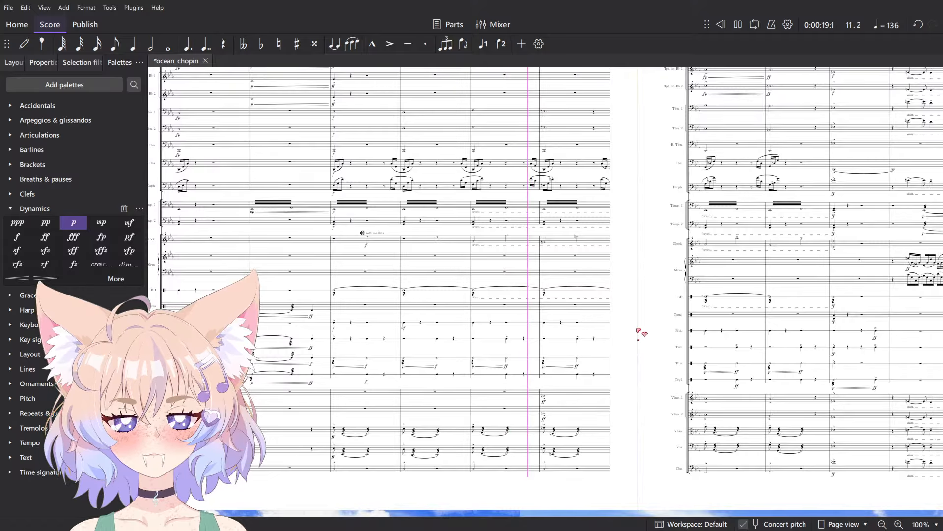
scroll(653, 327, up, 3)
scroll(668, 336, up, 3)
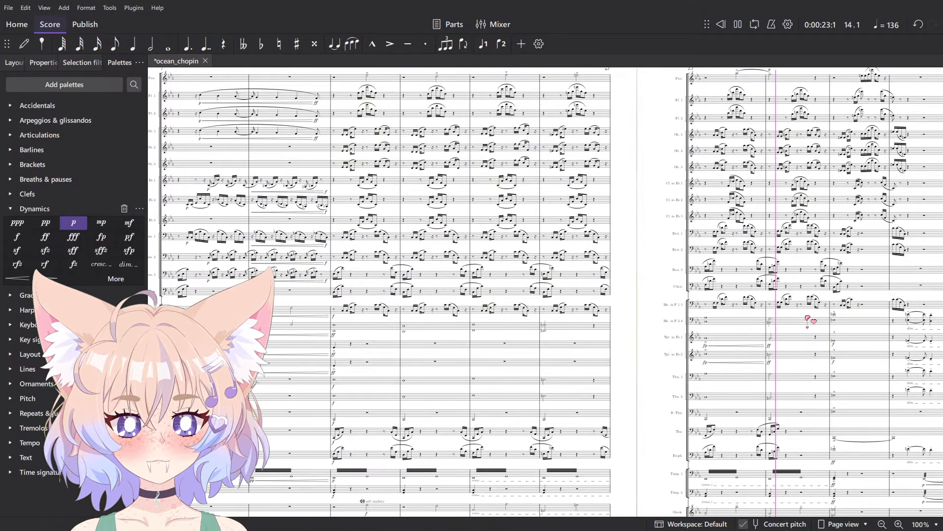
scroll(786, 275, down, 7)
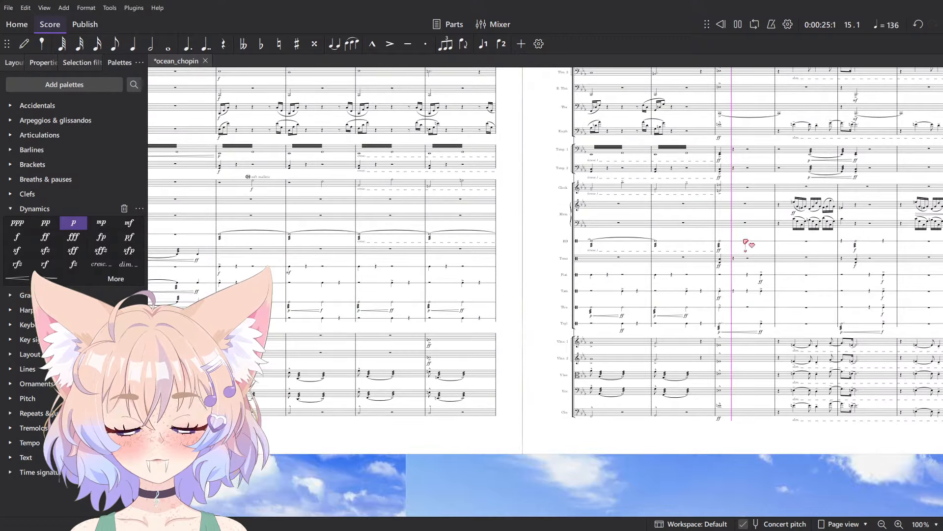
scroll(603, 143, up, 1)
drag(579, 214, 719, 269)
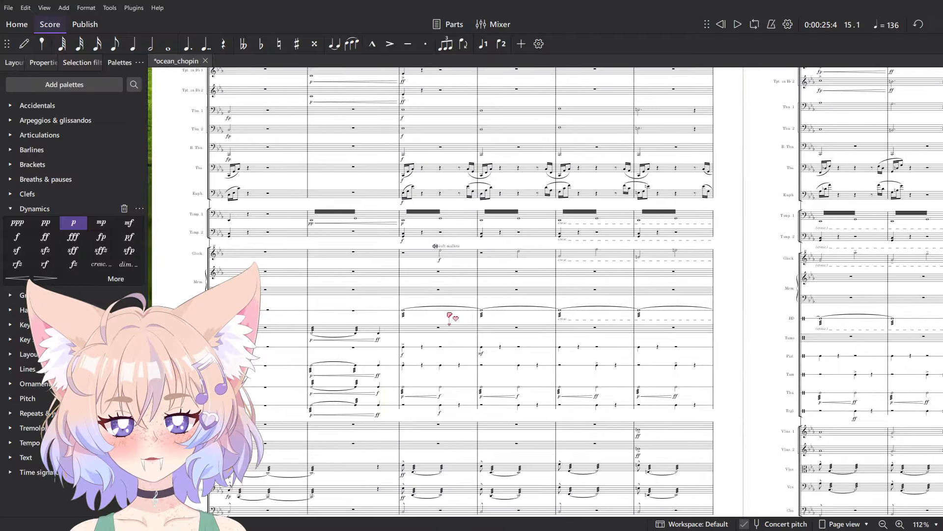
- Play back the score from the bass drum roll at the start of its crescendo in measure 11
scroll(450, 317, up, 5)
drag(739, 313, 399, 280)
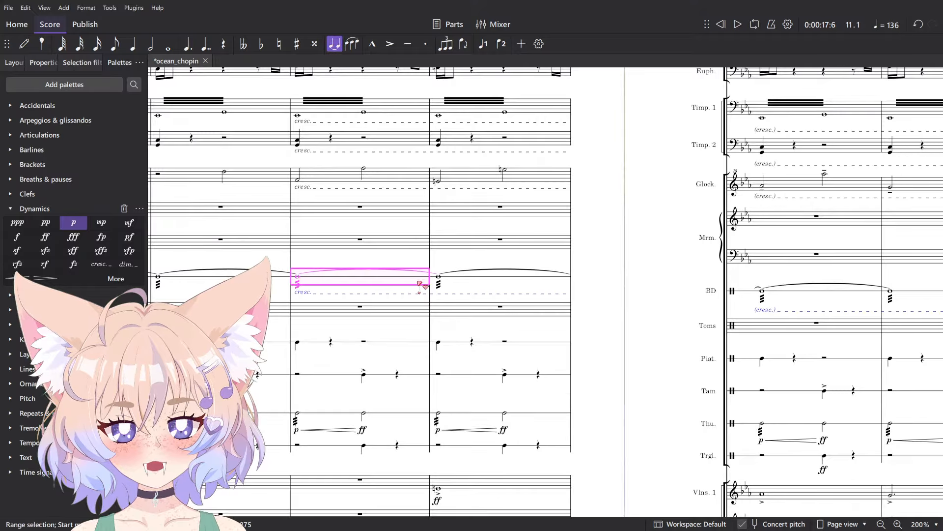
key(space)
scroll(551, 290, down, 4)
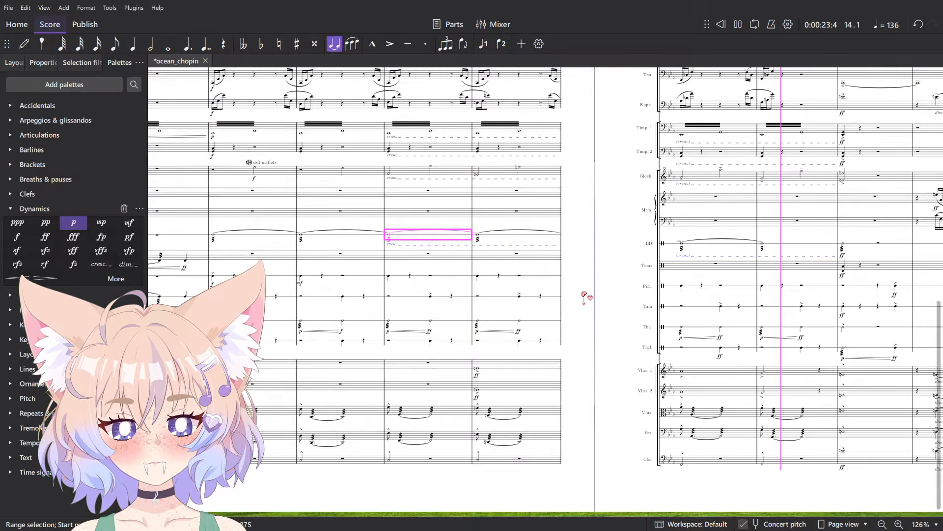
- Check the bass drum's 36 inch marking in measure 1, and play back again from measure 11 into measure 15
scroll(590, 303, up, 6)
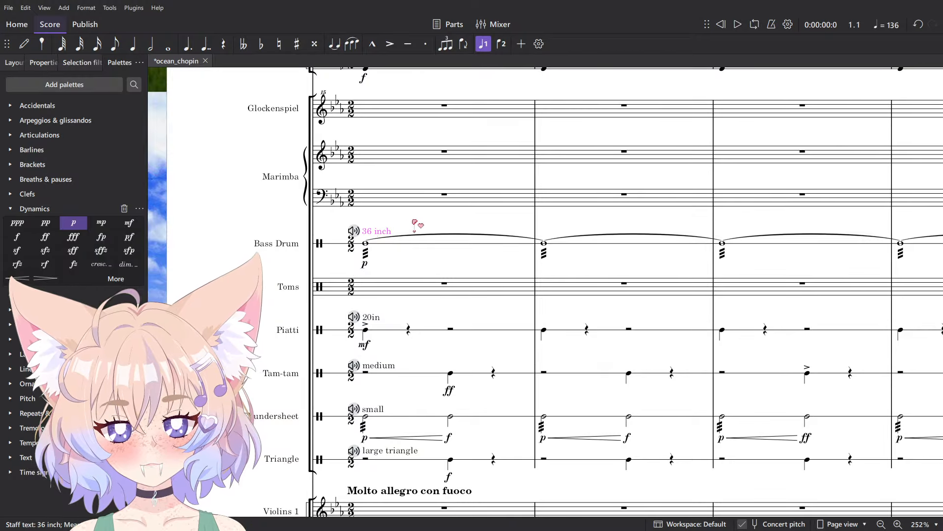
click(435, 245)
scroll(627, 286, down, 3)
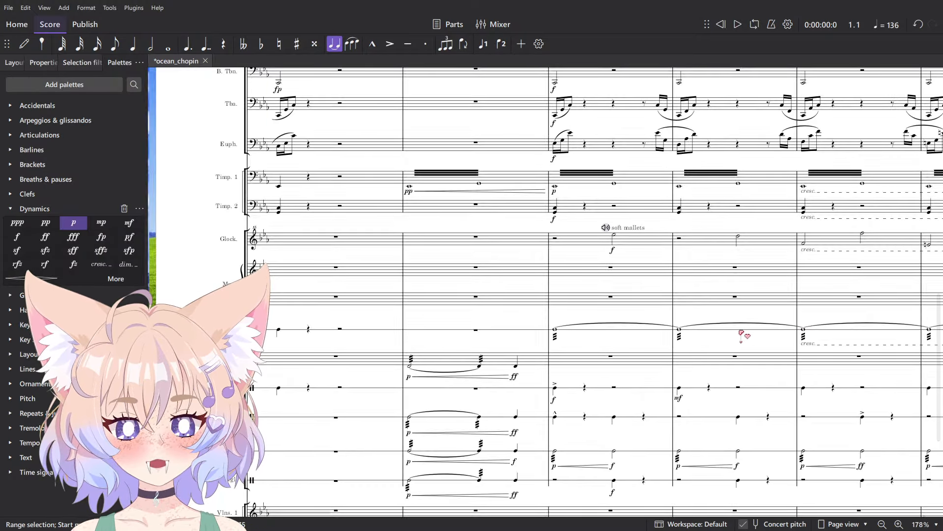
key(space)
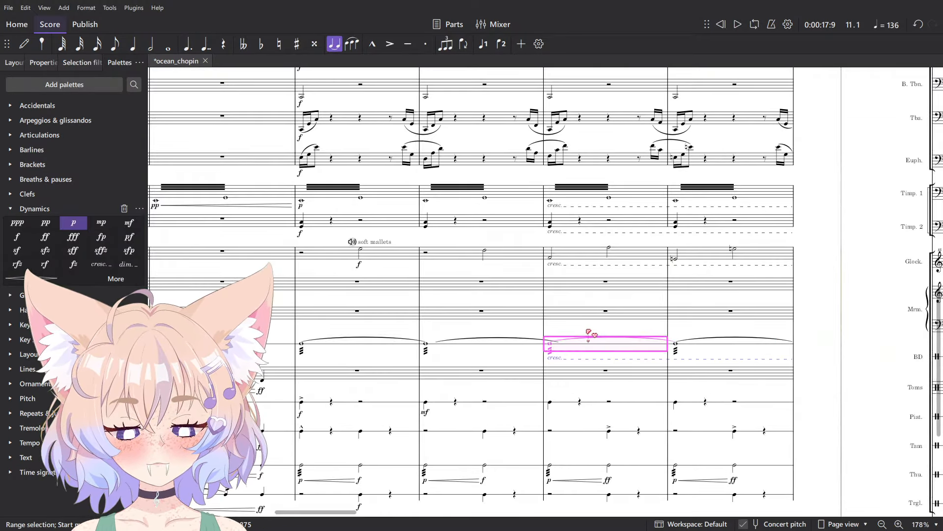
key(space)
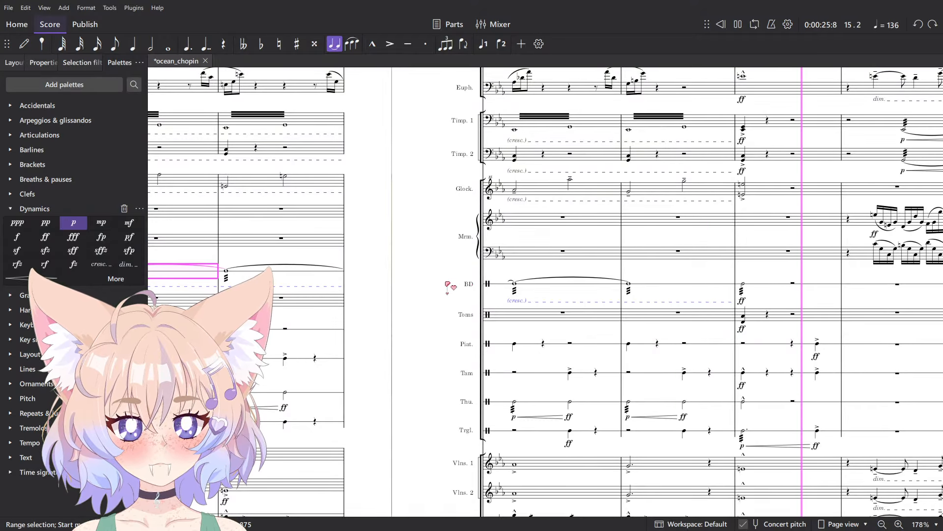
key(space)
- Find the flute phrase in measure 7, glance at the Chopin_Etude_op_25_12.musicxml score, and switch back to ocean_chopin
scroll(449, 284, down, 4)
drag(375, 238, 697, 330)
scroll(440, 303, up, 5)
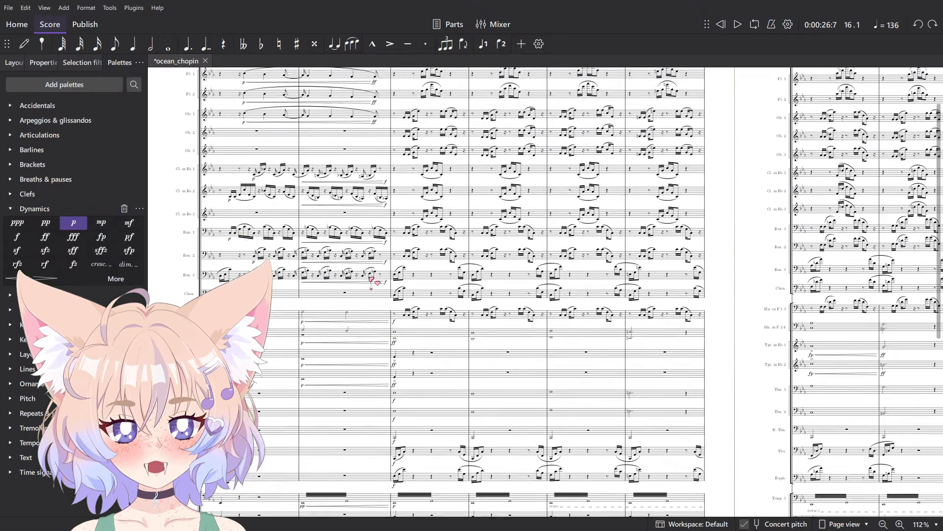
scroll(452, 217, up, 5)
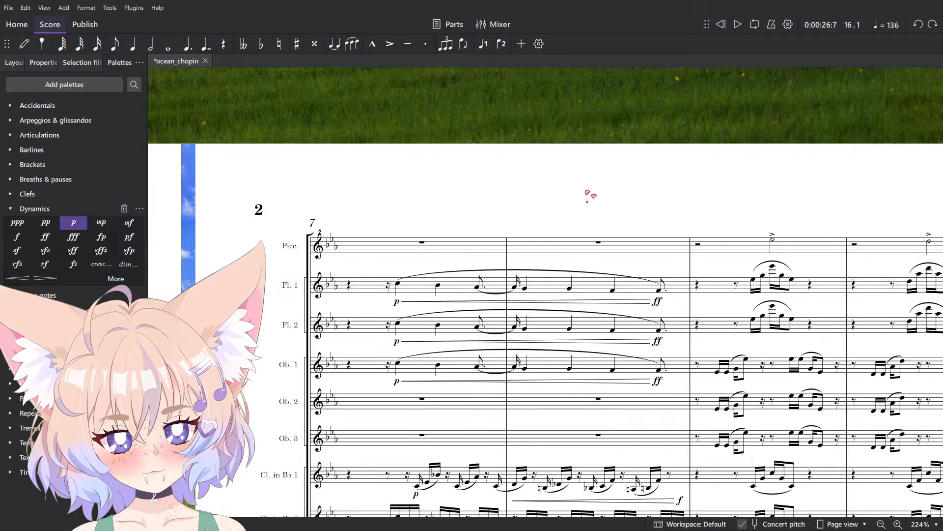
scroll(461, 253, up, 5)
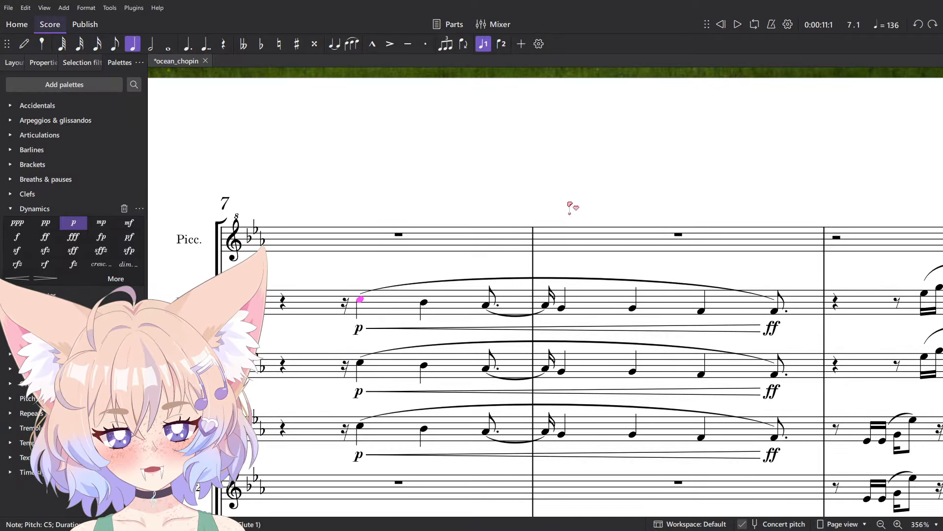
key(alt+Tab)
key(Tab)
key(alt+Tab)
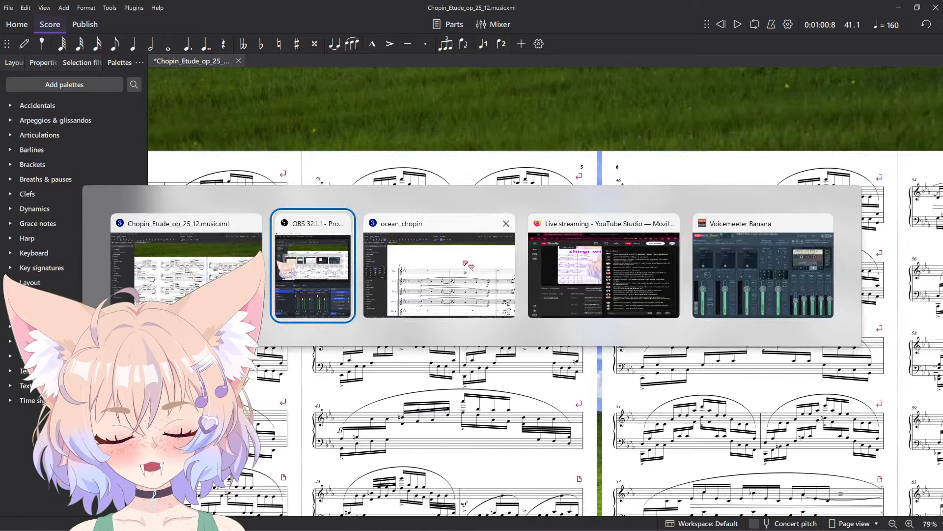
key(Tab)
- Try the flute 1 and 2 phrase in measures 7–8 an octave higher and play it back
click(301, 309)
shift+click(811, 361)
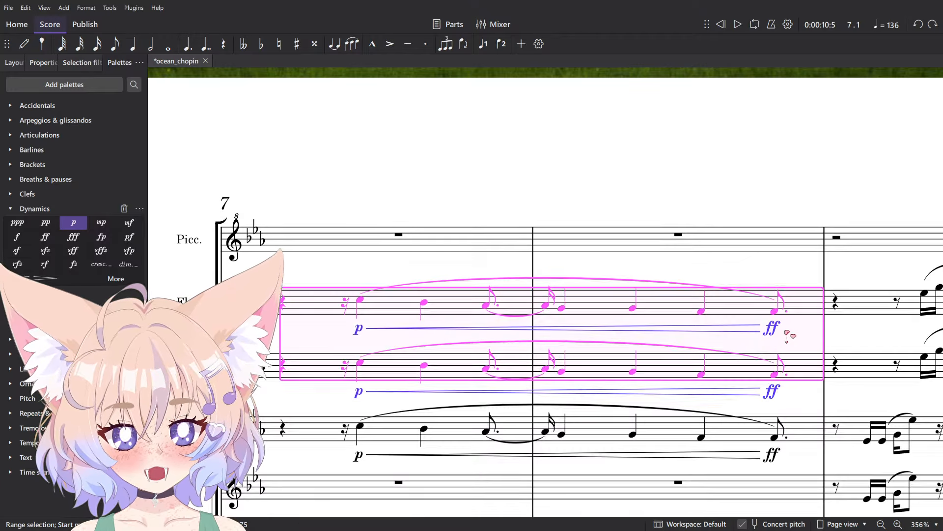
key(ctrl+Up)
click(411, 132)
key(space)
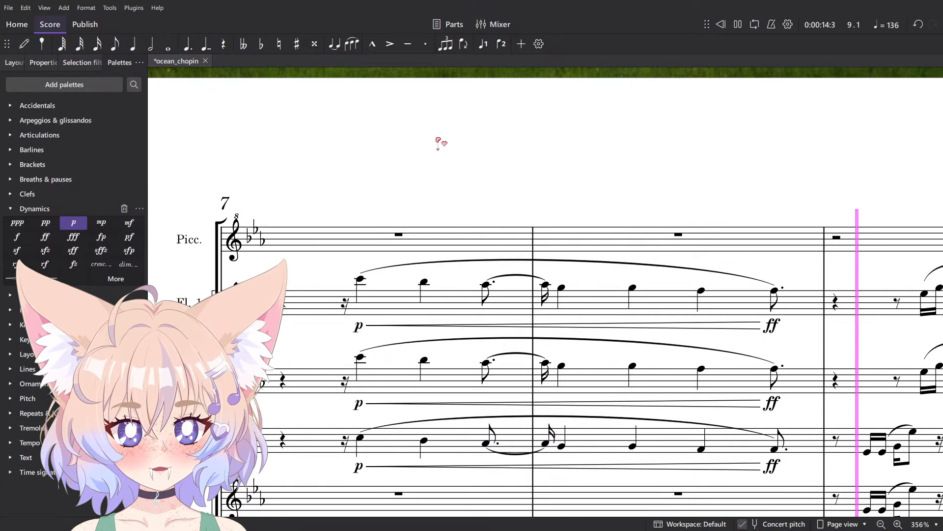
key(ctrl+z)
- Play back the score from measure 7 to measure 14, with the flutes and oboe 1 at their original octave
click(358, 190)
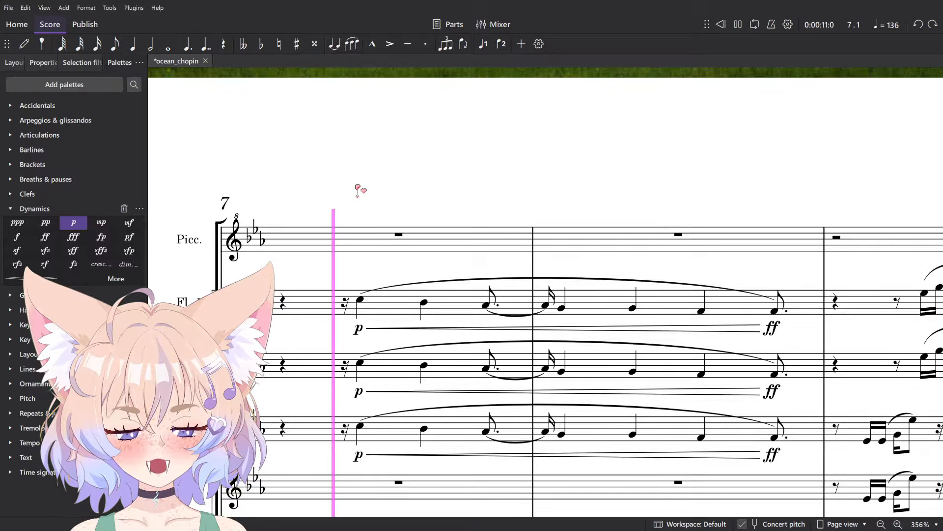
key(space)
scroll(359, 193, down, 5)
scroll(362, 194, down, 3)
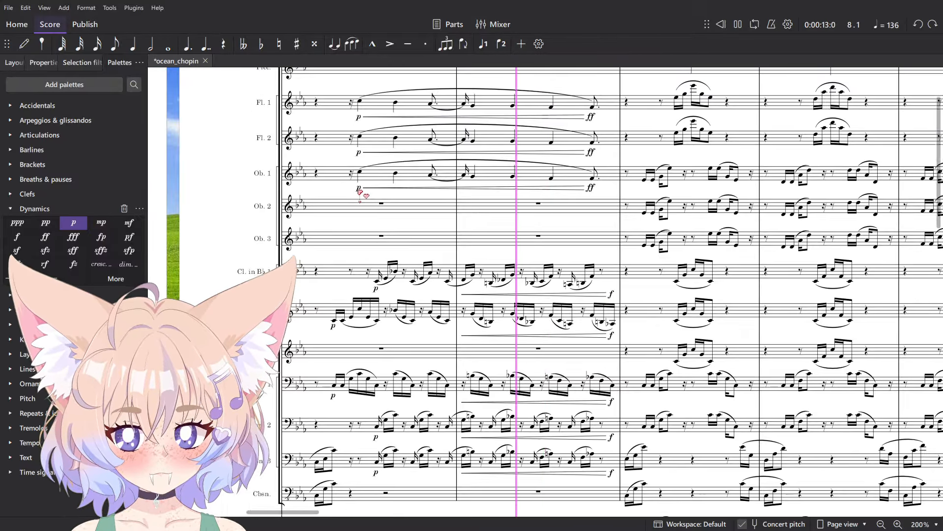
key(space)
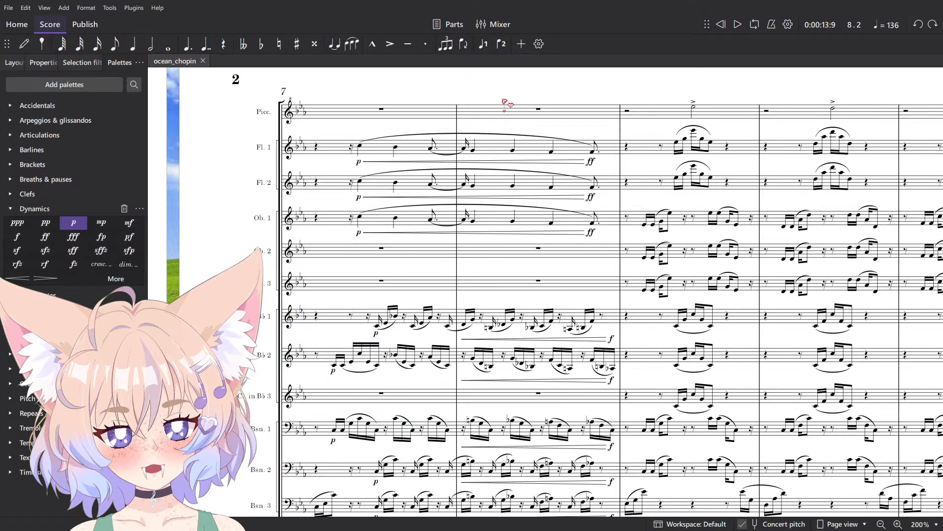
key(space)
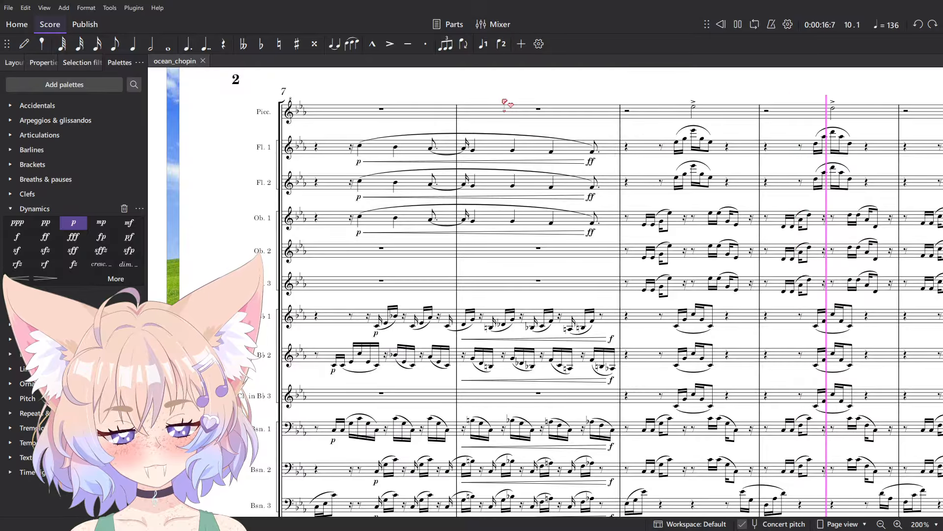
scroll(505, 66, down, 7)
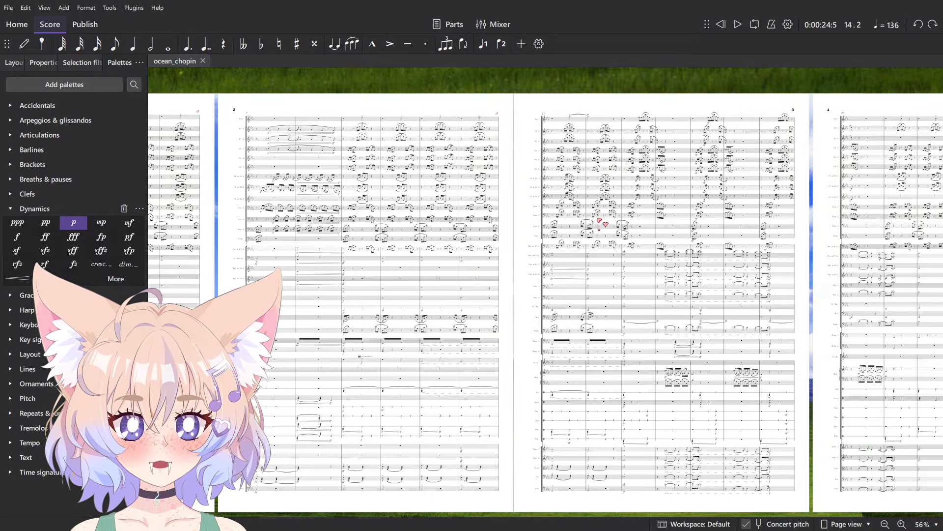
- Add an ff dynamic to the glockenspiel chord at the start of measure 15
ctrl+scroll(636, 343, up, 5)
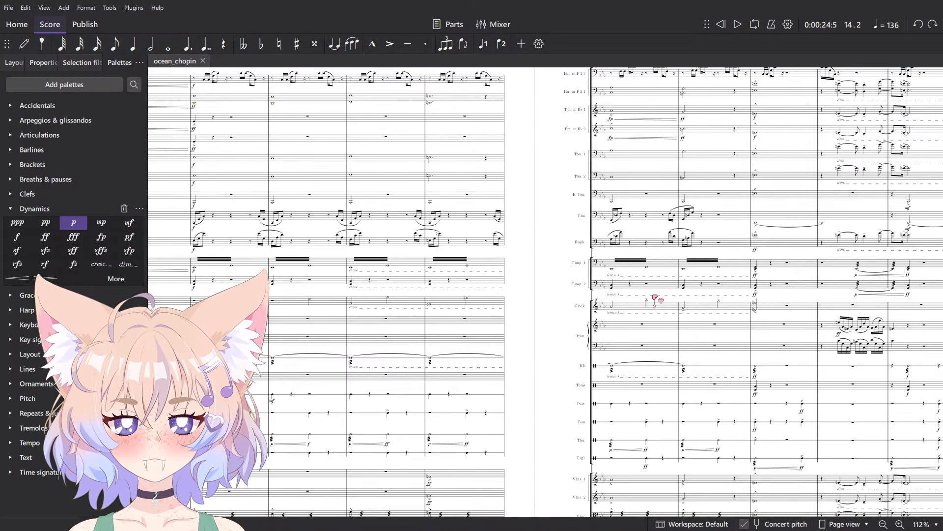
drag(655, 298, 675, 269)
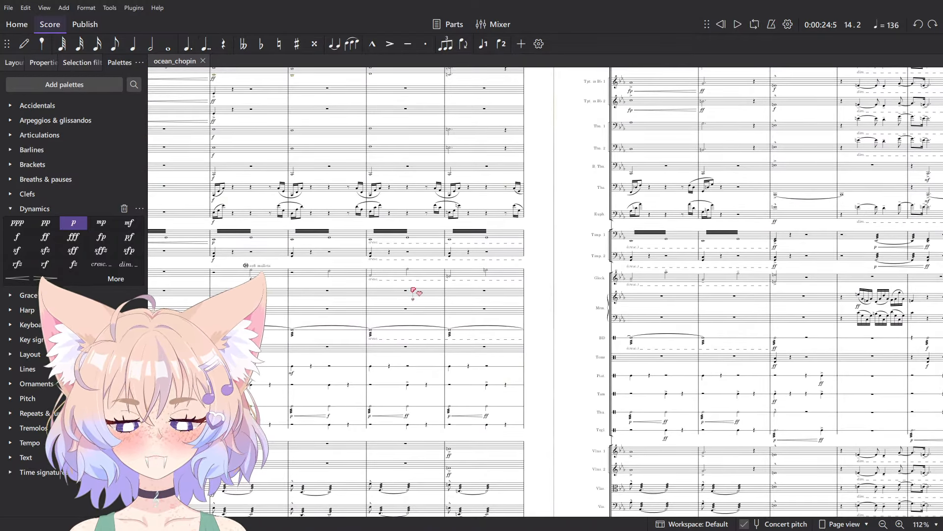
ctrl+scroll(771, 276, up, 4)
click(770, 276)
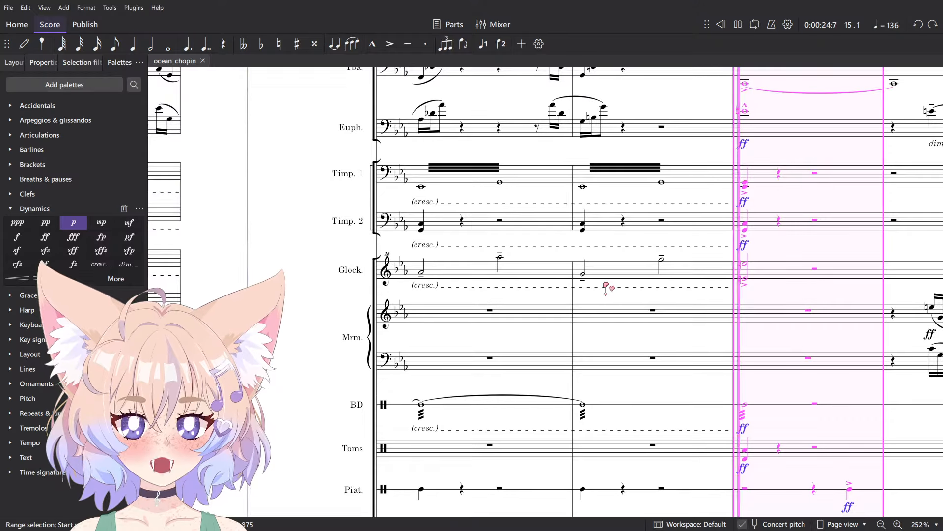
key(Escape)
click(770, 276)
click(45, 236)
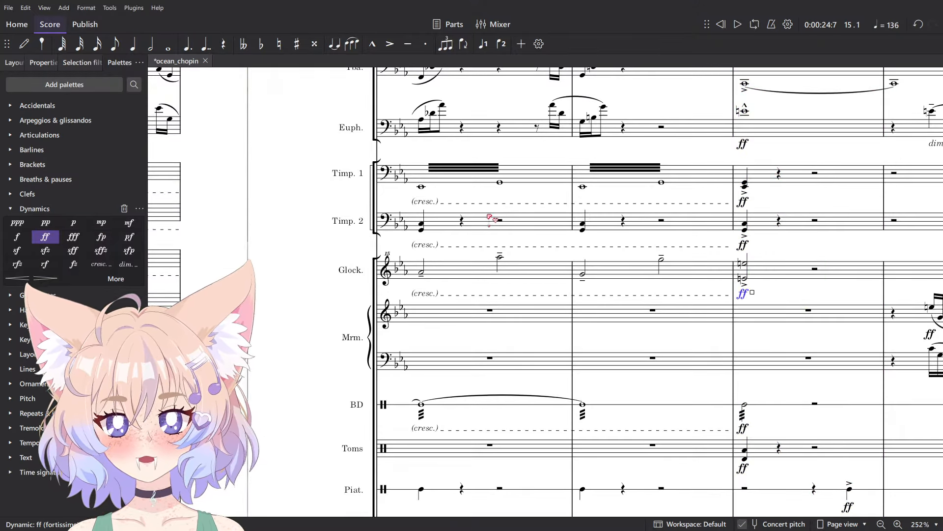
- Audition the percussion parts around measures 11–12, including the toms and triangle
ctrl+scroll(489, 217, down, 4)
scroll(568, 273, down, 2)
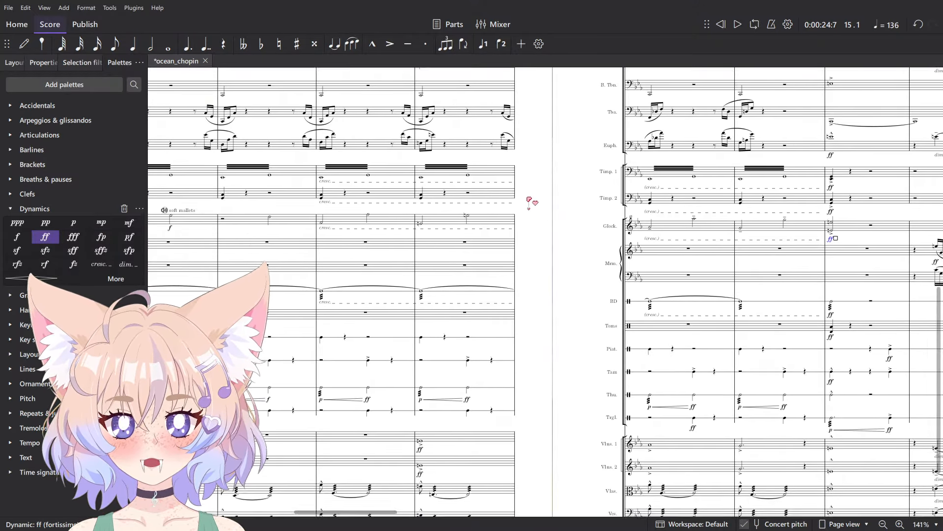
key(space)
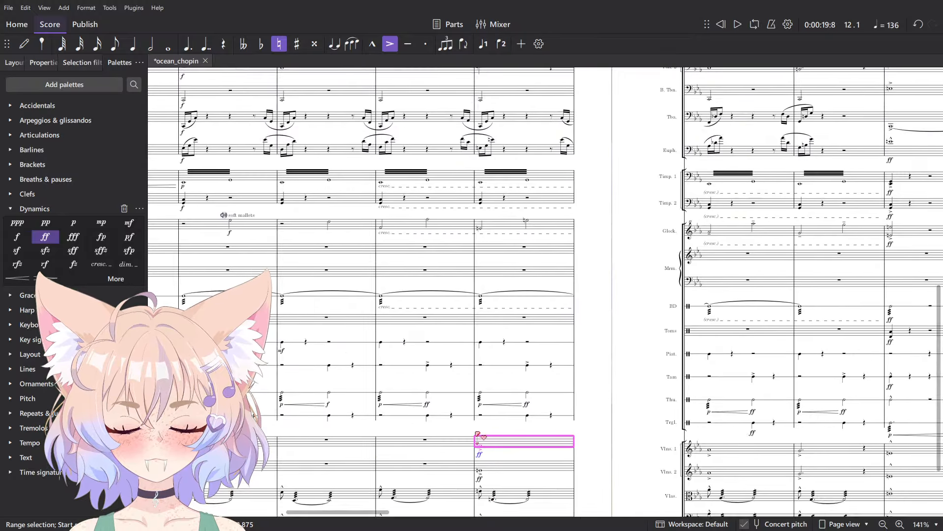
drag(473, 350, 826, 308)
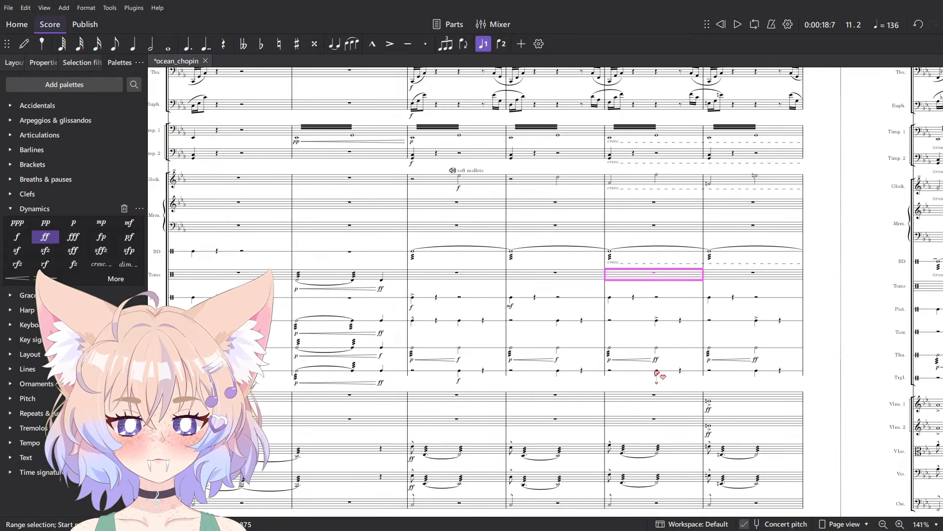
key(space)
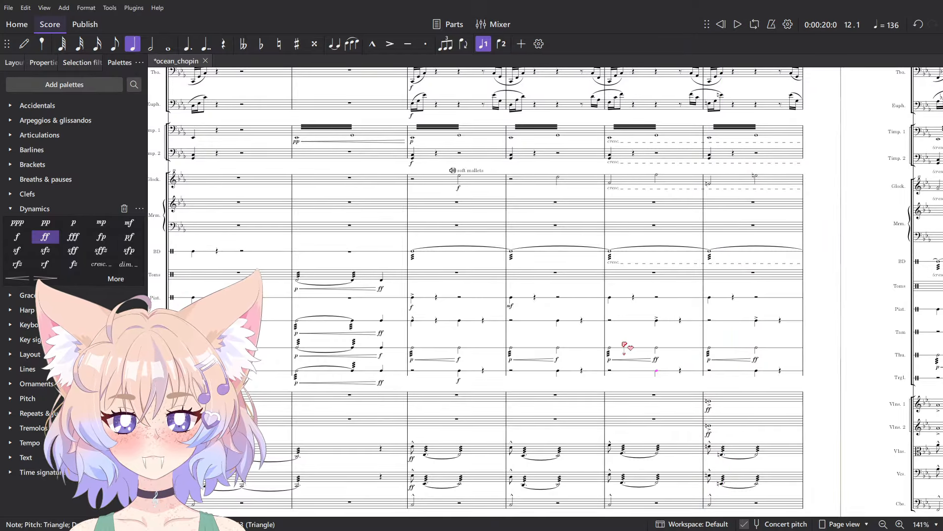
drag(478, 334, 491, 335)
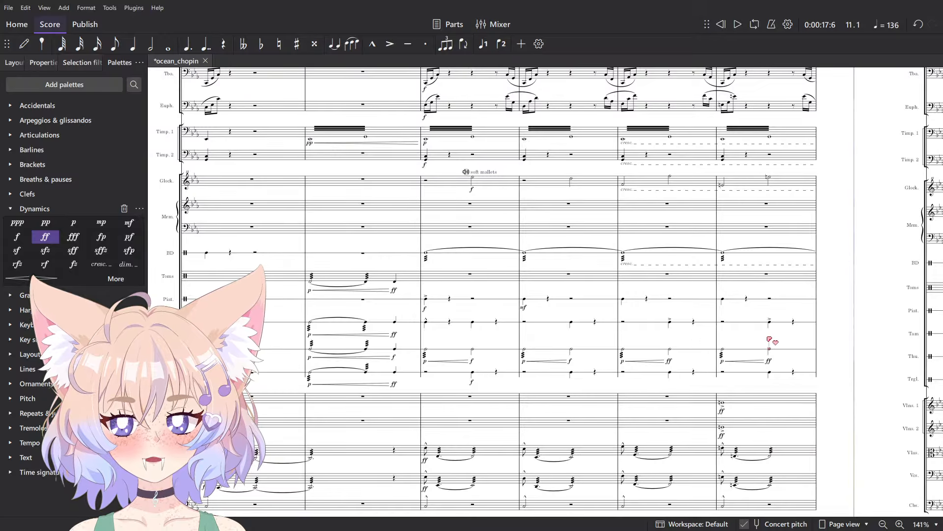
- Play back the score from measure 11 to measure 31 and examine the woodwind, brass, percussion and string parts there
key(space)
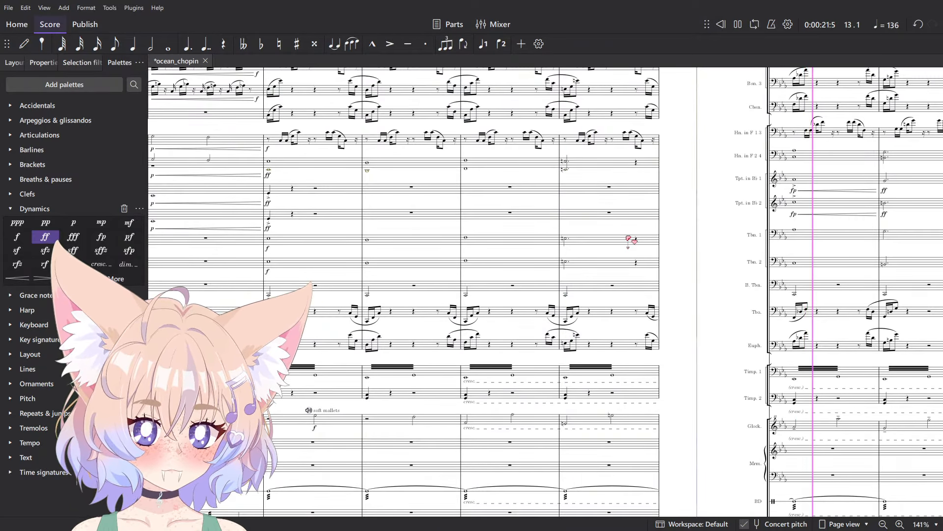
scroll(545, 292, down, 5)
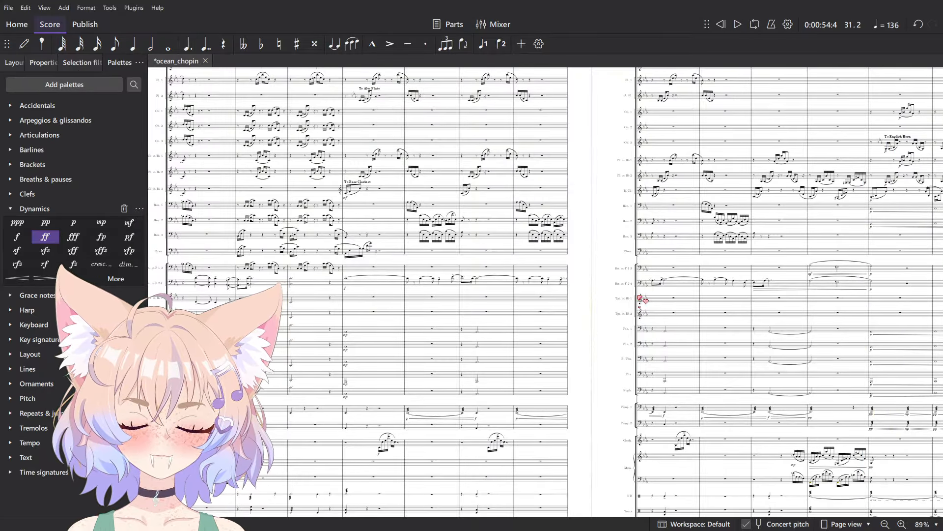
scroll(782, 317, down, 2)
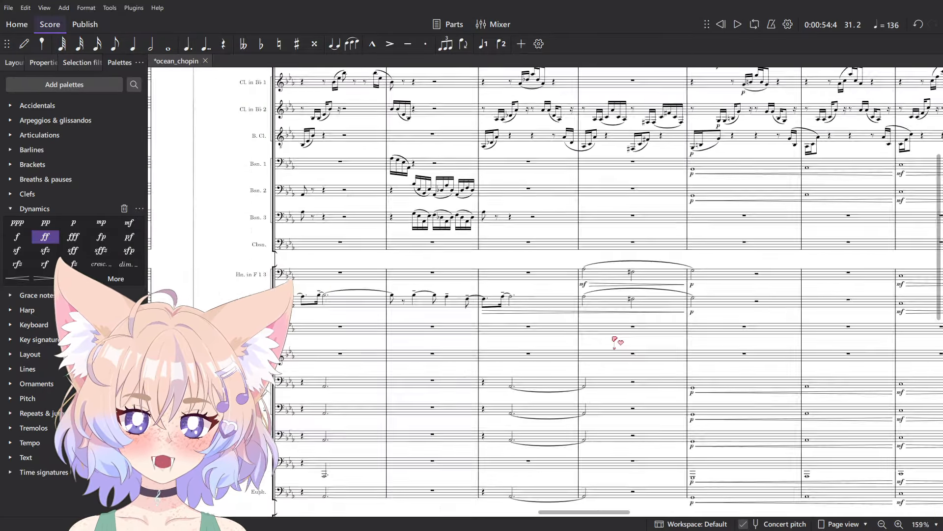
scroll(617, 337, down, 5)
scroll(609, 163, down, 1)
scroll(646, 352, up, 8)
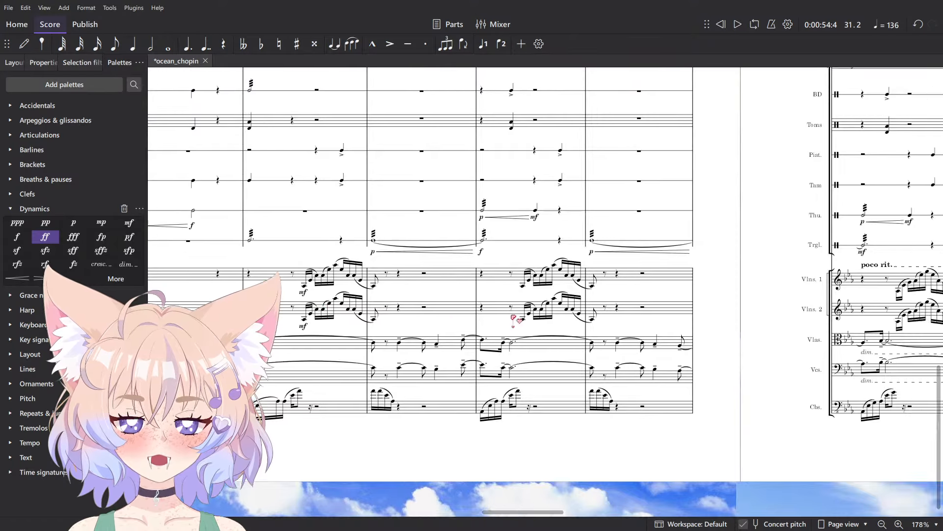
- Play back measures 27–28 and examine the woodwind, brass, percussion and string parts at the poco rit
scroll(239, 80, left, 5)
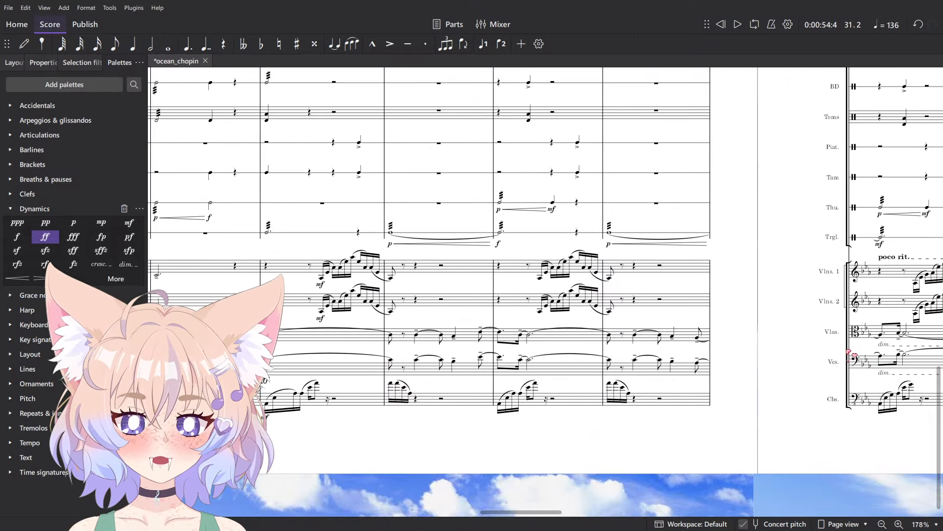
scroll(568, 383, right, 5)
scroll(564, 359, down, 1)
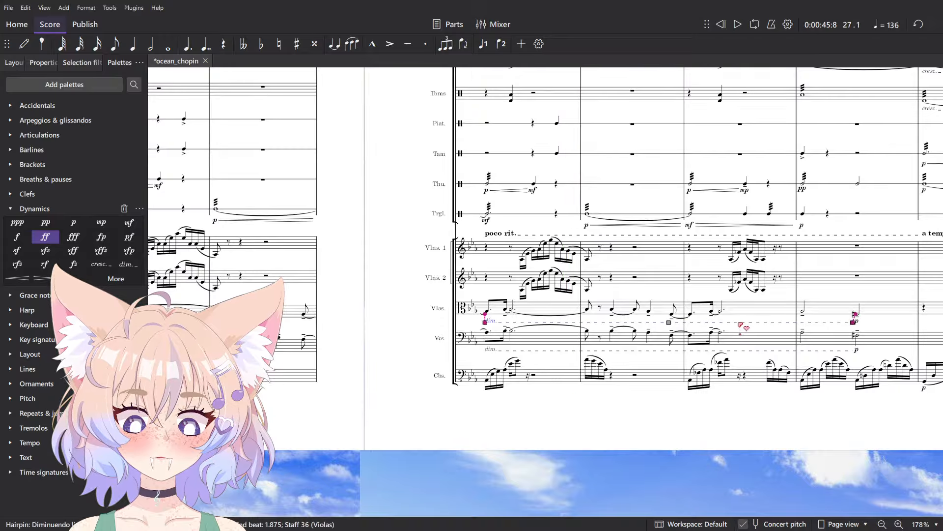
key(space)
scroll(553, 388, down, 3)
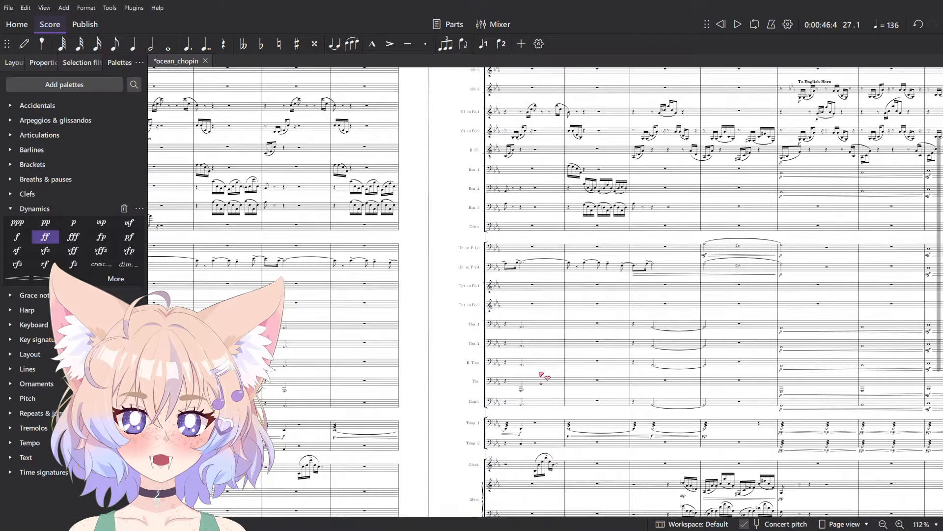
scroll(544, 344, up, 5)
scroll(838, 215, left, 5)
scroll(537, 200, right, 3)
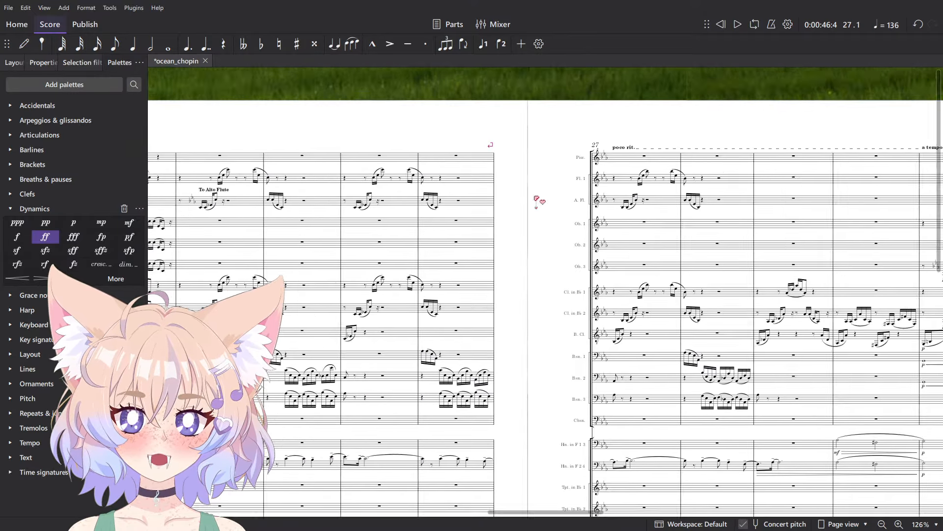
scroll(654, 390, up, 5)
key(space)
scroll(638, 379, down, 5)
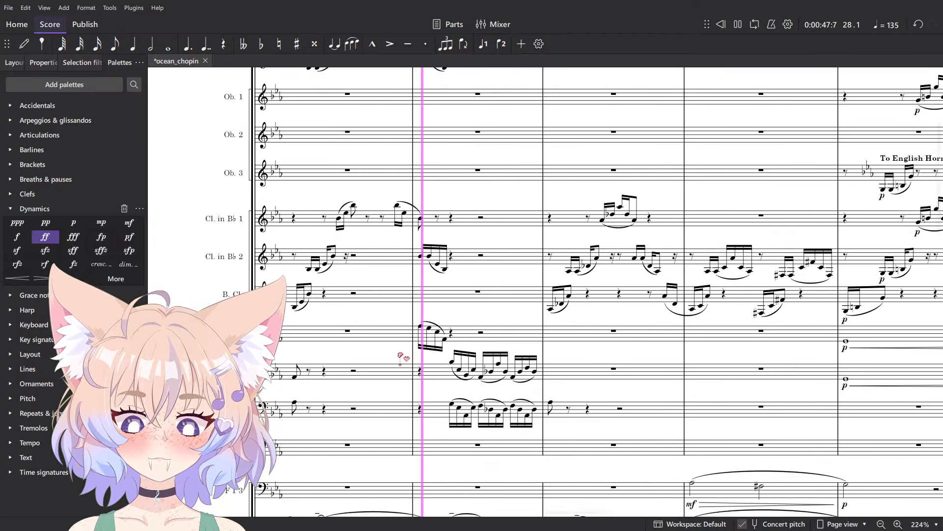
key(space)
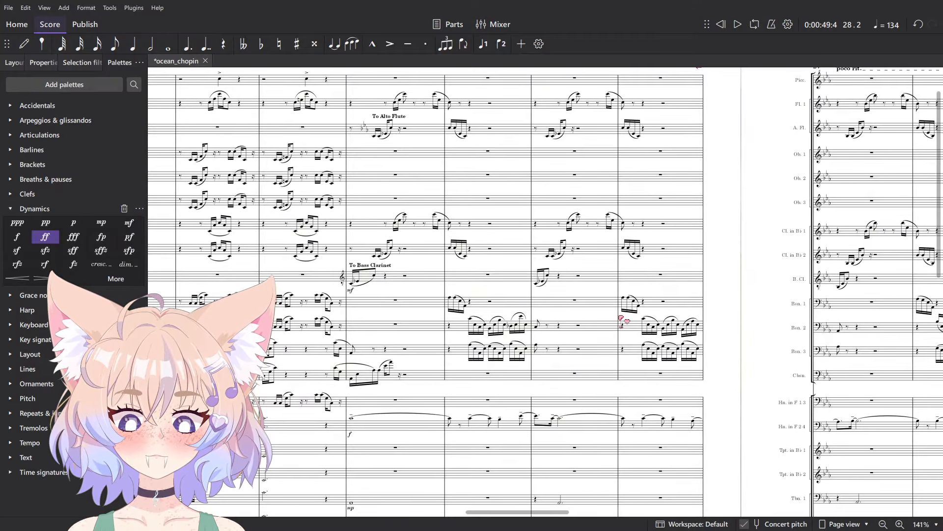
- Add an mp dynamic to the sixteenth-note runs of bassoons 2 and 3 in measure 28
scroll(863, 308, left, 10)
scroll(764, 356, right, 10)
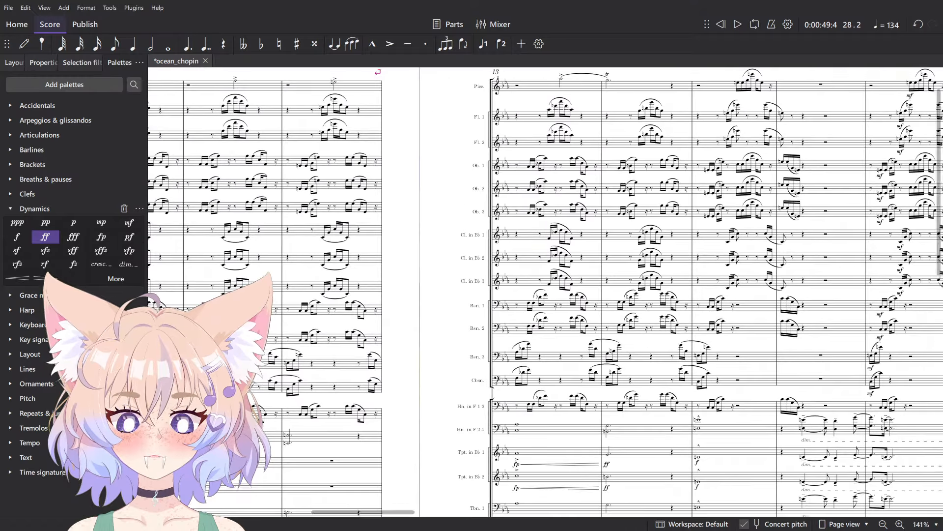
scroll(765, 356, right, 10)
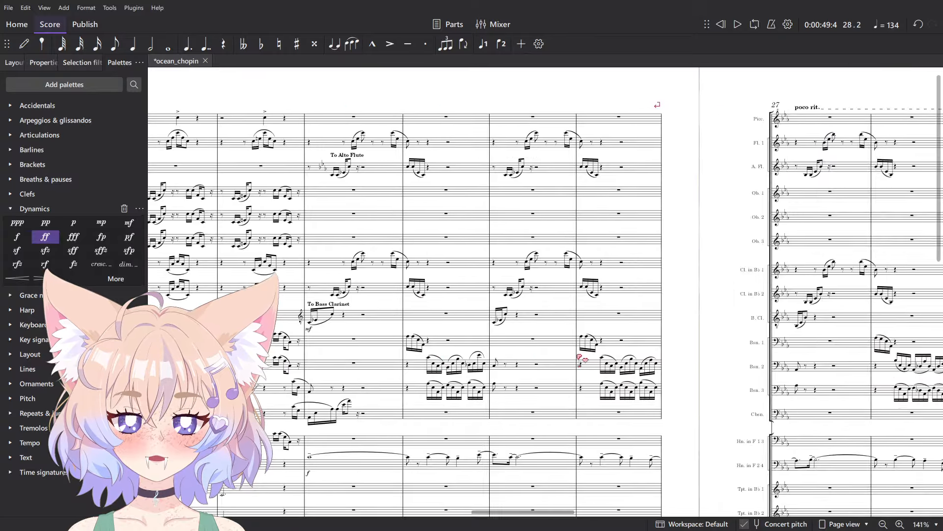
scroll(288, 344, up, 3)
scroll(288, 344, left, 6)
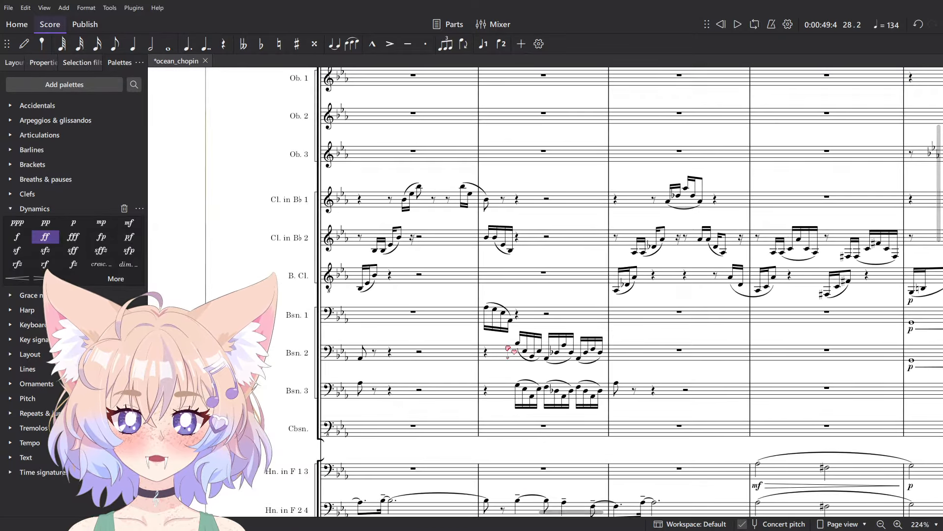
key(space)
scroll(512, 324, up, 3)
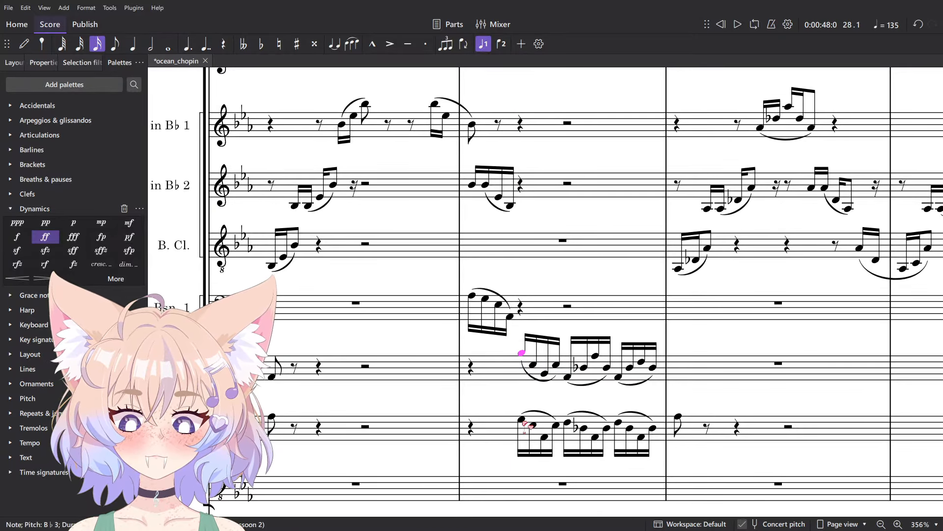
- Add an mp dynamic to the bass clarinet, clarinet 2 and clarinet 1 entries in measure 29
click(678, 268)
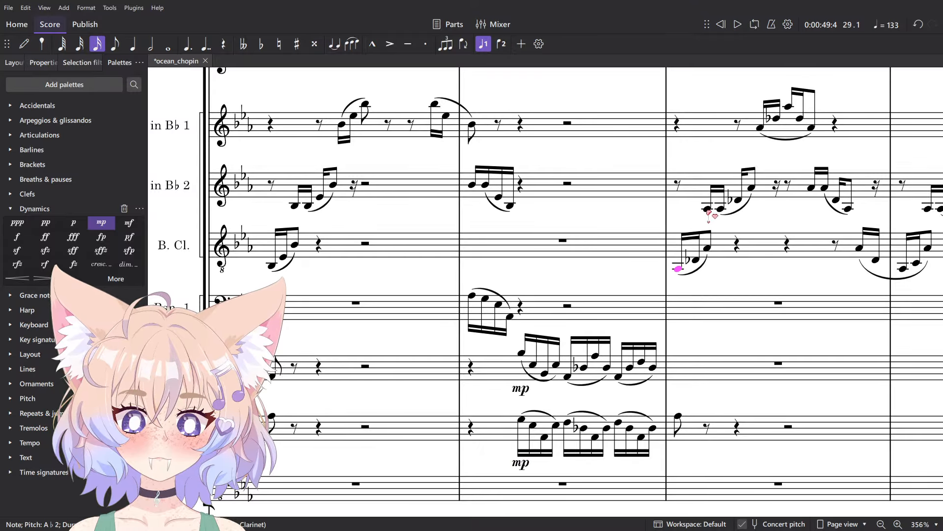
scroll(425, 318, up, 5)
scroll(425, 318, right, 3)
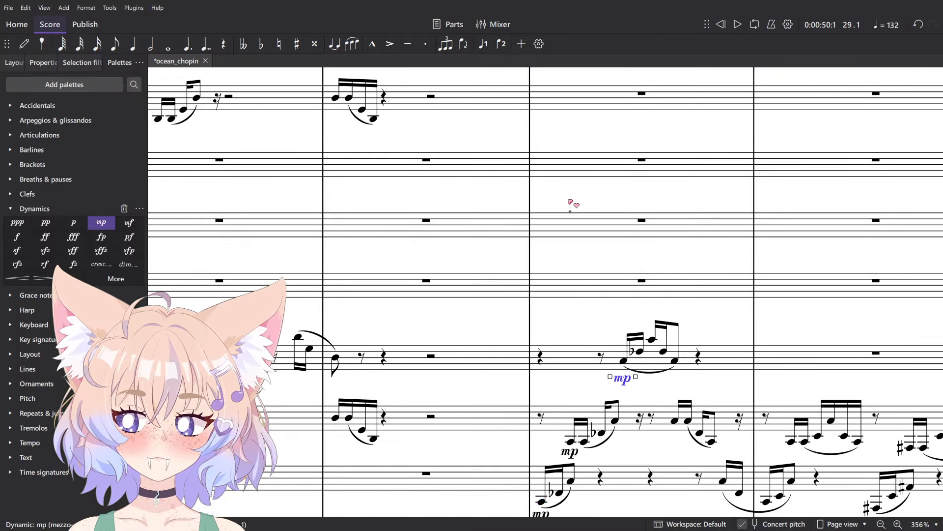
- Play back measures 27–29 and check the woodwind, horn and percussion balance
scroll(570, 204, down, 3)
key(space)
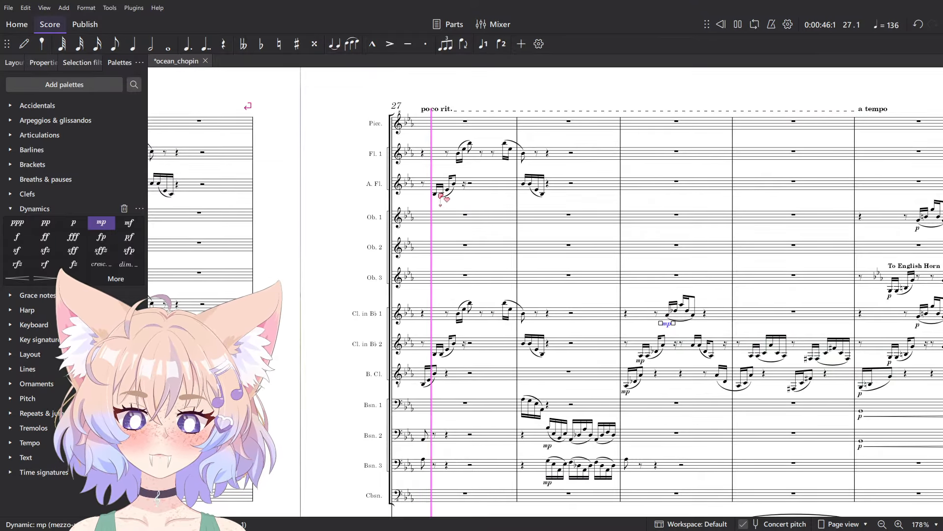
scroll(574, 294, down, 6)
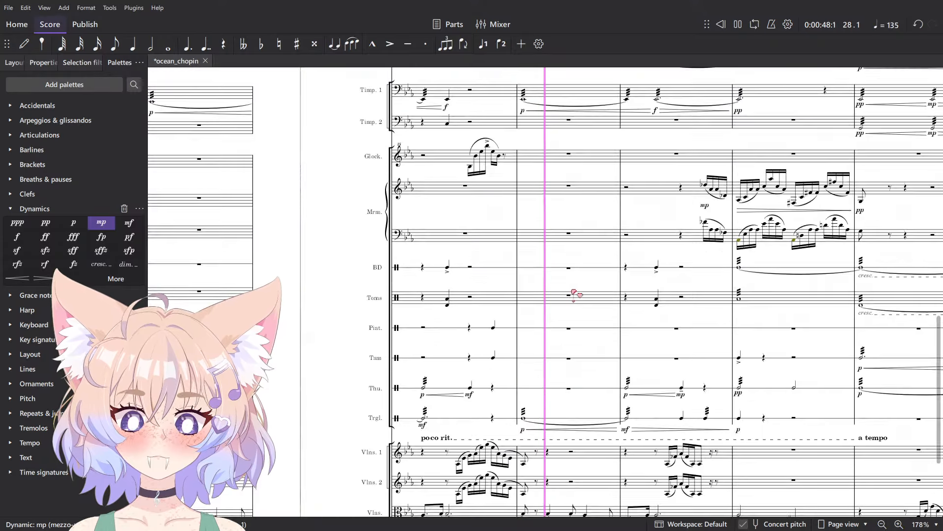
scroll(574, 293, up, 6)
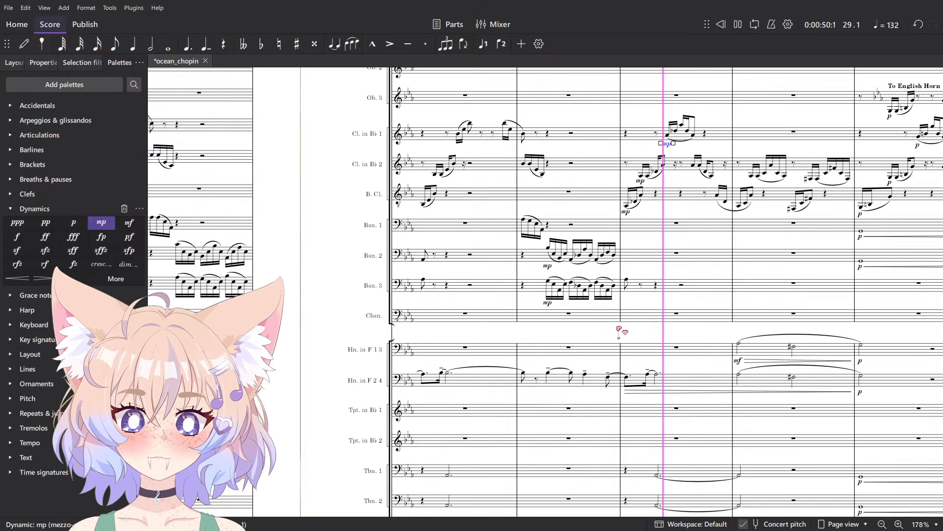
scroll(619, 330, down, 1)
key(space)
- Add a dim. line to horns 2 and 4 across measures 27–30 and set the horns 1 and 3 dynamic in measure 30 to mp
click(835, 342)
shift+click(369, 339)
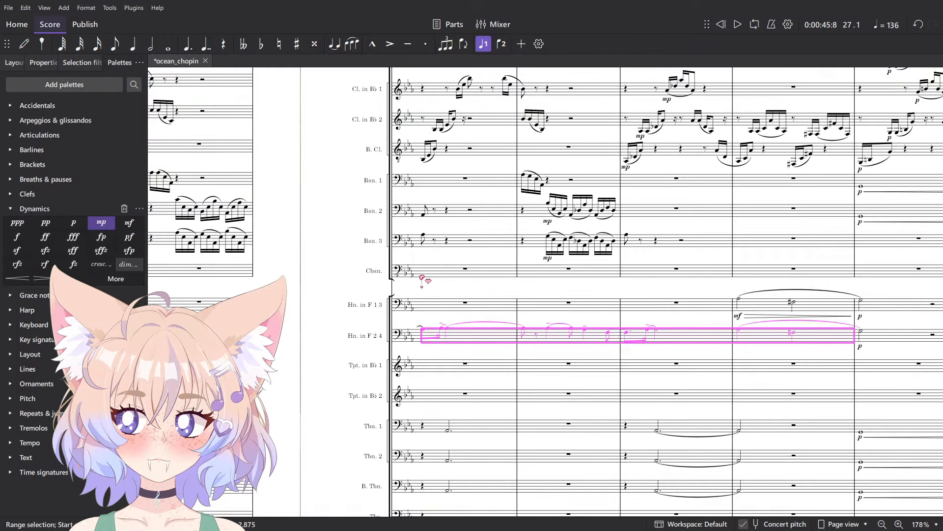
click(128, 264)
click(738, 316)
click(101, 223)
- Play back measures 27–30 and review the horn diminuendo against the brass and percussion staves
key(space)
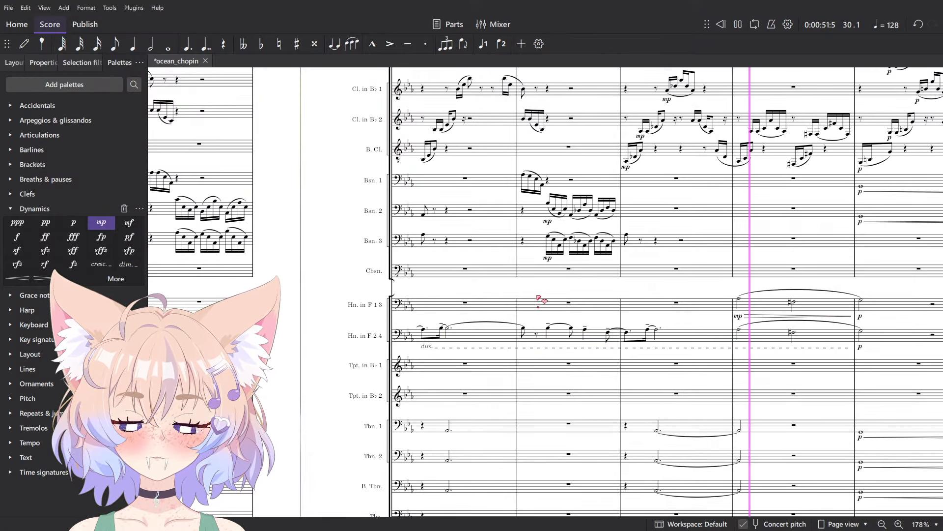
scroll(492, 305, down, 4)
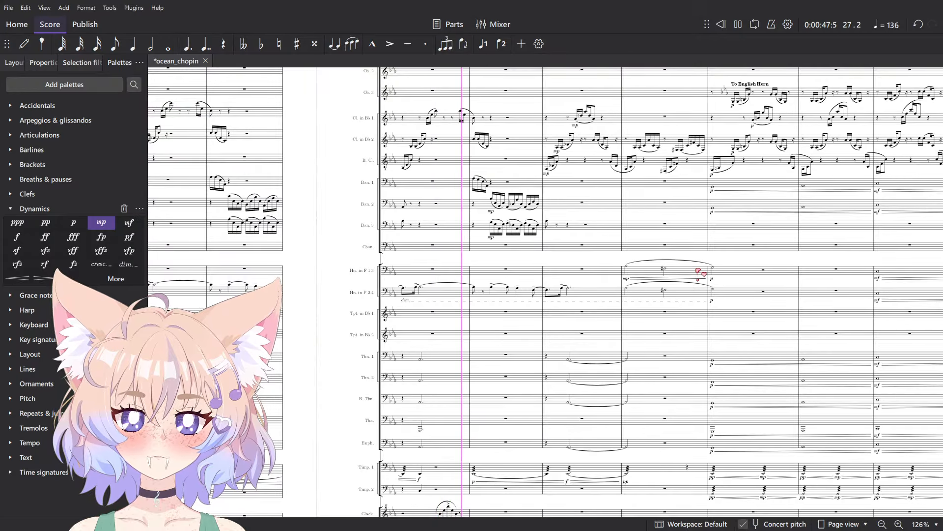
scroll(639, 290, down, 5)
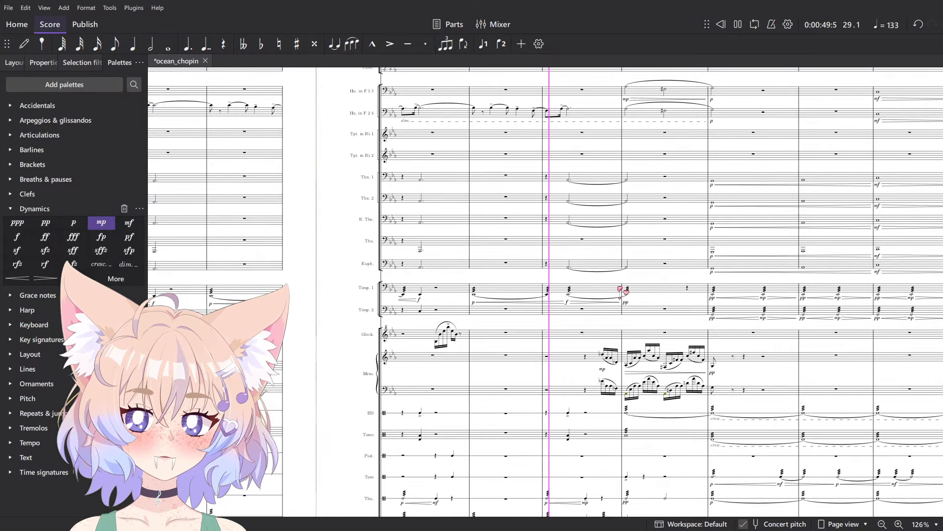
scroll(565, 401, up, 6)
- Set the triangle dynamics to pp in measure 28, mp in measure 29 and pp in measure 30
click(546, 393)
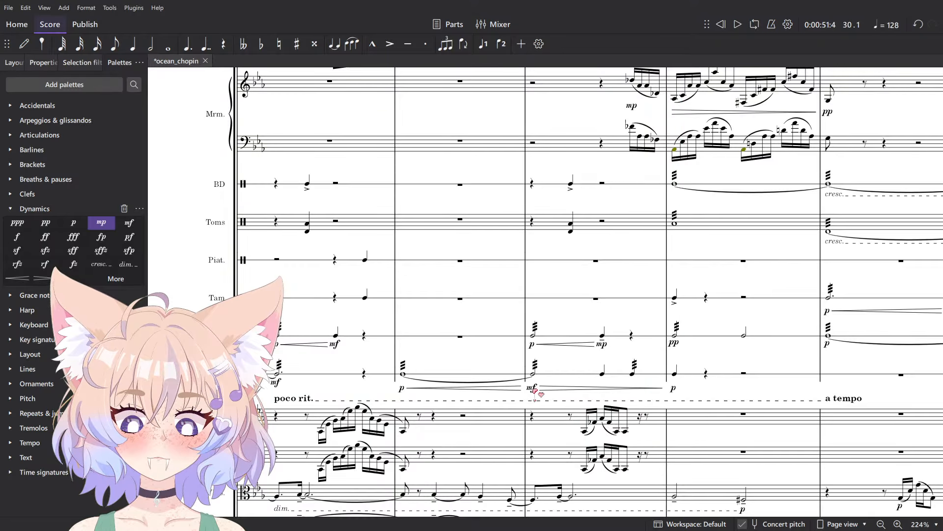
click(102, 222)
key(space)
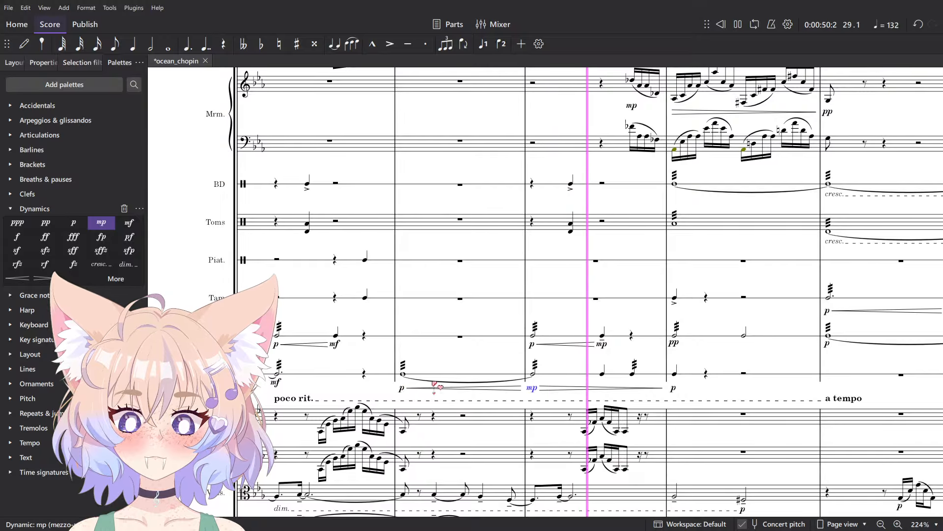
click(402, 388)
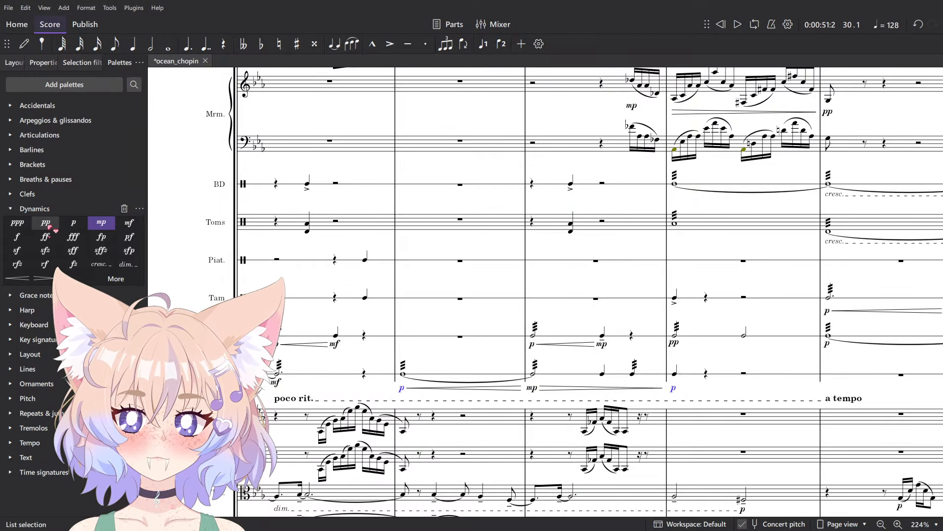
click(48, 225)
- Set the Thu. part's crescendo in measure 29 to start at pp and end at p
key(space)
ctrl+scroll(448, 354, down, 2)
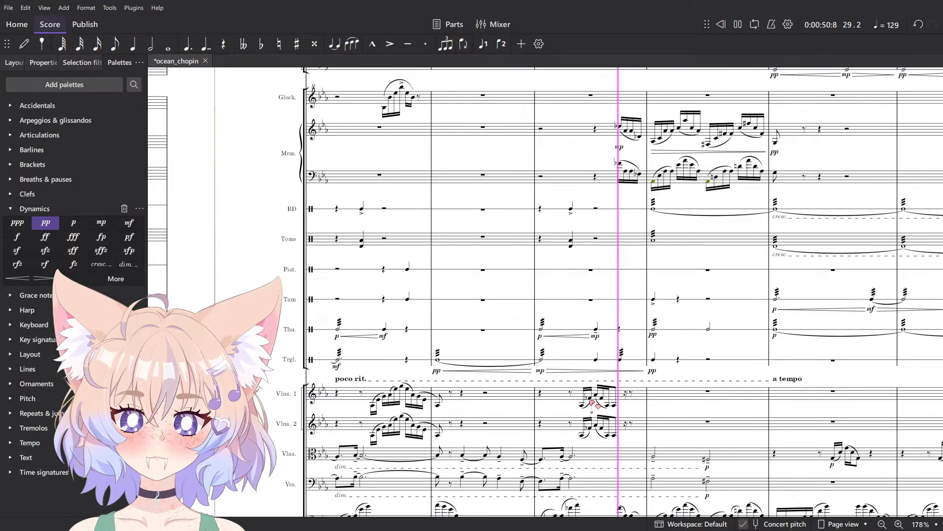
click(596, 338)
ctrl+scroll(641, 331, up, 5)
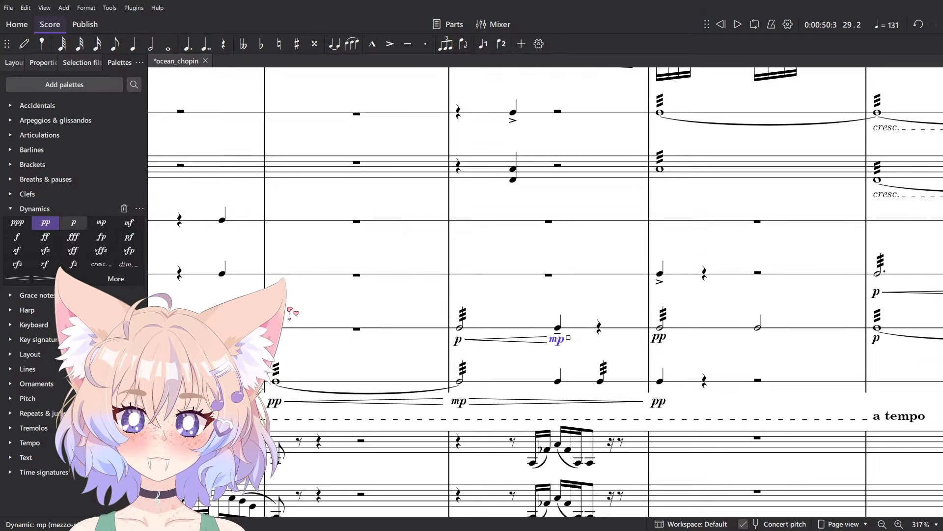
click(456, 340)
click(48, 224)
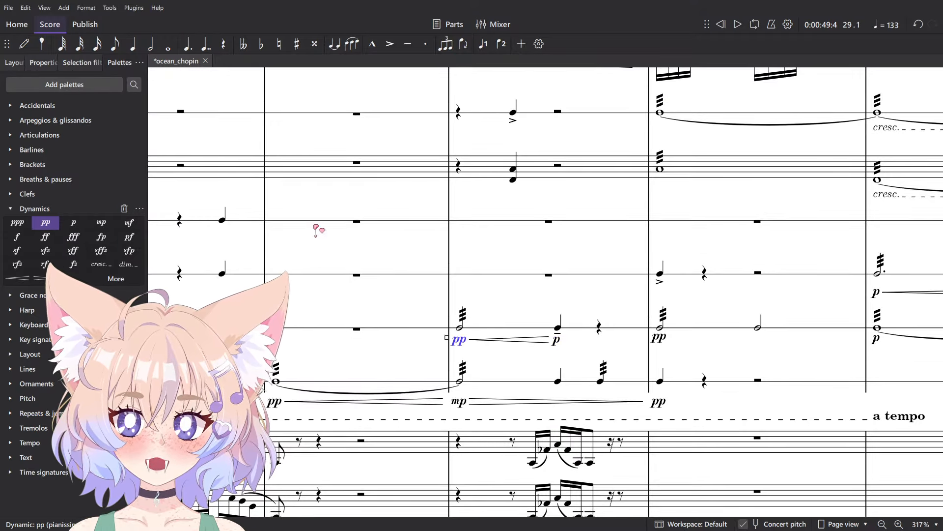
- Play back measures 28–30 and check the softened percussion dynamics leading into the a tempo
click(318, 225)
scroll(328, 216, down, 4)
key(space)
drag(383, 185, 594, 297)
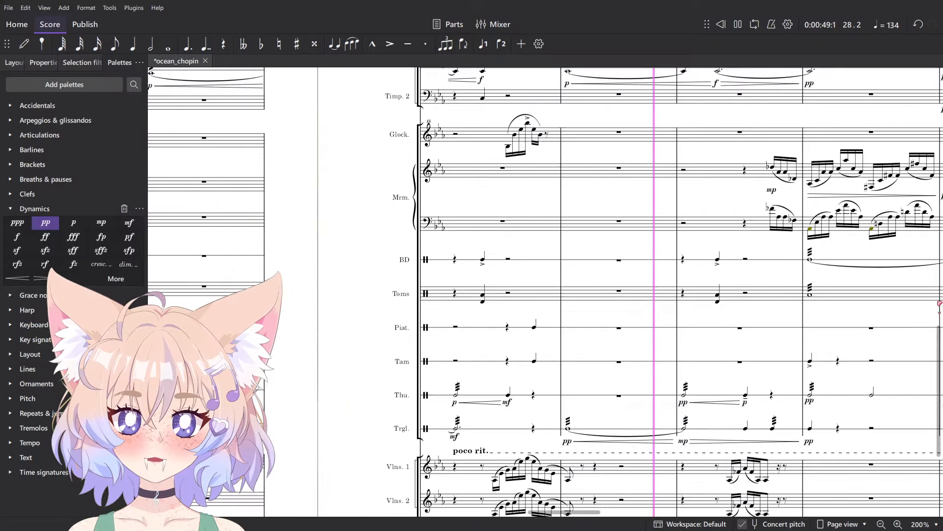
ctrl+scroll(727, 295, down, 3)
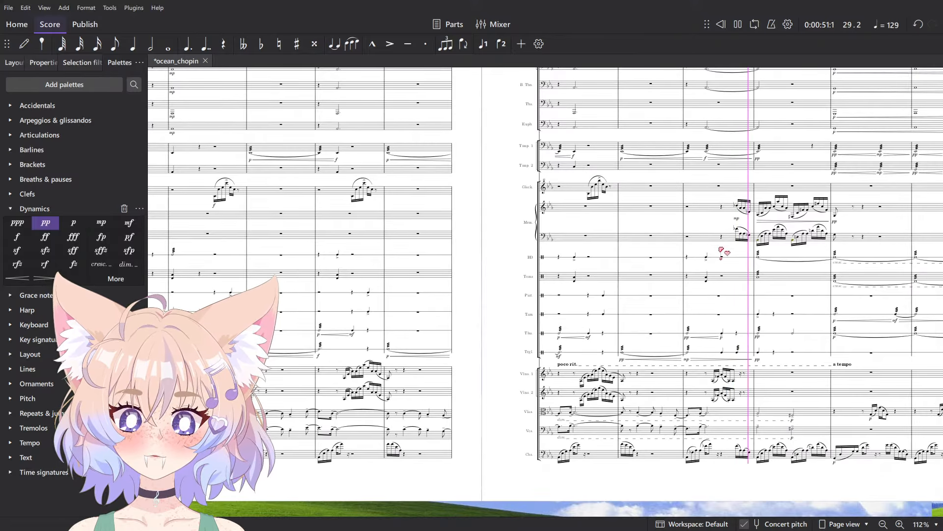
ctrl+scroll(722, 250, down, 1)
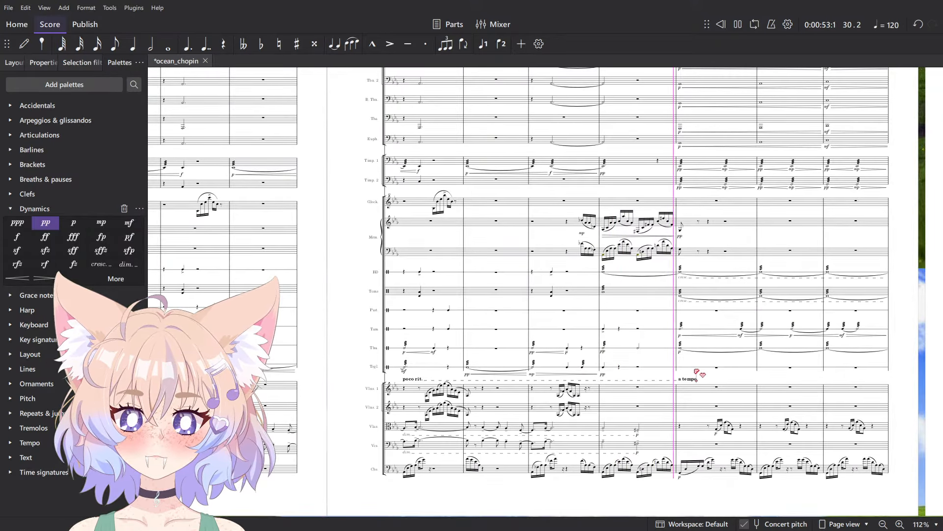
drag(172, 347, 741, 396)
key(space)
- Add an mp dynamic to the toms hit in measure 29 and a p dynamic to the toms roll in measure 30
drag(256, 339, 296, 358)
drag(588, 374, 226, 345)
drag(524, 348, 218, 298)
ctrl+scroll(593, 287, up, 3)
key(space)
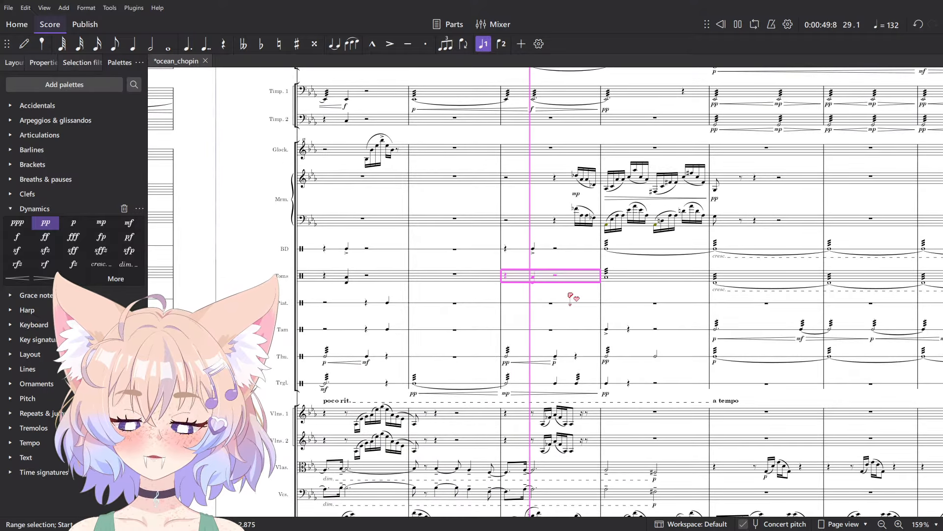
key(Escape)
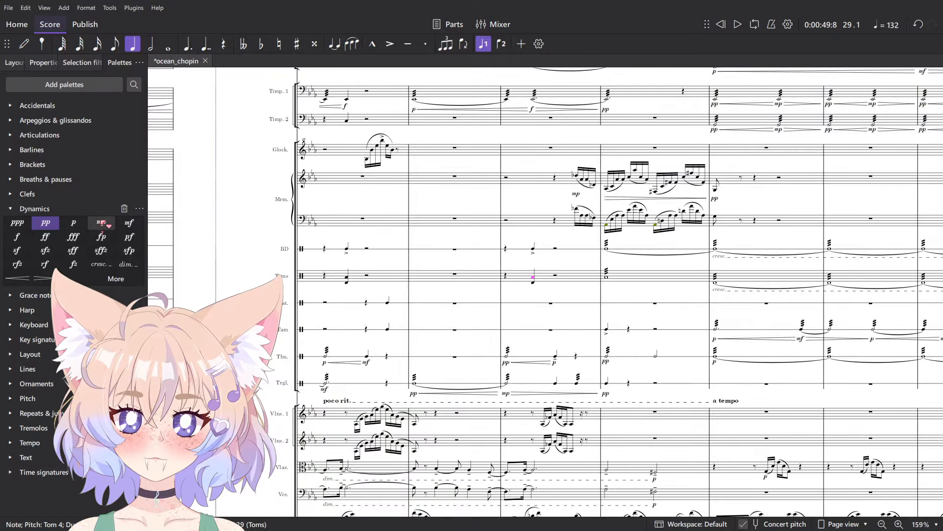
click(101, 222)
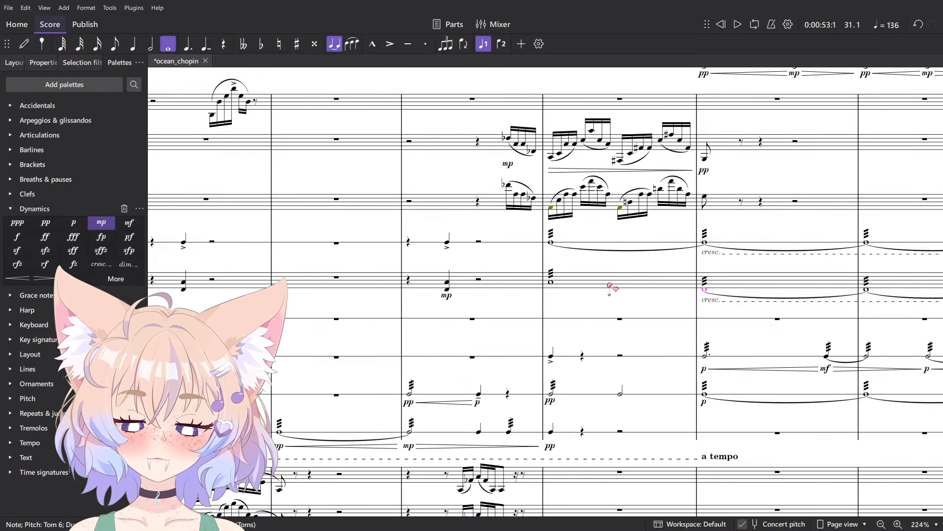
click(82, 224)
- Play back the revised passage through measure 34 and replay the score from measure 23
scroll(674, 301, down, 5)
key(space)
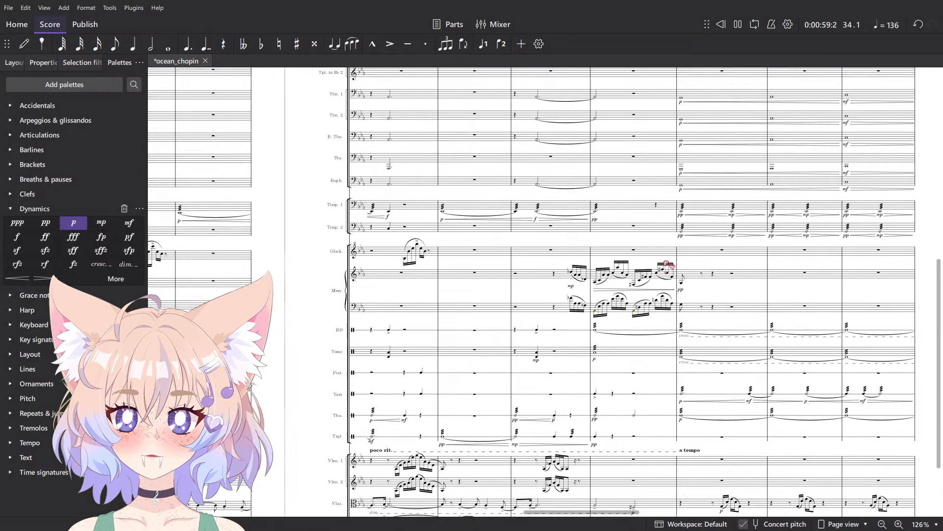
key(space)
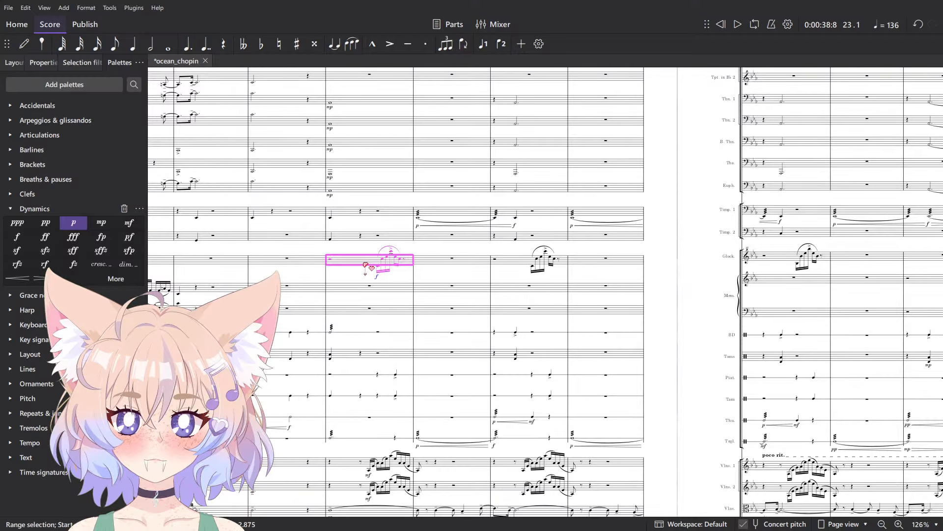
key(space)
ctrl+scroll(685, 302, down, 5)
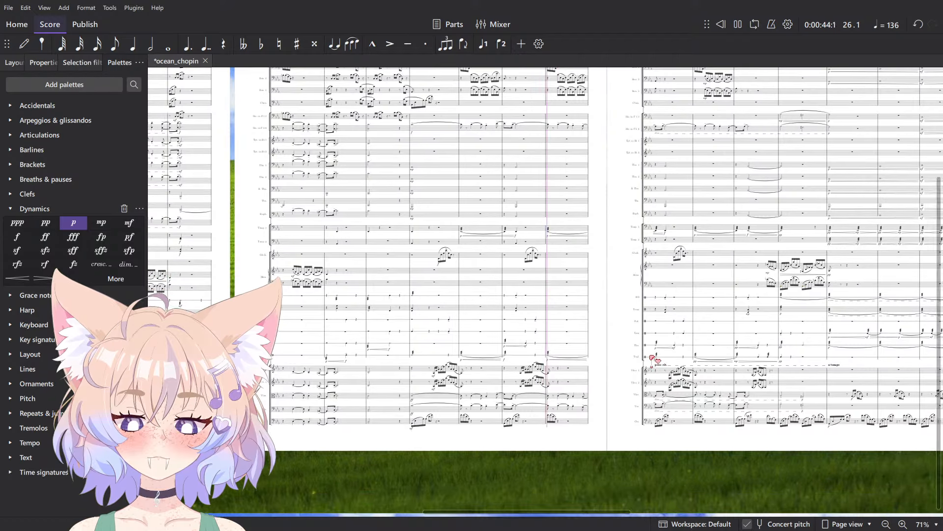
ctrl+scroll(545, 295, up, 4)
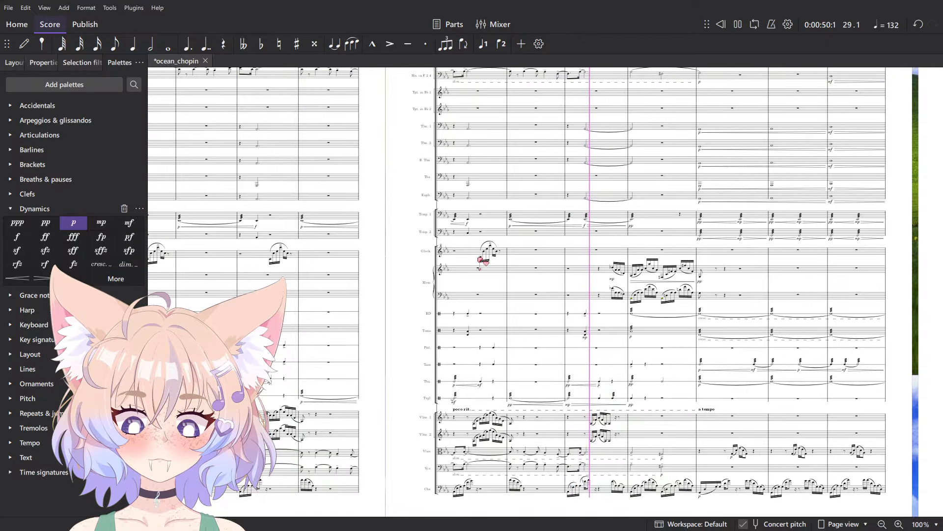
- Listen to the playback through measure 33, and replay the score from measure 15 onward
scroll(555, 277, up, 4)
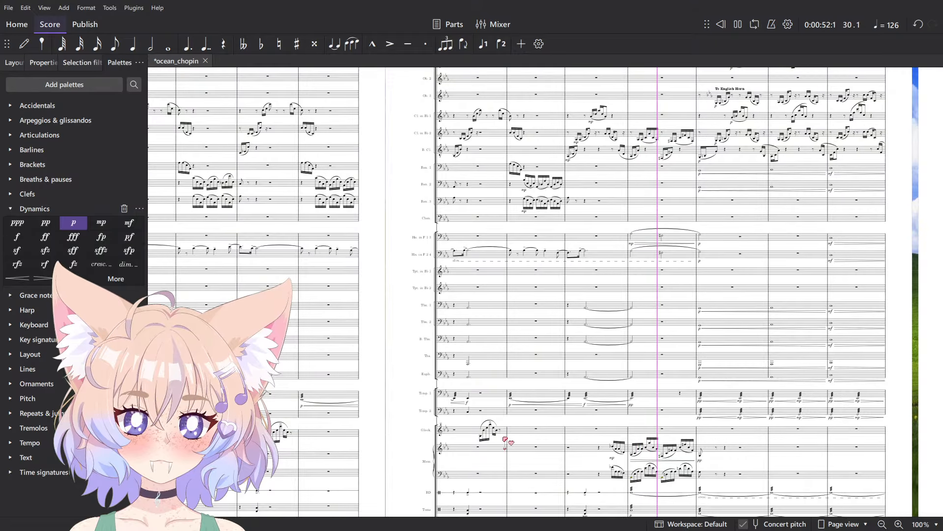
scroll(506, 432, up, 5)
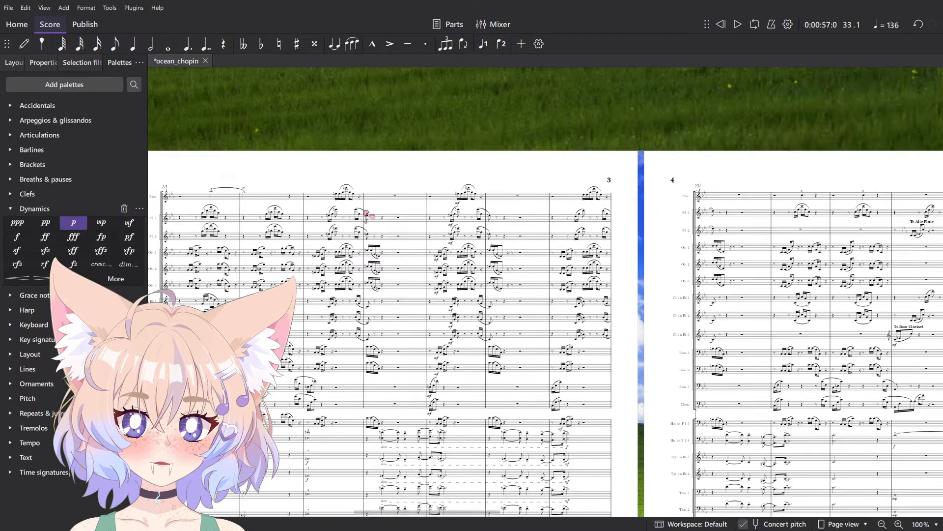
scroll(383, 168, down, 7)
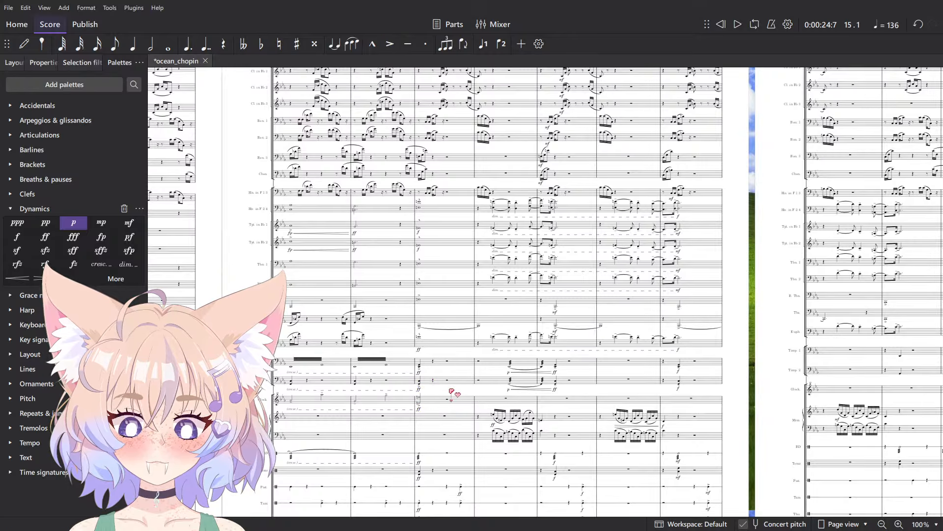
drag(534, 396, 446, 450)
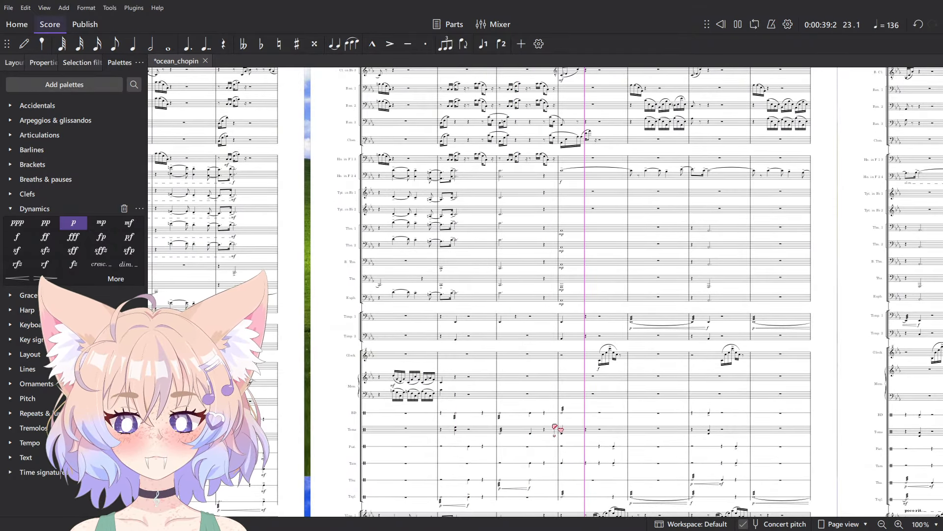
- Stop playback and set the triangle's crescendo in measure 21 to end at mf
scroll(557, 429, up, 5)
key(space)
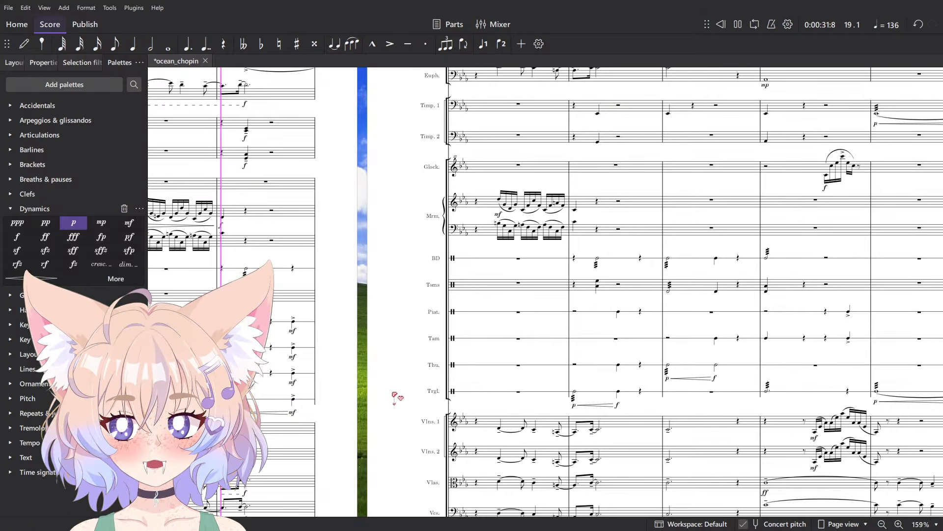
scroll(395, 398, down, 1)
click(594, 404)
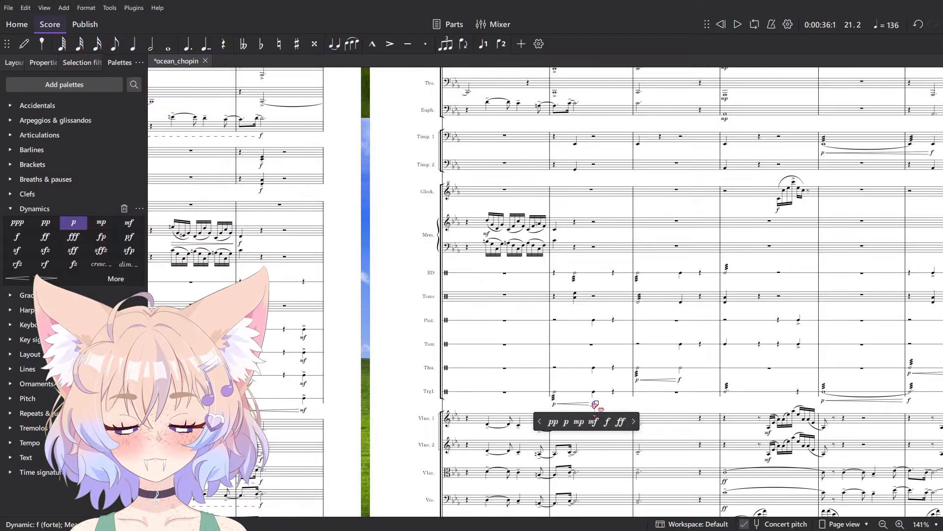
key(Escape)
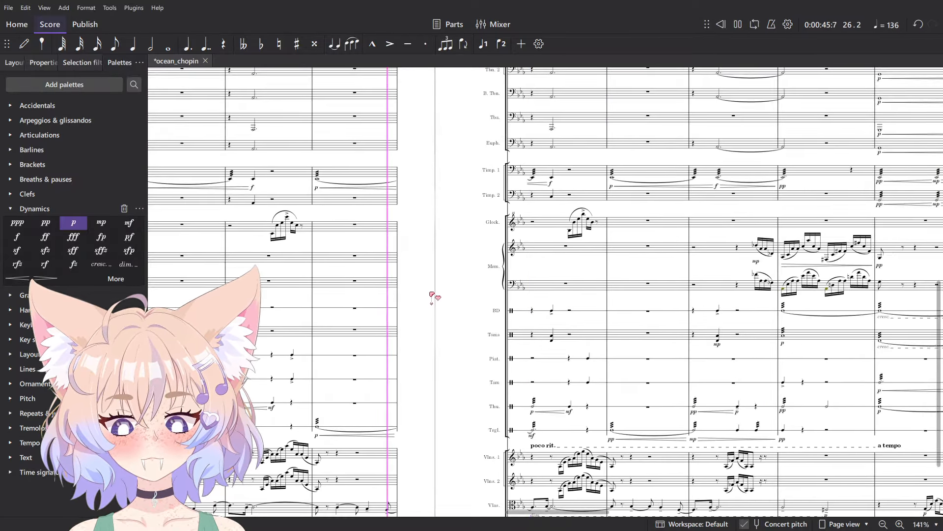
- Add an mf dynamic to the glockenspiel run in measure 27
scroll(432, 298, down, 5)
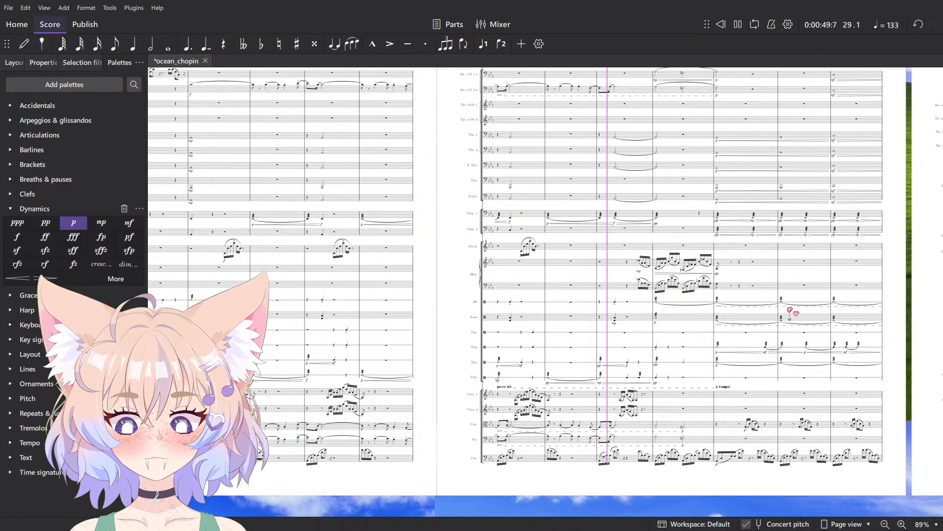
scroll(522, 263, up, 8)
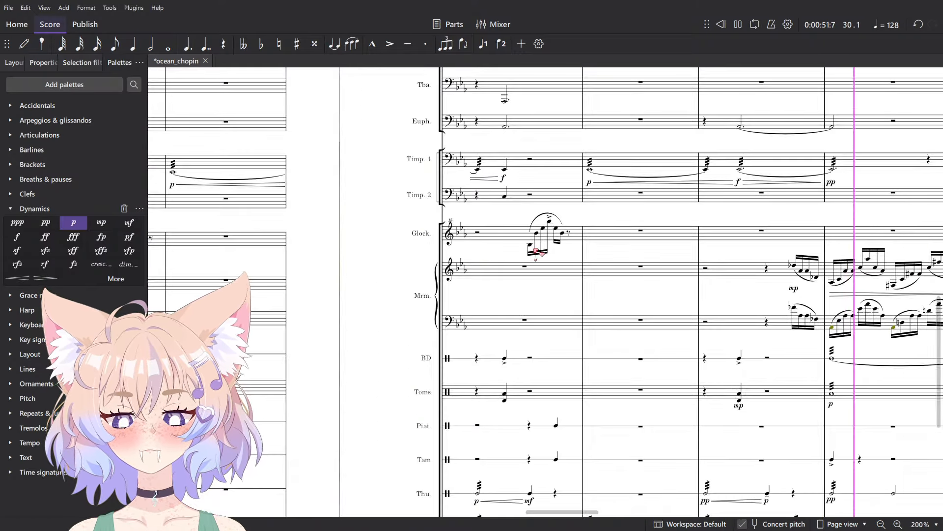
key(space)
text(mf)
click(448, 224)
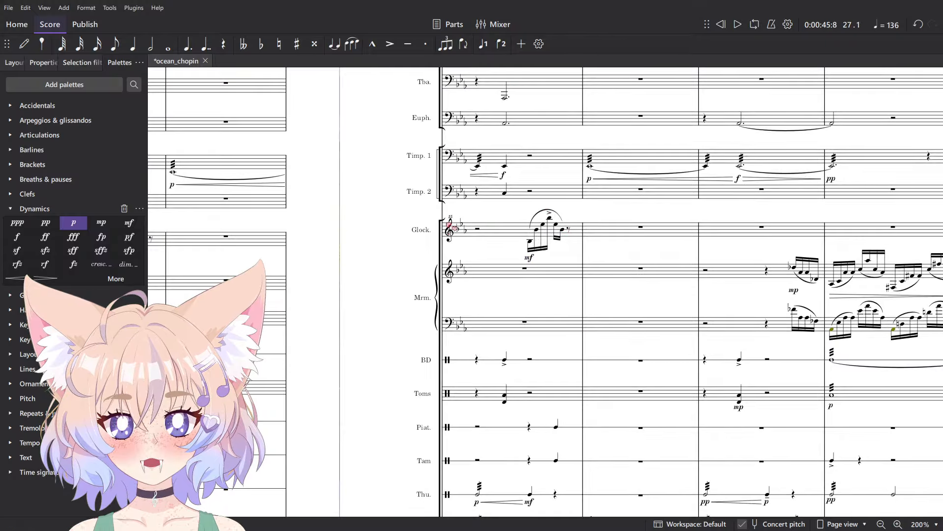
- Play back measures 27–28 with the softer glockenspiel, and audition the percussion from measure 15
scroll(381, 227, down, 5)
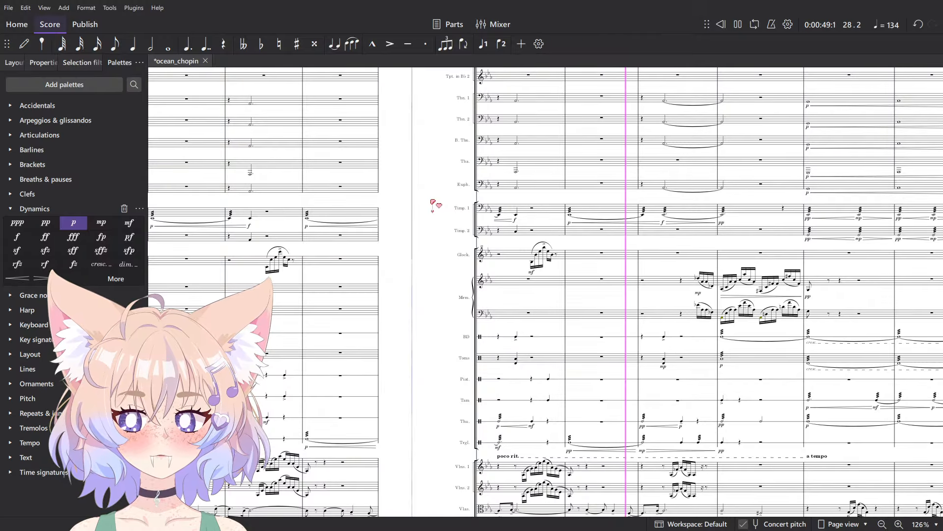
key(space)
scroll(540, 224, left, 3)
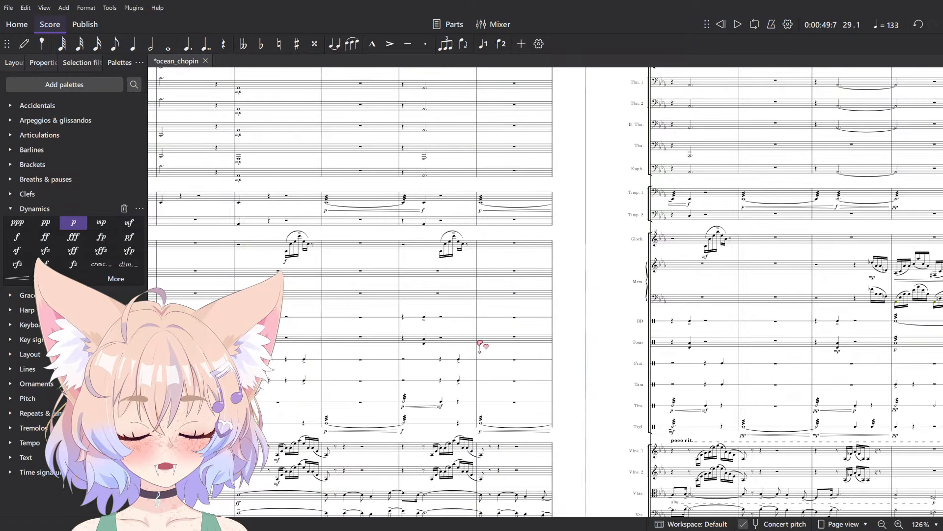
scroll(480, 343, left, 8)
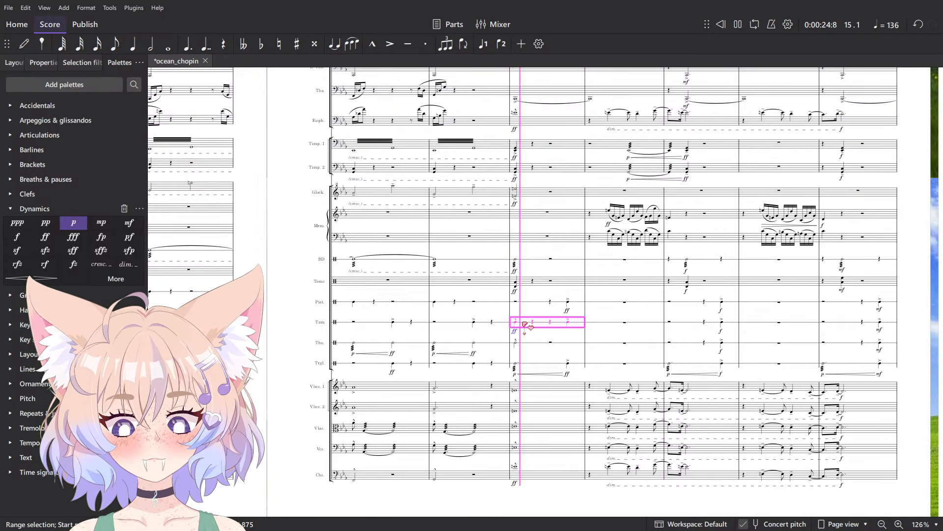
key(Escape)
key(space)
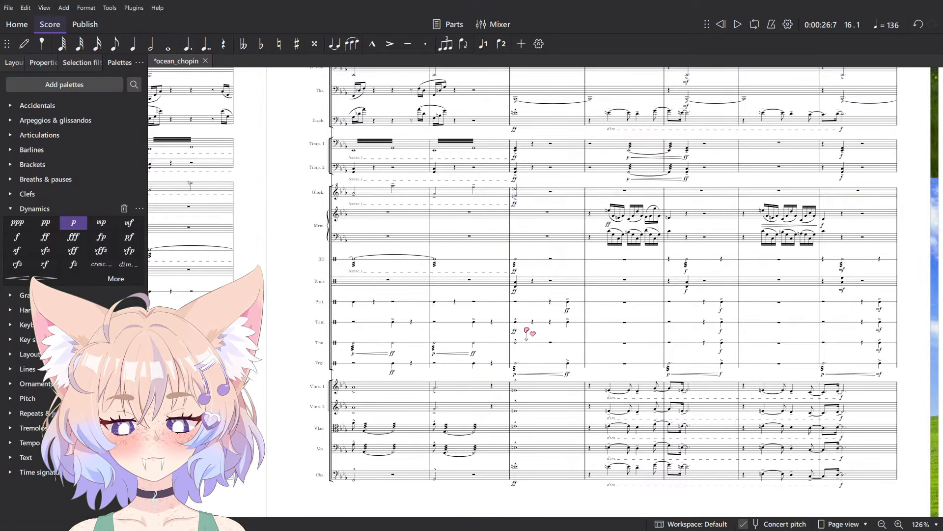
- Try an accented crash cymbal quarter note at ff on the first beat of measure 15 in the Piat. part
scroll(526, 330, up, 3)
key(space)
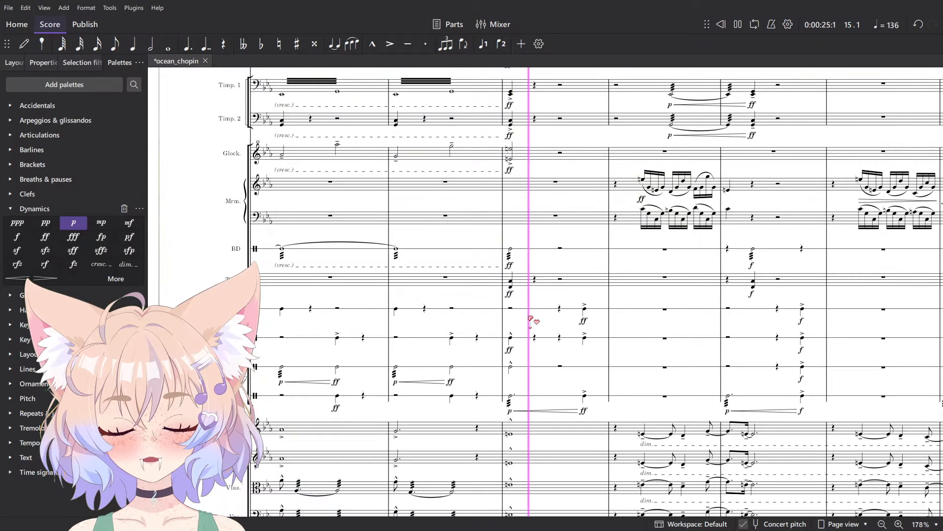
scroll(530, 319, up, 5)
key(n)
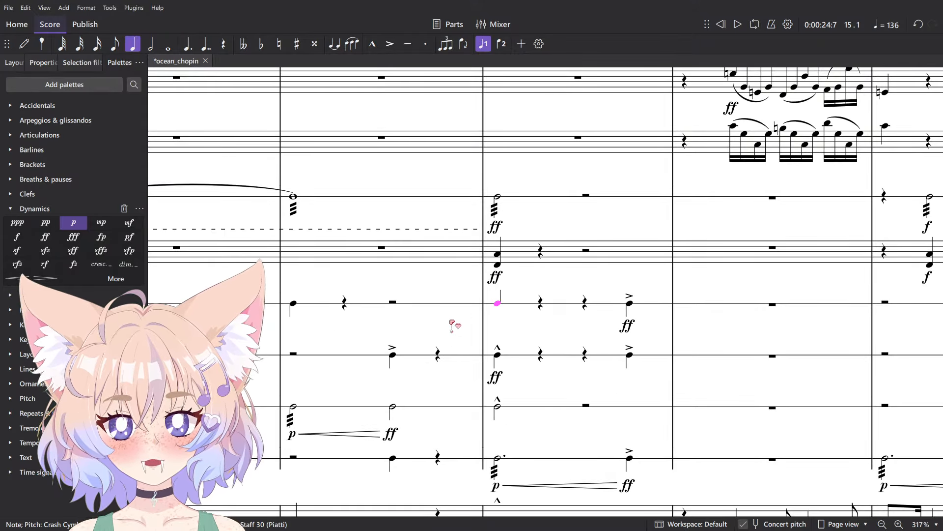
text(ff)
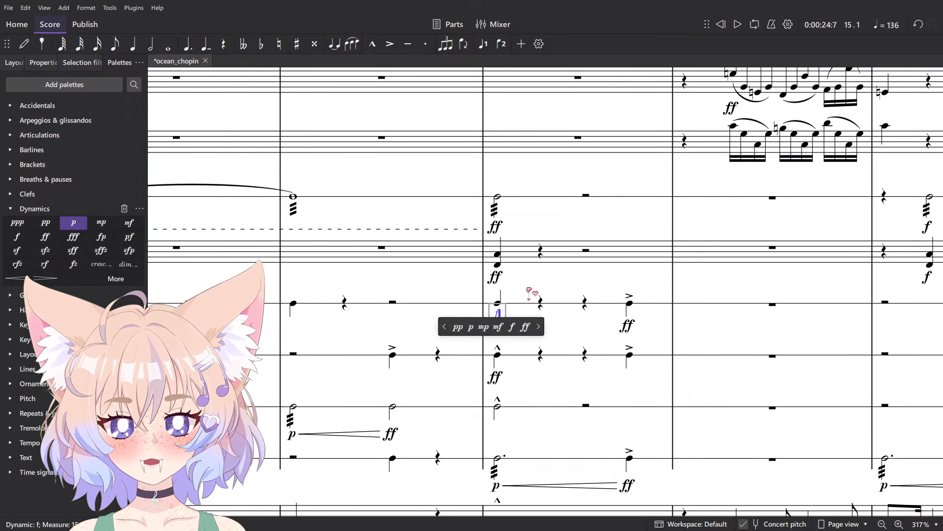
click(519, 304)
key(Escape)
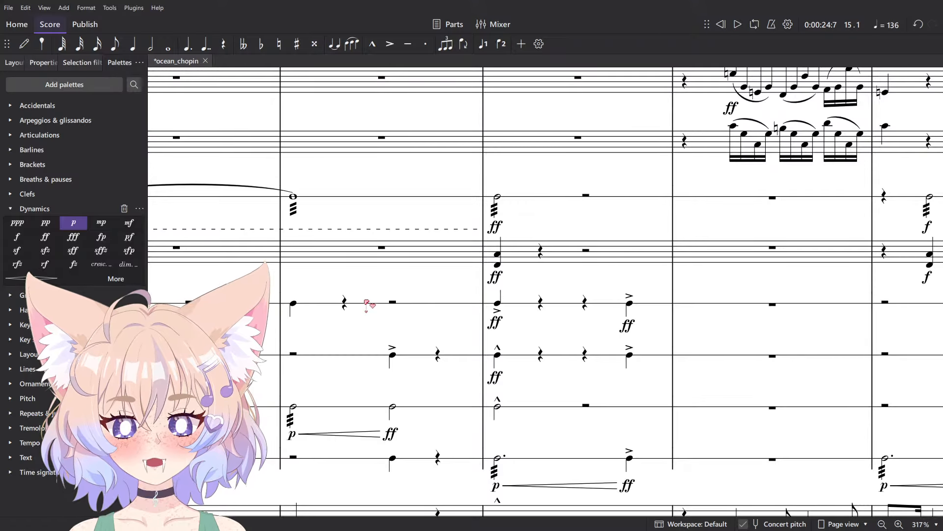
- Play back measure 15 and undo the added crash cymbal hit with its accent and dynamic
key(space)
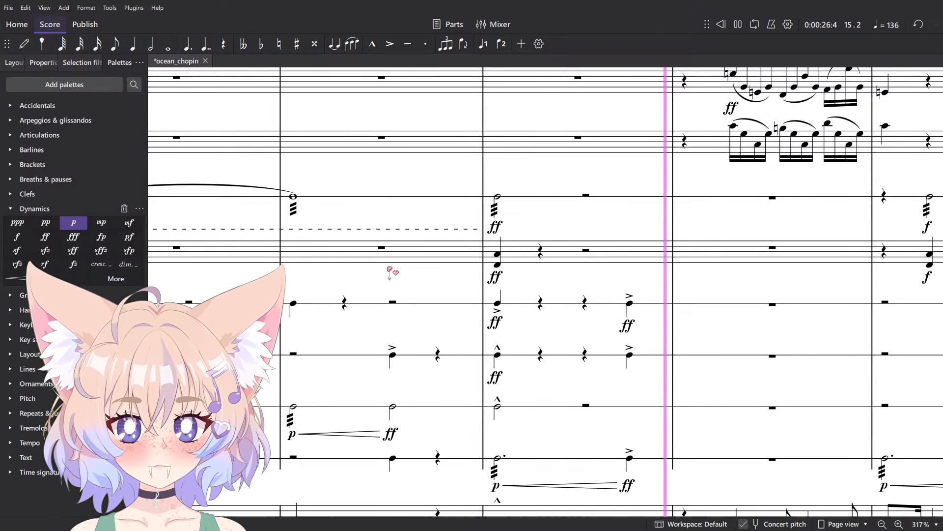
key(space)
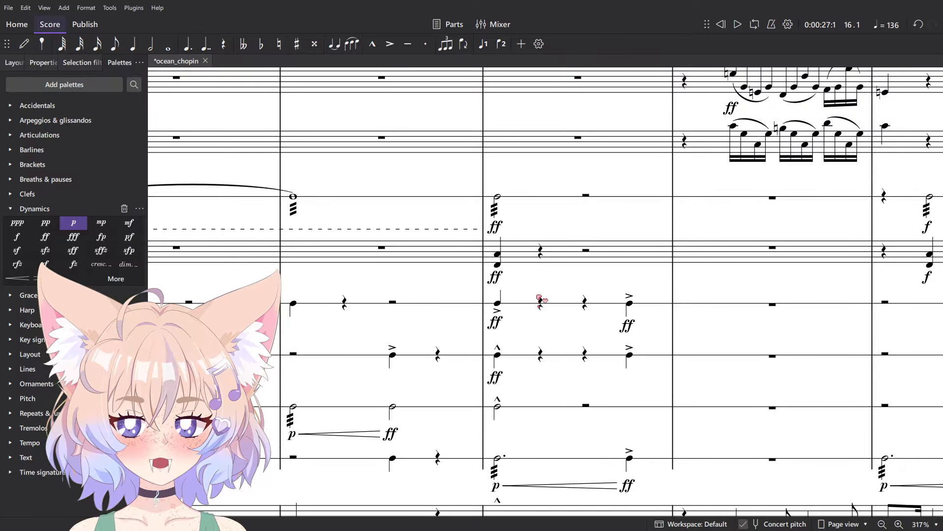
key(ctrl+z)
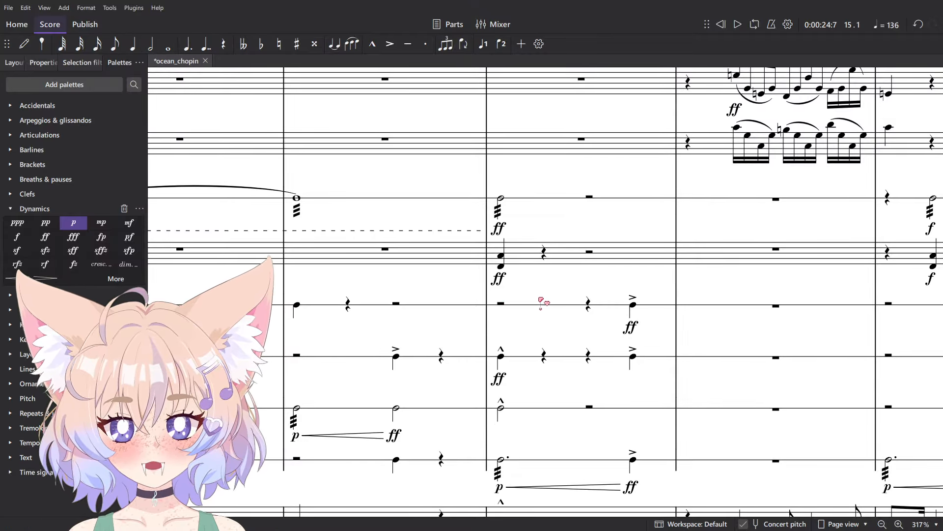
- Play back measures 14–15 and check the percussion entry without the crash cymbal
click(484, 416)
key(Escape)
scroll(574, 385, down, 7)
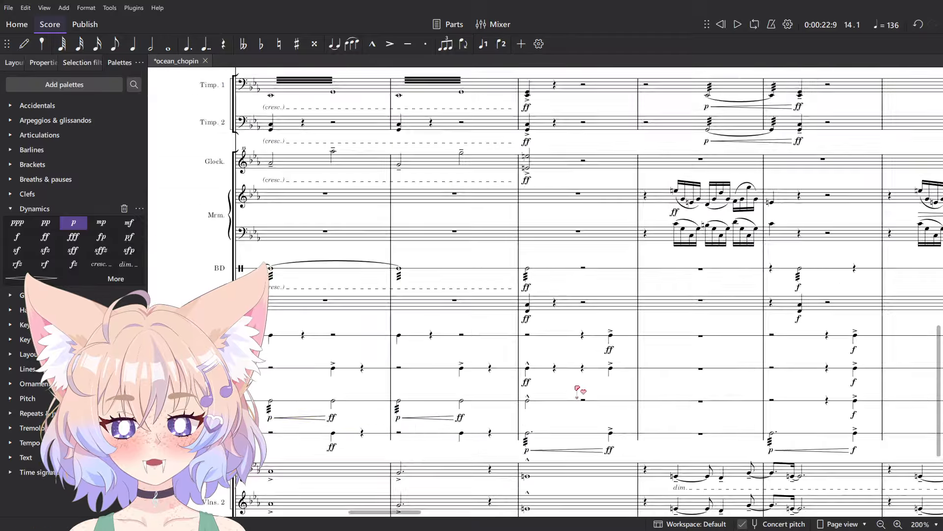
key(space)
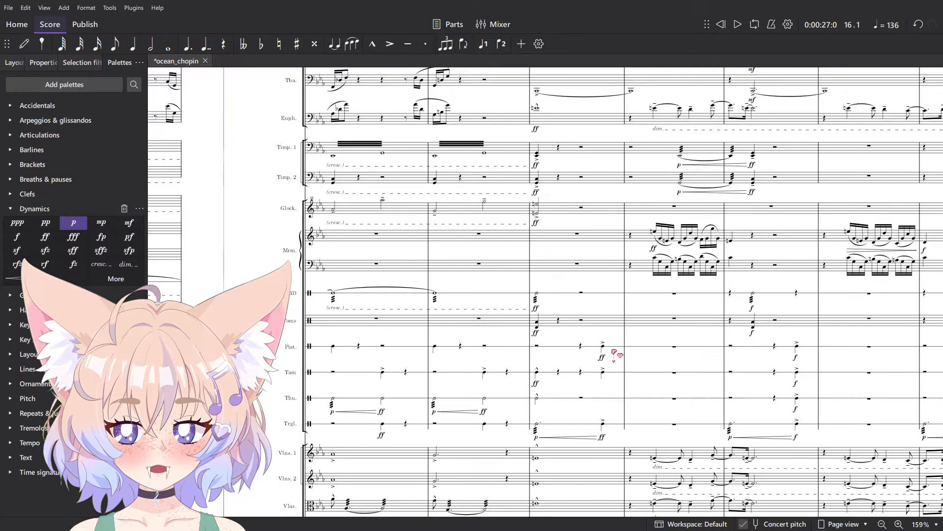
drag(615, 351, 608, 324)
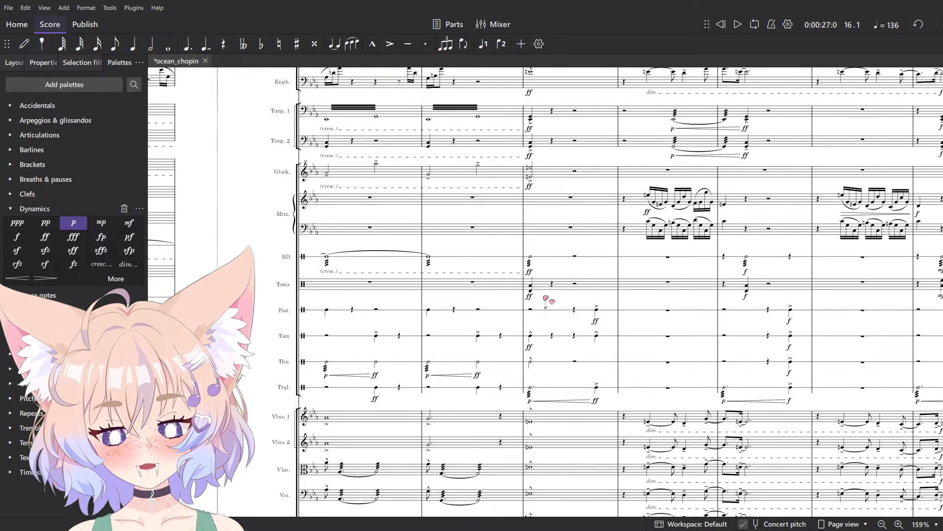
- Replay measure 15 from the downbeat while examining the triangle and thunder sheet parts
ctrl+scroll(596, 313, up, 5)
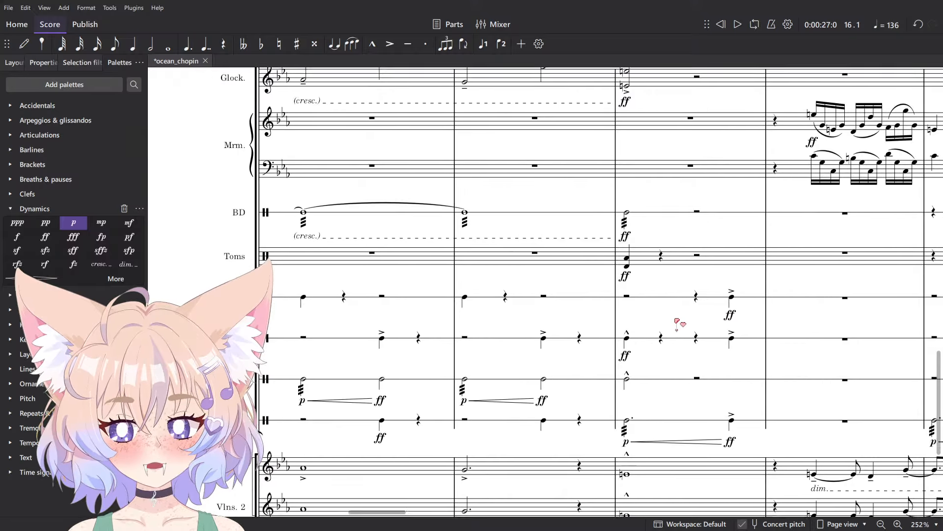
ctrl+scroll(693, 330, down, 2)
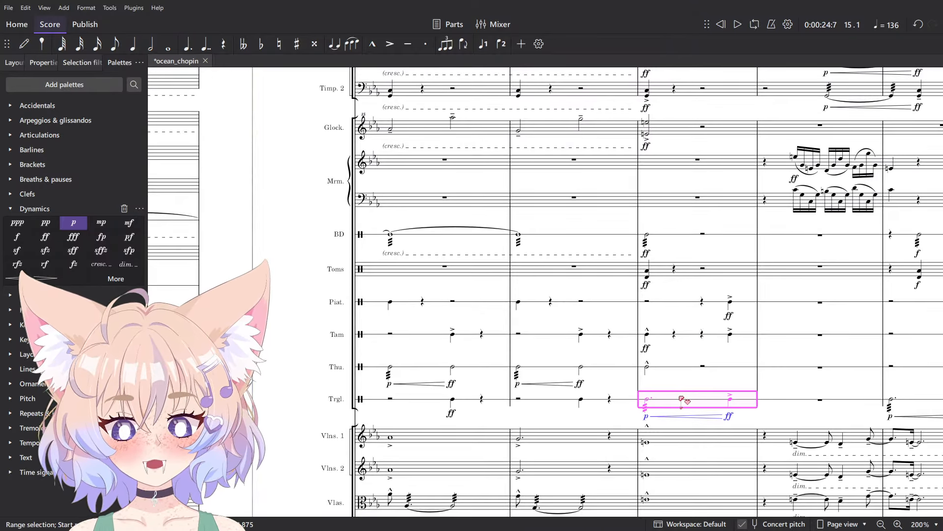
drag(692, 383, 559, 347)
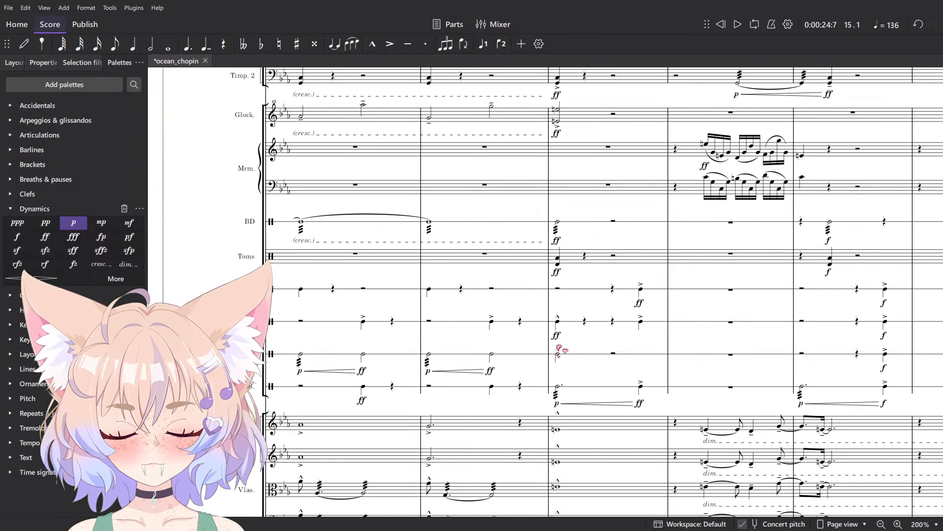
key(space)
key(space)
ctrl+scroll(559, 348, up, 2)
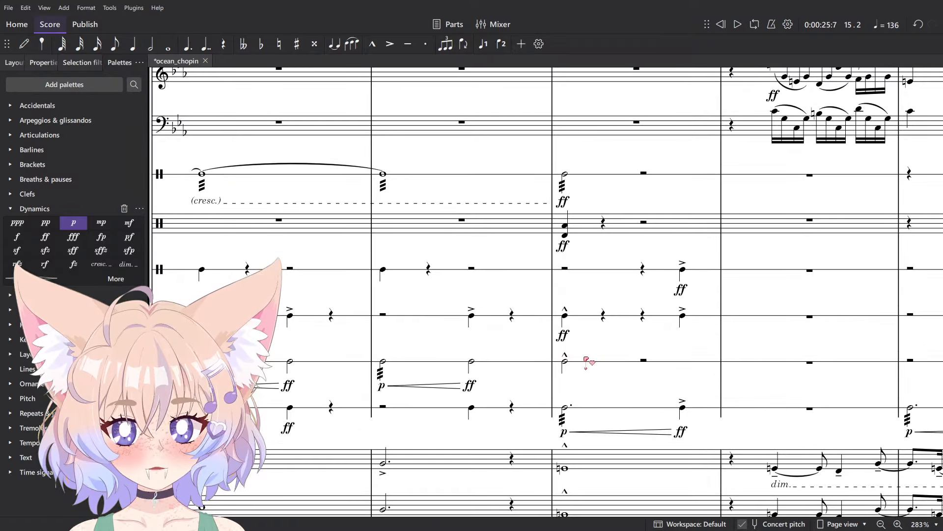
click(586, 361)
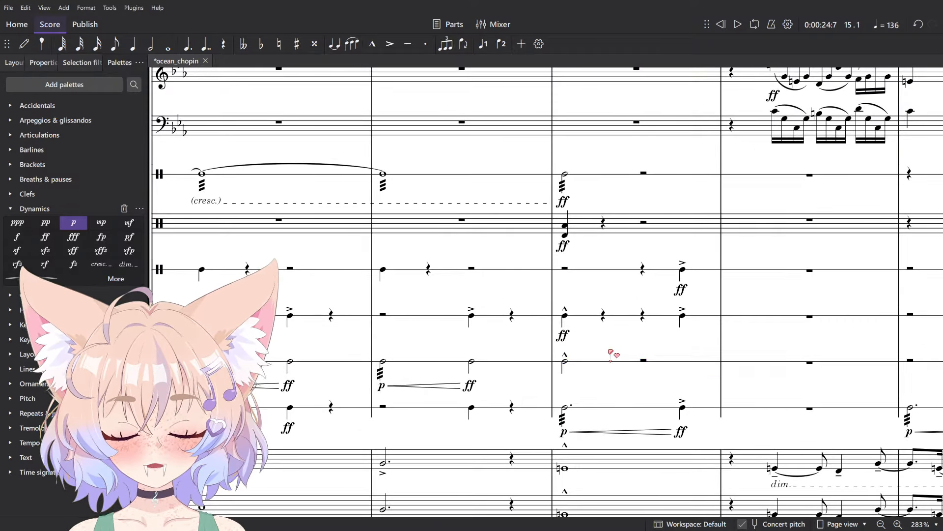
- Check the thundersheet channel's volume level in the mixer, and hide the mixer again
key(F10)
scroll(431, 506, right, 10)
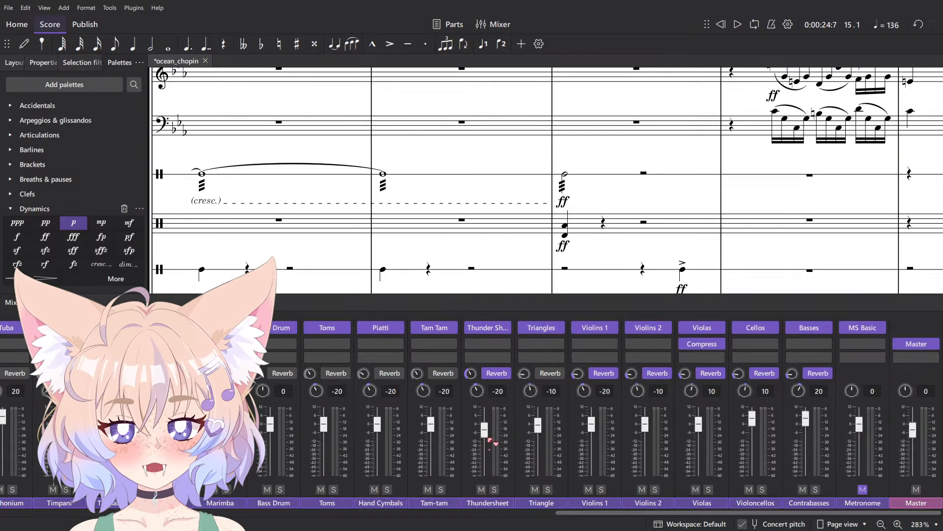
key(F10)
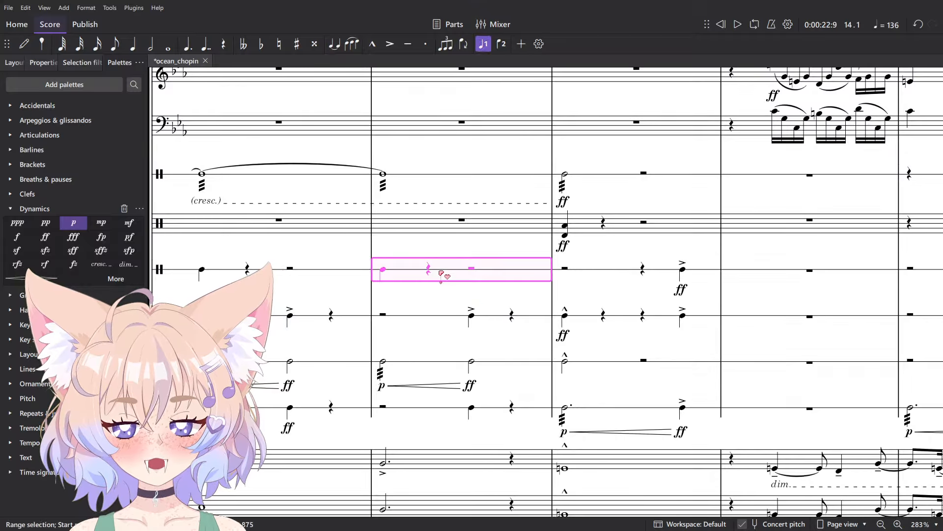
- Play back measures 14–22 and follow the percussion dynamics across the page
key(space)
scroll(542, 231, down, 6)
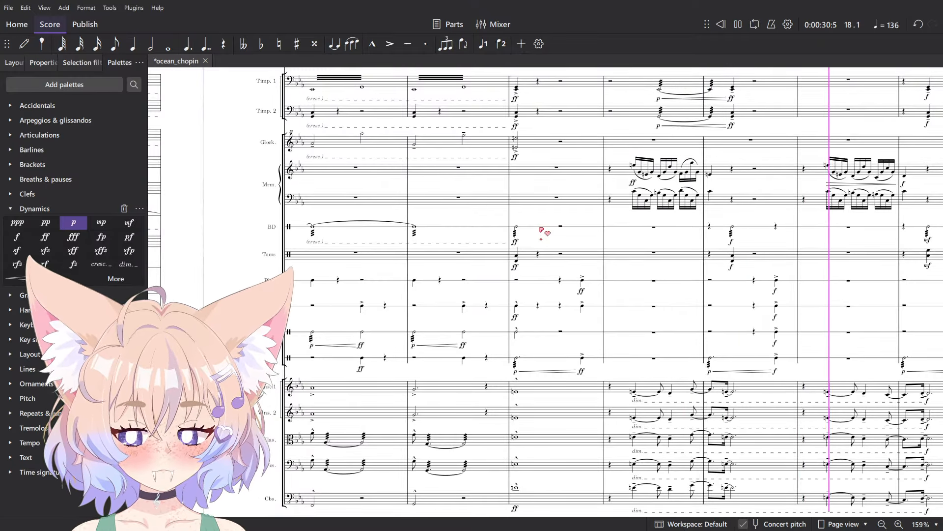
scroll(598, 246, down, 5)
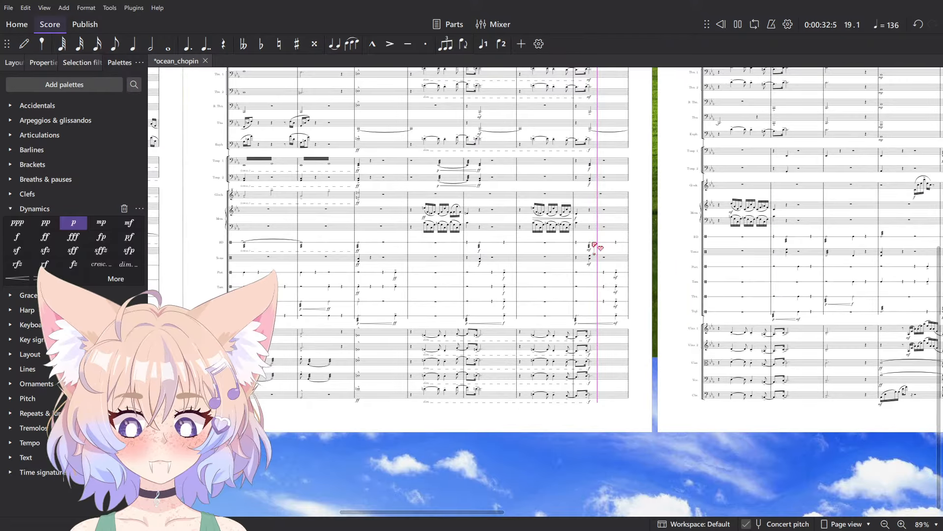
drag(749, 285, 568, 310)
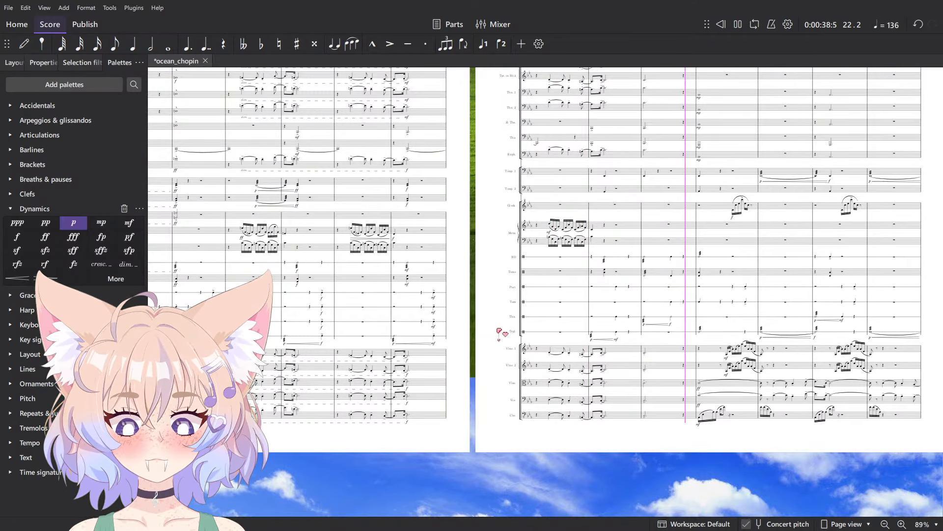
- Stop playback and lower the dynamic ending the thundersheet's crescendo in measure 22 to mp
key(space)
scroll(671, 328, up, 8)
click(669, 320)
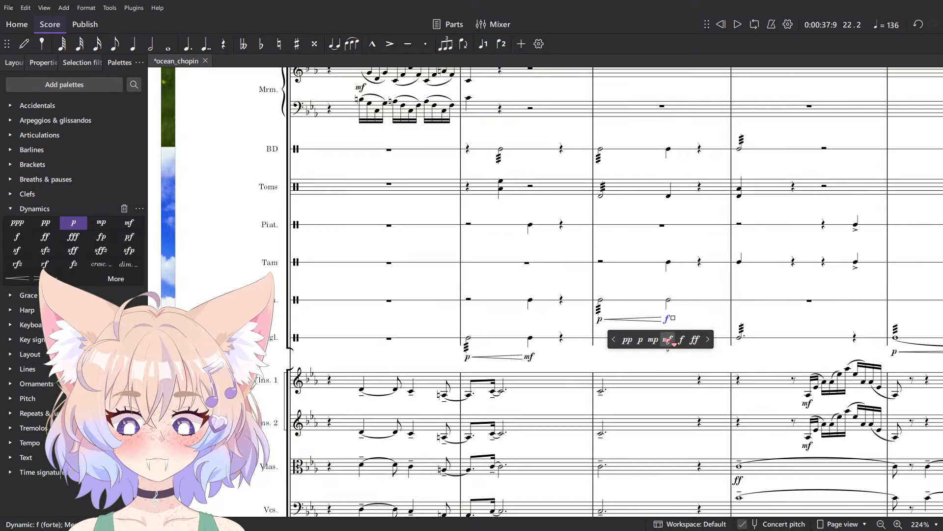
click(669, 338)
key(space)
key(space)
click(669, 320)
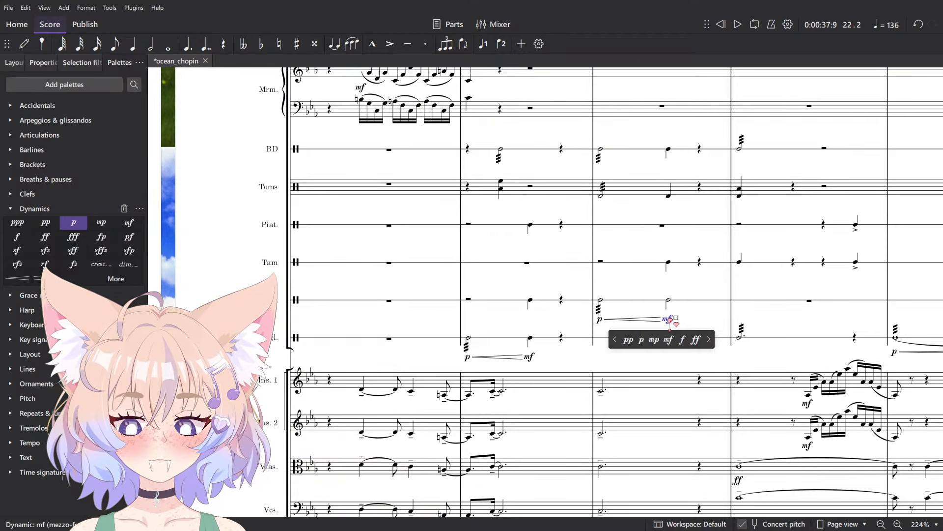
click(653, 340)
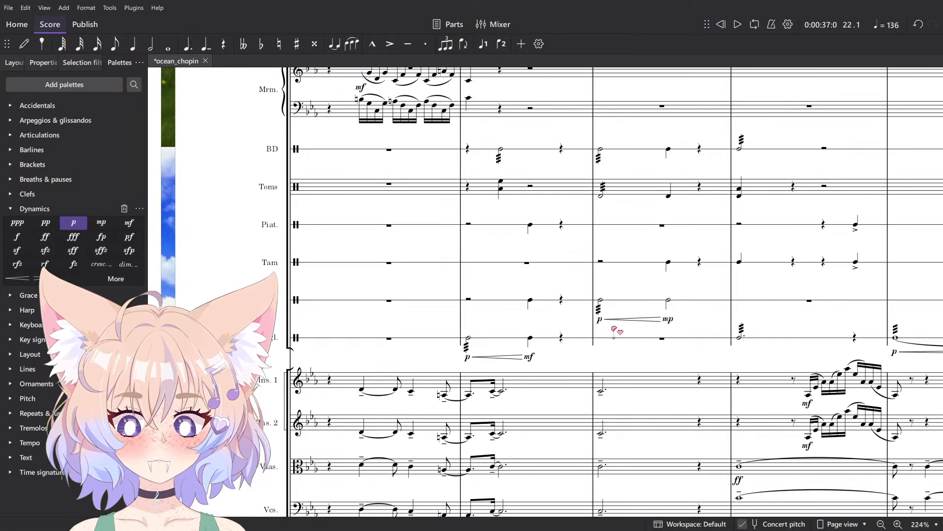
- Play back measures 22–26 and check the softened thundersheet against the rest of the percussion
key(space)
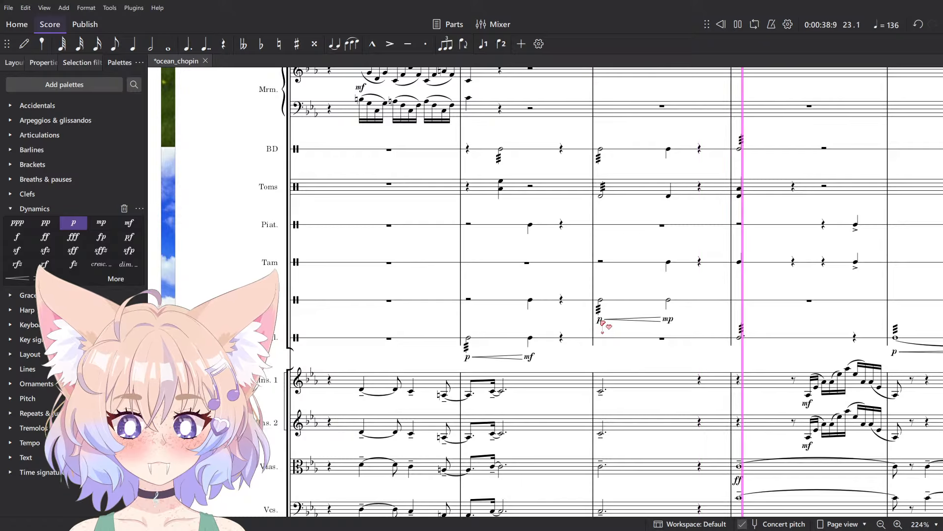
ctrl+scroll(603, 323, down, 4)
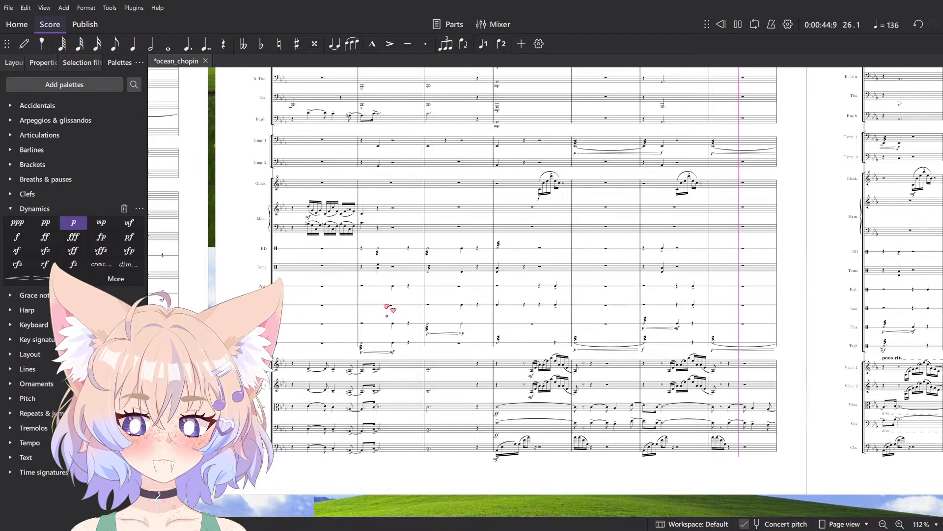
key(space)
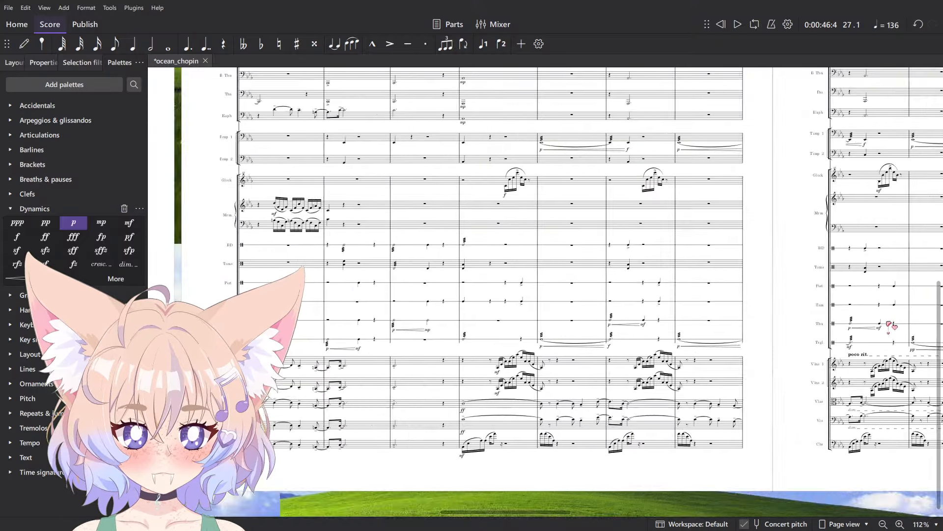
- Try moving the crash cymbal hit from measure 15 to a quarter note marked ff on measure 16's downbeat
drag(450, 332, 528, 334)
drag(354, 329, 548, 347)
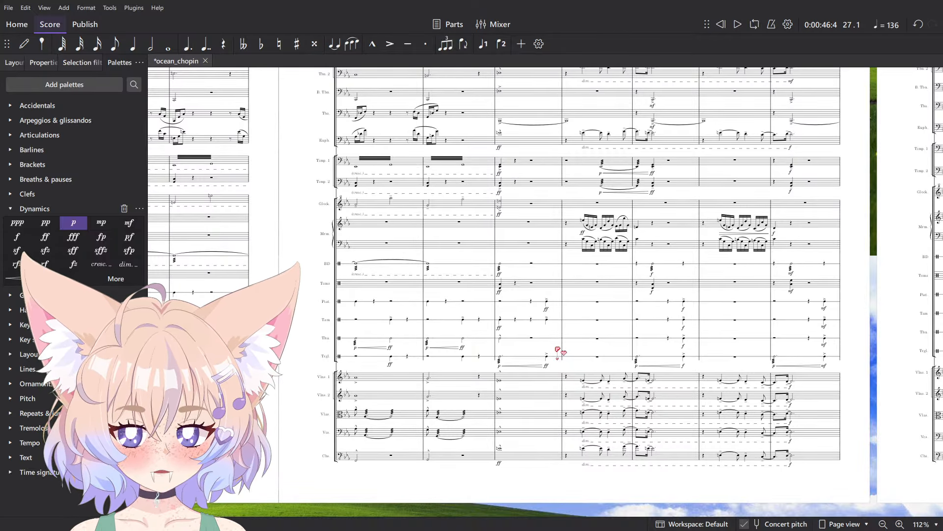
scroll(557, 350, up, 5)
key(n)
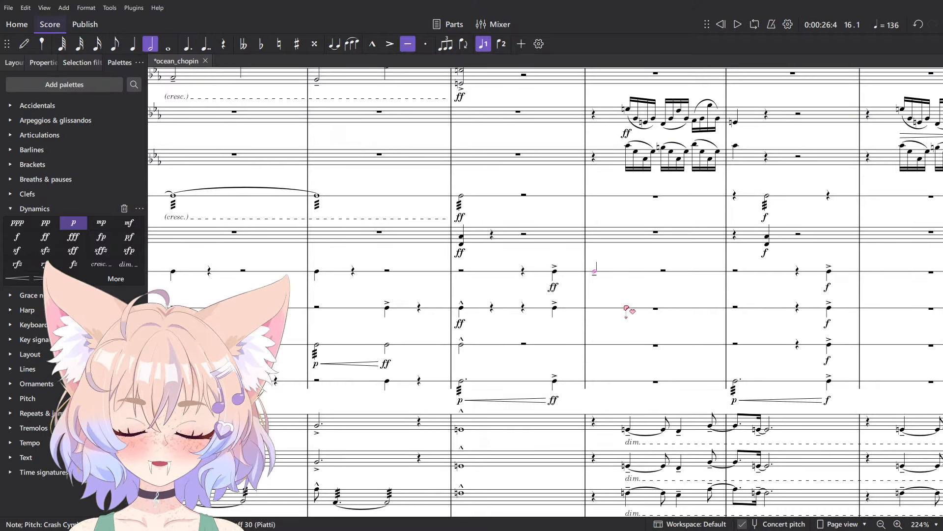
key(Escape)
click(581, 277)
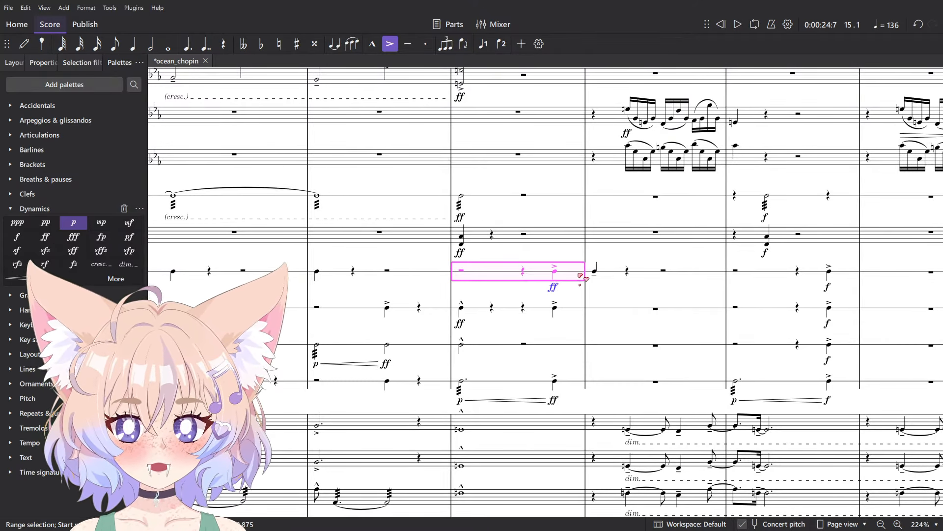
key(Delete)
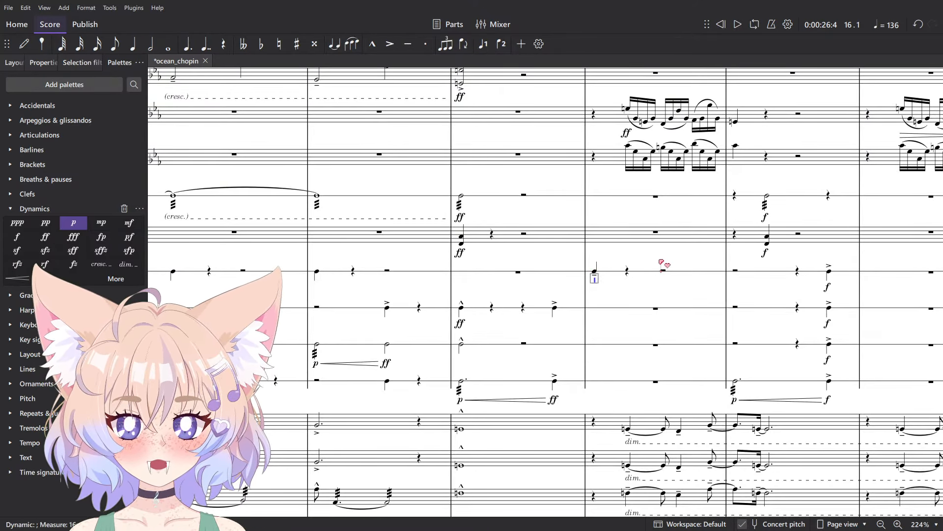
text(ff)
- Play back the crash cymbal hit on measure 16's downbeat and undo the cymbal move
key(space)
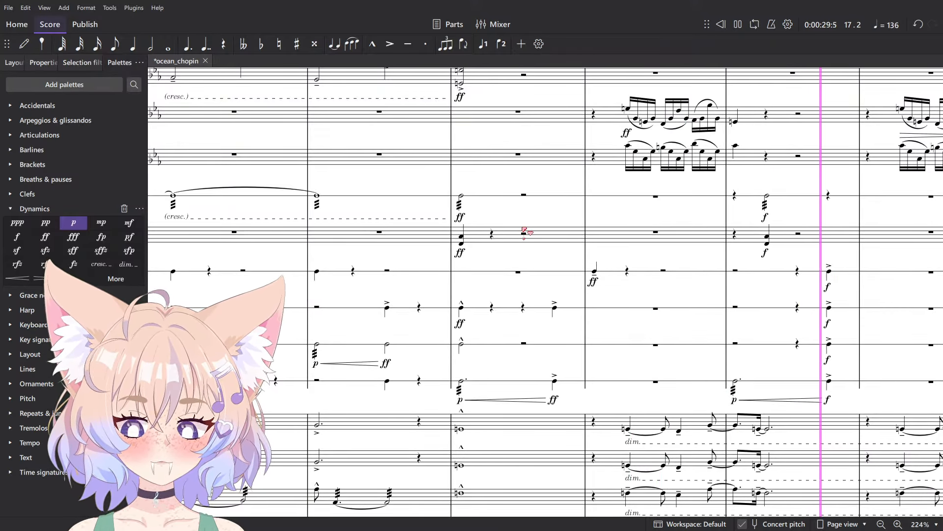
key(space)
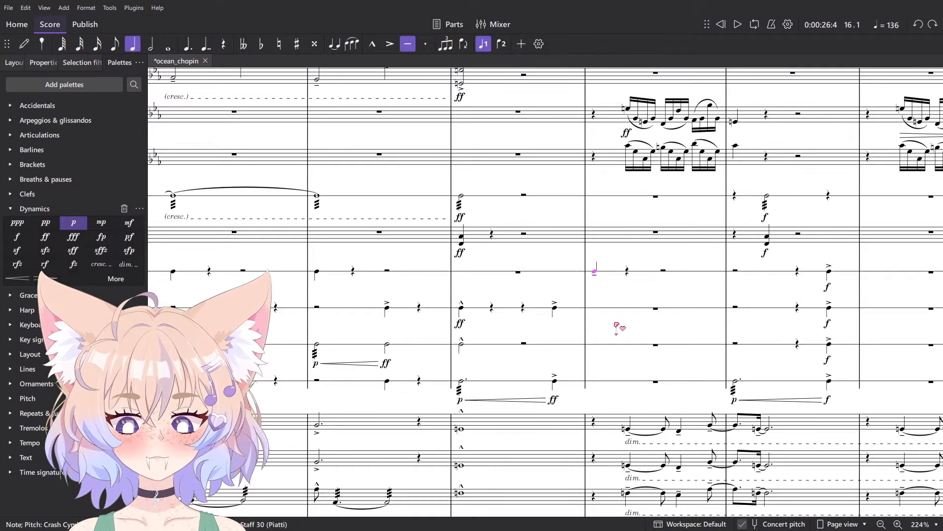
key(ctrl+z)
key(Delete)
- Examine the woodwind figures around measure 17, from the piccolo down through the lower winds
scroll(654, 294, down, 5)
scroll(768, 337, up, 9)
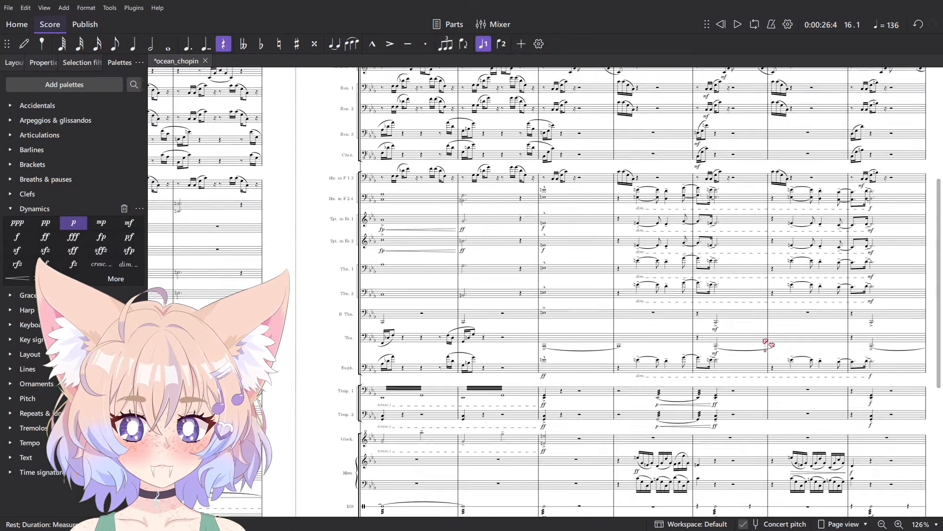
scroll(769, 337, up, 15)
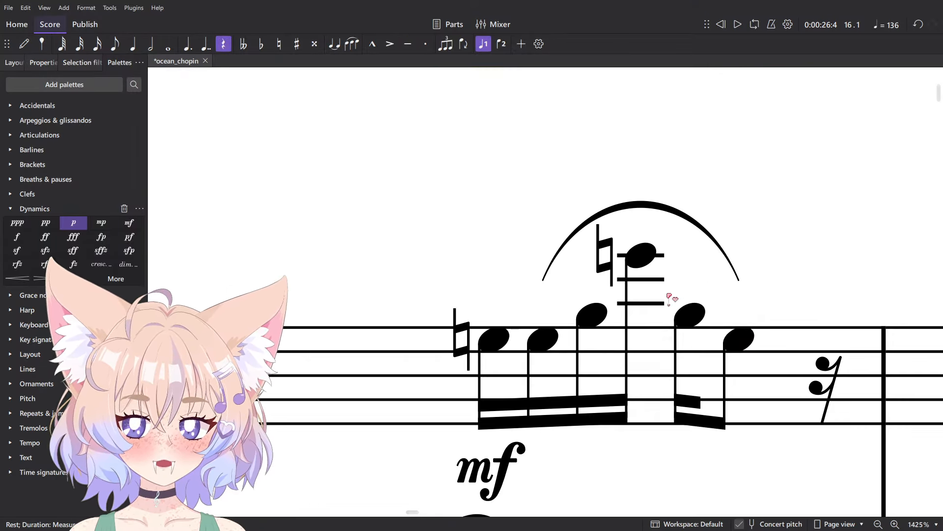
scroll(701, 257, down, 10)
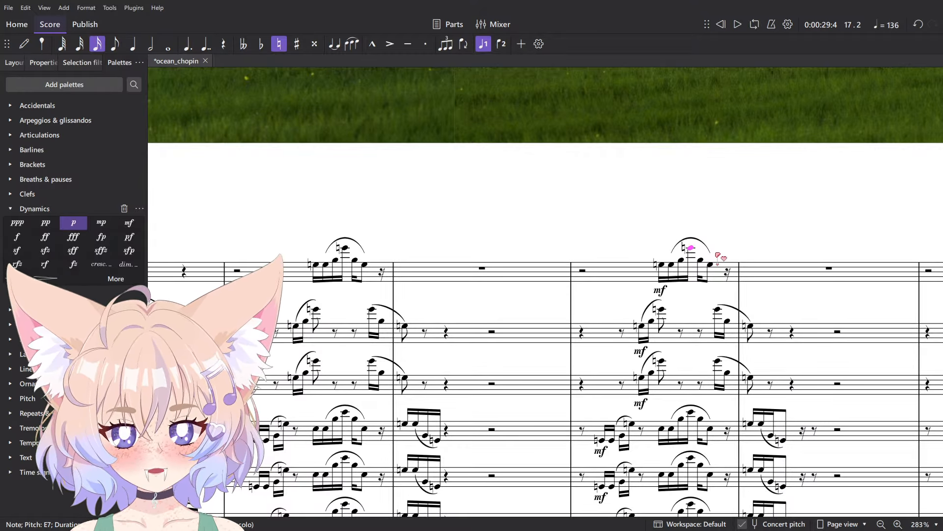
scroll(743, 231, down, 20)
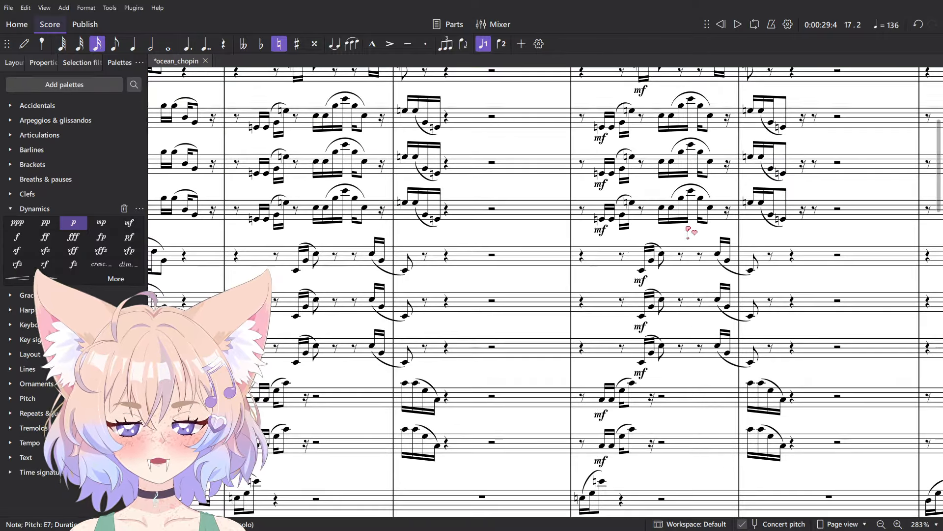
scroll(406, 234, left, 5)
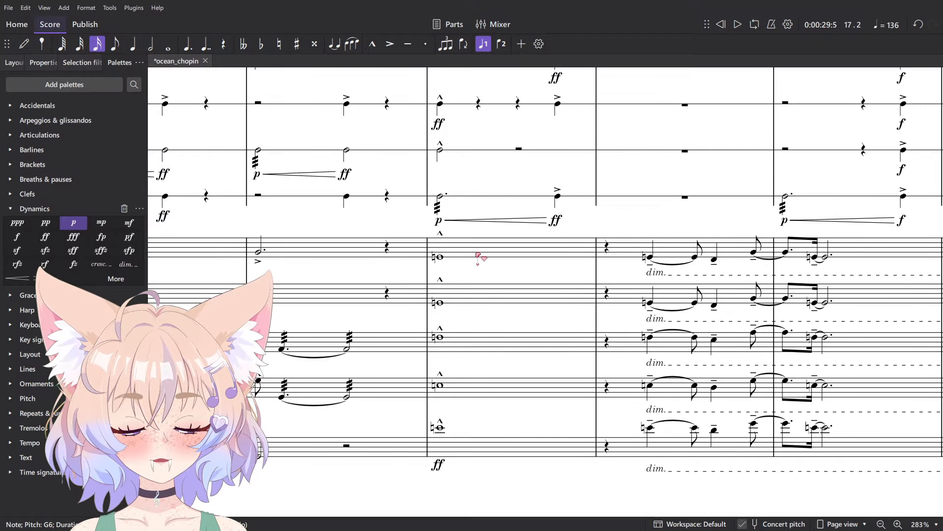
- Play back measure 15 into measure 16 and check the cymbal hit before the strings' diminuendo
click(478, 255)
key(space)
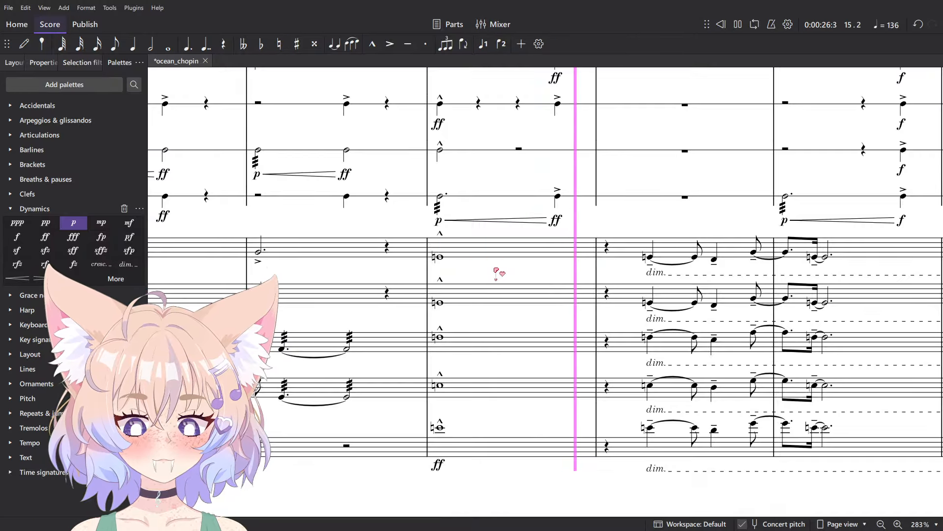
scroll(497, 273, down, 6)
key(space)
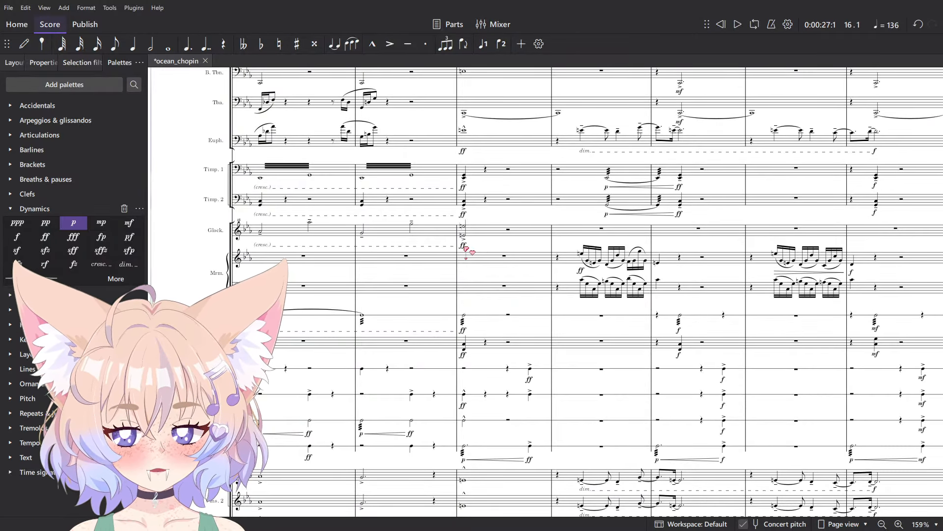
- Try replacing measure 15's accented crash cymbal hit with a sixteenth note just before beat 4, and undo it
scroll(741, 289, up, 10)
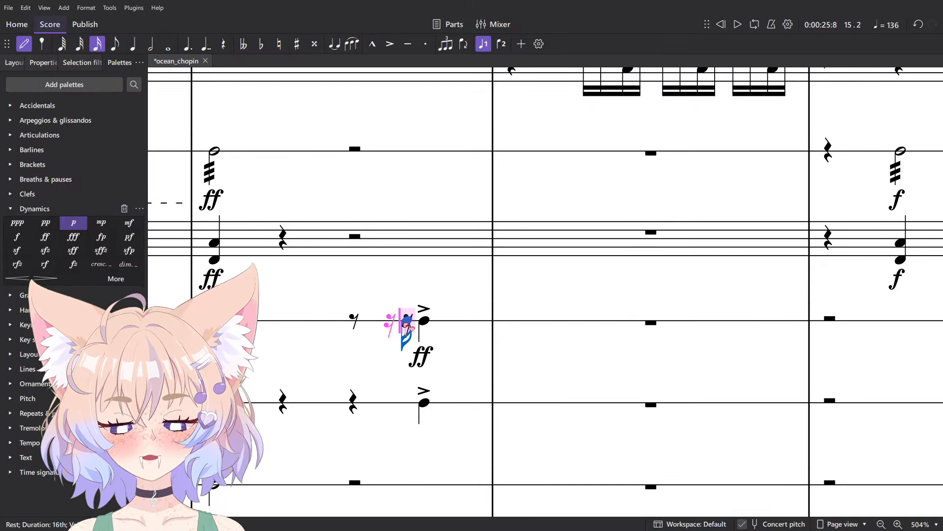
click(407, 324)
key(Escape)
key(Delete)
drag(546, 299, 760, 298)
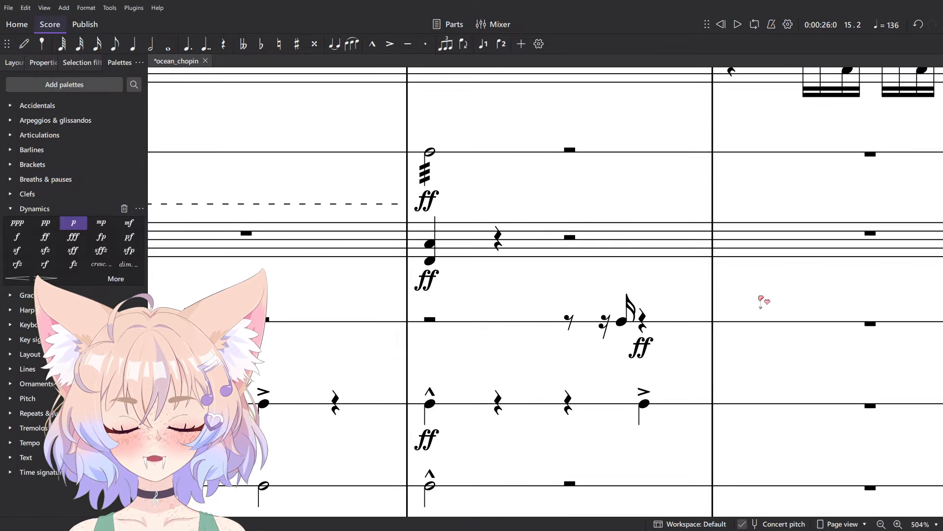
drag(642, 363, 608, 344)
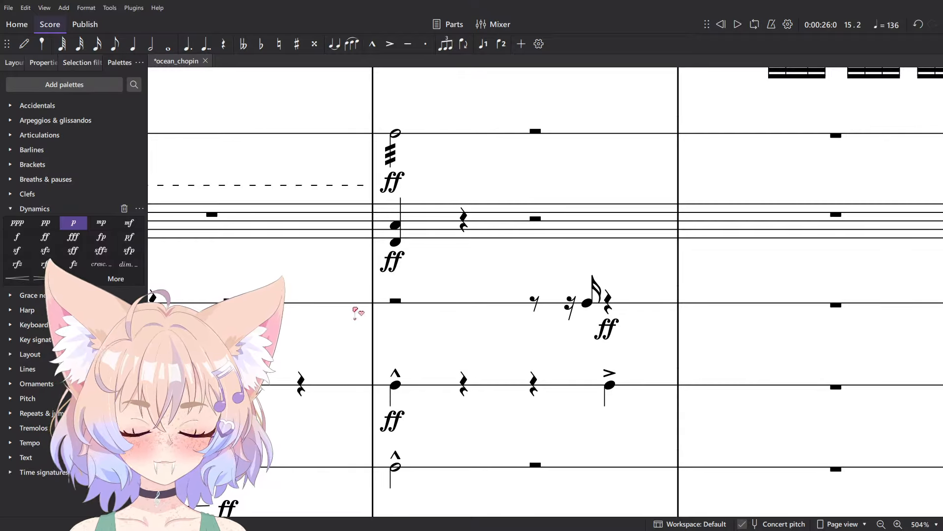
key(ctrl+z)
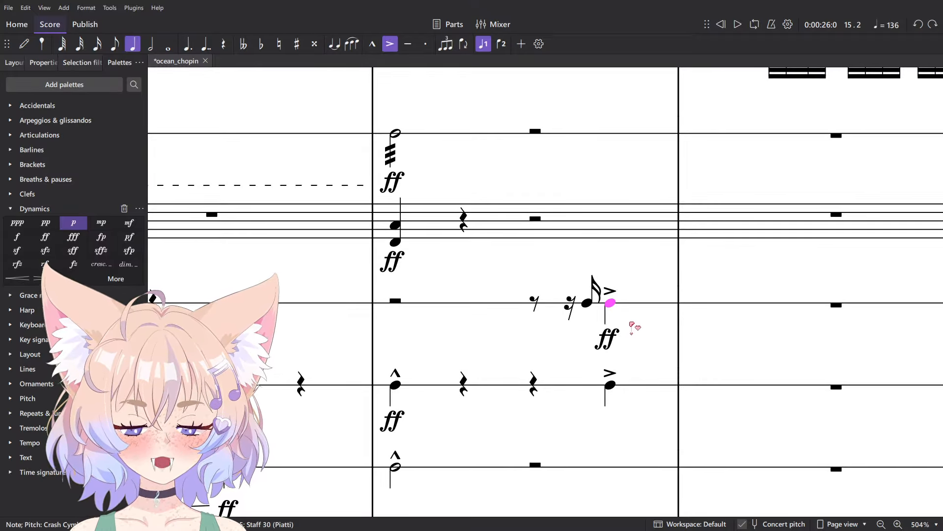
key(ctrl+z)
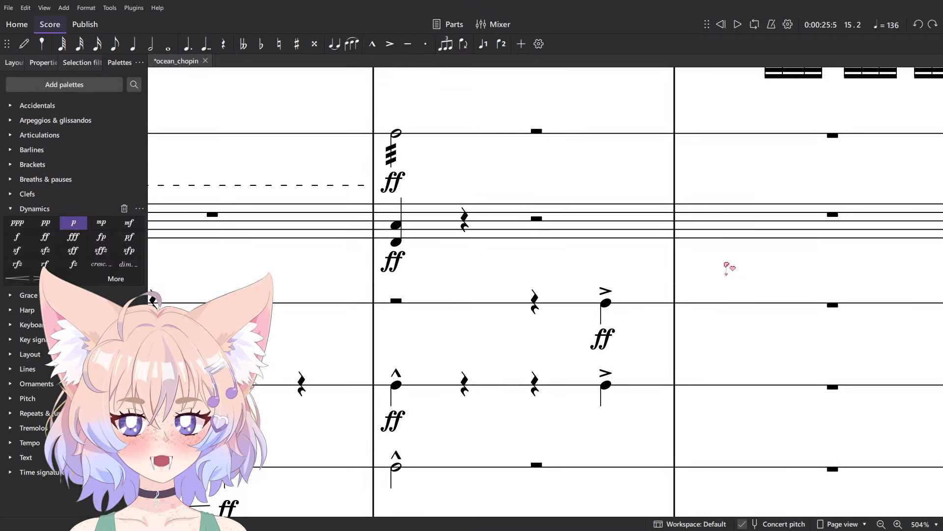
- Play back the score from measure 15 and check the percussion and string channel levels in the mixer
click(434, 299)
click(477, 267)
scroll(476, 263, down, 8)
key(space)
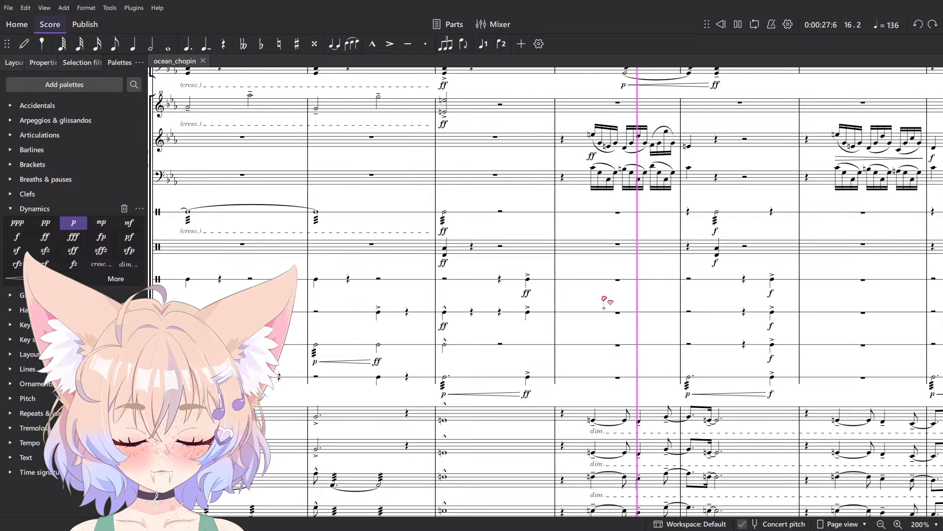
scroll(604, 301, down, 5)
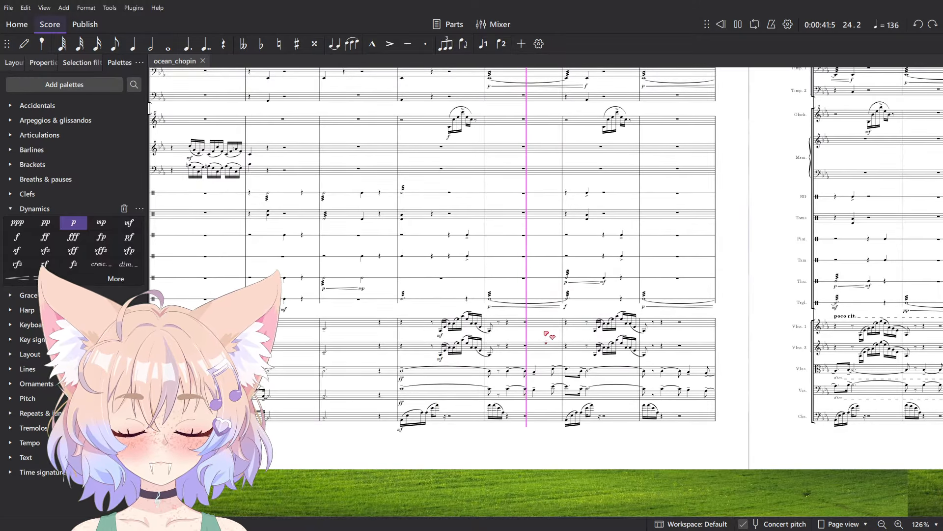
key(F10)
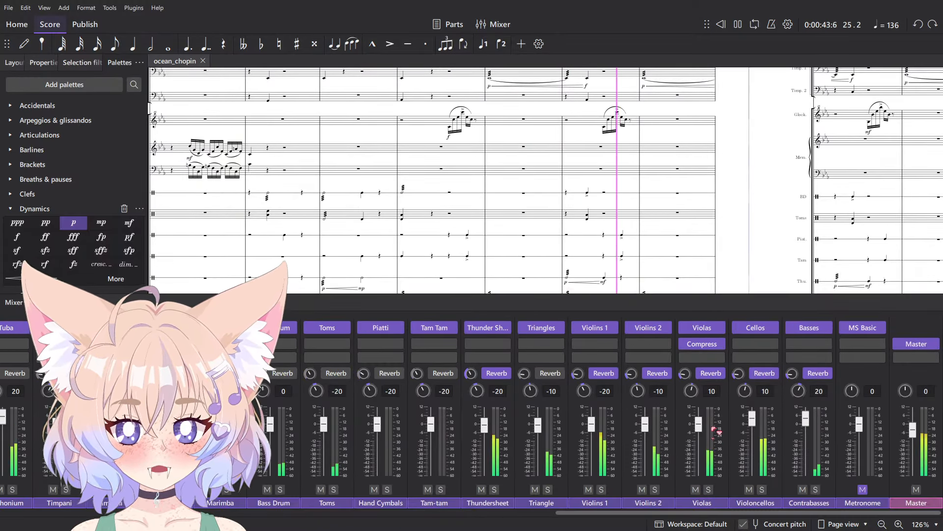
key(F10)
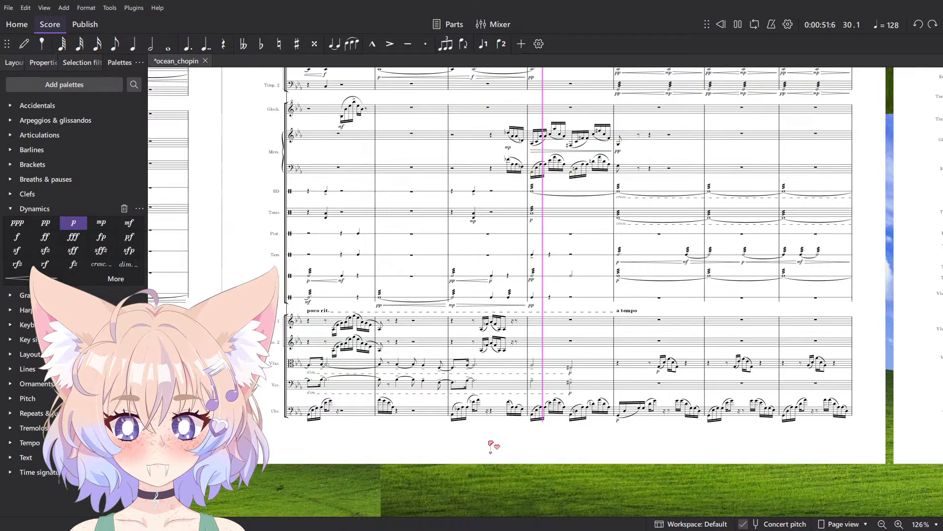
- Follow the playback through the woodwind and brass staves in measures 30–34, and stop it
scroll(722, 244, up, 5)
scroll(721, 243, up, 3)
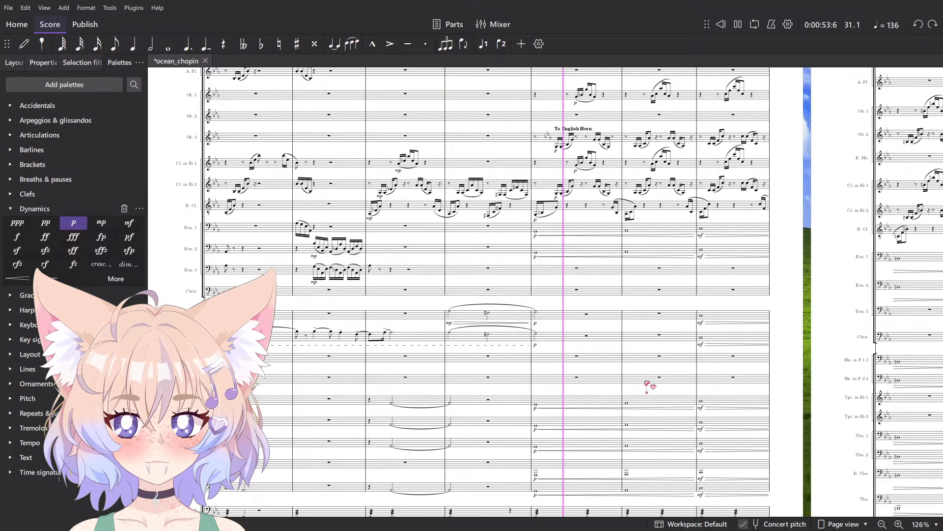
scroll(543, 366, up, 3)
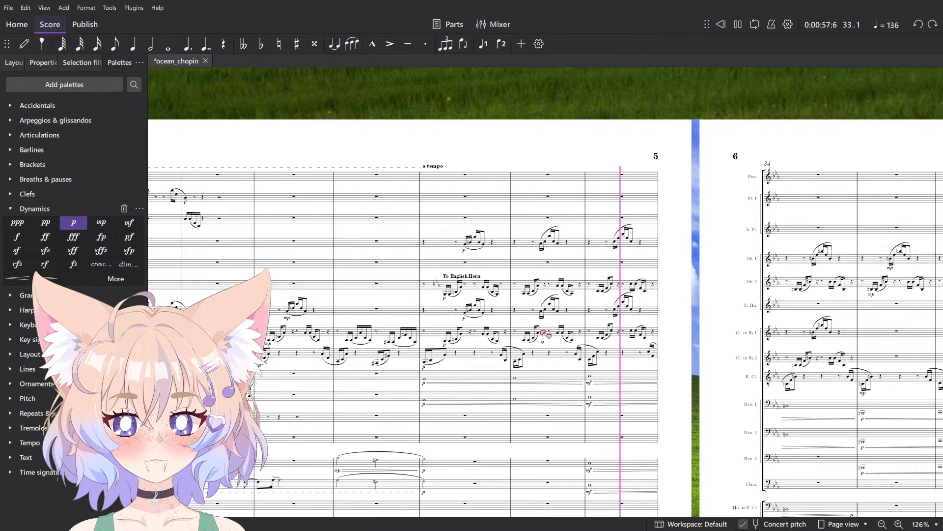
scroll(437, 357, down, 2)
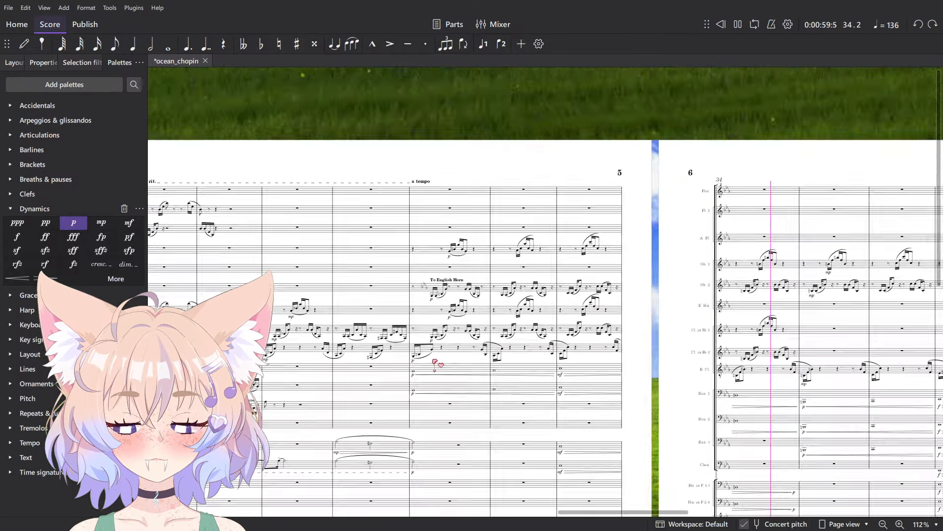
key(space)
- Change the p dynamics of the oboes, clarinets and bass clarinet at the a tempo in measure 31 to pp
scroll(437, 354, down, 5)
scroll(457, 354, up, 3)
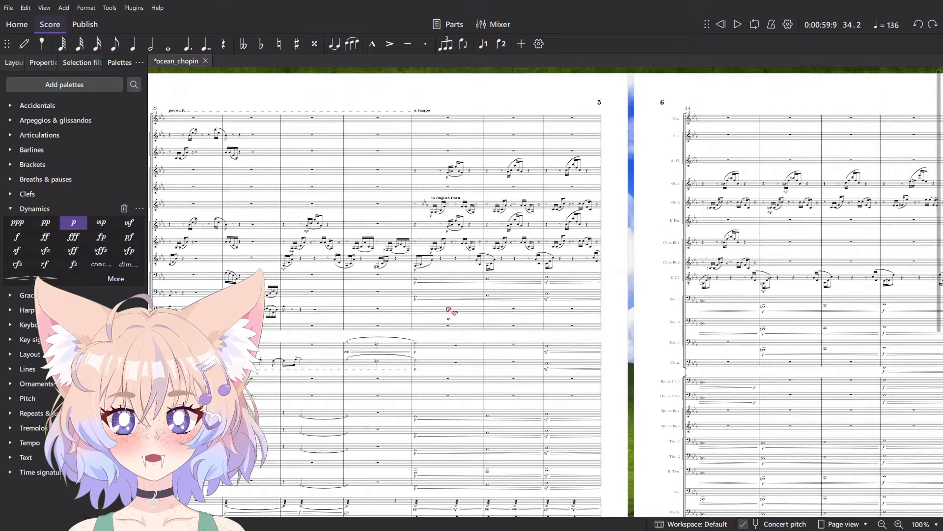
click(391, 296)
scroll(426, 287, up, 3)
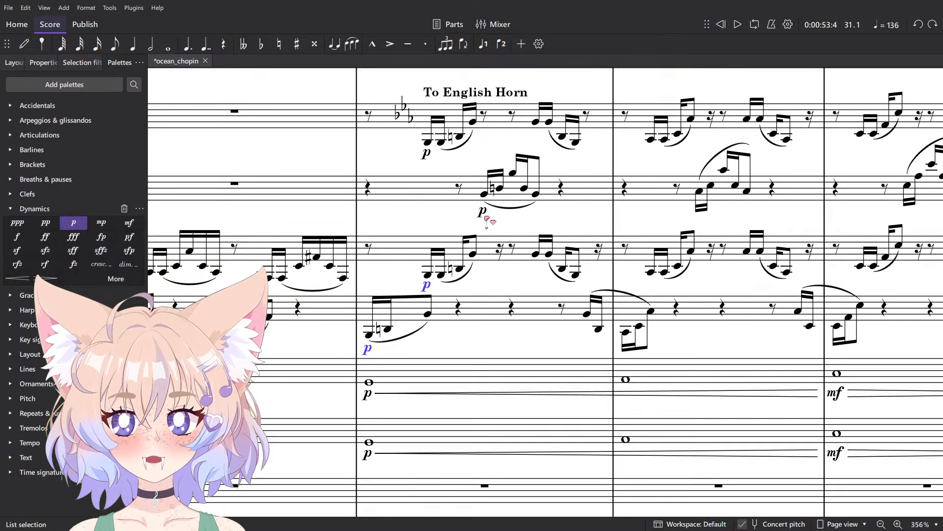
ctrl+click(425, 155)
scroll(476, 240, up, 2)
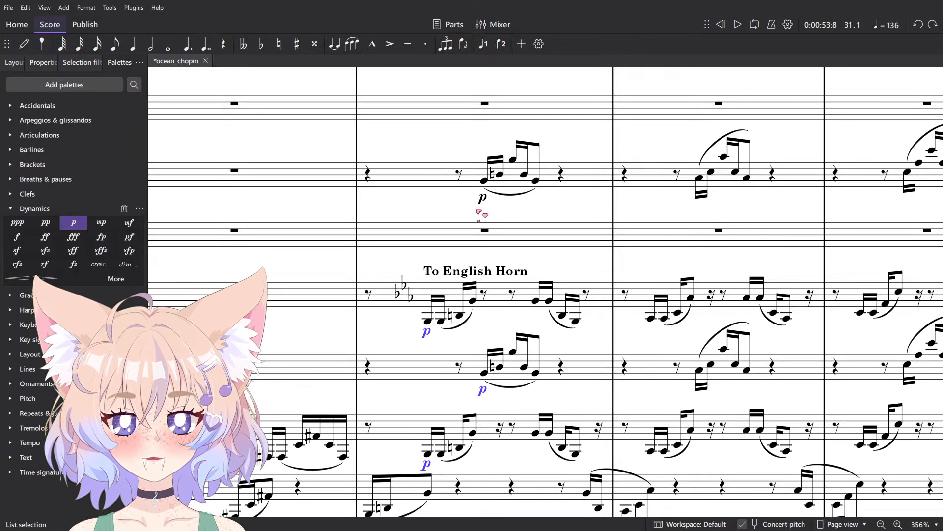
click(55, 224)
scroll(680, 202, down, 6)
scroll(601, 406, up, 5)
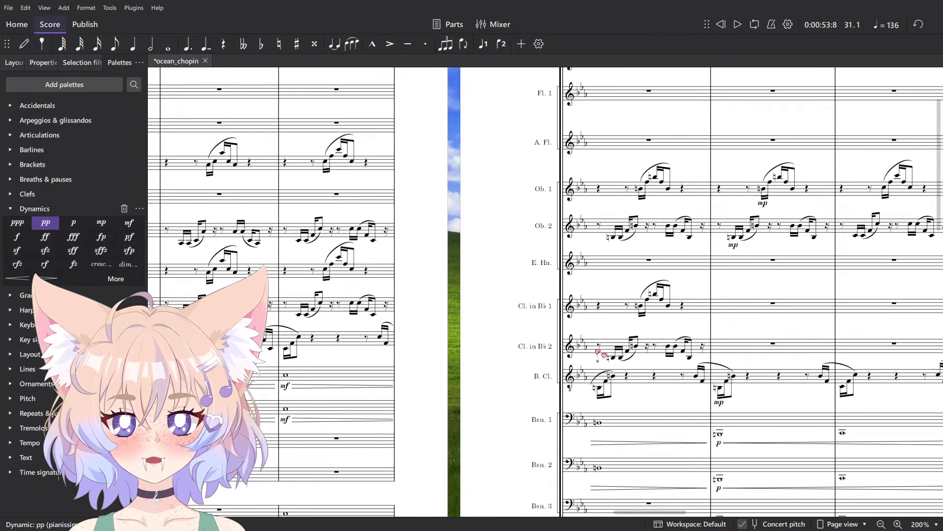
- Play back the score from measure 34 and follow the dynamics through the following measures
key(space)
drag(759, 362, 555, 401)
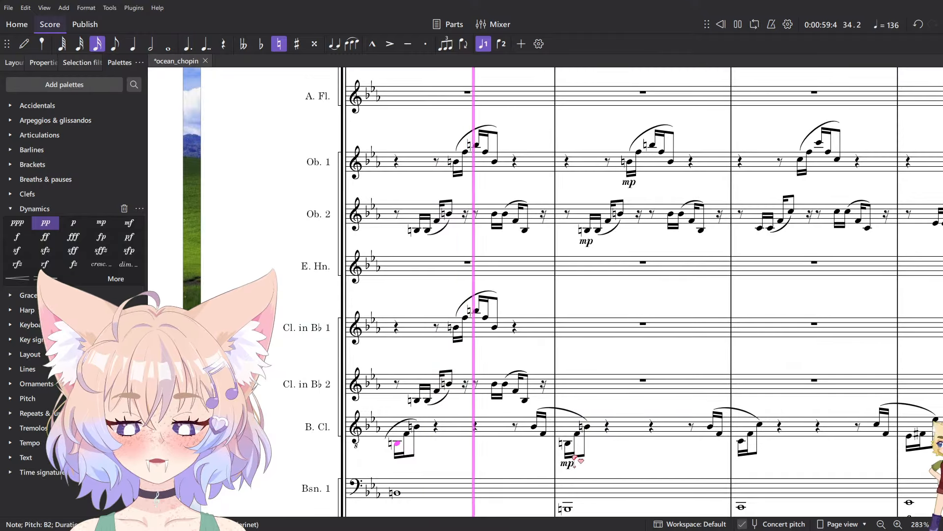
scroll(570, 434, down, 3)
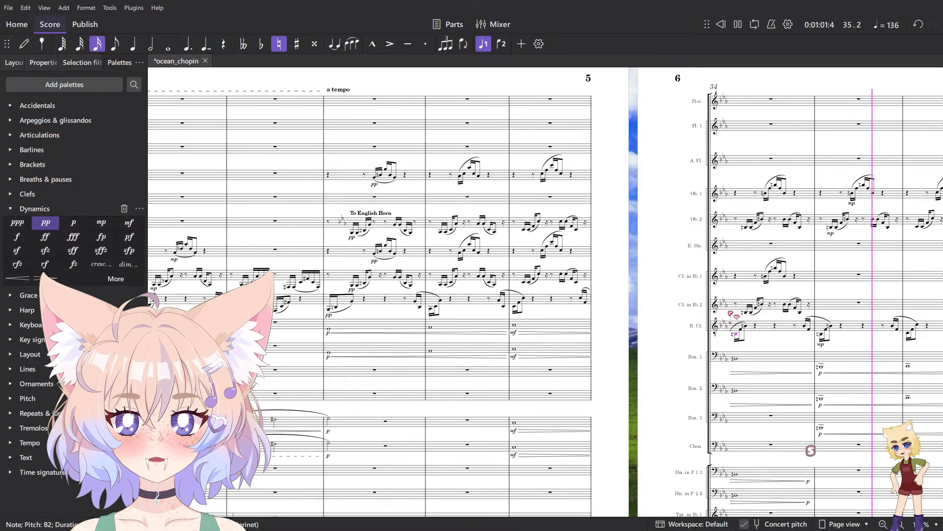
scroll(503, 299, down, 2)
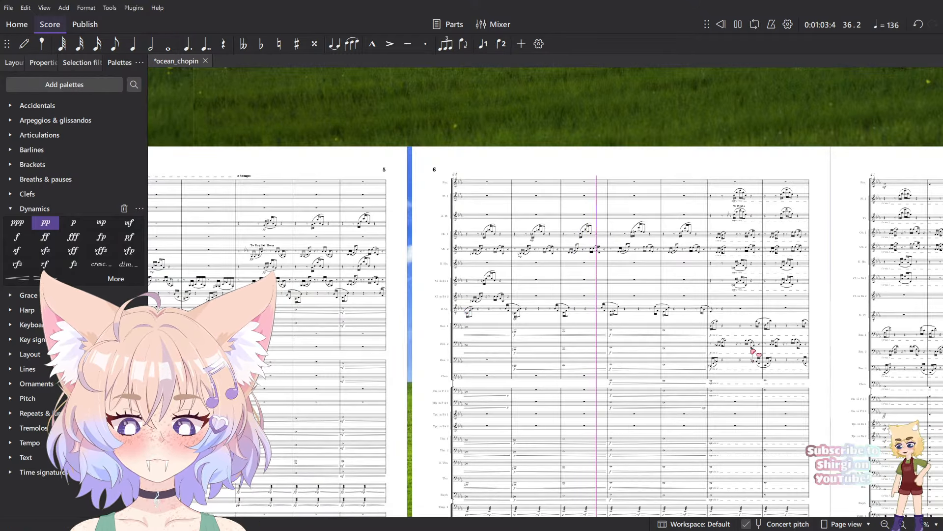
scroll(516, 334, down, 2)
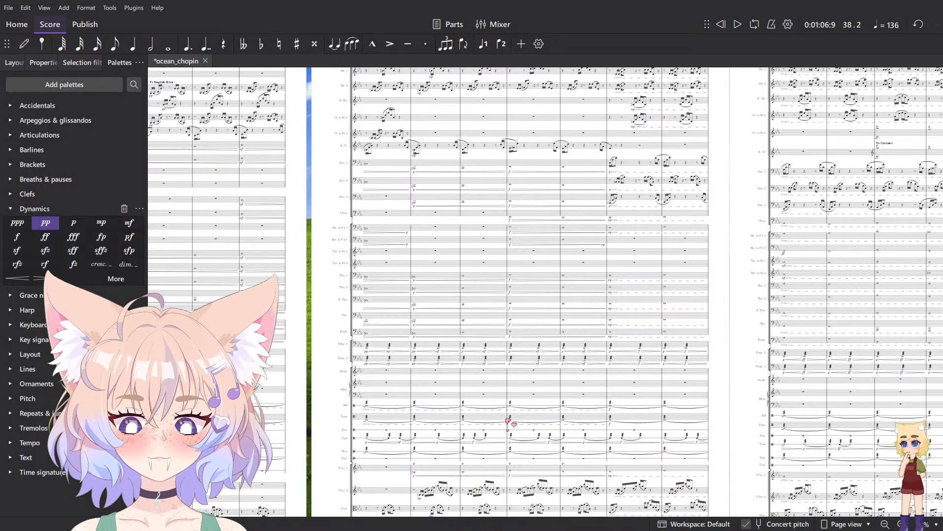
- Change the first violins' and cellos' dynamics at measure 37 to mf
scroll(508, 423, up, 4)
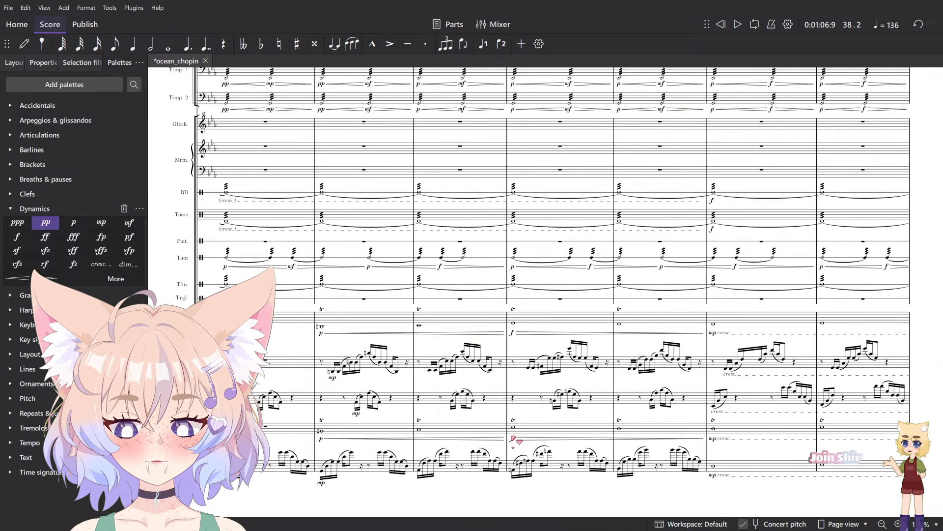
click(512, 438)
ctrl+click(512, 333)
- Play back the passage from measure 35 to check the string dynamics against the other sections
key(space)
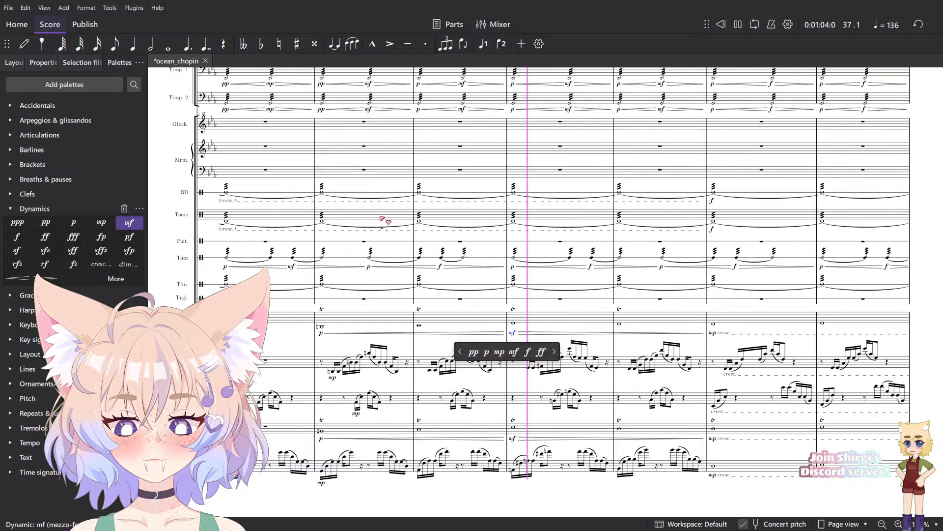
click(383, 217)
scroll(548, 191, down, 3)
drag(545, 195, 556, 275)
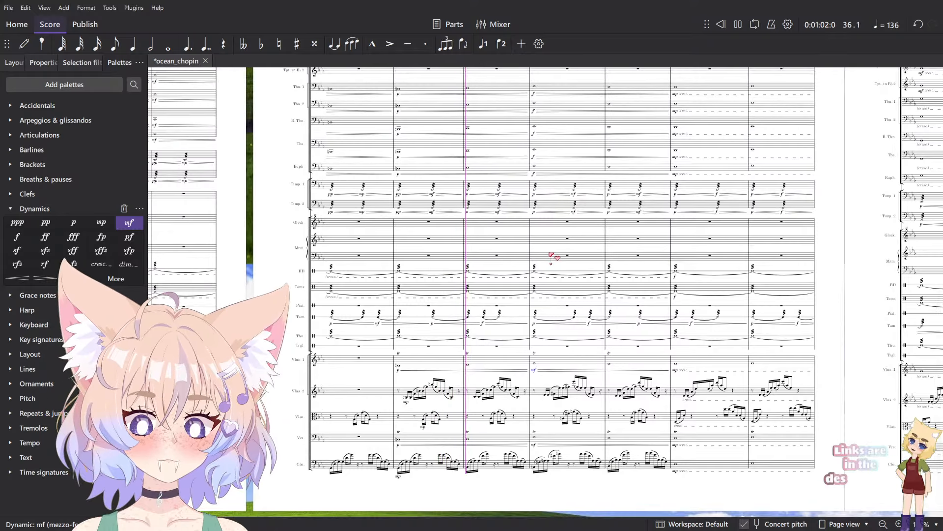
scroll(571, 261, up, 5)
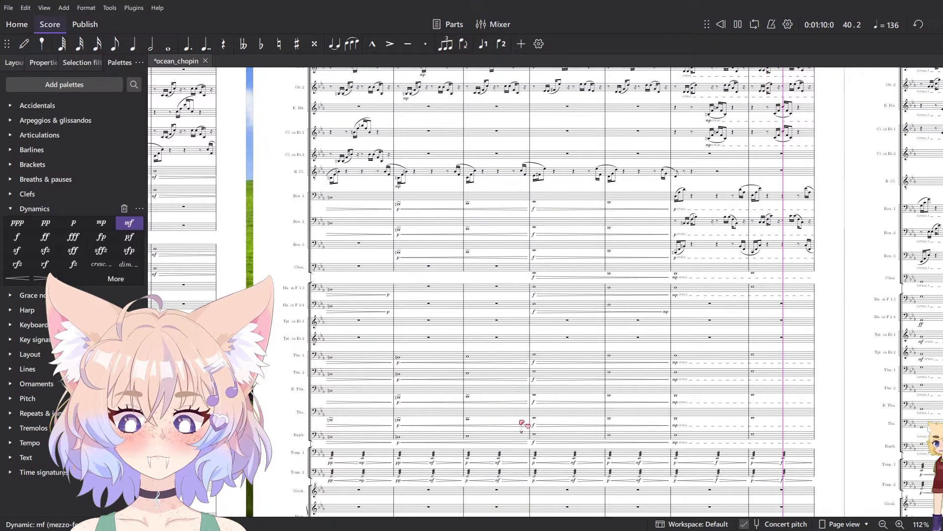
- Try mf for the horns, trombones, tuba and euphonium at measure 37
click(533, 442)
scroll(533, 442, up, 3)
shift+click(530, 178)
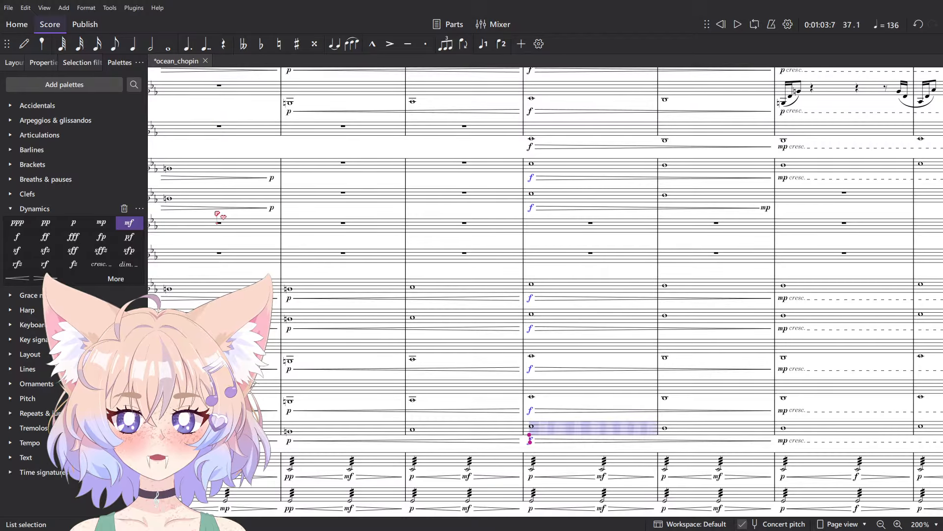
click(583, 147)
scroll(560, 226, down, 5)
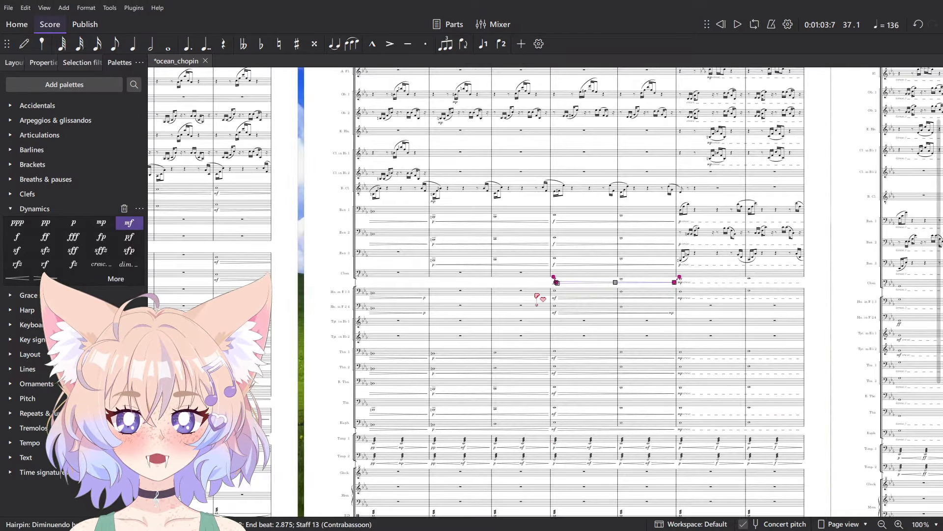
click(541, 207)
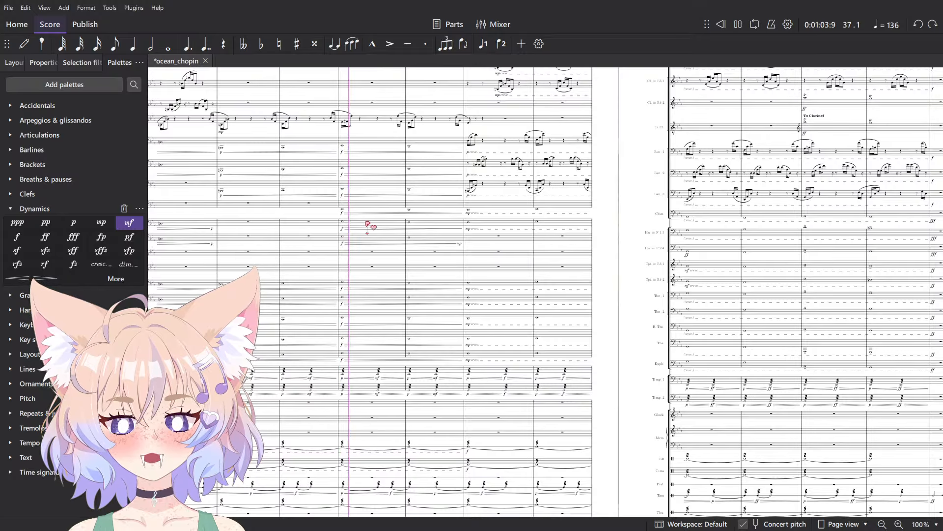
key(space)
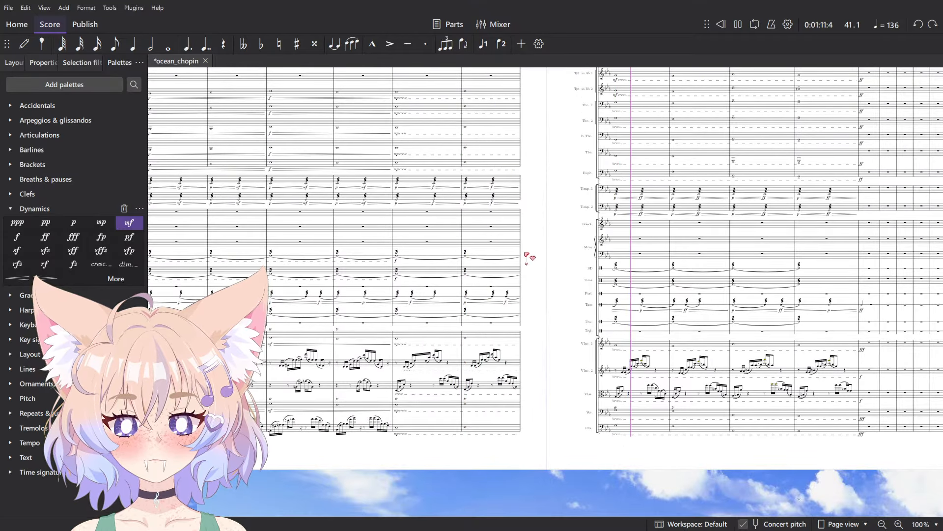
- Change the first violins', cellos' and double basses' dynamics at measure 39 to mf and play back the passage
key(space)
scroll(395, 439, up, 8)
click(399, 428)
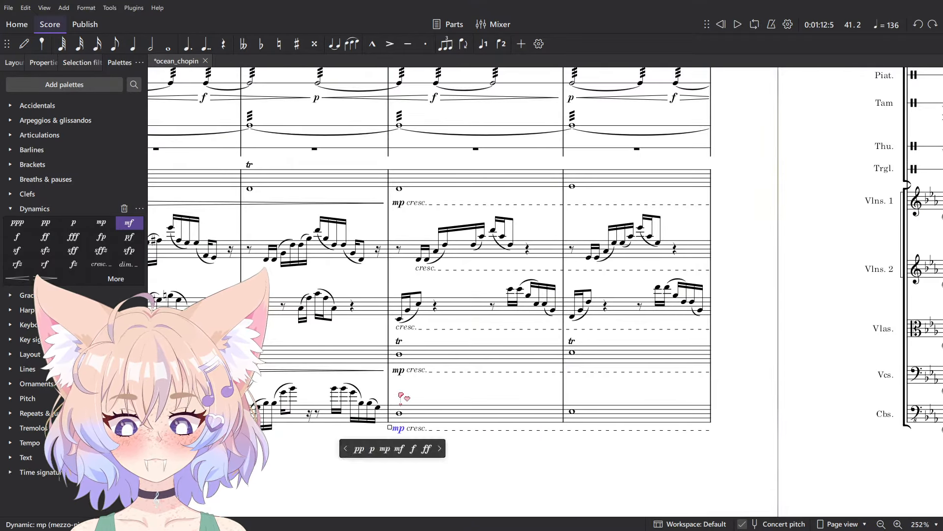
drag(394, 353, 574, 440)
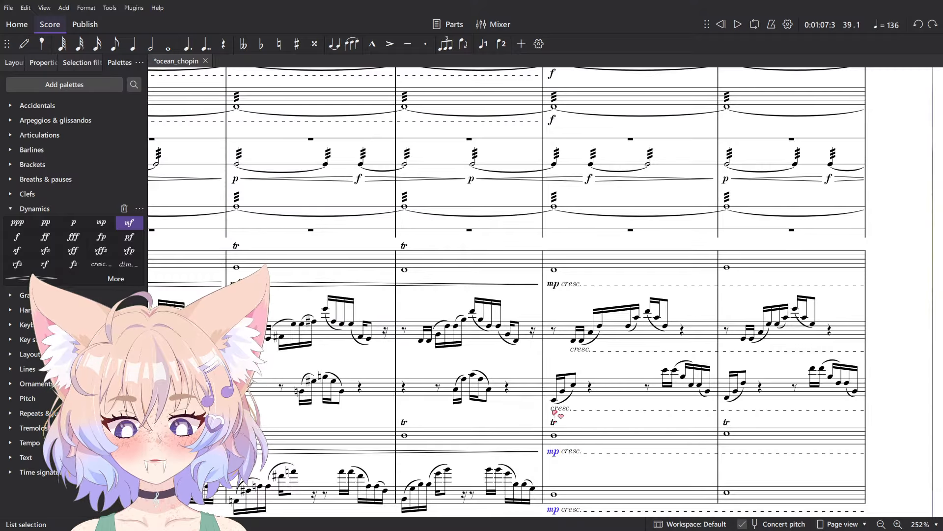
click(128, 223)
key(space)
ctrl+scroll(460, 272, down, 3)
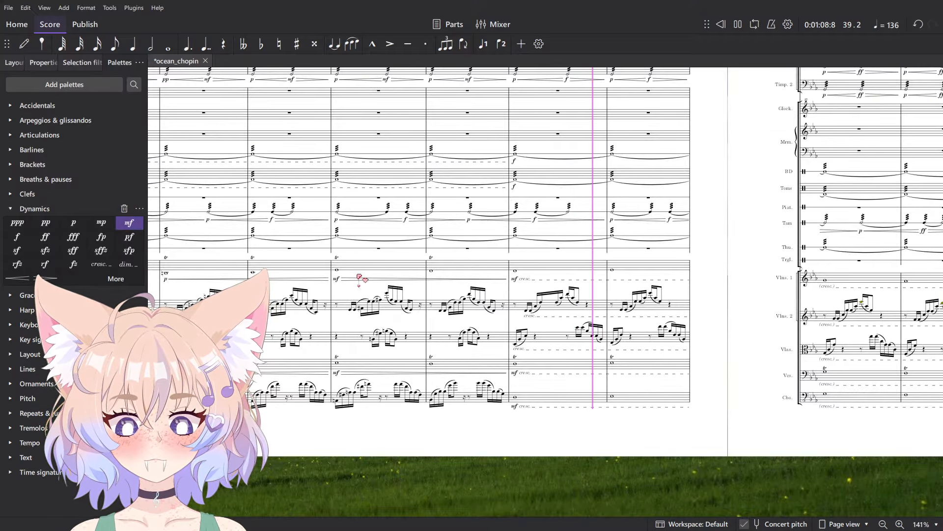
- Set the first violins' and cellos' dynamics at measure 37 to f and play back the passage
key(space)
ctrl+scroll(337, 275, up, 2)
drag(330, 434, 338, 428)
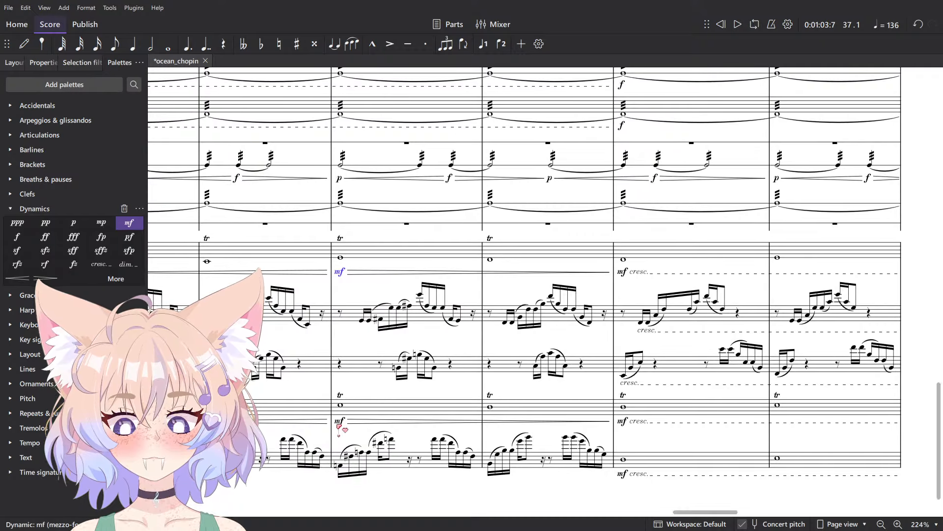
key(space)
ctrl+scroll(387, 269, down, 4)
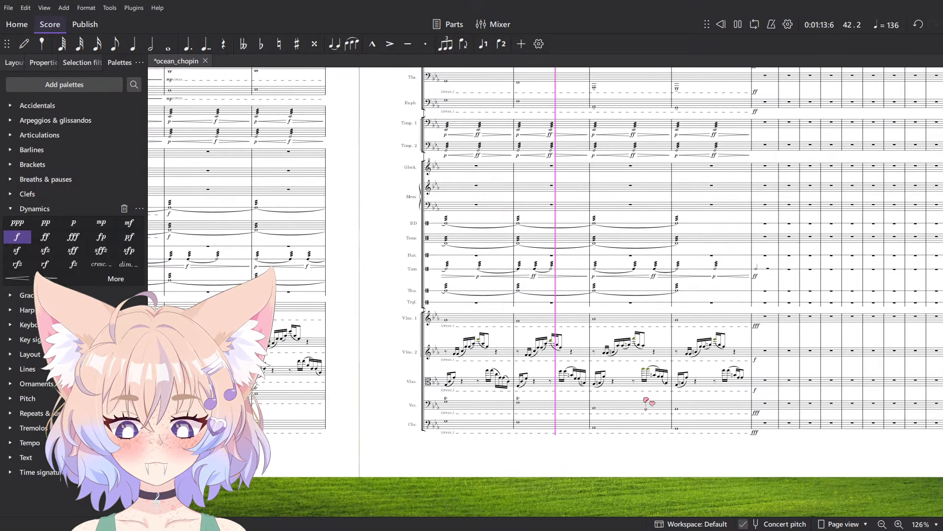
- Raise the double basses' notes in measures 43 and 44 by an octave and check them by playback
key(space)
click(637, 425)
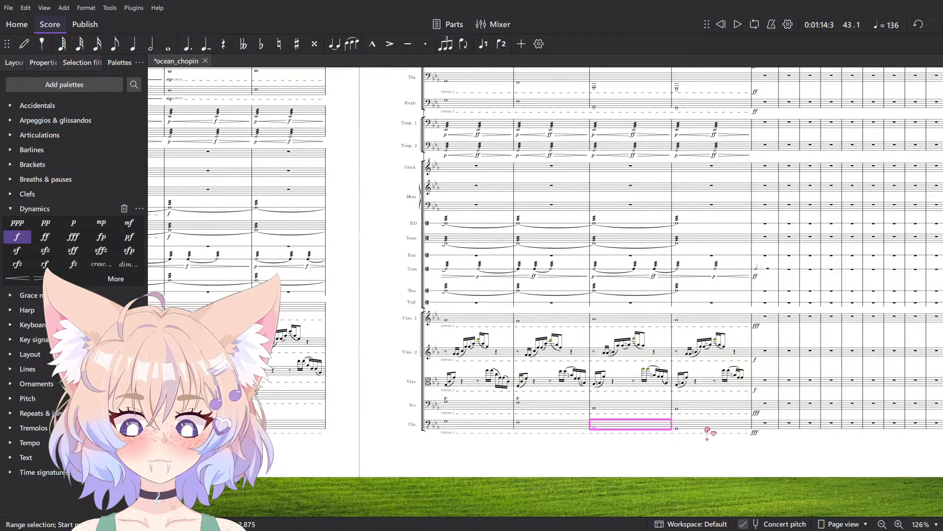
key(space)
key(space)
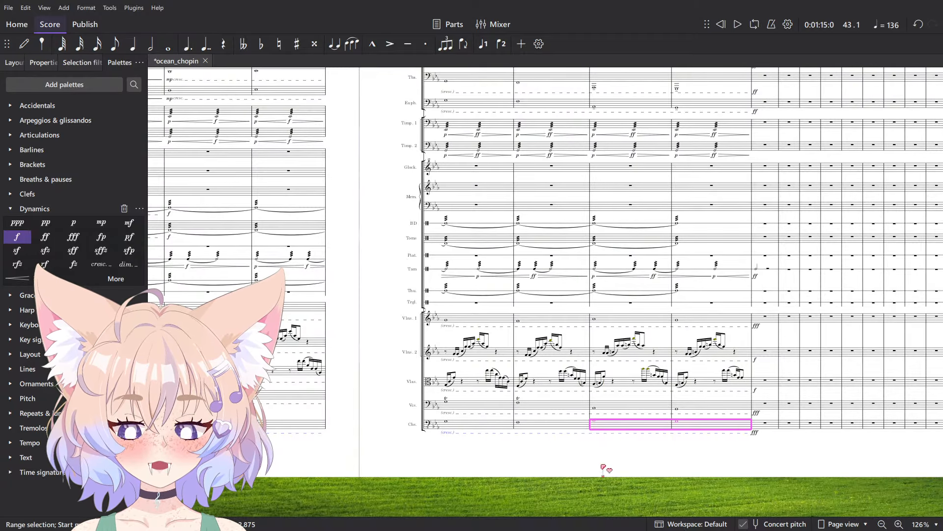
key(space)
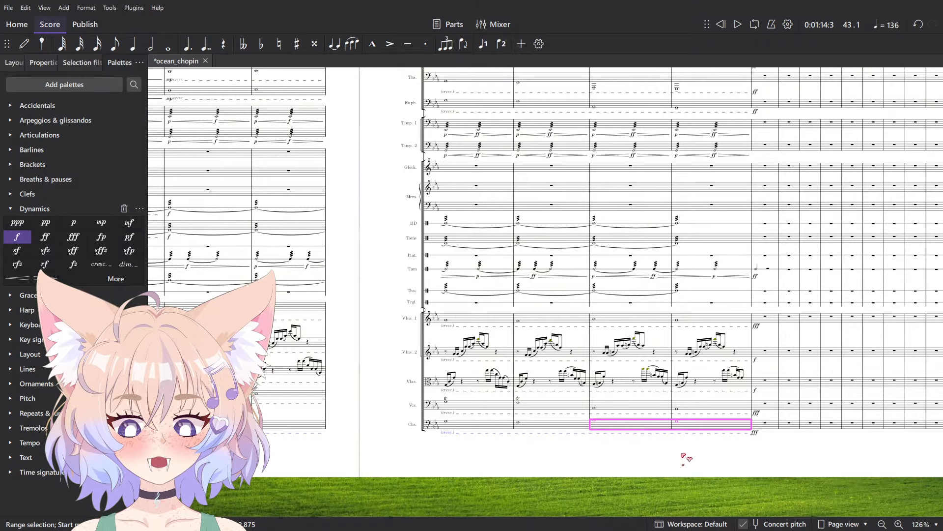
scroll(682, 456, up, 5)
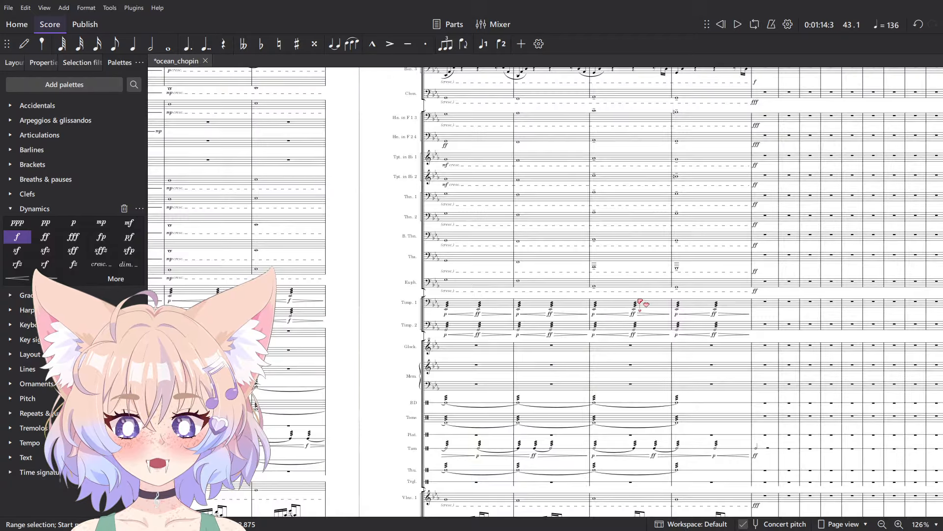
- Raise the cellos' notes in measures 43 and 44 by an octave and play back the passage
scroll(640, 301, down, 5)
click(580, 380)
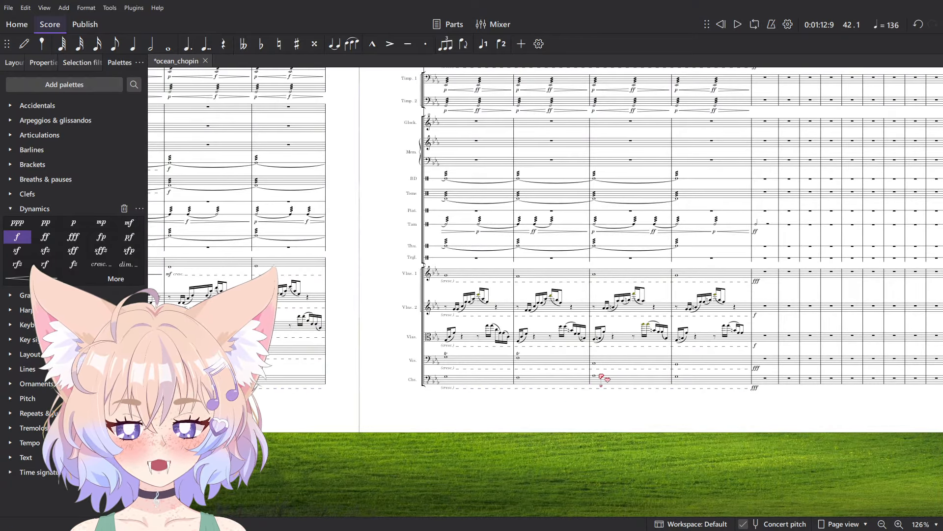
scroll(601, 377, up, 2)
click(686, 362)
key(Escape)
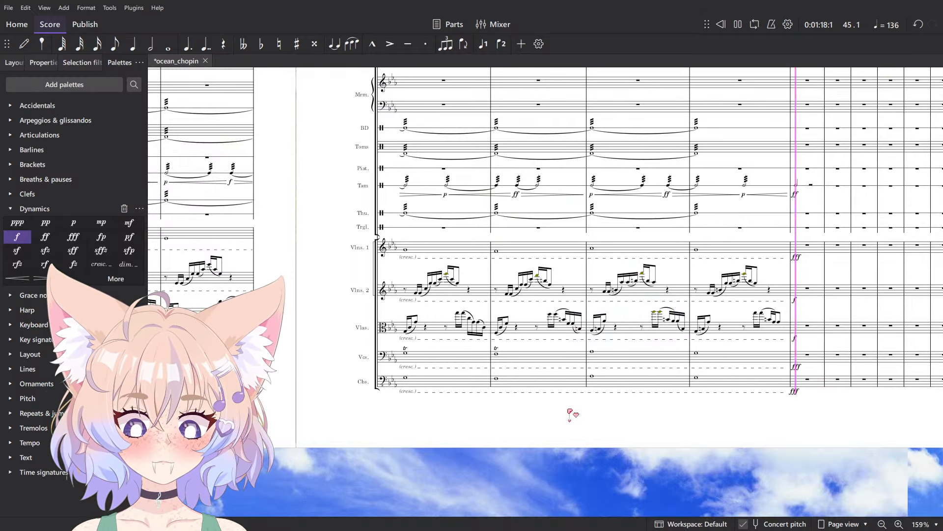
- Examine the orchestral parts in measures 41 to 44 on page 7 and return to the first page
scroll(692, 211, down, 5)
scroll(786, 234, up, 9)
drag(749, 227, 593, 126)
scroll(559, 122, up, 5)
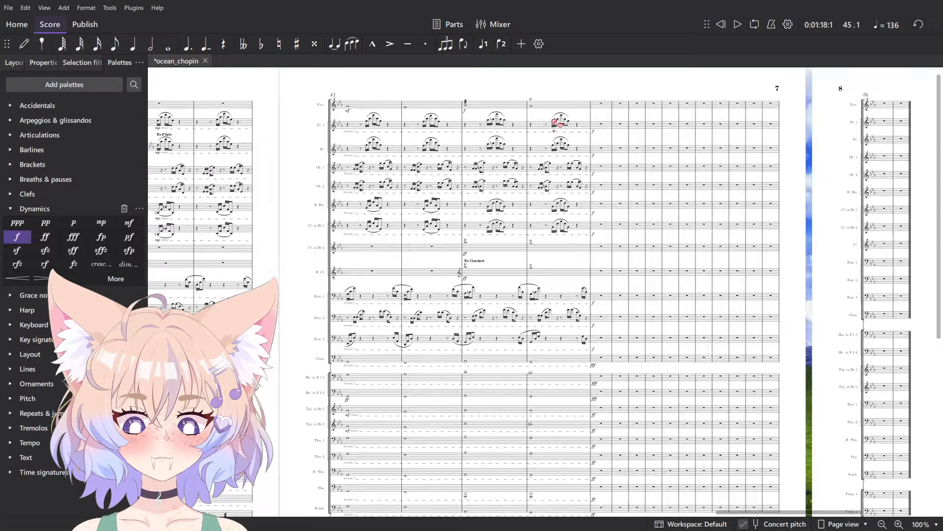
drag(513, 125, 600, 240)
scroll(786, 151, down, 4)
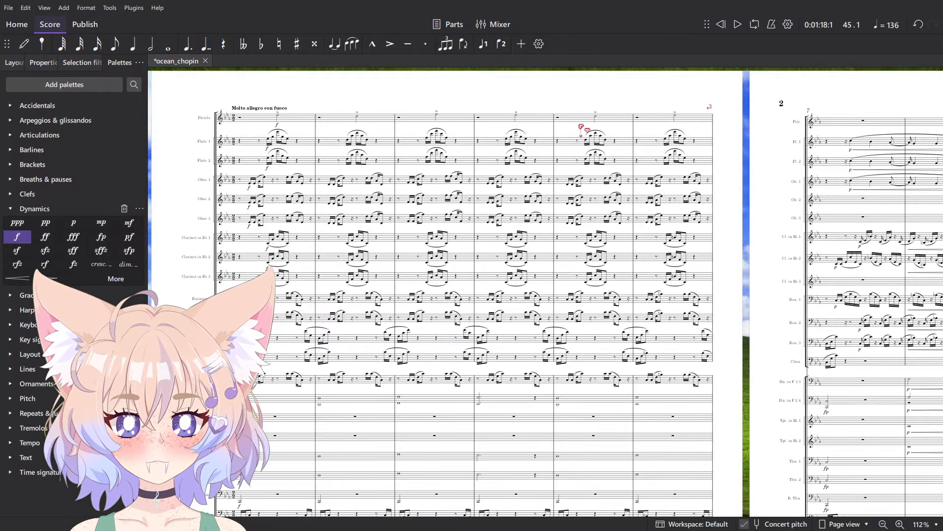
- Save the score and open the properties of the "Molto allegro con fuoco" tempo marking
key(ctrl+s)
scroll(257, 76, up, 6)
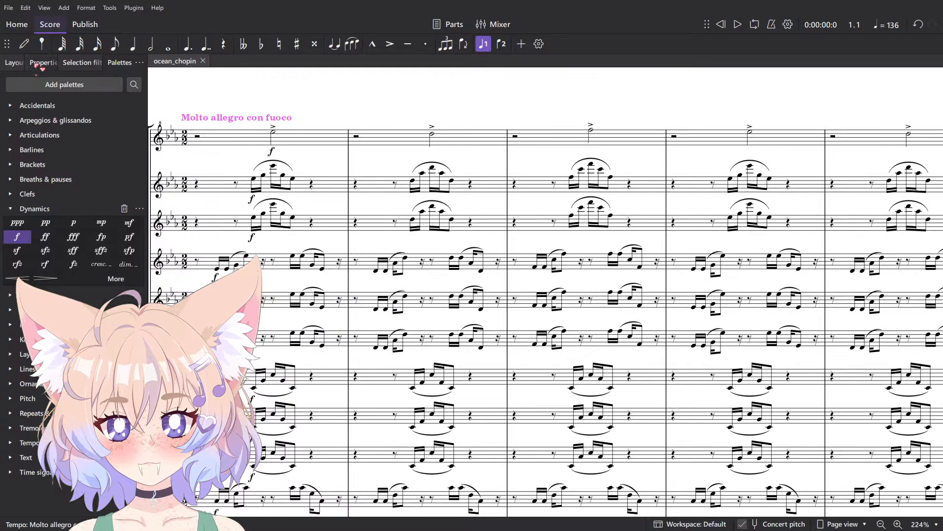
click(13, 63)
click(54, 68)
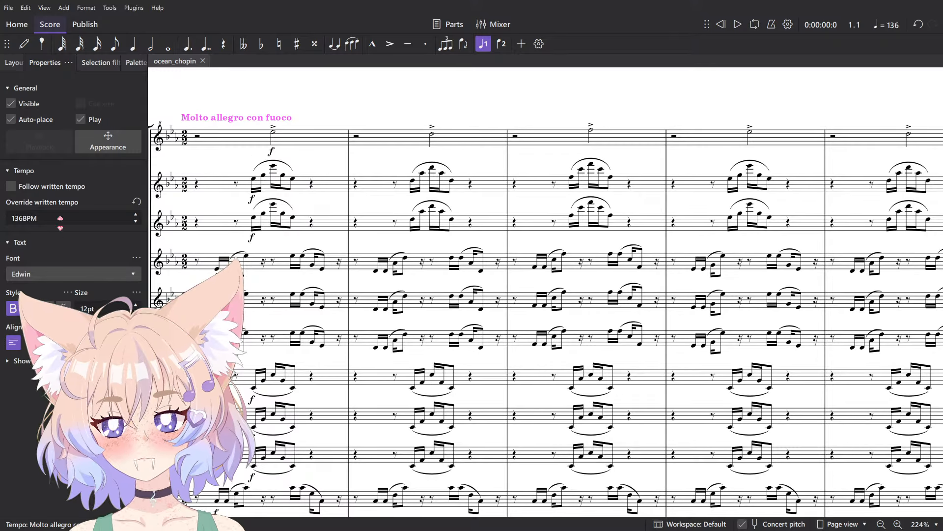
- Examine the original Chopin_Etude_op_25_12 score for comparison and return to the ocean_chopin score
drag(544, 187, 685, 216)
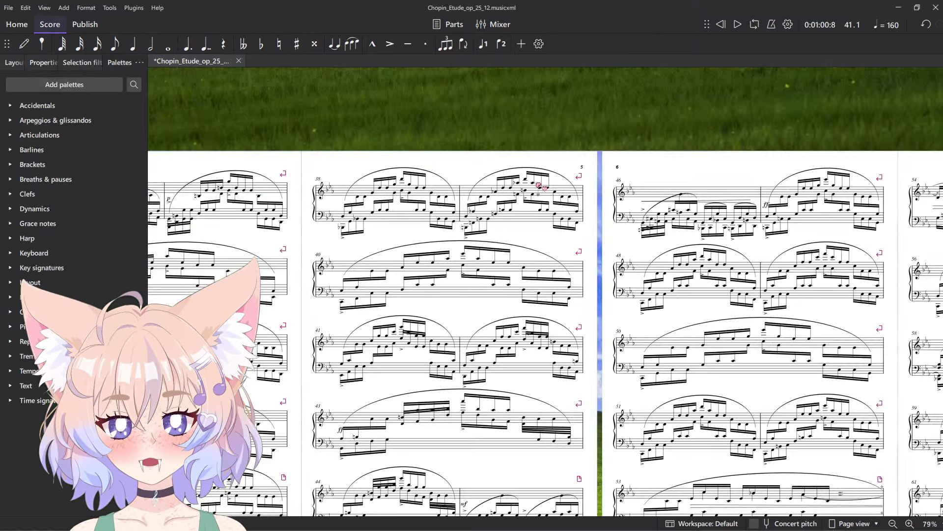
scroll(722, 157, up, 7)
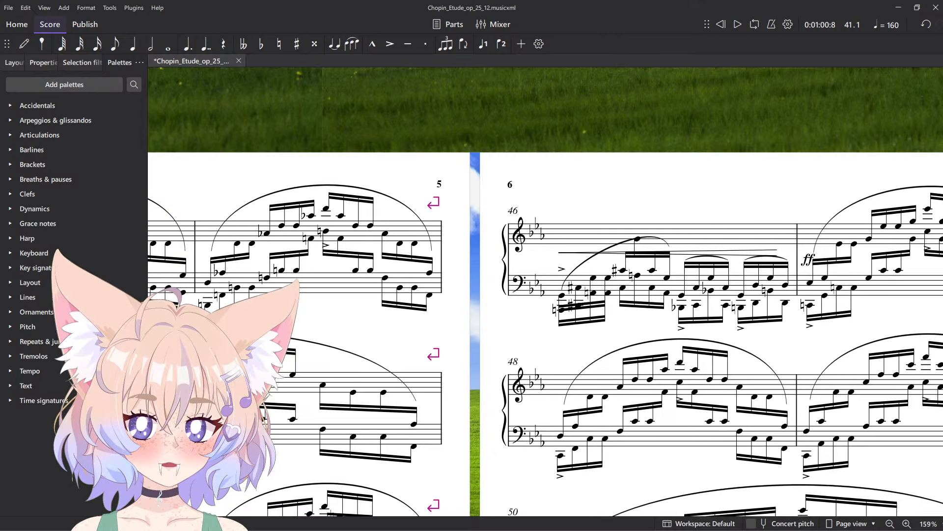
key(alt+Tab)
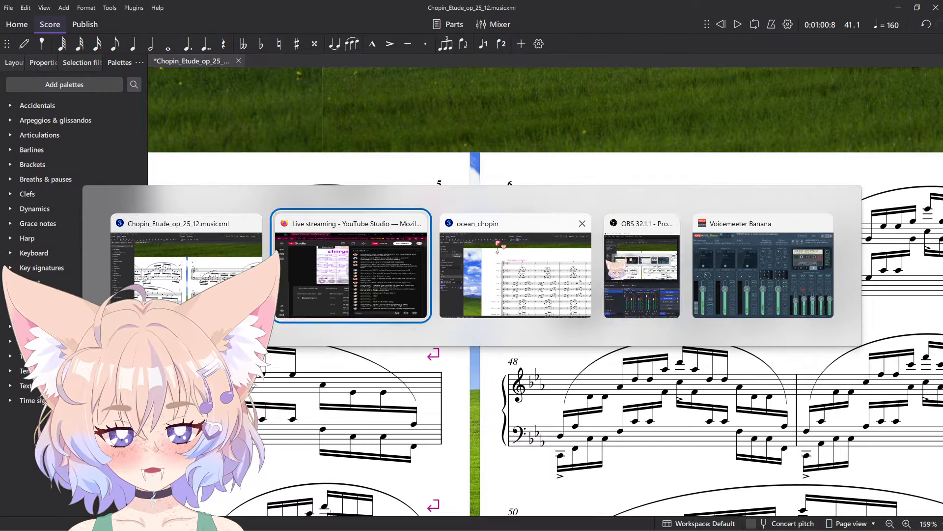
key(alt+Tab)
key(alt+Tab)
key(alt+Tab)
key(alt+shift+Tab)
key(alt+Tab)
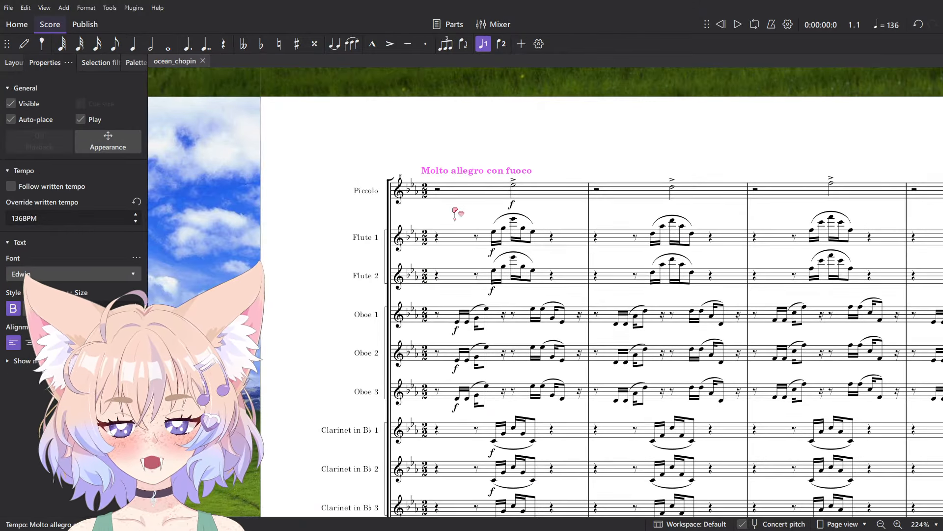
- Set the written-tempo override of the "Molto allegro con fuoco" marking to 160 BPM
click(484, 193)
click(484, 149)
click(486, 174)
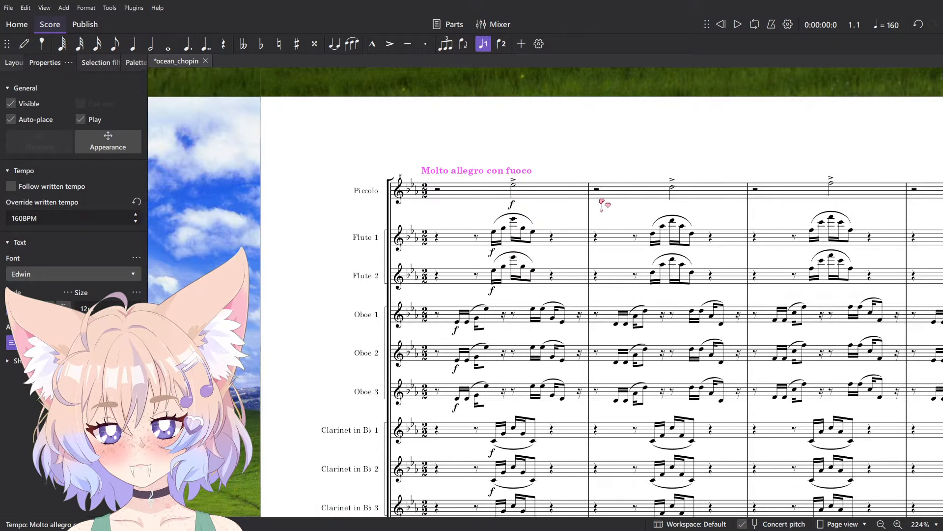
- Save the score and play it back from the first measure
key(Escape)
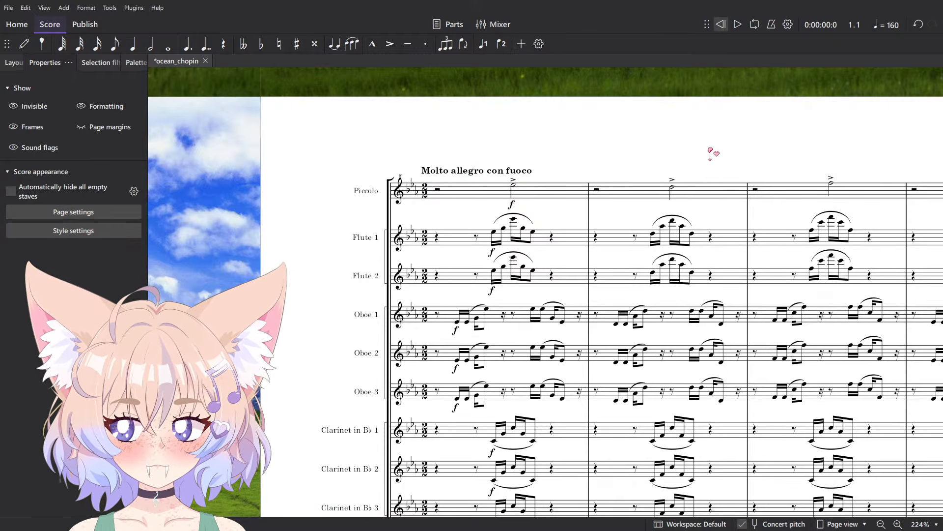
scroll(656, 156, down, 5)
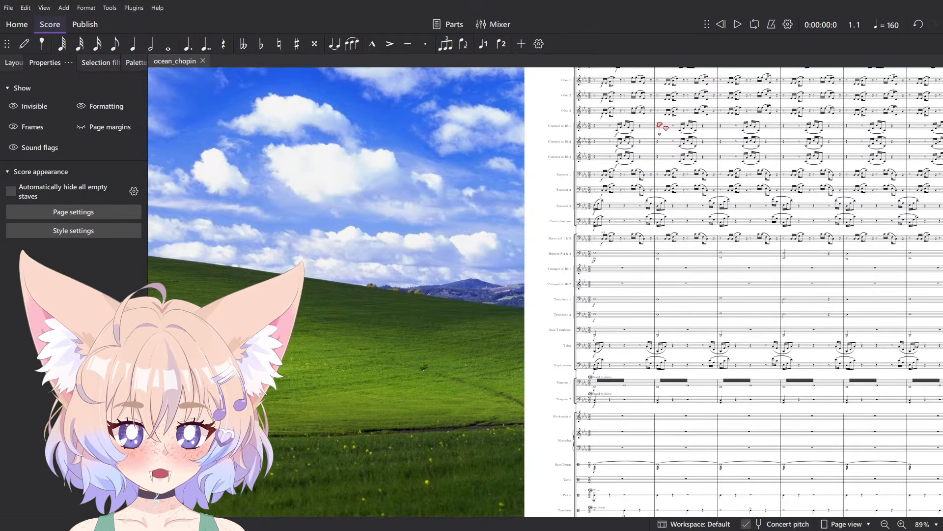
key(space)
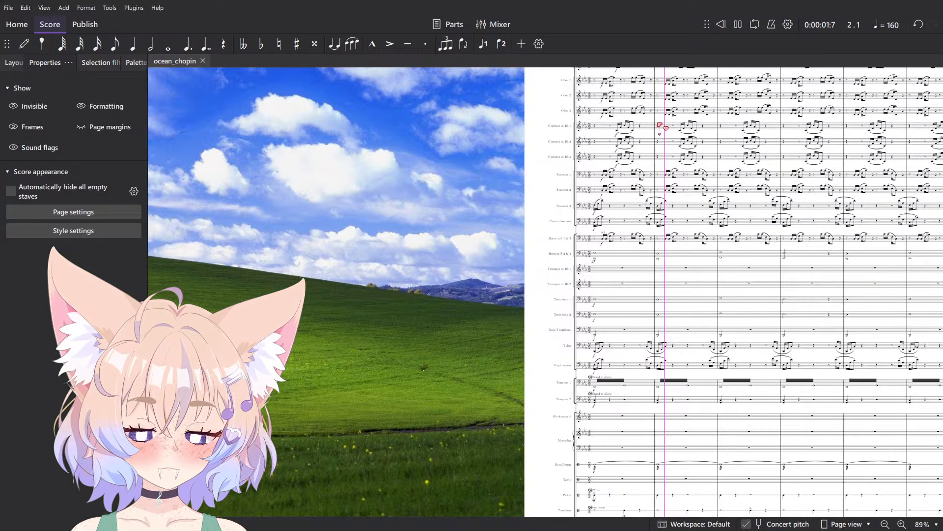
- Follow the score's playback from the opening measures through the a tempo passage
scroll(545, 292, down, 5)
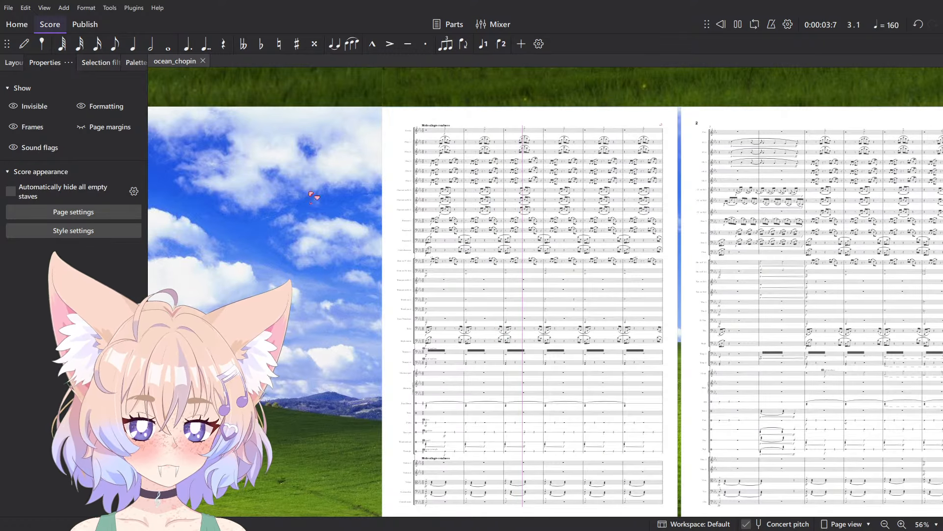
scroll(311, 195, down, 3)
scroll(484, 308, up, 2)
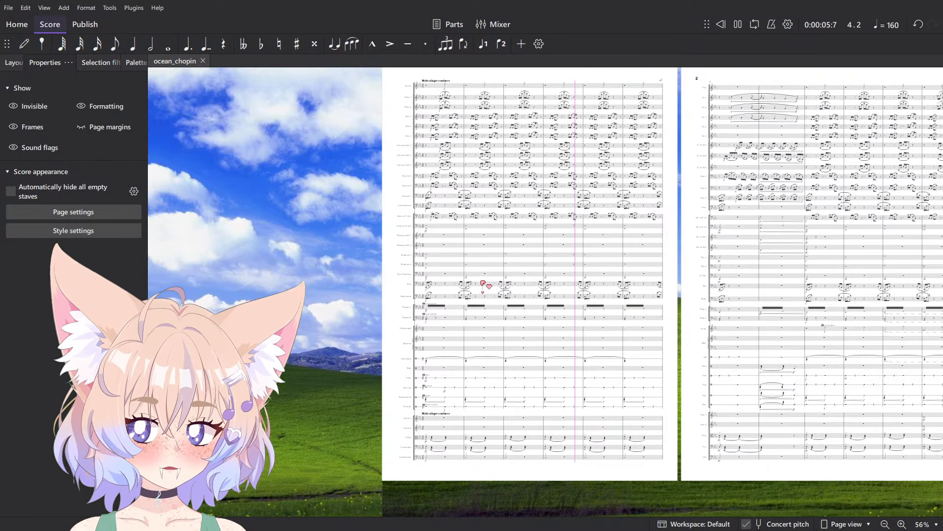
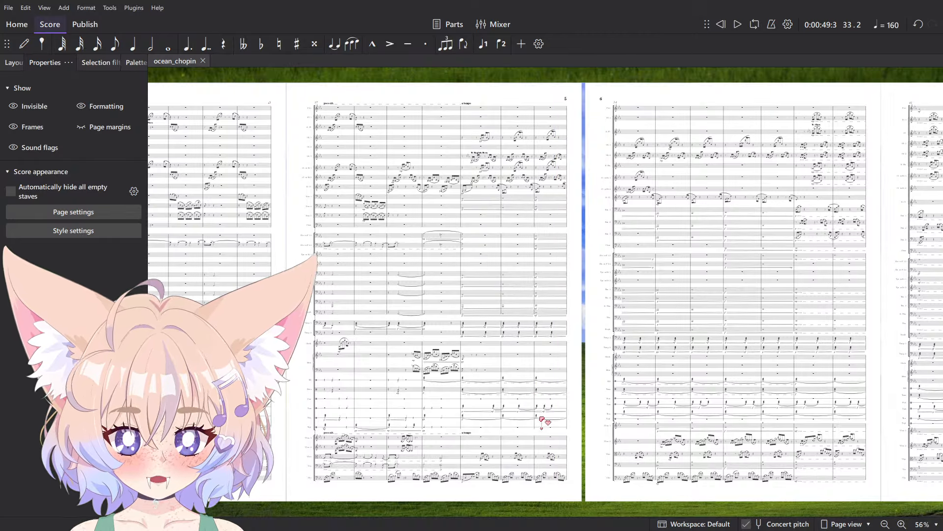
ctrl+scroll(476, 470, up, 3)
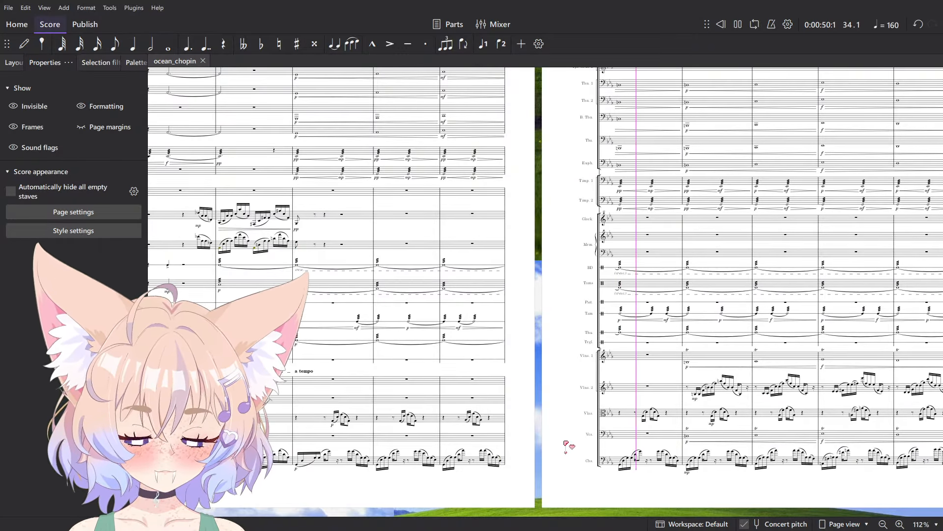
- Set the written-tempo override of the "Molto allegro con fuoco" marking to 144 BPM
ctrl+scroll(867, 368, down, 4)
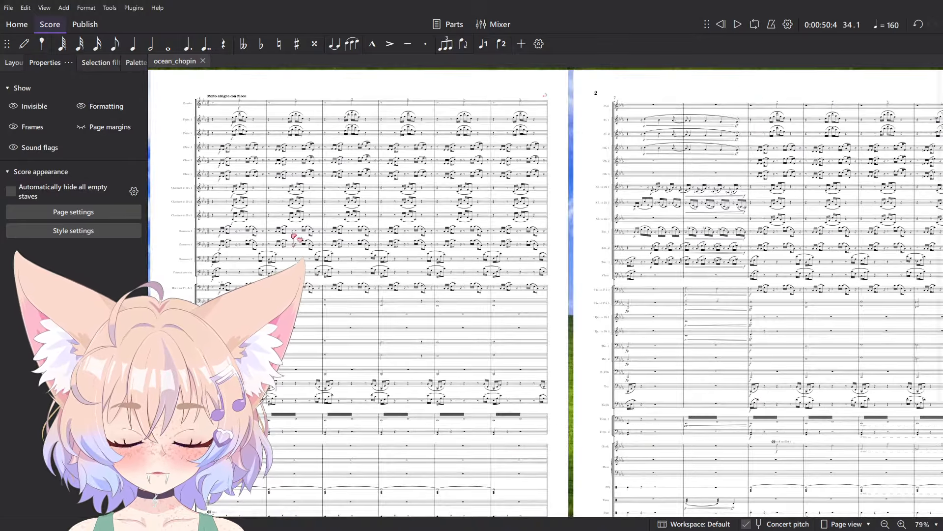
ctrl+scroll(213, 136, up, 8)
drag(258, 111, 445, 348)
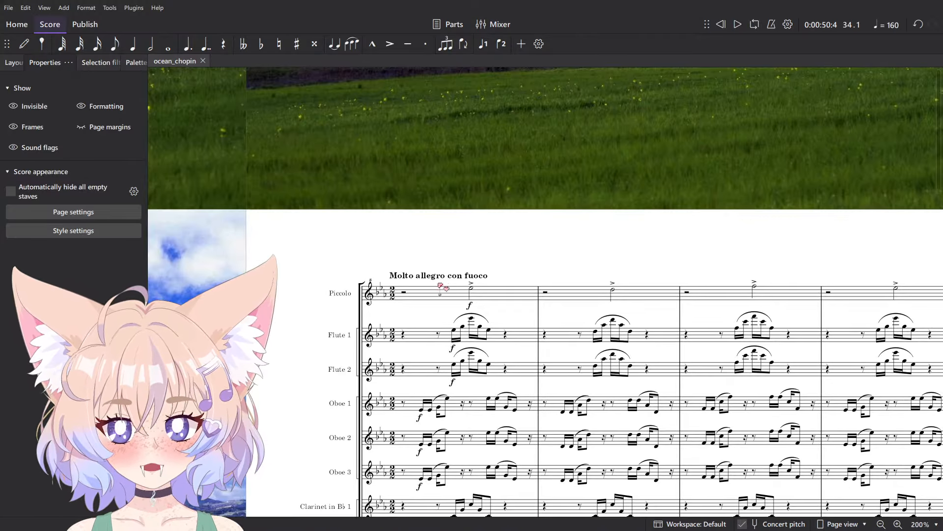
click(439, 276)
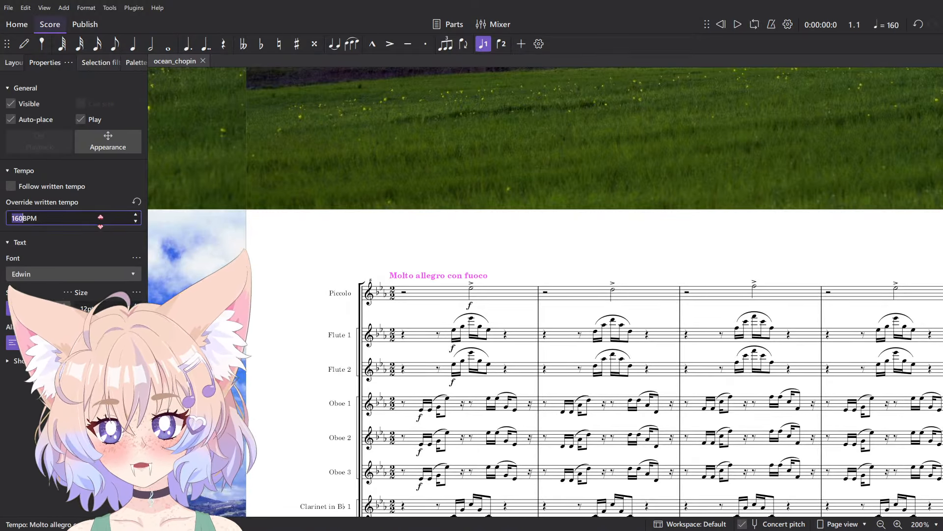
click(379, 231)
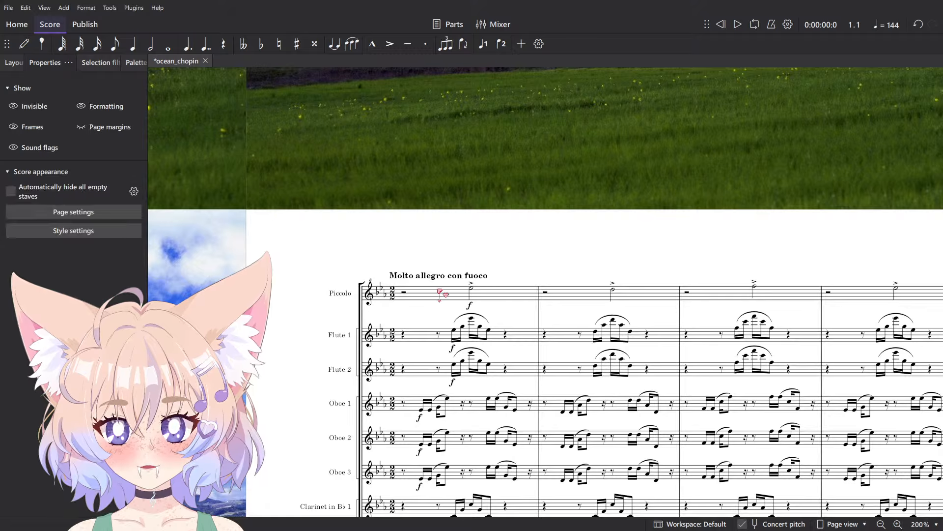
- Examine the brass, percussion and string parts from the opening pages to the a tempo passage
ctrl+scroll(251, 107, down, 3)
scroll(251, 107, down, 8)
scroll(252, 107, right, 6)
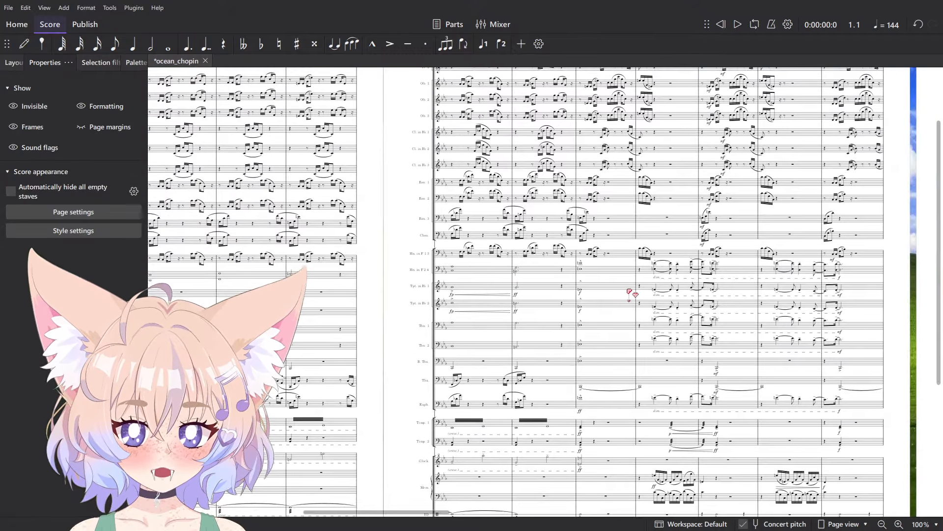
scroll(290, 213, left, 3)
scroll(411, 215, left, 3)
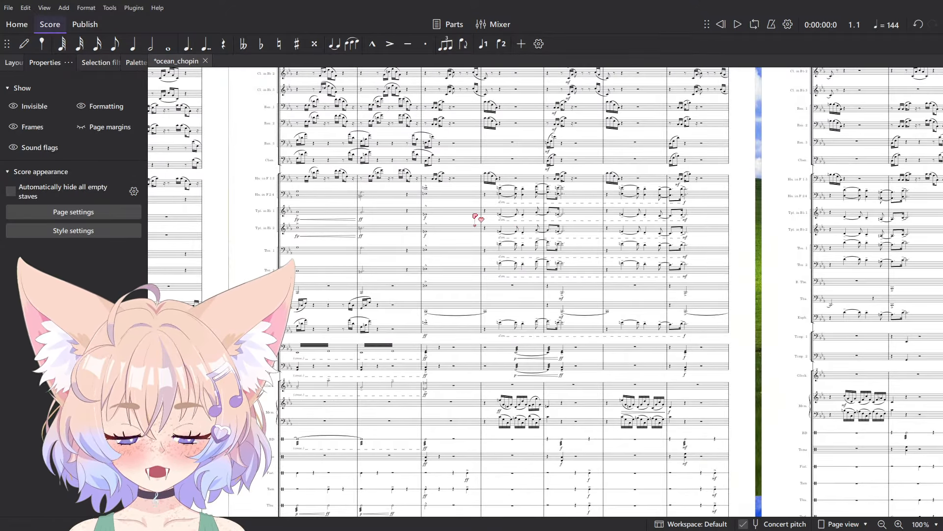
scroll(475, 216, right, 5)
click(590, 334)
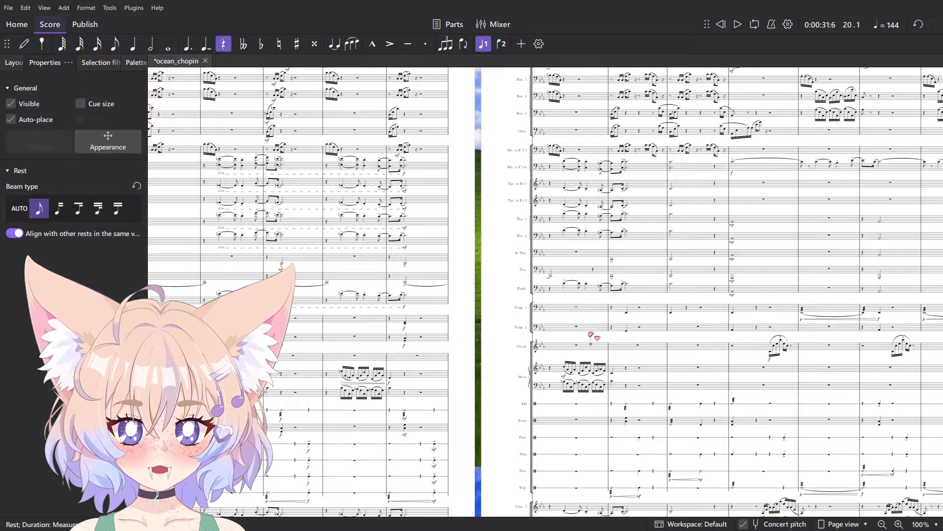
drag(793, 345, 400, 327)
scroll(662, 361, up, 2)
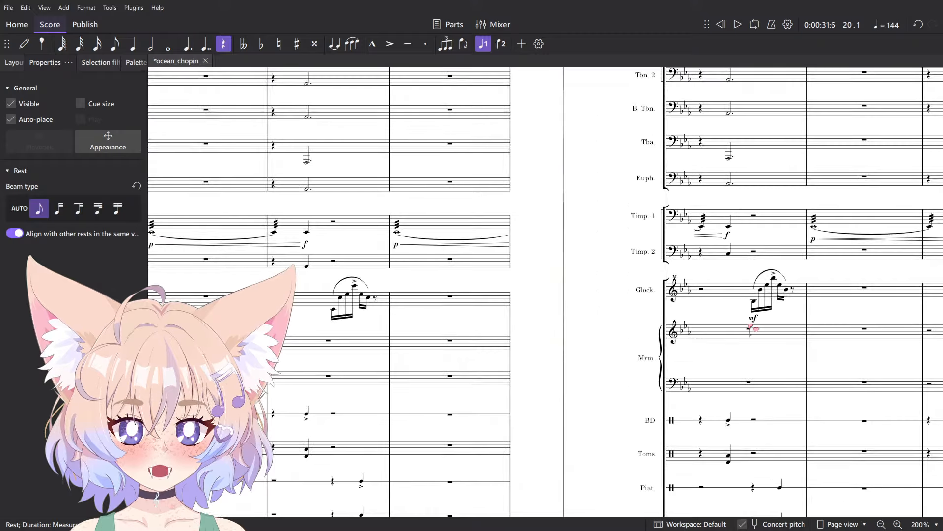
click(753, 319)
scroll(447, 307, down, 6)
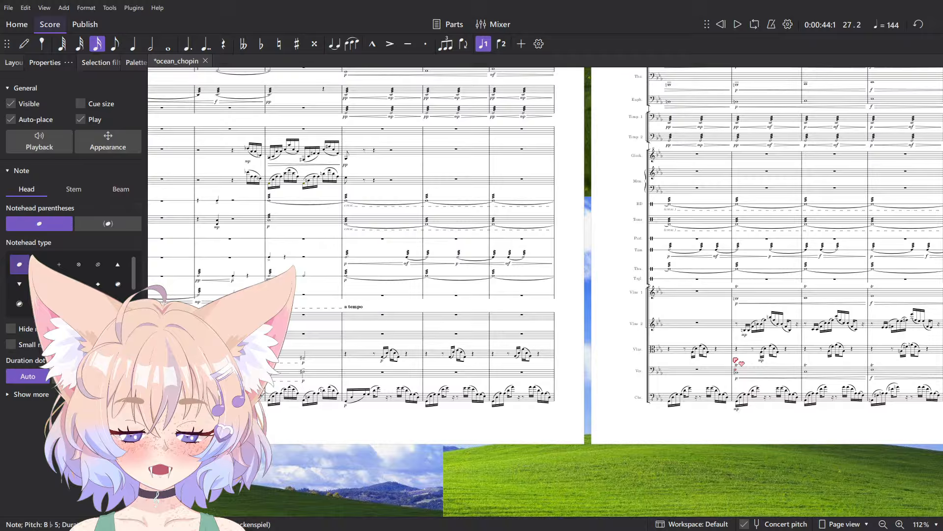
- Move the viola phrase in measures 31–34 to the cello staff and delete its p dynamic
click(724, 352)
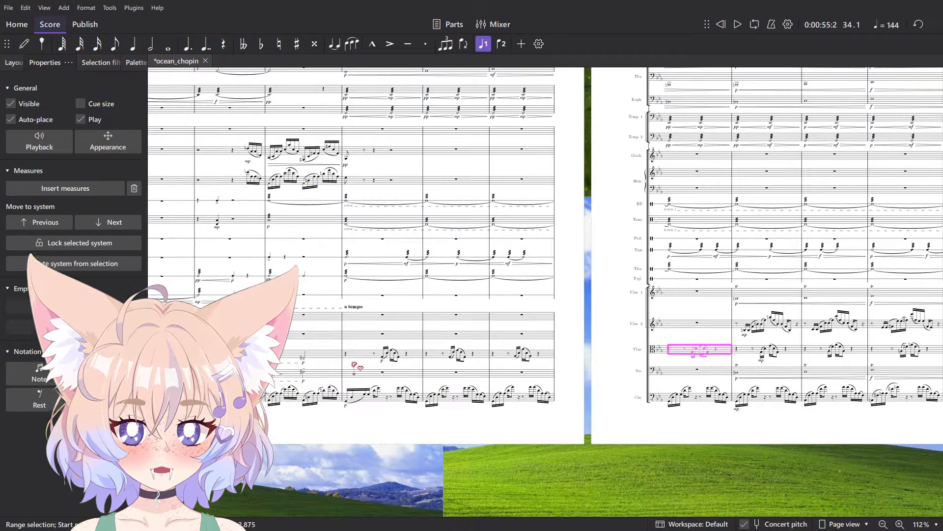
scroll(349, 363, up, 6)
shift+click(370, 350)
key(ctrl+x)
click(370, 383)
key(ctrl+v)
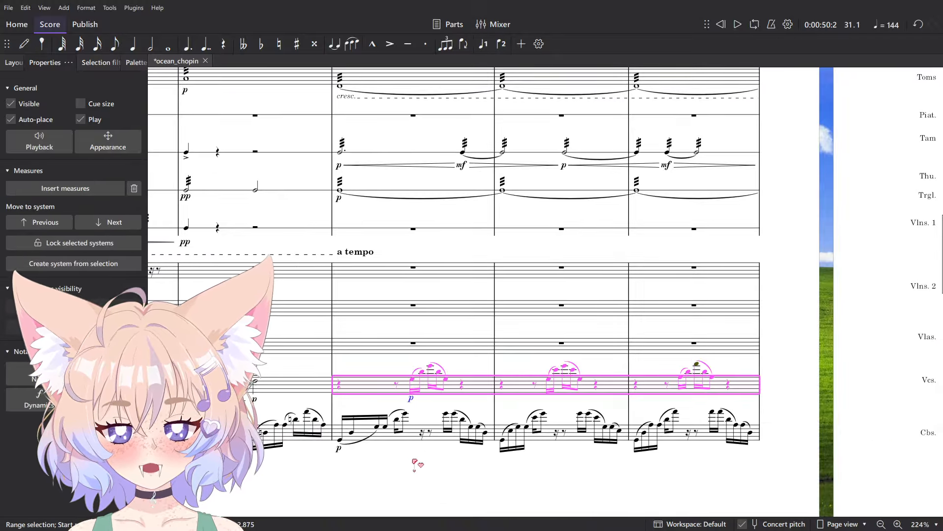
click(415, 459)
click(412, 397)
key(Delete)
- Play back the a tempo passage from measure 31 with the cello phrase
scroll(623, 371, down, 5)
drag(665, 336, 463, 336)
key(space)
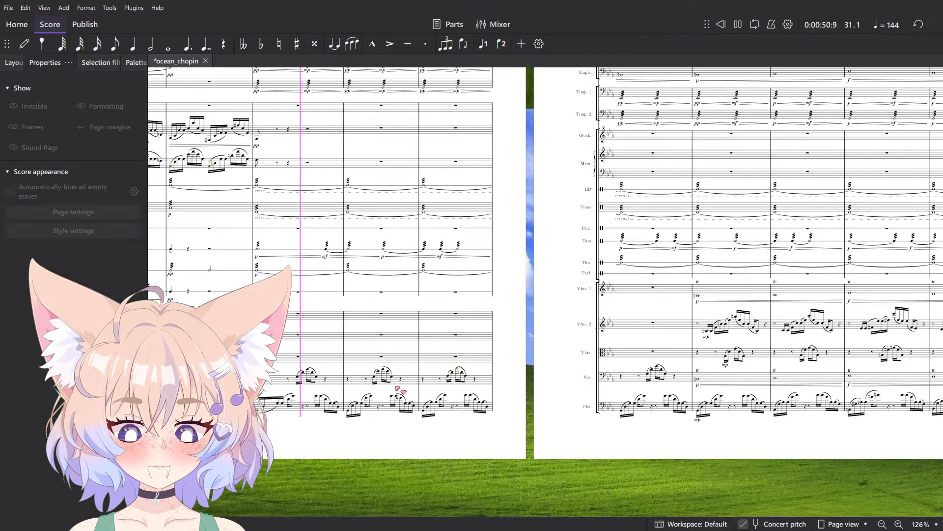
- Delete the cellos' p dynamic in measure 35 and return to the start of the score
click(751, 395)
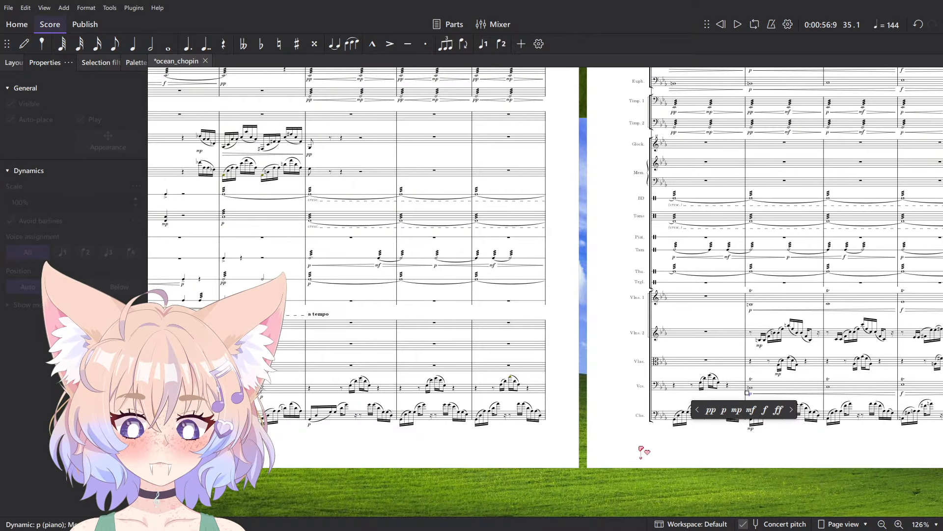
key(Delete)
click(642, 449)
key(Home)
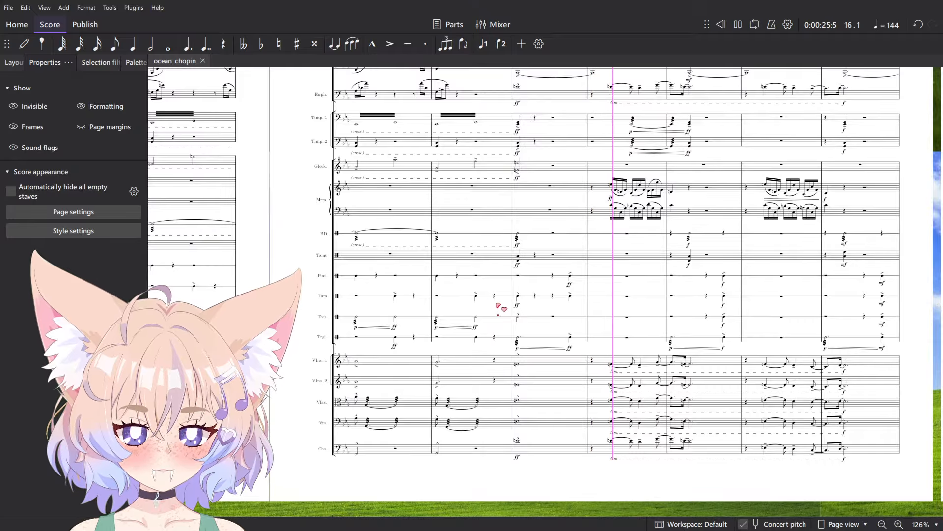
- Add an fff dynamic to the thundersheet in measure 15 and change the Tam staff's ff there to fff
scroll(529, 324, up, 5)
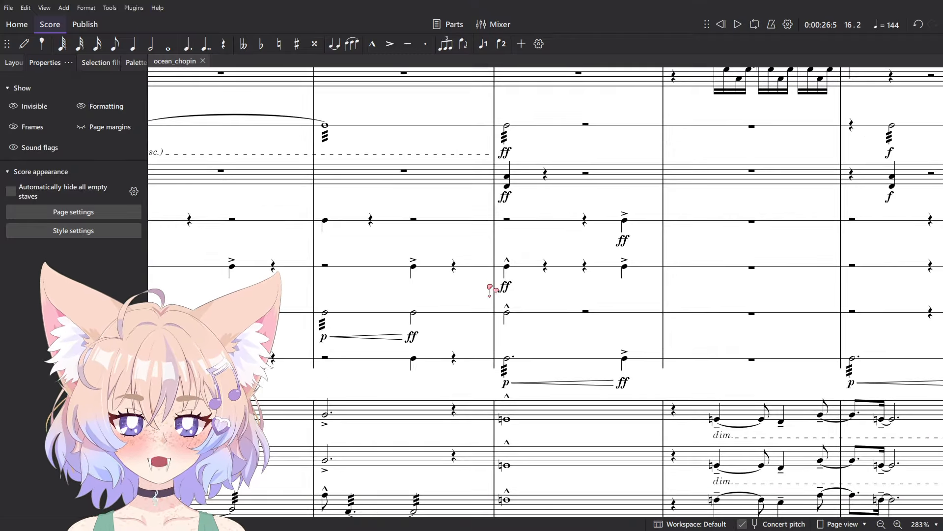
click(549, 360)
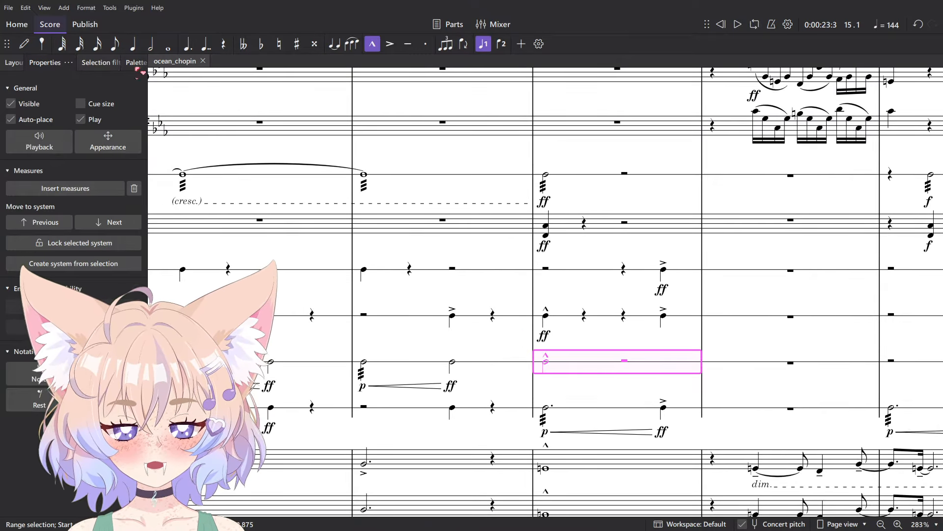
click(137, 66)
key(Return)
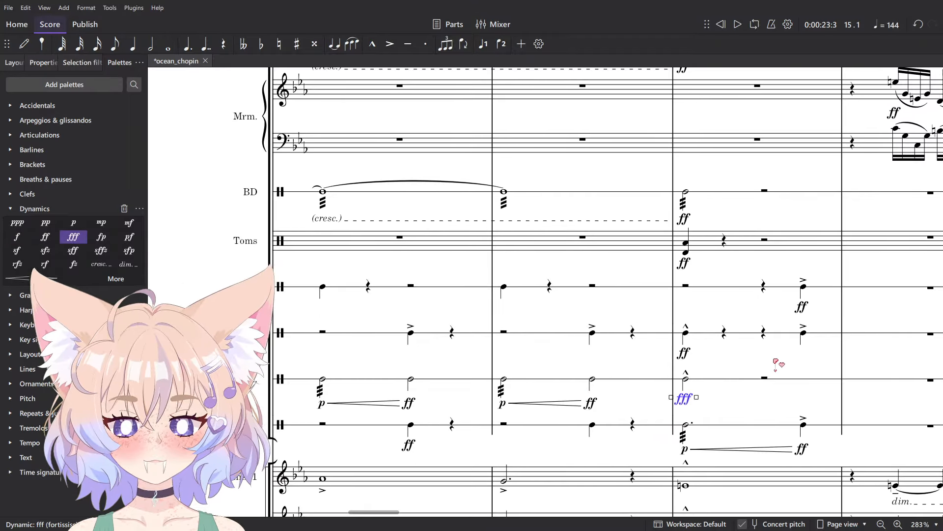
click(688, 355)
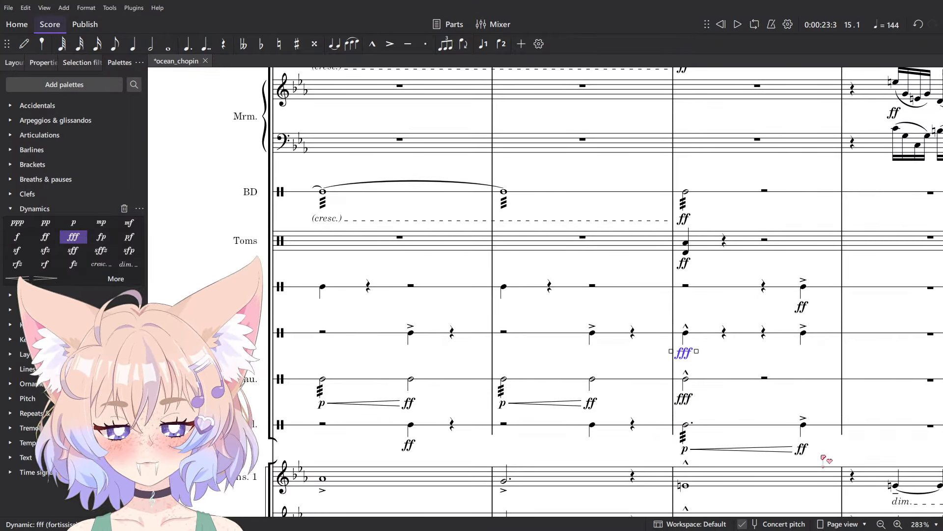
- Change the ff dynamics of the toms and bass drum in measure 15 to fff
scroll(786, 413, up, 2)
scroll(786, 413, right, 1)
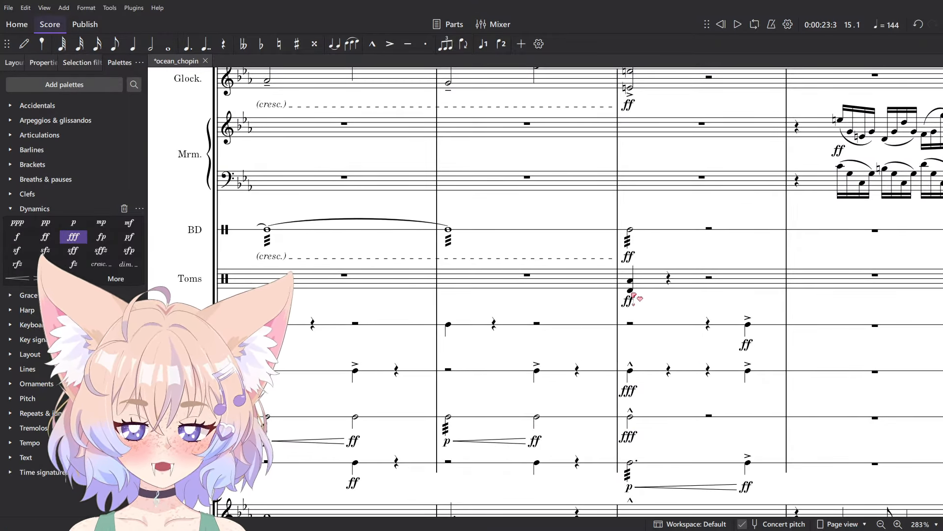
click(632, 297)
ctrl+click(631, 257)
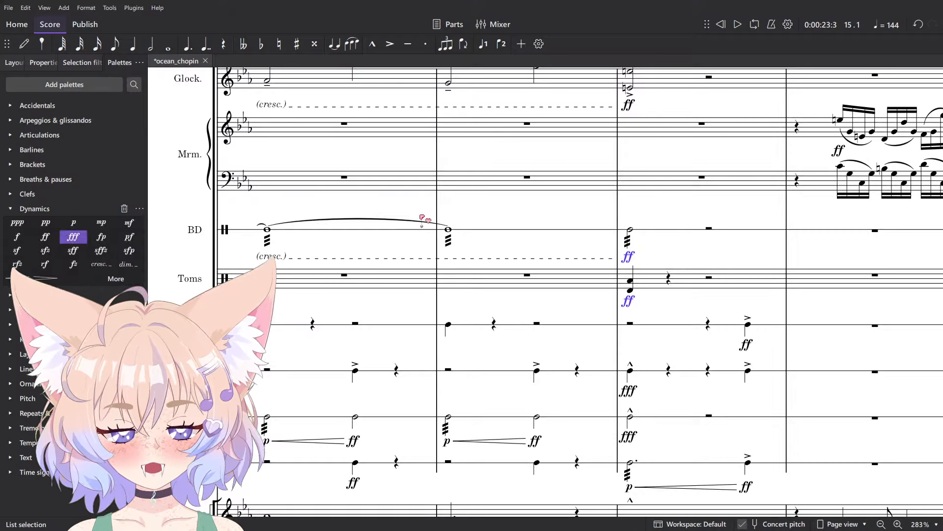
click(73, 237)
- Change the glockenspiel's ff dynamic in measure 15 to fff
scroll(477, 207, down, 1)
scroll(642, 266, up, 4)
scroll(584, 317, up, 1)
click(593, 301)
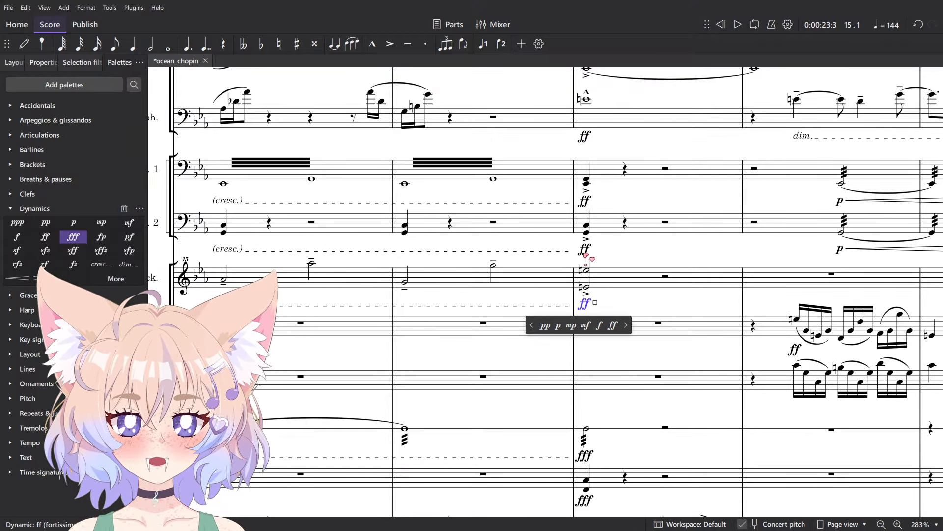
click(73, 237)
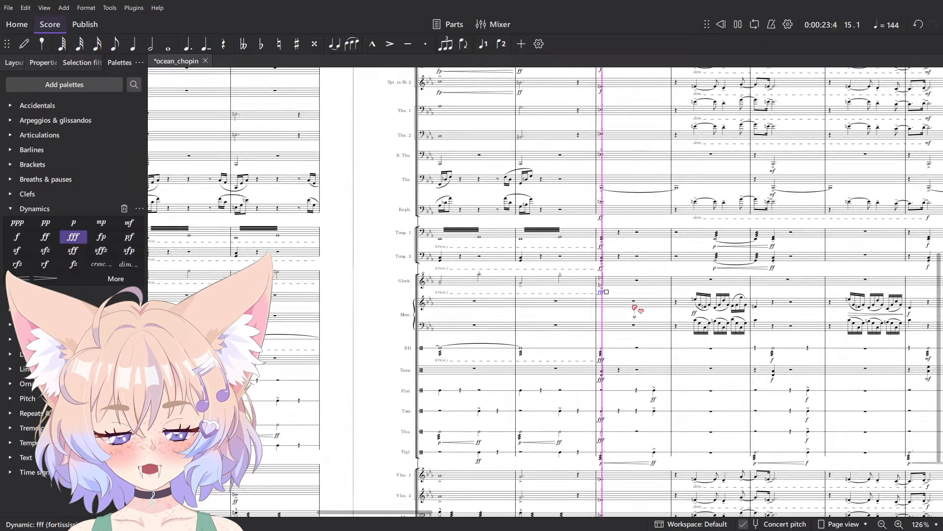
- Play back measure 15 to check the louder percussion dynamics
key(space)
scroll(589, 238, down, 8)
scroll(532, 244, up, 1)
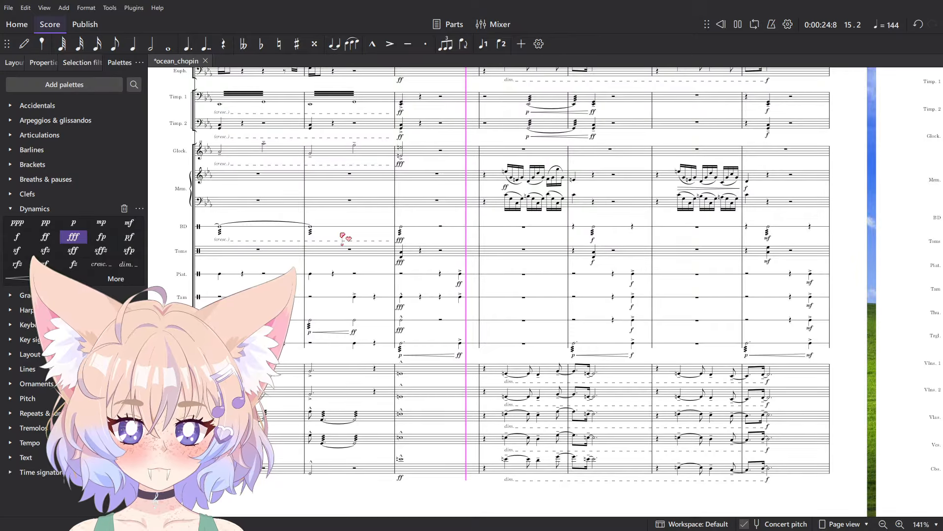
key(space)
- Change the ff dynamics under the final accented notes of the Piat. and triangle staves in measure 15 to fff
scroll(501, 246, up, 6)
click(414, 321)
click(73, 236)
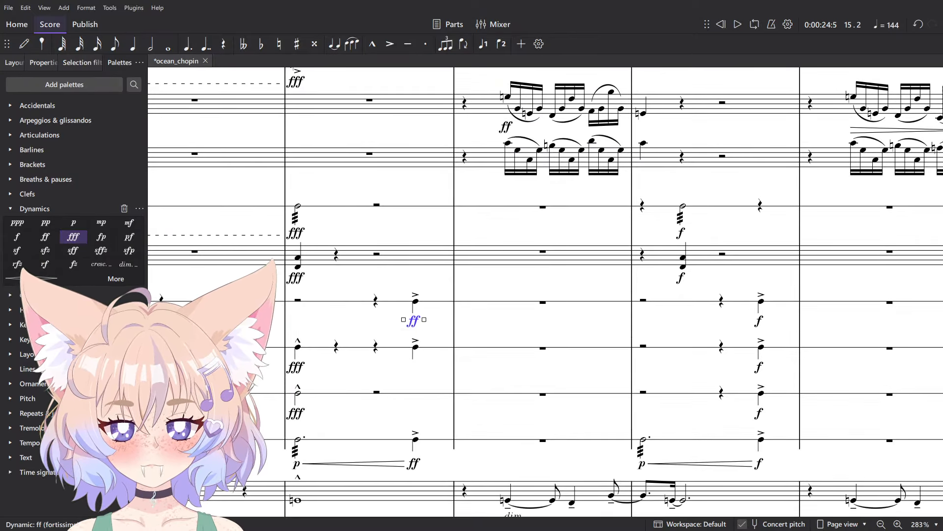
click(414, 463)
click(76, 235)
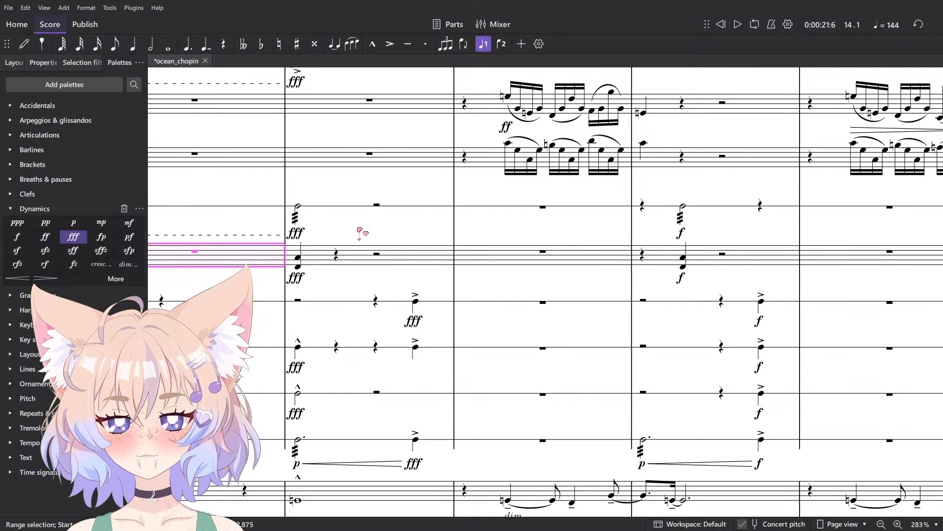
- Play back the passage around measures 14–19 to check the percussion balance
key(space)
scroll(361, 231, down, 5)
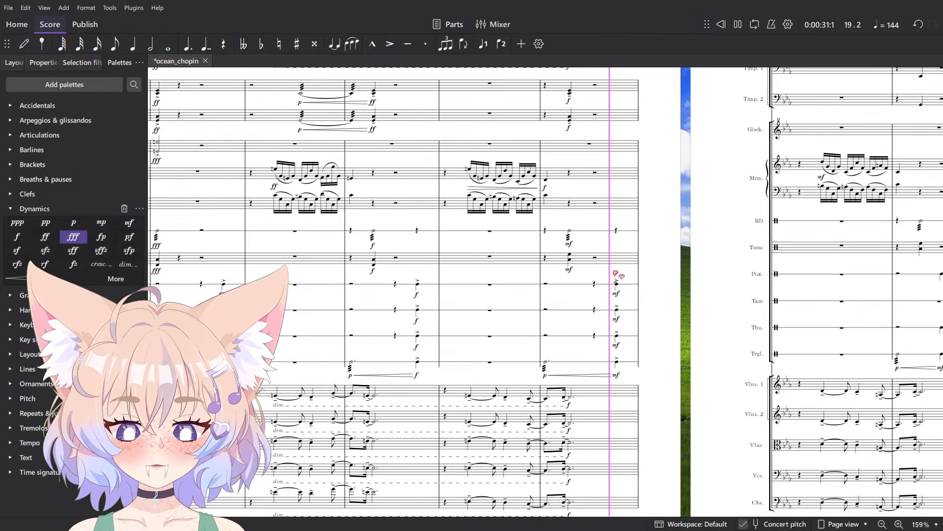
key(space)
scroll(376, 361, up, 5)
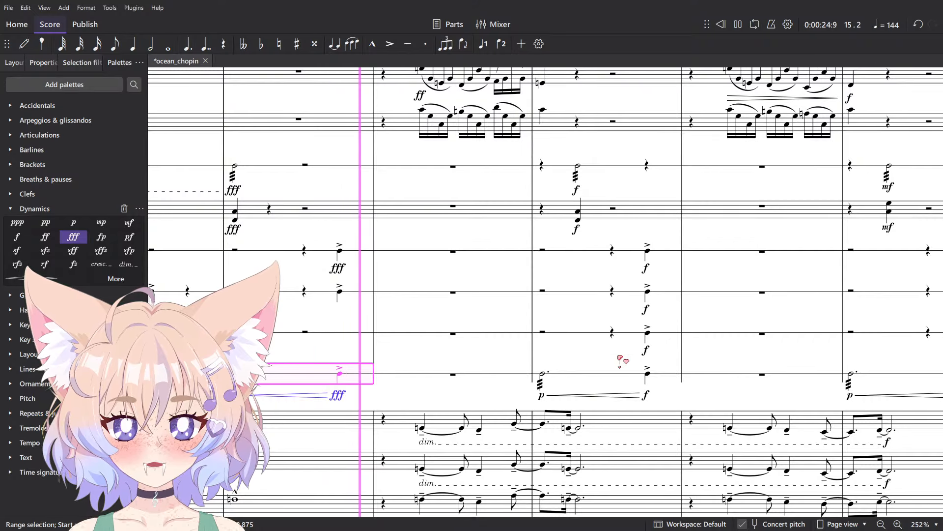
key(space)
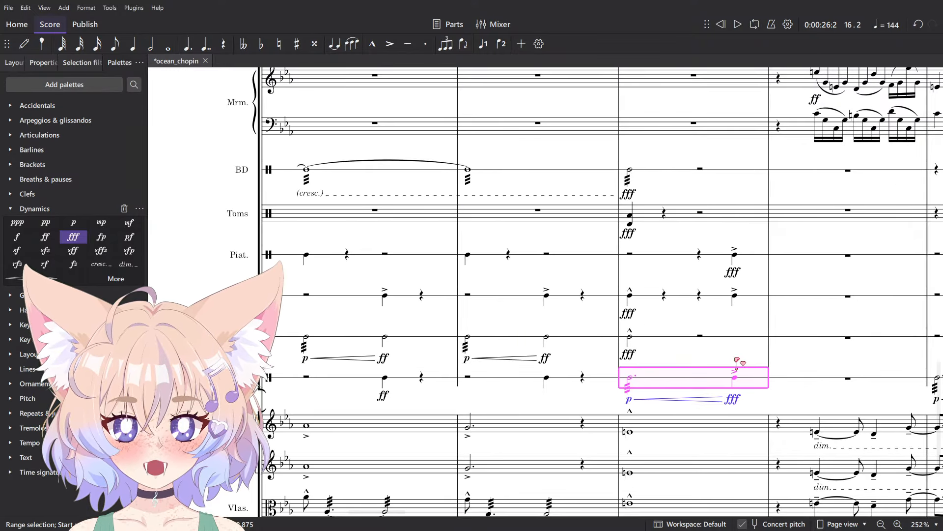
- Enter a dotted half note with a three-stroke tremolo at the start of measure 17 on the thundersheet staff
drag(854, 352, 470, 357)
click(585, 347)
scroll(568, 389, up, 6)
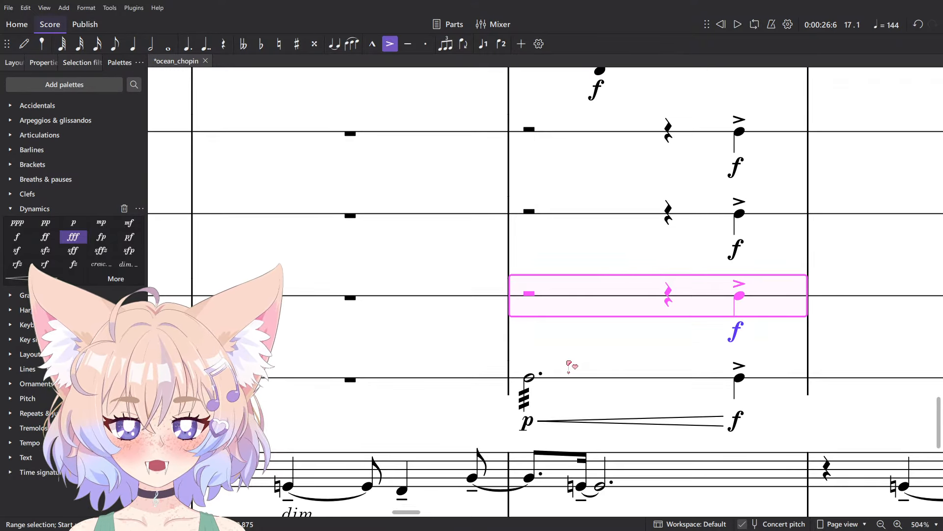
key(Escape)
key(n)
click(534, 297)
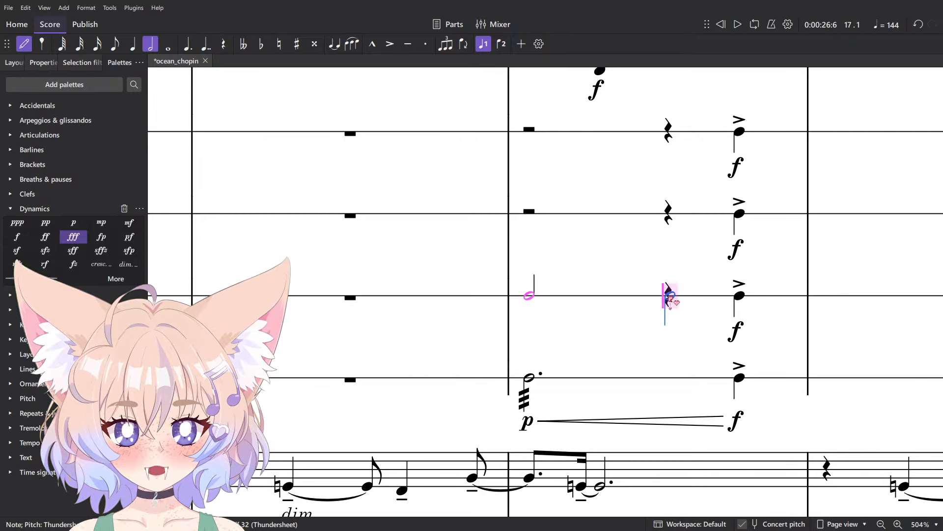
click(30, 428)
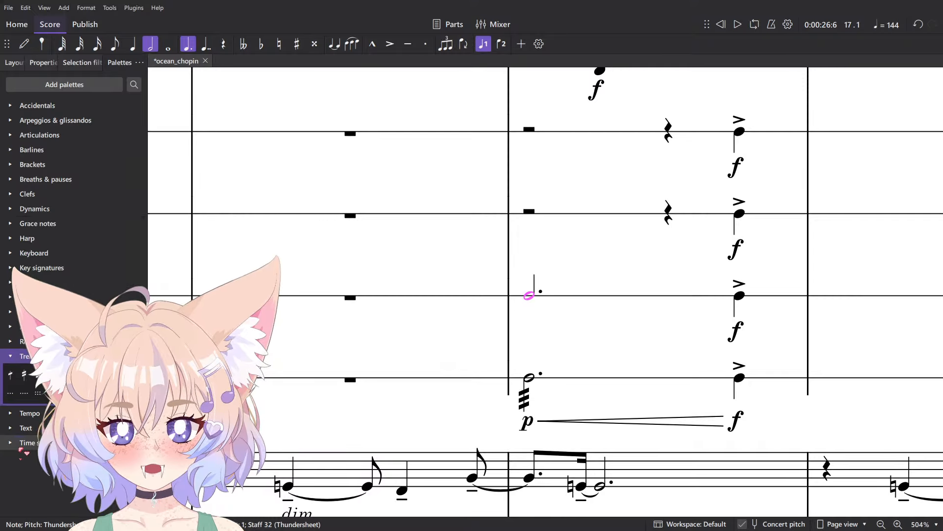
drag(693, 334, 684, 333)
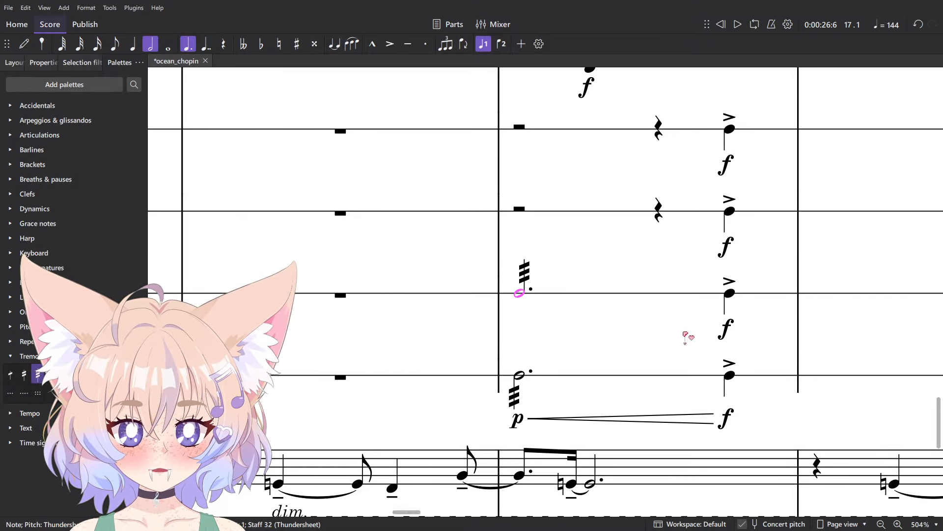
- Add a crescendo hairpin and a starting p dynamic under the thundersheet's tremolo note in measure 17
key(shift+comma)
click(510, 295)
click(518, 295)
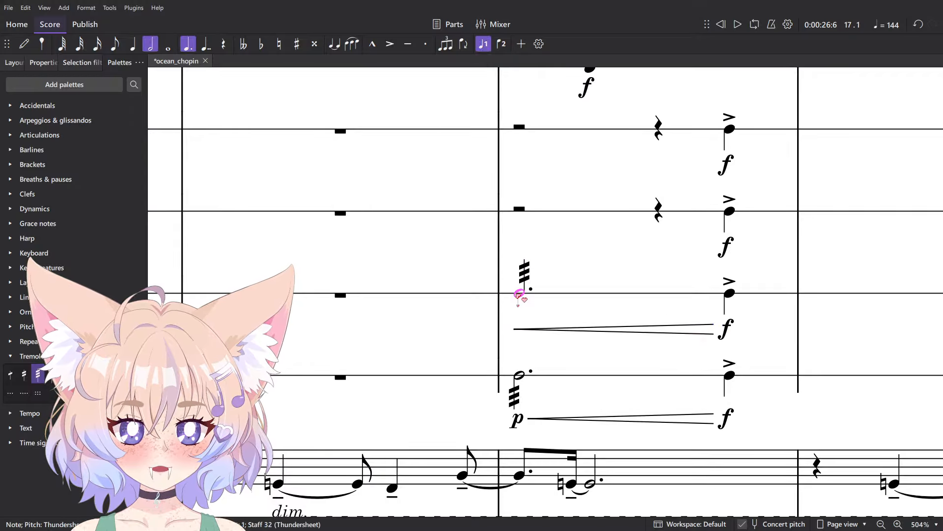
key(ctrl+d)
text(p)
- Copy the thundersheet's measure 17 into measure 19 and change its closing dynamic to mf
click(587, 298)
scroll(597, 306, down, 7)
drag(842, 312, 560, 328)
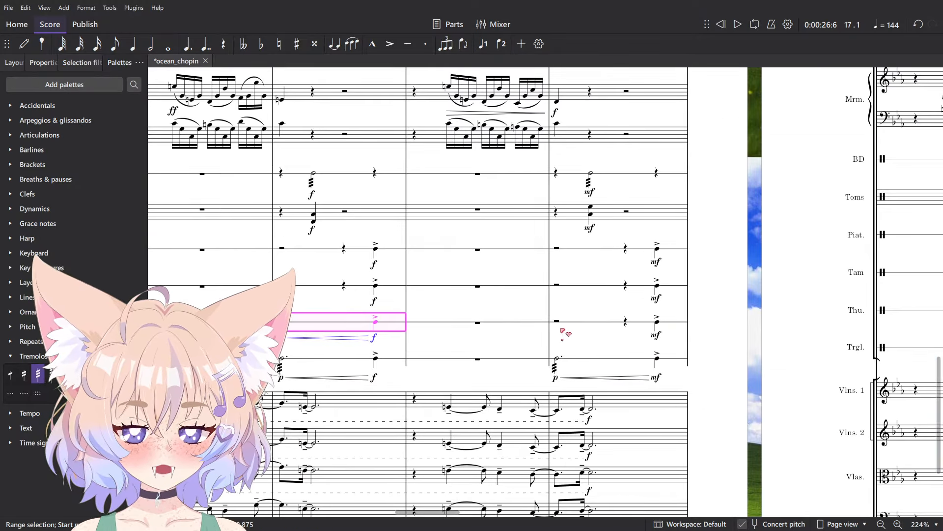
click(590, 321)
key(ctrl+v)
scroll(591, 322, up, 5)
click(544, 338)
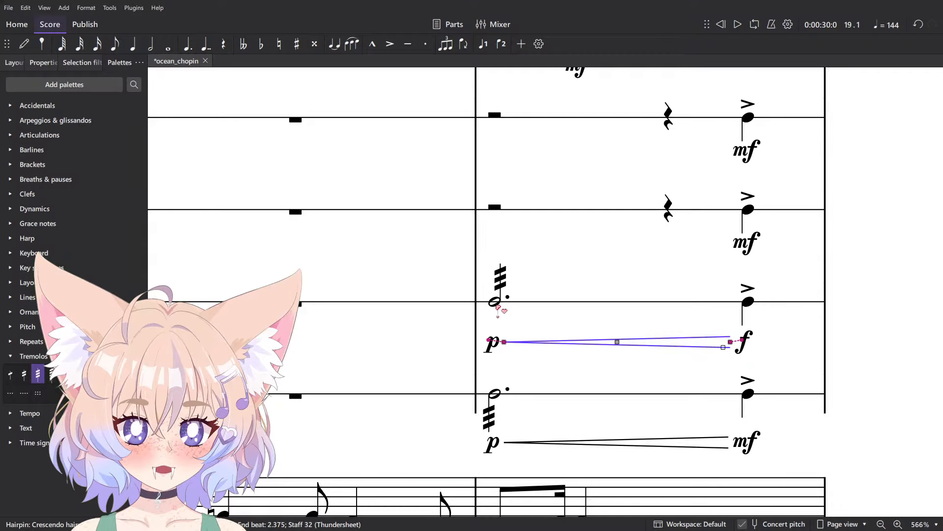
click(748, 339)
click(744, 366)
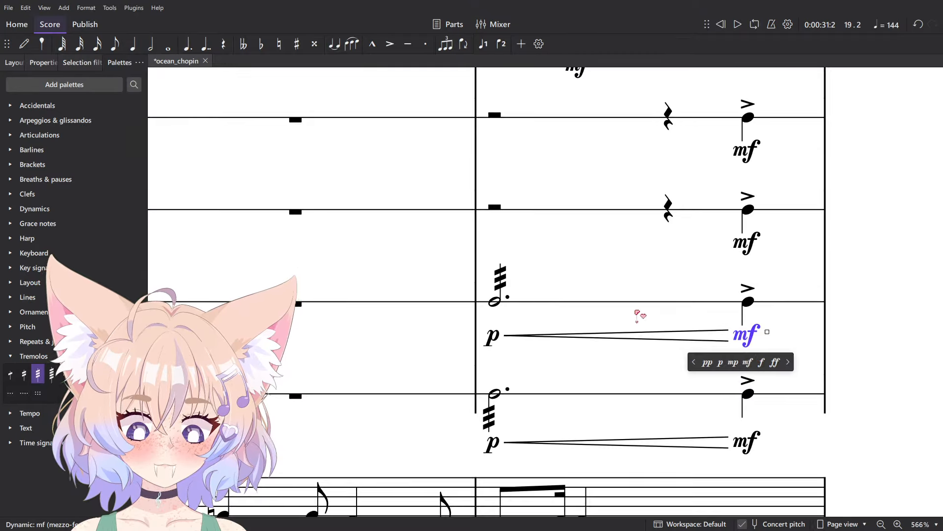
- Try to copy the thundersheet's measure 19 swell into measure 21
scroll(633, 310, down, 3)
scroll(552, 314, right, 10)
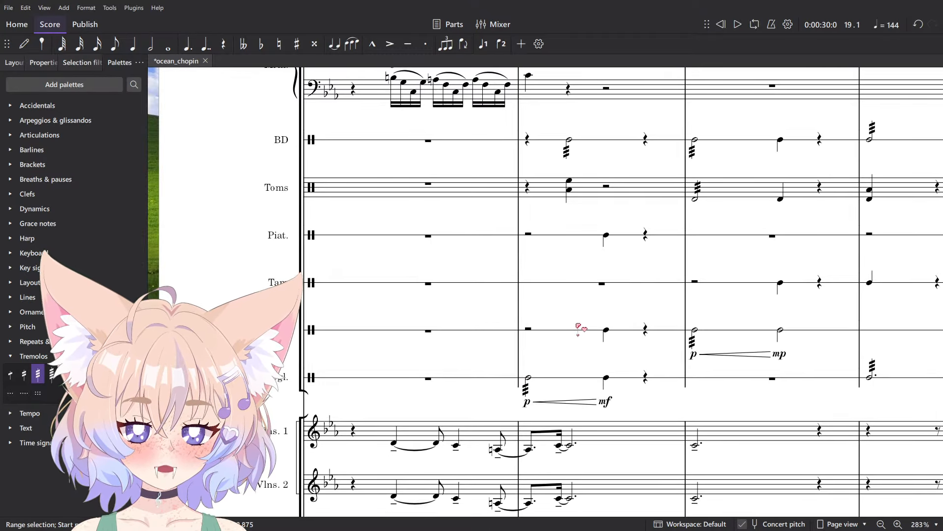
click(577, 336)
key(ctrl+v)
scroll(578, 336, up, 3)
click(703, 332)
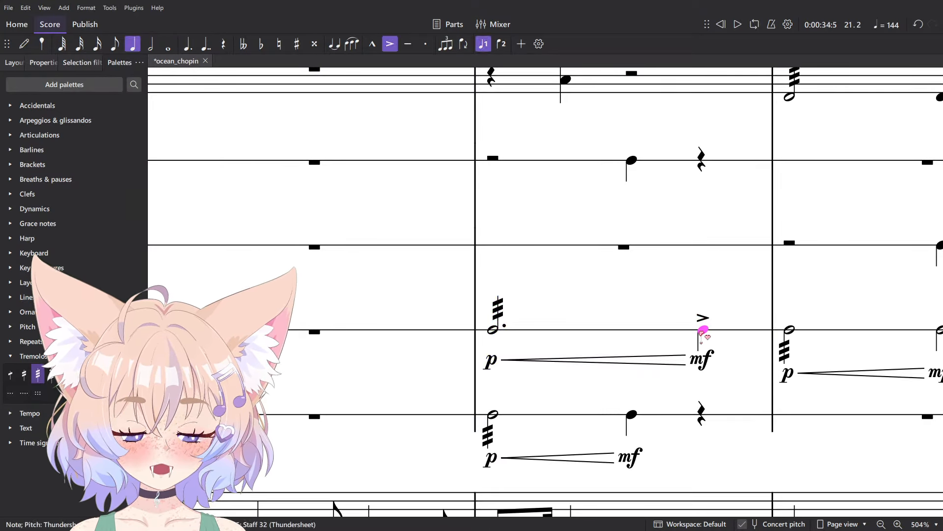
click(672, 364)
- Replace the thundersheet's measure 21 with a copy of the triangle's measure and lengthen its closing note to a half note
click(571, 423)
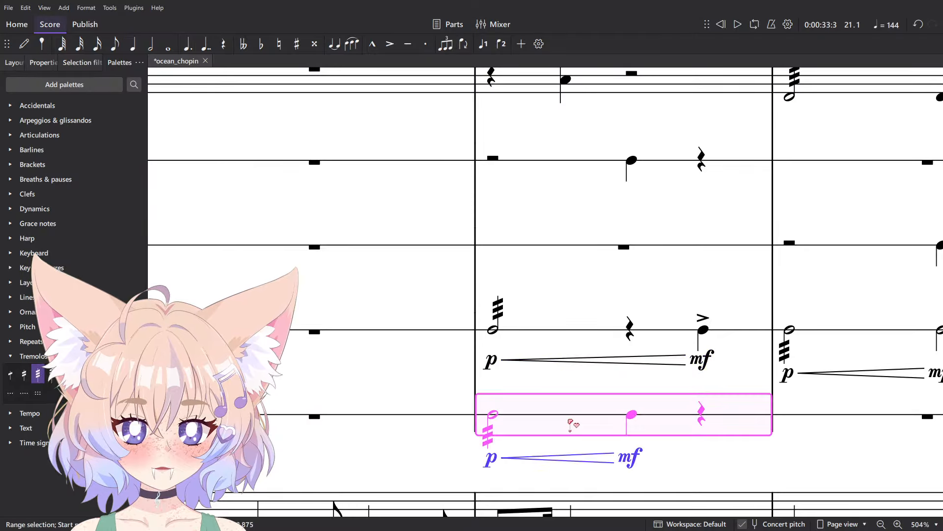
click(554, 339)
key(space)
scroll(624, 299, down, 4)
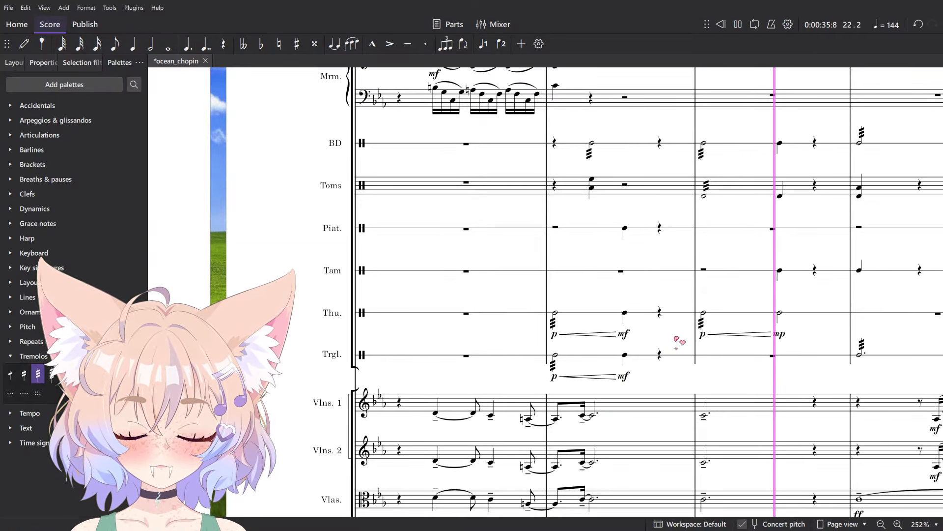
scroll(527, 311, down, 8)
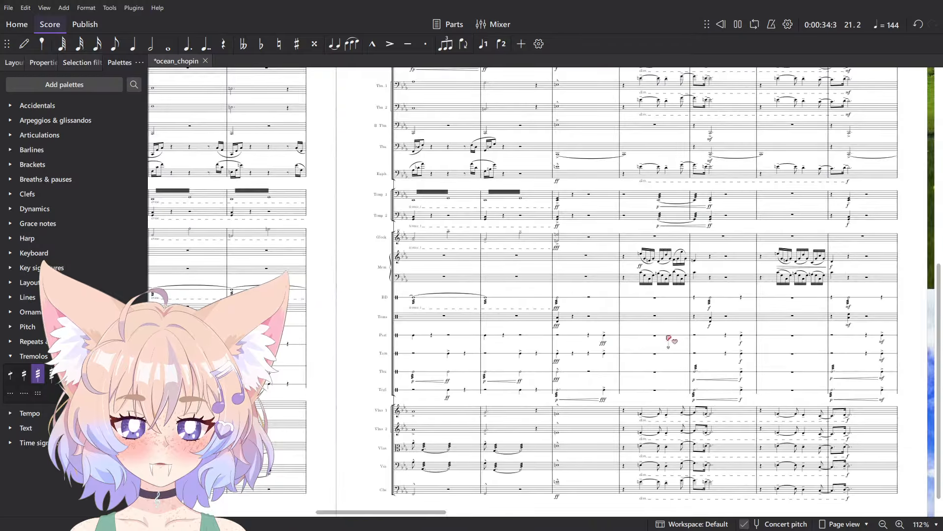
scroll(715, 352, up, 3)
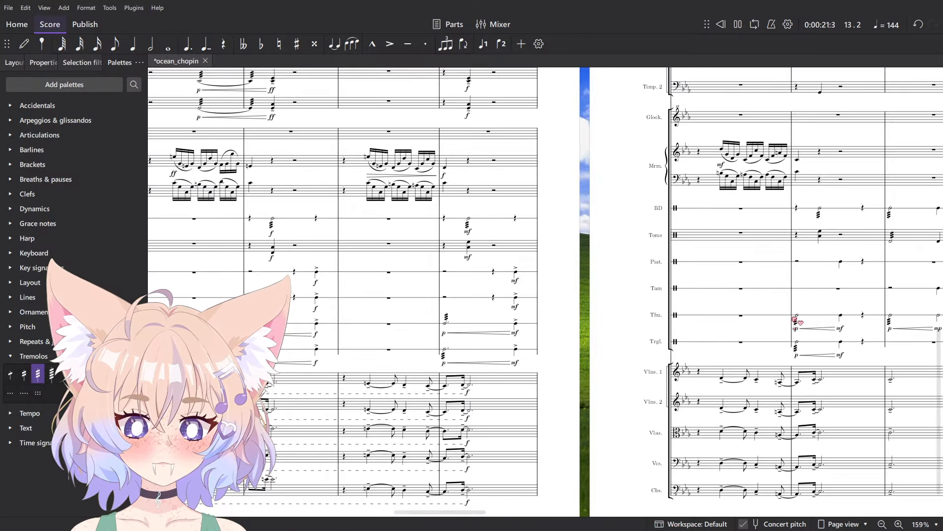
key(6)
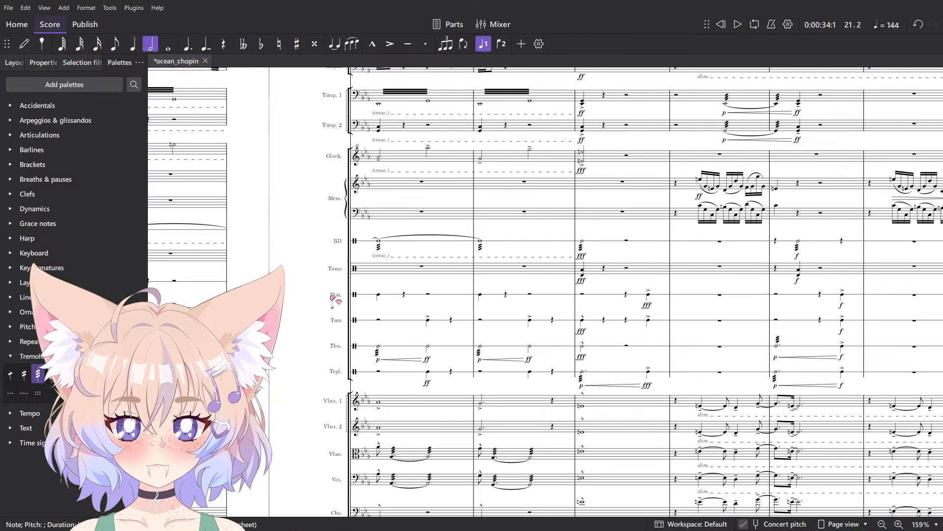
- Play back the score from measure 15 to measure 45 to check the revised percussion in context
drag(309, 324, 459, 346)
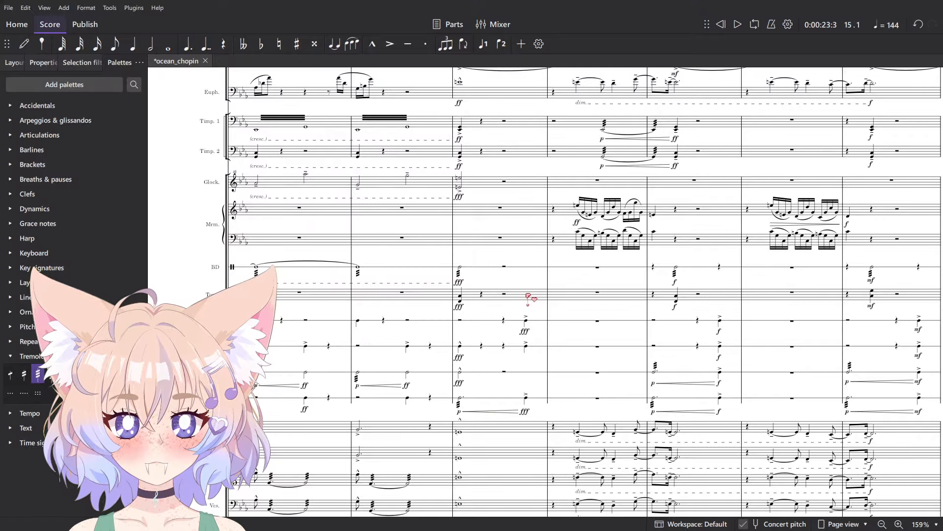
key(space)
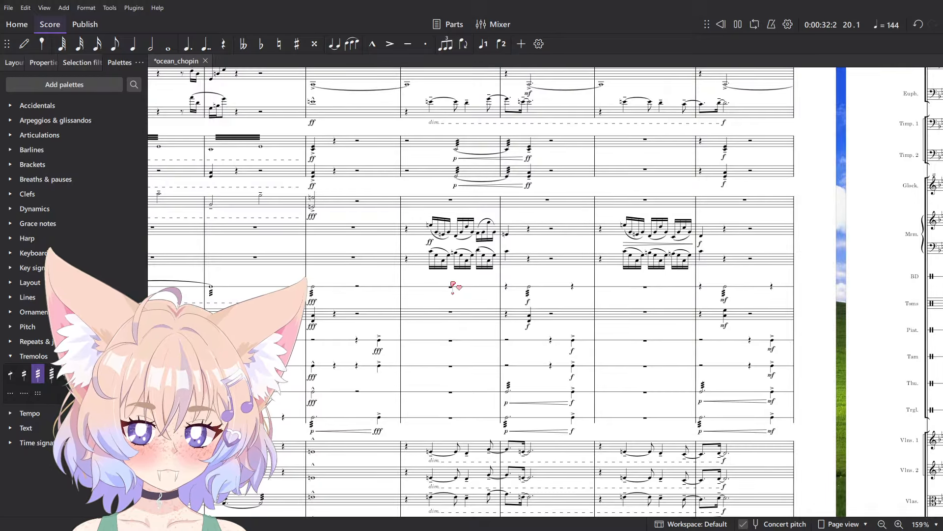
scroll(453, 279, down, 3)
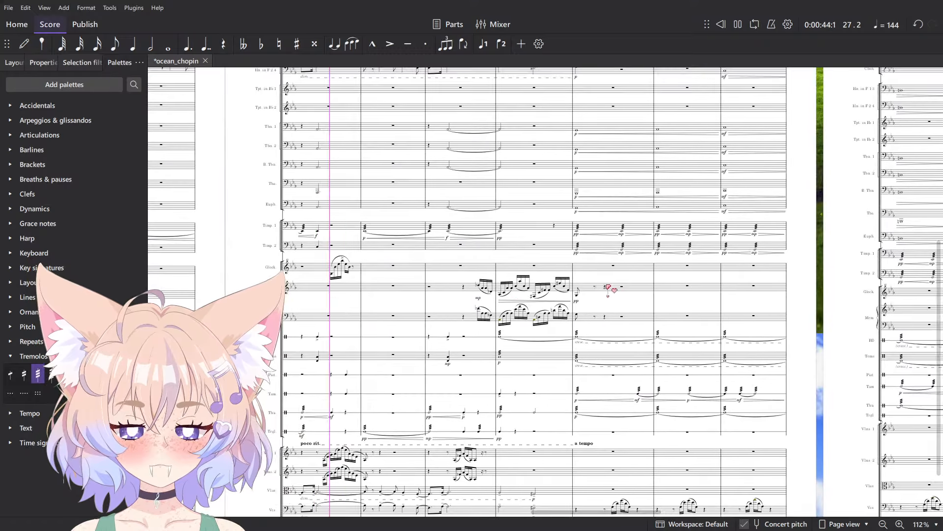
scroll(609, 287, down, 5)
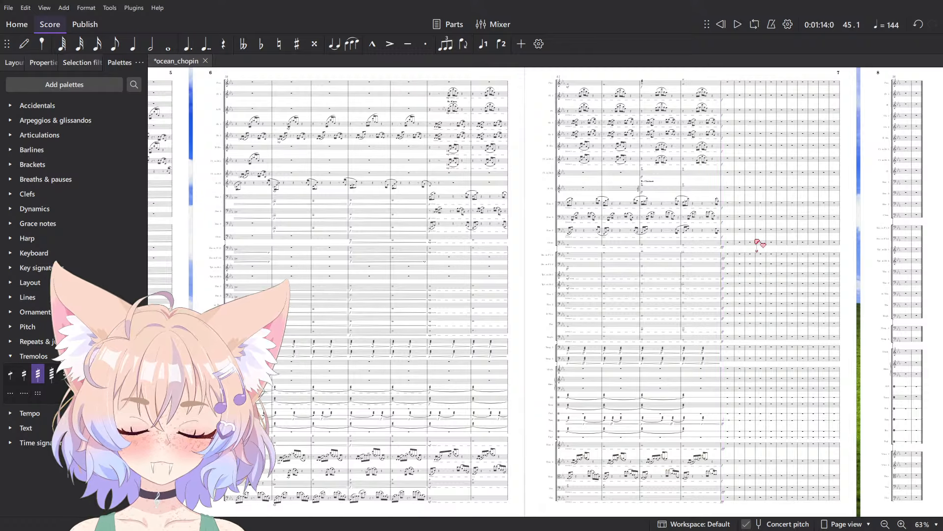
- Select all the brass staves from Hn. in F 1 3 to Euph. in measures 43–44 and play them back
scroll(757, 243, up, 5)
shift+click(595, 434)
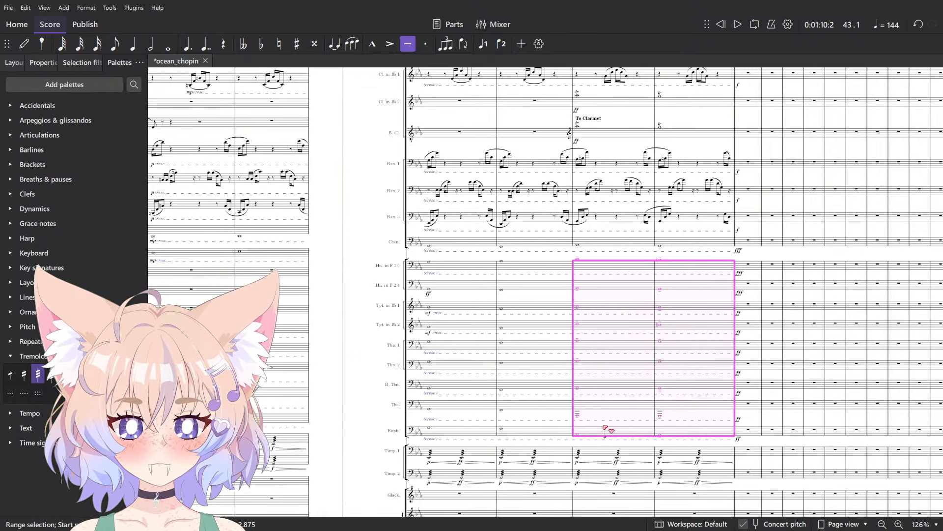
scroll(643, 404, up, 5)
key(space)
scroll(656, 410, down, 5)
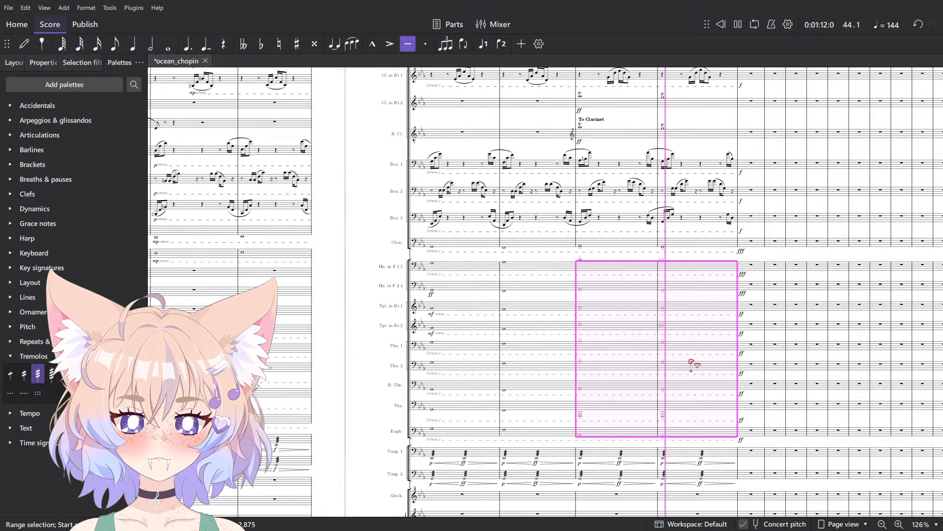
scroll(692, 364, up, 3)
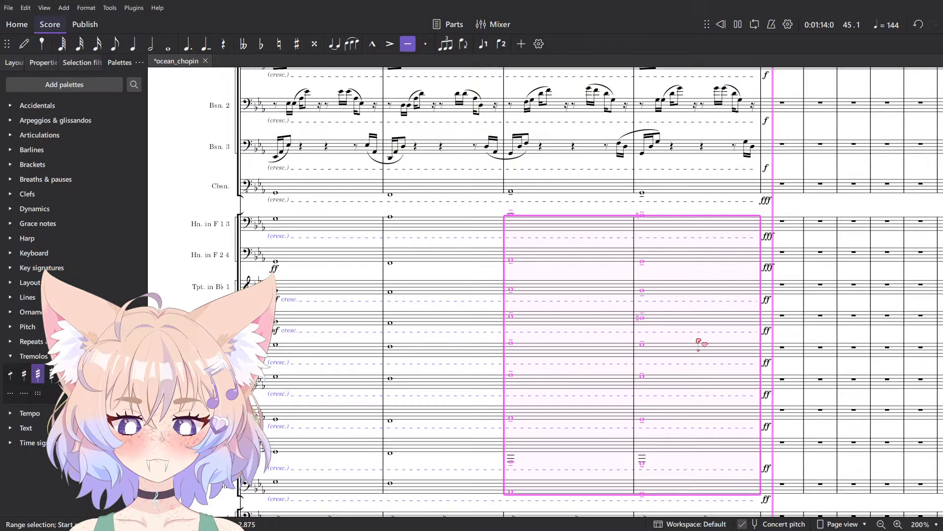
key(space)
scroll(699, 344, up, 1)
key(Escape)
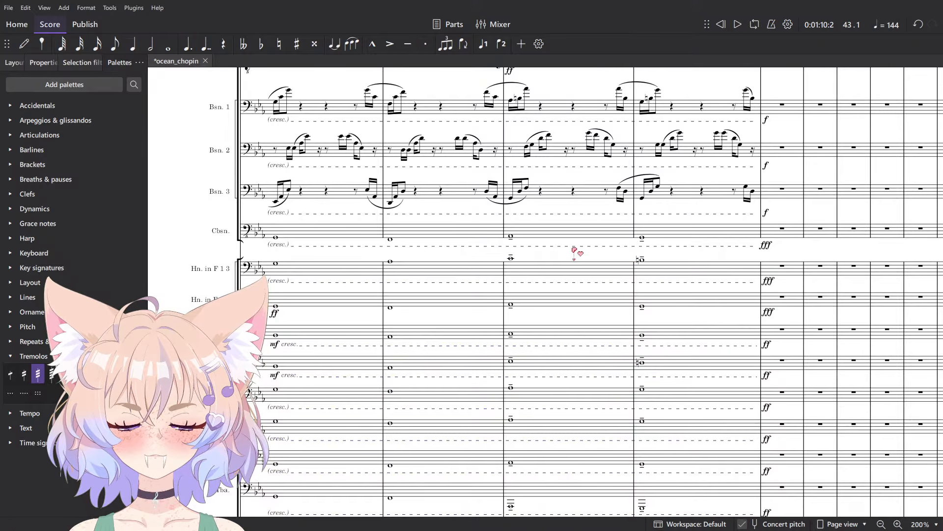
scroll(573, 295, down, 1)
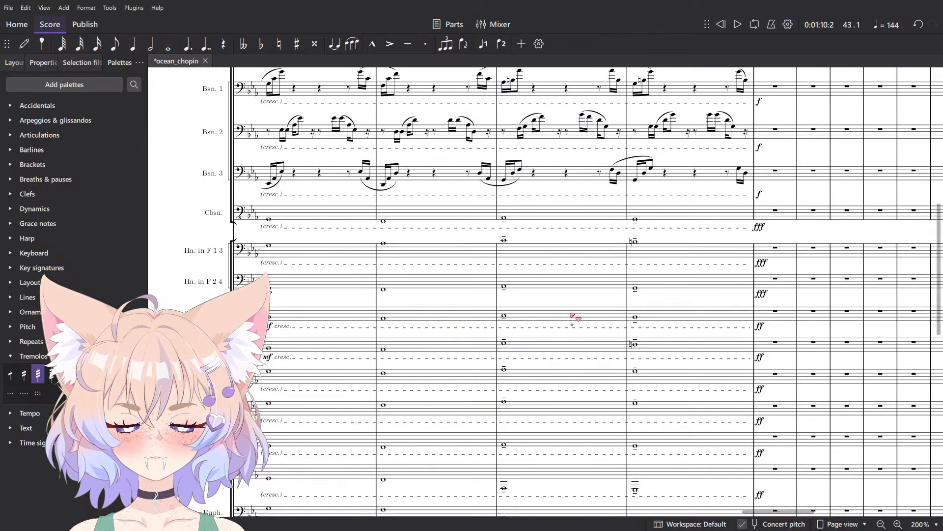
- Raise the Tbn. 1 whole notes in measures 43 and 44 to C and B natural
click(580, 342)
shift+click(693, 316)
click(595, 379)
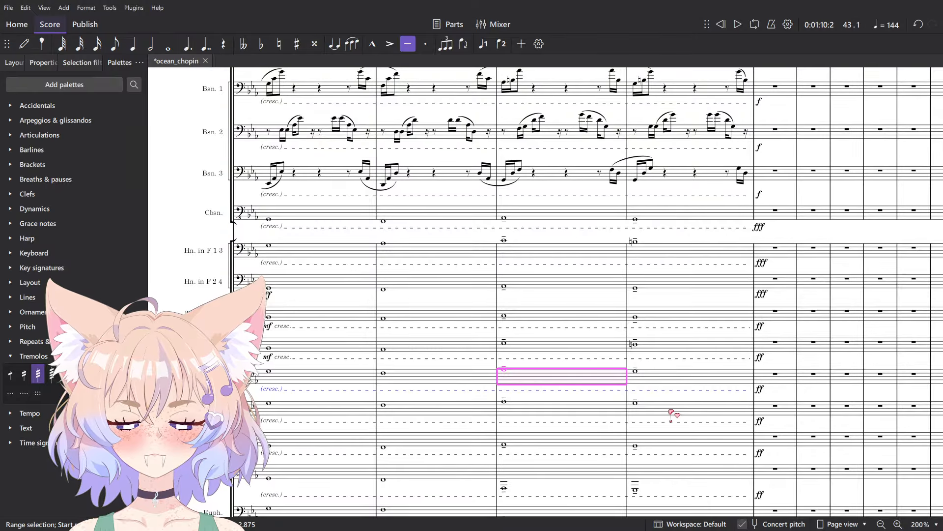
key(space)
key(Escape)
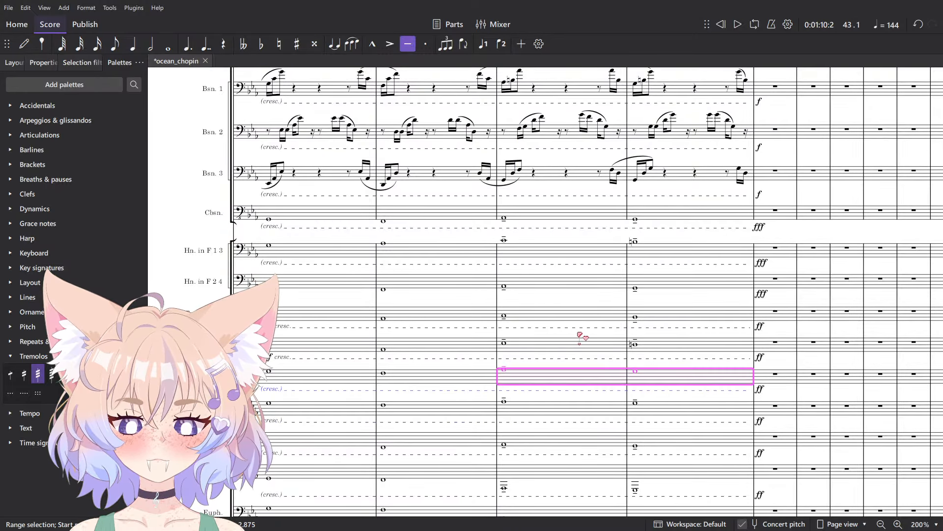
key(space)
scroll(580, 344, up, 2)
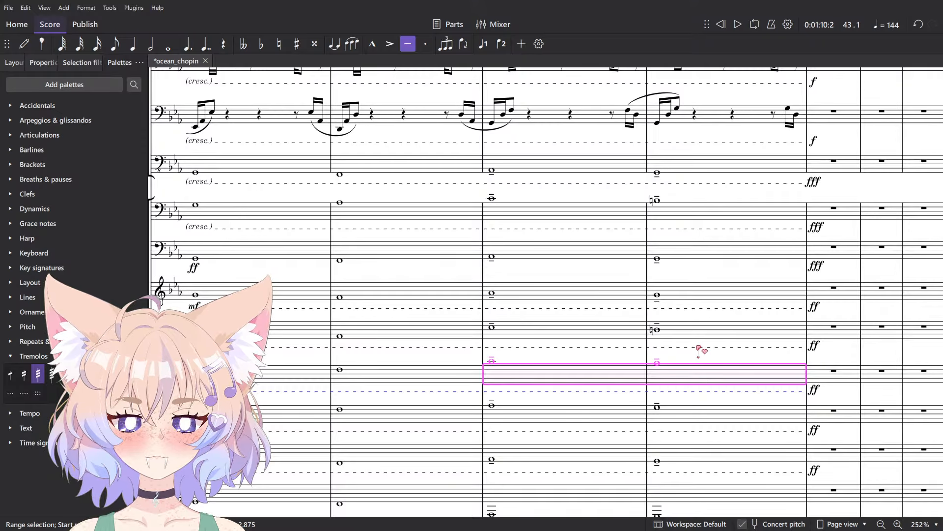
click(698, 347)
click(697, 376)
key(Up)
- Lower the Hn. in F 1 3 whole notes in measures 43 and 44 to A-flat and G
click(706, 220)
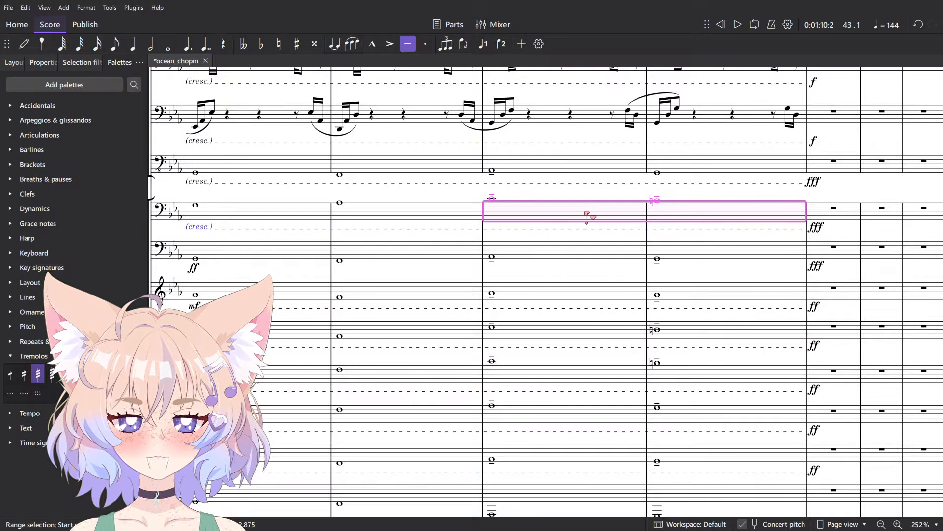
key(space)
ctrl+scroll(611, 322, down, 5)
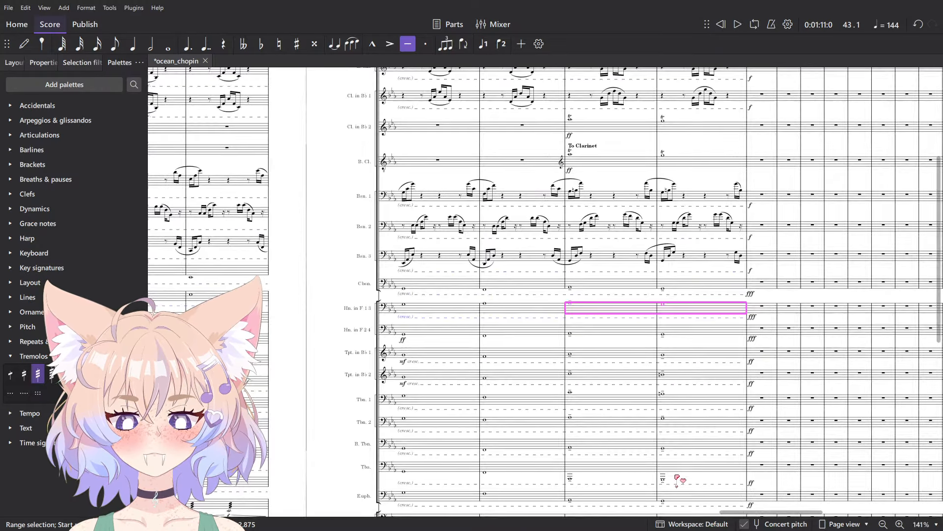
- Play back the brass staves in measures 43–44 to check the revised horn and trombone voicing
shift+click(685, 498)
key(space)
shift+click(607, 502)
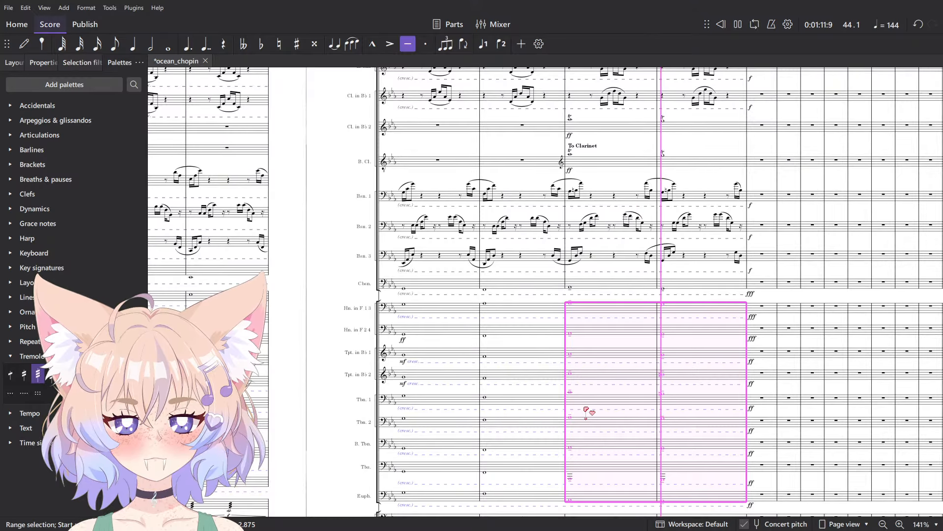
key(space)
- Play back measures 41–43 without a selection to hear how the brass voicing leads into the changed chords
click(521, 312)
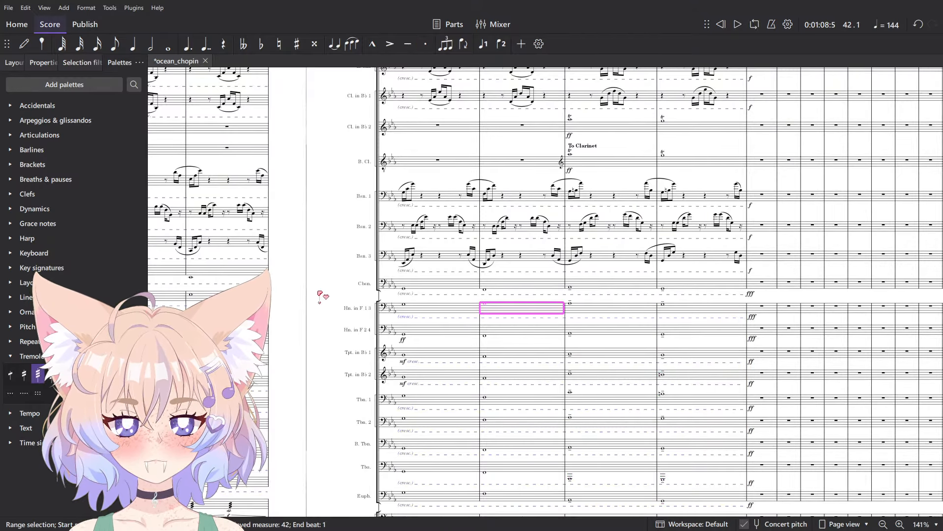
click(320, 295)
key(space)
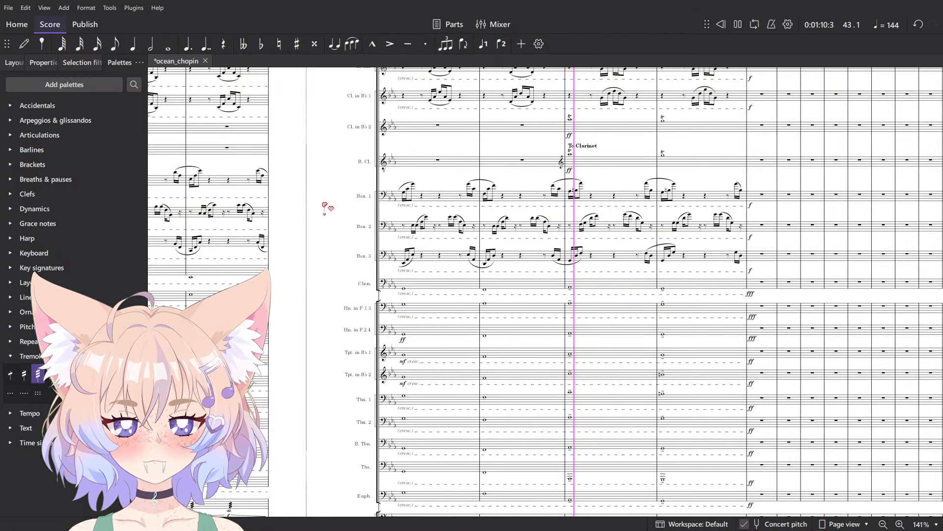
scroll(521, 292, up, 6)
key(space)
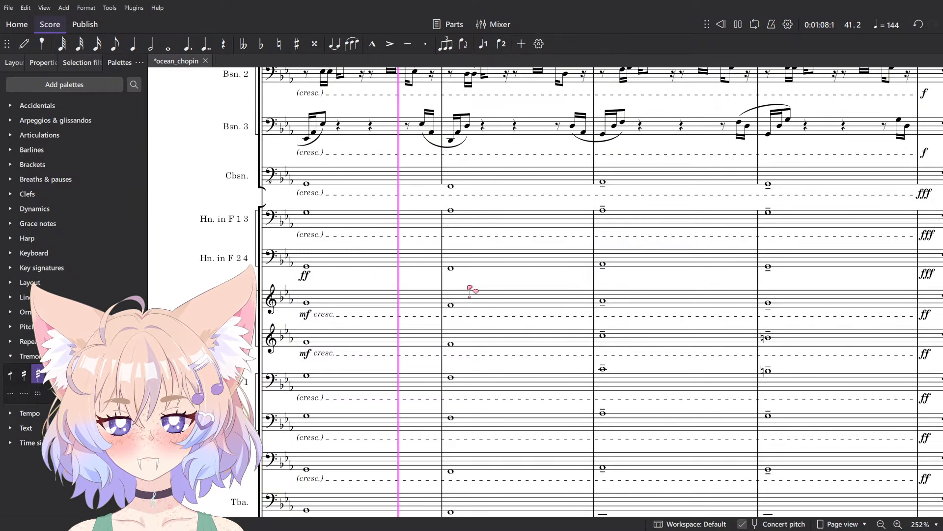
- Raise the Tbn. 1 note in measure 42 to A-flat and lower the Hn. in F 1 3 note to F
click(484, 380)
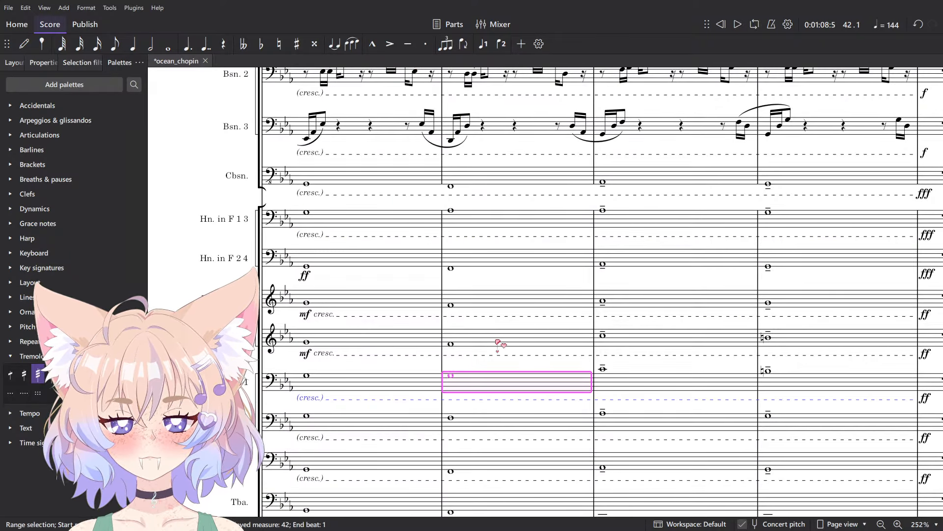
key(space)
key(Escape)
click(516, 225)
key(space)
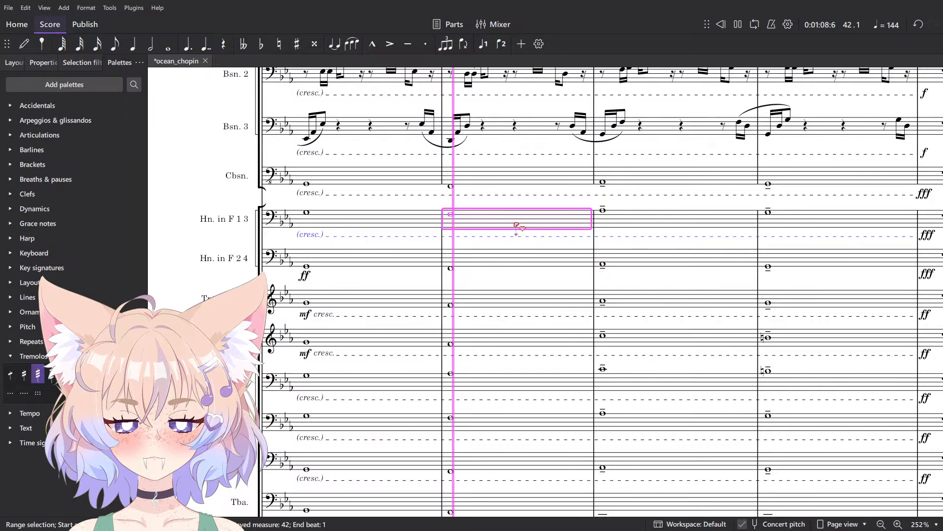
- Play back measures 41–42 with all instruments to hear the revised horn and trombone notes in context
key(space)
key(Escape)
key(space)
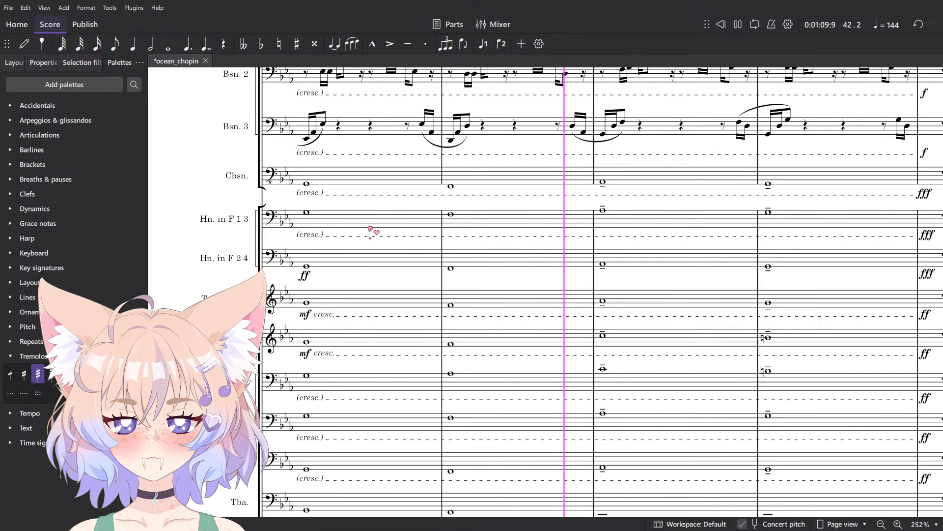
key(space)
- Raise the second B-flat trumpet's whole note in measure 42 to A-flat and audition that staff
click(484, 338)
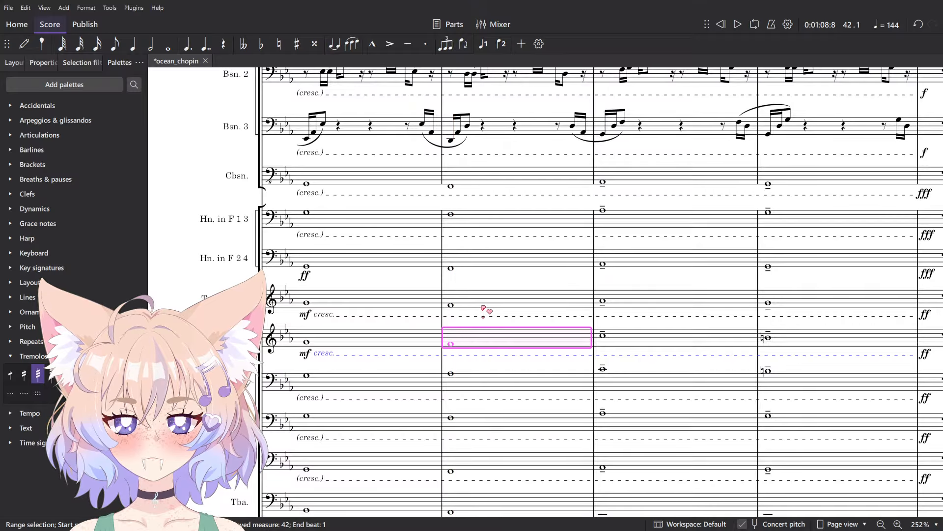
key(Up)
key(space)
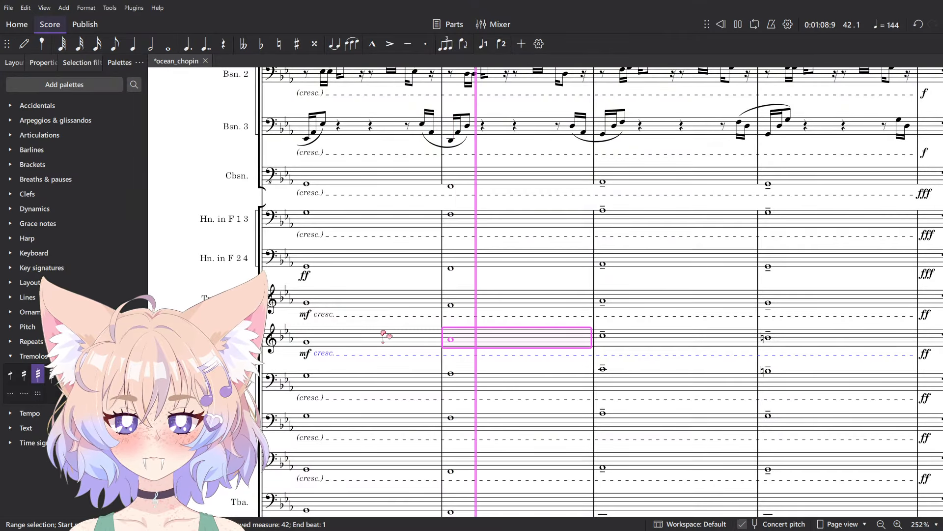
key(space)
- Play back the full ensemble from measure 41 through the end of the written music to check the trumpet change
click(375, 300)
key(Escape)
key(space)
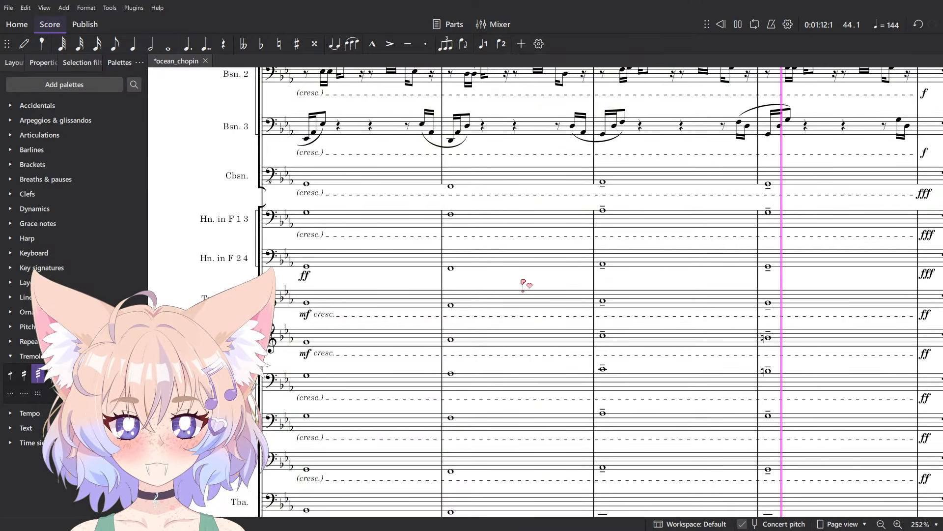
scroll(541, 285, down, 5)
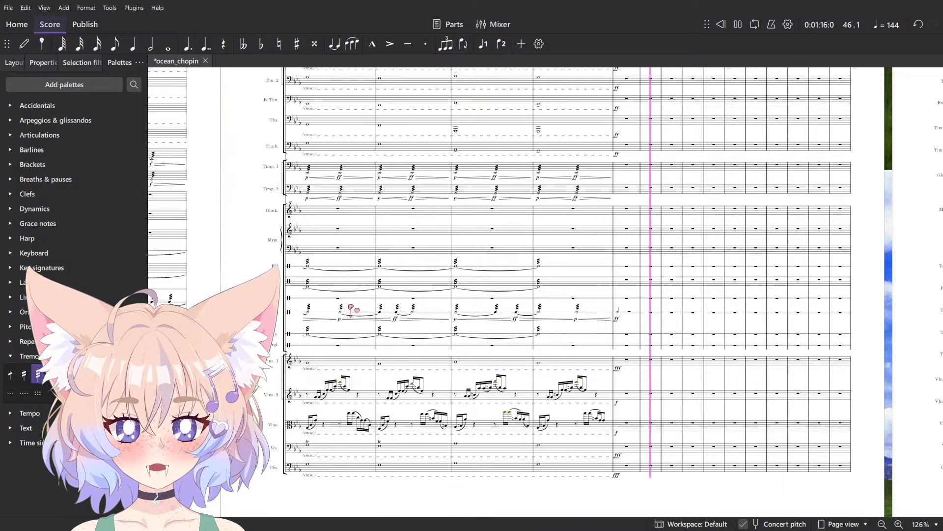
key(space)
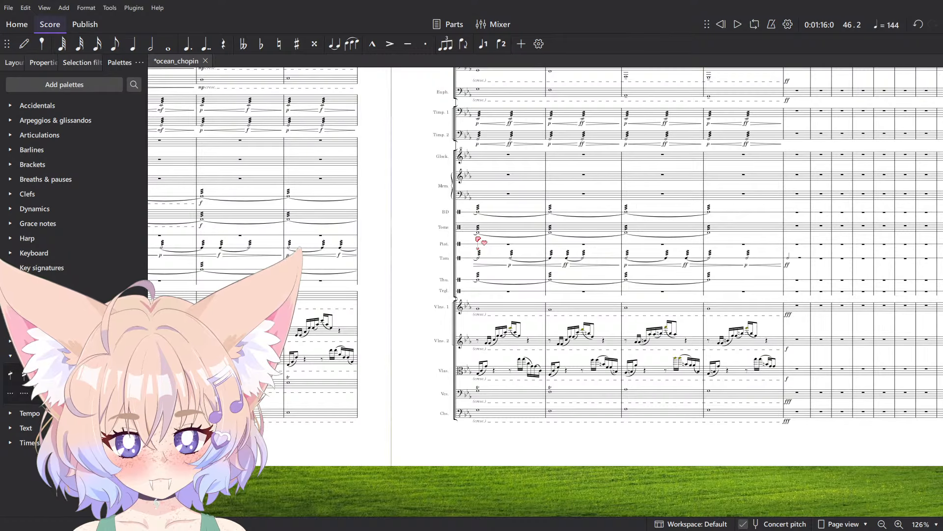
- Add a note a third above each Vcs. whole note in measures 43 and 44, using B natural in measure 44
ctrl+scroll(595, 403, up, 5)
click(619, 403)
shift+click(819, 403)
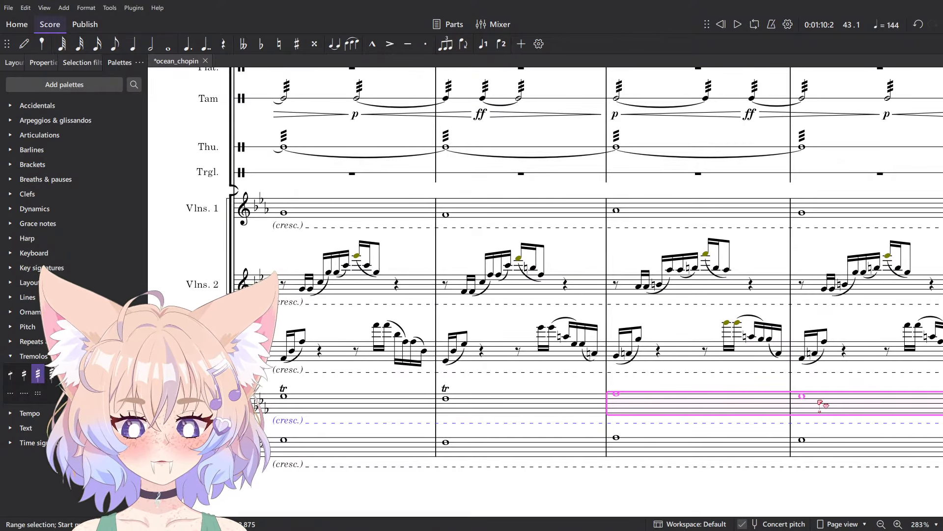
key(ctrl+z)
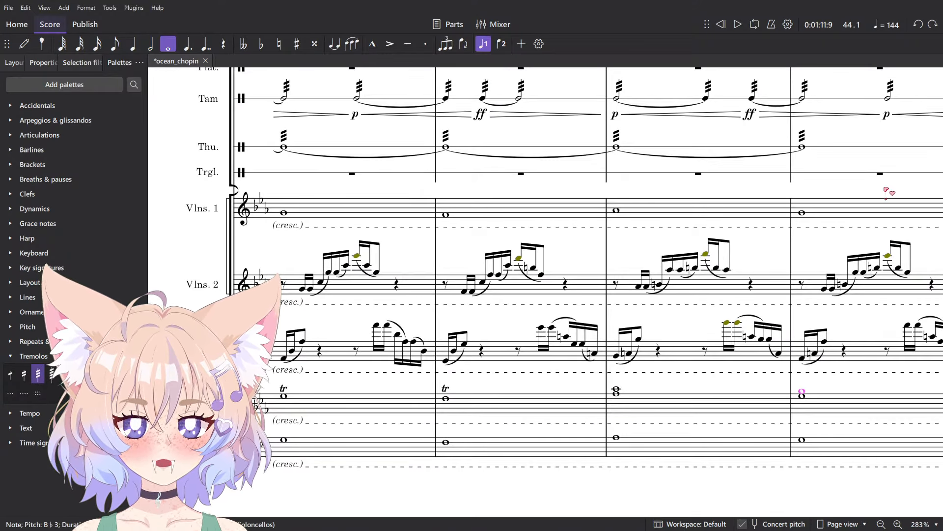
- Play back the passage through measure 44 to hear the new cello double stops
click(571, 413)
key(space)
ctrl+scroll(579, 442, down, 4)
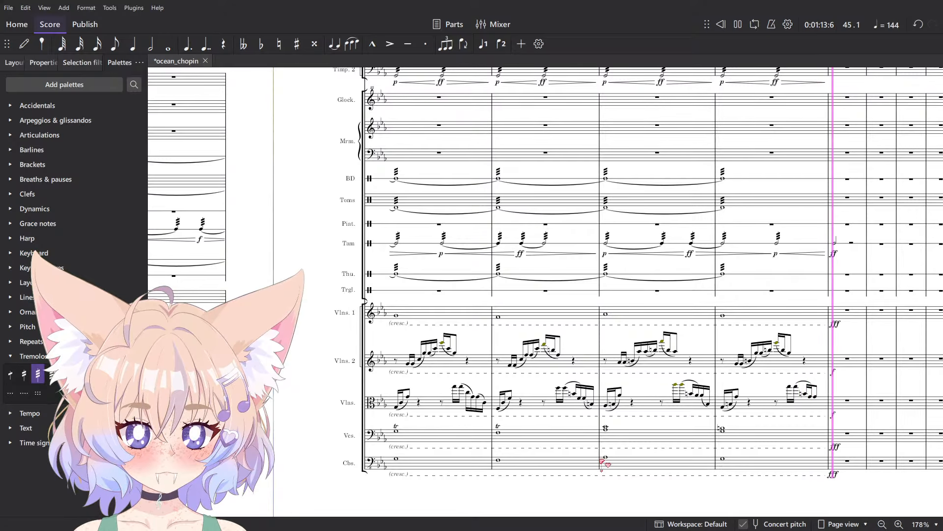
key(space)
ctrl+scroll(643, 422, down, 1)
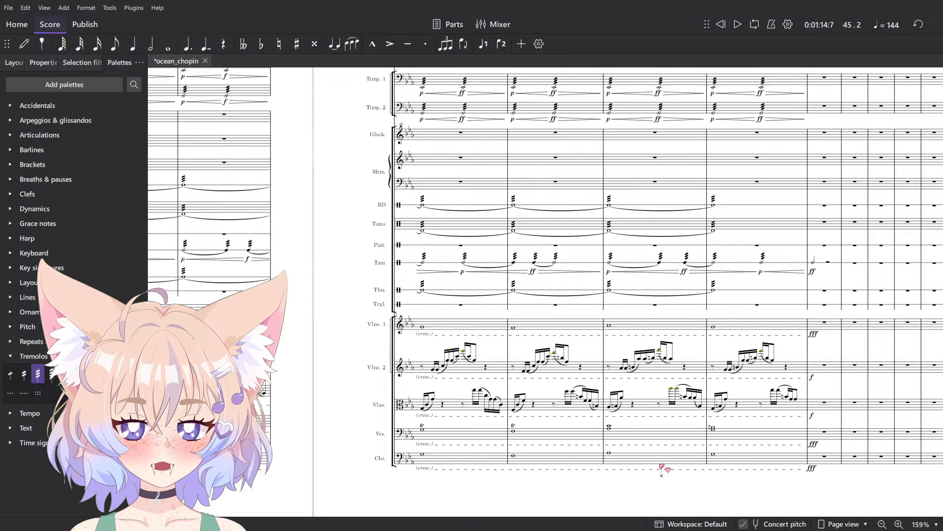
- Play back the Cbs. staff from measure 43 and look over the mixer's instrument channels
click(662, 465)
ctrl+scroll(662, 464, up, 3)
key(space)
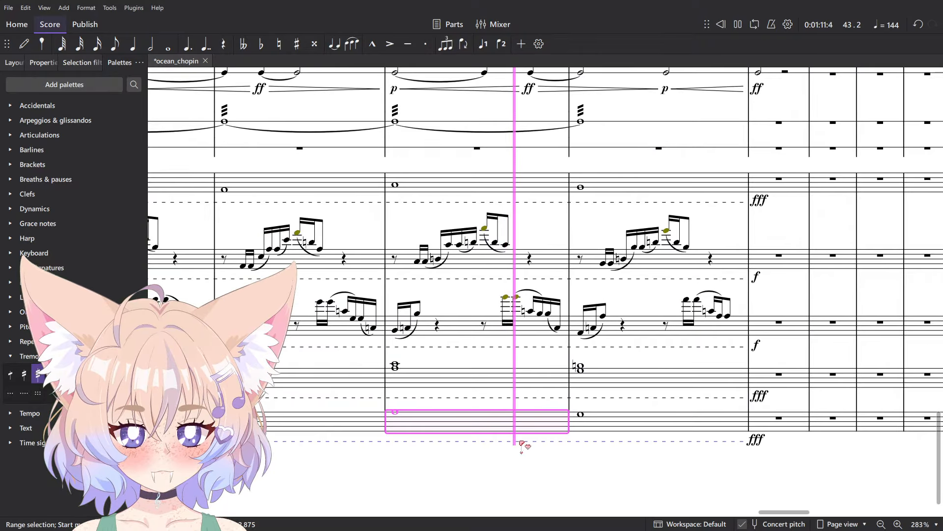
ctrl+scroll(521, 444, down, 3)
key(F10)
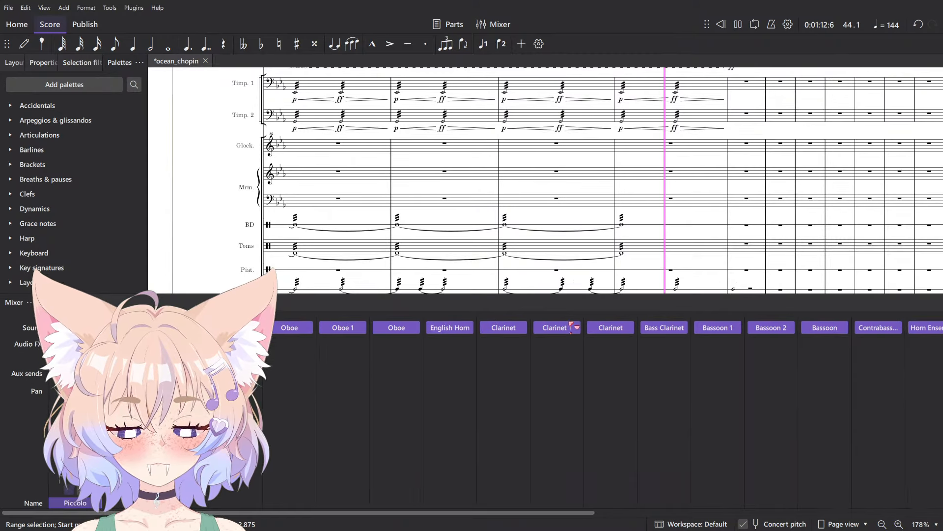
key(space)
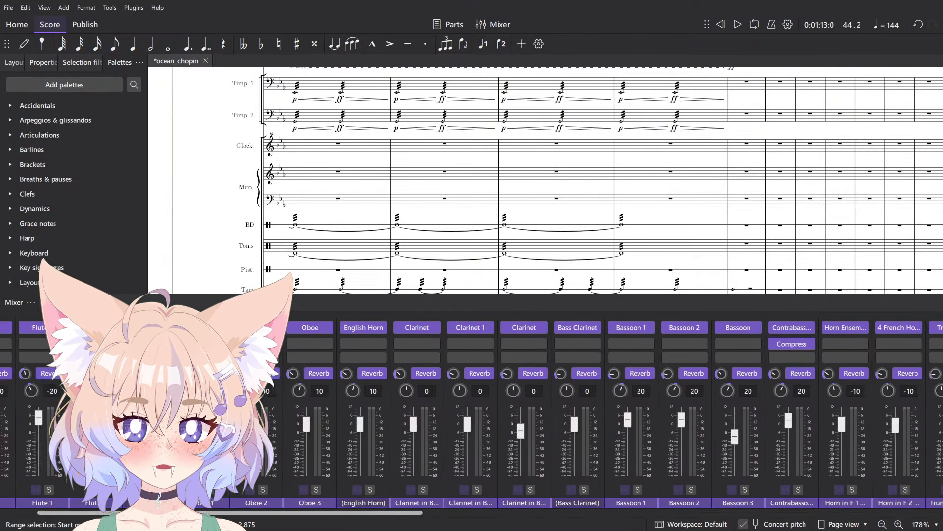
key(F10)
- Play back a short stretch from measure 35 to check the earlier passage
ctrl+scroll(581, 296, down, 5)
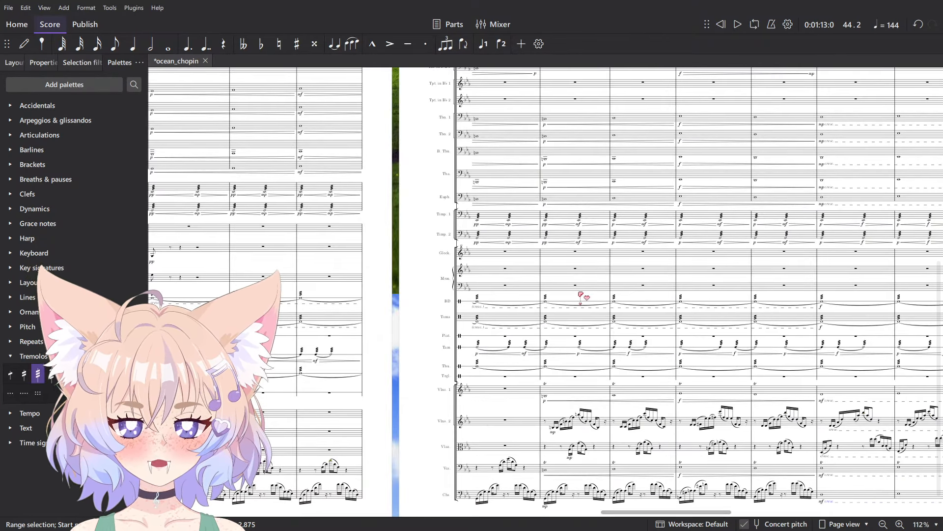
click(580, 295)
key(space)
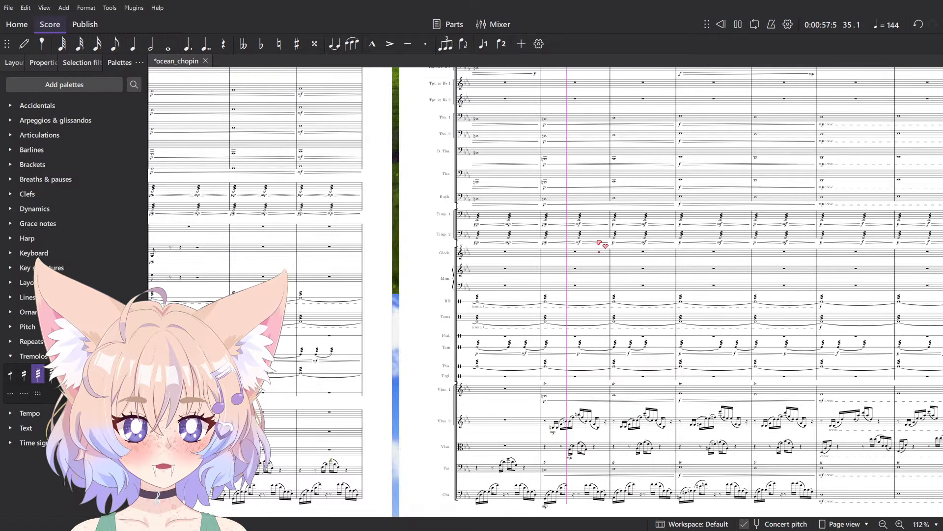
key(space)
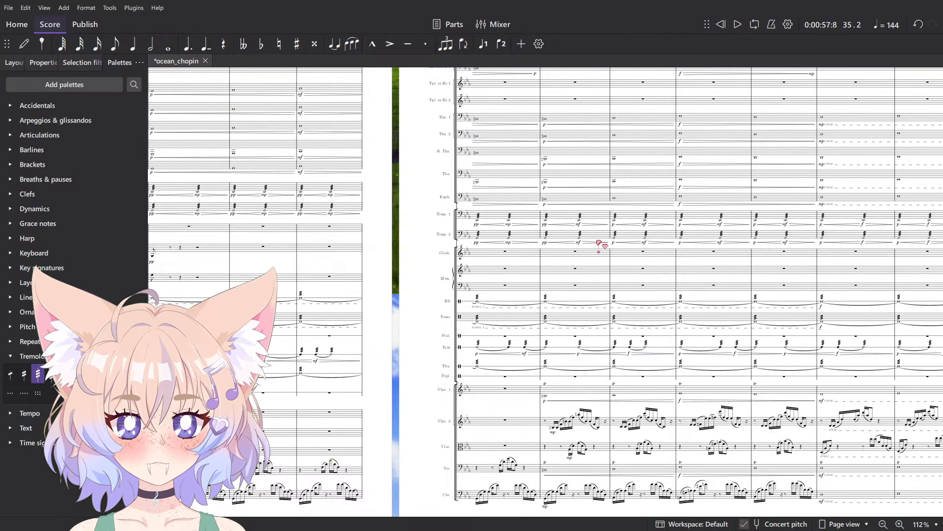
- Switch to the Chopin_Etude_op_25_12.musicxml piano score and follow its playback through measures 43–47
scroll(668, 179, up, 7)
scroll(587, 276, left, 3)
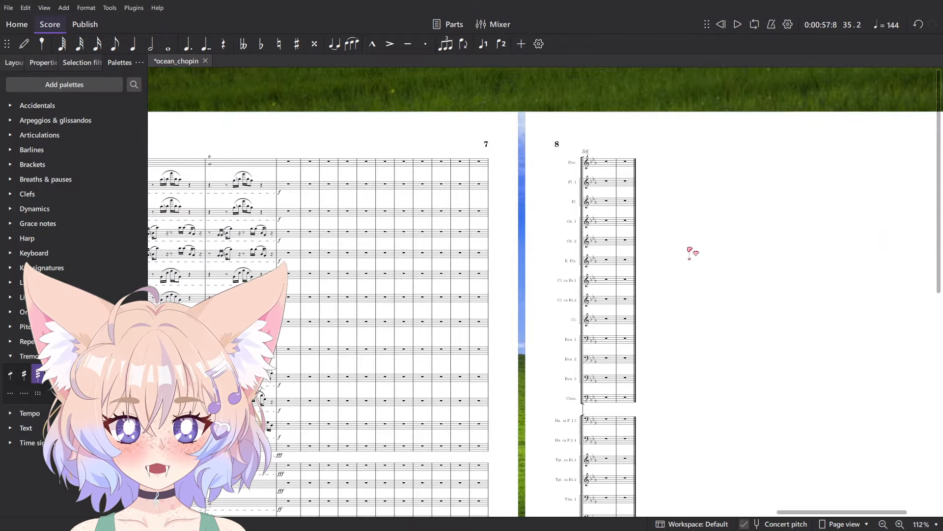
scroll(393, 300, up, 5)
key(alt+Tab)
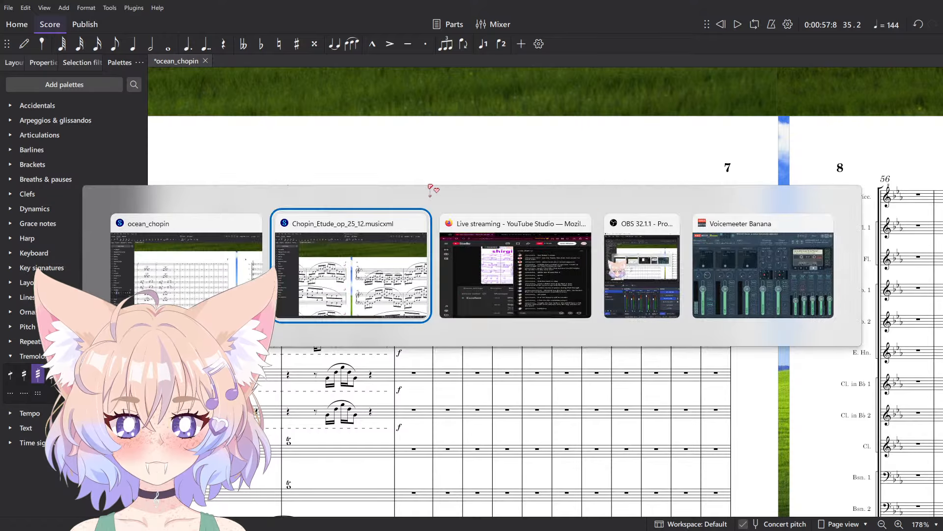
key(alt+Tab)
key(alt+shift+Tab)
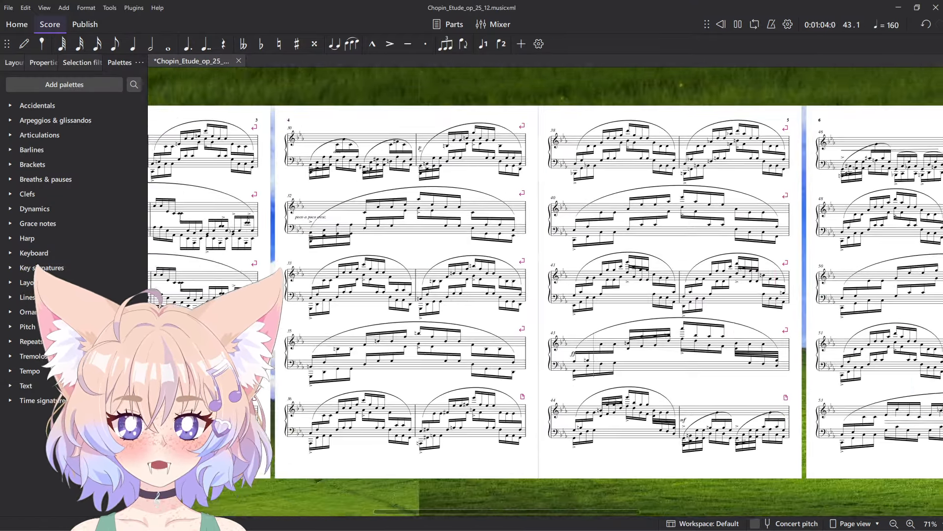
scroll(462, 320, down, 7)
drag(501, 323, 596, 357)
scroll(737, 346, up, 8)
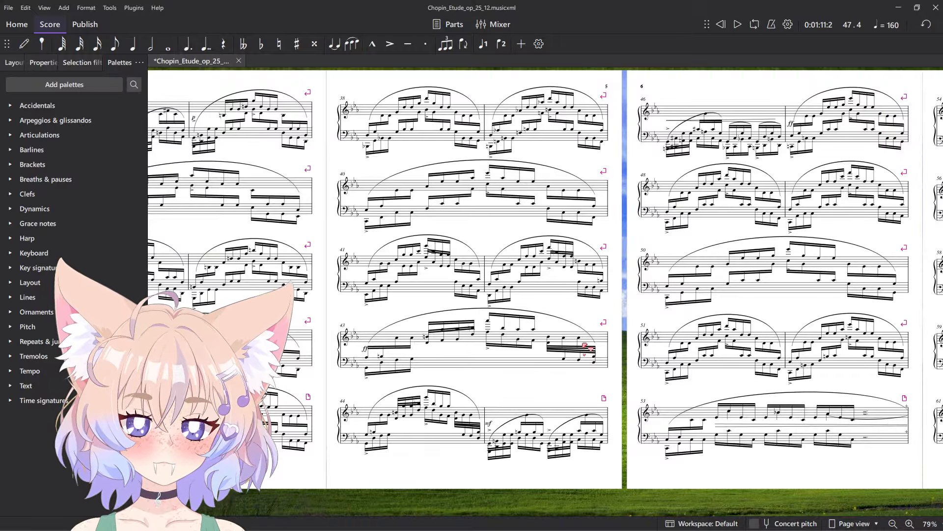
- Play back the upper staff of the piano score from the ff in measure 47
scroll(840, 147, up, 5)
click(792, 106)
key(space)
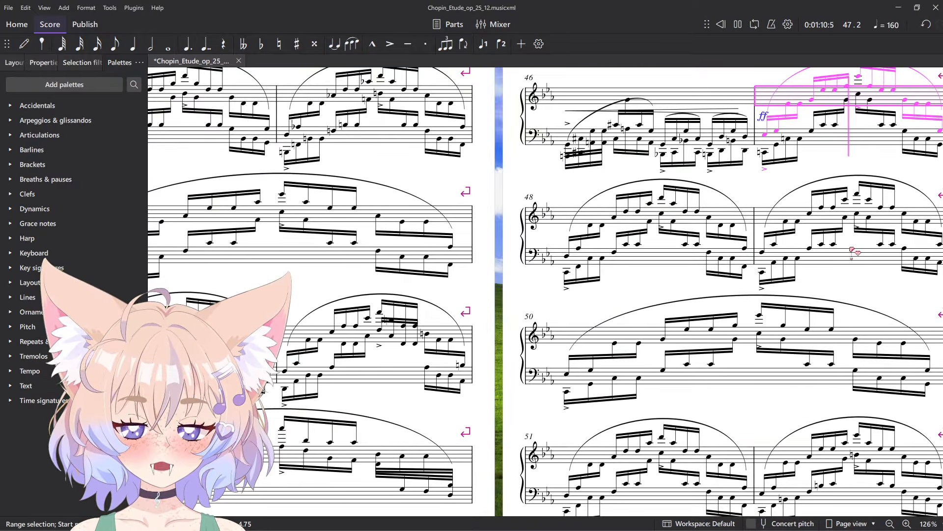
key(space)
- Play back the piano score's upper staff from the mf in measure 45 into measure 46
drag(723, 286, 508, 354)
scroll(683, 259, down, 6)
drag(369, 464, 501, 385)
scroll(501, 385, up, 5)
click(525, 366)
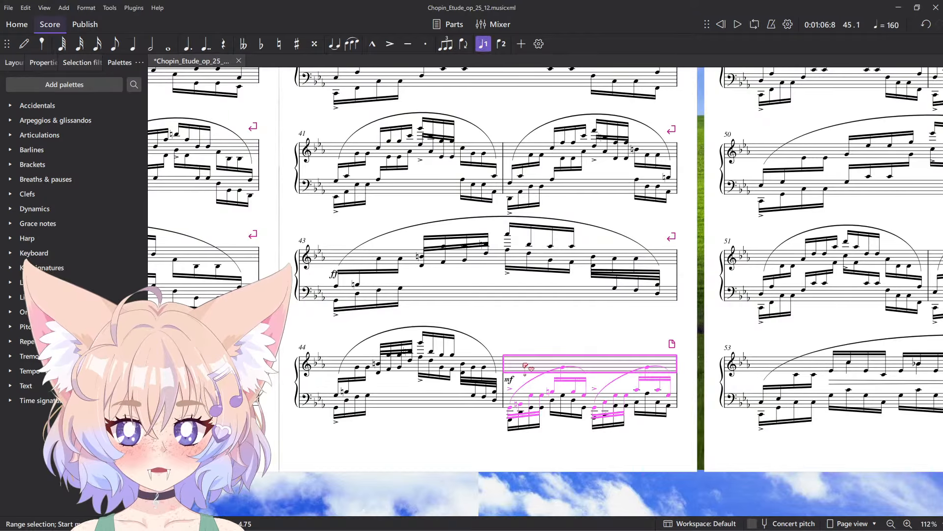
key(space)
scroll(611, 272, down, 1)
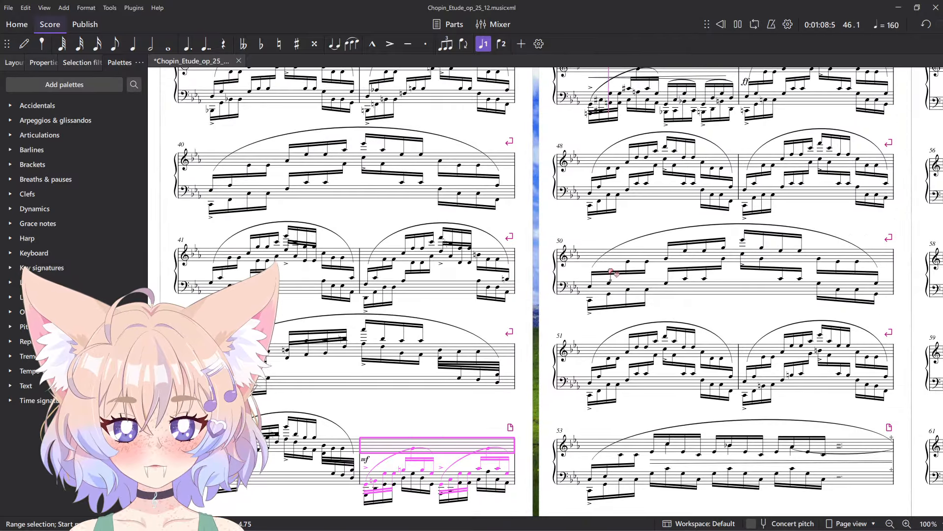
key(space)
key(ctrl+s)
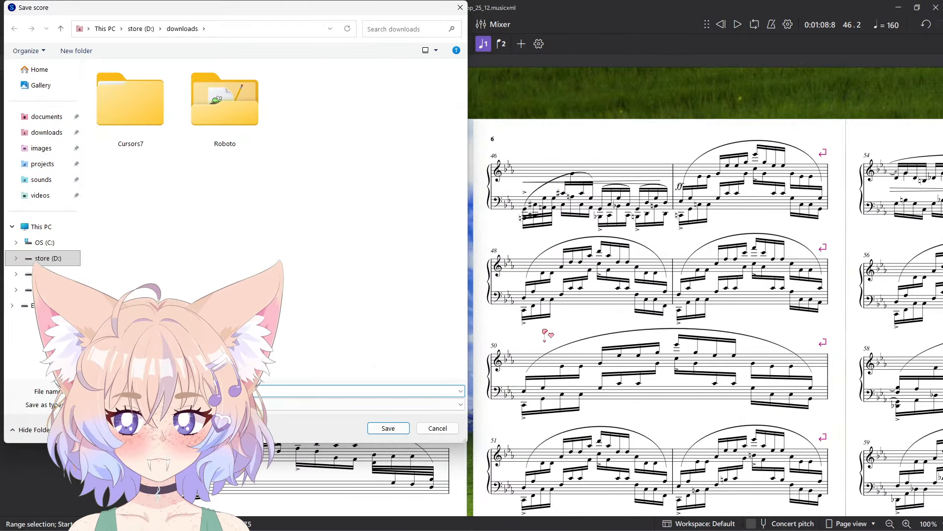
key(Escape)
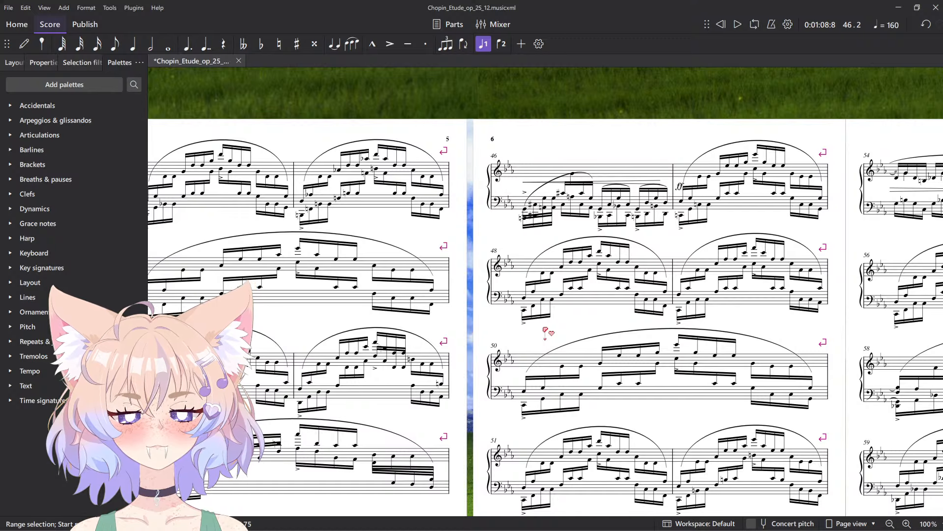
- Copy the right-hand part of measures 45–46 from the piano score
scroll(540, 305, down, 3)
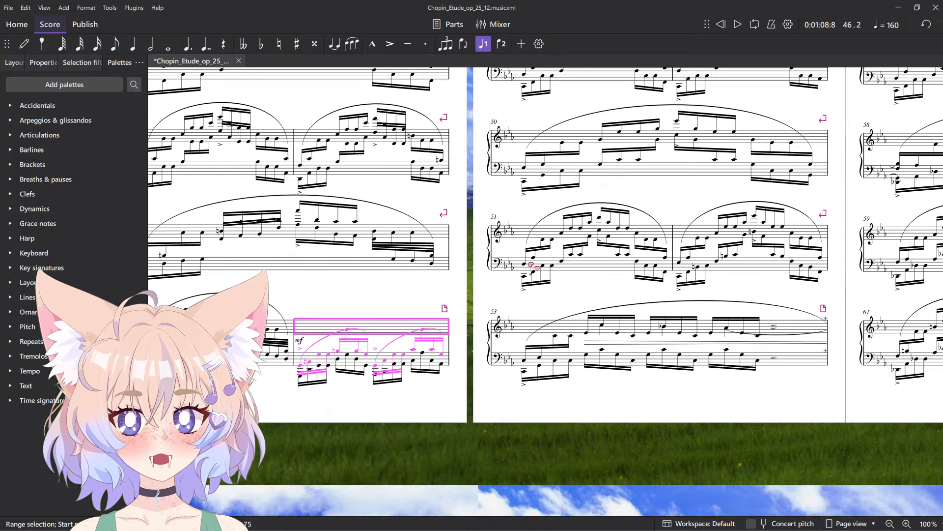
scroll(505, 334, up, 5)
click(433, 360)
drag(432, 358, 612, 327)
scroll(604, 330, up, 5)
scroll(604, 330, down, 5)
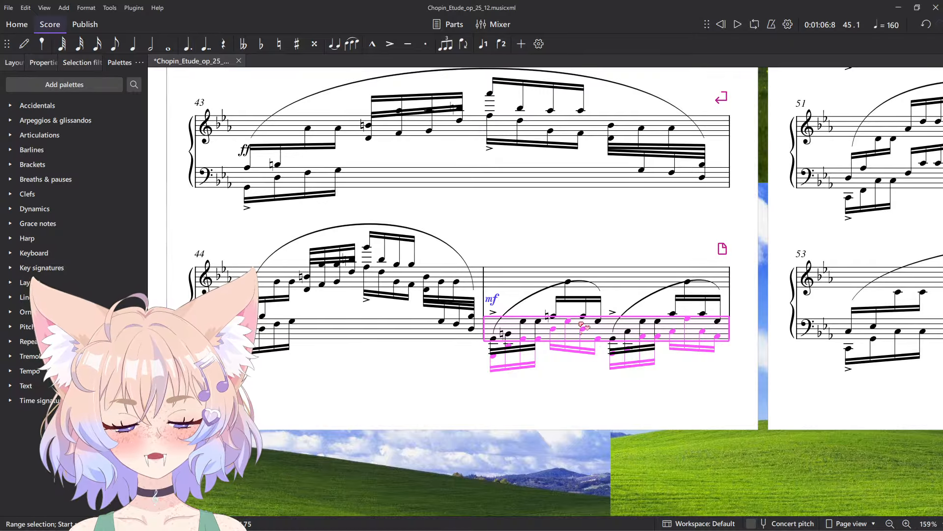
shift+click(614, 279)
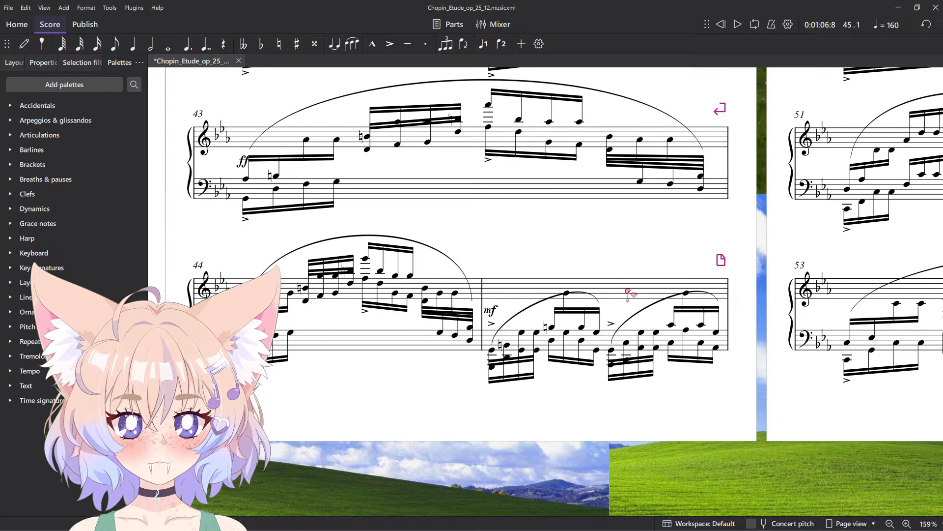
ctrl+scroll(693, 245, down, 5)
scroll(835, 130, down, 5)
click(552, 274)
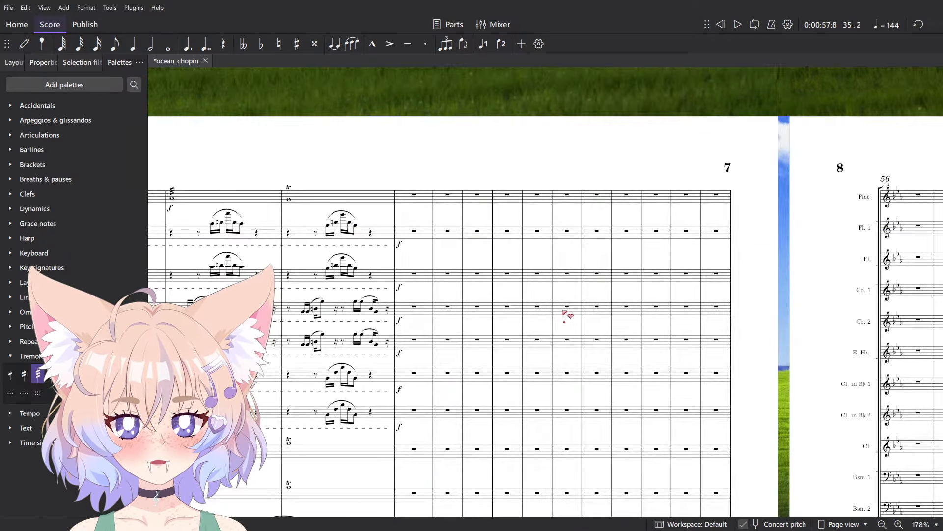
- In the ocean_chopin score, try pasting the copied piano passage into the Vlns. 1 staff at measure 45, and undo it
scroll(564, 312, down, 4)
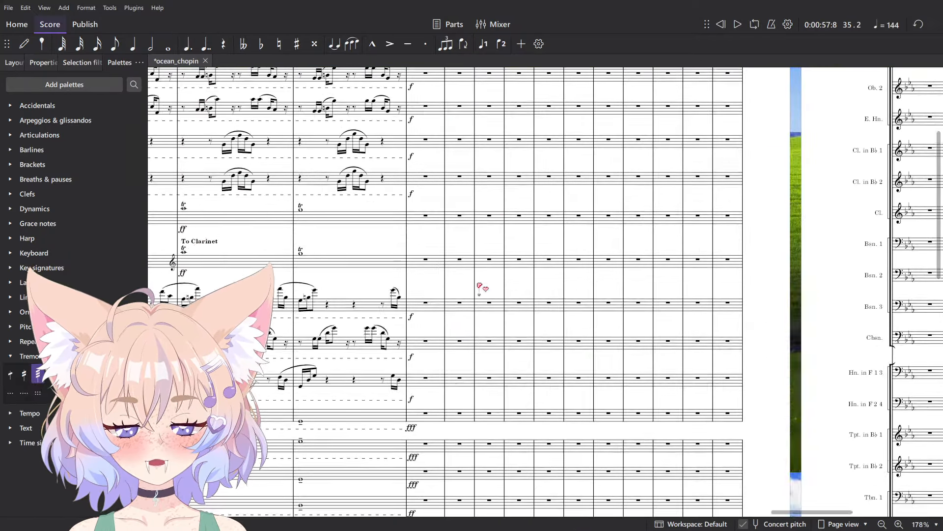
scroll(479, 289, down, 6)
ctrl+scroll(449, 202, up, 2)
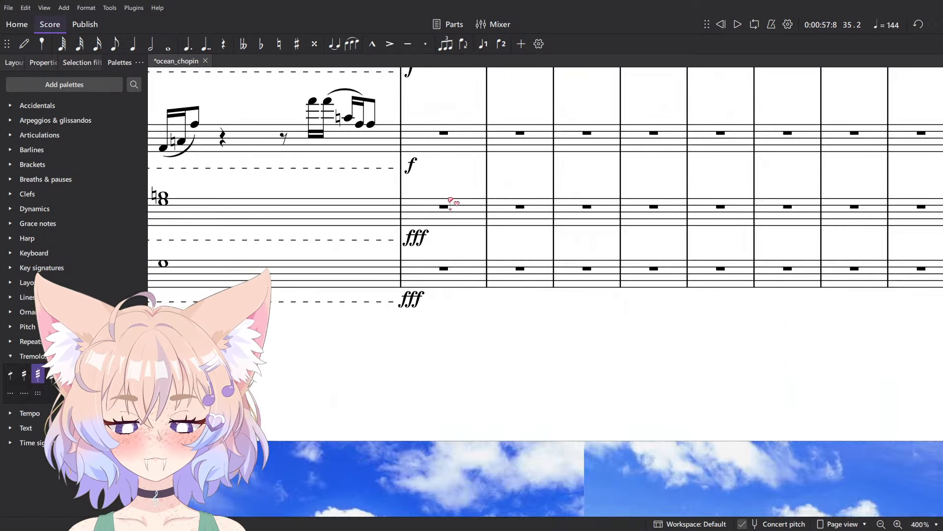
ctrl+scroll(599, 374, down, 1)
drag(599, 375, 428, 374)
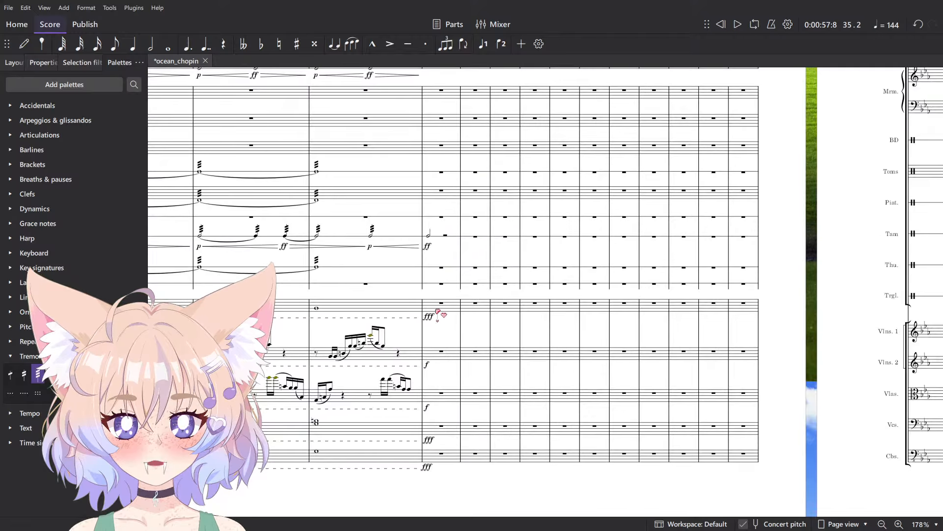
key(ctrl+v)
ctrl+scroll(426, 352, up, 10)
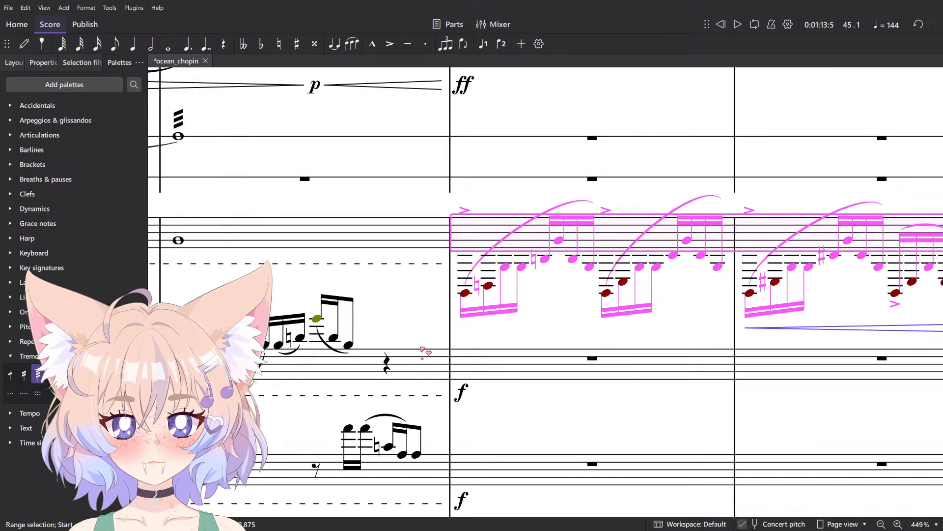
ctrl+scroll(577, 323, down, 8)
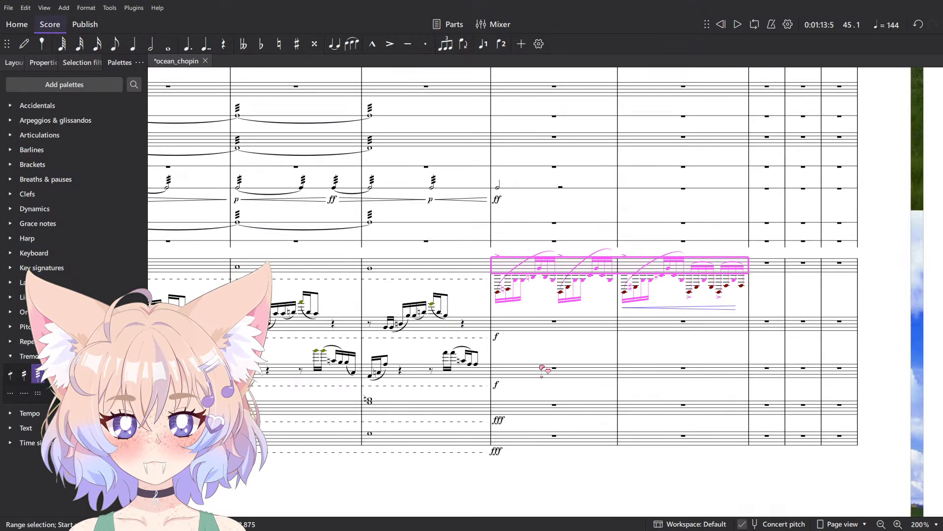
key(ctrl+z)
ctrl+scroll(505, 410, up, 7)
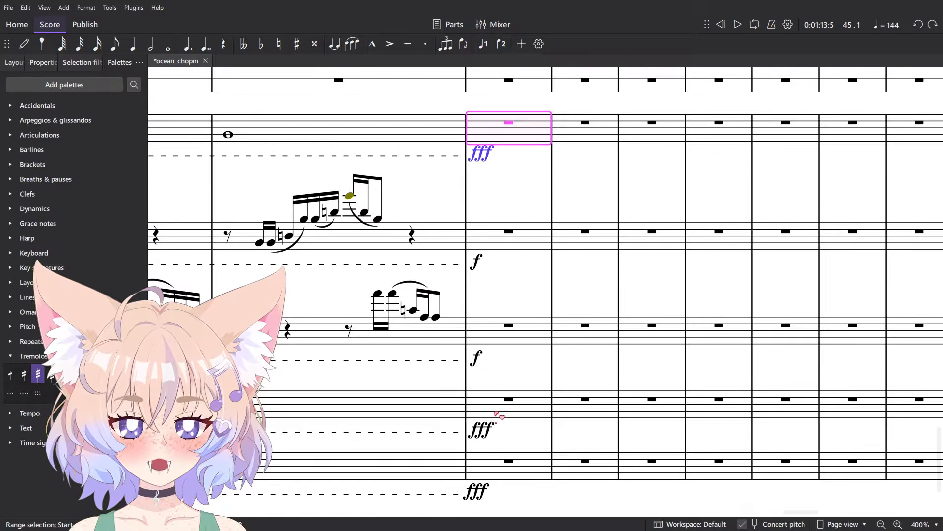
- Paste the copied piano passage into the cello staff at measure 45 and mark its first note fff
click(498, 409)
key(ctrl+v)
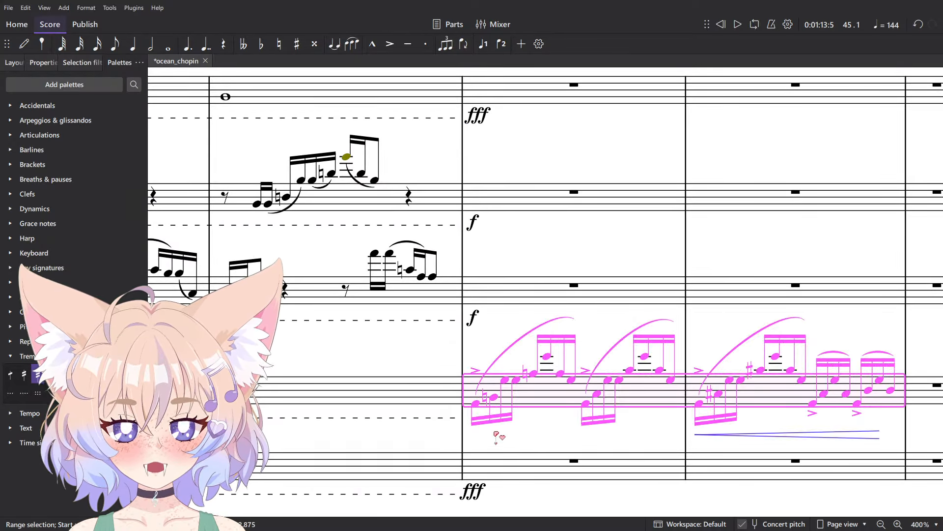
click(476, 403)
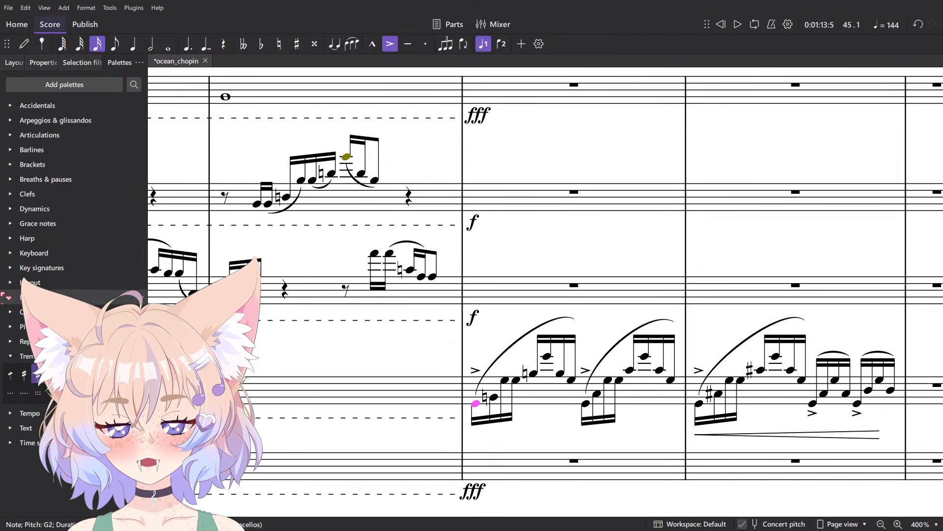
click(34, 208)
click(73, 236)
scroll(492, 393, down, 3)
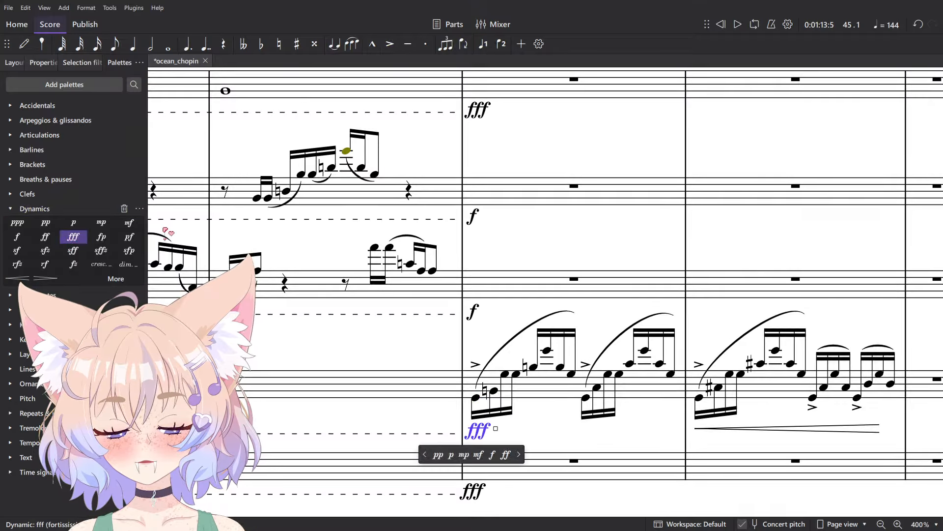
- Move the string staves' fff and f dynamics from the start of measure 45 back to the end of measure 44
key(shift+Left)
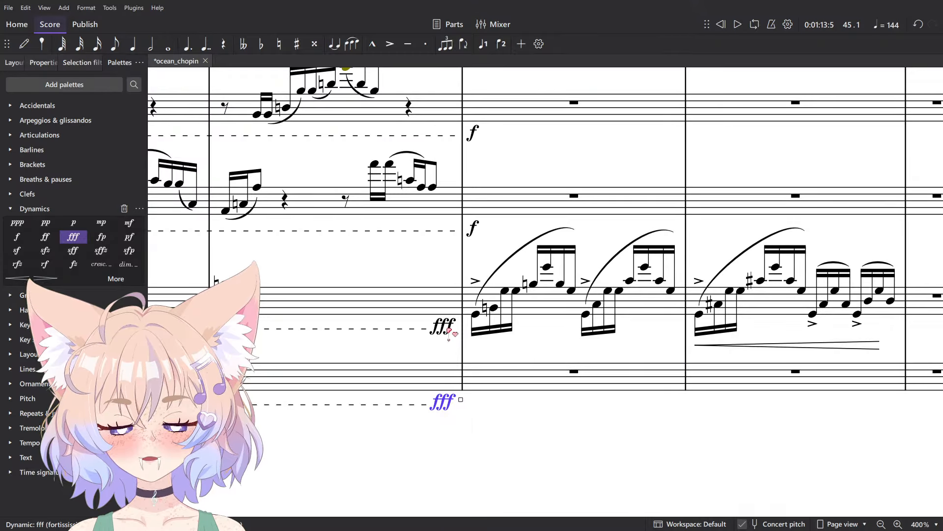
scroll(449, 328, up, 2)
click(473, 319)
key(shift+Left)
click(473, 222)
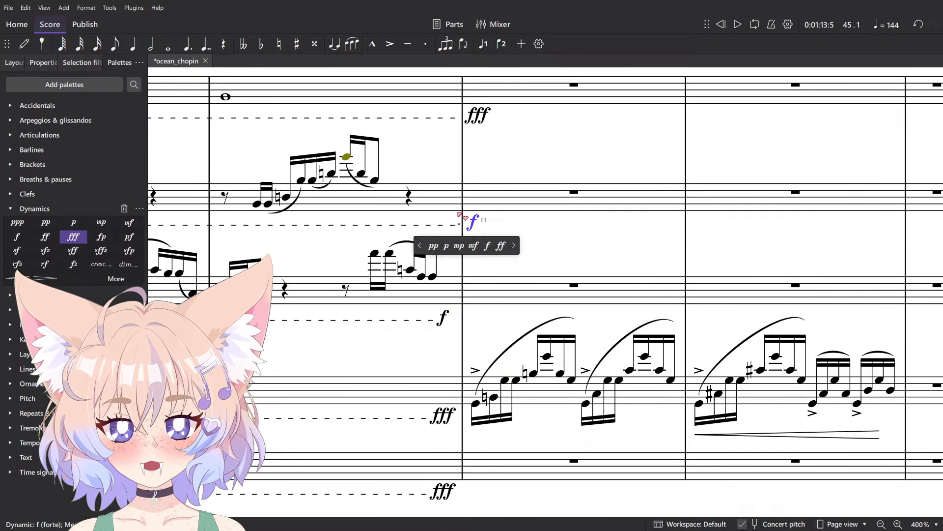
key(shift+Left)
scroll(474, 224, up, 3)
click(476, 249)
key(shift+Left)
scroll(517, 303, down, 3)
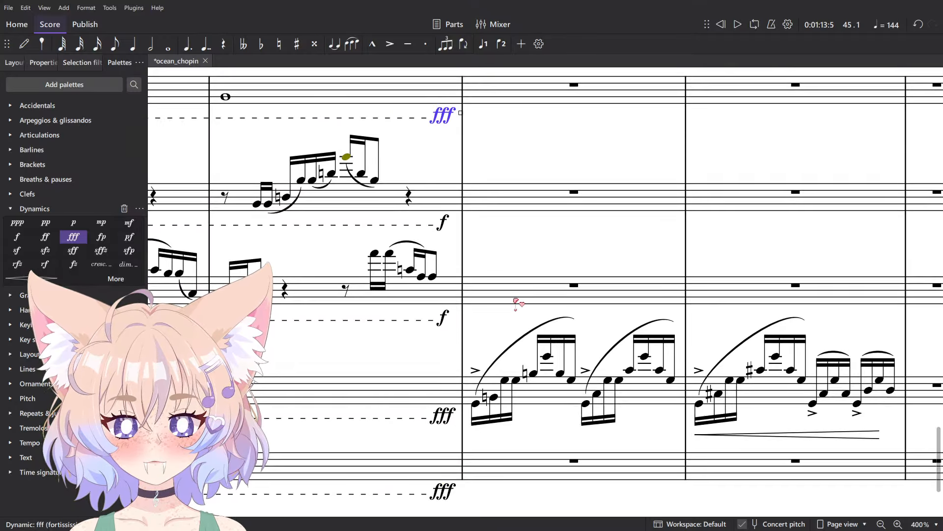
- Select the pasted cello passage across measures 45–46
click(505, 379)
scroll(506, 344, down, 3)
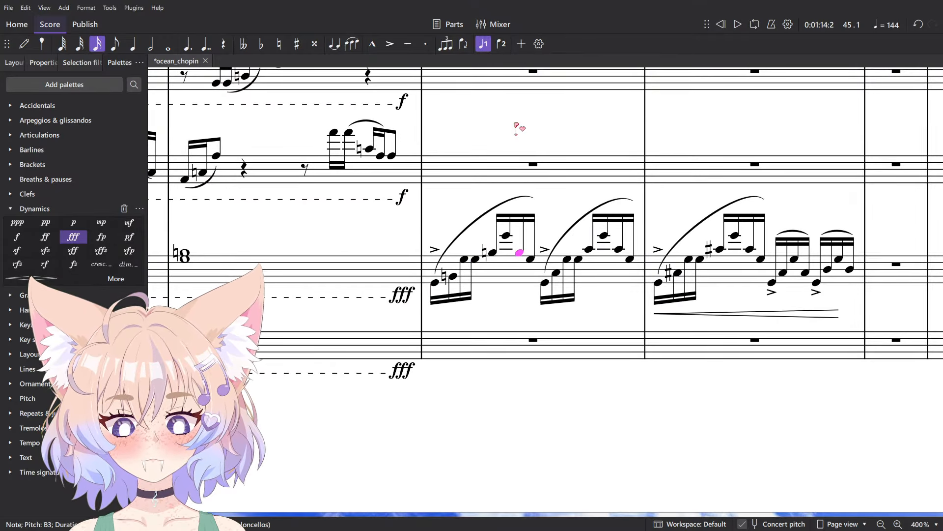
drag(704, 268, 610, 337)
click(489, 305)
shift+click(612, 338)
scroll(607, 259, up, 6)
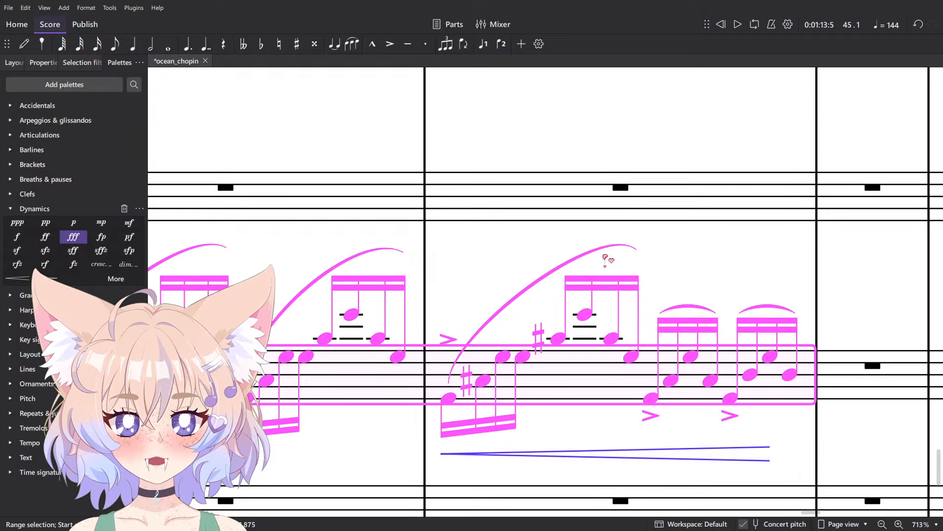
right_click(588, 255)
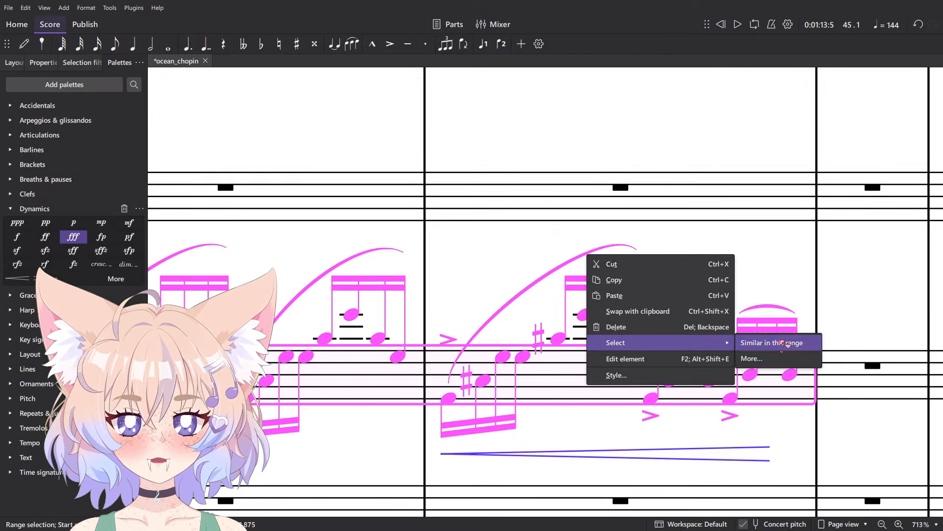
click(793, 361)
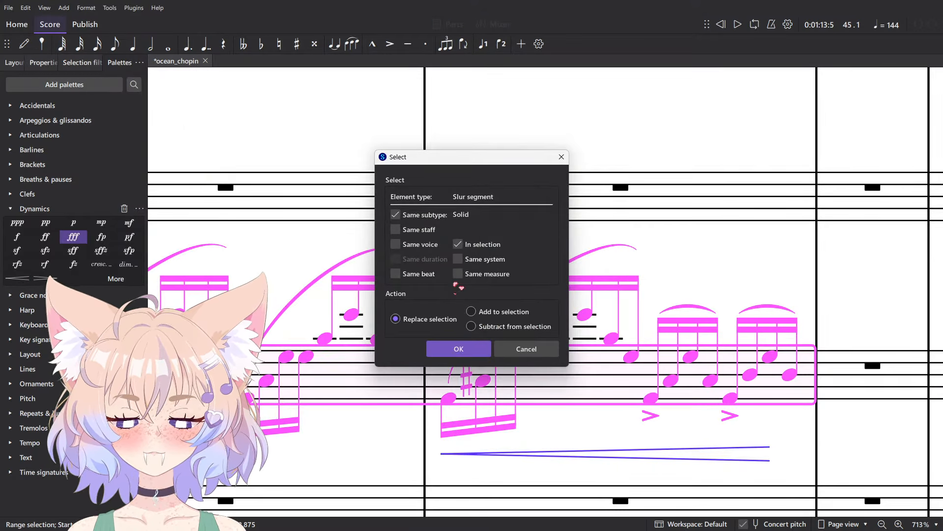
click(526, 350)
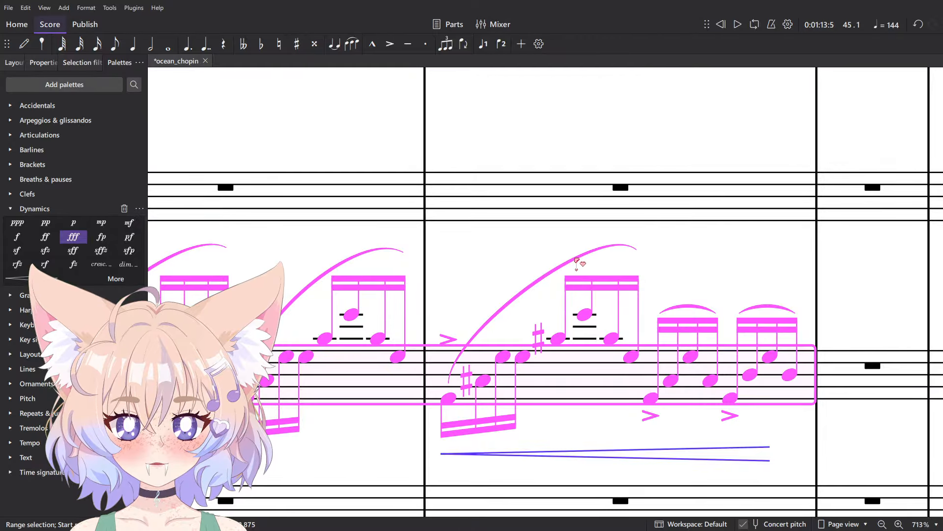
- Delete all the slurs in the selected cello passage
right_click(576, 259)
mouse_move(688, 346)
click(766, 352)
key(Delete)
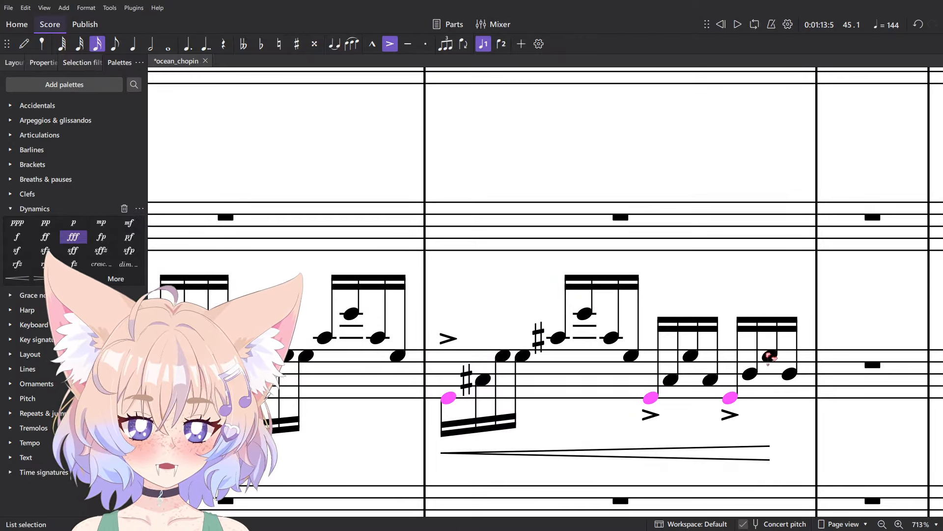
- Clear the selection and examine measure 46 in the Chopin_Etude_op_25_12 piano score
scroll(747, 338, down, 5)
drag(601, 335, 597, 301)
scroll(600, 306, down, 5)
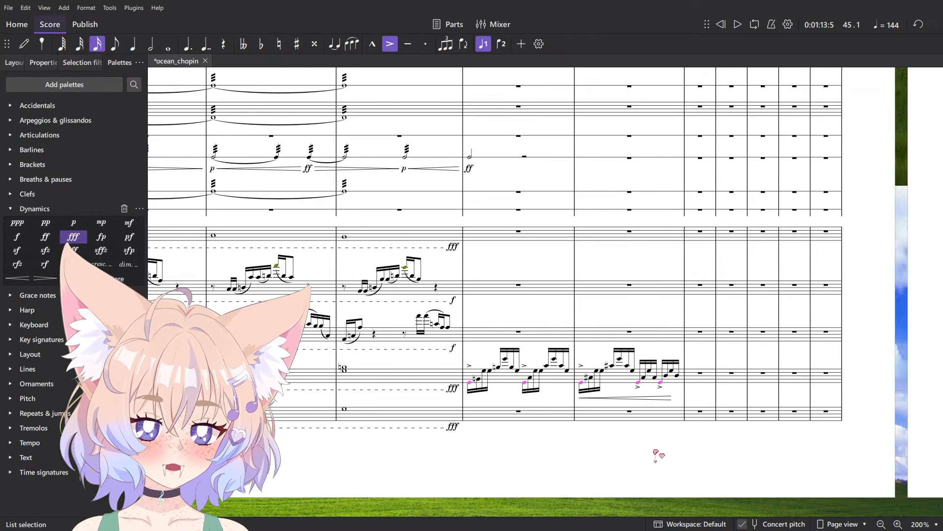
click(656, 447)
scroll(628, 393, down, 2)
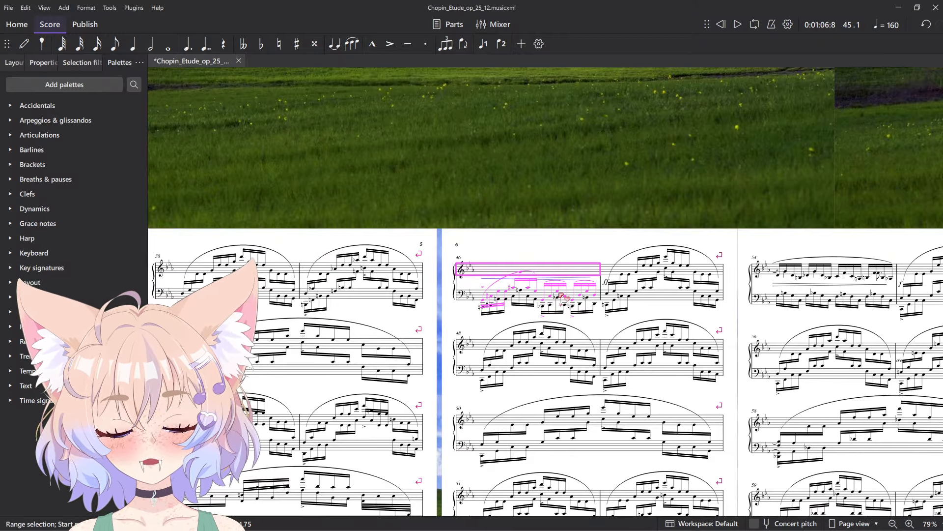
key(Escape)
scroll(633, 301, up, 7)
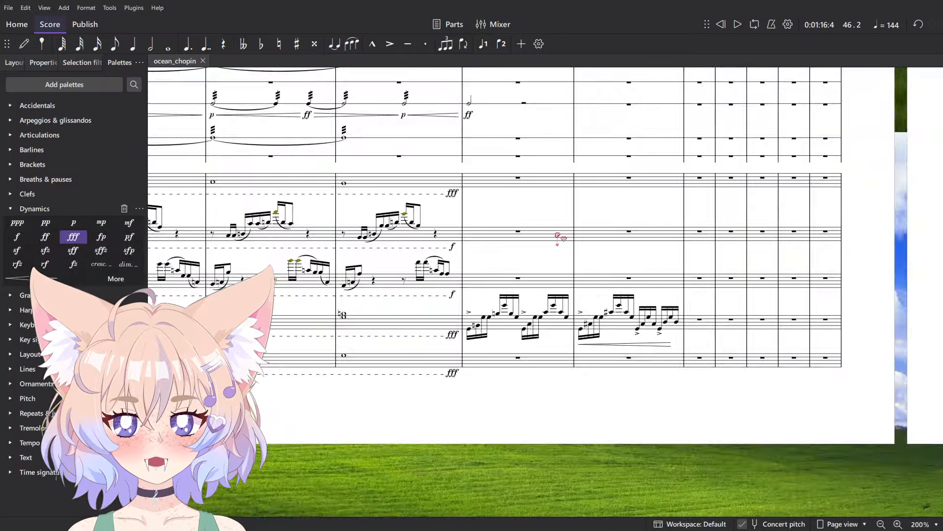
- Compare the cello passage of measures 45–46 in ocean_chopin with the same measures of the piano score
scroll(558, 238, up, 3)
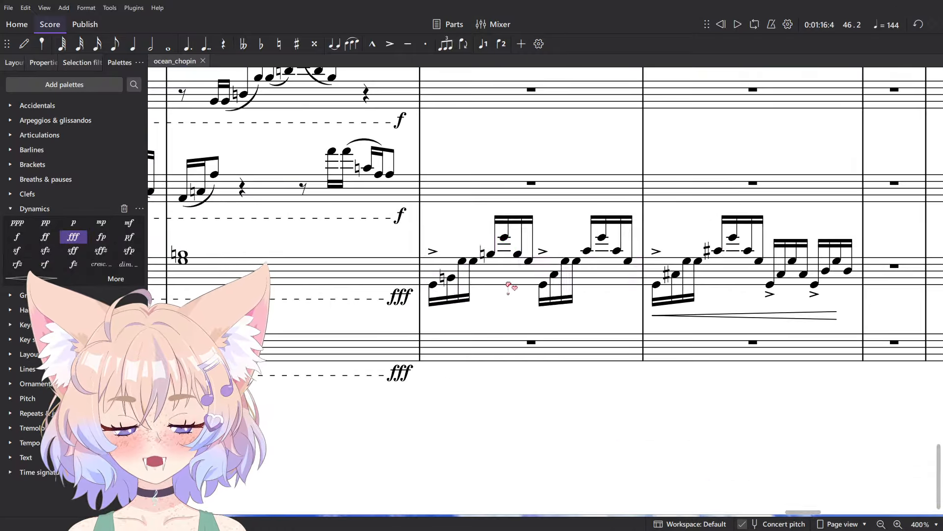
click(510, 284)
scroll(565, 235, up, 4)
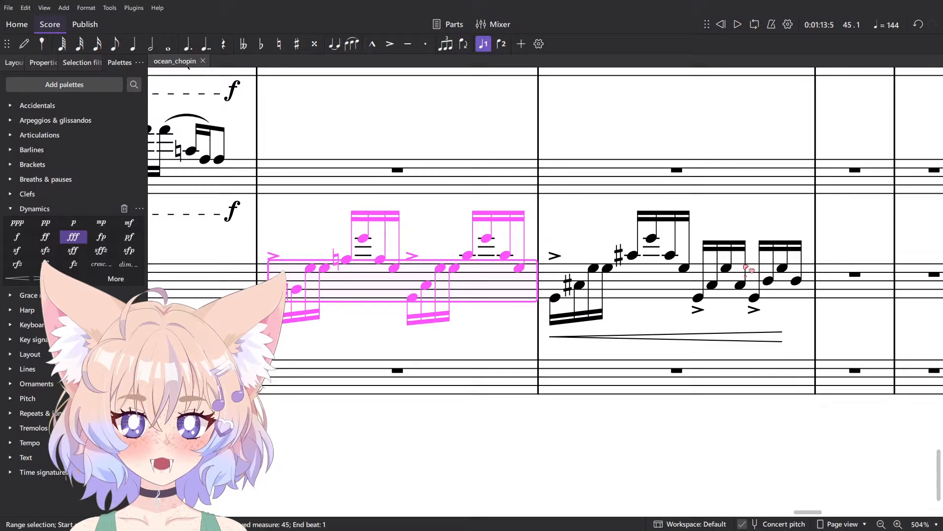
shift+click(652, 300)
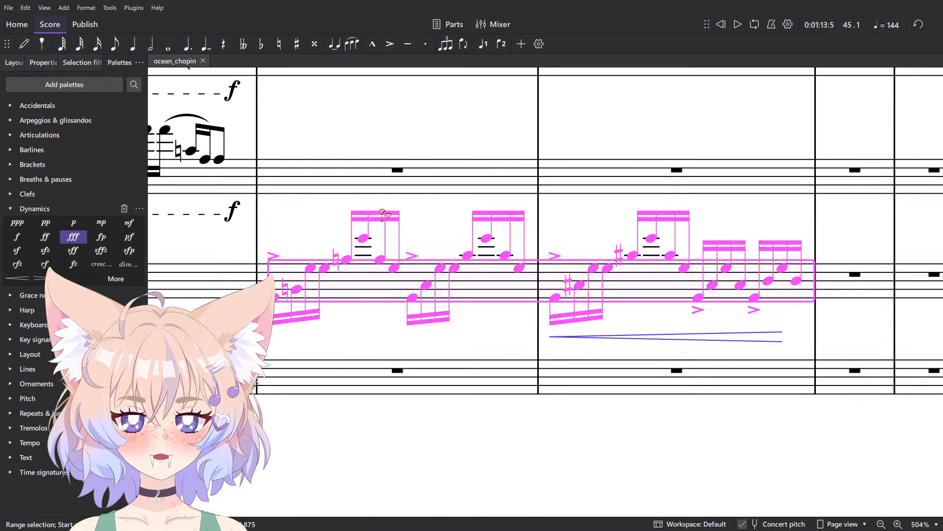
key(Escape)
click(374, 298)
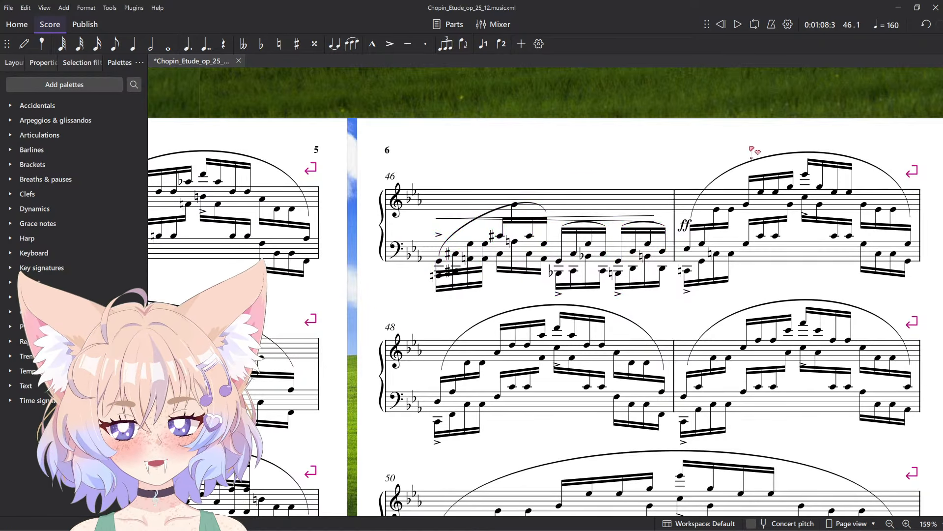
key(alt+Tab)
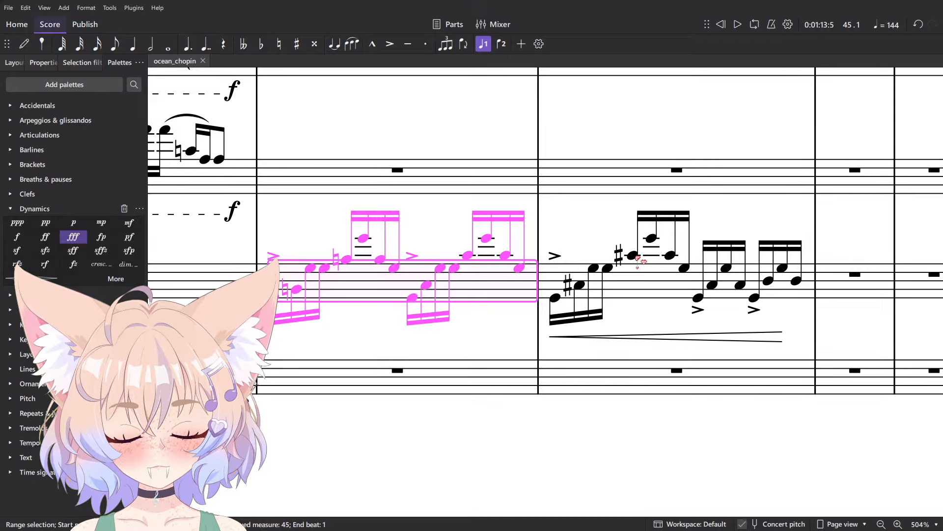
- Delete the crescendo hairpin under the cello staff in measure 46
click(647, 275)
shift+click(298, 267)
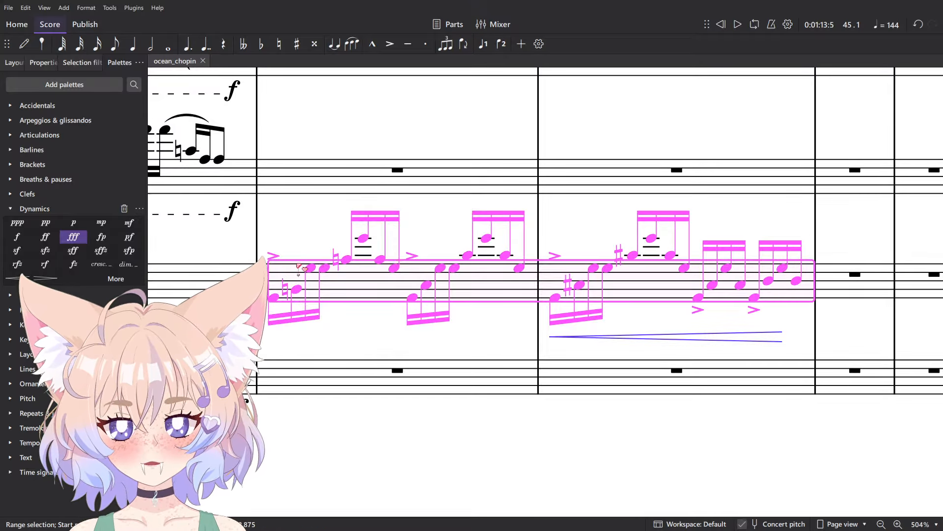
scroll(621, 300, up, 7)
click(730, 395)
key(Delete)
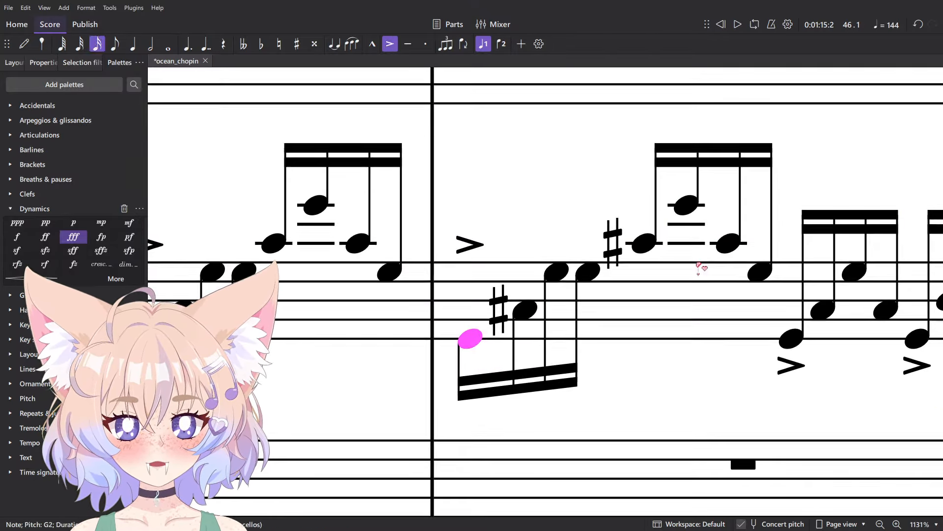
- Select measures 45–46 of the cello staff as a range
scroll(695, 275, down, 6)
click(690, 279)
shift+click(522, 295)
scroll(435, 257, up, 5)
right_click(453, 254)
mouse_move(491, 340)
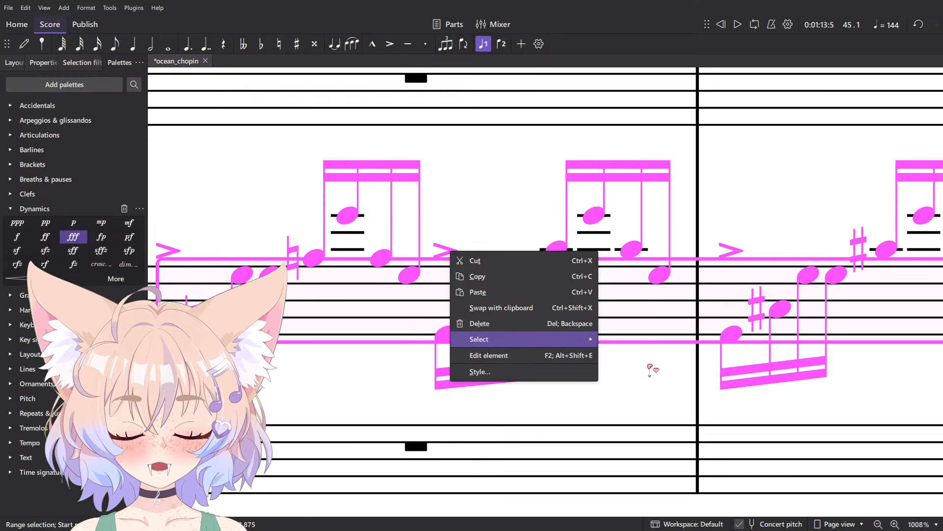
key(Escape)
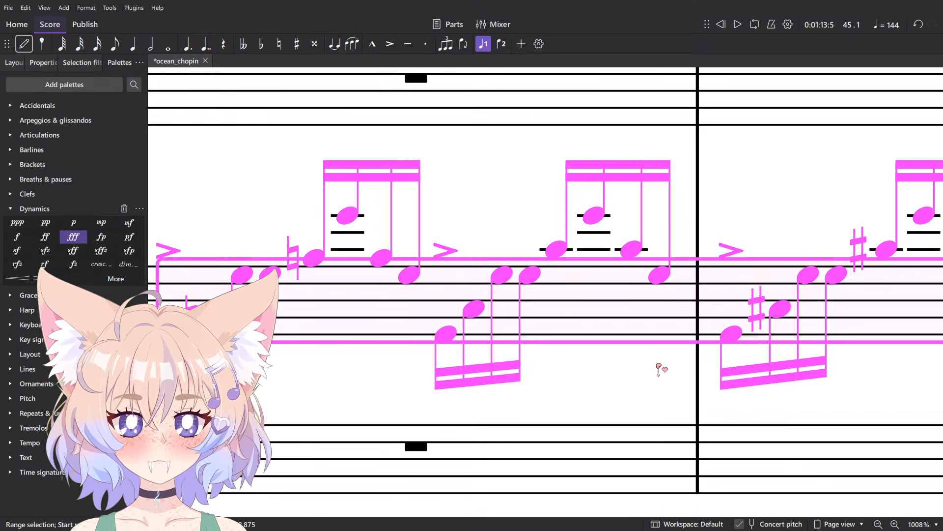
key(alt+space)
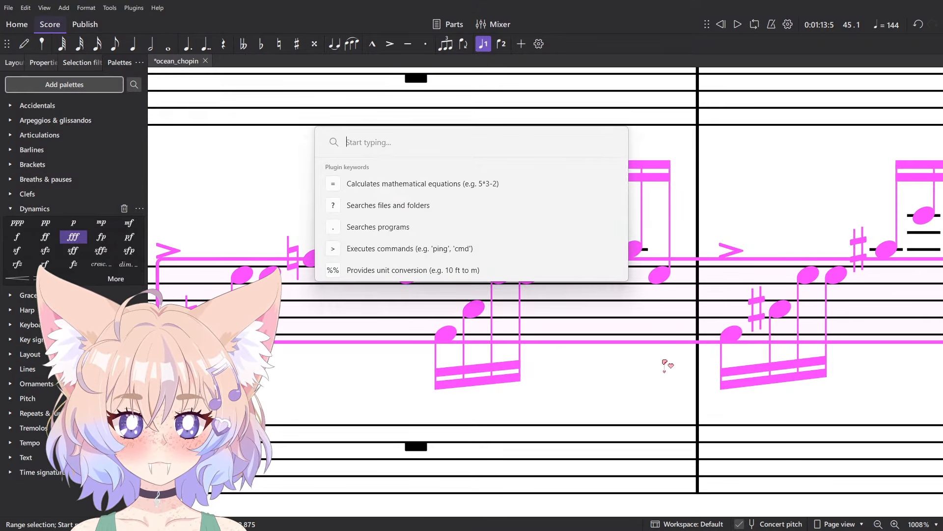
key(Escape)
- Select all similar accents in the cello range and delete them
scroll(608, 362, left, 3)
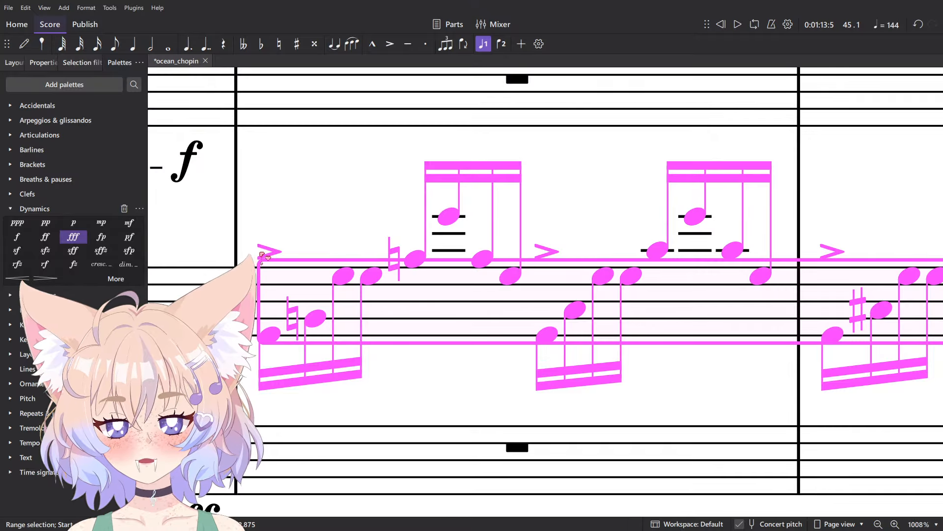
scroll(262, 255, up, 5)
right_click(307, 255)
click(469, 346)
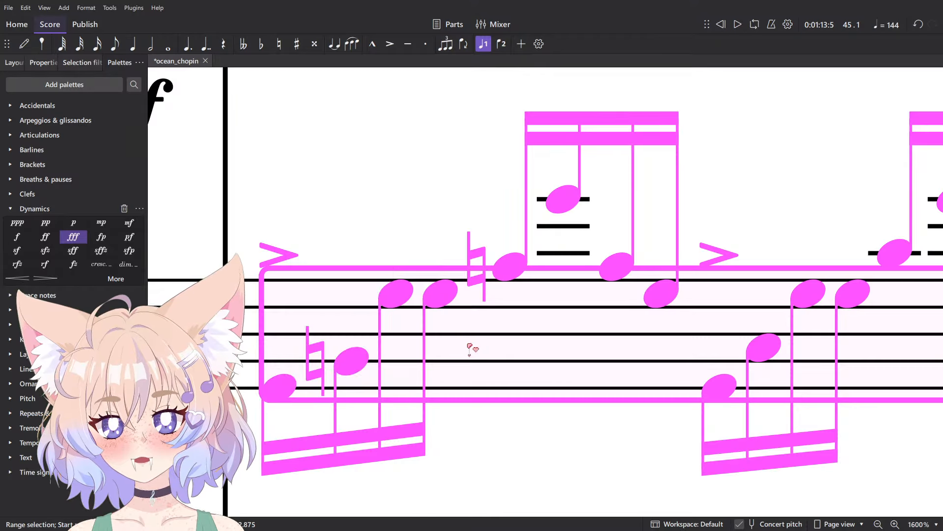
- Reset the beams of the cello passage in measures 45–46 to their default layout
scroll(506, 317, down, 5)
scroll(580, 339, up, 2)
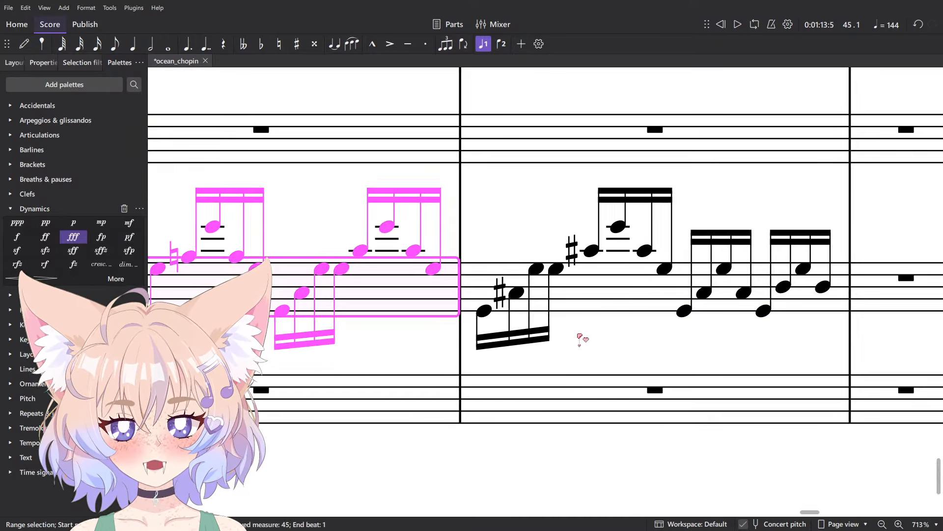
shift+click(580, 339)
scroll(584, 249, down, 3)
click(109, 8)
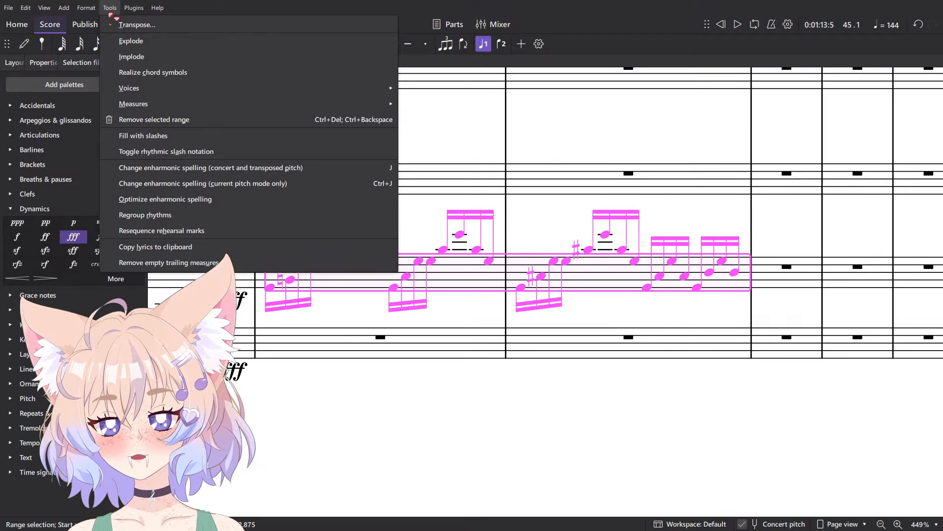
mouse_move(95, 10)
click(121, 119)
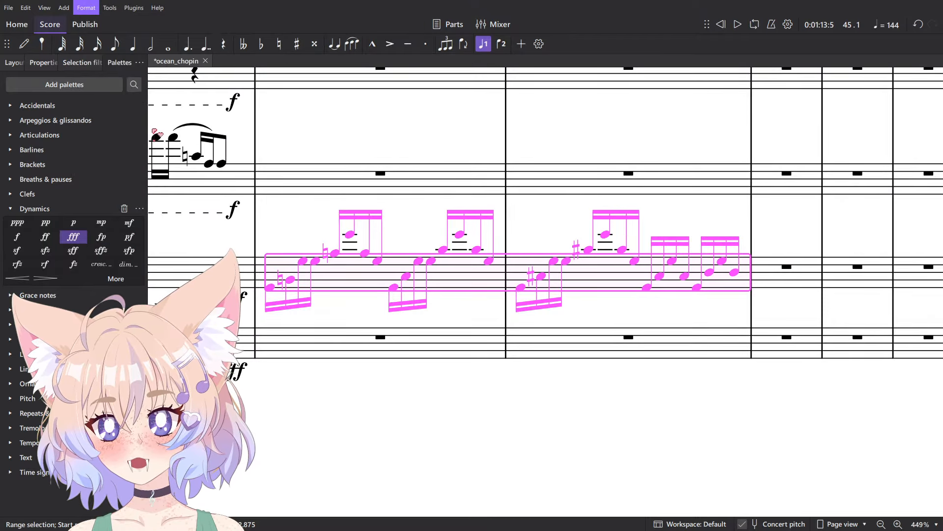
click(410, 235)
scroll(478, 324, up, 2)
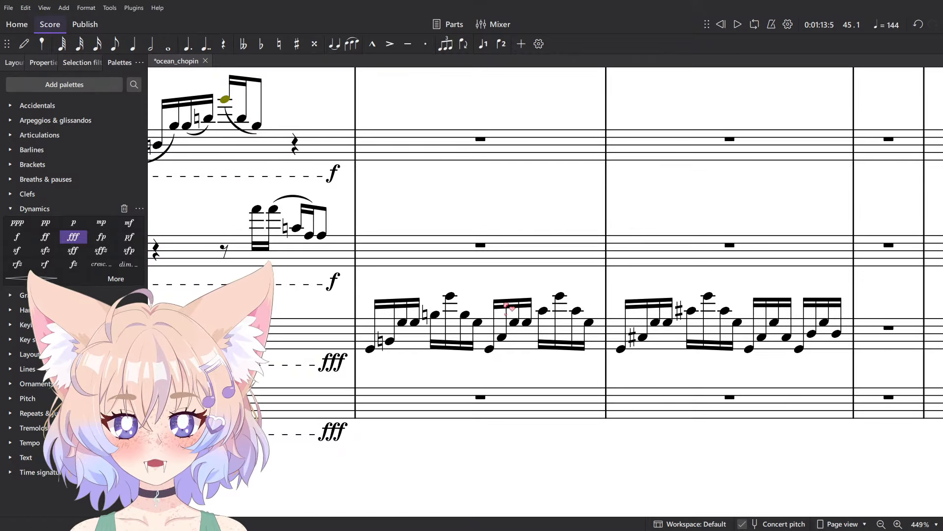
- Slur the first eight cello notes of measure 45 in groups of three, two and three
scroll(487, 245, up, 2)
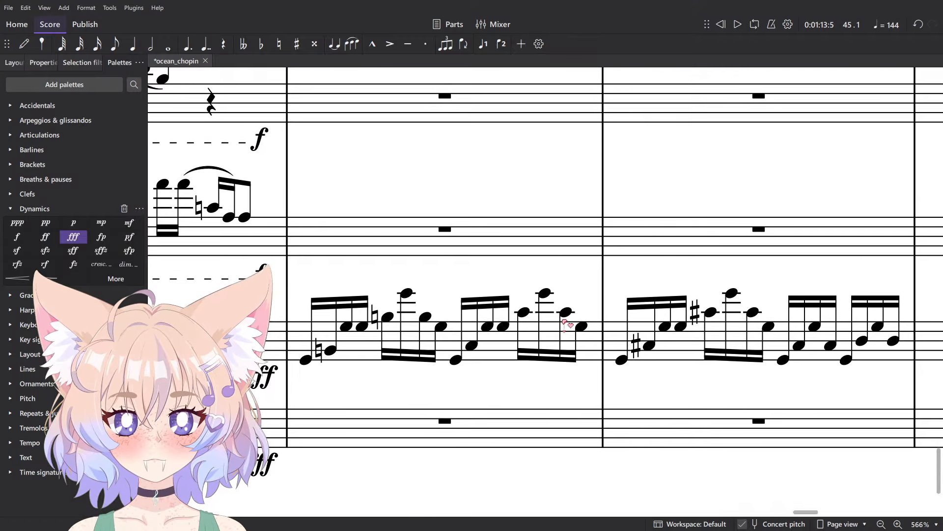
key(s)
click(361, 326)
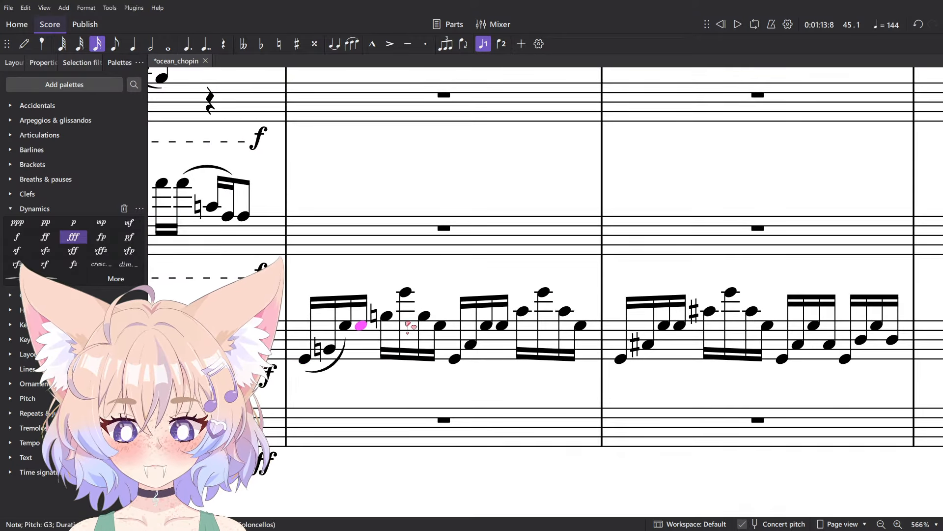
click(406, 292)
ctrl+click(439, 326)
key(s)
- Slur the last eight cello notes of measure 45 in groups of three, two and three
click(455, 358)
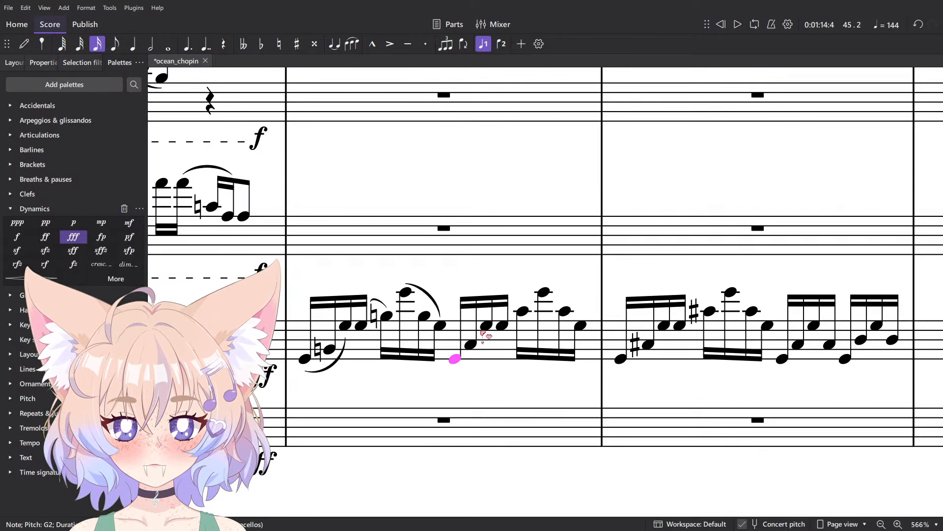
ctrl+click(487, 325)
key(s)
click(544, 292)
ctrl+click(581, 325)
key(s)
- Slur the first eight cello notes of measure 46 in groups of three, two and three
click(621, 359)
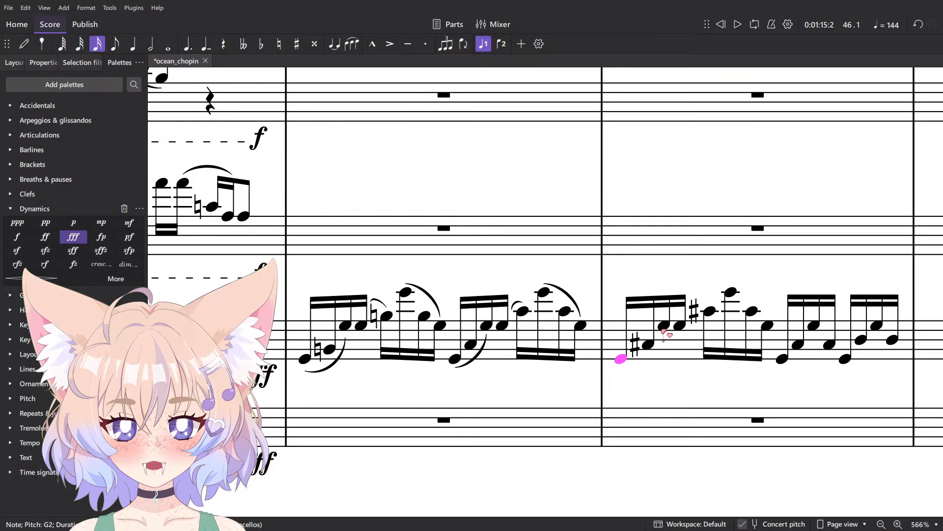
ctrl+click(663, 326)
key(s)
click(679, 326)
key(s)
click(731, 293)
ctrl+click(766, 325)
key(s)
- Try slurring the second half of cello measure 46 starting with a group of three, and undo those slurs
click(782, 359)
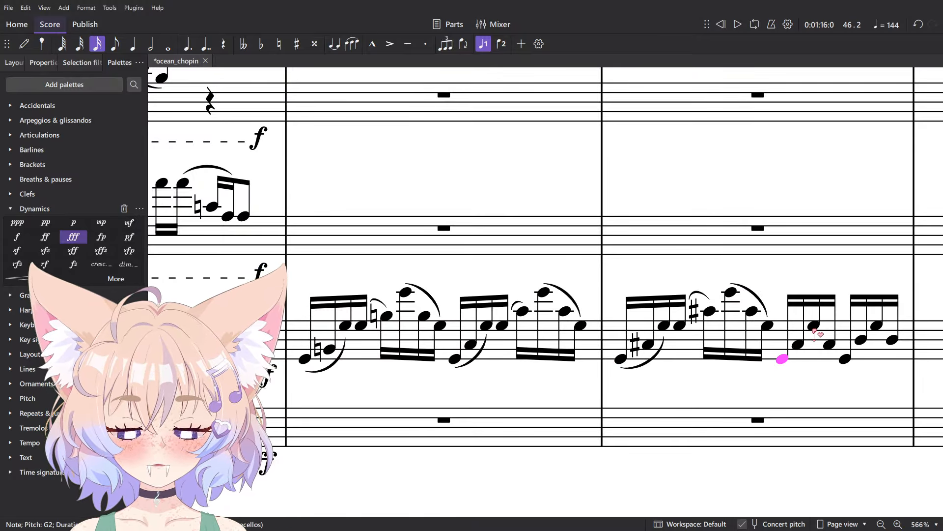
ctrl+click(813, 326)
key(s)
click(814, 325)
ctrl+click(845, 359)
key(s)
click(861, 340)
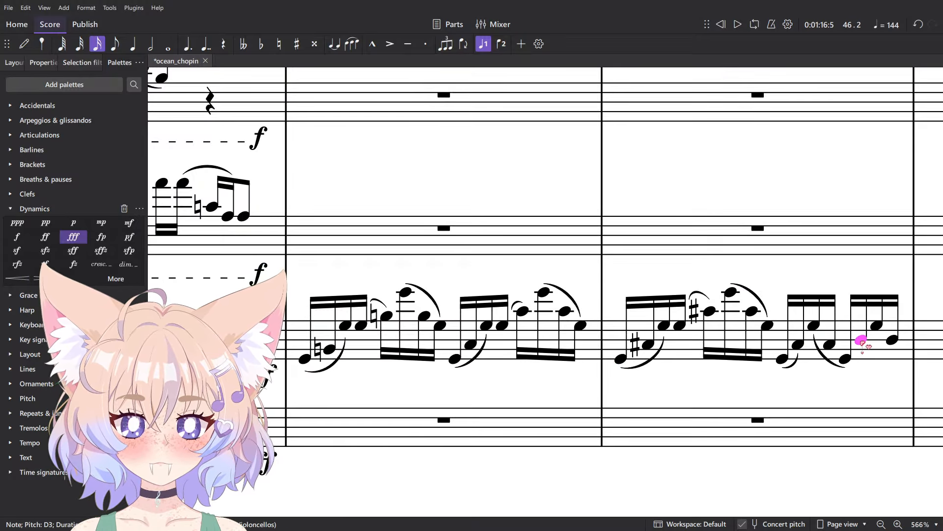
key(ctrl+z)
click(814, 327)
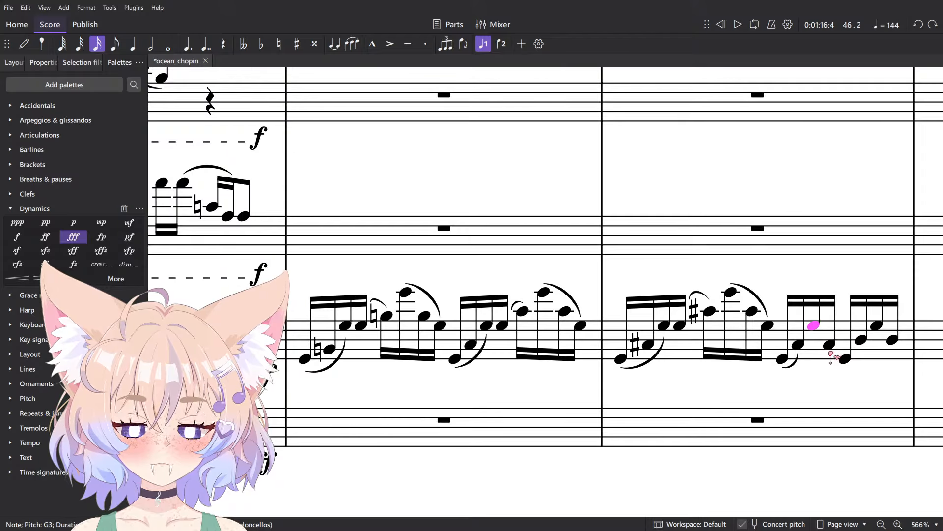
ctrl+click(830, 344)
- Slur the last eight cello notes of measure 46 in two groups of four
click(782, 359)
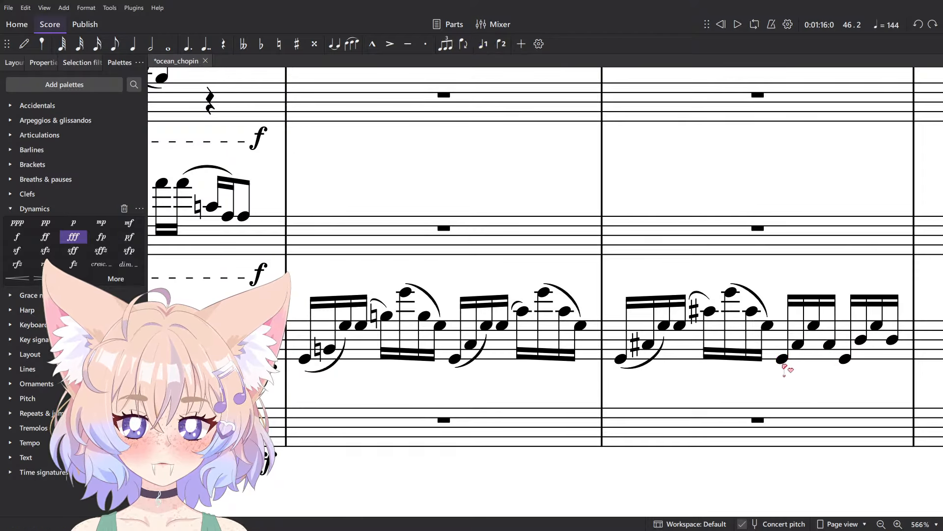
ctrl+click(829, 344)
key(s)
click(845, 359)
ctrl+click(891, 340)
key(s)
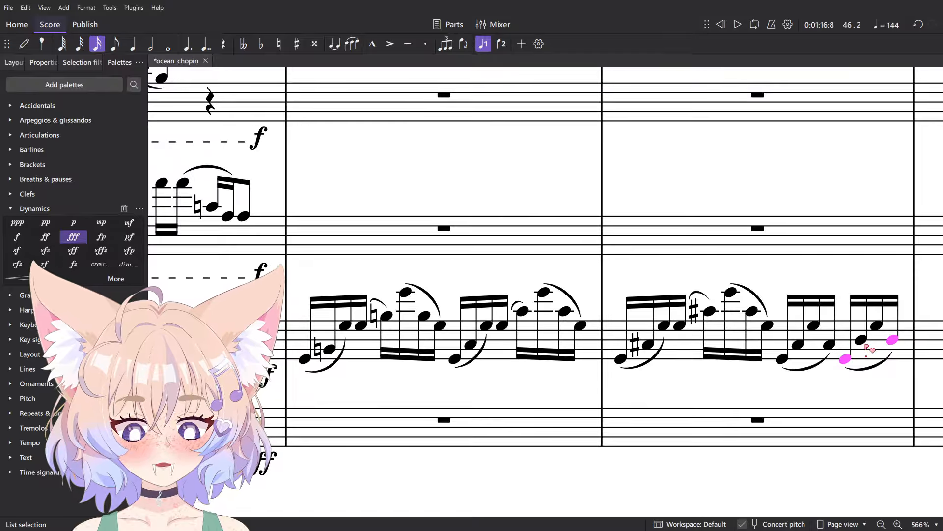
- Add a forte (f) dynamic at the first cello note of measure 45
scroll(882, 366, down, 5)
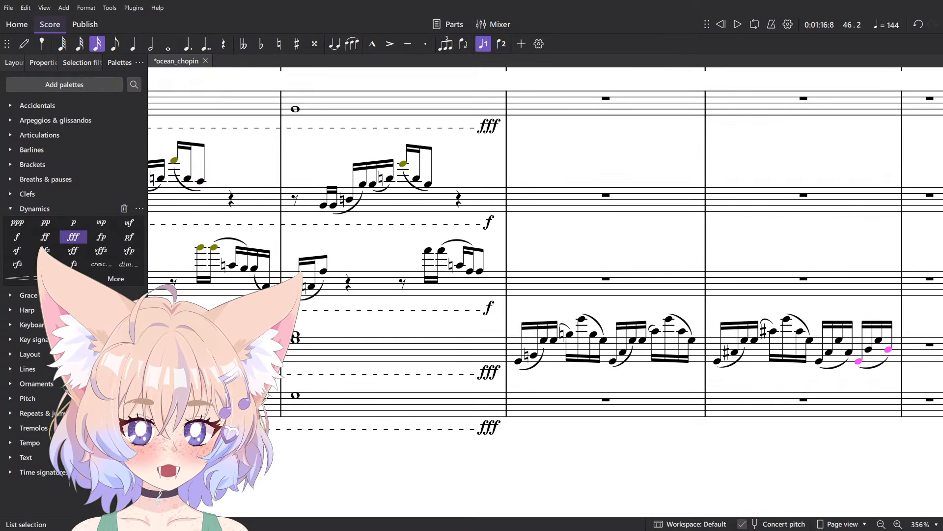
drag(564, 381, 562, 378)
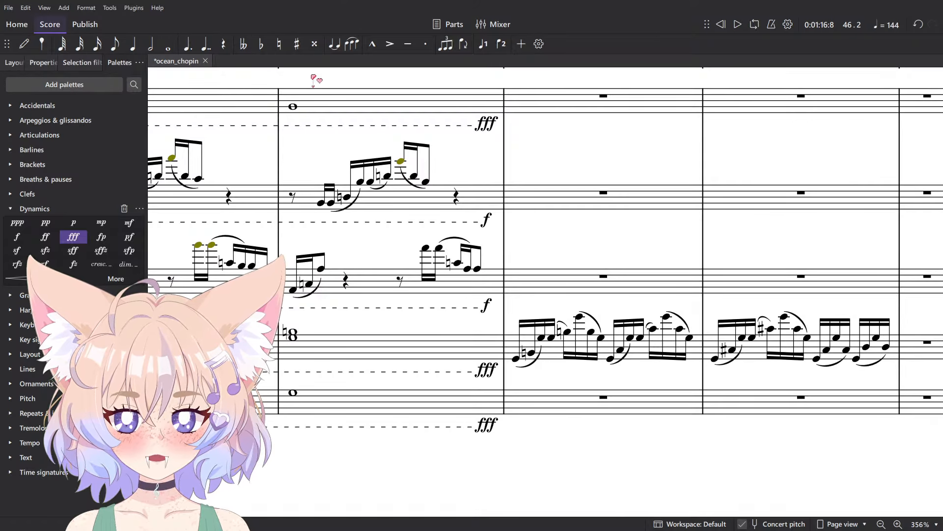
scroll(562, 412, up, 3)
drag(578, 407, 627, 424)
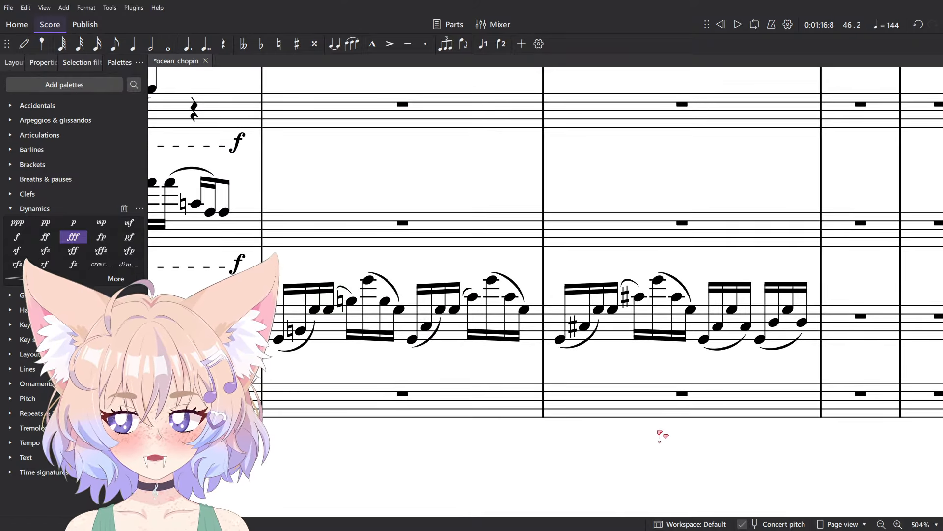
click(285, 337)
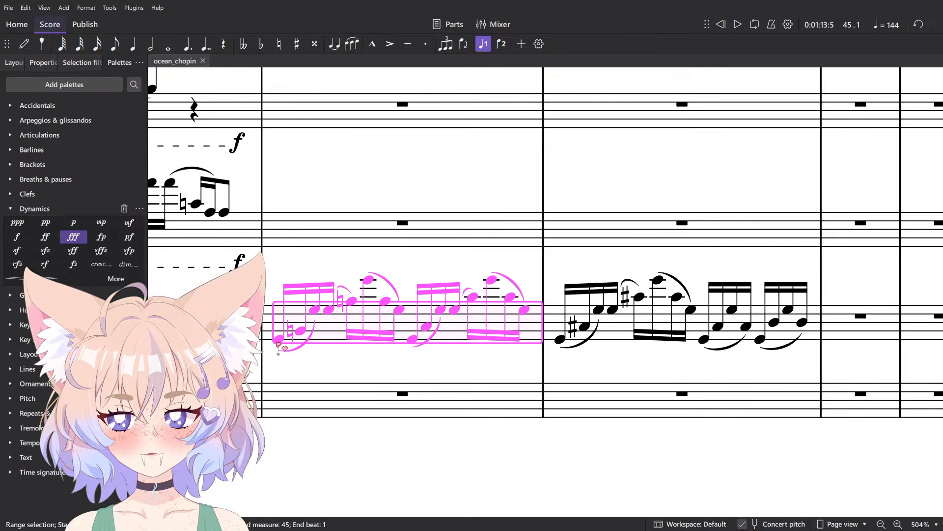
click(279, 339)
click(17, 237)
click(314, 319)
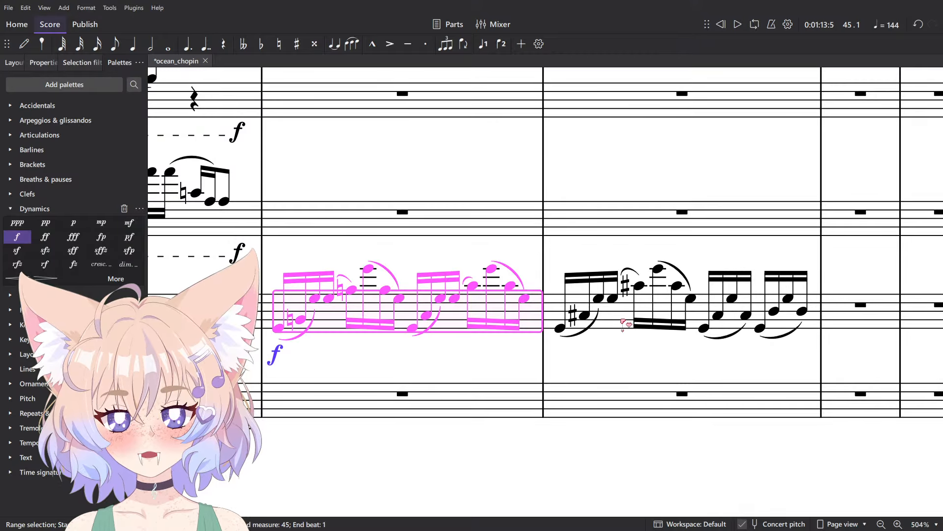
- Copy the cello passage of measures 45–46 into the contrabass staff and play it back
shift+click(626, 325)
click(376, 396)
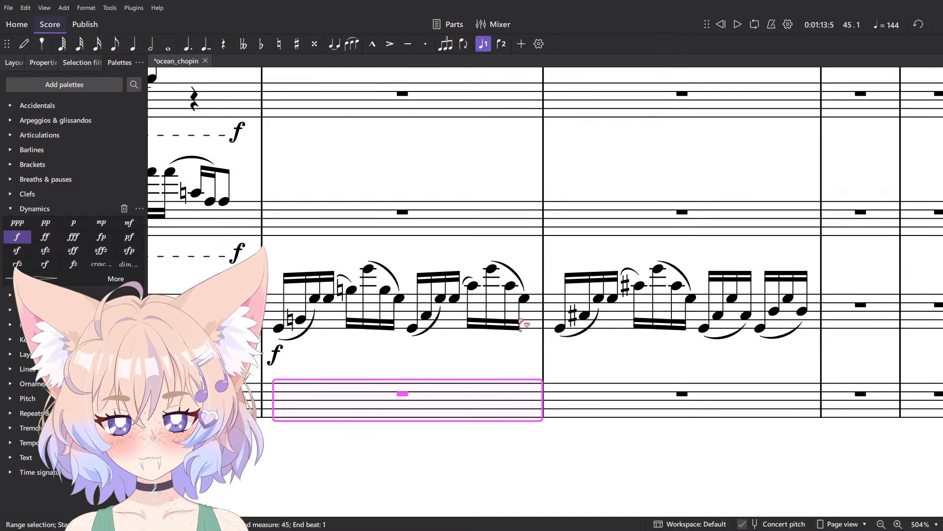
key(ctrl+v)
key(space)
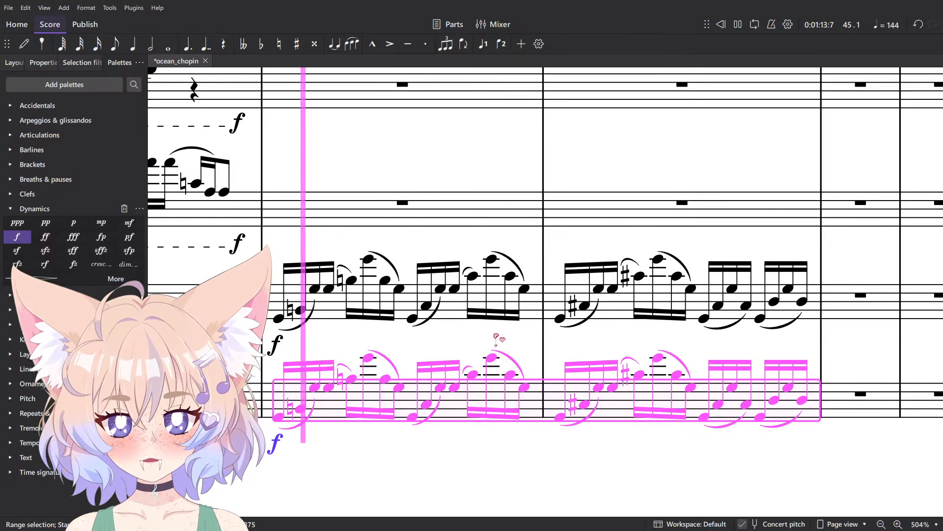
shift+click(535, 307)
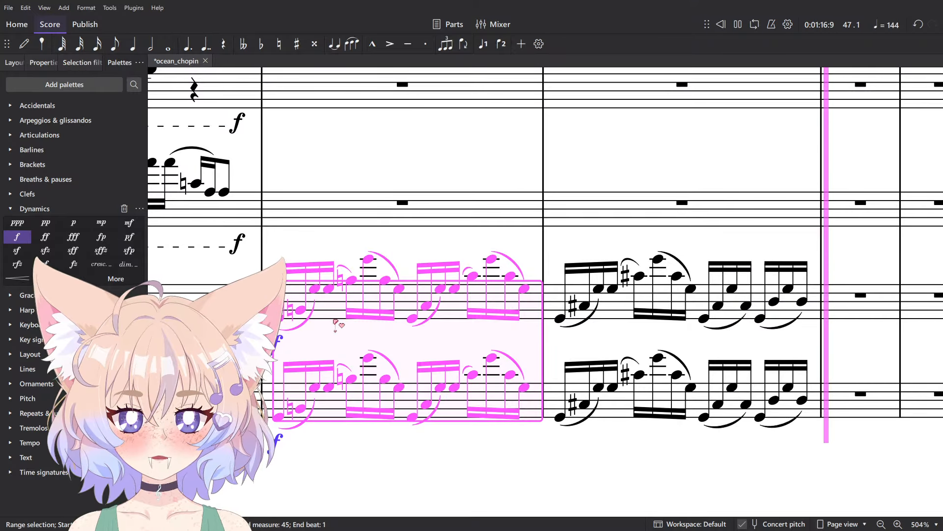
key(space)
click(532, 443)
- Paste the cello passage of measures 45–46 into the viola staff and play it back
click(248, 300)
click(318, 257)
scroll(328, 269, down, 7)
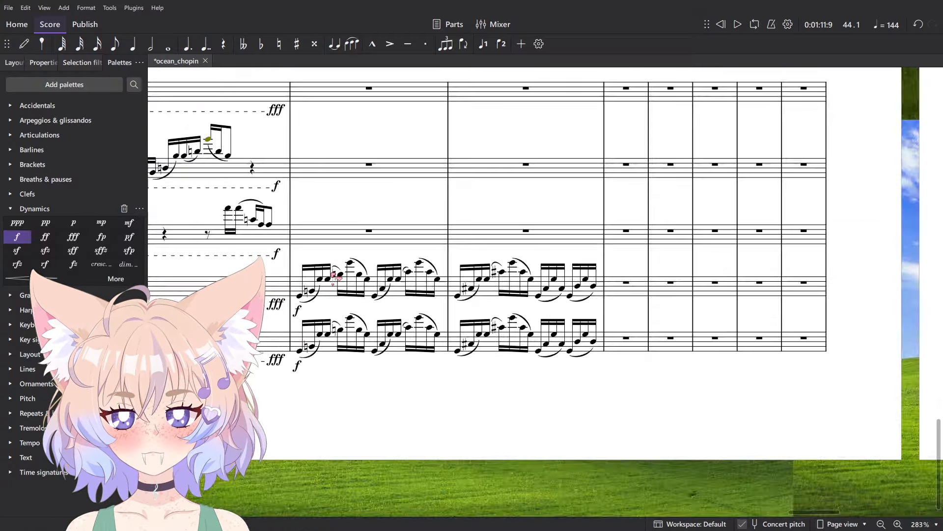
click(332, 284)
click(335, 244)
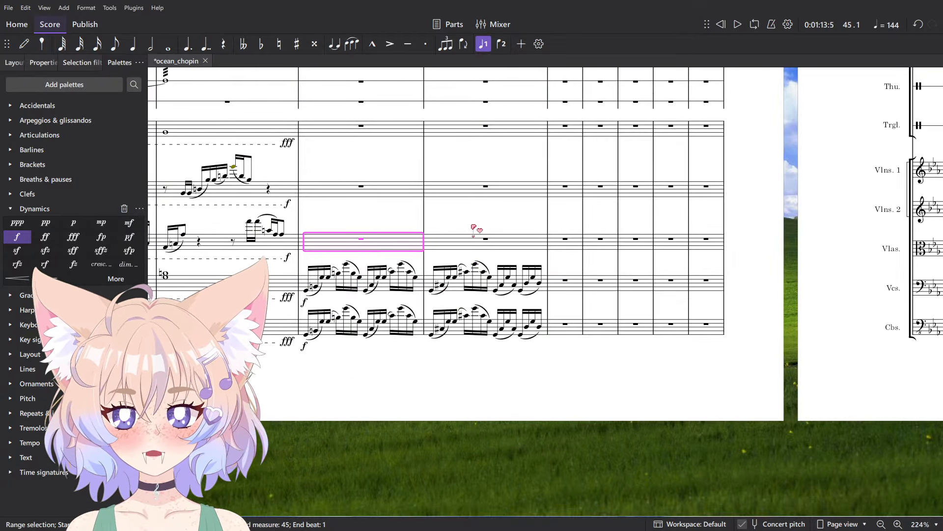
key(ctrl+v)
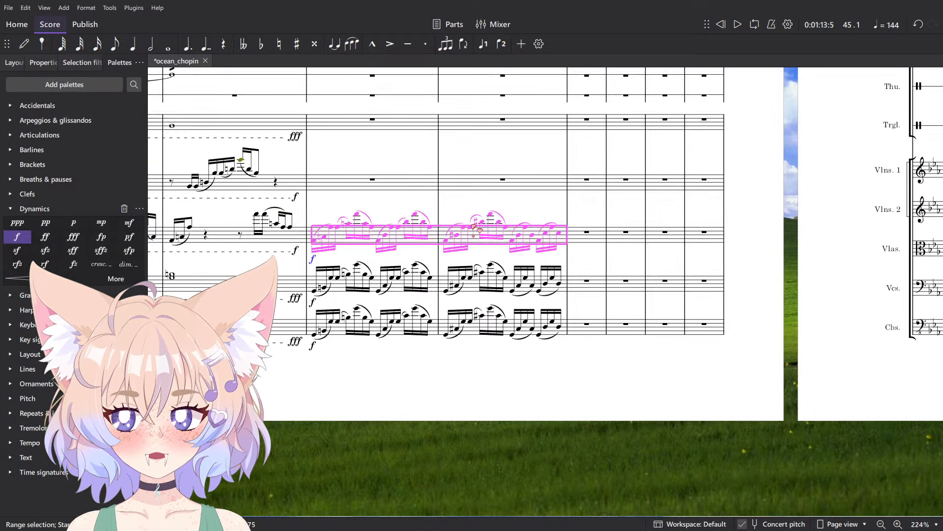
key(space)
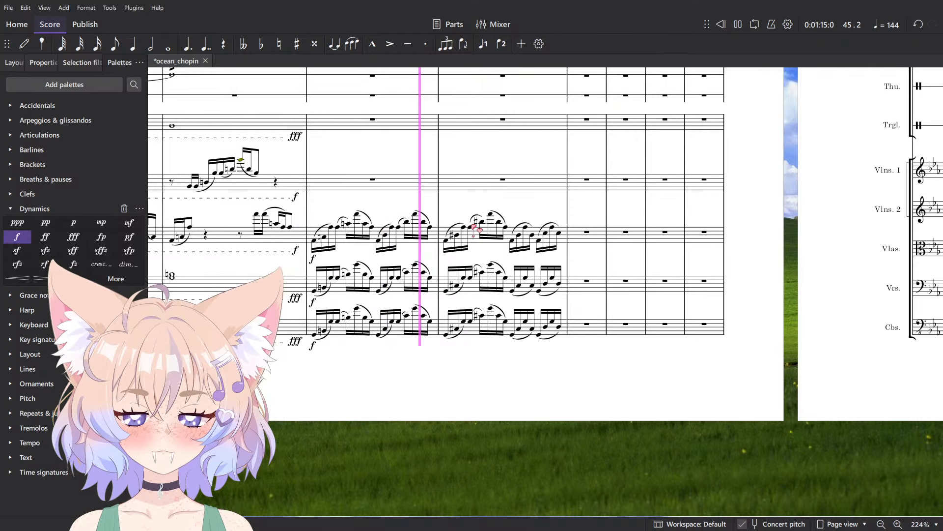
key(space)
- Delete the pasted viola passage in measures 45–46
click(463, 226)
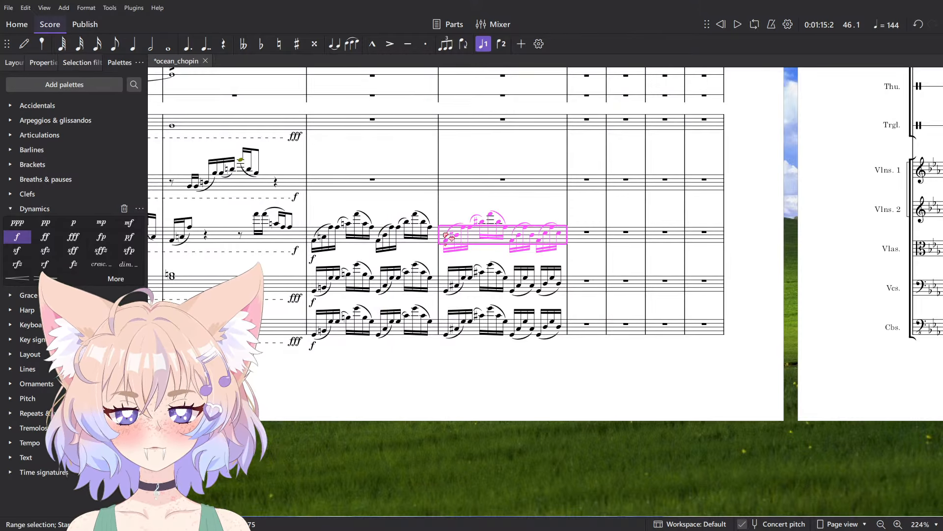
shift+click(434, 239)
key(Delete)
- Play back the cello passage in measures 45–46 and compare it with the contrabass copy
drag(367, 276, 455, 314)
scroll(457, 315, up, 5)
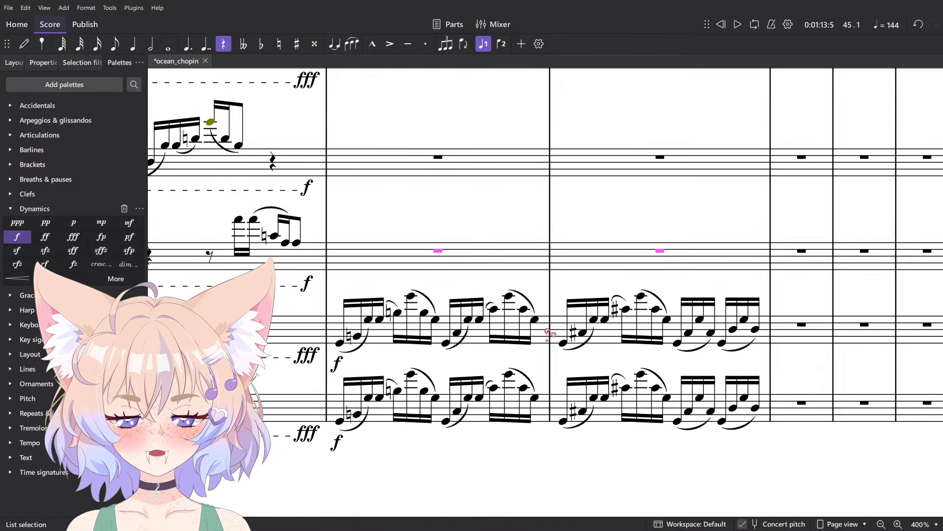
click(543, 328)
shift+click(605, 338)
key(space)
click(539, 435)
key(space)
click(542, 406)
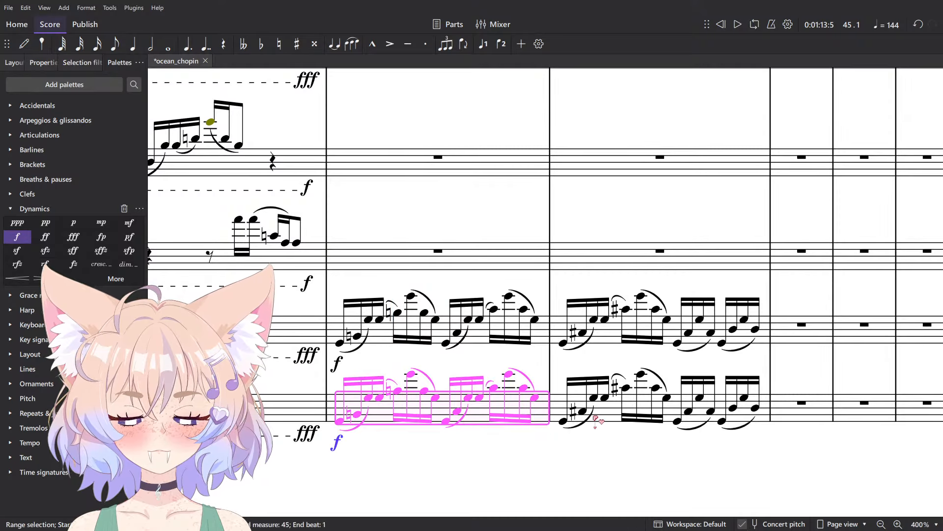
shift+click(605, 419)
click(622, 465)
click(546, 337)
shift+click(607, 347)
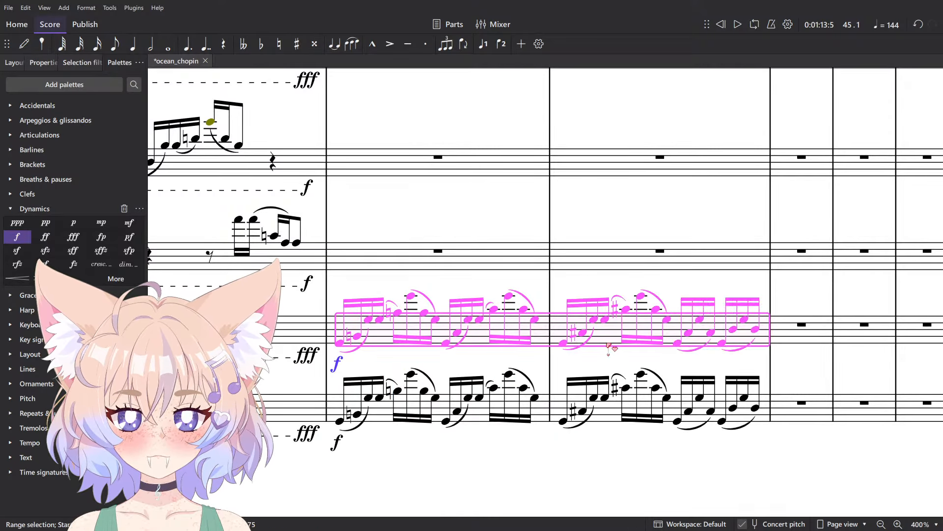
key(space)
key(space)
click(548, 341)
click(546, 335)
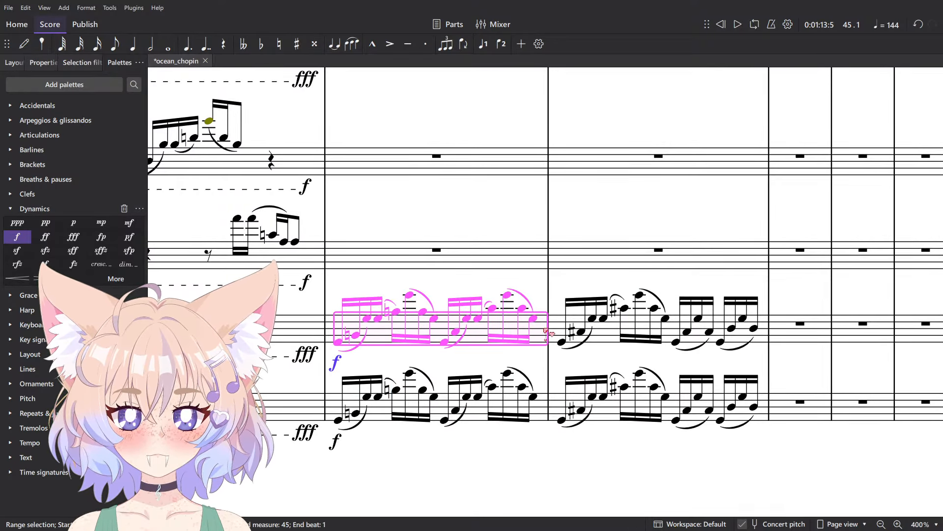
- Switch to the Chopin Etude piano score, play back measure 46 and examine the original passage in measure 45
key(alt+Tab)
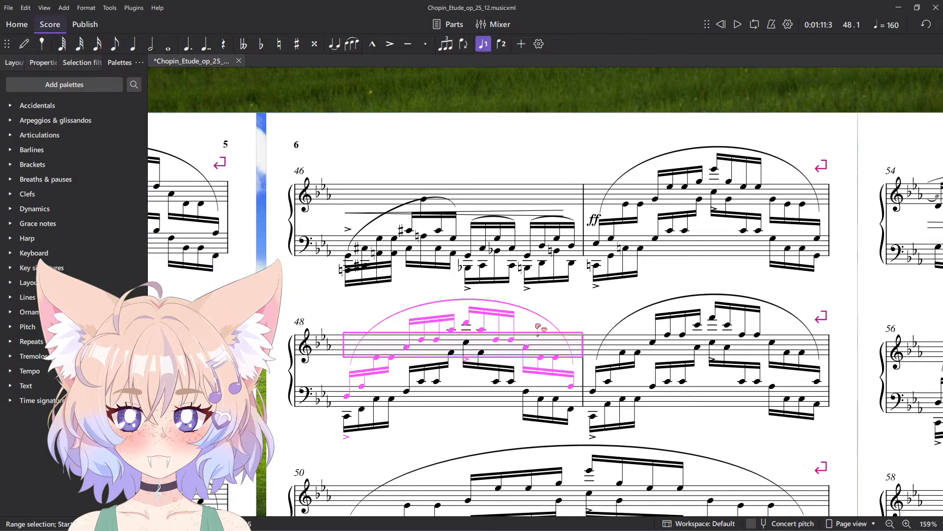
click(381, 206)
key(space)
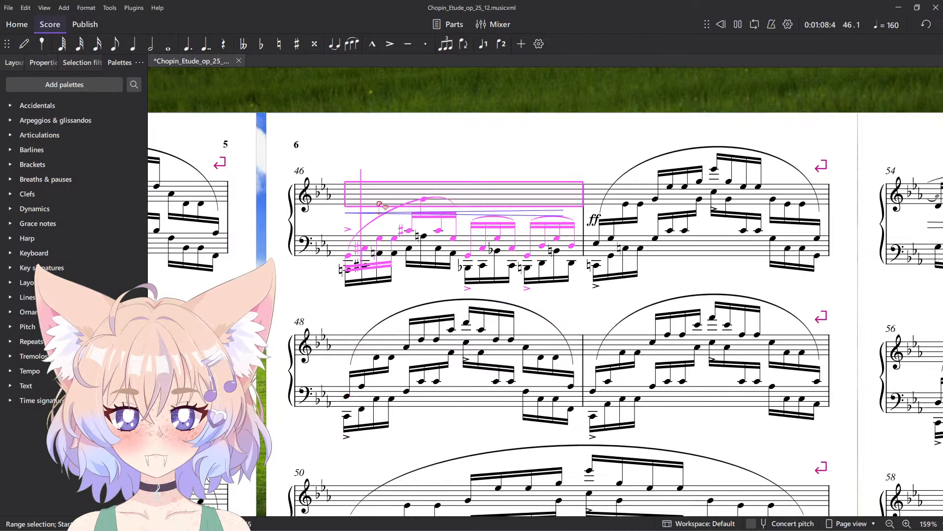
drag(368, 389, 472, 160)
drag(393, 432, 520, 211)
click(476, 276)
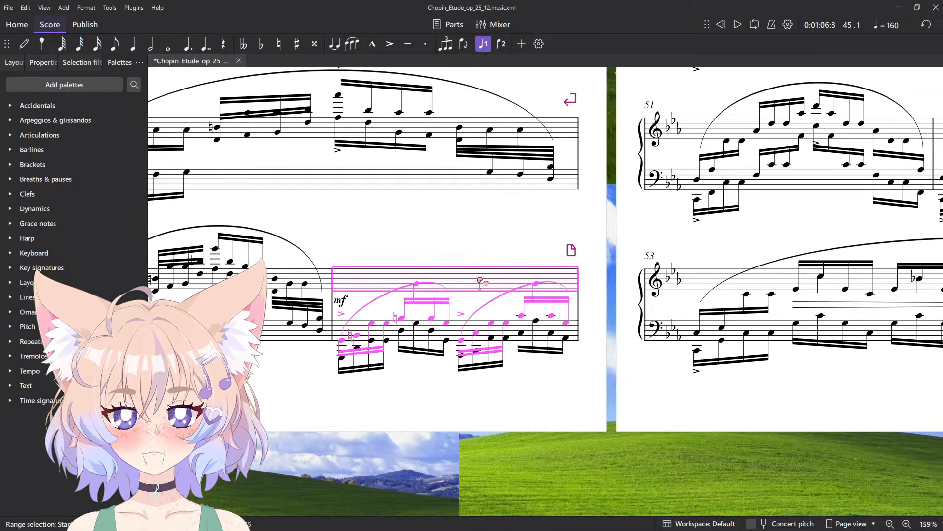
scroll(376, 330, up, 4)
key(alt+Tab)
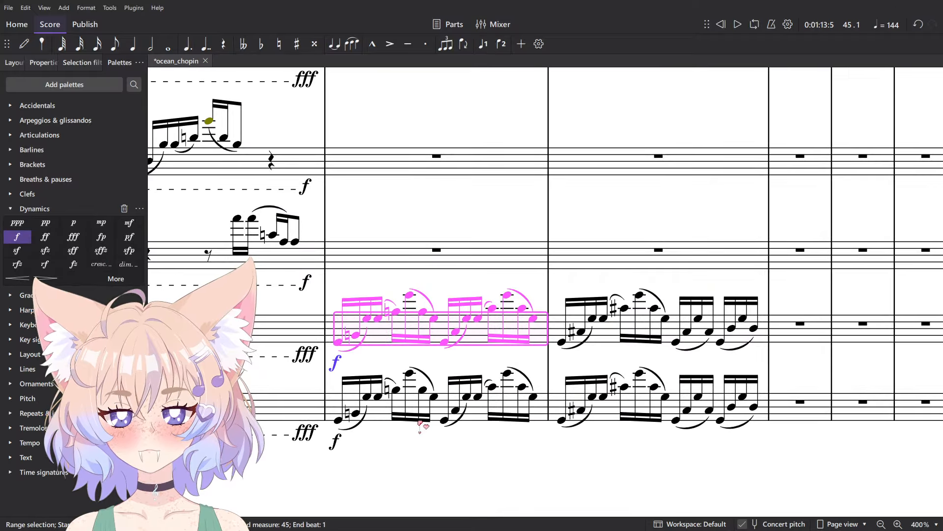
- Return to the ocean_chopin score and delete the contrabass notes in measures 45–46
click(383, 411)
shift+click(600, 410)
key(Delete)
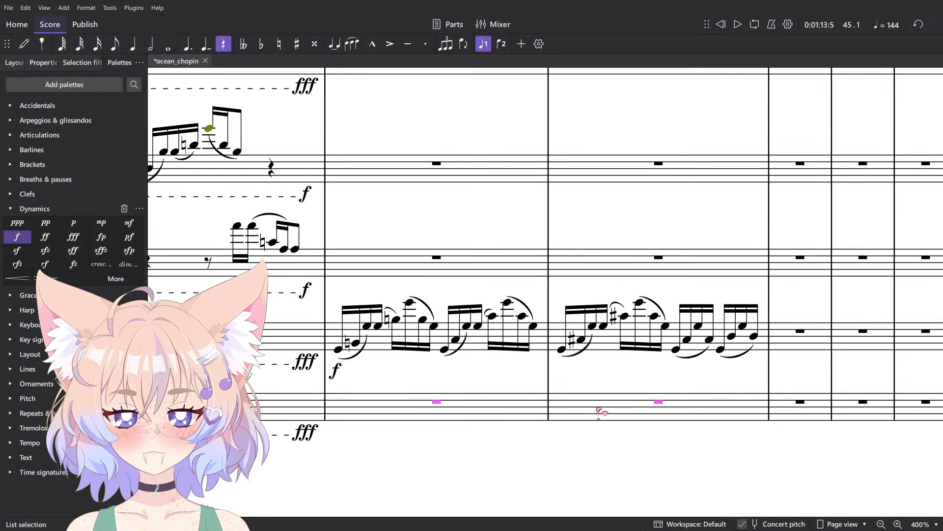
- Copy the piano's left-hand part of measures 45–46 from the Chopin Etude score into the contrabass staff of ocean_chopin at measure 45
key(alt+Tab)
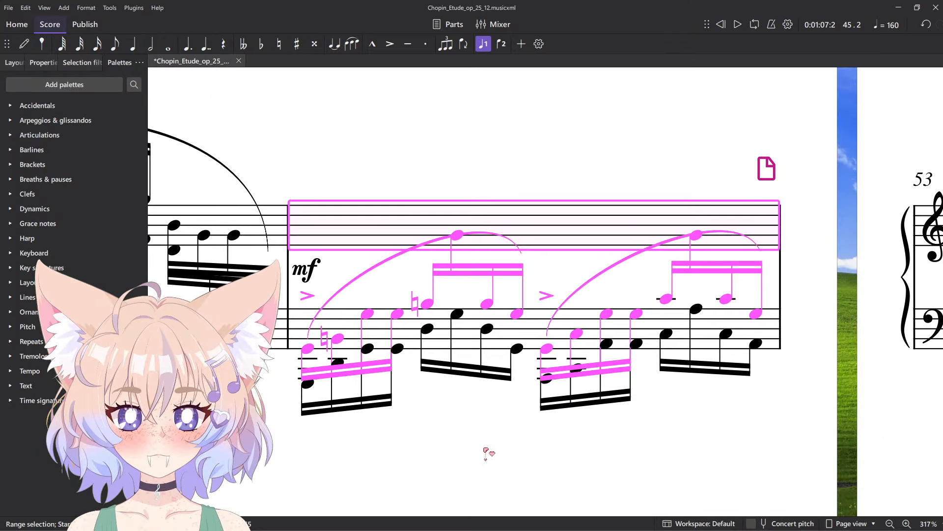
scroll(458, 361, down, 4)
click(482, 337)
key(space)
drag(657, 348, 490, 482)
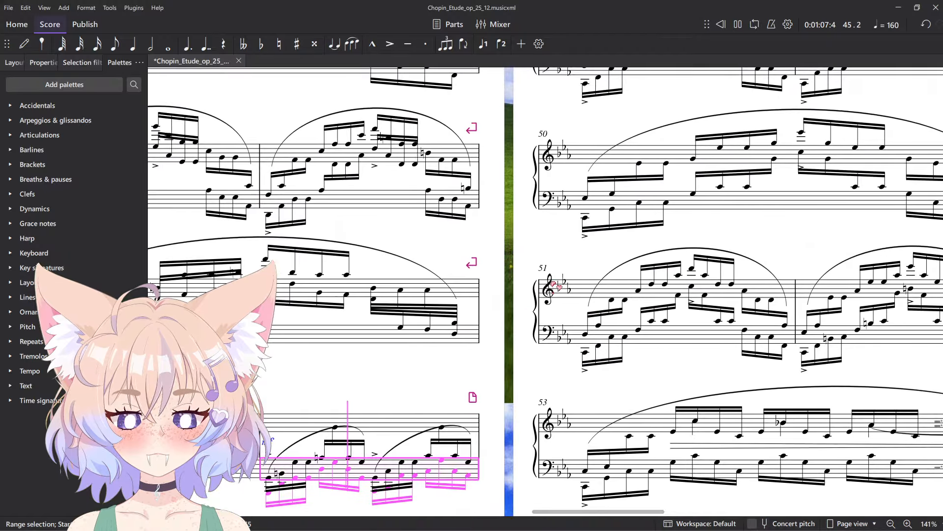
drag(630, 213, 533, 464)
key(space)
click(538, 191)
key(alt+Tab)
click(446, 417)
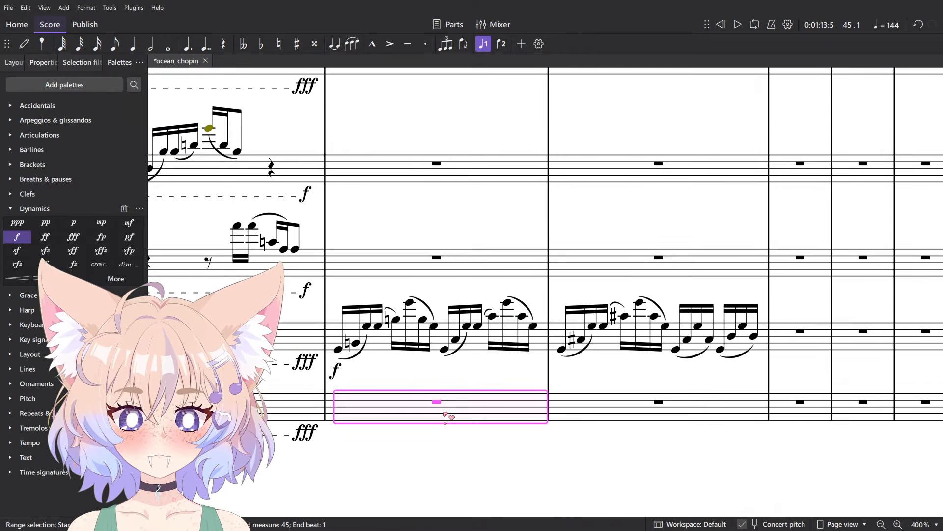
key(ctrl+v)
- Delete the mezzo-forte (mf) dynamic above the contrabass staff in measure 45
scroll(390, 462, up, 4)
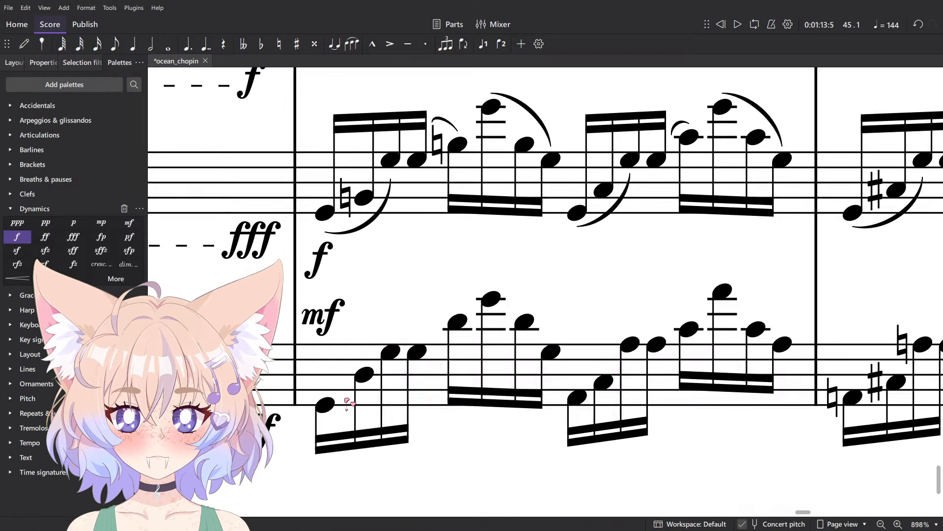
click(350, 309)
key(Delete)
- Reset the shapes and positions of the contrabass notes in measures 45–46
scroll(367, 299, down, 8)
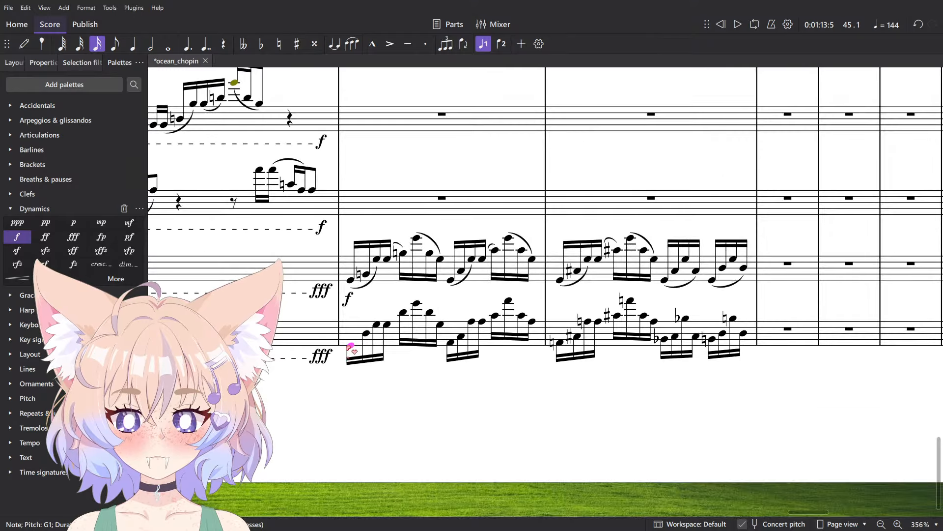
click(363, 325)
shift+click(718, 325)
scroll(677, 312, up, 5)
drag(390, 211, 314, 259)
click(110, 7)
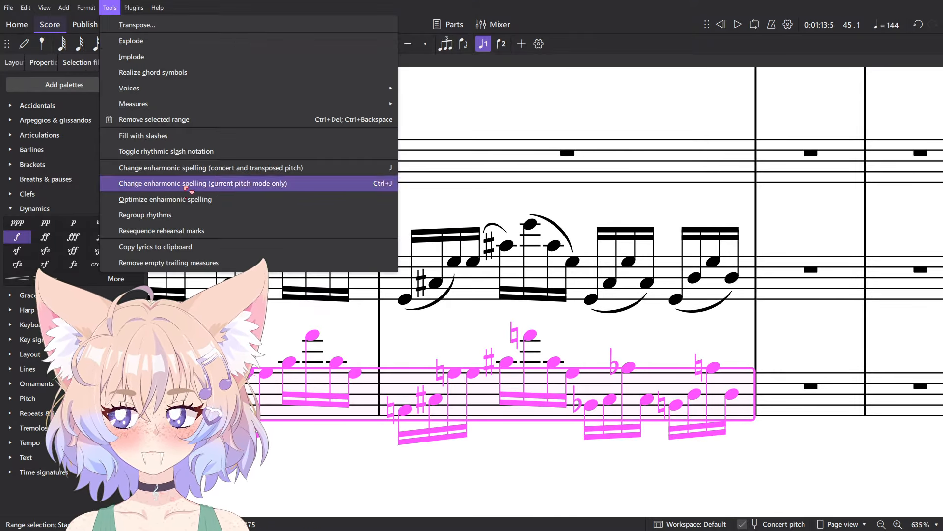
mouse_move(86, 8)
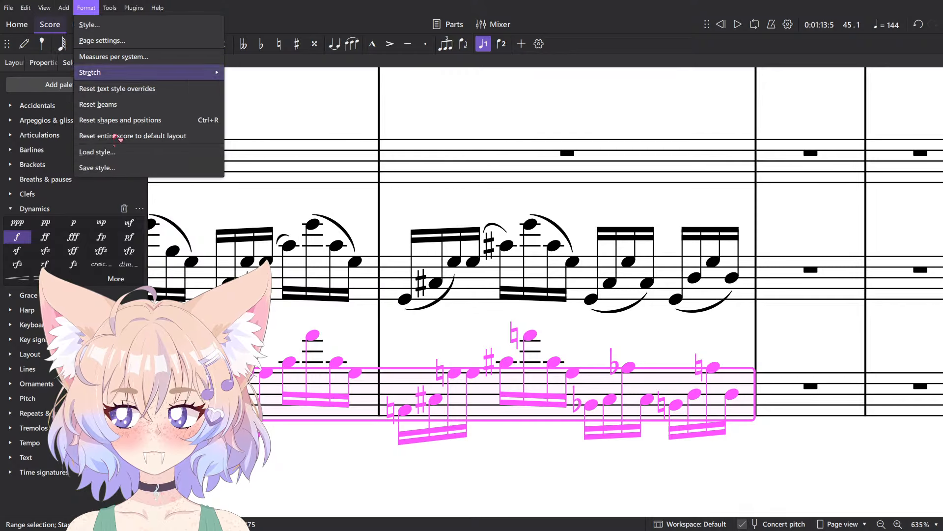
click(148, 121)
scroll(404, 267, down, 3)
drag(405, 267, 588, 268)
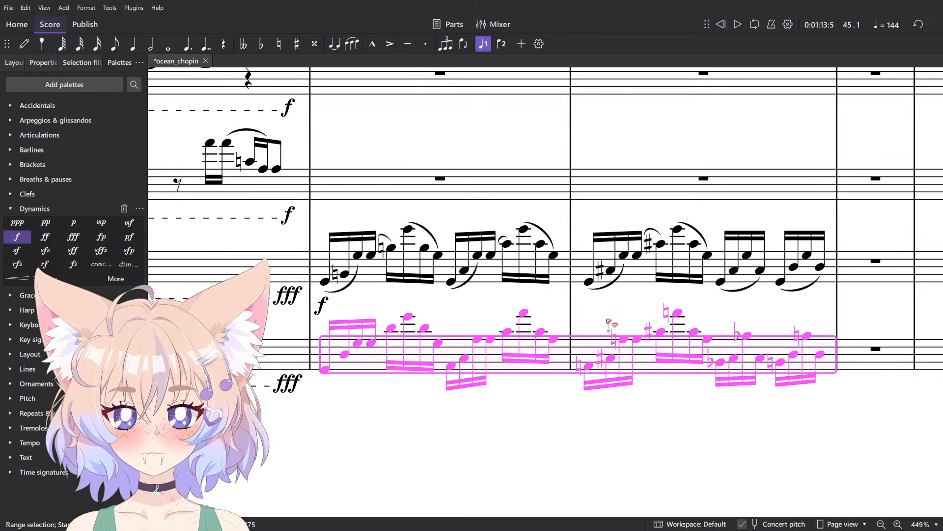
key(Escape)
- Slur the first three contrabass notes of measure 45 and add a forte (f) dynamic on the first note
scroll(365, 367, up, 3)
click(308, 373)
ctrl+click(355, 336)
key(s)
key(Escape)
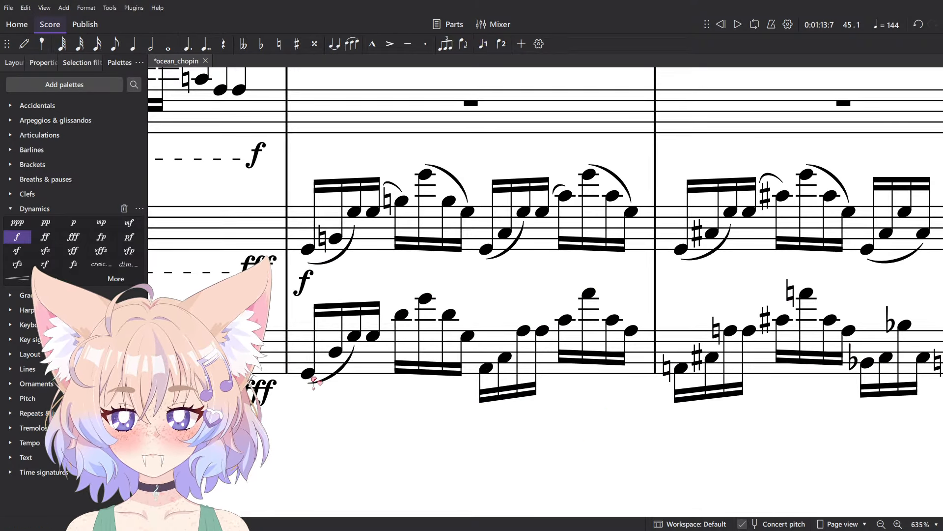
click(308, 373)
key(ctrl+d)
text(f)
key(Escape)
- In contrabass measure 45, slur the fourth note to the fifth and the sixth through the eighth
click(376, 334)
key(s)
key(Escape)
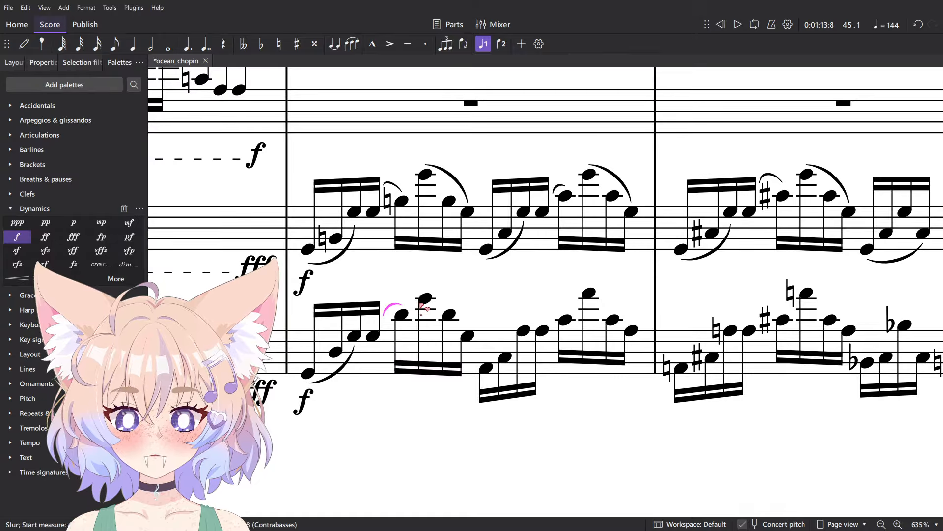
click(425, 298)
ctrl+click(467, 336)
- Slur the second half of contrabass measure 45 in groups of three, two and three notes, matching the cello phrasing
click(486, 366)
ctrl+click(523, 330)
key(s)
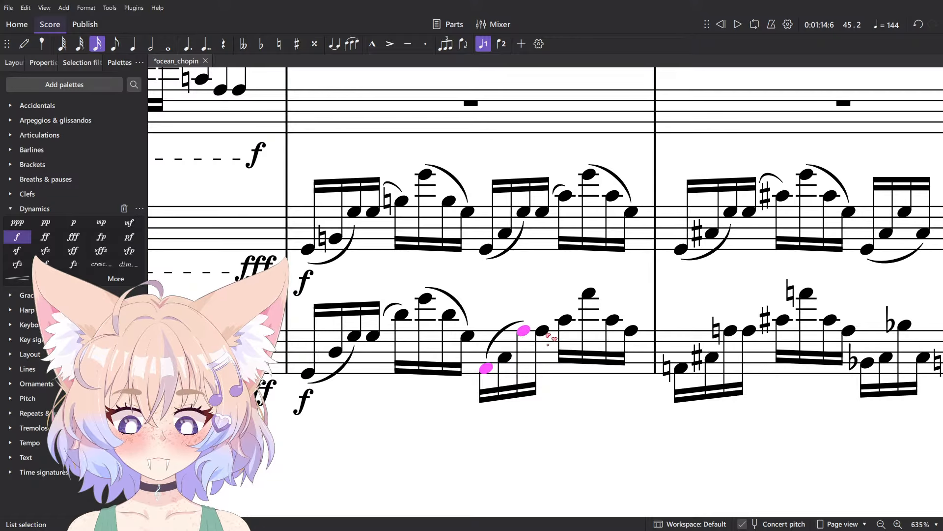
key(Escape)
click(542, 330)
key(s)
key(Escape)
click(589, 293)
ctrl+click(631, 333)
key(s)
click(682, 368)
key(s)
drag(766, 344, 498, 352)
click(490, 339)
key(ctrl+z)
- Slur the first eight contrabass notes of measure 46 in groups of three, two and three
click(417, 375)
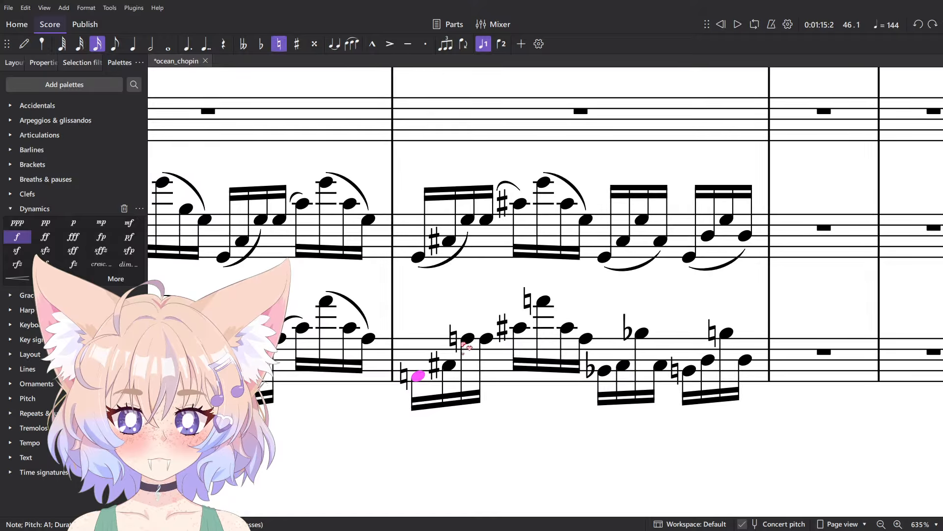
ctrl+click(469, 340)
key(s)
click(491, 339)
key(s)
click(547, 302)
ctrl+click(590, 339)
key(s)
- Slur each of the last two four-note contrabass groups in measure 46
click(608, 370)
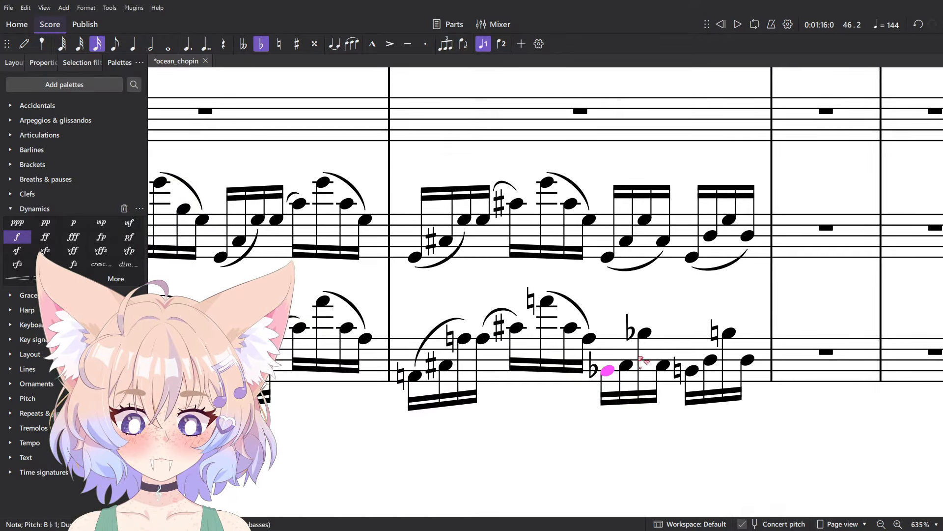
ctrl+click(663, 365)
key(s)
click(692, 370)
ctrl+click(747, 360)
key(s)
scroll(752, 360, down, 5)
key(Escape)
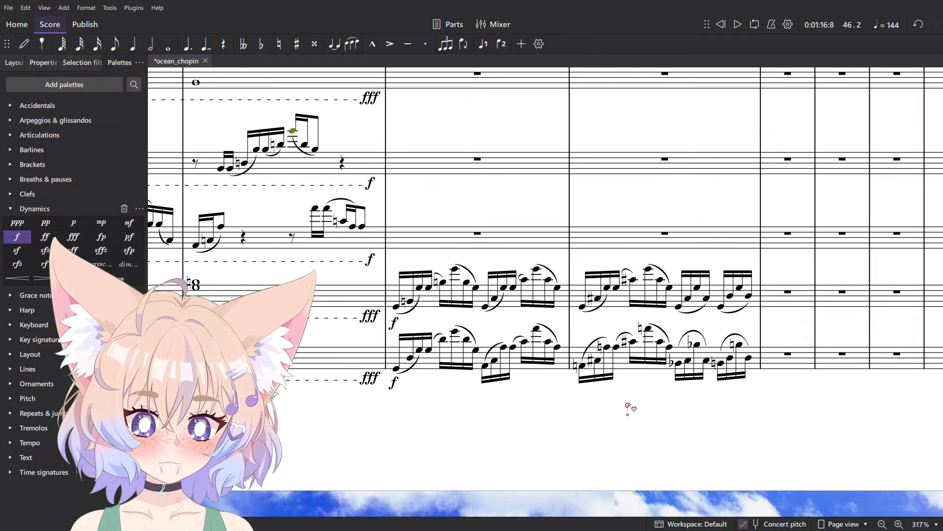
- Play back the new cello and contrabass passage starting at measure 45, and again with the lead-in from measure 44
scroll(388, 324, up, 3)
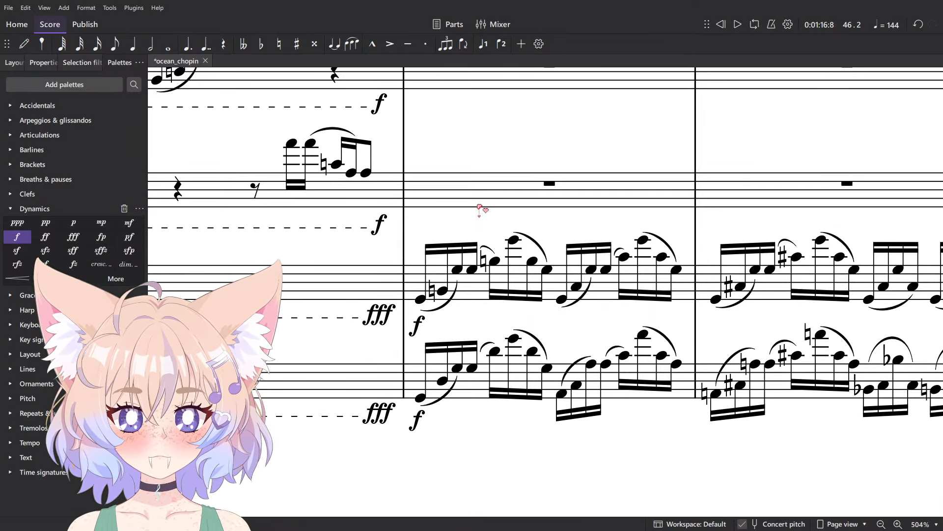
click(479, 283)
shift+click(484, 386)
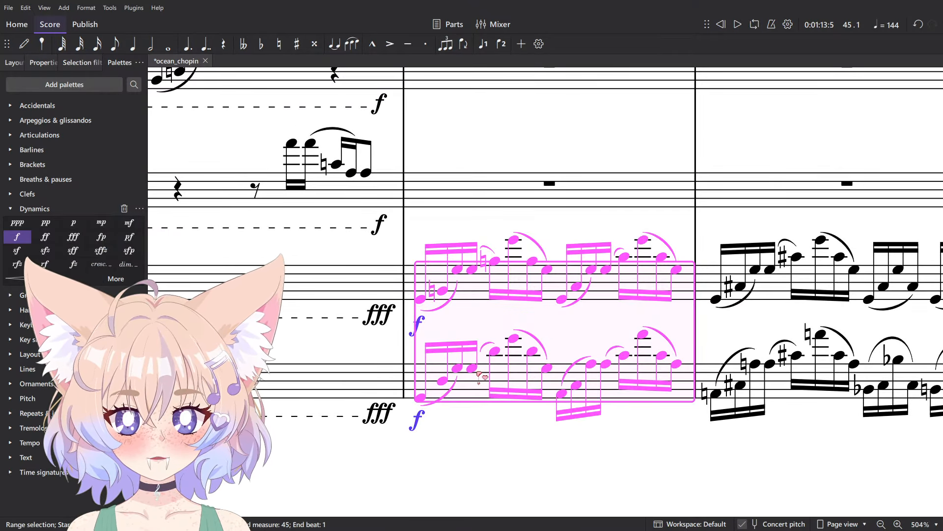
key(space)
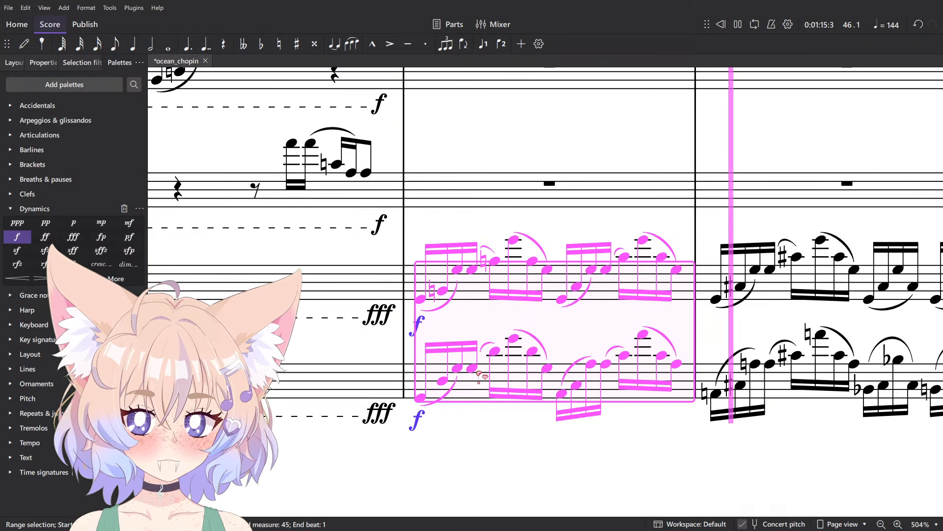
key(space)
scroll(443, 361, down, 7)
click(346, 286)
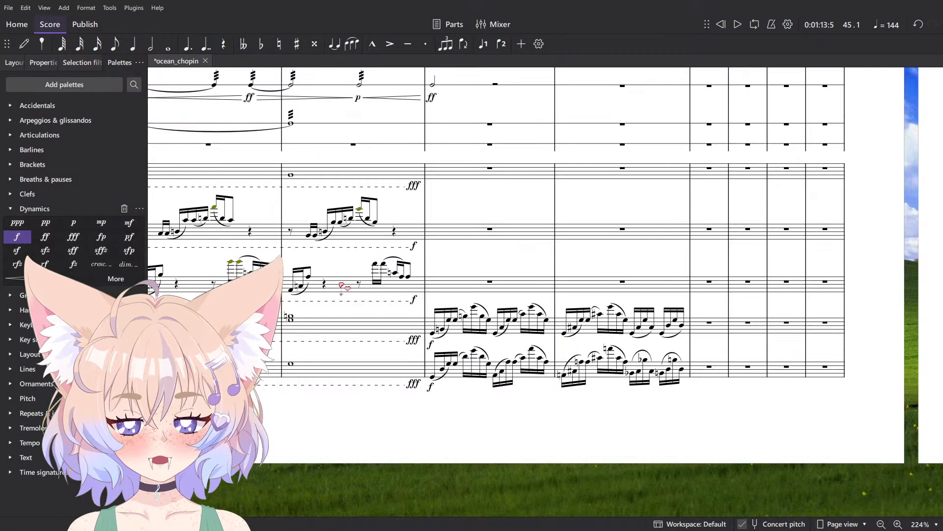
click(435, 414)
key(space)
key(space)
- Add a cresc. line to the cellos and contrabasses across measures 45–46
scroll(421, 383, up, 5)
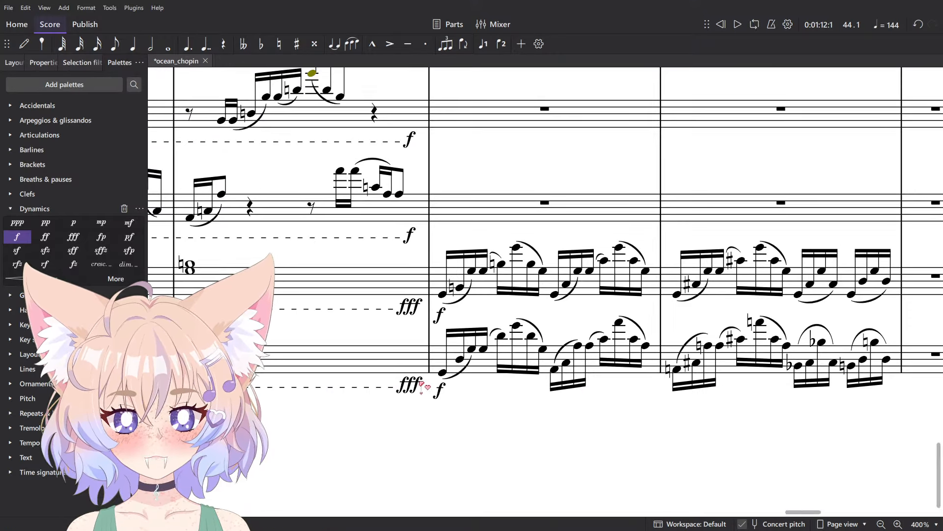
click(492, 283)
shift+click(888, 364)
drag(641, 327, 466, 339)
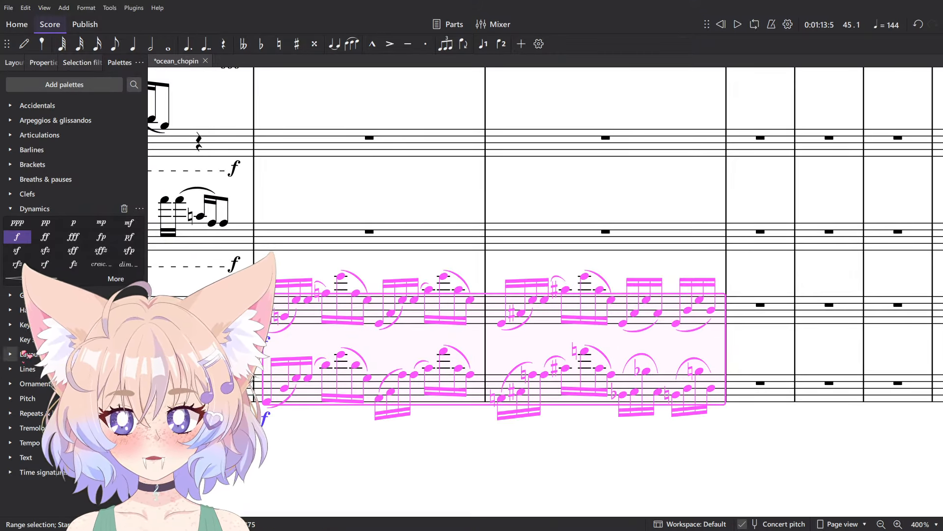
click(101, 264)
- Add a fortississimo (fff) dynamic to the cellos and contrabasses at the end of measure 46
click(735, 289)
shift+click(744, 387)
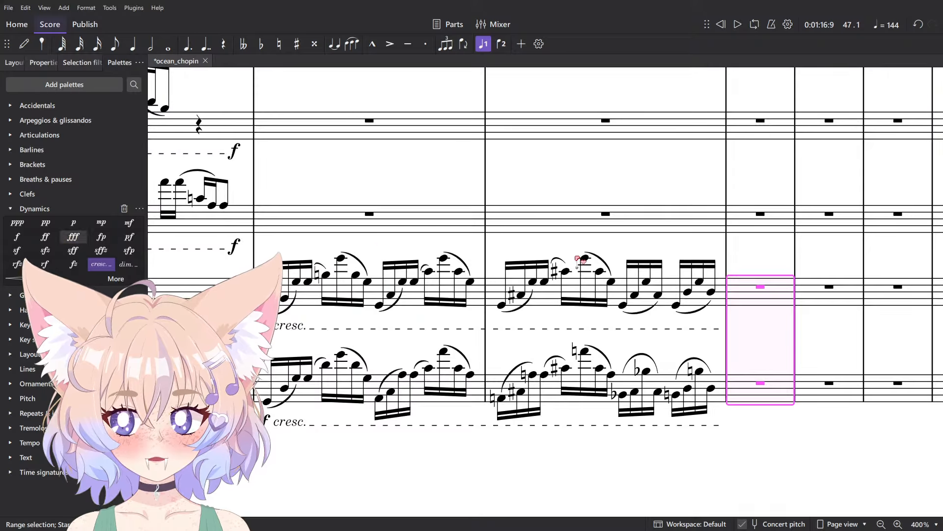
click(73, 237)
key(shift+Left)
click(750, 329)
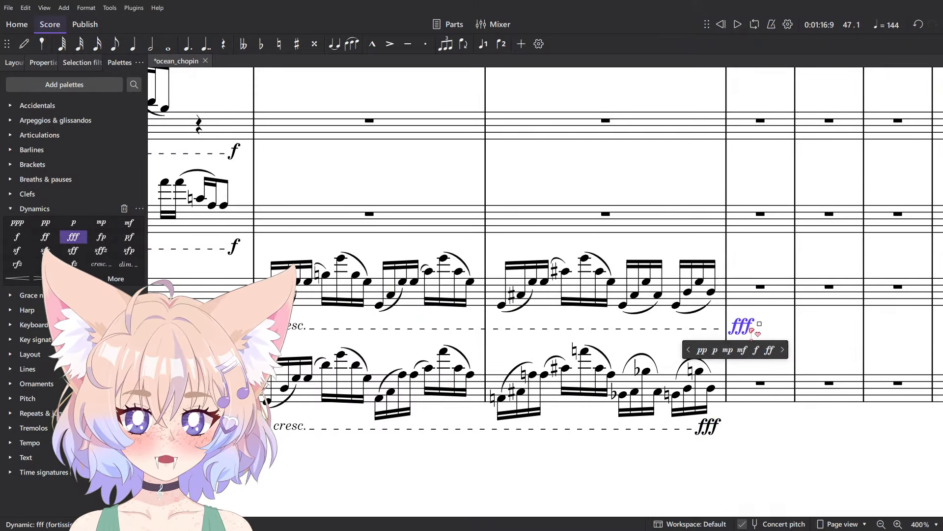
key(shift+Left)
- Play back the score from measure 44 through the end of measure 46 to check the crescendo
ctrl+scroll(540, 334, down, 3)
click(332, 314)
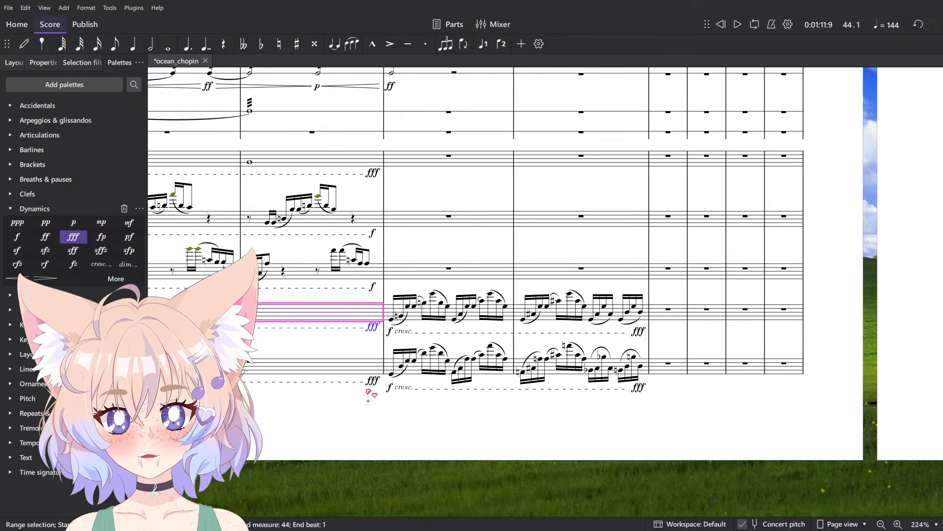
key(space)
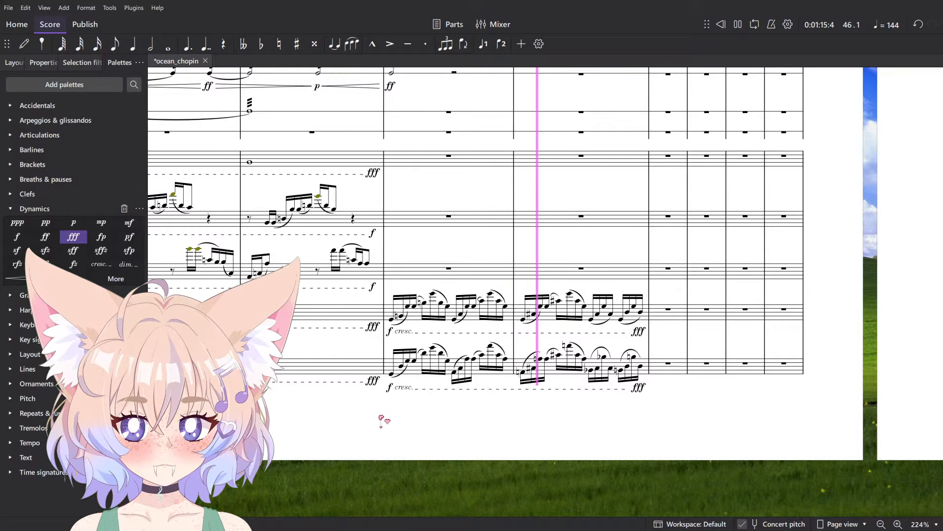
key(space)
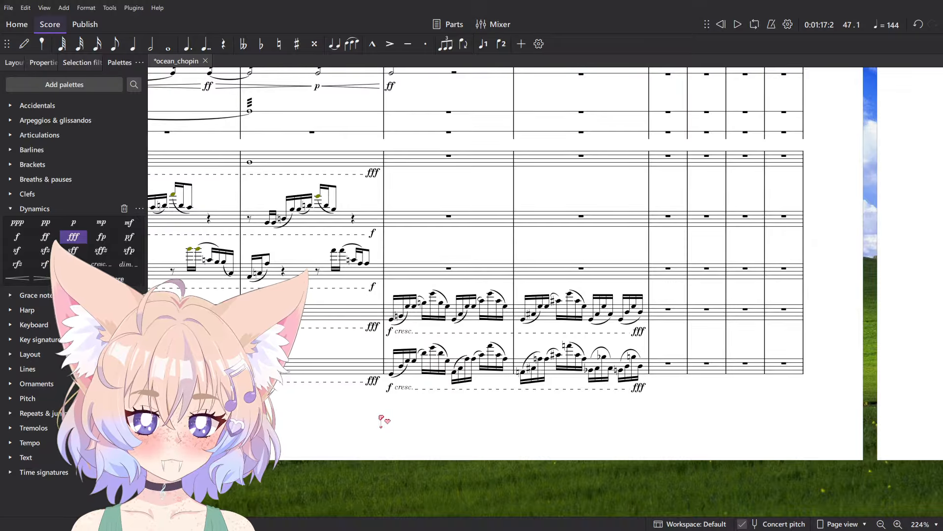
- Examine the cello and contrabass parts in measures 45–46 and play back the opening of measure 45
ctrl+scroll(534, 184, up, 3)
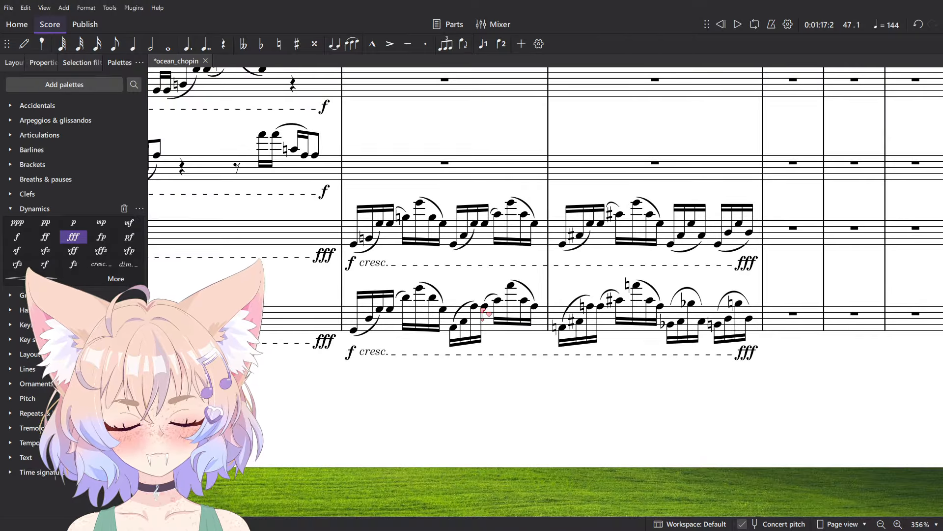
scroll(474, 311, up, 2)
ctrl+scroll(474, 311, up, 3)
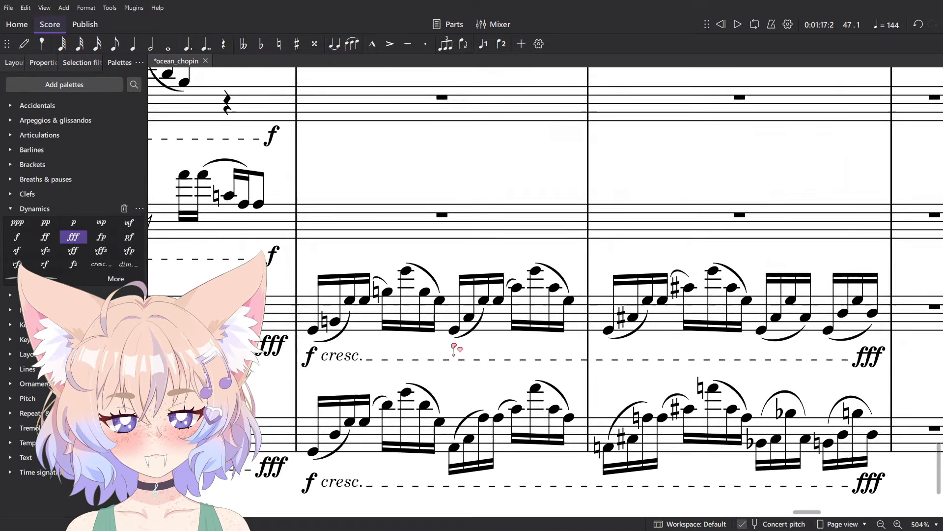
click(445, 320)
click(712, 369)
ctrl+scroll(711, 368, down, 3)
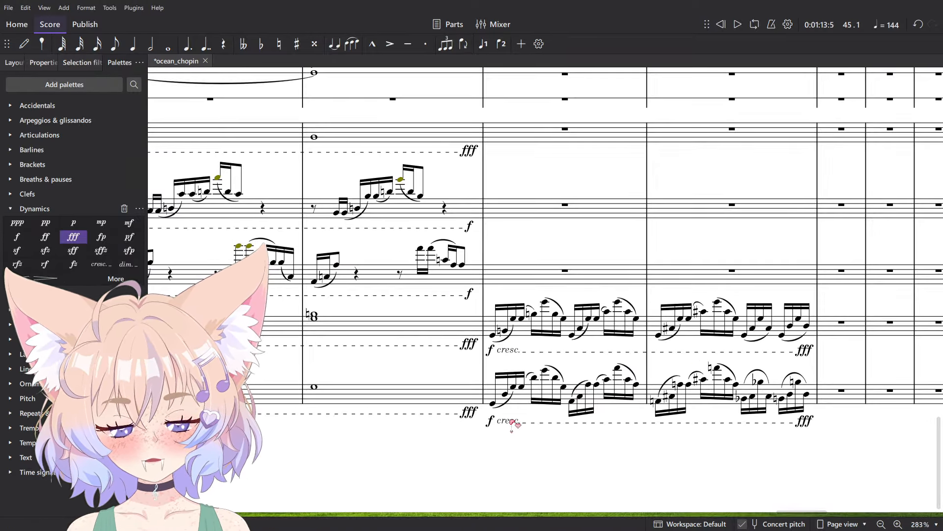
drag(541, 387, 418, 341)
ctrl+scroll(511, 313, up, 1)
key(space)
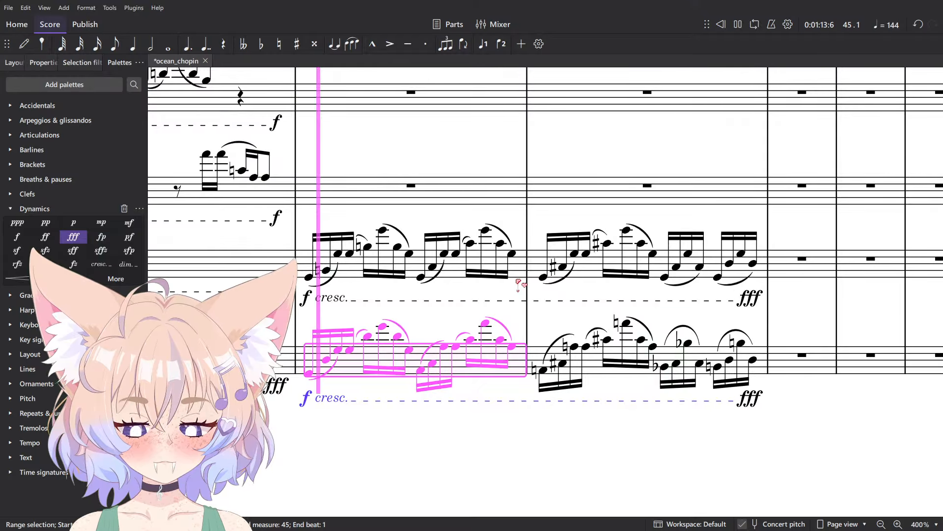
key(space)
ctrl+scroll(525, 308, down, 1)
ctrl+scroll(525, 307, up, 1)
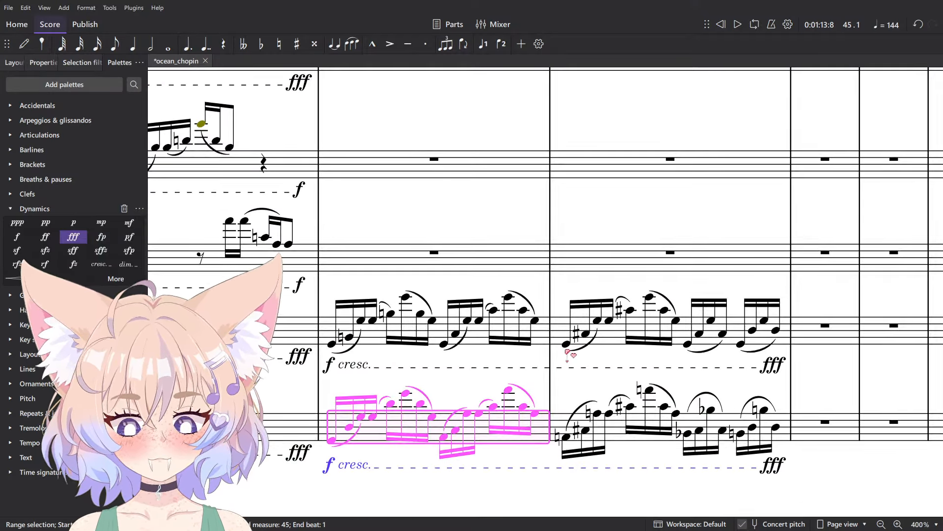
- Examine the string writing on the earlier pages and the measures surrounding the new passage at measure 45
ctrl+scroll(563, 350, down, 2)
drag(394, 354, 890, 443)
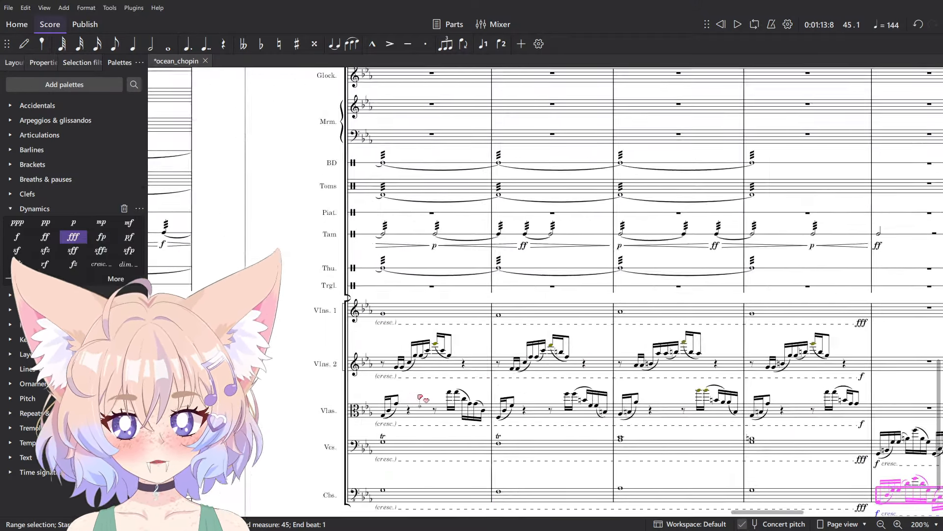
drag(330, 415, 893, 254)
drag(221, 315, 339, 335)
drag(585, 324, 495, 302)
drag(790, 308, 505, 387)
drag(226, 325, 904, 304)
drag(442, 344, 868, 293)
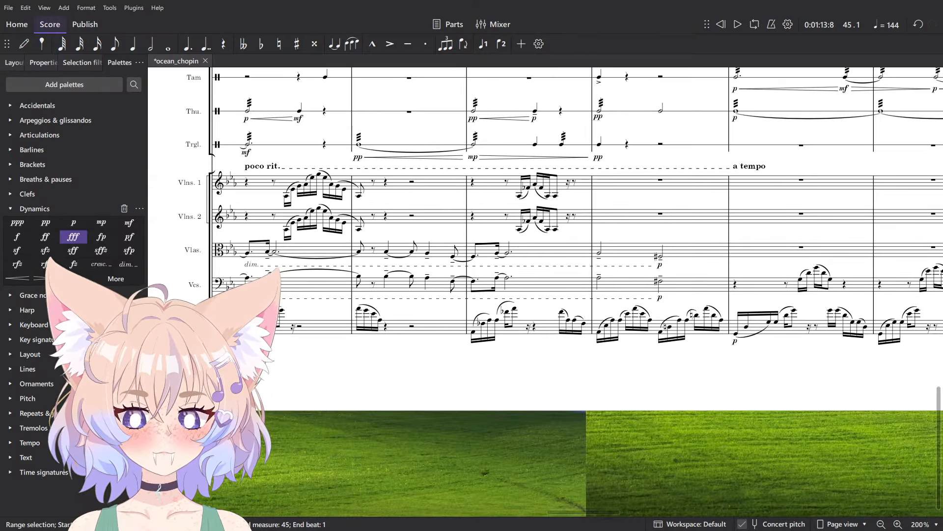
drag(904, 393, 386, 220)
scroll(786, 297, up, 3)
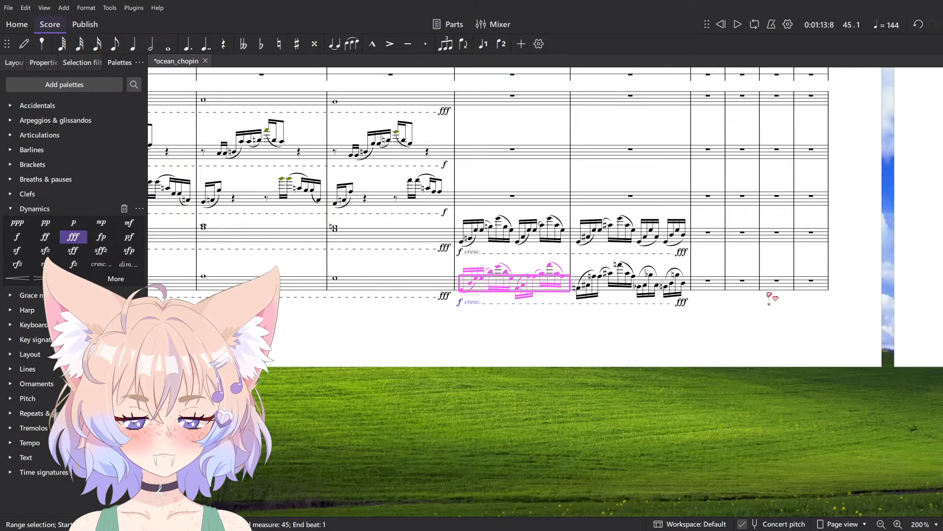
scroll(773, 297, up, 5)
scroll(773, 297, down, 10)
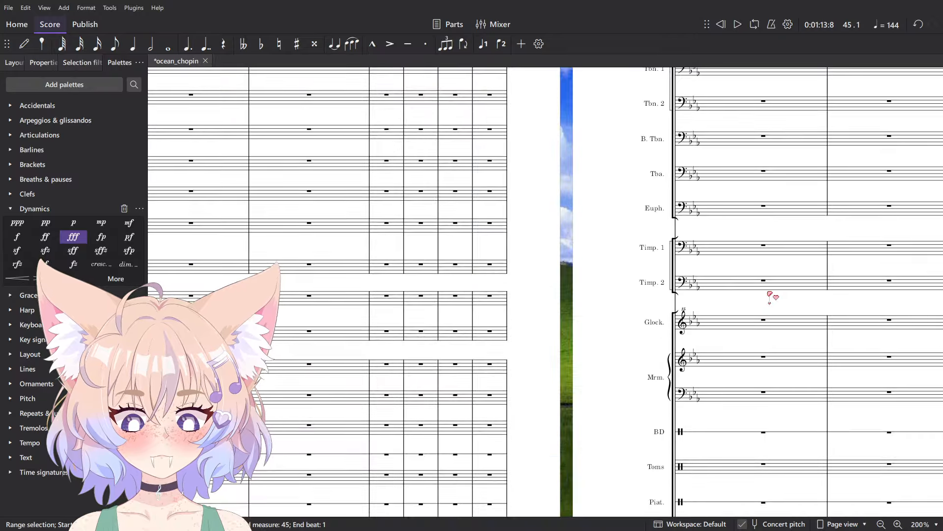
drag(713, 308, 578, 231)
scroll(578, 231, down, 3)
scroll(544, 326, up, 5)
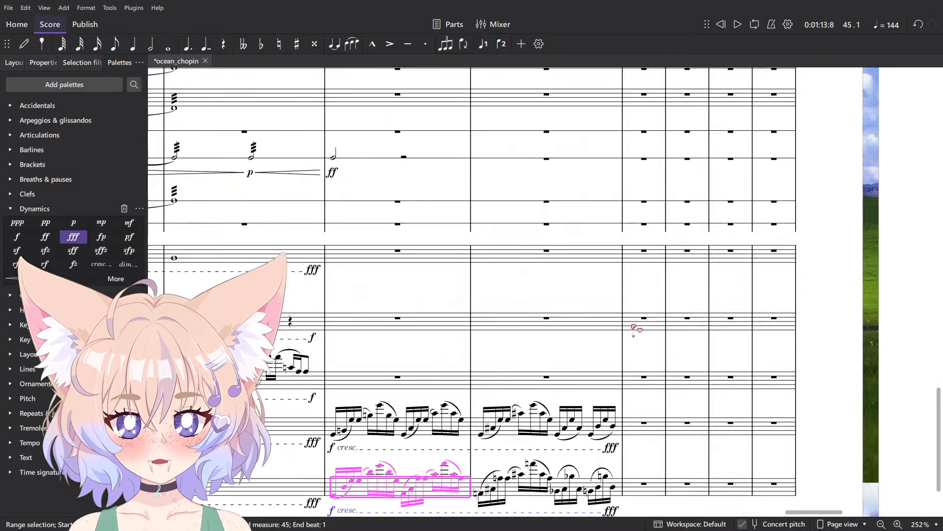
- Try moving the cello passage of measures 45–46 to the viola staff, and undo the move
scroll(637, 329, up, 5)
click(565, 373)
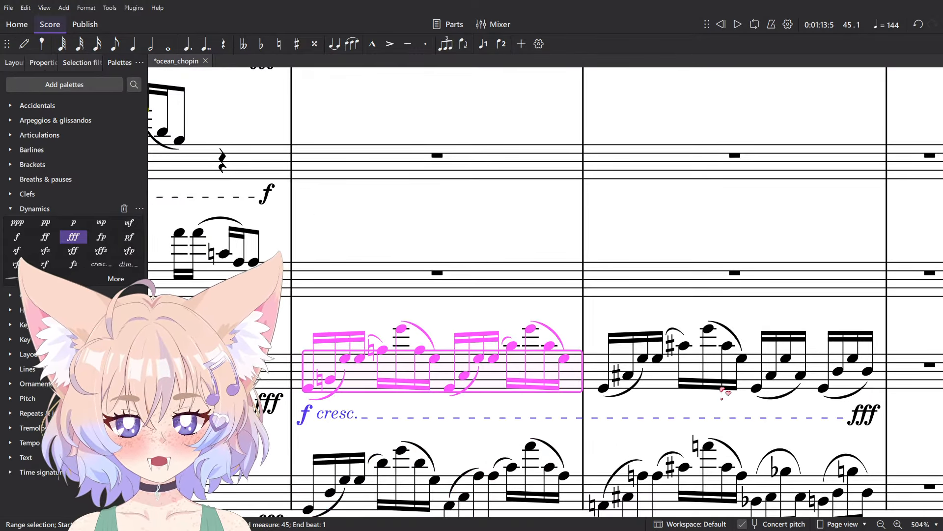
shift+click(835, 368)
key(Delete)
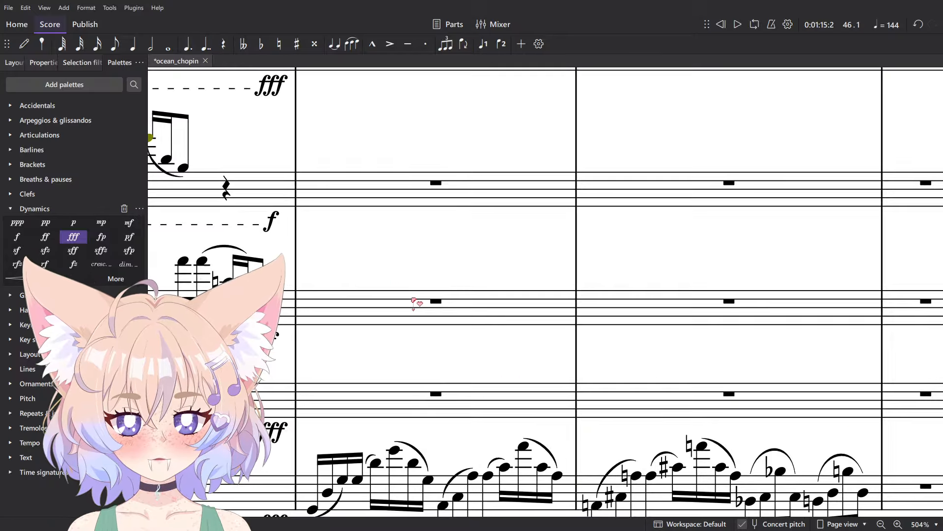
click(405, 314)
key(ctrl+v)
scroll(407, 216, down, 5)
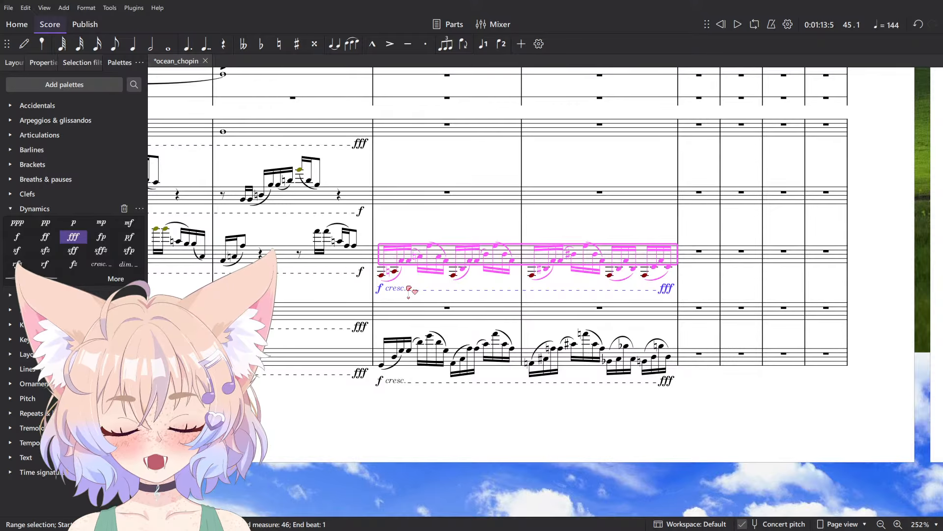
key(ctrl+z)
key(ctrl+z)
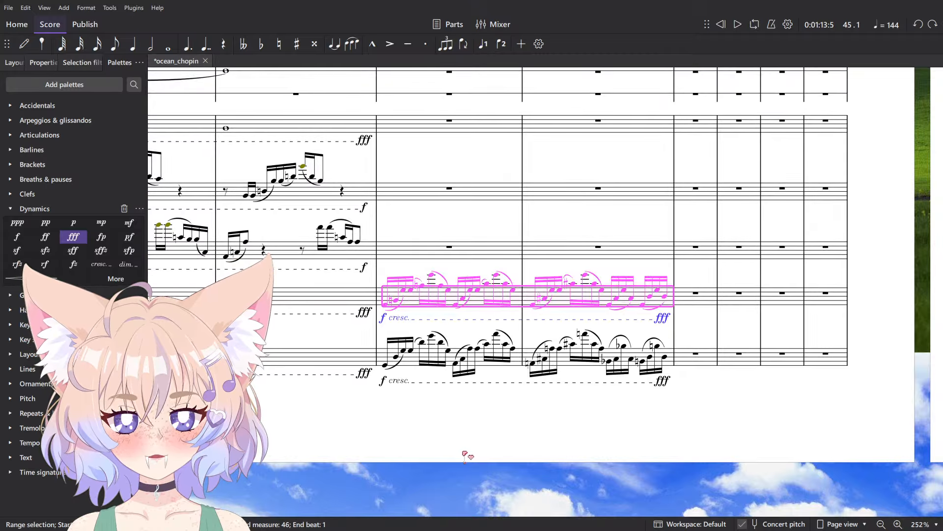
- Move the cello passage of measures 45–46 to the viola staff, starting at measure 45
key(Escape)
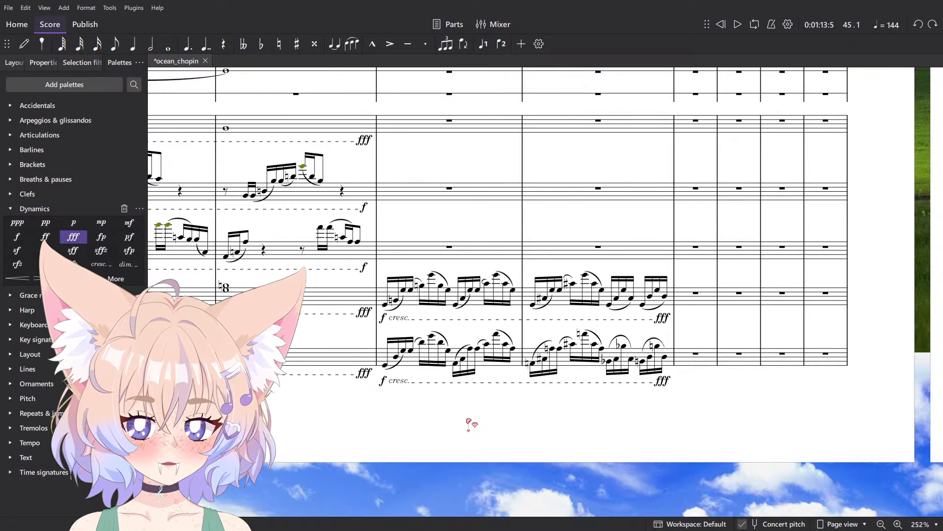
ctrl+scroll(431, 367, up, 4)
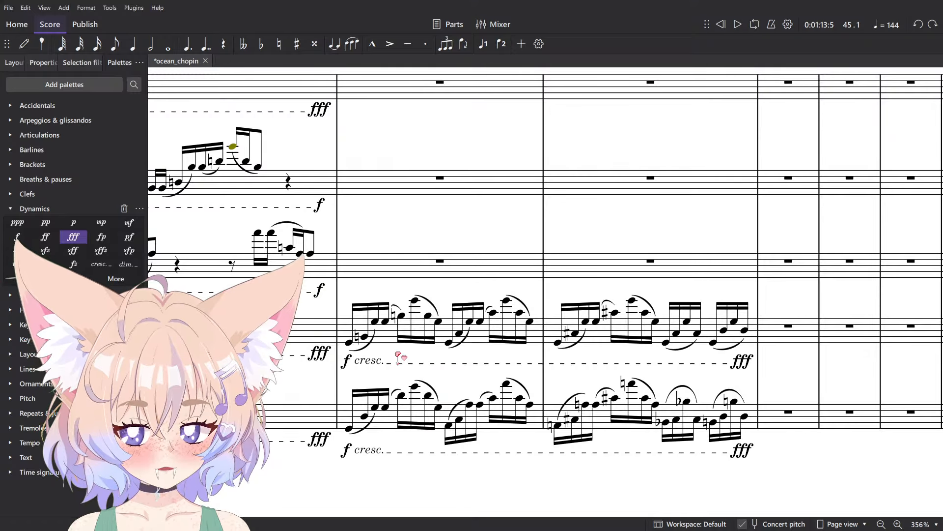
click(383, 340)
shift+click(598, 338)
key(Delete)
click(411, 271)
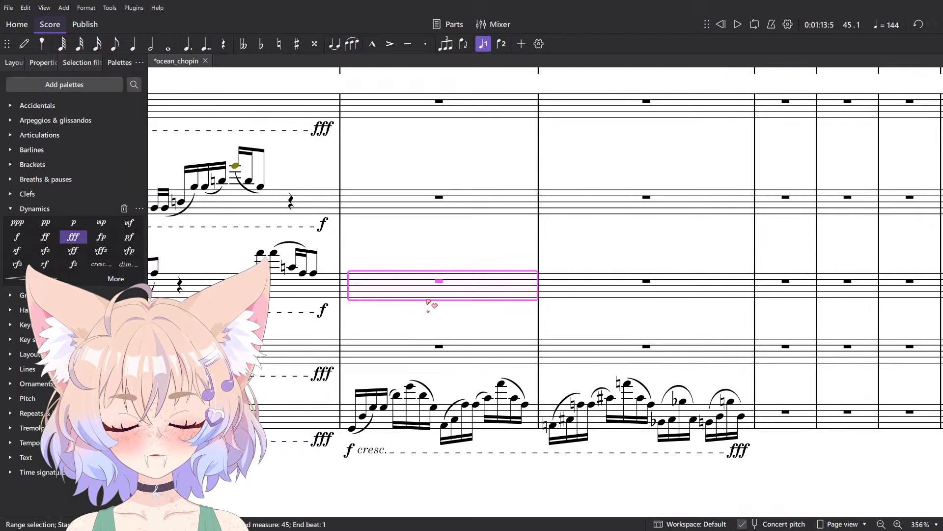
key(ctrl+v)
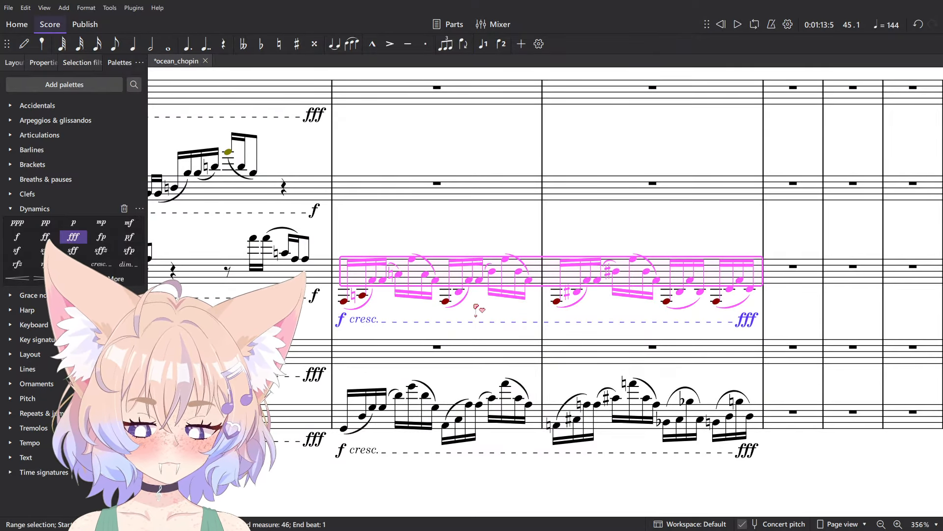
- Try transposing the viola and contrabass passages of measures 45–46 up one octave
click(472, 304)
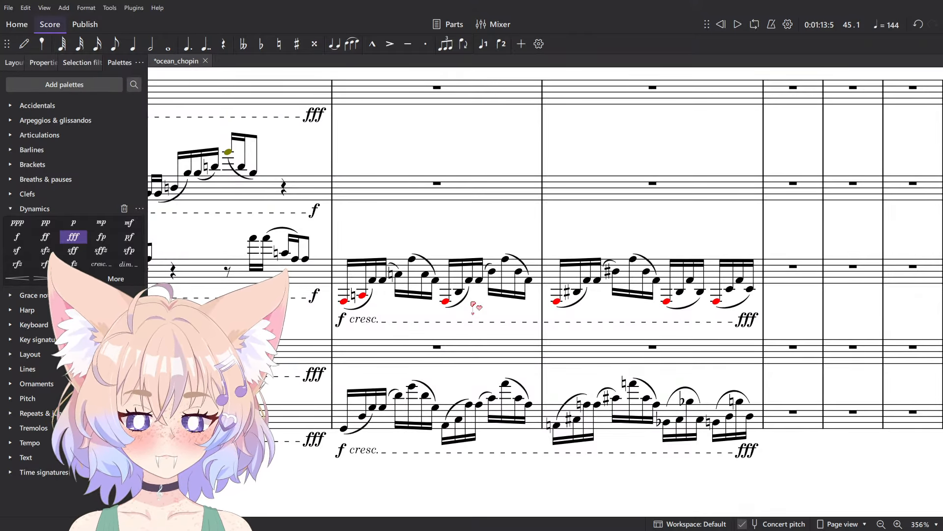
scroll(468, 301, up, 4)
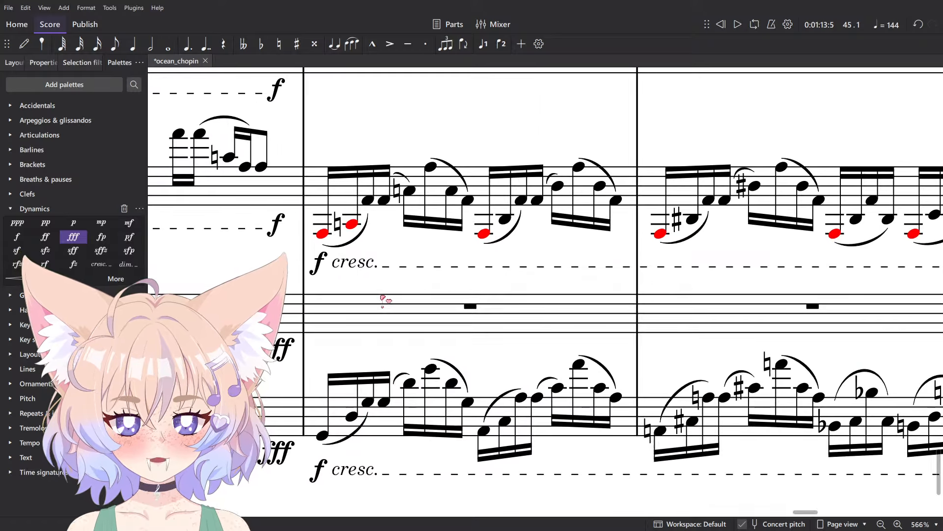
click(388, 345)
scroll(388, 346, down, 3)
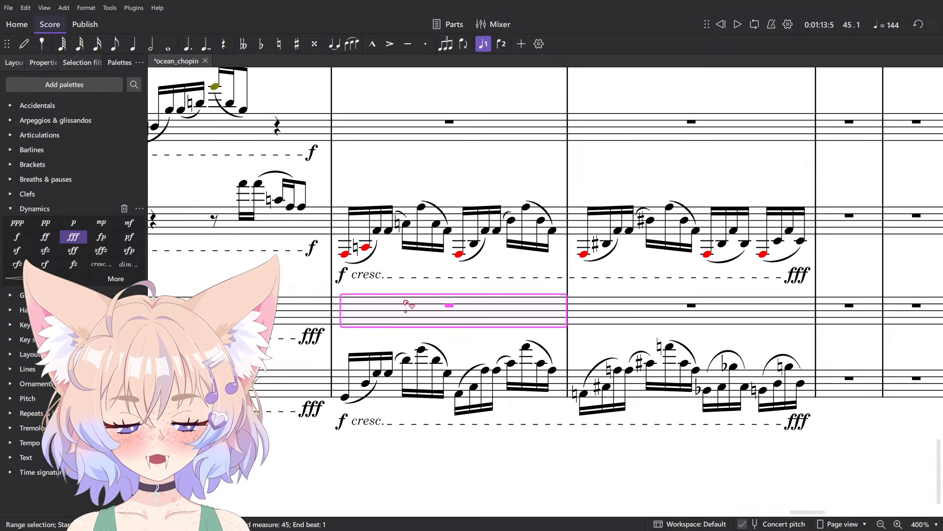
click(360, 233)
shift+click(728, 382)
key(ctrl+Up)
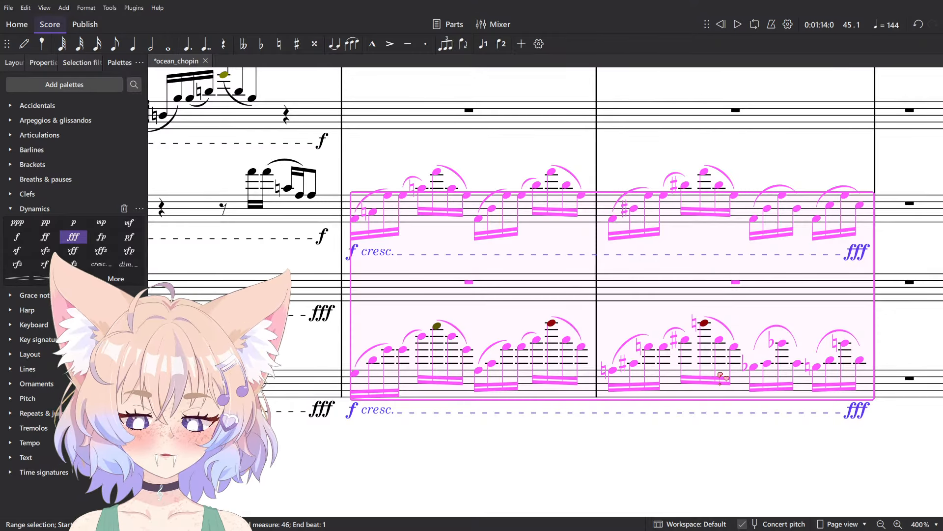
- Switch to the original Chopin piano score and play back the lower staff of measure 46 for reference
key(alt+Tab)
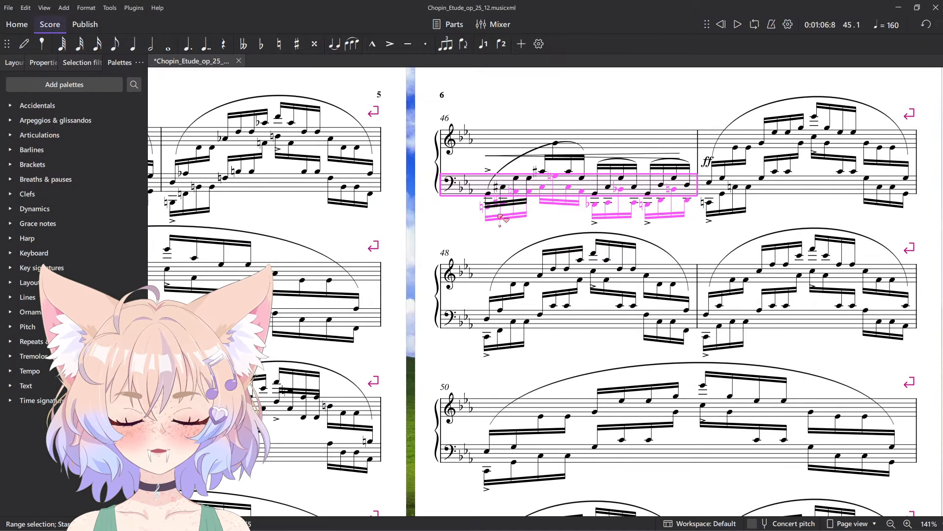
click(488, 195)
ctrl+scroll(489, 197, up, 5)
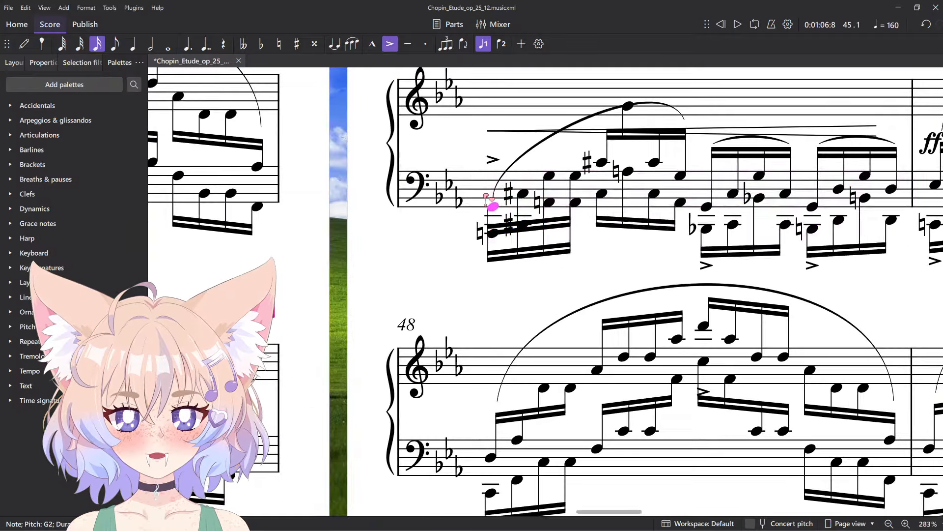
click(474, 179)
key(space)
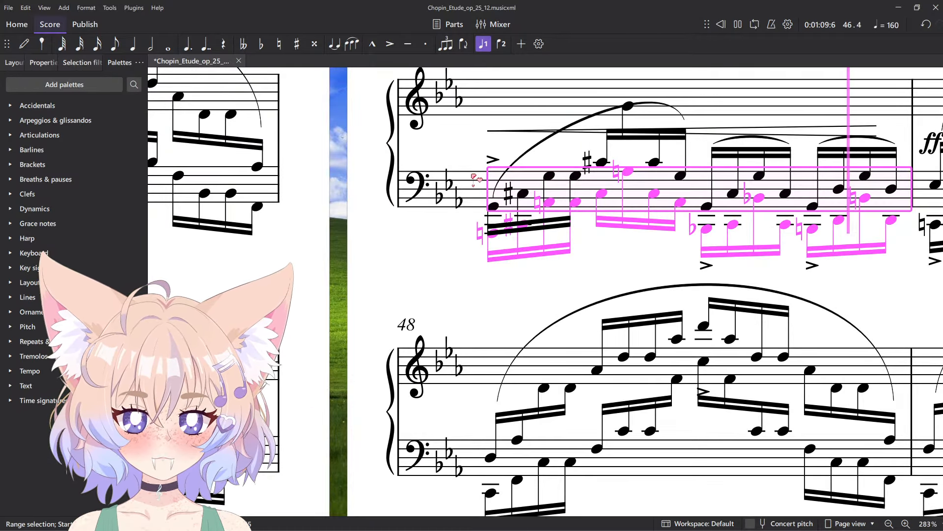
- Switch back to the orchestral score and play back the raised viola and contrabass passages from measure 45
key(alt+Tab)
key(space)
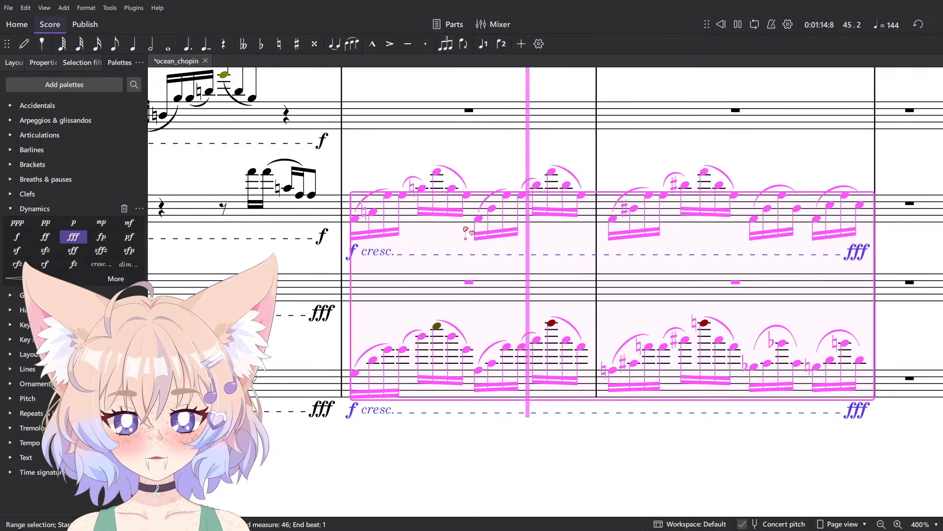
key(space)
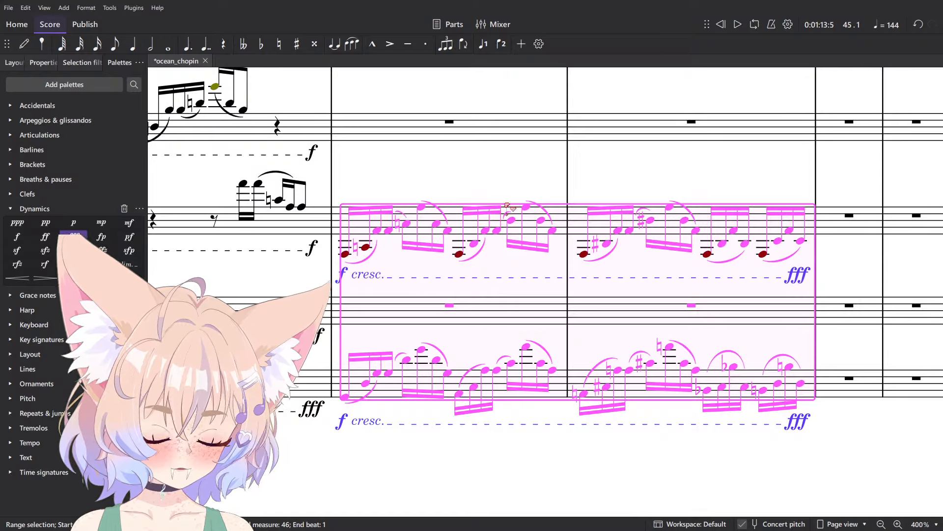
- Move the viola passage of measures 45–46 back to the cello staff
click(432, 185)
scroll(387, 209, up, 2)
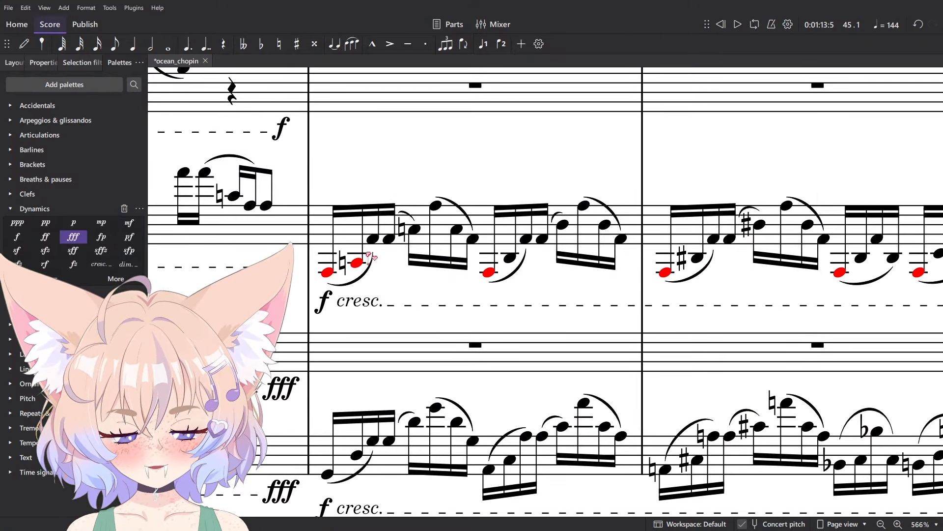
click(328, 278)
key(ctrl+shift+Right)
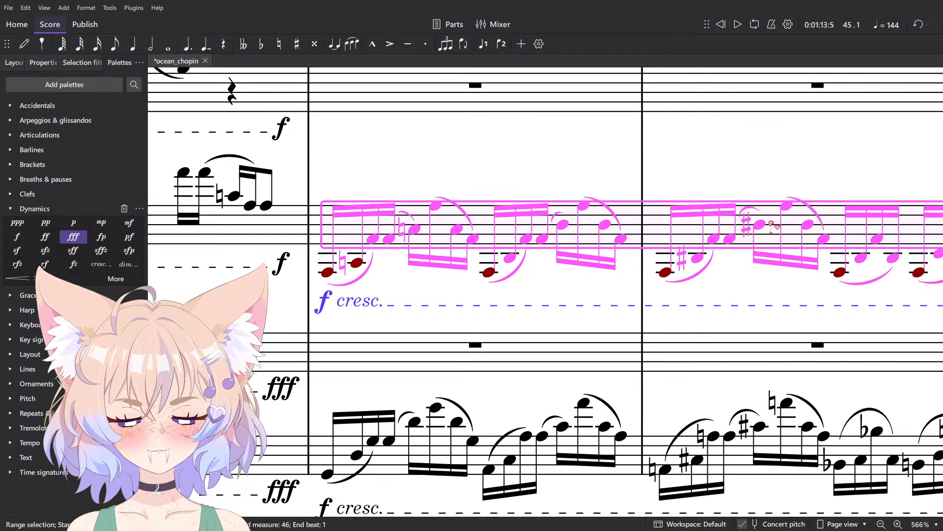
key(Delete)
click(481, 335)
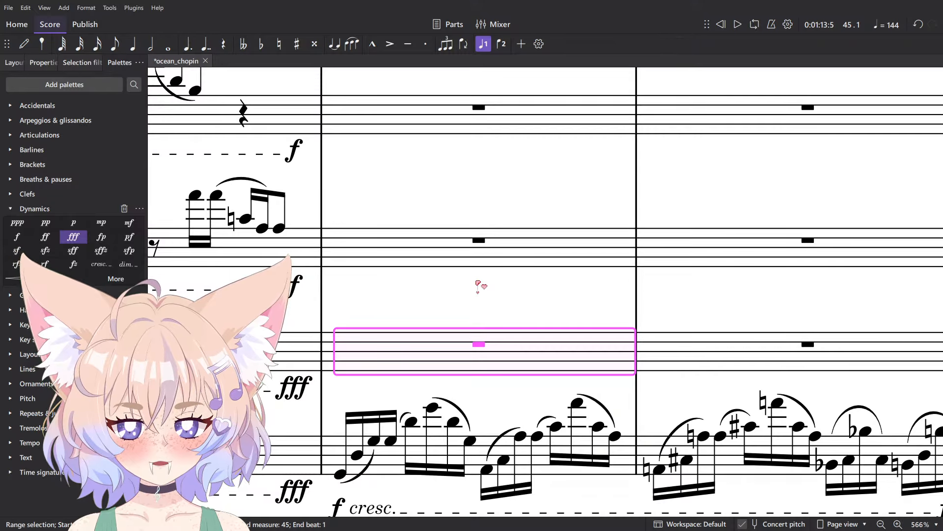
key(ctrl+v)
scroll(485, 312, down, 2)
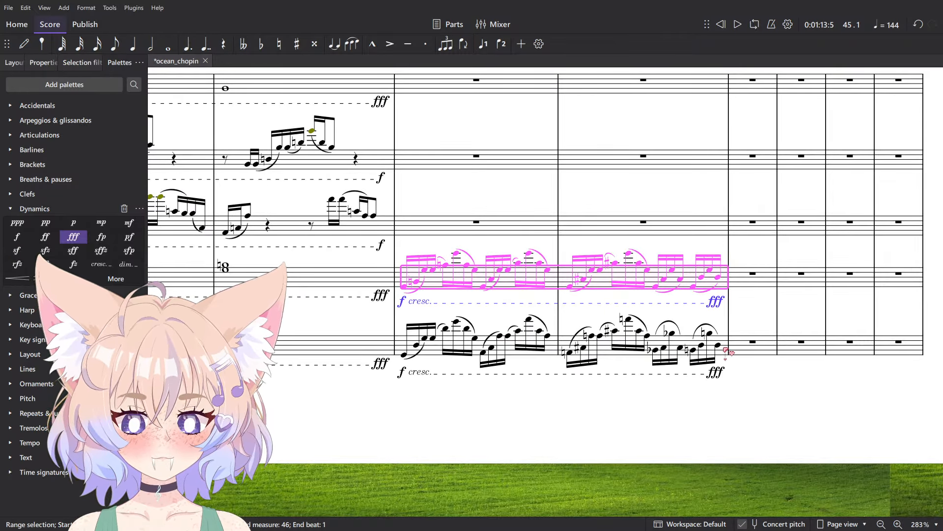
- Copy the cello and contrabass passages of measures 45–46 into the tuba and euphonium staves from measure 45
shift+click(725, 350)
scroll(443, 391, up, 2)
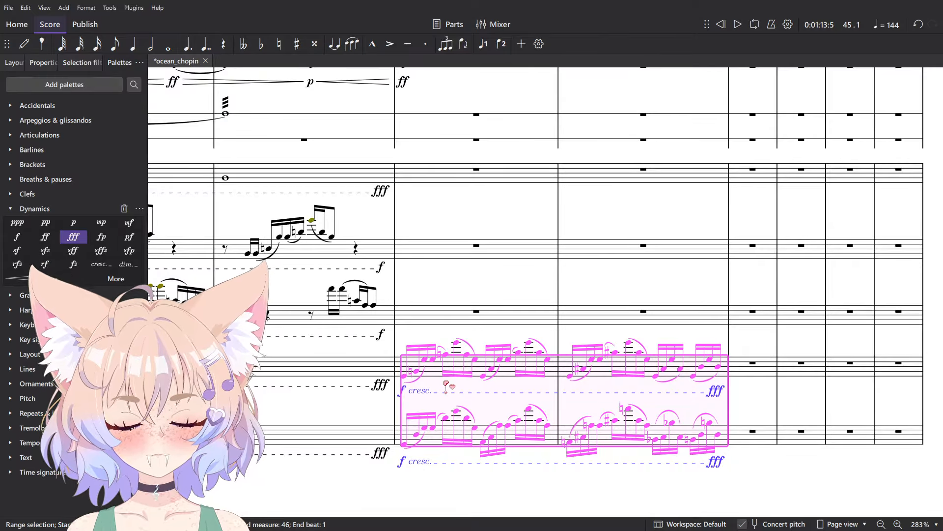
key(ctrl+x)
scroll(450, 367, down, 2)
drag(435, 321, 513, 365)
scroll(514, 365, up, 4)
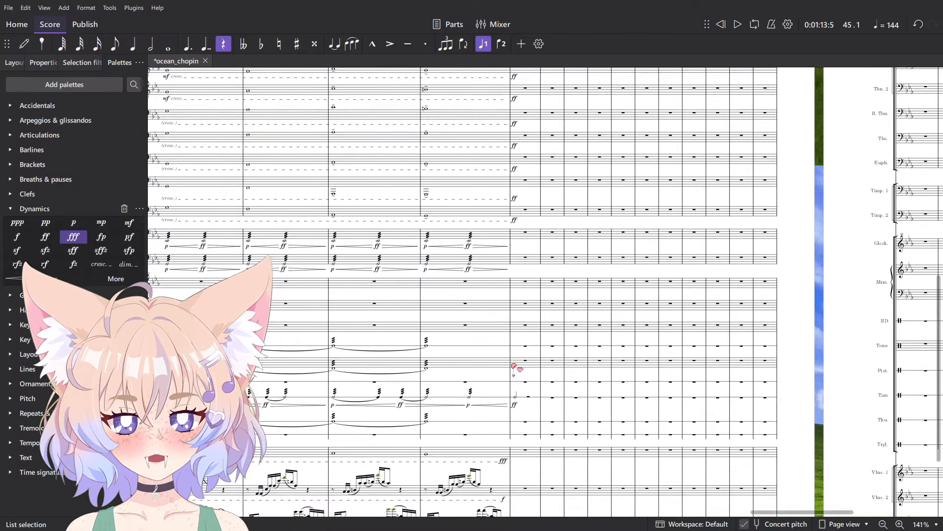
scroll(584, 381, up, 1)
click(519, 350)
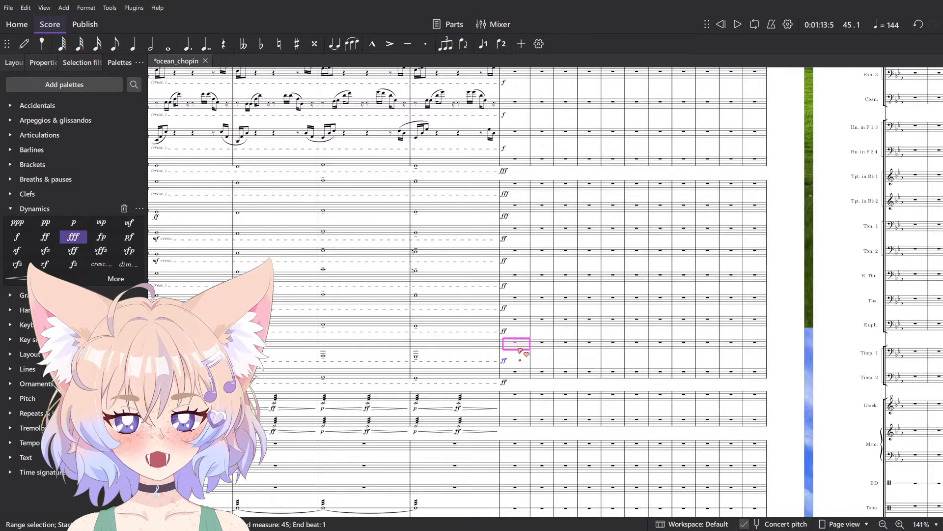
key(ctrl+z)
- Cut the tuba passage of measures 45–46 from its staff
scroll(568, 331, up, 5)
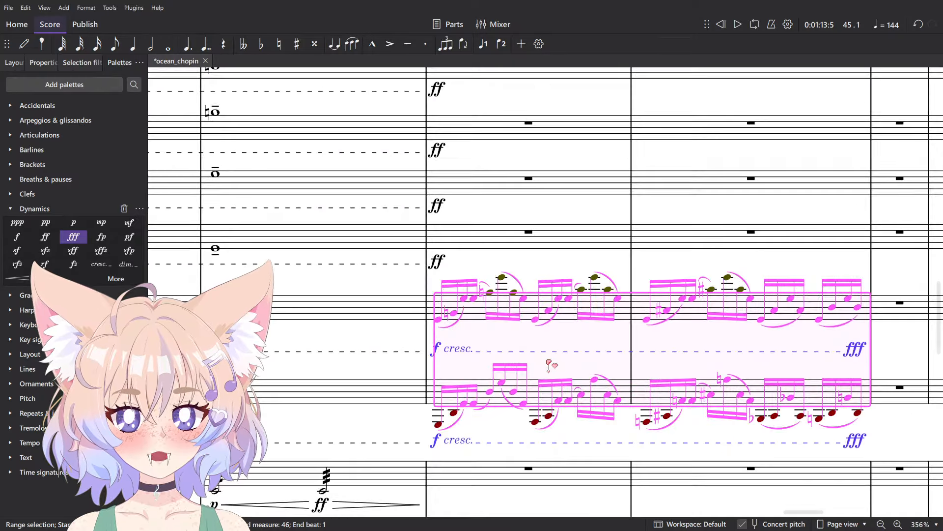
drag(569, 330, 524, 337)
shift+click(720, 317)
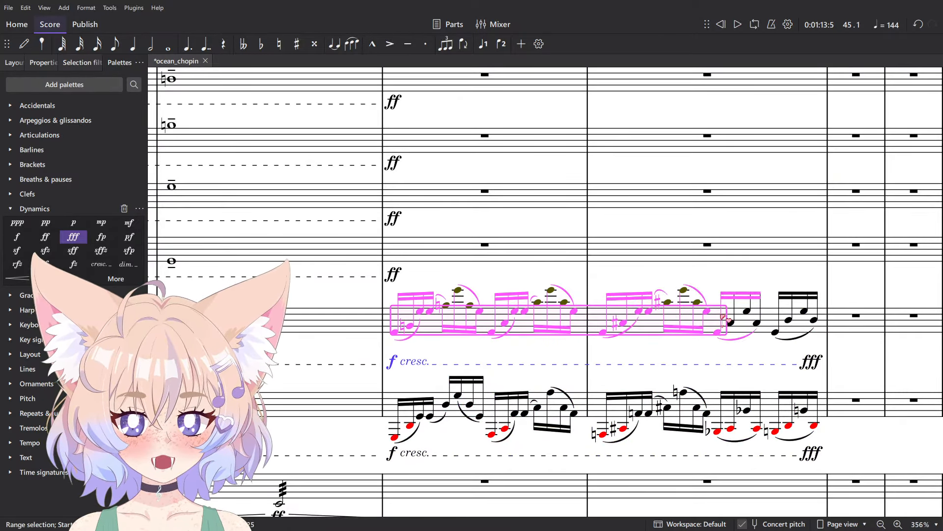
scroll(720, 317, down, 3)
drag(535, 241, 667, 360)
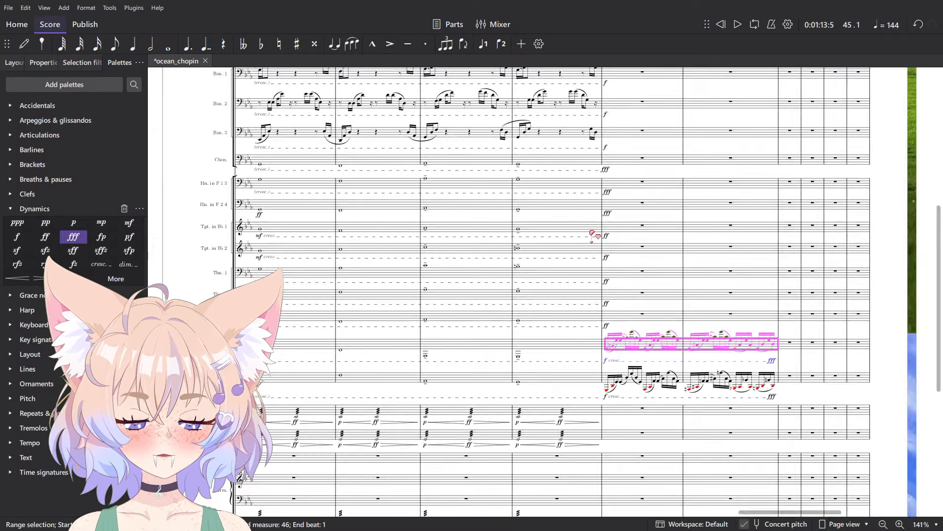
scroll(667, 360, down, 4)
scroll(625, 273, up, 2)
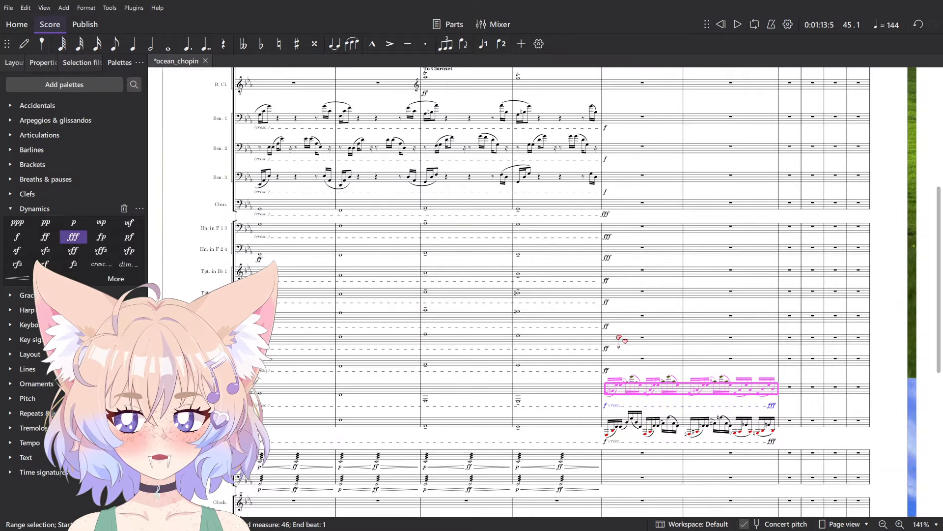
scroll(656, 362, down, 2)
scroll(621, 341, up, 3)
drag(777, 330, 700, 369)
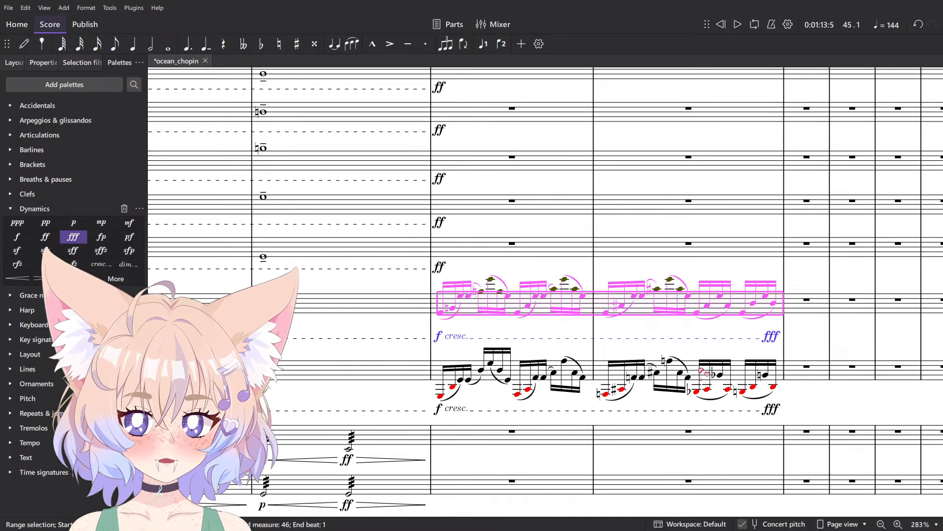
key(Delete)
- Swap the euphonium passage of measures 45–46 with the cut line and paste the displaced line into the tuba staff
click(770, 367)
shift+click(445, 364)
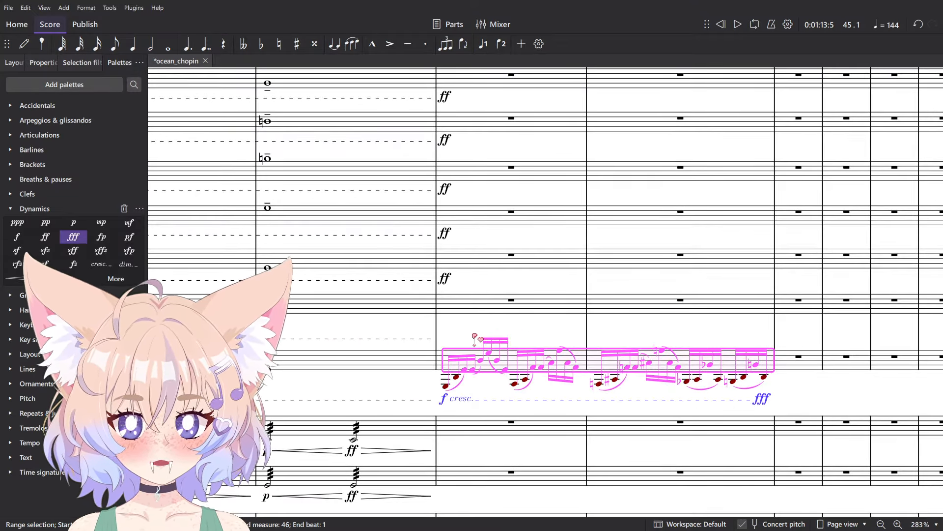
click(454, 309)
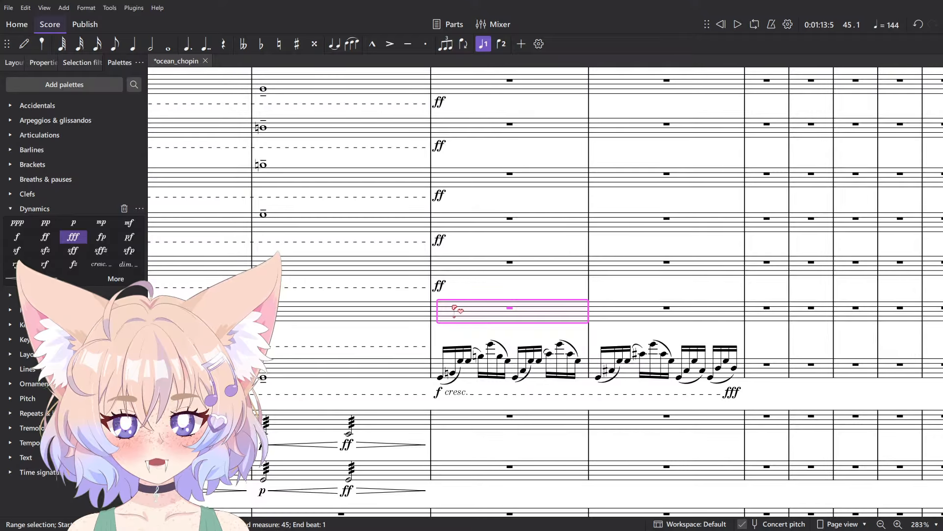
key(ctrl+v)
key(Escape)
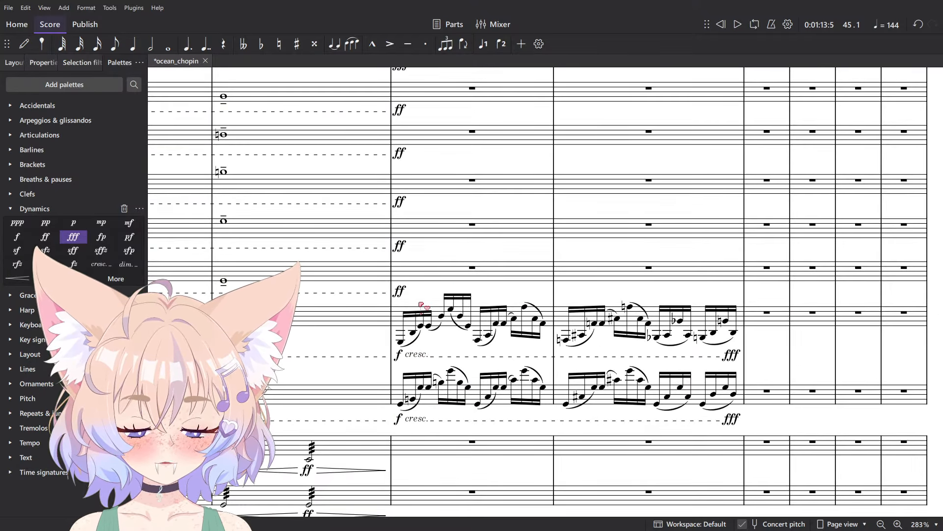
- Delete the f and its cresc. line from the tuba part at the start of measure 45
mouse_move(354, 411)
mouse_down()
mouse_move(942, 399)
mouse_move(362, 400)
mouse_up()
scroll(431, 333, up, 5)
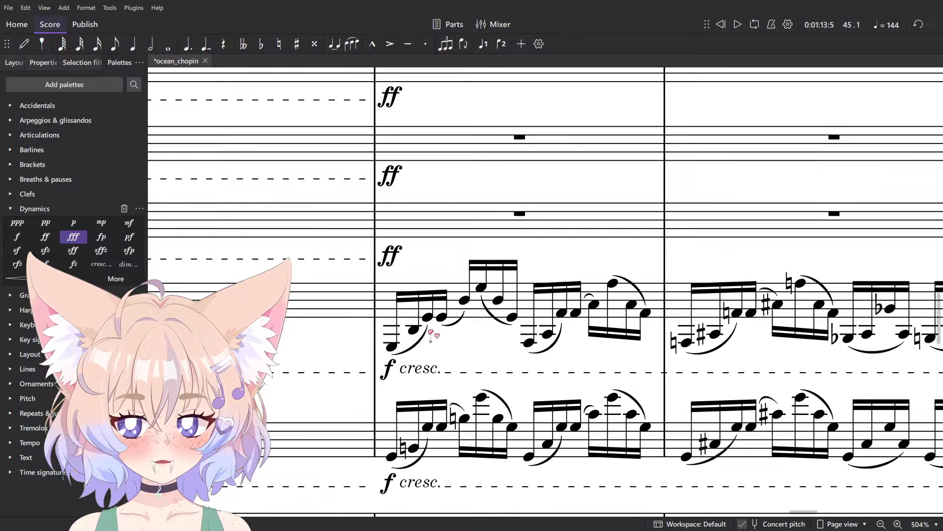
click(512, 320)
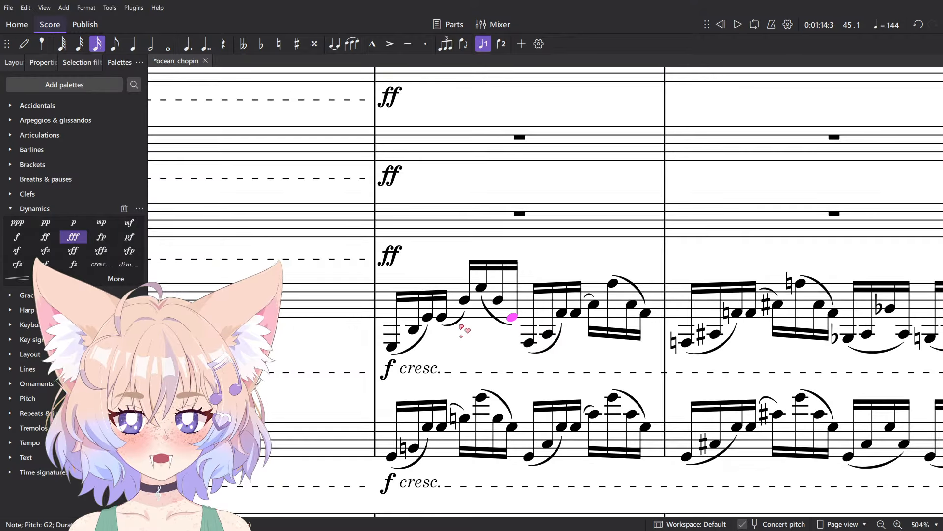
scroll(506, 326, down, 5)
scroll(504, 330, down, 1)
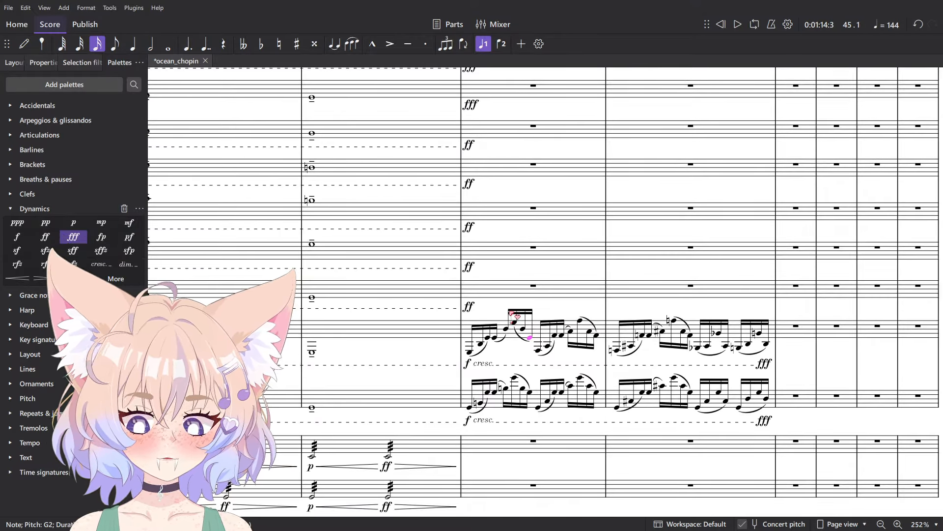
scroll(448, 375, up, 3)
drag(480, 358, 450, 357)
click(481, 359)
key(Delete)
- Add a cresc. line to the tuba part spanning measures 45–46
click(497, 314)
scroll(497, 314, down, 5)
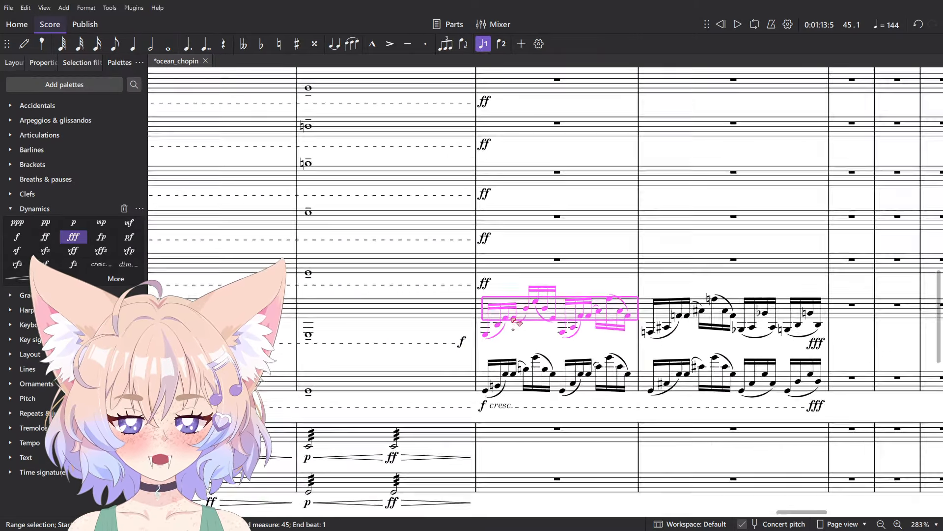
shift+click(759, 306)
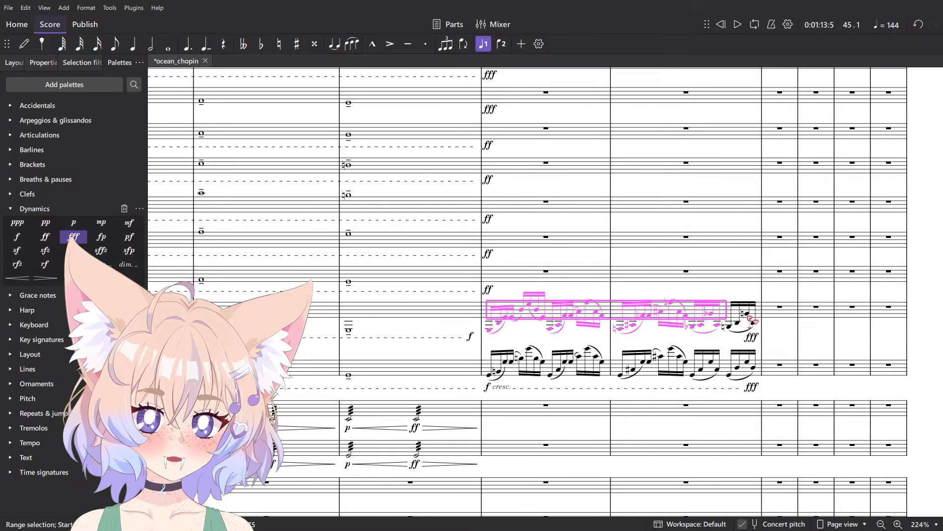
click(101, 263)
- Delete the f dynamic from the euphonium part at the start of measure 45
scroll(701, 350, up, 3)
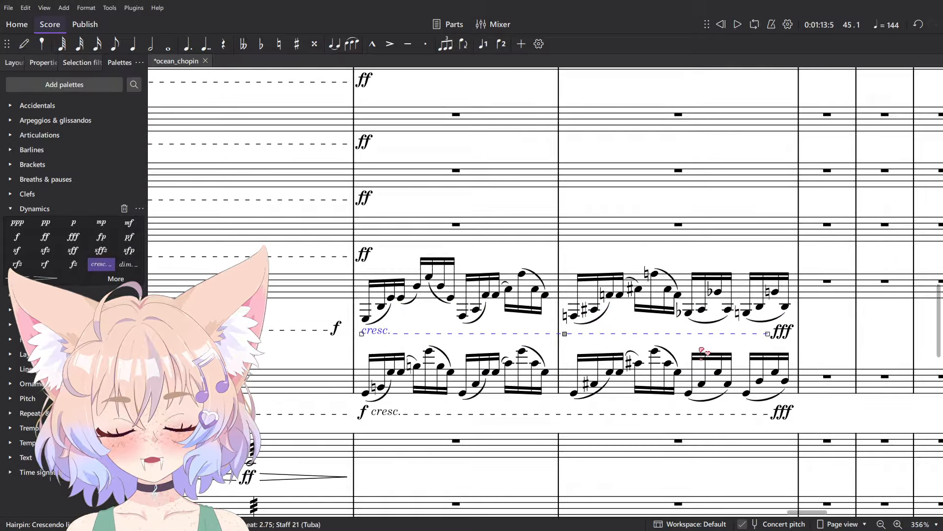
click(364, 414)
key(Delete)
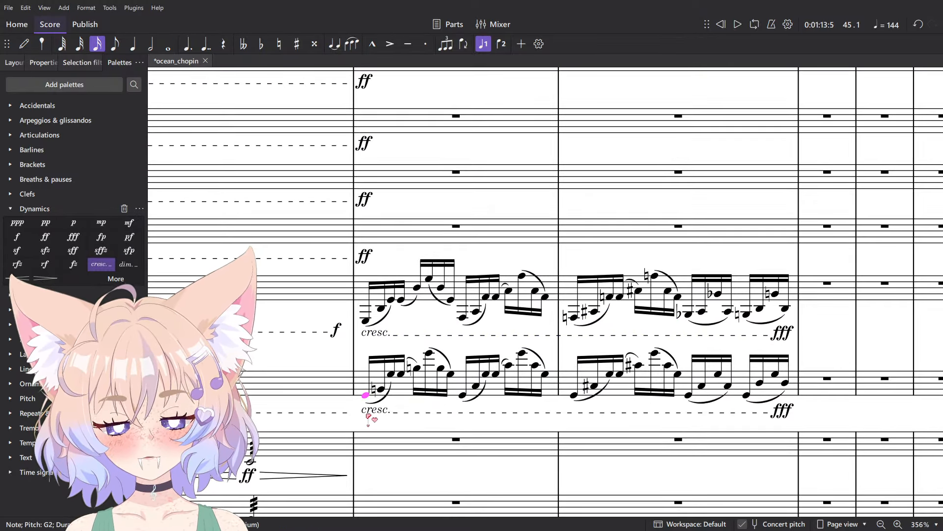
- Restore the euphonium's deleted f, placing it at the end of measure 44, and recreate its cresc. line across measures 45–46
key(ctrl+z)
key(shift+Left)
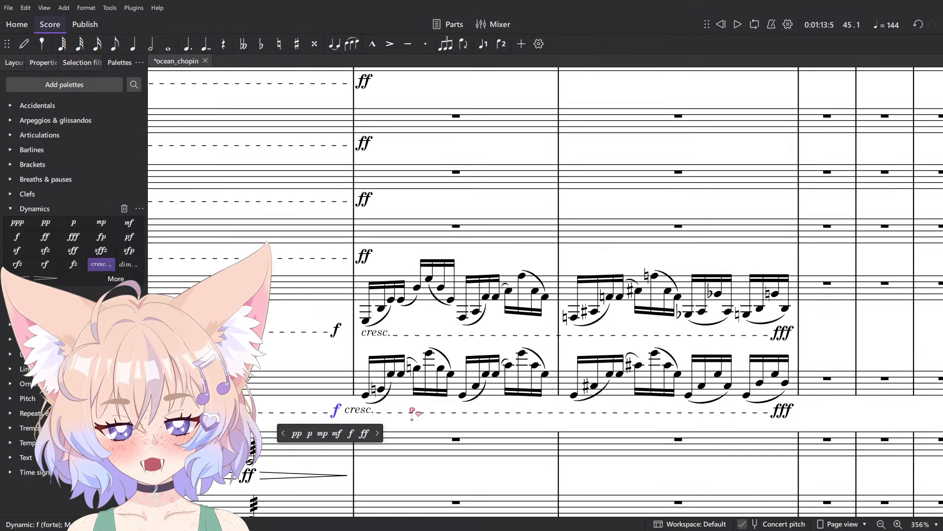
click(366, 412)
key(Delete)
click(367, 395)
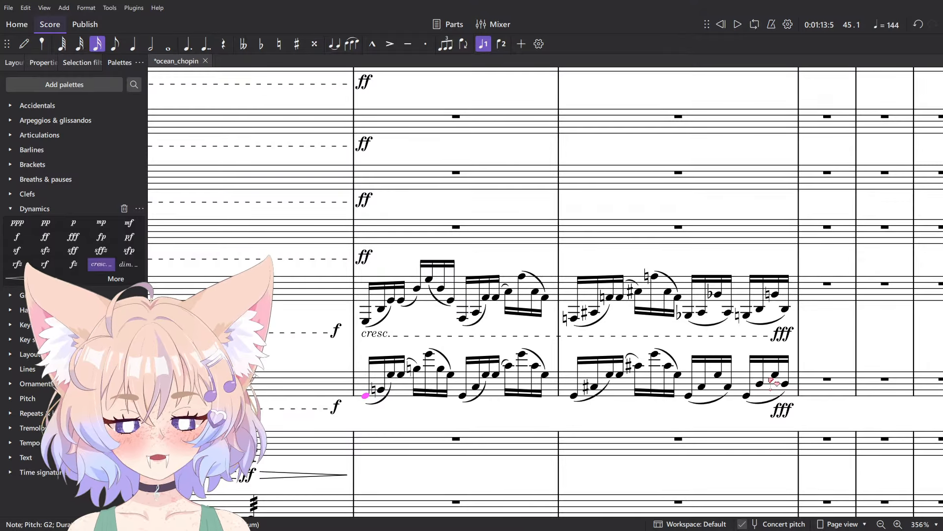
shift+click(772, 381)
click(103, 268)
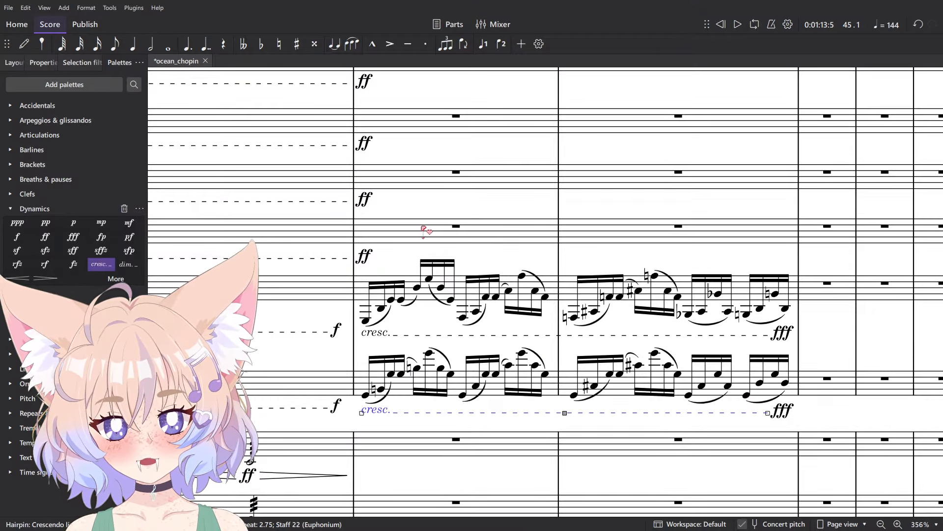
- Add f at the start of measure 45 in tuba and euphonium, and change their dynamics at the end of measure 44 to ff
scroll(475, 249, down, 3)
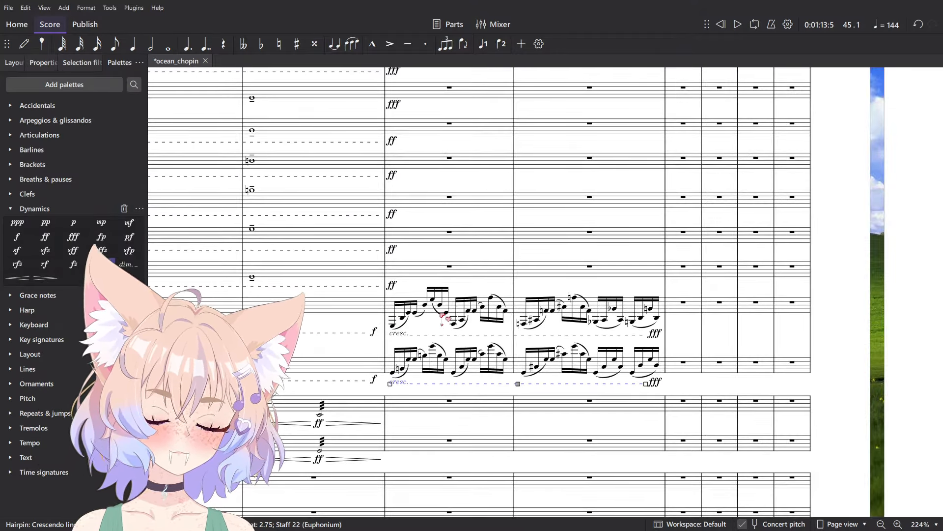
scroll(445, 300, up, 4)
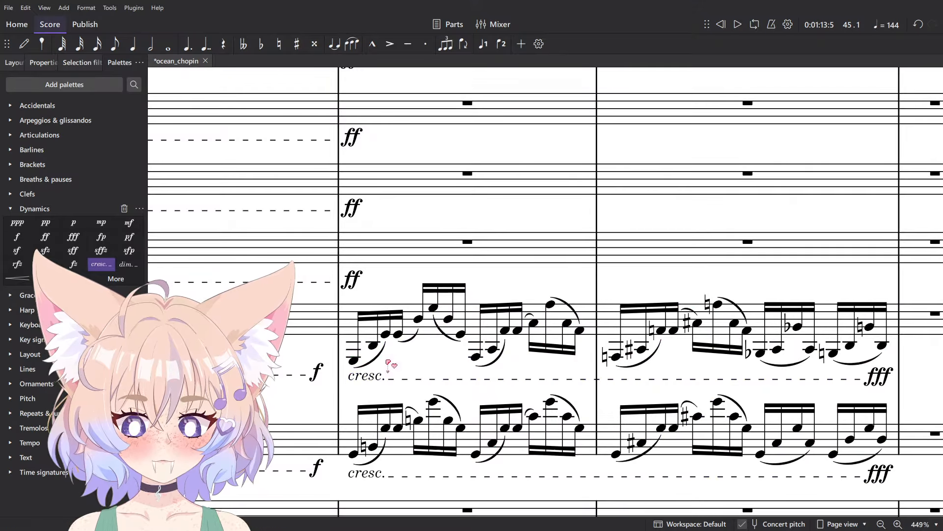
click(353, 360)
scroll(392, 372, down, 4)
scroll(392, 372, up, 4)
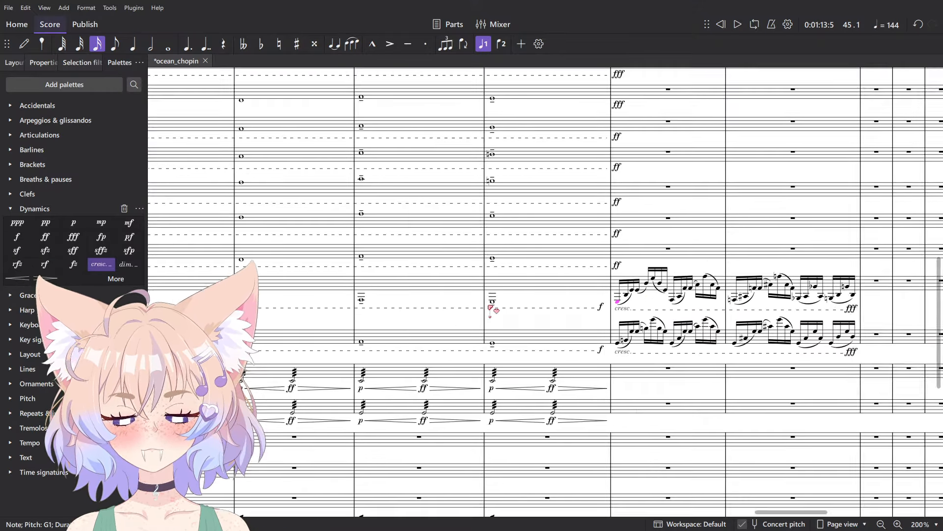
ctrl+click(363, 408)
click(17, 236)
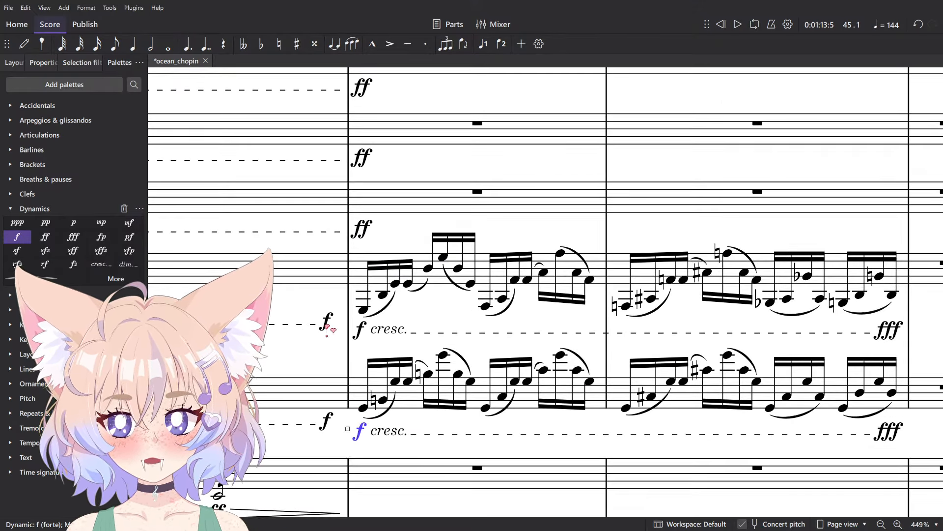
click(56, 237)
- Play back the tuba and euphonium passage from measure 45
scroll(319, 256, down, 5)
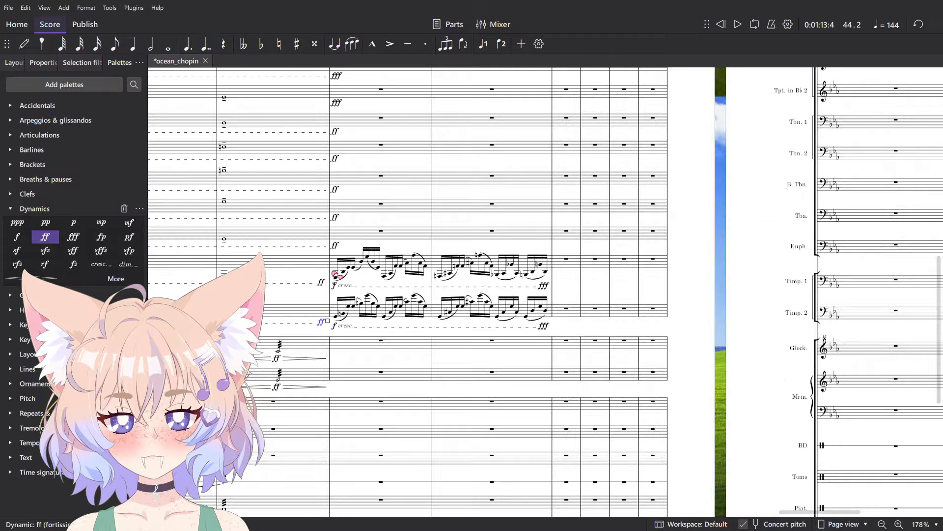
scroll(319, 256, down, 3)
scroll(488, 358, up, 2)
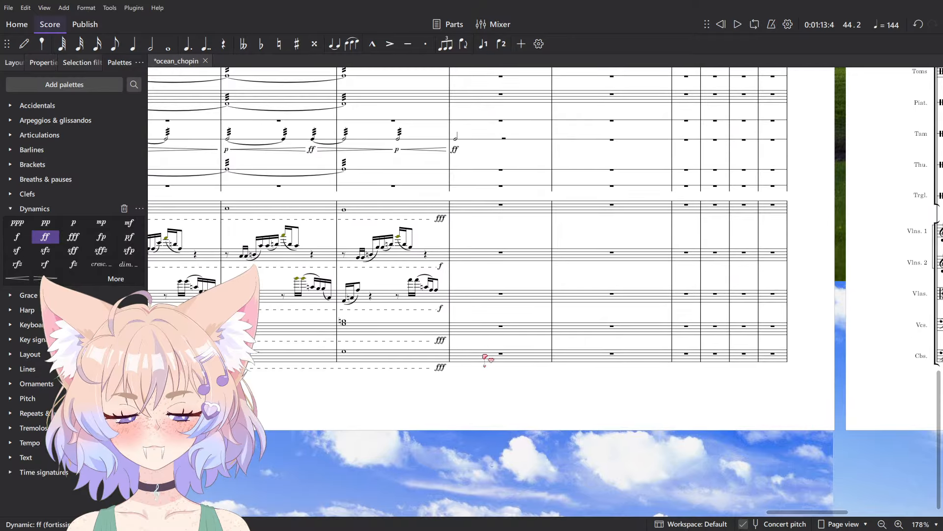
scroll(483, 297, up, 5)
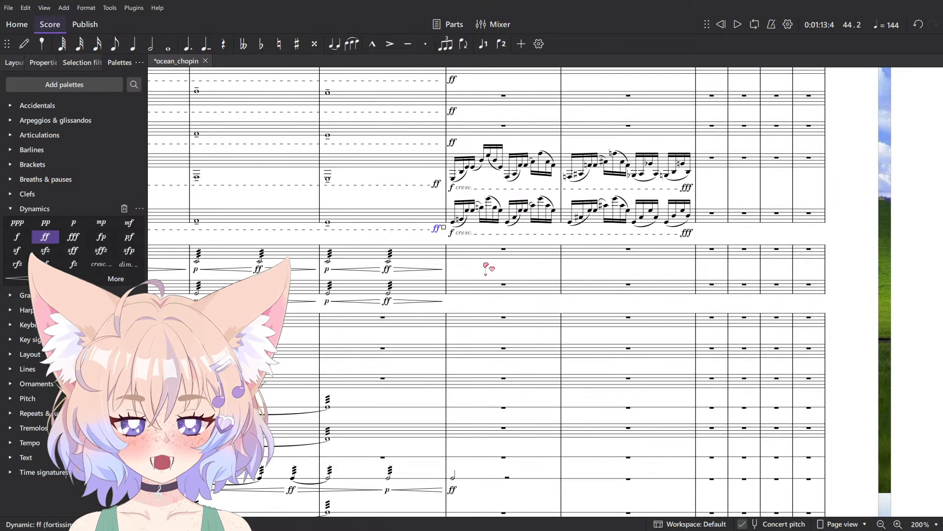
click(483, 225)
shift+click(487, 169)
key(space)
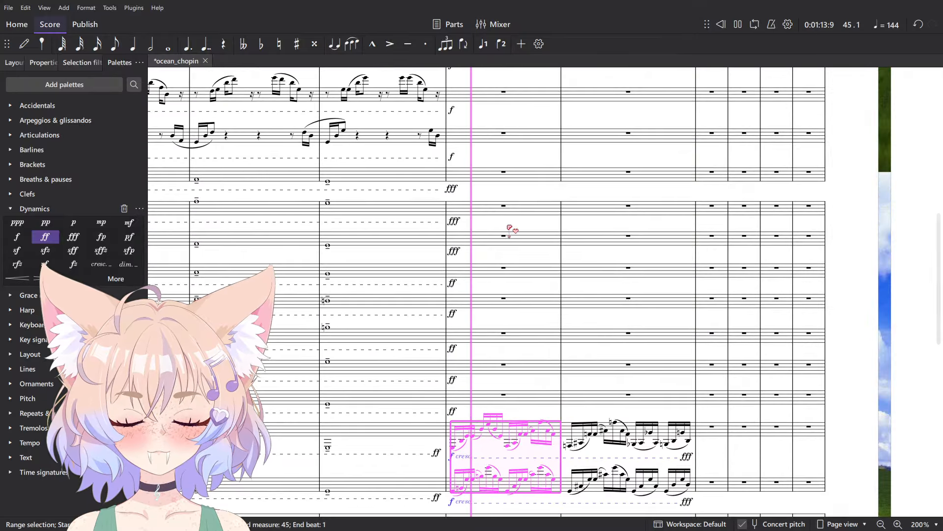
scroll(536, 307, up, 1)
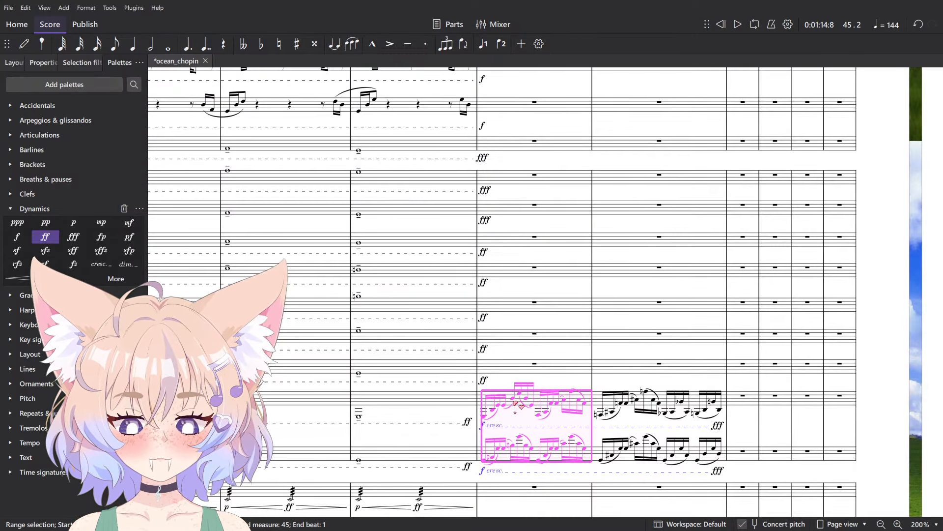
- Move the fff dynamics of both horn staves and the ff of trumpet 1 back to the end of measure 44
scroll(476, 191, up, 3)
click(473, 166)
key(alt+shift+Left)
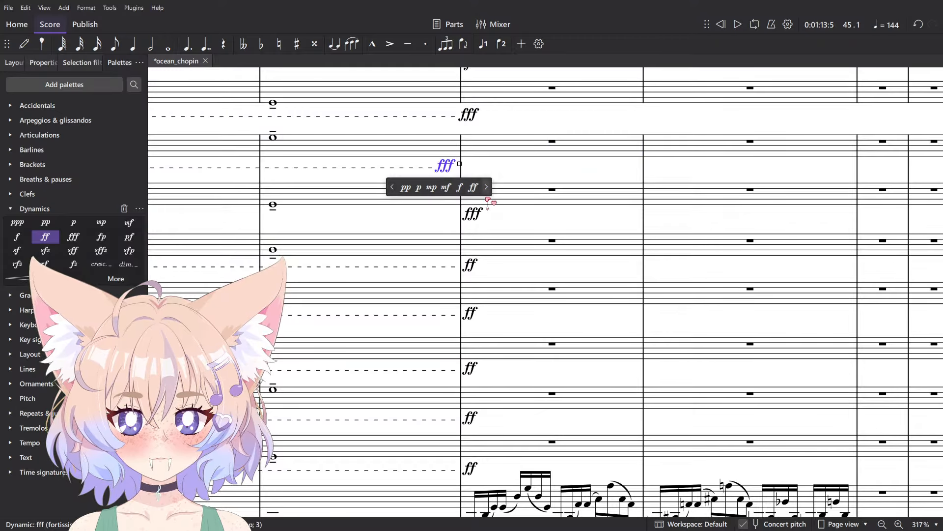
click(478, 214)
key(alt+shift+Left)
click(470, 268)
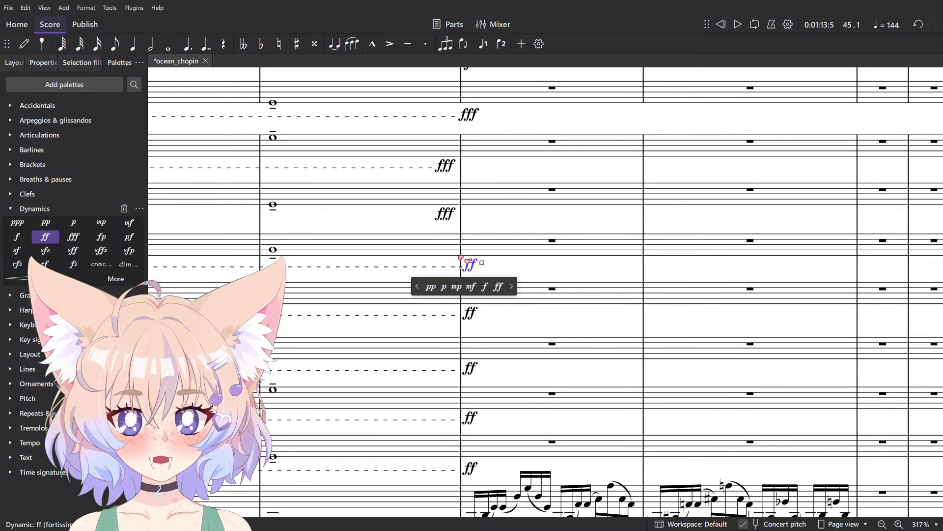
key(alt+shift+Left)
scroll(472, 272, down, 2)
key(Escape)
- Move the ff dynamics of bass trombone, both trombones and trumpet 2 back to the end of measure 44
click(472, 379)
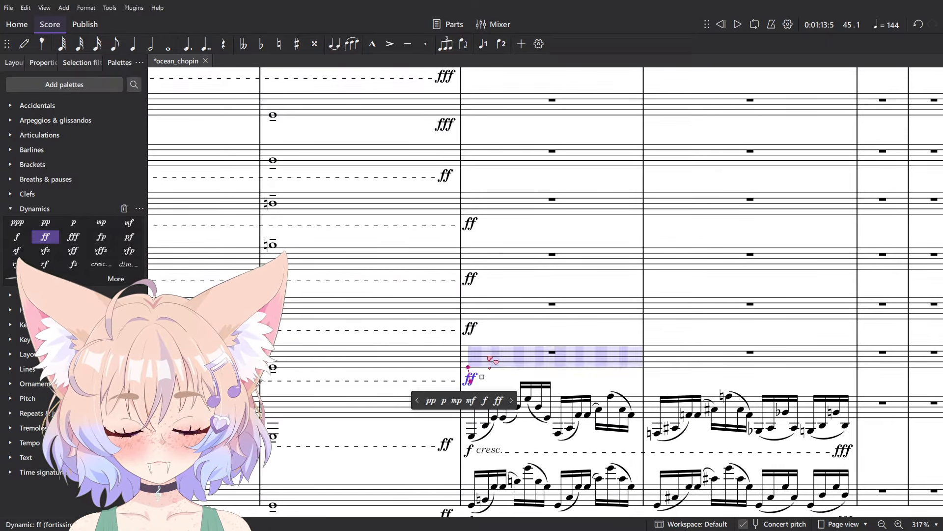
key(alt+shift+Left)
click(468, 329)
key(alt+shift+Left)
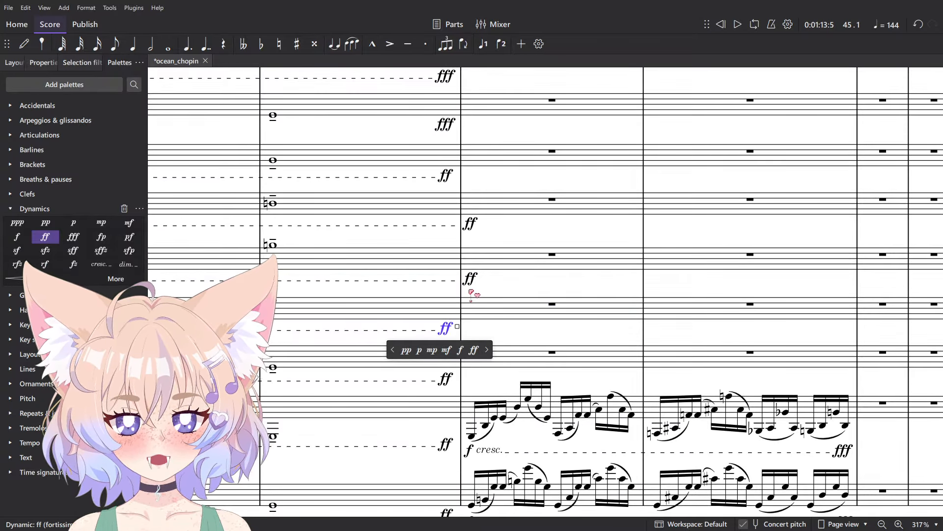
click(469, 275)
key(alt+shift+Left)
click(470, 225)
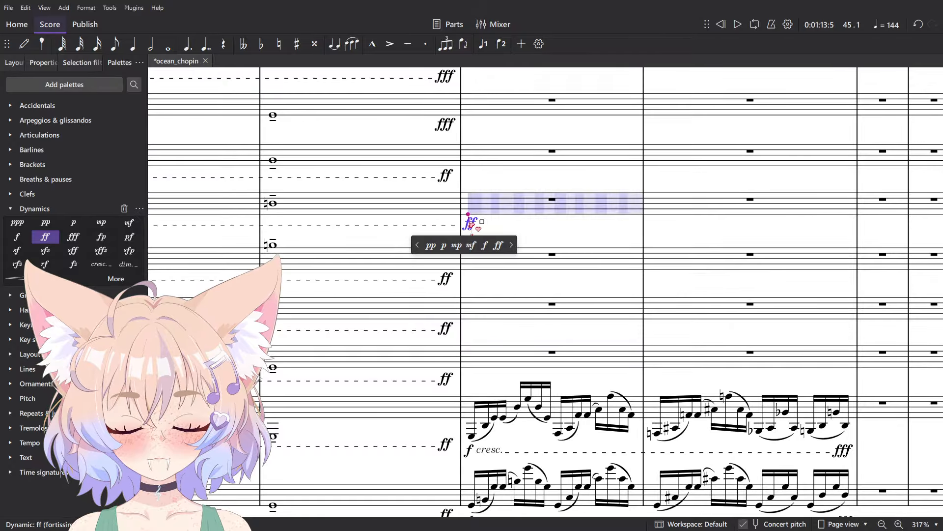
key(alt+shift+Left)
scroll(484, 206, down, 1)
scroll(540, 312, up, 4)
- Copy the tuba passage of measures 45–46, with its dynamics, into the upper horn staff
click(502, 417)
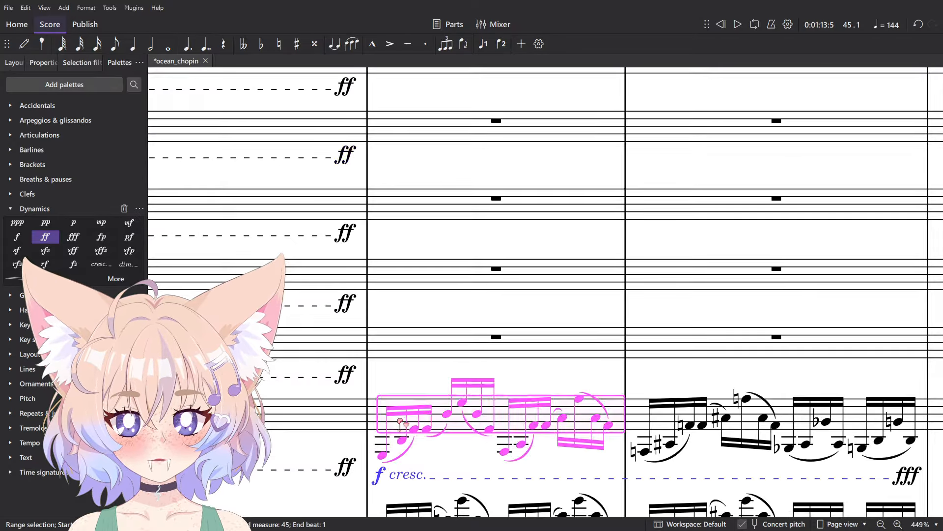
scroll(552, 477, down, 6)
shift+click(738, 452)
drag(511, 315, 554, 300)
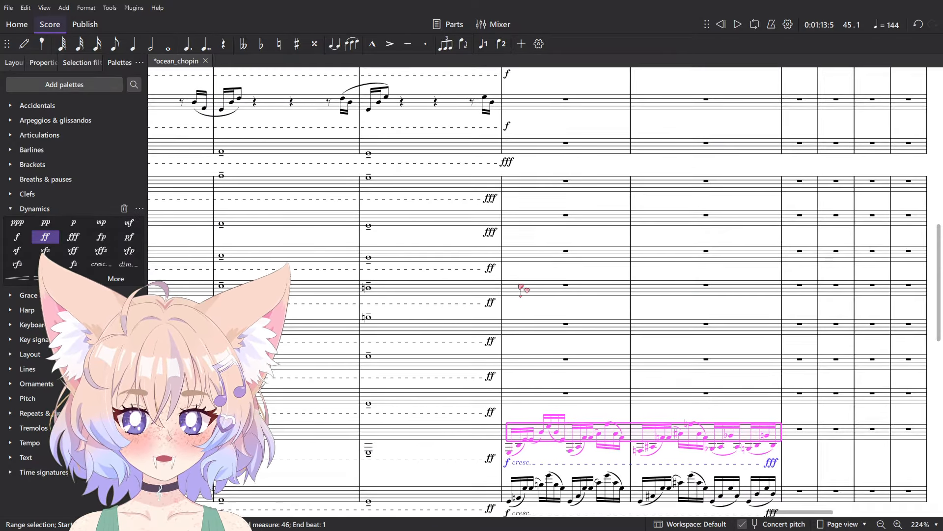
click(559, 188)
key(ctrl+v)
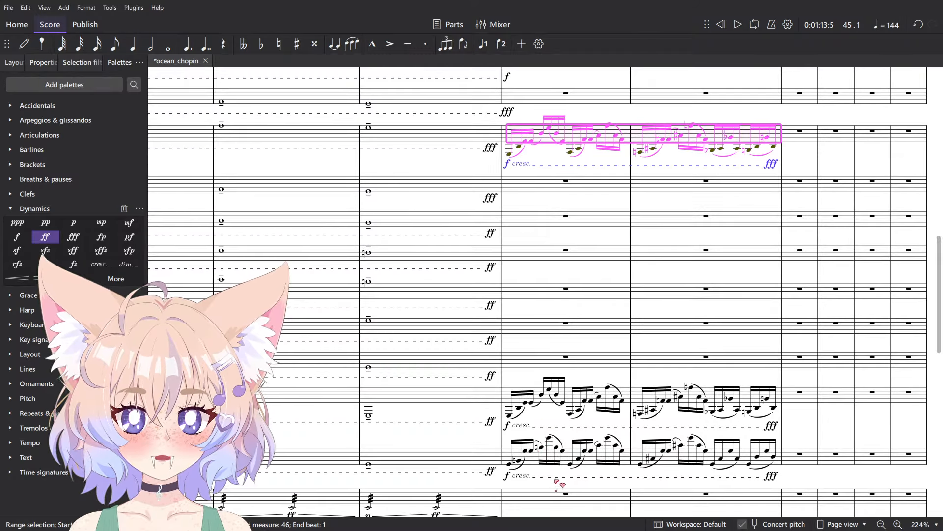
- Copy the euphonium passage of measures 45–46, with its dynamics, into the lower horn staff
click(535, 460)
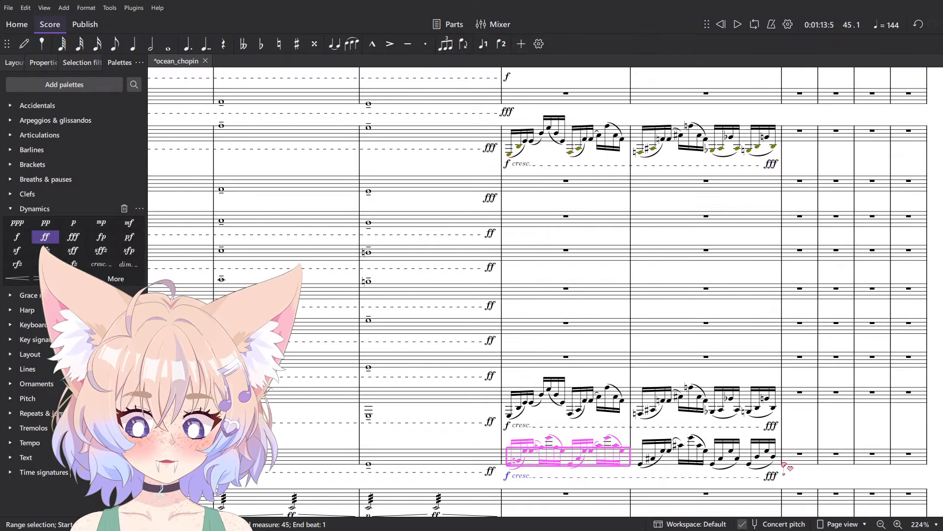
click(554, 186)
key(ctrl+v)
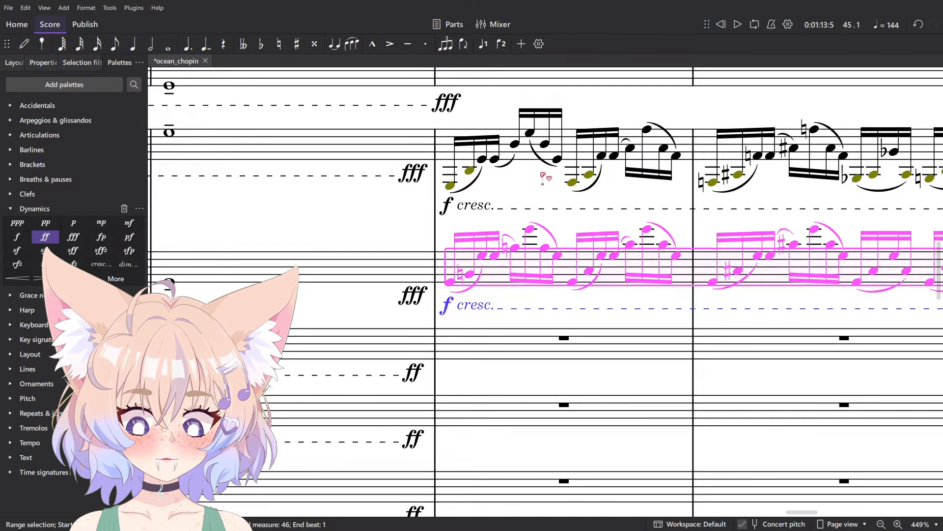
key(Escape)
scroll(535, 196, up, 2)
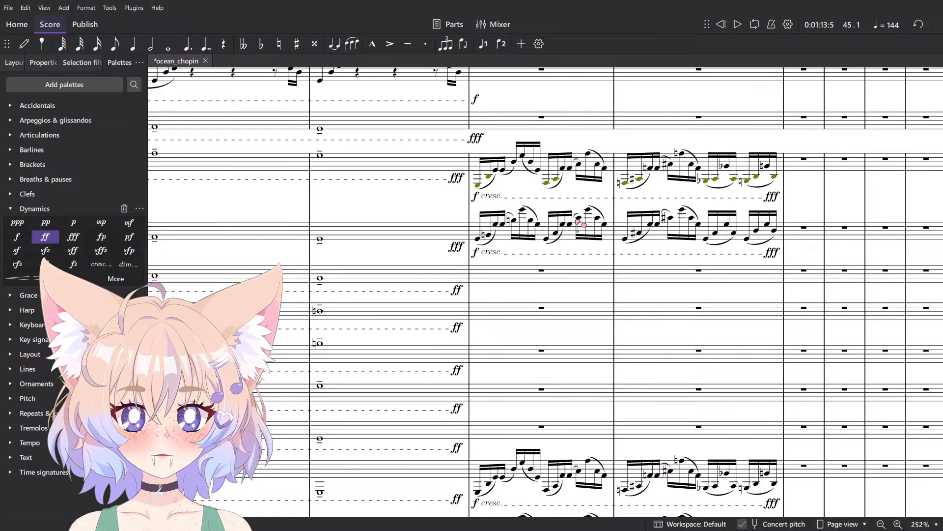
click(519, 235)
key(Delete)
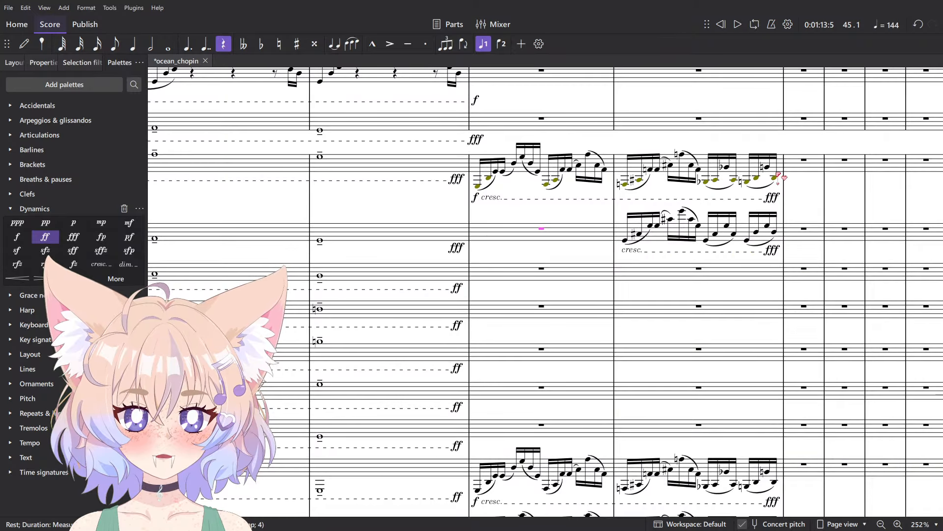
key(ctrl+z)
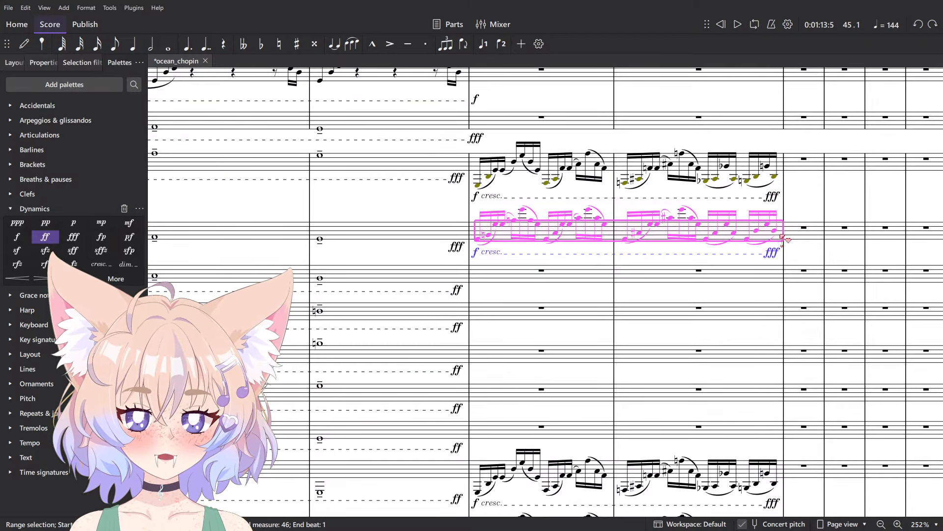
- Swap the two horn passages of measures 45–46 between the upper and lower horn staves, and save the score
key(Delete)
click(779, 170)
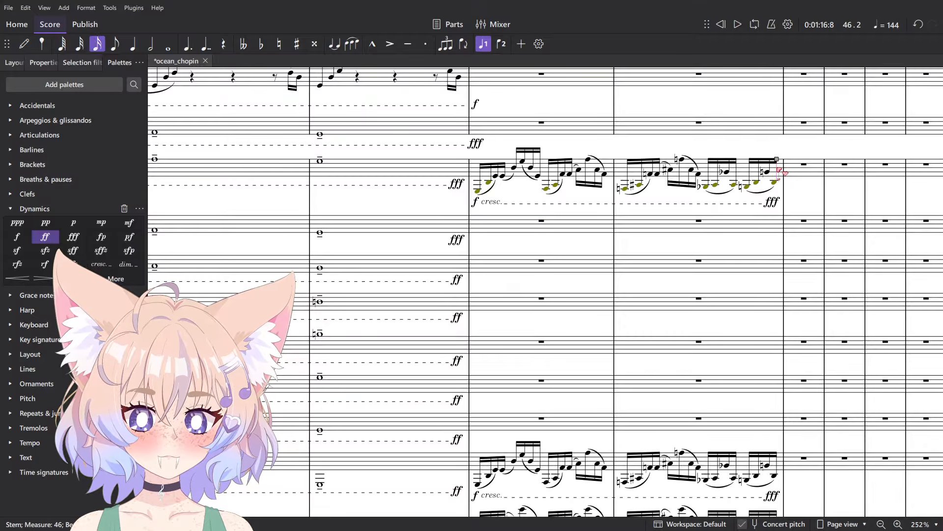
click(781, 177)
shift+click(479, 175)
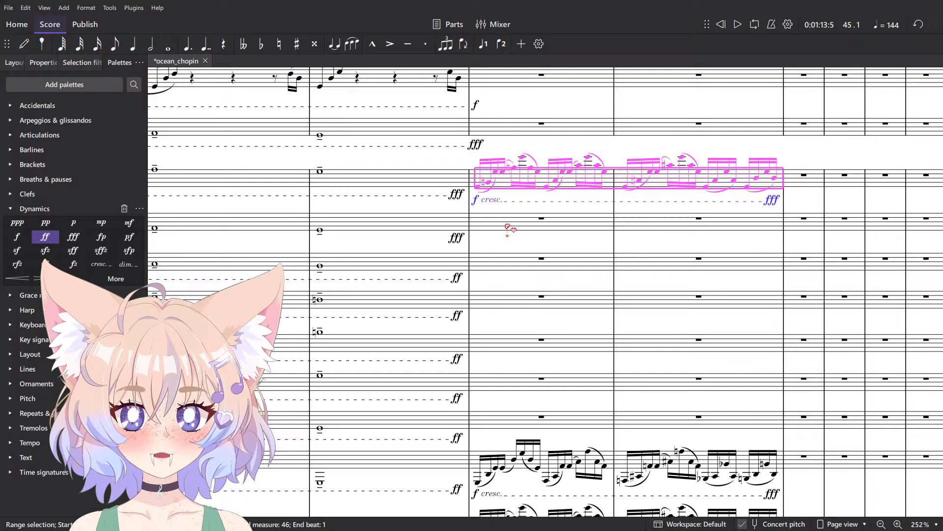
click(511, 222)
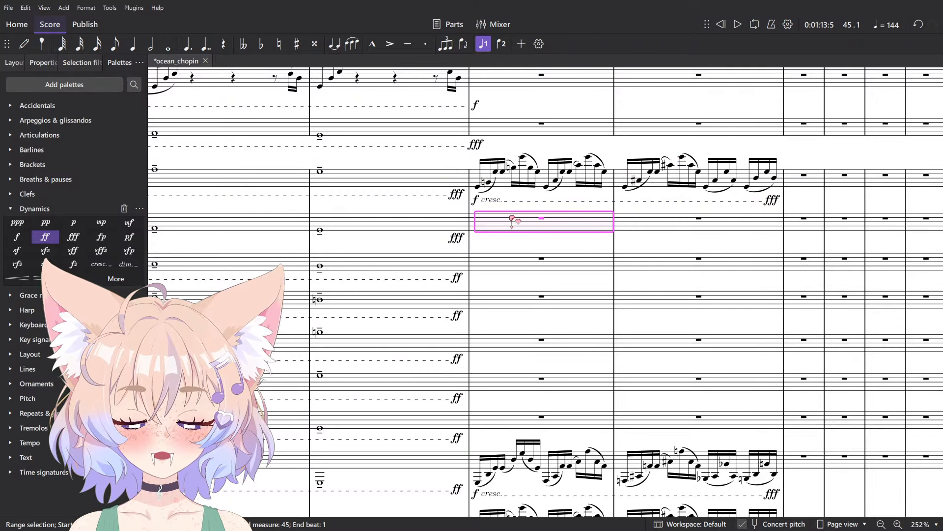
key(ctrl+v)
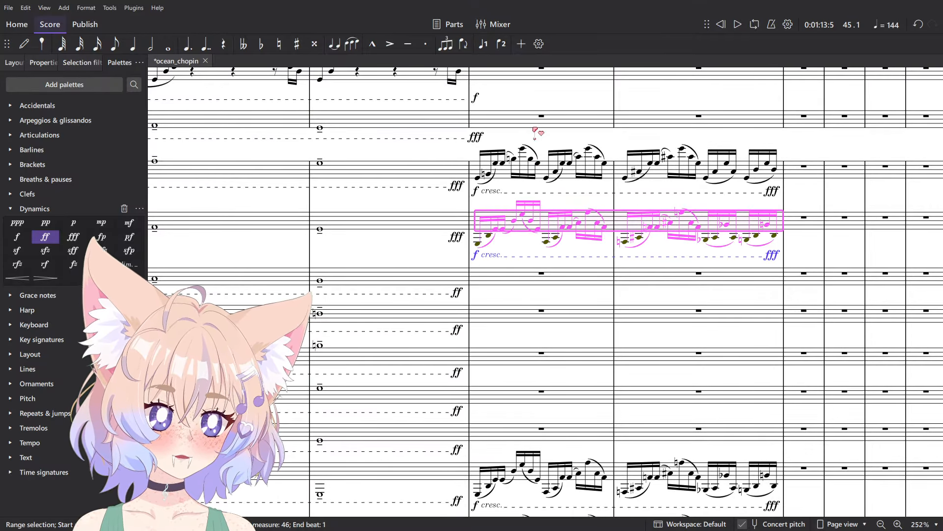
key(ctrl+s)
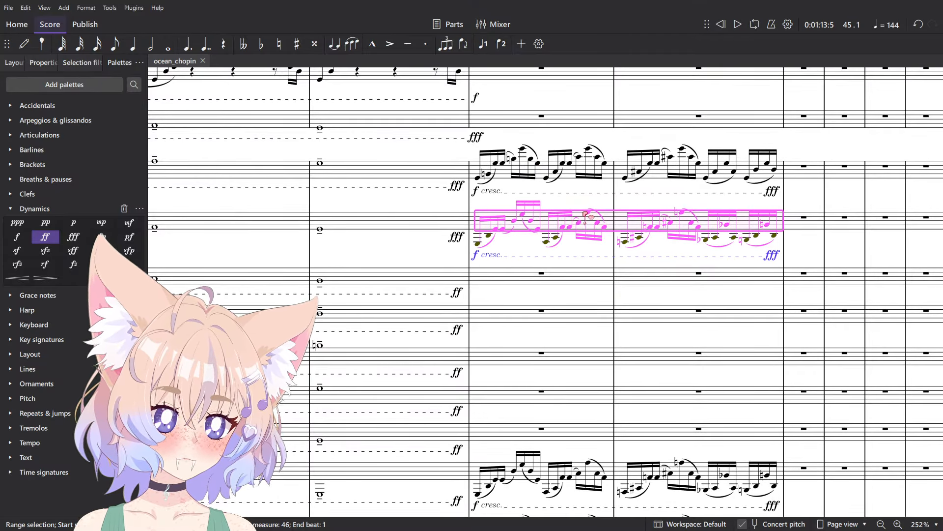
- Examine the string and brass staves around measure 45 and the instrument writing on the earlier pages
scroll(587, 216, down, 5)
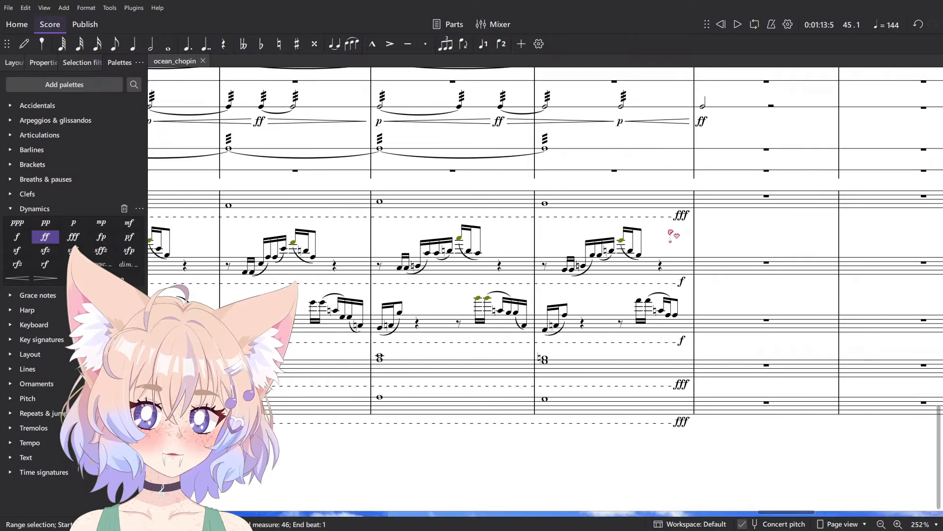
scroll(562, 296, up, 5)
click(573, 307)
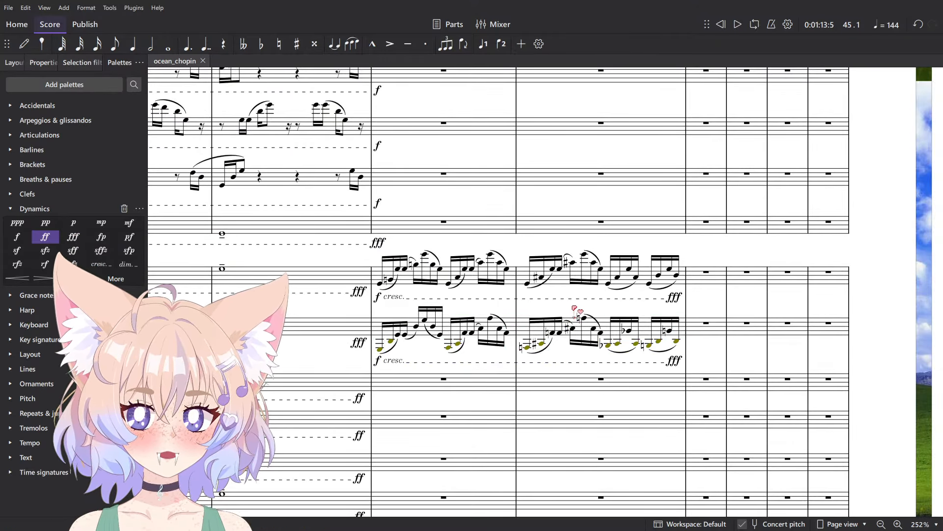
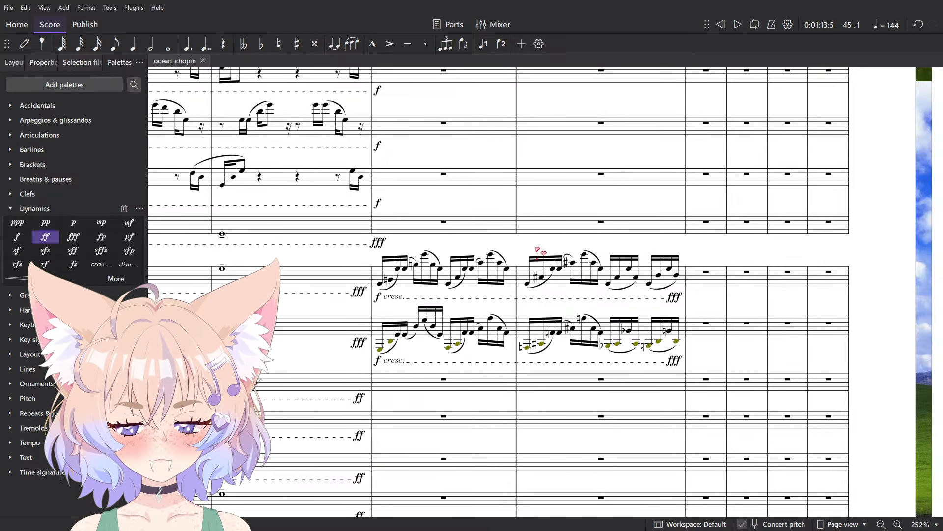
scroll(573, 331, down, 3)
scroll(541, 309, up, 3)
scroll(735, 280, left, 8)
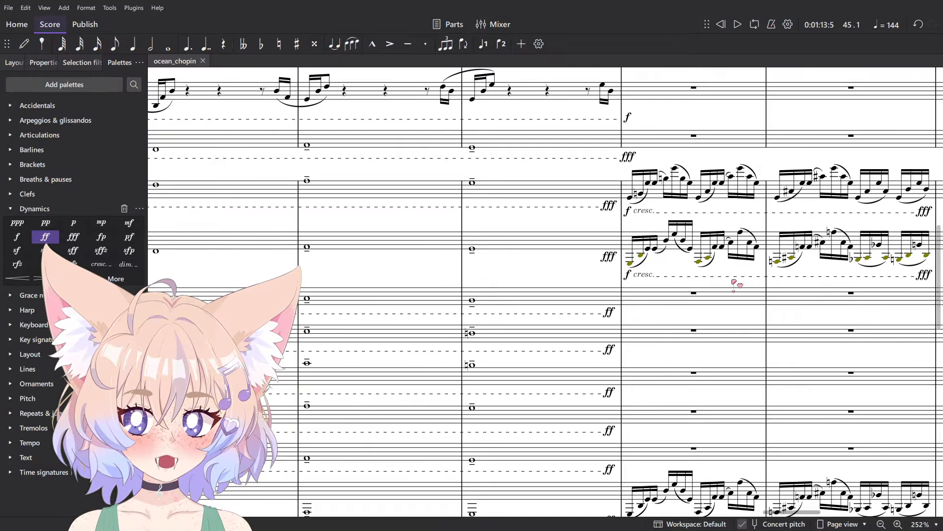
scroll(546, 292, down, 6)
scroll(546, 292, up, 2)
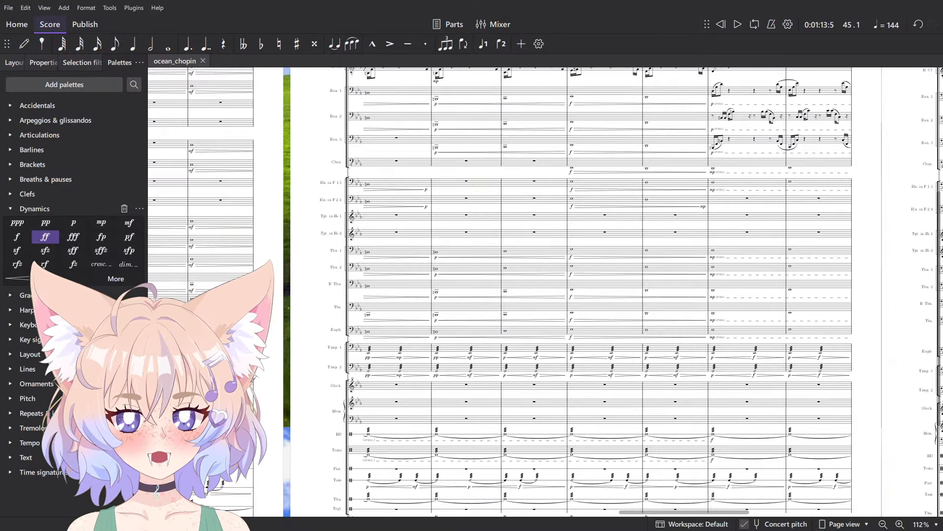
- Examine the opening pages of the orchestral score, comparing the woodwind, brass, percussion and string writing
scroll(725, 469, up, 5)
scroll(586, 381, left, 6)
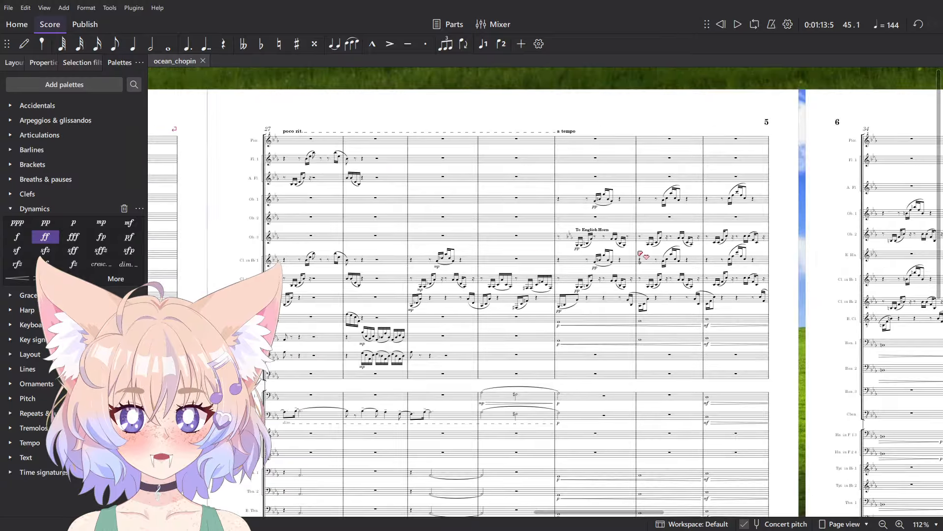
scroll(588, 228, left, 15)
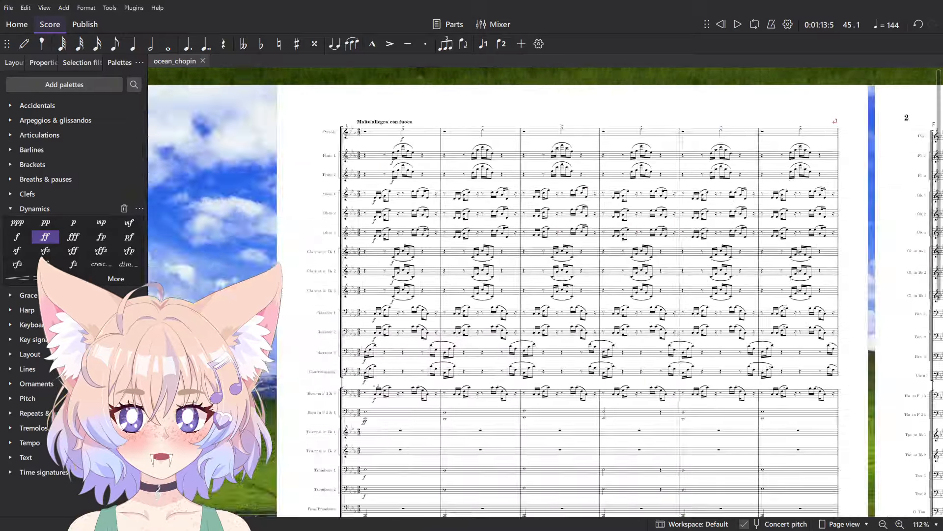
scroll(514, 248, right, 10)
scroll(388, 294, up, 4)
scroll(388, 295, down, 4)
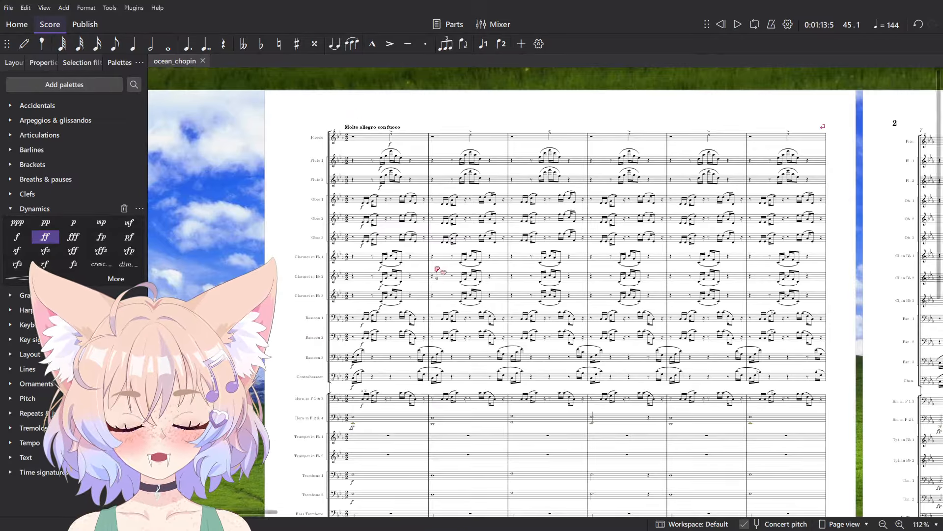
scroll(463, 316, down, 10)
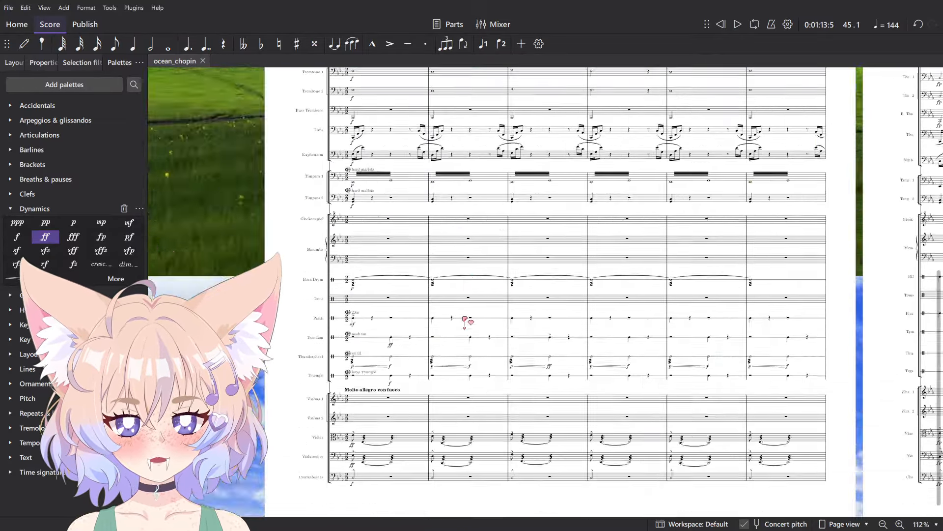
scroll(516, 421, up, 8)
scroll(565, 356, up, 5)
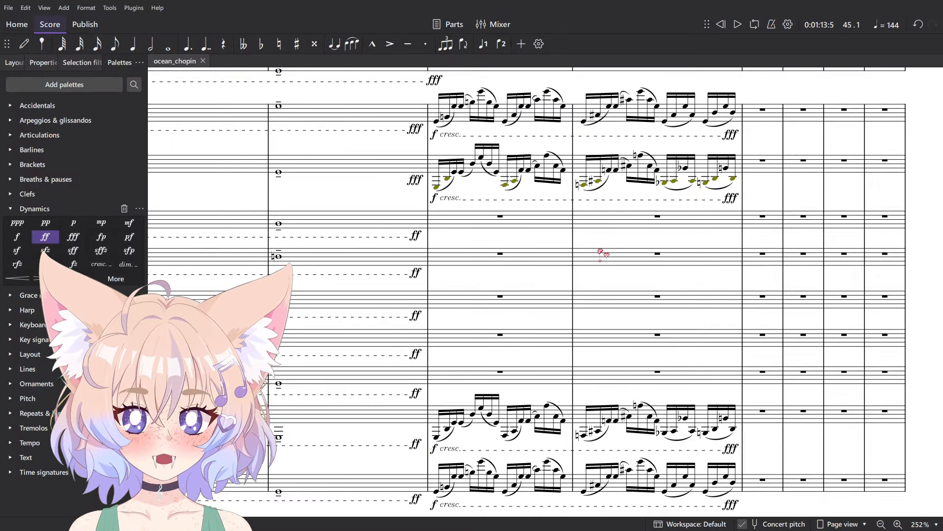
- Switch to the Chopin_Etude_op_25_12 piano score and examine the upper-part figuration of measure 45
key(alt+Tab)
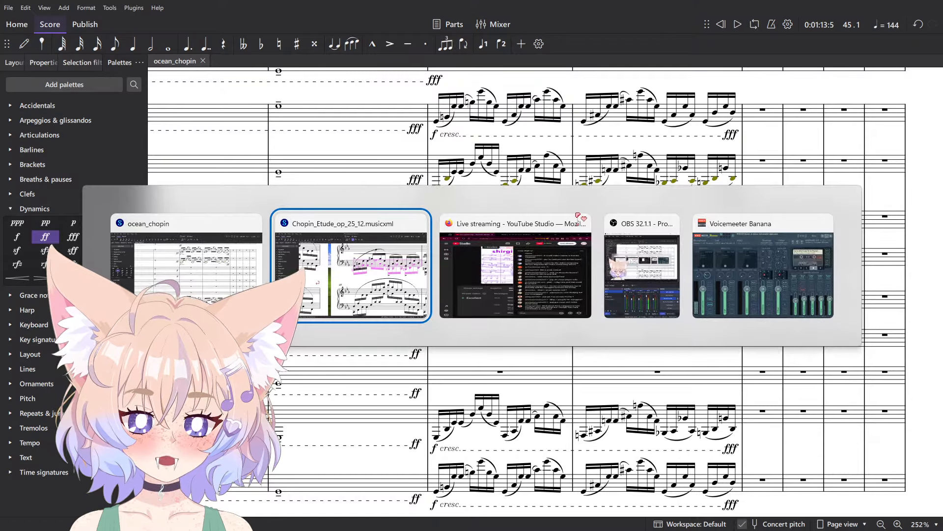
scroll(500, 209, down, 5)
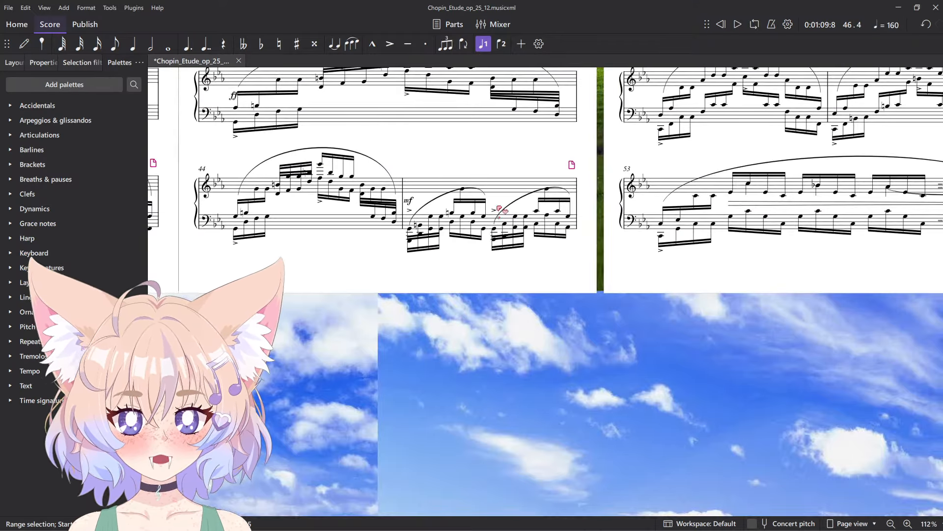
click(500, 210)
scroll(498, 209, up, 5)
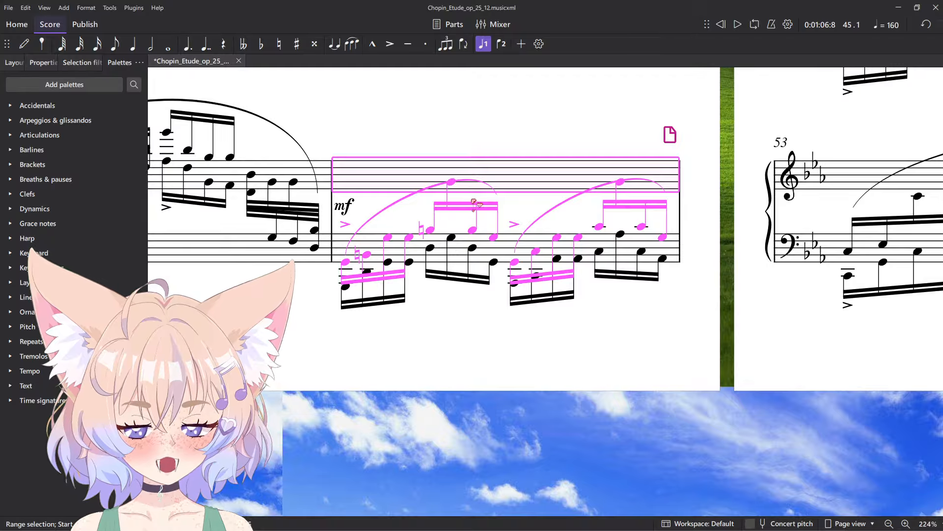
scroll(474, 203, down, 3)
scroll(499, 224, up, 3)
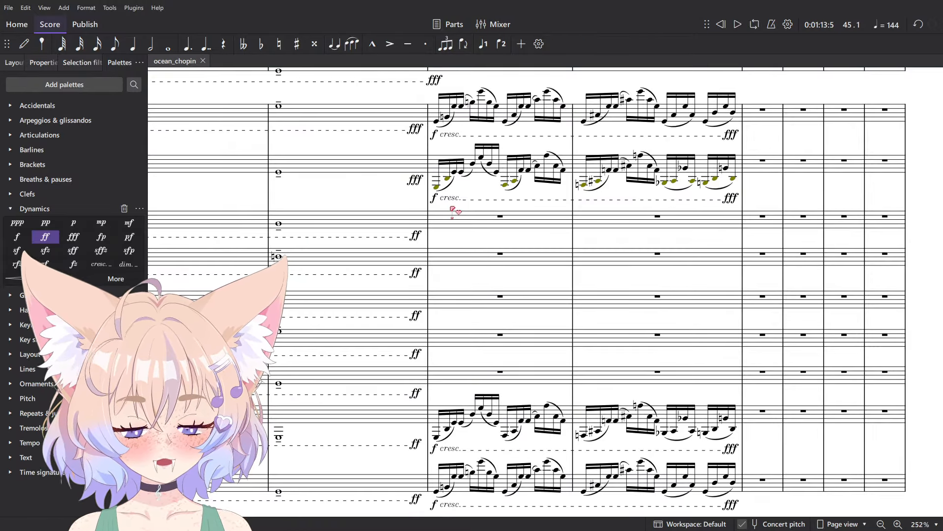
- Replace the second and fourth sixteenth-note groups of measure 45 with quarter rests in the tuba and euphonium staves of the orchestral score
scroll(452, 210, up, 6)
key(n)
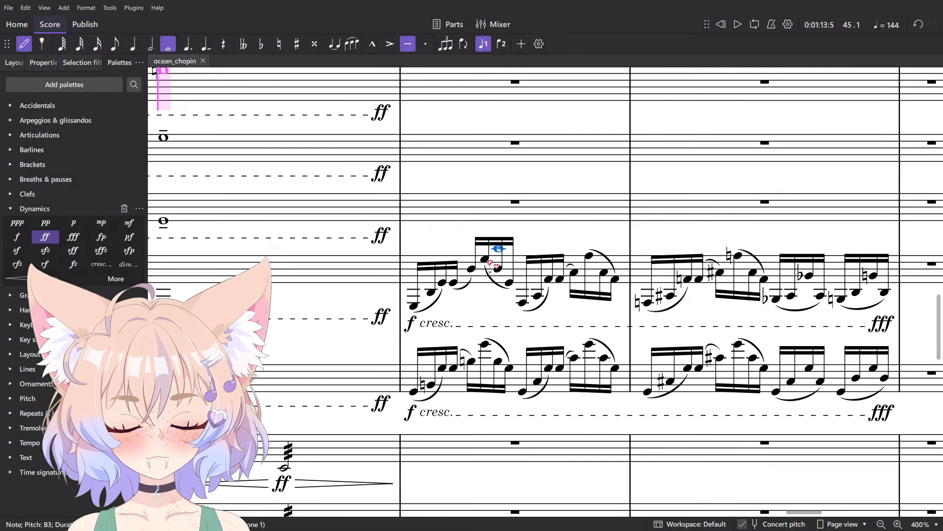
key(5)
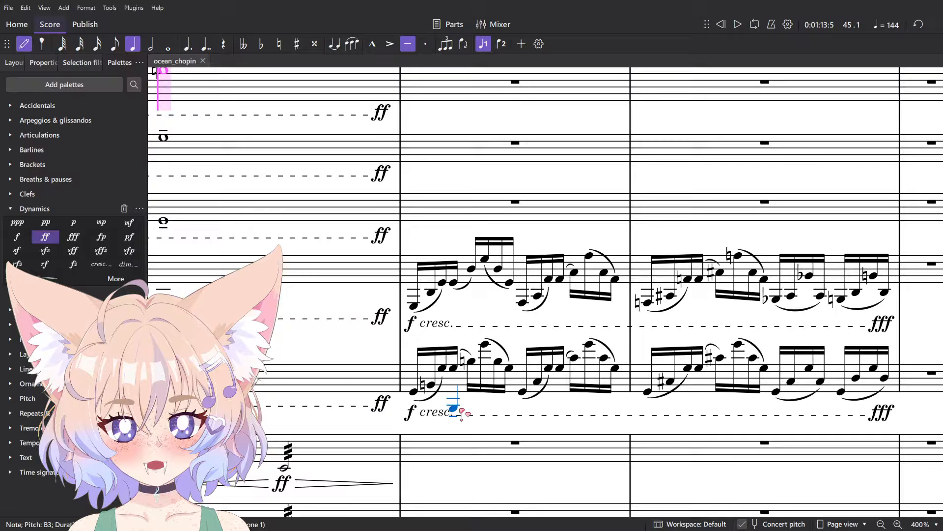
right_click(483, 397)
key(ctrl+z)
right_click(470, 384)
right_click(511, 317)
scroll(511, 316, up, 3)
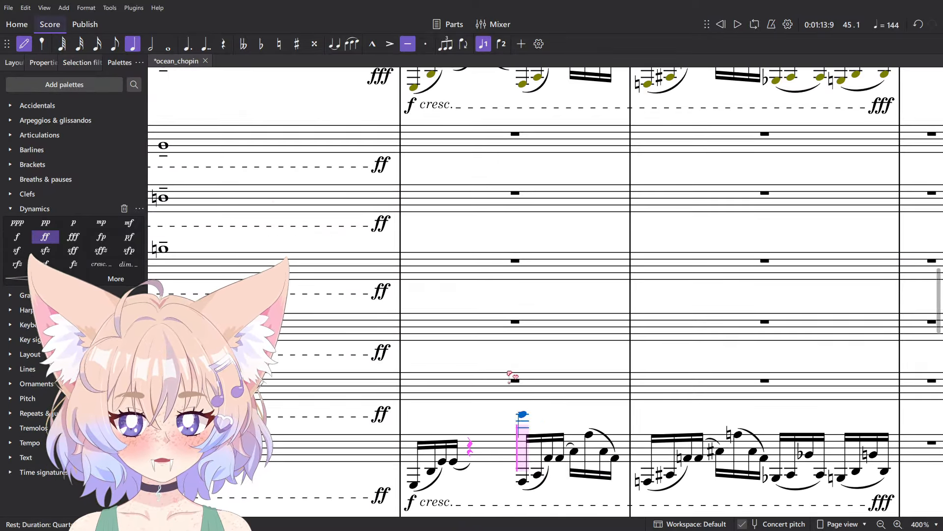
scroll(540, 295, down, 4)
right_click(574, 256)
scroll(579, 340, right, 5)
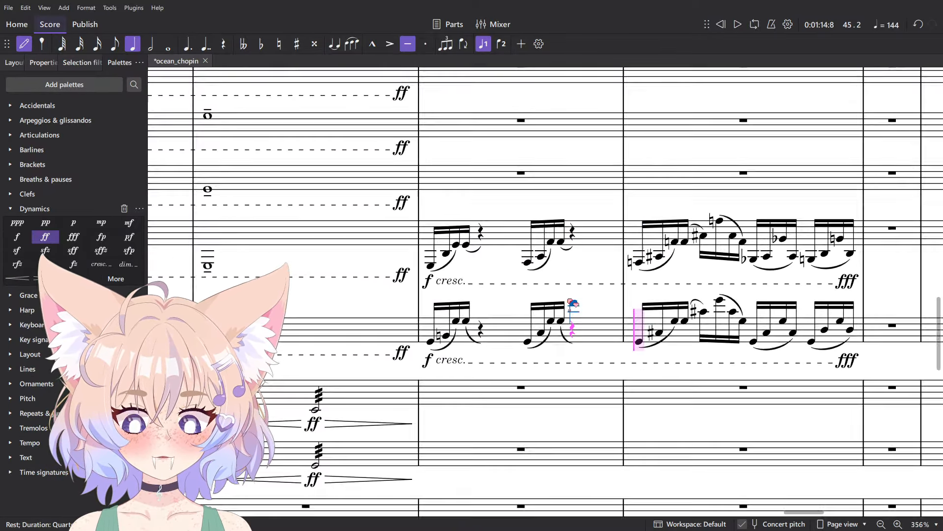
- Replace the first and third sixteenth-note groups of measure 45 with quarter rests in both horn staves
scroll(476, 287, up, 1)
right_click(476, 285)
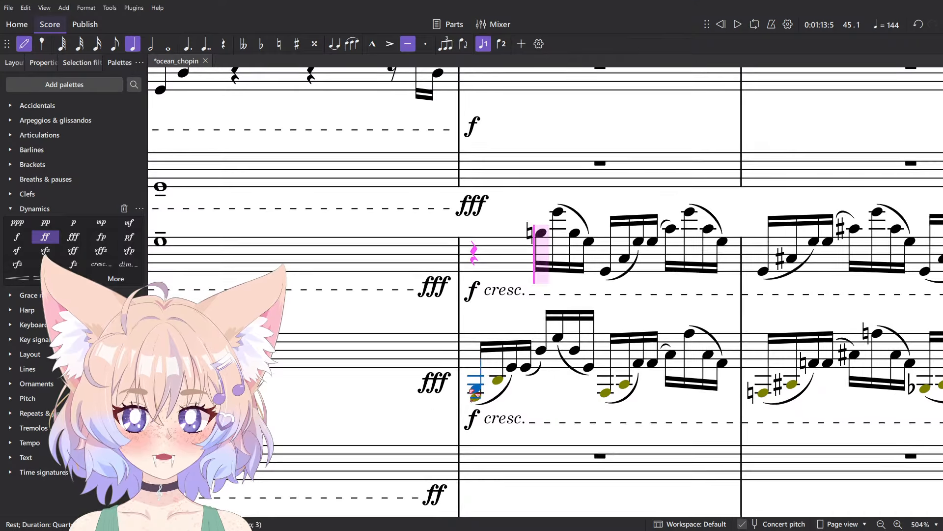
right_click(472, 388)
right_click(605, 396)
right_click(607, 284)
key(Escape)
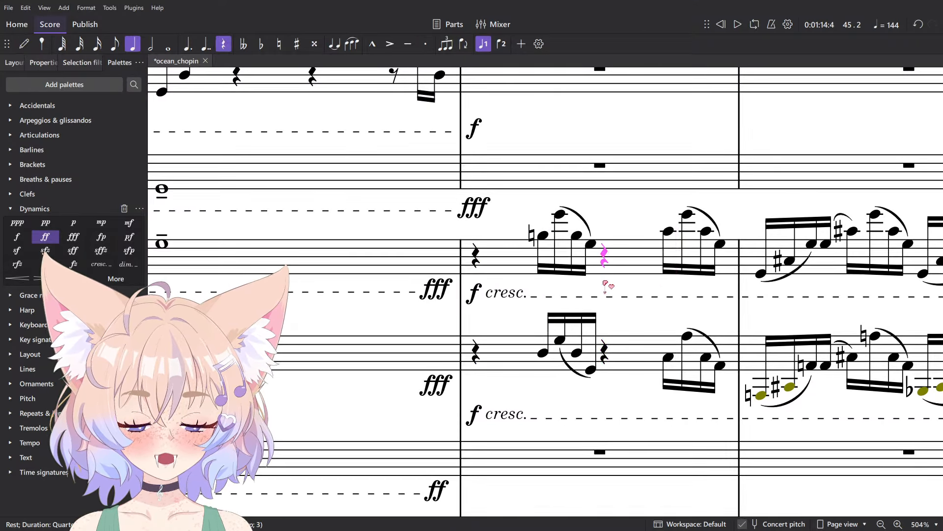
- Replace the second sixteenth-note group of measure 46 with a quarter rest in the tuba and euphonium staves
scroll(606, 286, down, 5)
scroll(550, 275, down, 4)
key(n)
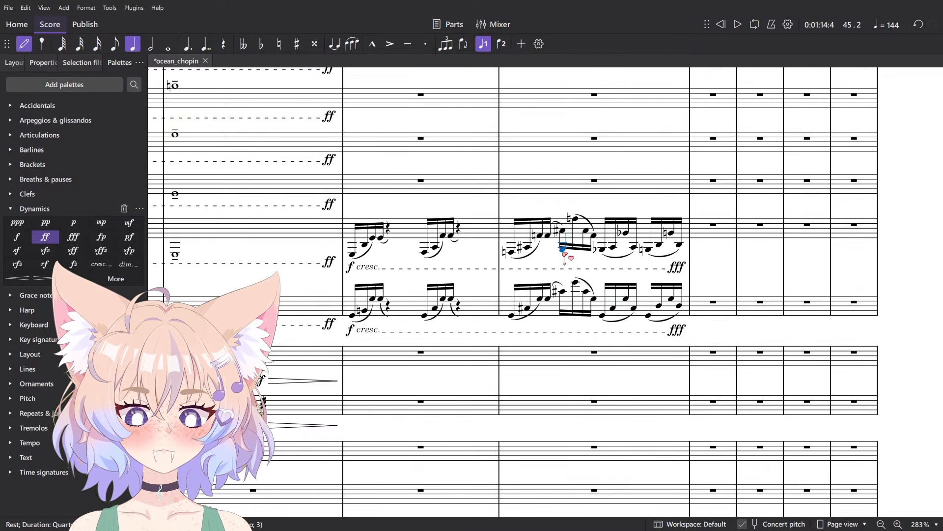
right_click(563, 248)
right_click(565, 315)
scroll(604, 324, up, 2)
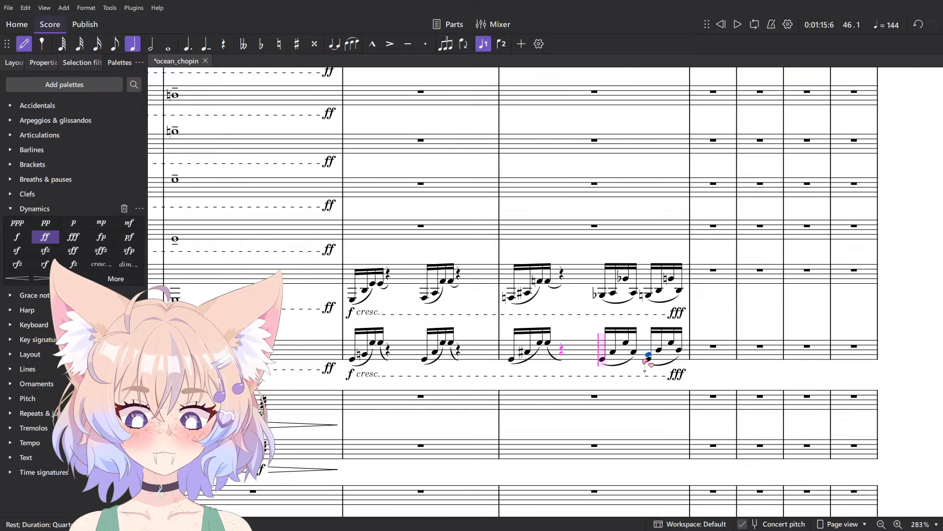
- In measure 46, replace the upper horn's second group and the lower horn's first, third and fourth groups with quarter rests
scroll(647, 362, down, 2)
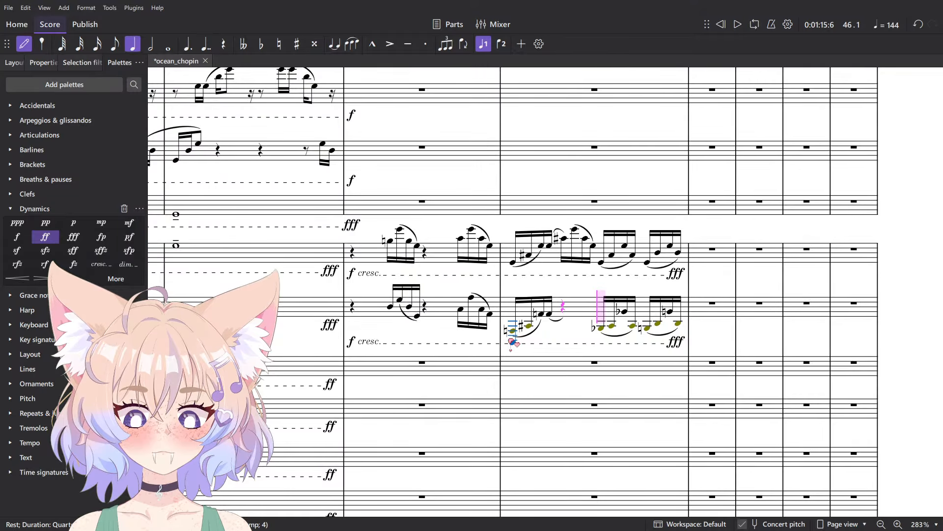
key(ctrl+z)
right_click(512, 325)
right_click(563, 255)
right_click(599, 323)
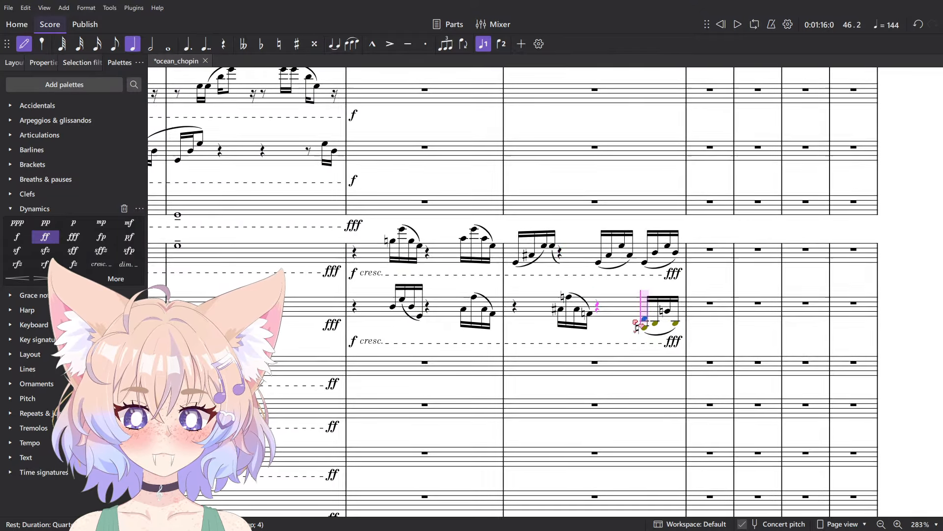
right_click(641, 318)
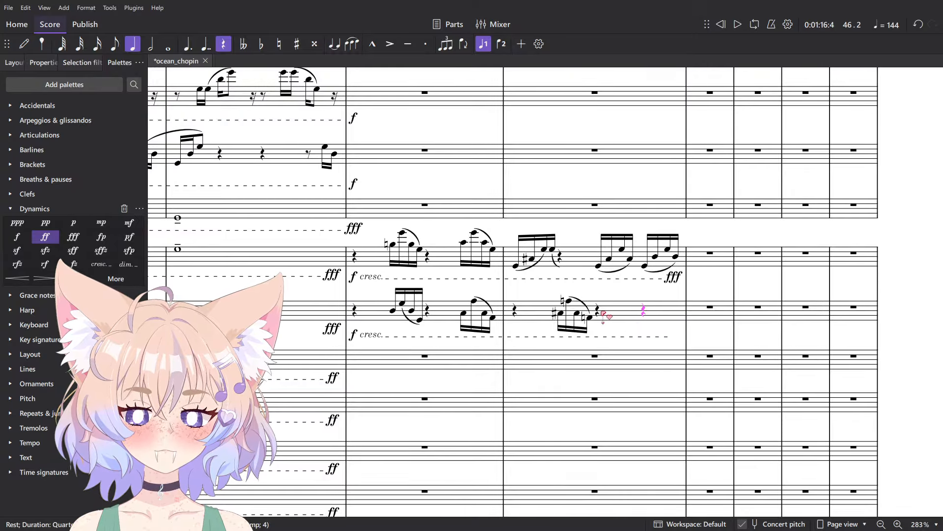
- Copy the last two sixteenth-note groups of measure 46, with the fff marking, from the upper horn staff into the lower one
key(Escape)
click(608, 317)
key(Escape)
click(601, 270)
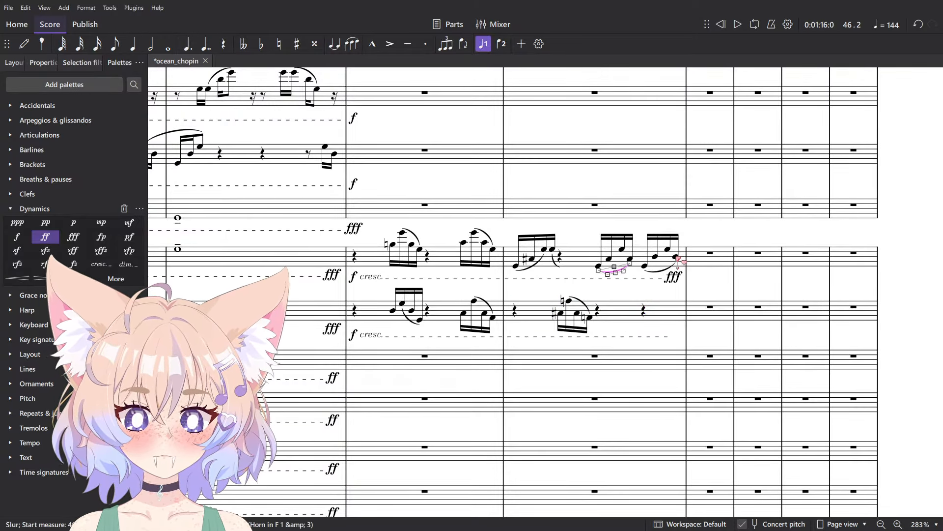
shift+click(676, 257)
shift+click(599, 267)
key(ctrl+c)
click(603, 313)
key(ctrl+v)
scroll(634, 339, up, 5)
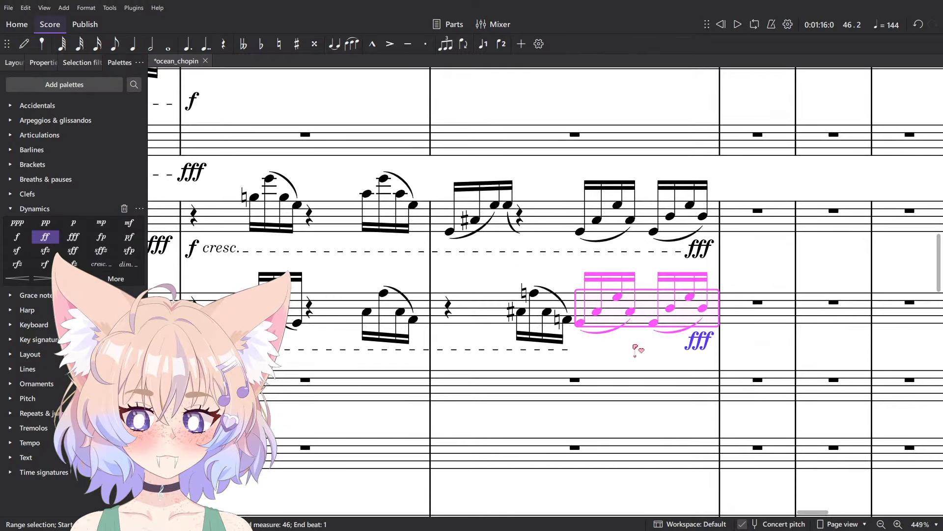
- Delete the f and cresc. markings starting in measure 45 from both horn staves
key(Escape)
click(567, 350)
key(ctrl+z)
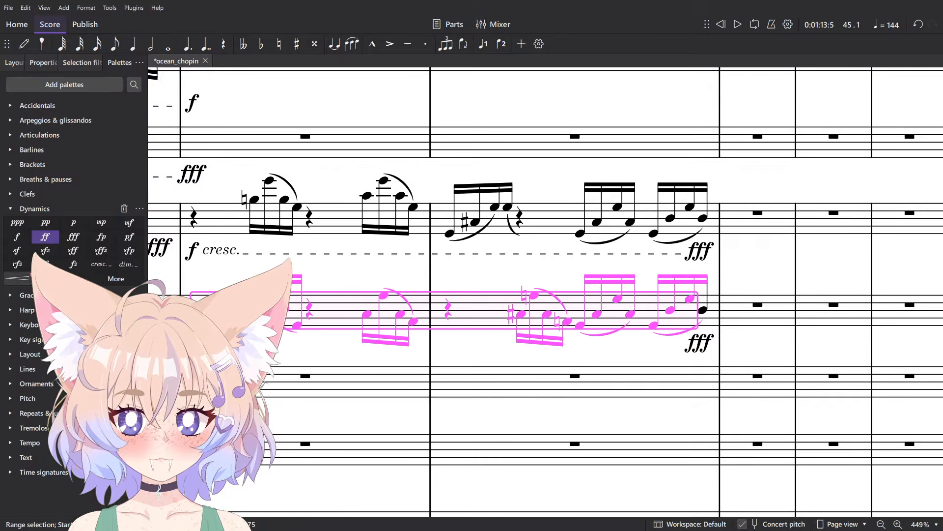
key(Escape)
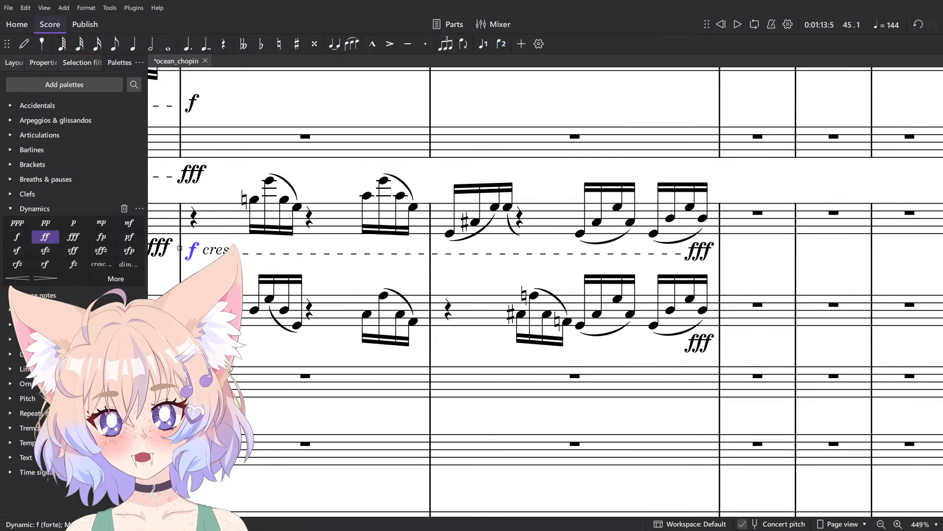
key(Delete)
click(254, 200)
ctrl+click(254, 310)
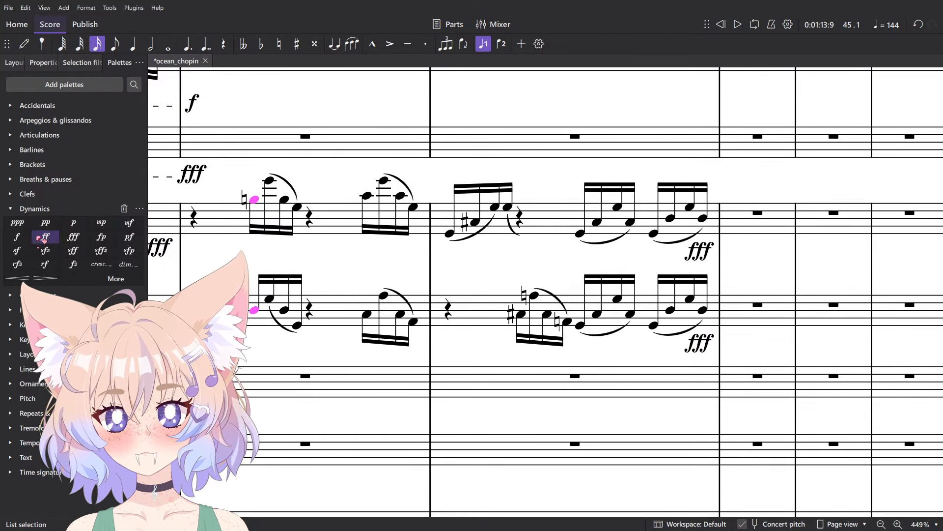
scroll(344, 242, up, 3)
drag(450, 219, 614, 202)
key(Escape)
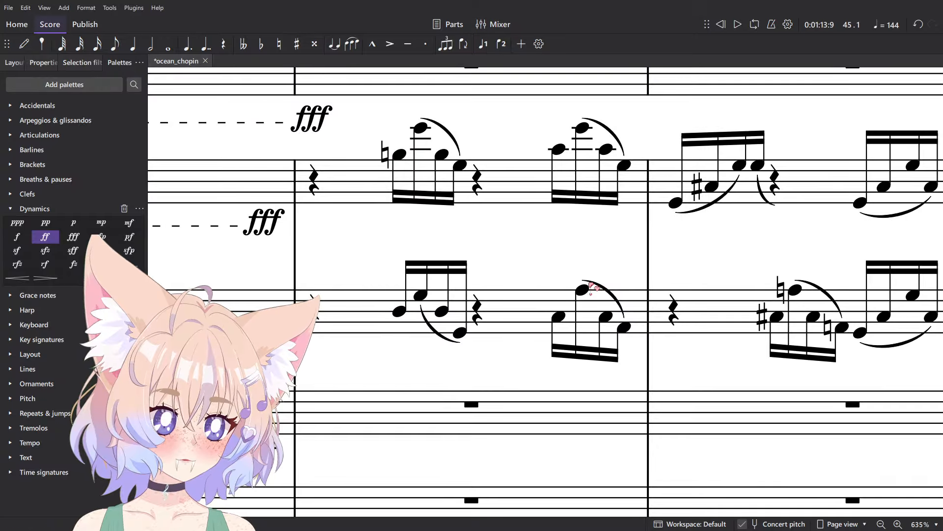
- Examine how the horn groups alternate with the tuba and euphonium groups in measures 45–46
scroll(590, 260, down, 4)
scroll(575, 182, up, 4)
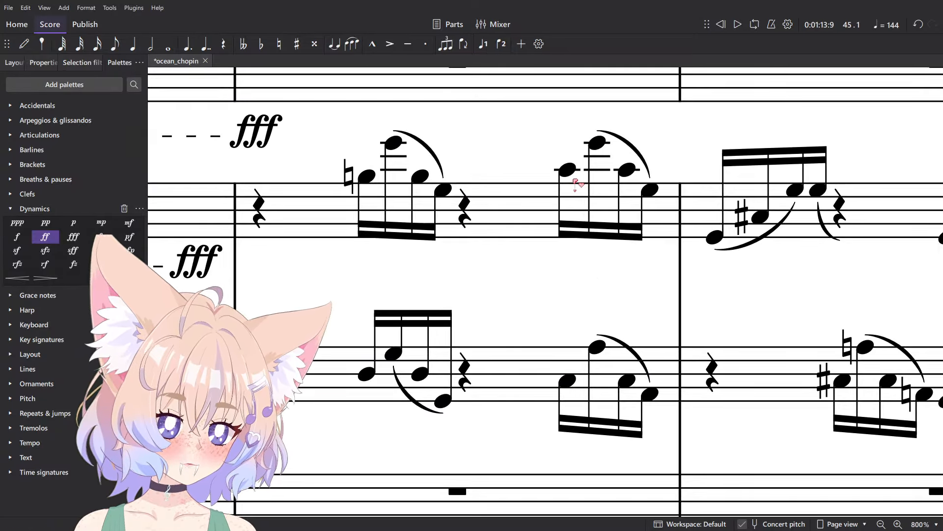
scroll(579, 280, down, 6)
scroll(602, 249, down, 5)
scroll(596, 252, up, 5)
scroll(596, 252, down, 5)
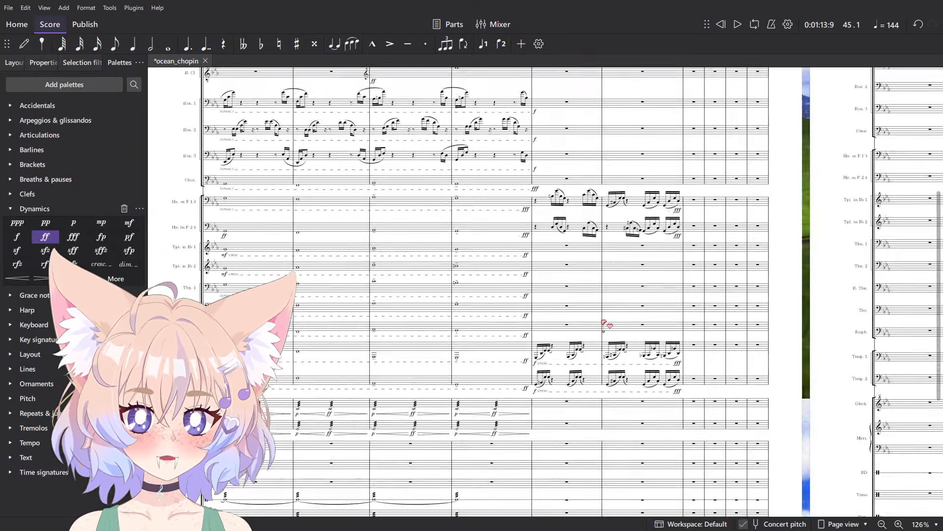
scroll(597, 323, up, 4)
scroll(598, 324, down, 2)
- Copy the upper-part passage of measure 45, with its mf, from the piano score into the contrabass staff of the orchestral score
key(alt+Tab)
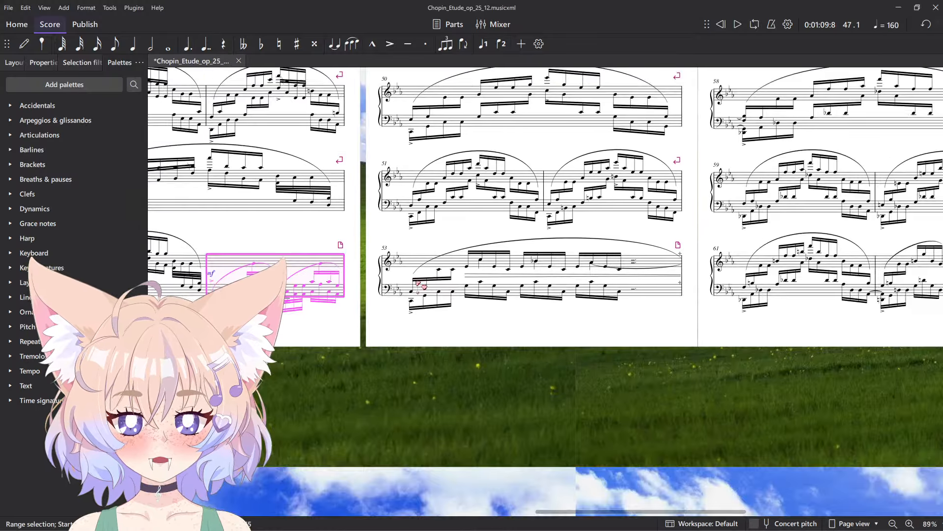
drag(417, 281, 517, 322)
click(404, 347)
scroll(599, 407, up, 5)
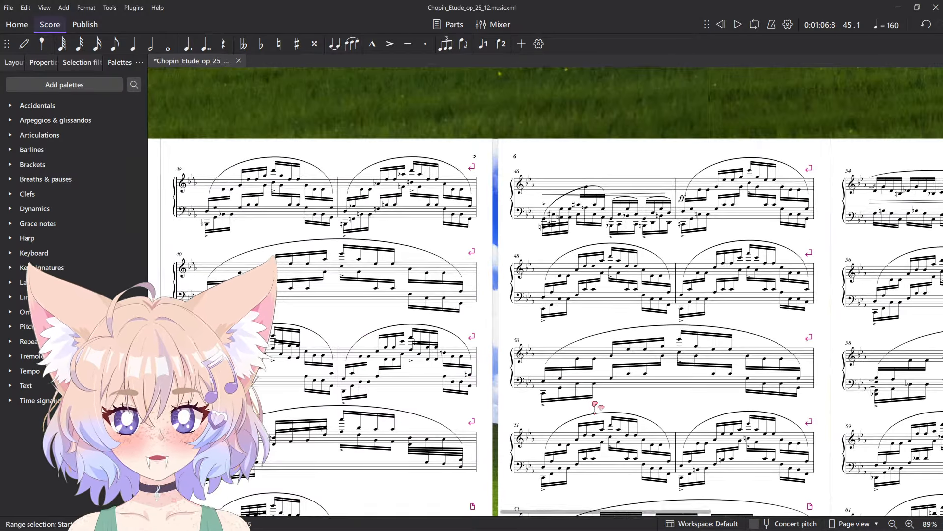
key(alt+Tab)
scroll(557, 302, down, 5)
scroll(556, 302, up, 7)
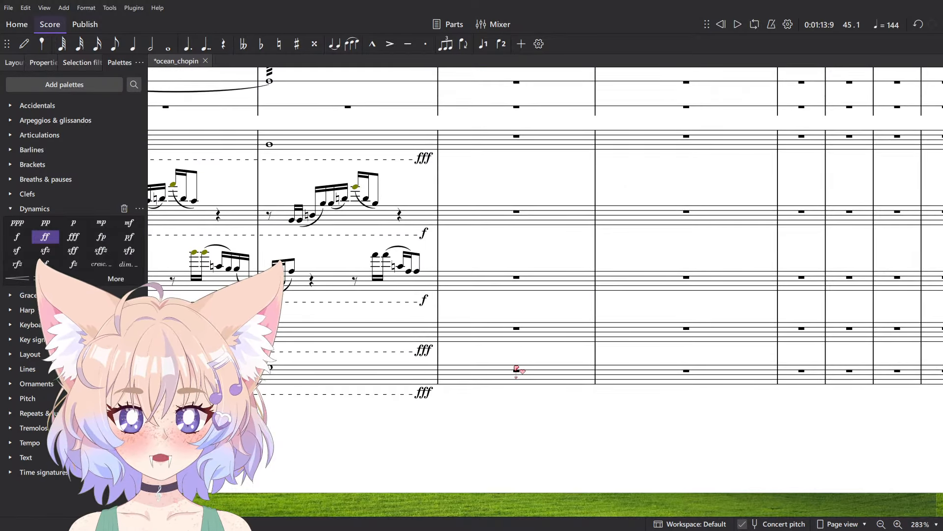
click(518, 370)
key(ctrl+v)
key(Escape)
scroll(432, 370, up, 8)
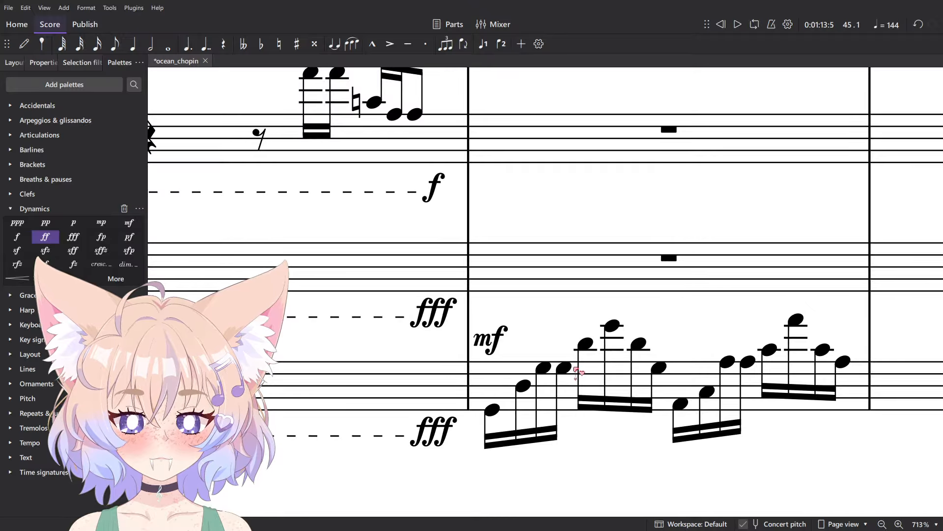
- Divide the whole-measure rest of measure 45 in the cello staff into four quarter rests
click(586, 342)
shift+click(659, 367)
click(543, 267)
key(5)
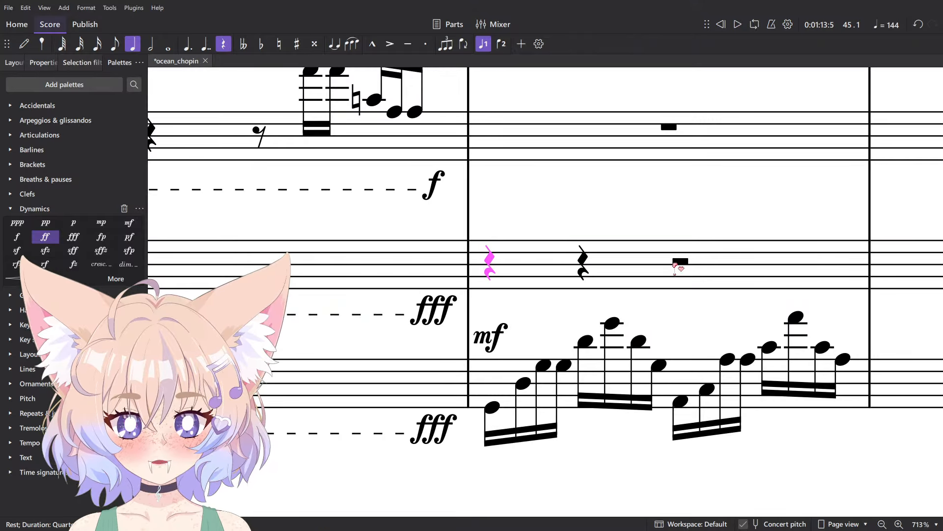
click(679, 264)
key(5)
key(Escape)
- Move the second and fourth sixteenth-note groups of measure 45 from the contrabass staff to the same beats of the cello staff
click(586, 342)
shift+click(659, 366)
key(ctrl+x)
click(585, 268)
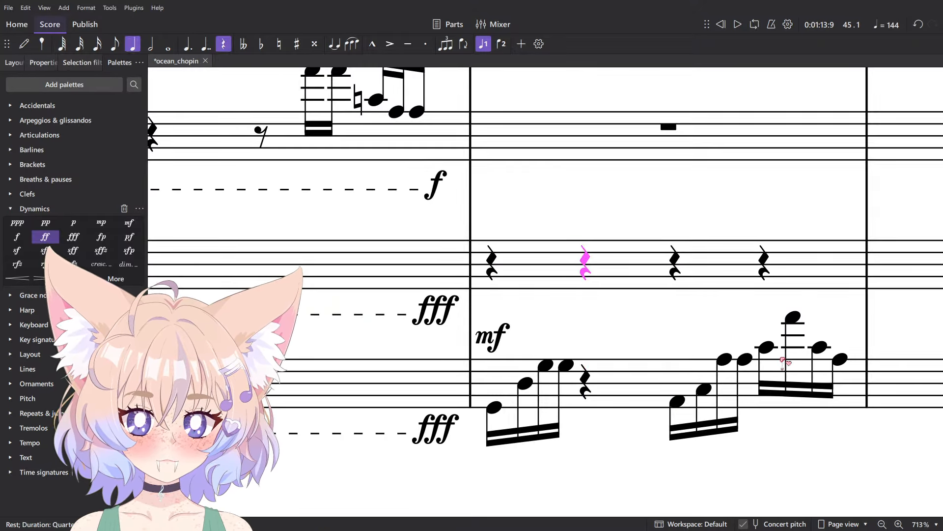
key(ctrl+v)
click(769, 348)
shift+click(842, 360)
key(ctrl+x)
click(767, 270)
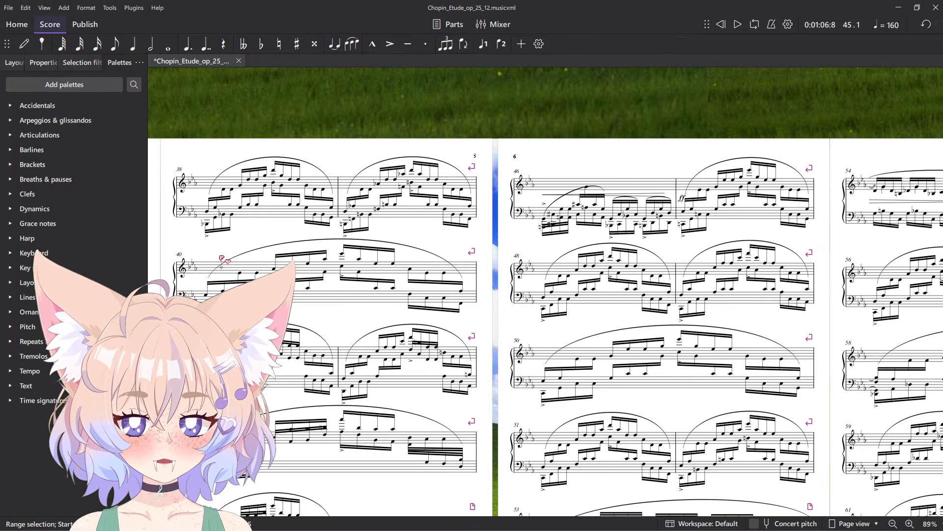
- Copy the upper-staff passage of measure 45 from the piano score into the viola staff of the orchestral score
drag(277, 231, 259, 217)
scroll(413, 393, down, 7)
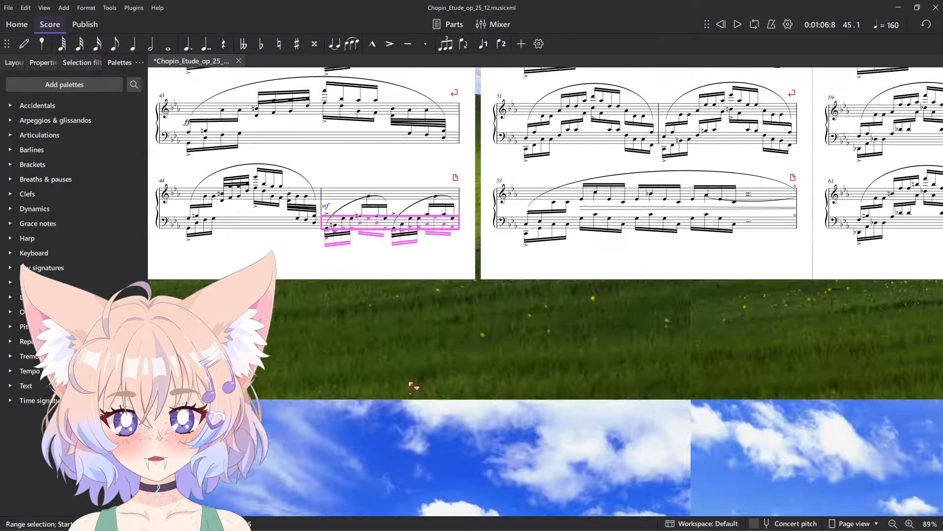
scroll(309, 197, up, 3)
click(421, 196)
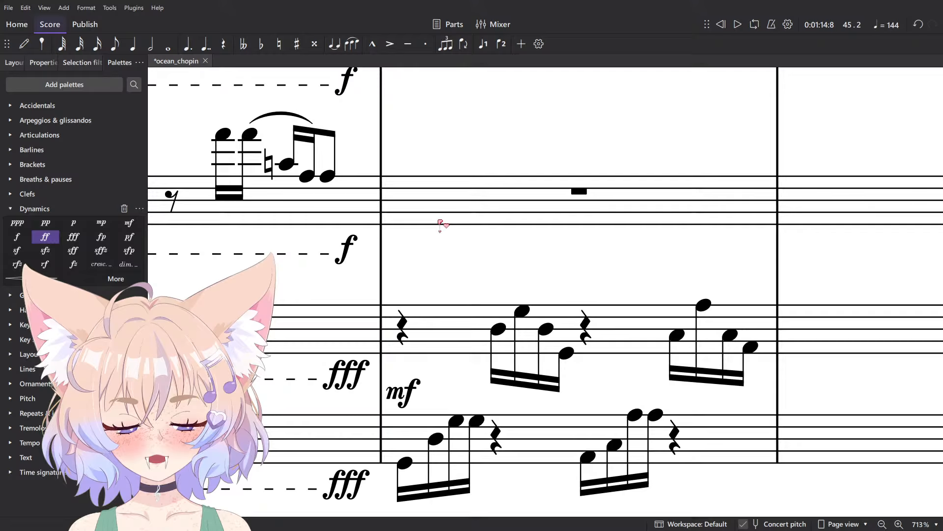
click(444, 224)
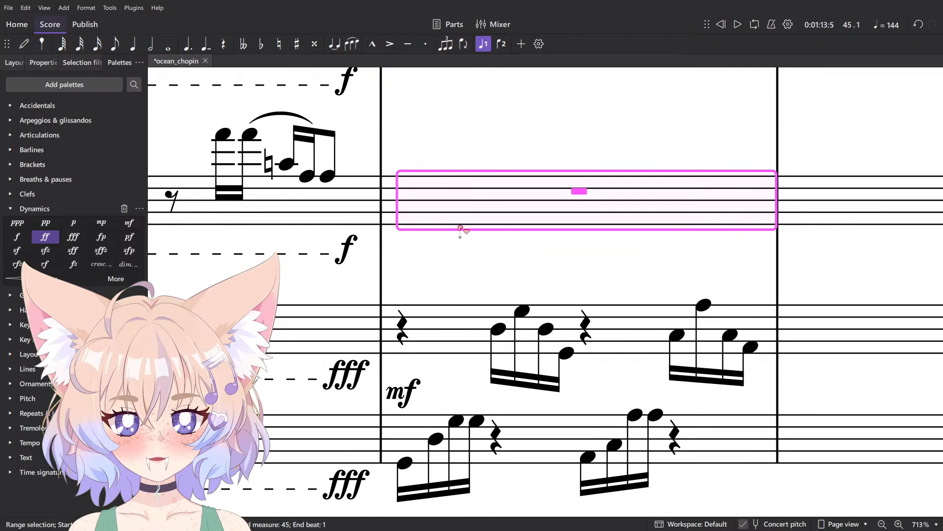
key(ctrl+v)
scroll(564, 266, down, 2)
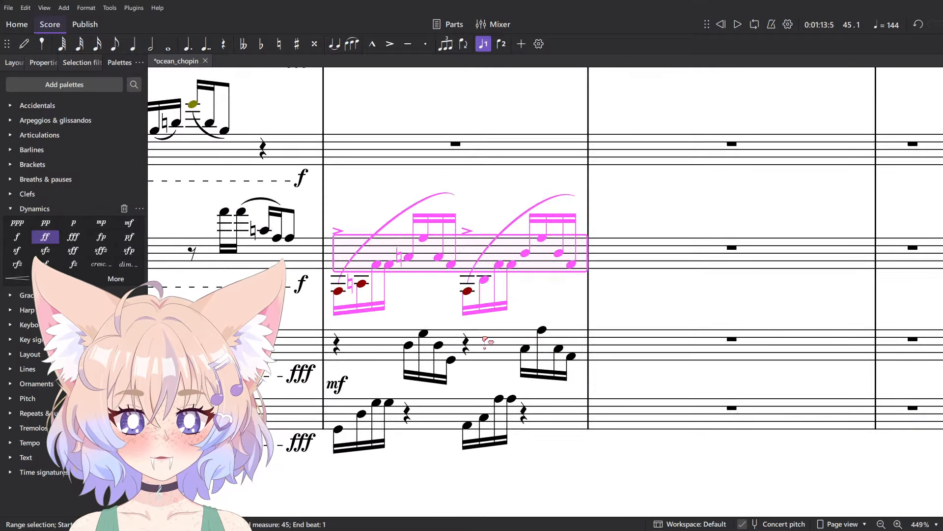
click(485, 340)
shift+click(538, 400)
drag(491, 357, 550, 316)
scroll(550, 316, up, 5)
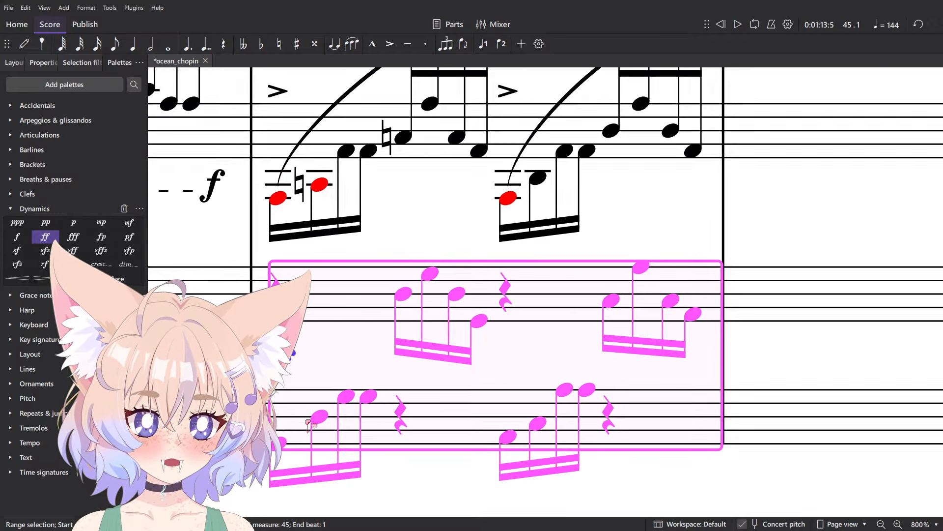
drag(354, 154, 432, 306)
click(406, 278)
scroll(407, 277, down, 4)
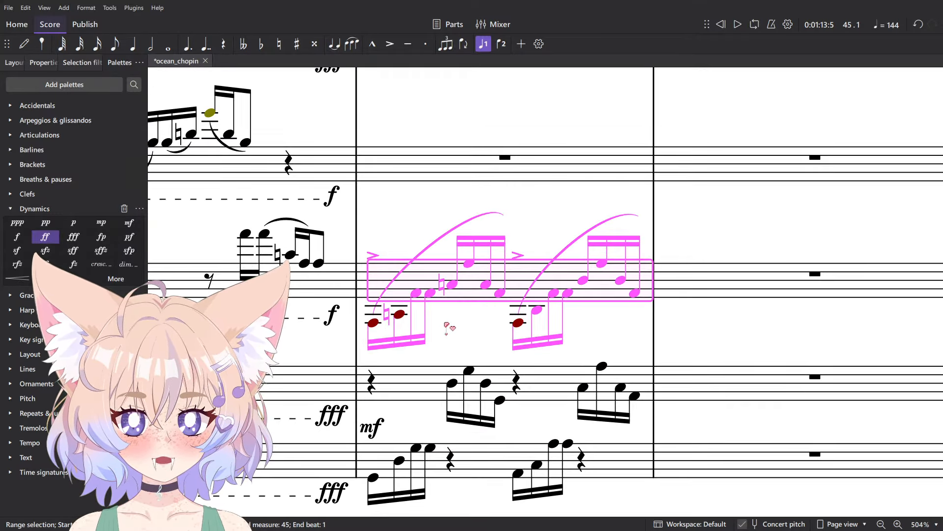
- Move the first sixteenth-note group of measure 45 from the viola staff to the first beat of the cello staff
click(448, 325)
scroll(426, 296, up, 3)
click(436, 294)
shift+click(357, 335)
key(Delete)
drag(362, 413, 373, 413)
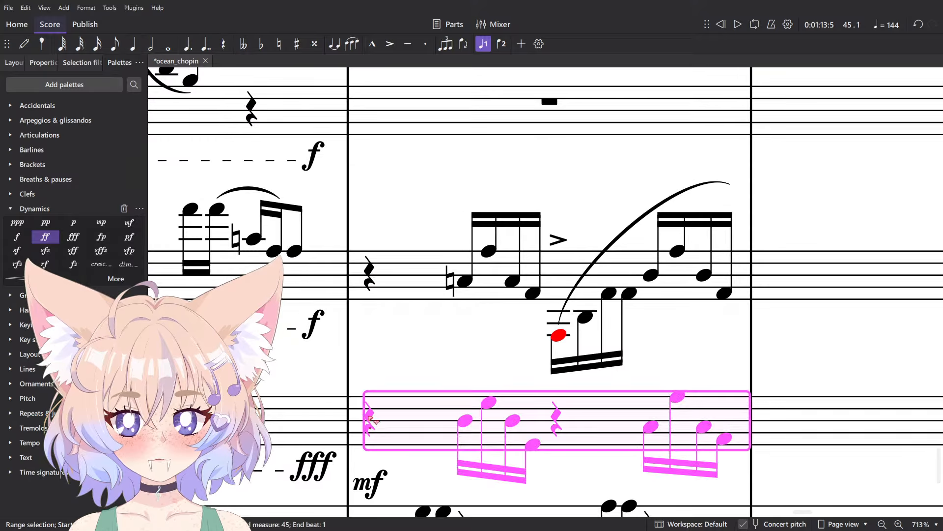
click(372, 413)
key(ctrl+v)
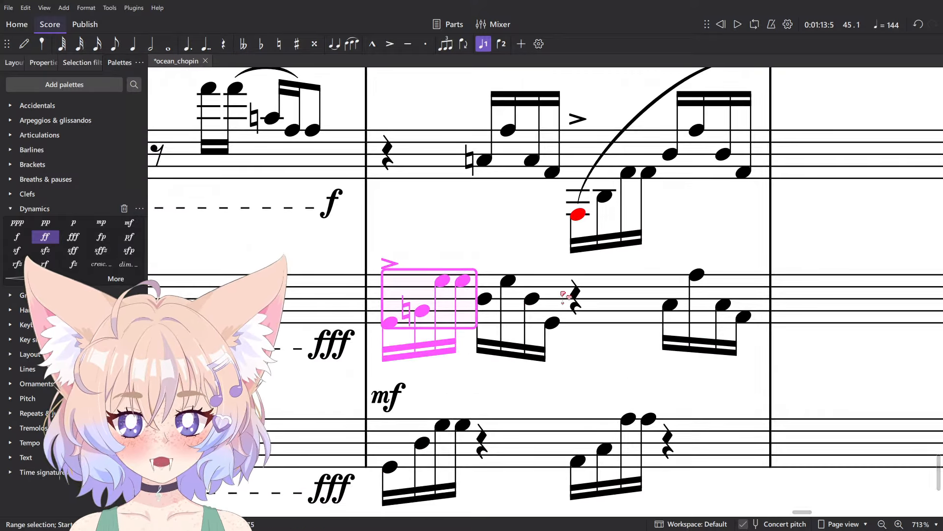
key(Escape)
- Move the third sixteenth-note group of measure 45 from the viola staff to the same beat of the cello staff
scroll(552, 239, down, 5)
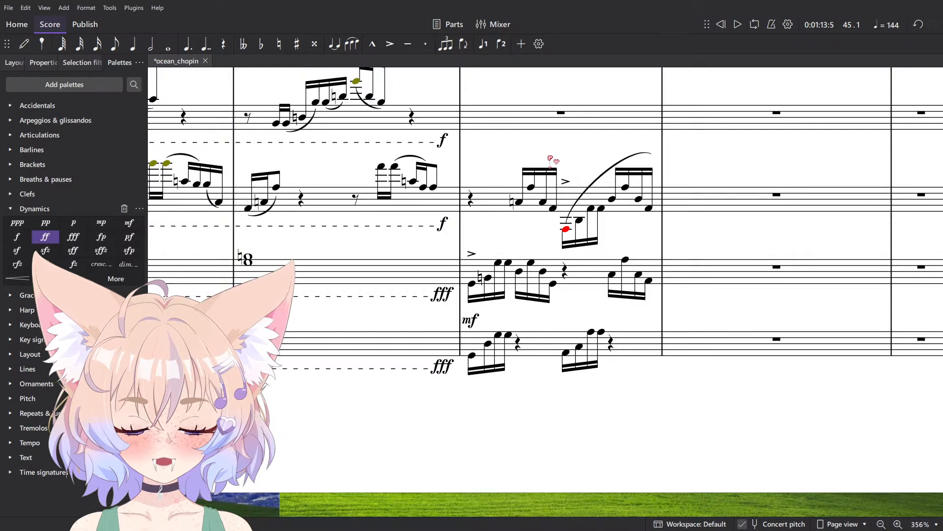
scroll(549, 155, up, 6)
click(584, 305)
key(ctrl+z)
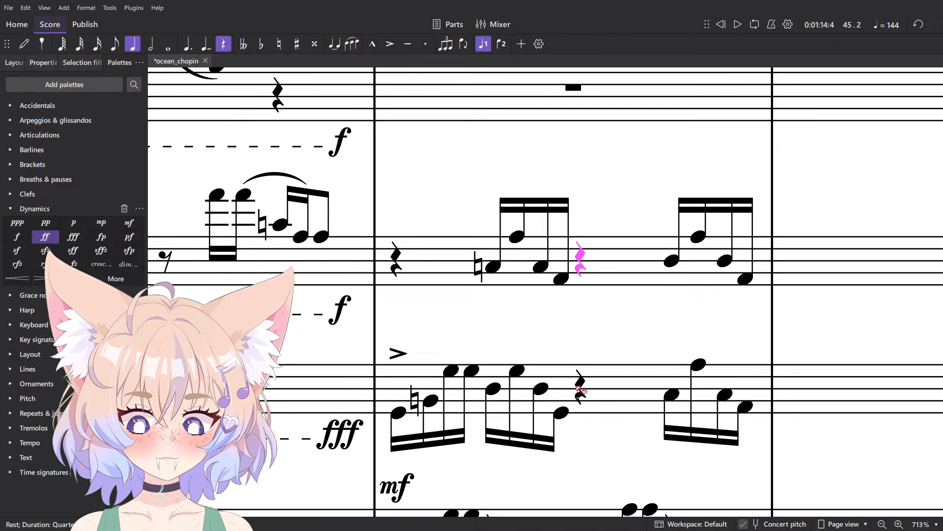
click(581, 387)
key(ctrl+v)
scroll(634, 314, down, 5)
key(Escape)
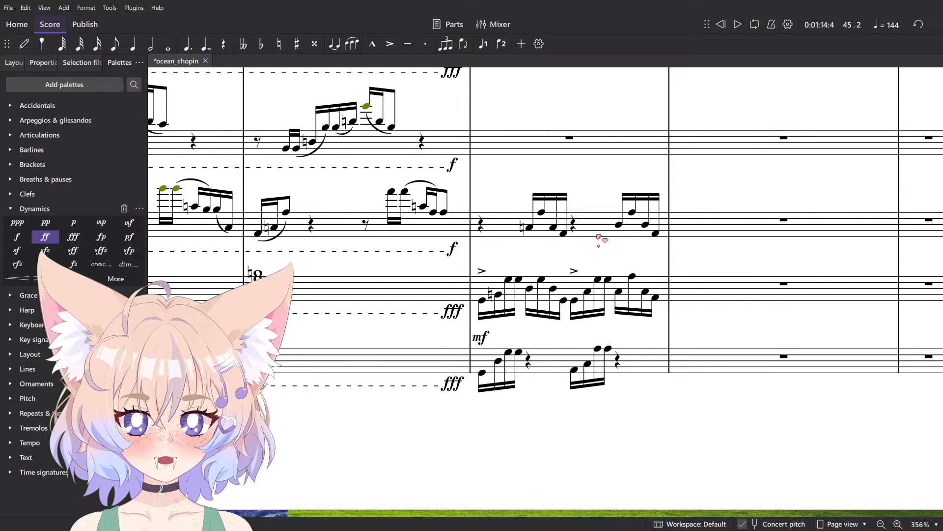
- Play back measure 45 of the viola, cello and contrabass staves together
scroll(596, 217, up, 4)
click(589, 297)
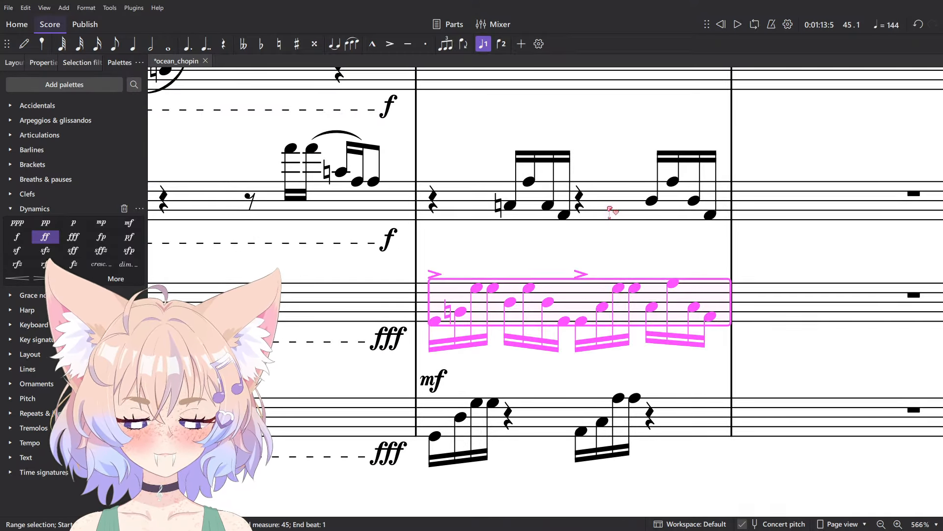
shift+click(610, 211)
click(533, 421)
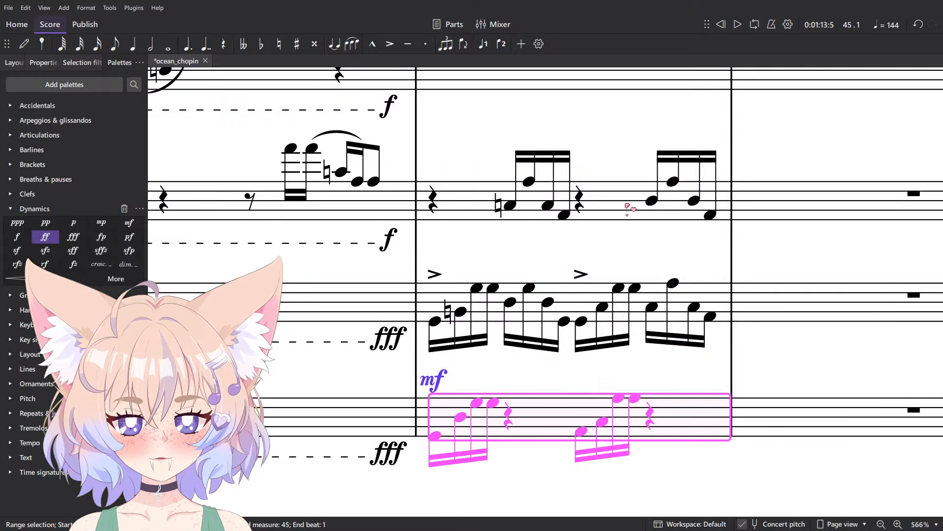
shift+click(629, 206)
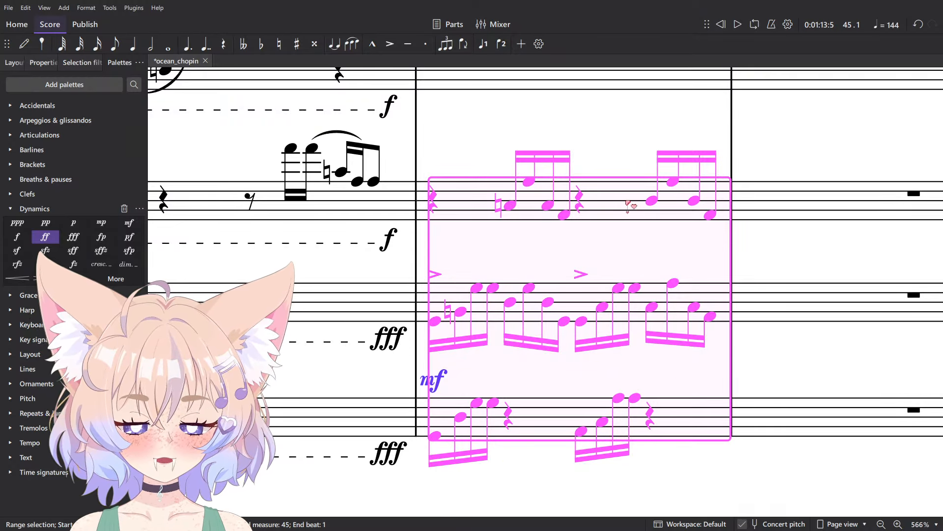
key(space)
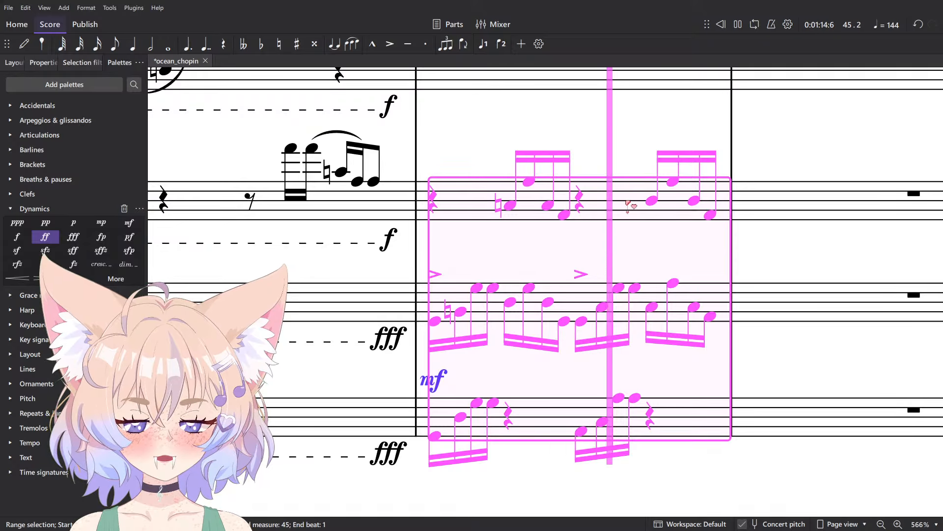
key(Escape)
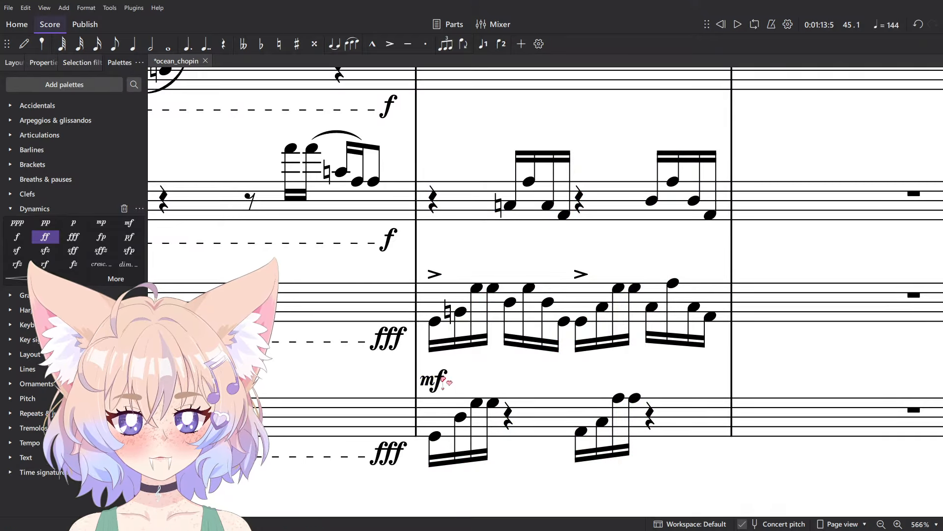
- Delete the mf marking in measure 45 and add an f dynamic to the first cello and contrabass notes
click(443, 379)
key(Delete)
key(Escape)
click(510, 231)
click(435, 349)
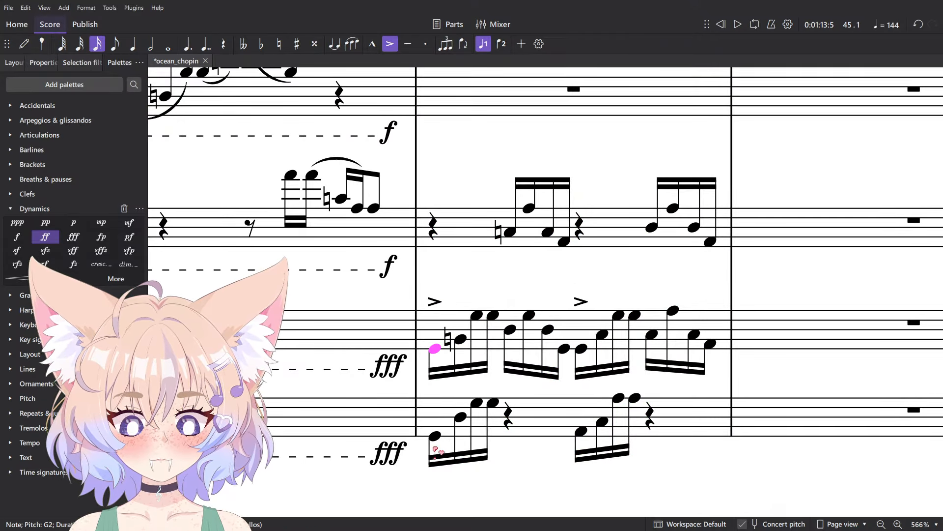
ctrl+click(435, 435)
click(16, 237)
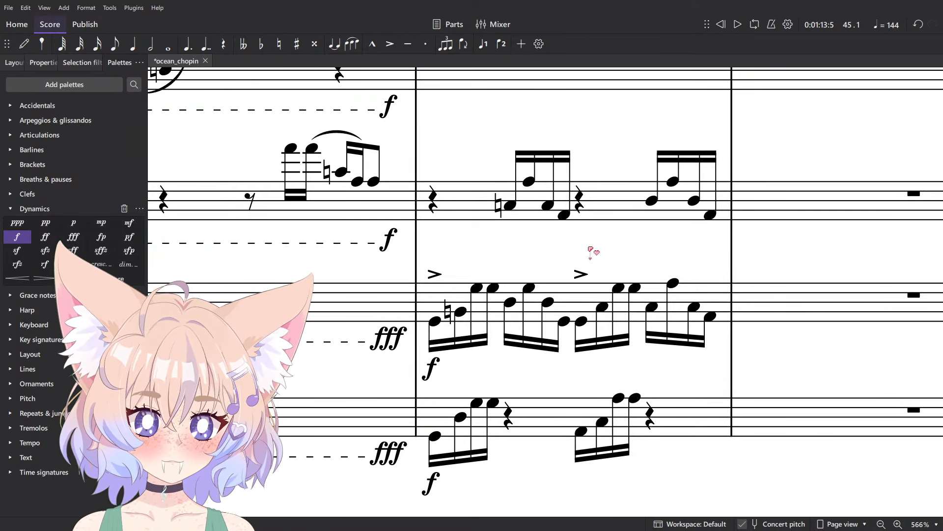
- Add the staff text "div." above the first cello note of measure 45
click(596, 226)
shift+click(546, 406)
key(Escape)
scroll(442, 319, up, 6)
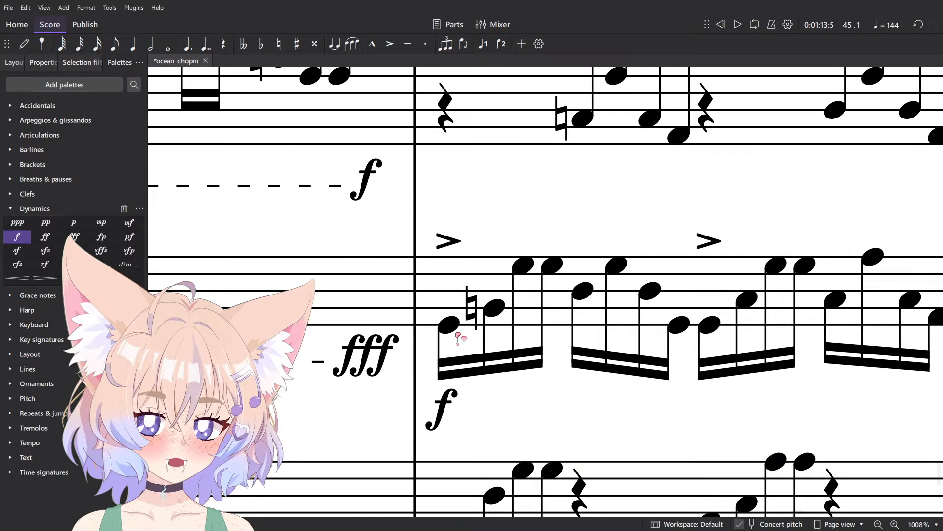
click(456, 325)
key(ctrl+t)
text(div.)
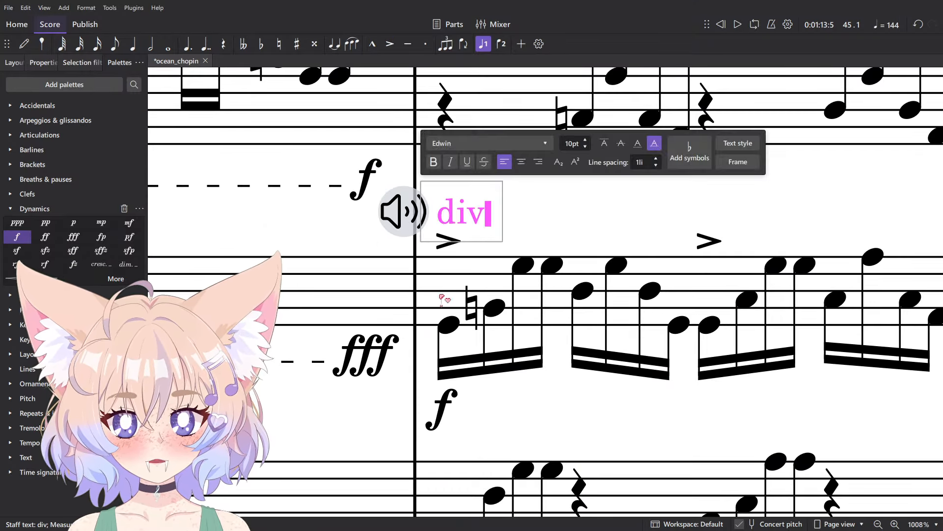
key(Escape)
scroll(540, 255, down, 6)
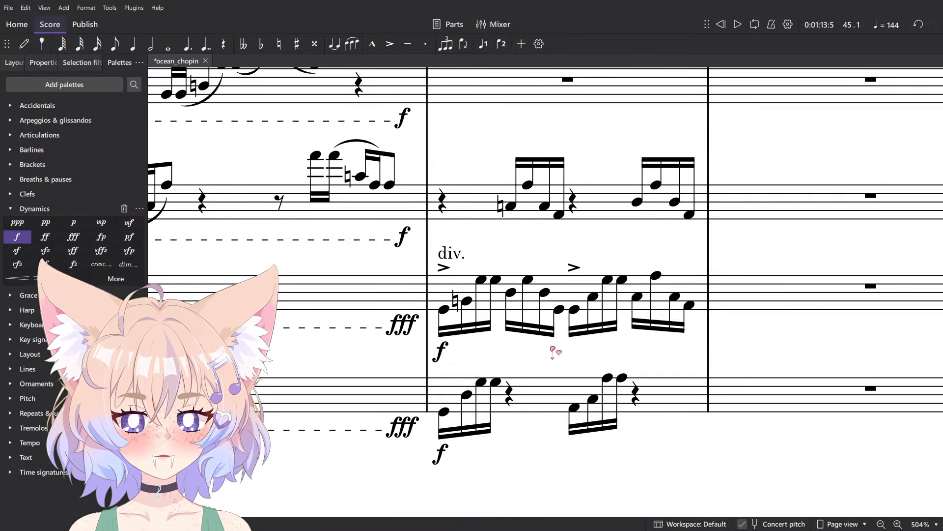
- Play back the lower strings in measure 45 with the forte dynamics and look over the surrounding measures
click(549, 397)
shift+click(618, 186)
key(space)
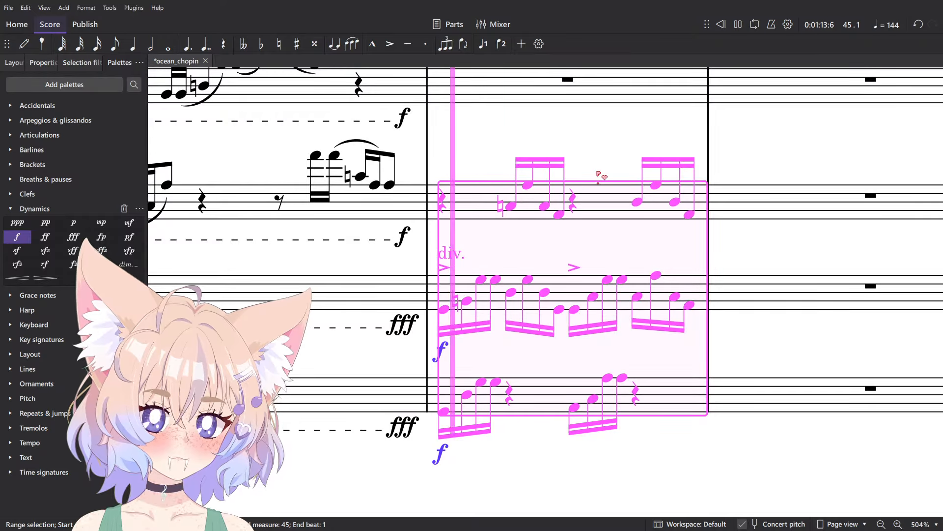
key(space)
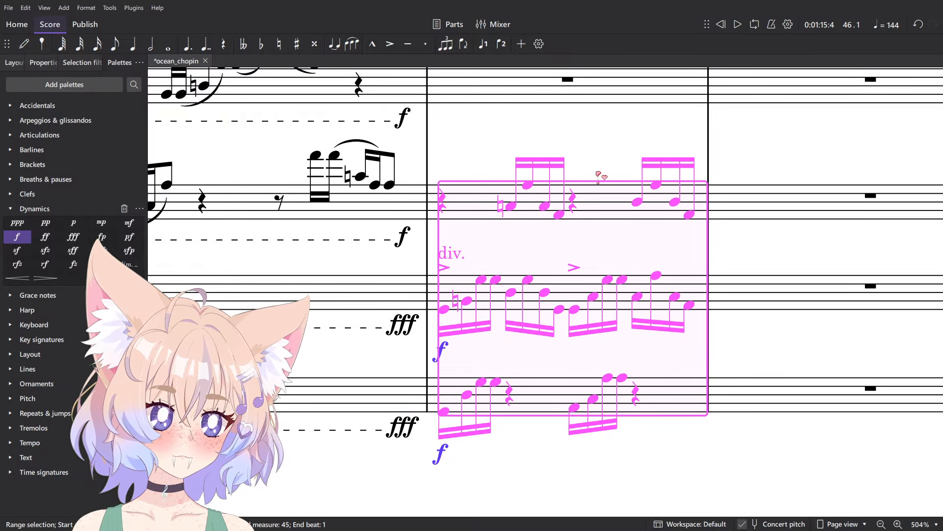
scroll(521, 329, down, 6)
scroll(455, 379, down, 3)
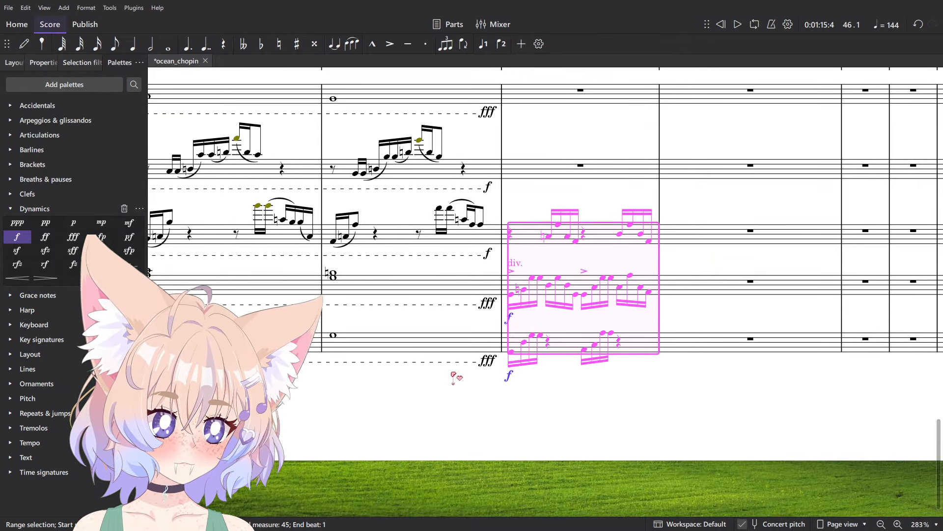
scroll(559, 270, up, 6)
key(Escape)
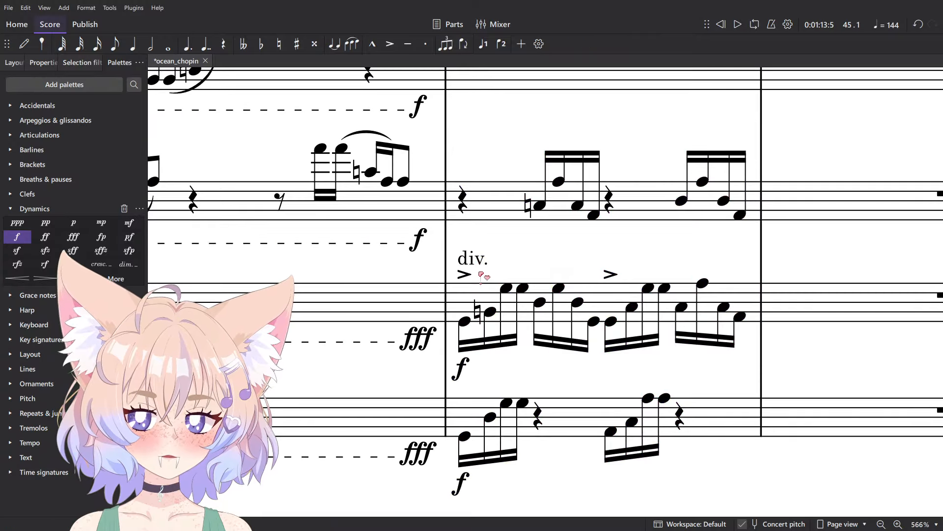
- Remove the "div." text and both accents from the cello staff in measure 45
click(477, 258)
scroll(555, 318, up, 4)
key(Delete)
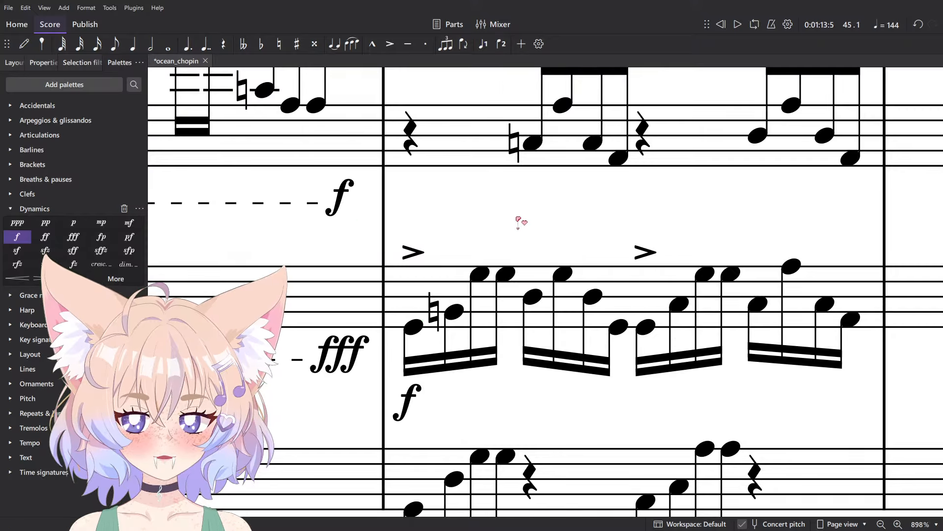
scroll(517, 222, down, 5)
key(Right)
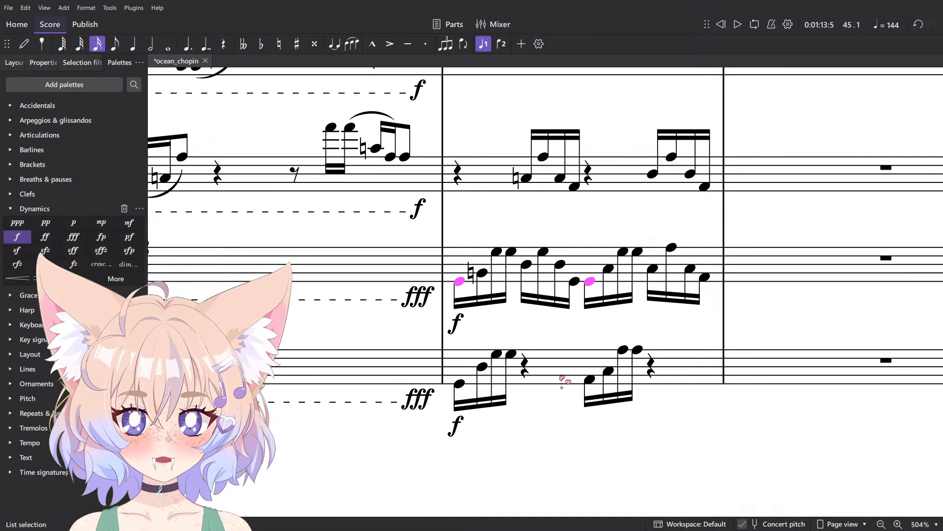
- Replay measure 45 of the three lower string staves without the cello accents
click(564, 376)
shift+click(647, 156)
key(space)
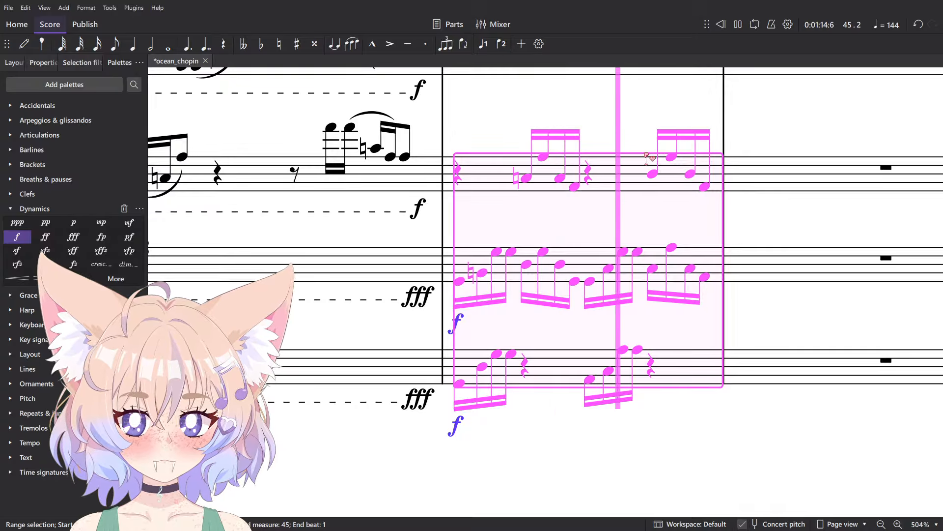
scroll(668, 193, down, 7)
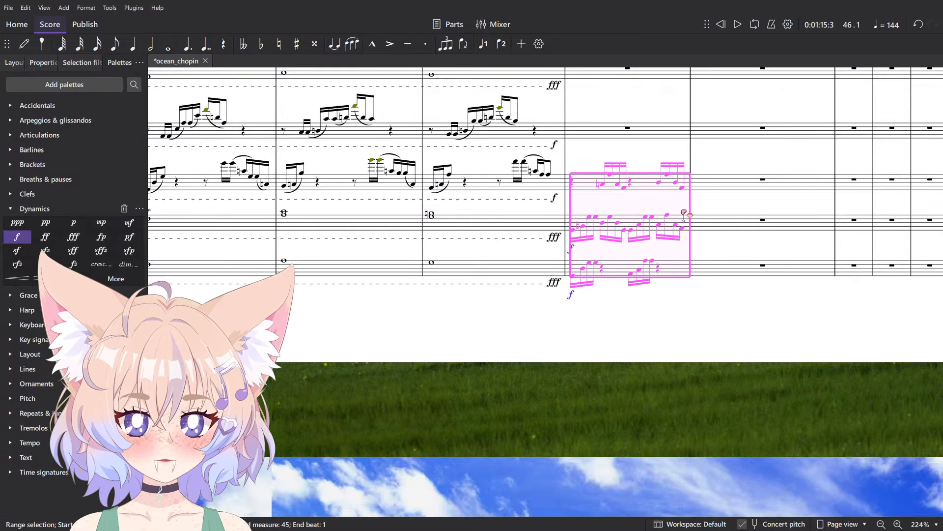
key(Escape)
scroll(629, 210, up, 8)
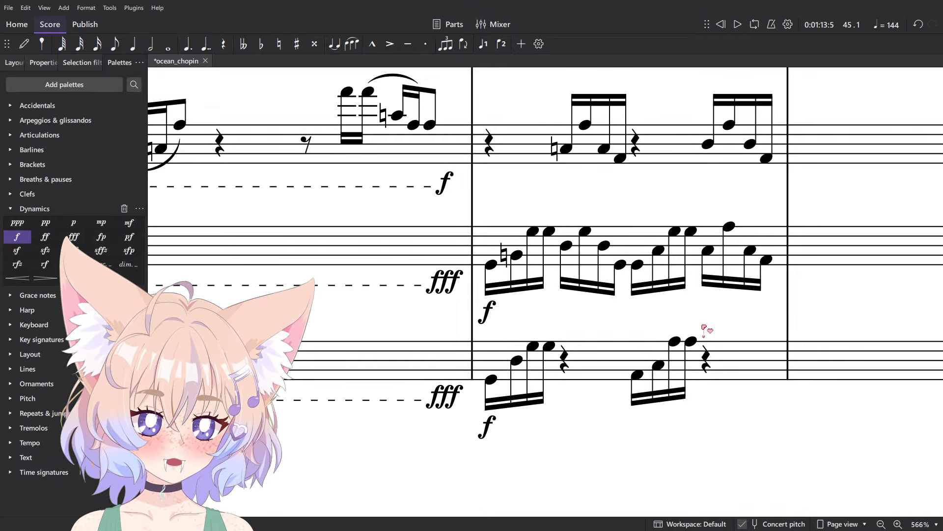
- Examine the orchestral score around measure 45 and compare it with the scoring of the opening measures
scroll(706, 330, down, 12)
scroll(712, 332, up, 5)
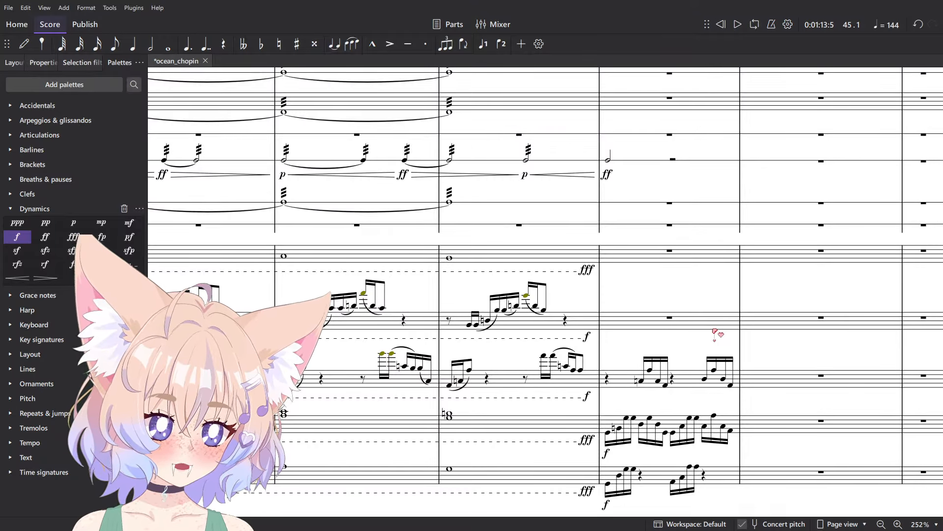
scroll(715, 331, down, 10)
scroll(730, 343, up, 8)
scroll(759, 327, down, 8)
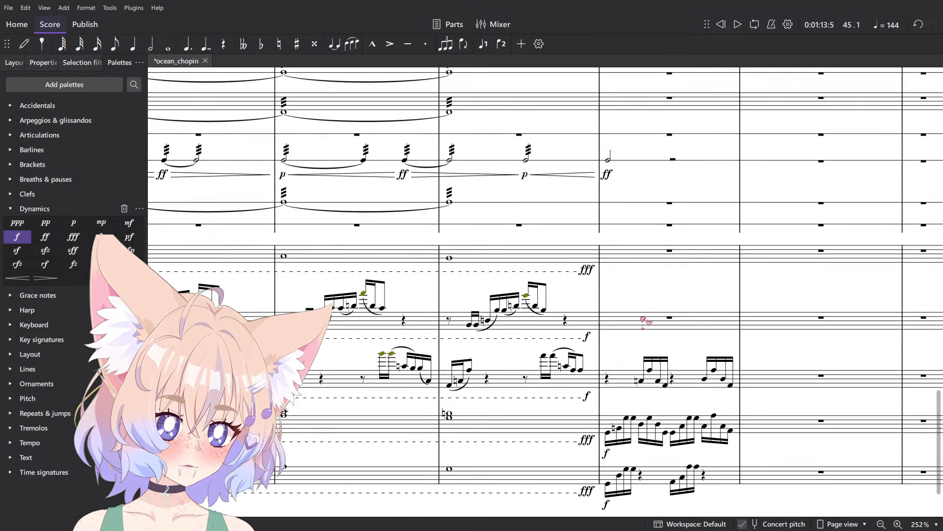
scroll(594, 293, up, 5)
scroll(540, 315, down, 5)
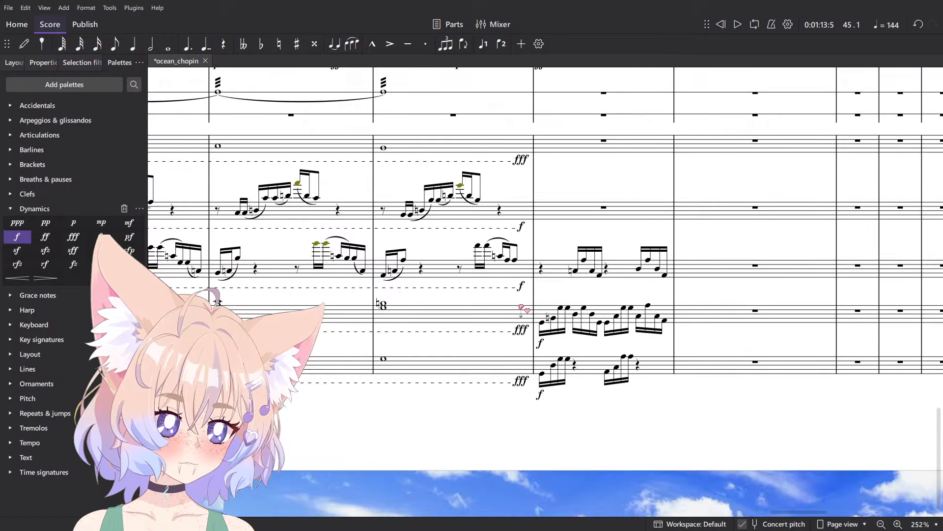
scroll(687, 393, up, 5)
scroll(819, 453, up, 15)
scroll(385, 321, up, 6)
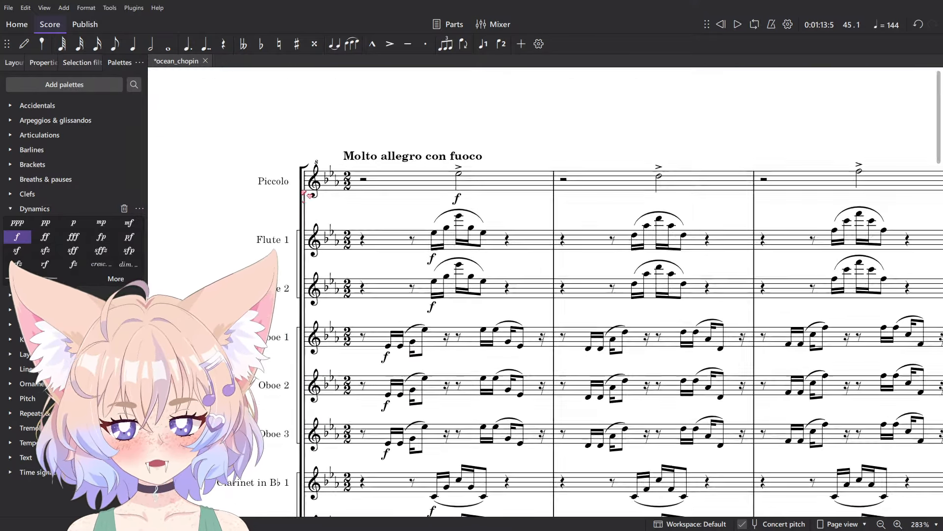
scroll(393, 315, down, 10)
scroll(414, 276, up, 4)
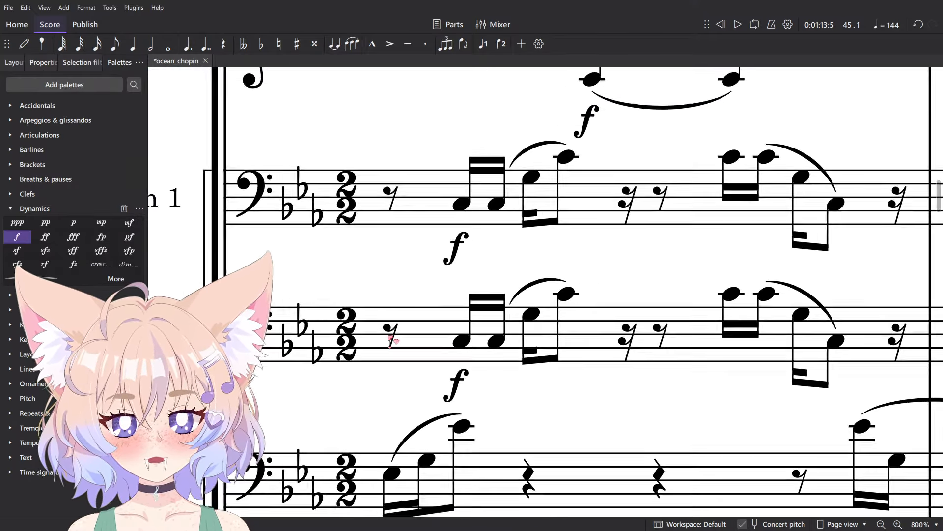
scroll(397, 338, down, 2)
scroll(397, 338, down, 4)
- Switch to the piano score and examine the figuration of its opening measures
key(alt+Tab)
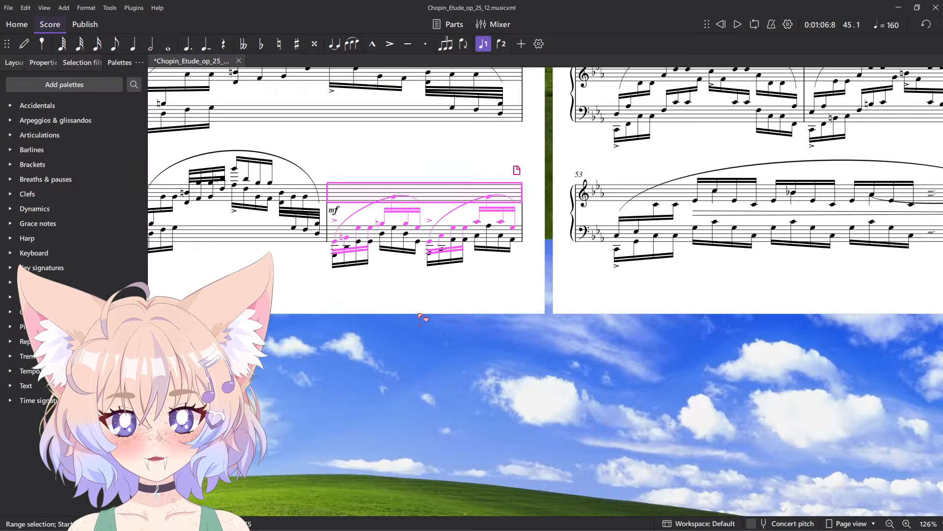
scroll(518, 325, up, 15)
scroll(423, 317, up, 8)
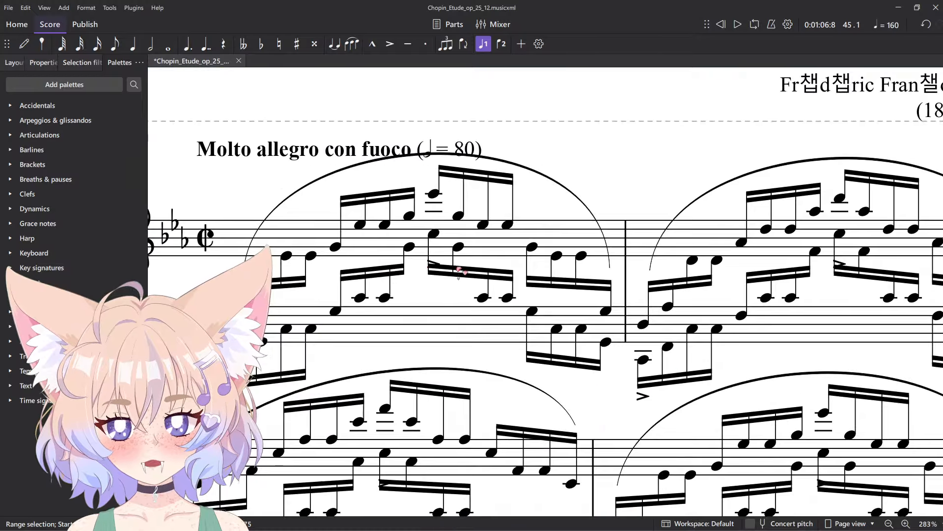
click(708, 306)
scroll(710, 306, down, 6)
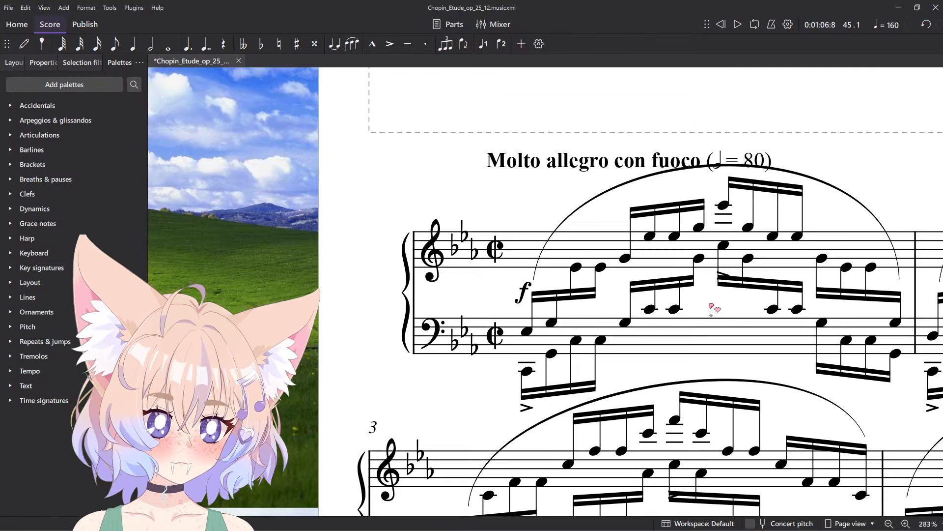
- Examine the étude's opening measure up close and step through its first few notes
scroll(659, 244, up, 7)
drag(629, 288, 639, 153)
drag(477, 216, 491, 266)
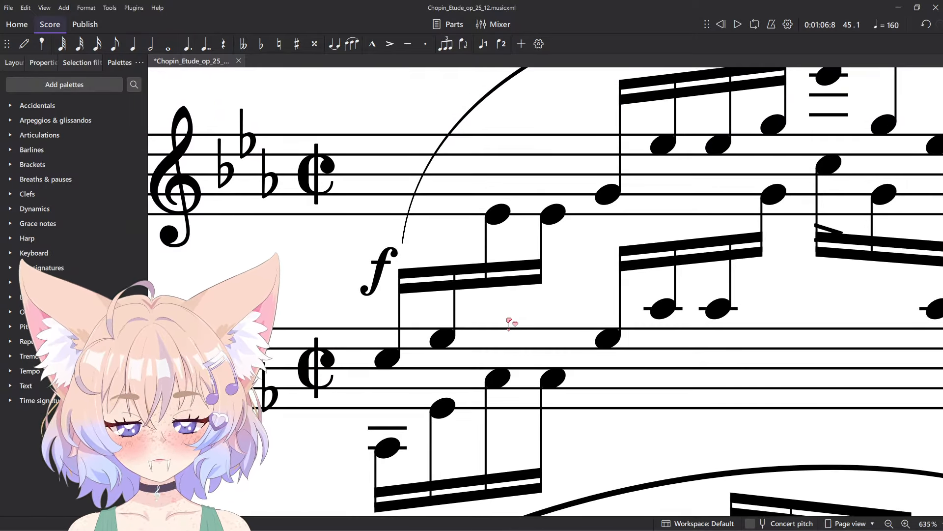
scroll(509, 317, down, 5)
scroll(543, 236, up, 3)
scroll(467, 248, down, 1)
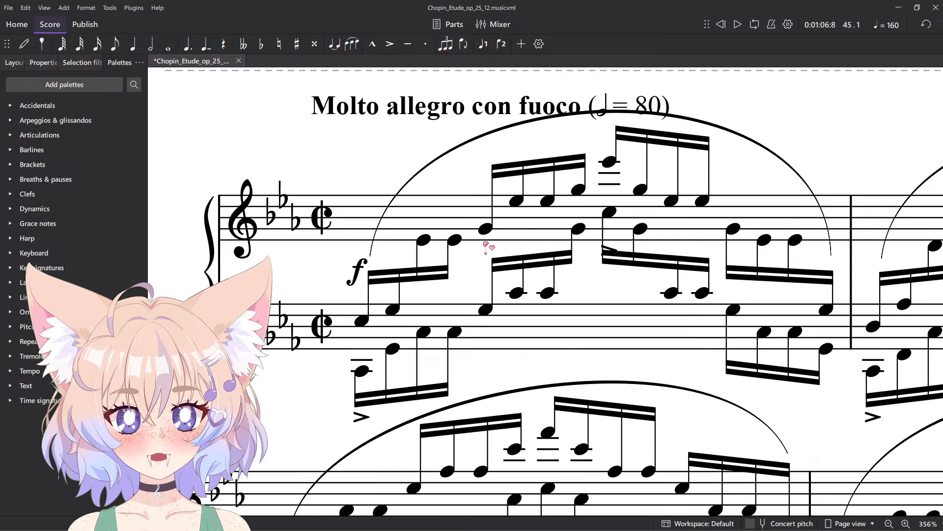
scroll(426, 305, up, 2)
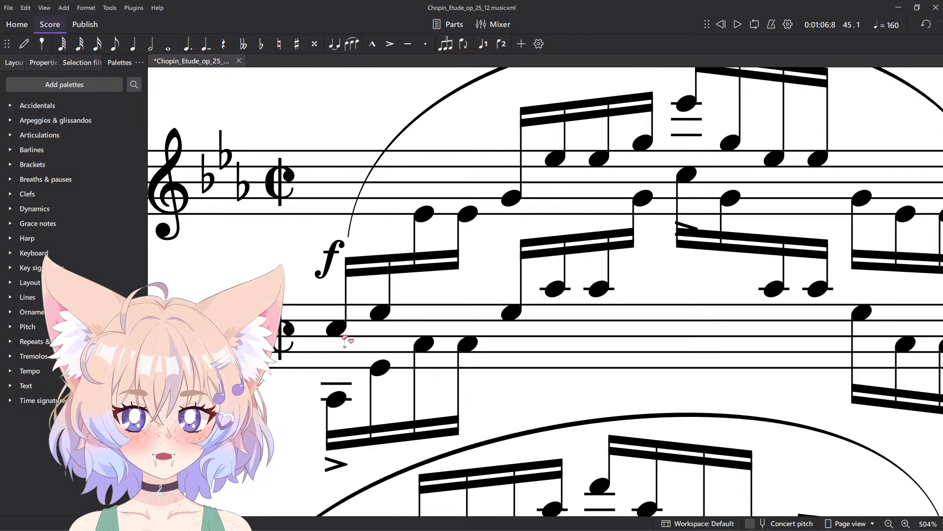
scroll(421, 243, down, 2)
key(Right)
key(Right)
key(Right)
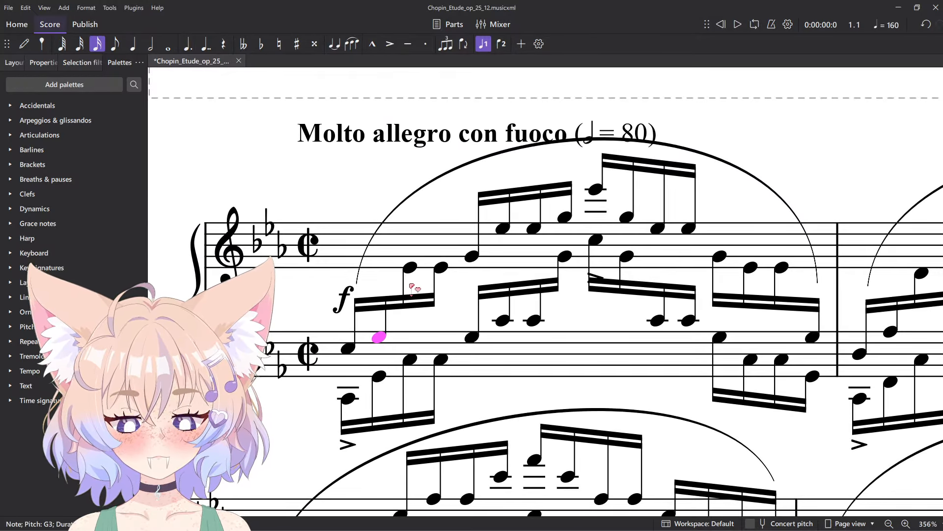
scroll(412, 280, up, 1)
click(435, 305)
click(455, 300)
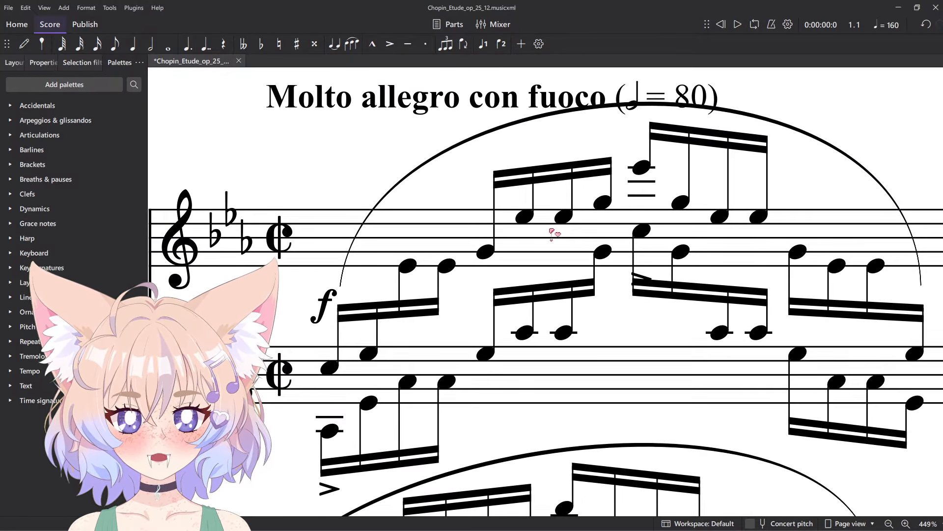
- Step through the upper line of measure 1 note by note, from the opening E♭3 to the final G3
click(331, 367)
key(Right)
key(Right)
key(Right)
key(Right)
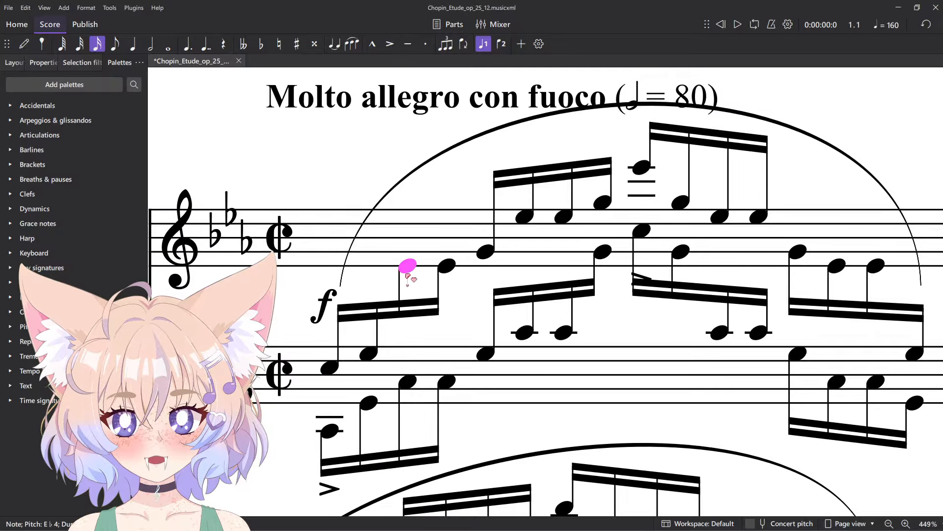
key(Right)
key(Right)
key(Right)
key(Right)
key(Right)
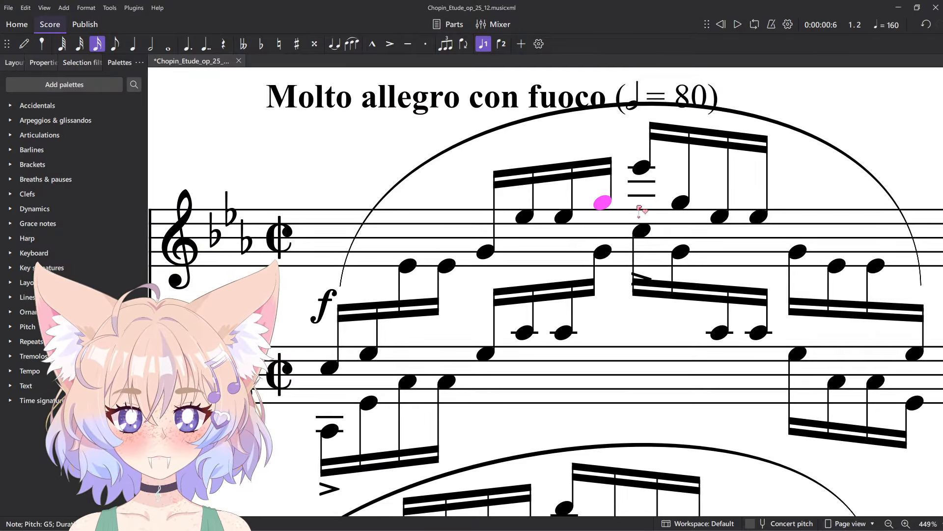
key(Right)
key(Right)
key(Right)
key(Right)
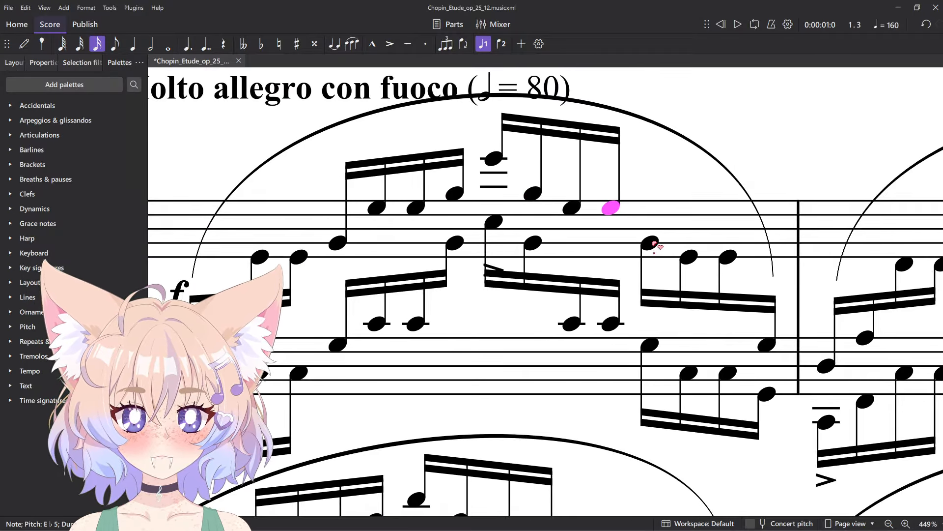
key(Right)
key(Right)
scroll(505, 249, down, 10)
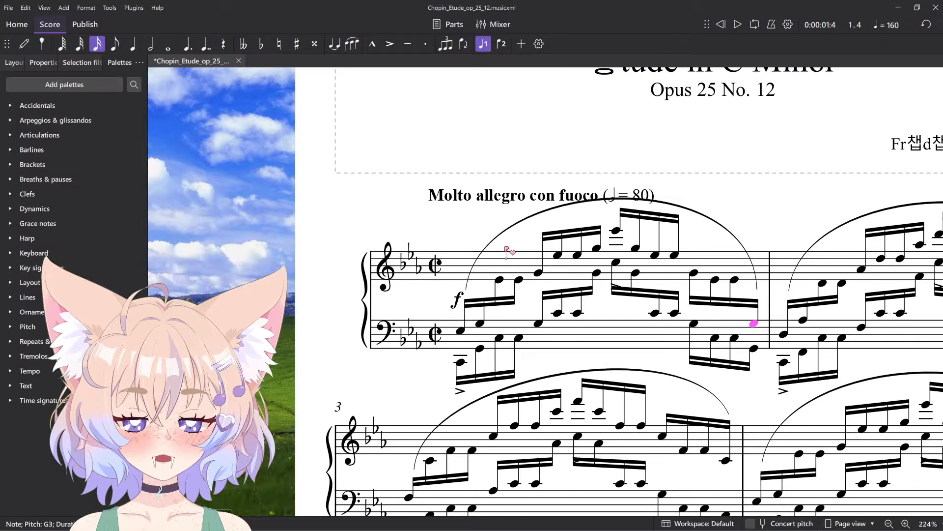
- Audition the first three upper-voice notes of measure 1 (E♭3, G3, E♭4) repeatedly
key(Escape)
scroll(480, 238, up, 10)
drag(491, 270, 424, 189)
click(377, 369)
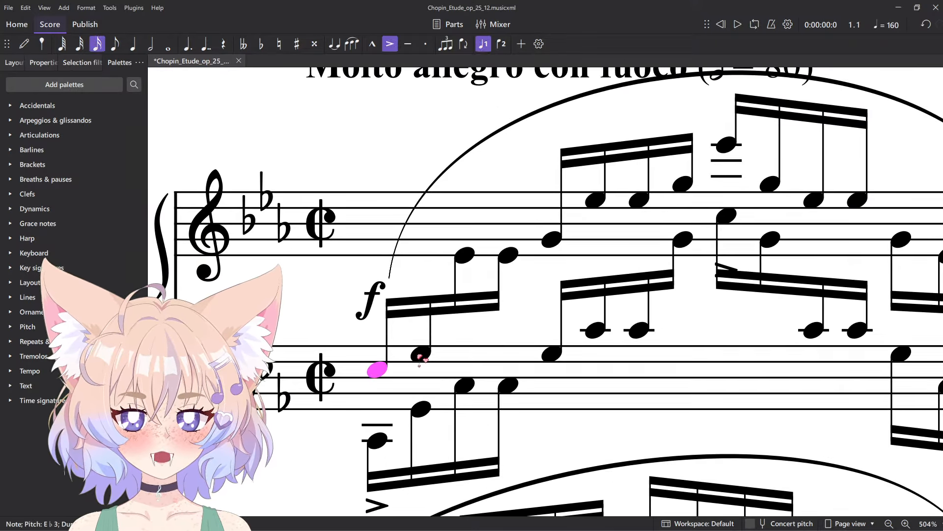
click(421, 353)
click(466, 256)
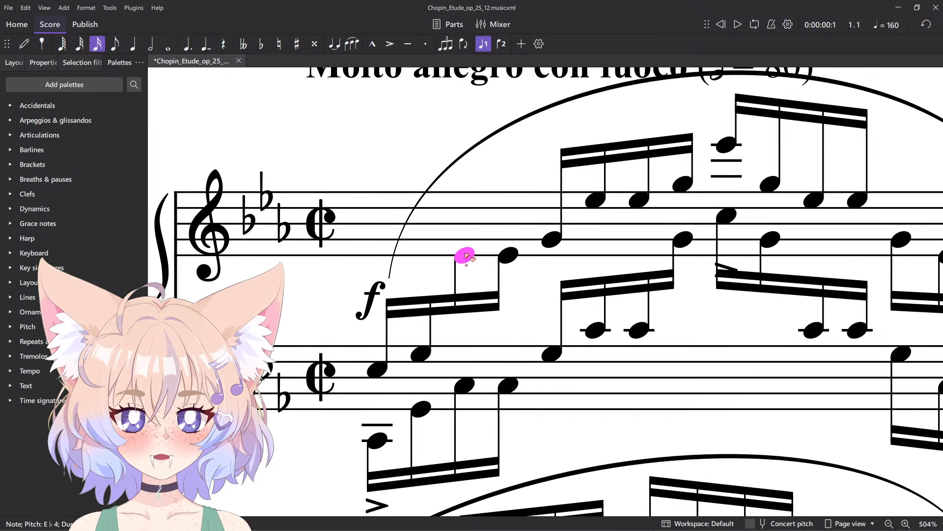
click(426, 353)
click(382, 368)
click(422, 353)
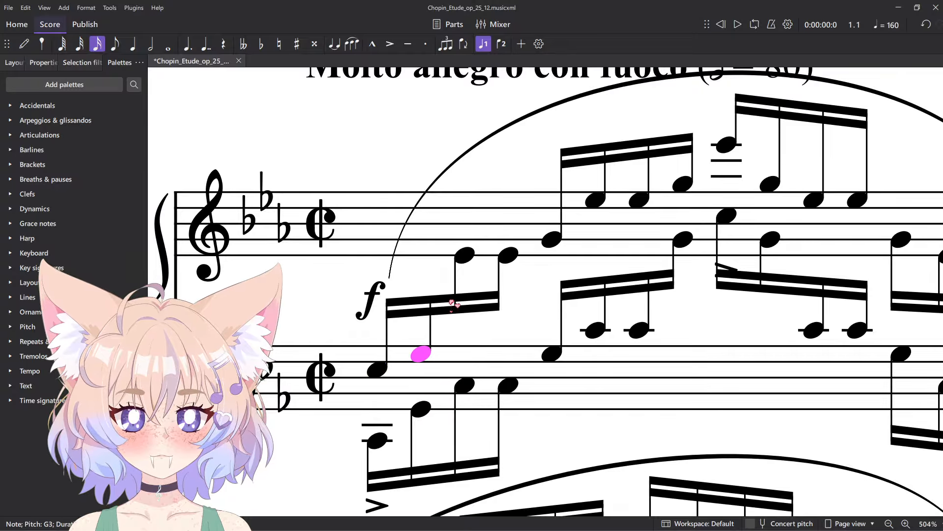
click(466, 257)
drag(490, 275, 477, 281)
click(363, 376)
click(407, 359)
click(456, 261)
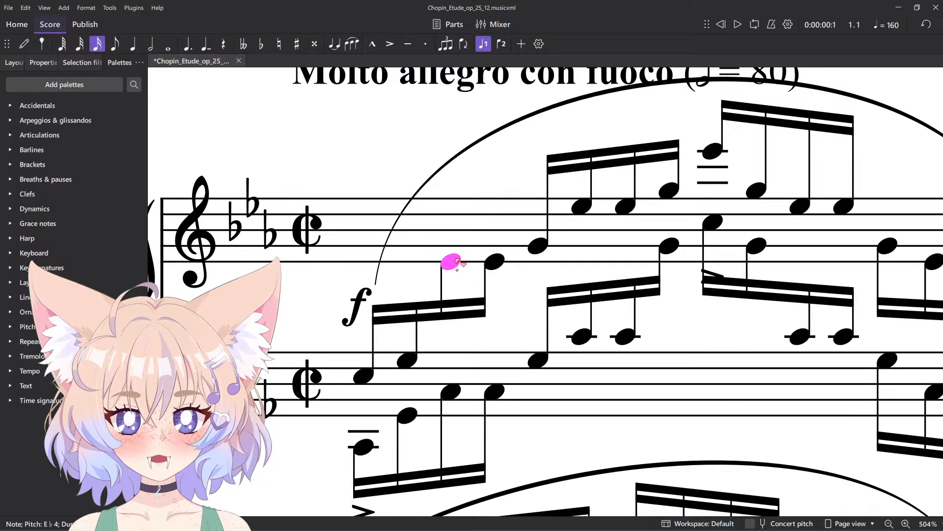
- Continue stepping through measure 1's upper voice from the E♭4 to the high E♭6
key(Right)
key(Right)
key(Right)
key(Right)
key(Right)
key(Right)
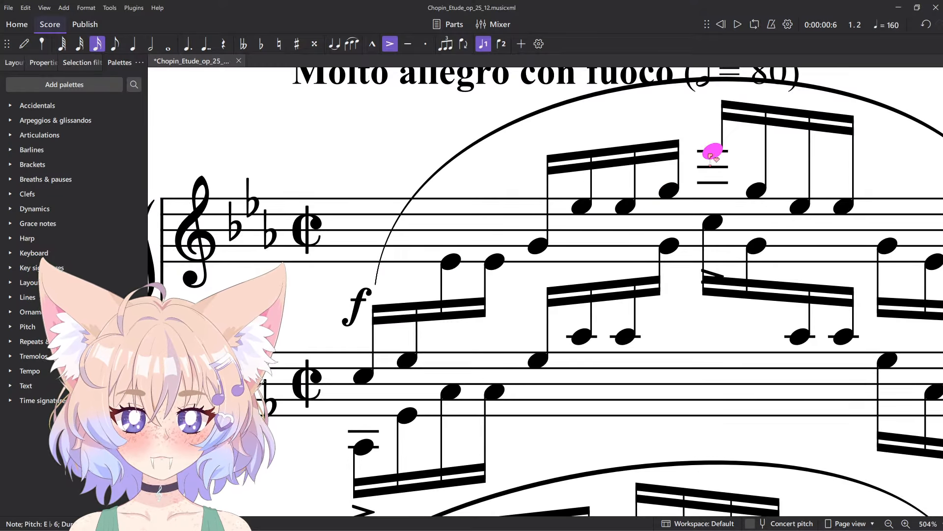
drag(641, 258, 568, 254)
click(406, 164)
ctrl+scroll(400, 211, down, 5)
ctrl+scroll(407, 211, up, 5)
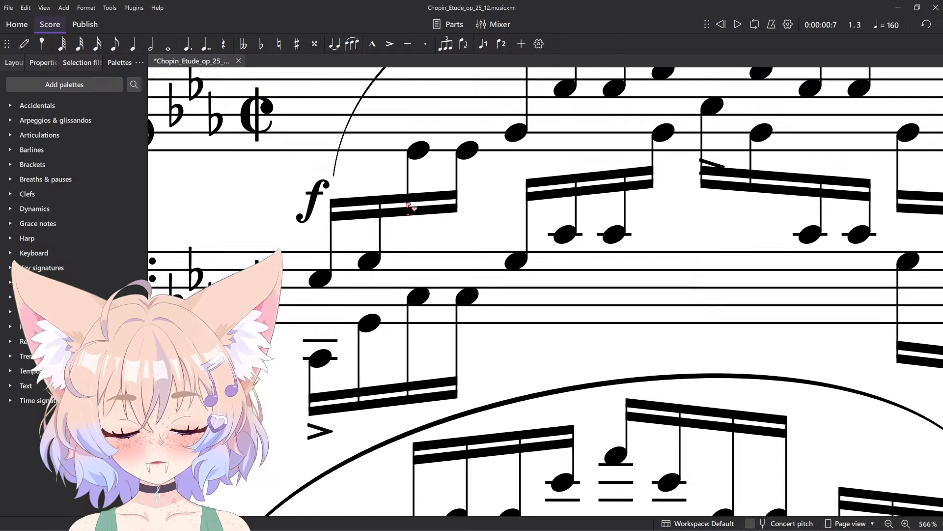
- Audition the upper-voice notes of measure 1 individually, from the opening note to the last E♭5 of the third group
scroll(325, 390, up, 2)
click(308, 389)
click(356, 372)
click(406, 261)
click(455, 261)
click(504, 243)
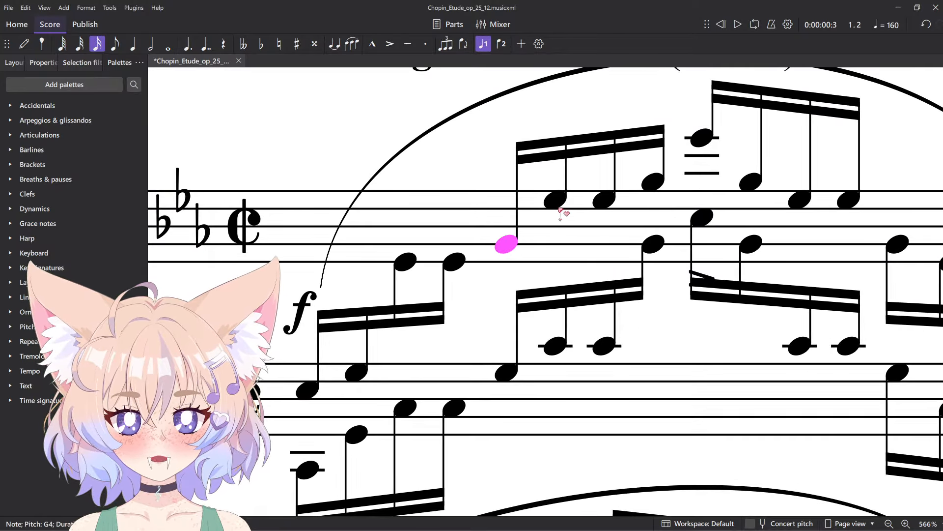
click(554, 199)
click(604, 199)
click(654, 183)
click(702, 138)
click(751, 182)
click(799, 200)
click(847, 201)
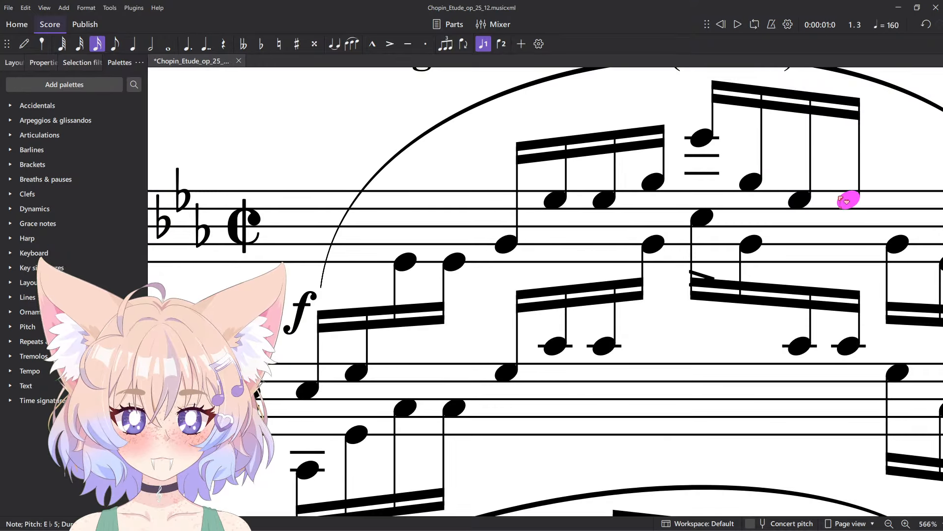
click(357, 167)
ctrl+scroll(357, 167, down, 3)
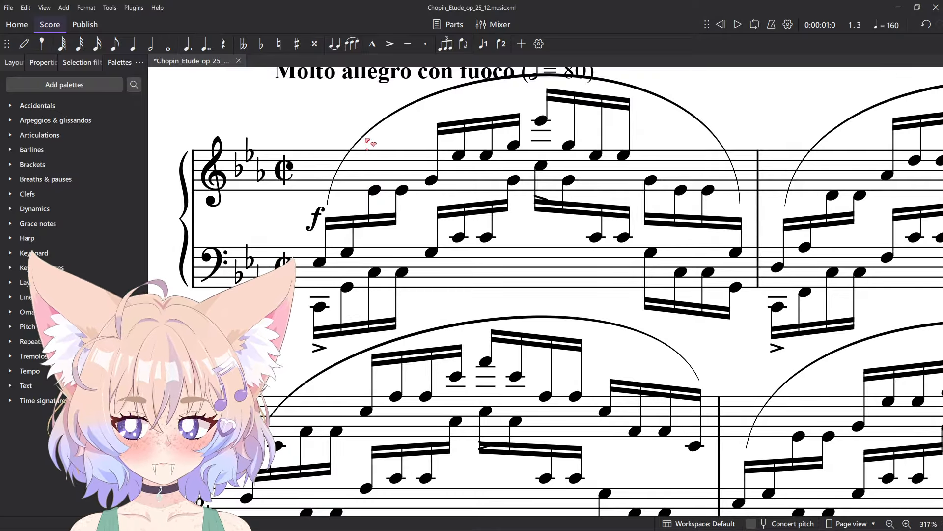
scroll(358, 185, up, 2)
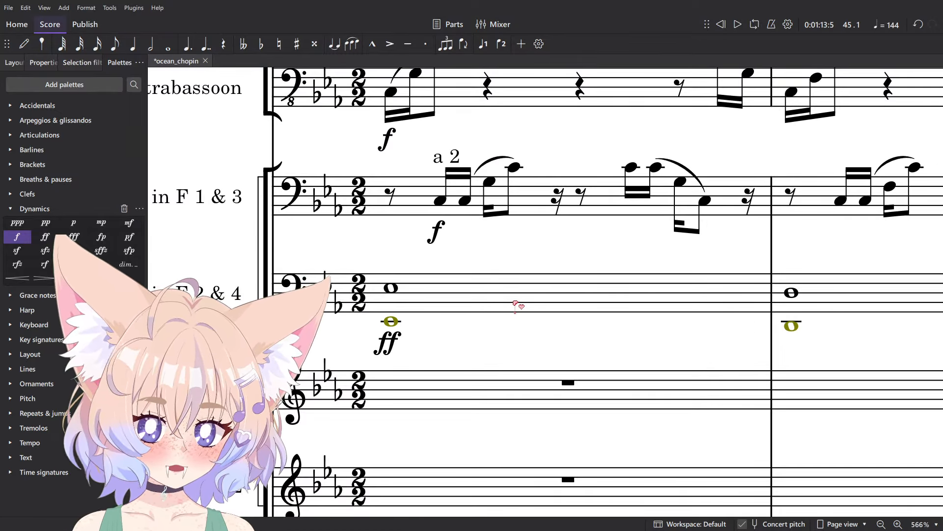
- Switch to the ocean_chopin orchestral score and examine how its opening page is distributed among the winds and brass
scroll(515, 305, down, 8)
scroll(506, 297, down, 3)
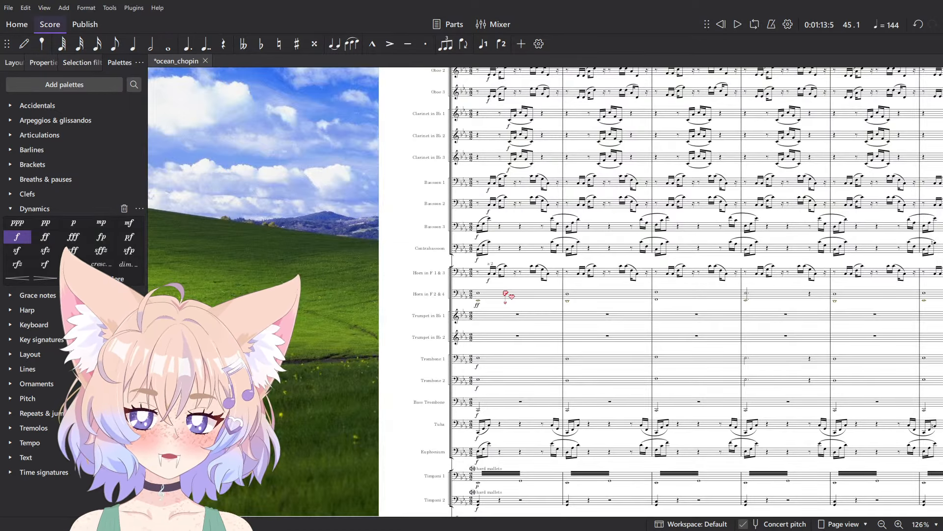
scroll(511, 300, up, 3)
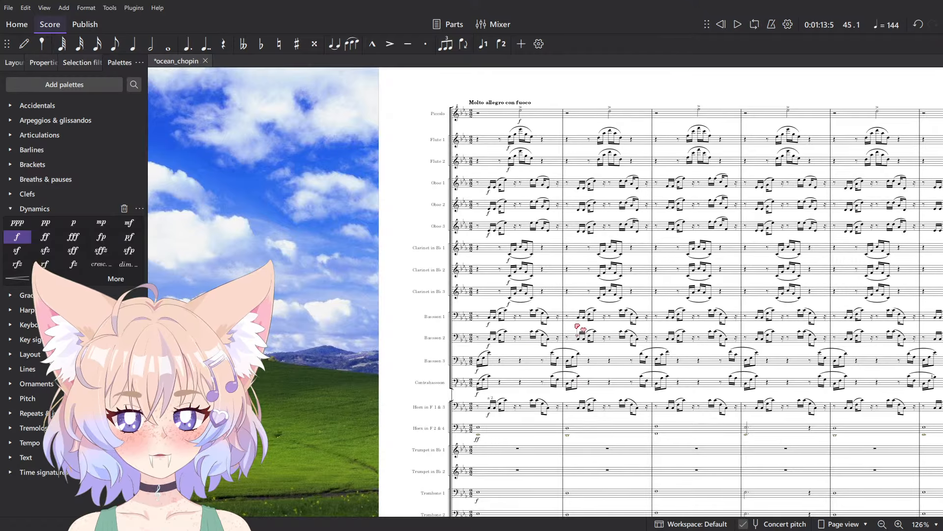
scroll(540, 305, down, 2)
scroll(442, 206, up, 4)
scroll(579, 231, down, 4)
- Look through the orchestral score's following pages to where the written music ends in the strings
scroll(578, 230, right, 8)
scroll(578, 230, down, 2)
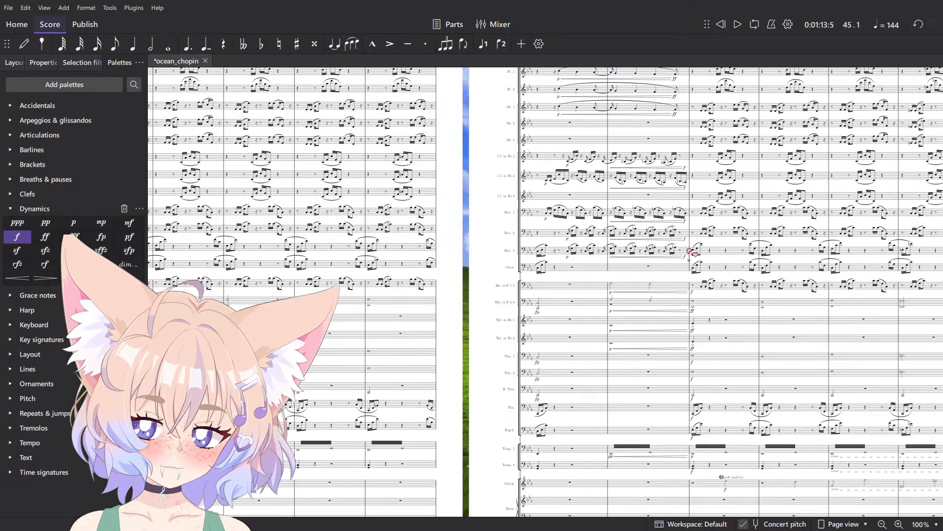
scroll(688, 249, right, 10)
scroll(479, 307, right, 8)
scroll(480, 307, down, 1)
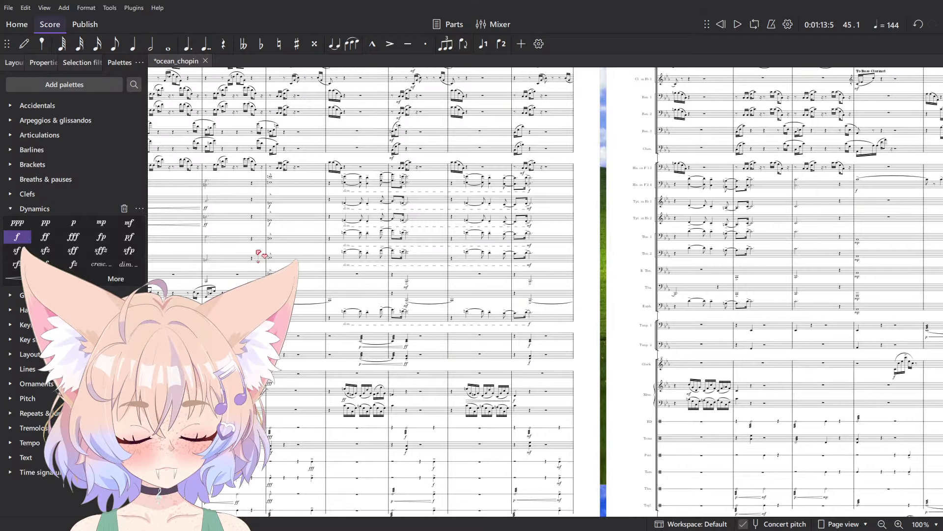
scroll(259, 253, down, 5)
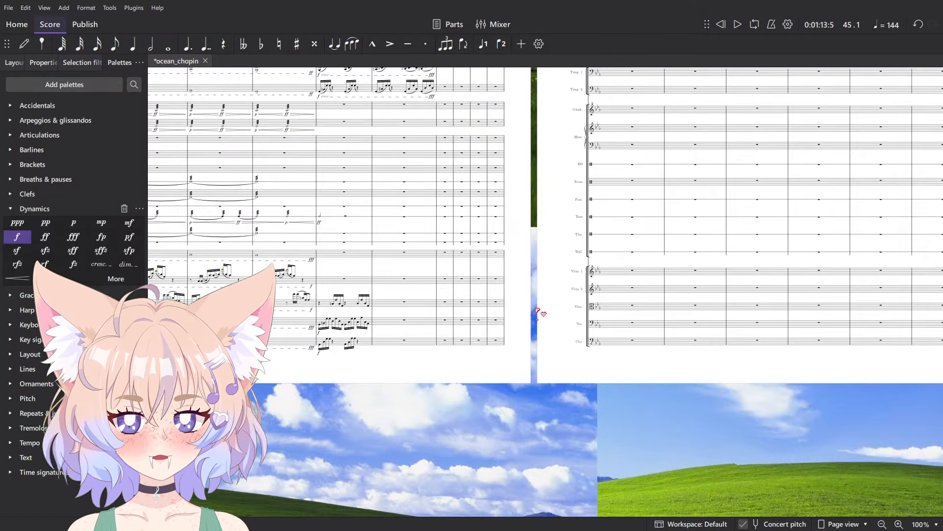
scroll(538, 310, left, 4)
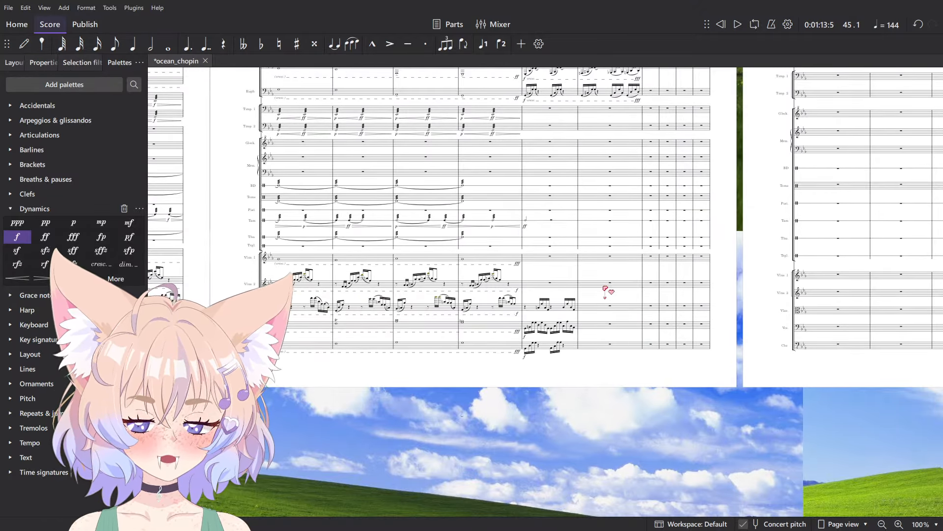
scroll(565, 334, up, 8)
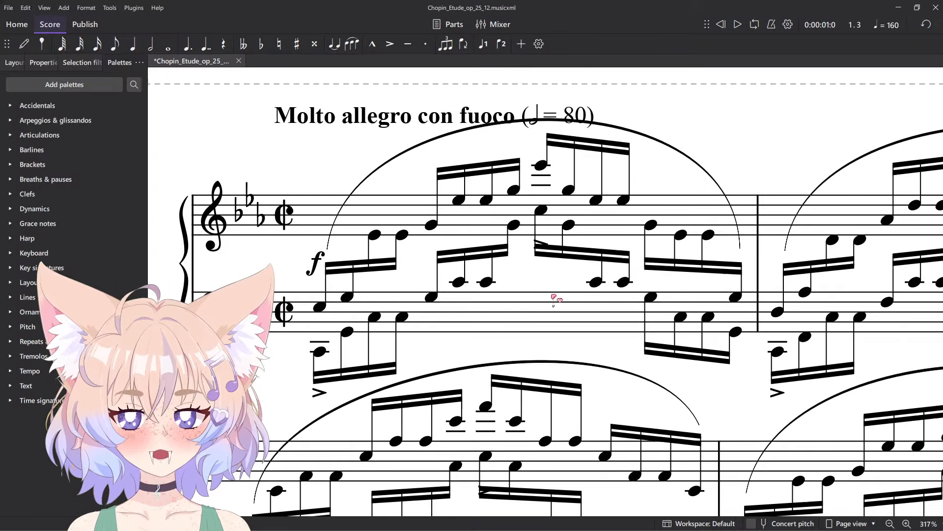
- Return to the Chopin étude piano score and look over its first pages
scroll(544, 303, down, 6)
drag(914, 410, 591, 364)
scroll(690, 366, down, 5)
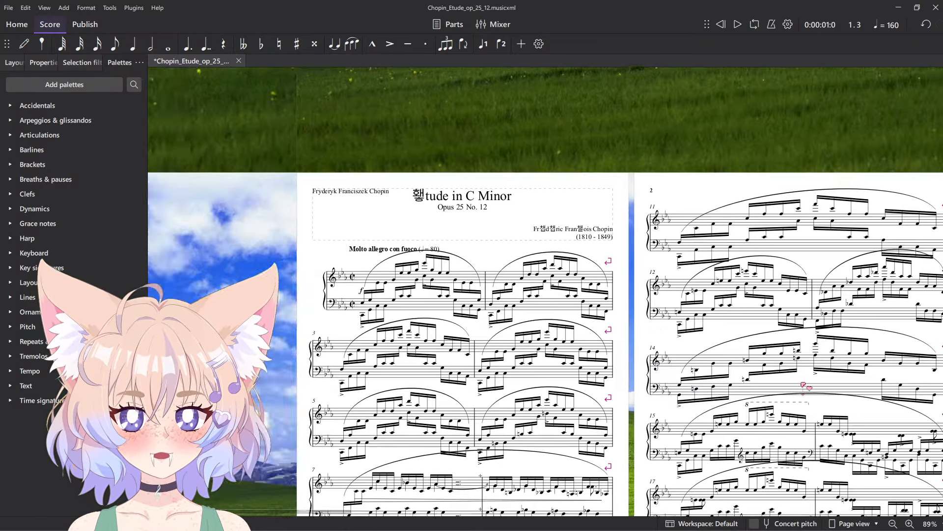
drag(885, 408, 512, 346)
scroll(695, 294, down, 1)
scroll(694, 295, up, 2)
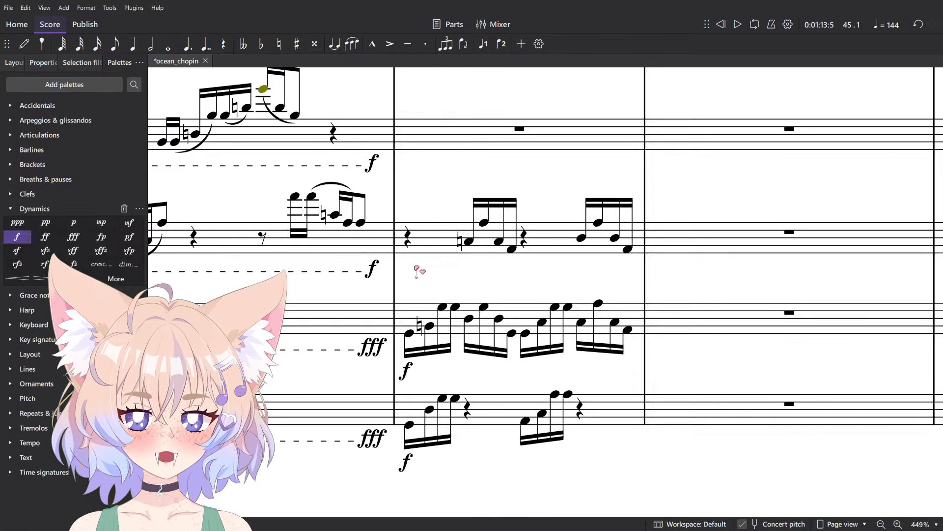
- In the ocean_chopin score, clear the contents of measure 44's final written passage from the viola, cello and double bass staves
scroll(418, 275, down, 2)
scroll(471, 272, up, 5)
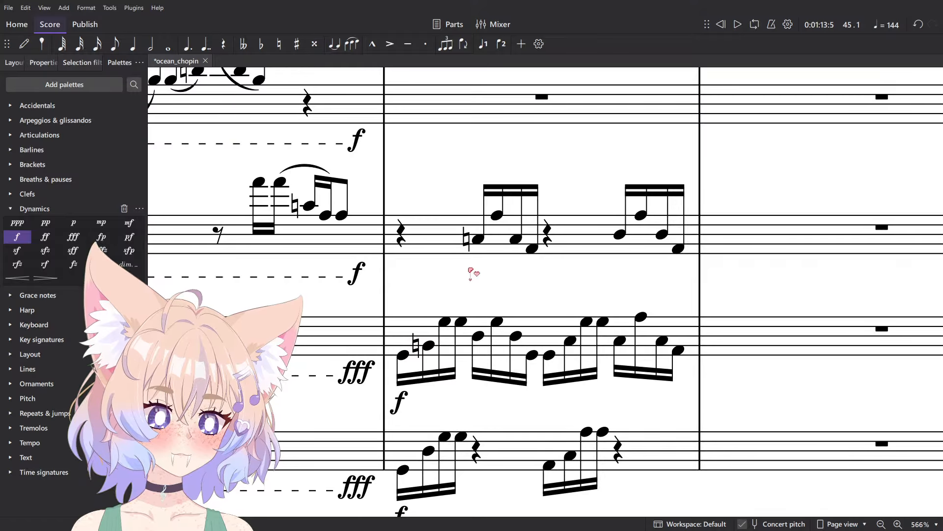
scroll(471, 271, down, 3)
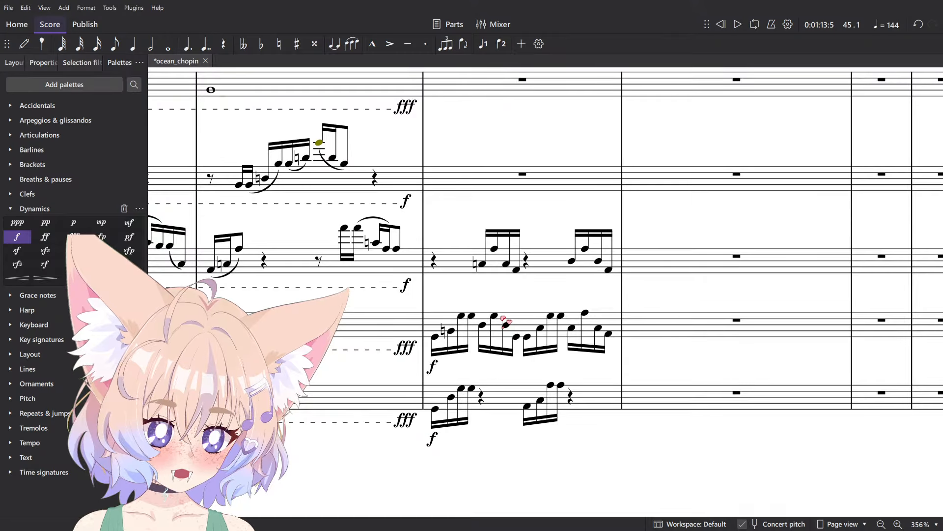
scroll(524, 335, up, 3)
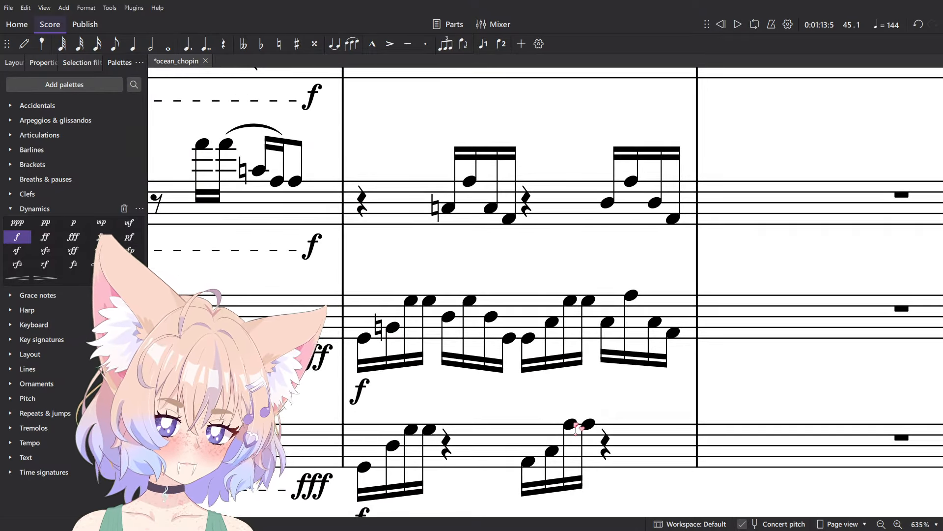
scroll(587, 349, down, 7)
drag(585, 347, 503, 358)
click(533, 403)
shift+click(549, 301)
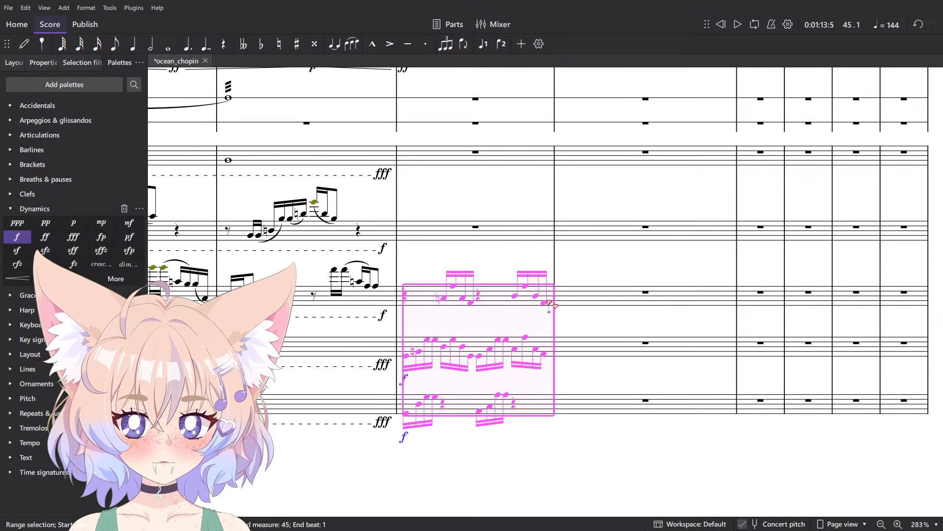
key(Delete)
- Delete the short stray slurs attached to the last notes of measure 45's two figures in the tuba and euphonium staves
scroll(496, 335, down, 5)
scroll(466, 349, up, 8)
scroll(514, 377, down, 2)
scroll(517, 381, up, 7)
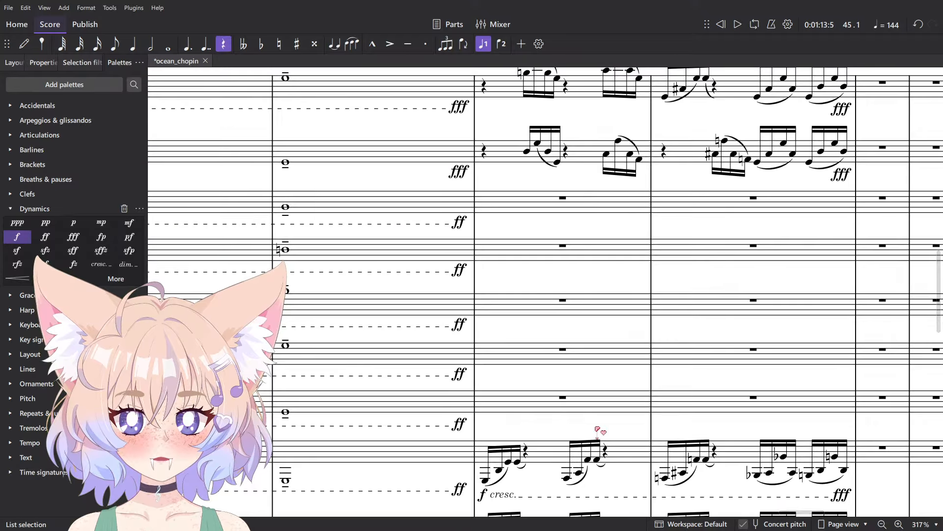
key(Escape)
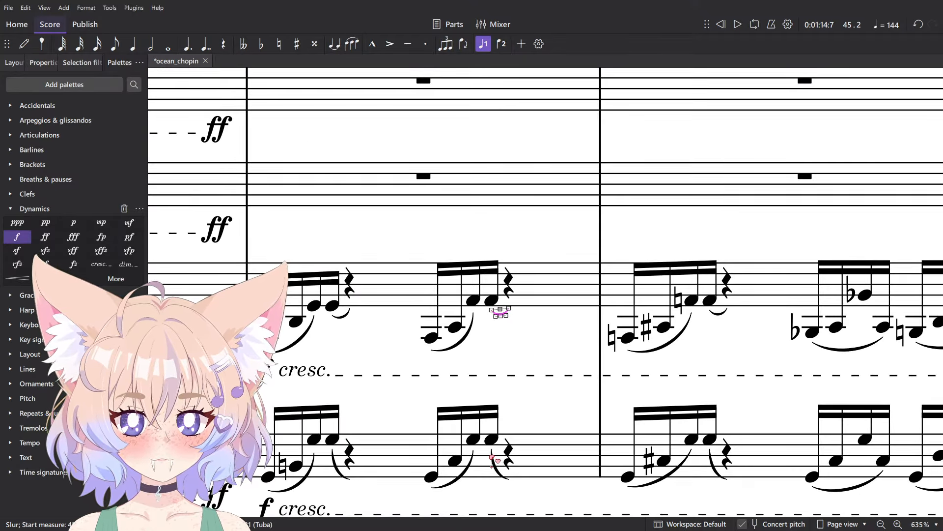
click(492, 459)
shift+click(338, 471)
click(337, 469)
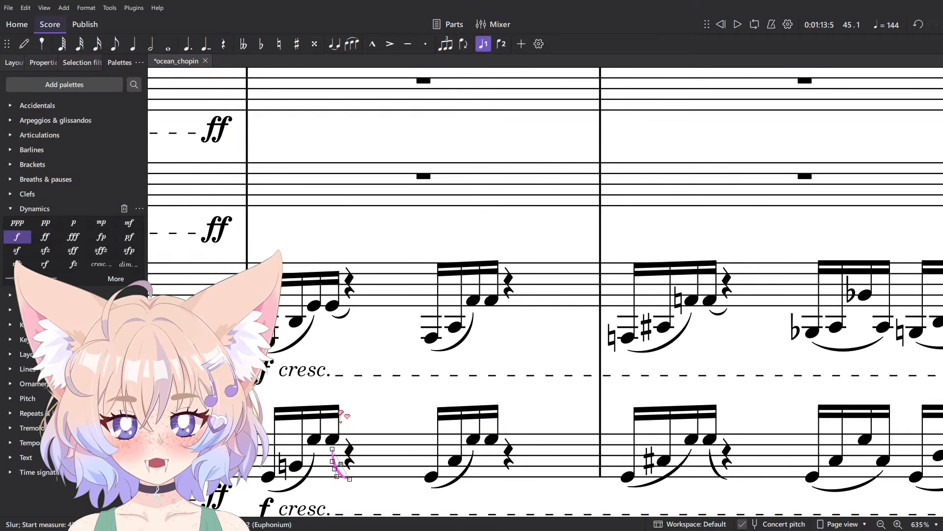
ctrl+click(343, 317)
key(Delete)
- Lengthen the third note of both measure 45 figures to an eighth note in the tuba and euphonium staves
click(315, 306)
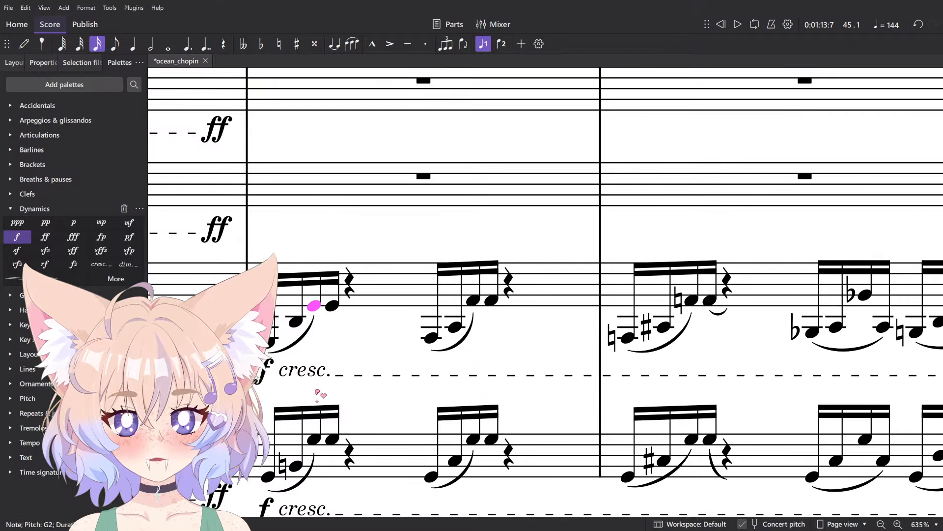
ctrl+click(315, 439)
key(4)
click(468, 438)
ctrl+click(467, 301)
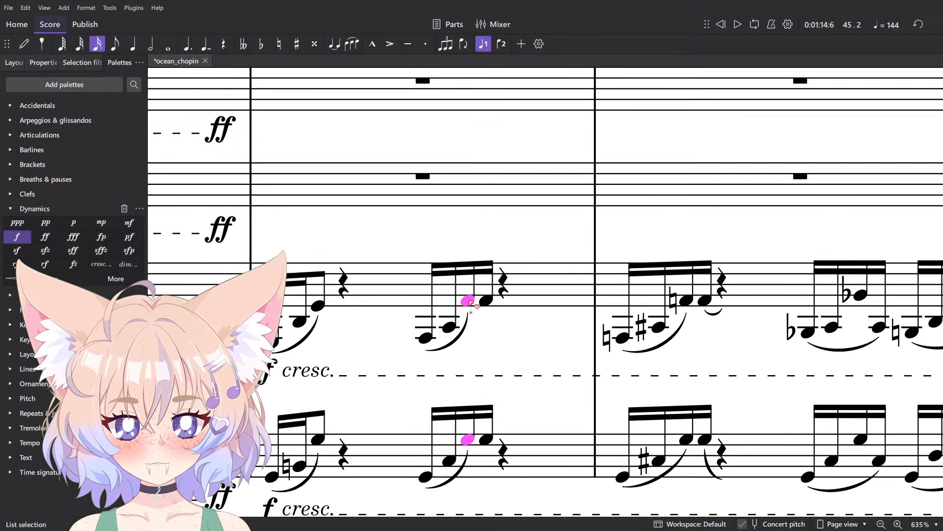
key(4)
- Delete the partial slurs on the first figure of measure 45 in both horn staves
click(447, 401)
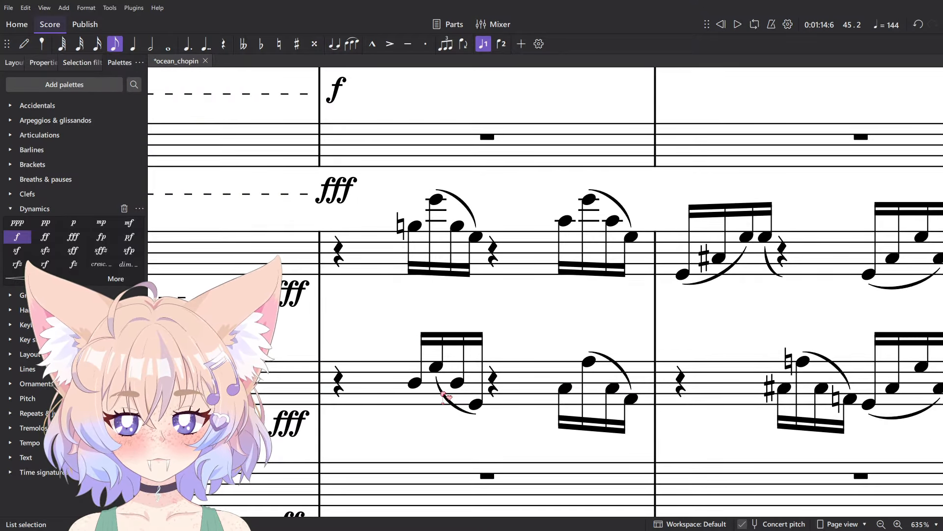
key(Delete)
click(455, 195)
key(Delete)
scroll(441, 241, down, 5)
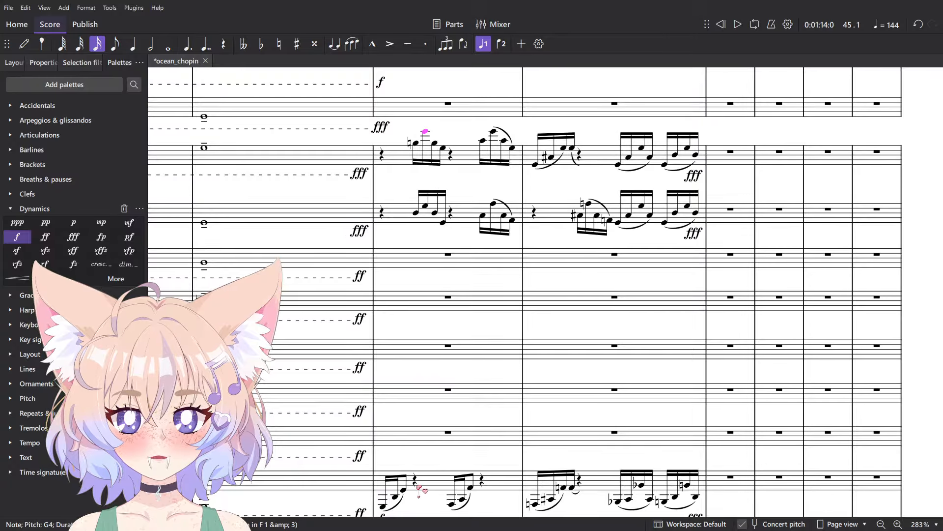
- Play back measure 45 of the brass, from the upper horn staff down to the tuba
click(422, 487)
shift+click(458, 162)
key(space)
key(space)
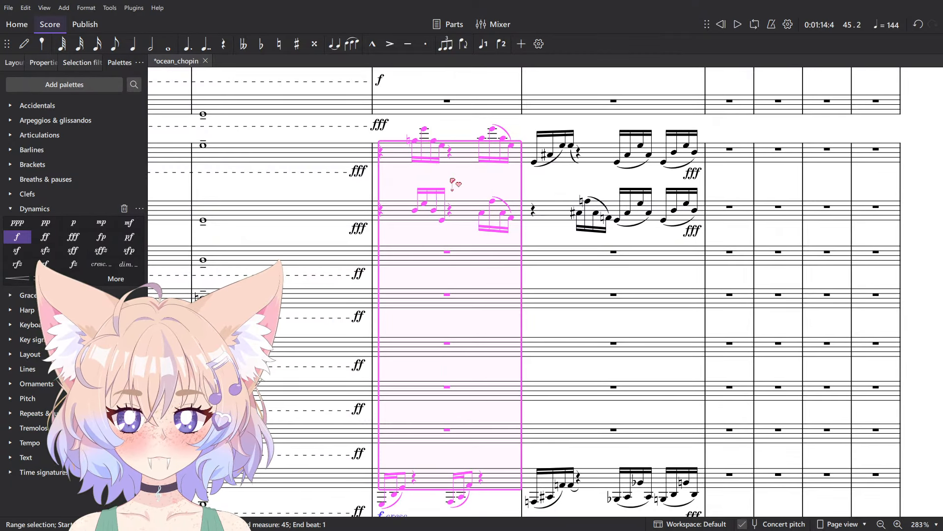
- Mark the first figure of measure 45 f in both horn staves and slur its four notes
scroll(460, 164, up, 5)
click(398, 114)
ctrl+click(398, 271)
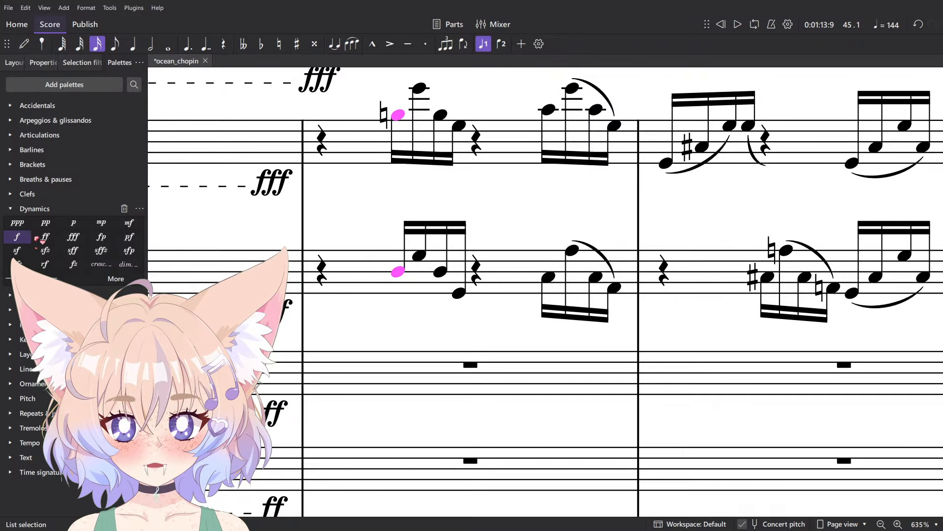
click(17, 236)
shift+click(460, 294)
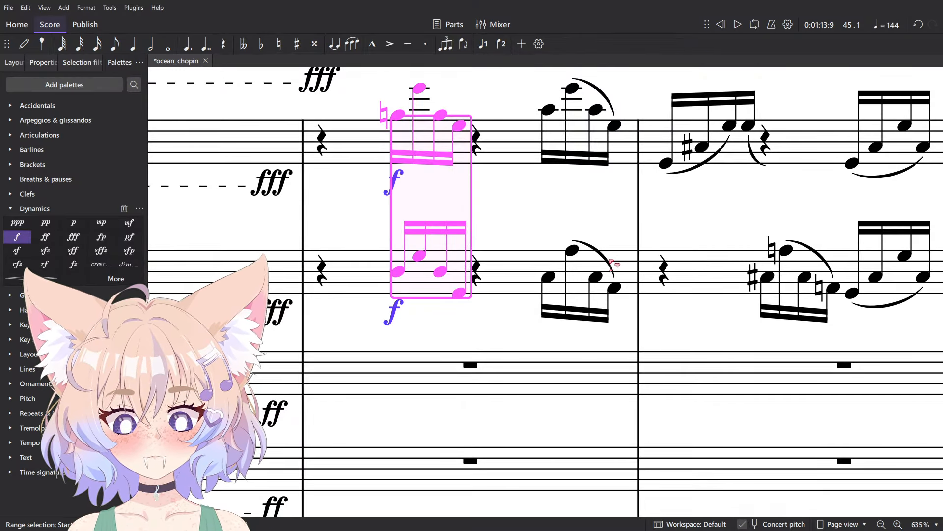
key(s)
- Raise the last note of the first figure in measure 46 by a semitone in the Horn in F 2 & 4 staff
click(629, 270)
drag(631, 153, 466, 228)
shift+click(666, 363)
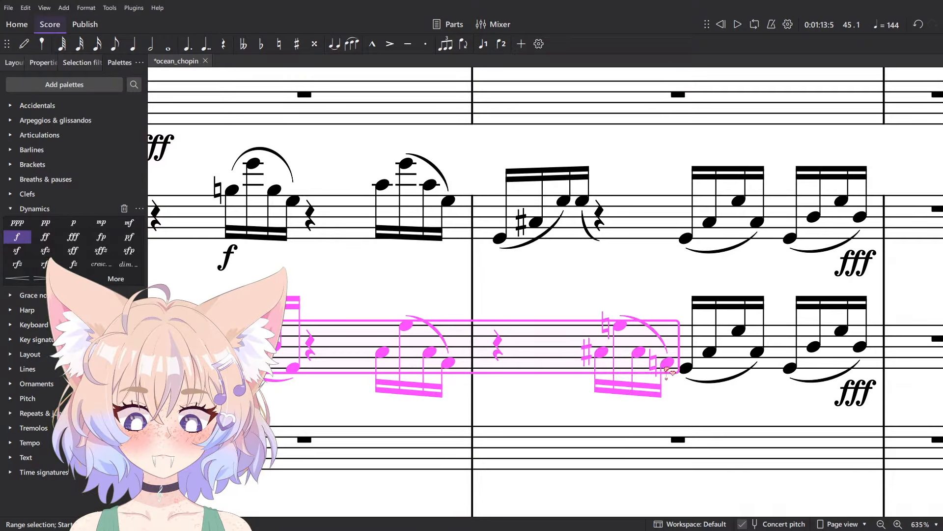
shift+click(583, 201)
shift+click(599, 211)
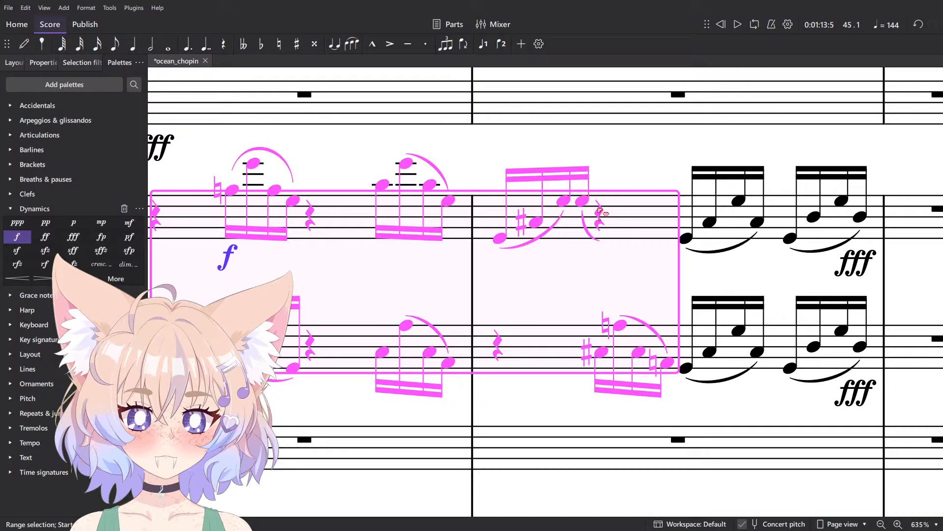
click(638, 281)
click(667, 362)
key(Up)
- Select all slurs from the second figure of measure 45 through the first half of measure 46 in both horn staves and delete them
shift+click(386, 185)
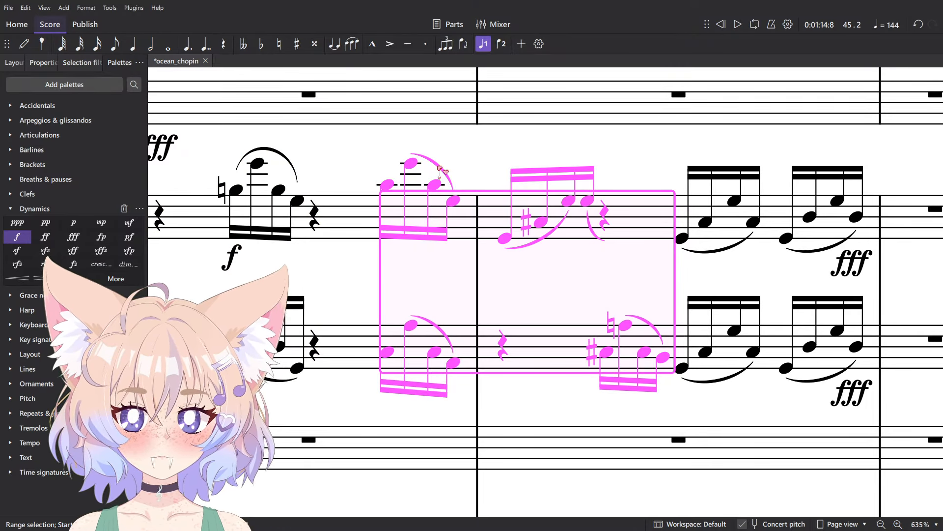
right_click(436, 167)
mouse_move(515, 254)
click(614, 260)
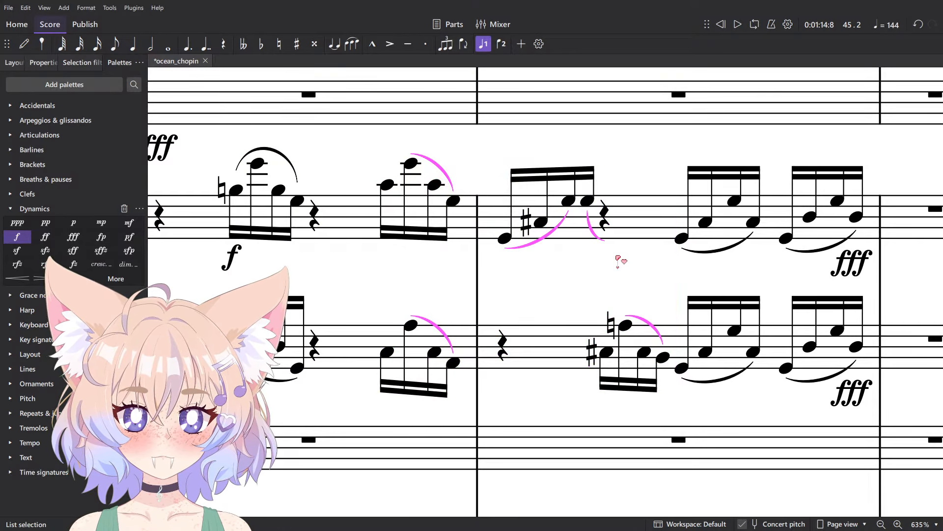
key(Delete)
click(569, 203)
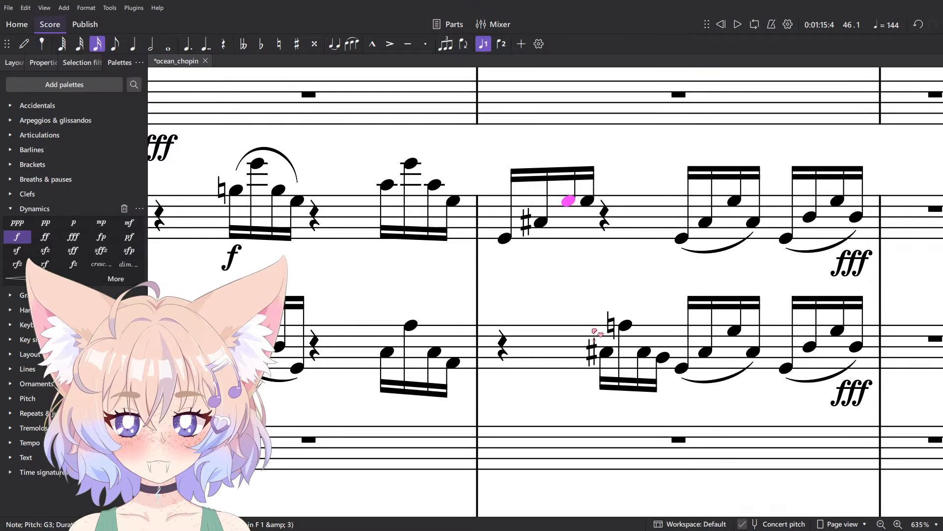
- Switch to the Chopin étude piano score and examine the passage leading up to measure 46
scroll(591, 273, down, 8)
scroll(597, 284, up, 3)
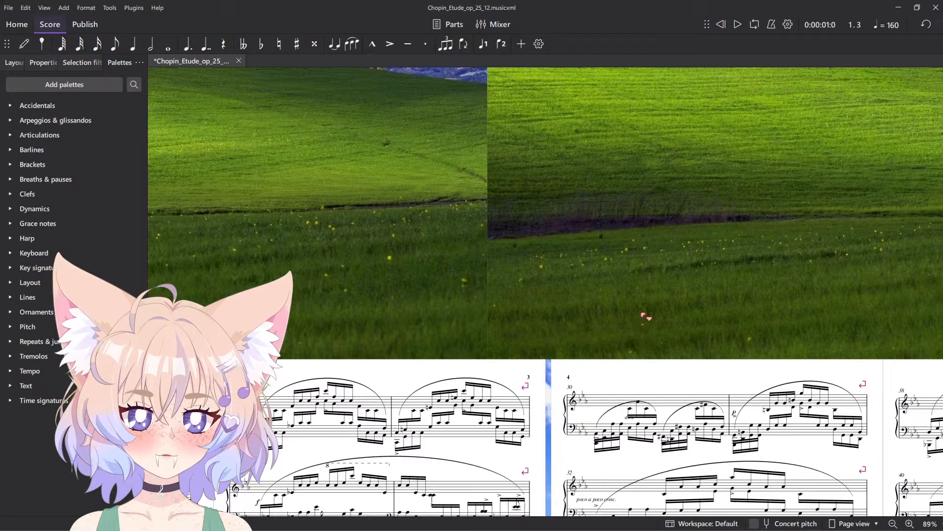
scroll(646, 317, up, 8)
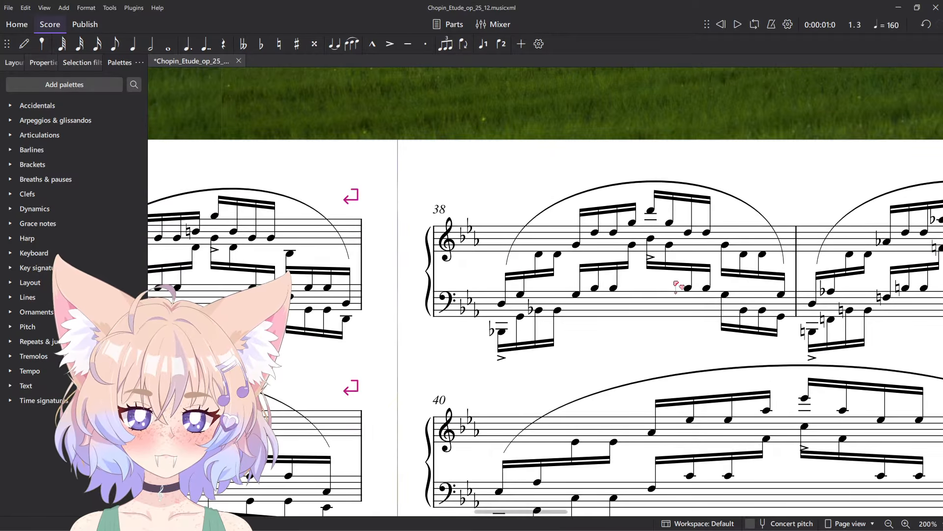
drag(676, 285, 328, 164)
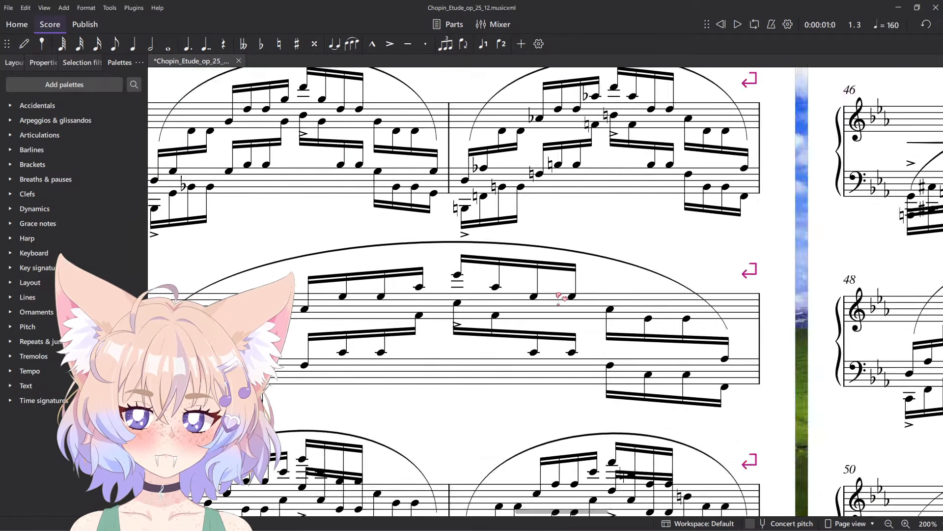
drag(560, 297, 150, 325)
drag(606, 251, 379, 305)
click(542, 210)
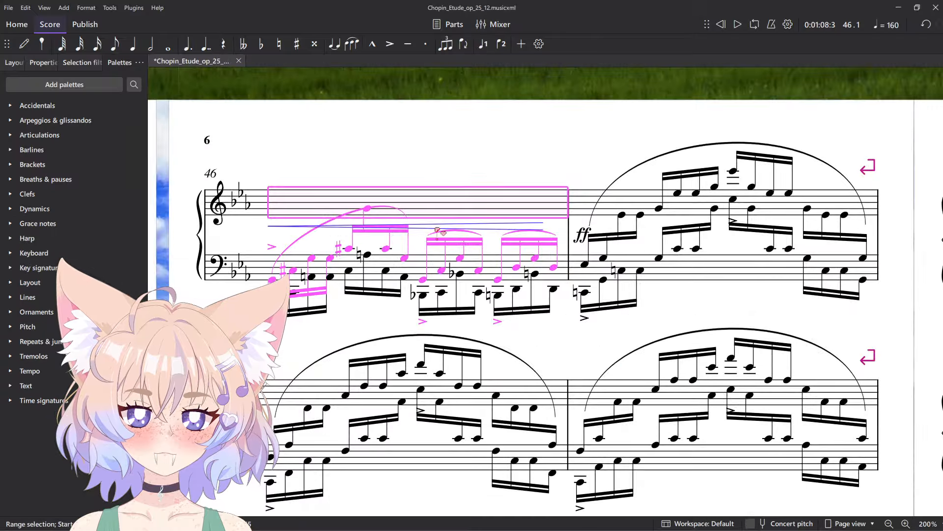
click(362, 211)
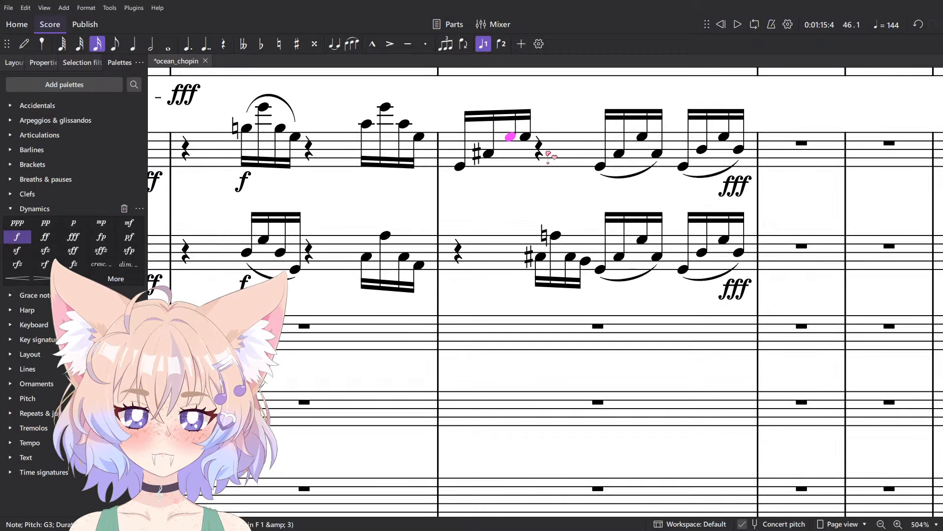
- In ocean_chopin, paste the sixteenth-note figure over the quarter rest in measure 46 of Horn in F 1 & 3 and delete the figure before it
click(543, 151)
click(539, 148)
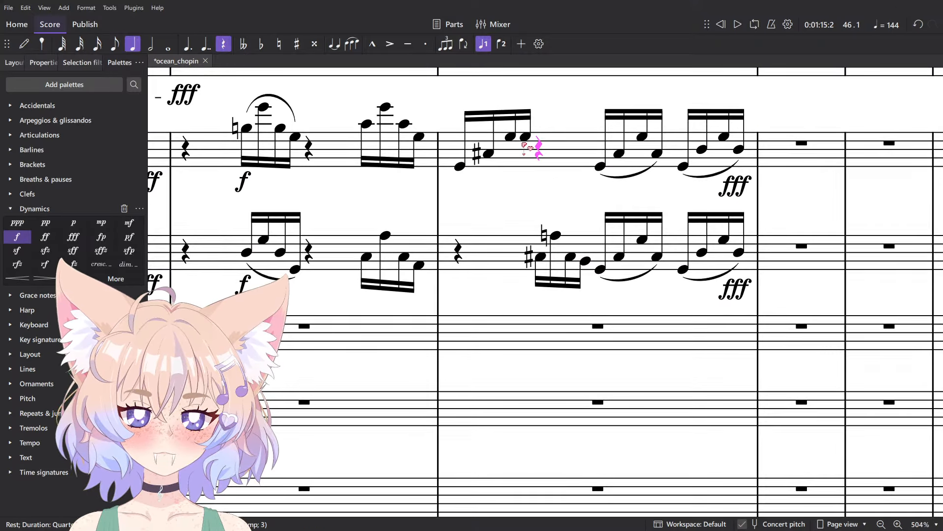
key(ctrl+v)
click(517, 147)
shift+click(453, 178)
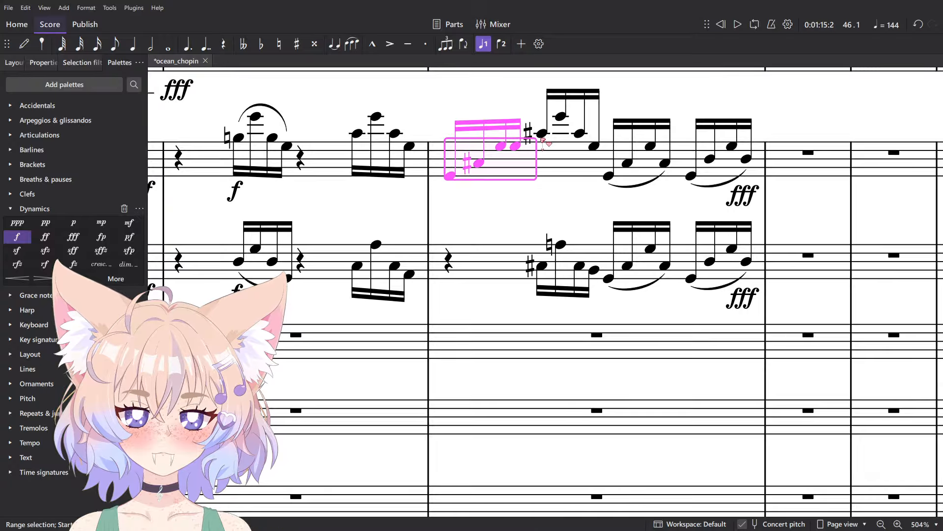
key(Delete)
key(Escape)
- Place the beam of the pasted upper horn figure in measure 46 below its notes
click(535, 134)
shift+click(586, 146)
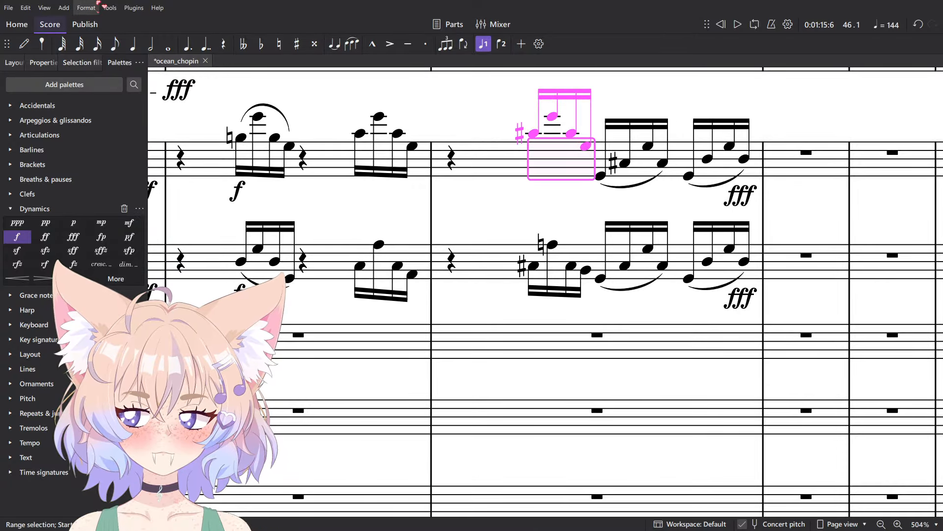
click(91, 7)
click(462, 151)
ctrl+scroll(541, 123, up, 3)
key(Escape)
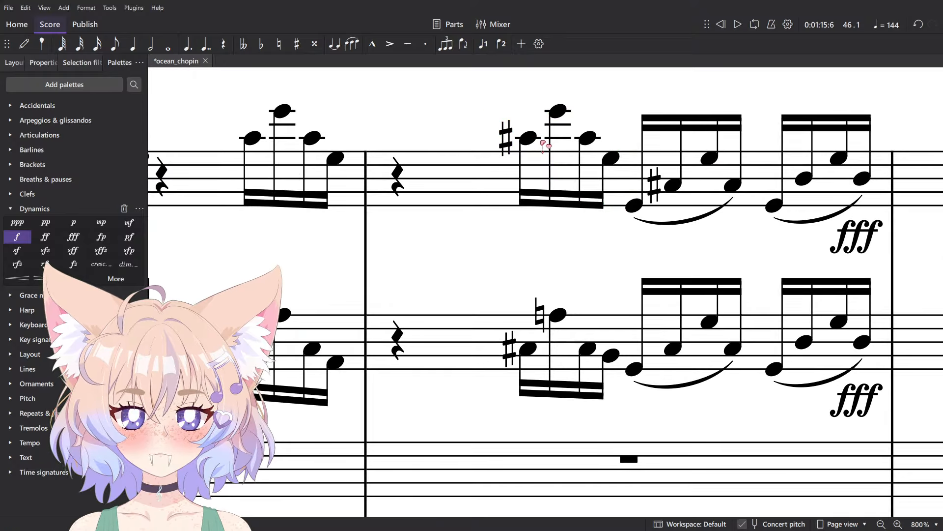
- Slur the first four-note figure of measure 46 from first to last note in both horn staves
click(528, 138)
ctrl+click(610, 158)
click(610, 355)
ctrl+click(528, 347)
ctrl+scroll(657, 326, down, 4)
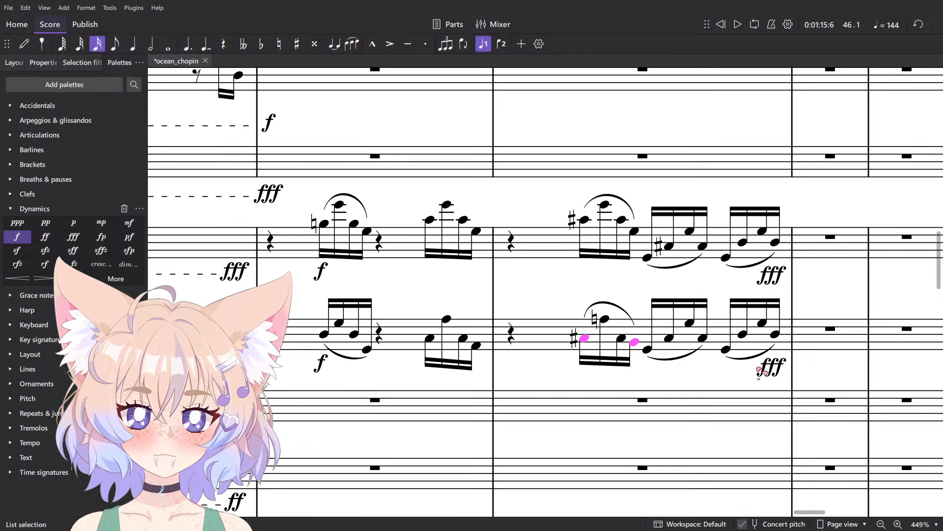
- Delete the closing fff marks in measure 46 of both horn staves and add a cresc. line from measure 45's first figure through measure 46
click(771, 366)
ctrl+click(774, 276)
key(Delete)
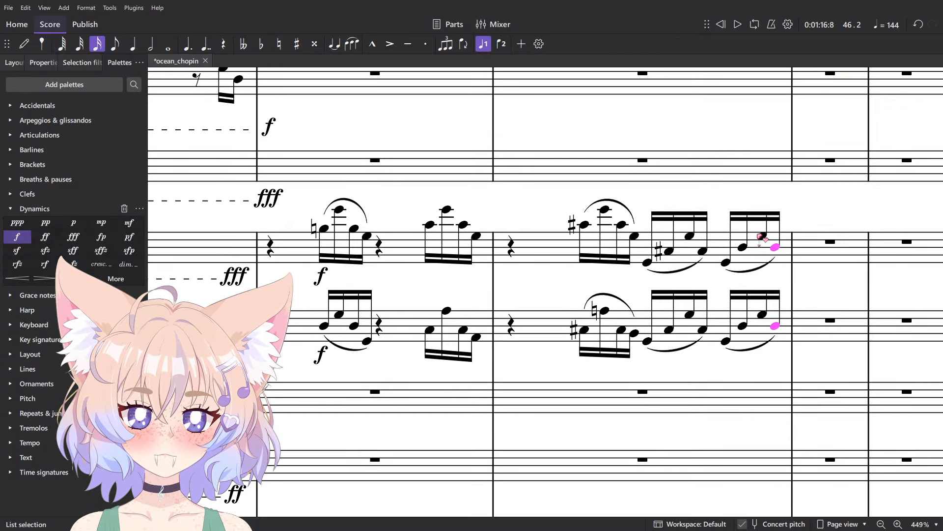
click(762, 236)
shift+click(325, 325)
click(101, 264)
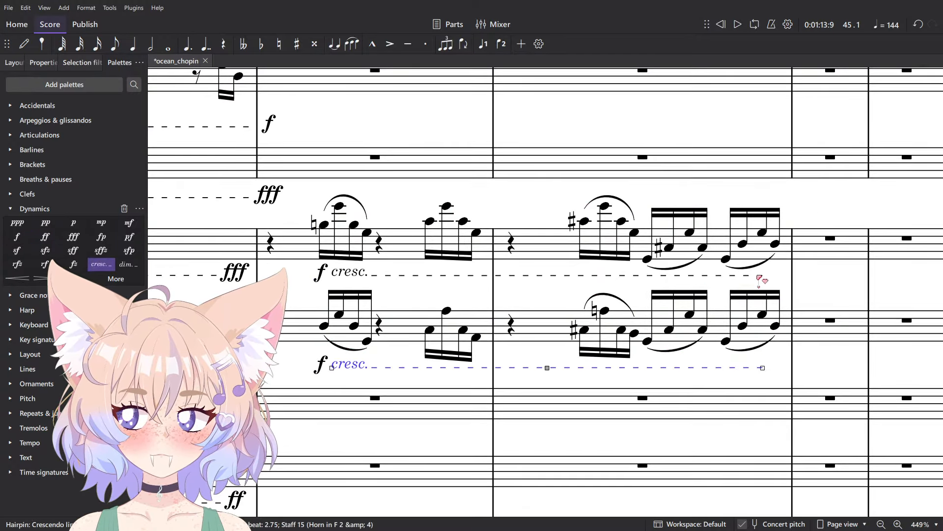
- Mark the last note of measure 46 ff in both horn staves
click(775, 245)
ctrl+click(775, 325)
click(46, 237)
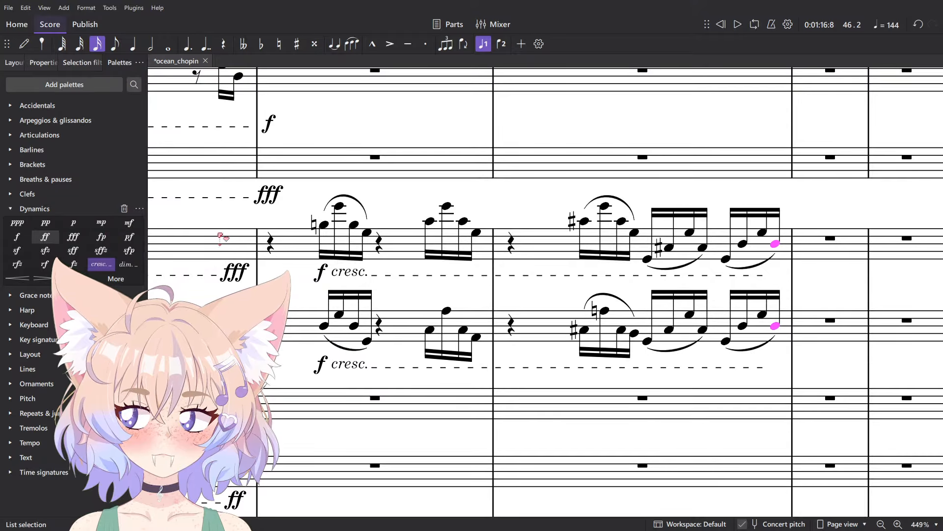
- Change the dynamics at the end of measure 46 in the tuba and euphonium staves to ff
ctrl+scroll(543, 227, down, 7)
scroll(584, 227, down, 5)
ctrl+scroll(587, 228, up, 3)
scroll(587, 228, down, 2)
click(658, 238)
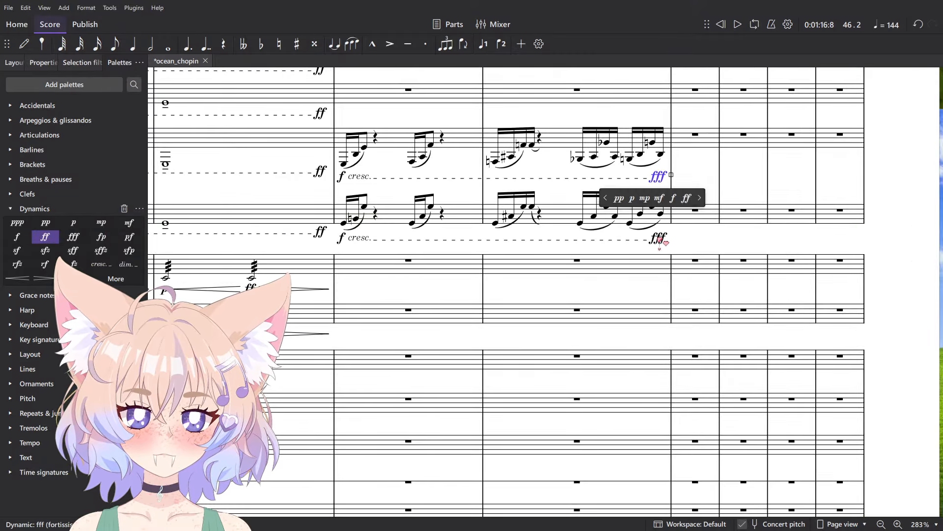
ctrl+click(658, 176)
click(46, 237)
- Lengthen the third note of measure 46's opening figure to an eighth note in the tuba and euphonium staves
scroll(491, 219, up, 3)
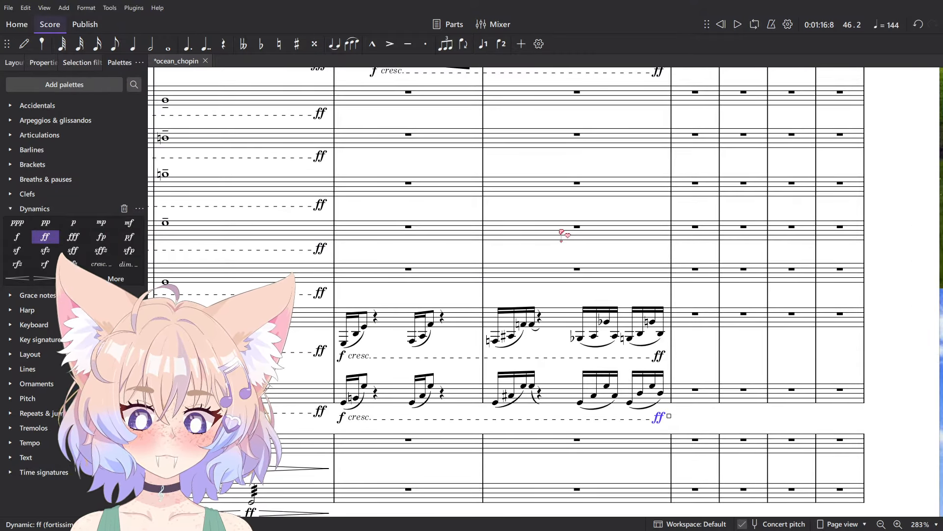
ctrl+scroll(546, 308, up, 4)
click(539, 398)
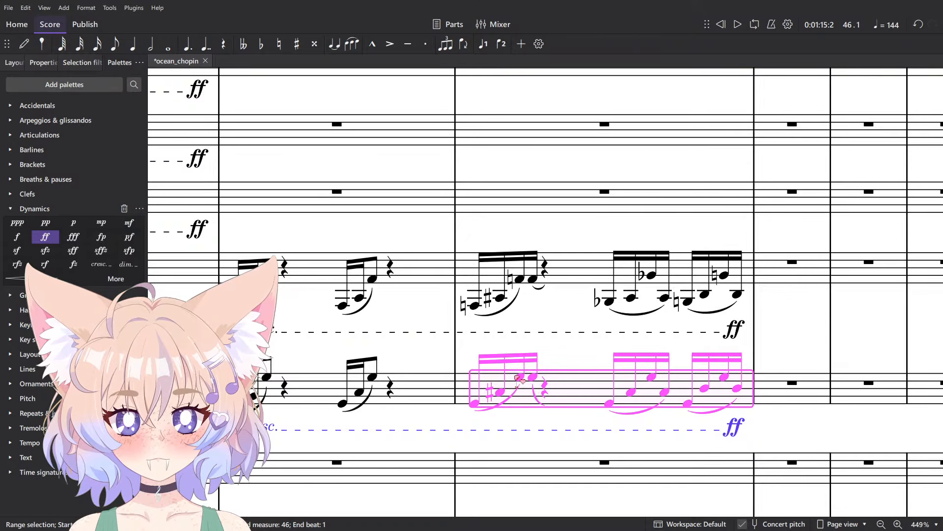
click(522, 285)
ctrl+click(519, 377)
key(5)
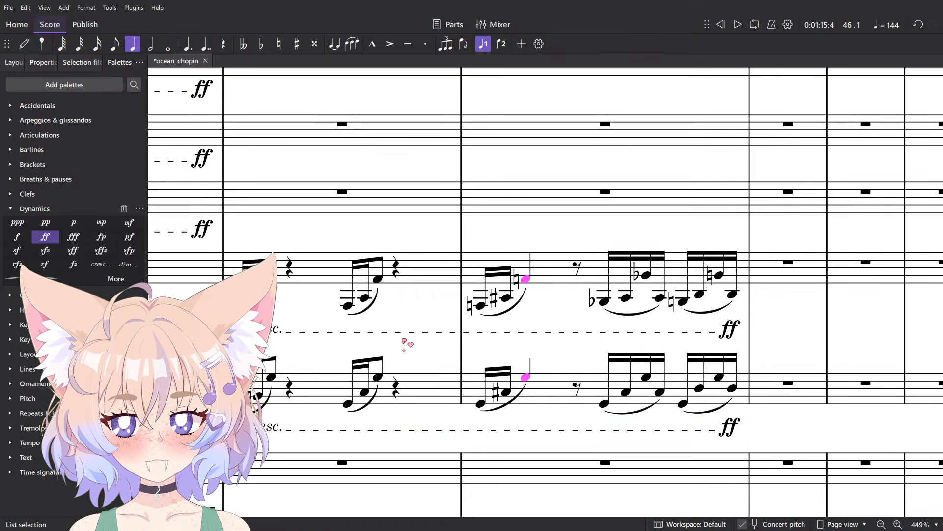
key(ctrl+z)
ctrl+scroll(455, 337, down, 5)
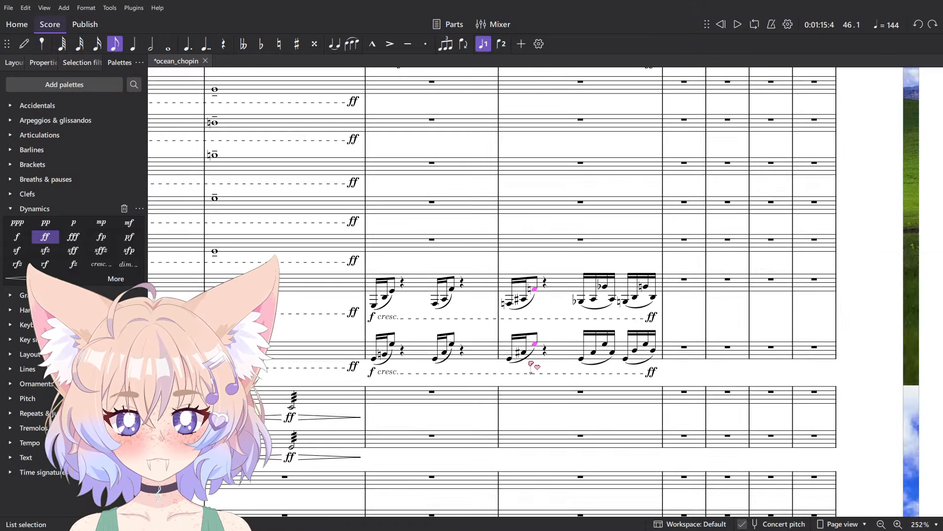
- Play back measures 45 and 46 across the brass staves to check the revised passage
scroll(662, 472, up, 3)
click(661, 473)
shift+click(456, 83)
key(space)
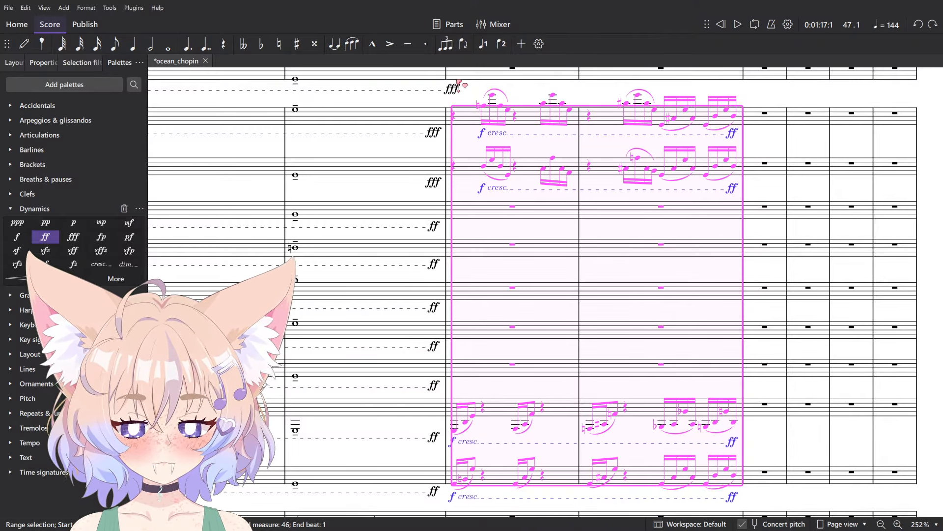
click(732, 188)
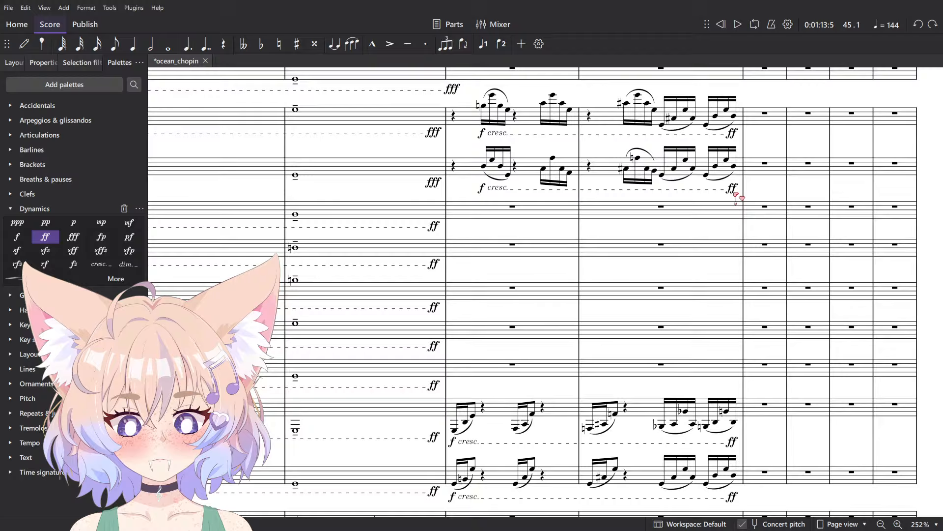
- Change the dynamics at the end of measure 46 in both horn staves to fff
ctrl+click(732, 133)
key(ctrl+z)
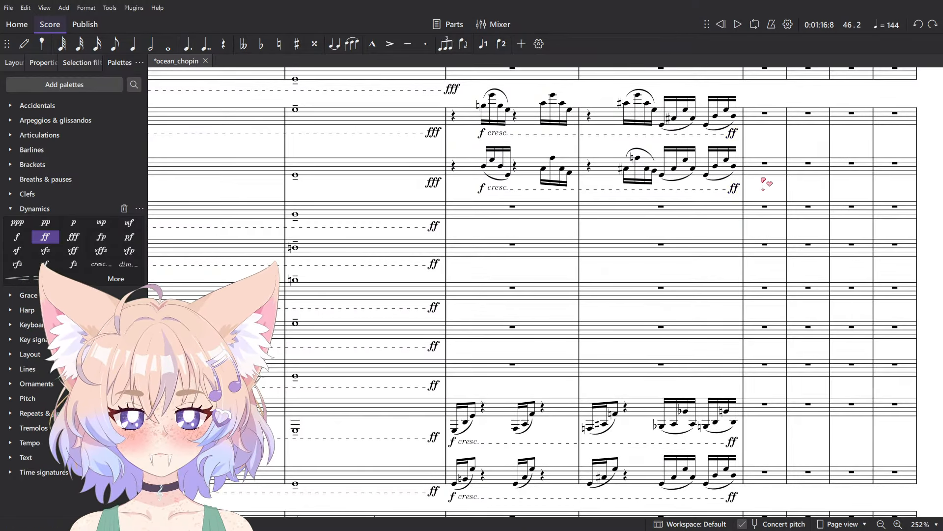
click(734, 134)
ctrl+click(734, 188)
click(73, 236)
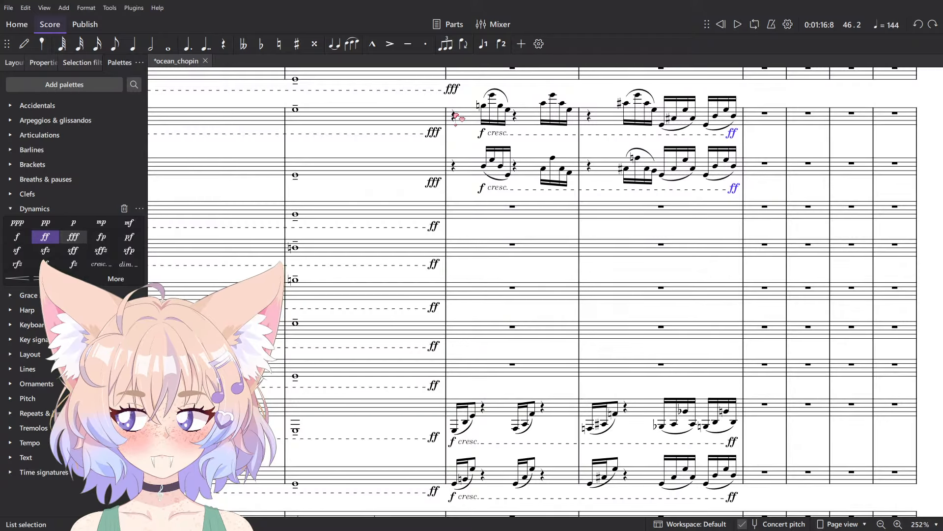
- Play back measures 45 and 46 from the horns down to the euphonium and save the score
click(446, 115)
shift+click(736, 483)
key(space)
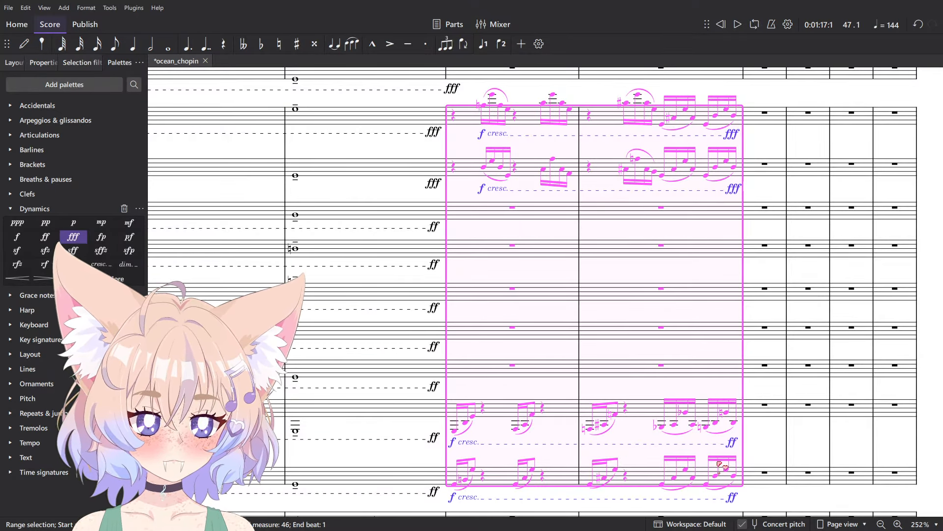
key(ctrl+s)
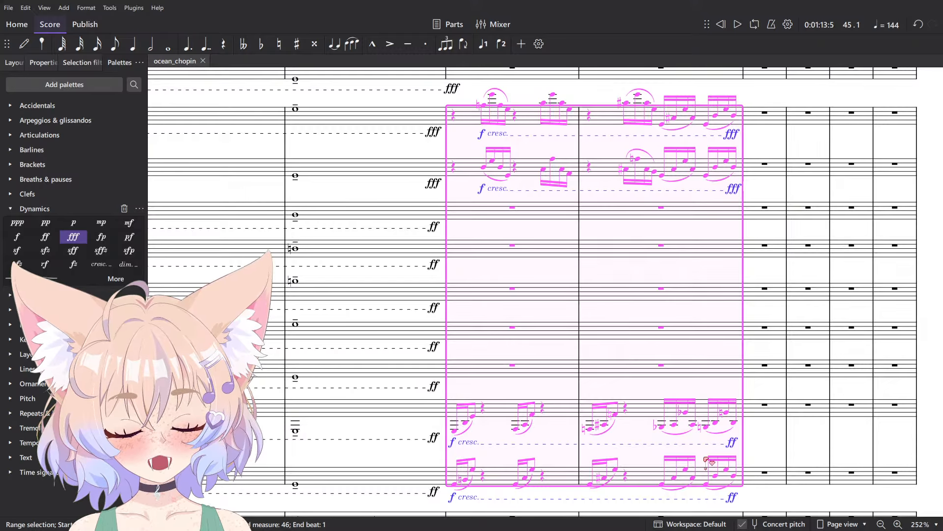
key(Escape)
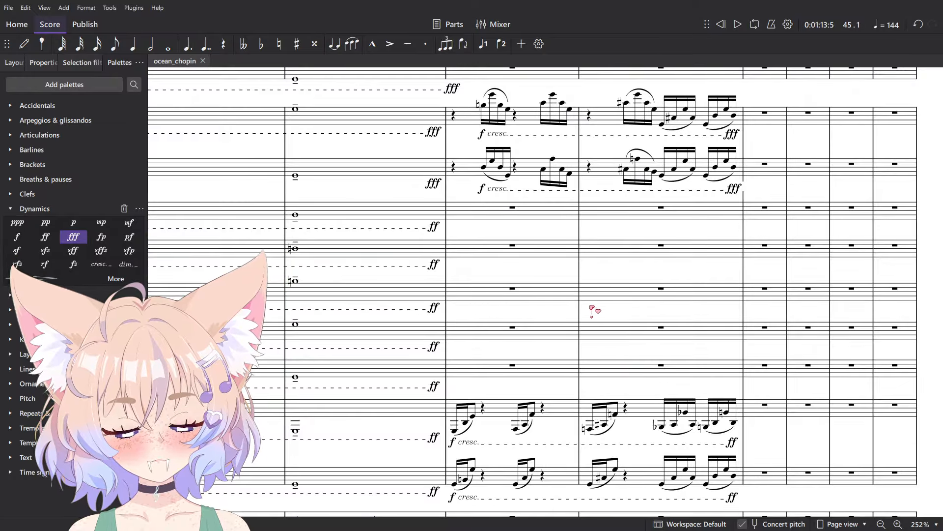
- Go back to the first page of the orchestral score and examine the opening woodwind figures
scroll(594, 311, down, 5)
scroll(480, 113, down, 8)
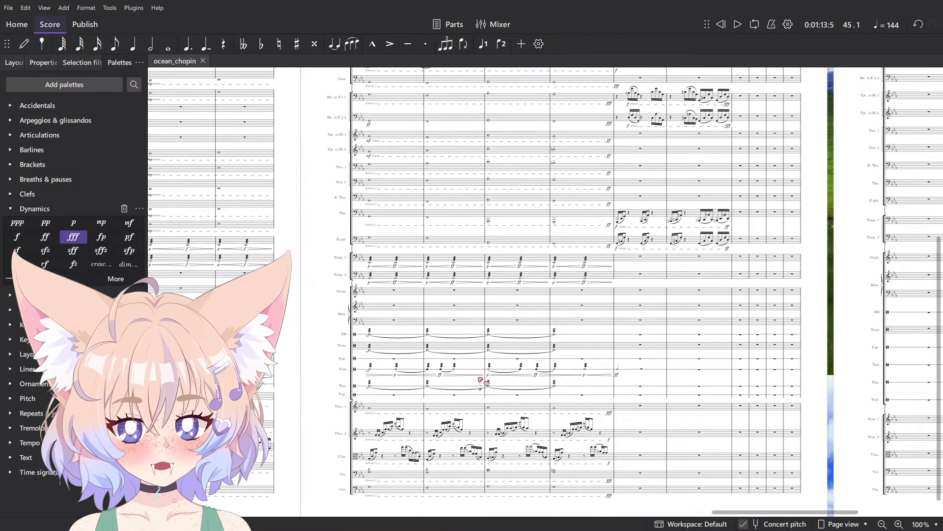
drag(421, 215, 693, 412)
key(Home)
scroll(718, 444, down, 5)
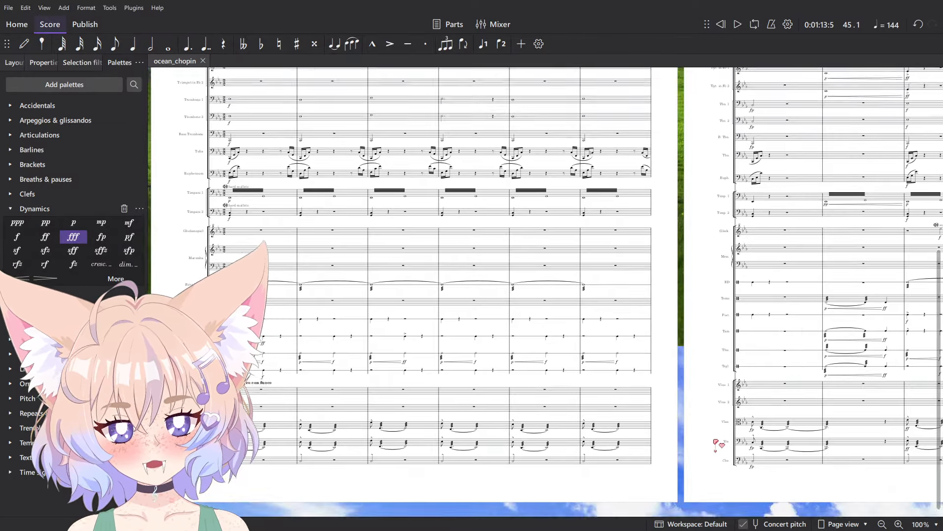
drag(367, 267, 539, 320)
scroll(538, 320, up, 3)
scroll(541, 321, up, 4)
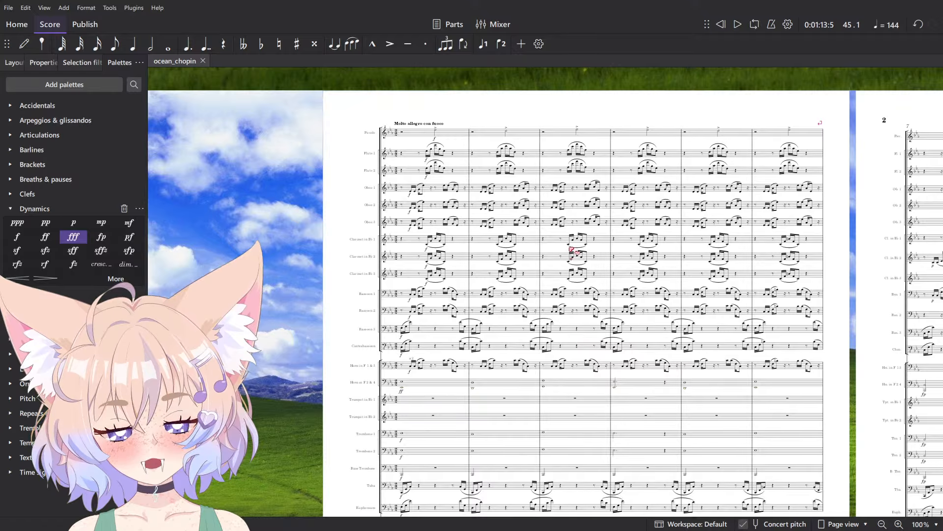
scroll(571, 243, up, 3)
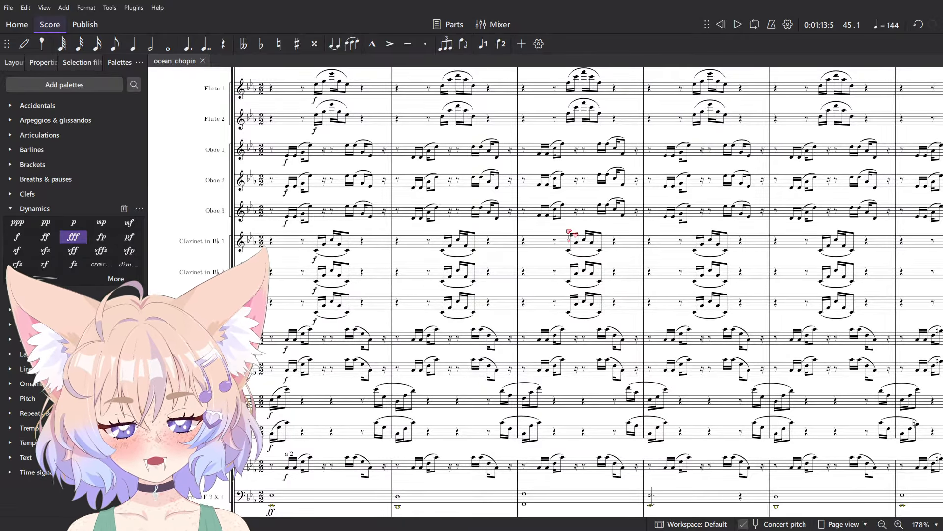
- Examine how the brass, percussion and woodwind parts are laid out on the first page
scroll(569, 234, down, 3)
scroll(388, 388, down, 10)
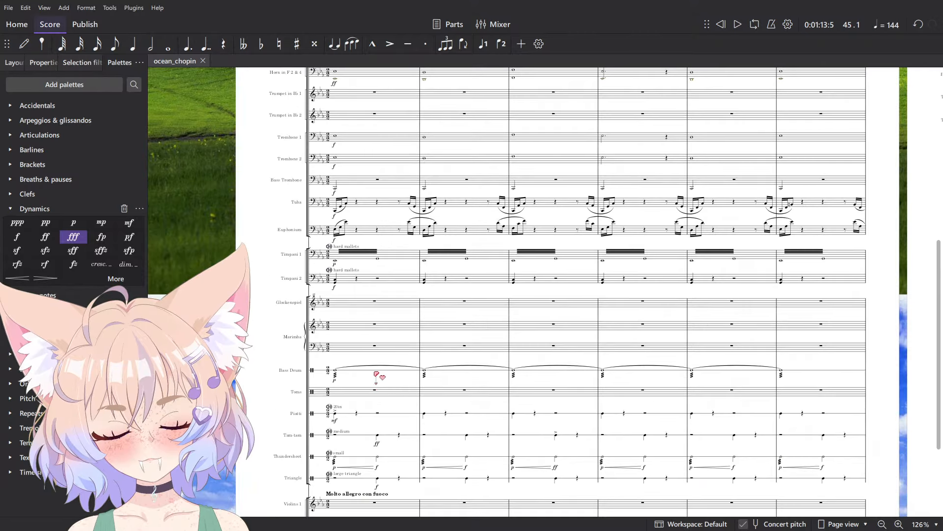
scroll(367, 351, up, 4)
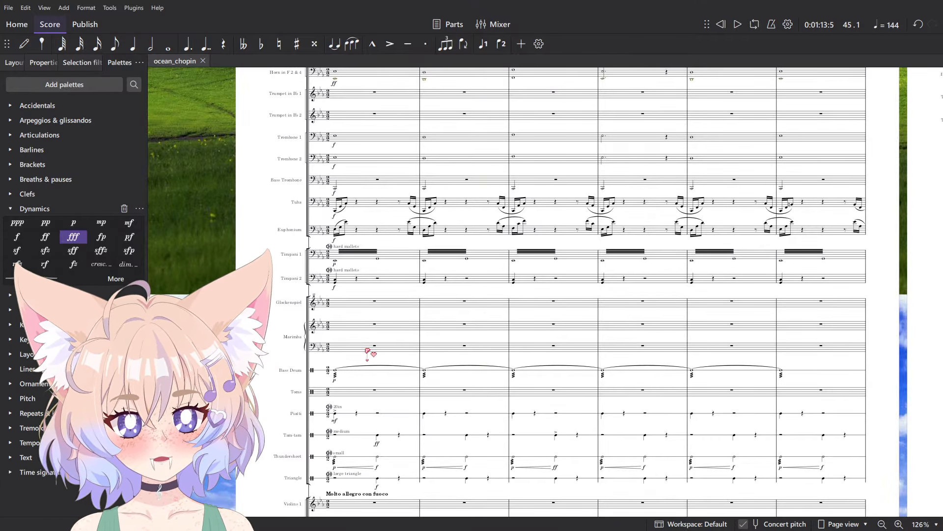
scroll(367, 352, up, 6)
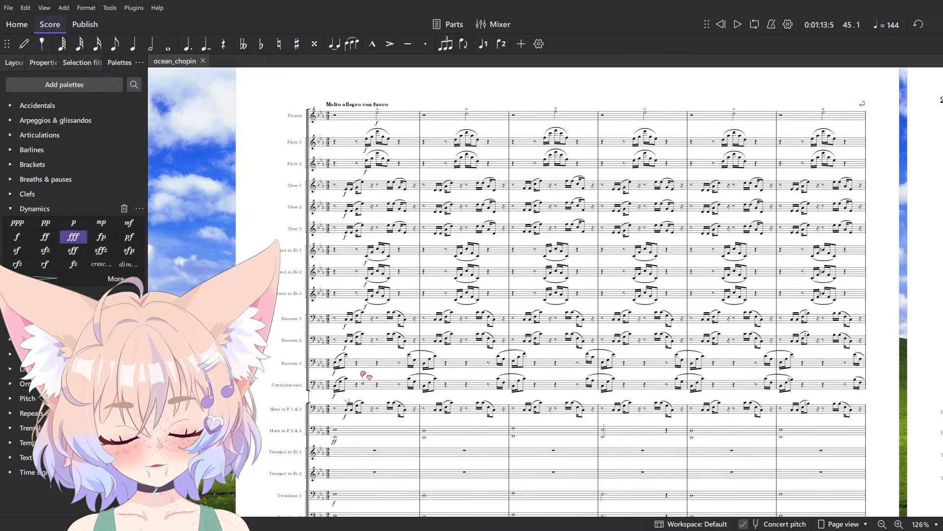
scroll(364, 376, up, 5)
scroll(373, 364, down, 3)
scroll(388, 339, up, 3)
scroll(390, 336, down, 8)
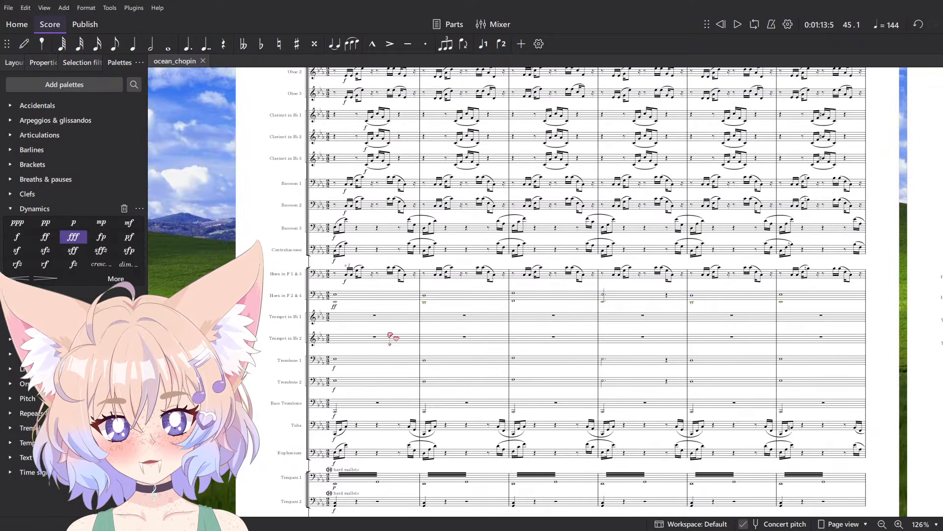
- Play back the opening of the score from measure 1 of the Horn in F 2 & 4 staff
click(376, 299)
key(space)
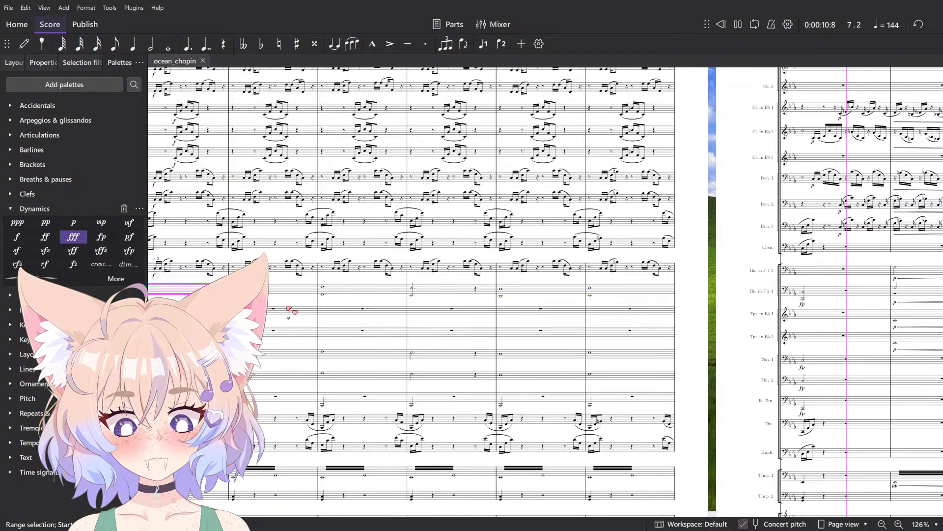
key(space)
scroll(402, 223, down, 3)
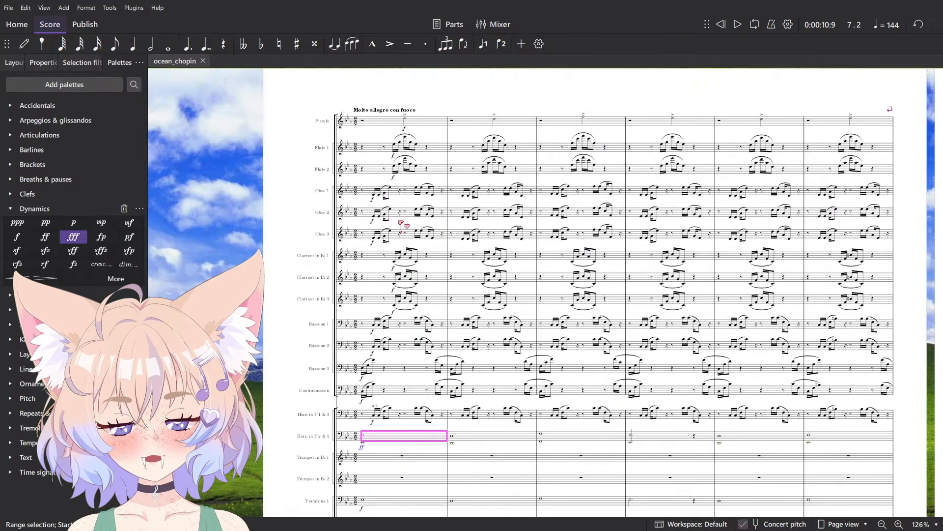
- Play back the opening woodwinds from Flute 1 down to Contrabassoon, starting at measure 1
key(Escape)
click(434, 147)
shift+click(421, 391)
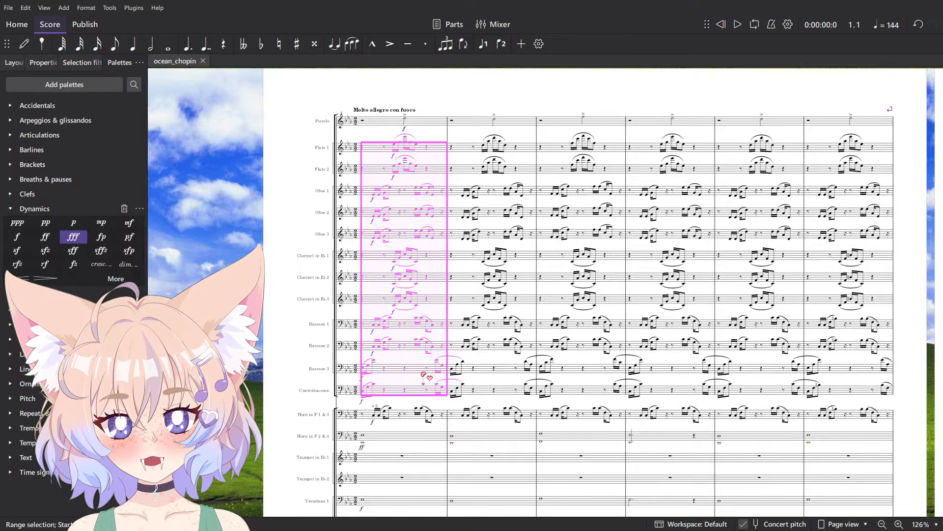
key(space)
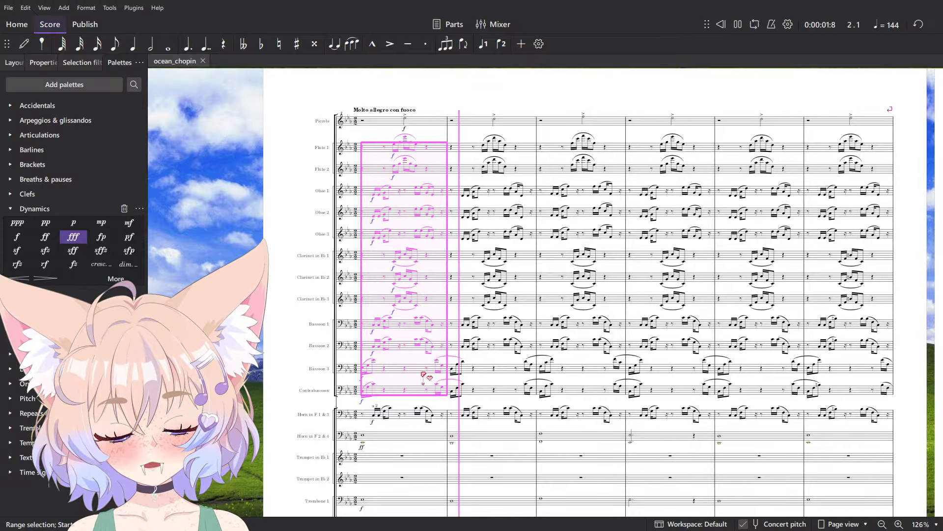
key(space)
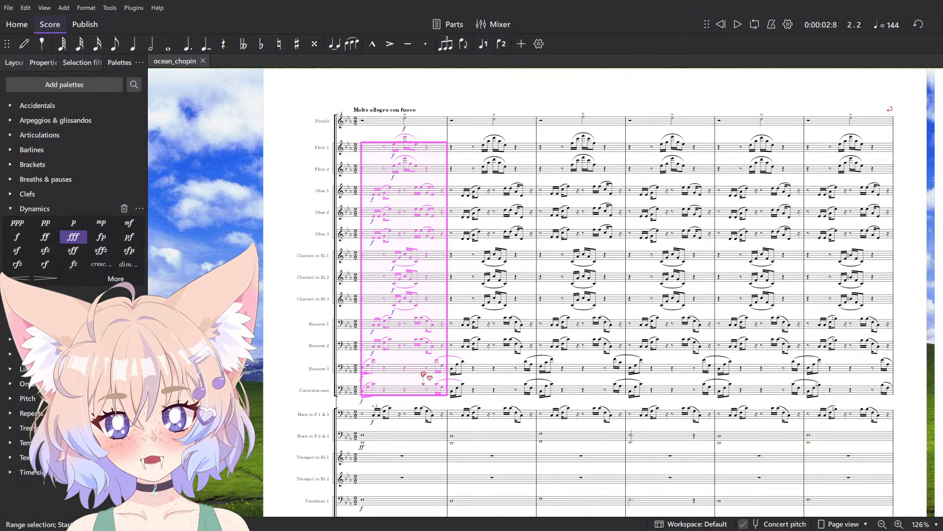
key(Escape)
- Look over the orchestration on pages 2 to 4 of the orchestral score
scroll(522, 304, right, 10)
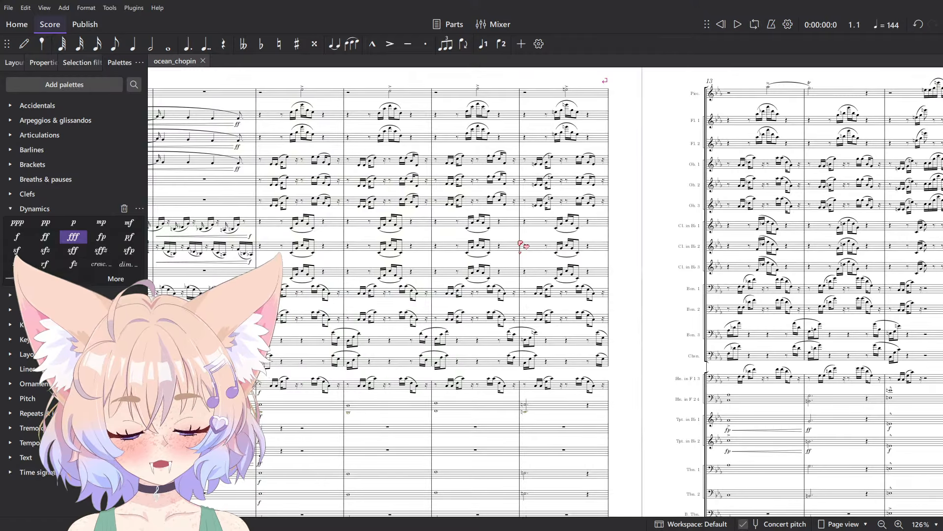
scroll(683, 272, down, 3)
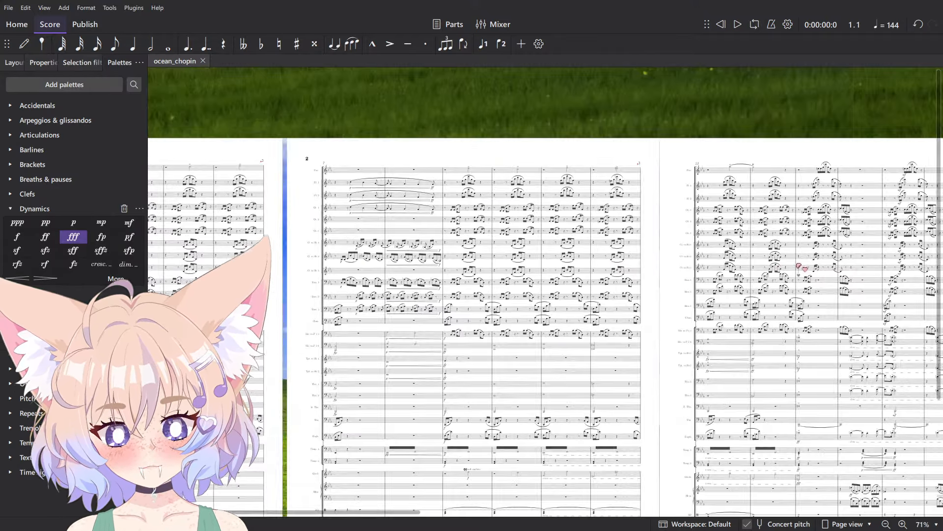
scroll(412, 252, up, 5)
scroll(410, 249, down, 3)
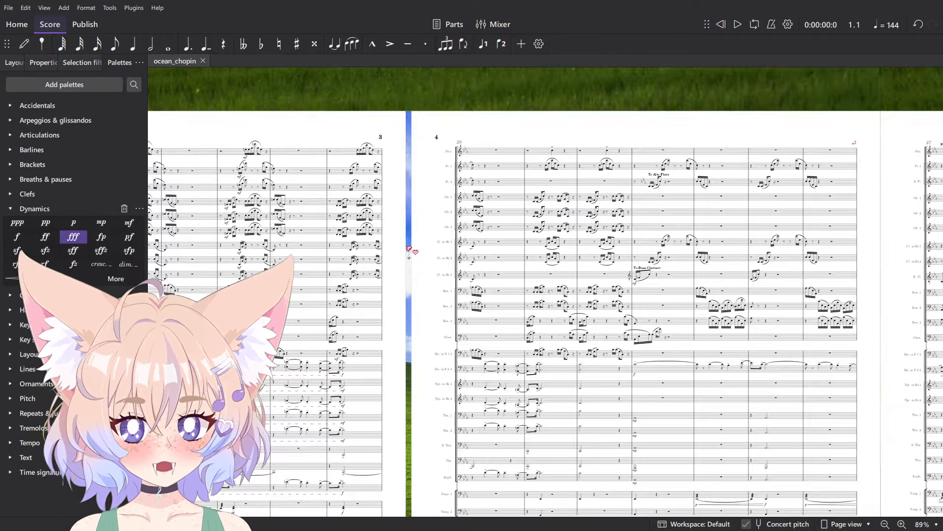
scroll(558, 227, up, 4)
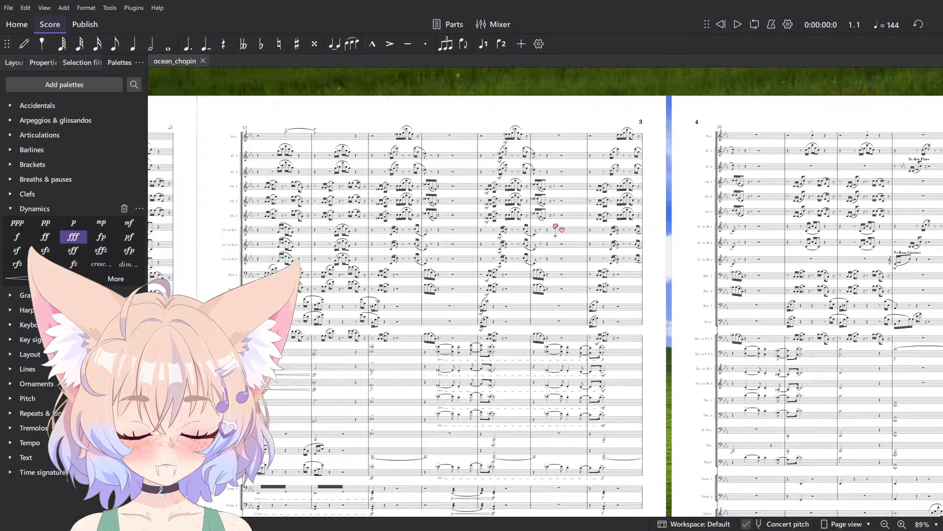
scroll(602, 223, down, 4)
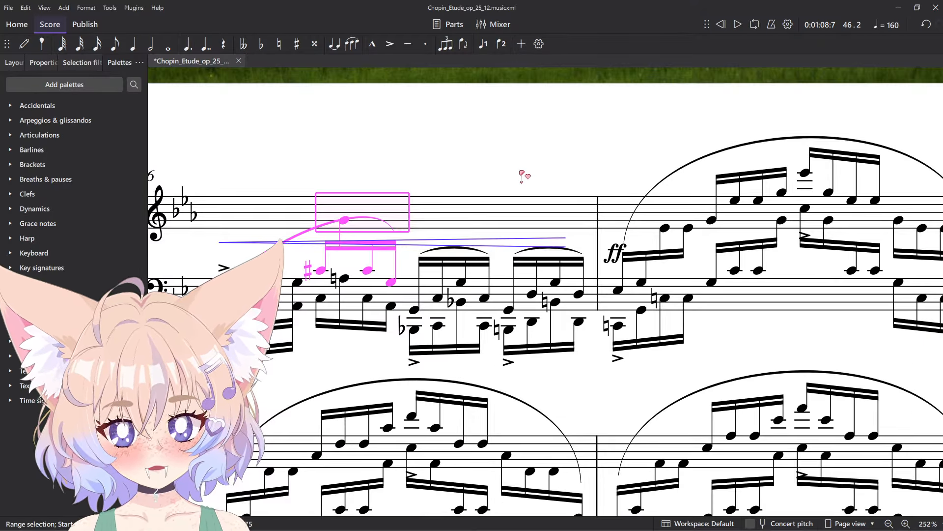
- Switch to the piano original Chopin_Etude_op_25_12 and examine the left-hand figures in measures 1 and 2
key(Escape)
scroll(522, 176, down, 3)
scroll(581, 202, up, 4)
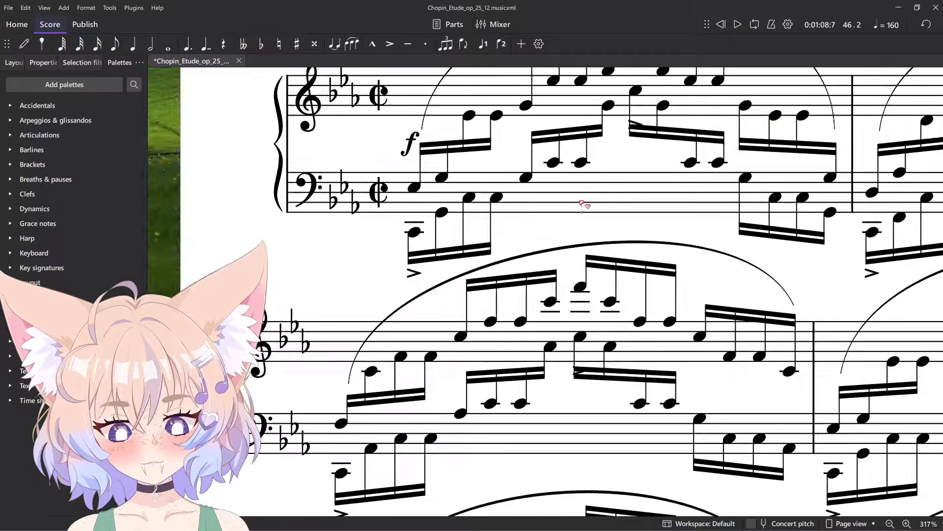
scroll(506, 337, down, 3)
scroll(457, 335, up, 5)
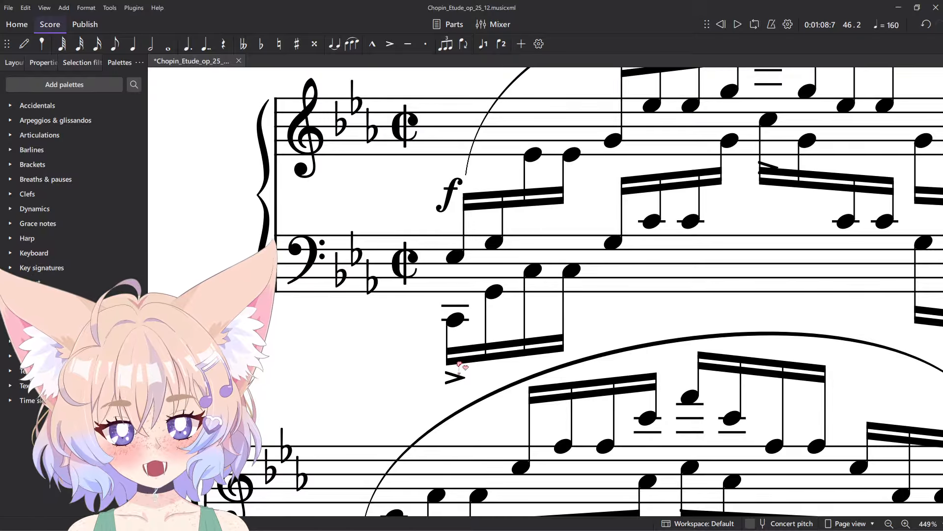
scroll(460, 275, down, 5)
click(456, 256)
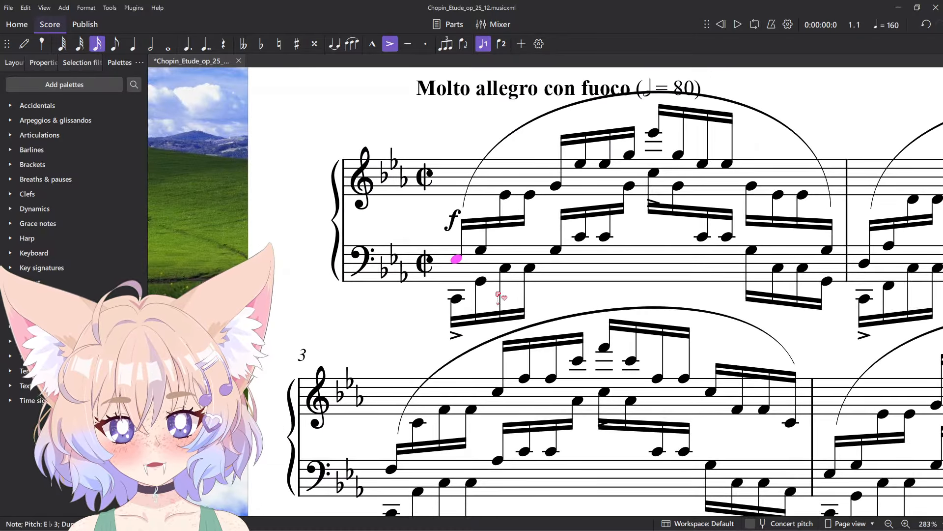
drag(764, 295, 568, 309)
click(658, 303)
click(665, 286)
scroll(659, 306, down, 4)
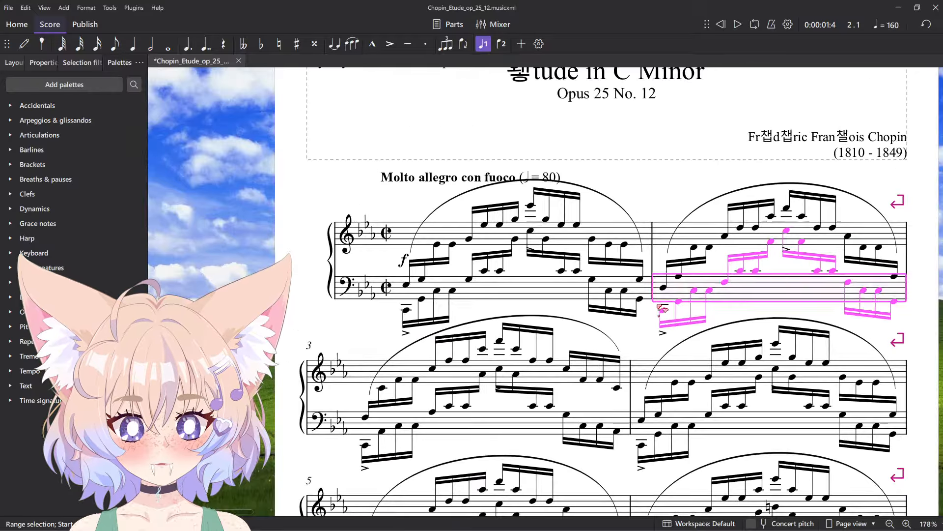
click(653, 336)
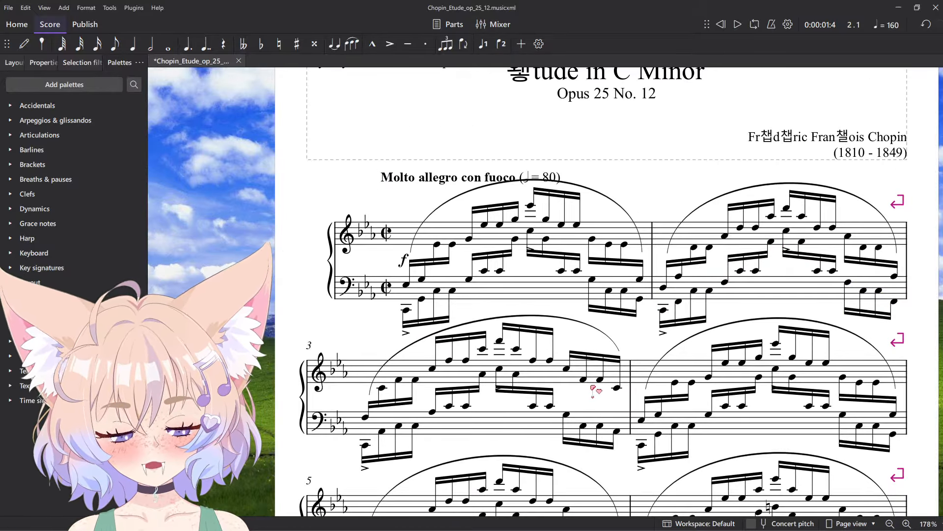
- Compare the piano original's opening measure with the passage from measure 21 onward
scroll(589, 389, up, 5)
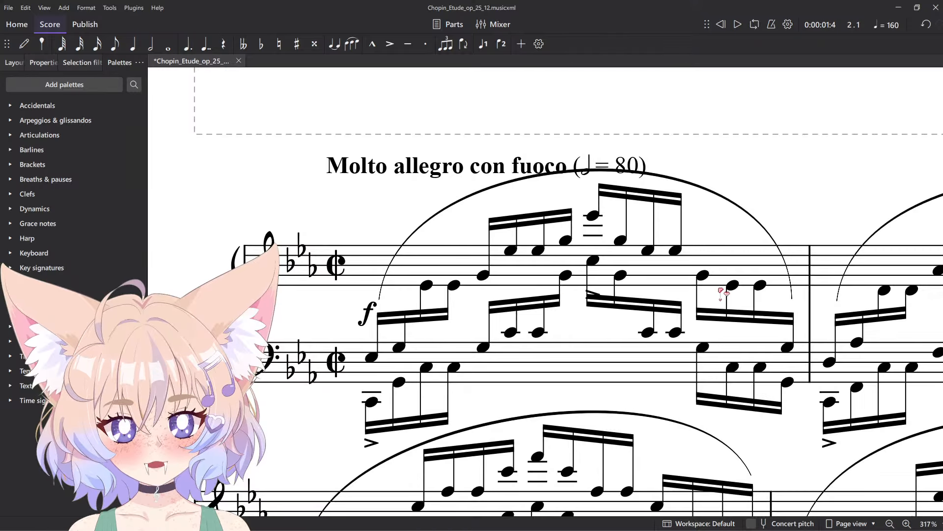
scroll(722, 294, down, 8)
scroll(565, 211, up, 6)
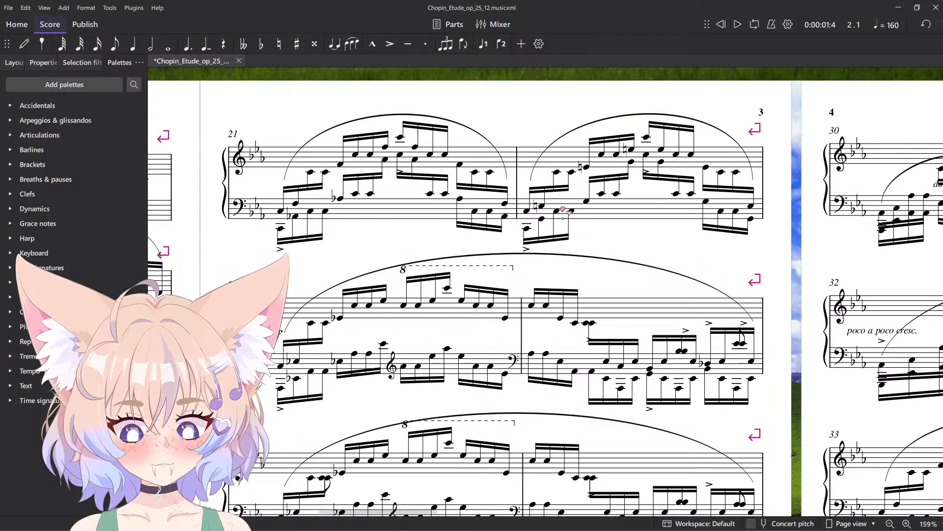
scroll(565, 211, down, 6)
scroll(633, 270, up, 8)
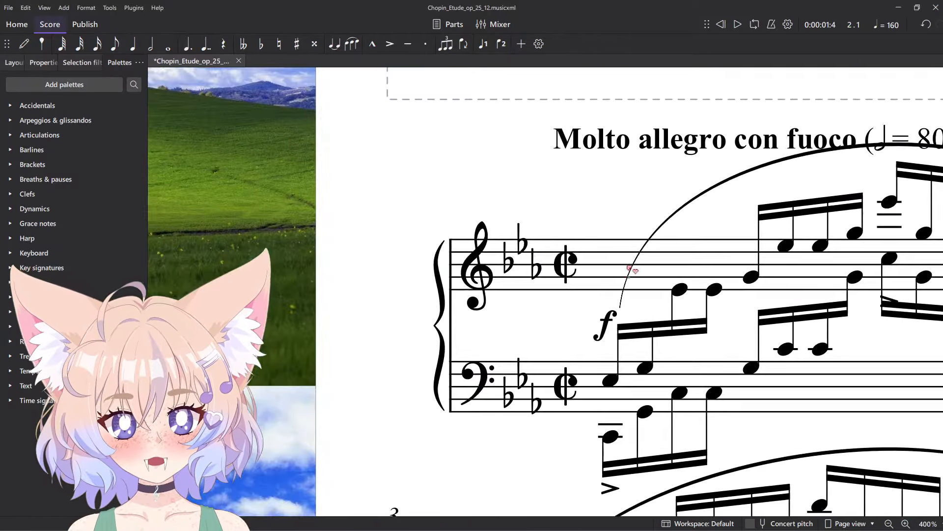
click(633, 270)
key(Escape)
scroll(595, 344, down, 5)
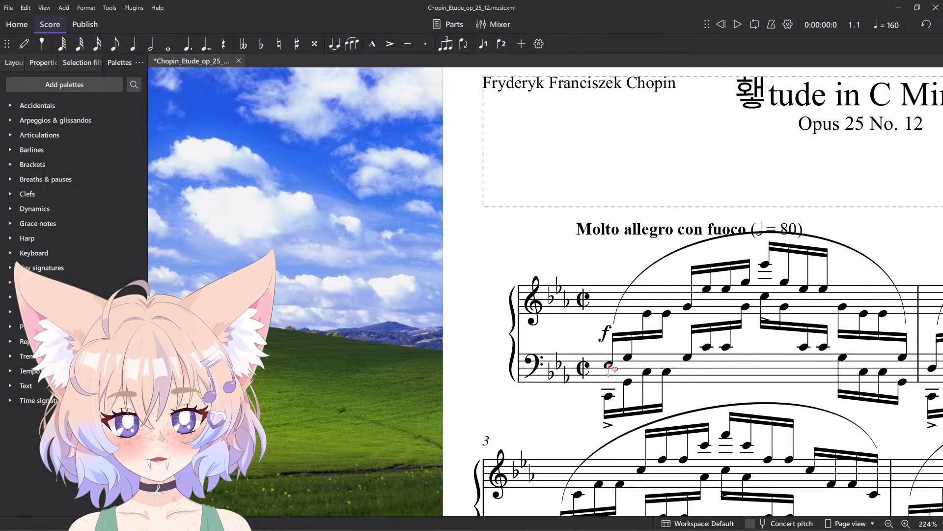
- Look through the following pages of the piano original and return to the opening pages of ocean_chopin
drag(608, 366, 394, 336)
drag(560, 310, 224, 240)
scroll(525, 241, down, 7)
drag(789, 253, 224, 260)
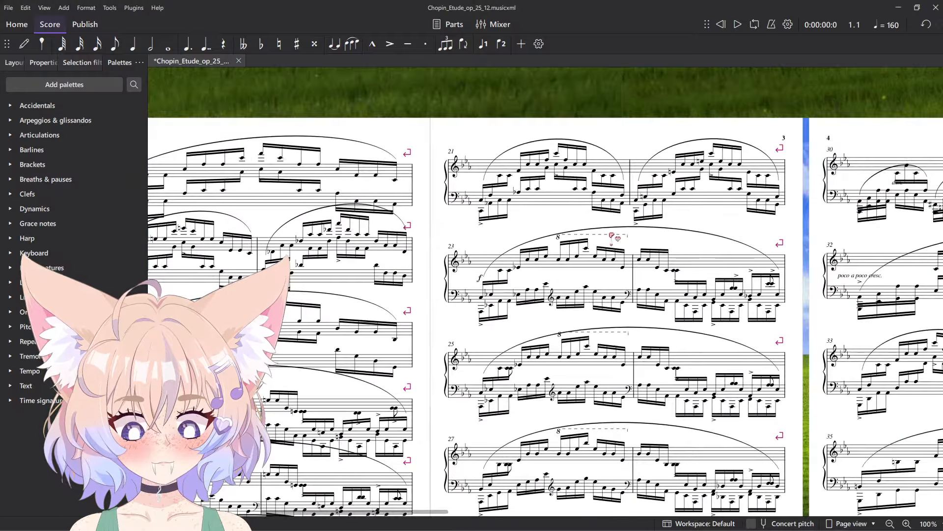
drag(678, 217, 256, 266)
drag(722, 208, 406, 217)
drag(598, 206, 270, 189)
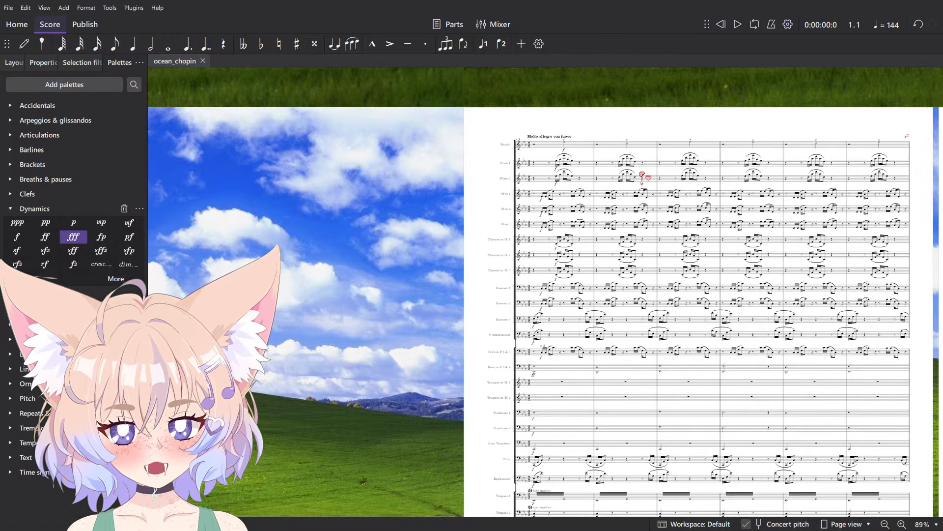
scroll(648, 216, up, 6)
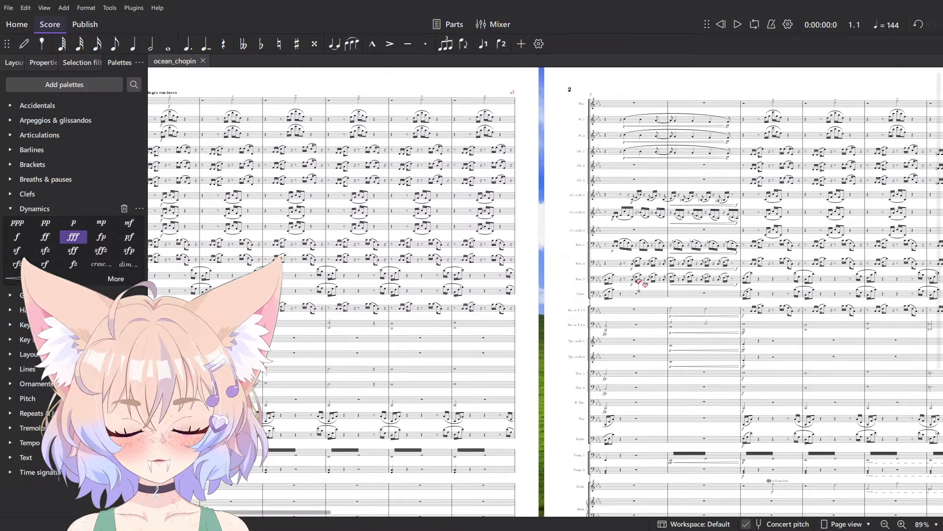
- Look over the orchestral score's pages up to measures 41–46 and return to the opening
scroll(647, 216, down, 7)
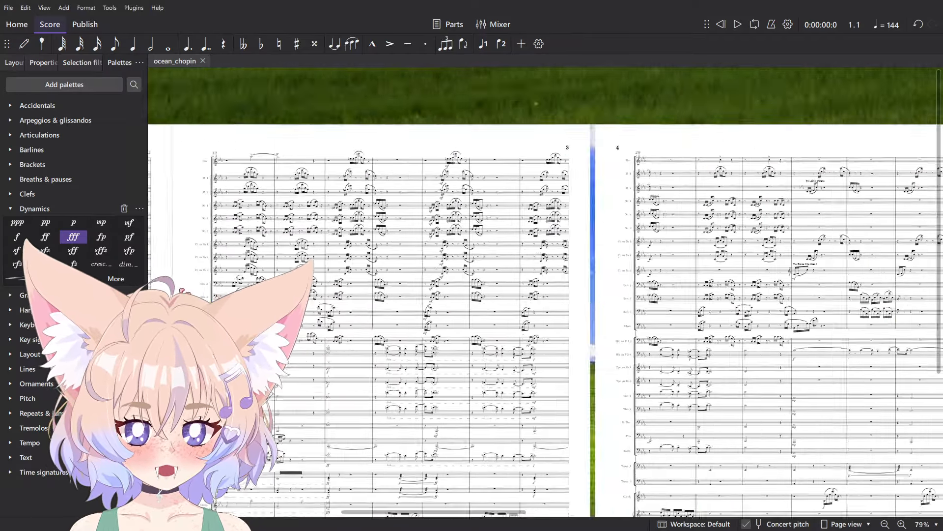
scroll(455, 220, up, 7)
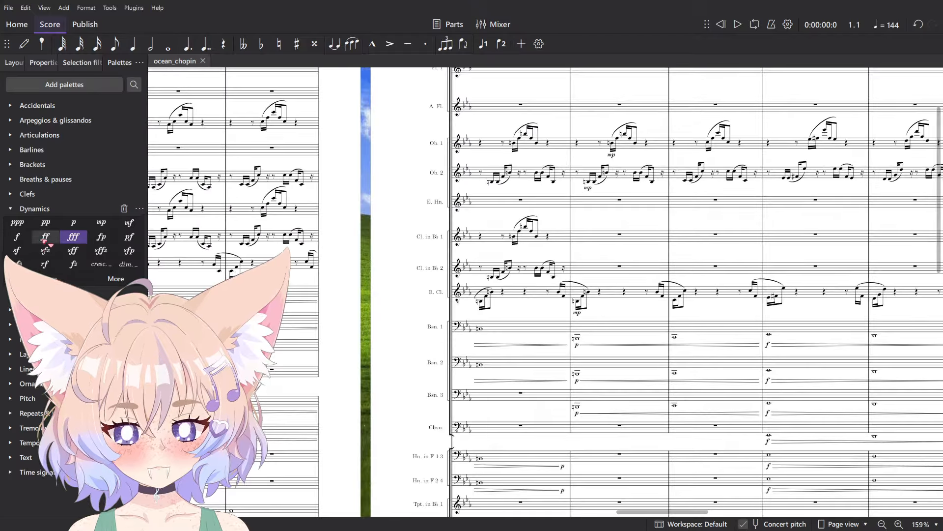
scroll(248, 248, down, 4)
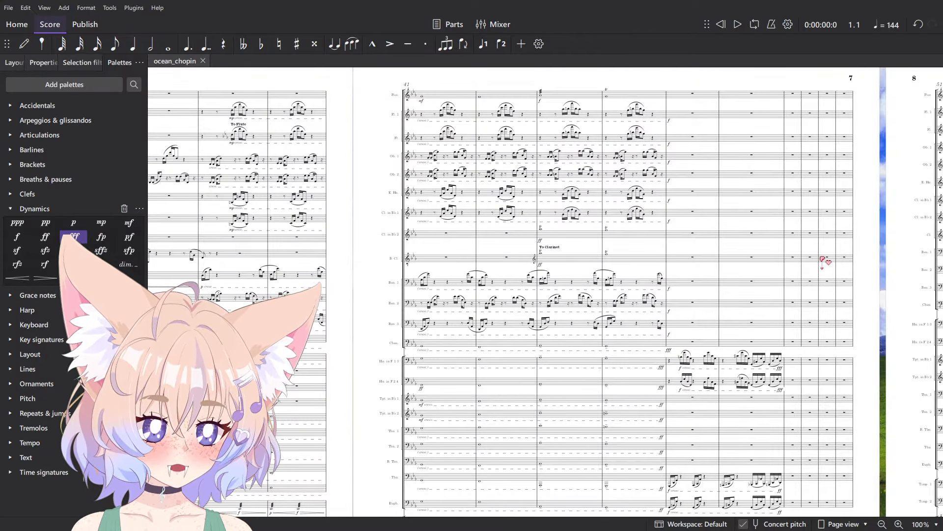
key(ctrl+Home)
scroll(451, 240, down, 9)
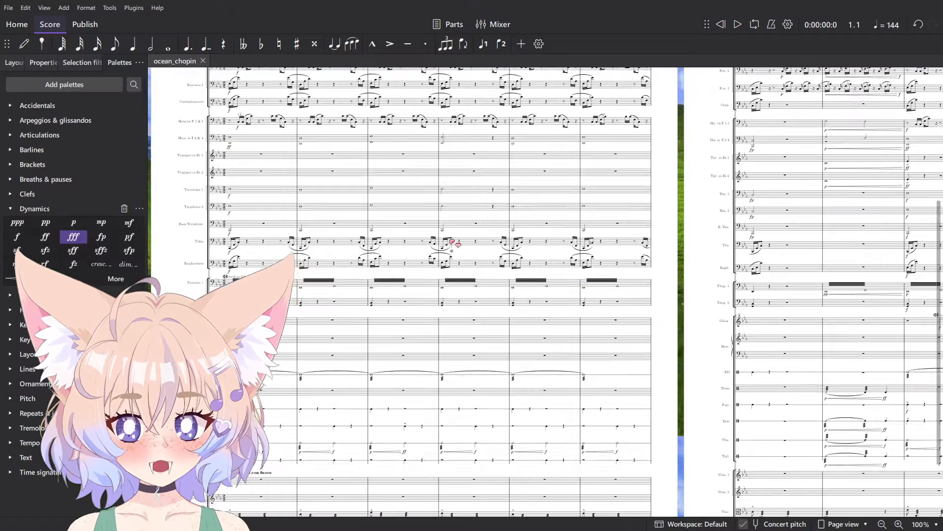
- Play back the opening with the viola and violoncello parts of measures 1 to 6 selected
scroll(248, 352, up, 4)
click(252, 354)
shift+click(837, 375)
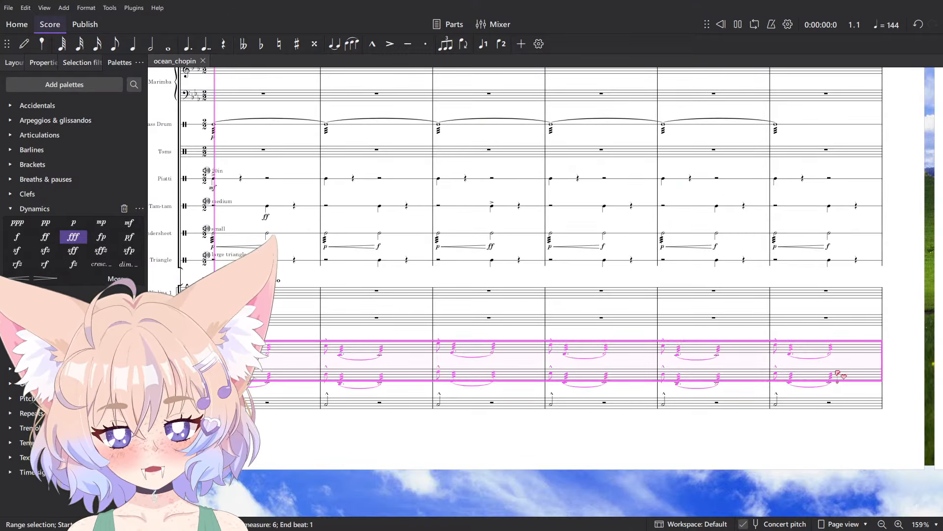
key(space)
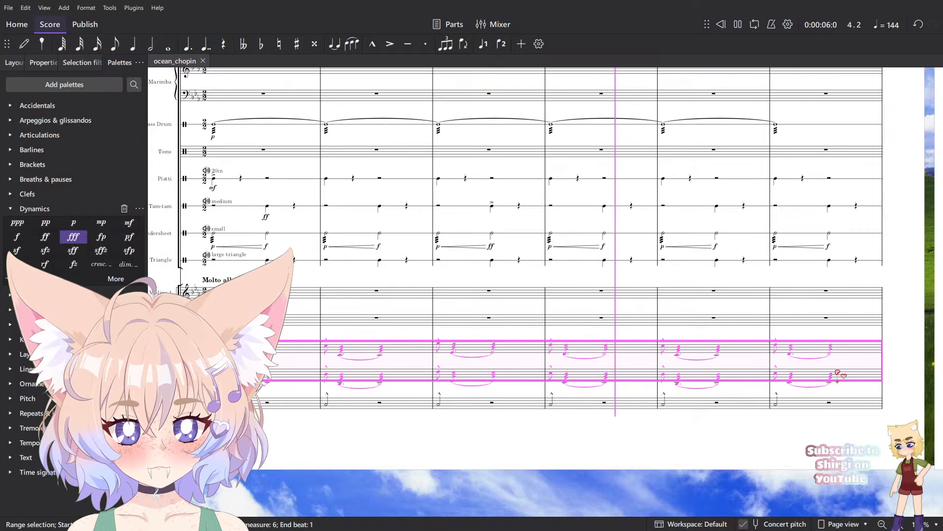
key(space)
- Look through the orchestration on the following pages up to the brass figures in measures 45 and 46
scroll(837, 373, down, 2)
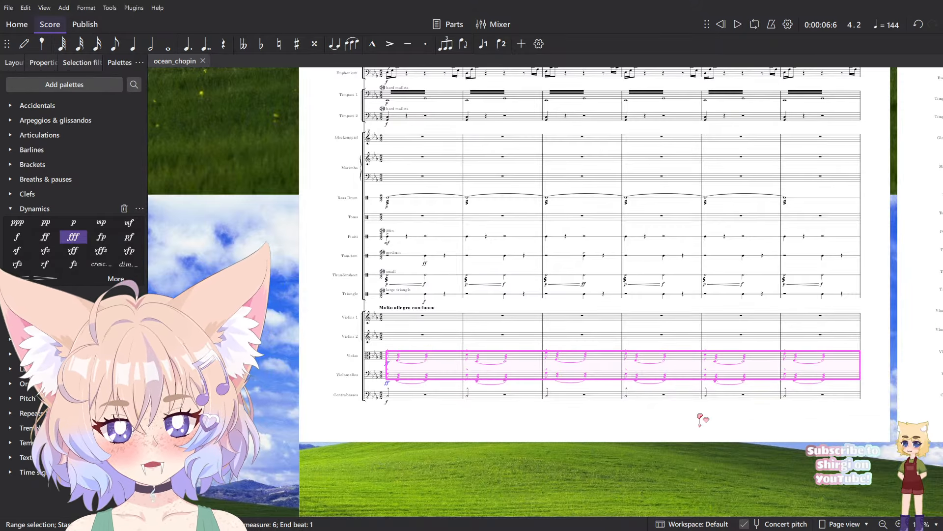
scroll(572, 362, down, 2)
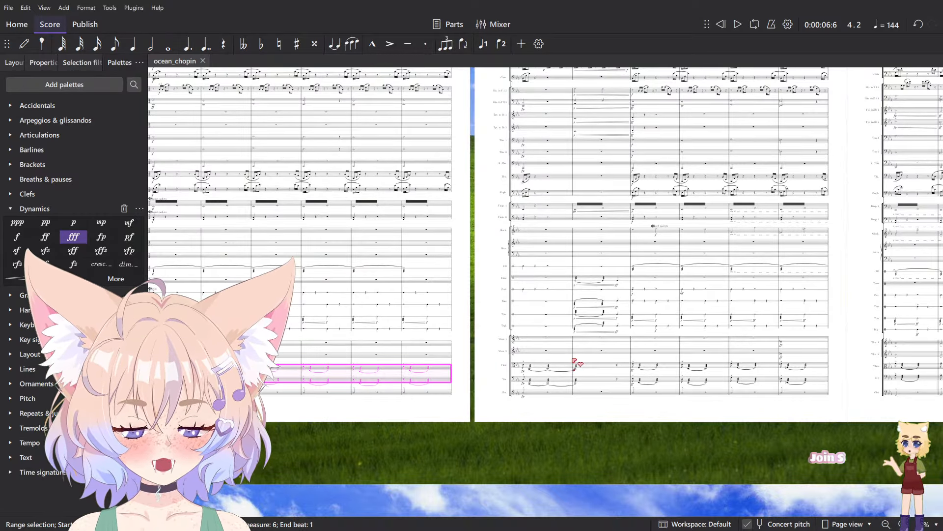
key(Home)
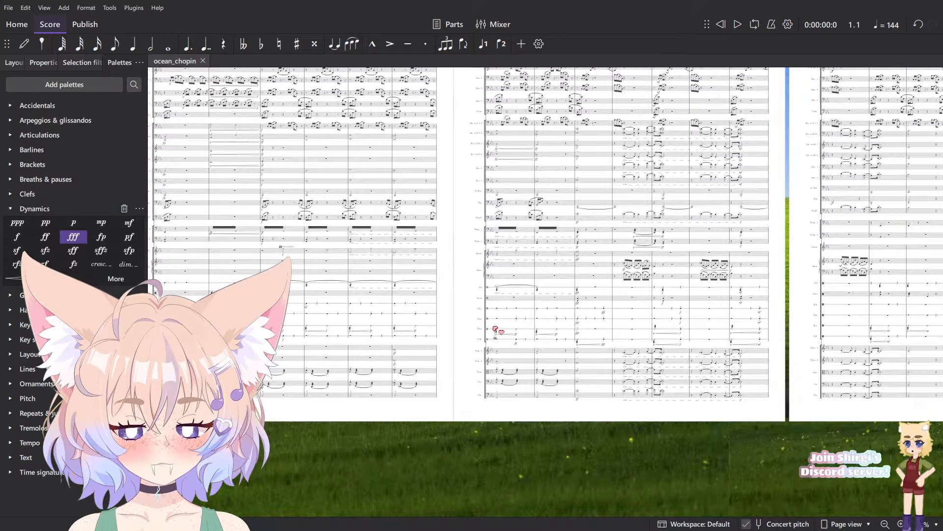
scroll(448, 317, down, 2)
scroll(446, 317, up, 5)
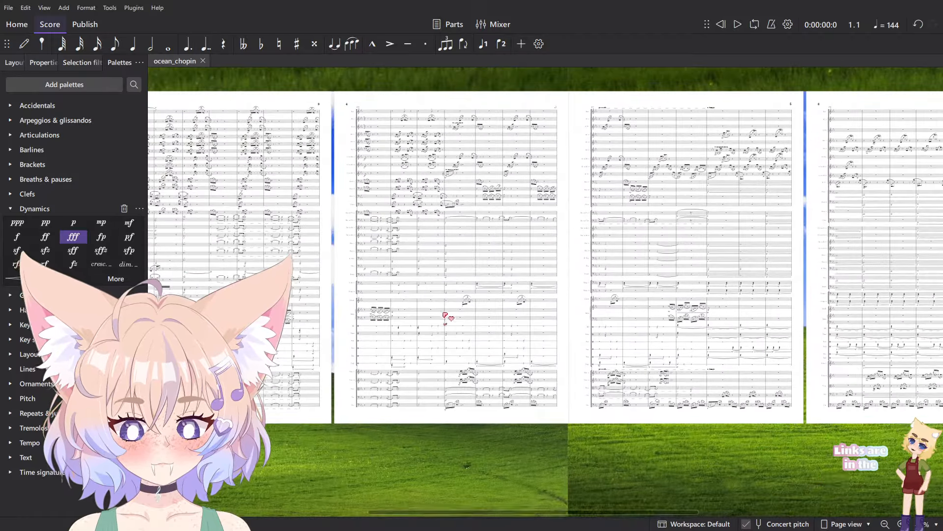
drag(529, 367, 37, 331)
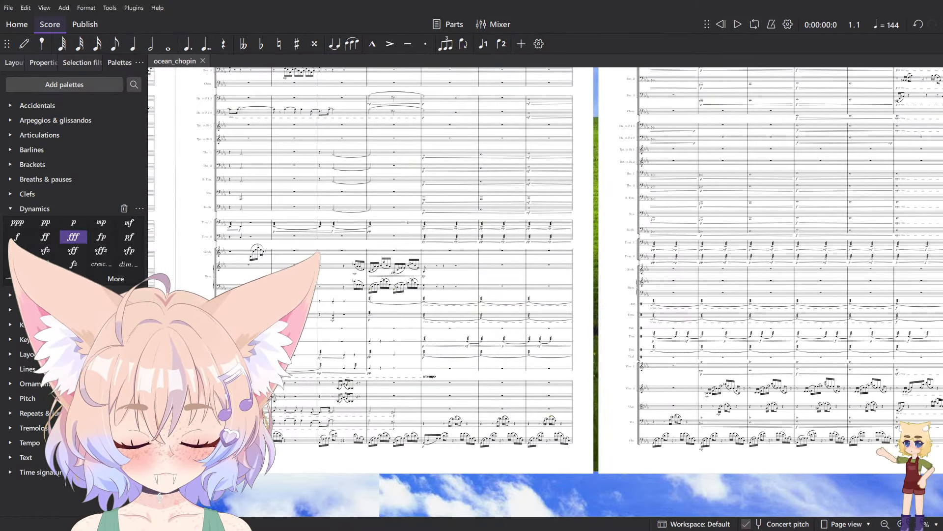
drag(549, 265, 55, 319)
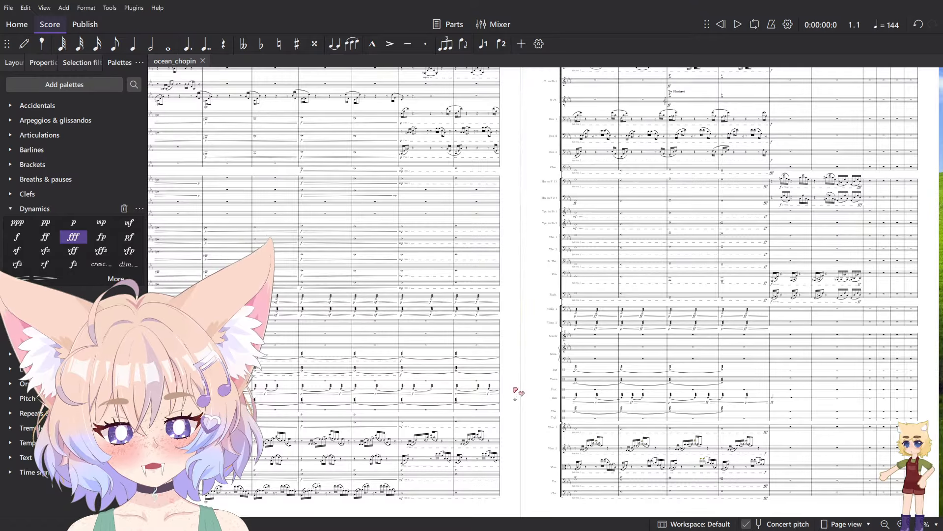
drag(622, 347, 483, 316)
drag(641, 135, 375, 196)
scroll(374, 196, up, 5)
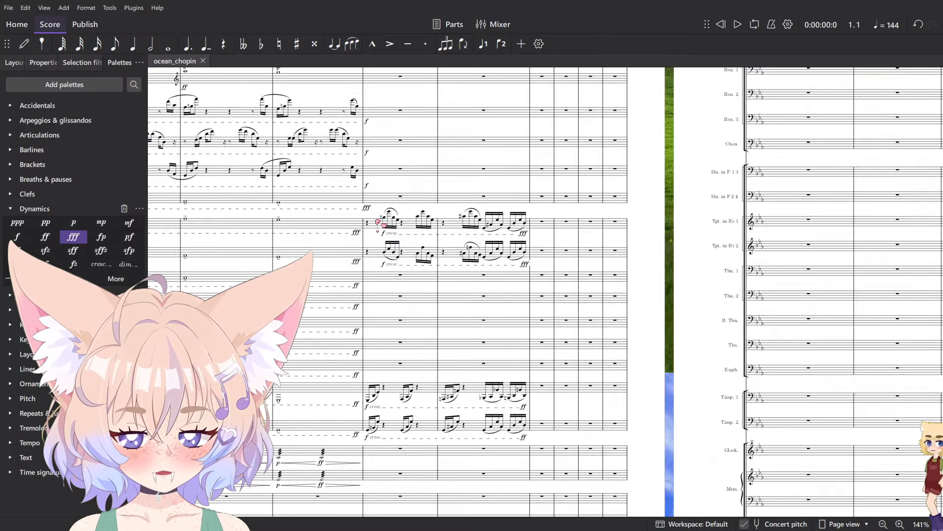
- Play back the brass passage in measures 45 and 46 of the orchestral score
click(381, 221)
key(Escape)
key(space)
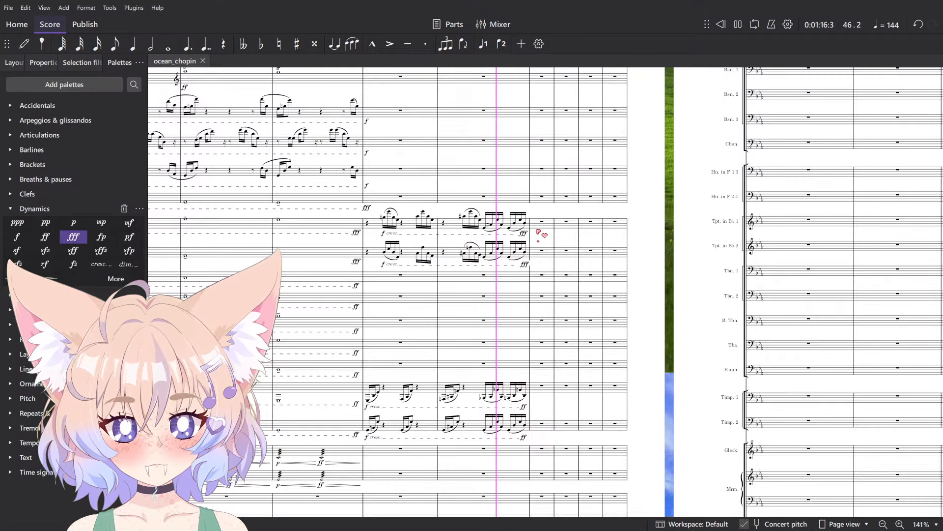
key(space)
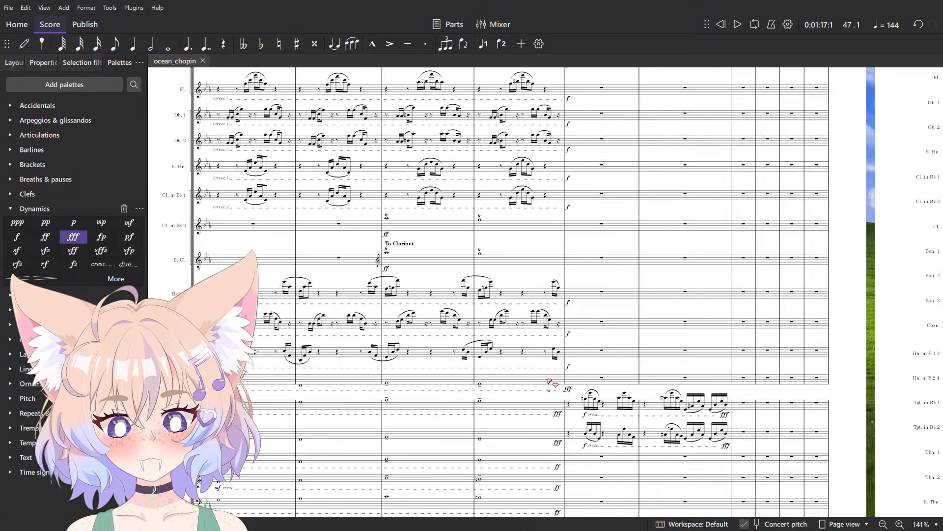
- Glance at measure 46 in the piano original Chopin_Etude_op_25_12, return to ocean_chopin and check the euphonium's low notes in measure 45
scroll(583, 382, down, 10)
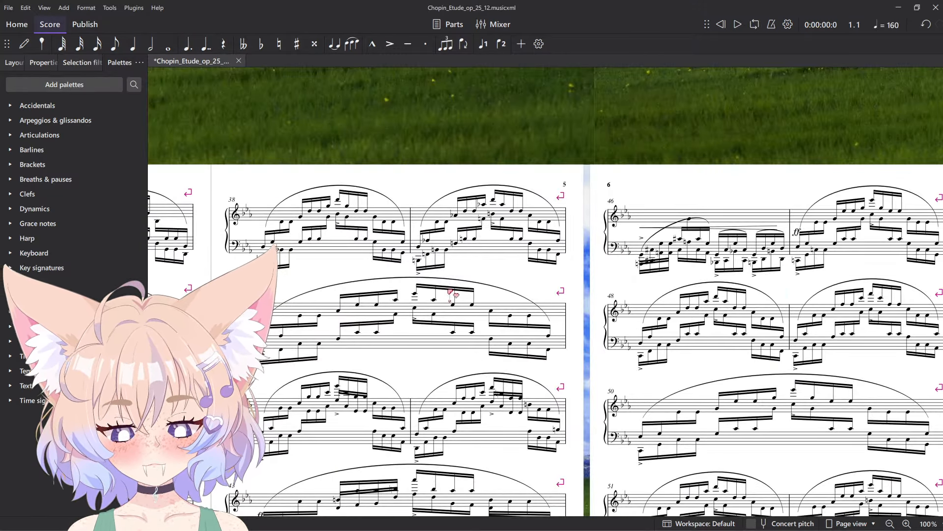
scroll(453, 295, down, 5)
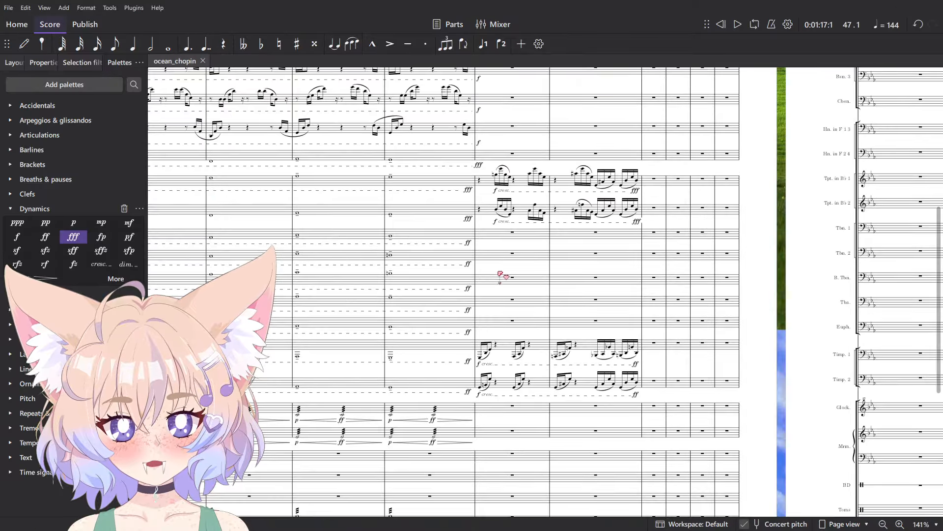
scroll(500, 276, up, 5)
click(470, 395)
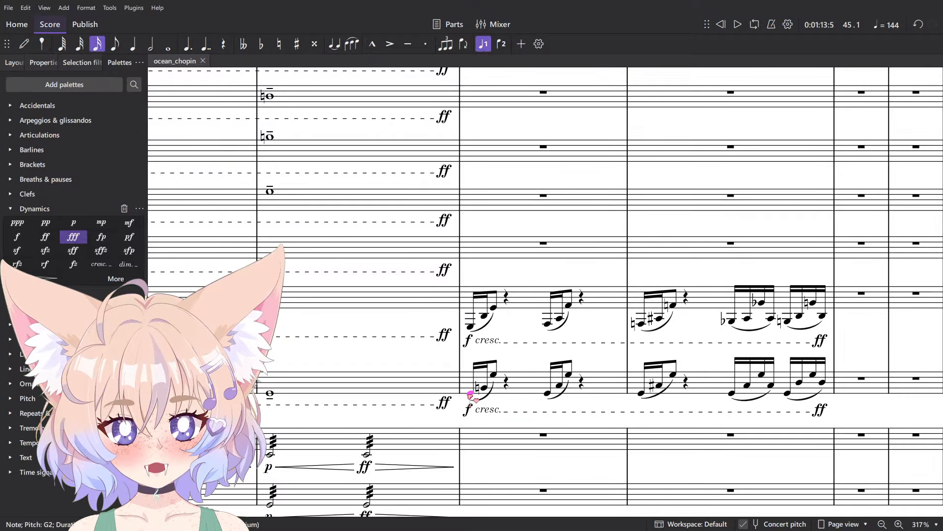
scroll(549, 395, up, 3)
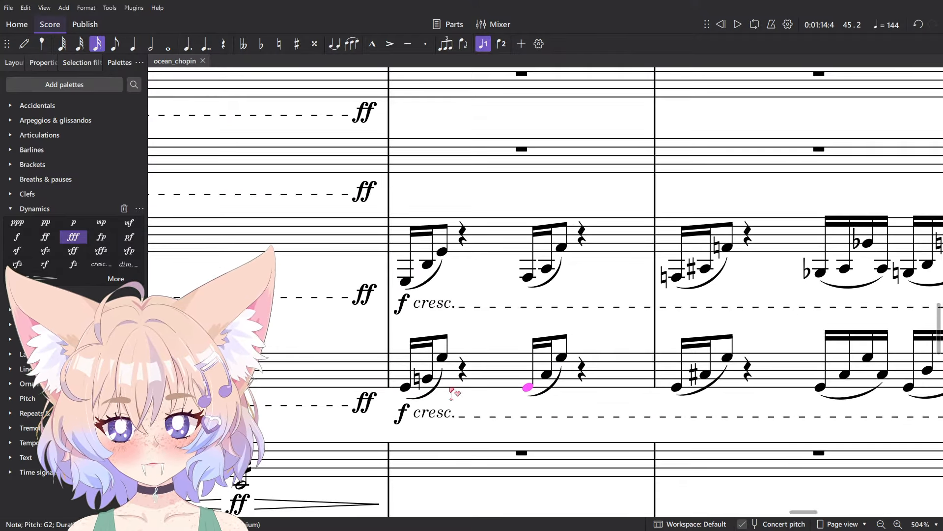
- Play back the euphonium figures in measure 45 of the orchestral score
click(476, 364)
key(space)
scroll(470, 317, down, 6)
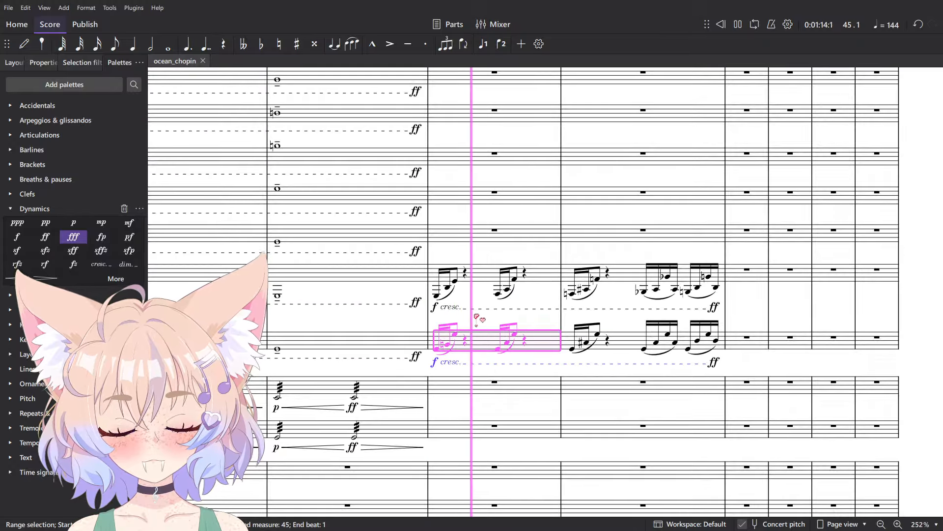
scroll(514, 235, up, 4)
key(space)
shift+click(512, 171)
key(space)
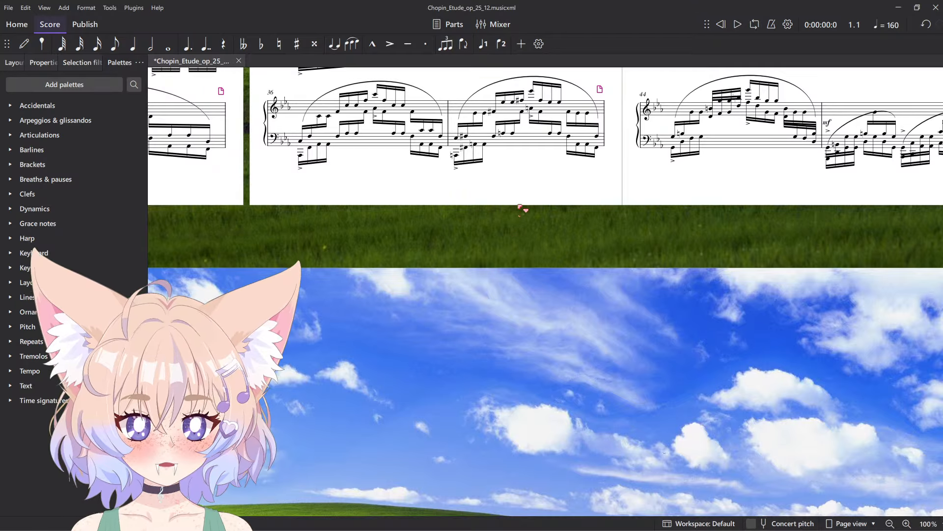
- Switch to the piano original Chopin_Etude_op_25_12 and play back the left hand from measure 37
scroll(522, 119, up, 6)
drag(510, 199, 603, 464)
click(609, 439)
key(space)
scroll(610, 433, down, 7)
drag(627, 425, 569, 349)
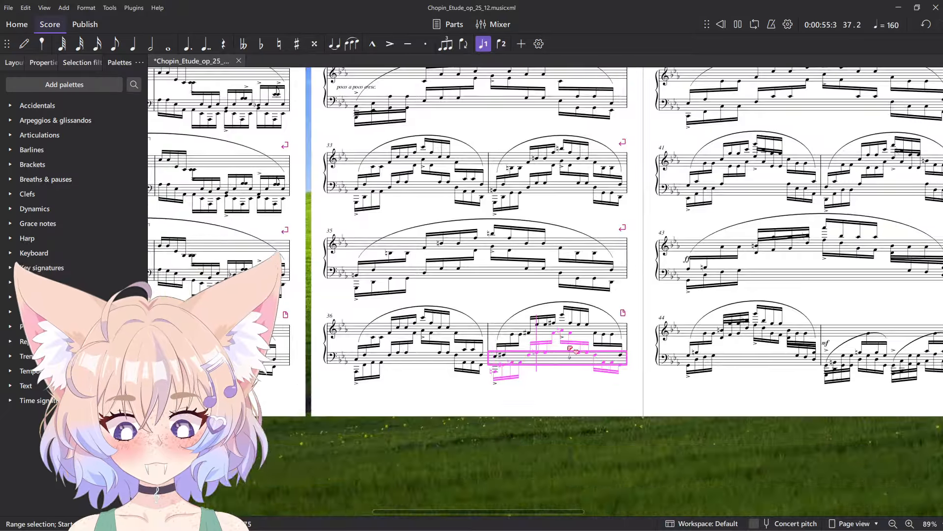
scroll(556, 313, up, 4)
scroll(633, 234, down, 6)
drag(349, 196, 565, 291)
key(space)
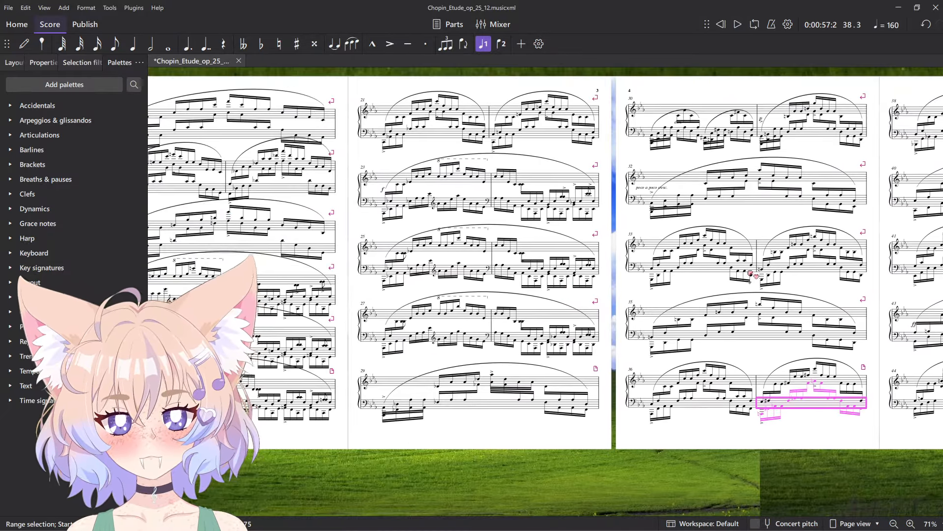
- Play back the piano original's left hand from measure 45 into measure 46
scroll(752, 275, up, 9)
click(639, 373)
key(space)
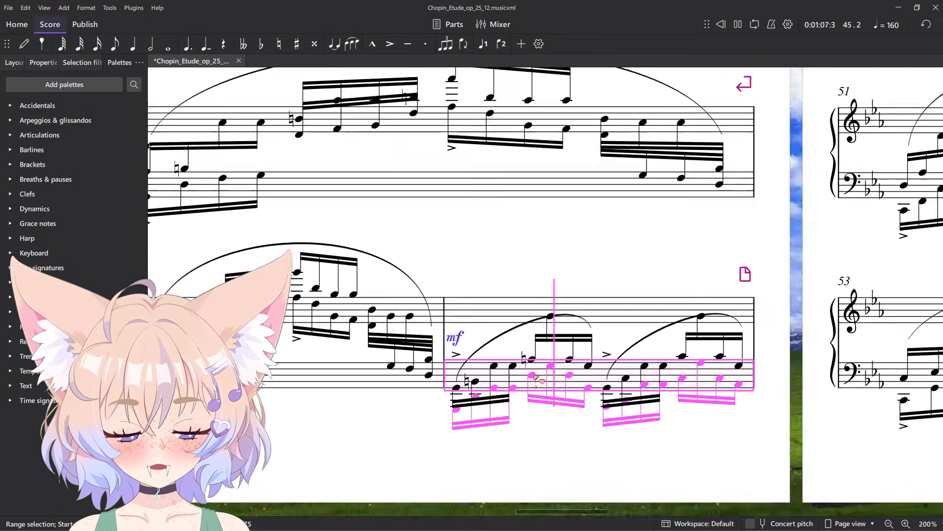
scroll(537, 381, down, 5)
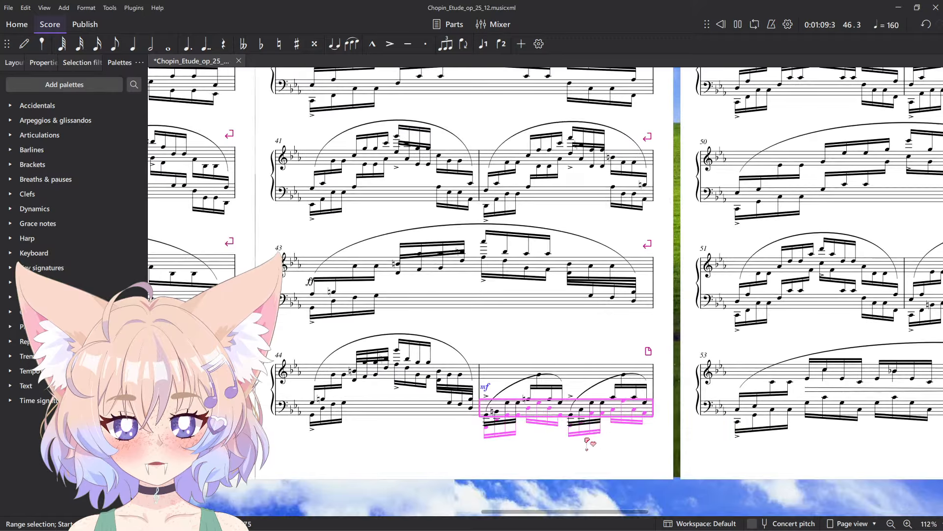
scroll(587, 441, up, 5)
key(space)
- Sound the first and second notes of each upper bass-clef figure in the piano original's measure 45
click(452, 426)
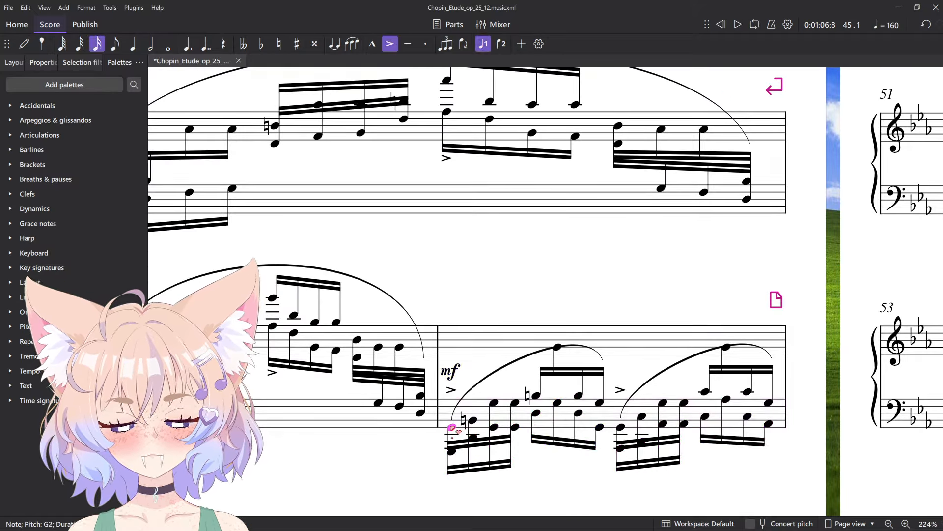
click(473, 420)
click(622, 427)
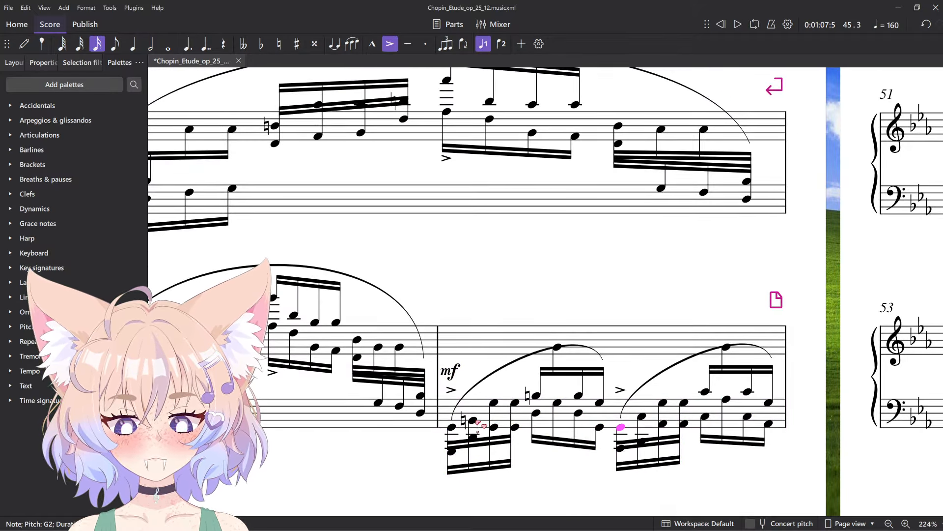
scroll(611, 419, down, 5)
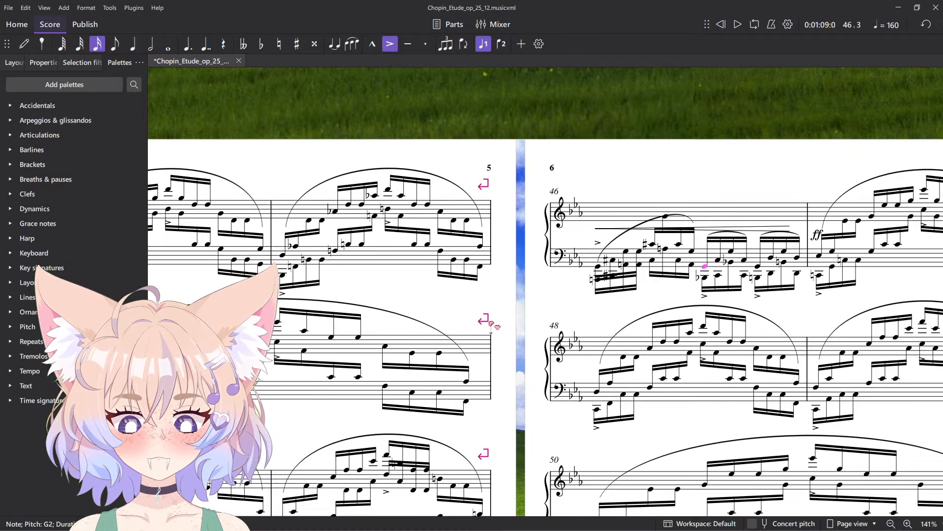
scroll(491, 324, up, 6)
click(485, 292)
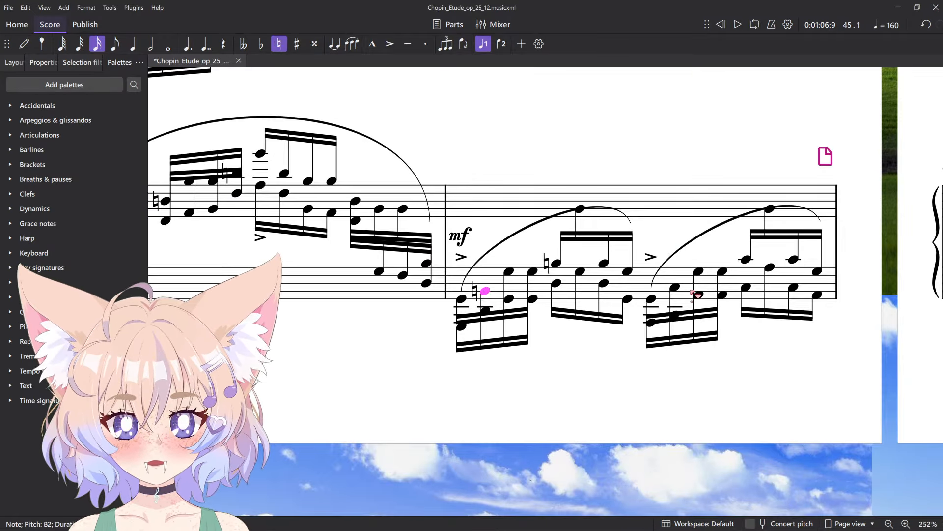
click(676, 288)
- Find measure 46 in the piano original and play back its left hand
scroll(704, 206, down, 5)
drag(707, 204, 503, 455)
drag(638, 168, 665, 214)
scroll(670, 226, up, 5)
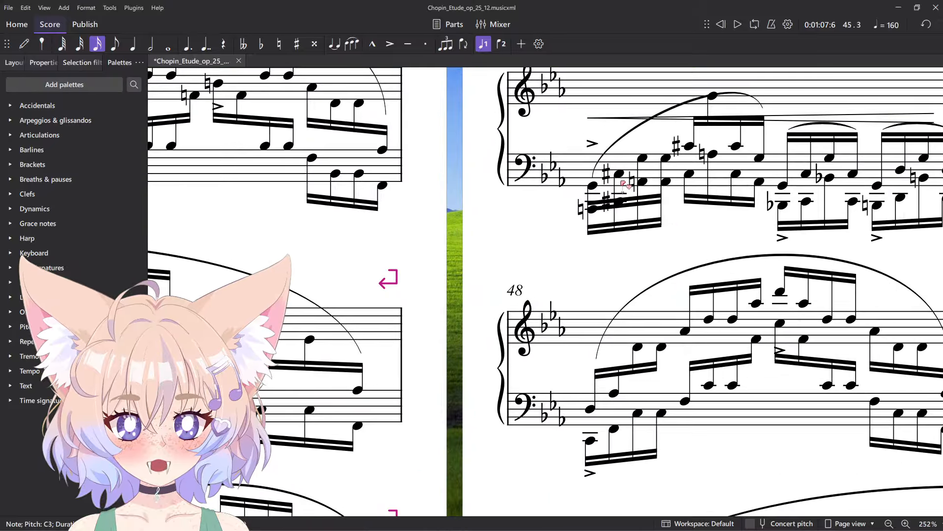
scroll(596, 220, right, 3)
scroll(609, 236, up, 1)
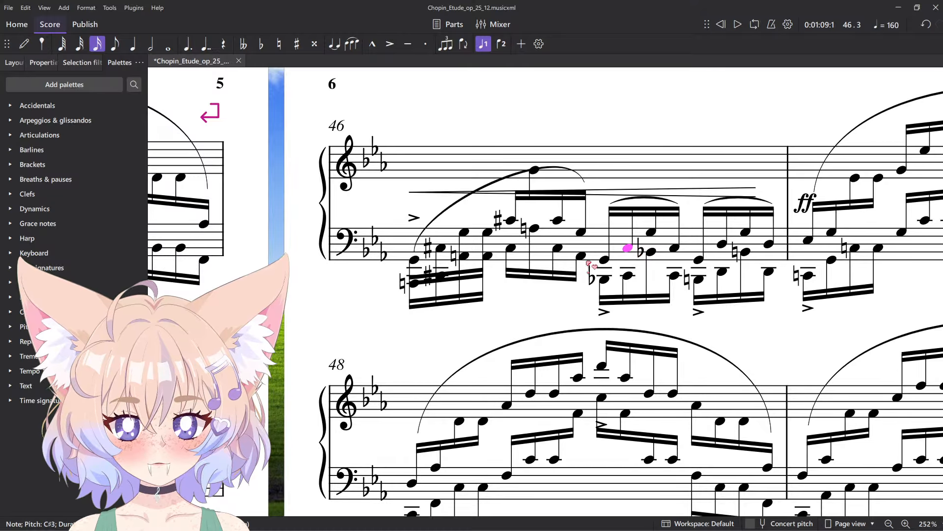
click(511, 248)
key(space)
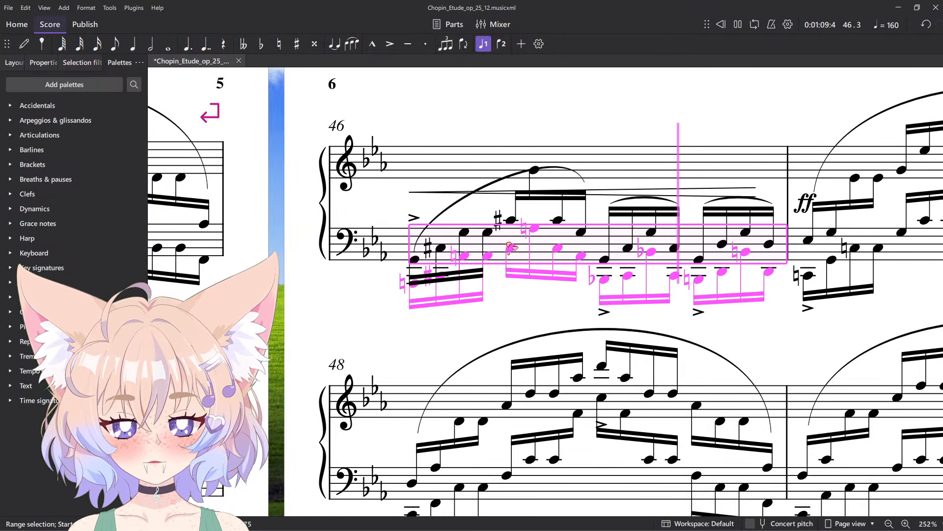
key(space)
- Sound individual bass-clef notes in the first and third figures of the piano original's measure 46 to check their pitches
click(618, 119)
click(651, 253)
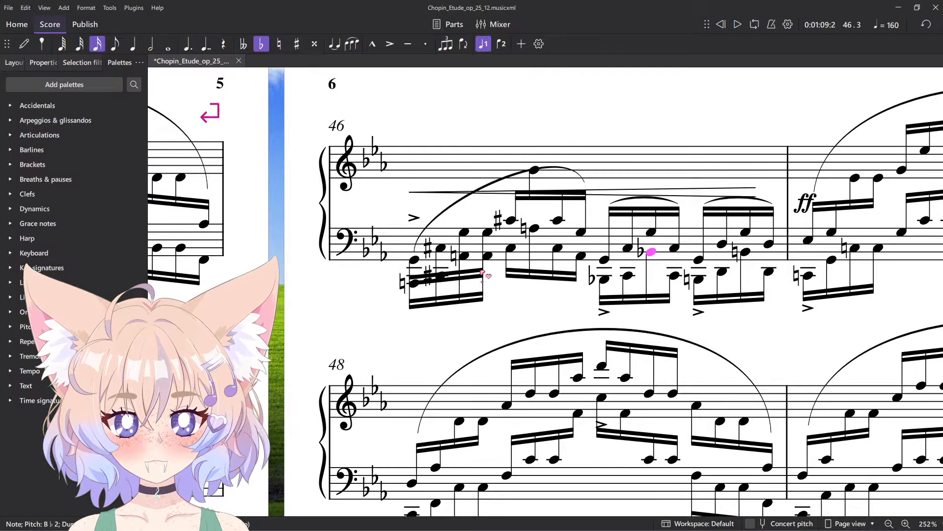
click(442, 248)
click(465, 256)
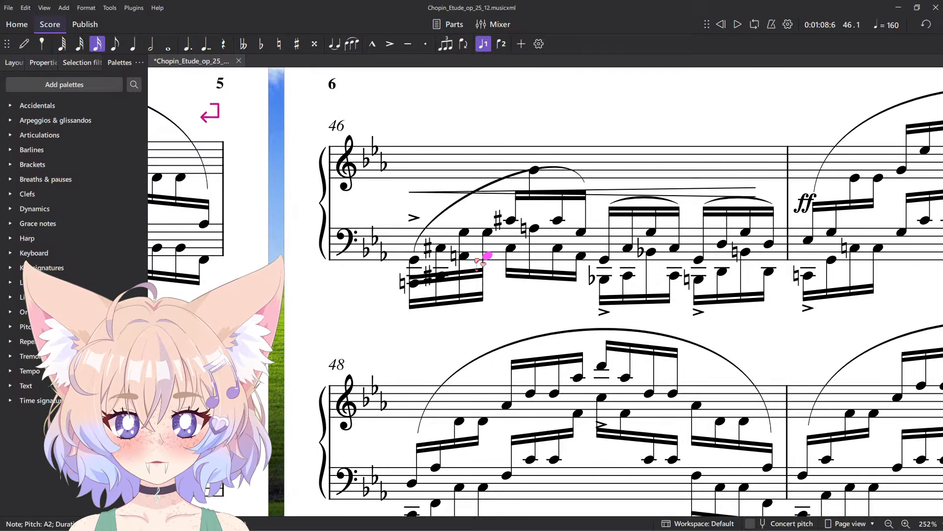
click(442, 249)
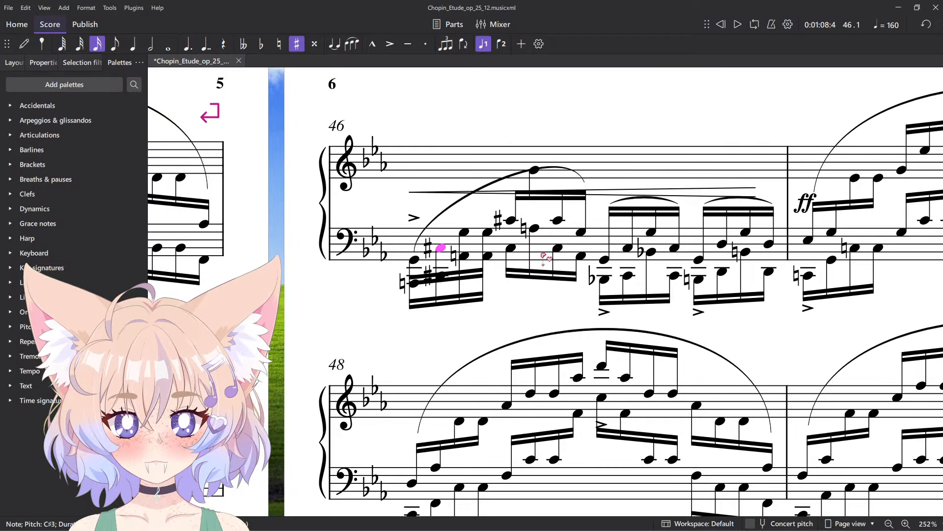
- Sound the first upper bass-clef note of the piano original's measure 46 and return to measure 45
click(465, 256)
click(414, 259)
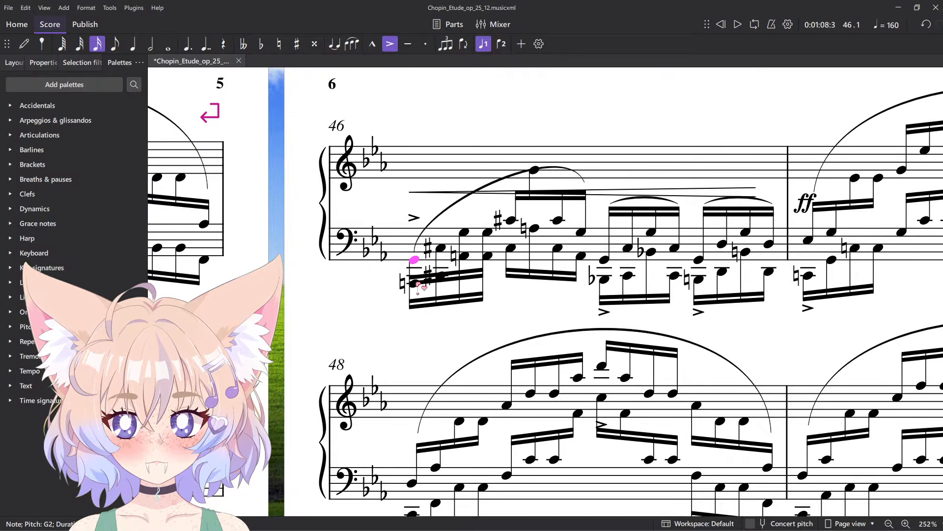
scroll(484, 351, down, 3)
scroll(484, 352, down, 3)
scroll(484, 351, up, 4)
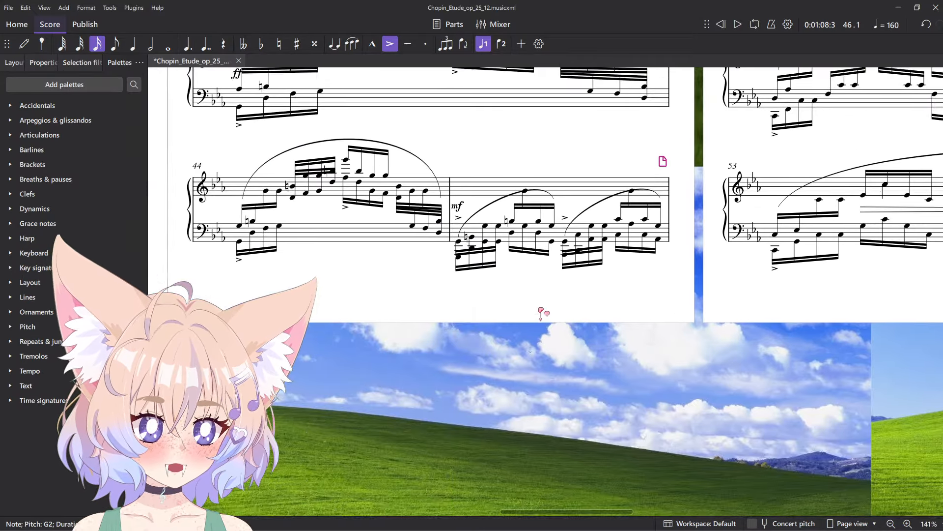
scroll(576, 242, up, 1)
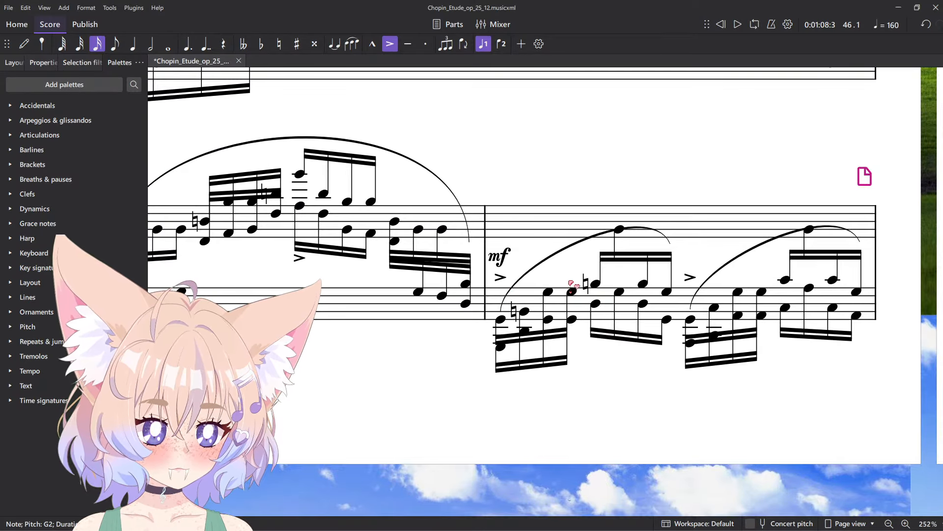
- Play back the lower bass-clef voice of measure 45 in the piano original
scroll(573, 284, up, 2)
click(324, 301)
click(528, 303)
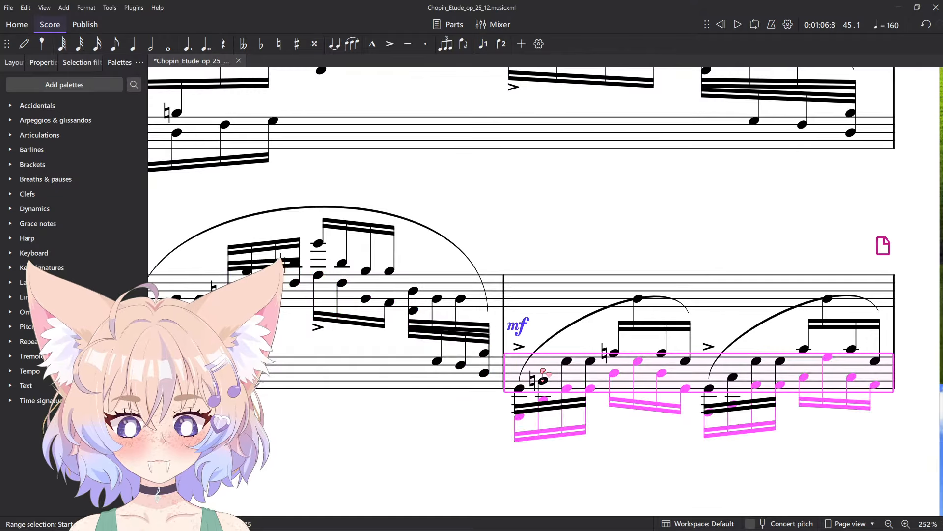
key(space)
scroll(600, 339, down, 3)
scroll(601, 337, up, 2)
scroll(460, 299, up, 3)
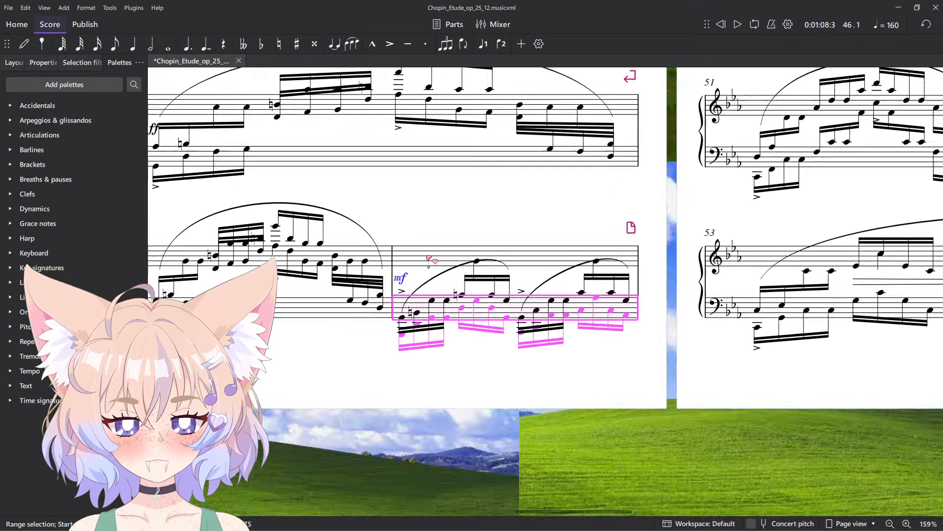
scroll(462, 302, down, 2)
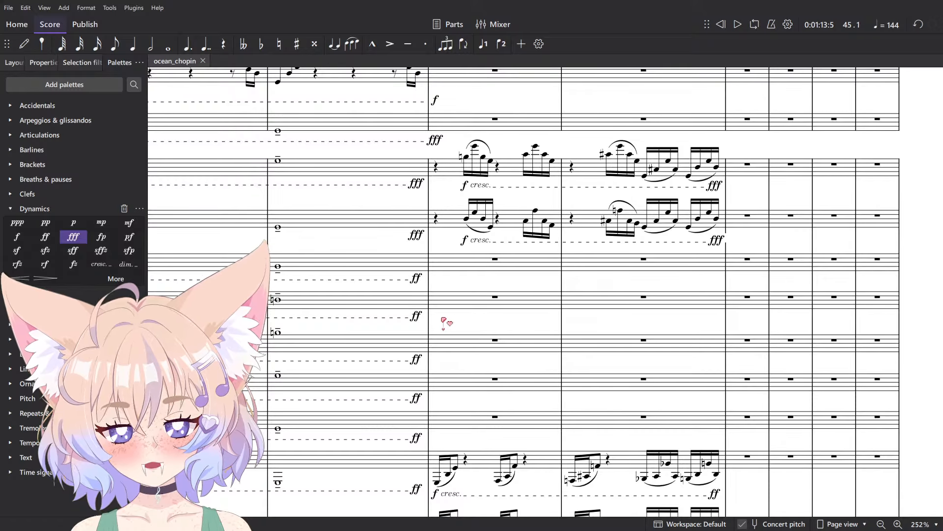
- In the ocean_chopin score, enter a whole-note B natural (B1) in the contrabasses at measure 45
scroll(486, 343, down, 20)
key(n)
scroll(446, 116, up, 7)
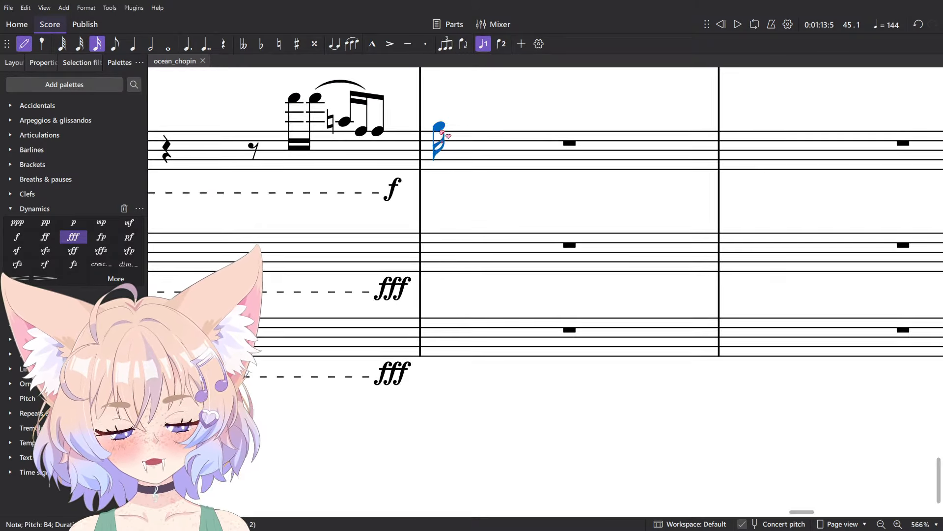
scroll(462, 344, up, 1)
key(7)
click(438, 413)
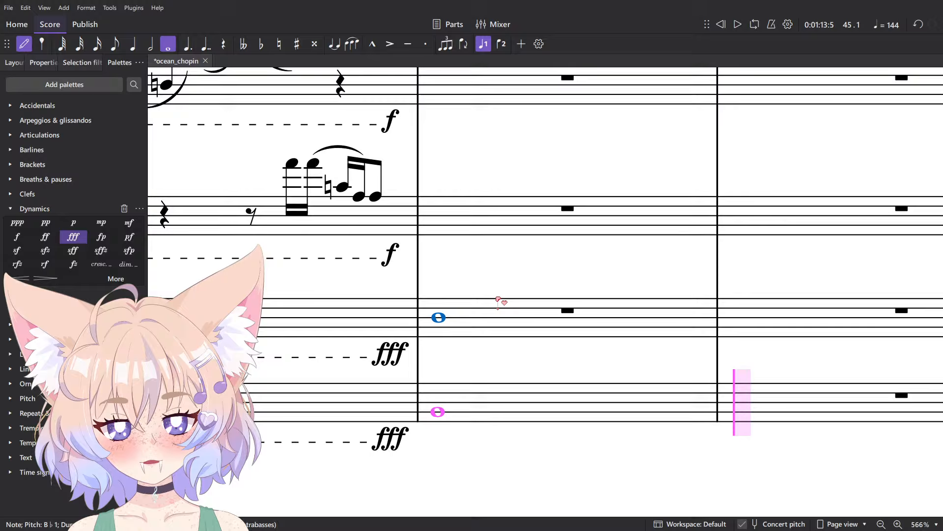
key(Up)
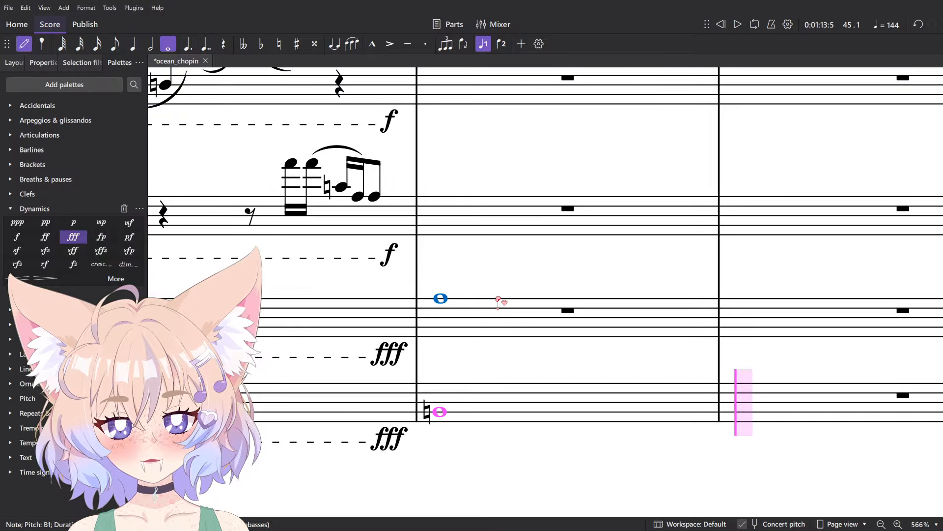
- Play back the contrabasses' whole note in measure 45 and lower it four semitones to G1
key(space)
key(space)
drag(691, 389, 558, 359)
key(n)
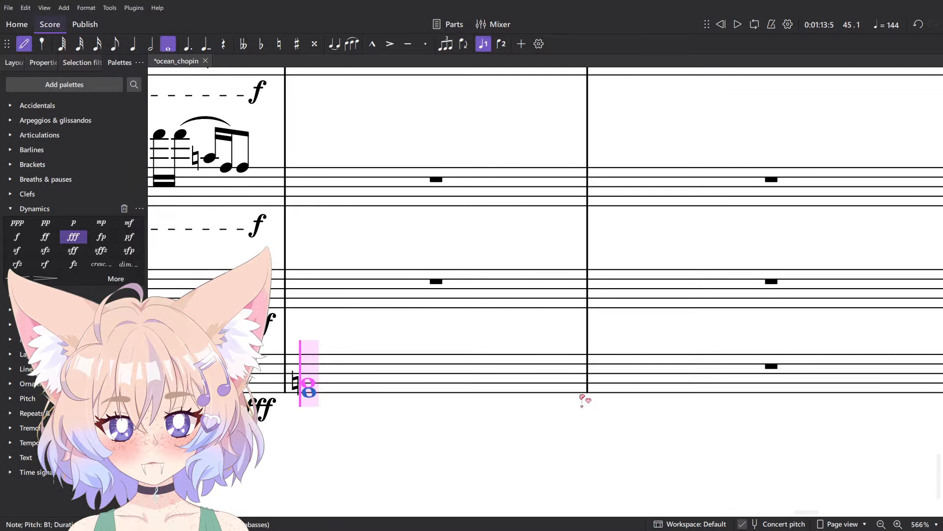
key(Escape)
key(Down)
key(Down)
key(Down)
key(Down)
click(481, 390)
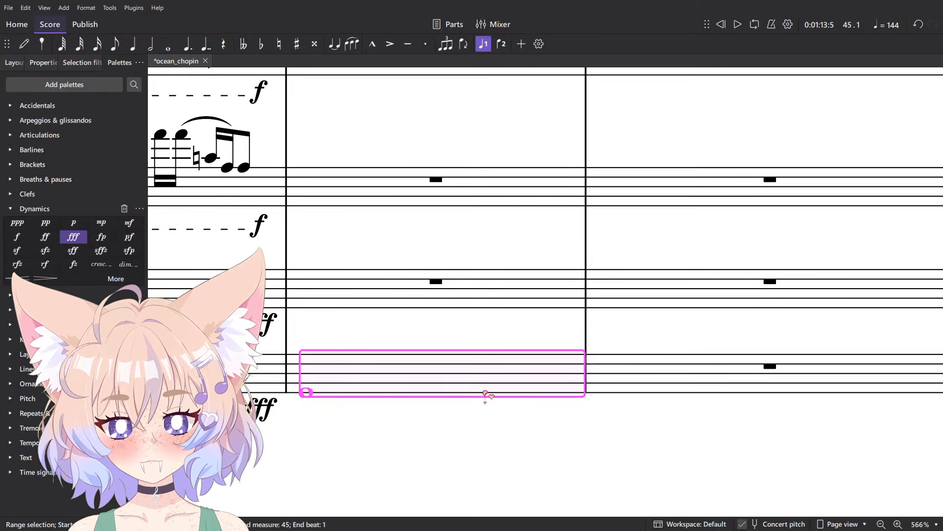
- Play back the contrabasses' measure 45 and try a whole-note B-flat (B♭1) in measure 46
key(space)
key(space)
click(600, 412)
key(n)
click(610, 378)
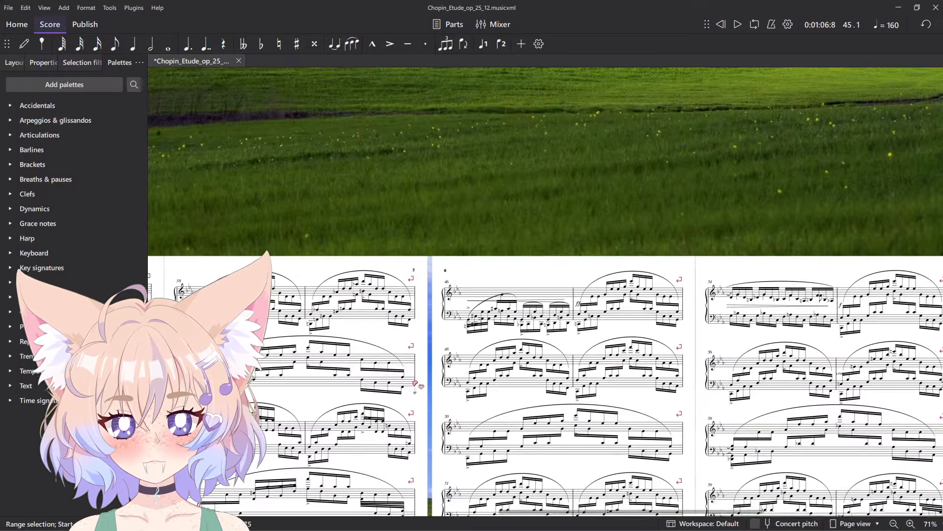
- Examine the left-hand figures of measures 46 and 45 in the piano original
scroll(673, 304, up, 5)
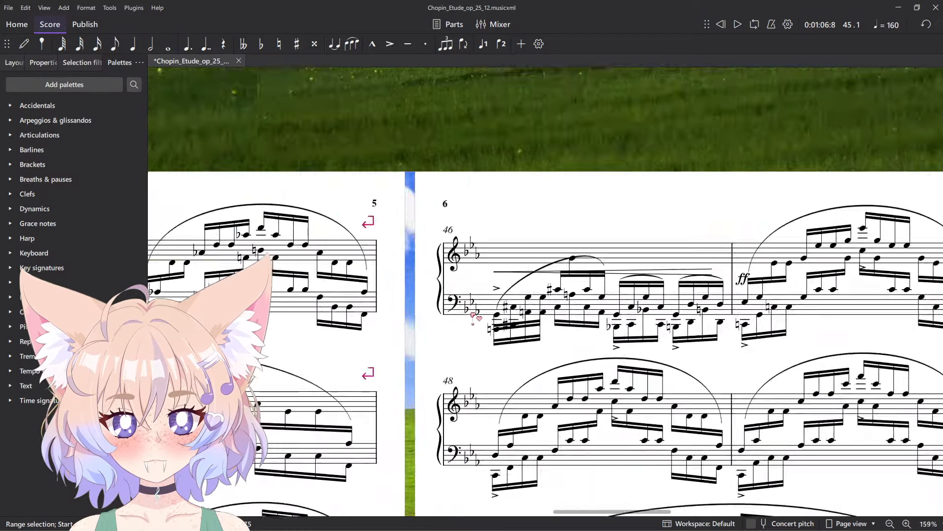
drag(669, 300, 664, 302)
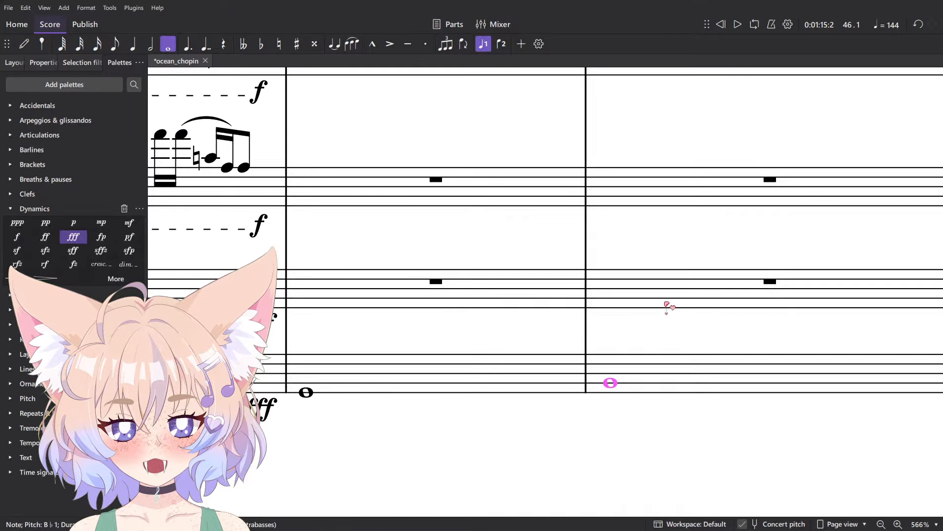
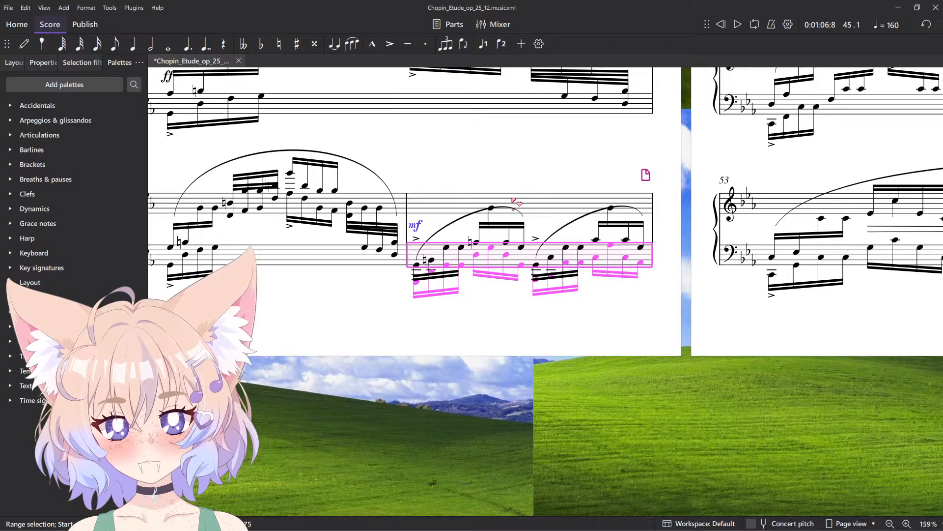
scroll(516, 203, up, 5)
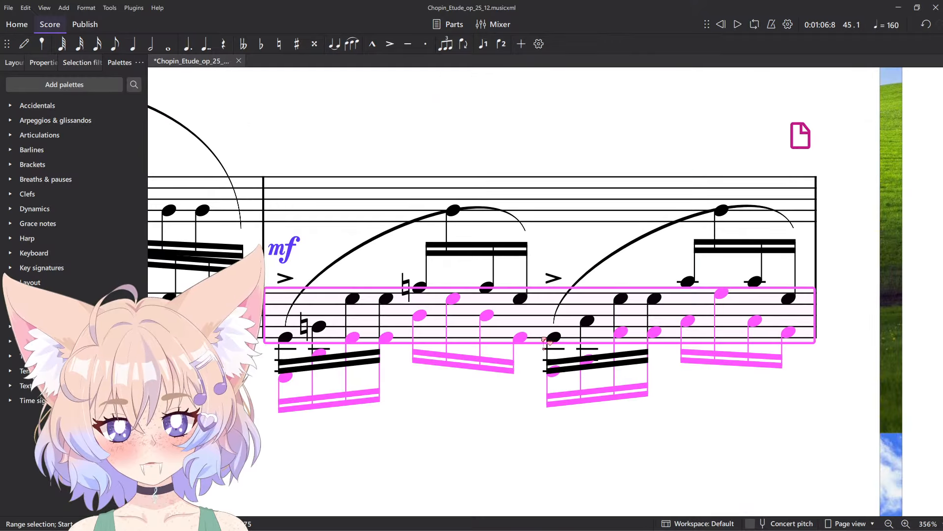
key(Escape)
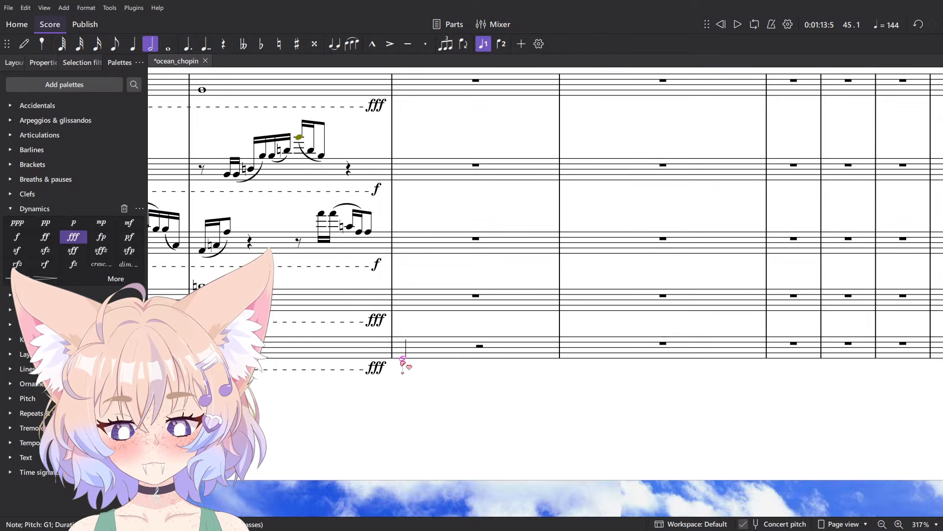
- In the contrabasses' measure 45, add a half-note C2 after the half-note G1 and play the measure back
scroll(408, 359, up, 4)
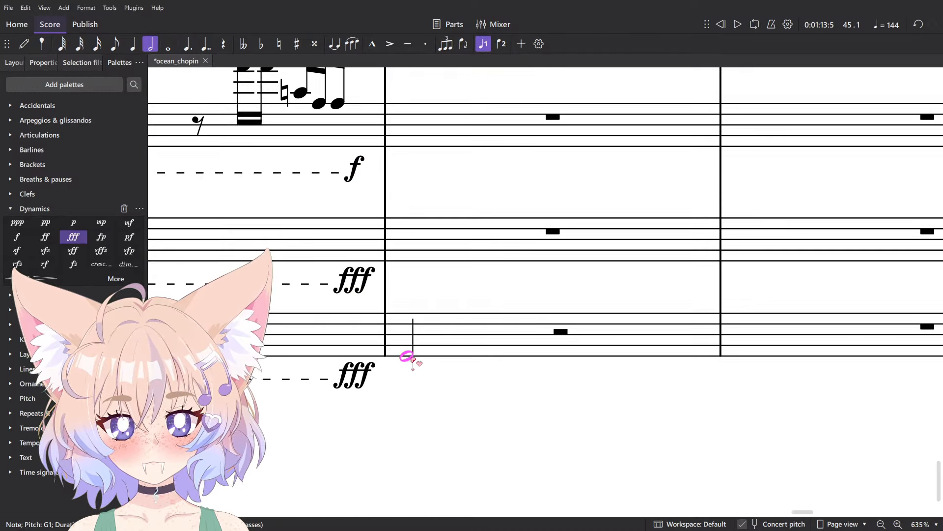
click(407, 354)
click(567, 341)
key(Escape)
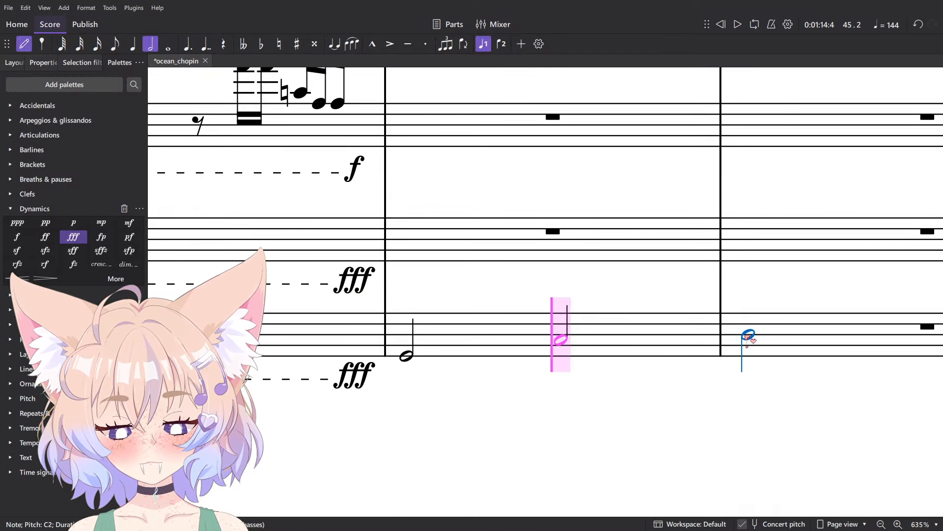
click(512, 348)
key(space)
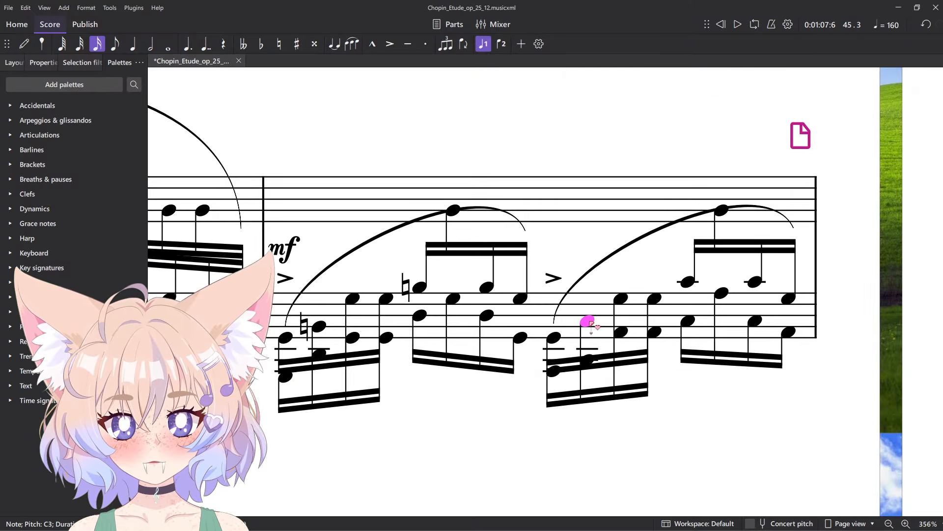
- Check the first figure of the piano original's measure 46, and start the contrabasses' measure 46 with a half-note C♯2, playing it back
scroll(587, 322, down, 5)
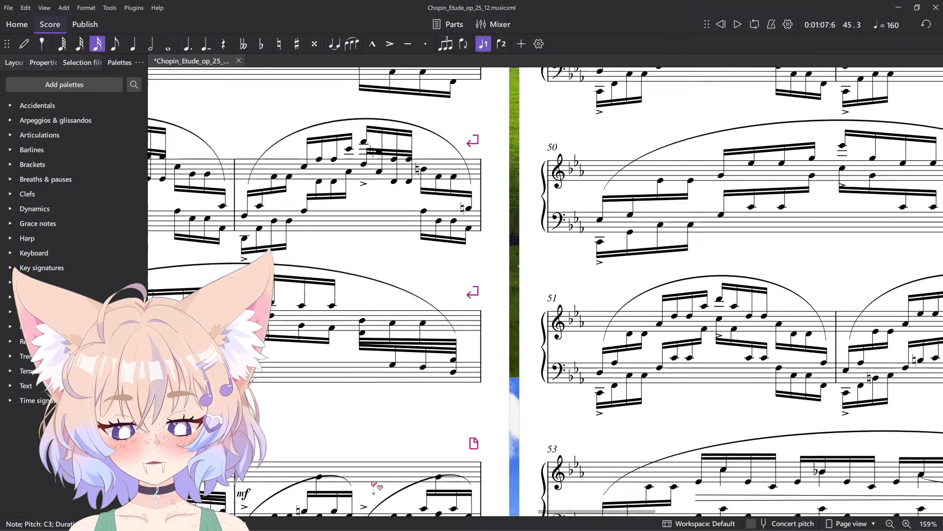
scroll(491, 334, down, 5)
scroll(393, 344, up, 5)
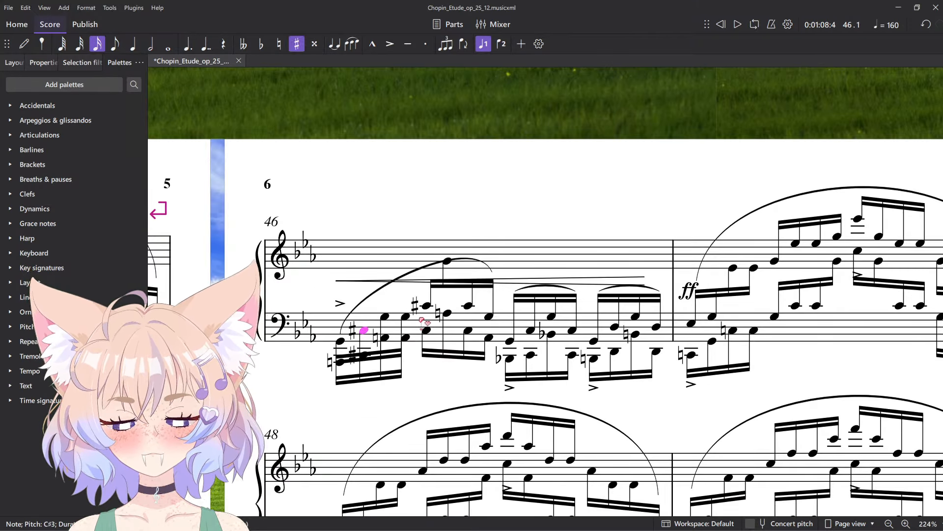
scroll(478, 321, up, 2)
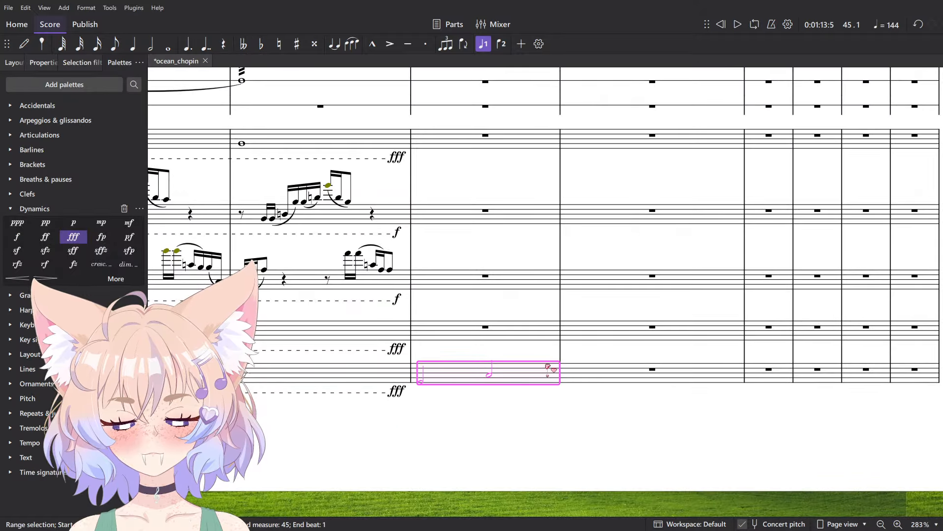
key(n)
key(space)
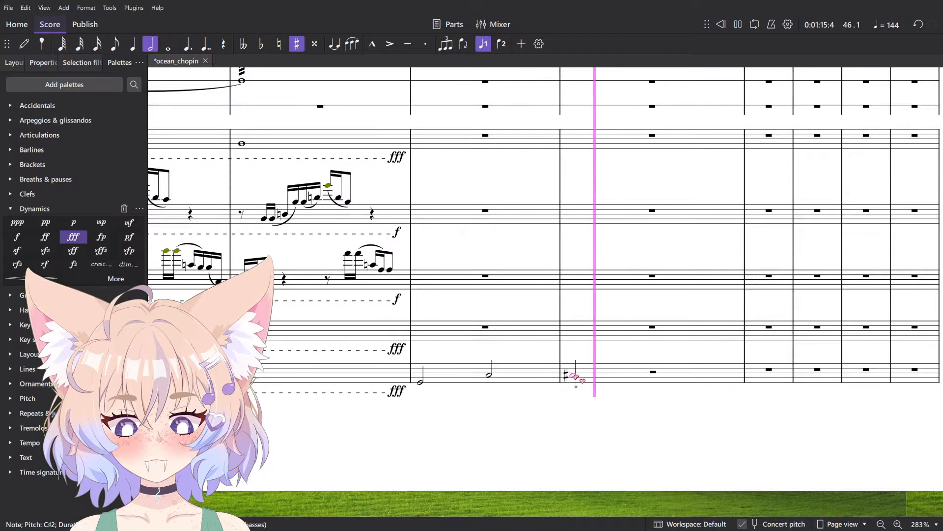
key(space)
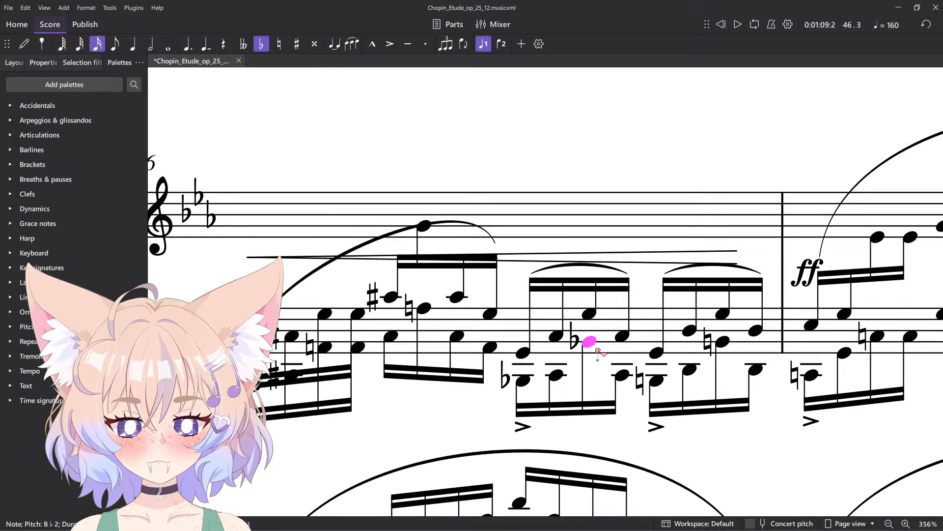
- Sound the third figure's notes in the piano original's measure 46, and enter a half-note G2 in the second half of the contrabasses' measure
scroll(598, 353, up, 1)
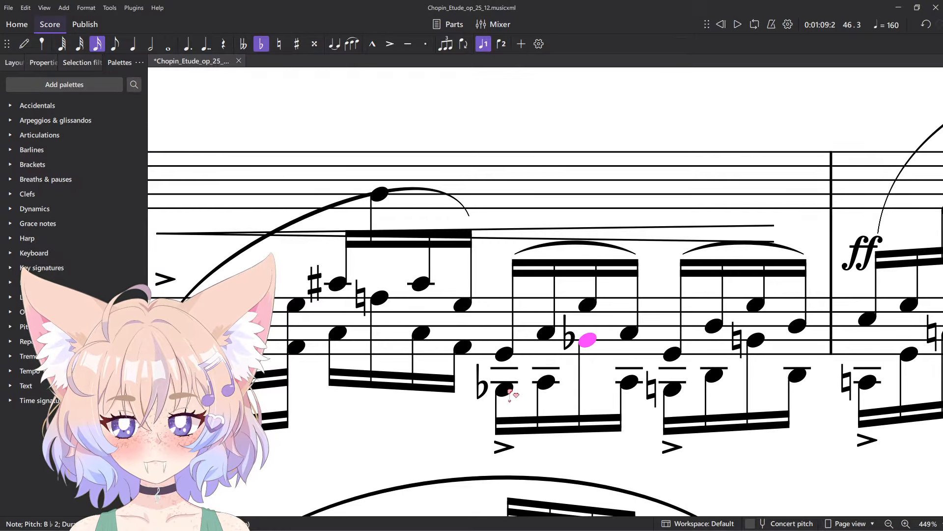
click(547, 333)
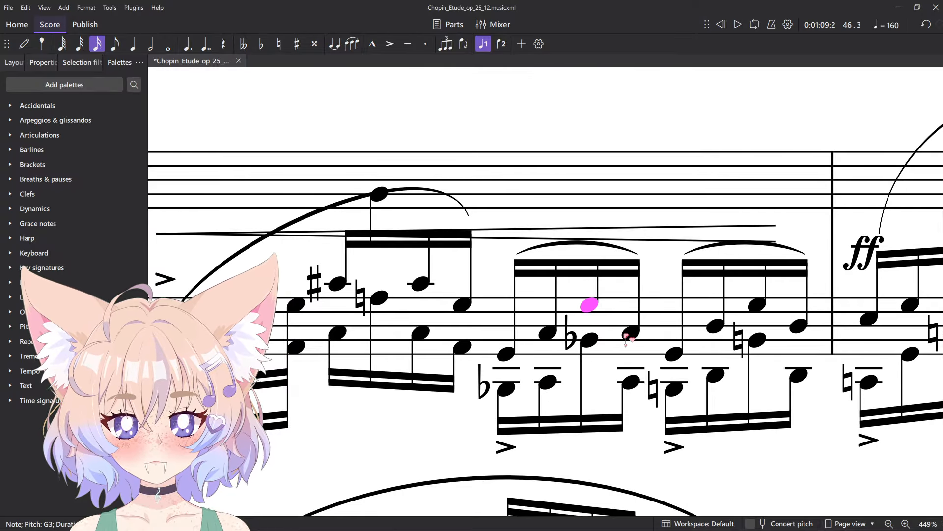
click(582, 344)
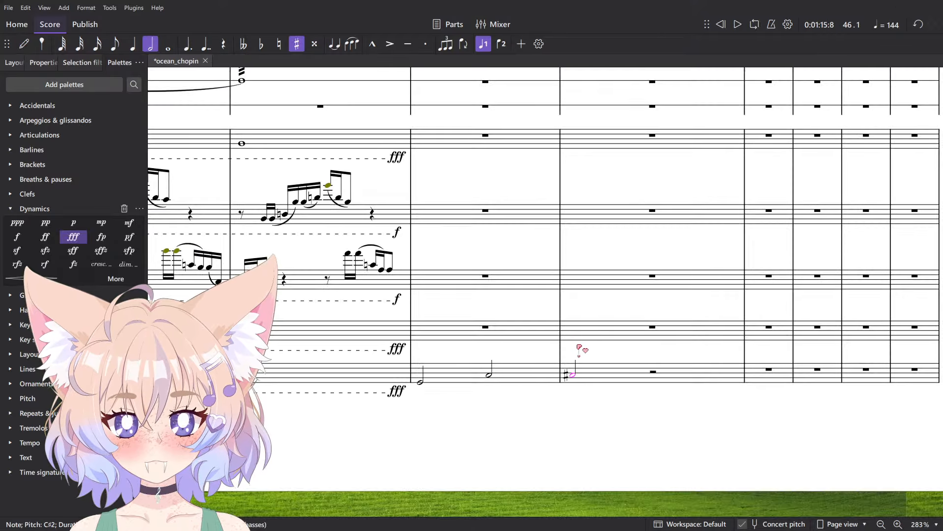
scroll(577, 386, up, 2)
click(683, 370)
key(Escape)
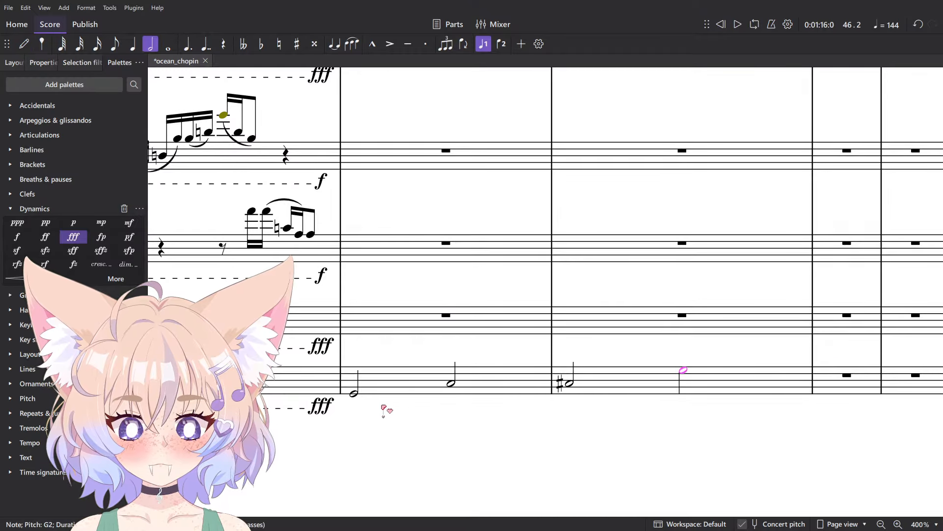
- Copy the contrabasses' half notes of measures 45–46 into the staff directly above and raise the copy an octave
click(513, 384)
click(428, 333)
scroll(415, 293, down, 2)
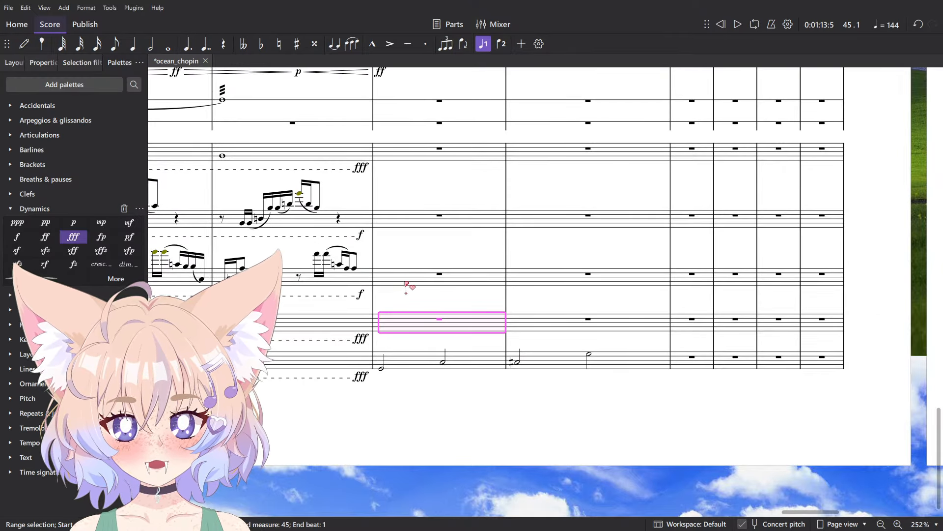
key(ctrl+v)
click(436, 315)
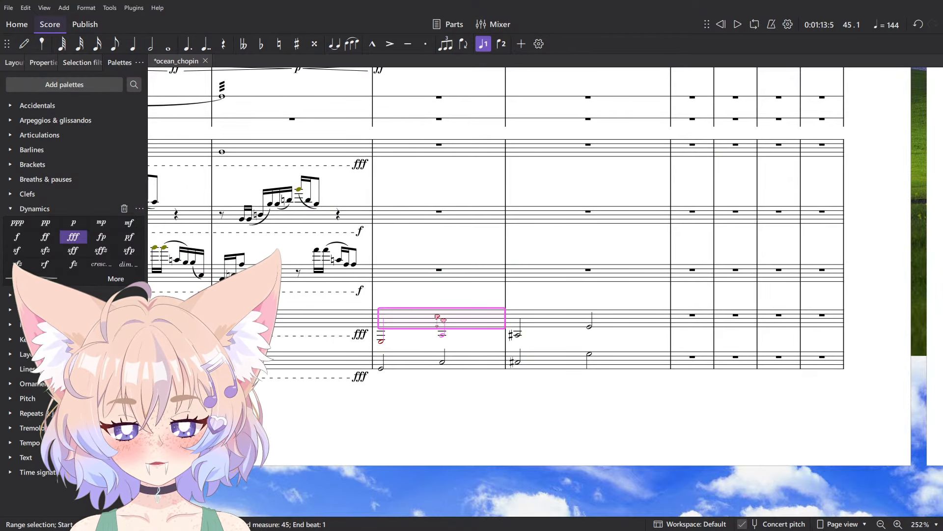
shift+click(550, 321)
key(ctrl+Up)
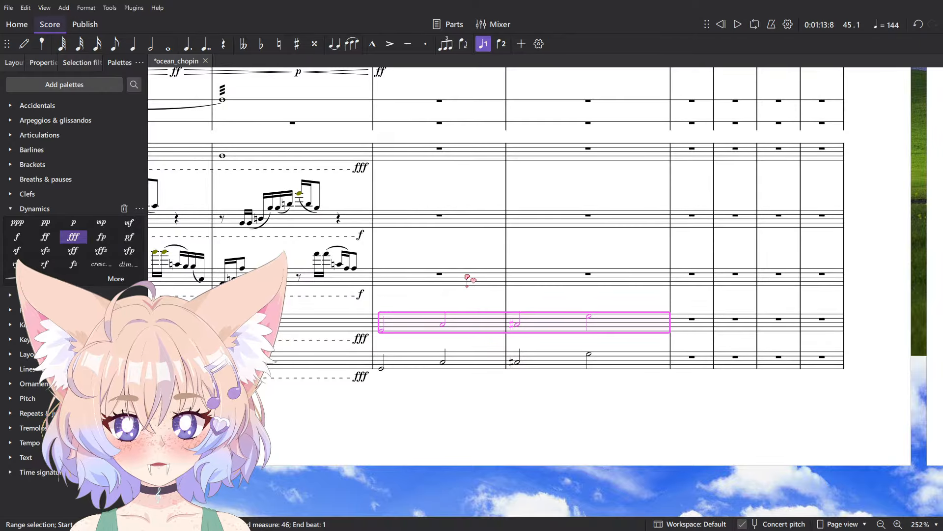
- Paste the copied half-note line of measures 45–46 into the violas, second violins and first violins
click(469, 283)
key(ctrl+v)
scroll(449, 285, up, 3)
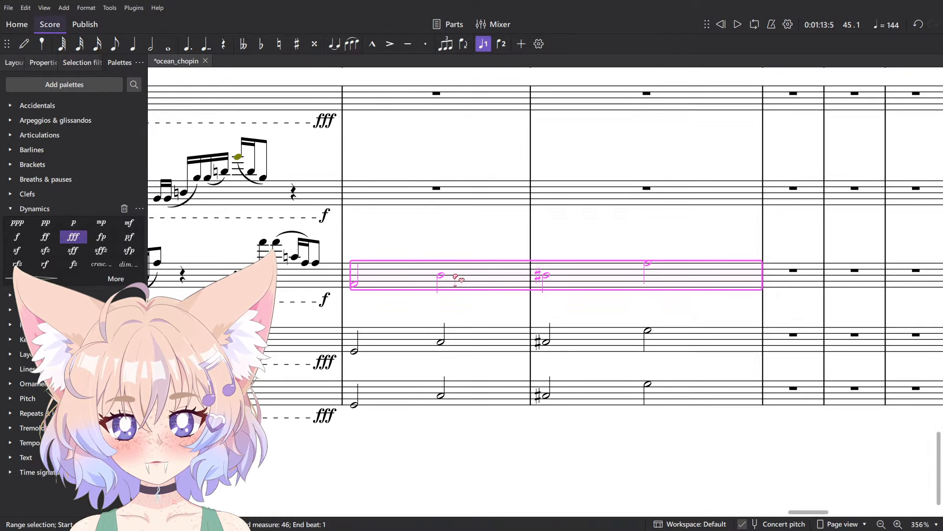
click(403, 193)
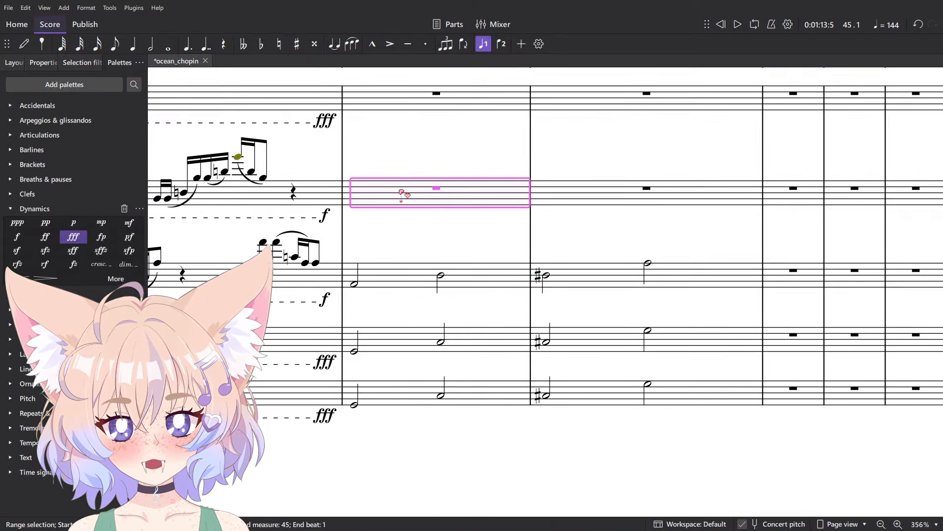
key(ctrl+v)
click(426, 99)
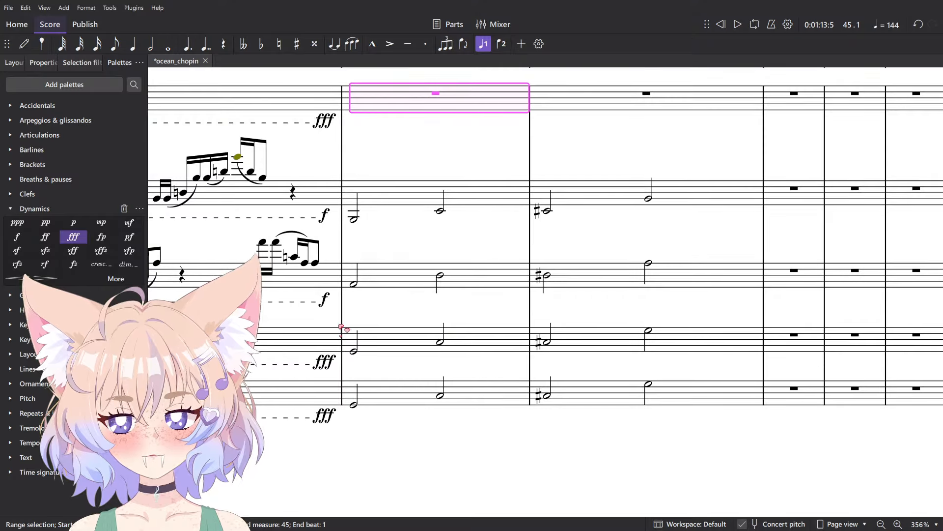
key(ctrl+v)
- Mark the second violins and violas fff at the start of measure 45
click(381, 207)
key(shift+Down)
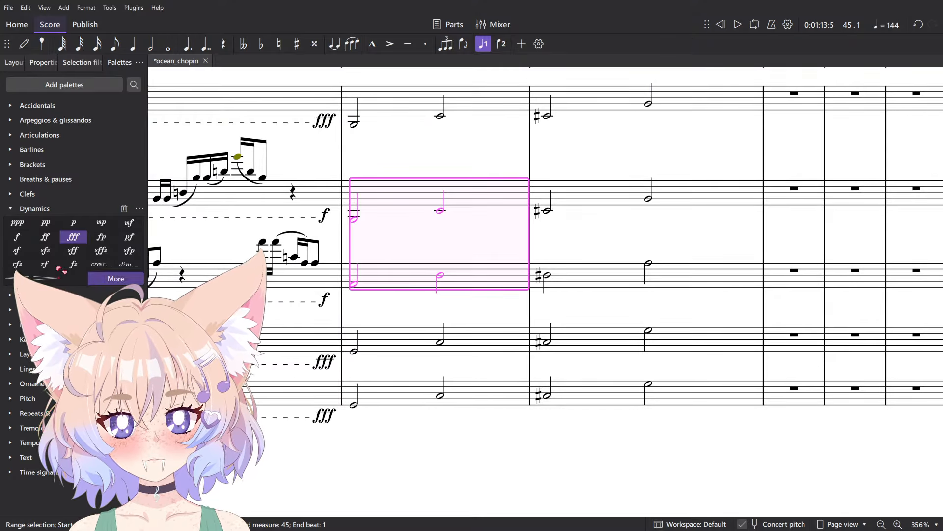
click(74, 237)
- Play back the half-note line of measures 45–46 in all five string staves
click(422, 101)
shift+click(706, 400)
scroll(688, 388, down, 4)
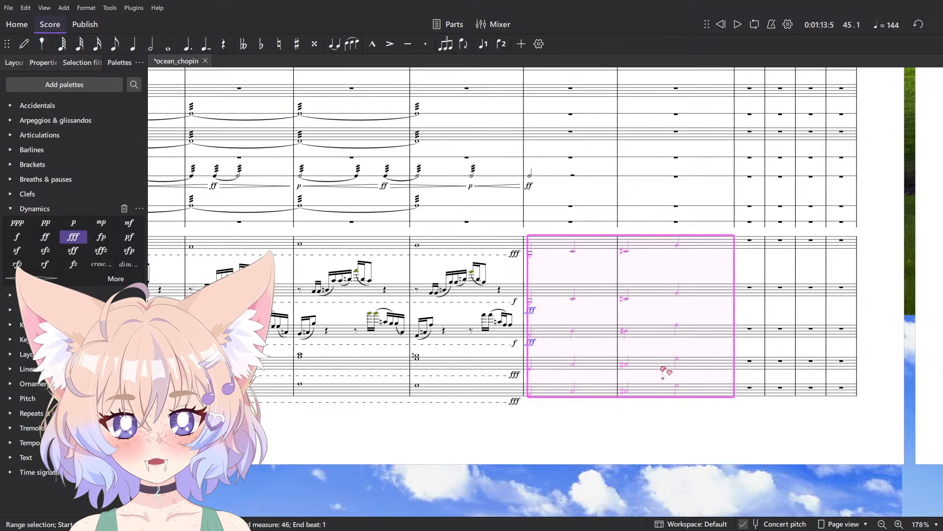
key(space)
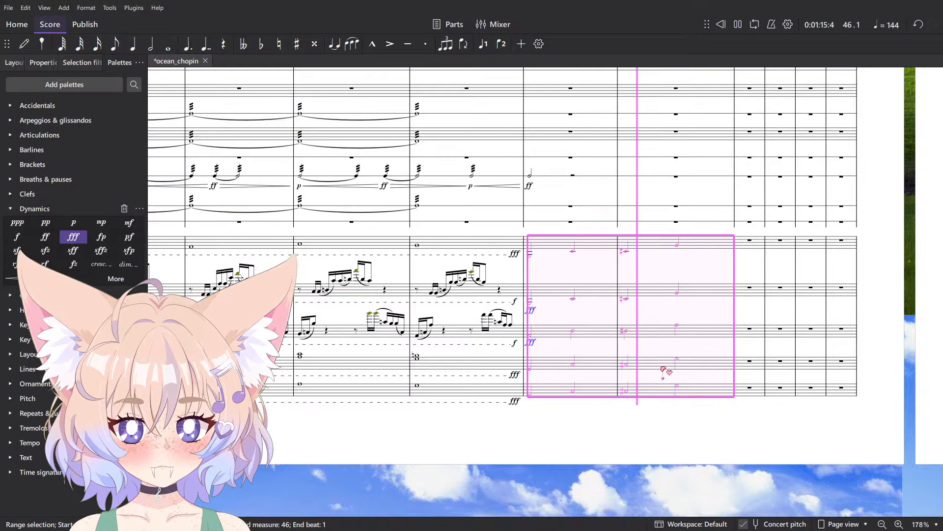
key(space)
click(642, 268)
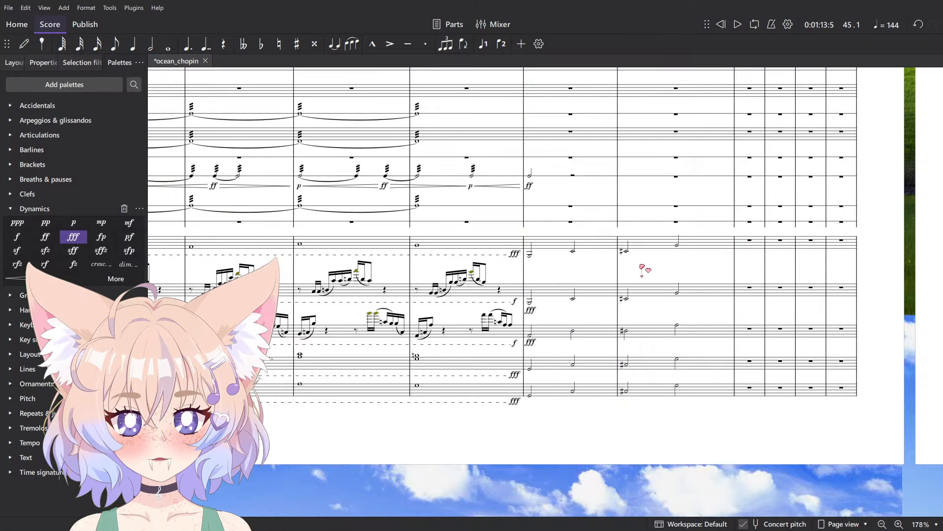
- Select the strings' last half notes in measure 46, and play the piano original from its third figure's B♭1 for comparison
scroll(672, 456, up, 5)
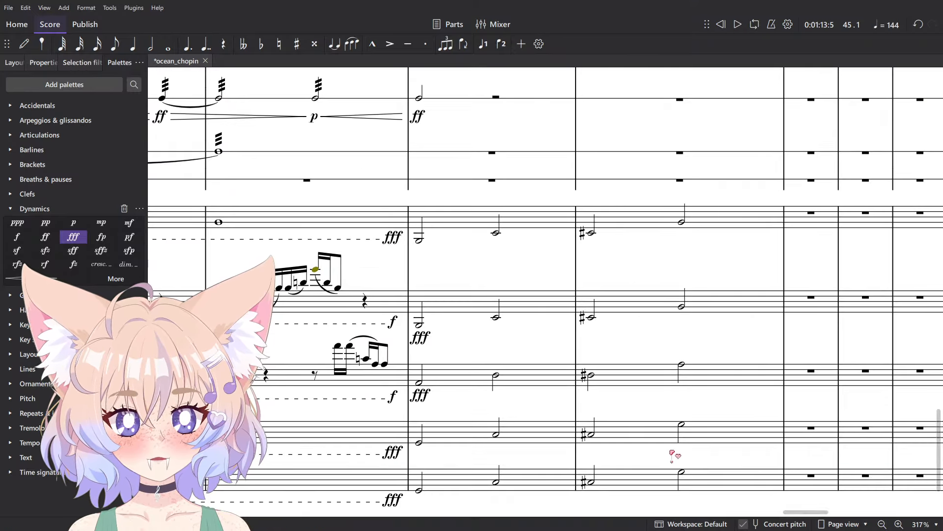
shift+click(687, 230)
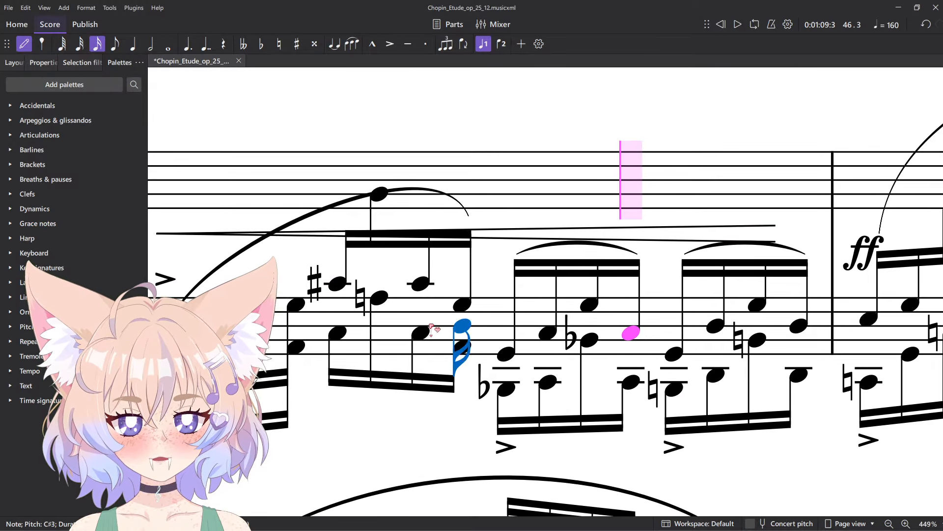
scroll(540, 320, left, 2)
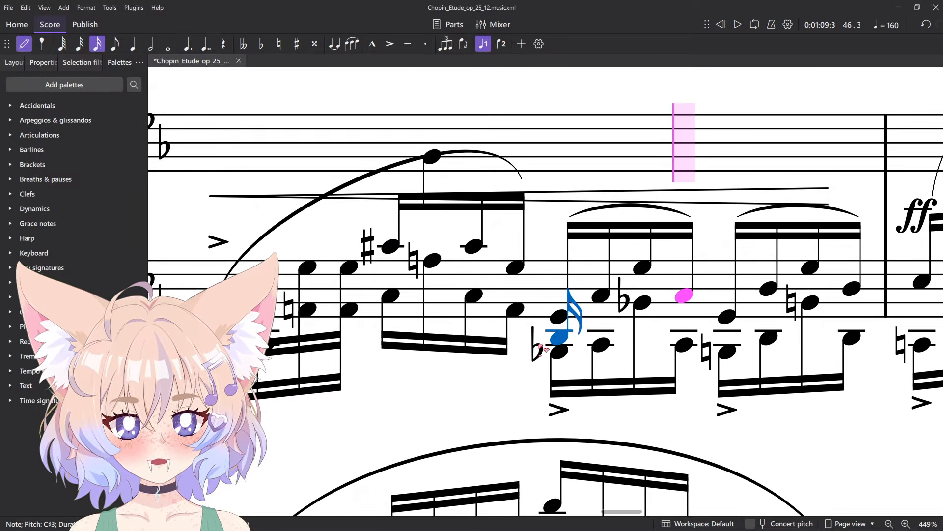
key(Escape)
click(716, 309)
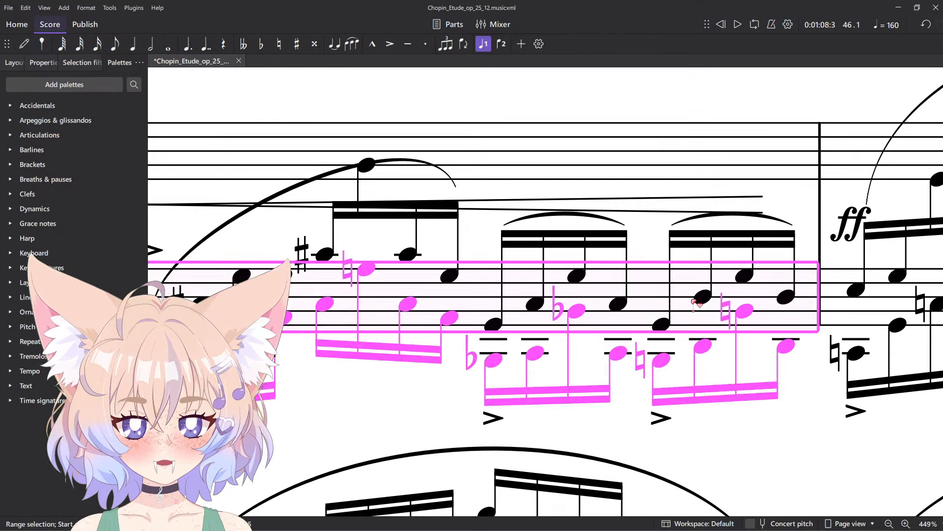
click(705, 301)
click(490, 361)
key(space)
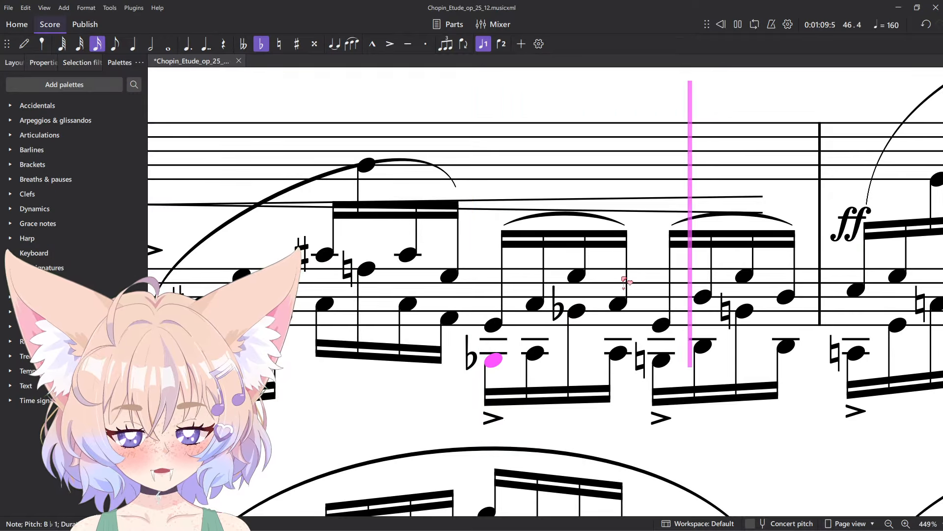
key(space)
scroll(611, 335, down, 4)
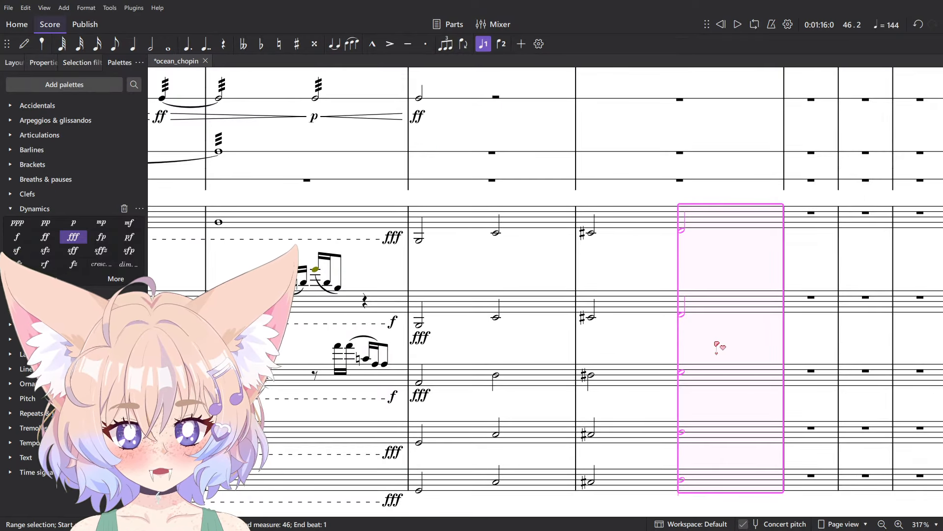
- Turn the strings' last half notes of measure 46 into quarter notes on C♯, and add a quarter-note D on the fourth beat
click(717, 347)
shift+click(693, 223)
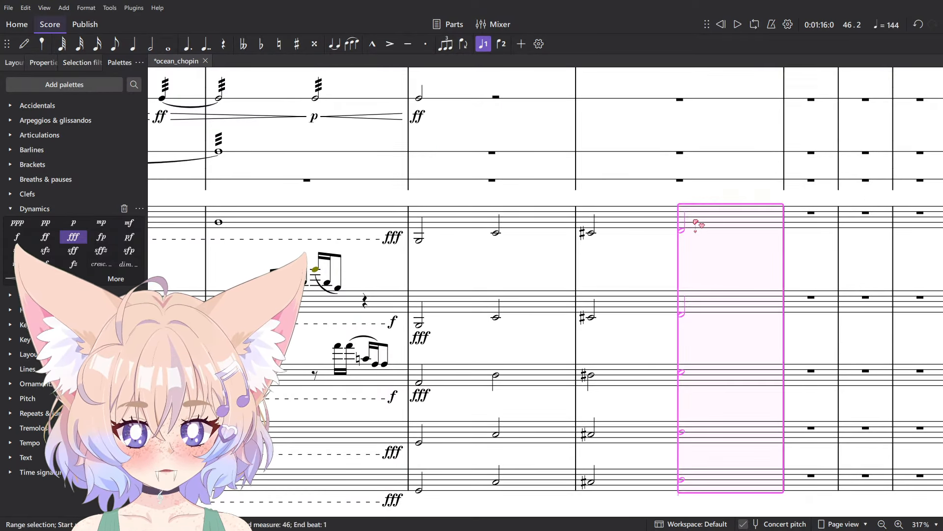
key(5)
scroll(696, 224, up, 4)
click(544, 150)
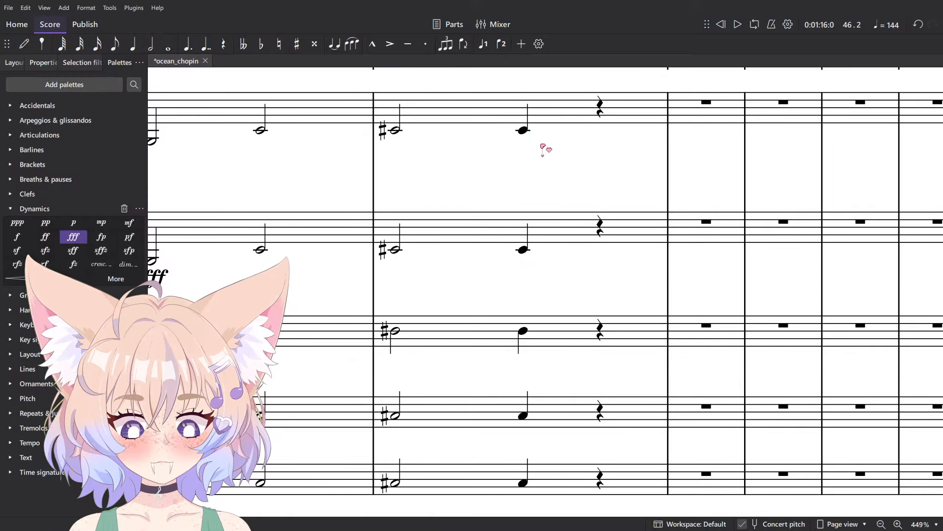
shift+click(524, 482)
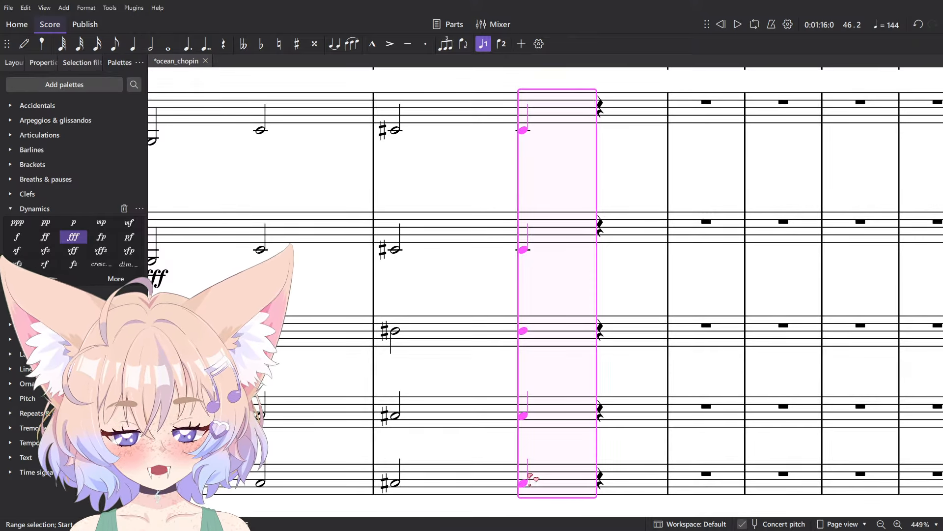
key(r)
- Add tenuto marks to all string notes in measures 45–46 and play the passage back
scroll(528, 482, down, 6)
scroll(592, 484, left, 2)
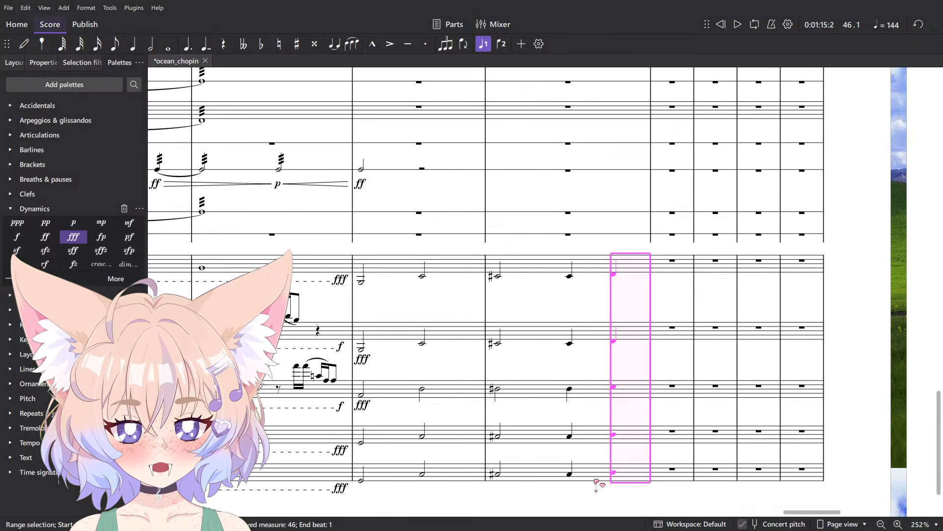
shift+click(383, 269)
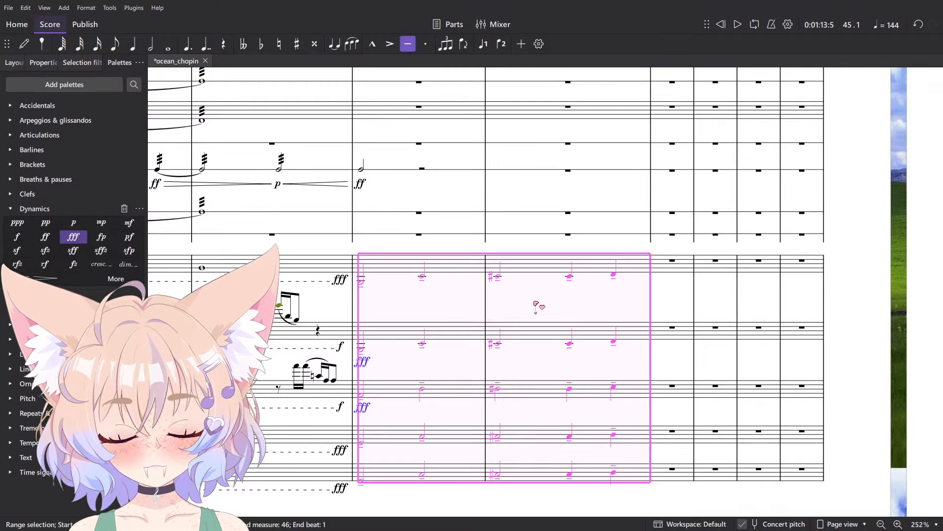
key(space)
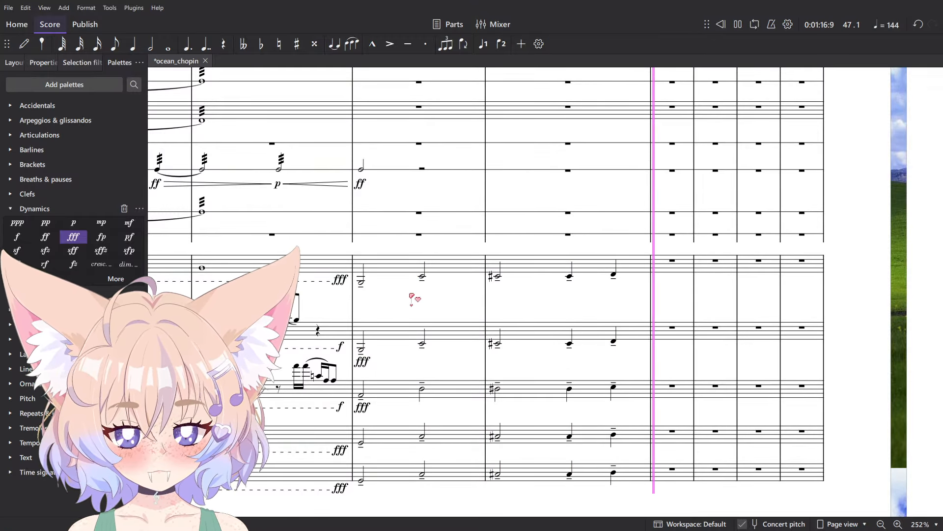
key(space)
- Delete the fff marks from the second violins and violas in measure 45, and mark the first violins, cellos and contrabasses f
scroll(408, 297, up, 4)
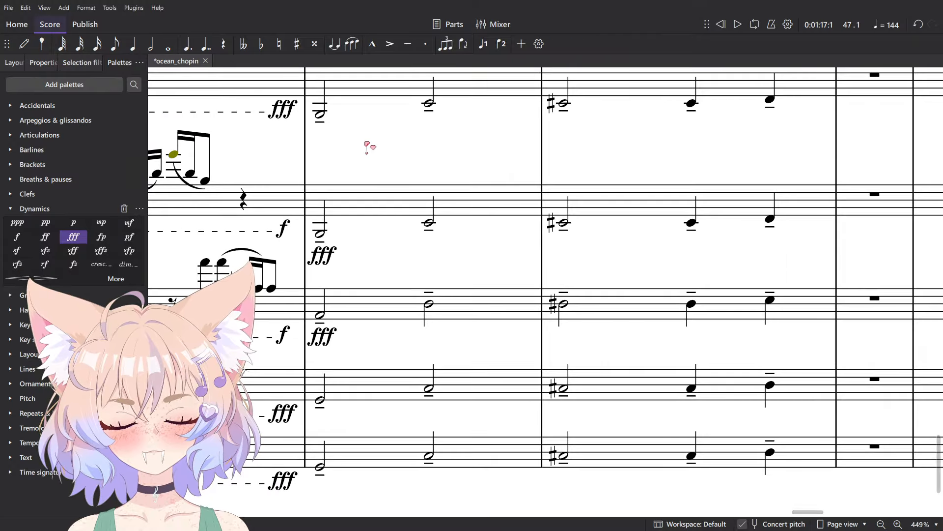
scroll(367, 143, up, 2)
drag(425, 260, 469, 229)
click(355, 182)
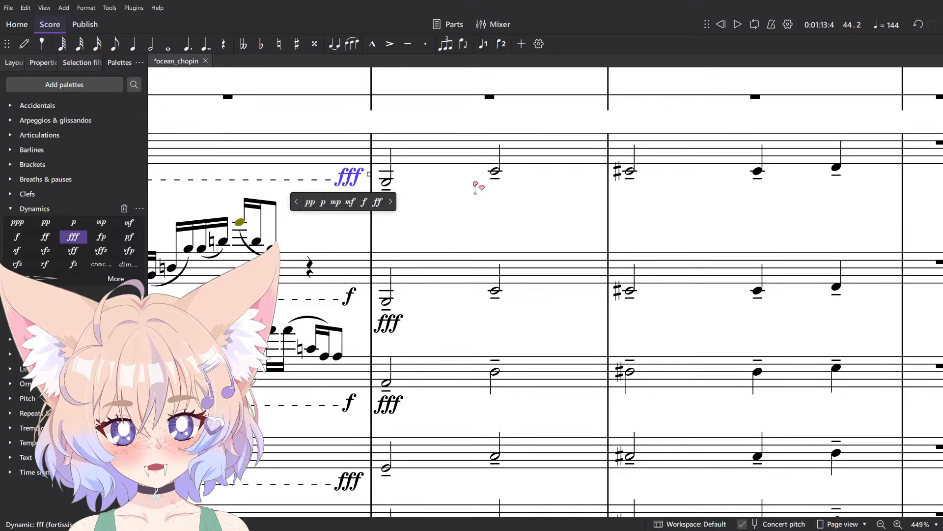
scroll(475, 184, down, 2)
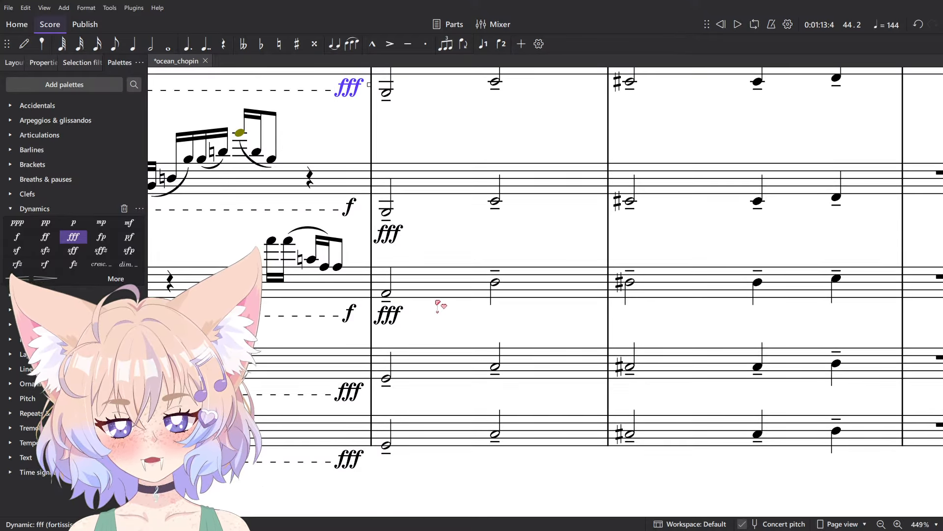
click(400, 314)
ctrl+click(398, 230)
key(Delete)
scroll(427, 155, down, 2)
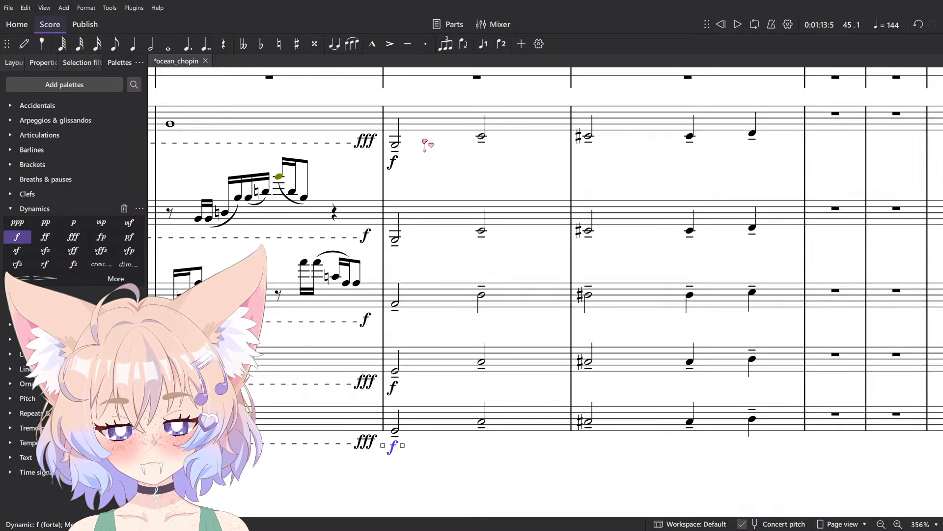
- Add crescendo hairpins to all strings from measure 45 to the third beat of 46, ending in ff on the last quarter note
click(425, 142)
shift+click(690, 424)
key(less)
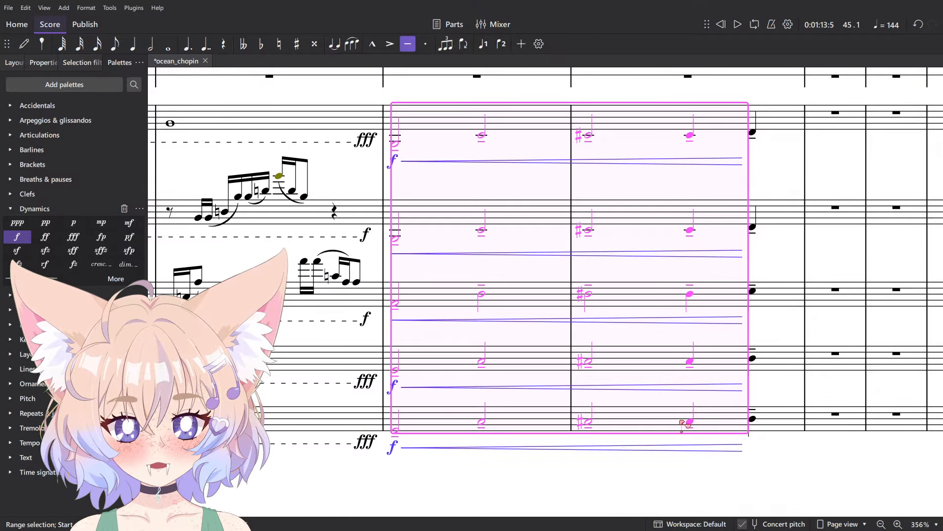
key(Right)
shift+click(752, 418)
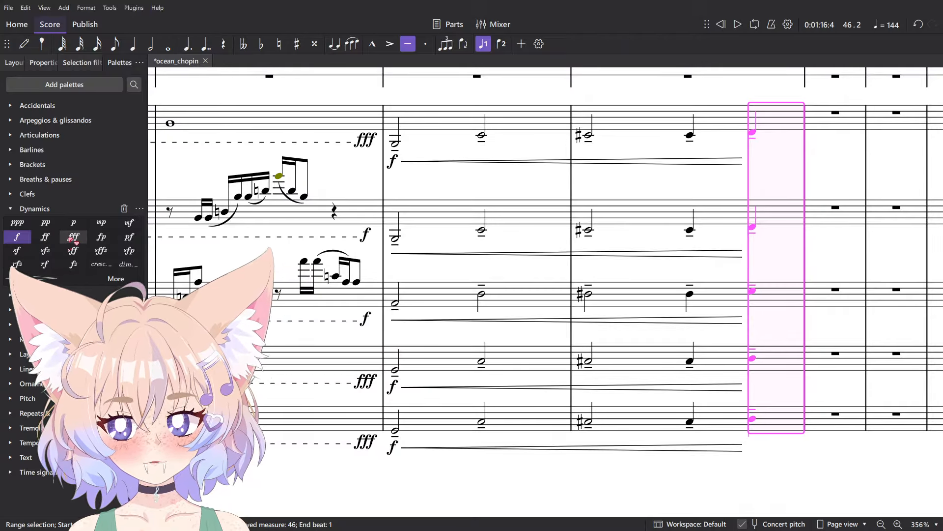
click(45, 236)
- Set the closing dynamic of measure 46 to ff in both horn staves and to f in the tuba and euphonium
scroll(520, 246, down, 7)
scroll(672, 340, up, 14)
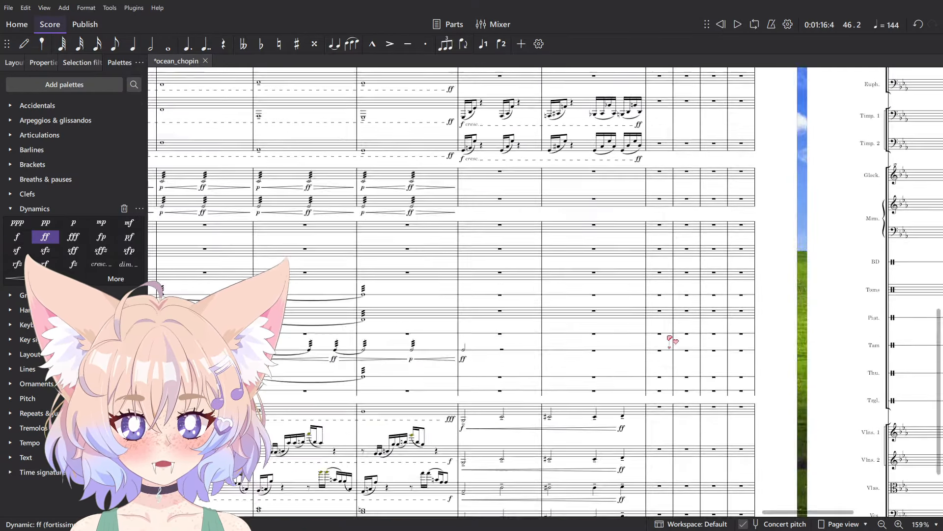
scroll(651, 392, down, 3)
scroll(652, 391, up, 2)
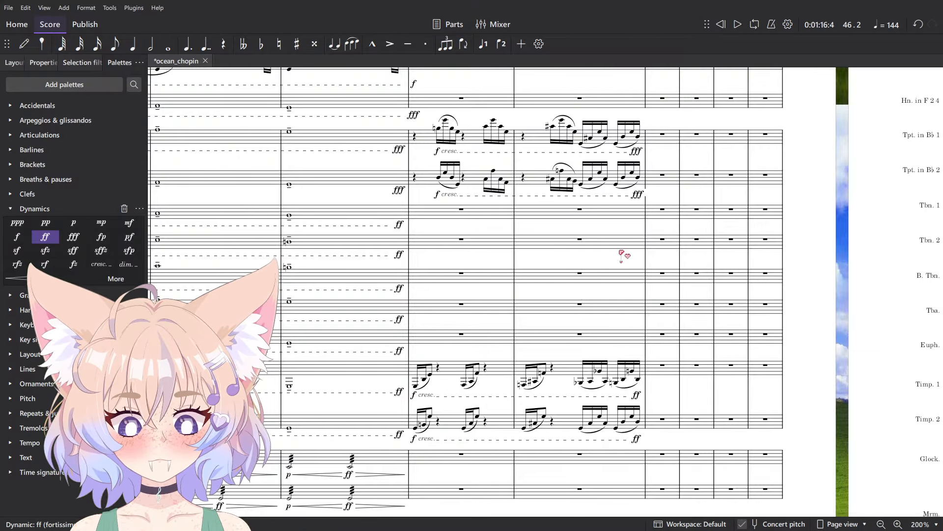
click(638, 194)
click(45, 237)
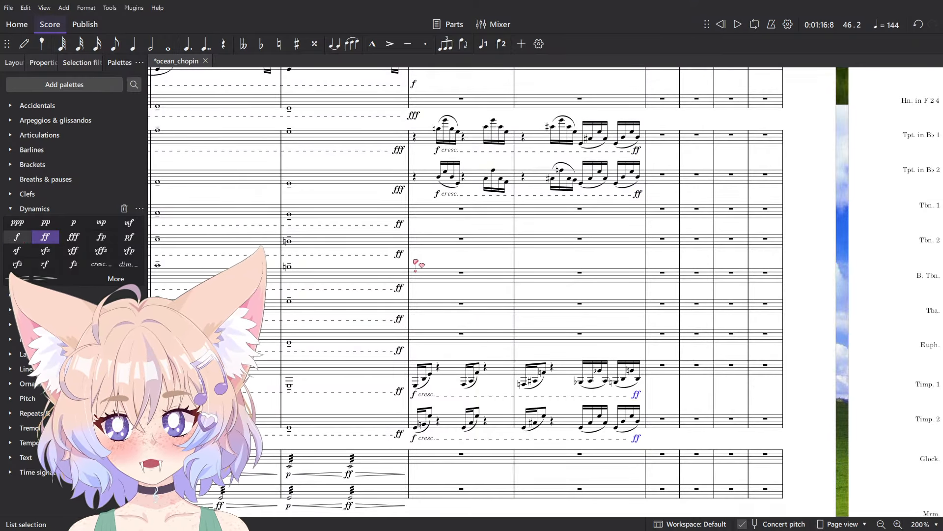
click(18, 237)
- Set the opening dynamics of measure 45 to mf in the horns, tuba and euphonium, and play the passage back
click(437, 151)
ctrl+click(437, 194)
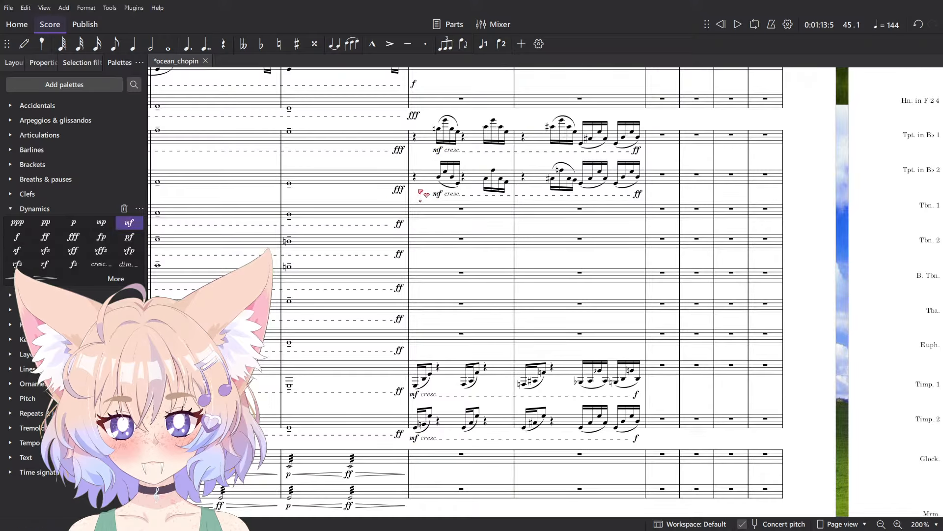
key(space)
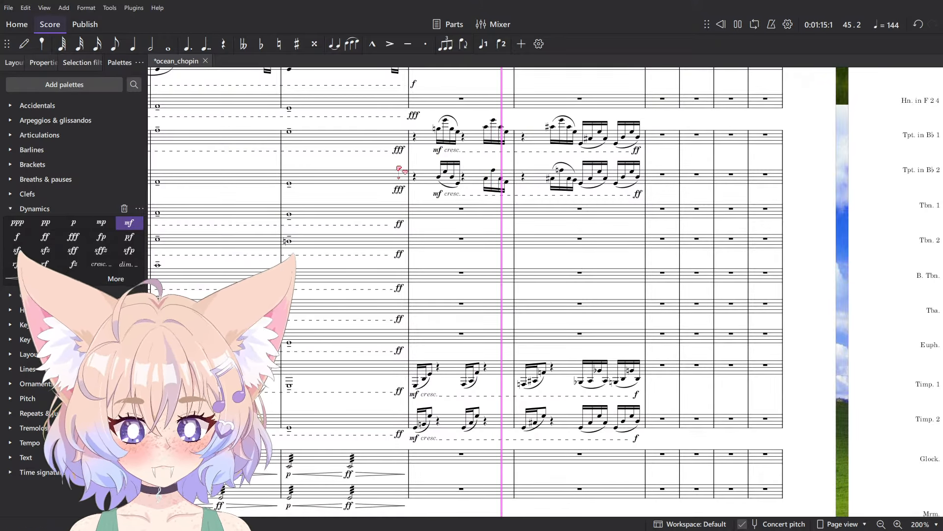
key(space)
- Set the opening dynamic of both horn staves in measure 45 to f and play back measures 45–46 with the strings
scroll(531, 160, up, 6)
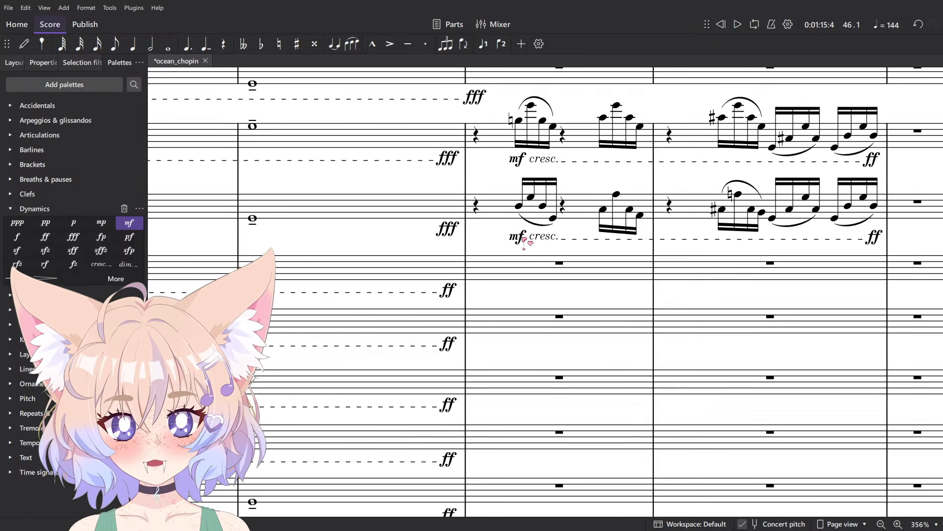
click(18, 237)
click(495, 140)
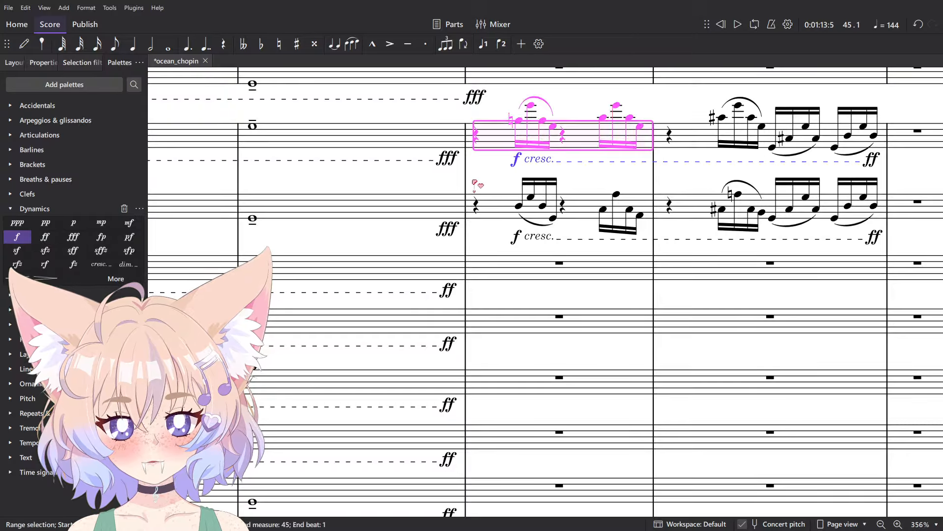
key(space)
scroll(476, 181, down, 4)
scroll(481, 162, down, 4)
scroll(488, 268, down, 4)
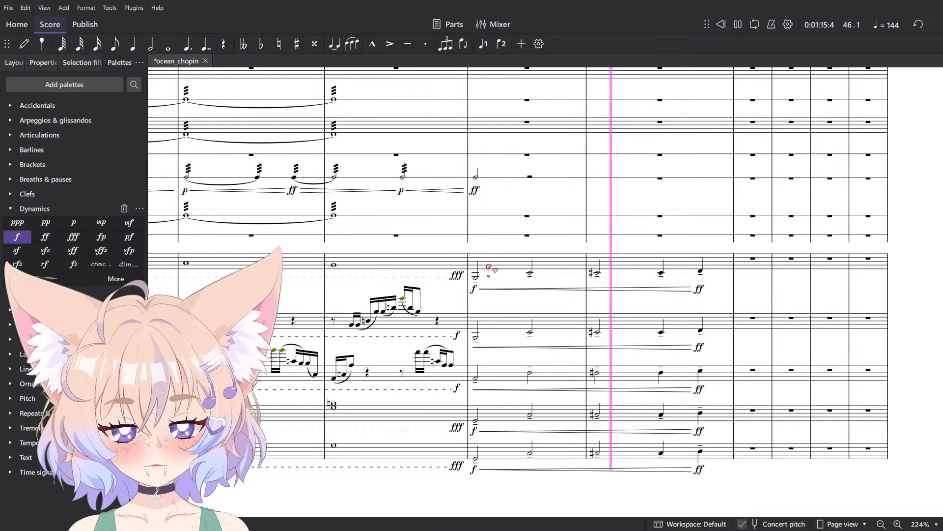
key(space)
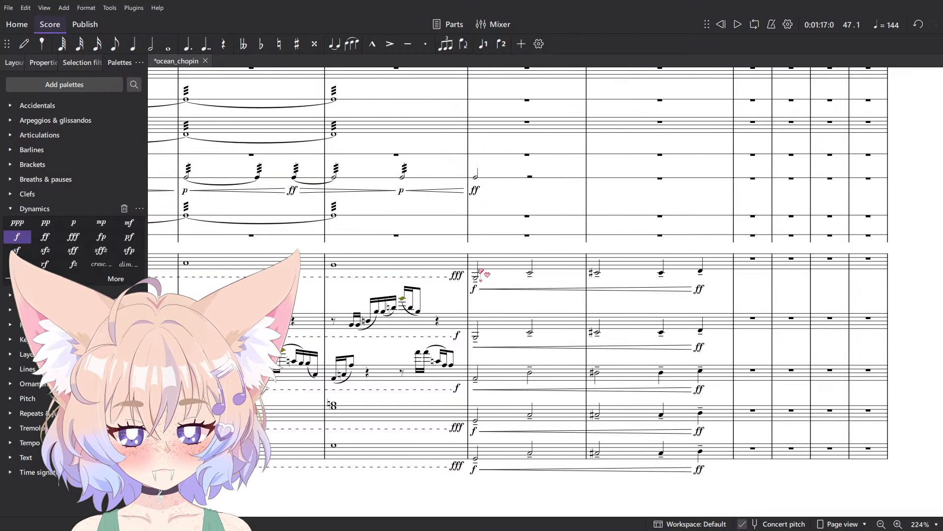
scroll(484, 273, down, 7)
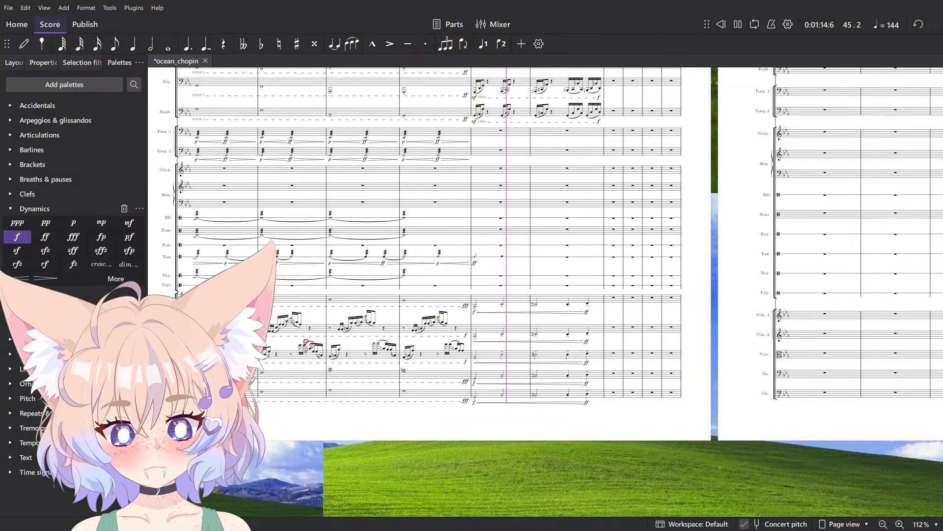
- Delete the tam-tam's half note and ff in measure 45, along with the last crescendo hairpin of measure 44
key(space)
scroll(530, 285, up, 7)
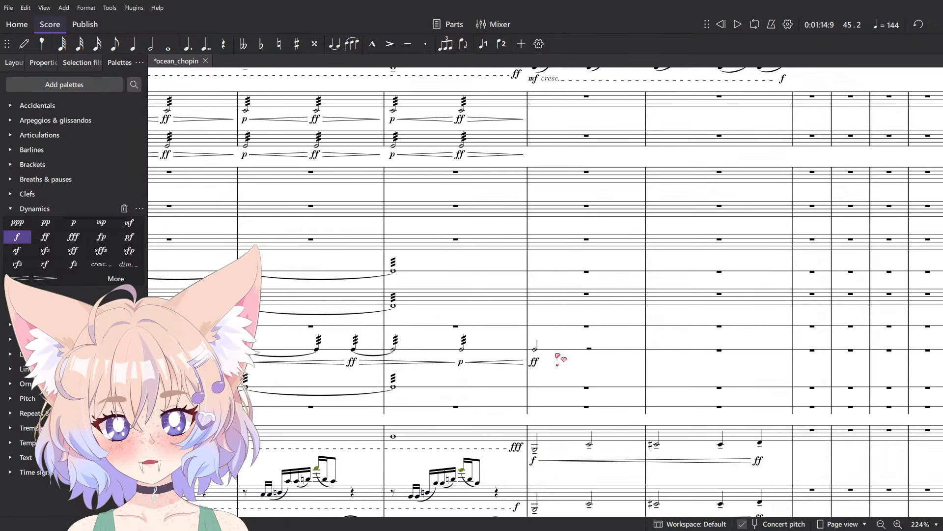
click(558, 355)
key(Delete)
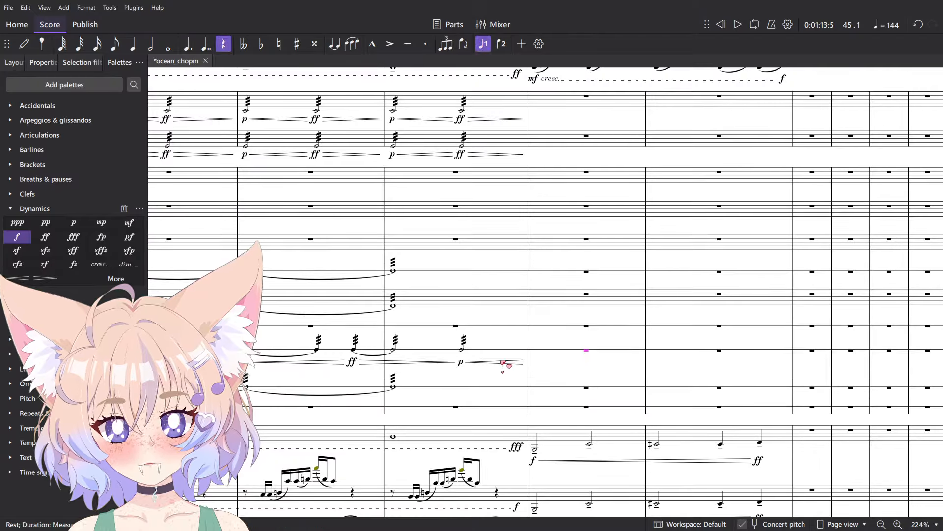
click(496, 363)
key(Delete)
- Remove the tremolo from the tam-tam's last note in measure 44 and play back the transition into measure 45
key(space)
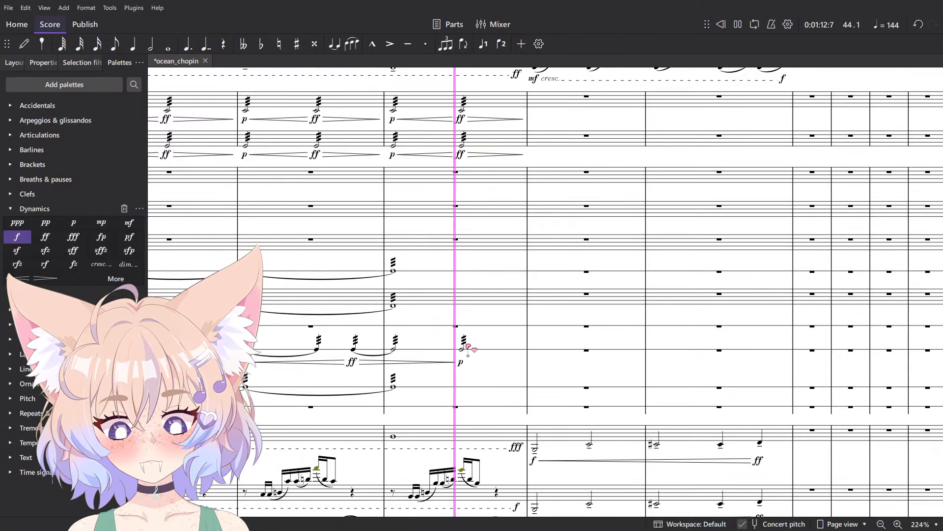
key(space)
key(Delete)
key(space)
scroll(506, 344, down, 6)
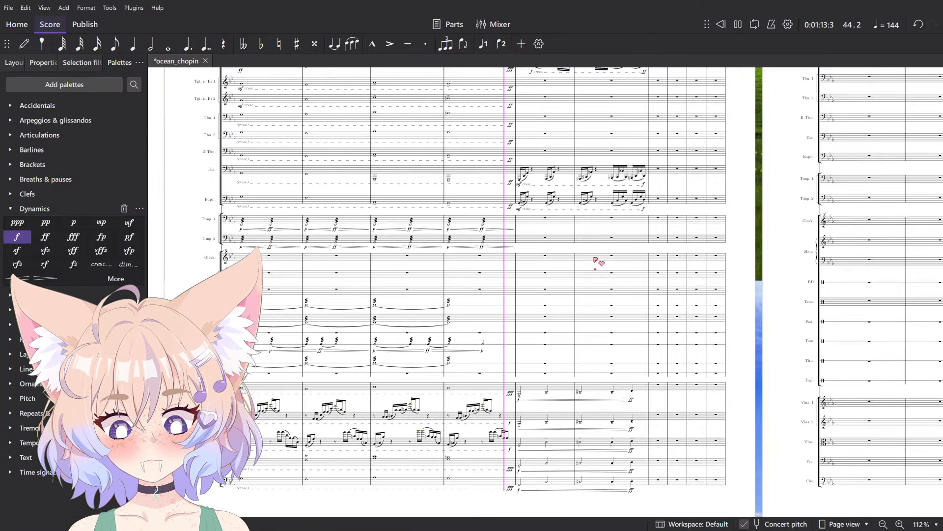
scroll(594, 261, up, 7)
key(space)
- Enter half notes E♭2 and G2 in the Timpani 1 staff in measure 45
scroll(478, 239, up, 7)
key(n)
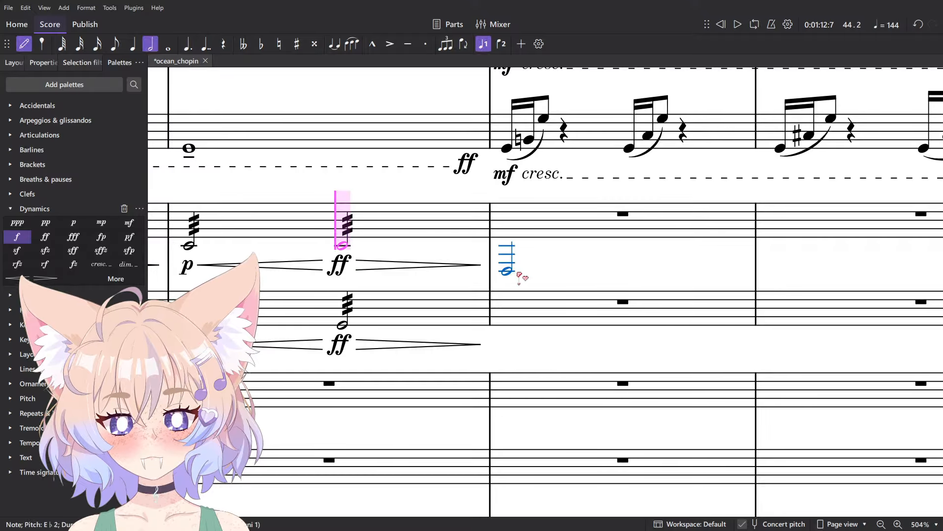
click(520, 249)
scroll(568, 217, down, 6)
scroll(588, 232, up, 5)
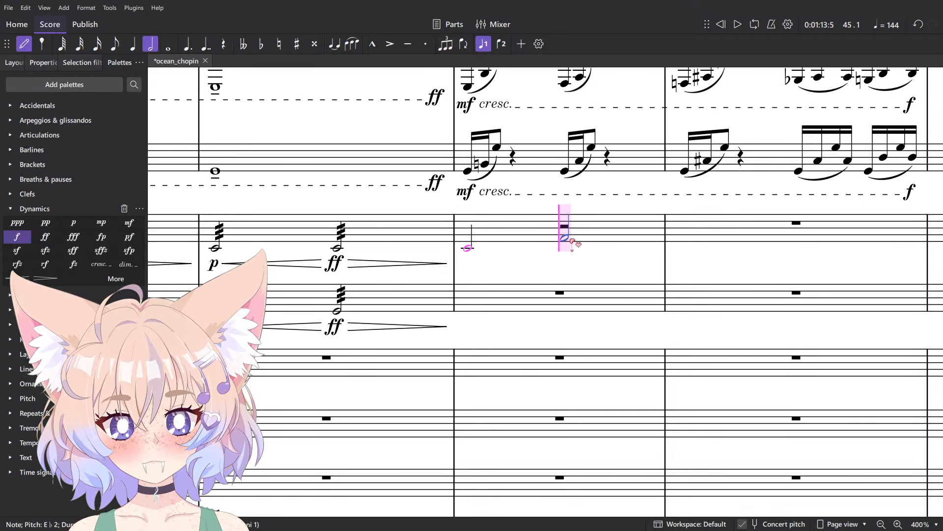
scroll(571, 240, down, 6)
drag(573, 241, 942, 286)
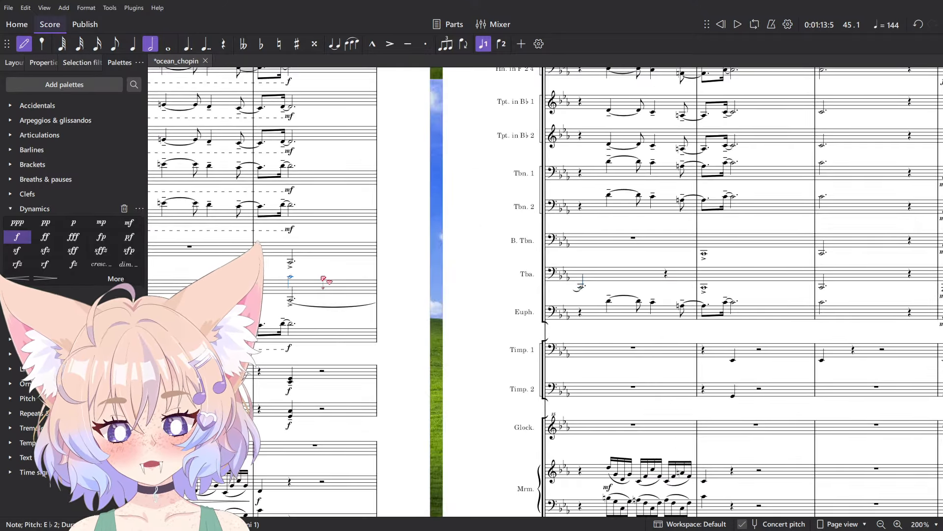
drag(320, 276, 792, 278)
scroll(770, 277, right, 5)
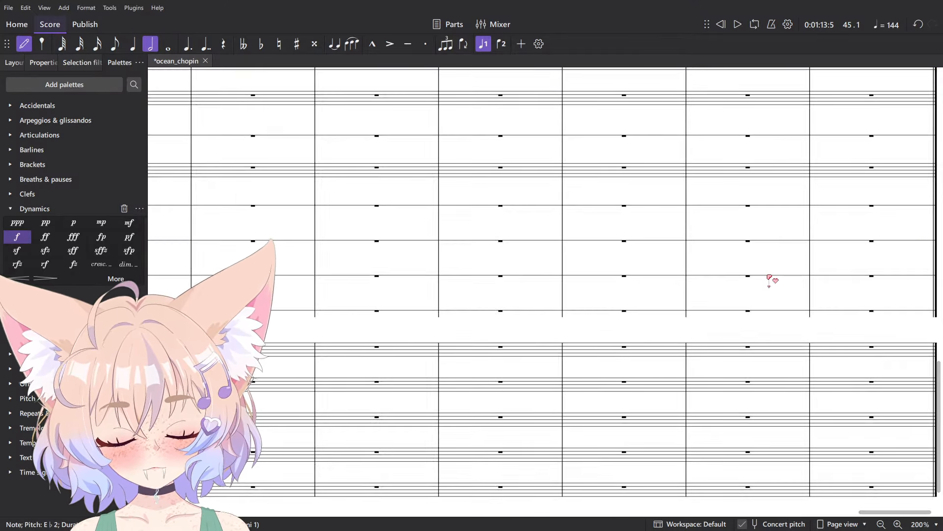
scroll(804, 350, left, 10)
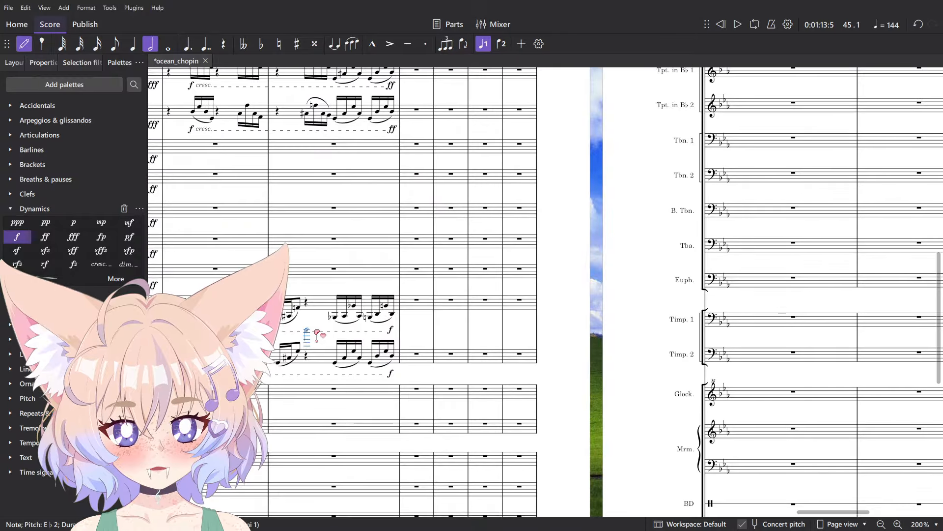
scroll(520, 325, up, 15)
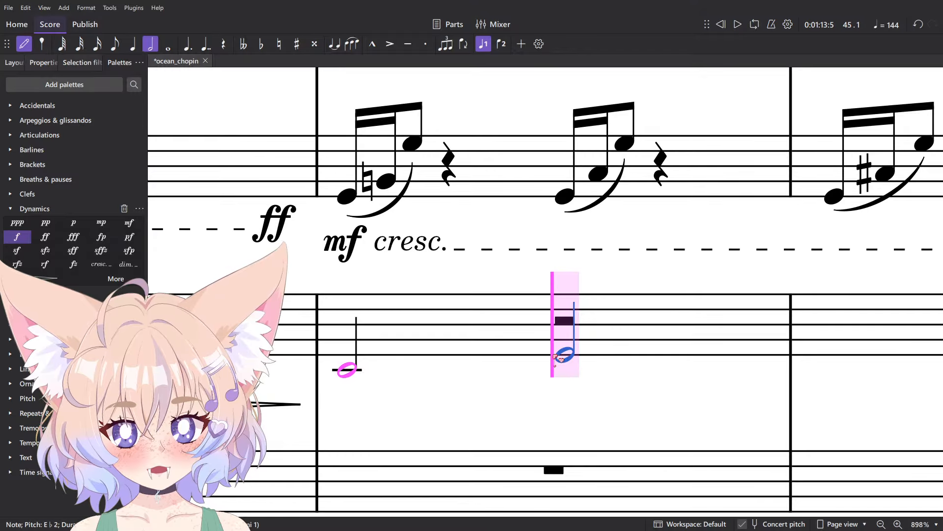
click(555, 358)
key(Escape)
- Add a three-stroke tremolo between the two Timpani 1 notes in measure 45
click(54, 413)
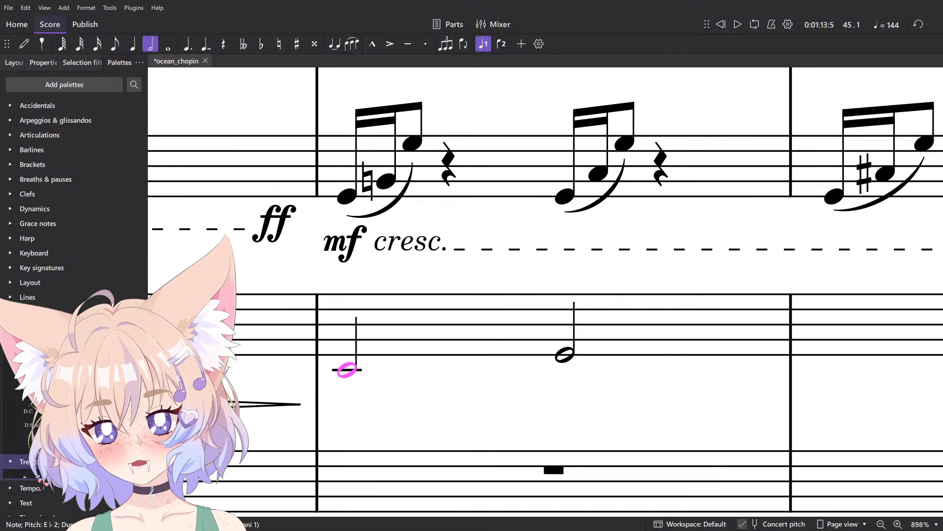
scroll(574, 299, down, 10)
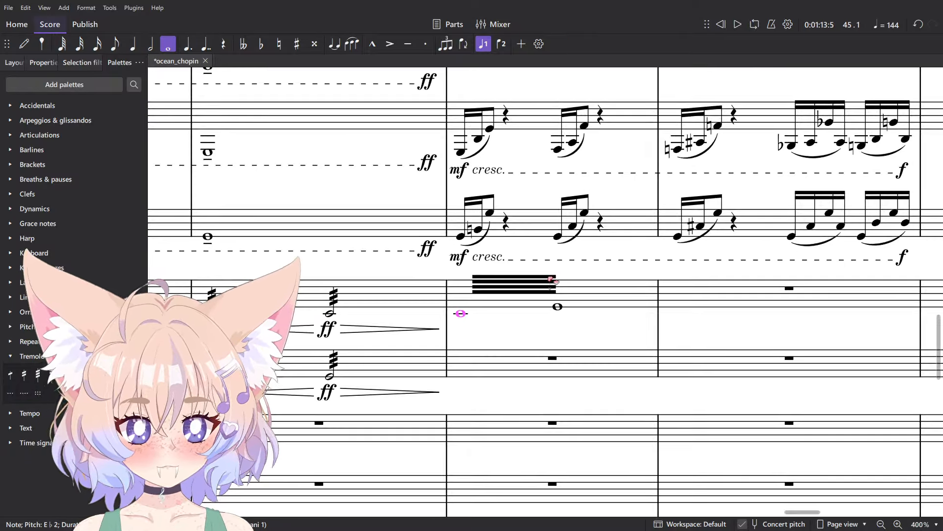
scroll(573, 298, up, 9)
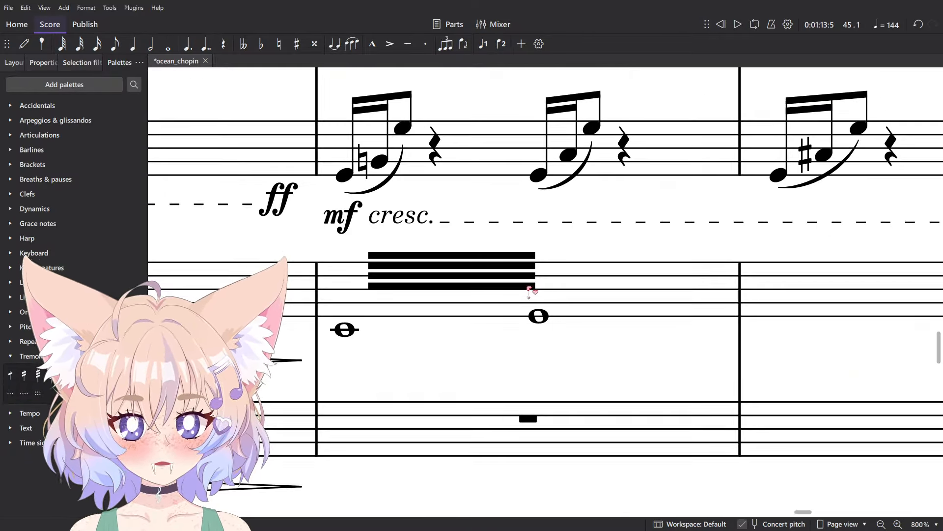
key(ctrl+z)
key(ctrl+y)
scroll(555, 362, down, 9)
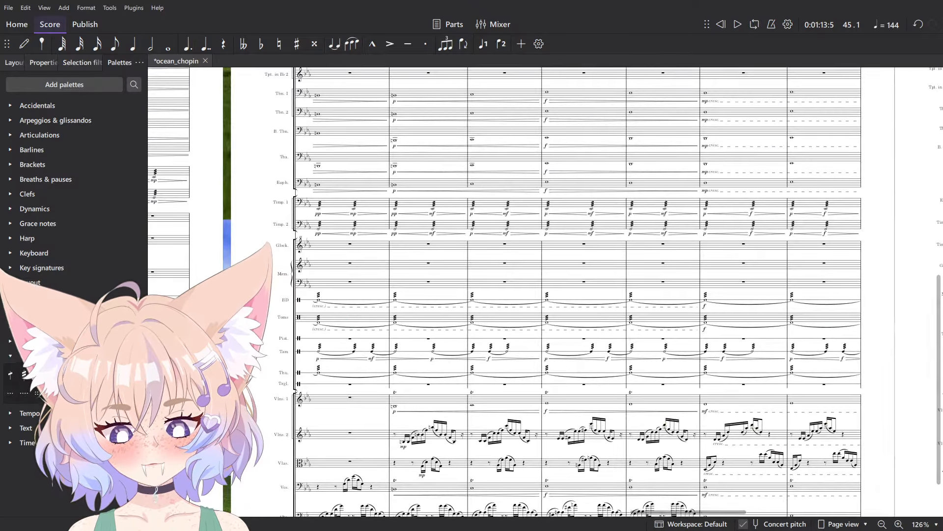
- Examine and play the timpani writing in the opening measure of the score for comparison
drag(558, 321, 942, 390)
drag(383, 315, 899, 314)
drag(556, 312, 942, 393)
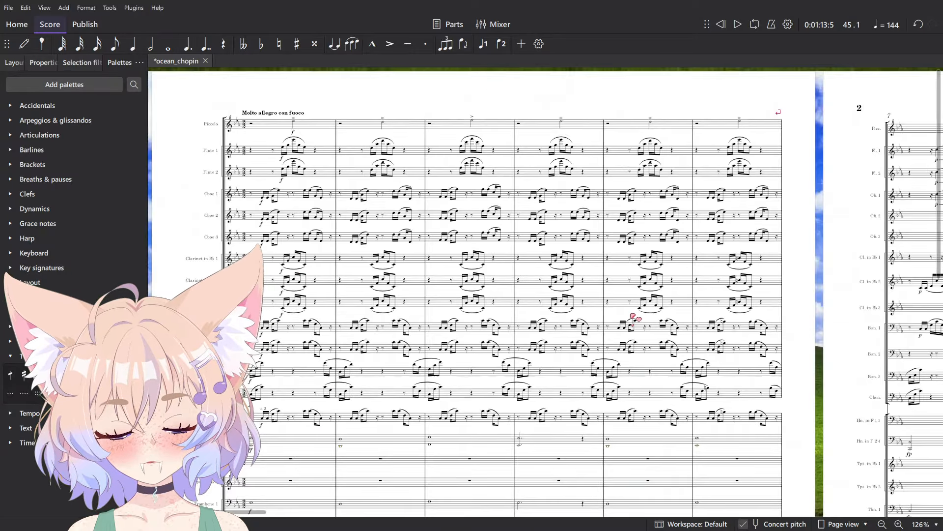
scroll(583, 314, down, 1)
scroll(583, 315, up, 10)
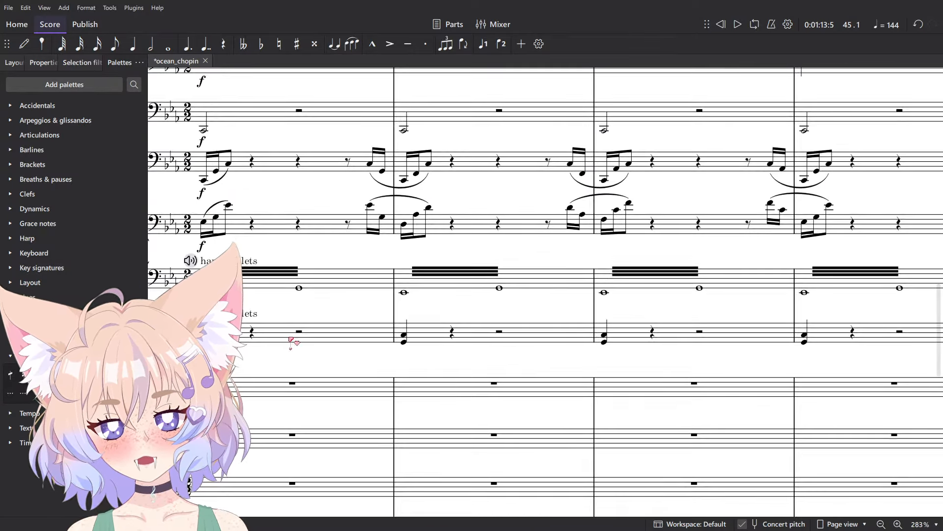
scroll(240, 347, down, 3)
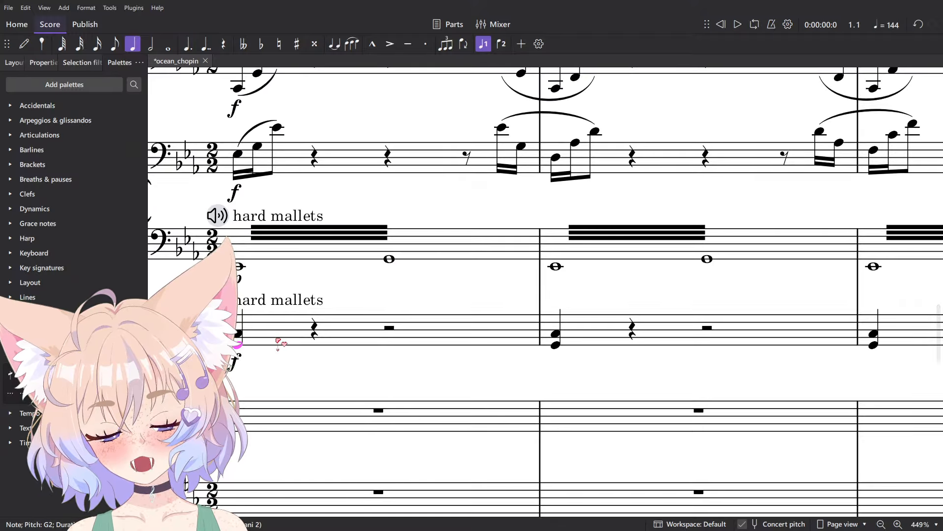
click(280, 341)
shift+click(454, 264)
key(space)
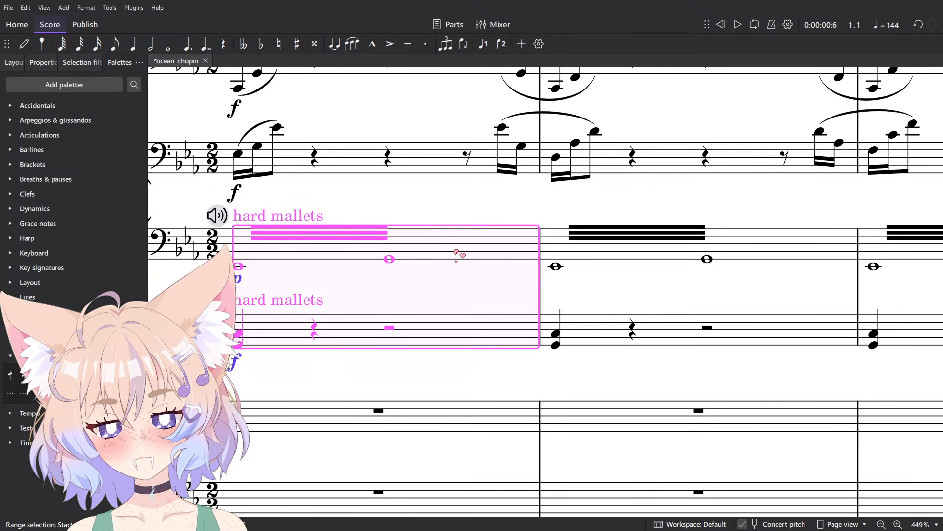
key(ctrl+End)
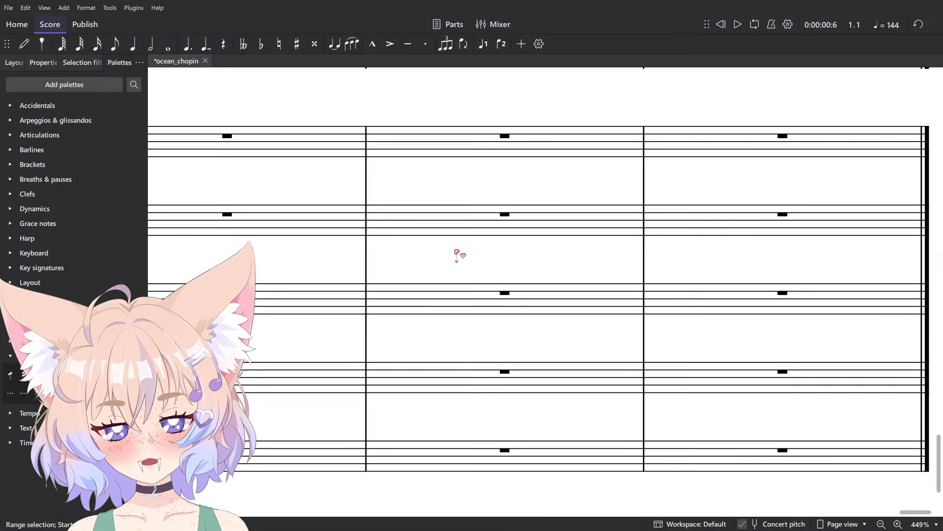
- Enter half notes E♭2 and C3 in the Timpani 2 staff in measure 45
scroll(508, 278, down, 5)
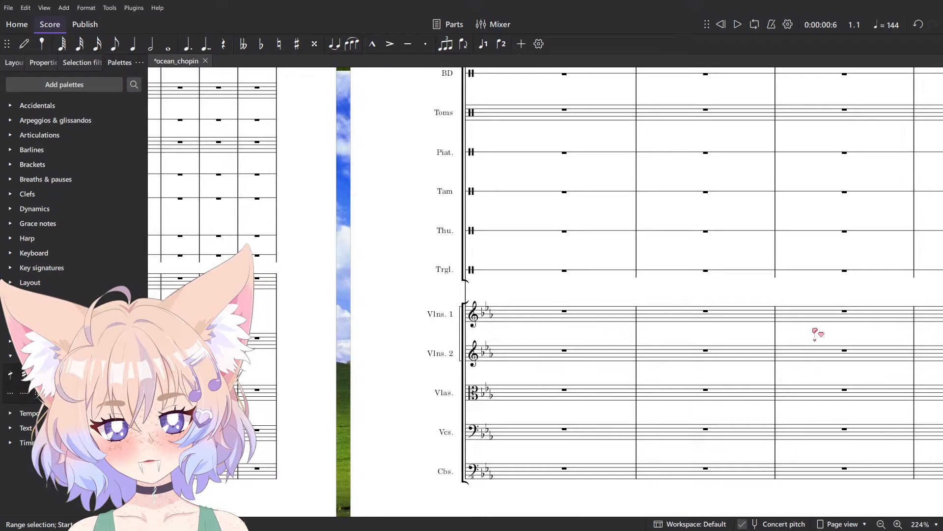
scroll(815, 331, up, 3)
scroll(446, 297, up, 4)
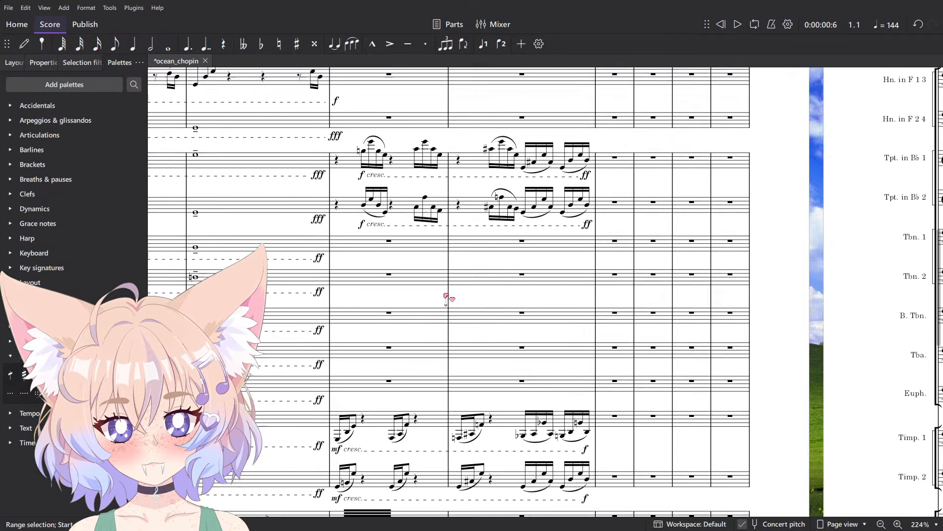
key(n)
scroll(363, 244, up, 4)
scroll(345, 278, up, 2)
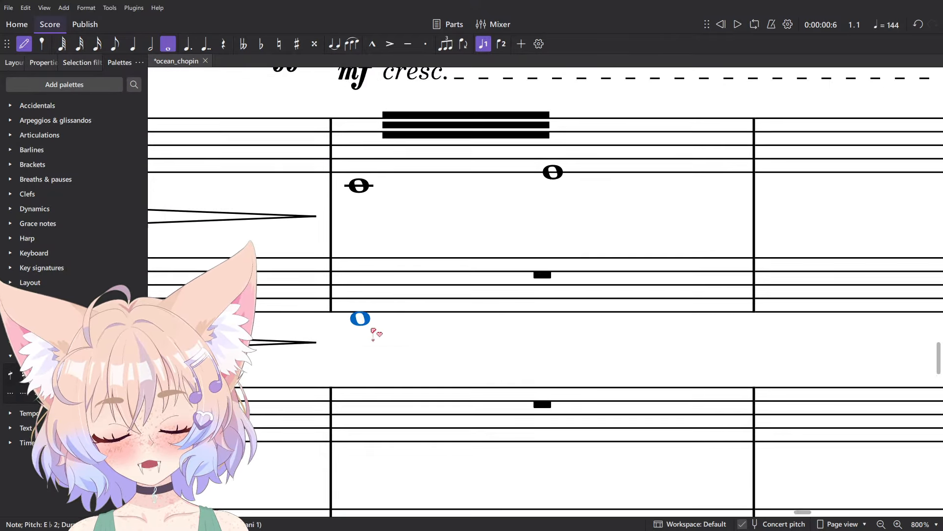
key(5)
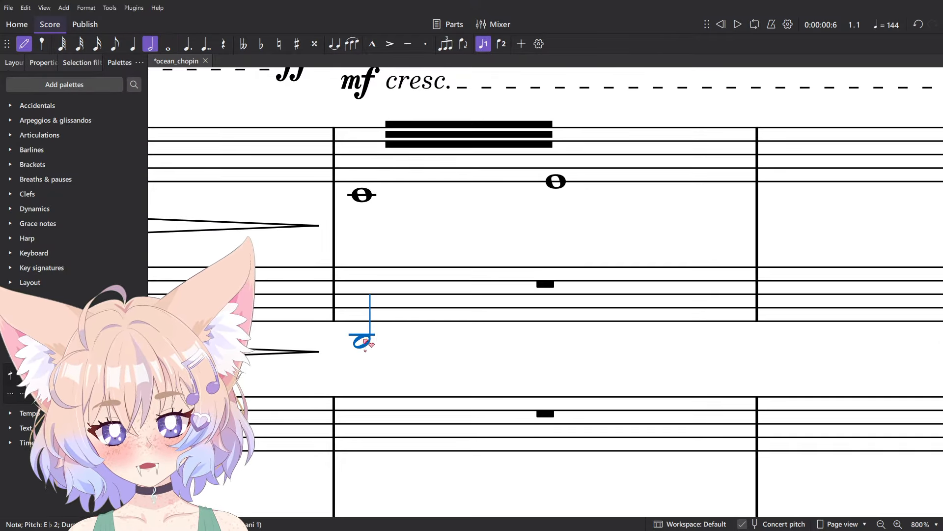
click(557, 313)
key(Escape)
- Add a three-stroke tremolo between the two Timpani 2 notes in measure 45
ctrl+scroll(537, 307, down, 3)
click(496, 300)
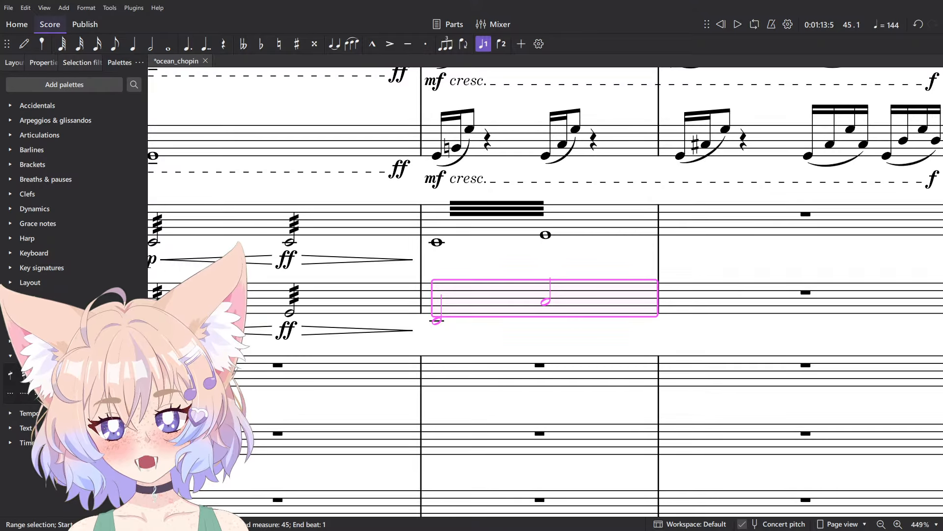
key(ctrl+v)
key(Escape)
- Set the opening dynamic of measure 45 to pp in both timpani staves
click(483, 236)
shift+click(488, 305)
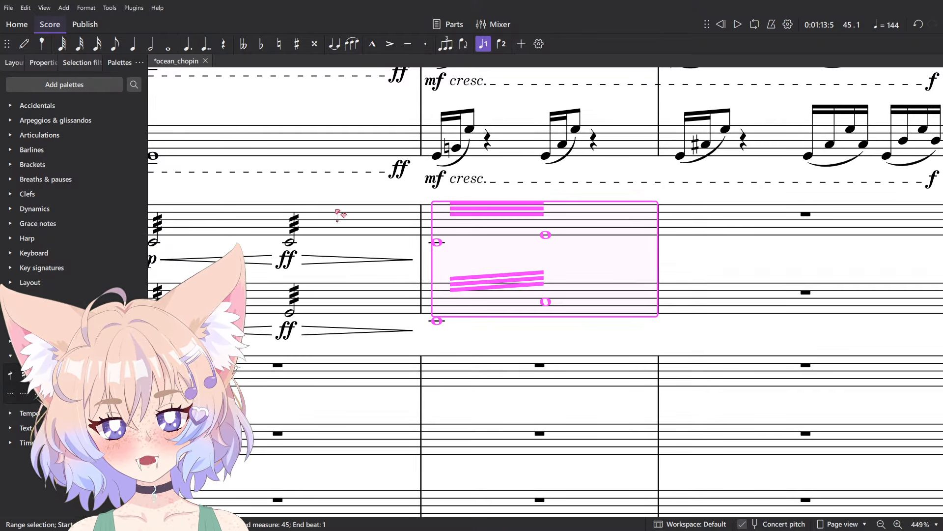
scroll(340, 215, up, 1)
scroll(340, 215, left, 2)
click(123, 209)
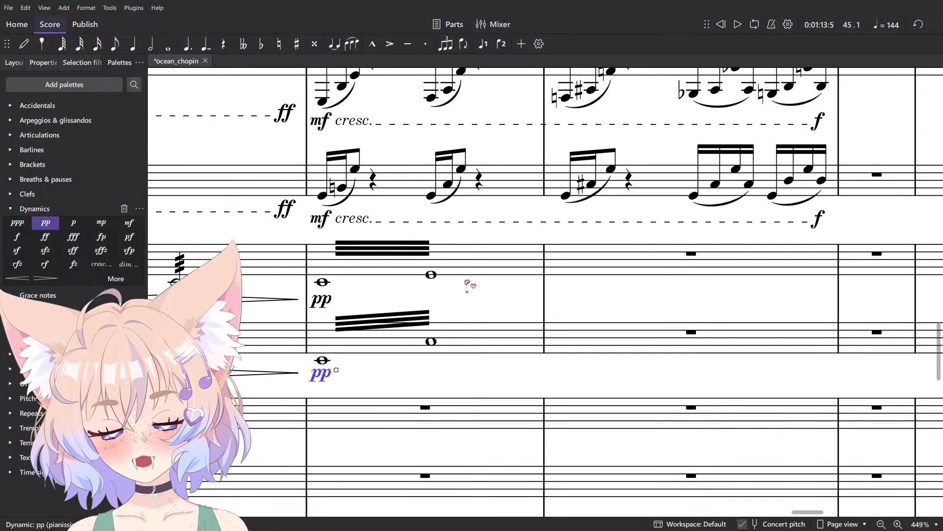
- Repeat measure 45 of both timpani staves into measure 46 and delete the duplicated pp dynamics
click(481, 269)
shift+click(521, 314)
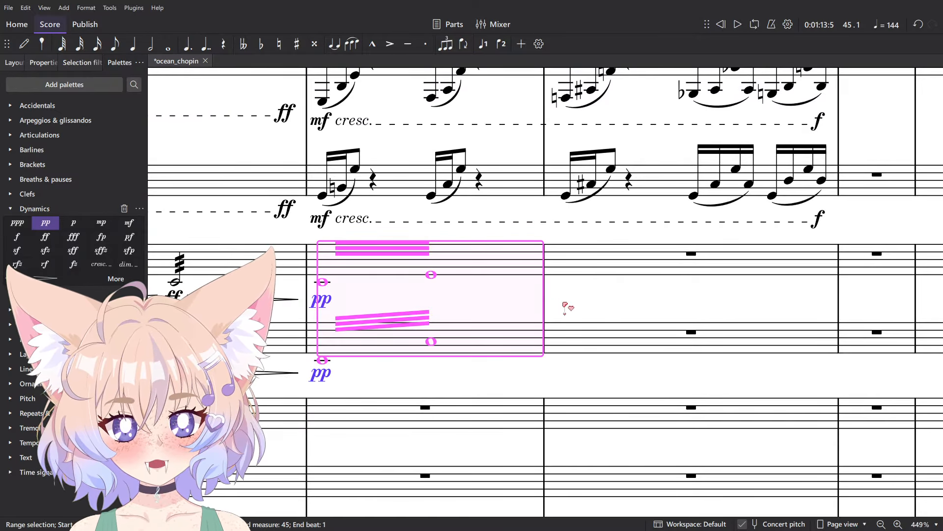
key(r)
key(Escape)
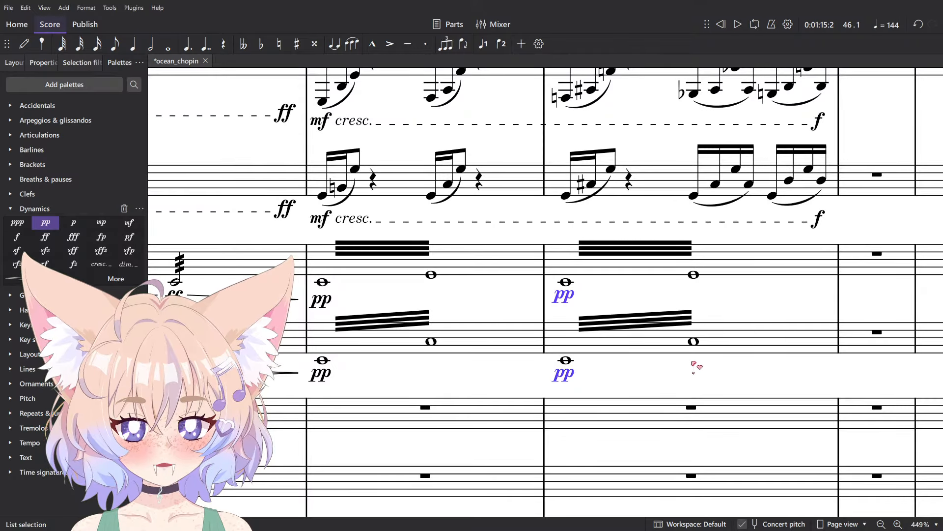
key(Delete)
- Add crescendo hairpins across measures 45–46 in both timpani staves
click(643, 339)
shift+click(463, 269)
click(20, 278)
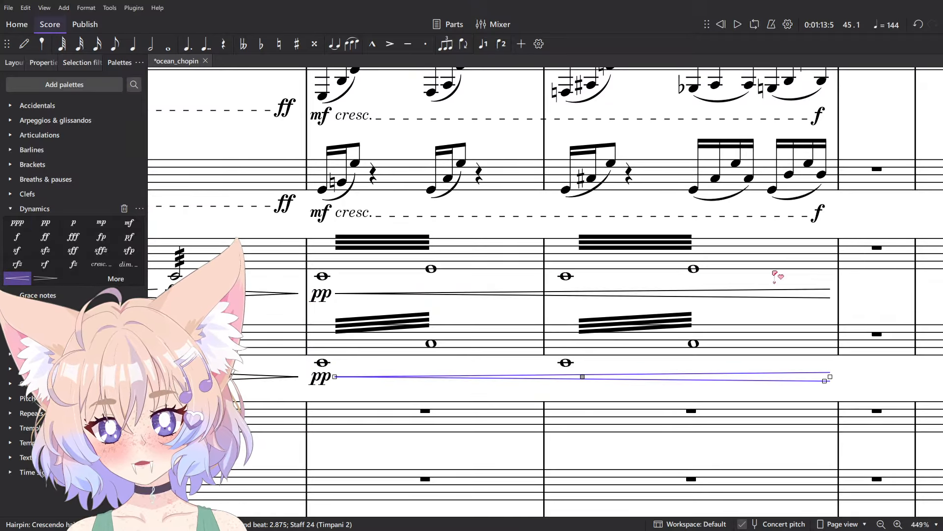
key(Escape)
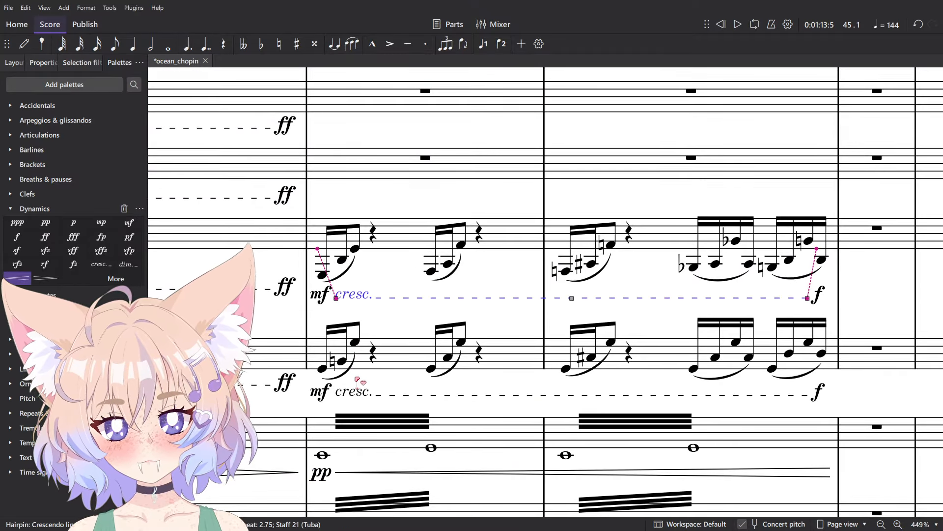
- Replace the cresc. lines of the tuba and euphonium in measures 45–46 with crescendo hairpins ending just before the final f
key(ctrl+z)
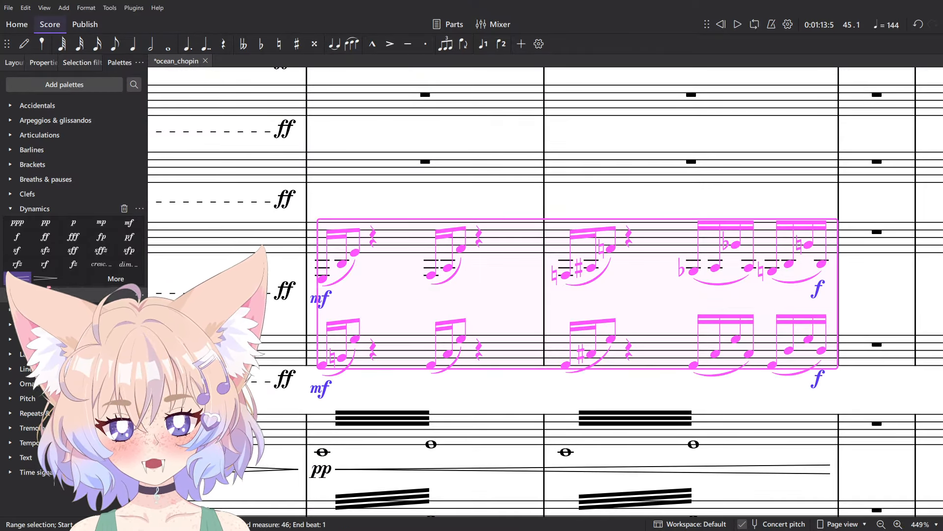
click(22, 279)
ctrl+scroll(512, 287, down, 7)
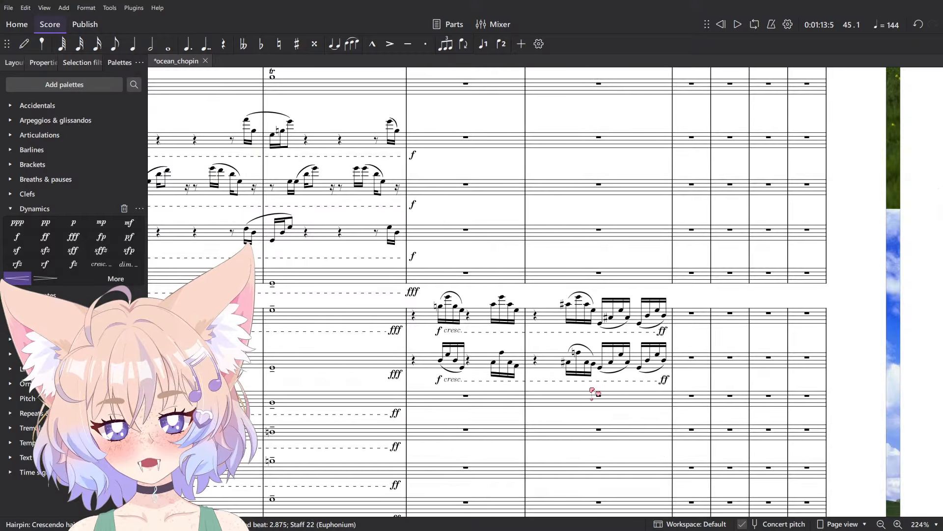
ctrl+scroll(686, 259, up, 6)
key(shift+Left)
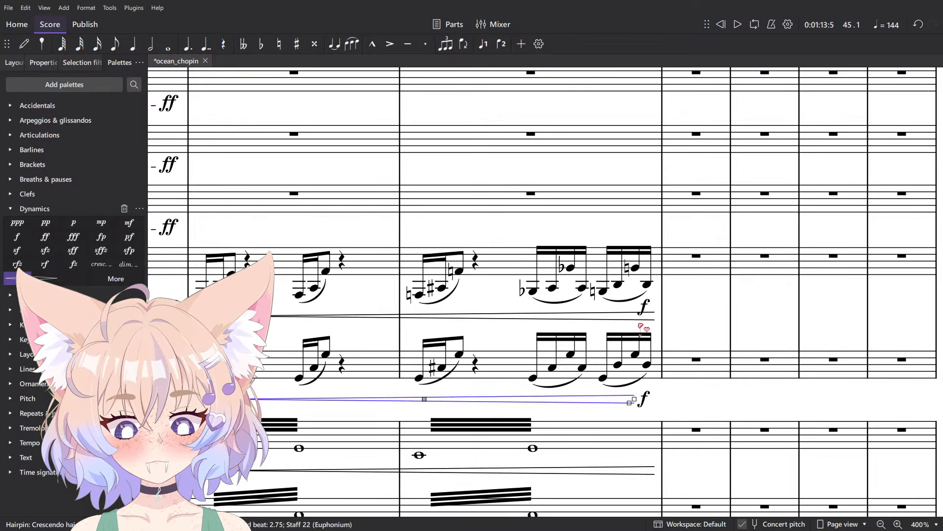
click(641, 324)
click(615, 313)
key(shift+Left)
- Replace the cresc. lines in both horn staves across measures 45–46 with crescendo hairpins running from f to ff
scroll(591, 321, up, 9)
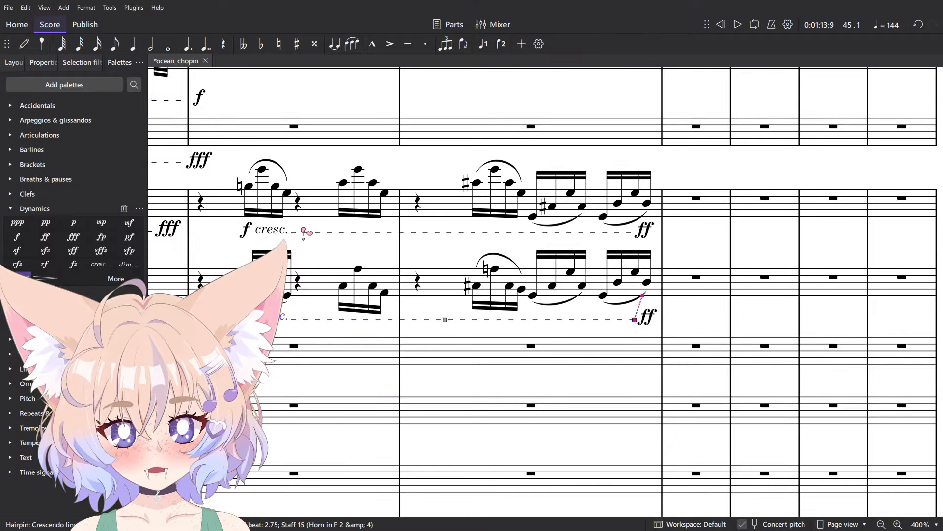
key(Delete)
click(252, 190)
shift+click(634, 276)
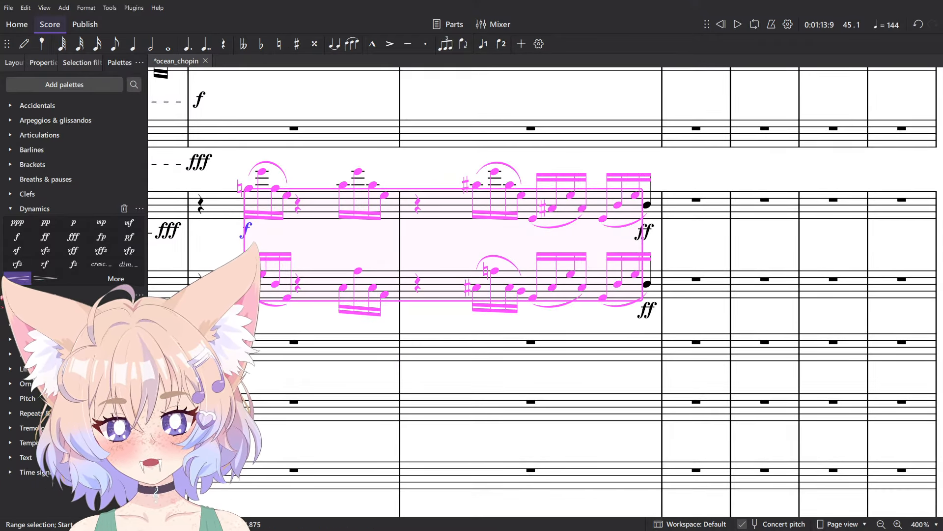
click(18, 278)
- Add a closing ff at the end of the measures 45–46 crescendo hairpins in both timpani staves
ctrl+scroll(545, 248, down, 2)
scroll(550, 258, down, 5)
scroll(552, 260, down, 15)
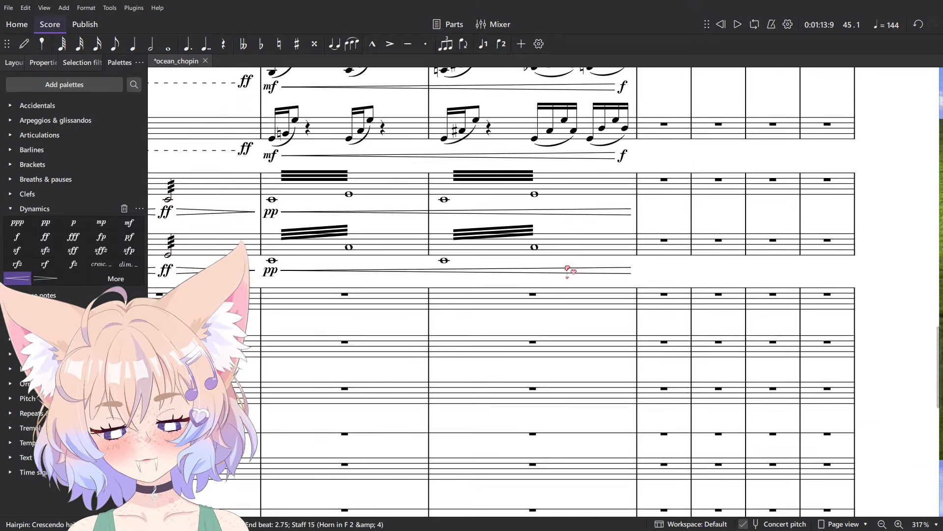
scroll(505, 365, down, 5)
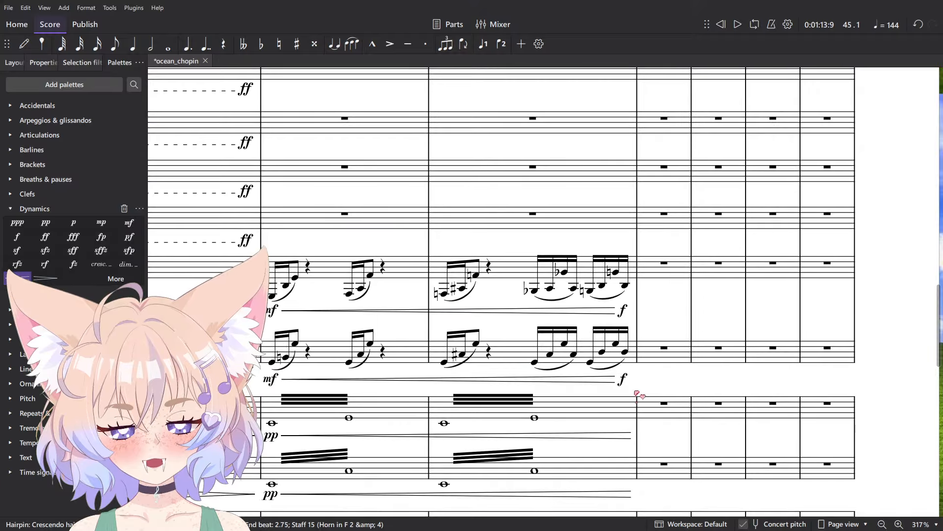
click(665, 417)
shift+click(661, 471)
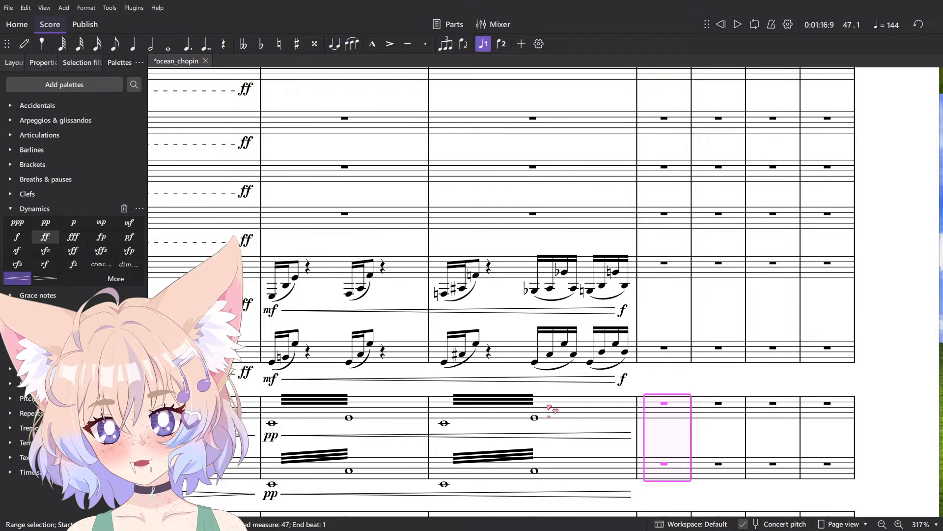
click(651, 432)
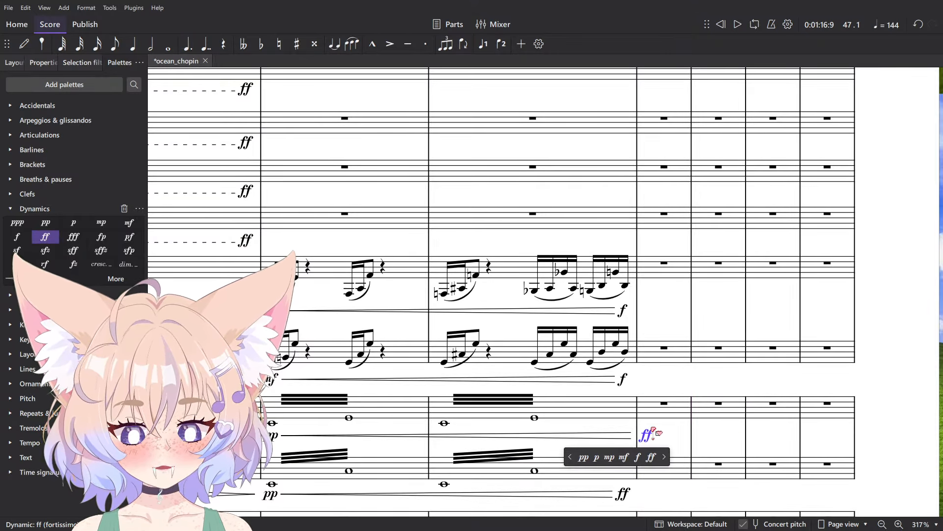
scroll(556, 427, down, 6)
- Enter two tied whole notes across measures 45–46 of the triangle staff and give the first one a p dynamic
click(574, 448)
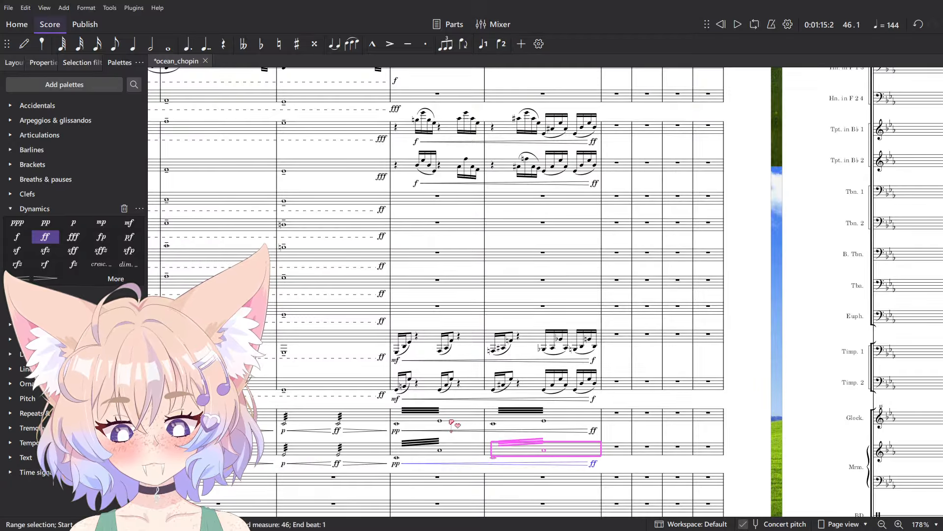
shift+click(450, 421)
scroll(585, 405, down, 5)
mouse_move(378, 315)
mouse_down()
mouse_move(891, 284)
mouse_move(658, 275)
mouse_up()
click(702, 393)
key(n)
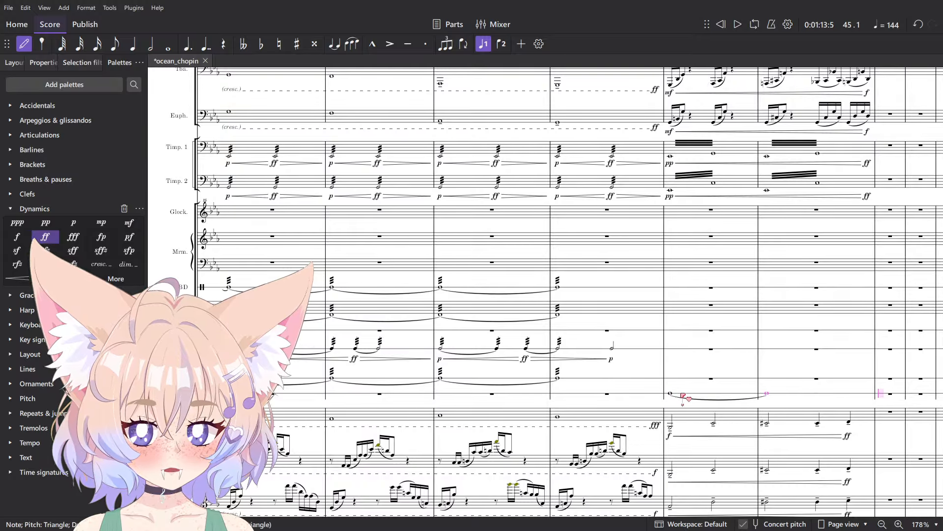
scroll(682, 395, up, 10)
key(Escape)
click(72, 224)
- Add a crescendo hairpin across measures 45–46 of the triangle staff and close it with ff
scroll(457, 263, right, 6)
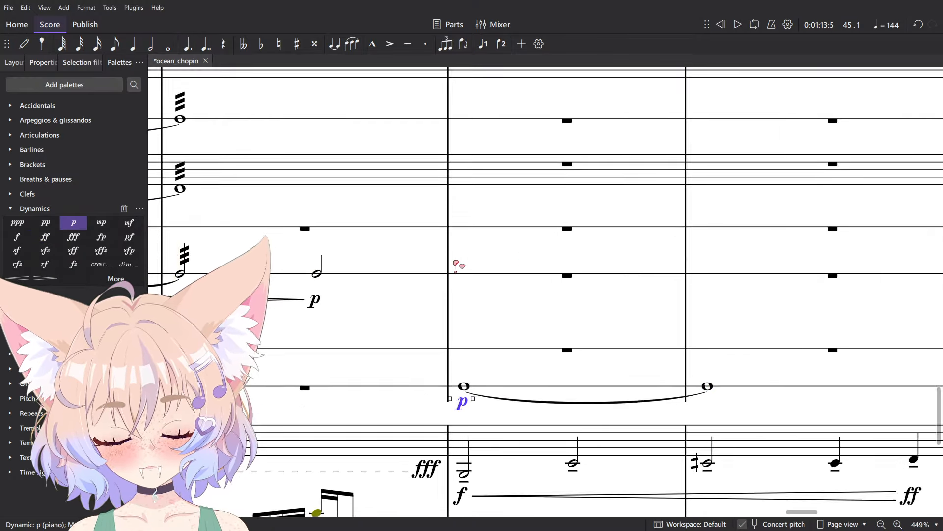
click(558, 392)
shift+click(326, 392)
key(less)
click(818, 383)
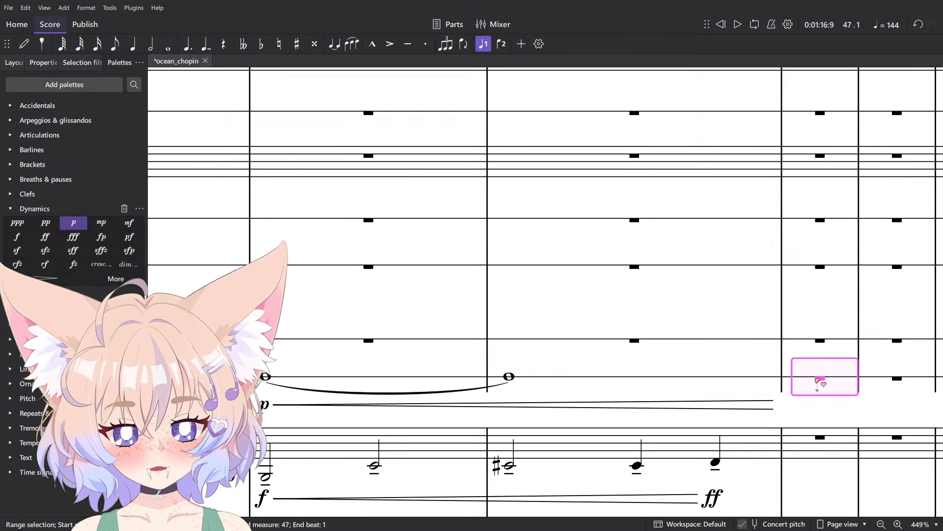
click(45, 238)
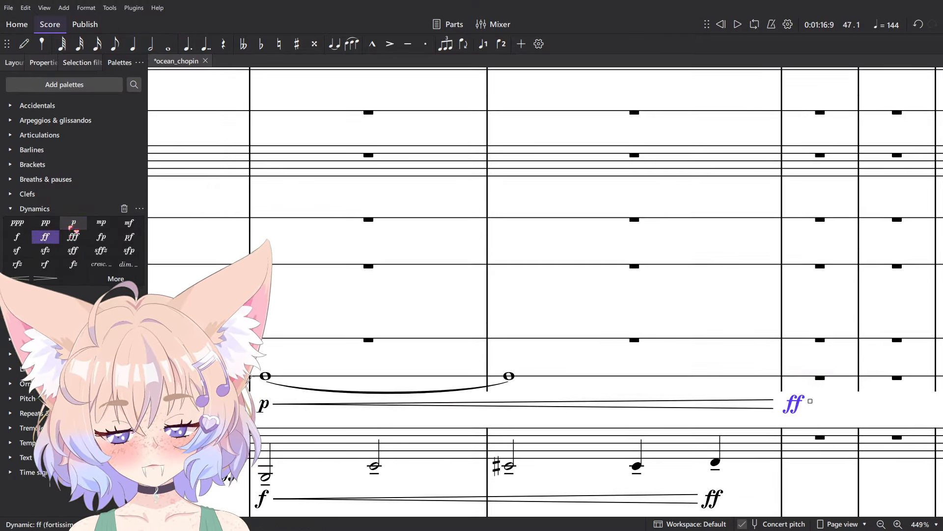
- Apply three-stroke tremolos to the triangle's tied notes and copy the passage into measures 45–46 of the Tam. staff
click(520, 366)
shift+click(431, 376)
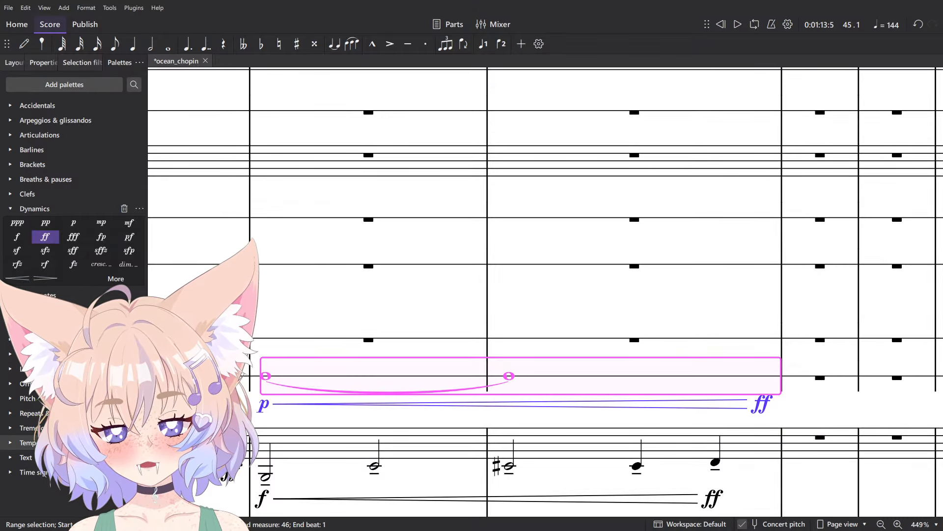
click(27, 428)
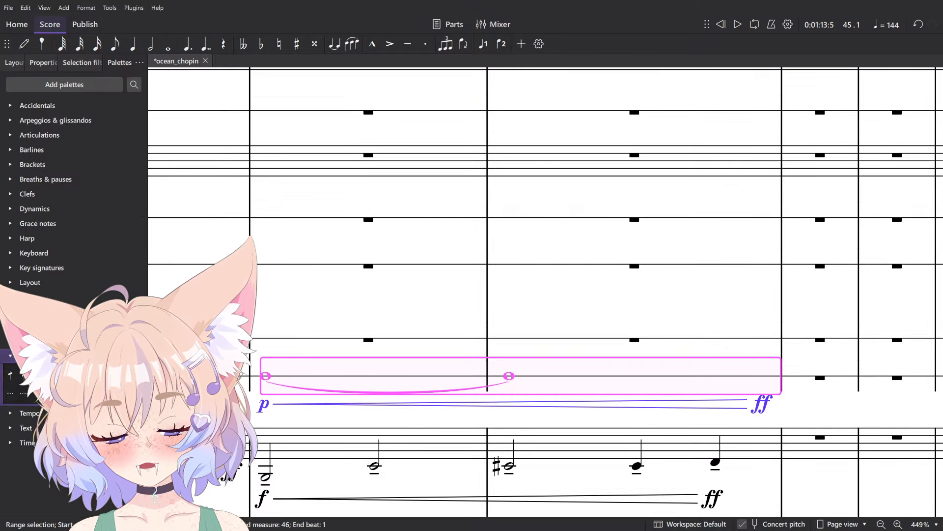
scroll(265, 310, down, 10)
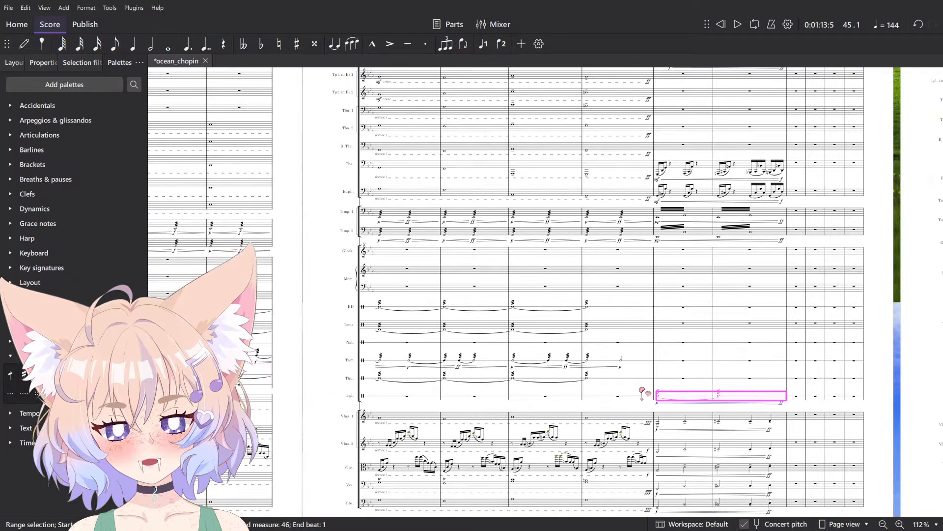
scroll(687, 379, up, 4)
click(672, 359)
key(ctrl+v)
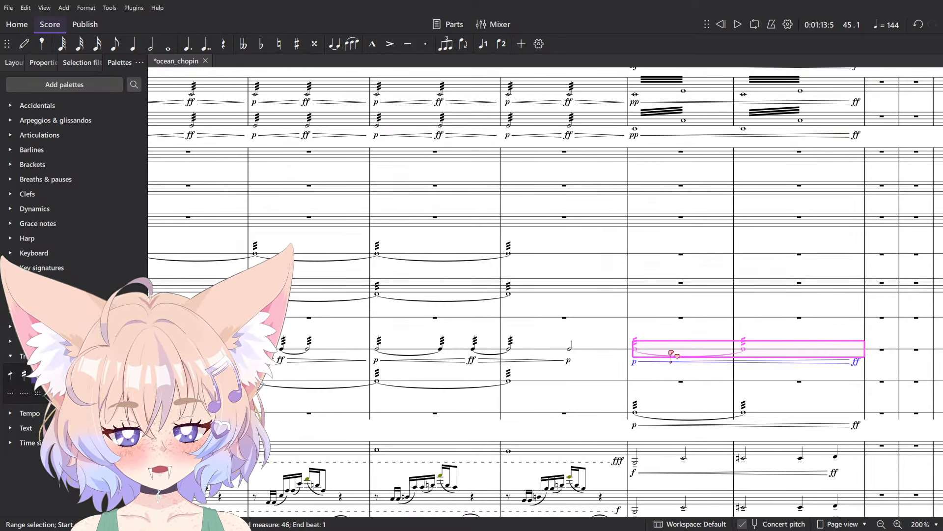
- Play back measures 45–46 to check the new percussion rolls
key(space)
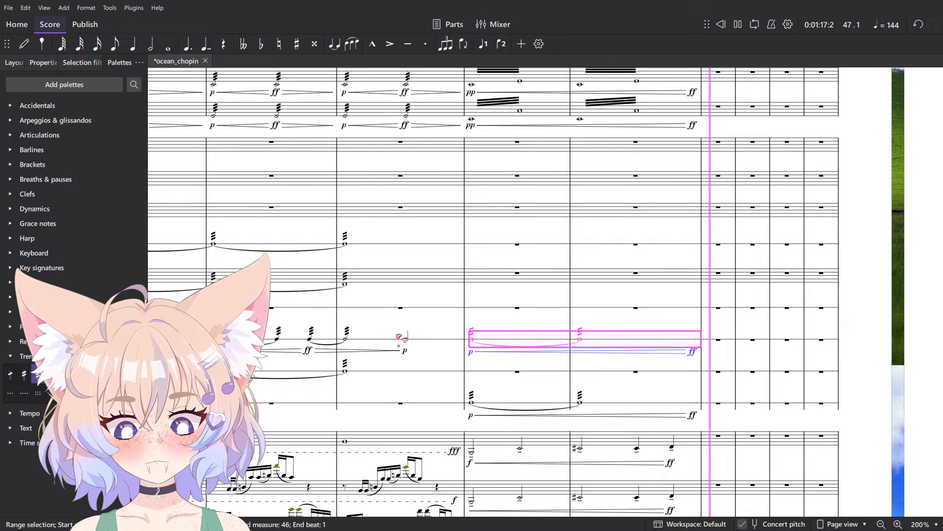
click(421, 340)
key(Escape)
key(space)
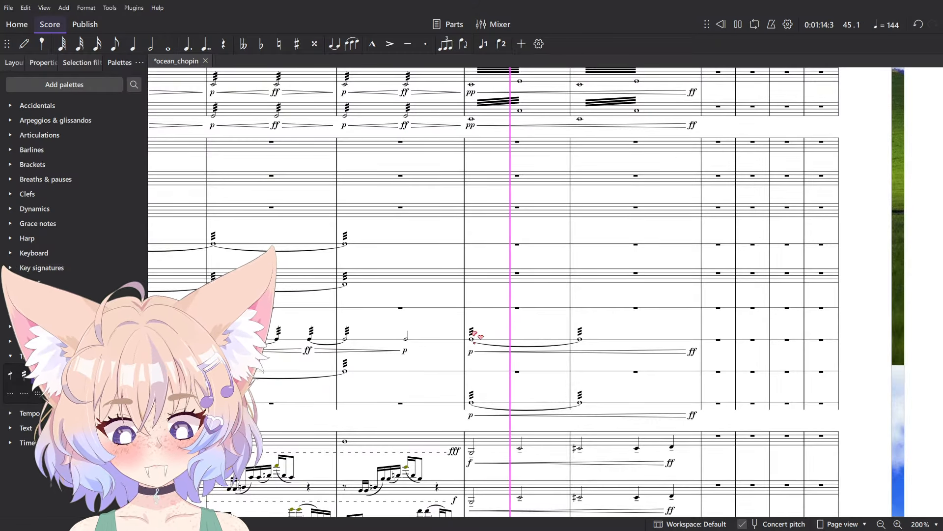
key(space)
- Shorten the measure 44 whole notes of the first violin, cello and double bass staves to dotted half notes
scroll(475, 336, down, 5)
scroll(427, 338, up, 6)
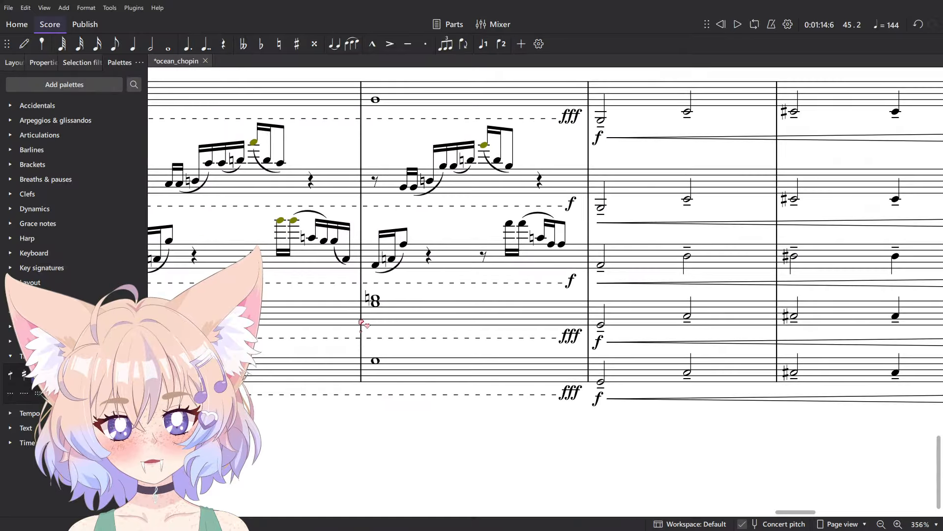
click(375, 301)
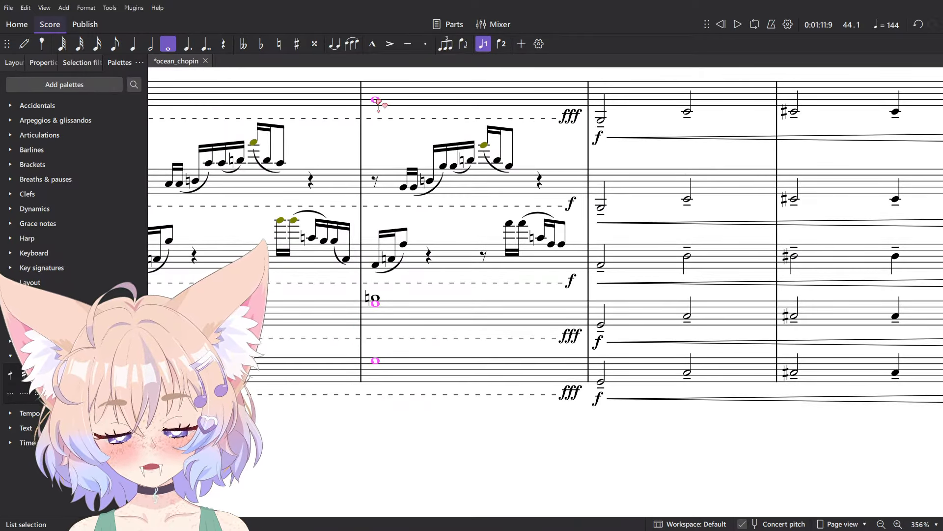
ctrl+click(570, 115)
scroll(477, 297, down, 4)
scroll(472, 319, up, 15)
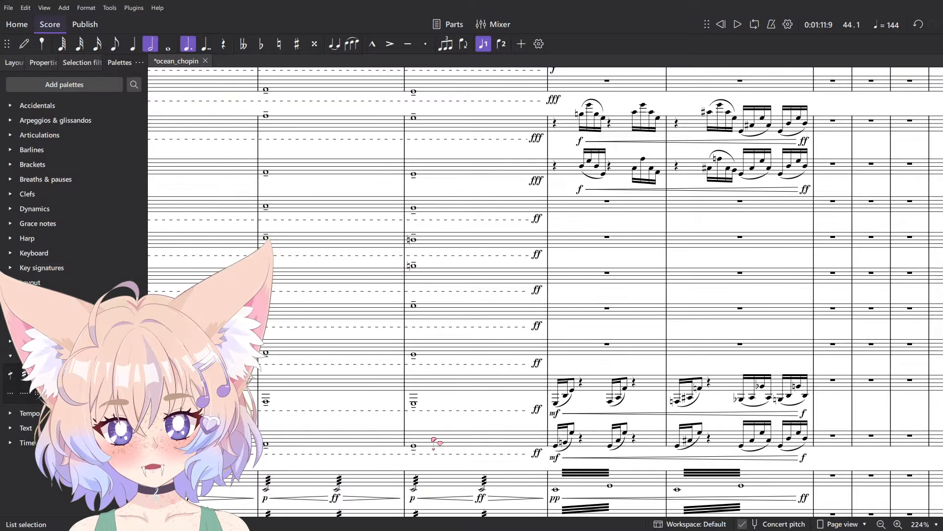
- Shorten the measure 44 whole notes from the contrabassoon down through all brass staves to dotted half notes
click(433, 438)
shift+click(455, 88)
scroll(462, 147, up, 3)
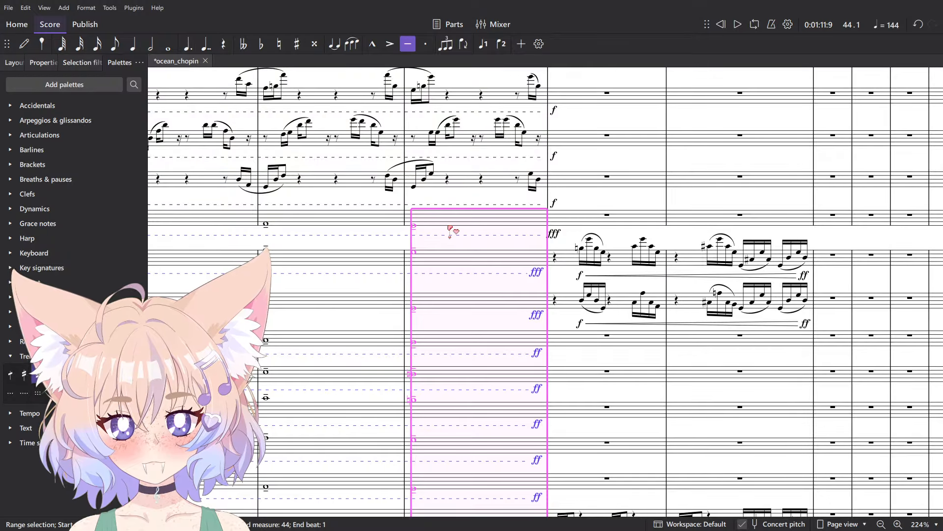
- Play back measure 44 into measure 45 to check the shortened notes
key(space)
scroll(540, 246, down, 5)
scroll(627, 261, up, 3)
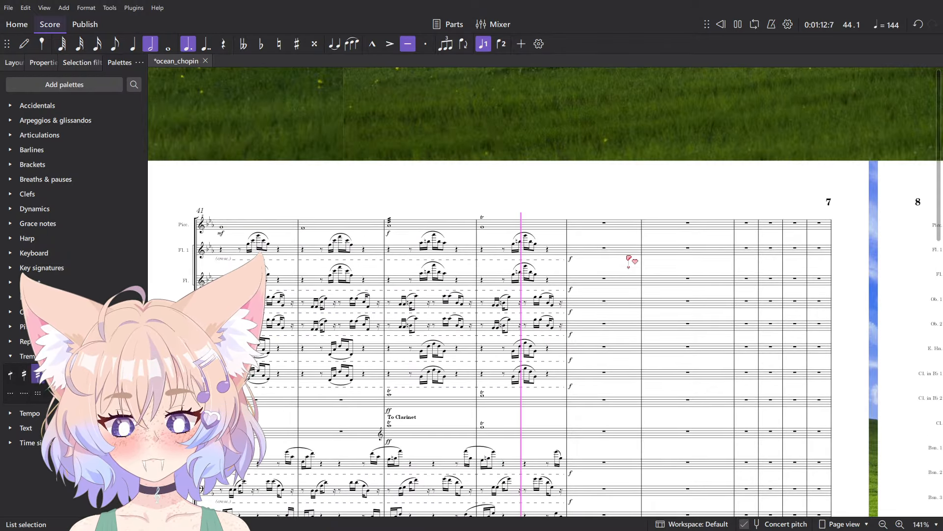
scroll(604, 285, down, 6)
key(space)
- Shorten the trilled whole notes in measure 44 of the piccolo and the two lowest clarinet staves to dotted half notes
scroll(548, 304, up, 7)
scroll(536, 285, up, 5)
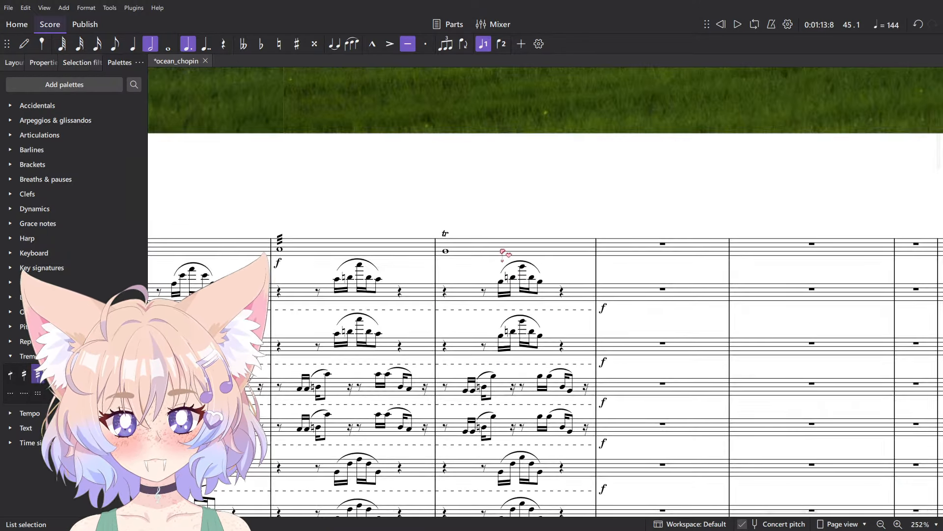
click(504, 253)
scroll(505, 262, down, 5)
click(445, 328)
click(462, 352)
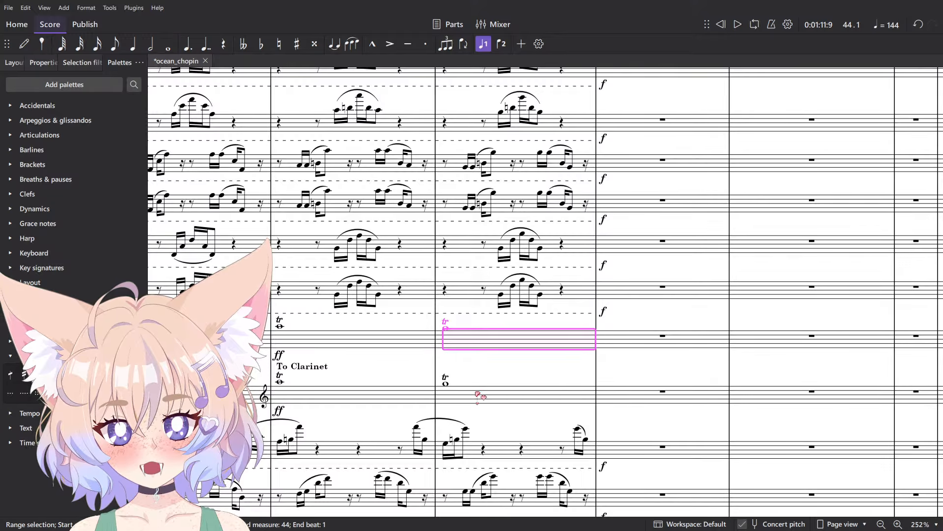
shift+click(478, 398)
key(6)
key(period)
scroll(595, 404, up, 3)
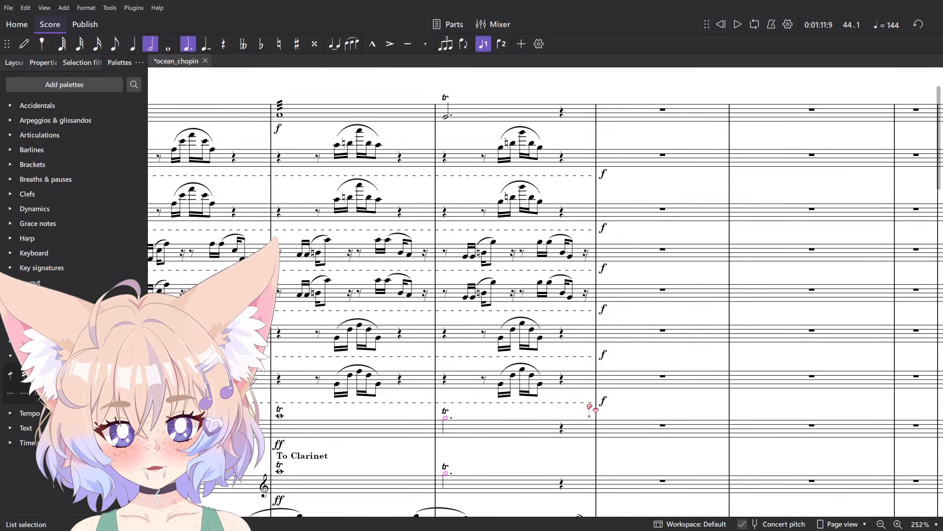
- Move the closing fff of both horn staves and the first trumpet's ff in measure 44 back to the end of the dotted half notes
scroll(595, 373, down, 5)
scroll(596, 345, down, 7)
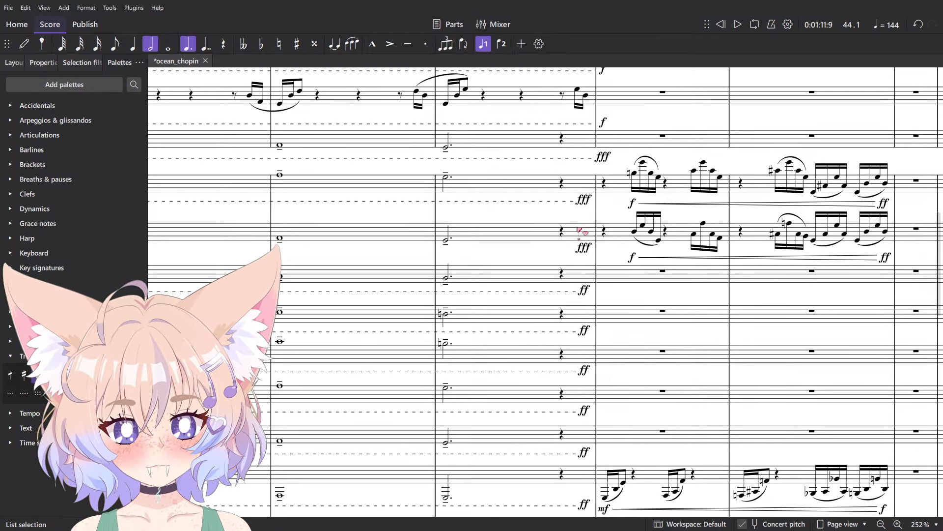
click(582, 198)
key(Left)
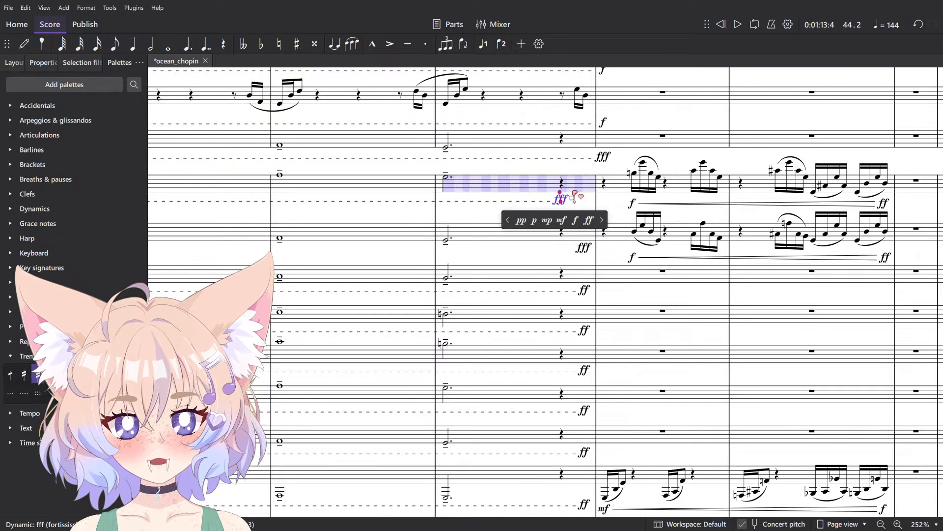
key(Left)
key(ctrl+z)
key(ctrl+z)
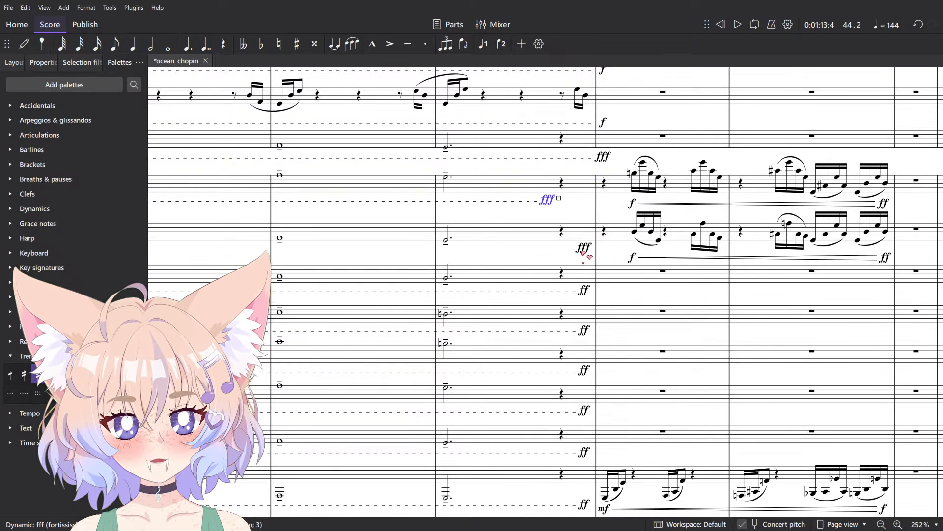
scroll(643, 248, up, 5)
key(ctrl+z)
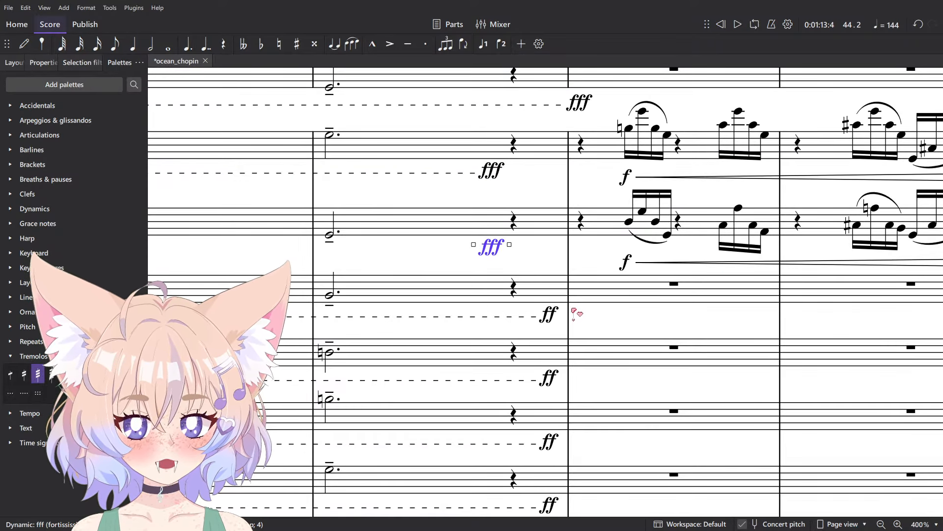
click(549, 315)
drag(548, 315, 533, 315)
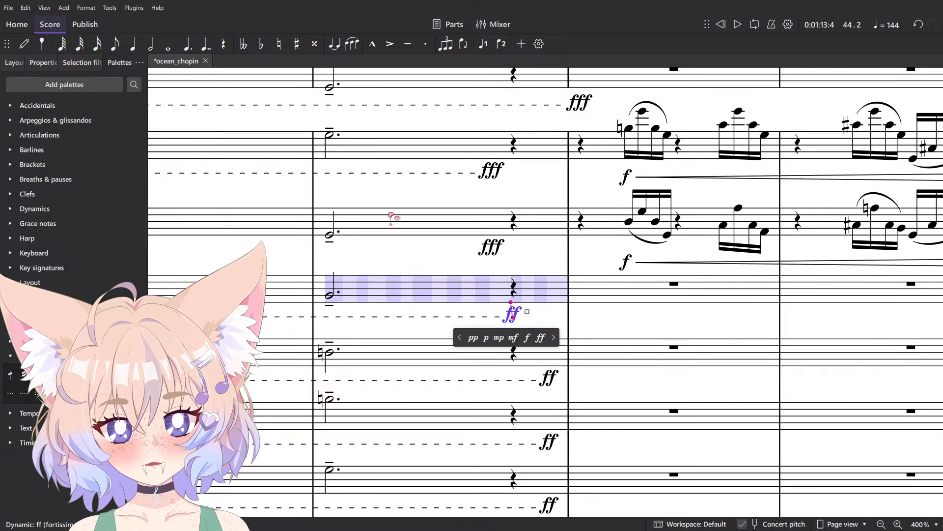
- Add a cresc. line under measures 41–44 of the second horn staff, ending just before its fff
scroll(604, 290, down, 6)
click(689, 351)
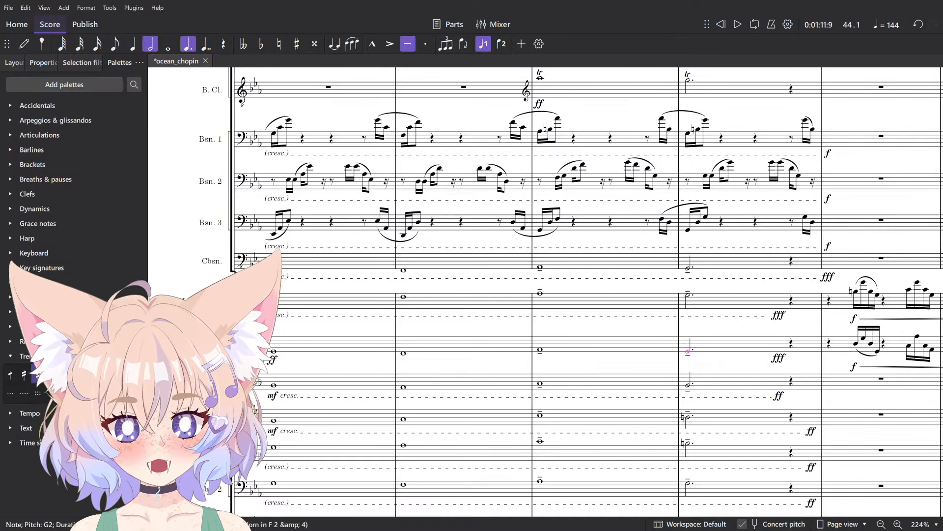
shift+click(273, 352)
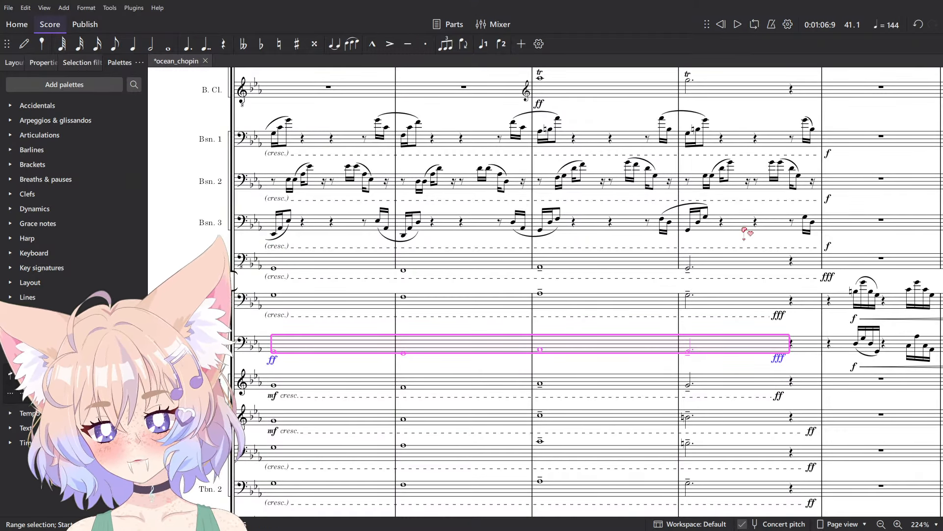
key(shift+comma)
key(ctrl+z)
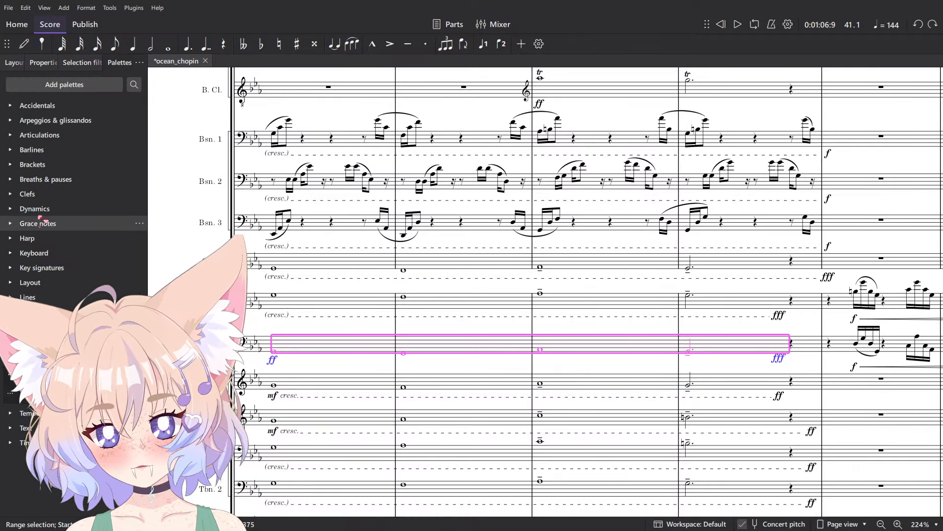
click(35, 208)
key(Return)
scroll(838, 378, up, 5)
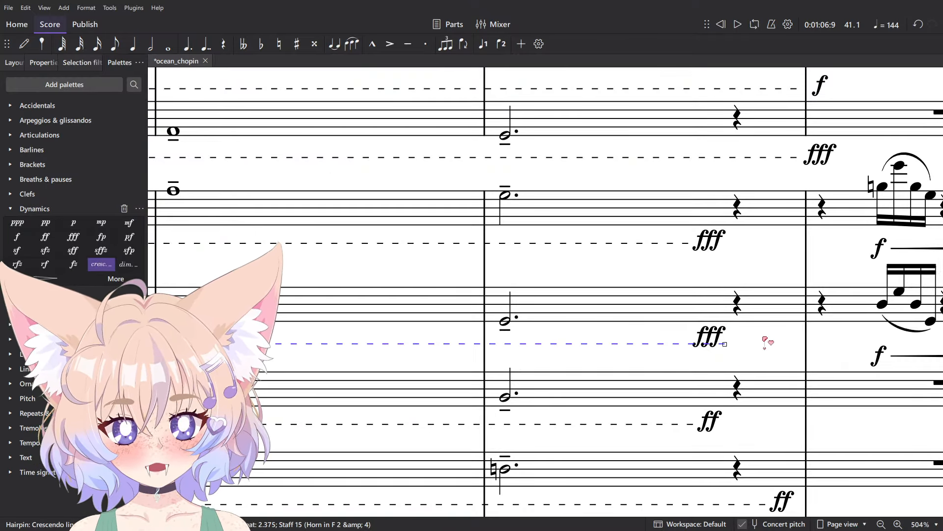
key(shift+Left)
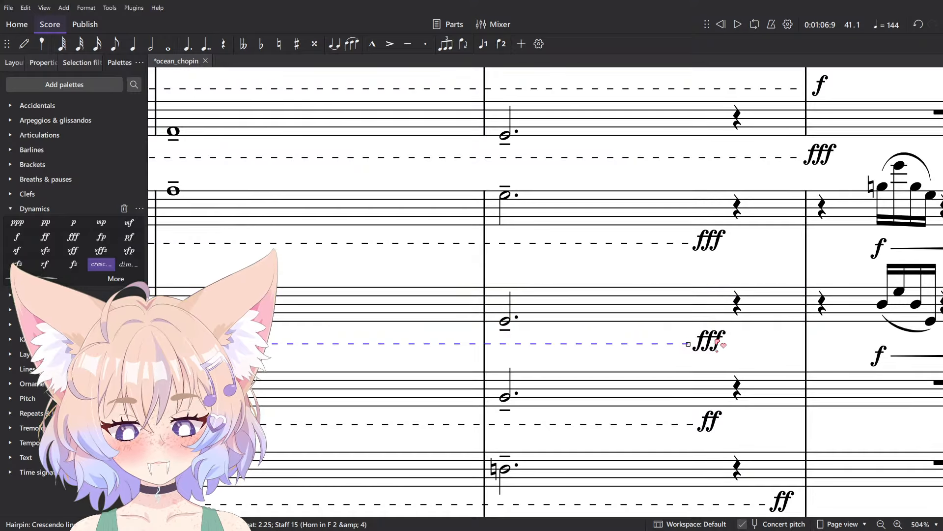
- Move the closing ff in measure 44 of the second trumpet and first trombone staves back to the end of the dotted half notes
scroll(764, 339, down, 3)
click(752, 313)
key(shift+Left)
key(shift+Left)
key(shift+Left)
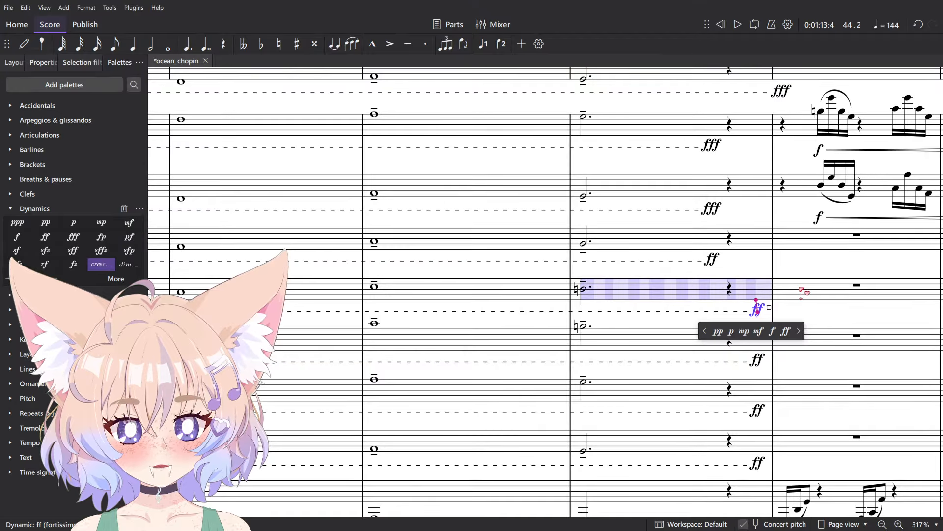
key(shift+Left)
scroll(545, 290, down, 1)
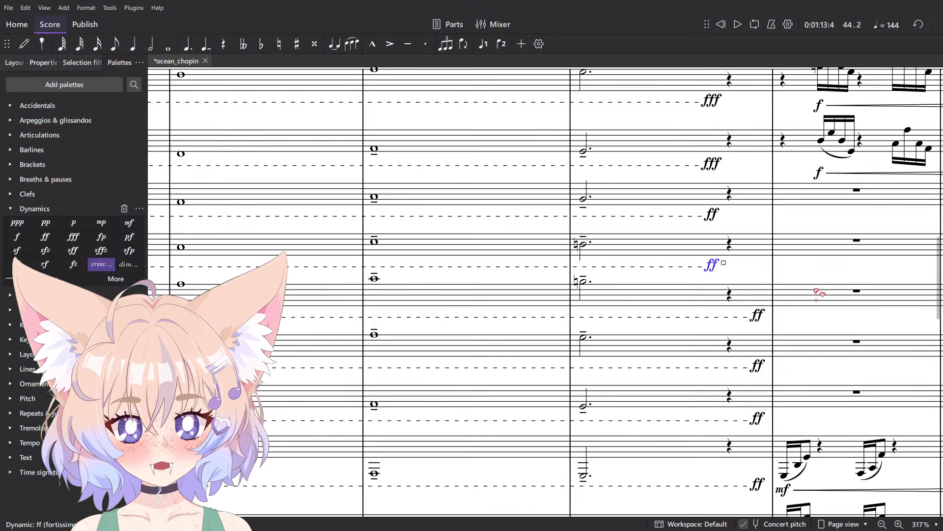
click(758, 314)
key(shift+Left)
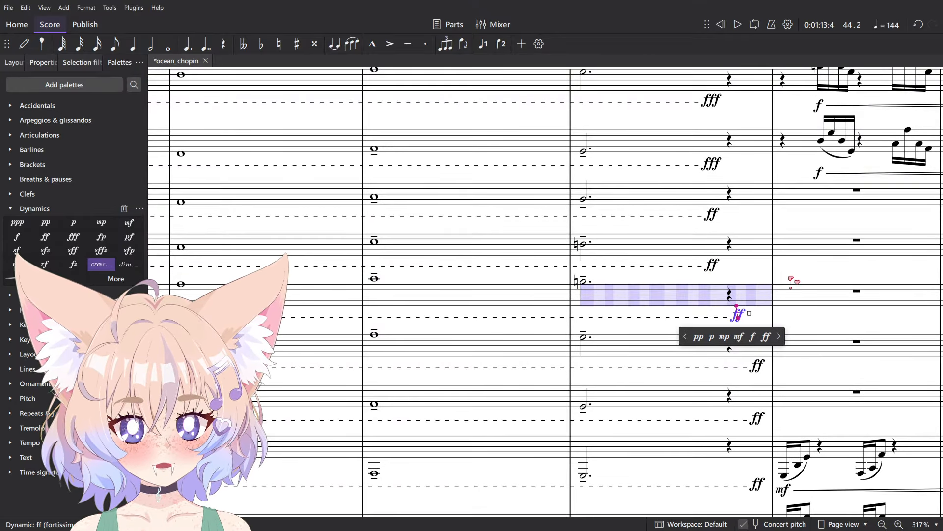
key(shift+Left)
- Move the closing ff in measure 44 of the second trombone and bass trombone back to the end of their dotted half notes
scroll(801, 376, up, 1)
click(739, 363)
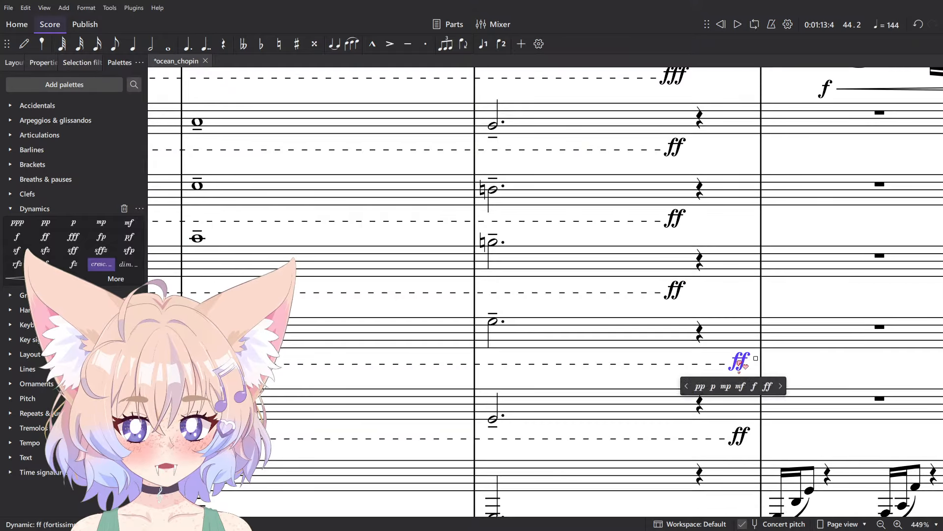
key(shift+Left)
key(shift+Left)
key(shift+Left)
key(shift+Left)
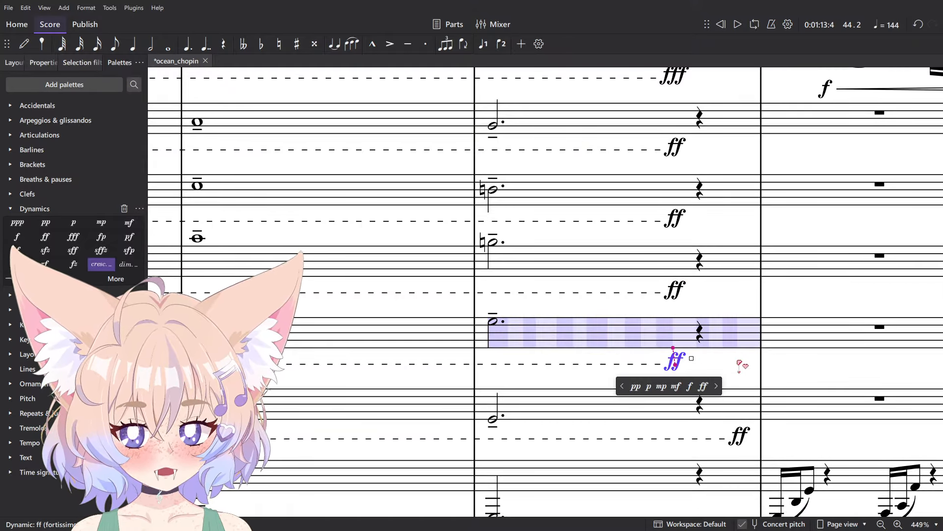
scroll(746, 361, down, 2)
click(742, 353)
key(shift+Left)
key(shift+Left)
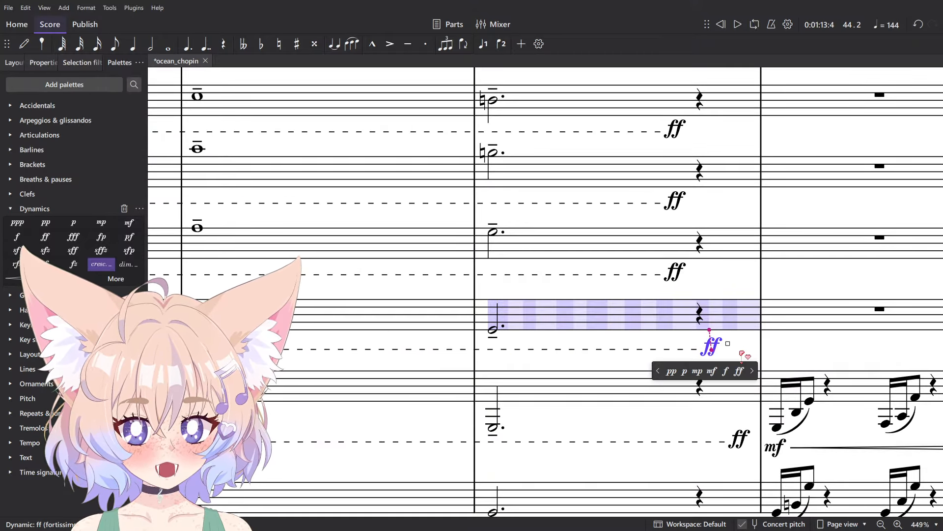
key(shift+Left)
key(shift+Left)
key(Escape)
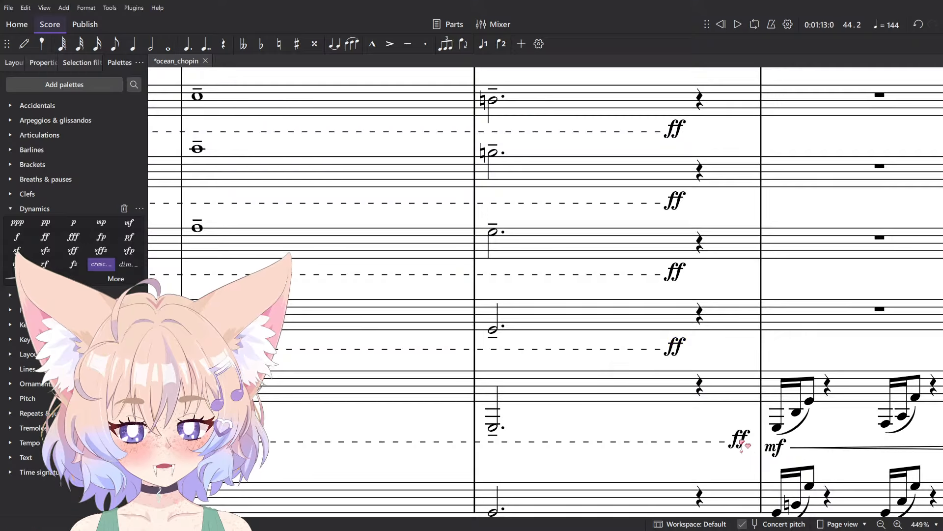
- Move the closing ff in measure 44 of the tuba and euphonium staves back to the end of the dotted half notes
click(740, 441)
key(shift+Left)
key(shift+Left)
key(shift+Left)
key(shift+Left)
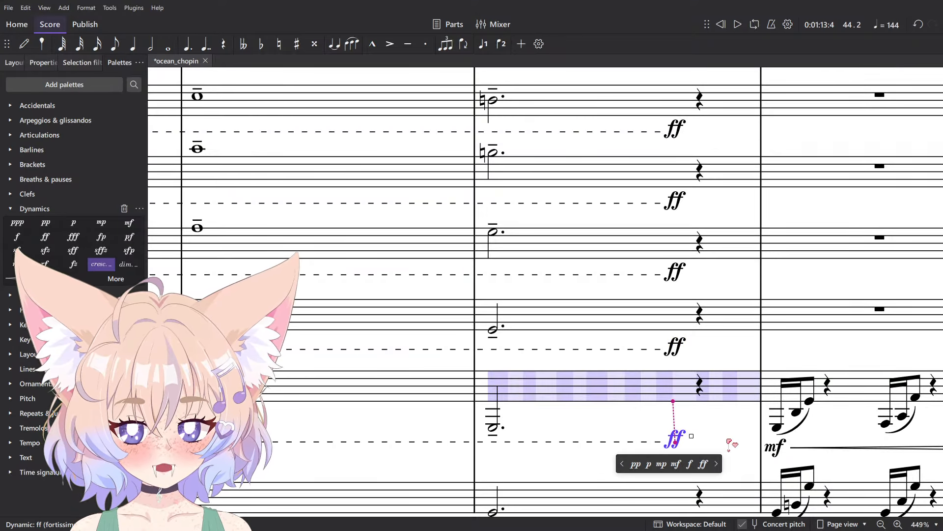
scroll(722, 304, down, 7)
click(741, 216)
key(shift+Left)
key(shift+Left)
key(shift+Left)
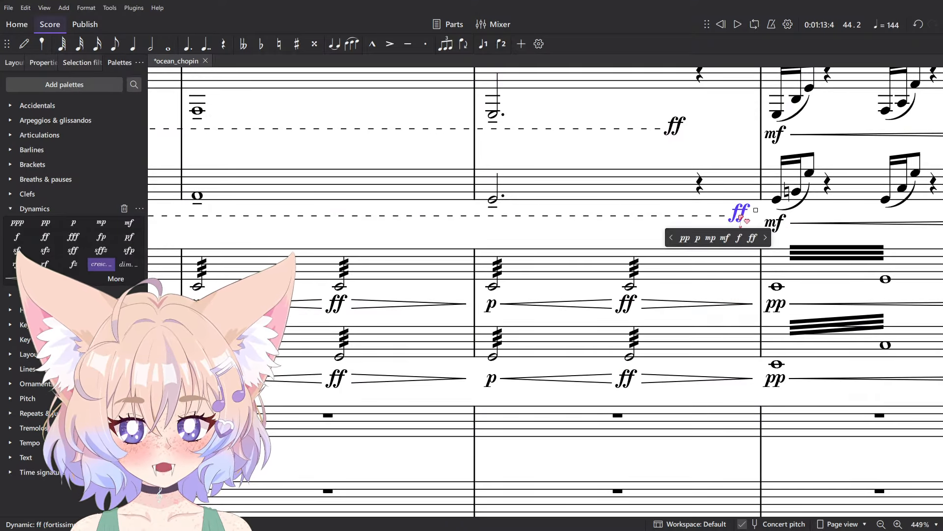
key(shift+Left)
scroll(737, 213, up, 3)
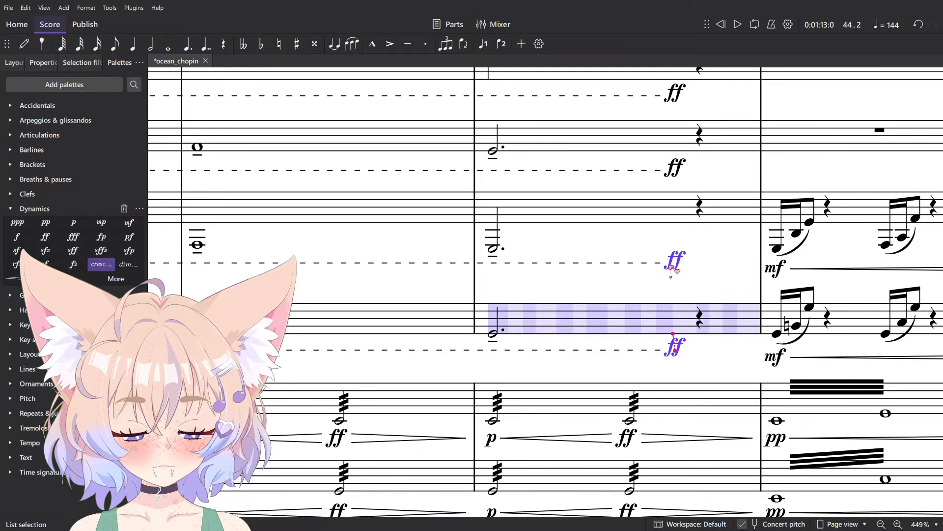
click(736, 254)
- Move the closing fff in measure 44 of the first violin and cello staves back to the end of the dotted half notes
scroll(746, 253, down, 16)
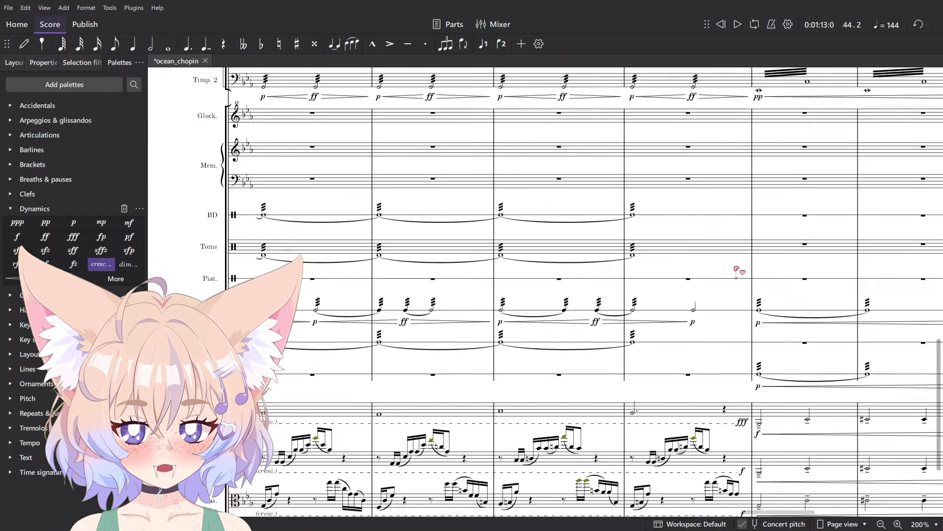
scroll(741, 290, up, 5)
click(743, 275)
scroll(785, 224, down, 2)
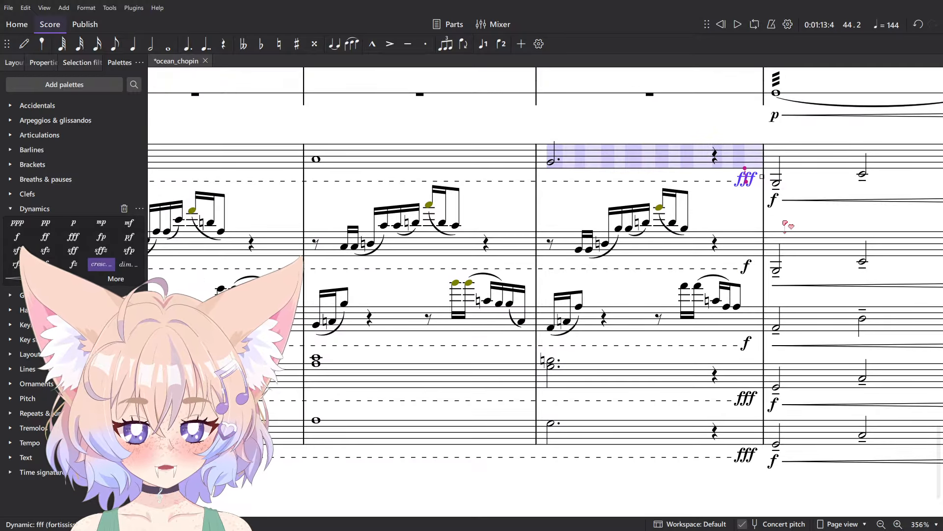
key(shift+Left)
key(shift+Left)
key(shift+Left)
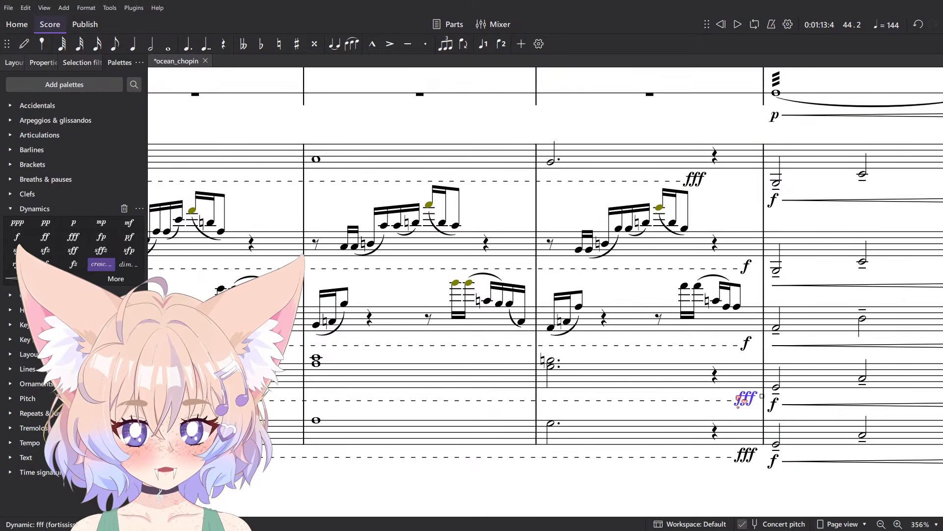
click(740, 399)
key(shift+Left)
key(shift+Left)
key(shift+Left)
- Move the lowest string staff's closing fff in measure 44 back to the end of its dotted half note, and save the score
click(690, 461)
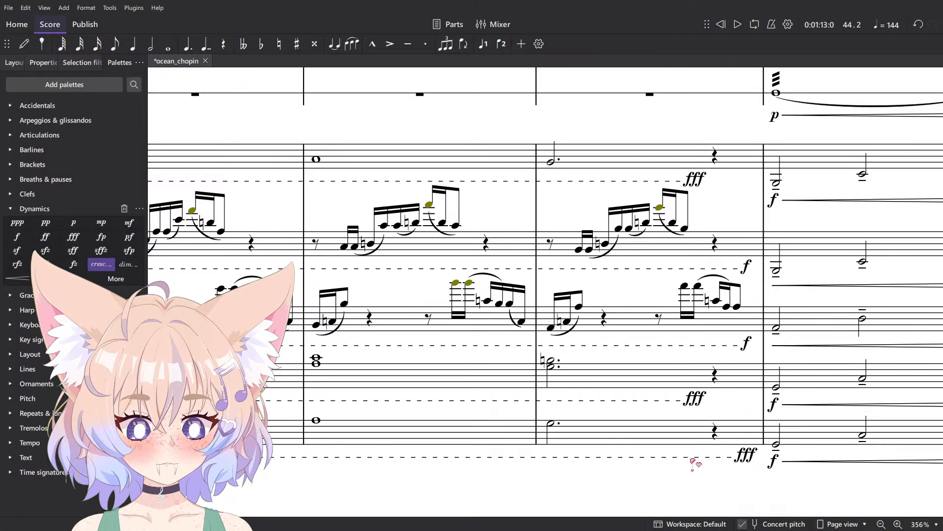
click(747, 454)
key(shift+Left)
key(shift+Left)
key(shift+Left)
key(shift+Left)
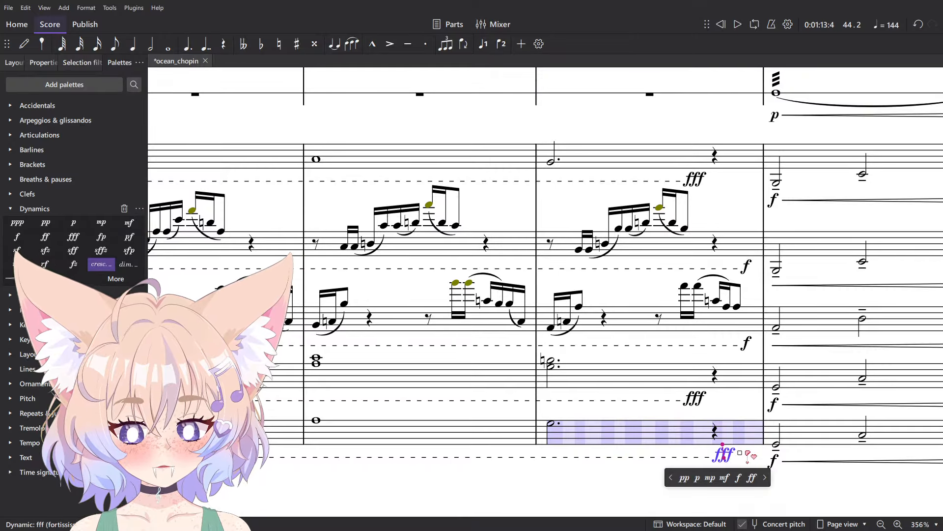
scroll(759, 451, down, 4)
drag(729, 415, 570, 423)
click(522, 486)
scroll(522, 485, down, 4)
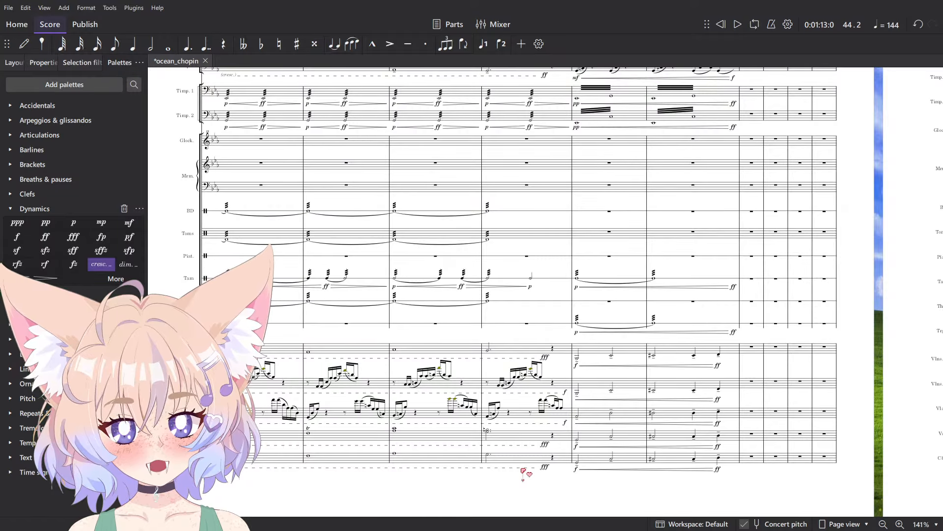
scroll(526, 469, up, 5)
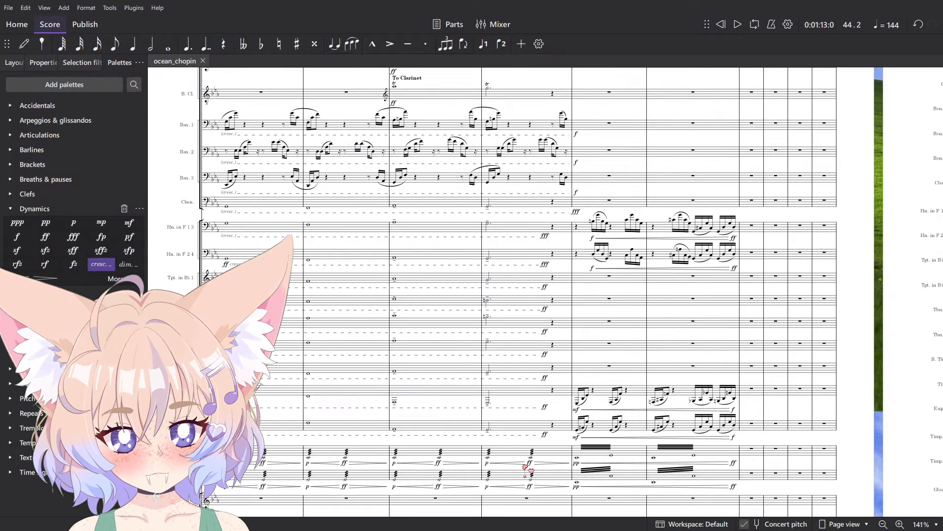
- Play back the score from measure 43 into measure 46 to check the adjusted dynamics
scroll(525, 467, up, 3)
drag(385, 85, 481, 375)
scroll(474, 210, down, 4)
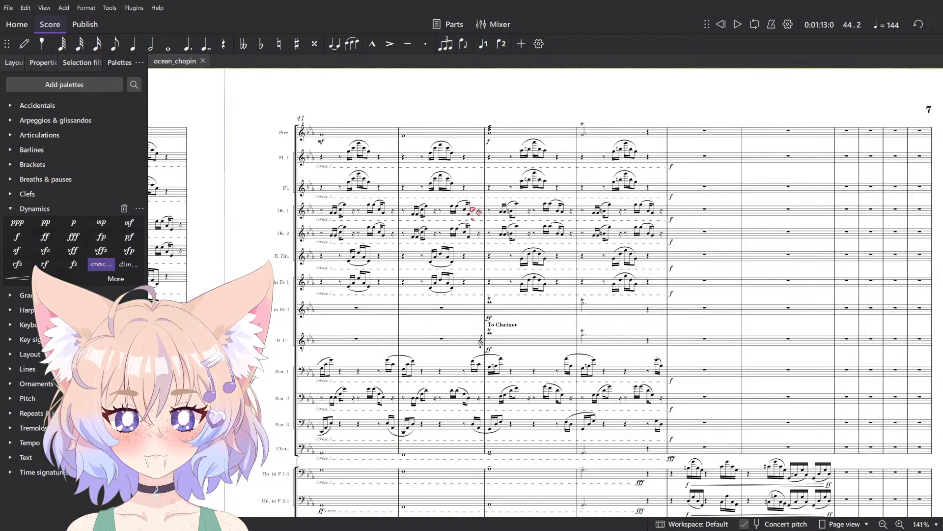
click(512, 134)
click(542, 97)
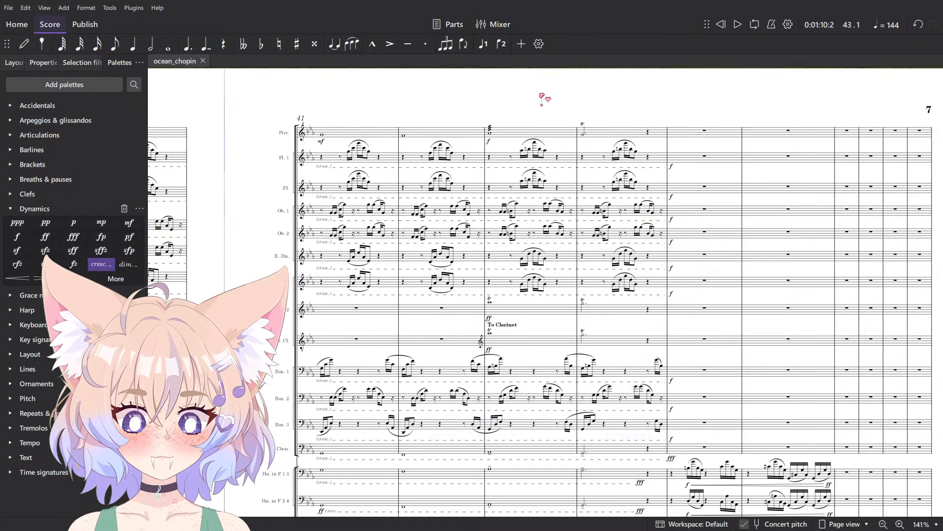
key(space)
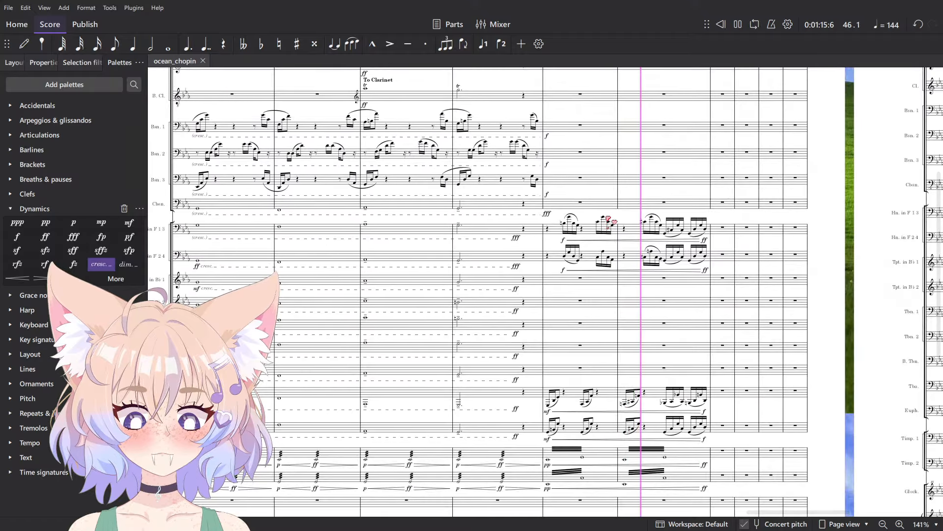
key(space)
- Copy the first violins' measures 45–46 with their dynamics into the bass trombone staff, an octave lower
scroll(703, 253, down, 6)
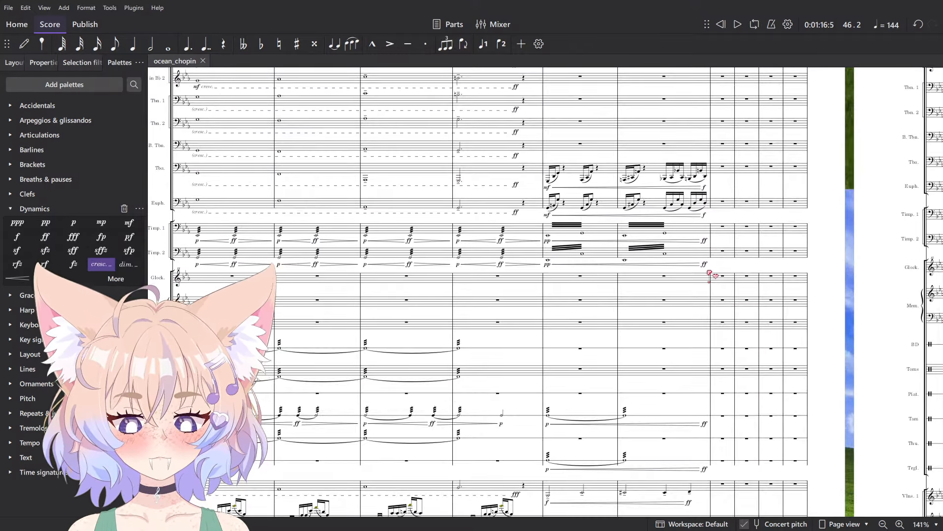
click(561, 359)
scroll(664, 363, up, 2)
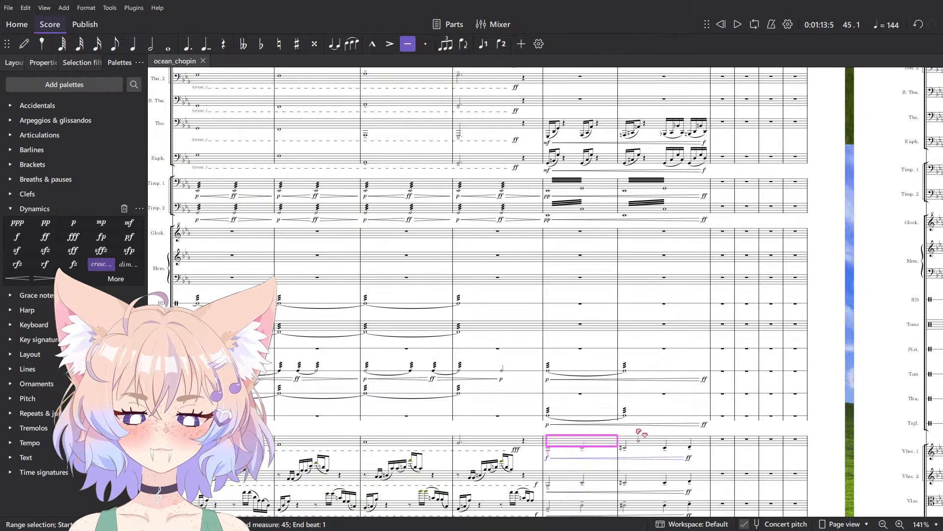
scroll(608, 404, up, 5)
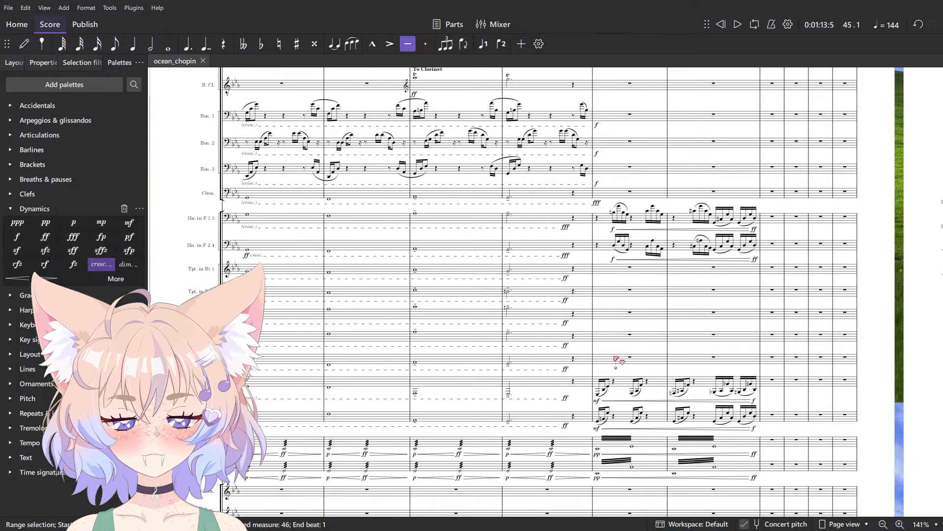
click(616, 358)
key(ctrl+v)
key(space)
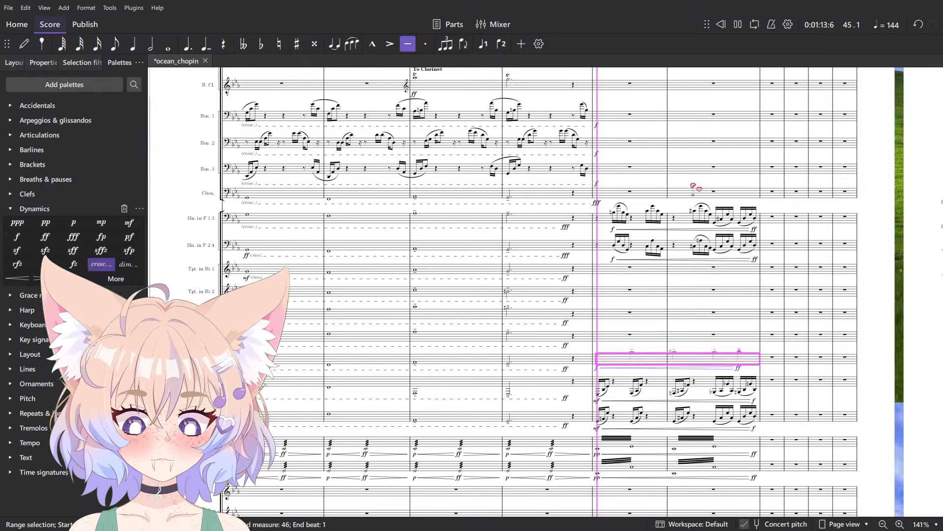
scroll(594, 305, down, 1)
scroll(594, 305, up, 4)
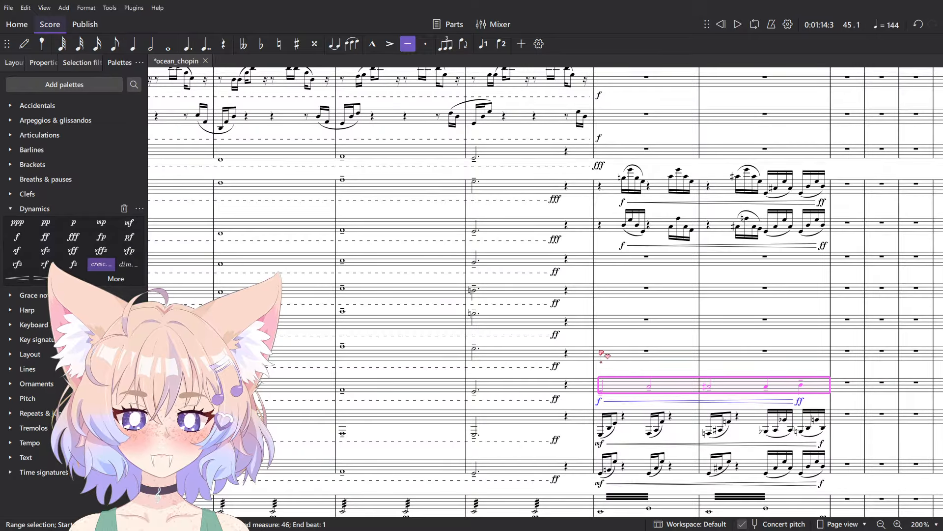
- Duplicate the bass trombone's line in measures 45–46 onto the second and first trombone staves
scroll(601, 354, down, 3)
click(615, 353)
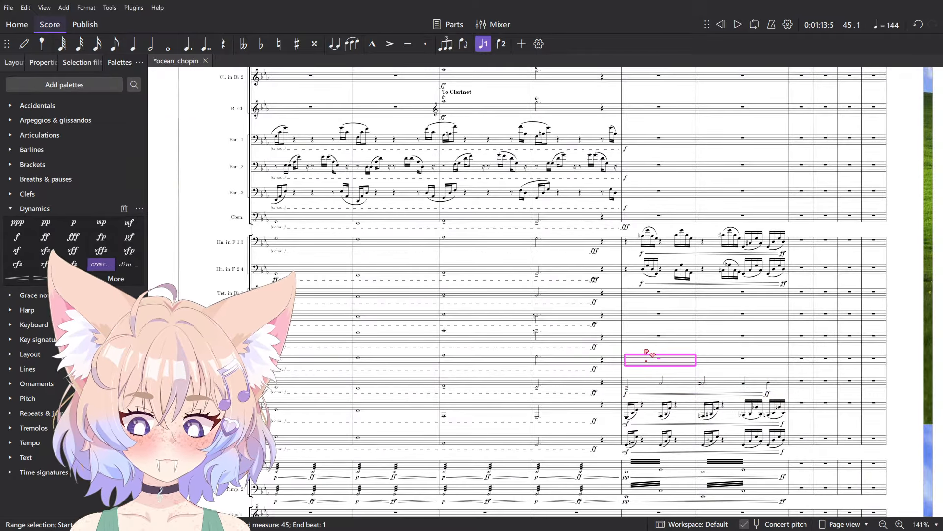
scroll(647, 353, up, 10)
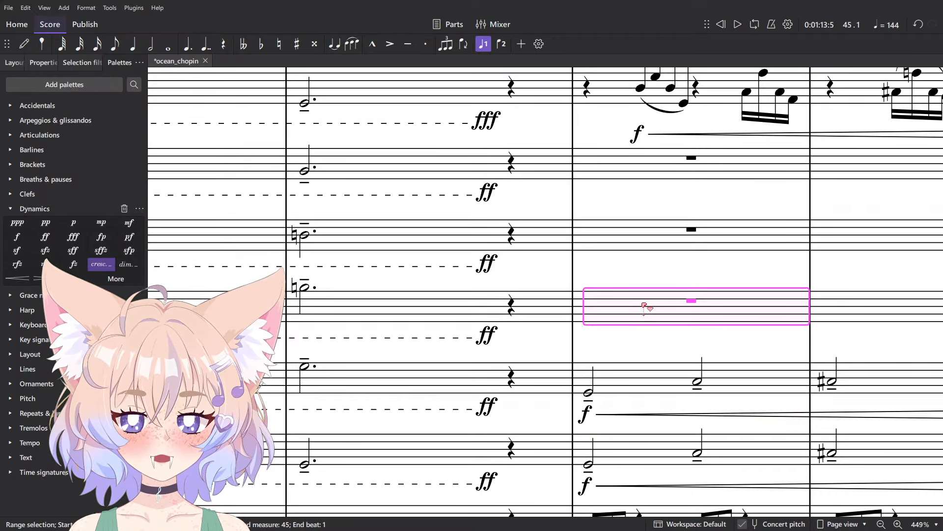
scroll(658, 340, down, 5)
key(shift+Right)
scroll(769, 362, down, 3)
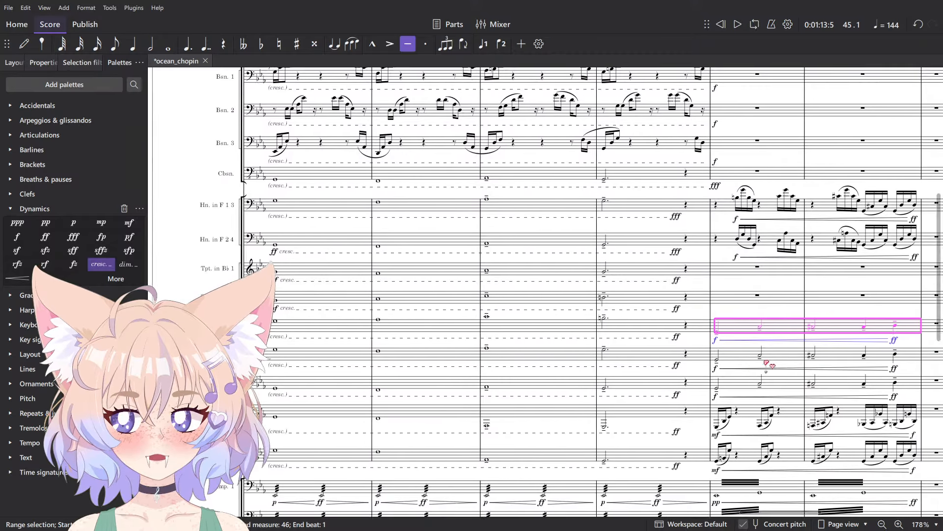
- Play back measures 45–46 with the new trombone lines, and save the score
key(space)
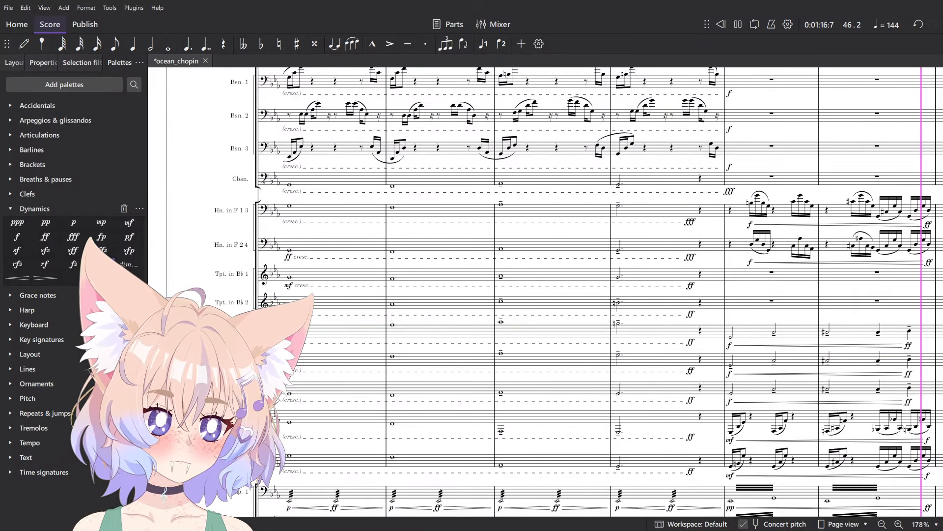
drag(705, 319, 528, 284)
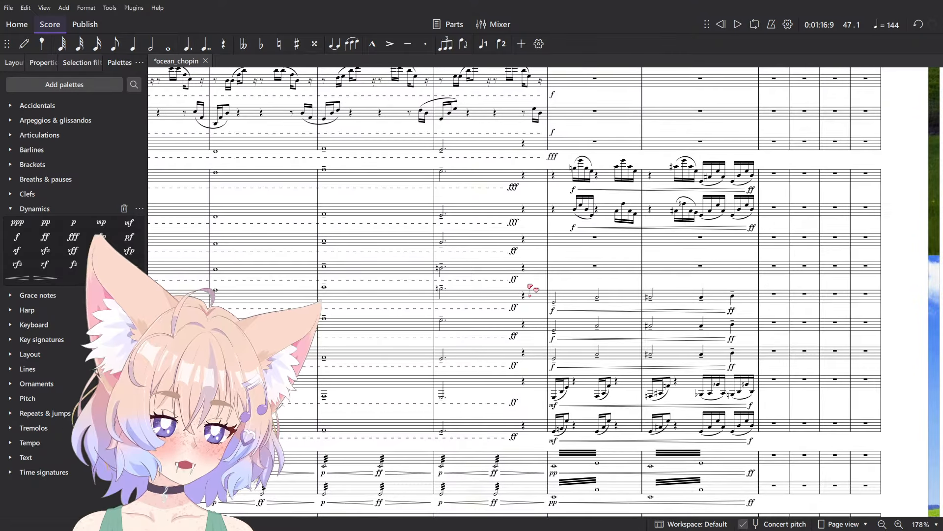
scroll(620, 300, up, 3)
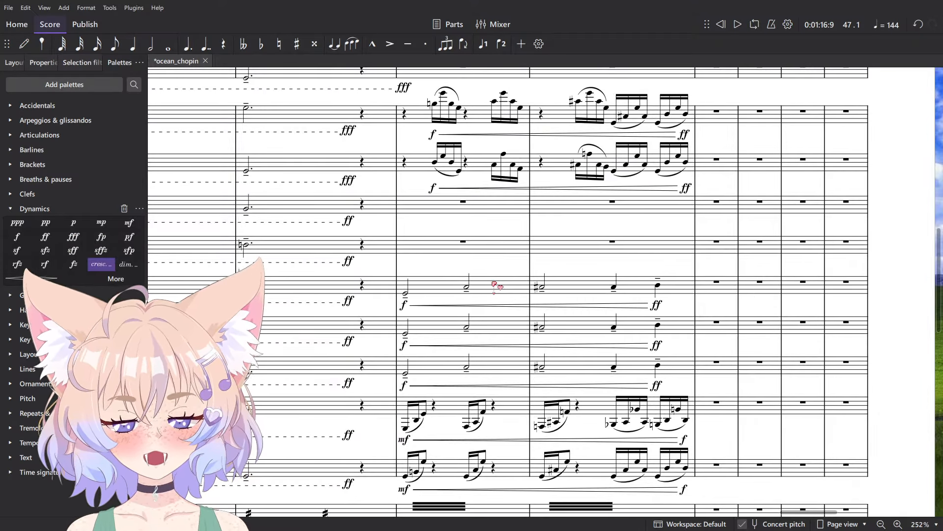
key(ctrl+s)
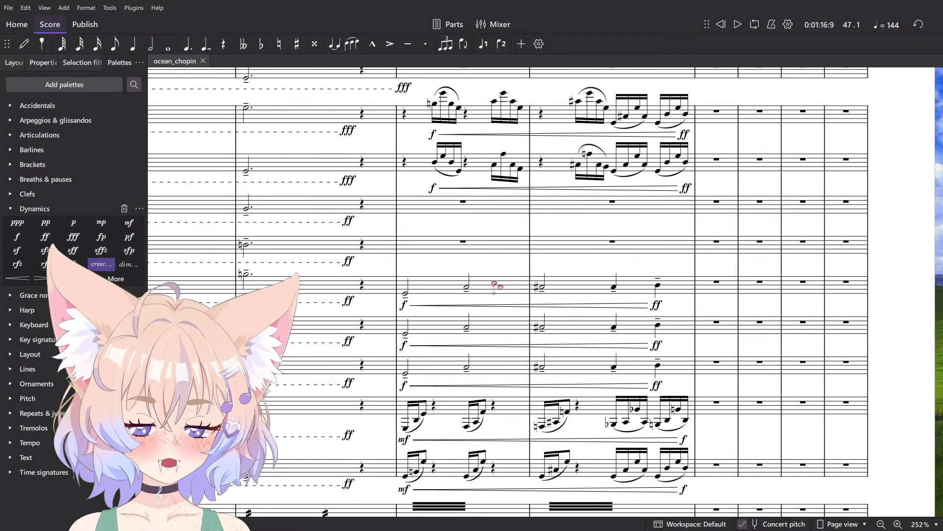
- Review the percussion, string and brass parts in measures 45–46 across the score
scroll(495, 285, down, 3)
scroll(491, 314, down, 4)
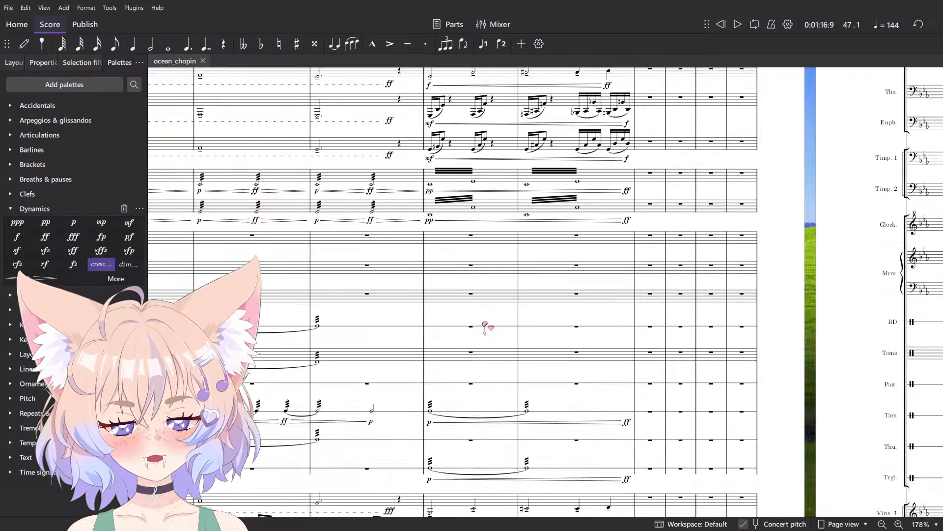
scroll(565, 328, down, 1)
scroll(526, 432, up, 2)
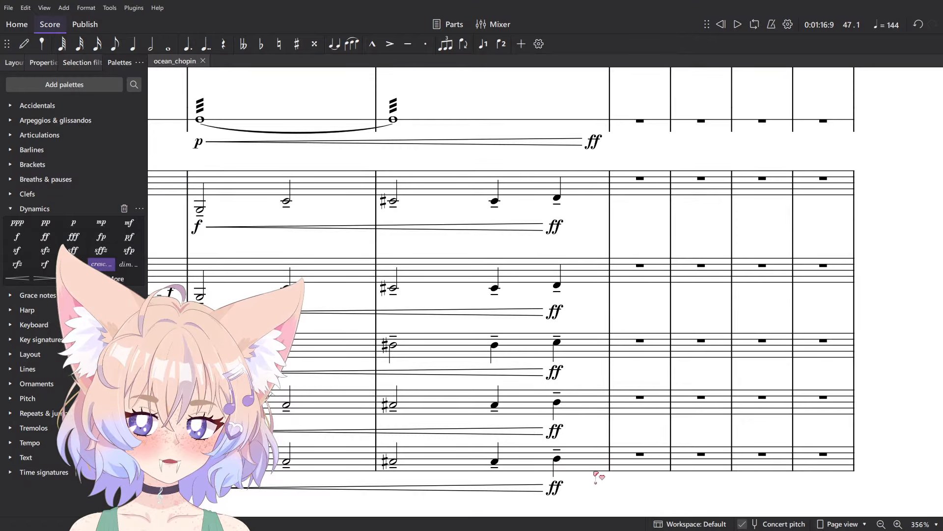
click(581, 464)
shift+click(253, 191)
scroll(560, 278, down, 5)
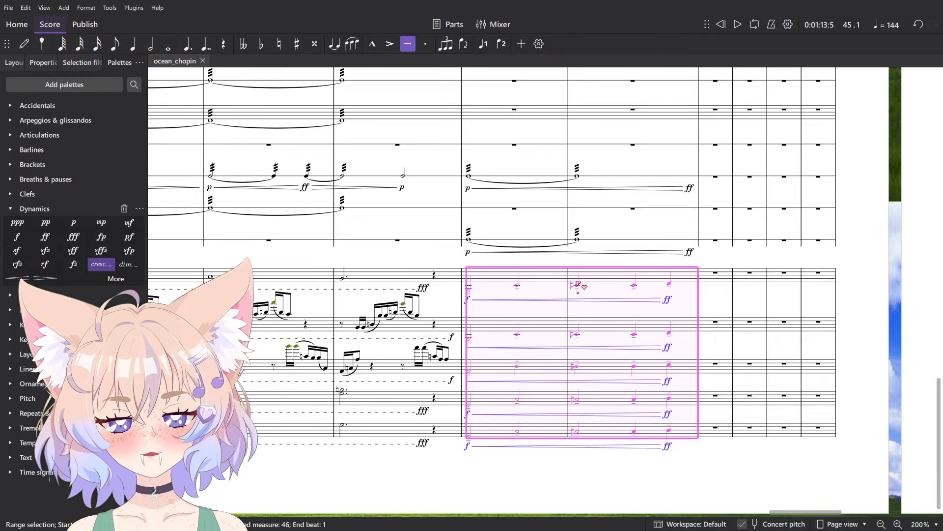
click(607, 295)
scroll(621, 294, up, 3)
scroll(757, 319, up, 8)
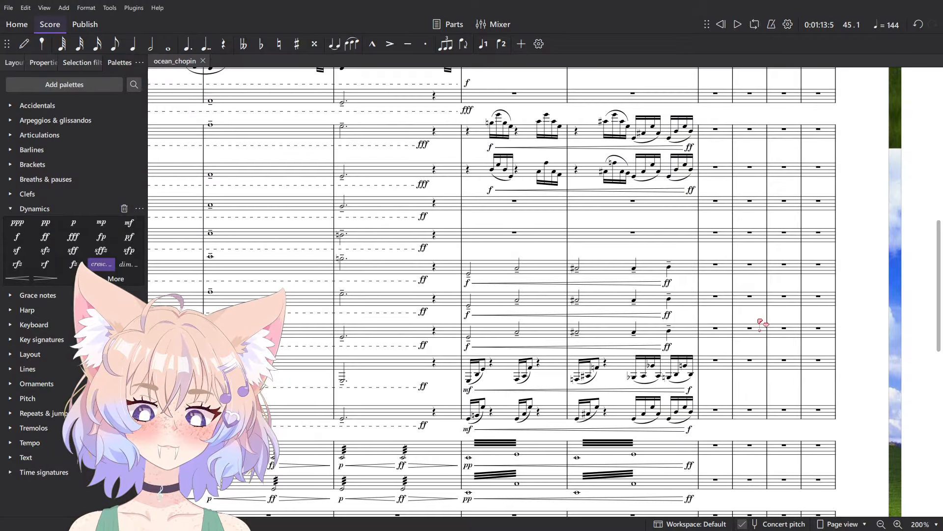
scroll(693, 368, up, 6)
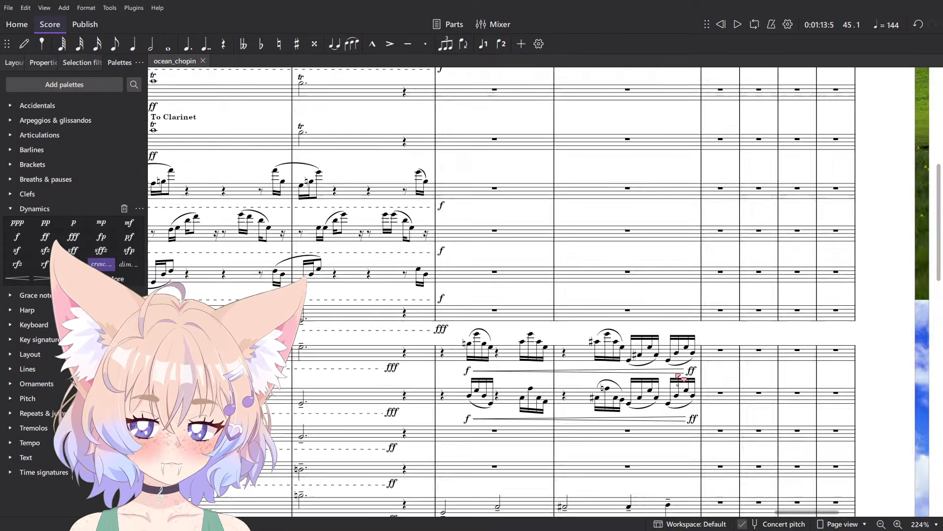
click(321, 343)
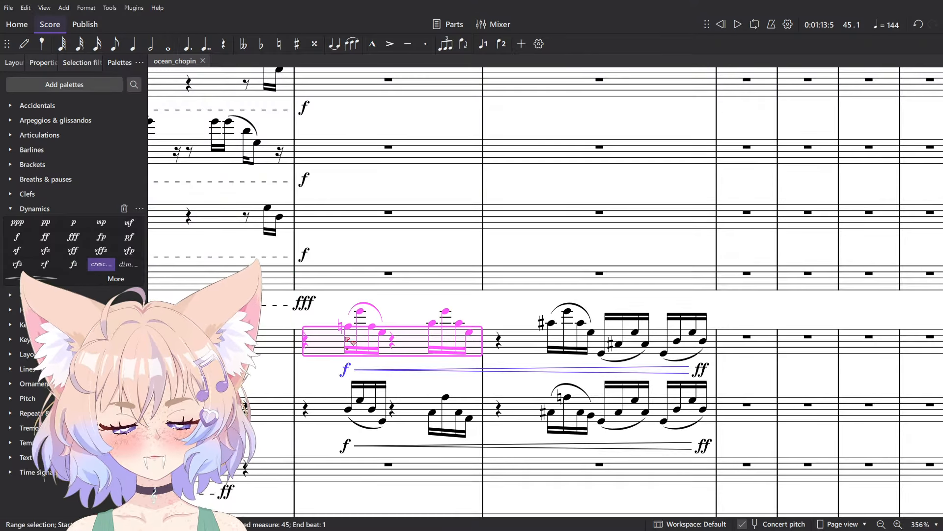
scroll(334, 374, down, 7)
drag(334, 375, 483, 427)
- Move the contrabassoon's fff from measure 45 back into measure 44, in line with the horns' fff
scroll(479, 379, up, 6)
click(481, 376)
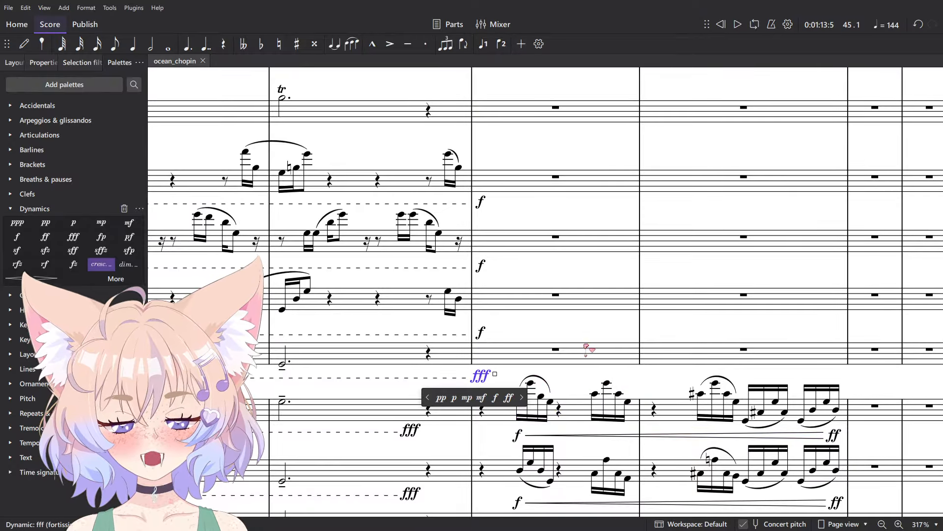
key(alt+shift+Left)
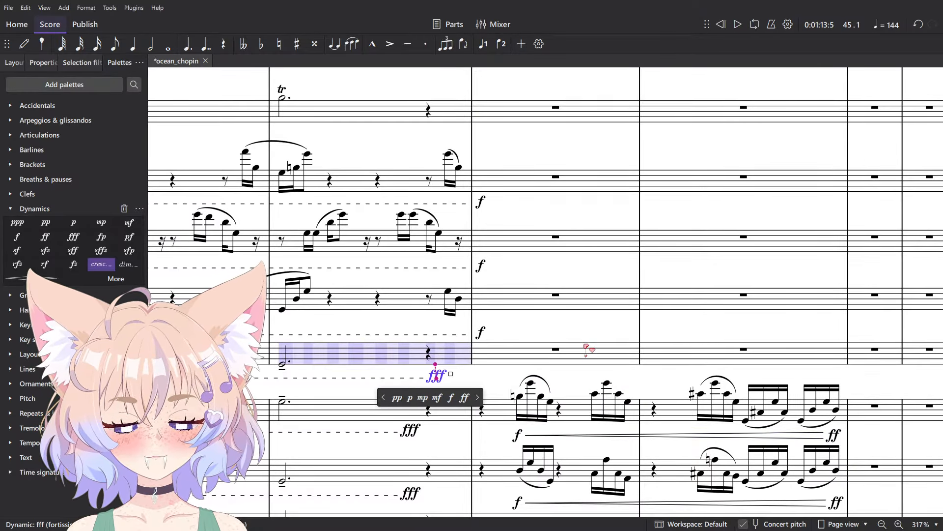
key(alt+shift+Left)
key(alt+shift+Left)
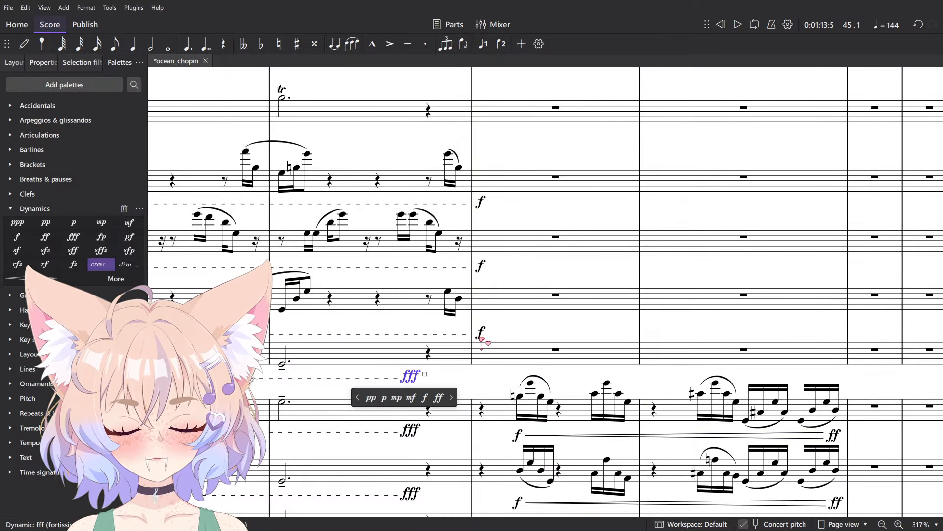
- Add an eighth-note G2 on the first beat of measure 45 in the third bassoon
click(449, 293)
click(459, 300)
scroll(436, 304, up, 3)
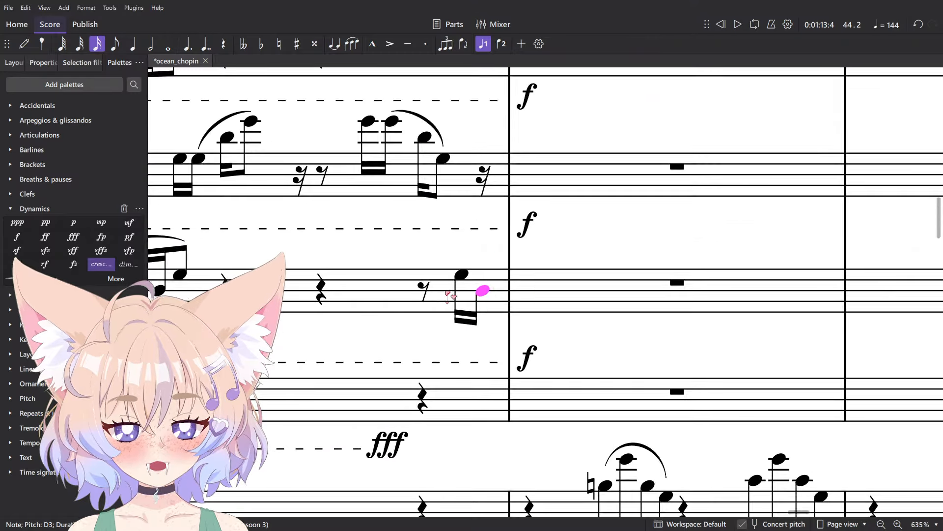
key(n)
click(529, 307)
key(Escape)
scroll(595, 296, down, 2)
key(4)
key(Down)
scroll(581, 295, up, 3)
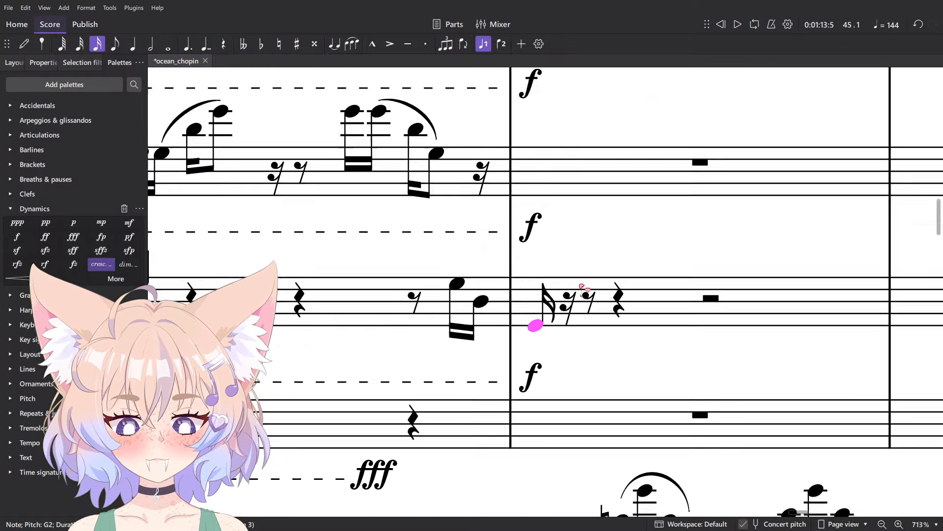
click(423, 135)
scroll(467, 152, down, 4)
- Move the second and third bassoons' f into the end of measure 44, and slur the third bassoon's last figure into measure 45
click(501, 190)
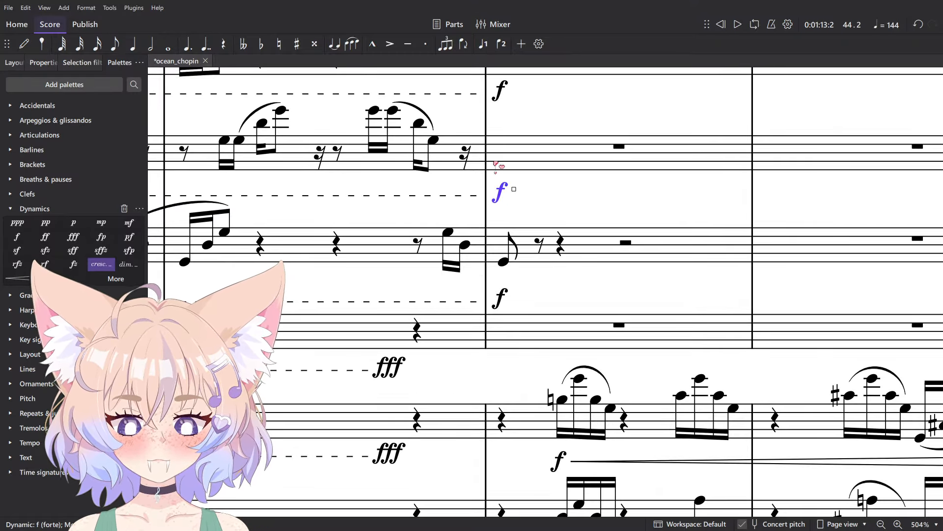
scroll(499, 151, up, 3)
key(alt+shift+Left)
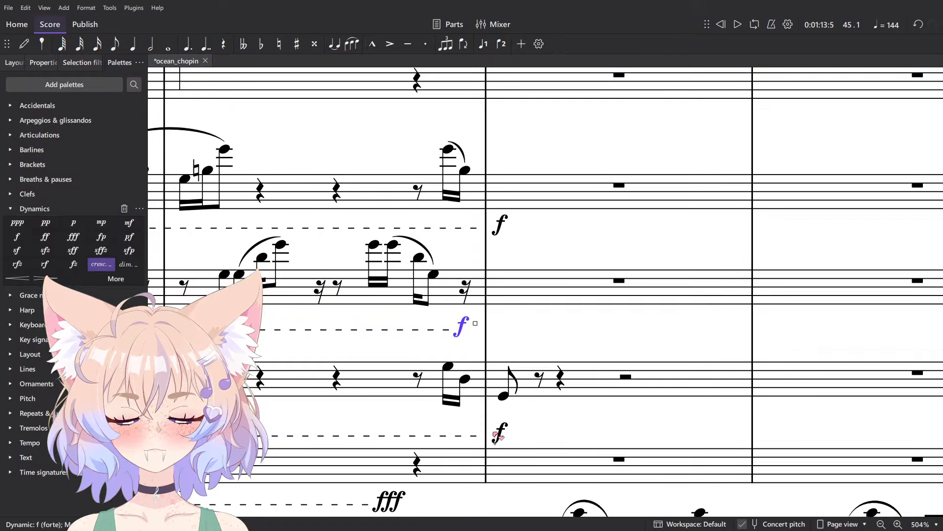
click(497, 433)
key(alt+shift+Left)
key(alt+Left)
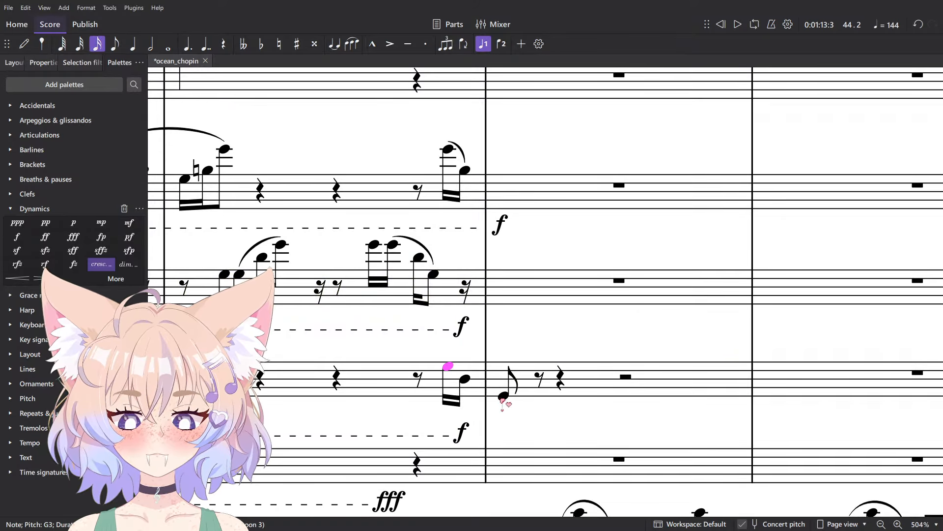
- Add a closing G3 on the first beat of measure 45 in the first bassoon
click(465, 172)
key(n)
key(Escape)
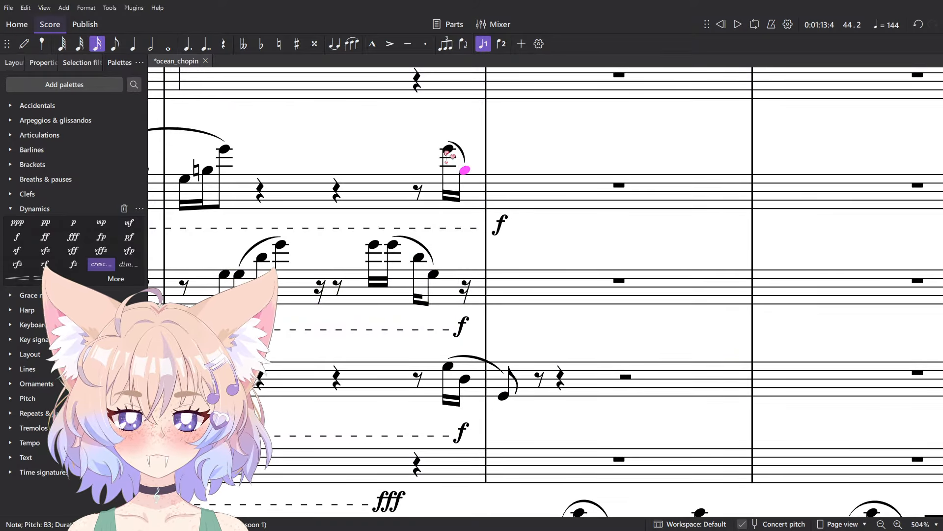
click(466, 171)
key(n)
click(516, 208)
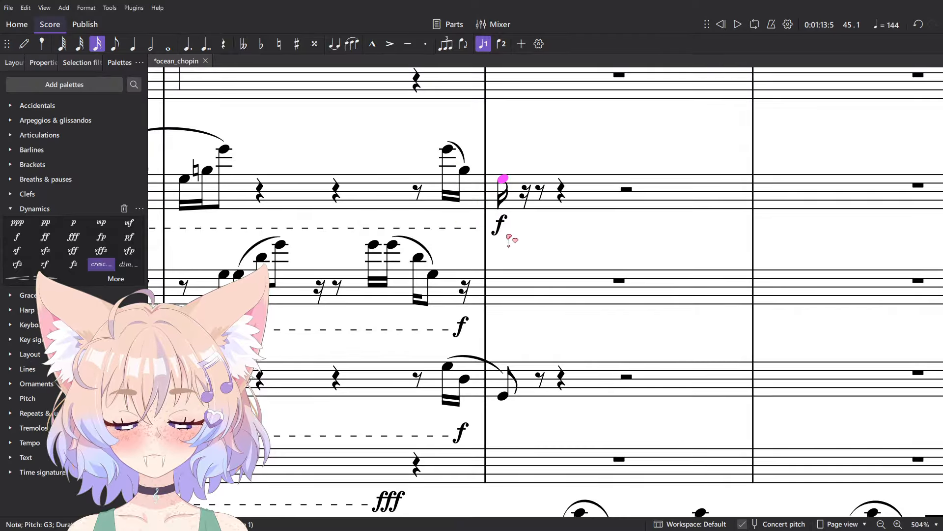
- Move the first bassoon's f back under measure 44's last notes, and extend their slur to the first note of measure 45
click(500, 223)
key(shift+Left)
key(shift+Left)
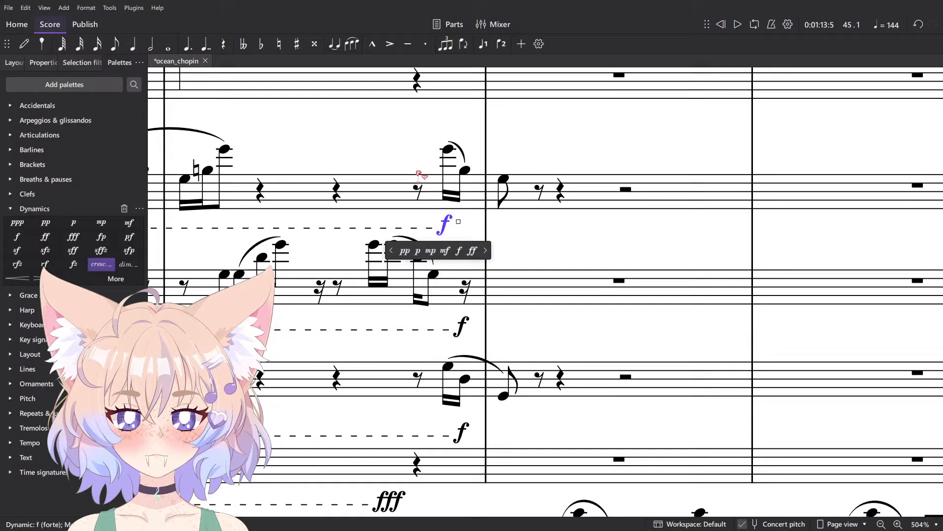
click(457, 149)
key(s)
- Move the f of the English horn and the first clarinet from measure 45 to the end of measure 44
scroll(472, 248, up, 5)
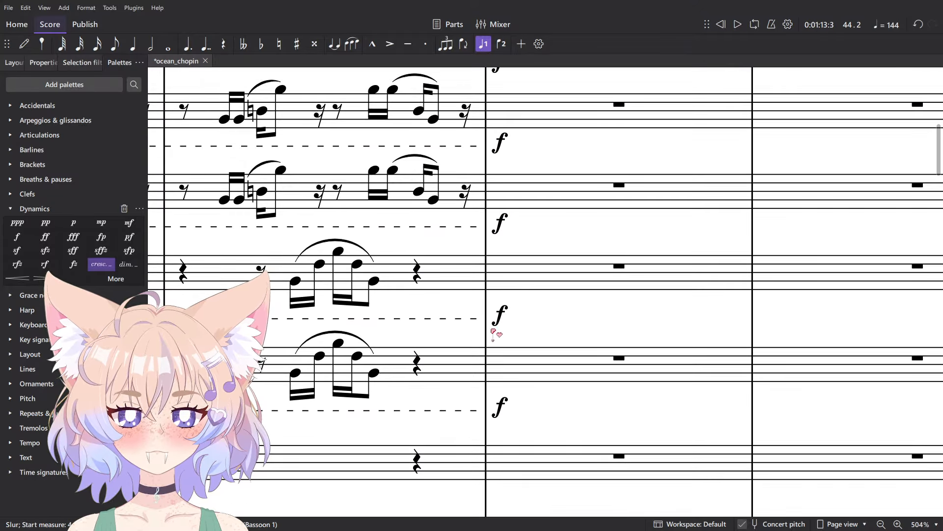
click(502, 406)
key(shift+Left)
click(500, 315)
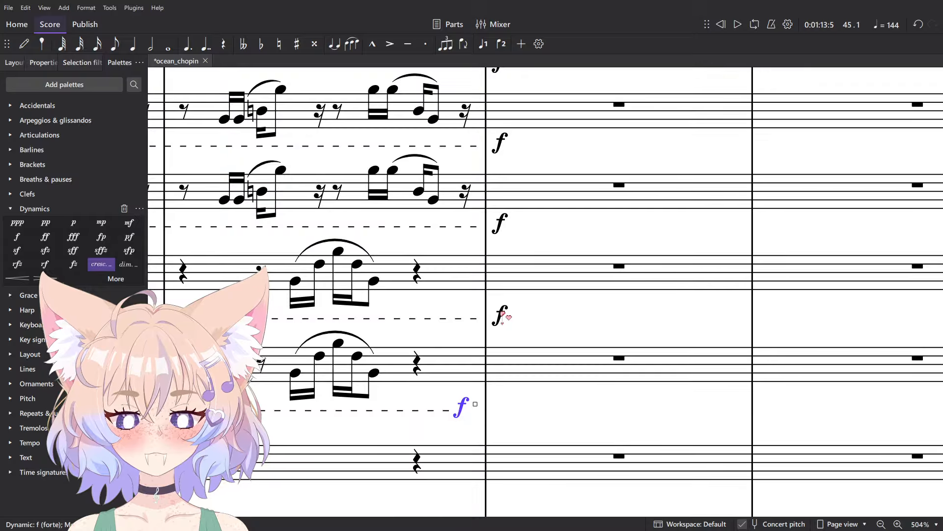
key(shift+Left)
- Move the f of both oboes and both flutes from measure 45 to the end of measure 44
scroll(496, 344, up, 4)
click(496, 403)
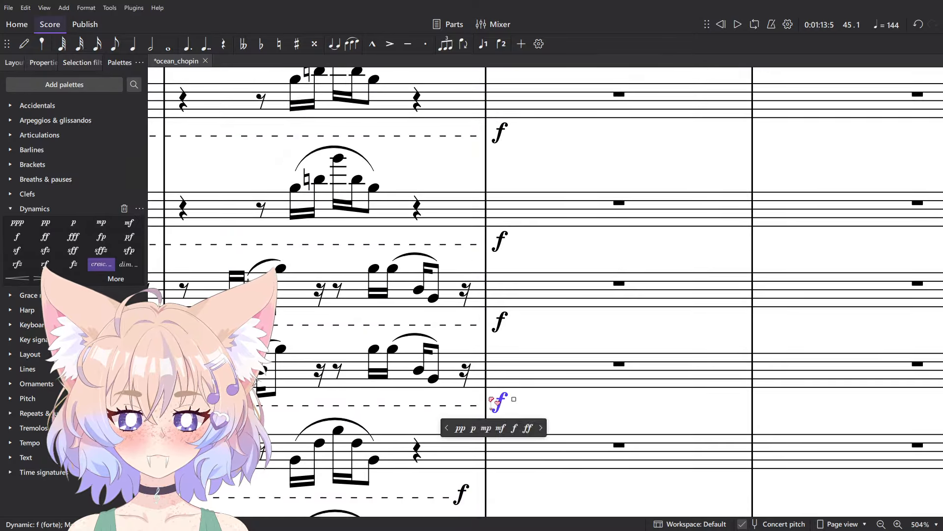
key(shift+Left)
click(500, 320)
key(shift+Left)
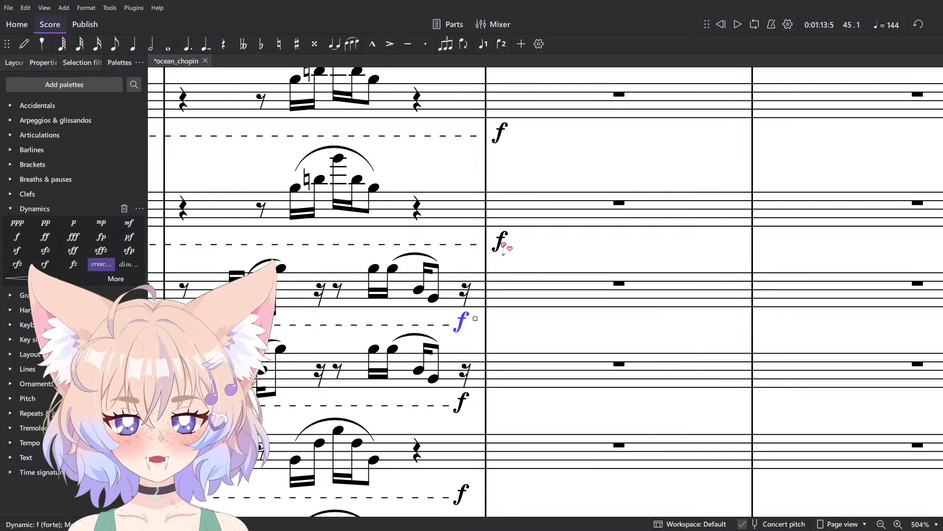
click(501, 241)
key(shift+Left)
click(501, 132)
key(shift+Left)
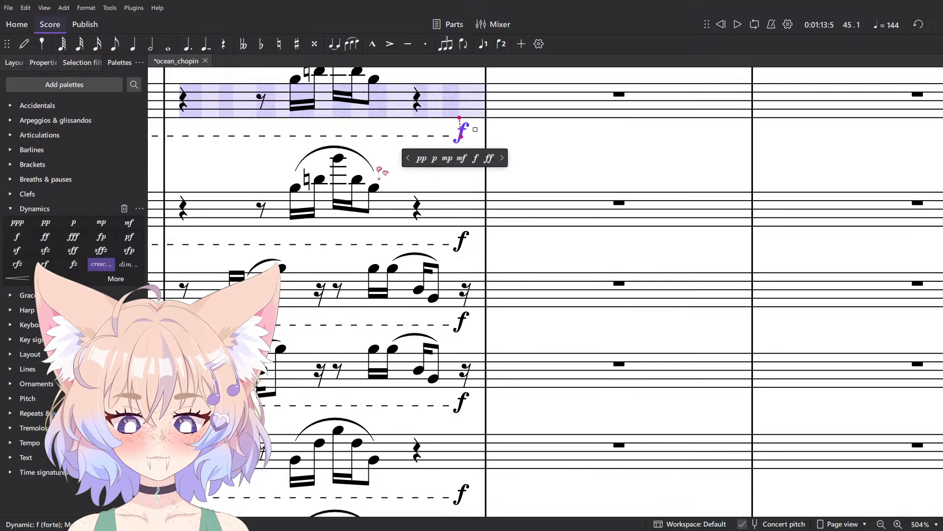
- Play back the score from measure 43 into measure 46 to check the woodwind dynamics and bassoon endings
scroll(439, 185, up, 1)
scroll(418, 133, down, 4)
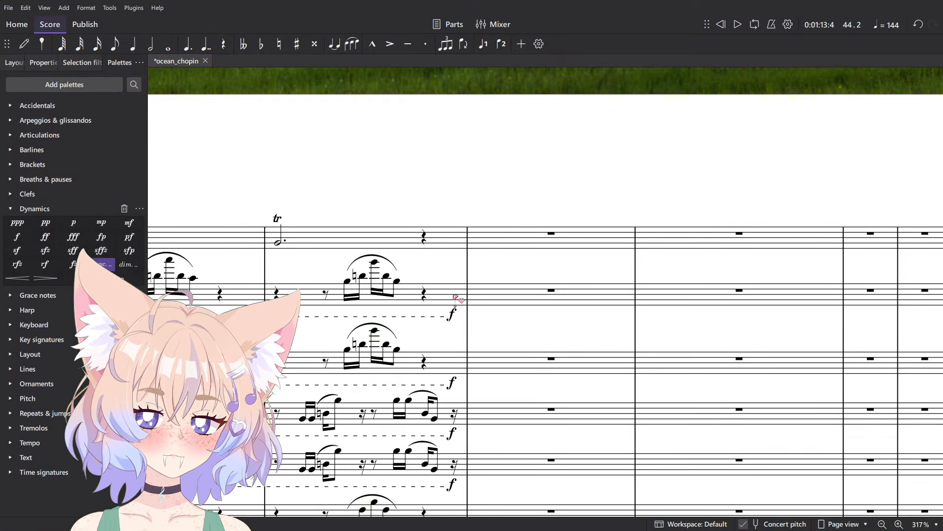
scroll(422, 219, down, 3)
scroll(439, 222, up, 1)
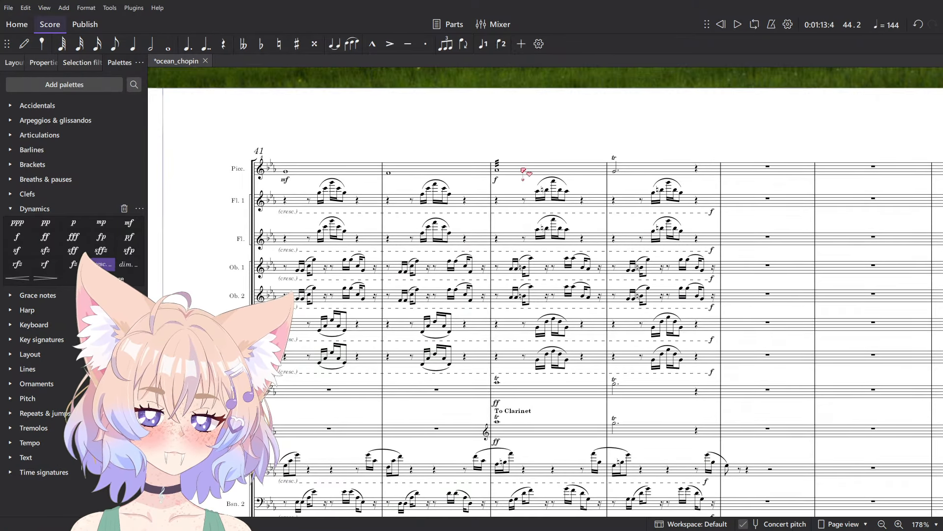
key(space)
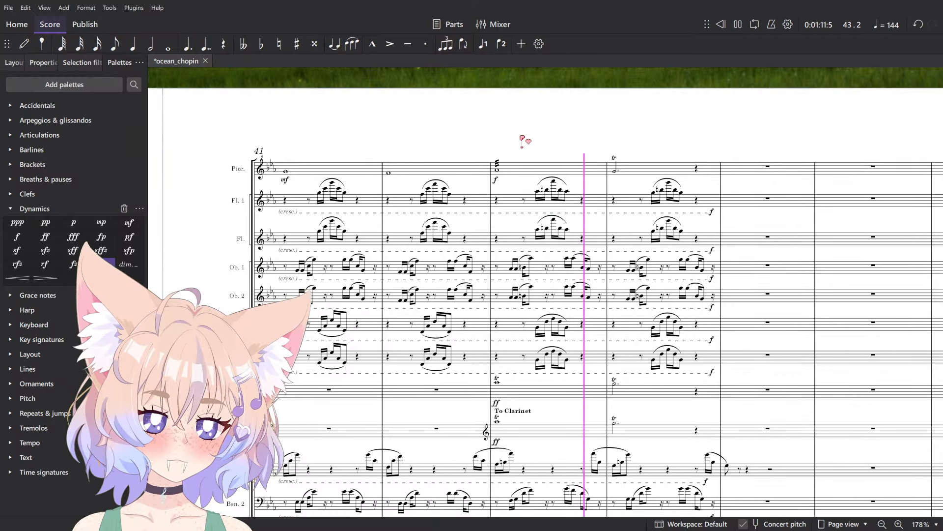
scroll(522, 140, down, 3)
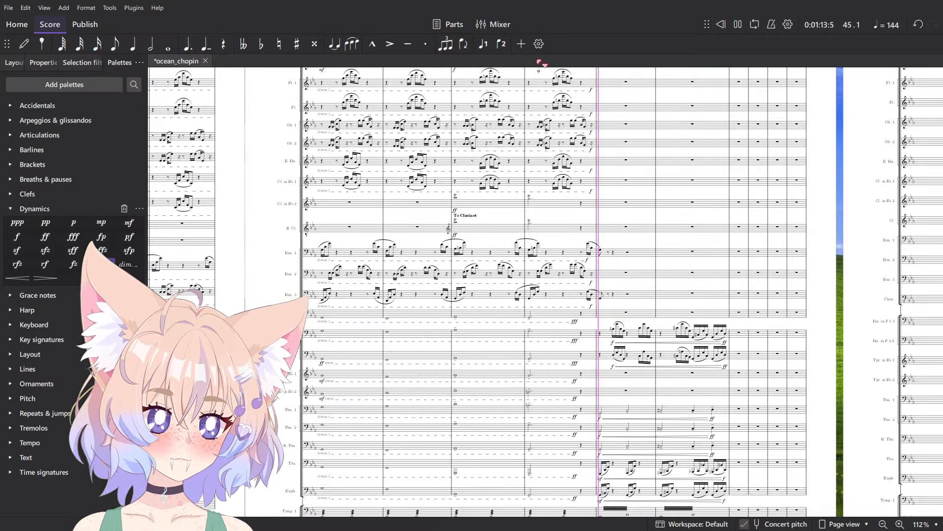
scroll(573, 338, down, 4)
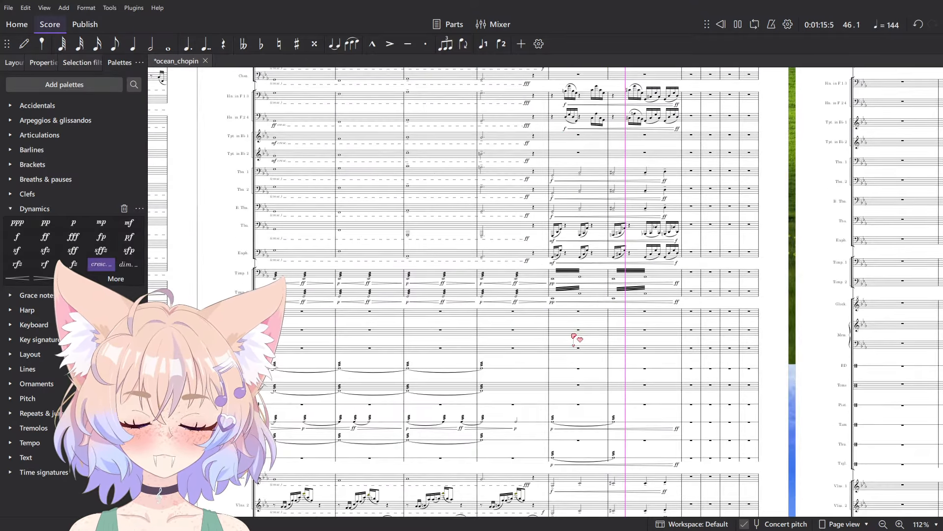
key(space)
- Replace the tenuto marks with accents on all five string staves in measures 45–46
scroll(598, 301, up, 4)
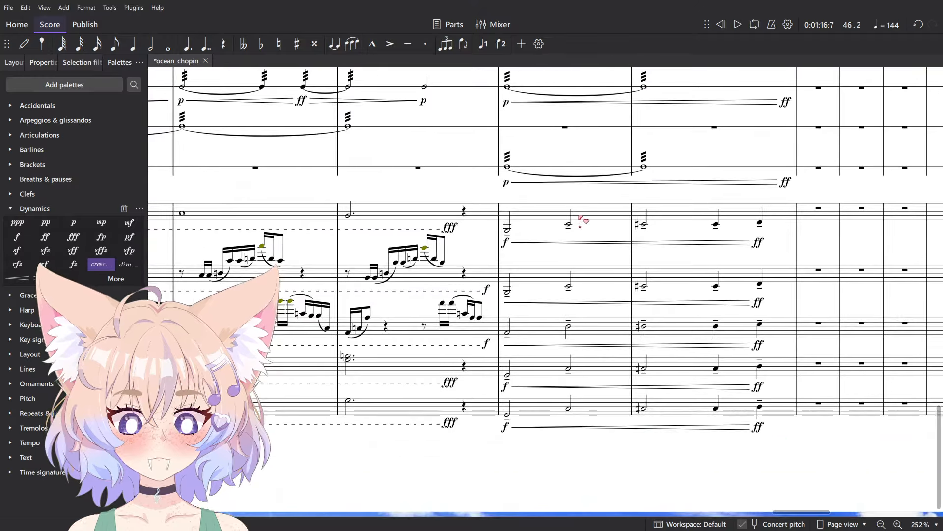
click(530, 223)
shift+click(742, 407)
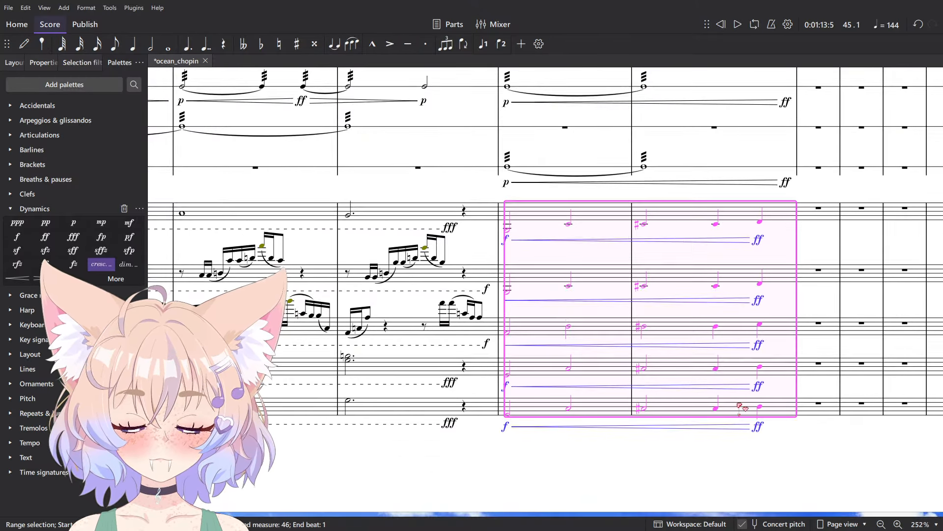
key(shift+v)
- Play back measures 45–46 twice to check the accented strings
key(space)
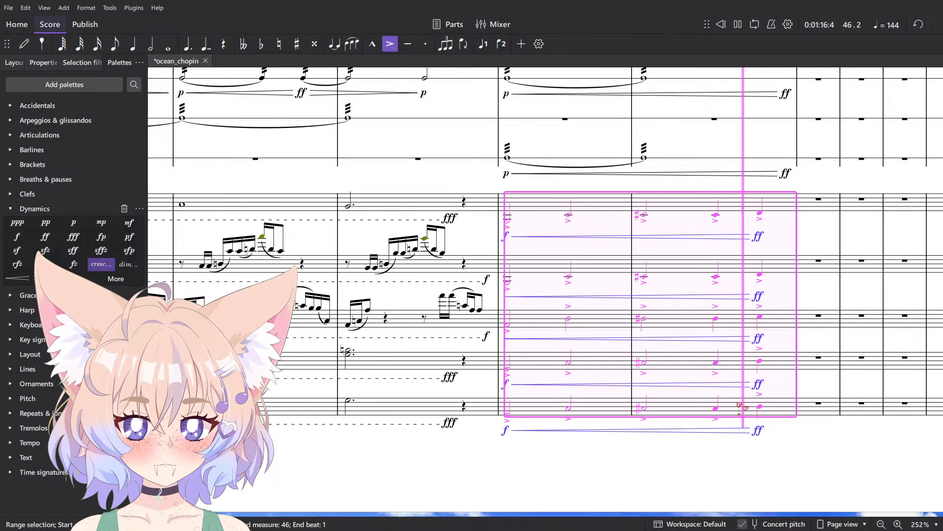
key(space)
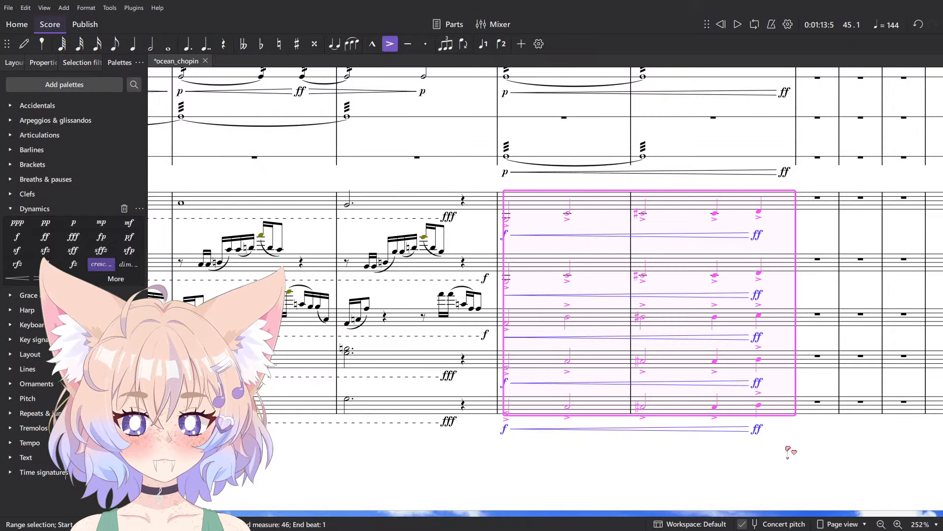
key(Escape)
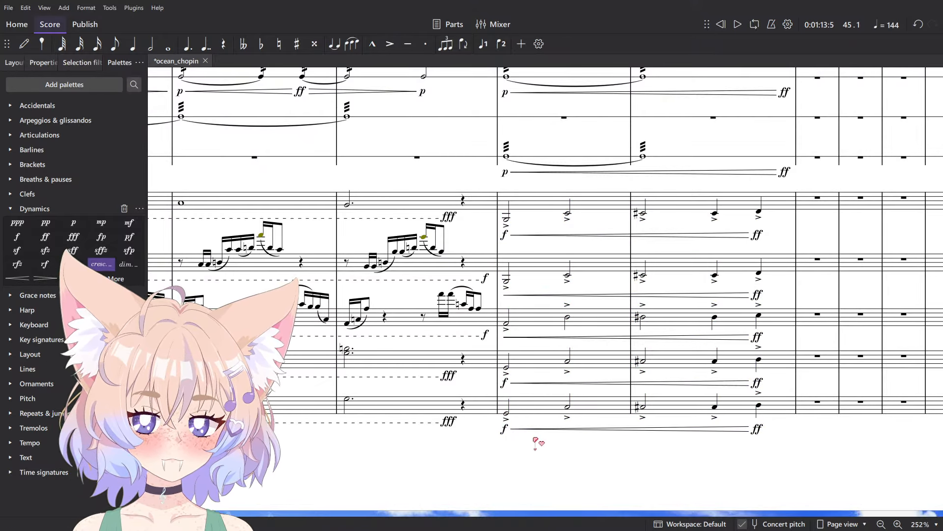
key(space)
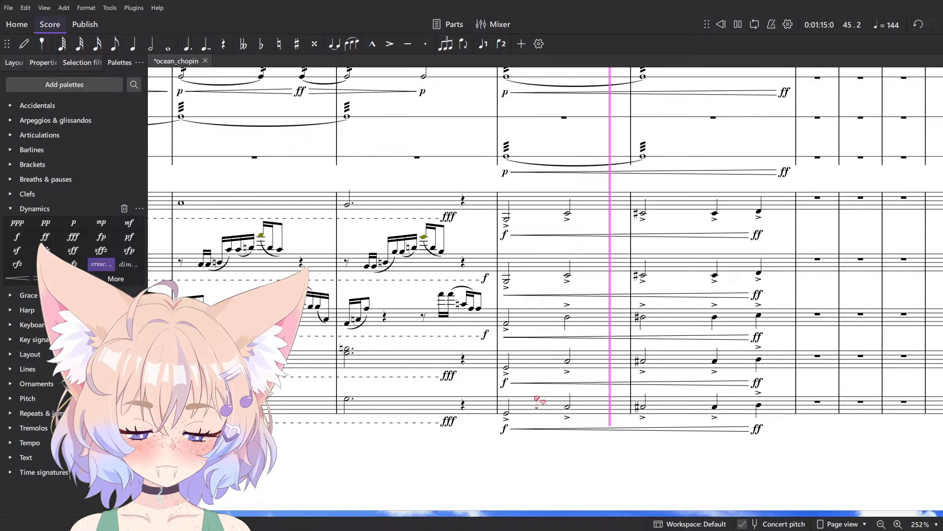
key(space)
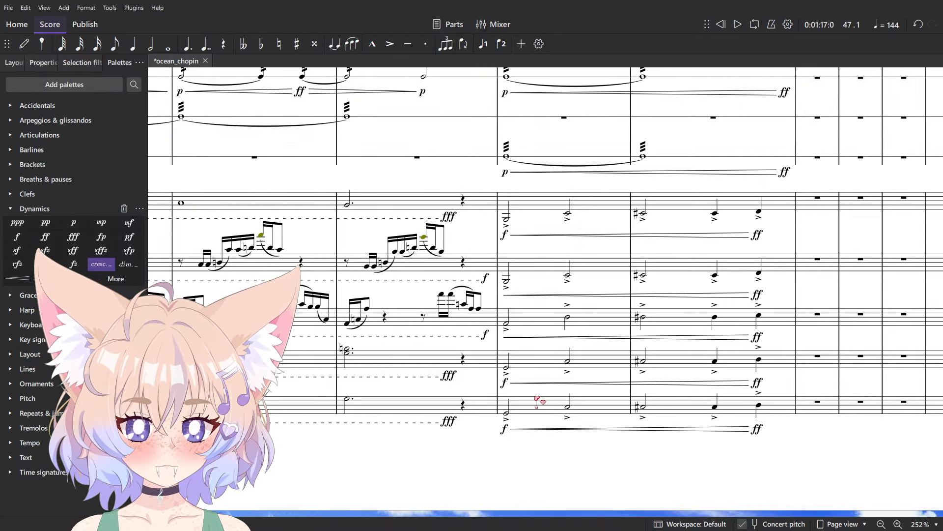
scroll(565, 346, down, 1)
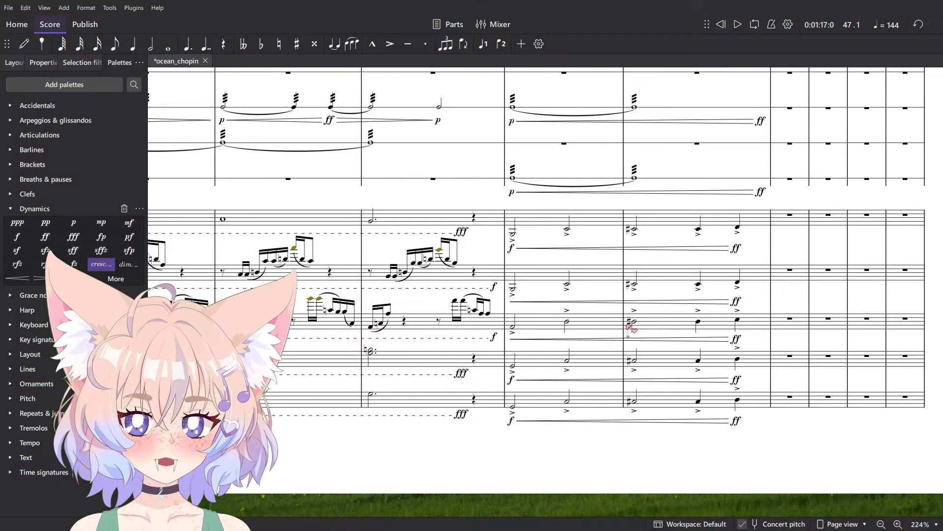
- Undo the accents on all string notes and accent only the half notes of measures 45–46 on the five string staves
key(ctrl+z)
click(538, 267)
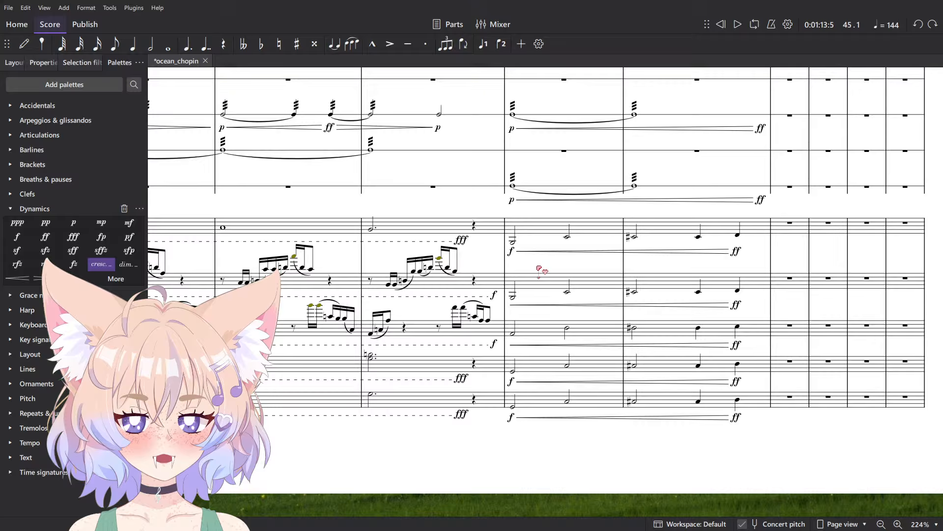
click(513, 244)
shift+click(637, 404)
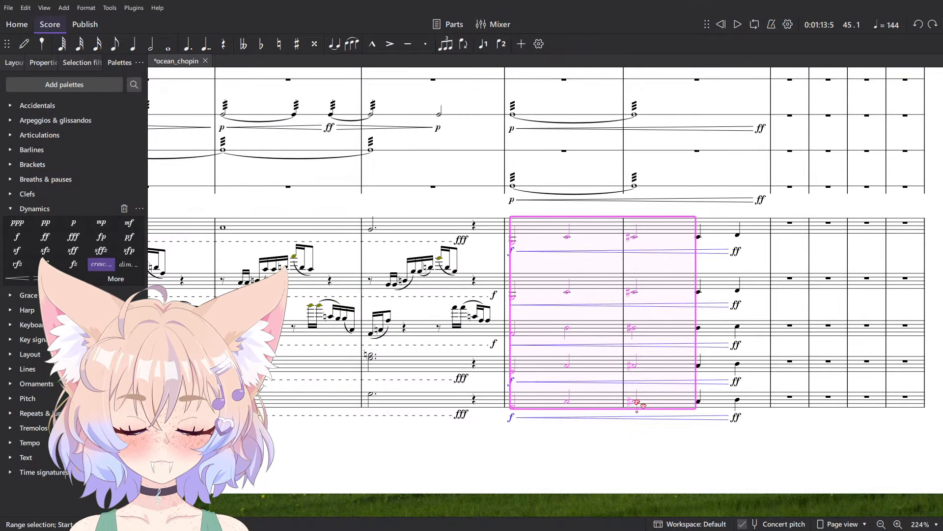
key(shift+n)
key(shift+v)
- Add tenuto marks to the last two quarter notes of measure 46 on all five string staves
click(699, 401)
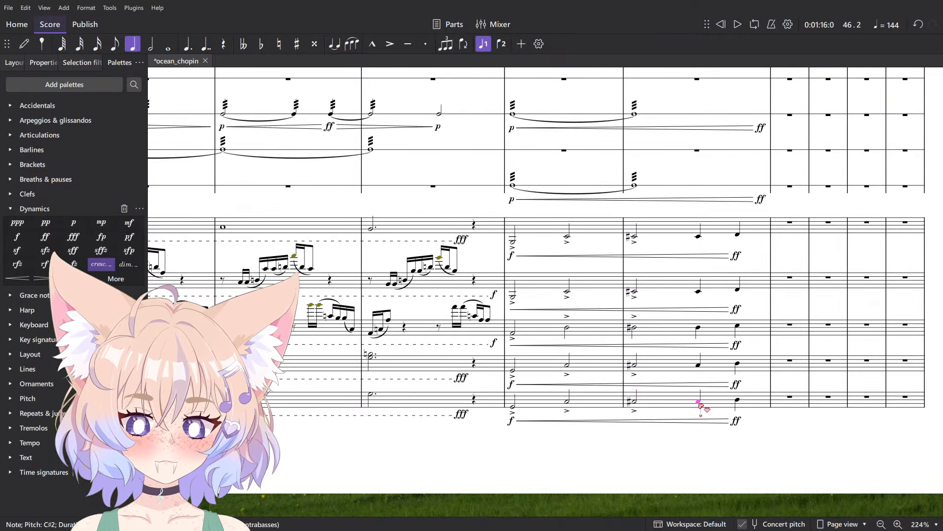
shift+click(738, 237)
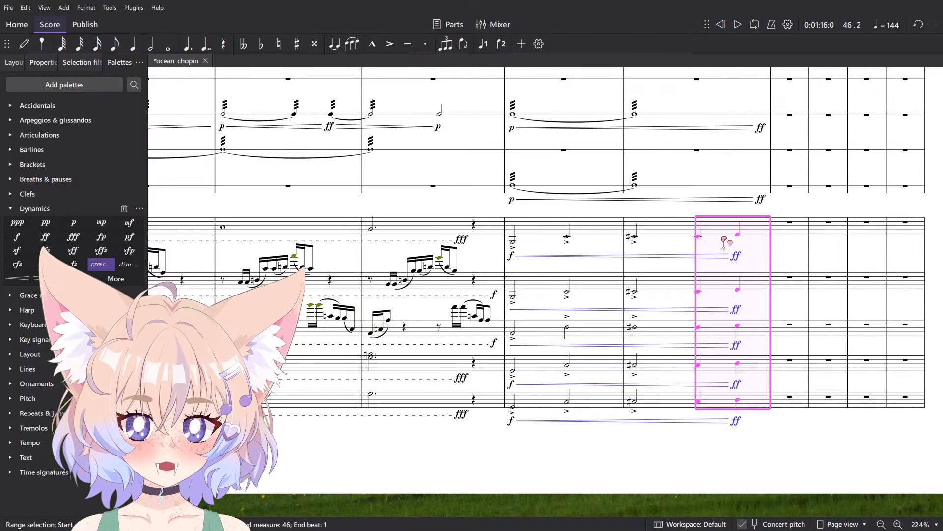
key(shift+n)
- Play back the score from measure 45 to check the strings' mixed accents and tenutos
click(546, 225)
click(597, 447)
scroll(614, 457, up, 3)
scroll(615, 460, down, 5)
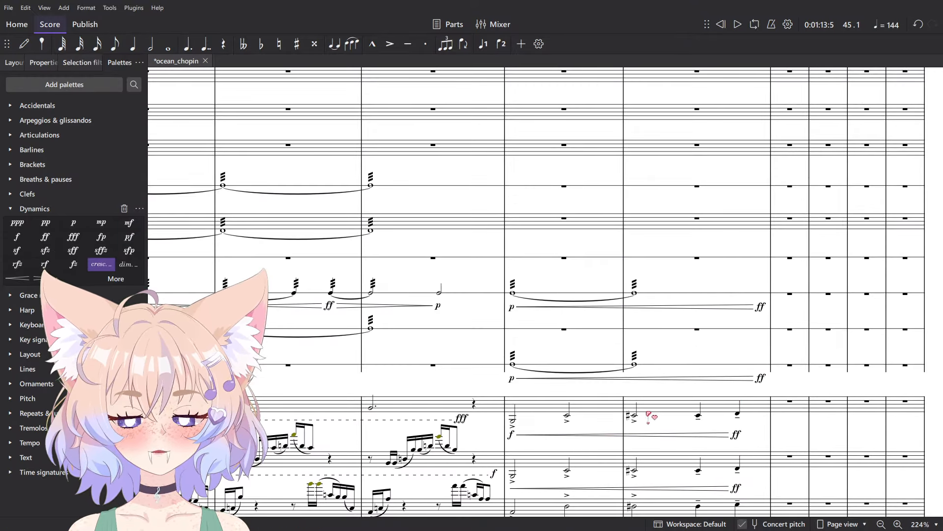
key(space)
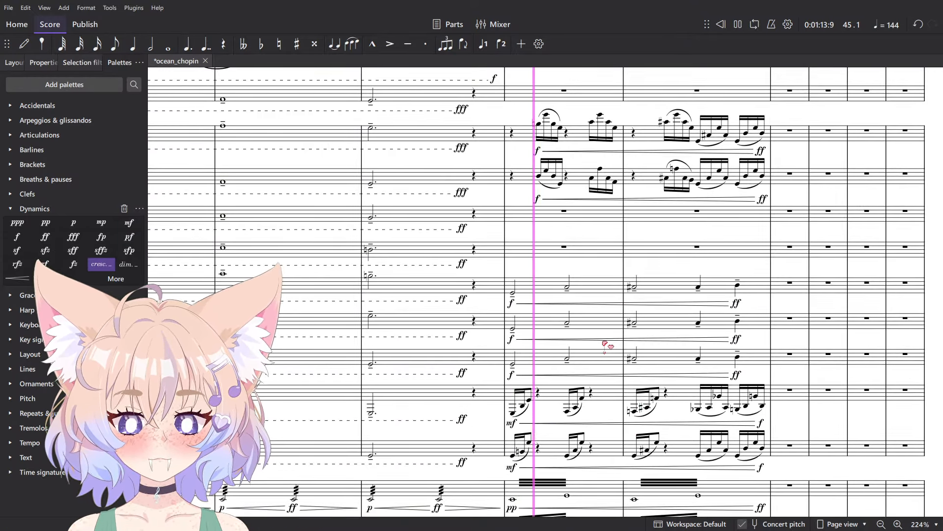
ctrl+scroll(597, 339, up, 2)
- Switch to the Chopin_Etude_op_25_12 piano score to examine the bass notes around measure 46, and return to ocean_chopin
click(595, 273)
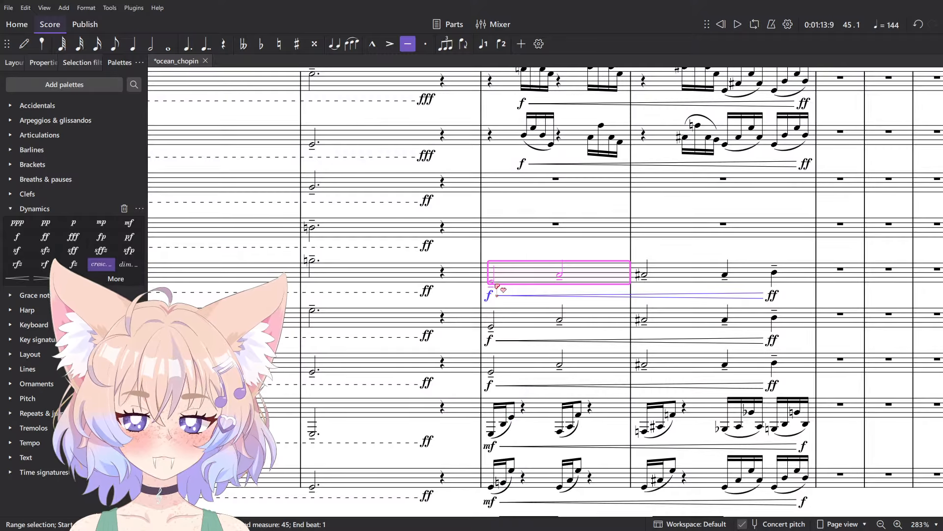
click(559, 275)
key(alt+Tab)
scroll(525, 326, down, 10)
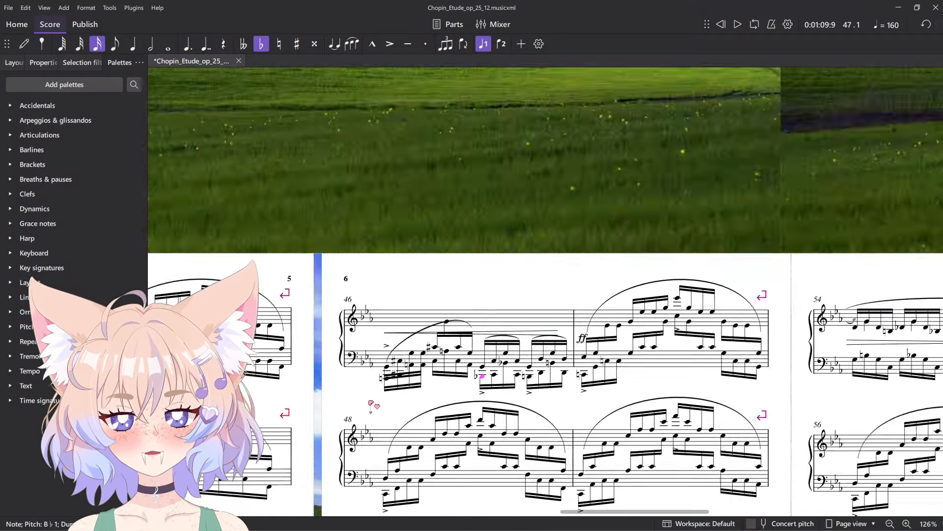
key(alt+Tab)
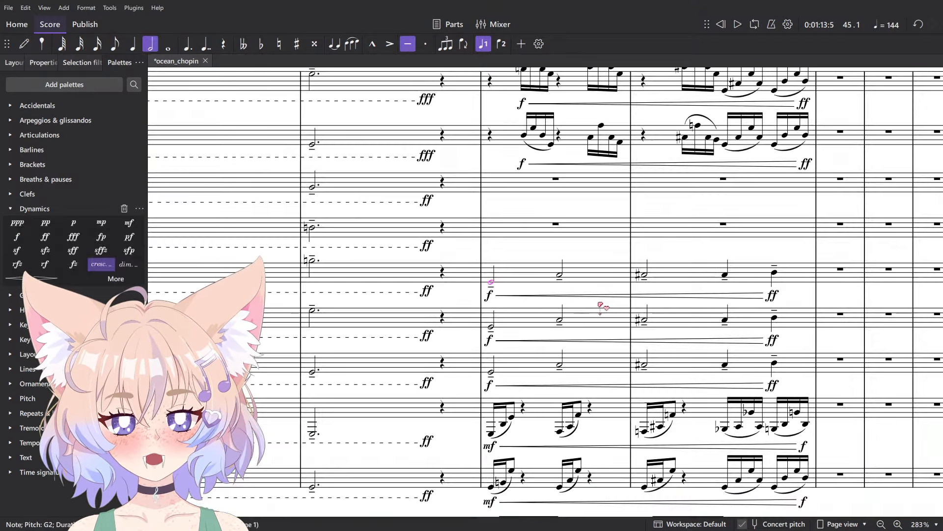
- Raise the first half note of measure 45 from G to B natural in both trombones and the bass trombone
shift+click(495, 372)
key(Up)
key(Up)
key(Up)
key(Up)
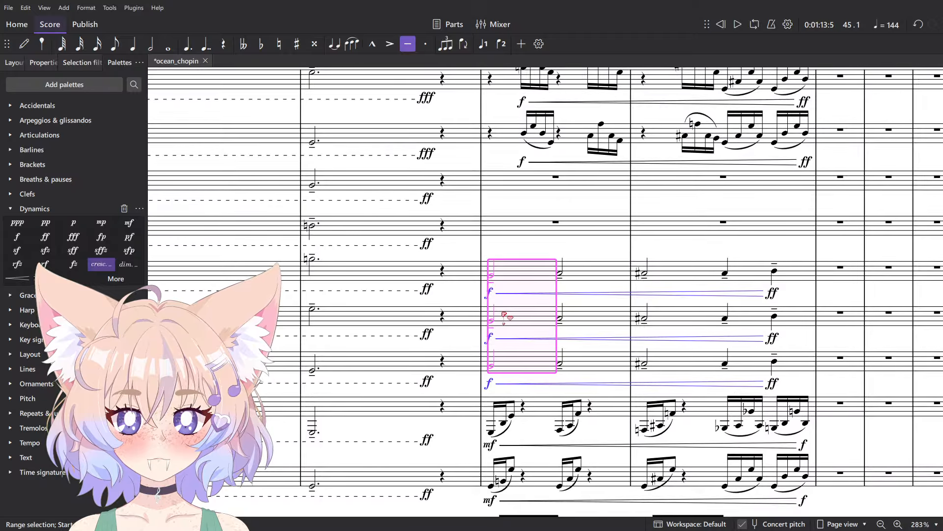
- Raise the first half note of measure 45 to B natural on all five string staves and save the score
scroll(515, 325, down, 10)
scroll(491, 146, up, 3)
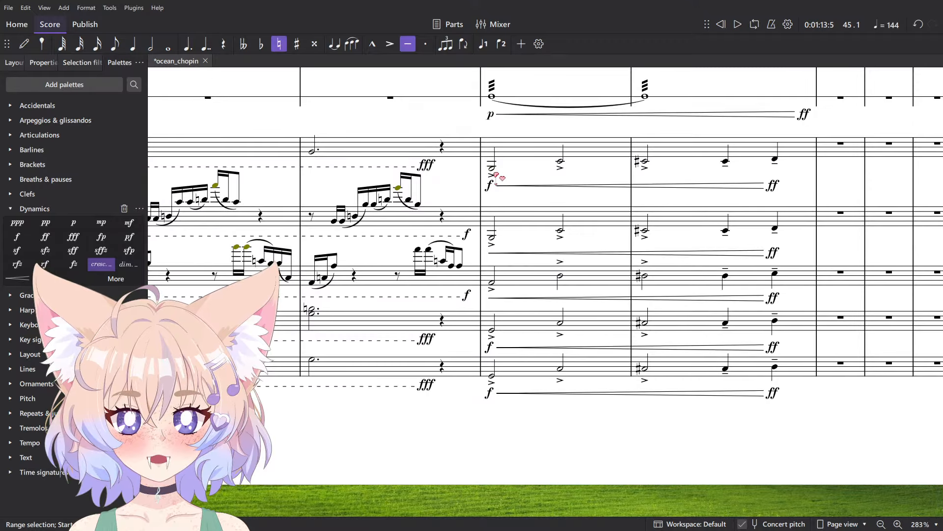
click(492, 168)
shift+click(496, 379)
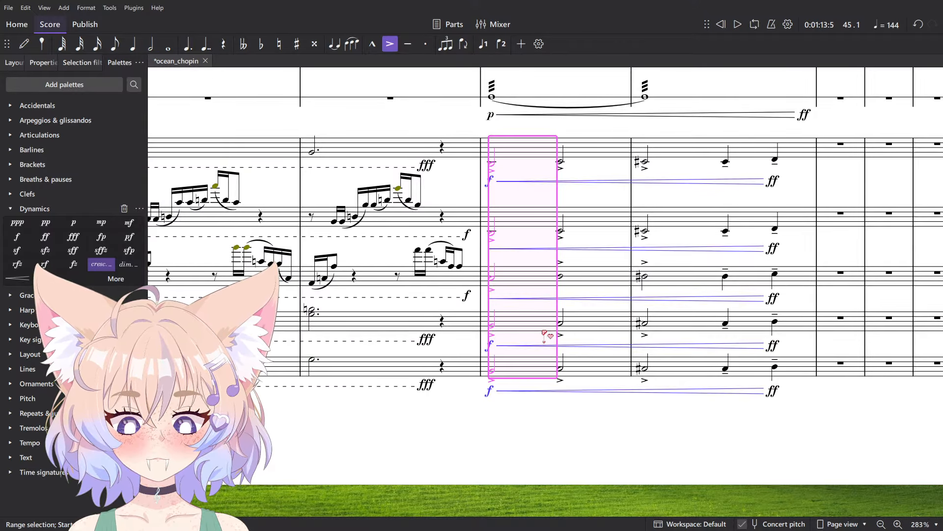
key(Up)
key(Up)
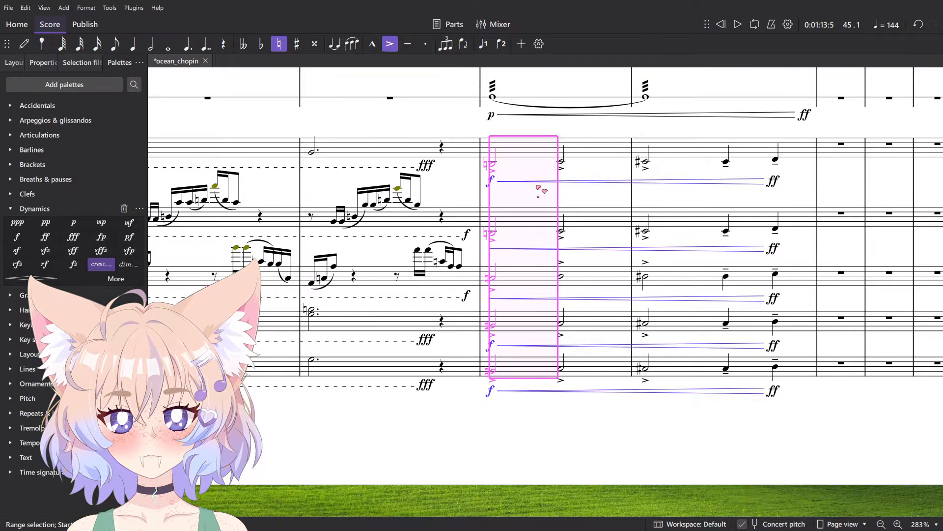
key(ctrl+s)
key(Escape)
- Play back measures 45–46 with the full orchestra to check the corrected opening notes
scroll(404, 281, up, 4)
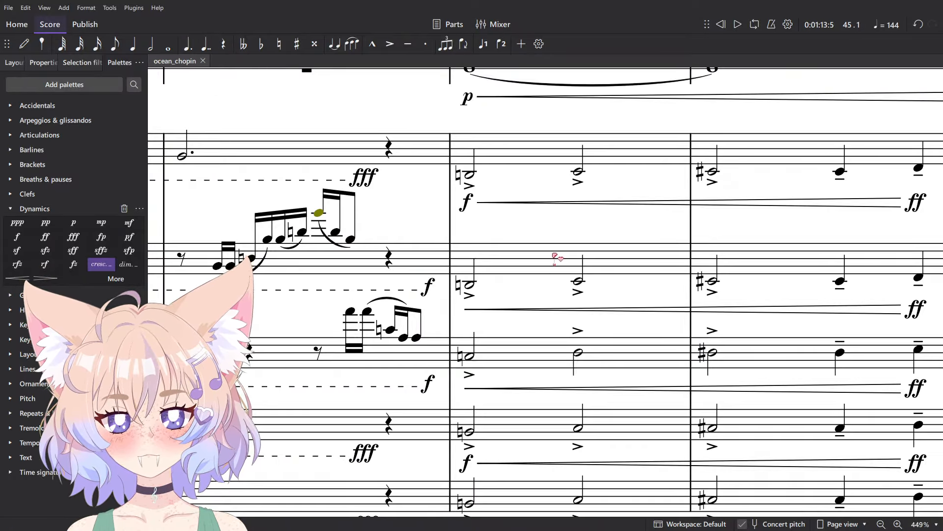
scroll(556, 258, down, 6)
drag(651, 242, 587, 219)
scroll(586, 221, up, 4)
scroll(501, 226, down, 6)
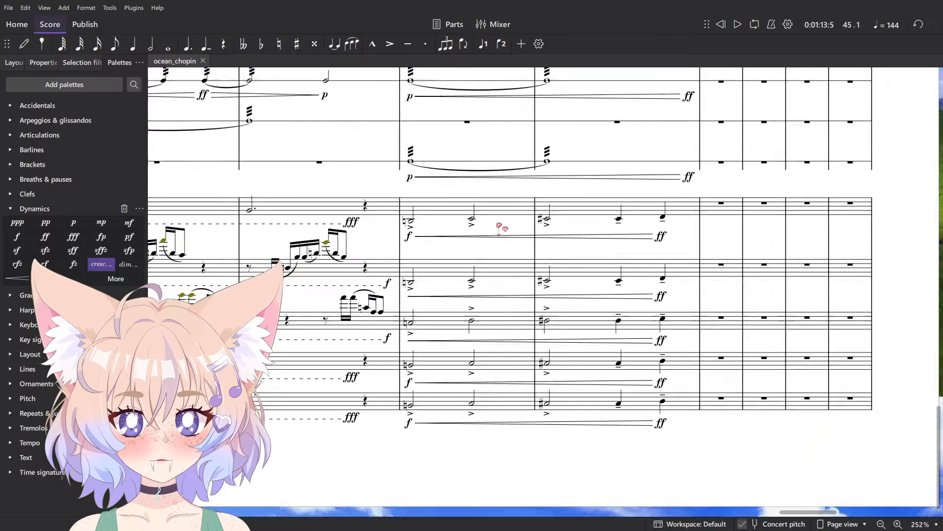
scroll(434, 358, up, 12)
scroll(455, 293, up, 5)
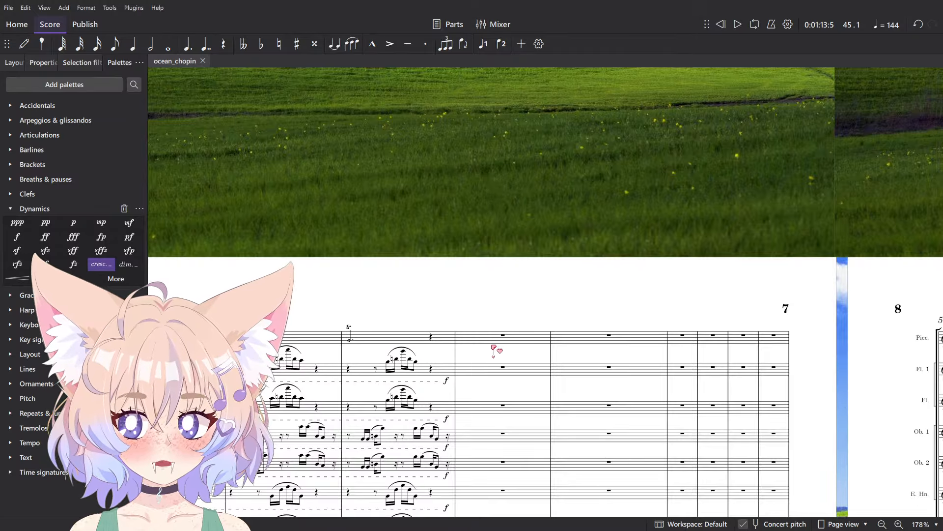
key(space)
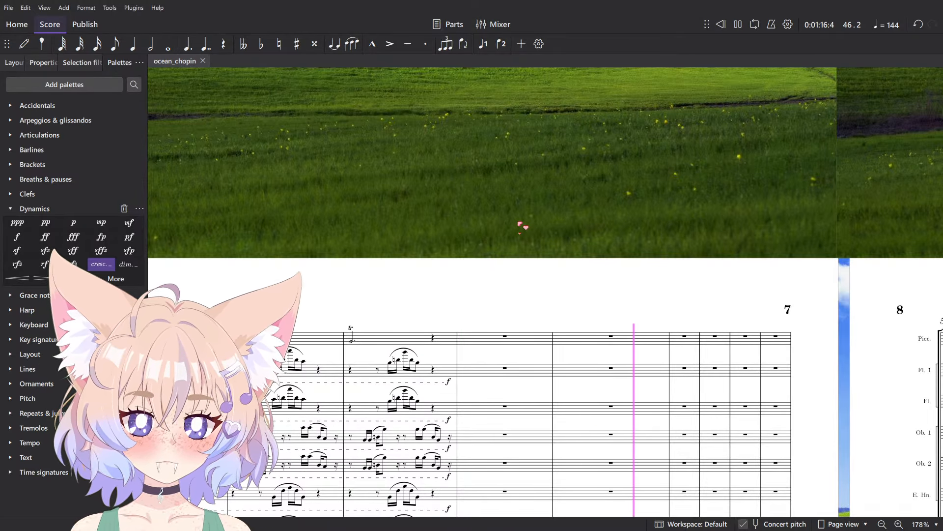
key(space)
scroll(544, 258, down, 1)
scroll(542, 256, up, 8)
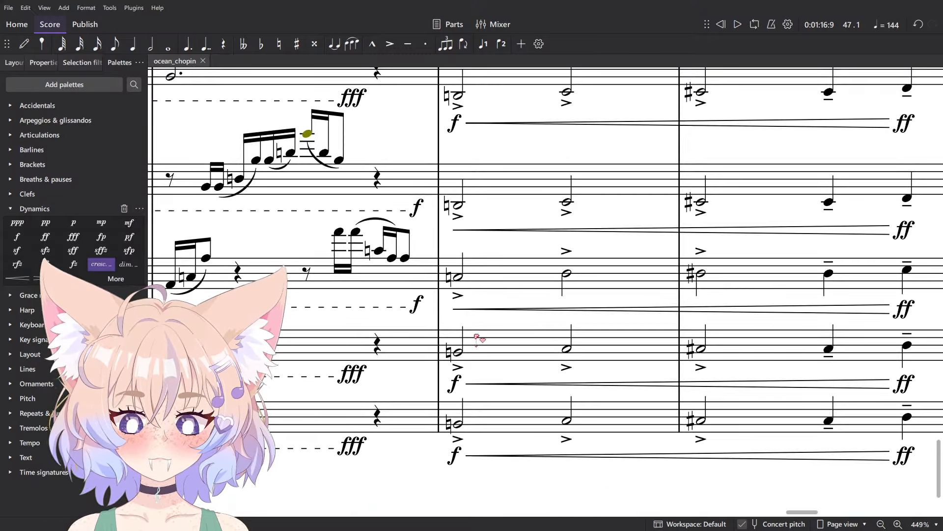
- Play back only the string staves from measure 45 to hear the corrected opening note
click(506, 416)
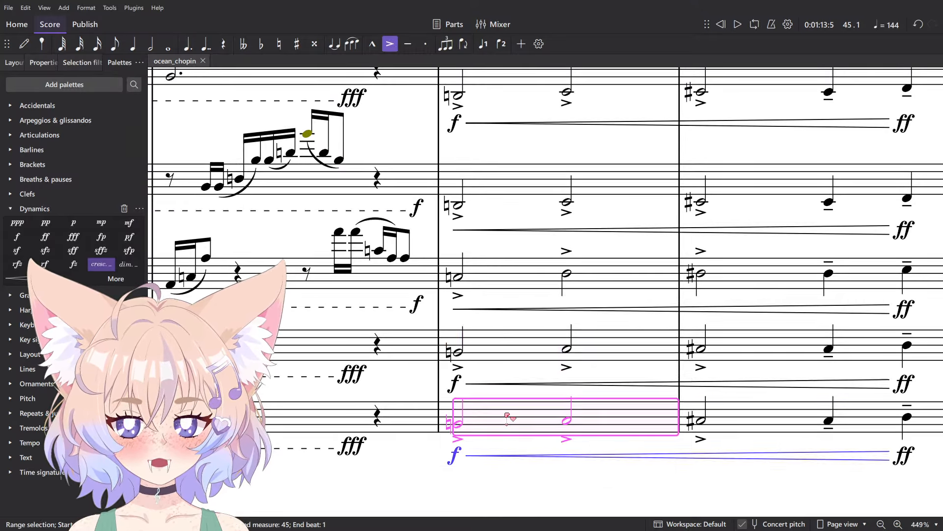
scroll(504, 413, down, 5)
shift+click(498, 231)
scroll(499, 231, down, 5)
key(space)
key(space)
scroll(507, 275, up, 10)
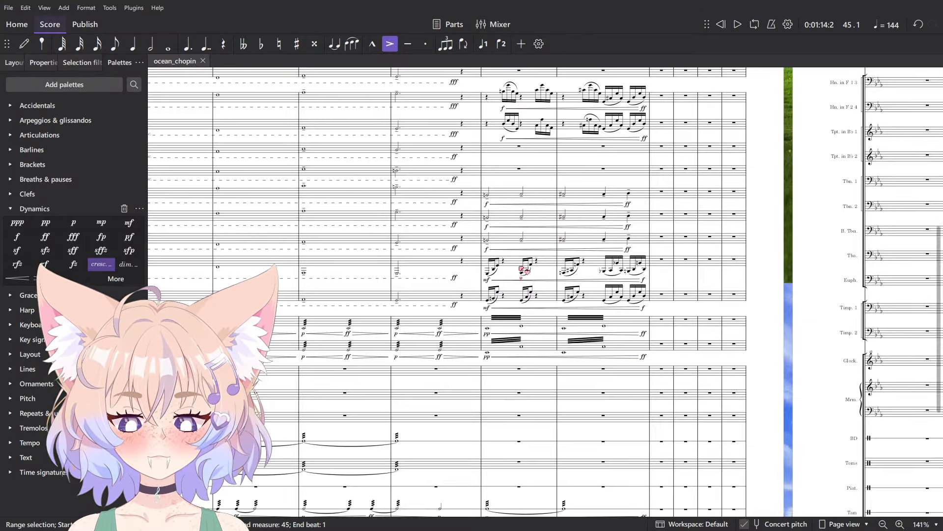
- Play back only the three trombone staves from measure 45
scroll(506, 330, up, 7)
click(511, 330)
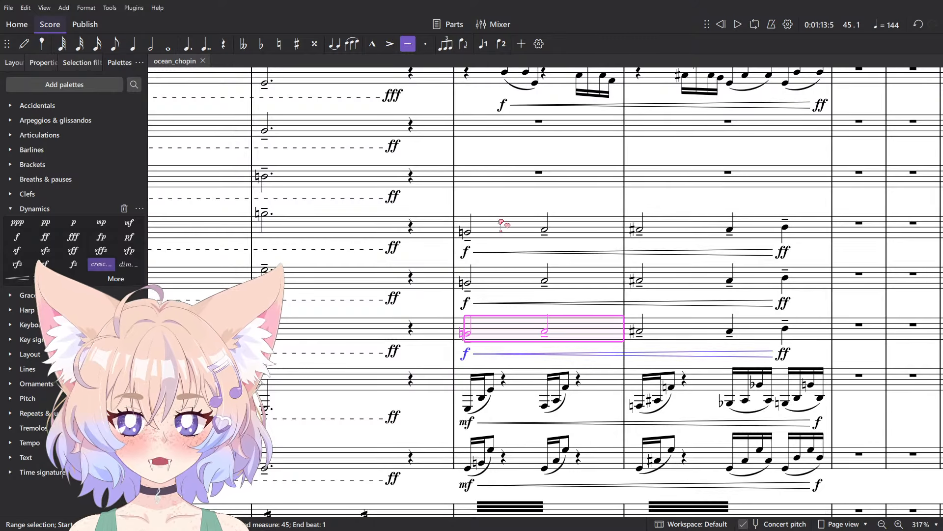
shift+click(504, 224)
key(space)
key(space)
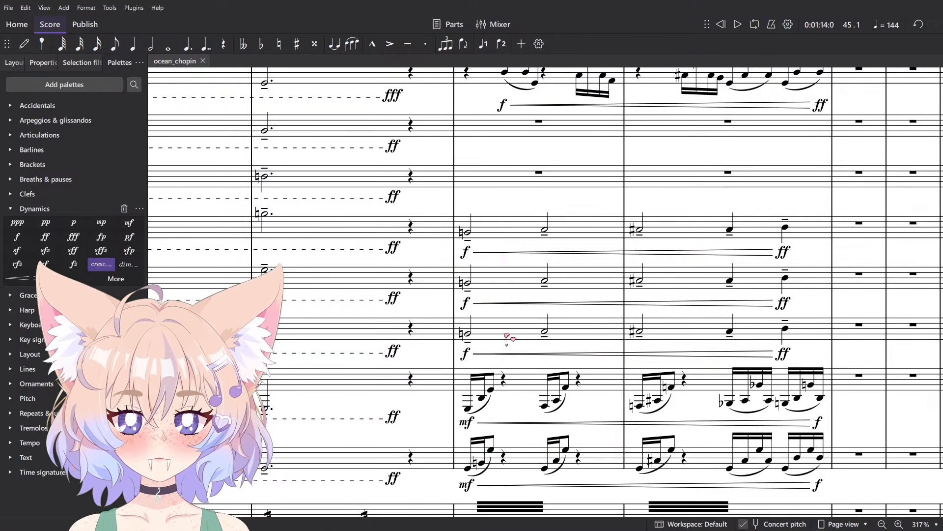
- Lower the bass trombone line in measures 45–46 by one octave and listen to it
click(507, 336)
shift+click(831, 331)
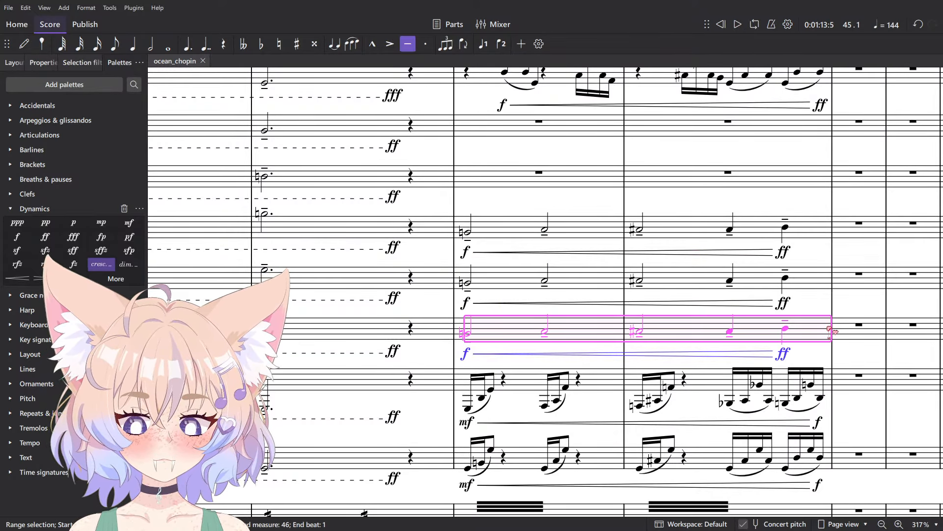
key(ctrl+Down)
key(space)
key(space)
- Play back the three trombone staves together from measure 45 to check the octave doubling
shift+click(503, 235)
key(space)
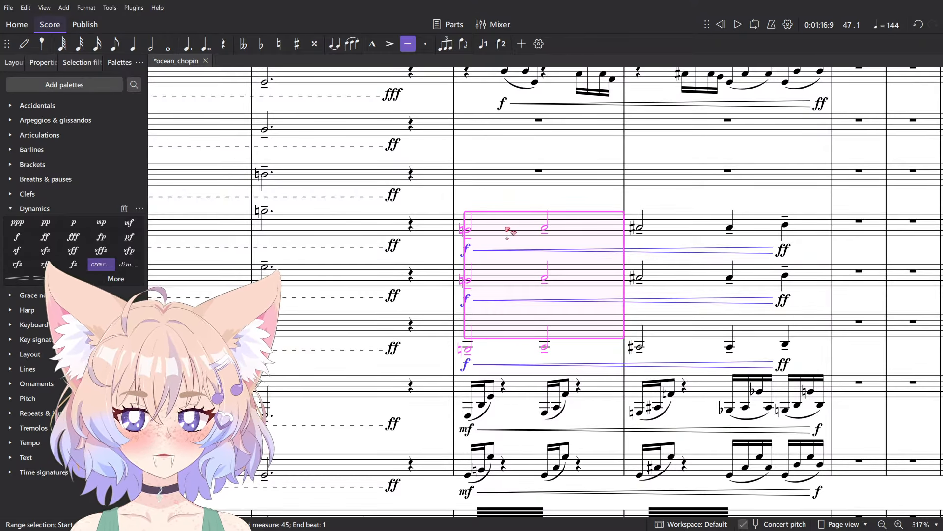
scroll(506, 194, down, 6)
key(space)
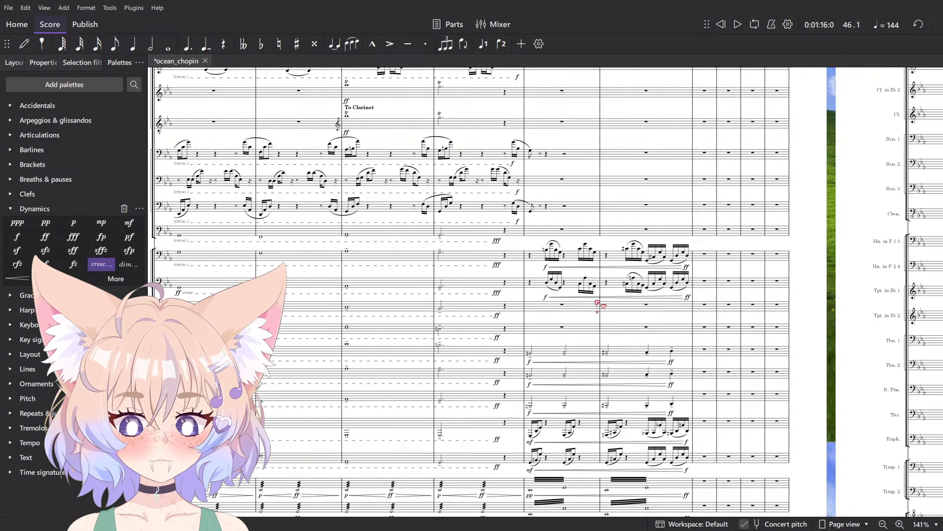
- Copy the first trombone's line from measures 45–46 into the contrabassoon staff
click(554, 350)
shift+click(682, 350)
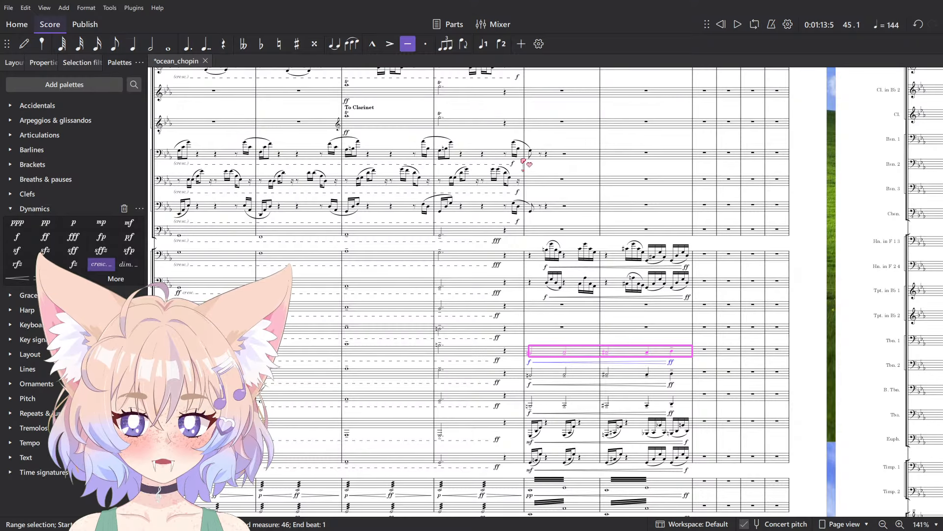
click(552, 229)
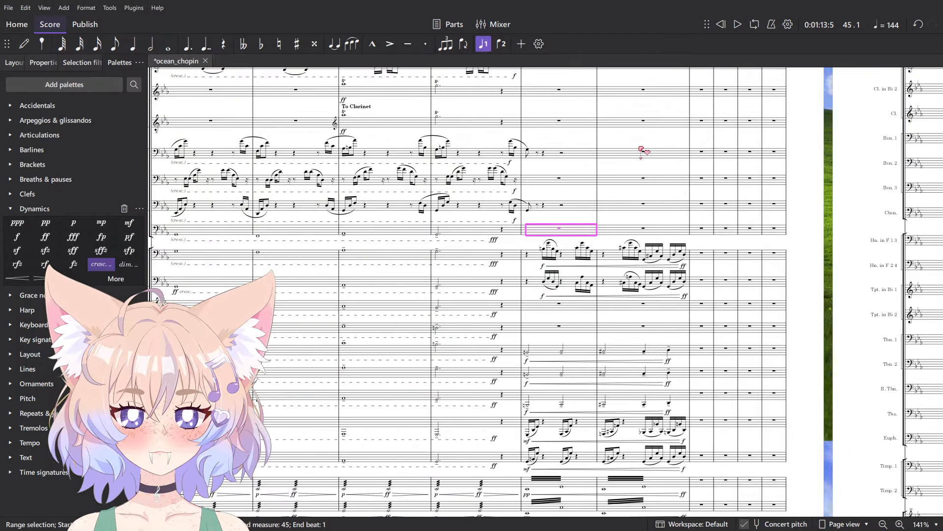
scroll(652, 241, up, 4)
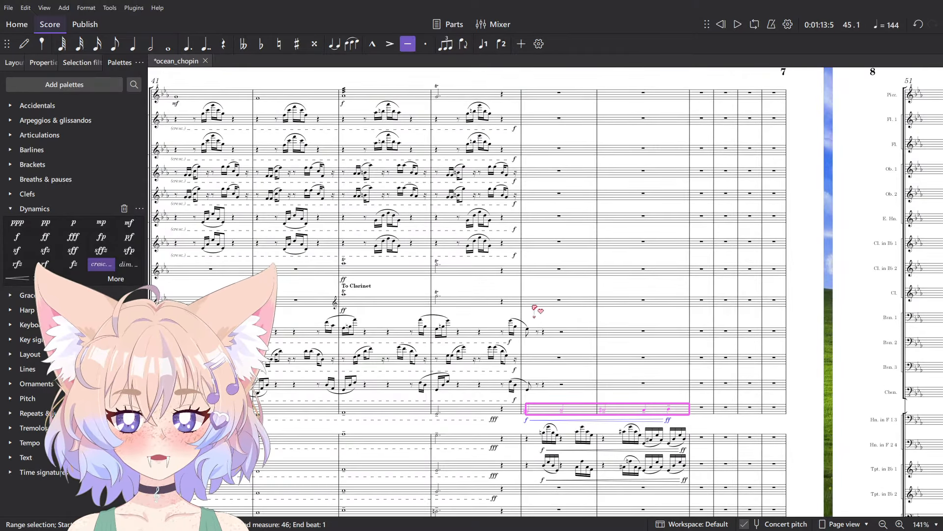
- Try to paste the trombone line into the bass clarinet staff at measure 45
key(ctrl+v)
scroll(558, 313, up, 4)
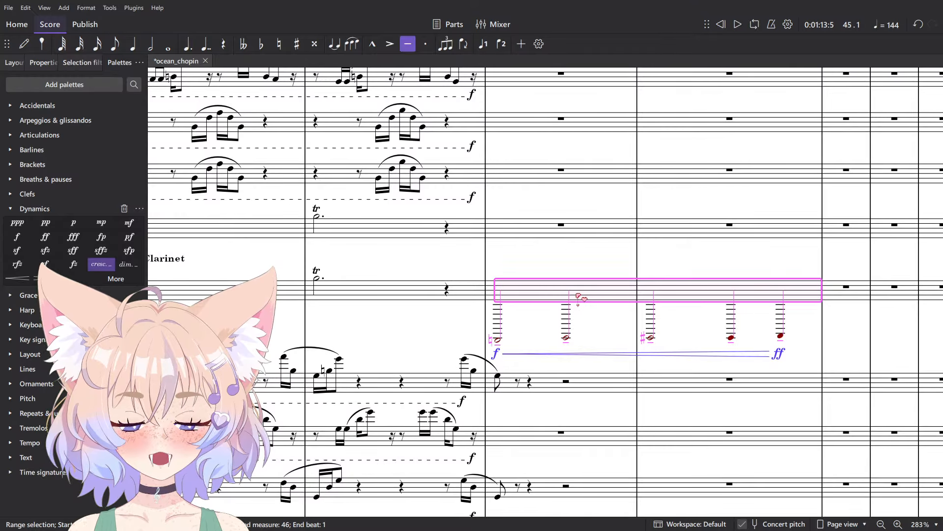
scroll(579, 252, down, 5)
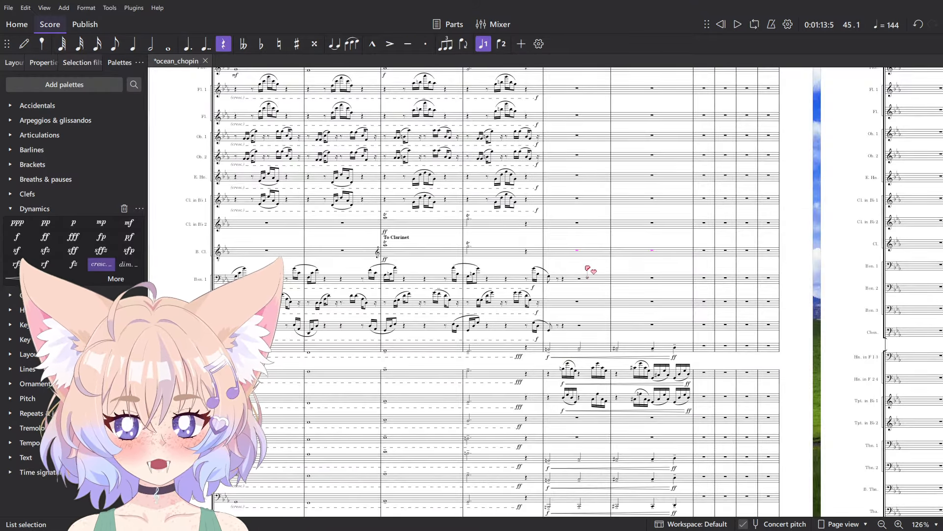
scroll(565, 252, up, 4)
click(565, 252)
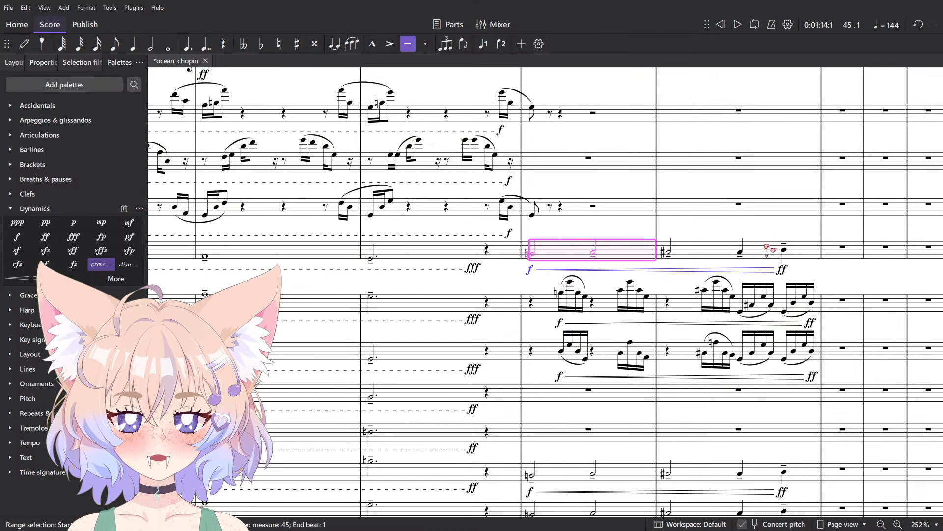
key(ctrl+shift+Right)
click(556, 162)
scroll(756, 193, down, 3)
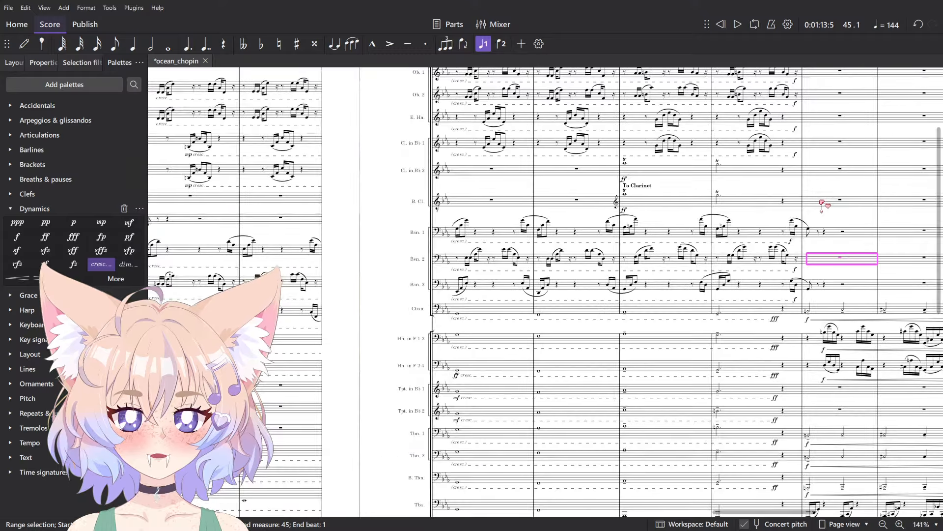
- Play back the score from measure 44 into measure 45 to check the bassoon endings and the contrabassoon entry
drag(823, 206, 576, 301)
scroll(576, 302, up, 4)
click(491, 375)
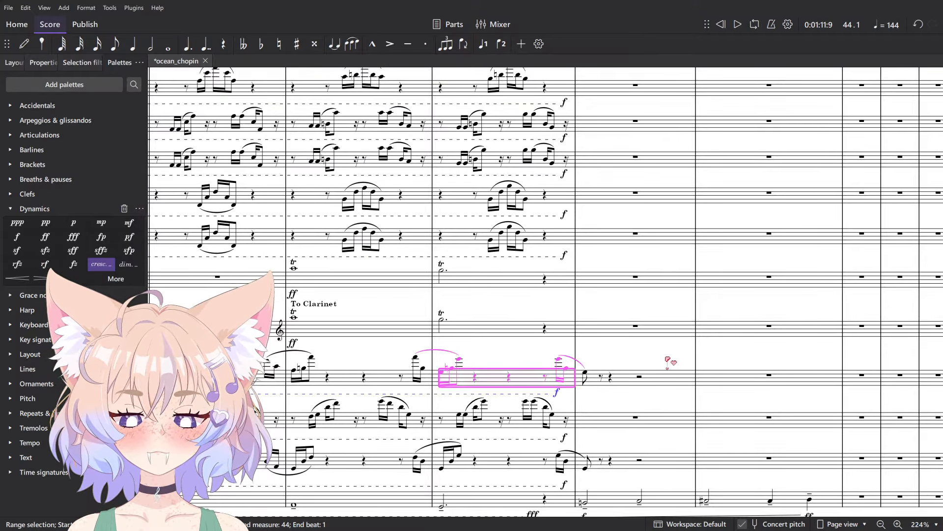
key(space)
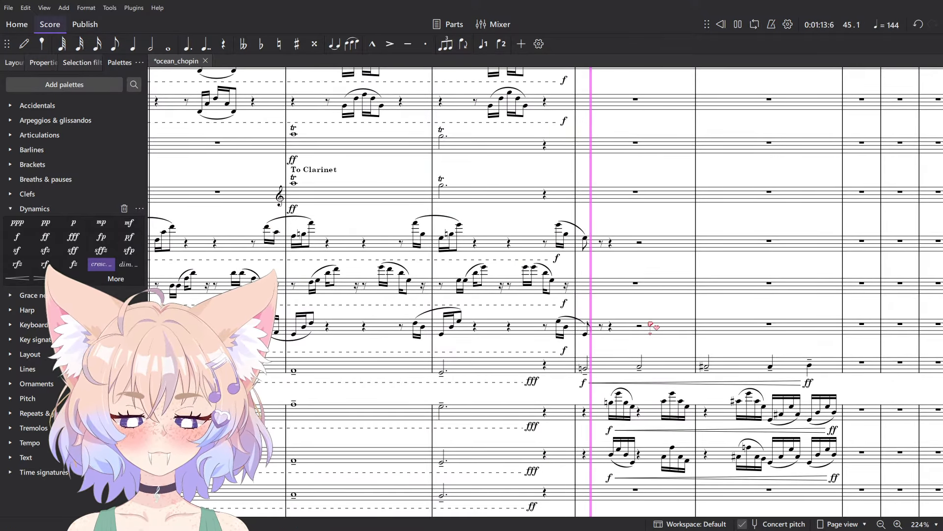
key(space)
scroll(584, 380, up, 4)
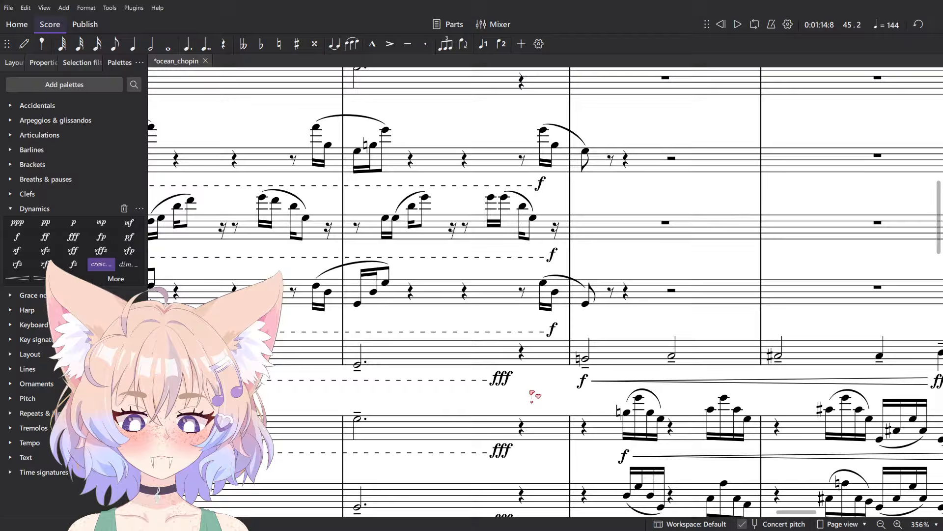
- Play back the score from measure 45 to check how the contrabassoon doubling sounds
click(616, 355)
scroll(623, 354, down, 7)
key(space)
key(Escape)
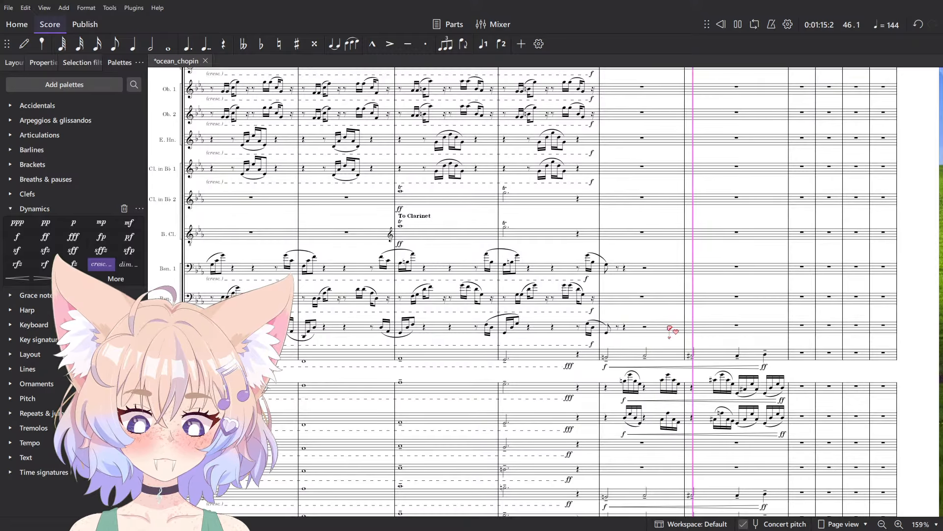
key(space)
- Transpose the contrabassoon line in measures 45–46 down an octave
click(613, 352)
shift+click(716, 350)
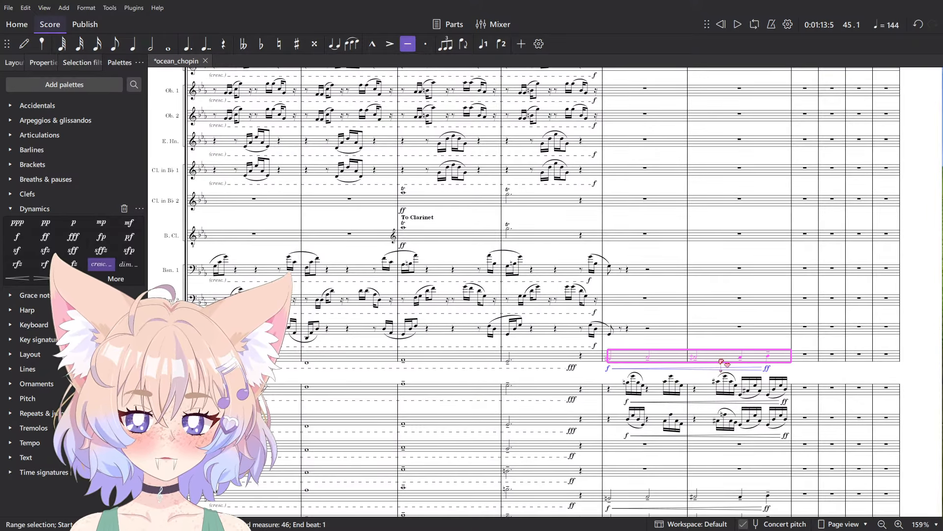
key(shift+n)
- Play back measures 45–46 with the lowered contrabassoon line and examine its notation against the neighbouring staves
key(space)
key(Escape)
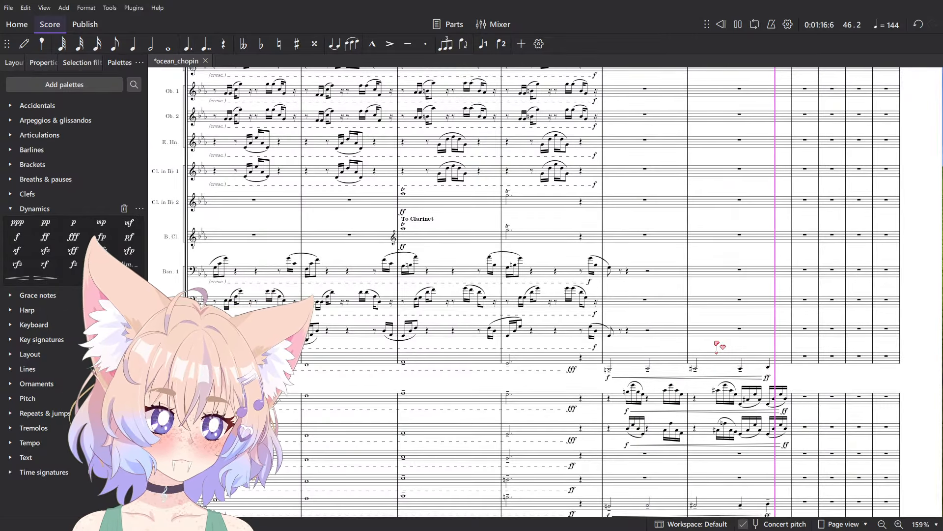
scroll(759, 334, up, 2)
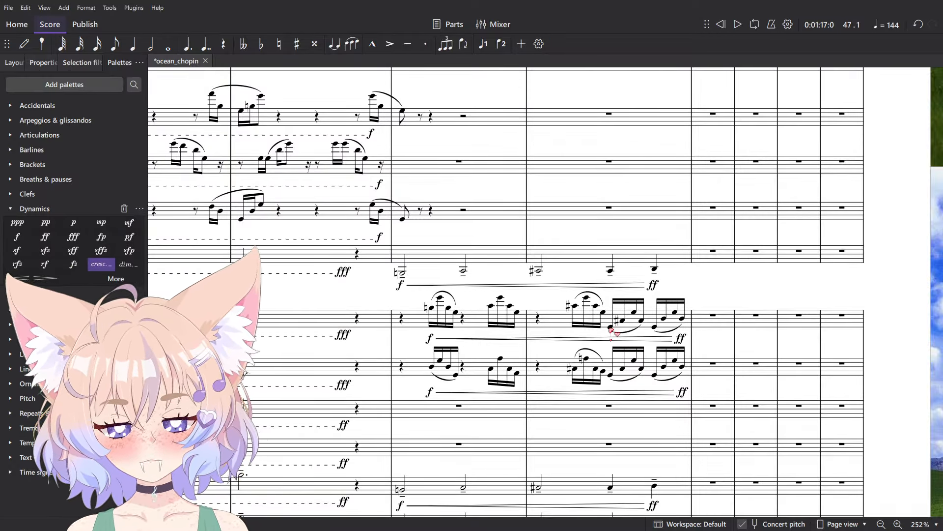
scroll(530, 276, down, 3)
scroll(530, 276, up, 3)
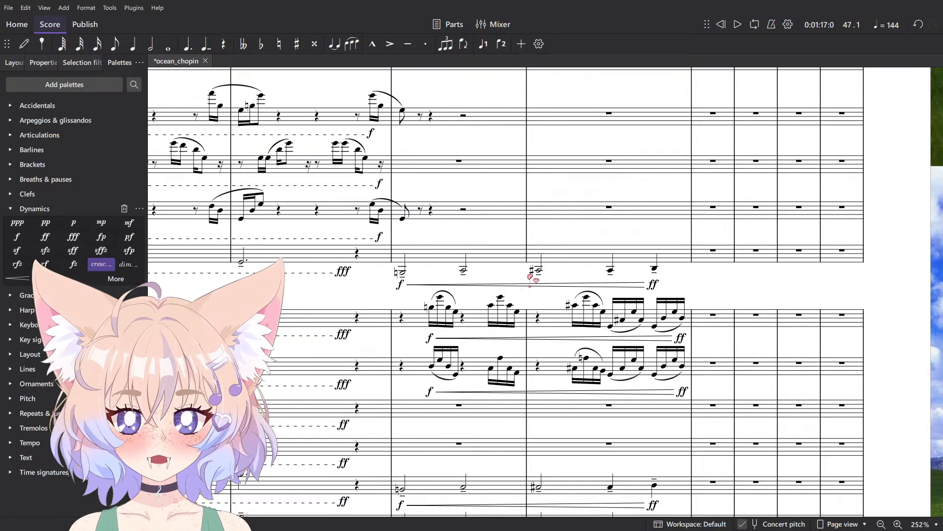
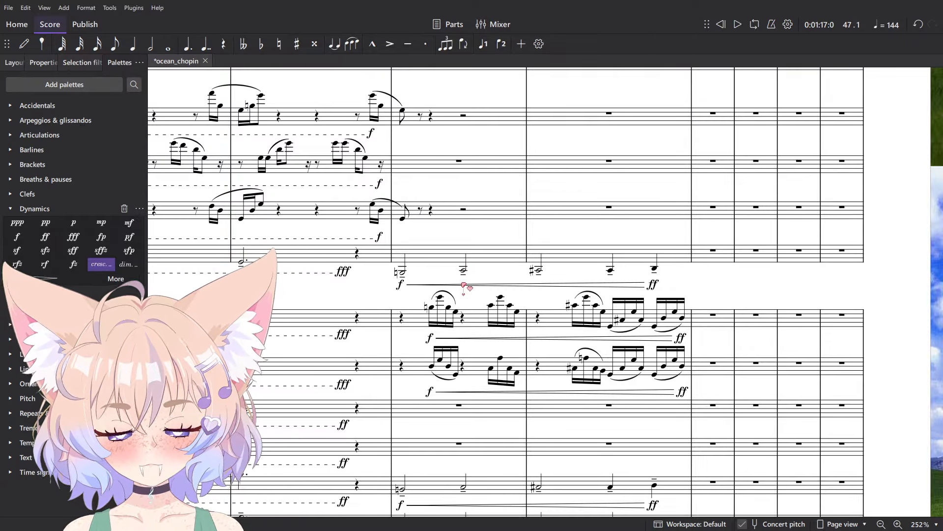
- Play back measures 45 and 46 to check the balance of the new crescendo passage
click(502, 252)
click(551, 215)
click(554, 233)
click(466, 261)
click(494, 262)
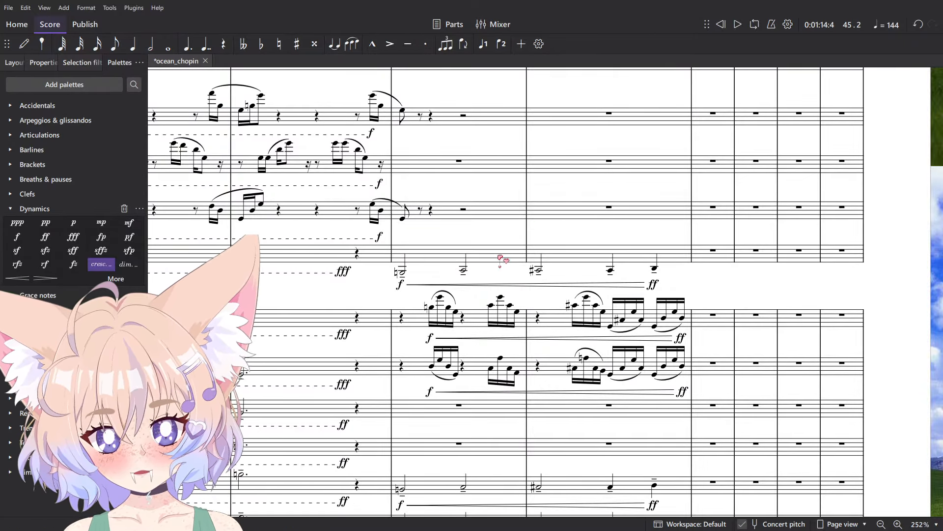
click(502, 259)
click(499, 240)
key(space)
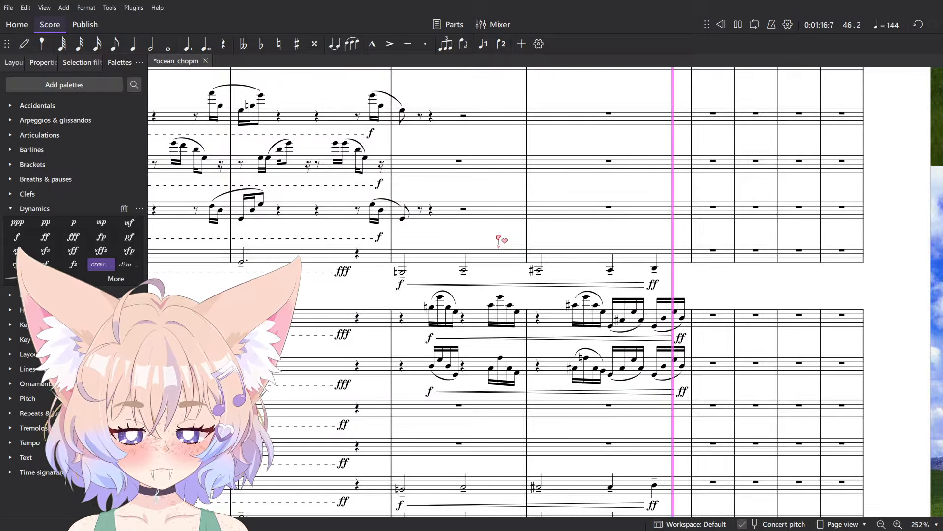
key(space)
- Return to the start of the score, rewind playback, and look over the opening page's orchestration
scroll(510, 302, down, 5)
key(ctrl+Home)
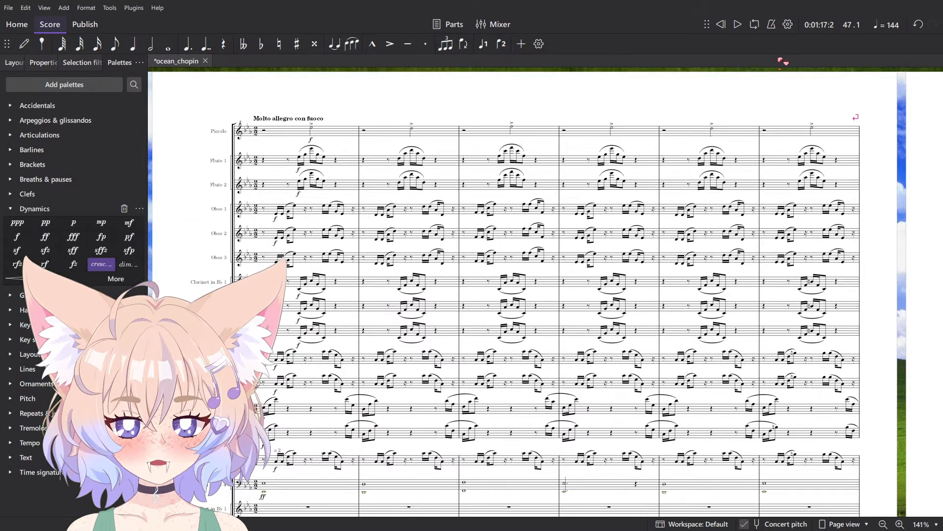
click(720, 24)
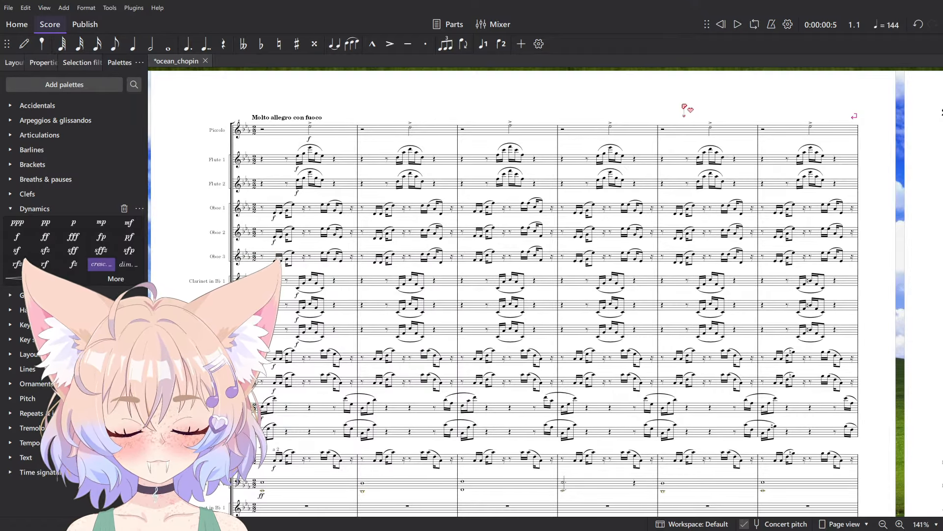
scroll(340, 259, down, 5)
scroll(308, 307, up, 8)
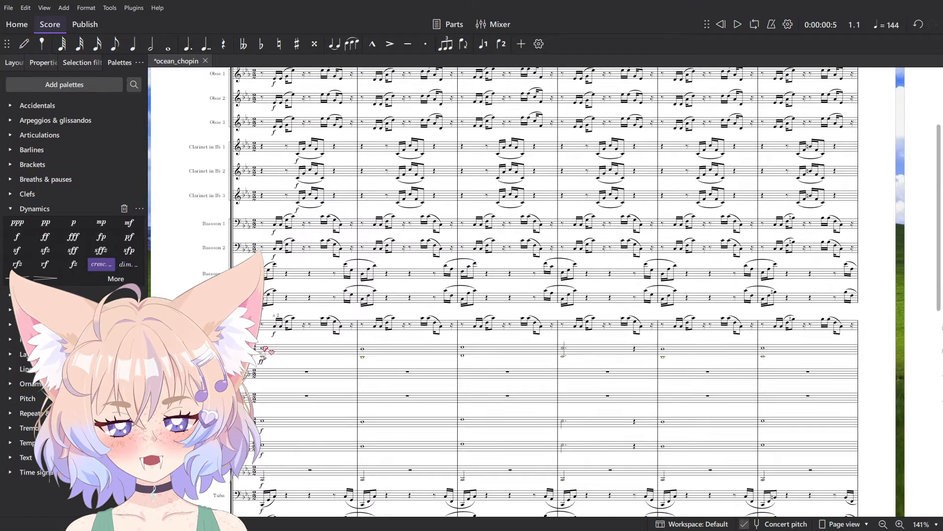
scroll(298, 335, down, 5)
scroll(383, 350, up, 10)
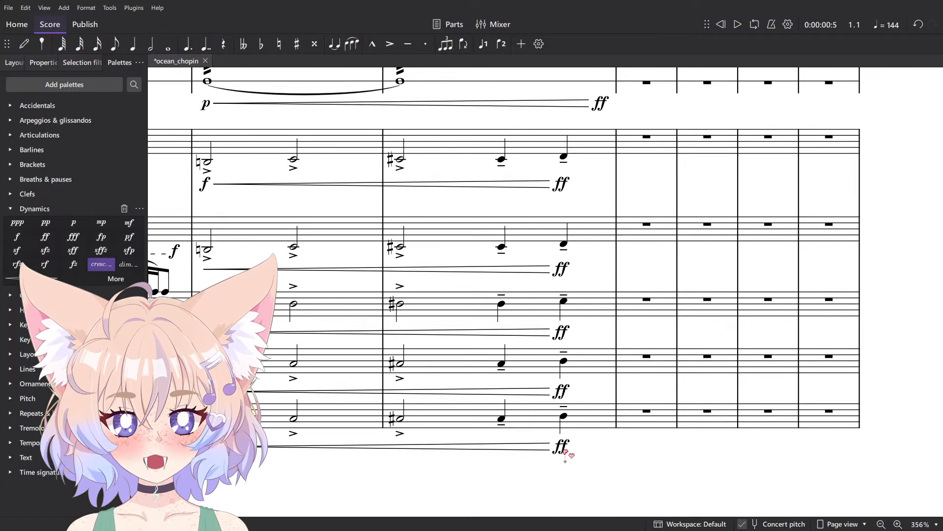
- Change the dynamics ending the two horn crescendos in measure 46 to f
click(564, 452)
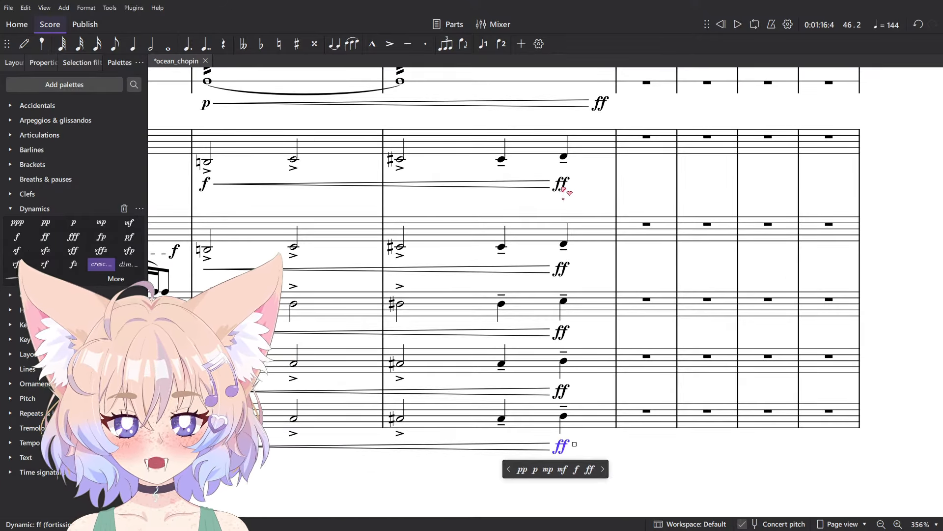
scroll(565, 447, down, 8)
scroll(571, 391, up, 6)
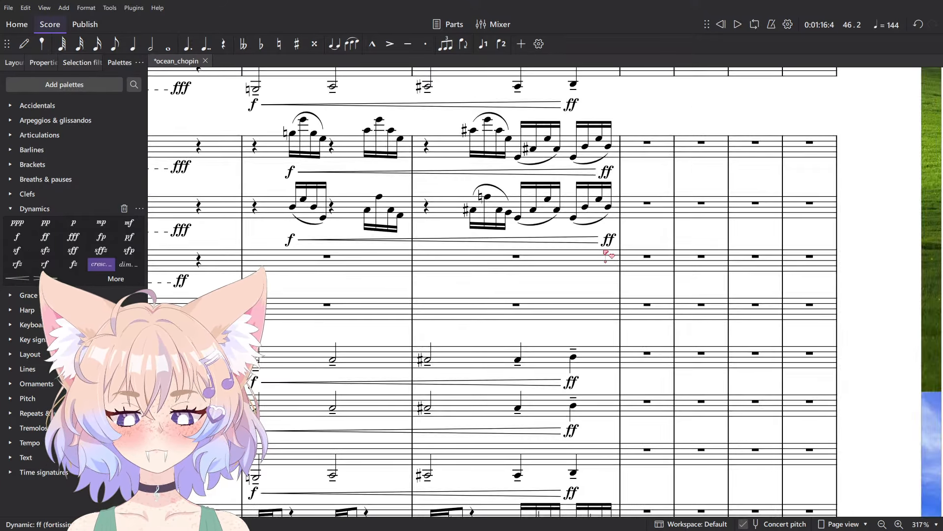
click(608, 252)
click(609, 240)
ctrl+click(607, 172)
click(18, 237)
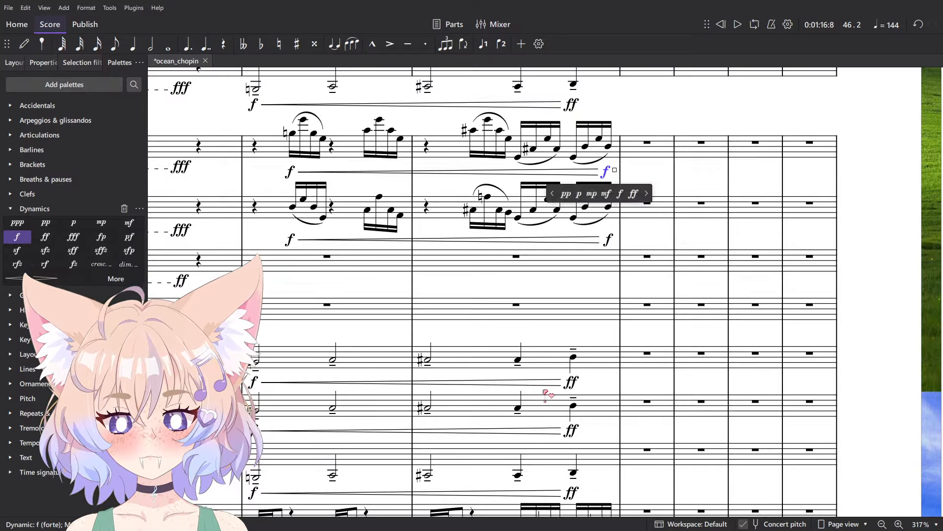
- Set the starting dynamics in measure 45 to mf for both horn staves and mp for the tuba and euphonium
scroll(526, 392, up, 2)
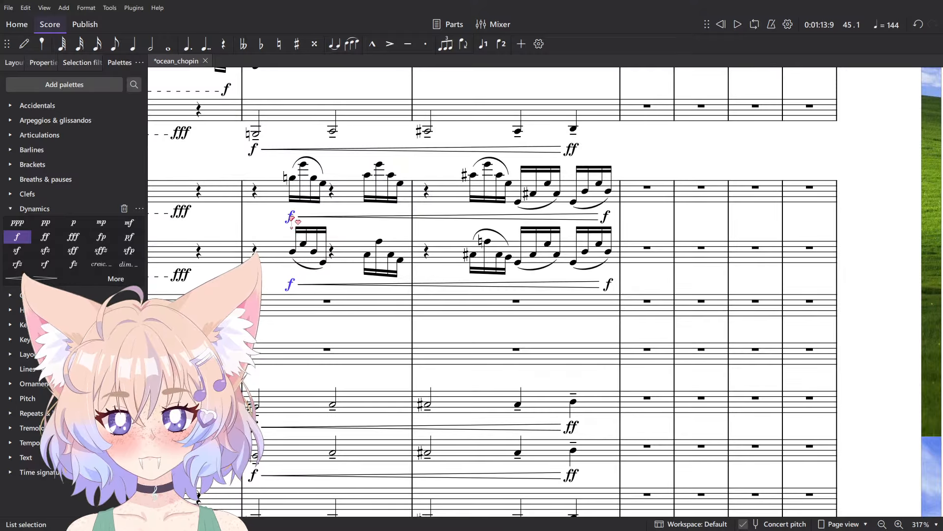
click(128, 222)
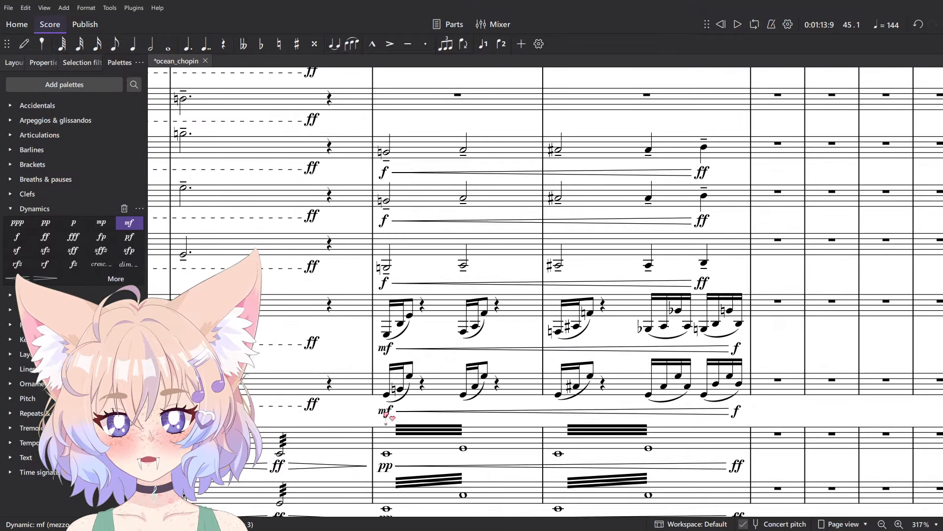
click(102, 223)
- Review the dynamics across the orchestra in measures 45 and 46 and play the passage back
scroll(540, 344, down, 6)
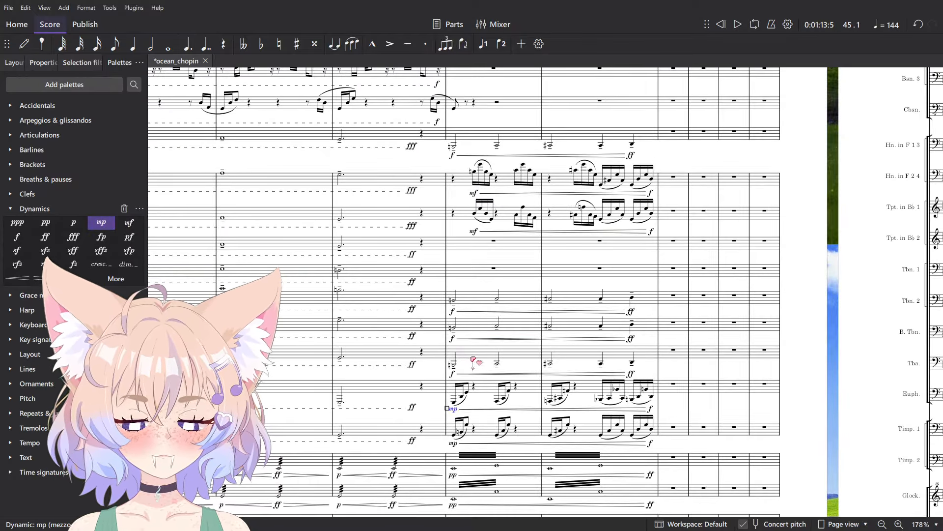
click(496, 351)
scroll(554, 330, down, 2)
scroll(570, 344, down, 5)
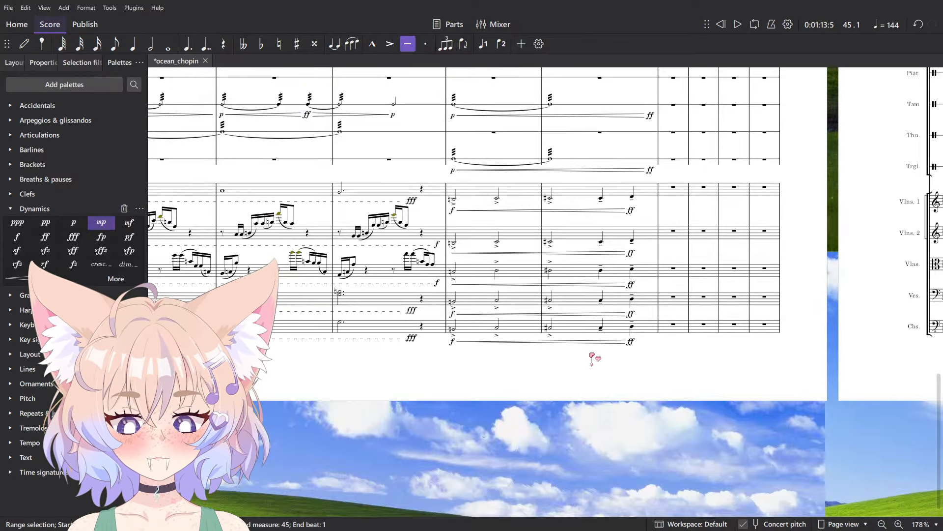
scroll(594, 358, up, 10)
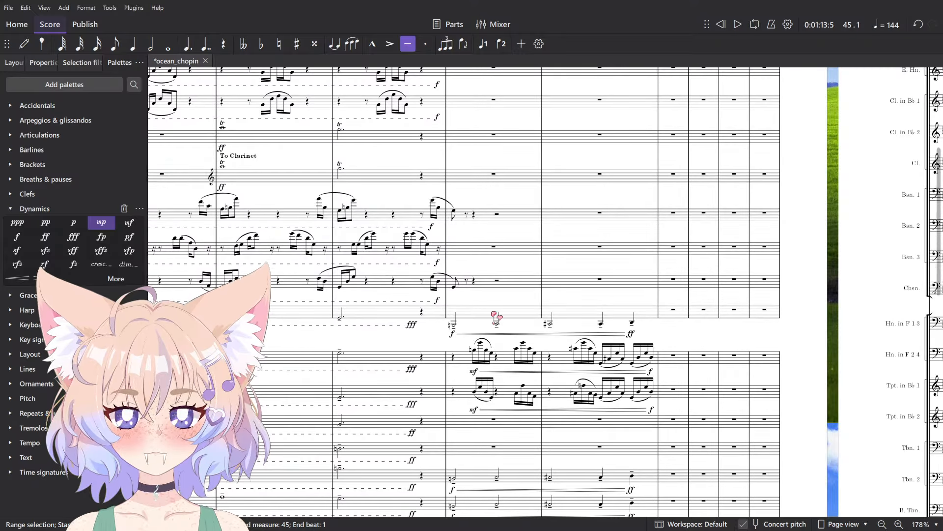
ctrl+scroll(450, 331, up, 5)
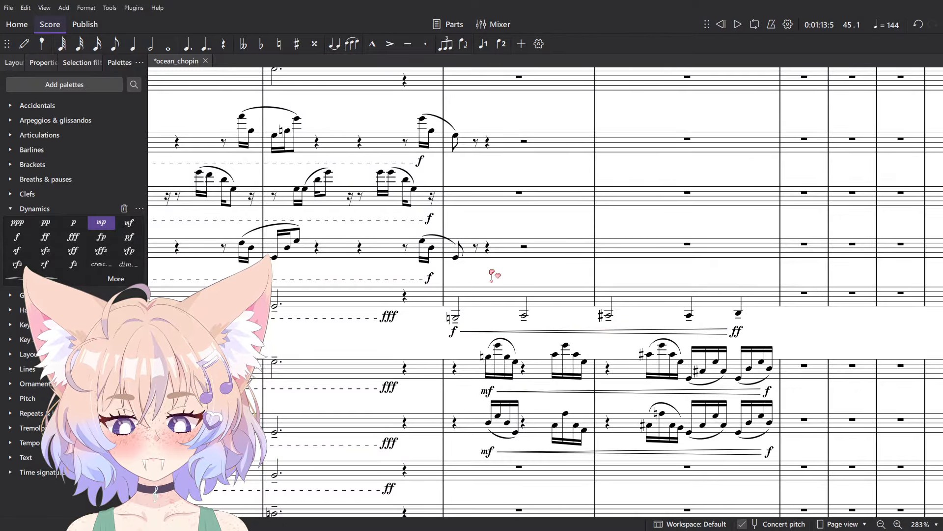
key(space)
ctrl+scroll(511, 472, down, 5)
scroll(512, 471, down, 3)
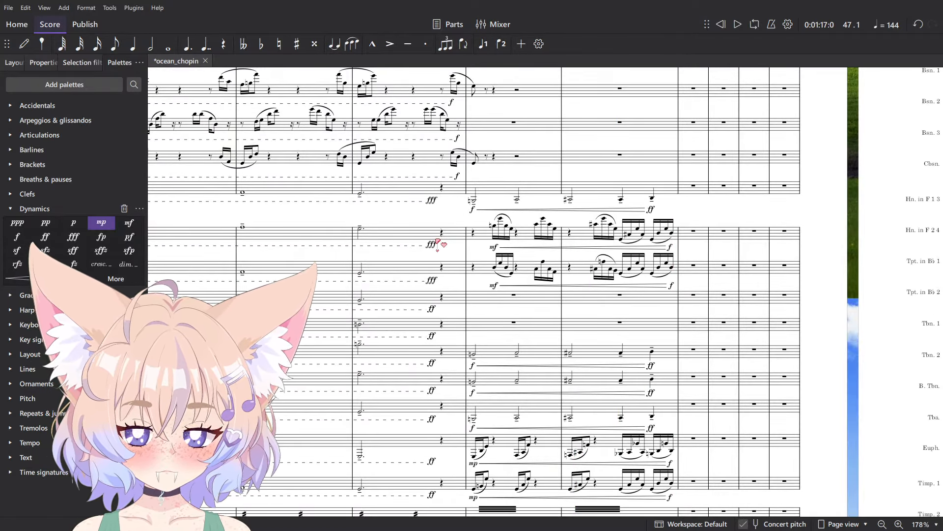
- Change the starting dynamic of both timpani crescendos in measure 45 to p
scroll(440, 245, down, 8)
drag(487, 273, 595, 388)
drag(643, 215, 718, 211)
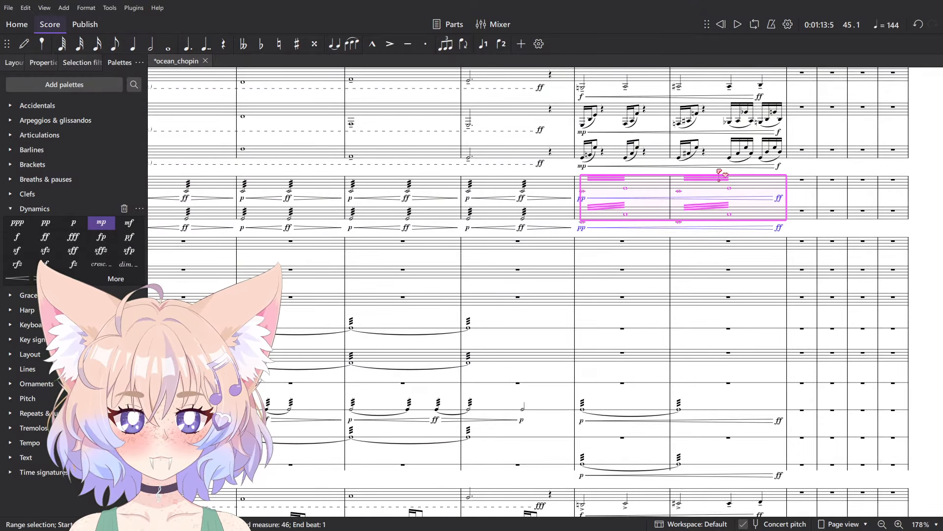
scroll(718, 210, up, 10)
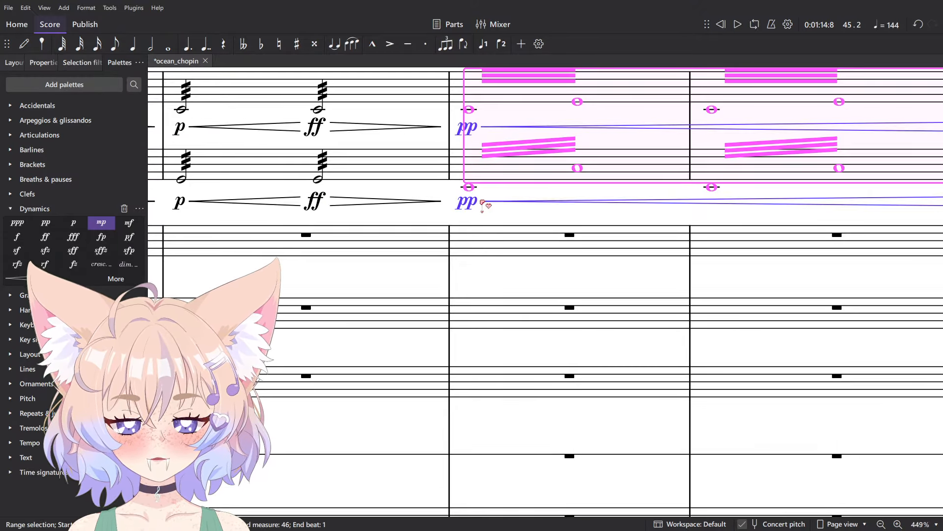
click(467, 202)
click(84, 223)
scroll(644, 201, down, 8)
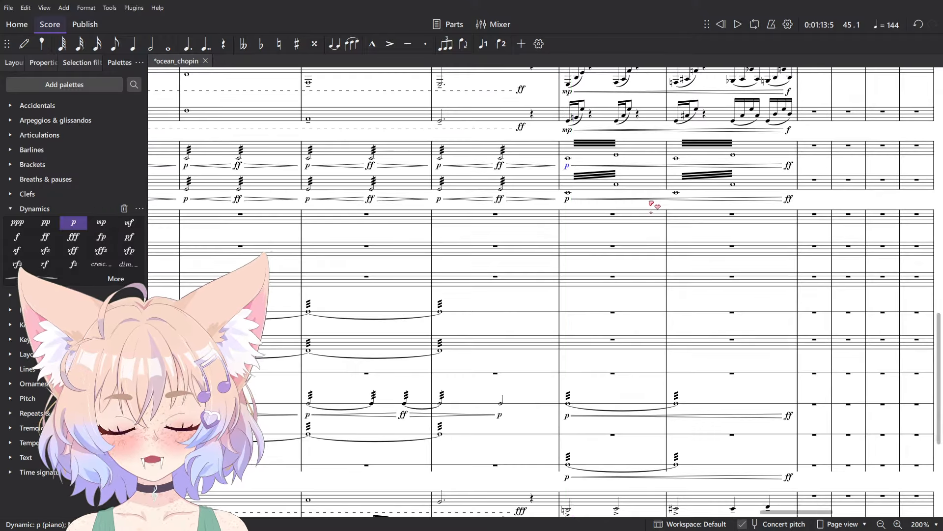
- Listen to measures 45 and 46 with the revised timpani dynamics
key(space)
scroll(643, 186, down, 10)
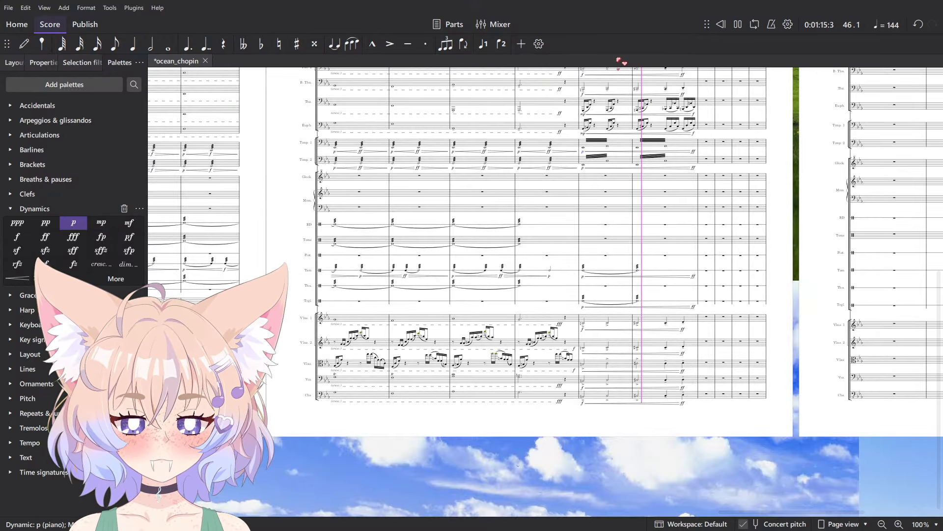
scroll(719, 365, up, 10)
key(space)
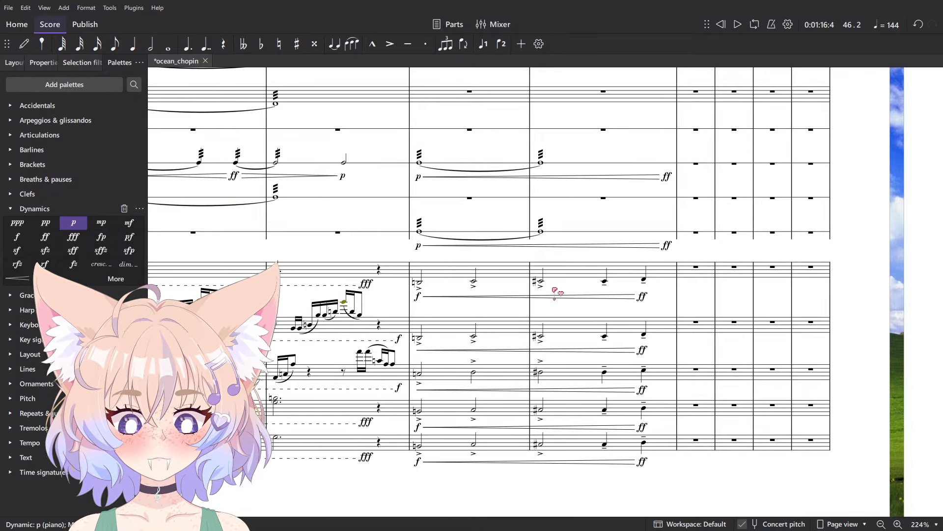
- Replace the accents with tenuto marks on the half notes of all five string staves in measures 45 and 46
shift+click(422, 446)
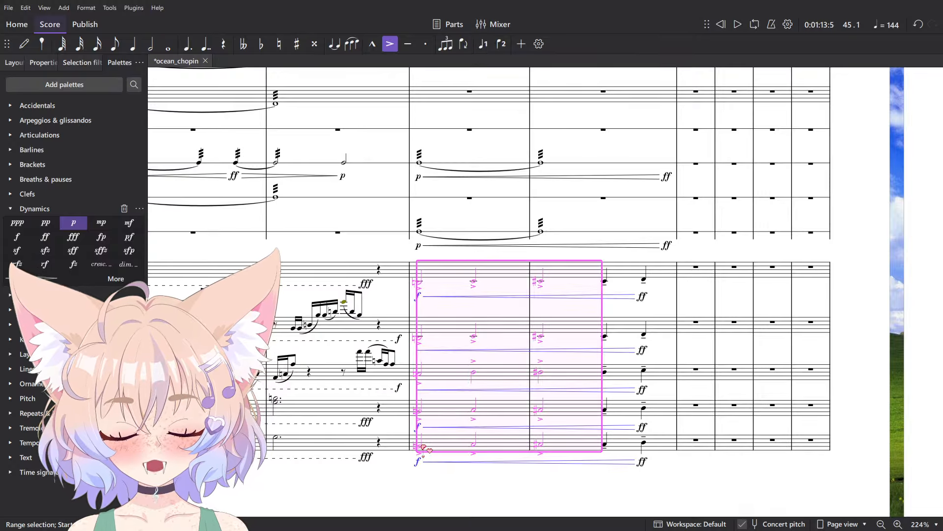
key(Escape)
scroll(652, 401, down, 5)
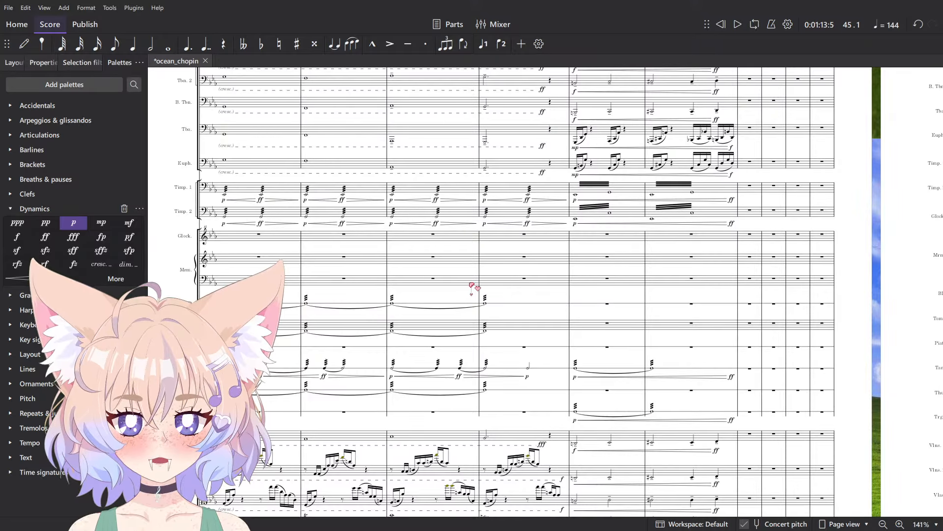
scroll(564, 351, up, 10)
click(532, 408)
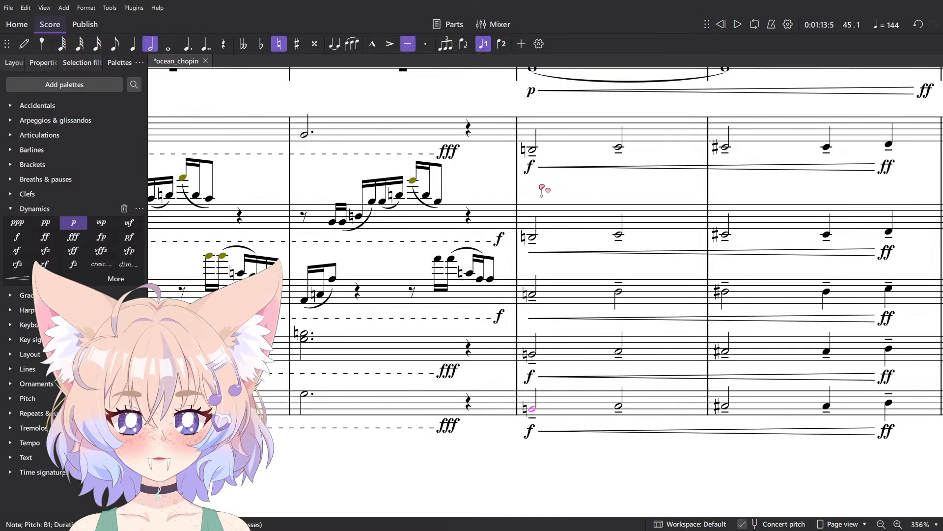
shift+click(533, 151)
key(shift+n)
key(shift+c)
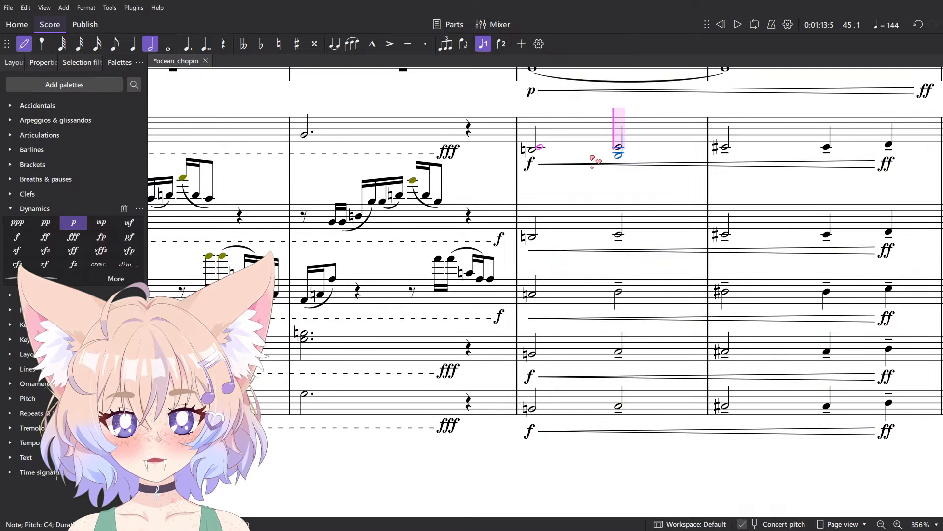
key(ctrl+z)
- Add an accent to the first note of measure 45 in all five string staves and play it back
shift+click(533, 408)
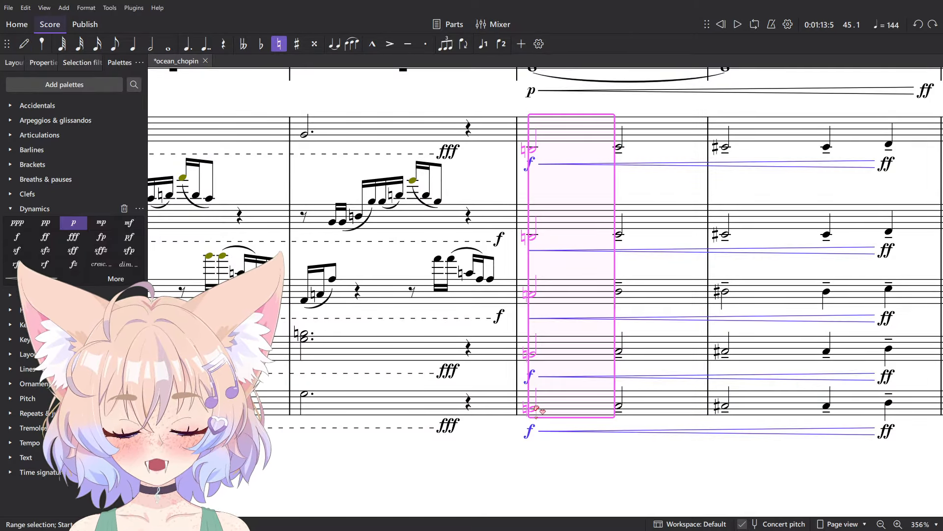
key(shift+v)
scroll(543, 436, down, 2)
key(space)
scroll(643, 452, down, 8)
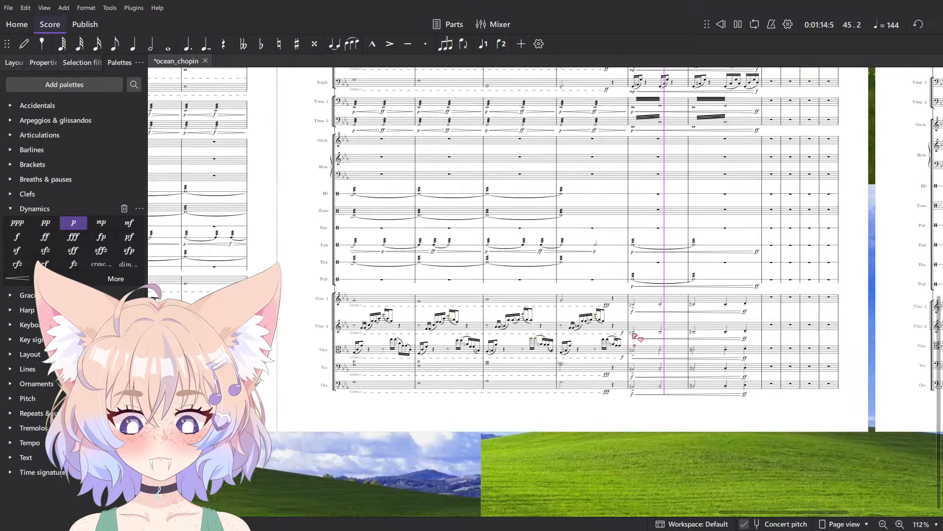
scroll(574, 242, up, 3)
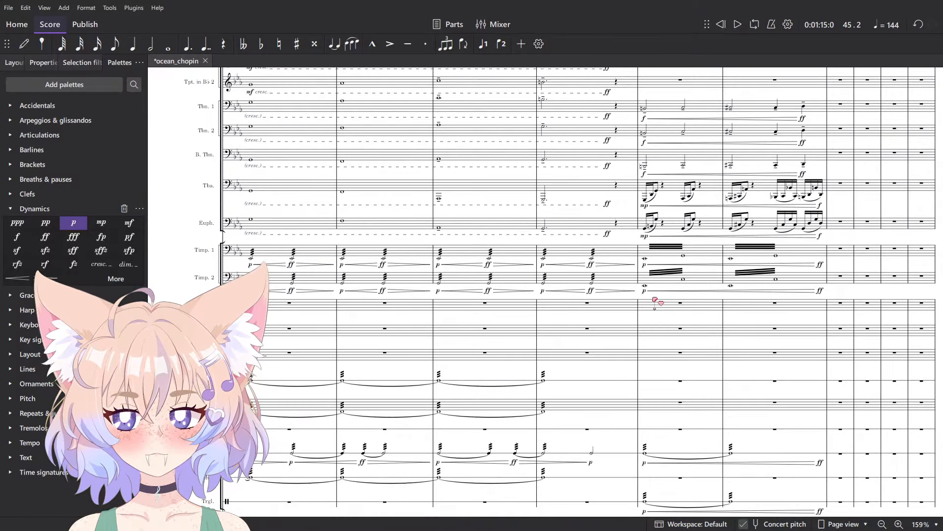
- Enter a whole note on the toms staff in measure 45, tied to another in measure 46, leaving the following measures empty
scroll(692, 410, up, 8)
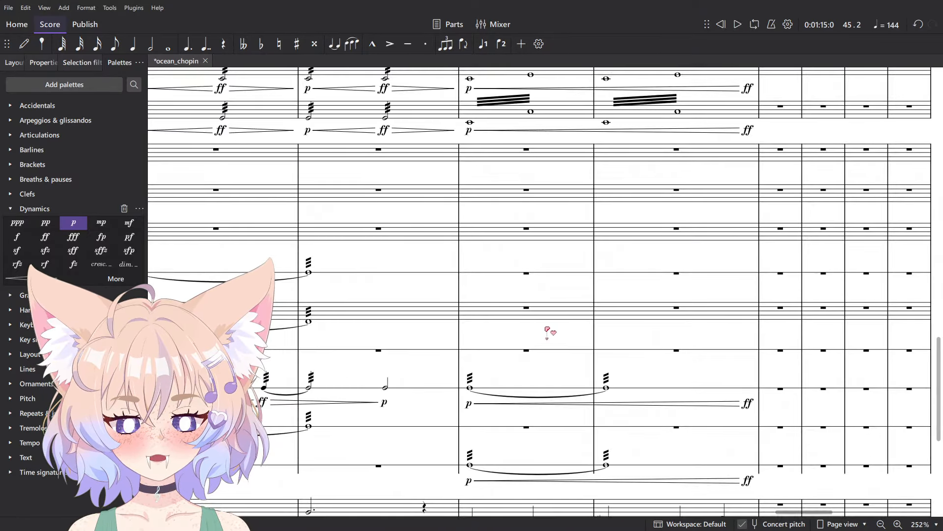
key(n)
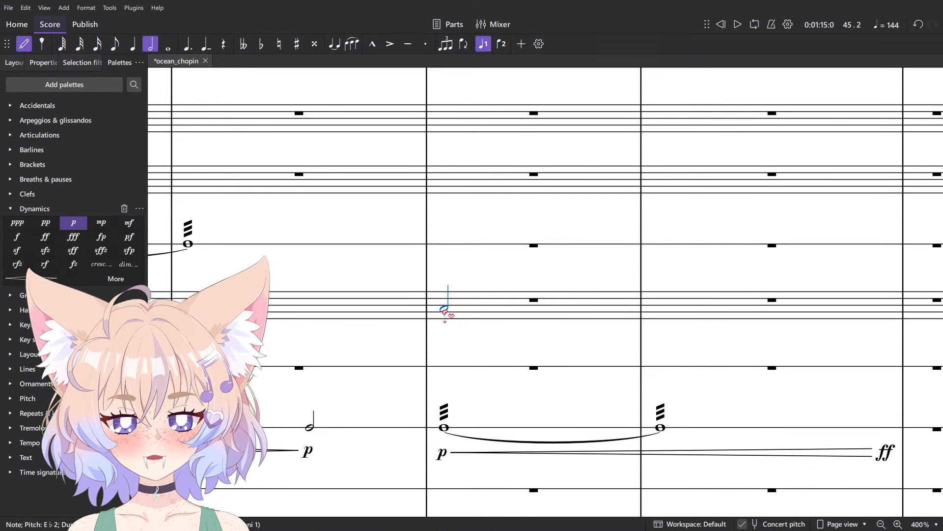
key(7)
click(445, 308)
key(t)
key(t)
key(t)
scroll(637, 346, down, 4)
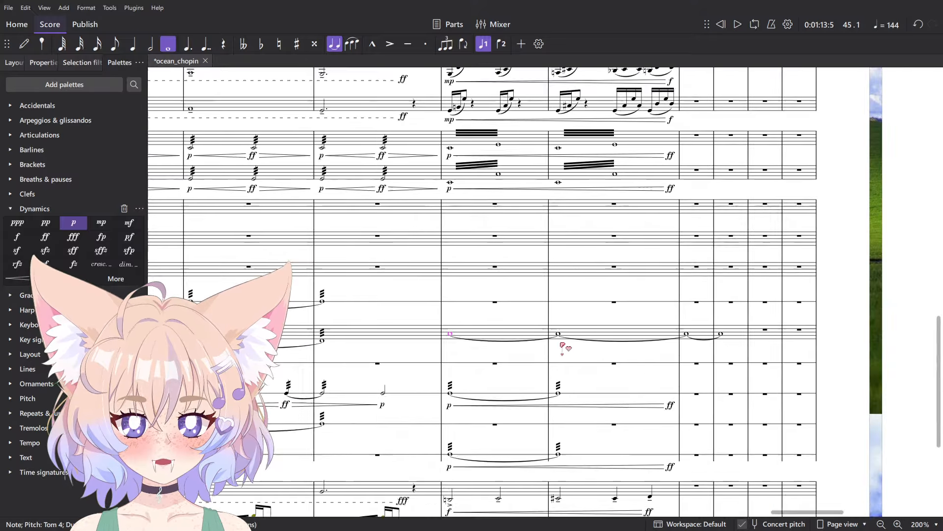
scroll(393, 379, up, 3)
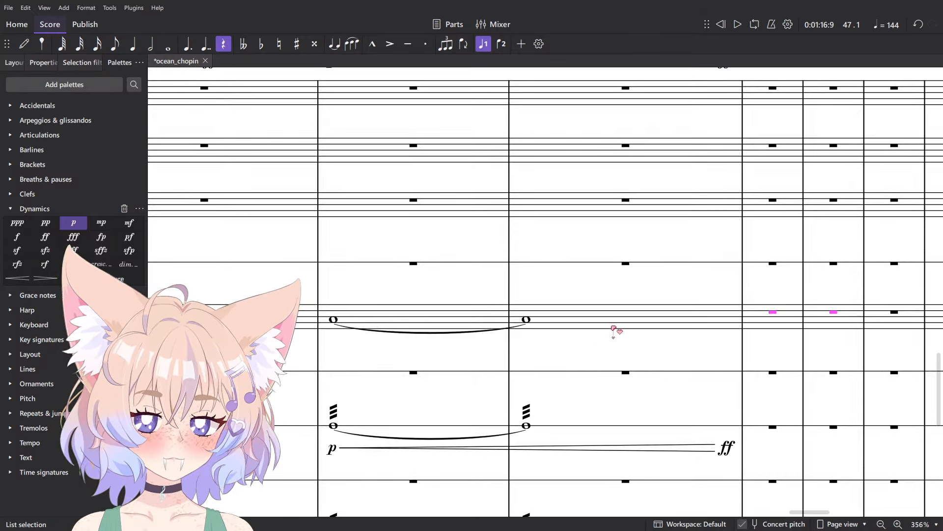
- Copy the p to ff crescendo from the tam-tam staff onto the tied tom notes in measures 45 and 46
click(516, 348)
drag(341, 448, 731, 456)
key(ctrl+c)
click(347, 321)
key(ctrl+v)
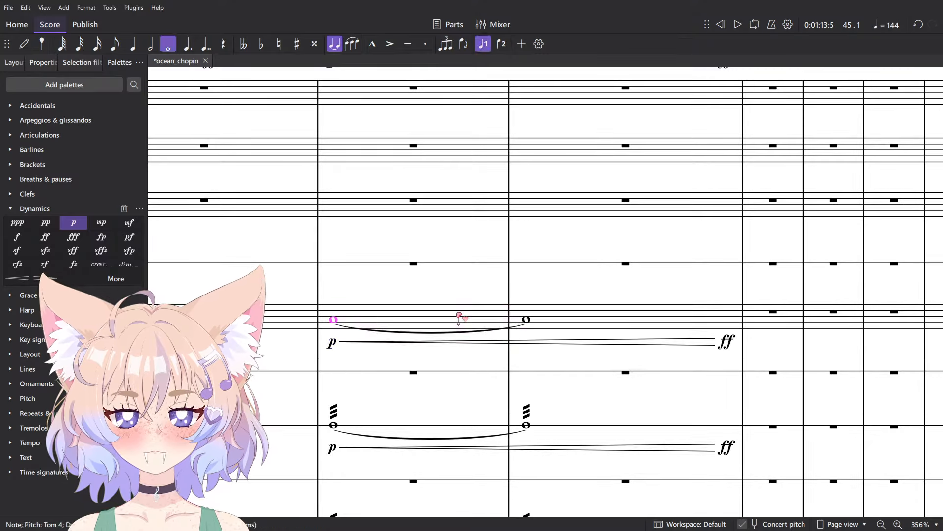
- Add three-stroke tremolos to both tied tom notes and play the passage back
click(29, 442)
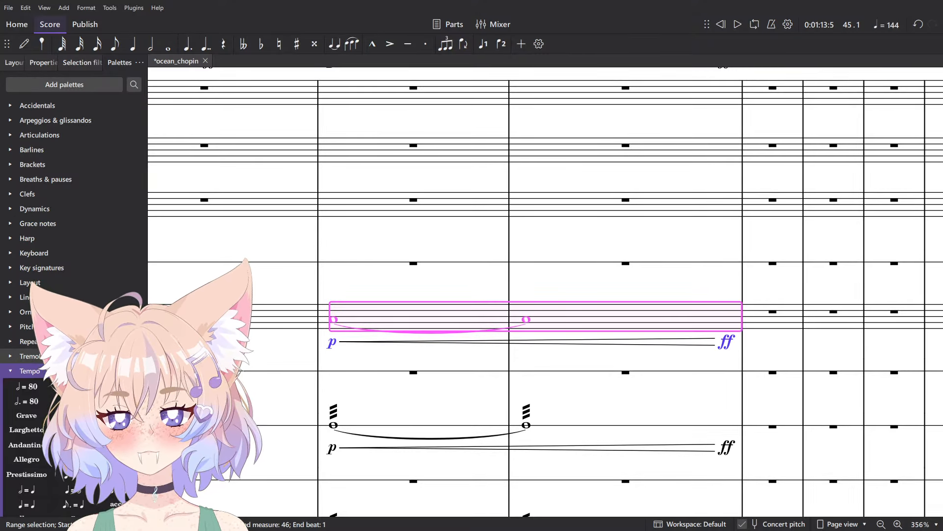
ctrl+scroll(329, 299, down, 8)
key(space)
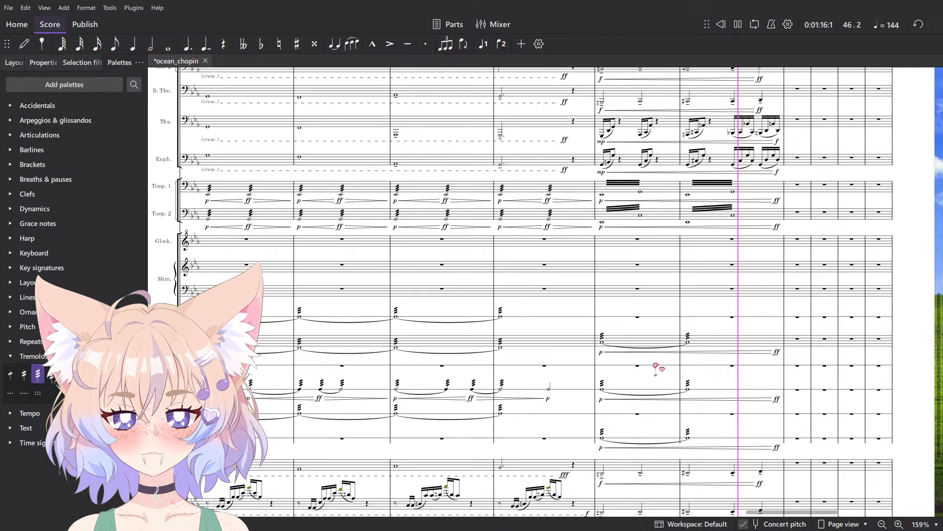
- Play back measures 45 and 46 with the tied tremolo tom notes selected
key(space)
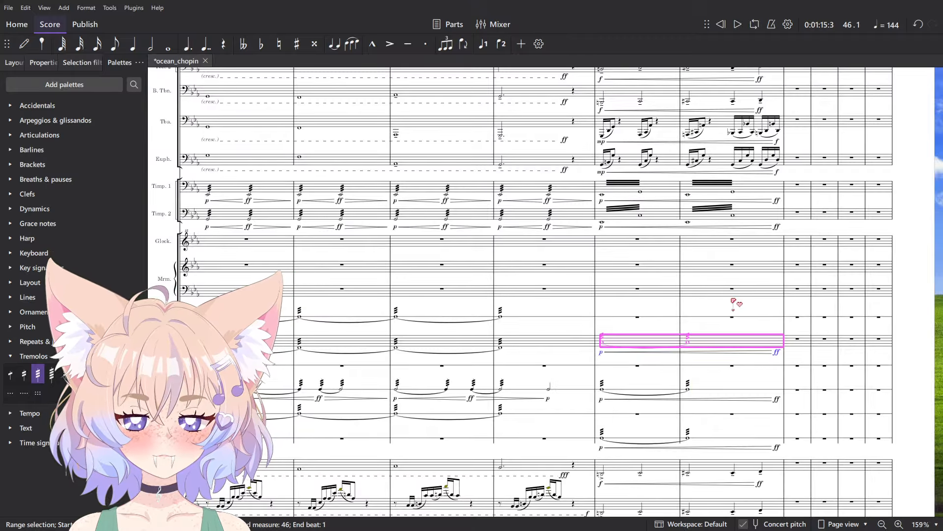
key(space)
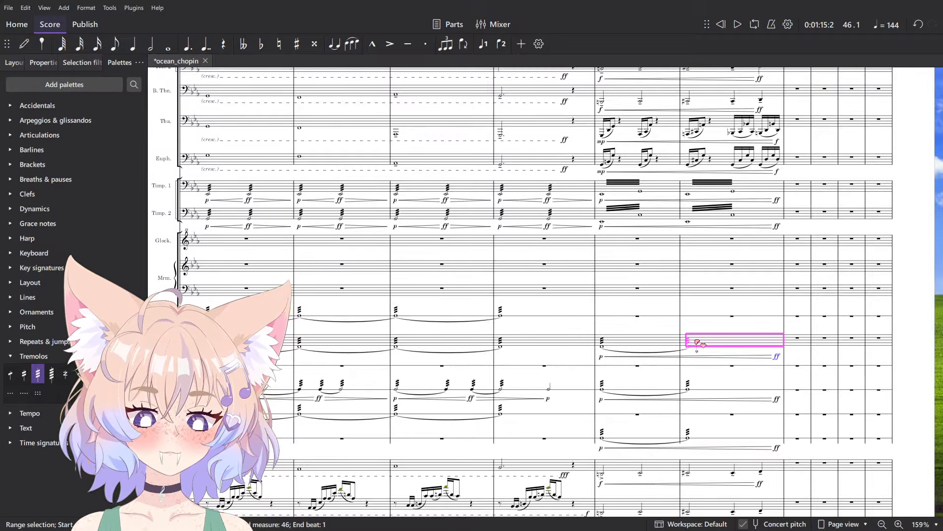
key(Up)
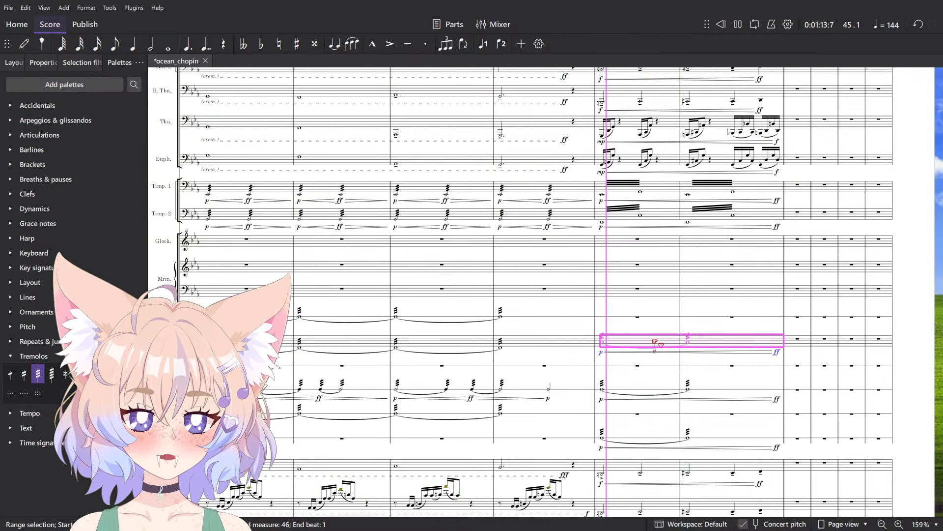
key(space)
- Listen to the earlier buildup by playing the score from measure 39 and from measure 31
scroll(653, 343, down, 5)
drag(168, 357, 554, 344)
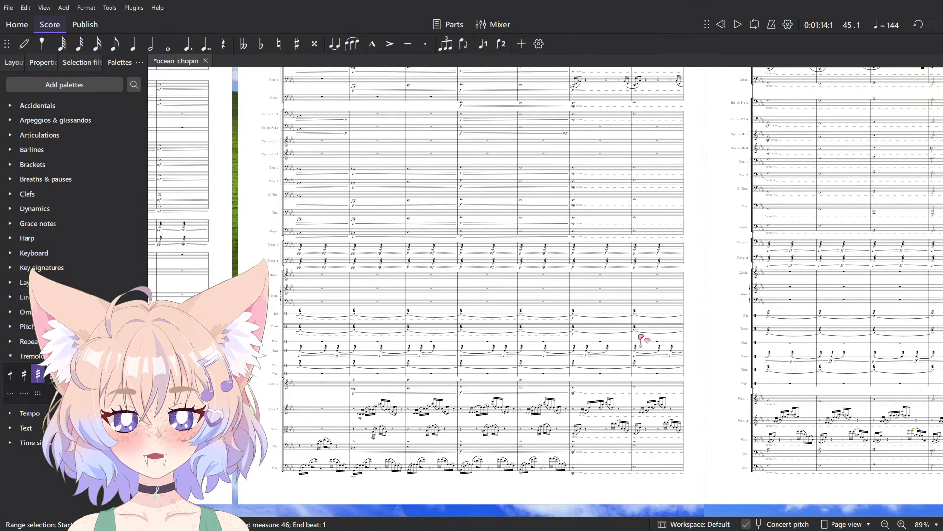
click(585, 334)
key(space)
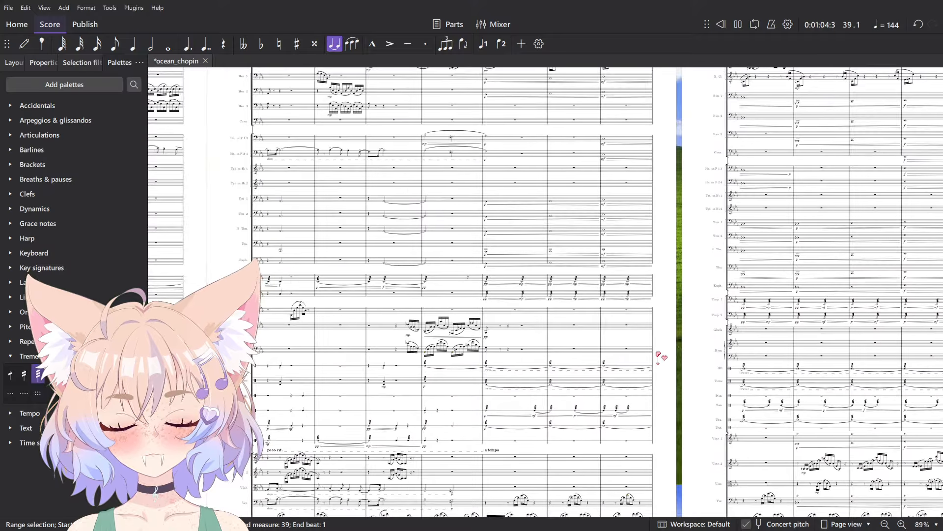
scroll(534, 421, up, 6)
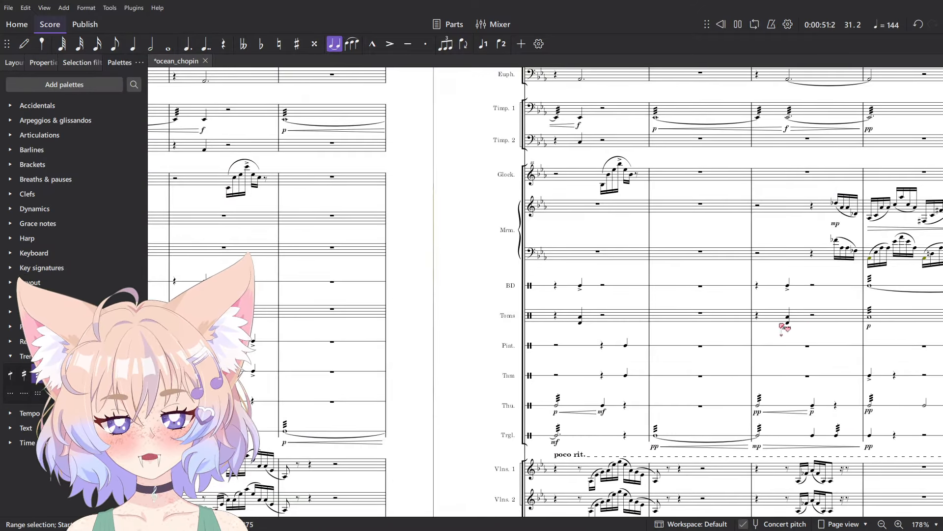
drag(782, 326, 588, 389)
key(space)
key(space)
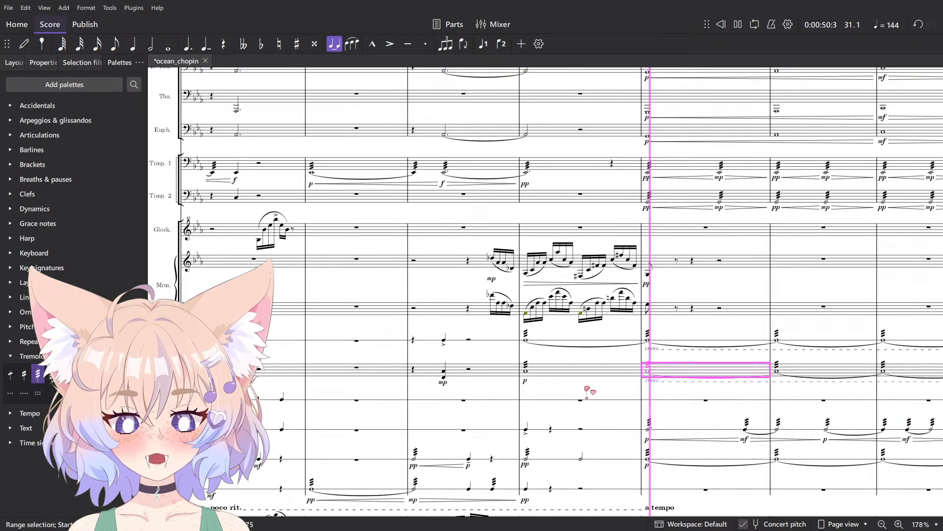
- Play the score from the toms' entry in measure 30 through to measure 44, following the buildup
click(576, 372)
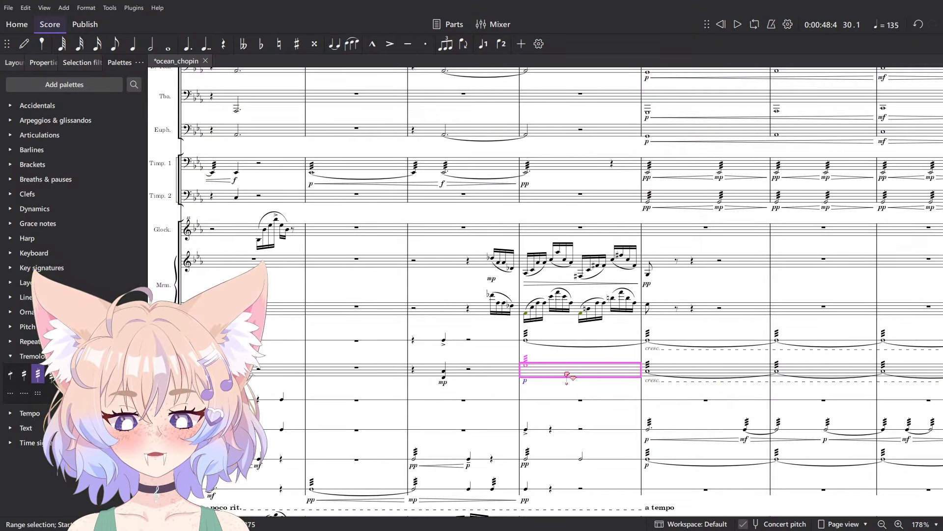
key(space)
key(ctrl+0)
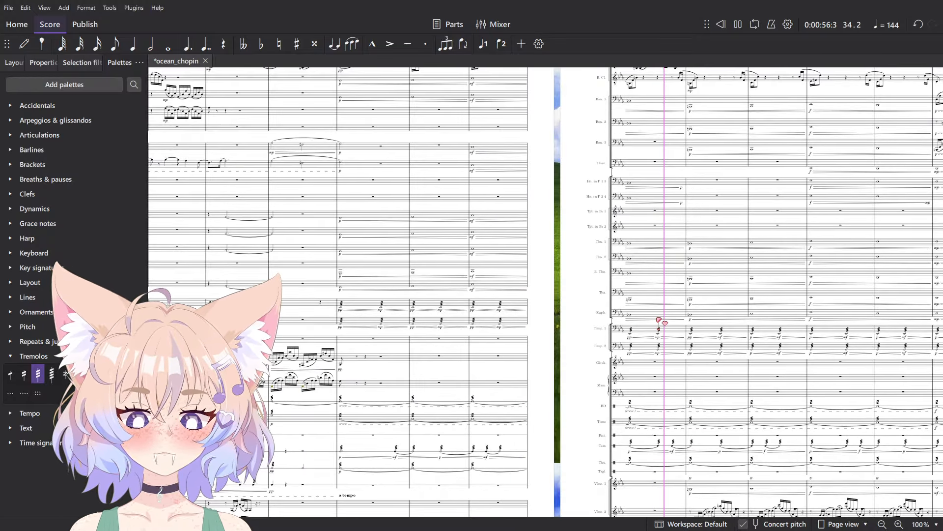
scroll(567, 295, up, 3)
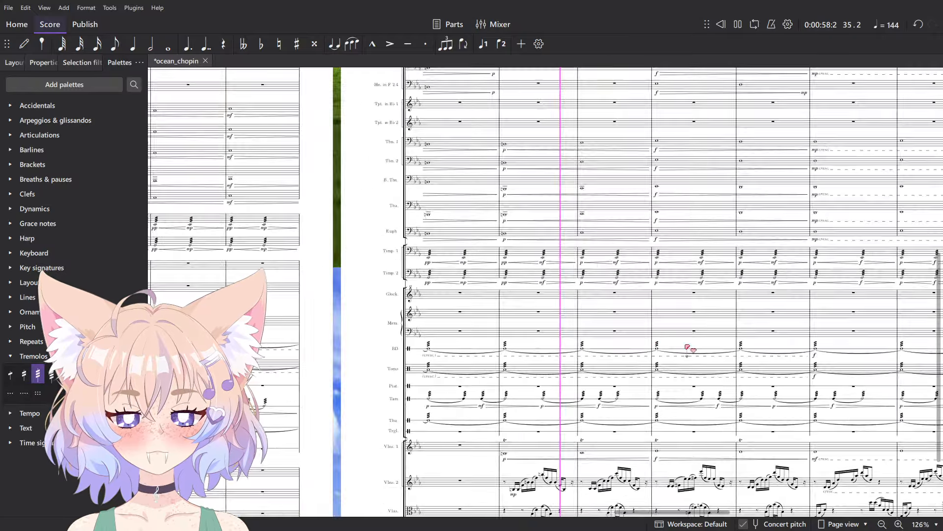
scroll(568, 295, down, 4)
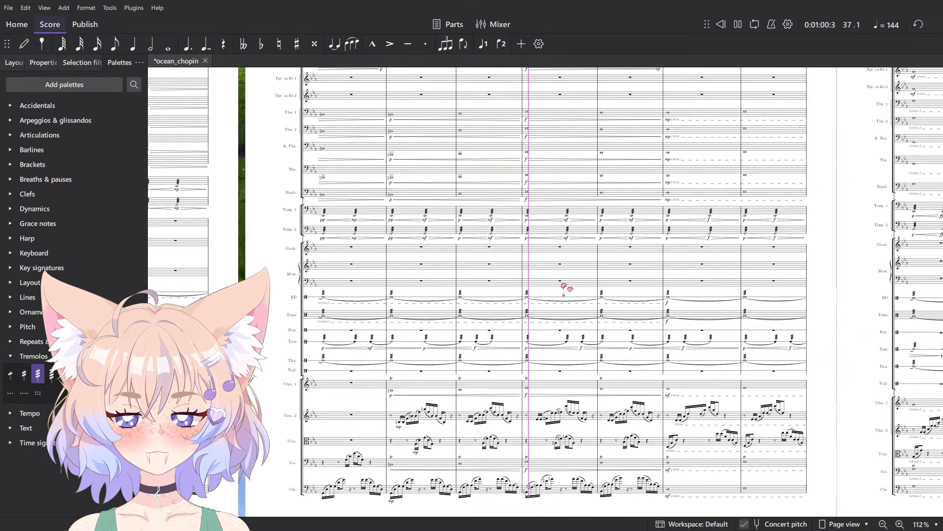
scroll(564, 286, up, 3)
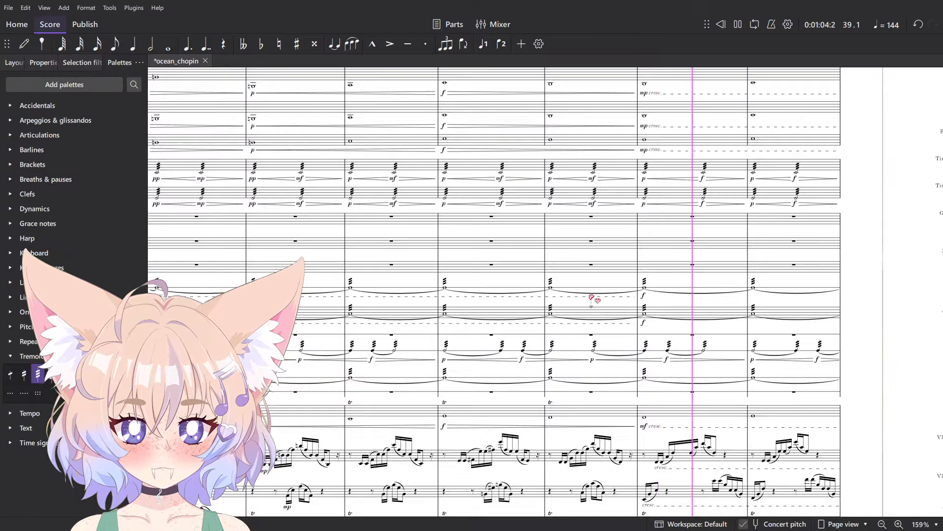
scroll(604, 306, down, 3)
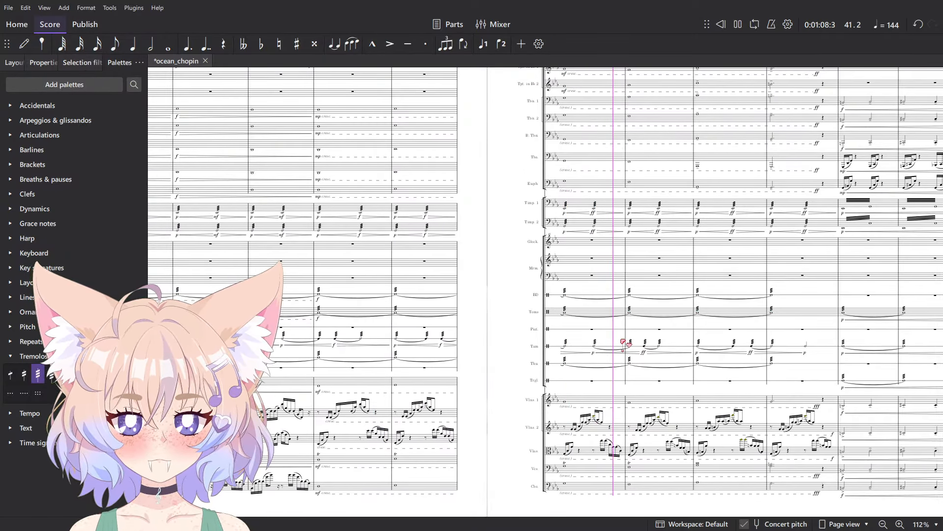
scroll(608, 333, down, 3)
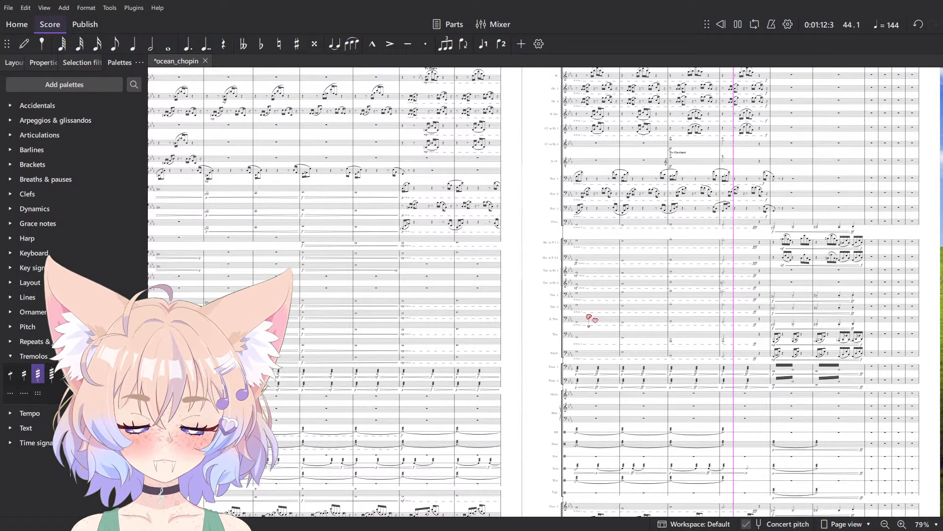
key(space)
- Try dotted measured tremolo divisions on the piccolo's whole note in measure 42
scroll(676, 320, up, 8)
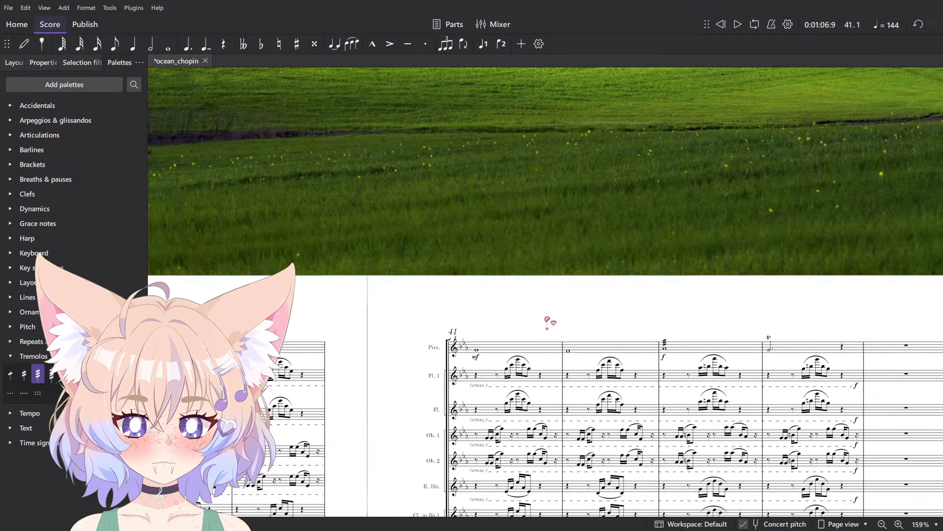
click(597, 352)
scroll(632, 316, up, 4)
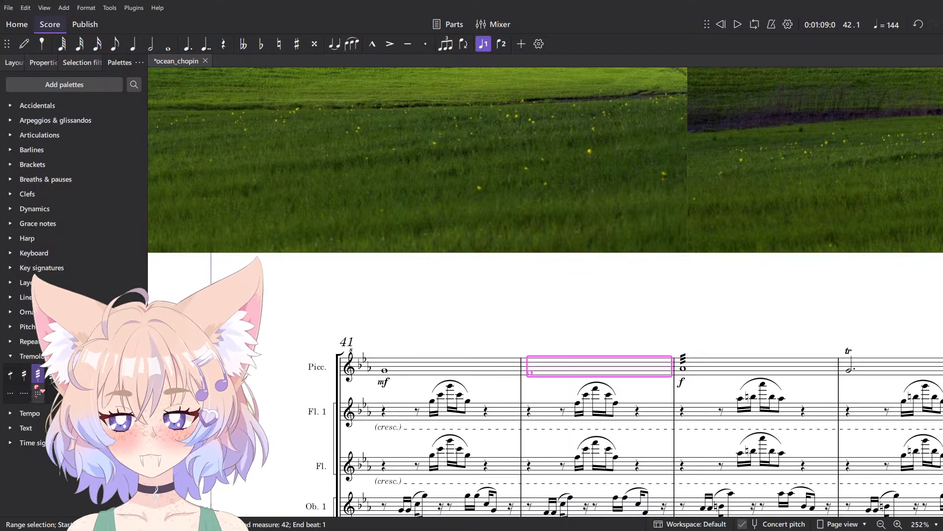
click(486, 369)
scroll(564, 369, up, 14)
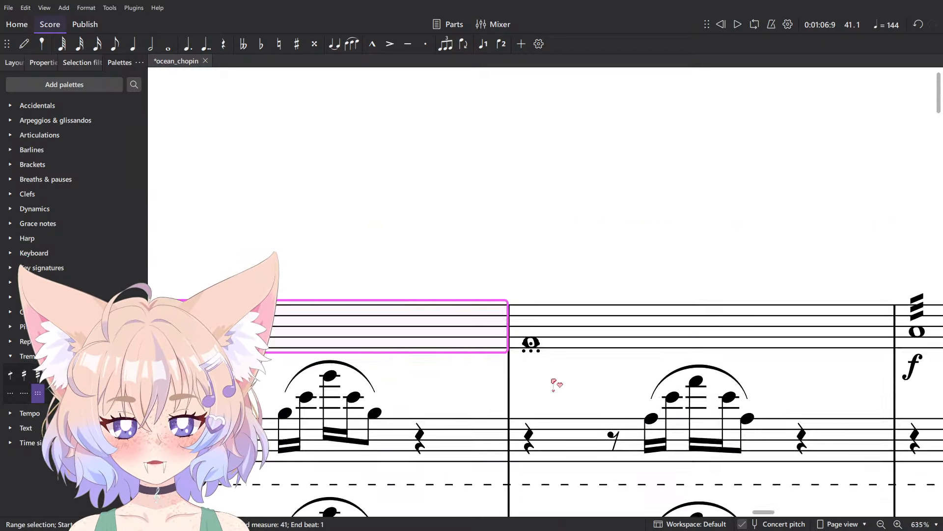
key(ctrl+z)
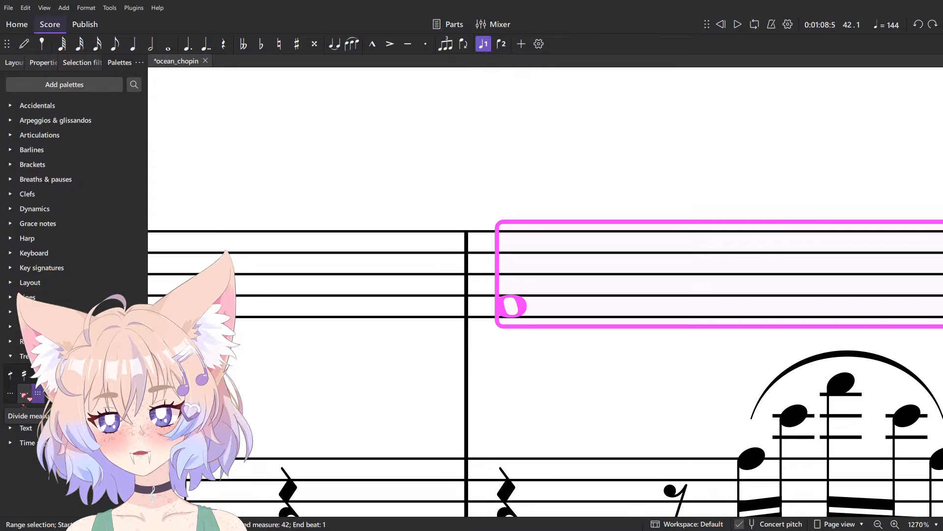
click(25, 394)
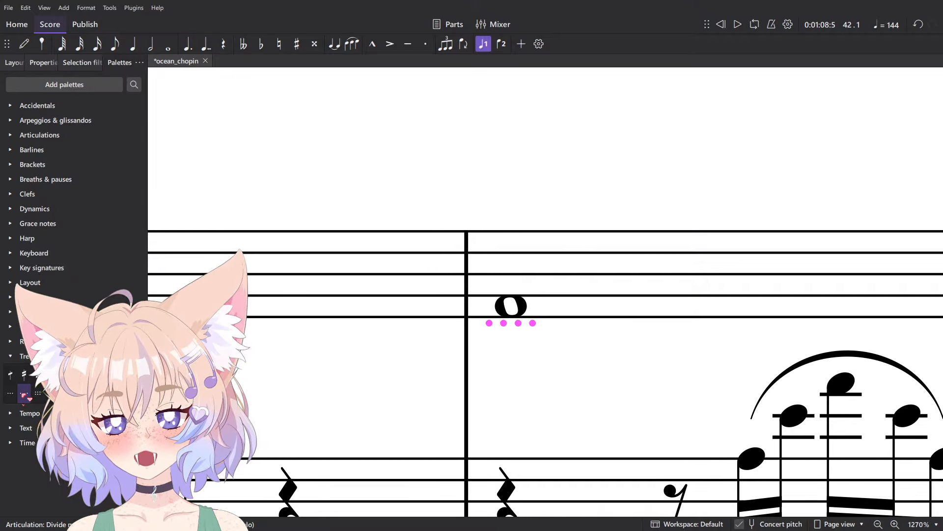
- Add a three-stroke tremolo to the piccolo's whole note in measure 42 and play the passage back
click(639, 255)
scroll(638, 255, down, 7)
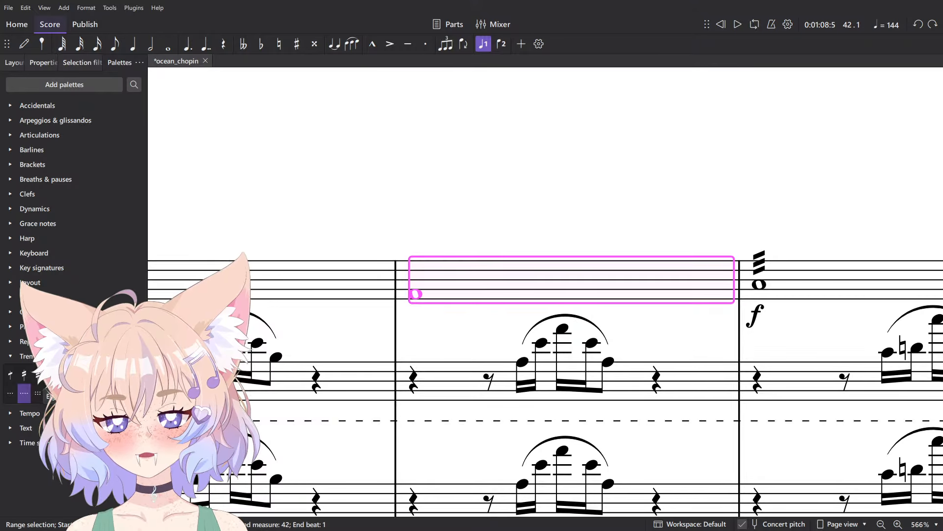
scroll(358, 297, down, 5)
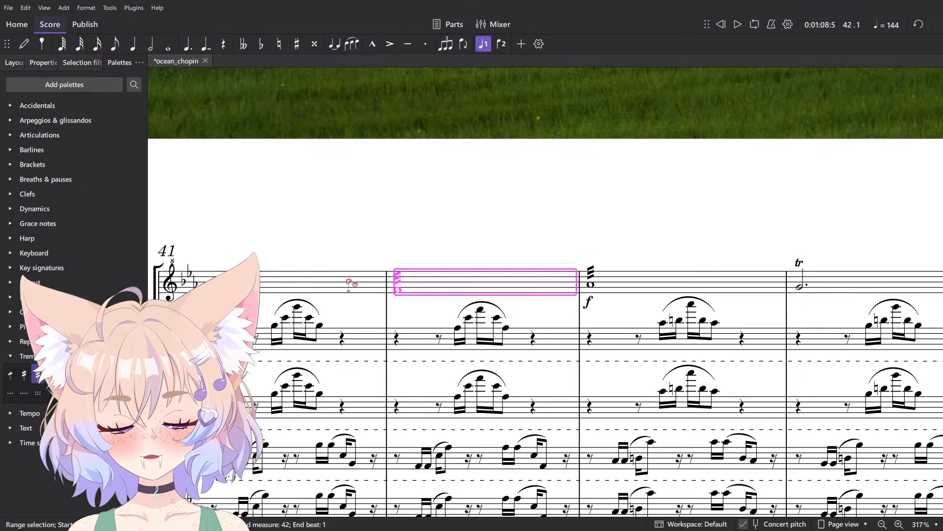
key(ctrl+Left)
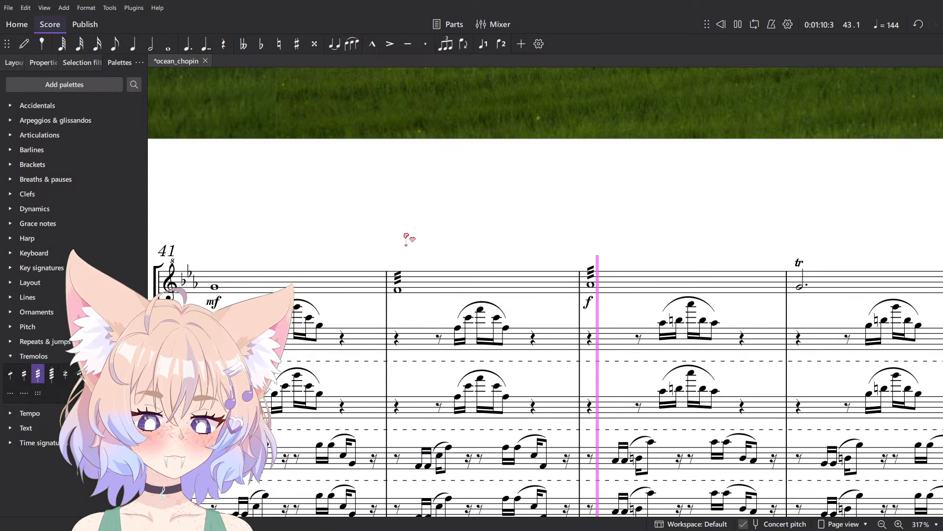
key(space)
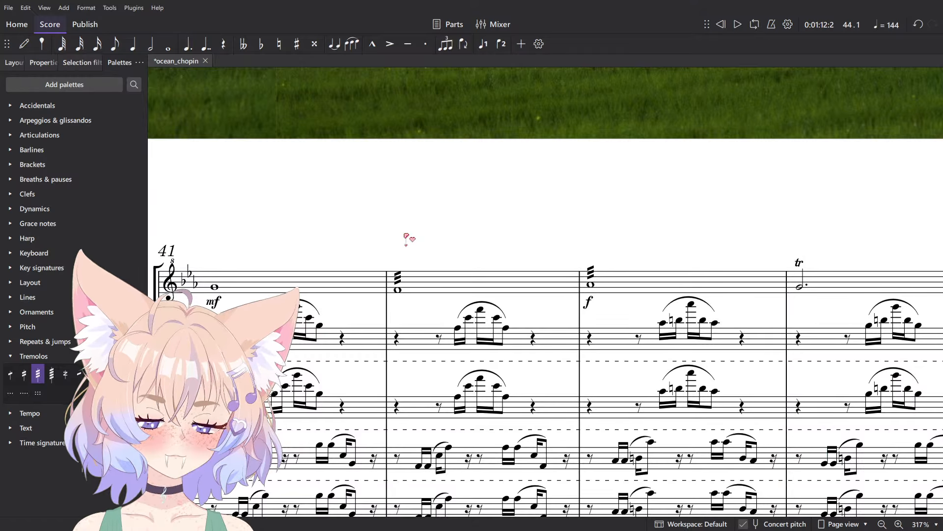
- Try a crescendo hairpin under the piccolo's measures 41 and 42, between mf and f, and play it back
click(476, 280)
scroll(340, 215, down, 5)
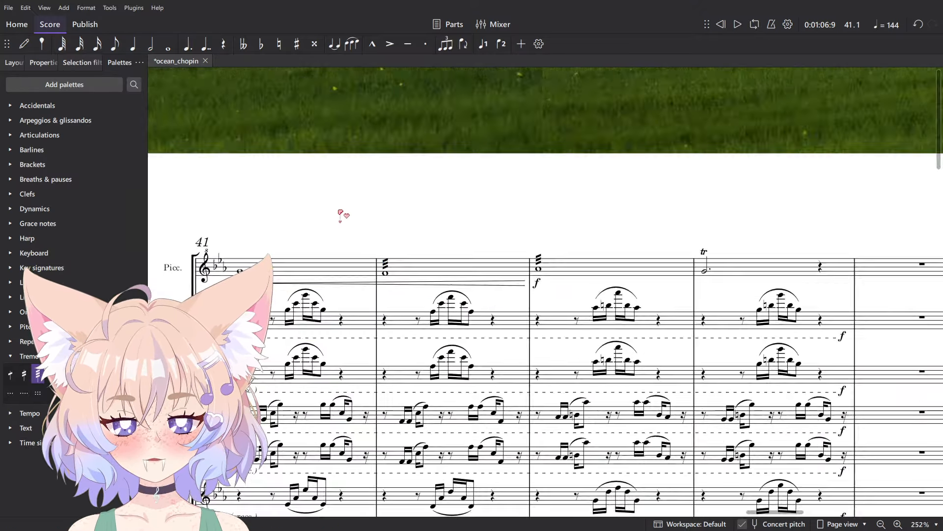
key(space)
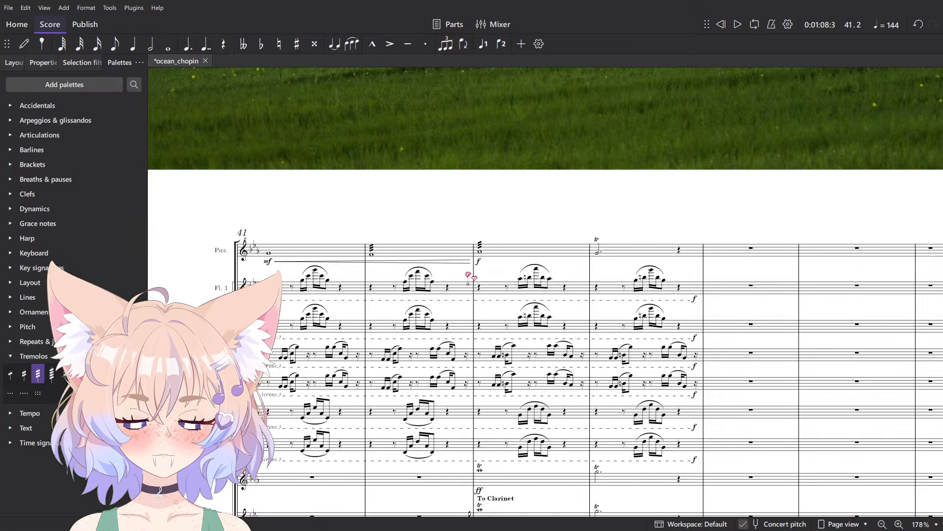
- Replace the piccolo's hairpin and the f in measure 43 with a cresc. line across measures 41 to 44
scroll(468, 275, up, 4)
key(Delete)
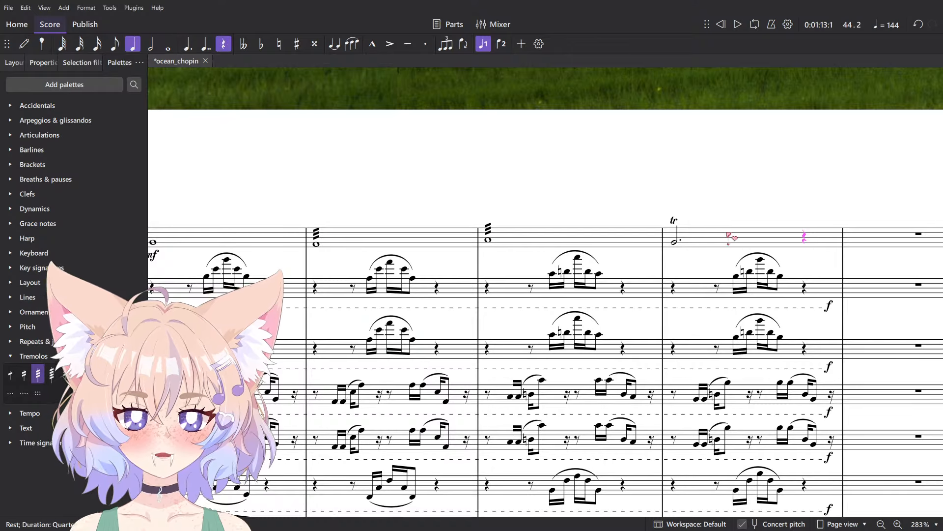
click(728, 237)
drag(388, 239, 474, 252)
shift+click(334, 250)
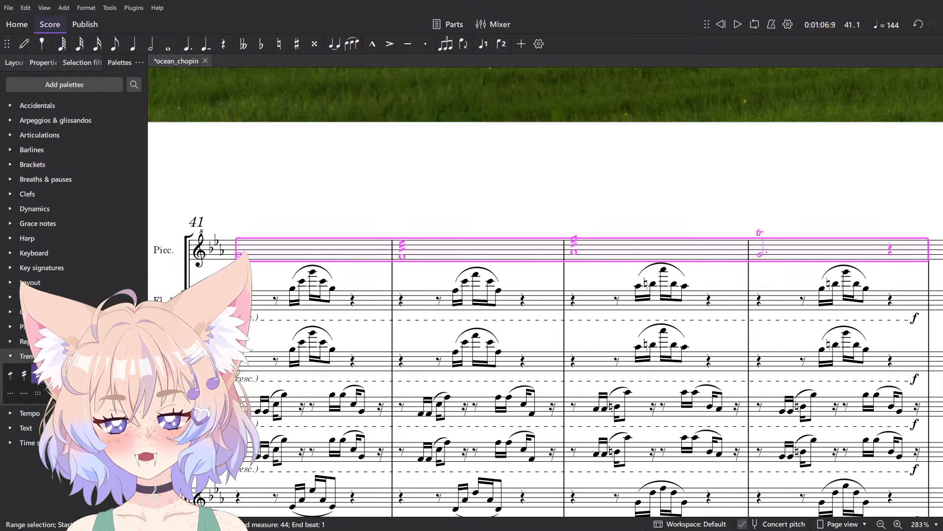
click(34, 208)
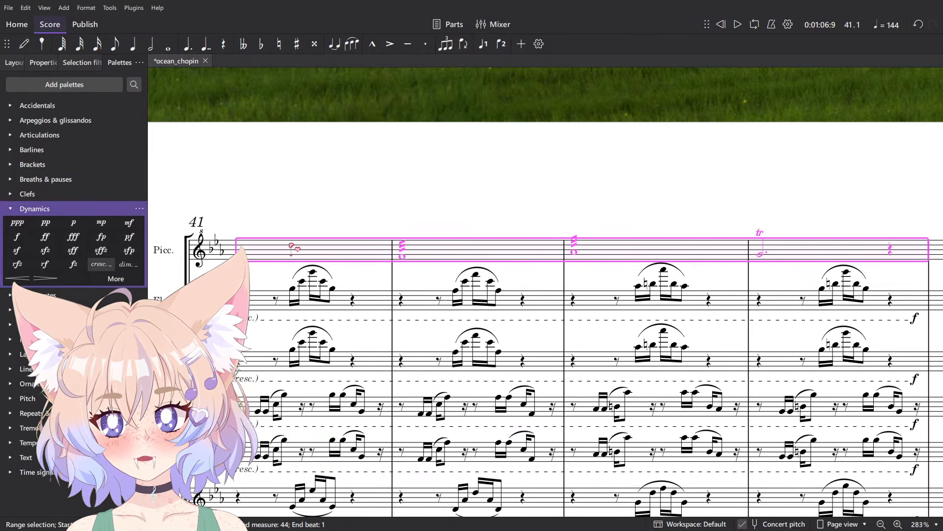
click(101, 264)
- Select the piccolo's measure 45 and add an f dynamic at the end of the cresc. line
click(596, 261)
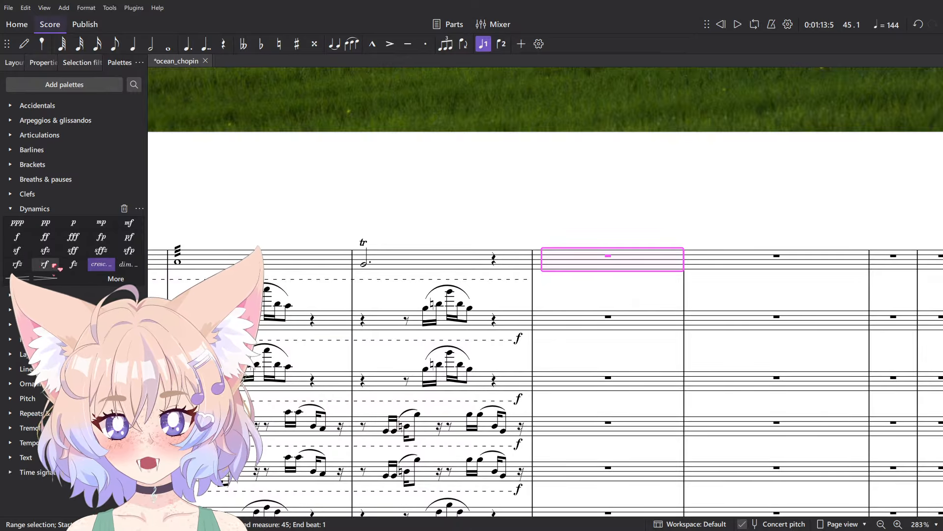
click(16, 237)
scroll(529, 189, down, 4)
drag(428, 228, 633, 204)
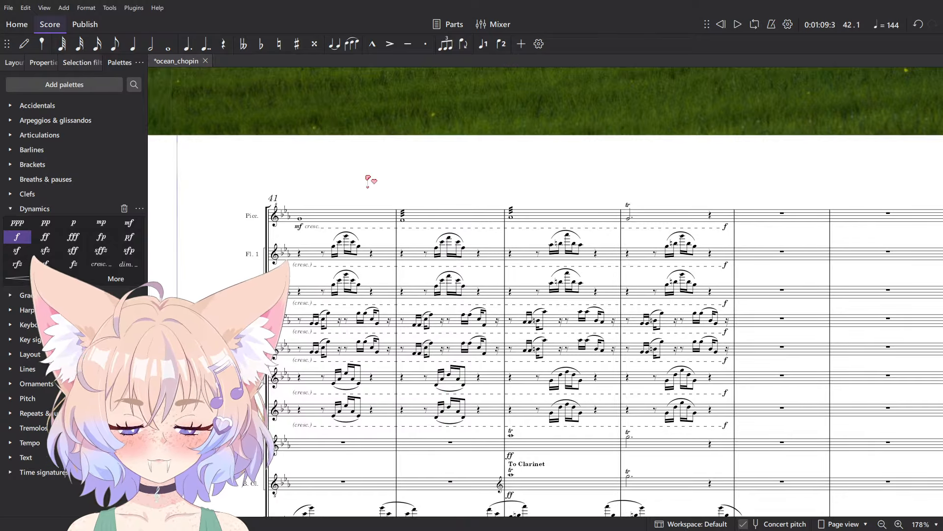
- Check the string parts in measures 41 to 44, save the score and play it on into measure 45
scroll(369, 181, down, 10)
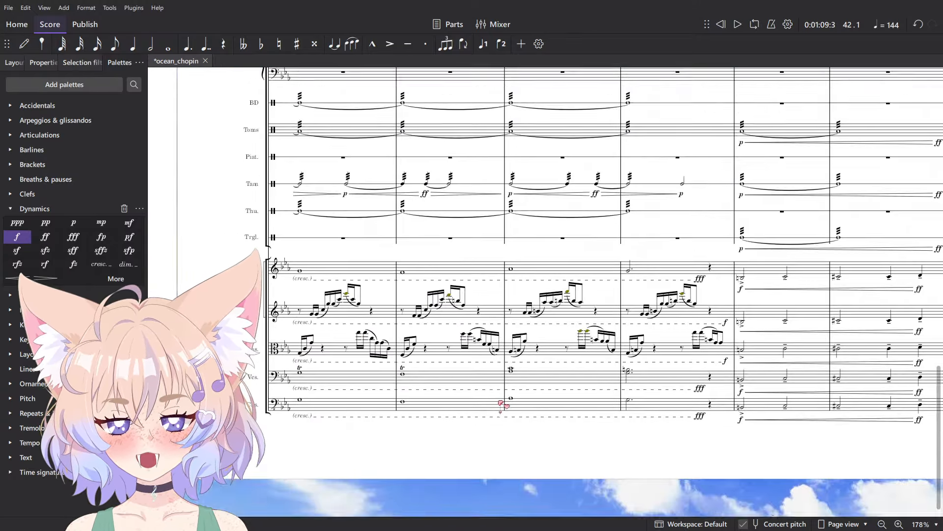
scroll(427, 327, up, 1)
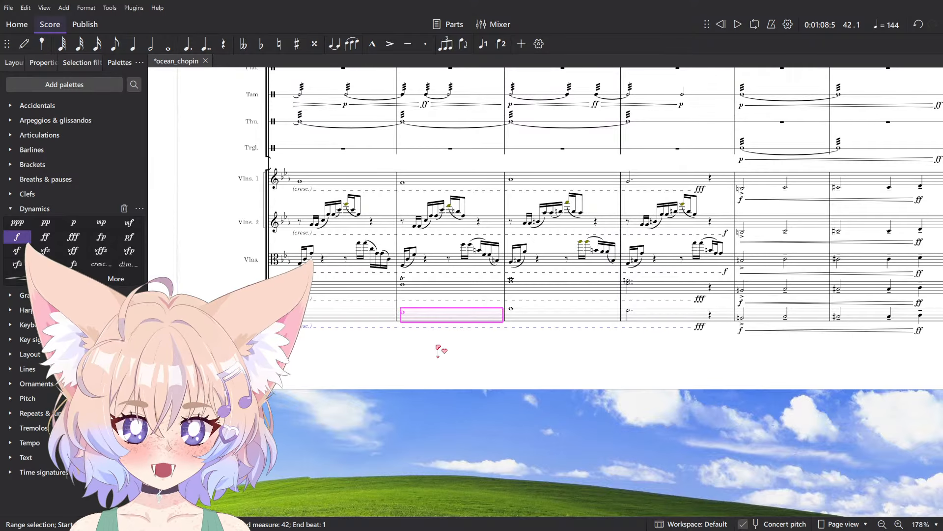
click(438, 350)
scroll(441, 382, up, 2)
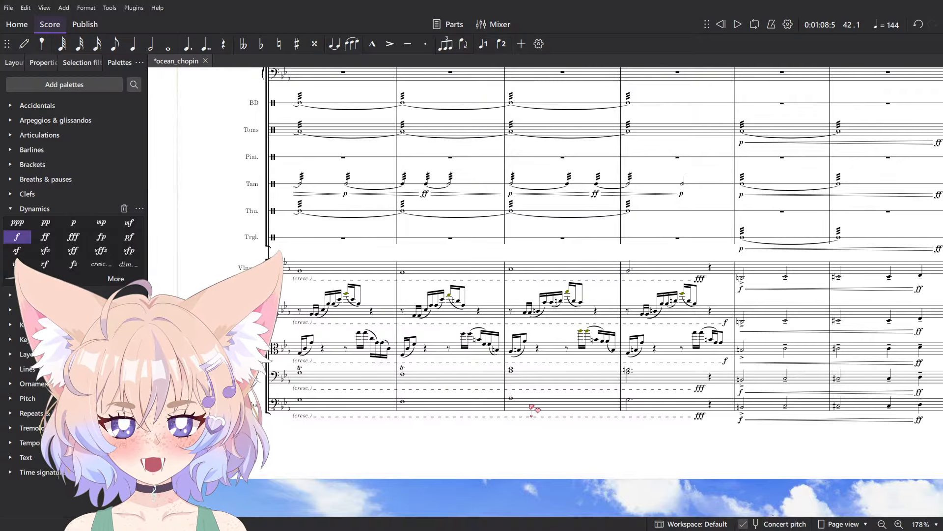
click(512, 431)
scroll(513, 431, up, 2)
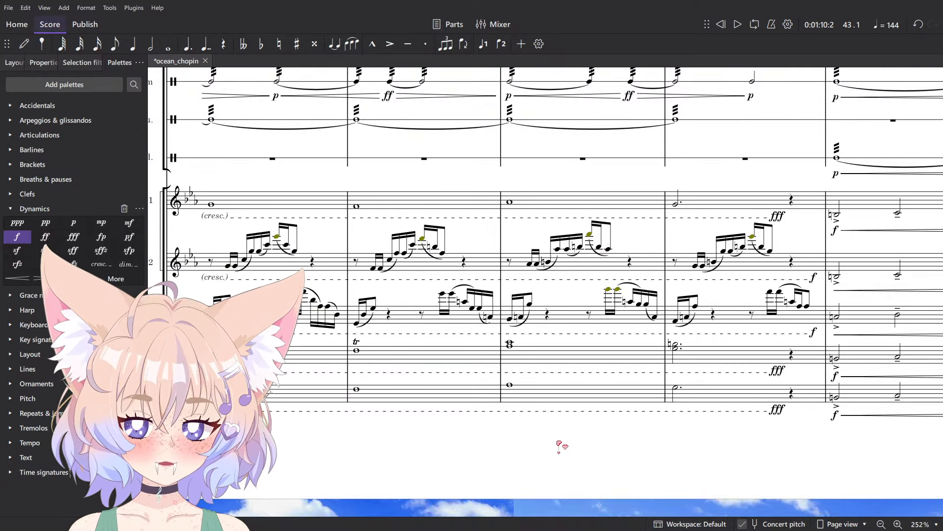
key(ctrl+s)
key(space)
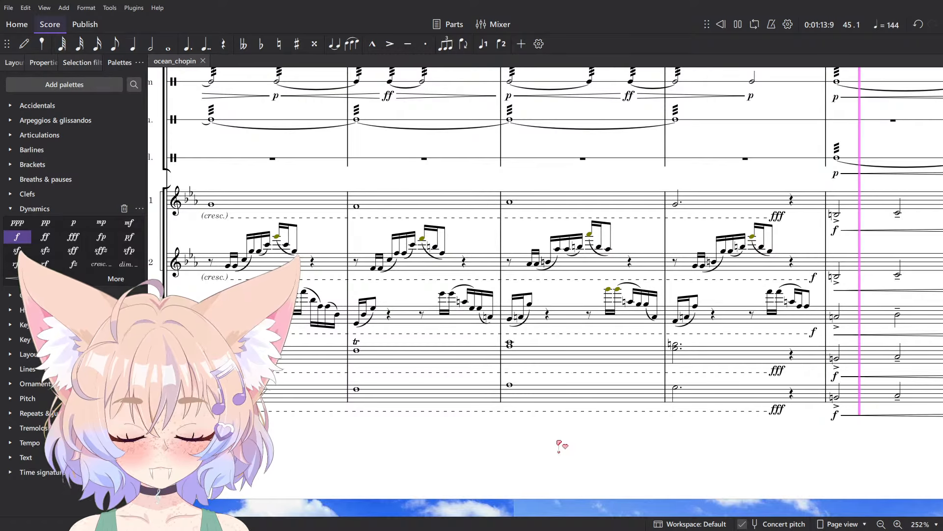
- Move the fff of the contrabasses and cellos in measure 44 to the quarter rest ending the measure
scroll(488, 381, up, 4)
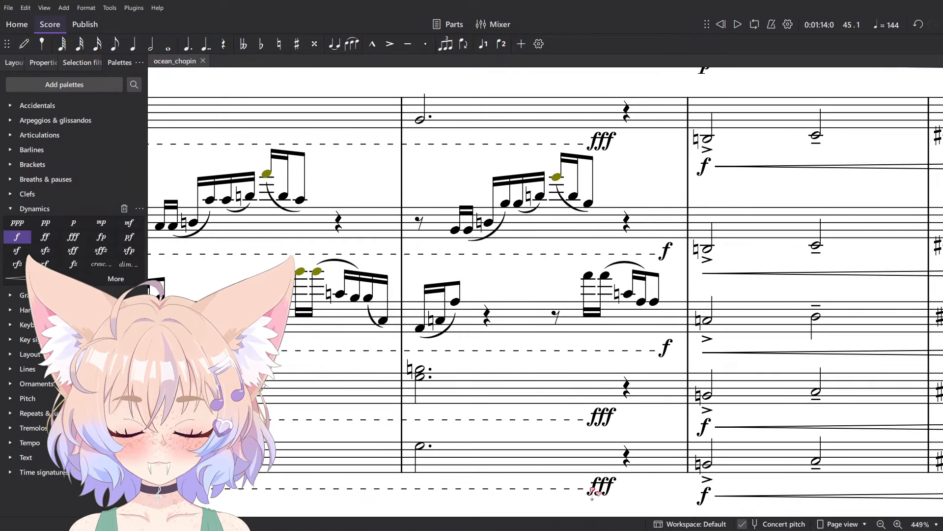
click(609, 487)
key(shift+Right)
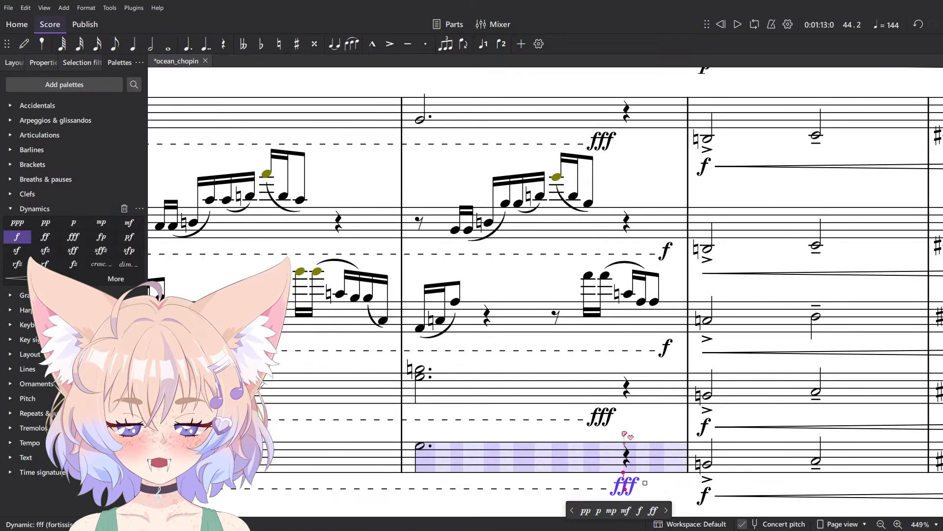
click(589, 425)
- Move the ff of the euphonium, tuba and bass trombone in measure 44 to the measure's final quarter rest
scroll(594, 352, down, 10)
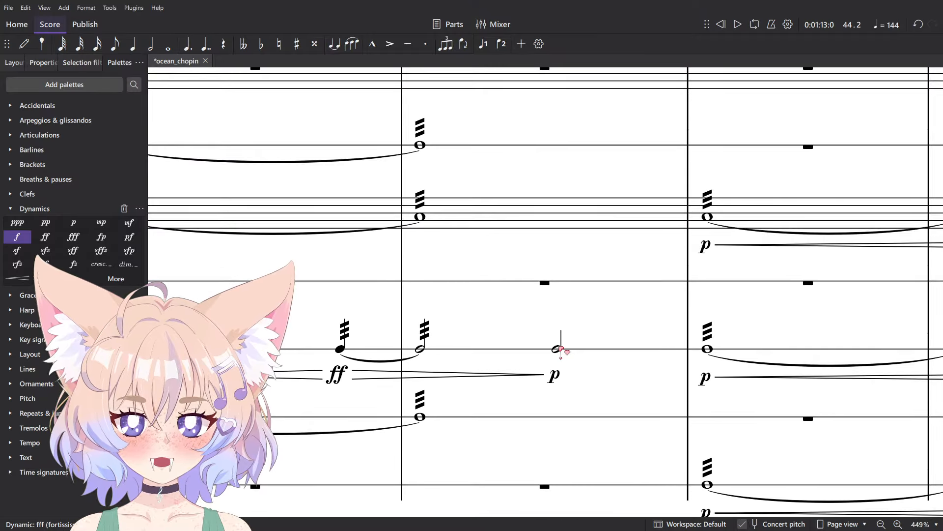
scroll(555, 362, up, 2)
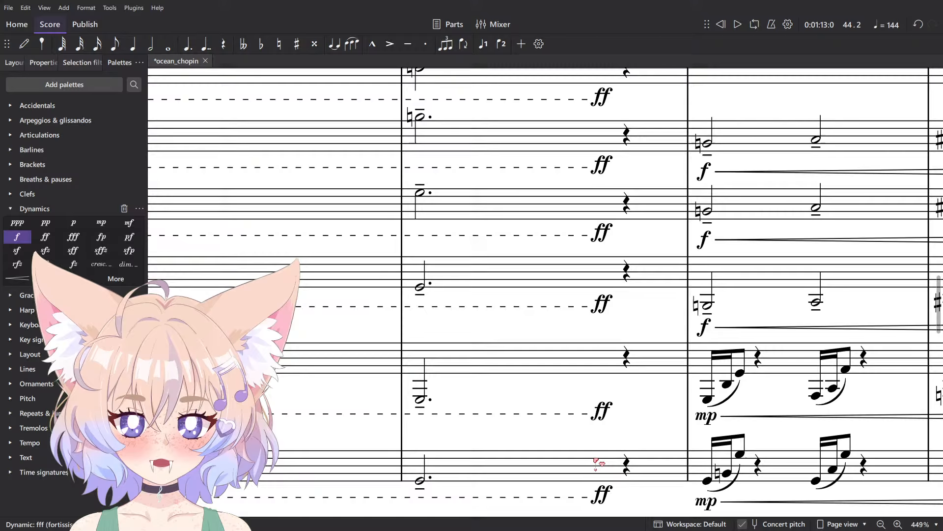
click(608, 495)
key(shift+Right)
key(Escape)
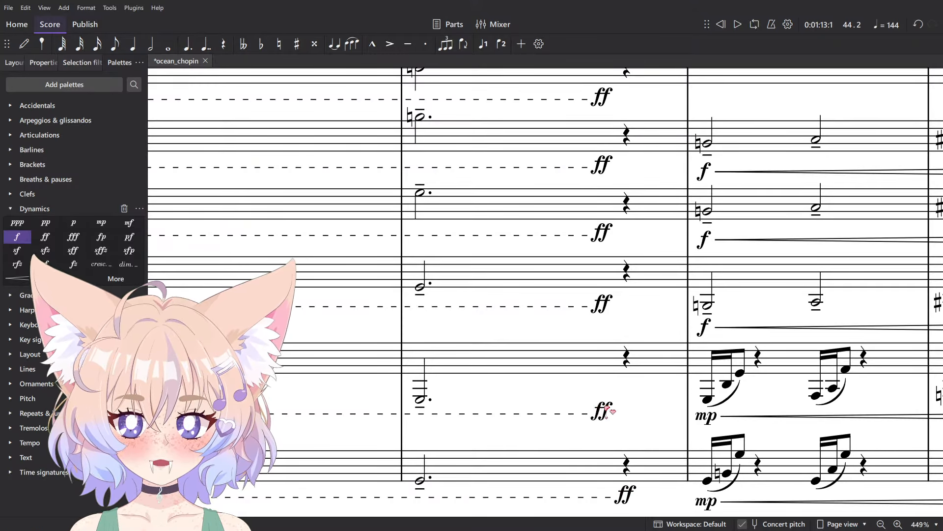
click(605, 410)
key(shift+Right)
key(Escape)
click(602, 304)
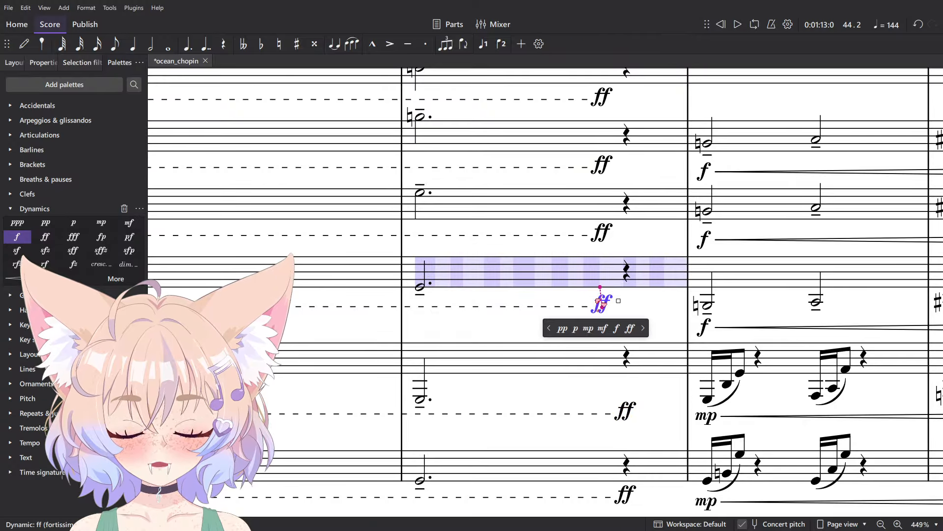
key(shift+Right)
- Move the ff of both trombones and both trumpets in measure 44 to the final quarter rest
scroll(600, 302, up, 3)
click(599, 369)
key(shift+Right)
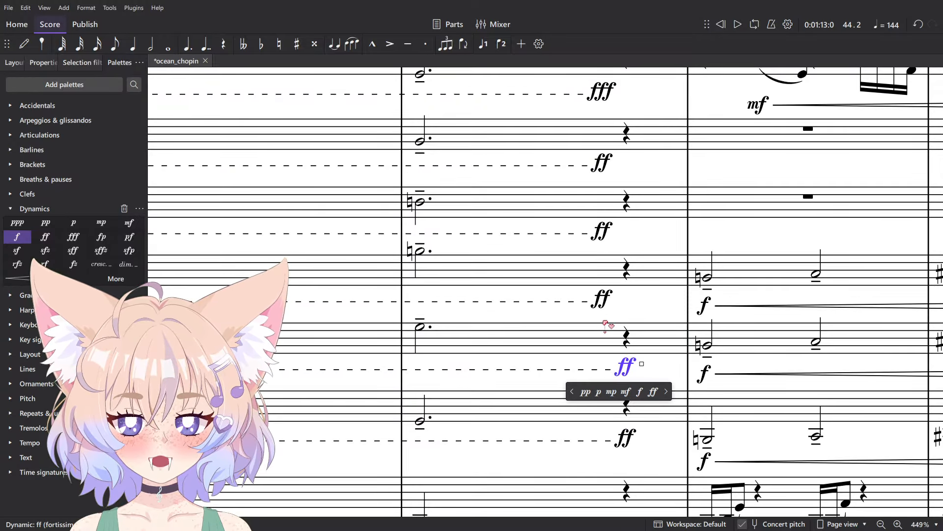
key(Escape)
click(597, 303)
key(shift+Right)
scroll(613, 302, up, 3)
click(602, 368)
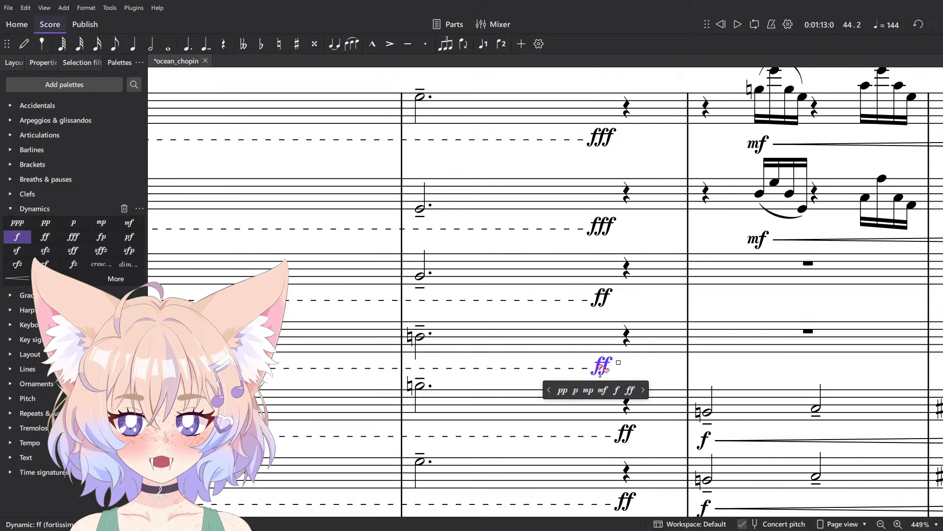
key(shift+Right)
click(603, 303)
key(shift+Right)
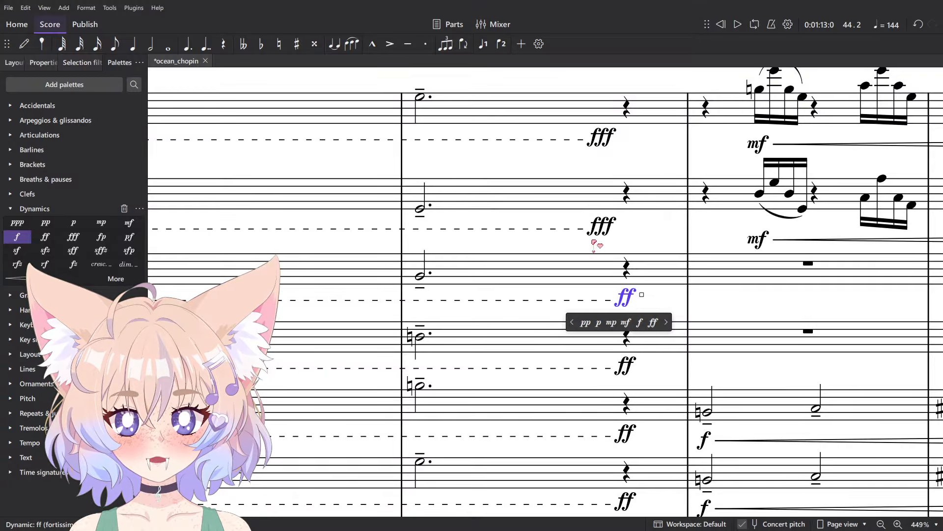
- Move the fff of both horn staves and the contrabassoon in measure 44 to the final quarter rest
click(599, 227)
key(shift+Right)
click(602, 134)
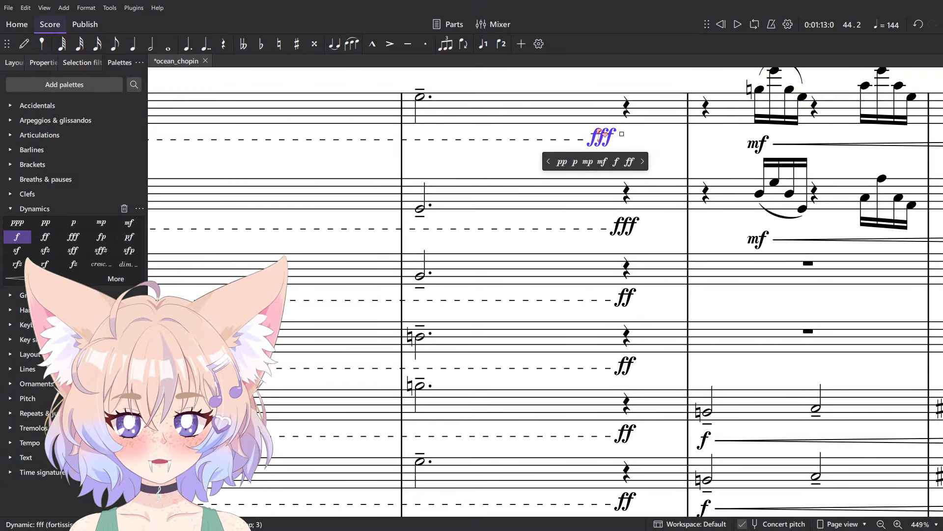
scroll(627, 364, up, 10)
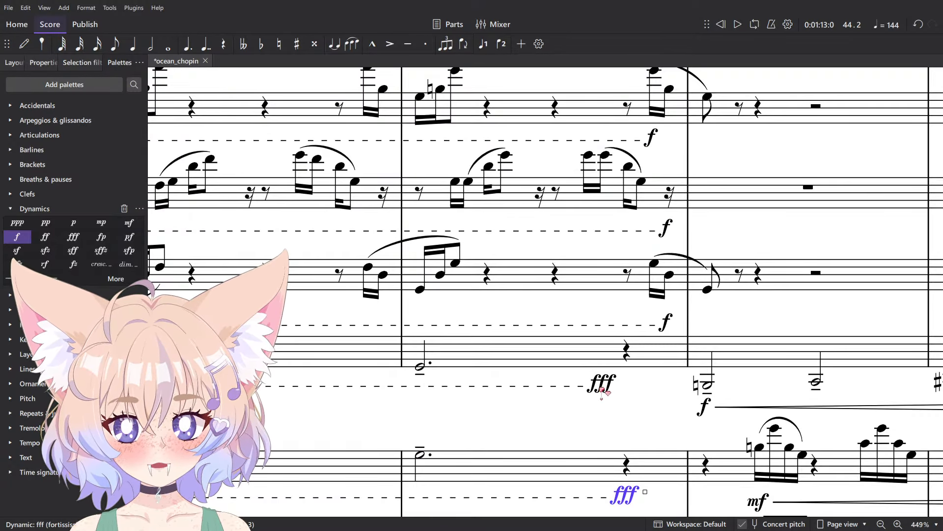
click(602, 388)
scroll(552, 299, up, 8)
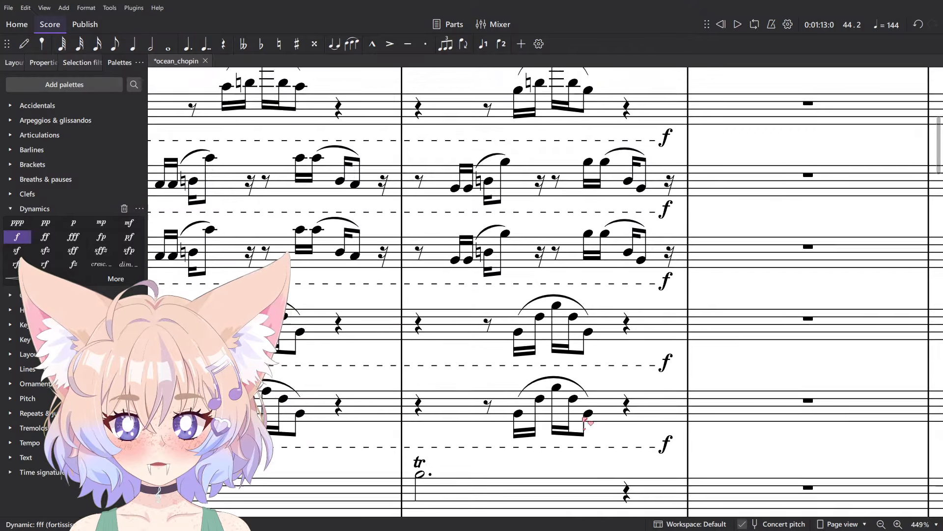
- Add an eighth note on the contrabassoon's last beat of measure 44 and tie the dotted half note to it
scroll(587, 422, up, 5)
scroll(668, 442, up, 10)
scroll(650, 364, down, 14)
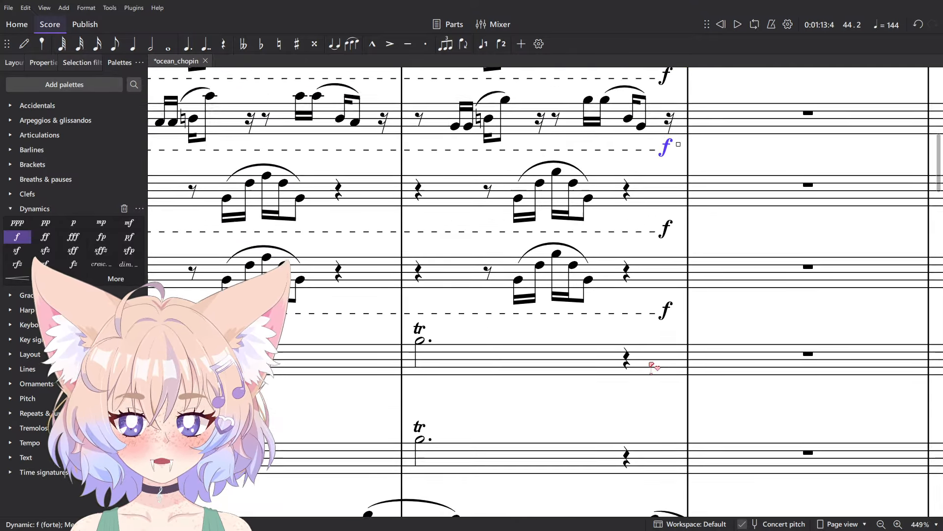
scroll(542, 334, down, 8)
key(n)
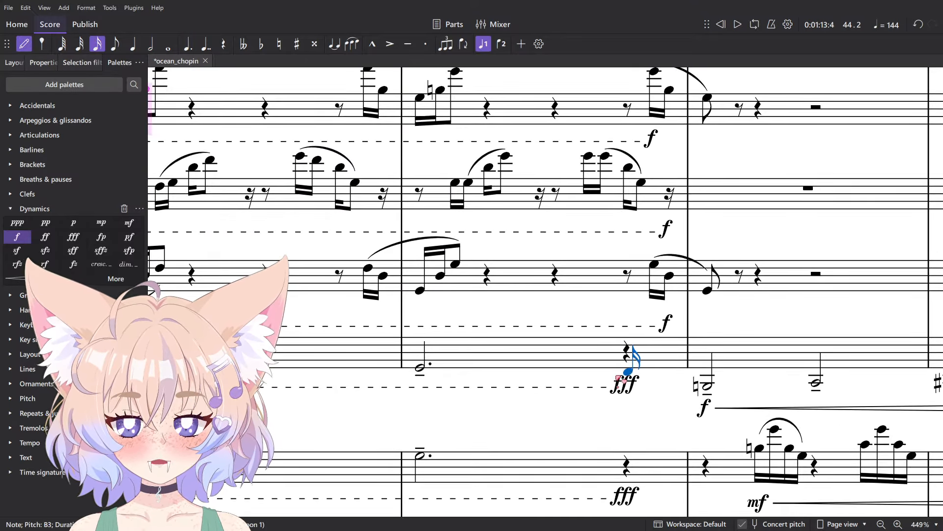
key(4)
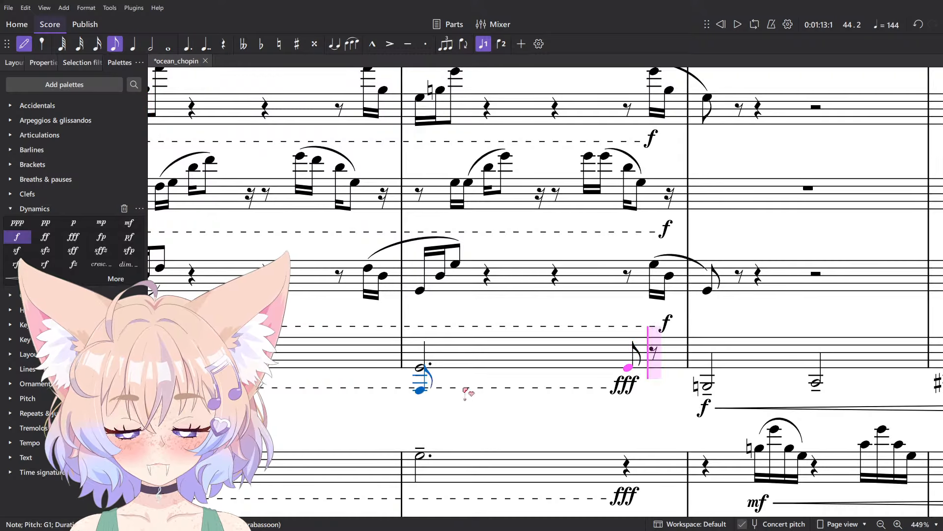
key(Escape)
click(420, 368)
scroll(497, 373, up, 5)
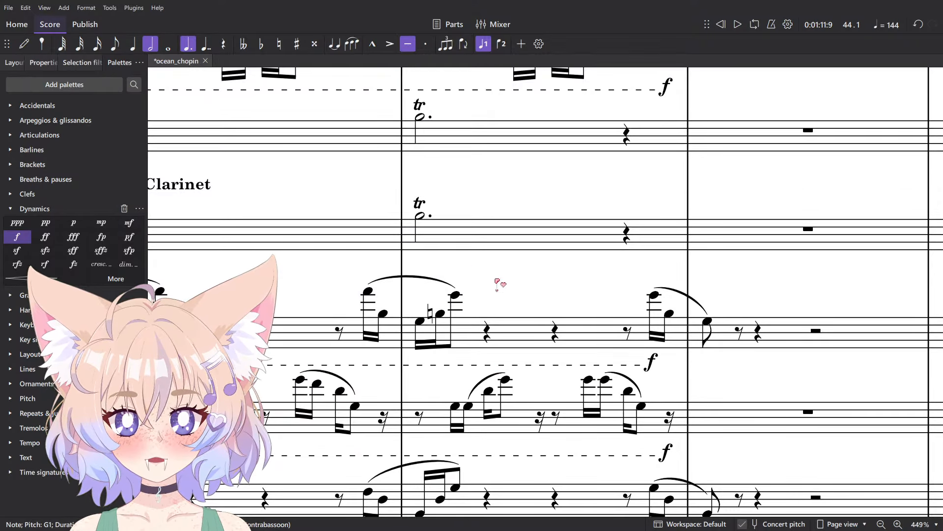
- Enter eighth notes on the last beat of measure 44 in both horn and both trumpet staves, repeating each staff's held pitch
scroll(541, 334, down, 8)
key(n)
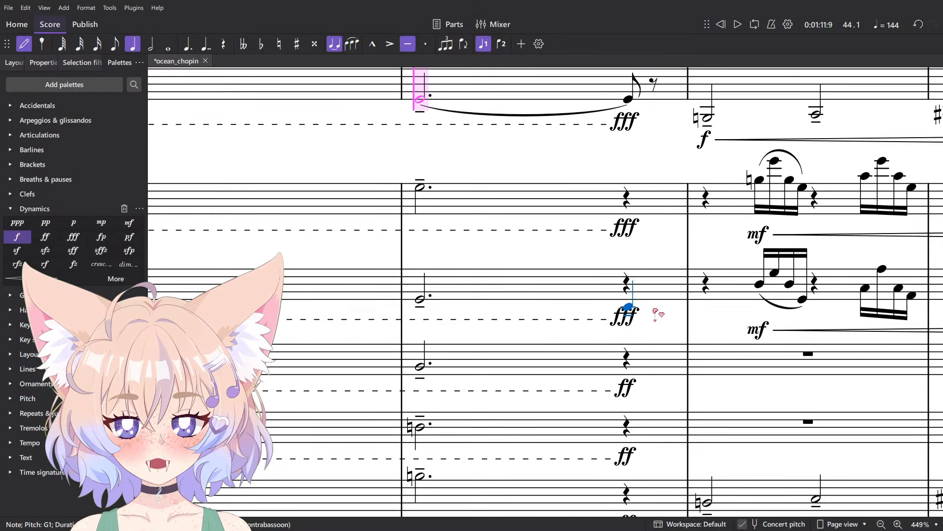
key(4)
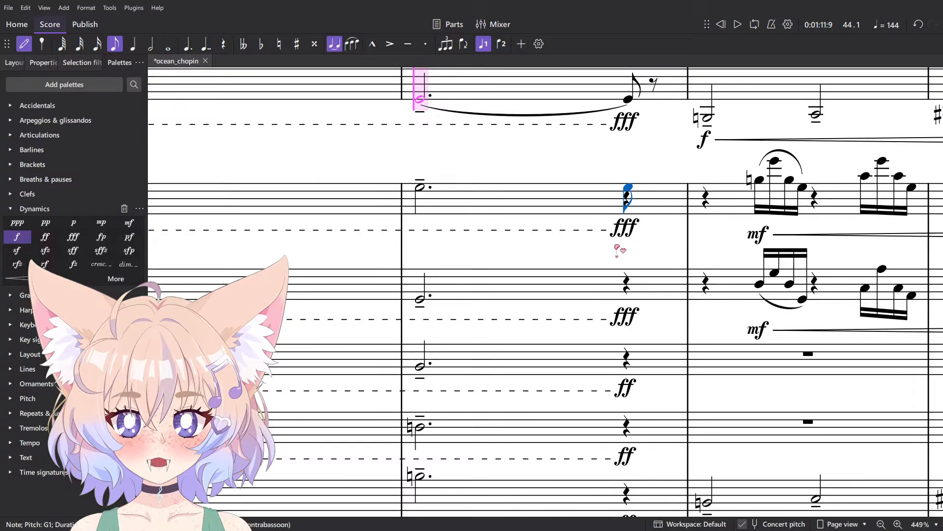
click(628, 187)
click(628, 300)
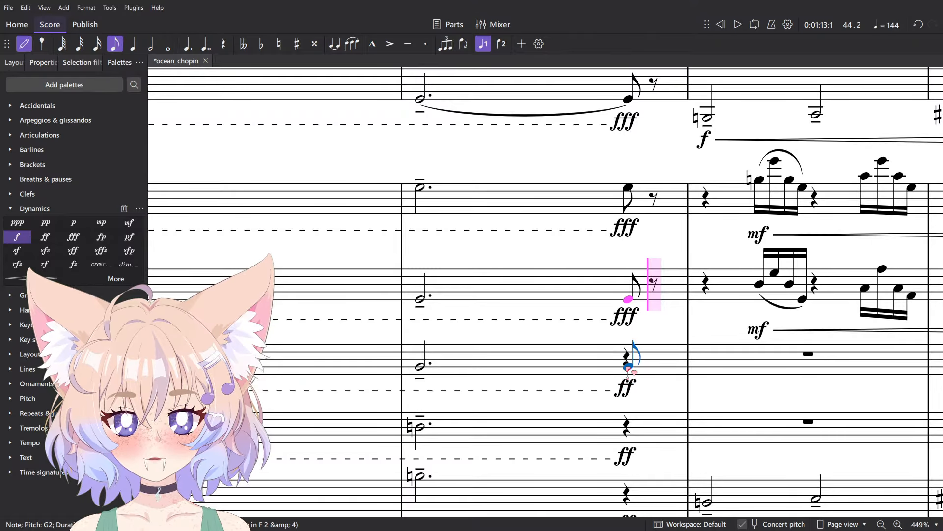
click(628, 366)
click(628, 427)
- Enter eighth notes at the held pitch on measure 44's last beat for trombone 2, bass trombone, tuba and euphonium
scroll(631, 427, down, 5)
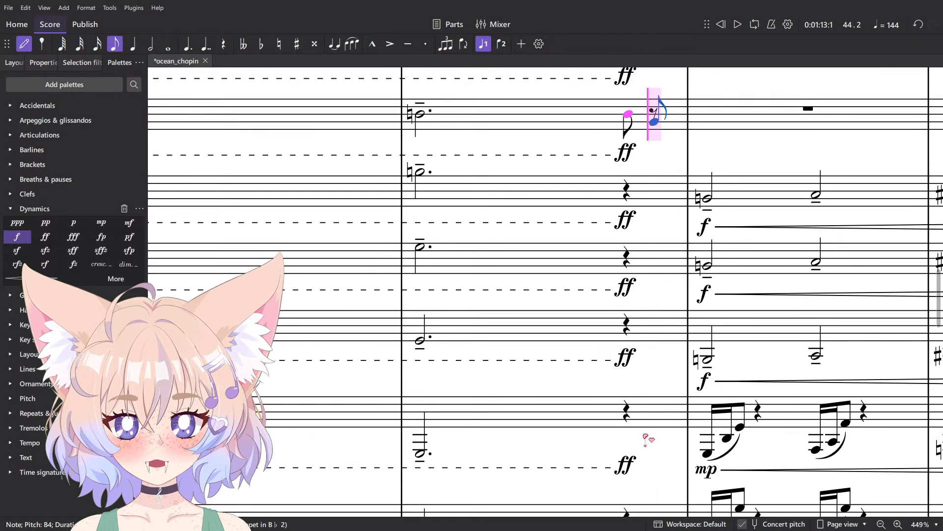
click(631, 249)
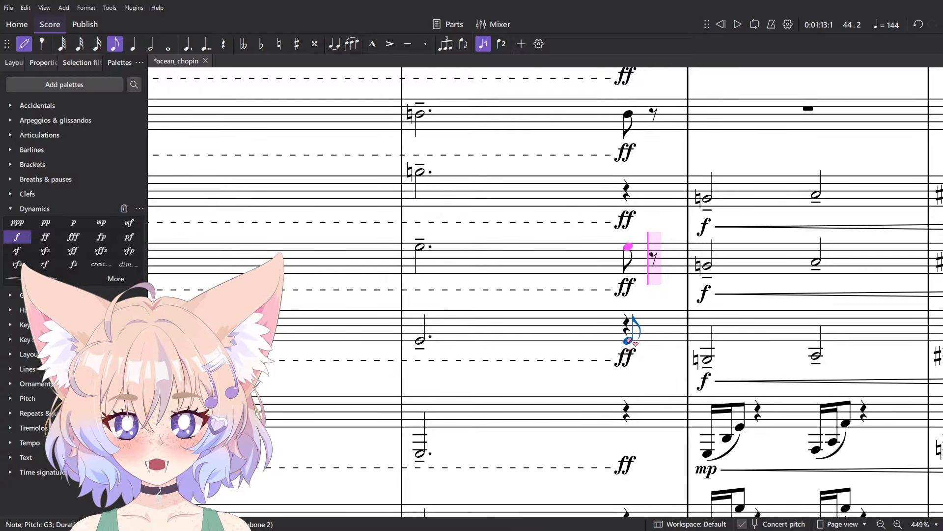
click(629, 341)
scroll(629, 324, down, 3)
click(629, 273)
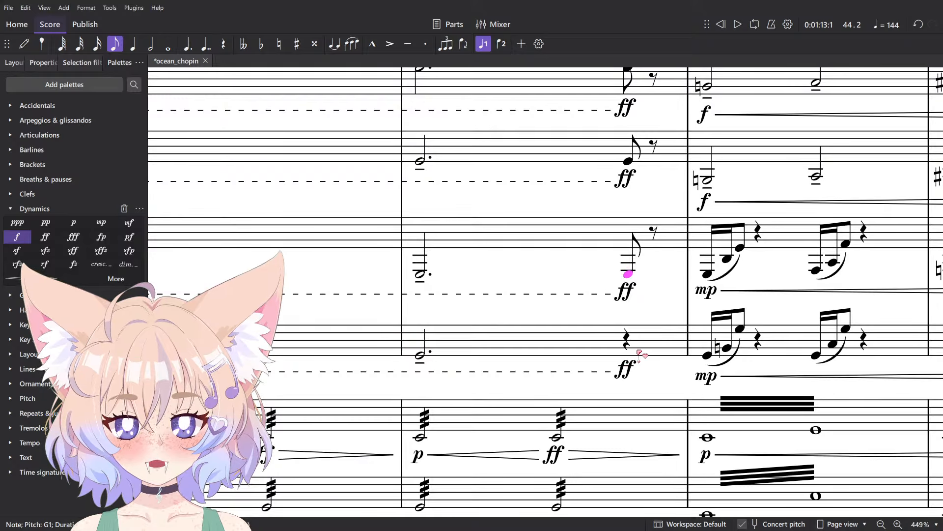
key(n)
click(638, 352)
- Enter eighth notes on measure 44's last beat in violins 1, cellos and contrabasses, repeating their held pitches
scroll(629, 315, down, 8)
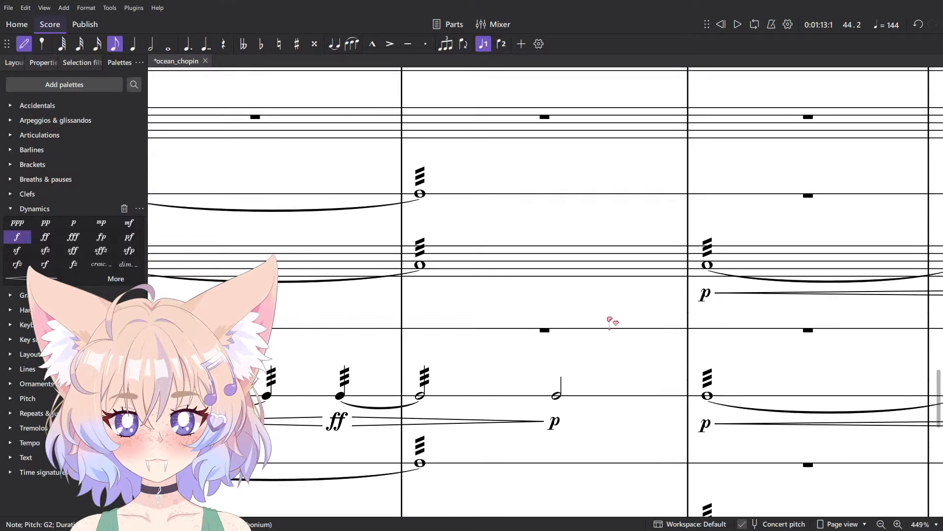
scroll(609, 322, down, 10)
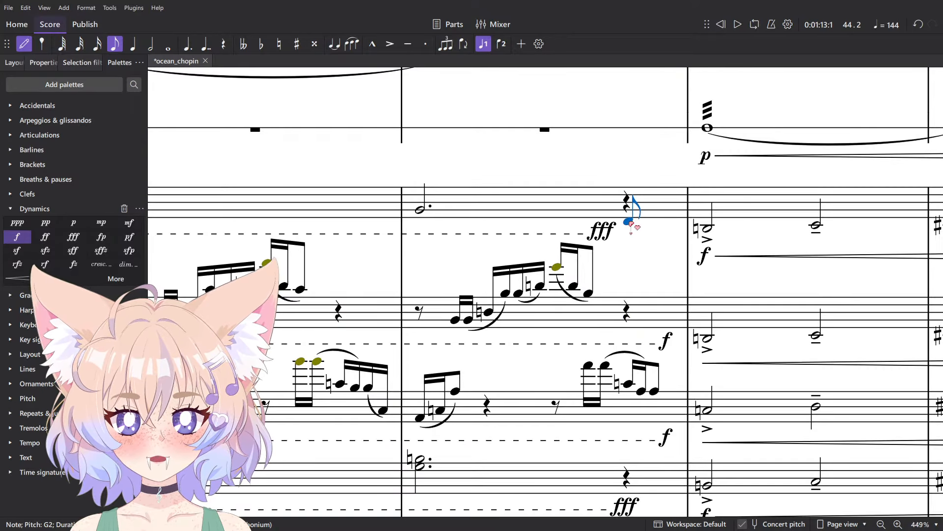
scroll(631, 383, down, 3)
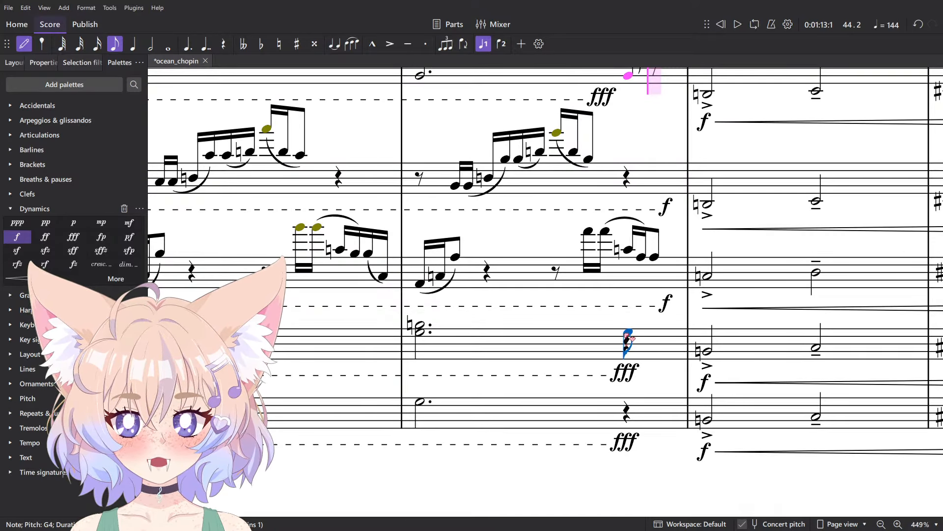
click(631, 330)
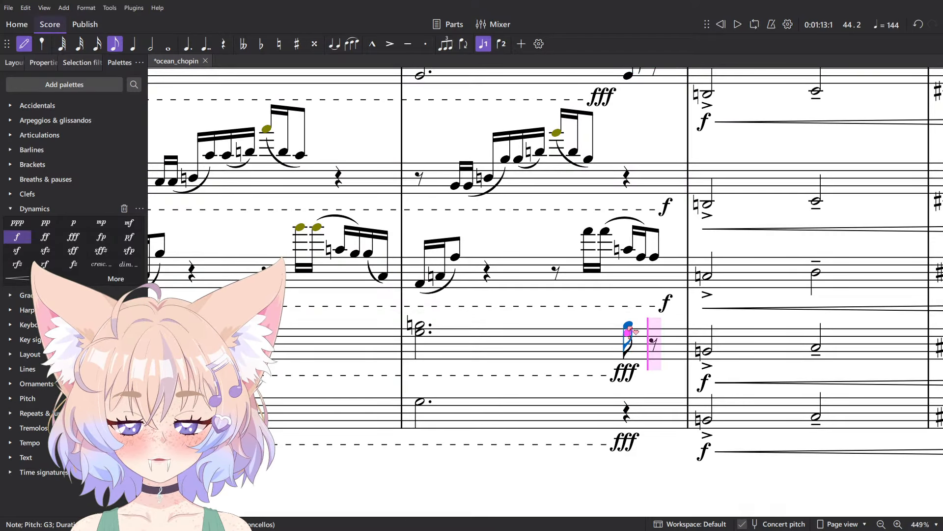
click(632, 402)
key(Escape)
- Tie the dotted half notes of the contrabasses, cellos and violins 1 in measure 44 to their closing eighth notes
click(421, 402)
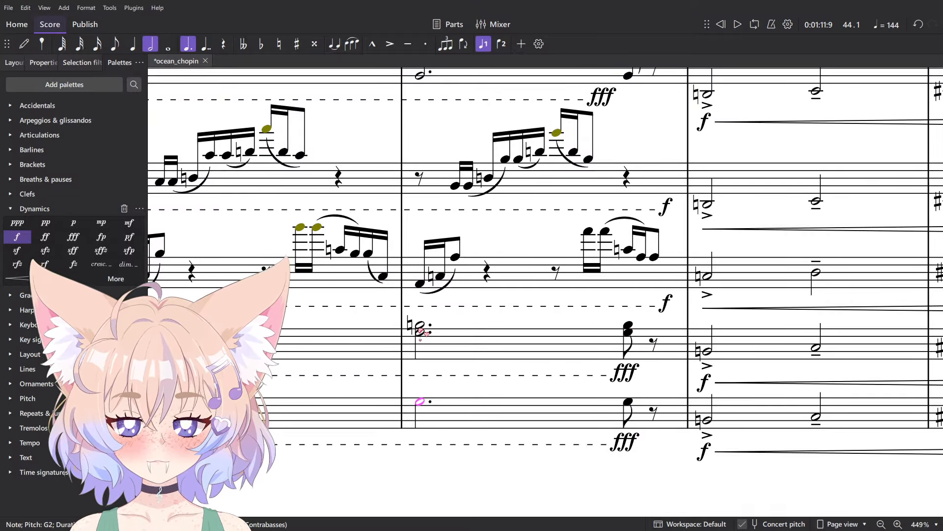
shift+click(420, 330)
scroll(428, 324, up, 3)
click(421, 253)
key(t)
scroll(428, 259, down, 2)
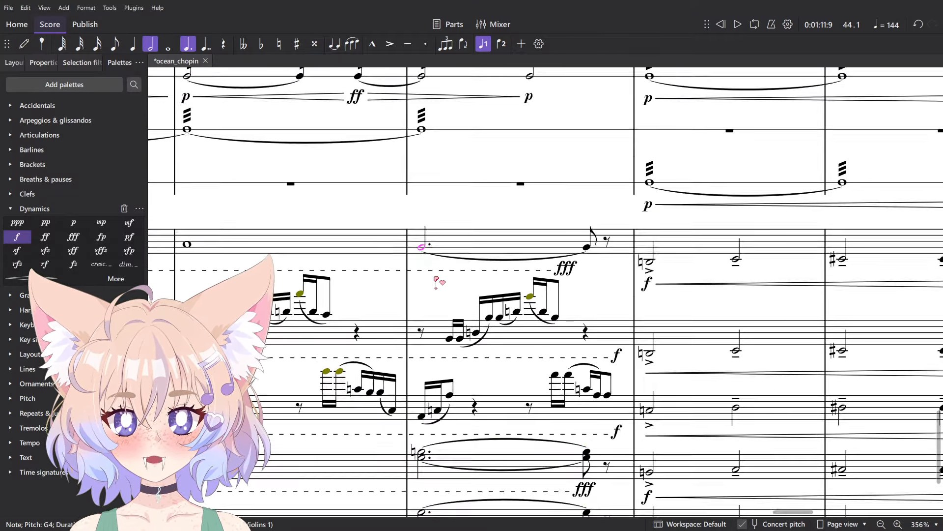
- Tie the brass dotted half notes in measure 44, from euphonium up to the horns, to their closing eighth notes
scroll(441, 290, up, 9)
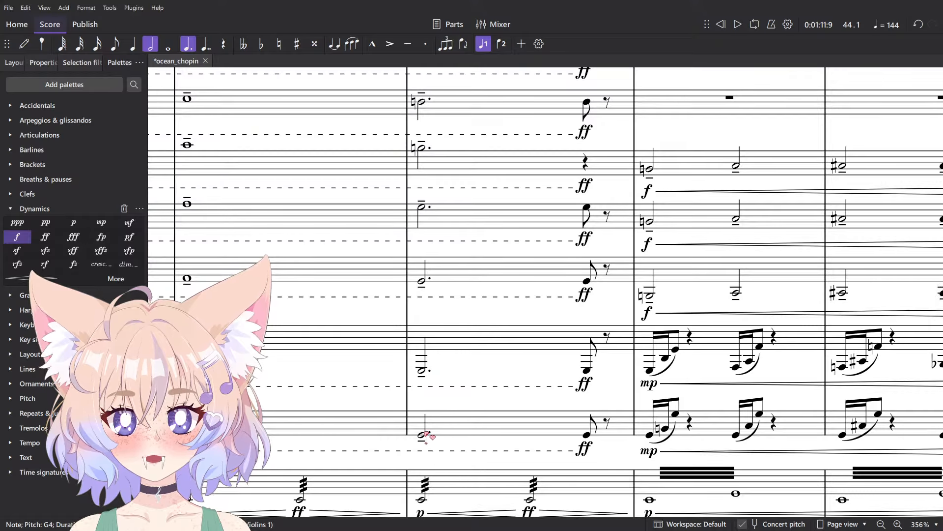
click(426, 435)
scroll(475, 360, up, 4)
shift+click(426, 143)
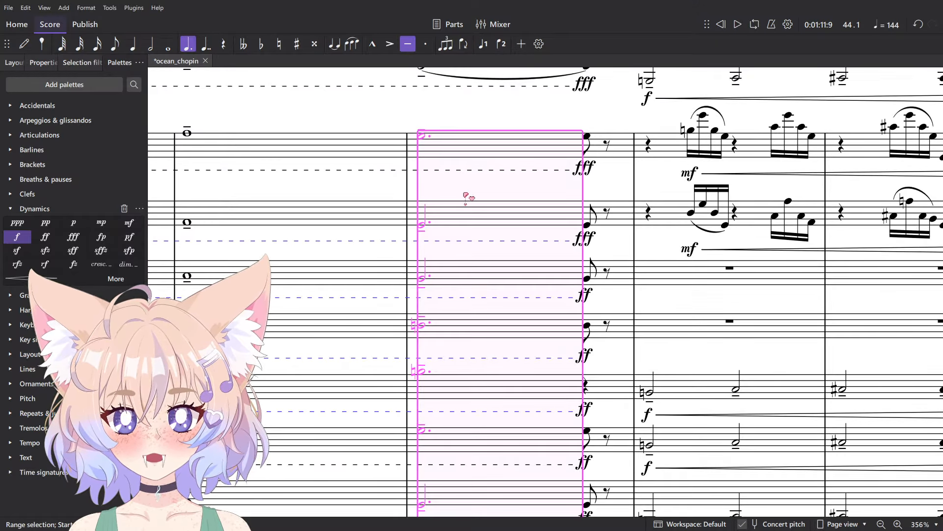
scroll(506, 454, down, 8)
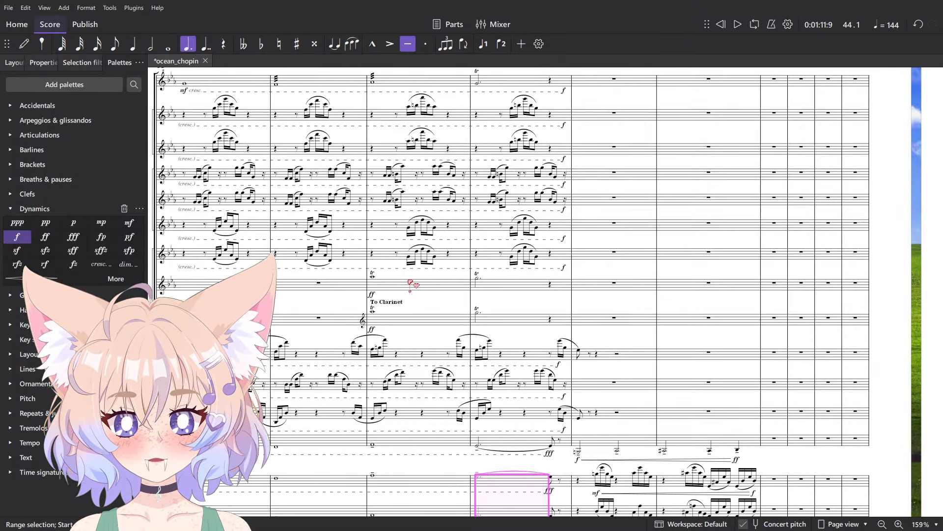
click(410, 285)
scroll(496, 295, up, 7)
key(Escape)
key(n)
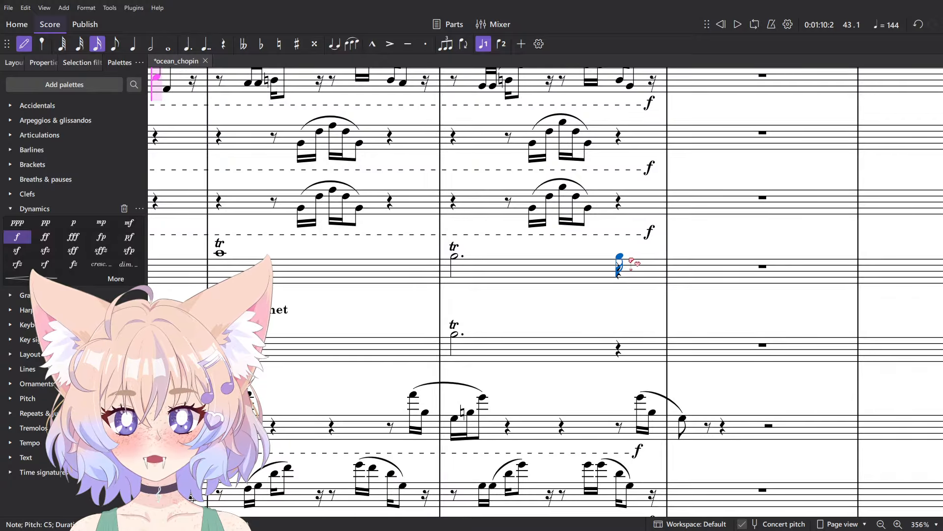
key(Escape)
- Play the score from the upper trilled clarinet staff's measure 43 into measure 45
click(418, 275)
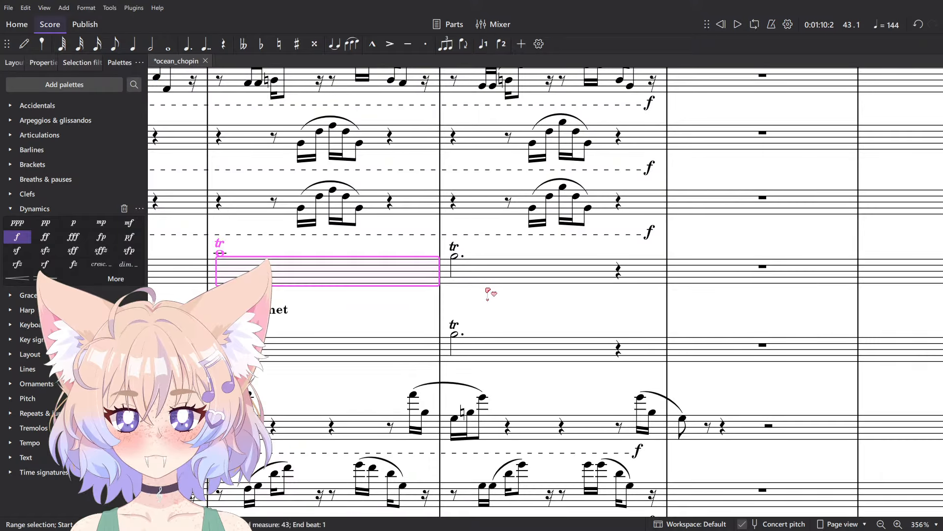
scroll(488, 291, down, 5)
key(space)
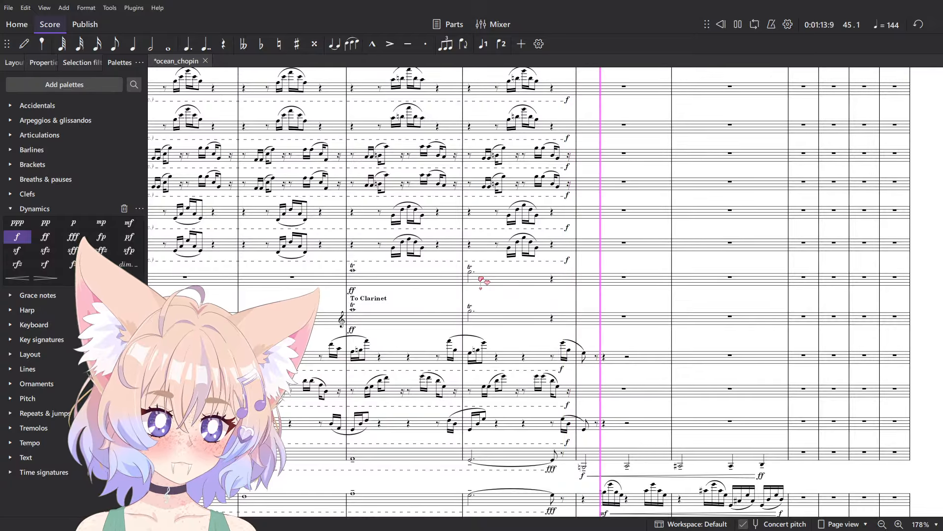
key(space)
scroll(480, 279, down, 5)
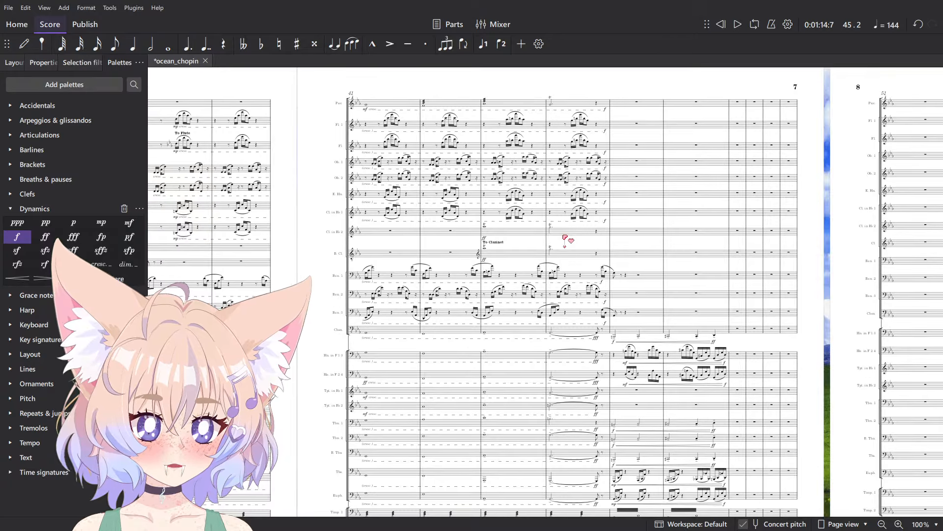
- Play the score from measure 34 into measure 45 to check the crescendo
scroll(565, 238, left, 5)
scroll(437, 279, up, 3)
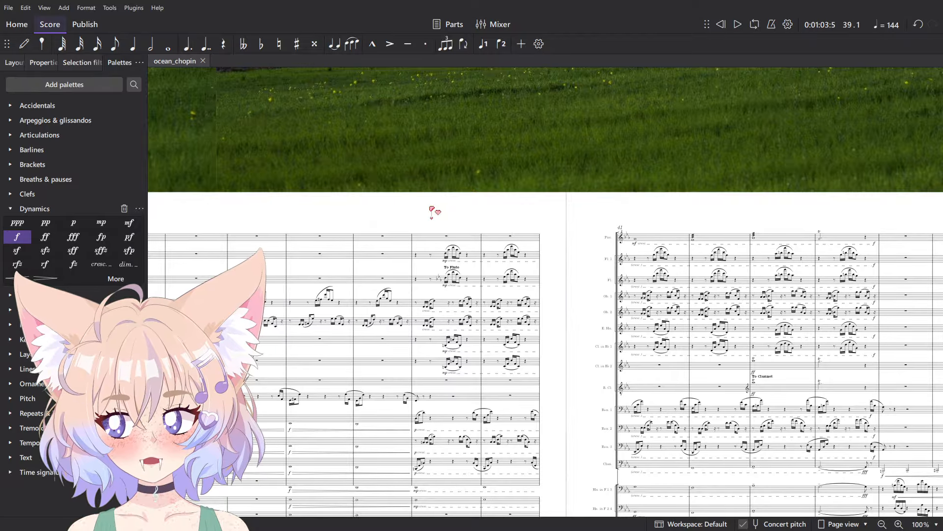
scroll(432, 211, down, 10)
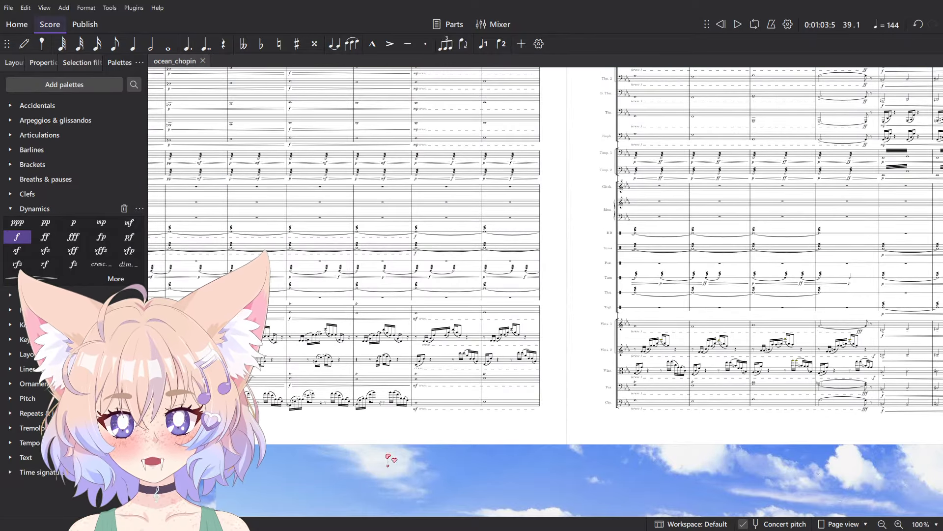
drag(387, 454, 638, 446)
click(364, 372)
click(362, 423)
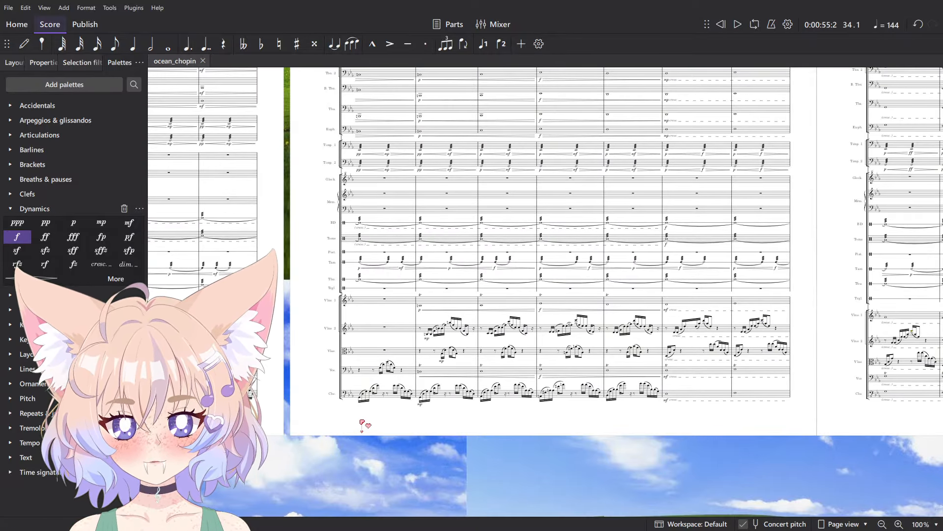
key(space)
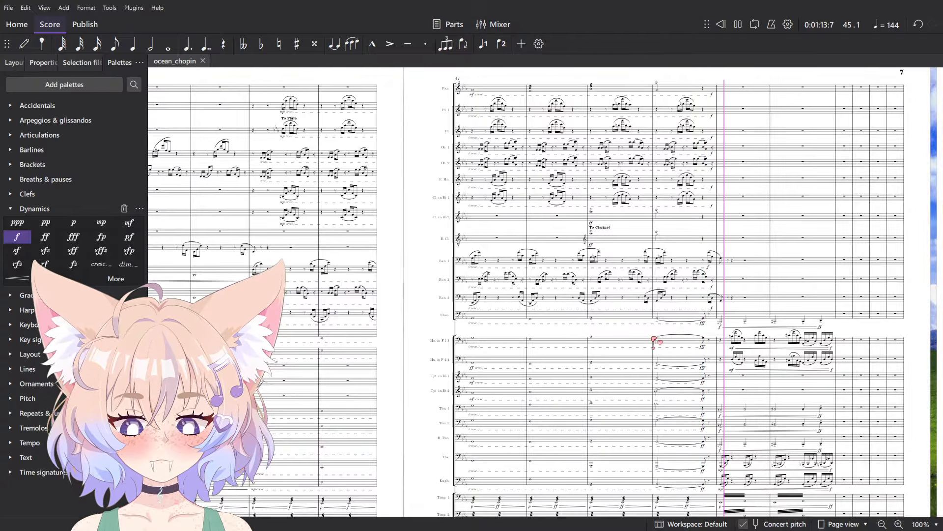
key(space)
click(679, 222)
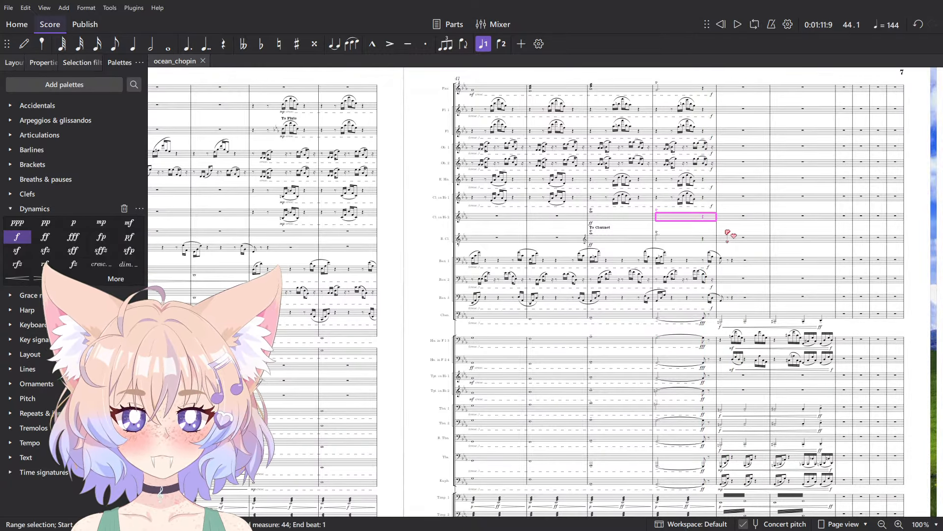
key(Escape)
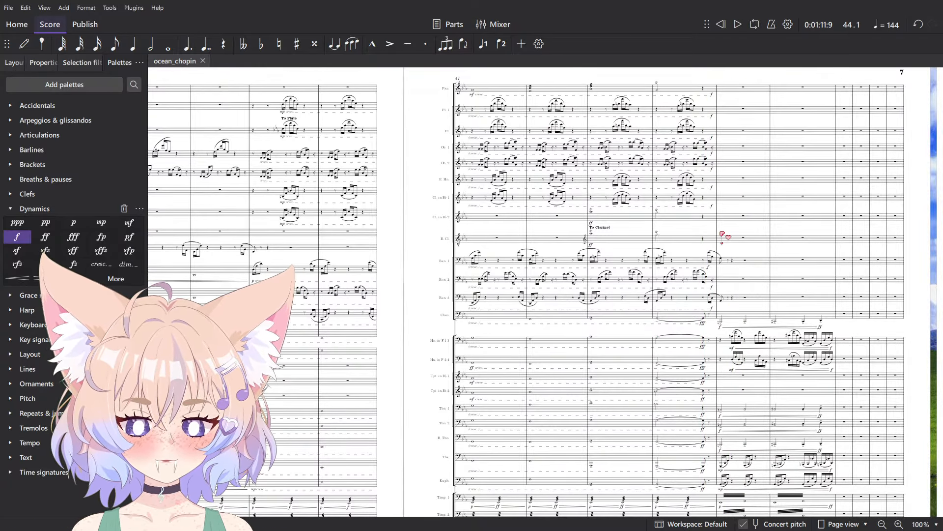
- Set the starting dynamic of all five string staves in measure 45 to mf
scroll(703, 243, down, 2)
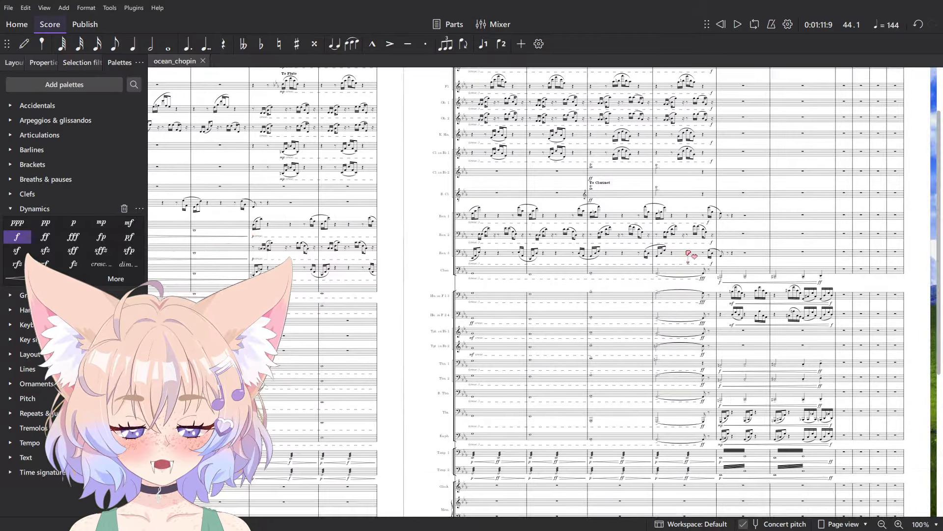
scroll(680, 250, up, 1)
scroll(532, 238, right, 5)
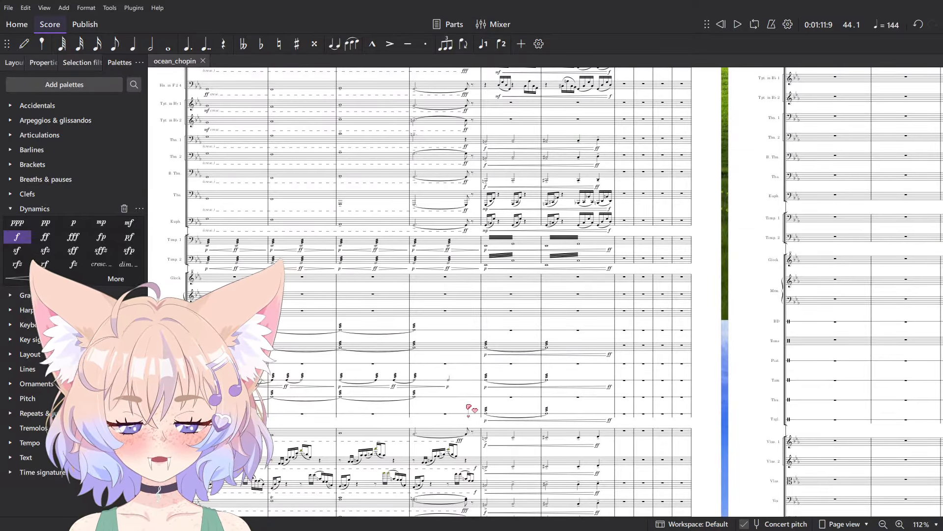
scroll(468, 407, down, 4)
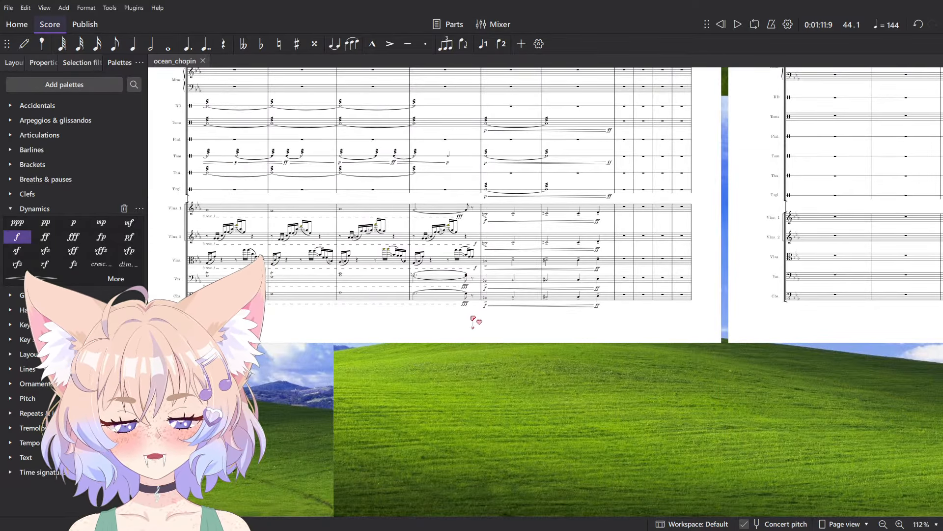
scroll(457, 317, up, 5)
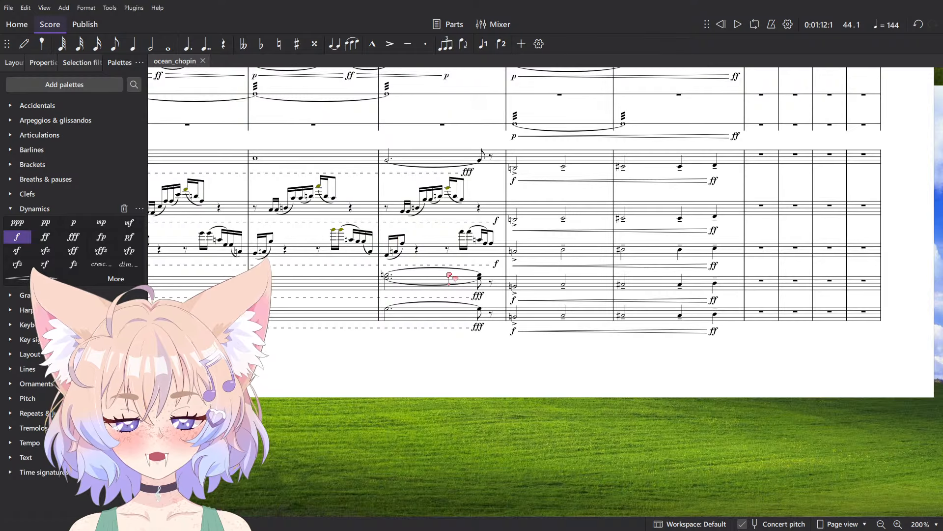
scroll(450, 277, up, 7)
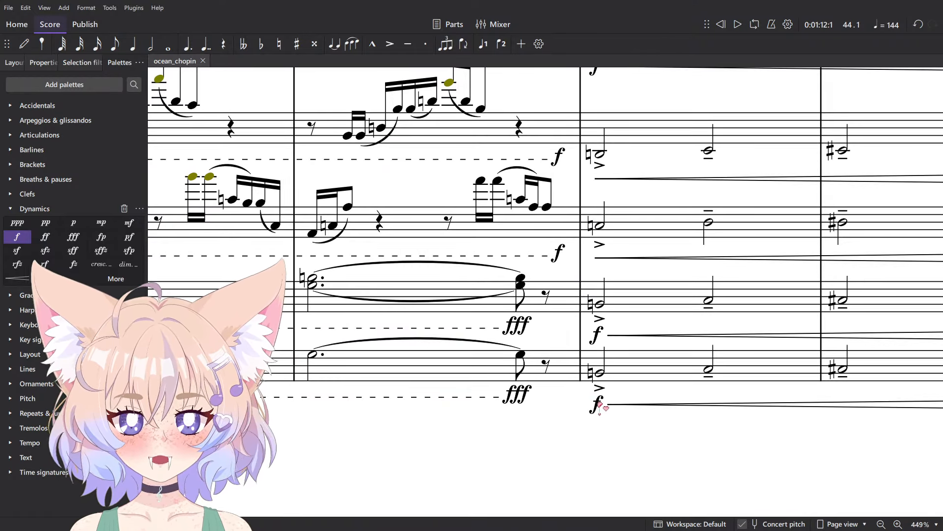
drag(610, 257, 545, 349)
ctrl+click(531, 426)
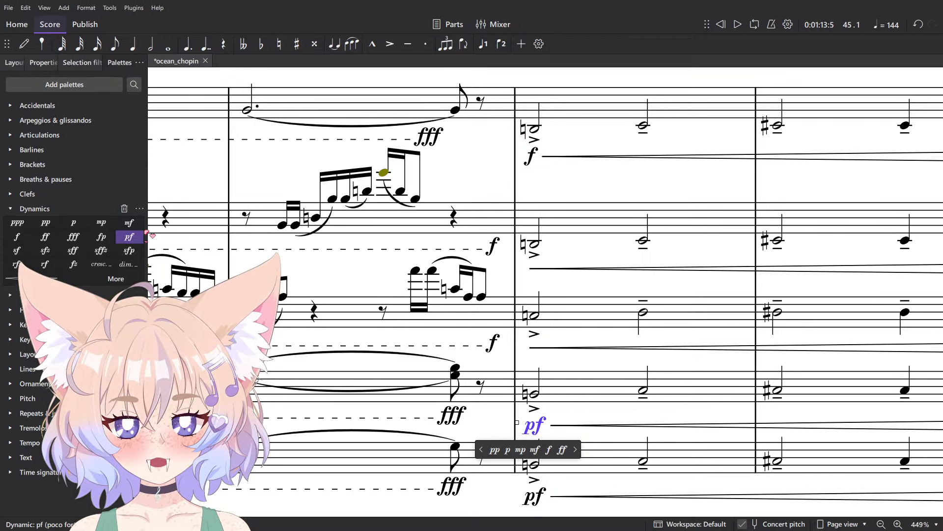
click(128, 223)
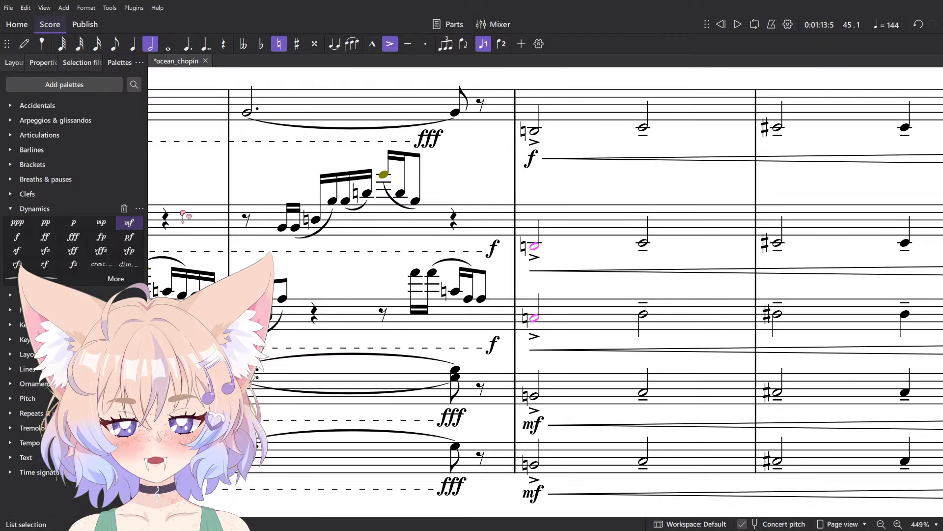
click(528, 161)
click(129, 223)
scroll(558, 341, down, 3)
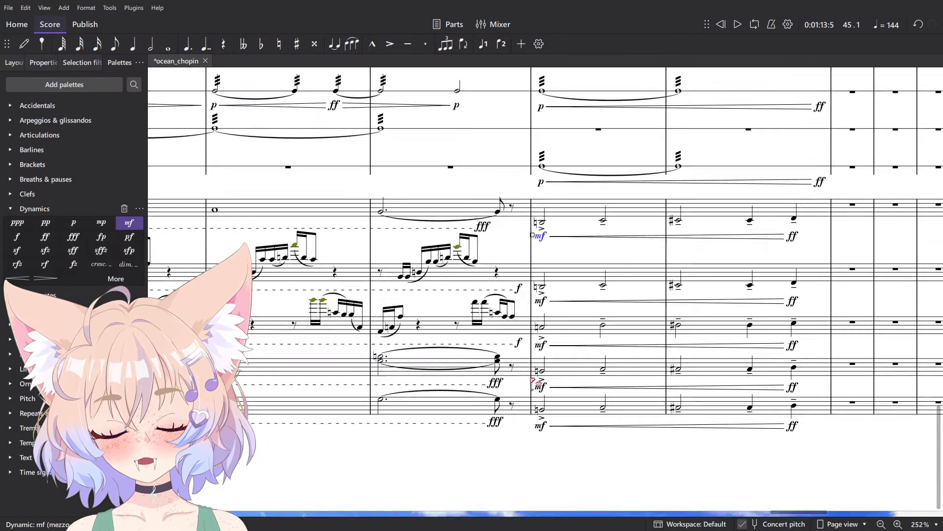
- Set measure 45's starting dynamics to mf for trombones 1 and 2 and bass trombone, and to mp for both horn staves
scroll(533, 381, up, 14)
click(540, 418)
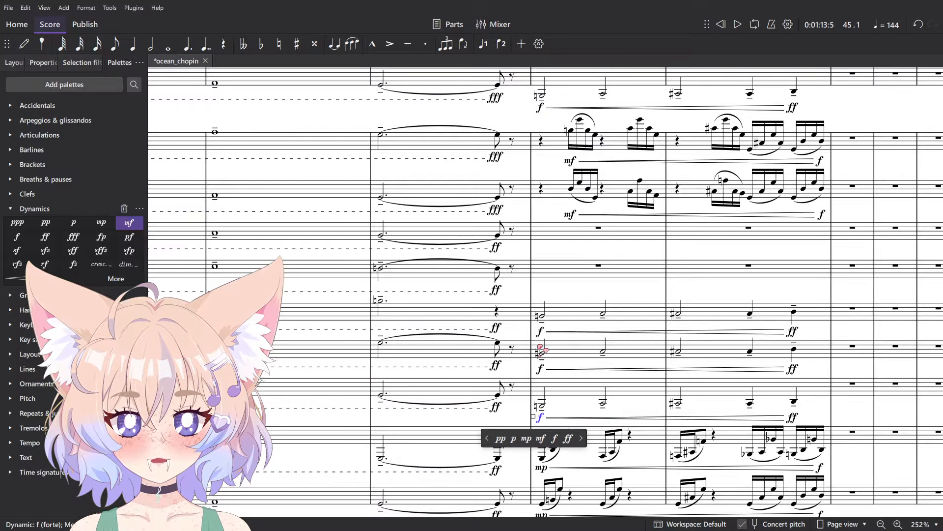
shift+click(540, 333)
click(128, 223)
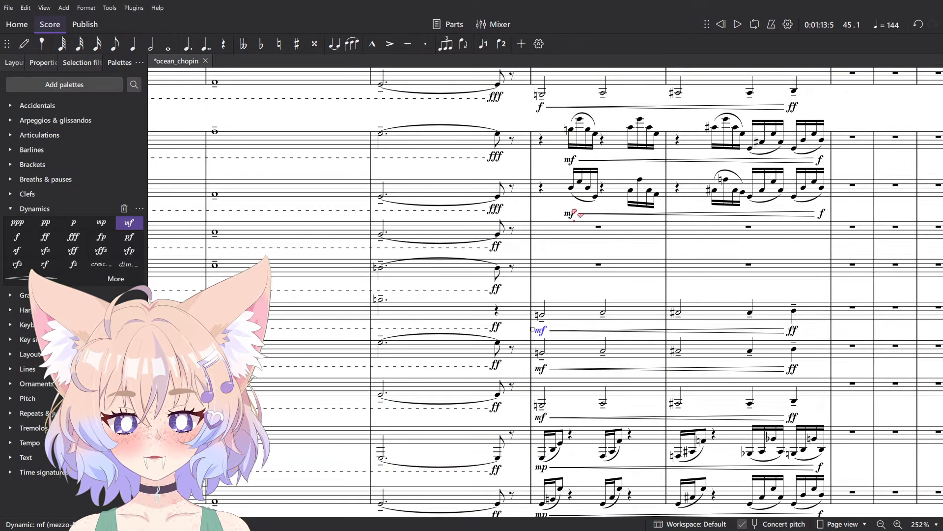
click(571, 213)
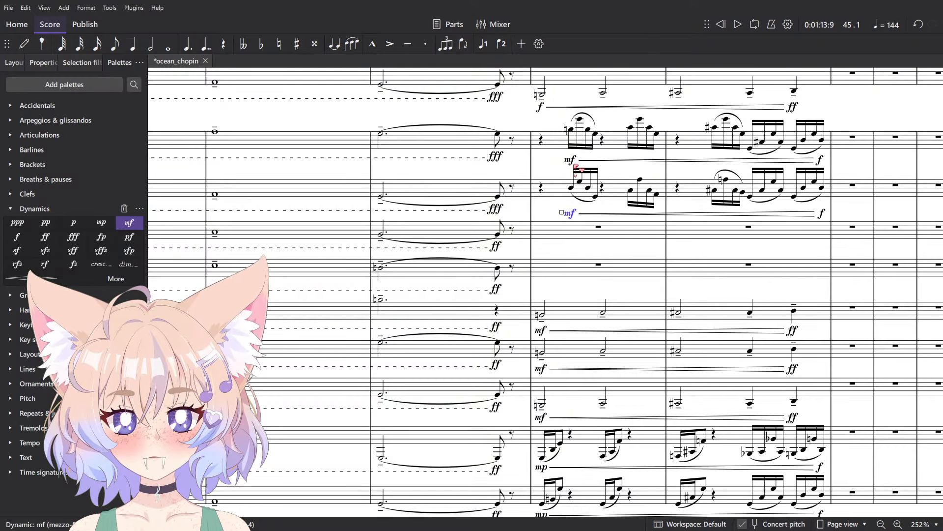
click(101, 222)
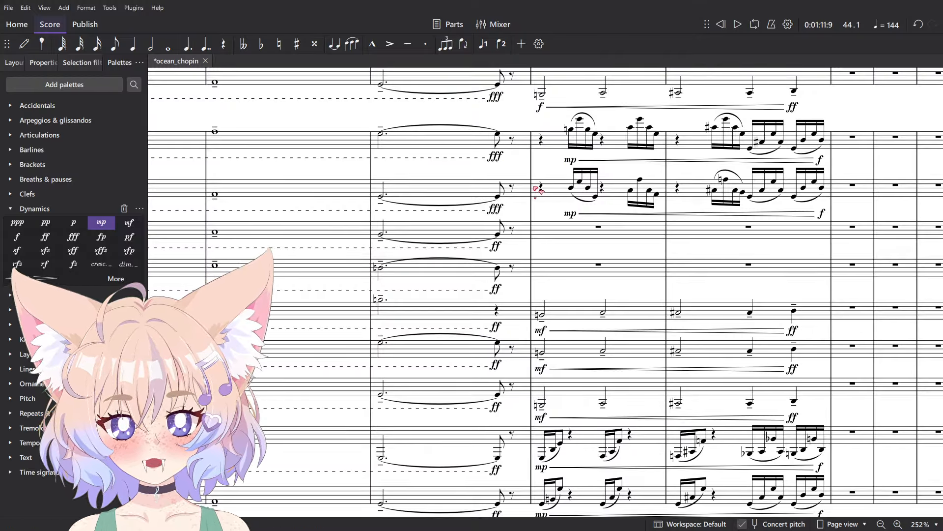
- Set the starting dynamics of the tuba and euphonium in measure 45 to p
scroll(548, 359, down, 3)
scroll(557, 401, up, 5)
click(530, 445)
shift+click(529, 359)
click(73, 223)
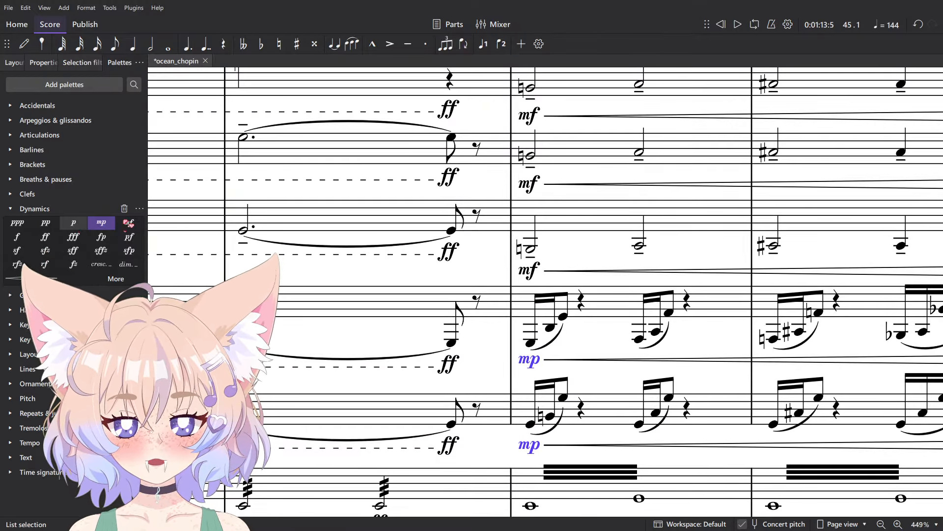
- Play the score from measure 44 through the end of measure 46
scroll(400, 273, down, 5)
click(364, 295)
scroll(402, 282, down, 6)
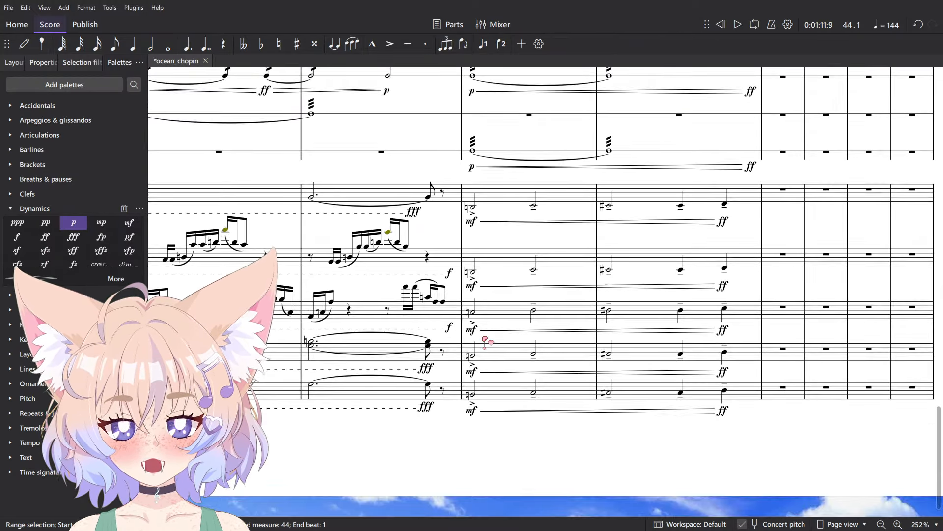
key(space)
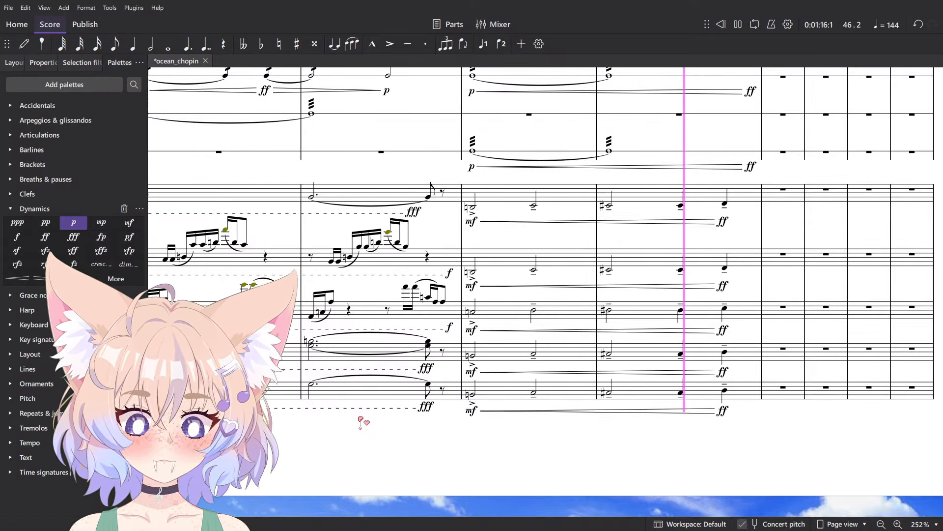
key(space)
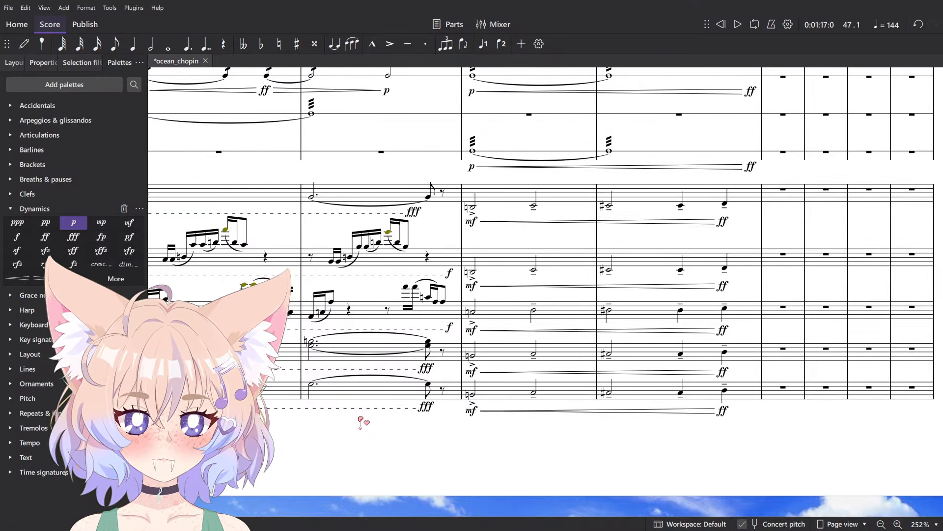
- Set the closing dynamics of all five string staves in measure 46 to fff and play the passage back
click(726, 225)
key(shift+Left)
key(shift+Left)
key(shift+Right)
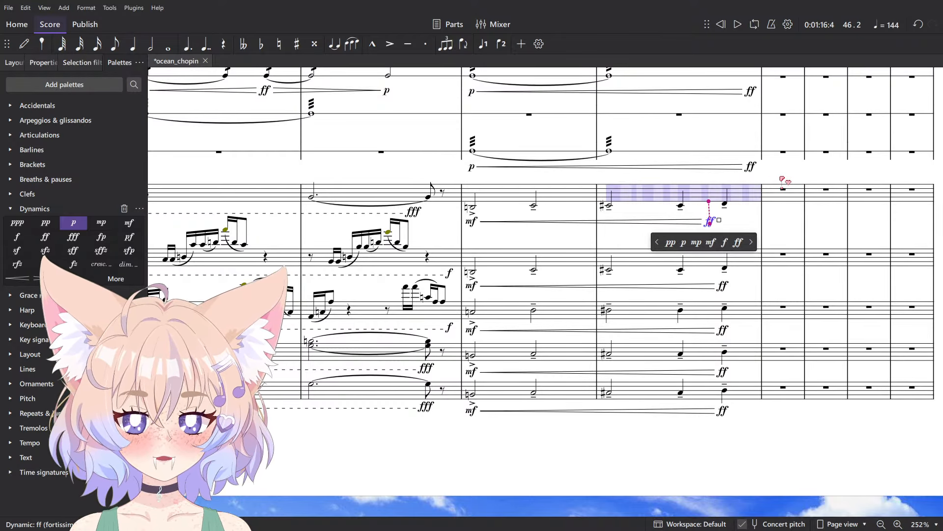
key(shift+Right)
scroll(800, 211, down, 3)
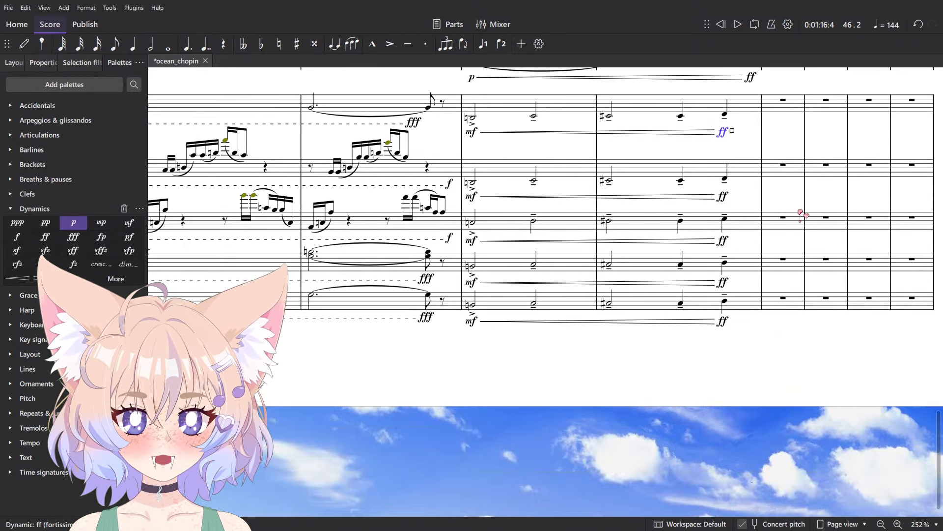
shift+click(720, 322)
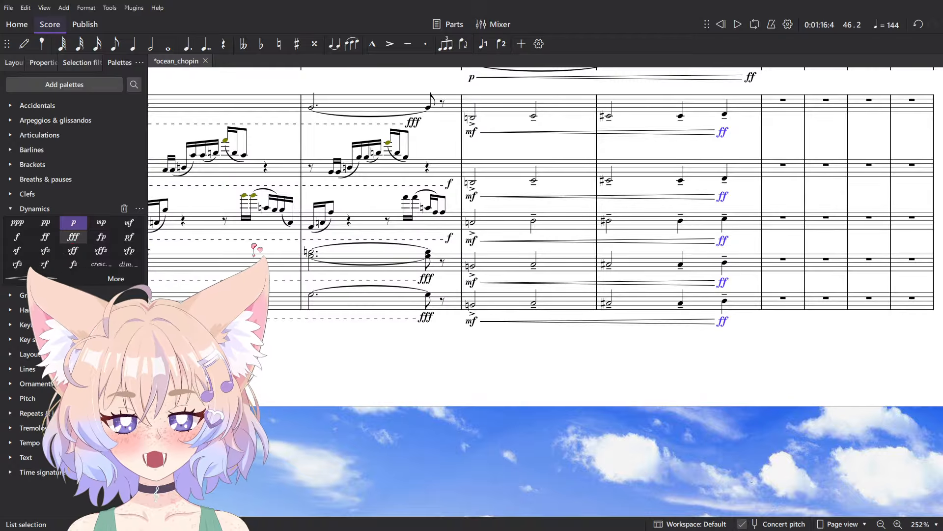
click(73, 237)
key(space)
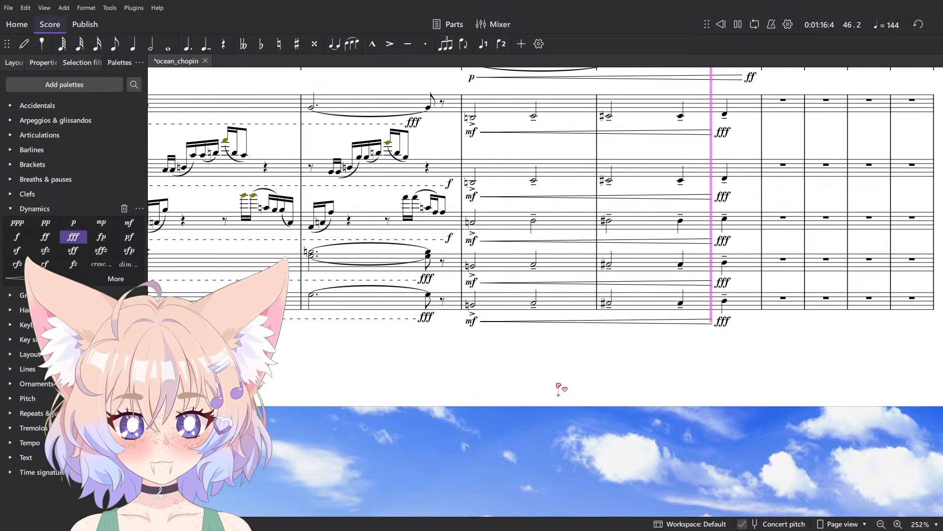
key(space)
- Try entering a low B♭ quarter note on the first beat of the contrabassoon's measure 47
scroll(610, 395, down, 5)
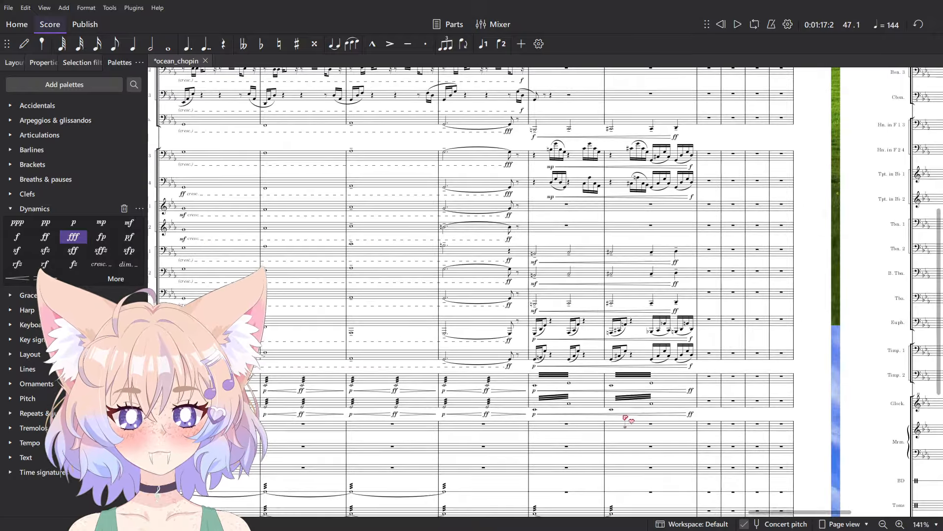
scroll(628, 420, up, 5)
scroll(538, 423, up, 1)
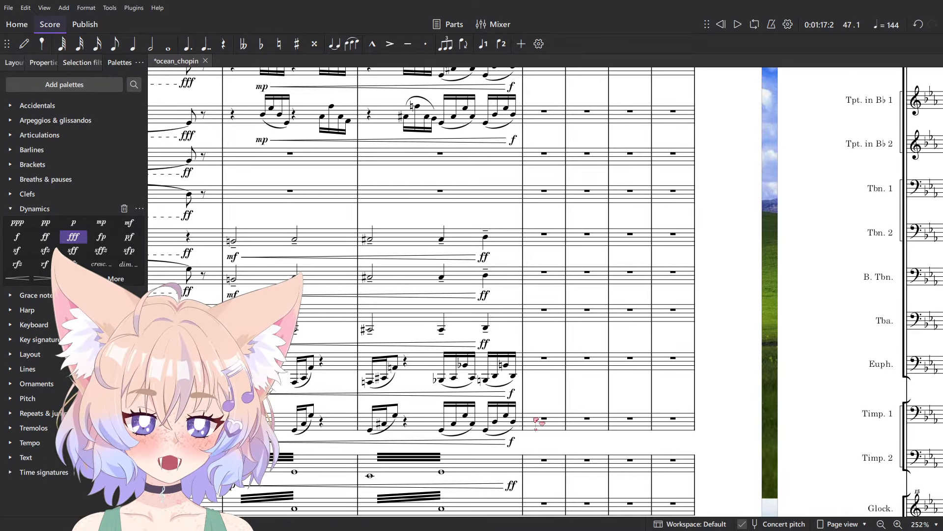
scroll(634, 371, down, 5)
scroll(559, 166, up, 5)
key(n)
scroll(619, 345, up, 6)
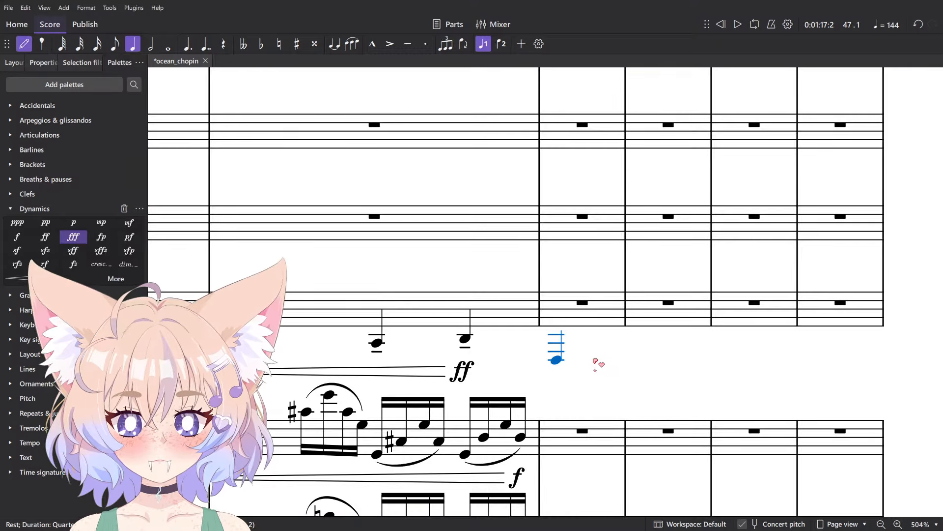
click(595, 364)
key(Escape)
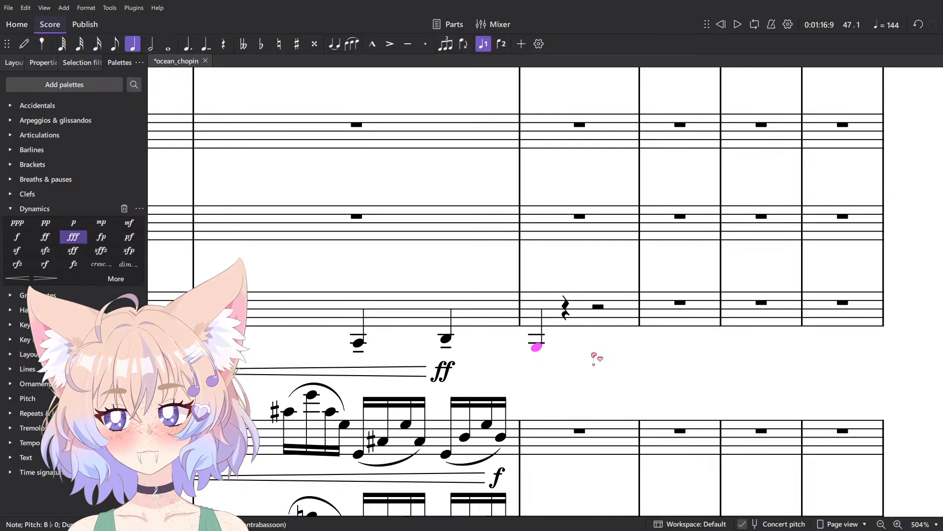
key(ctrl+z)
- Try tied low B♭ whole notes doubled an octave higher and marked ffffff in contrabassoon measures 47 to 50, and play them
click(570, 322)
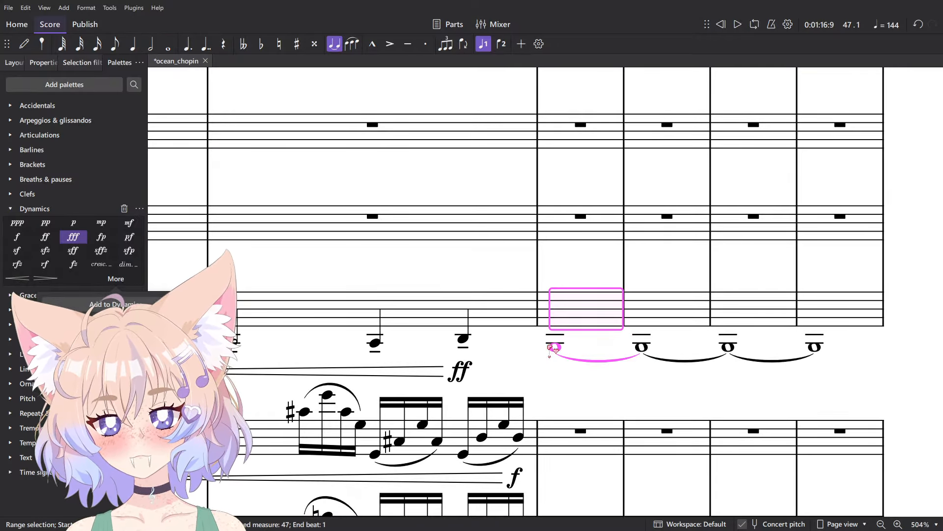
click(553, 347)
key(alt+8)
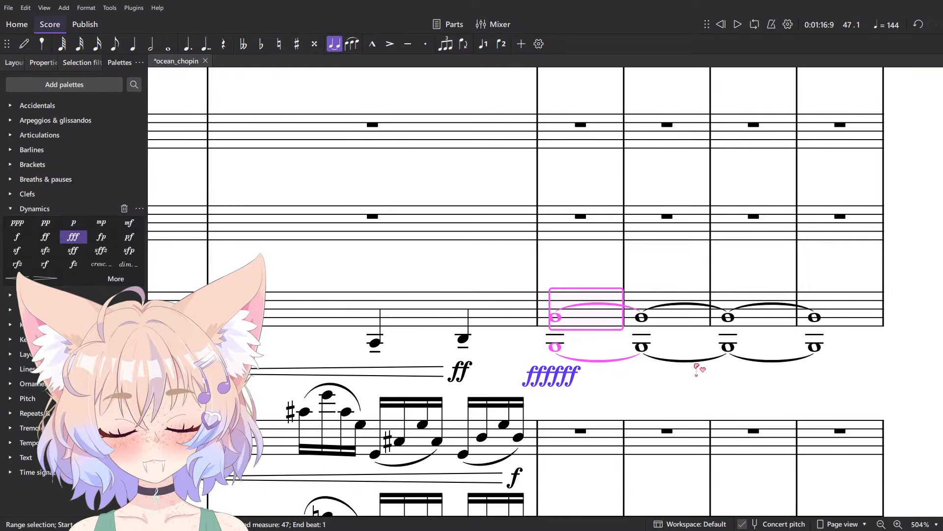
key(space)
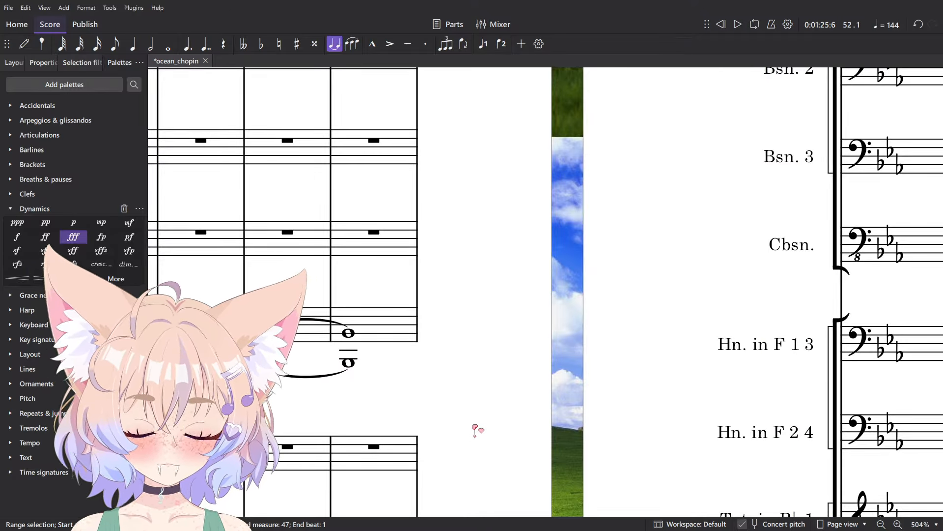
key(space)
- Remove the tied whole notes and the ffffff marking from the contrabassoon's measures 47 to 50
shift+click(718, 385)
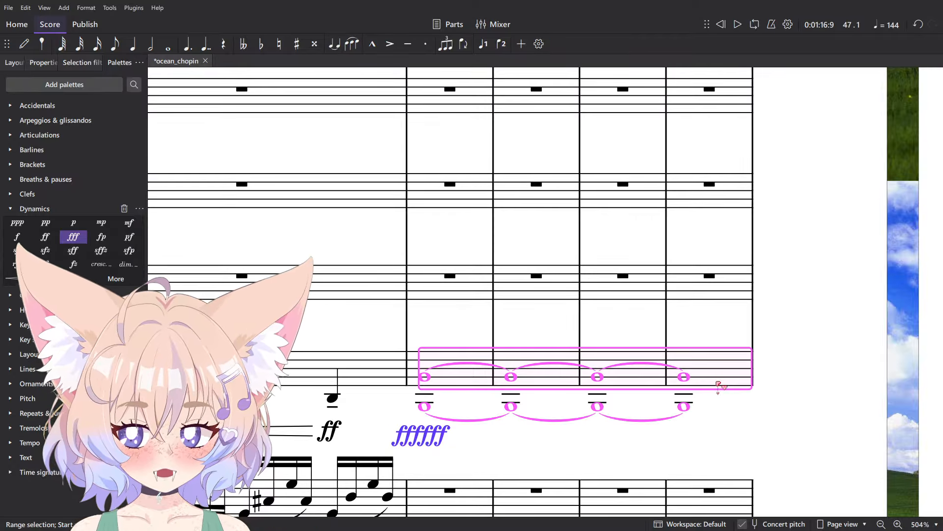
key(Escape)
scroll(632, 417, down, 10)
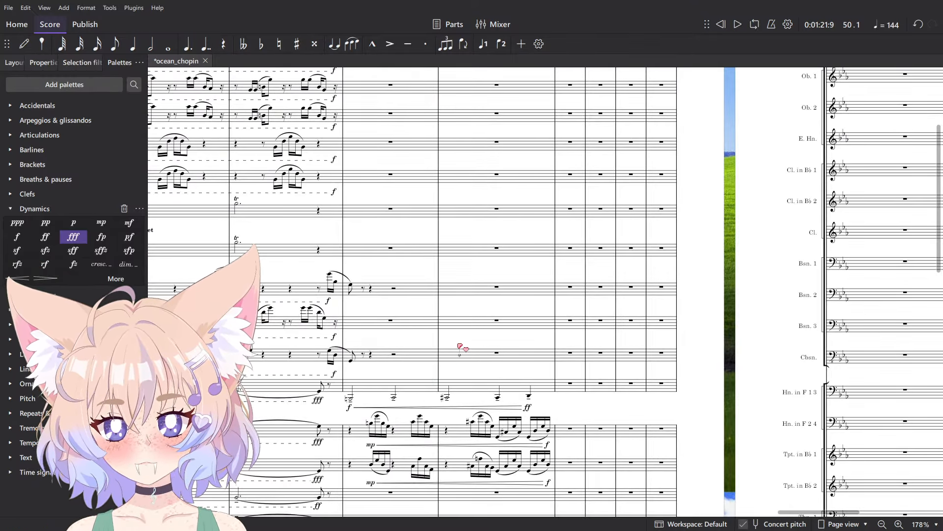
- Save the score and review the percussion, string, woodwind and brass parts around measures 45 and 46
key(ctrl+s)
scroll(462, 347, down, 8)
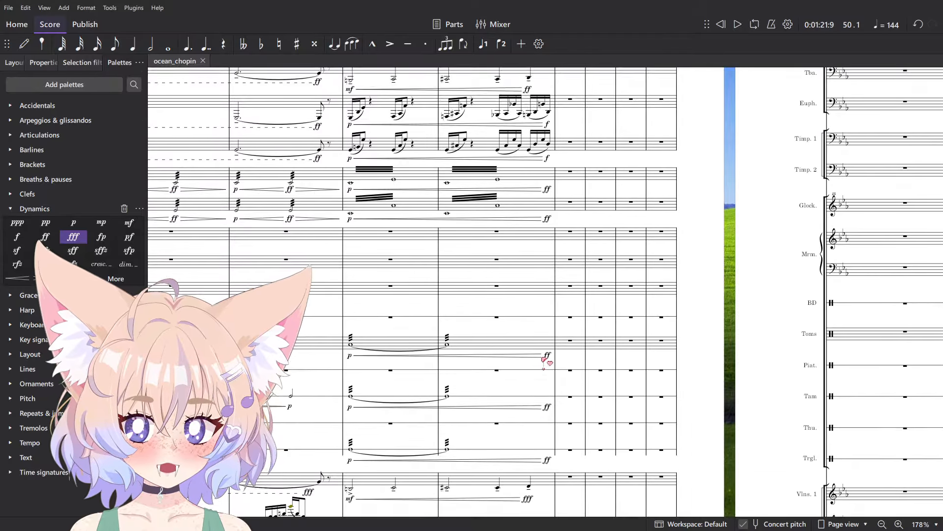
scroll(521, 271, up, 3)
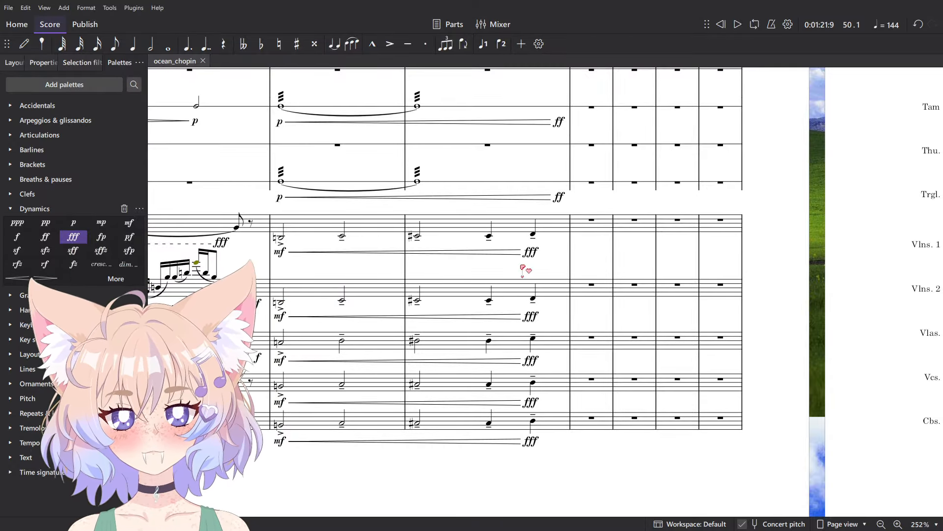
scroll(522, 267, down, 3)
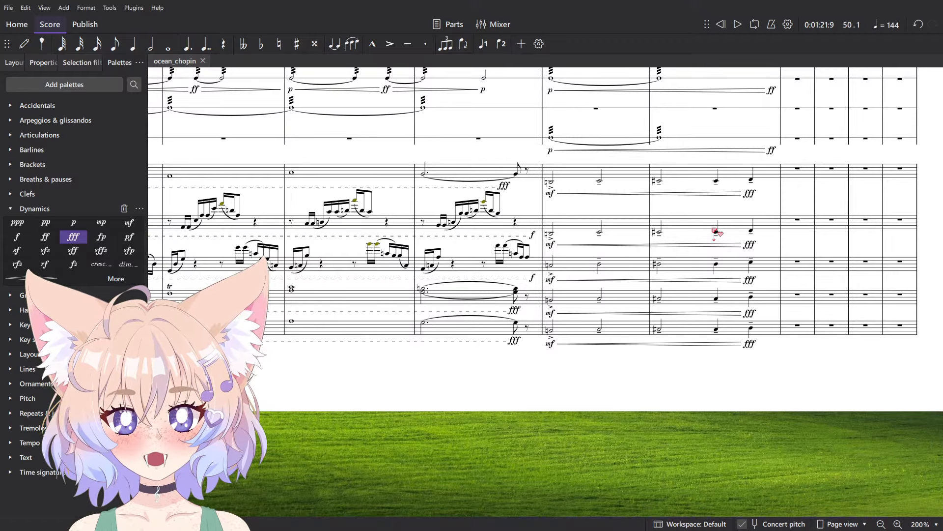
click(768, 328)
scroll(757, 277, down, 4)
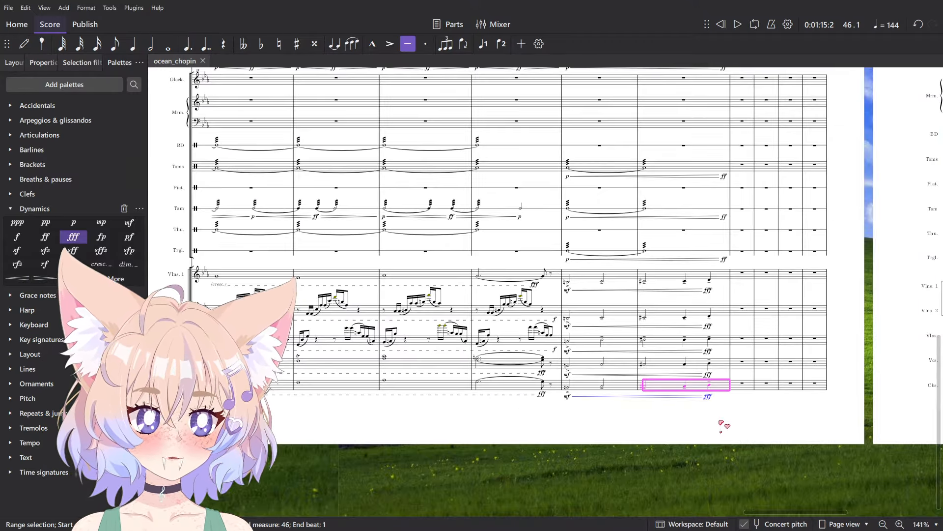
click(722, 426)
scroll(642, 294, up, 8)
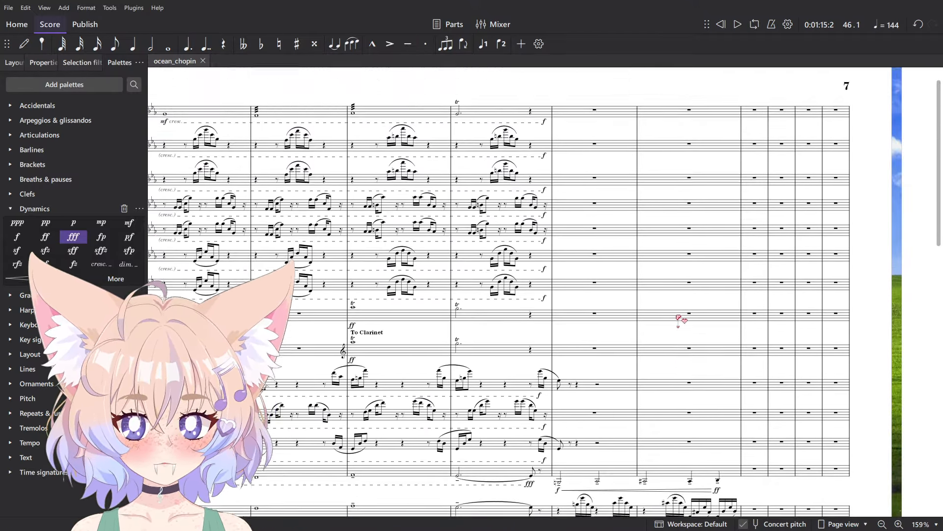
scroll(685, 325, down, 5)
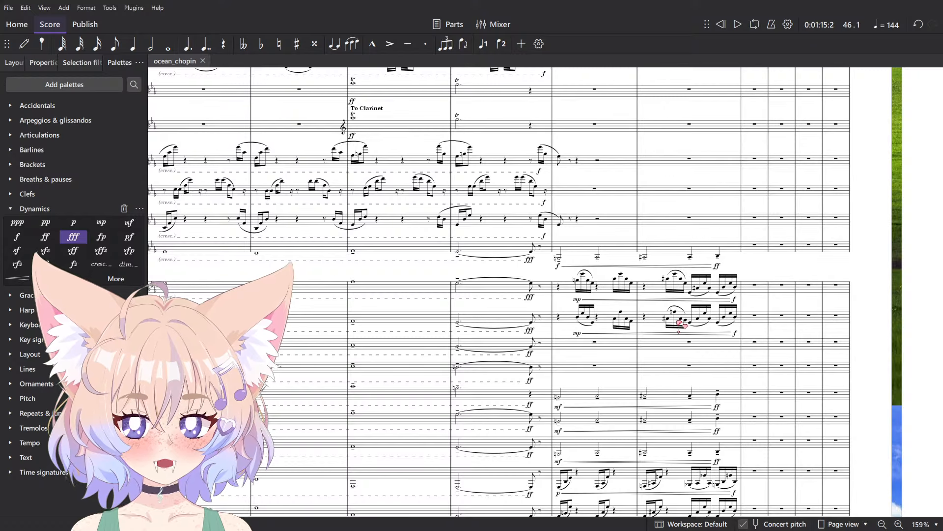
- Play the full ensemble back from the start of measure 45
drag(581, 277, 637, 256)
click(559, 286)
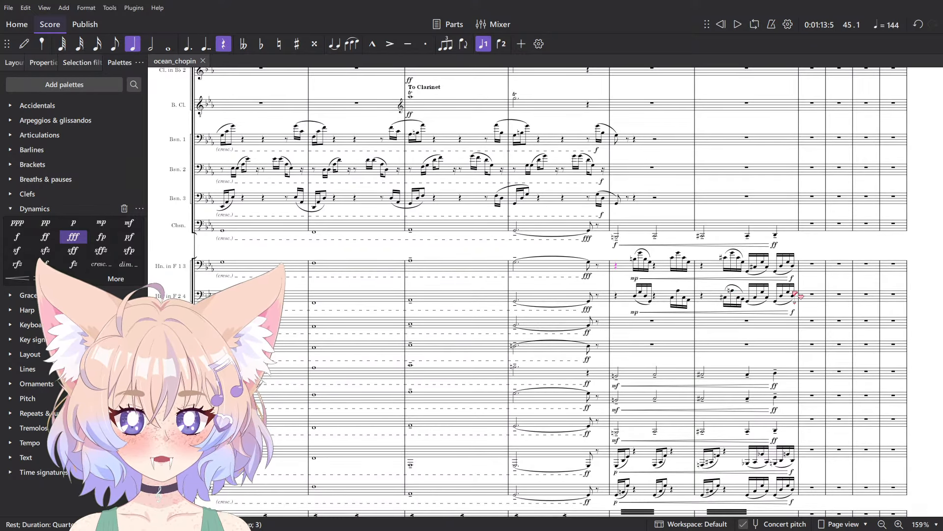
key(Escape)
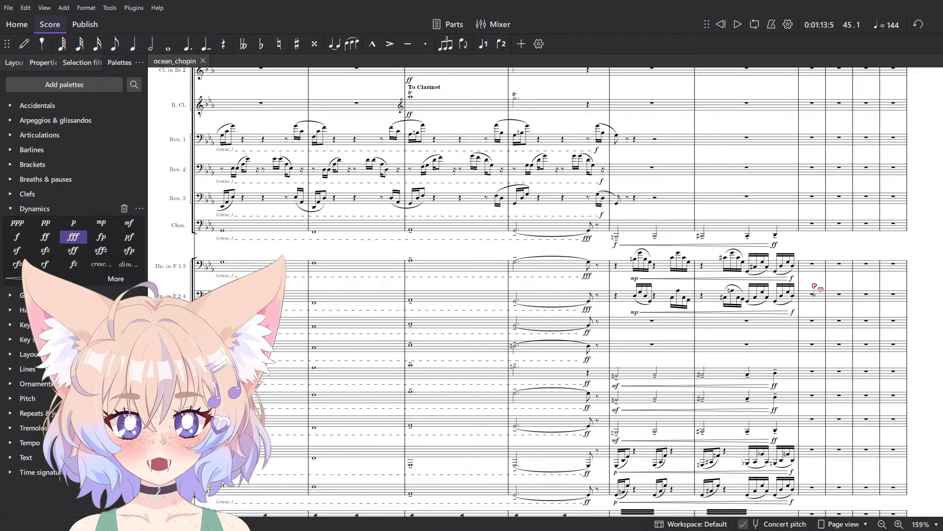
click(550, 274)
key(space)
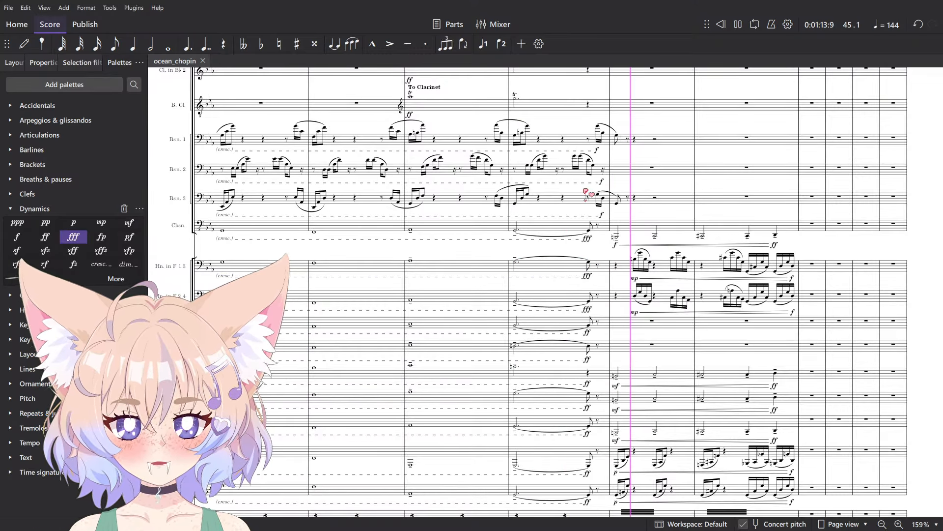
key(space)
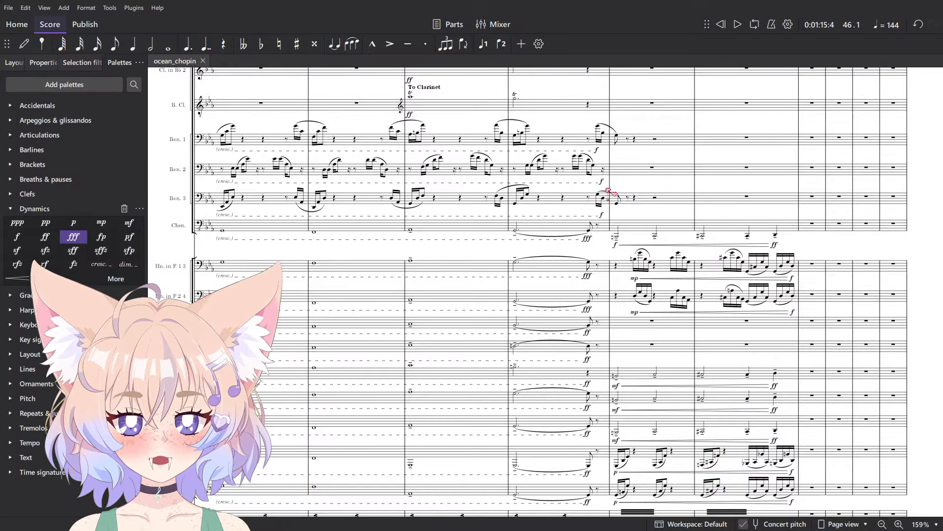
- Select both horn staves across measures 45 and 46 and replay the passage to judge the horn figures
ctrl+scroll(657, 280, up, 4)
click(654, 256)
shift+click(877, 302)
key(space)
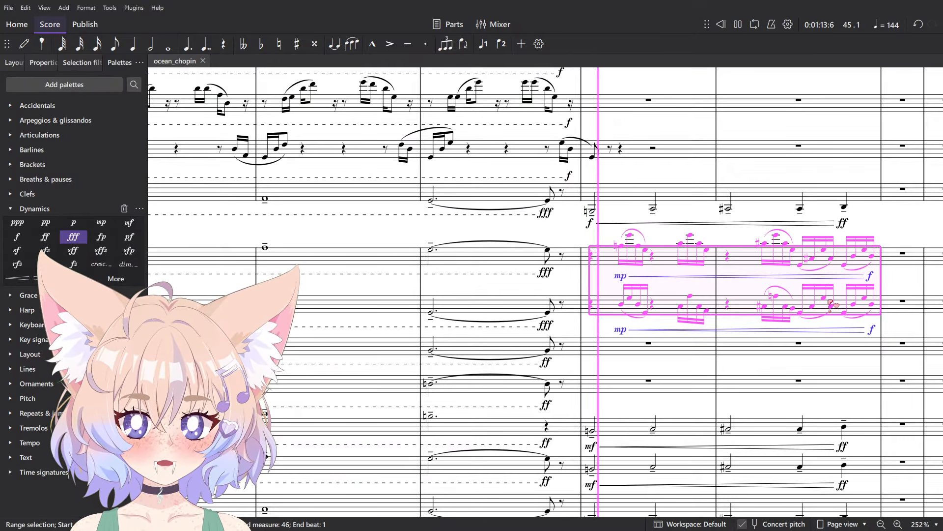
ctrl+scroll(877, 302, down, 5)
click(773, 291)
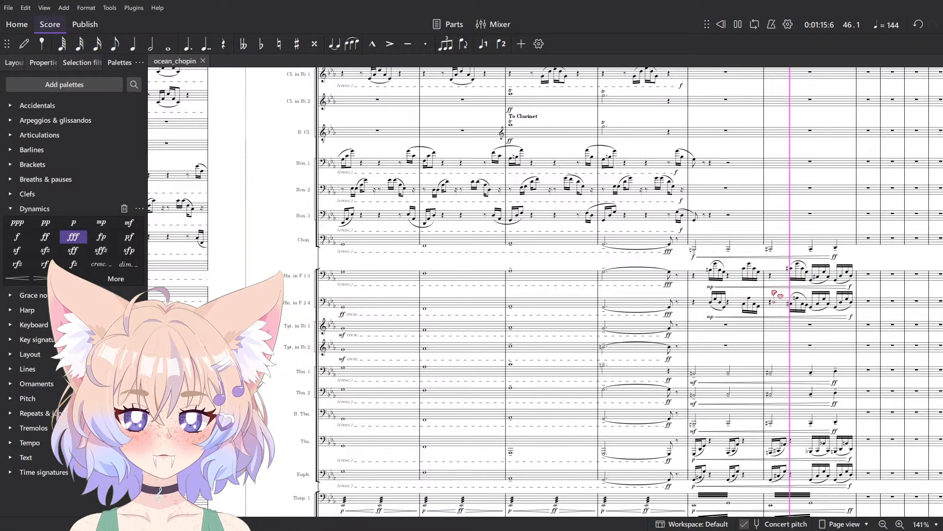
key(space)
click(694, 275)
click(705, 290)
key(space)
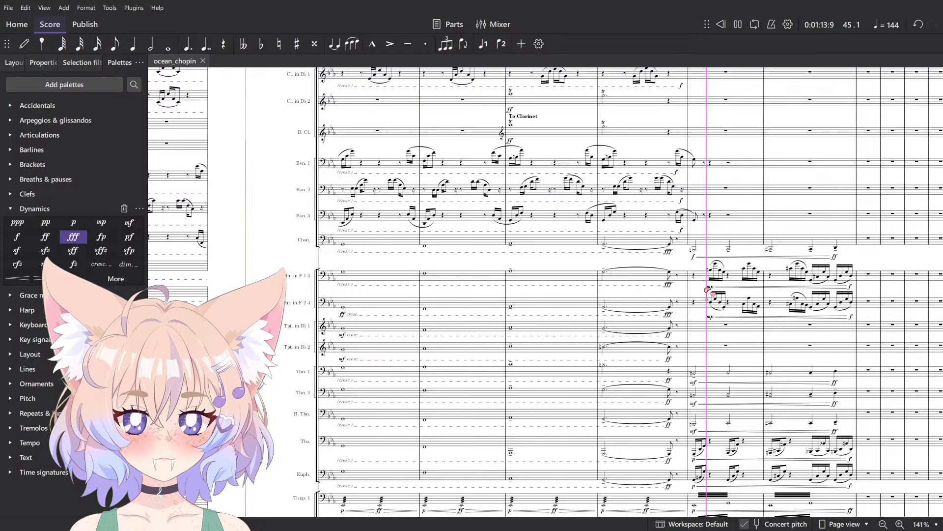
key(space)
- Move the sixteenth-note figures and mp-to-f crescendos in measures 45 and 46 from the two horn staves to Bassoons 1 and 2
ctrl+scroll(707, 293, up, 2)
scroll(607, 347, right, 3)
scroll(608, 347, up, 2)
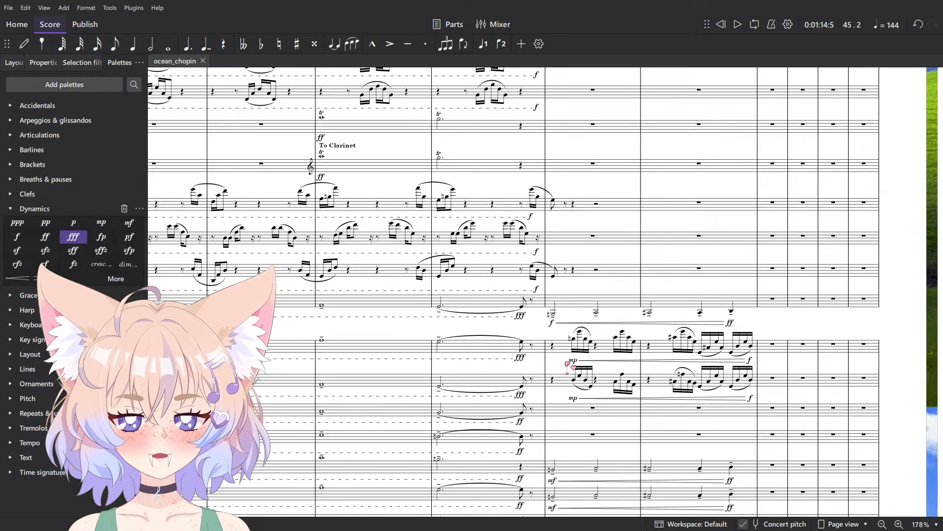
drag(560, 351, 613, 403)
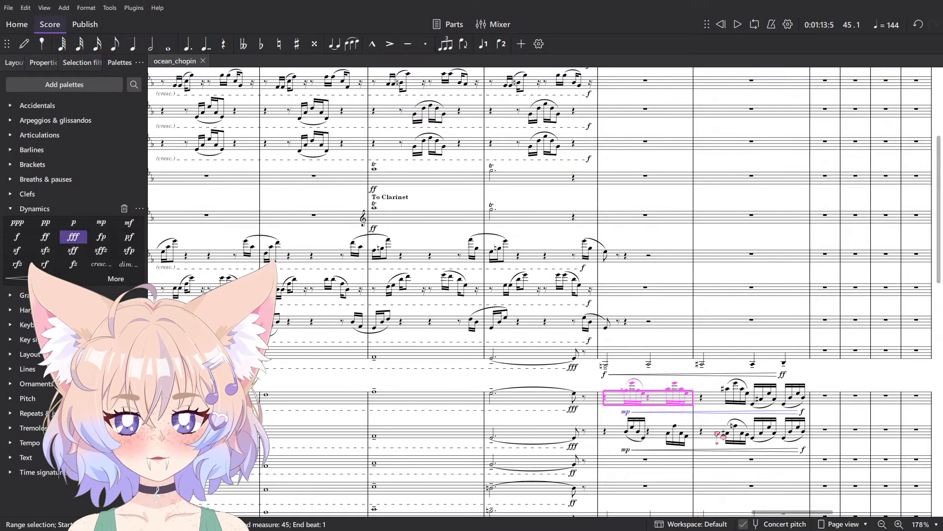
shift+click(802, 400)
scroll(589, 358, left, 2)
scroll(588, 358, down, 1)
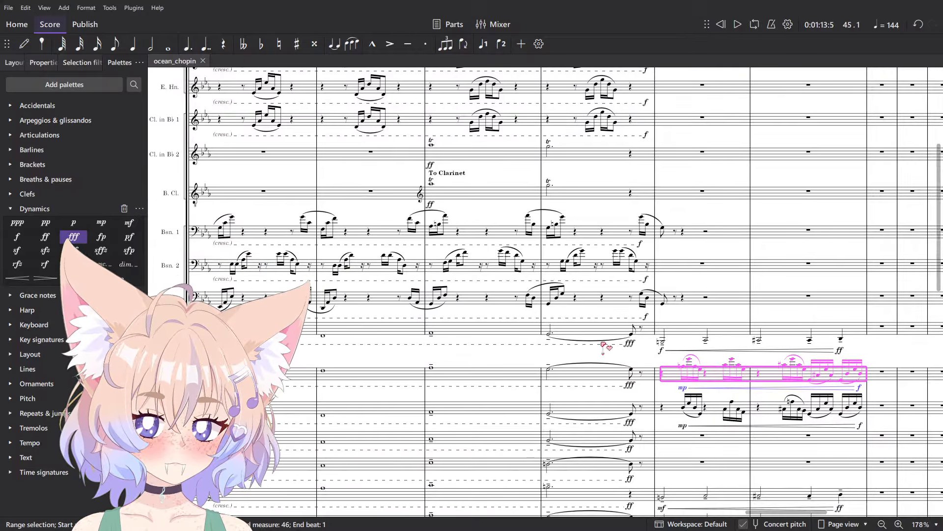
click(683, 366)
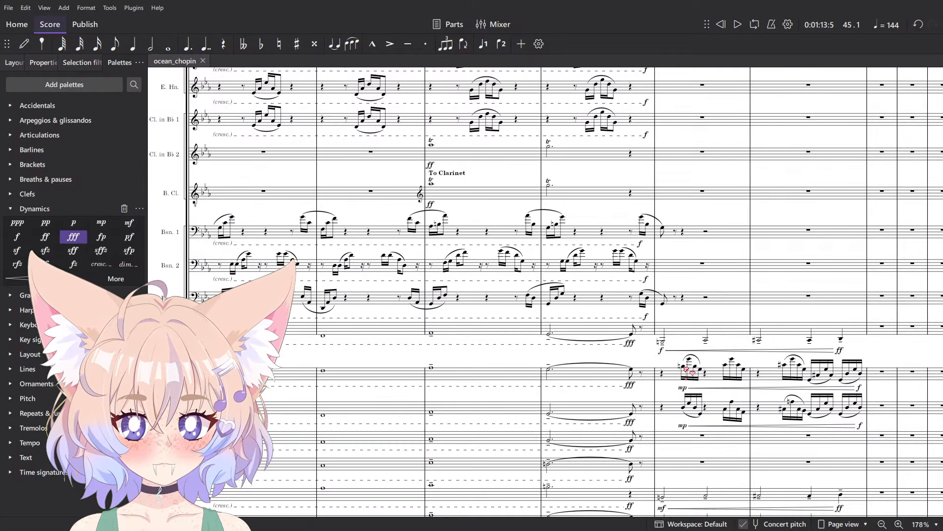
shift+click(864, 409)
key(Delete)
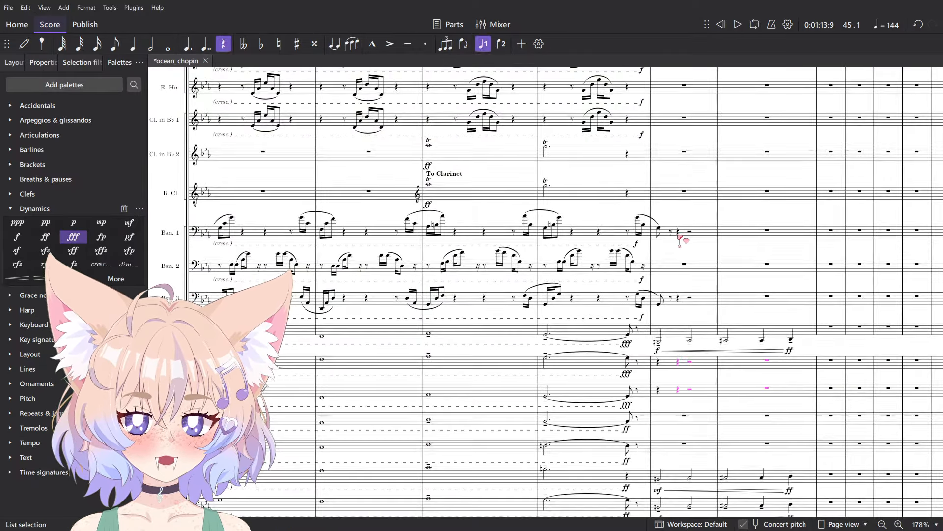
click(679, 231)
key(ctrl+v)
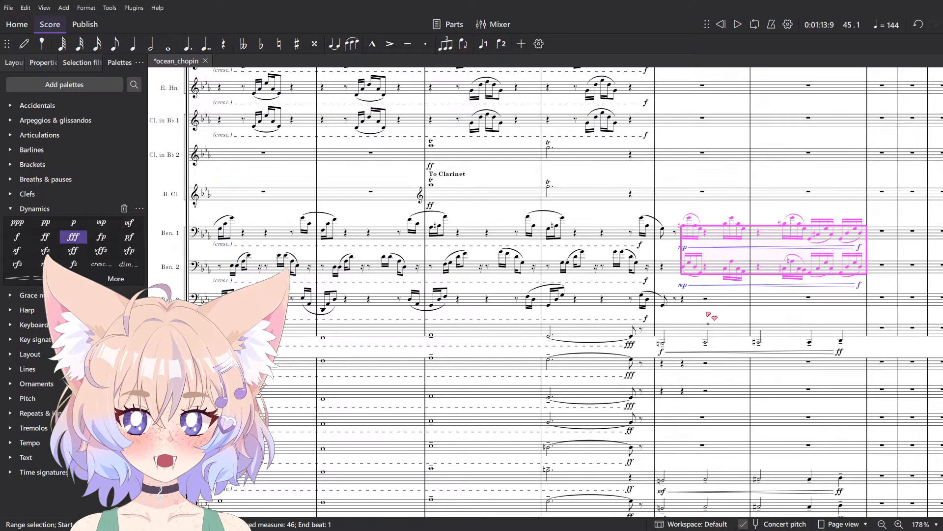
key(Escape)
- Play back the new bassoon passage in measures 45 and 46 and save the score
click(660, 227)
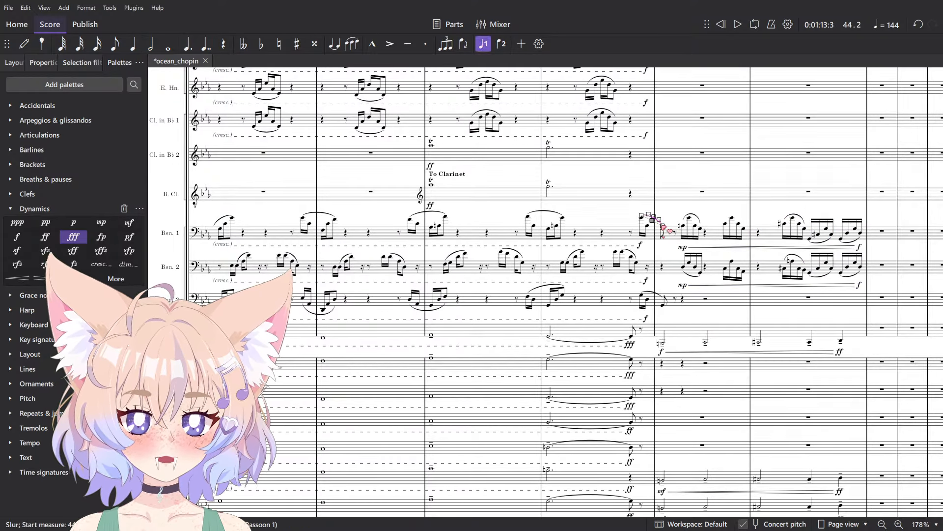
key(space)
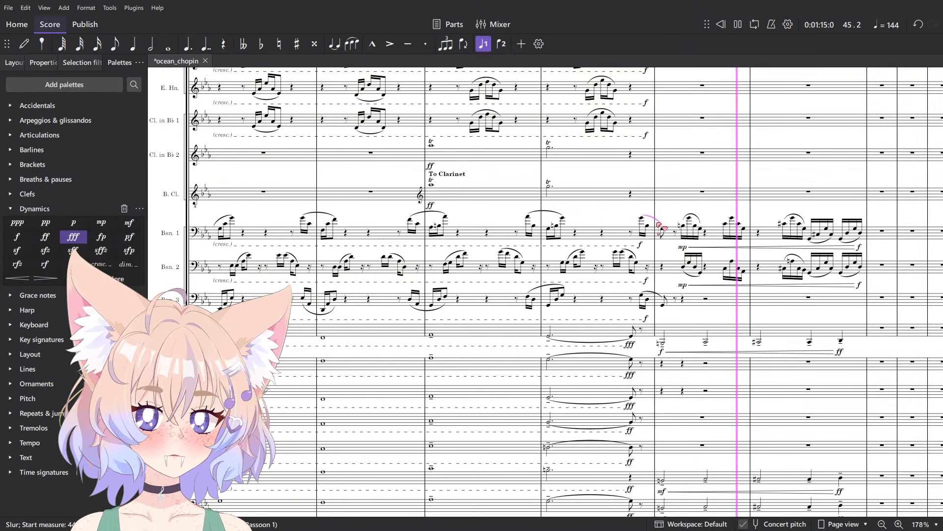
key(space)
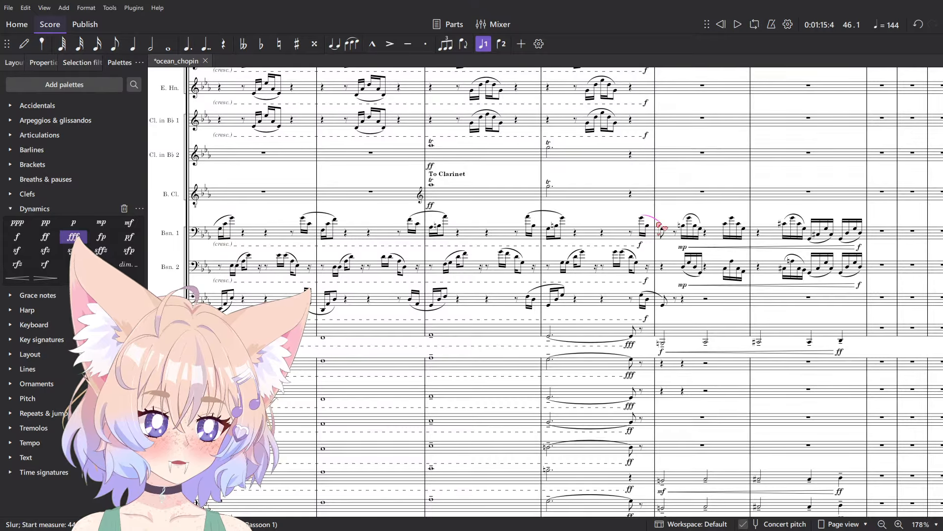
key(ctrl+s)
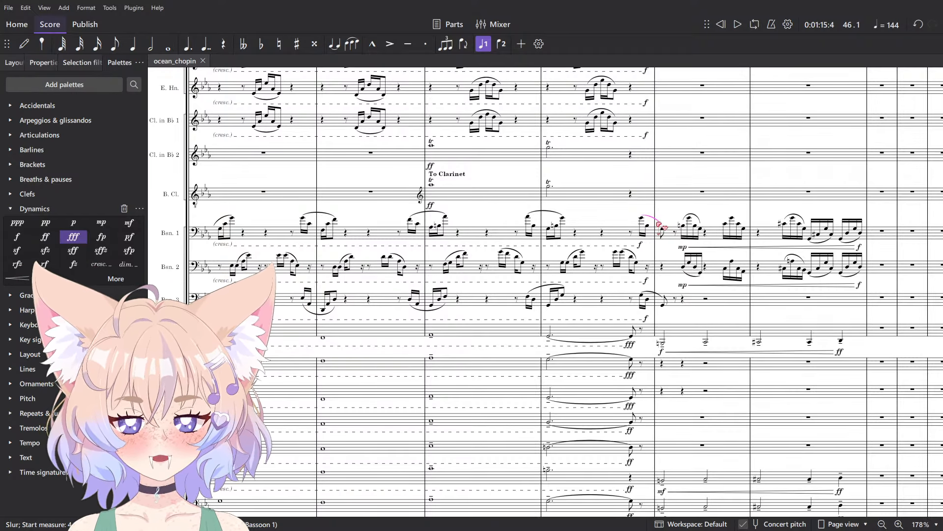
scroll(442, 356, up, 5)
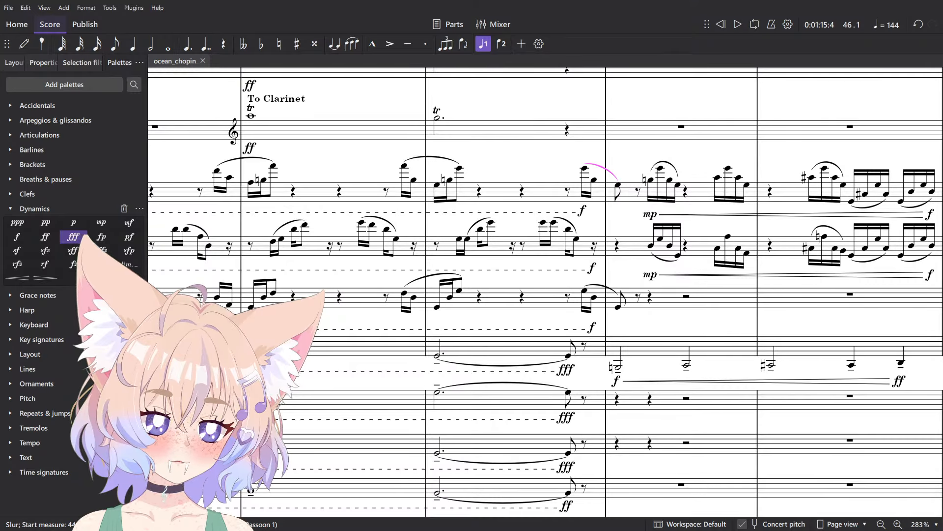
- Switch to the web browser, examine the palettes, toolbars and inspector in the enlarged Praeludium 10 screenshot, and close its tab
key(alt+Tab)
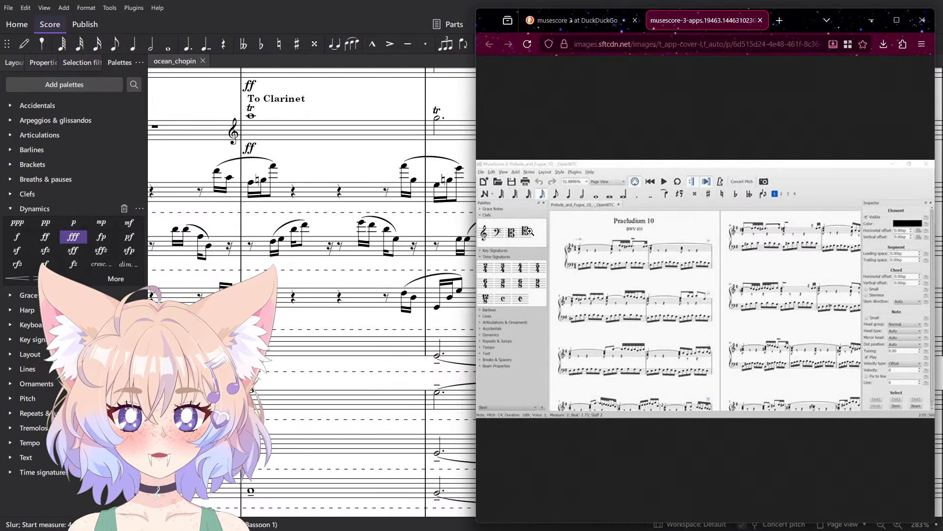
click(529, 172)
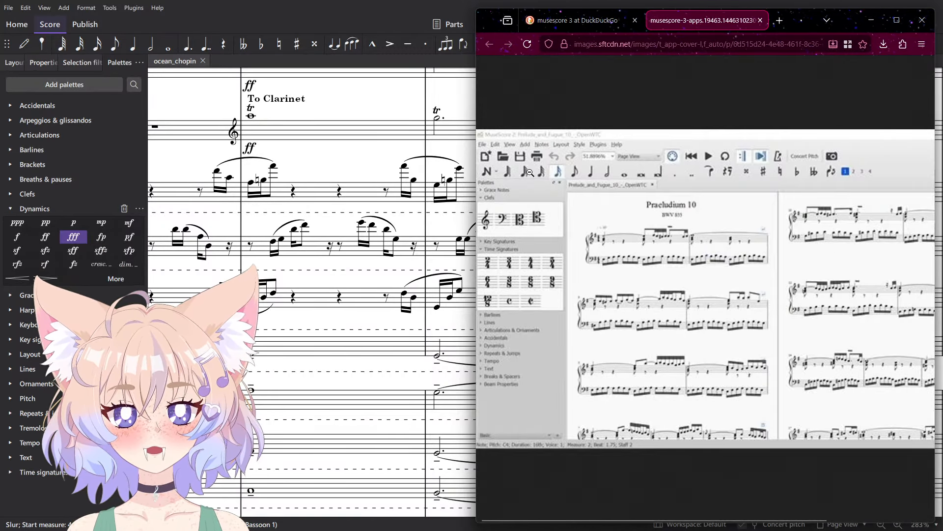
click(529, 173)
click(887, 318)
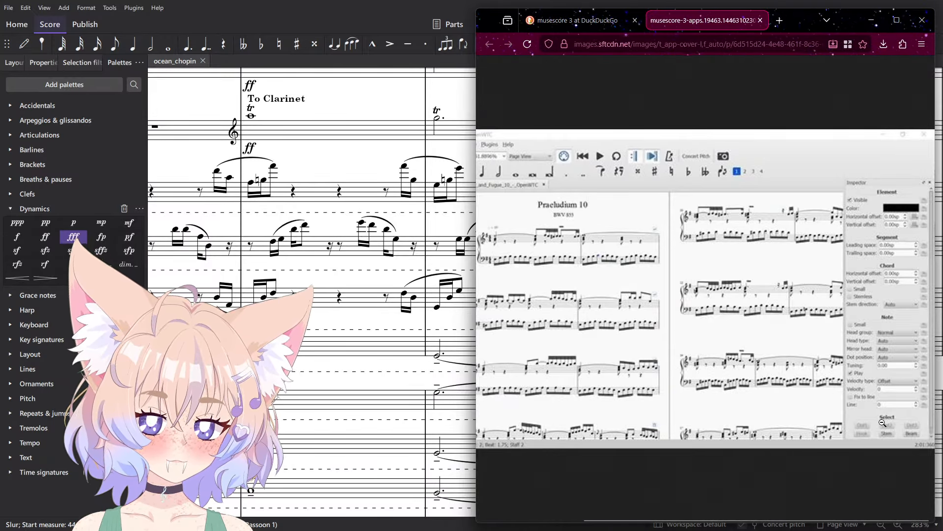
click(856, 380)
click(528, 321)
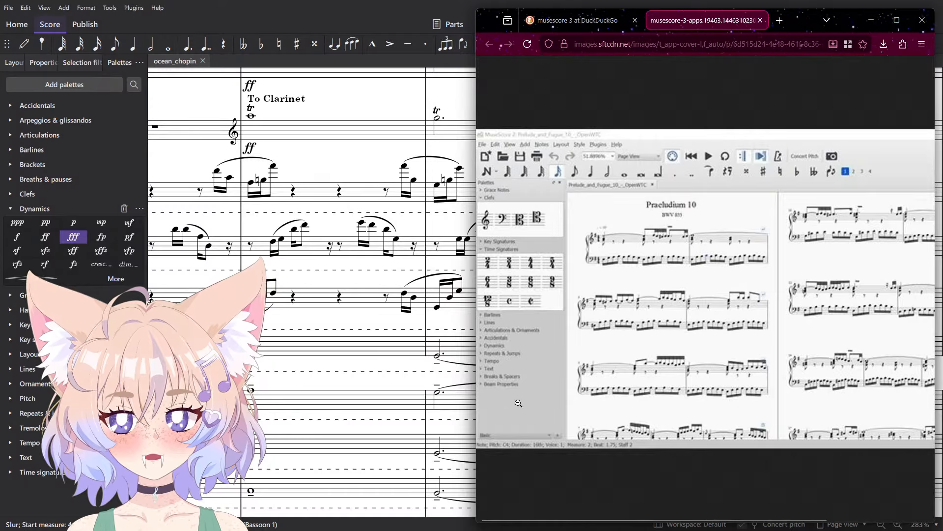
click(514, 257)
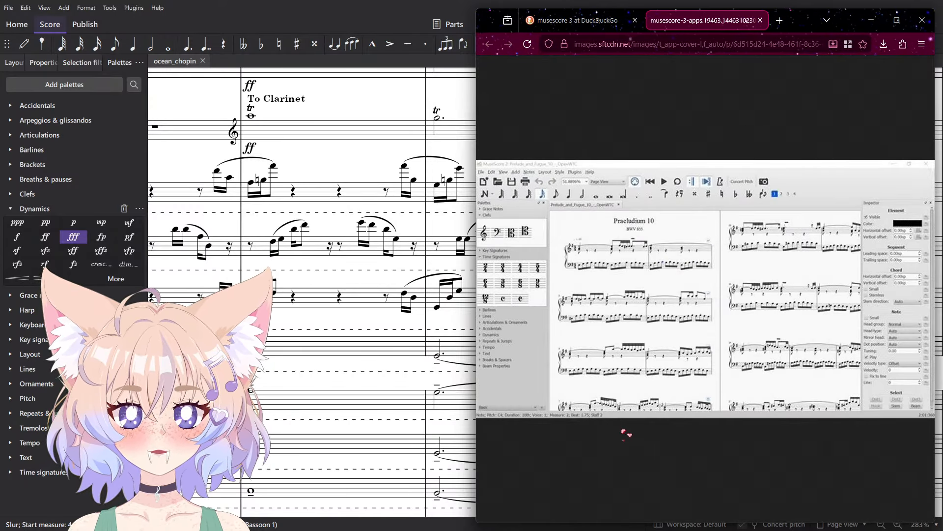
key(ctrl+w)
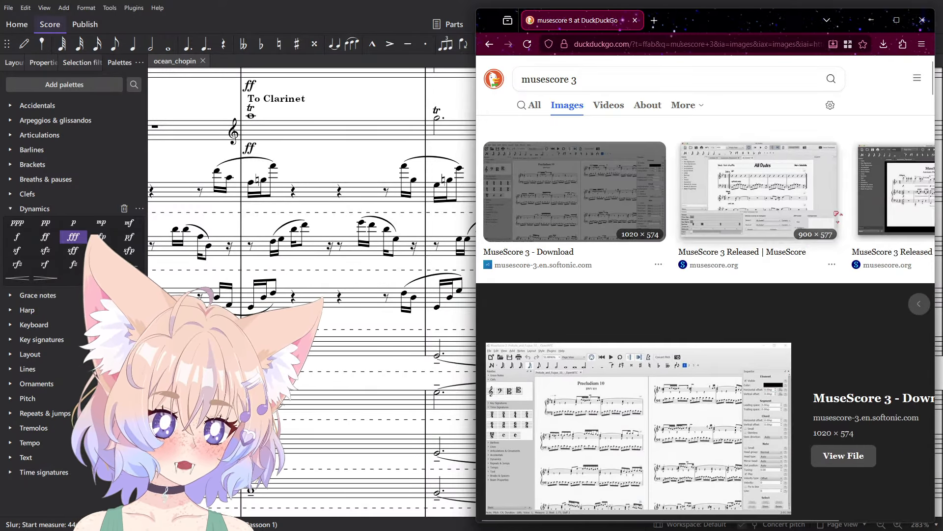
- Open the 900 × 577 "MuseScore 3 Released" image at full size, examine its interface, and close its tab
click(837, 214)
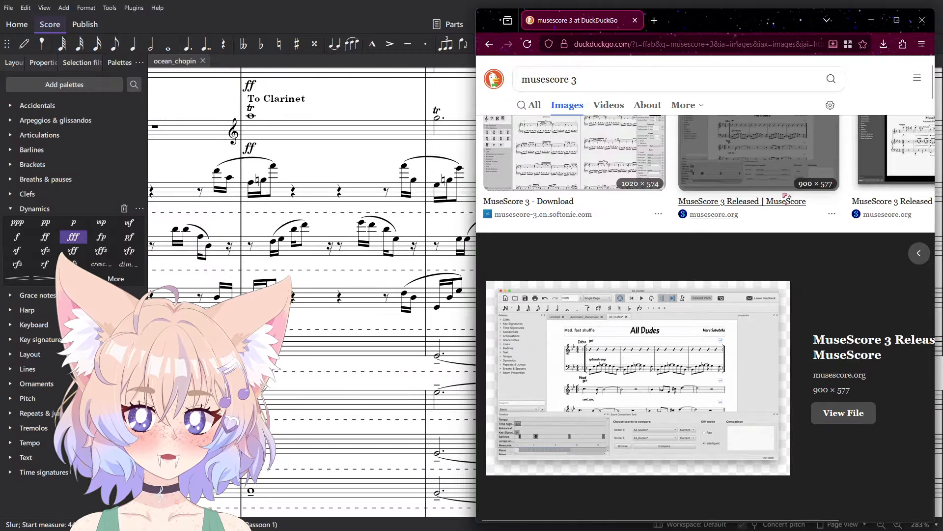
click(857, 419)
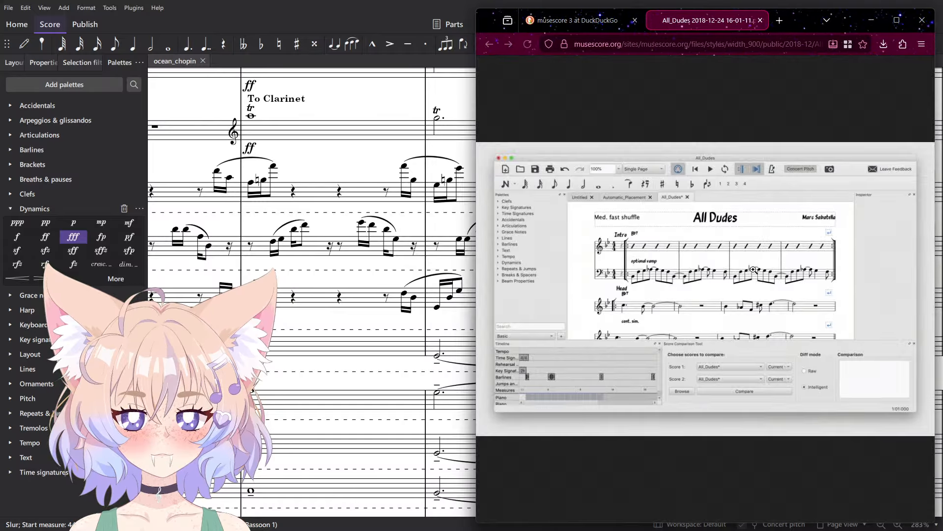
scroll(535, 401, left, 1)
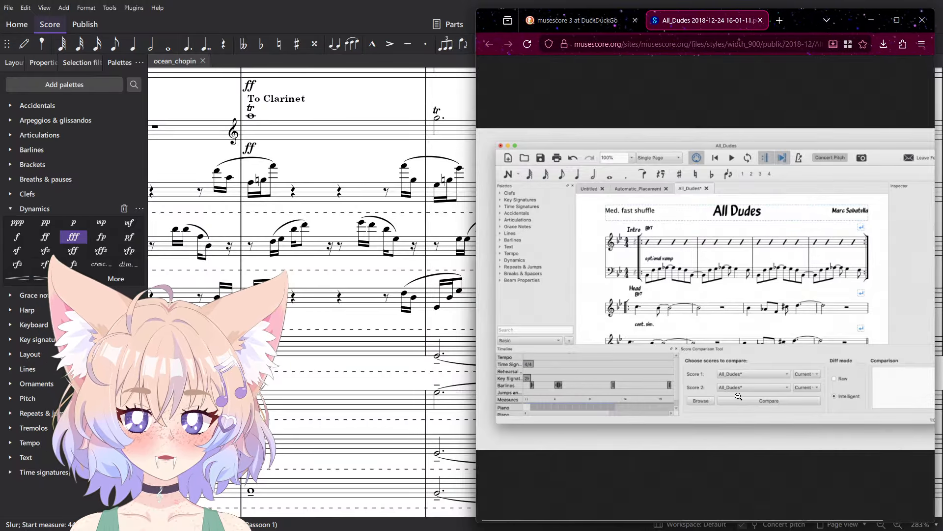
scroll(739, 396, right, 1)
key(ctrl+w)
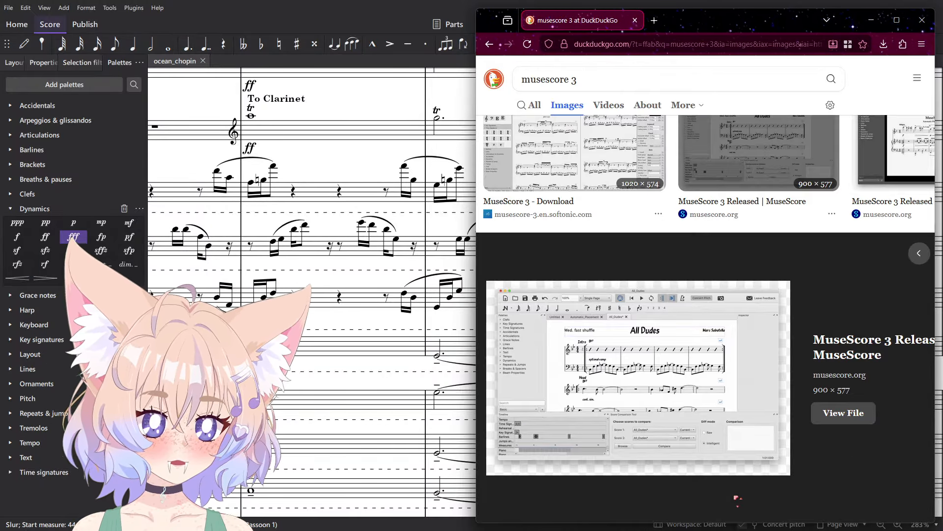
- Examine the 1920 × 1080 "MuseScore 3 Released" preview among the image results and switch back to MuseScore
key(Escape)
click(831, 300)
scroll(825, 315, down, 4)
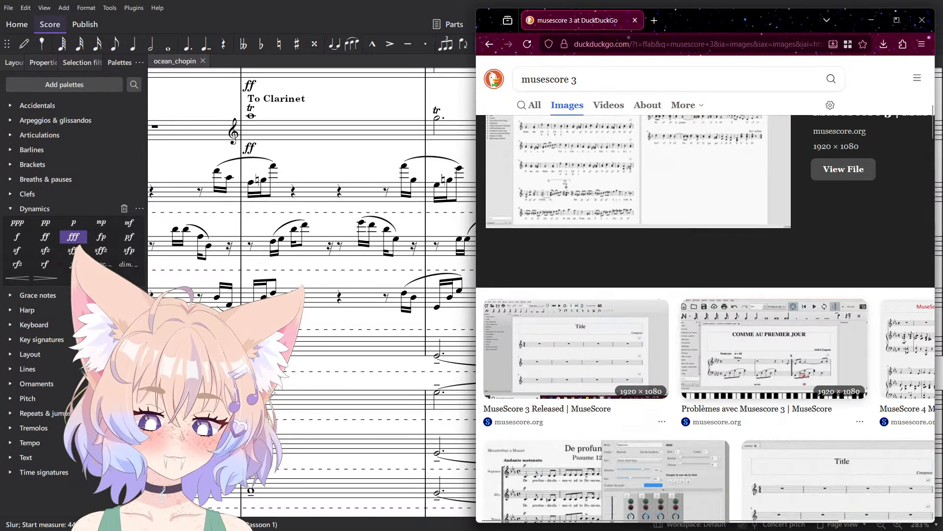
click(797, 375)
key(alt+Tab)
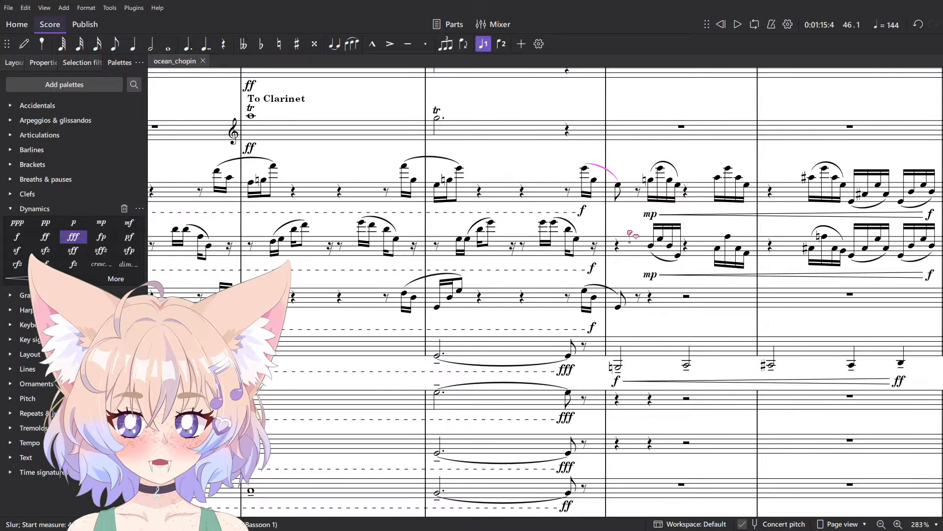
- Nudge the f dynamic under Bassoon 1 at the end of measure 44 slightly to the right
drag(644, 223, 552, 284)
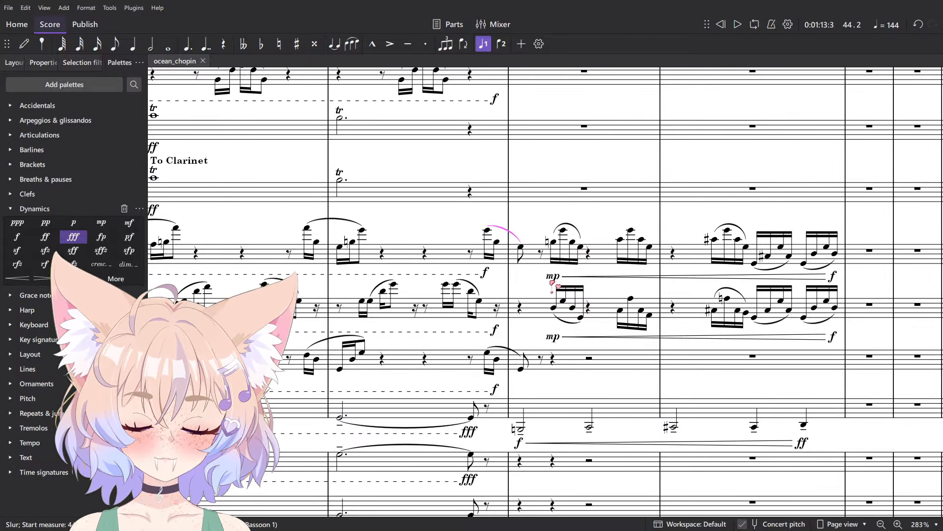
click(600, 231)
scroll(600, 232, down, 1)
scroll(600, 231, down, 2)
scroll(610, 295, up, 5)
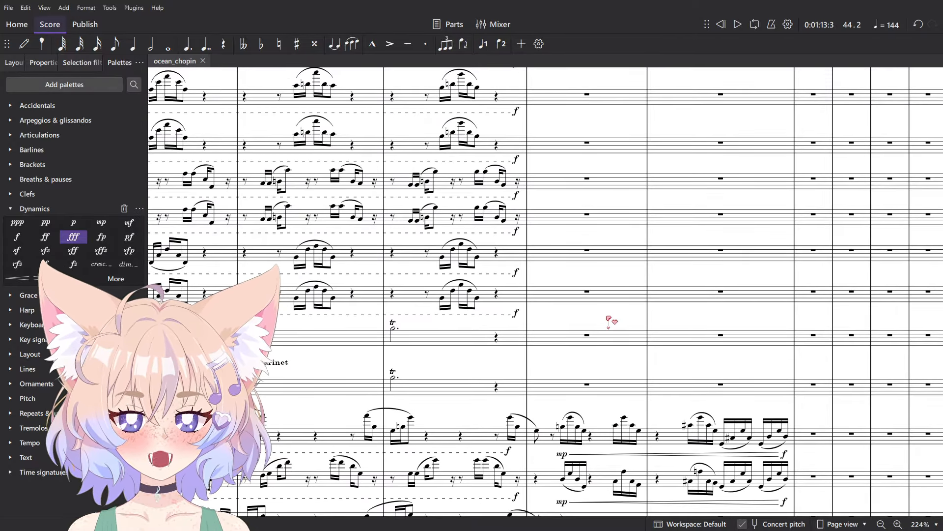
scroll(608, 318, down, 3)
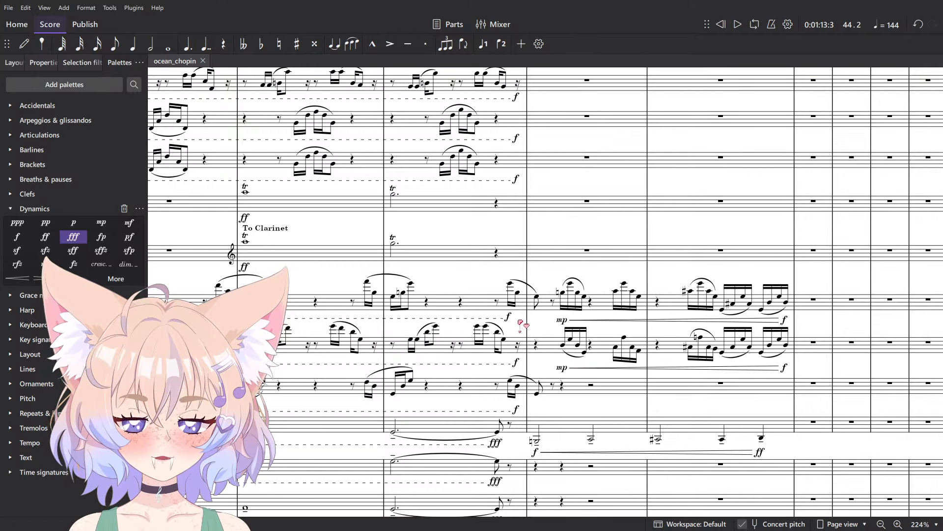
scroll(520, 323, up, 6)
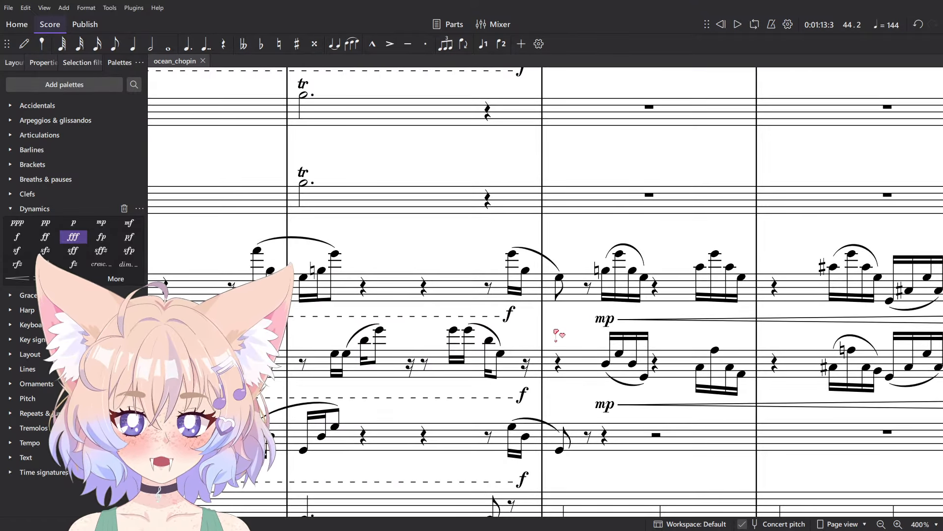
scroll(557, 334, down, 5)
scroll(655, 238, up, 7)
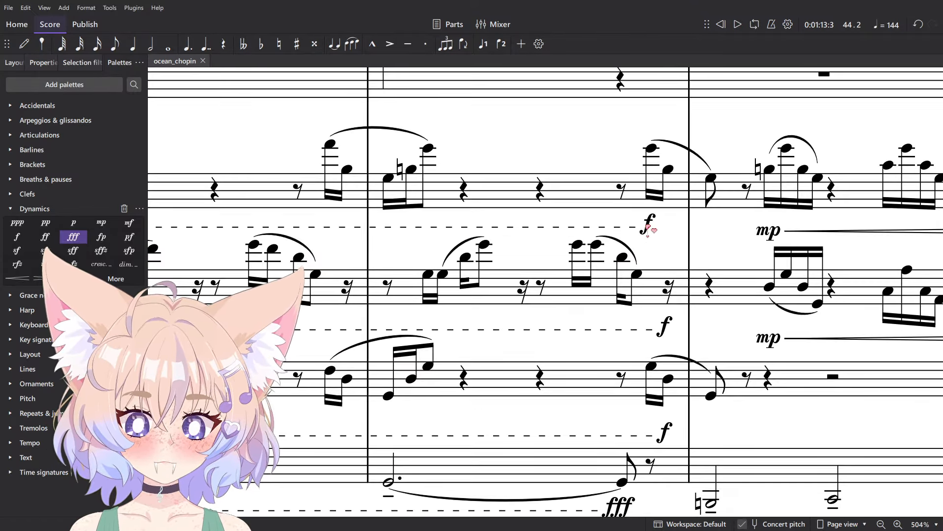
click(647, 226)
key(shift+Right)
- Examine measures 45 and 46 across the woodwind, brass, percussion and string staves and play back the passage
scroll(825, 106, down, 6)
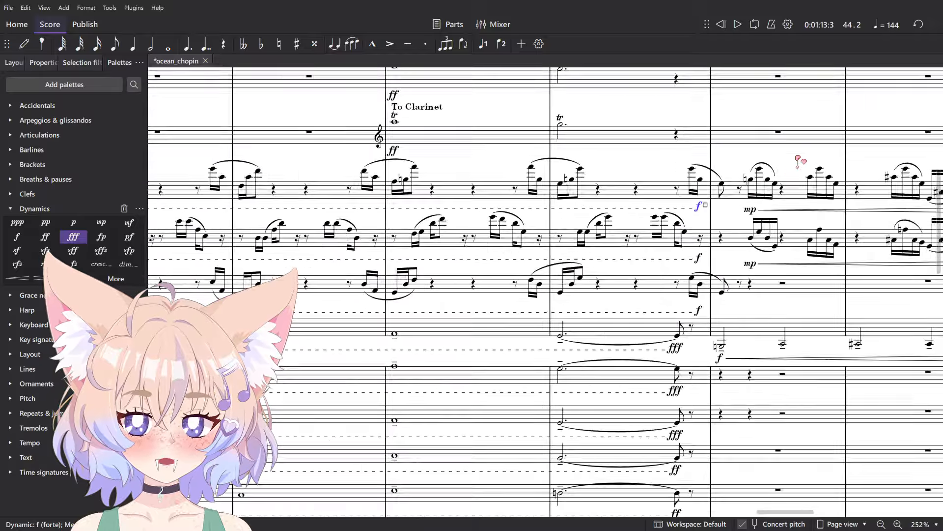
scroll(798, 160, down, 6)
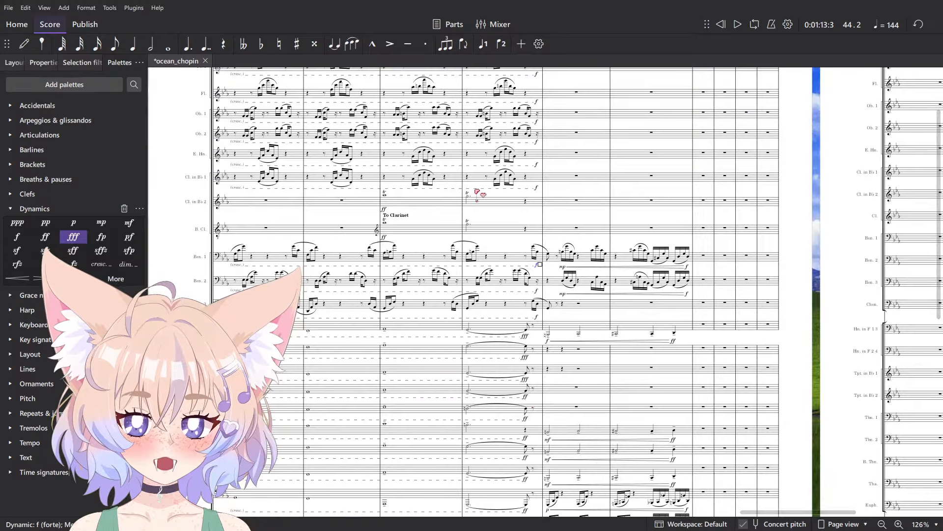
scroll(477, 192, up, 3)
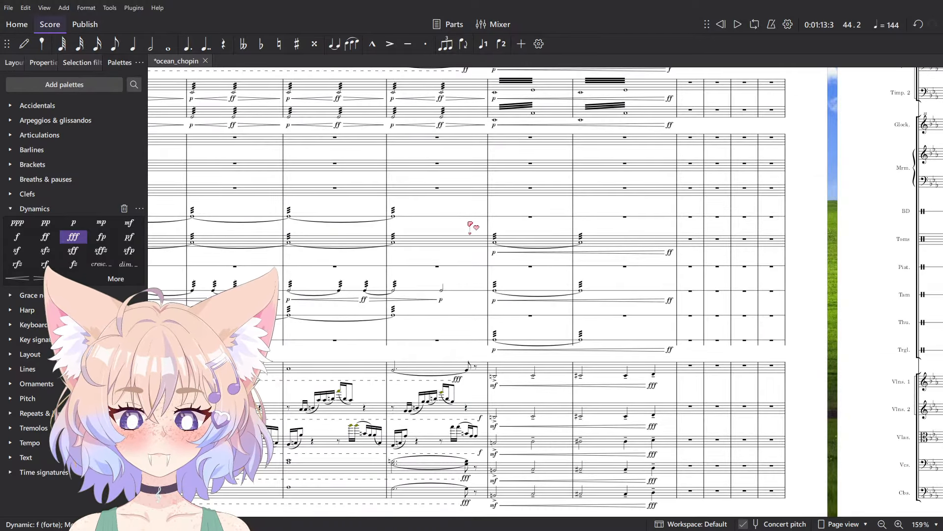
scroll(471, 227, up, 6)
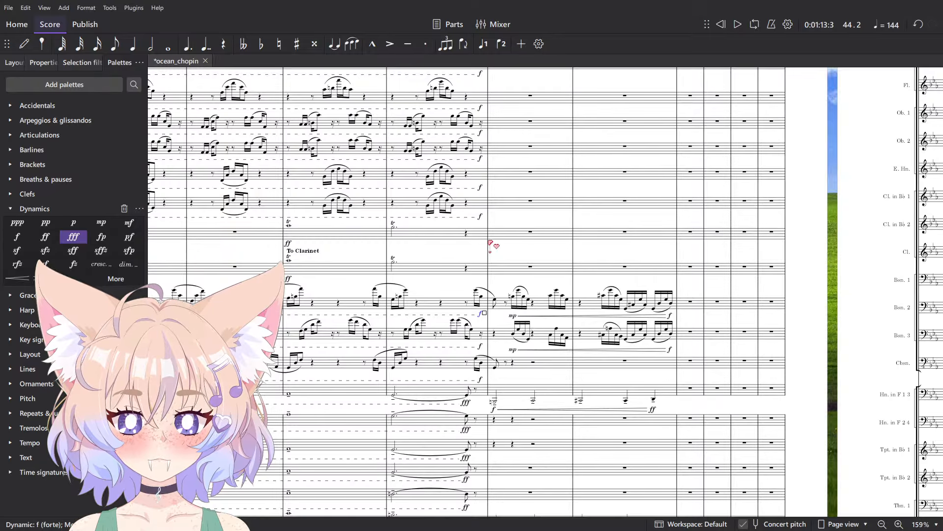
scroll(490, 243, down, 6)
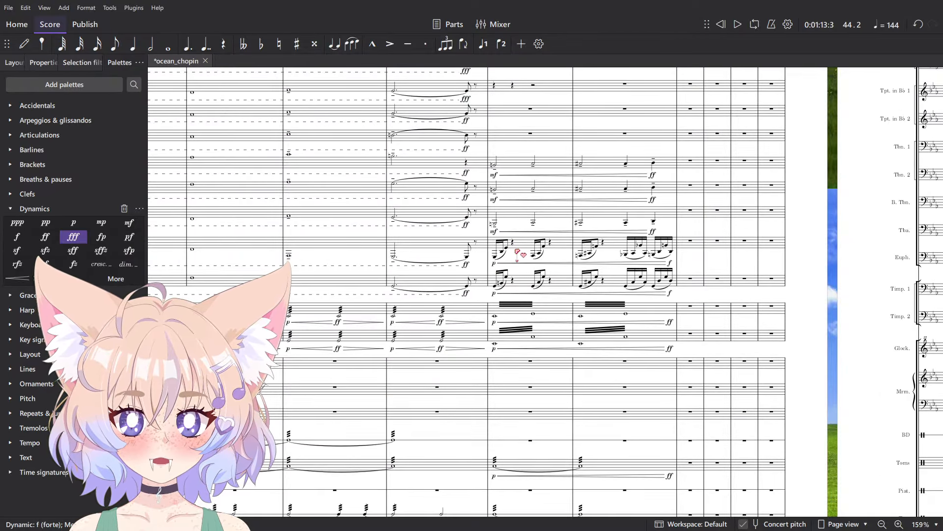
scroll(518, 253, up, 4)
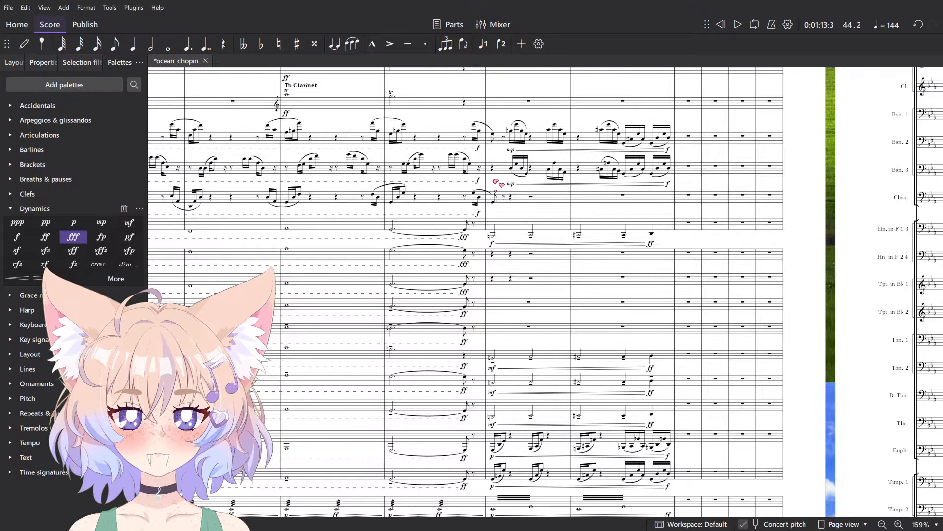
key(space)
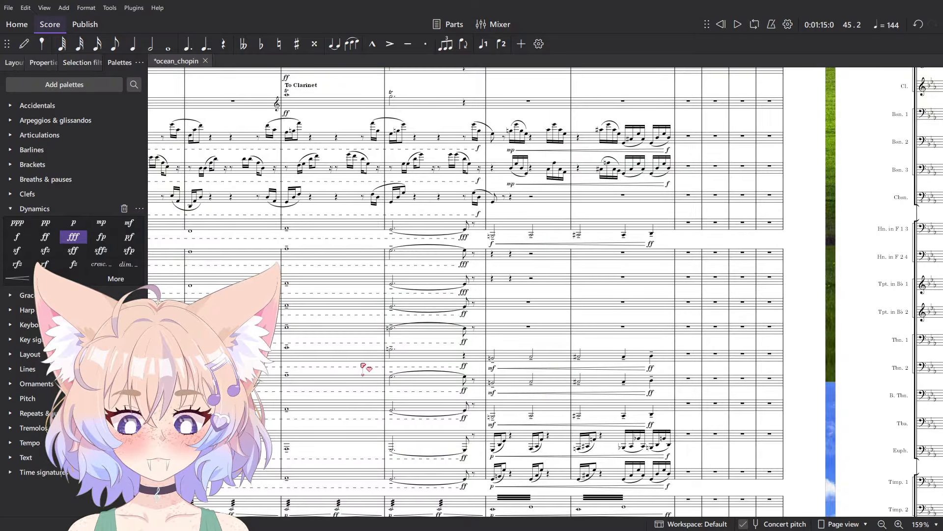
- Play back only the two sixteenth-note staves above the timpani from measure 45
ctrl+scroll(510, 458, up, 6)
scroll(516, 442, down, 3)
click(533, 351)
shift+click(540, 273)
key(space)
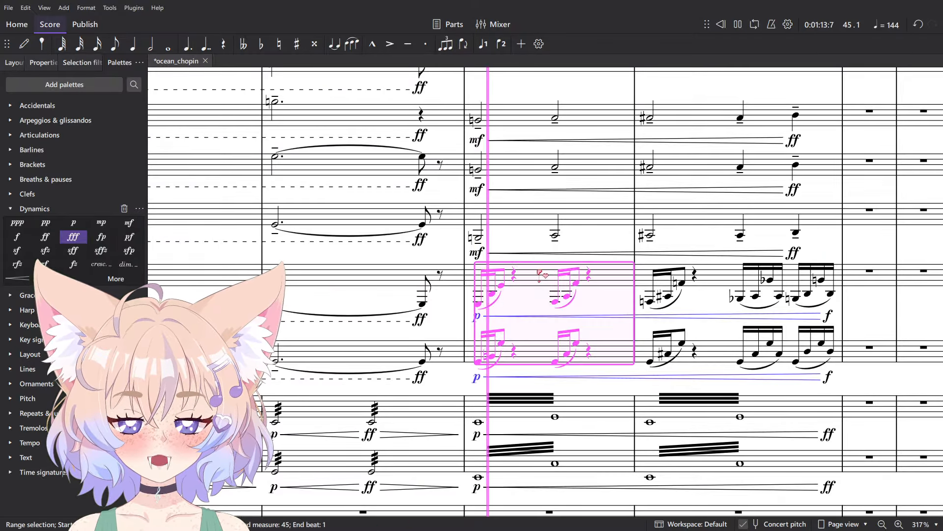
key(space)
key(Escape)
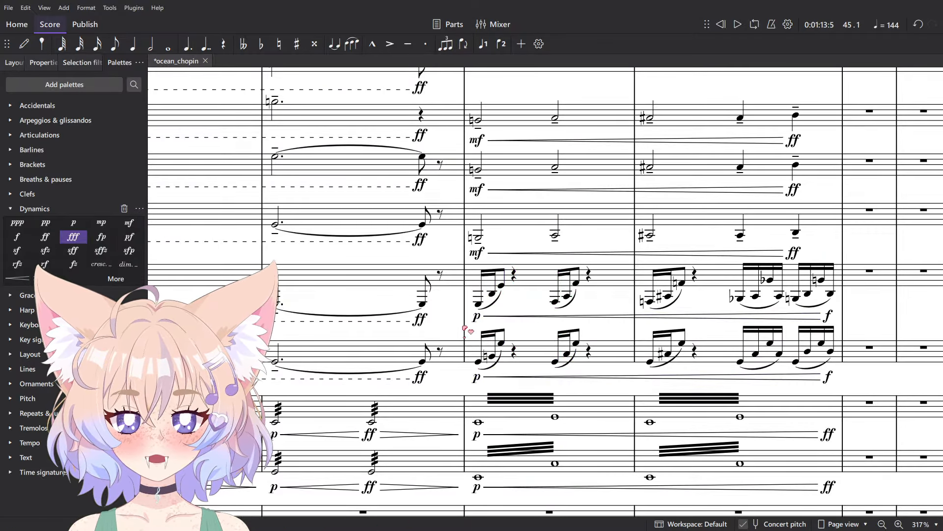
- Check the p dynamics of the two sixteenth-note low brass staves in measure 45 and replay both staves together
ctrl+scroll(465, 330, up, 5)
click(489, 309)
ctrl+click(489, 430)
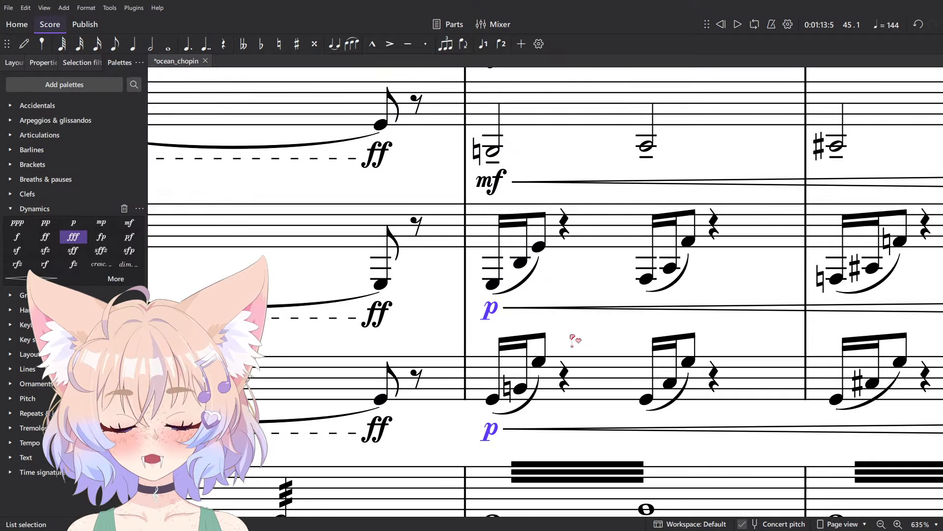
ctrl+scroll(574, 339, down, 10)
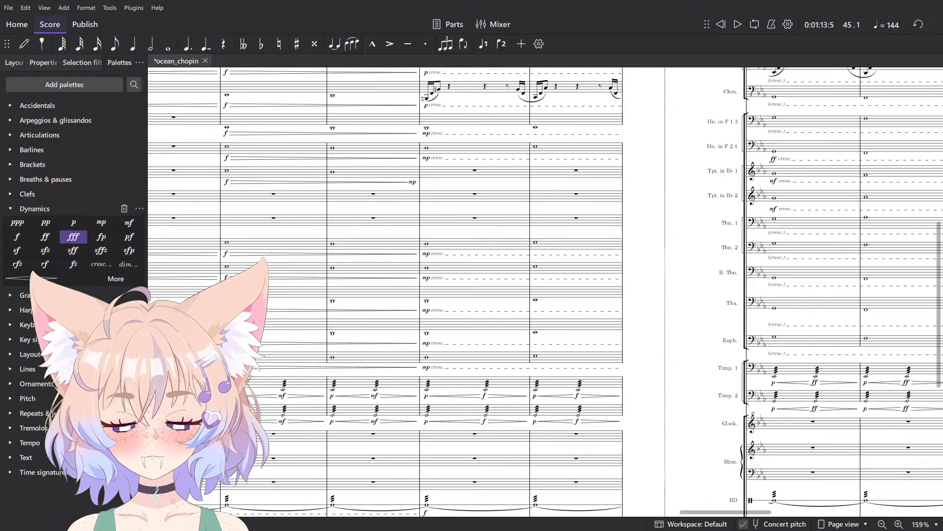
ctrl+scroll(357, 460, up, 10)
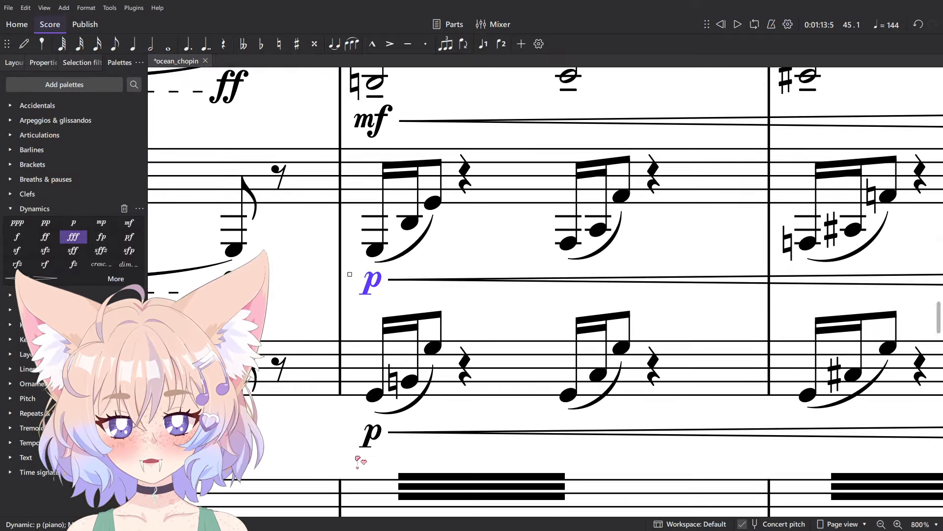
click(488, 398)
shift+click(499, 208)
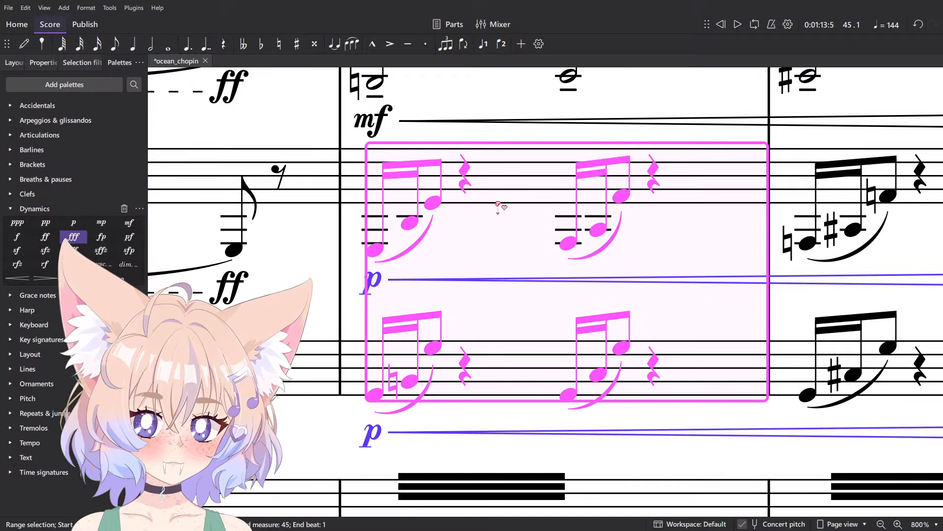
key(space)
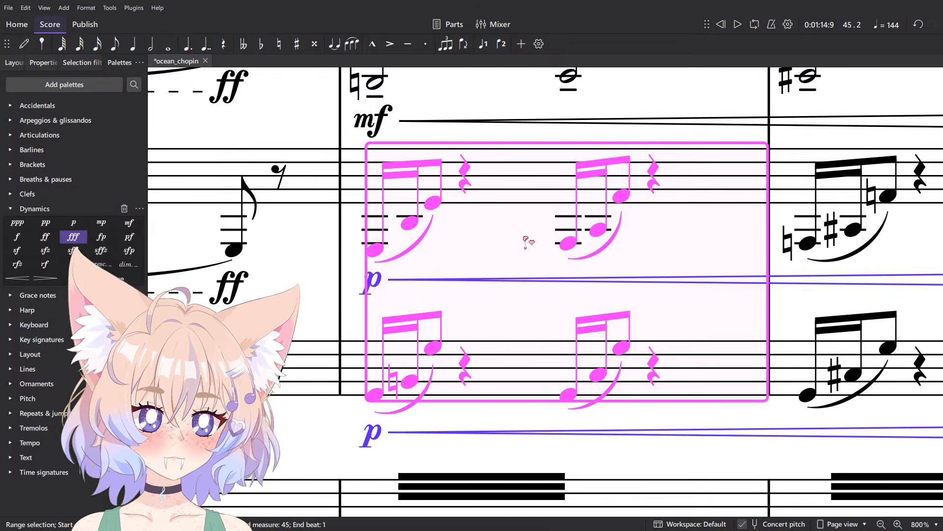
- Clear the selection and play back the full orchestra in measure 45
key(Escape)
click(523, 228)
key(Escape)
key(space)
scroll(502, 178, down, 6)
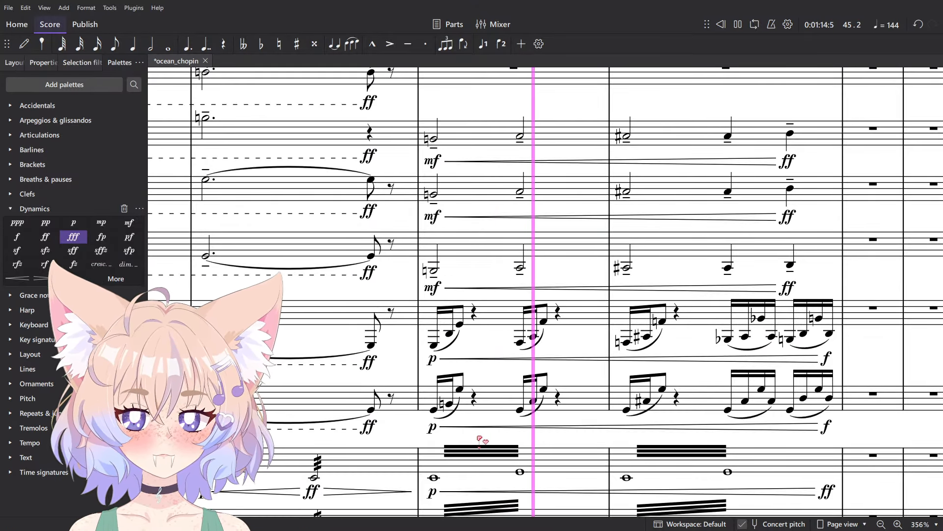
key(space)
- Delete the notes and mf-to-fff crescendos of Violins 1 and 2 in measures 45 and 46
ctrl+scroll(500, 316, up, 3)
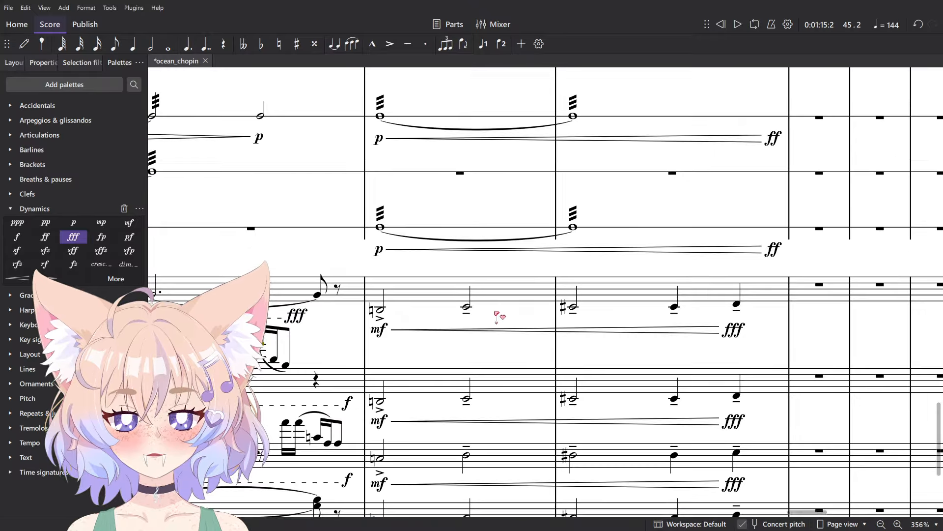
click(500, 309)
scroll(529, 308, down, 1)
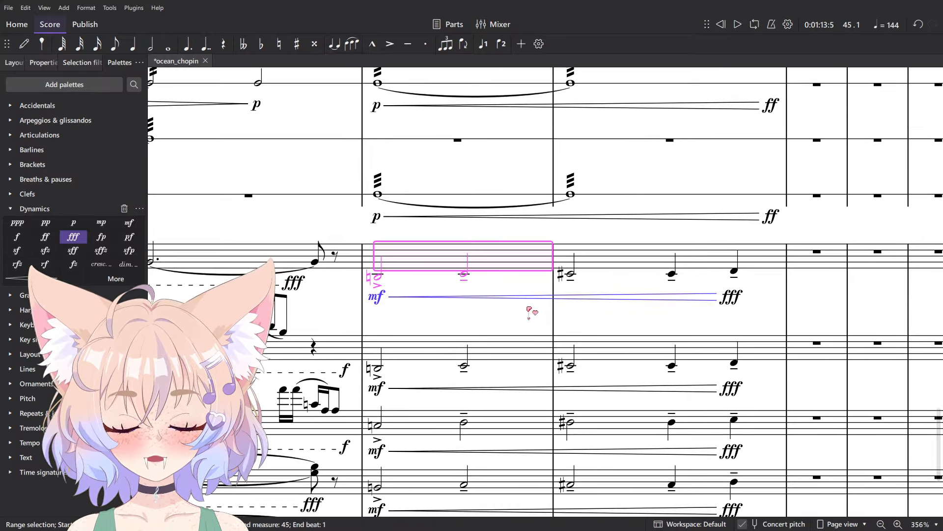
shift+click(640, 354)
scroll(491, 339, down, 3)
key(Delete)
- Try the viola notes in measures 45 and 46 an octave lower and play them with the cellos and contrabasses
click(388, 306)
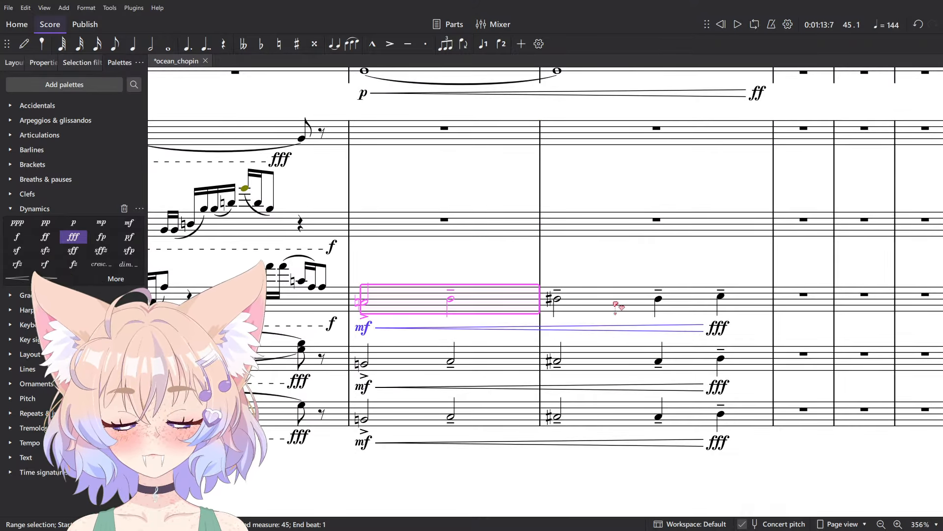
shift+click(618, 307)
scroll(604, 320, down, 1)
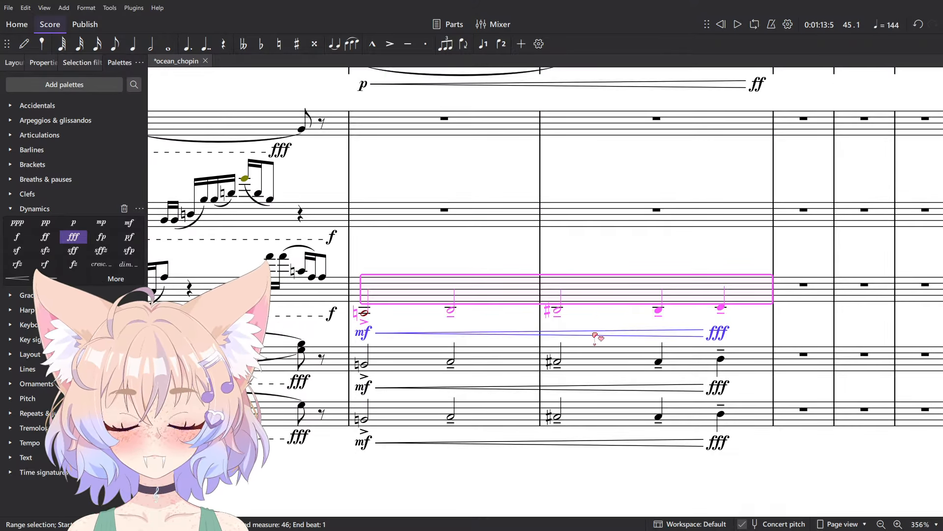
shift+click(620, 412)
key(space)
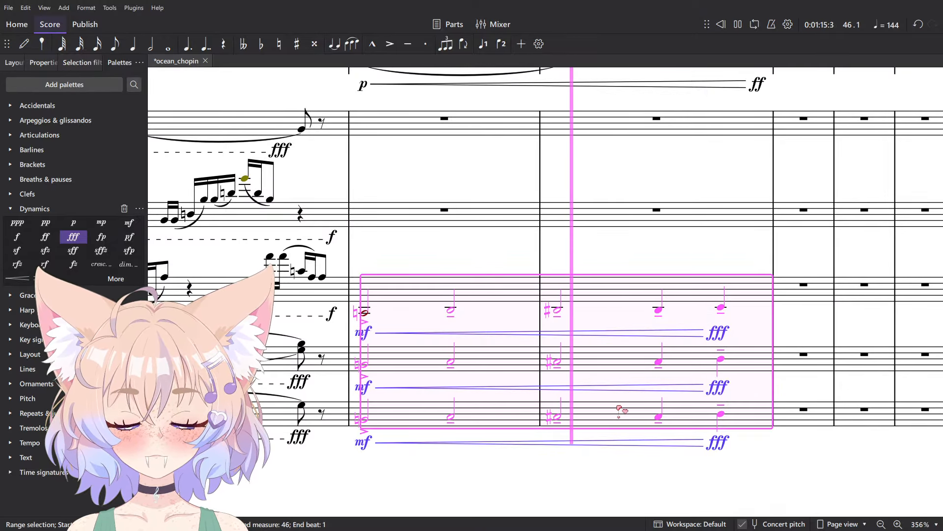
- Return the viola notes in measures 45 and 46 to the upper octave and play back the passage
click(371, 319)
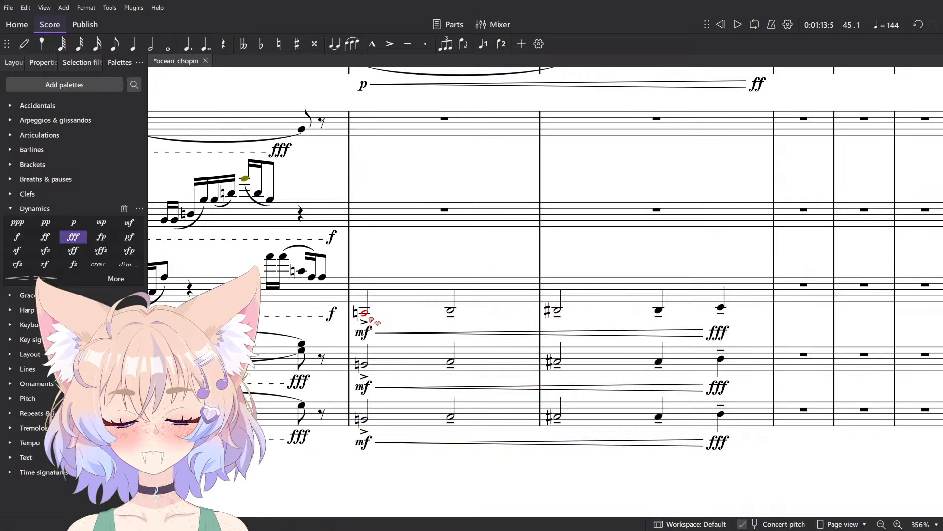
scroll(369, 318, up, 5)
scroll(388, 321, down, 7)
drag(420, 293, 397, 329)
scroll(397, 329, up, 13)
scroll(434, 390, down, 7)
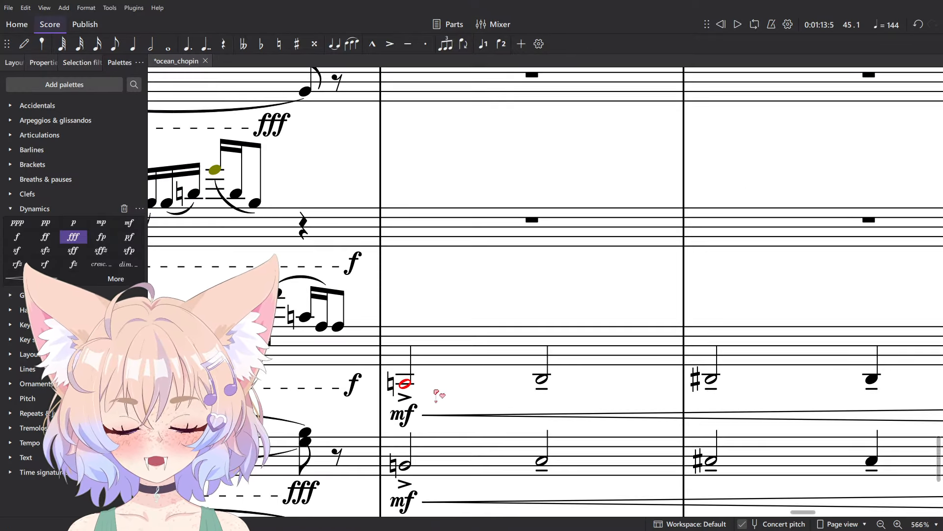
scroll(467, 376, down, 2)
click(496, 359)
scroll(505, 346, down, 6)
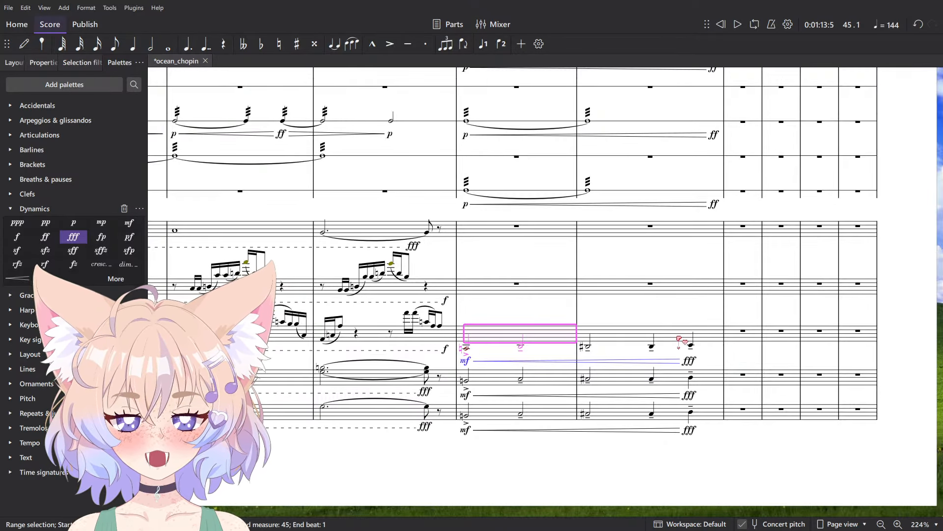
shift+click(680, 340)
key(space)
key(Escape)
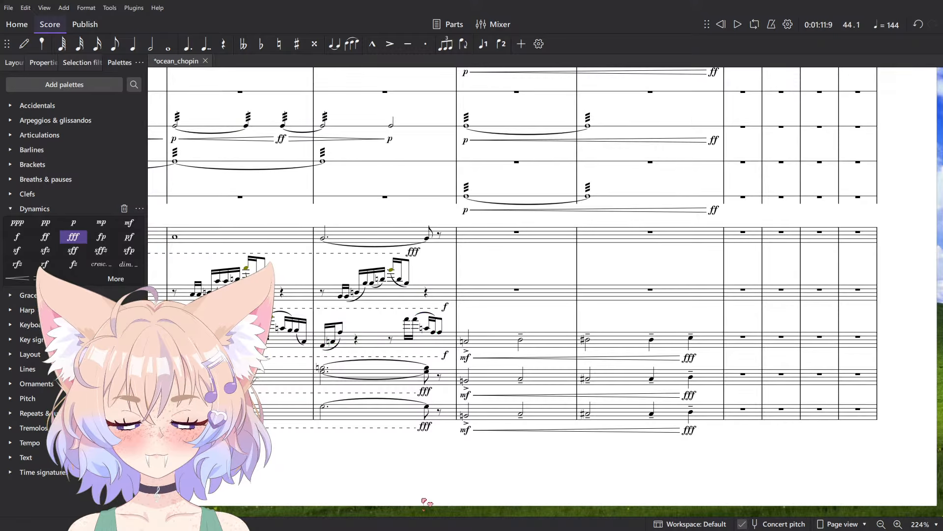
key(space)
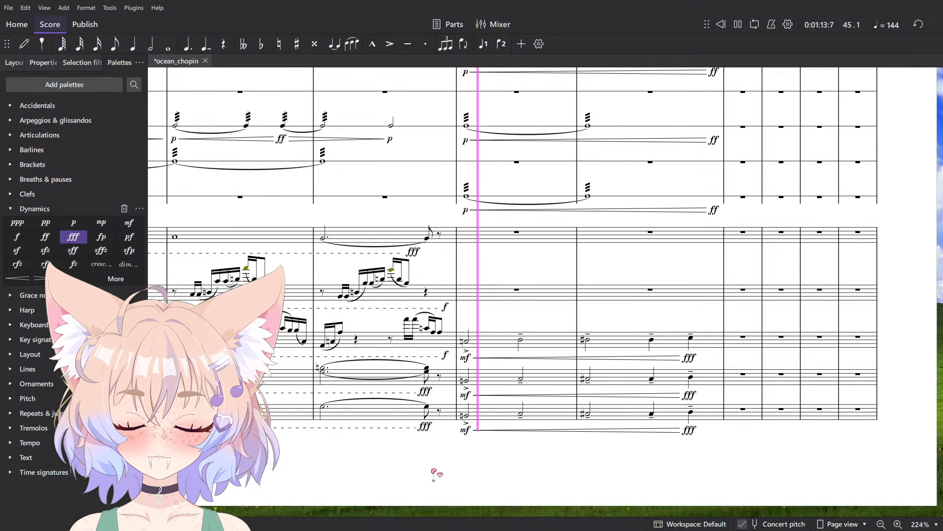
key(space)
- Move the viola line with its mf-to-fff crescendo in measures 45 and 46 to Violin 2 and play it back
click(492, 339)
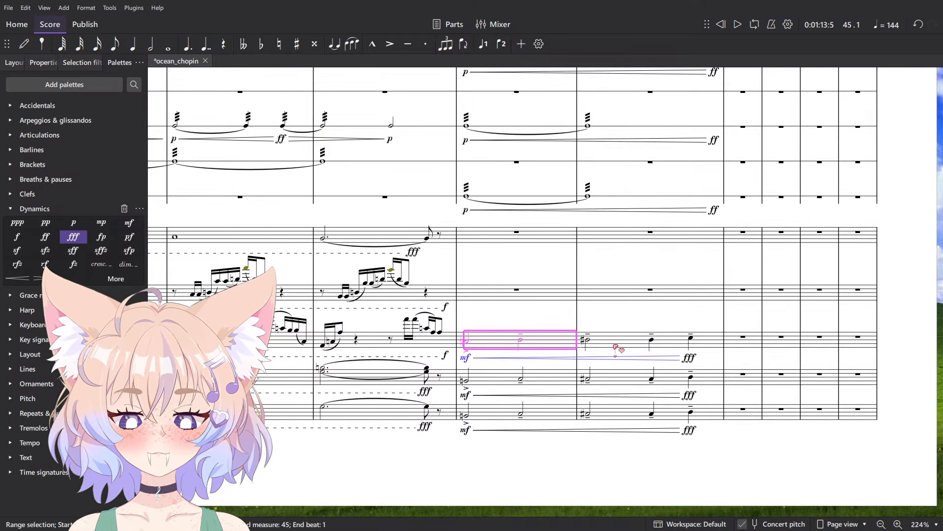
shift+click(605, 352)
key(Delete)
click(510, 292)
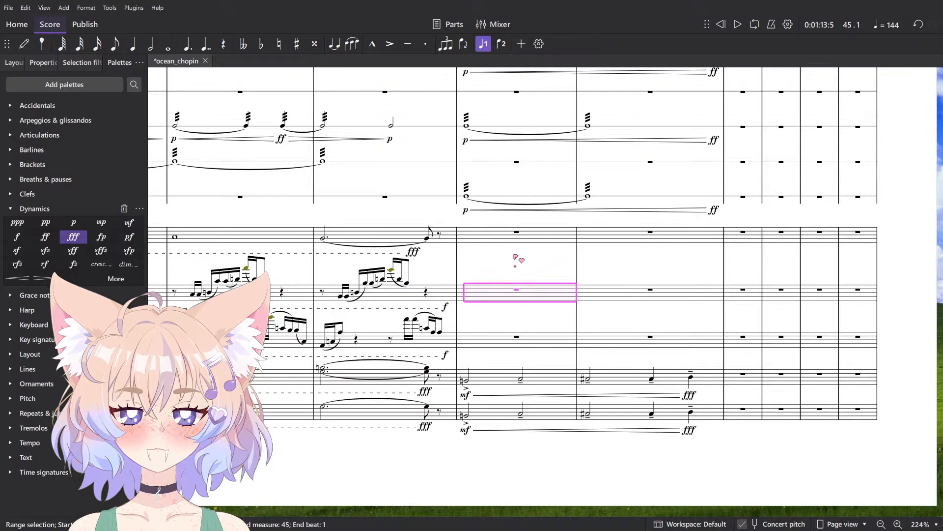
key(ctrl+v)
key(space)
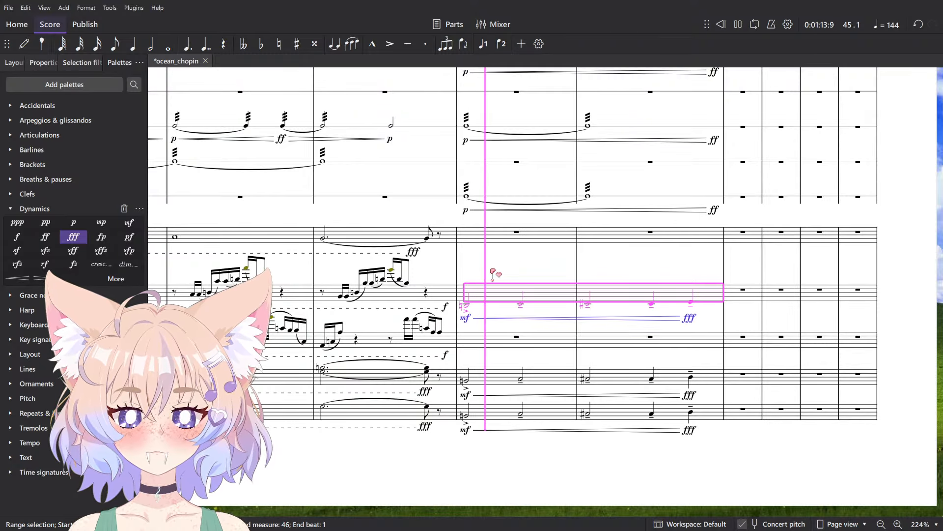
- Paste the mf-to-fff crescendo line into Violin 1 in measures 45 and 46 and play back the passage
key(space)
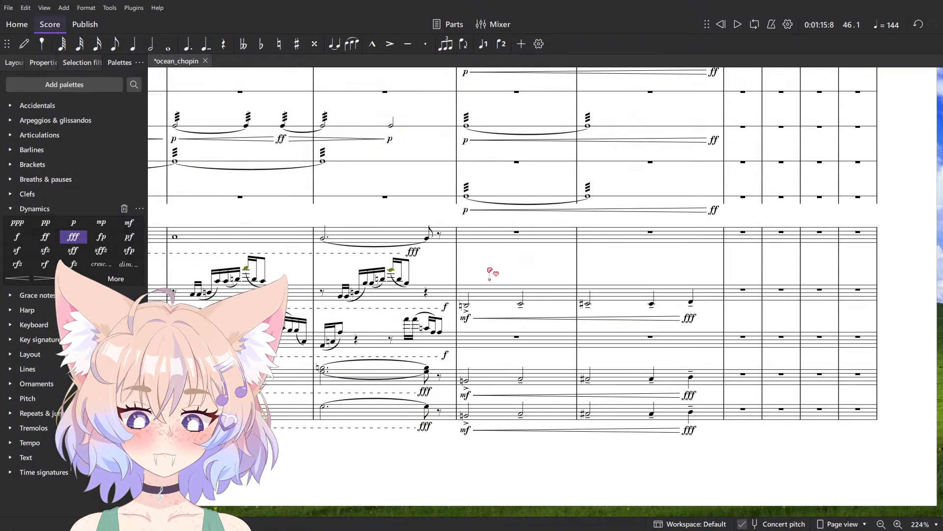
click(493, 236)
key(ctrl+v)
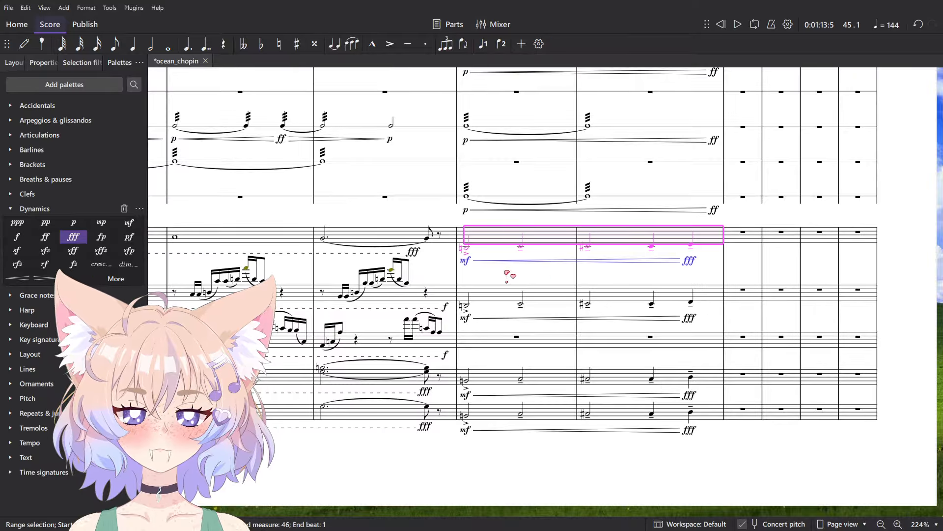
key(space)
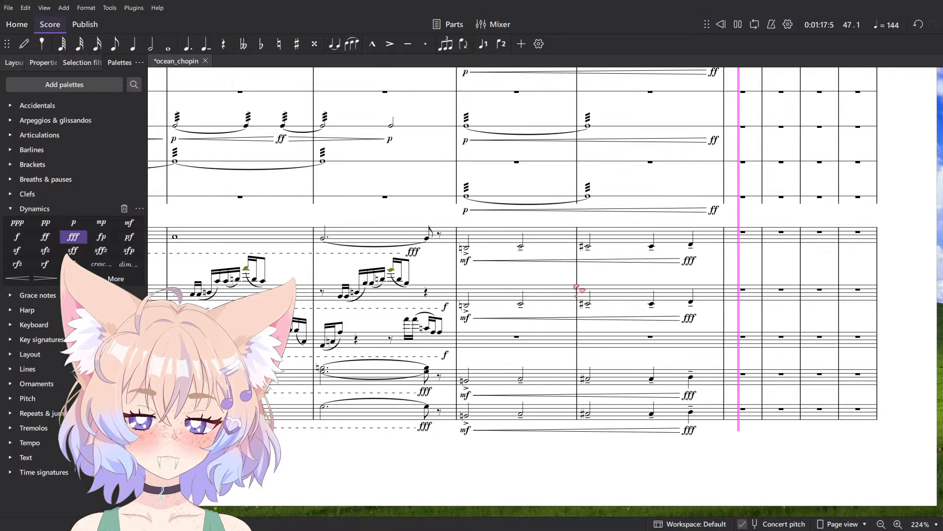
key(space)
- Paste the same mf-to-fff crescendo line into the violas in measures 45 and 46 and save the score
scroll(528, 325, down, 5)
click(528, 325)
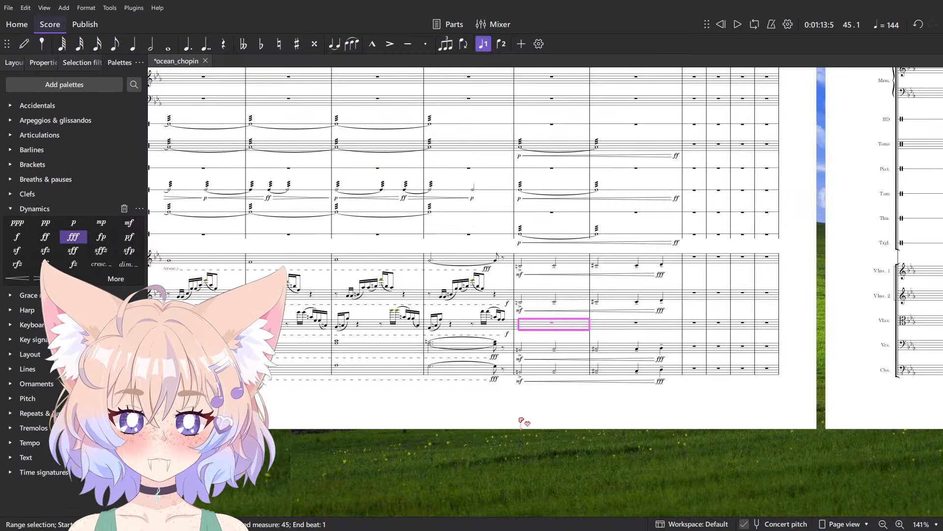
key(ctrl+v)
key(Escape)
scroll(587, 369, up, 5)
scroll(589, 376, down, 7)
drag(363, 333, 806, 393)
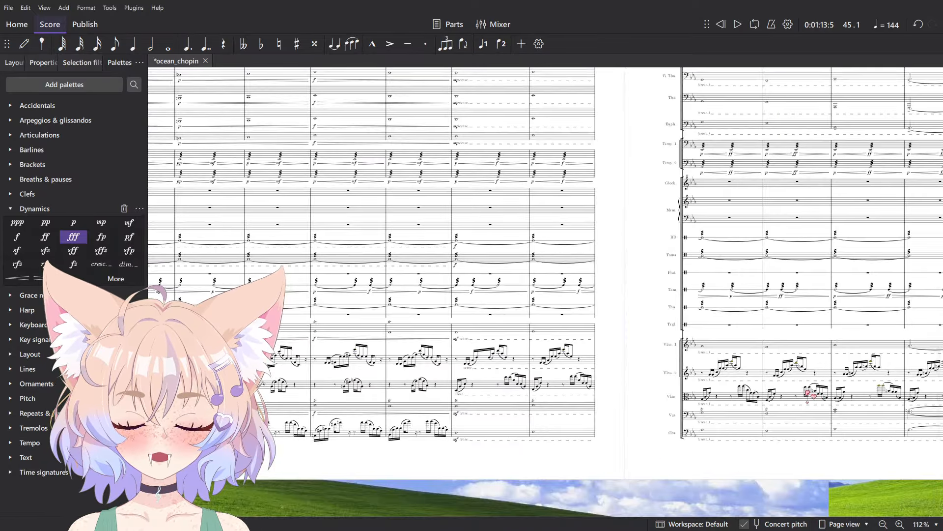
scroll(808, 394, up, 9)
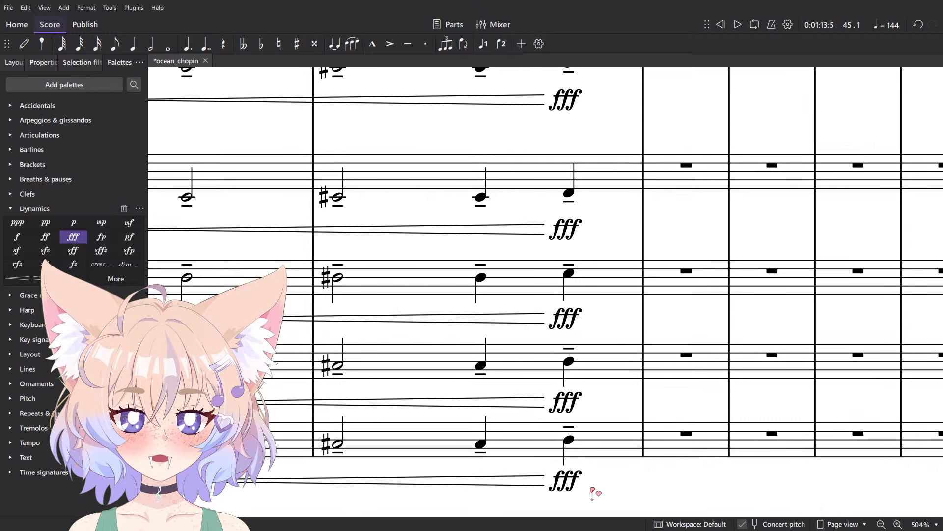
click(580, 484)
scroll(663, 420, down, 8)
key(Escape)
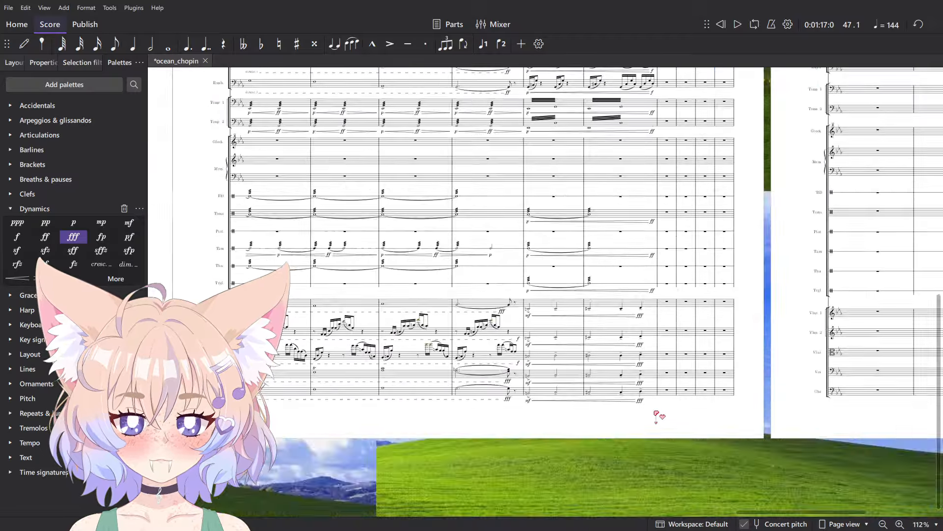
scroll(656, 413, up, 6)
key(ctrl+s)
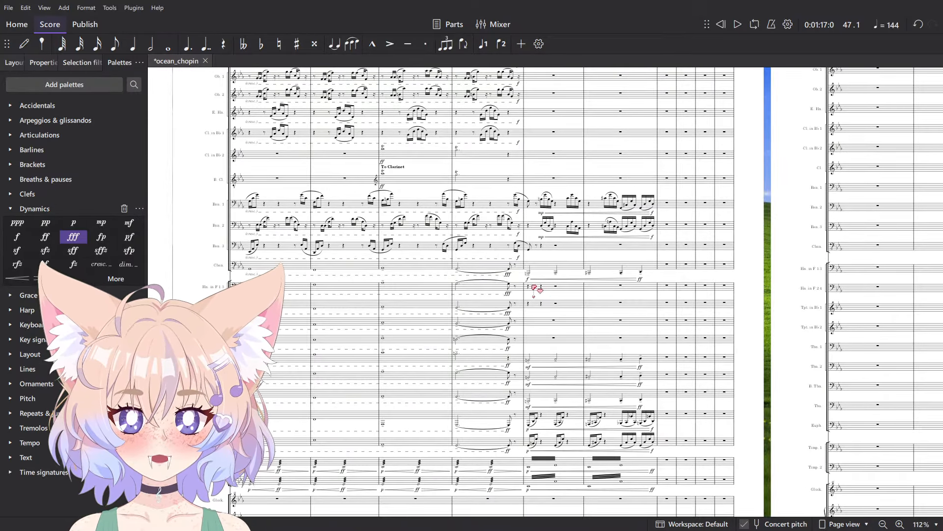
- Clear the leftover split rests from both horn staves in measure 45
scroll(529, 292, up, 4)
click(601, 321)
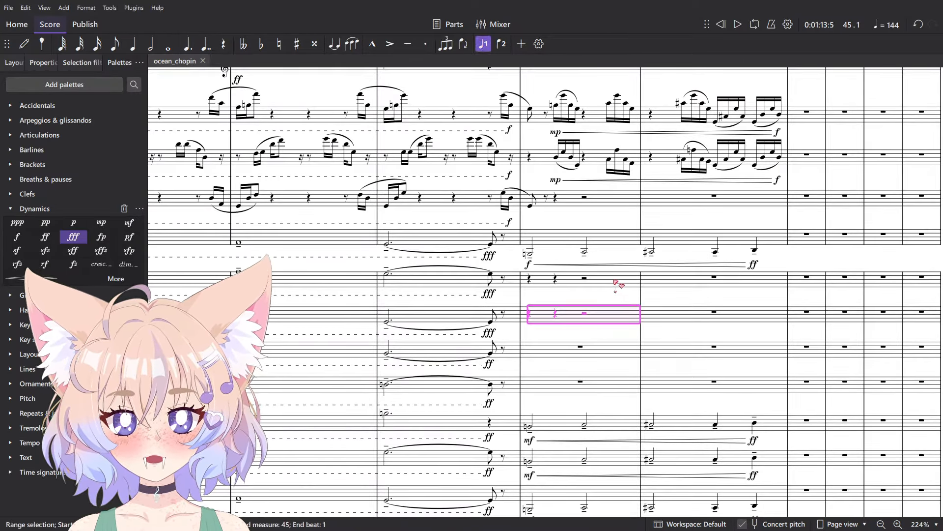
shift+click(621, 282)
scroll(621, 282, left, 10)
scroll(430, 354, right, 10)
key(Delete)
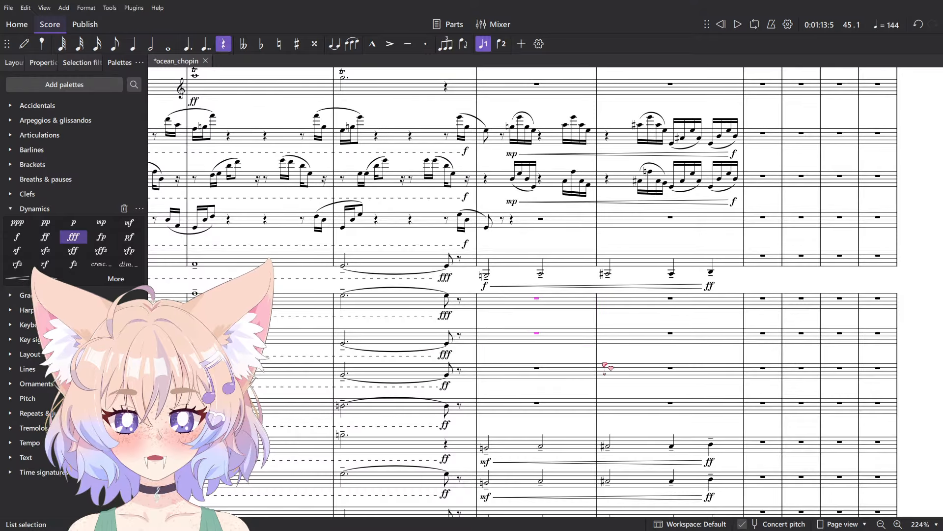
key(space)
scroll(605, 364, down, 4)
key(space)
- Move the Trombone 1 and 2 lines with their mf-to-ff crescendos in measures 45 and 46 to the two horn staves and play them back
click(511, 269)
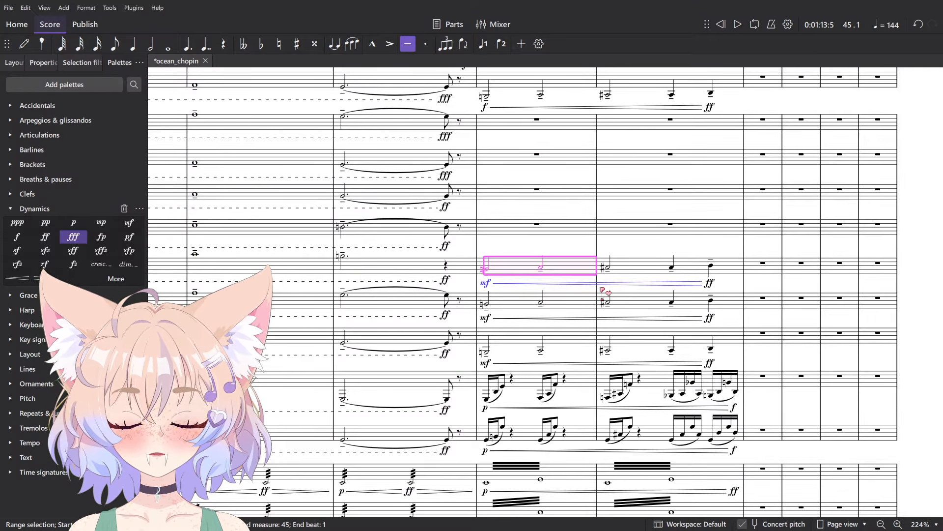
shift+click(724, 307)
scroll(510, 303, up, 4)
key(Delete)
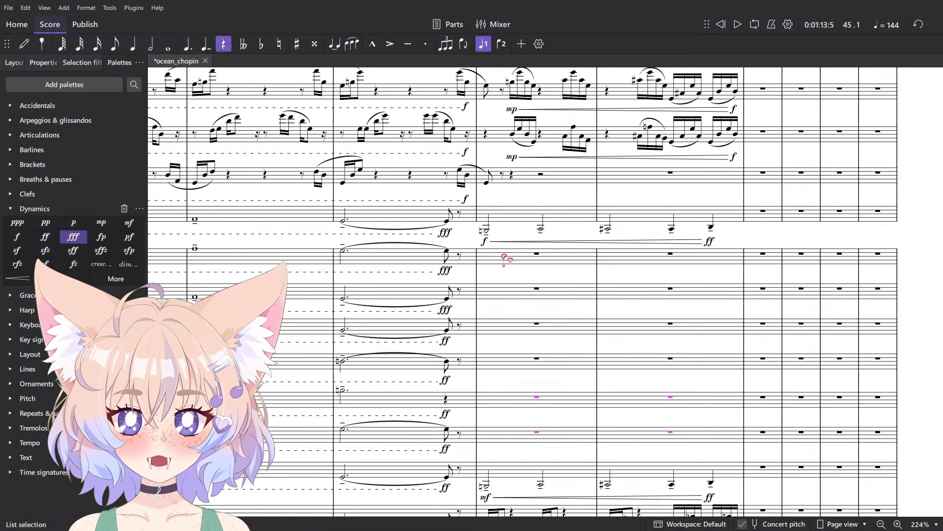
click(515, 270)
key(space)
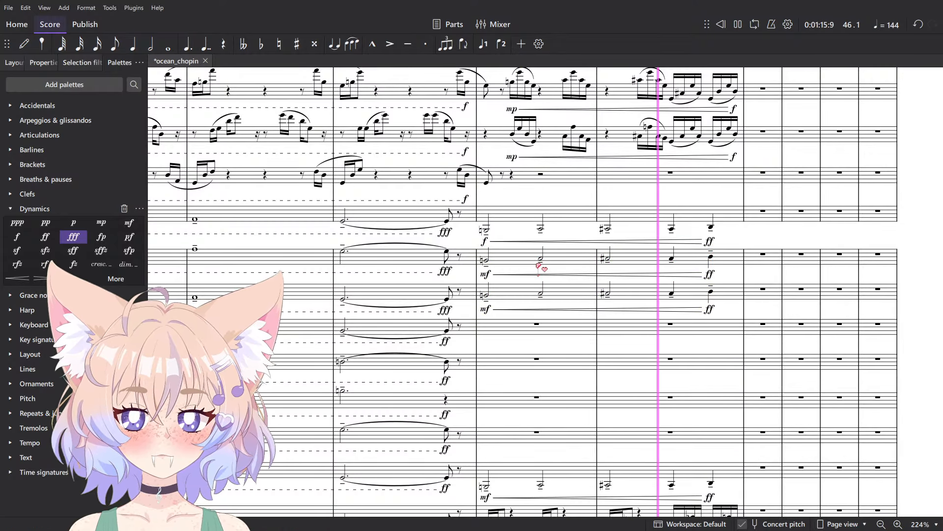
key(space)
- Change both horn crescendos in measures 45 and 46 to start at f and end at fff
scroll(538, 266, down, 4)
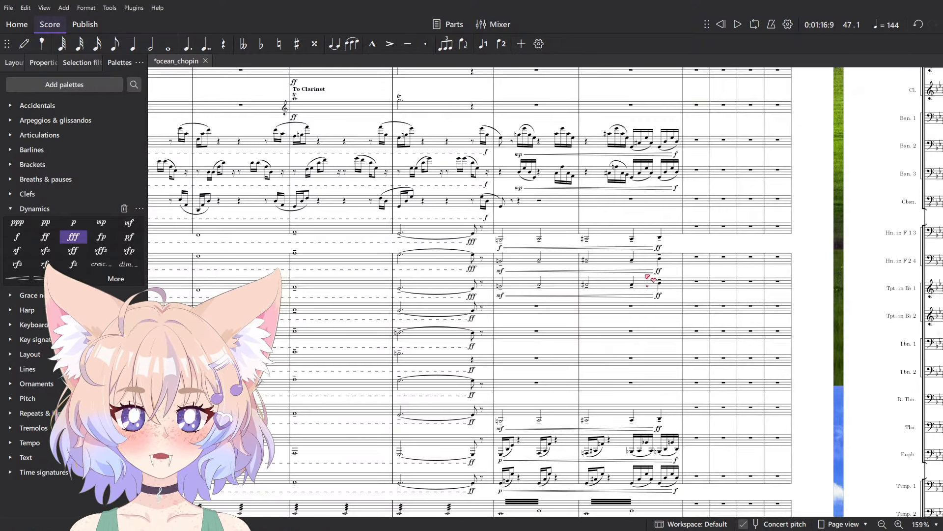
scroll(673, 268, up, 9)
click(674, 268)
ctrl+click(674, 323)
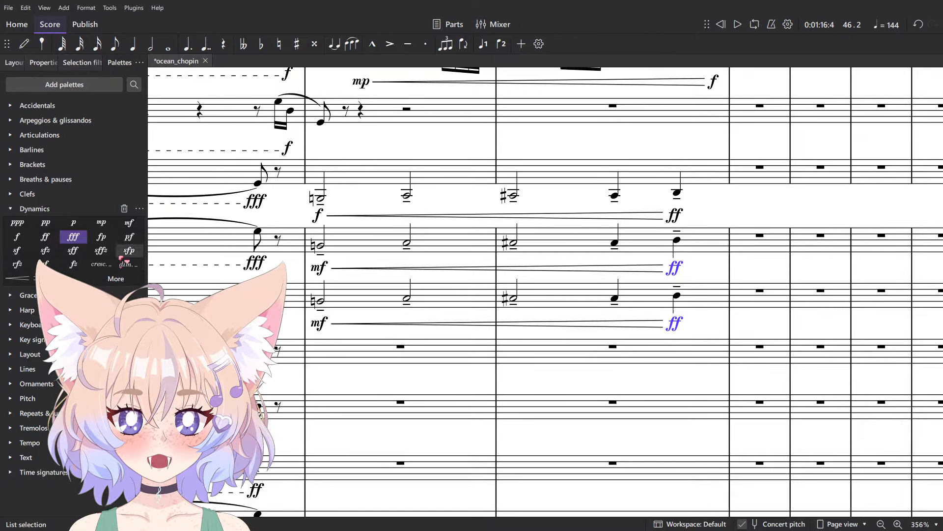
click(73, 236)
click(374, 266)
key(Escape)
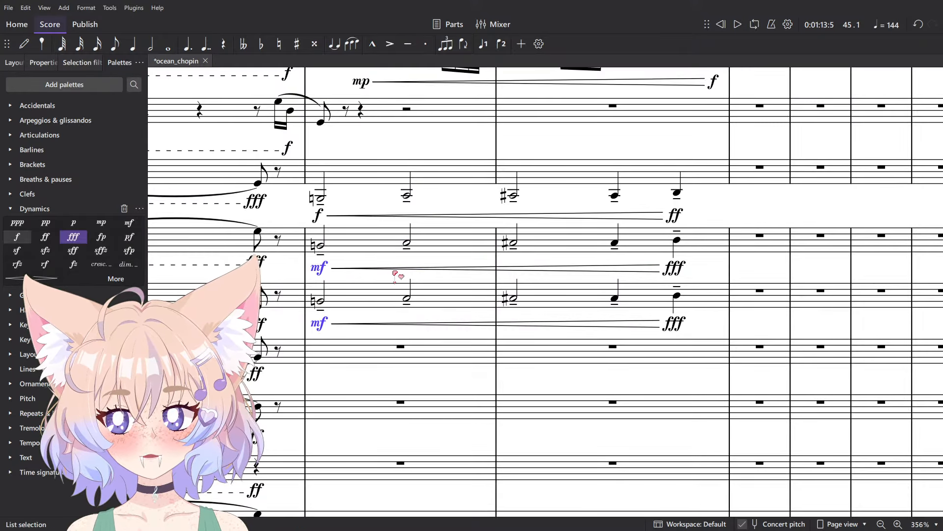
click(17, 237)
key(space)
scroll(388, 270, down, 5)
key(space)
scroll(417, 182, down, 6)
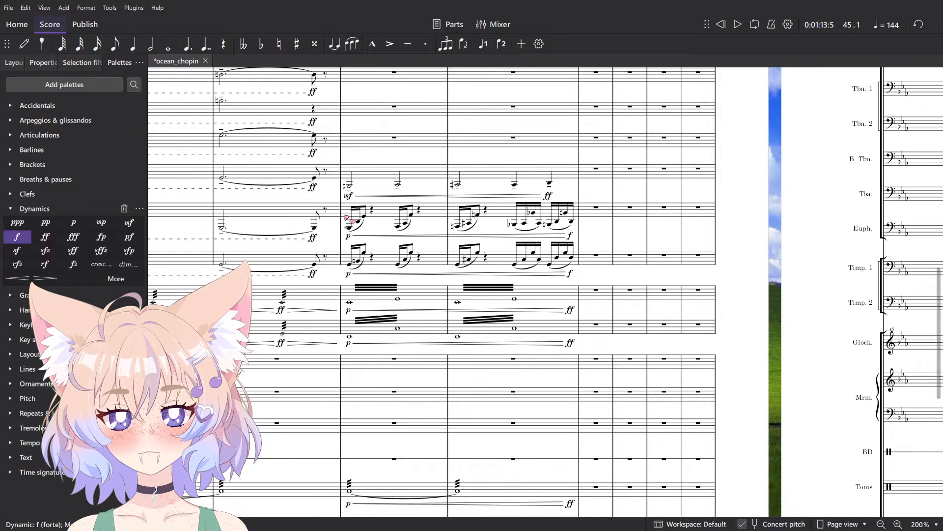
- Set the contrabassoon's starting dynamic in measure 45 to mf and play back the passage
scroll(347, 219, up, 5)
key(space)
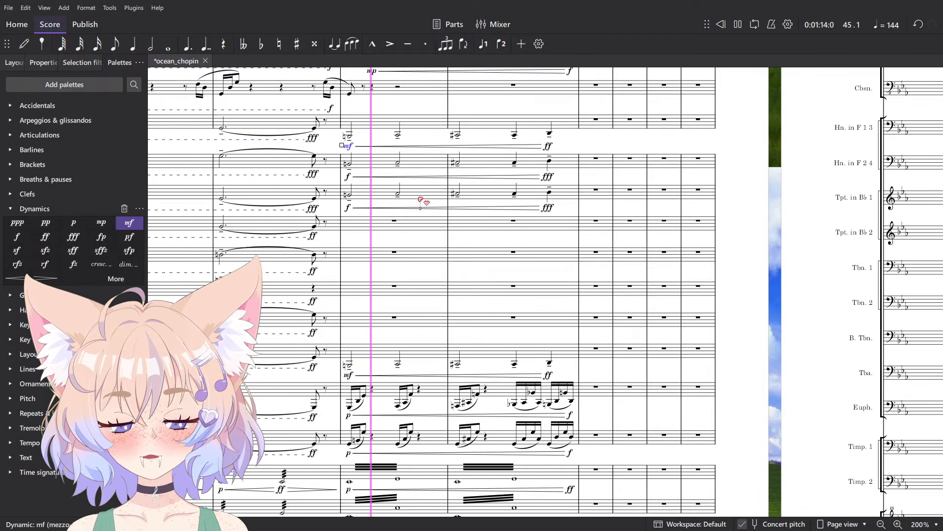
scroll(457, 206, down, 6)
scroll(511, 269, down, 3)
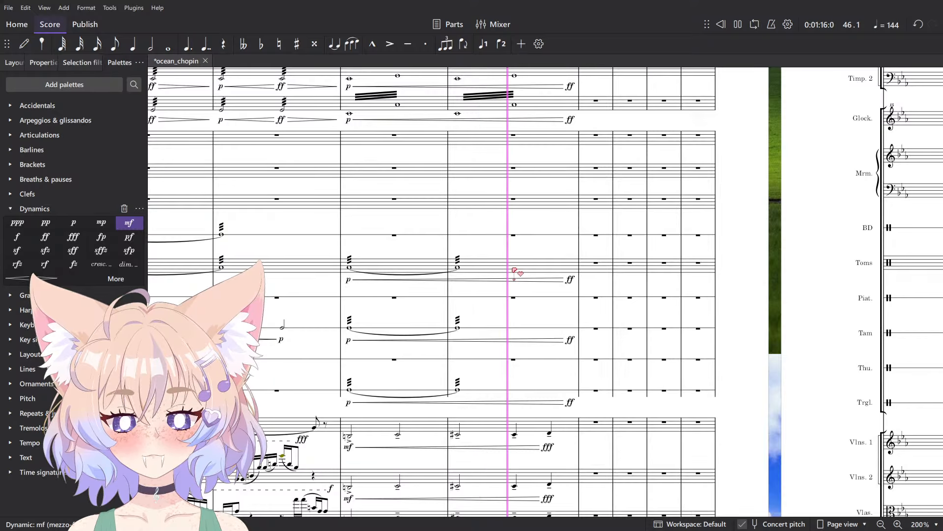
scroll(511, 269, down, 2)
key(space)
- Override the opening Molto allegro con fuoco tempo marking to 150 BPM
scroll(583, 305, up, 12)
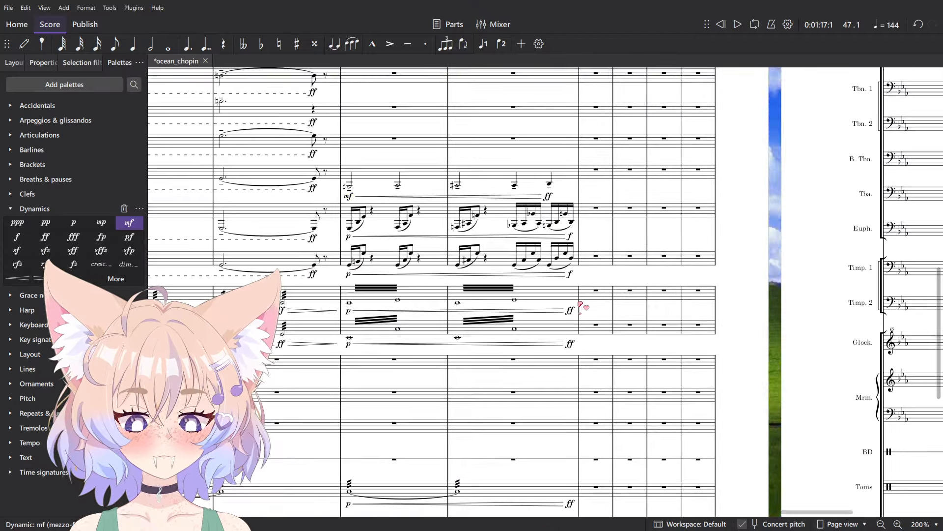
drag(399, 153, 529, 346)
scroll(532, 348, down, 4)
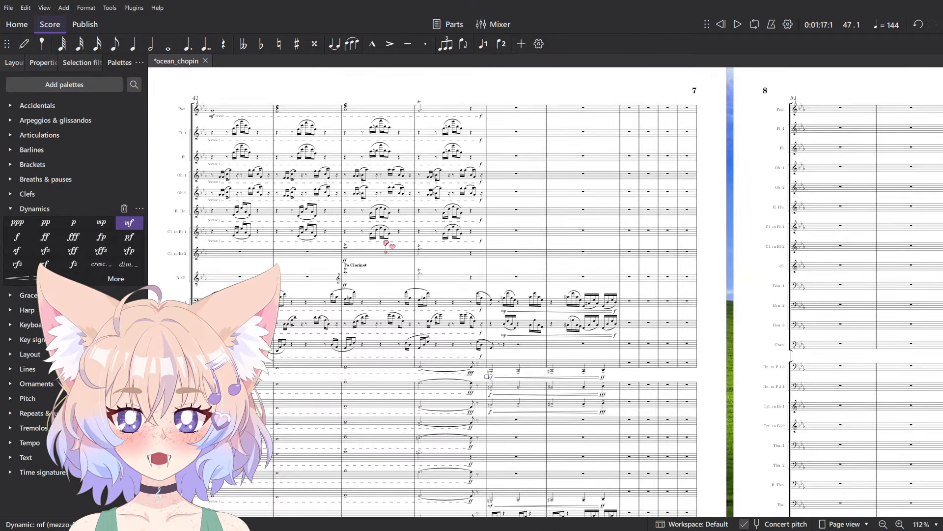
scroll(709, 313, down, 1)
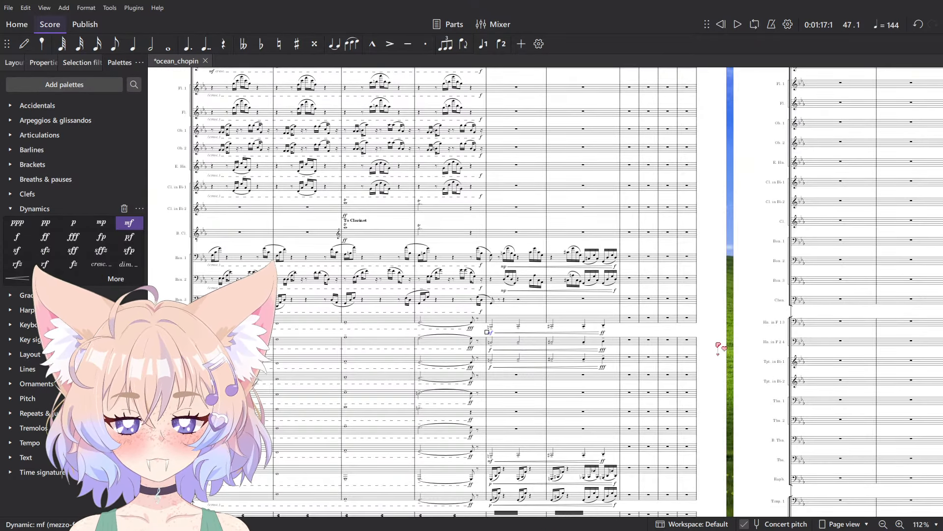
key(ctrl+Home)
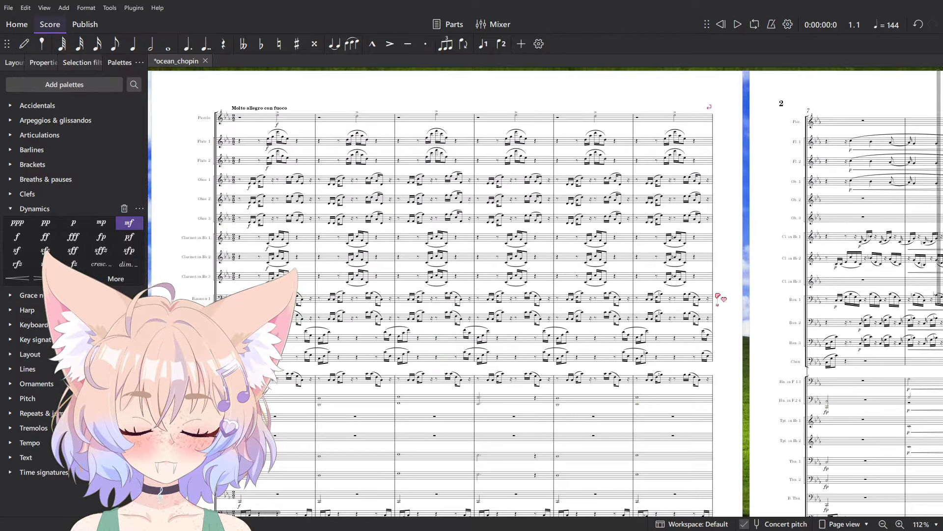
scroll(275, 115, up, 8)
click(252, 80)
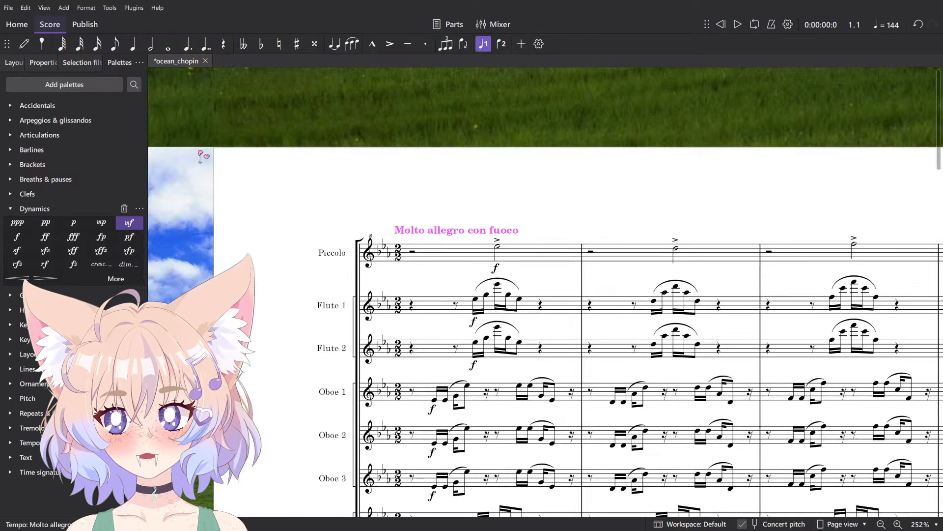
click(49, 64)
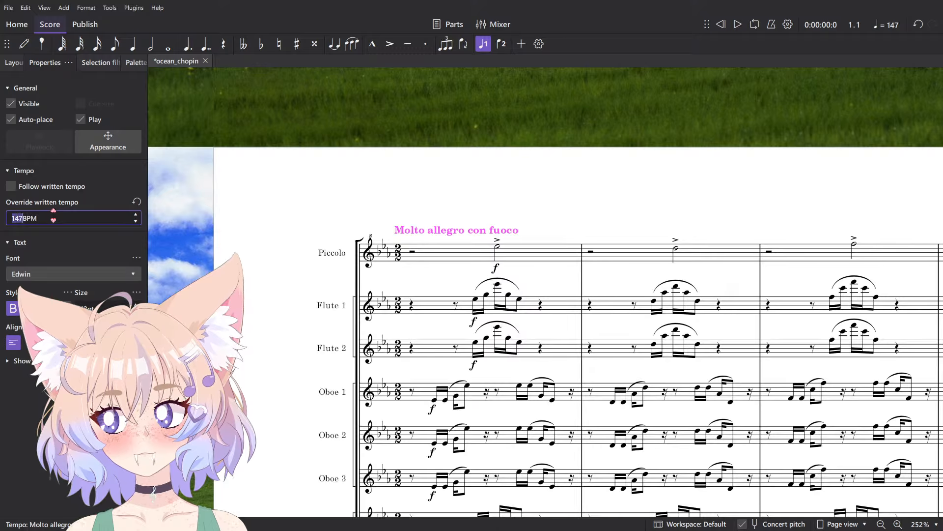
click(317, 146)
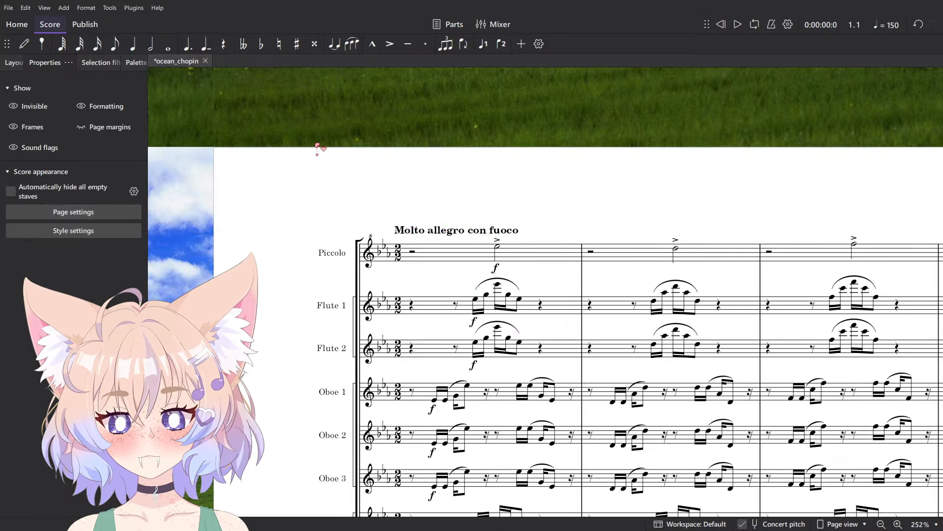
scroll(412, 230, down, 6)
scroll(555, 164, down, 9)
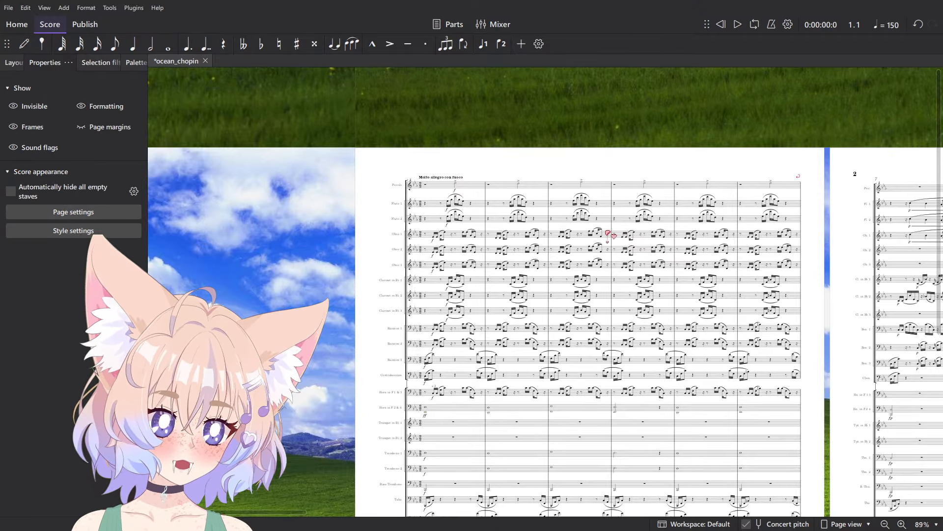
scroll(596, 231, up, 2)
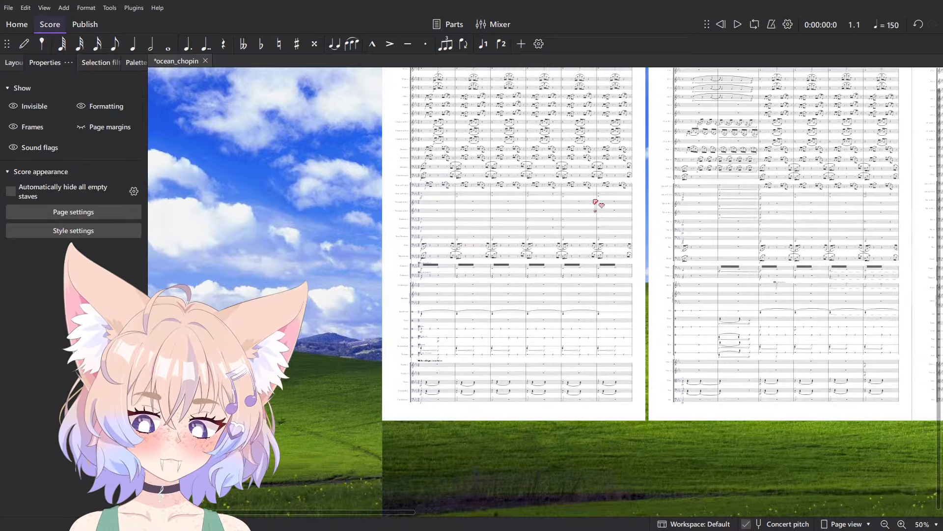
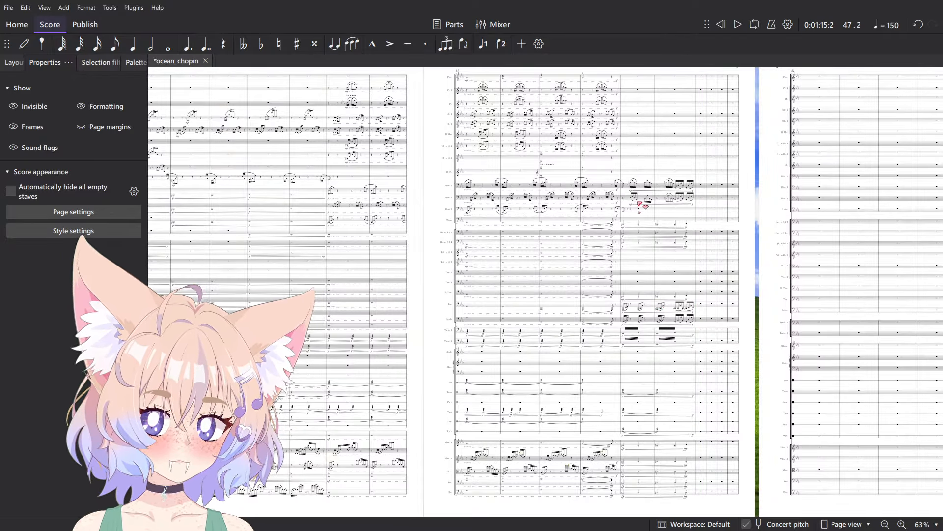
- Set the starting dynamic of all five string parts in measure 45 to p and play back the passage
scroll(638, 203, up, 10)
click(625, 178)
key(Escape)
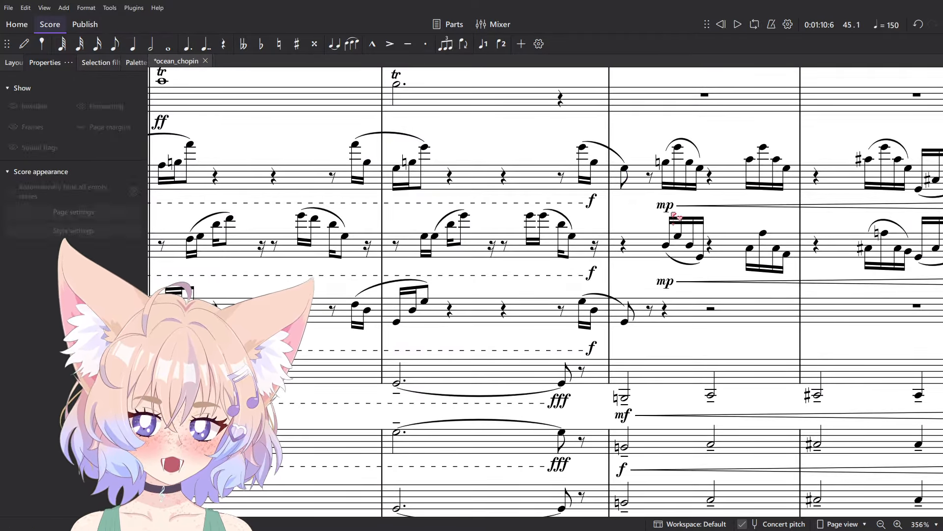
scroll(627, 288, down, 20)
scroll(620, 288, down, 4)
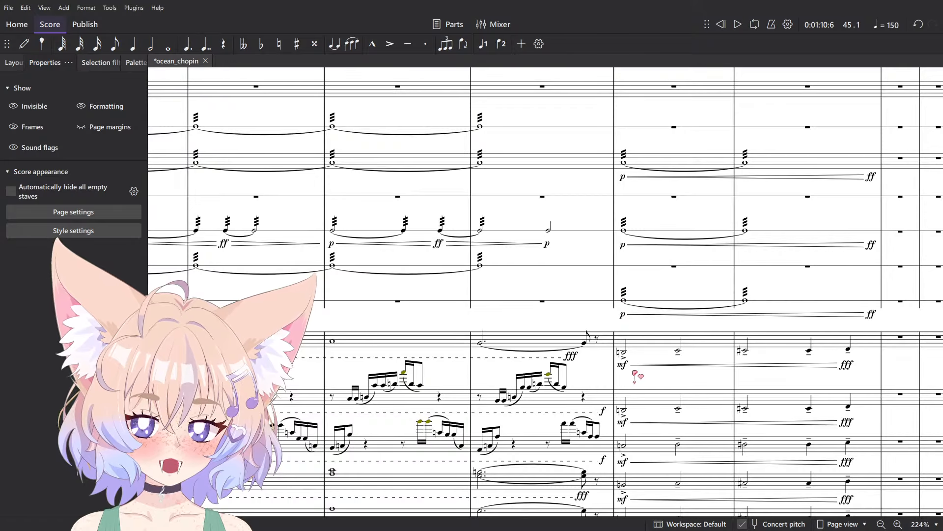
click(646, 339)
scroll(639, 367, down, 4)
ctrl+click(623, 321)
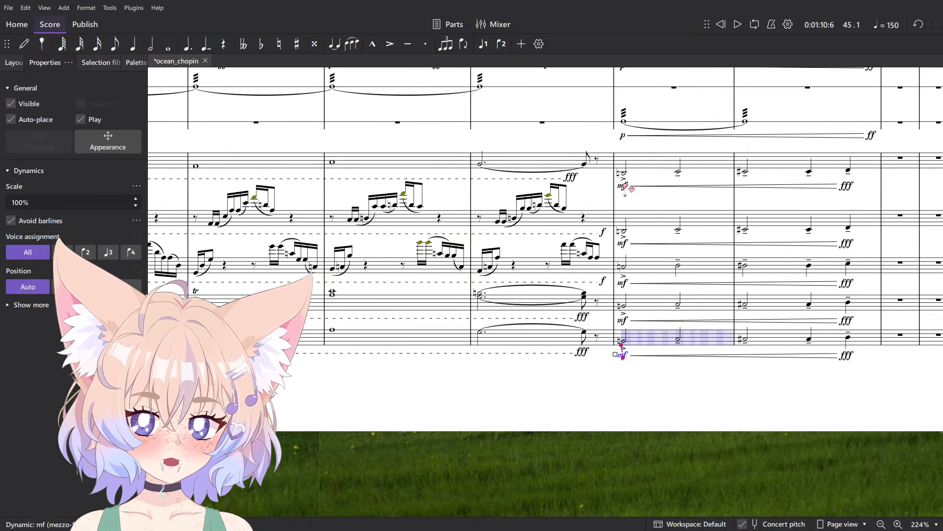
click(129, 65)
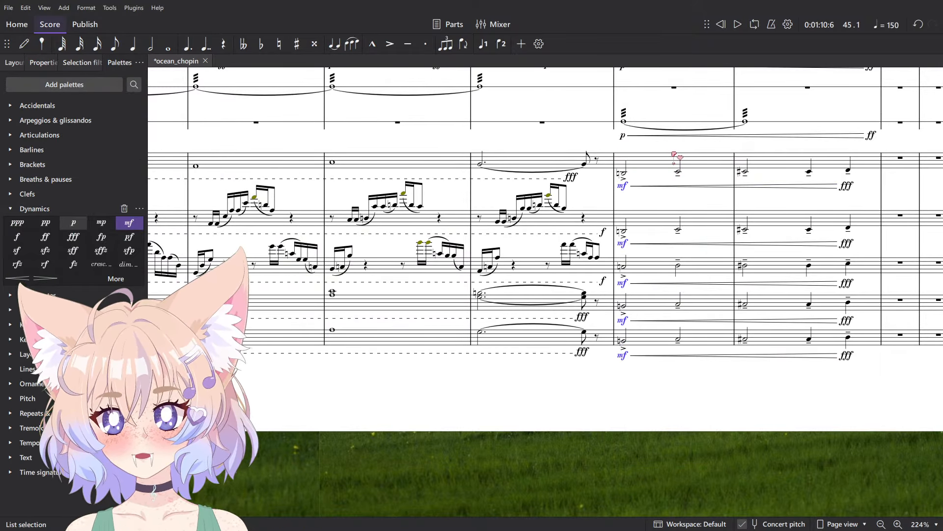
click(675, 156)
shift+click(657, 346)
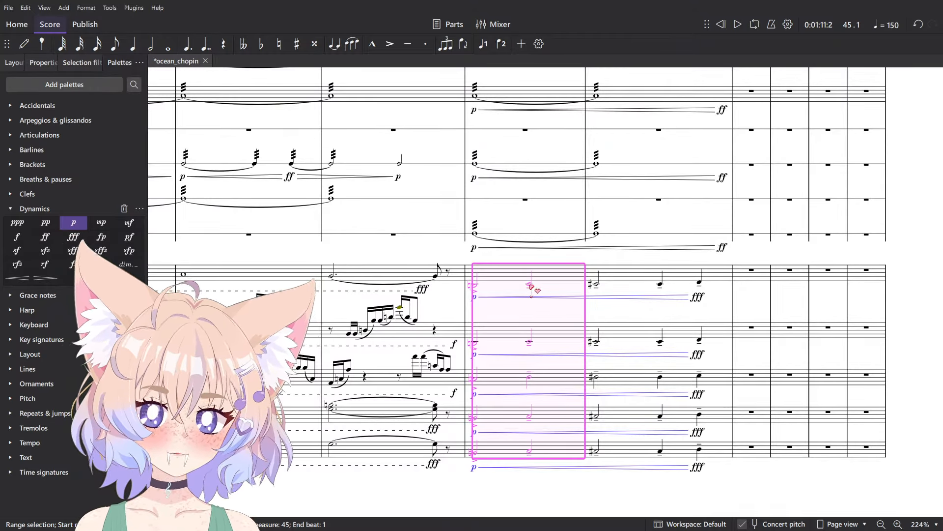
- Set the starting dynamic of the toms, tam-tam, triangle and both timpani in measure 45 to pp
scroll(531, 287, up, 5)
click(490, 409)
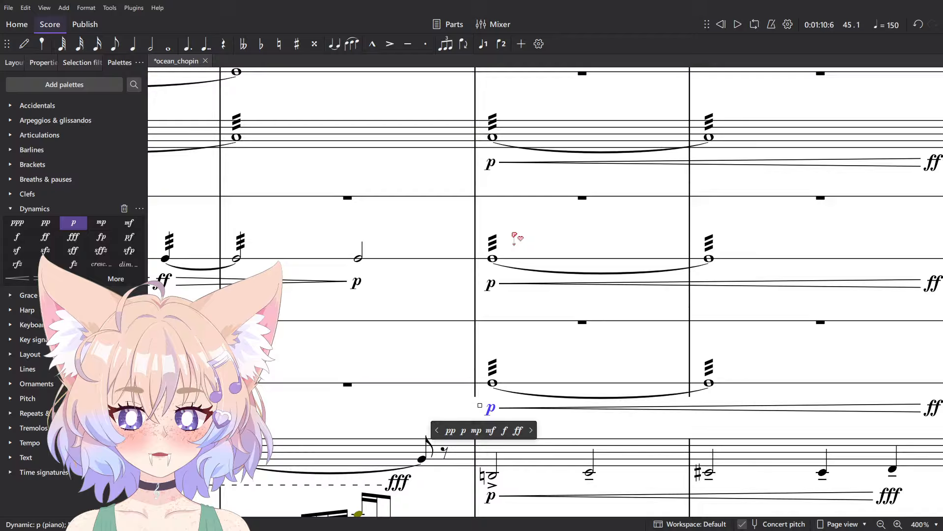
ctrl+click(491, 163)
ctrl+click(490, 283)
click(47, 225)
scroll(410, 200, down, 6)
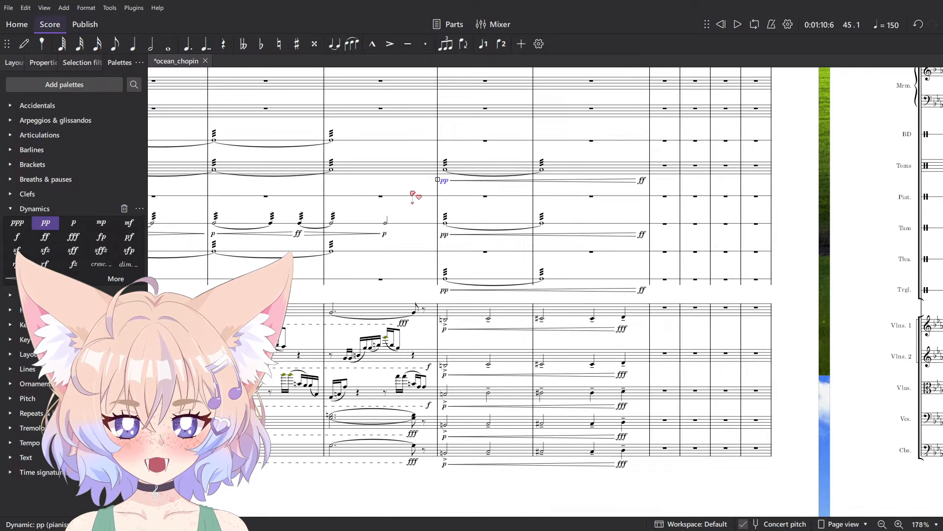
scroll(452, 309, up, 6)
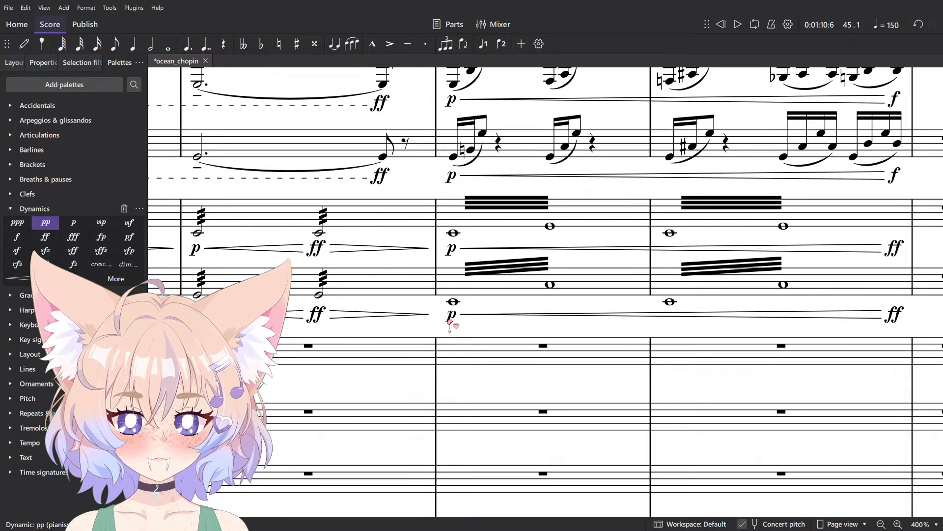
key(ctrl+z)
- Set the starting dynamics in measure 45 to pp for tuba and euphonium and to p for bass trombone
scroll(442, 298, up, 3)
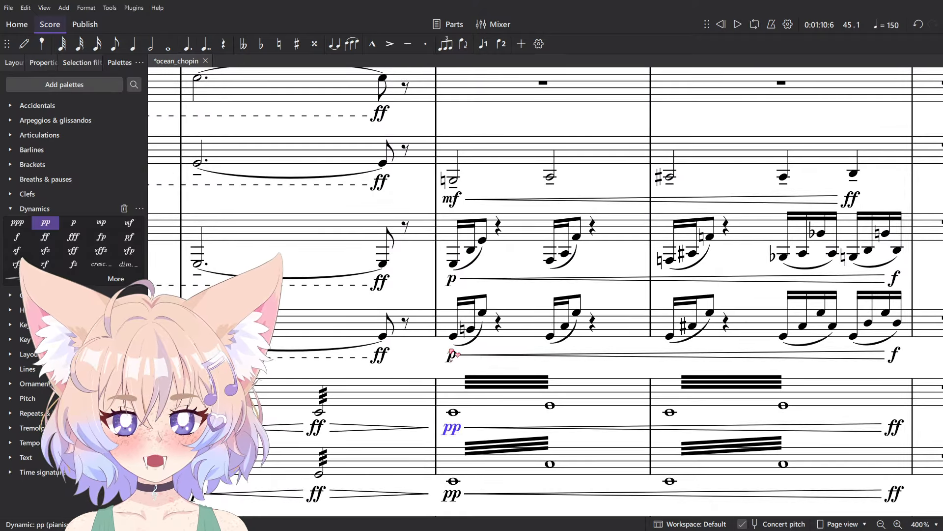
click(452, 281)
ctrl+click(452, 354)
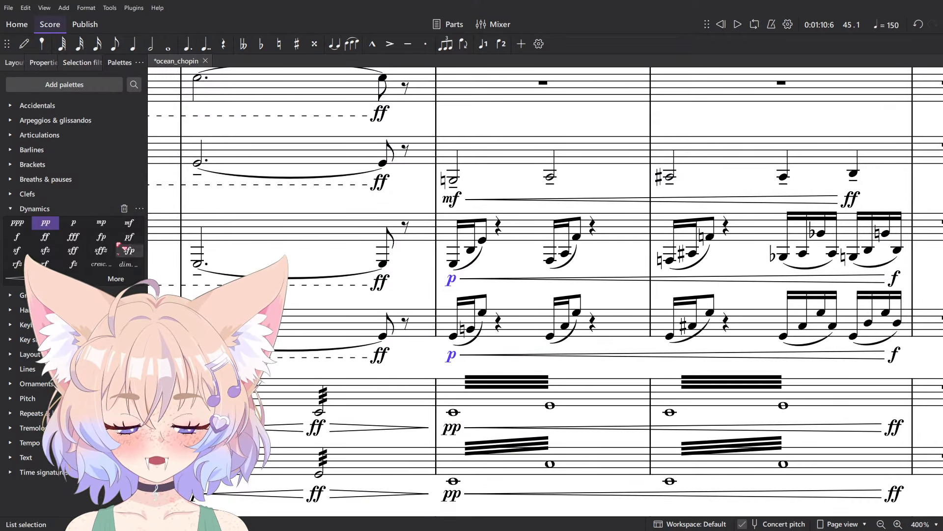
click(452, 203)
click(74, 224)
scroll(417, 236, down, 4)
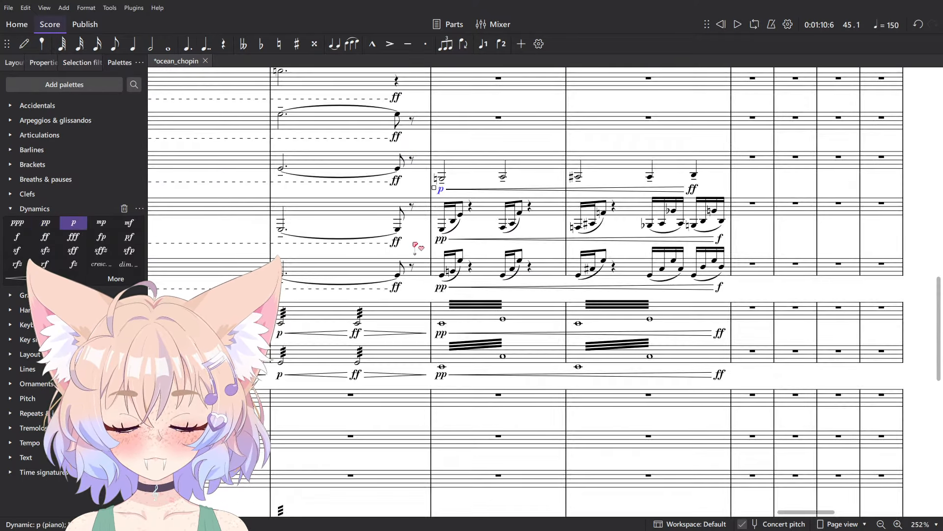
- Set the starting dynamic of both horn staves and the contrabassoon in measure 45 to p
scroll(452, 265, up, 5)
click(440, 248)
ctrl+click(440, 208)
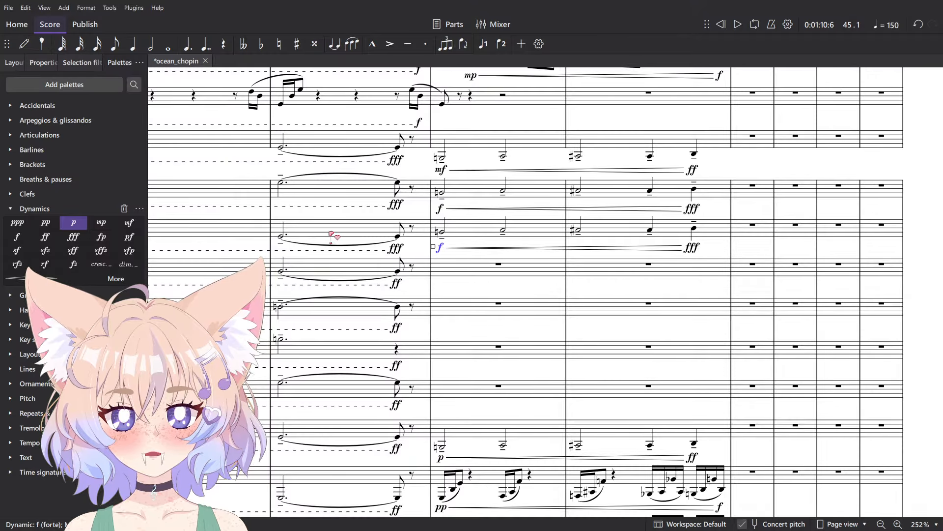
click(74, 223)
click(441, 170)
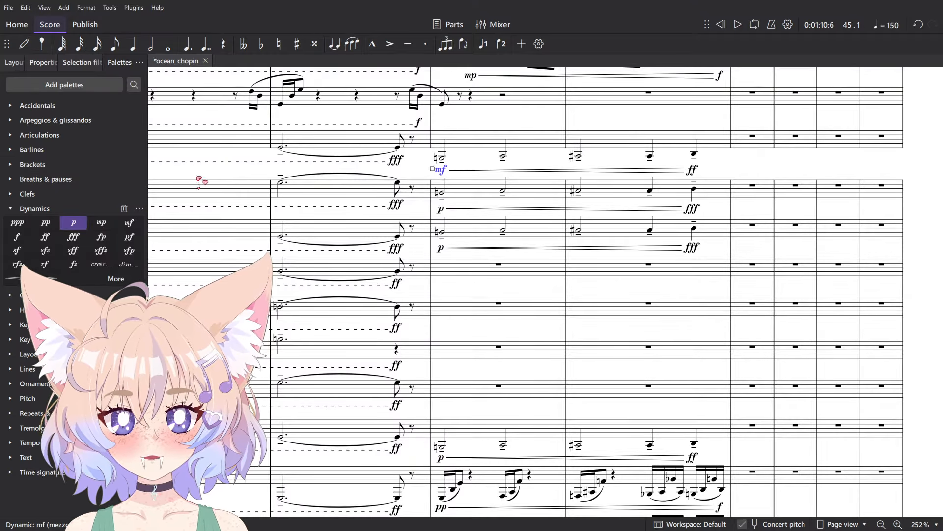
click(68, 227)
- Set the starting dynamic of bassoons 1 and 2 in measure 45 to pp and play back the passage
scroll(457, 217, up, 5)
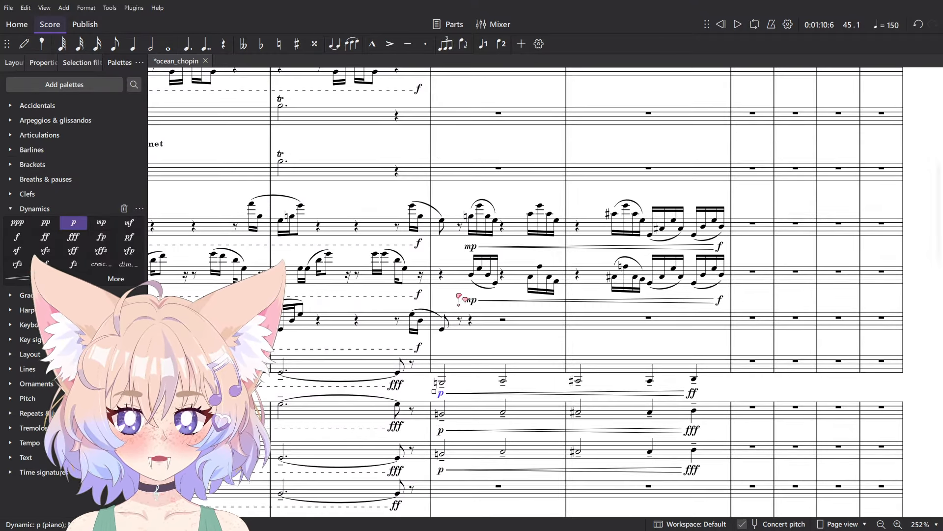
scroll(466, 262, up, 3)
click(476, 234)
ctrl+click(483, 341)
scroll(467, 216, down, 4)
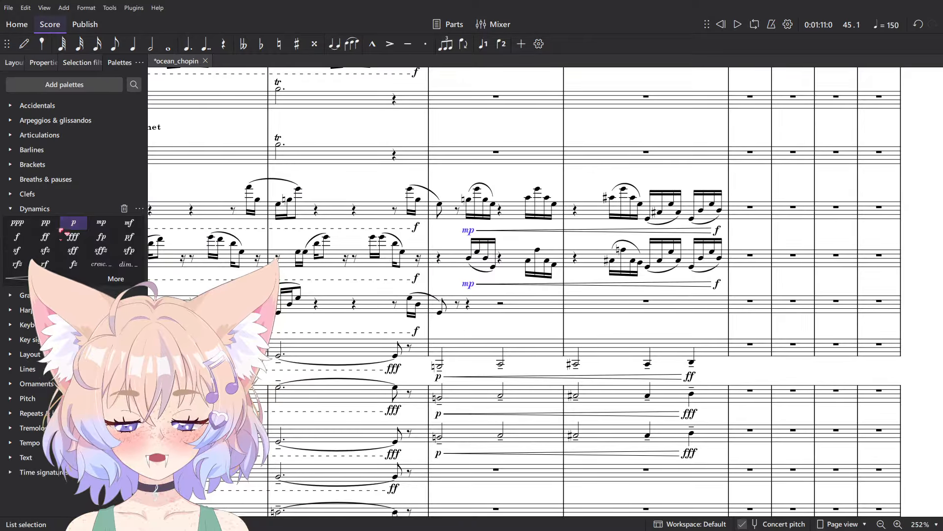
click(45, 223)
click(446, 215)
key(space)
scroll(456, 189, down, 3)
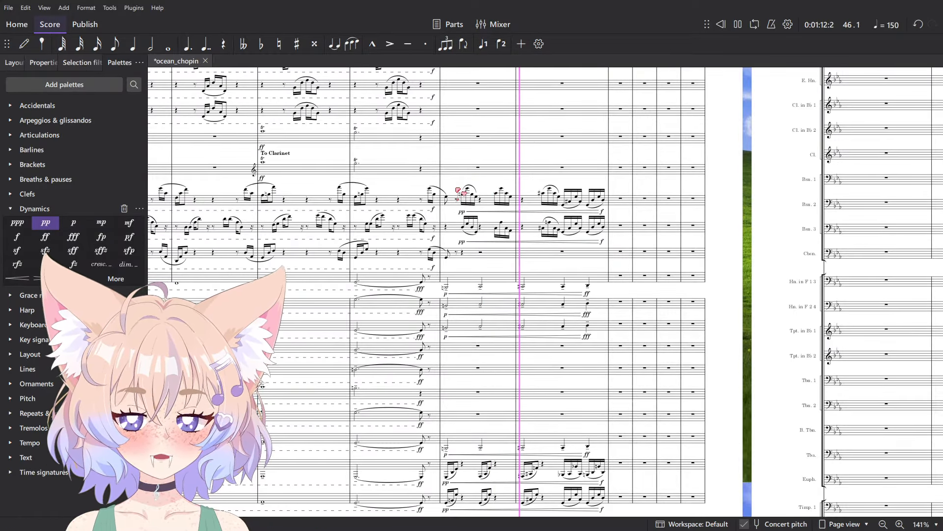
key(space)
- Delete the eighth note on the first beat of measure 45 in bassoons 1 and 3
scroll(416, 279, up, 3)
scroll(413, 278, up, 3)
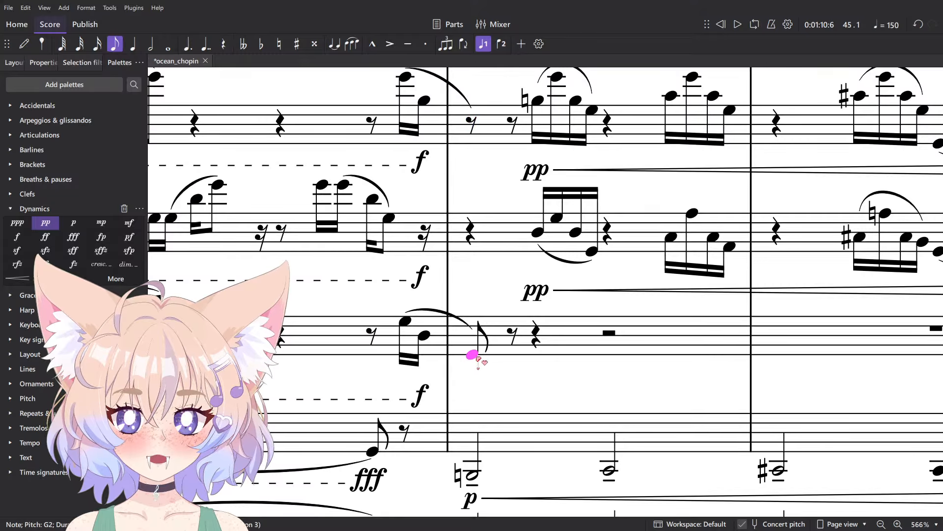
key(Delete)
click(461, 92)
- Slur the last two sixteenth notes of measure 44 in bassoons 1 and 3, and combine measure 45's opening rests into quarter rests
scroll(450, 383, up, 2)
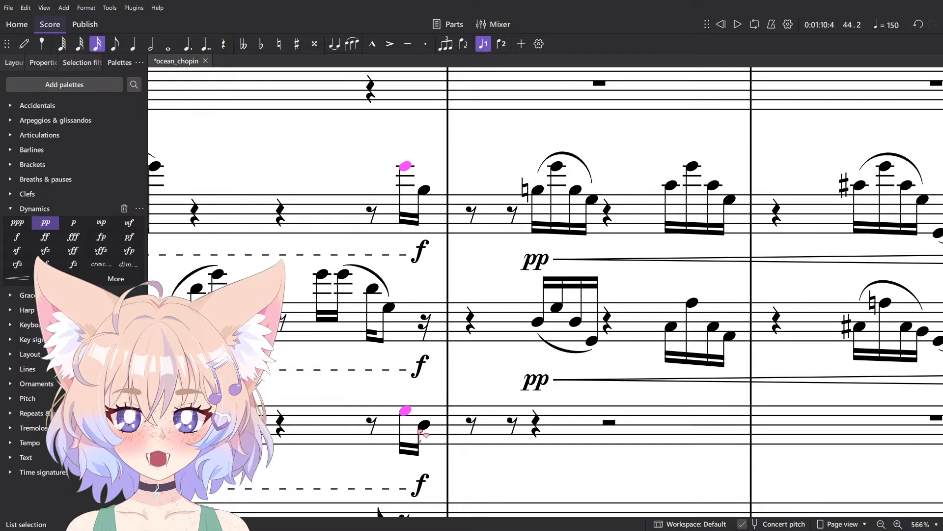
shift+click(423, 426)
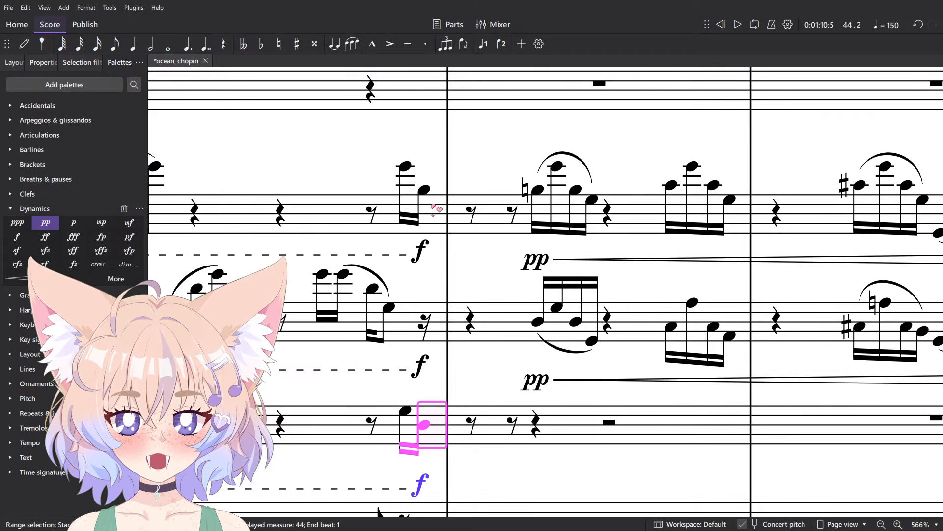
shift+click(410, 169)
key(s)
key(Escape)
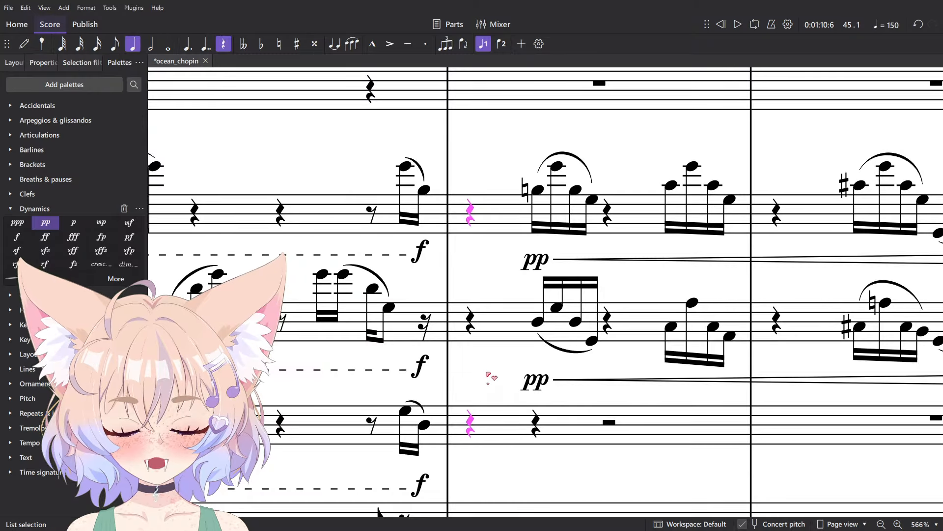
key(Escape)
- Play back the crescendo in measures 45 and 46 and review its dynamics across the orchestra
scroll(358, 164, down, 5)
key(space)
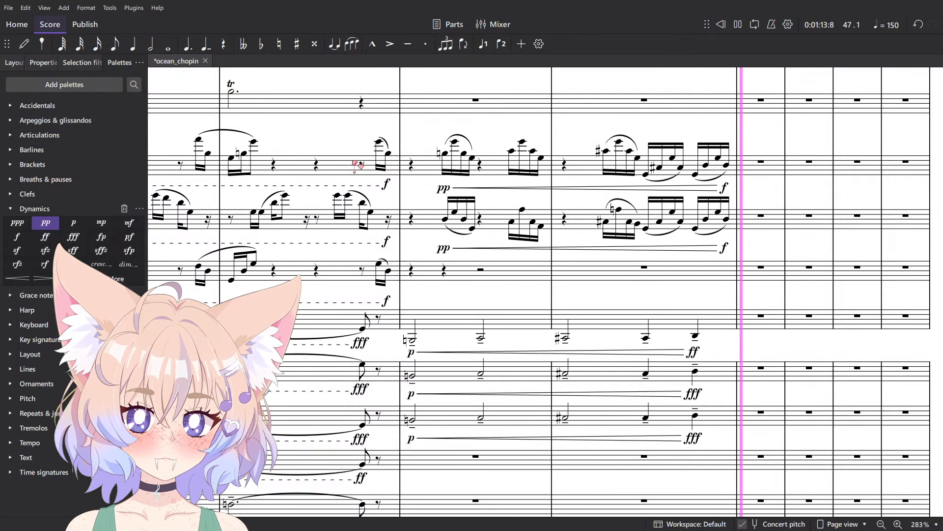
key(space)
scroll(407, 169, down, 3)
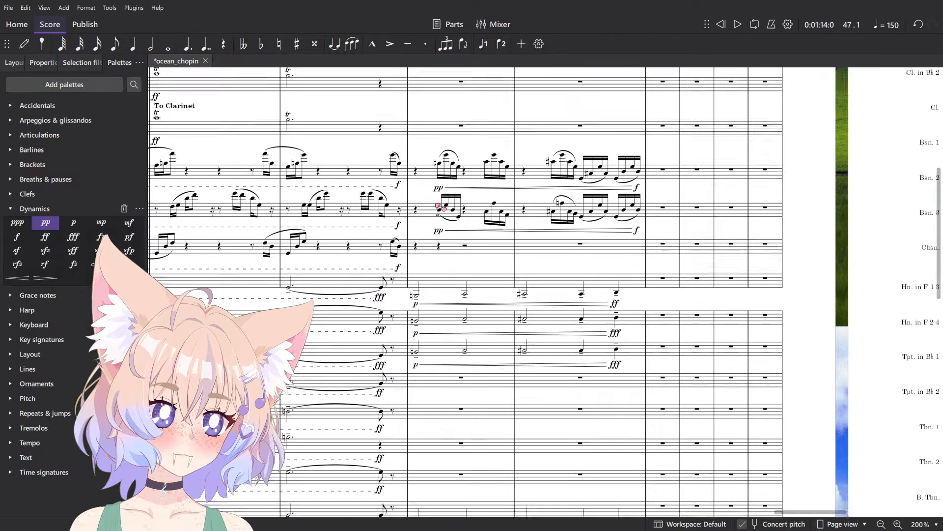
scroll(442, 221, down, 5)
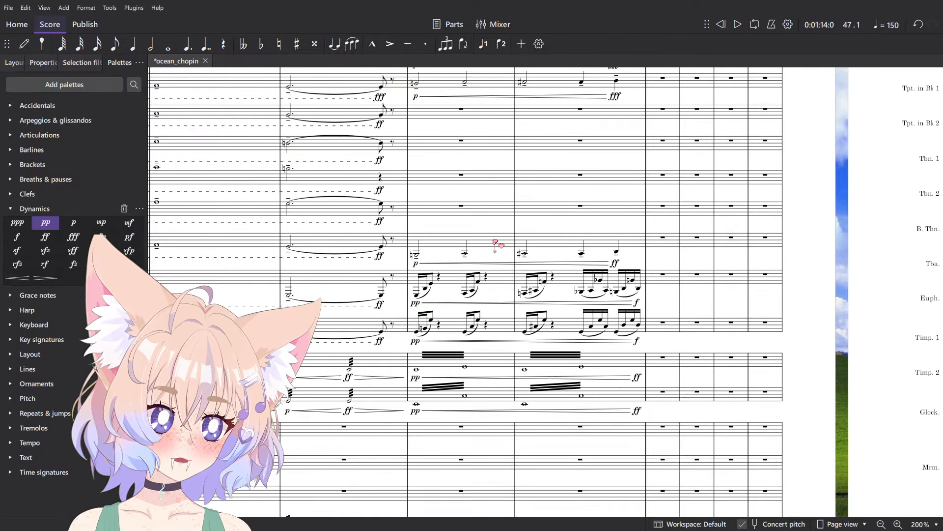
scroll(519, 224, down, 6)
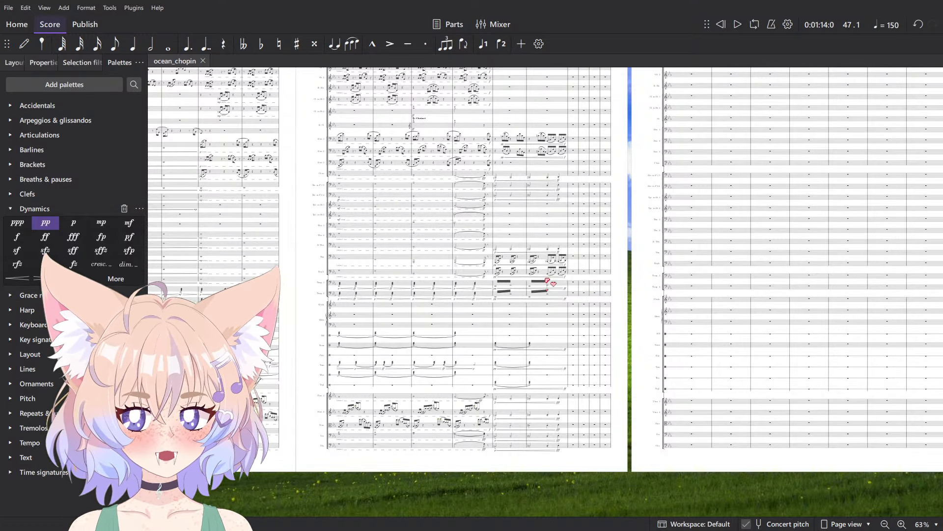
scroll(512, 235, up, 4)
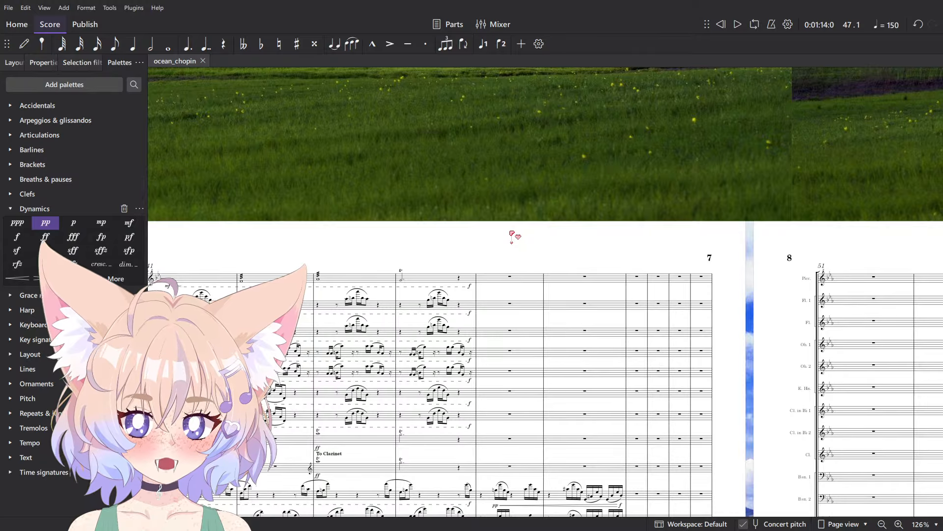
- Examine the orchestration of the opening pages, covering measures 1 to 12 from woodwinds down to strings
scroll(512, 236, right, 5)
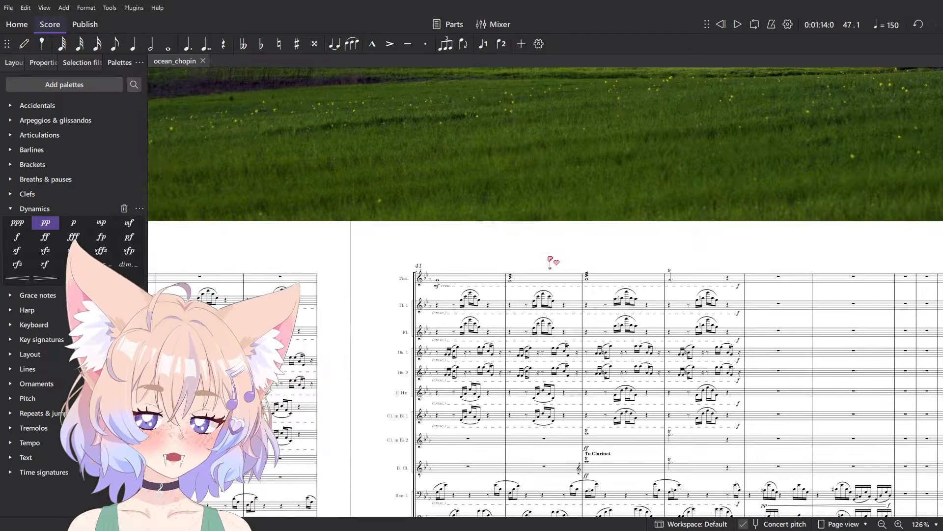
scroll(550, 260, up, 15)
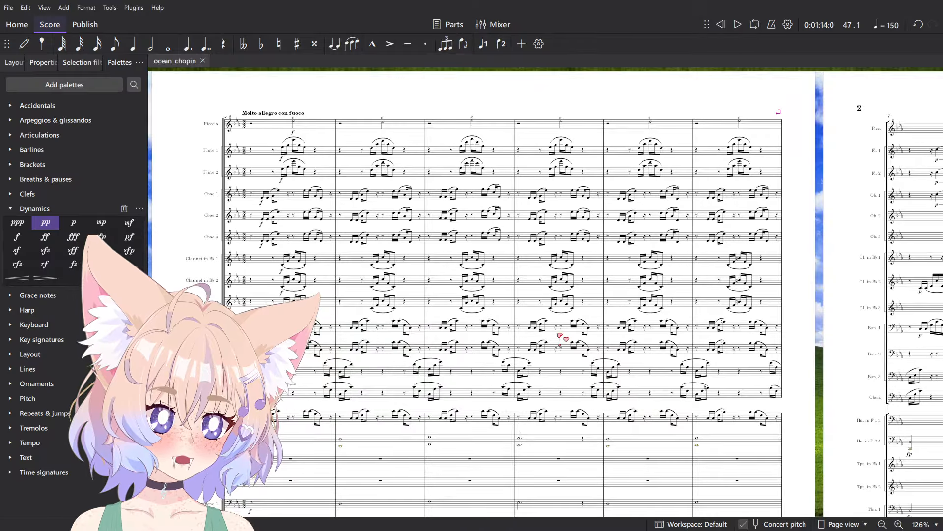
scroll(545, 330, right, 10)
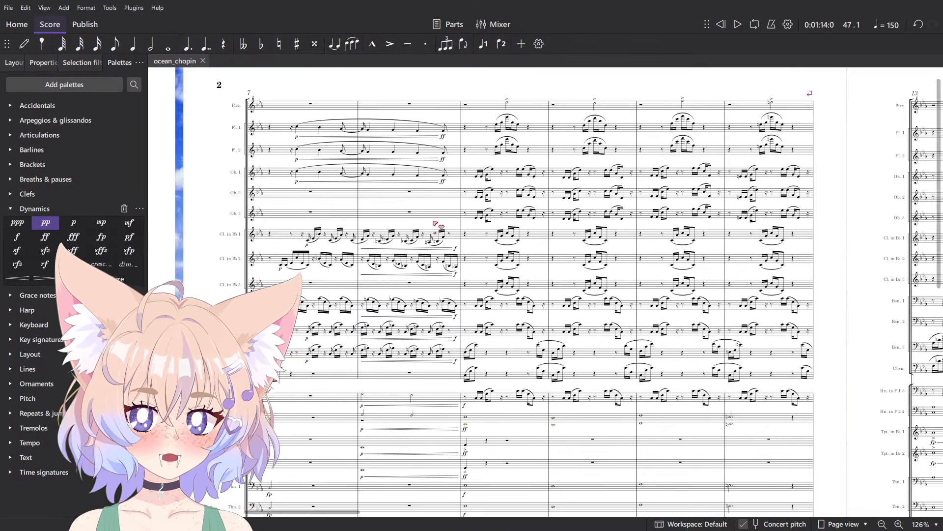
scroll(290, 77, up, 2)
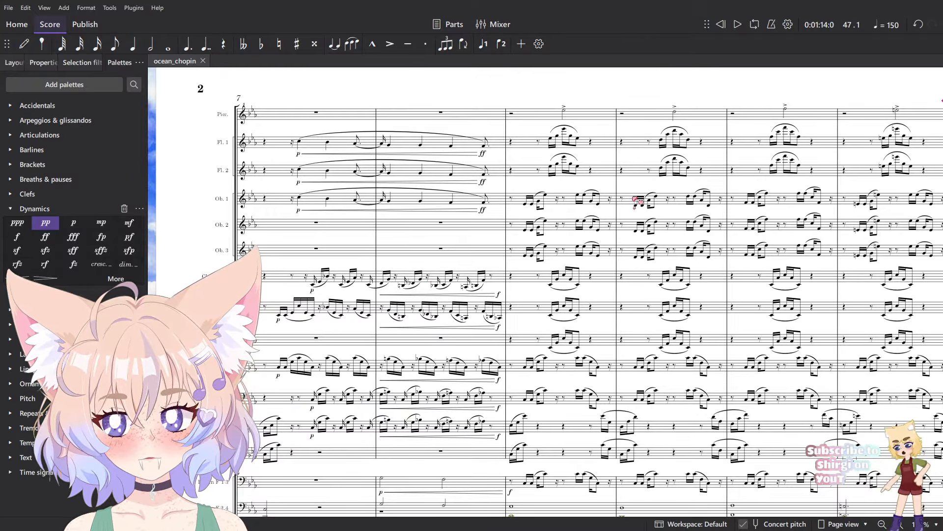
scroll(652, 293, down, 8)
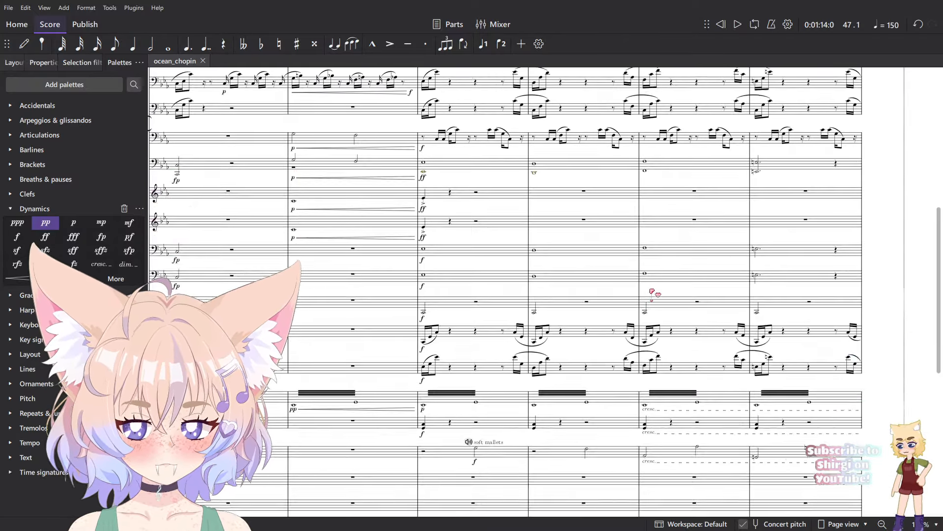
scroll(652, 295, down, 4)
drag(737, 300, 360, 135)
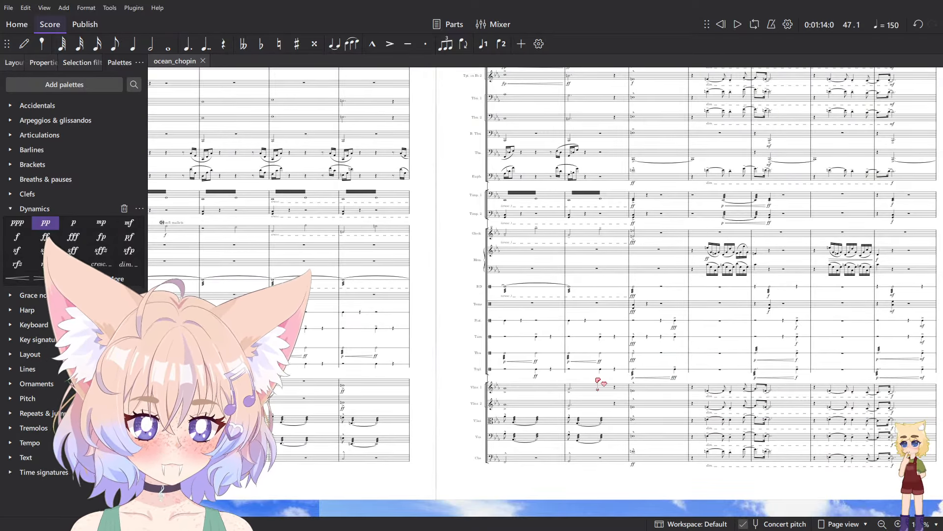
- Examine the orchestration from measure 13 onward, including the contrabassoon part, and play back the score from measure 16
scroll(597, 381, up, 5)
scroll(591, 350, down, 6)
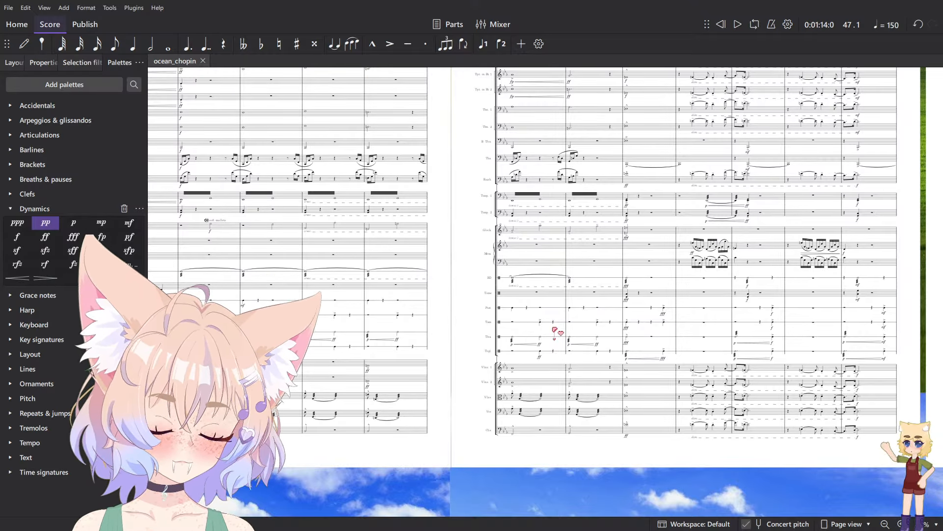
ctrl+scroll(555, 330, up, 3)
ctrl+scroll(565, 333, down, 2)
scroll(564, 242, up, 5)
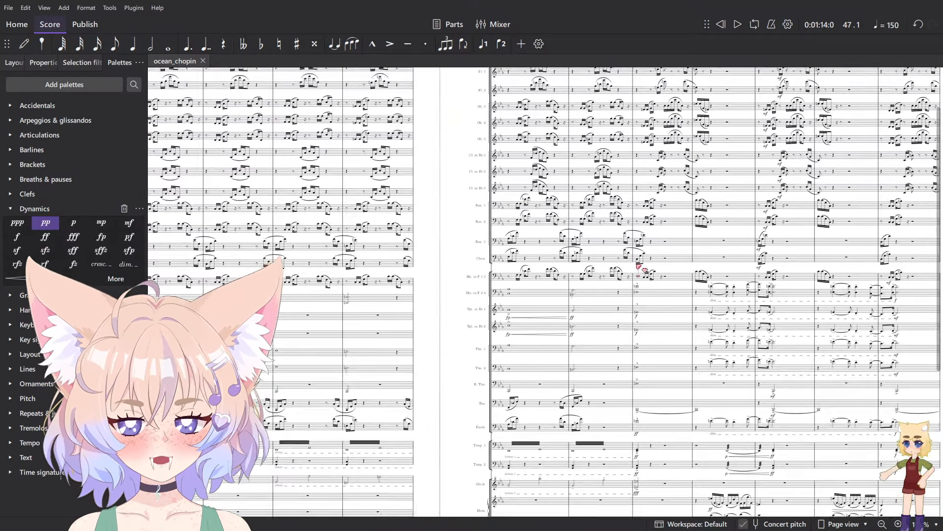
ctrl+scroll(638, 268, up, 3)
scroll(387, 347, up, 4)
scroll(387, 346, down, 3)
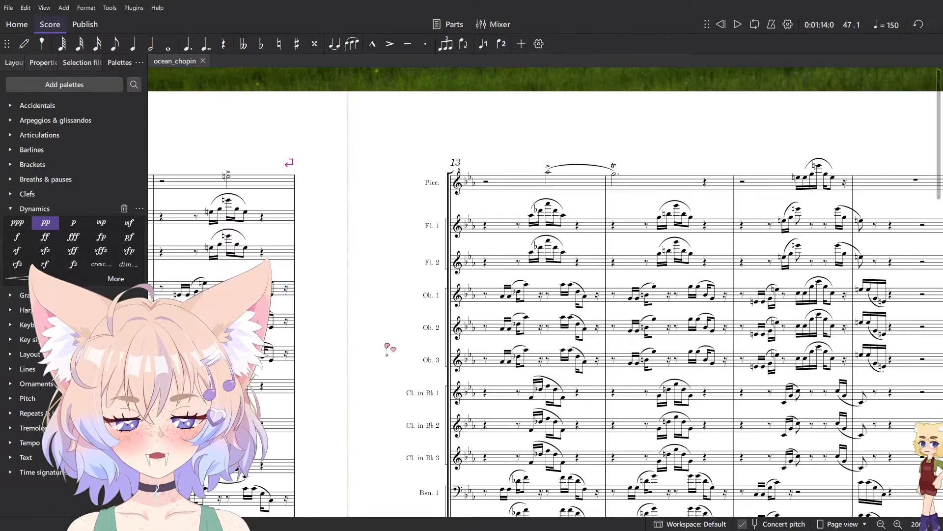
drag(387, 347, 545, 244)
ctrl+scroll(555, 376, up, 2)
ctrl+scroll(491, 349, down, 5)
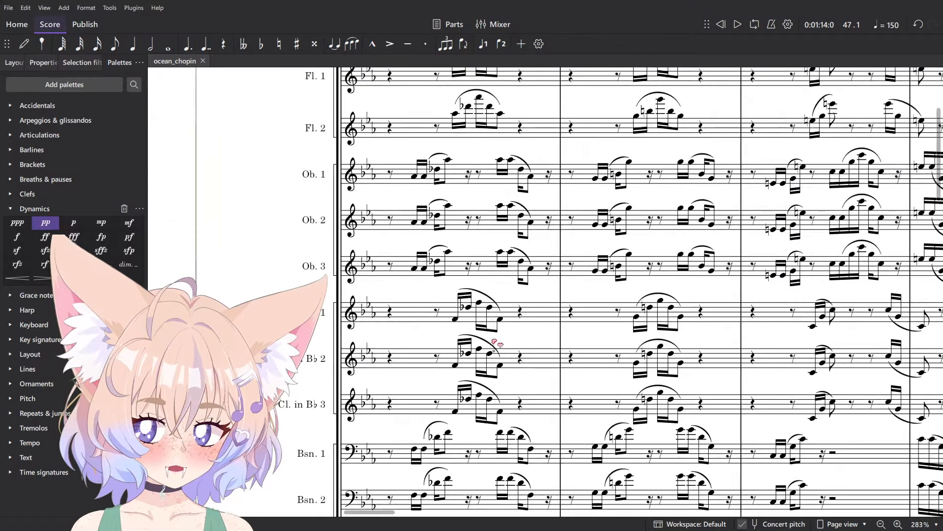
ctrl+scroll(479, 449, up, 2)
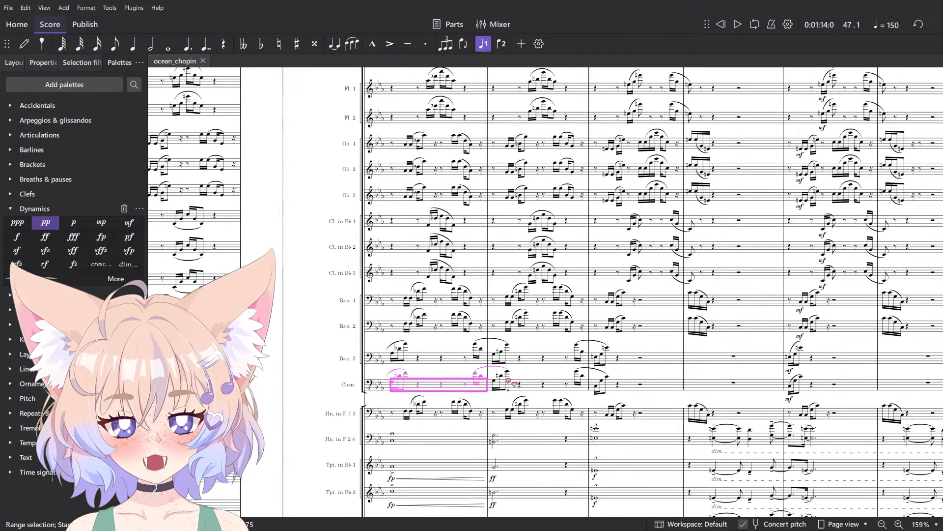
scroll(511, 382, up, 3)
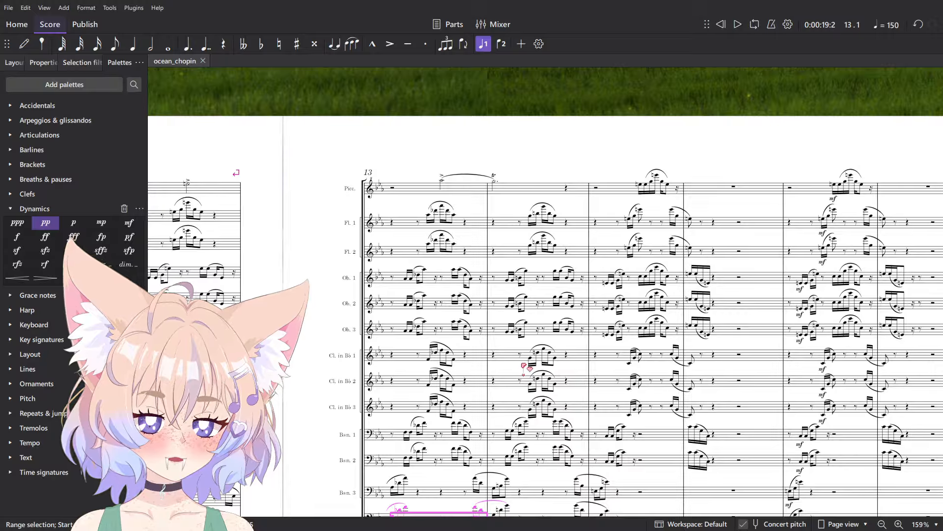
drag(570, 355, 562, 240)
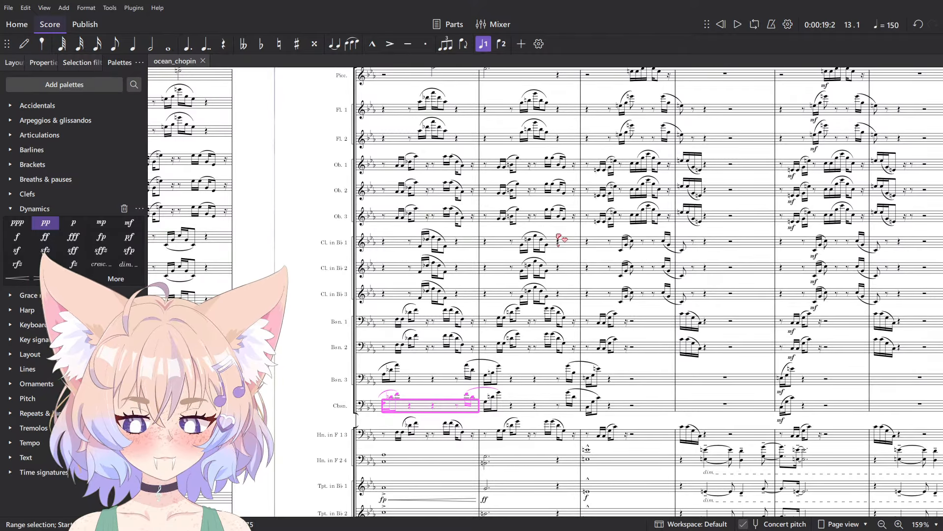
ctrl+scroll(560, 262, down, 6)
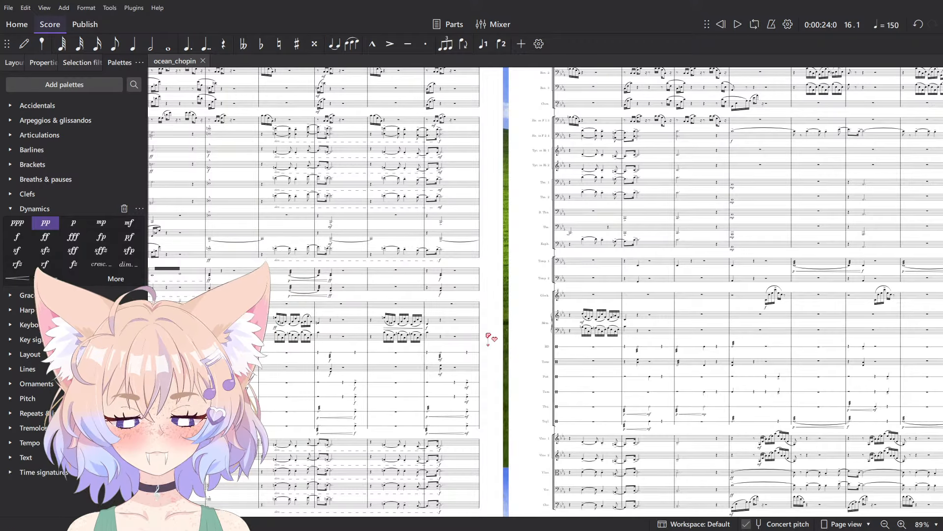
key(space)
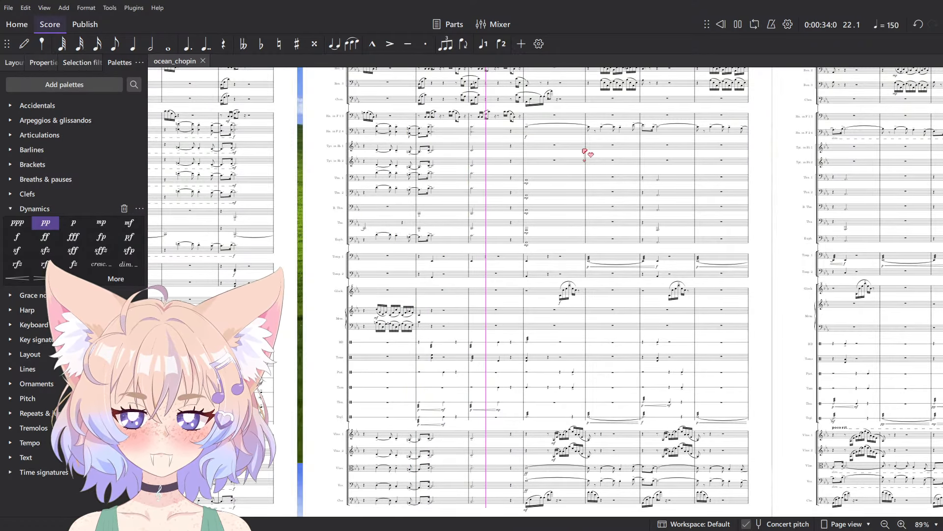
- Play back measures 22 to 30 and examine the woodwinds, percussion and strings around the poco rit
ctrl+scroll(553, 161, down, 1)
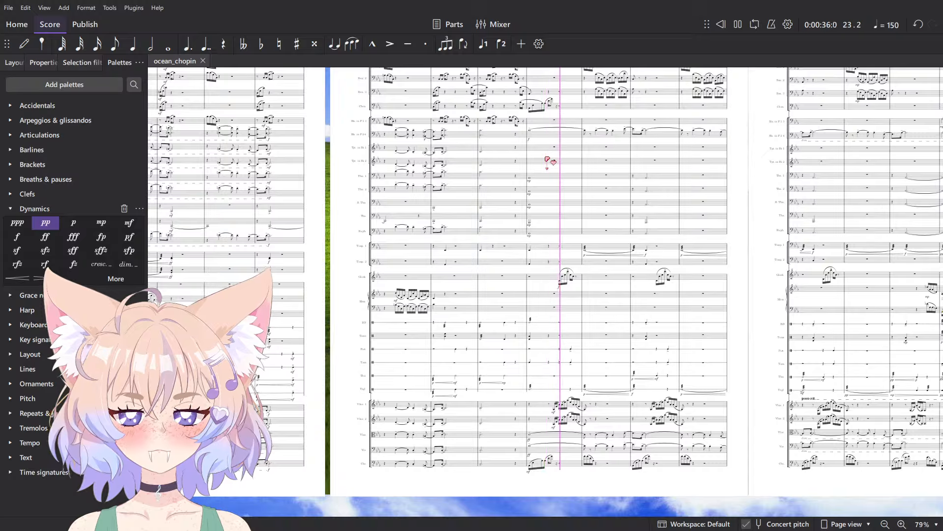
drag(621, 225, 438, 268)
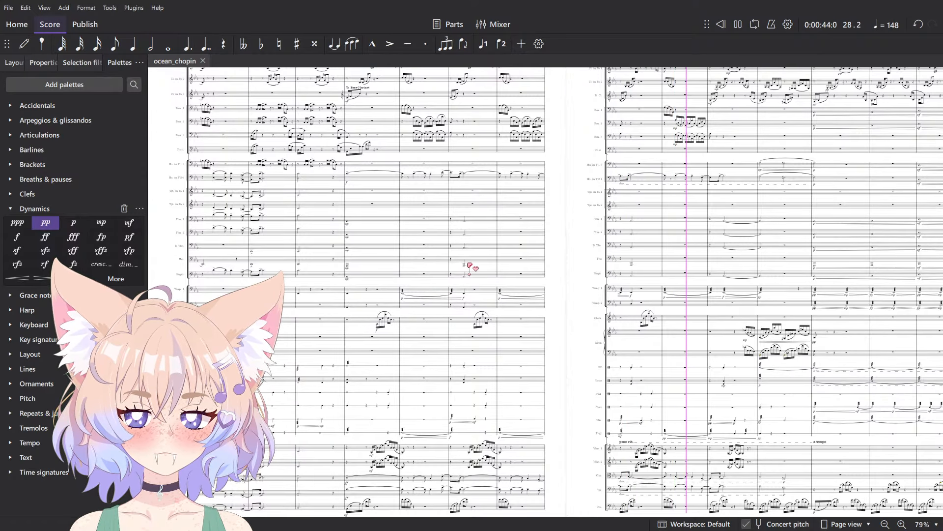
key(space)
scroll(793, 487, up, 6)
click(793, 488)
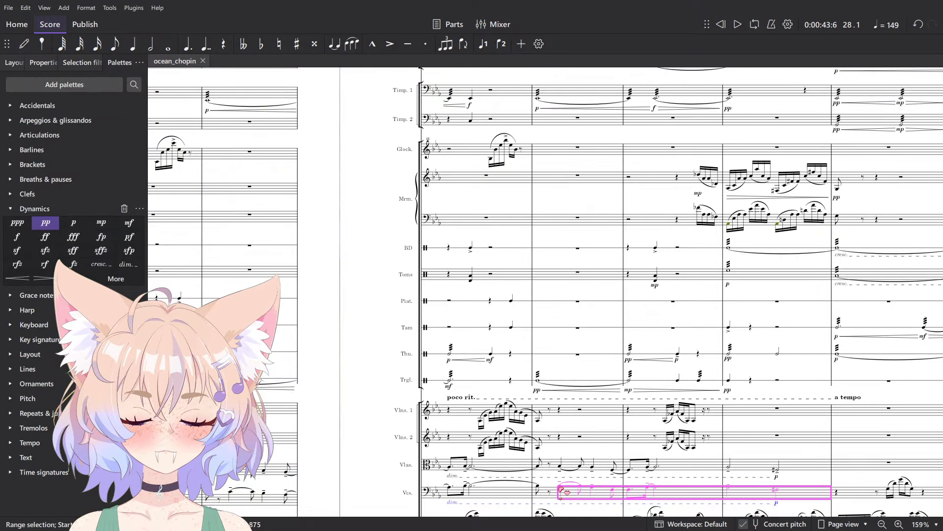
key(space)
scroll(783, 375, down, 5)
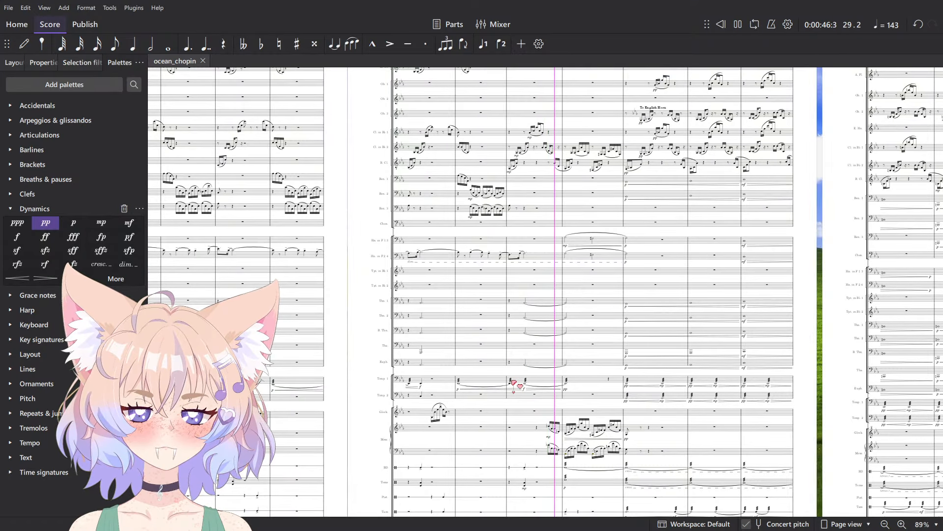
key(space)
scroll(513, 382, up, 6)
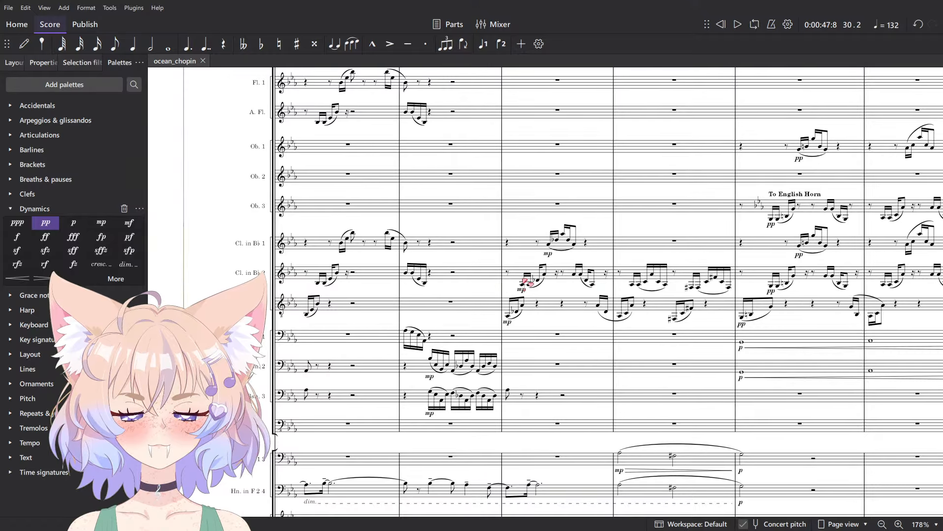
key(space)
key(space)
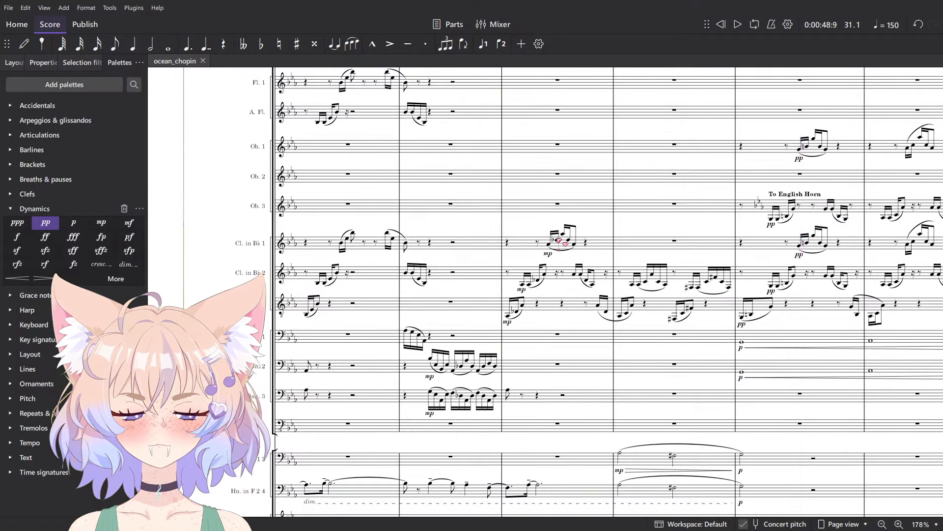
- Flip the slur of the clarinet 1 figure in measure 29 to the other side of the notes
scroll(564, 241, up, 10)
click(572, 249)
scroll(572, 248, up, 5)
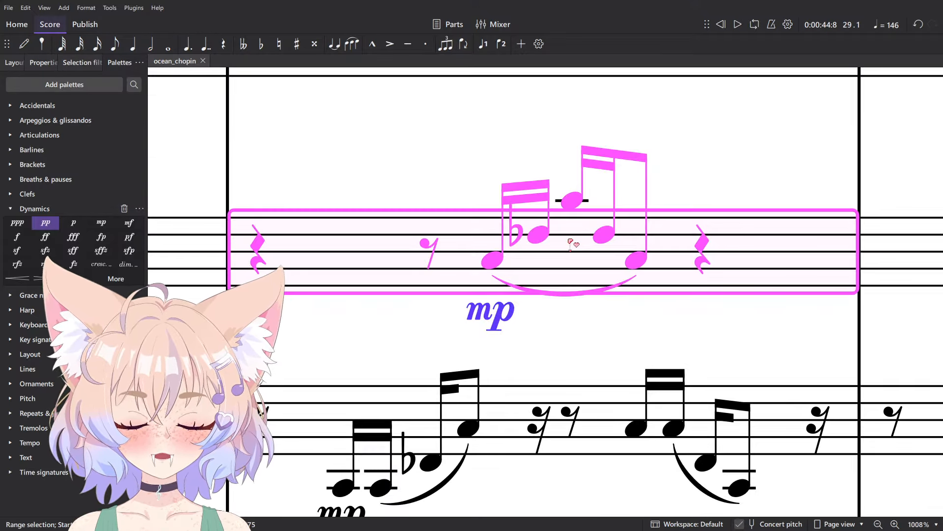
key(x)
key(Escape)
scroll(619, 162, down, 20)
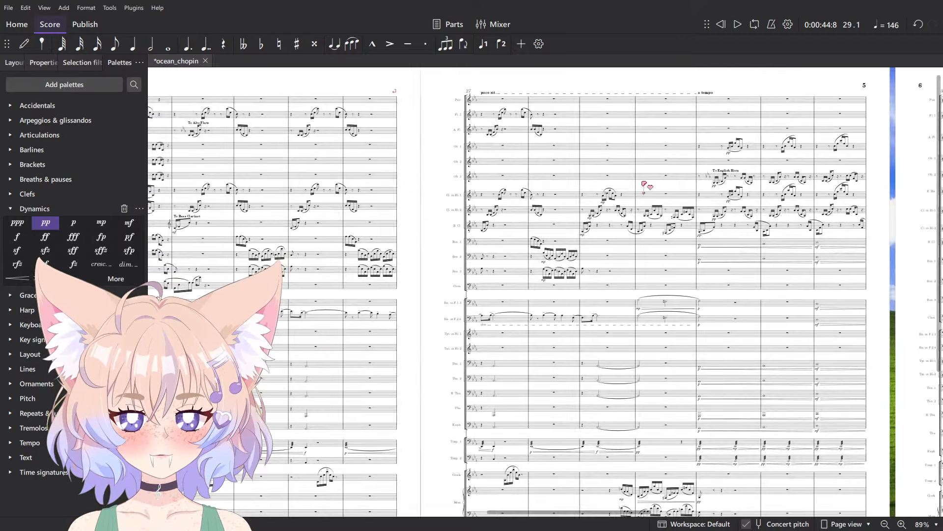
- Play back measures 29 to 31 to judge the clarinet passage and the return to a tempo
scroll(644, 183, up, 6)
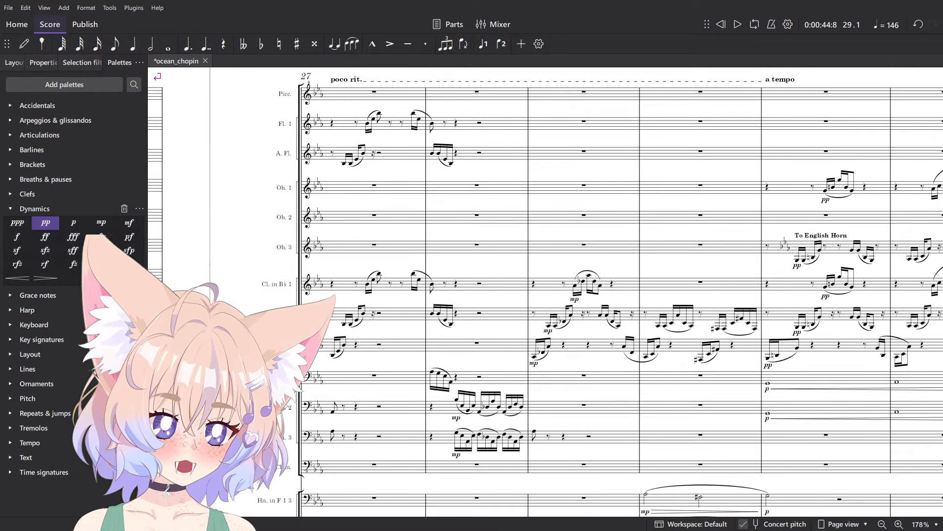
key(space)
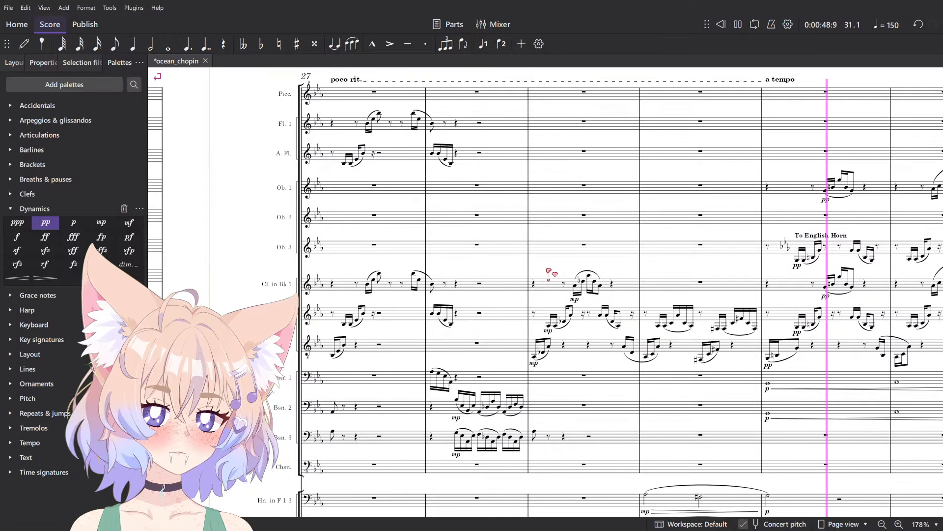
key(space)
scroll(549, 270, down, 4)
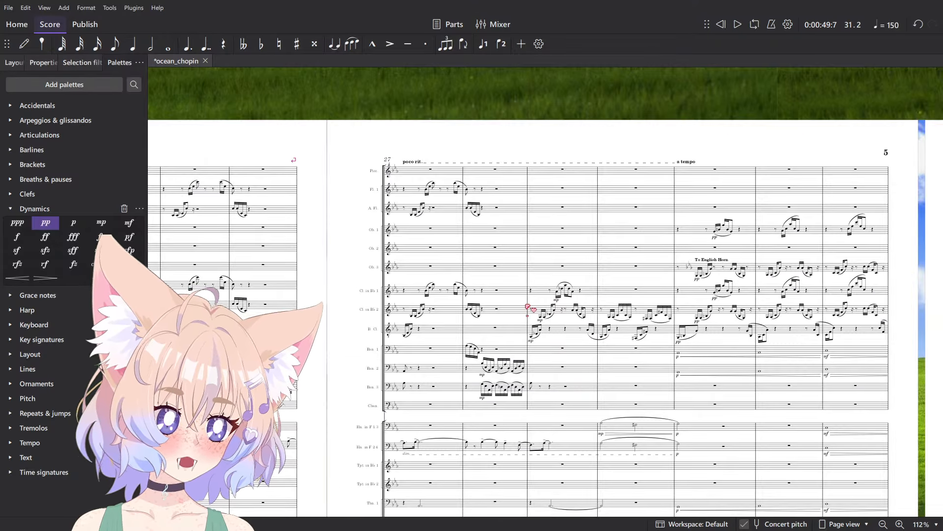
- Set the playback tempo-change amount of the poco rit. at measure 27 to 75%
scroll(364, 156, up, 5)
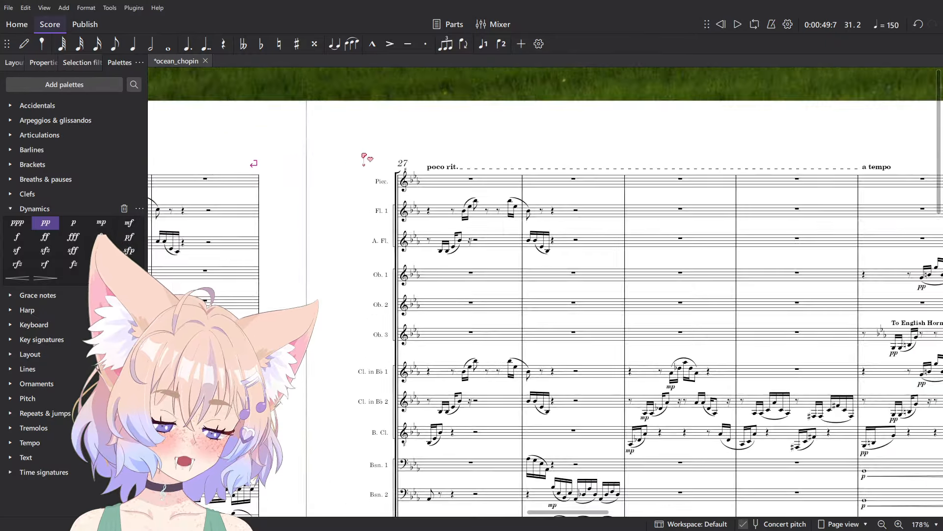
click(457, 172)
drag(795, 229, 543, 189)
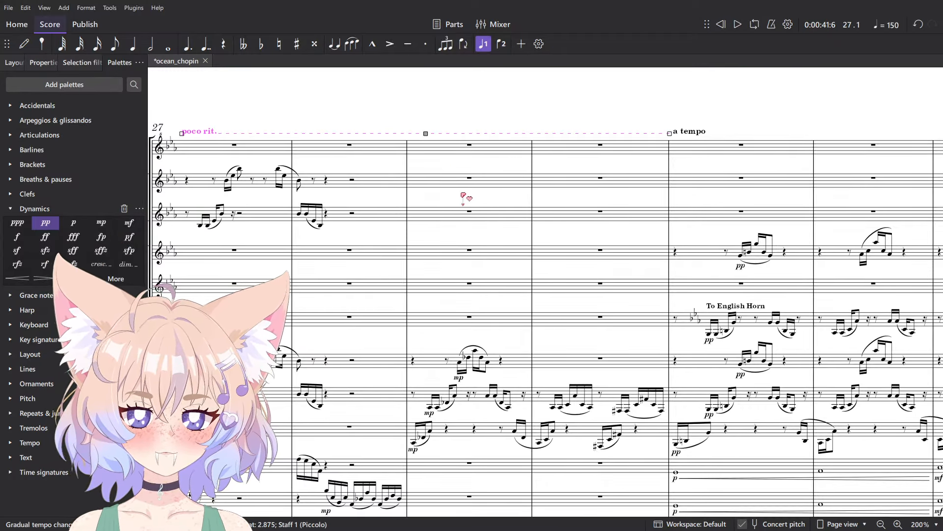
click(37, 64)
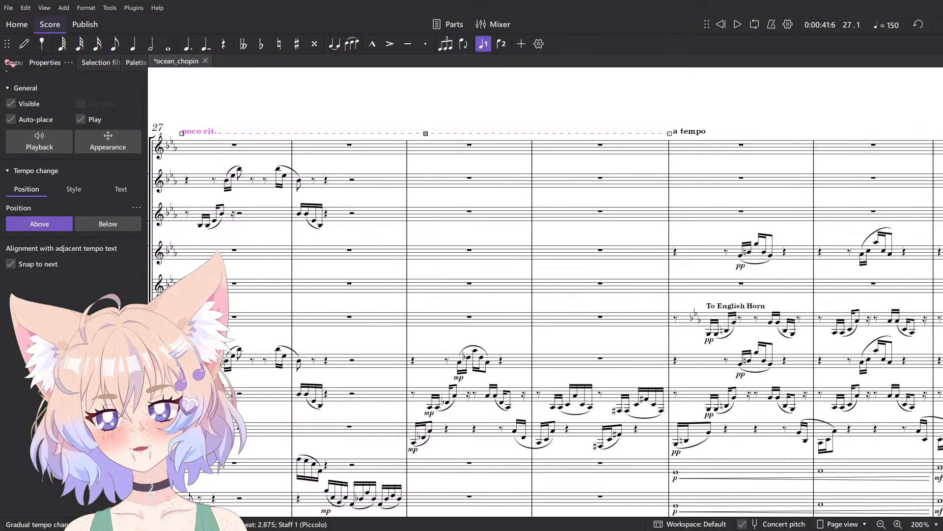
click(10, 63)
click(53, 62)
click(41, 152)
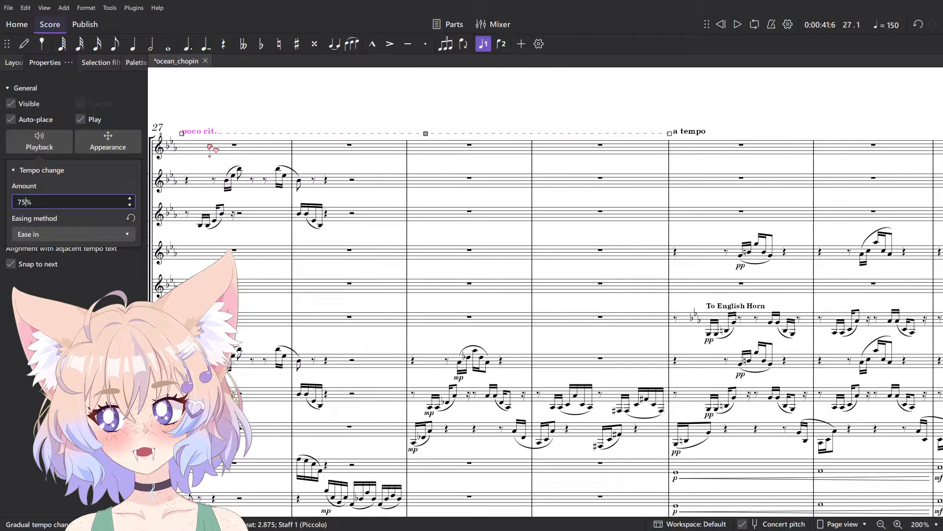
click(230, 114)
- Play back the poco rit. from measure 26 and continue into the a tempo section up to measure 33
drag(230, 114, 635, 129)
click(369, 163)
click(369, 110)
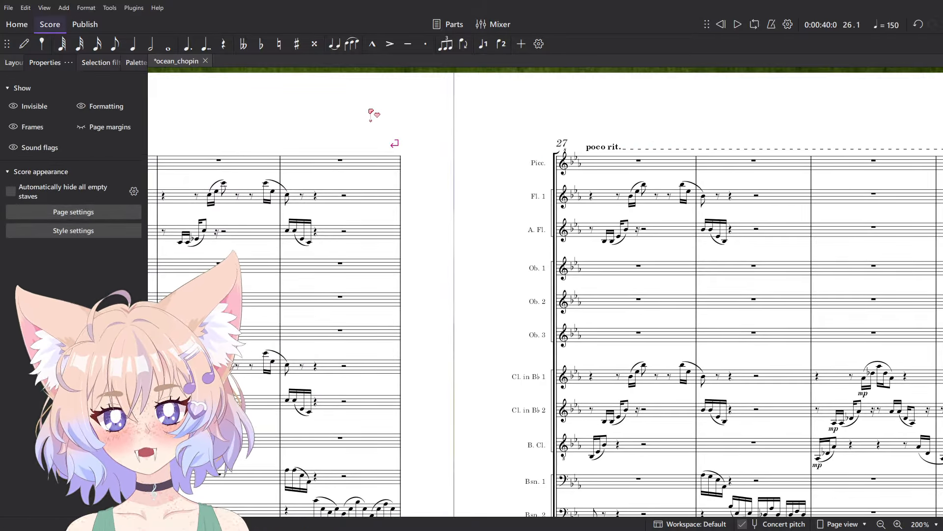
key(space)
scroll(631, 179, down, 3)
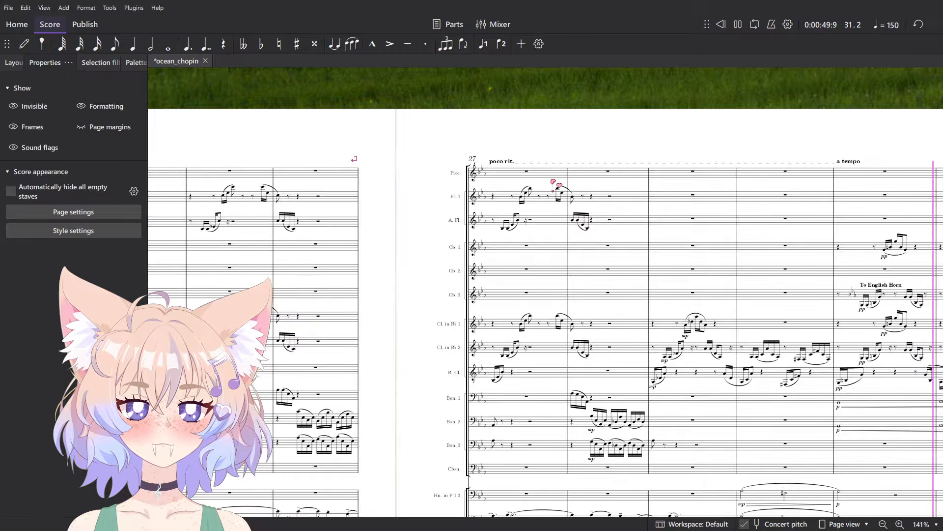
scroll(786, 257, down, 5)
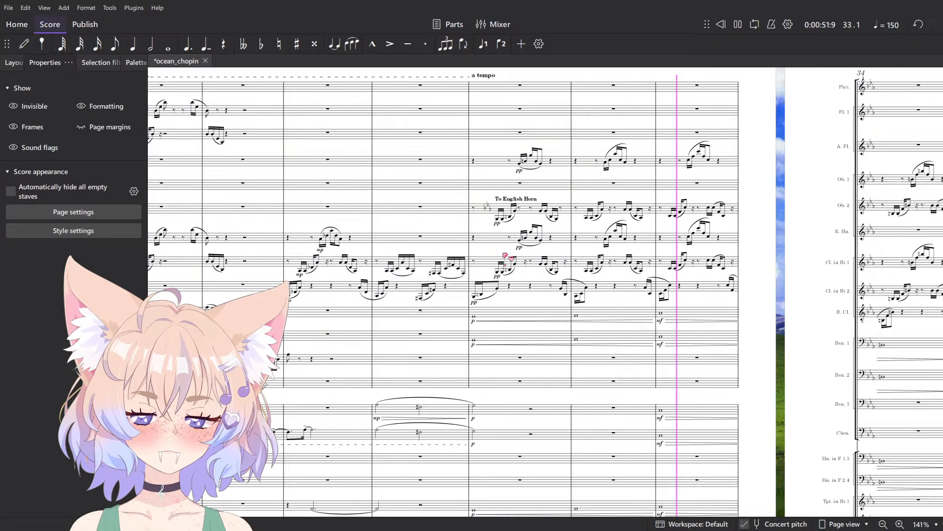
scroll(798, 316, up, 7)
key(space)
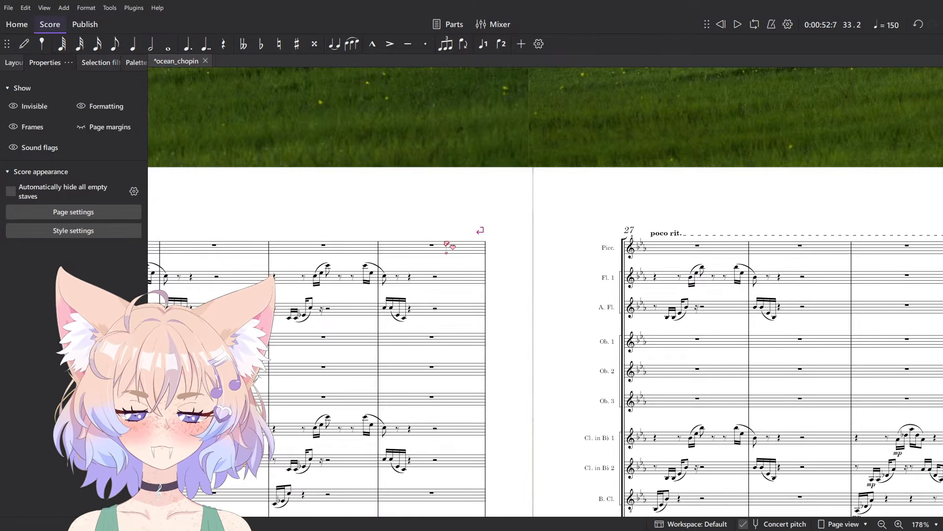
- Set the playback tempo-change amount of the poco rit. at measure 27 to 60%
click(665, 233)
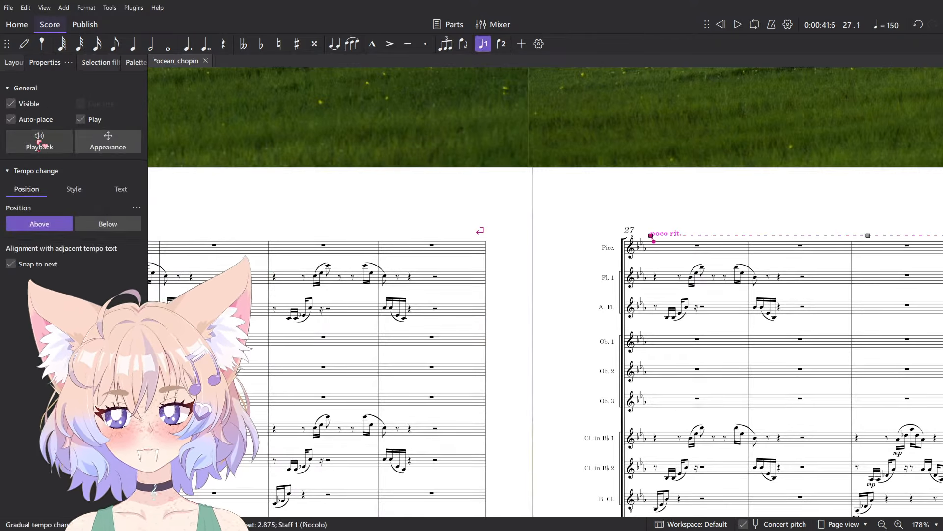
click(39, 142)
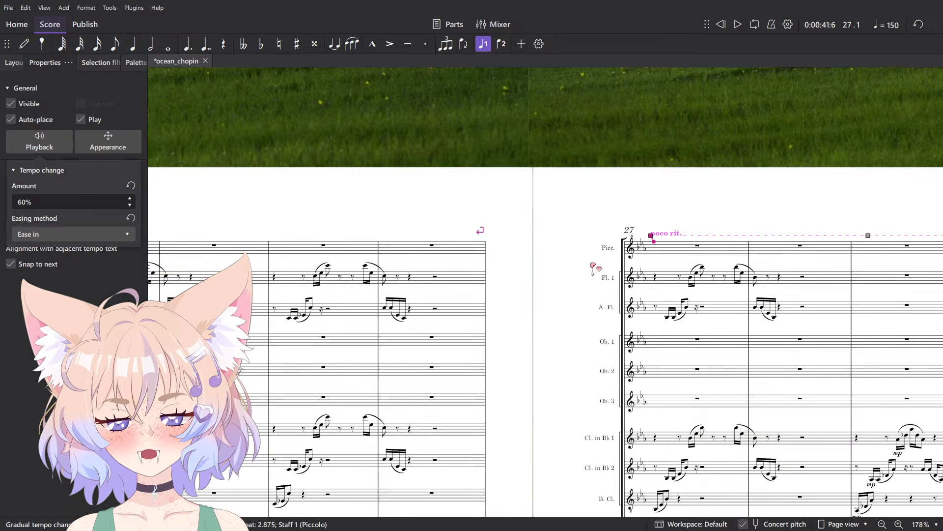
key(Escape)
key(Escape)
- Play back the poco rit. from measure 27 and follow the full orchestra through measure 38
key(space)
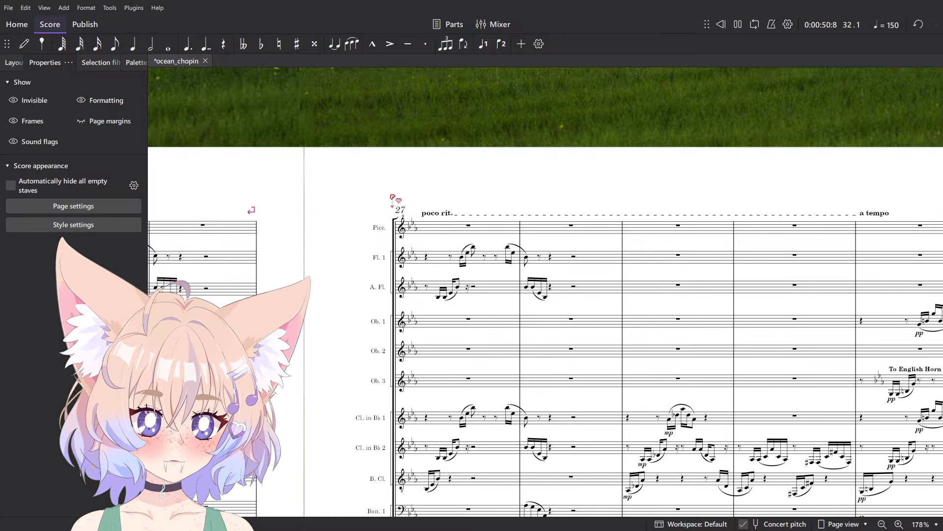
scroll(439, 223, down, 8)
scroll(491, 265, down, 3)
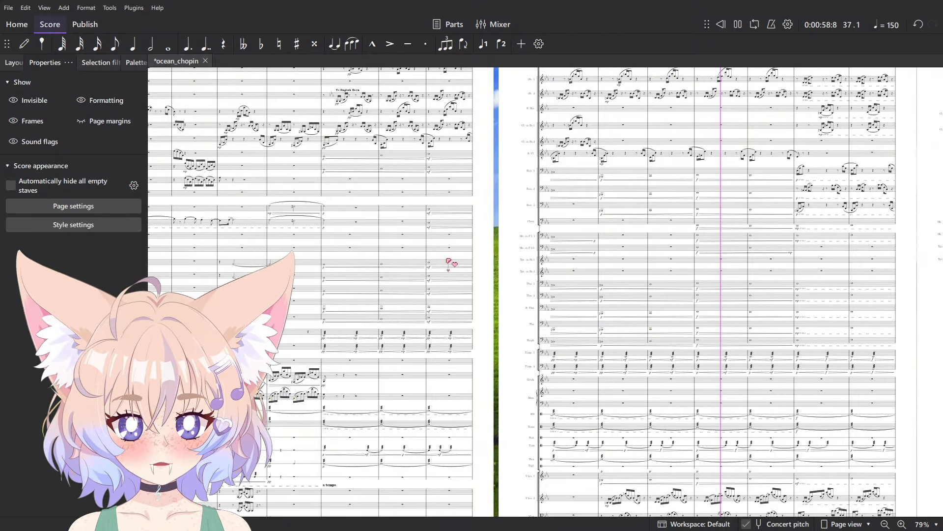
key(space)
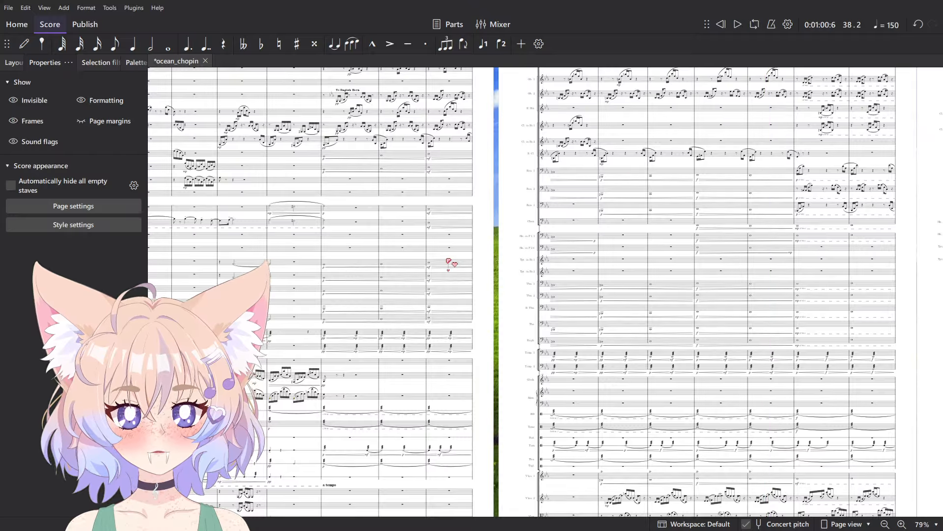
- Copy bassoon 3's whole notes, p dynamic and crescendo hairpin from measures 35 and 36 into the contrabassoon
scroll(742, 193, up, 5)
click(531, 224)
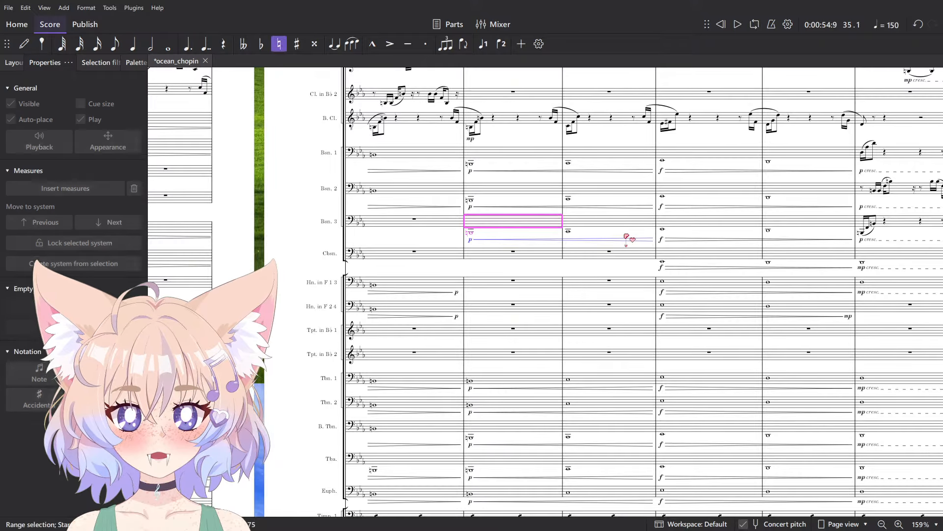
shift+click(610, 225)
scroll(617, 226, up, 4)
click(463, 291)
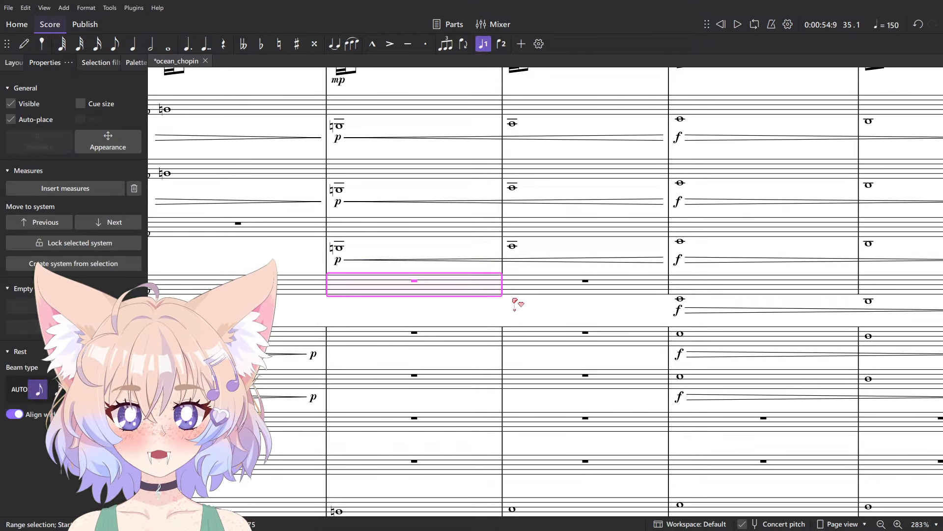
key(ctrl+v)
key(Escape)
- Lower the contrabassoon notes in measures 35 and 36 by an octave and play back the passage
click(467, 286)
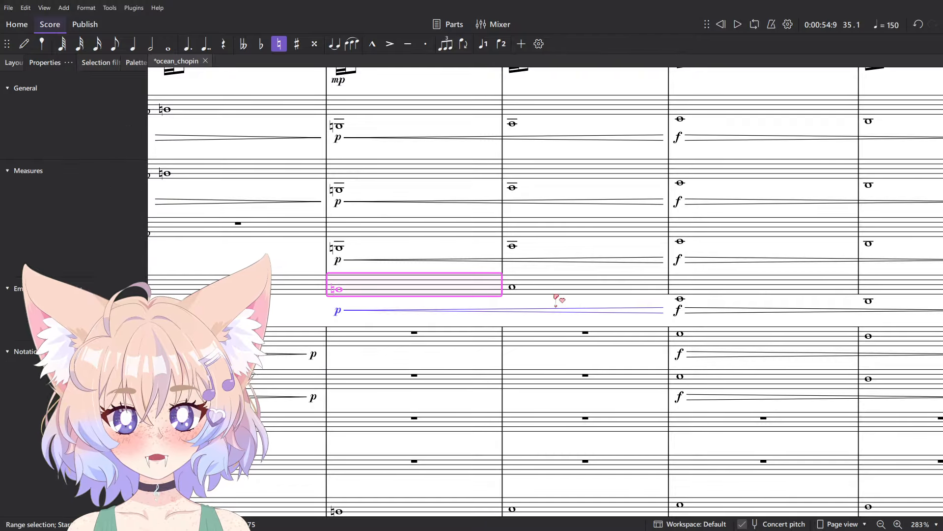
shift+click(562, 285)
key(space)
key(Escape)
scroll(479, 297, down, 5)
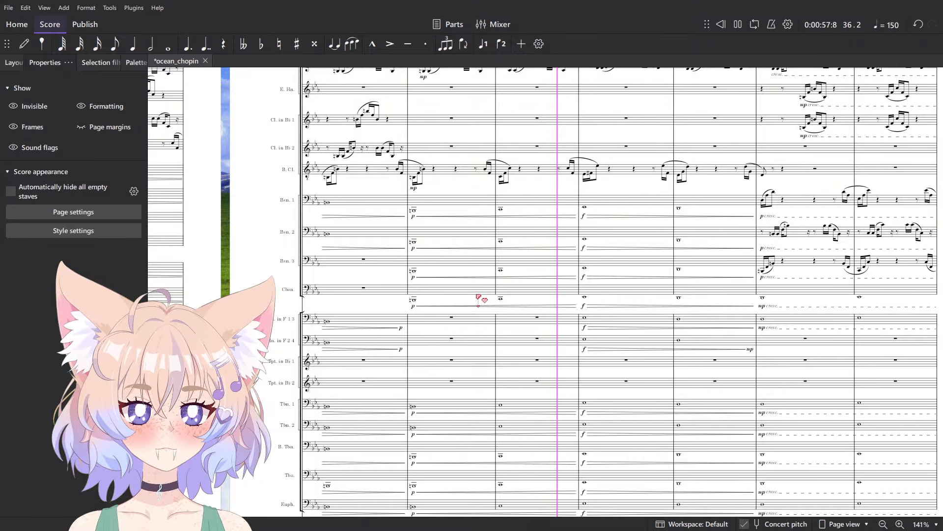
key(space)
scroll(394, 254, up, 5)
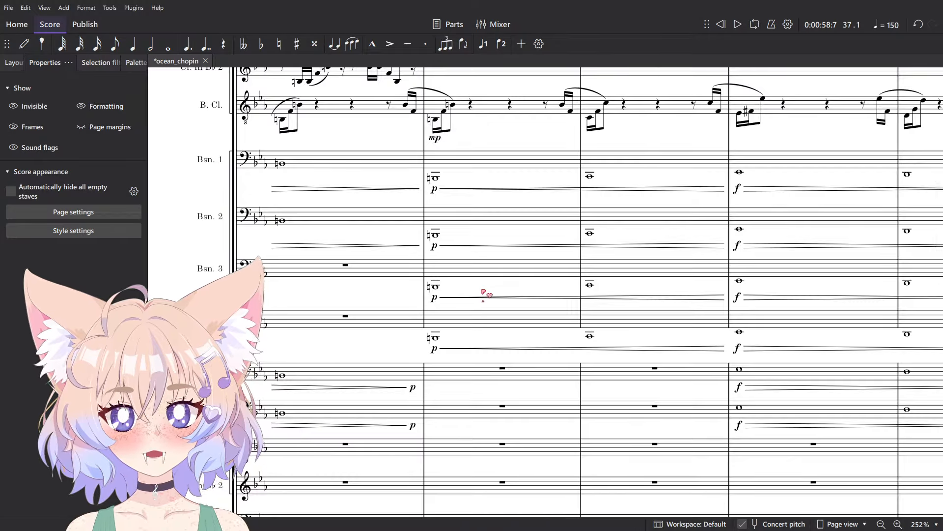
- Raise the contrabassoon notes in measures 35 and 36 by an octave and play back from measure 35
scroll(483, 291, down, 4)
drag(652, 321, 575, 306)
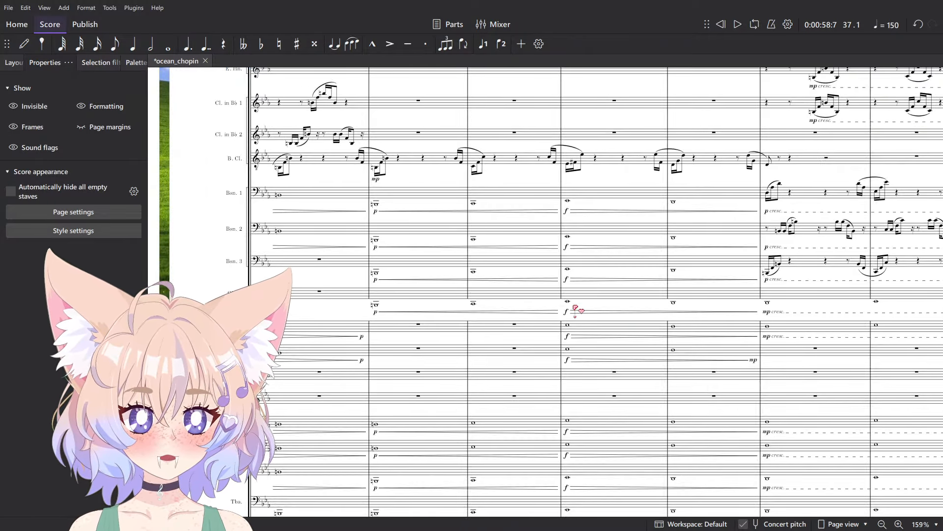
click(441, 295)
shift+click(484, 294)
key(space)
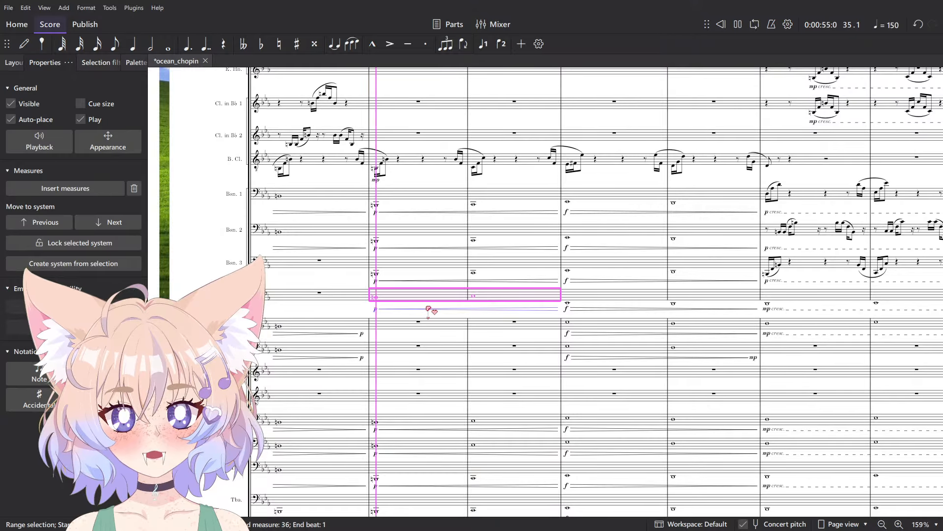
click(341, 310)
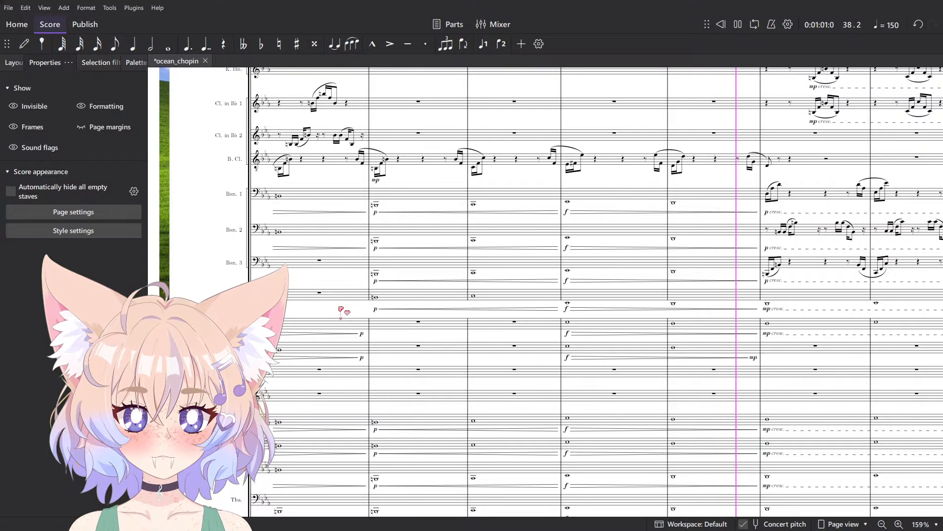
- Raise the contrabassoon notes in measures 37 and 38 by an octave and play back from measure 35
click(698, 304)
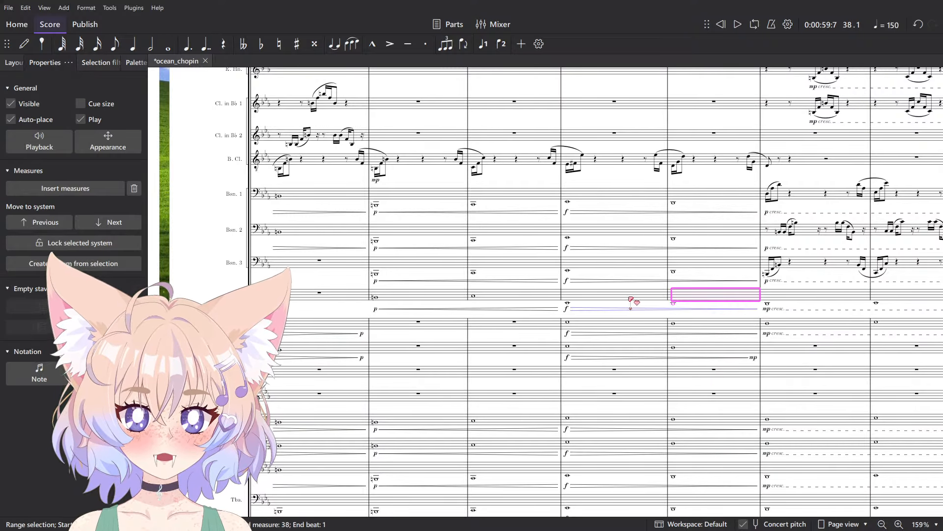
key(space)
click(364, 305)
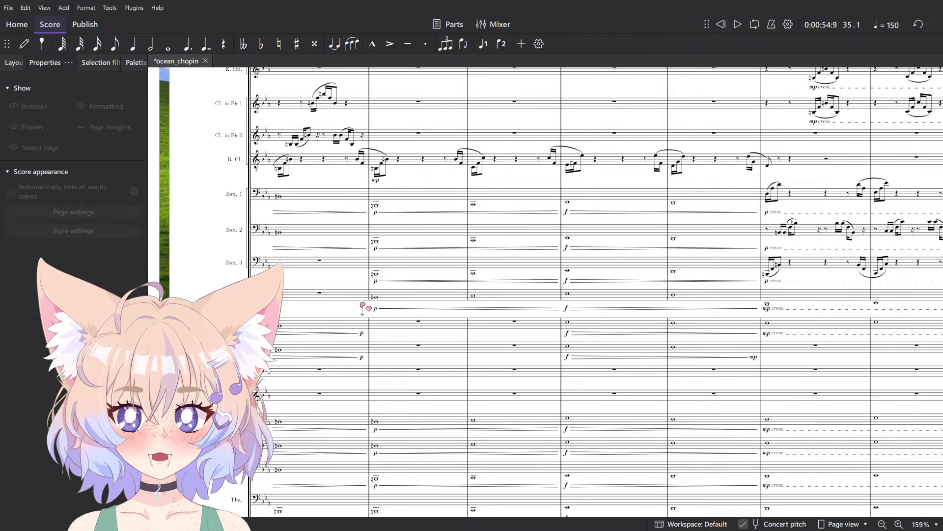
key(space)
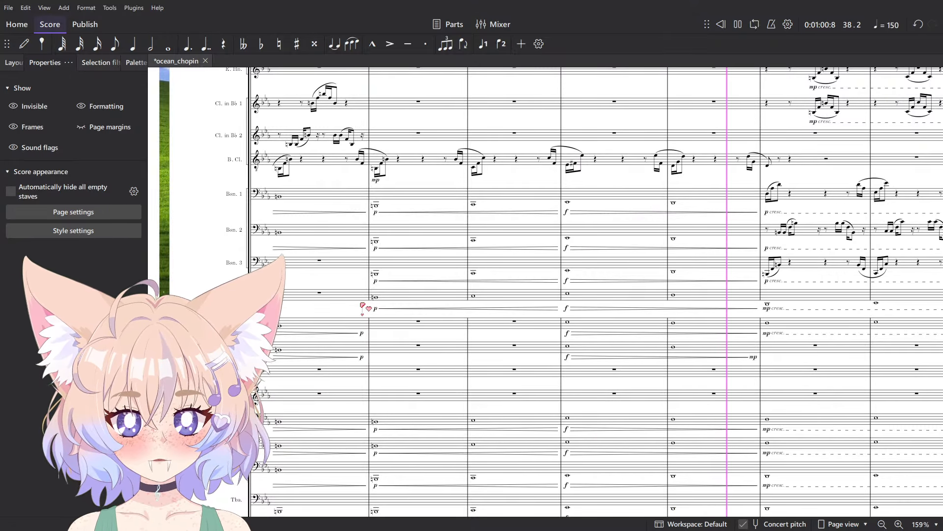
- Continue the playback into measure 44, stop it, and examine the bassoon and brass staves there
scroll(509, 301, down, 5)
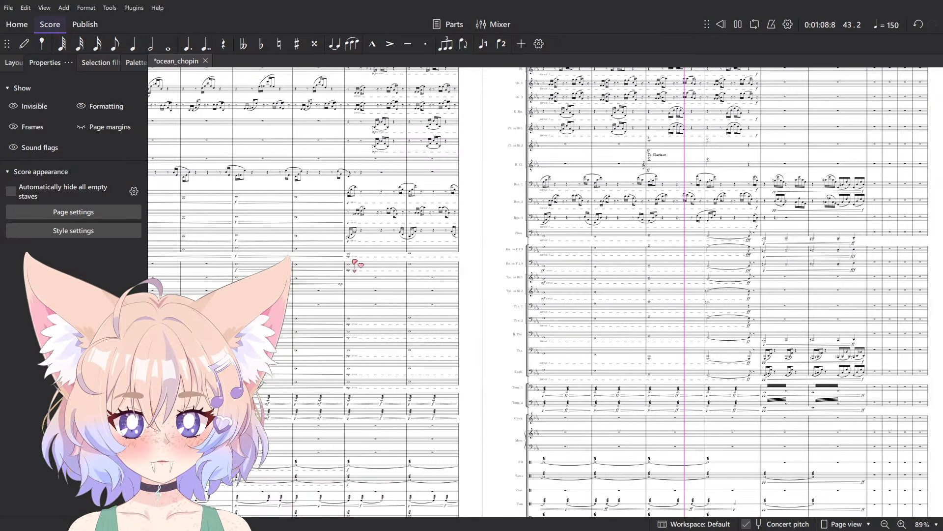
key(space)
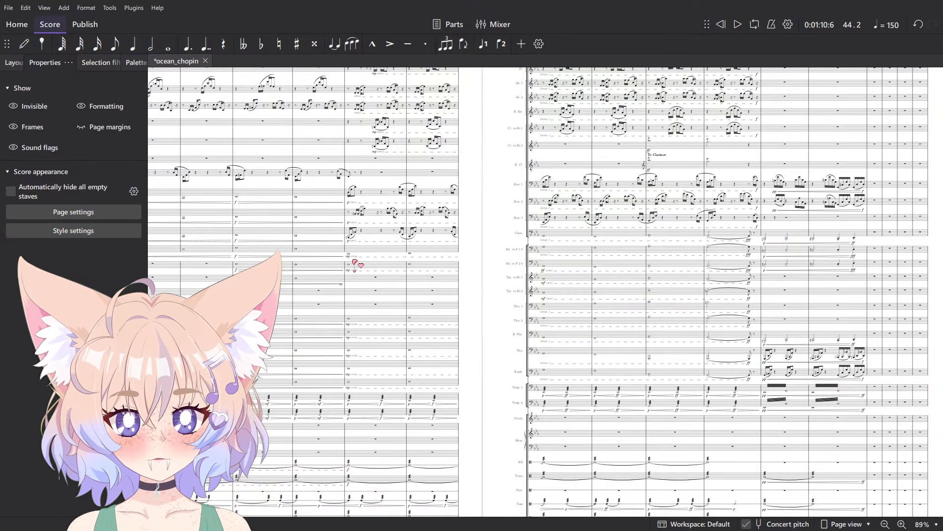
scroll(930, 339, up, 3)
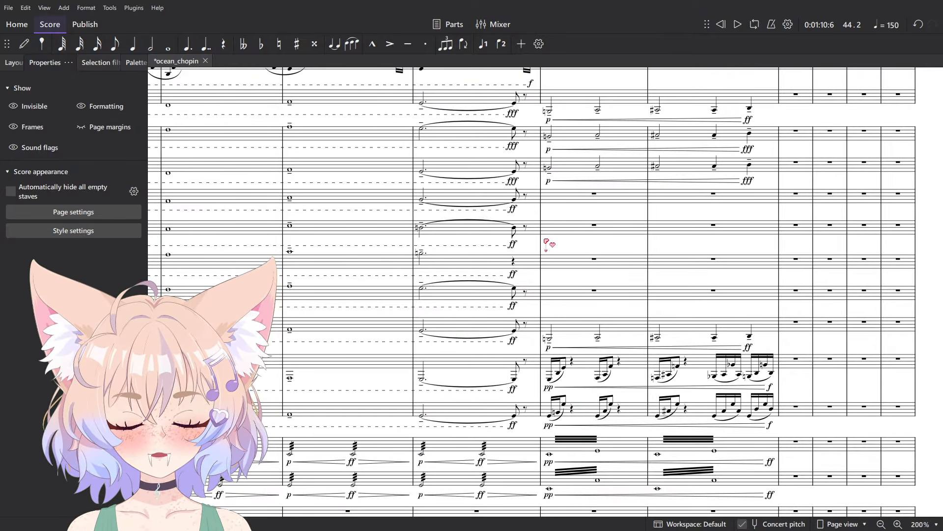
scroll(680, 323, left, 5)
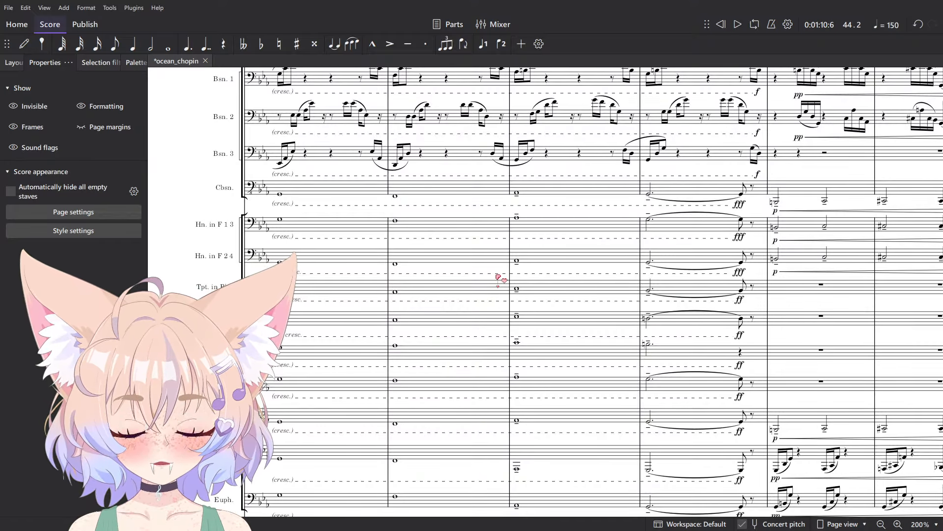
- Delete the upper notes of the cello chords in measures 43 and 44, including both tied notes
scroll(500, 279, down, 3)
scroll(541, 320, up, 8)
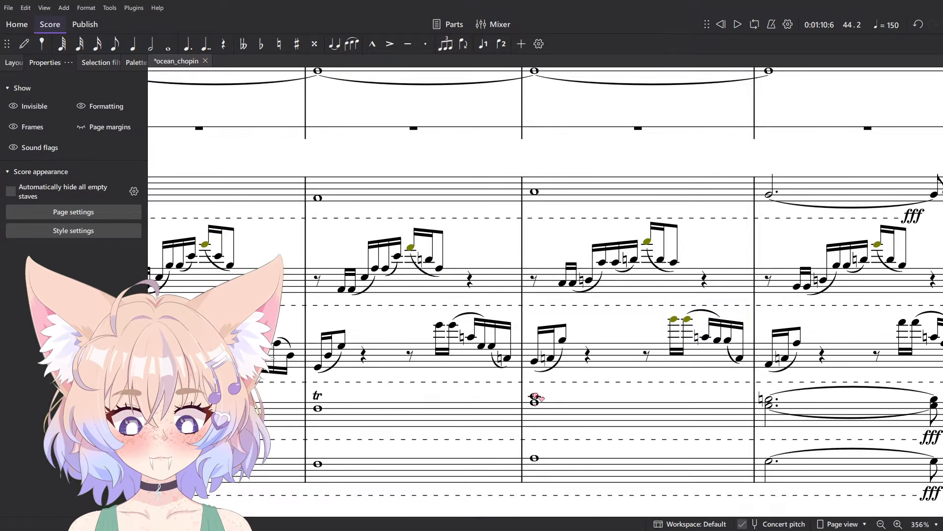
click(535, 400)
scroll(535, 398, down, 3)
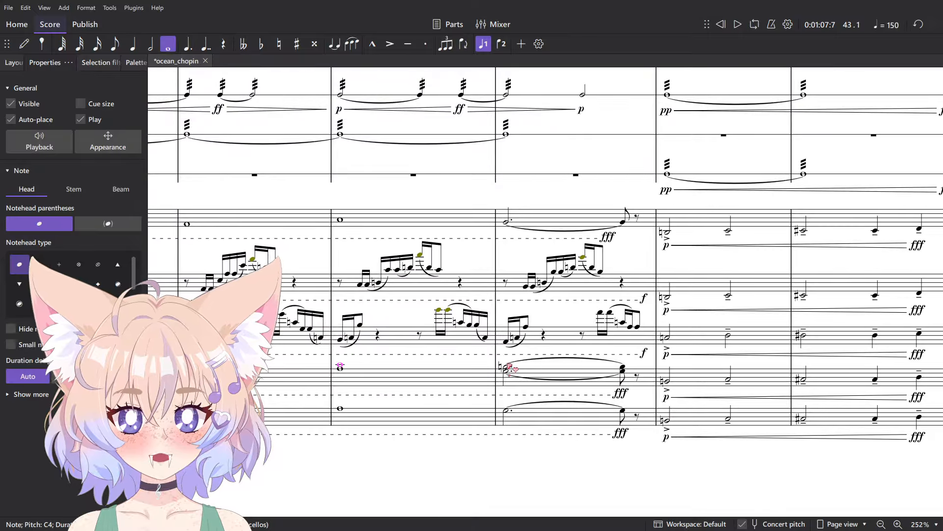
ctrl+click(635, 378)
scroll(629, 374, down, 4)
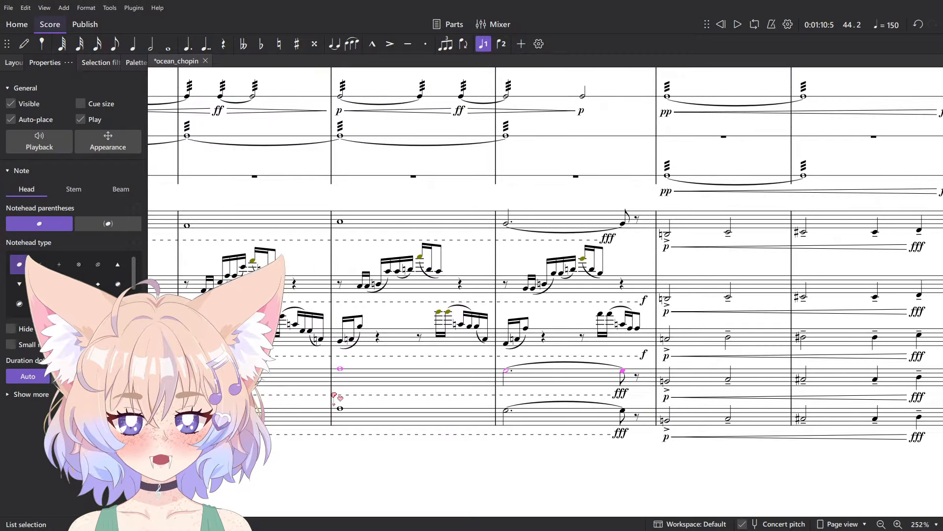
- Examine the woodwind, brass, percussion and string staves across measures 41 to 46, comparing them with the cellos
scroll(491, 378, up, 9)
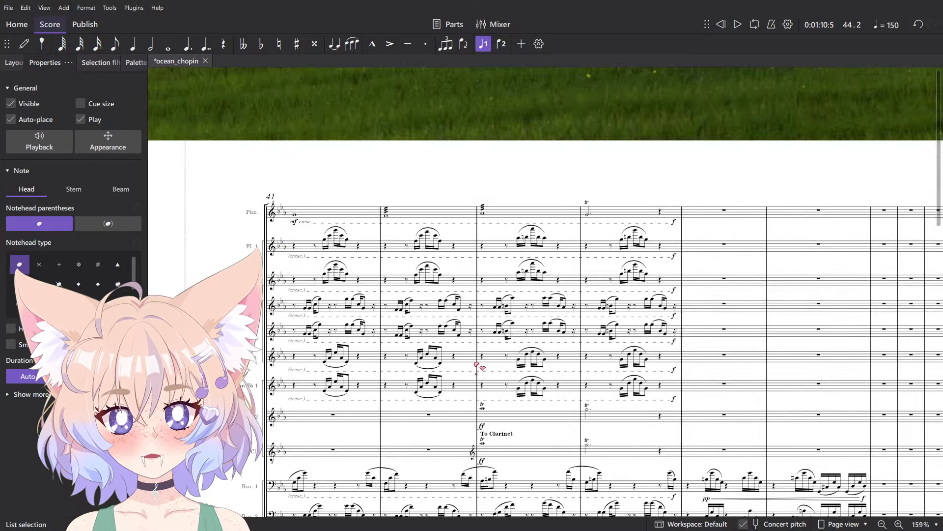
scroll(480, 364, down, 10)
scroll(496, 378, down, 5)
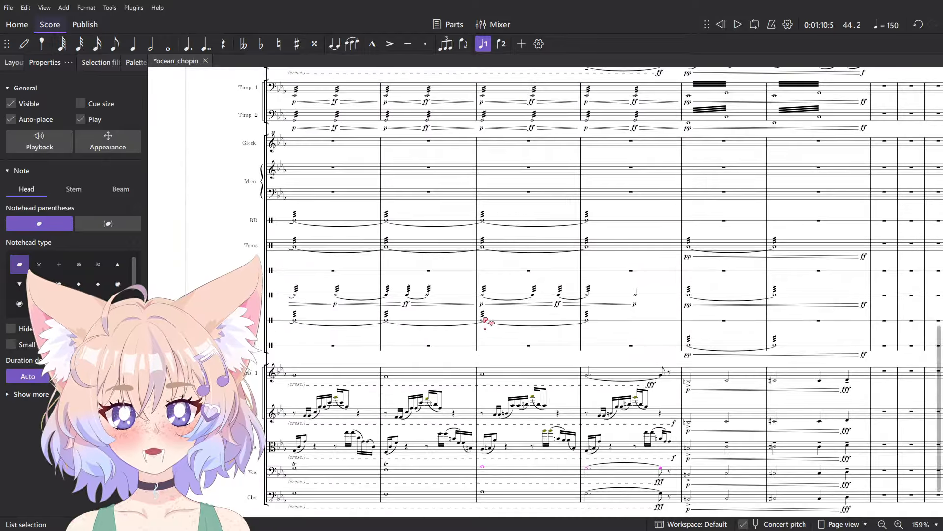
scroll(506, 332, up, 6)
scroll(513, 334, up, 3)
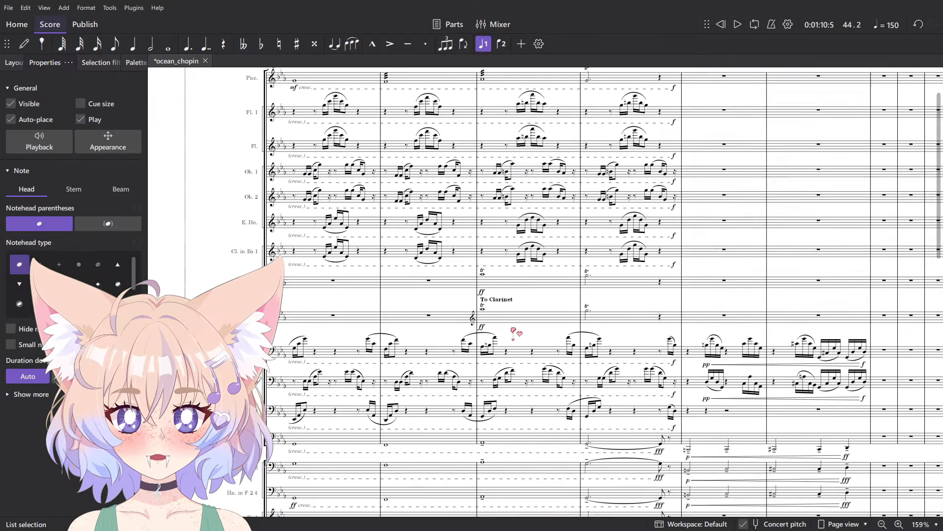
scroll(528, 320, down, 9)
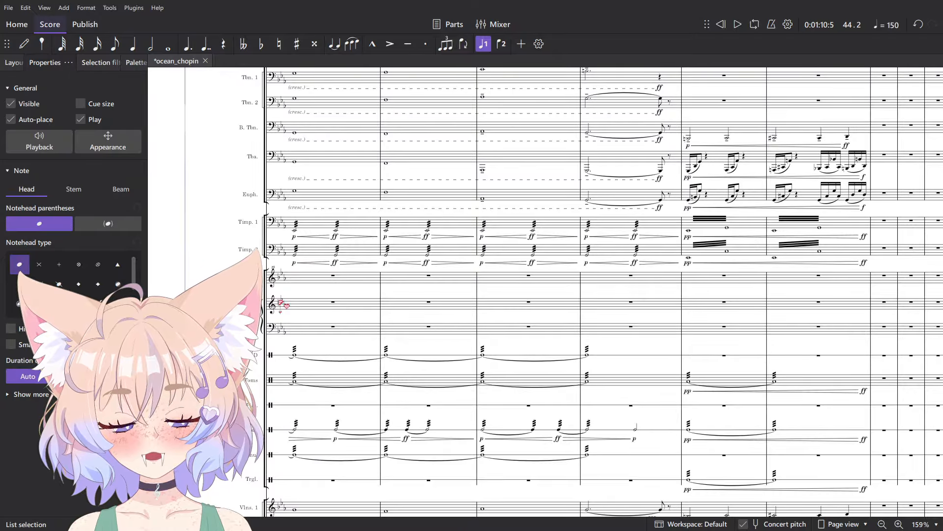
scroll(629, 398, down, 5)
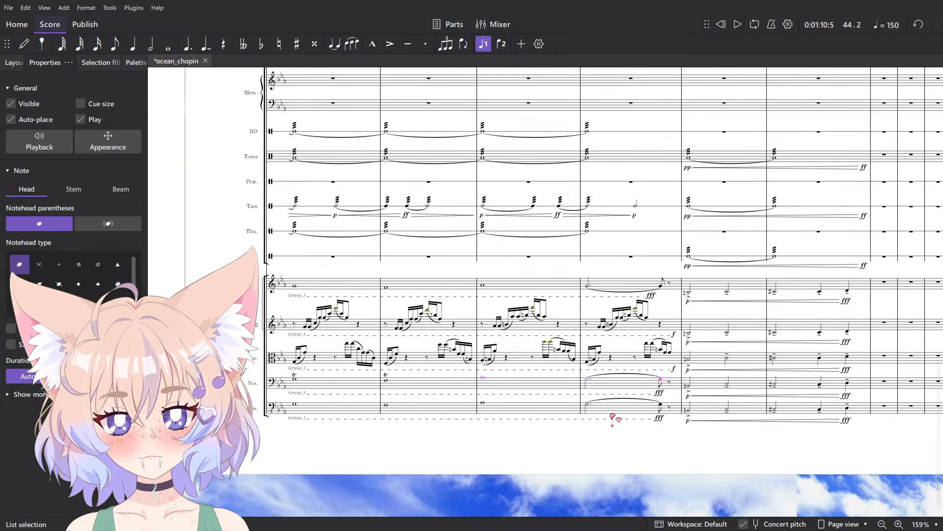
click(532, 461)
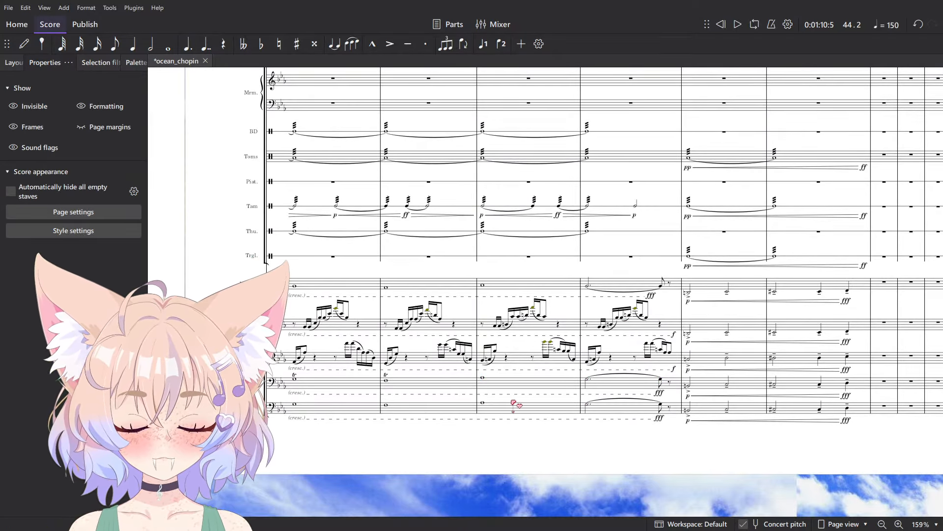
- Play back the brass staves from horns 1 and 3 down to the euphonium in measures 43 and 44
scroll(522, 353, up, 12)
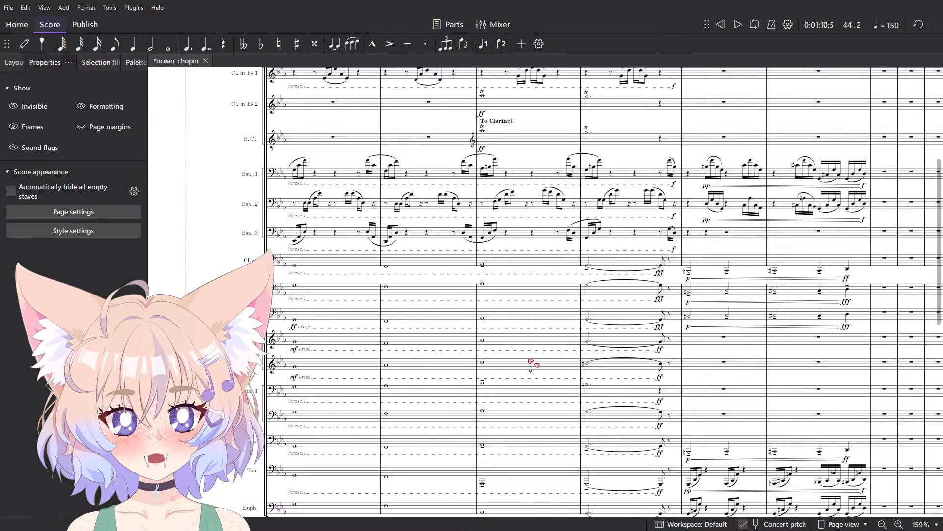
scroll(516, 294, up, 5)
click(517, 294)
drag(545, 338, 551, 276)
scroll(625, 292, down, 4)
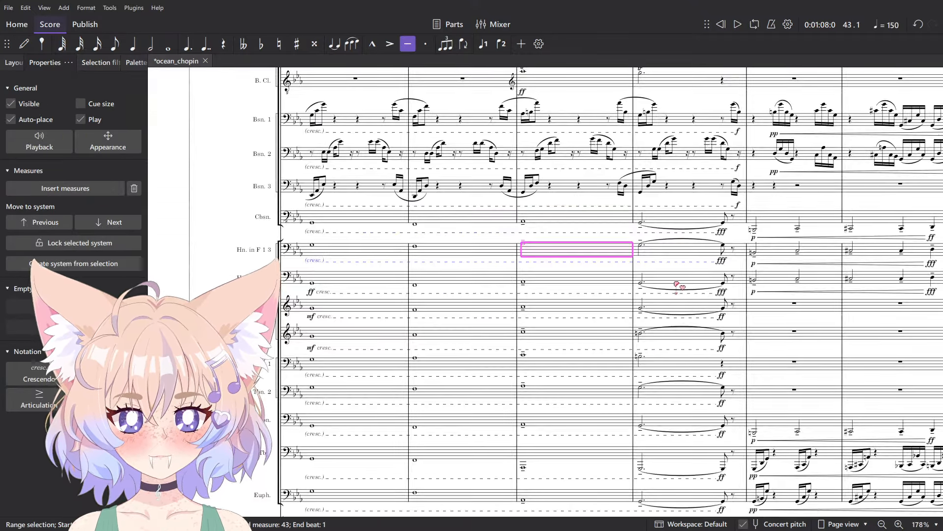
scroll(677, 290, down, 2)
shift+click(674, 432)
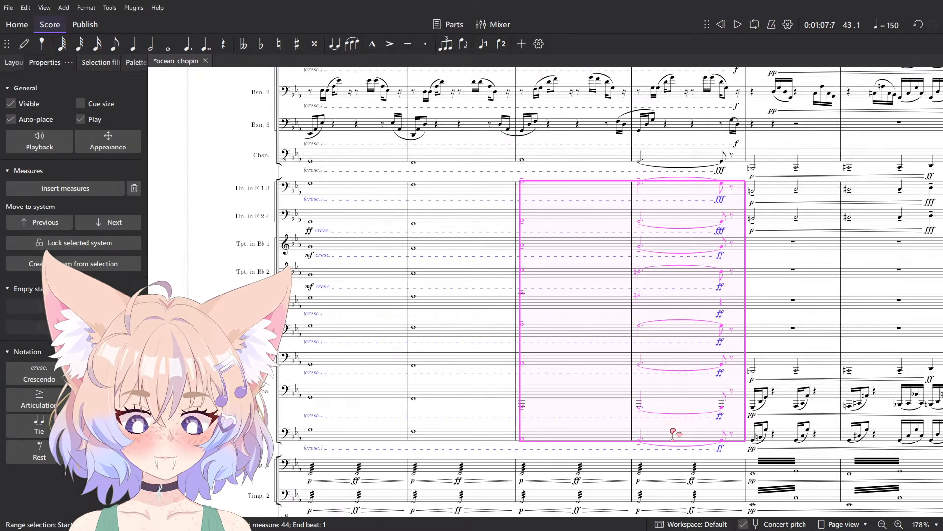
key(space)
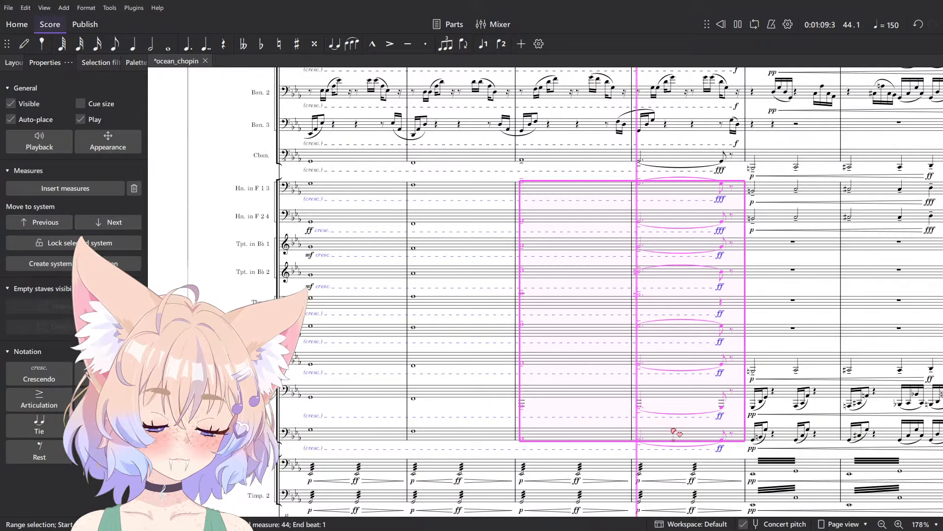
ctrl+scroll(483, 228, up, 1)
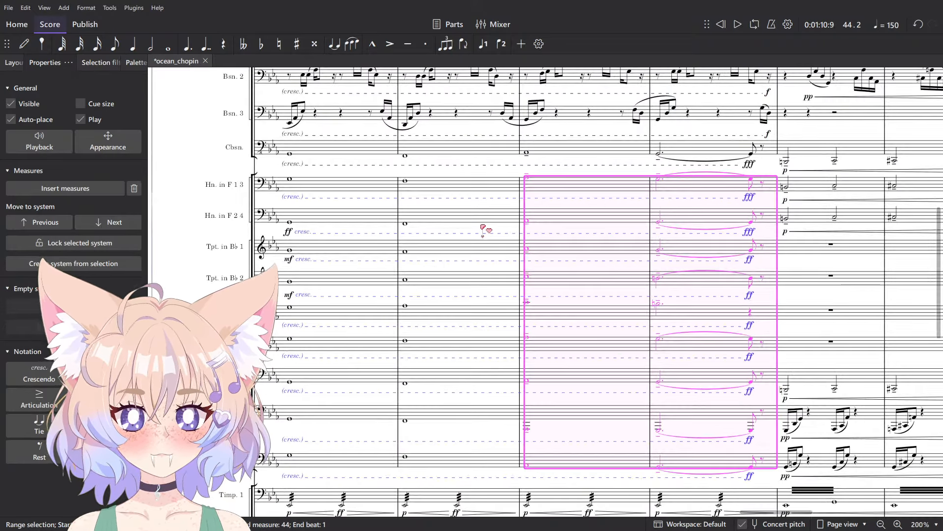
key(Escape)
- Check the horn, trumpet and trombone lines in measures 41 to 44 and save the score
ctrl+scroll(759, 272, down, 2)
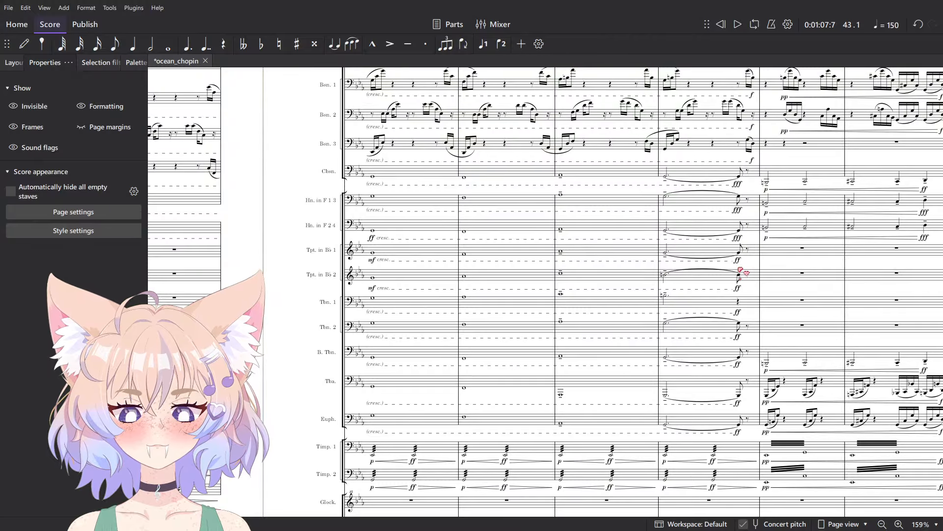
ctrl+scroll(570, 238, up, 3)
ctrl+scroll(571, 237, down, 3)
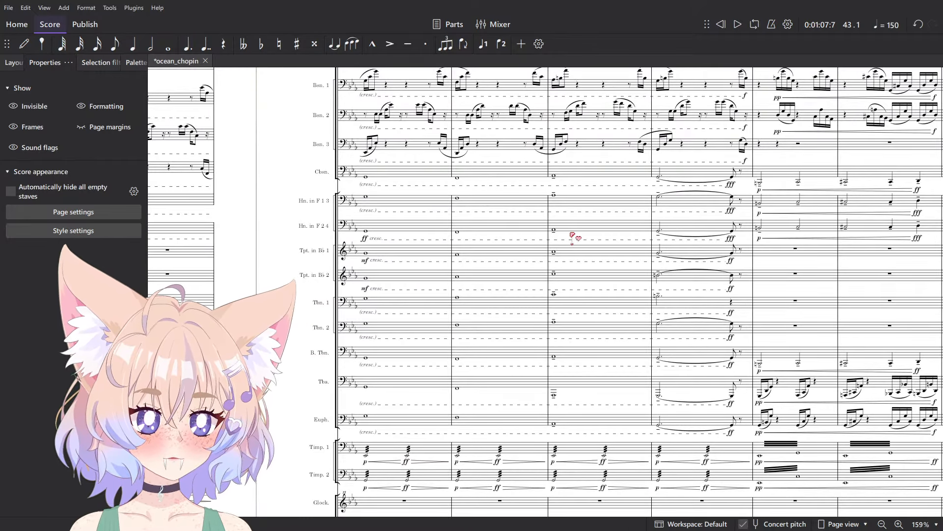
ctrl+scroll(573, 237, up, 6)
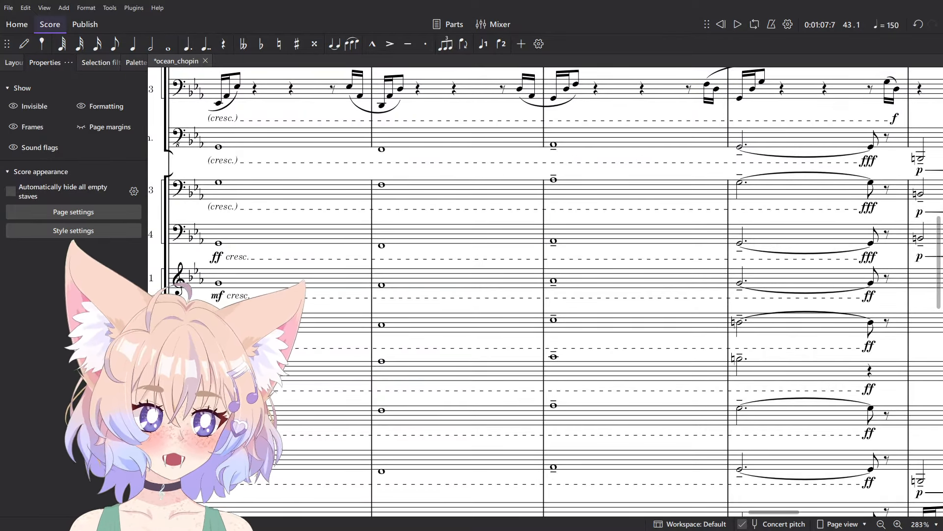
key(ctrl+s)
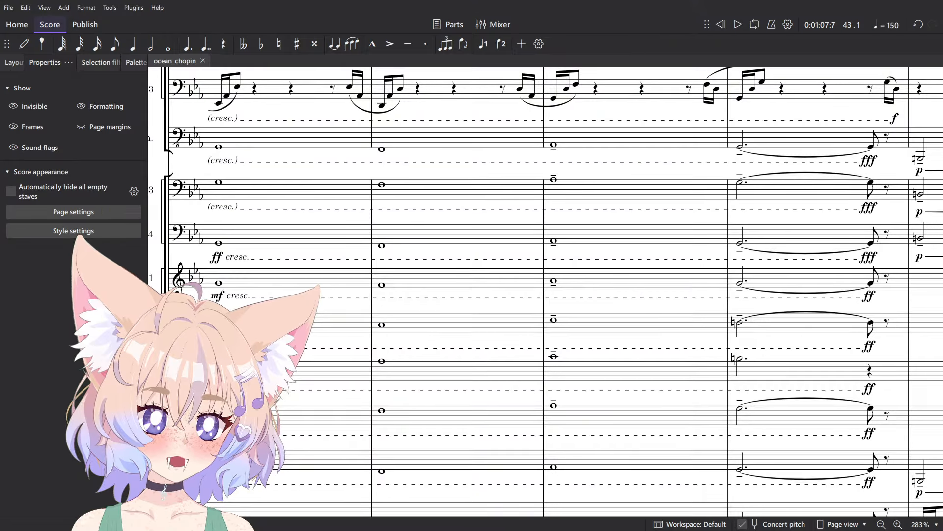
- Examine the voicing and dynamics of the brass chords in measures 43 and 44, comparing them with measure 41
ctrl+scroll(585, 310, down, 6)
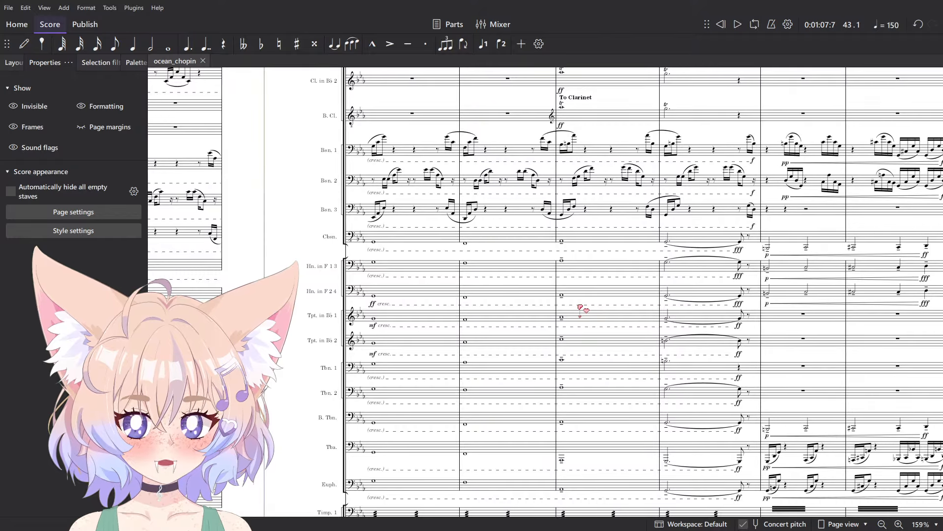
scroll(580, 309, up, 4)
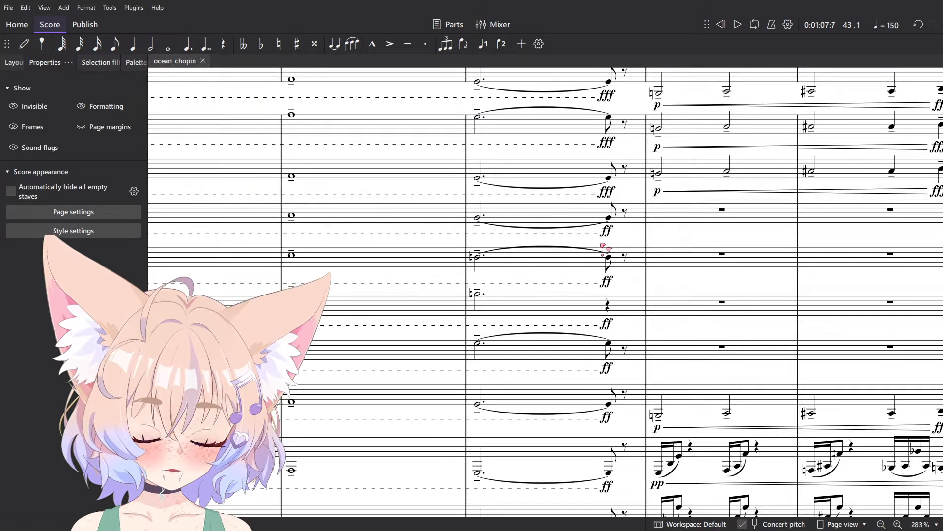
scroll(621, 259, down, 3)
scroll(721, 325, up, 1)
scroll(721, 325, up, 4)
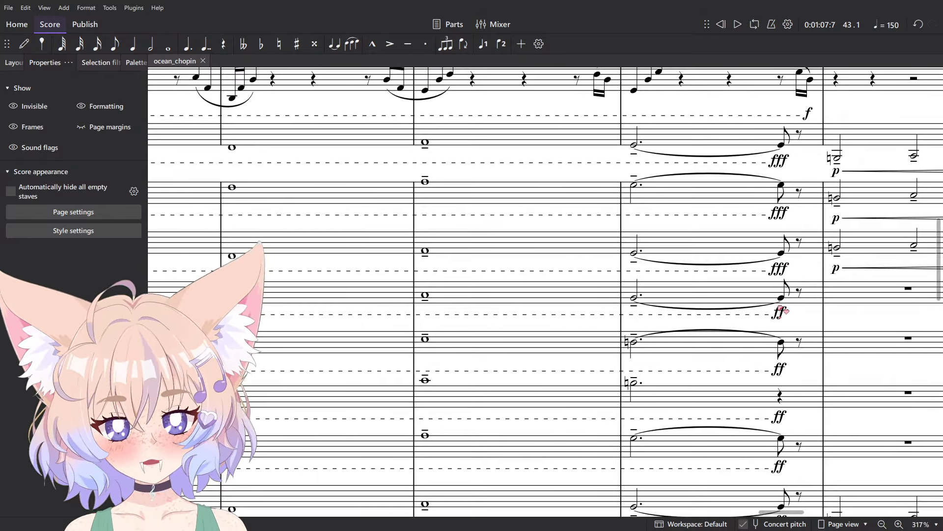
scroll(684, 279, up, 8)
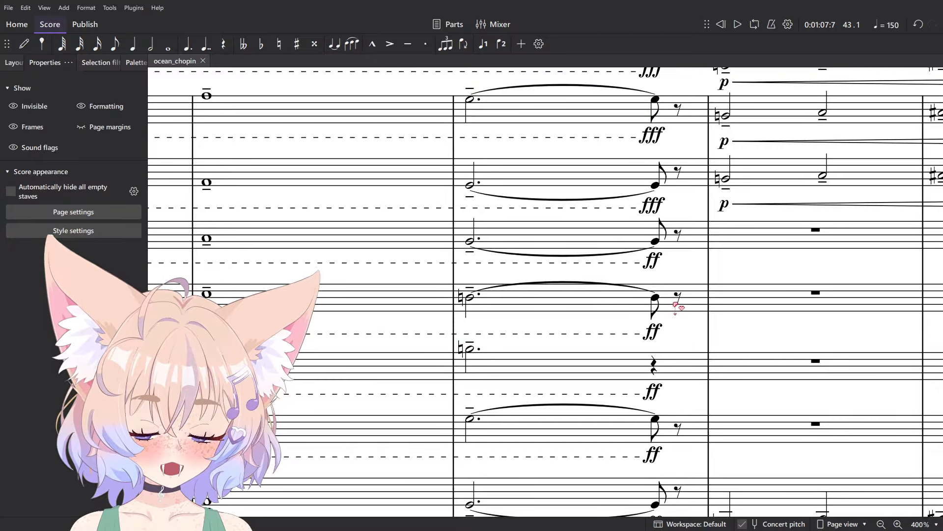
scroll(654, 177, down, 8)
scroll(587, 196, up, 3)
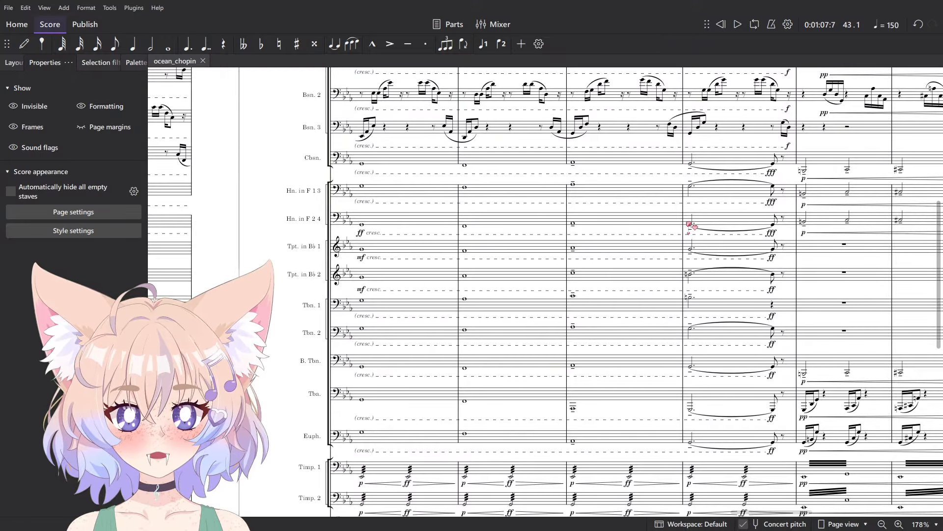
scroll(655, 261, up, 1)
scroll(390, 341, up, 3)
scroll(392, 305, down, 2)
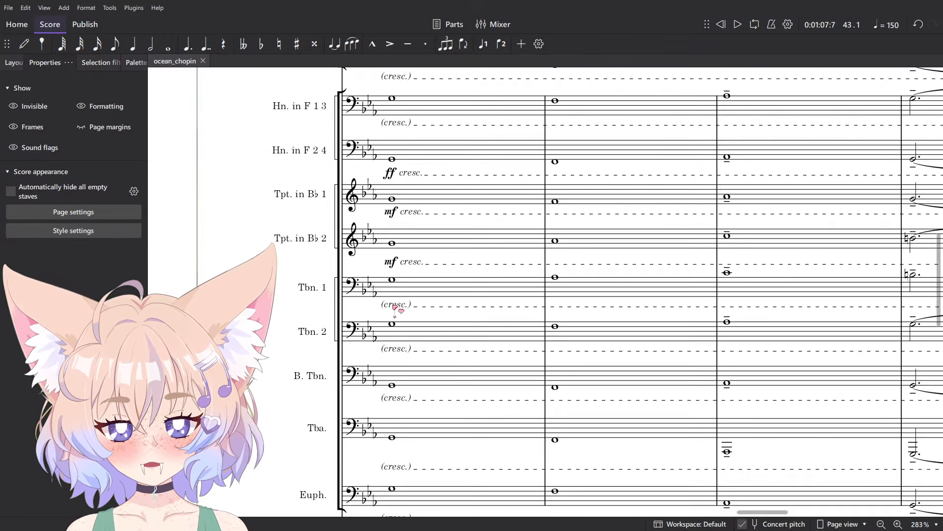
- Check the trumpet and trombone parts together in measures 43 and 44
click(442, 333)
scroll(443, 333, down, 1)
scroll(784, 283, right, 1)
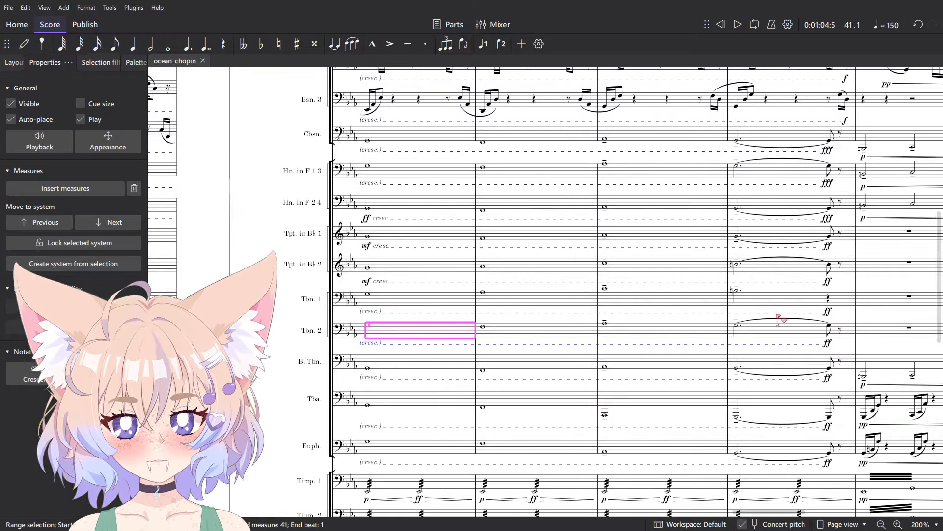
click(781, 299)
click(765, 341)
shift+click(630, 237)
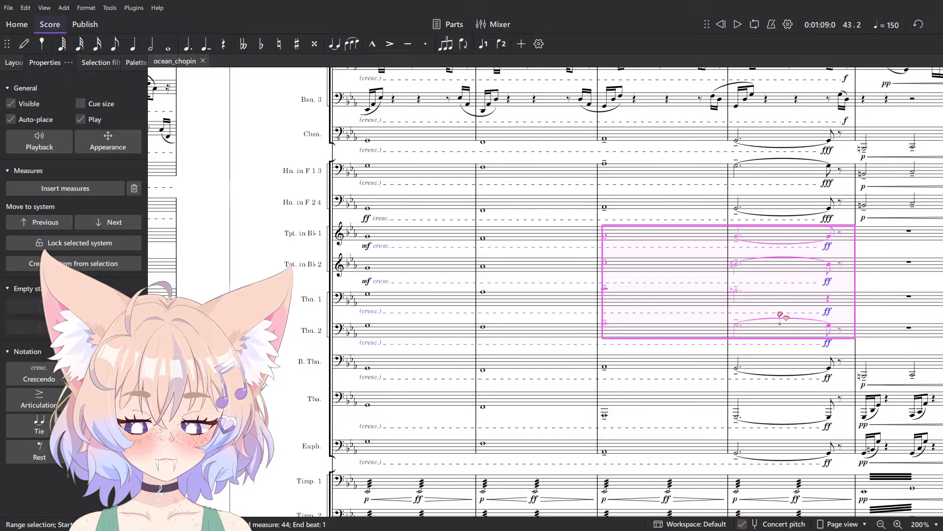
key(Escape)
- Play back trombone 1 in measure 43
scroll(747, 311, up, 4)
click(564, 297)
key(space)
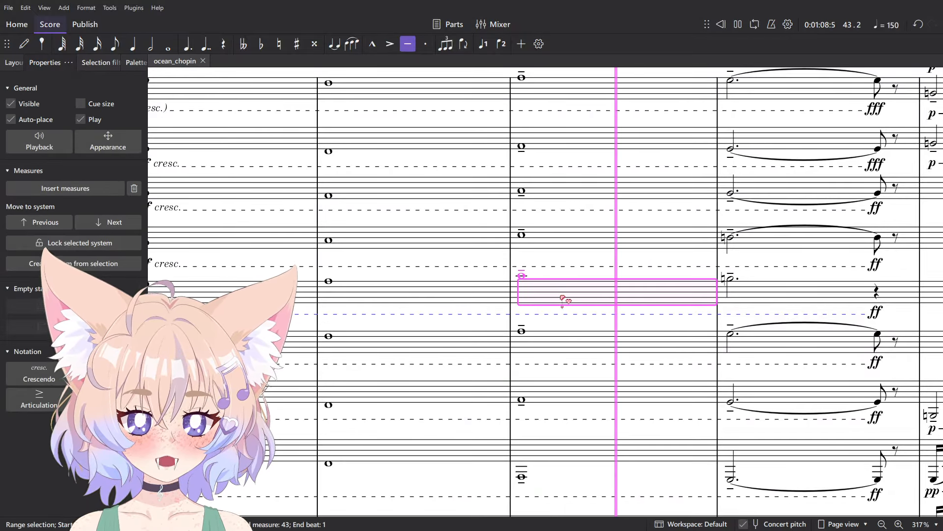
key(space)
- Extend trombone 1's final note in measure 44 with a tied eighth note on beat 4
scroll(582, 303, down, 7)
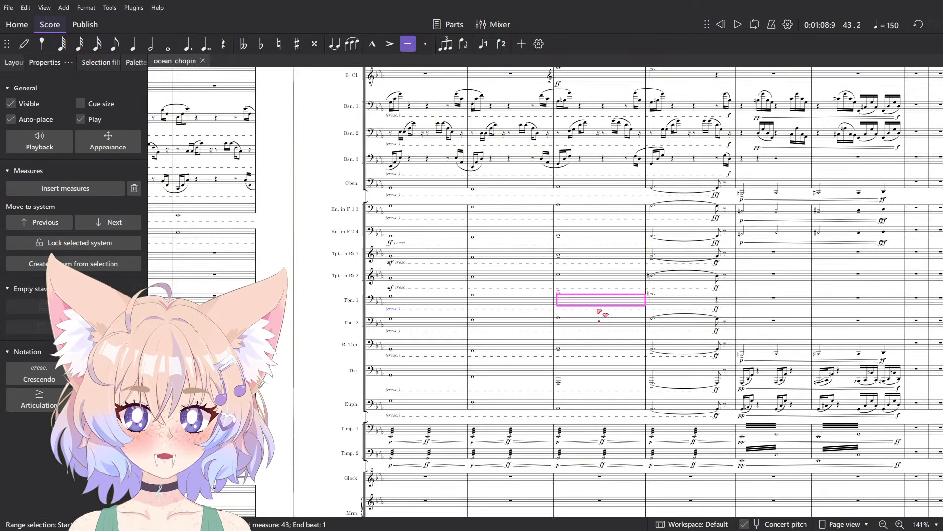
scroll(608, 305, up, 5)
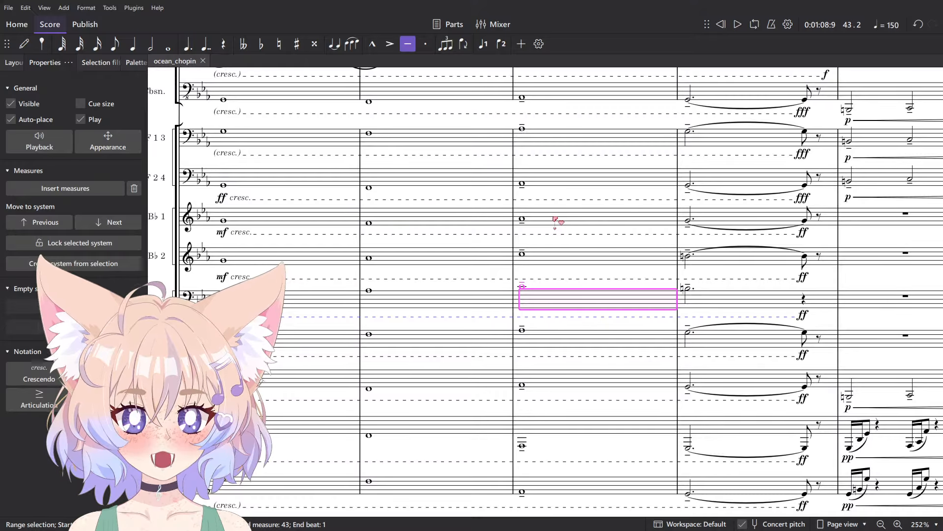
scroll(705, 339, up, 4)
drag(820, 309, 513, 312)
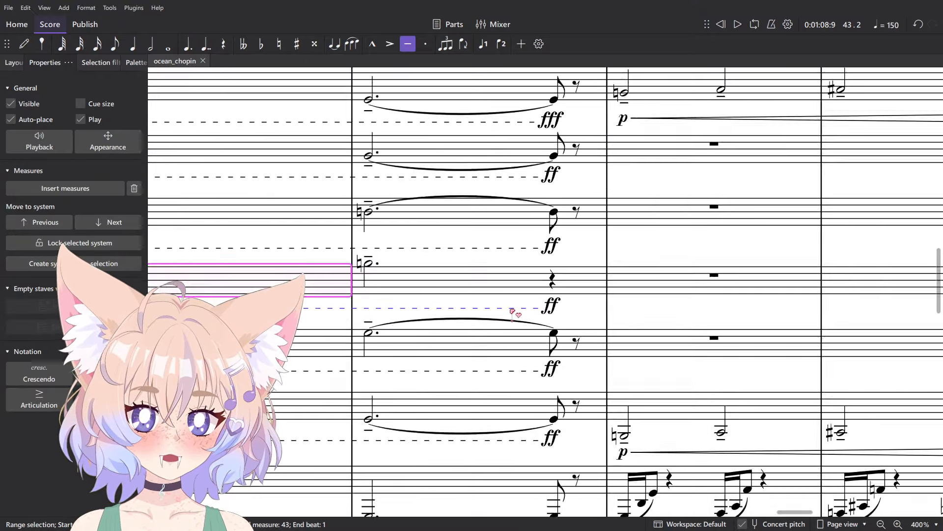
scroll(515, 313, up, 6)
key(n)
click(593, 216)
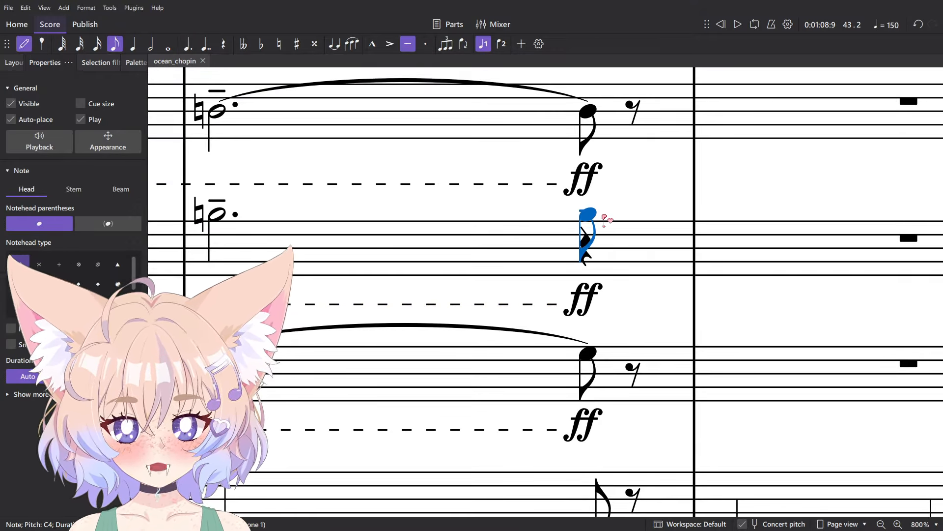
key(Escape)
key(Escape)
scroll(624, 204, down, 14)
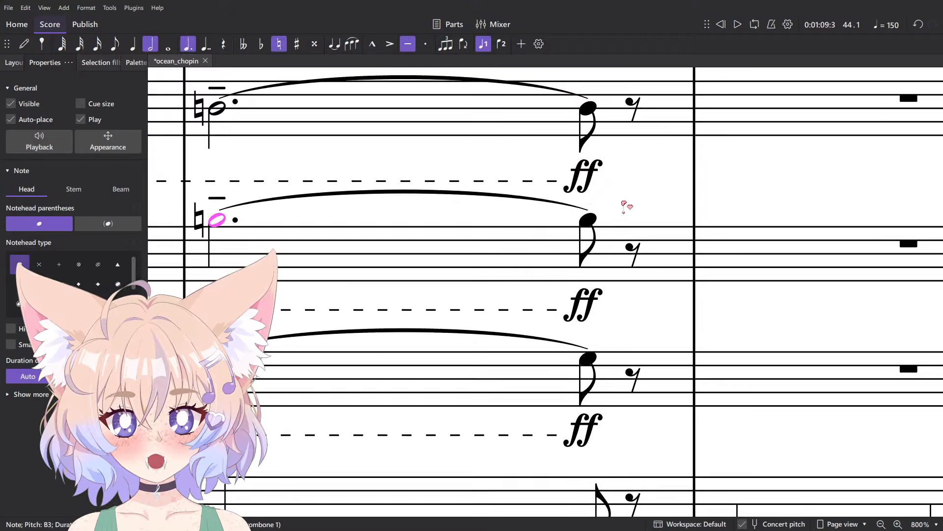
- Examine the brass note lengths and dynamics in measures 43 and 44 from the horns down to the euphonium
scroll(657, 235, up, 3)
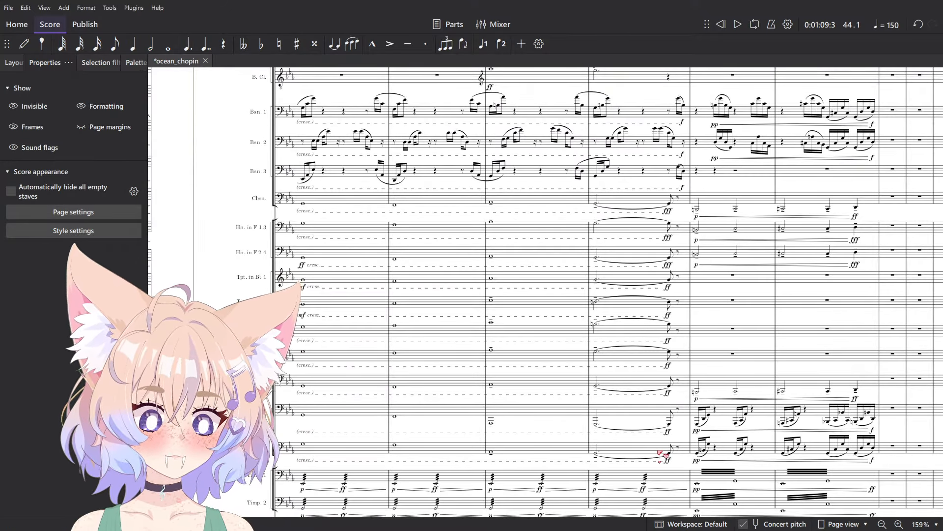
scroll(635, 259, up, 4)
drag(629, 281, 666, 200)
scroll(682, 260, down, 5)
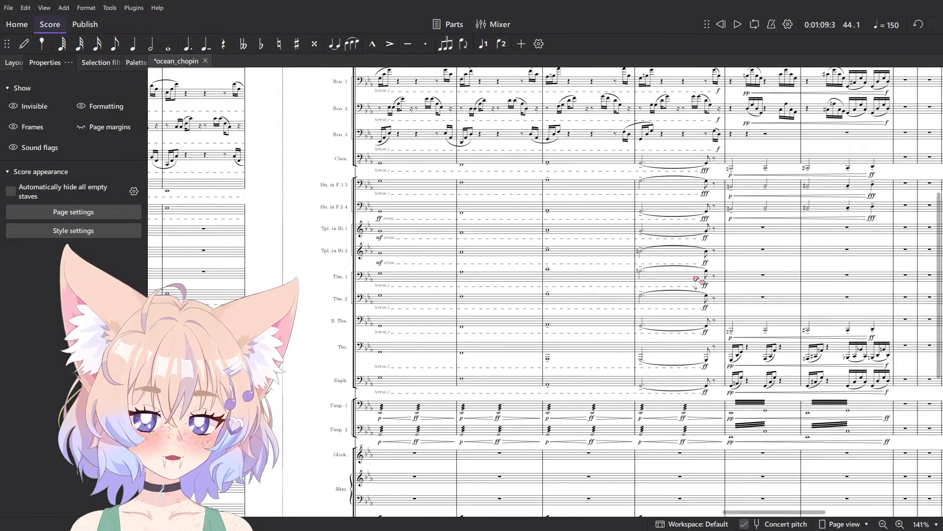
drag(648, 258, 668, 283)
scroll(669, 285, up, 5)
scroll(716, 472, down, 2)
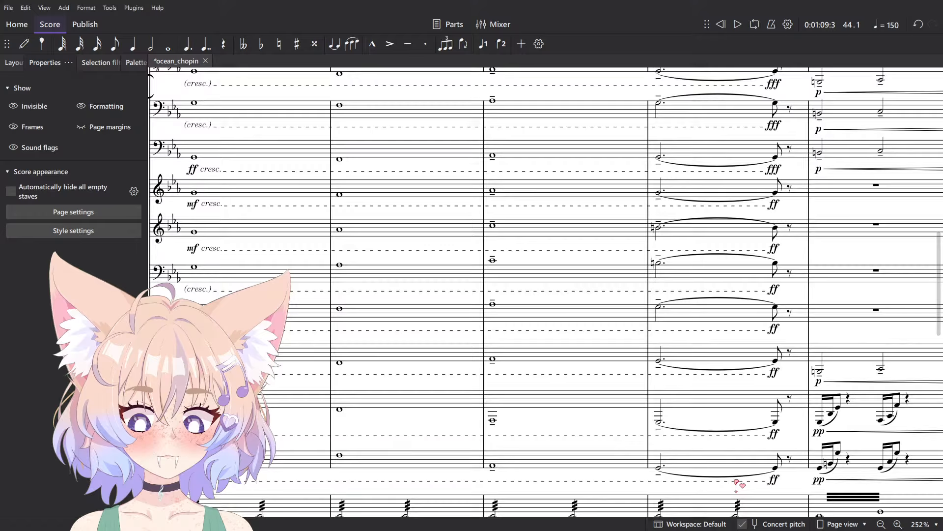
click(775, 470)
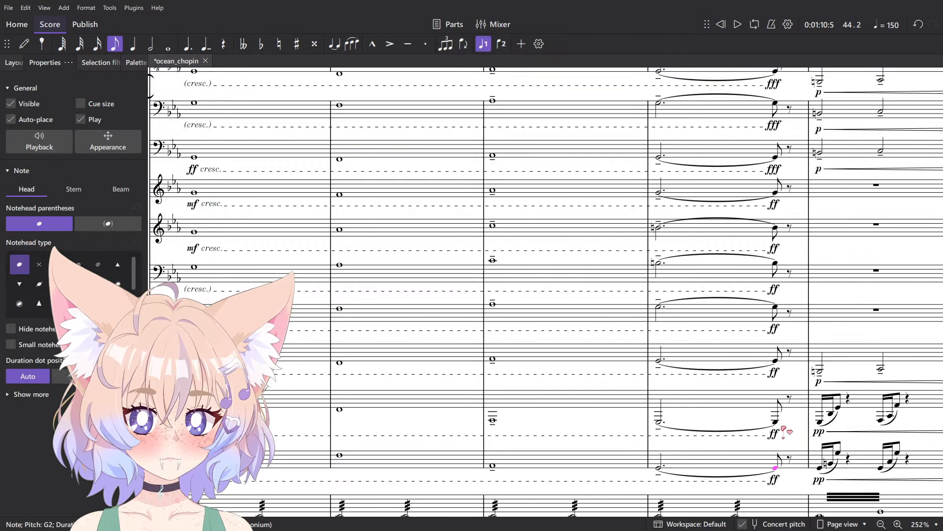
scroll(784, 432, down, 3)
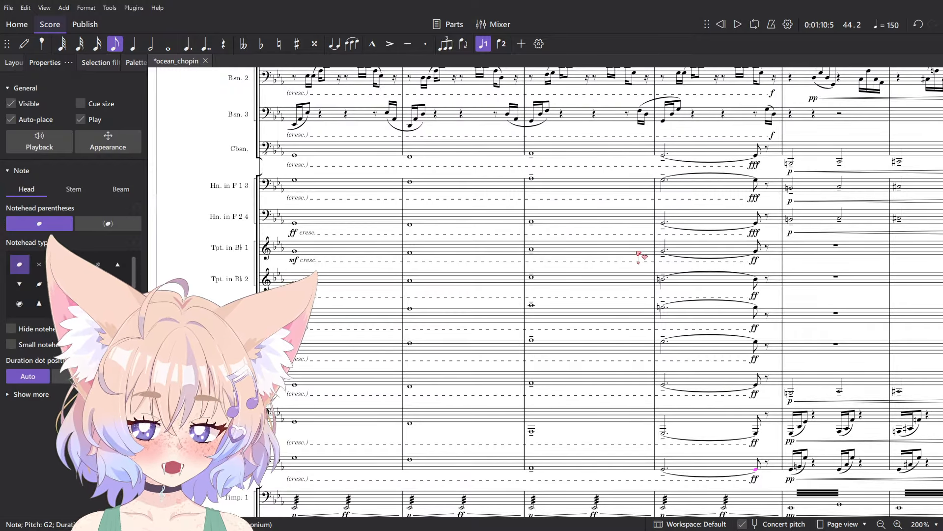
- Select the horn through euphonium parts in measures 43 and 44 and save the score
drag(641, 253, 559, 197)
scroll(534, 173, up, 2)
shift+click(535, 151)
scroll(579, 221, down, 2)
scroll(560, 197, down, 1)
scroll(658, 175, up, 2)
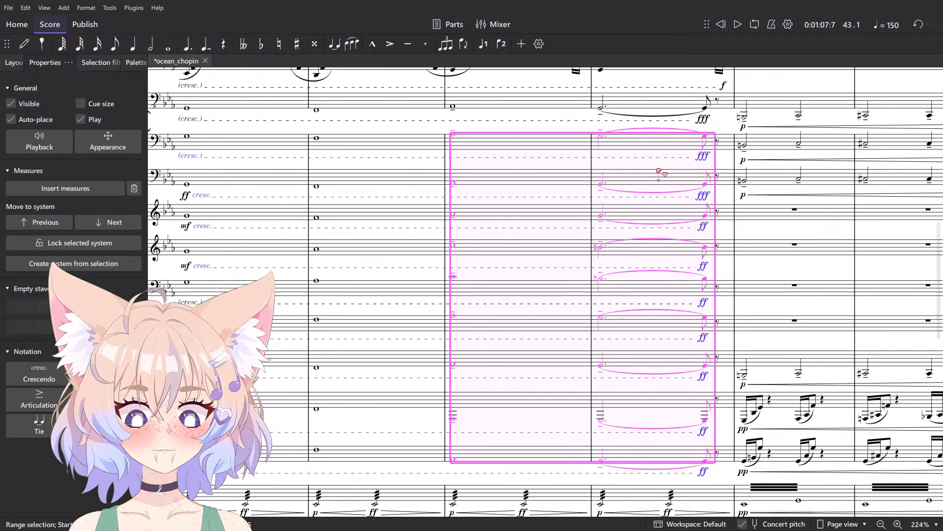
drag(565, 241, 619, 255)
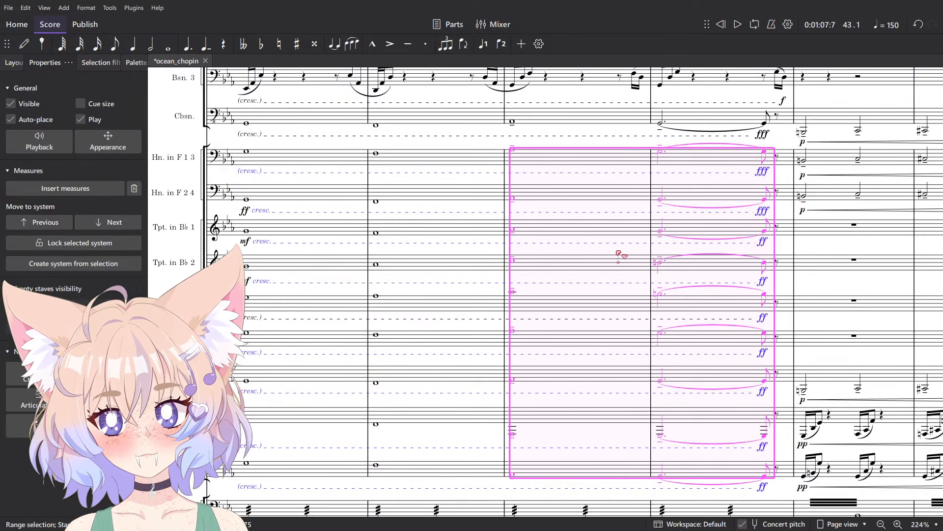
key(ctrl+s)
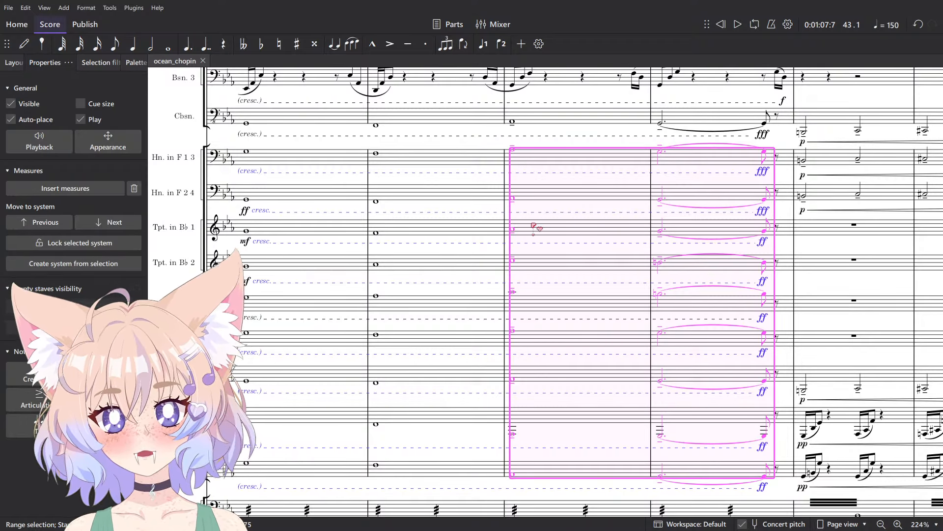
- Play back the euphonium line from measure 43 into measure 44
drag(552, 250, 575, 253)
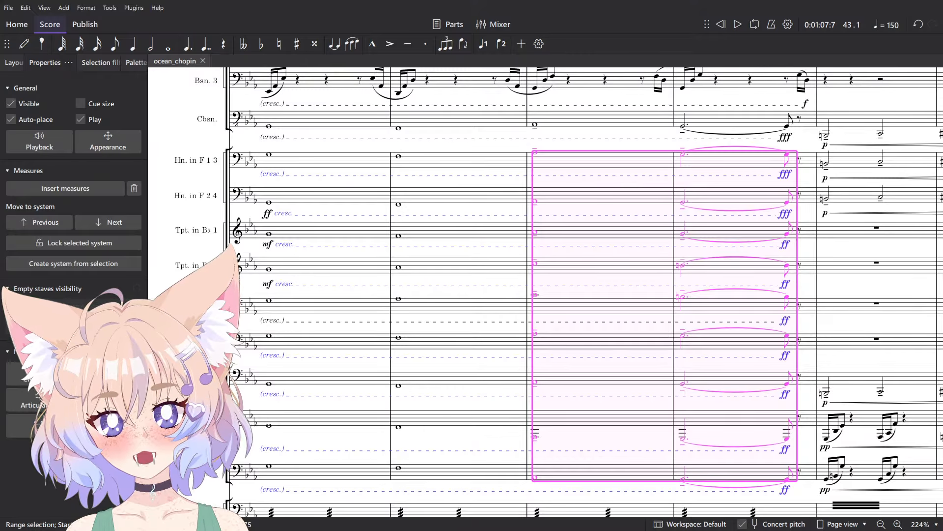
key(Escape)
scroll(206, 312, down, 2)
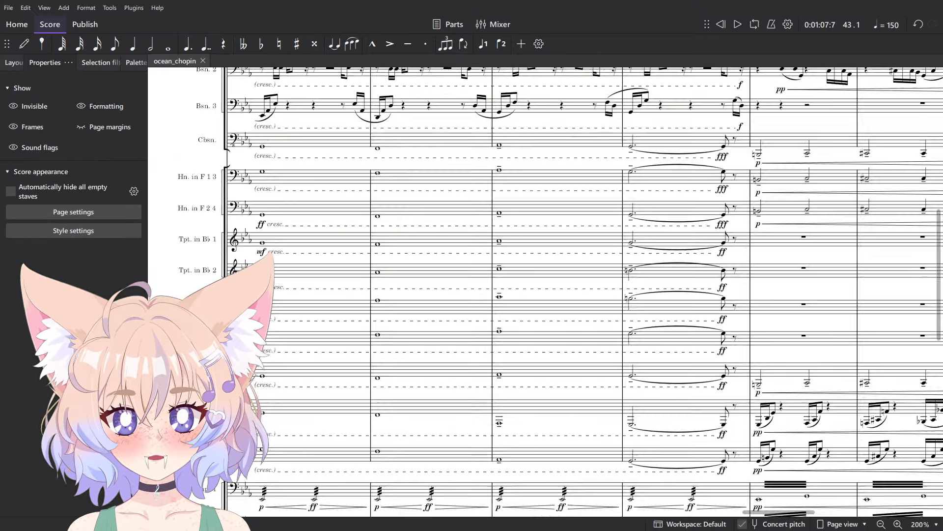
scroll(322, 359, up, 1)
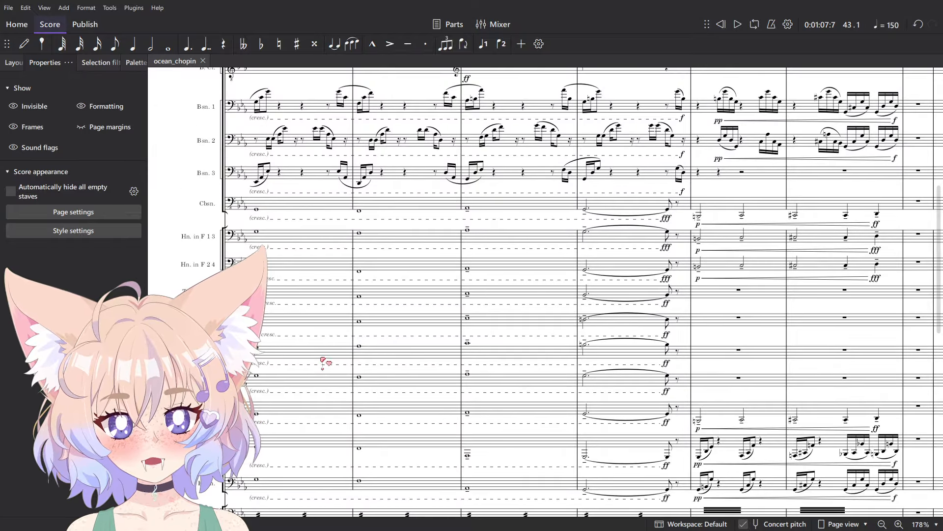
drag(313, 363, 359, 281)
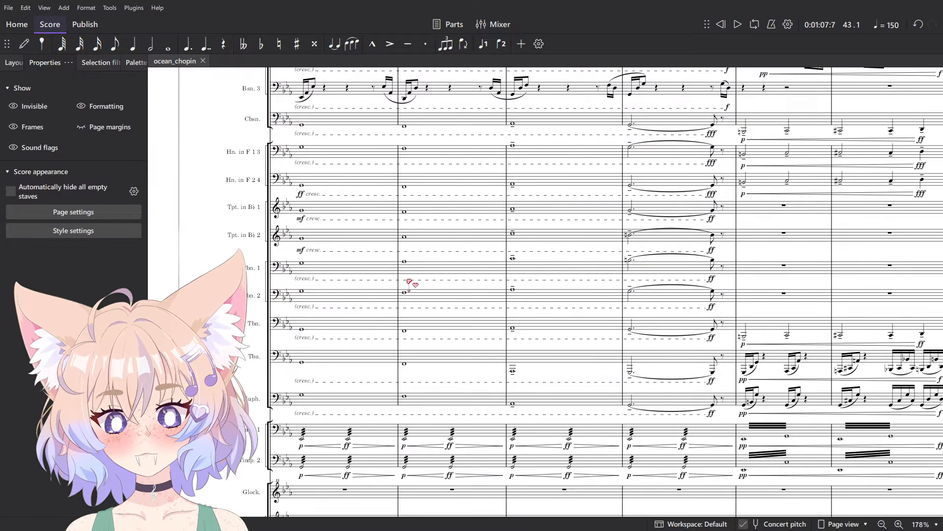
click(663, 416)
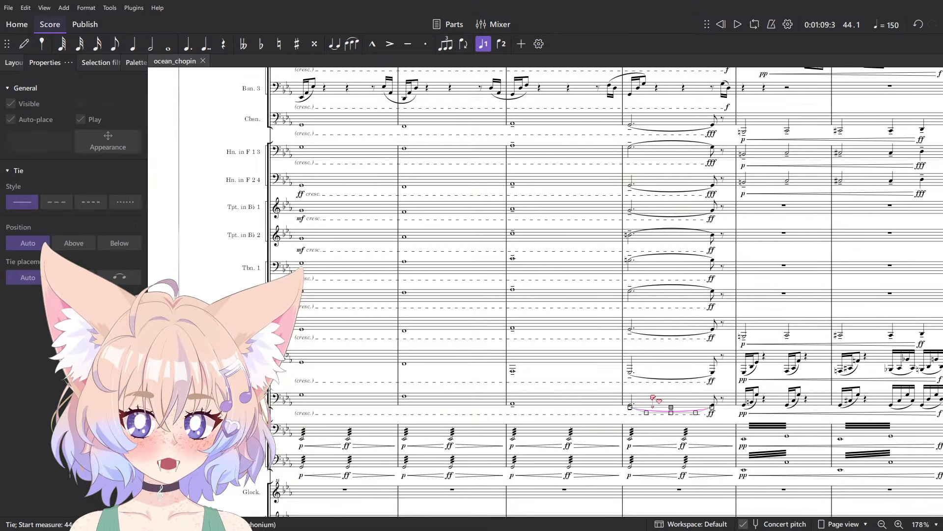
click(653, 397)
key(space)
shift+click(570, 400)
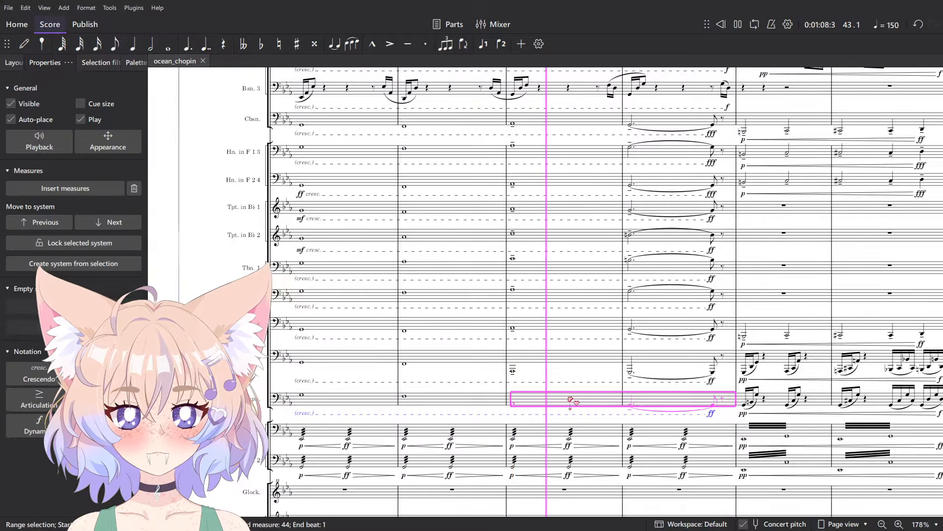
key(space)
key(Escape)
- Play back the horn through euphonium parts together in measures 43 and 44, both alone and with the full orchestra
click(649, 400)
shift+click(580, 154)
key(space)
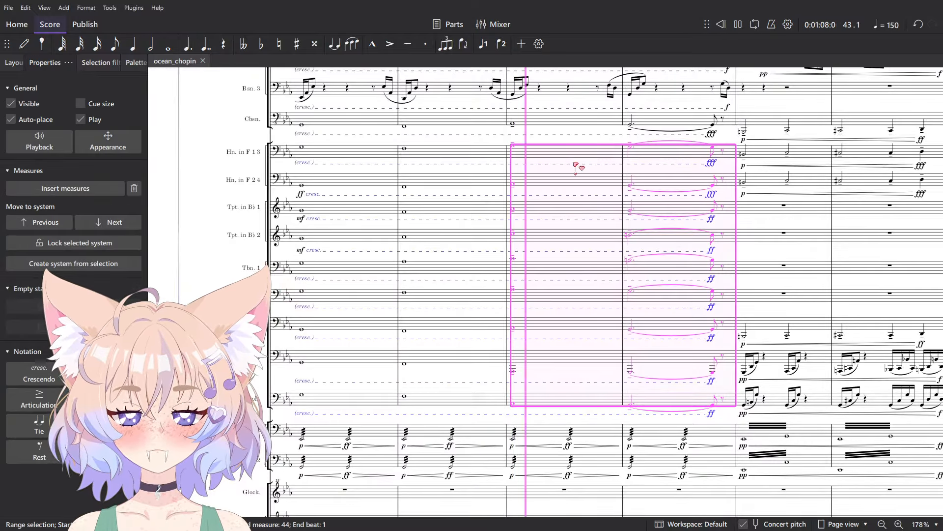
scroll(580, 165, up, 4)
key(space)
scroll(583, 176, down, 5)
click(755, 276)
key(space)
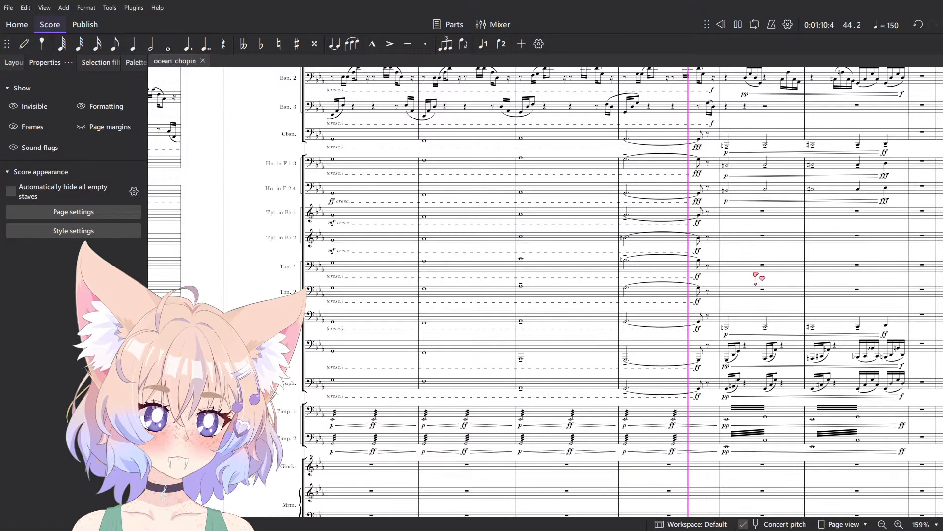
key(space)
- Examine the brass writing across measures 41 to 44, selecting the horn through euphonium staves for comparison
scroll(757, 276, up, 5)
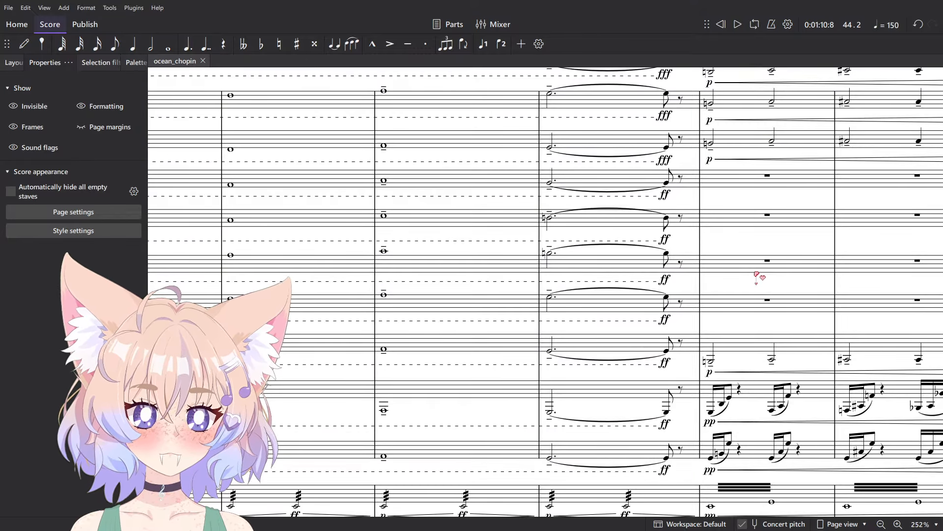
scroll(757, 276, down, 6)
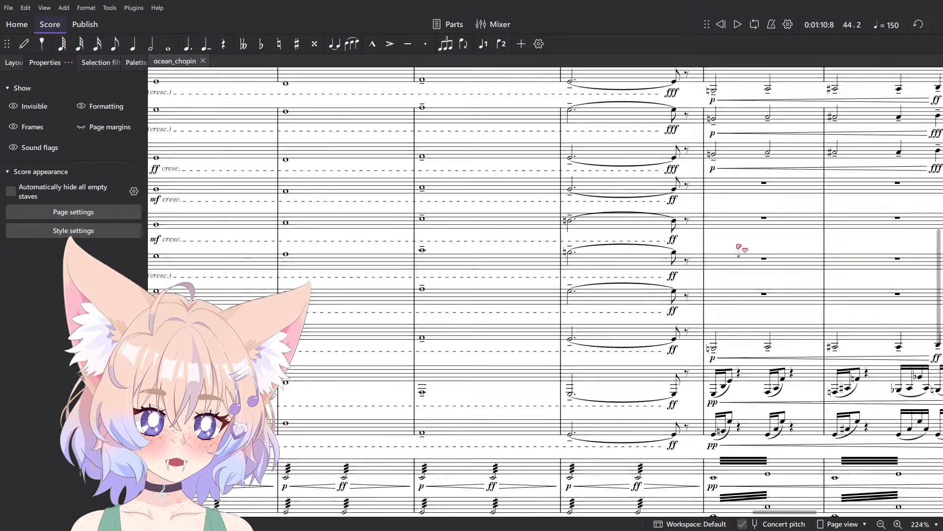
scroll(663, 263, up, 4)
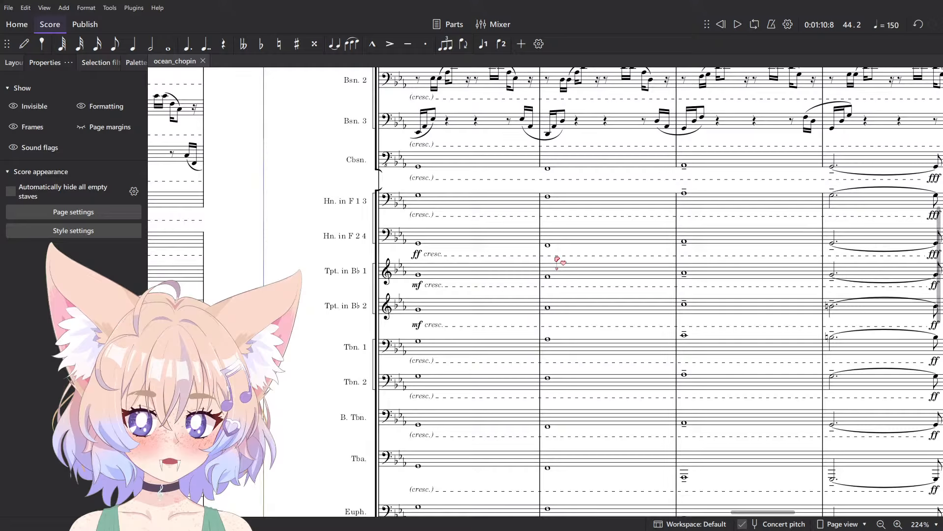
click(459, 200)
drag(714, 205, 566, 147)
scroll(566, 147, down, 1)
scroll(734, 341, up, 3)
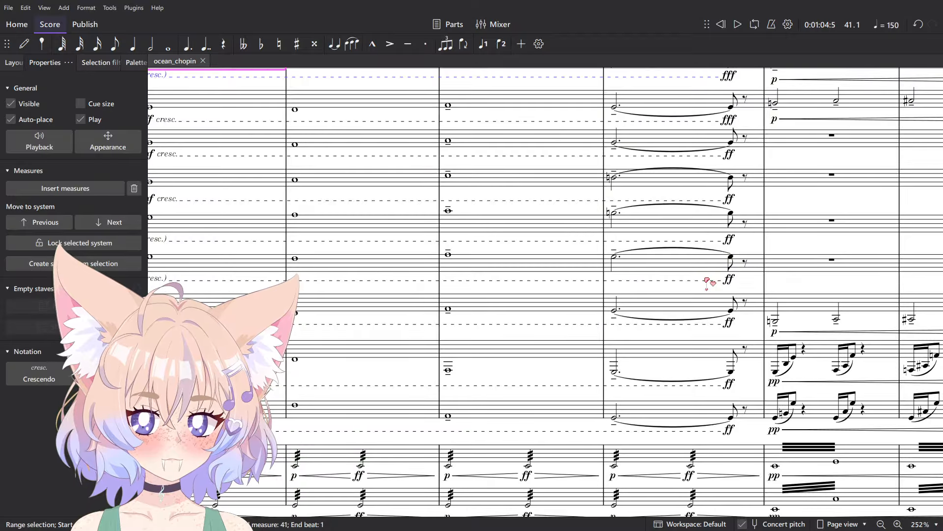
scroll(712, 269, down, 3)
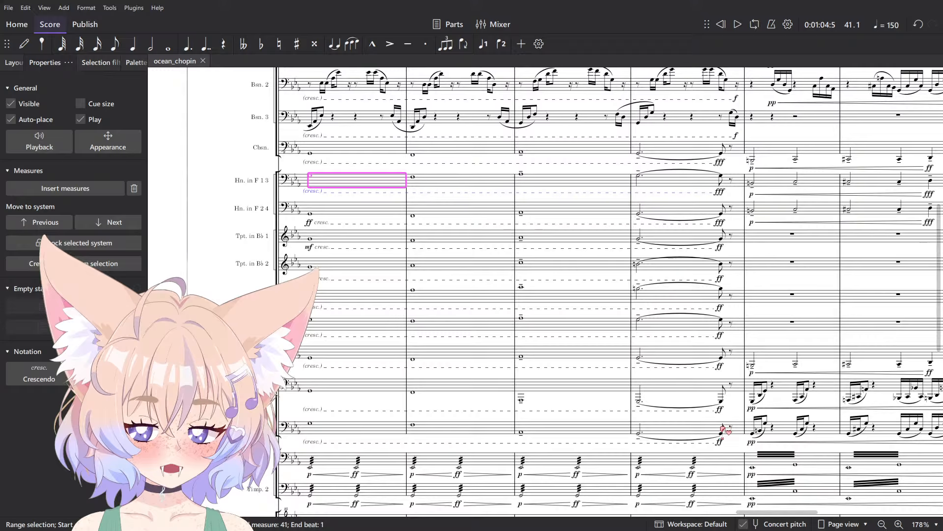
shift+click(688, 431)
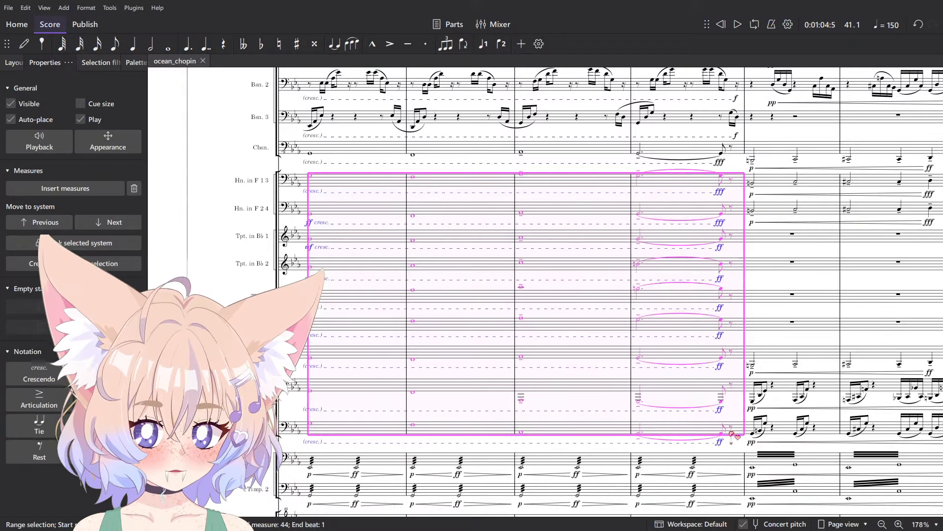
scroll(673, 202, up, 1)
scroll(671, 200, down, 2)
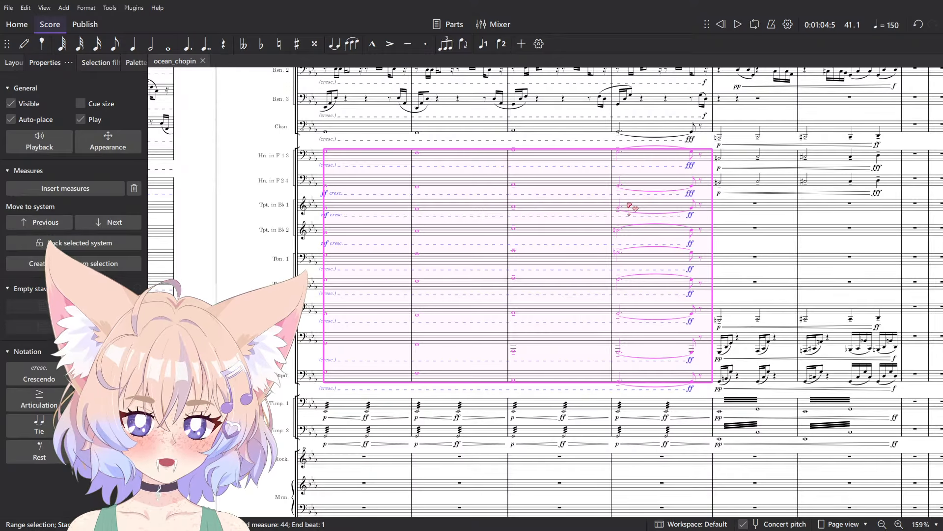
scroll(630, 207, up, 4)
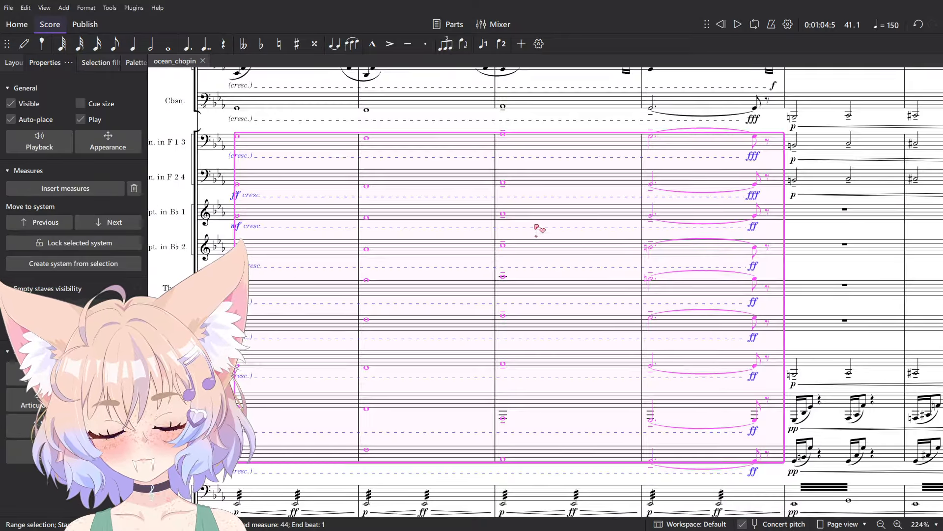
key(Escape)
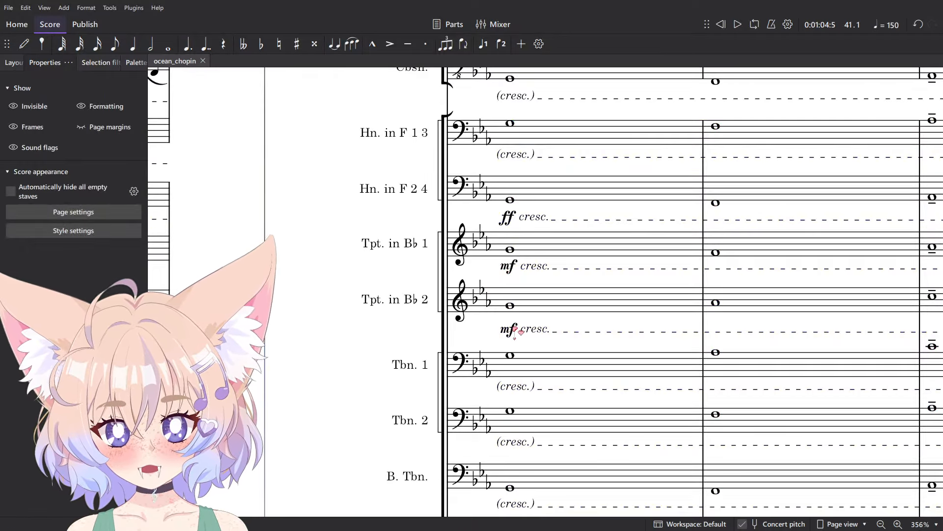
click(509, 329)
ctrl+click(509, 266)
click(140, 64)
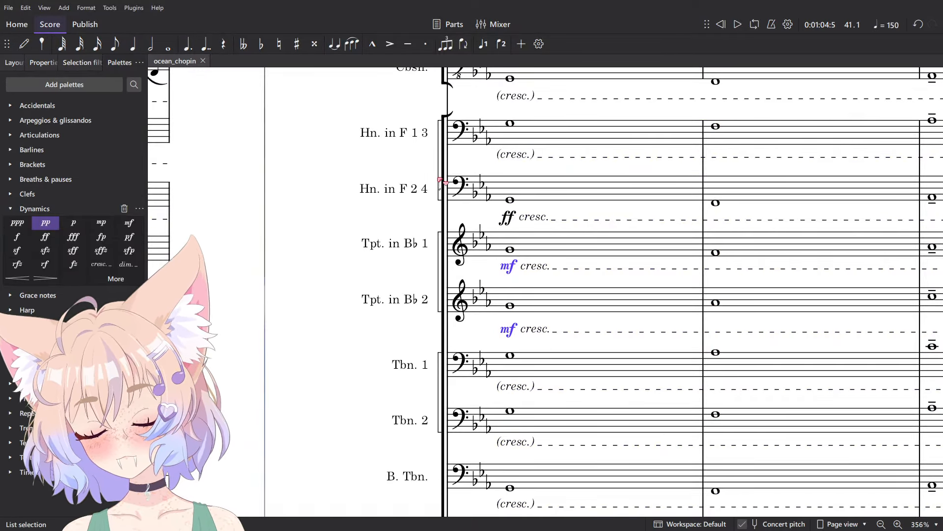
scroll(441, 189, down, 4)
click(441, 192)
scroll(497, 207, down, 4)
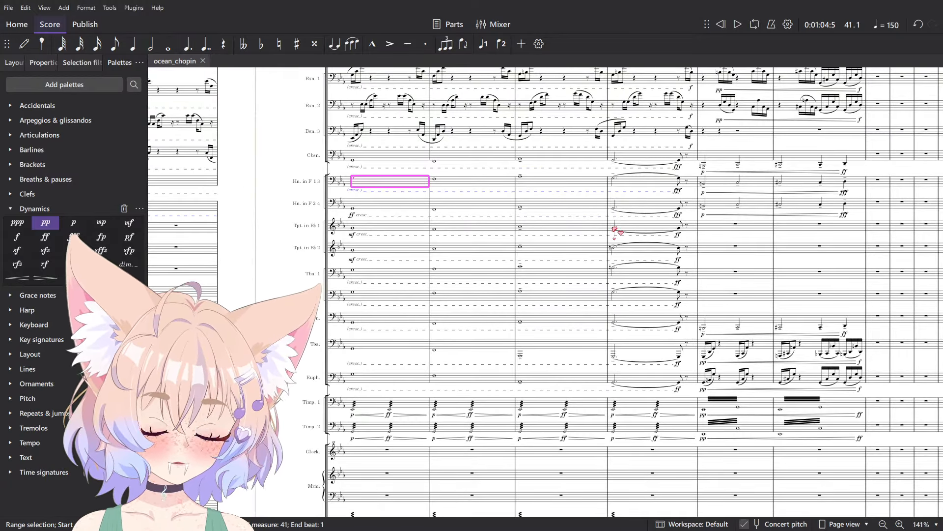
scroll(463, 227, up, 6)
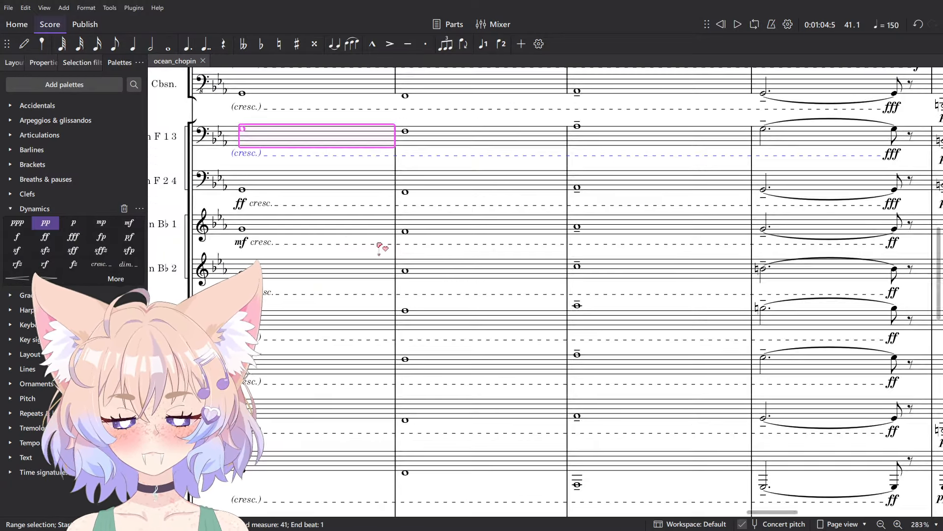
- Add accents to the trumpet 1 and trumpet 2 notes at the start of measures 43 and 44
click(420, 229)
key(space)
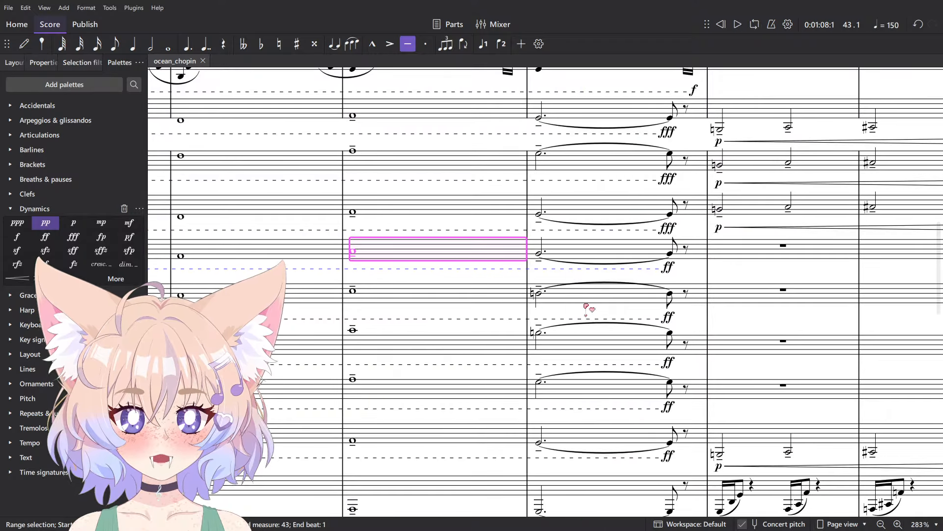
shift+click(542, 295)
key(shift+v)
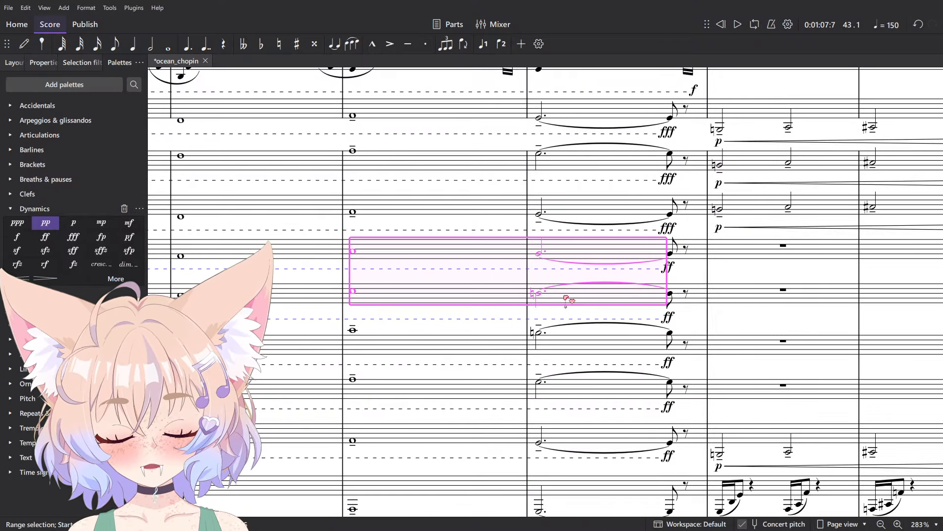
click(539, 212)
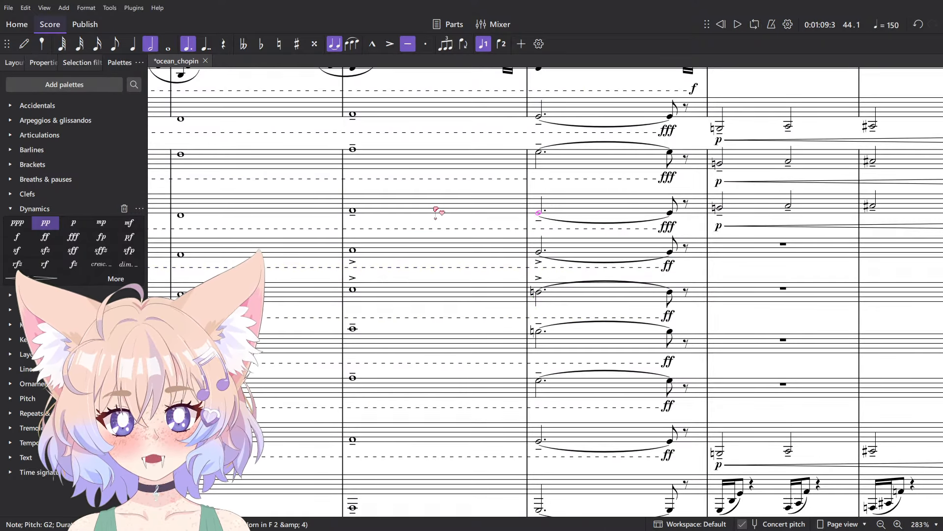
- Play back the score from measure 42 of the Horn in F 2 & 4 staff and from measure 43 of the trumpet staff
key(Escape)
ctrl+scroll(446, 198, down, 6)
click(365, 205)
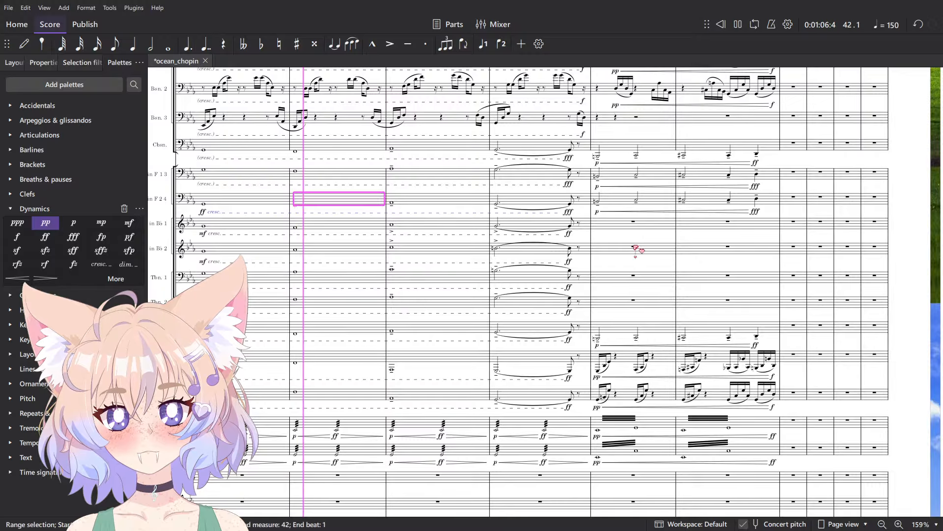
key(space)
key(space)
click(354, 231)
key(space)
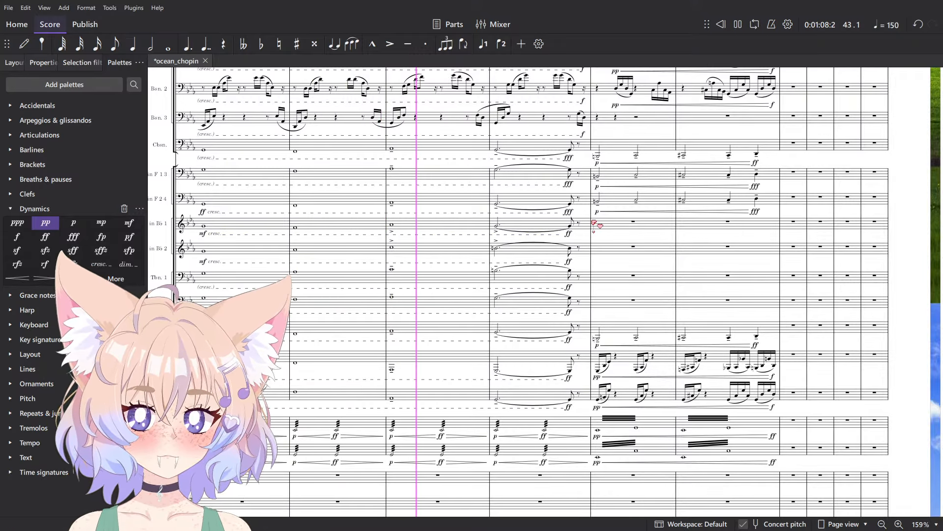
key(space)
- Undo the last articulation change on the two trumpet parts in measures 43 and 44 and save the score
key(ctrl+z)
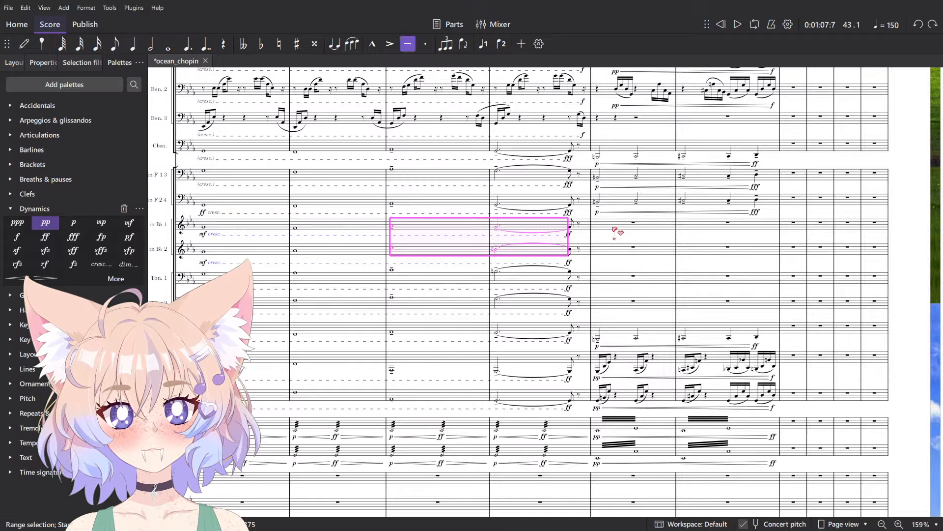
key(Escape)
scroll(393, 246, up, 3)
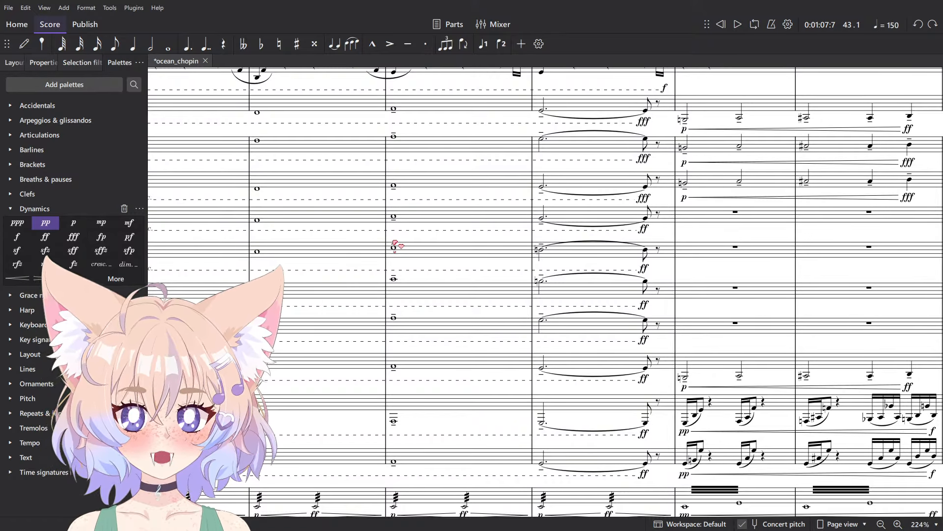
key(ctrl+s)
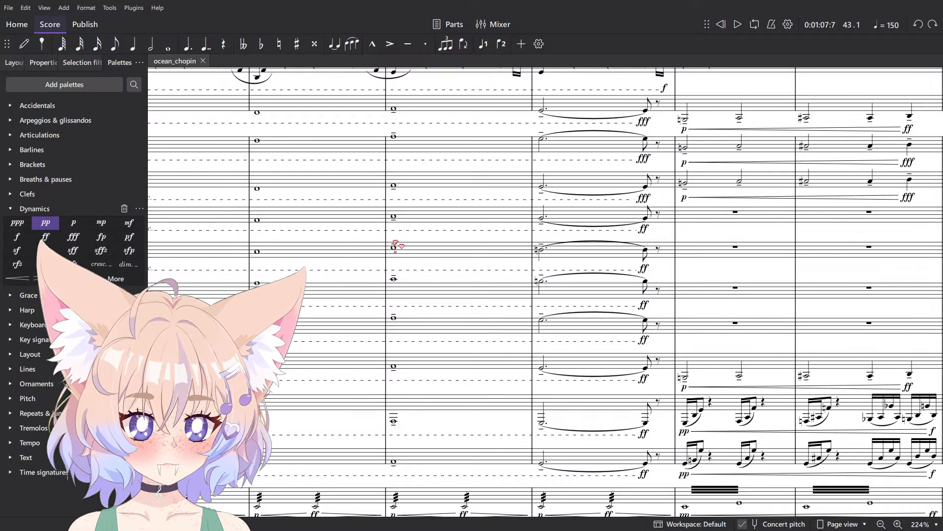
- Examine the notes, articulations and dynamics of the horn, trumpet and low brass parts in measures 41 to 46
scroll(394, 242, down, 5)
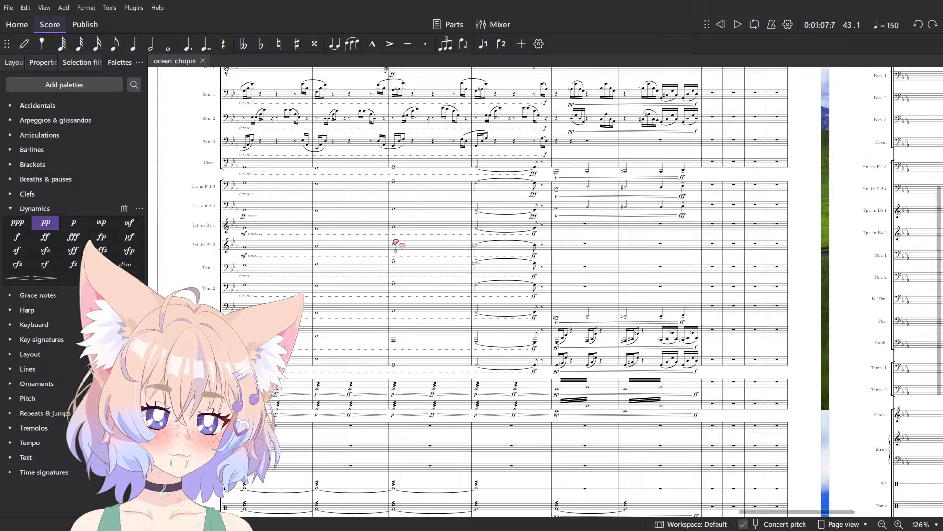
drag(478, 258, 600, 330)
scroll(517, 328, up, 1)
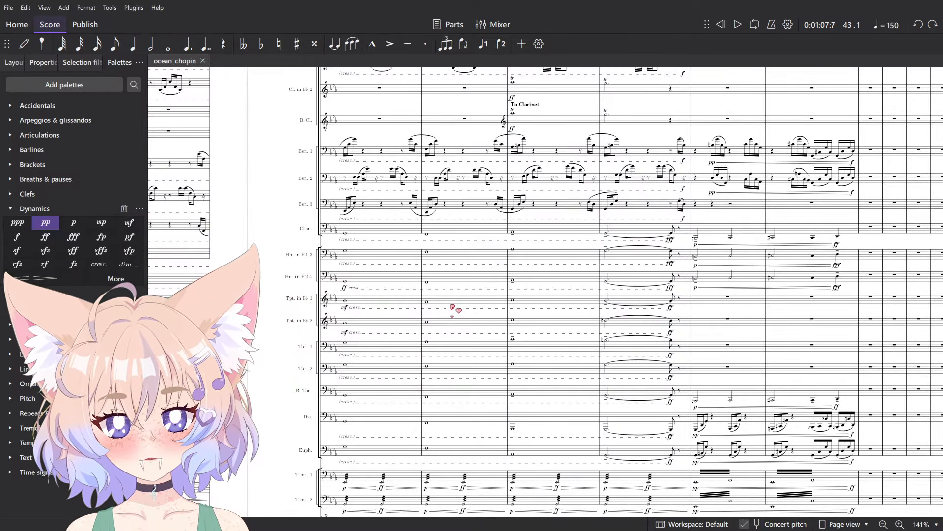
scroll(405, 268, up, 6)
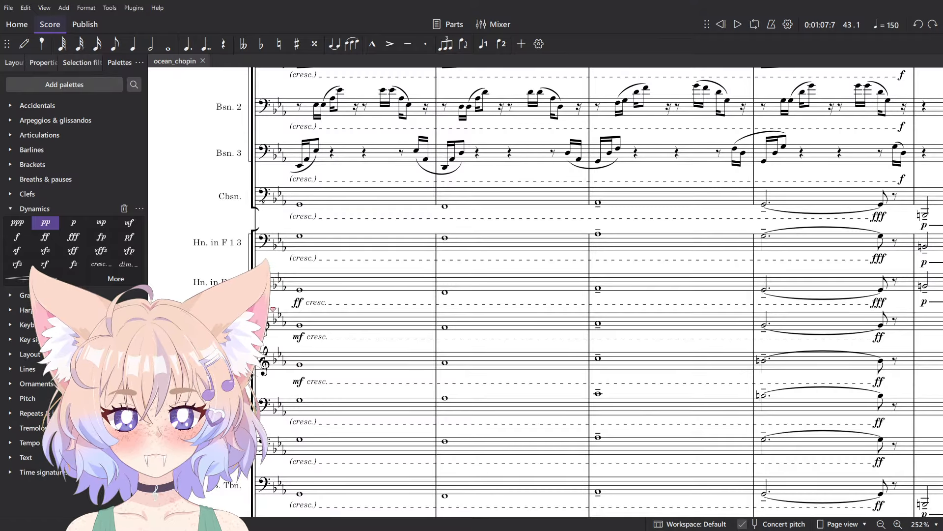
scroll(283, 359, down, 5)
drag(490, 322, 492, 245)
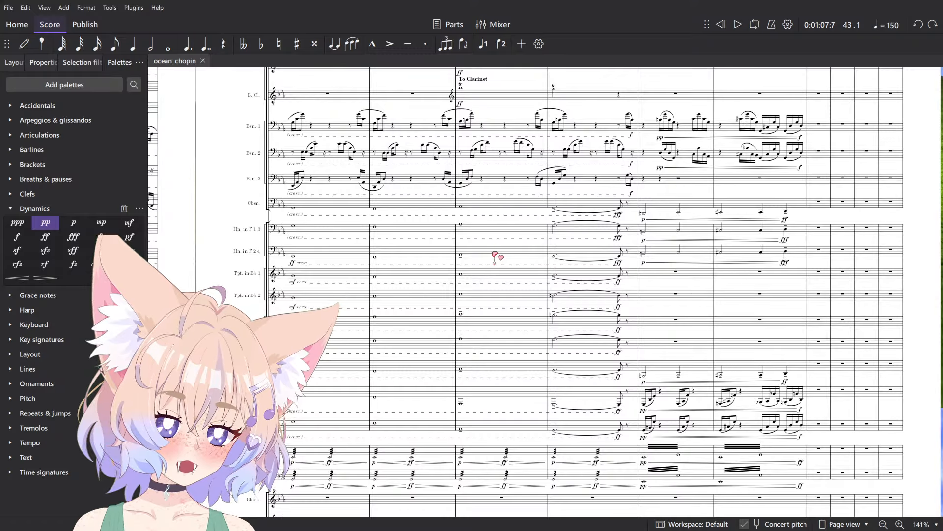
ctrl+scroll(494, 247, up, 5)
ctrl+scroll(474, 293, down, 4)
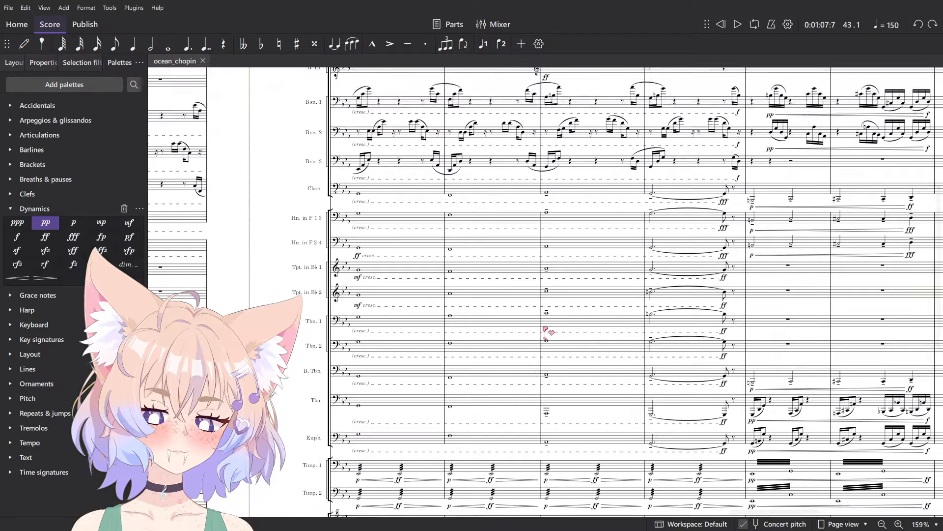
scroll(504, 330, up, 1)
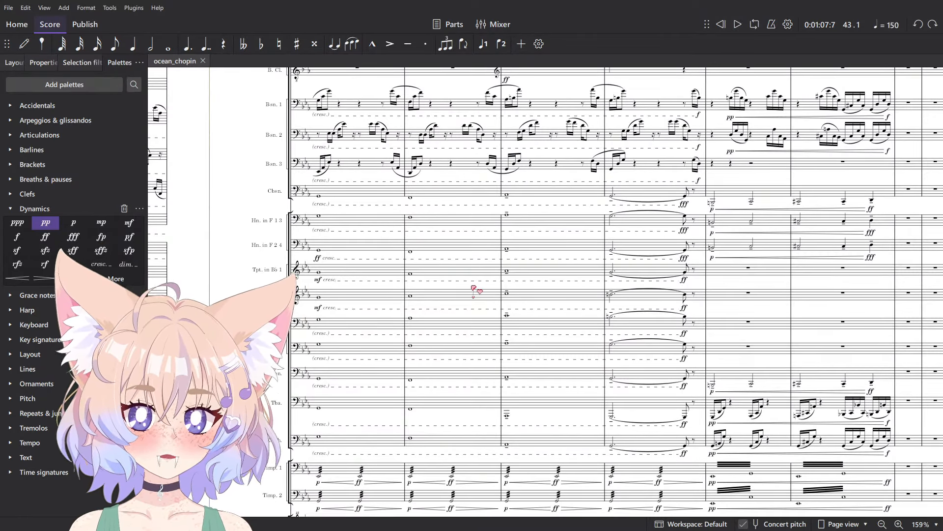
scroll(471, 287, up, 1)
scroll(470, 285, down, 1)
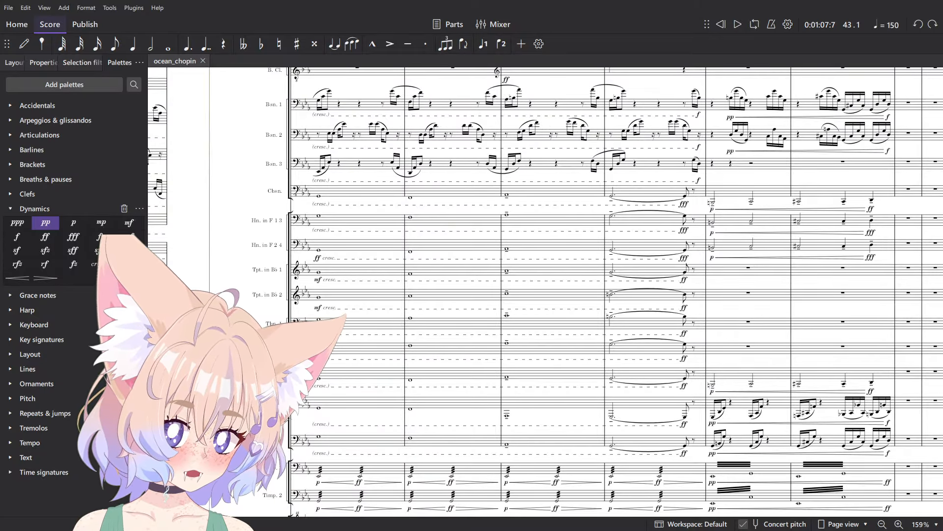
scroll(579, 341, up, 5)
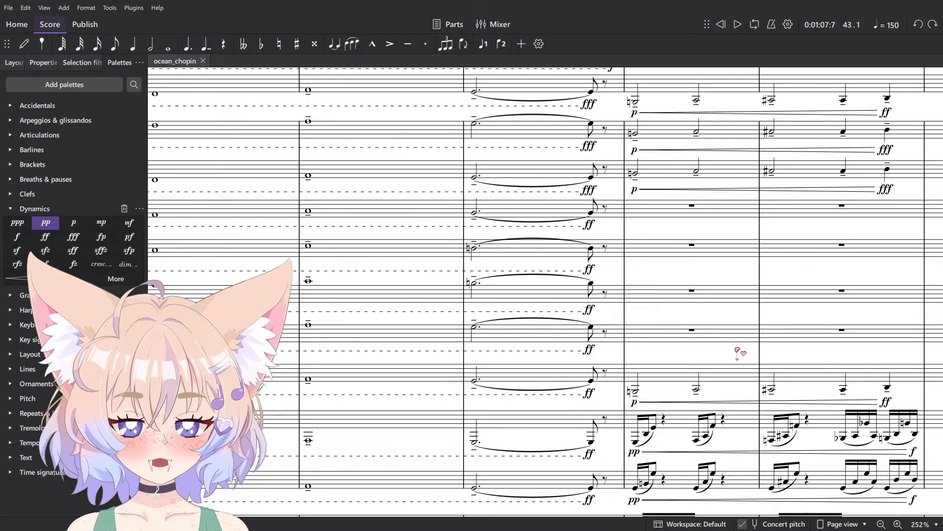
scroll(547, 332, down, 5)
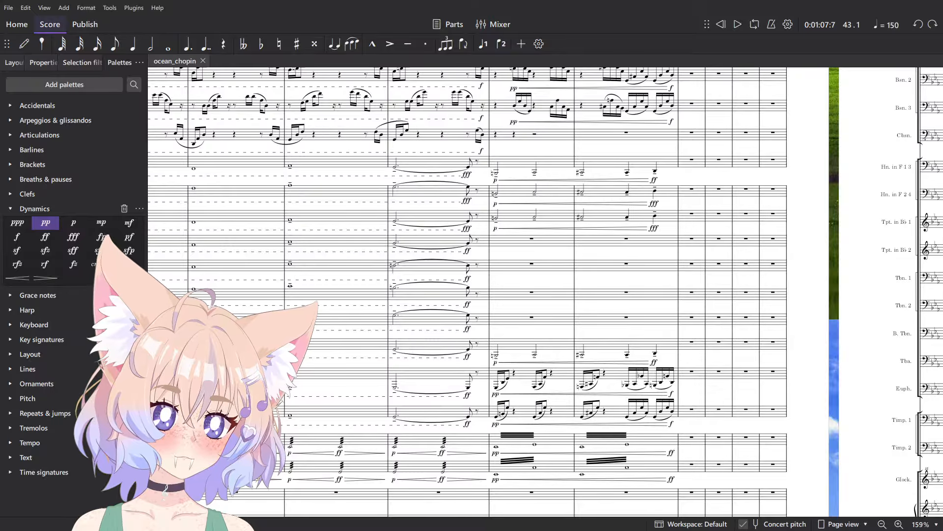
- Switch to the browser and look through Wikipedia's List of YouTubers down to the entries under G, returning to the score when done
key(alt+Tab)
scroll(720, 311, down, 15)
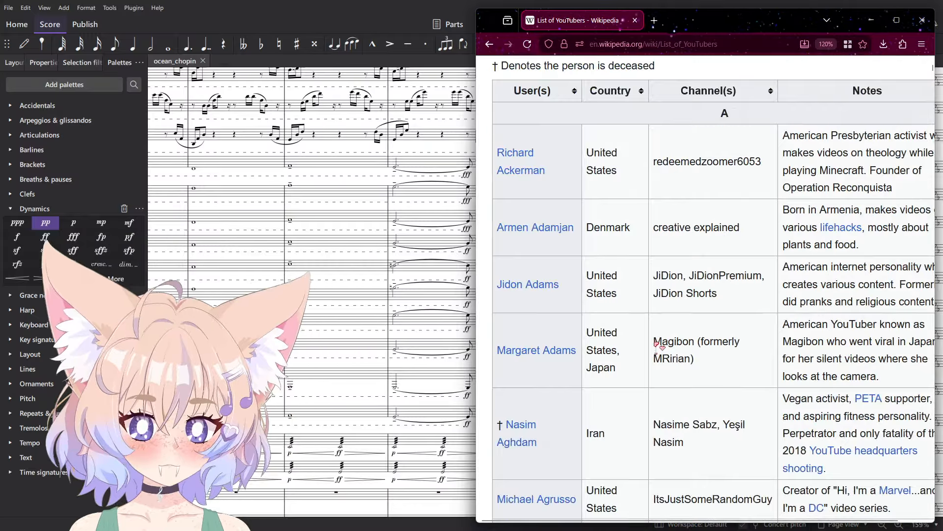
scroll(720, 311, down, 20)
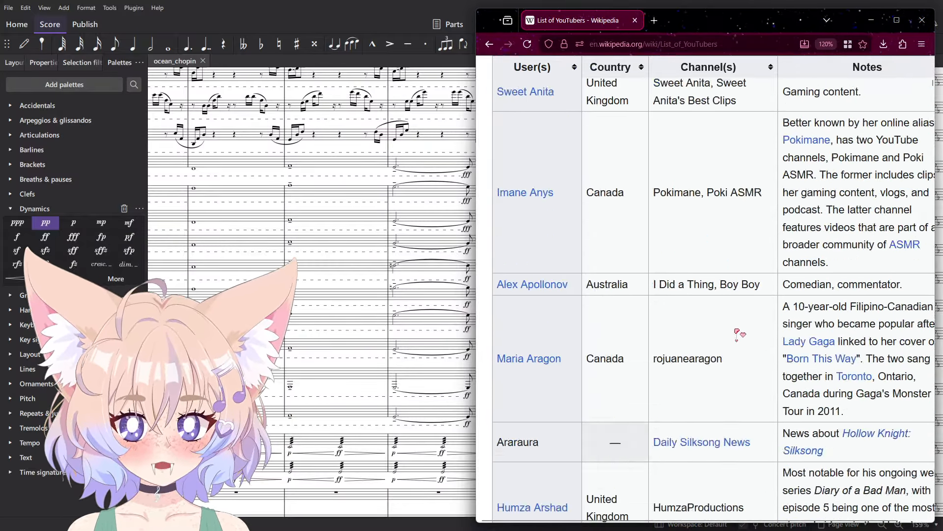
scroll(741, 417, down, 20)
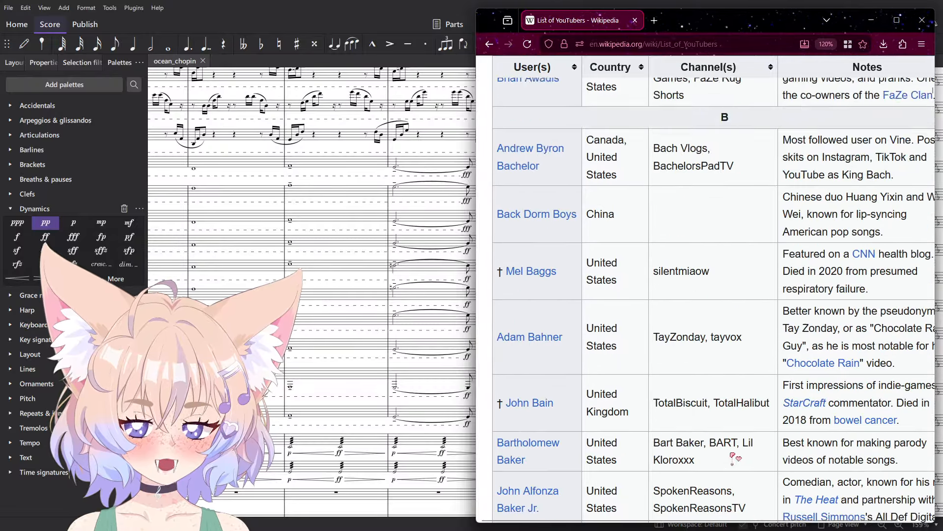
scroll(720, 441, down, 15)
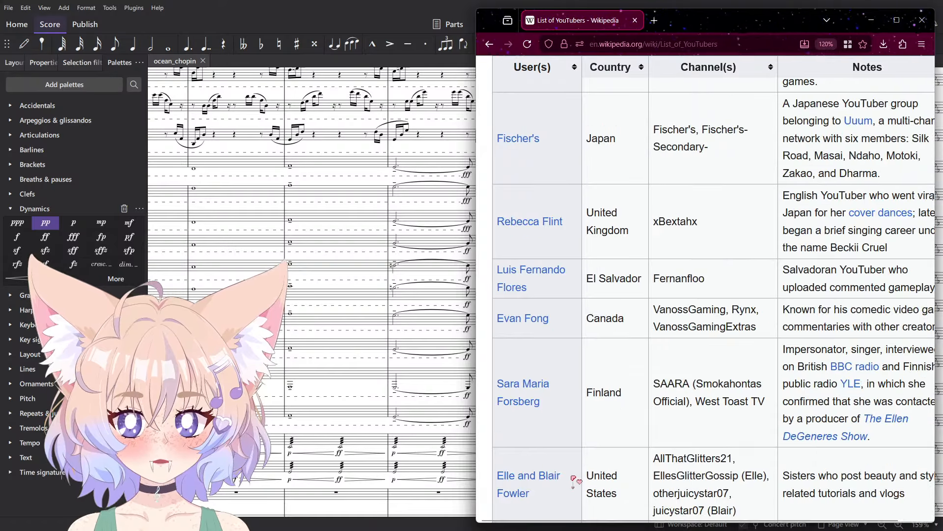
scroll(569, 402, down, 15)
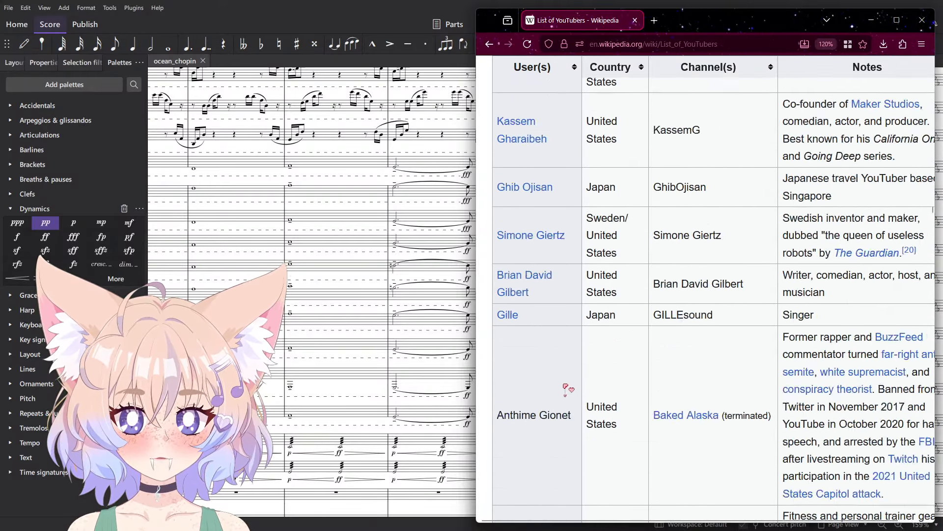
scroll(563, 376, down, 14)
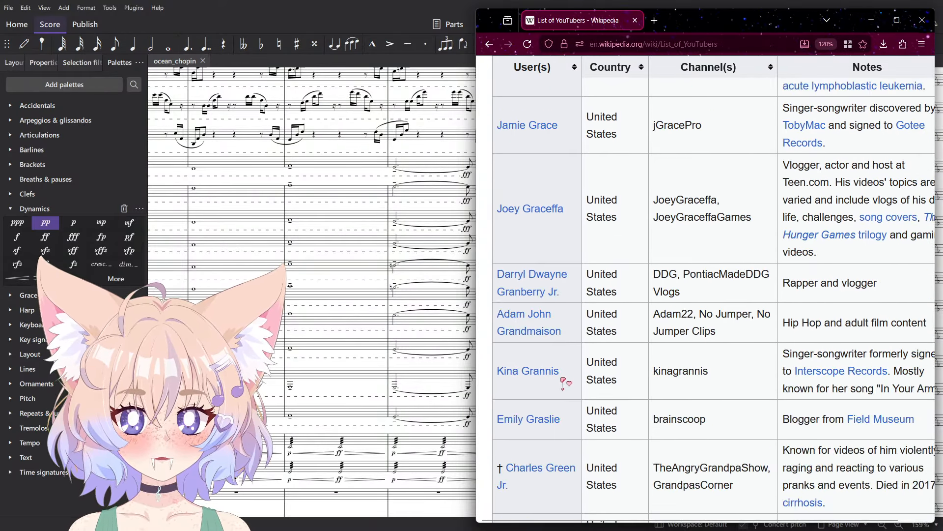
scroll(567, 375, down, 5)
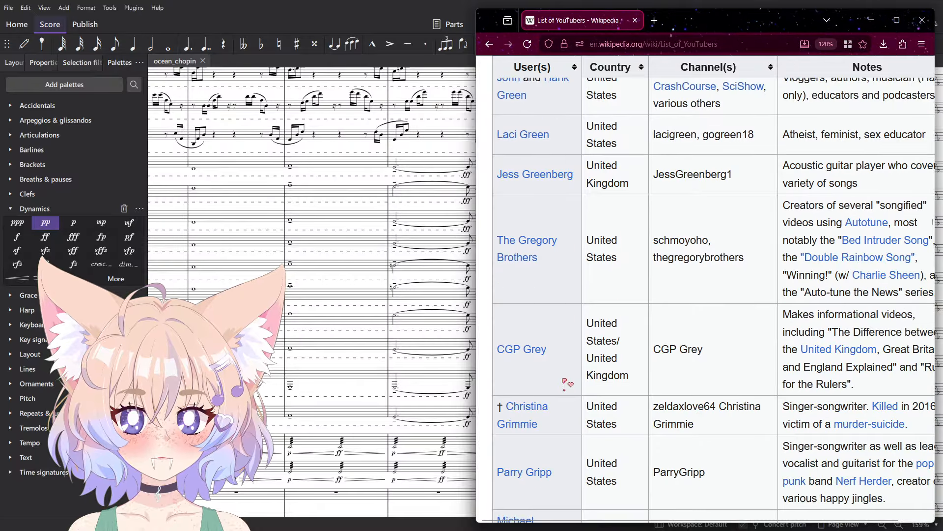
click(506, 350)
key(alt+Tab)
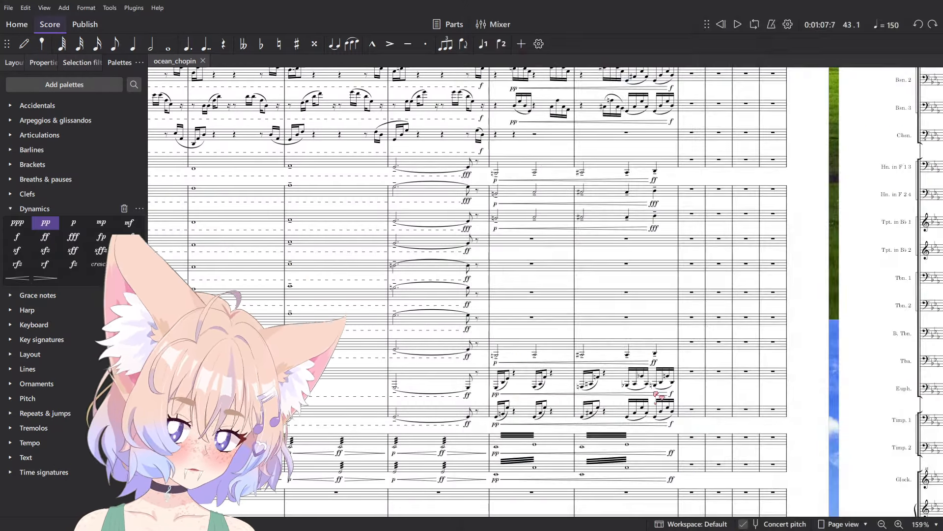
- Examine the brass parts in measures 45 and 46, selecting measure 45 of the bass trombone
drag(576, 361, 495, 298)
scroll(412, 332, up, 2)
scroll(457, 337, down, 2)
drag(422, 345, 457, 336)
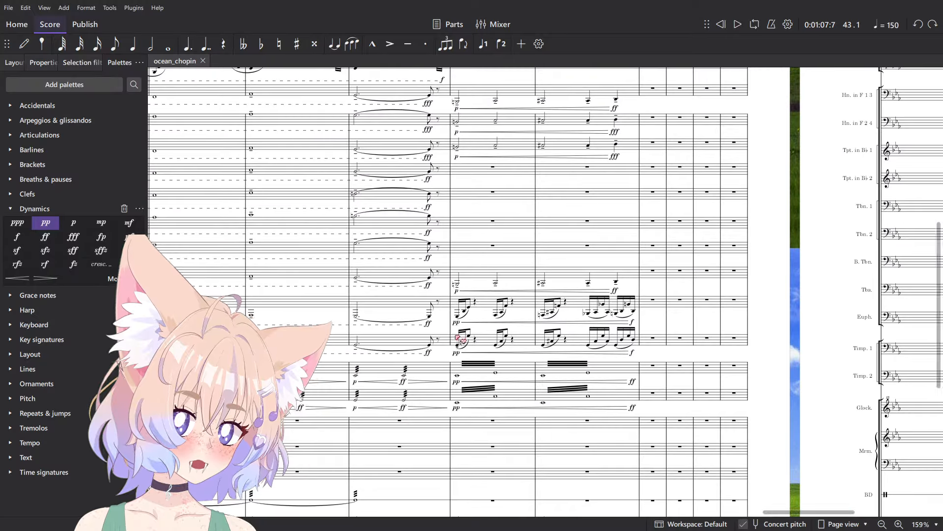
scroll(458, 338, up, 4)
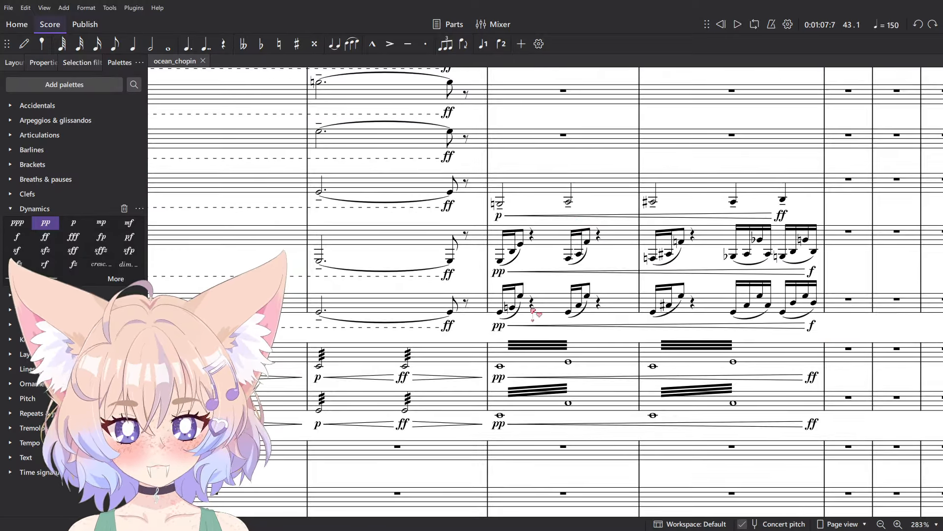
scroll(534, 313, down, 3)
click(511, 301)
drag(610, 236, 581, 287)
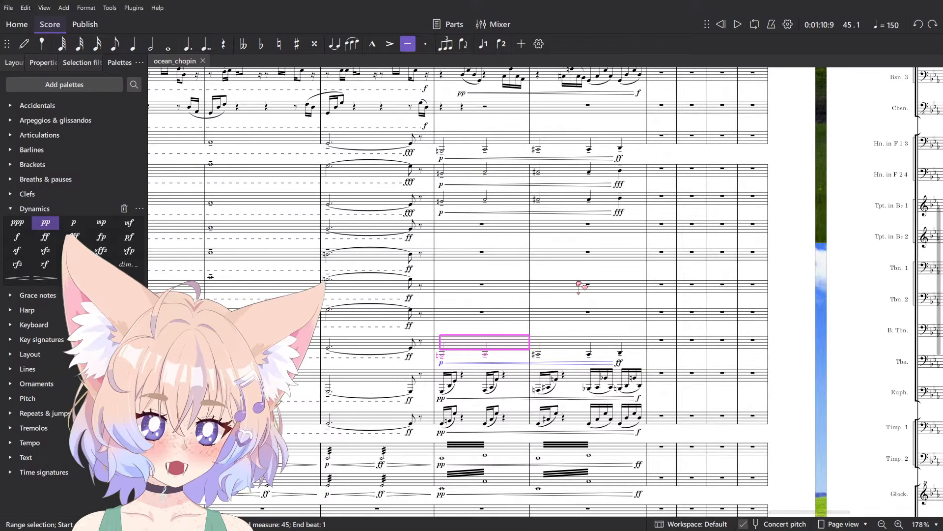
scroll(581, 288, up, 1)
scroll(590, 236, up, 1)
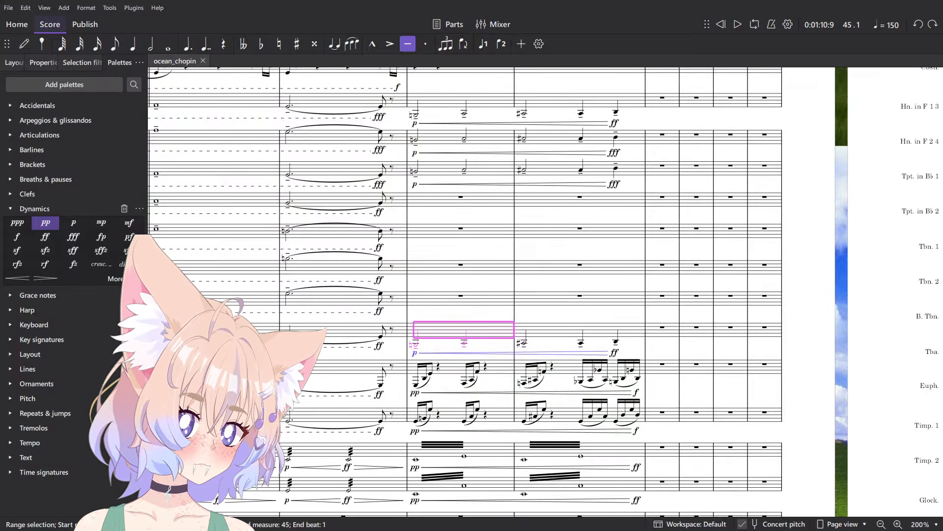
- View the Shirgi Theory YouTube channel page in the browser, returning to the score to clear the measure selection
drag(942, 118, 644, 118)
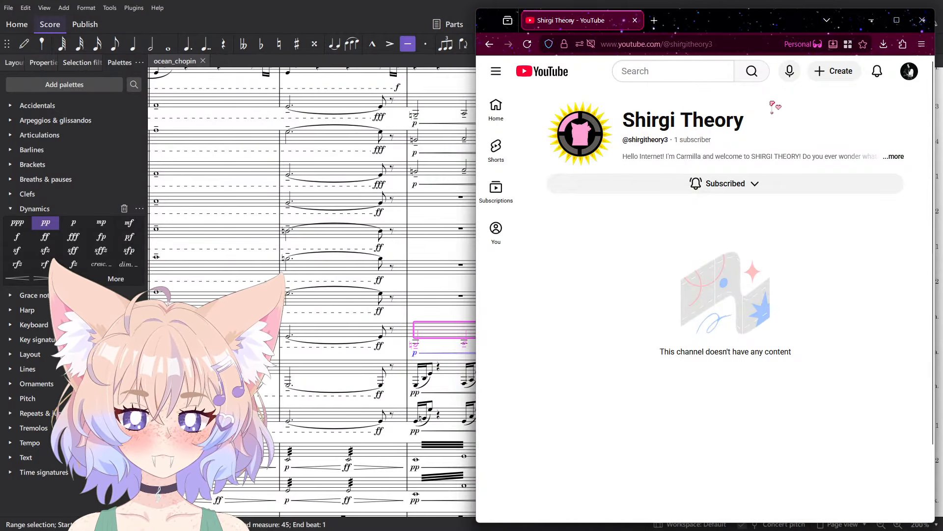
drag(748, 20, 942, 64)
scroll(493, 219, up, 3)
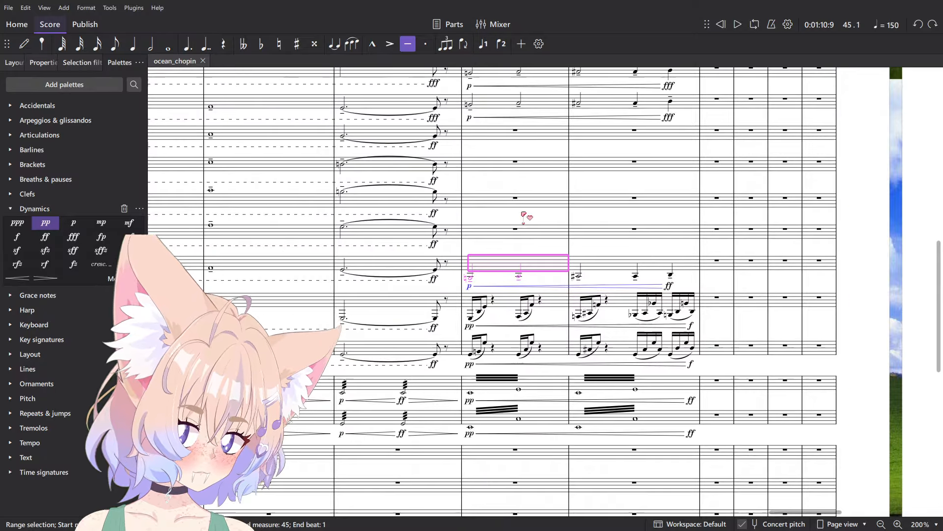
key(Escape)
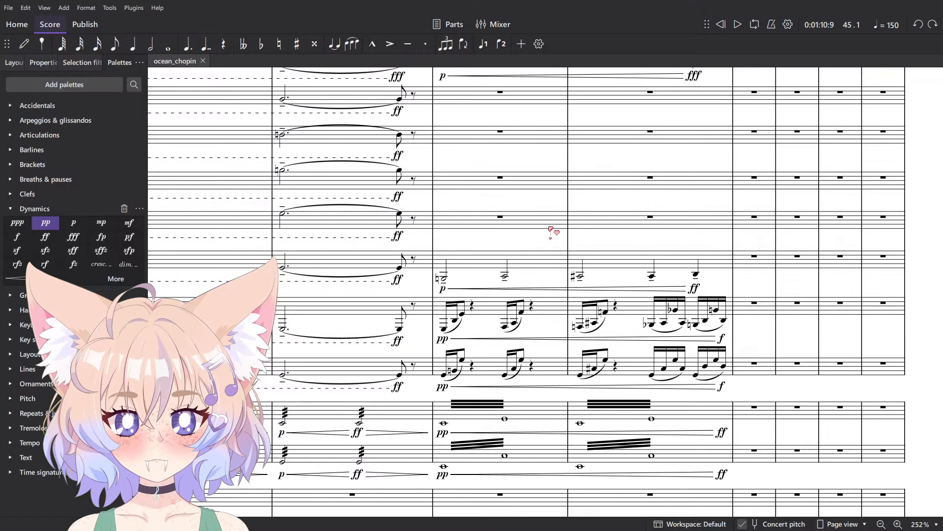
- Return to the score's first page, select an opening measure and review the brass, percussion and string parts
scroll(551, 231, down, 4)
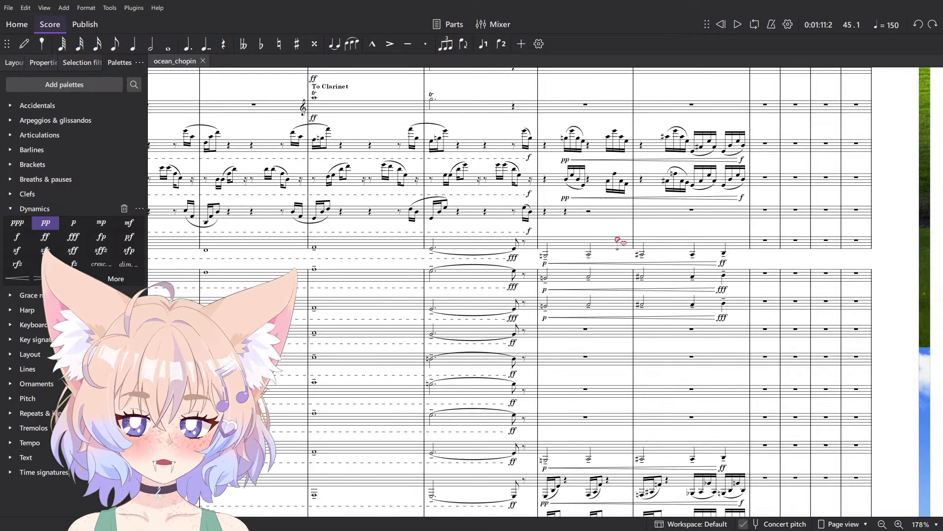
scroll(620, 241, down, 6)
click(484, 196)
scroll(634, 240, up, 4)
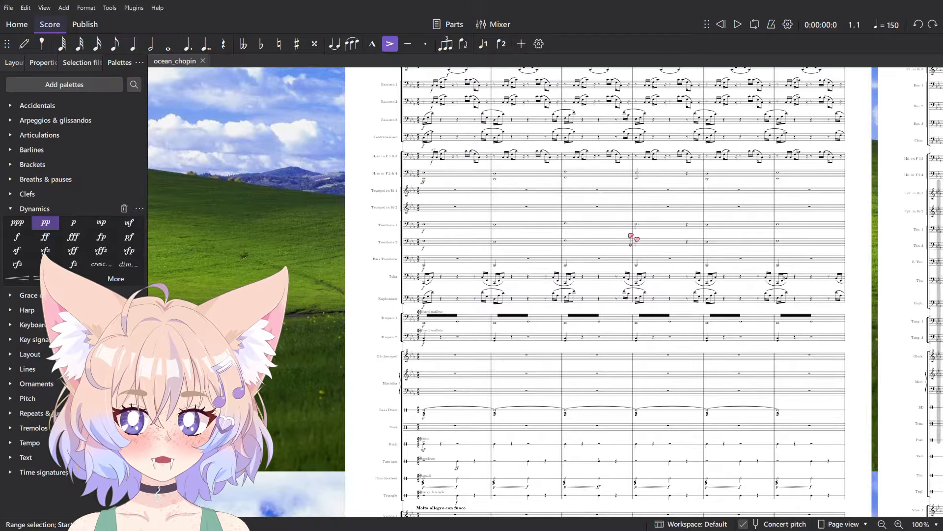
scroll(632, 236, down, 5)
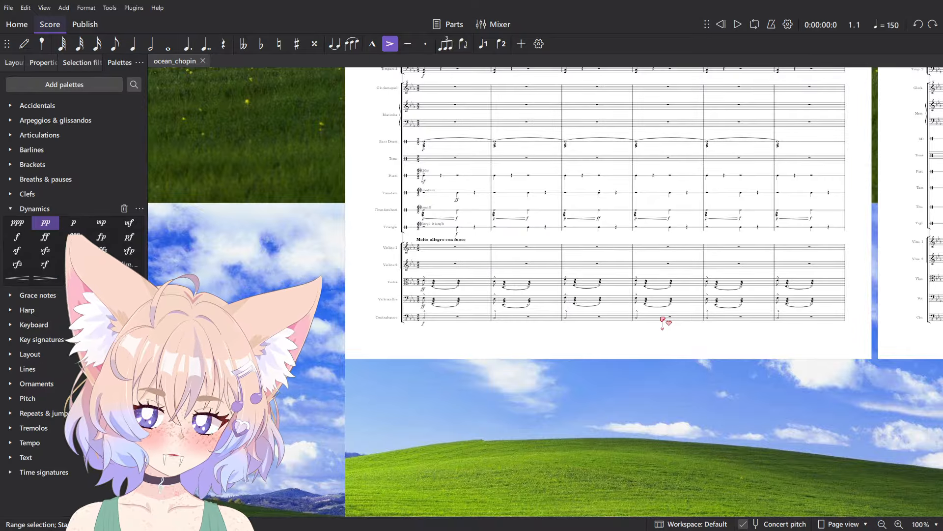
- Switch to the Chopin_Etude_op_25_12 score, select measure 45 and start playback there for reference
key(alt+Tab)
key(Tab)
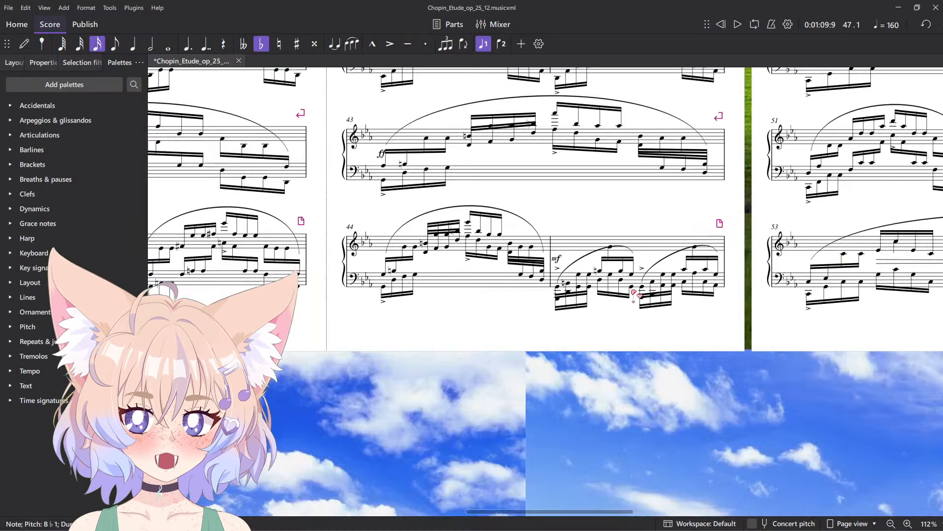
click(666, 244)
drag(779, 148, 568, 299)
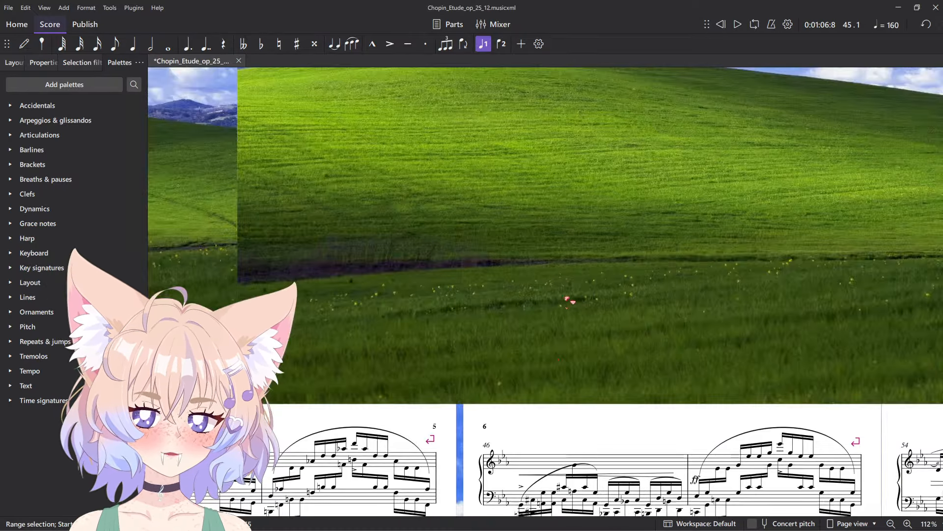
scroll(596, 280, down, 4)
drag(688, 216, 421, 180)
scroll(421, 181, down, 5)
key(space)
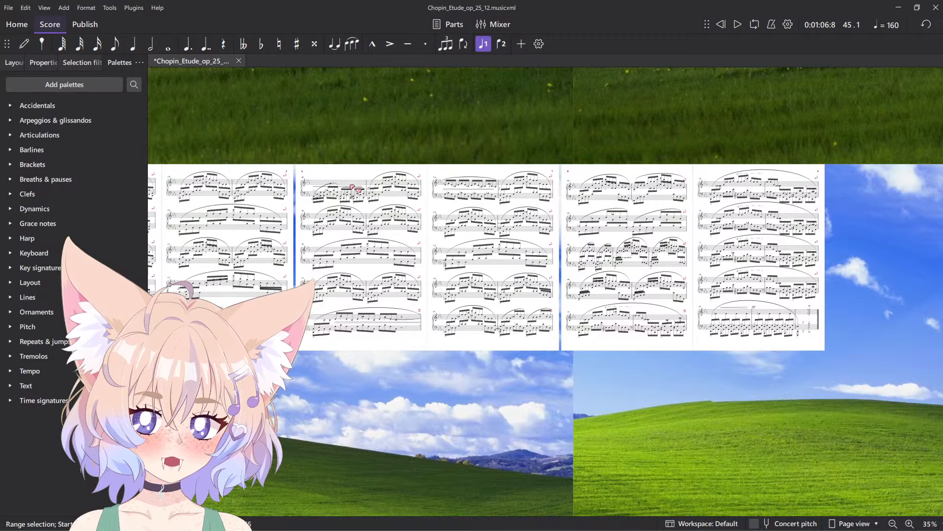
- Resume playback of the piano score from measure 49 and stop it at measure 59
scroll(387, 157, up, 6)
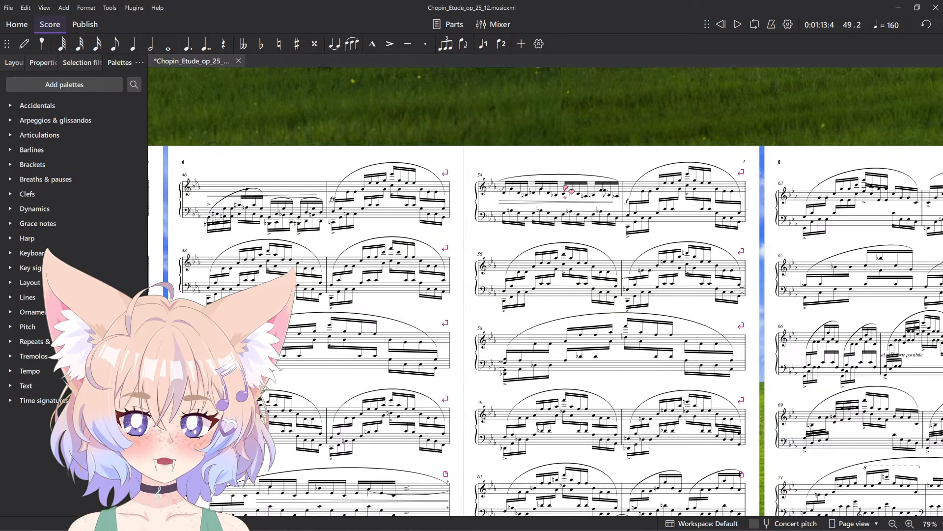
key(space)
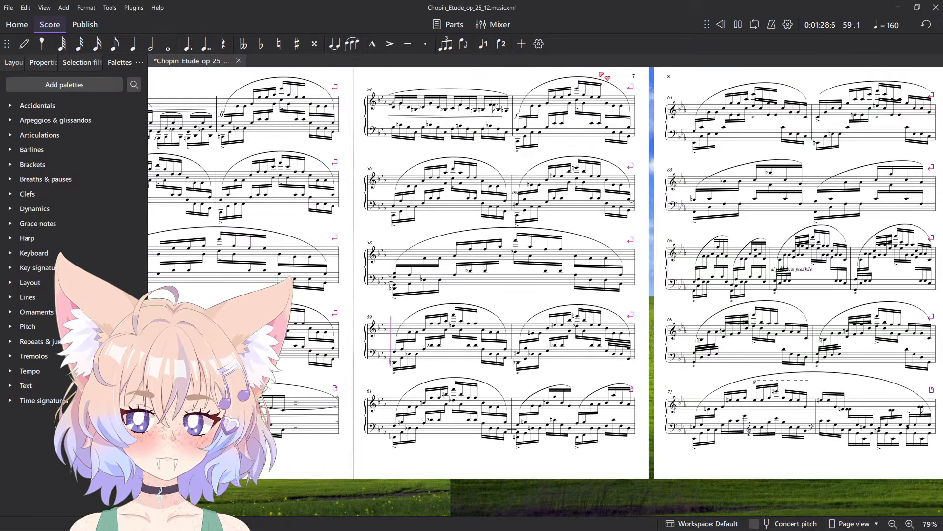
key(space)
- Set the playback position to the start of measure 57 and inspect the notes of measures 56 to 58
click(530, 179)
click(510, 170)
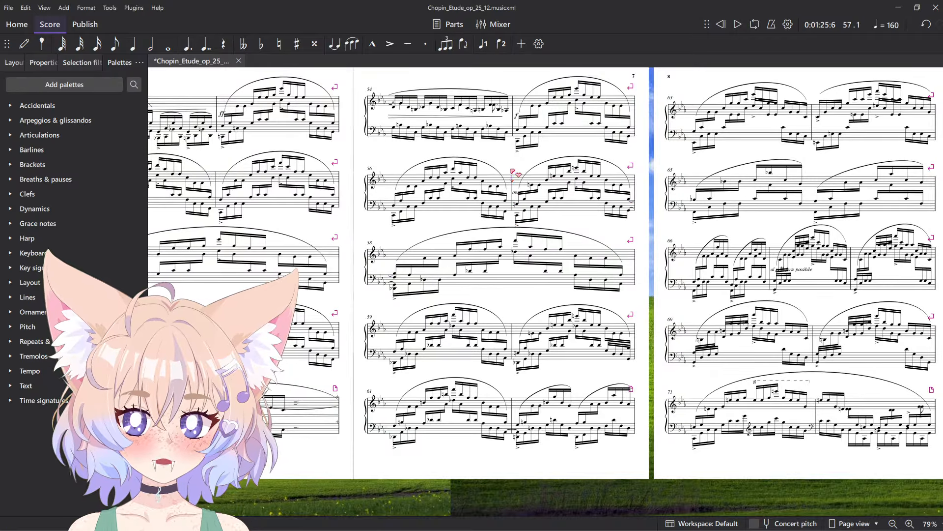
drag(575, 124, 636, 148)
scroll(633, 145, up, 1)
scroll(630, 219, up, 3)
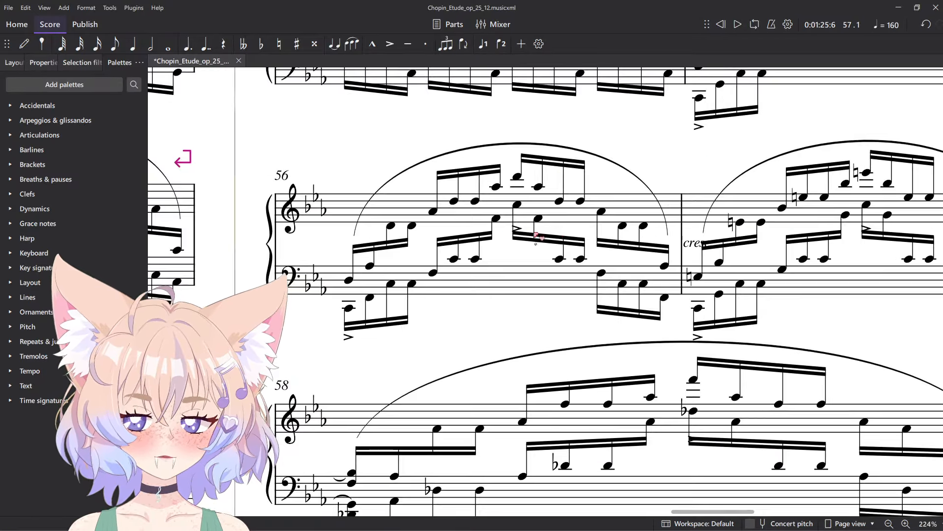
click(698, 190)
key(Escape)
scroll(695, 188, down, 7)
drag(707, 128, 580, 127)
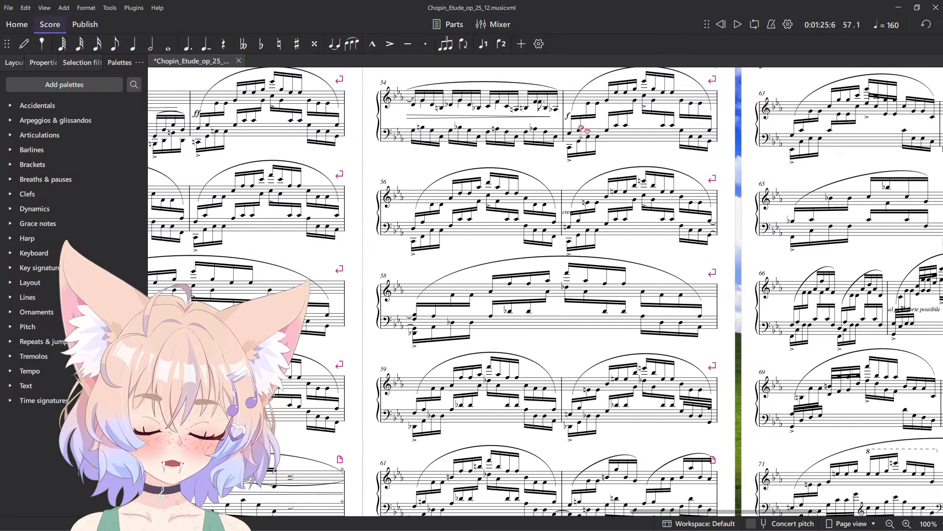
- Play the score from measure 57 to measure 64 and review the surrounding pages 6 to 9
key(space)
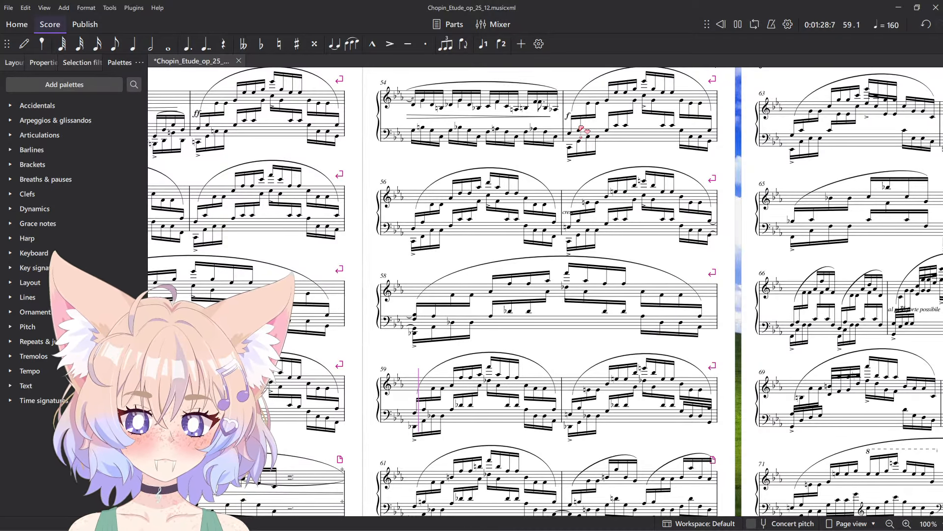
scroll(584, 130, down, 4)
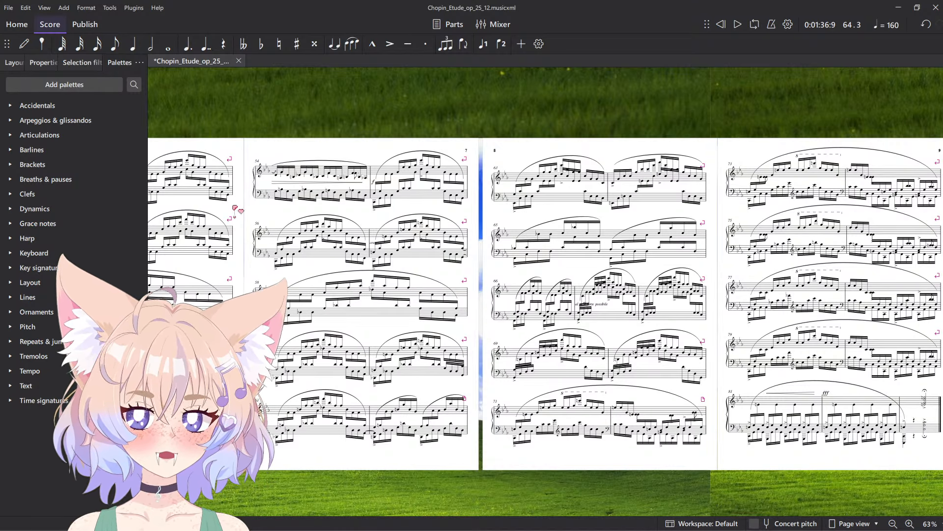
drag(234, 207, 459, 213)
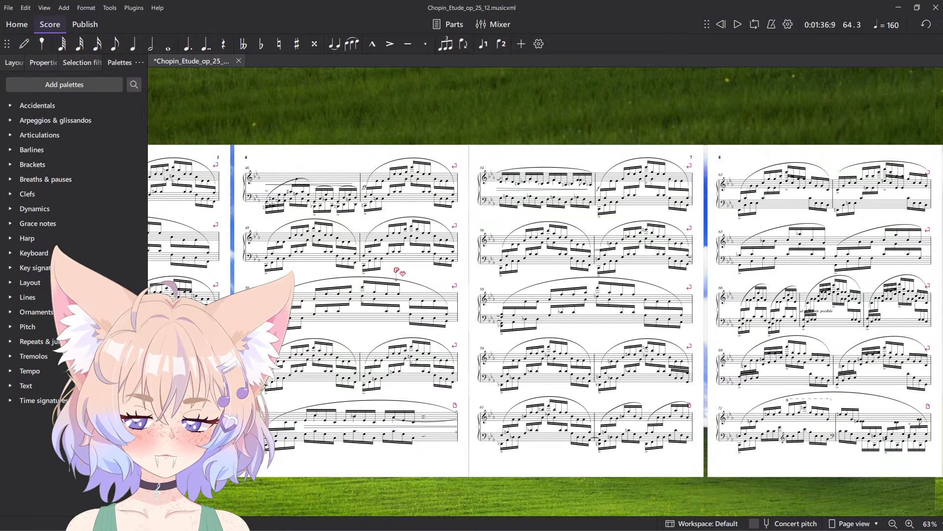
scroll(647, 276, right, 3)
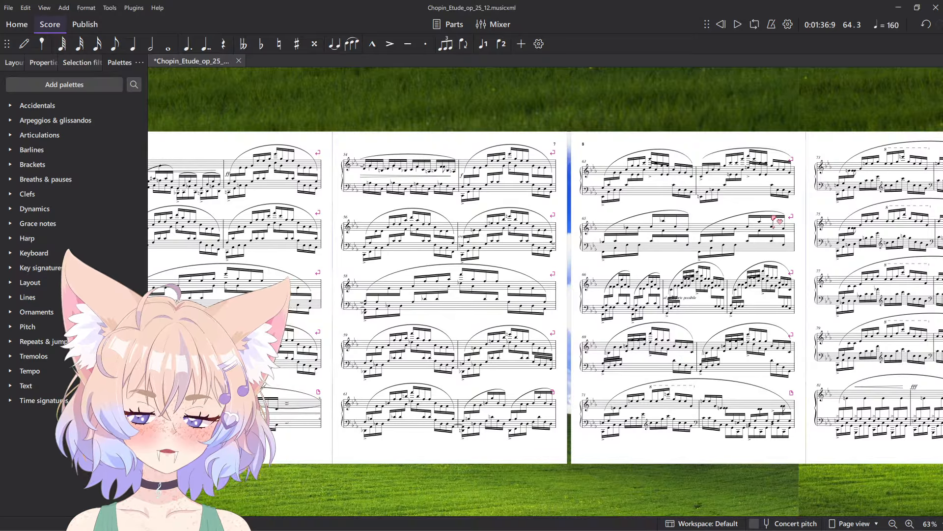
drag(647, 336, 613, 315)
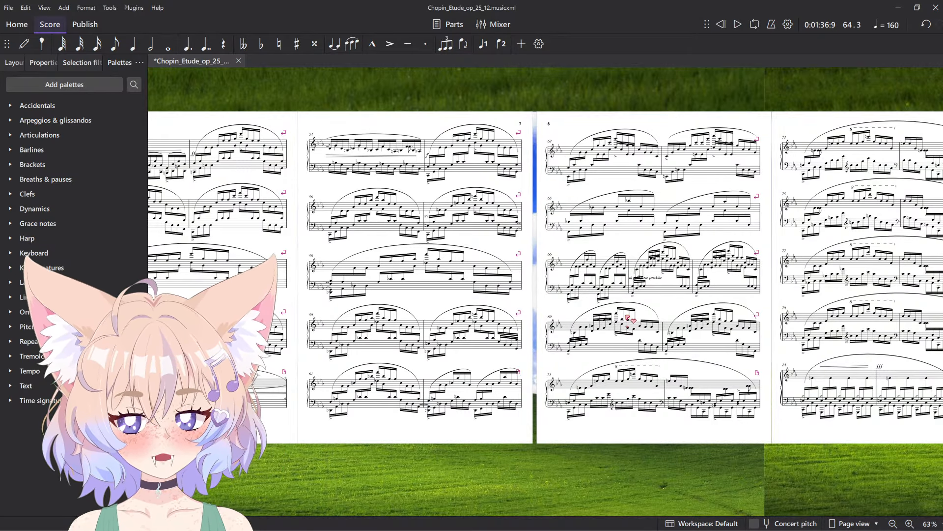
- Try to move the "al pi첫 forte possibile" dynamic text in measure 67 to a clearer spot and inspect its odd character
scroll(647, 281, up, 20)
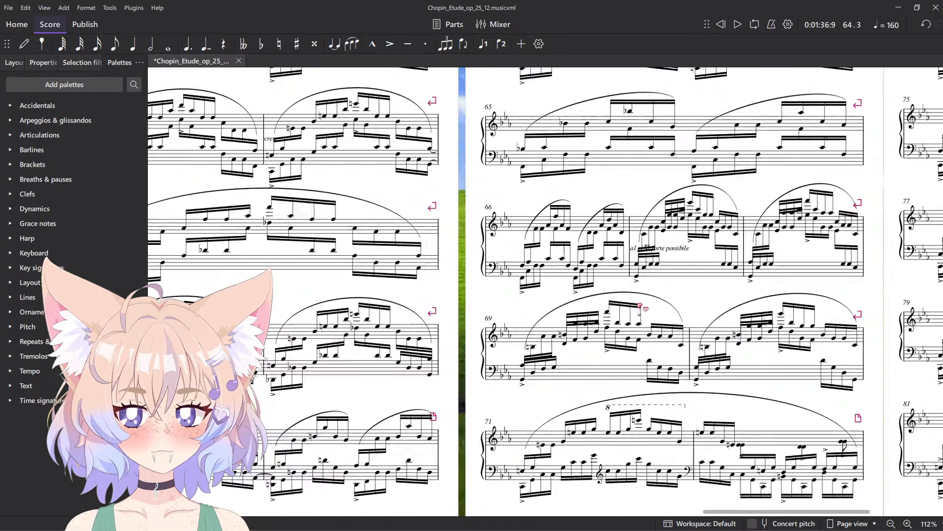
click(590, 284)
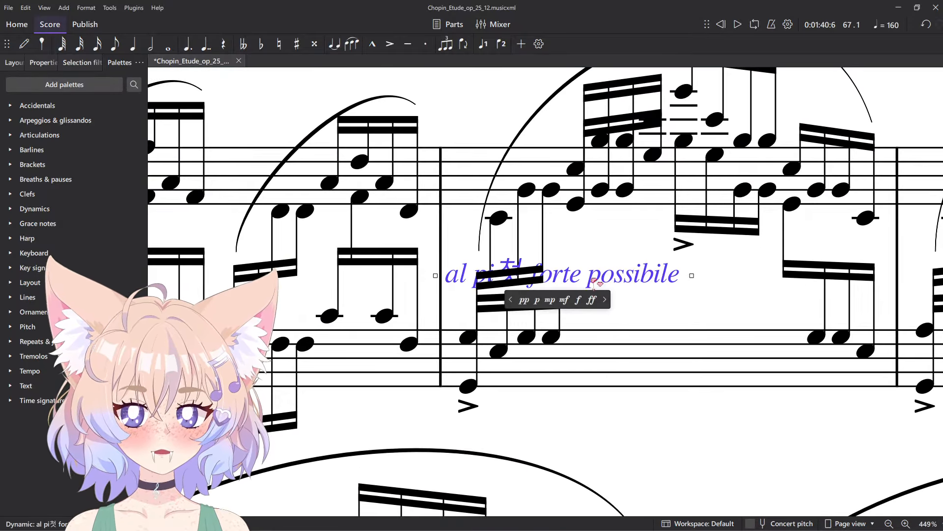
drag(592, 281, 656, 436)
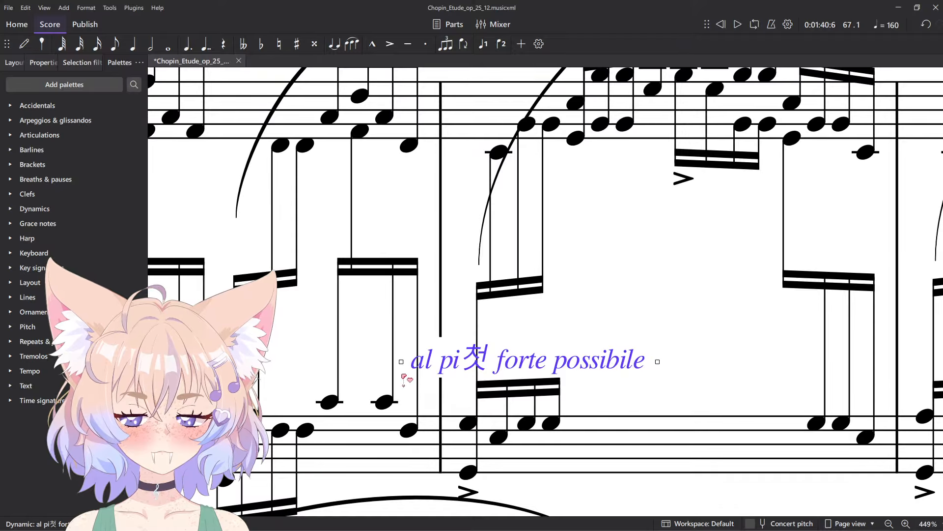
scroll(466, 373, down, 7)
click(605, 308)
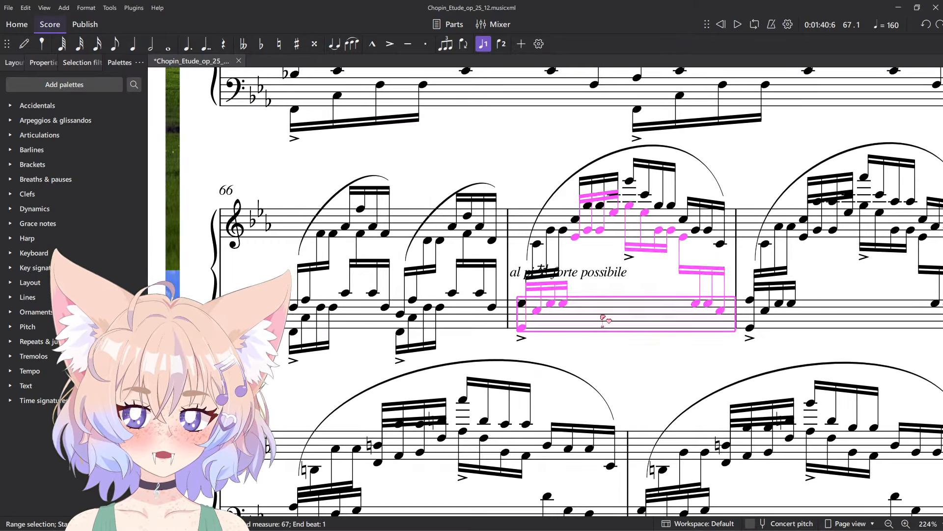
scroll(624, 302, down, 10)
scroll(624, 302, up, 8)
click(572, 296)
scroll(570, 298, up, 4)
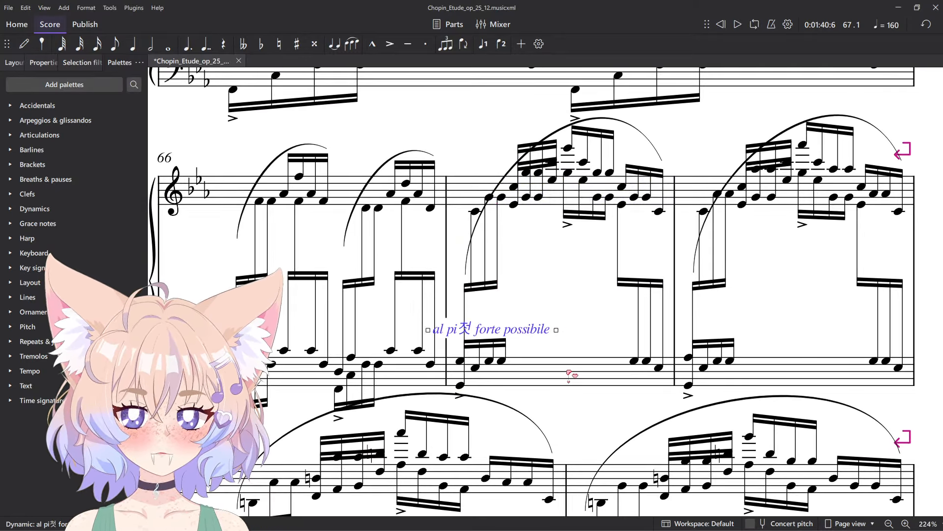
scroll(443, 338, up, 9)
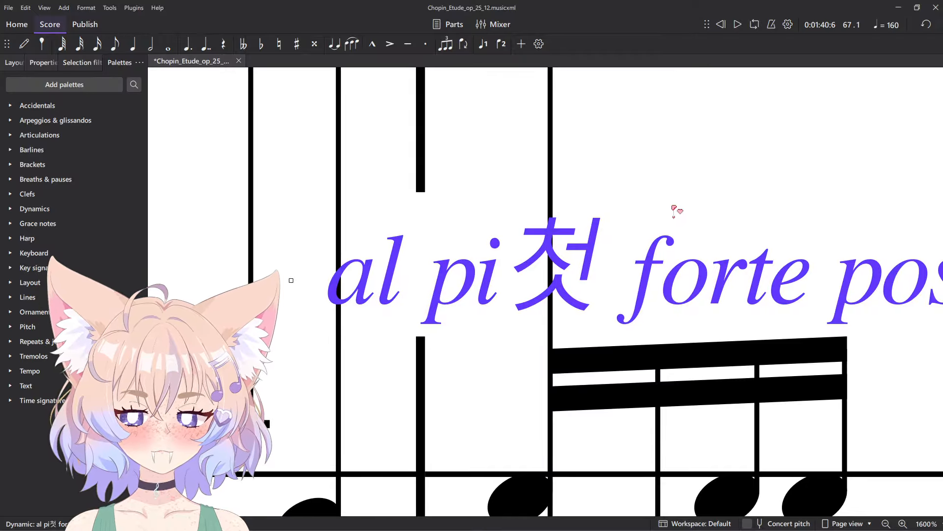
scroll(683, 211, down, 14)
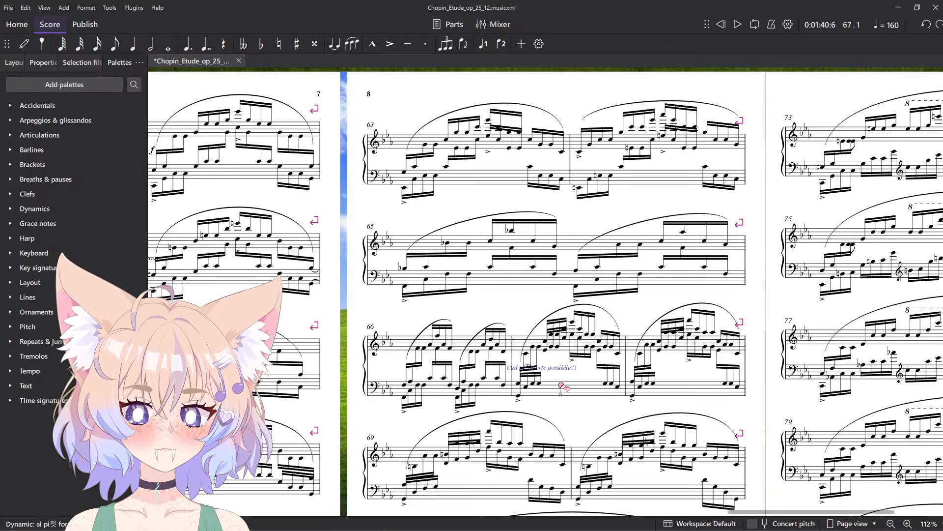
- Select measure 67 of the bass staff and play the score from there through the last system of page 8
click(615, 376)
key(space)
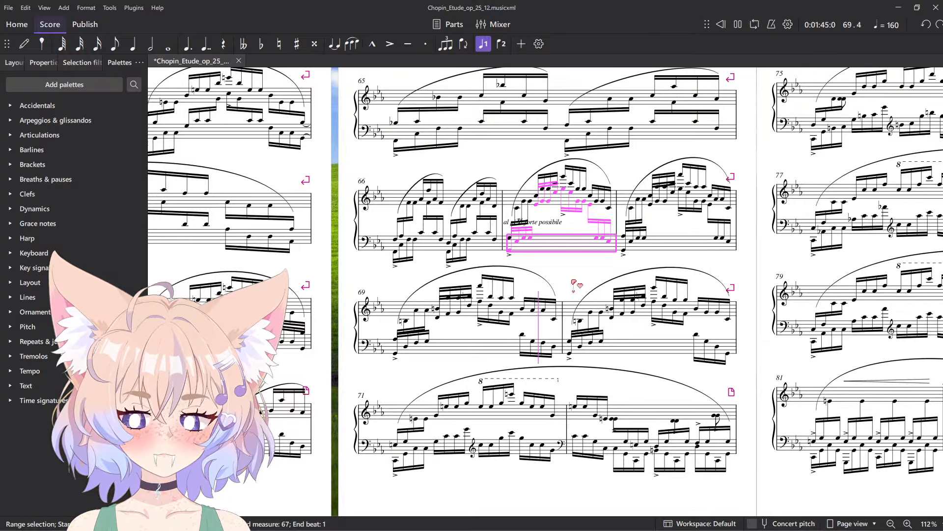
scroll(504, 283, down, 7)
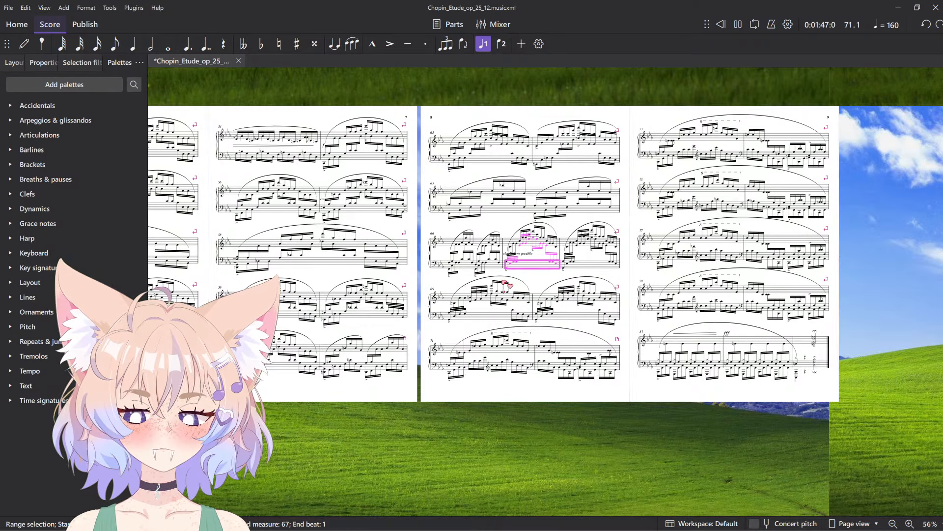
scroll(509, 291, up, 7)
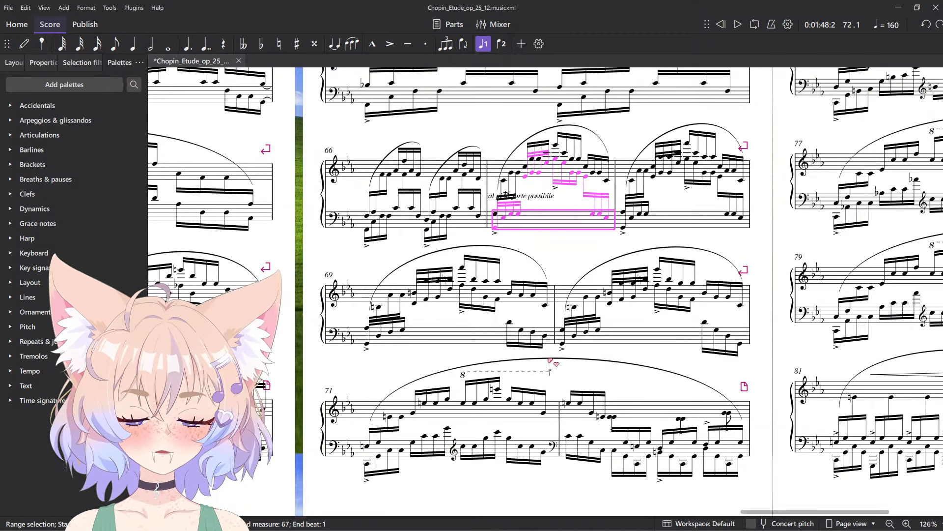
- Select measure 71 of the treble staff and replay the passage leading into measure 72
click(555, 410)
drag(585, 376, 556, 357)
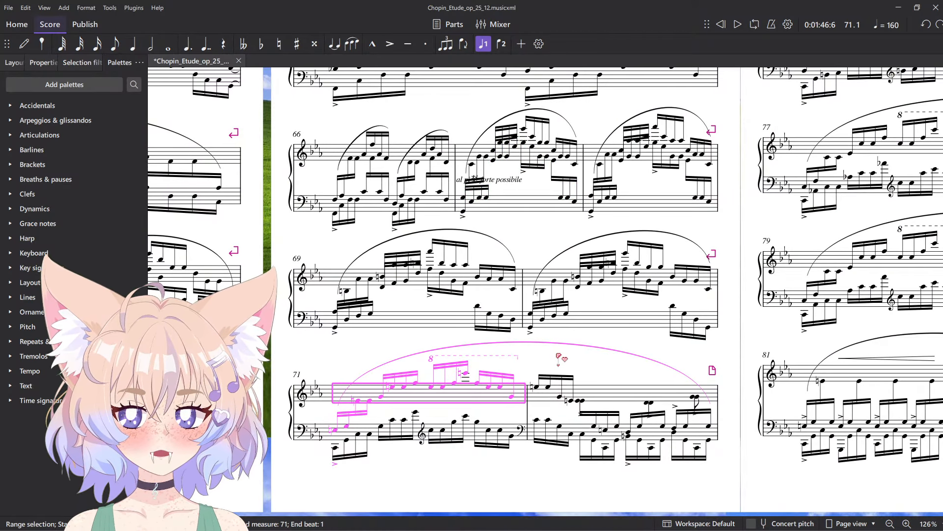
key(space)
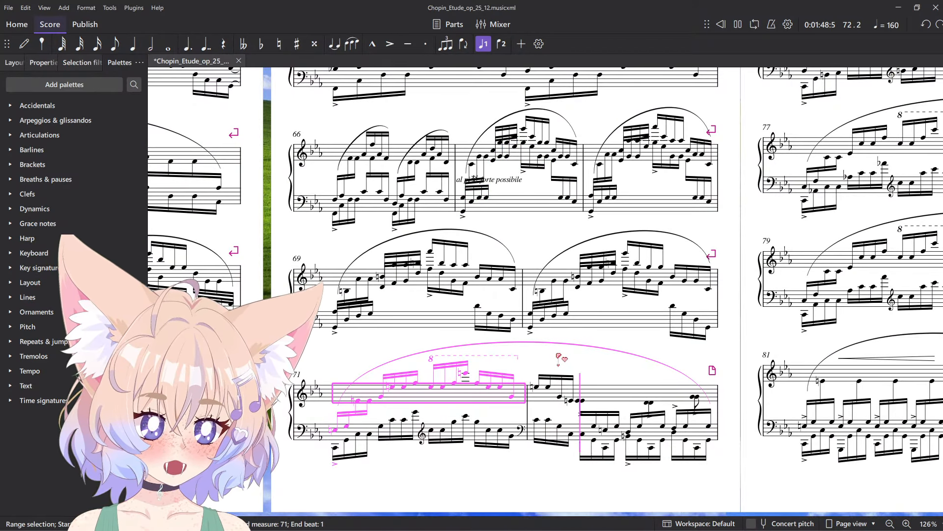
key(space)
- Open the dynamic text in measure 67 for editing, highlight its "첫" character and leave the text as written
scroll(559, 189, up, 7)
drag(472, 214, 541, 261)
scroll(569, 207, up, 4)
scroll(540, 257, down, 5)
click(612, 195)
scroll(612, 195, up, 18)
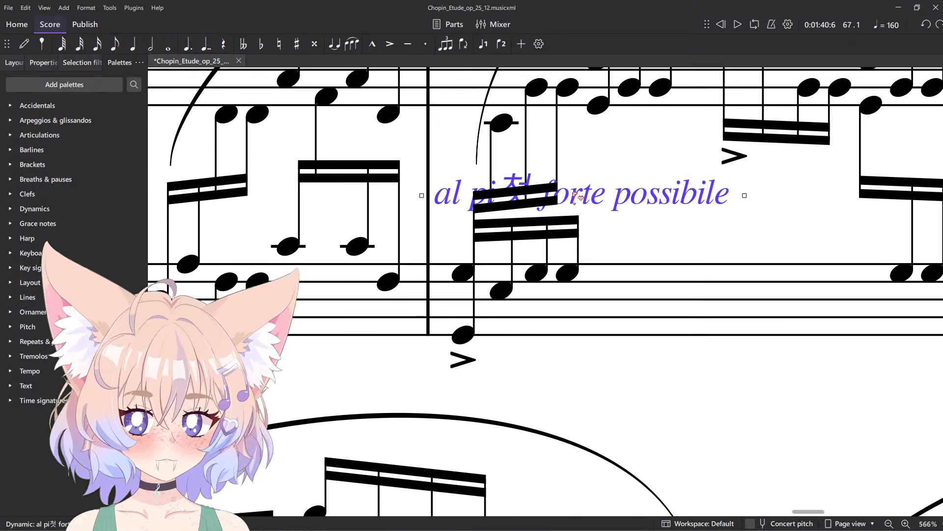
scroll(555, 147, up, 2)
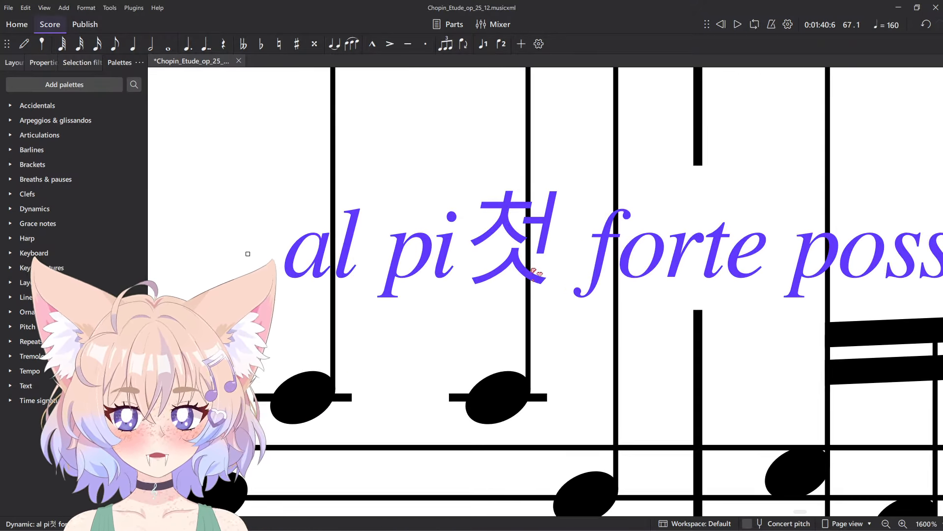
double_click(544, 246)
key(shift+Left)
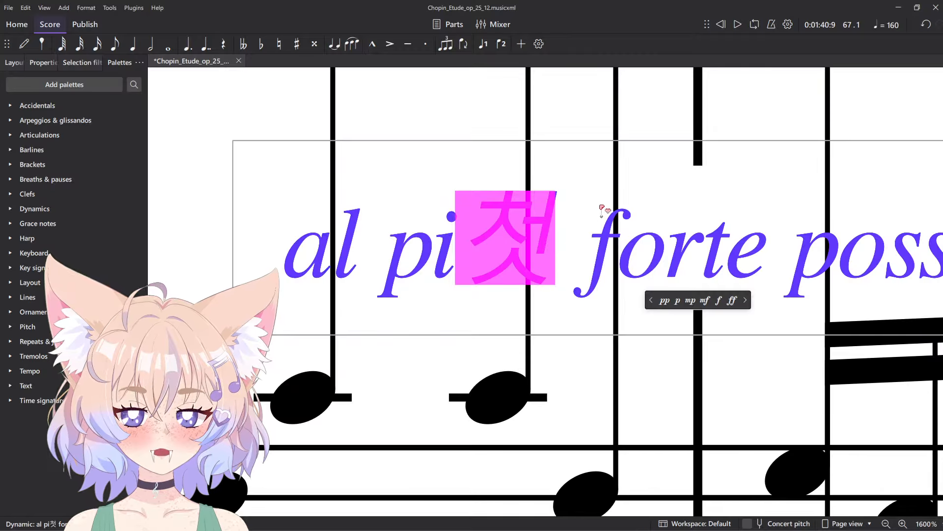
click(565, 132)
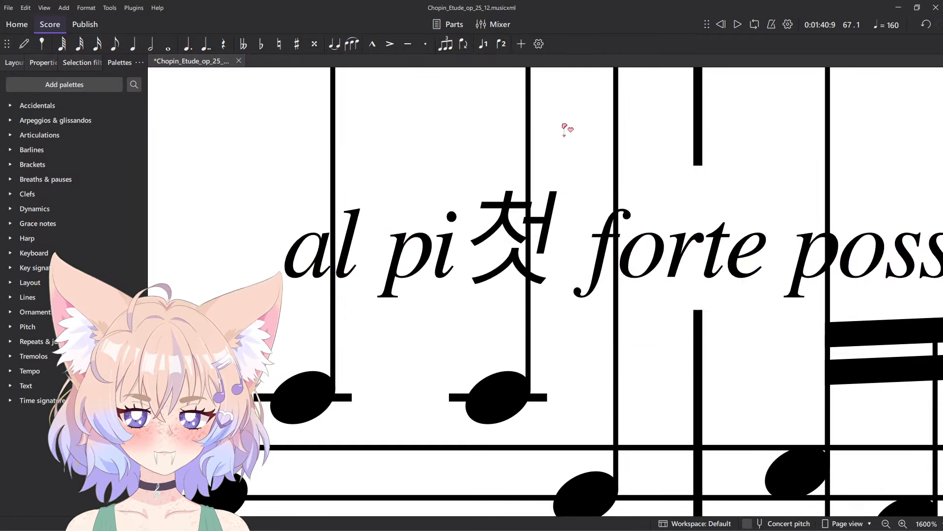
- Reopen the "al pi첫 forte possibile" text for editing, leave it and undo its displacement
scroll(565, 132, down, 14)
scroll(584, 226, up, 8)
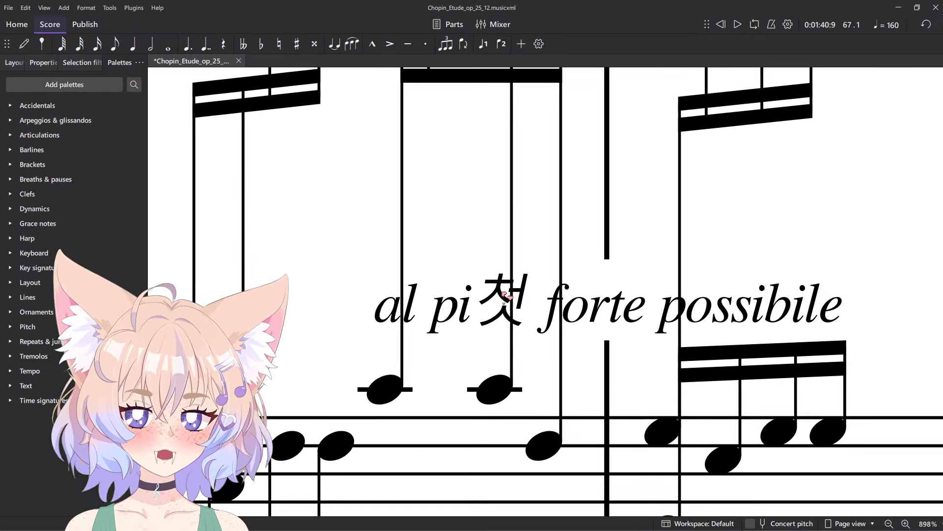
double_click(504, 295)
scroll(575, 210, down, 8)
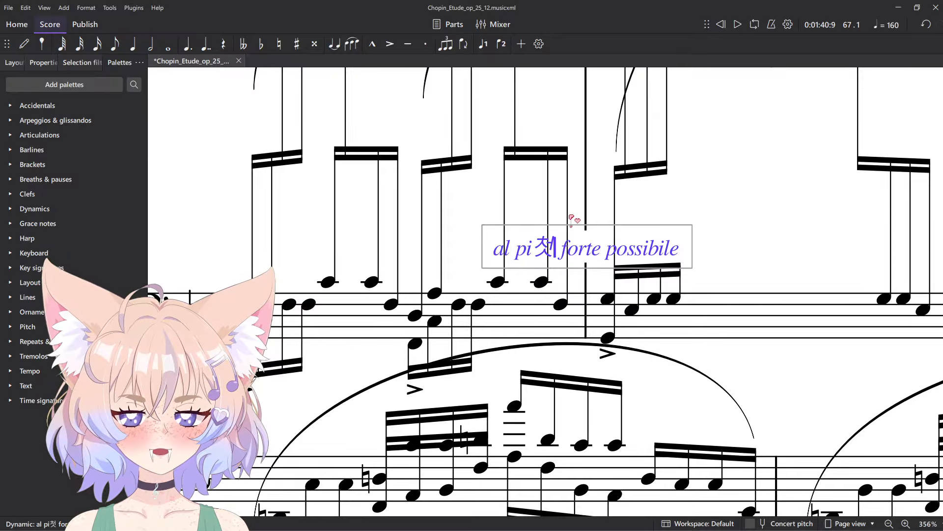
click(574, 206)
drag(694, 216, 598, 299)
key(ctrl+z)
click(643, 381)
scroll(602, 333, down, 7)
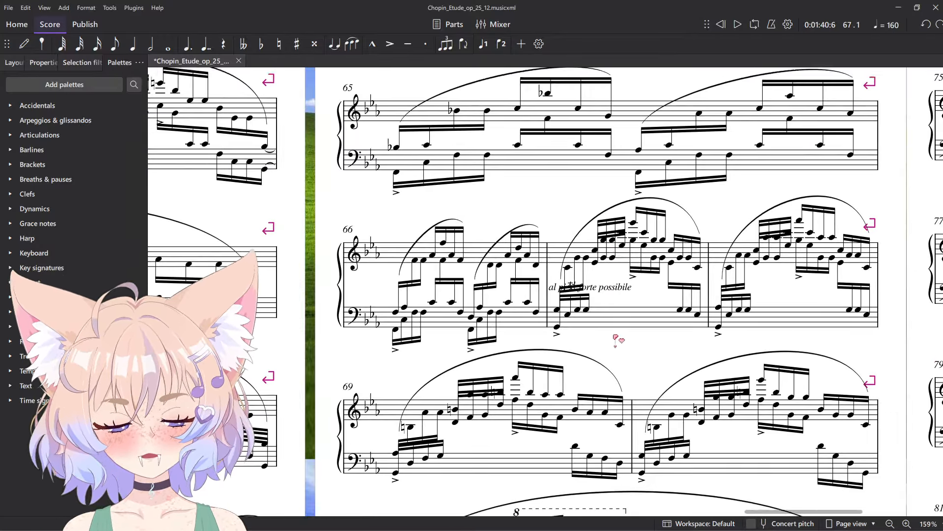
- Examine measures 66 to 72 on page 8, selecting the opening of measure 71, and look over the final page
drag(617, 336, 597, 180)
scroll(575, 218, up, 4)
scroll(612, 309, down, 5)
scroll(590, 319, down, 3)
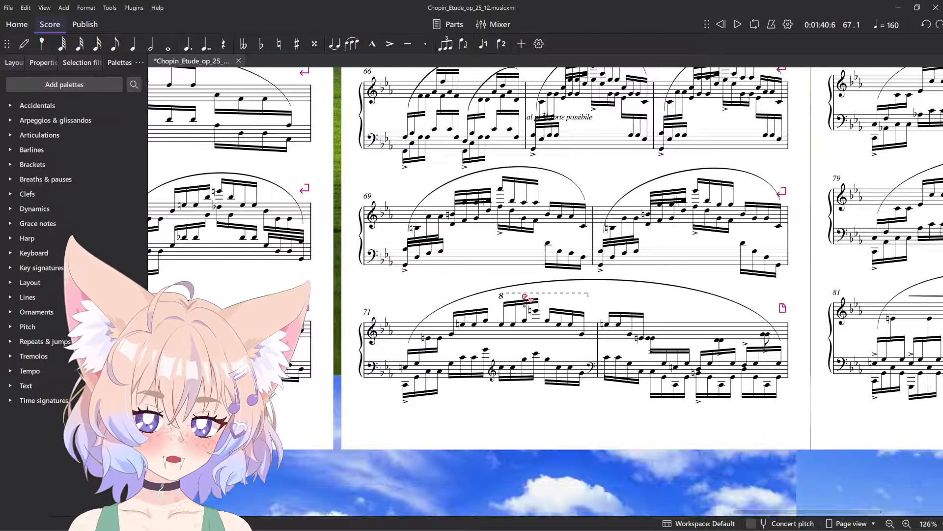
scroll(570, 334, up, 4)
click(567, 338)
scroll(570, 328, down, 7)
click(649, 322)
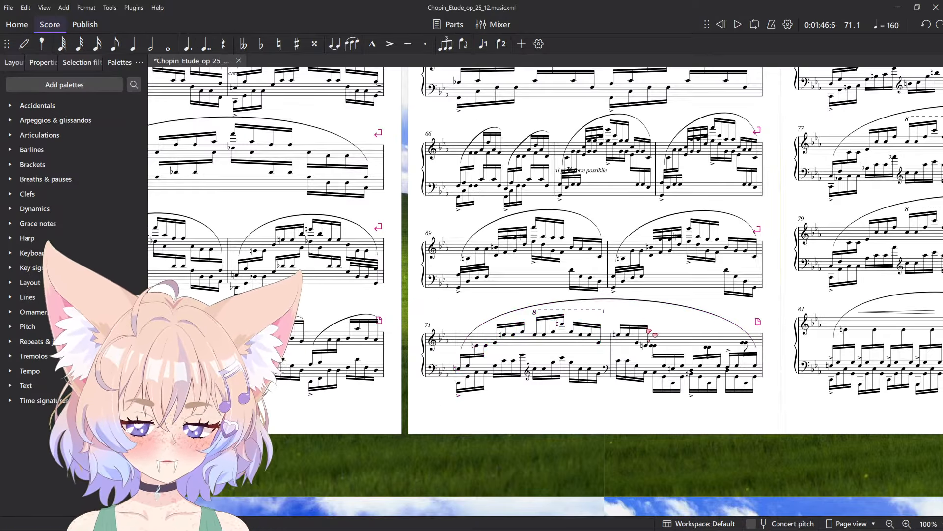
drag(649, 322, 504, 342)
scroll(688, 304, down, 3)
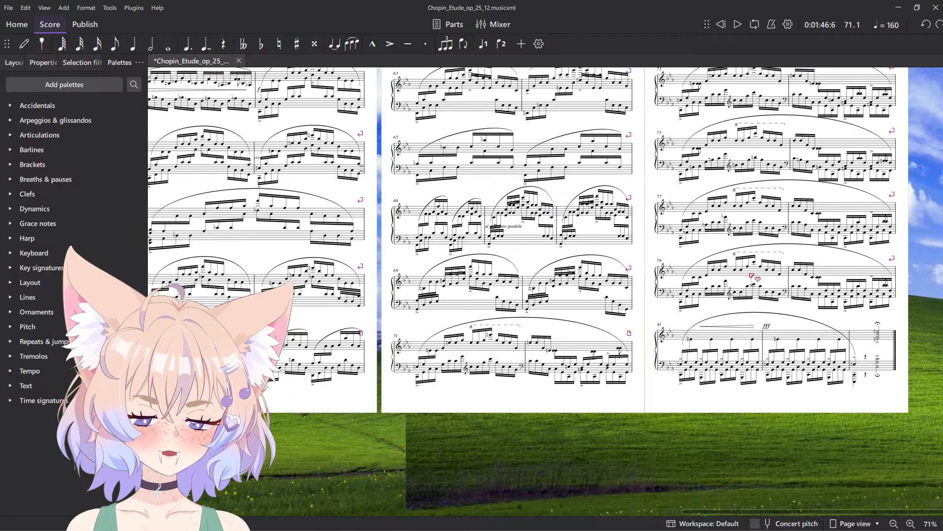
- Select measure 81 of the treble staff and play the closing measures of the score, stopping in measure 83
drag(757, 274, 592, 290)
scroll(580, 328, up, 7)
click(489, 388)
drag(627, 352, 490, 222)
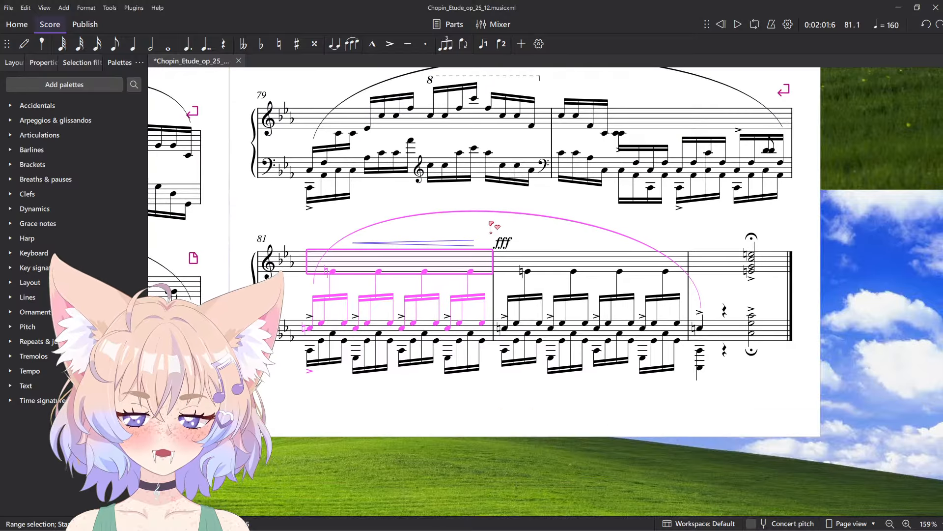
key(space)
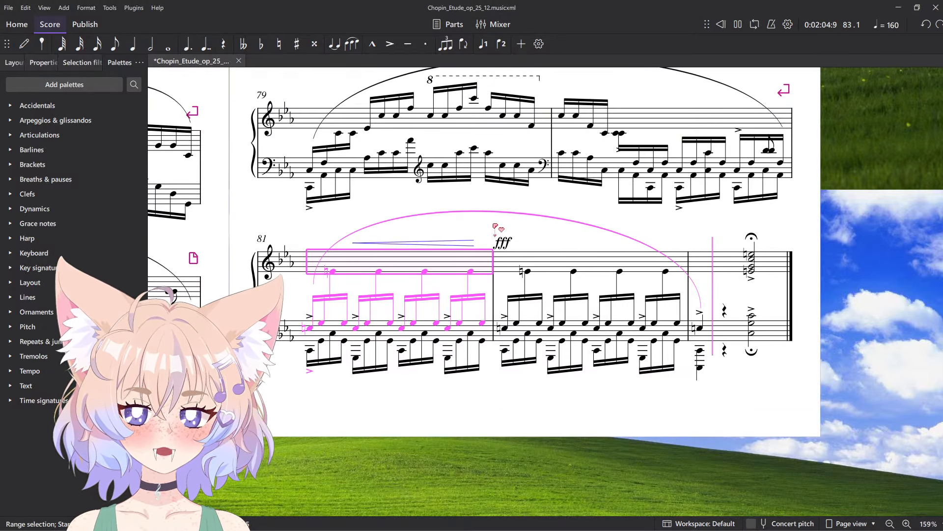
drag(423, 244, 442, 239)
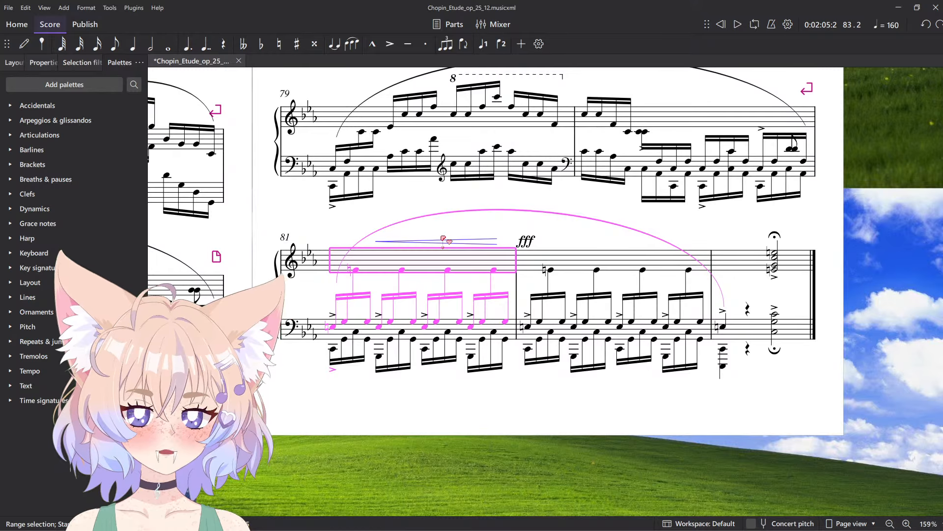
- Replay the closing measures of the piano score from measure 81
key(space)
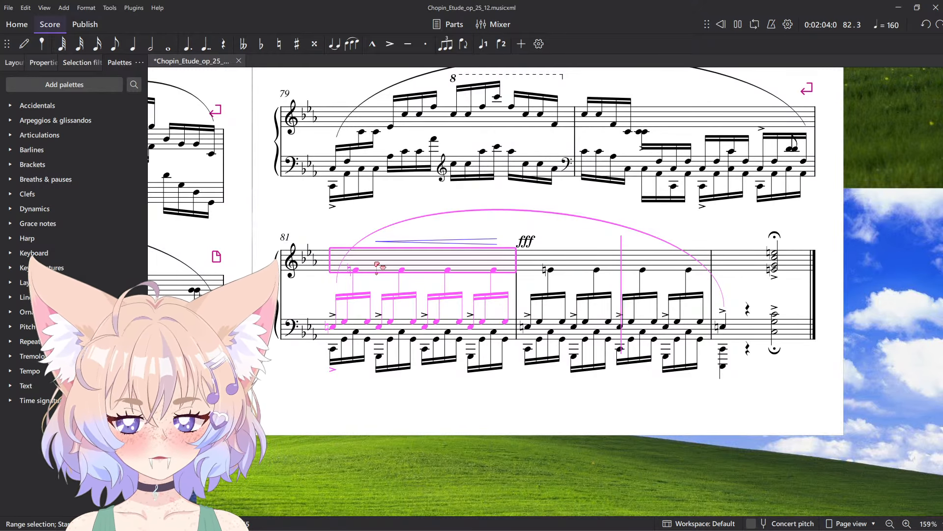
key(space)
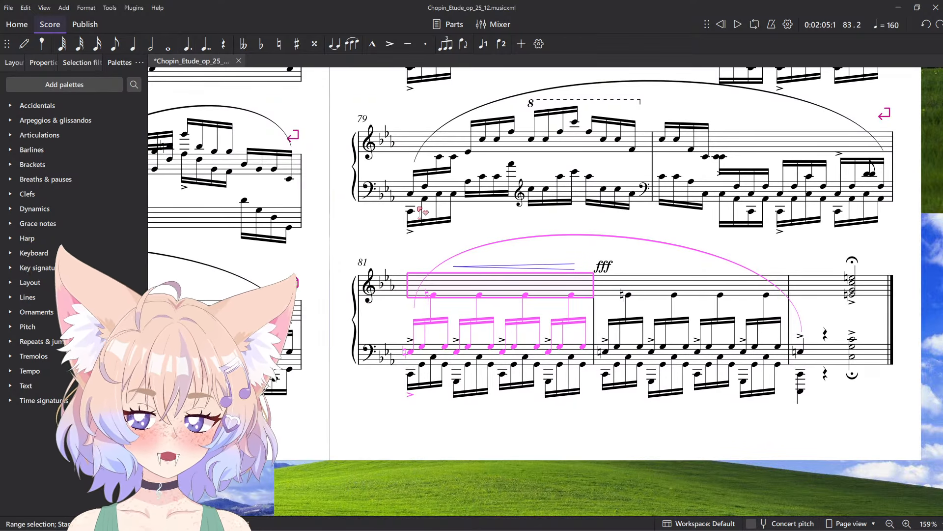
- Try a pedal line under measures 81 and 82 of the bass staff and play the ending with it
click(49, 238)
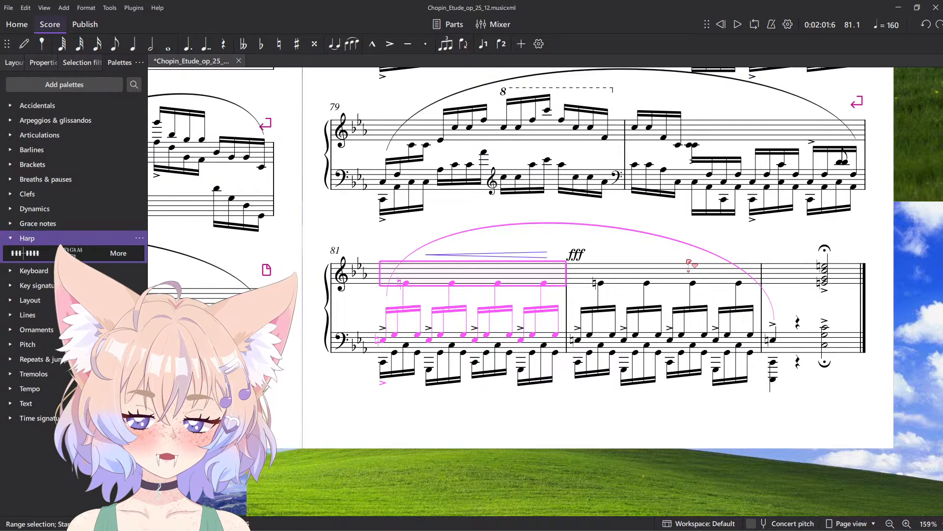
shift+click(621, 286)
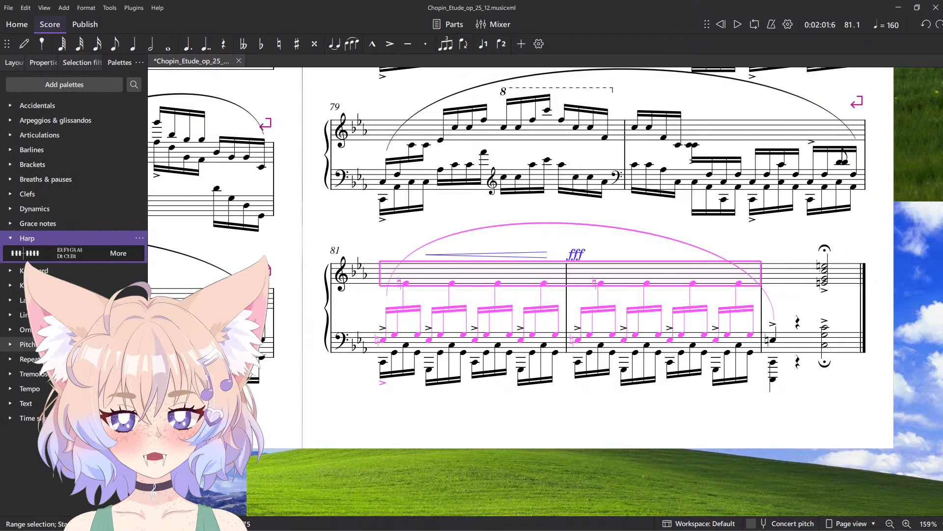
click(472, 347)
shift+click(633, 348)
click(49, 314)
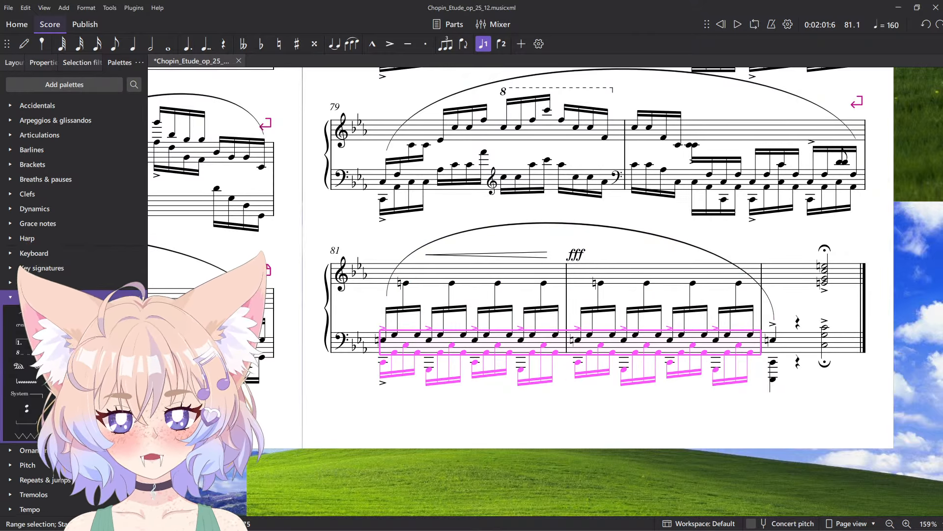
click(25, 380)
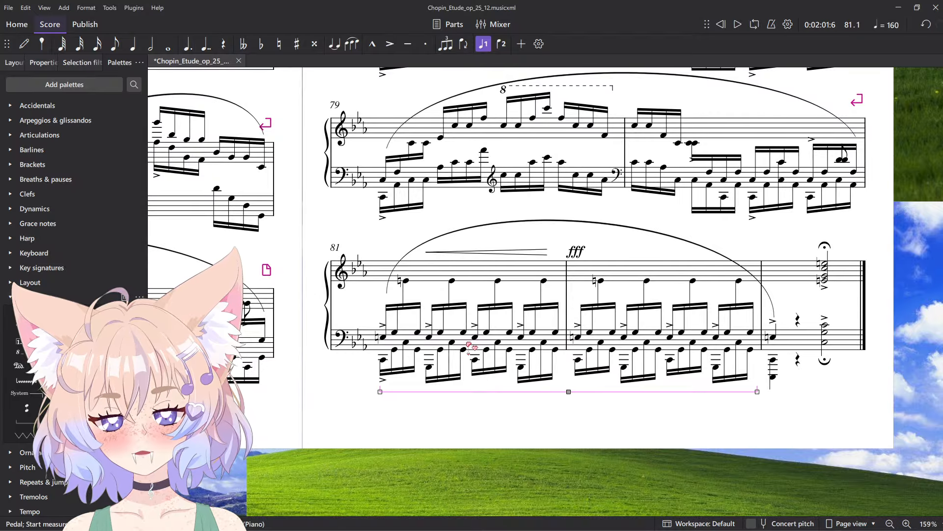
click(472, 346)
key(space)
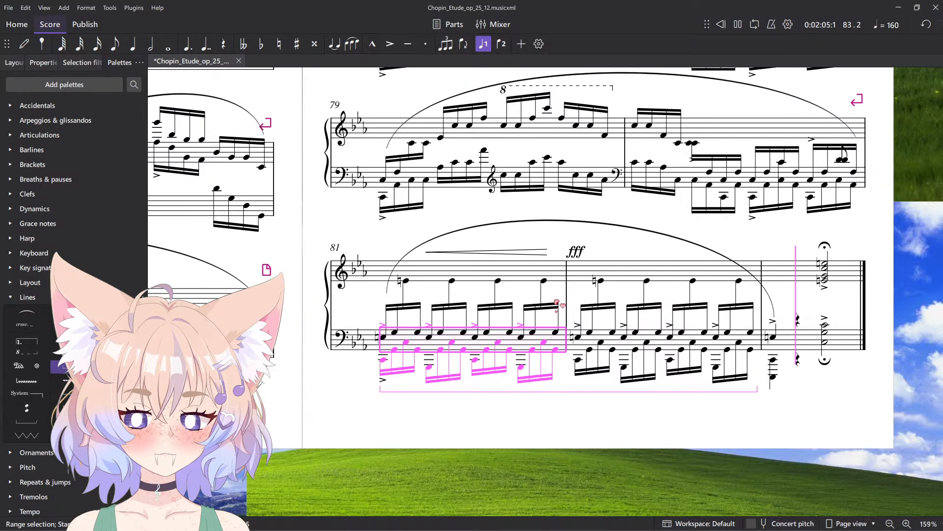
- Look over pages 7 to 9 of the piano score and select measure 59 of the treble staff
scroll(556, 302, down, 5)
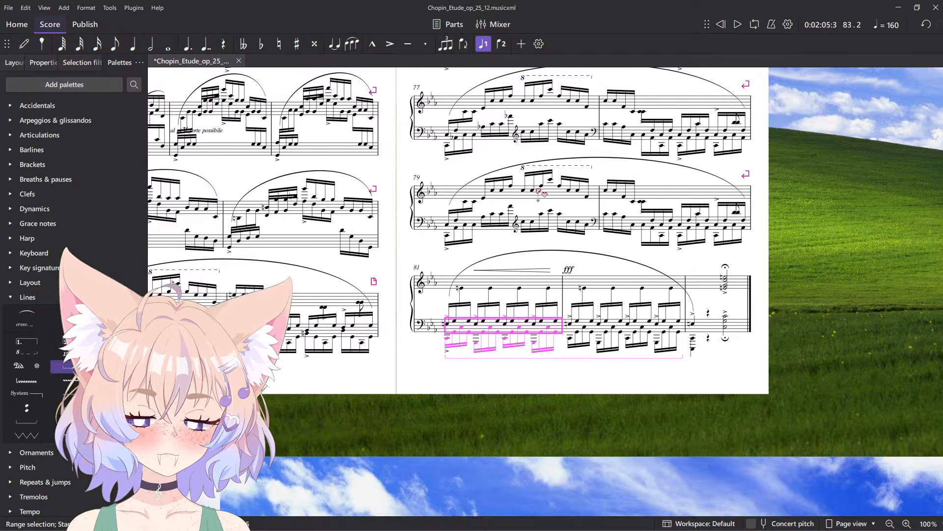
scroll(495, 230, up, 5)
scroll(393, 295, down, 3)
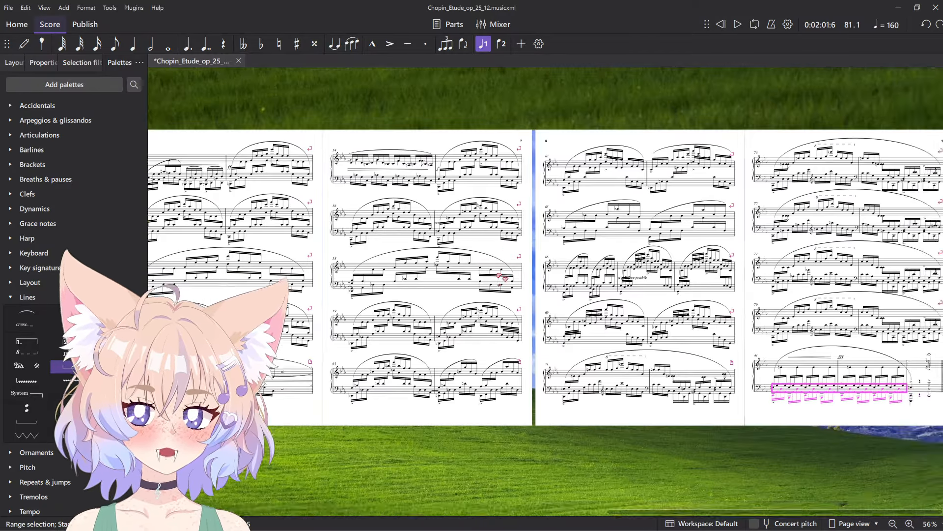
scroll(344, 344, up, 4)
click(319, 366)
click(314, 361)
scroll(313, 329, down, 3)
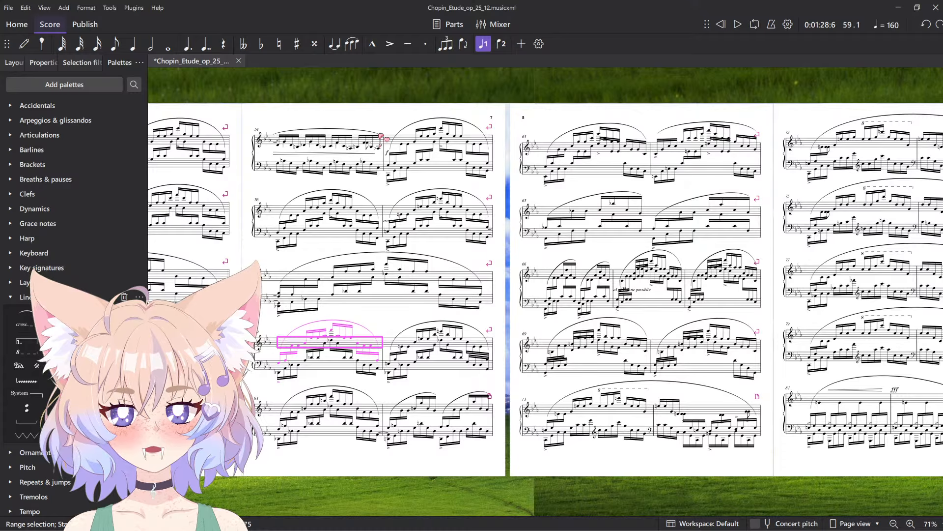
- Play the piano score from measure 55, following the music across page 7
scroll(374, 344, left, 6)
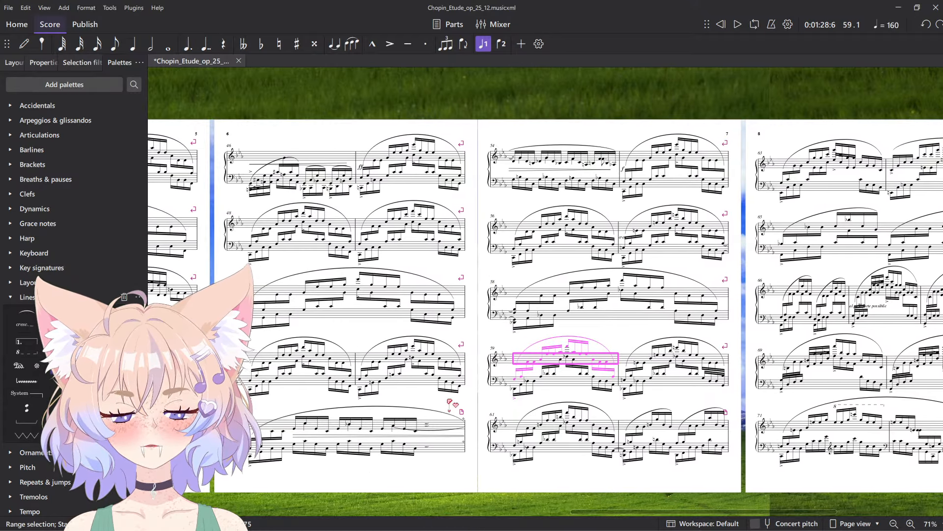
click(641, 158)
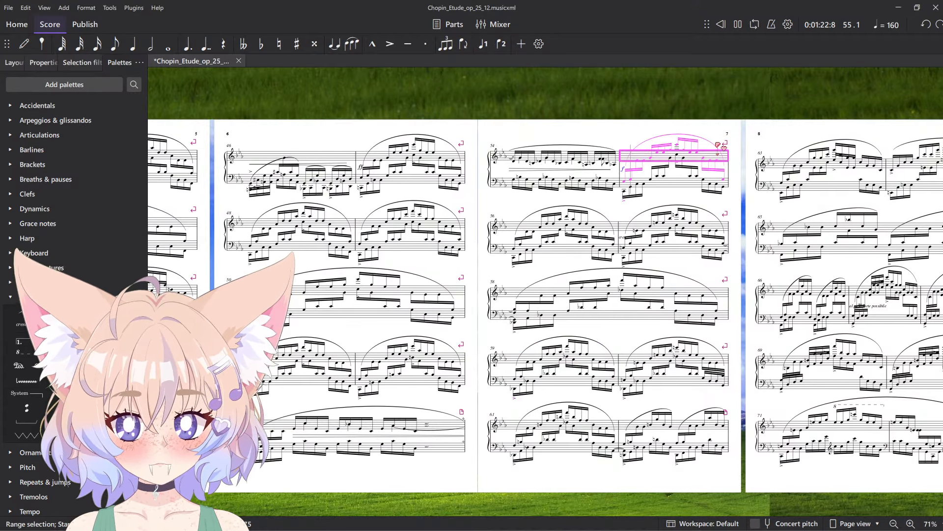
scroll(640, 159, right, 6)
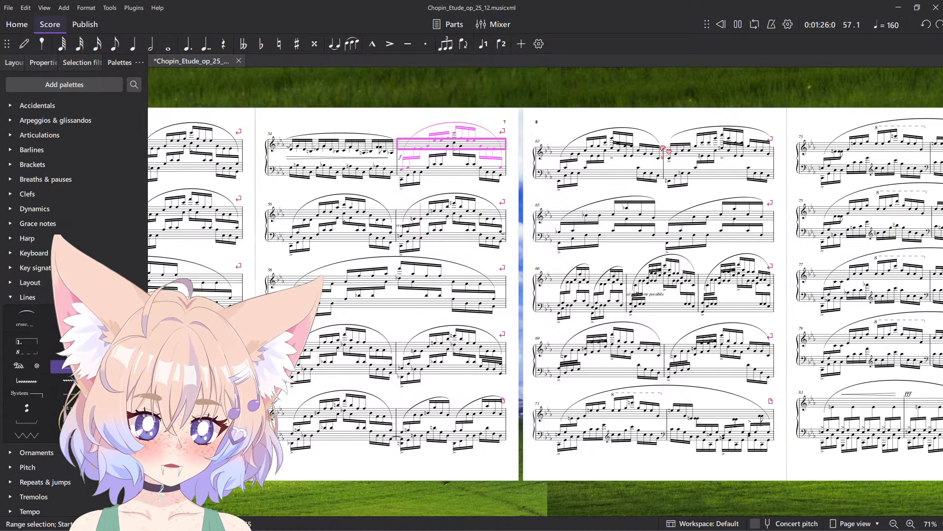
key(space)
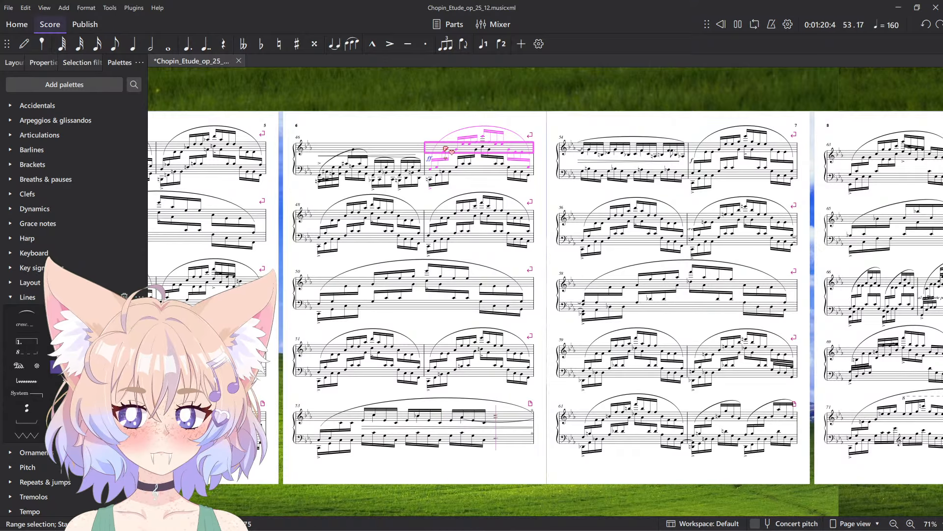
- Examine the end of measure 53, listen to measure 54 and reselect measure 47 of the treble staff
ctrl+scroll(550, 313, up, 8)
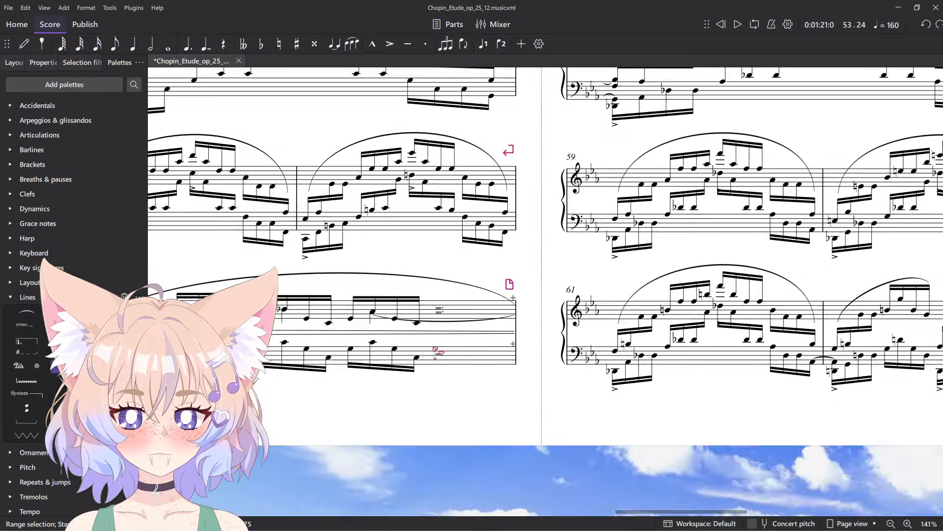
ctrl+scroll(437, 310, down, 8)
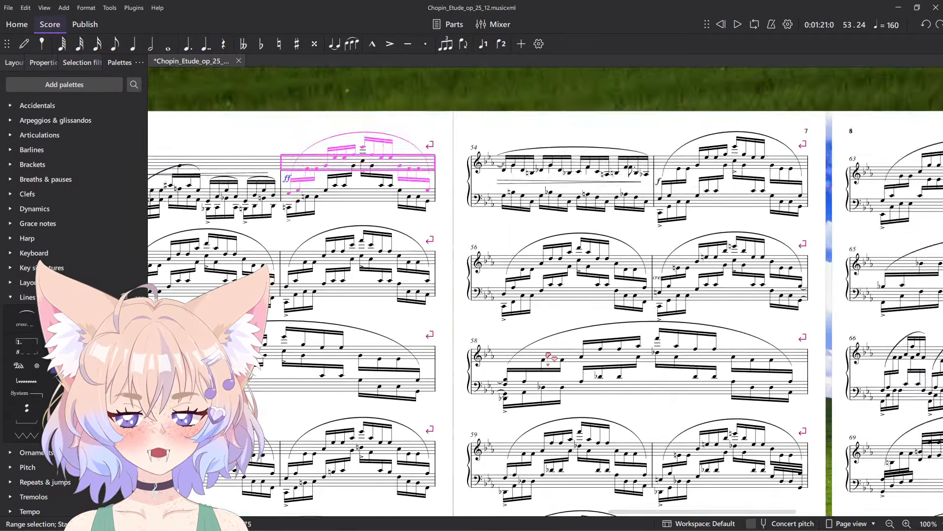
key(space)
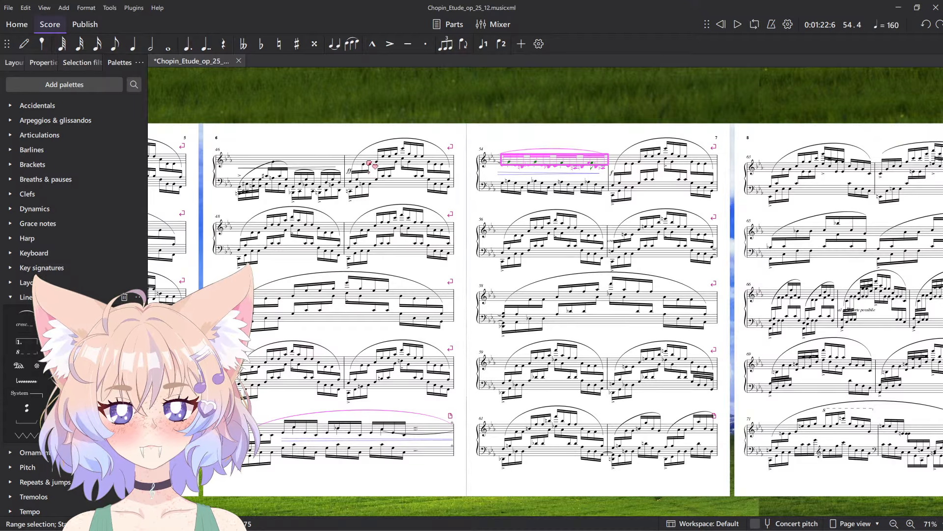
key(space)
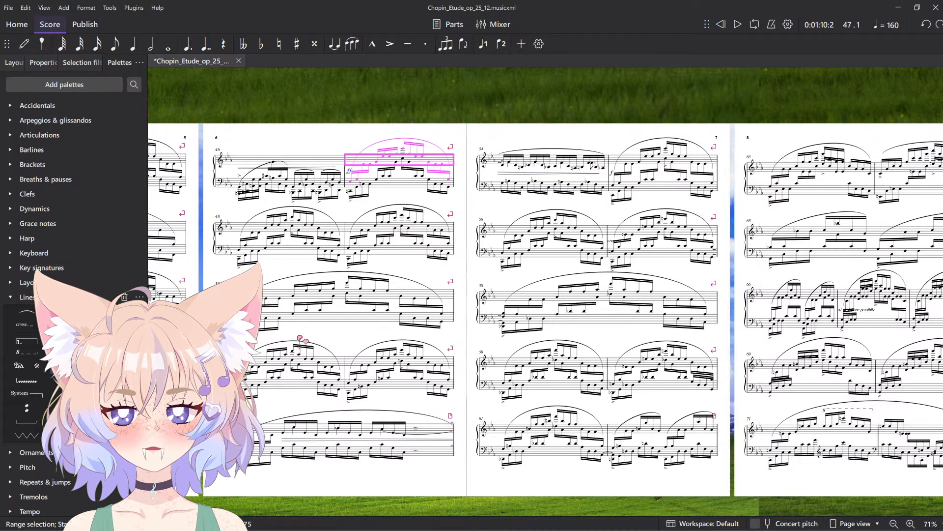
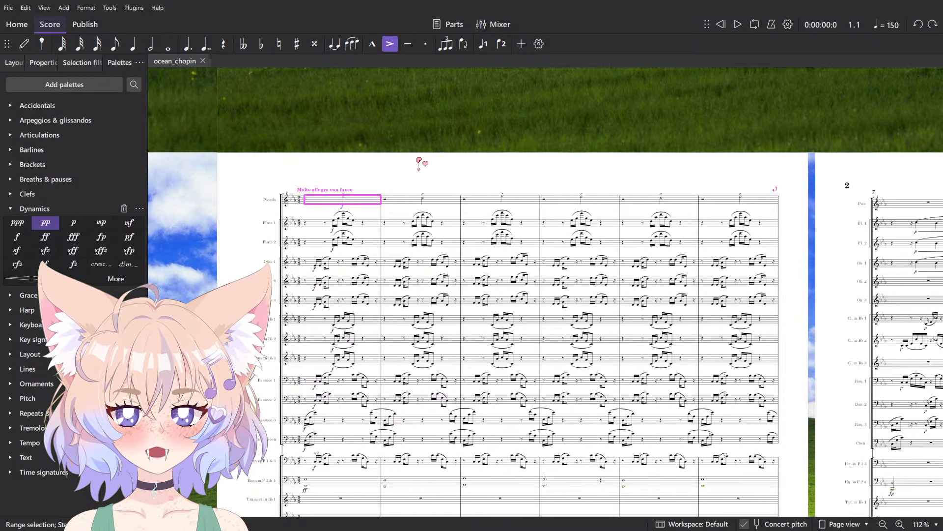
- In the ocean_chopin orchestral score, copy measures 1 to 8 of all staves and paste them starting at measure 47
ctrl+scroll(422, 140, down, 3)
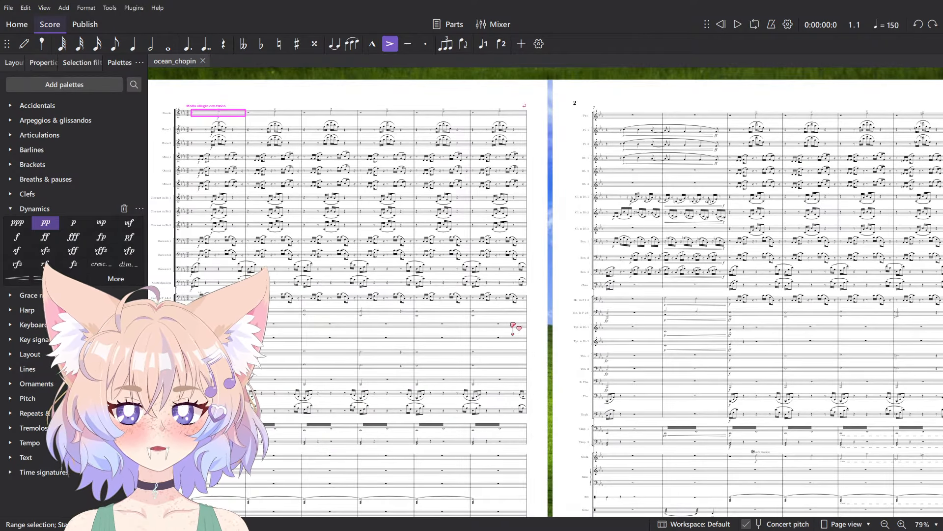
scroll(512, 325, down, 4)
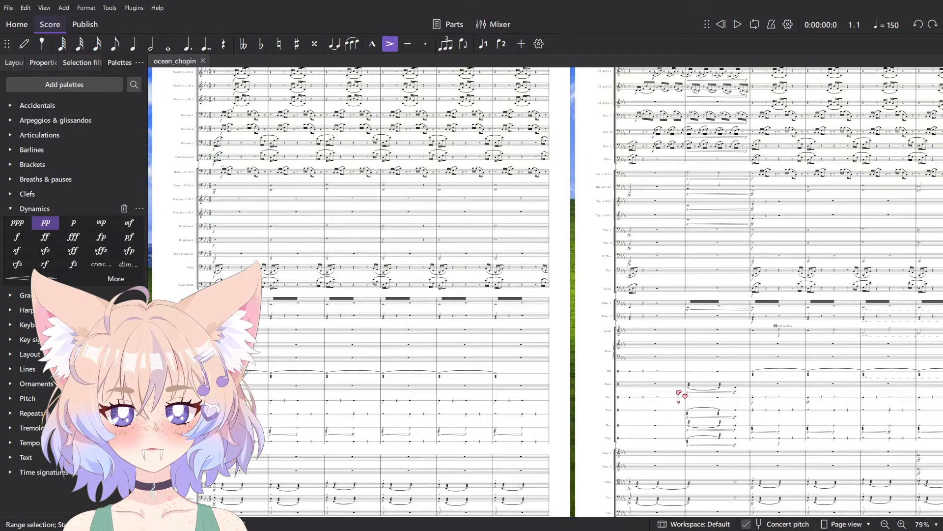
scroll(679, 393, down, 5)
shift+click(682, 366)
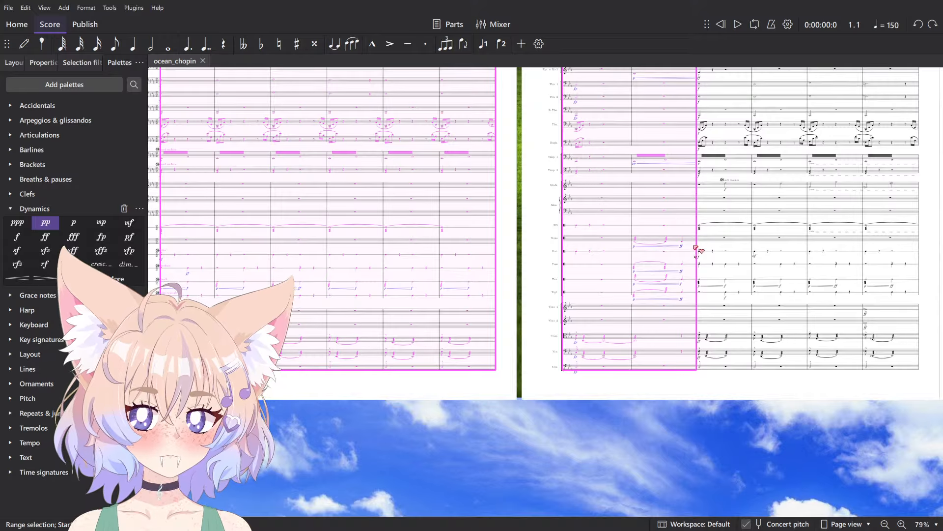
scroll(697, 248, up, 8)
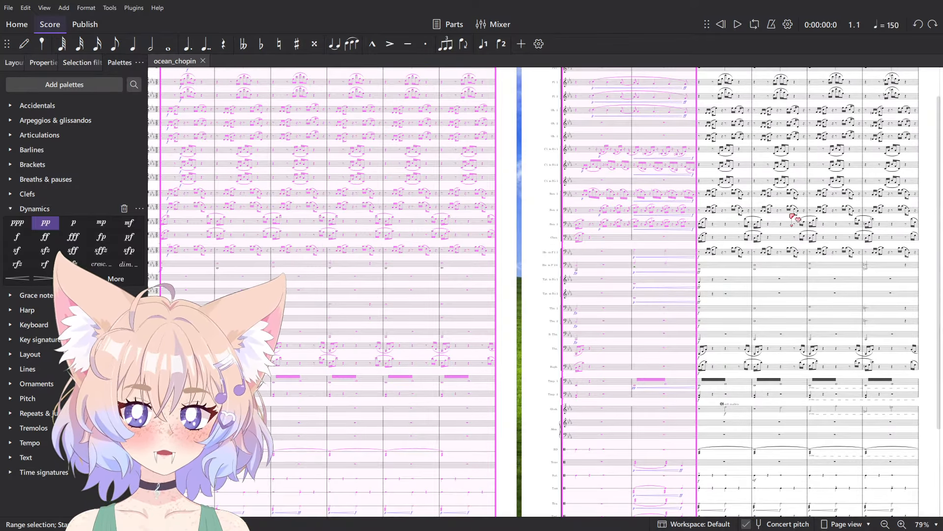
scroll(442, 316, up, 8)
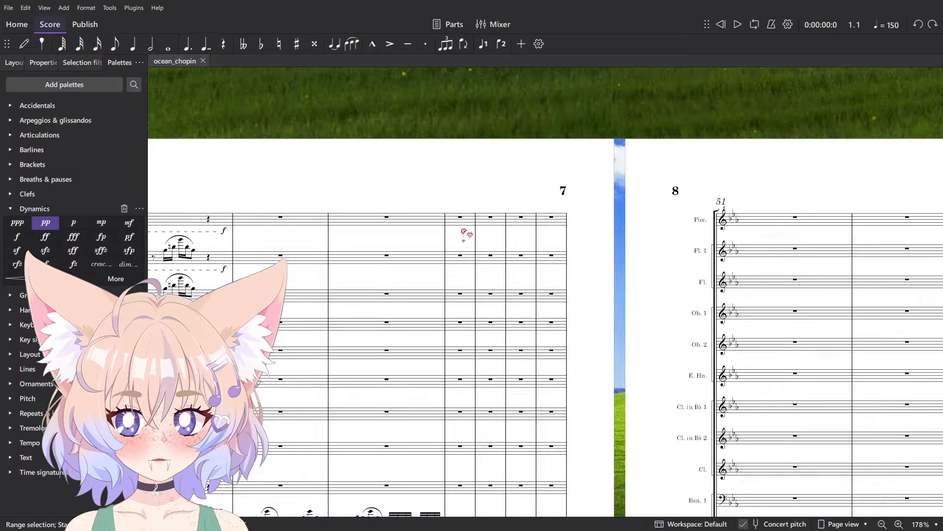
click(459, 220)
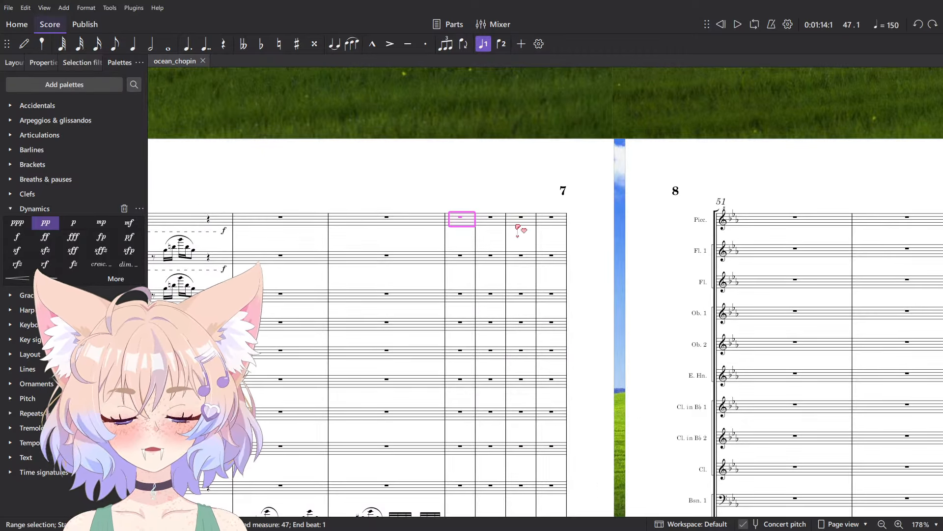
key(ctrl+v)
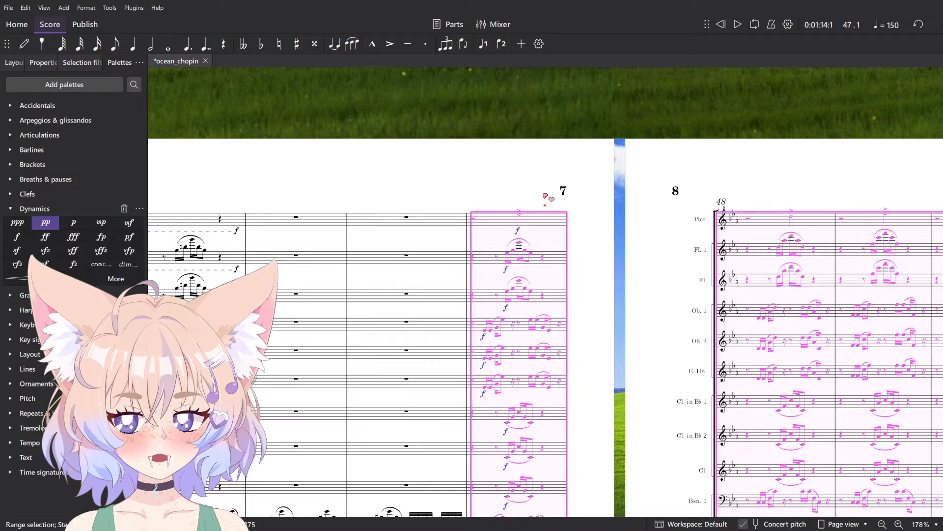
key(Escape)
- Insert a system break at the barline before measure 47
scroll(511, 176, up, 2)
click(503, 159)
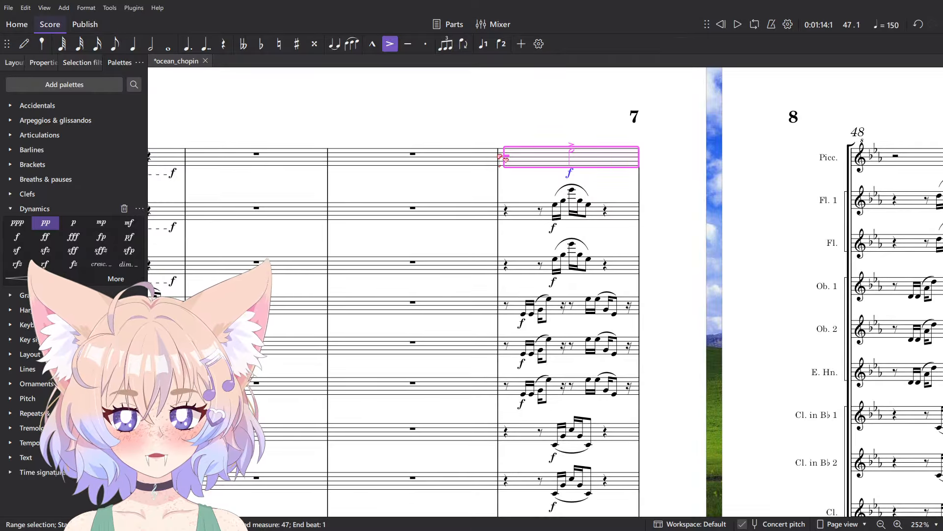
click(498, 193)
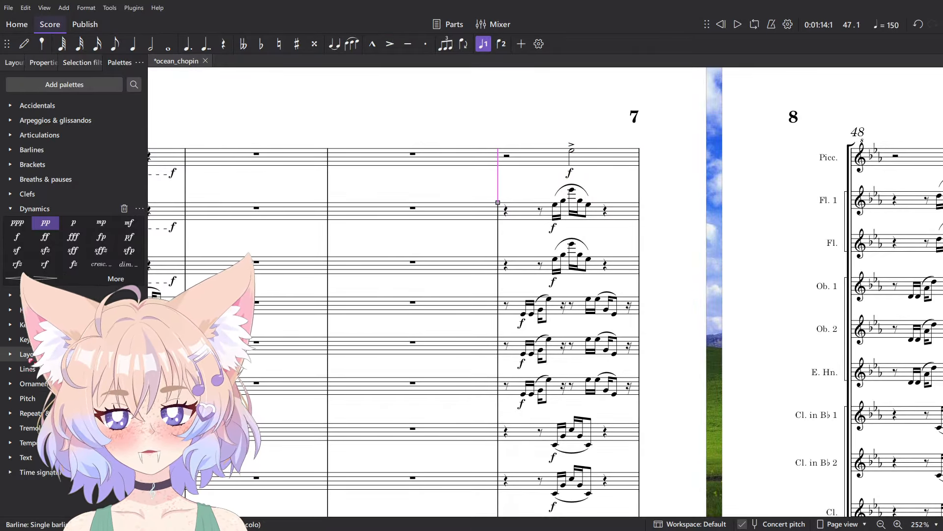
click(27, 354)
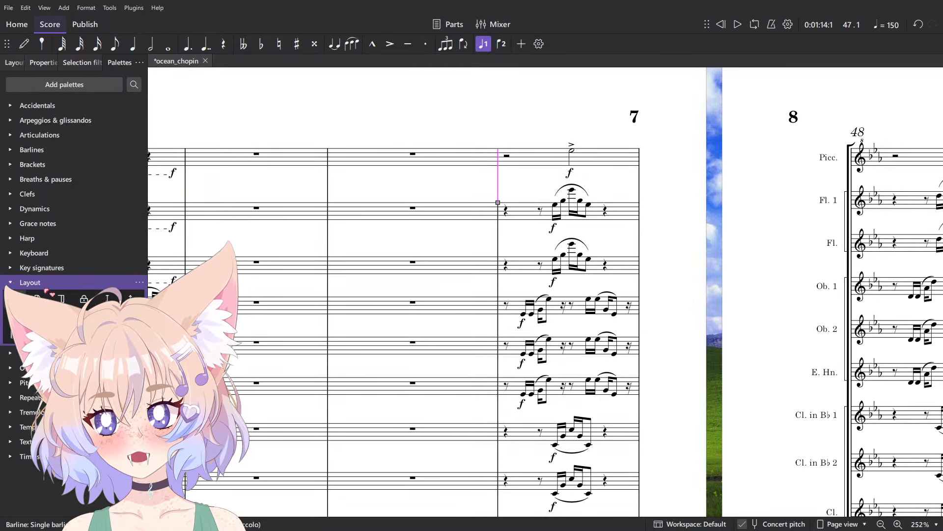
scroll(728, 140, down, 8)
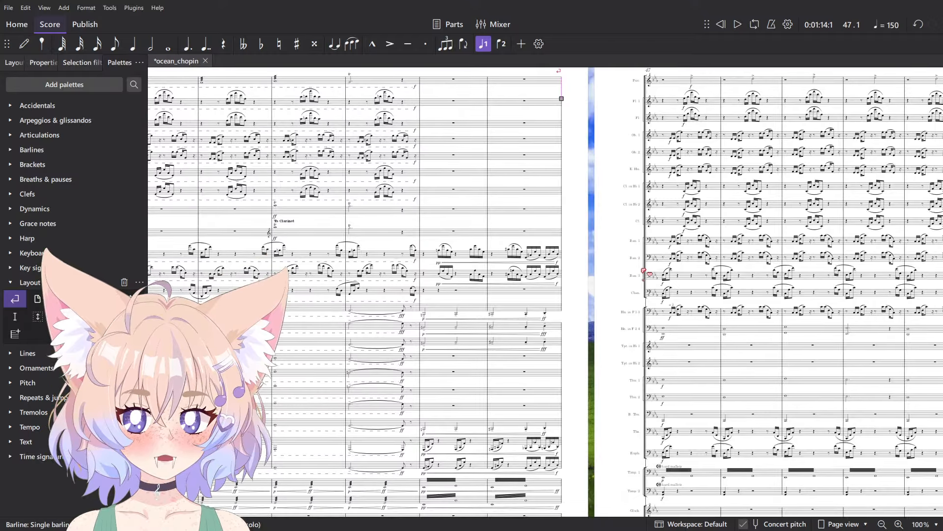
- Delete the f dynamics of Bassoon 1 and Bassoon 2 in measure 47
scroll(667, 187, up, 5)
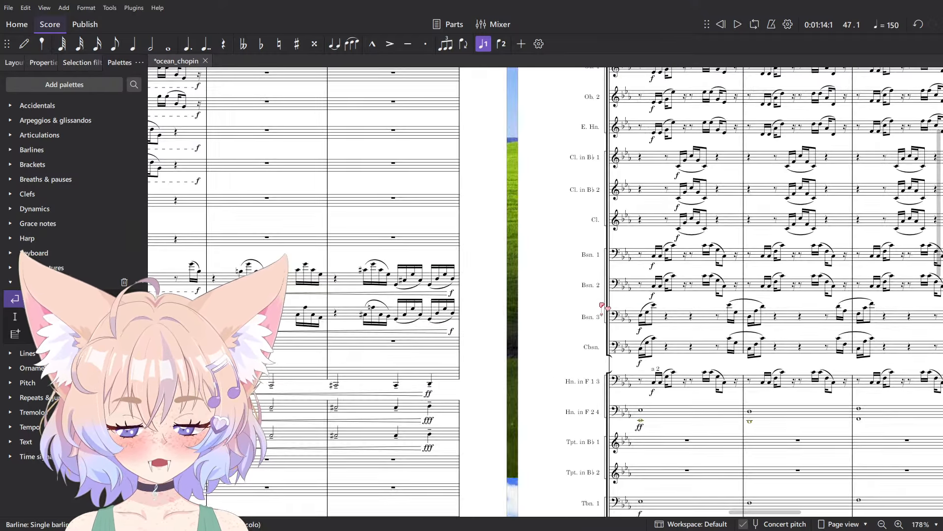
scroll(638, 306, up, 4)
click(665, 283)
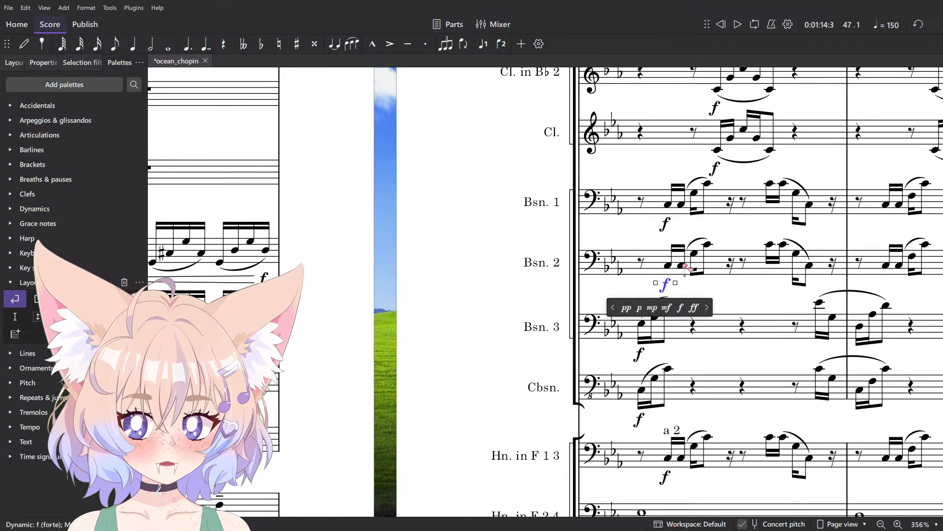
ctrl+click(666, 225)
scroll(668, 226, down, 5)
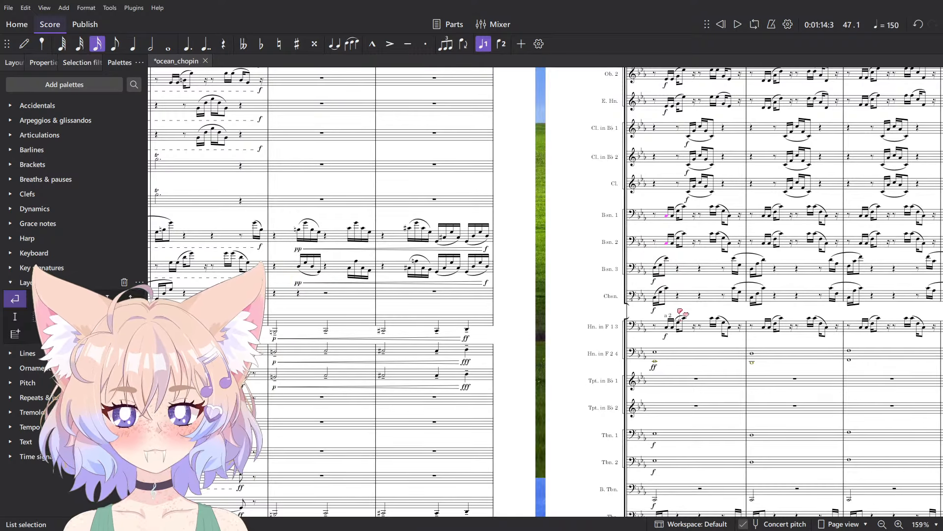
scroll(722, 308, down, 1)
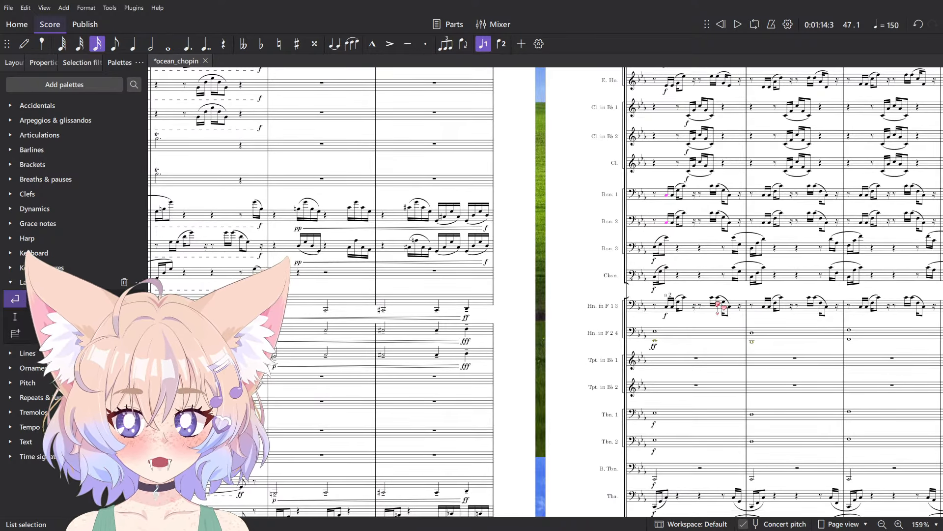
scroll(724, 299, down, 4)
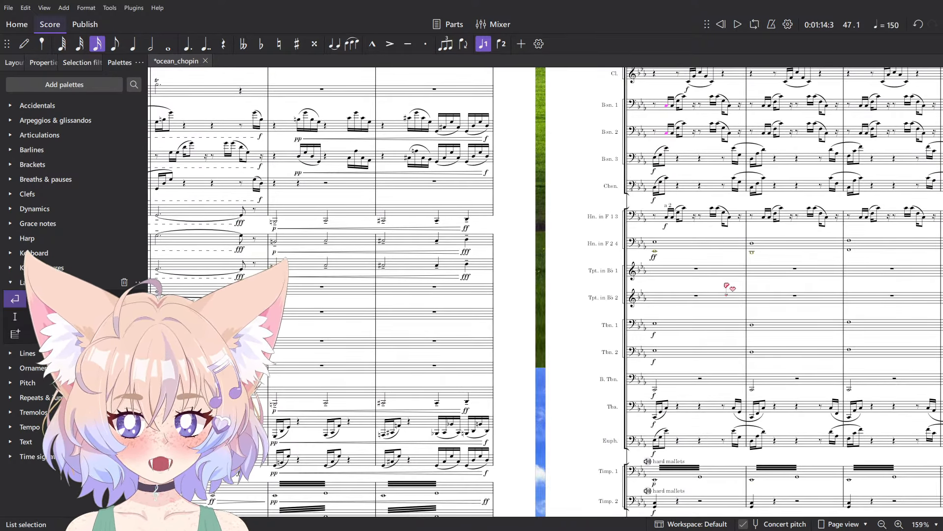
- Delete the "hard mallets" texts above Timpani 1 and Timpani 2 in measure 47
scroll(730, 256, down, 6)
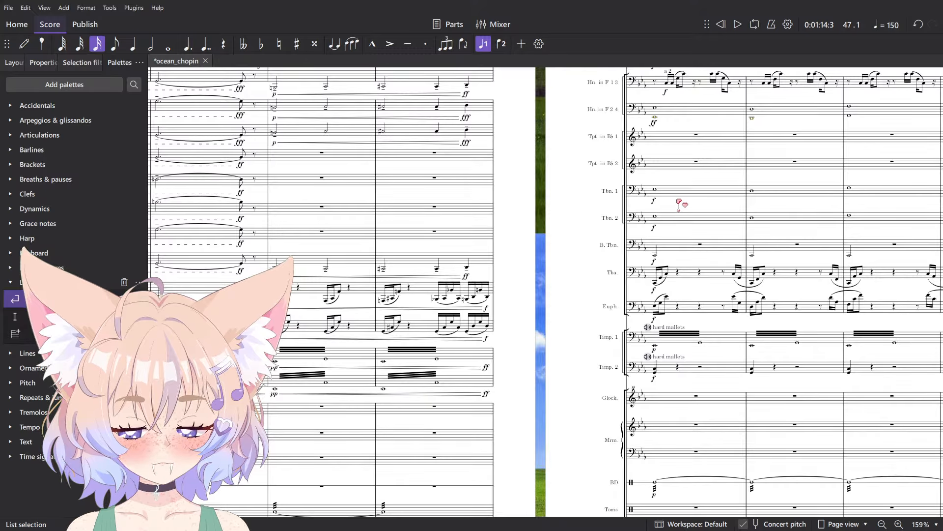
key(Escape)
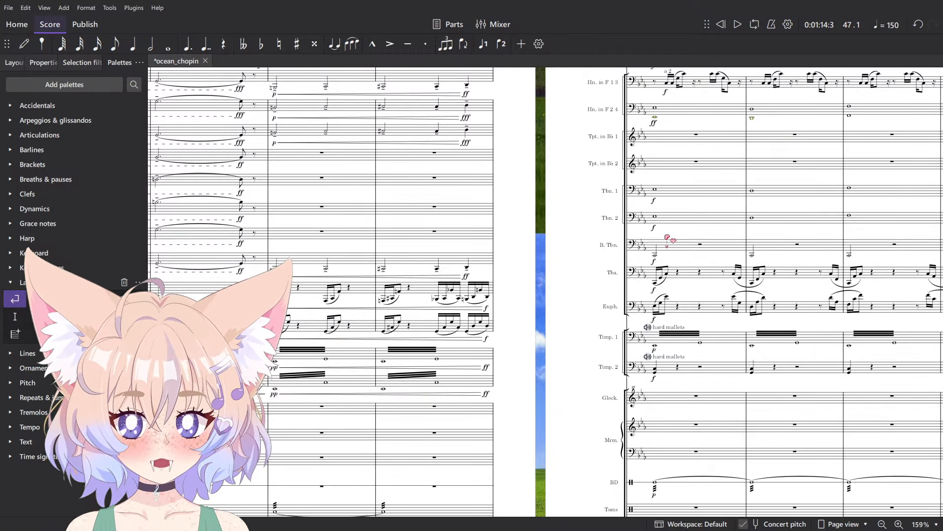
scroll(689, 372, up, 4)
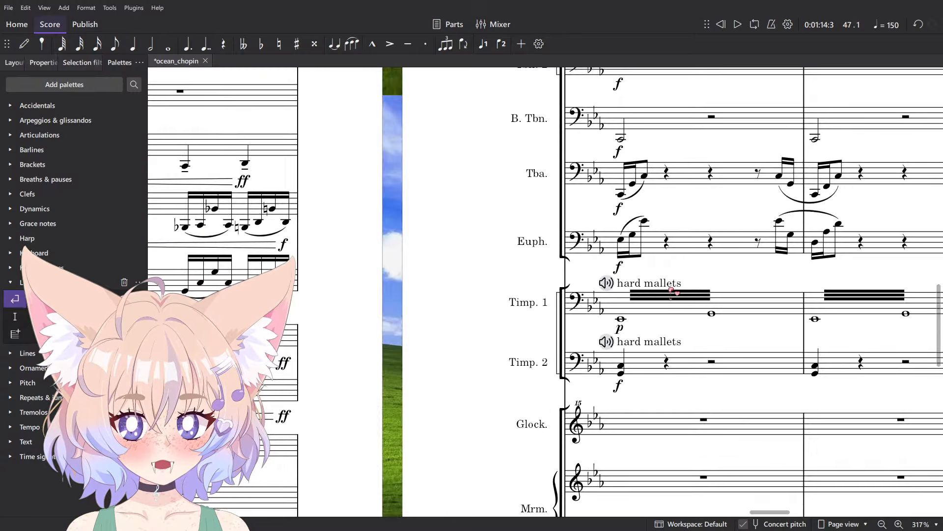
click(649, 282)
key(Delete)
click(639, 345)
key(Delete)
scroll(640, 346, down, 4)
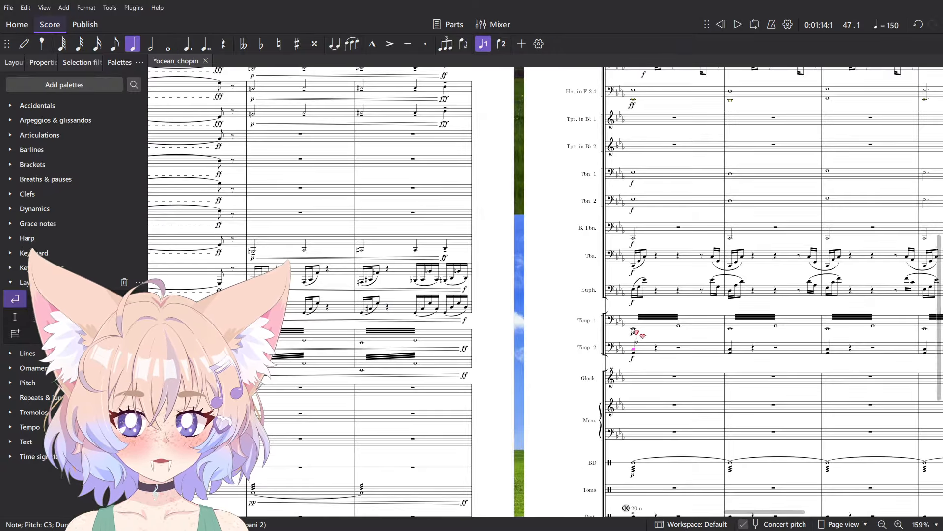
- Delete the "20in", "medium", "small" and "large triangle" texts from the percussion staves in measure 47
scroll(491, 265, down, 8)
key(Escape)
scroll(584, 228, down, 2)
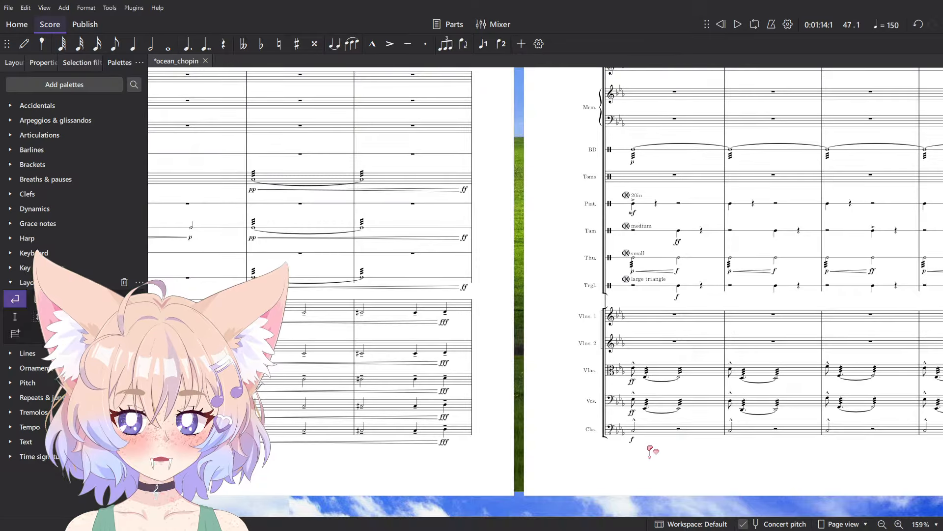
scroll(650, 448, up, 5)
scroll(527, 353, up, 4)
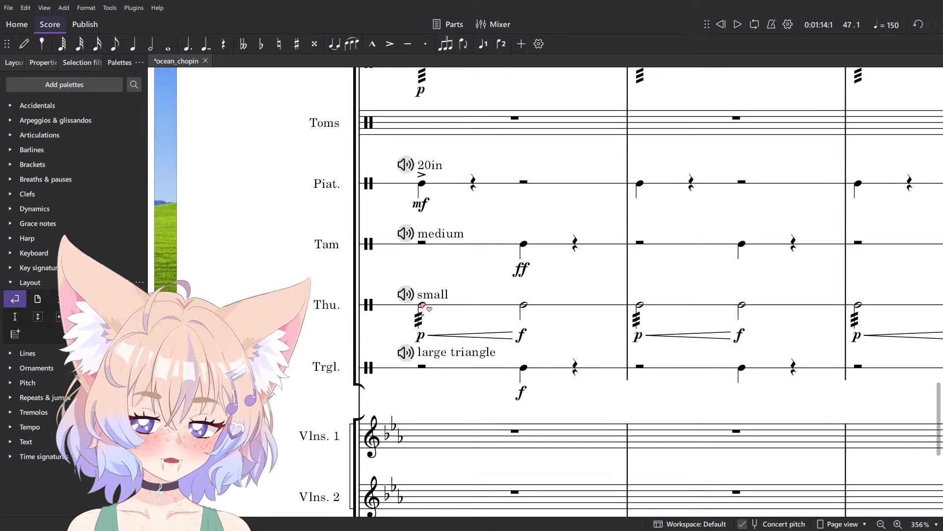
click(445, 234)
ctrl+click(433, 294)
ctrl+click(464, 352)
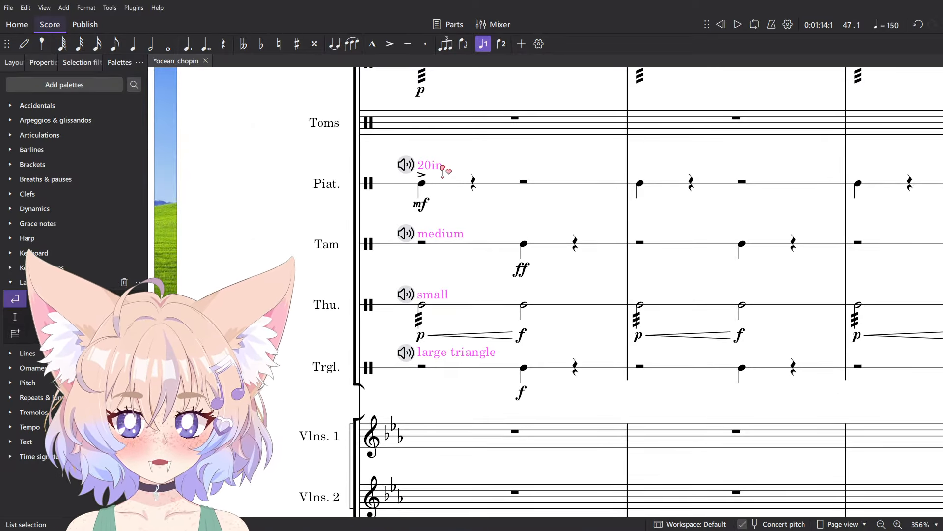
key(Delete)
key(Escape)
scroll(478, 165, down, 4)
- Check the pasted orchestration from measure 47 onward across all staves and save the score
scroll(470, 294, up, 14)
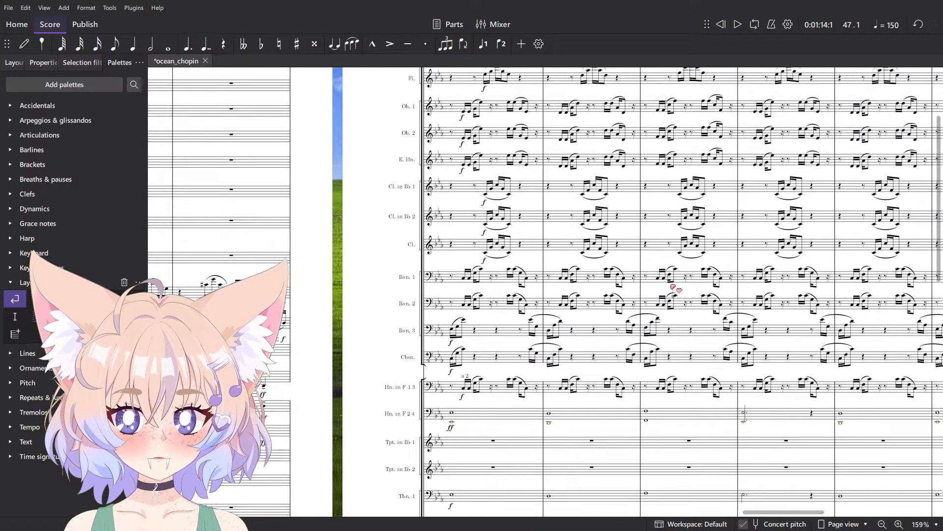
scroll(672, 298, up, 2)
drag(878, 320, 488, 261)
scroll(488, 260, down, 6)
drag(879, 378, 642, 306)
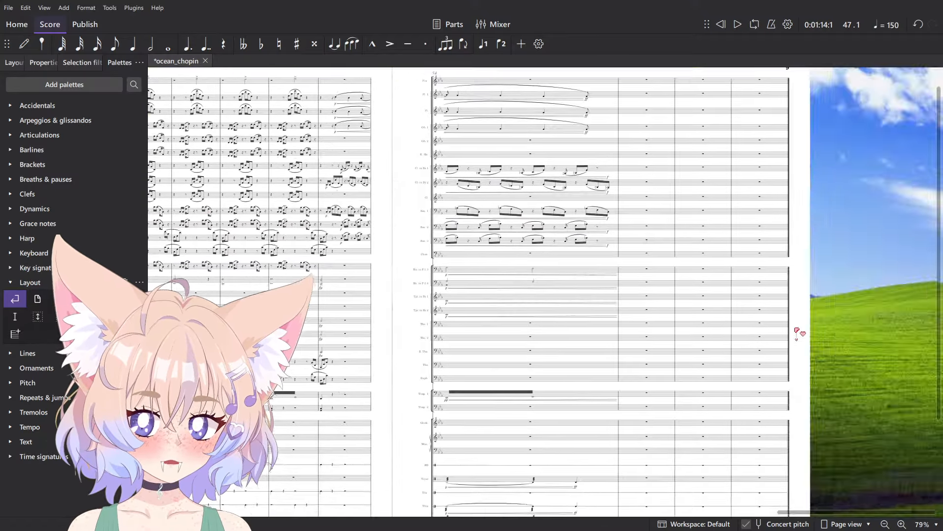
drag(425, 197, 796, 329)
scroll(442, 297, up, 7)
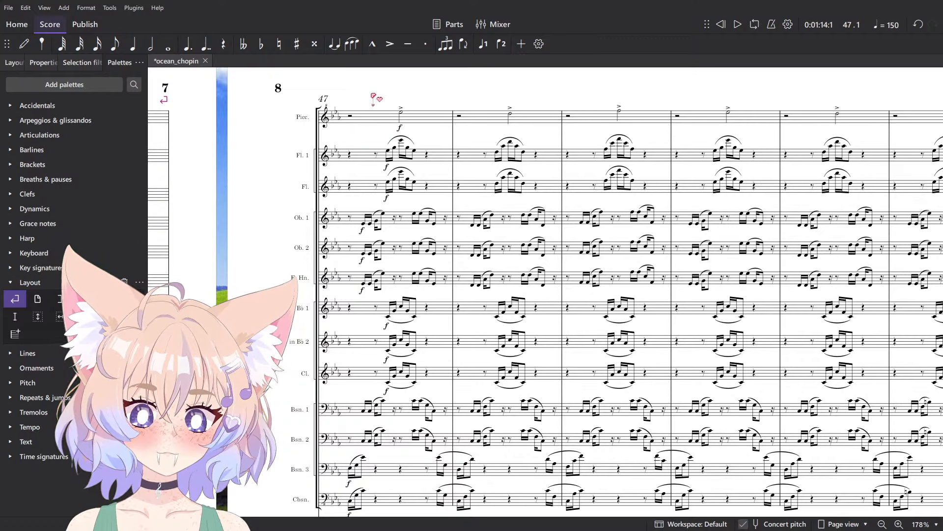
scroll(418, 207, down, 1)
key(ctrl+s)
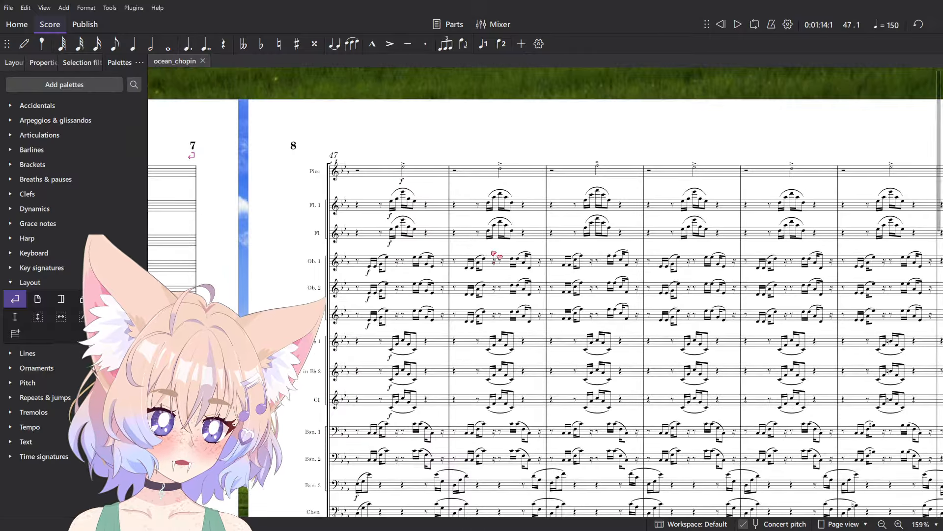
- Examine the transition from measures 44 to 46 into measure 47 in the upper staves
scroll(594, 133, up, 3)
scroll(595, 136, down, 6)
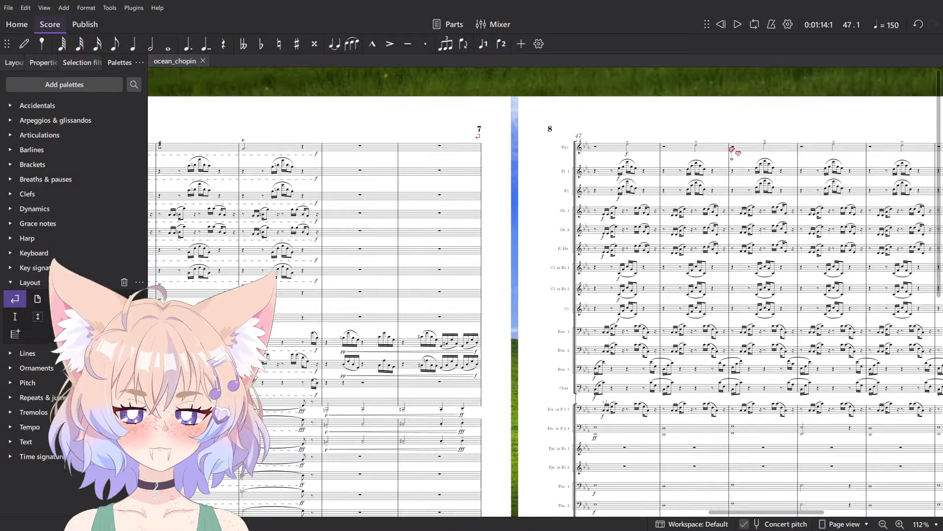
scroll(732, 152, up, 2)
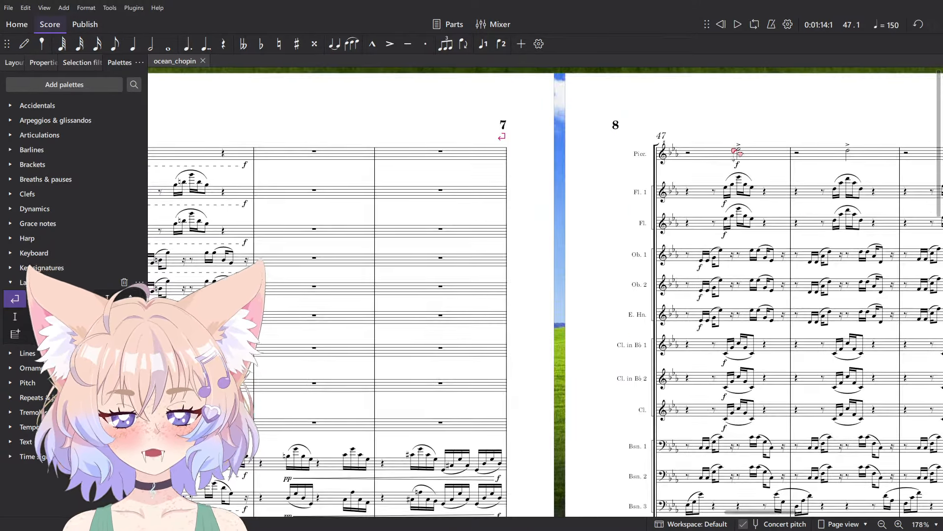
scroll(737, 177, up, 2)
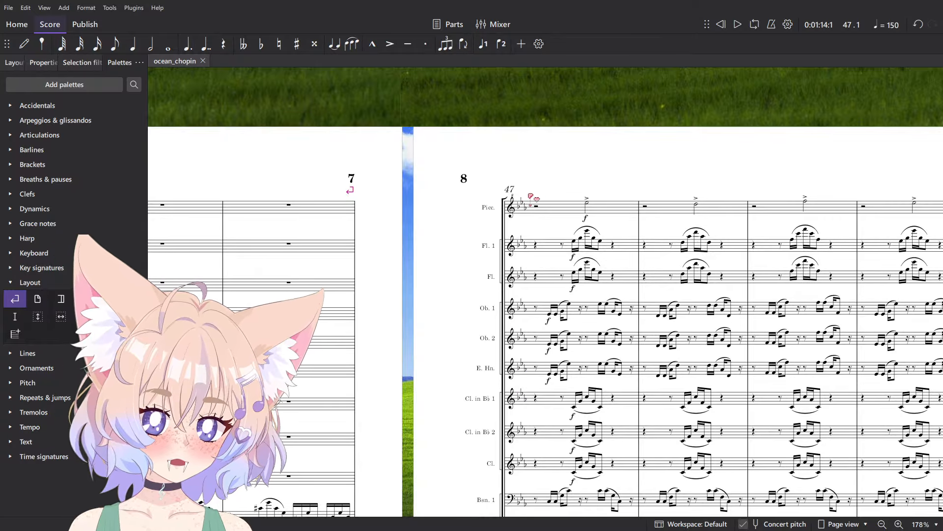
click(274, 206)
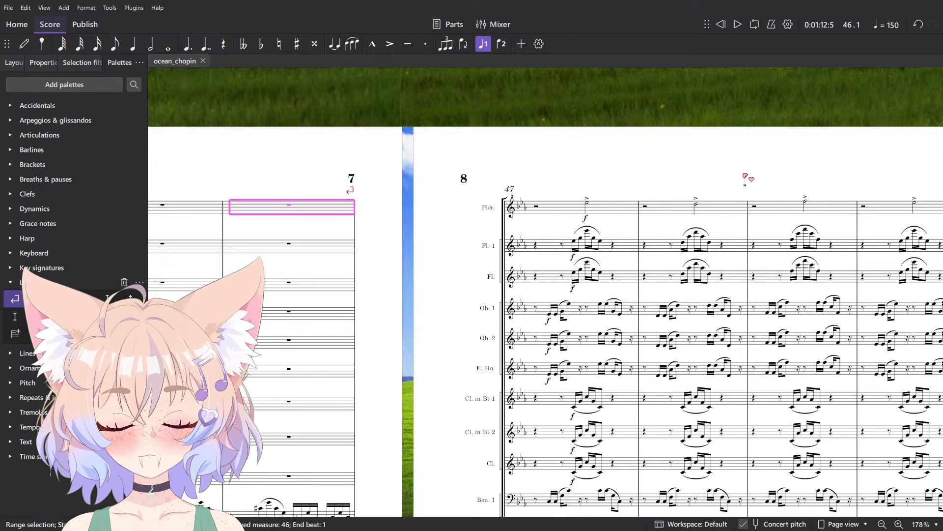
key(Escape)
scroll(573, 143, down, 3)
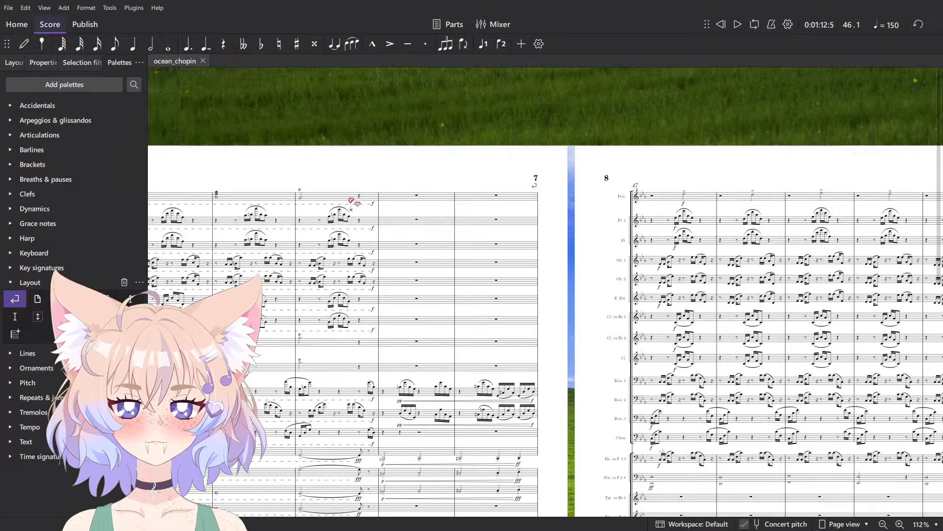
click(352, 200)
click(352, 176)
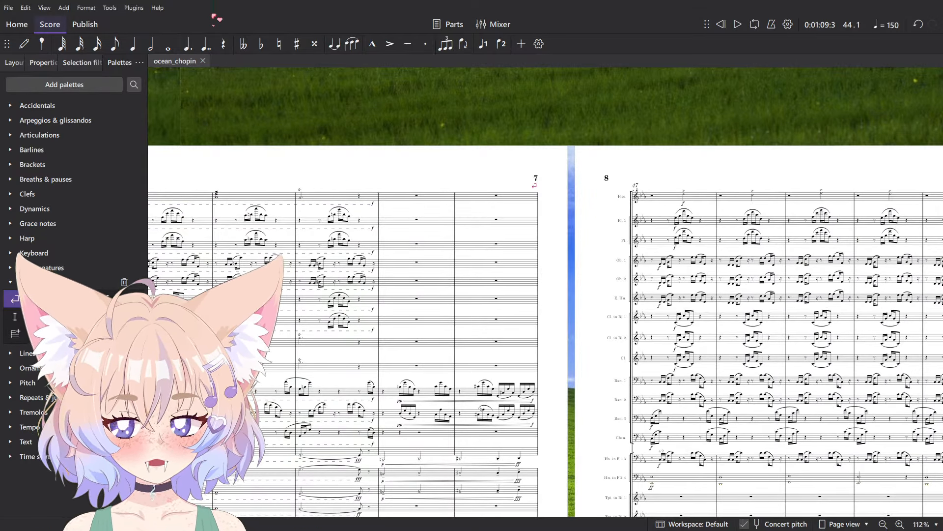
- Play back the score from measure 39 to the start of measure 47
scroll(416, 189, down, 4)
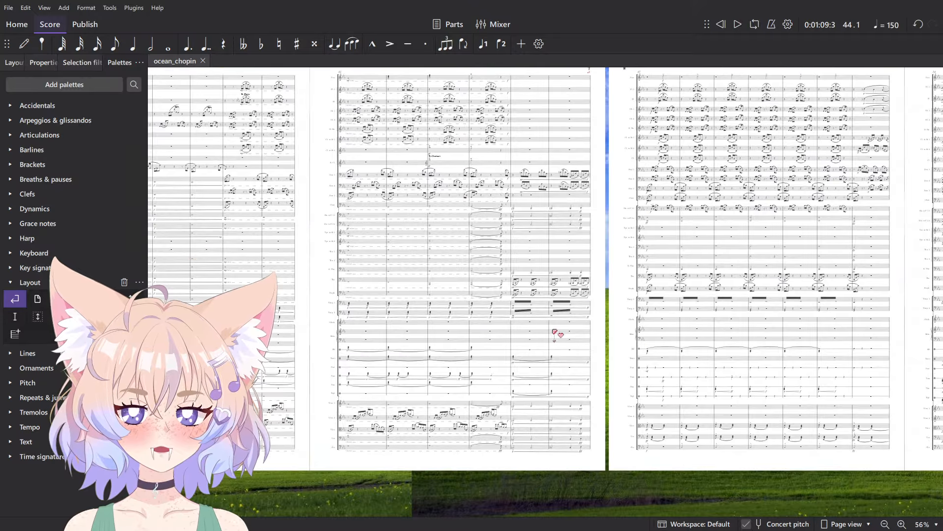
scroll(716, 413, down, 1)
scroll(611, 355, up, 6)
scroll(599, 344, down, 6)
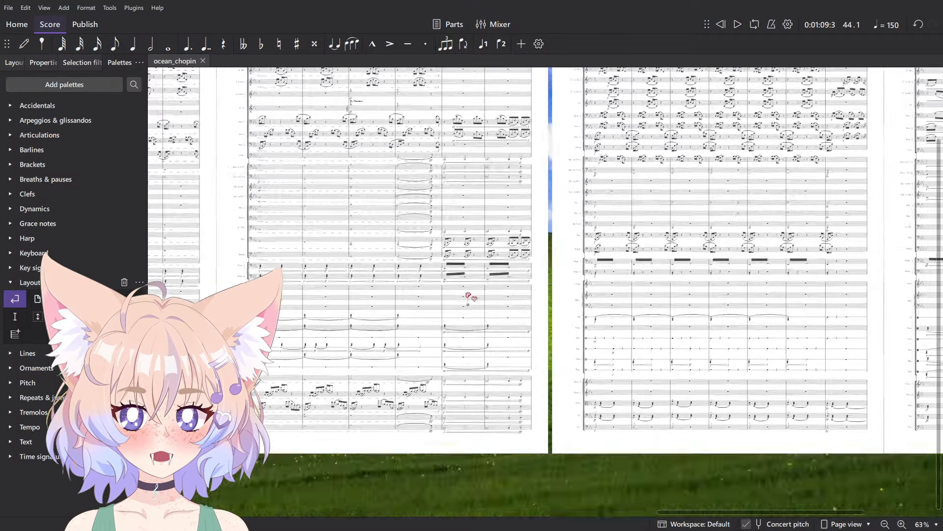
drag(470, 297, 837, 434)
scroll(516, 238, up, 4)
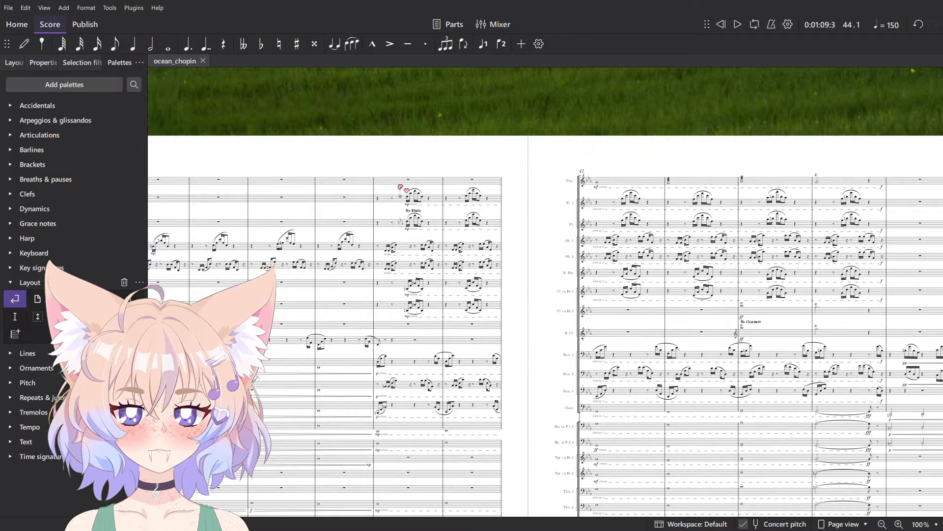
click(395, 180)
click(413, 167)
key(space)
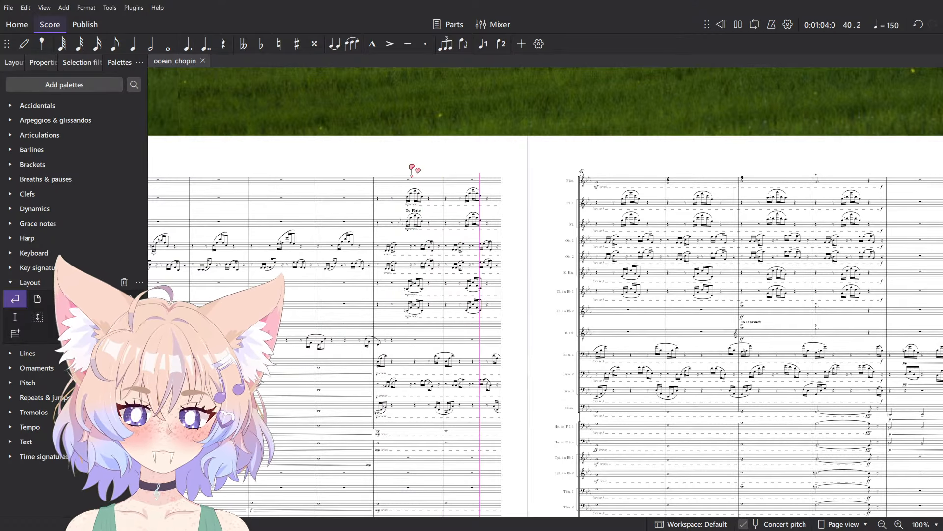
scroll(472, 179, down, 5)
scroll(558, 185, up, 3)
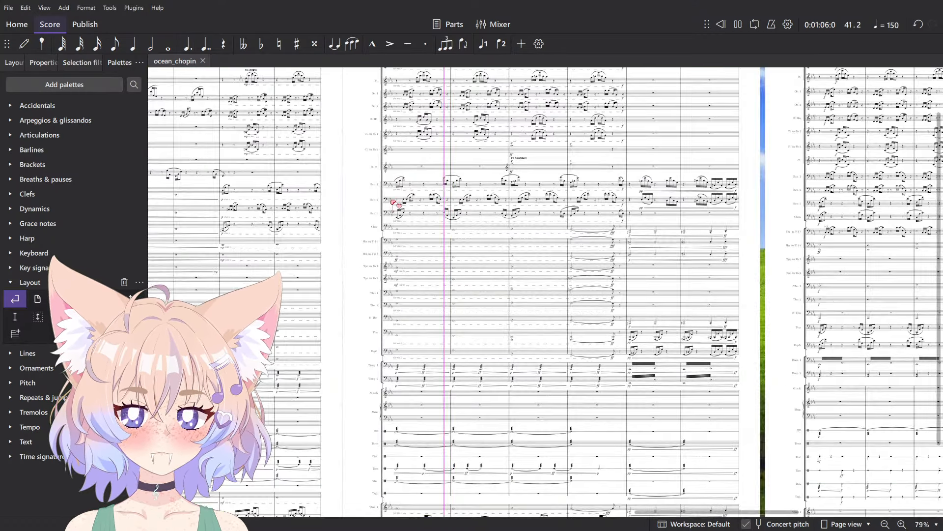
scroll(442, 202, down, 1)
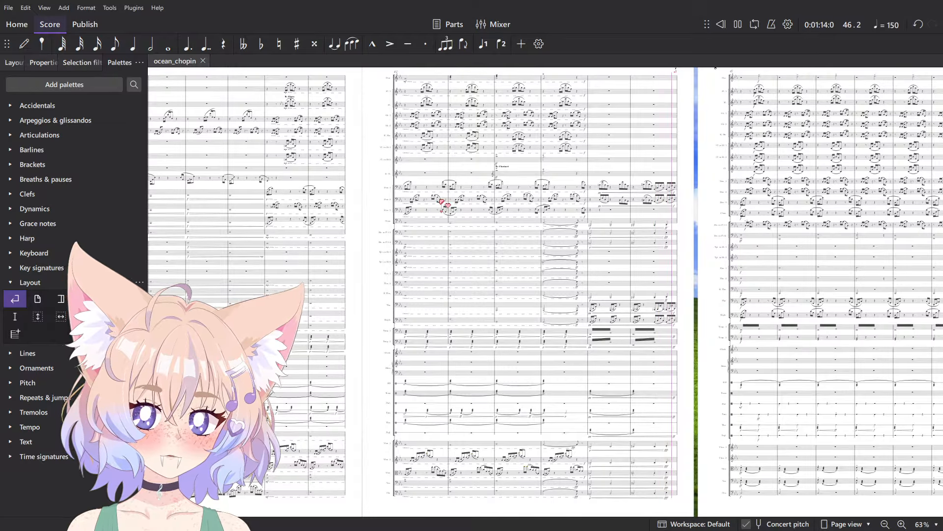
key(space)
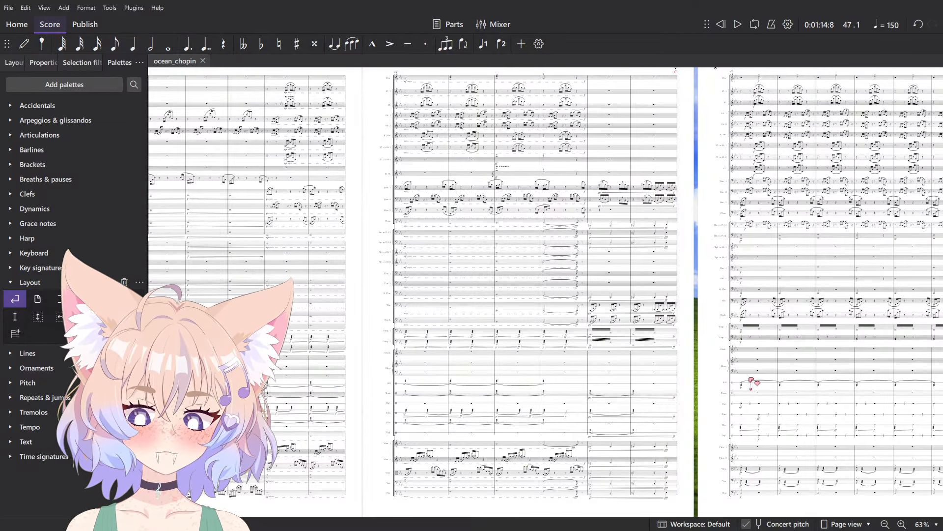
- Enter a tenuto E♭4 quarter note on beat 1 of measure 47 in both Violins 1 and Violins 2
ctrl+scroll(690, 365, up, 12)
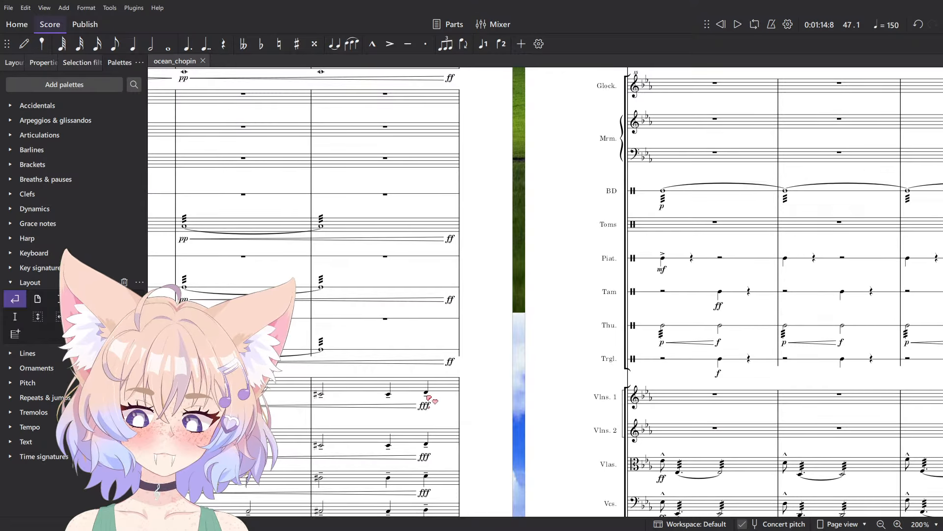
click(426, 393)
ctrl+scroll(552, 295, up, 10)
key(n)
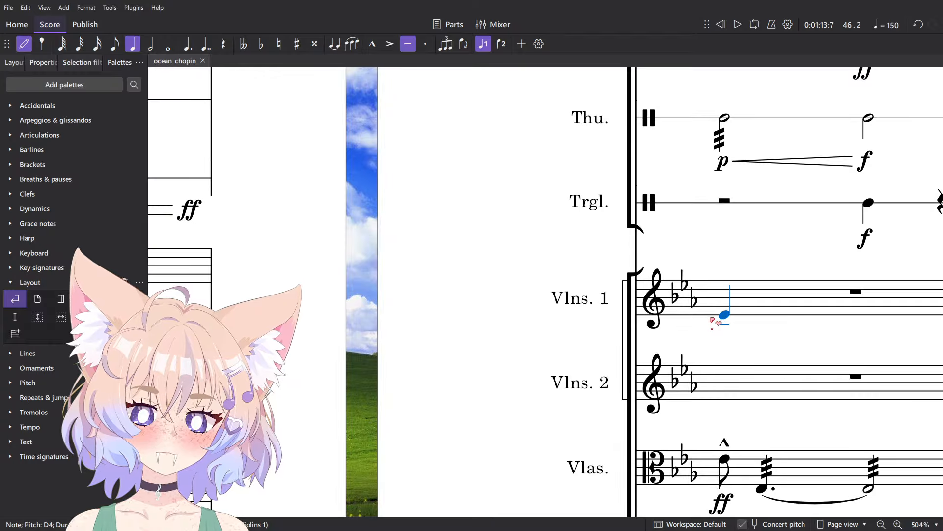
click(712, 318)
click(715, 403)
ctrl+scroll(653, 326, down, 5)
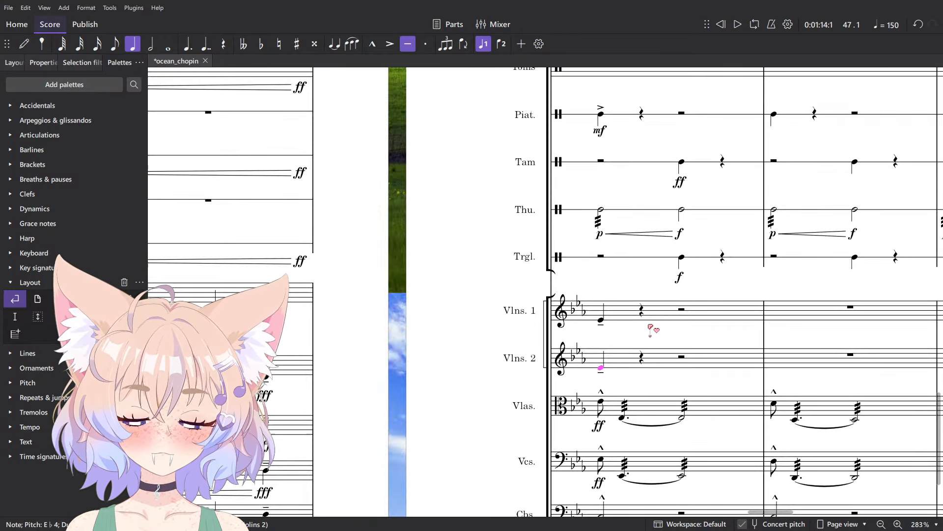
key(Escape)
- Replace the tenuto on the Violins 1 and Violins 2 quarter notes in measure 47 with a marcato
ctrl+scroll(609, 317, up, 5)
shift+click(610, 315)
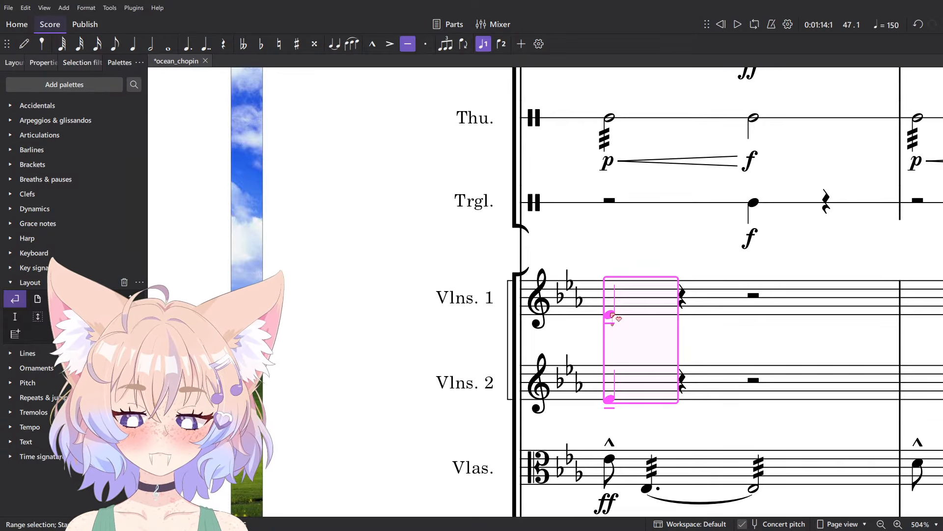
key(shift+v)
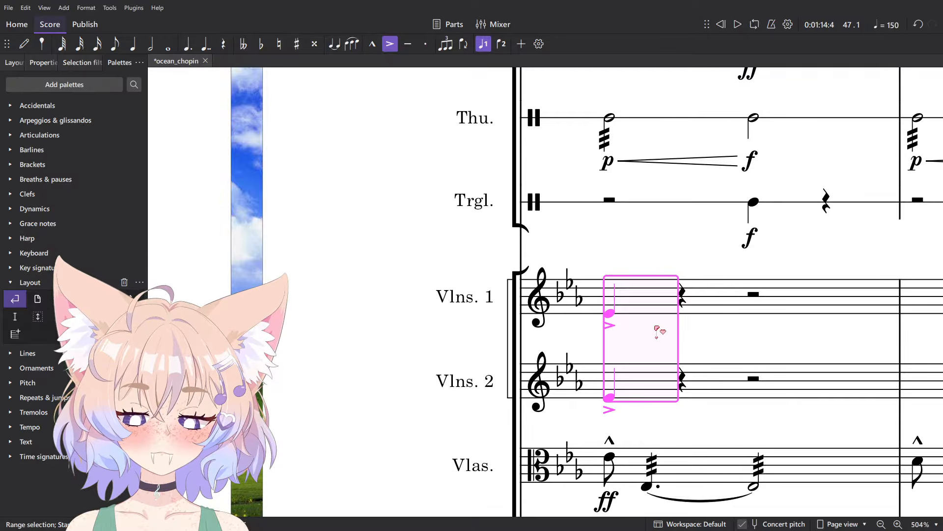
key(shift+o)
- Play back the start of measure 47 and inspect the new violin notes against the preceding measures
key(space)
scroll(661, 329, down, 5)
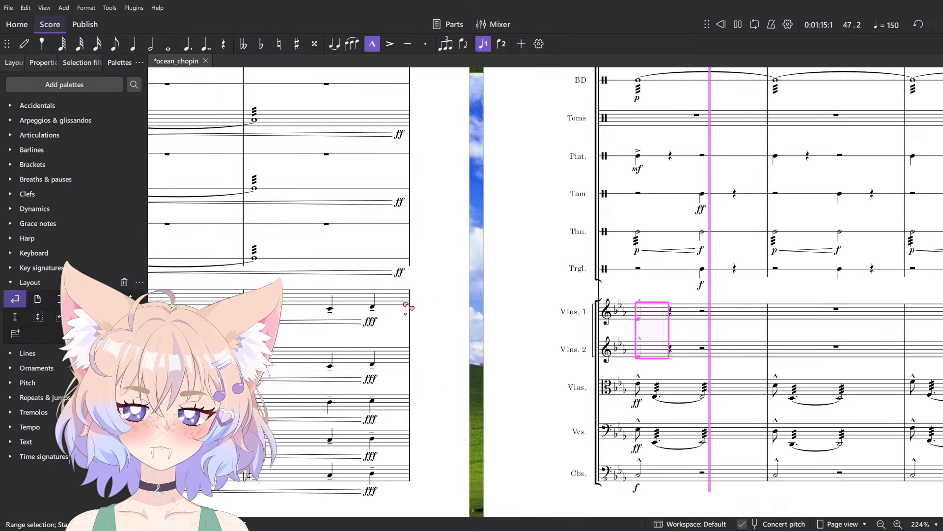
scroll(406, 306, down, 4)
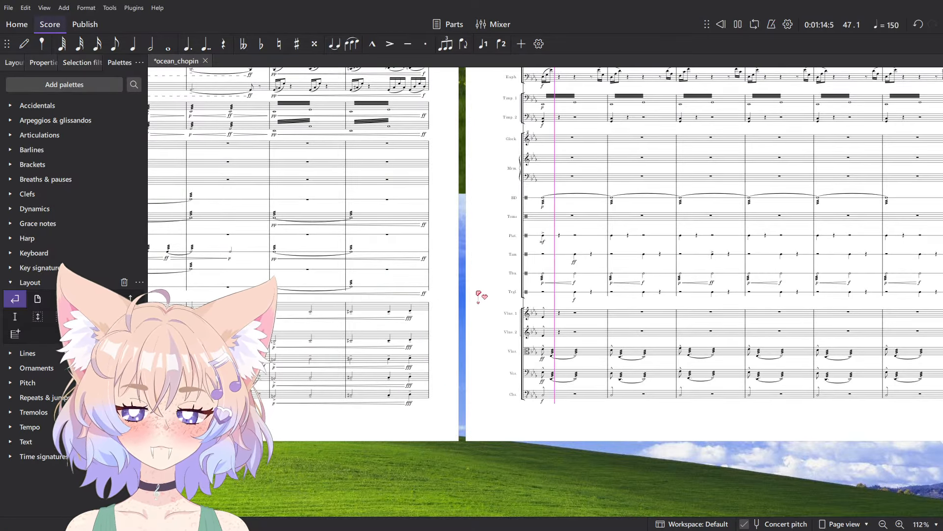
key(space)
scroll(477, 293, up, 8)
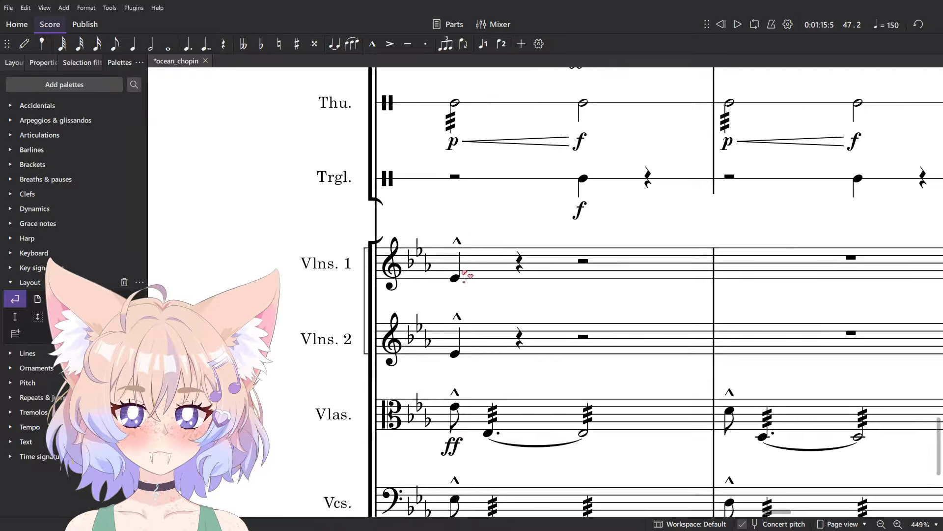
scroll(465, 275, down, 8)
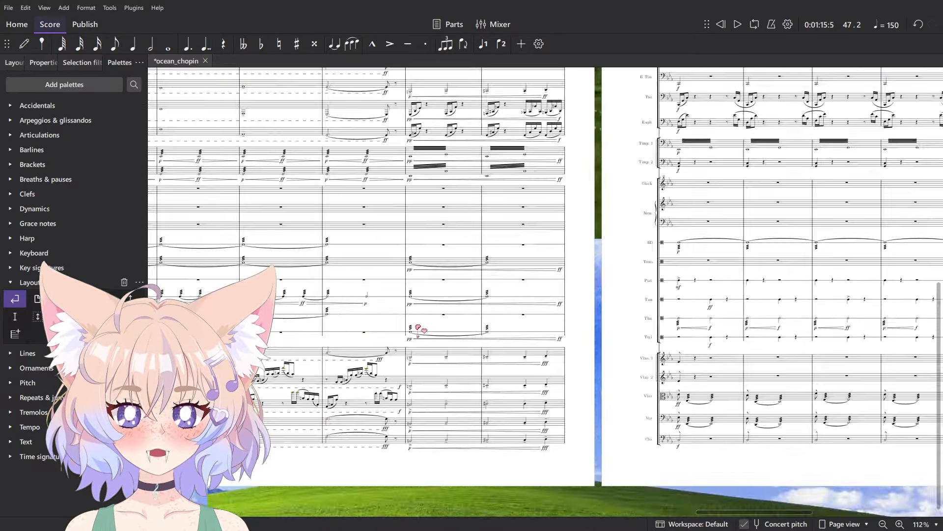
- Play back the score from measure 44 into measure 45
scroll(419, 328, up, 5)
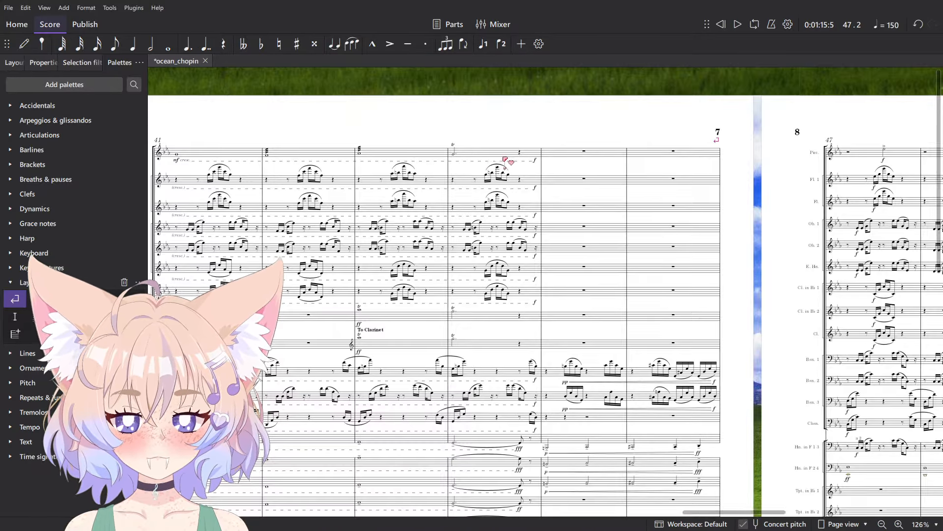
click(492, 129)
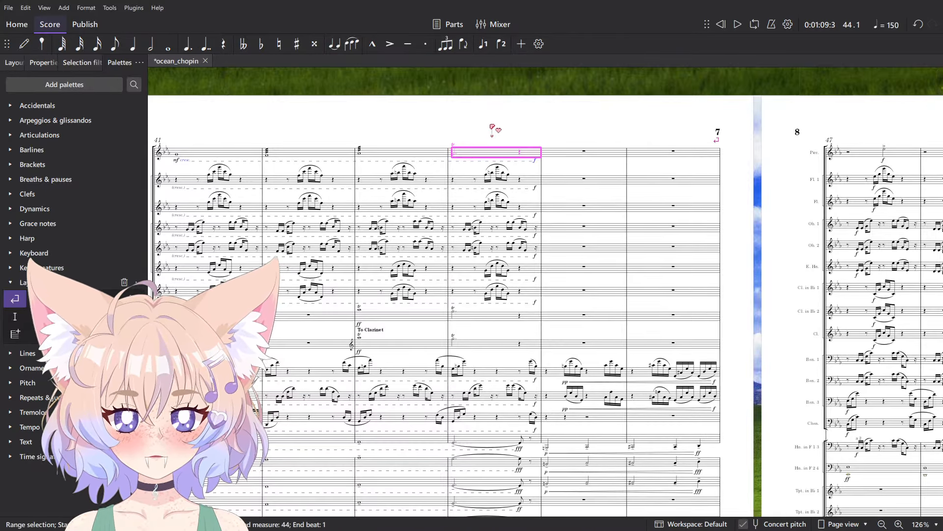
scroll(493, 128, down, 6)
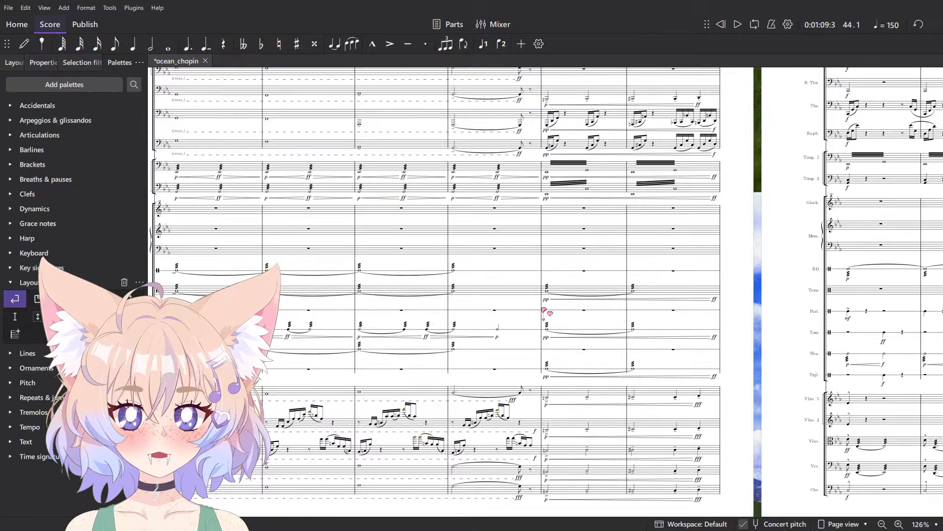
key(space)
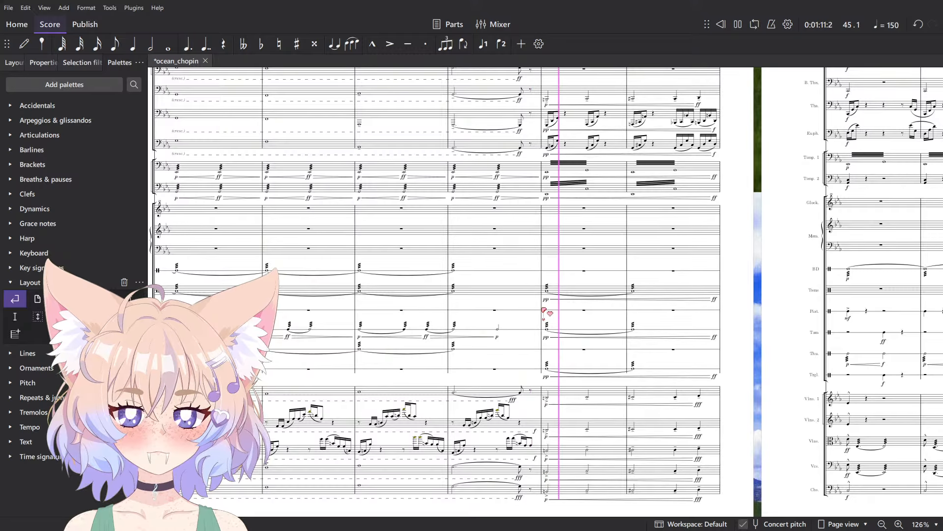
key(space)
- Change the p dynamics at the start of measure 45 to mp in all five string staves
scroll(564, 344, up, 10)
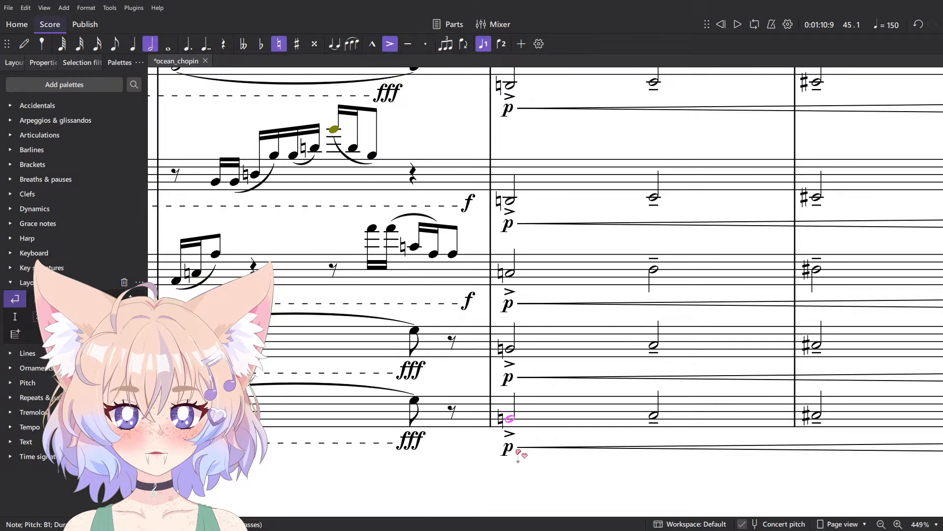
click(509, 447)
shift+click(507, 109)
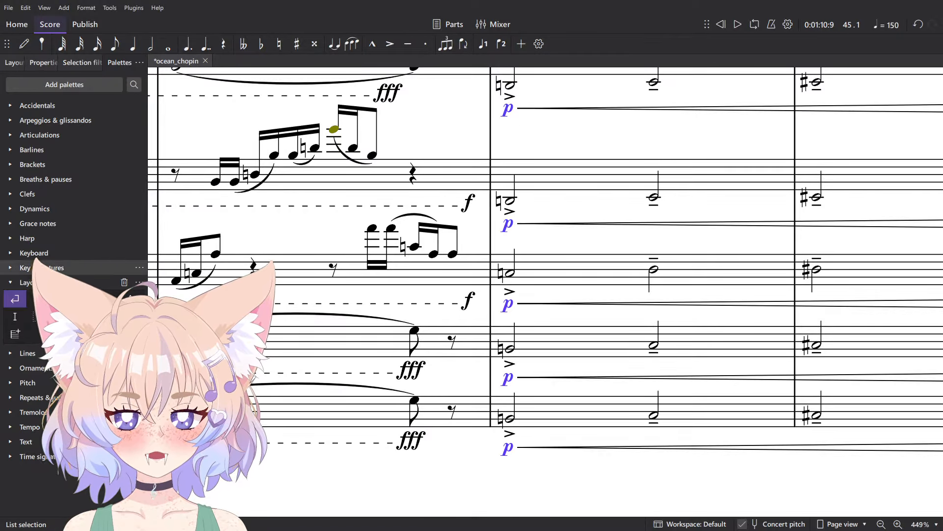
click(42, 209)
click(101, 224)
- Play back from measure 44 to the start of measure 47 to check the new string dynamics
key(space)
scroll(457, 162, down, 5)
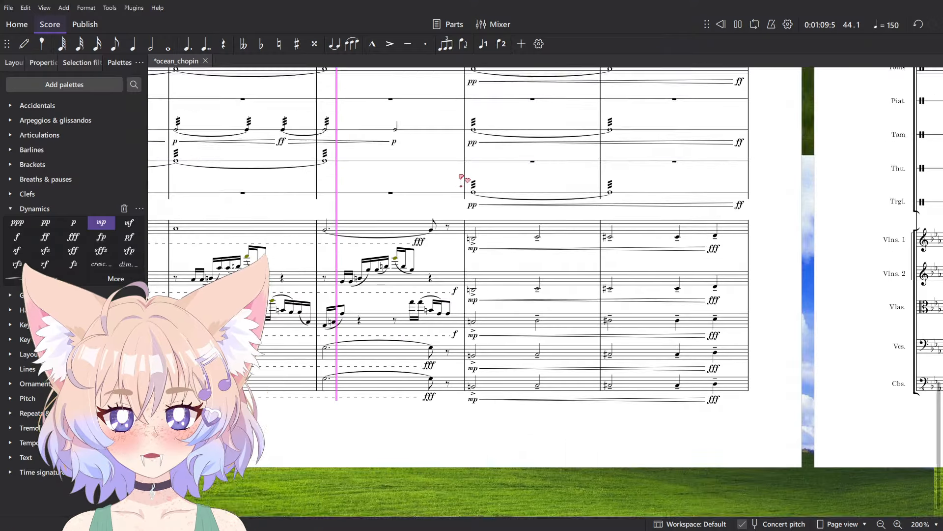
scroll(547, 257, down, 4)
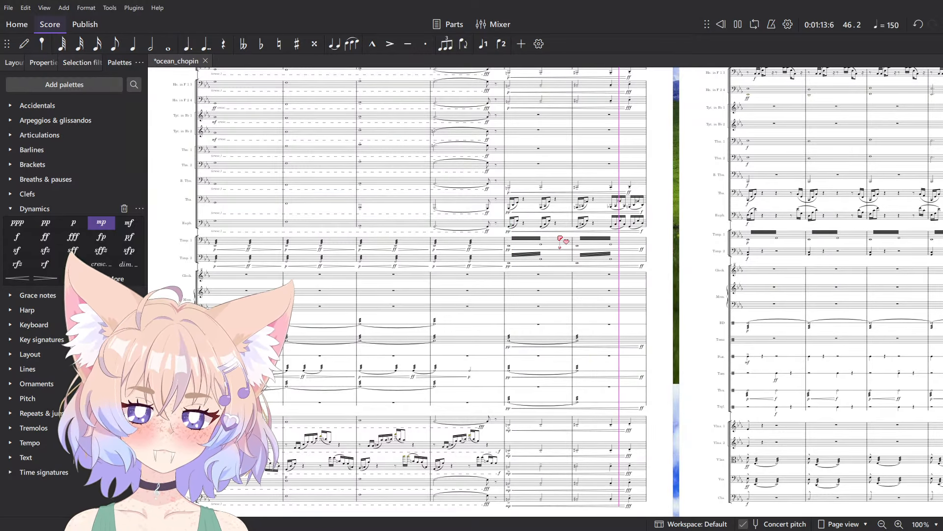
key(space)
- Shorten the last note of measure 46 to an eighth note in all five string staves
scroll(428, 295, up, 5)
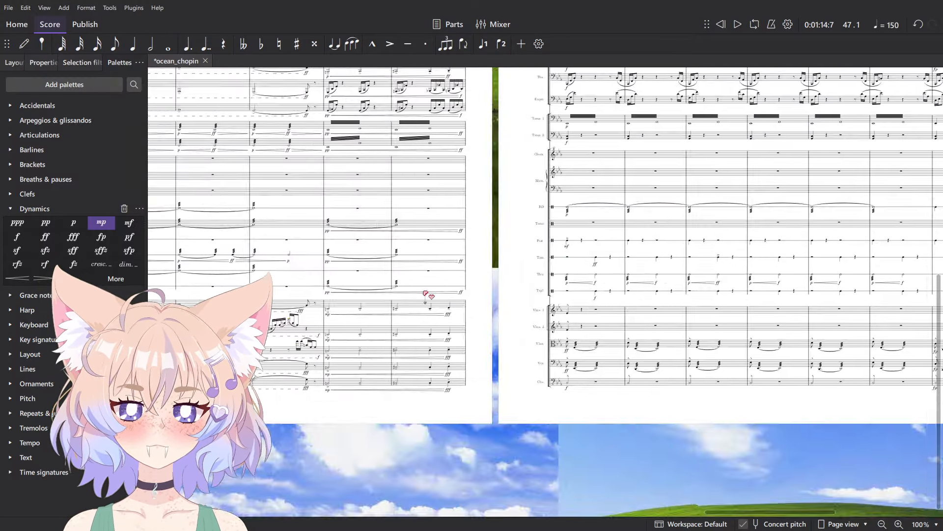
click(494, 282)
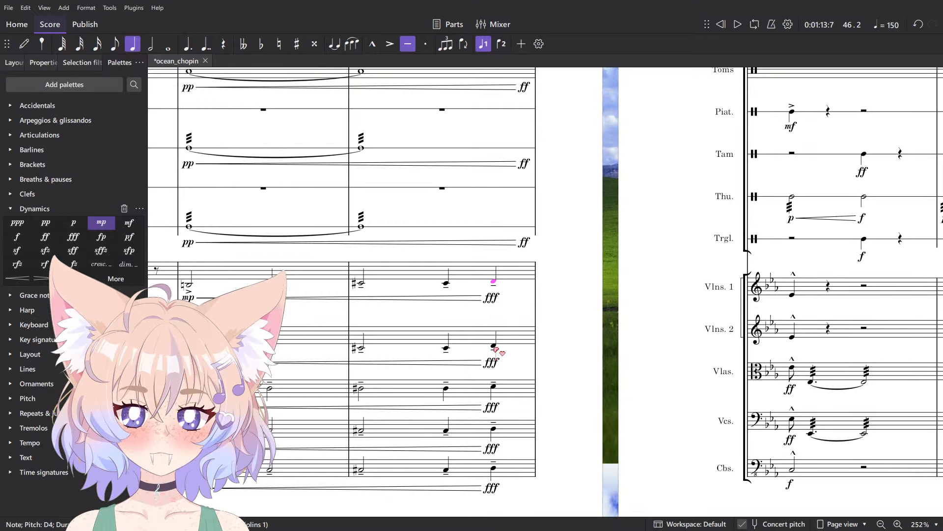
shift+click(495, 348)
key(4)
key(ctrl+z)
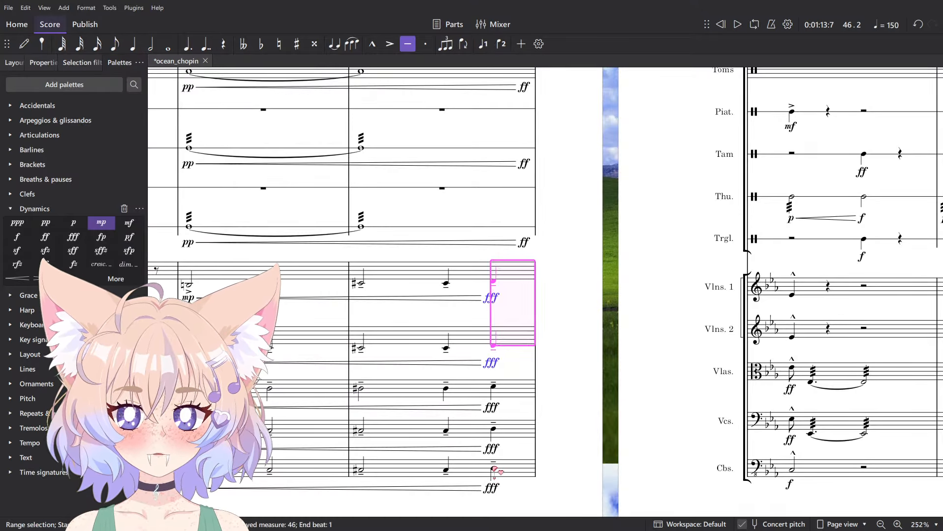
shift+click(495, 471)
key(4)
- Delete the marcato quarter notes at the start of measure 47 in Violins 1 and Violins 2
click(816, 301)
shift+click(812, 339)
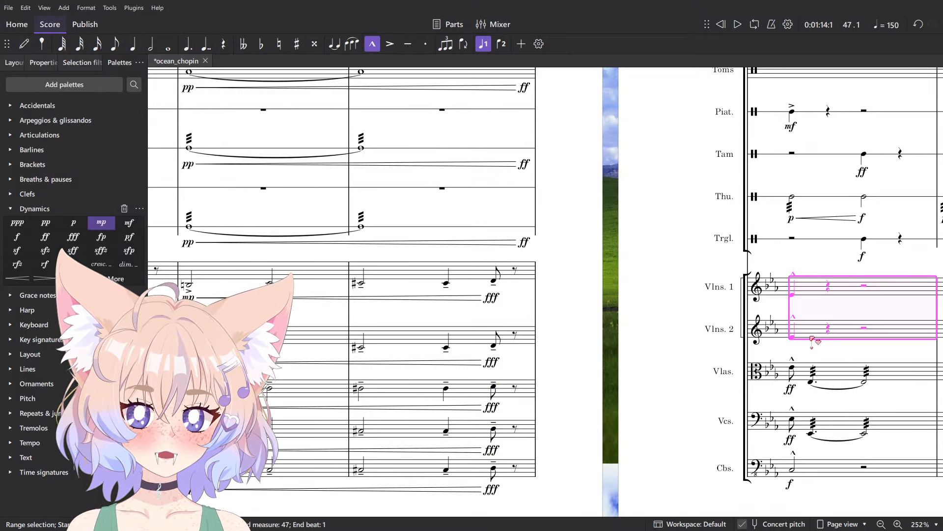
key(Delete)
- Shorten the last note of measure 46 to an eighth note in the contrabassoon, both horn staves and the bass trombone
scroll(437, 374, down, 4)
scroll(445, 380, up, 9)
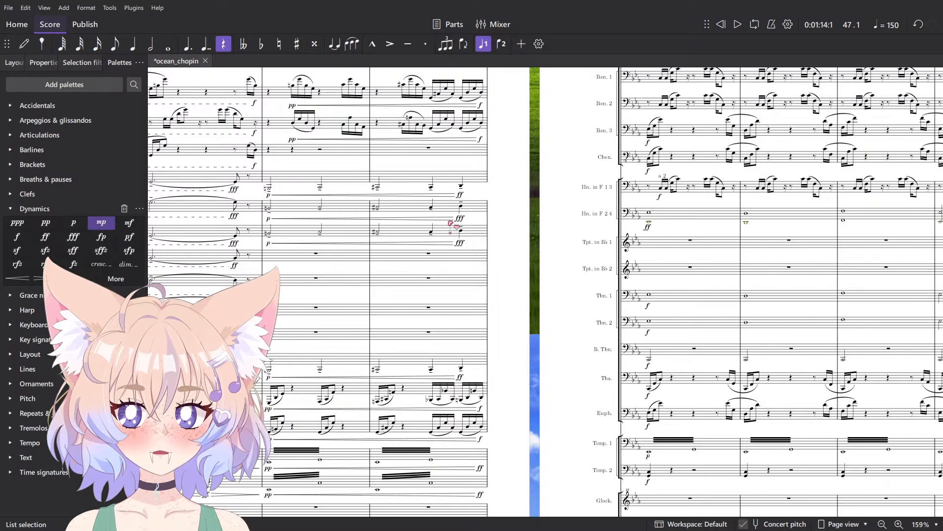
scroll(451, 372, up, 4)
click(464, 370)
scroll(462, 295, up, 5)
scroll(468, 301, up, 4)
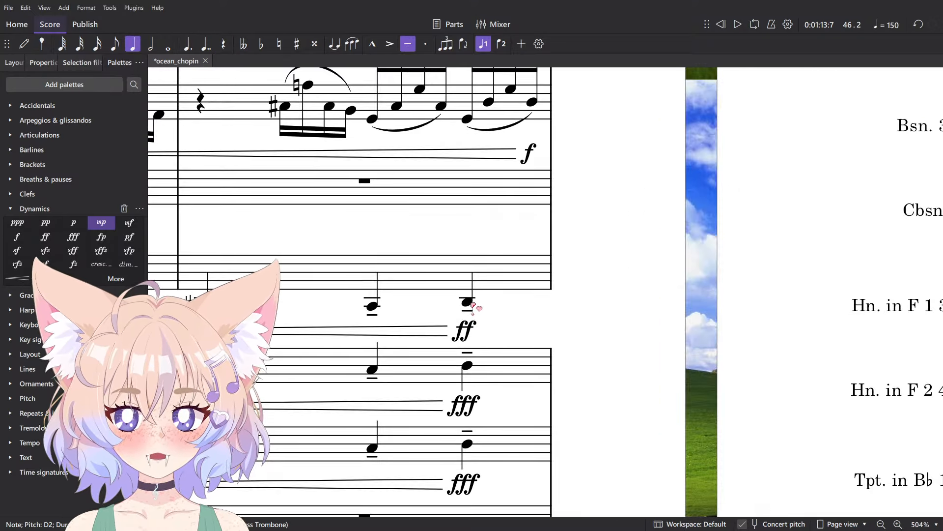
scroll(554, 339, down, 18)
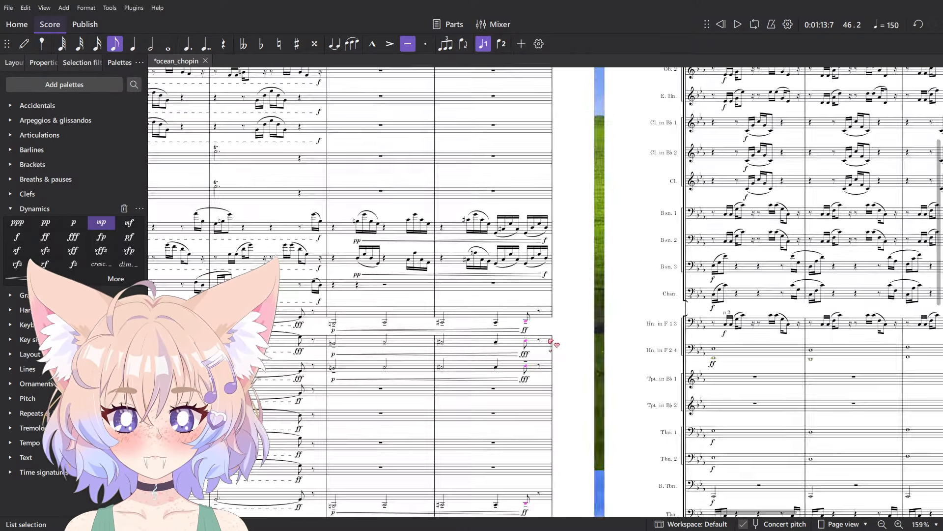
- Play back from measure 45 to the start of measure 47 to check the shortened notes
scroll(516, 337, up, 5)
click(431, 284)
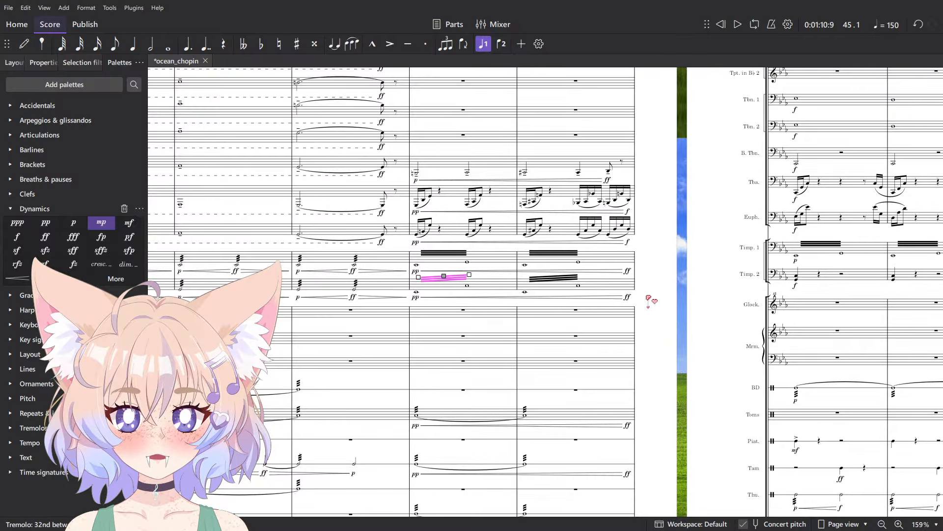
key(Escape)
key(space)
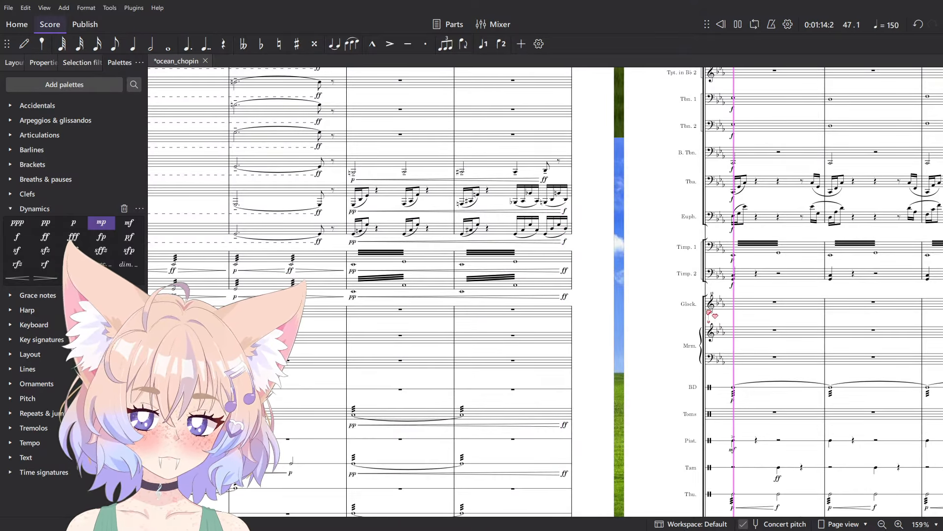
key(space)
- Move the Timpani 2 f dynamic from measure 47 to measure 48 and add an accent to the measure 47 chord
scroll(540, 295, down, 6)
scroll(734, 291, up, 8)
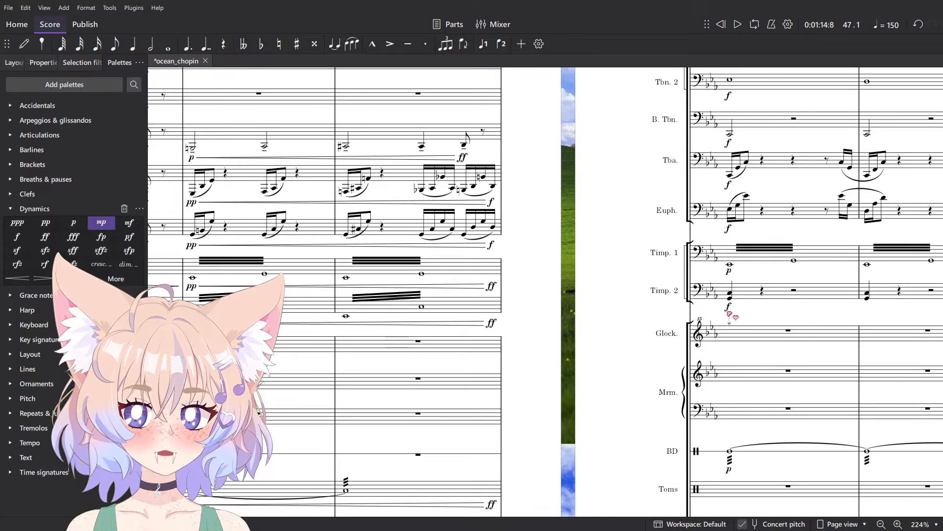
click(729, 307)
key(Delete)
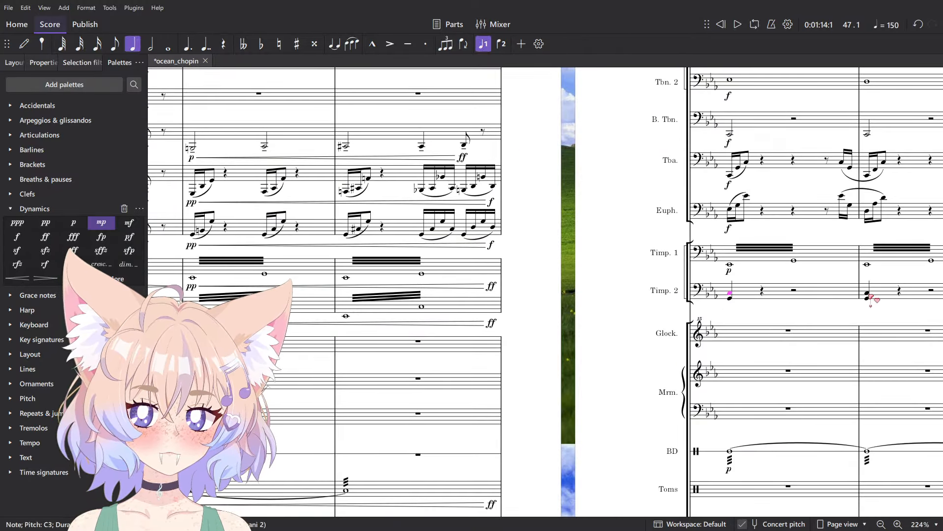
key(ctrl+v)
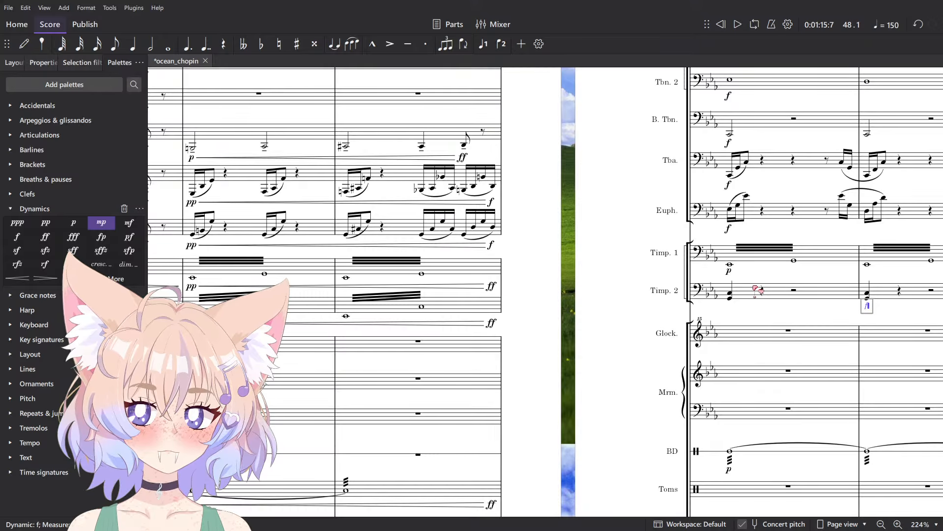
click(753, 290)
- Play back from measure 46 to measure 48 to check the Timpani 2 entrance
click(484, 308)
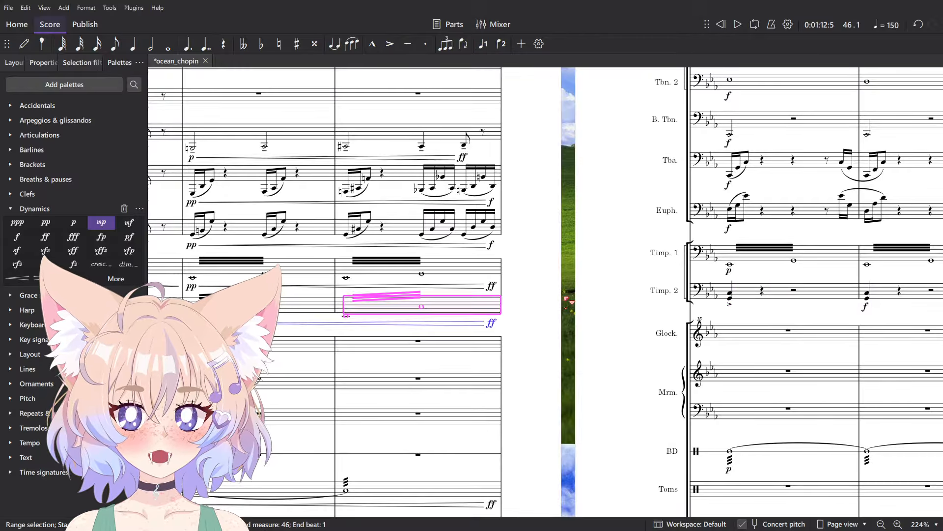
key(space)
scroll(651, 338, down, 4)
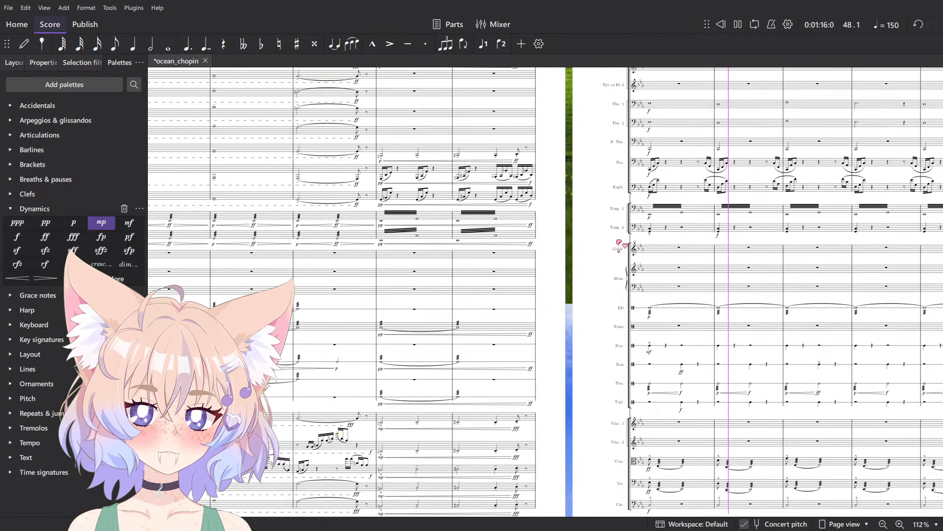
key(space)
ctrl+scroll(619, 246, up, 3)
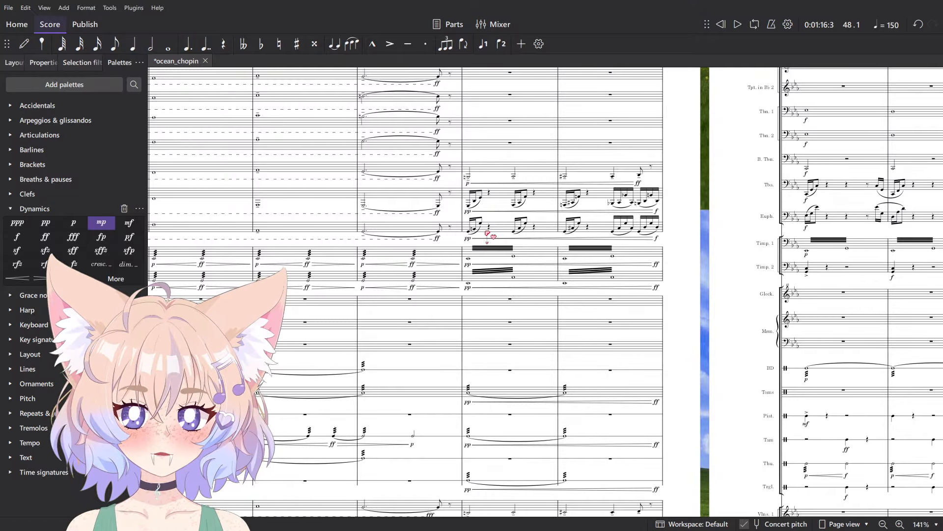
ctrl+scroll(487, 234, down, 5)
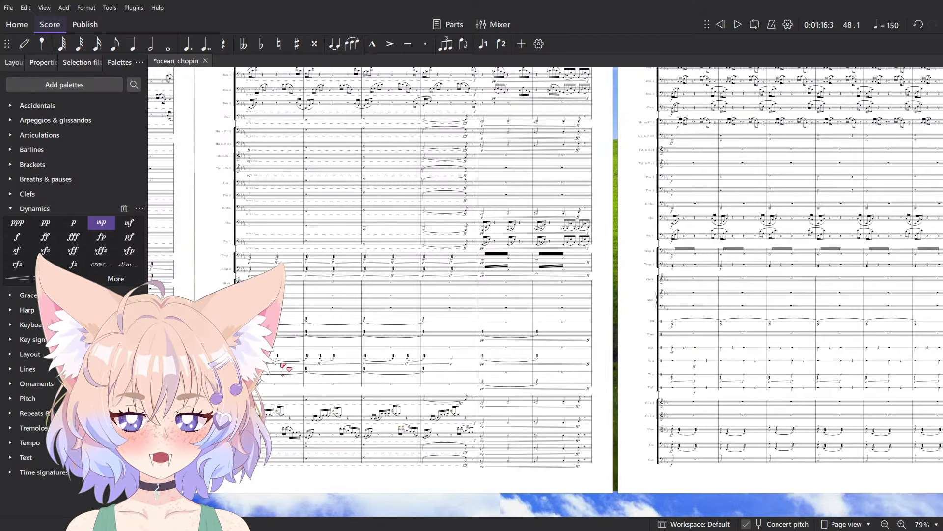
- Play back from measure 44 to the start of measure 47, following the percussion staves
ctrl+scroll(511, 393, up, 8)
click(416, 374)
key(space)
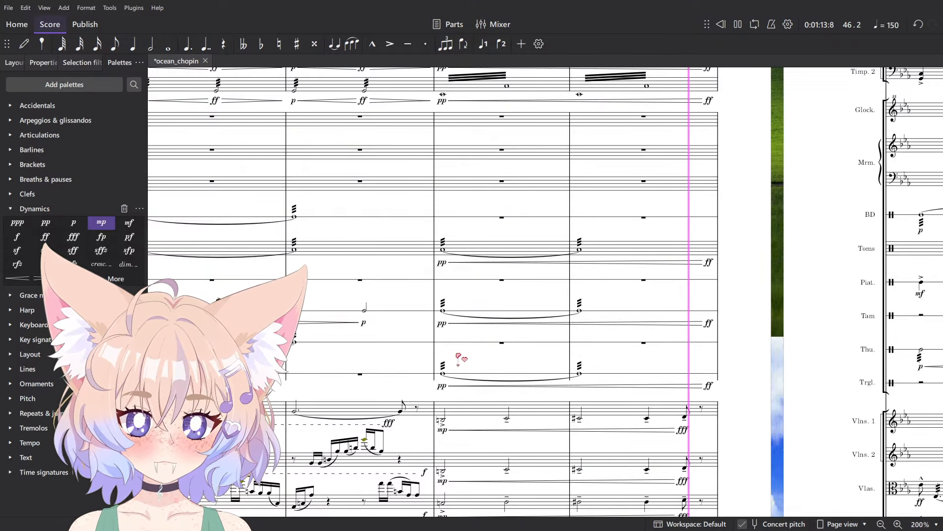
key(space)
- Enter a half note on beat 1 of measure 45 in the Thundersheet staff
ctrl+scroll(346, 369, down, 5)
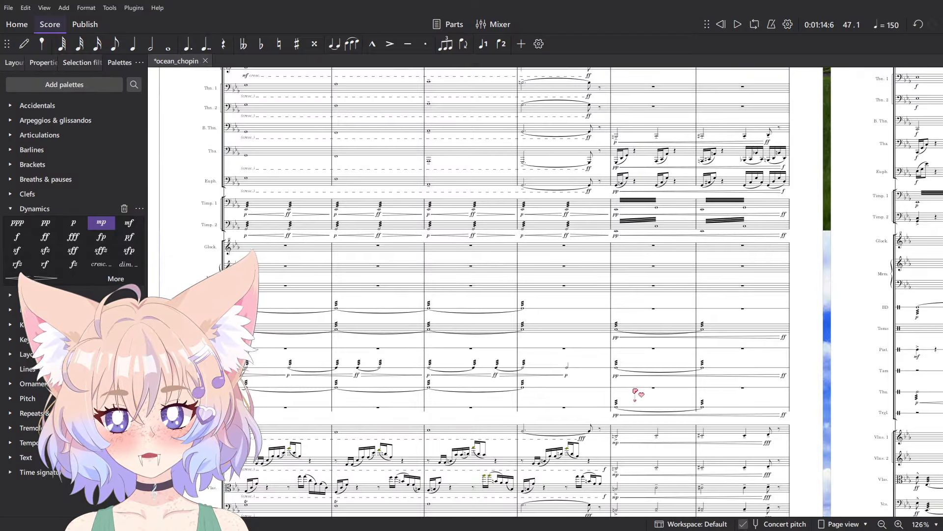
ctrl+scroll(637, 393, up, 8)
key(n)
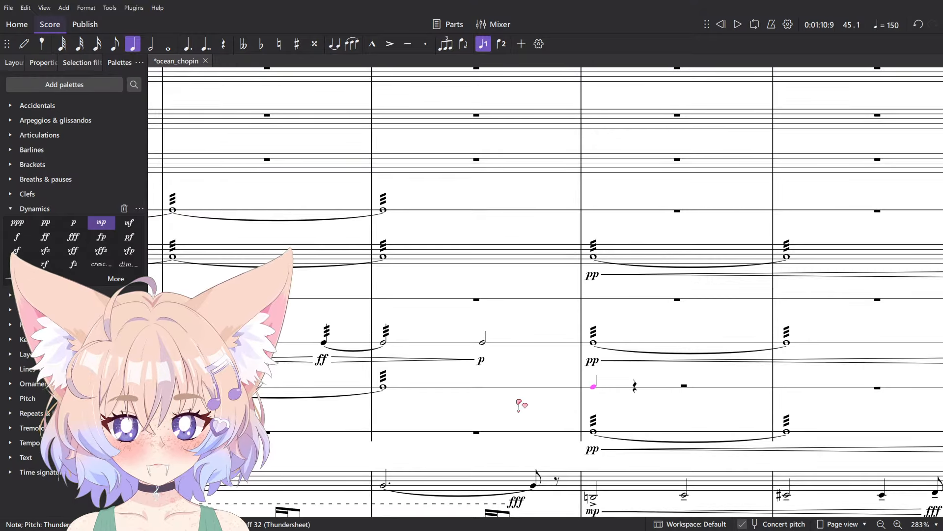
key(Escape)
- Play back measure 45 to hear the added Thundersheet note
ctrl+scroll(544, 374, down, 8)
key(space)
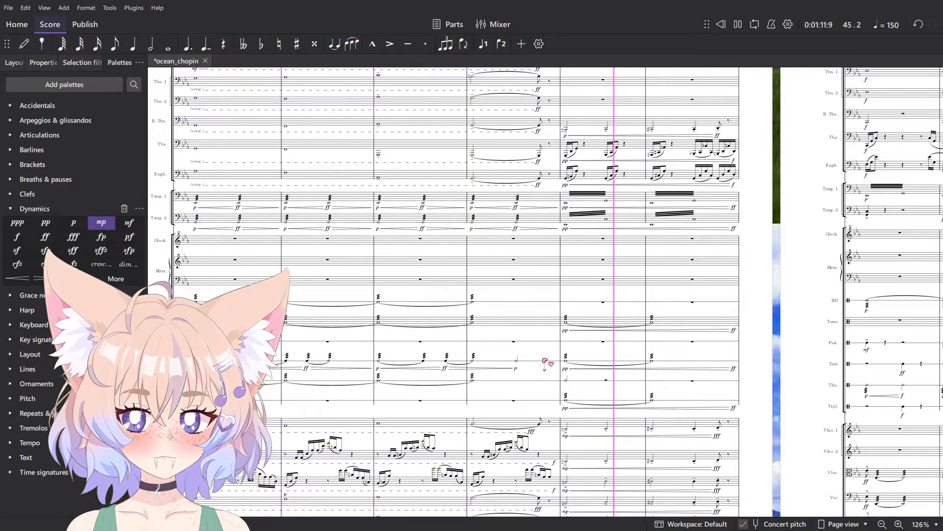
key(space)
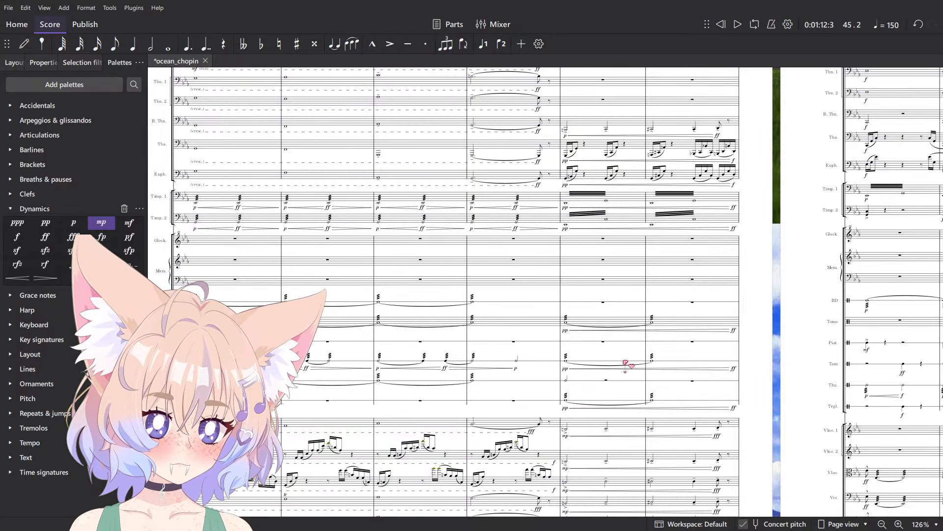
- Add an accent to the Thundersheet half note in measure 45 and play it back
ctrl+scroll(625, 363, up, 8)
ctrl+scroll(880, 280, down, 8)
ctrl+scroll(611, 331, up, 9)
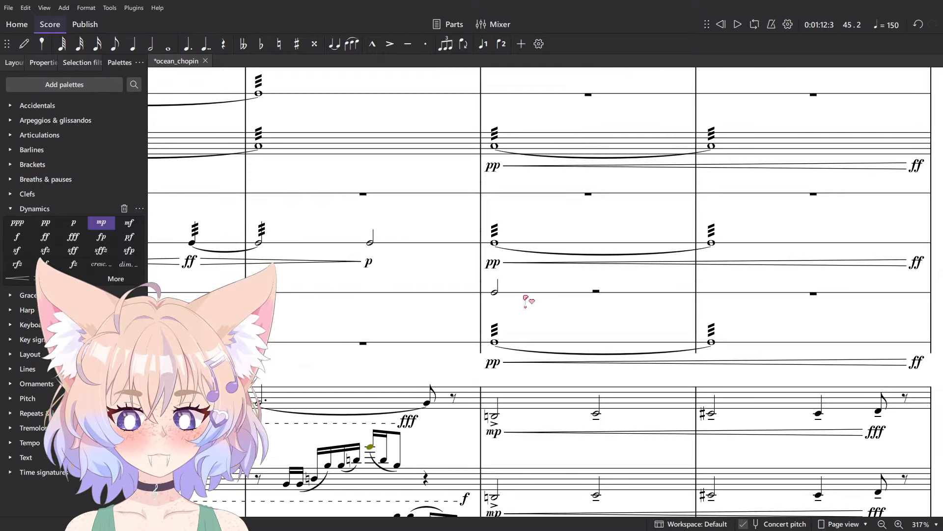
click(526, 301)
key(space)
- Delete the f dynamics from the Bass Drum and Toms at measure 39
ctrl+scroll(562, 268, down, 8)
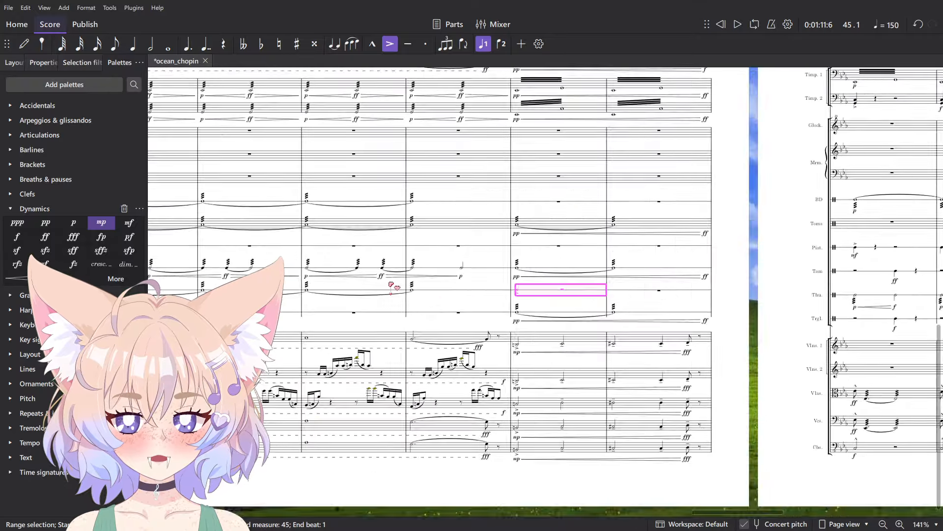
scroll(392, 286, up, 3)
scroll(407, 344, right, 5)
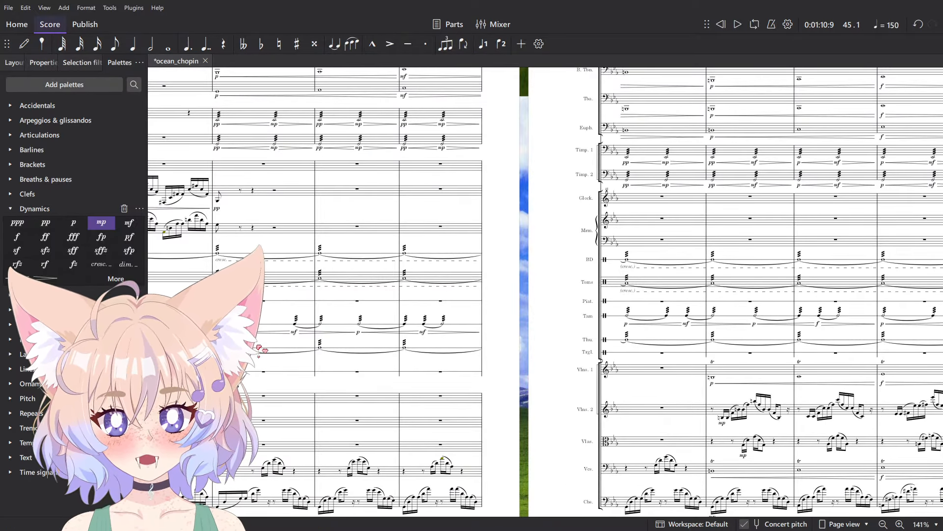
scroll(638, 325, right, 10)
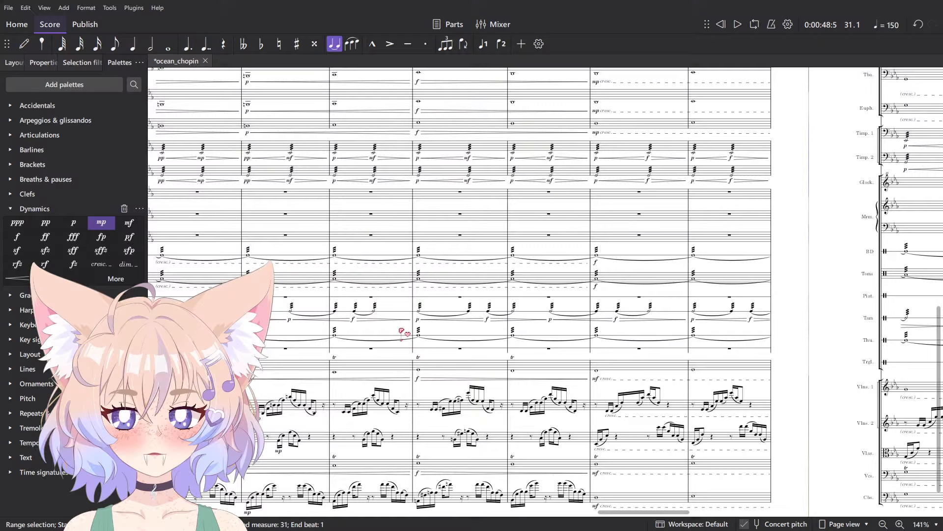
shift+click(550, 341)
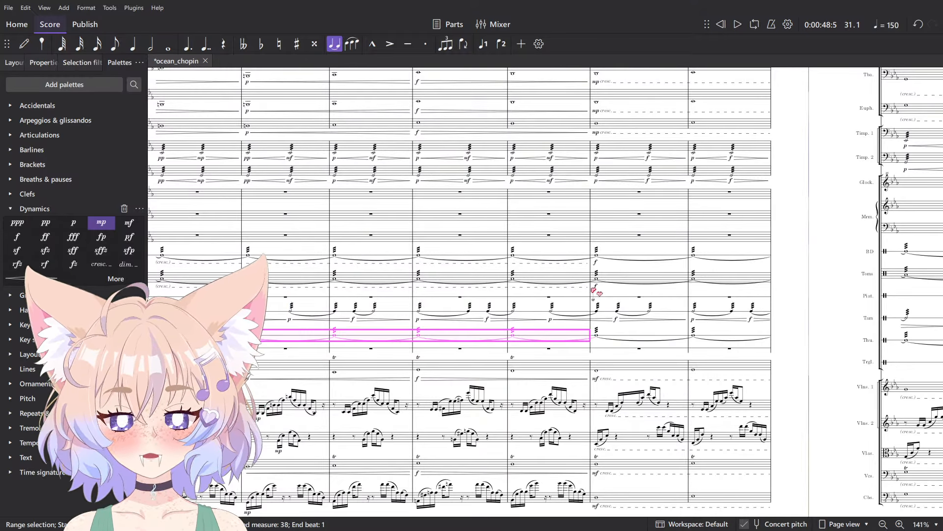
scroll(595, 291, right, 8)
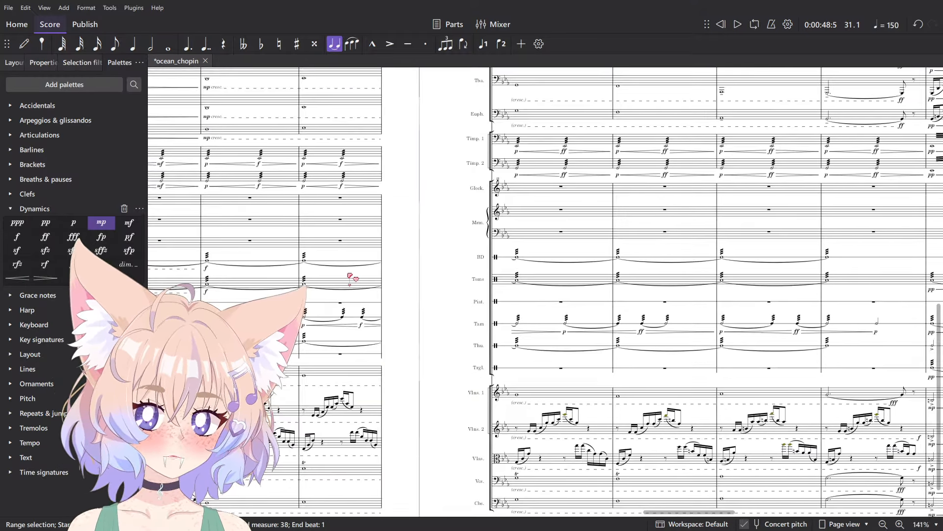
scroll(350, 277, left, 6)
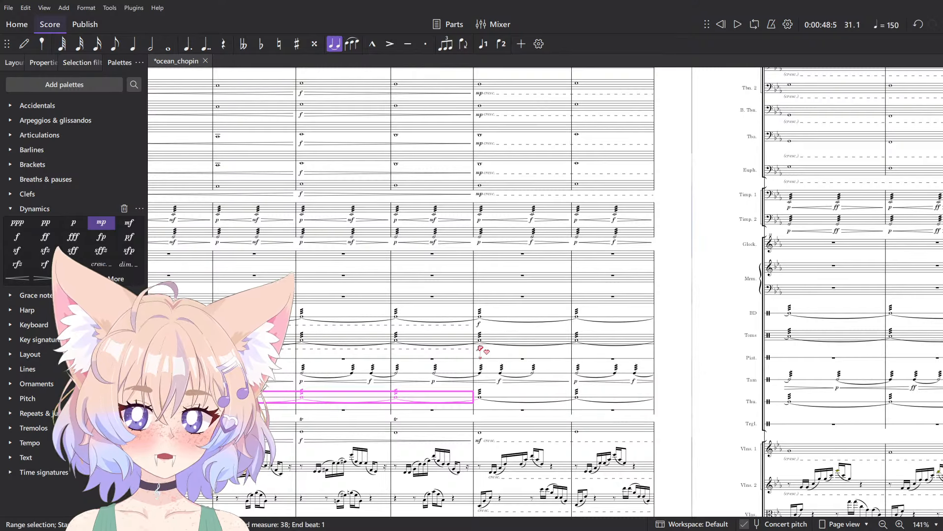
click(479, 348)
ctrl+click(479, 324)
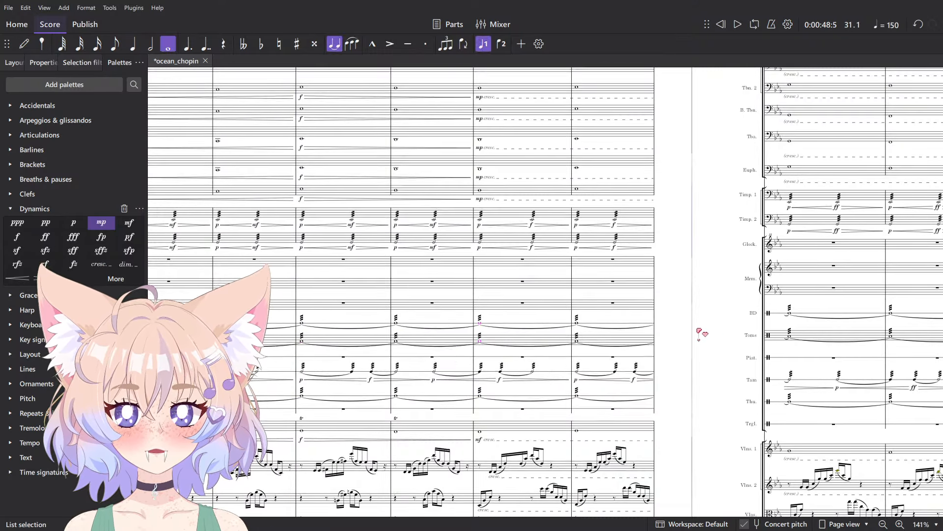
- Add an f dynamic to both the Bass Drum and the Toms at the start of measure 44
scroll(701, 331, up, 2)
scroll(694, 299, up, 2)
click(695, 312)
shift+click(600, 269)
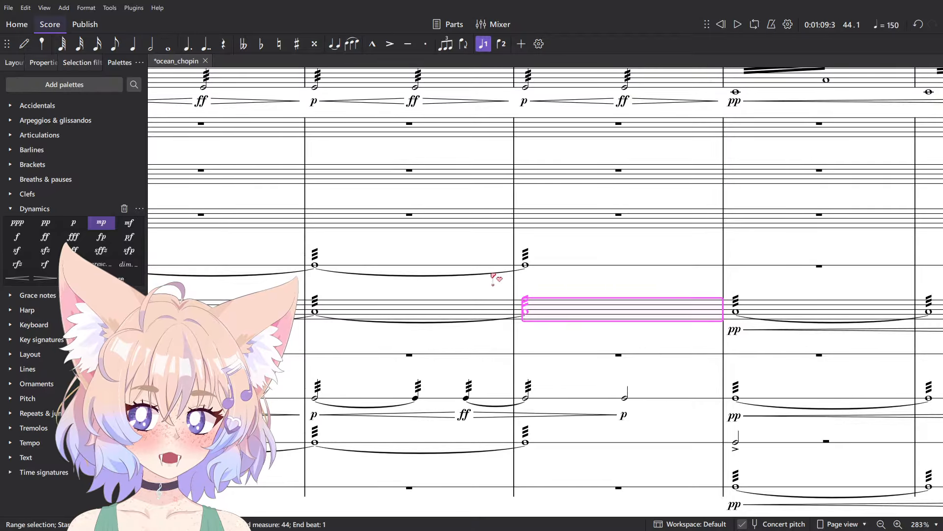
scroll(513, 277, down, 4)
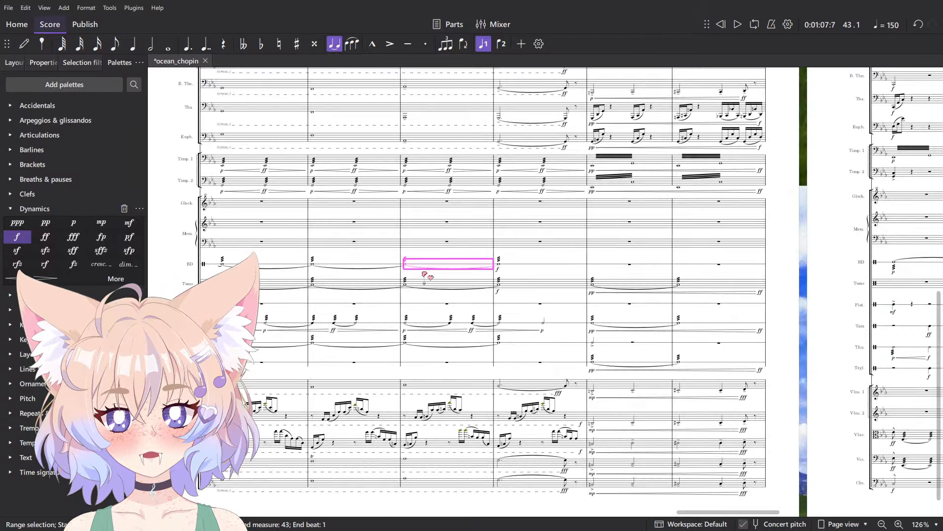
- Try a cresc. line on the Bass Drum and Toms from measure 30 through measure 43
scroll(465, 324, left, 4)
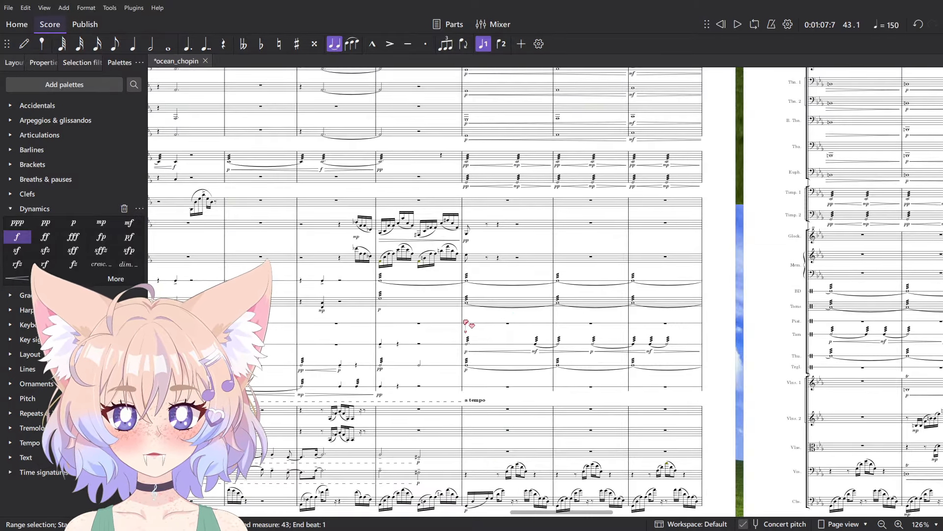
shift+click(493, 308)
shift+click(422, 307)
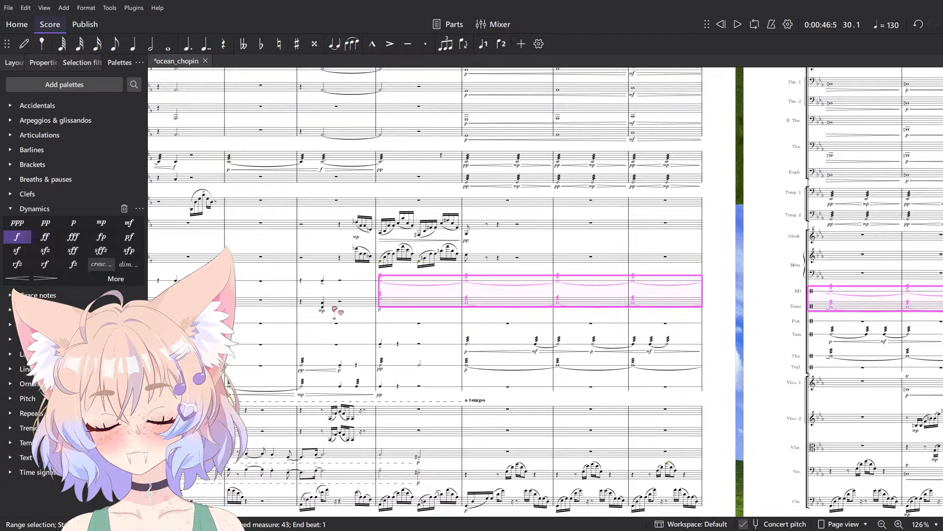
scroll(445, 375, up, 4)
click(514, 353)
scroll(514, 353, down, 5)
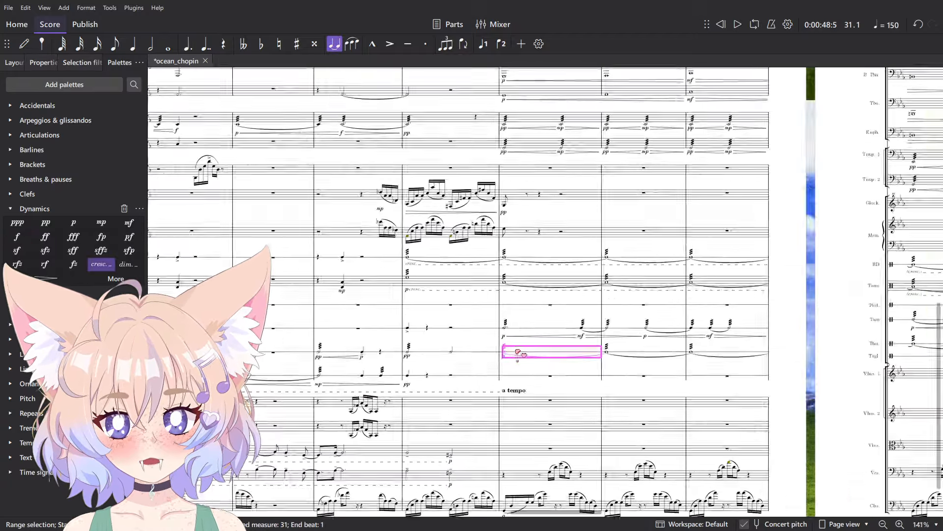
scroll(491, 314, up, 5)
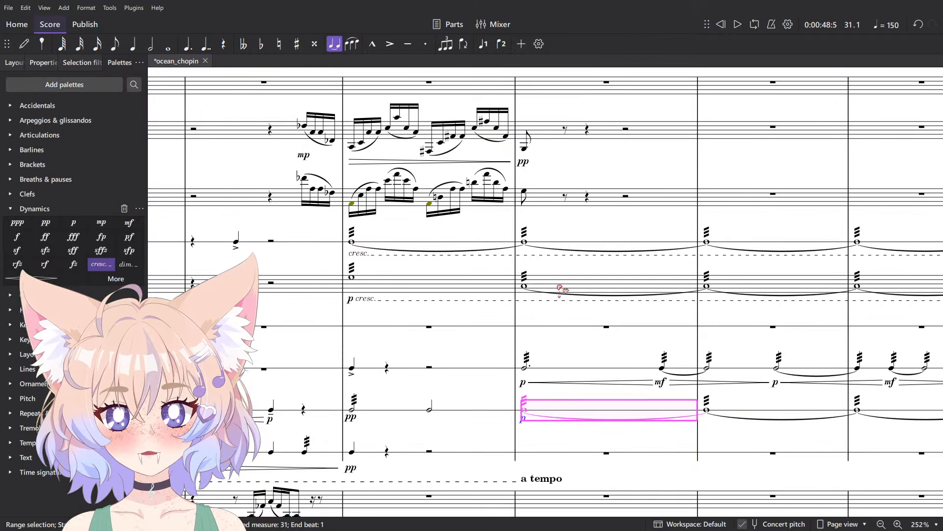
key(ctrl+z)
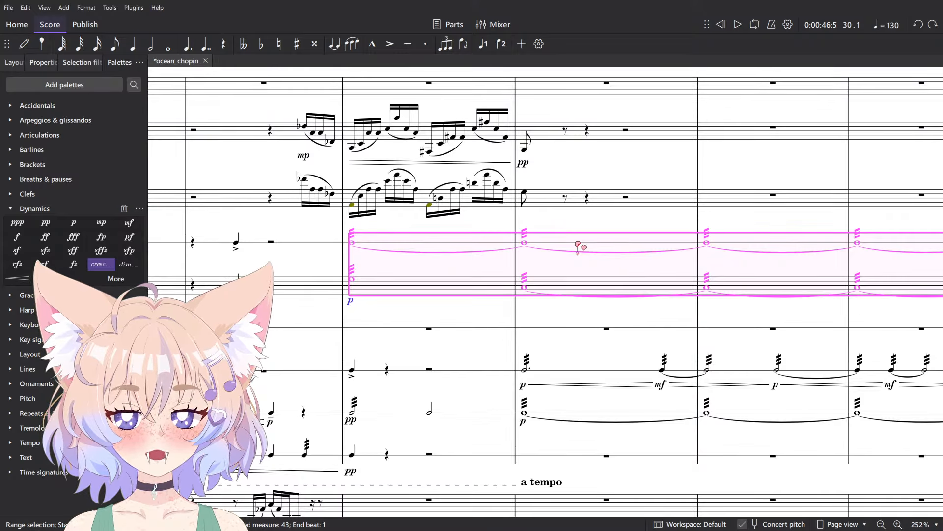
- Add cresc. lines to the Bass Drum and Toms from measure 31 through measure 43
click(560, 291)
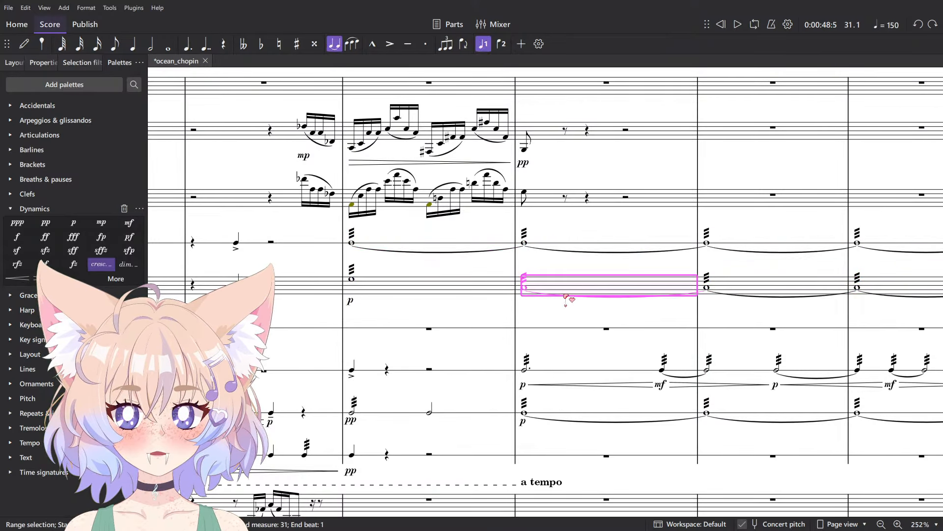
scroll(565, 297, down, 8)
scroll(613, 244, up, 8)
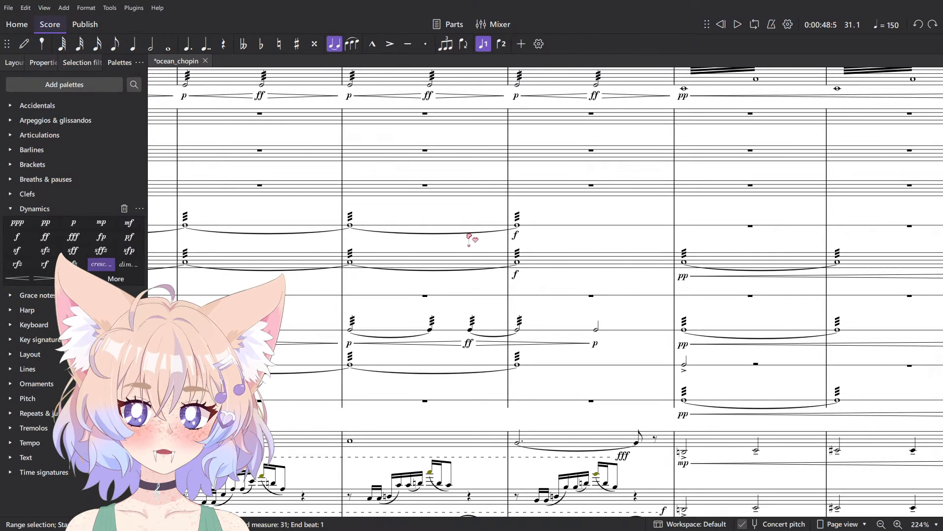
shift+click(485, 227)
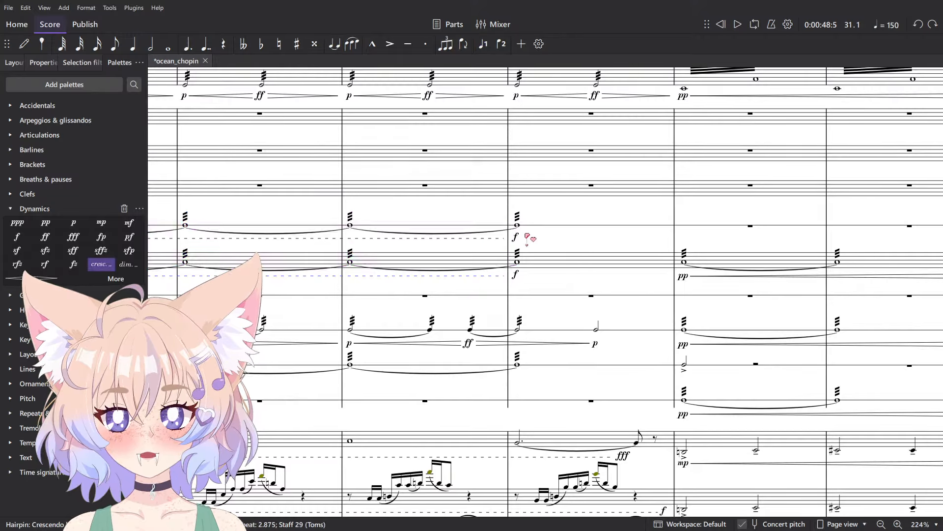
- Re-enter the Bass Drum's f in measure 44 and move it to the end of the measure, extending the cresc. line
scroll(517, 239, up, 6)
scroll(585, 255, down, 8)
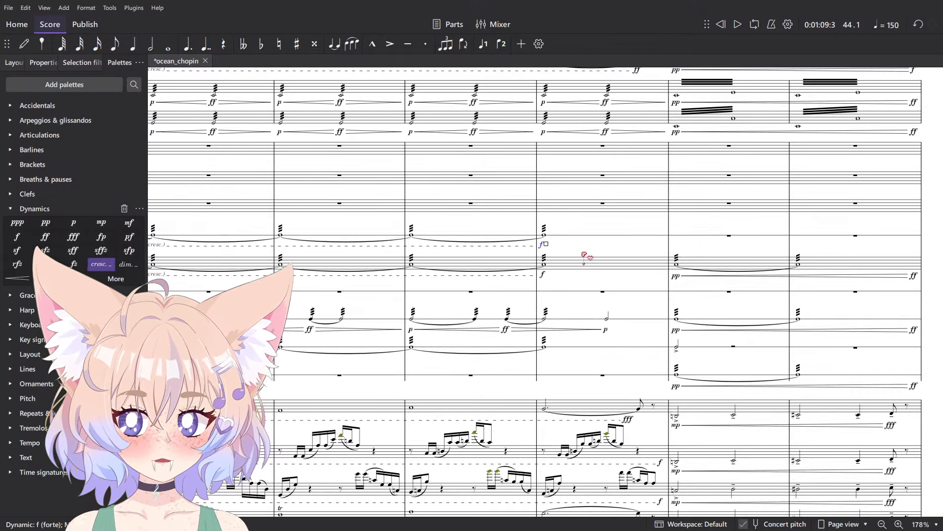
click(544, 236)
scroll(545, 238, up, 8)
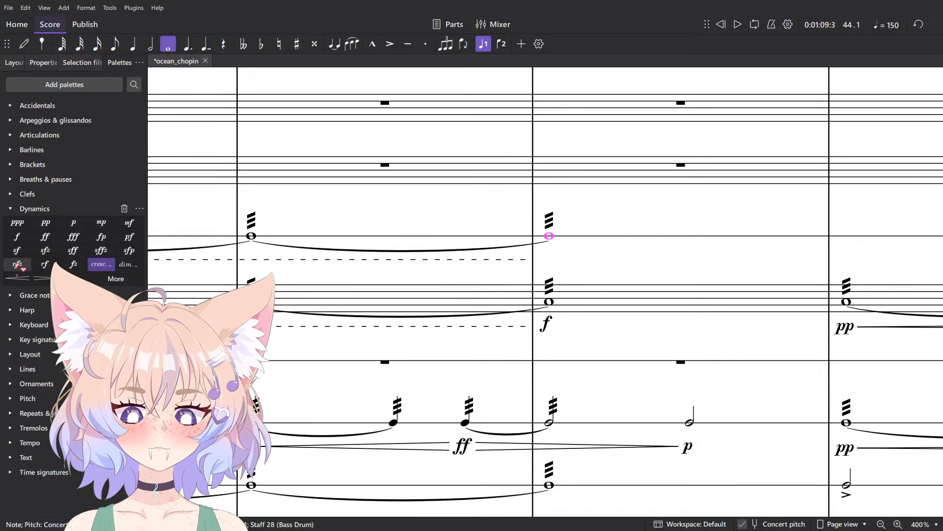
key(ctrl+d)
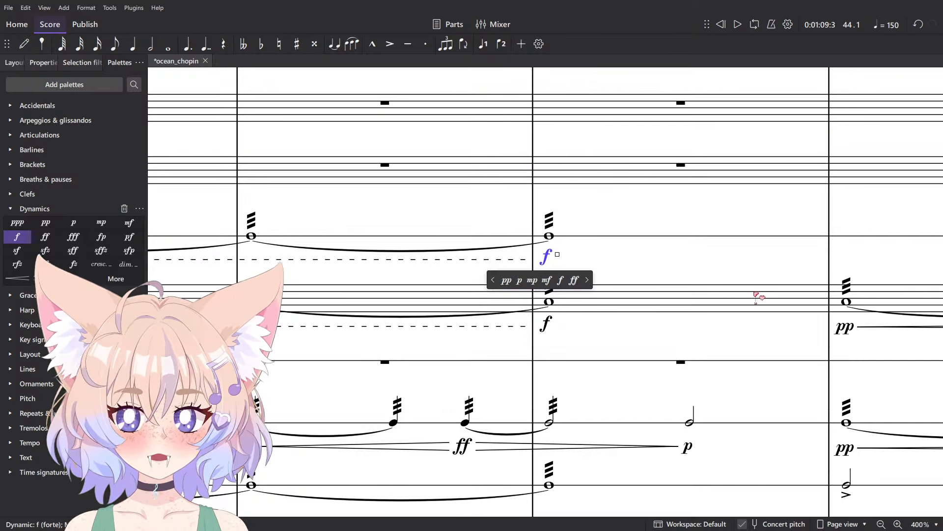
drag(545, 256, 616, 257)
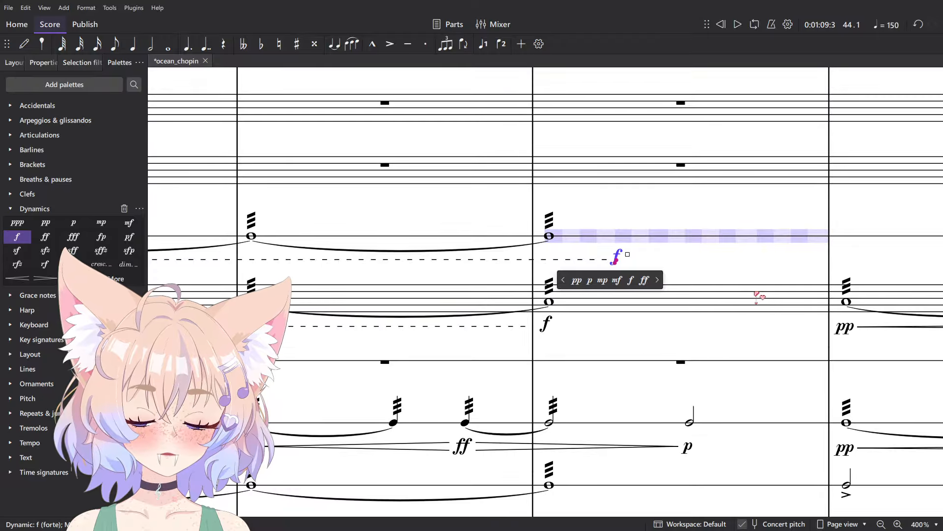
drag(616, 258, 792, 257)
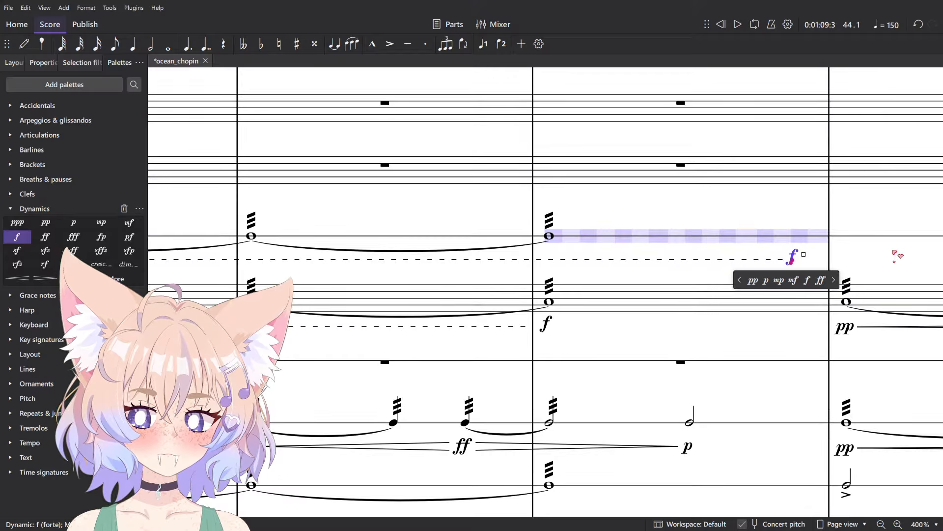
key(shift+Right)
key(shift+Right)
drag(891, 255, 787, 267)
key(shift+Left)
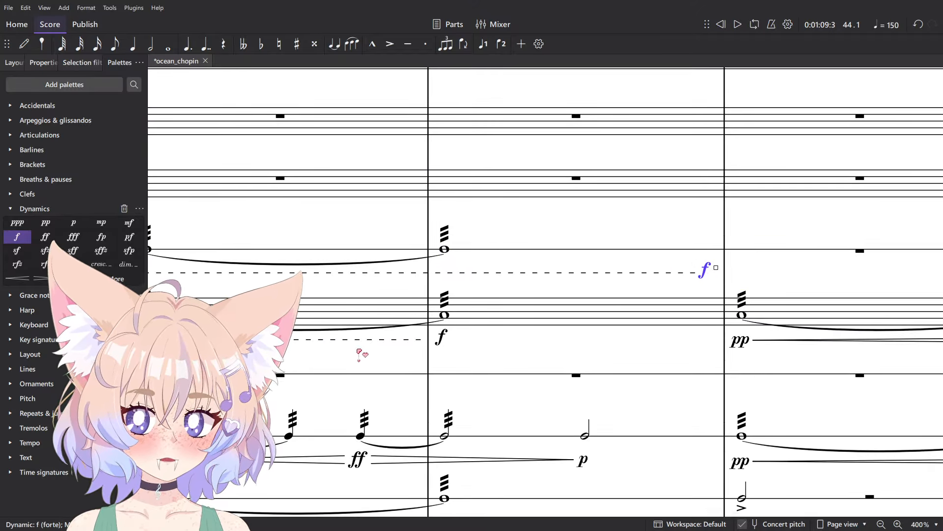
- Move the Toms' f dynamic to the end of measure 44, aligned with the Bass Drum's f
drag(445, 339, 529, 336)
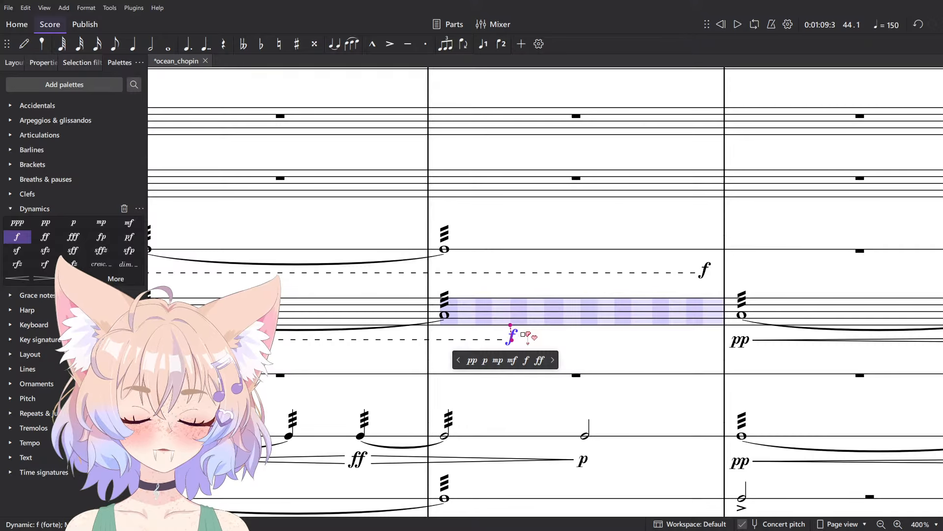
key(shift+Right)
key(shift+Right)
key(shift+Right)
key(shift+Right)
key(shift+Right)
key(shift+Right)
key(shift+Right)
key(shift+Right)
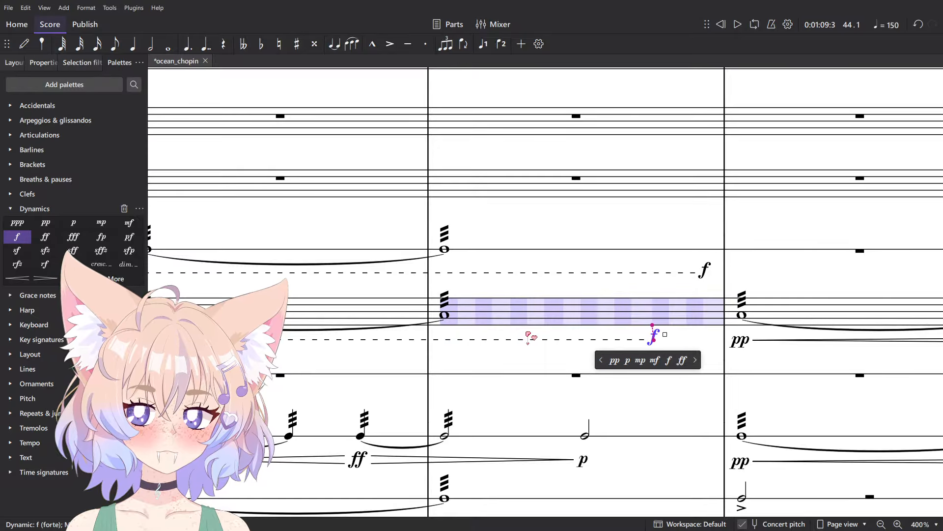
key(shift+Right)
key(shift+Right)
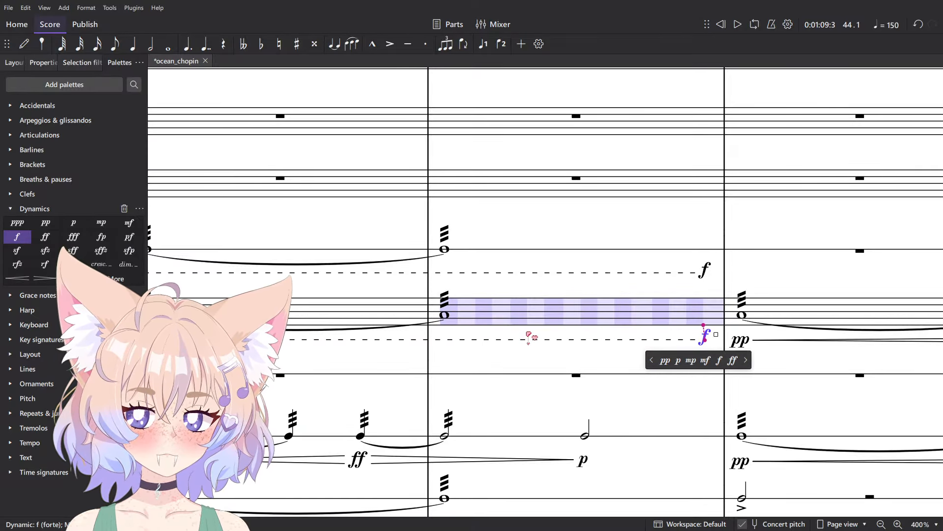
- Play back measure 44 to hear the repositioned Bass Drum and Toms dynamics
ctrl+scroll(420, 322, down, 6)
key(Escape)
key(space)
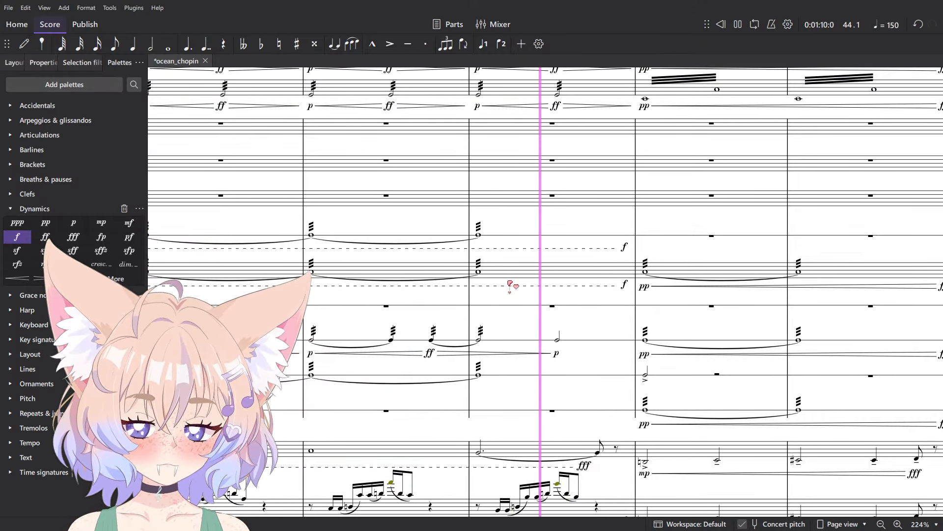
key(space)
- Give the Thundersheet a cresc. line from measure 31 leading to an f at the end of measure 44, matching the Toms
click(510, 378)
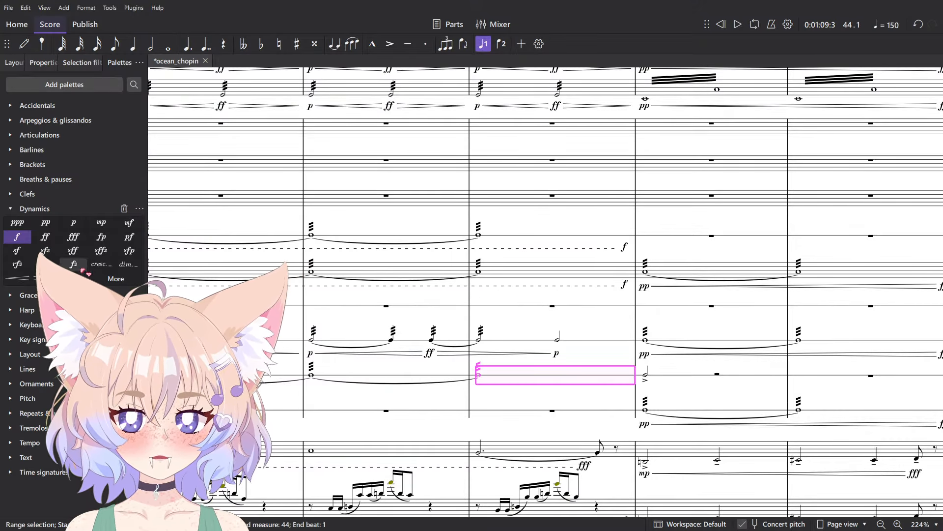
click(623, 284)
drag(246, 295, 811, 266)
drag(305, 236, 873, 242)
drag(260, 373, 737, 329)
drag(260, 376, 776, 333)
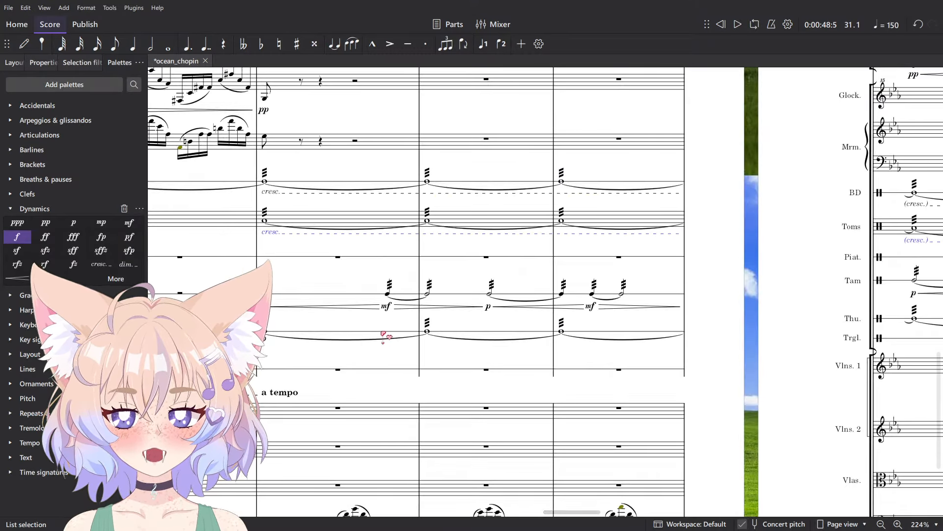
drag(263, 339, 357, 341)
click(359, 334)
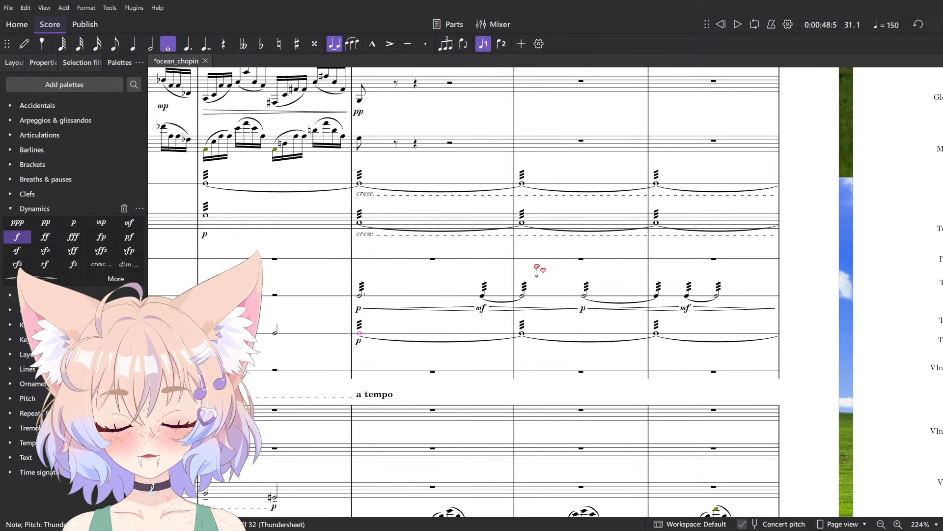
key(Escape)
- Play back from measure 31 into measure 45, checking the percussion channel levels in the mixer
scroll(565, 364, down, 5)
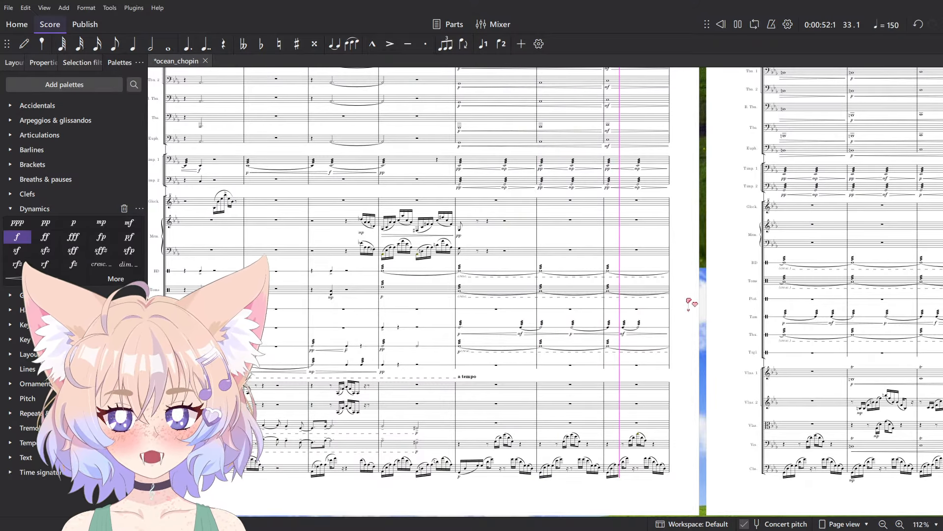
scroll(462, 232, down, 3)
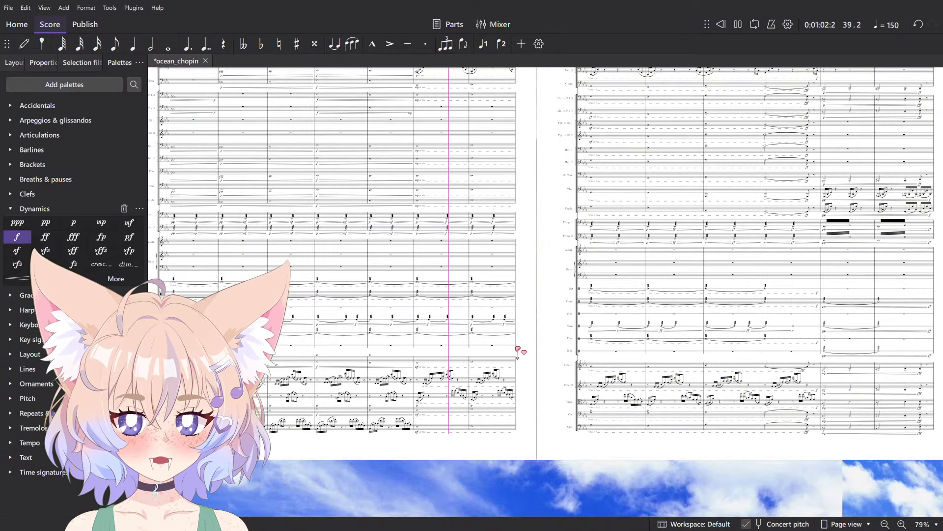
key(F10)
drag(295, 513, 721, 510)
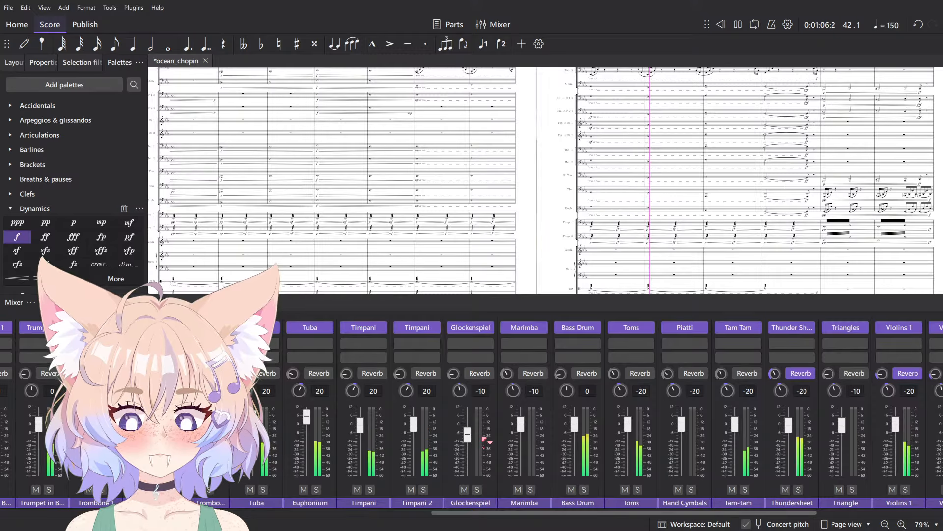
key(F10)
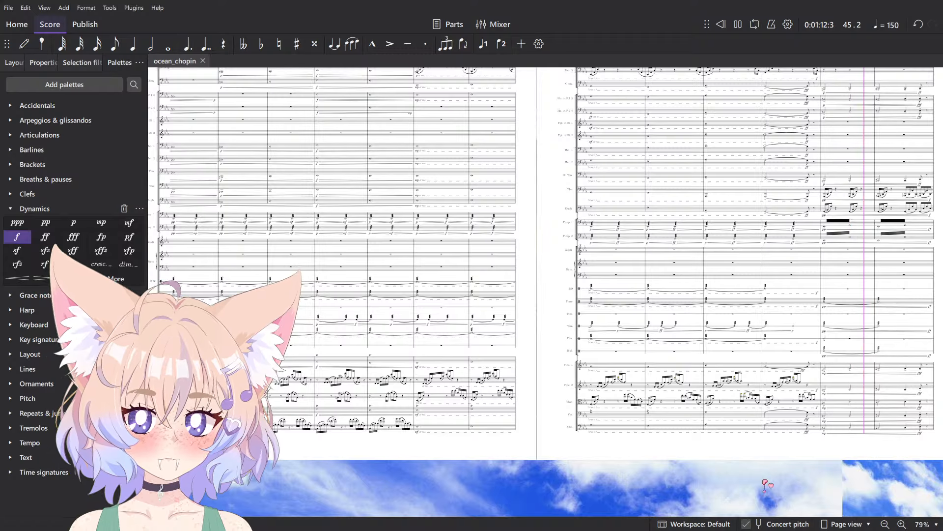
key(space)
- Add a p dynamic to the Thundersheet's accented half note at the start of measure 45
scroll(828, 340, up, 15)
scroll(833, 345, up, 1)
drag(843, 309, 450, 363)
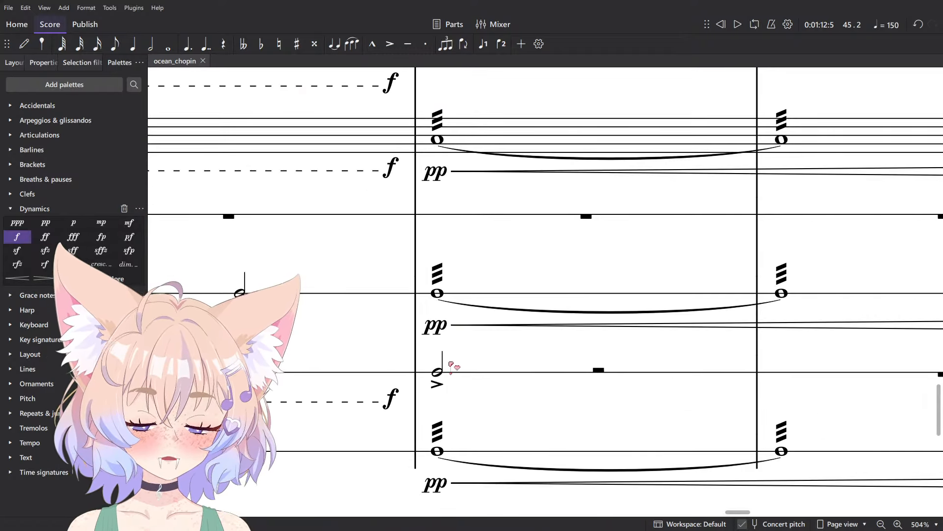
click(489, 376)
click(73, 222)
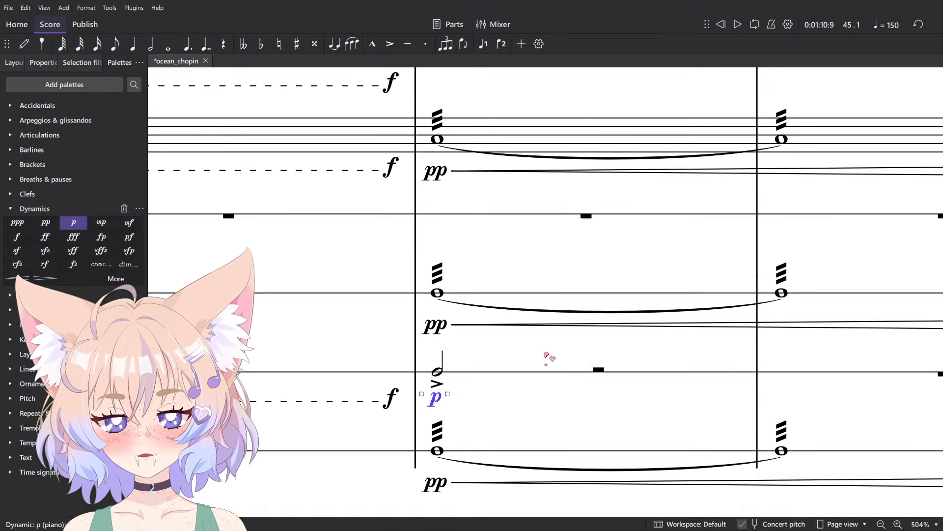
- Play back measures 44 and 45 to hear the Thundersheet's p entry against the rest of the percussion
key(space)
scroll(543, 352, down, 6)
click(423, 363)
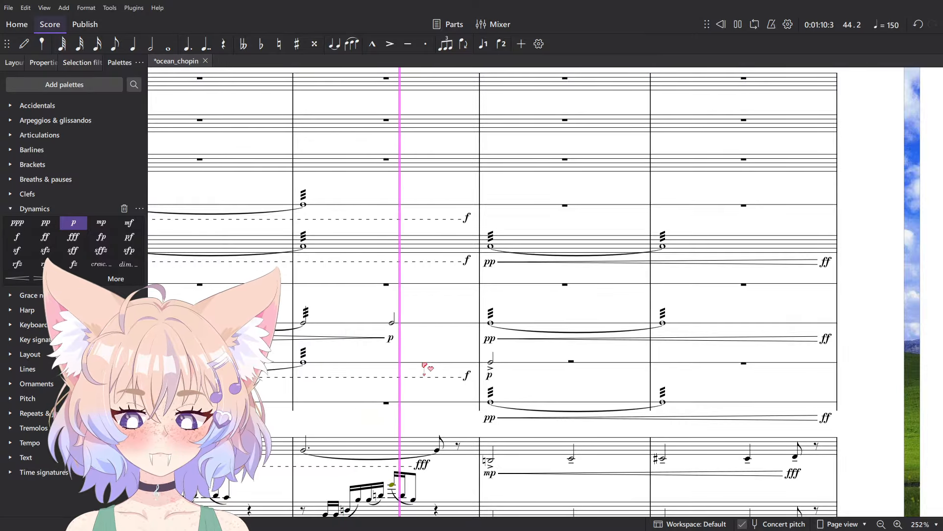
key(space)
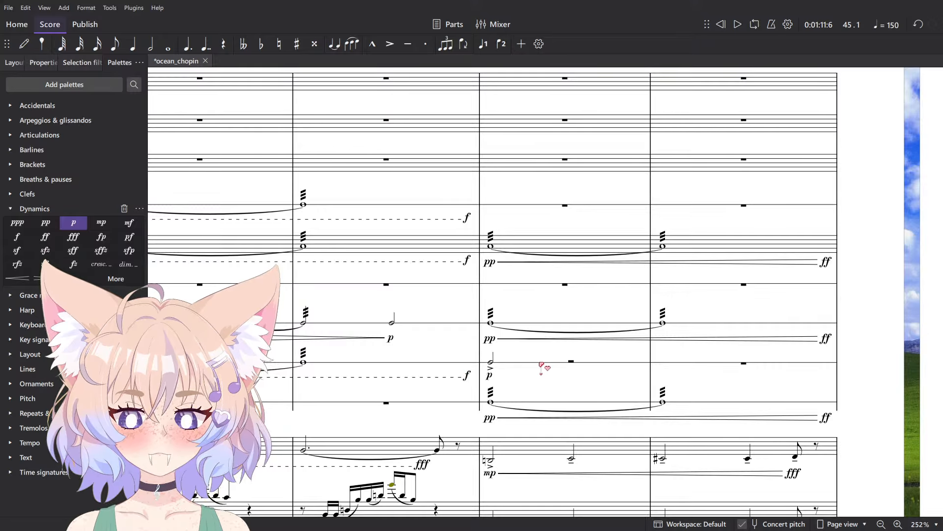
scroll(542, 366, down, 4)
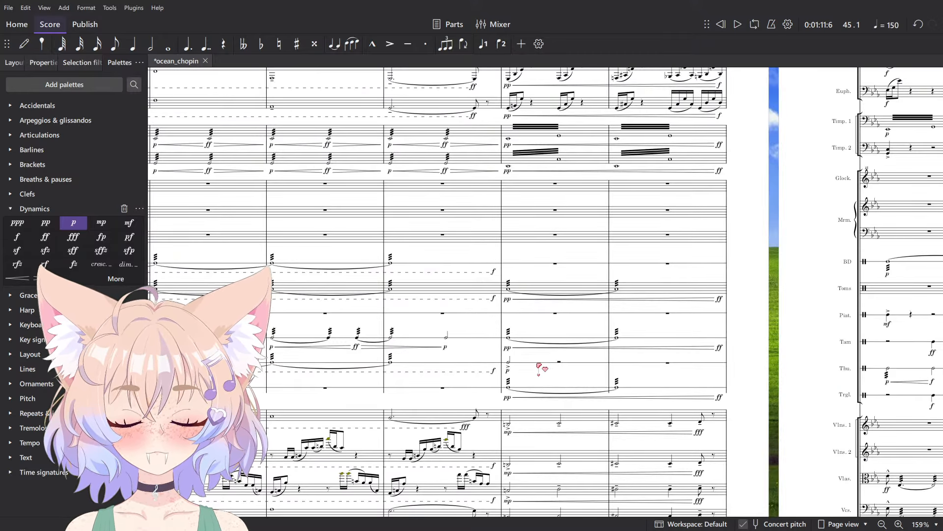
key(space)
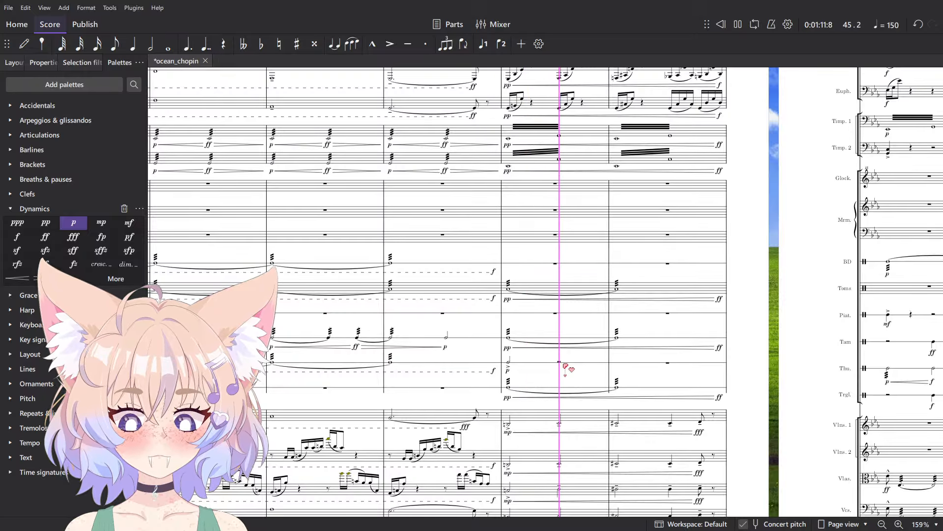
scroll(614, 344, up, 7)
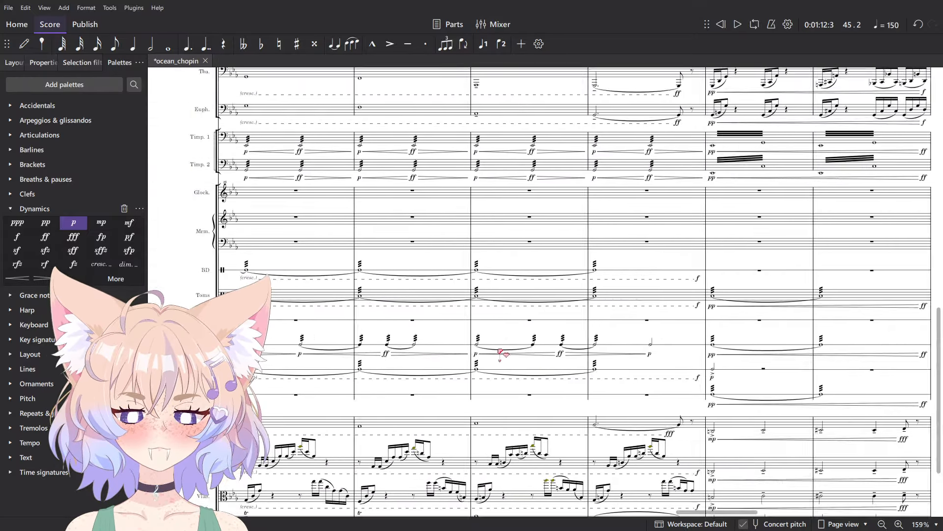
scroll(331, 380, down, 6)
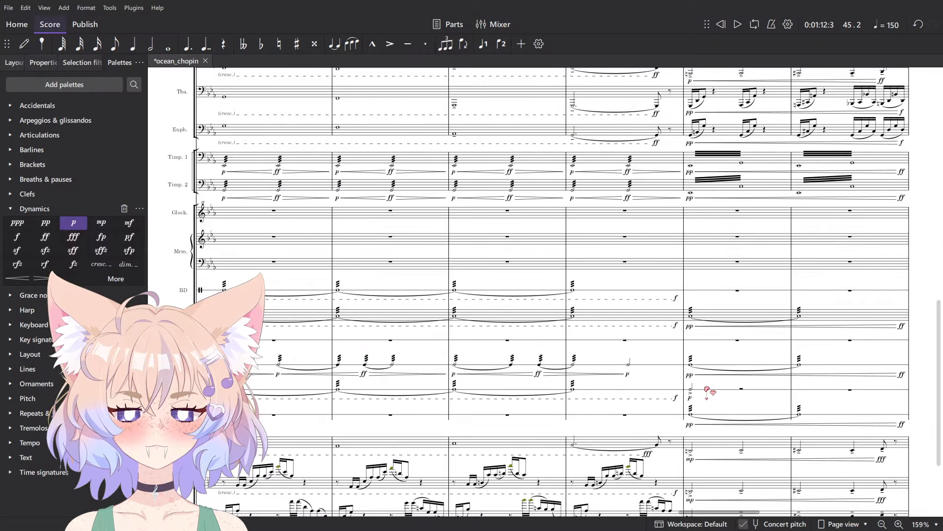
- Try a shorter value for the Thundersheet's half note in measure 45, undo it, and play back measure 45
click(693, 389)
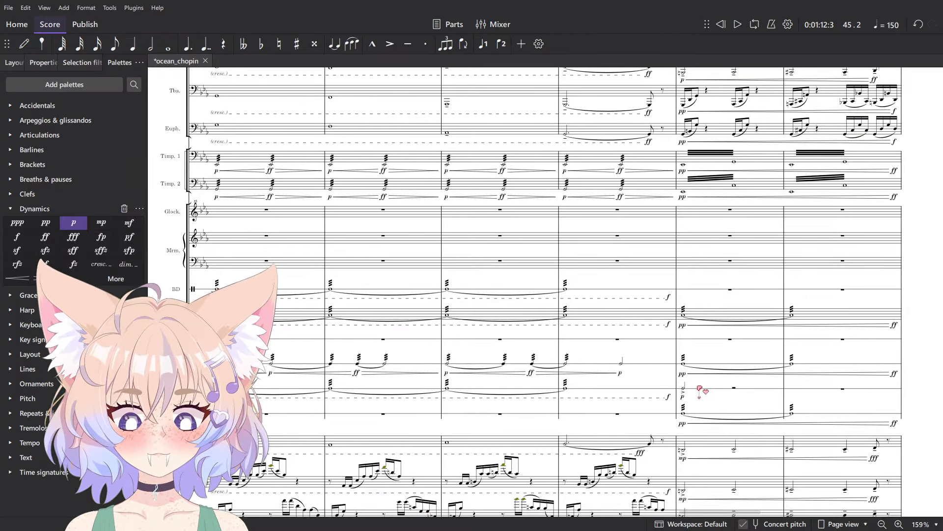
scroll(687, 354, up, 14)
scroll(520, 343, down, 4)
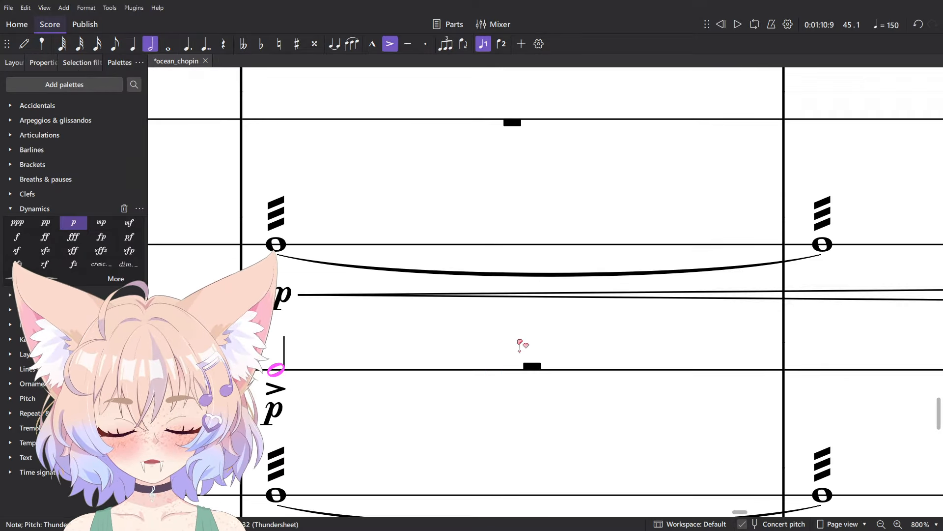
key(4)
key(ctrl+z)
scroll(516, 351, down, 3)
key(space)
key(space)
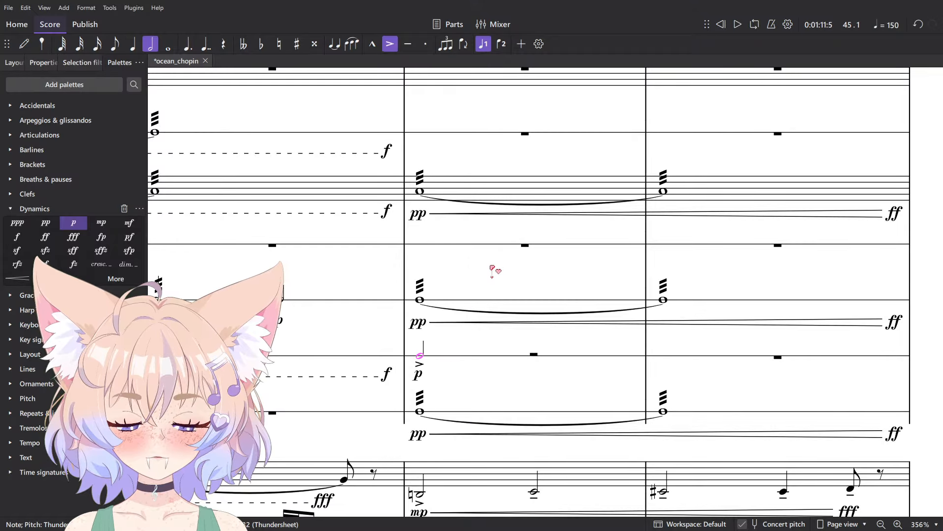
- Replace the Thundersheet's half note in measure 45 with two tied quarter notes without accents
key(n)
scroll(459, 371, up, 6)
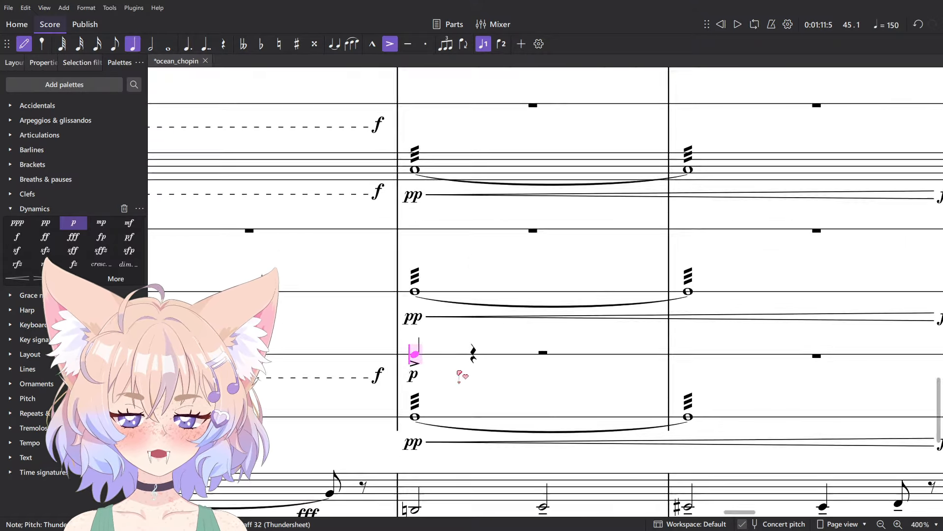
click(483, 345)
key(Escape)
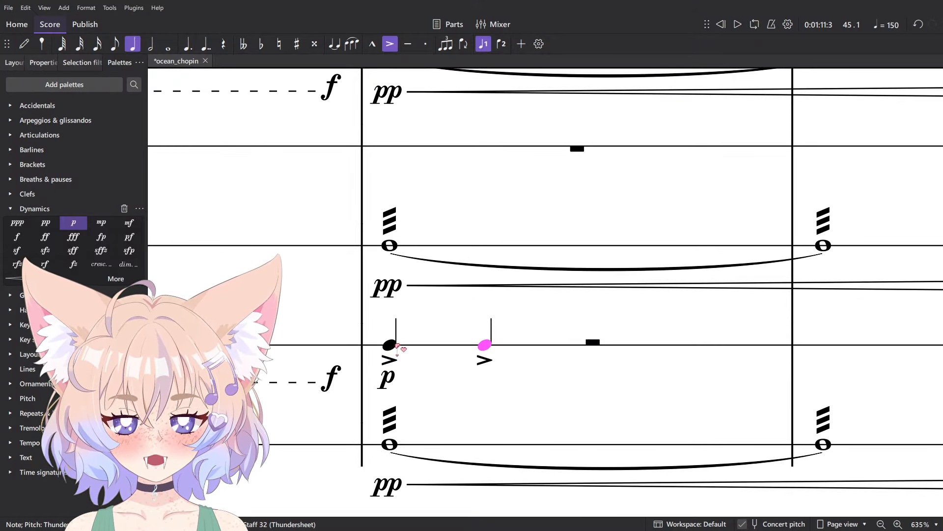
key(shift+v)
key(Escape)
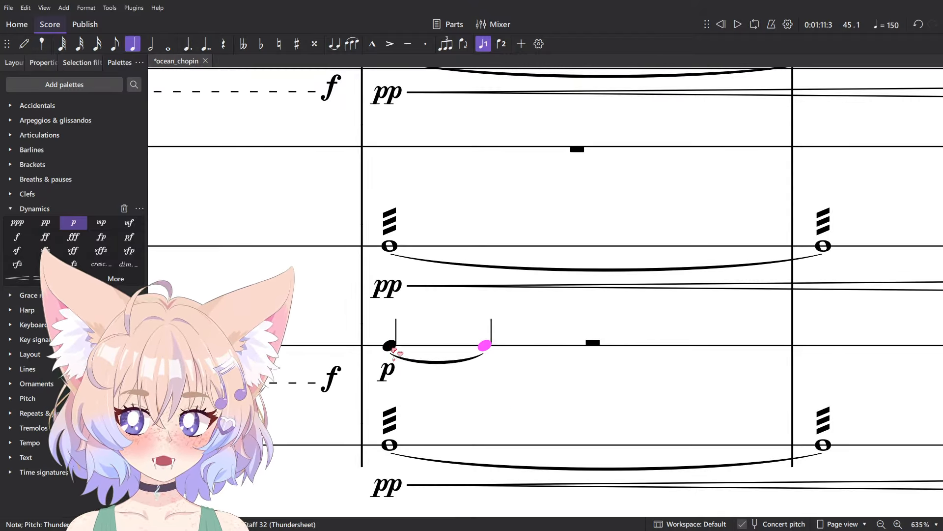
key(shift+comma)
click(486, 347)
click(555, 379)
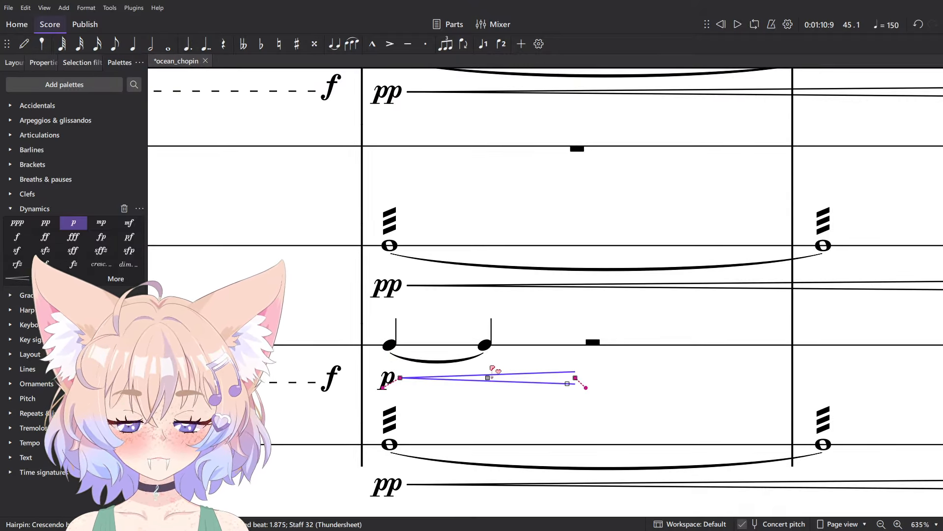
key(Delete)
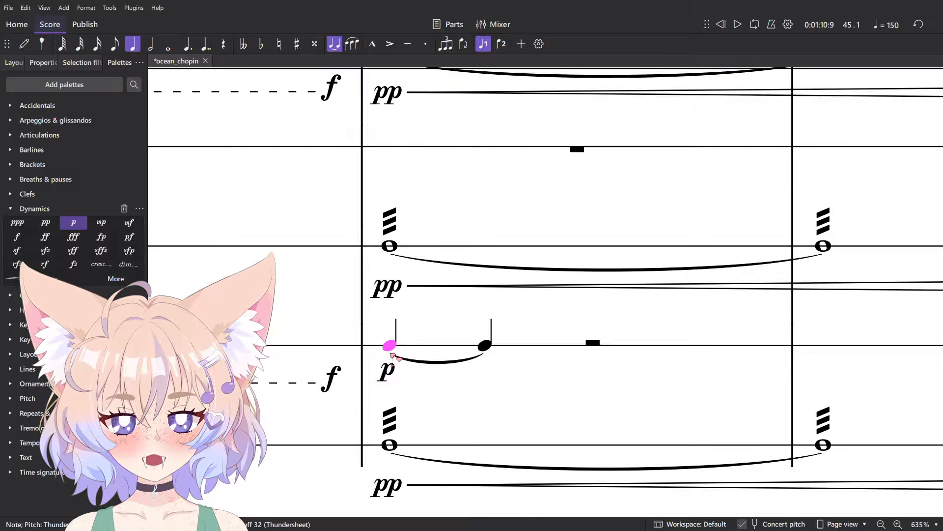
- Add a crescendo hairpin from the Thundersheet's p in measure 45 to an f on the second quarter note
key(shift+comma)
click(601, 344)
click(17, 236)
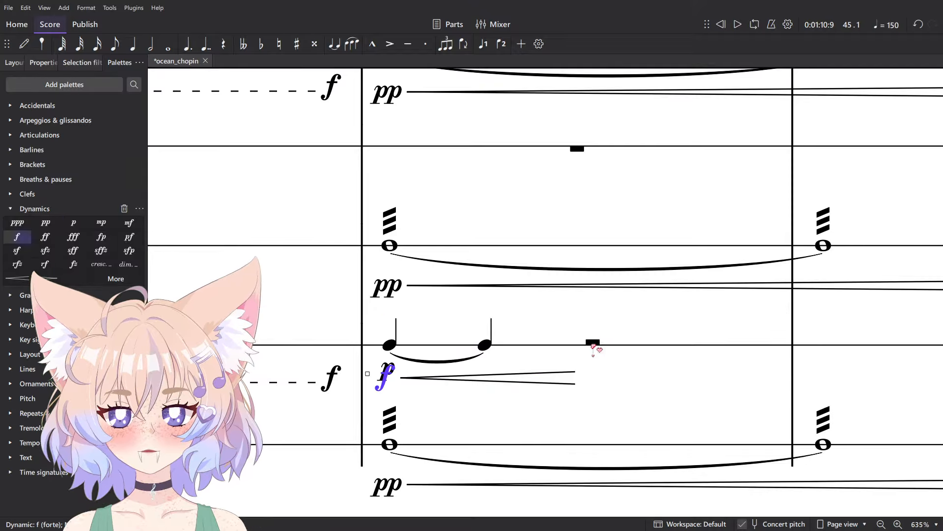
key(ctrl+z)
key(Escape)
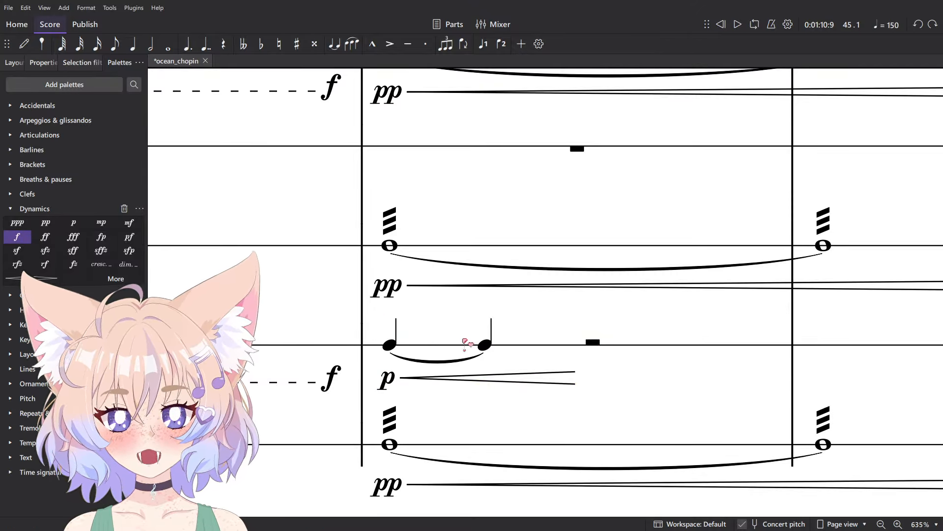
click(593, 341)
click(18, 237)
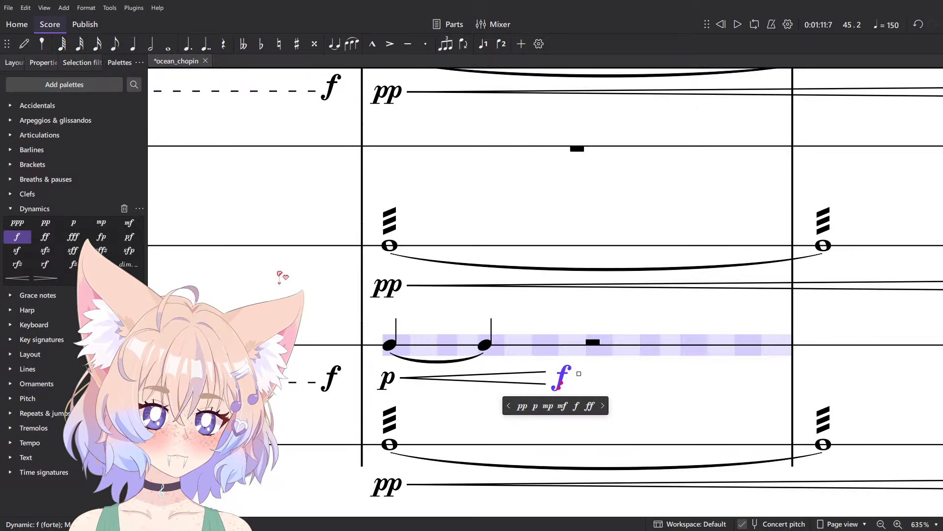
key(shift+Left)
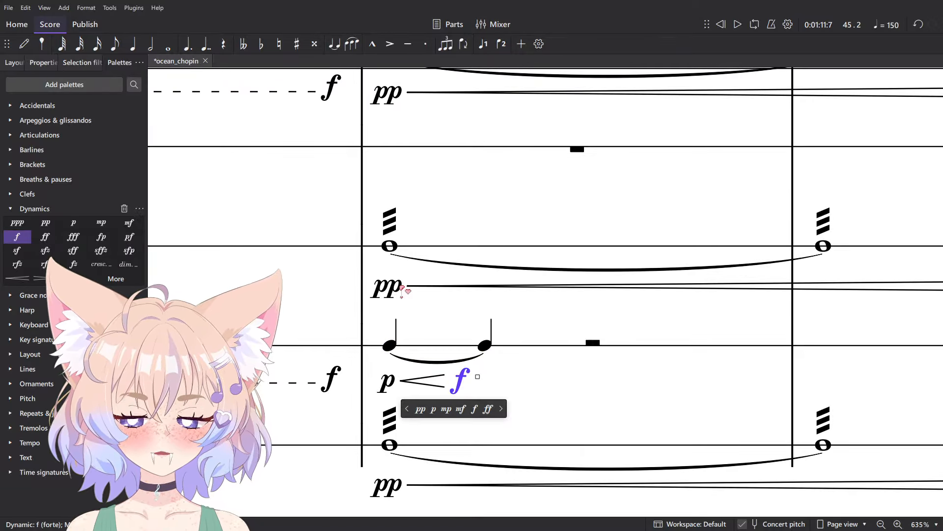
- Add a diminuendo hairpin after the f on the Thundersheet's second quarter note in measure 45
click(484, 344)
key(shift+period)
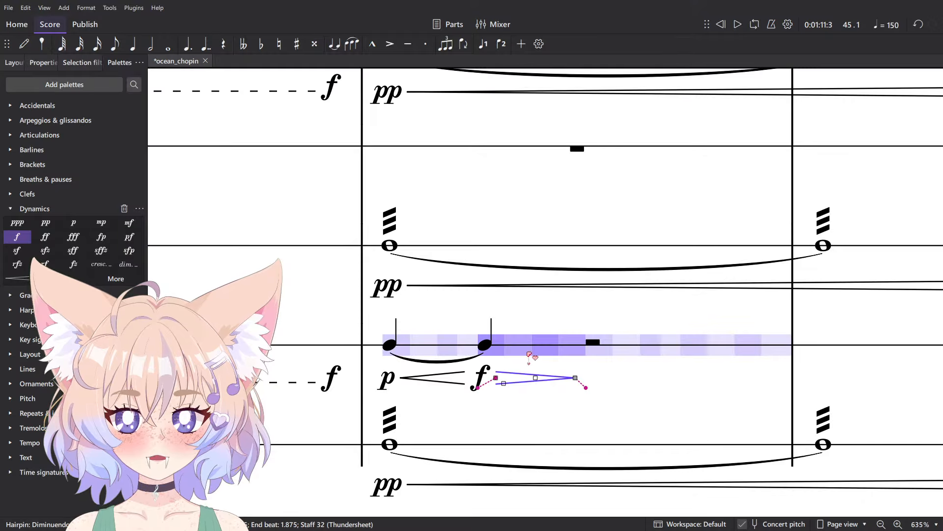
key(ctrl+shift+Left)
- Repeat the Thundersheet's two-beat swell three times to fill measures 45 and 46
scroll(531, 356, down, 6)
scroll(545, 332, up, 4)
drag(545, 332, 394, 313)
scroll(377, 311, down, 7)
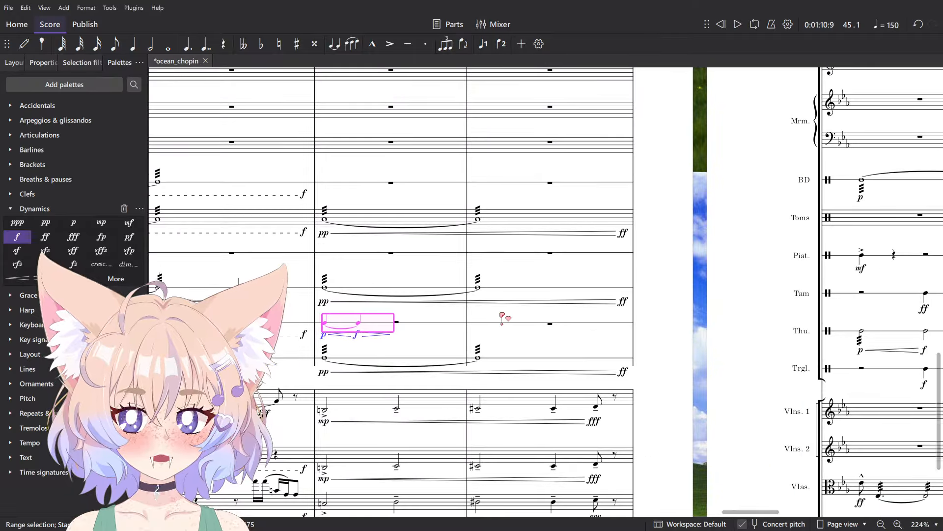
key(r)
key(r)
key(r)
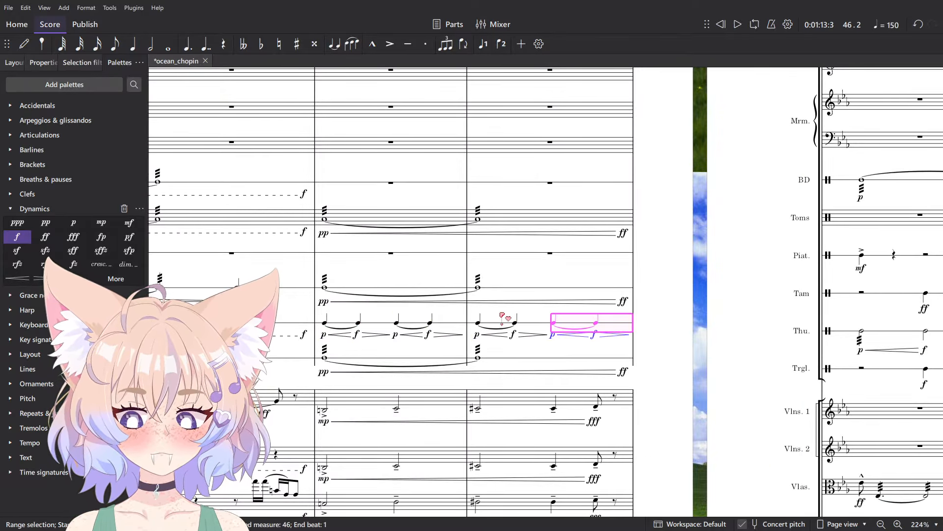
- Apply three-stroke tremolos to all the Thundersheet's quarter notes in measures 45 and 46
scroll(501, 317, up, 1)
click(360, 325)
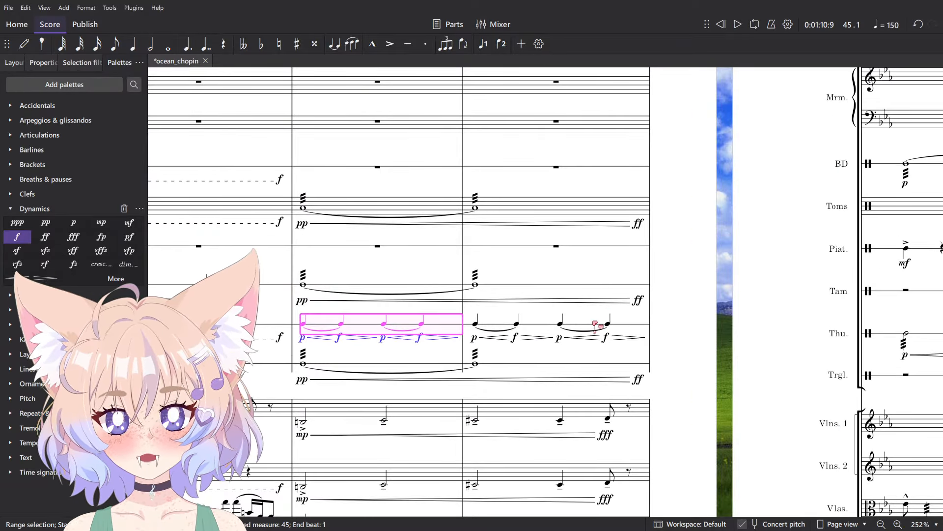
shift+click(591, 323)
click(39, 428)
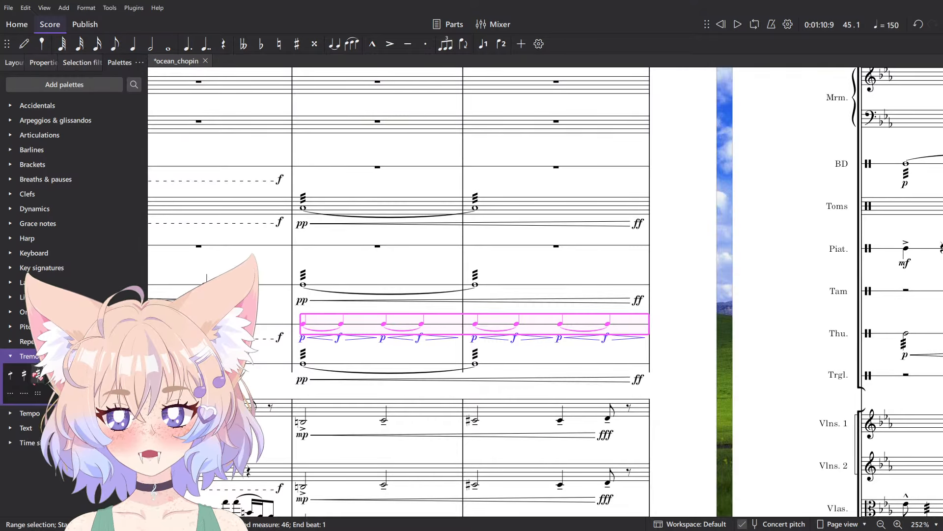
click(38, 375)
scroll(714, 368, up, 6)
scroll(609, 375, down, 6)
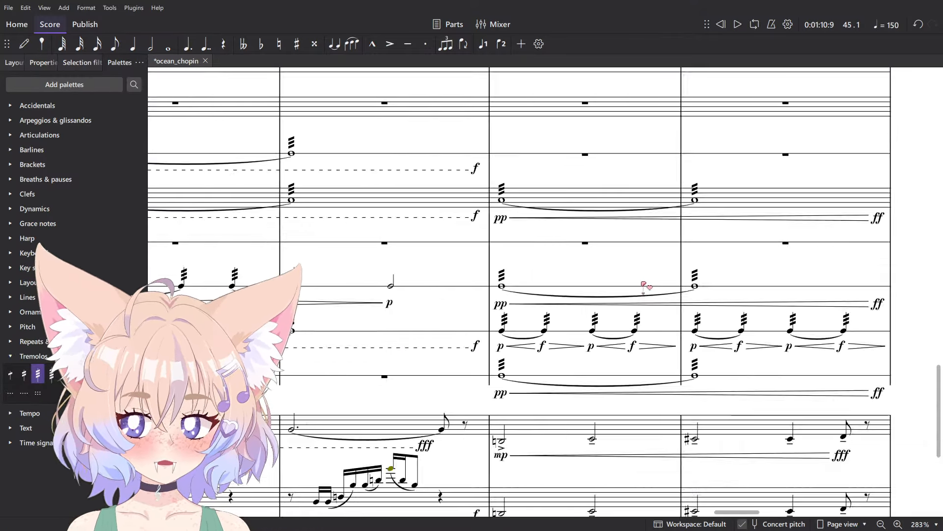
- Play back measures 44 to 46 to hear the Thundersheet's repeated tremolo swells
scroll(563, 329, up, 6)
click(565, 327)
scroll(584, 317, down, 6)
scroll(587, 317, down, 1)
key(space)
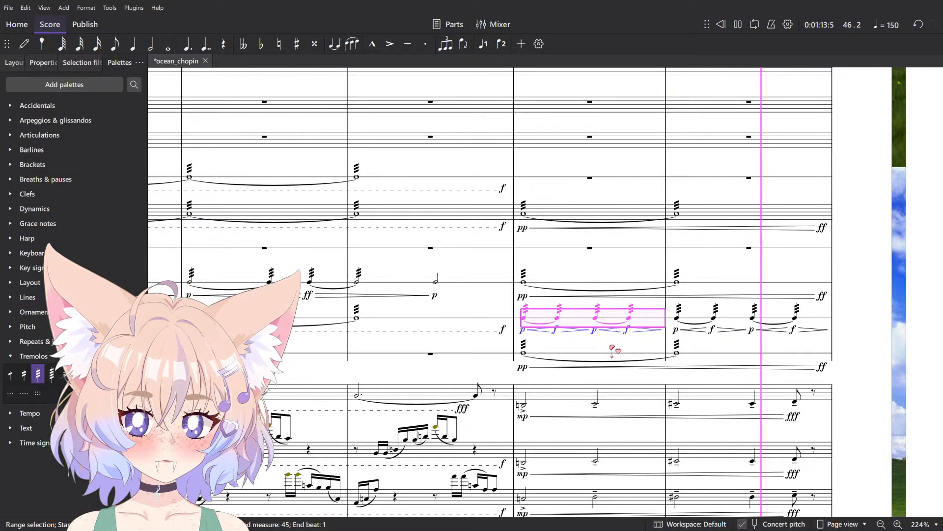
key(space)
scroll(506, 335, down, 2)
click(507, 327)
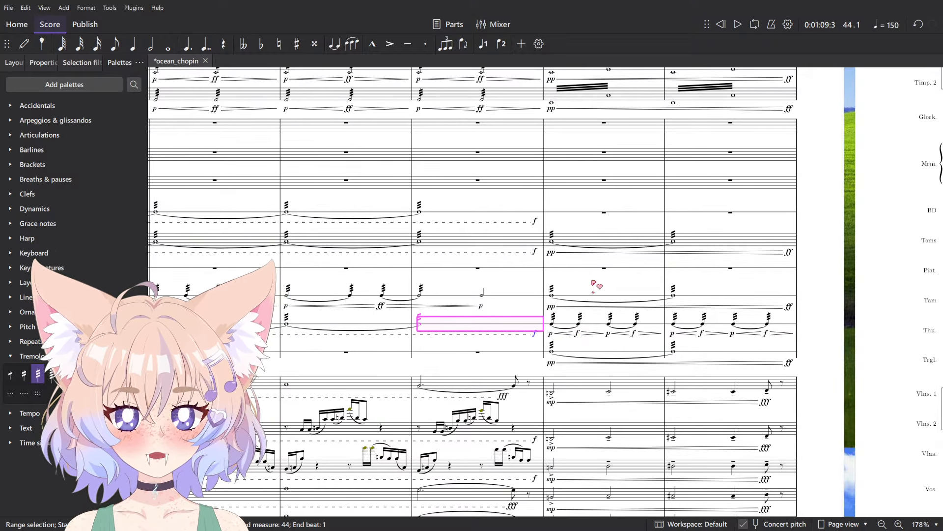
key(Escape)
key(space)
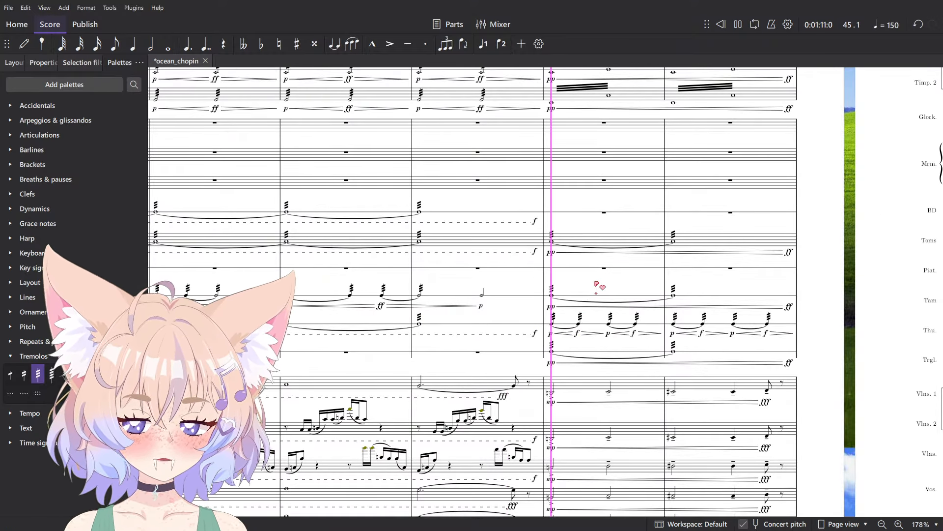
key(space)
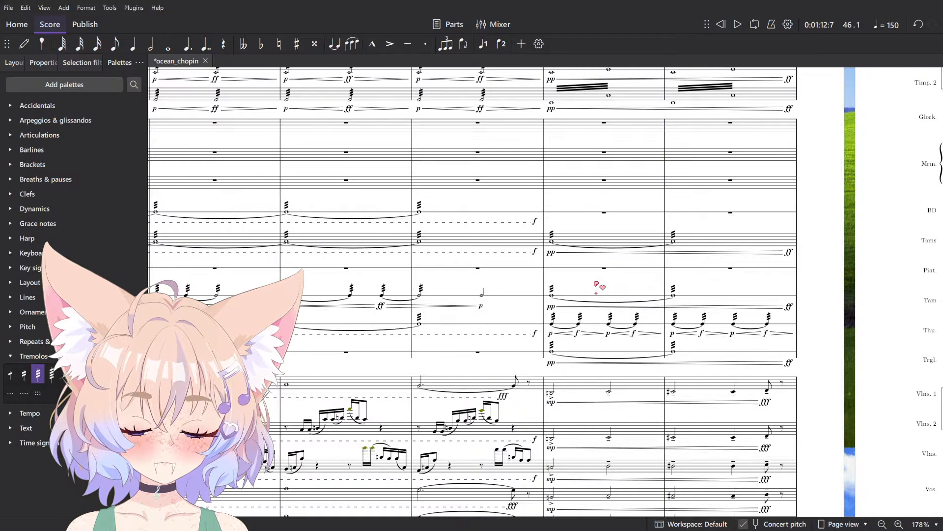
- Delete all the Thundersheet's notes, dynamics and hairpins in measures 45 and 46
scroll(596, 285, up, 5)
click(493, 339)
shift+click(813, 324)
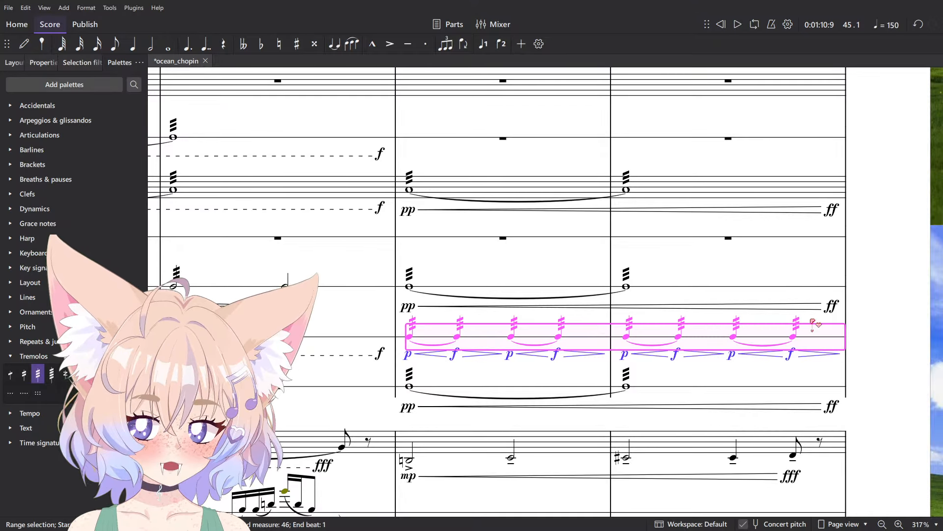
key(Delete)
key(n)
key(6)
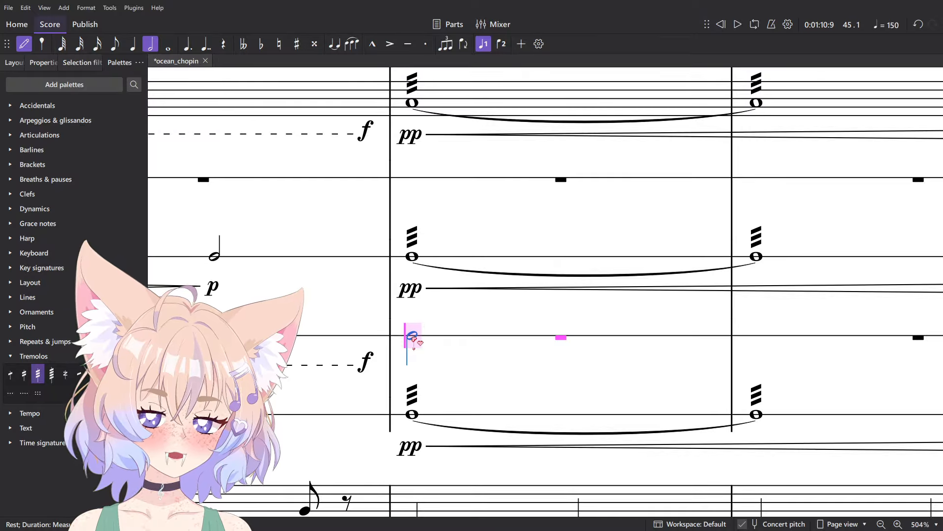
scroll(414, 340, down, 5)
scroll(414, 341, right, 10)
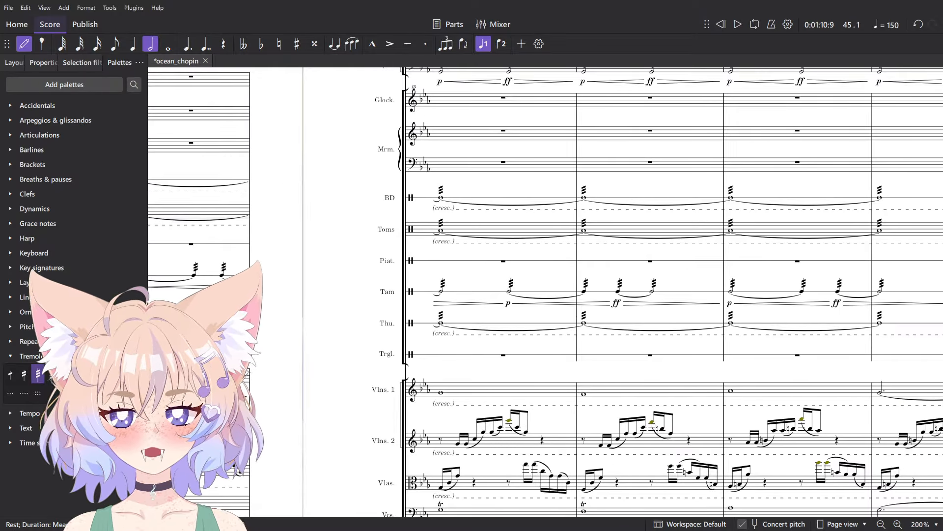
scroll(466, 329, left, 10)
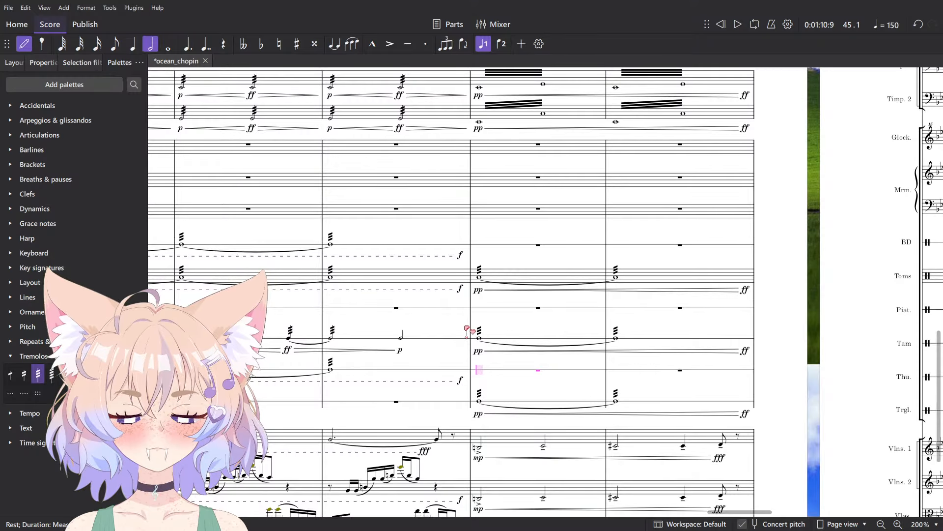
key(Escape)
- Delete the Tam-tam's tied tremolo notes and its pp to ff crescendo in measures 45 and 46
click(673, 335)
shift+click(511, 343)
key(Delete)
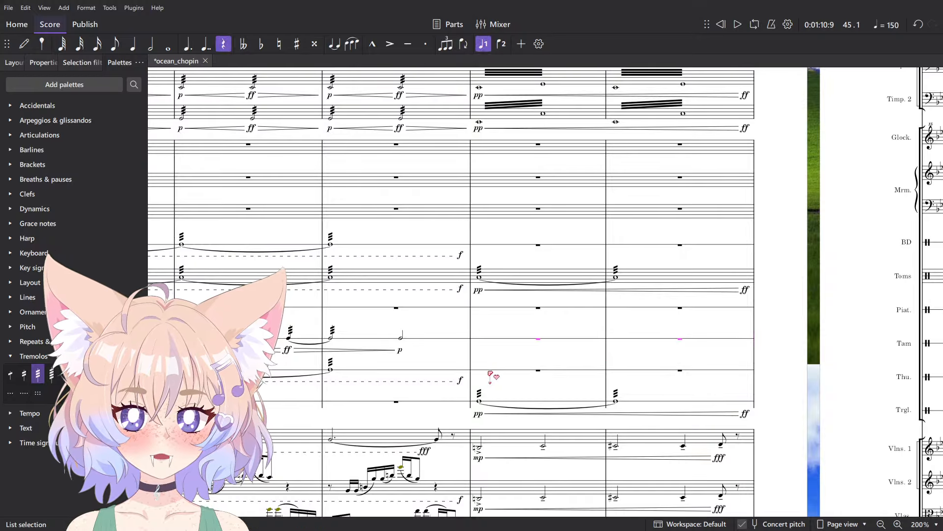
- Paste the tied tremolo notes with their pp to ff crescendo into the Thundersheet's measures 45 and 46, and play them back
click(490, 376)
key(ctrl+v)
key(space)
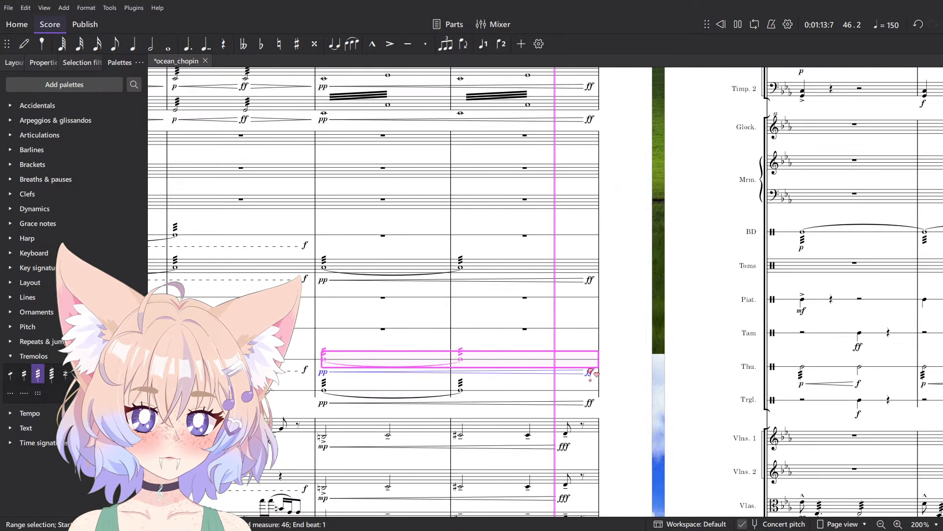
key(space)
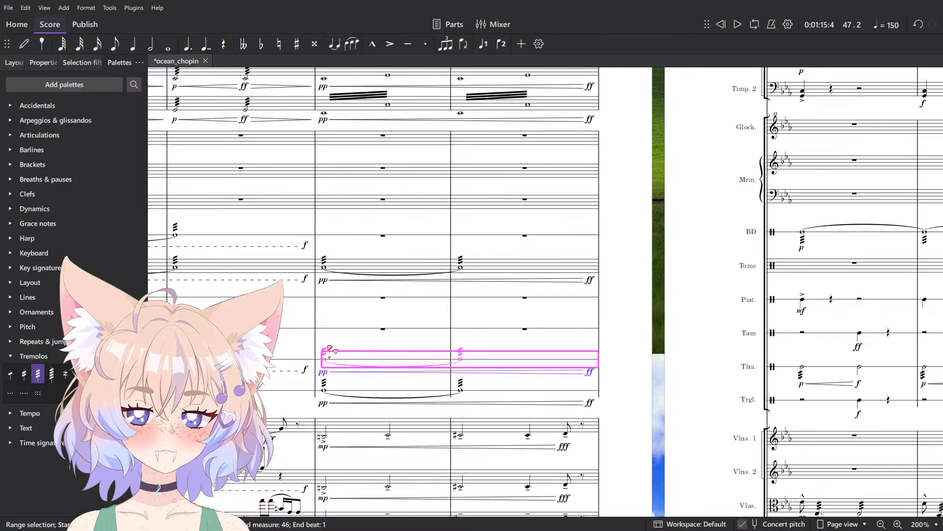
- Enter two quarter notes in the first half of the Tam-tam's measure 45
scroll(330, 349, up, 6)
key(n)
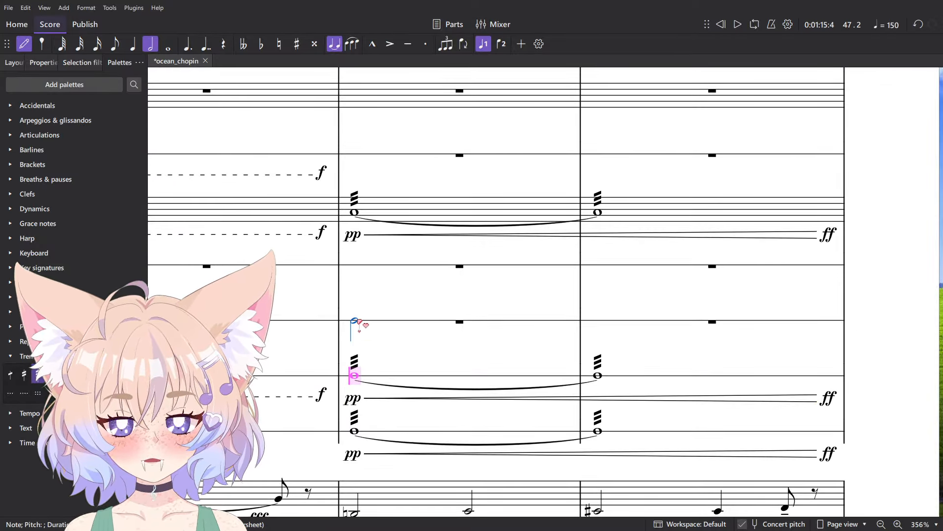
click(360, 322)
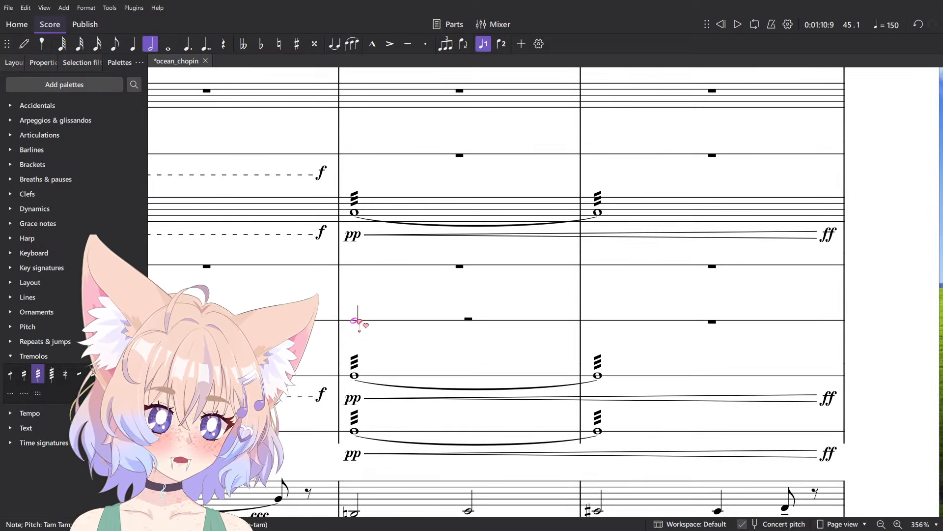
key(5)
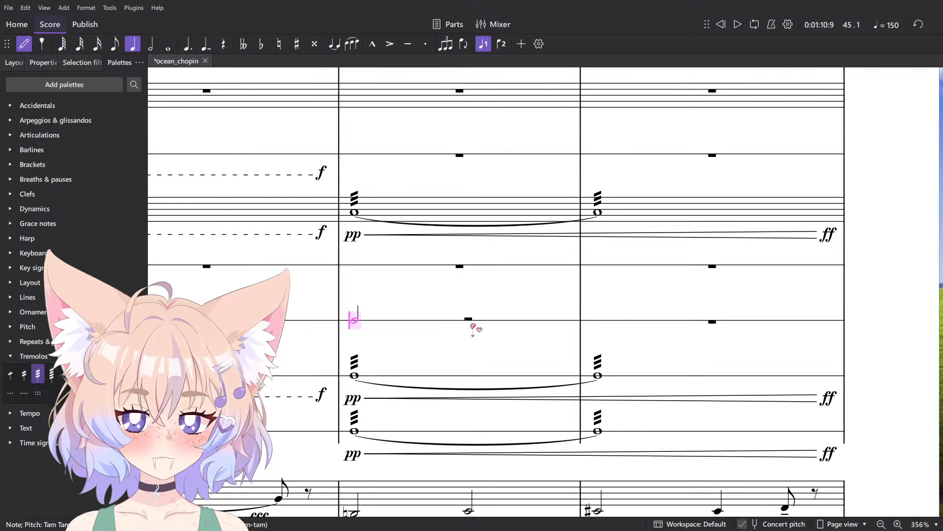
click(466, 322)
key(Escape)
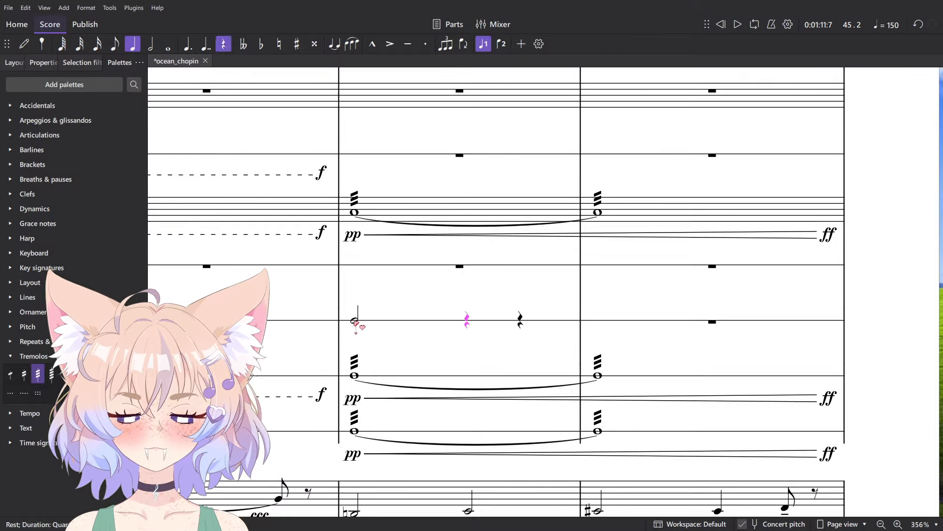
click(354, 322)
key(5)
key(n)
click(407, 322)
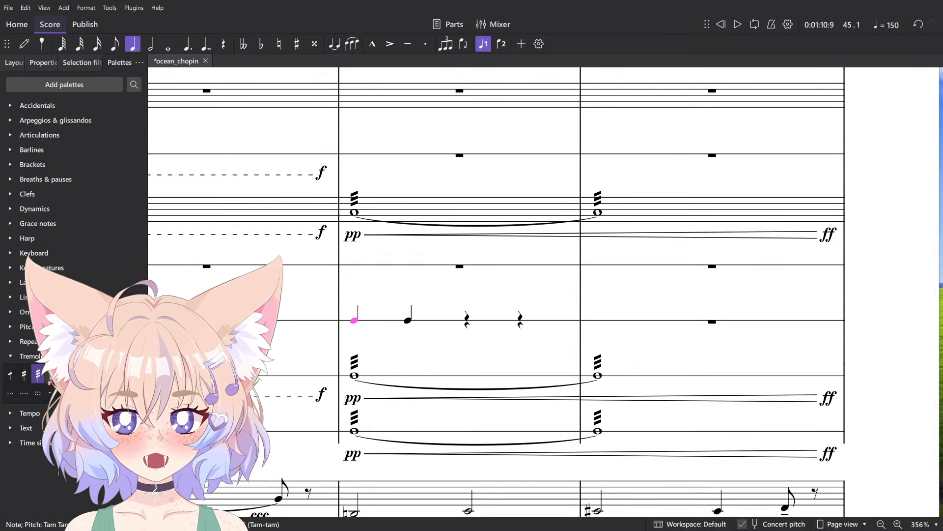
- Give the first Tam-tam quarter note in measure 45 a three-stroke tremolo and a crescendo from pp to f on the second note
key(shift+comma)
click(408, 322)
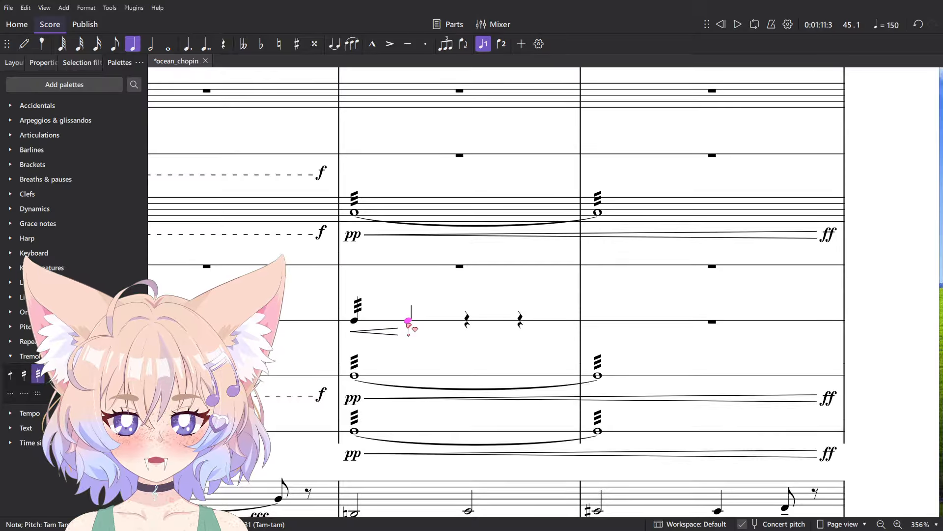
key(ctrl+d)
text(f)
key(Escape)
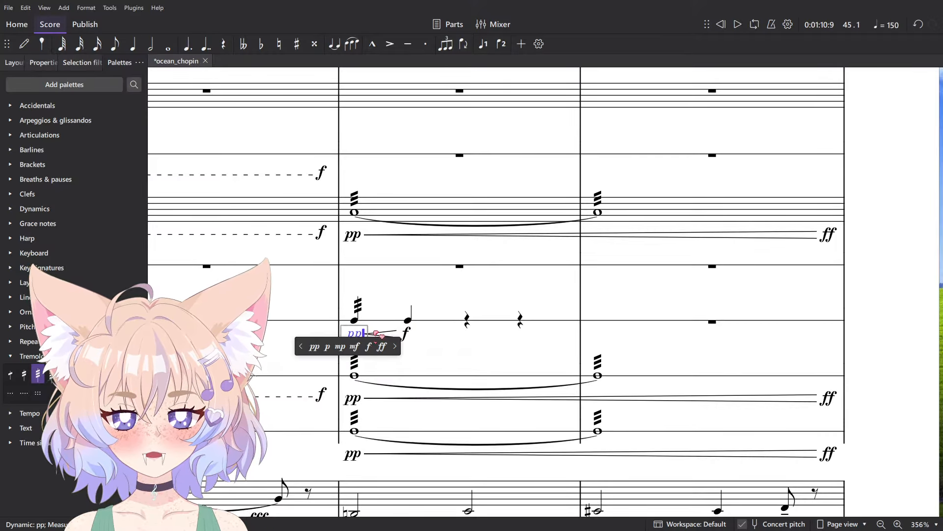
key(Escape)
click(409, 322)
shift+click(363, 328)
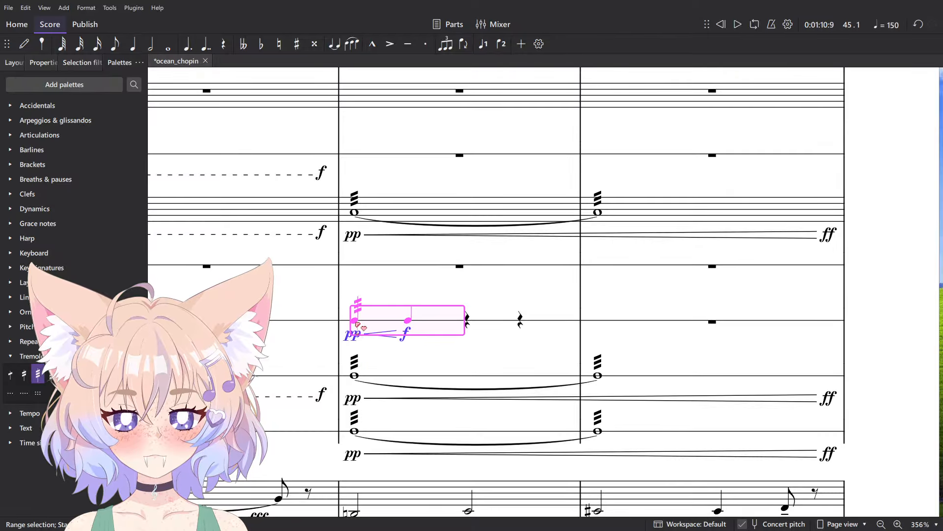
key(space)
key(Escape)
- Change the Tam-tam's f to mf and repeat the two-note swell through the second half of measure 45 and first half of measure 46
click(405, 334)
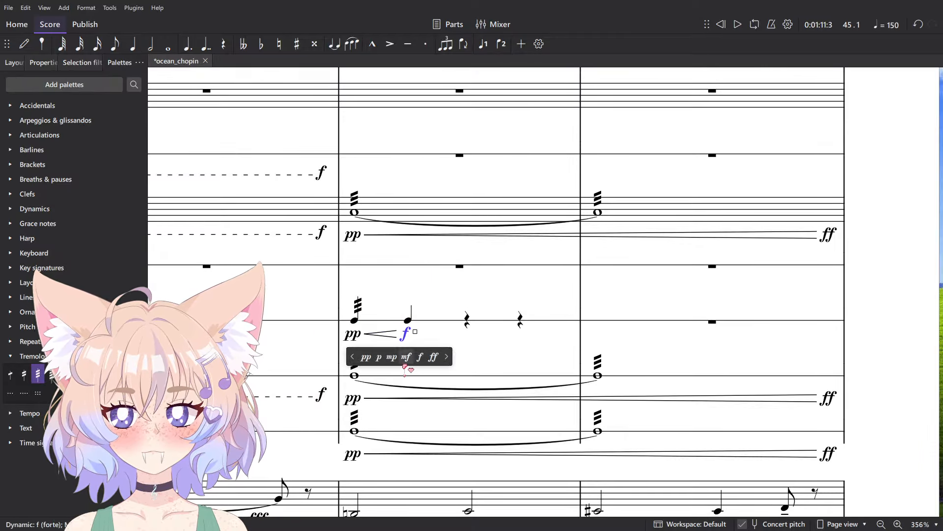
click(405, 357)
shift+click(355, 319)
key(r)
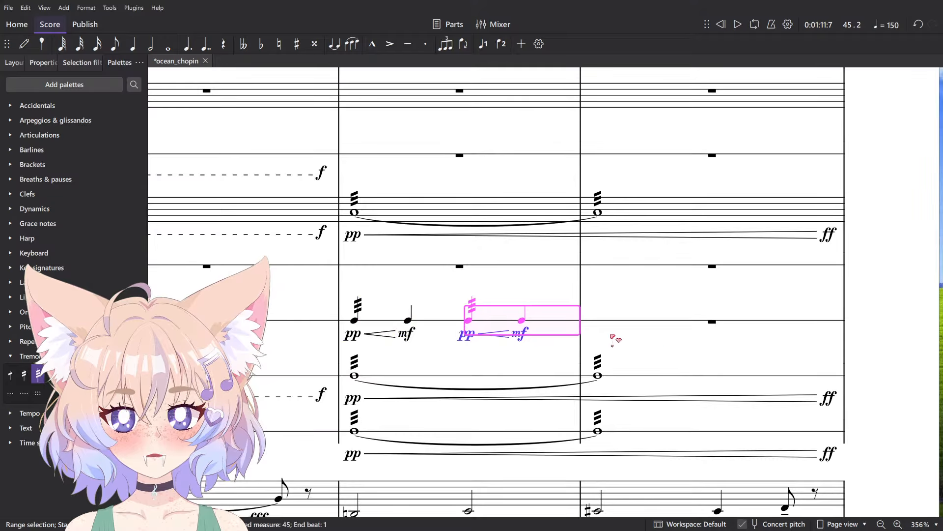
key(r)
- Change the Tam-tam's mf in measure 46 to f and repeat that swell in the measure's second half
click(656, 335)
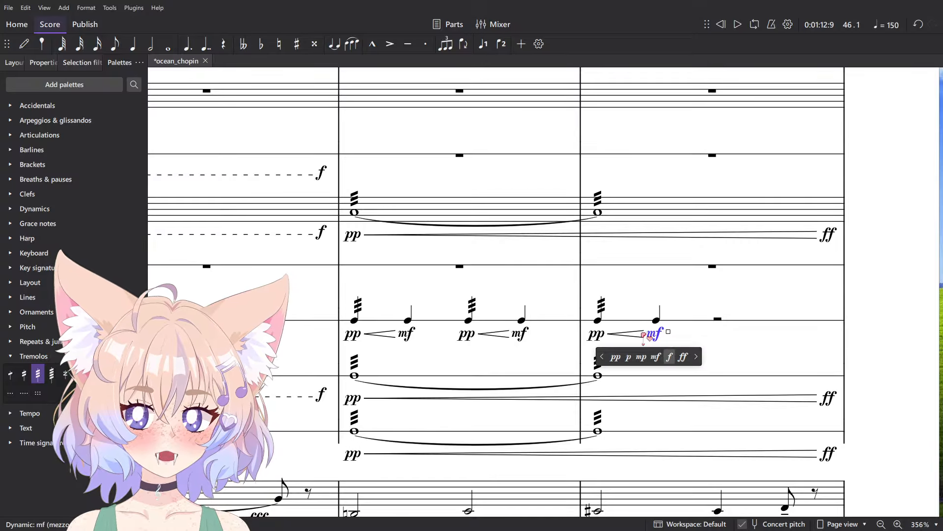
click(669, 357)
click(599, 320)
shift+click(654, 327)
key(r)
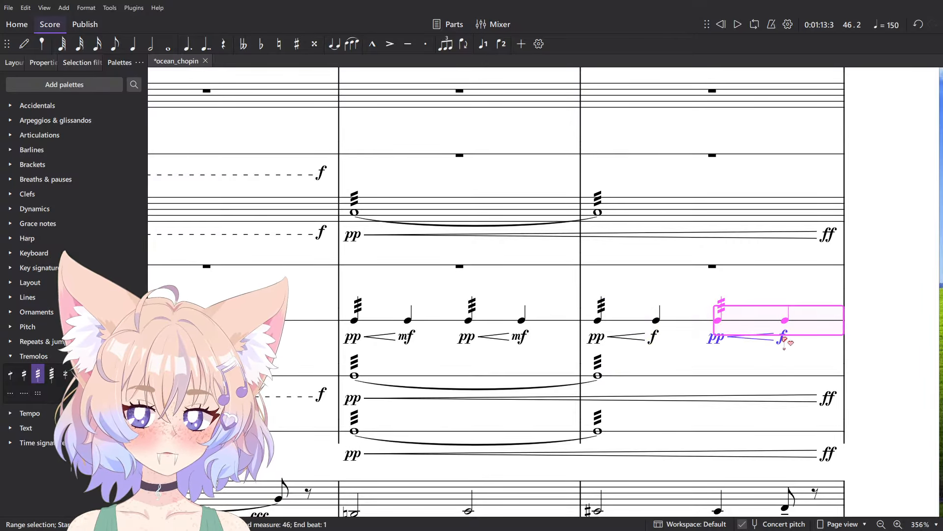
- Set the Tam-tam's final dynamic in measure 46 to ff and both pp markings in that measure to p
click(785, 338)
key(Return)
click(717, 338)
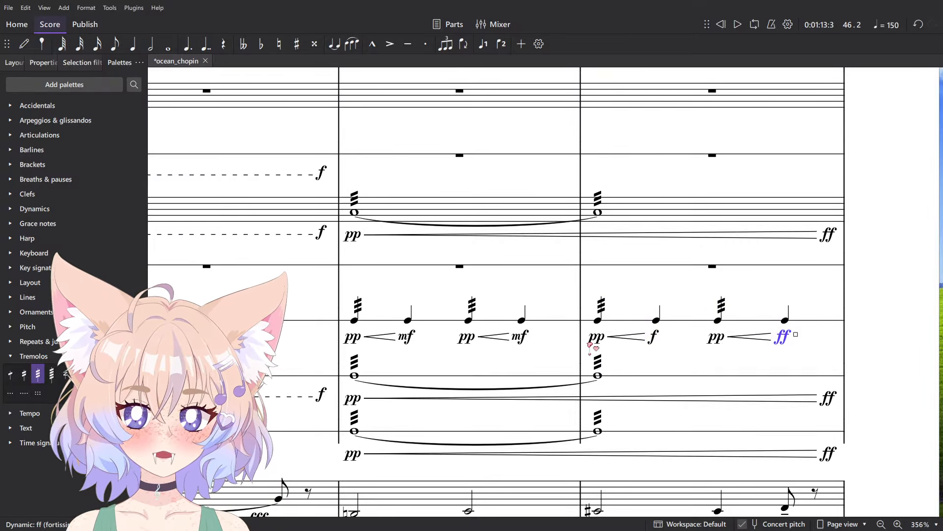
ctrl+click(599, 342)
click(35, 209)
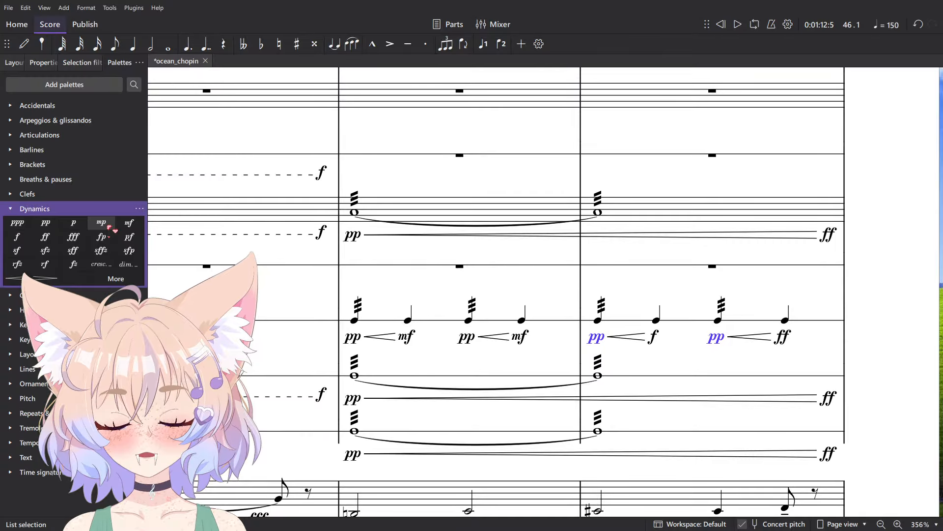
click(391, 320)
key(space)
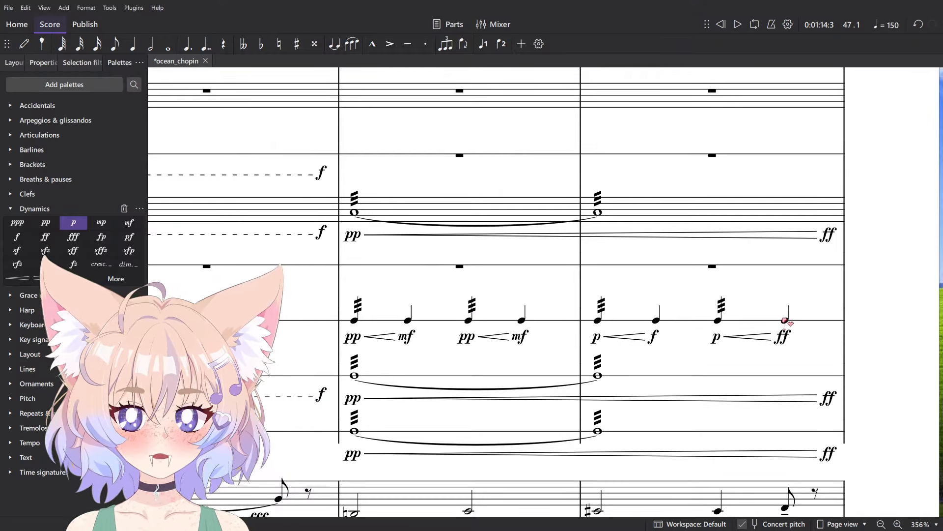
- Add accents to the Tam-tam's four quarter notes without tremolo in measures 45 and 46, and play the passage back
click(408, 320)
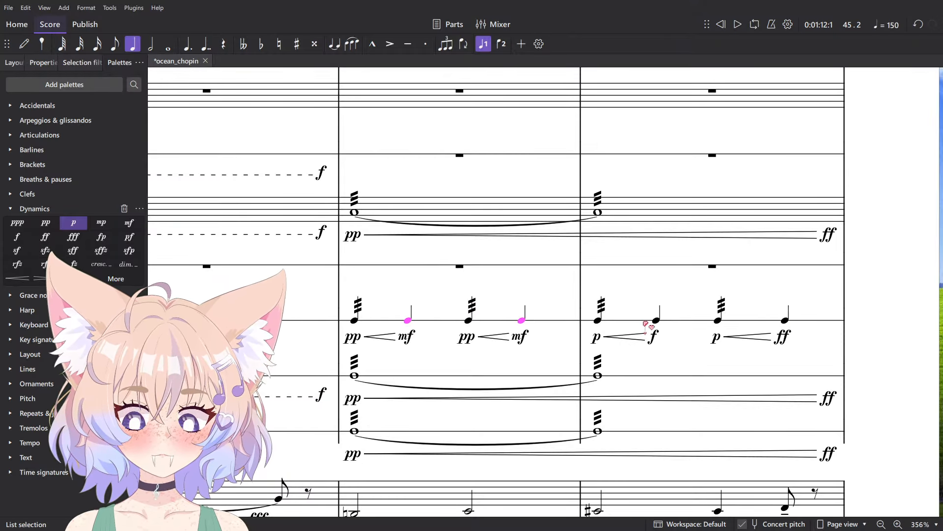
key(shift+v)
scroll(563, 320, down, 5)
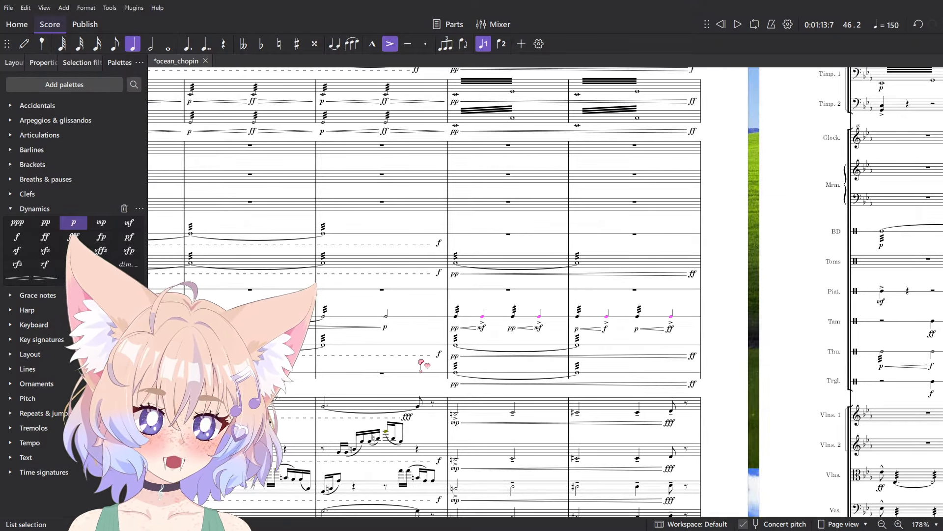
click(427, 318)
key(space)
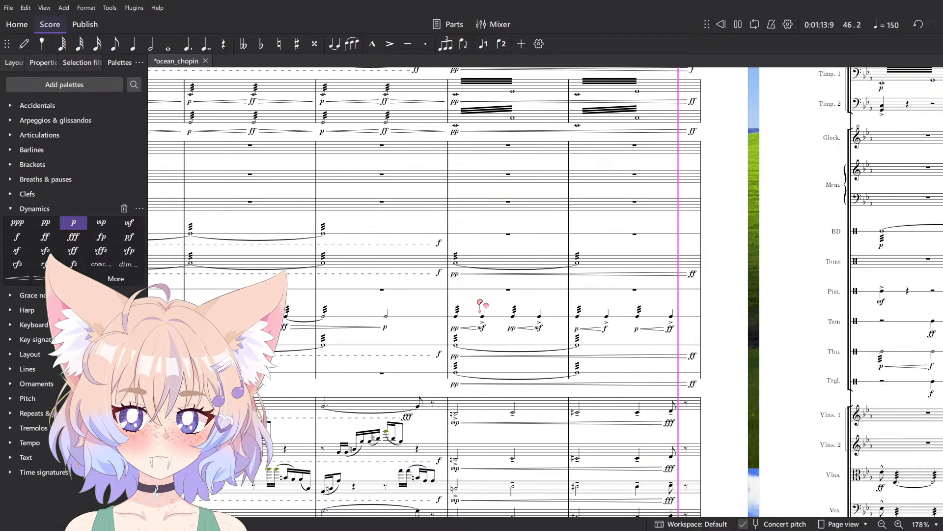
key(space)
- Replace the Piatti's mf in measure 47 with ff and add mf to its note in measure 48
scroll(566, 285, down, 1)
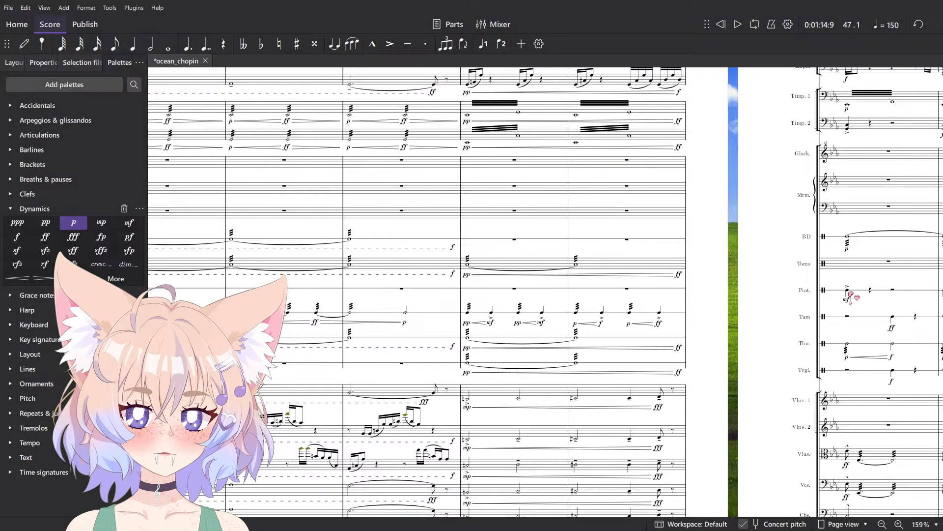
scroll(861, 299, up, 5)
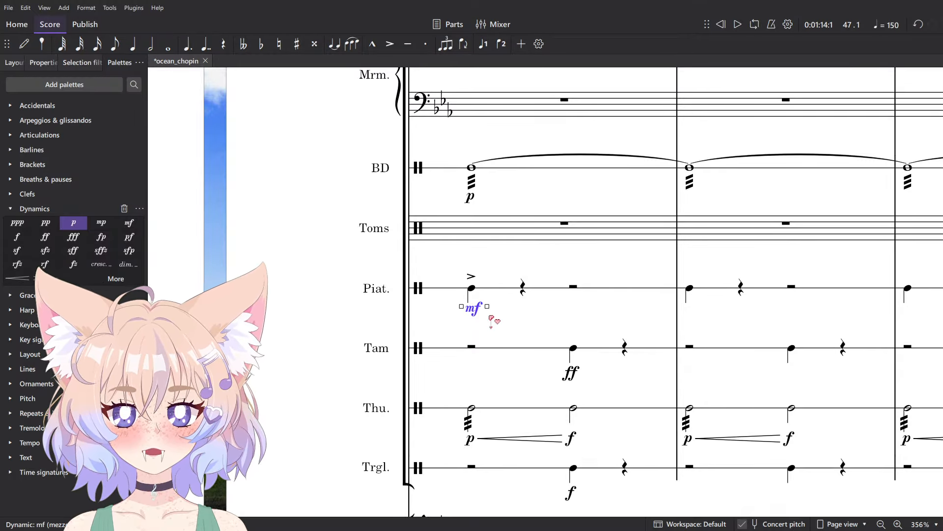
key(Delete)
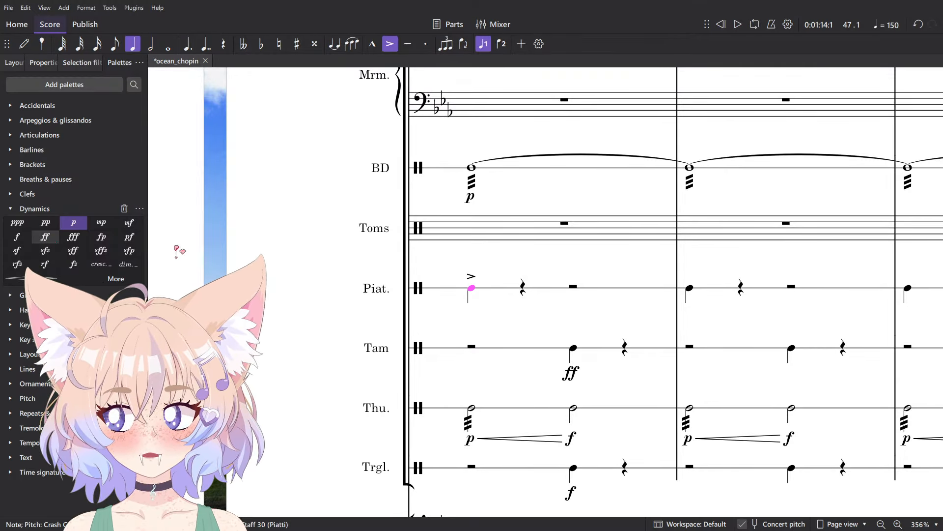
click(688, 289)
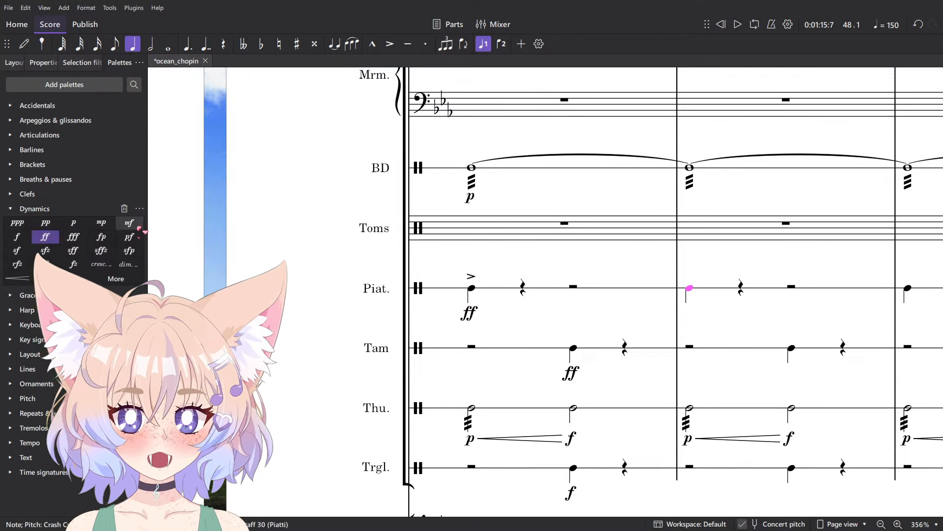
click(485, 290)
- Play back the transition into measure 47 to check the Tam-tam swells, timpani and louder Piatti hit
scroll(485, 290, down, 6)
click(406, 300)
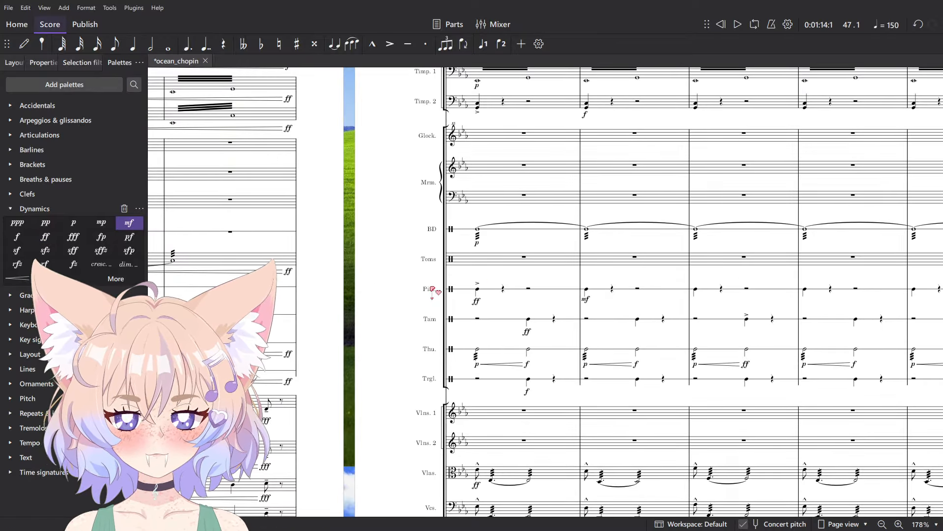
key(space)
key(space)
drag(291, 198, 502, 310)
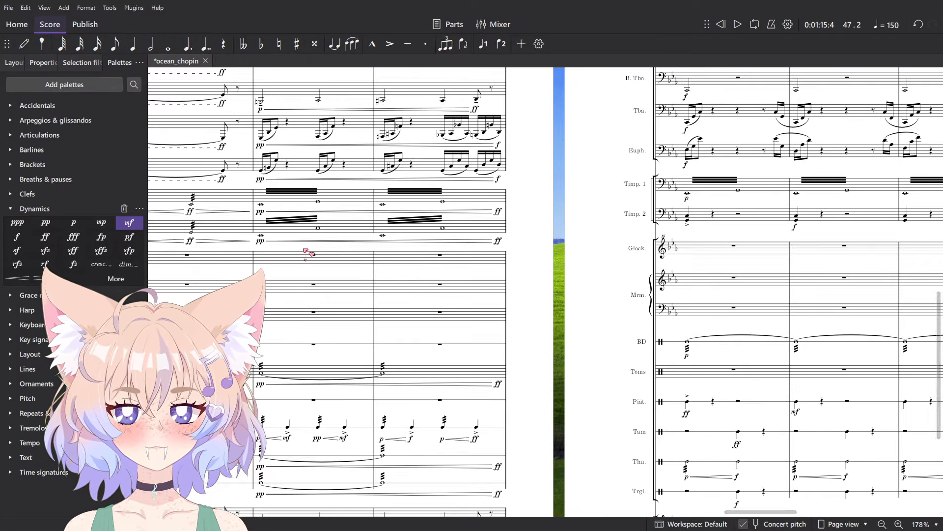
click(701, 219)
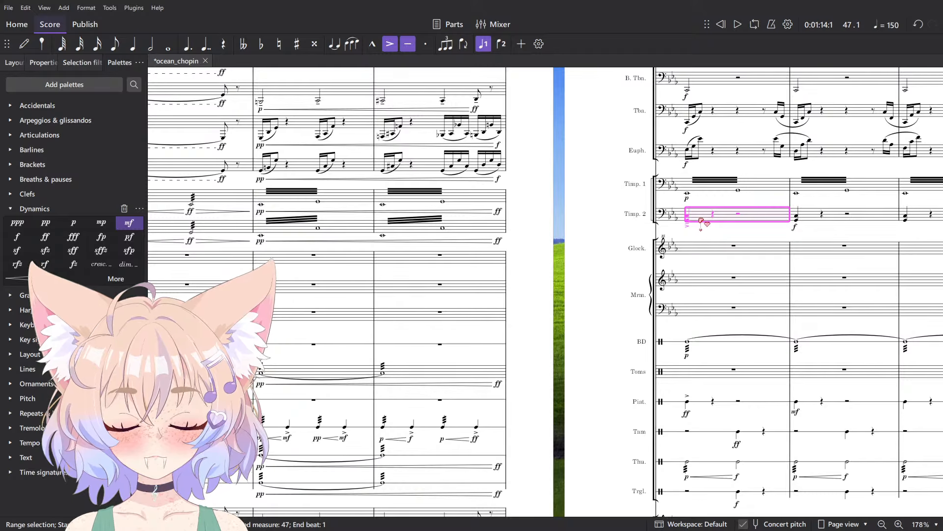
click(422, 230)
key(space)
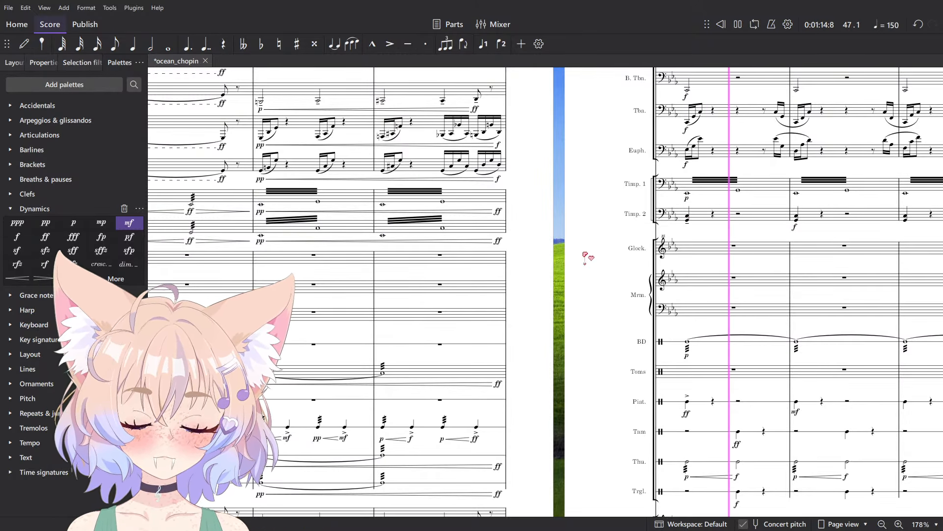
key(space)
scroll(586, 256, down, 3)
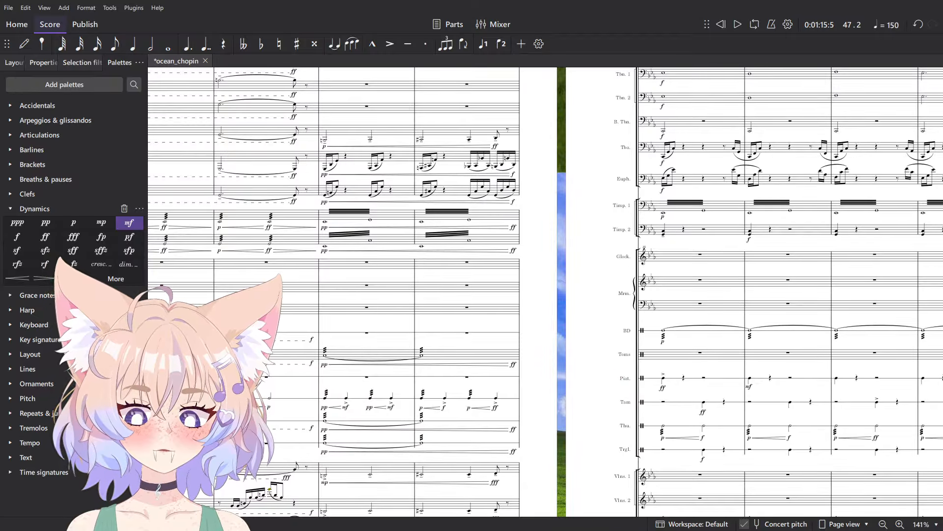
key(space)
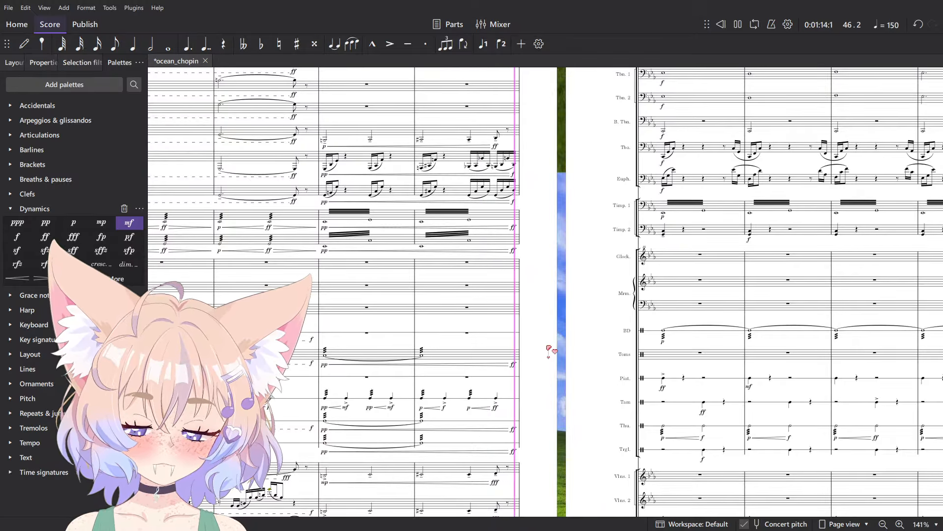
key(space)
- Change the Tam-tam's last dynamic in measure 46 to f
scroll(511, 386, up, 6)
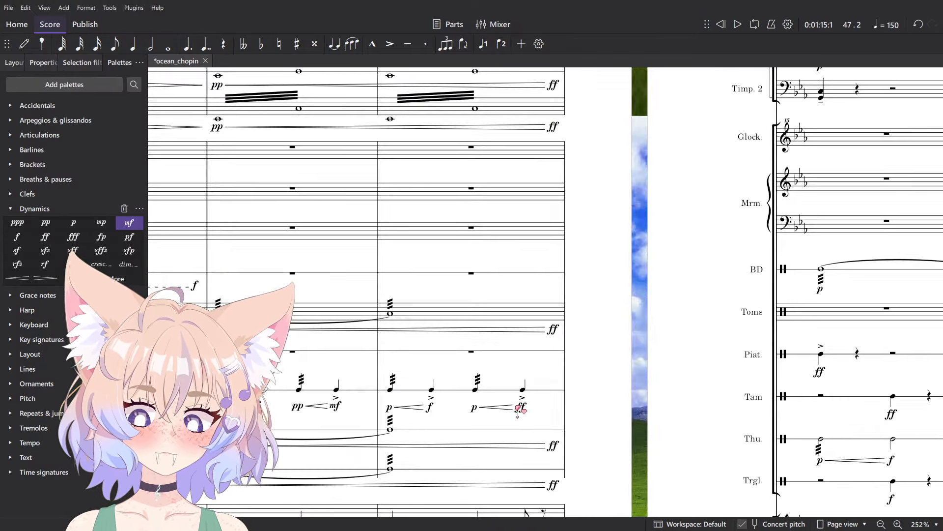
click(520, 410)
click(536, 427)
click(421, 393)
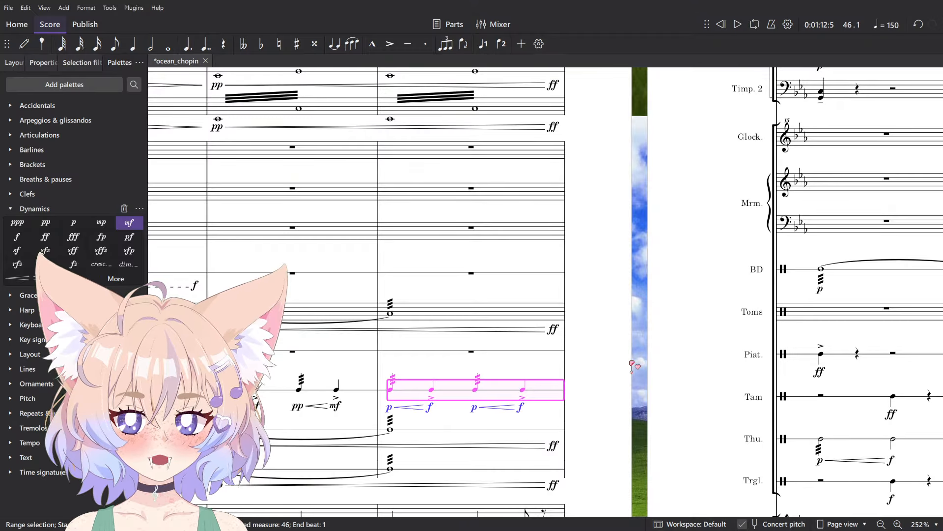
- Play back the transition from the end of measure 46 into measure 48 to hear the softened Tam-tam swell
click(631, 363)
scroll(632, 363, down, 3)
key(space)
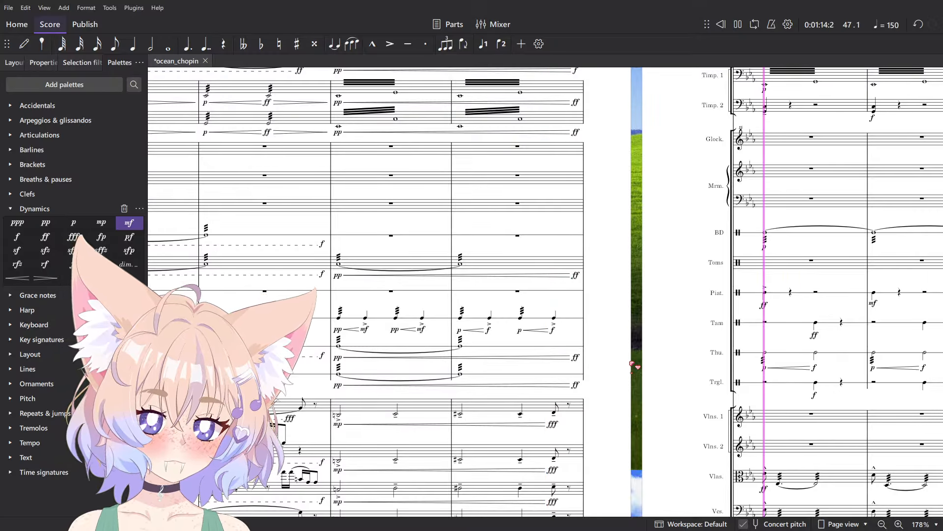
scroll(634, 366, down, 5)
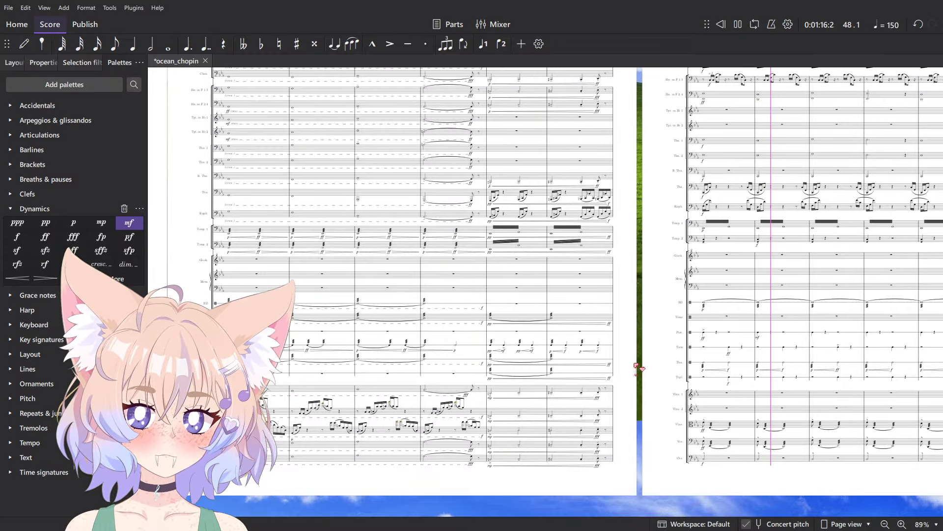
key(space)
scroll(636, 367, up, 3)
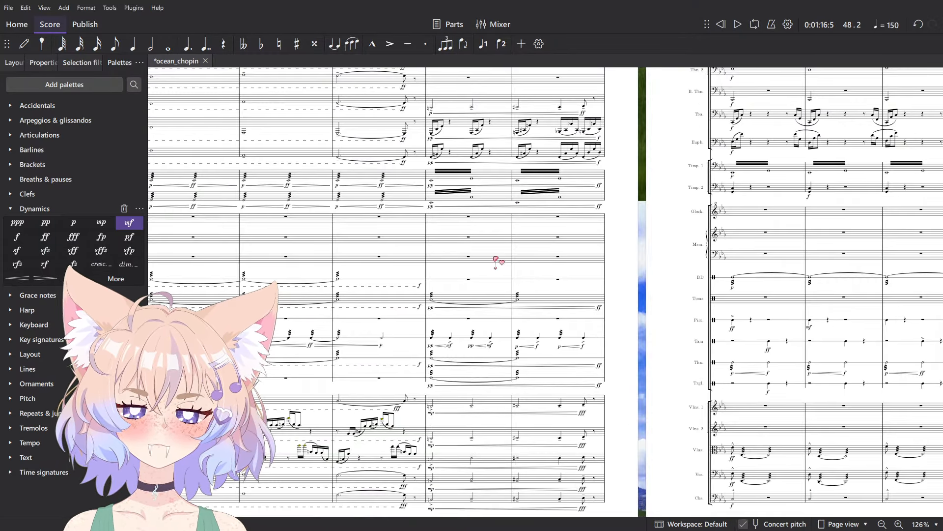
- Enter an accented Tom 6 quarter note on the first beat of measure 47 in the Toms staff
drag(473, 250, 379, 298)
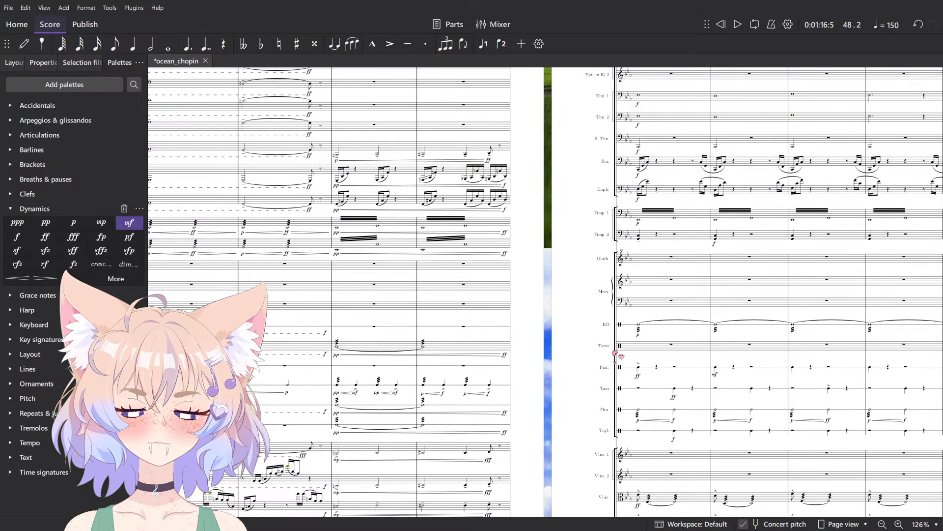
click(491, 343)
key(space)
scroll(665, 368, up, 2)
key(space)
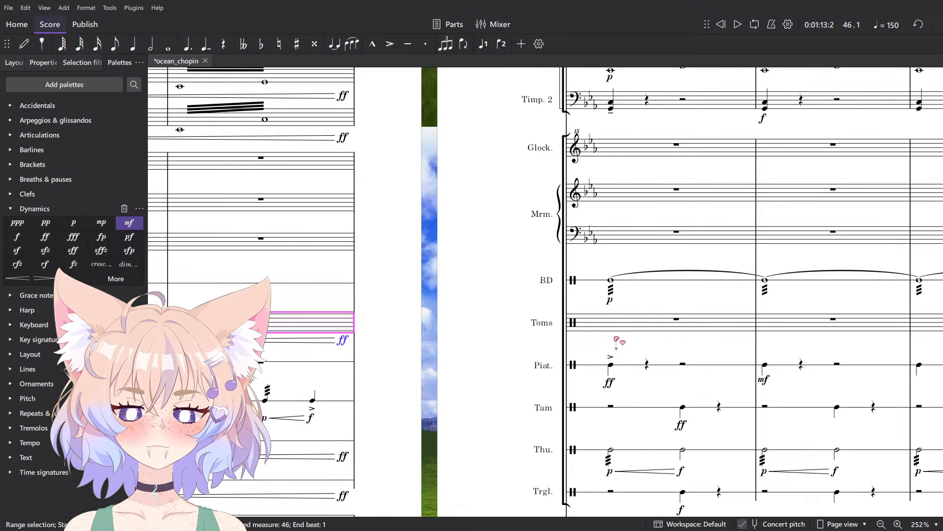
key(n)
scroll(673, 349, down, 2)
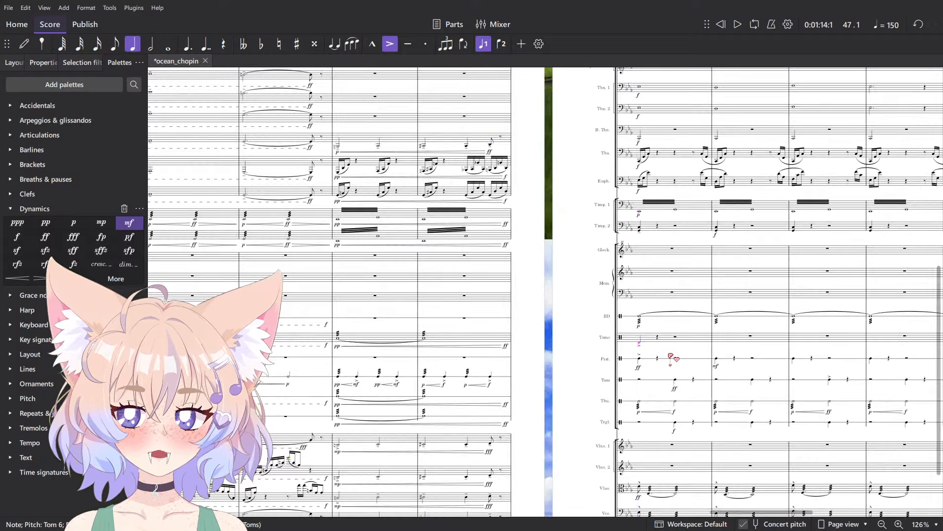
key(Escape)
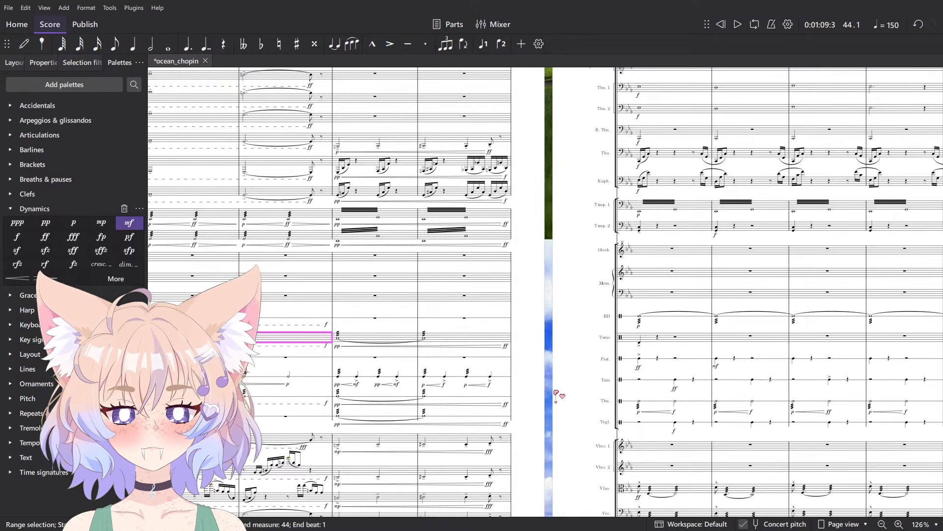
- Save the score and look over the pages around measure 47 in an overview
scroll(560, 396, down, 4)
scroll(428, 352, down, 2)
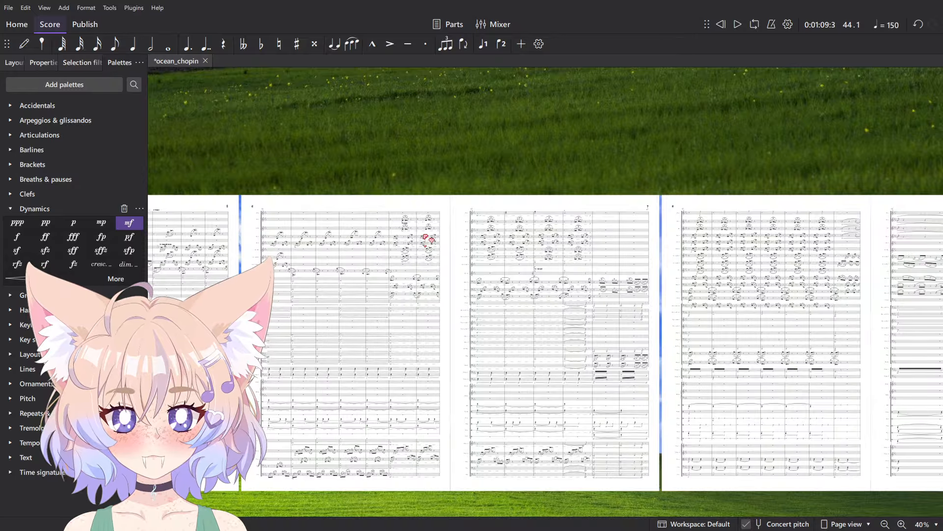
drag(776, 246, 602, 173)
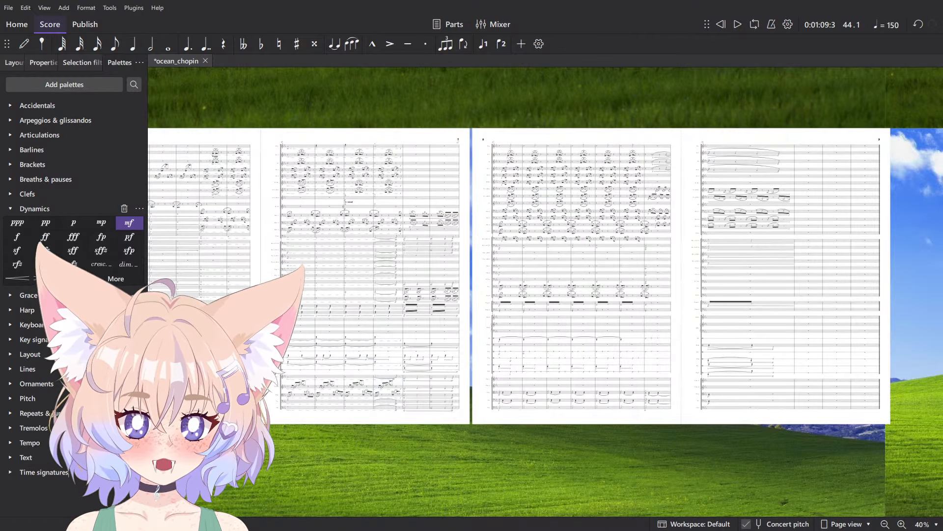
scroll(723, 321, up, 6)
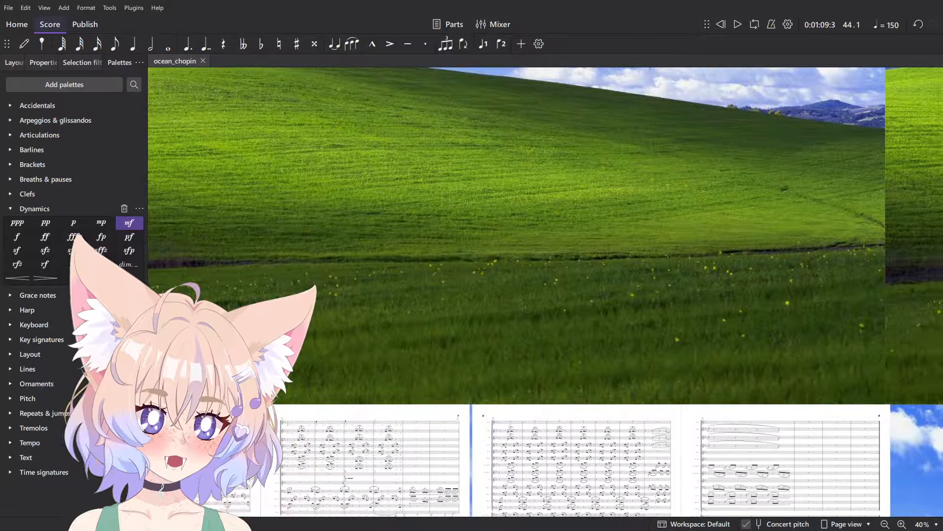
scroll(631, 359, down, 8)
scroll(610, 142, up, 4)
scroll(611, 142, up, 5)
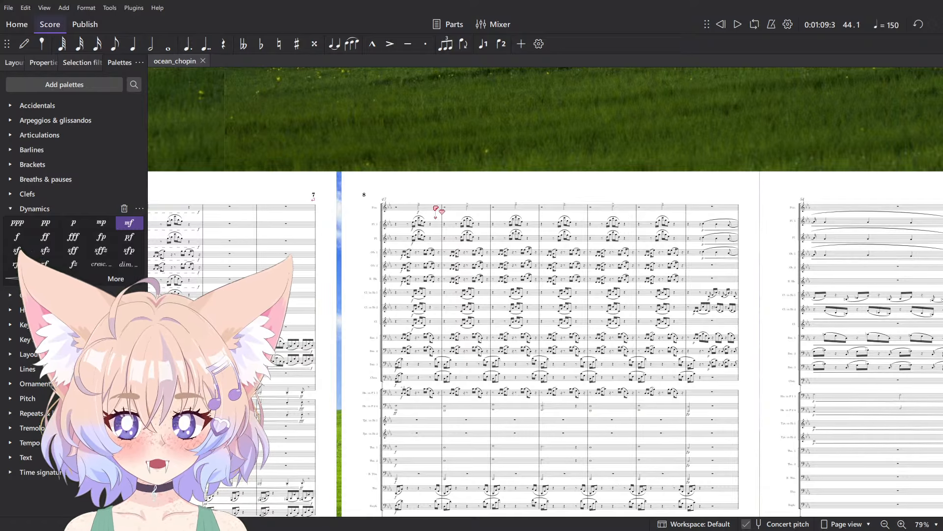
scroll(435, 208, down, 5)
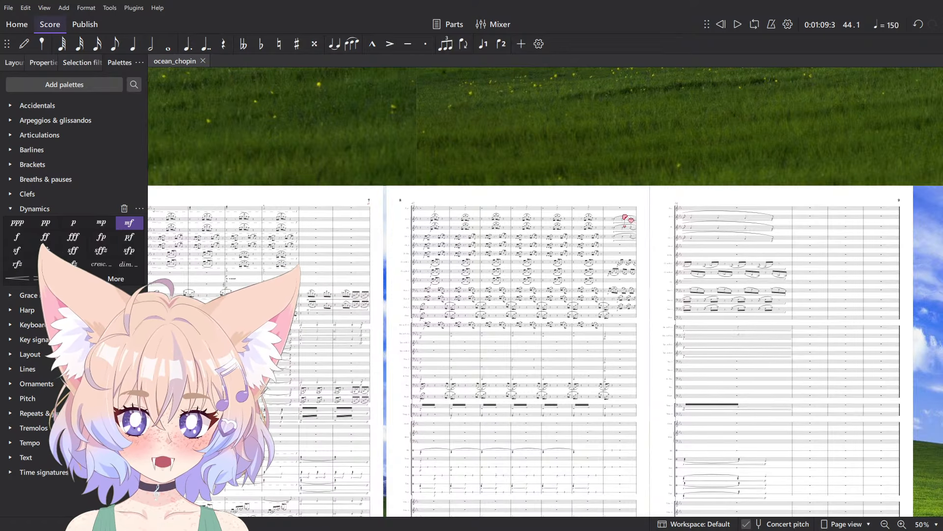
- Return playback to the start of the score and inspect the mixer's percussion, string and Master channels
key(ctrl+Home)
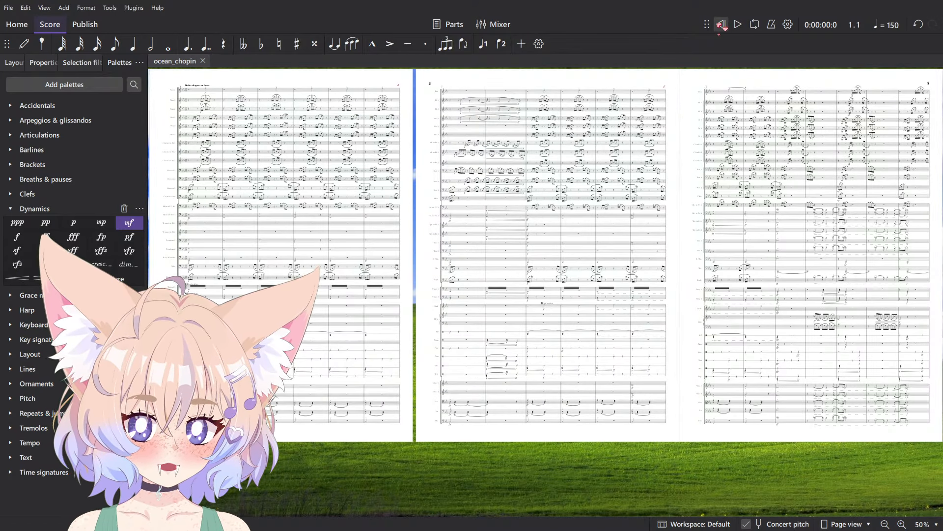
key(F10)
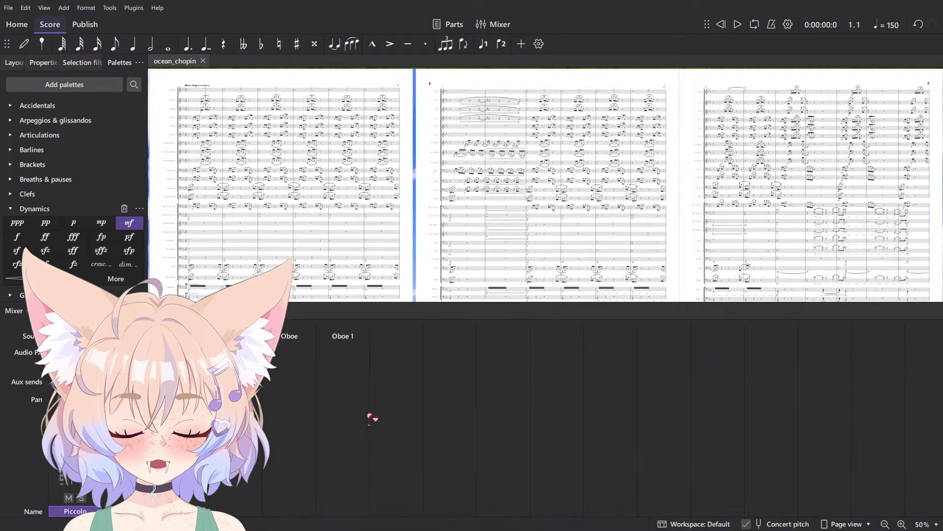
drag(326, 512, 805, 509)
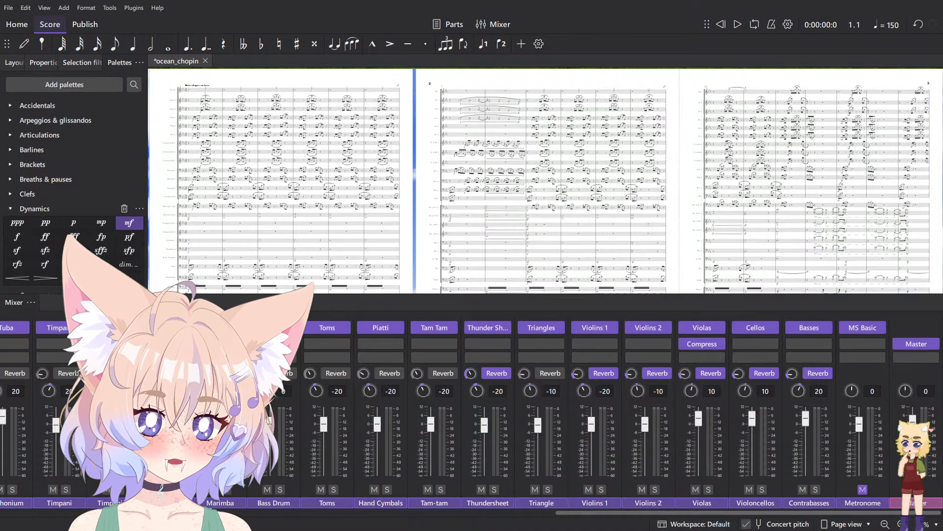
key(F10)
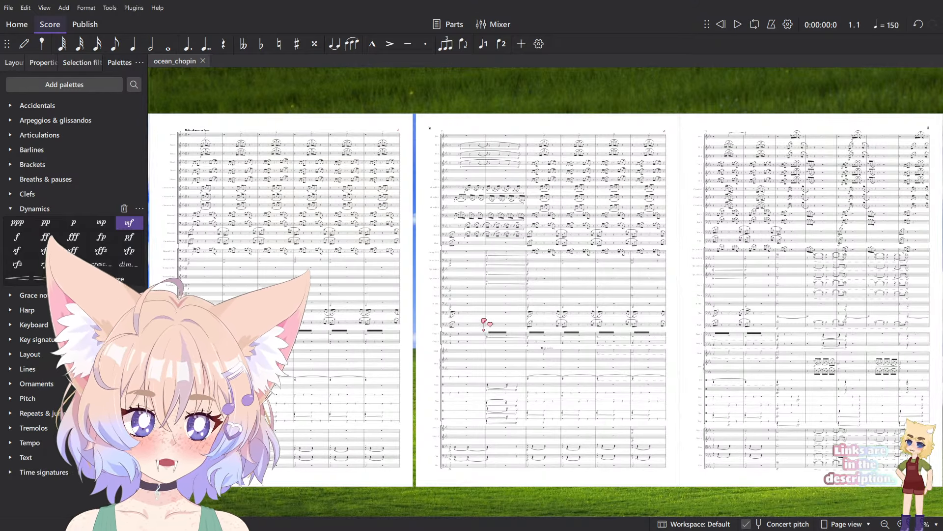
- Check the mixer levels and panning of the woodwind, brass and timpani channels
scroll(686, 269, up, 4)
scroll(718, 185, down, 3)
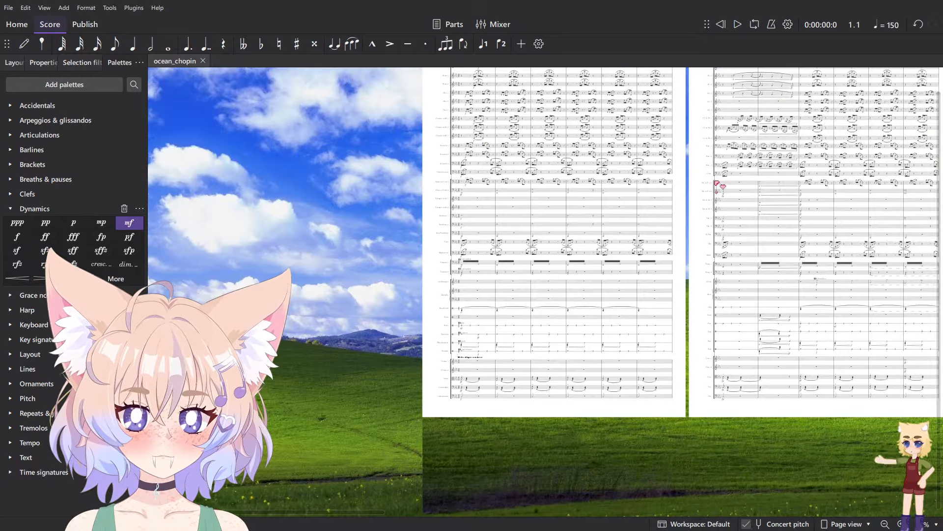
key(F10)
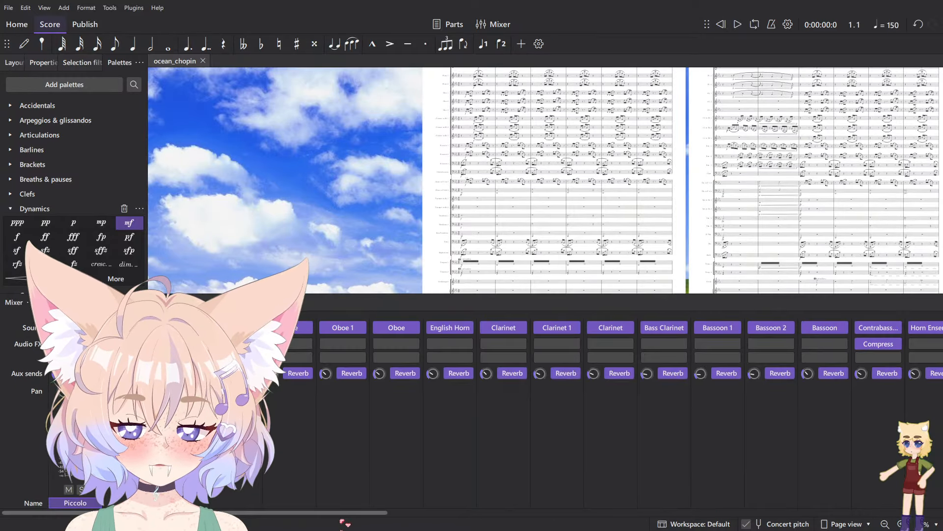
drag(343, 514, 575, 513)
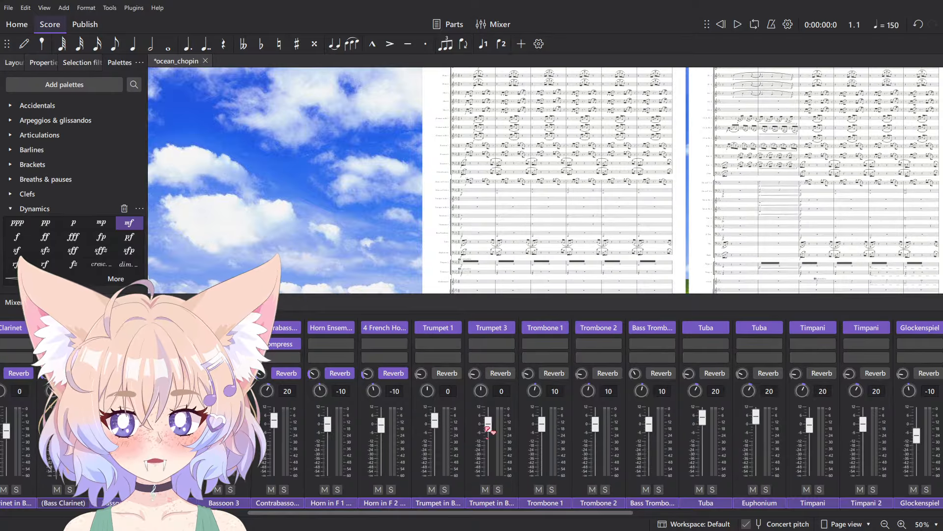
drag(489, 512, 101, 494)
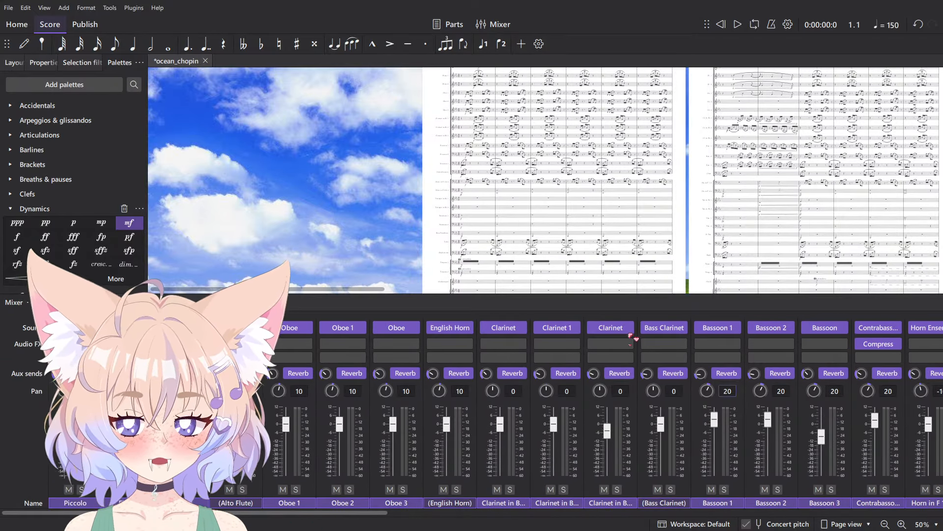
key(F10)
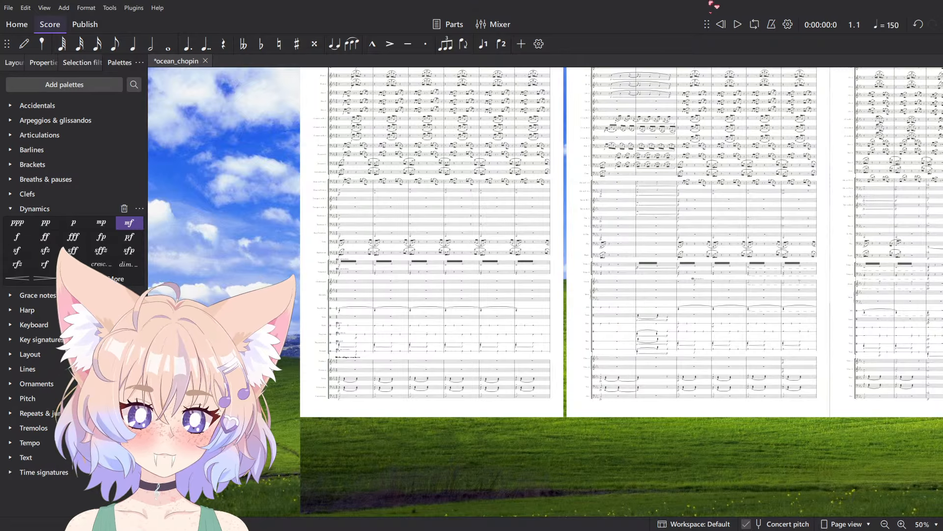
- Save the score and play it from the beginning up to measure 53
click(722, 24)
key(ctrl+s)
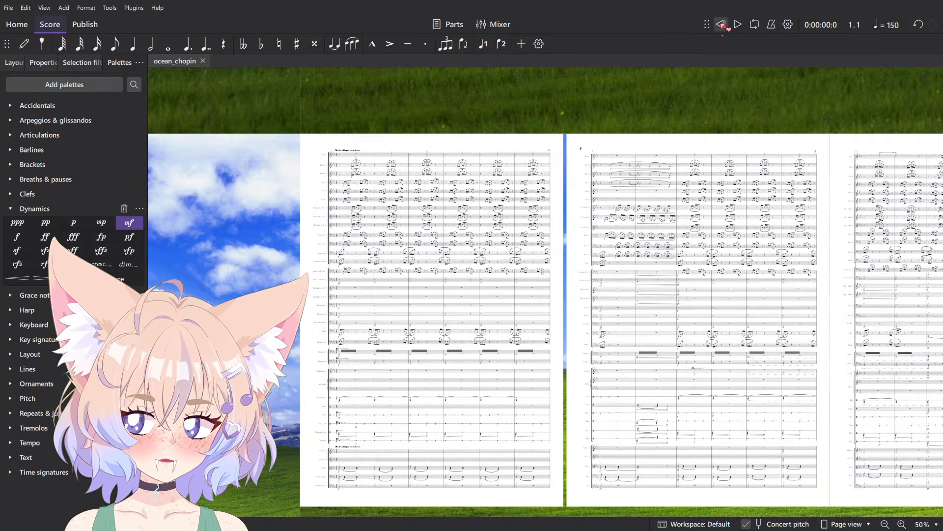
scroll(583, 246, down, 1)
ctrl+scroll(583, 247, up, 1)
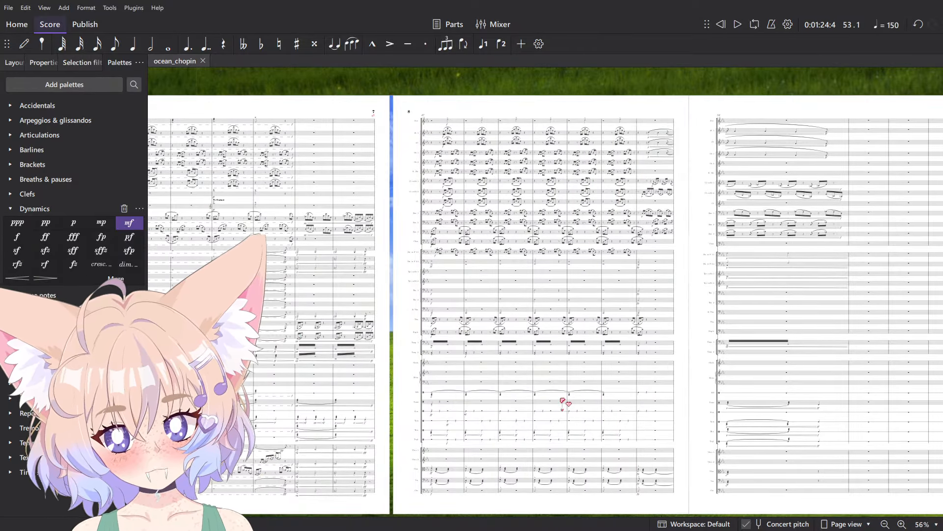
- Add an "a tempo" marking above the Piccolo staff at the start of measure 47
scroll(331, 158, up, 8)
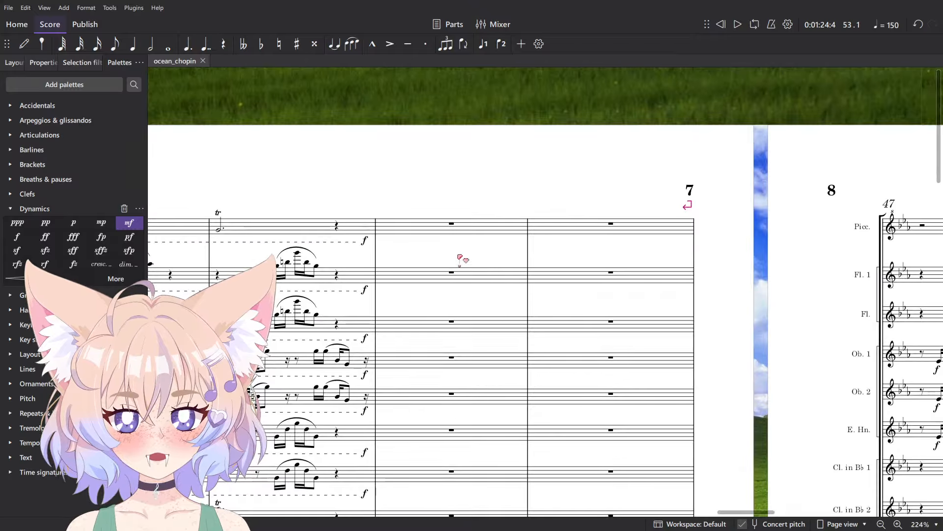
click(480, 225)
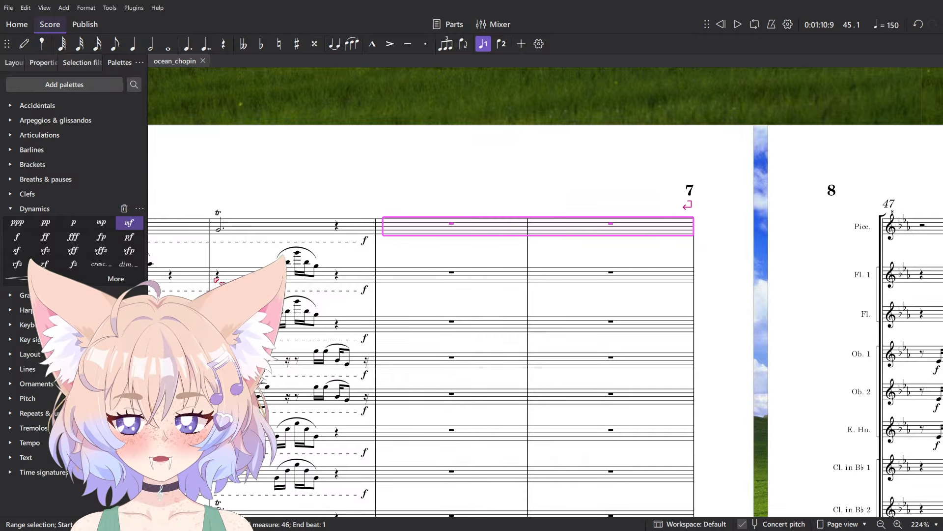
key(Escape)
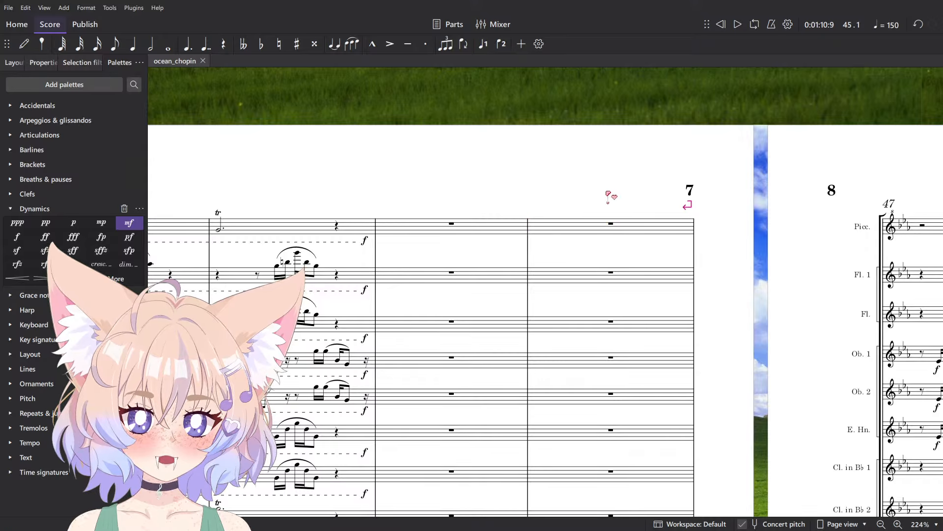
scroll(608, 194, down, 5)
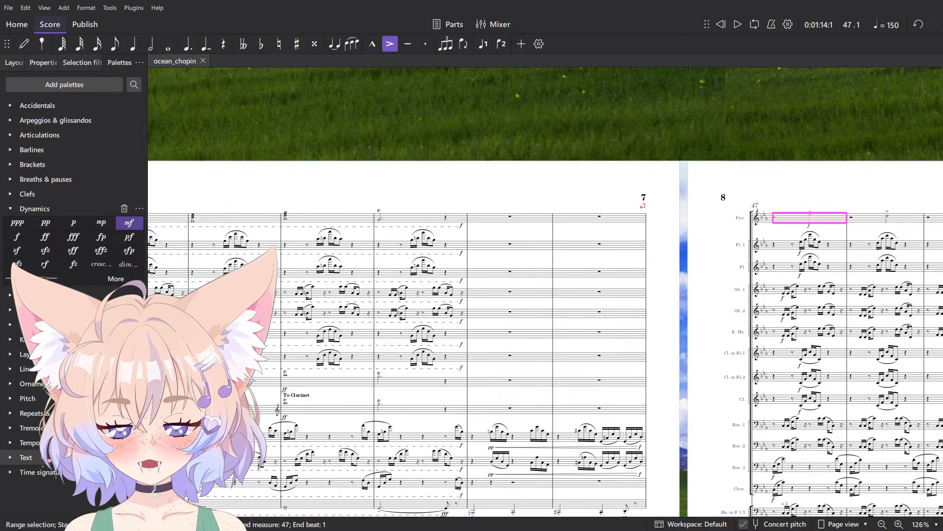
click(43, 457)
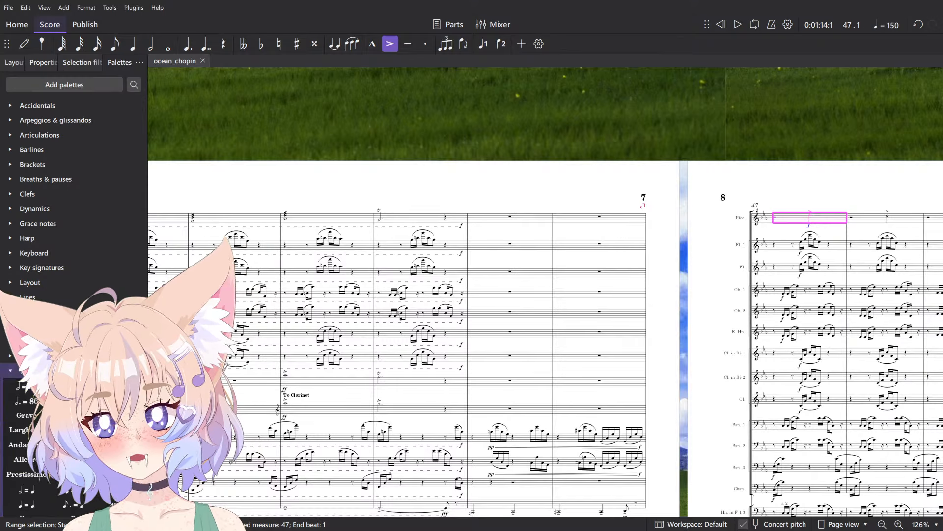
scroll(74, 295, down, 2)
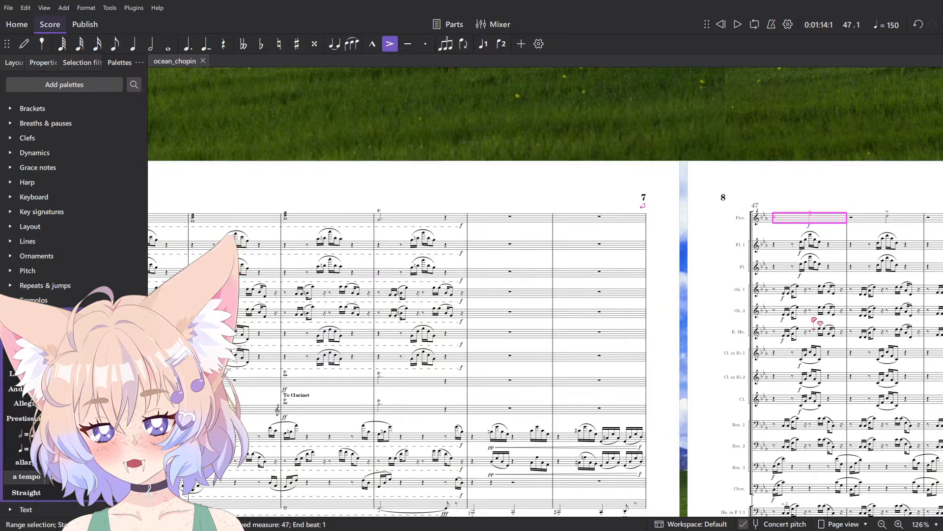
- Add a rit. line over measures 45 and 46 and play back from measure 43 into measure 47 to hear it
click(524, 221)
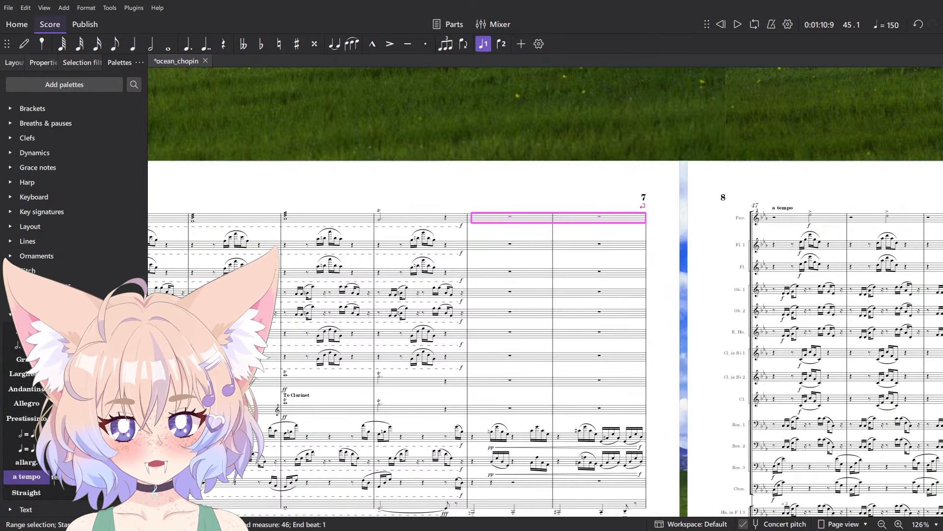
click(330, 218)
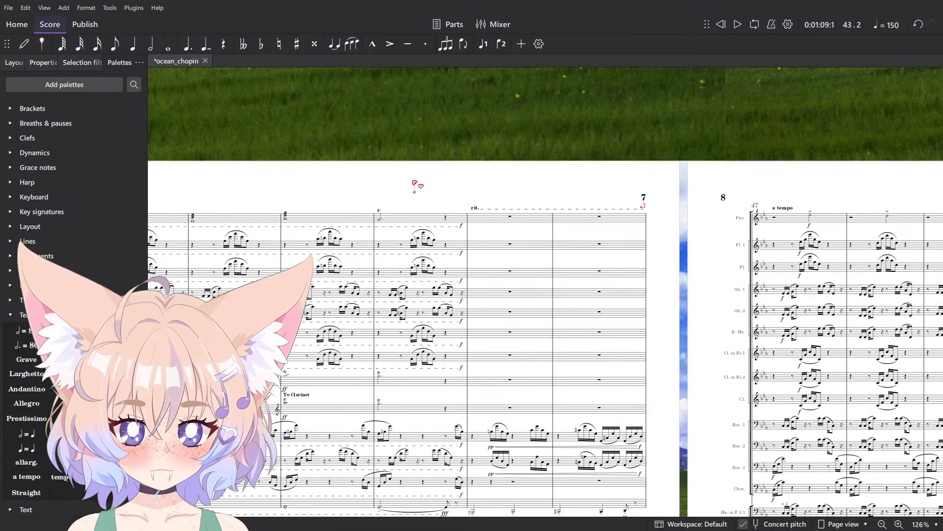
key(F10)
drag(324, 512, 887, 446)
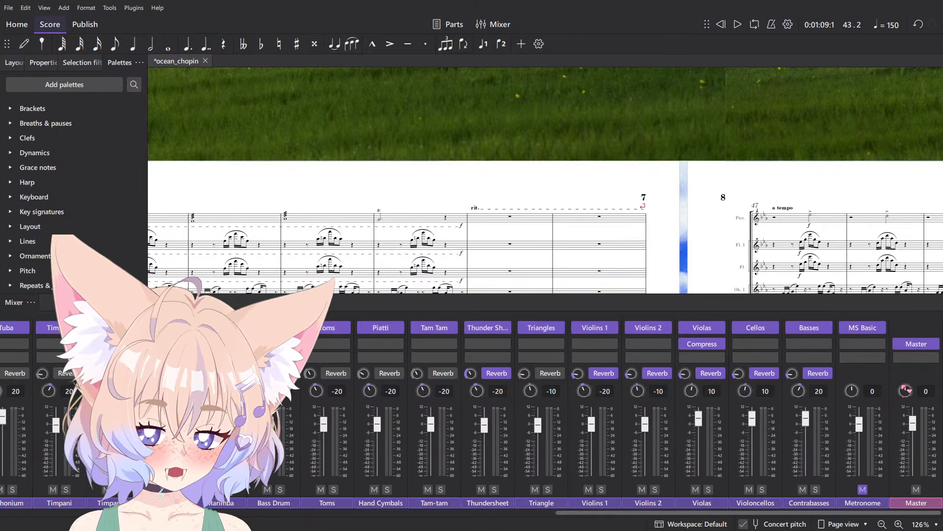
key(F10)
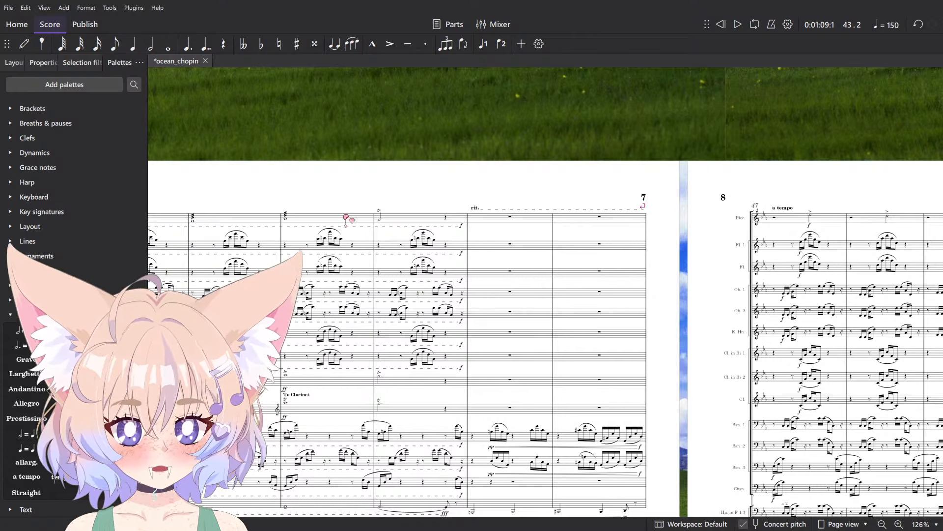
key(space)
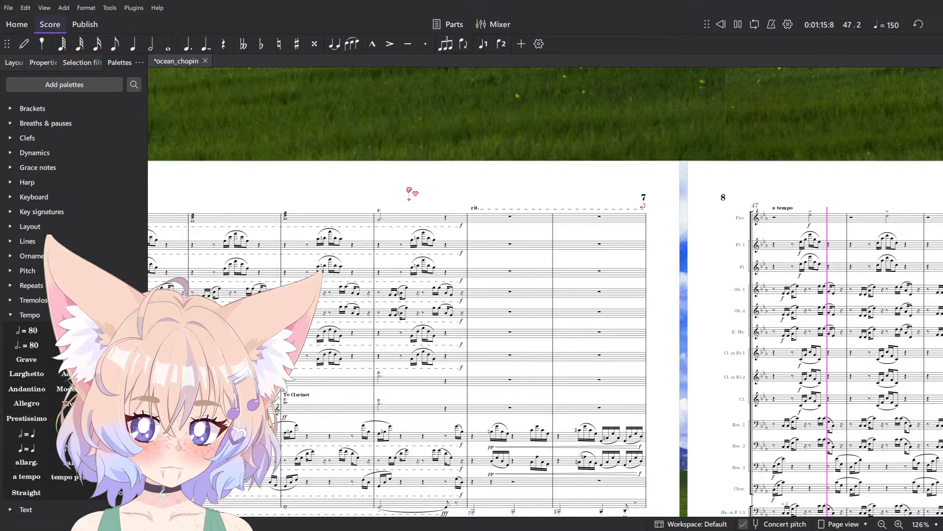
key(space)
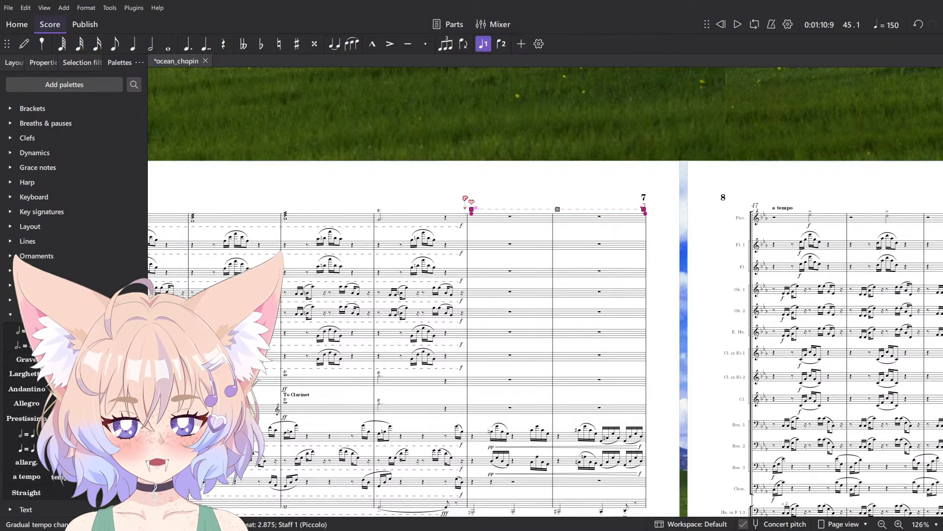
- Replace the rit. line over measures 45 and 46 with one spanning measures 43 to 46
click(599, 216)
scroll(600, 216, down, 3)
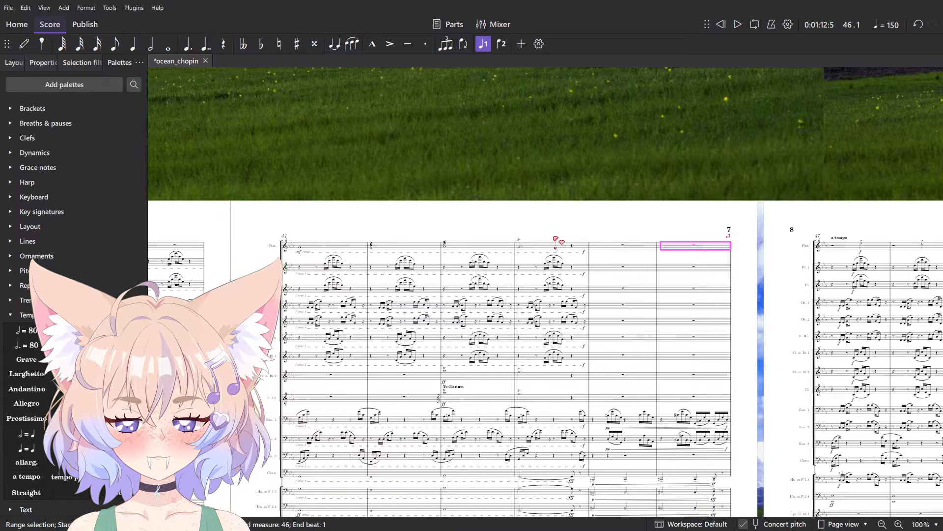
scroll(556, 239, up, 3)
shift+click(452, 243)
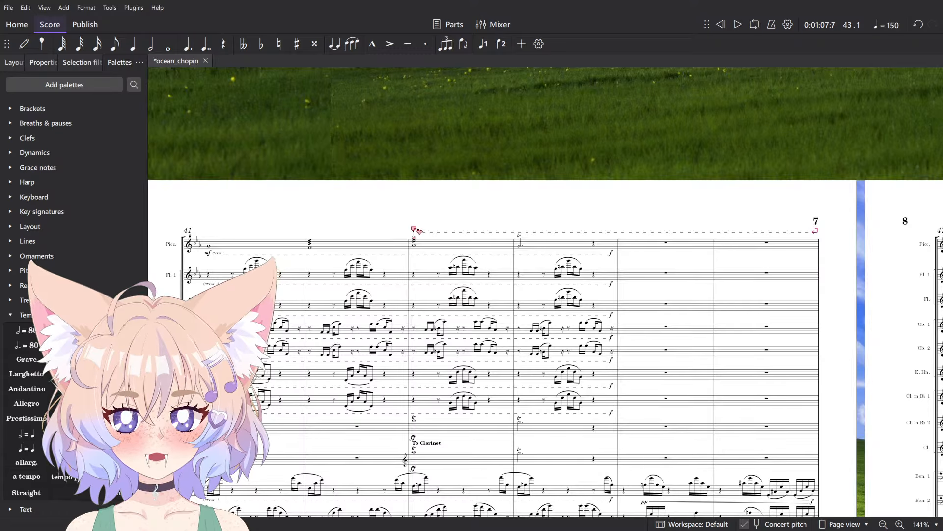
- Set the tempo change amount of the rit. line over measures 43 to 46 to 80% and play back from measure 42 to measure 47
click(44, 62)
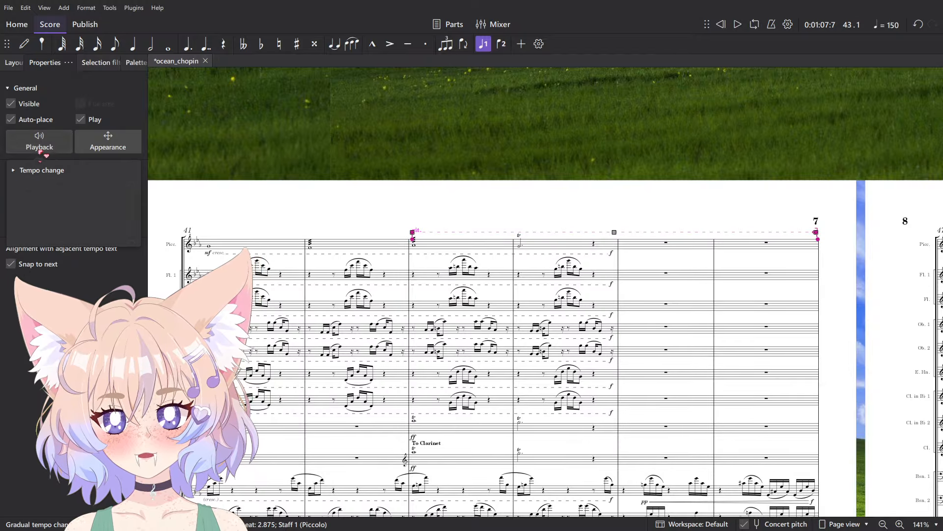
click(56, 202)
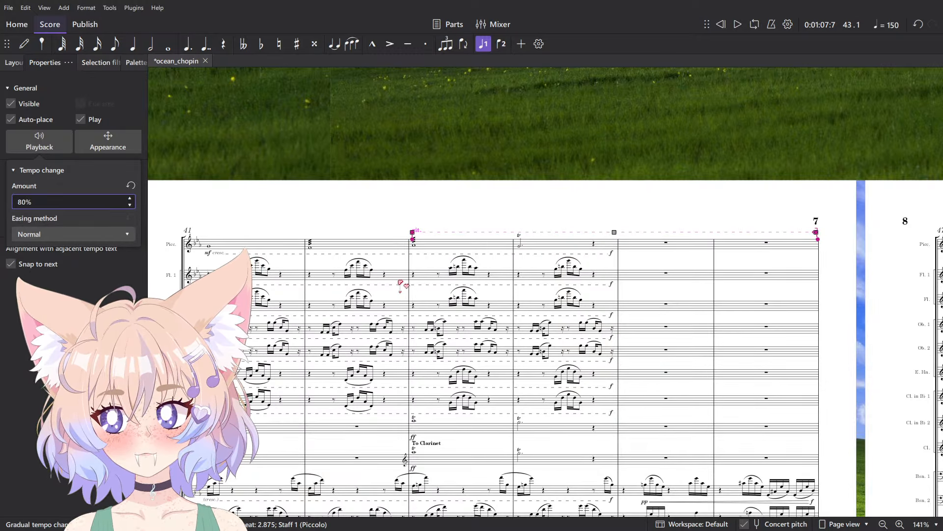
key(Escape)
click(359, 245)
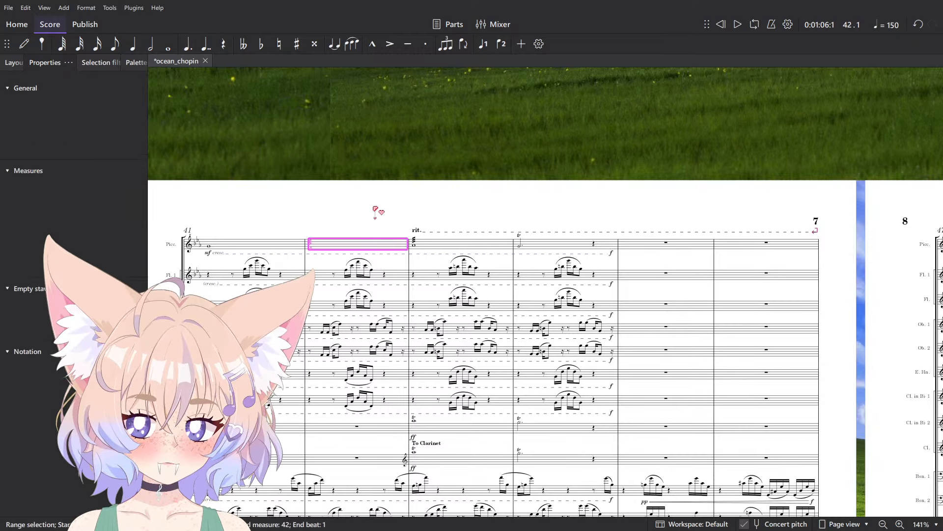
key(space)
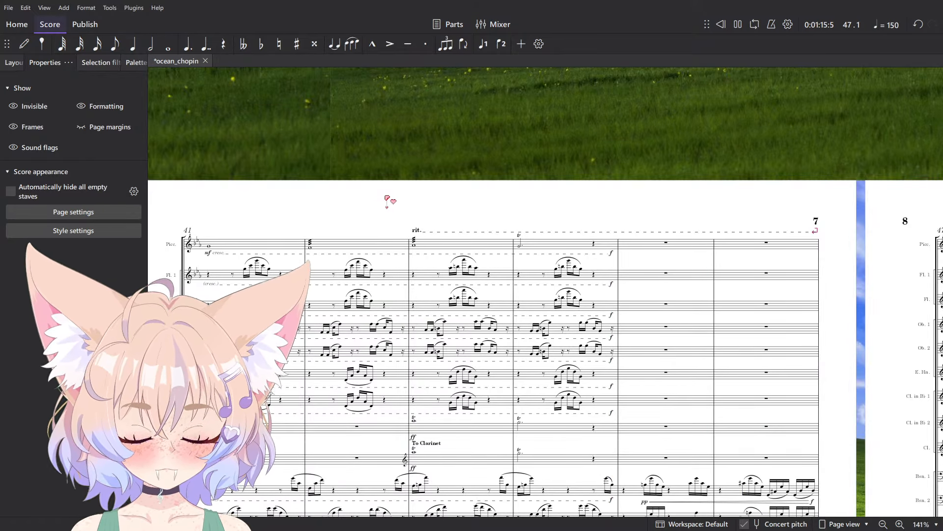
key(space)
- Play back measure 46 from the Violins 1 staff to hear the end of the ritardando
scroll(783, 356, down, 9)
drag(760, 334, 570, 256)
scroll(571, 258, down, 7)
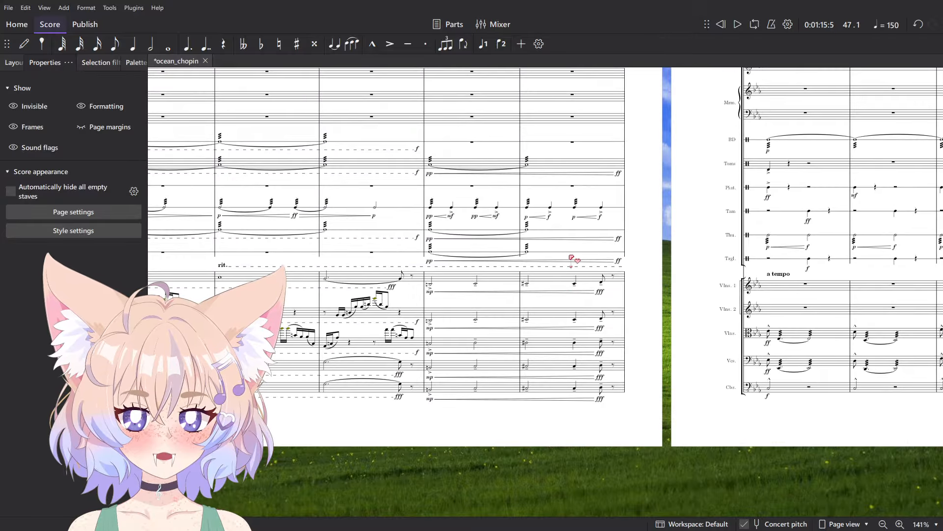
scroll(572, 257, up, 6)
click(552, 287)
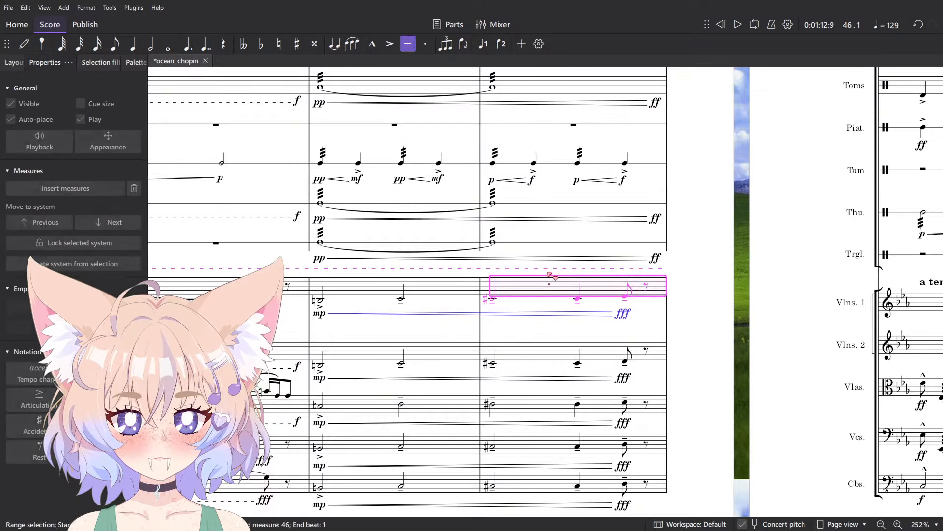
key(space)
key(space)
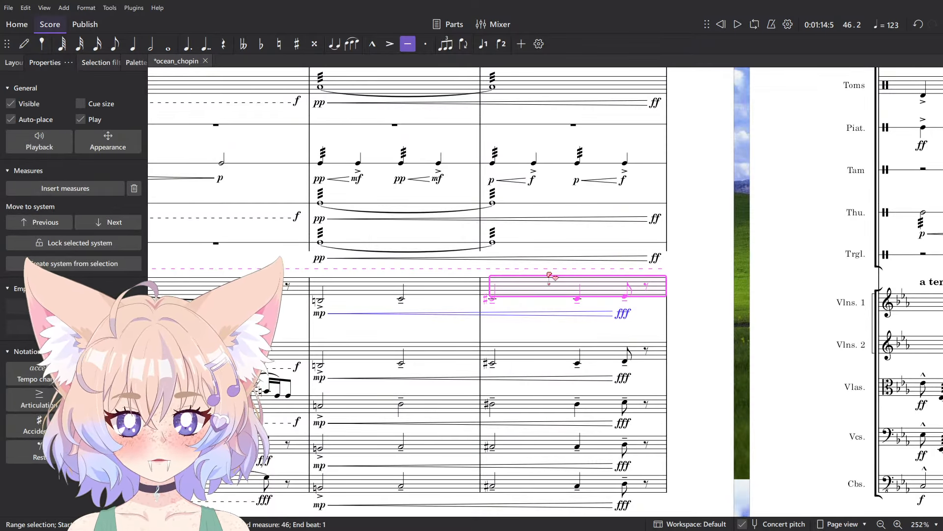
- Copy the Violins 1 and 2 passage in measures 45 and 46 into Oboes 1 and 2 and play it back
key(Escape)
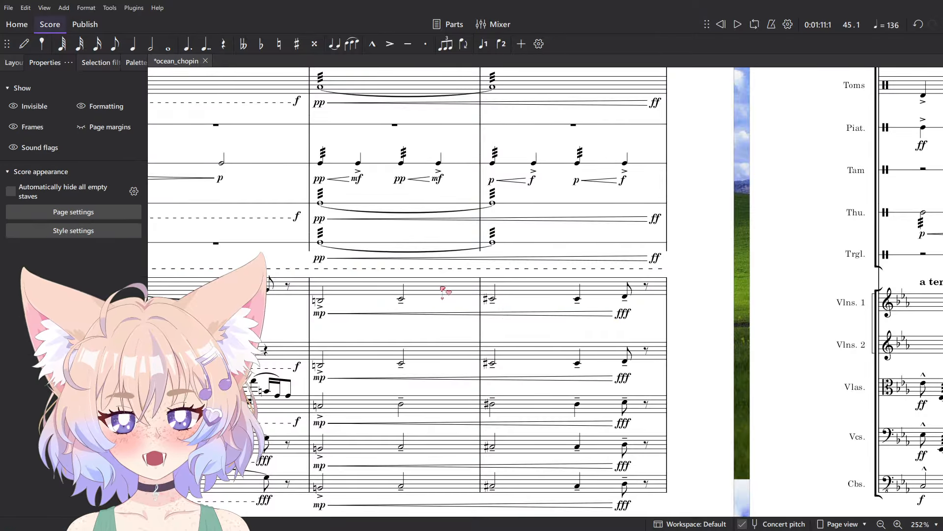
click(446, 290)
key(shift+Right)
ctrl+scroll(344, 339, down, 6)
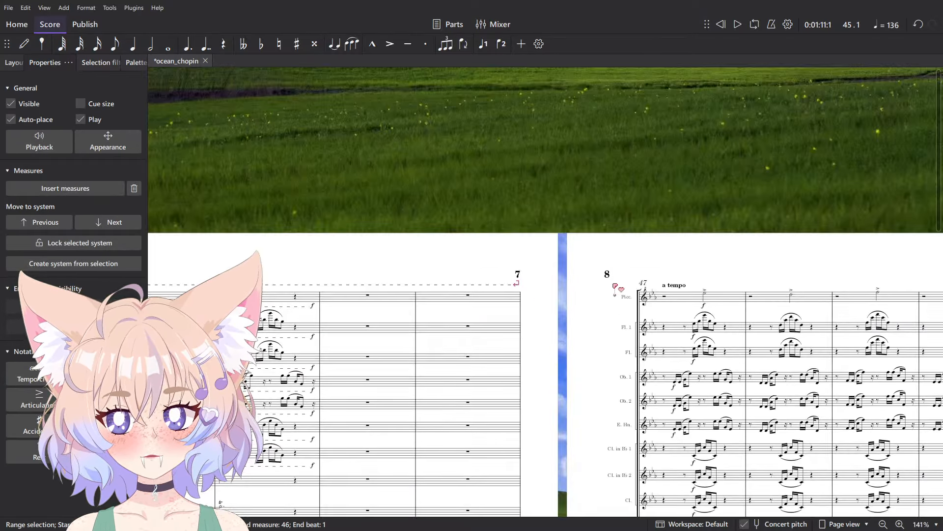
drag(615, 288, 678, 261)
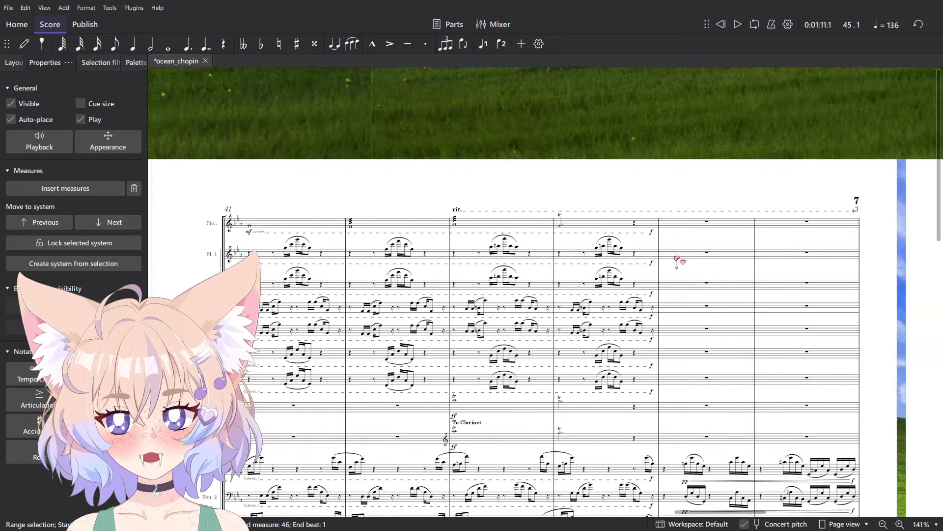
key(Escape)
click(691, 310)
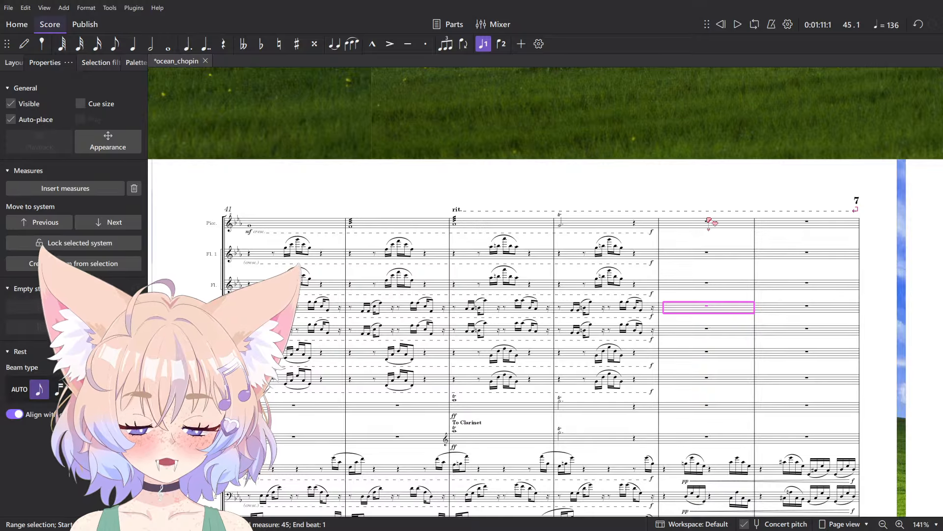
key(ctrl+v)
key(space)
key(Escape)
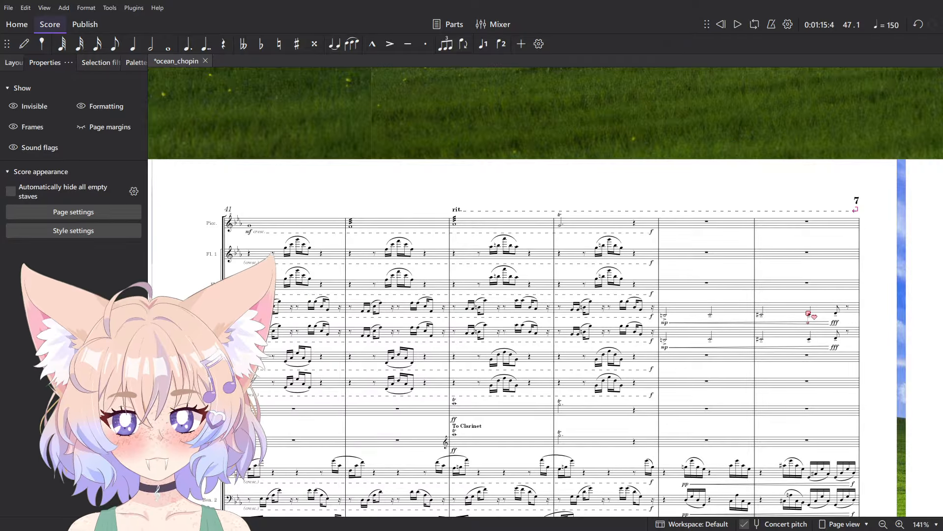
- Move the pasted passage in measures 45 and 46 from Oboes 1 and 2 to B♭ Clarinets 1 and 2
drag(809, 314, 742, 288)
click(608, 283)
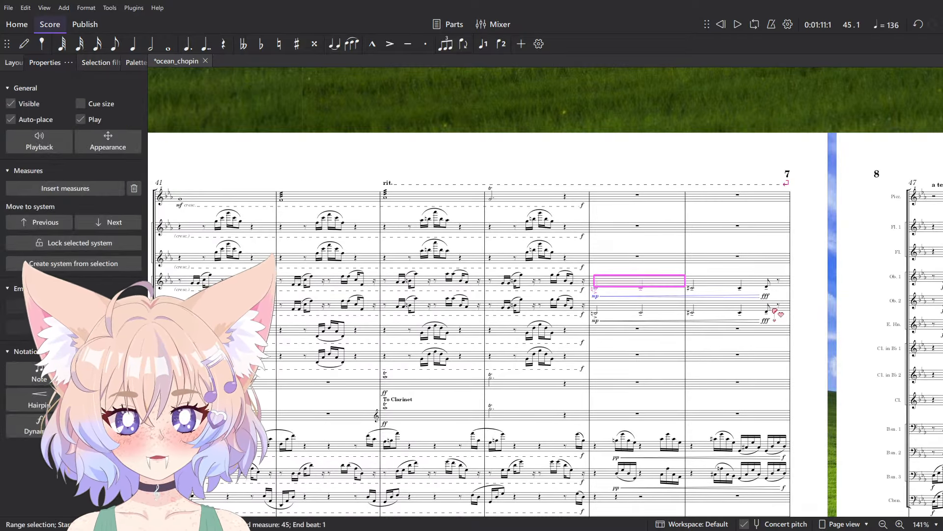
shift+click(775, 310)
mouse_move(624, 342)
mouse_down()
mouse_move(808, 318)
mouse_move(611, 342)
mouse_up()
click(603, 328)
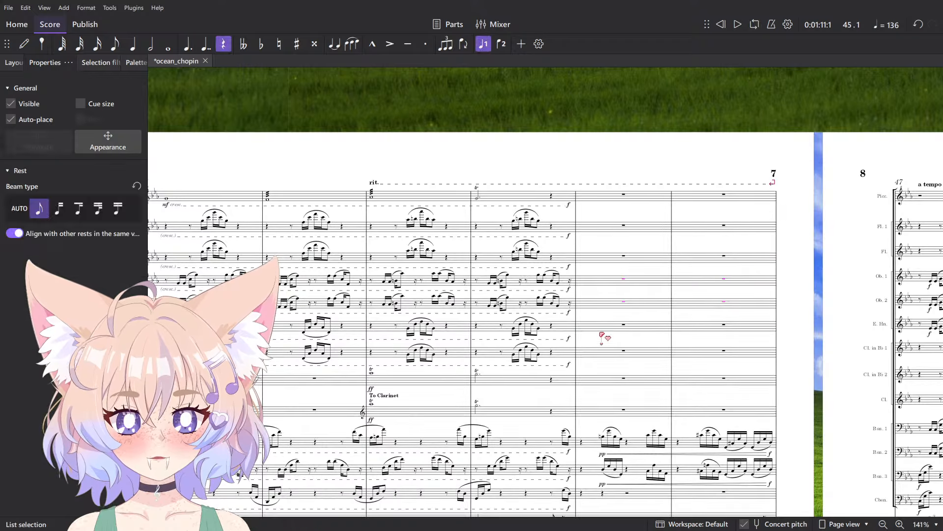
scroll(756, 315, left, 3)
click(766, 335)
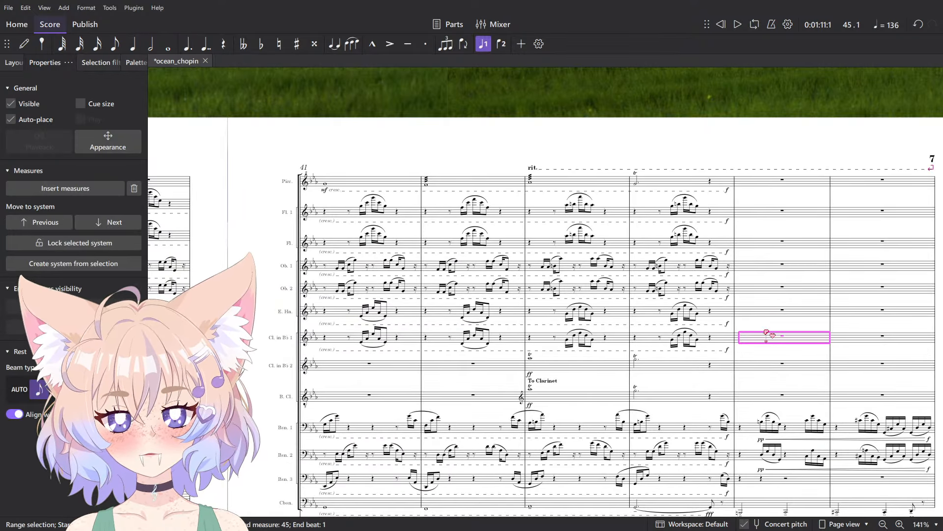
key(ctrl+v)
scroll(547, 295, right, 8)
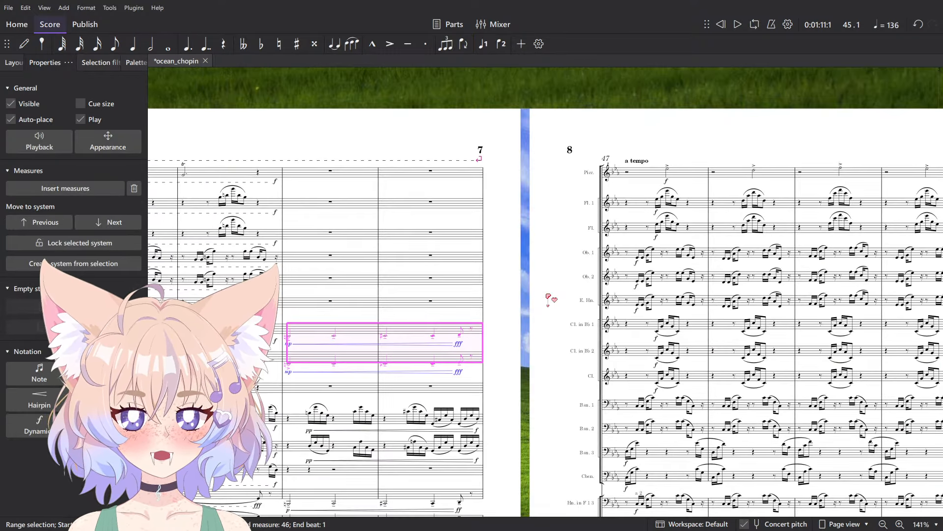
- Look through the woodwind staves from measure 34 up to measure 47
scroll(546, 292, left, 10)
scroll(545, 291, left, 10)
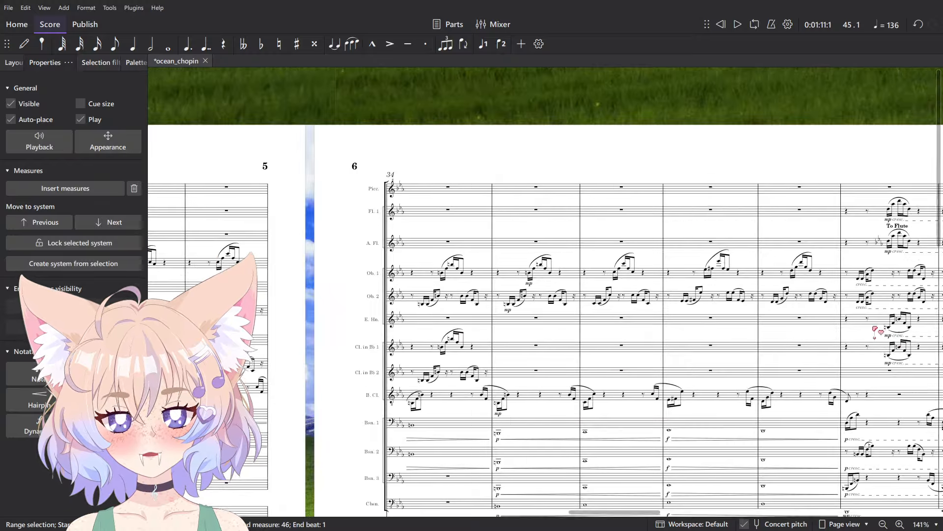
scroll(545, 292, left, 4)
scroll(846, 347, right, 15)
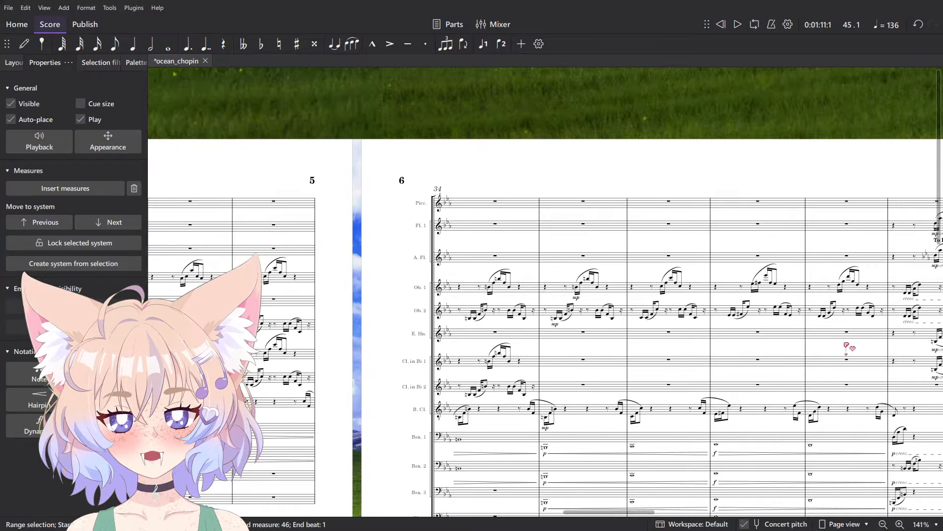
scroll(697, 339, right, 12)
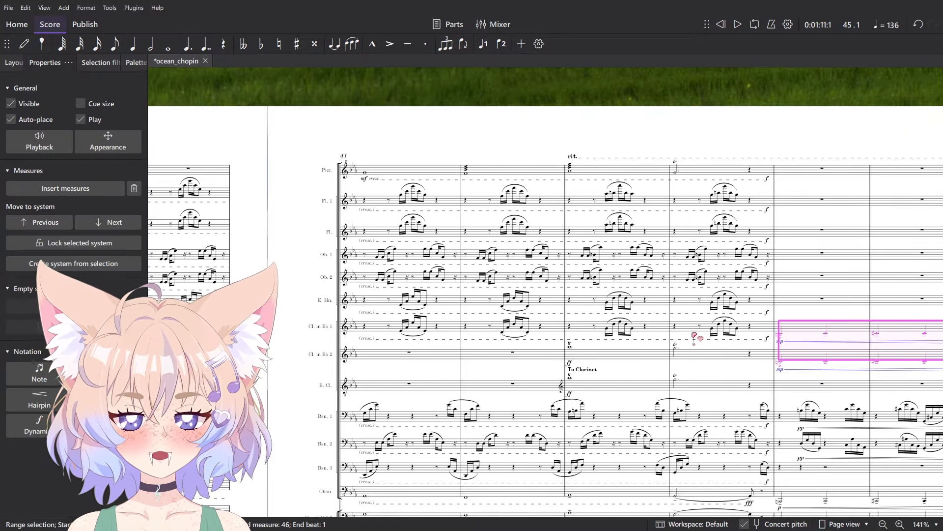
scroll(737, 333, up, 8)
scroll(737, 334, up, 3)
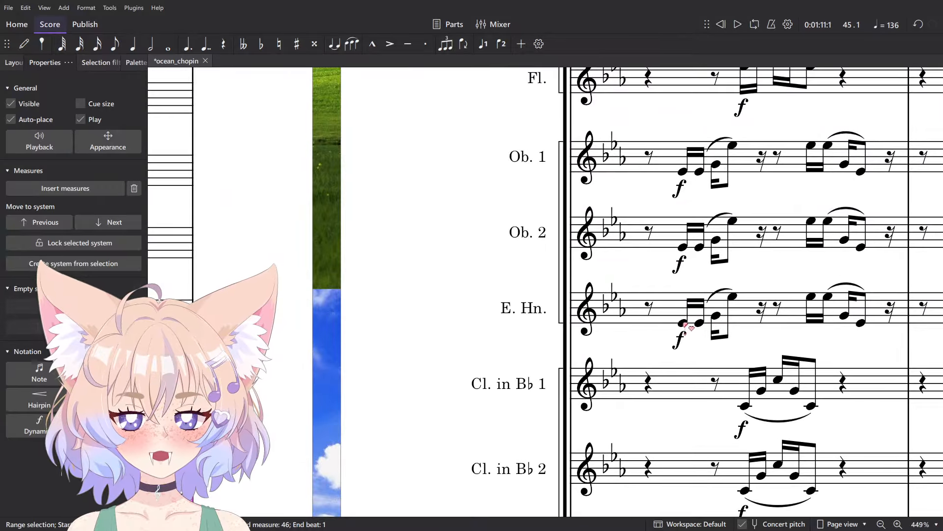
- Add an instrument change to Oboe at the English Horn's first note in measure 47 and save the score
click(688, 325)
scroll(722, 314, down, 6)
drag(727, 311, 427, 291)
scroll(457, 284, down, 5)
scroll(737, 276, right, 5)
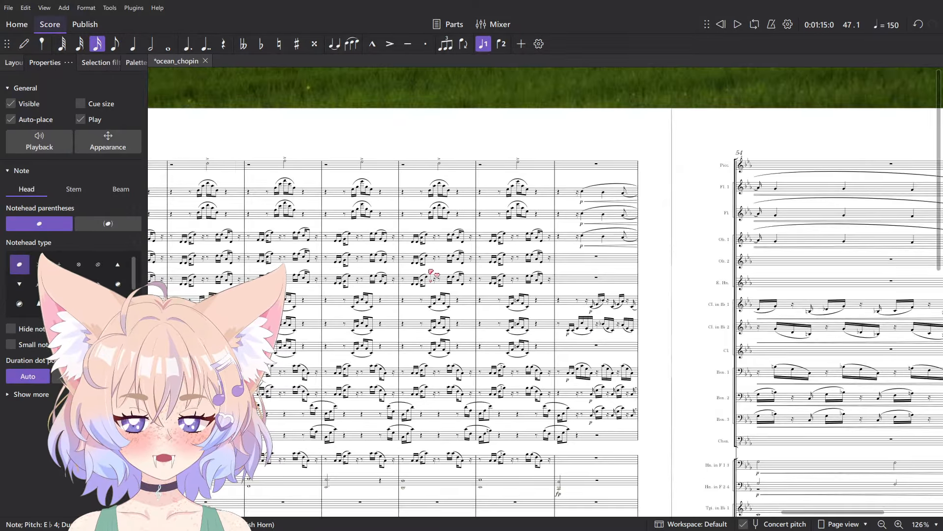
scroll(651, 332, left, 9)
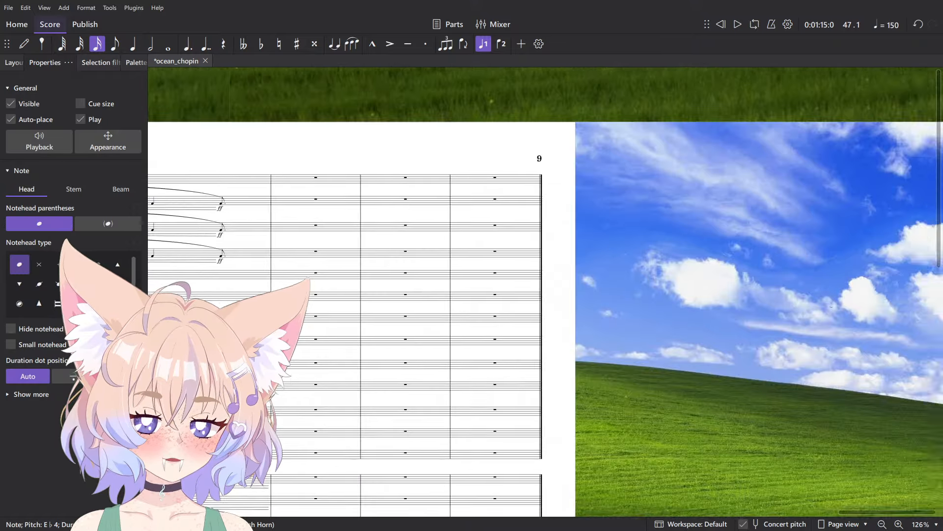
scroll(634, 353, up, 10)
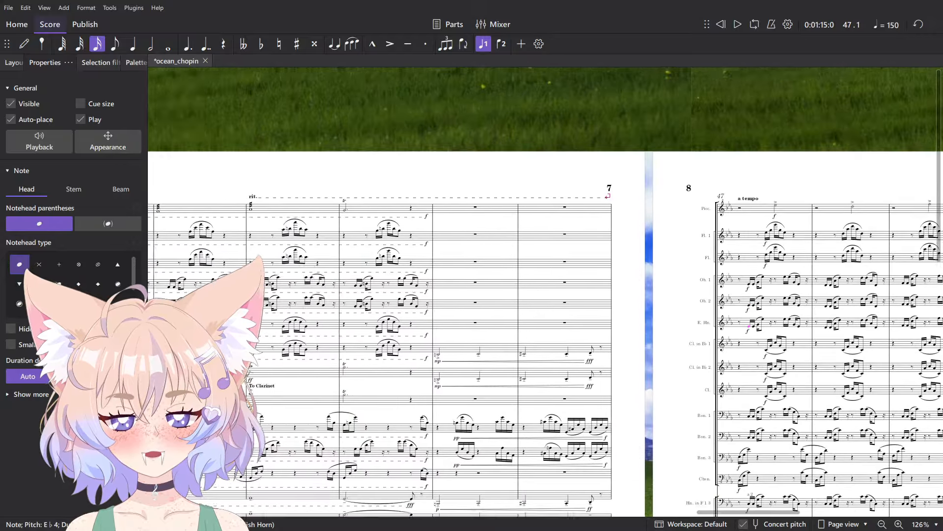
scroll(595, 298, right, 3)
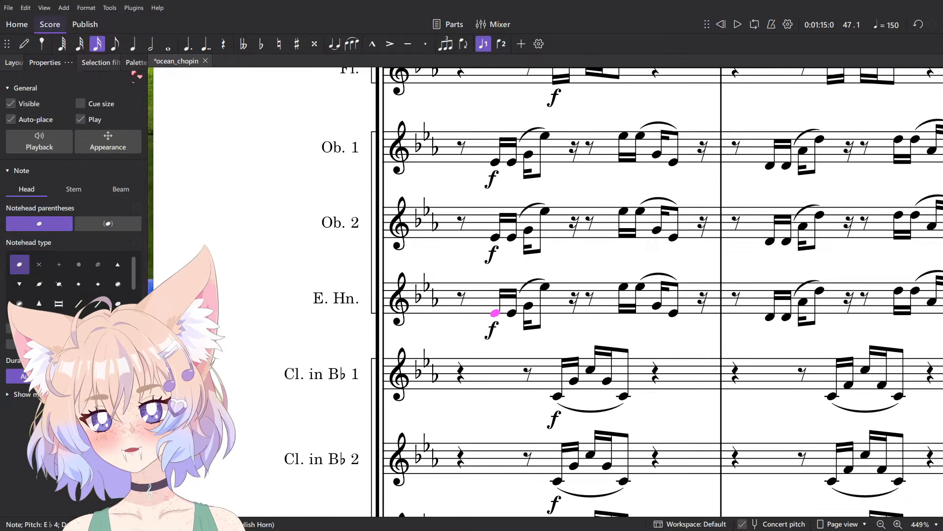
click(136, 62)
scroll(526, 316, up, 10)
scroll(523, 315, down, 5)
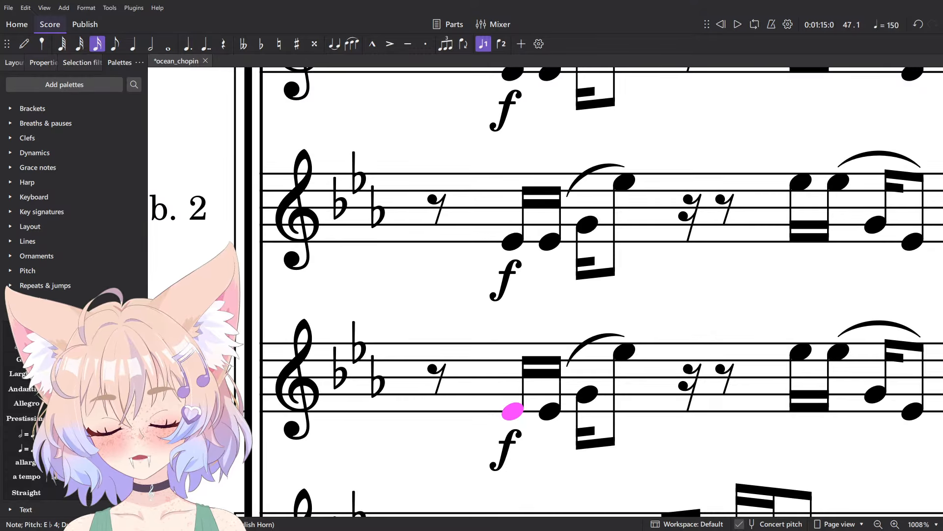
click(25, 314)
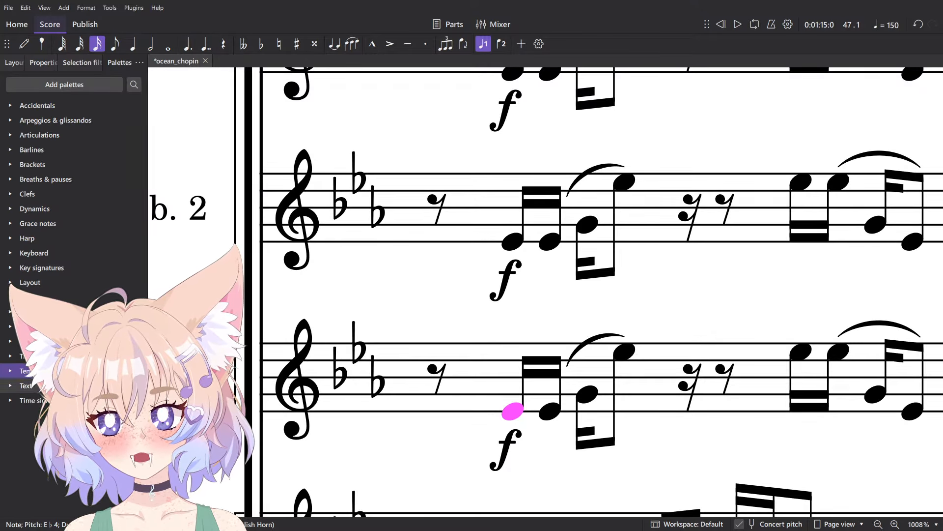
click(109, 384)
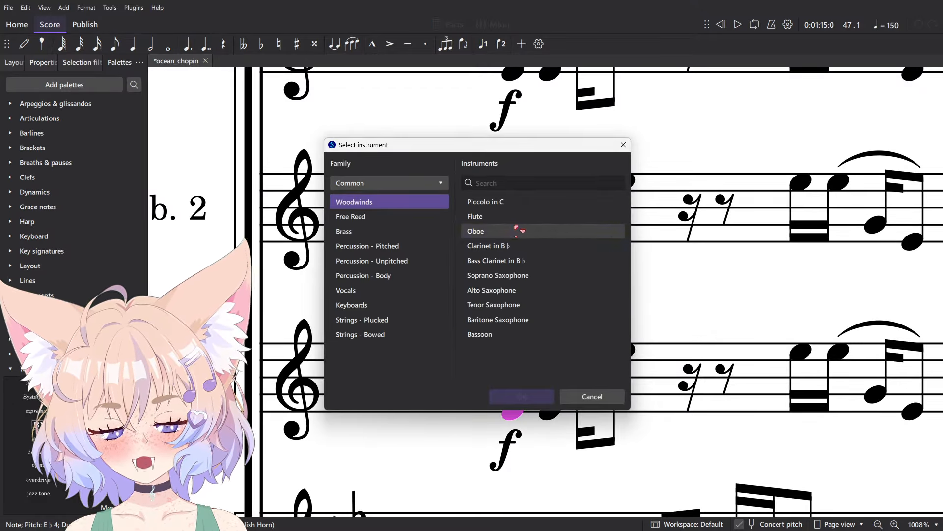
click(625, 145)
scroll(635, 291, down, 5)
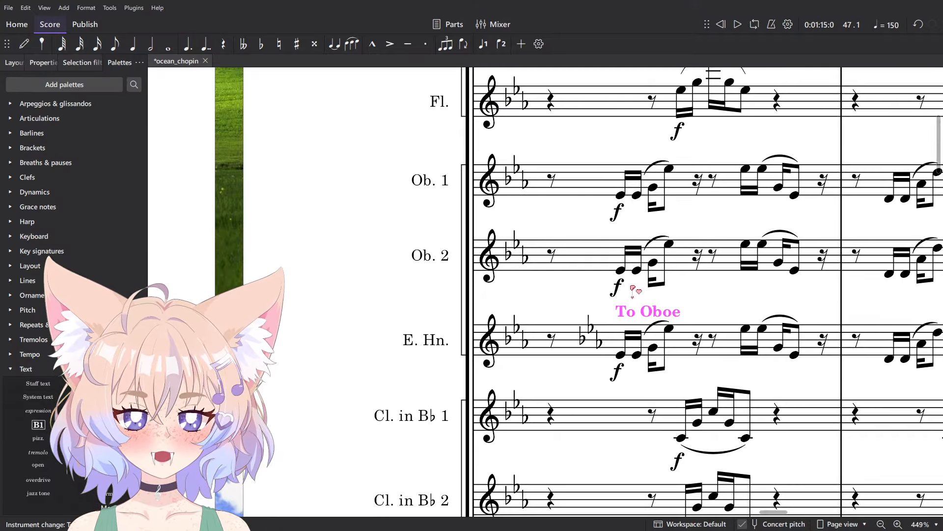
scroll(654, 295, down, 8)
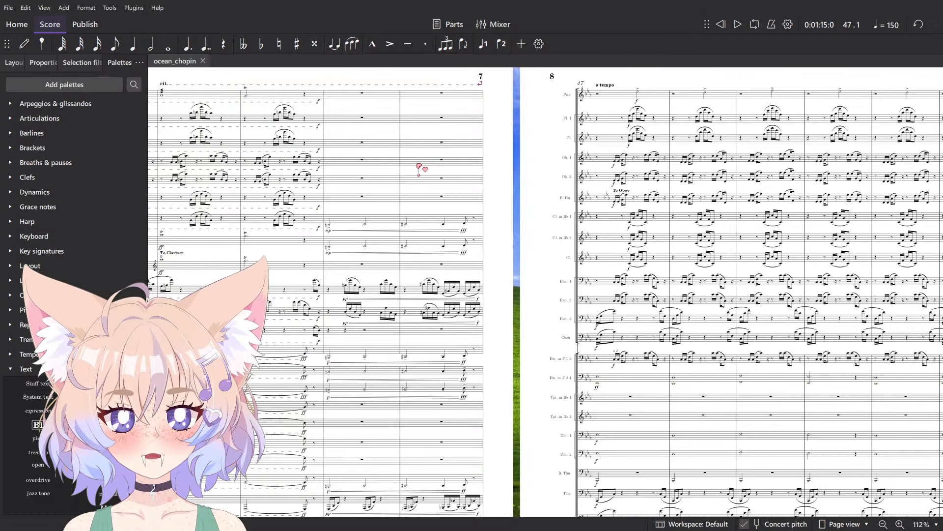
- Play back from measure 45 twice to check the doubled passage in the ritardando
scroll(419, 168, up, 3)
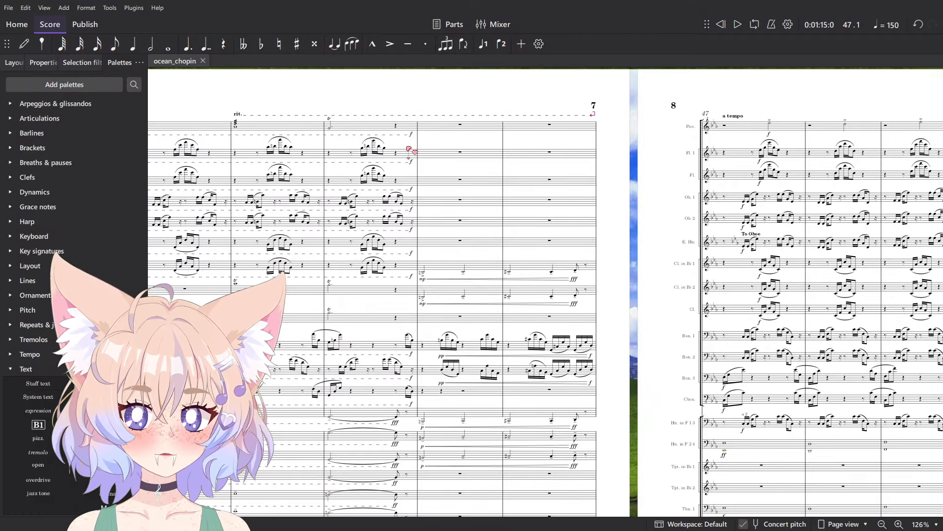
click(446, 126)
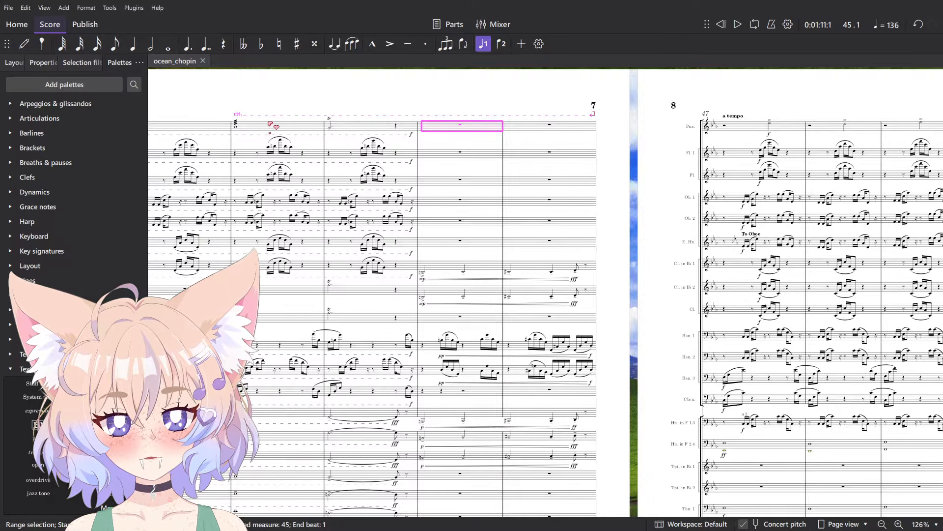
click(280, 117)
scroll(231, 96, up, 6)
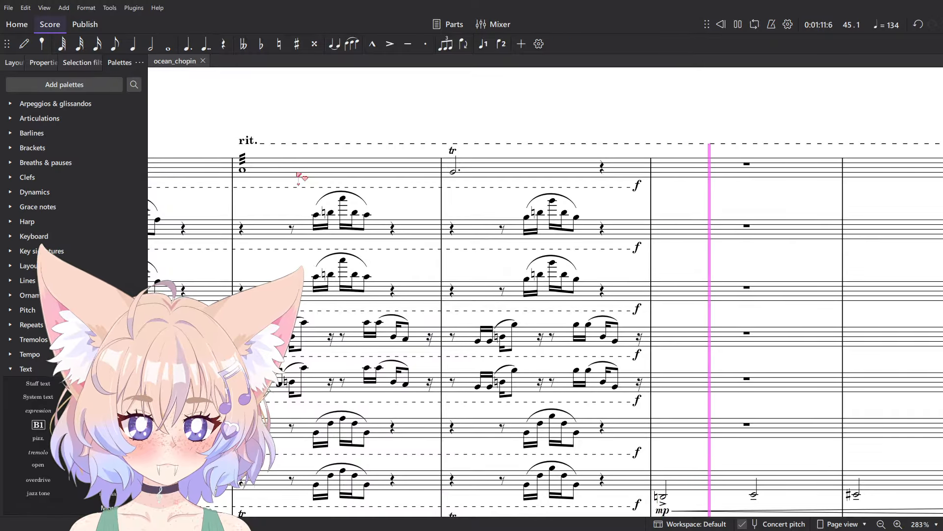
key(space)
scroll(299, 175, down, 6)
click(546, 211)
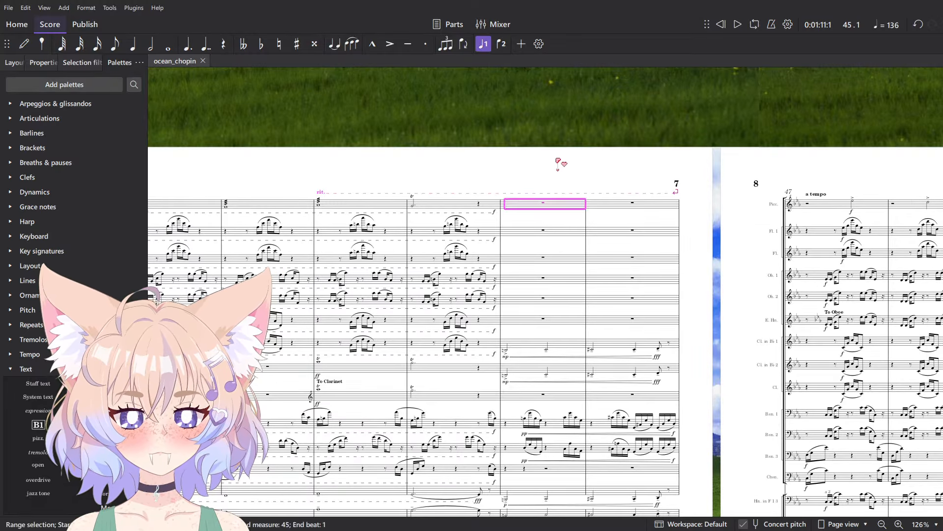
key(space)
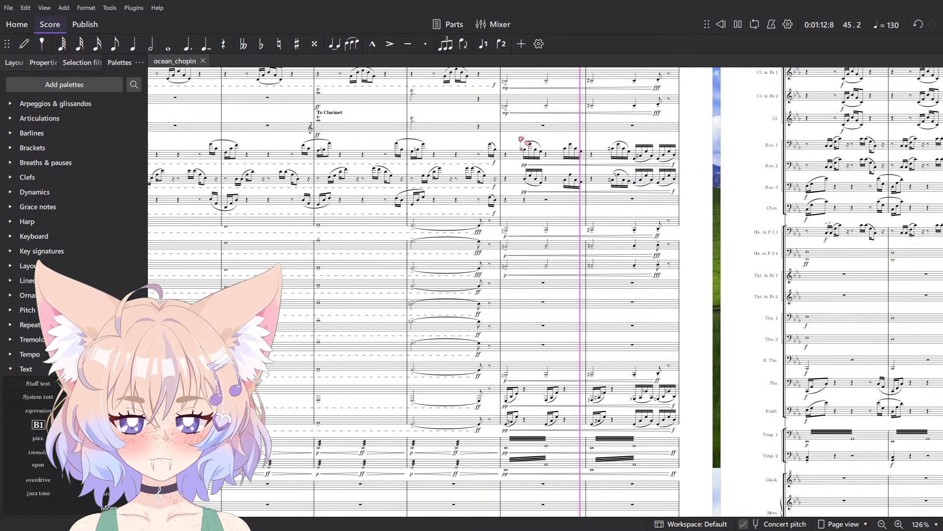
key(space)
- Paste the sustained tenuto passage into Trombone 1 for measures 45 and 46 and raise it an octave
scroll(599, 296, up, 5)
click(457, 431)
click(431, 395)
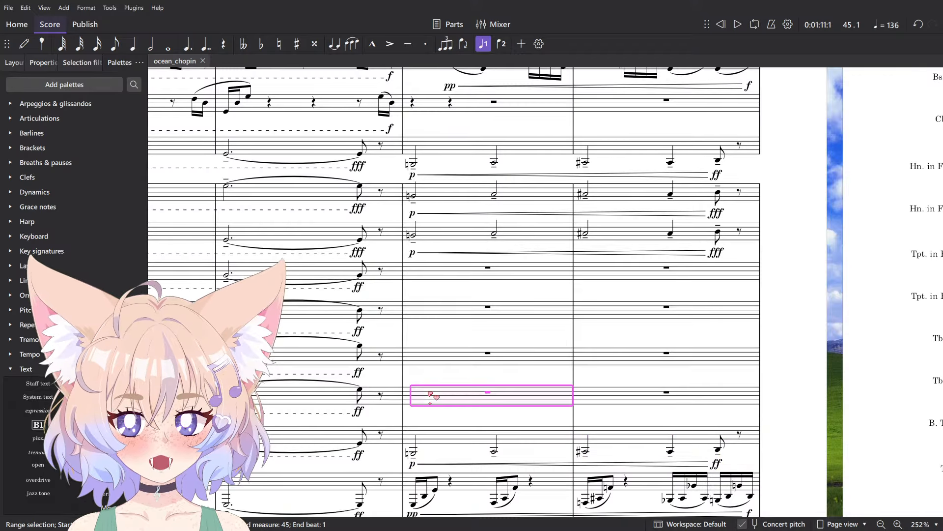
click(431, 362)
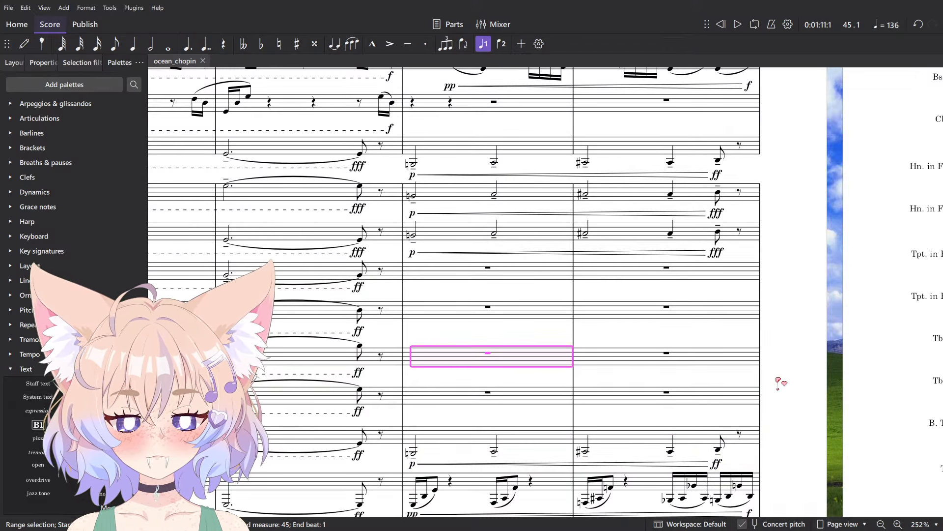
key(ctrl+v)
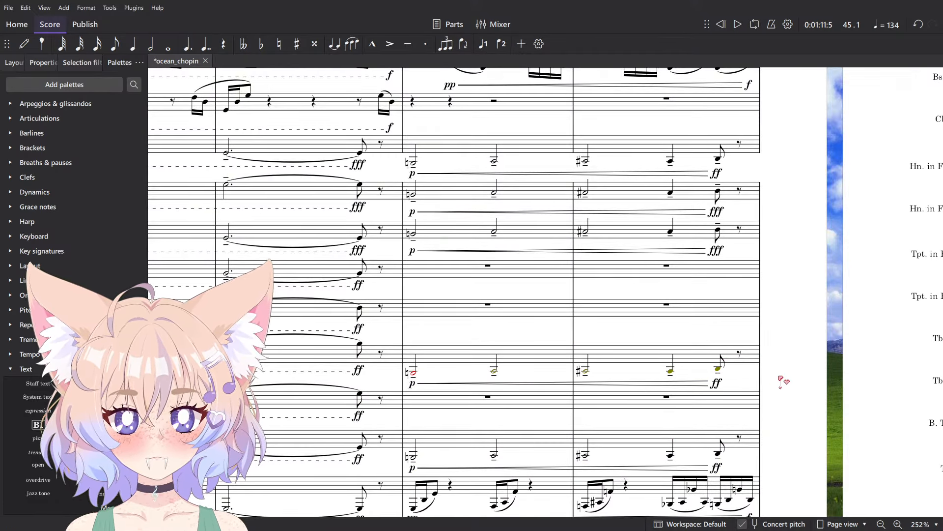
click(438, 357)
shift+click(660, 353)
key(ctrl+Up)
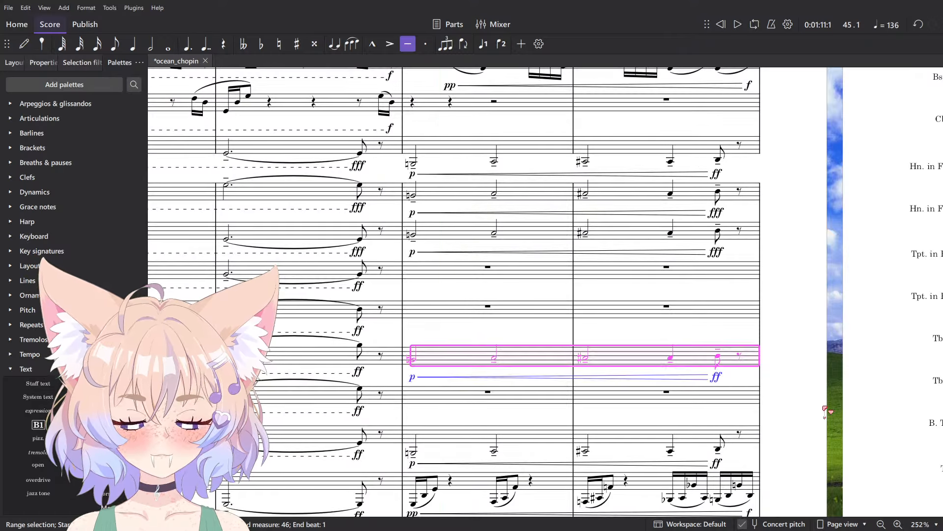
- Play back from measure 45 to hear the Trombone 1 doubling lead into the a tempo
key(space)
click(797, 406)
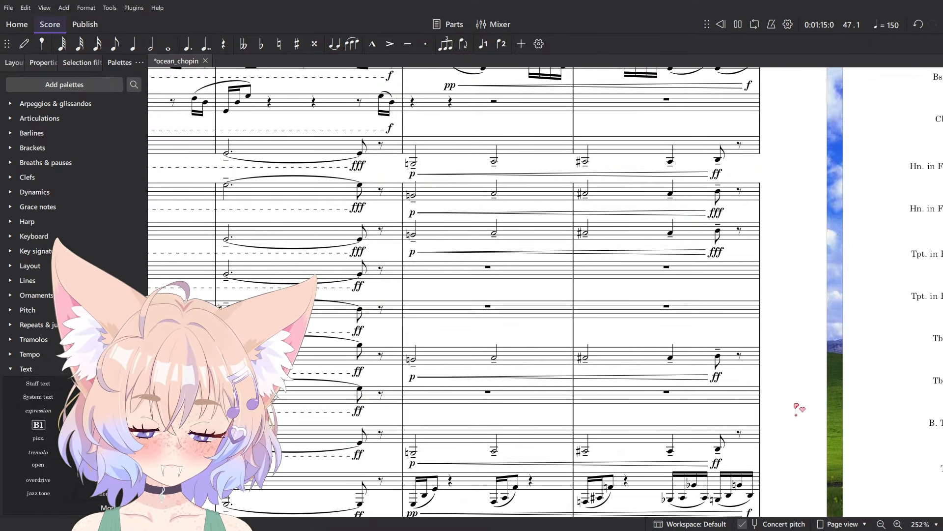
scroll(797, 407, down, 2)
drag(639, 132, 369, 470)
key(space)
- Set the rit. line's playback to a tempo change of 79% with the Ease in easing method
scroll(352, 322, up, 2)
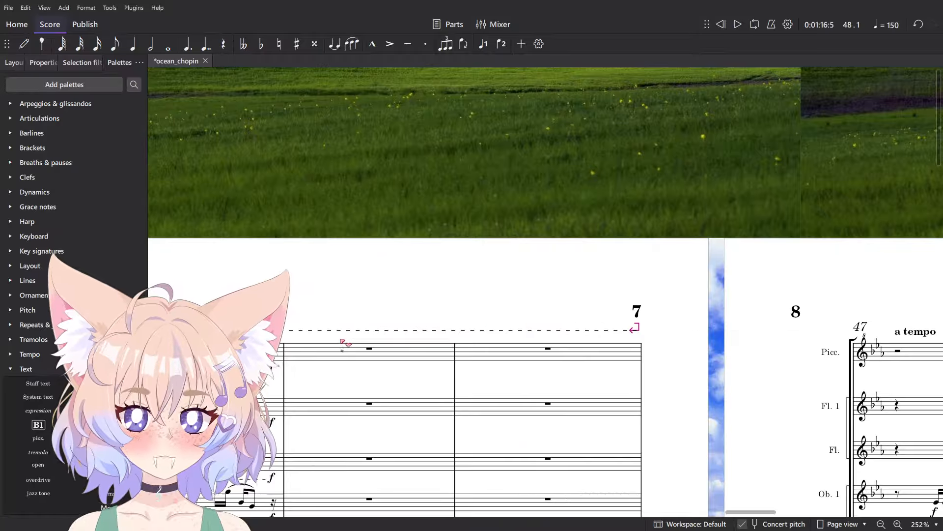
click(319, 332)
click(43, 63)
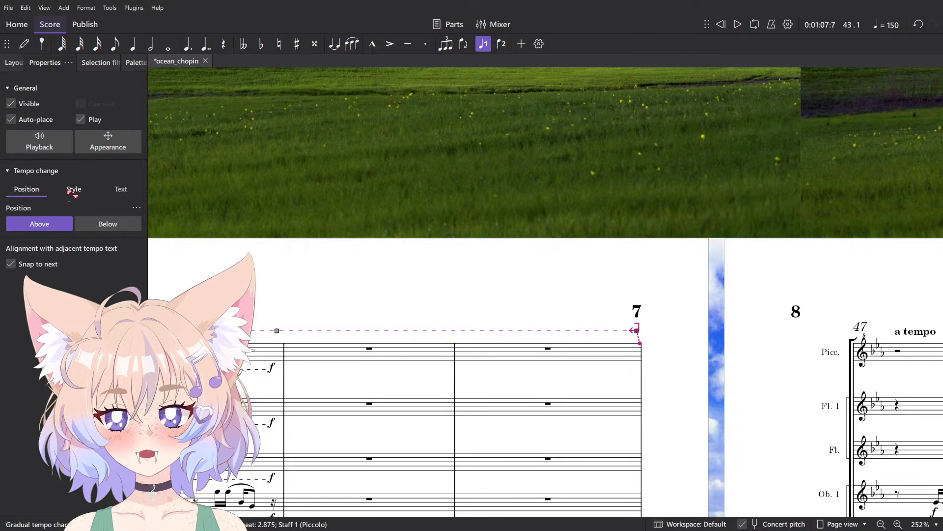
click(43, 147)
click(62, 234)
click(64, 250)
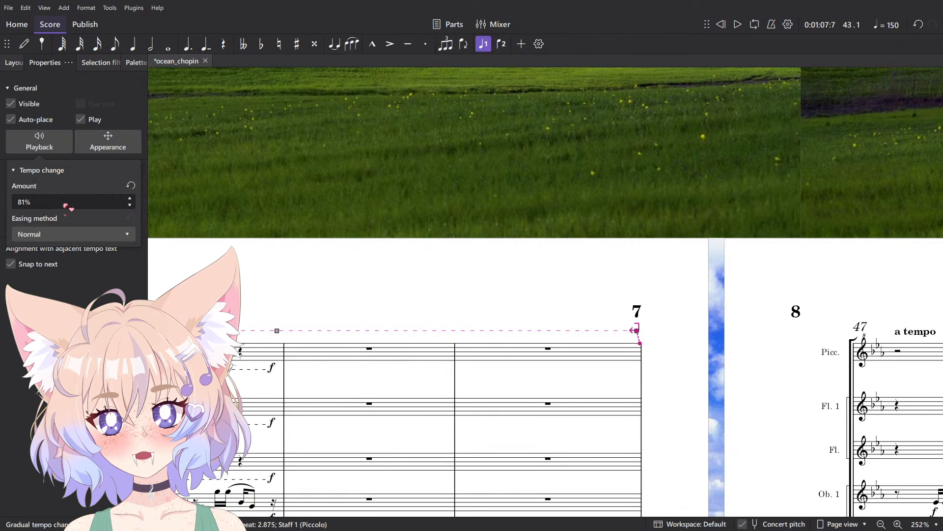
click(63, 202)
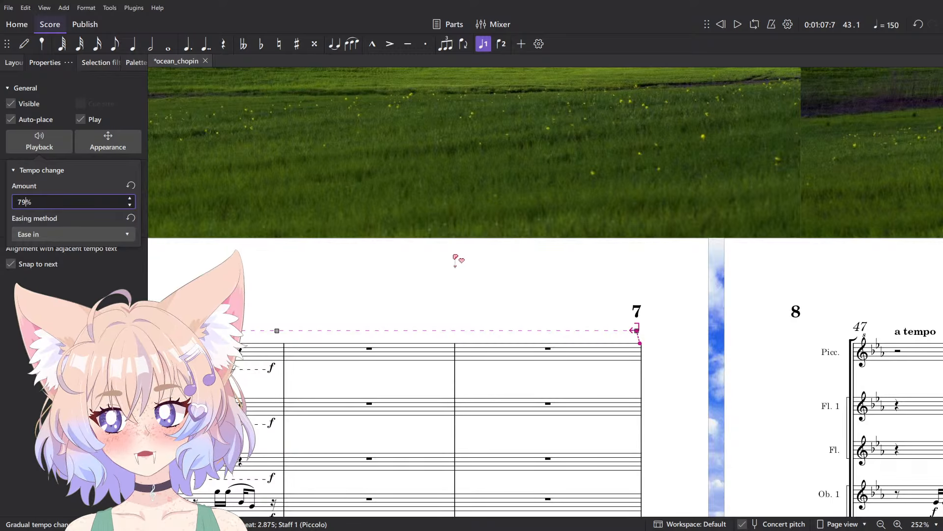
click(675, 252)
- Play back from measure 44 into measure 47 to check the adjusted ritardando
scroll(676, 252, down, 5)
click(564, 297)
click(568, 278)
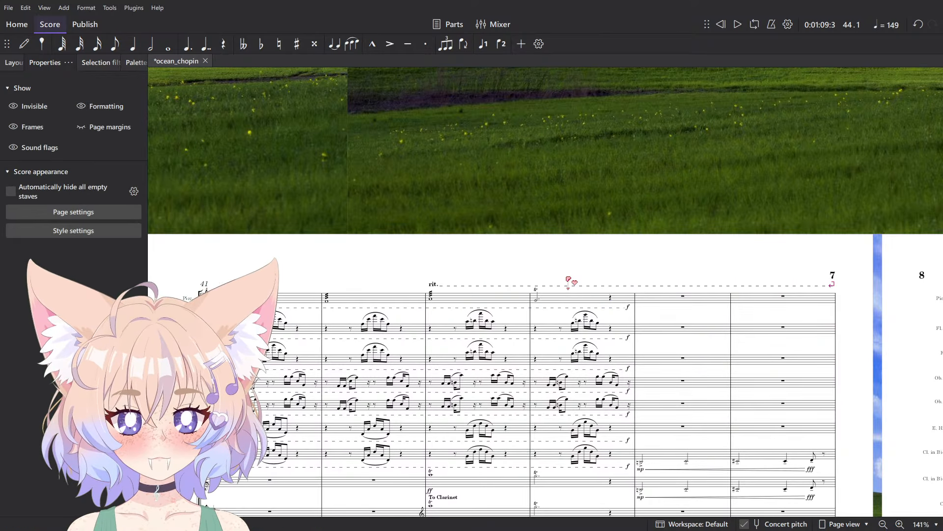
key(space)
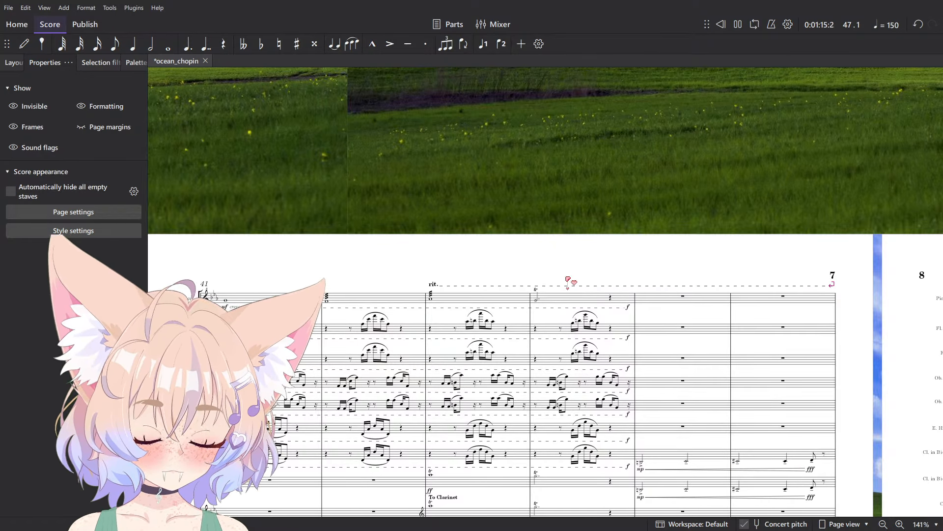
scroll(561, 288, down, 5)
key(space)
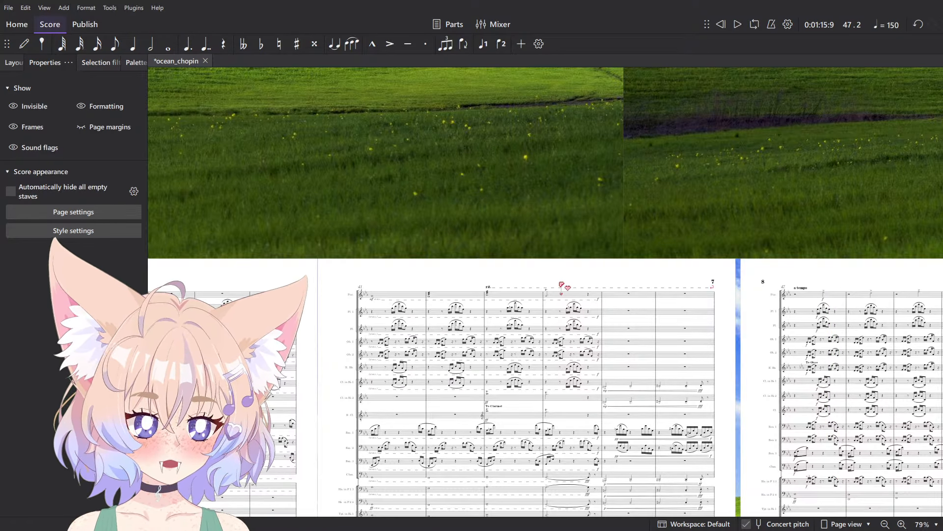
- Move the playback position to measure 43 and save the score
scroll(562, 282, up, 5)
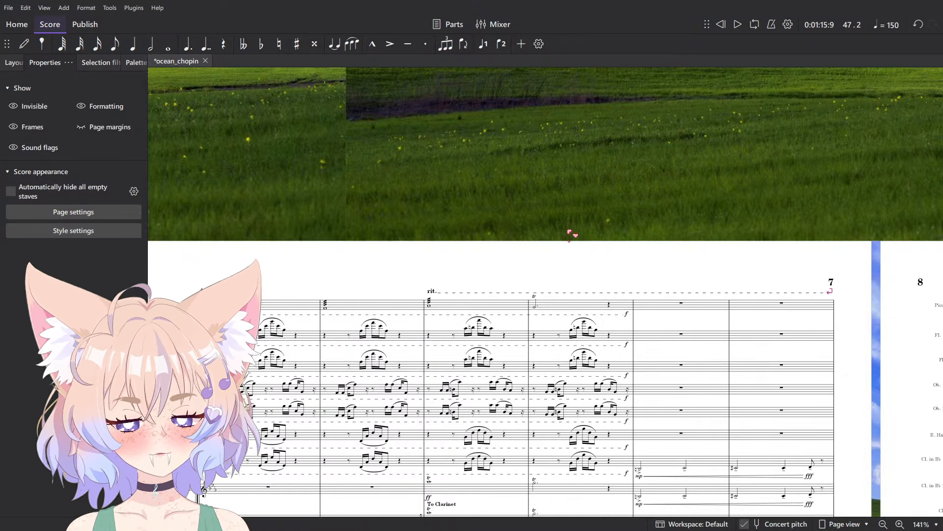
scroll(570, 234, up, 5)
scroll(390, 362, down, 5)
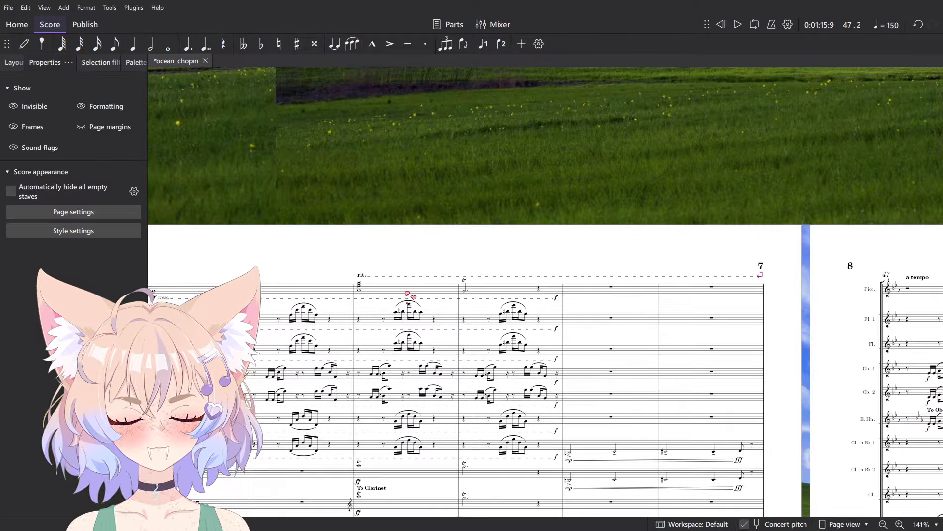
click(408, 289)
click(433, 246)
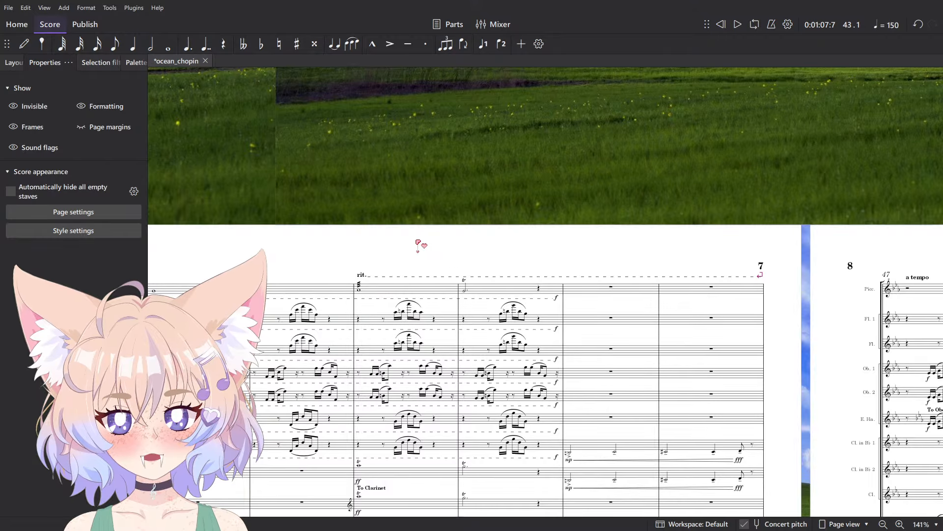
key(ctrl+s)
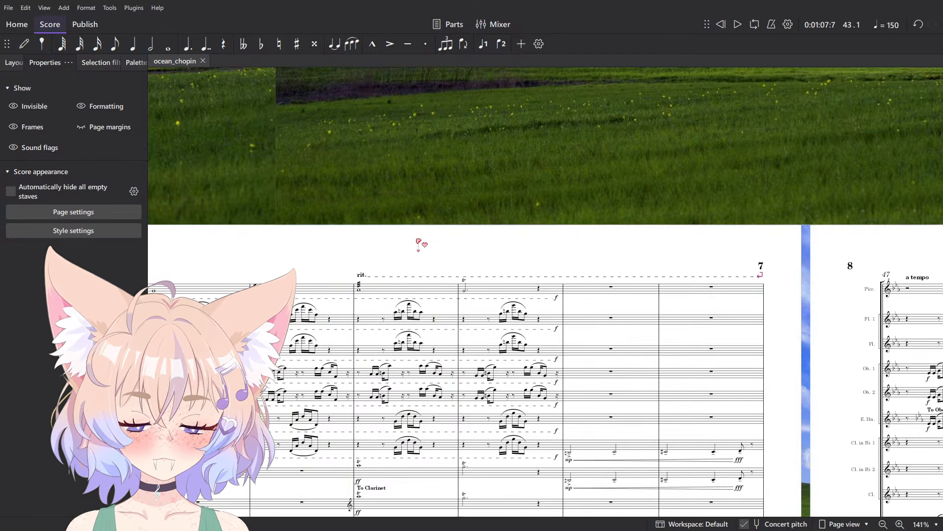
- Override the opening Molto allegro con fuoco tempo with 170 BPM and play back the first measures
key(Home)
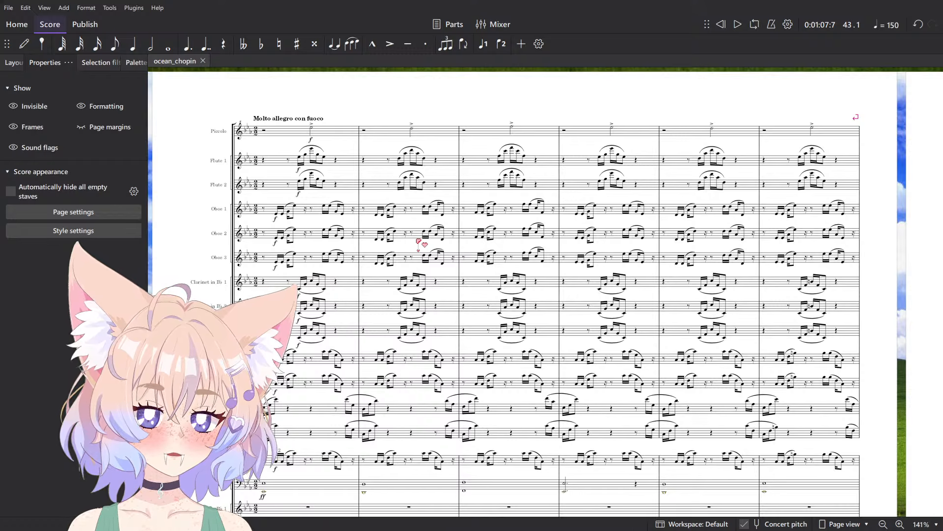
scroll(215, 109, up, 5)
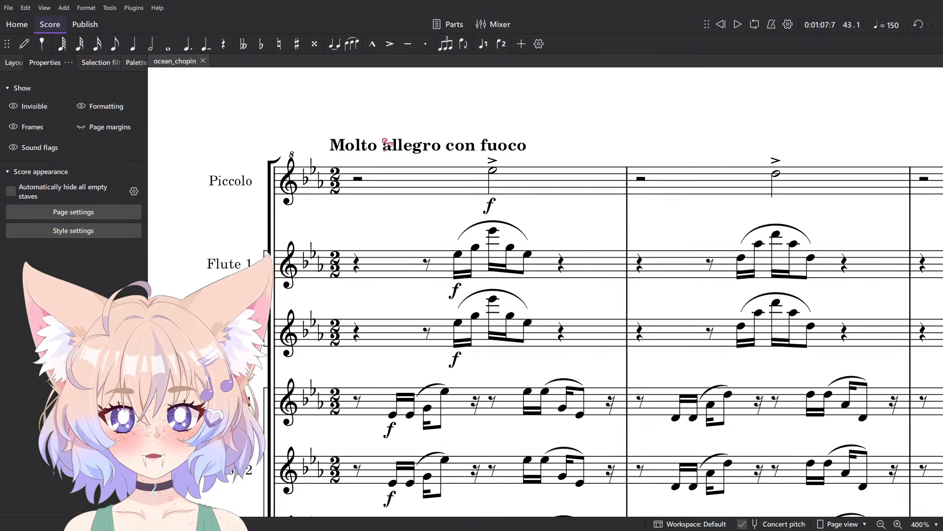
click(396, 148)
double_click(56, 218)
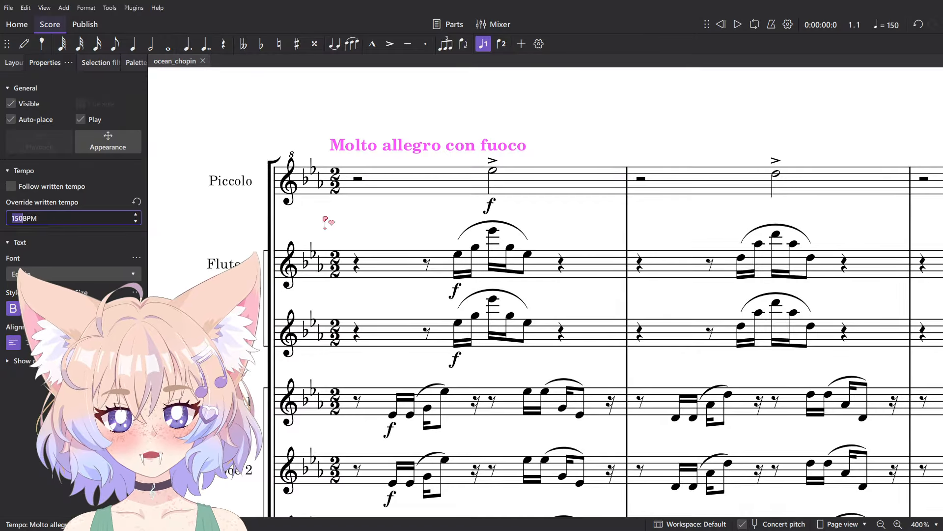
scroll(533, 237, down, 2)
scroll(533, 241, up, 3)
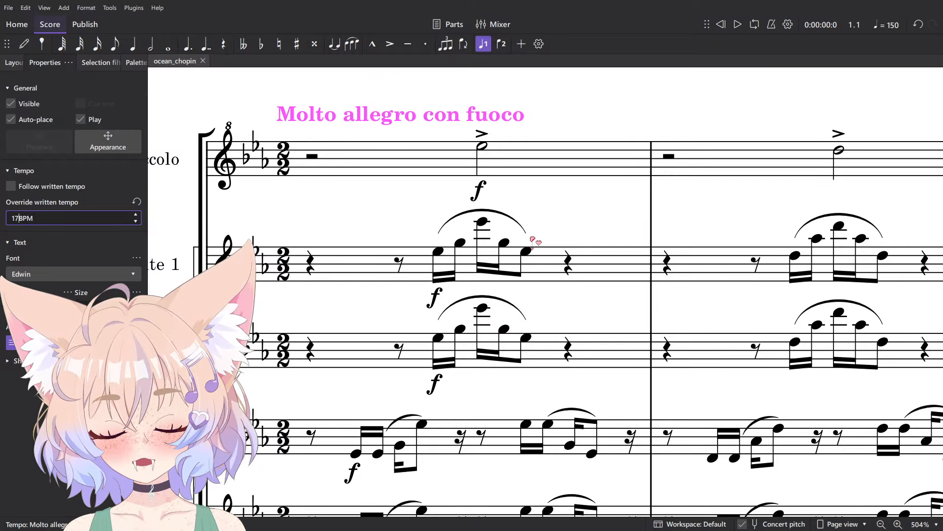
key(Return)
click(574, 158)
click(586, 98)
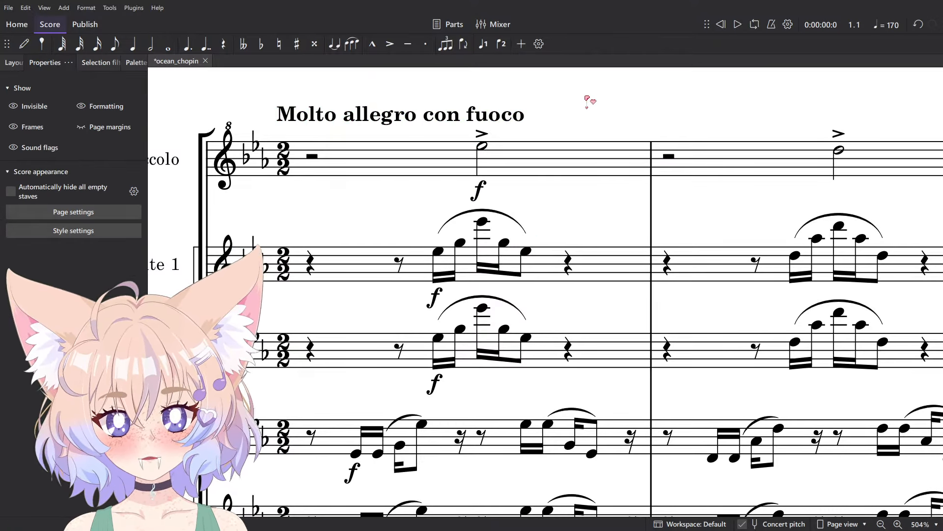
key(space)
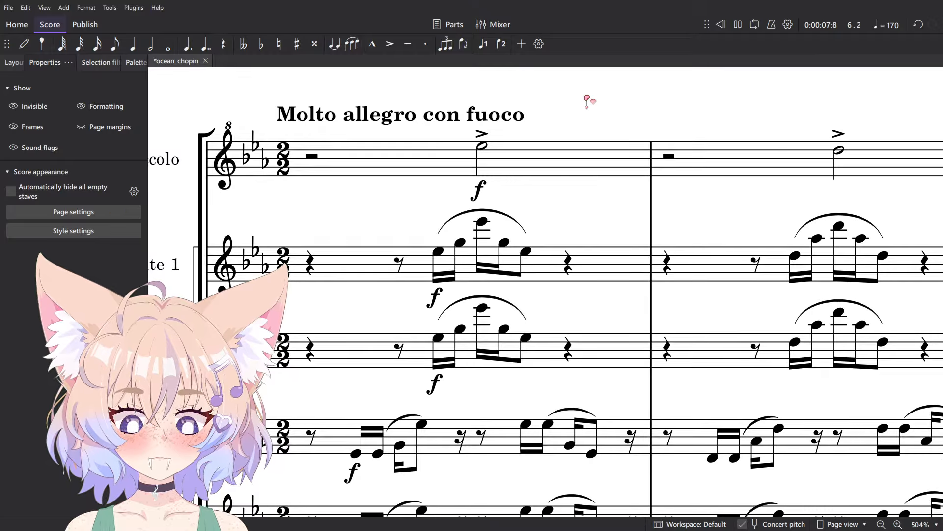
- Override the Molto allegro con fuoco tempo with 135 BPM and play back the opening measures
click(513, 118)
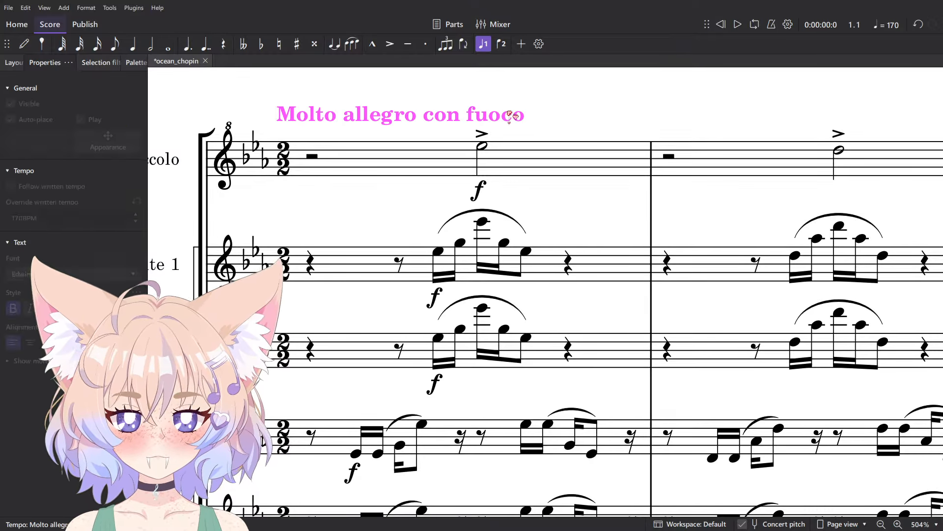
click(85, 219)
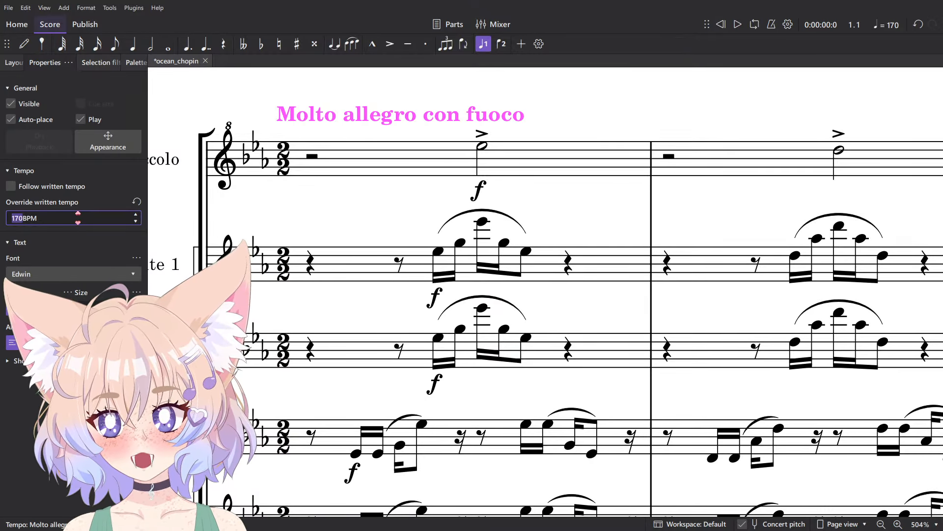
text(135)
key(Return)
key(Escape)
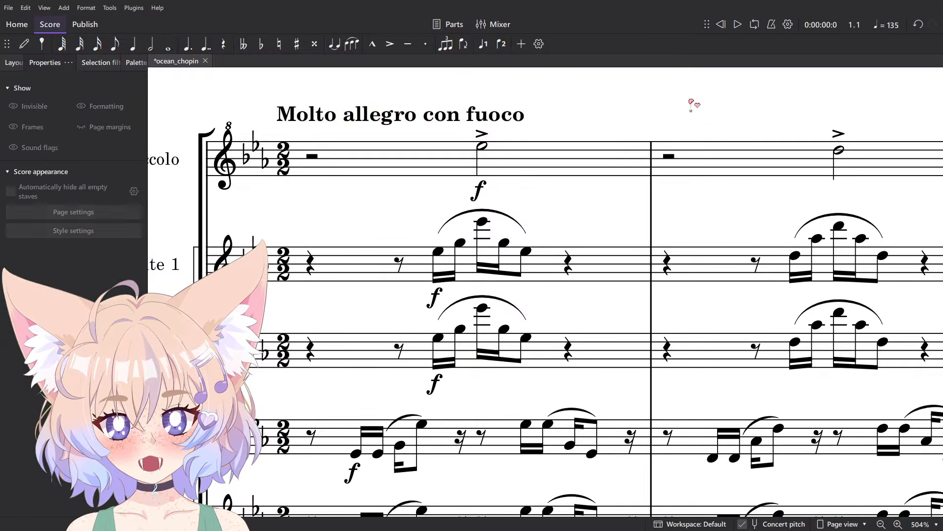
scroll(707, 108, down, 8)
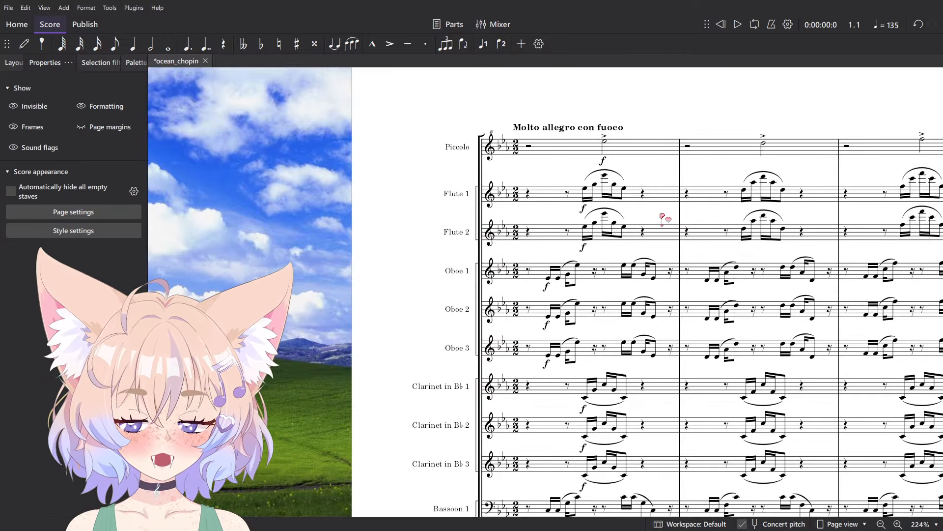
key(space)
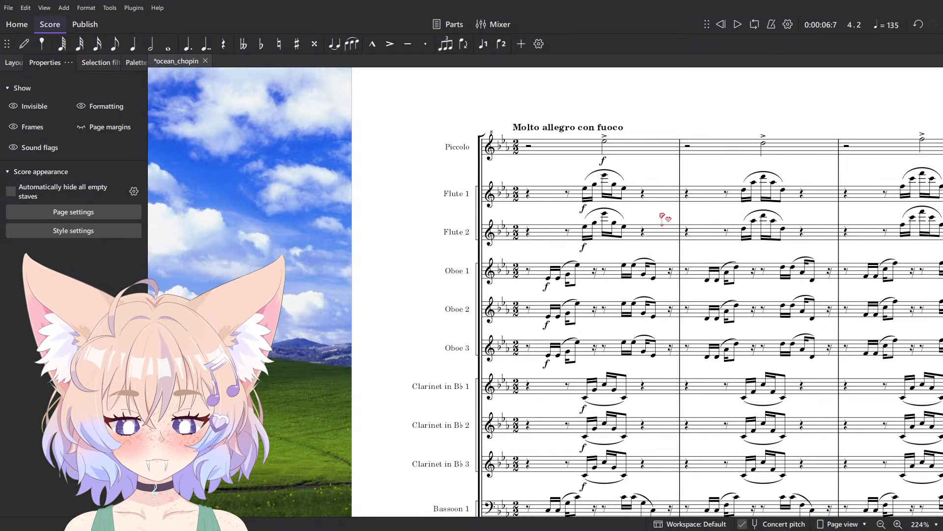
- Save the score and play back briefly from measure 7 on page 2
scroll(663, 216, down, 9)
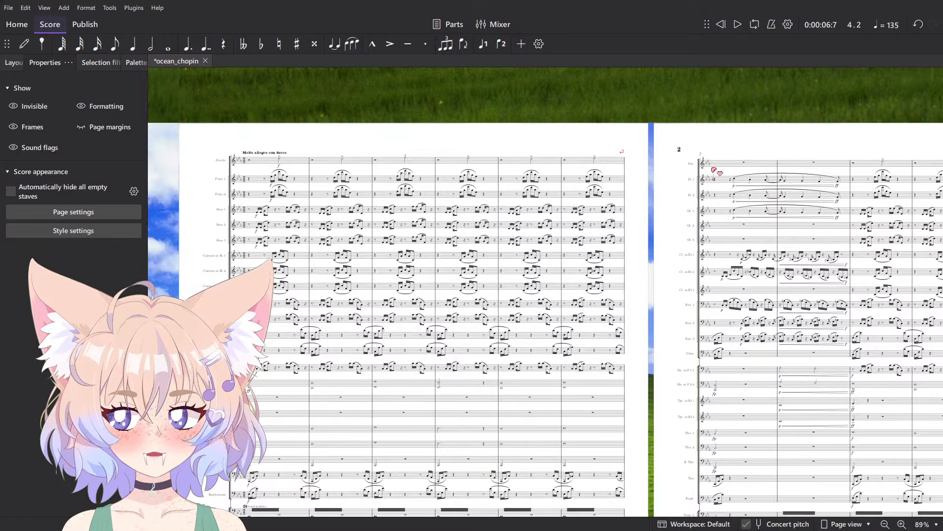
click(718, 166)
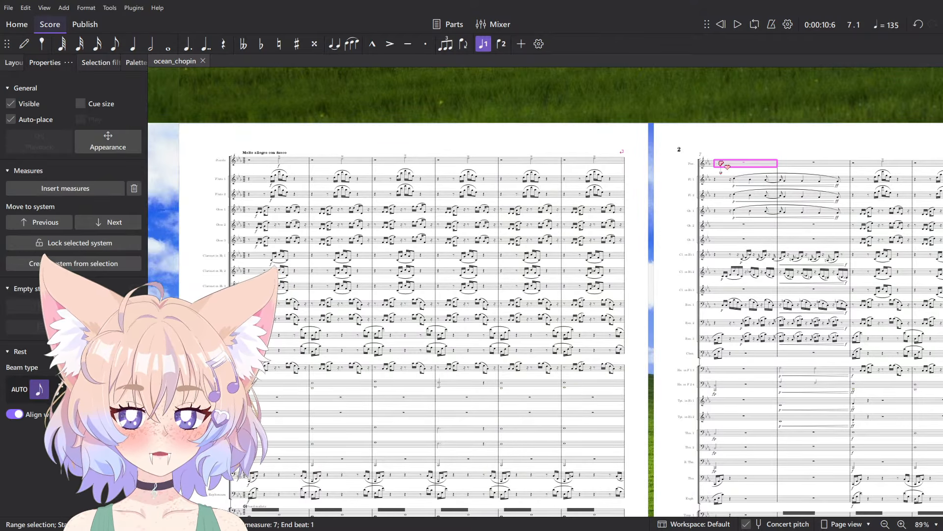
key(Escape)
scroll(611, 140, right, 5)
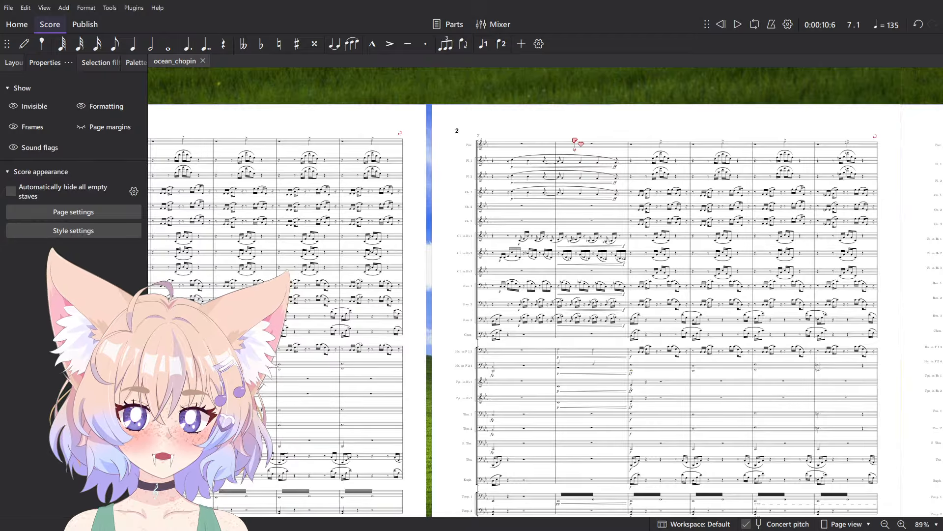
scroll(556, 145, up, 6)
key(space)
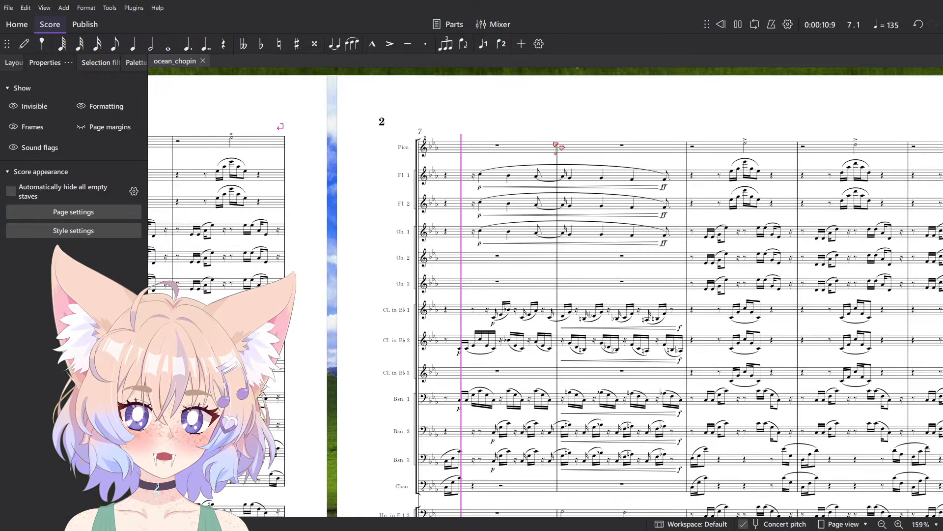
key(space)
- Play back from the a tempo at measure 31 through the ritardando and past measure 47
scroll(682, 201, down, 6)
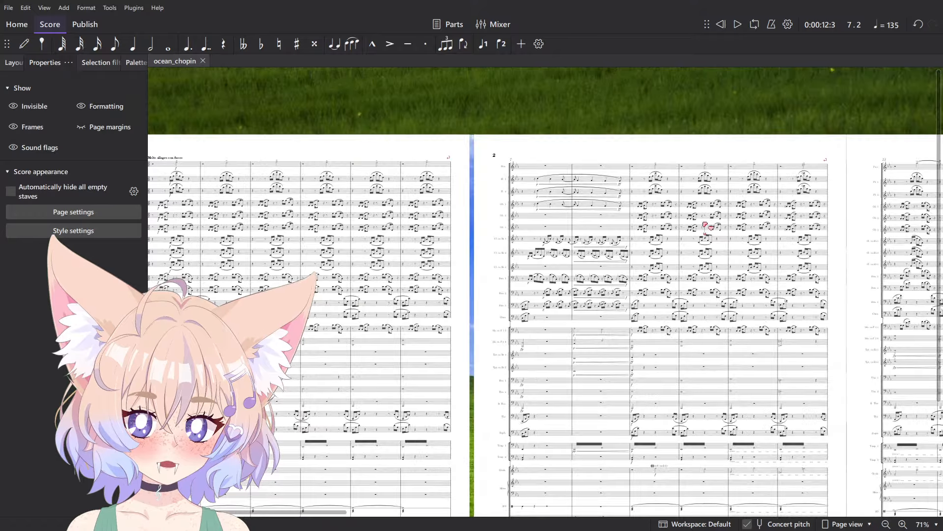
scroll(763, 246, down, 1)
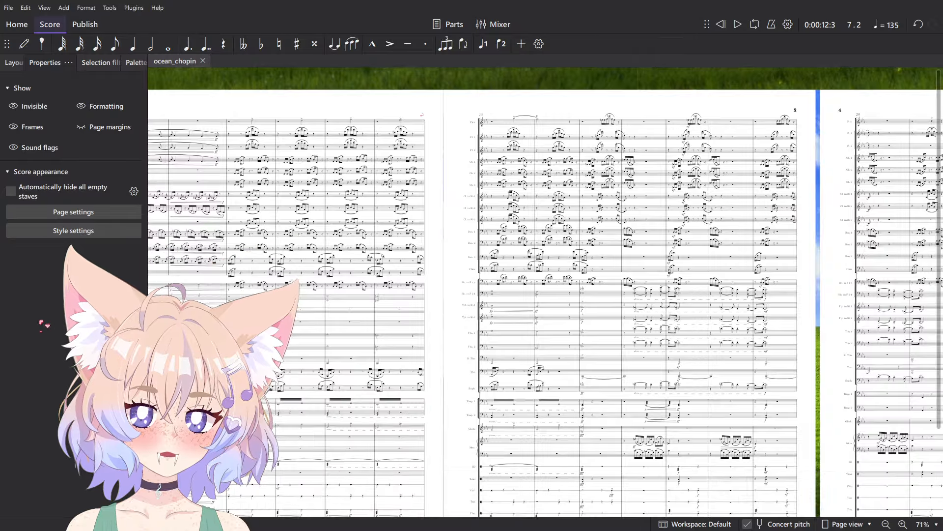
scroll(842, 212, up, 4)
click(842, 213)
drag(842, 186, 386, 173)
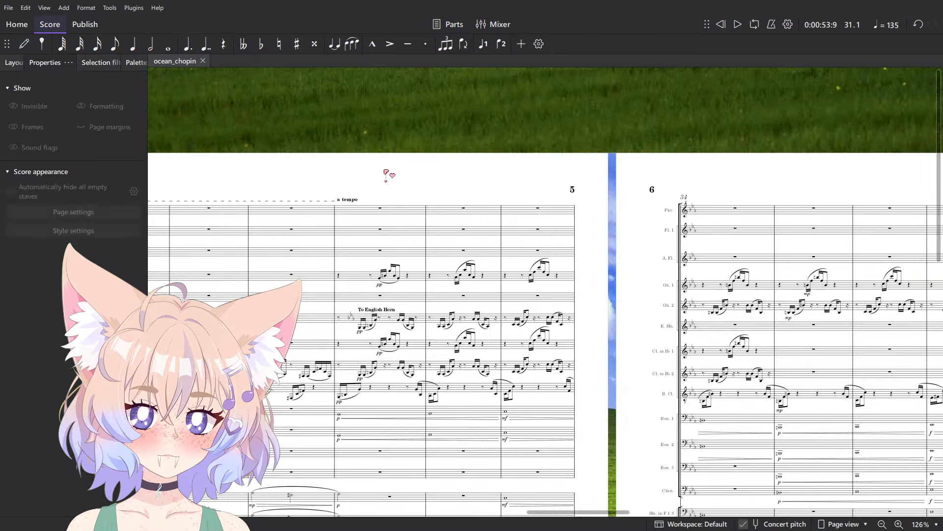
key(space)
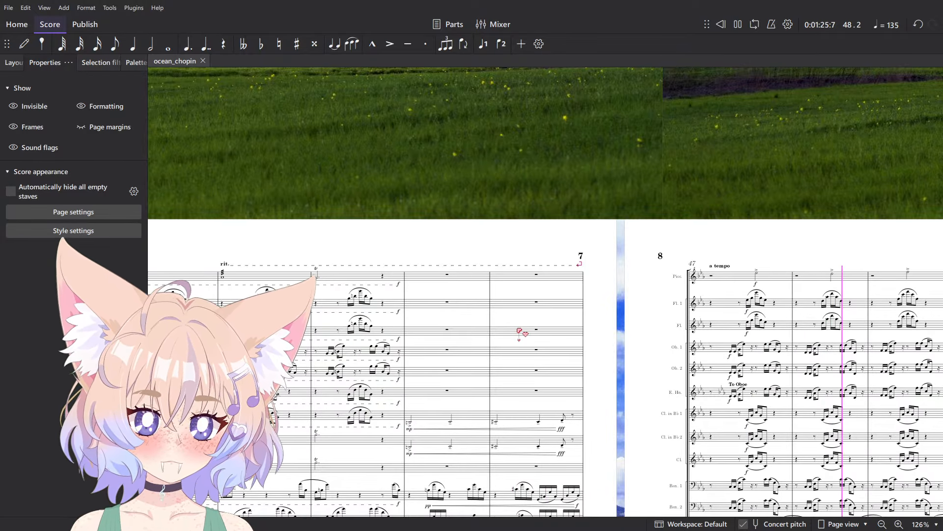
- Stop playback, override the opening Molto allegro con fuoco tempo with 140 BPM and save the score
key(space)
key(ctrl+Home)
scroll(182, 165, up, 6)
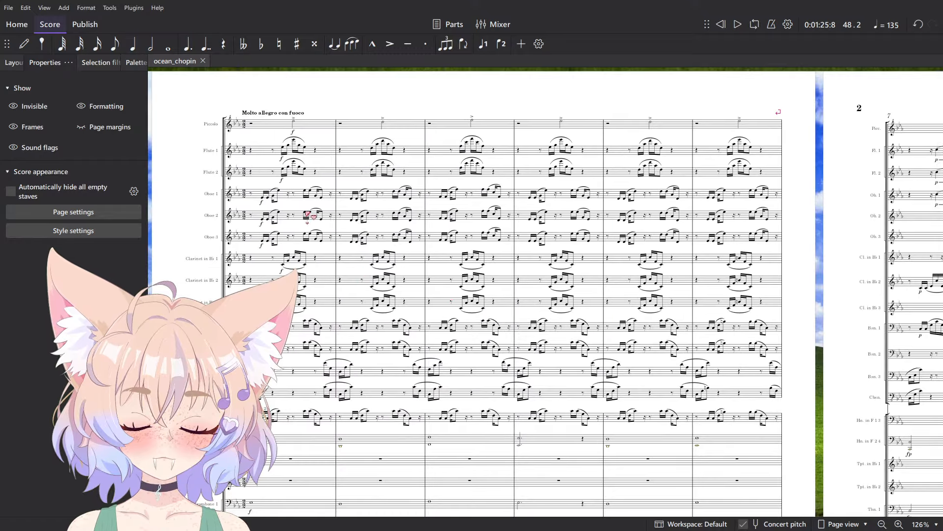
click(87, 218)
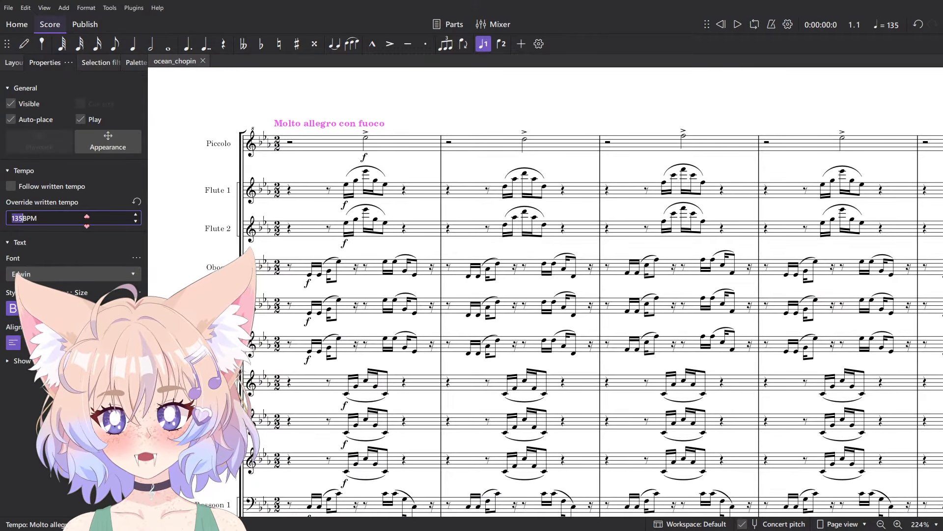
key(Return)
click(402, 102)
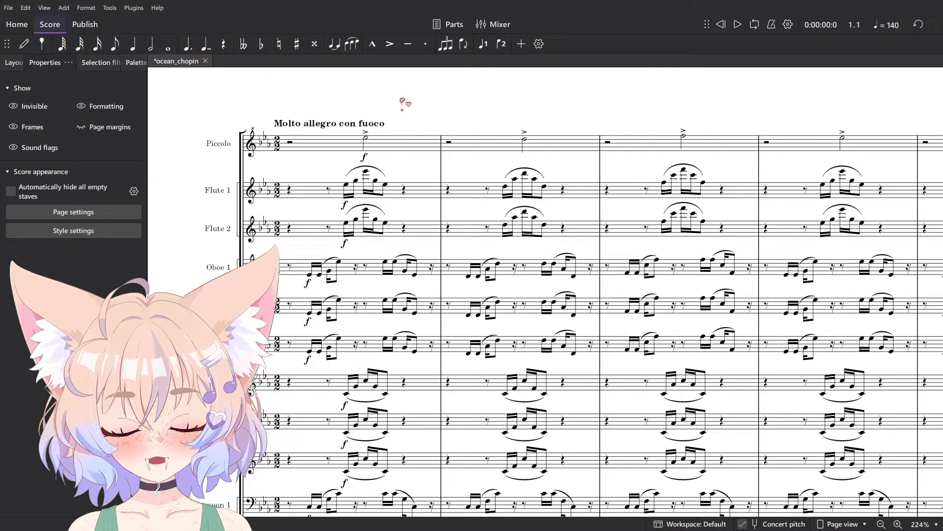
key(ctrl+s)
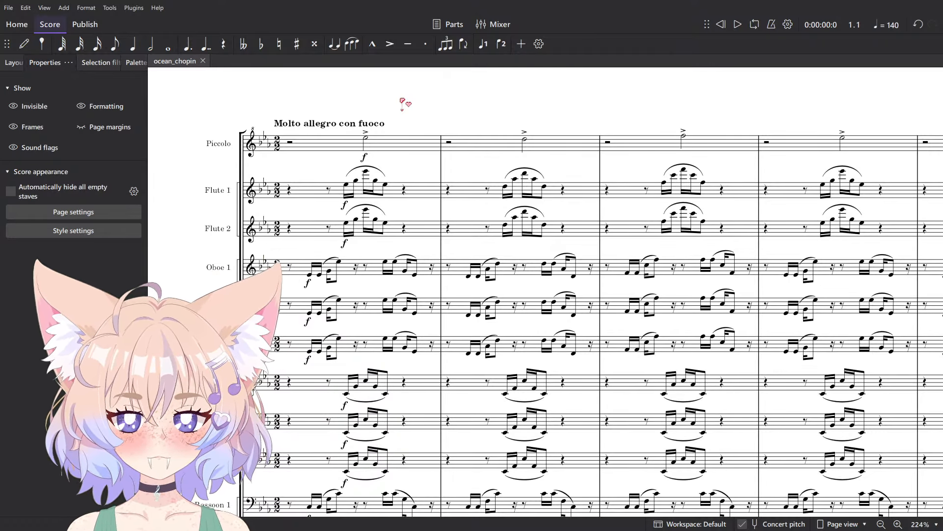
scroll(396, 147, down, 5)
scroll(403, 148, down, 12)
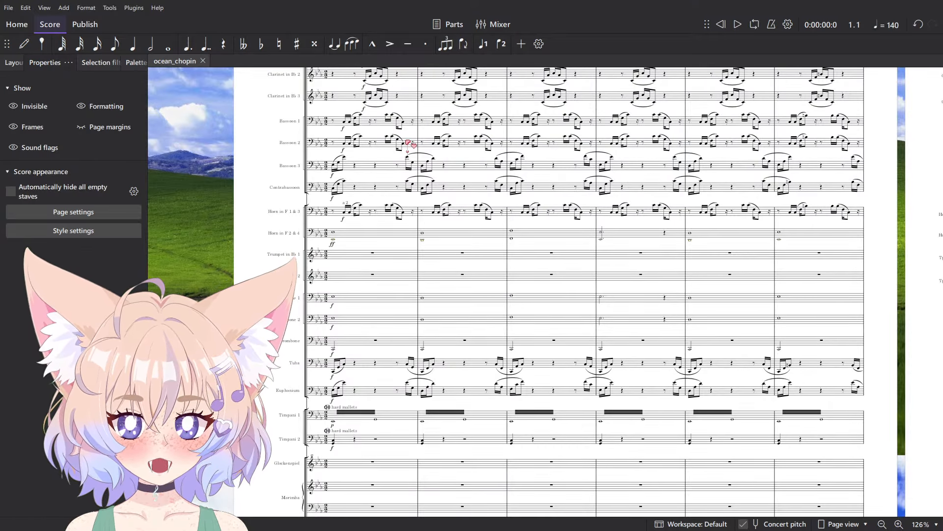
scroll(410, 143, down, 3)
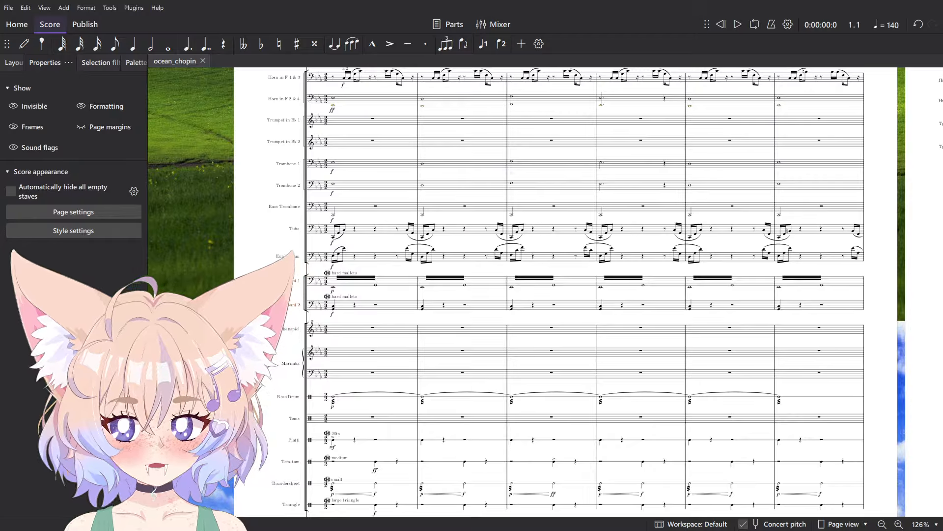